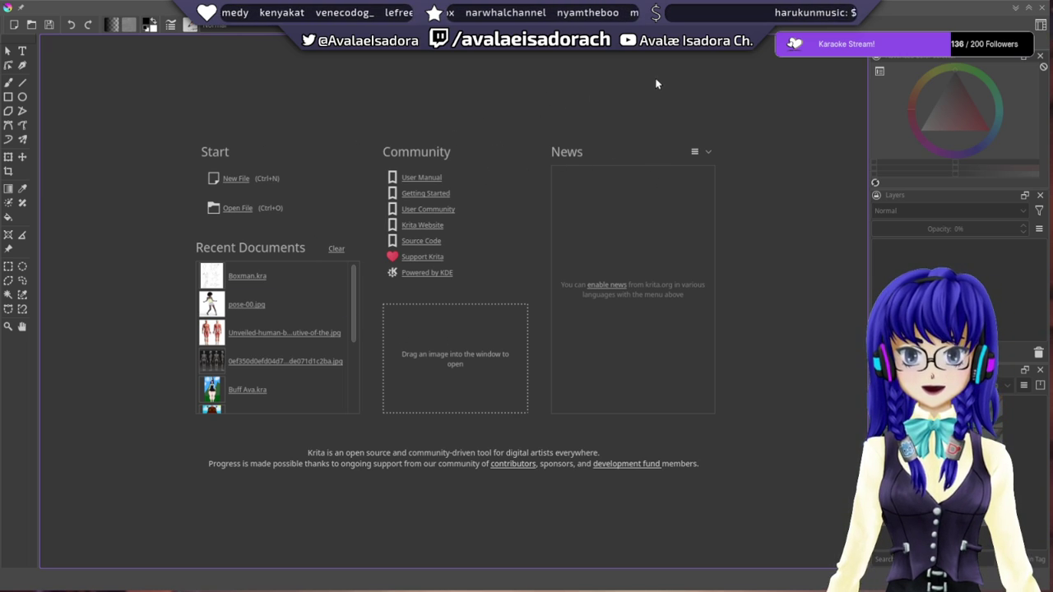
- Create a custom document 1000 px wide and 1300 px high at 300 ppi, starting from the A4 (300 ppi) preset
{"action": "left_click_drag", "start_coordinate": [870, 274], "coordinate": [886, 290]}
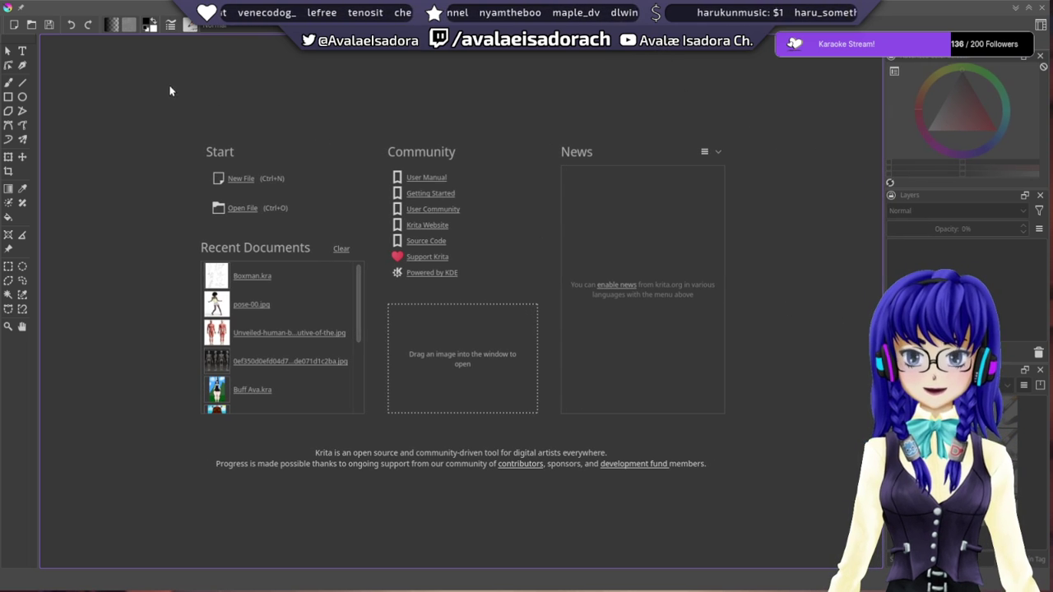
{"action": "left_click", "coordinate": [13, 26]}
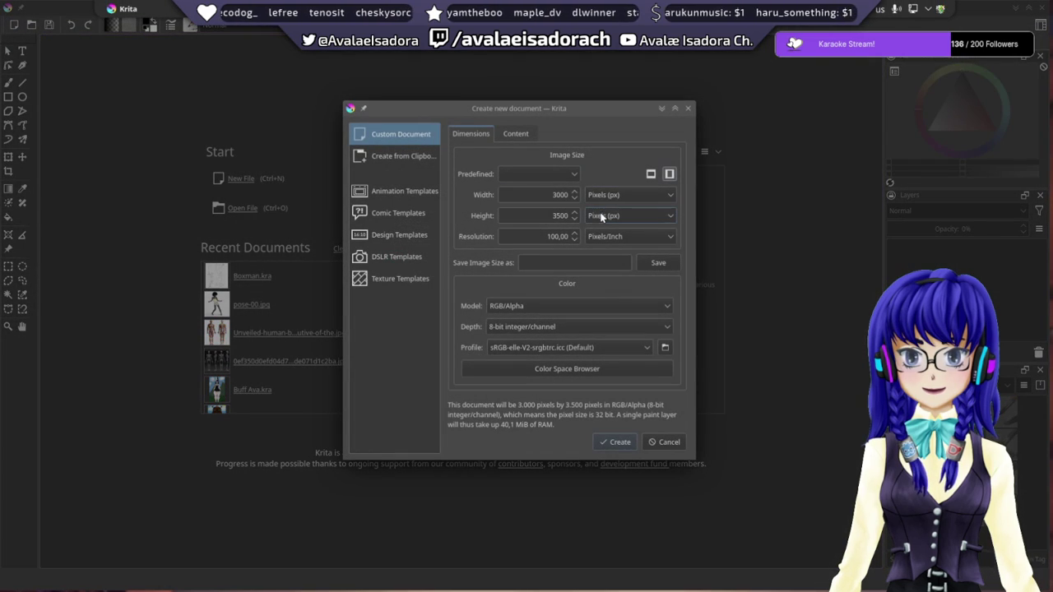
{"action": "left_click", "coordinate": [565, 174]}
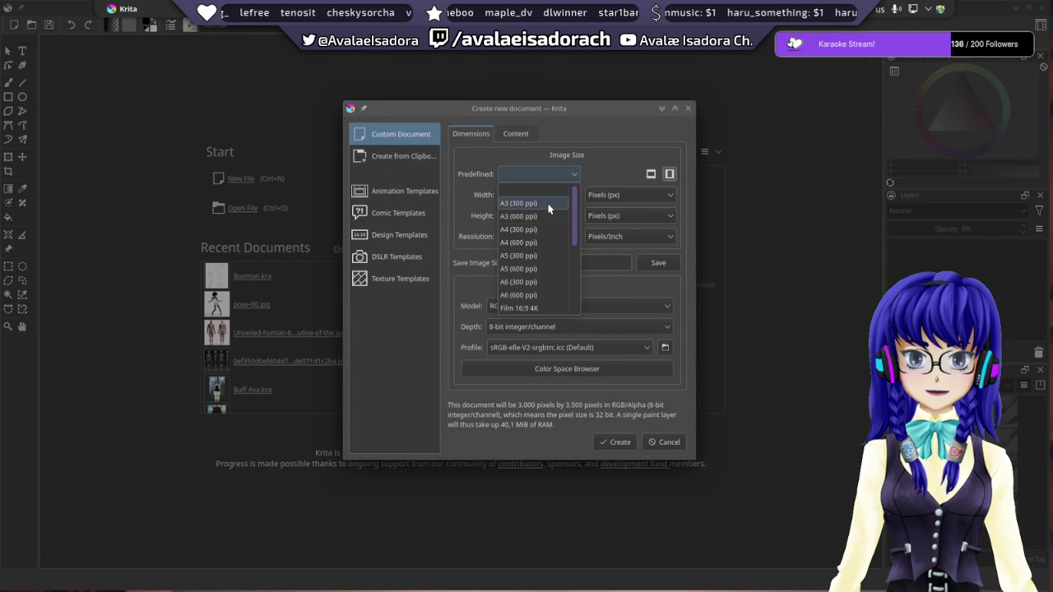
{"action": "left_click", "coordinate": [533, 242]}
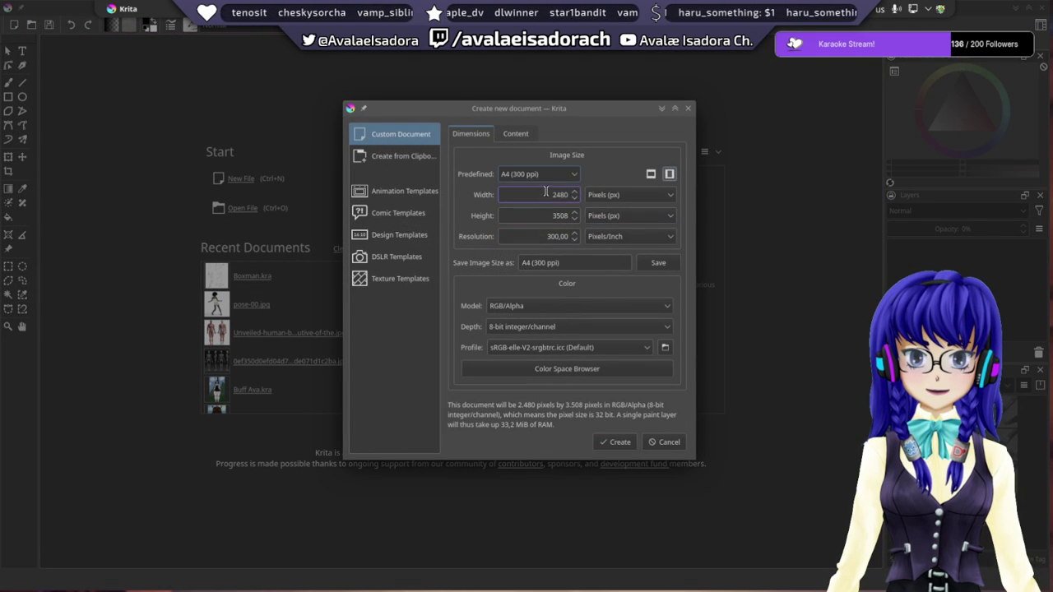
{"action": "type", "text": "1000"}
{"action": "type", "text": "1300"}
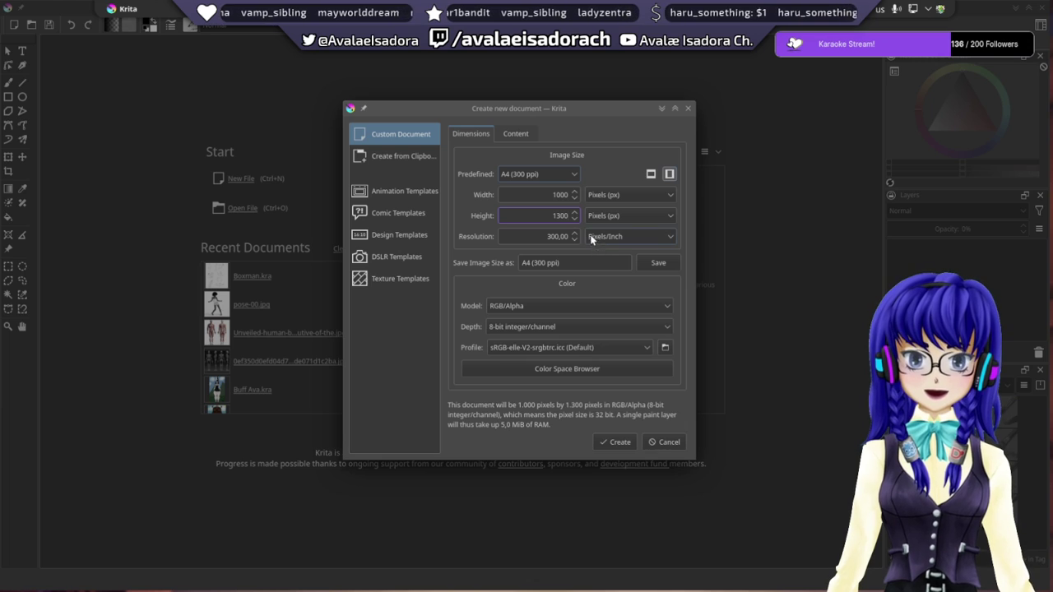
{"action": "left_click", "coordinate": [619, 443]}
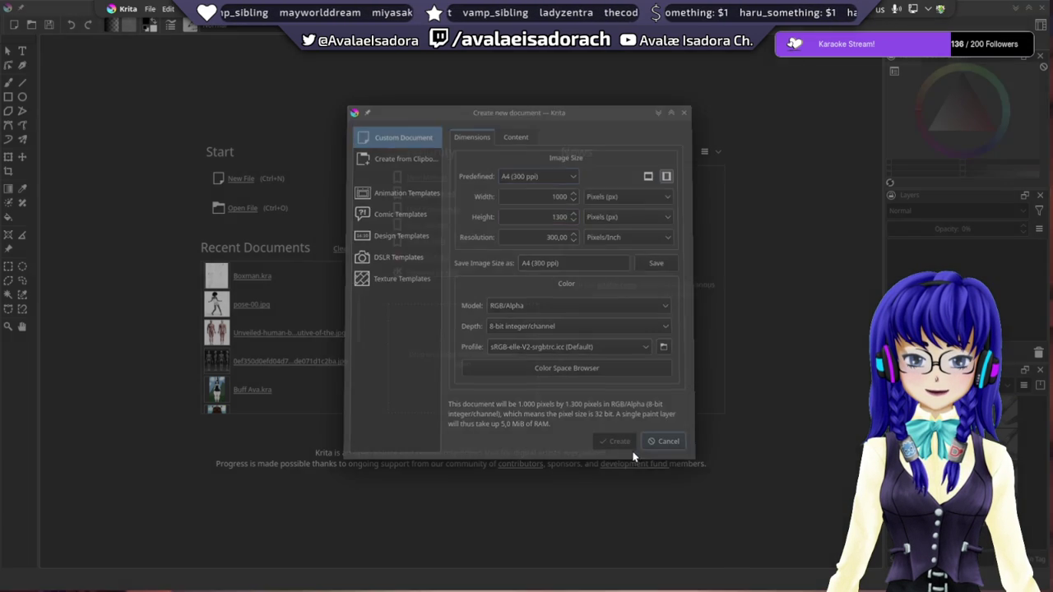
- Scribble zigzag test strokes on the upper and middle parts of Paint Layer 1 with the Pencil-2 brush
{"action": "left_click_drag", "start_coordinate": [450, 210], "coordinate": [526, 178]}
{"action": "left_click_drag", "start_coordinate": [448, 265], "coordinate": [529, 311]}
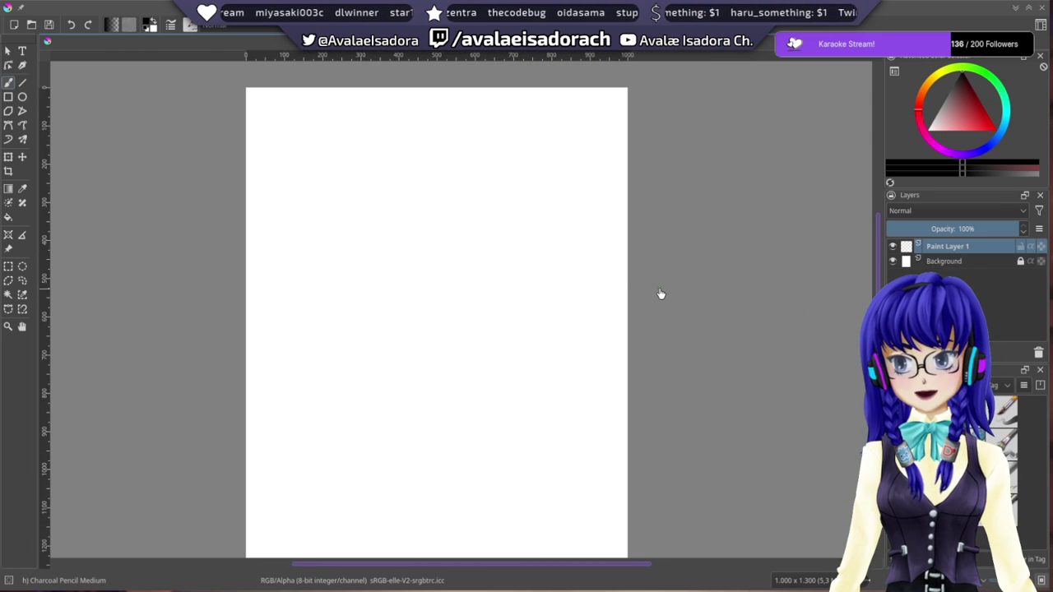
{"action": "left_click_drag", "start_coordinate": [436, 212], "coordinate": [520, 211]}
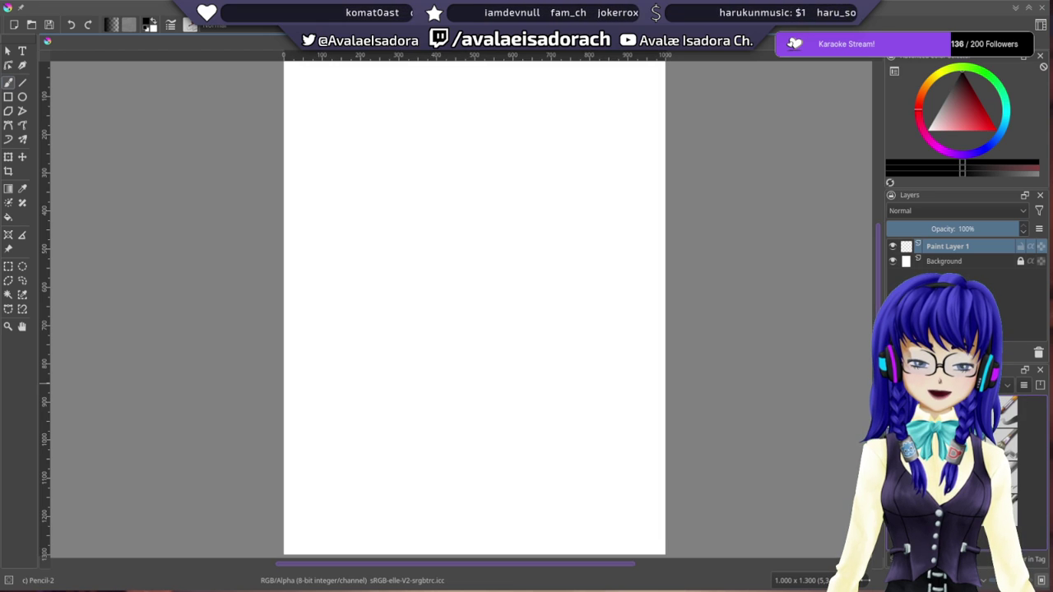
{"action": "mouse_move", "coordinate": [377, 150]}
{"action": "left_mouse_down"}
{"action": "mouse_move", "coordinate": [347, 222]}
{"action": "mouse_move", "coordinate": [416, 190]}
{"action": "left_mouse_up"}
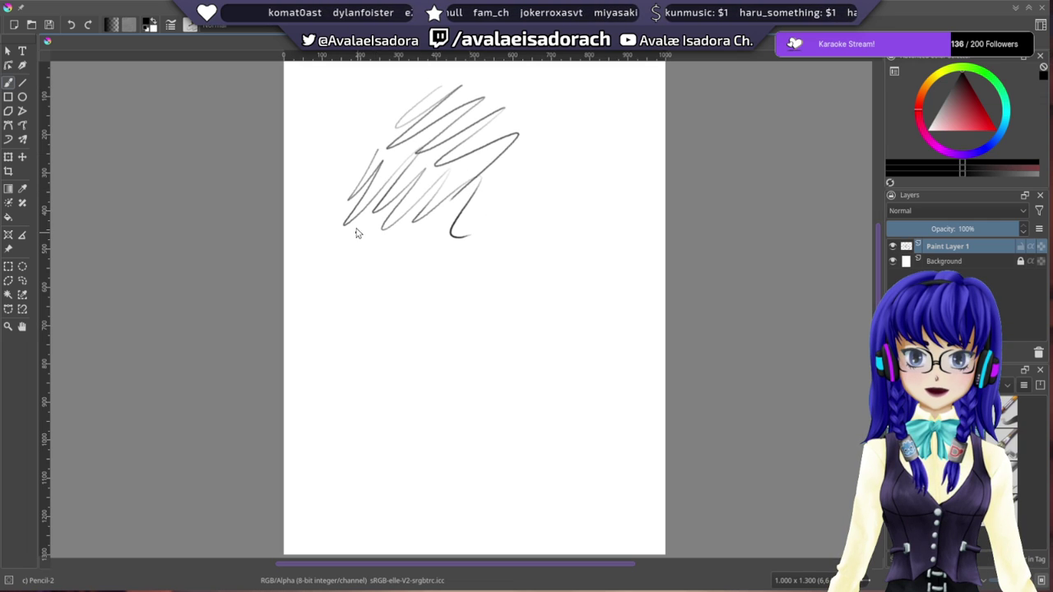
{"action": "mouse_move", "coordinate": [408, 220]}
{"action": "left_mouse_down"}
{"action": "mouse_move", "coordinate": [437, 211]}
{"action": "mouse_move", "coordinate": [483, 252]}
{"action": "left_mouse_up"}
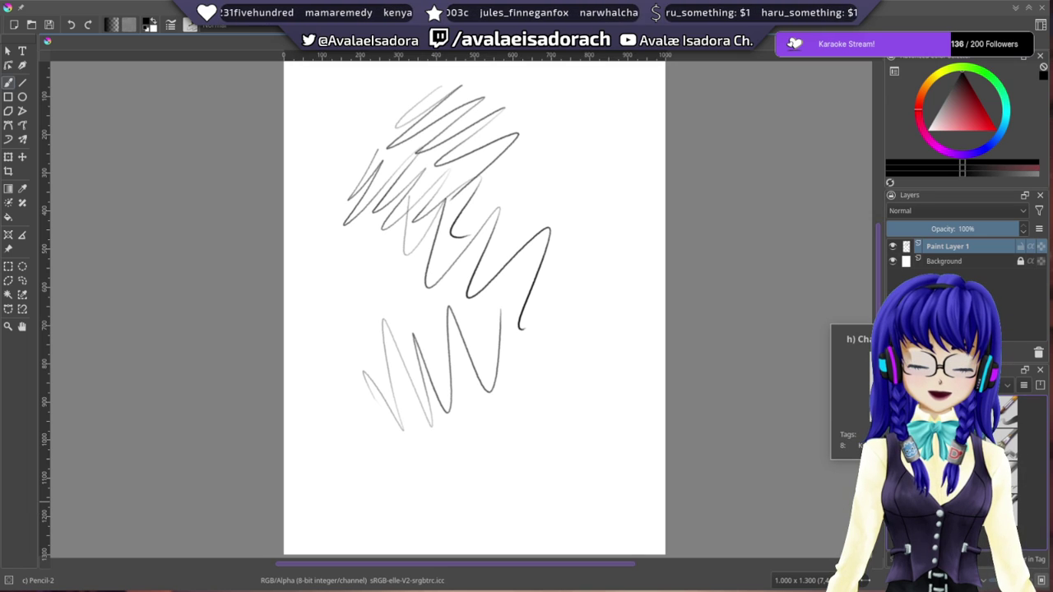
- Scribble test strokes of varying pressure across Paint Layer 1 with the Charcoal Pencil Medium brush
{"action": "left_click", "coordinate": [991, 469]}
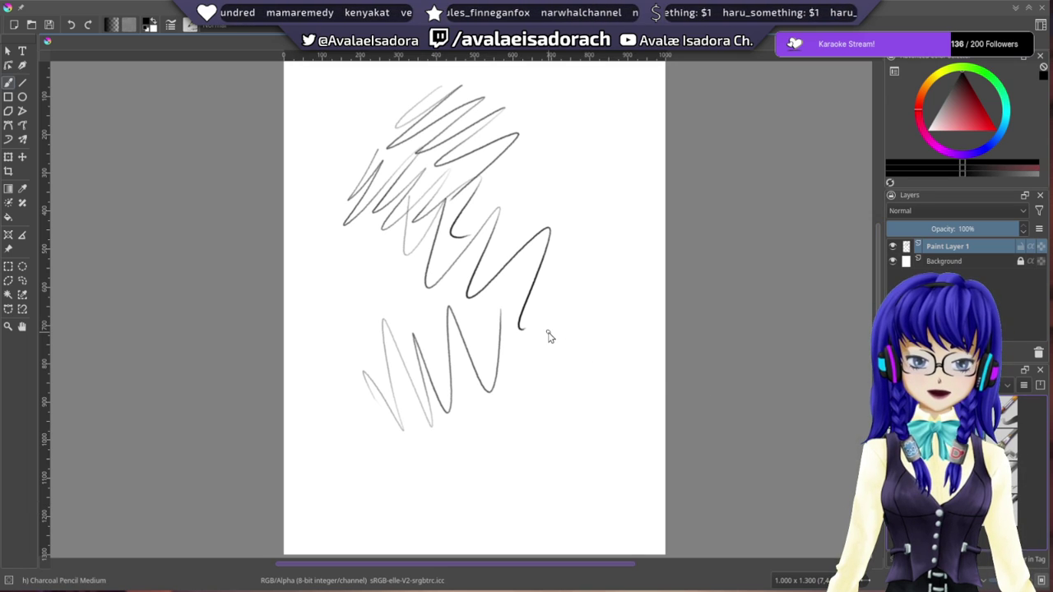
{"action": "scroll", "coordinate": [548, 333], "scroll_direction": "down", "scroll_amount": 5}
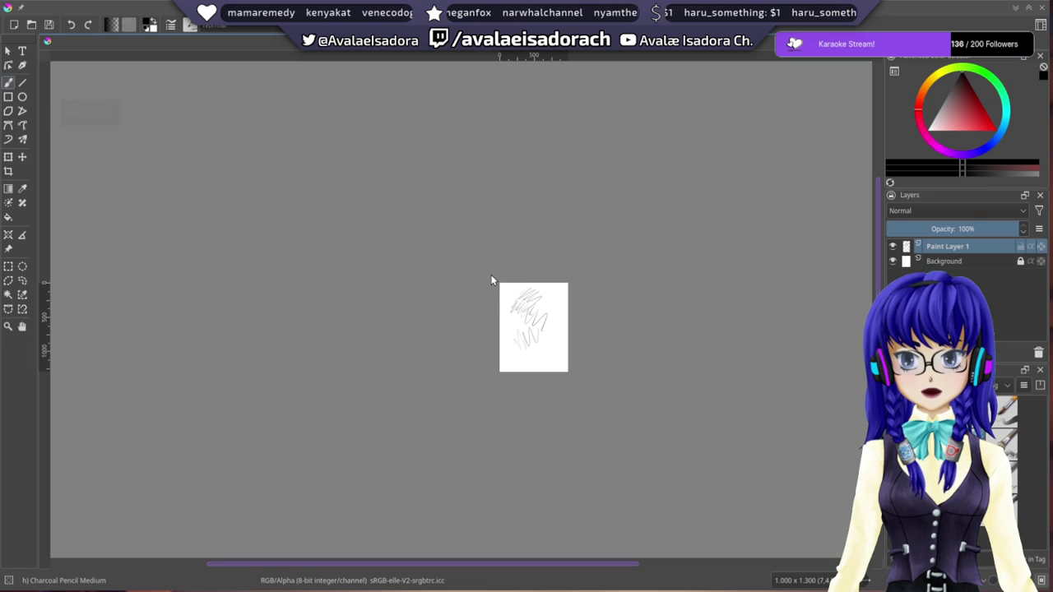
{"action": "scroll", "coordinate": [491, 280], "scroll_direction": "up", "scroll_amount": 4}
{"action": "scroll", "coordinate": [491, 281], "scroll_direction": "up", "scroll_amount": 1}
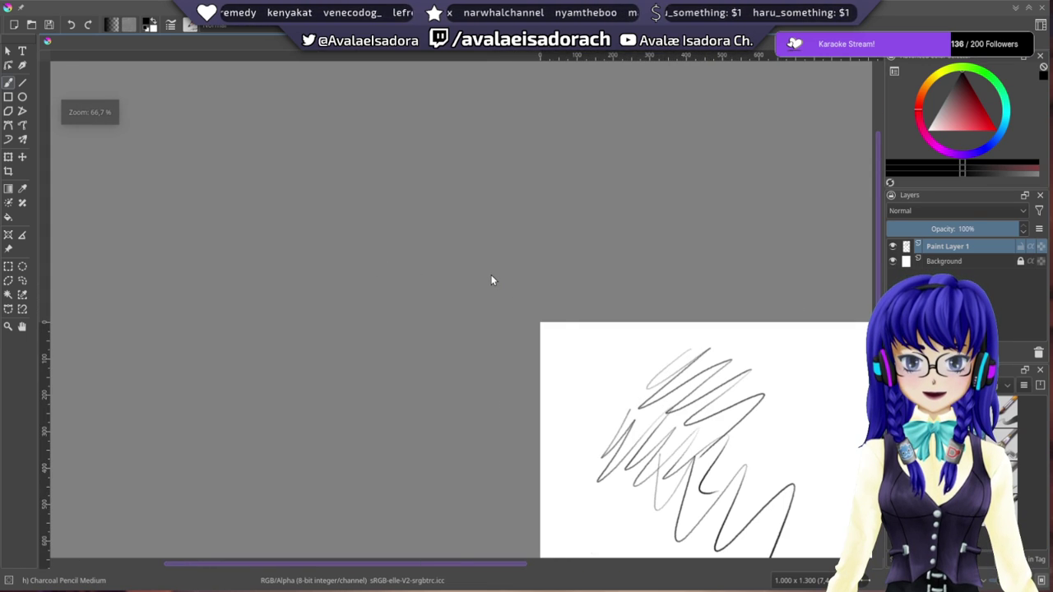
{"action": "scroll", "coordinate": [491, 281], "scroll_direction": "up", "scroll_amount": 1}
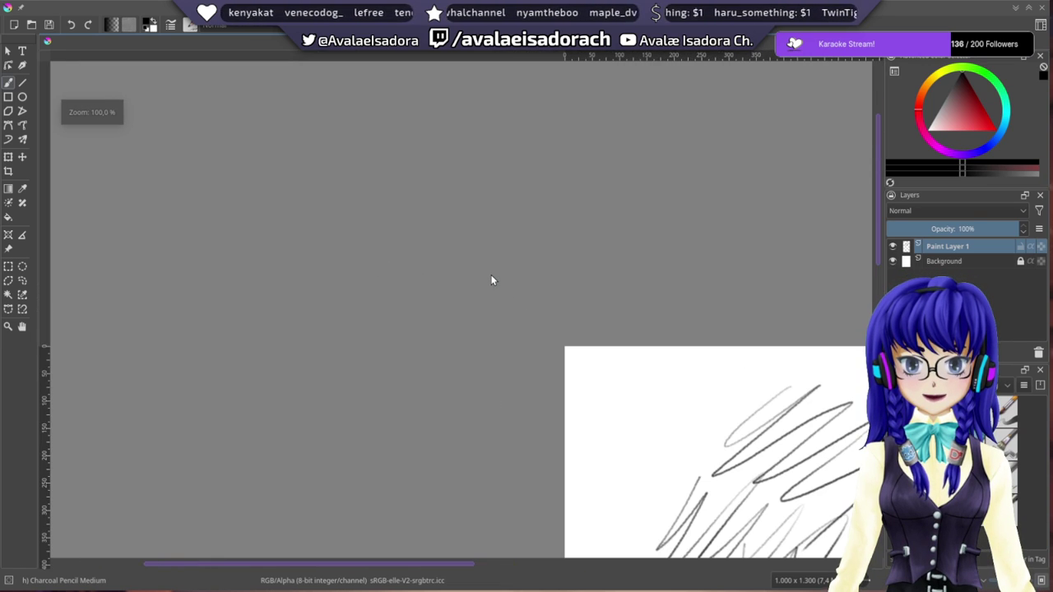
{"action": "left_click_drag", "start_coordinate": [551, 357], "coordinate": [226, 160]}
{"action": "left_click_drag", "start_coordinate": [501, 413], "coordinate": [416, 129]}
{"action": "mouse_move", "coordinate": [463, 329]}
{"action": "left_mouse_down"}
{"action": "mouse_move", "coordinate": [496, 153]}
{"action": "mouse_move", "coordinate": [488, 388]}
{"action": "left_mouse_up"}
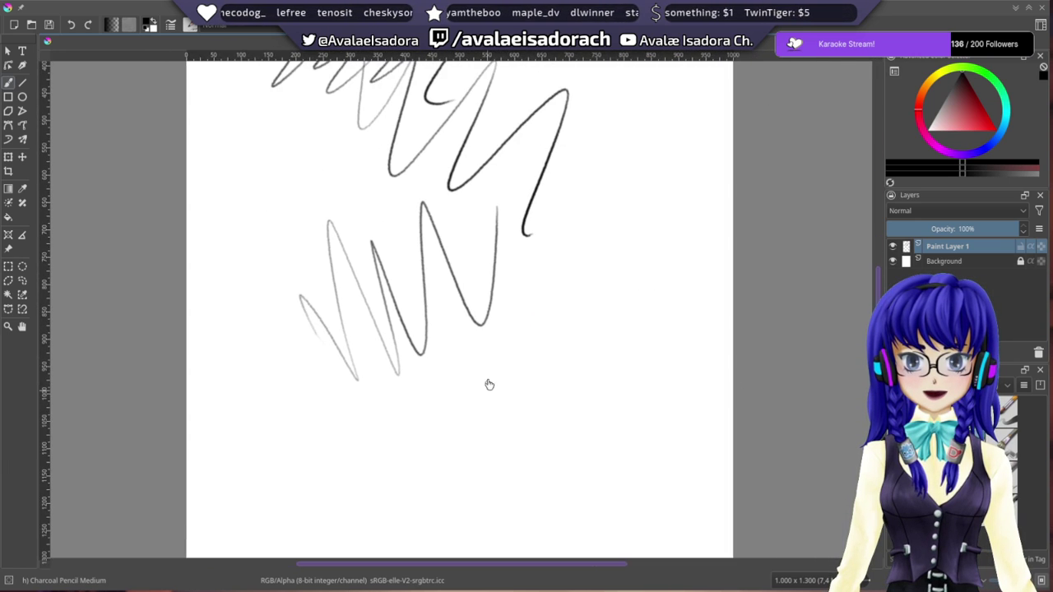
{"action": "left_click_drag", "start_coordinate": [220, 295], "coordinate": [391, 140]}
{"action": "mouse_move", "coordinate": [495, 123]}
{"action": "left_mouse_down"}
{"action": "mouse_move", "coordinate": [444, 191]}
{"action": "mouse_move", "coordinate": [517, 312]}
{"action": "left_mouse_up"}
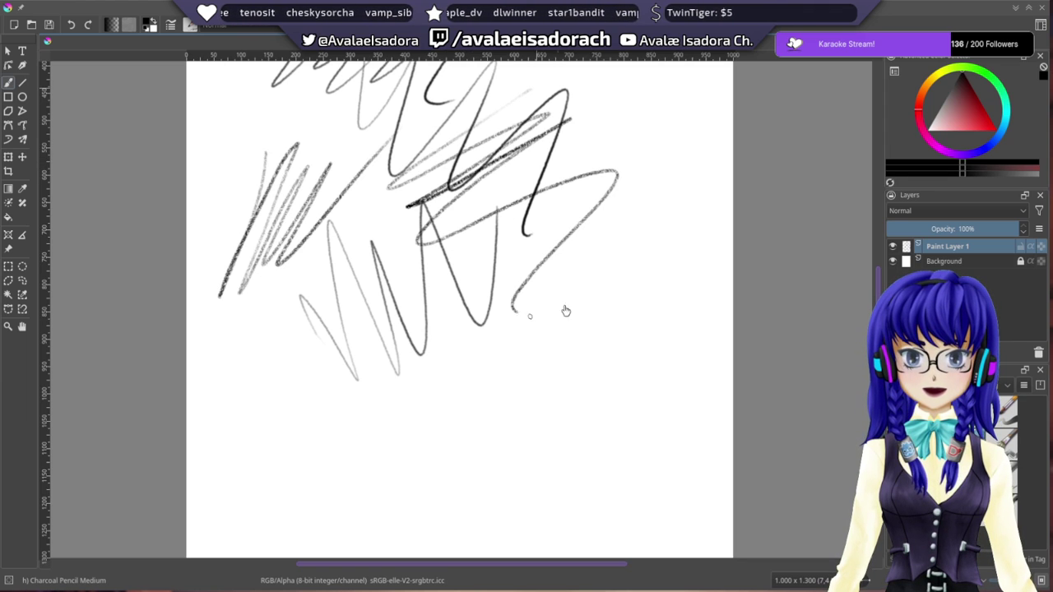
{"action": "mouse_move", "coordinate": [235, 359]}
{"action": "left_mouse_down"}
{"action": "mouse_move", "coordinate": [335, 458]}
{"action": "mouse_move", "coordinate": [325, 366]}
{"action": "mouse_move", "coordinate": [384, 368]}
{"action": "mouse_move", "coordinate": [482, 446]}
{"action": "left_mouse_up"}
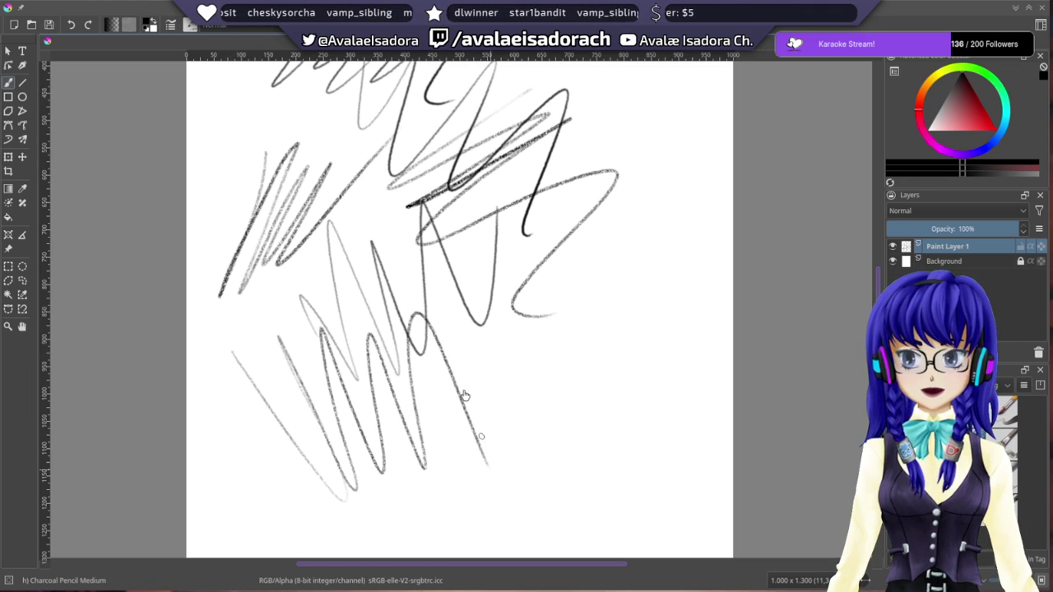
{"action": "mouse_move", "coordinate": [373, 215]}
{"action": "left_mouse_down"}
{"action": "mouse_move", "coordinate": [606, 232]}
{"action": "mouse_move", "coordinate": [567, 451]}
{"action": "left_mouse_up"}
{"action": "left_click_drag", "start_coordinate": [418, 110], "coordinate": [460, 324]}
{"action": "scroll", "coordinate": [459, 323], "scroll_direction": "up", "scroll_amount": 4}
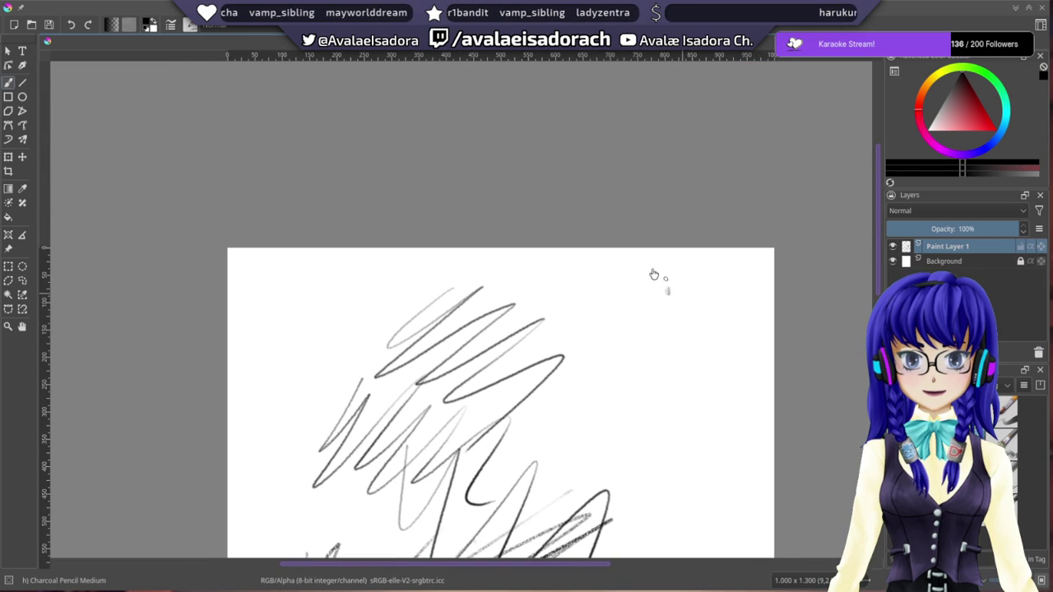
{"action": "left_click_drag", "start_coordinate": [667, 292], "coordinate": [627, 478]}
- Clear all the scribbles from Paint Layer 1, remove the selection, and return to the Freehand Brush tool
{"action": "scroll", "coordinate": [507, 491], "scroll_direction": "down", "scroll_amount": 6}
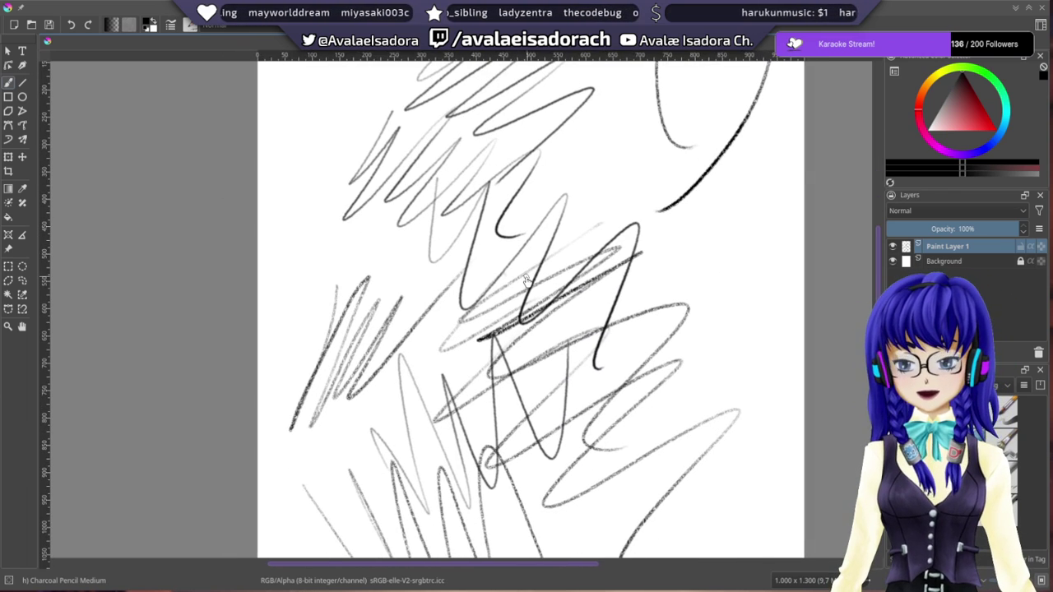
{"action": "scroll", "coordinate": [532, 325], "scroll_direction": "down", "scroll_amount": 3}
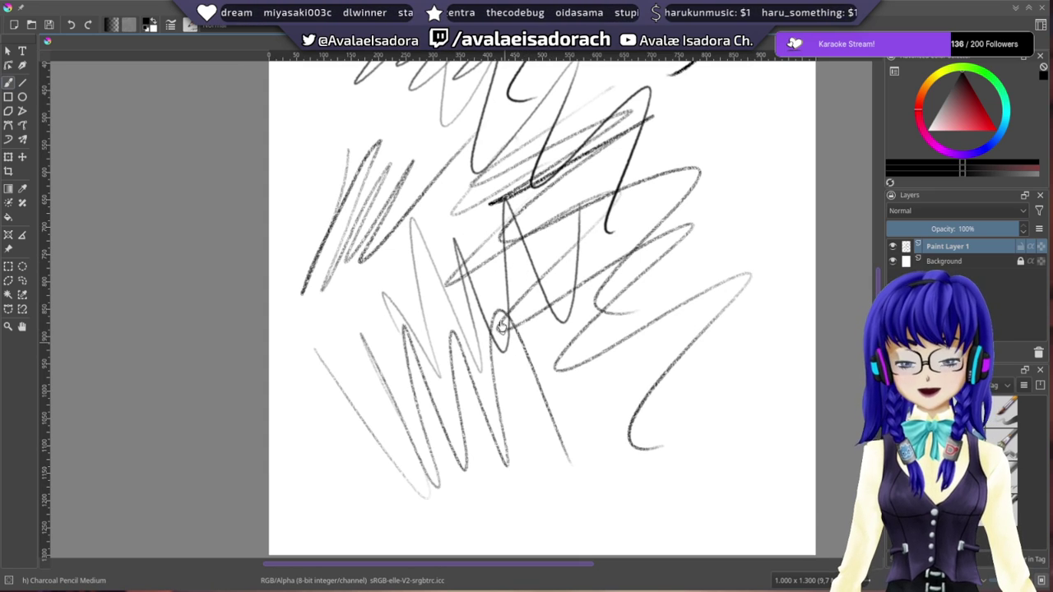
{"action": "scroll", "coordinate": [708, 364], "scroll_direction": "down", "scroll_amount": 2}
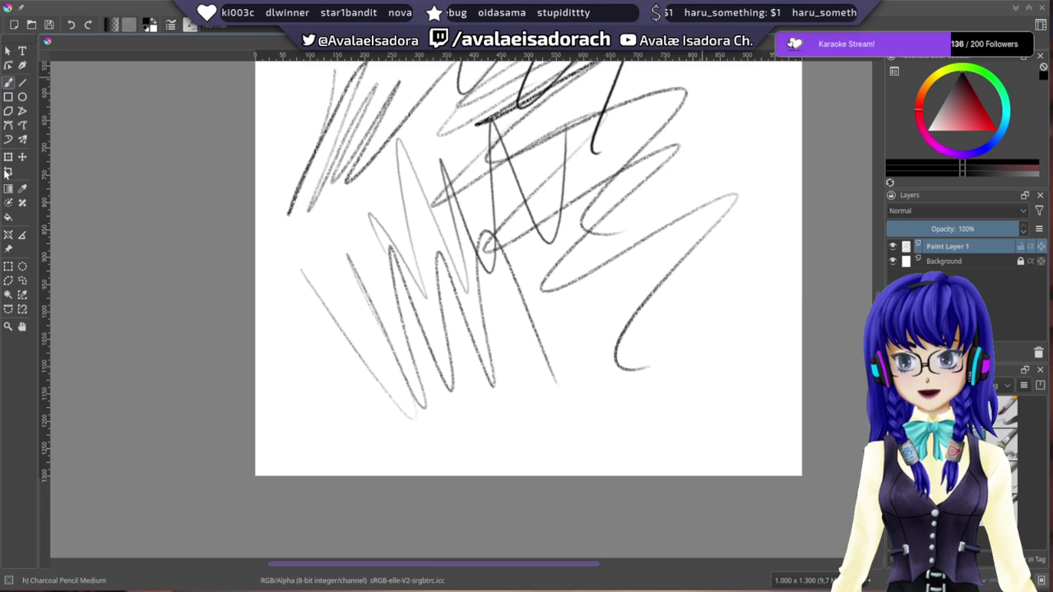
{"action": "key", "text": "ctrl+a"}
{"action": "key", "text": "Delete"}
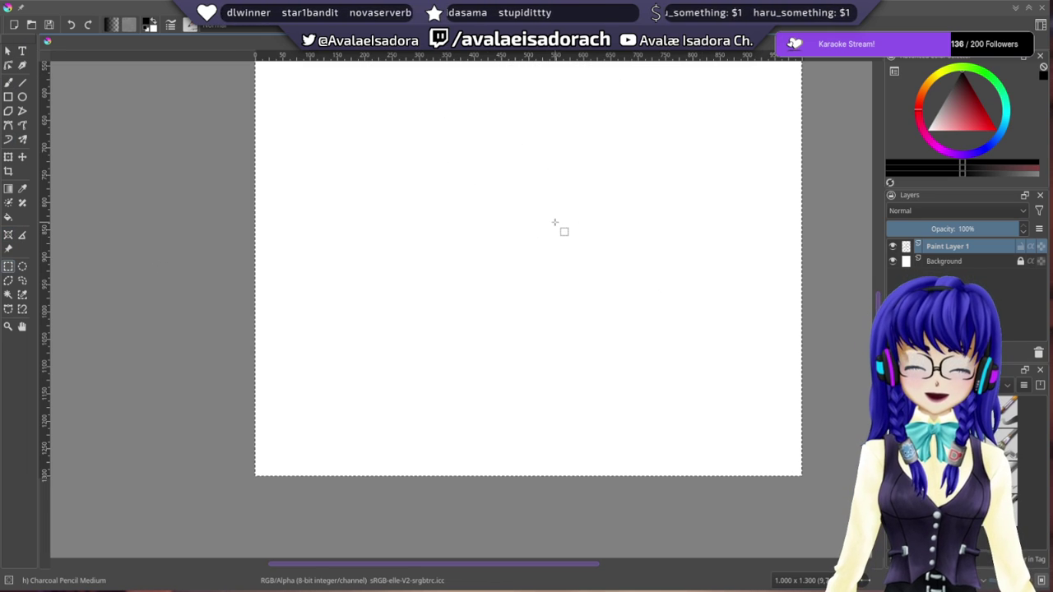
{"action": "mouse_move", "coordinate": [562, 172]}
{"action": "left_mouse_down"}
{"action": "mouse_move", "coordinate": [480, 379]}
{"action": "mouse_move", "coordinate": [395, 304]}
{"action": "left_mouse_up"}
{"action": "left_click_drag", "start_coordinate": [398, 214], "coordinate": [442, 539]}
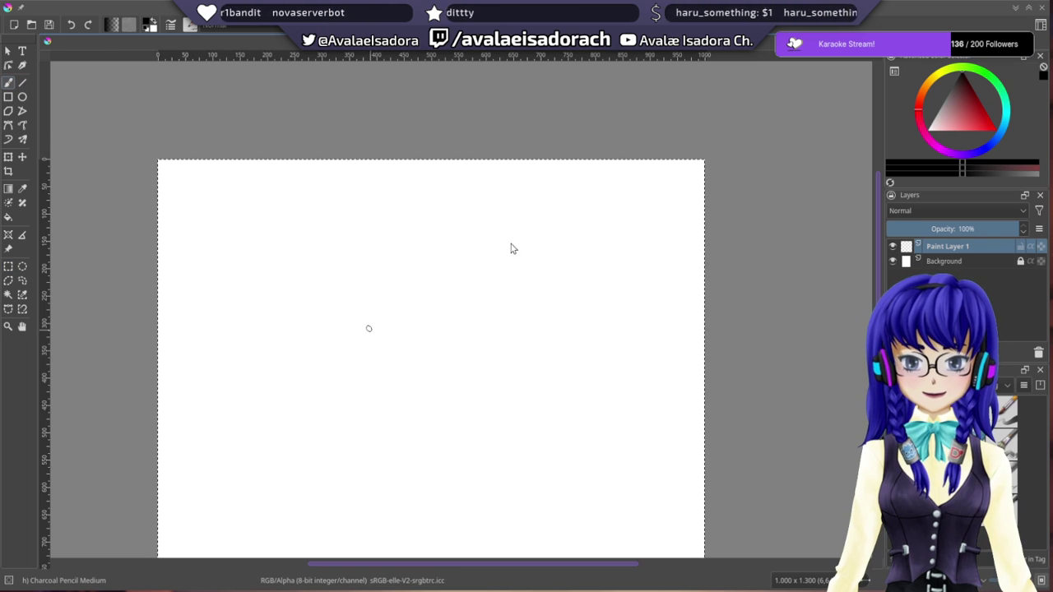
{"action": "right_click", "coordinate": [370, 331]}
{"action": "left_click", "coordinate": [784, 317]}
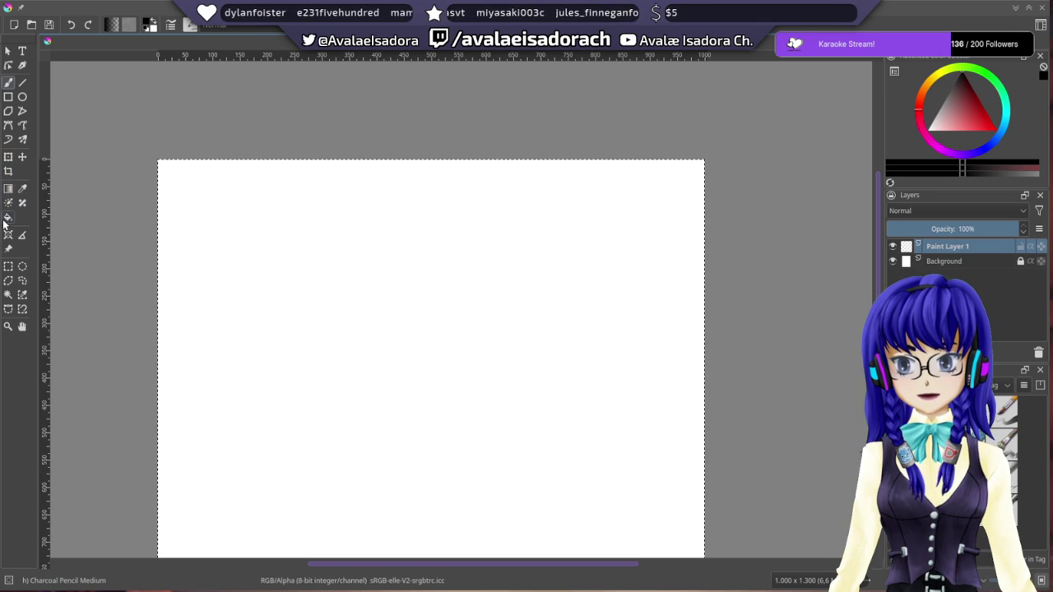
{"action": "left_click", "coordinate": [8, 266]}
{"action": "left_click", "coordinate": [512, 115]}
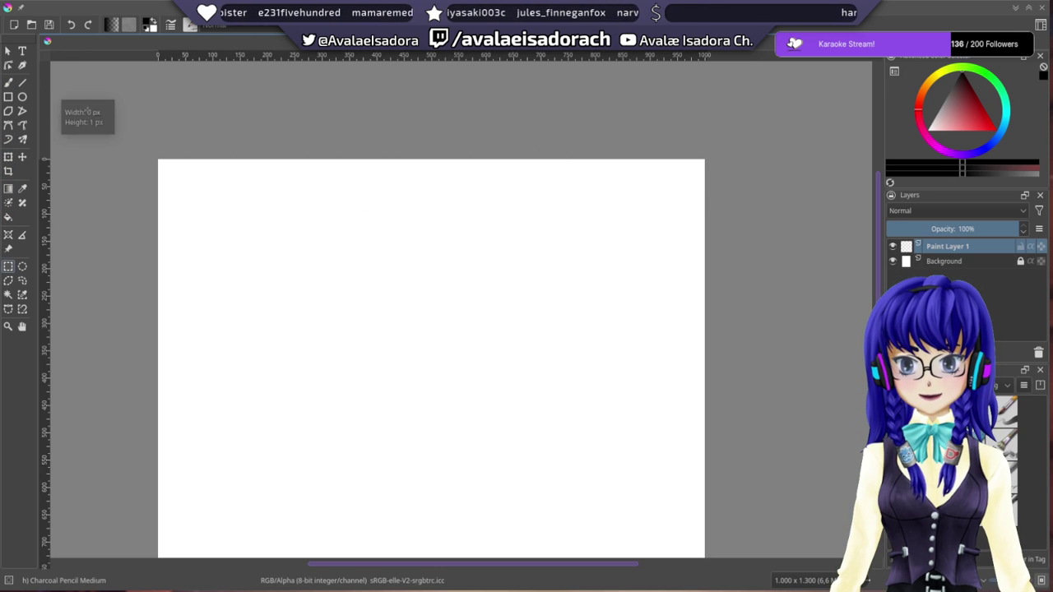
{"action": "left_click", "coordinate": [8, 83]}
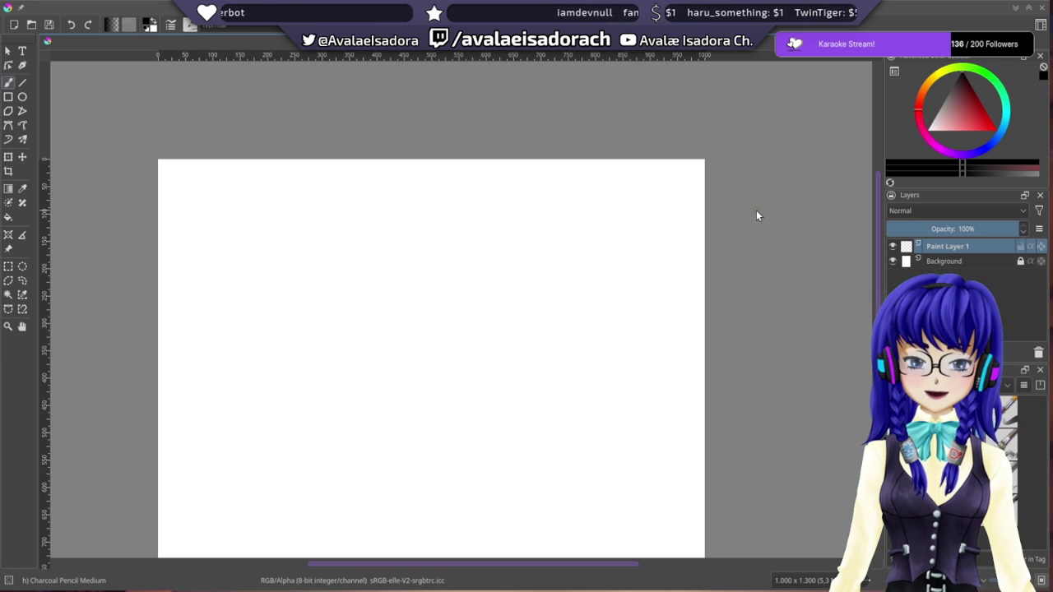
{"action": "left_click_drag", "start_coordinate": [372, 299], "coordinate": [442, 99]}
{"action": "left_click_drag", "start_coordinate": [531, 141], "coordinate": [523, 317]}
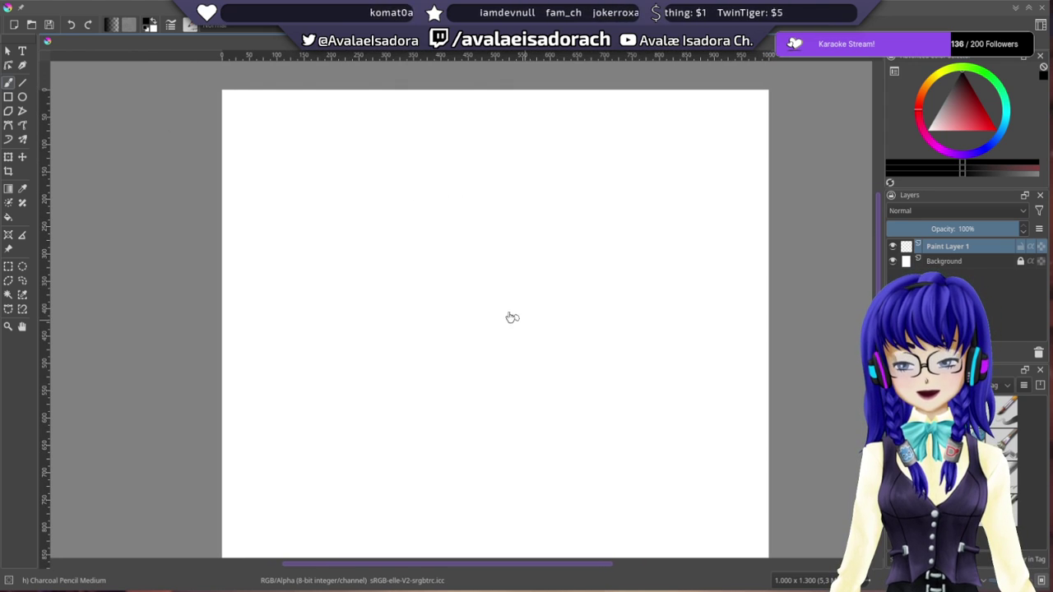
{"action": "left_click_drag", "start_coordinate": [407, 292], "coordinate": [423, 250]}
{"action": "left_click_drag", "start_coordinate": [464, 306], "coordinate": [417, 247]}
{"action": "left_click_drag", "start_coordinate": [467, 341], "coordinate": [418, 299]}
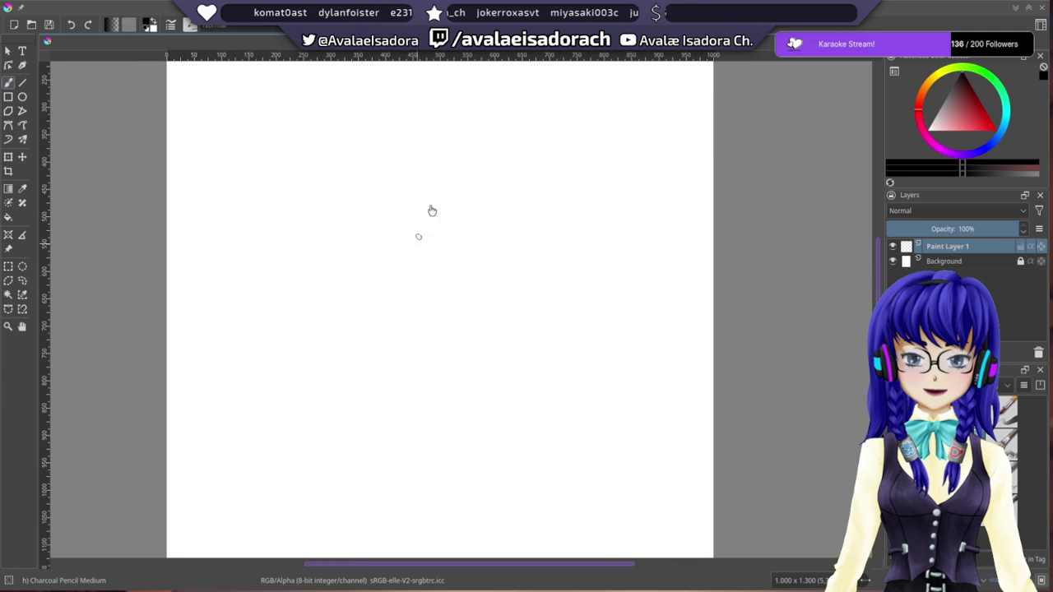
{"action": "left_click_drag", "start_coordinate": [424, 228], "coordinate": [431, 228]}
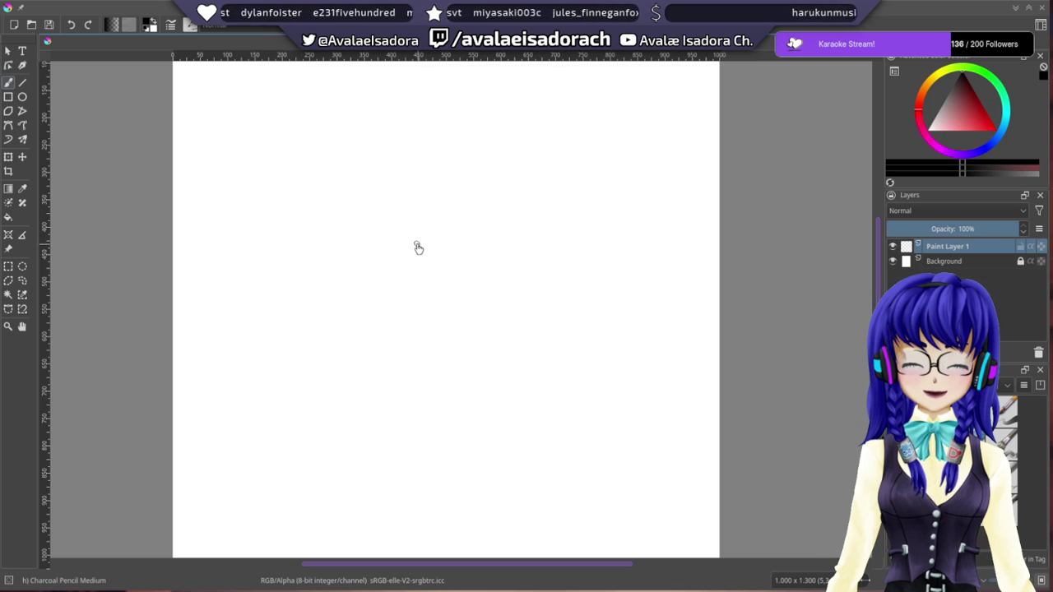
{"action": "left_click_drag", "start_coordinate": [411, 244], "coordinate": [426, 220]}
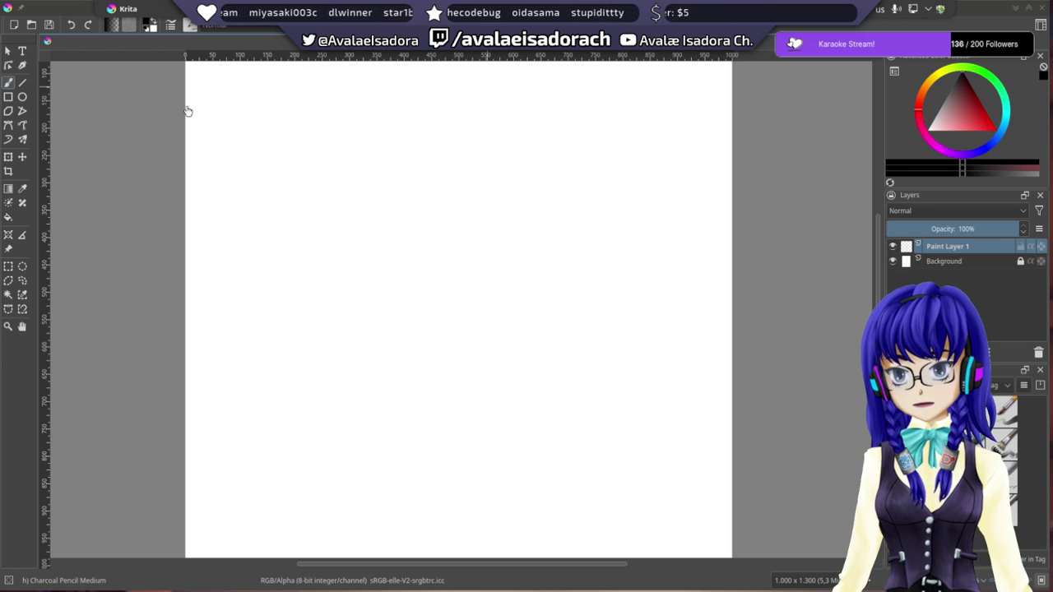
{"action": "left_click_drag", "start_coordinate": [146, 356], "coordinate": [297, 310]}
{"action": "scroll", "coordinate": [170, 344], "scroll_direction": "down", "scroll_amount": 1}
{"action": "scroll", "coordinate": [322, 317], "scroll_direction": "down", "scroll_amount": 1}
{"action": "scroll", "coordinate": [428, 337], "scroll_direction": "up", "scroll_amount": 1}
{"action": "left_click_drag", "start_coordinate": [403, 327], "coordinate": [411, 345]}
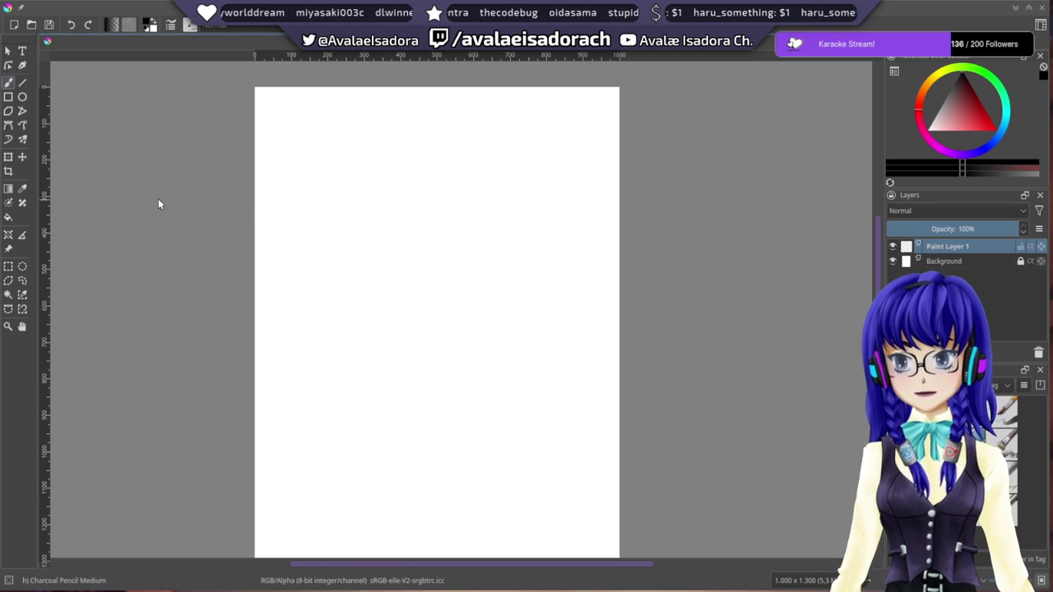
{"action": "scroll", "coordinate": [466, 389], "scroll_direction": "down", "scroll_amount": 1}
{"action": "scroll", "coordinate": [467, 389], "scroll_direction": "up", "scroll_amount": 1}
{"action": "left_click_drag", "start_coordinate": [466, 389], "coordinate": [498, 375]}
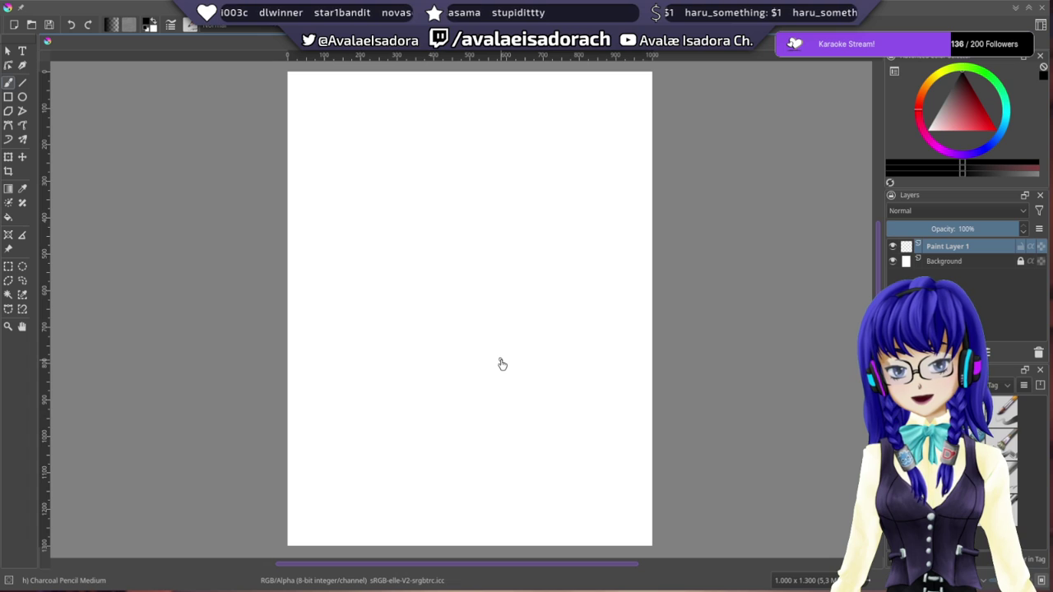
{"action": "mouse_move", "coordinate": [377, 294]}
{"action": "left_mouse_down"}
{"action": "mouse_move", "coordinate": [359, 308]}
{"action": "mouse_move", "coordinate": [385, 277]}
{"action": "left_mouse_up"}
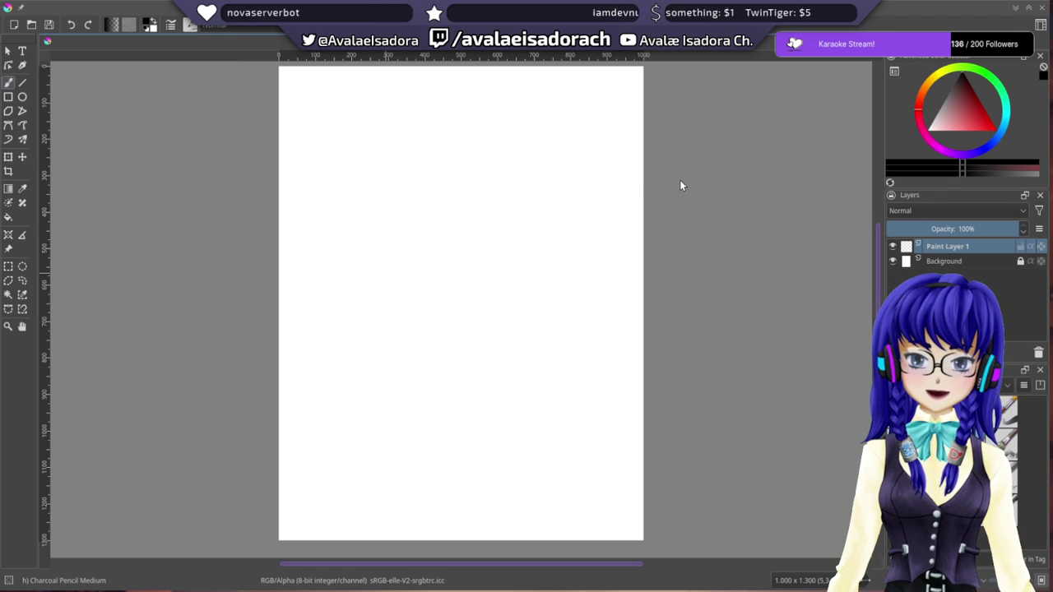
{"action": "left_click_drag", "start_coordinate": [434, 299], "coordinate": [470, 301]}
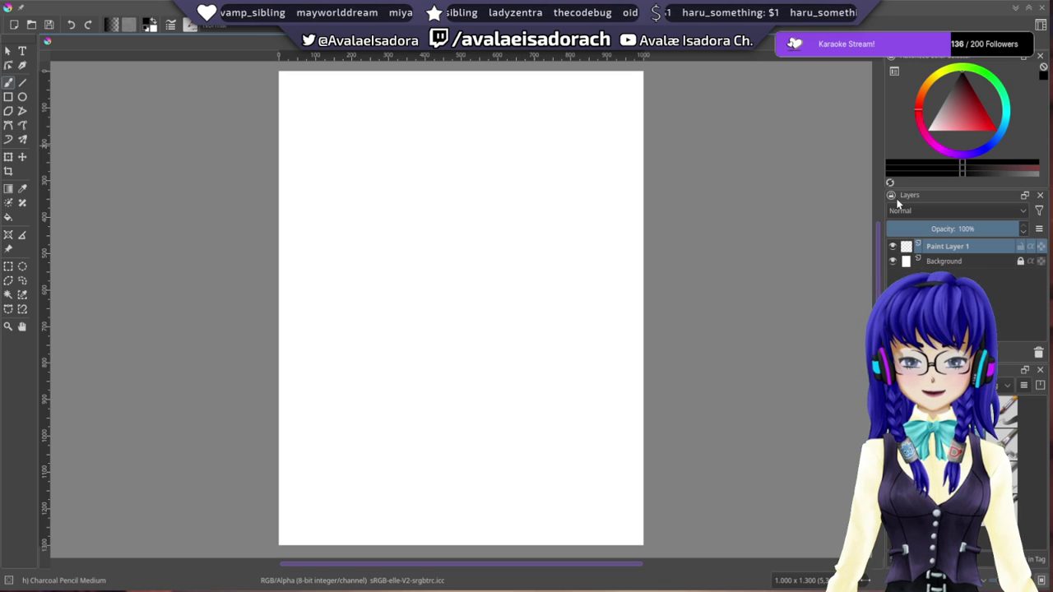
{"action": "left_click_drag", "start_coordinate": [337, 203], "coordinate": [463, 245]}
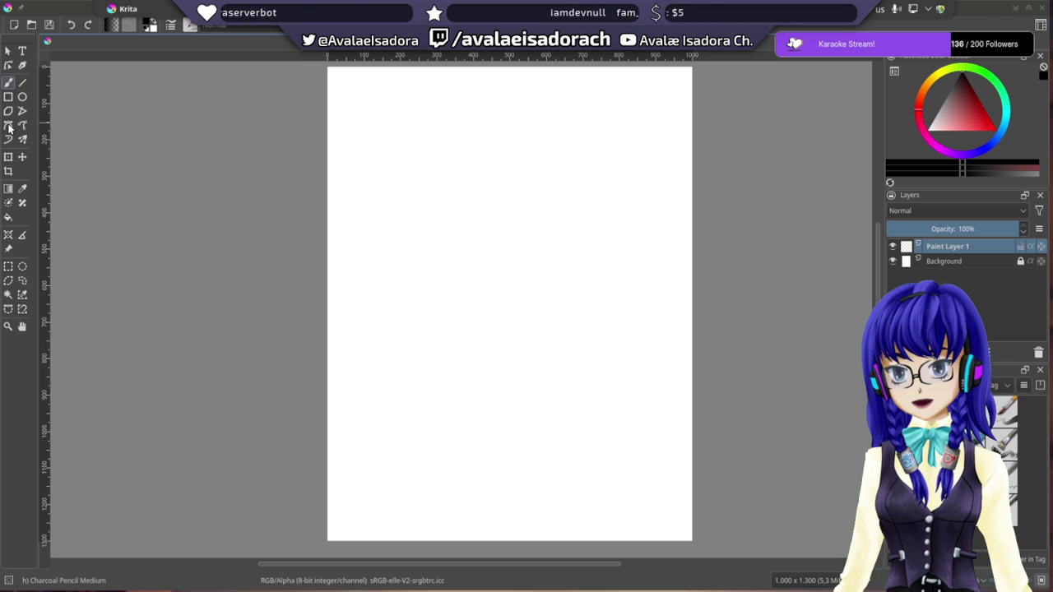
- Activate the Reference Images tool and open the file dialog for adding a reference image
{"action": "left_click", "coordinate": [9, 249]}
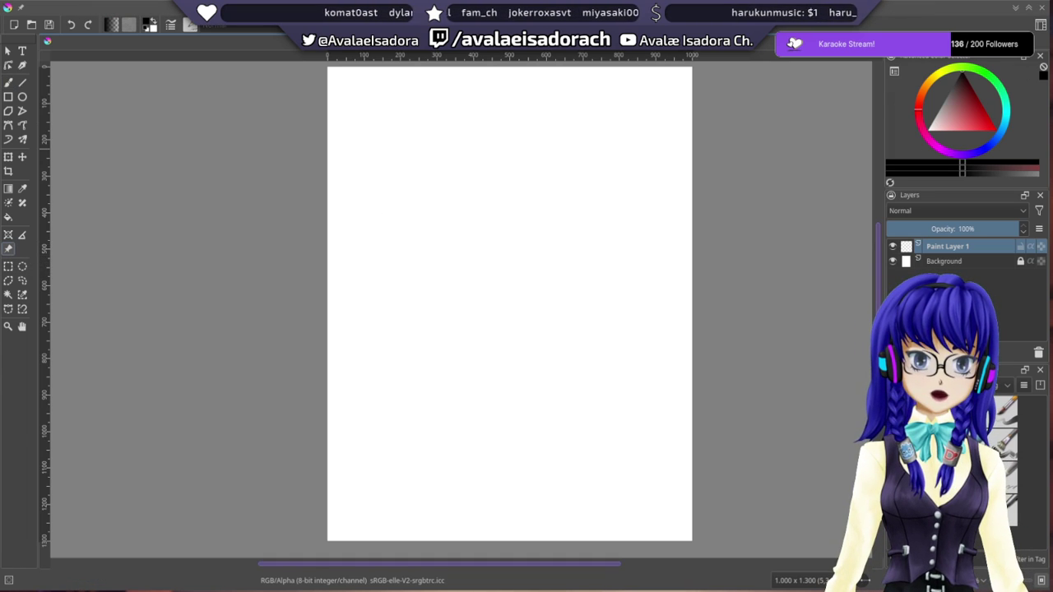
{"action": "left_click", "coordinate": [900, 104]}
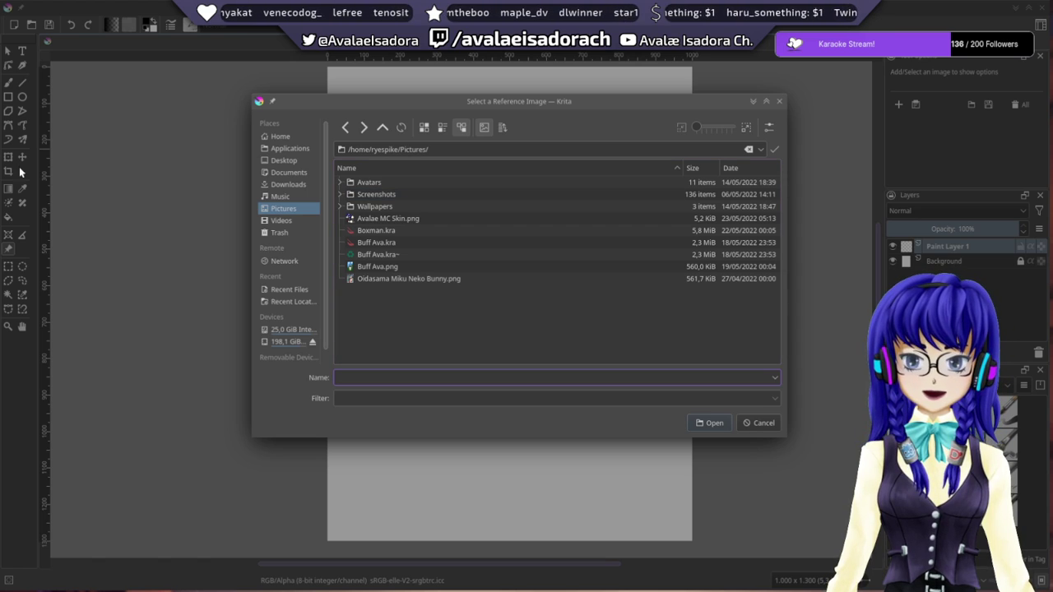
- Try to load a dropped image in the reference dialog, changing the folder path from its temporary location to /tmp/
{"action": "left_click_drag", "start_coordinate": [52, 168], "coordinate": [380, 303]}
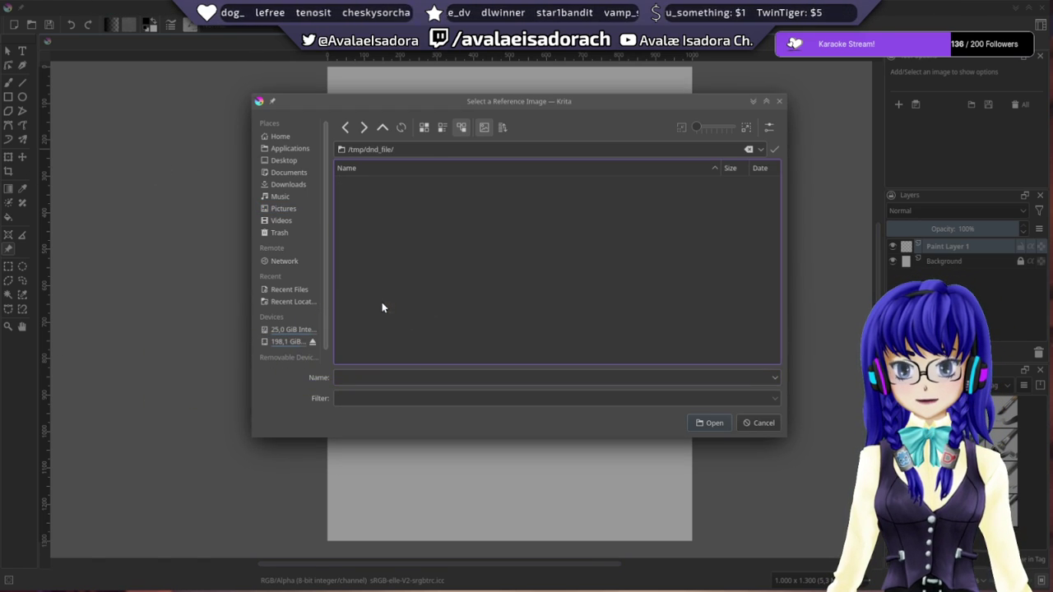
{"action": "left_click", "coordinate": [400, 150]}
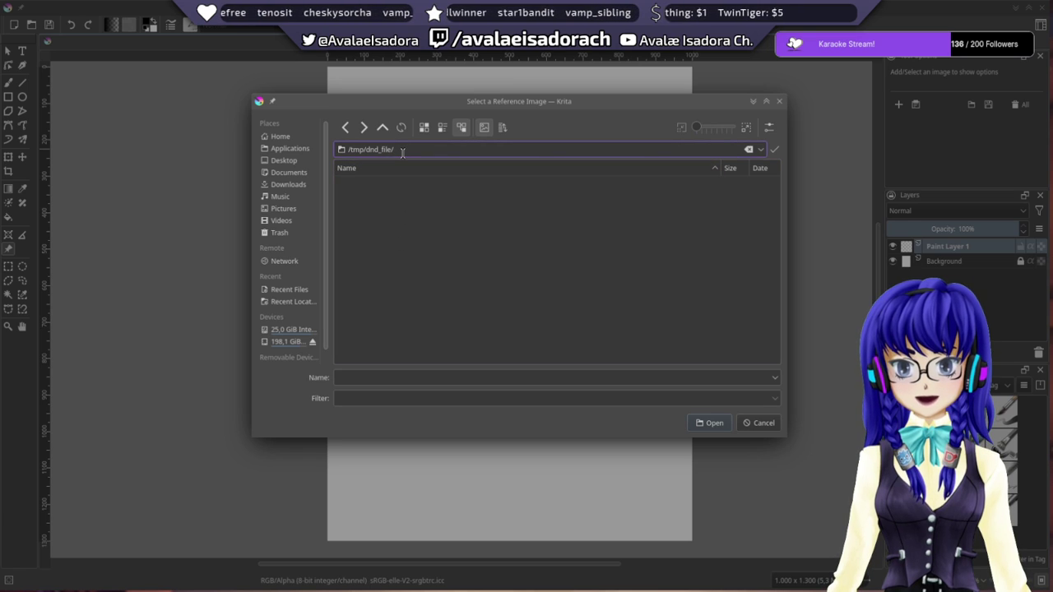
{"action": "left_click_drag", "start_coordinate": [367, 152], "coordinate": [408, 154]}
{"action": "key", "text": "BackSpace"}
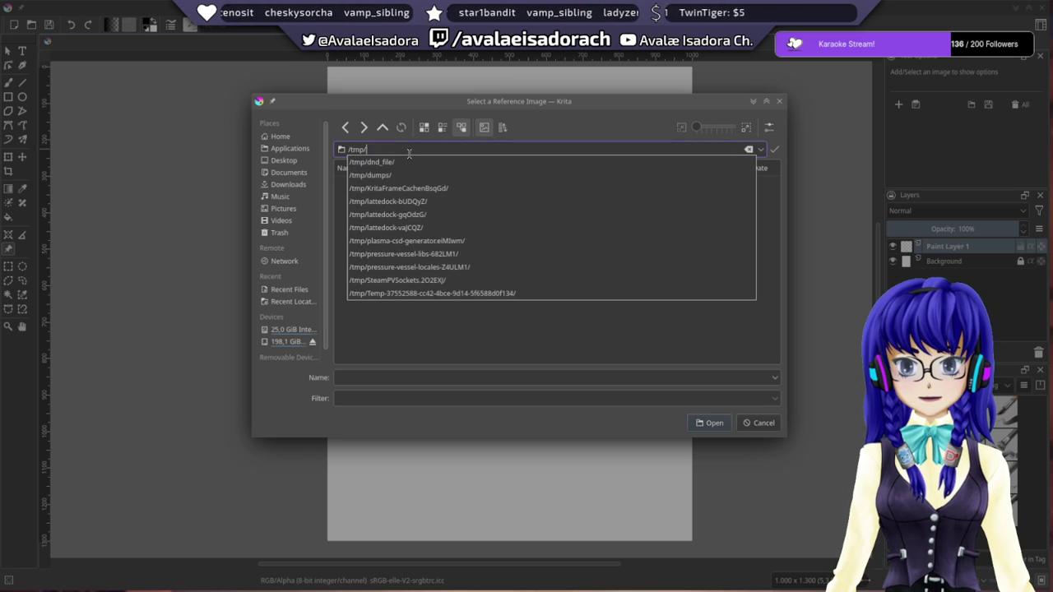
{"action": "left_click", "coordinate": [502, 303]}
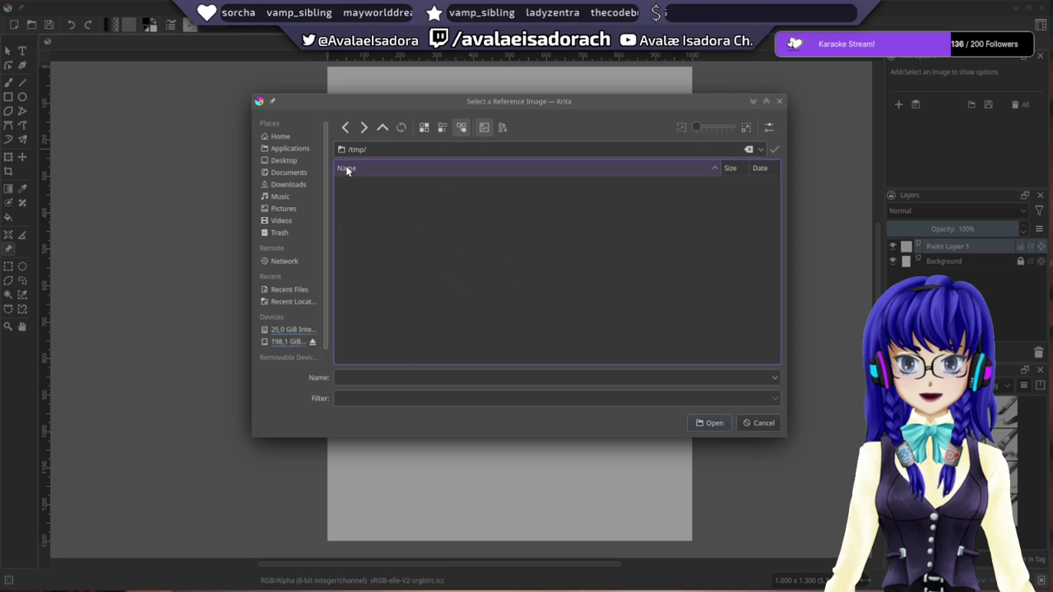
{"action": "left_click", "coordinate": [73, 301]}
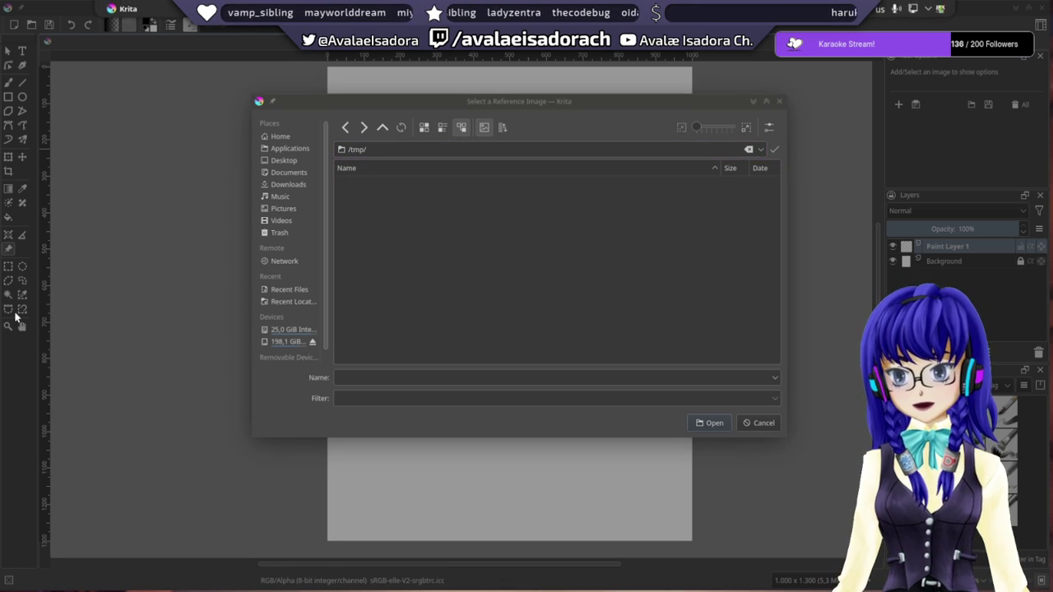
{"action": "left_click_drag", "start_coordinate": [1, 316], "coordinate": [1, 112]}
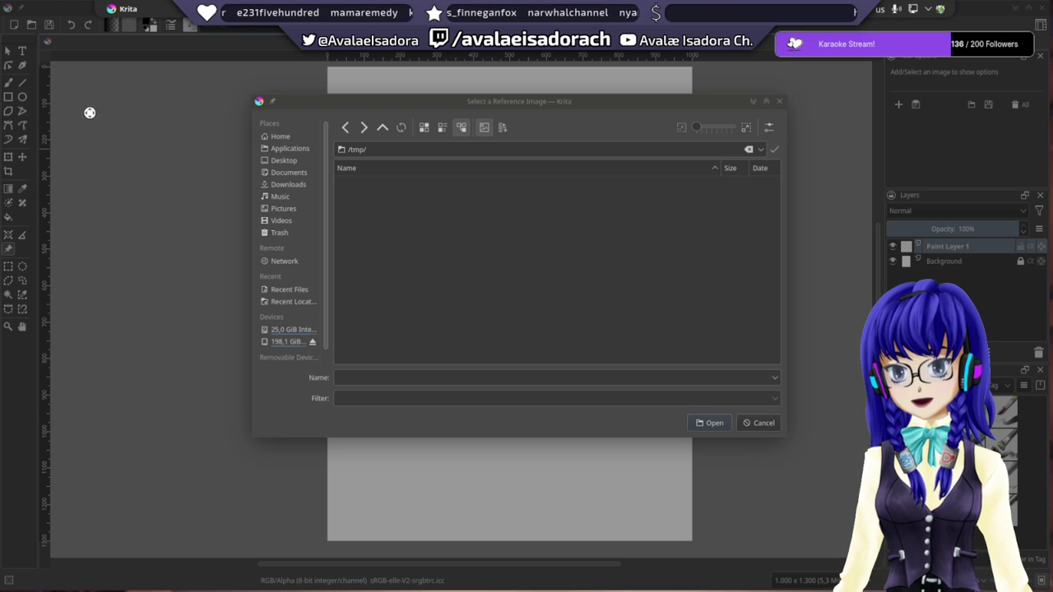
- Switch to Dolphin and move kangaroo-attack.jpg into the Home/Drawings/References folder
{"action": "key", "text": "alt+Tab"}
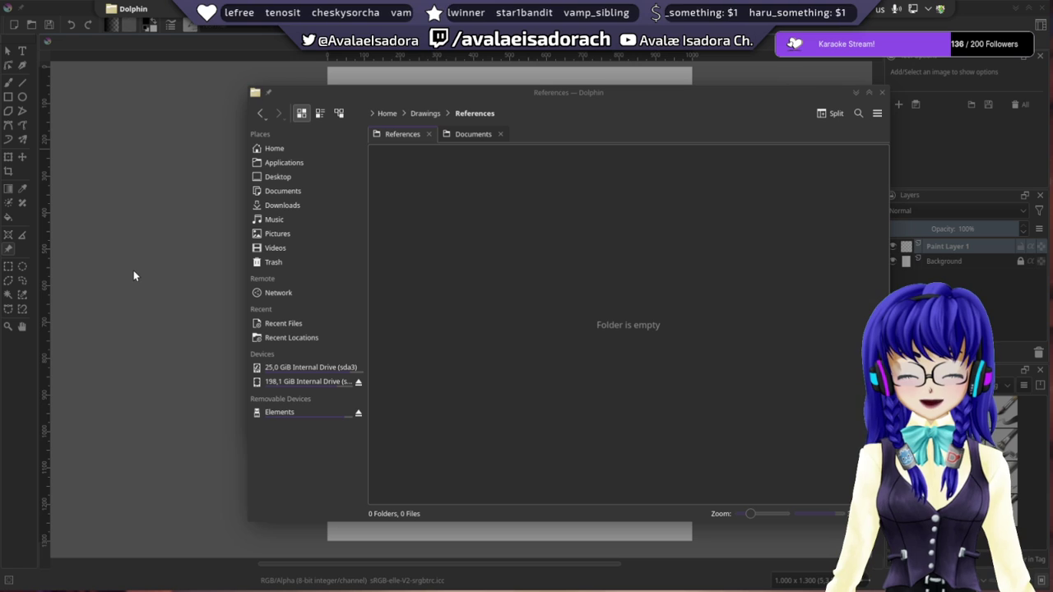
{"action": "left_click_drag", "start_coordinate": [4, 315], "coordinate": [634, 254]}
{"action": "left_click", "coordinate": [663, 261]}
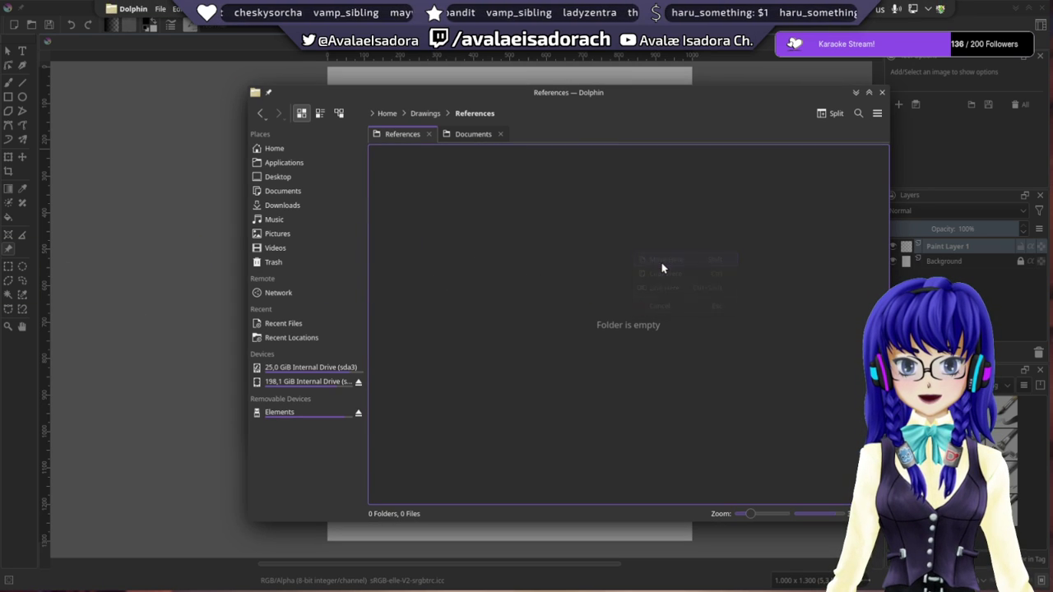
{"action": "left_click", "coordinate": [616, 260]}
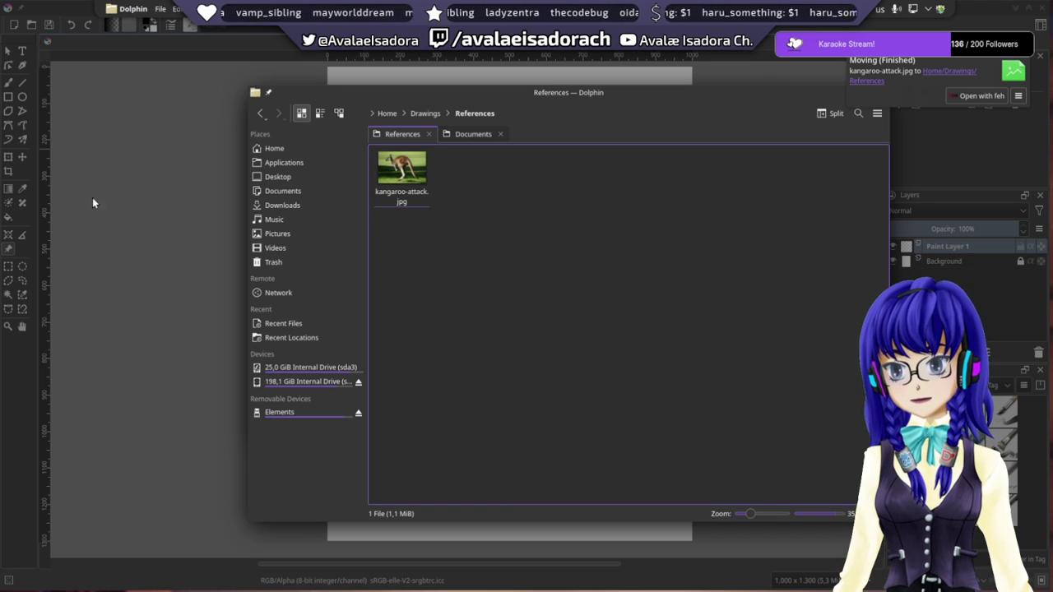
- Move 148399-2.jpg into the References folder and cancel overwriting the existing copy
{"action": "left_click", "coordinate": [6, 194]}
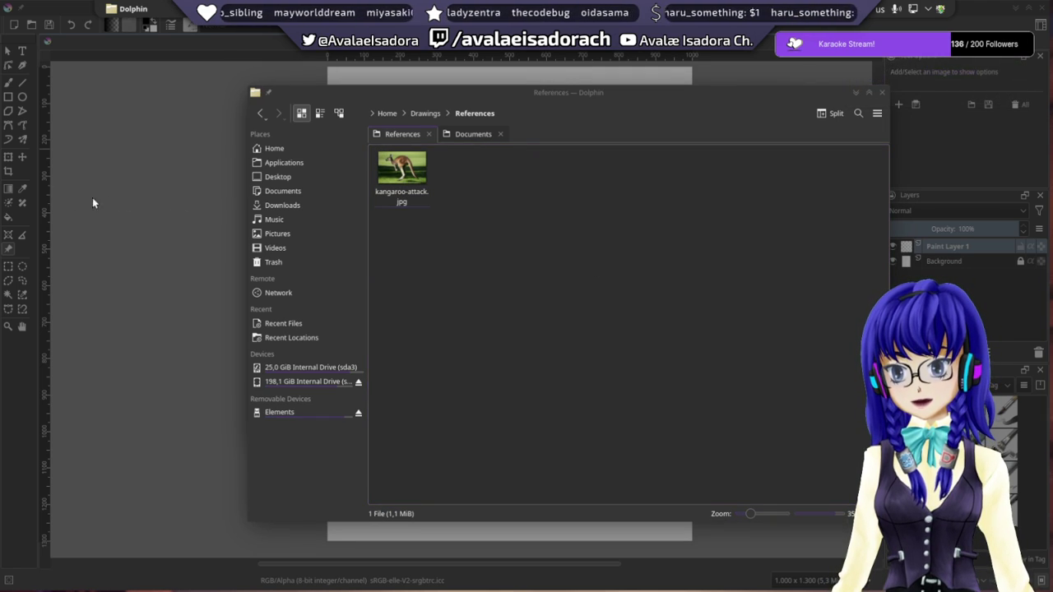
{"action": "left_click_drag", "start_coordinate": [402, 169], "coordinate": [650, 262]}
{"action": "left_click", "coordinate": [660, 265]}
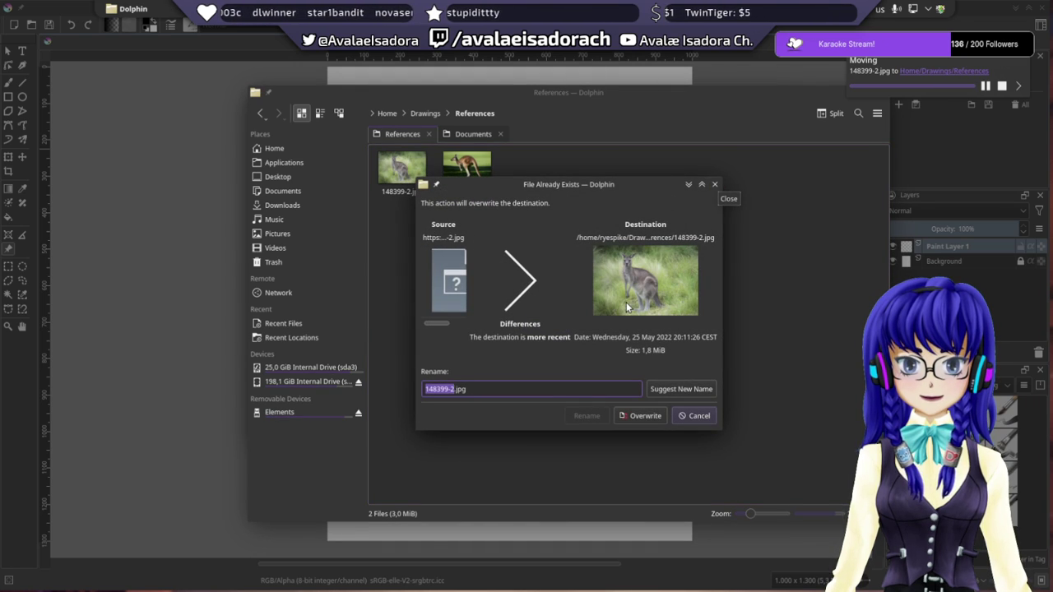
{"action": "left_click", "coordinate": [677, 417]}
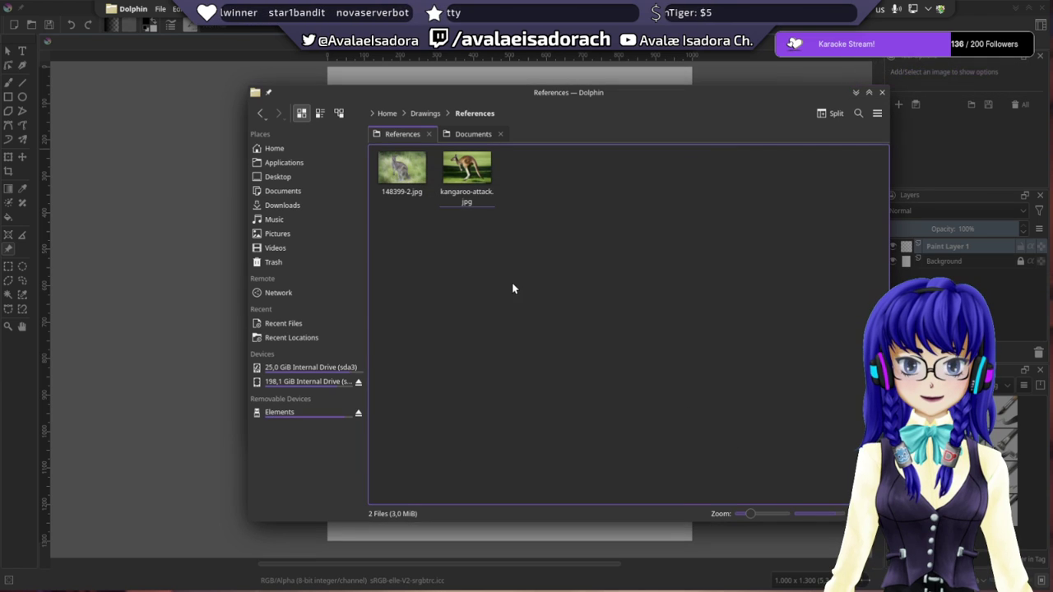
{"action": "left_click", "coordinate": [85, 147]}
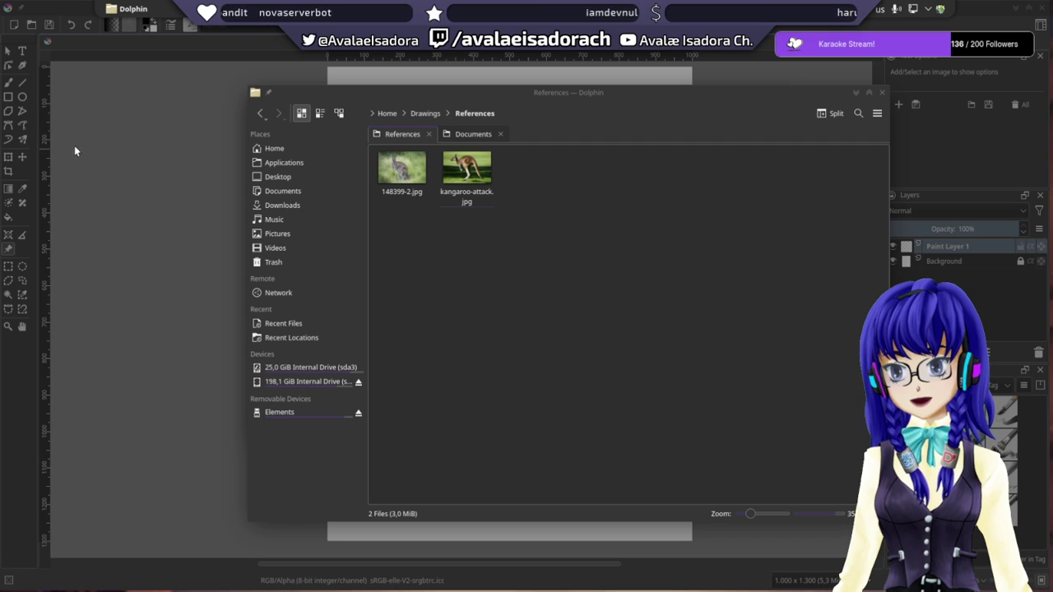
- Move the Dolphin window away, return to Krita's reference dialog, and add 148399-2.jpg from Home/Drawings/References
{"action": "left_click_drag", "start_coordinate": [520, 101], "coordinate": [539, 122]}
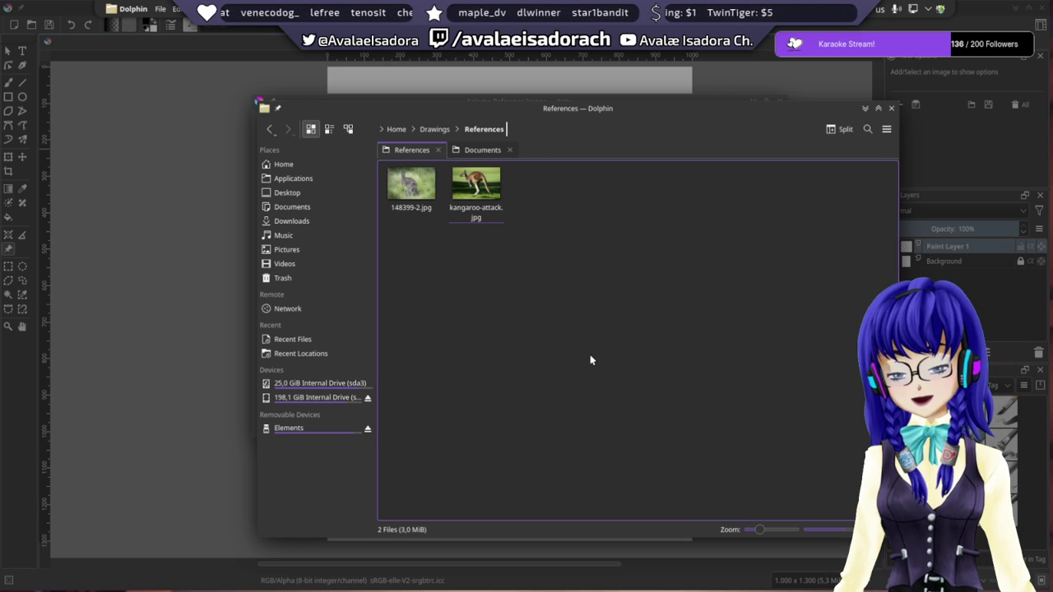
{"action": "left_click_drag", "start_coordinate": [577, 113], "coordinate": [21, 217]}
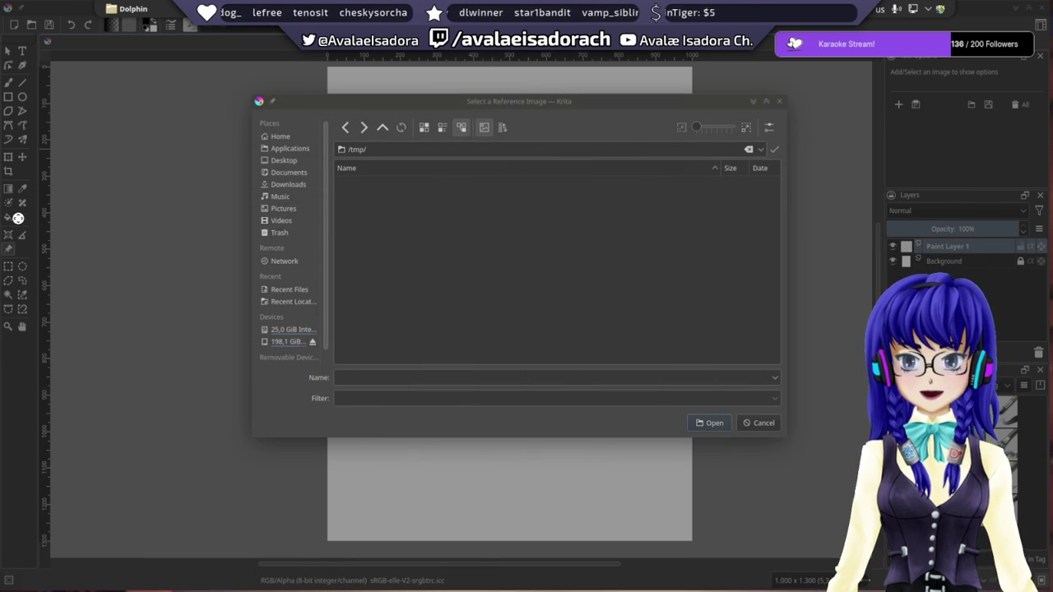
{"action": "left_click", "coordinate": [634, 272]}
{"action": "left_click", "coordinate": [276, 137]}
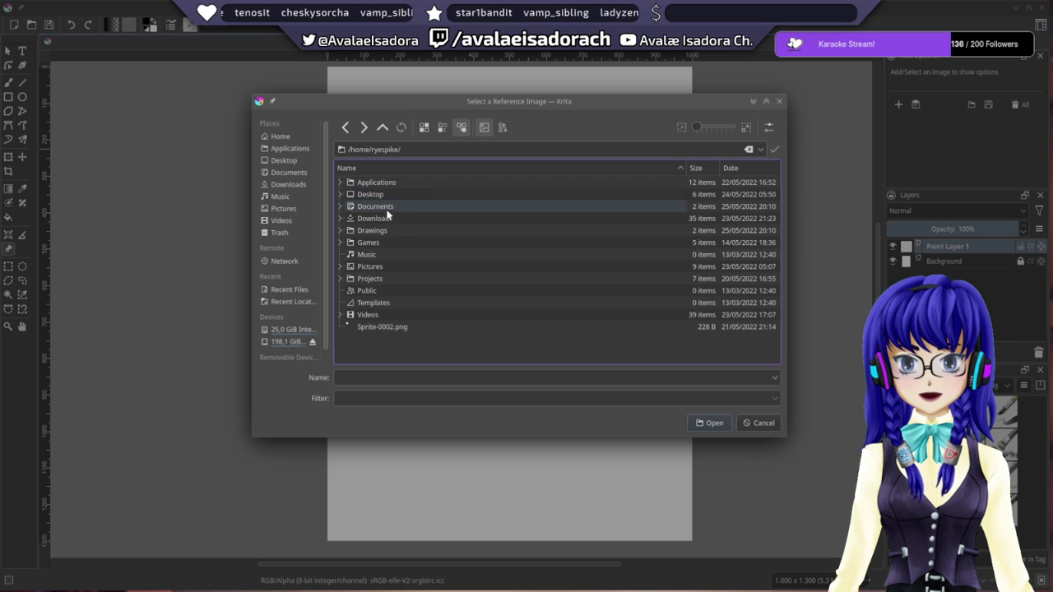
{"action": "left_click", "coordinate": [350, 233]}
{"action": "left_click", "coordinate": [383, 194]}
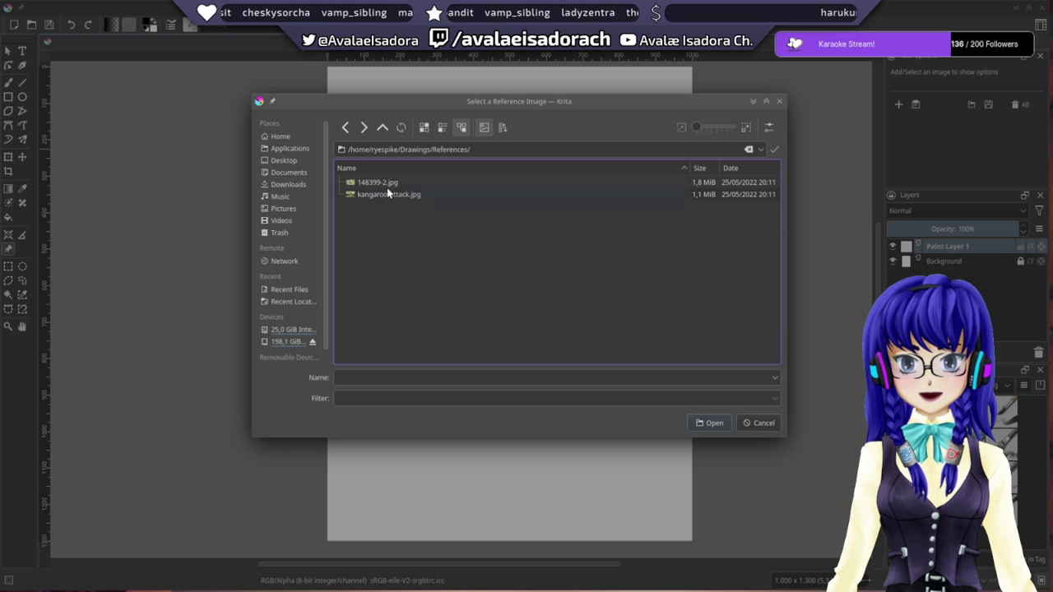
{"action": "double_click", "coordinate": [385, 185]}
- Scale down the grey kangaroo reference and place it beside the canvas, left of its upper part
{"action": "scroll", "coordinate": [437, 260], "scroll_direction": "down", "scroll_amount": 5}
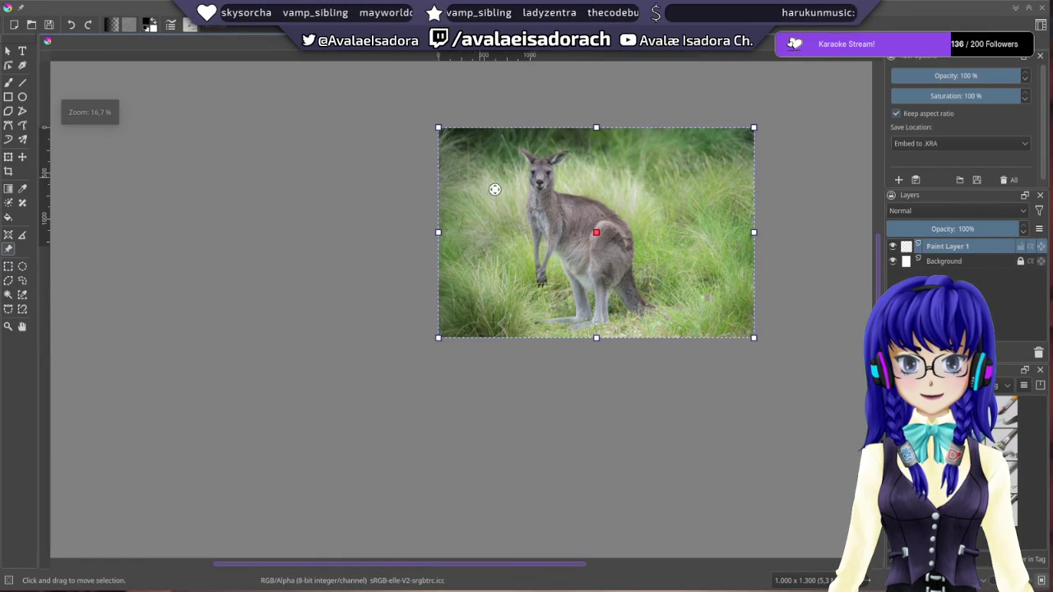
{"action": "left_click_drag", "start_coordinate": [518, 277], "coordinate": [203, 176]}
{"action": "left_click_drag", "start_coordinate": [404, 348], "coordinate": [205, 215]}
{"action": "left_click_drag", "start_coordinate": [144, 190], "coordinate": [290, 214]}
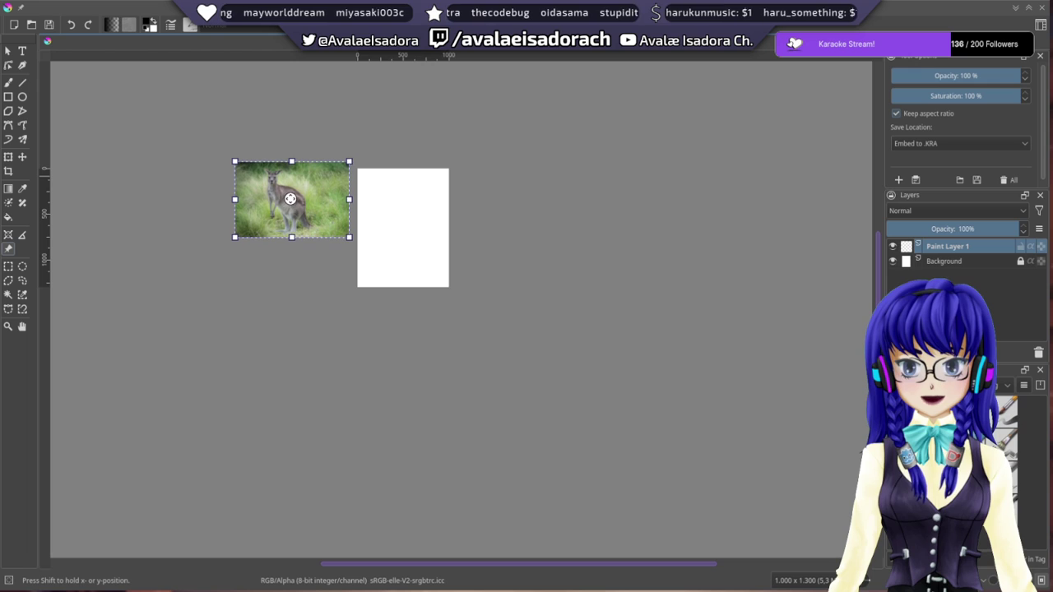
{"action": "scroll", "coordinate": [349, 247], "scroll_direction": "up", "scroll_amount": 4}
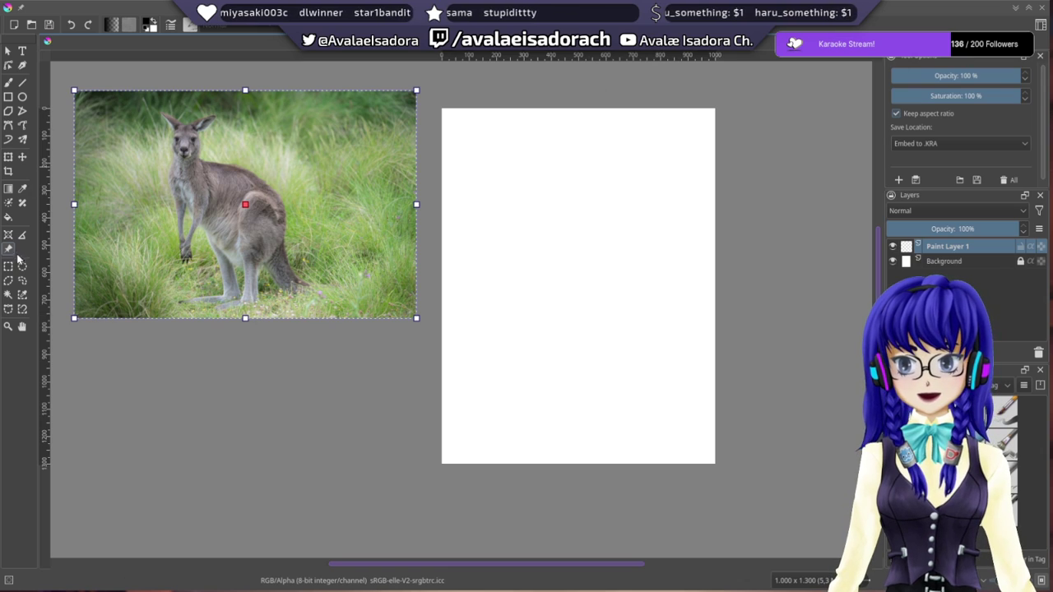
- Add kangaroo-attack.jpg from the References folder as a second reference image
{"action": "left_click", "coordinate": [758, 311]}
{"action": "left_click", "coordinate": [898, 104]}
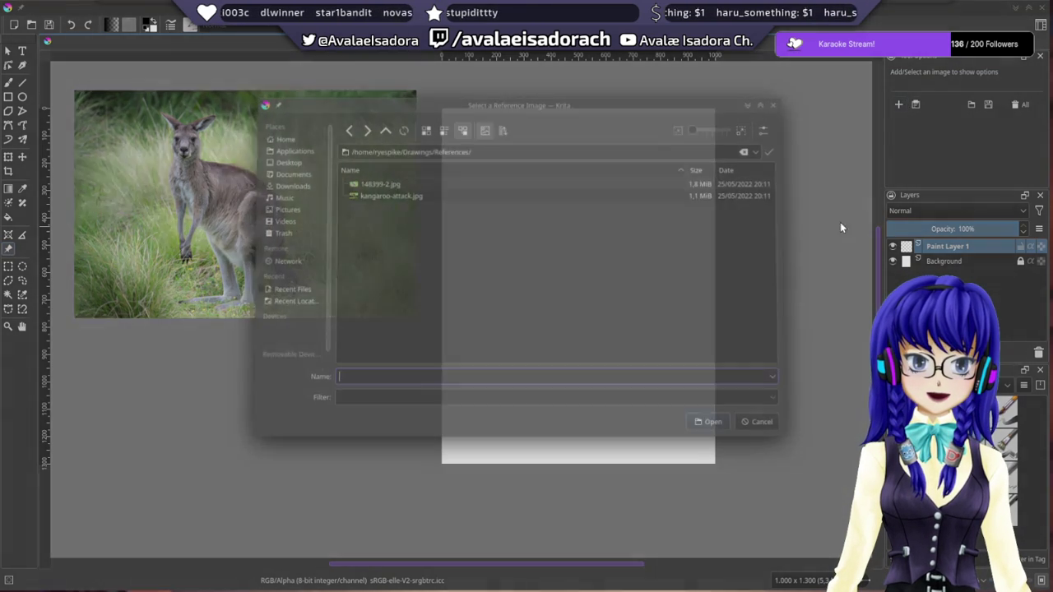
{"action": "double_click", "coordinate": [367, 194]}
{"action": "left_click", "coordinate": [617, 245]}
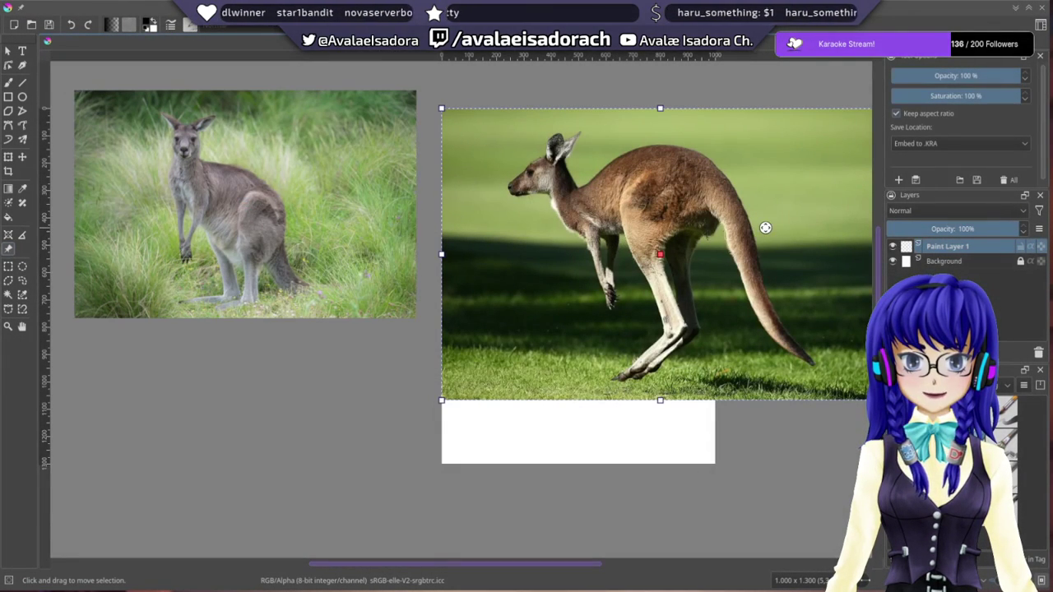
- Scale down the hopping kangaroo reference and move it below the grey kangaroo photo, off the canvas
{"action": "left_click_drag", "start_coordinate": [766, 227], "coordinate": [520, 269]}
{"action": "left_click_drag", "start_coordinate": [633, 446], "coordinate": [644, 297]}
{"action": "left_click_drag", "start_coordinate": [505, 207], "coordinate": [265, 430]}
{"action": "left_click_drag", "start_coordinate": [442, 381], "coordinate": [626, 381]}
- Shrink the grey kangaroo reference to match the other, stack both close to the canvas's left edge, and deselect them
{"action": "left_click", "coordinate": [387, 224]}
{"action": "left_click_drag", "start_coordinate": [221, 123], "coordinate": [354, 223]}
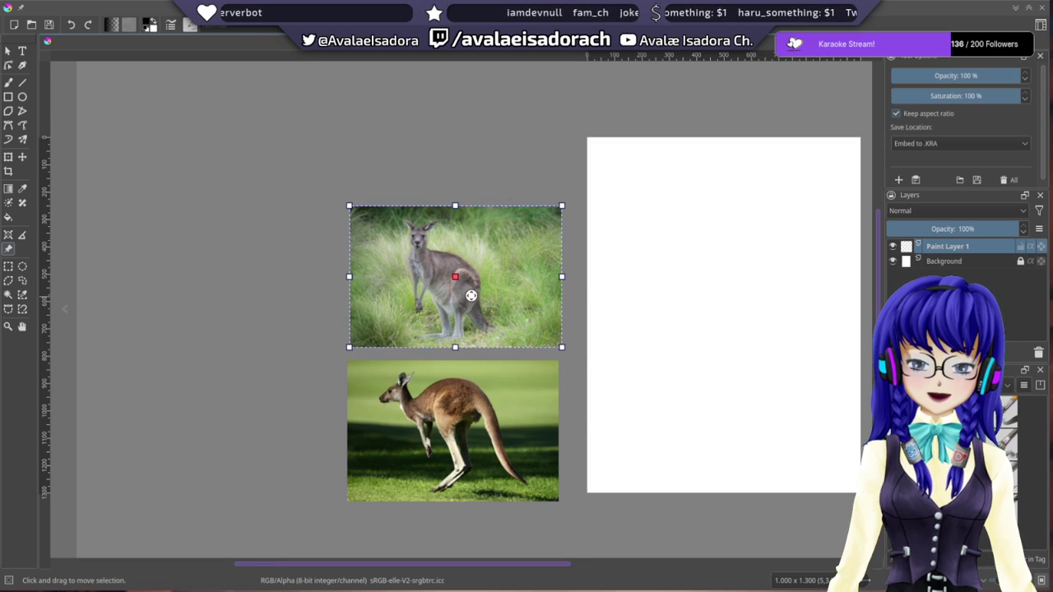
{"action": "left_click_drag", "start_coordinate": [454, 278], "coordinate": [469, 209]}
{"action": "left_click", "coordinate": [450, 439]}
{"action": "left_click_drag", "start_coordinate": [449, 439], "coordinate": [465, 377]}
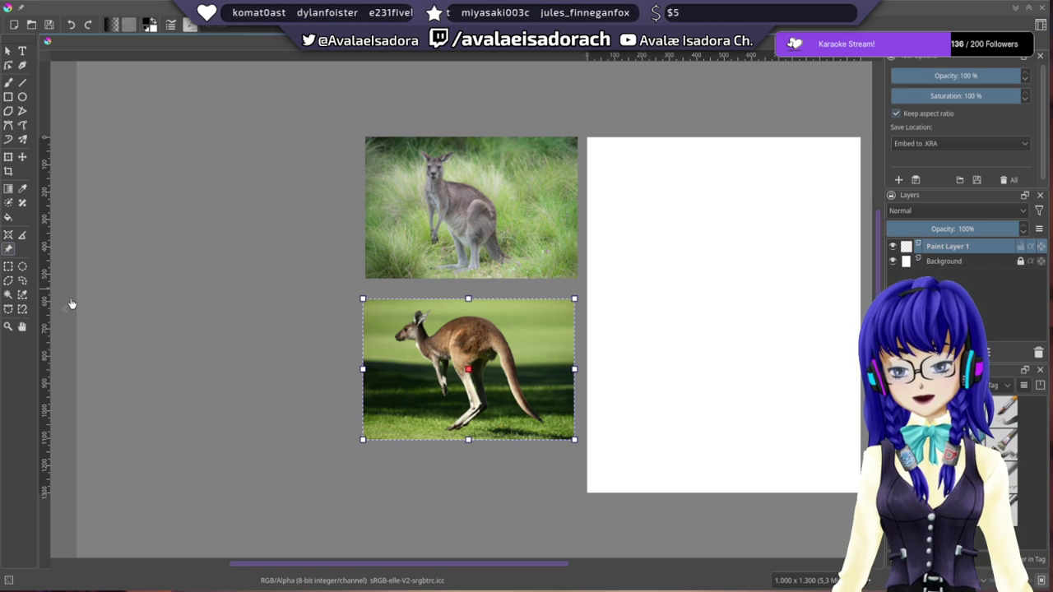
{"action": "left_click_drag", "start_coordinate": [409, 429], "coordinate": [182, 433]}
{"action": "left_click", "coordinate": [248, 485]}
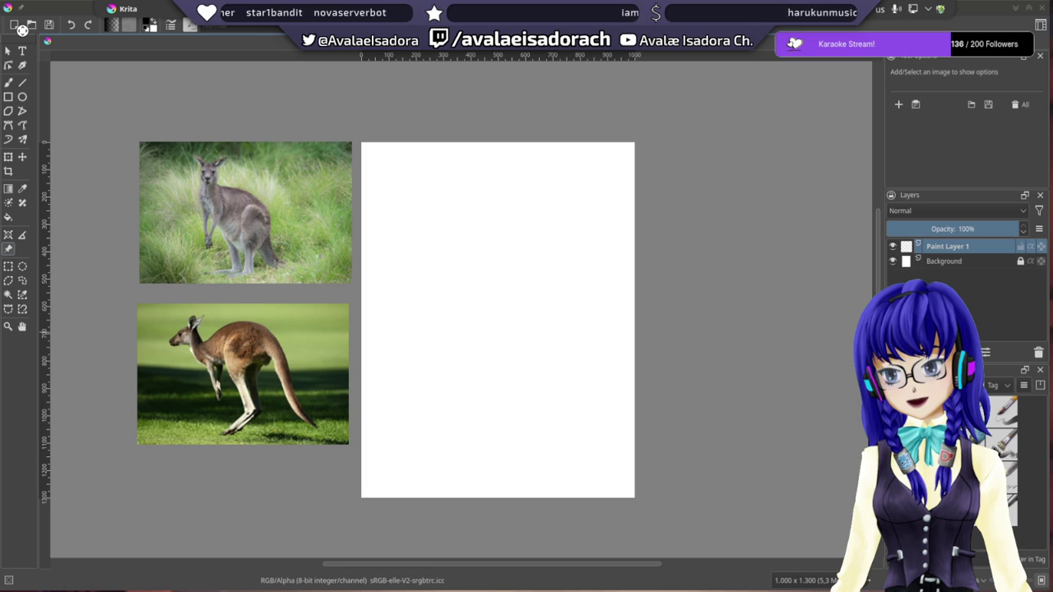
- Open a Konsole terminal, go to /mnt, and mount a tmpfs of size 4G on ramdisk, authenticating with the sudo password
{"action": "key", "text": "ctrl+alt+t"}
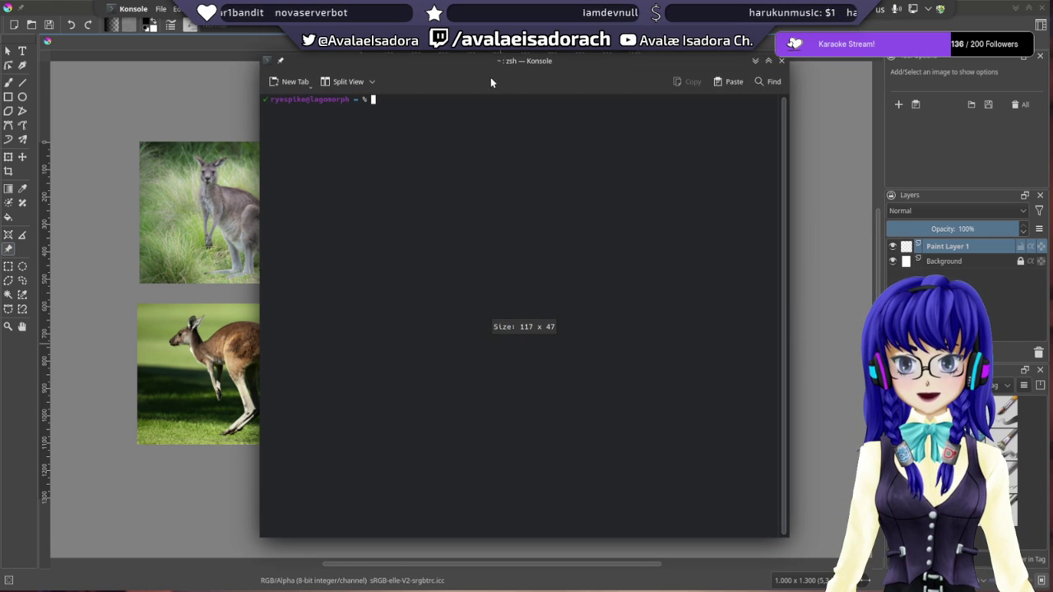
{"action": "type", "text": "cd /mnt"}
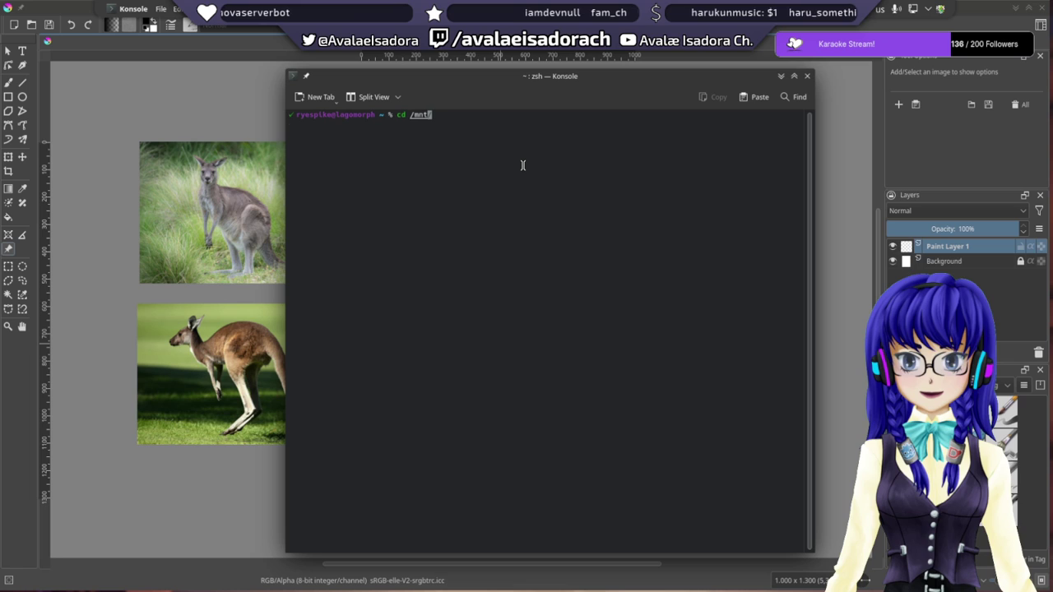
{"action": "key", "text": "Return"}
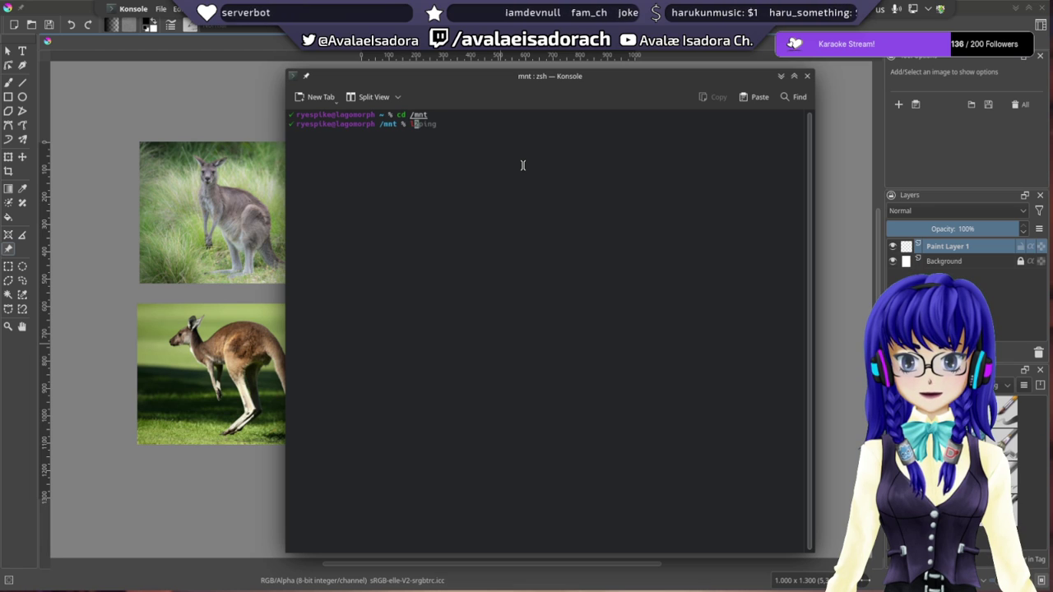
{"action": "type", "text": "sudo mount"}
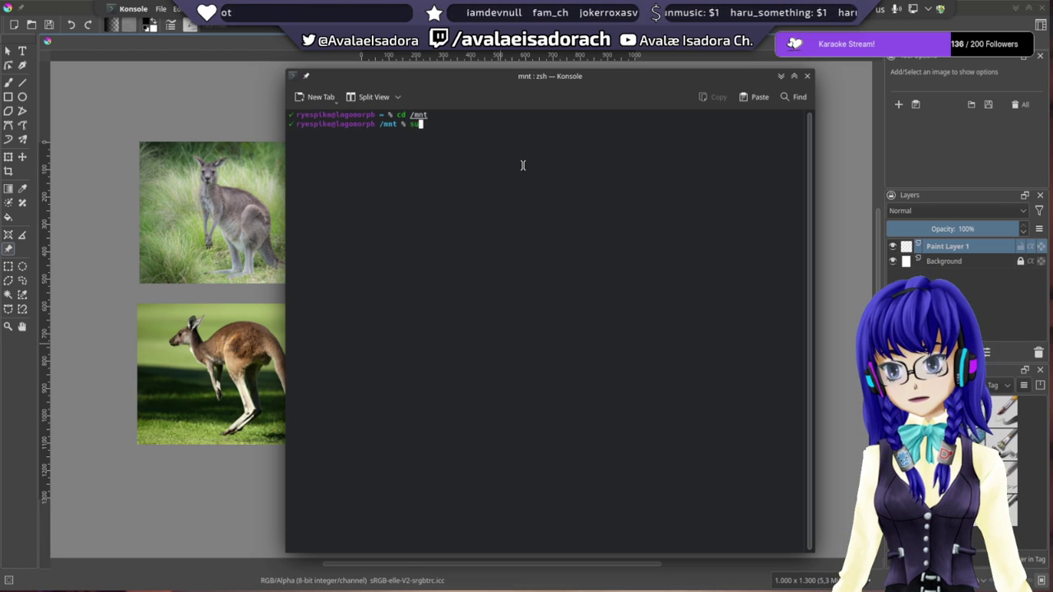
{"action": "type", "text": "t tmpfs -o size="}
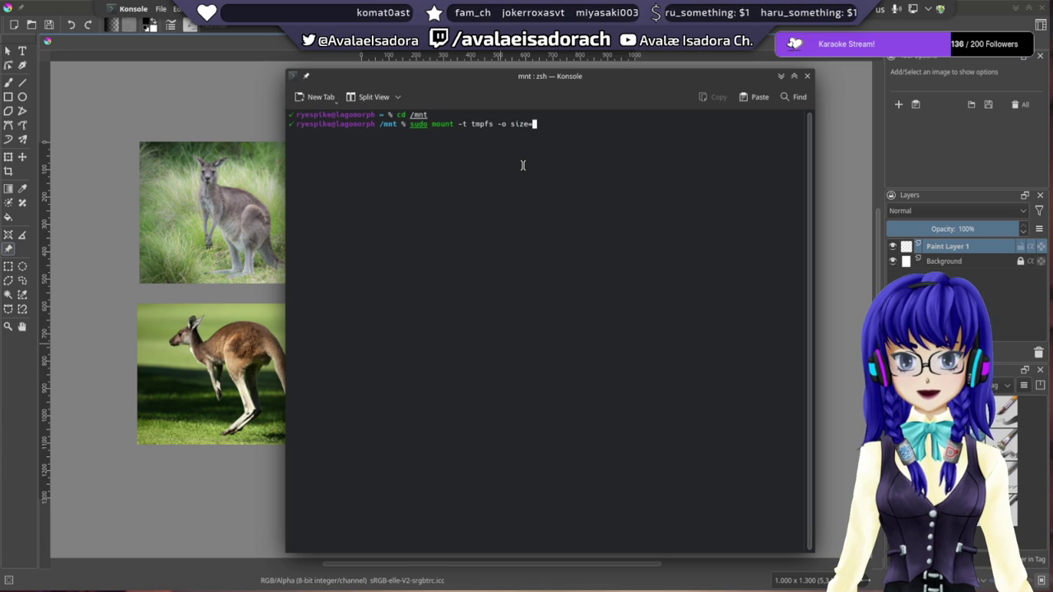
{"action": "type", "text": "4G tmpfs ramdisk/"}
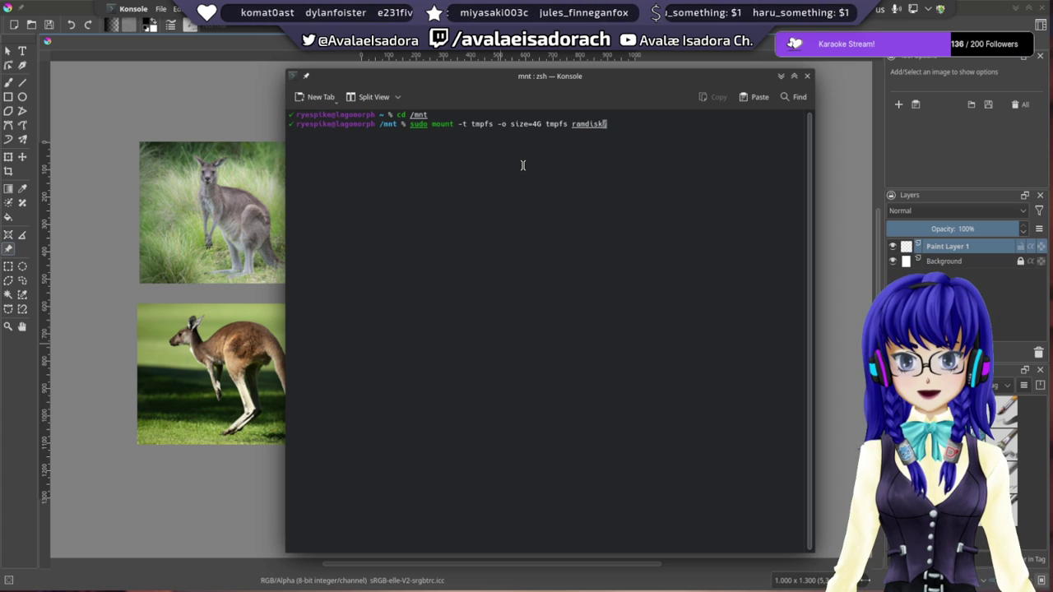
{"action": "key", "text": "Return"}
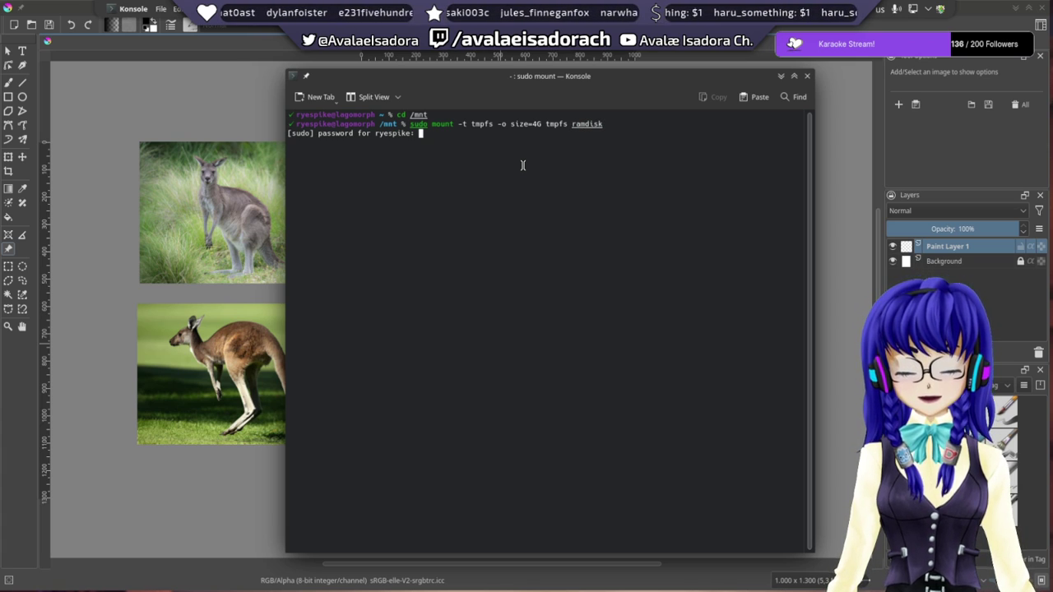
{"action": "key", "text": "Return"}
- Enter the ramdisk directory, list its contents, create an empty file named test, and list the directory again
{"action": "type", "text": "cd ramdisk"}
{"action": "key", "text": "Return"}
{"action": "type", "text": "ls"}
{"action": "key", "text": "Return"}
{"action": "type", "text": "touch test"}
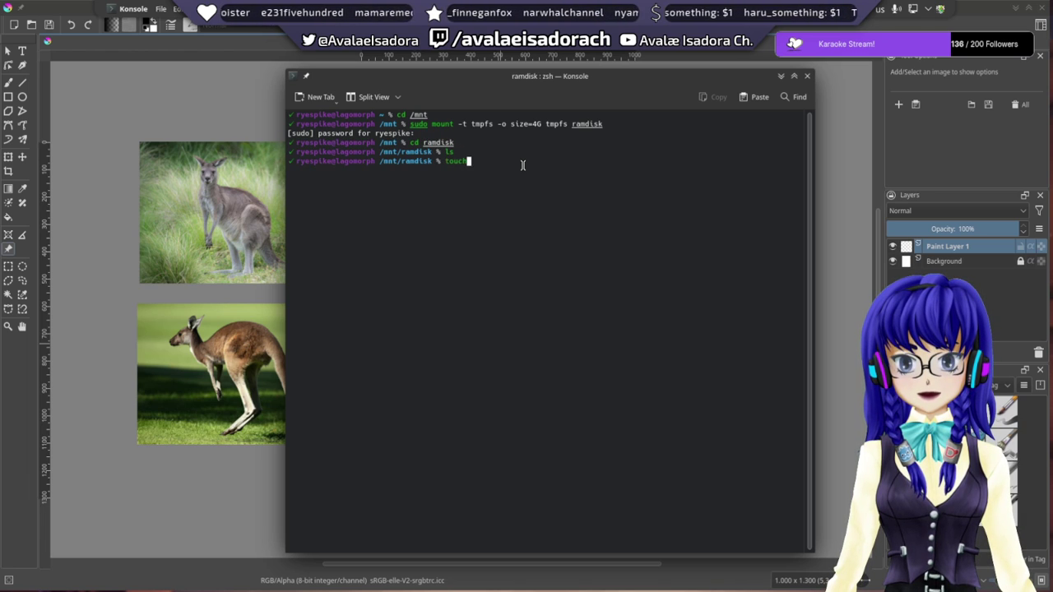
{"action": "key", "text": "Return"}
{"action": "type", "text": "ls"}
{"action": "key", "text": "Return"}
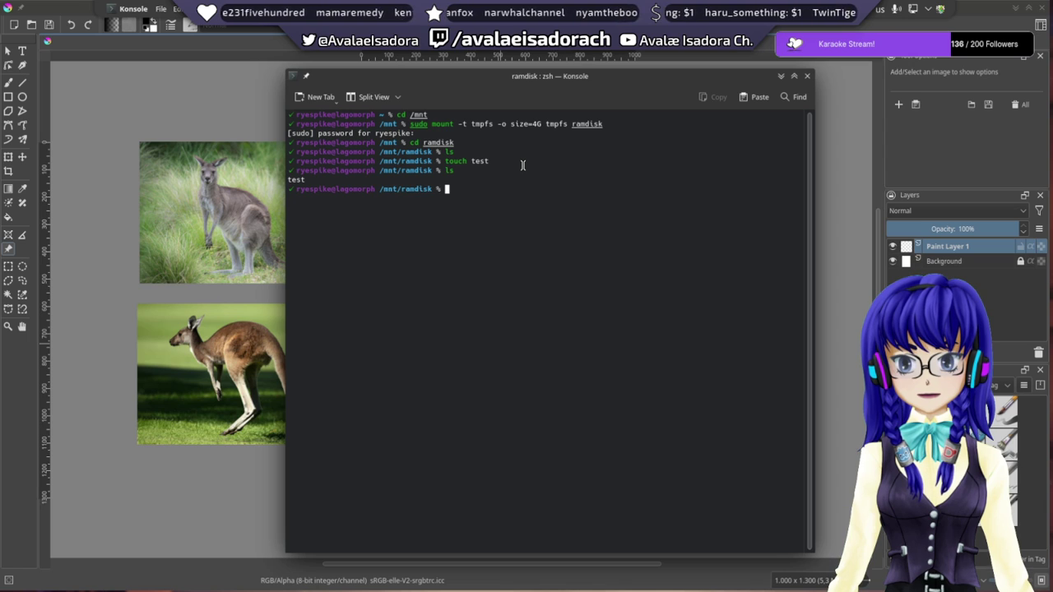
- Check the RAM disk by writing "hello" into the test file and printing it back, and remove the file
{"action": "type", "text": "echo \"hello\""}
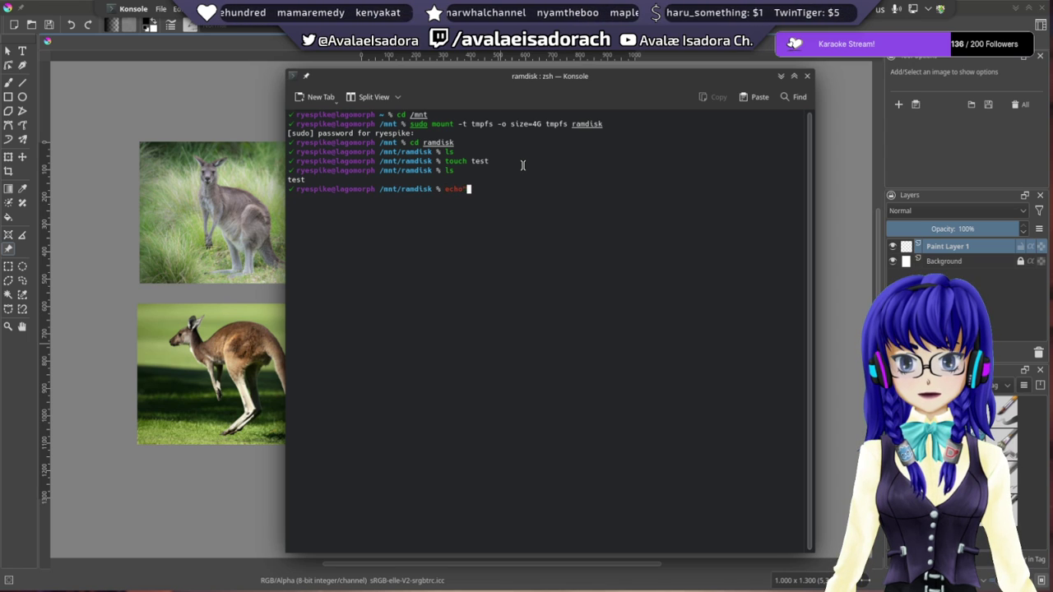
{"action": "type", "text": " > test"}
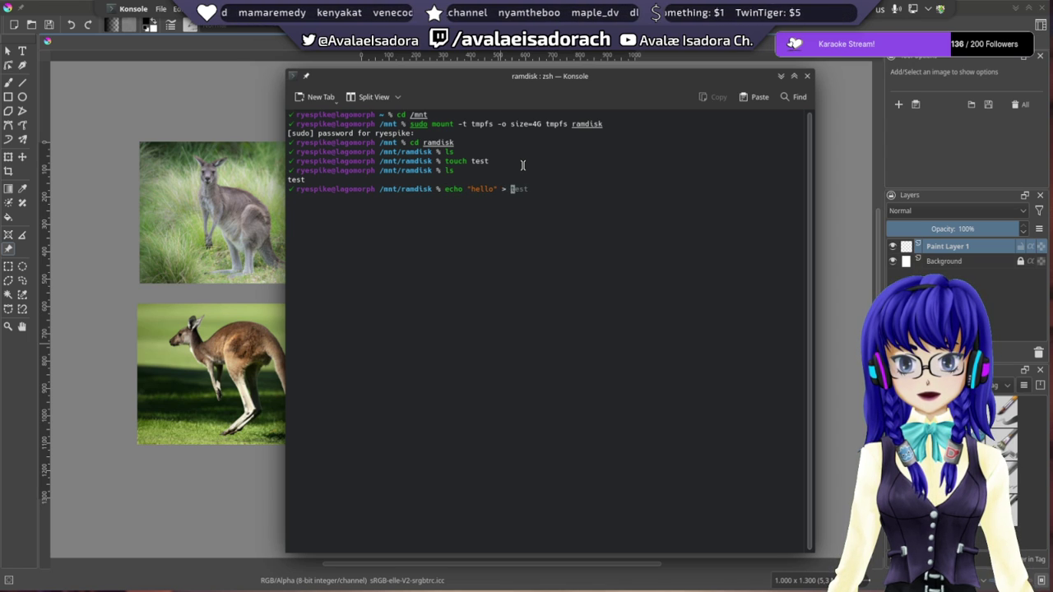
{"action": "key", "text": "Return"}
{"action": "type", "text": "cat test"}
{"action": "key", "text": "Return"}
{"action": "type", "text": "rm test"}
{"action": "key", "text": "Return"}
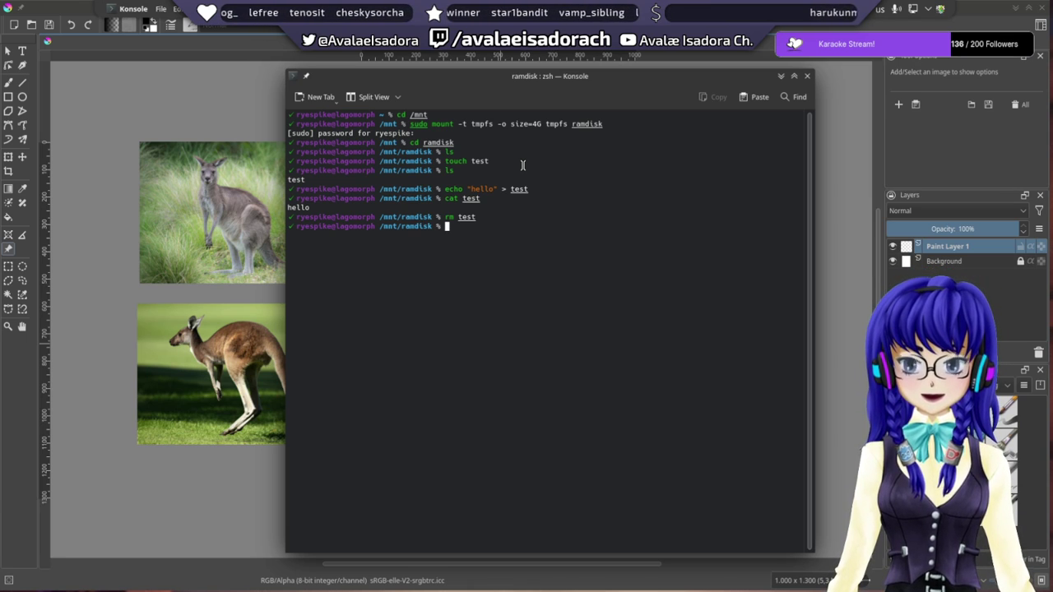
- Move the terminal window away from Krita's canvas and activate the Freehand Brush tool
{"action": "left_click_drag", "start_coordinate": [579, 76], "coordinate": [186, 94]}
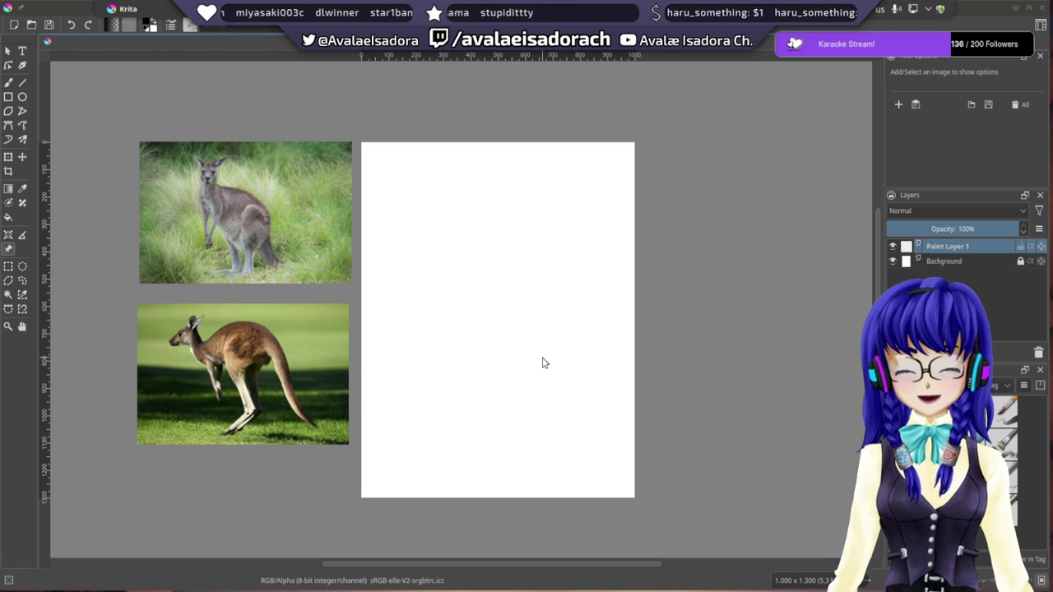
{"action": "left_click_drag", "start_coordinate": [550, 344], "coordinate": [540, 371]}
{"action": "left_click_drag", "start_coordinate": [519, 409], "coordinate": [514, 394]}
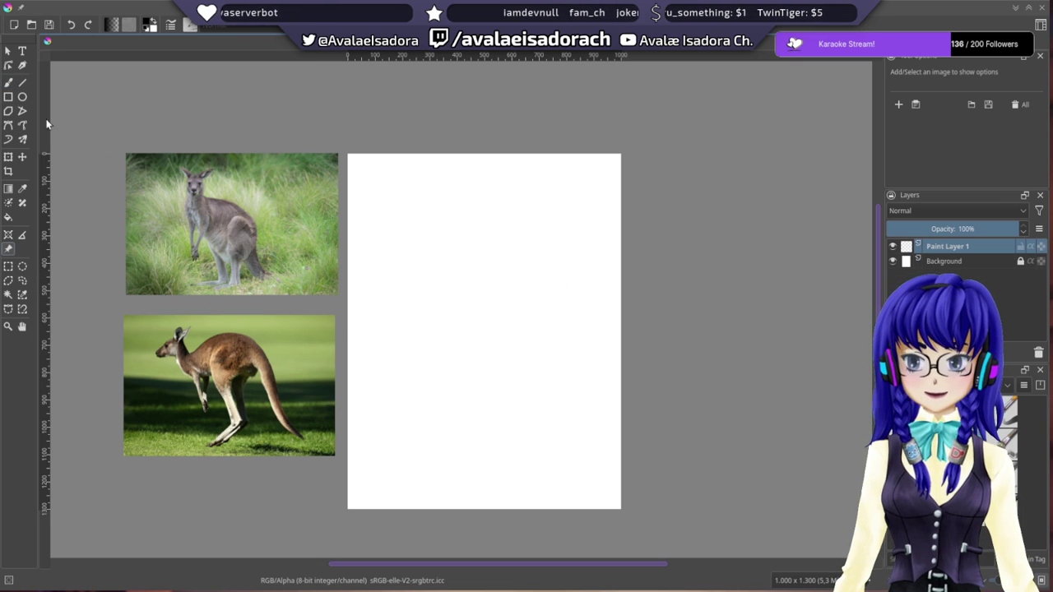
{"action": "left_click", "coordinate": [8, 84]}
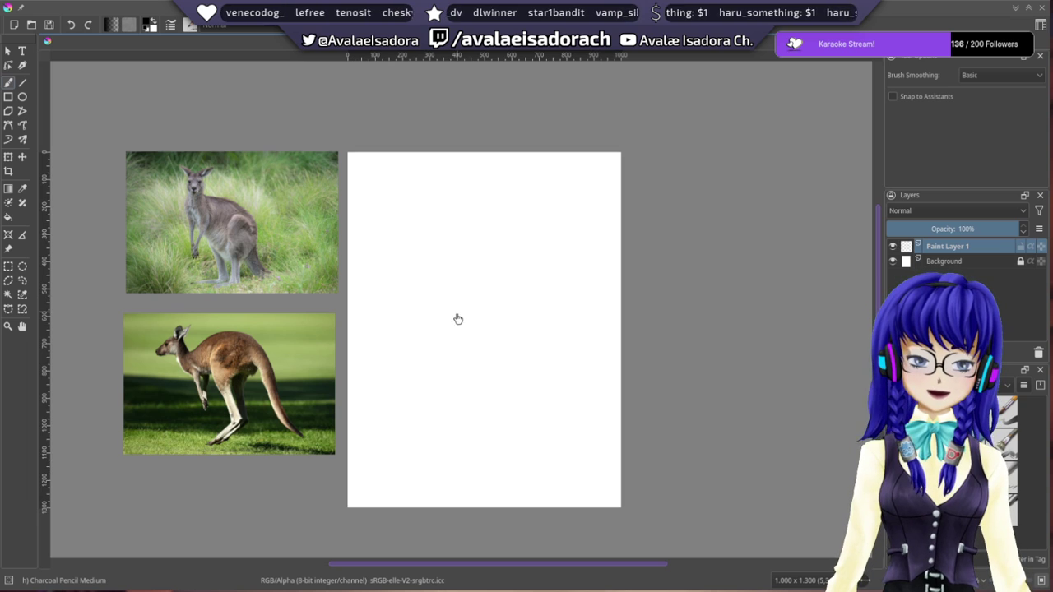
{"action": "left_click_drag", "start_coordinate": [456, 315], "coordinate": [427, 313]}
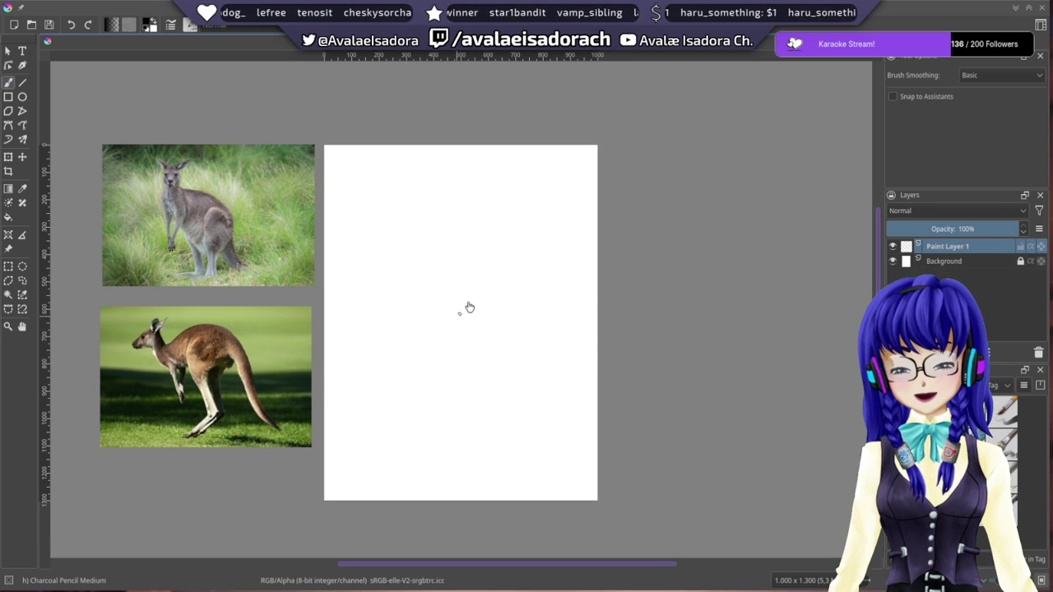
{"action": "left_click_drag", "start_coordinate": [487, 259], "coordinate": [509, 261]}
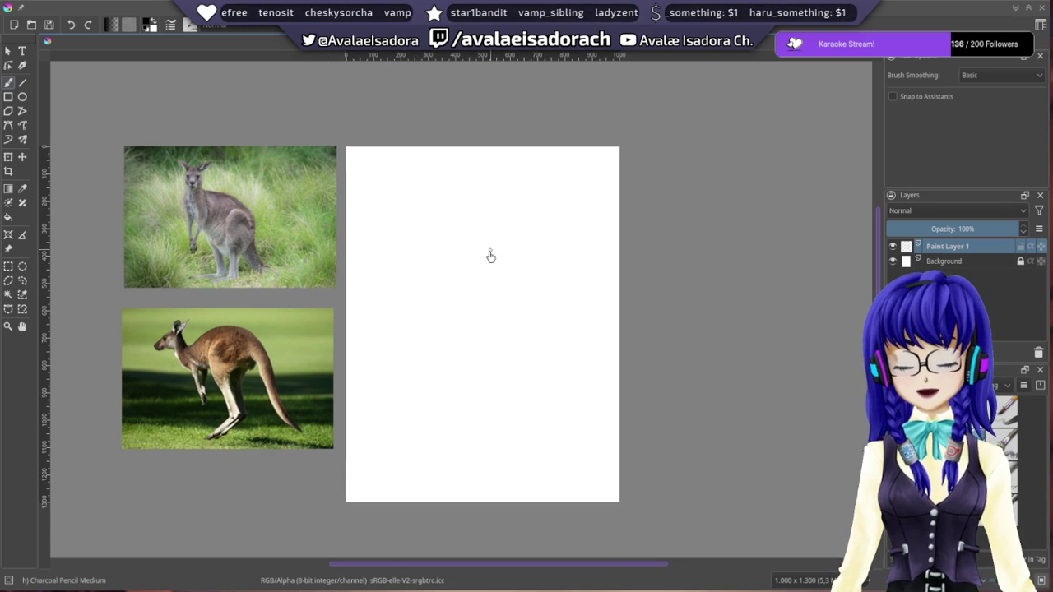
{"action": "right_click", "coordinate": [464, 292]}
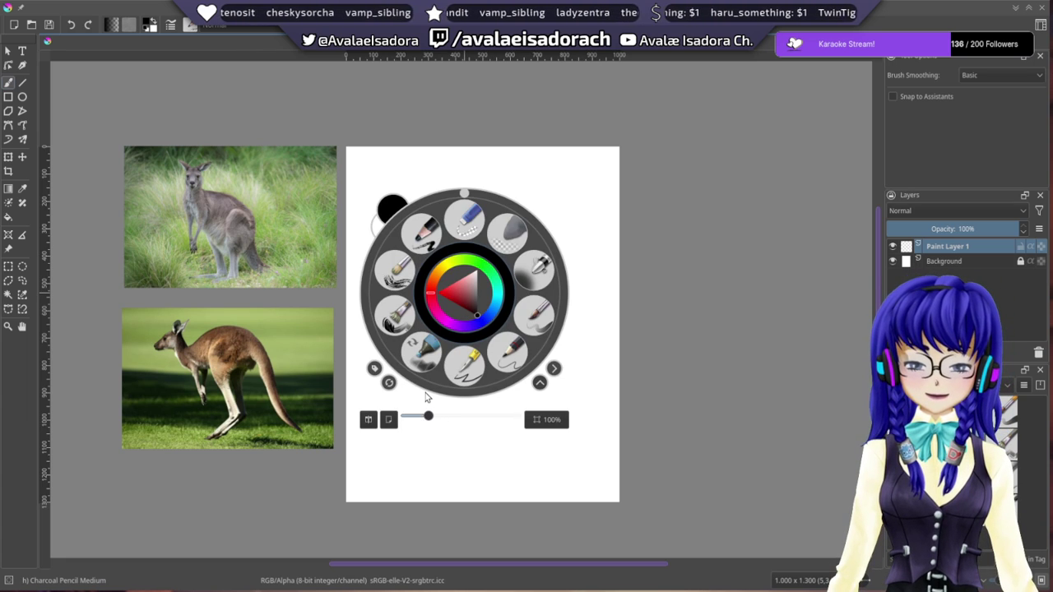
{"action": "left_click", "coordinate": [728, 342]}
{"action": "scroll", "coordinate": [728, 342], "scroll_direction": "up", "scroll_amount": 1}
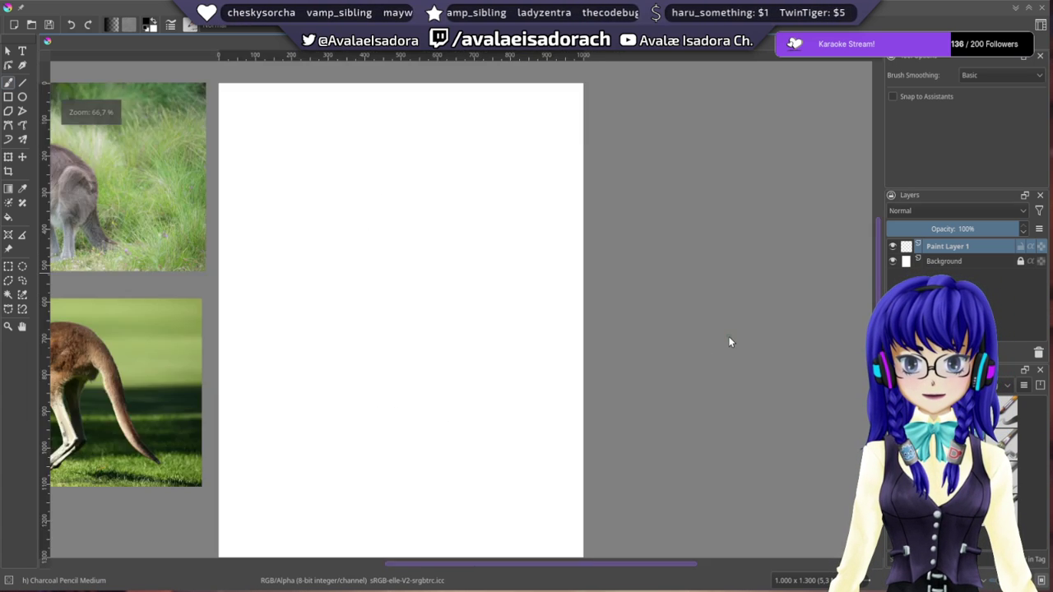
{"action": "left_click_drag", "start_coordinate": [322, 291], "coordinate": [493, 279]}
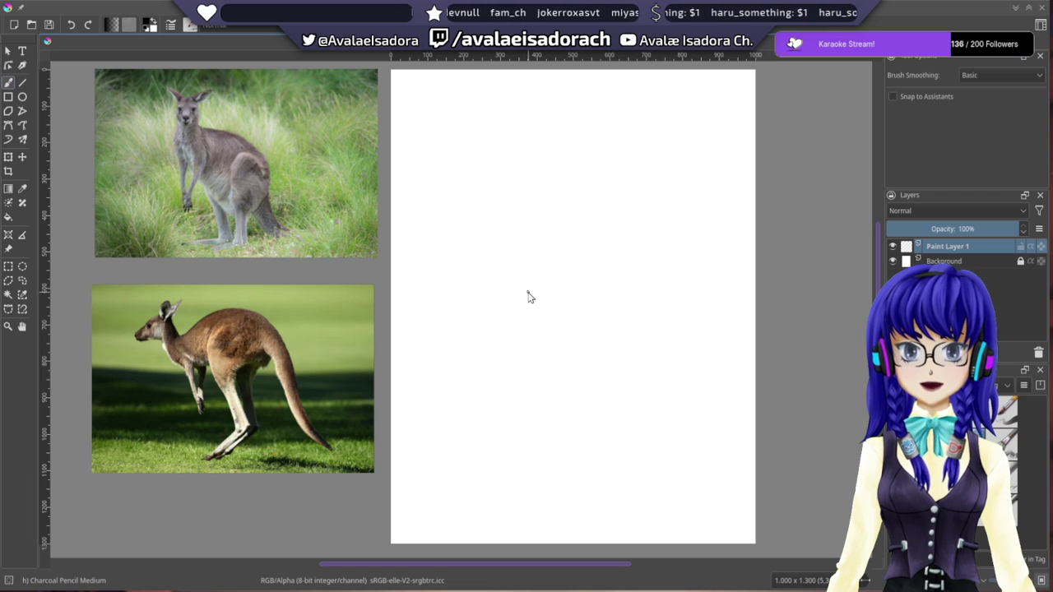
{"action": "left_click_drag", "start_coordinate": [561, 188], "coordinate": [571, 196]}
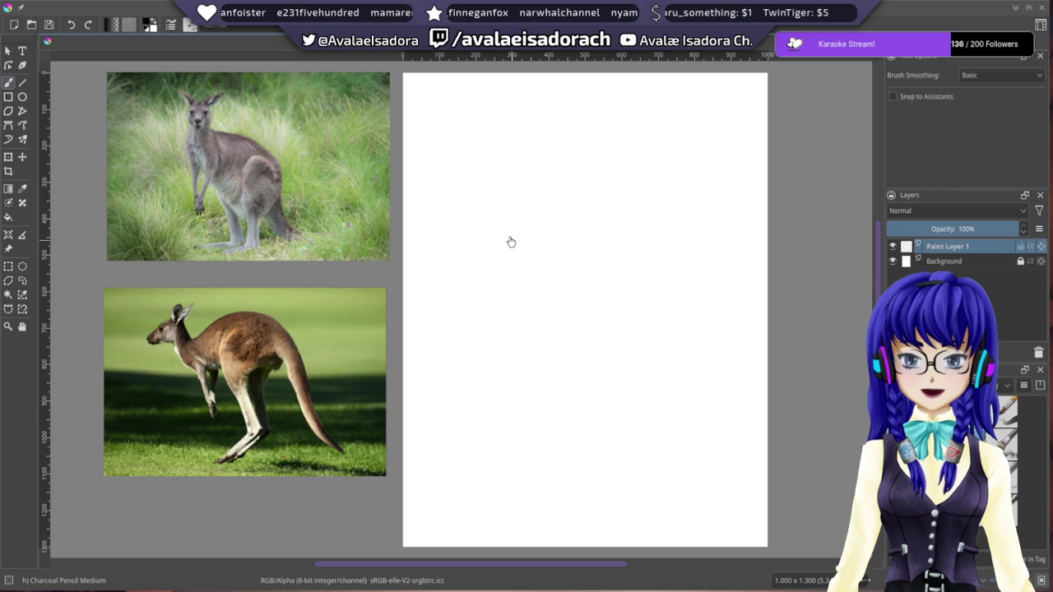
{"action": "left_click_drag", "start_coordinate": [518, 195], "coordinate": [507, 202]}
{"action": "scroll", "coordinate": [504, 226], "scroll_direction": "down", "scroll_amount": 1}
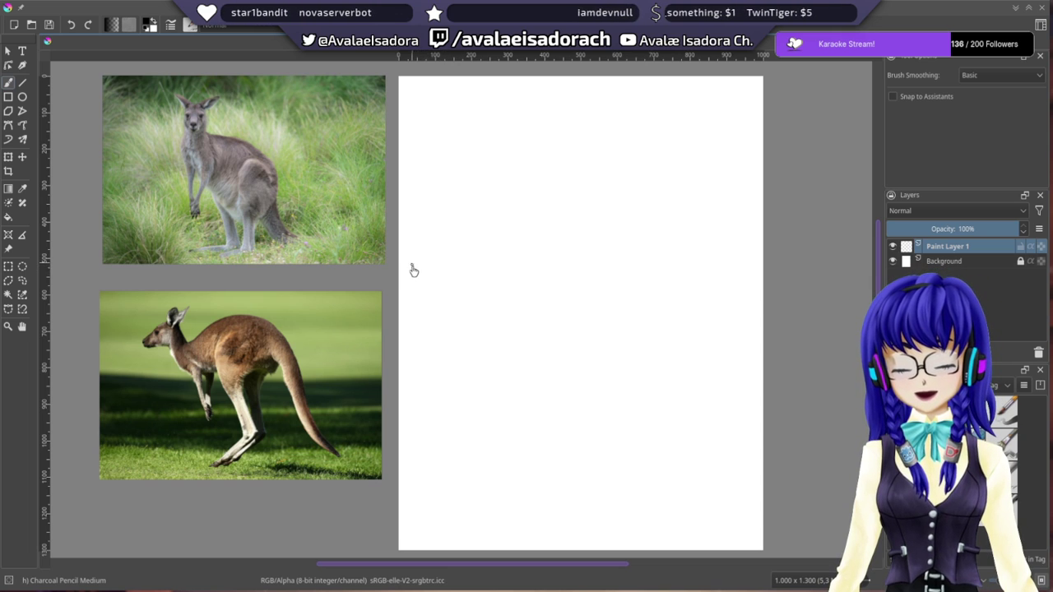
{"action": "left_click_drag", "start_coordinate": [461, 275], "coordinate": [481, 241]}
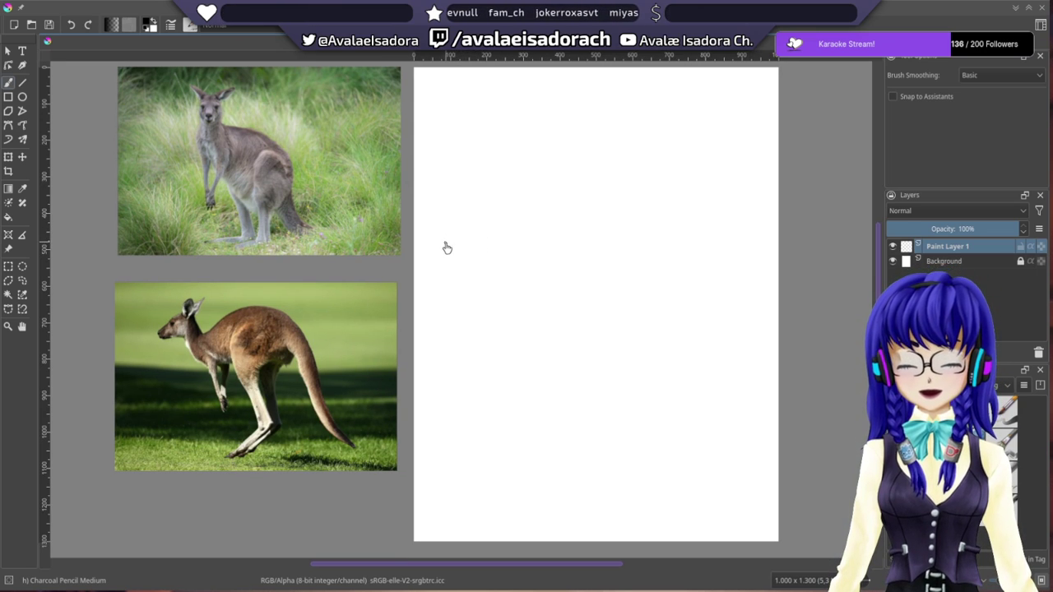
{"action": "left_click_drag", "start_coordinate": [491, 250], "coordinate": [494, 254]}
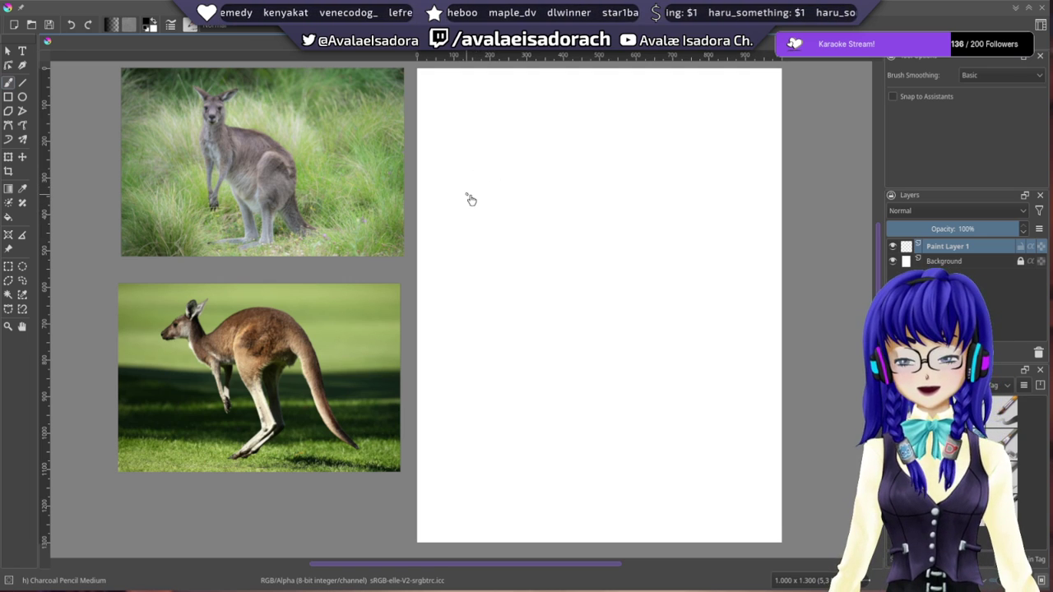
{"action": "left_click_drag", "start_coordinate": [494, 168], "coordinate": [488, 159]}
{"action": "mouse_move", "coordinate": [465, 206]}
{"action": "left_mouse_down"}
{"action": "mouse_move", "coordinate": [476, 226]}
{"action": "mouse_move", "coordinate": [453, 228]}
{"action": "mouse_move", "coordinate": [450, 218]}
{"action": "left_mouse_up"}
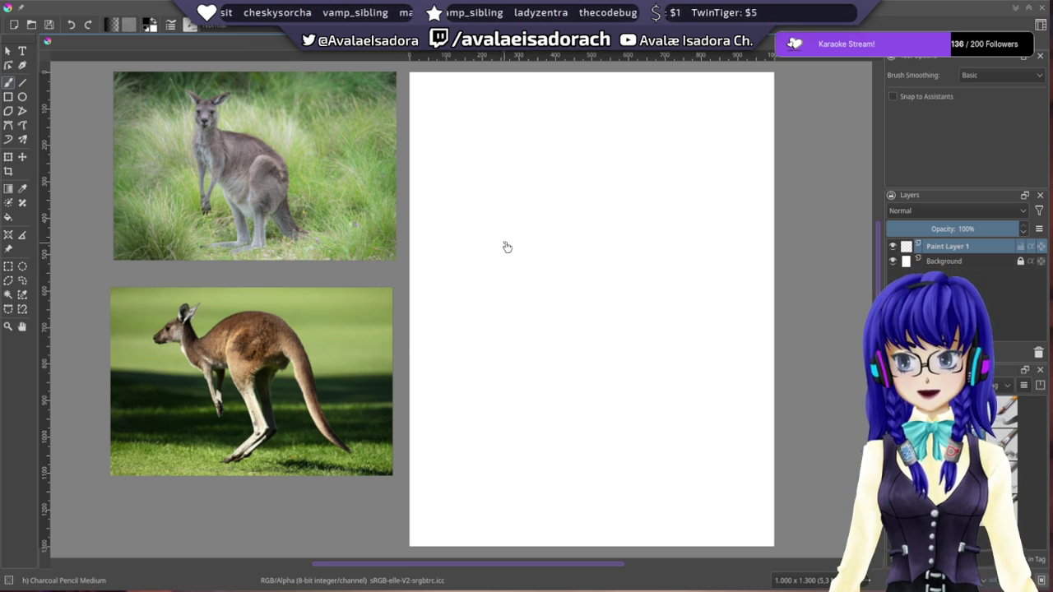
- Sketch a small oval head, a curved body and a hind leg with Charcoal Pencil Medium, and undo the leg strokes
{"action": "left_click", "coordinate": [510, 197]}
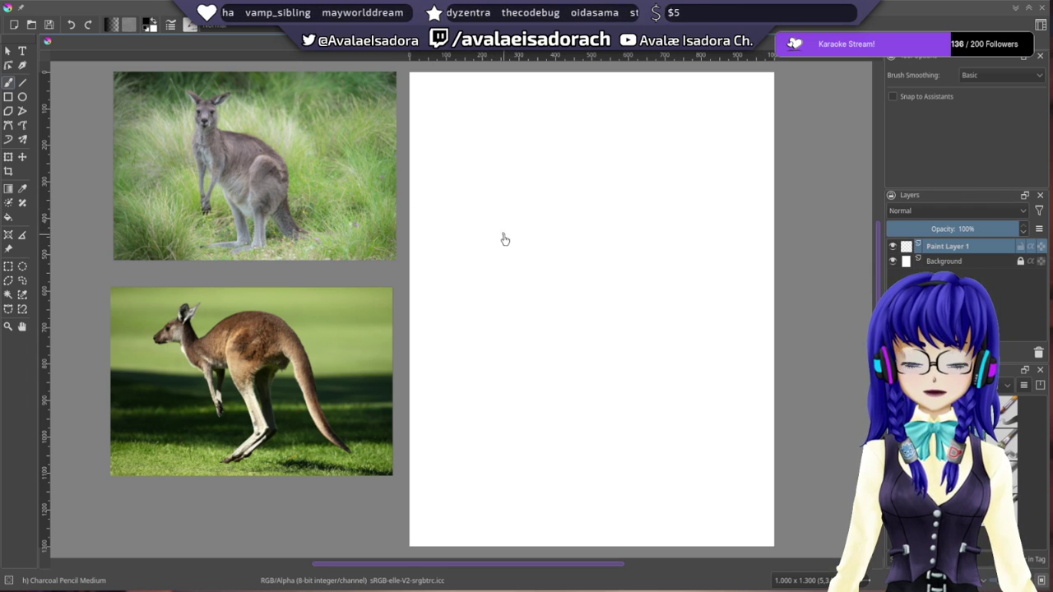
{"action": "mouse_move", "coordinate": [510, 239]}
{"action": "left_mouse_down"}
{"action": "mouse_move", "coordinate": [491, 219]}
{"action": "mouse_move", "coordinate": [484, 243]}
{"action": "mouse_move", "coordinate": [502, 236]}
{"action": "mouse_move", "coordinate": [460, 247]}
{"action": "mouse_move", "coordinate": [491, 244]}
{"action": "mouse_move", "coordinate": [510, 268]}
{"action": "mouse_move", "coordinate": [568, 279]}
{"action": "mouse_move", "coordinate": [622, 268]}
{"action": "mouse_move", "coordinate": [665, 236]}
{"action": "mouse_move", "coordinate": [662, 207]}
{"action": "mouse_move", "coordinate": [609, 203]}
{"action": "mouse_move", "coordinate": [503, 241]}
{"action": "left_mouse_up"}
{"action": "mouse_move", "coordinate": [606, 249]}
{"action": "left_mouse_down"}
{"action": "mouse_move", "coordinate": [589, 273]}
{"action": "mouse_move", "coordinate": [584, 377]}
{"action": "mouse_move", "coordinate": [549, 427]}
{"action": "mouse_move", "coordinate": [582, 417]}
{"action": "mouse_move", "coordinate": [615, 375]}
{"action": "mouse_move", "coordinate": [641, 260]}
{"action": "left_mouse_up"}
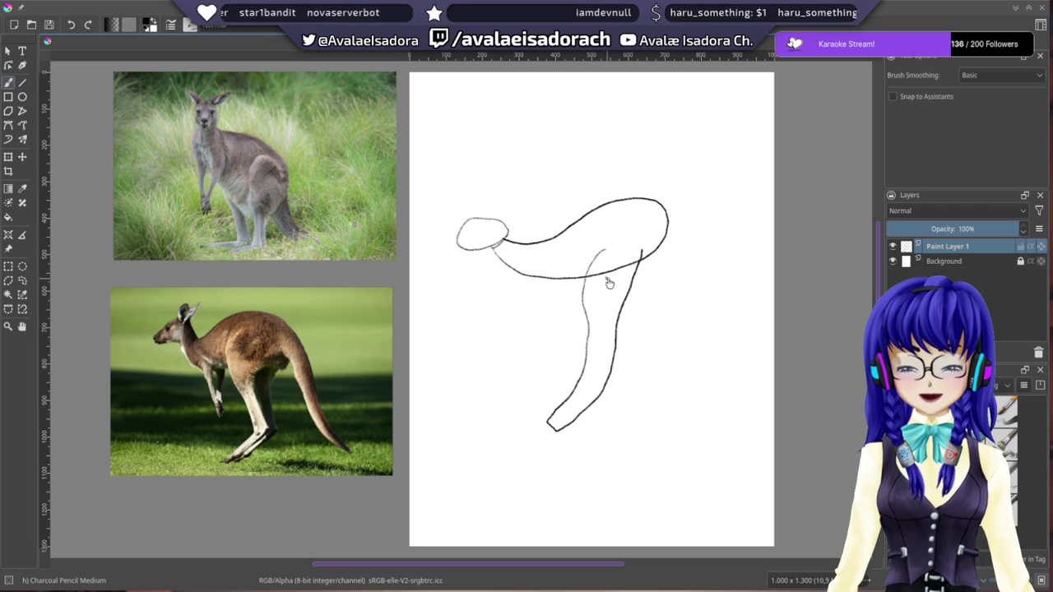
{"action": "key", "text": "ctrl+z"}
{"action": "key", "text": "ctrl+z"}
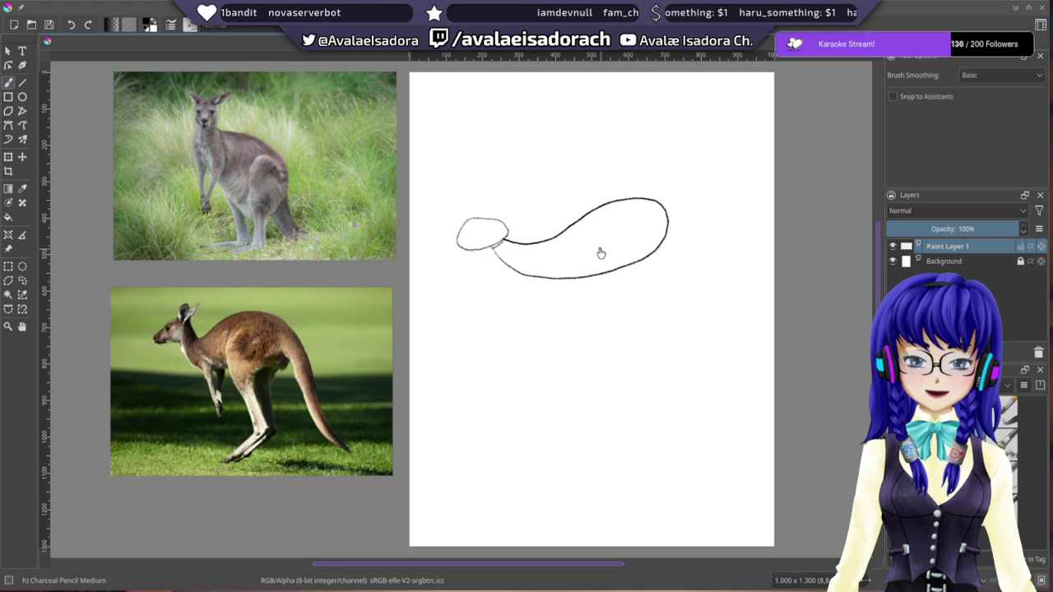
- Draw a hind leg bent at the heel, add a second one behind it, and scribble dark shading on both feet
{"action": "mouse_move", "coordinate": [584, 305]}
{"action": "left_mouse_down"}
{"action": "mouse_move", "coordinate": [608, 393]}
{"action": "mouse_move", "coordinate": [563, 443]}
{"action": "mouse_move", "coordinate": [575, 457]}
{"action": "mouse_move", "coordinate": [637, 401]}
{"action": "mouse_move", "coordinate": [618, 319]}
{"action": "mouse_move", "coordinate": [655, 252]}
{"action": "left_mouse_up"}
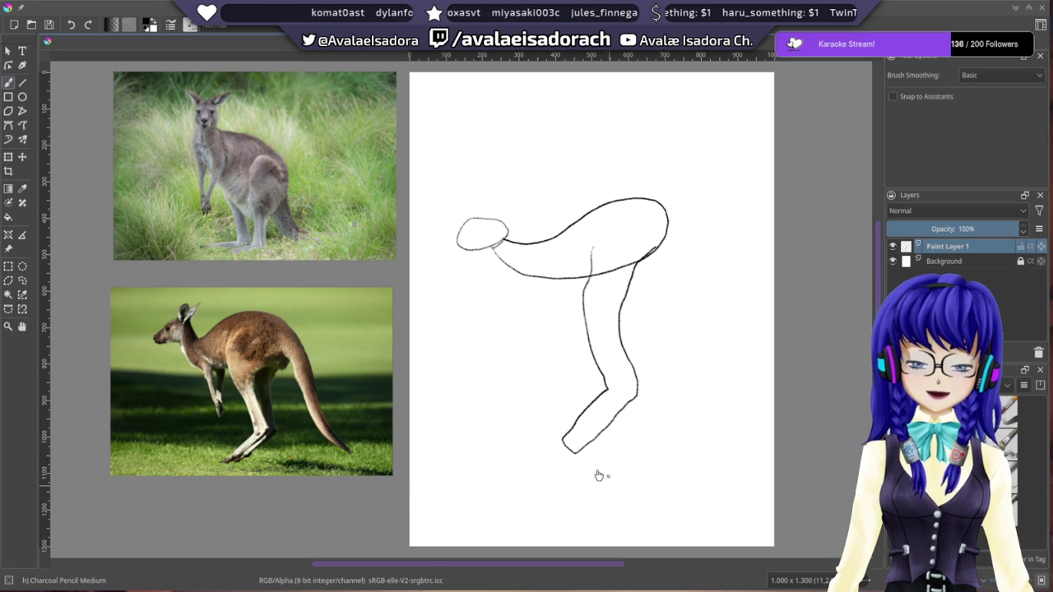
{"action": "left_click_drag", "start_coordinate": [566, 447], "coordinate": [587, 445]}
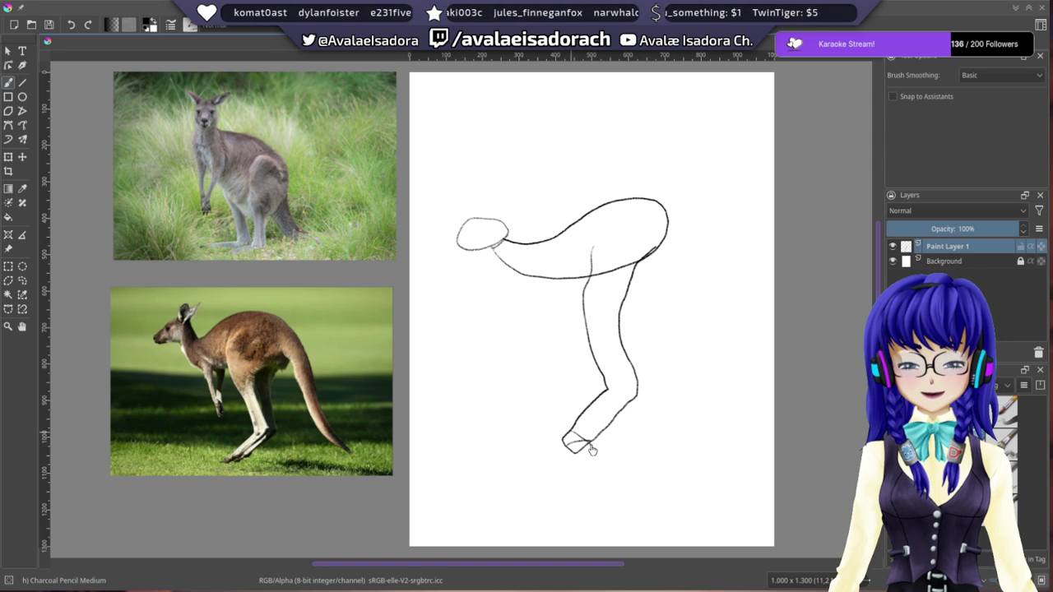
{"action": "left_click_drag", "start_coordinate": [575, 457], "coordinate": [580, 449]}
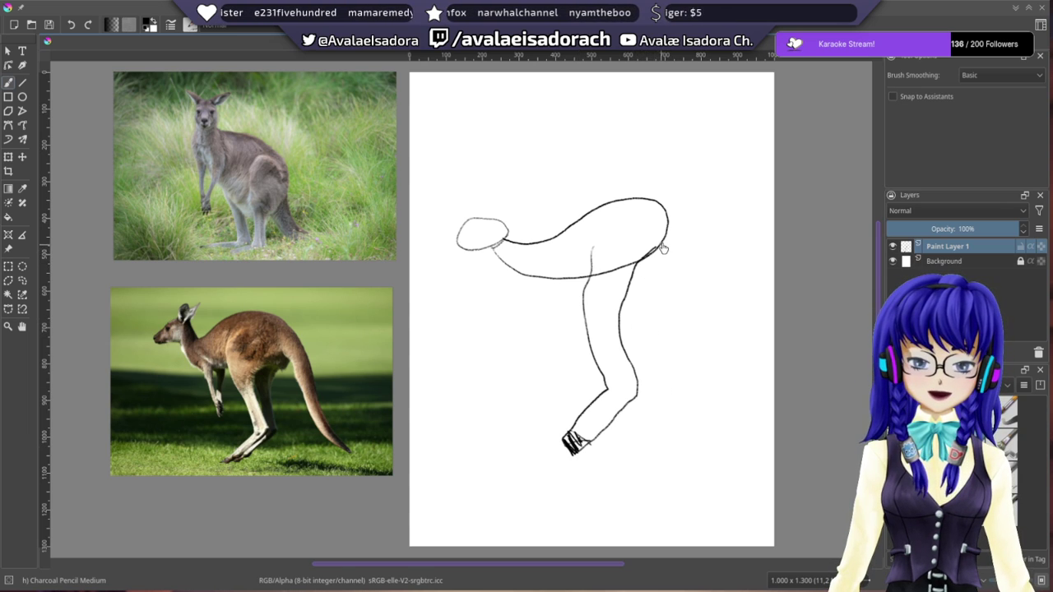
{"action": "mouse_move", "coordinate": [645, 262]}
{"action": "left_mouse_down"}
{"action": "mouse_move", "coordinate": [637, 289]}
{"action": "mouse_move", "coordinate": [663, 367]}
{"action": "mouse_move", "coordinate": [607, 437]}
{"action": "mouse_move", "coordinate": [661, 414]}
{"action": "mouse_move", "coordinate": [689, 357]}
{"action": "mouse_move", "coordinate": [669, 298]}
{"action": "mouse_move", "coordinate": [666, 239]}
{"action": "left_mouse_up"}
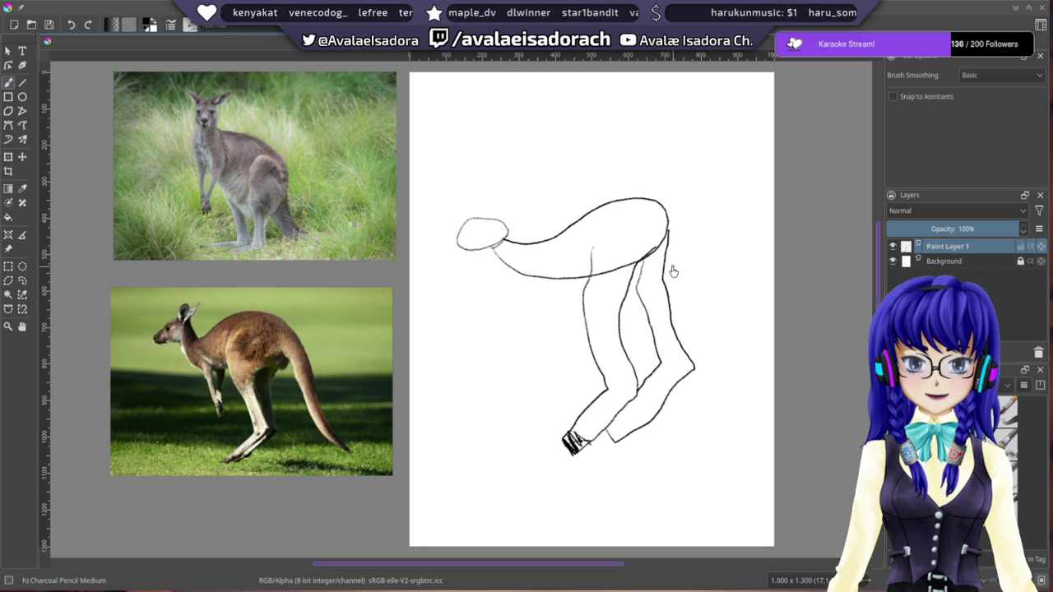
{"action": "mouse_move", "coordinate": [616, 405]}
{"action": "left_mouse_down"}
{"action": "mouse_move", "coordinate": [630, 437]}
{"action": "mouse_move", "coordinate": [618, 422]}
{"action": "left_mouse_up"}
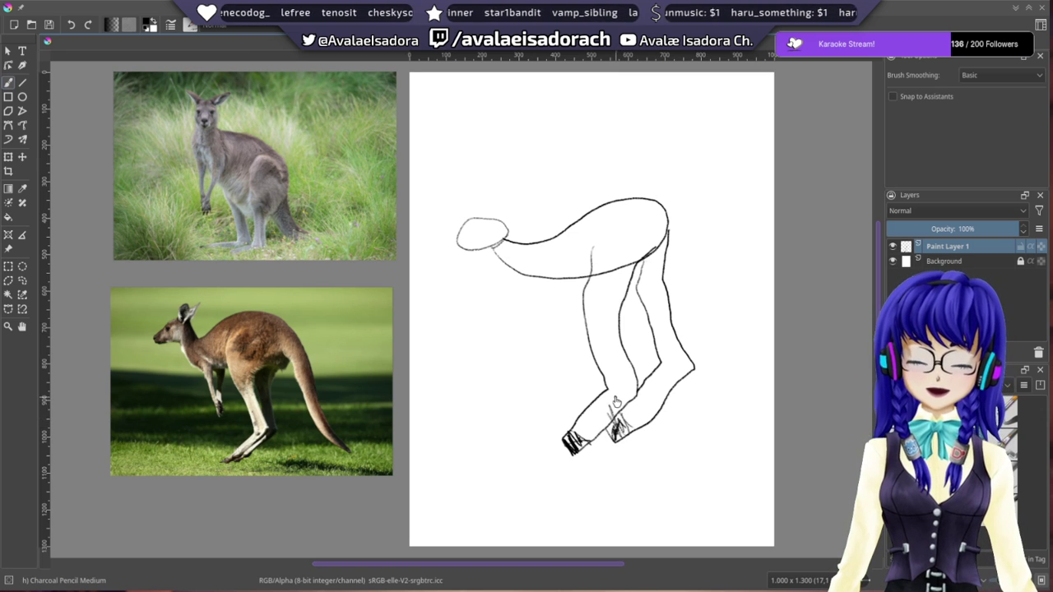
- Erase the legs, body and head of the first kangaroo sketch from Paint Layer 1 with the Eraser Soft brush
{"action": "mouse_move", "coordinate": [606, 207]}
{"action": "left_mouse_down"}
{"action": "mouse_move", "coordinate": [609, 230]}
{"action": "mouse_move", "coordinate": [590, 249]}
{"action": "mouse_move", "coordinate": [584, 230]}
{"action": "left_mouse_up"}
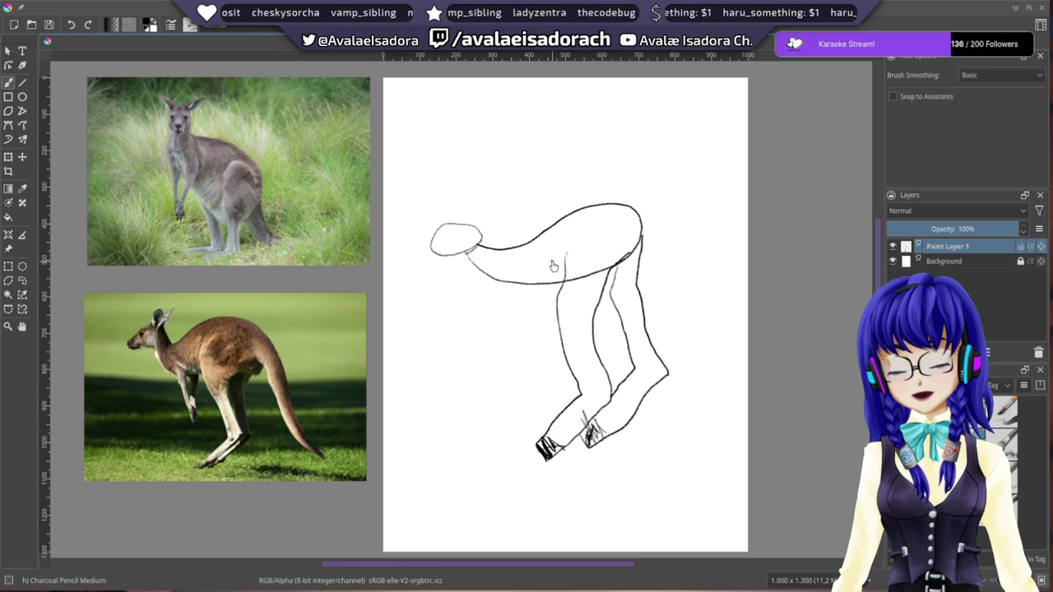
{"action": "left_click_drag", "start_coordinate": [597, 208], "coordinate": [592, 234]}
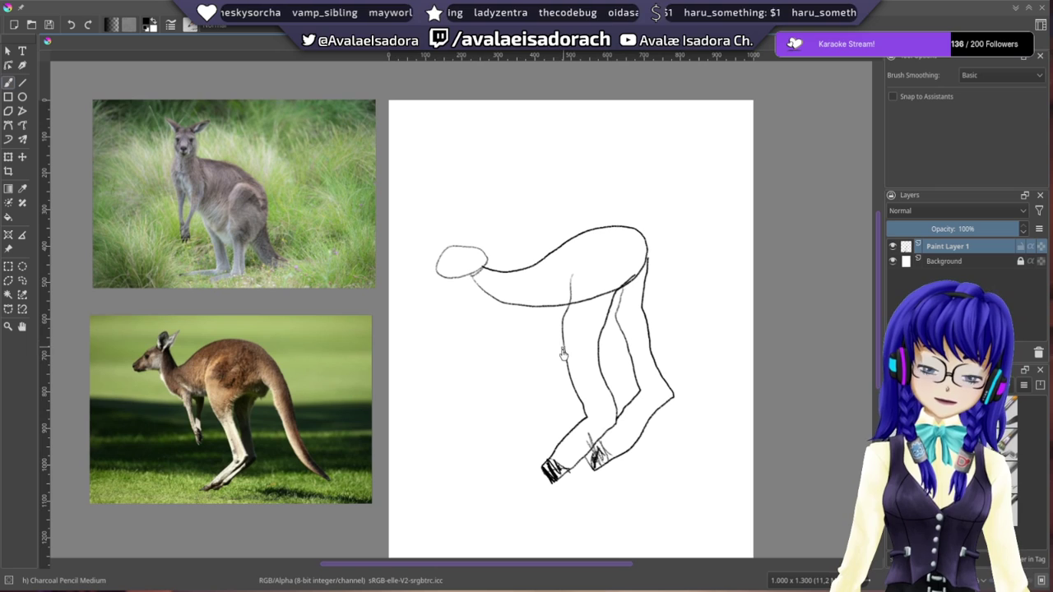
{"action": "left_click_drag", "start_coordinate": [565, 344], "coordinate": [559, 322]}
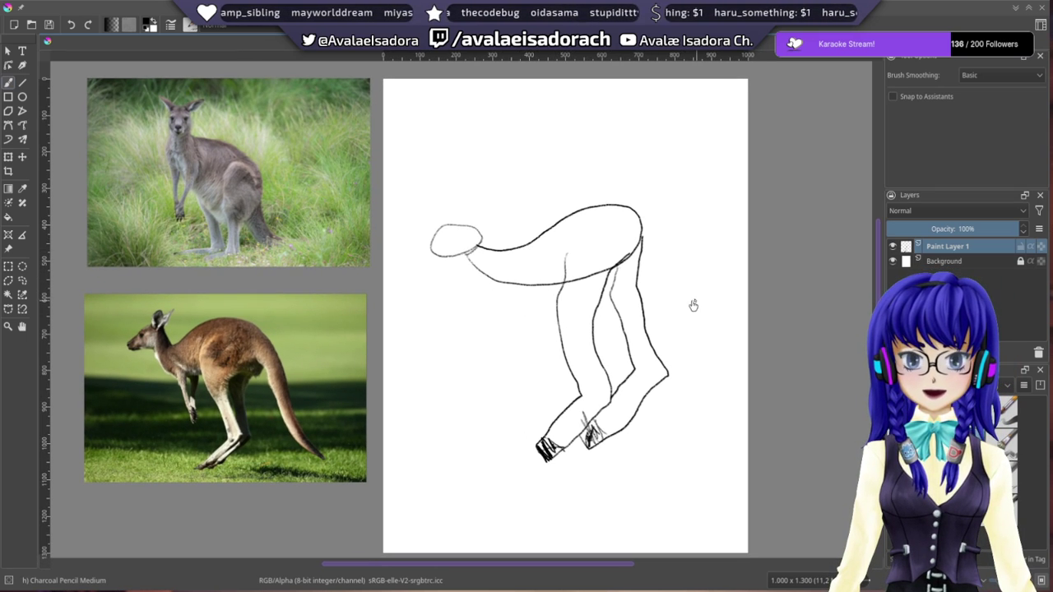
{"action": "key", "text": "slash"}
{"action": "mouse_move", "coordinate": [564, 271]}
{"action": "left_mouse_down"}
{"action": "mouse_move", "coordinate": [655, 239]}
{"action": "mouse_move", "coordinate": [577, 295]}
{"action": "mouse_move", "coordinate": [601, 307]}
{"action": "mouse_move", "coordinate": [646, 261]}
{"action": "mouse_move", "coordinate": [571, 291]}
{"action": "mouse_move", "coordinate": [558, 400]}
{"action": "mouse_move", "coordinate": [518, 457]}
{"action": "mouse_move", "coordinate": [590, 395]}
{"action": "mouse_move", "coordinate": [531, 471]}
{"action": "mouse_move", "coordinate": [610, 398]}
{"action": "mouse_move", "coordinate": [568, 436]}
{"action": "mouse_move", "coordinate": [619, 398]}
{"action": "mouse_move", "coordinate": [575, 452]}
{"action": "mouse_move", "coordinate": [666, 377]}
{"action": "mouse_move", "coordinate": [598, 445]}
{"action": "mouse_move", "coordinate": [628, 411]}
{"action": "mouse_move", "coordinate": [640, 351]}
{"action": "mouse_move", "coordinate": [637, 309]}
{"action": "mouse_move", "coordinate": [622, 339]}
{"action": "mouse_move", "coordinate": [627, 365]}
{"action": "mouse_move", "coordinate": [612, 376]}
{"action": "mouse_move", "coordinate": [592, 338]}
{"action": "mouse_move", "coordinate": [598, 313]}
{"action": "mouse_move", "coordinate": [561, 359]}
{"action": "mouse_move", "coordinate": [585, 251]}
{"action": "mouse_move", "coordinate": [653, 365]}
{"action": "mouse_move", "coordinate": [652, 353]}
{"action": "mouse_move", "coordinate": [664, 380]}
{"action": "mouse_move", "coordinate": [676, 377]}
{"action": "mouse_move", "coordinate": [624, 362]}
{"action": "left_mouse_up"}
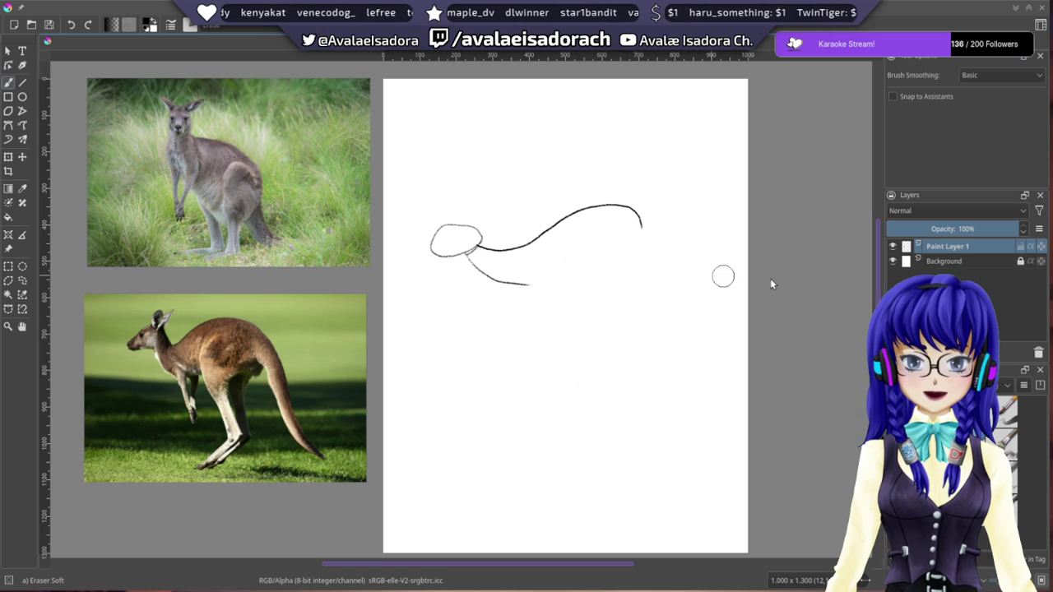
{"action": "key", "text": "slash"}
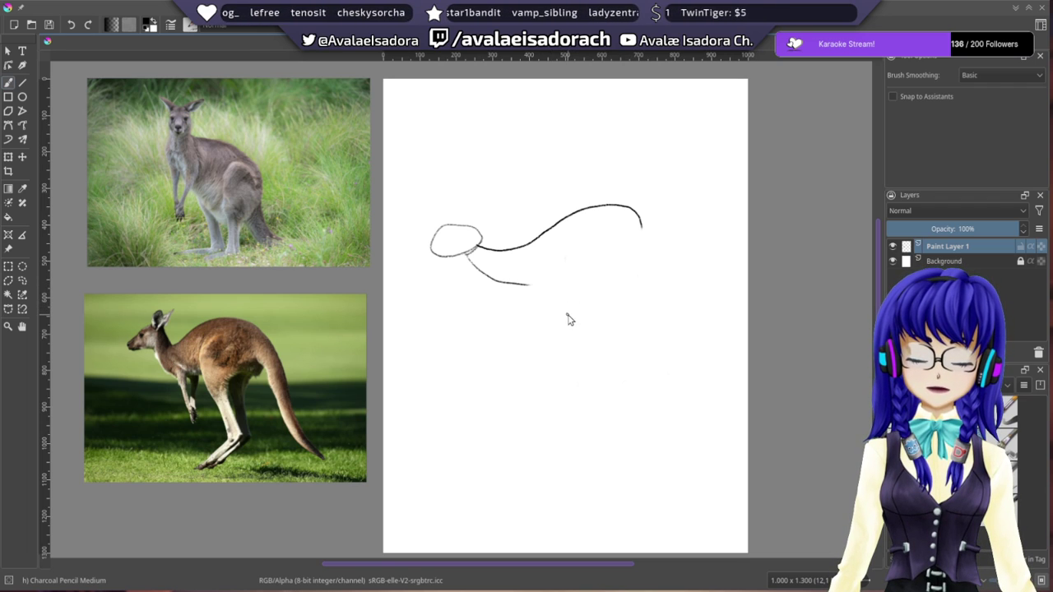
{"action": "key", "text": "slash"}
{"action": "mouse_move", "coordinate": [641, 220]}
{"action": "left_mouse_down"}
{"action": "mouse_move", "coordinate": [630, 211]}
{"action": "mouse_move", "coordinate": [587, 223]}
{"action": "mouse_move", "coordinate": [587, 212]}
{"action": "mouse_move", "coordinate": [436, 258]}
{"action": "mouse_move", "coordinate": [431, 243]}
{"action": "mouse_move", "coordinate": [489, 268]}
{"action": "left_mouse_up"}
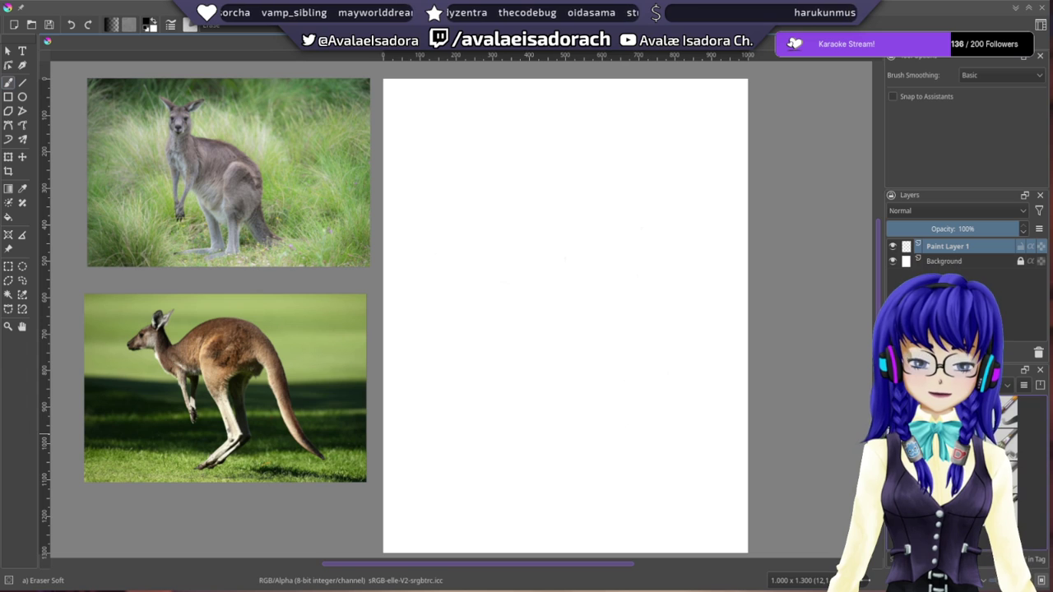
- Sketch an oval body about 430 px wide and a long tapering tail curving down from its right end with Charcoal Pencil Medium
{"action": "left_click", "coordinate": [905, 460]}
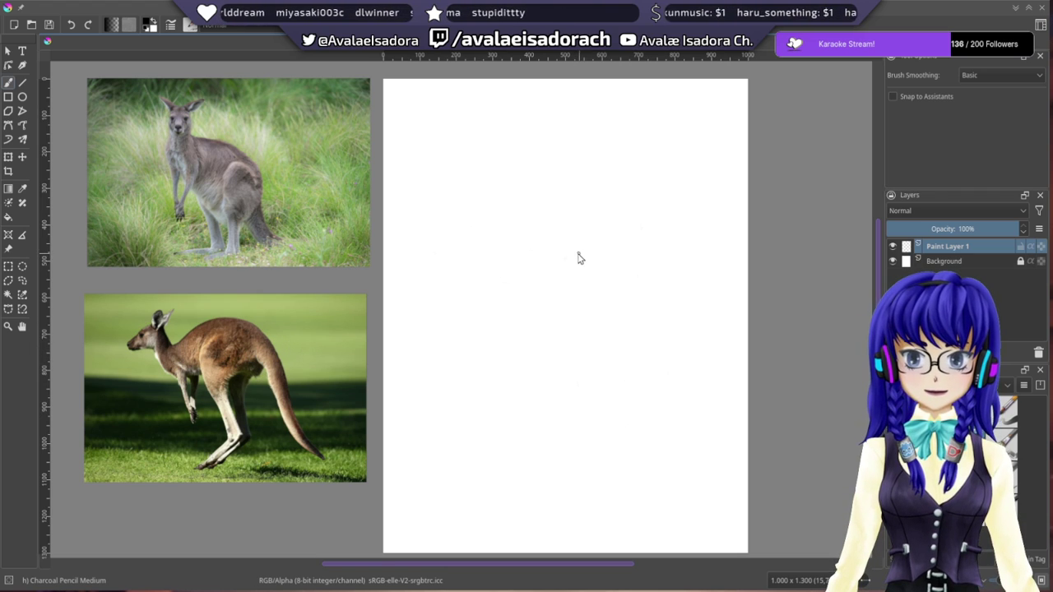
{"action": "mouse_move", "coordinate": [600, 226]}
{"action": "left_mouse_down"}
{"action": "mouse_move", "coordinate": [506, 241]}
{"action": "mouse_move", "coordinate": [503, 286]}
{"action": "mouse_move", "coordinate": [588, 301]}
{"action": "mouse_move", "coordinate": [650, 274]}
{"action": "mouse_move", "coordinate": [638, 245]}
{"action": "mouse_move", "coordinate": [574, 239]}
{"action": "mouse_move", "coordinate": [655, 264]}
{"action": "mouse_move", "coordinate": [687, 374]}
{"action": "mouse_move", "coordinate": [714, 401]}
{"action": "left_mouse_up"}
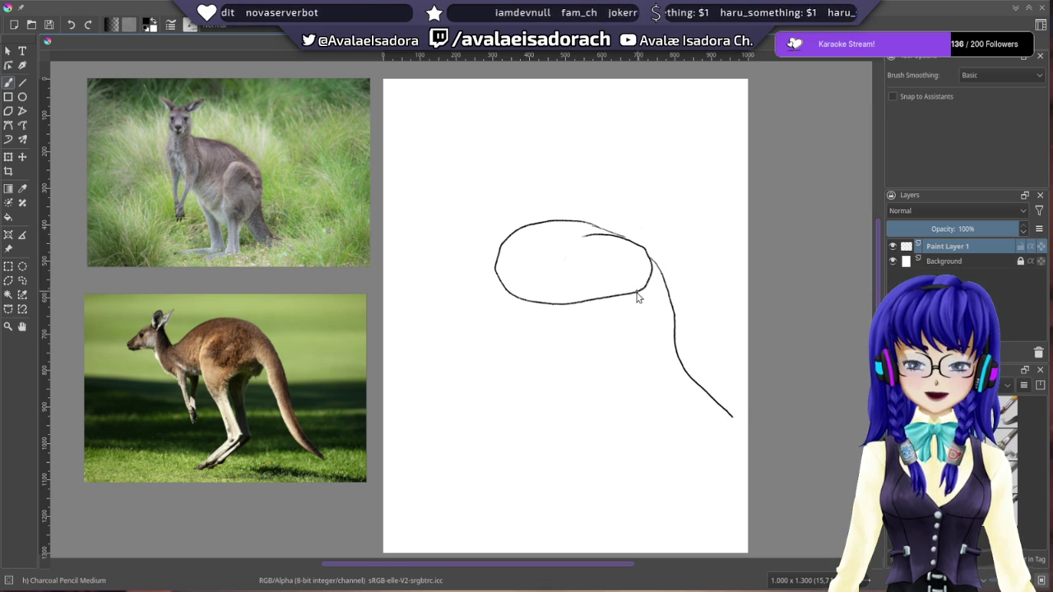
{"action": "mouse_move", "coordinate": [635, 299]}
{"action": "left_mouse_down"}
{"action": "mouse_move", "coordinate": [658, 369]}
{"action": "mouse_move", "coordinate": [731, 426]}
{"action": "left_mouse_up"}
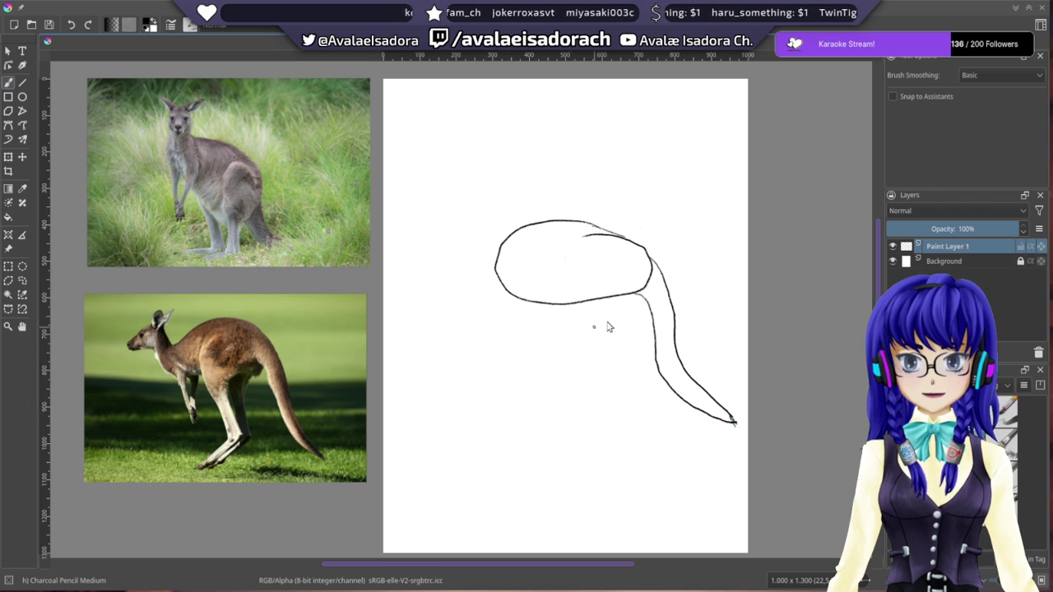
- Draw a bent hind leg about 510 px tall below the body, with a lightly shaded second leg behind it
{"action": "mouse_move", "coordinate": [567, 294]}
{"action": "left_mouse_down"}
{"action": "mouse_move", "coordinate": [578, 371]}
{"action": "mouse_move", "coordinate": [596, 400]}
{"action": "mouse_move", "coordinate": [567, 450]}
{"action": "mouse_move", "coordinate": [589, 450]}
{"action": "mouse_move", "coordinate": [624, 420]}
{"action": "mouse_move", "coordinate": [604, 378]}
{"action": "mouse_move", "coordinate": [615, 318]}
{"action": "mouse_move", "coordinate": [635, 296]}
{"action": "left_mouse_up"}
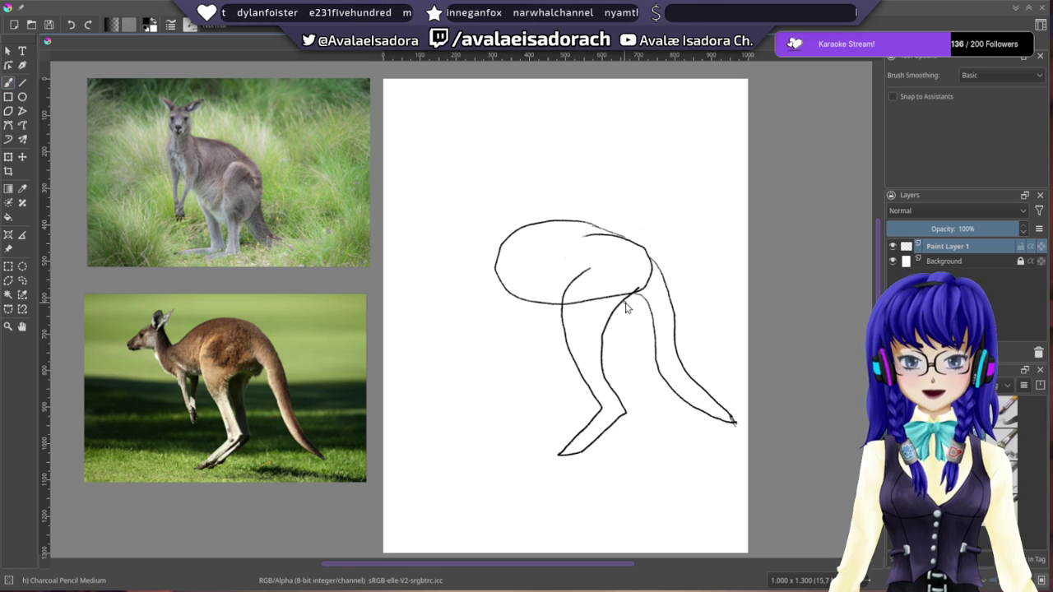
{"action": "mouse_move", "coordinate": [631, 316]}
{"action": "left_mouse_down"}
{"action": "mouse_move", "coordinate": [620, 358]}
{"action": "mouse_move", "coordinate": [646, 400]}
{"action": "mouse_move", "coordinate": [594, 451]}
{"action": "left_mouse_up"}
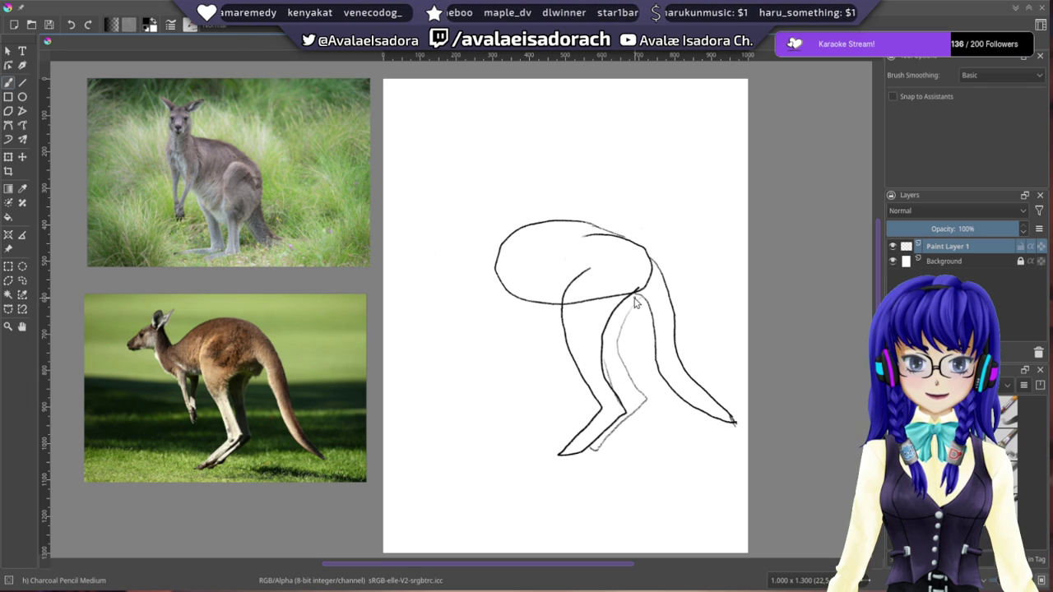
{"action": "mouse_move", "coordinate": [625, 310]}
{"action": "left_mouse_down"}
{"action": "mouse_move", "coordinate": [613, 353]}
{"action": "mouse_move", "coordinate": [621, 386]}
{"action": "mouse_move", "coordinate": [640, 402]}
{"action": "left_mouse_up"}
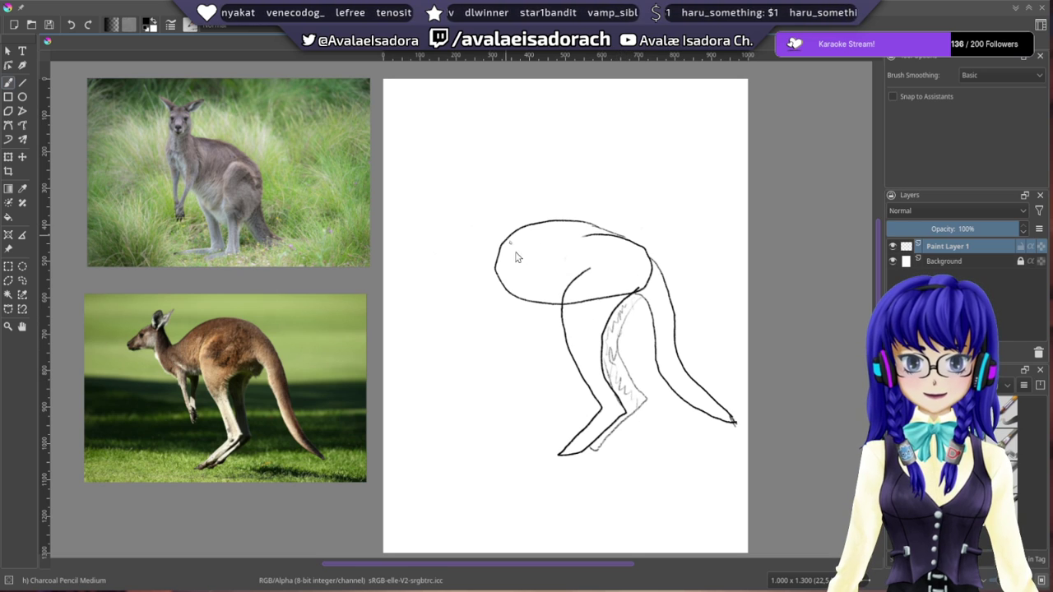
- Sketch a short neck rising from the body's front end, a tilted oval head about 155 px wide and a rounded ear
{"action": "mouse_move", "coordinate": [495, 268]}
{"action": "left_mouse_down"}
{"action": "mouse_move", "coordinate": [476, 224]}
{"action": "mouse_move", "coordinate": [492, 220]}
{"action": "left_mouse_up"}
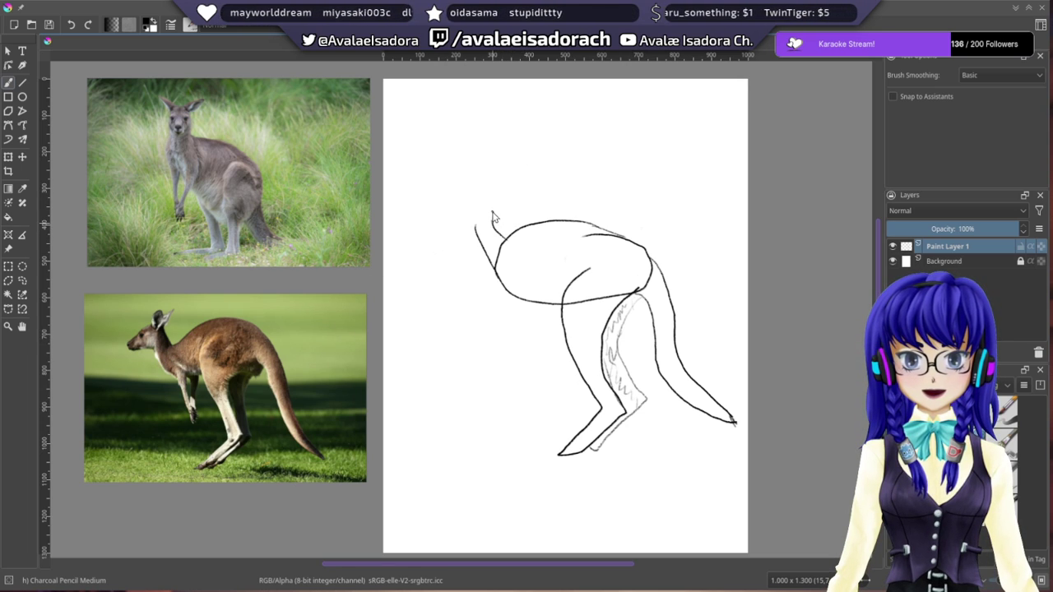
{"action": "left_click_drag", "start_coordinate": [490, 211], "coordinate": [453, 204]}
{"action": "key", "text": "ctrl+z"}
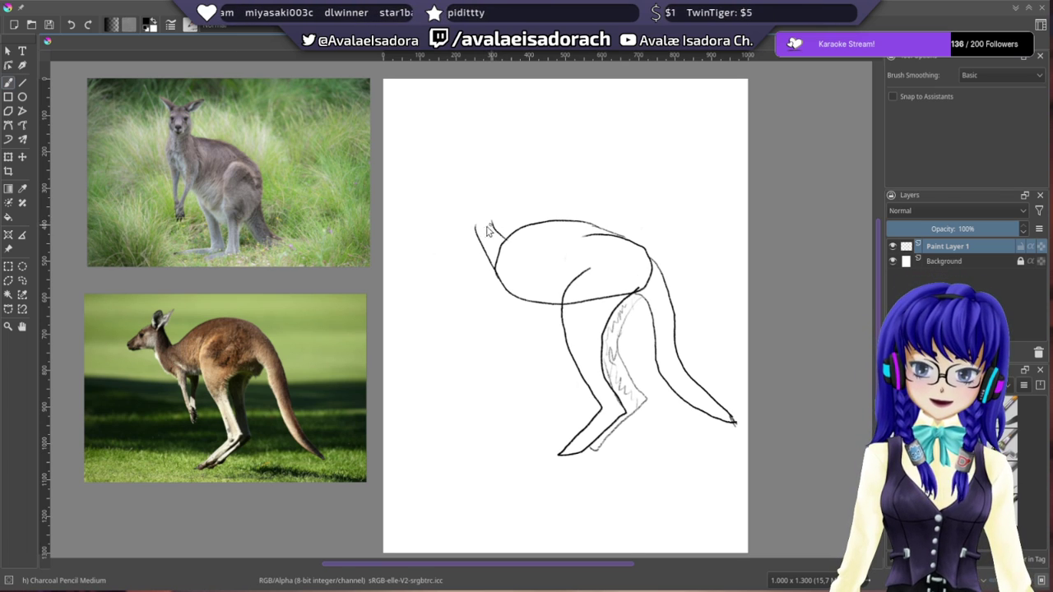
{"action": "mouse_move", "coordinate": [494, 201]}
{"action": "left_mouse_down"}
{"action": "mouse_move", "coordinate": [458, 220]}
{"action": "mouse_move", "coordinate": [477, 233]}
{"action": "mouse_move", "coordinate": [461, 224]}
{"action": "mouse_move", "coordinate": [496, 219]}
{"action": "mouse_move", "coordinate": [488, 227]}
{"action": "mouse_move", "coordinate": [474, 207]}
{"action": "mouse_move", "coordinate": [442, 242]}
{"action": "mouse_move", "coordinate": [465, 223]}
{"action": "left_mouse_up"}
{"action": "key", "text": "ctrl+z"}
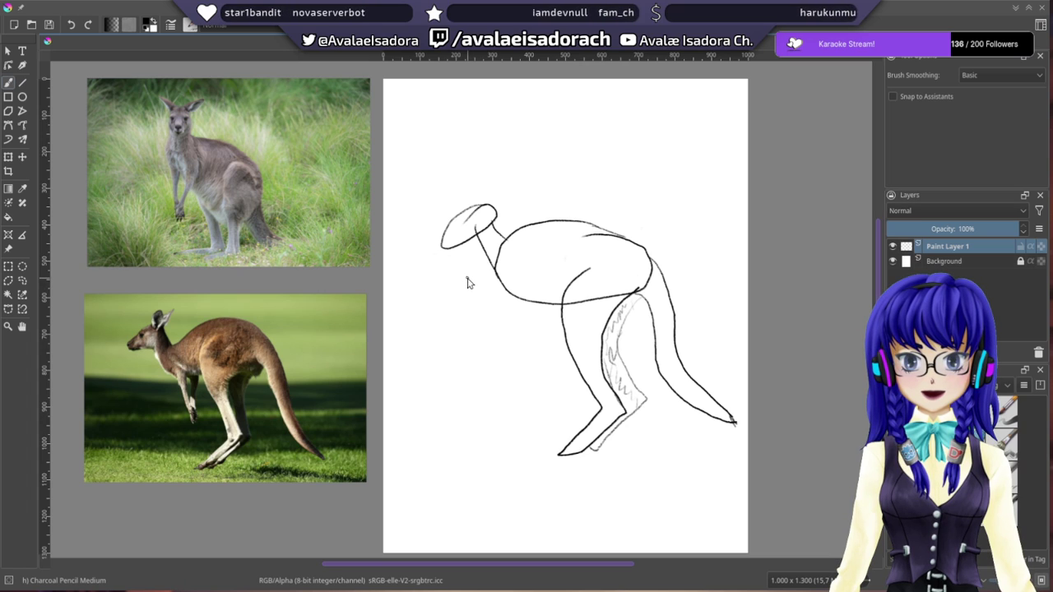
{"action": "mouse_move", "coordinate": [475, 207]}
{"action": "left_mouse_down"}
{"action": "mouse_move", "coordinate": [480, 176]}
{"action": "mouse_move", "coordinate": [490, 204]}
{"action": "left_mouse_up"}
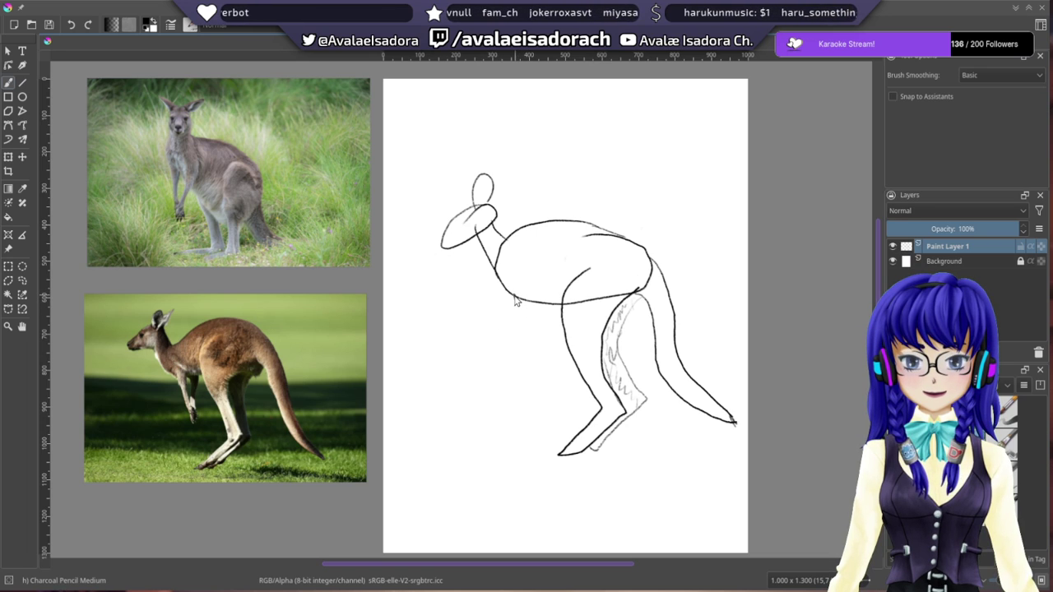
- Draw two thin front legs hanging below the chest, the nearer about 175 px long, with scribbled dark paws
{"action": "mouse_move", "coordinate": [517, 301]}
{"action": "left_mouse_down"}
{"action": "mouse_move", "coordinate": [539, 377]}
{"action": "mouse_move", "coordinate": [544, 312]}
{"action": "mouse_move", "coordinate": [545, 331]}
{"action": "mouse_move", "coordinate": [512, 294]}
{"action": "mouse_move", "coordinate": [533, 362]}
{"action": "left_mouse_up"}
{"action": "key", "text": "ctrl+z"}
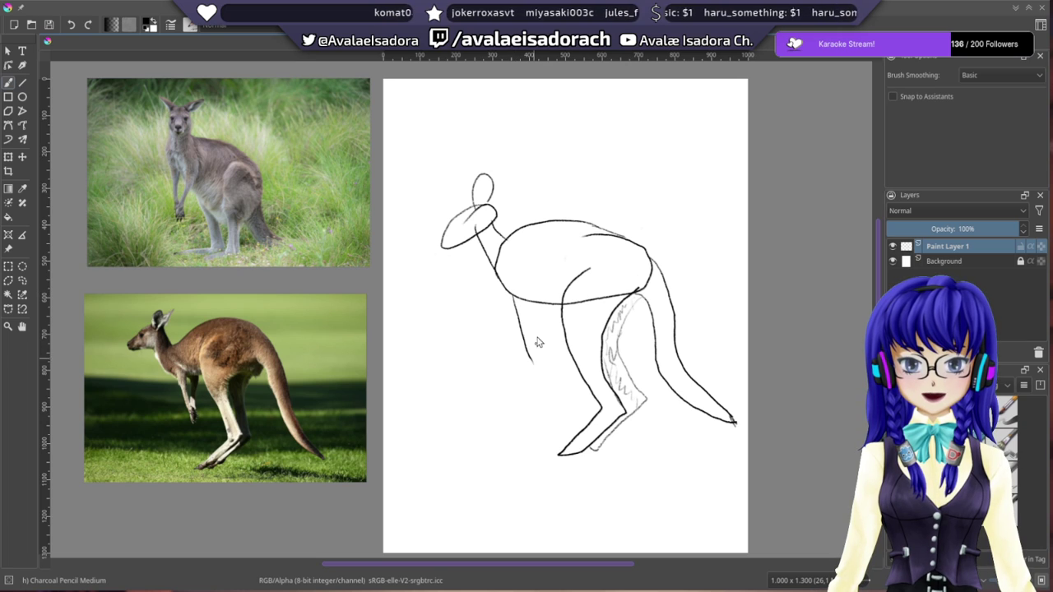
{"action": "left_click_drag", "start_coordinate": [526, 301], "coordinate": [535, 341]}
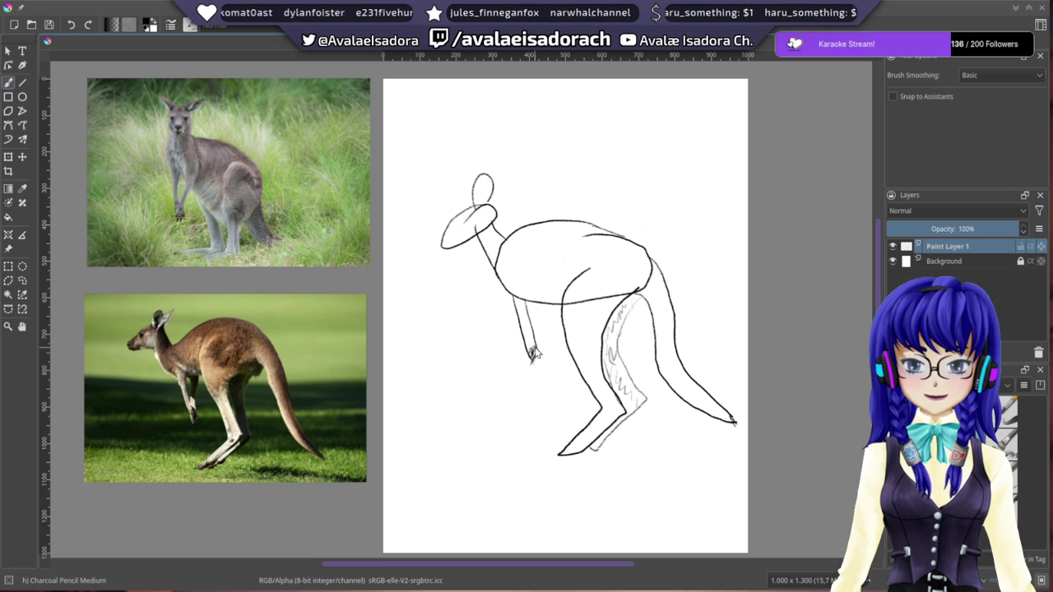
{"action": "left_click_drag", "start_coordinate": [537, 304], "coordinate": [549, 343]}
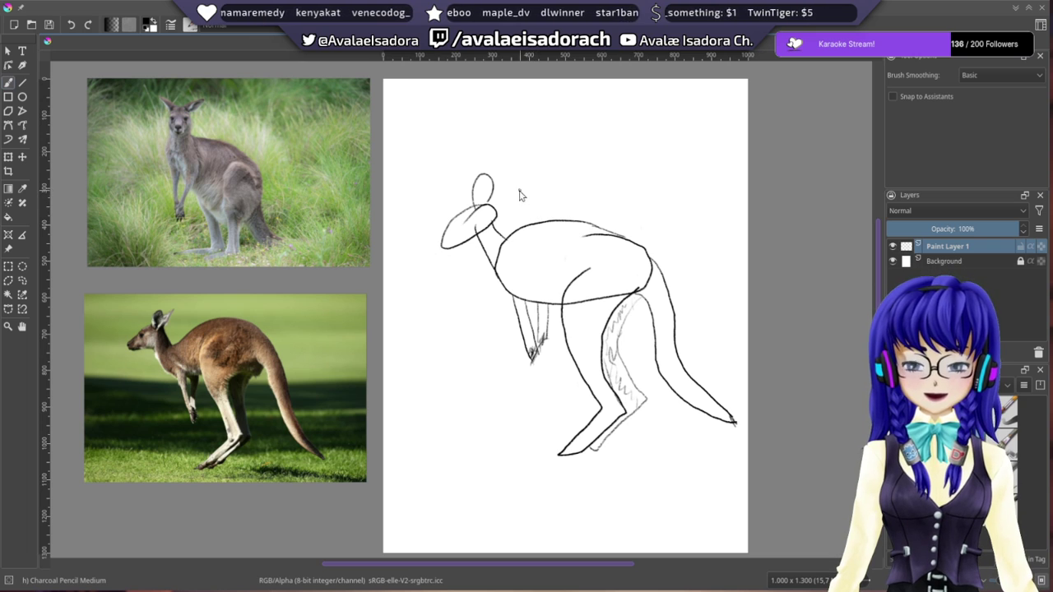
- Erase the rounded ear and the overlapping lines between head, neck and body with the Eraser Small brush
{"action": "mouse_move", "coordinate": [515, 206]}
{"action": "left_mouse_down"}
{"action": "mouse_move", "coordinate": [490, 247]}
{"action": "mouse_move", "coordinate": [454, 228]}
{"action": "mouse_move", "coordinate": [516, 204]}
{"action": "mouse_move", "coordinate": [490, 224]}
{"action": "left_mouse_up"}
{"action": "right_click", "coordinate": [461, 243]}
{"action": "left_click_drag", "start_coordinate": [437, 367], "coordinate": [489, 367]}
{"action": "left_click", "coordinate": [471, 407]}
{"action": "left_click_drag", "start_coordinate": [422, 191], "coordinate": [468, 353]}
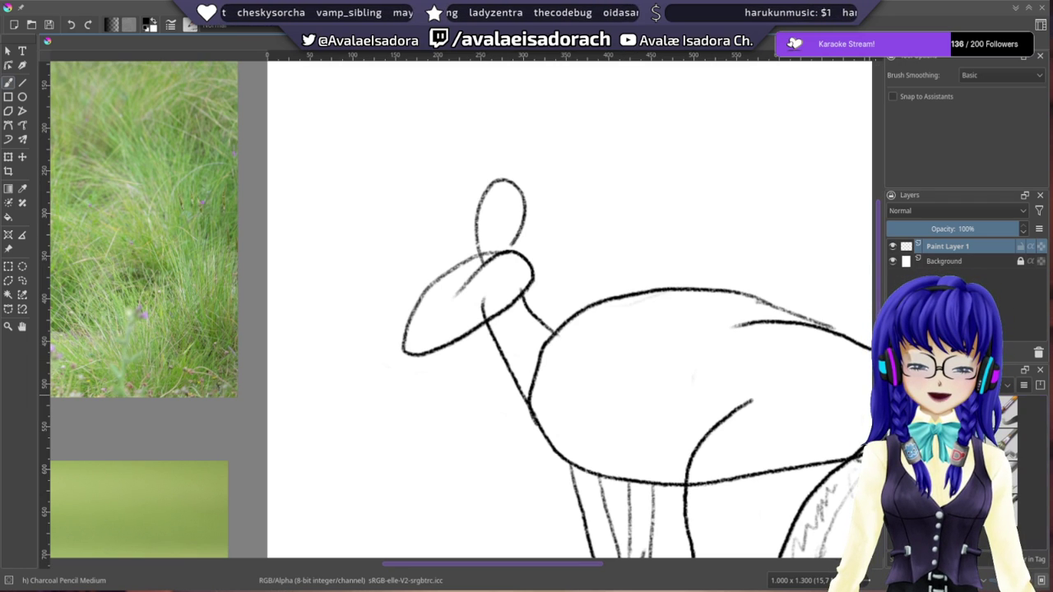
{"action": "key", "text": "slash"}
{"action": "mouse_move", "coordinate": [500, 194]}
{"action": "left_mouse_down"}
{"action": "mouse_move", "coordinate": [459, 201]}
{"action": "mouse_move", "coordinate": [542, 207]}
{"action": "mouse_move", "coordinate": [515, 234]}
{"action": "mouse_move", "coordinate": [447, 251]}
{"action": "mouse_move", "coordinate": [487, 233]}
{"action": "mouse_move", "coordinate": [474, 311]}
{"action": "mouse_move", "coordinate": [486, 314]}
{"action": "mouse_move", "coordinate": [500, 283]}
{"action": "mouse_move", "coordinate": [510, 285]}
{"action": "mouse_move", "coordinate": [500, 324]}
{"action": "left_mouse_up"}
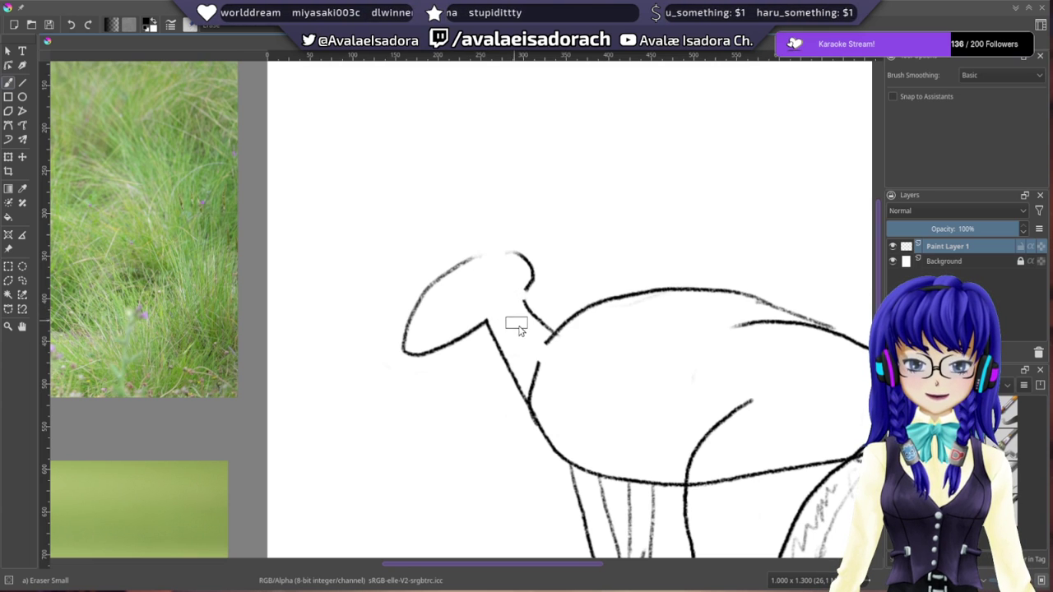
{"action": "left_click_drag", "start_coordinate": [540, 363], "coordinate": [539, 402]}
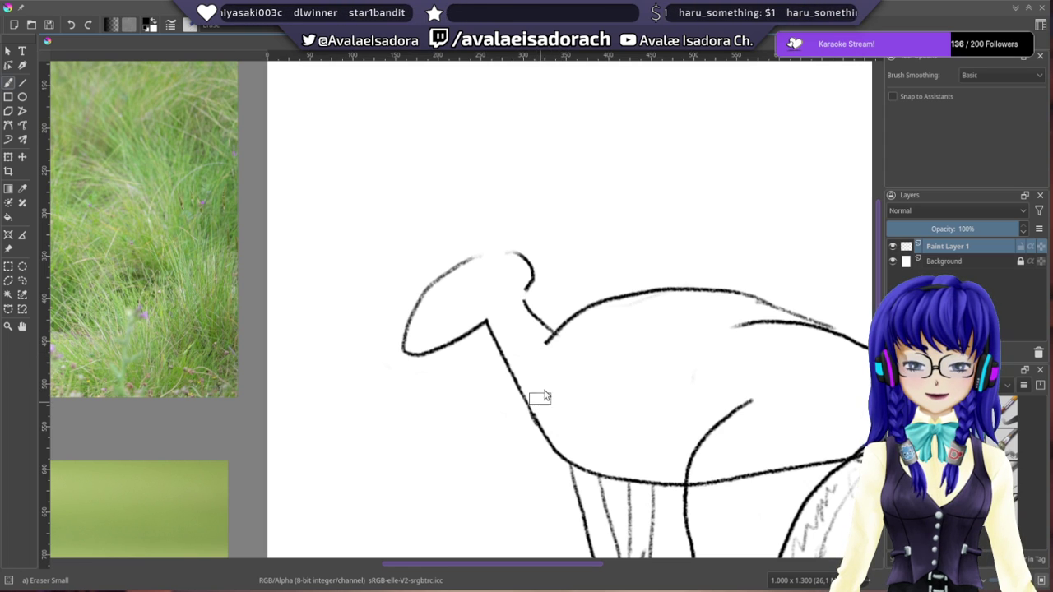
{"action": "mouse_move", "coordinate": [538, 362]}
{"action": "left_mouse_down"}
{"action": "mouse_move", "coordinate": [535, 340]}
{"action": "mouse_move", "coordinate": [545, 337]}
{"action": "left_mouse_up"}
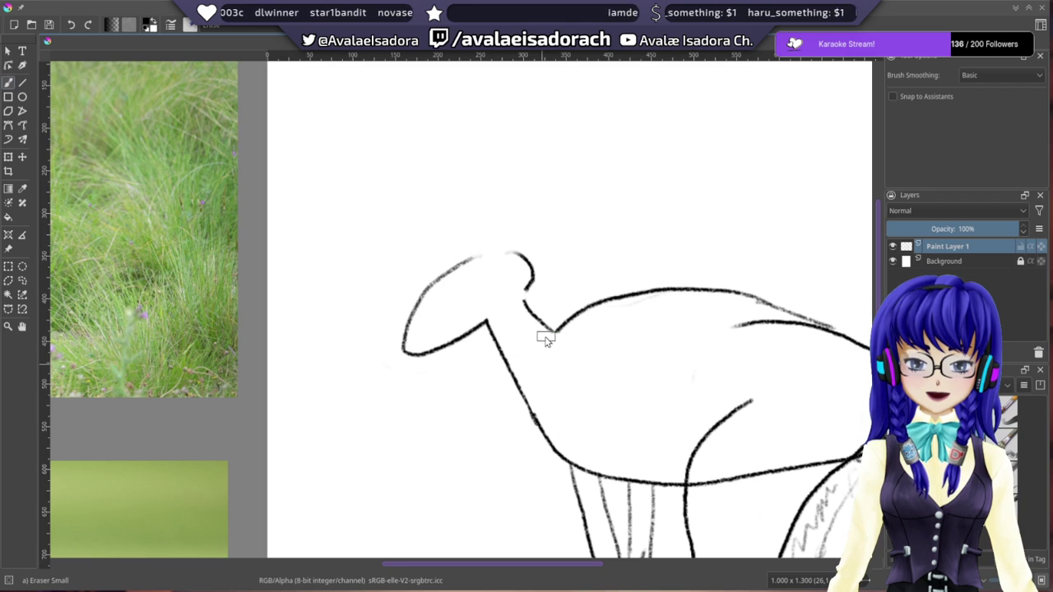
- Draw two pointed ears about 95 px tall on the head with Charcoal Pencil Medium, and close the outline behind them
{"action": "key", "text": "slash"}
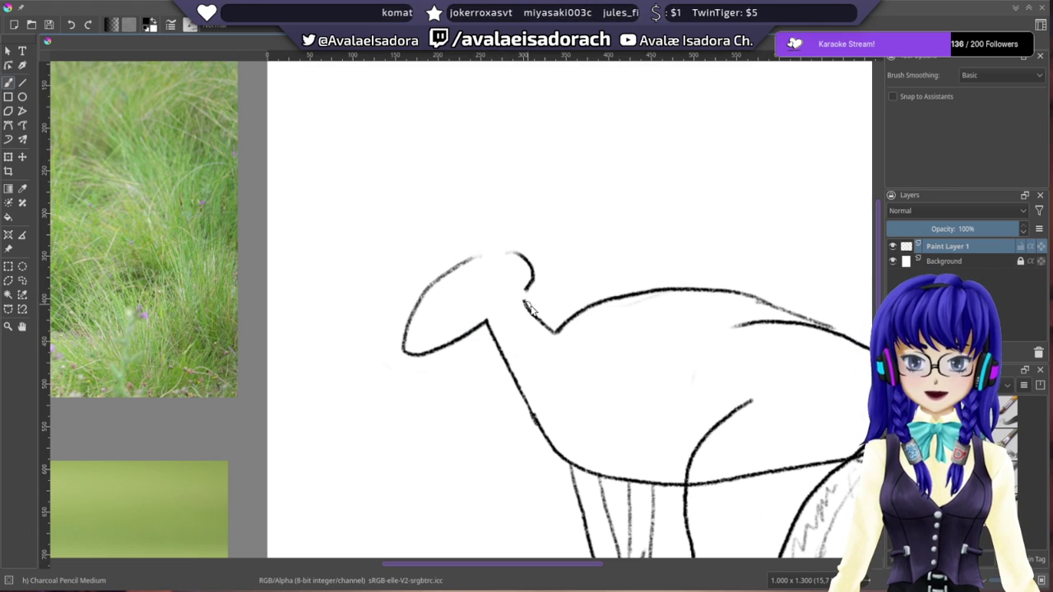
{"action": "mouse_move", "coordinate": [472, 260]}
{"action": "left_mouse_down"}
{"action": "mouse_move", "coordinate": [491, 190]}
{"action": "mouse_move", "coordinate": [480, 205]}
{"action": "mouse_move", "coordinate": [479, 216]}
{"action": "mouse_move", "coordinate": [497, 181]}
{"action": "mouse_move", "coordinate": [521, 257]}
{"action": "left_mouse_up"}
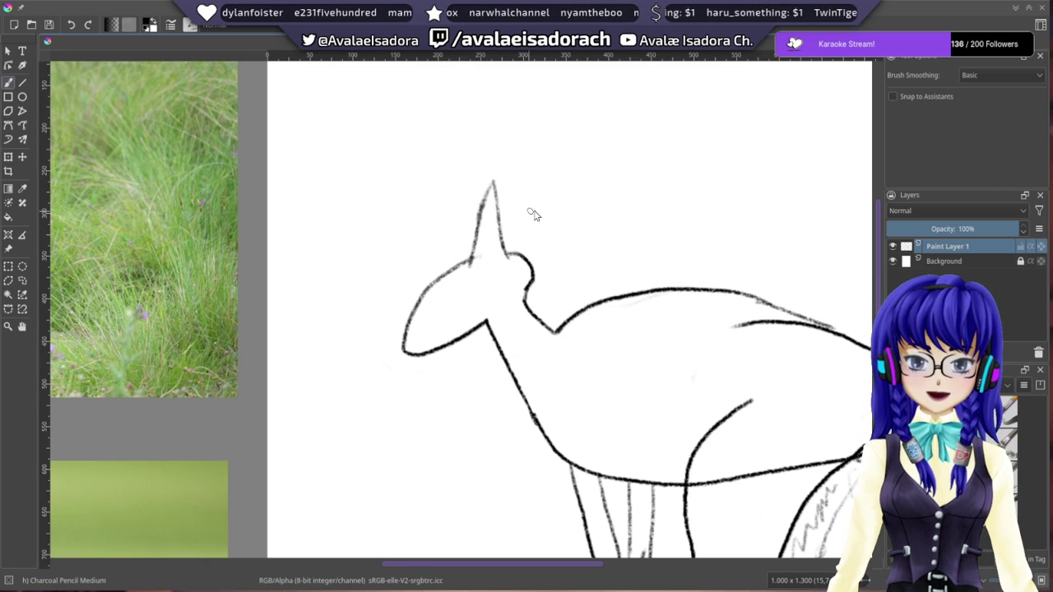
{"action": "mouse_move", "coordinate": [499, 219]}
{"action": "left_mouse_down"}
{"action": "mouse_move", "coordinate": [515, 185]}
{"action": "mouse_move", "coordinate": [511, 227]}
{"action": "left_mouse_up"}
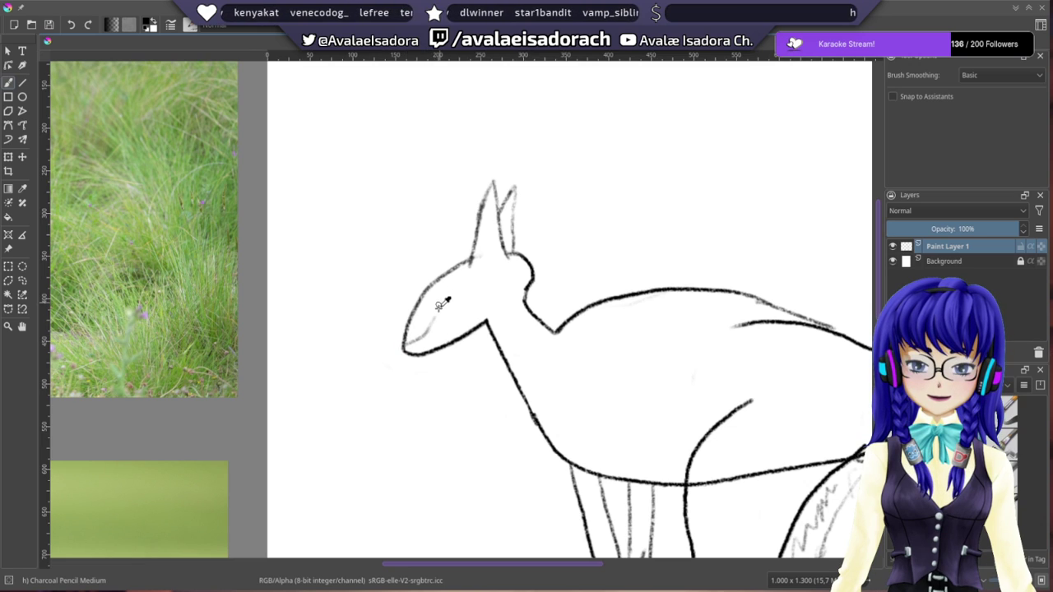
- Outline a curved patch around the mouth at the snout's tip and fill it with dark pencil shading
{"action": "left_click_drag", "start_coordinate": [440, 308], "coordinate": [437, 334]}
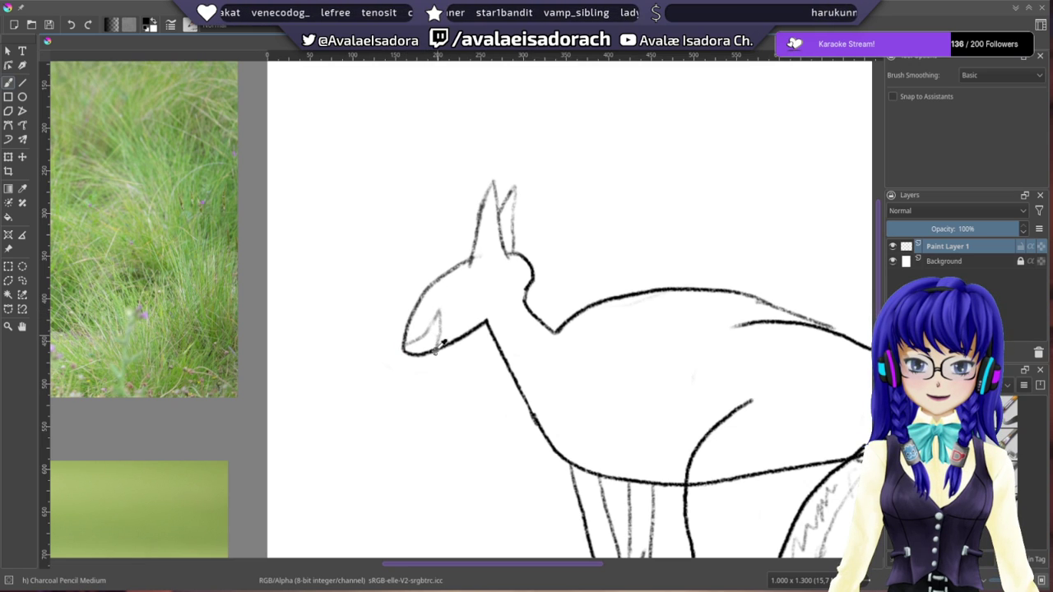
{"action": "right_click", "coordinate": [406, 329]}
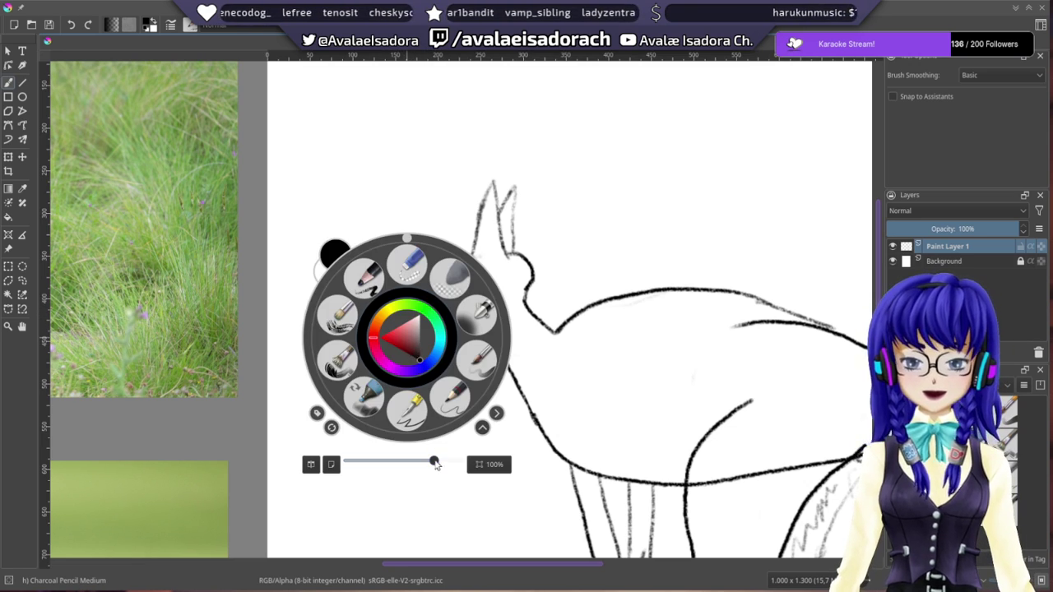
{"action": "left_click_drag", "start_coordinate": [436, 462], "coordinate": [460, 461]}
{"action": "right_click", "coordinate": [461, 505]}
{"action": "left_click_drag", "start_coordinate": [399, 353], "coordinate": [421, 343]}
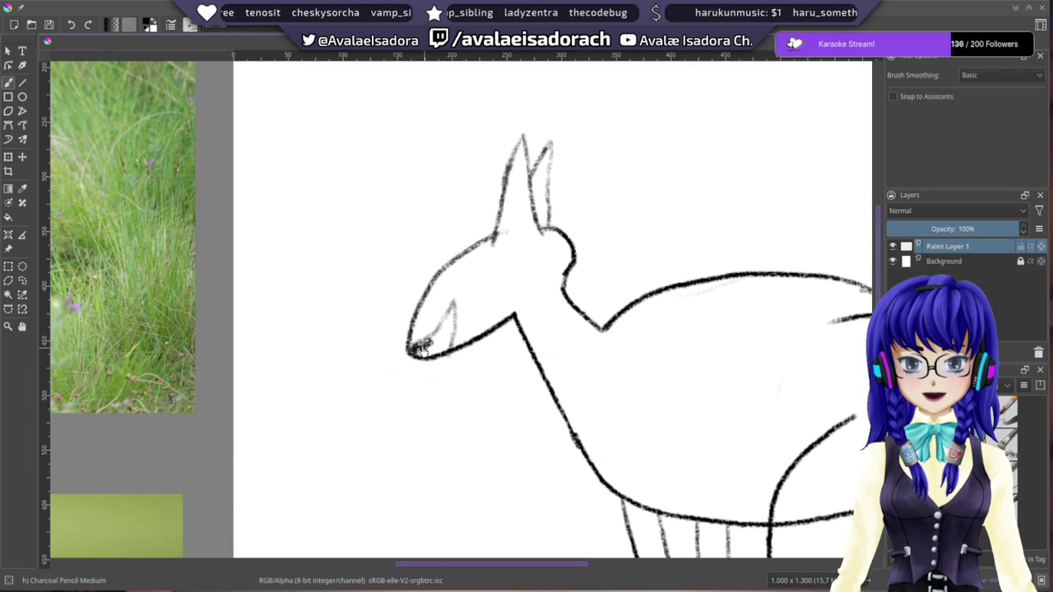
{"action": "mouse_move", "coordinate": [451, 325]}
{"action": "left_mouse_down"}
{"action": "mouse_move", "coordinate": [453, 314]}
{"action": "mouse_move", "coordinate": [449, 348]}
{"action": "mouse_move", "coordinate": [430, 355]}
{"action": "mouse_move", "coordinate": [440, 346]}
{"action": "left_mouse_up"}
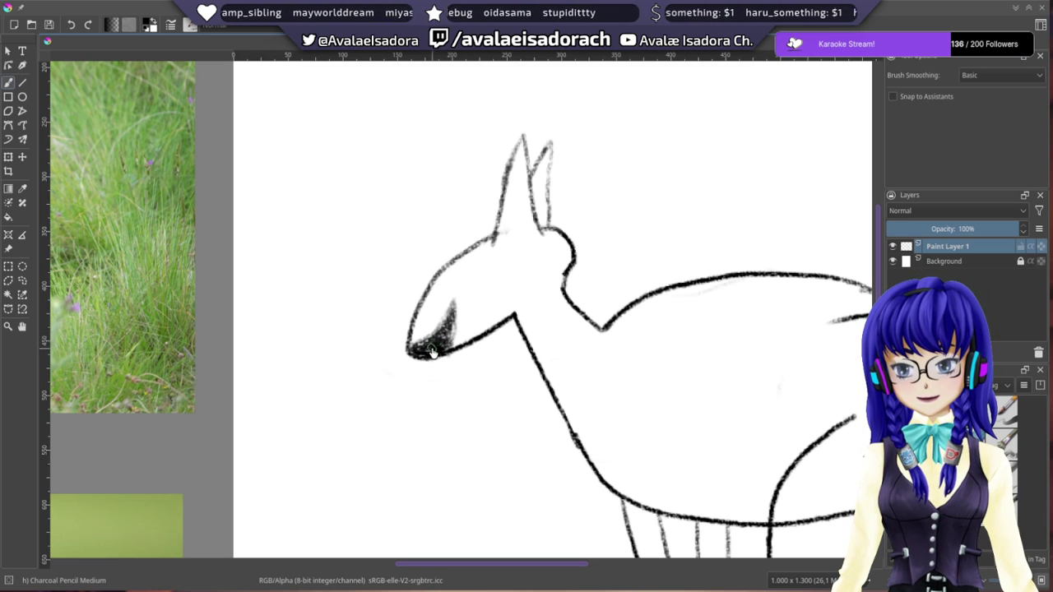
{"action": "mouse_move", "coordinate": [453, 335]}
{"action": "left_mouse_down"}
{"action": "mouse_move", "coordinate": [453, 319]}
{"action": "mouse_move", "coordinate": [451, 336]}
{"action": "left_mouse_up"}
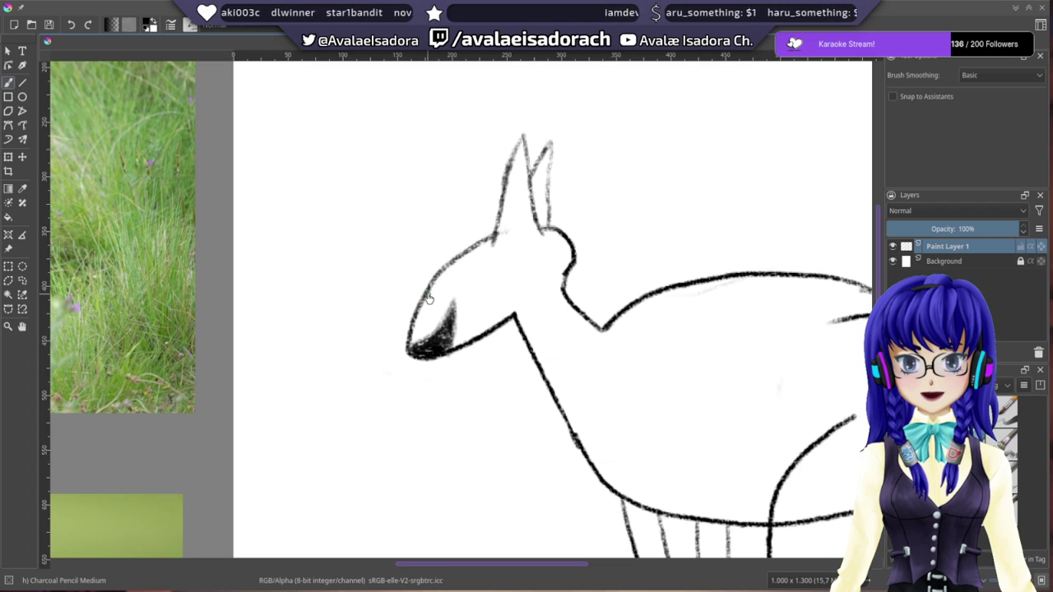
- Draw a round eye with a filled black pupil on the face above the shaded mouth patch
{"action": "mouse_move", "coordinate": [442, 298]}
{"action": "left_mouse_down"}
{"action": "mouse_move", "coordinate": [452, 270]}
{"action": "mouse_move", "coordinate": [462, 293]}
{"action": "mouse_move", "coordinate": [449, 292]}
{"action": "left_mouse_up"}
{"action": "key", "text": "ctrl+z"}
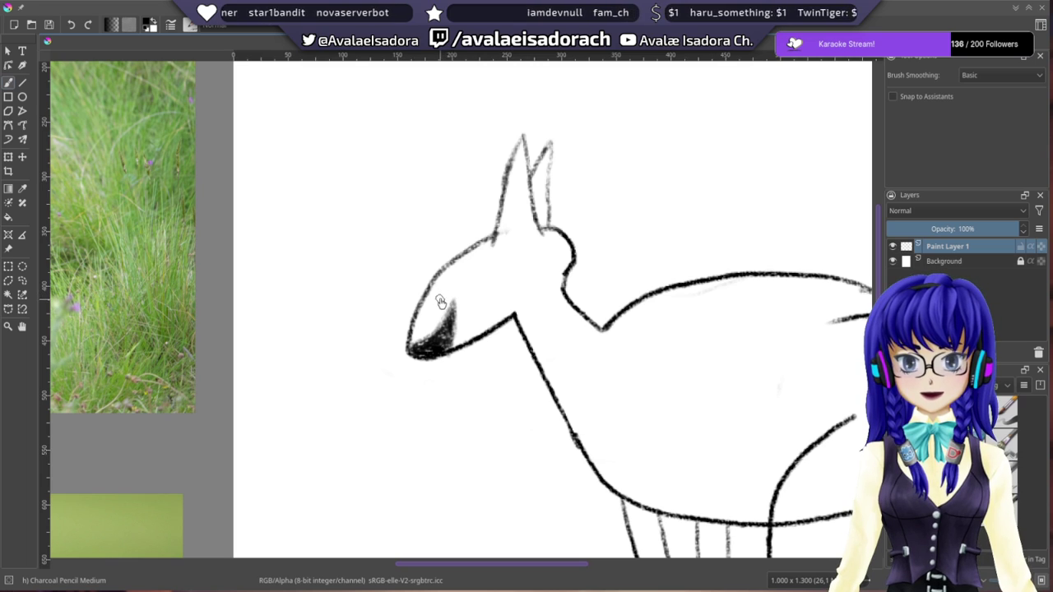
{"action": "mouse_move", "coordinate": [440, 301]}
{"action": "left_mouse_down"}
{"action": "mouse_move", "coordinate": [452, 275]}
{"action": "mouse_move", "coordinate": [441, 304]}
{"action": "left_mouse_up"}
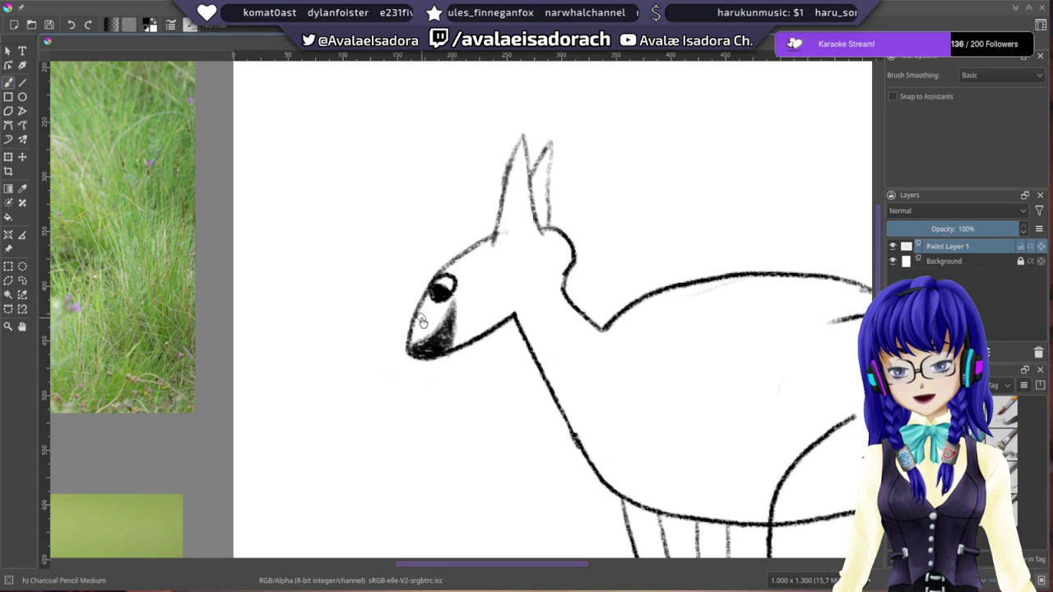
- Draw a short curve rounding the corner between the jaw and the throat, undoing and redrawing it until it fits
{"action": "left_click_drag", "start_coordinate": [455, 257], "coordinate": [441, 281]}
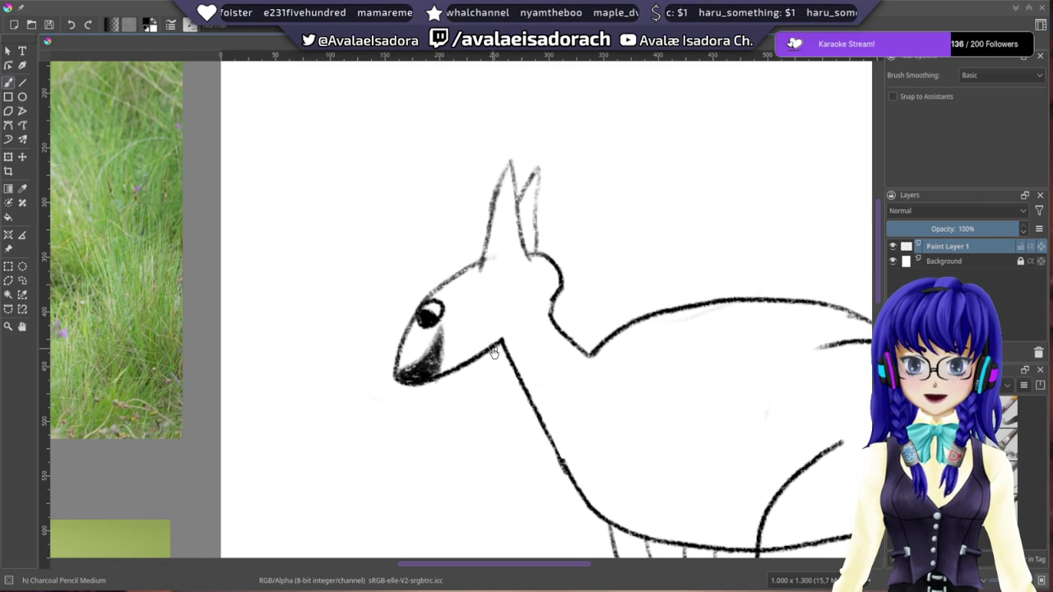
{"action": "left_click_drag", "start_coordinate": [490, 355], "coordinate": [452, 318]}
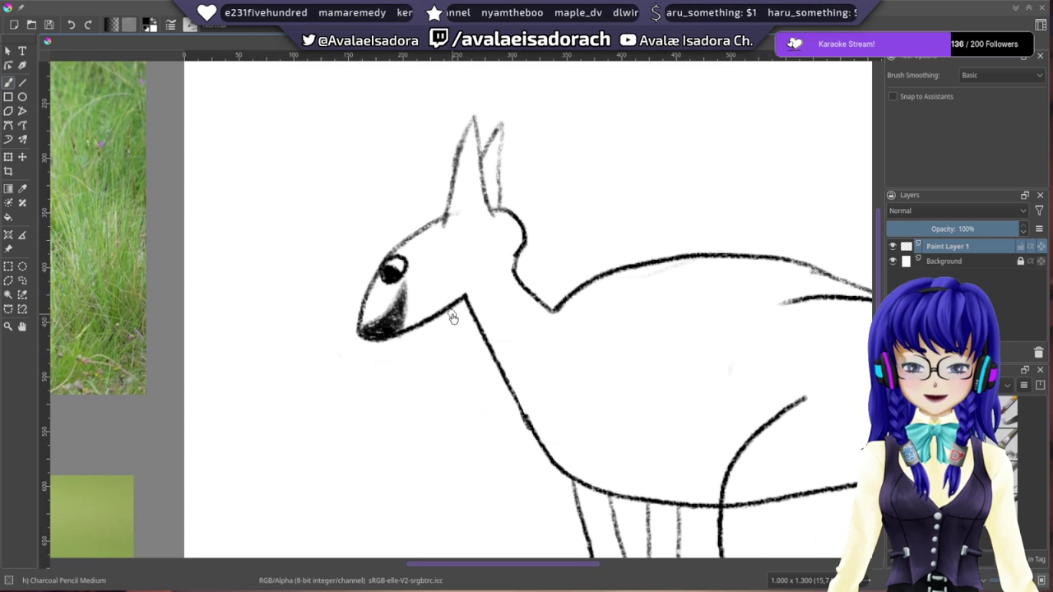
{"action": "scroll", "coordinate": [453, 318], "scroll_direction": "up", "scroll_amount": 4}
{"action": "scroll", "coordinate": [452, 317], "scroll_direction": "down", "scroll_amount": 5}
{"action": "scroll", "coordinate": [453, 318], "scroll_direction": "up", "scroll_amount": 3}
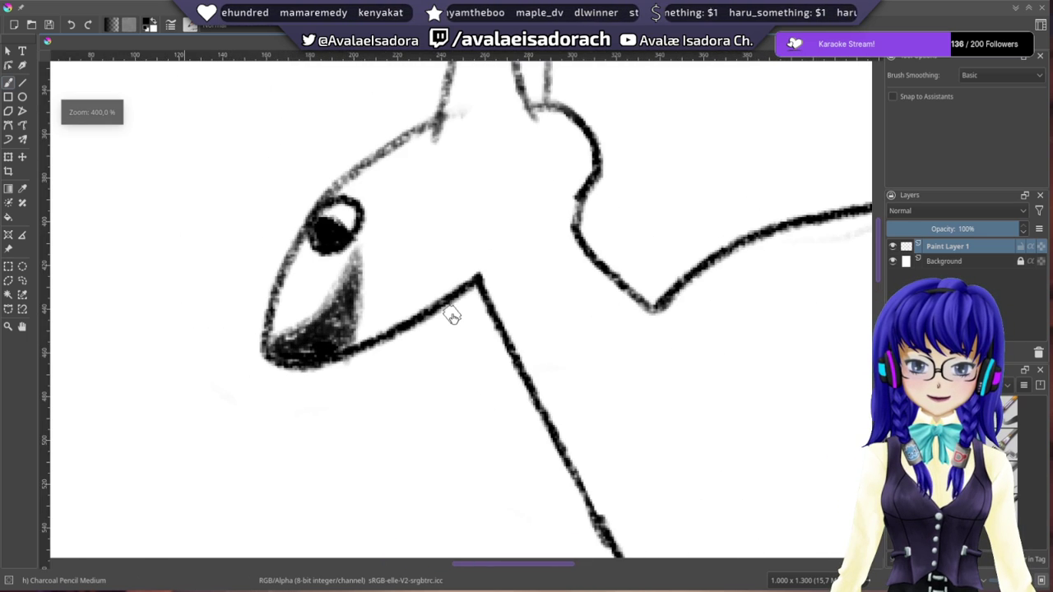
{"action": "left_click_drag", "start_coordinate": [541, 334], "coordinate": [408, 320]}
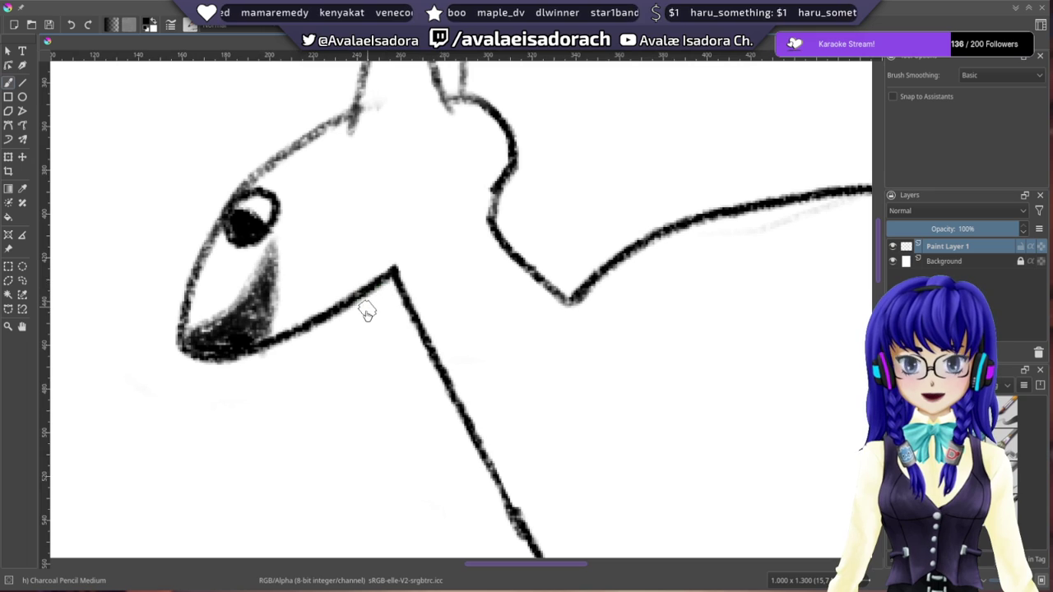
{"action": "left_click_drag", "start_coordinate": [370, 290], "coordinate": [417, 334]}
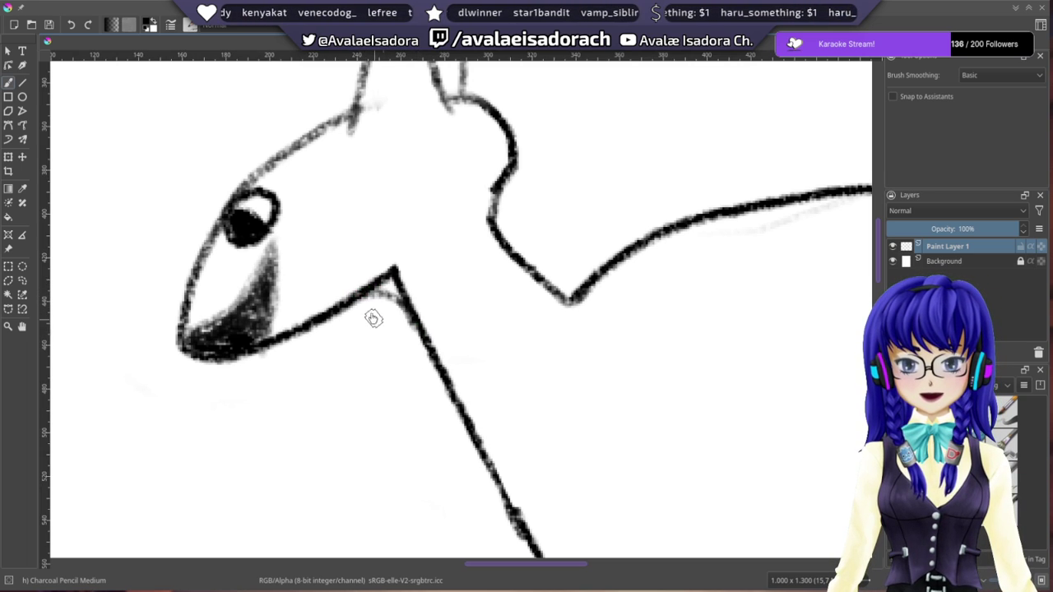
{"action": "key", "text": "ctrl+z"}
{"action": "left_click_drag", "start_coordinate": [370, 291], "coordinate": [423, 327]}
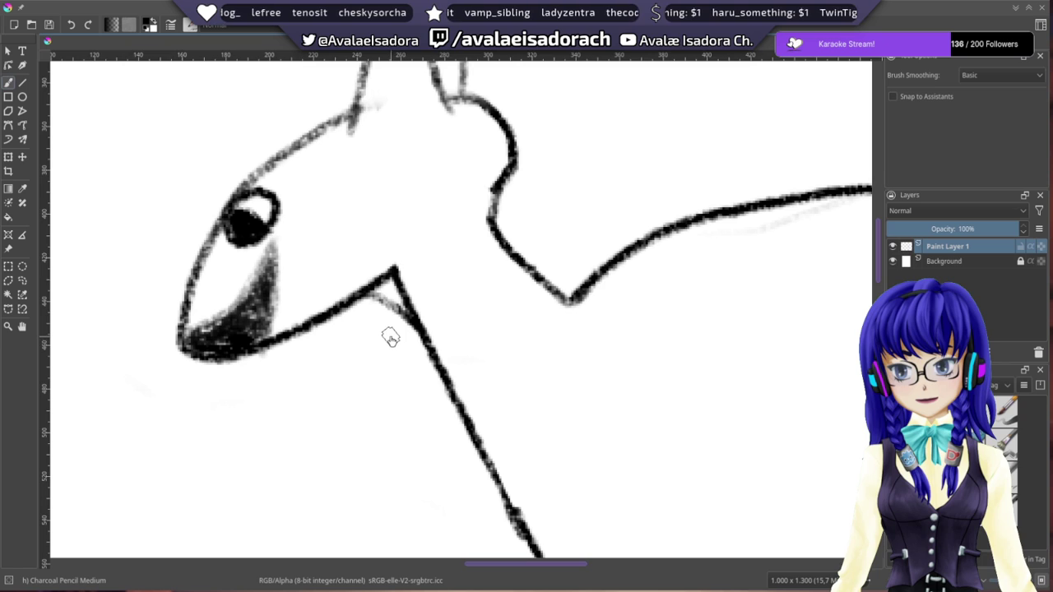
{"action": "key", "text": "ctrl+z"}
{"action": "left_click_drag", "start_coordinate": [362, 293], "coordinate": [409, 310]}
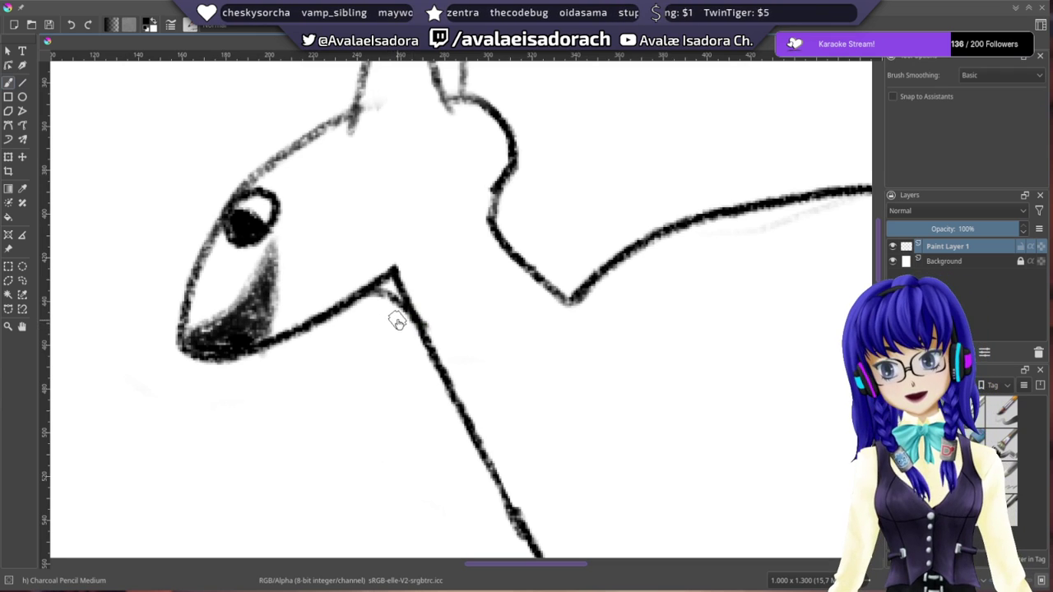
{"action": "mouse_move", "coordinate": [403, 291]}
{"action": "left_mouse_down"}
{"action": "mouse_move", "coordinate": [414, 329]}
{"action": "mouse_move", "coordinate": [449, 308]}
{"action": "left_mouse_up"}
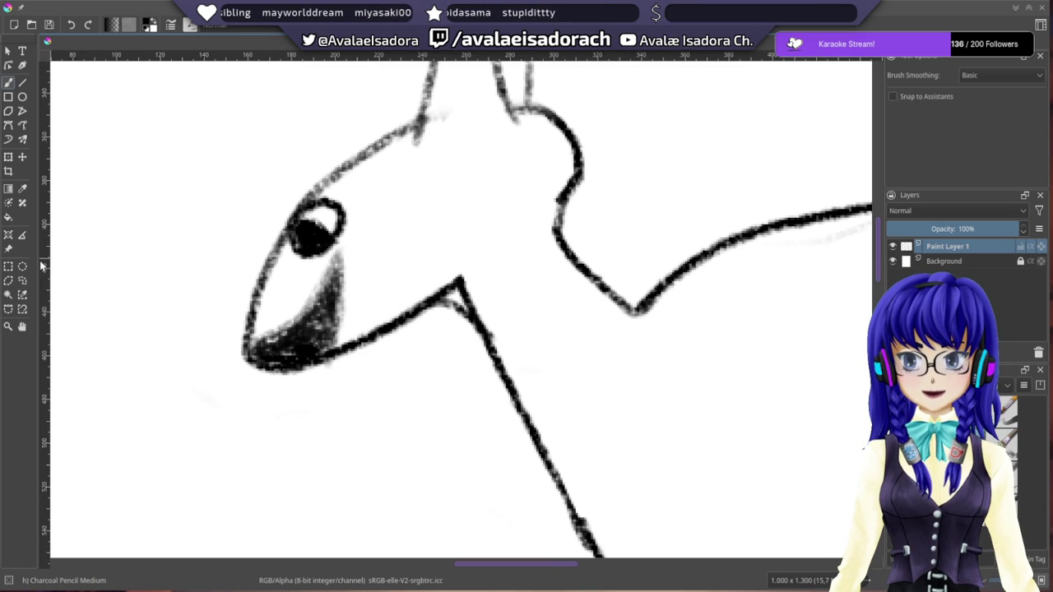
- Erase the sharp corner above the new jaw-to-throat curve with the Eraser Small brush
{"action": "left_click_drag", "start_coordinate": [39, 265], "coordinate": [35, 291]}
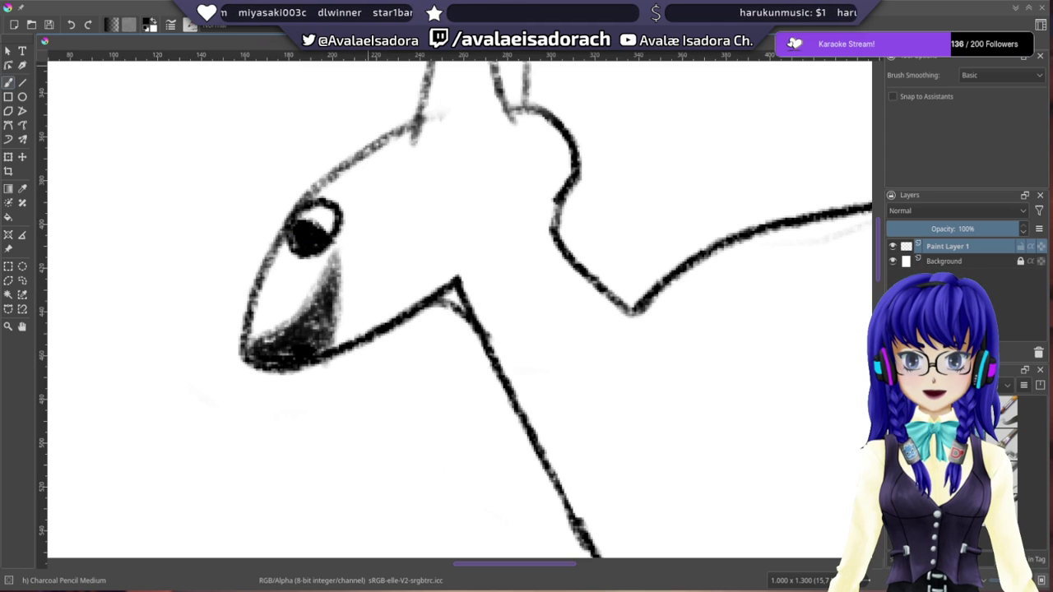
{"action": "left_click", "coordinate": [902, 411]}
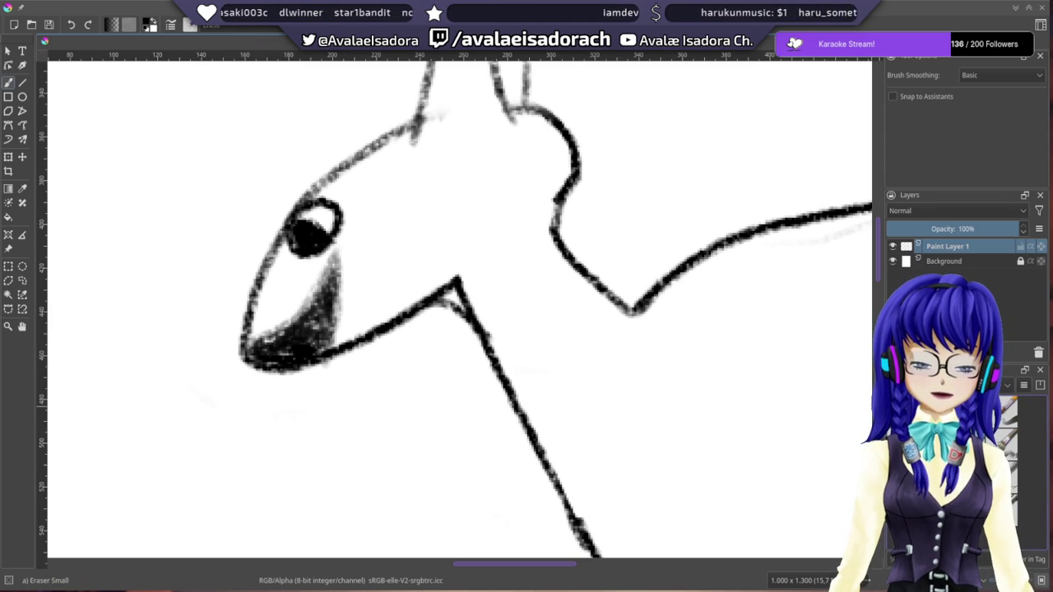
{"action": "mouse_move", "coordinate": [474, 283]}
{"action": "left_mouse_down"}
{"action": "mouse_move", "coordinate": [458, 275]}
{"action": "mouse_move", "coordinate": [472, 294]}
{"action": "left_mouse_up"}
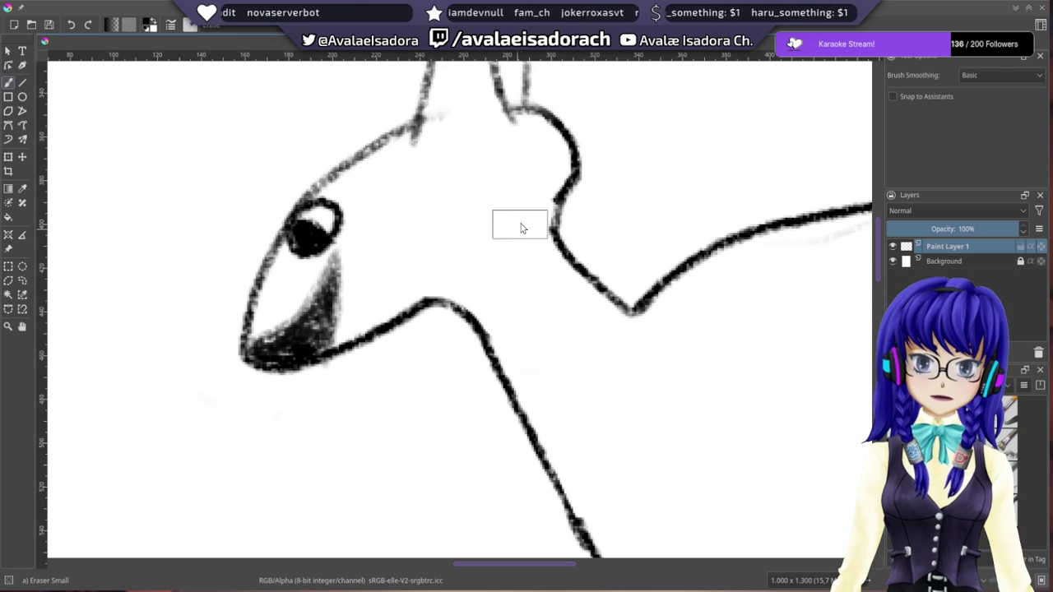
- Erase the faint leftover line at the base of the ears on top of the head
{"action": "left_click_drag", "start_coordinate": [463, 195], "coordinate": [411, 291]}
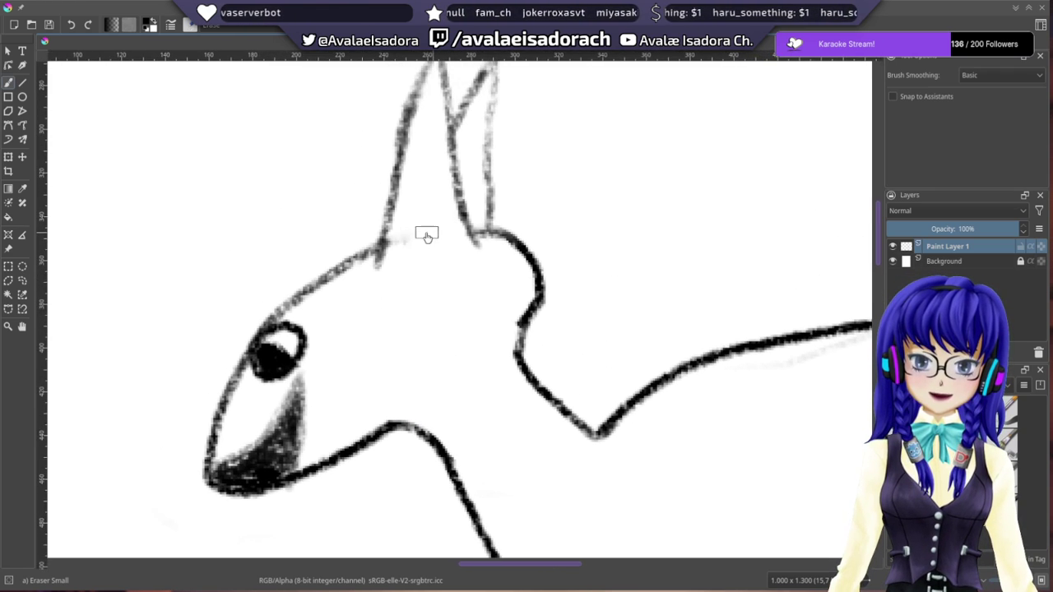
{"action": "mouse_move", "coordinate": [430, 192]}
{"action": "left_mouse_down"}
{"action": "mouse_move", "coordinate": [418, 387]}
{"action": "mouse_move", "coordinate": [408, 320]}
{"action": "left_mouse_up"}
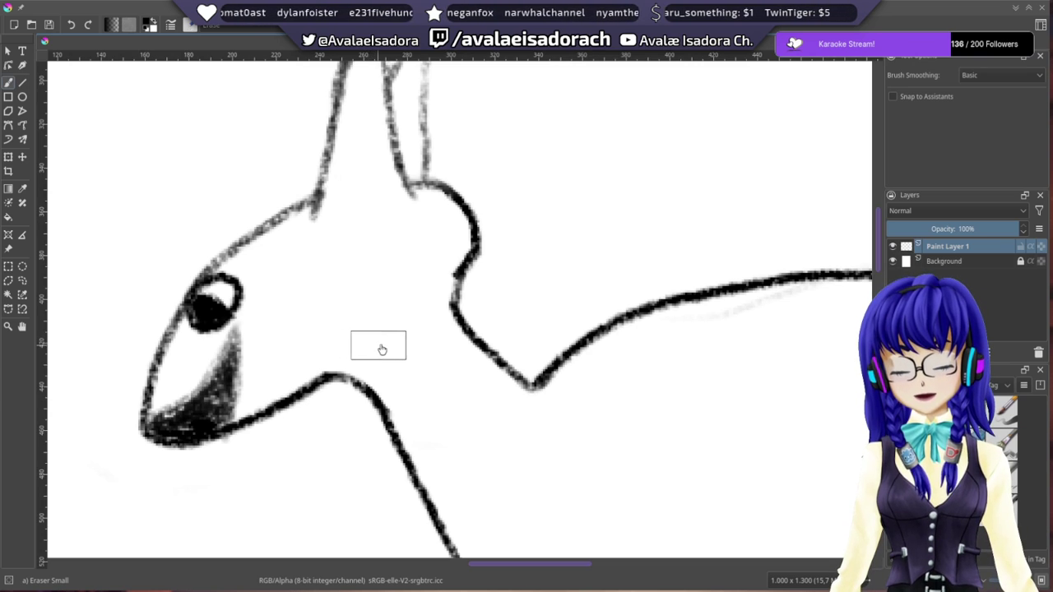
{"action": "mouse_move", "coordinate": [399, 347]}
{"action": "left_mouse_down"}
{"action": "mouse_move", "coordinate": [394, 305]}
{"action": "mouse_move", "coordinate": [484, 242]}
{"action": "mouse_move", "coordinate": [453, 224]}
{"action": "left_mouse_up"}
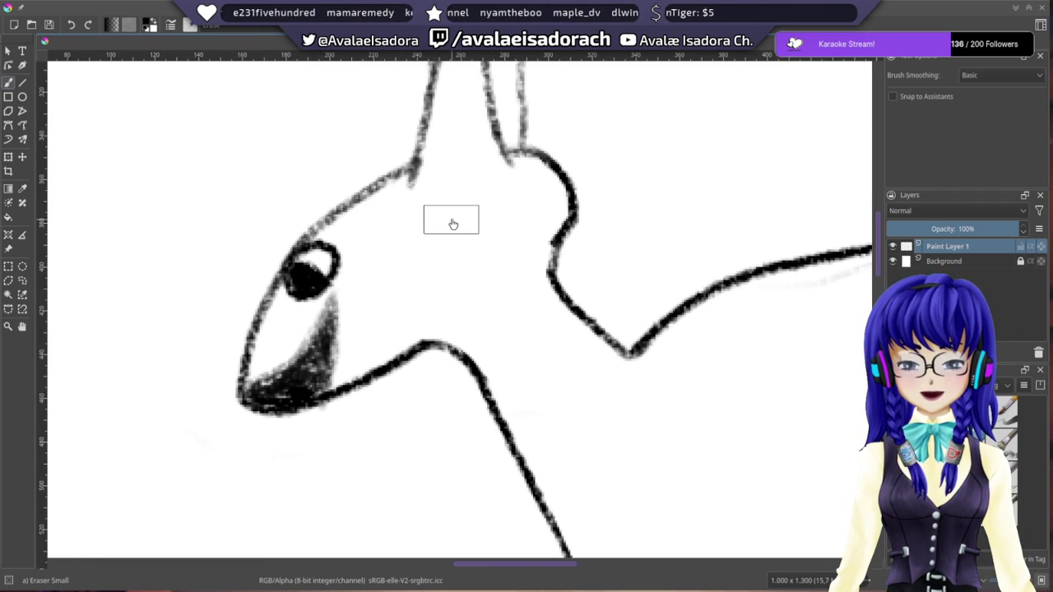
{"action": "scroll", "coordinate": [453, 223], "scroll_direction": "down", "scroll_amount": 5}
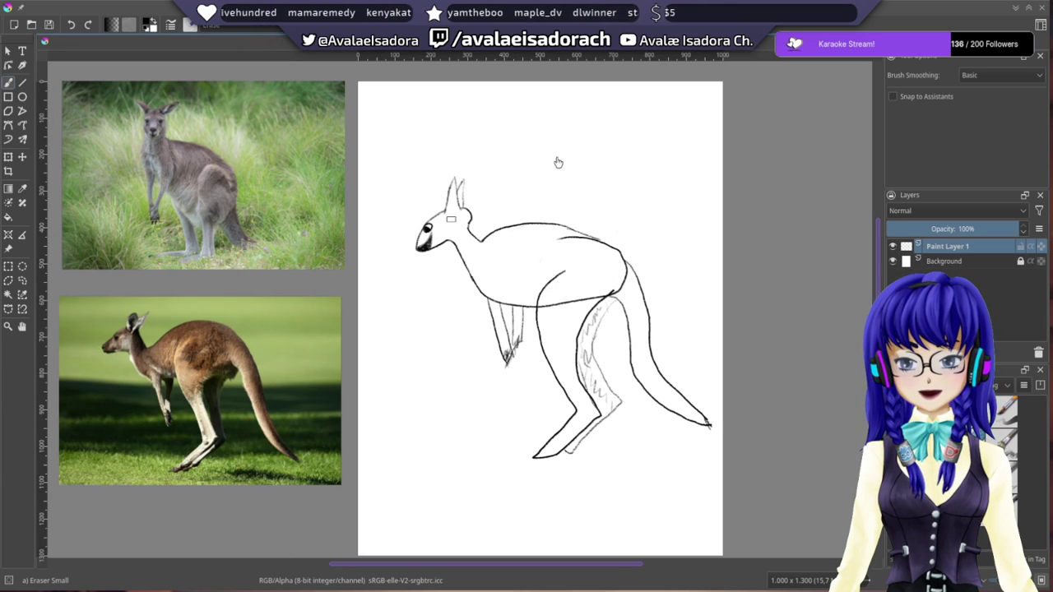
{"action": "left_click_drag", "start_coordinate": [423, 247], "coordinate": [512, 219]}
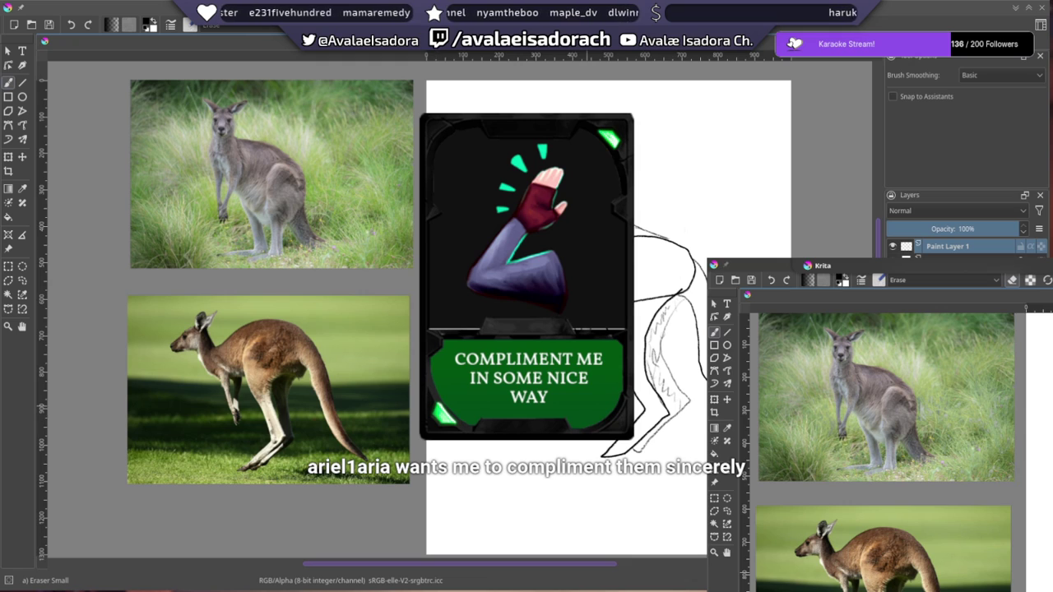
- Switch to VTube Studio, turn the camera on in the webcam tracking settings, and return to Krita
{"action": "left_click", "coordinate": [555, 425]}
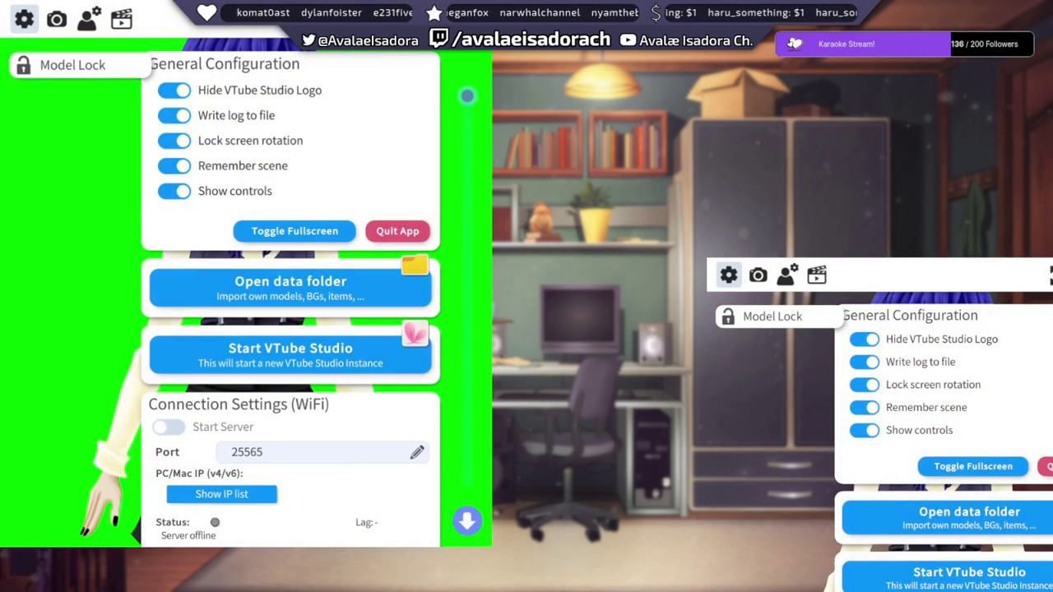
{"action": "left_click", "coordinate": [57, 18]}
{"action": "left_click", "coordinate": [217, 343]}
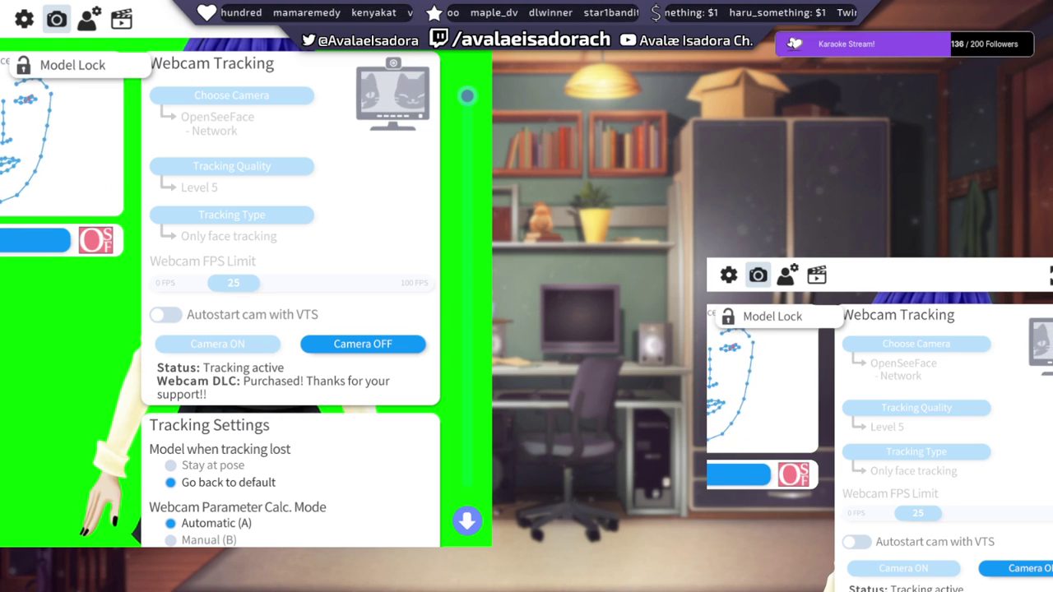
{"action": "key", "text": "Escape"}
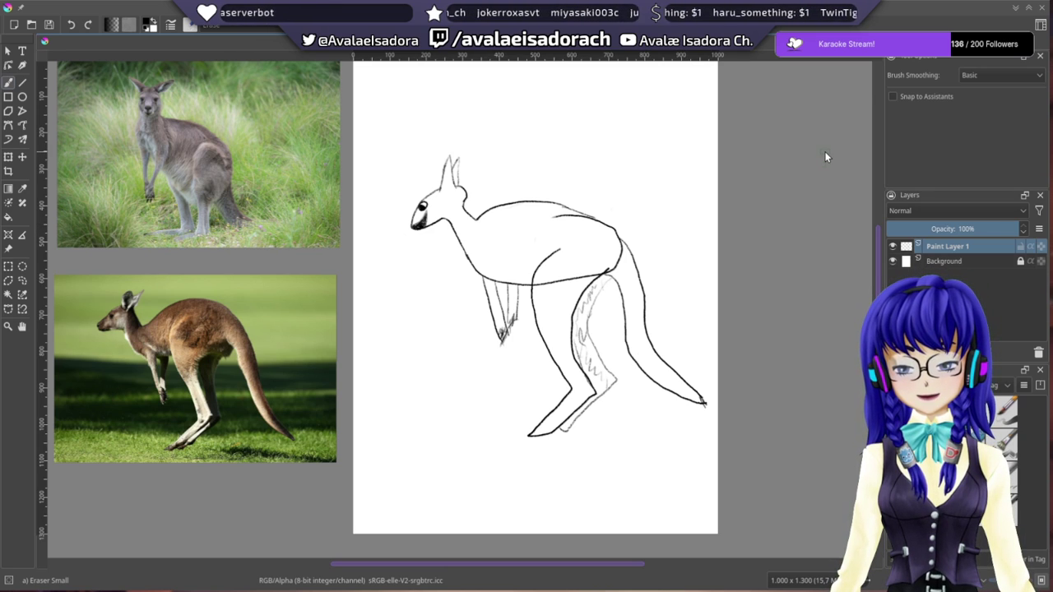
- Erase the belly line crossing the top of the front arm so the arm opens into the body
{"action": "left_click_drag", "start_coordinate": [660, 262], "coordinate": [688, 260]}
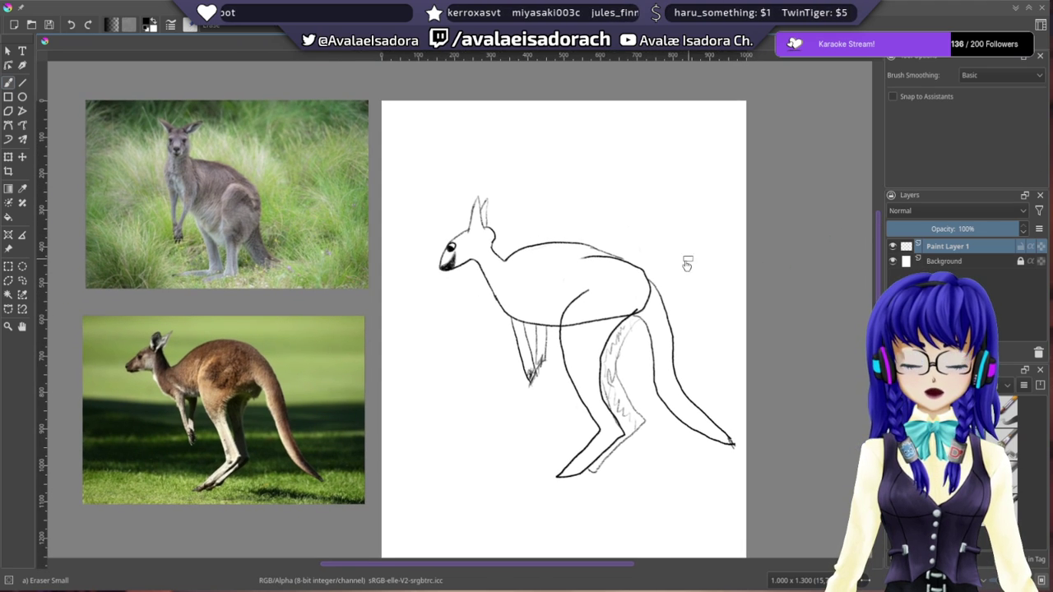
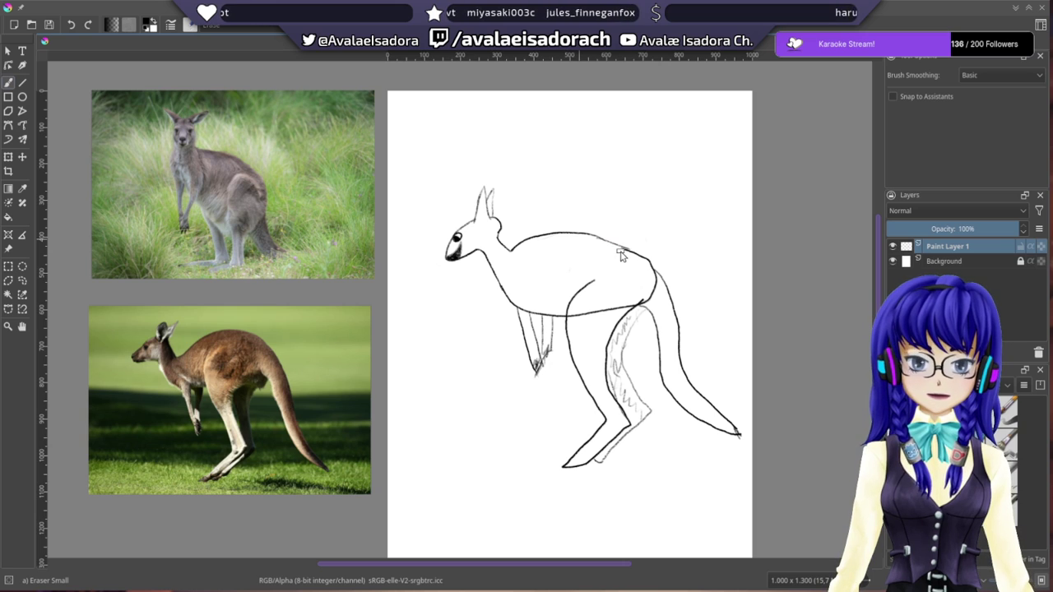
{"action": "left_click_drag", "start_coordinate": [612, 274], "coordinate": [462, 258]}
{"action": "right_click", "coordinate": [482, 323]}
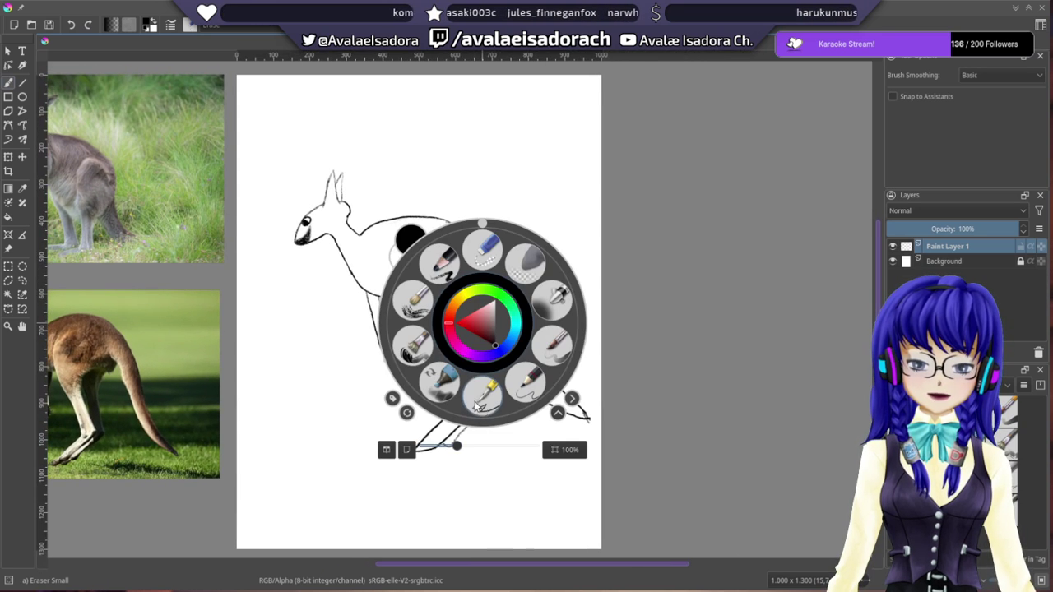
{"action": "left_click_drag", "start_coordinate": [482, 445], "coordinate": [525, 445]}
{"action": "left_click", "coordinate": [698, 307]}
{"action": "mouse_move", "coordinate": [364, 278]}
{"action": "left_mouse_down"}
{"action": "mouse_move", "coordinate": [436, 254]}
{"action": "mouse_move", "coordinate": [454, 258]}
{"action": "mouse_move", "coordinate": [445, 280]}
{"action": "mouse_move", "coordinate": [505, 259]}
{"action": "left_mouse_up"}
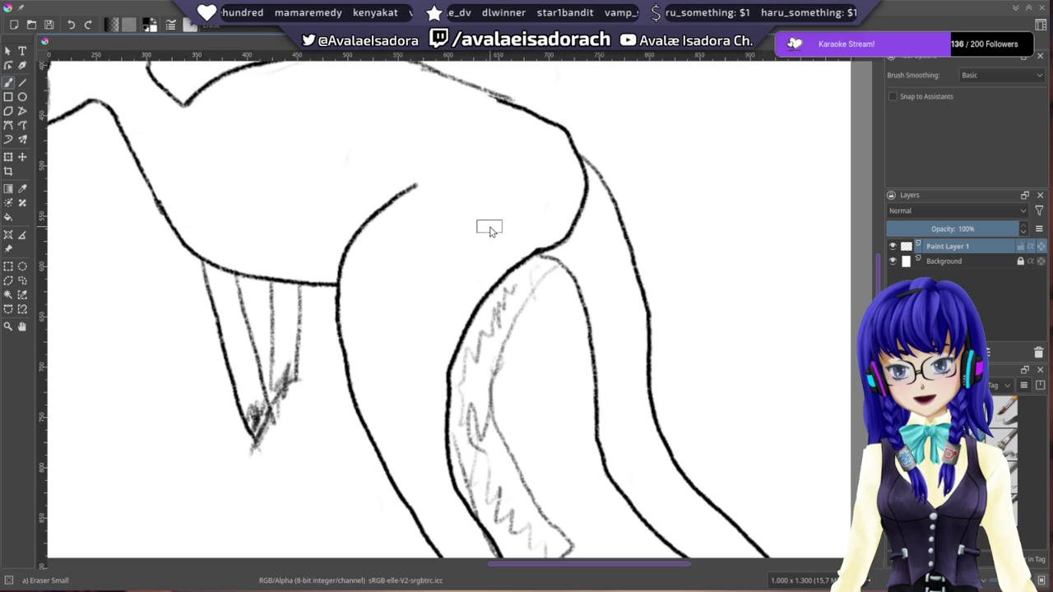
{"action": "left_click_drag", "start_coordinate": [473, 218], "coordinate": [507, 200]}
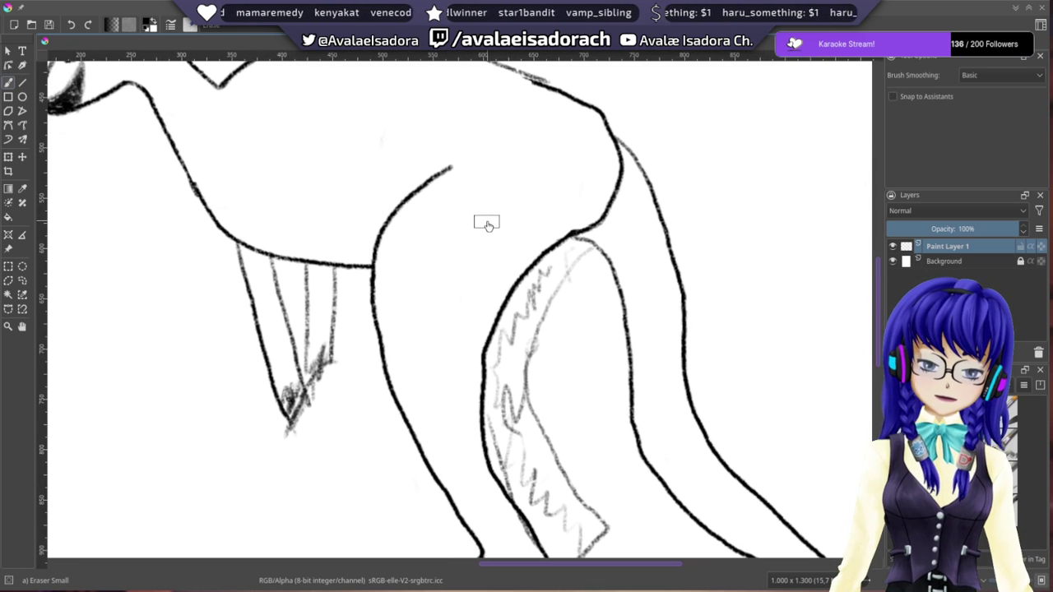
{"action": "left_click_drag", "start_coordinate": [467, 233], "coordinate": [508, 228]}
{"action": "left_click_drag", "start_coordinate": [355, 216], "coordinate": [387, 259]}
{"action": "mouse_move", "coordinate": [336, 294]}
{"action": "left_mouse_down"}
{"action": "mouse_move", "coordinate": [327, 301]}
{"action": "mouse_move", "coordinate": [321, 277]}
{"action": "left_mouse_up"}
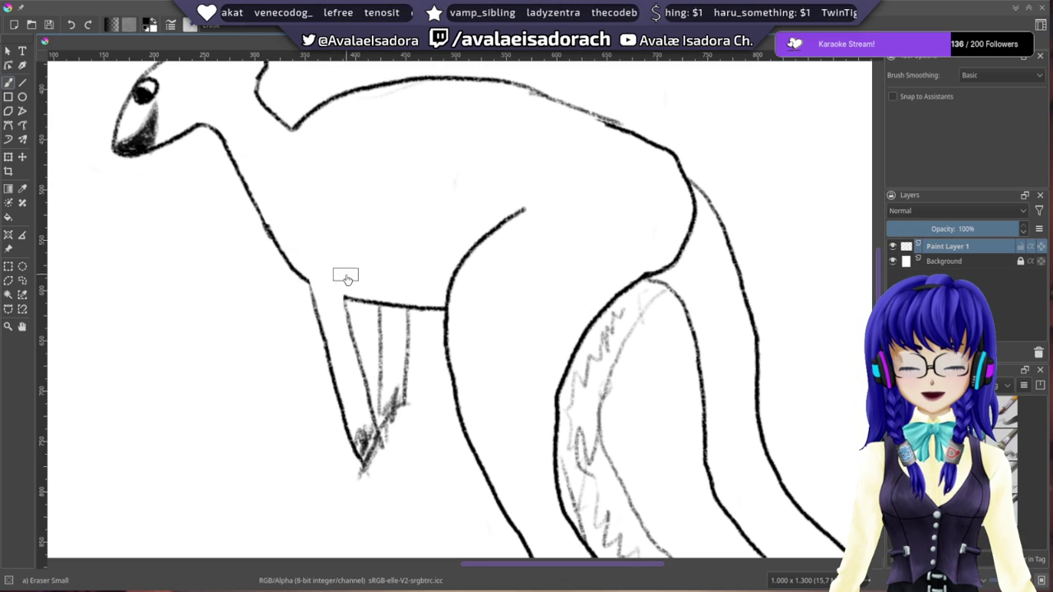
- Erase the rump curve crossing the tail's base so the tail merges with the body
{"action": "left_click_drag", "start_coordinate": [350, 279], "coordinate": [381, 212]}
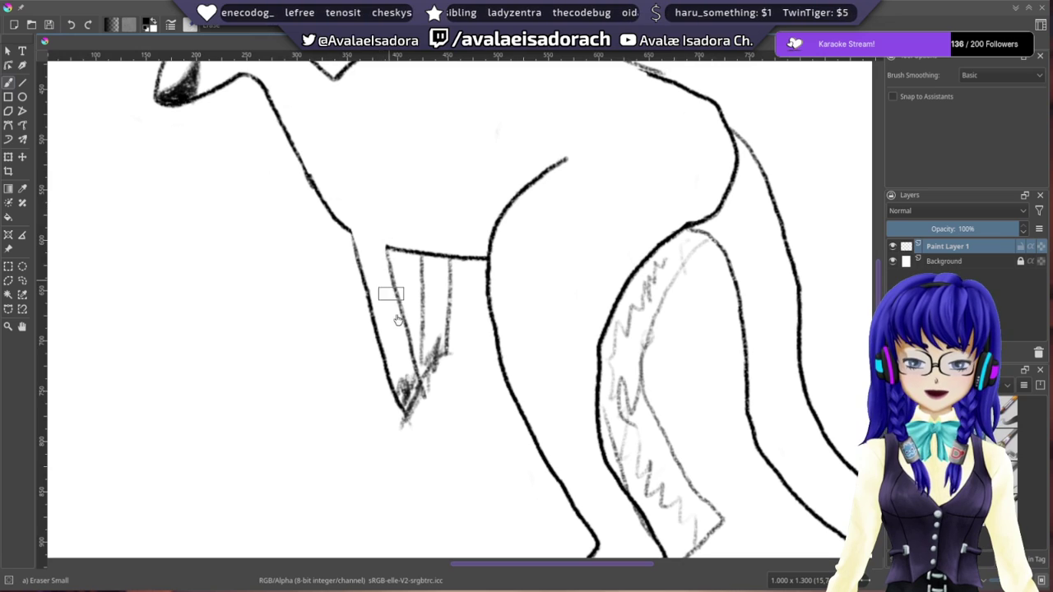
{"action": "scroll", "coordinate": [421, 292], "scroll_direction": "right", "scroll_amount": 3}
{"action": "scroll", "coordinate": [428, 200], "scroll_direction": "right", "scroll_amount": 3}
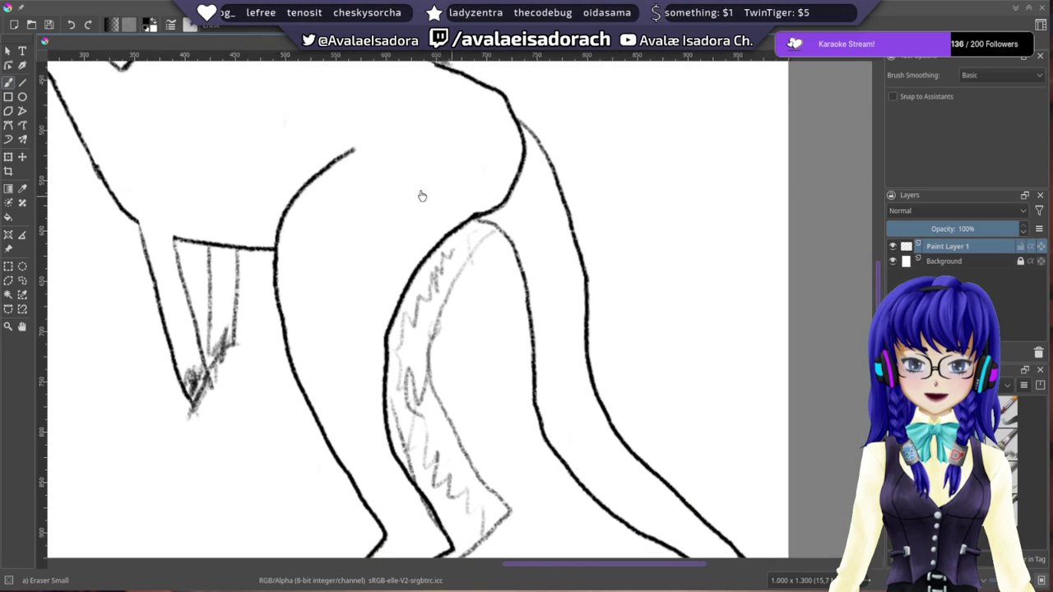
{"action": "scroll", "coordinate": [510, 191], "scroll_direction": "up", "scroll_amount": 1}
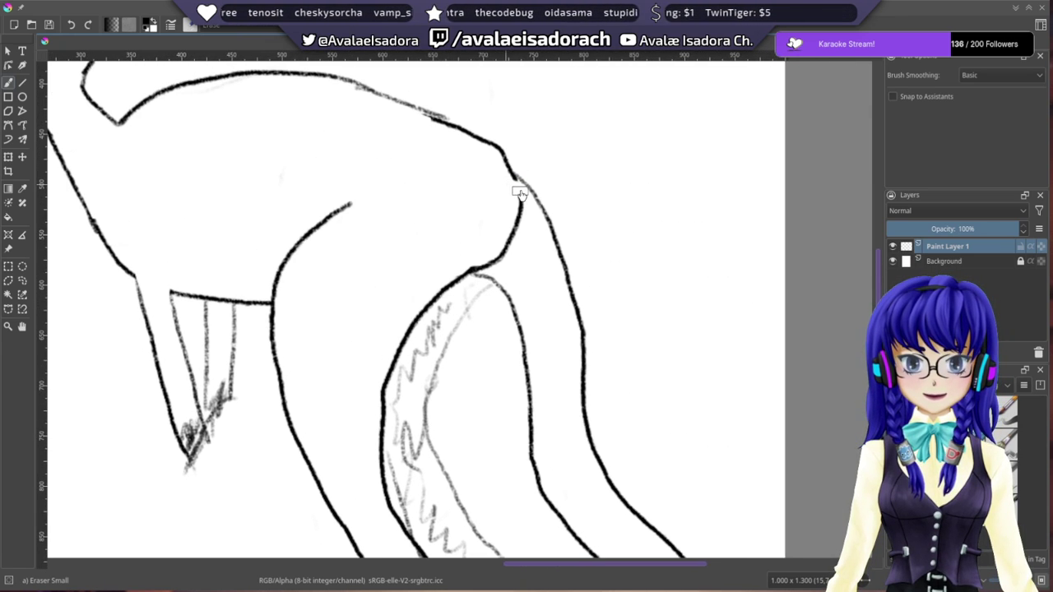
{"action": "mouse_move", "coordinate": [512, 203]}
{"action": "left_mouse_down"}
{"action": "mouse_move", "coordinate": [515, 222]}
{"action": "mouse_move", "coordinate": [477, 266]}
{"action": "mouse_move", "coordinate": [496, 283]}
{"action": "left_mouse_up"}
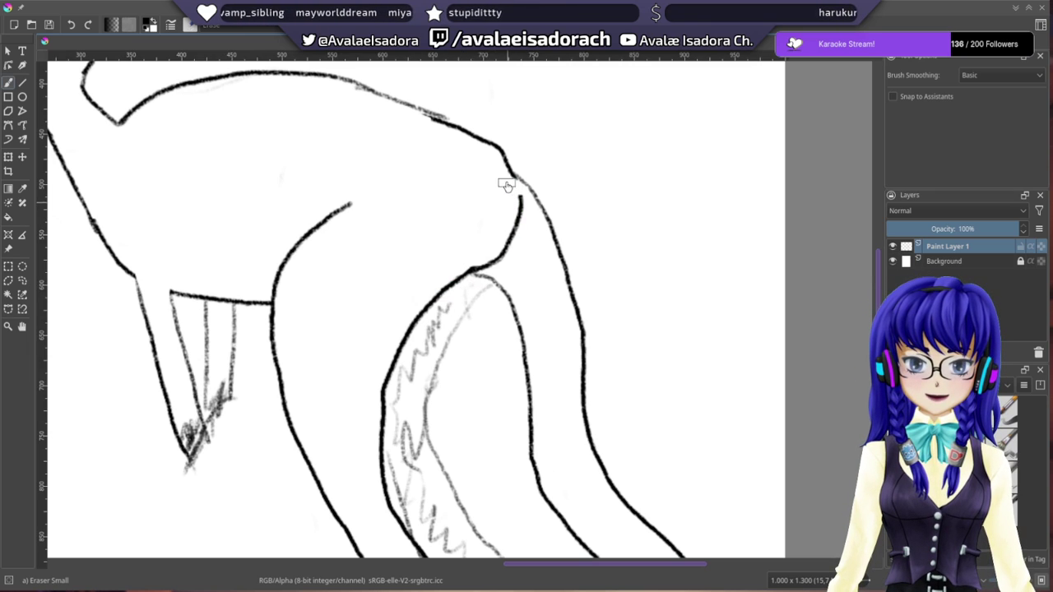
{"action": "mouse_move", "coordinate": [516, 218]}
{"action": "left_mouse_down"}
{"action": "mouse_move", "coordinate": [491, 262]}
{"action": "mouse_move", "coordinate": [470, 273]}
{"action": "left_mouse_up"}
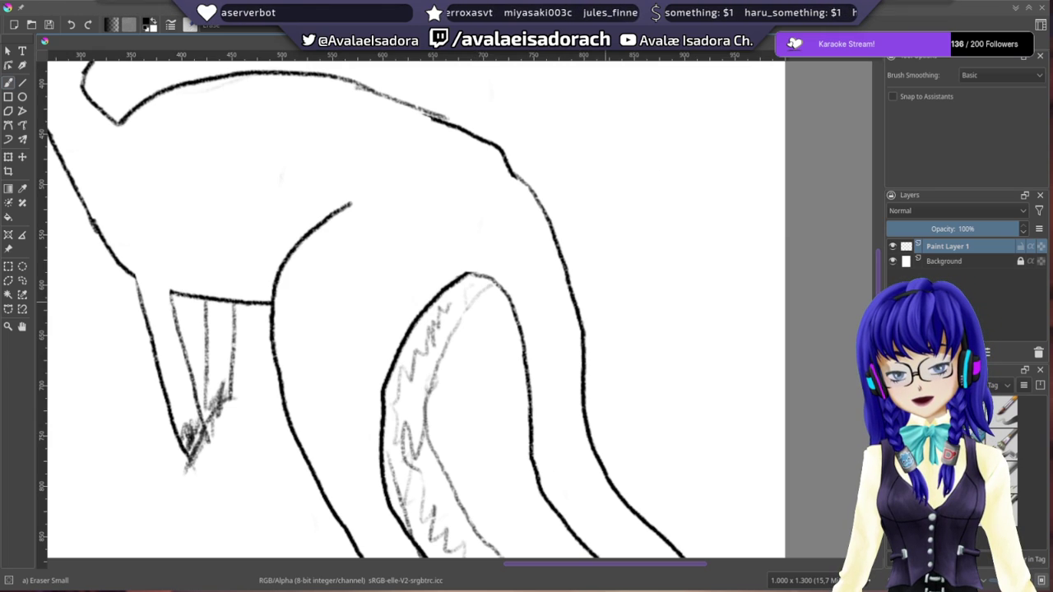
{"action": "mouse_move", "coordinate": [62, 1]}
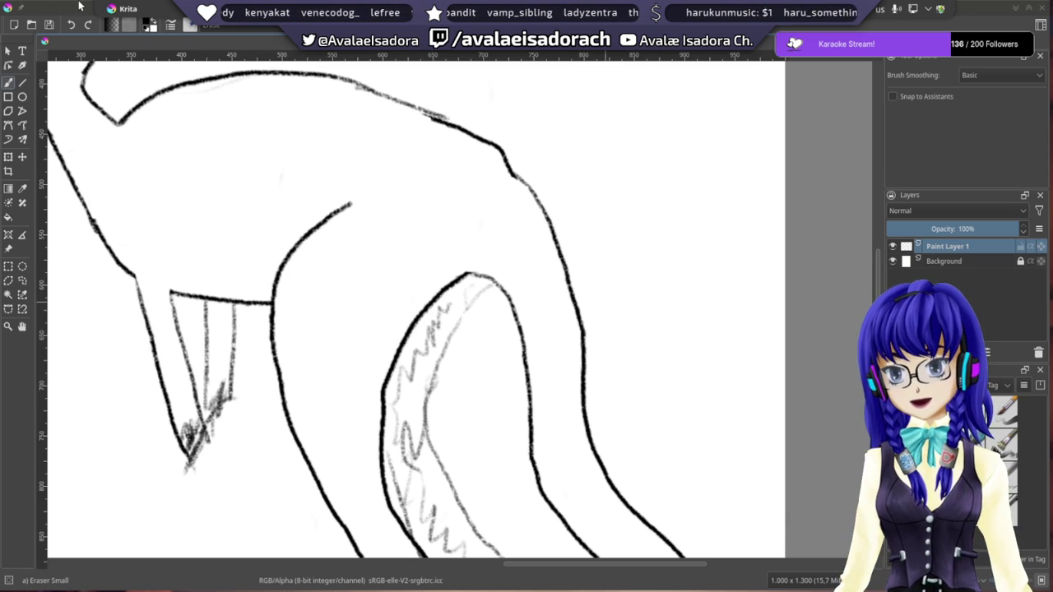
{"action": "key", "text": "alt+Tab"}
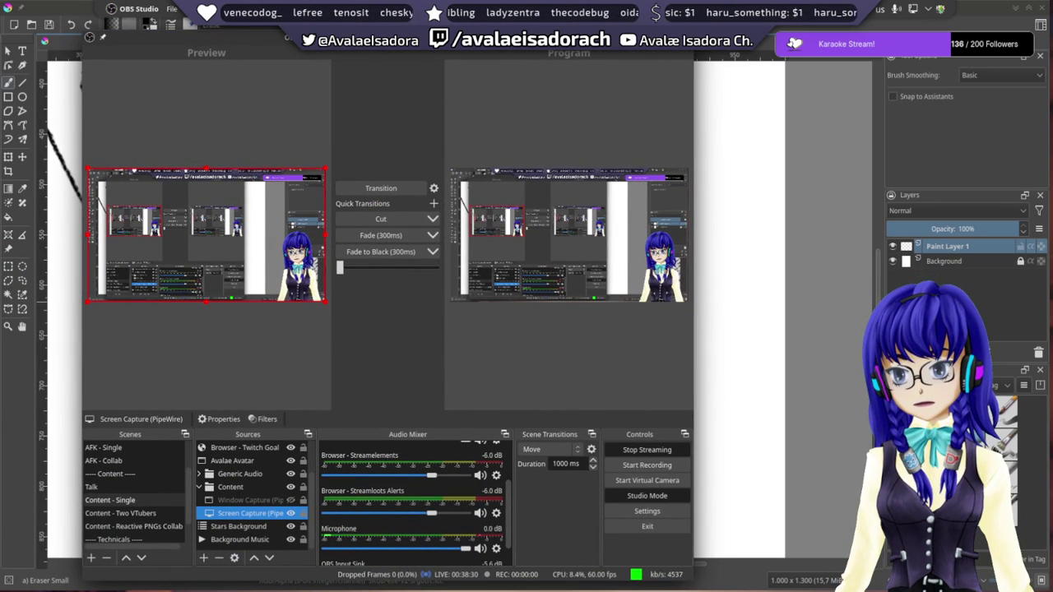
{"action": "left_click", "coordinate": [188, 87]}
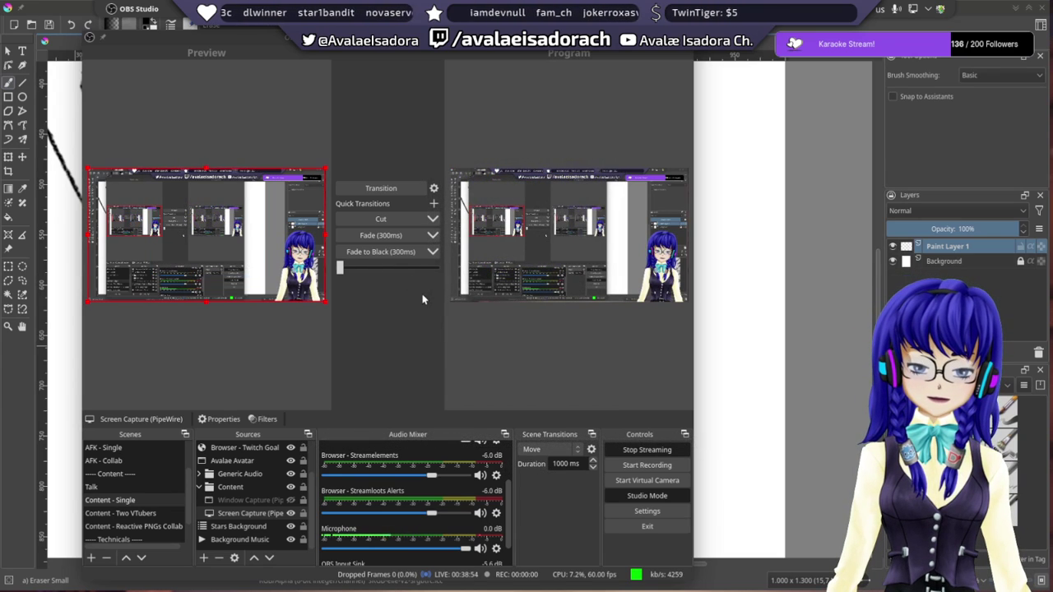
{"action": "left_click", "coordinate": [658, 37]}
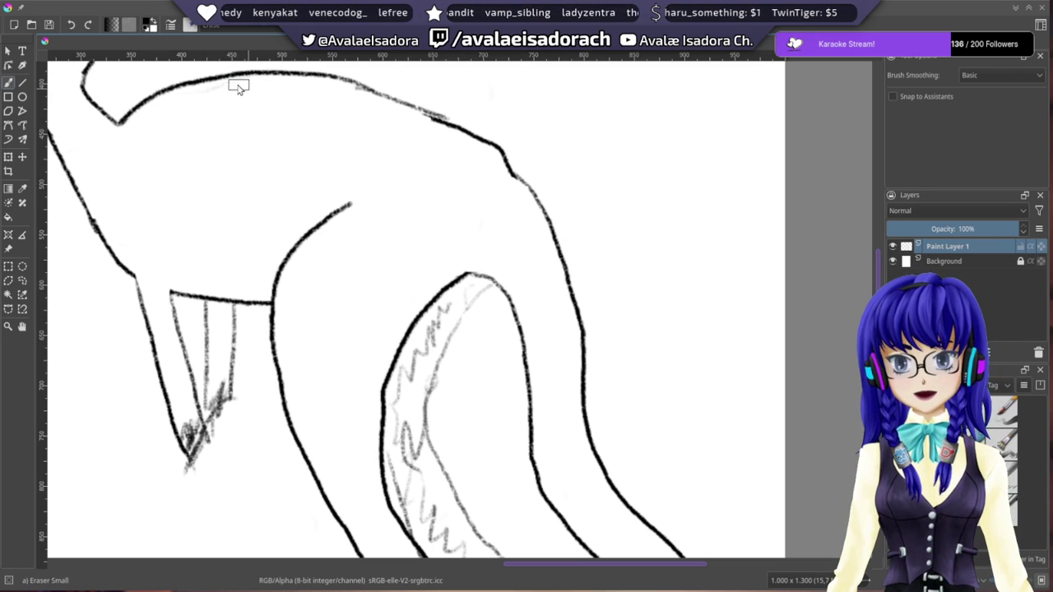
- Erase the sharp corner where the chest line meets the outer line of the front arm
{"action": "left_click_drag", "start_coordinate": [218, 153], "coordinate": [491, 229]}
{"action": "left_click_drag", "start_coordinate": [427, 298], "coordinate": [408, 191]}
{"action": "right_click", "coordinate": [384, 232]}
{"action": "left_click_drag", "start_coordinate": [427, 355], "coordinate": [435, 355]}
{"action": "left_click", "coordinate": [357, 451]}
{"action": "left_click_drag", "start_coordinate": [363, 200], "coordinate": [391, 241]}
{"action": "mouse_move", "coordinate": [428, 294]}
{"action": "left_mouse_down"}
{"action": "mouse_move", "coordinate": [409, 269]}
{"action": "mouse_move", "coordinate": [430, 318]}
{"action": "mouse_move", "coordinate": [398, 275]}
{"action": "mouse_move", "coordinate": [419, 316]}
{"action": "left_mouse_up"}
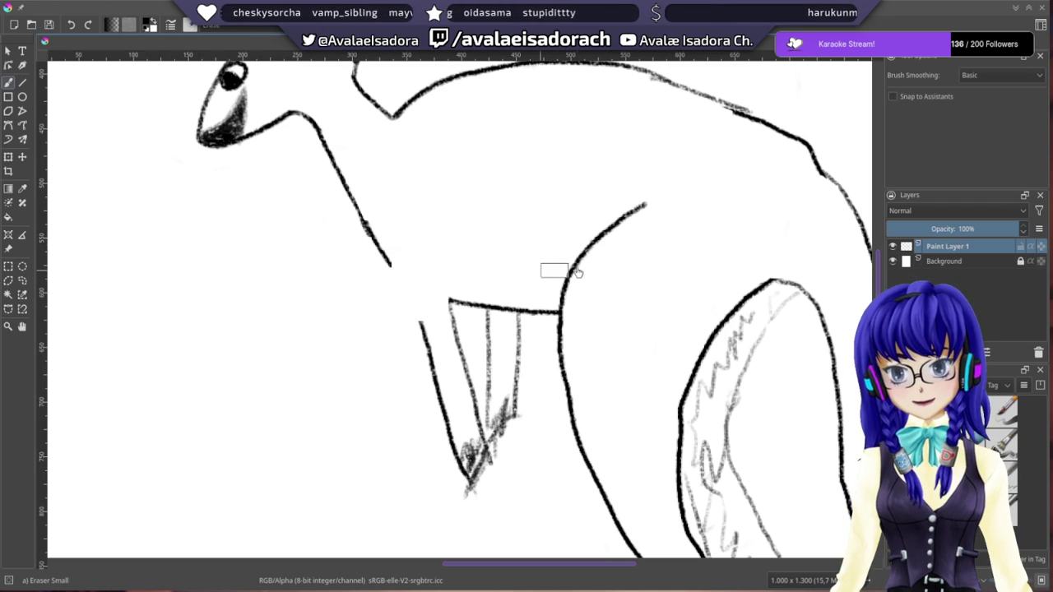
- Redraw a smooth line joining the chest to the front arm's outer edge with Charcoal Pencil Medium
{"action": "key", "text": "e"}
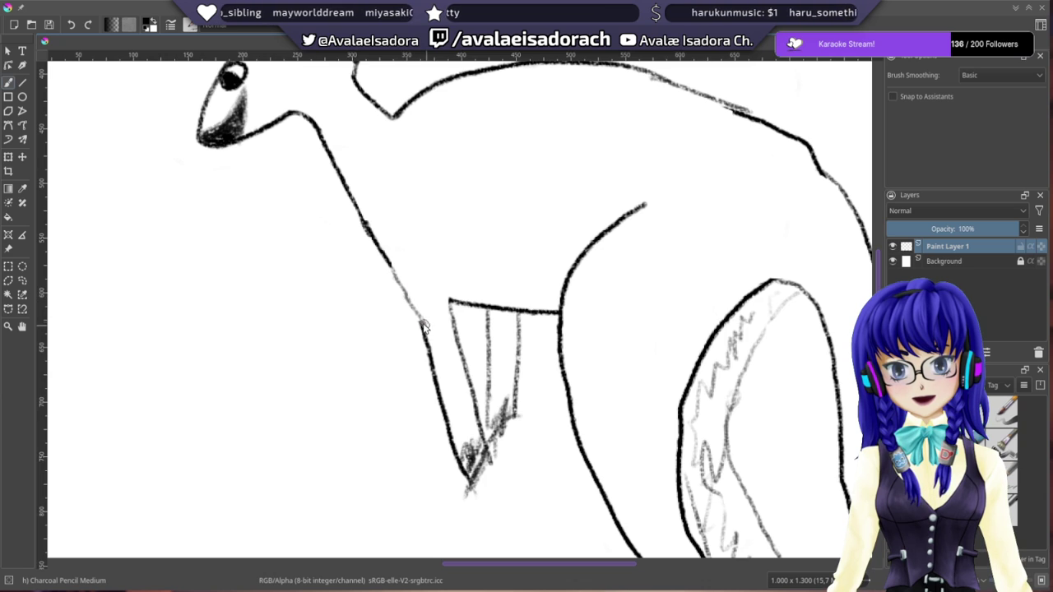
{"action": "left_click_drag", "start_coordinate": [407, 298], "coordinate": [424, 329]}
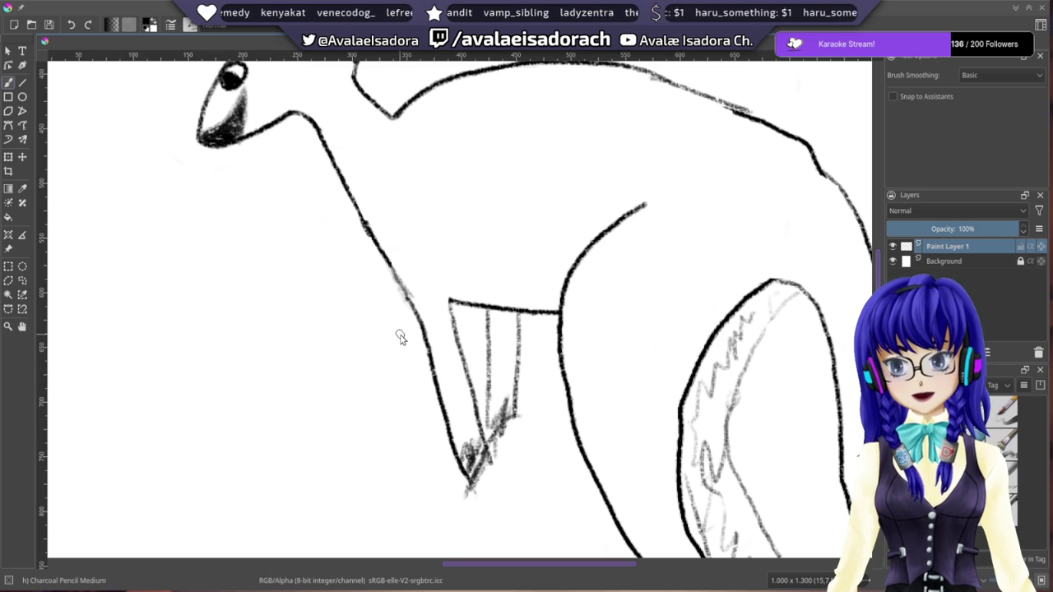
{"action": "left_click_drag", "start_coordinate": [437, 255], "coordinate": [362, 236]}
{"action": "right_click", "coordinate": [368, 324]}
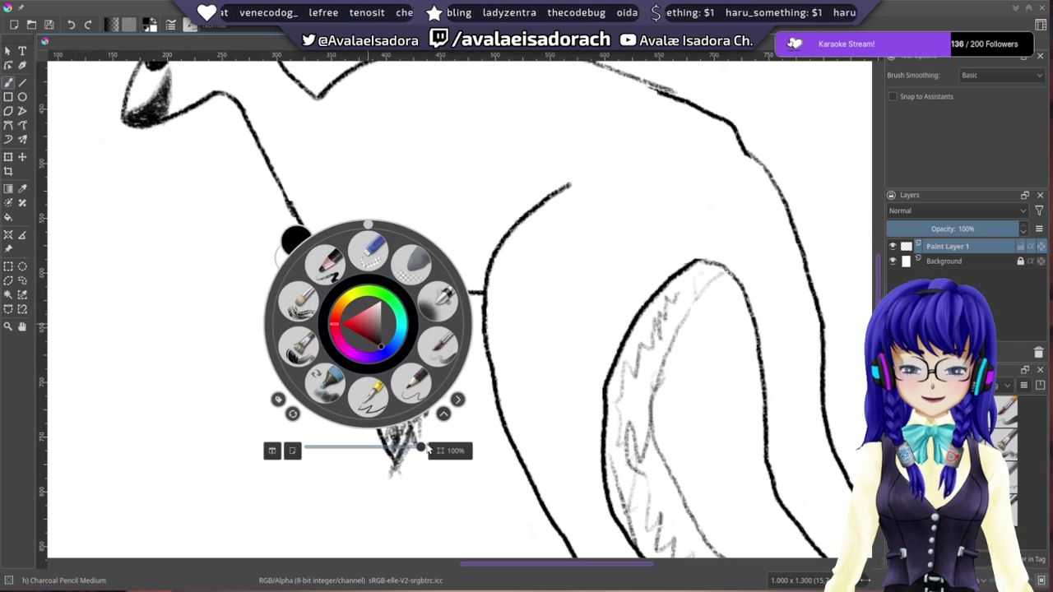
{"action": "left_click", "coordinate": [492, 508]}
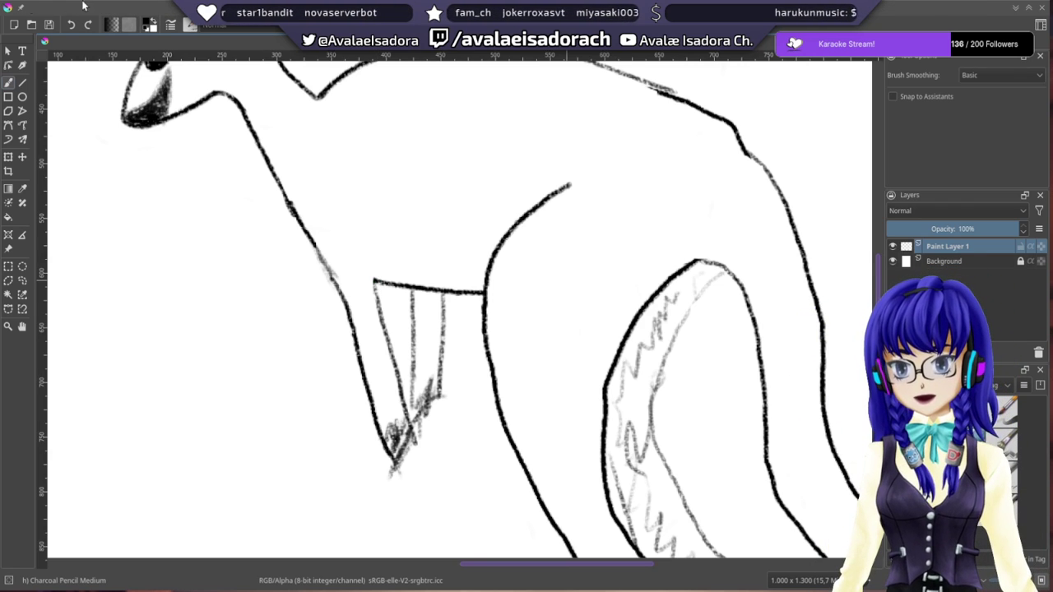
- Switch to OBS Studio, hide the Browser - Streamelements source and transition the change to the program output
{"action": "mouse_move", "coordinate": [66, 4]}
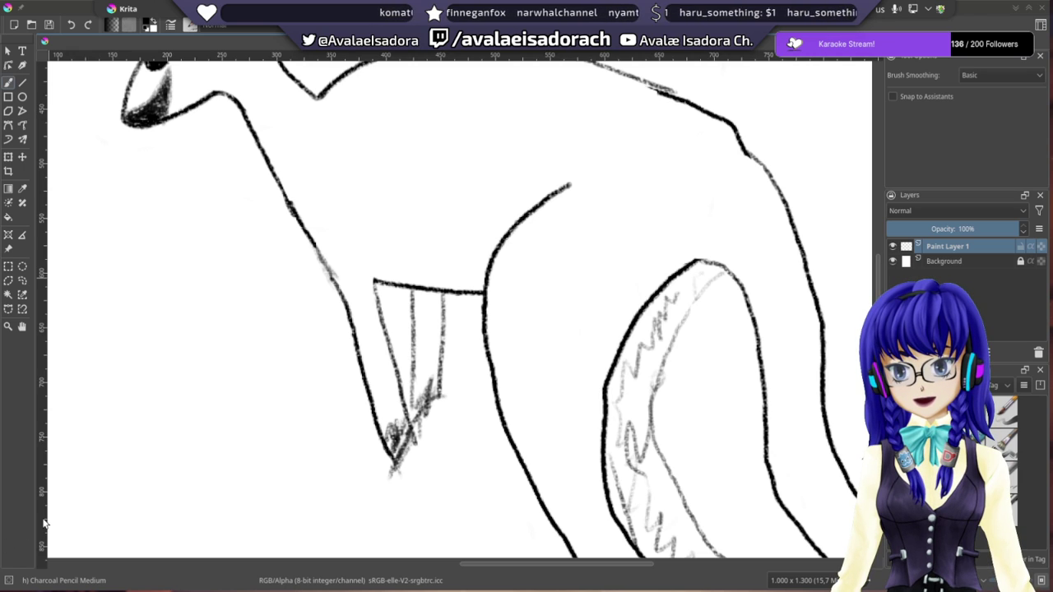
{"action": "key", "text": "alt+Tab"}
{"action": "left_click_drag", "start_coordinate": [1, 37], "coordinate": [592, 51]}
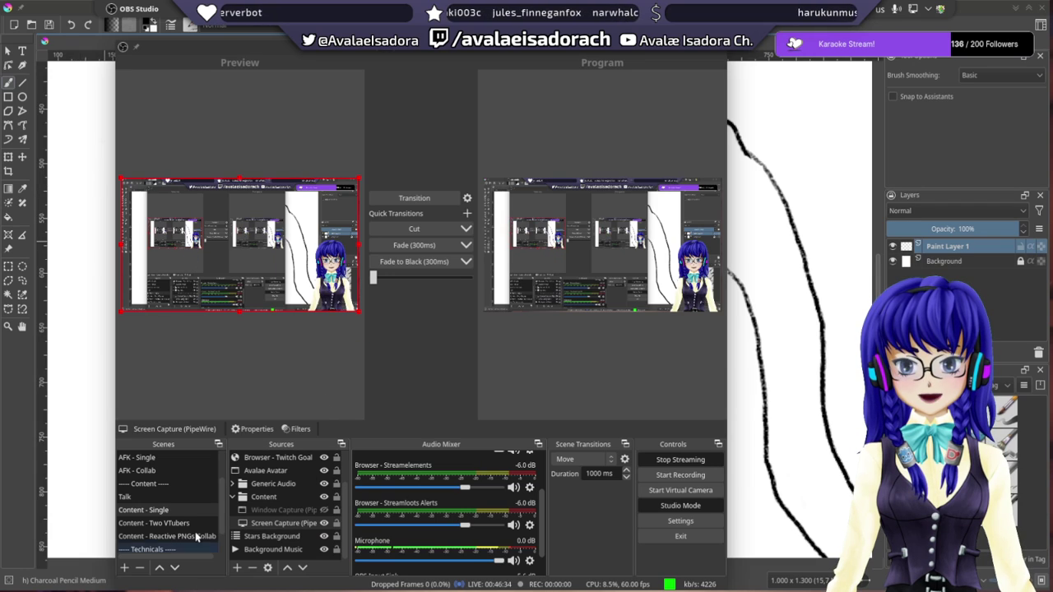
{"action": "scroll", "coordinate": [247, 497], "scroll_direction": "up", "scroll_amount": 3}
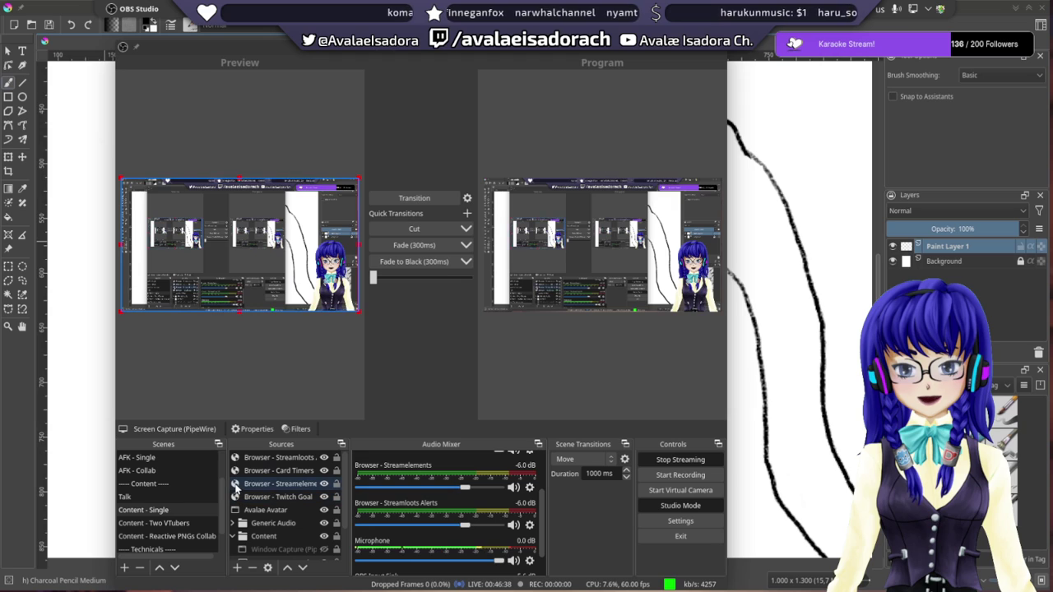
{"action": "left_click", "coordinate": [322, 495]}
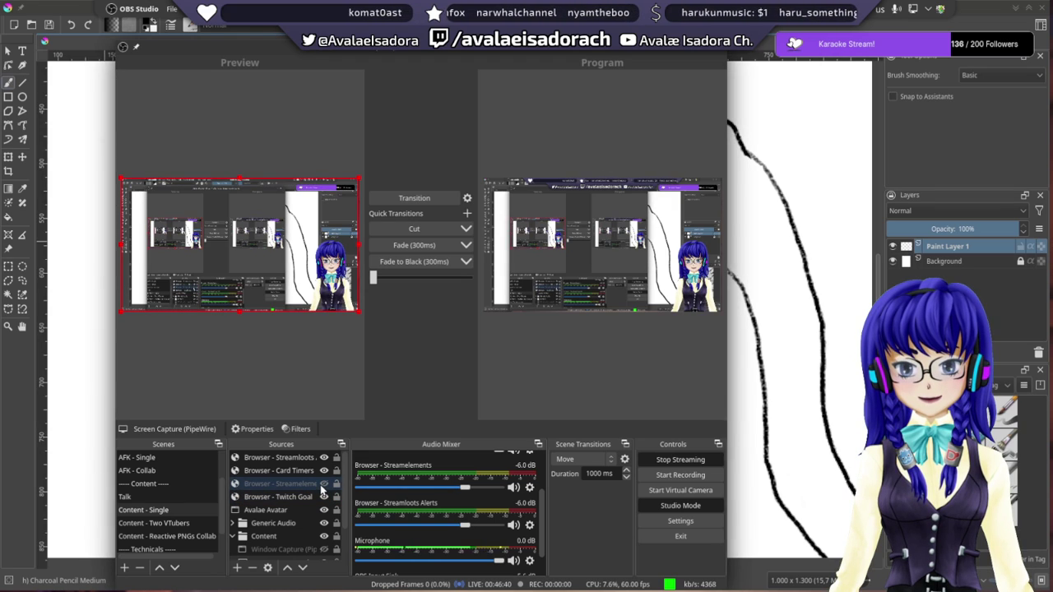
{"action": "left_click", "coordinate": [323, 484]}
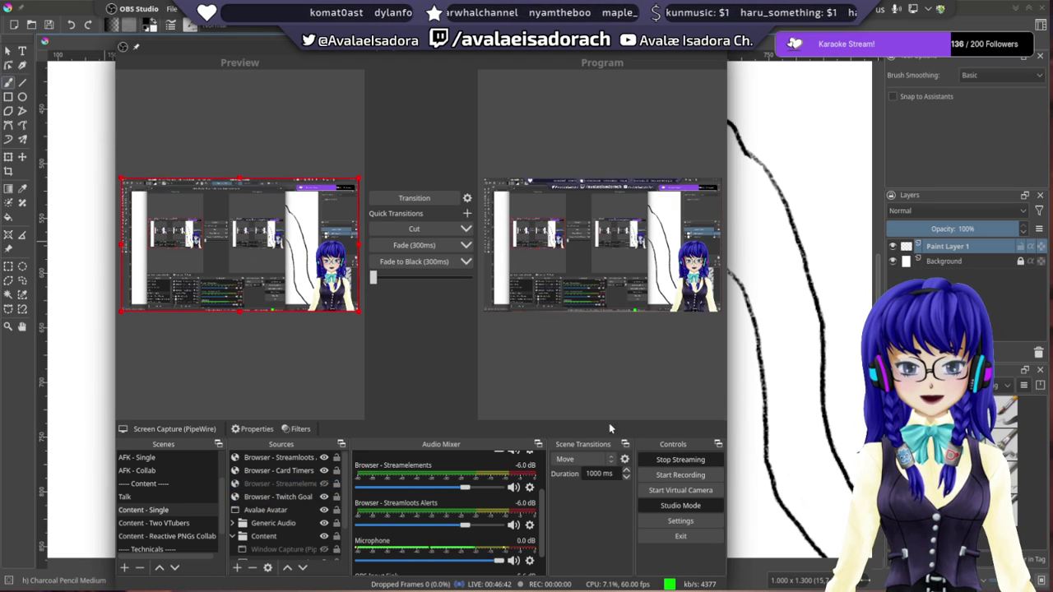
{"action": "left_click", "coordinate": [416, 198]}
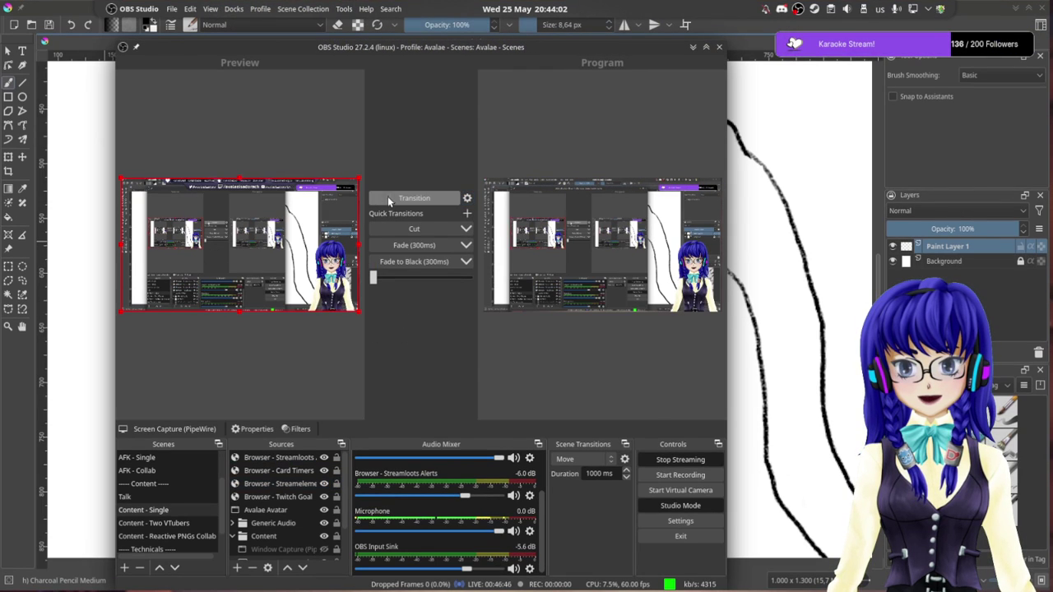
{"action": "left_click", "coordinate": [304, 485]}
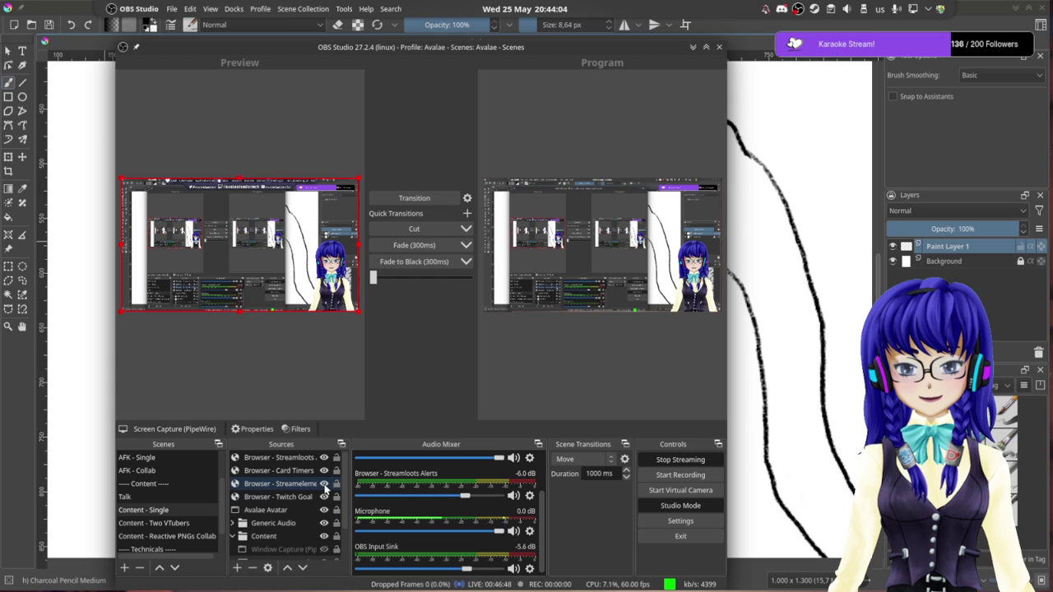
- With Studio Mode temporarily off, hide and re-show the Browser - Streamelements source, and put the OBS window away
{"action": "left_click", "coordinate": [683, 505]}
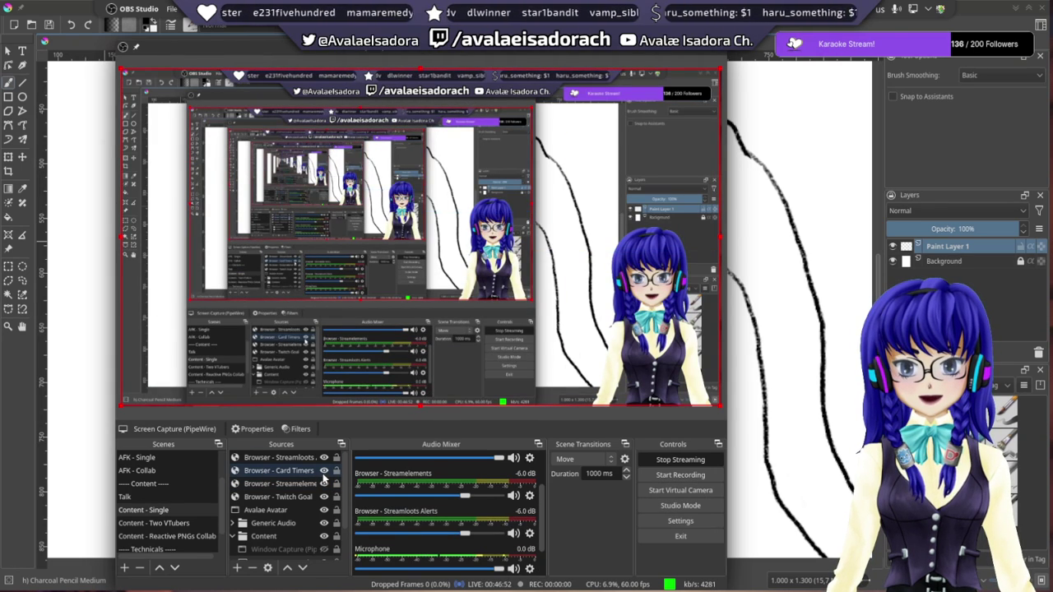
{"action": "left_click", "coordinate": [324, 484]}
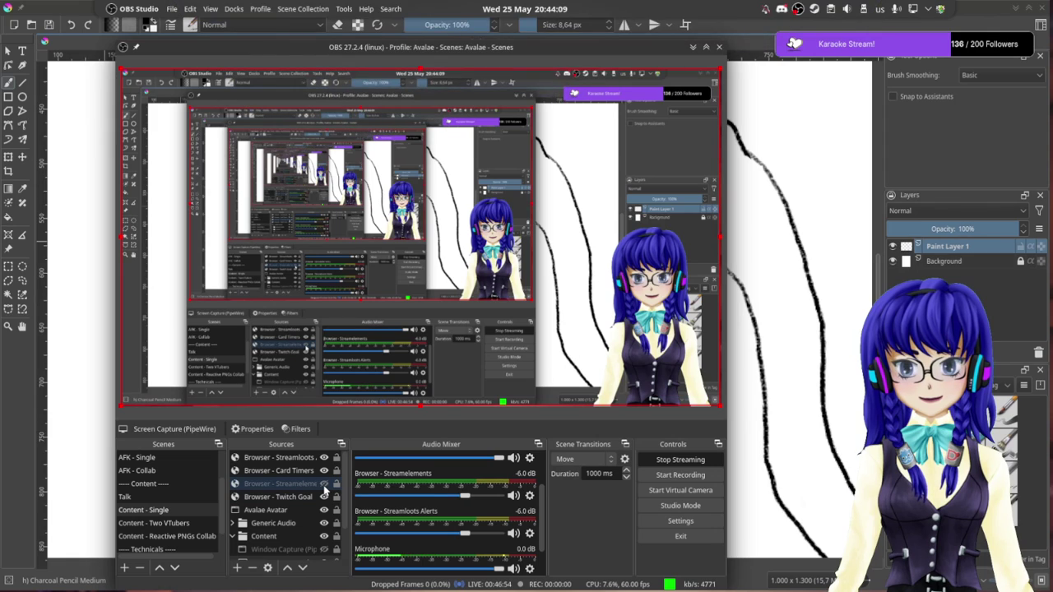
{"action": "left_click", "coordinate": [324, 484]}
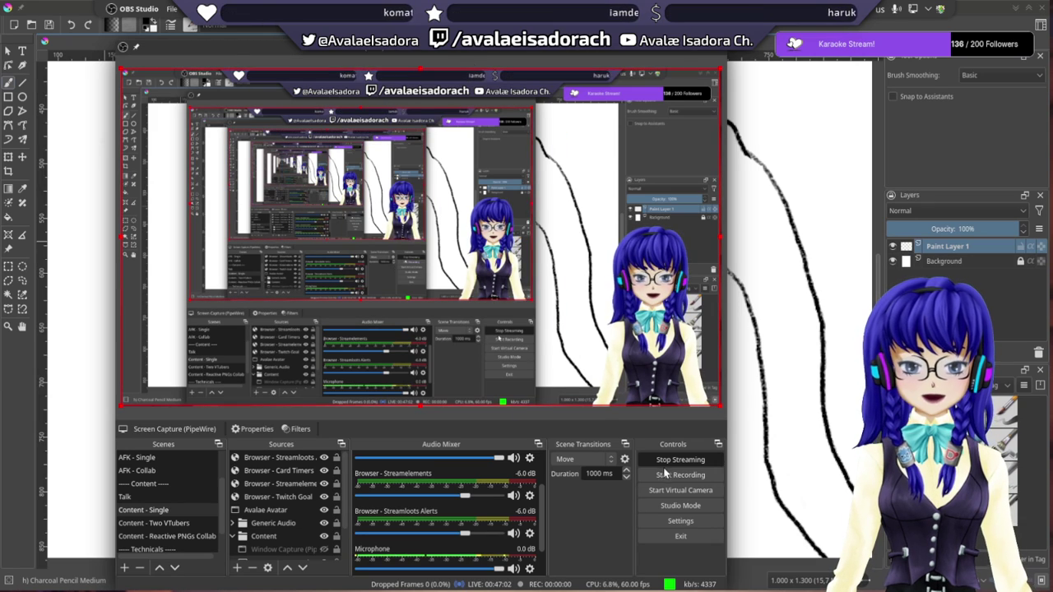
{"action": "left_click", "coordinate": [680, 505]}
{"action": "left_click_drag", "start_coordinate": [464, 72], "coordinate": [47, 192]}
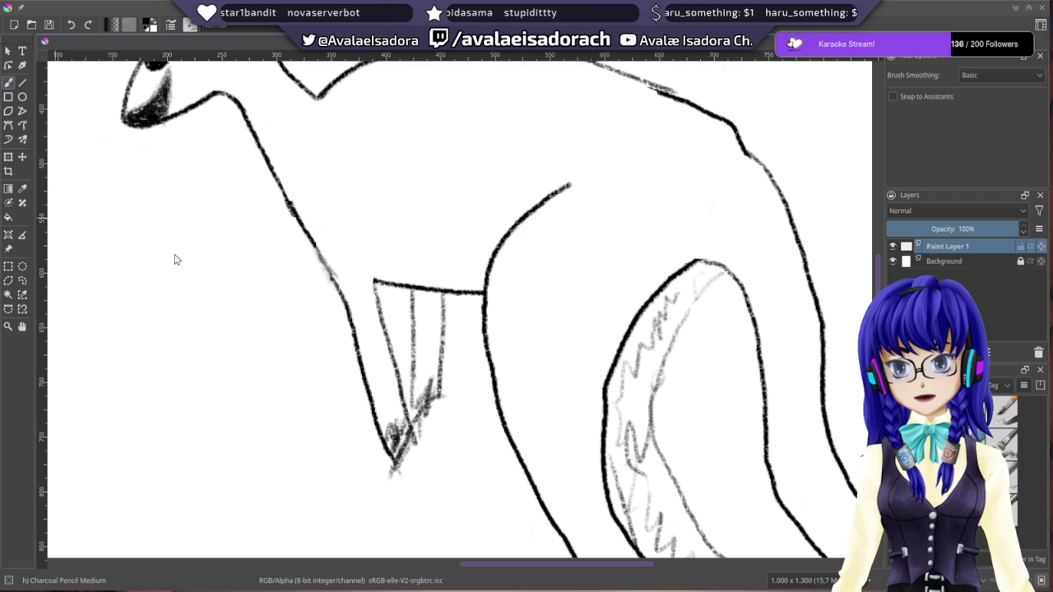
- Bring up the StreamElements dashboard in Firefox and look through the overlays list and the activity feed
{"action": "left_click_drag", "start_coordinate": [0, 124], "coordinate": [881, 48]}
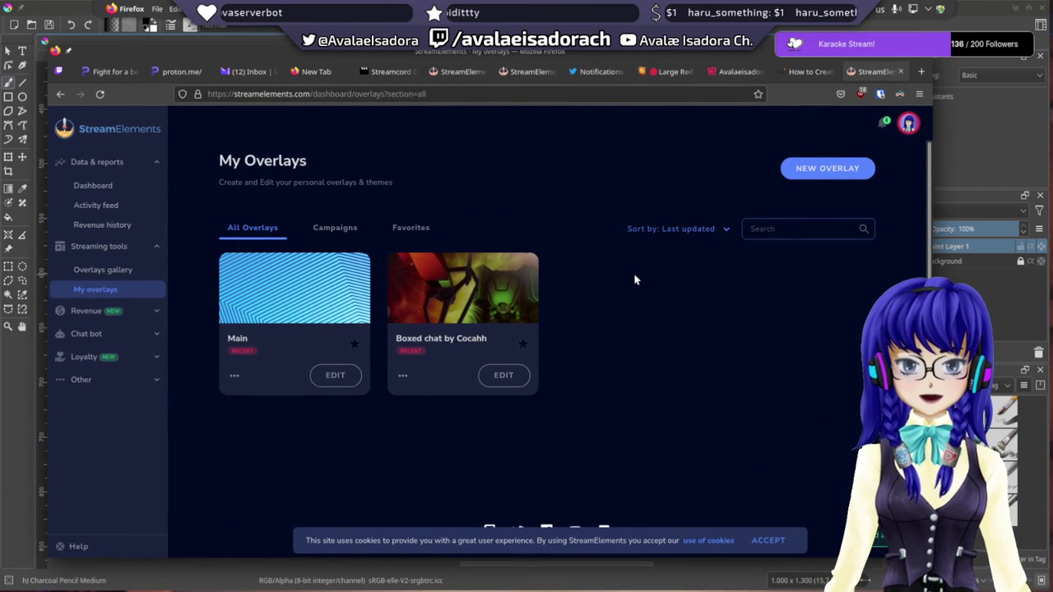
{"action": "left_click_drag", "start_coordinate": [822, 51], "coordinate": [196, 76]}
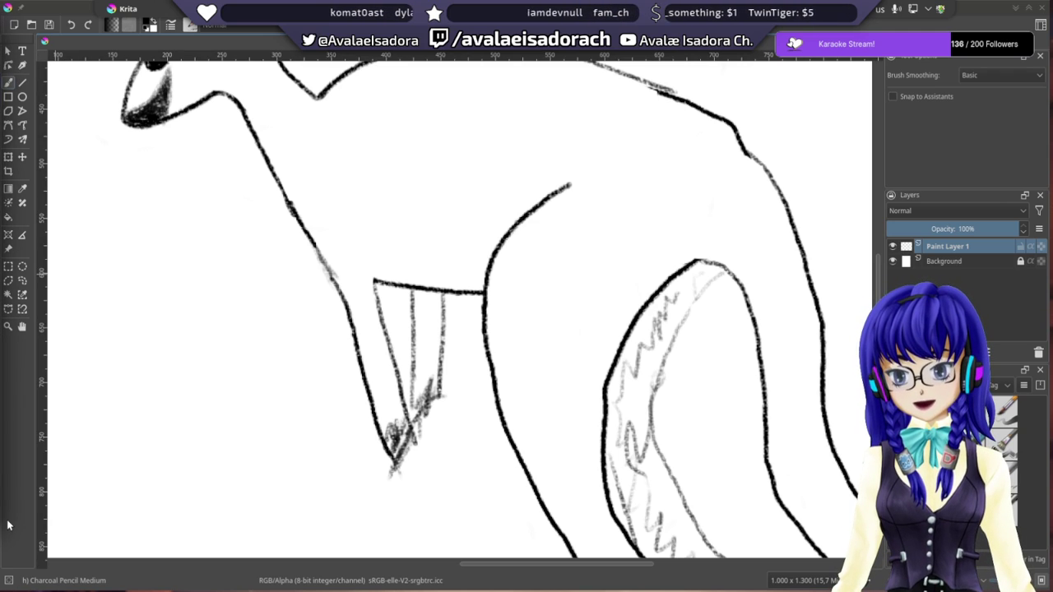
{"action": "left_click_drag", "start_coordinate": [4, 531], "coordinate": [6, 531]}
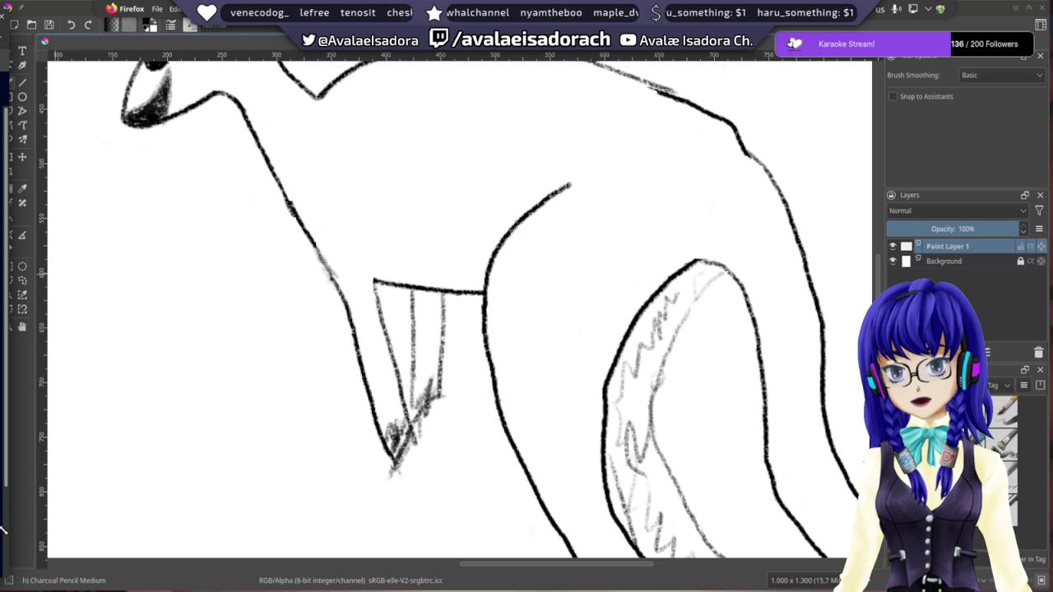
{"action": "left_click_drag", "start_coordinate": [2, 72], "coordinate": [506, 71]}
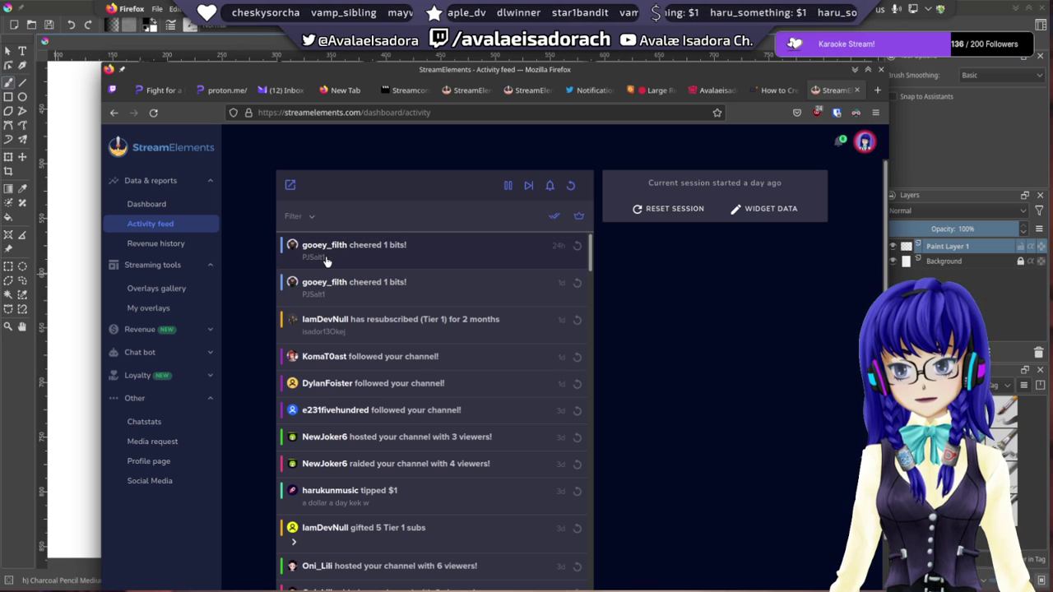
{"action": "left_click_drag", "start_coordinate": [556, 77], "coordinate": [0, 43]}
{"action": "left_click", "coordinate": [172, 53]}
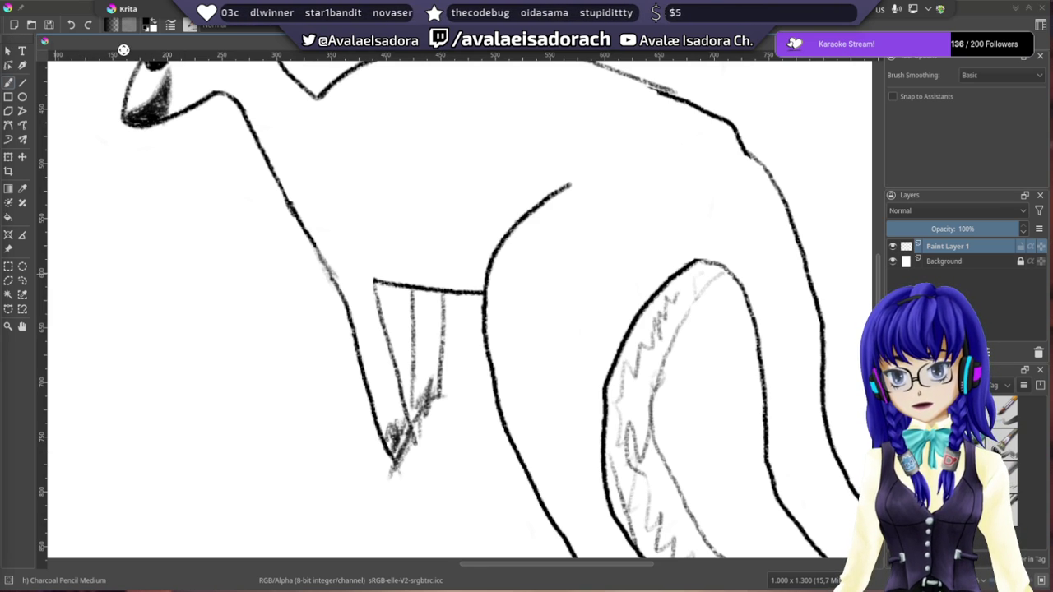
- Open the StreamElements activity feed in the separate Firefox window and reset the session data
{"action": "key", "text": "alt+Tab"}
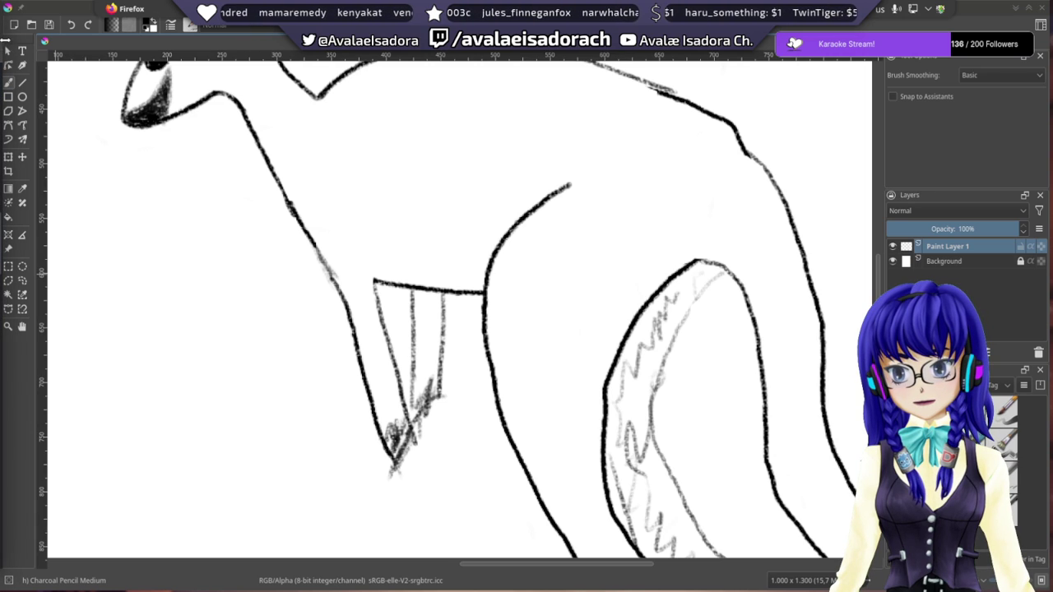
{"action": "key", "text": "alt+Tab"}
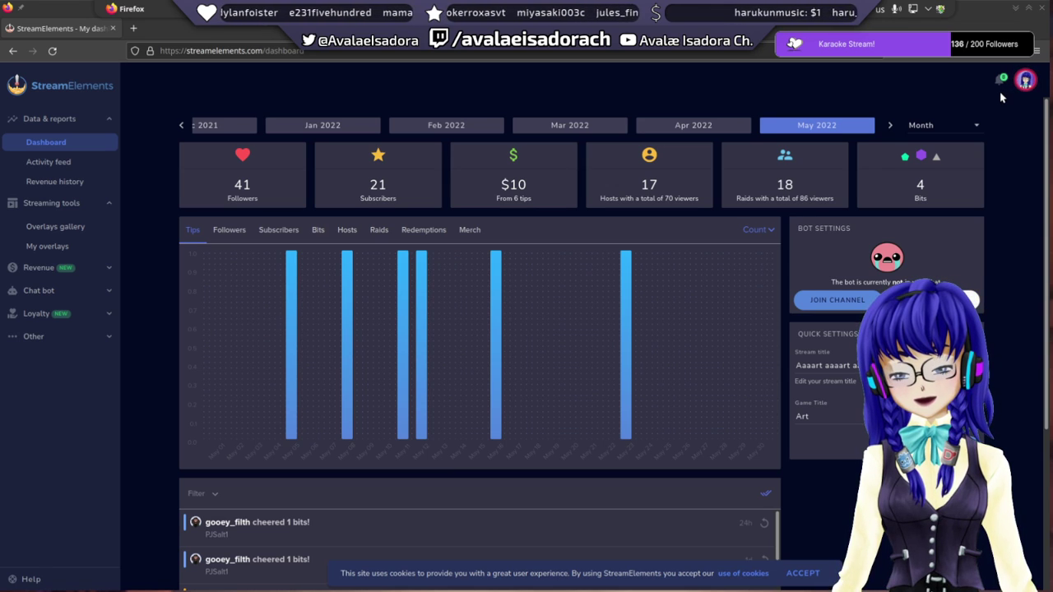
{"action": "left_click", "coordinate": [49, 162]}
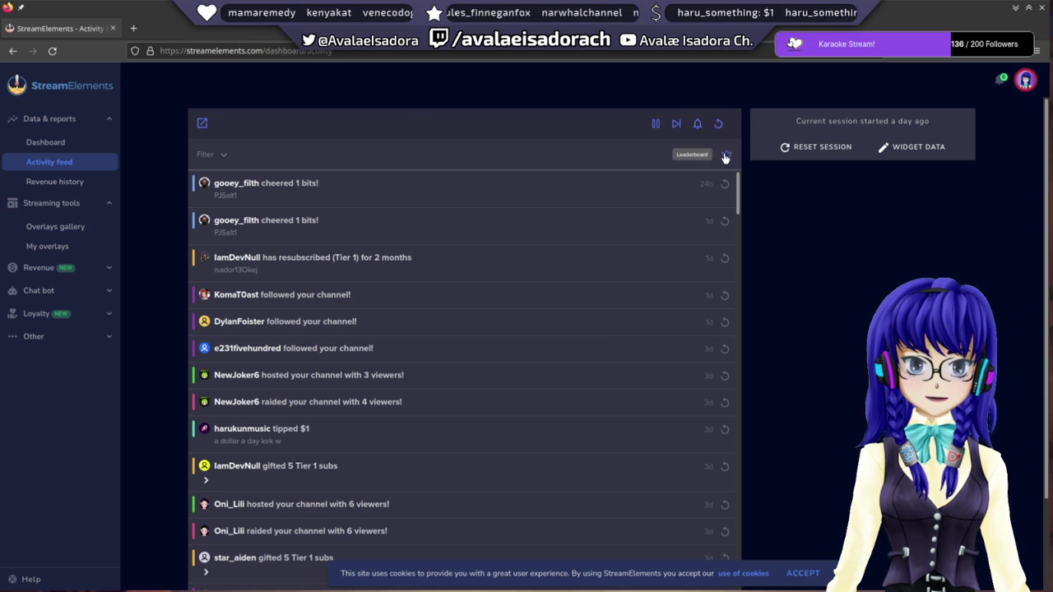
{"action": "left_click", "coordinate": [804, 149]}
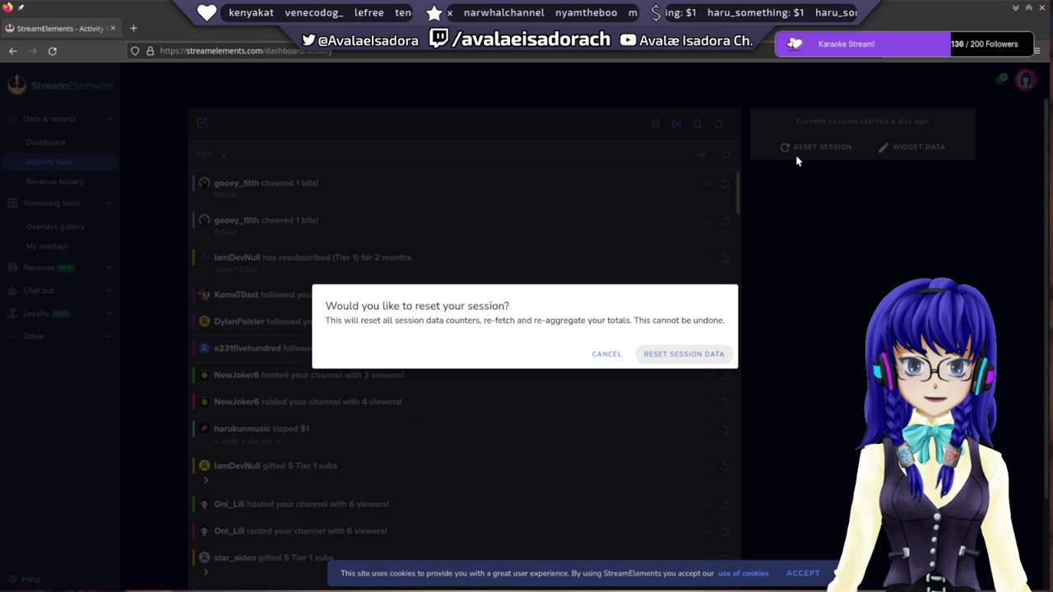
{"action": "left_click", "coordinate": [683, 359]}
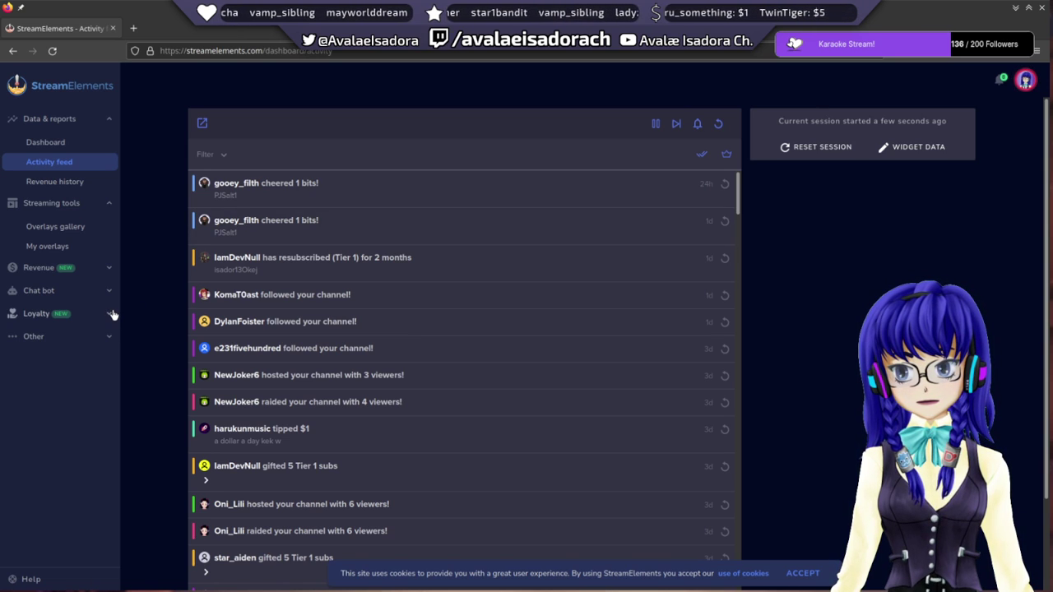
- Open the session's widget data to check its labels, and move the browser window aside
{"action": "left_click", "coordinate": [927, 153]}
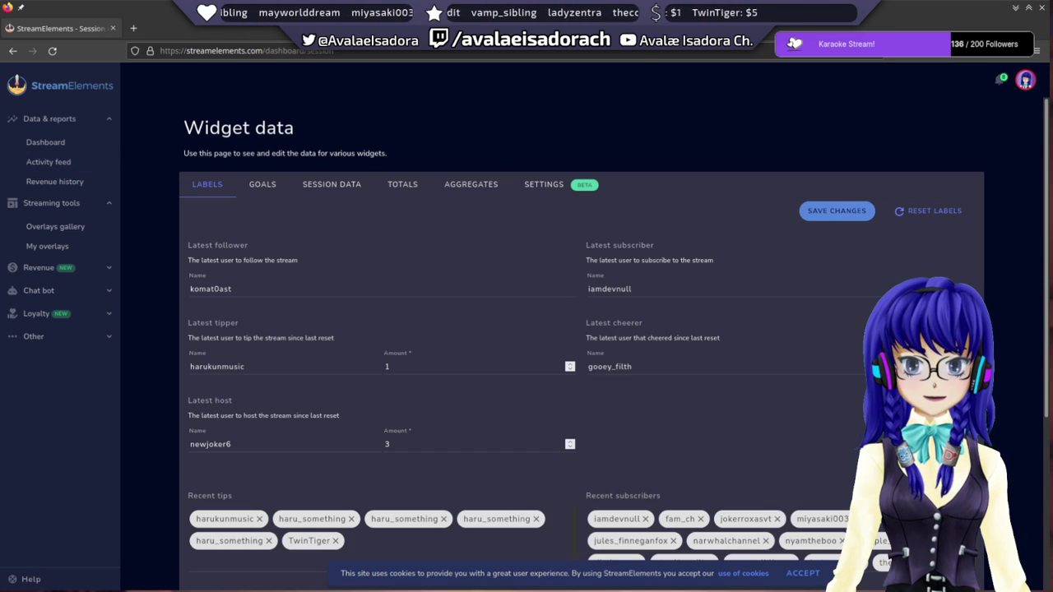
{"action": "left_click_drag", "start_coordinate": [882, 18], "coordinate": [18, 179]}
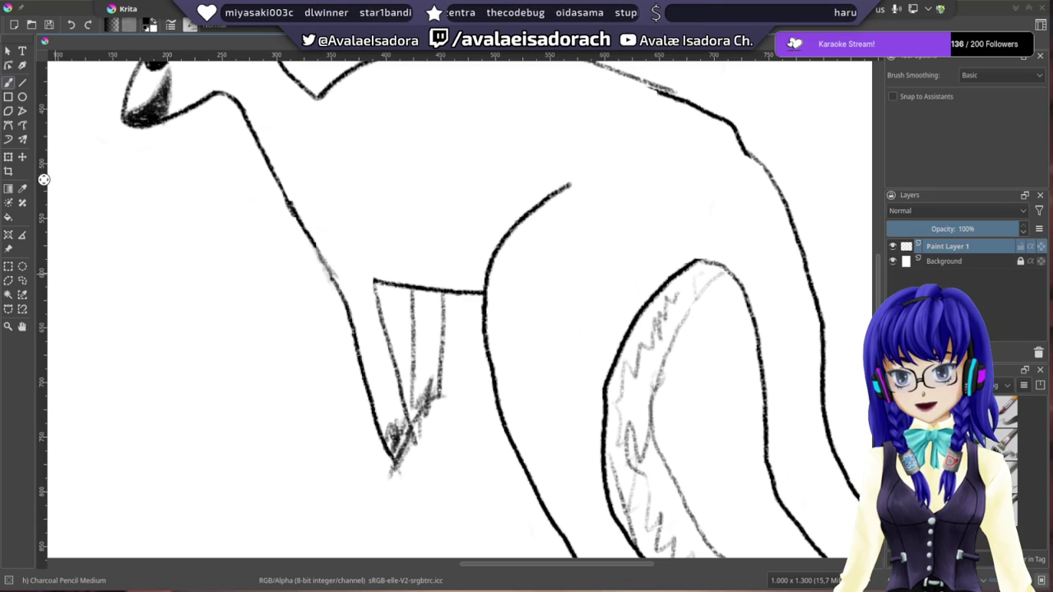
{"action": "left_click", "coordinate": [7, 180]}
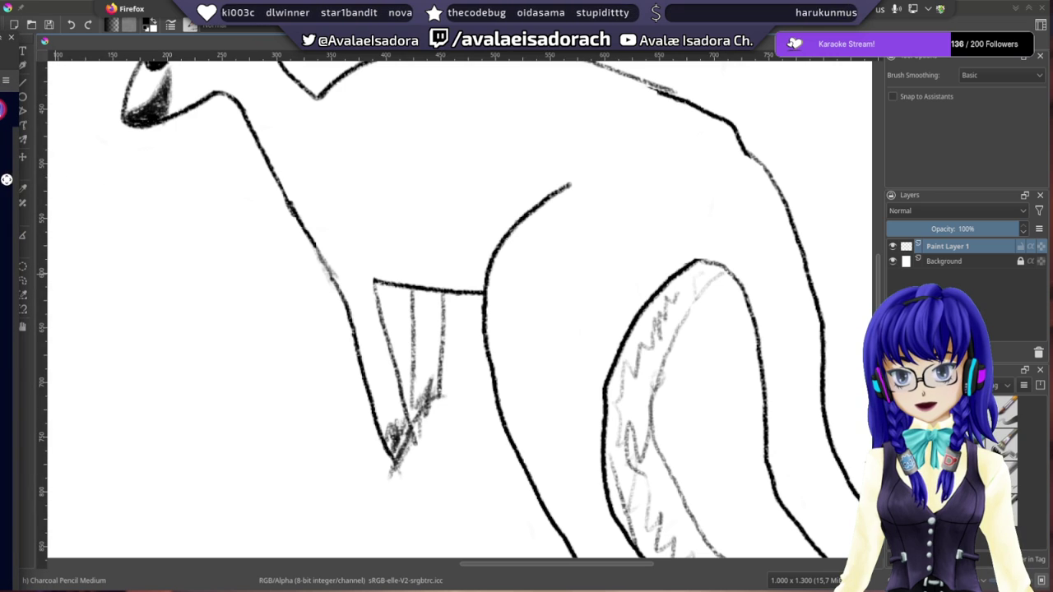
- Bring the StreamElements browser window back and search the web in a new tab for "streamelements new activity feed"
{"action": "left_click_drag", "start_coordinate": [7, 37], "coordinate": [499, 124]}
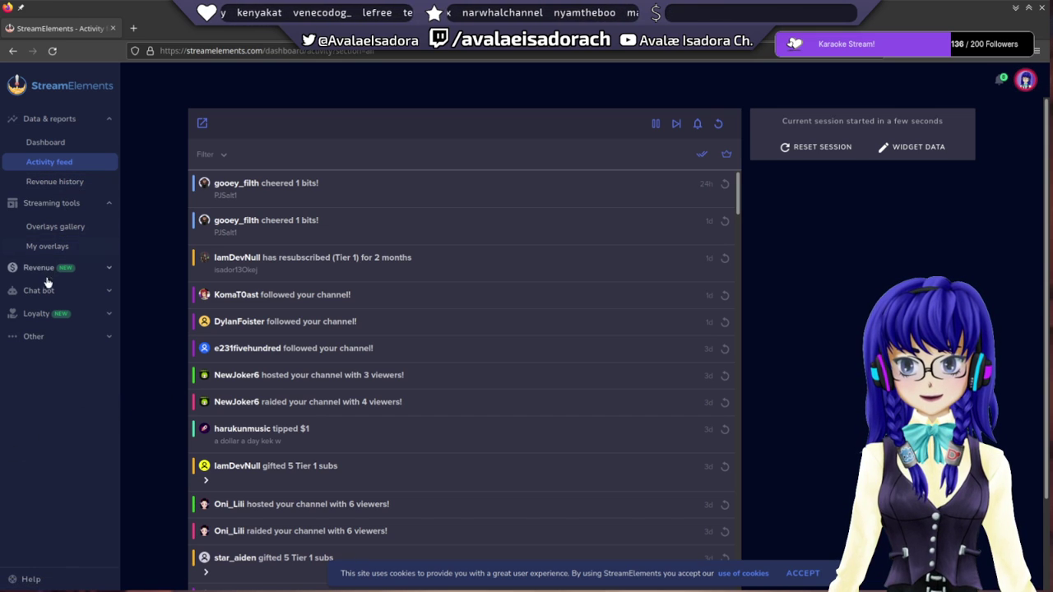
{"action": "left_click", "coordinate": [133, 28]}
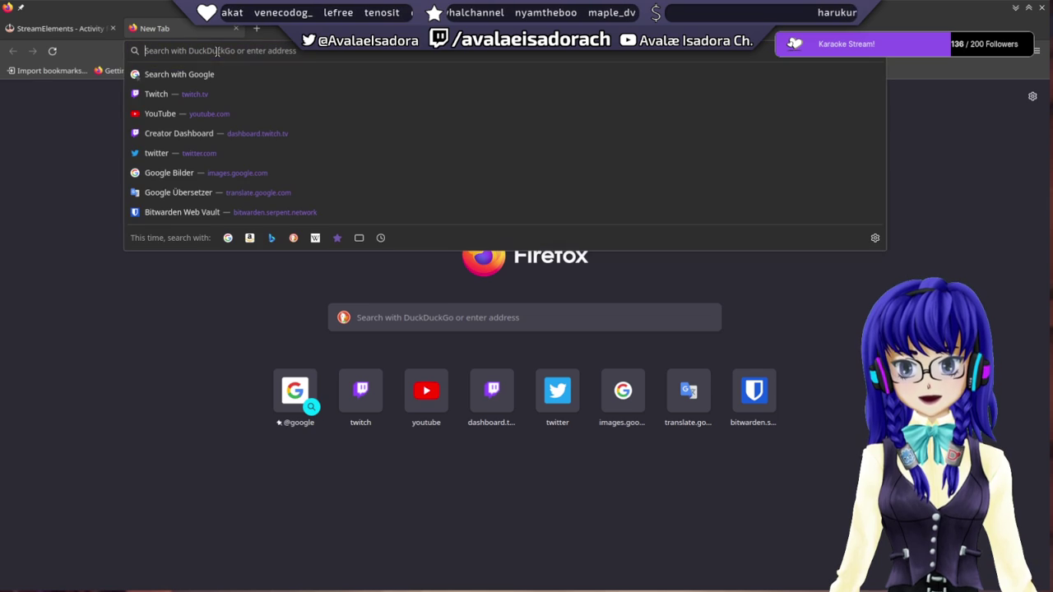
{"action": "type", "text": "streamelements "}
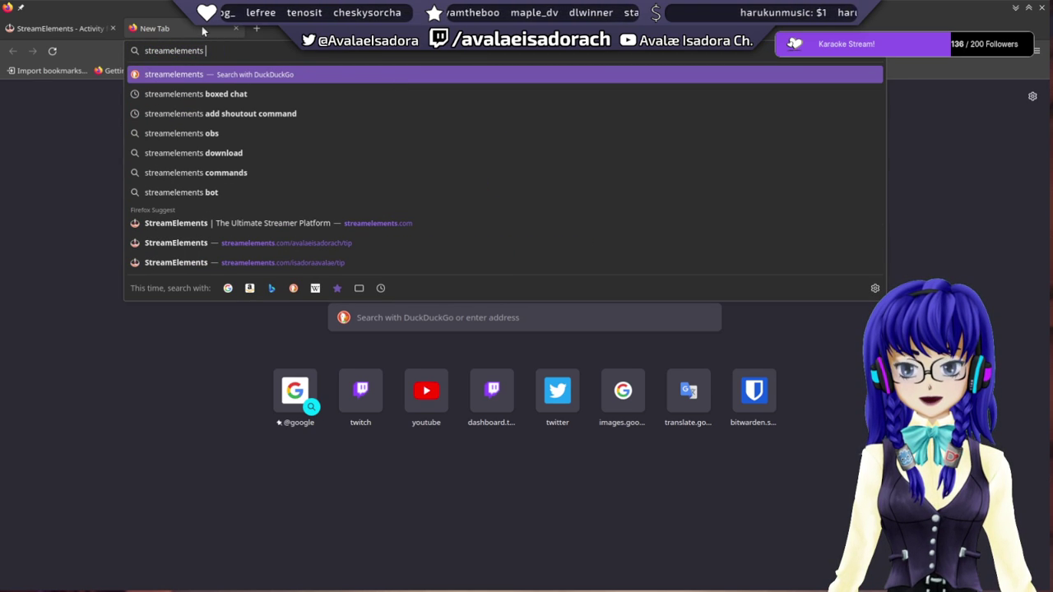
{"action": "type", "text": "new"}
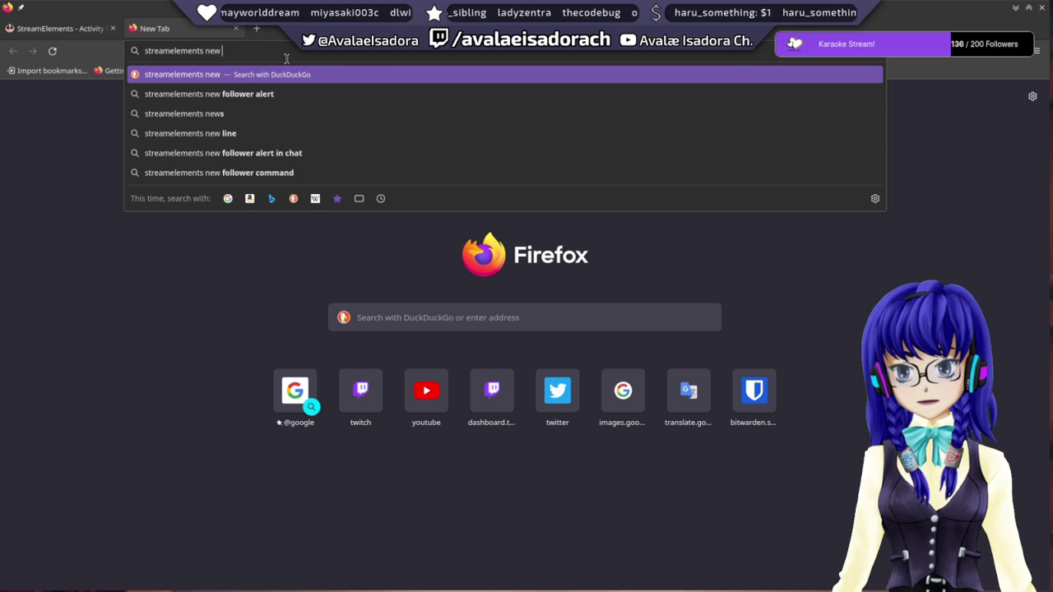
{"action": "type", "text": "activ"}
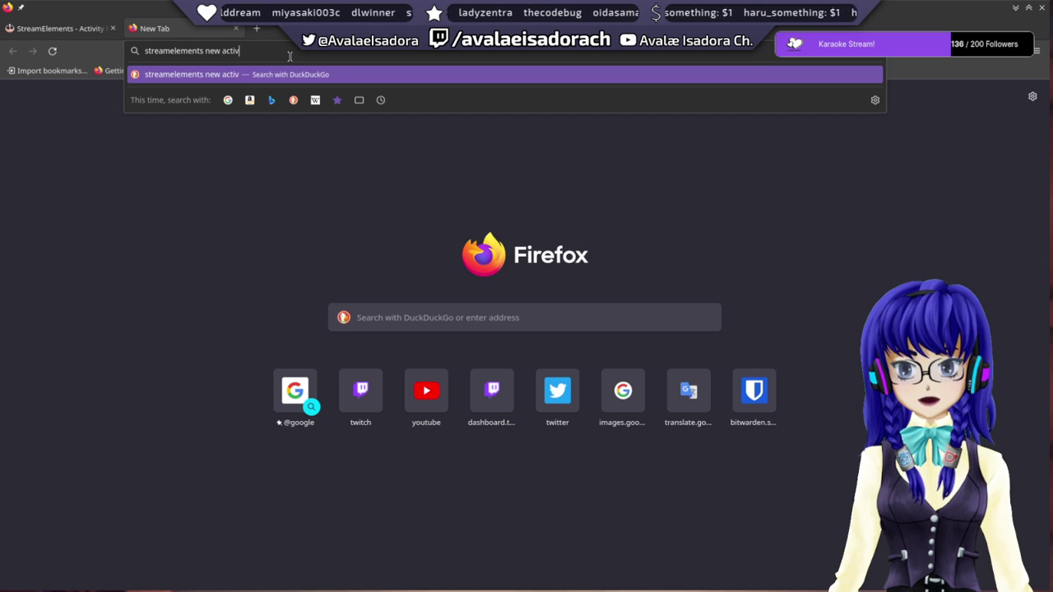
{"action": "type", "text": "ity feed"}
{"action": "key", "text": "Return"}
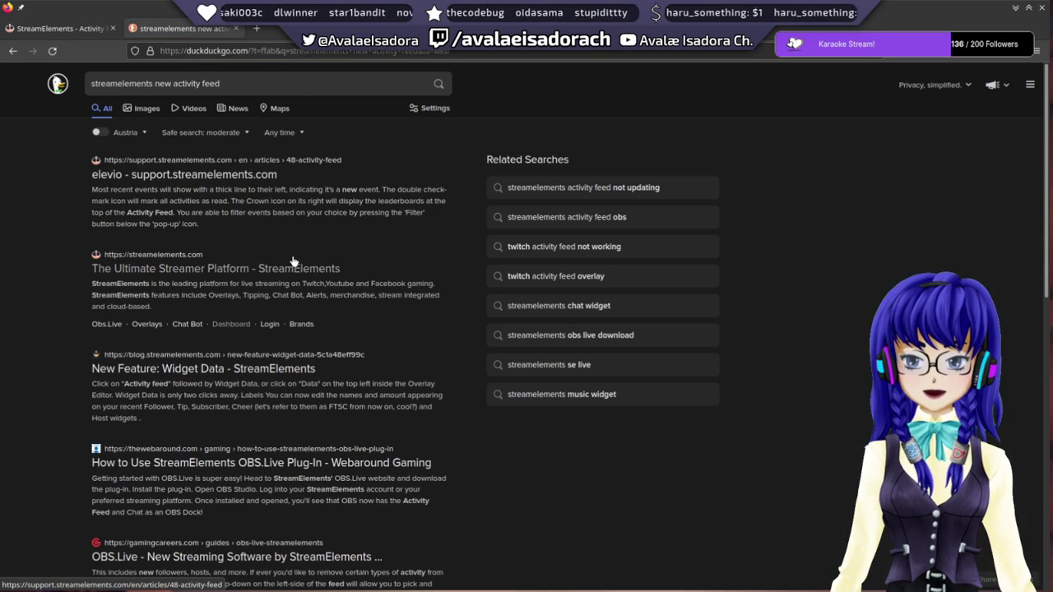
- Change the web search to "streamelements changed twitch name"
{"action": "left_click", "coordinate": [255, 82]}
{"action": "key", "text": "ctrl+BackSpace"}
{"action": "key", "text": "ctrl+BackSpace"}
{"action": "key", "text": "ctrl+BackSpace"}
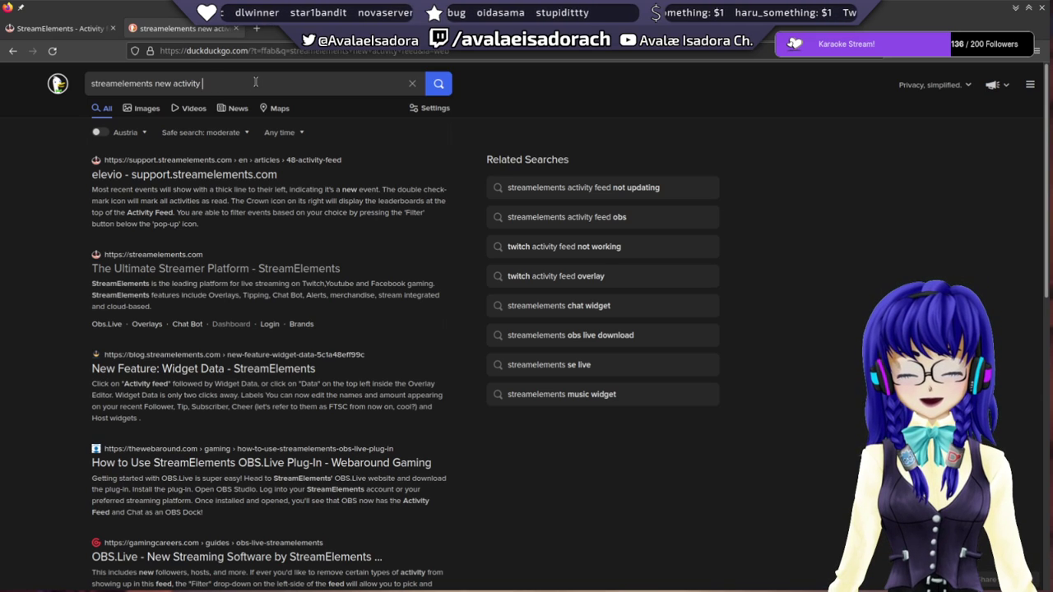
{"action": "type", "text": "changed twitch nam,e"}
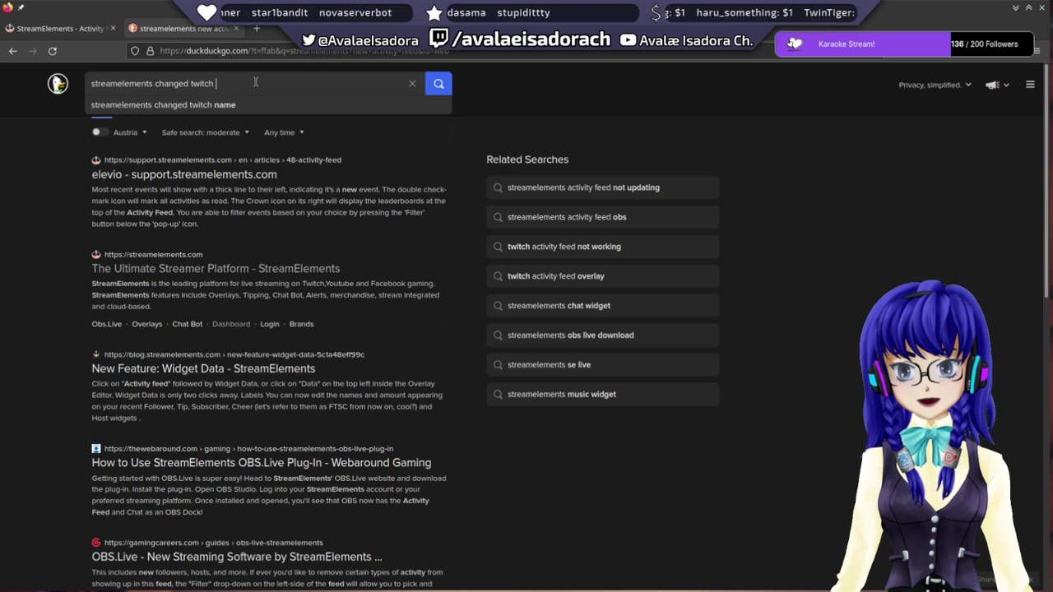
{"action": "key", "text": "BackSpace"}
{"action": "key", "text": "BackSpace"}
{"action": "type", "text": "e"}
{"action": "key", "text": "Return"}
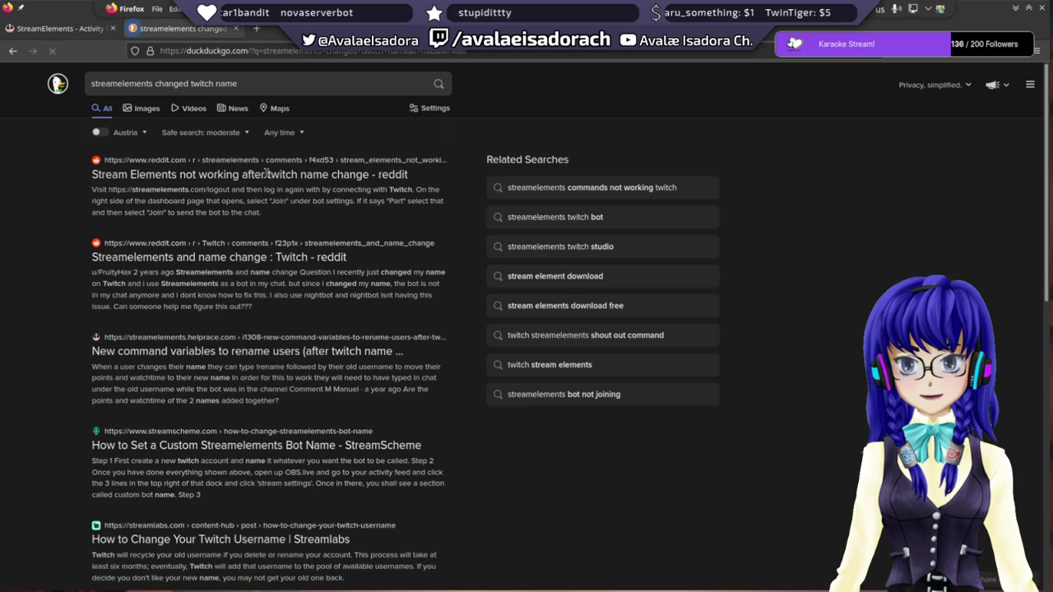
- Open the Reddit thread "Stream Elements not working after twitch name change" and read the suggested fix in the replies
{"action": "left_click", "coordinate": [267, 176]}
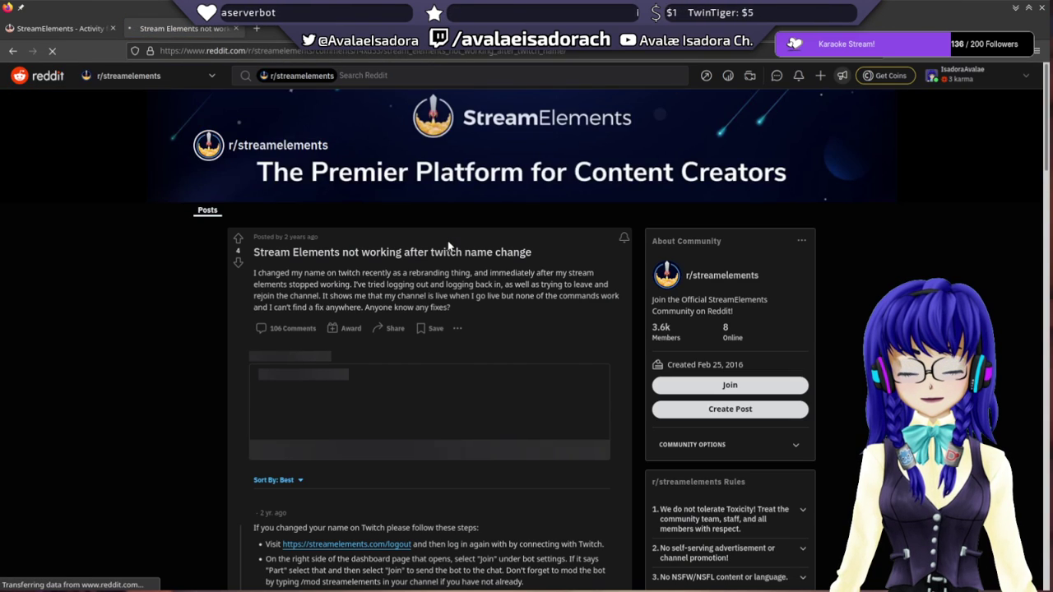
{"action": "scroll", "coordinate": [430, 277], "scroll_direction": "down", "scroll_amount": 3}
{"action": "scroll", "coordinate": [432, 280], "scroll_direction": "down", "scroll_amount": 1}
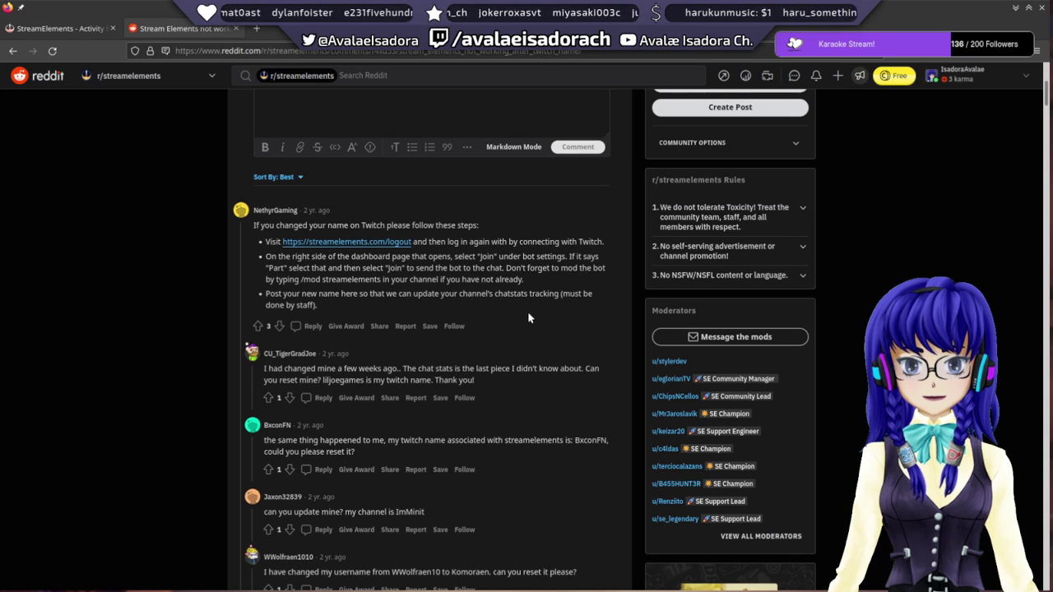
- Read through the remaining replies in the Reddit thread and return to the top reply with the name-change instructions
{"action": "scroll", "coordinate": [528, 317], "scroll_direction": "down", "scroll_amount": 15}
{"action": "scroll", "coordinate": [528, 318], "scroll_direction": "down", "scroll_amount": 15}
{"action": "scroll", "coordinate": [528, 317], "scroll_direction": "down", "scroll_amount": 15}
{"action": "scroll", "coordinate": [528, 317], "scroll_direction": "down", "scroll_amount": 15}
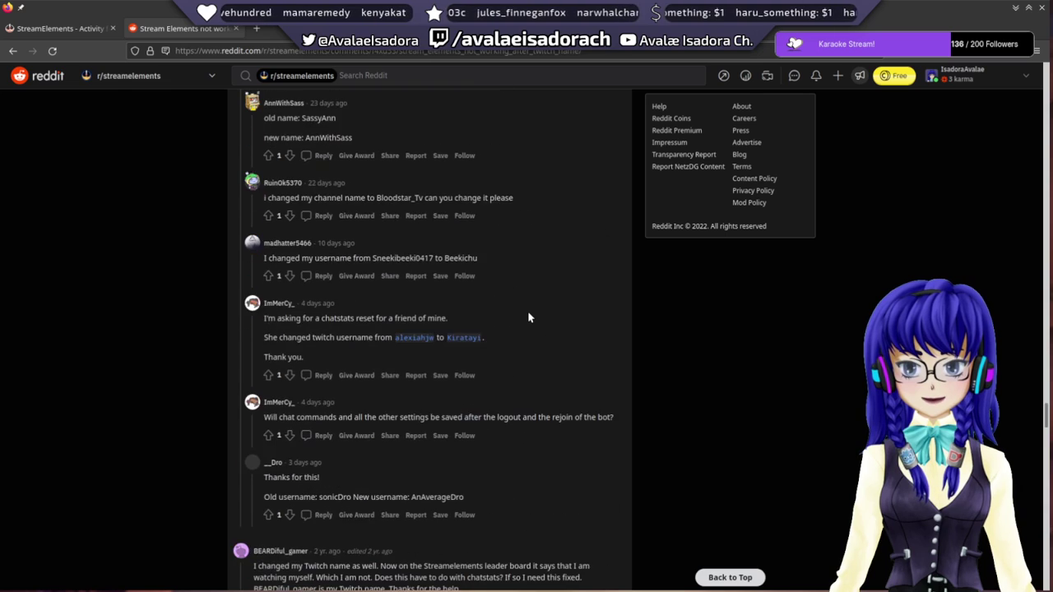
{"action": "scroll", "coordinate": [528, 318], "scroll_direction": "down", "scroll_amount": 4}
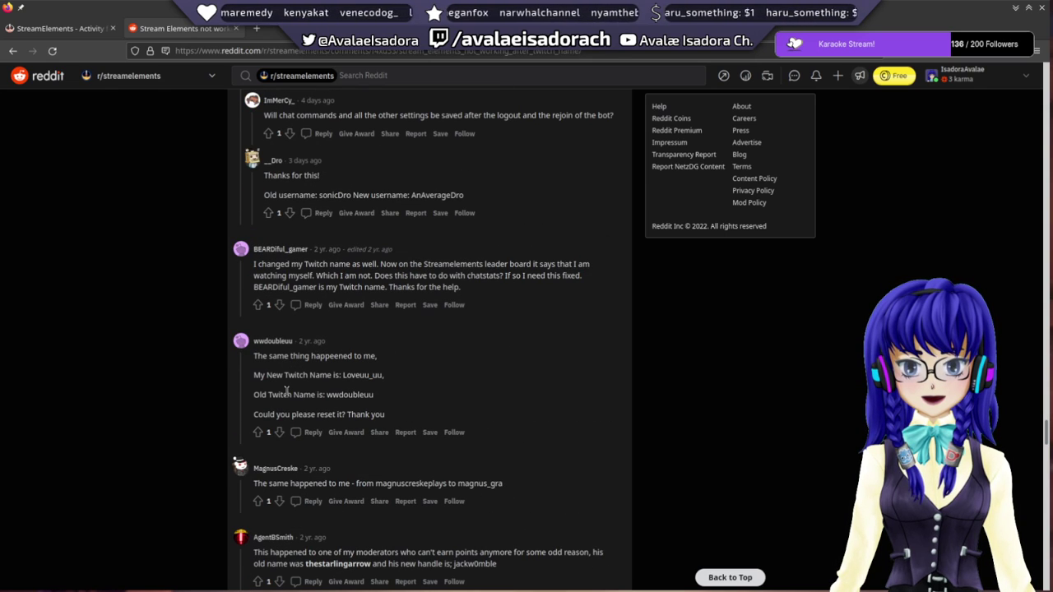
{"action": "scroll", "coordinate": [287, 391], "scroll_direction": "down", "scroll_amount": 2}
{"action": "scroll", "coordinate": [369, 228], "scroll_direction": "down", "scroll_amount": 1}
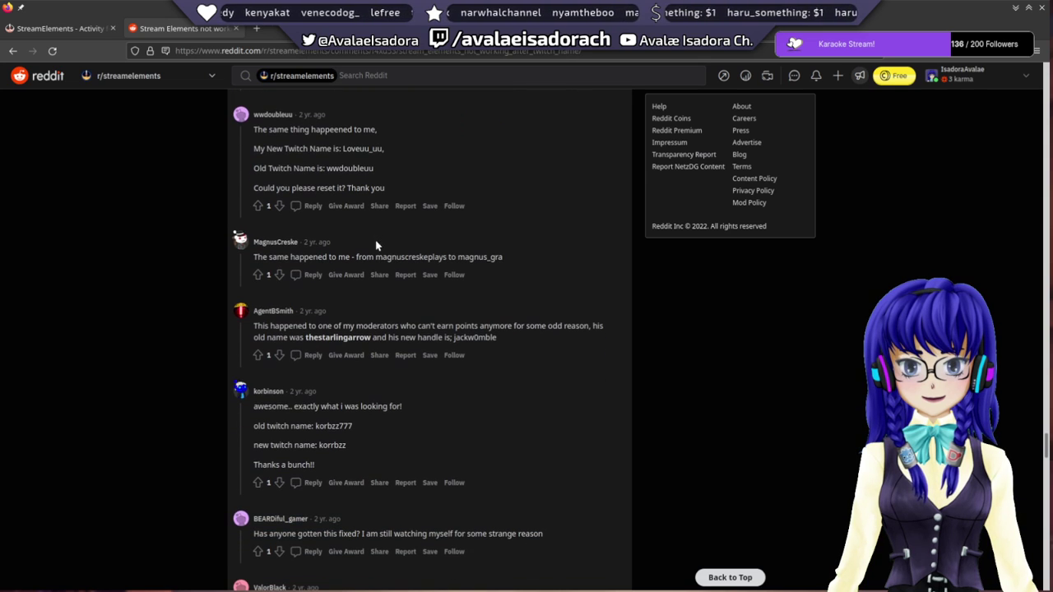
{"action": "scroll", "coordinate": [362, 280], "scroll_direction": "down", "scroll_amount": 1}
{"action": "scroll", "coordinate": [386, 313], "scroll_direction": "down", "scroll_amount": 1}
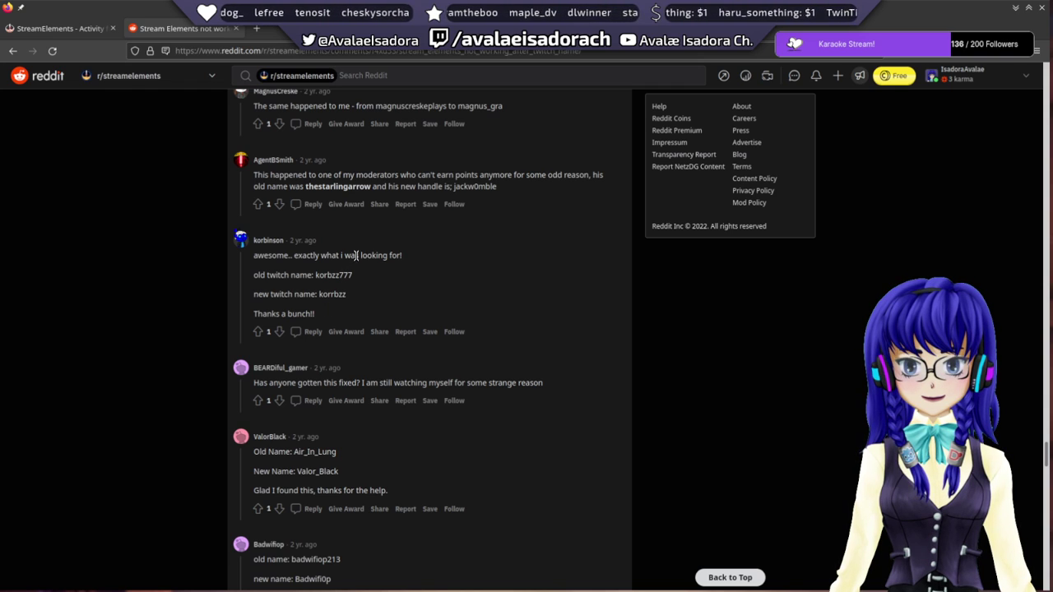
{"action": "scroll", "coordinate": [496, 301], "scroll_direction": "up", "scroll_amount": 15}
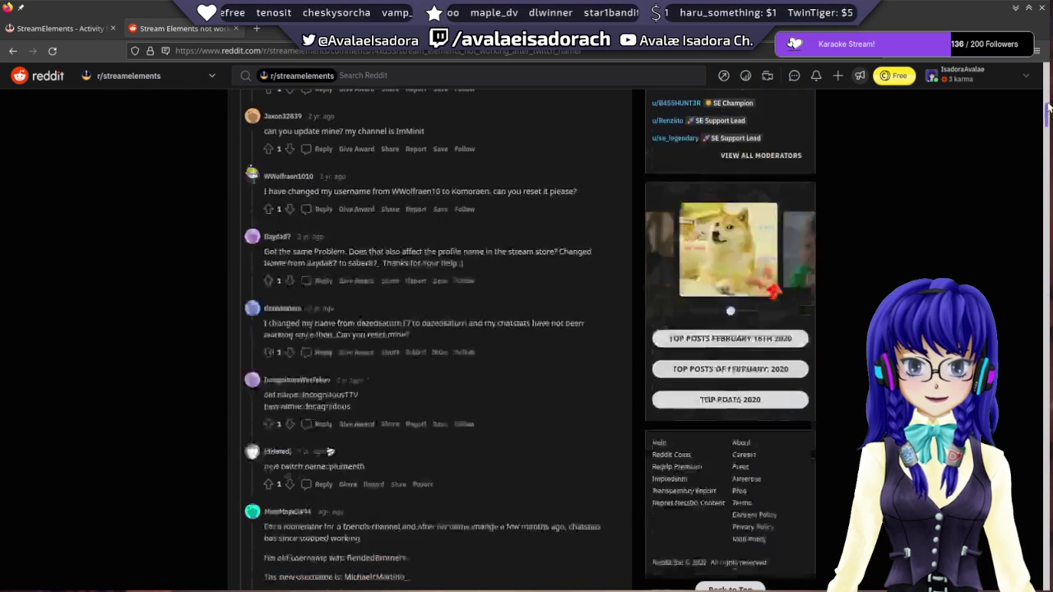
{"action": "scroll", "coordinate": [480, 277], "scroll_direction": "down", "scroll_amount": 3}
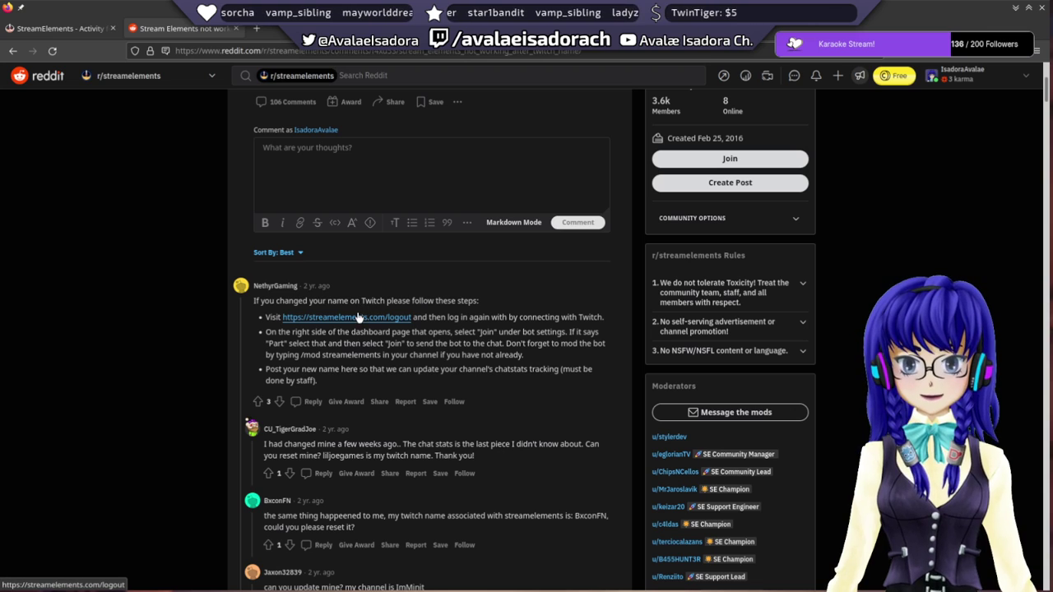
- Check the StreamElements dashboard, close its browser tab, and switch back to Krita
{"action": "key", "text": "alt+Tab"}
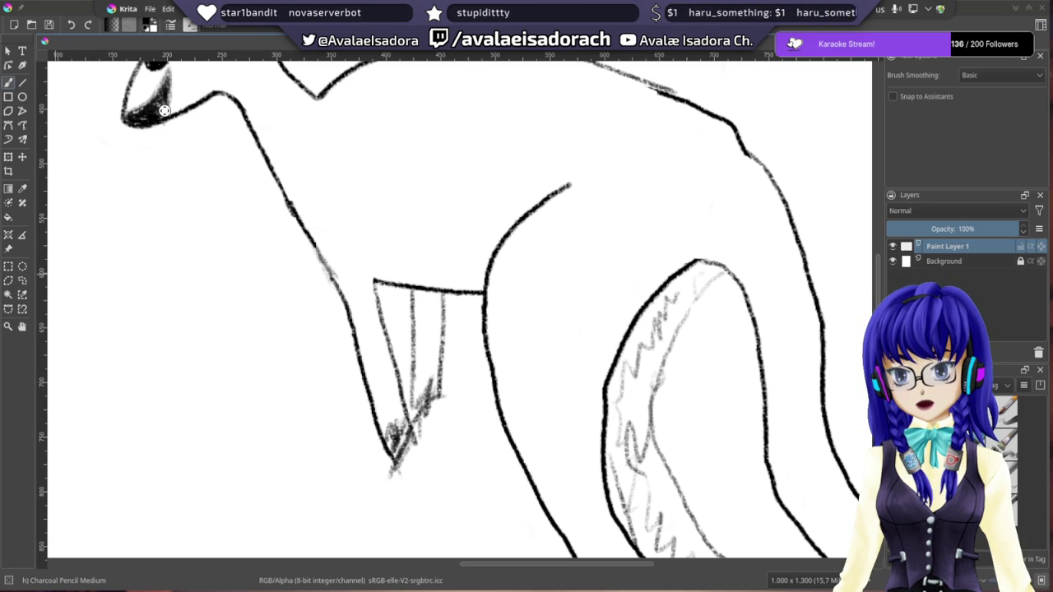
{"action": "left_click_drag", "start_coordinate": [2, 33], "coordinate": [658, 1]}
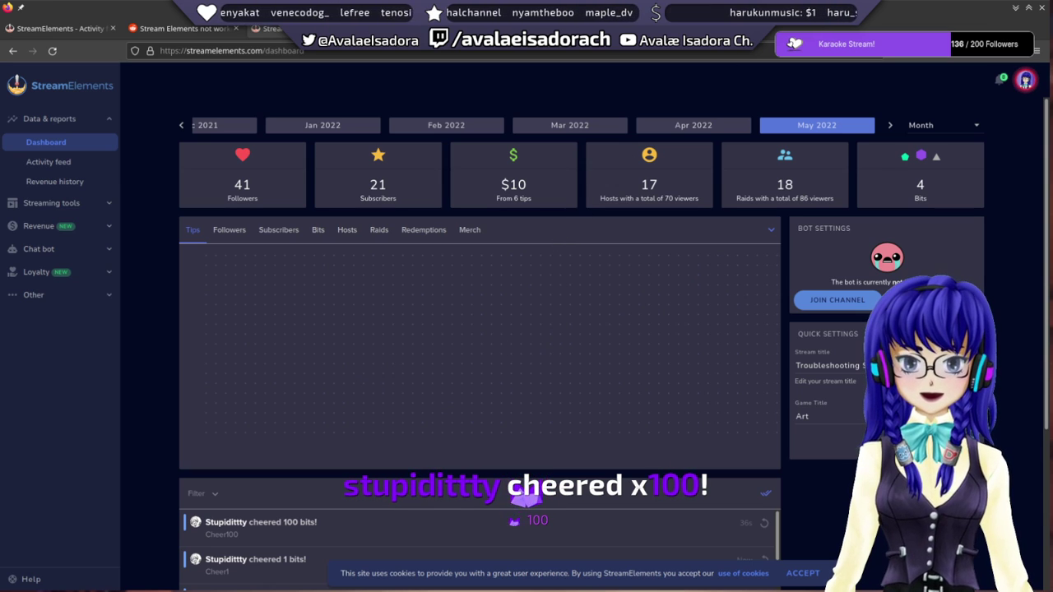
{"action": "key", "text": "ctrl+w"}
{"action": "key", "text": "alt+Tab"}
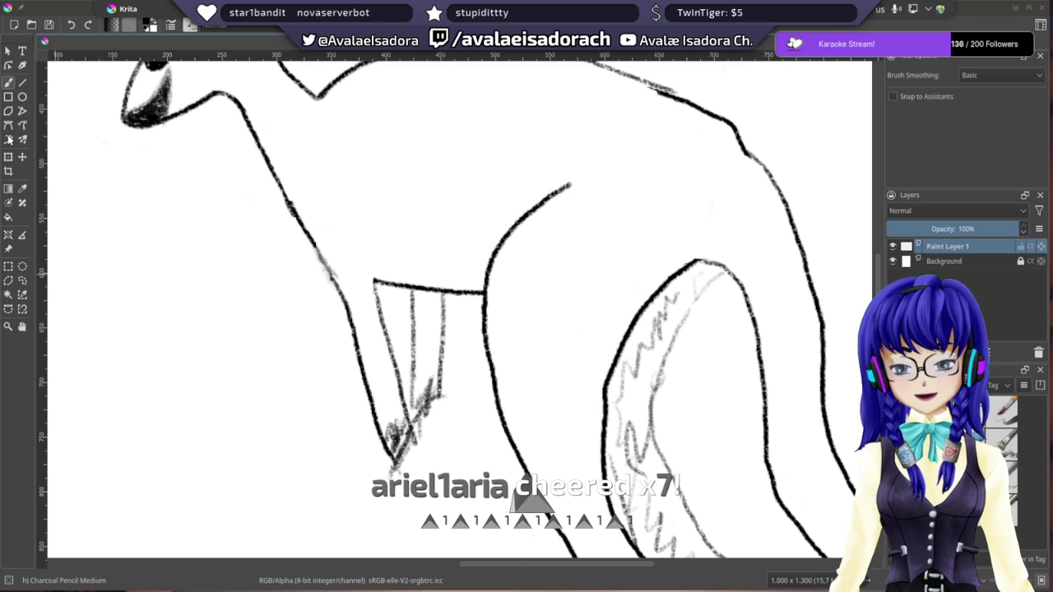
- Round the front upper corner of the kangaroo's arm with Charcoal Pencil Medium and erase the old sharp corner with Eraser Small
{"action": "left_click_drag", "start_coordinate": [489, 262], "coordinate": [493, 273]}
{"action": "scroll", "coordinate": [490, 257], "scroll_direction": "up", "scroll_amount": 1}
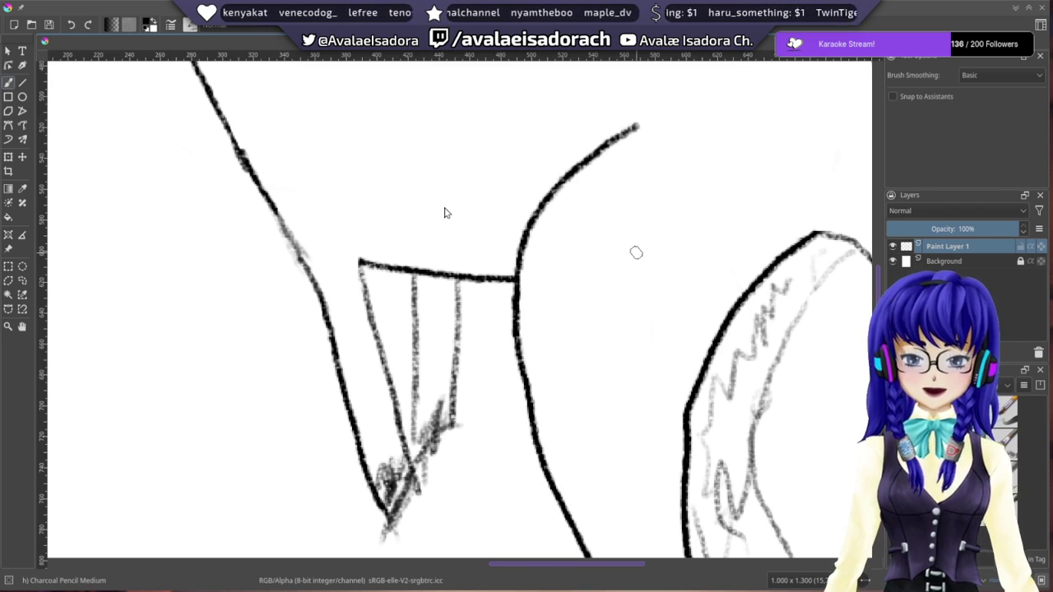
{"action": "mouse_move", "coordinate": [382, 249]}
{"action": "left_mouse_down"}
{"action": "mouse_move", "coordinate": [422, 194]}
{"action": "mouse_move", "coordinate": [414, 221]}
{"action": "mouse_move", "coordinate": [467, 268]}
{"action": "left_mouse_up"}
{"action": "right_click", "coordinate": [393, 221]}
{"action": "left_click", "coordinate": [410, 402]}
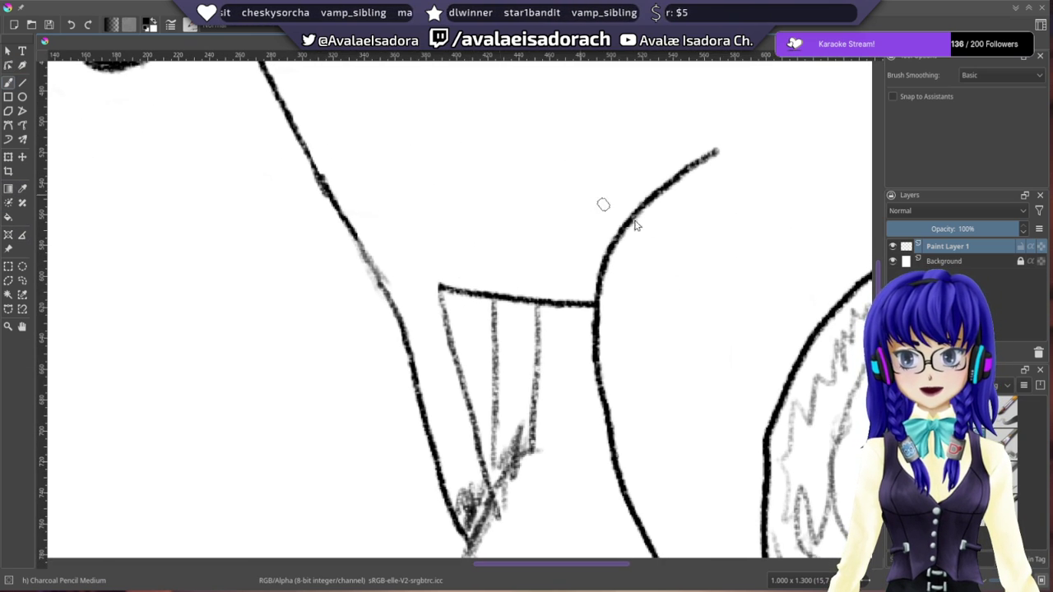
{"action": "left_click", "coordinate": [903, 412]}
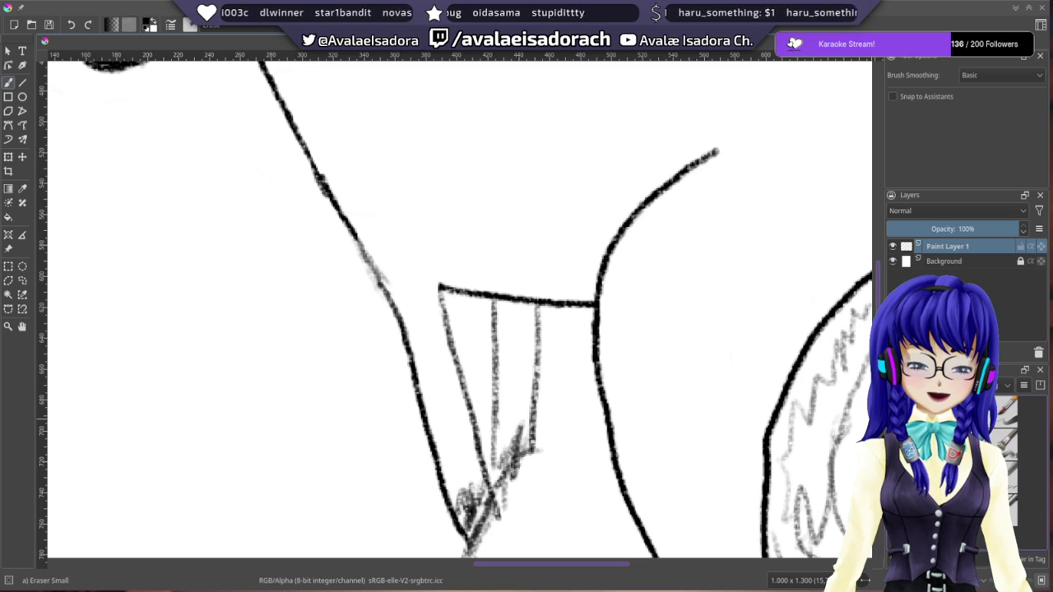
{"action": "key", "text": "/"}
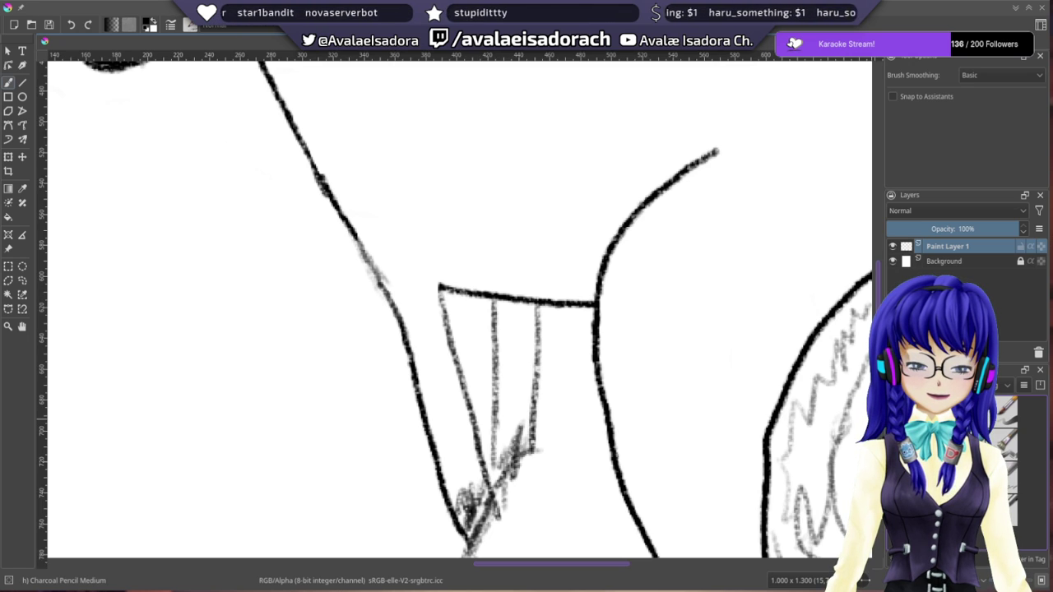
{"action": "left_click_drag", "start_coordinate": [494, 220], "coordinate": [457, 249]}
{"action": "key", "text": "ctrl+z"}
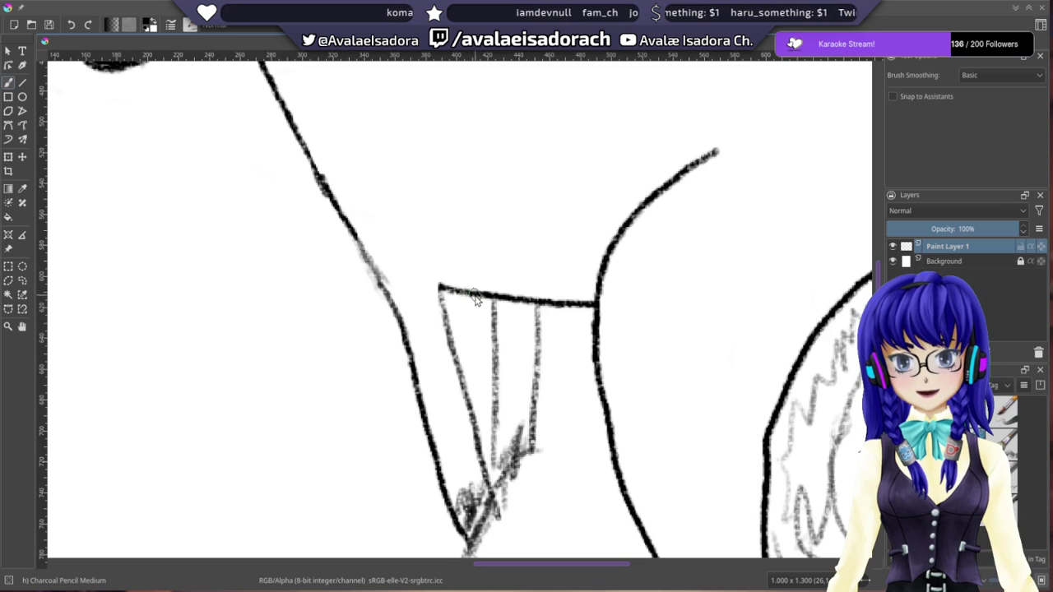
{"action": "mouse_move", "coordinate": [468, 299]}
{"action": "left_mouse_down"}
{"action": "mouse_move", "coordinate": [451, 308]}
{"action": "mouse_move", "coordinate": [448, 327]}
{"action": "left_mouse_up"}
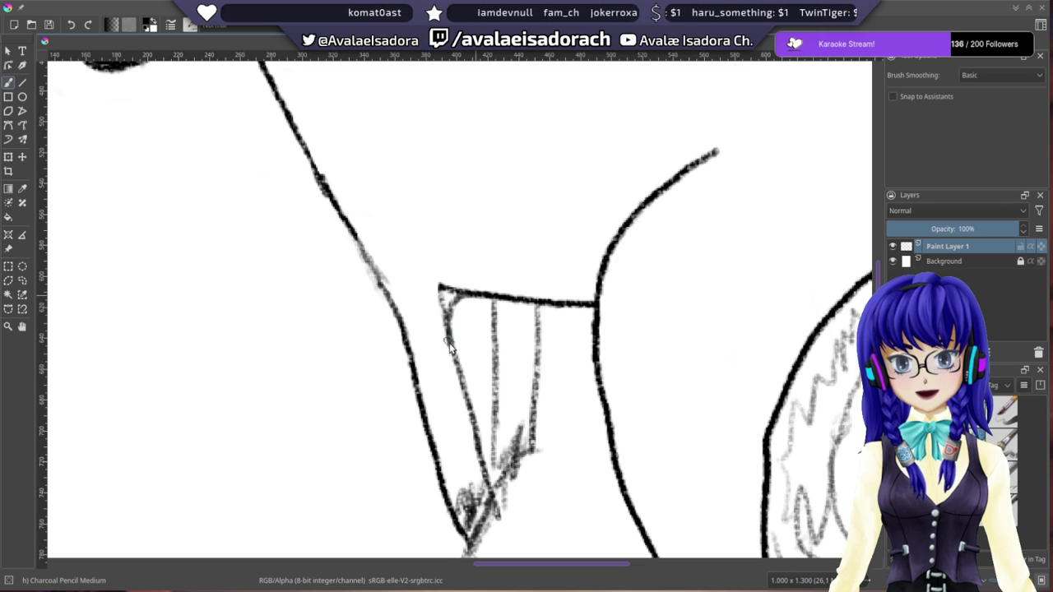
{"action": "key", "text": "/"}
{"action": "mouse_move", "coordinate": [445, 278]}
{"action": "left_mouse_down"}
{"action": "mouse_move", "coordinate": [443, 292]}
{"action": "mouse_move", "coordinate": [453, 285]}
{"action": "mouse_move", "coordinate": [433, 299]}
{"action": "left_mouse_up"}
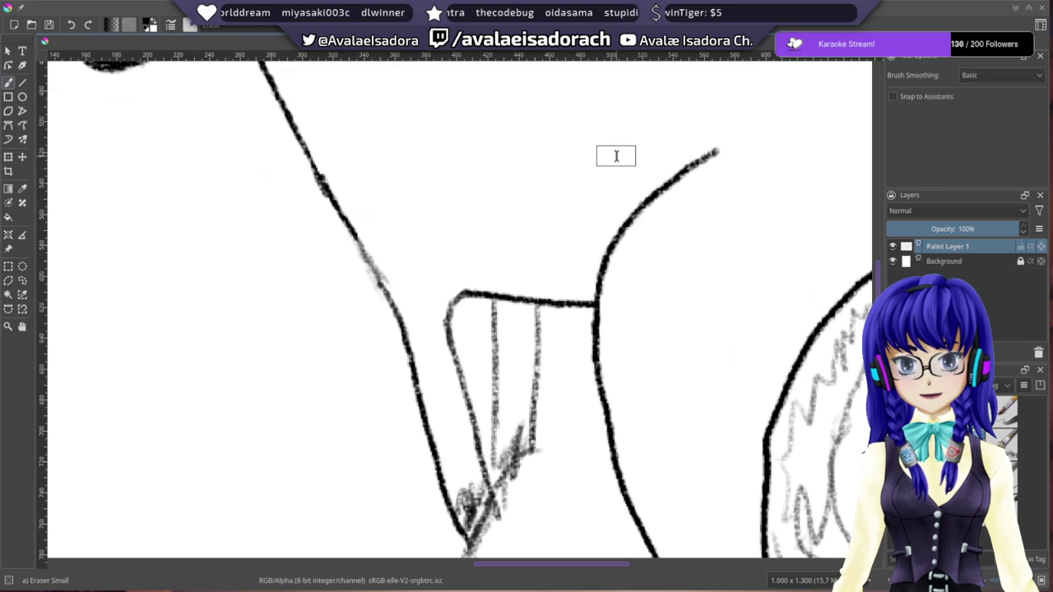
- Soften the pointed dip between neck and back with Charcoal Pencil Medium, and erase the leftover tip with Eraser Small
{"action": "left_click_drag", "start_coordinate": [603, 194], "coordinate": [478, 244]}
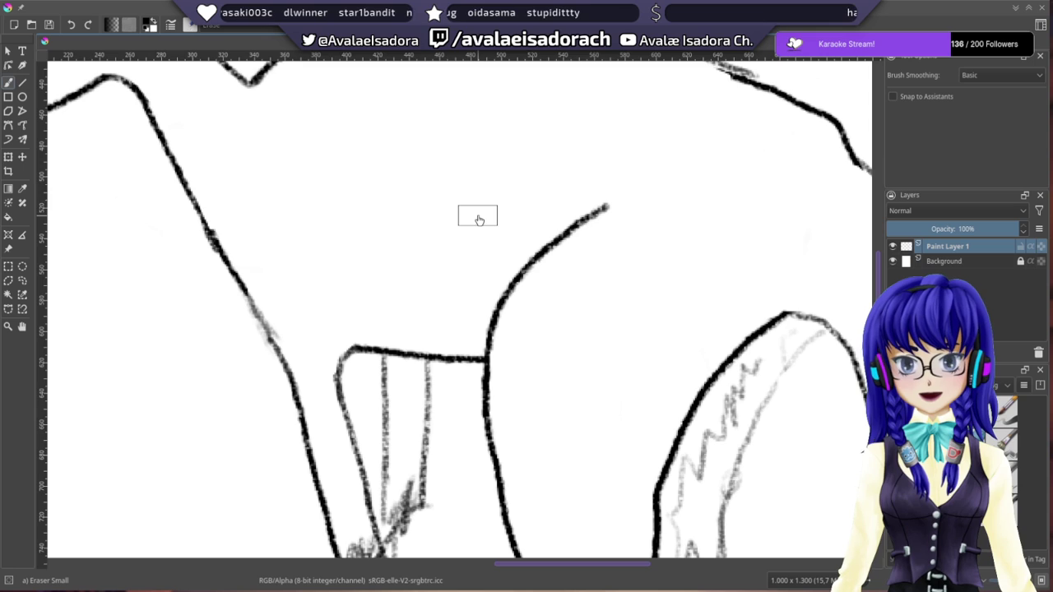
{"action": "left_click_drag", "start_coordinate": [547, 231], "coordinate": [607, 291]}
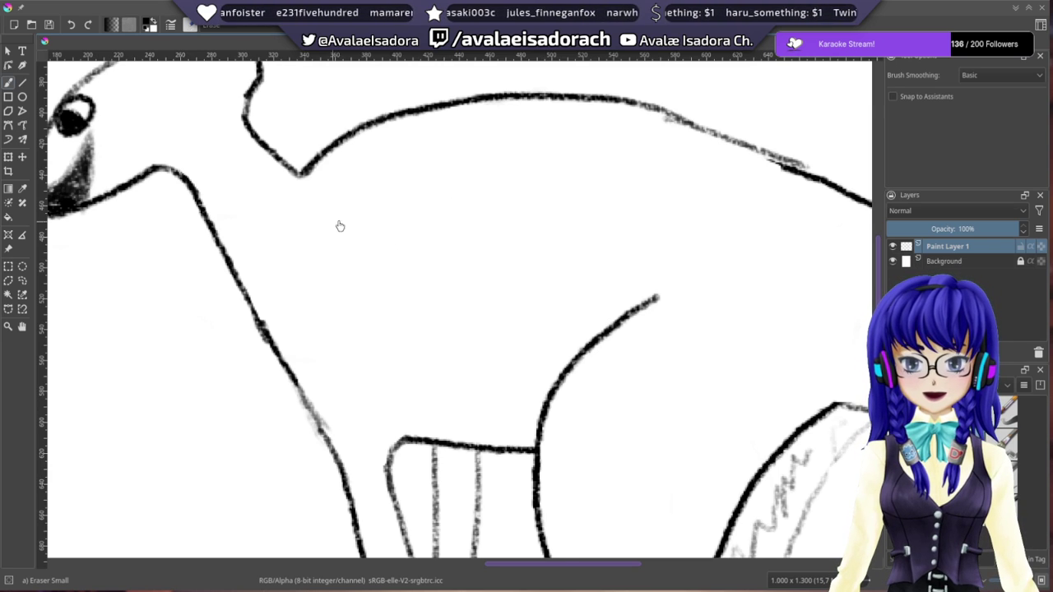
{"action": "left_click_drag", "start_coordinate": [337, 223], "coordinate": [487, 335]}
{"action": "key", "text": "/"}
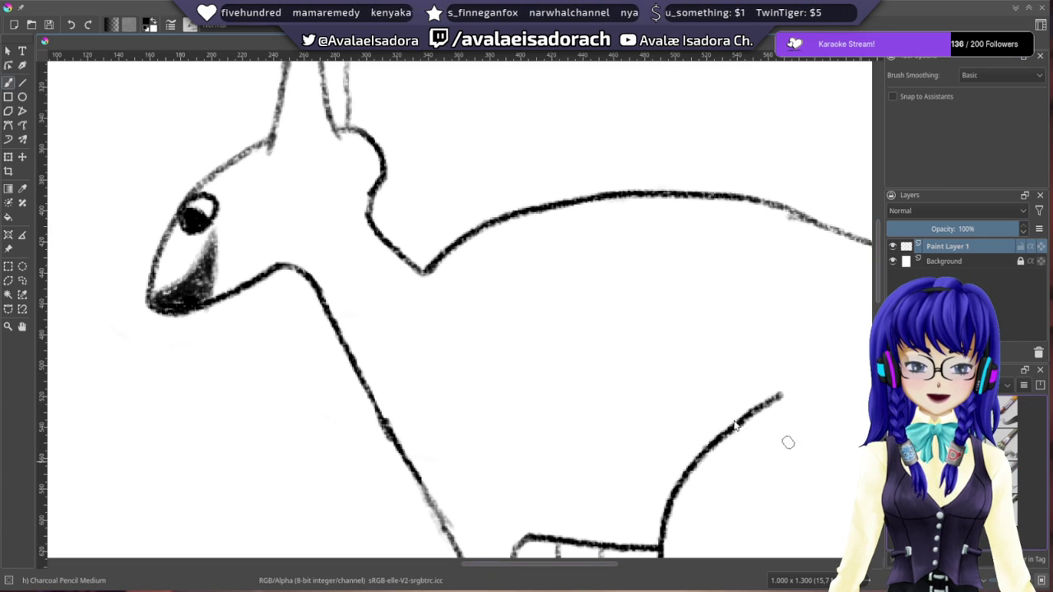
{"action": "left_click_drag", "start_coordinate": [411, 237], "coordinate": [420, 265]}
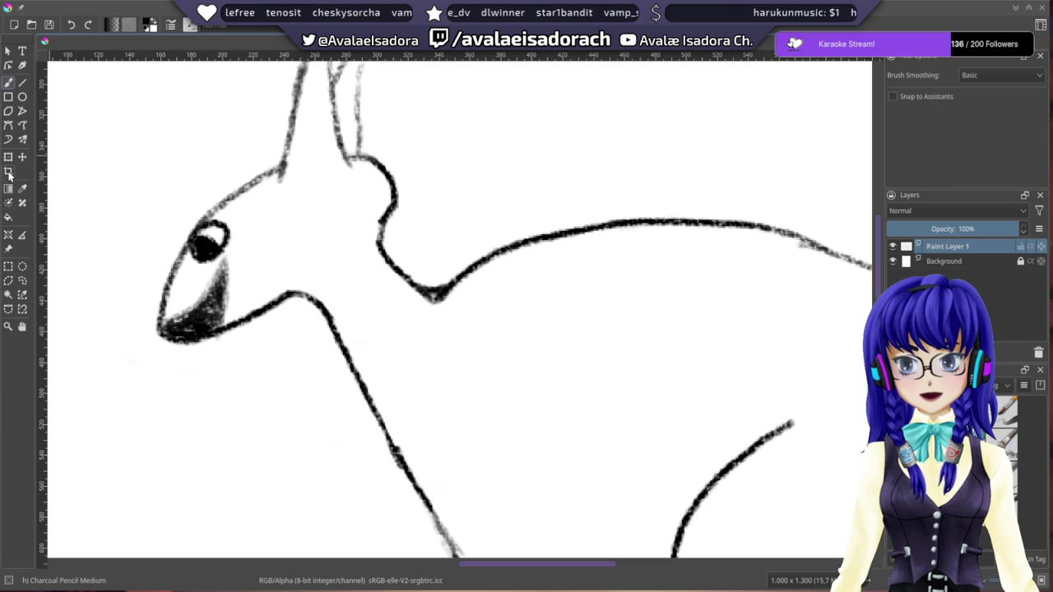
{"action": "key", "text": "/"}
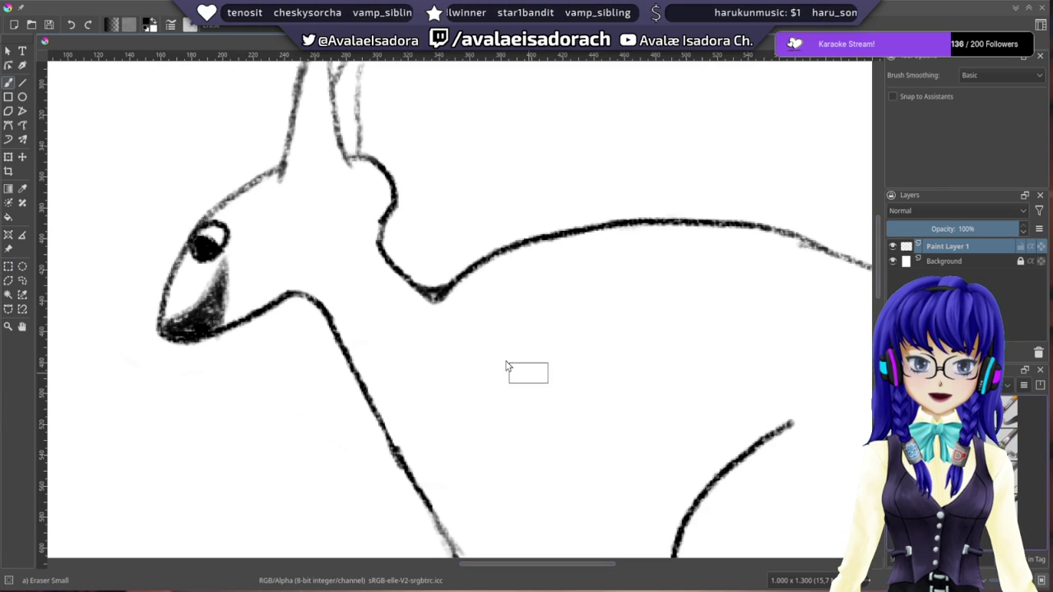
{"action": "mouse_move", "coordinate": [420, 322]}
{"action": "left_mouse_down"}
{"action": "mouse_move", "coordinate": [450, 301]}
{"action": "mouse_move", "coordinate": [425, 305]}
{"action": "left_mouse_up"}
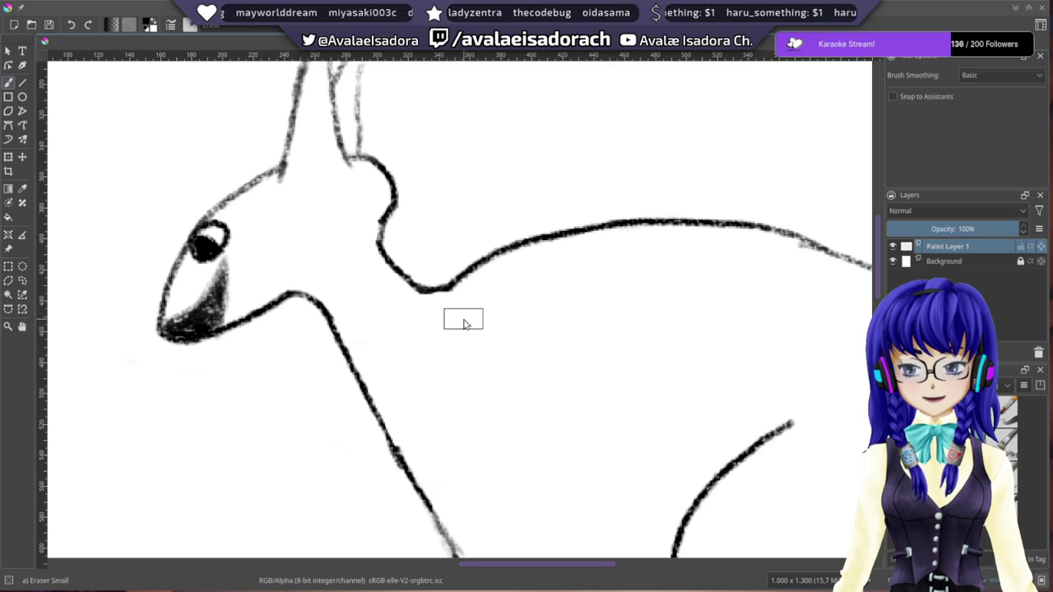
- Examine the back outline from the head and ears to the rump for rough spots in the linework
{"action": "left_click_drag", "start_coordinate": [396, 233], "coordinate": [254, 211]}
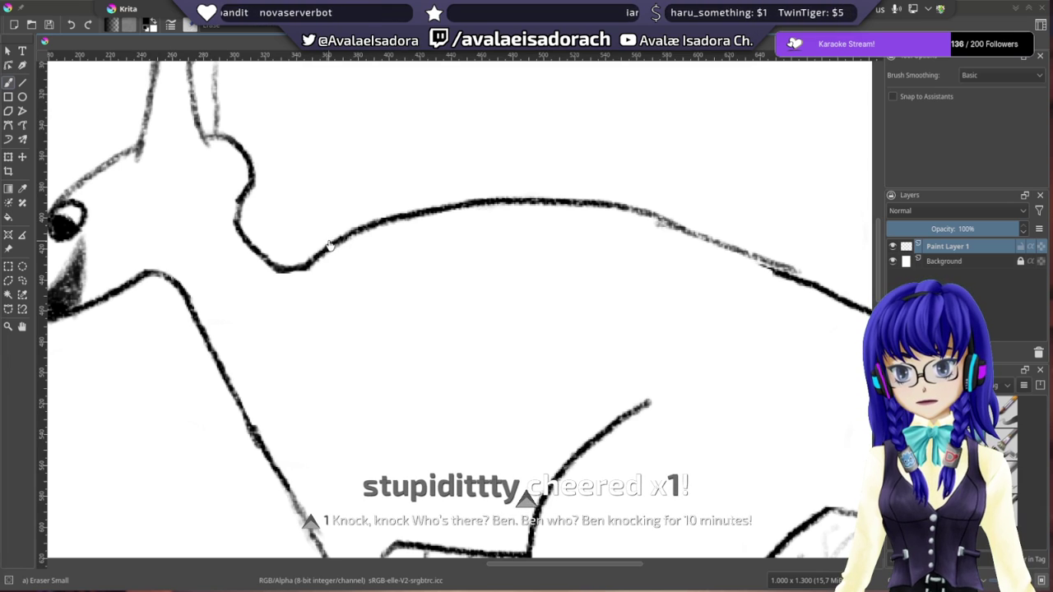
{"action": "scroll", "coordinate": [477, 221], "scroll_direction": "up", "scroll_amount": 1}
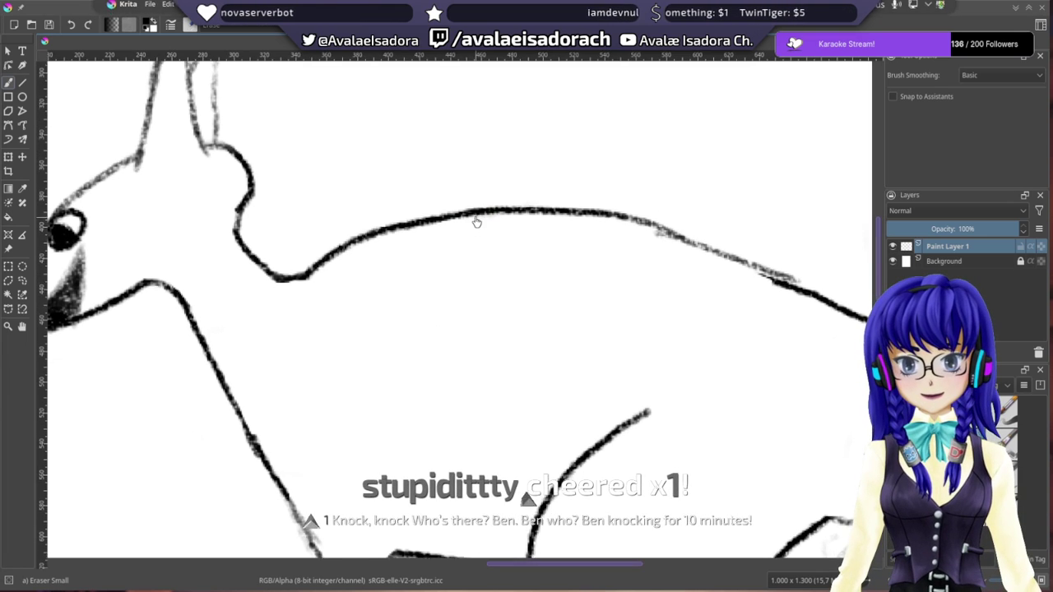
{"action": "left_click_drag", "start_coordinate": [259, 261], "coordinate": [311, 258]}
{"action": "left_click_drag", "start_coordinate": [388, 254], "coordinate": [316, 330]}
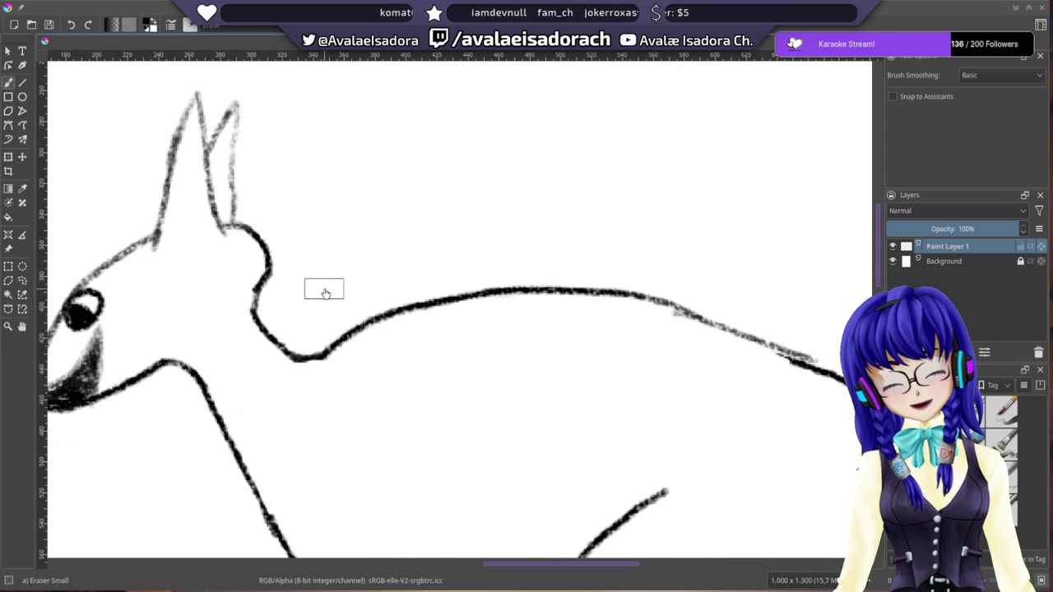
{"action": "left_click_drag", "start_coordinate": [421, 193], "coordinate": [337, 237]}
{"action": "left_click_drag", "start_coordinate": [444, 284], "coordinate": [334, 169]}
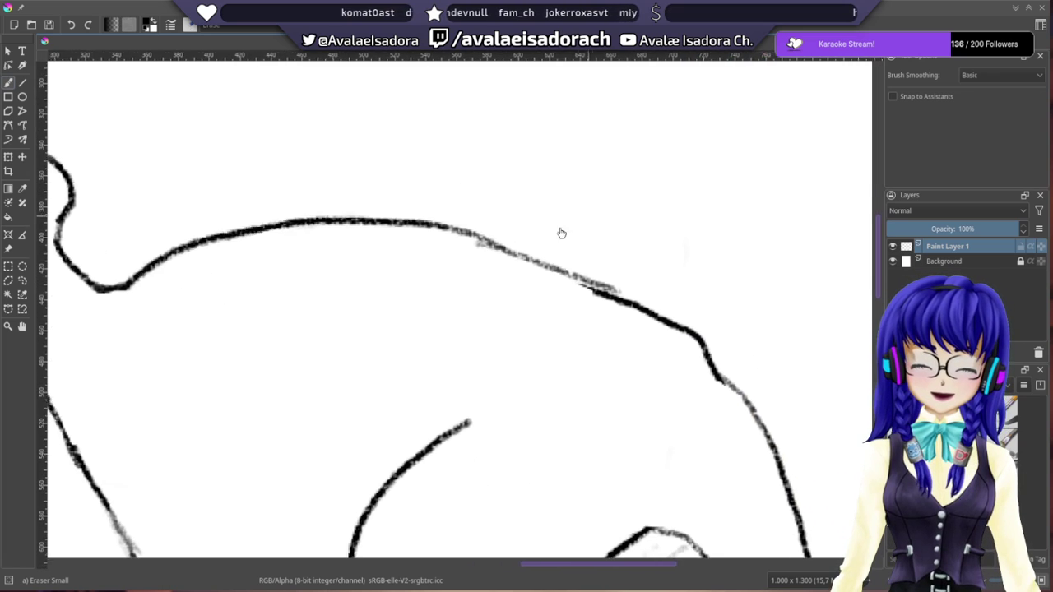
{"action": "left_click_drag", "start_coordinate": [575, 222], "coordinate": [462, 233]}
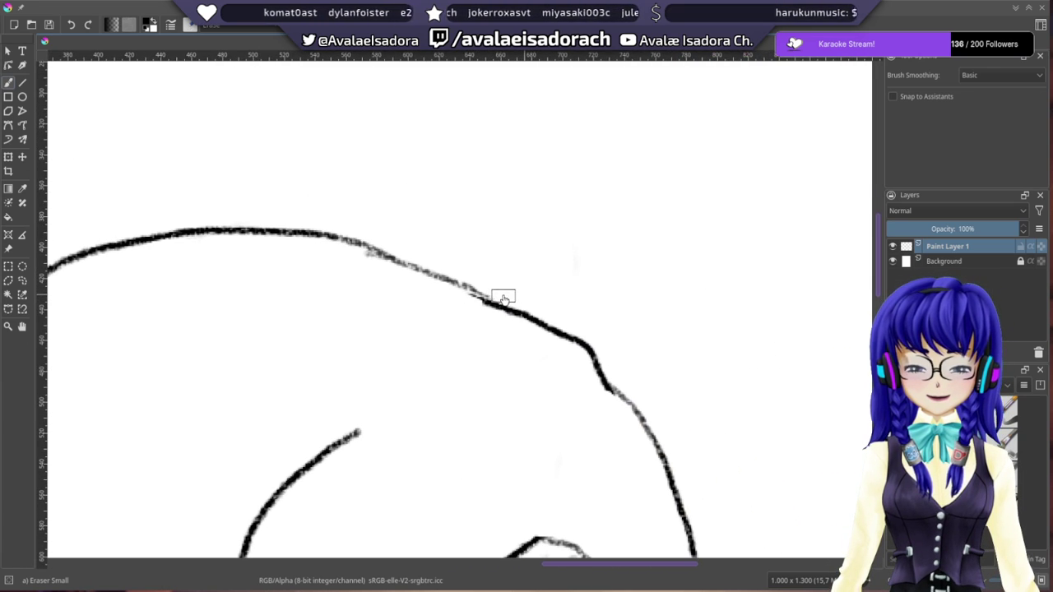
{"action": "left_click_drag", "start_coordinate": [488, 217], "coordinate": [290, 180]}
{"action": "left_click_drag", "start_coordinate": [369, 315], "coordinate": [486, 183]}
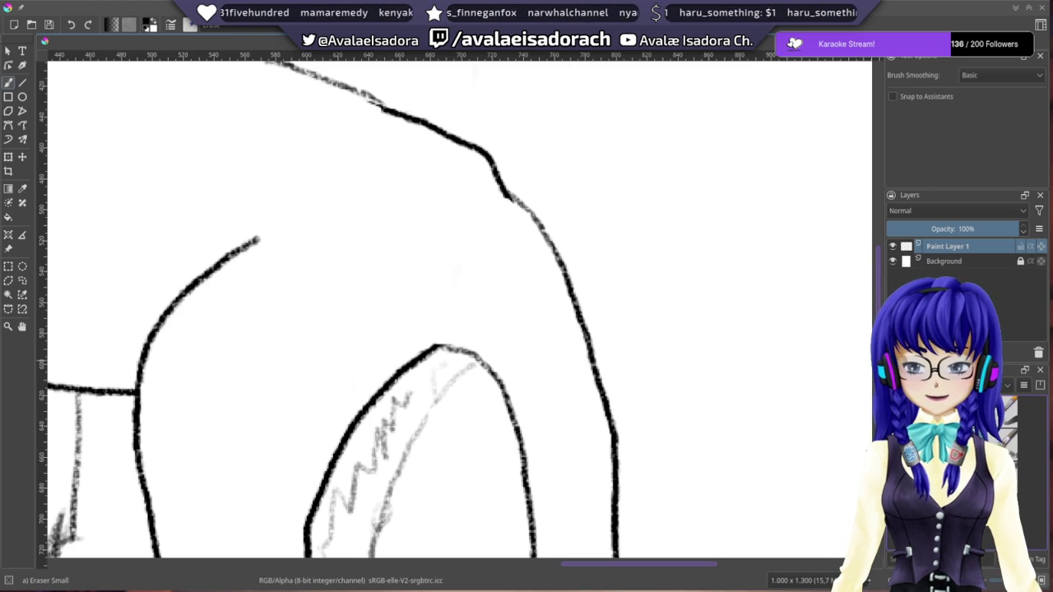
- Redraw the notch in the rump outline as a smoother line with Charcoal Pencil Medium, and erase the old inner lines
{"action": "key", "text": "slash"}
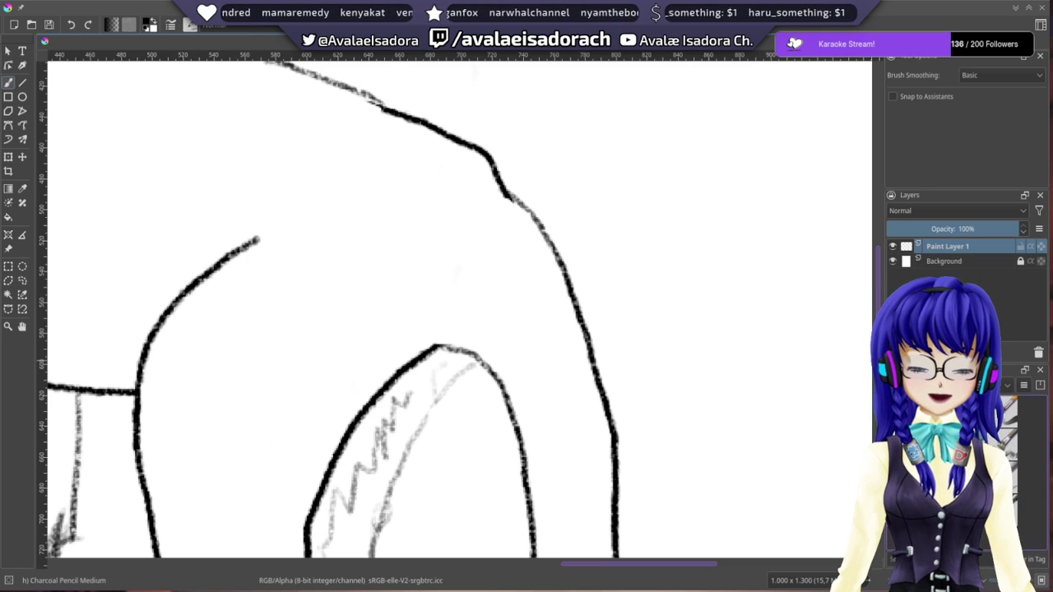
{"action": "left_click_drag", "start_coordinate": [350, 235], "coordinate": [369, 226]}
{"action": "mouse_move", "coordinate": [303, 336]}
{"action": "left_mouse_down"}
{"action": "mouse_move", "coordinate": [404, 195]}
{"action": "mouse_move", "coordinate": [359, 139]}
{"action": "left_mouse_up"}
{"action": "left_click_drag", "start_coordinate": [488, 209], "coordinate": [360, 449]}
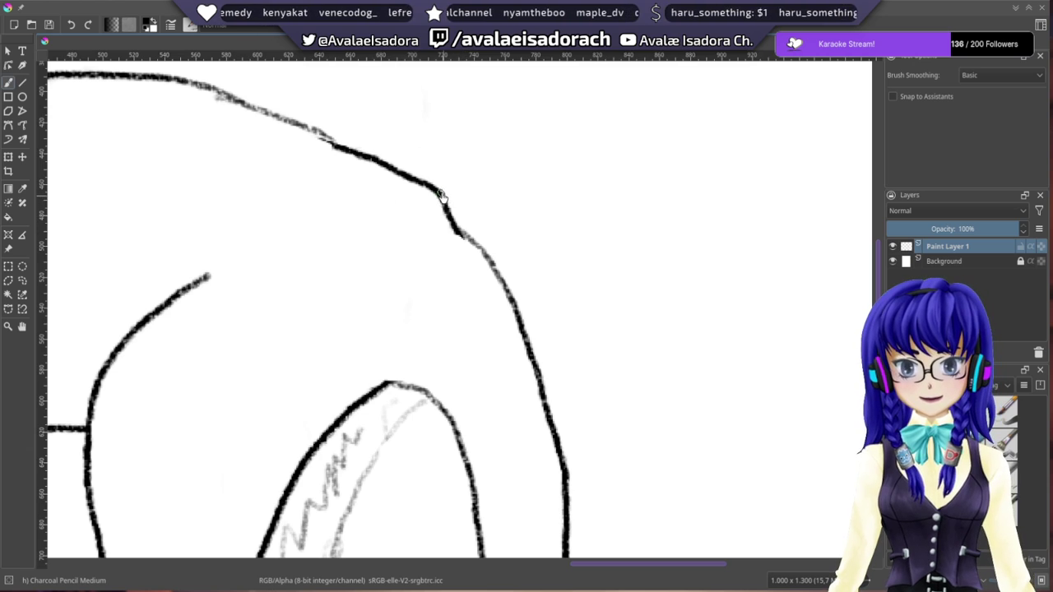
{"action": "key", "text": "ctrl+z"}
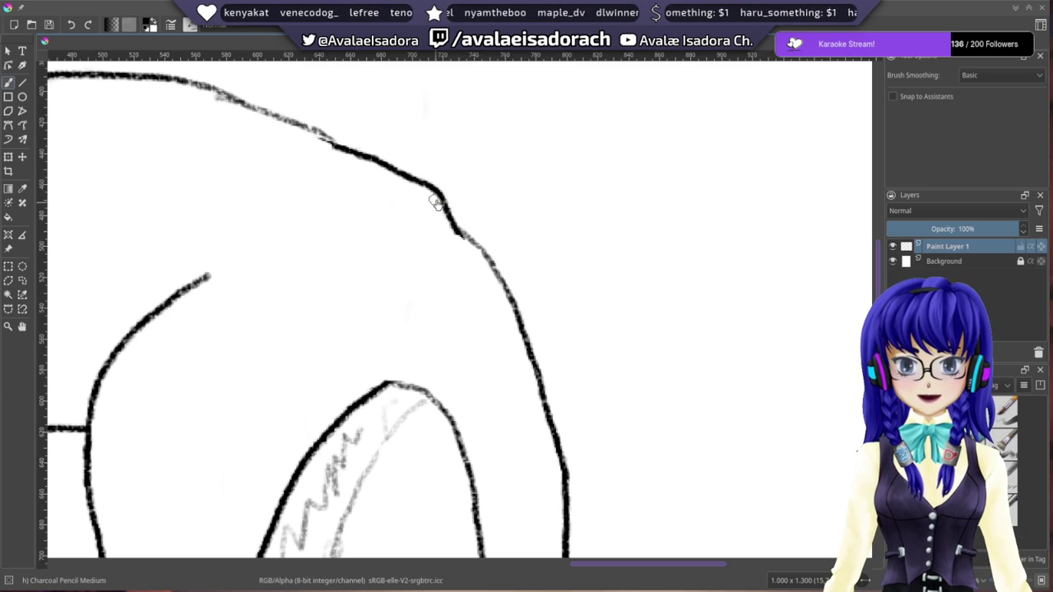
{"action": "mouse_move", "coordinate": [441, 199]}
{"action": "left_mouse_down"}
{"action": "mouse_move", "coordinate": [487, 247]}
{"action": "mouse_move", "coordinate": [477, 228]}
{"action": "left_mouse_up"}
{"action": "key", "text": "ctrl+z"}
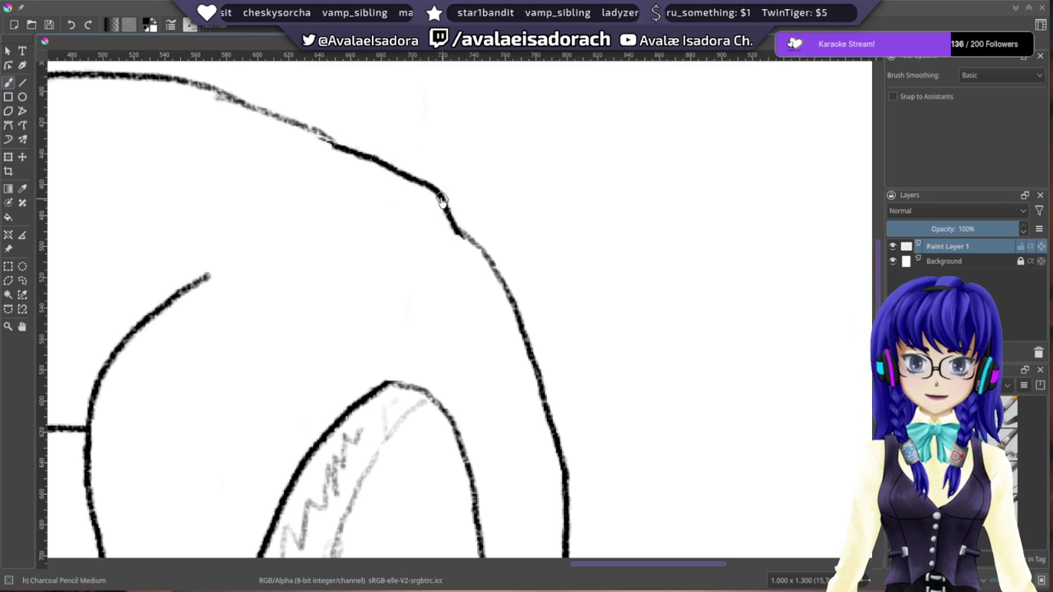
{"action": "left_click_drag", "start_coordinate": [446, 206], "coordinate": [487, 255]}
{"action": "left_click", "coordinate": [902, 411]}
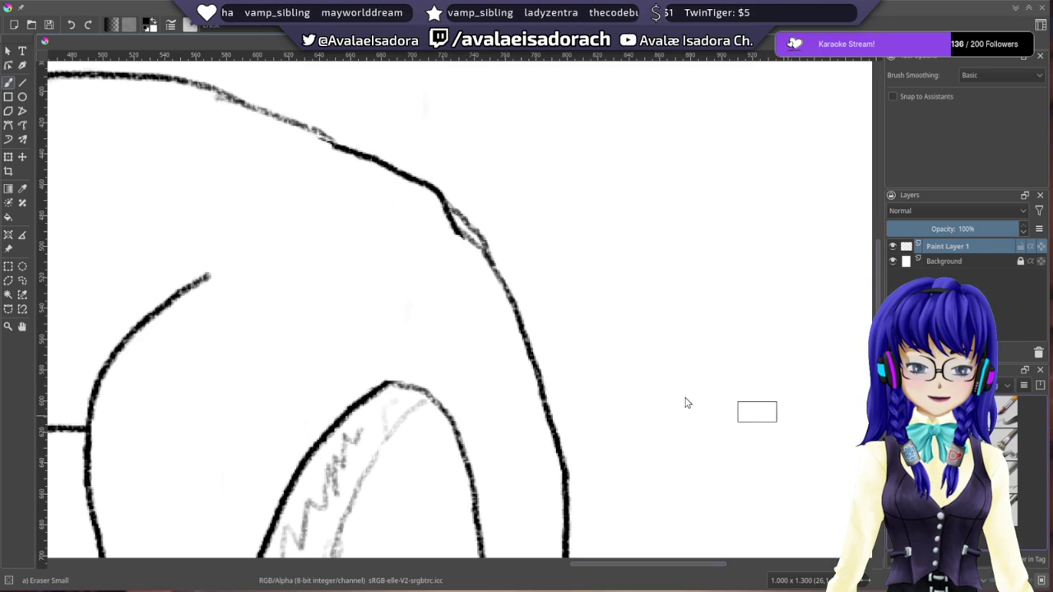
{"action": "left_click_drag", "start_coordinate": [433, 206], "coordinate": [488, 278]}
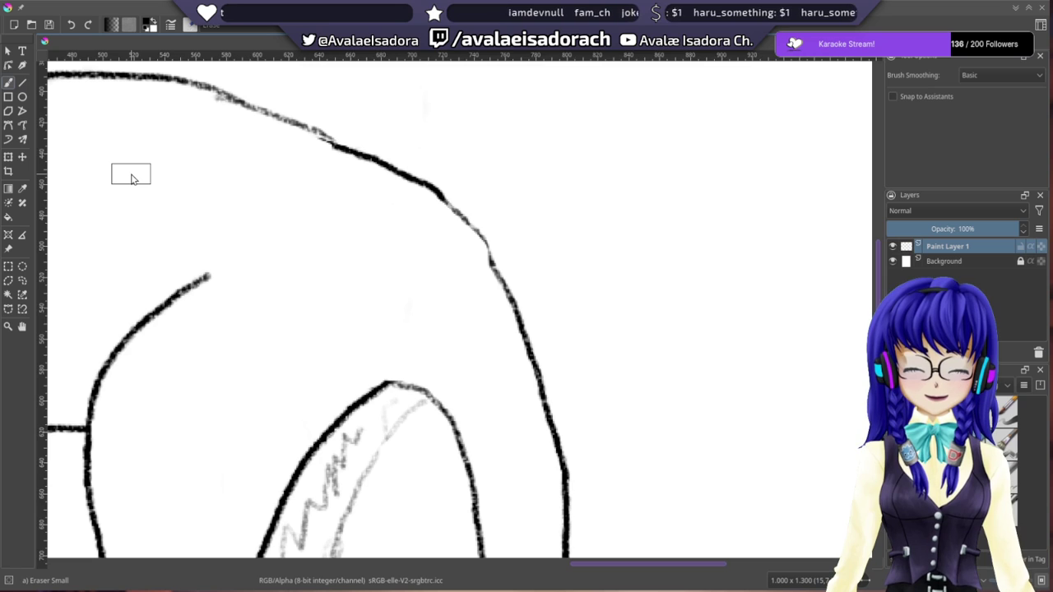
- Erase the stray charcoal at the paw tip of the kangaroo's second arm with Eraser Small
{"action": "left_click_drag", "start_coordinate": [332, 294], "coordinate": [675, 237]}
{"action": "left_click_drag", "start_coordinate": [297, 403], "coordinate": [274, 194]}
{"action": "left_click_drag", "start_coordinate": [366, 332], "coordinate": [290, 266]}
{"action": "left_click_drag", "start_coordinate": [368, 369], "coordinate": [321, 275]}
{"action": "mouse_move", "coordinate": [329, 435]}
{"action": "left_mouse_down"}
{"action": "mouse_move", "coordinate": [287, 303]}
{"action": "mouse_move", "coordinate": [418, 144]}
{"action": "left_mouse_up"}
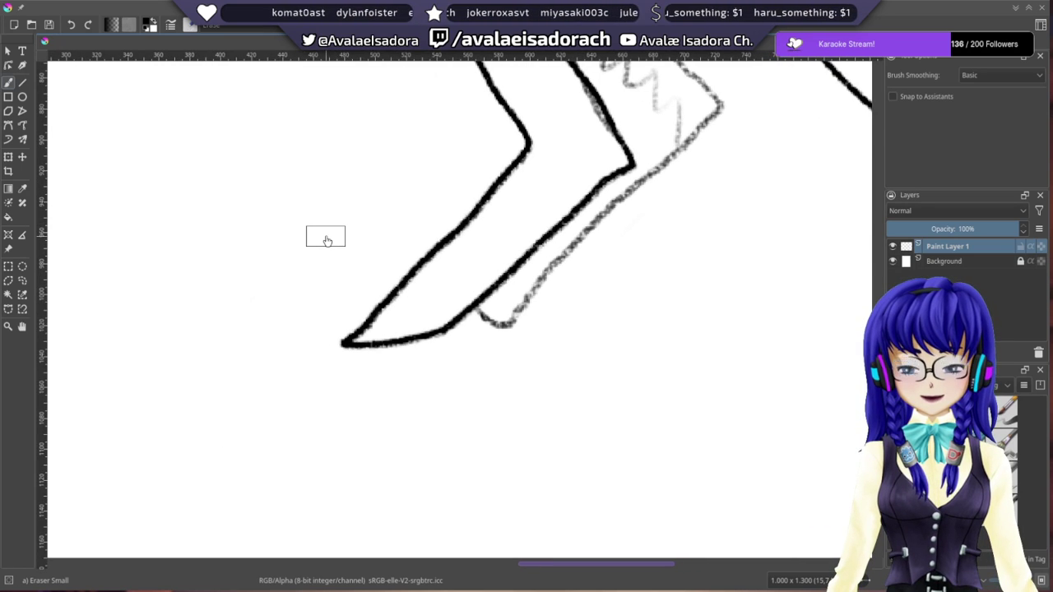
{"action": "left_click_drag", "start_coordinate": [326, 240], "coordinate": [338, 394]}
{"action": "mouse_move", "coordinate": [257, 244]}
{"action": "left_mouse_down"}
{"action": "mouse_move", "coordinate": [268, 406]}
{"action": "mouse_move", "coordinate": [331, 406]}
{"action": "mouse_move", "coordinate": [322, 393]}
{"action": "left_mouse_up"}
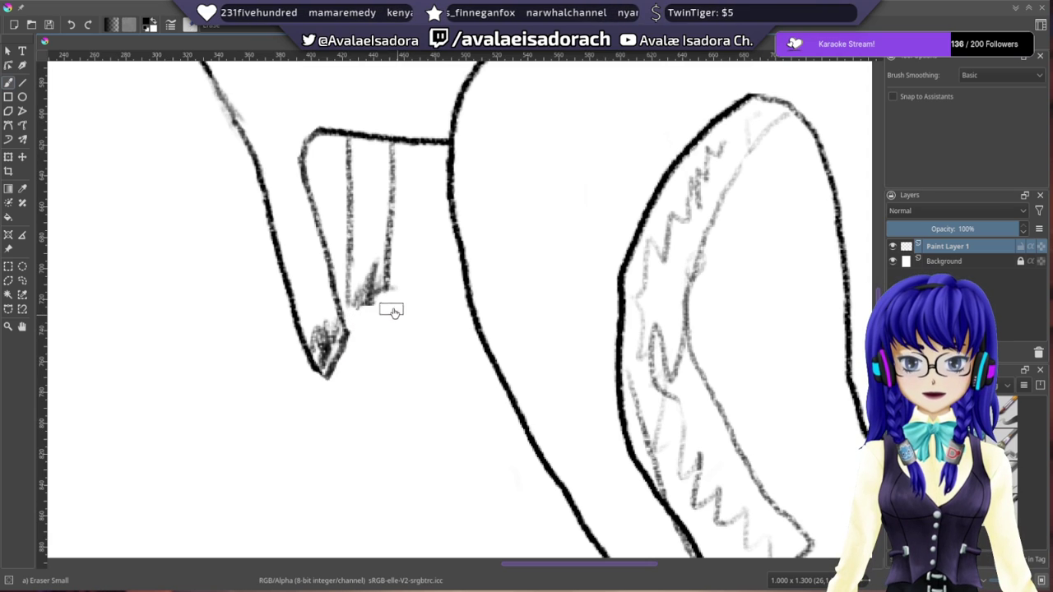
{"action": "key", "text": "bracketright"}
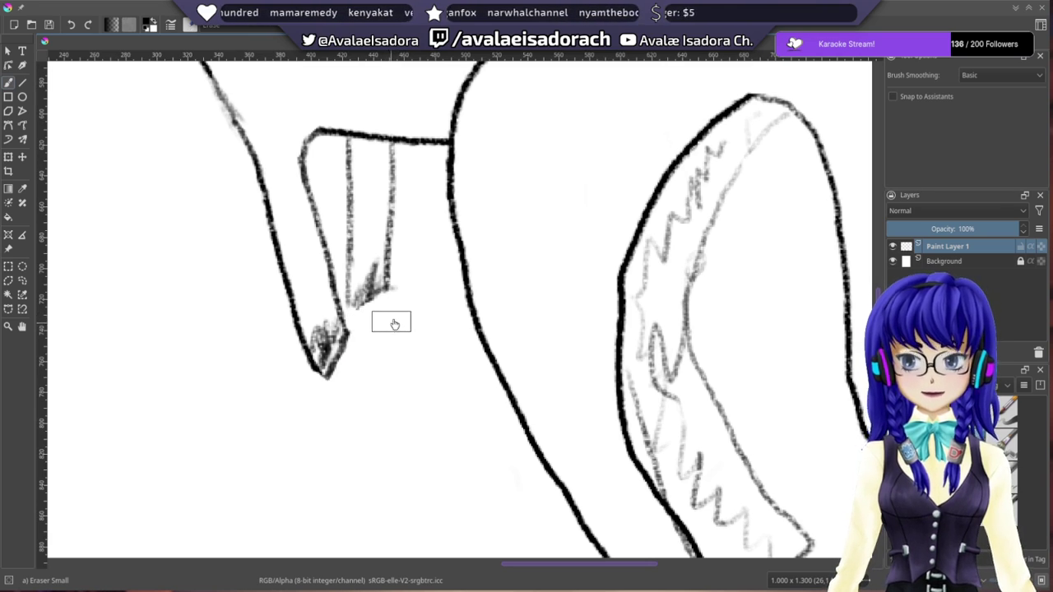
{"action": "key", "text": "bracketleft"}
{"action": "key", "text": "bracketright"}
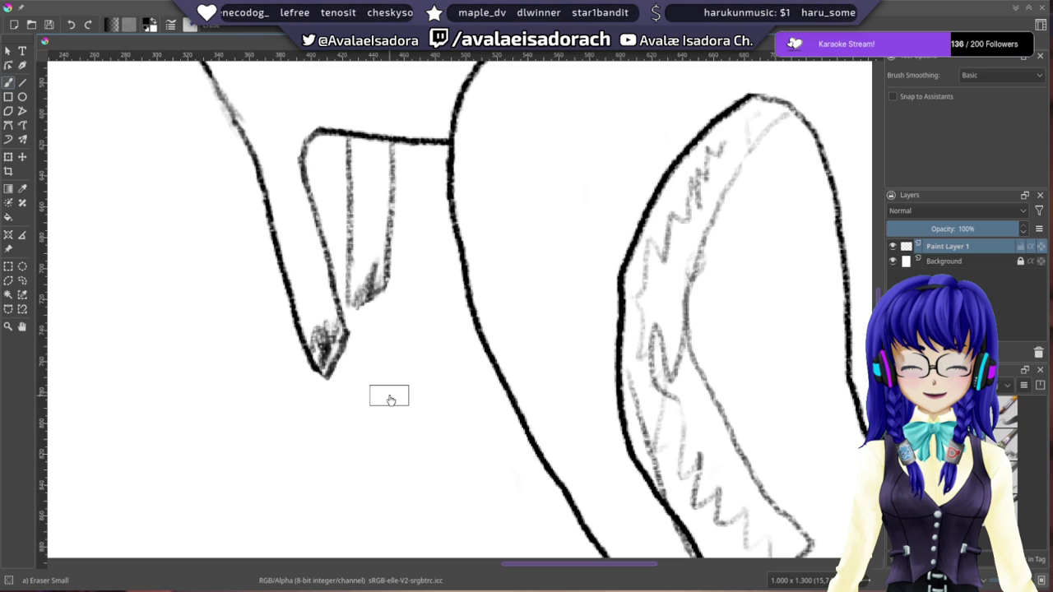
- Turn off erasing and draw a small round nose at the front of the muzzle, filled solid black with Charcoal Pencil Medium
{"action": "left_click_drag", "start_coordinate": [359, 297], "coordinate": [289, 364]}
{"action": "left_click_drag", "start_coordinate": [425, 268], "coordinate": [404, 362]}
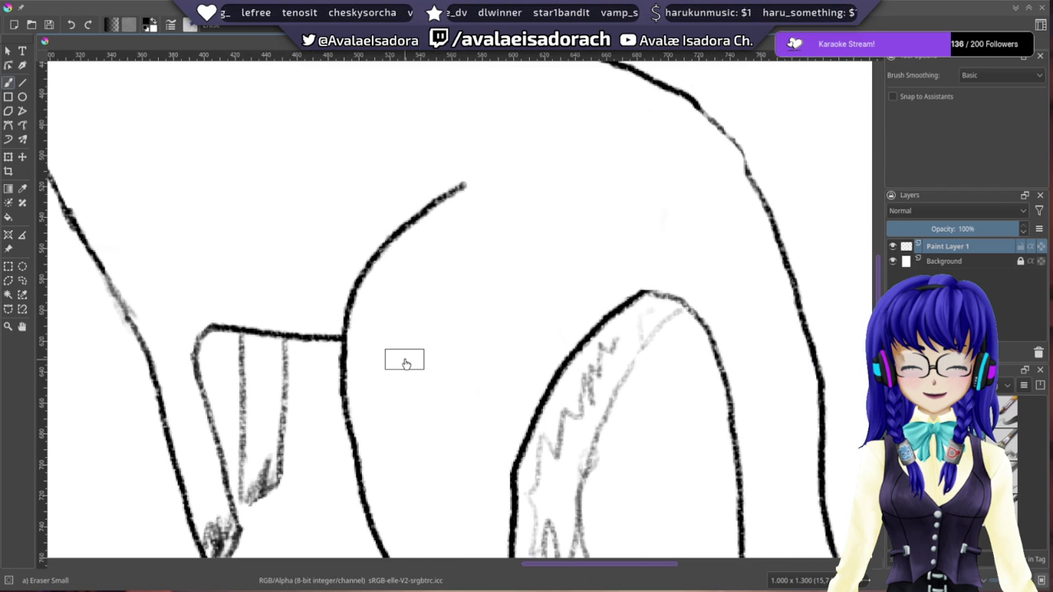
{"action": "left_click_drag", "start_coordinate": [388, 207], "coordinate": [498, 383]}
{"action": "left_click_drag", "start_coordinate": [288, 224], "coordinate": [493, 348]}
{"action": "left_click_drag", "start_coordinate": [383, 349], "coordinate": [545, 319]}
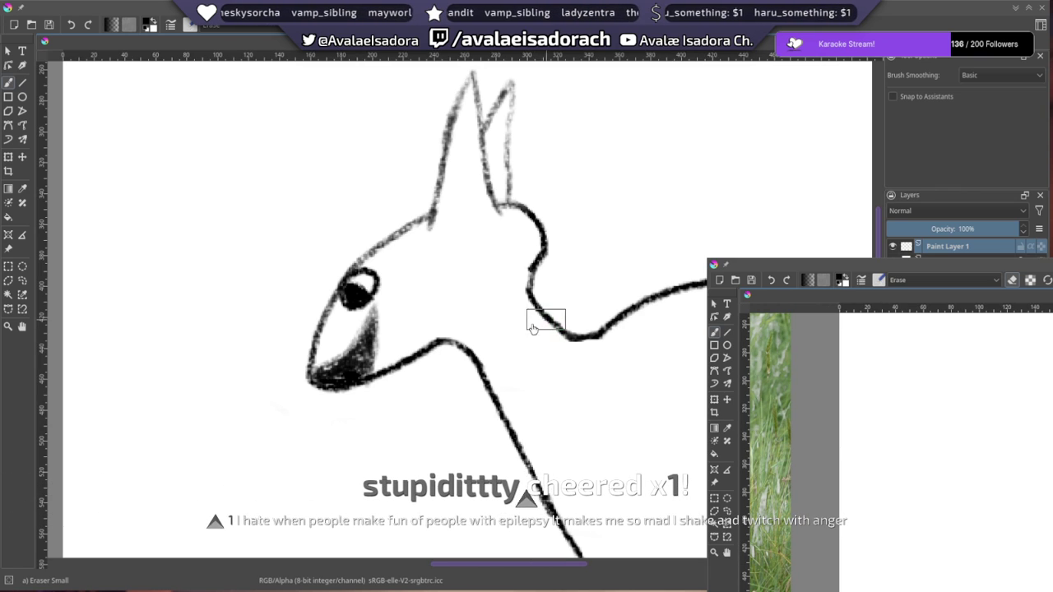
{"action": "key", "text": "e"}
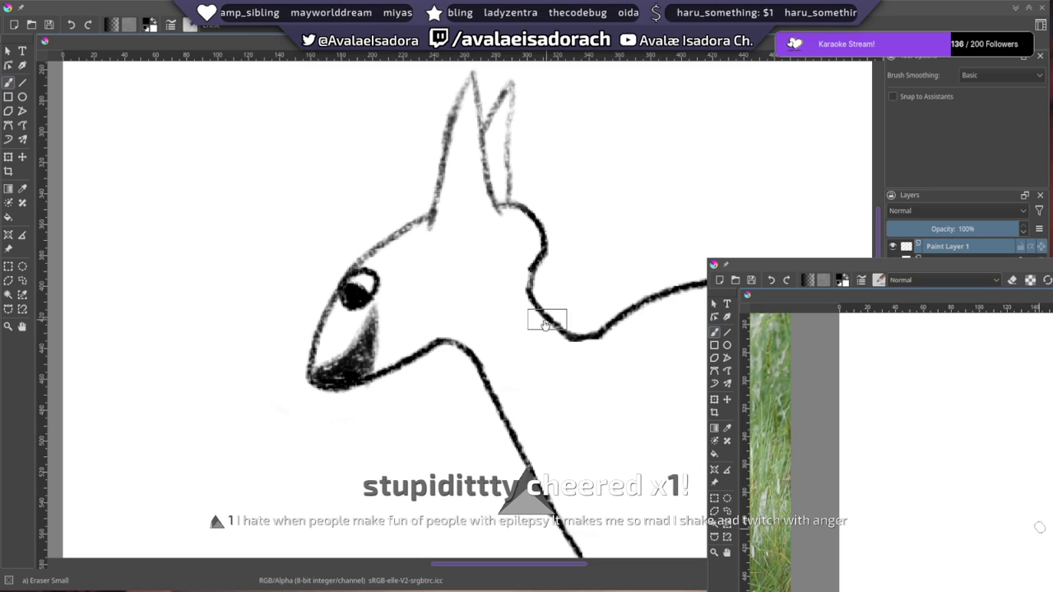
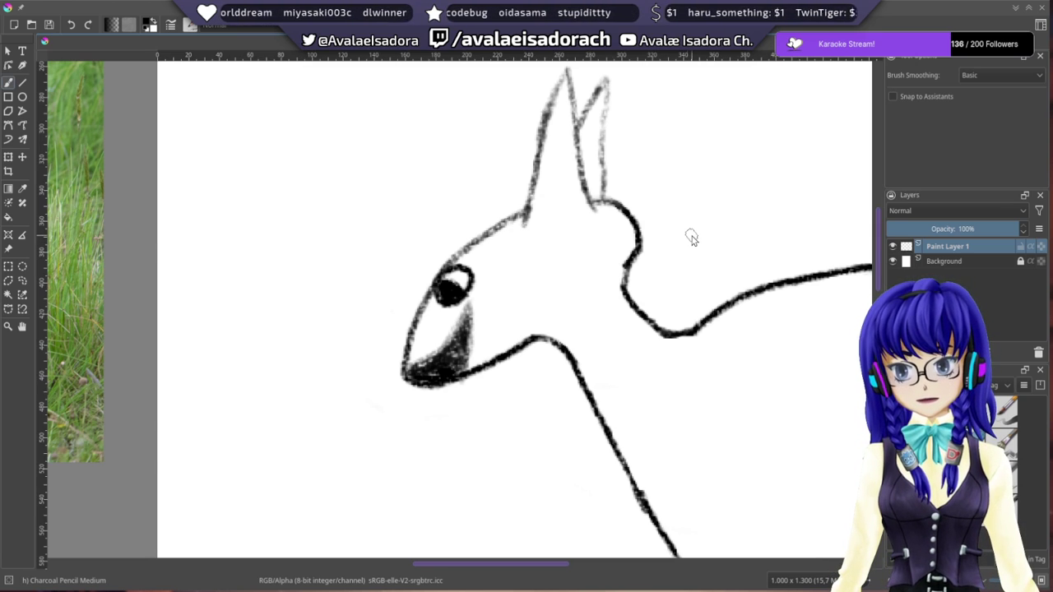
{"action": "mouse_move", "coordinate": [316, 191]}
{"action": "left_mouse_down"}
{"action": "mouse_move", "coordinate": [427, 311]}
{"action": "mouse_move", "coordinate": [416, 160]}
{"action": "mouse_move", "coordinate": [301, 263]}
{"action": "mouse_move", "coordinate": [282, 236]}
{"action": "left_mouse_up"}
{"action": "left_click_drag", "start_coordinate": [398, 232], "coordinate": [276, 227]}
{"action": "mouse_move", "coordinate": [244, 343]}
{"action": "left_mouse_down"}
{"action": "mouse_move", "coordinate": [308, 296]}
{"action": "mouse_move", "coordinate": [389, 303]}
{"action": "mouse_move", "coordinate": [416, 276]}
{"action": "mouse_move", "coordinate": [408, 311]}
{"action": "mouse_move", "coordinate": [420, 305]}
{"action": "left_mouse_up"}
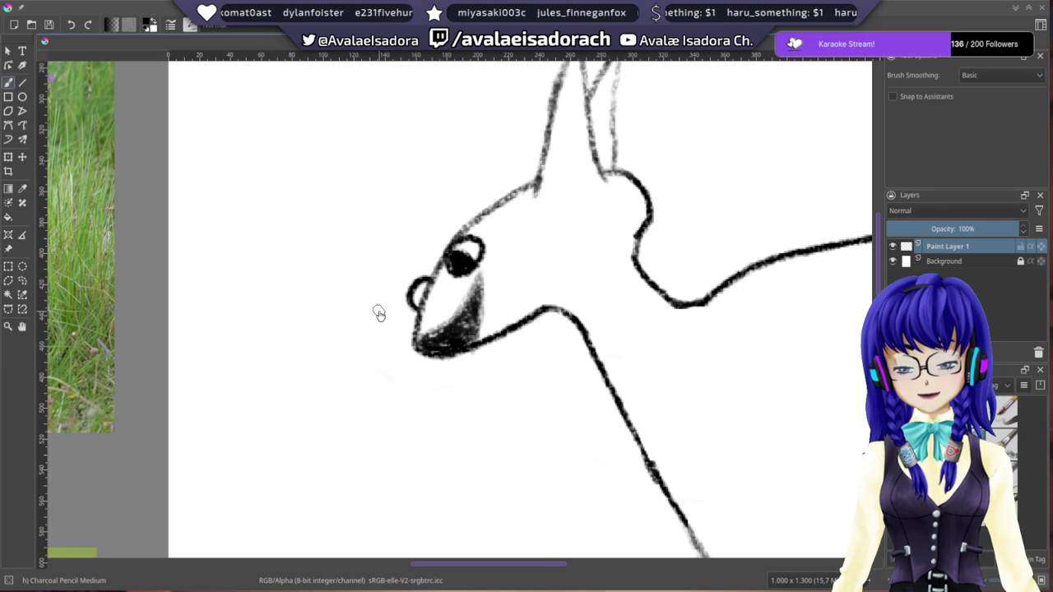
{"action": "mouse_move", "coordinate": [393, 285]}
{"action": "left_mouse_down"}
{"action": "mouse_move", "coordinate": [390, 318]}
{"action": "mouse_move", "coordinate": [392, 293]}
{"action": "mouse_move", "coordinate": [427, 301]}
{"action": "left_mouse_up"}
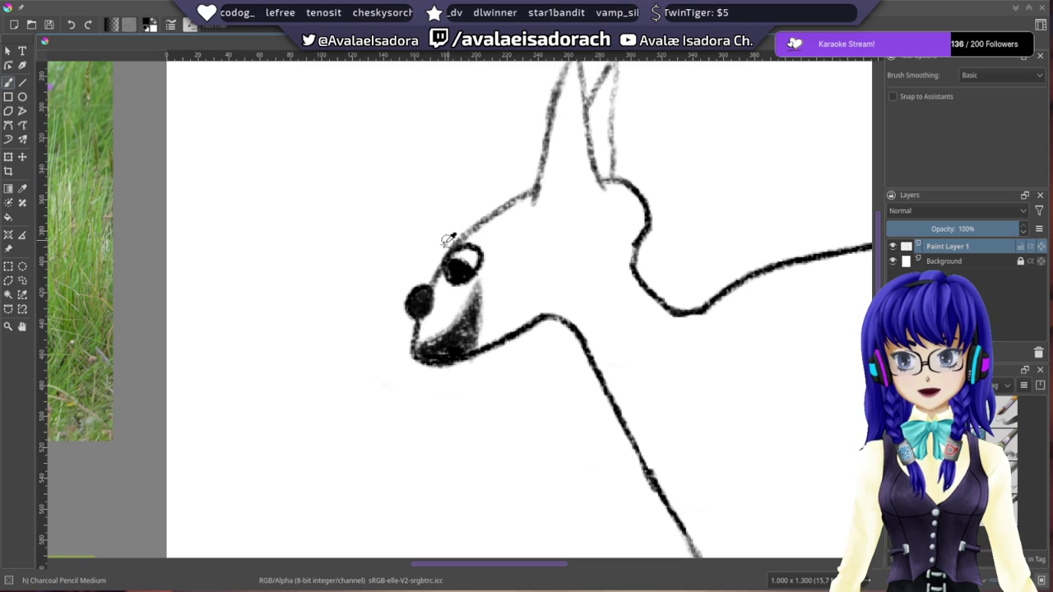
{"action": "left_click_drag", "start_coordinate": [457, 215], "coordinate": [392, 275]}
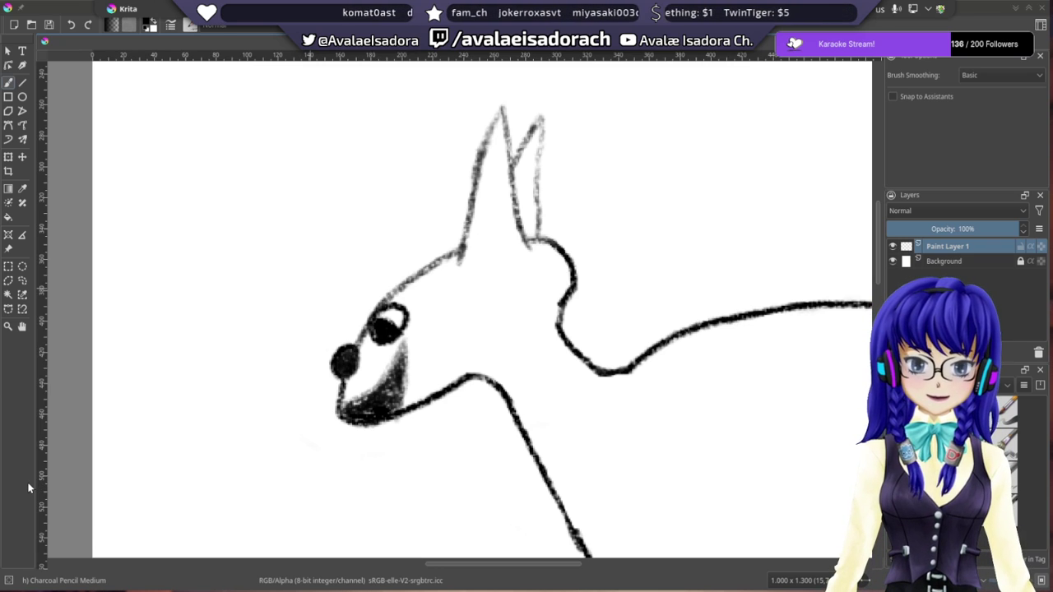
- Add a new paint layer above the kangaroo sketch layer
{"action": "left_click_drag", "start_coordinate": [362, 301], "coordinate": [388, 302]}
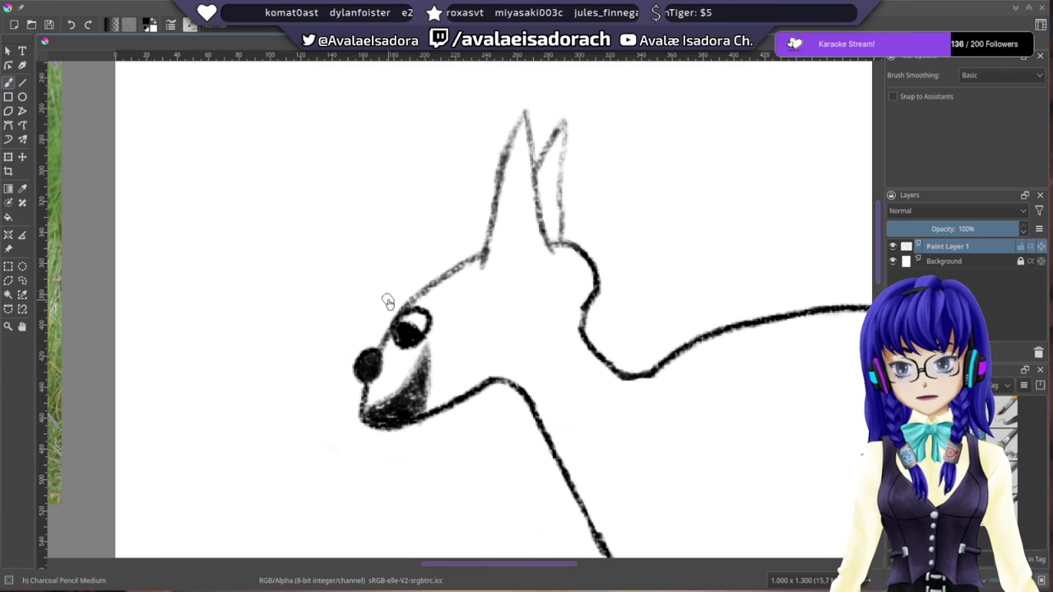
{"action": "left_click_drag", "start_coordinate": [533, 334], "coordinate": [268, 315]}
{"action": "left_click_drag", "start_coordinate": [411, 286], "coordinate": [263, 225]}
{"action": "left_click_drag", "start_coordinate": [418, 185], "coordinate": [327, 319]}
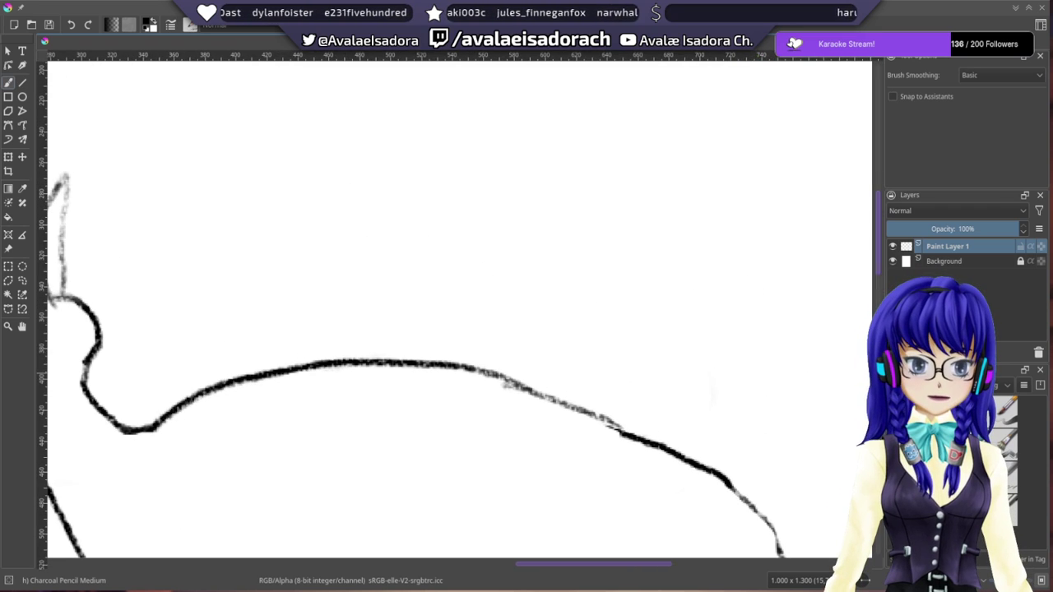
{"action": "key", "text": "Insert"}
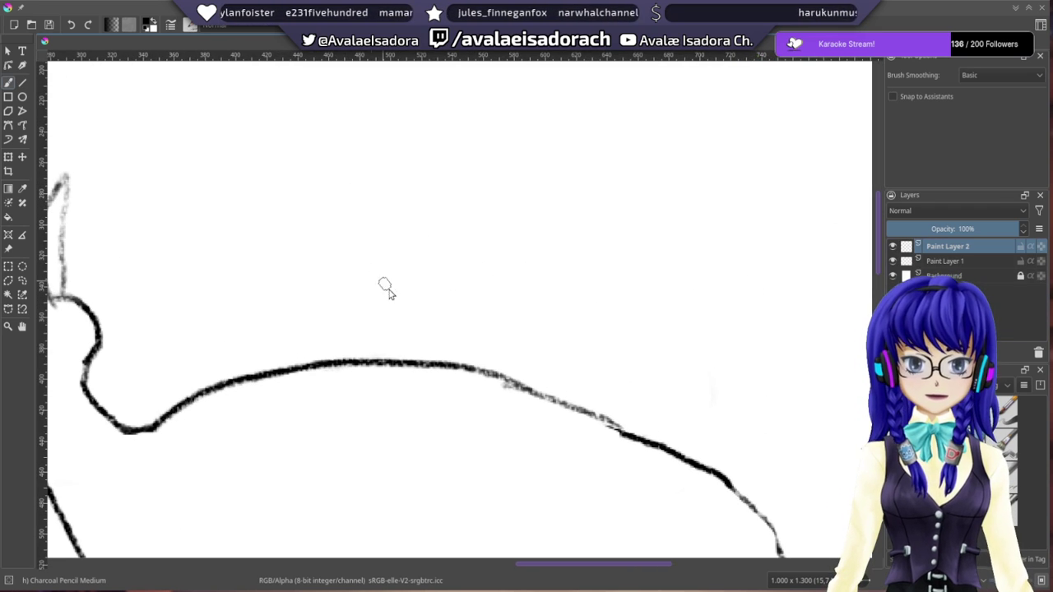
- Try to sketch a closed round shape above the kangaroo's back on the new layer, and undo both attempts
{"action": "left_click_drag", "start_coordinate": [510, 206], "coordinate": [488, 307]}
{"action": "mouse_move", "coordinate": [405, 244]}
{"action": "left_mouse_down"}
{"action": "mouse_move", "coordinate": [441, 269]}
{"action": "mouse_move", "coordinate": [467, 219]}
{"action": "mouse_move", "coordinate": [397, 229]}
{"action": "left_mouse_up"}
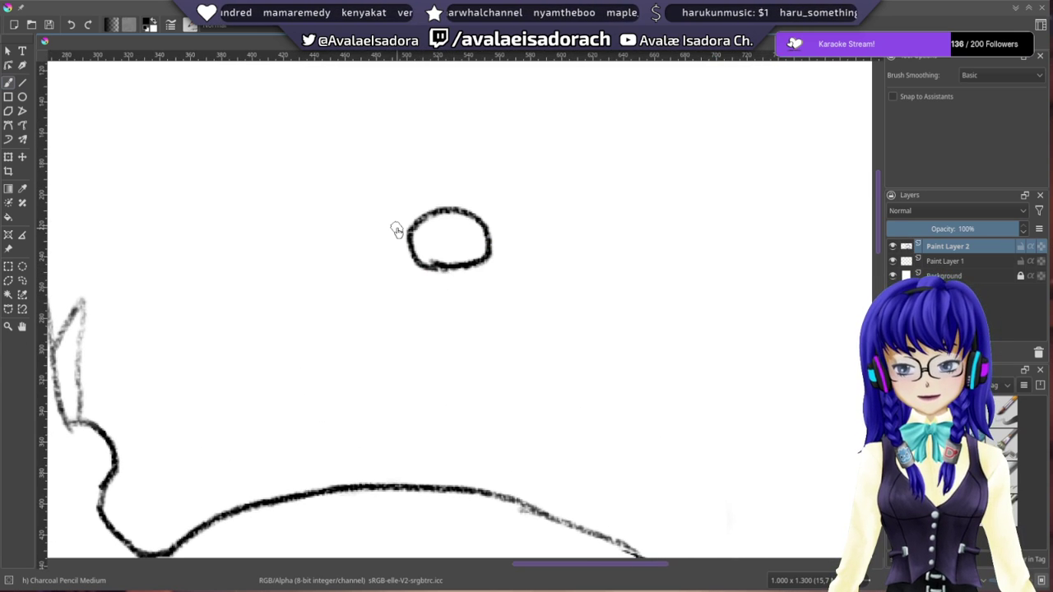
{"action": "key", "text": "ctrl+z"}
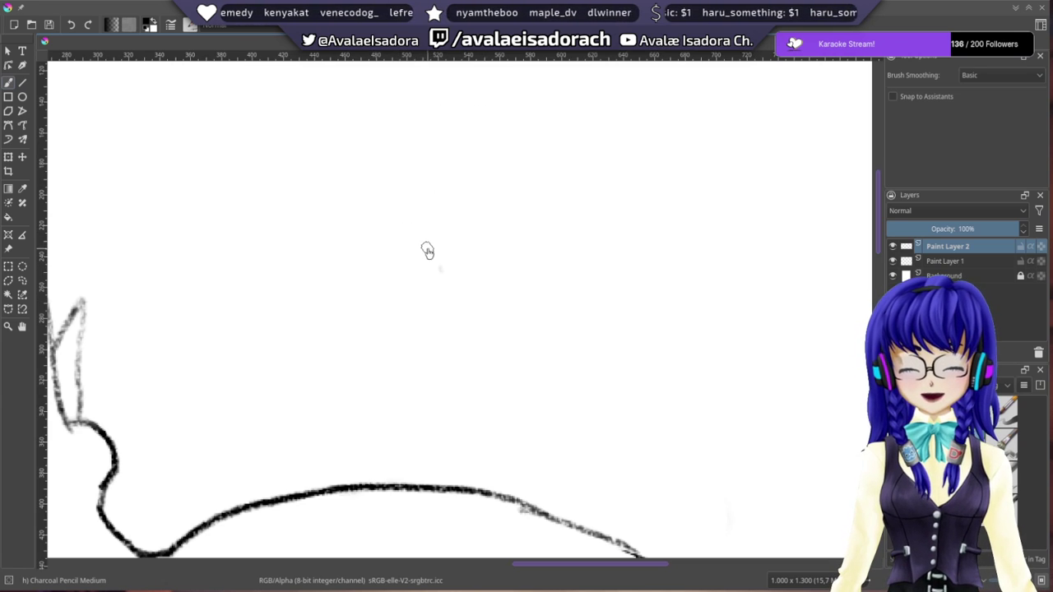
{"action": "mouse_move", "coordinate": [455, 277]}
{"action": "left_mouse_down"}
{"action": "mouse_move", "coordinate": [407, 251]}
{"action": "mouse_move", "coordinate": [446, 273]}
{"action": "mouse_move", "coordinate": [404, 264]}
{"action": "left_mouse_up"}
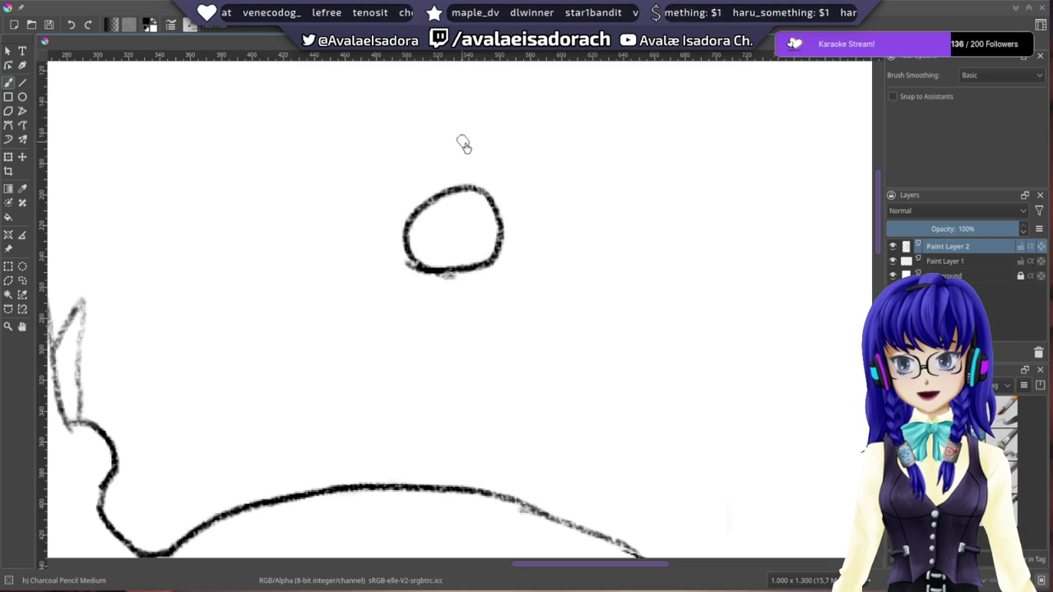
{"action": "left_click_drag", "start_coordinate": [463, 148], "coordinate": [452, 218]}
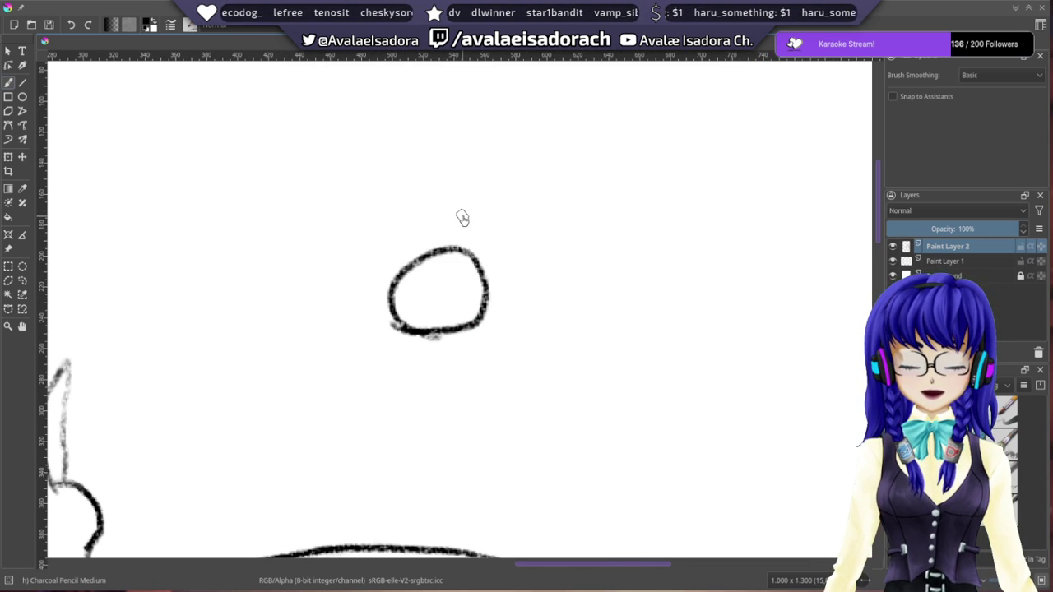
{"action": "key", "text": "ctrl+z"}
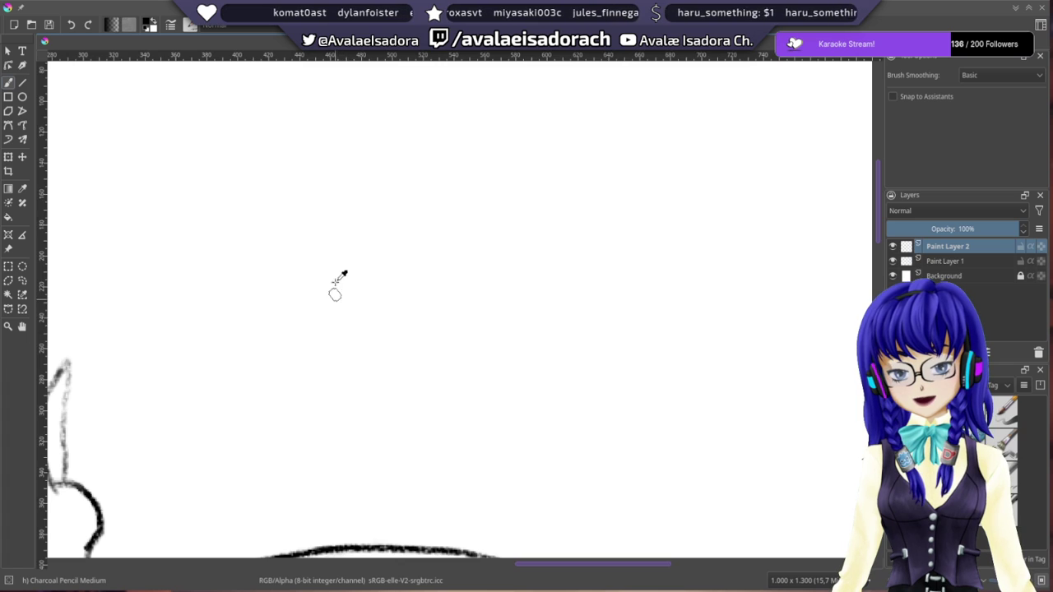
{"action": "left_click_drag", "start_coordinate": [338, 294], "coordinate": [352, 232]}
{"action": "left_click_drag", "start_coordinate": [429, 185], "coordinate": [428, 210]}
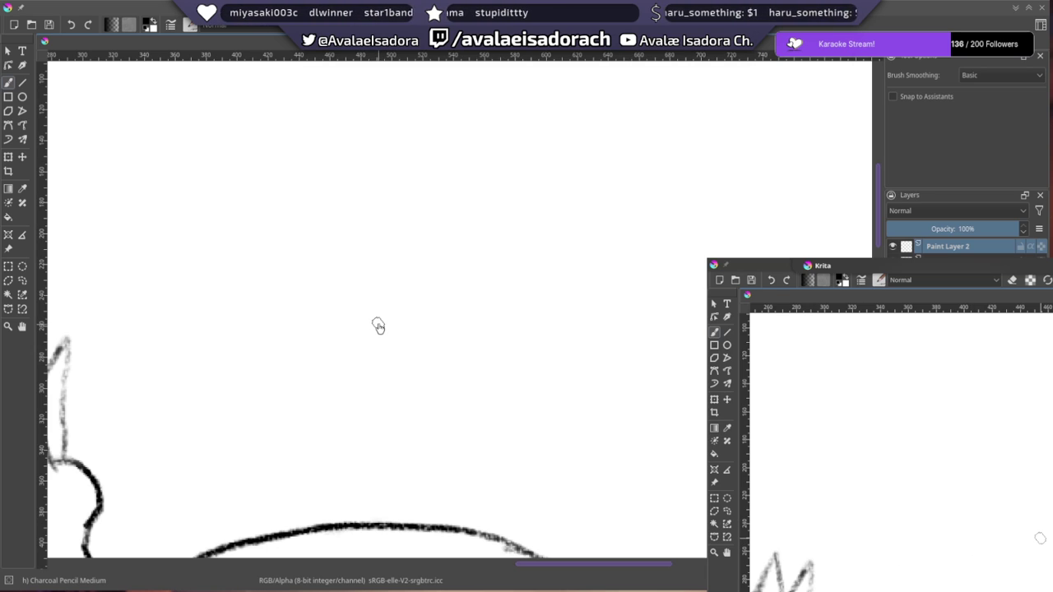
- Switch to the StreamElements overlay editor in Firefox and disable text-to-speech in the cheer alert's default settings
{"action": "key", "text": "alt+Tab"}
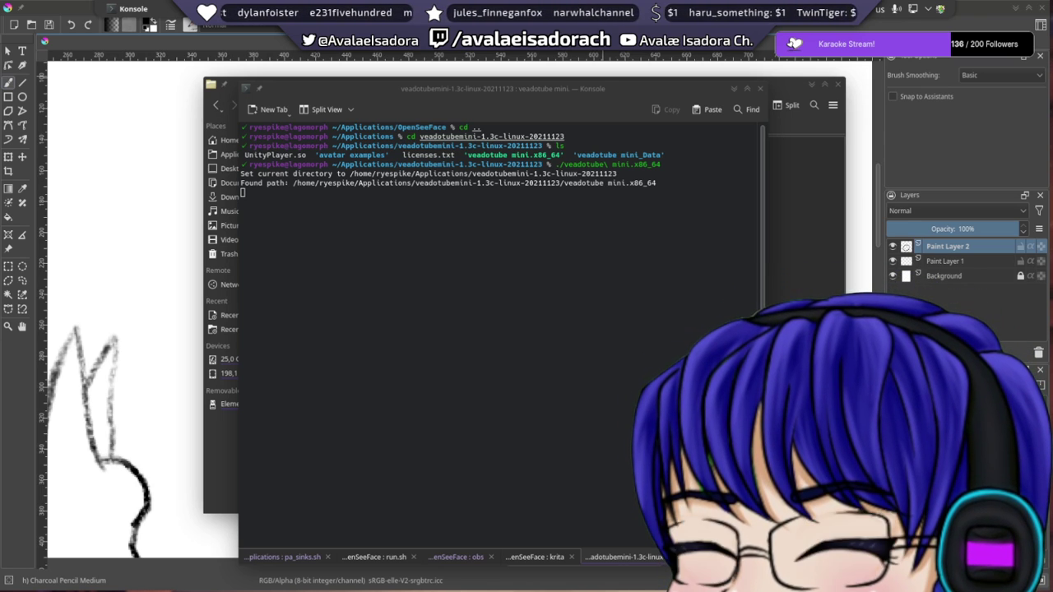
{"action": "left_click_drag", "start_coordinate": [0, 105], "coordinate": [512, 67]}
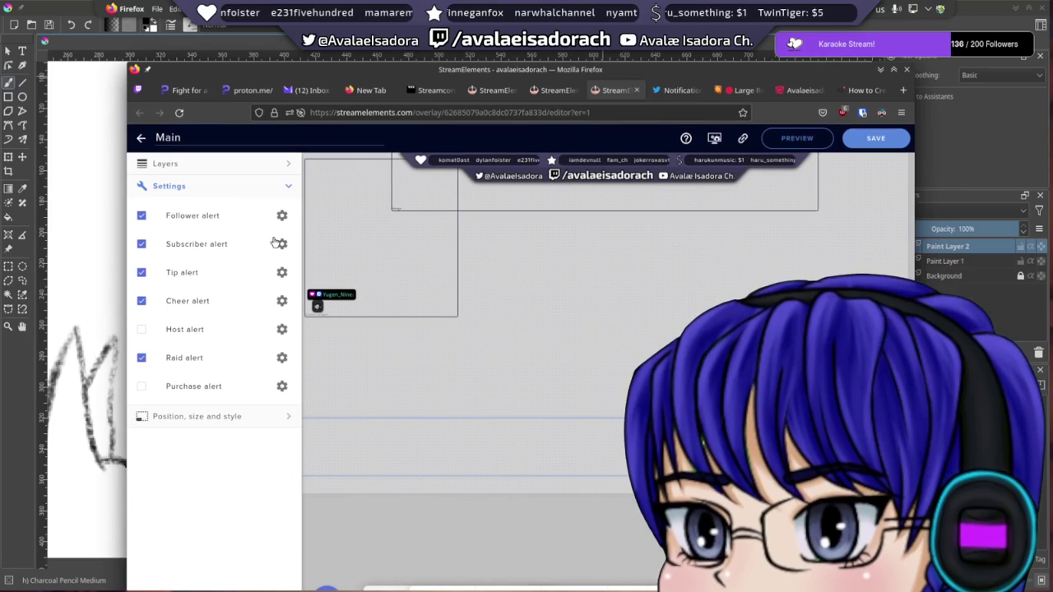
{"action": "left_click", "coordinate": [281, 301]}
{"action": "scroll", "coordinate": [273, 346], "scroll_direction": "down", "scroll_amount": 3}
{"action": "scroll", "coordinate": [266, 376], "scroll_direction": "up", "scroll_amount": 2}
{"action": "scroll", "coordinate": [235, 395], "scroll_direction": "down", "scroll_amount": 2}
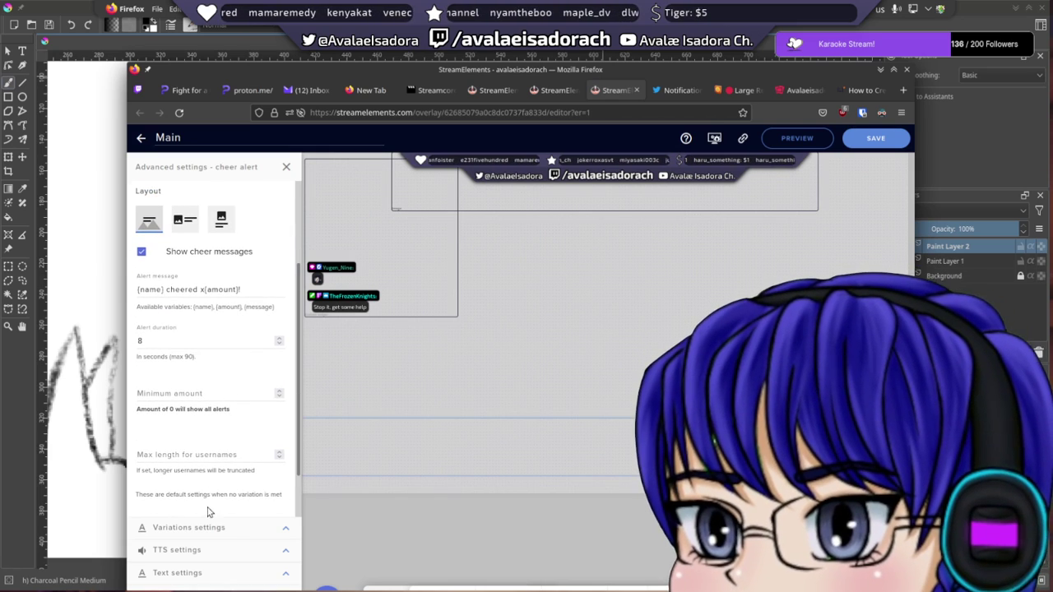
{"action": "left_click", "coordinate": [286, 550]}
{"action": "left_click", "coordinate": [156, 195]}
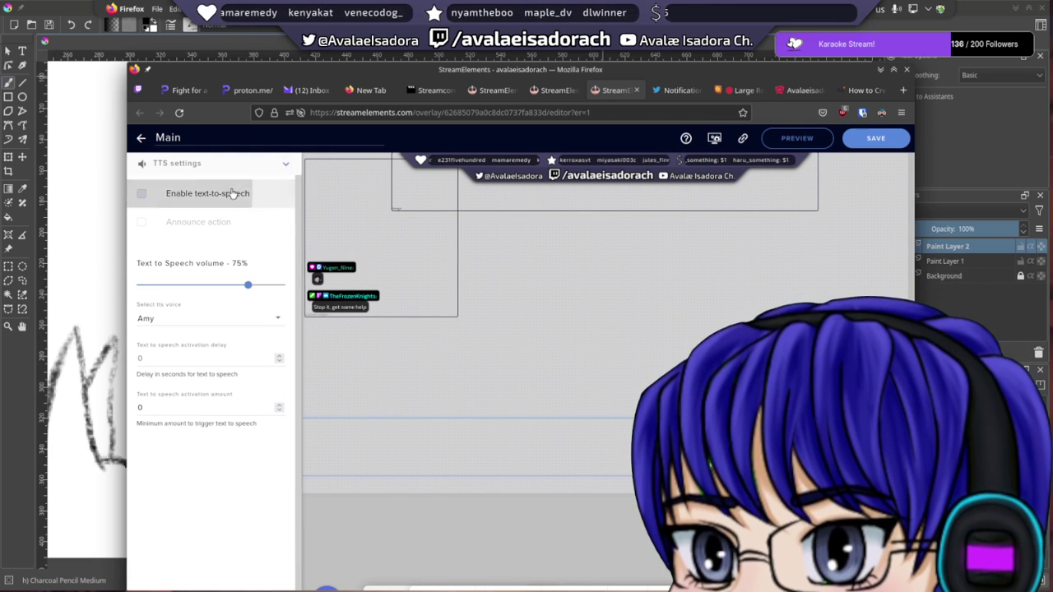
{"action": "left_click", "coordinate": [283, 165]}
- Disable text-to-speech in the cheer alert's >10 variation and save the variation
{"action": "left_click", "coordinate": [284, 574]}
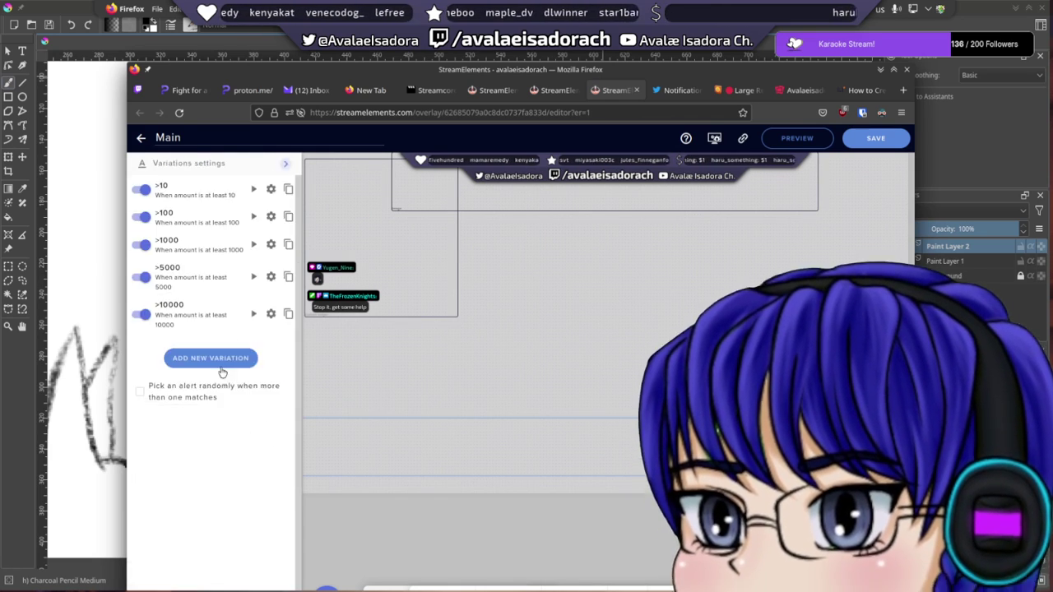
{"action": "left_click", "coordinate": [270, 188]}
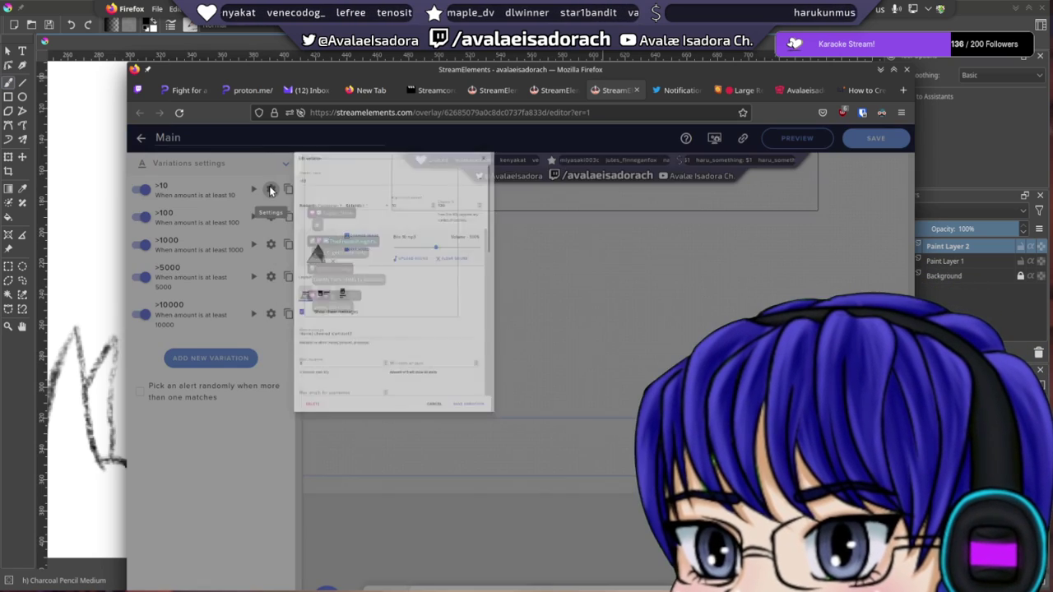
{"action": "scroll", "coordinate": [576, 372], "scroll_direction": "down", "scroll_amount": 10}
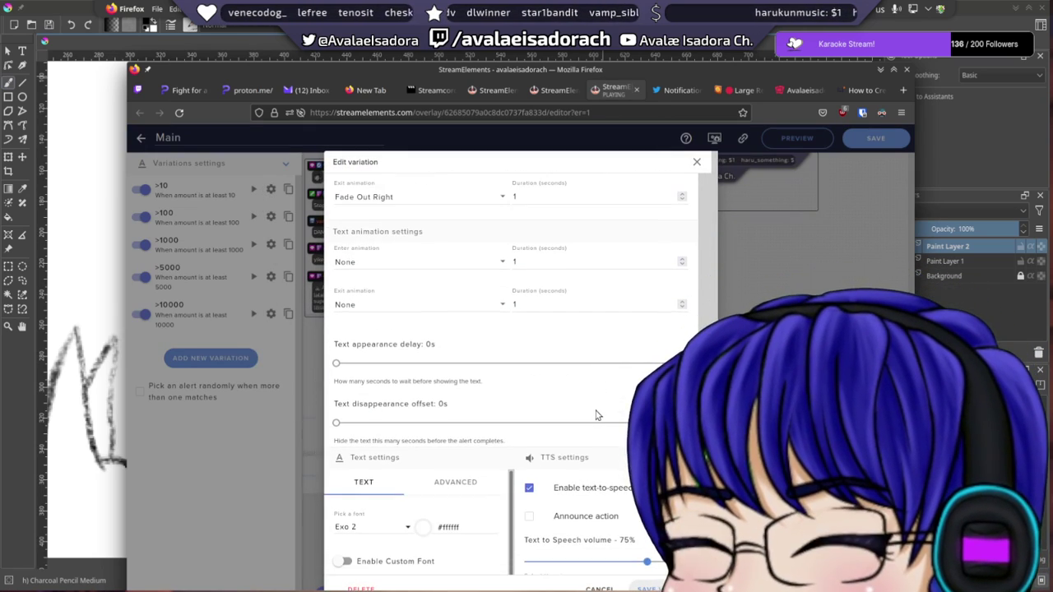
{"action": "scroll", "coordinate": [576, 325], "scroll_direction": "down", "scroll_amount": 1}
{"action": "left_click", "coordinate": [564, 322]}
{"action": "scroll", "coordinate": [564, 322], "scroll_direction": "down", "scroll_amount": 2}
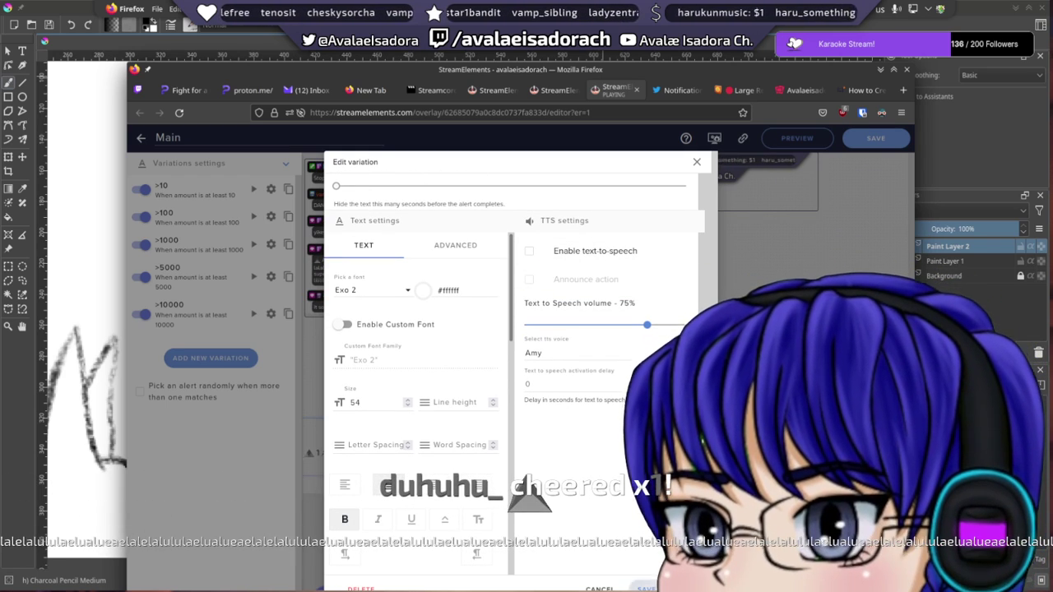
{"action": "left_click", "coordinate": [658, 589]}
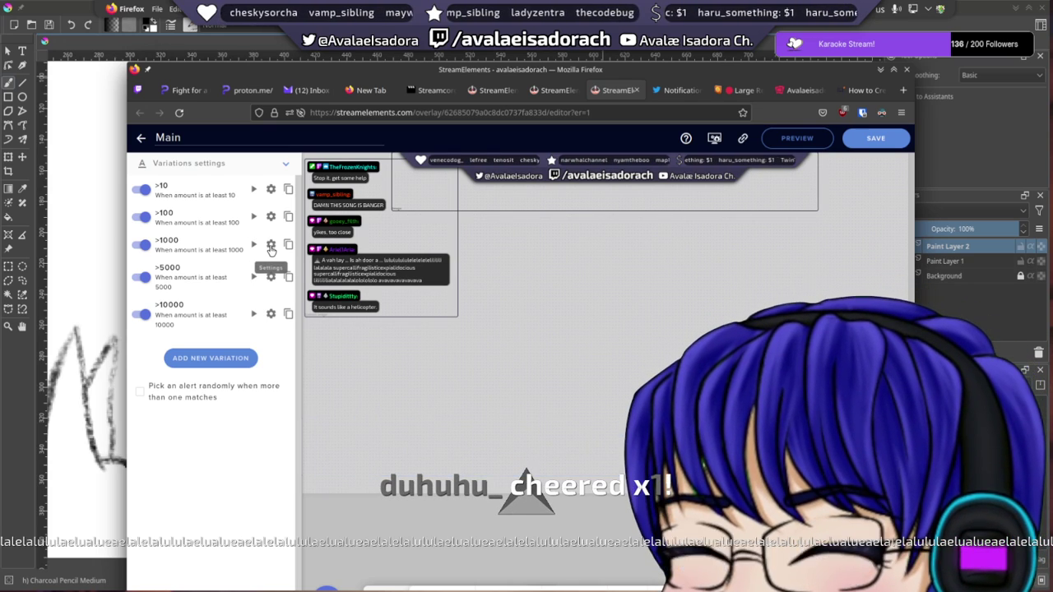
- Check the text-to-speech settings of the cheer alert's >100 variation and close it without changes
{"action": "left_click", "coordinate": [271, 216]}
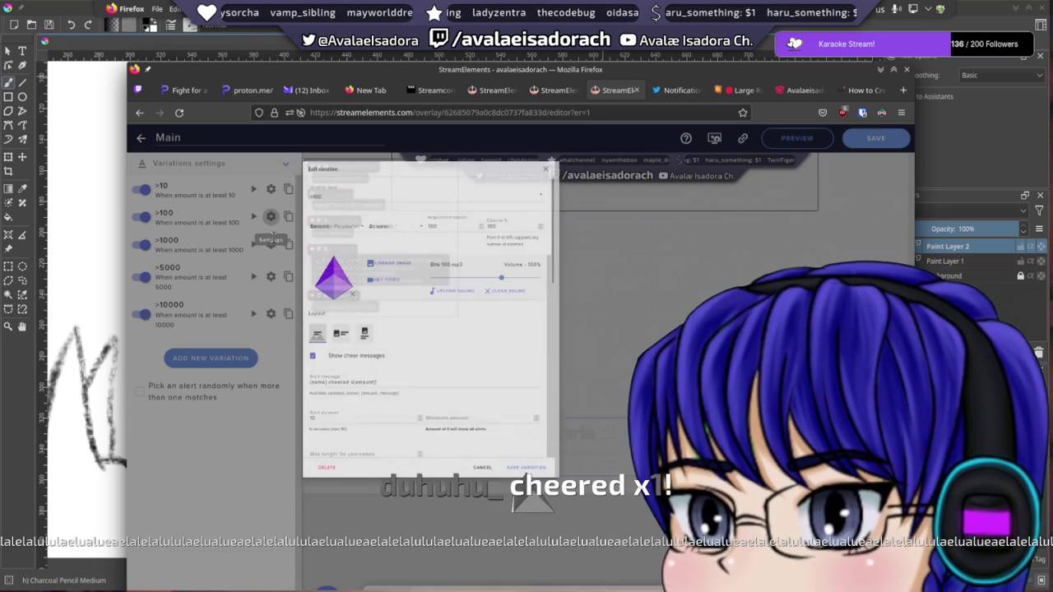
{"action": "scroll", "coordinate": [722, 500], "scroll_direction": "down", "scroll_amount": 10}
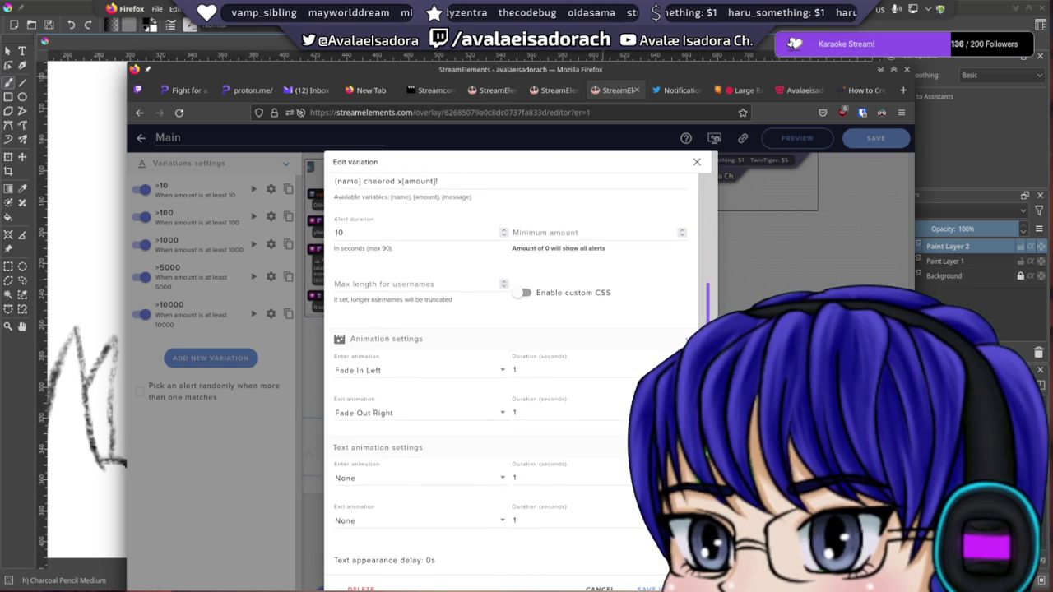
{"action": "scroll", "coordinate": [510, 370], "scroll_direction": "down", "scroll_amount": 4}
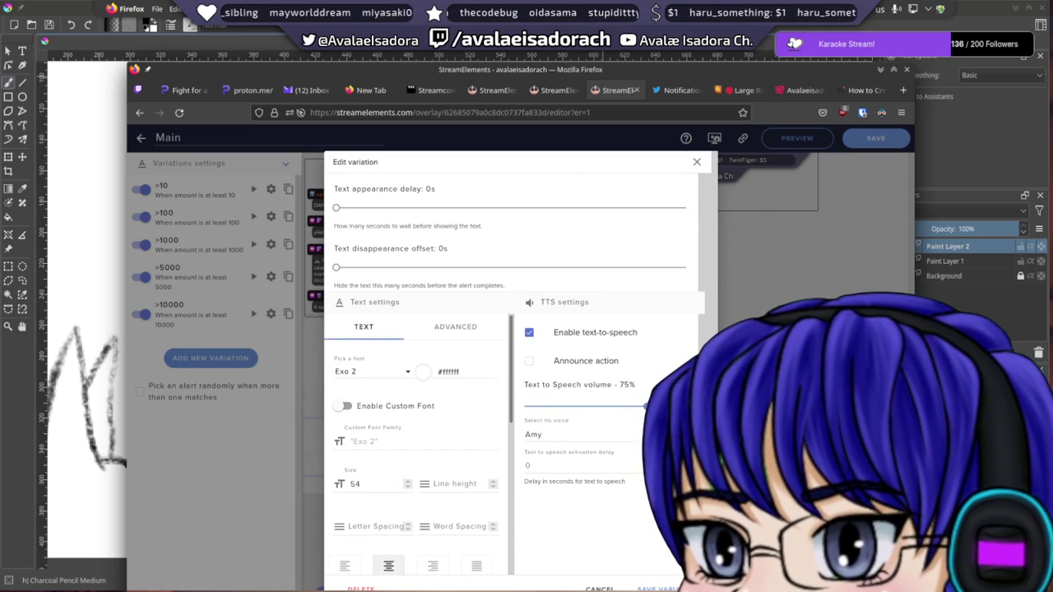
{"action": "left_click", "coordinate": [697, 161]}
- Move the Firefox and Konsole windows off this screen and close Dolphin to return to the Krita drawing
{"action": "left_click_drag", "start_coordinate": [686, 65], "coordinate": [0, 78]}
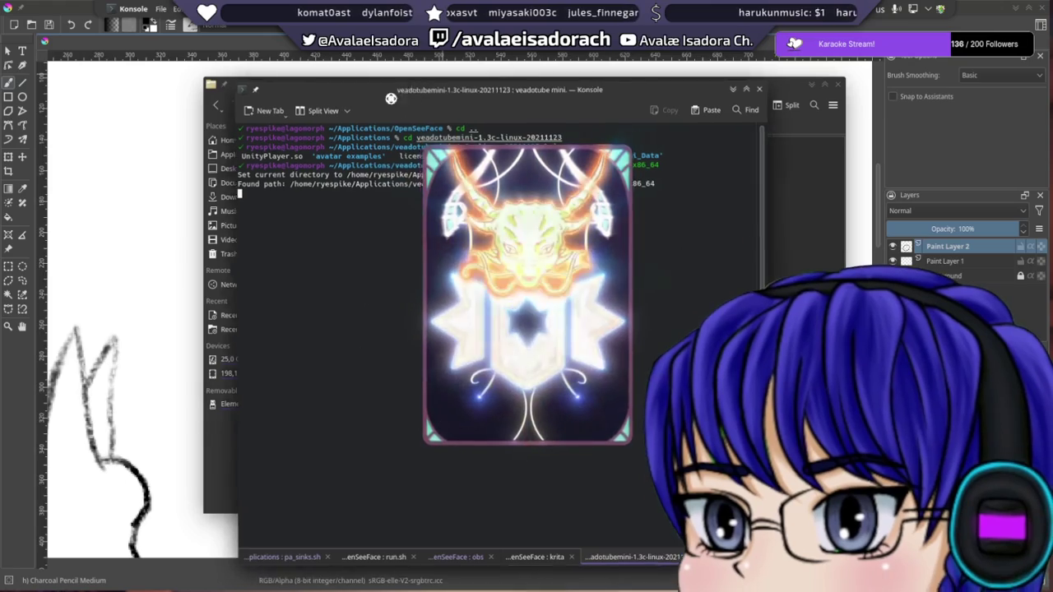
{"action": "left_click_drag", "start_coordinate": [408, 92], "coordinate": [0, 107]}
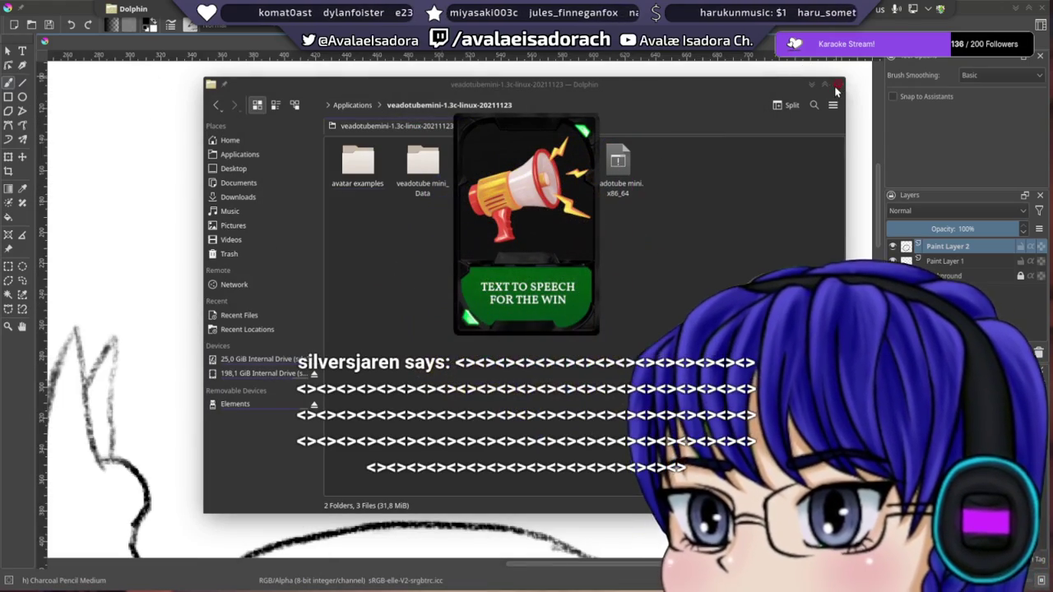
{"action": "left_click", "coordinate": [833, 80]}
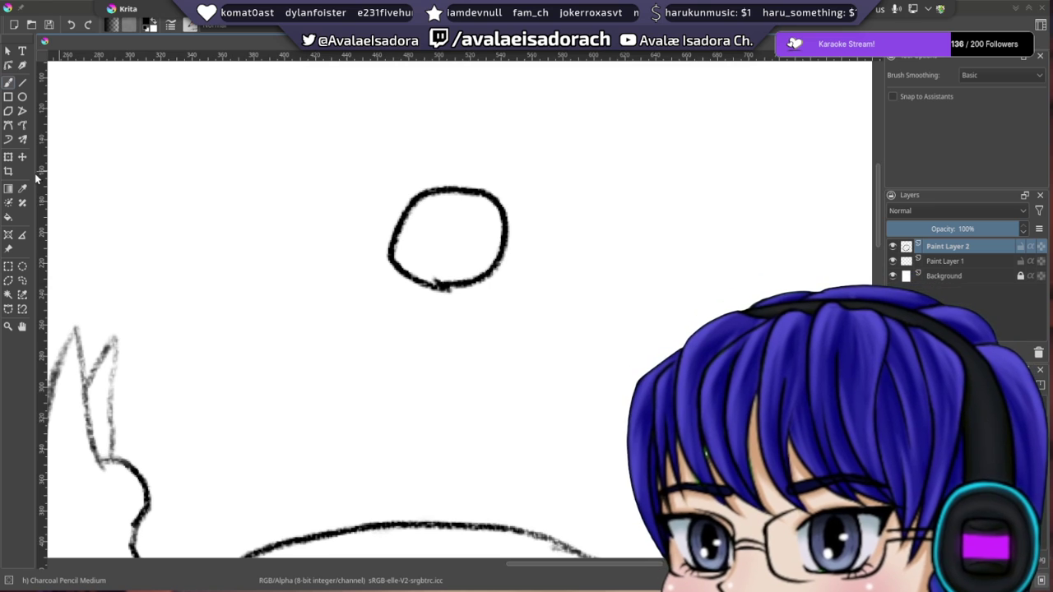
{"action": "key", "text": "ctrl+super+Right"}
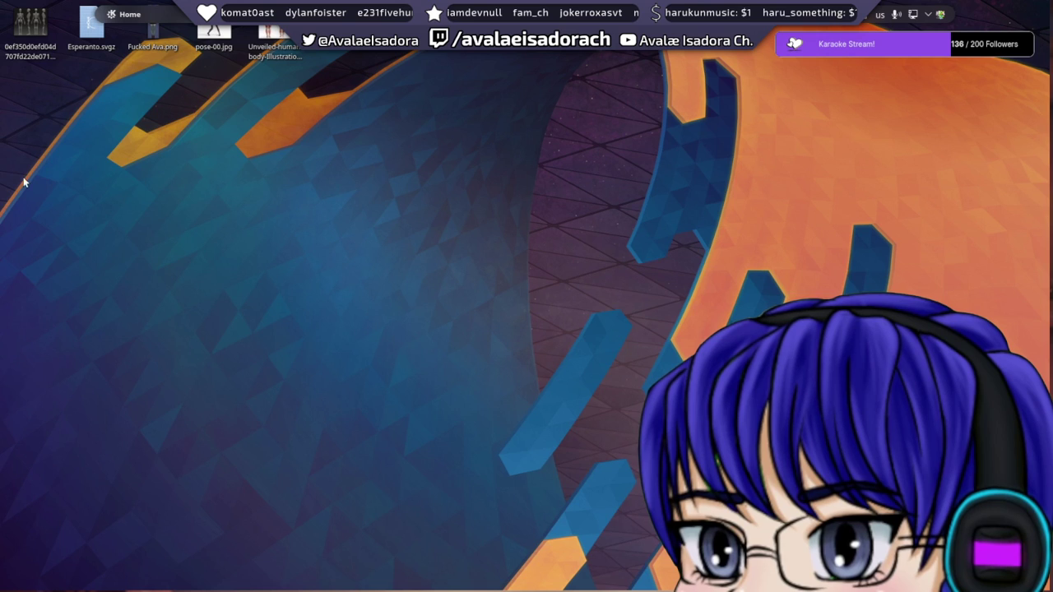
{"action": "left_click_drag", "start_coordinate": [532, 136], "coordinate": [793, 535]}
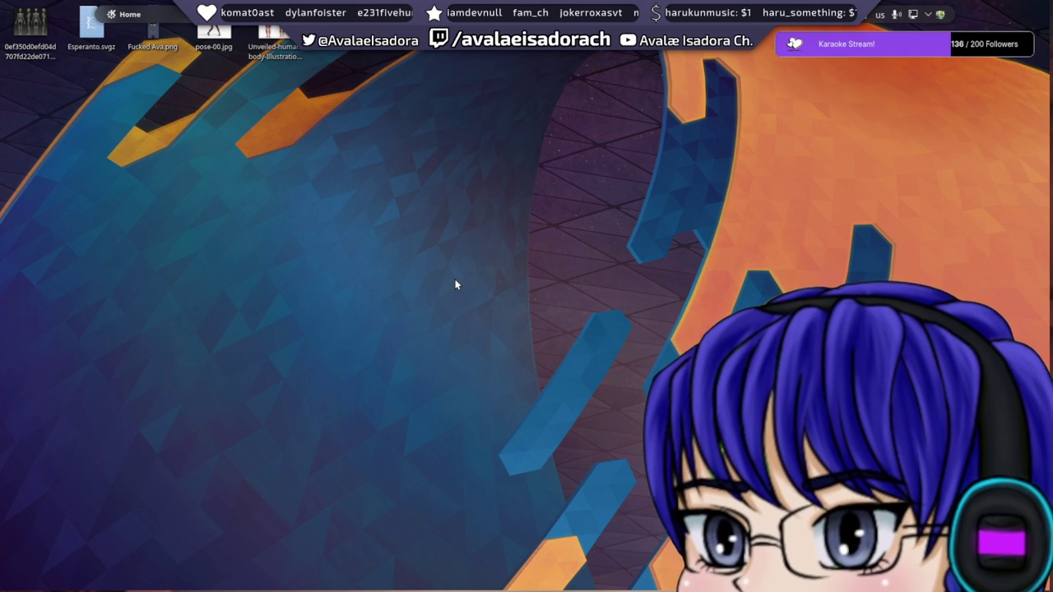
{"action": "right_click", "coordinate": [571, 257]}
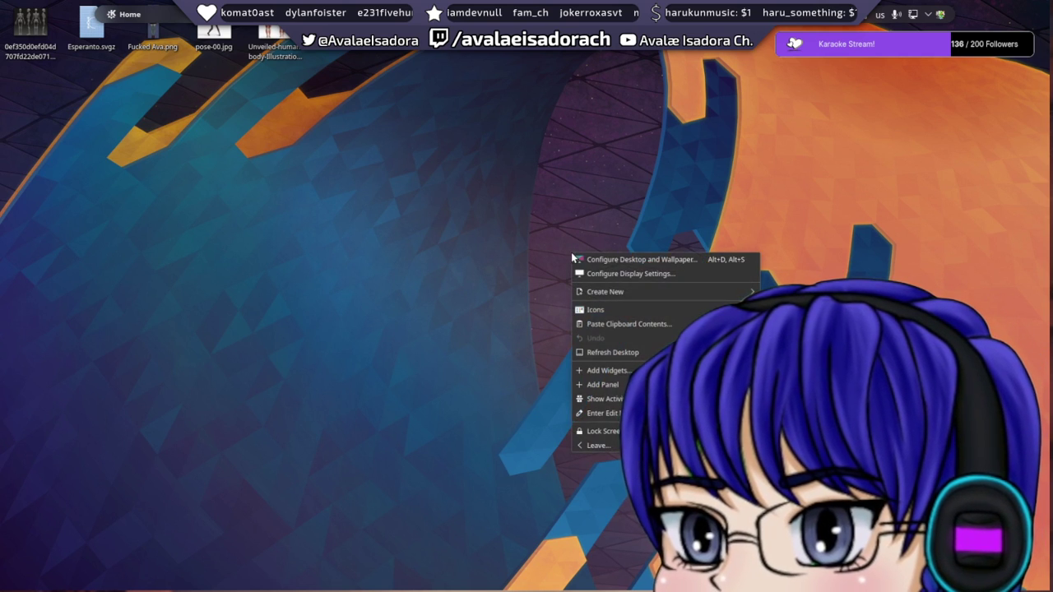
{"action": "left_click", "coordinate": [806, 188]}
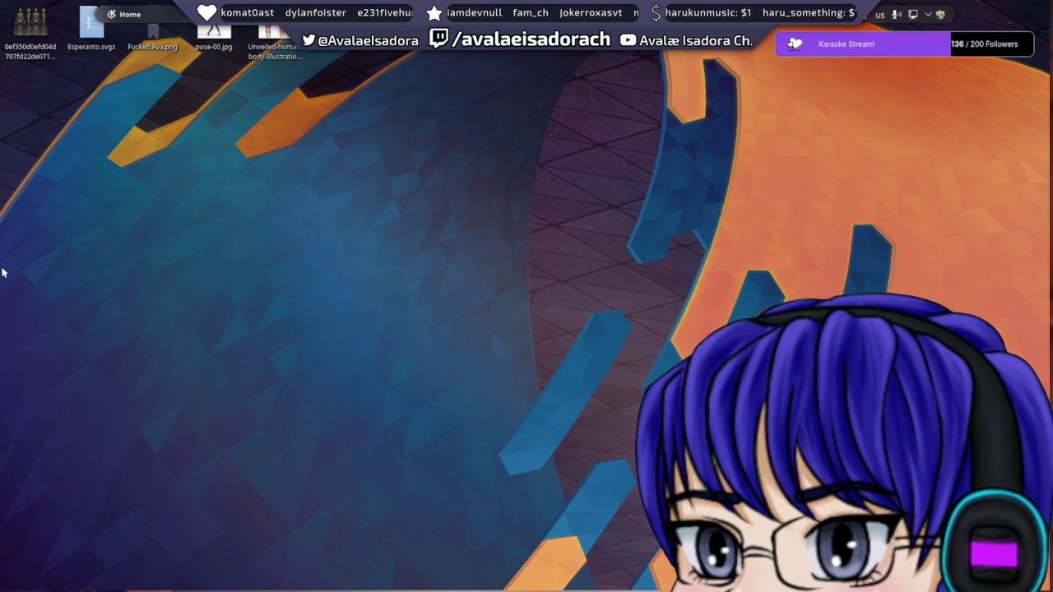
{"action": "key", "text": "ctrl+F1"}
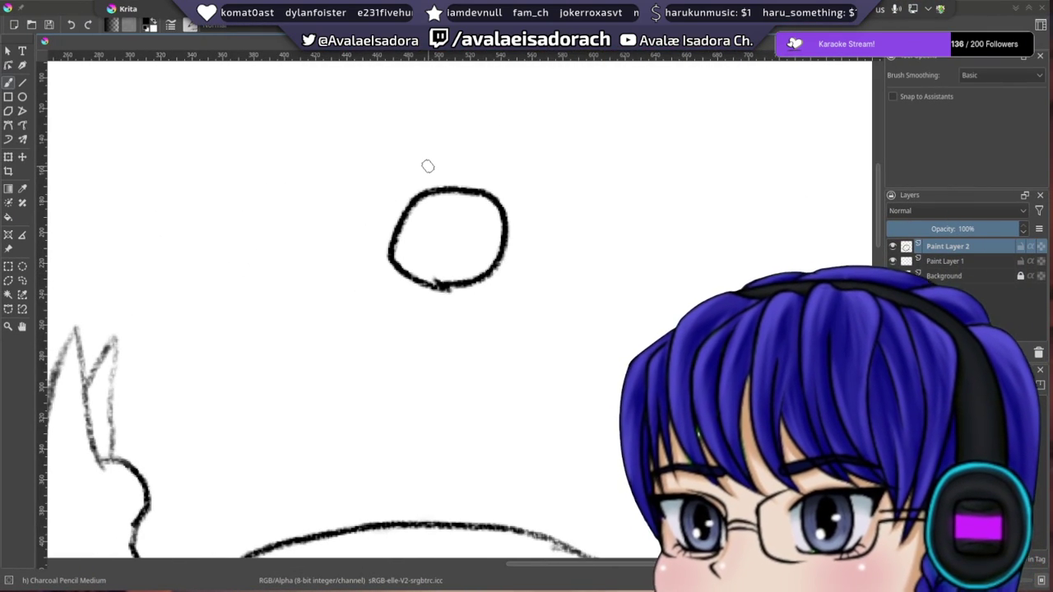
{"action": "key", "text": "super+d"}
{"action": "key", "text": "super+d"}
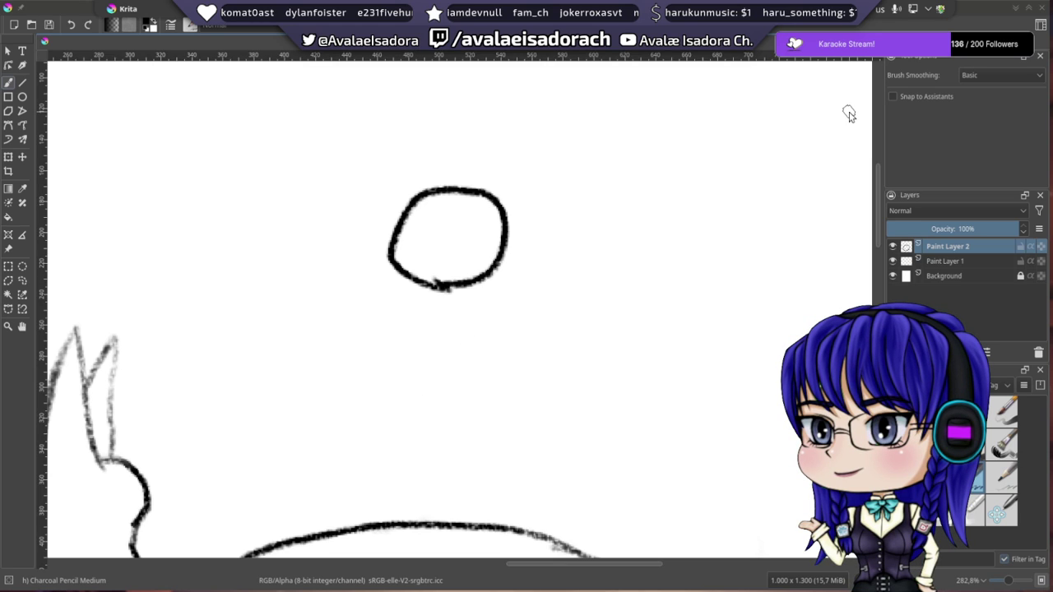
{"action": "left_click_drag", "start_coordinate": [848, 112], "coordinate": [613, 175]}
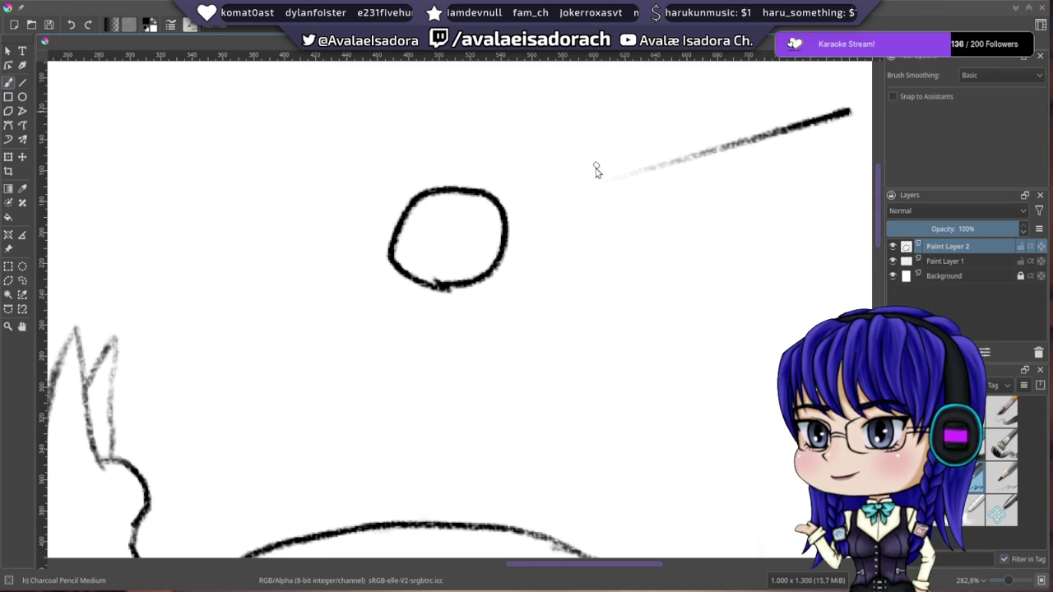
{"action": "key", "text": "ctrl+z"}
- Compare the kangaroo sketch with its reference photos and inspect the circle above its back
{"action": "left_click_drag", "start_coordinate": [463, 307], "coordinate": [513, 186]}
{"action": "right_click", "coordinate": [414, 336]}
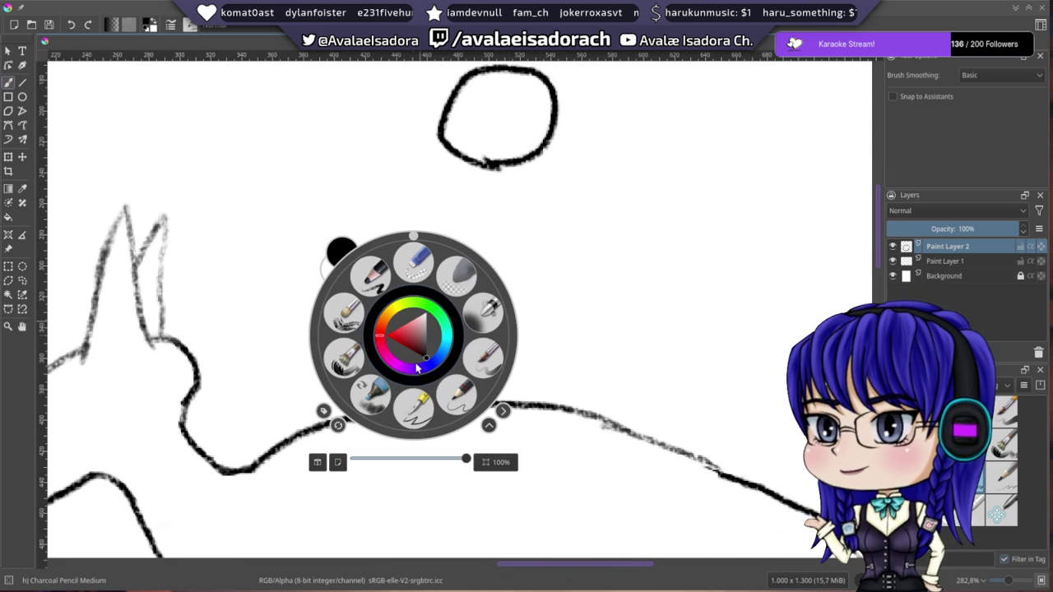
{"action": "left_click_drag", "start_coordinate": [465, 459], "coordinate": [398, 463]}
{"action": "left_click", "coordinate": [645, 307]}
{"action": "left_click_drag", "start_coordinate": [442, 405], "coordinate": [532, 193]}
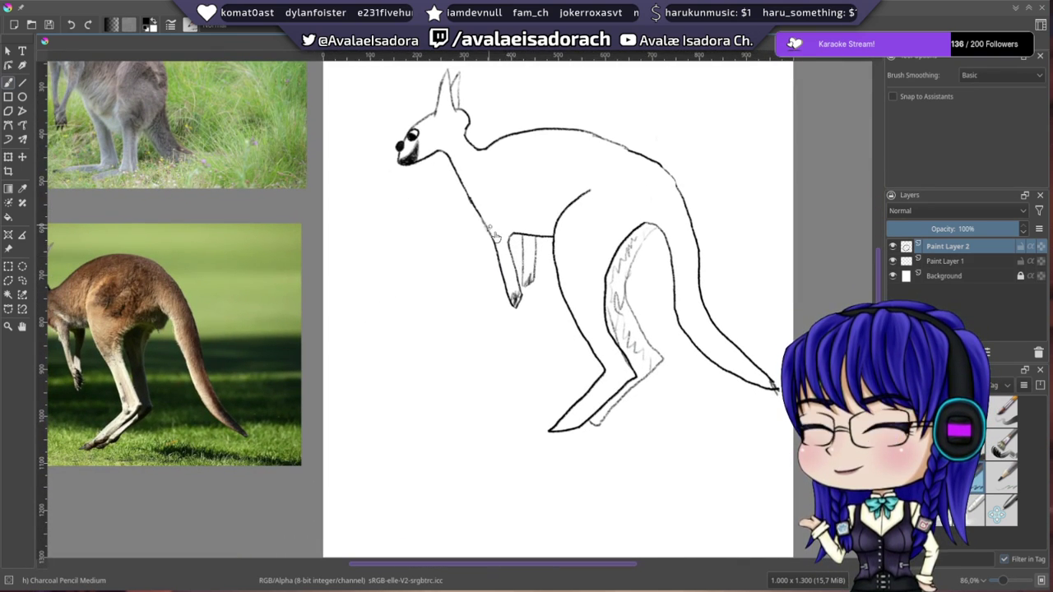
{"action": "left_click_drag", "start_coordinate": [494, 233], "coordinate": [507, 298]}
{"action": "left_click_drag", "start_coordinate": [451, 322], "coordinate": [548, 338]}
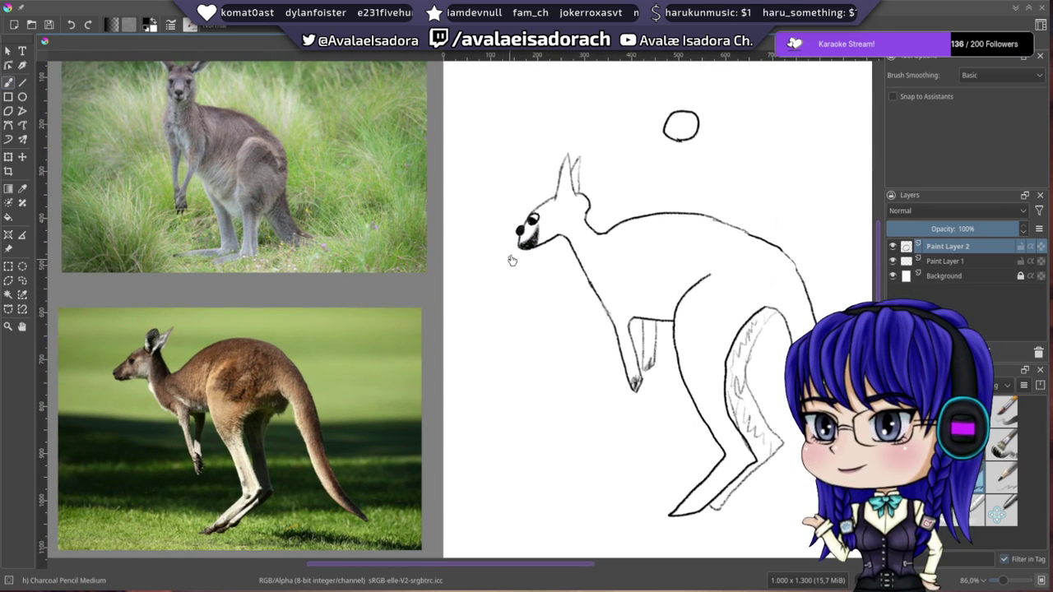
{"action": "mouse_move", "coordinate": [589, 212]}
{"action": "left_mouse_down"}
{"action": "mouse_move", "coordinate": [488, 257]}
{"action": "mouse_move", "coordinate": [488, 231]}
{"action": "left_mouse_up"}
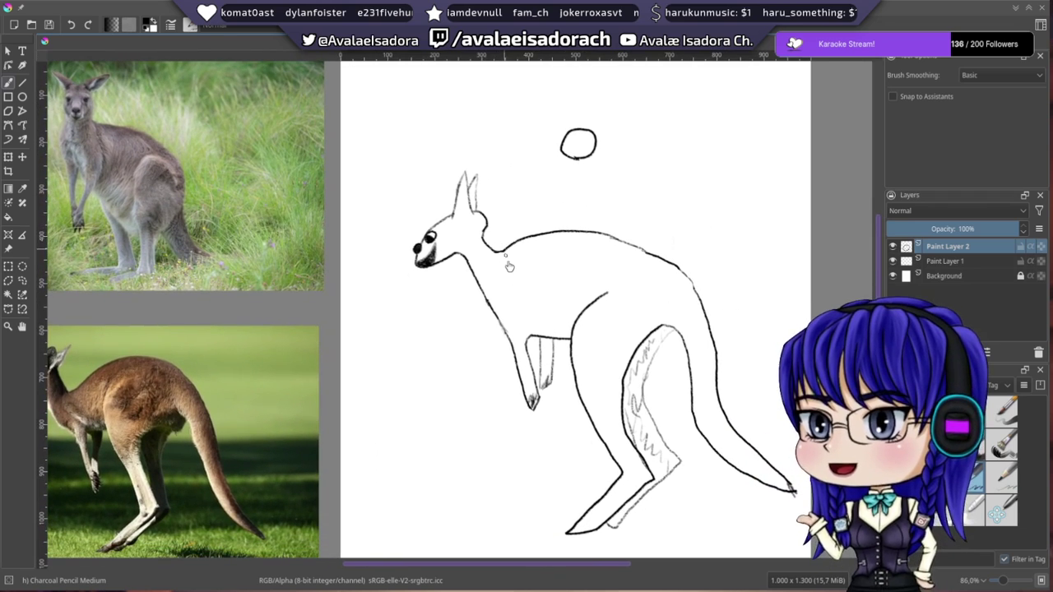
{"action": "mouse_move", "coordinate": [533, 195]}
{"action": "left_mouse_down"}
{"action": "mouse_move", "coordinate": [439, 254]}
{"action": "mouse_move", "coordinate": [415, 243]}
{"action": "mouse_move", "coordinate": [450, 247]}
{"action": "left_mouse_up"}
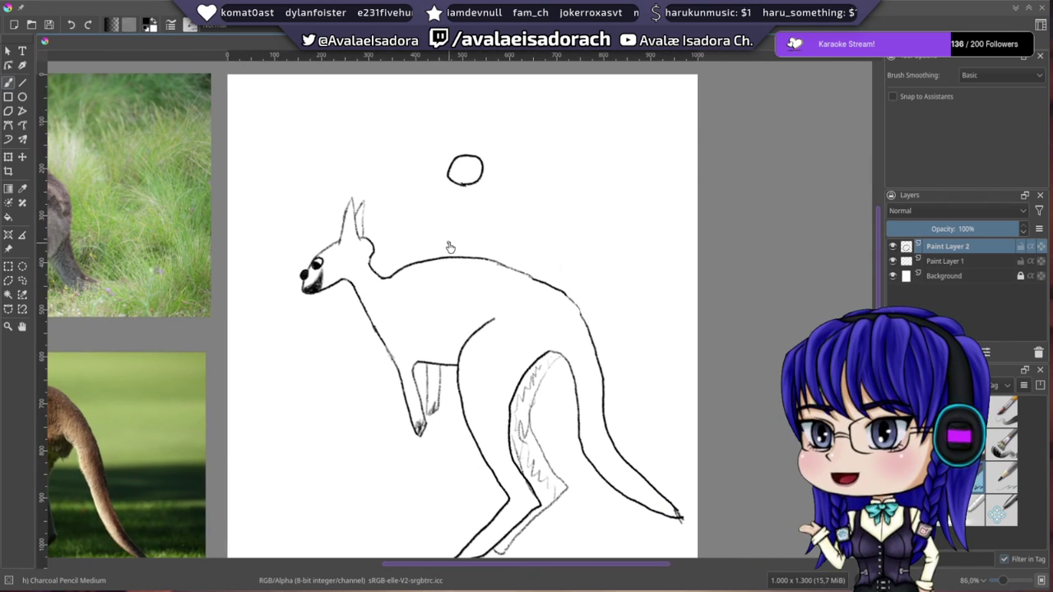
{"action": "right_click", "coordinate": [456, 217]}
{"action": "left_click_drag", "start_coordinate": [440, 341], "coordinate": [510, 340]}
{"action": "left_click", "coordinate": [662, 218]}
{"action": "left_click_drag", "start_coordinate": [480, 216], "coordinate": [460, 357]}
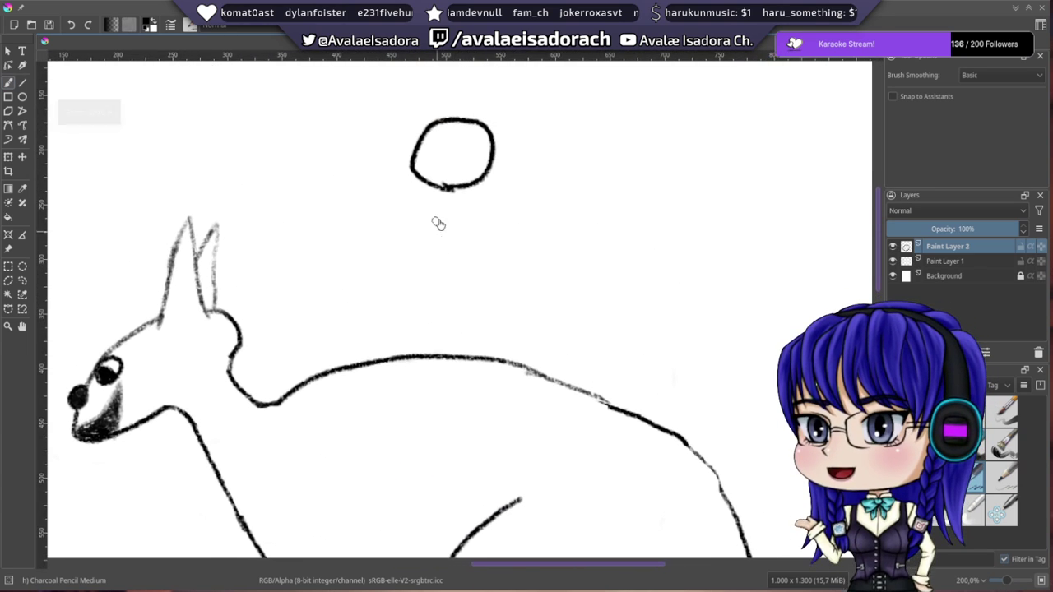
- Undo the circle drawn above the kangaroo's back
{"action": "left_click_drag", "start_coordinate": [438, 223], "coordinate": [430, 291]}
{"action": "key", "text": "ctrl+z"}
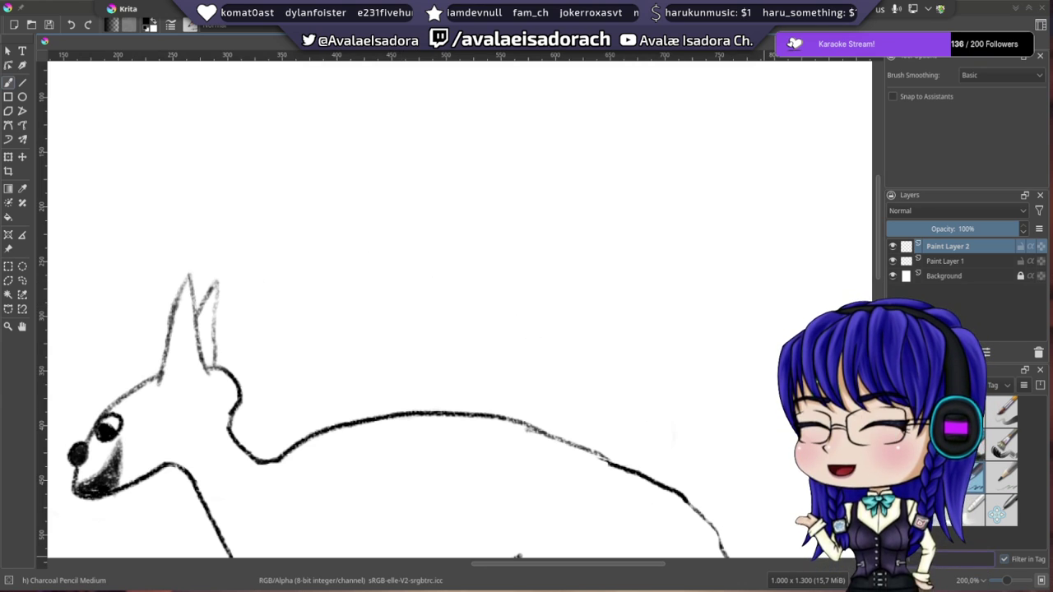
{"action": "left_click", "coordinate": [707, 243]}
{"action": "key", "text": "ctrl+z"}
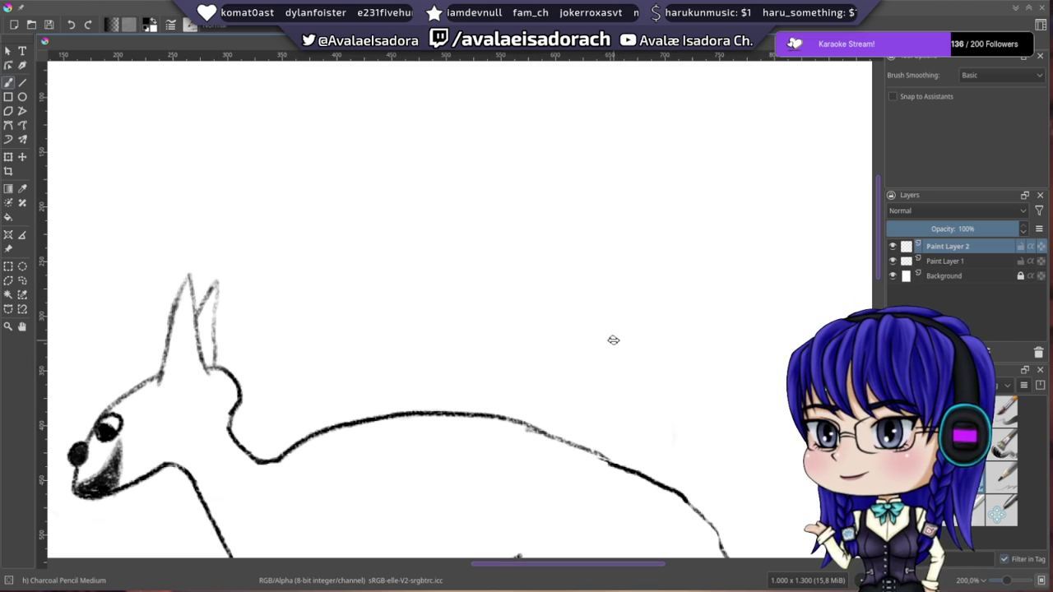
- Draw a rounder freehand circle about 85 px across above the kangaroo's back, discarding the uneven attempt and the trial ear on top
{"action": "left_click_drag", "start_coordinate": [503, 209], "coordinate": [482, 262]}
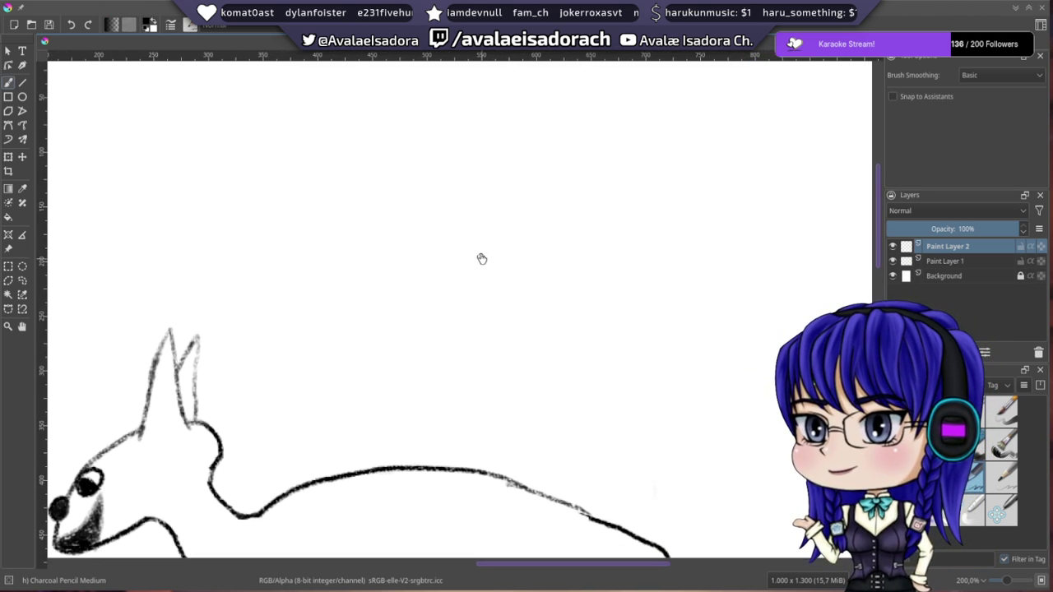
{"action": "left_click_drag", "start_coordinate": [473, 219], "coordinate": [472, 243]}
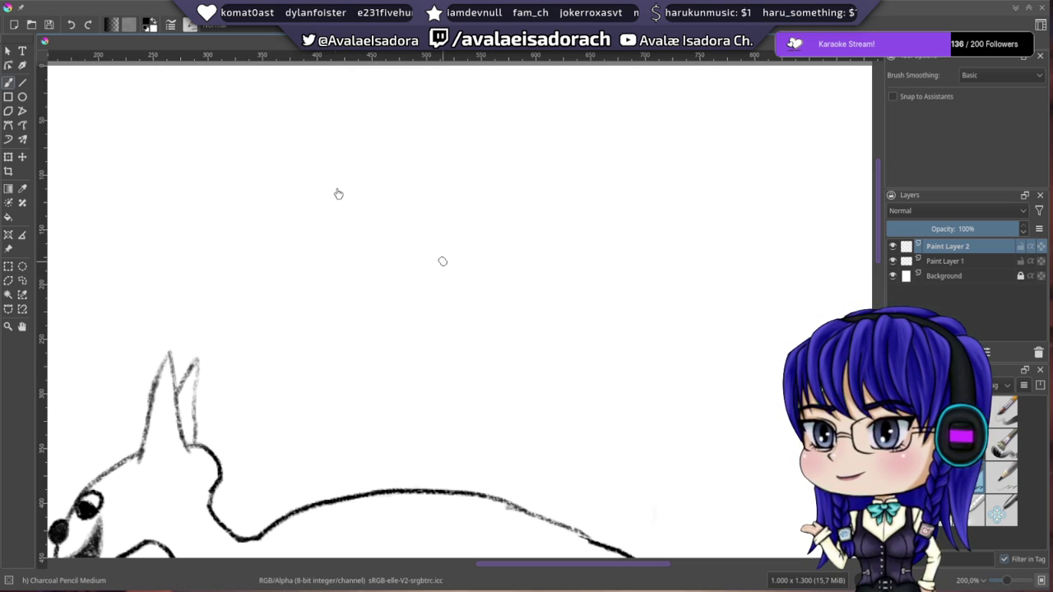
{"action": "mouse_move", "coordinate": [446, 331]}
{"action": "left_mouse_down"}
{"action": "mouse_move", "coordinate": [416, 326]}
{"action": "mouse_move", "coordinate": [491, 254]}
{"action": "mouse_move", "coordinate": [384, 252]}
{"action": "left_mouse_up"}
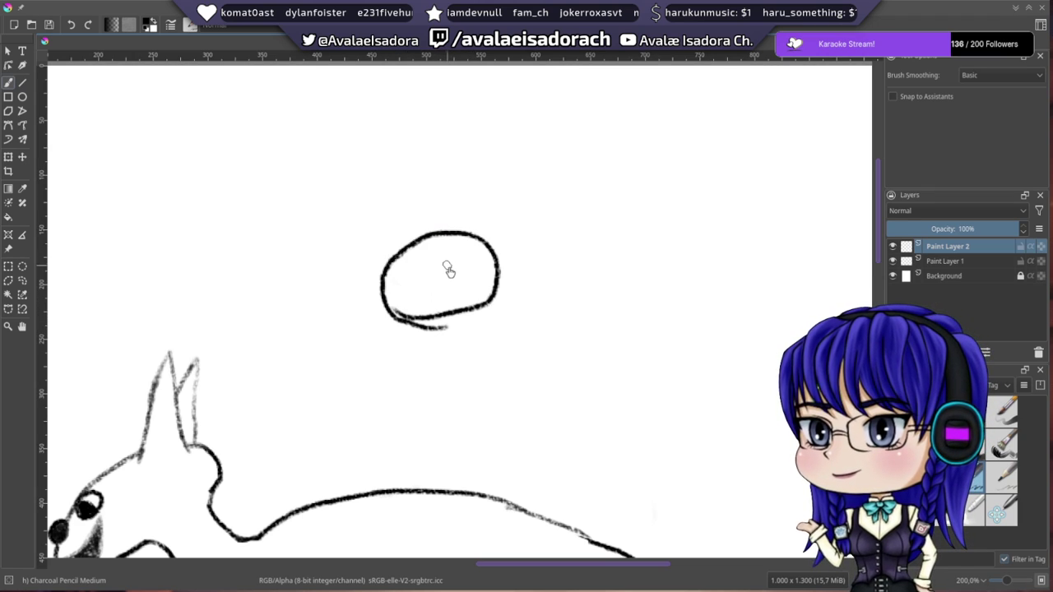
{"action": "key", "text": "ctrl+z"}
{"action": "mouse_move", "coordinate": [439, 306]}
{"action": "left_mouse_down"}
{"action": "mouse_move", "coordinate": [396, 284]}
{"action": "mouse_move", "coordinate": [434, 220]}
{"action": "mouse_move", "coordinate": [484, 256]}
{"action": "mouse_move", "coordinate": [469, 297]}
{"action": "mouse_move", "coordinate": [415, 306]}
{"action": "left_mouse_up"}
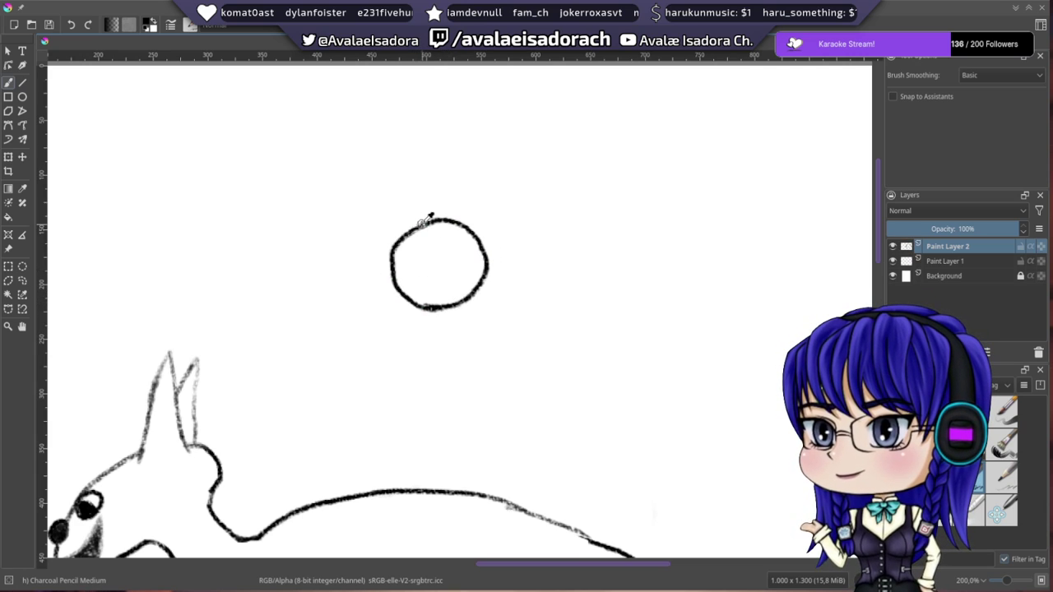
{"action": "mouse_move", "coordinate": [426, 219]}
{"action": "left_mouse_down"}
{"action": "mouse_move", "coordinate": [444, 185]}
{"action": "mouse_move", "coordinate": [471, 215]}
{"action": "left_mouse_up"}
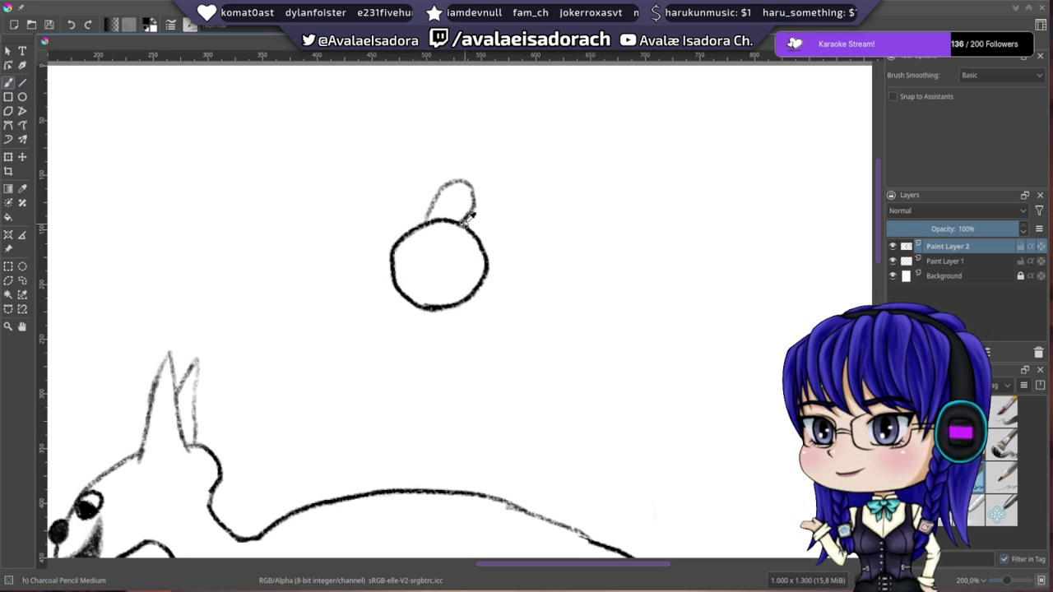
{"action": "key", "text": "ctrl+z"}
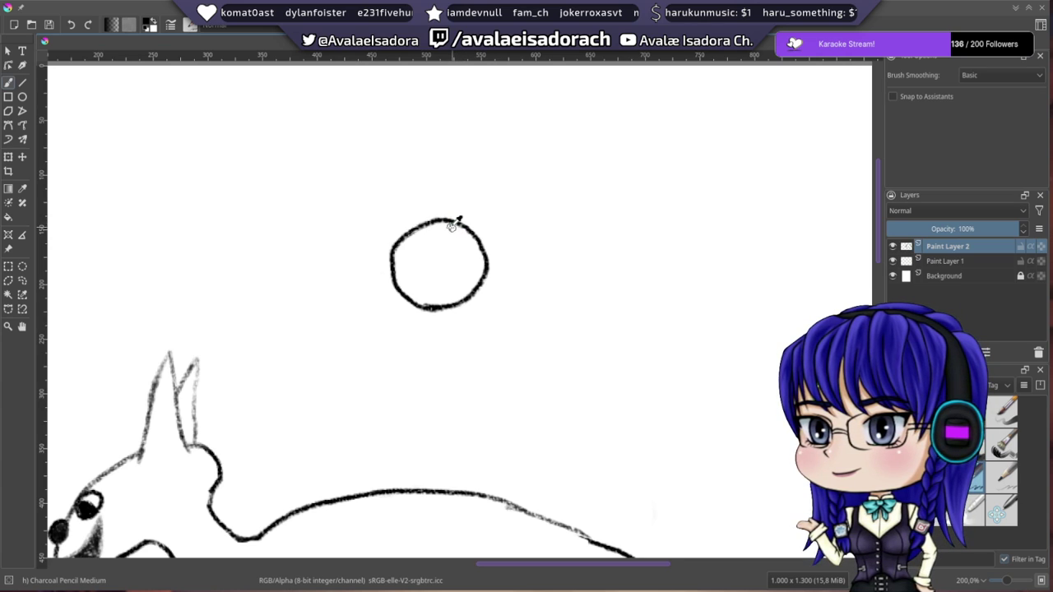
- Switch to the References folder in Dolphin over the Krita drawing
{"action": "mouse_move", "coordinate": [420, 237]}
{"action": "left_mouse_down"}
{"action": "mouse_move", "coordinate": [557, 193]}
{"action": "mouse_move", "coordinate": [554, 179]}
{"action": "left_mouse_up"}
{"action": "scroll", "coordinate": [658, 407], "scroll_direction": "down", "scroll_amount": 4}
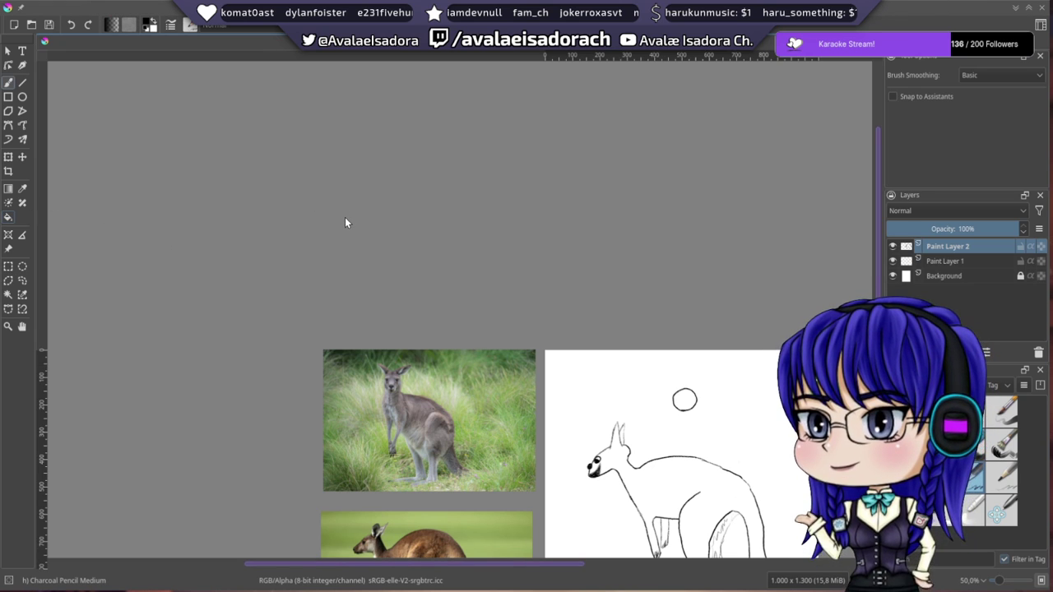
{"action": "key", "text": "alt+Tab"}
{"action": "key", "text": "alt+Tab"}
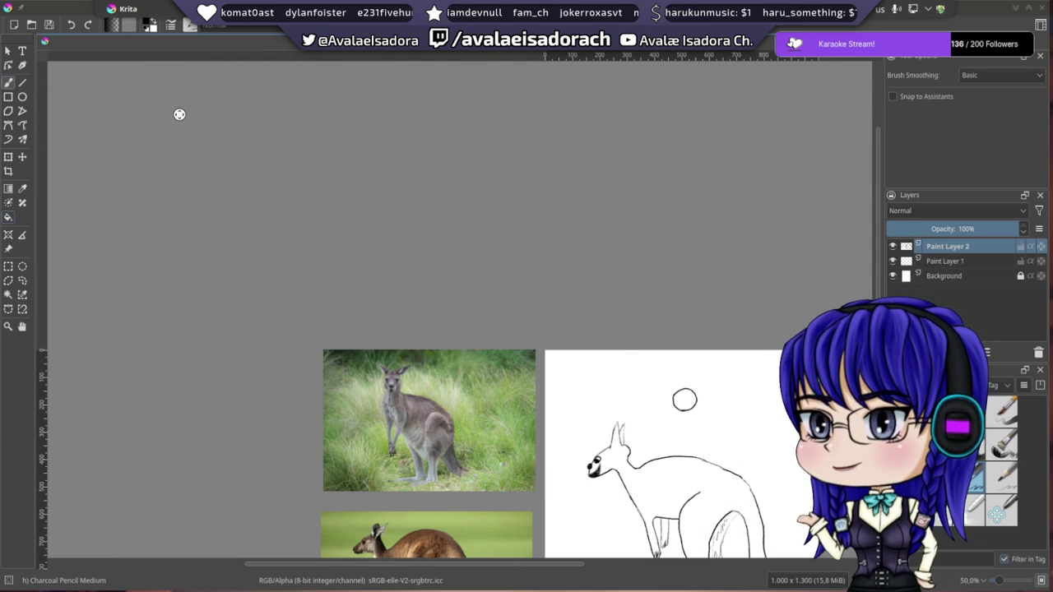
{"action": "key", "text": "super+e"}
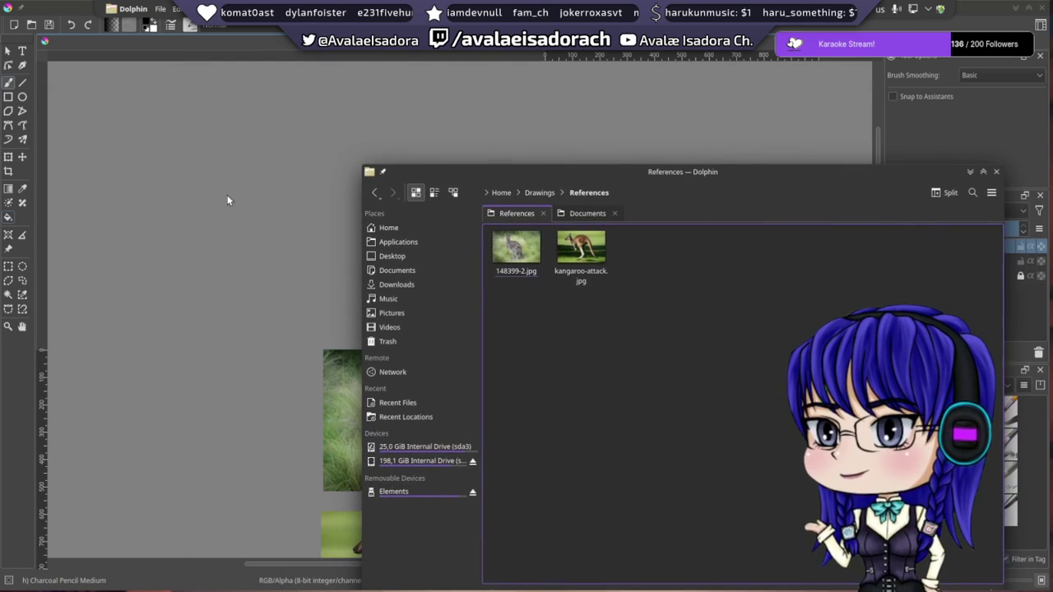
- Try to move a dragged web item into the References folder, then cancel the transfer
{"action": "left_click_drag", "start_coordinate": [709, 317], "coordinate": [712, 315]}
{"action": "left_click", "coordinate": [729, 319]}
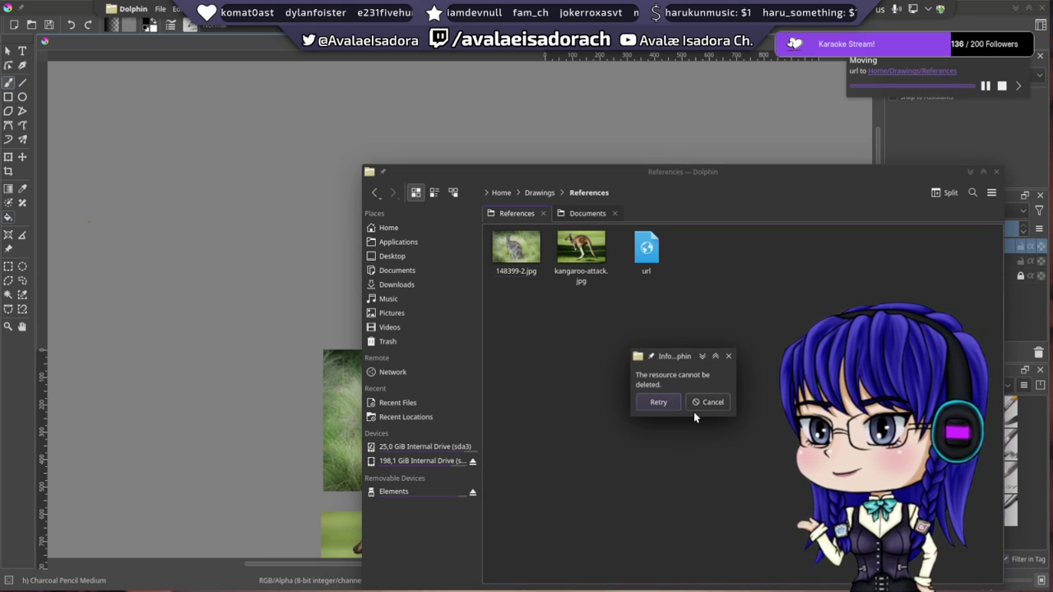
{"action": "left_click_drag", "start_coordinate": [673, 364], "coordinate": [588, 287]}
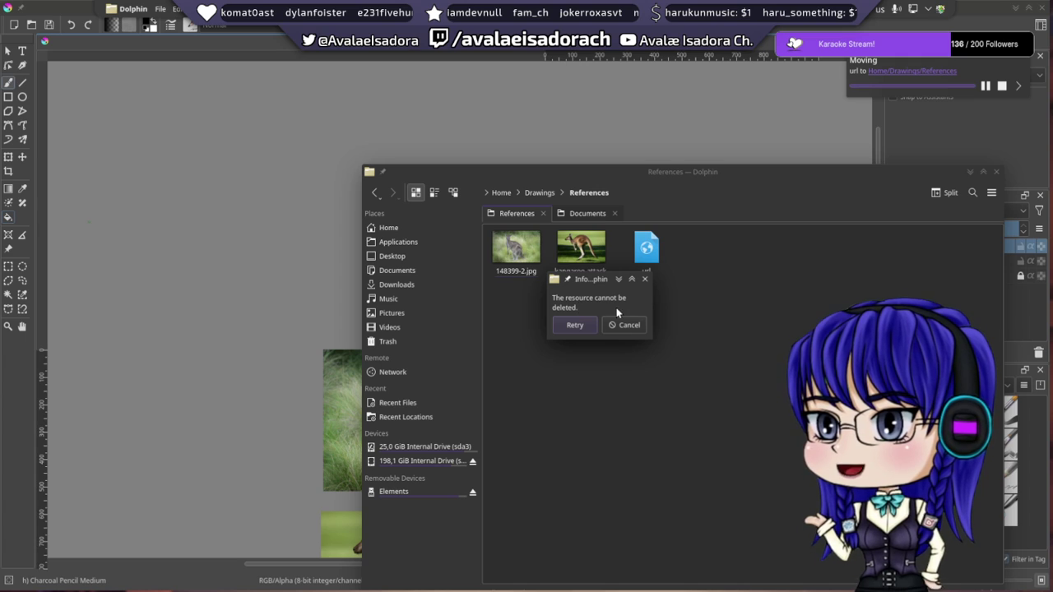
{"action": "left_click", "coordinate": [627, 325]}
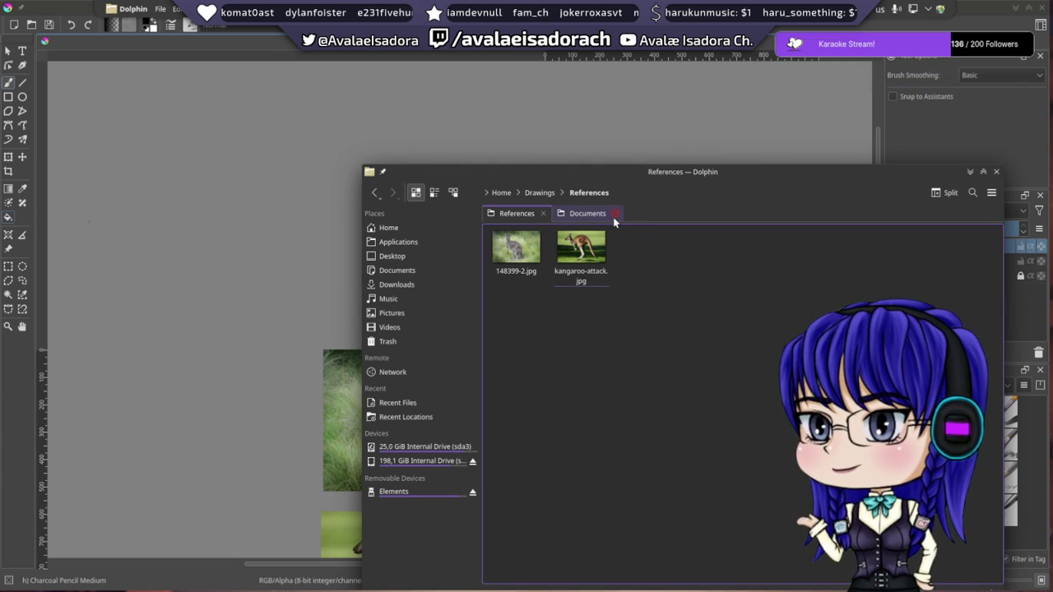
- Bring the black-and-white bear image into the References folder, skip deleting the original and minimize Dolphin
{"action": "left_click", "coordinate": [287, 69]}
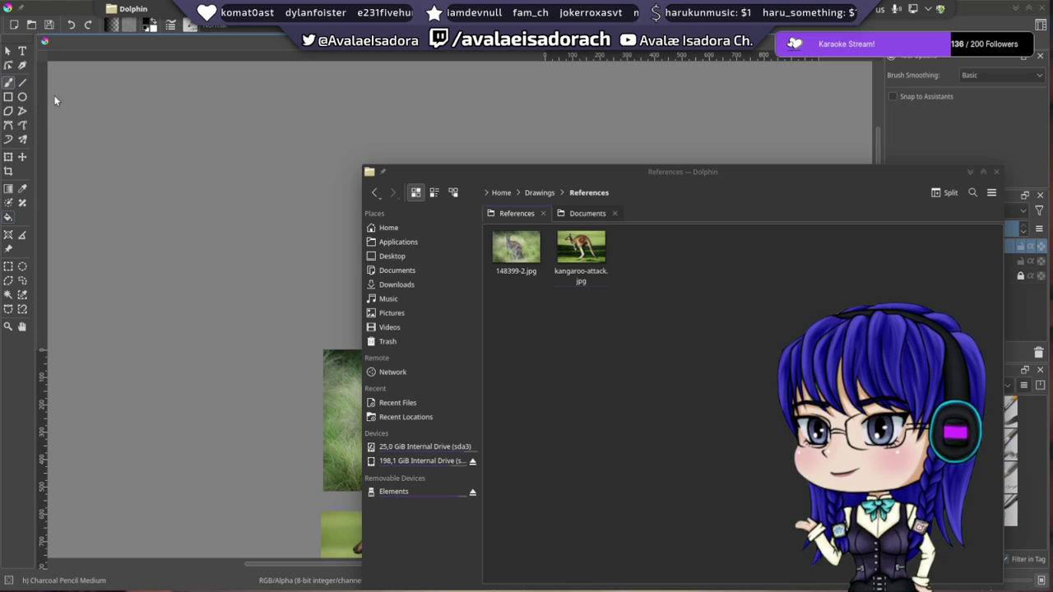
{"action": "mouse_move", "coordinate": [23, 110]}
{"action": "left_mouse_down"}
{"action": "mouse_move", "coordinate": [388, 436]}
{"action": "mouse_move", "coordinate": [683, 376]}
{"action": "left_mouse_up"}
{"action": "left_click", "coordinate": [695, 381]}
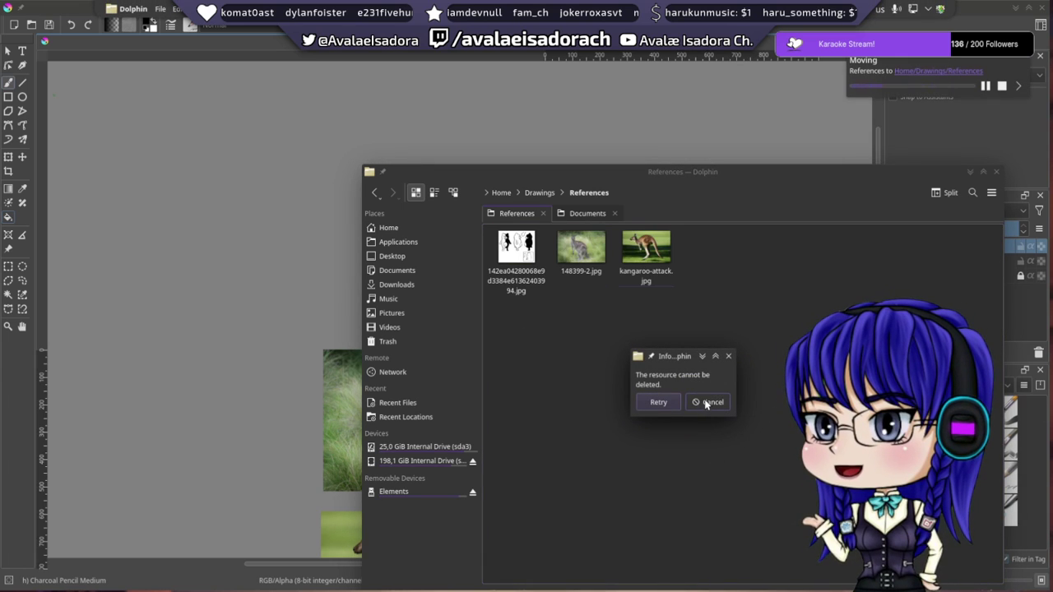
{"action": "left_click", "coordinate": [711, 402]}
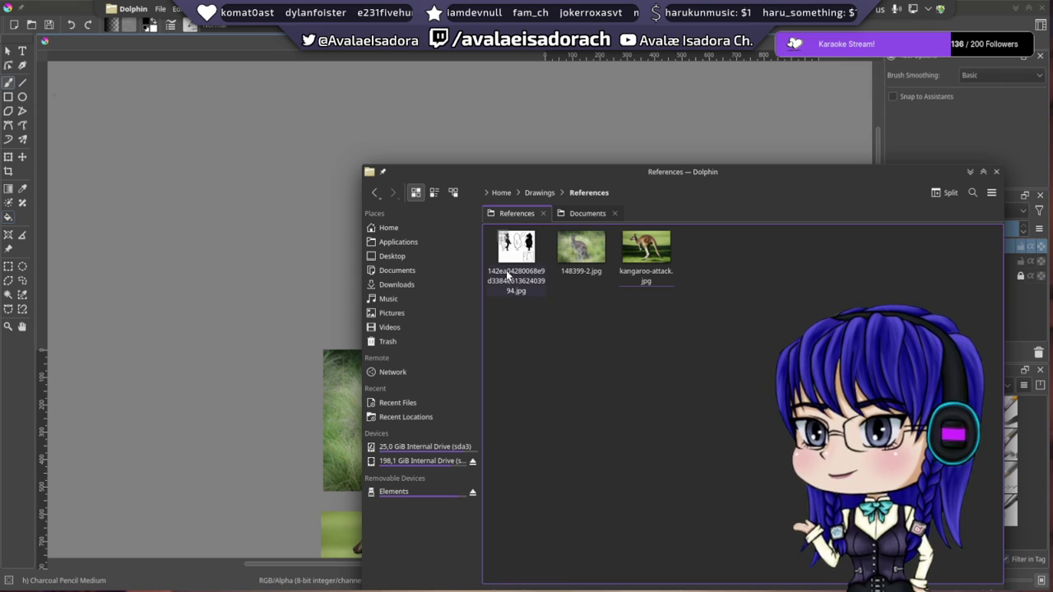
{"action": "left_click", "coordinate": [508, 275]}
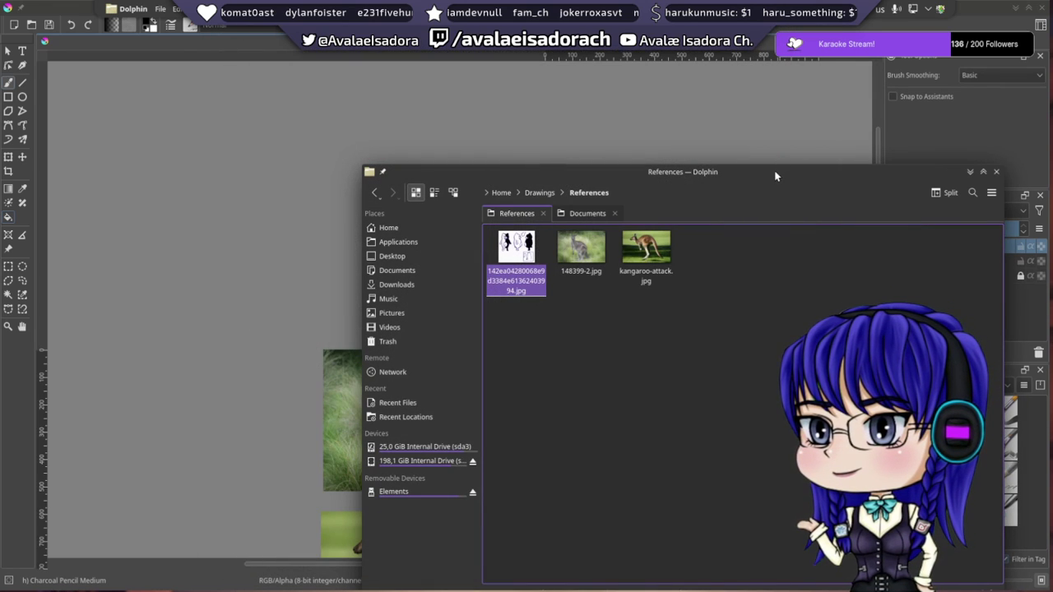
{"action": "left_click", "coordinate": [970, 171]}
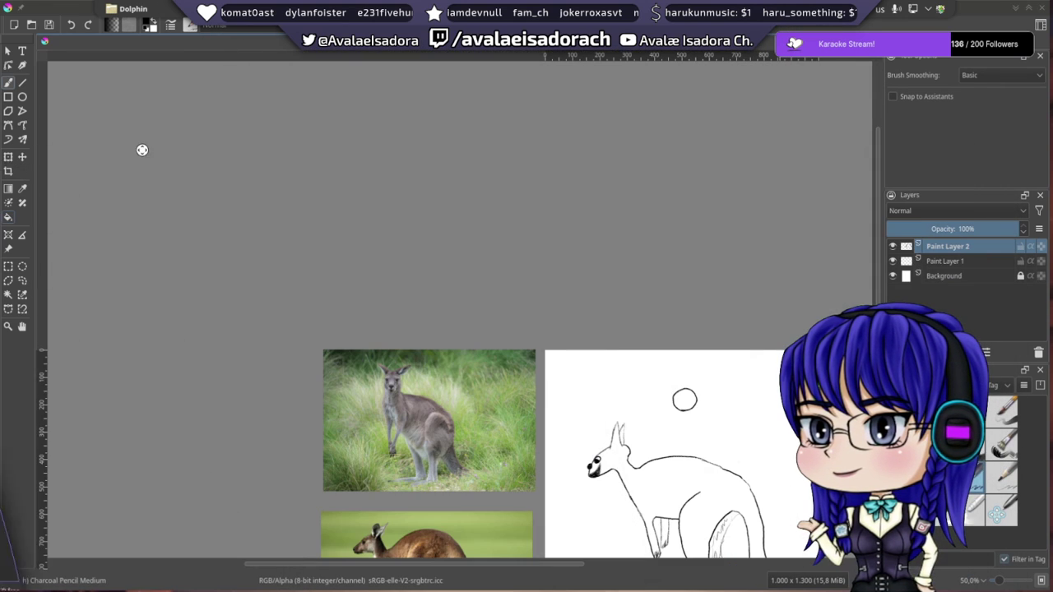
- Add 142ea04280068e9d3384e61362403994.jpg from the References folder to the drawing as a reference image
{"action": "left_click", "coordinate": [9, 250]}
{"action": "left_click", "coordinate": [898, 104]}
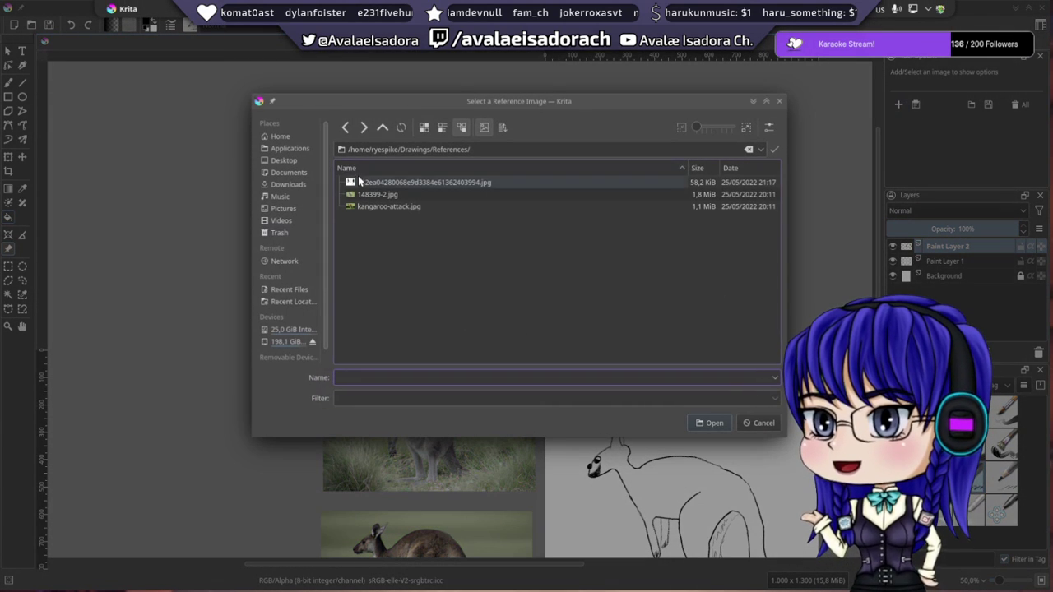
{"action": "double_click", "coordinate": [369, 183]}
{"action": "left_click_drag", "start_coordinate": [556, 291], "coordinate": [338, 26]}
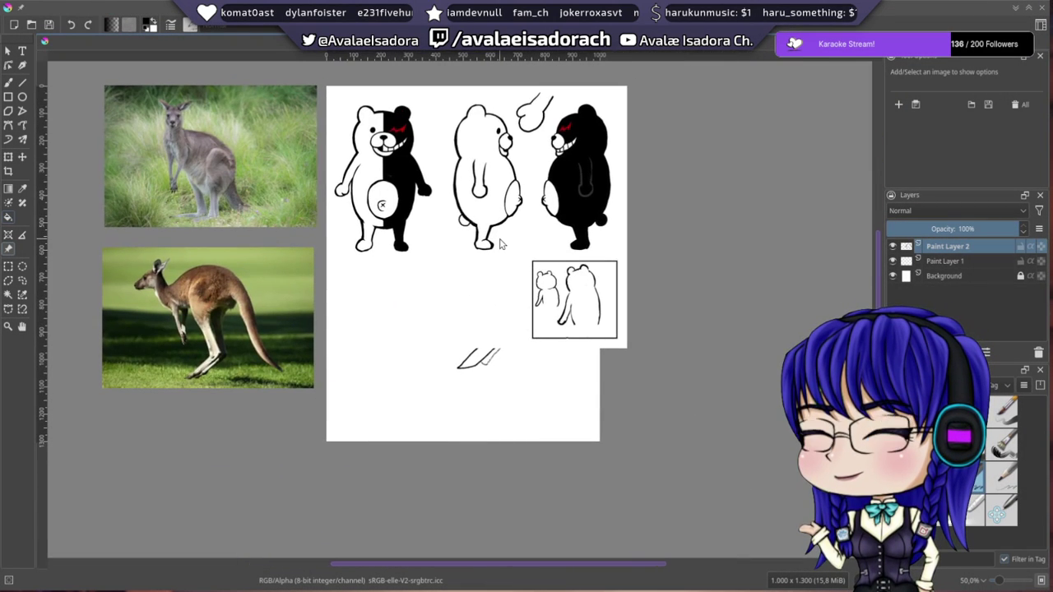
- Shrink the bear reference image and place it beside the canvas, opposite the kangaroo photos
{"action": "left_click_drag", "start_coordinate": [500, 243], "coordinate": [527, 289]}
{"action": "left_click_drag", "start_coordinate": [653, 395], "coordinate": [482, 243]}
{"action": "left_click_drag", "start_coordinate": [412, 188], "coordinate": [664, 202]}
{"action": "left_click", "coordinate": [528, 189]}
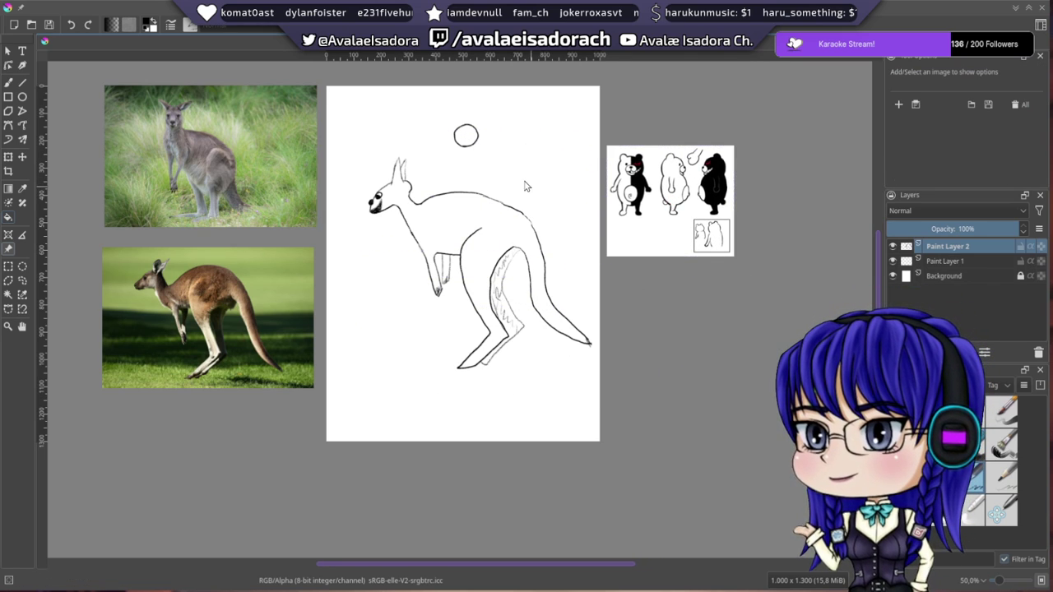
- Move the bear reference image over the canvas's upper right corner, close to the sketched circle
{"action": "left_click_drag", "start_coordinate": [427, 109], "coordinate": [357, 209]}
{"action": "scroll", "coordinate": [357, 209], "scroll_direction": "up", "scroll_amount": 2}
{"action": "left_click_drag", "start_coordinate": [523, 312], "coordinate": [329, 291]}
{"action": "scroll", "coordinate": [379, 288], "scroll_direction": "up", "scroll_amount": 1}
{"action": "left_click_drag", "start_coordinate": [510, 238], "coordinate": [456, 288]}
{"action": "left_click_drag", "start_coordinate": [769, 417], "coordinate": [579, 239]}
{"action": "left_click_drag", "start_coordinate": [272, 277], "coordinate": [556, 312]}
{"action": "left_click", "coordinate": [497, 336]}
{"action": "left_click_drag", "start_coordinate": [498, 338], "coordinate": [494, 285]}
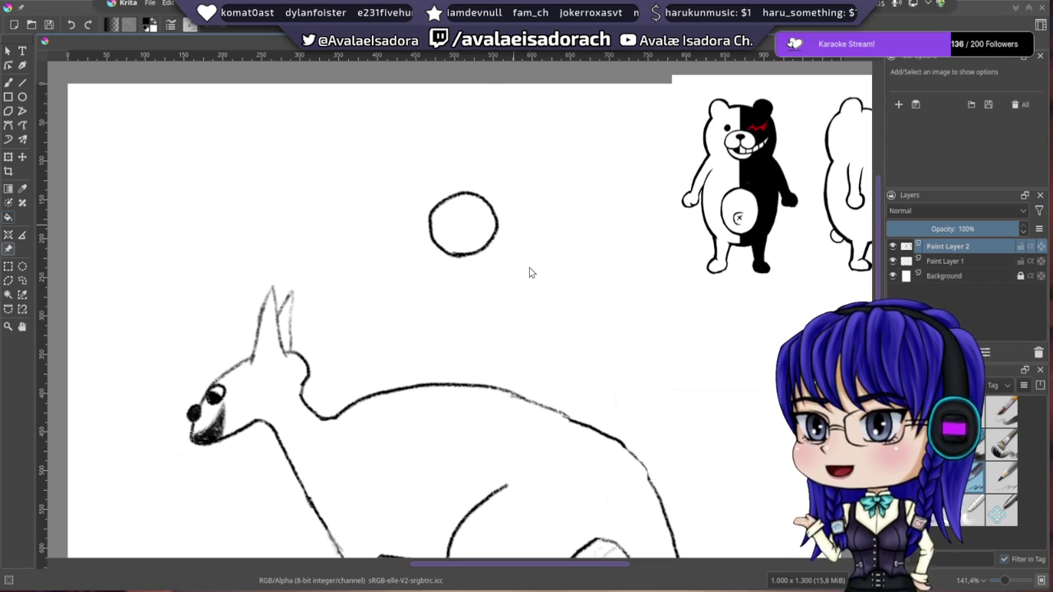
{"action": "left_click_drag", "start_coordinate": [522, 263], "coordinate": [508, 238]}
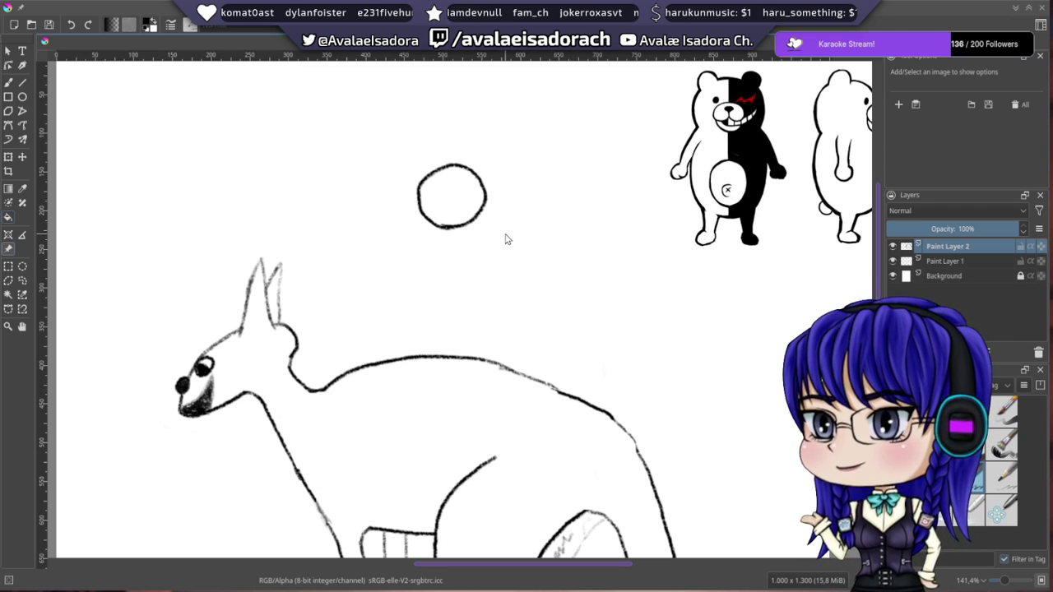
{"action": "left_click_drag", "start_coordinate": [551, 221], "coordinate": [329, 293]}
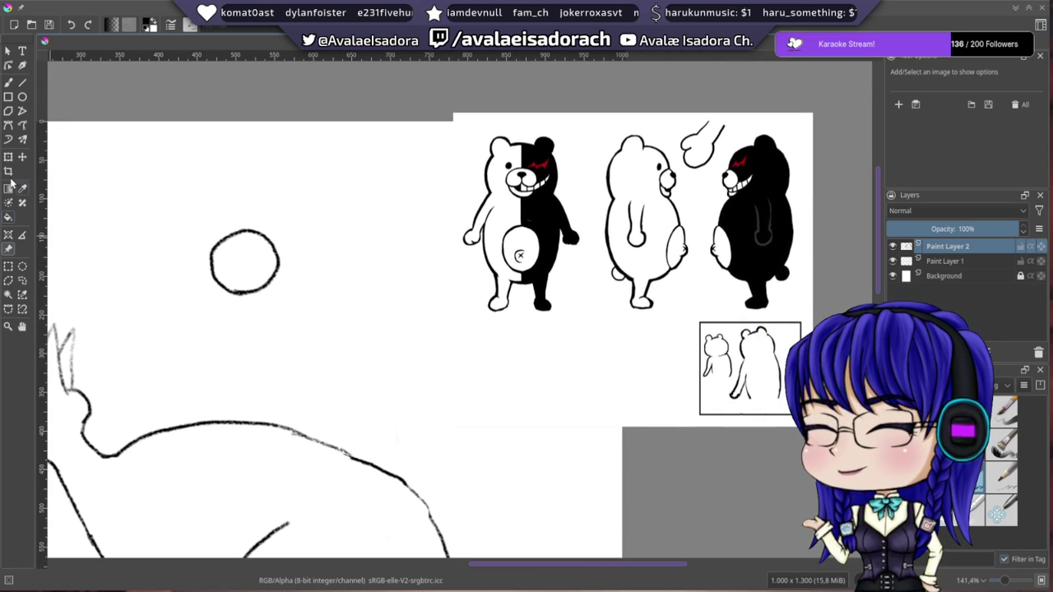
{"action": "left_click", "coordinate": [11, 83]}
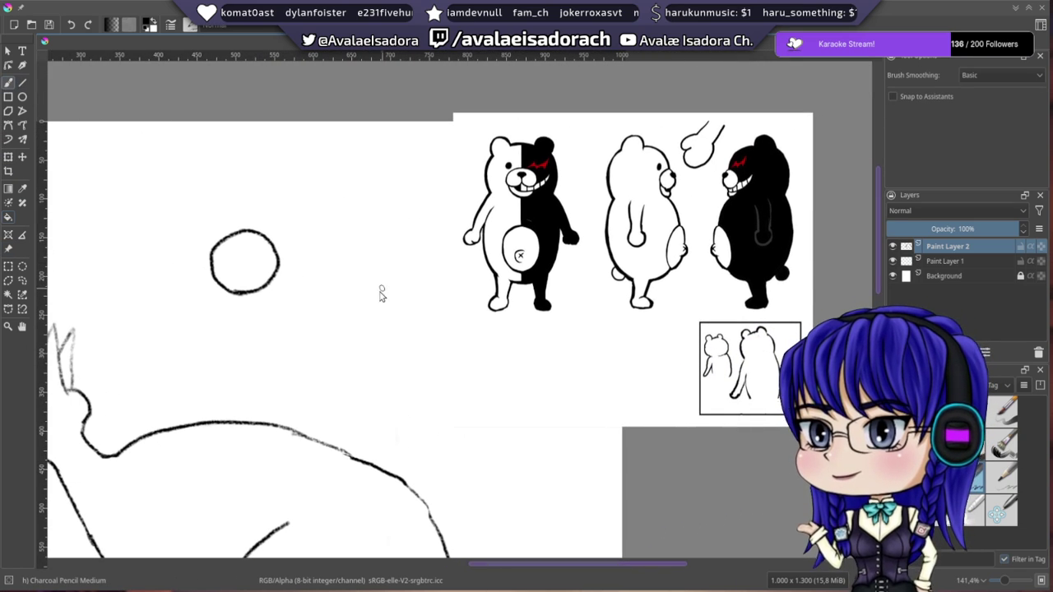
{"action": "left_click_drag", "start_coordinate": [398, 246], "coordinate": [441, 248]}
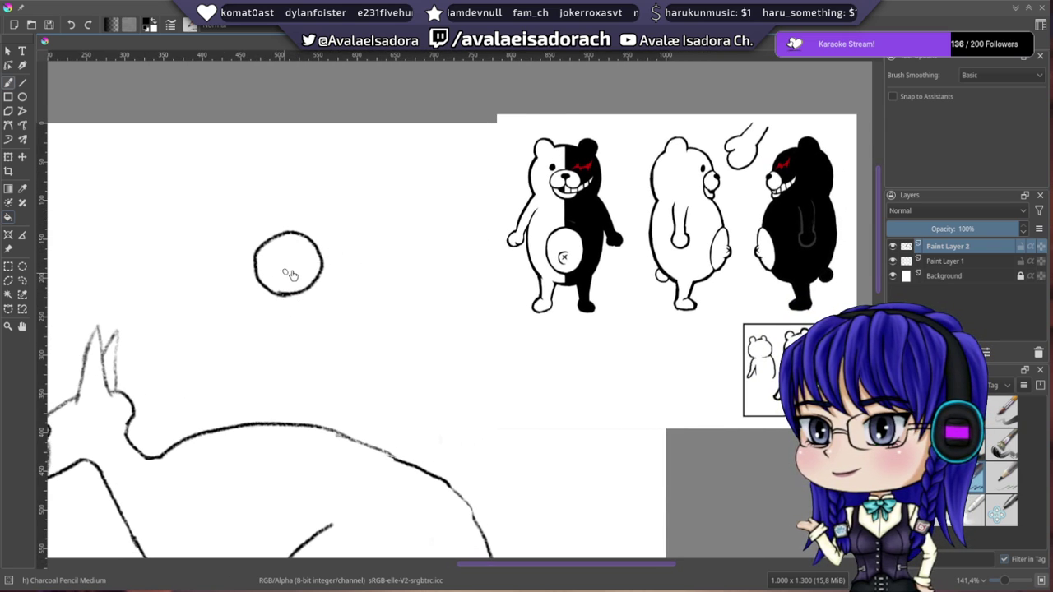
- Undo the last move of the bear reference image and reposition it over the canvas's upper right edge, beside the circle
{"action": "key", "text": "ctrl+z"}
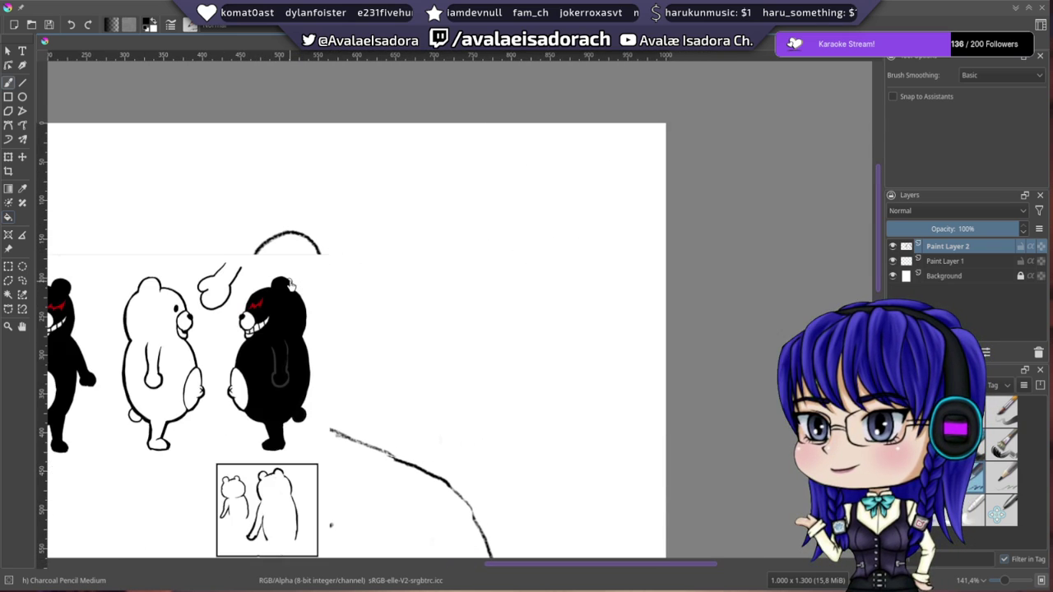
{"action": "left_click_drag", "start_coordinate": [494, 345], "coordinate": [591, 297]}
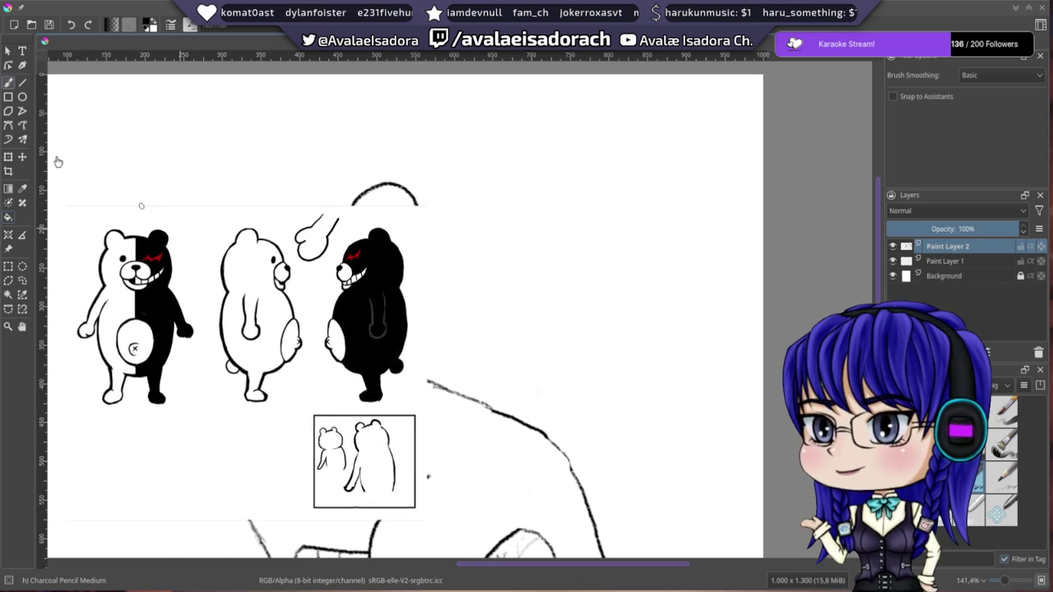
{"action": "left_click", "coordinate": [9, 50]}
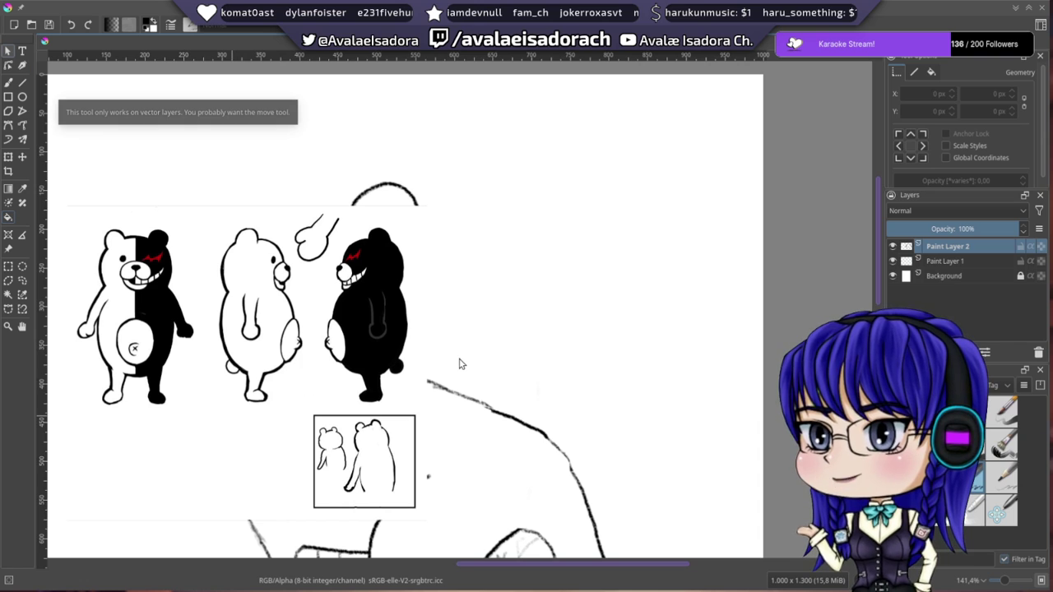
{"action": "left_click_drag", "start_coordinate": [325, 309], "coordinate": [511, 256]}
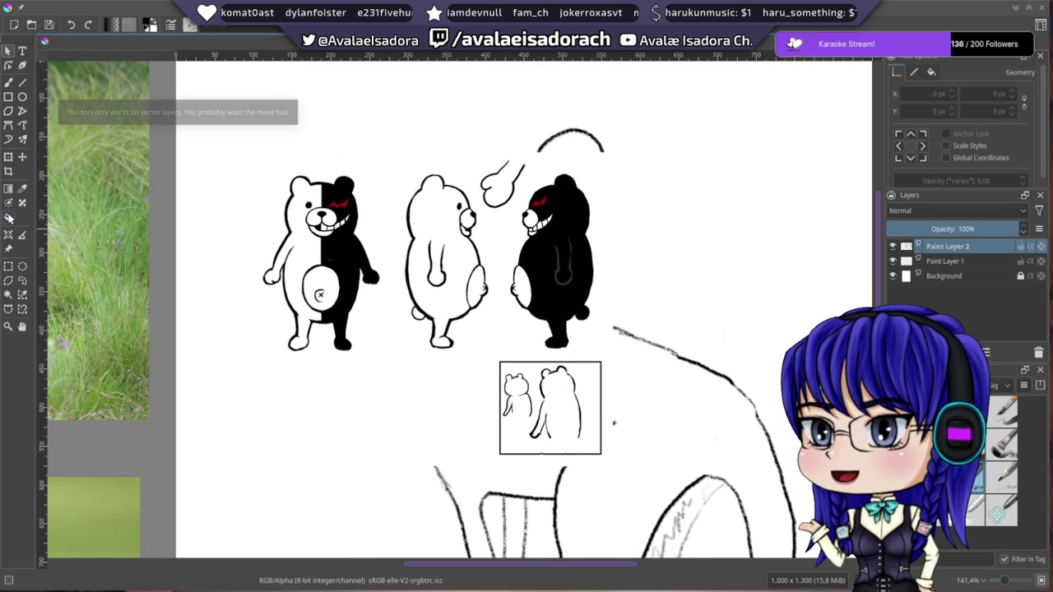
{"action": "left_click", "coordinate": [8, 248]}
{"action": "left_click", "coordinate": [451, 389]}
{"action": "left_click_drag", "start_coordinate": [541, 325], "coordinate": [842, 263]}
{"action": "left_click_drag", "start_coordinate": [620, 321], "coordinate": [272, 385]}
{"action": "left_click_drag", "start_coordinate": [336, 364], "coordinate": [532, 284]}
{"action": "left_click_drag", "start_coordinate": [430, 318], "coordinate": [539, 366]}
{"action": "left_click", "coordinate": [374, 403]}
{"action": "left_click_drag", "start_coordinate": [402, 380], "coordinate": [437, 357]}
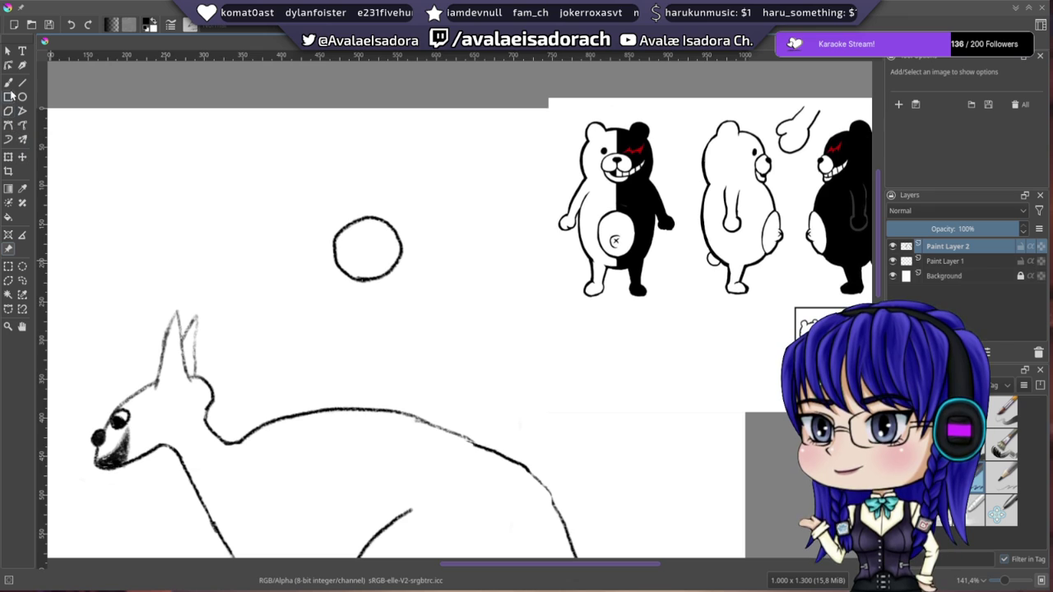
- Draw a larger head circle around the first one with Charcoal Pencil Medium and top it with a small round ear
{"action": "left_click", "coordinate": [10, 82]}
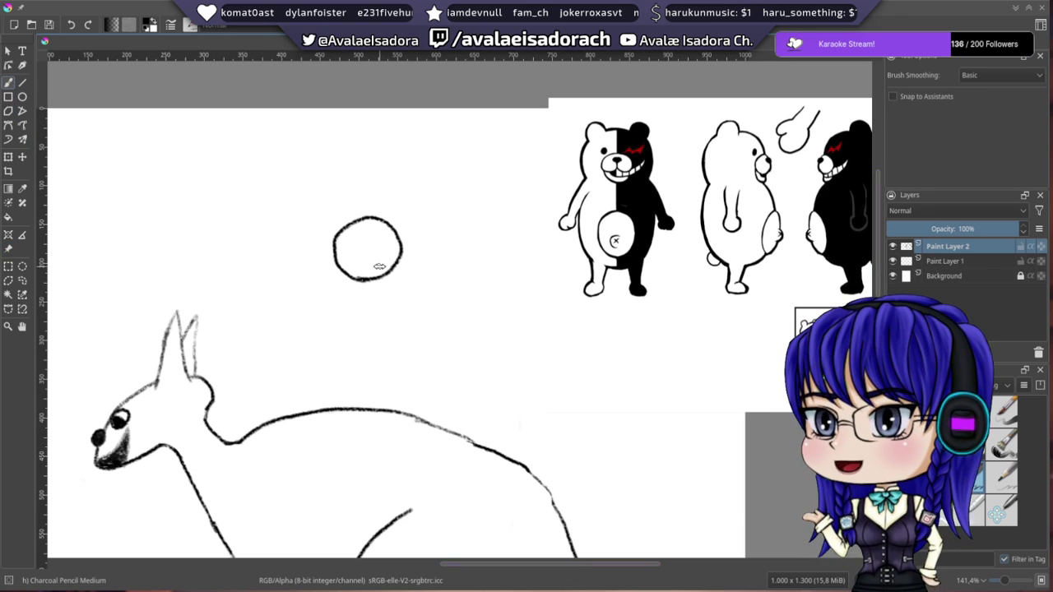
{"action": "left_click_drag", "start_coordinate": [431, 287], "coordinate": [375, 249]}
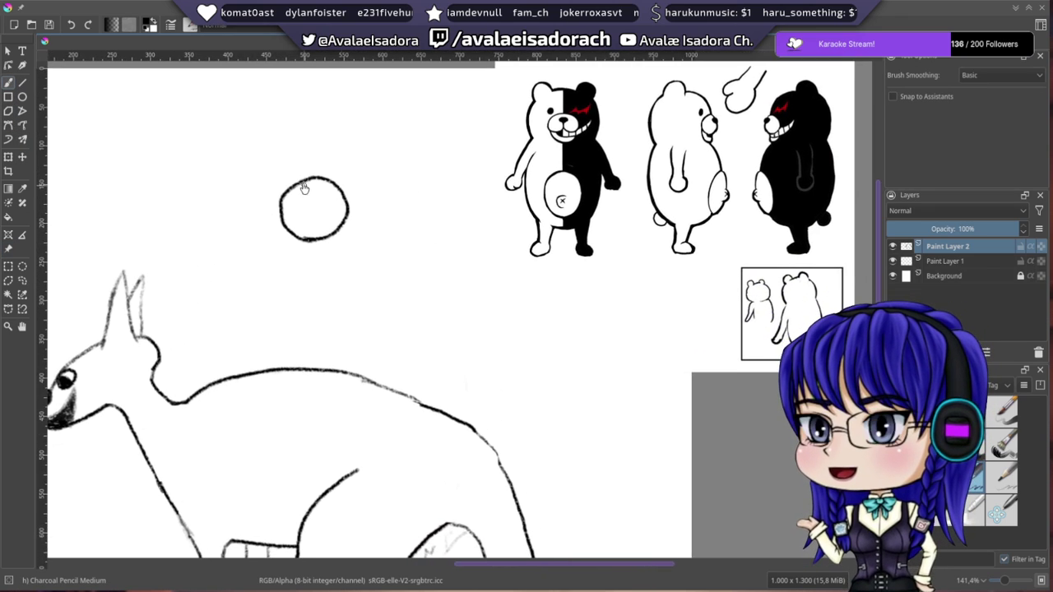
{"action": "left_click_drag", "start_coordinate": [306, 188], "coordinate": [299, 240]}
{"action": "scroll", "coordinate": [299, 239], "scroll_direction": "up", "scroll_amount": 1}
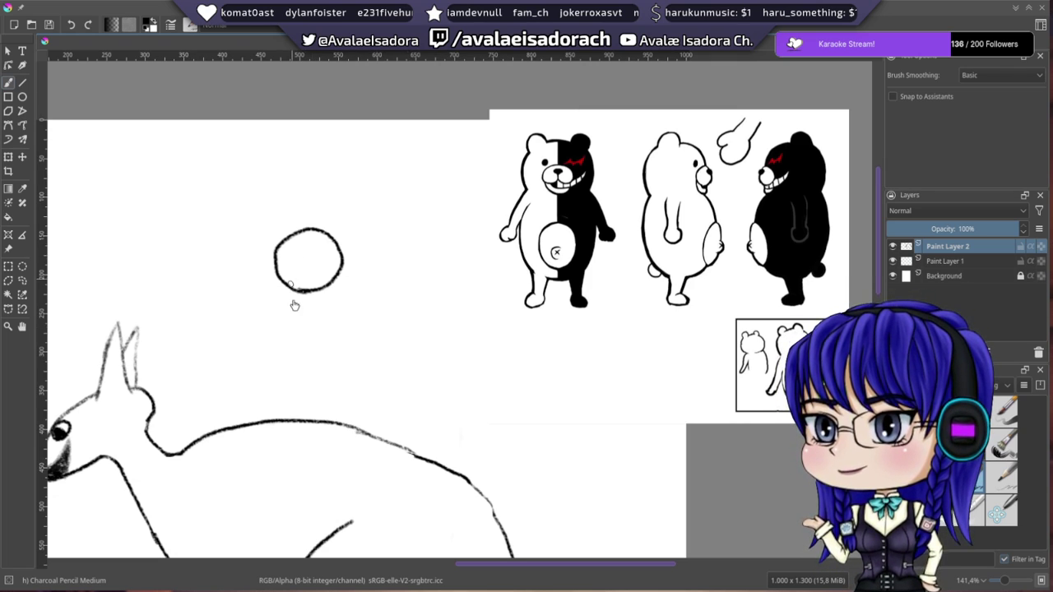
{"action": "left_click_drag", "start_coordinate": [296, 293], "coordinate": [317, 269]}
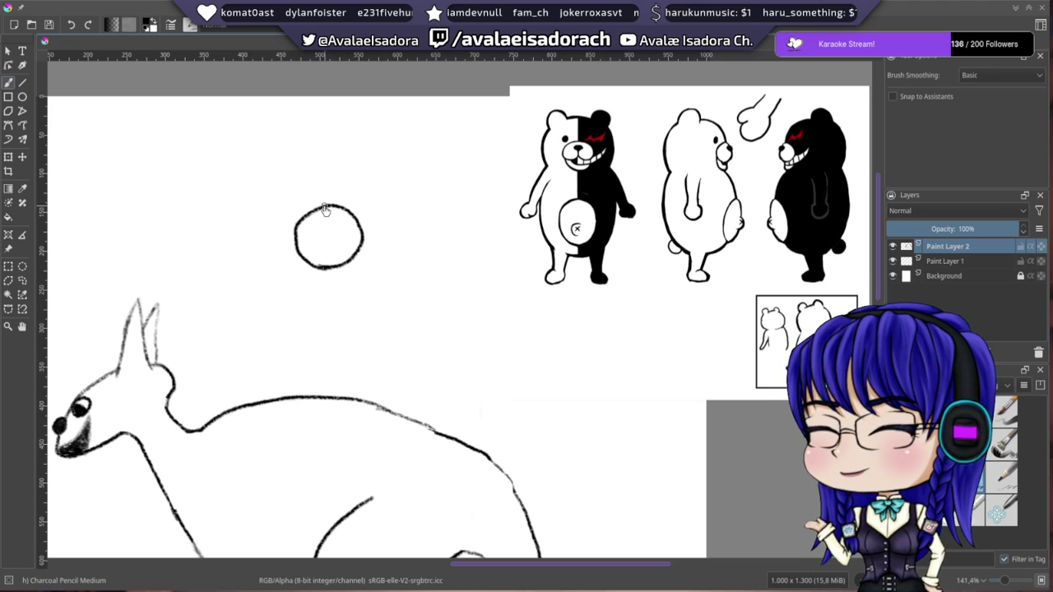
{"action": "mouse_move", "coordinate": [324, 210]}
{"action": "left_mouse_down"}
{"action": "mouse_move", "coordinate": [372, 226]}
{"action": "mouse_move", "coordinate": [365, 267]}
{"action": "mouse_move", "coordinate": [331, 282]}
{"action": "mouse_move", "coordinate": [296, 234]}
{"action": "left_mouse_up"}
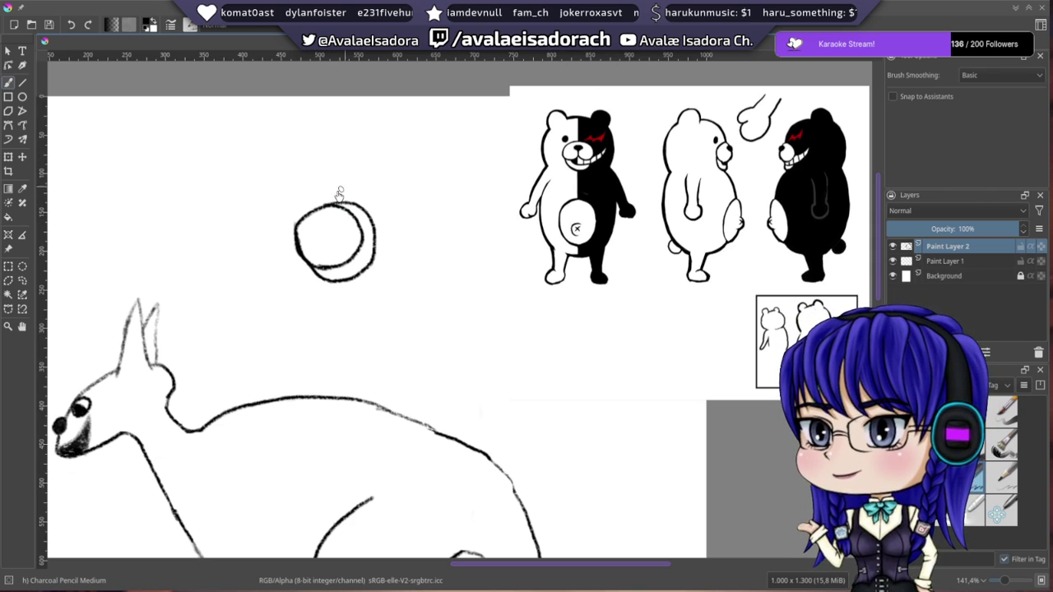
{"action": "mouse_move", "coordinate": [327, 207]}
{"action": "left_mouse_down"}
{"action": "mouse_move", "coordinate": [339, 187]}
{"action": "mouse_move", "coordinate": [354, 207]}
{"action": "left_mouse_up"}
{"action": "left_click_drag", "start_coordinate": [316, 238], "coordinate": [325, 194]}
{"action": "mouse_move", "coordinate": [325, 233]}
{"action": "left_mouse_down"}
{"action": "mouse_move", "coordinate": [303, 248]}
{"action": "mouse_move", "coordinate": [292, 291]}
{"action": "mouse_move", "coordinate": [306, 344]}
{"action": "mouse_move", "coordinate": [337, 359]}
{"action": "mouse_move", "coordinate": [398, 303]}
{"action": "mouse_move", "coordinate": [386, 245]}
{"action": "mouse_move", "coordinate": [372, 231]}
{"action": "left_mouse_up"}
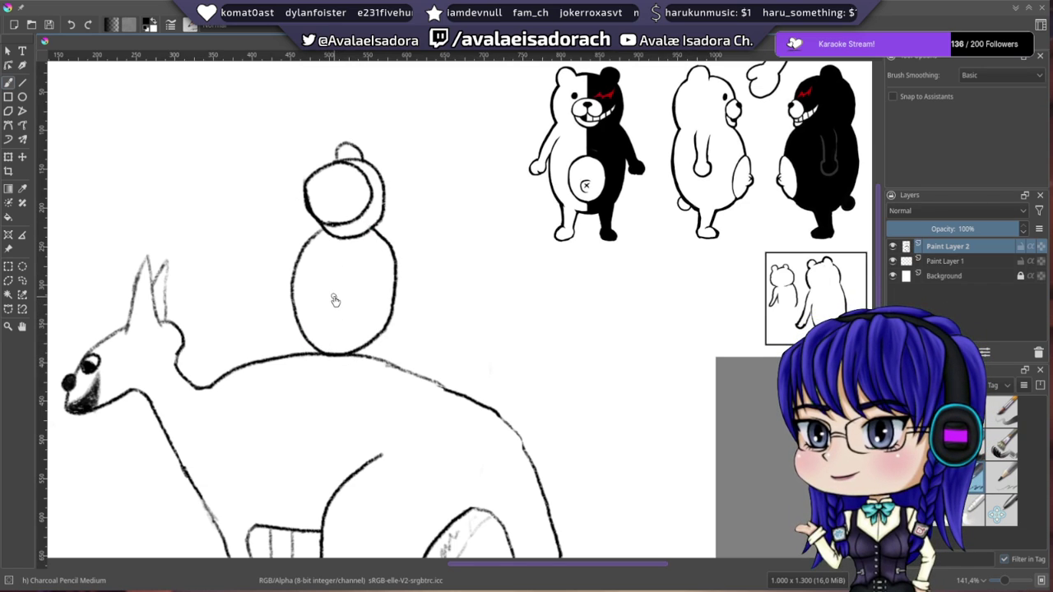
{"action": "key", "text": "ctrl+z"}
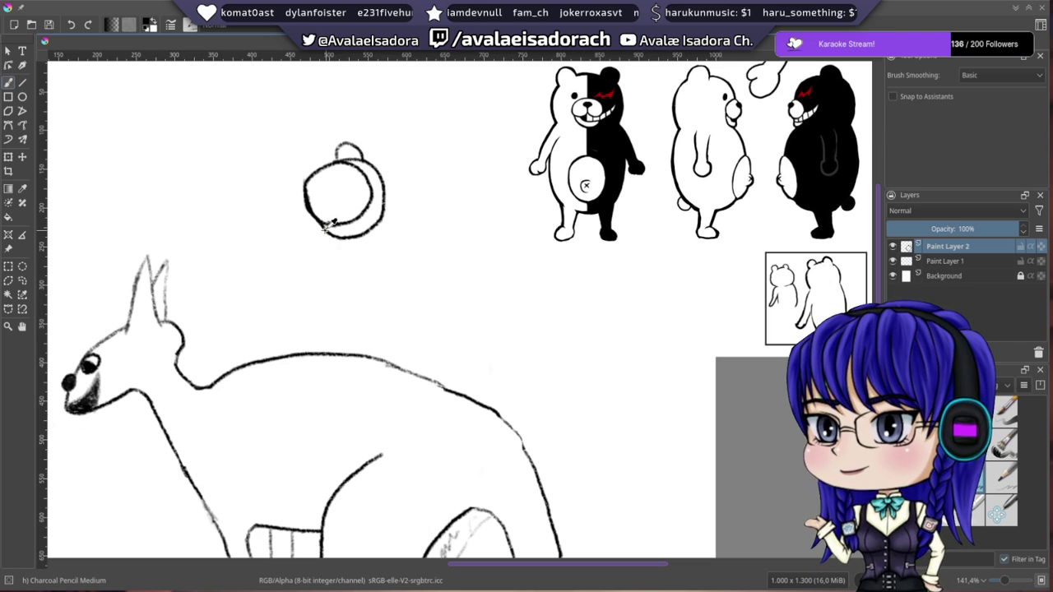
{"action": "left_click_drag", "start_coordinate": [311, 238], "coordinate": [304, 260]}
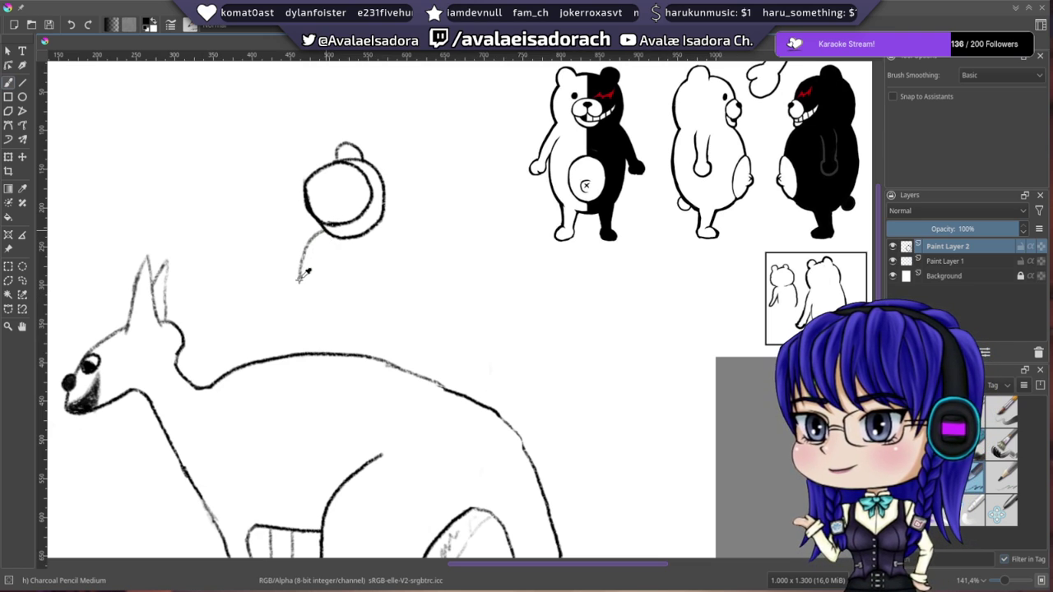
{"action": "key", "text": "ctrl+z"}
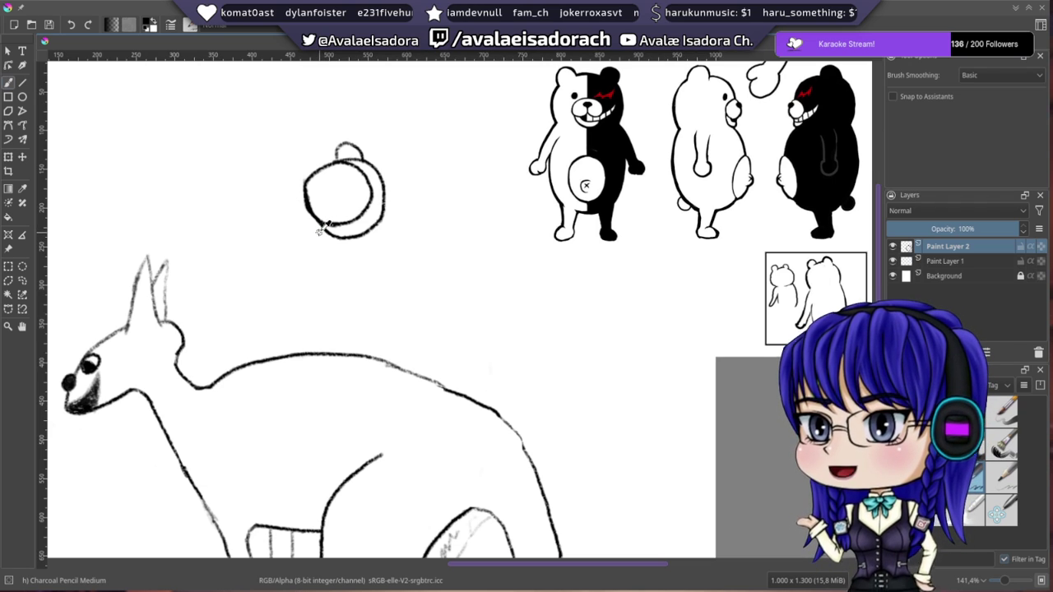
{"action": "mouse_move", "coordinate": [315, 226]}
{"action": "left_mouse_down"}
{"action": "mouse_move", "coordinate": [286, 307]}
{"action": "mouse_move", "coordinate": [319, 332]}
{"action": "mouse_move", "coordinate": [368, 323]}
{"action": "left_mouse_up"}
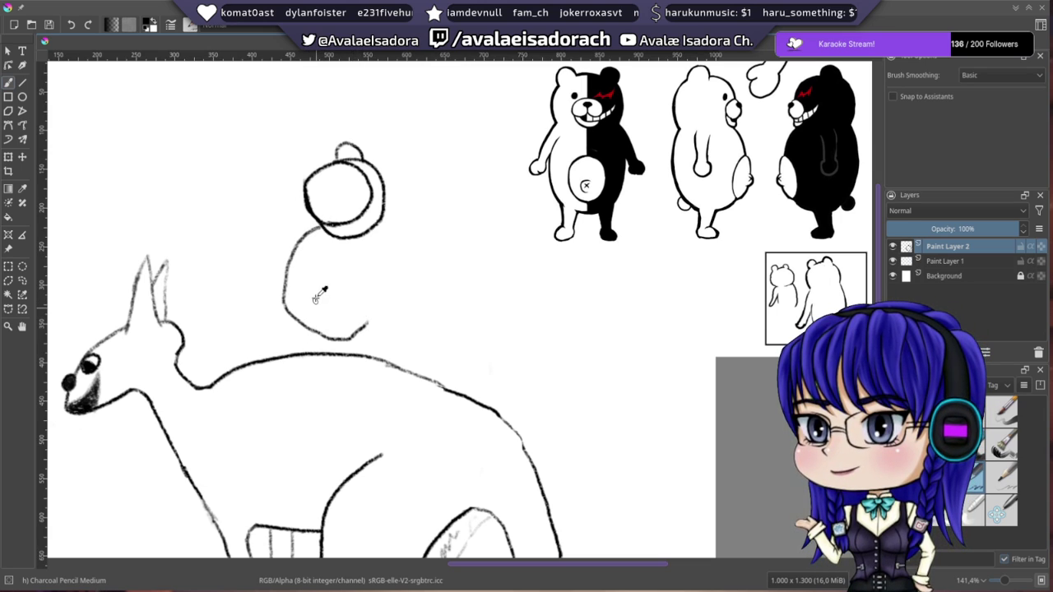
{"action": "key", "text": "ctrl+z"}
- Draw an oval body from the bear's head down to the kangaroo's back and sketch a hanging arm with a round paw on it
{"action": "mouse_move", "coordinate": [328, 229]}
{"action": "left_mouse_down"}
{"action": "mouse_move", "coordinate": [293, 299]}
{"action": "mouse_move", "coordinate": [312, 349]}
{"action": "mouse_move", "coordinate": [345, 353]}
{"action": "mouse_move", "coordinate": [380, 313]}
{"action": "mouse_move", "coordinate": [362, 230]}
{"action": "left_mouse_up"}
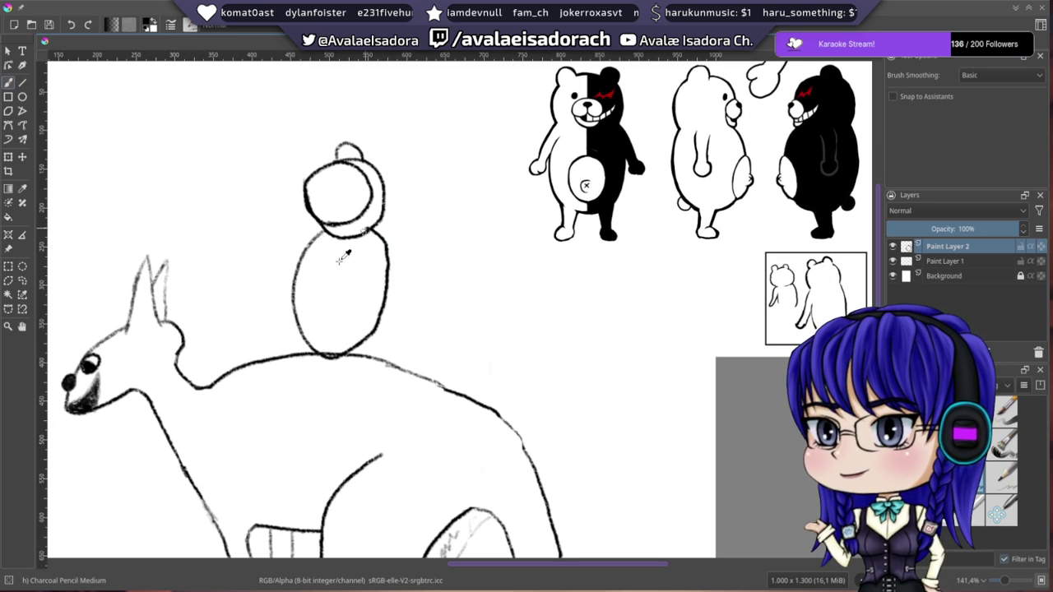
{"action": "left_click_drag", "start_coordinate": [287, 242], "coordinate": [328, 229]}
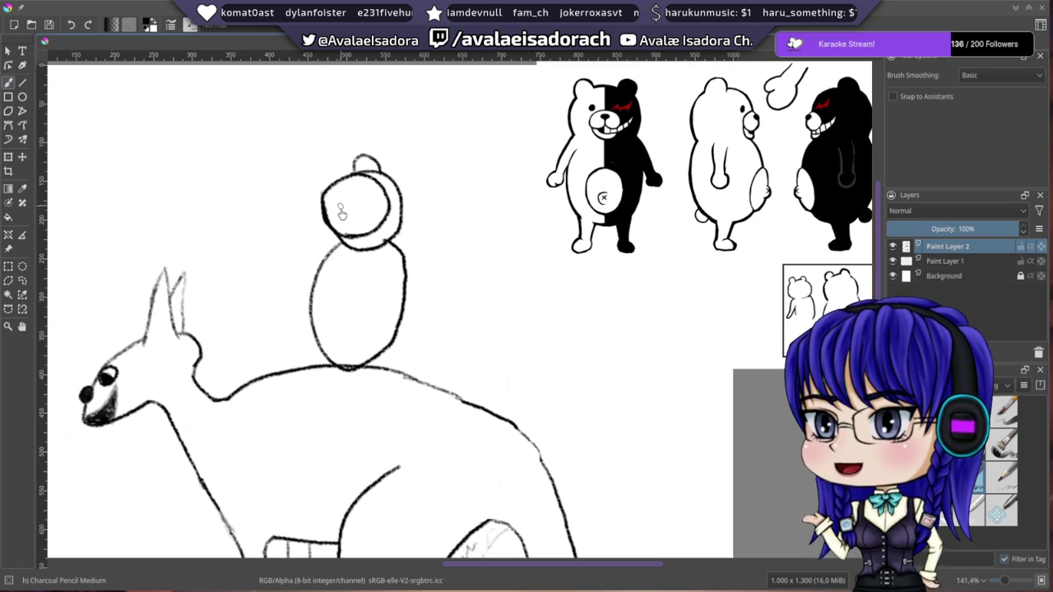
{"action": "left_click_drag", "start_coordinate": [342, 212], "coordinate": [320, 235]}
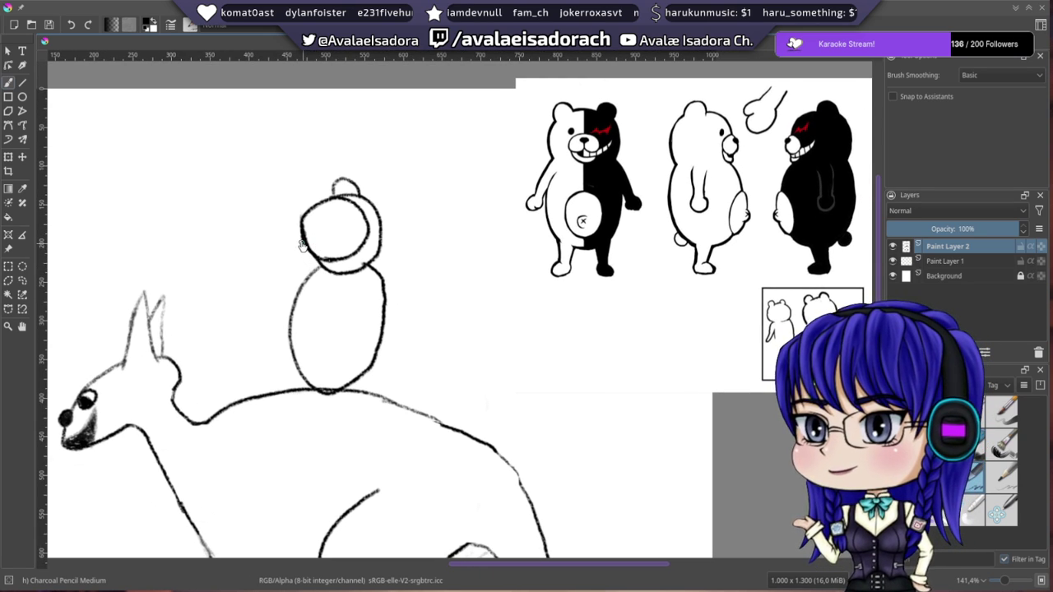
{"action": "left_click_drag", "start_coordinate": [313, 233], "coordinate": [329, 226]}
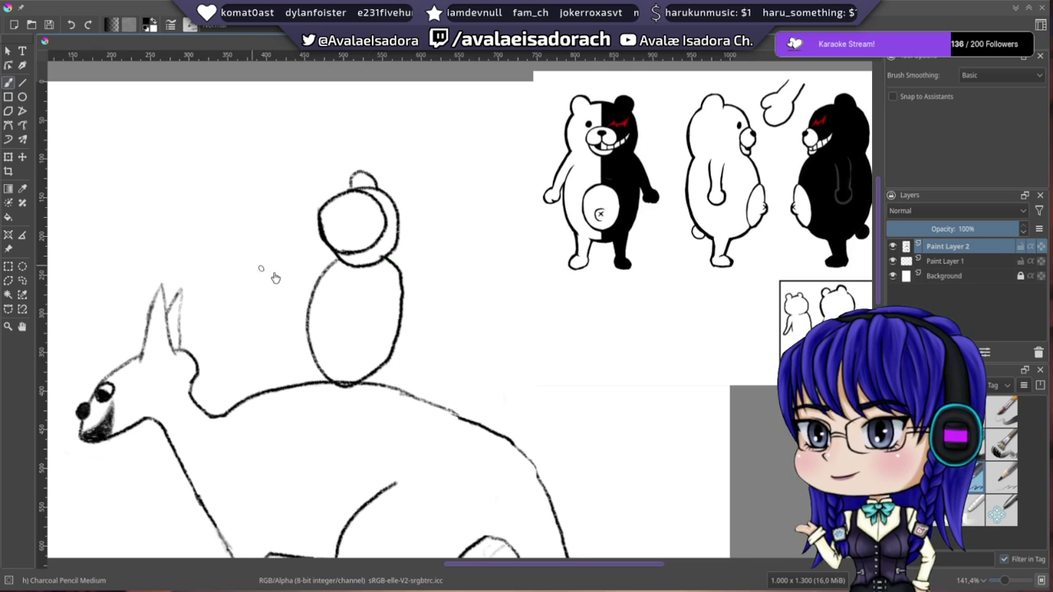
{"action": "scroll", "coordinate": [276, 275], "scroll_direction": "down", "scroll_amount": 3}
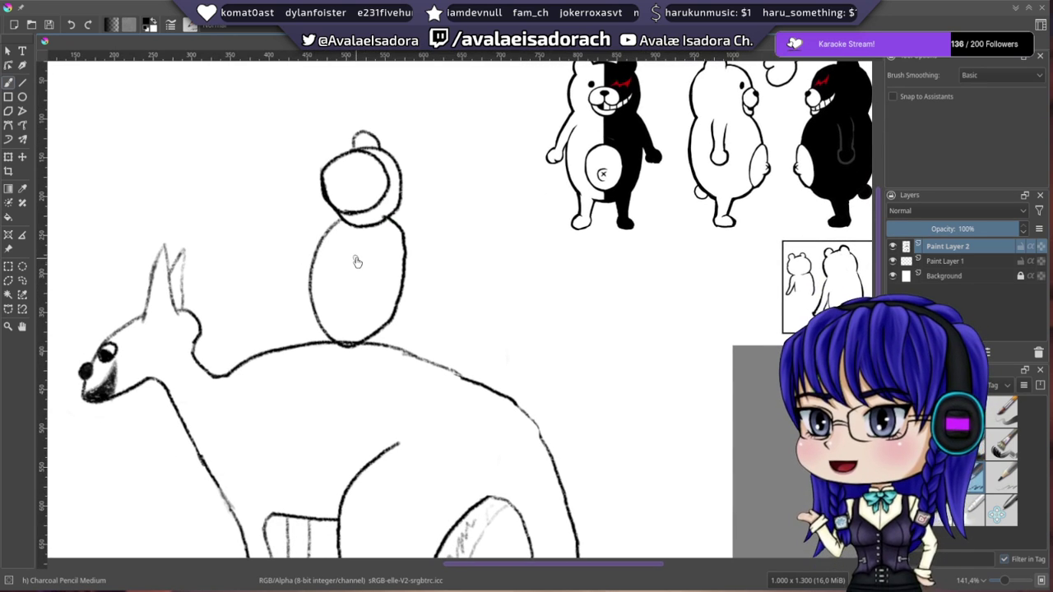
{"action": "scroll", "coordinate": [354, 259], "scroll_direction": "up", "scroll_amount": 1}
{"action": "mouse_move", "coordinate": [355, 265]}
{"action": "left_mouse_down"}
{"action": "mouse_move", "coordinate": [355, 301]}
{"action": "mouse_move", "coordinate": [371, 313]}
{"action": "mouse_move", "coordinate": [355, 311]}
{"action": "mouse_move", "coordinate": [349, 328]}
{"action": "mouse_move", "coordinate": [477, 296]}
{"action": "left_mouse_up"}
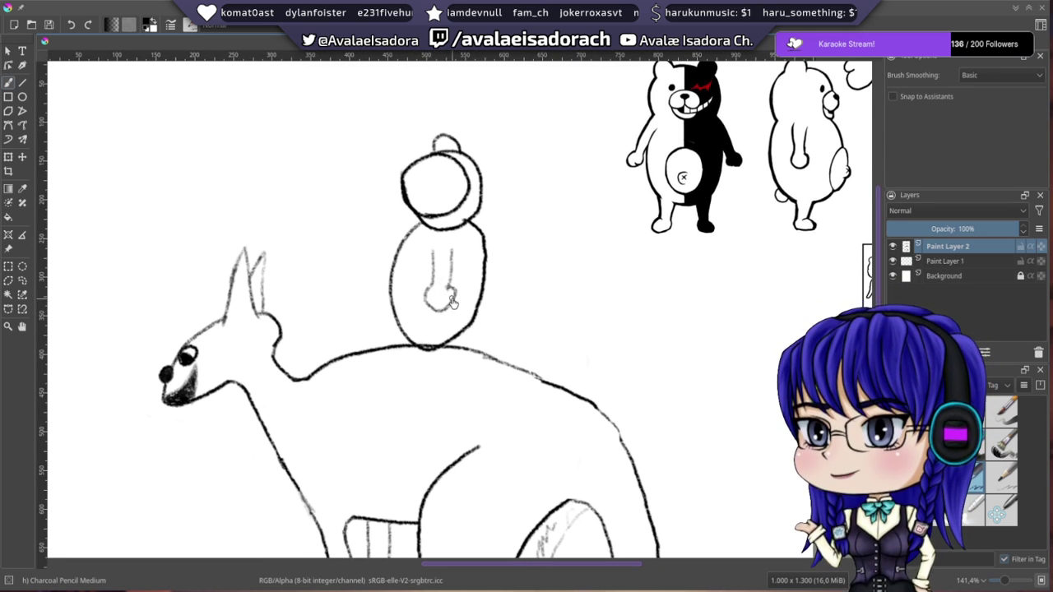
- Sketch a short leg with a rounded foot below the bear's body, overlapping the kangaroo's back, undoing the first leg strokes
{"action": "mouse_move", "coordinate": [378, 271]}
{"action": "left_mouse_down"}
{"action": "mouse_move", "coordinate": [385, 277]}
{"action": "mouse_move", "coordinate": [292, 276]}
{"action": "left_mouse_up"}
{"action": "mouse_move", "coordinate": [334, 355]}
{"action": "left_mouse_down"}
{"action": "mouse_move", "coordinate": [336, 379]}
{"action": "mouse_move", "coordinate": [313, 397]}
{"action": "left_mouse_up"}
{"action": "key", "text": "ctrl+z"}
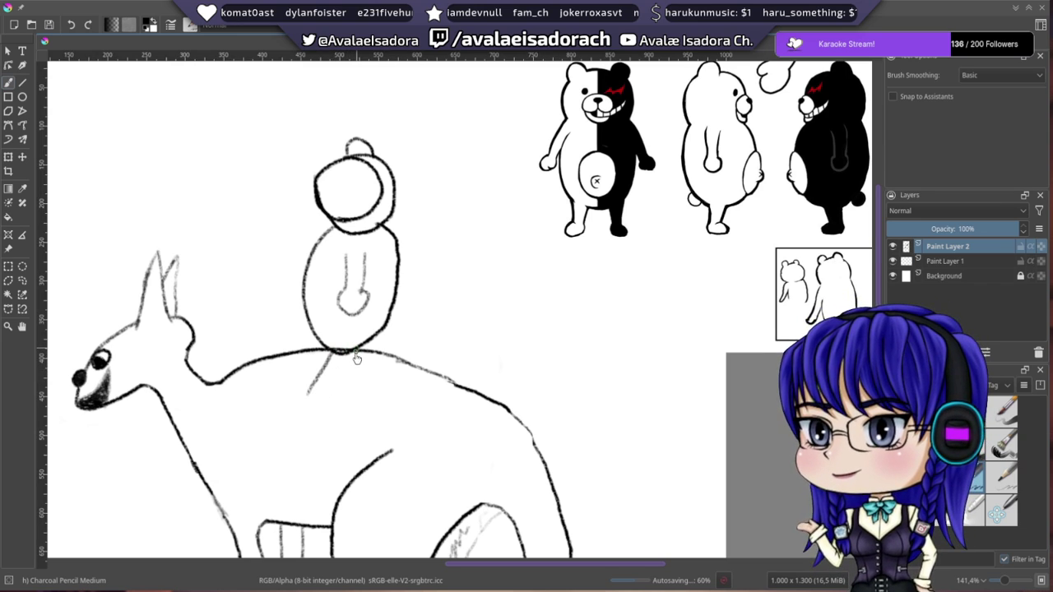
{"action": "key", "text": "ctrl+z"}
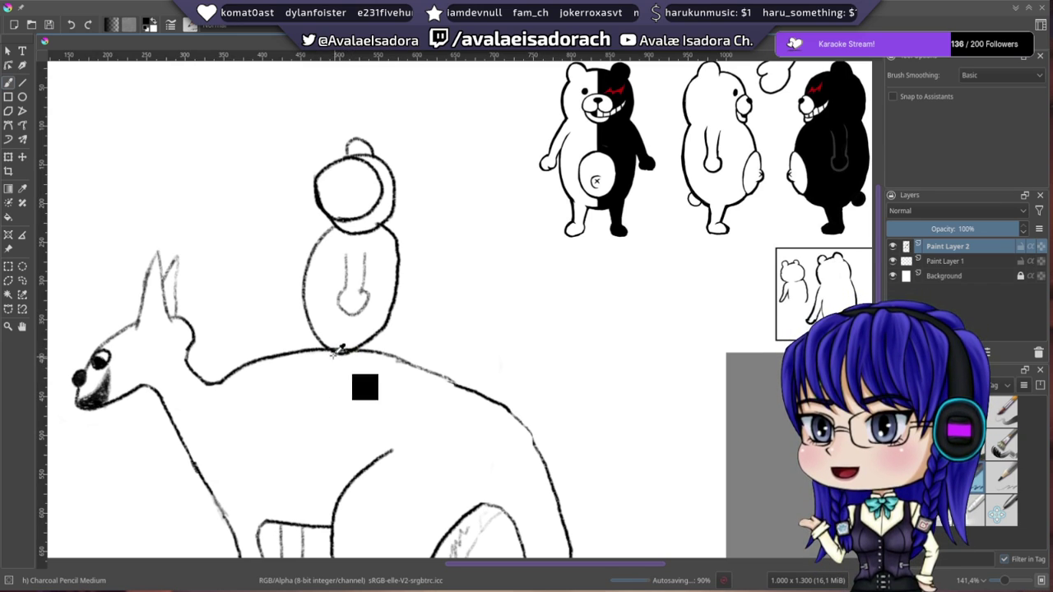
{"action": "mouse_move", "coordinate": [329, 352]}
{"action": "left_mouse_down"}
{"action": "mouse_move", "coordinate": [319, 375]}
{"action": "mouse_move", "coordinate": [335, 378]}
{"action": "mouse_move", "coordinate": [317, 393]}
{"action": "mouse_move", "coordinate": [335, 387]}
{"action": "mouse_move", "coordinate": [337, 362]}
{"action": "mouse_move", "coordinate": [350, 363]}
{"action": "mouse_move", "coordinate": [343, 352]}
{"action": "left_mouse_up"}
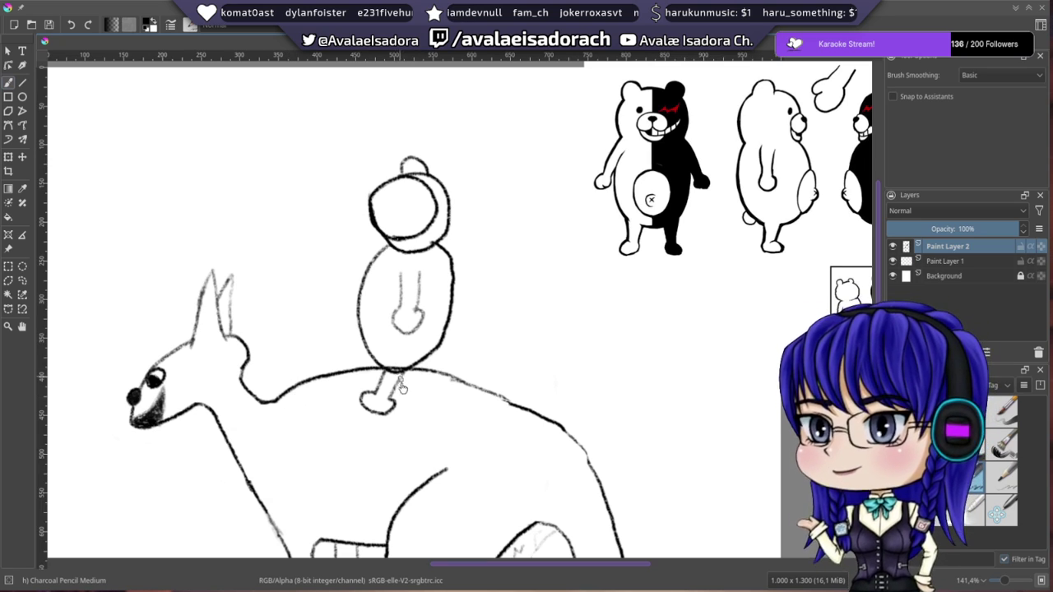
- Add a small round tail at the lower back of the bear's body, following the side views in the reference
{"action": "left_click_drag", "start_coordinate": [410, 329], "coordinate": [315, 328]}
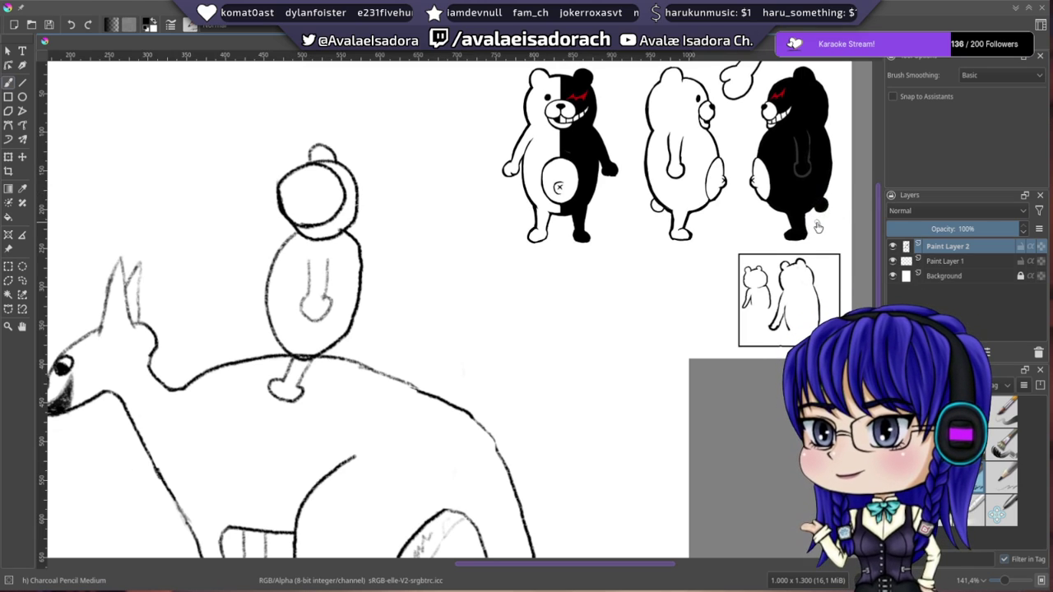
{"action": "mouse_move", "coordinate": [807, 229]}
{"action": "left_mouse_down"}
{"action": "mouse_move", "coordinate": [774, 251]}
{"action": "mouse_move", "coordinate": [772, 236]}
{"action": "left_mouse_up"}
{"action": "left_click_drag", "start_coordinate": [556, 333], "coordinate": [596, 328]}
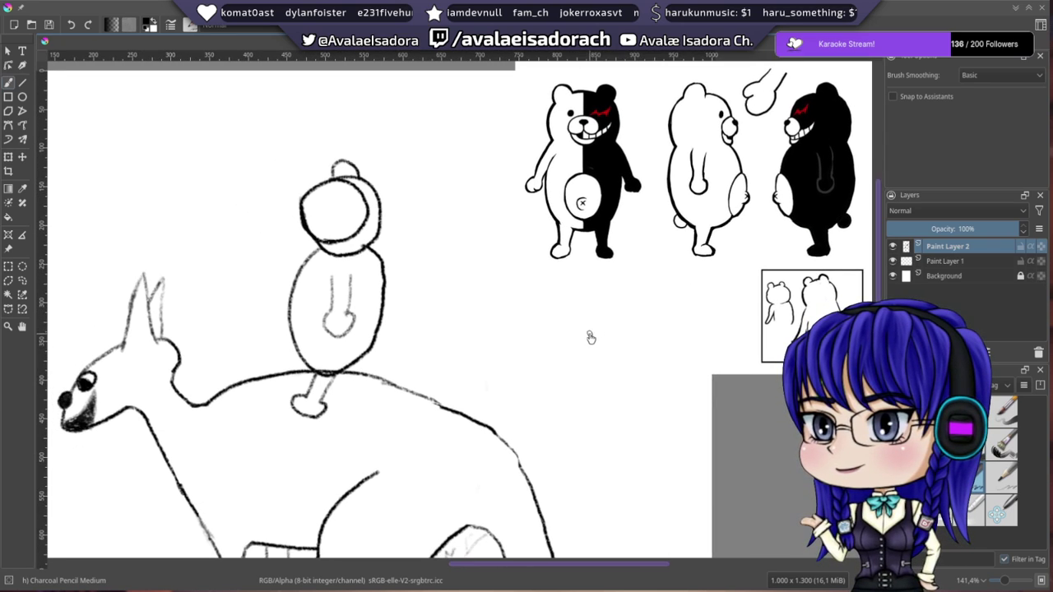
{"action": "mouse_move", "coordinate": [368, 374]}
{"action": "left_mouse_down"}
{"action": "mouse_move", "coordinate": [377, 357]}
{"action": "mouse_move", "coordinate": [363, 368]}
{"action": "mouse_move", "coordinate": [435, 334]}
{"action": "left_mouse_up"}
{"action": "left_click_drag", "start_coordinate": [425, 224], "coordinate": [432, 268]}
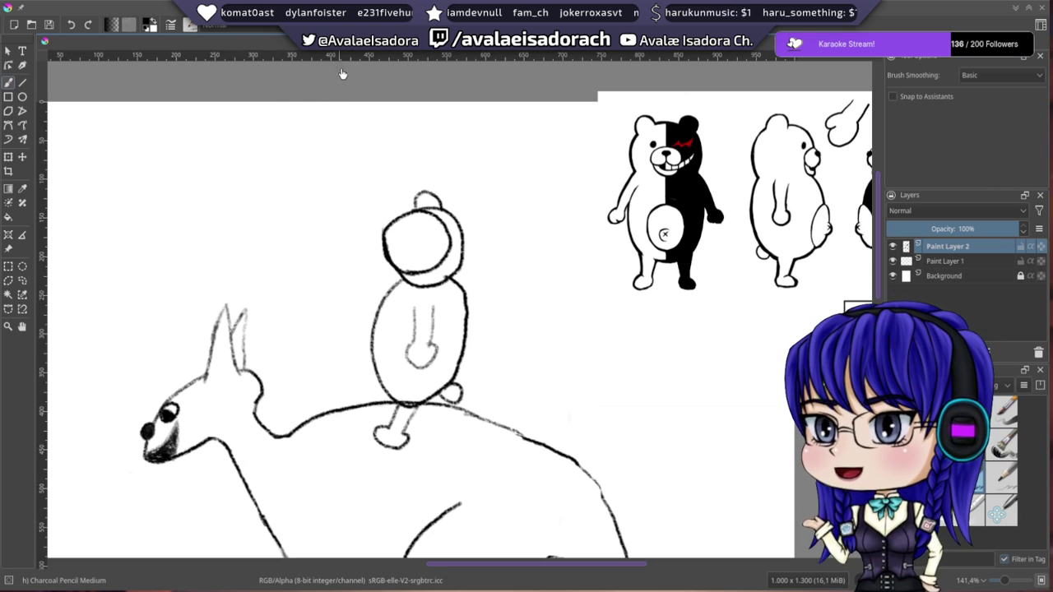
- Erase the inner circle's leftover lines inside the bear's head with Eraser Small and return to Charcoal Pencil Medium
{"action": "key", "text": "e"}
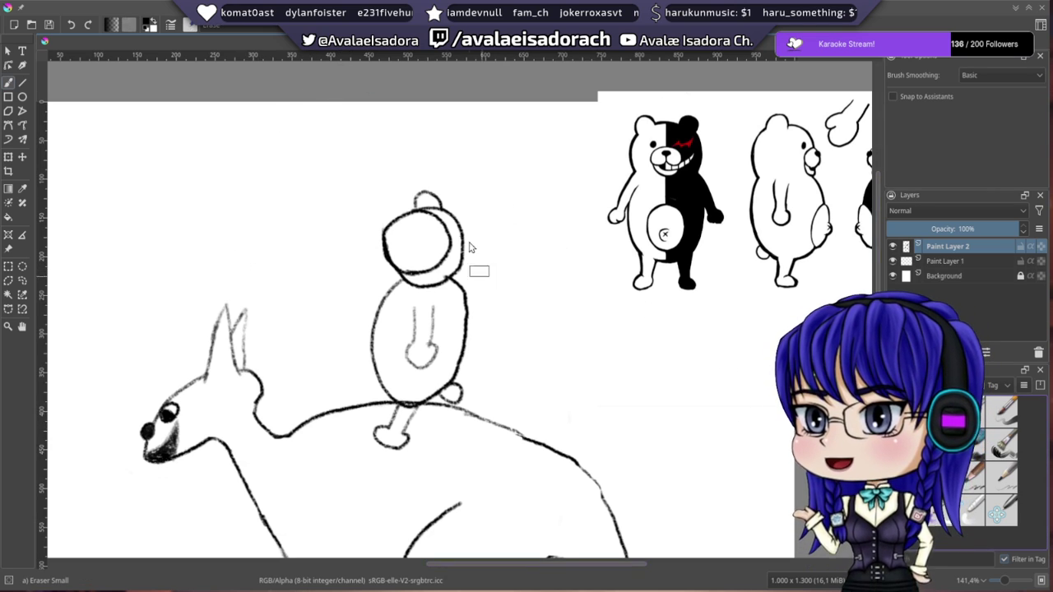
{"action": "mouse_move", "coordinate": [430, 215]}
{"action": "left_mouse_down"}
{"action": "mouse_move", "coordinate": [444, 263]}
{"action": "mouse_move", "coordinate": [405, 270]}
{"action": "left_mouse_up"}
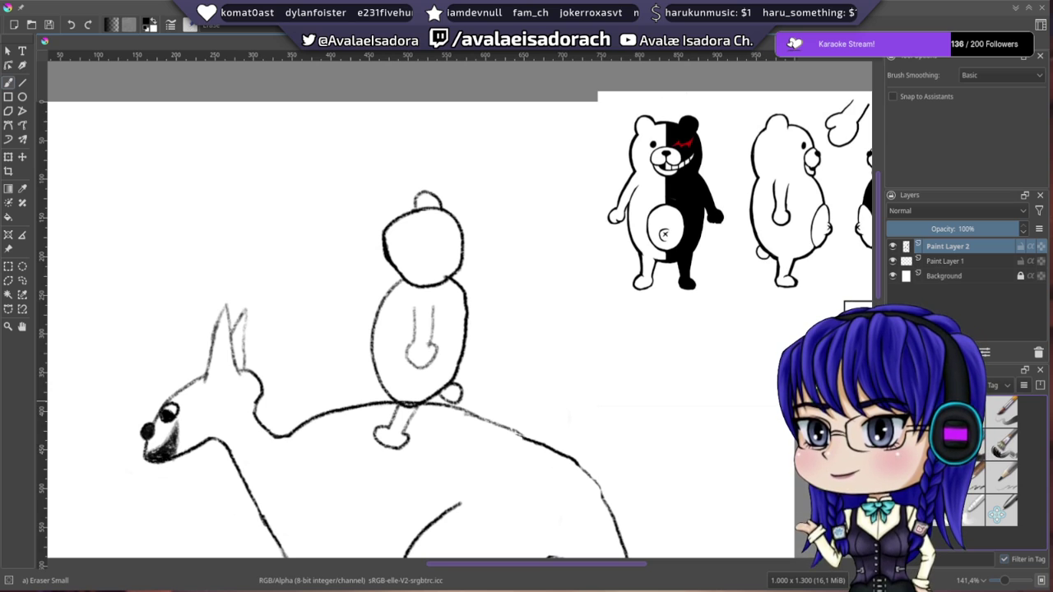
{"action": "left_click", "coordinate": [969, 477]}
{"action": "mouse_move", "coordinate": [465, 278]}
{"action": "left_mouse_down"}
{"action": "mouse_move", "coordinate": [344, 333]}
{"action": "mouse_move", "coordinate": [430, 308]}
{"action": "left_mouse_up"}
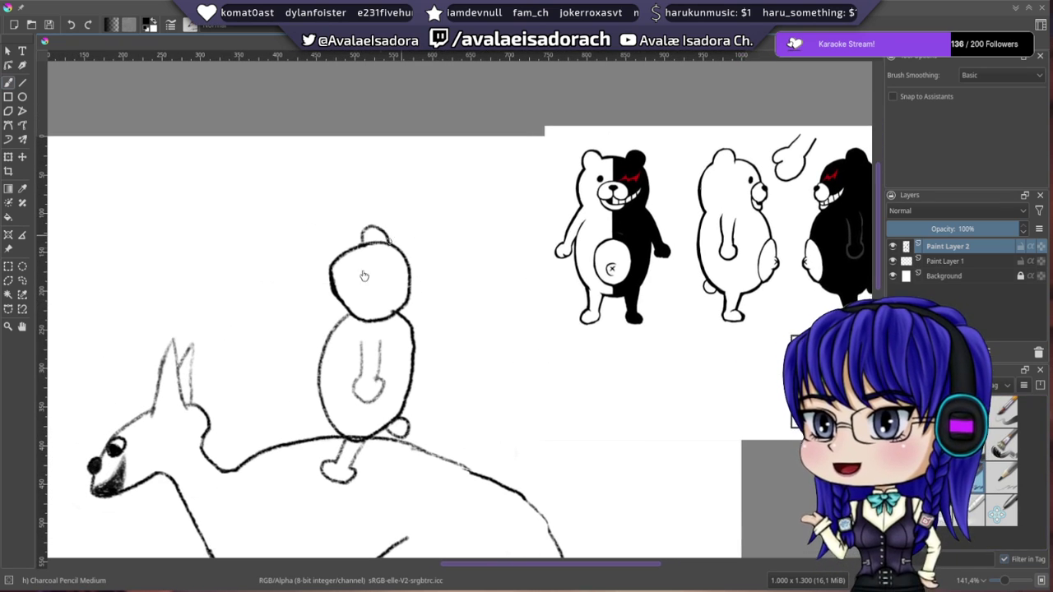
- Draw a large jagged, bat-wing-shaped eye with Charcoal Pencil Thin in the empty area above the kangaroo's head
{"action": "left_click_drag", "start_coordinate": [378, 328], "coordinate": [420, 315]}
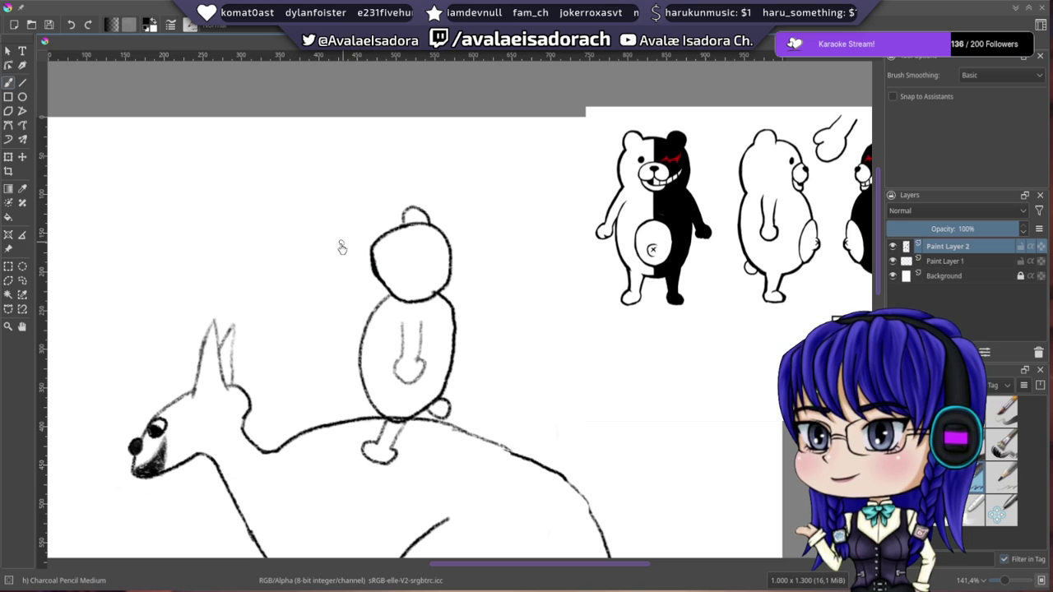
{"action": "mouse_move", "coordinate": [356, 260]}
{"action": "left_mouse_down"}
{"action": "mouse_move", "coordinate": [369, 269]}
{"action": "mouse_move", "coordinate": [325, 287]}
{"action": "mouse_move", "coordinate": [368, 255]}
{"action": "left_mouse_up"}
{"action": "right_click", "coordinate": [329, 284]}
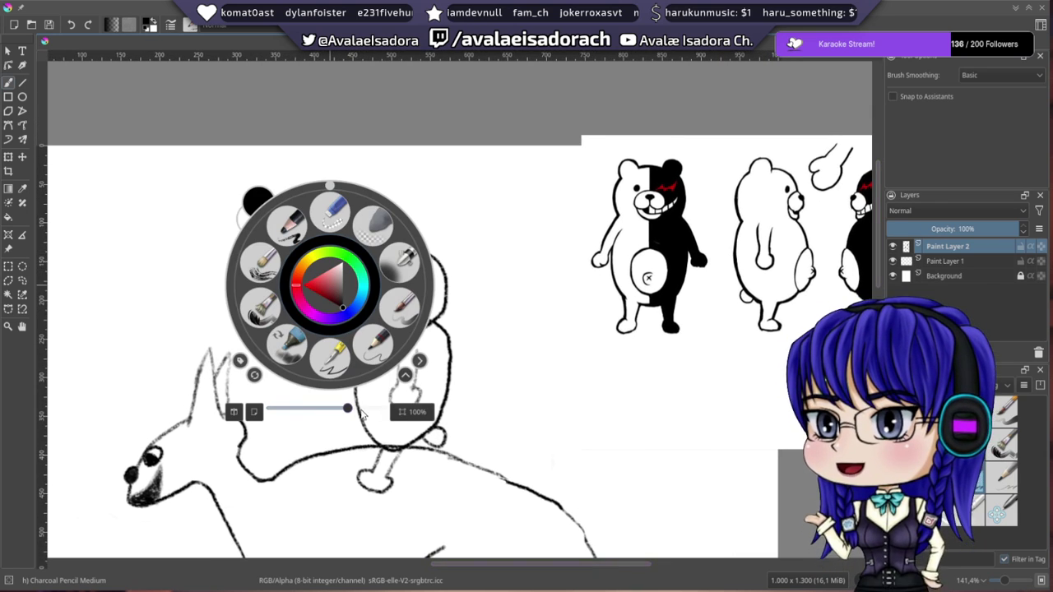
{"action": "left_click_drag", "start_coordinate": [348, 408], "coordinate": [385, 408]}
{"action": "left_click", "coordinate": [505, 374]}
{"action": "left_click_drag", "start_coordinate": [299, 287], "coordinate": [410, 258]}
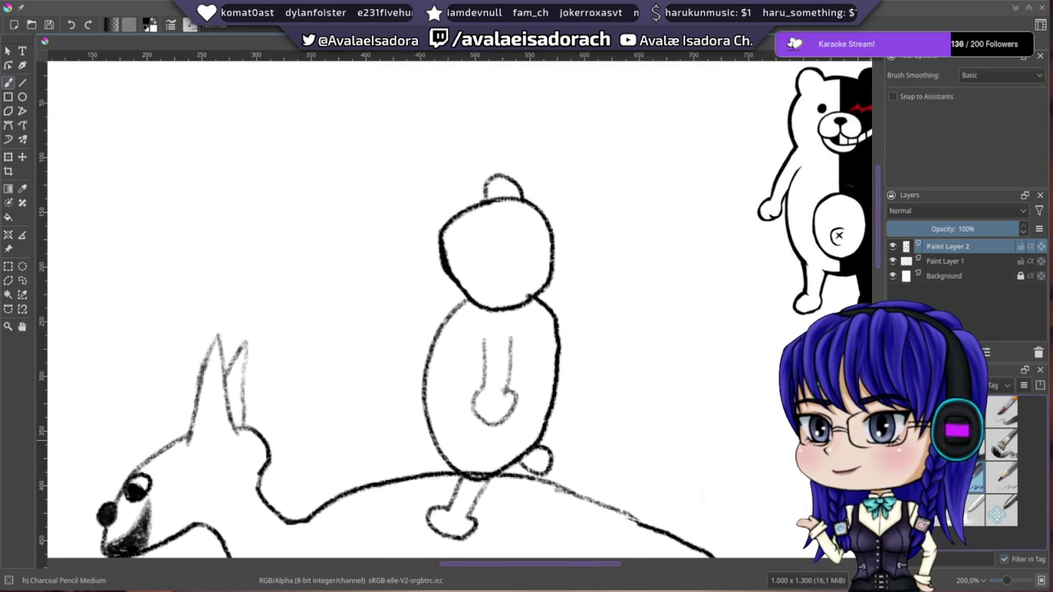
{"action": "mouse_move", "coordinate": [477, 247]}
{"action": "left_mouse_down"}
{"action": "mouse_move", "coordinate": [400, 263]}
{"action": "mouse_move", "coordinate": [326, 220]}
{"action": "mouse_move", "coordinate": [176, 310]}
{"action": "mouse_move", "coordinate": [362, 282]}
{"action": "left_mouse_up"}
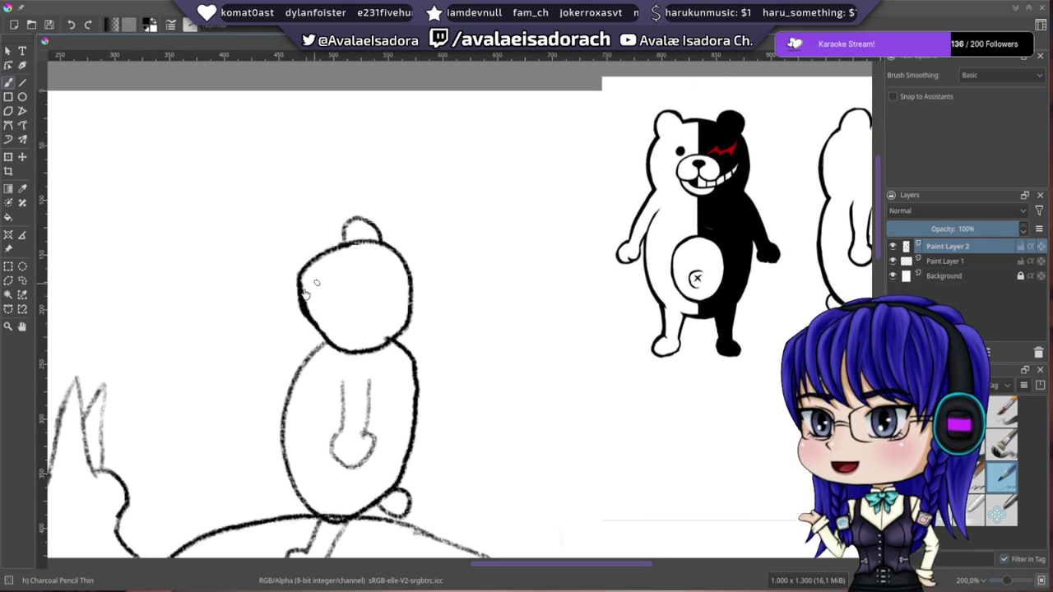
{"action": "left_click_drag", "start_coordinate": [298, 307], "coordinate": [329, 300]}
{"action": "left_click_drag", "start_coordinate": [236, 276], "coordinate": [729, 292]}
{"action": "left_click_drag", "start_coordinate": [457, 255], "coordinate": [343, 289]}
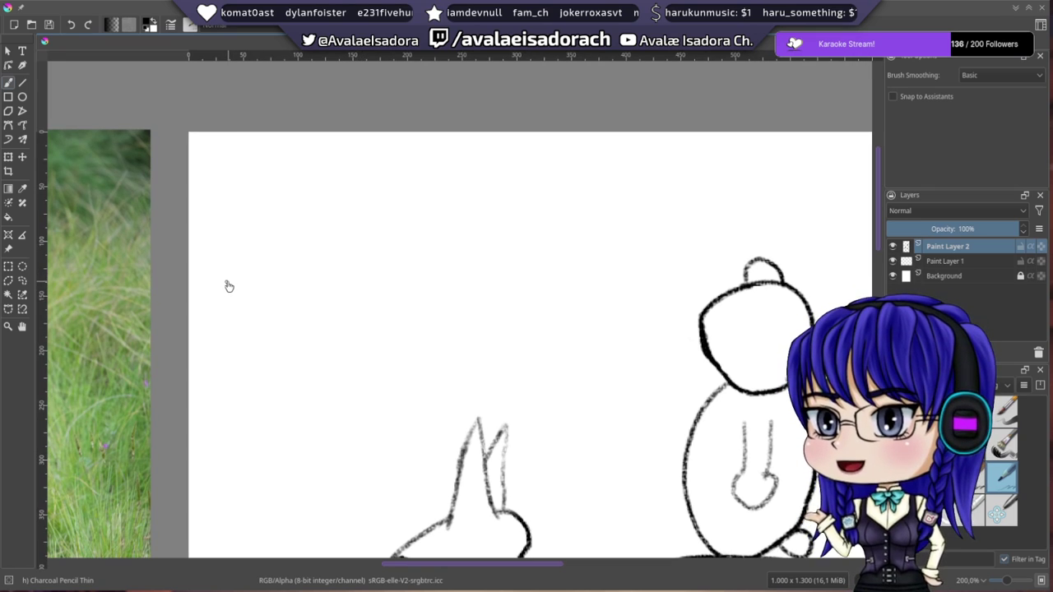
{"action": "mouse_move", "coordinate": [228, 286]}
{"action": "left_mouse_down"}
{"action": "mouse_move", "coordinate": [305, 218]}
{"action": "mouse_move", "coordinate": [337, 268]}
{"action": "mouse_move", "coordinate": [444, 189]}
{"action": "left_mouse_up"}
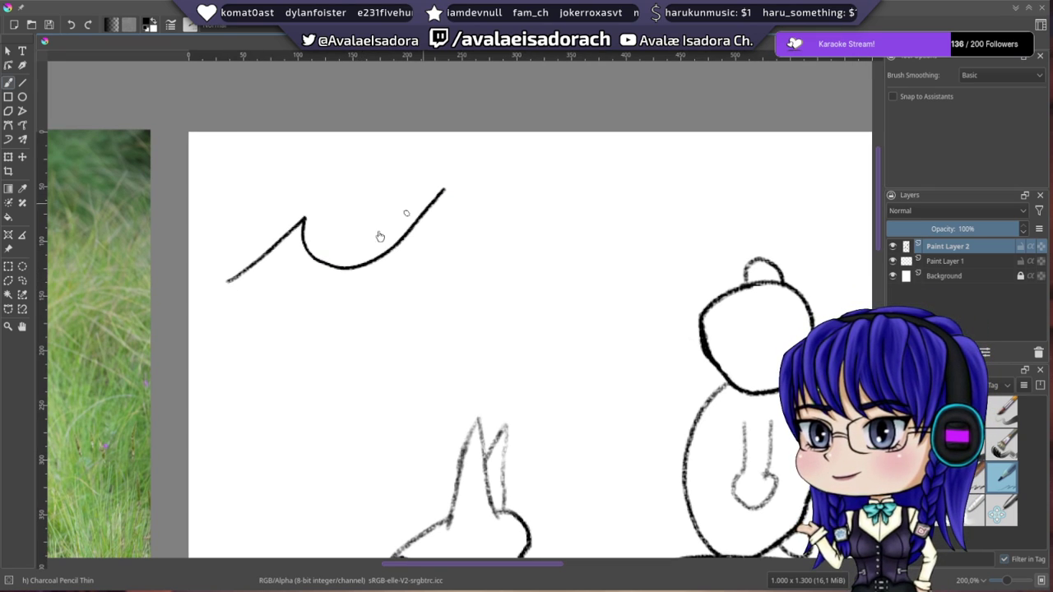
{"action": "mouse_move", "coordinate": [228, 287]}
{"action": "left_mouse_down"}
{"action": "mouse_move", "coordinate": [272, 281]}
{"action": "mouse_move", "coordinate": [310, 335]}
{"action": "mouse_move", "coordinate": [366, 308]}
{"action": "mouse_move", "coordinate": [398, 344]}
{"action": "mouse_move", "coordinate": [430, 249]}
{"action": "mouse_move", "coordinate": [452, 206]}
{"action": "left_mouse_up"}
{"action": "mouse_move", "coordinate": [516, 256]}
{"action": "left_mouse_down"}
{"action": "mouse_move", "coordinate": [351, 233]}
{"action": "mouse_move", "coordinate": [301, 213]}
{"action": "left_mouse_up"}
- Sketch a small jagged eye inside the bear's head, near its front edge, matching the red eye in the reference
{"action": "left_click_drag", "start_coordinate": [506, 269], "coordinate": [483, 251]}
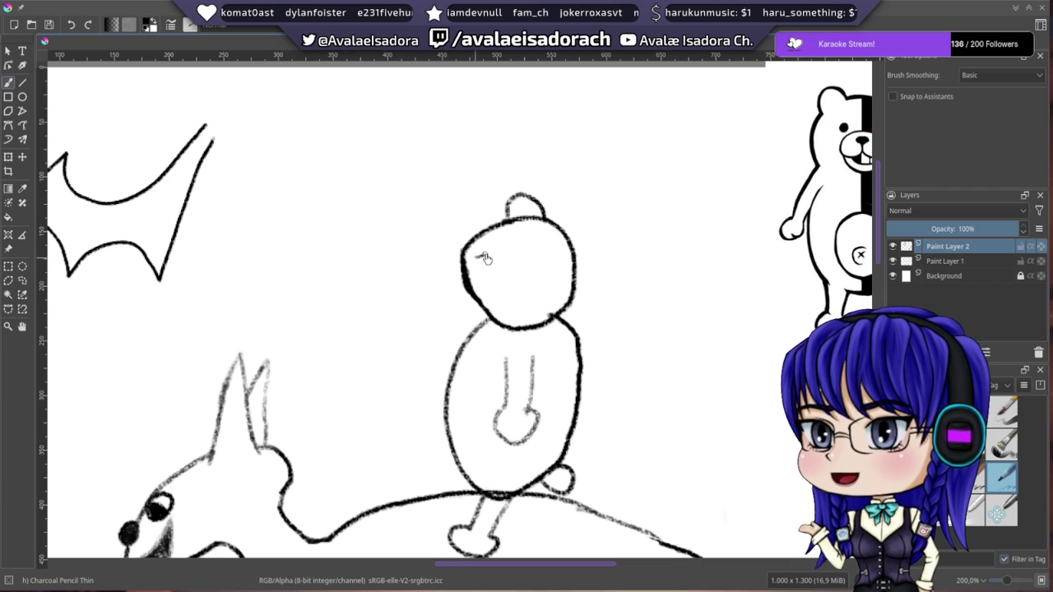
{"action": "left_click_drag", "start_coordinate": [496, 263], "coordinate": [514, 248]}
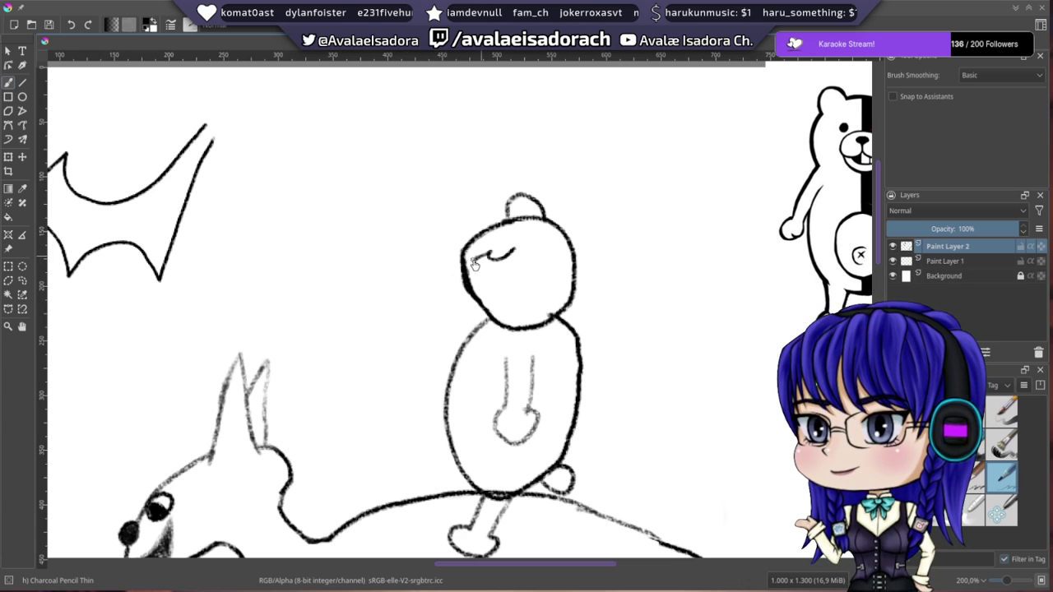
{"action": "left_click_drag", "start_coordinate": [501, 274], "coordinate": [515, 249]}
{"action": "left_click_drag", "start_coordinate": [467, 278], "coordinate": [433, 272]}
{"action": "mouse_move", "coordinate": [490, 239]}
{"action": "left_mouse_down"}
{"action": "mouse_move", "coordinate": [116, 296]}
{"action": "mouse_move", "coordinate": [124, 305]}
{"action": "mouse_move", "coordinate": [392, 240]}
{"action": "mouse_move", "coordinate": [435, 209]}
{"action": "left_mouse_up"}
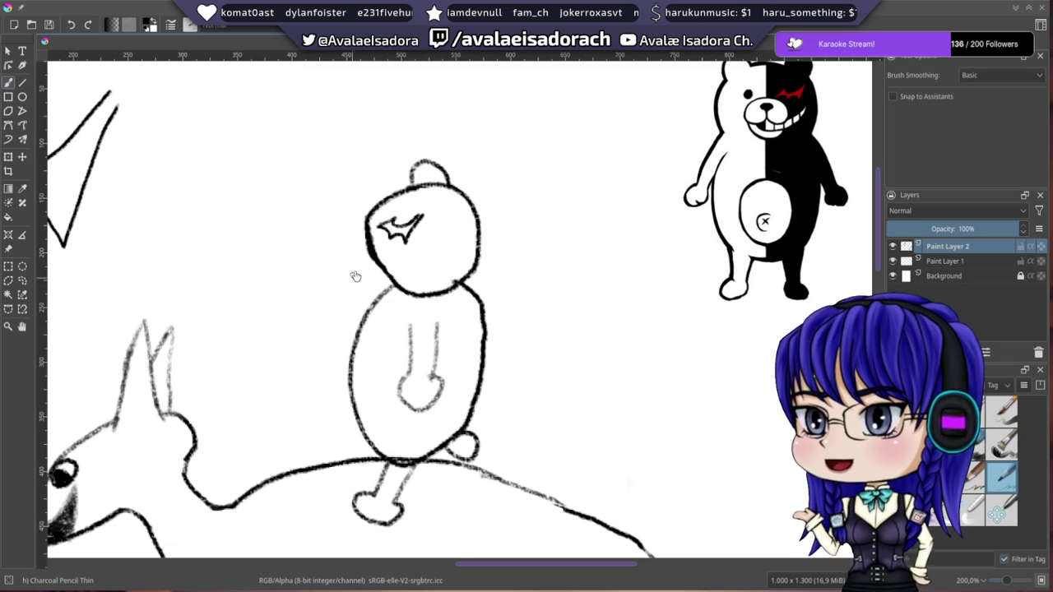
{"action": "left_click_drag", "start_coordinate": [353, 278], "coordinate": [362, 296]}
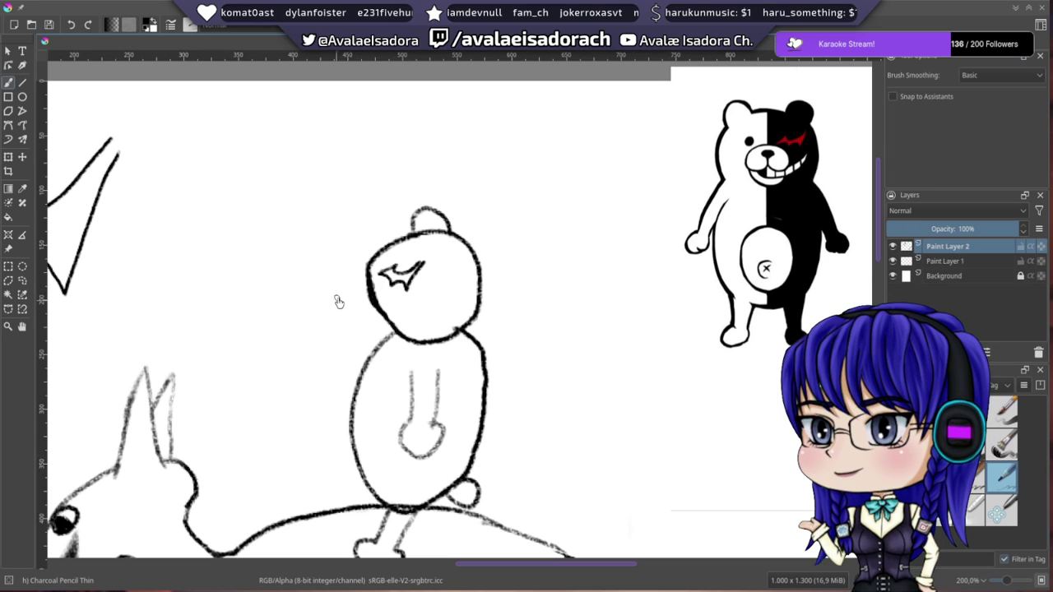
{"action": "mouse_move", "coordinate": [400, 289]}
{"action": "left_mouse_down"}
{"action": "mouse_move", "coordinate": [410, 260]}
{"action": "mouse_move", "coordinate": [378, 294]}
{"action": "mouse_move", "coordinate": [414, 288]}
{"action": "mouse_move", "coordinate": [180, 278]}
{"action": "left_mouse_up"}
{"action": "key", "text": "ctrl+z"}
{"action": "mouse_move", "coordinate": [245, 299]}
{"action": "left_mouse_down"}
{"action": "mouse_move", "coordinate": [416, 269]}
{"action": "mouse_move", "coordinate": [456, 273]}
{"action": "left_mouse_up"}
{"action": "left_click_drag", "start_coordinate": [393, 250], "coordinate": [384, 263]}
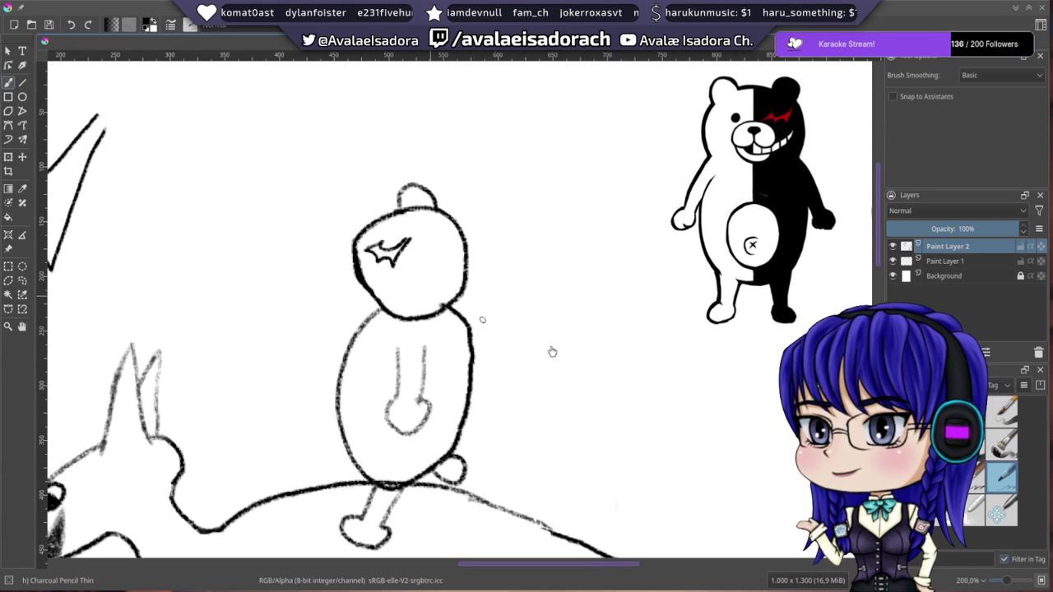
- Draw an oval belly patch over the lower front of the bear's body with Charcoal Pencil Medium, undoing the first oval and redrawing it
{"action": "left_click", "coordinate": [974, 479]}
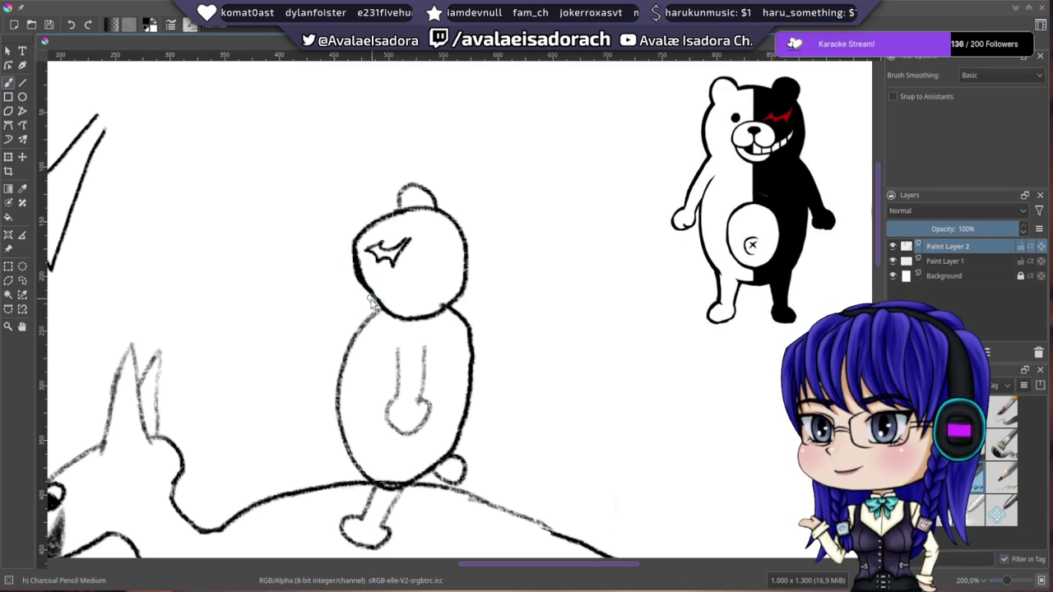
{"action": "left_click_drag", "start_coordinate": [355, 273], "coordinate": [383, 264]}
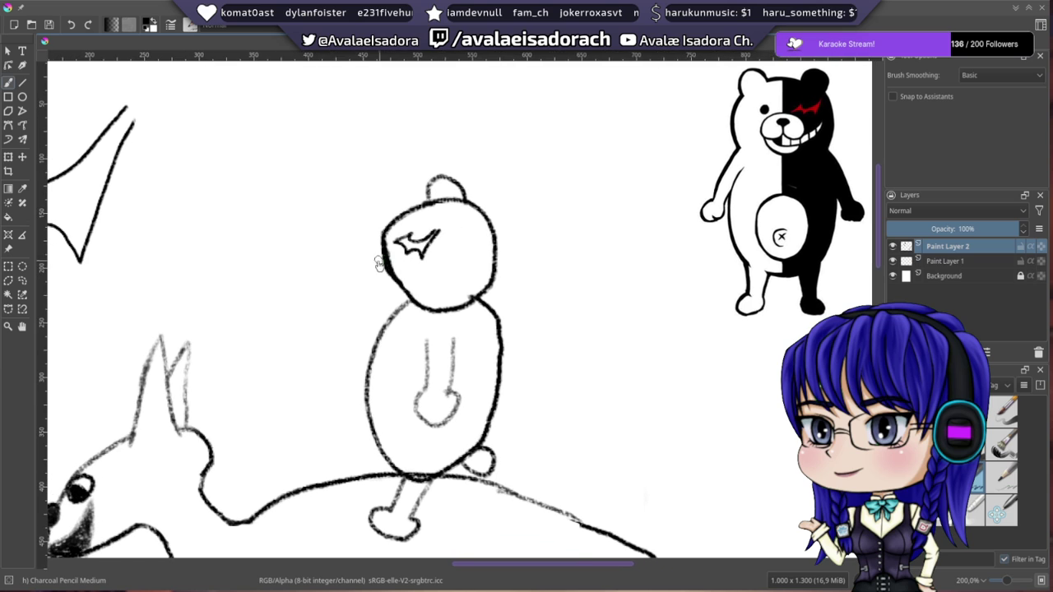
{"action": "left_click_drag", "start_coordinate": [456, 253], "coordinate": [266, 270]}
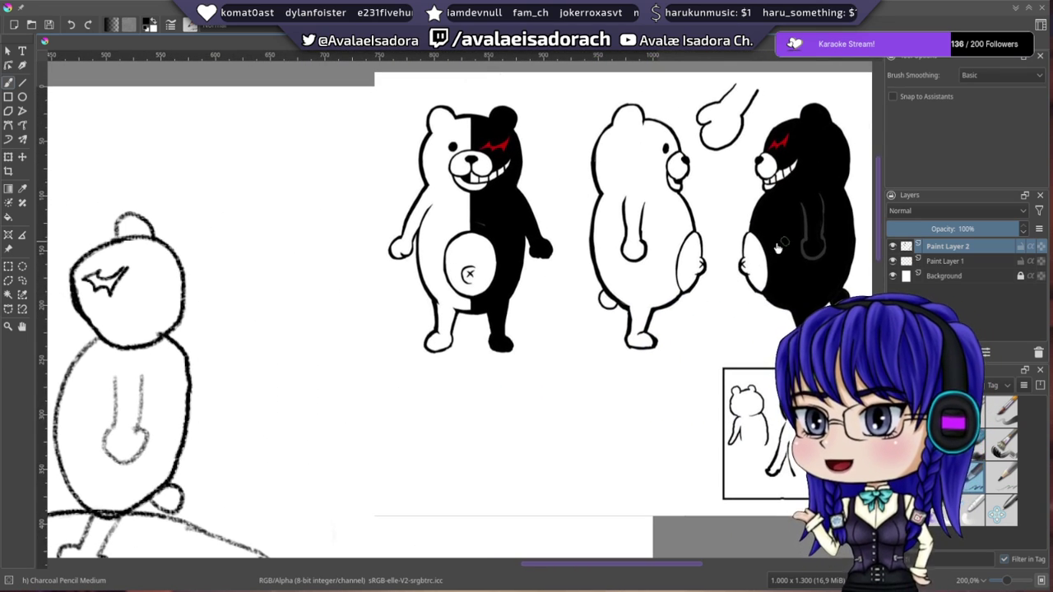
{"action": "left_click_drag", "start_coordinate": [272, 318], "coordinate": [578, 192]}
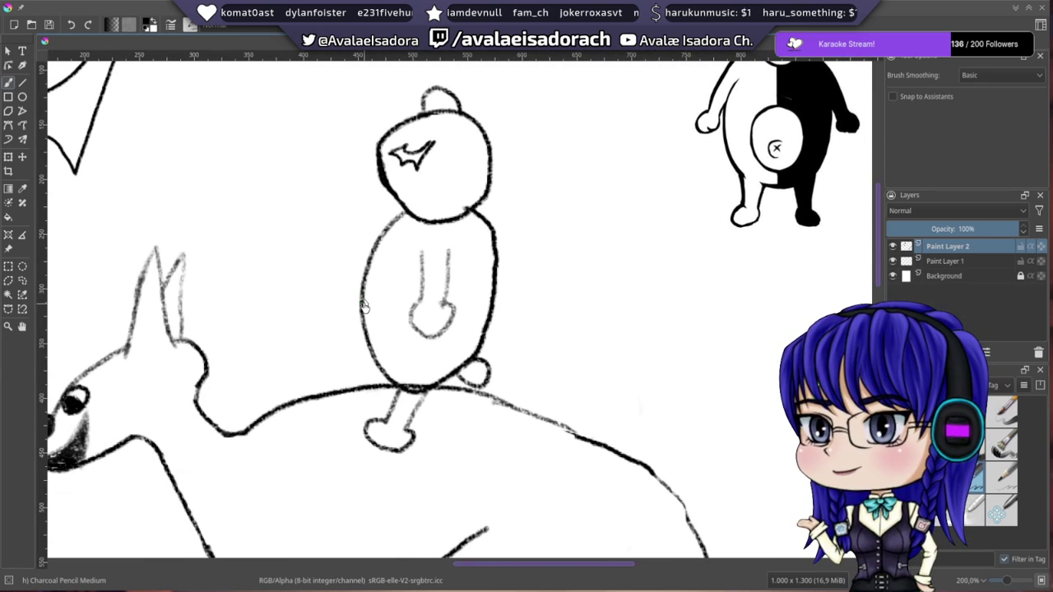
{"action": "mouse_move", "coordinate": [365, 305]}
{"action": "left_mouse_down"}
{"action": "mouse_move", "coordinate": [192, 325]}
{"action": "mouse_move", "coordinate": [184, 359]}
{"action": "mouse_move", "coordinate": [195, 384]}
{"action": "mouse_move", "coordinate": [217, 398]}
{"action": "mouse_move", "coordinate": [224, 378]}
{"action": "mouse_move", "coordinate": [207, 335]}
{"action": "mouse_move", "coordinate": [188, 341]}
{"action": "left_mouse_up"}
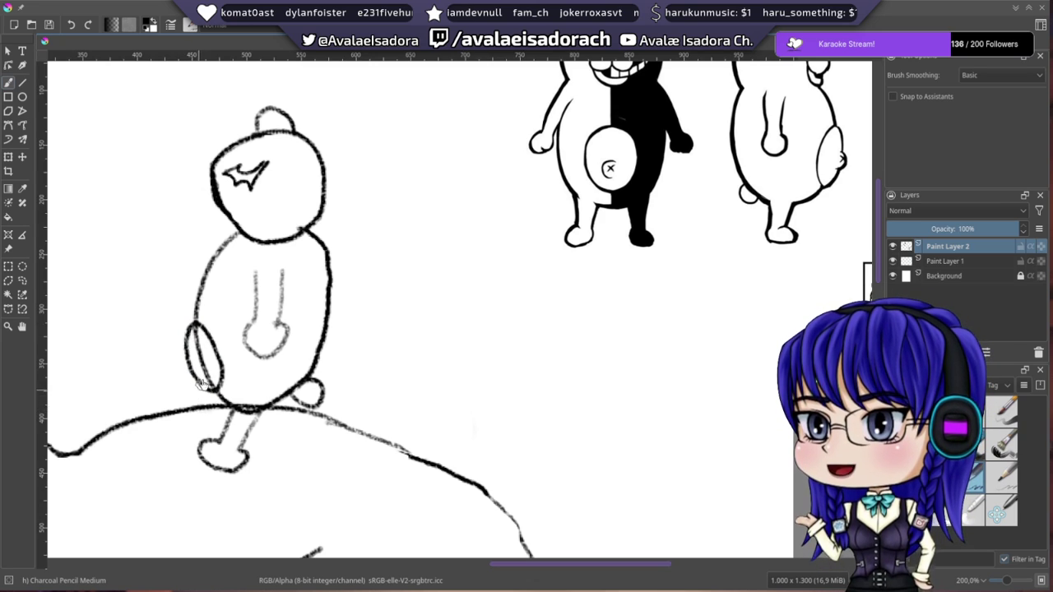
{"action": "key", "text": "ctrl+z"}
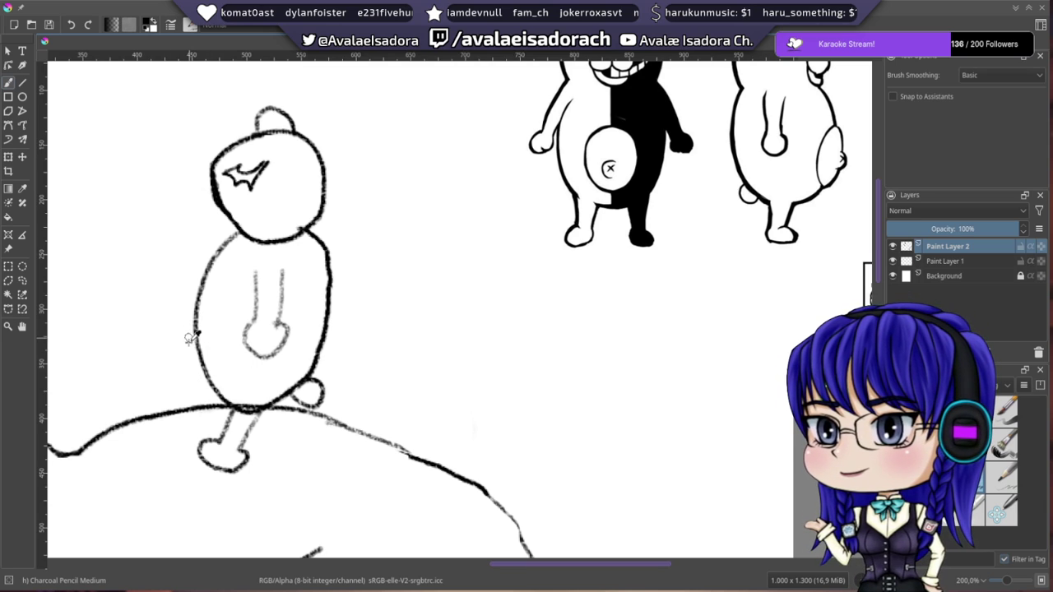
{"action": "mouse_move", "coordinate": [195, 333]}
{"action": "left_mouse_down"}
{"action": "mouse_move", "coordinate": [196, 366]}
{"action": "mouse_move", "coordinate": [227, 392]}
{"action": "mouse_move", "coordinate": [224, 326]}
{"action": "mouse_move", "coordinate": [198, 326]}
{"action": "mouse_move", "coordinate": [195, 346]}
{"action": "mouse_move", "coordinate": [316, 304]}
{"action": "mouse_move", "coordinate": [392, 292]}
{"action": "left_mouse_up"}
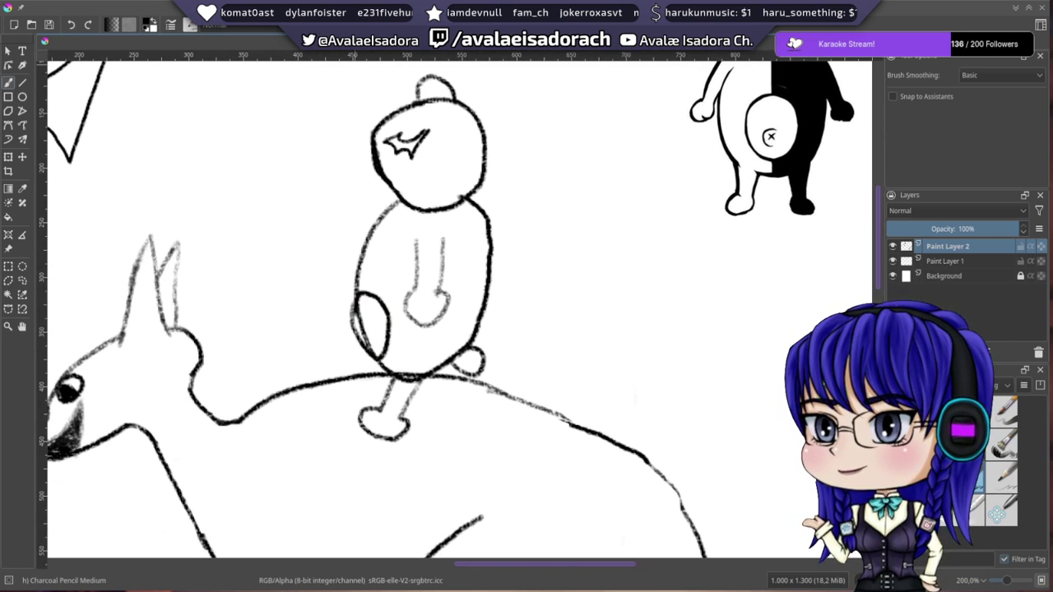
- Erase the body outline crossing the belly patch with Eraser Small and return to Charcoal Pencil Medium
{"action": "left_click", "coordinate": [902, 412]}
{"action": "mouse_move", "coordinate": [372, 327]}
{"action": "left_mouse_down"}
{"action": "mouse_move", "coordinate": [367, 307]}
{"action": "mouse_move", "coordinate": [362, 324]}
{"action": "mouse_move", "coordinate": [374, 339]}
{"action": "left_mouse_up"}
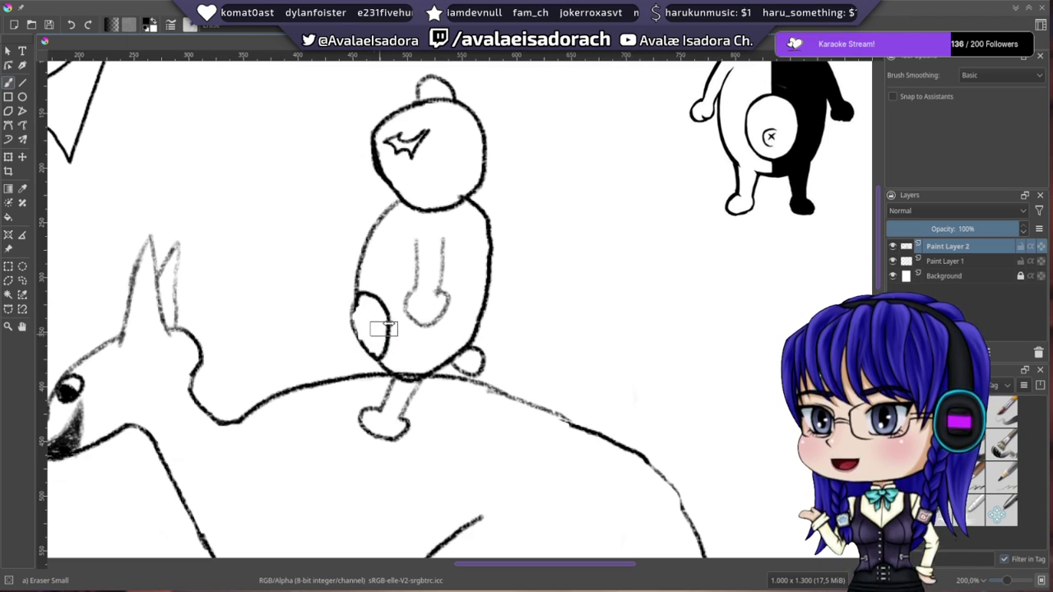
{"action": "key", "text": "e"}
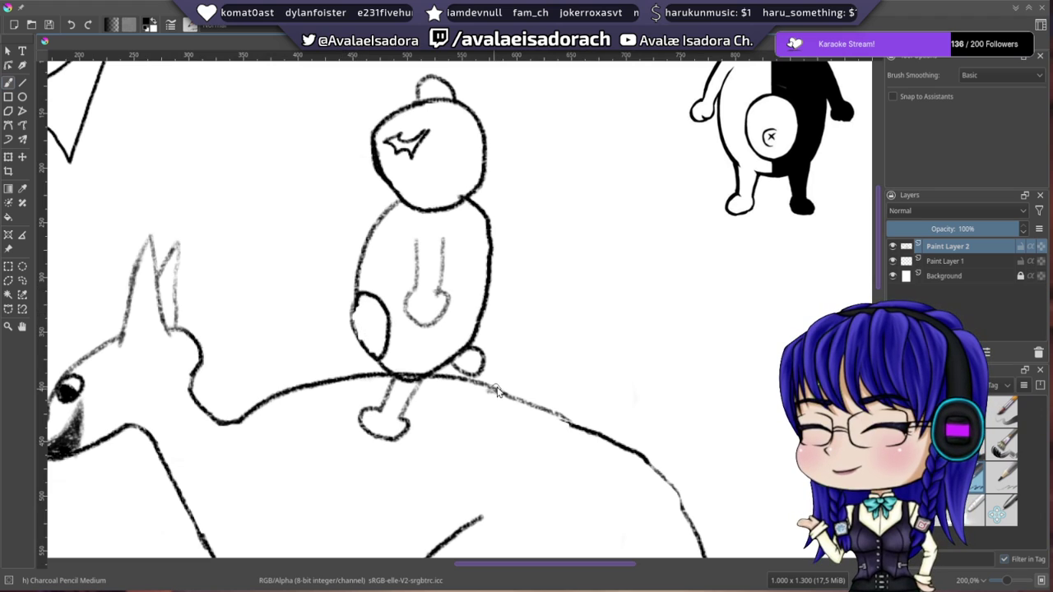
{"action": "left_click", "coordinate": [968, 445]}
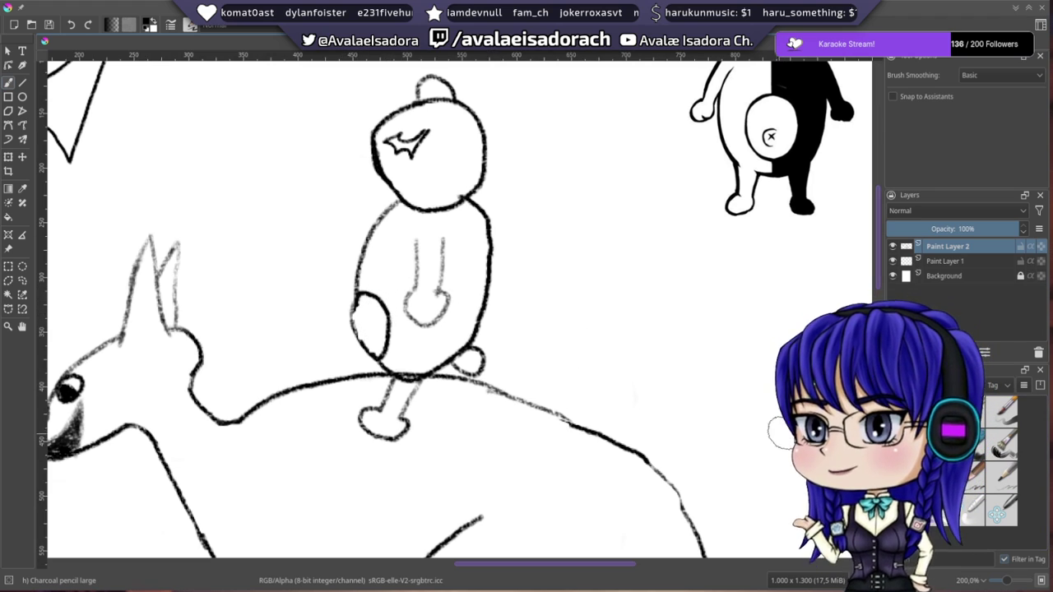
{"action": "mouse_move", "coordinate": [616, 256]}
{"action": "left_mouse_down"}
{"action": "mouse_move", "coordinate": [601, 282]}
{"action": "mouse_move", "coordinate": [615, 293]}
{"action": "left_mouse_up"}
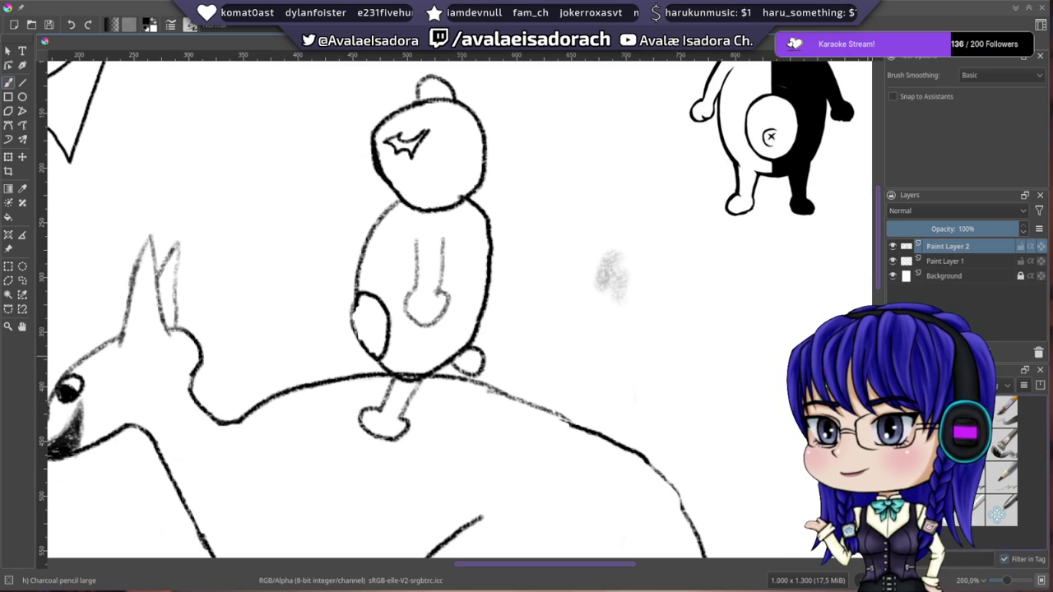
{"action": "key", "text": "ctrl+z"}
{"action": "left_click", "coordinate": [990, 455]}
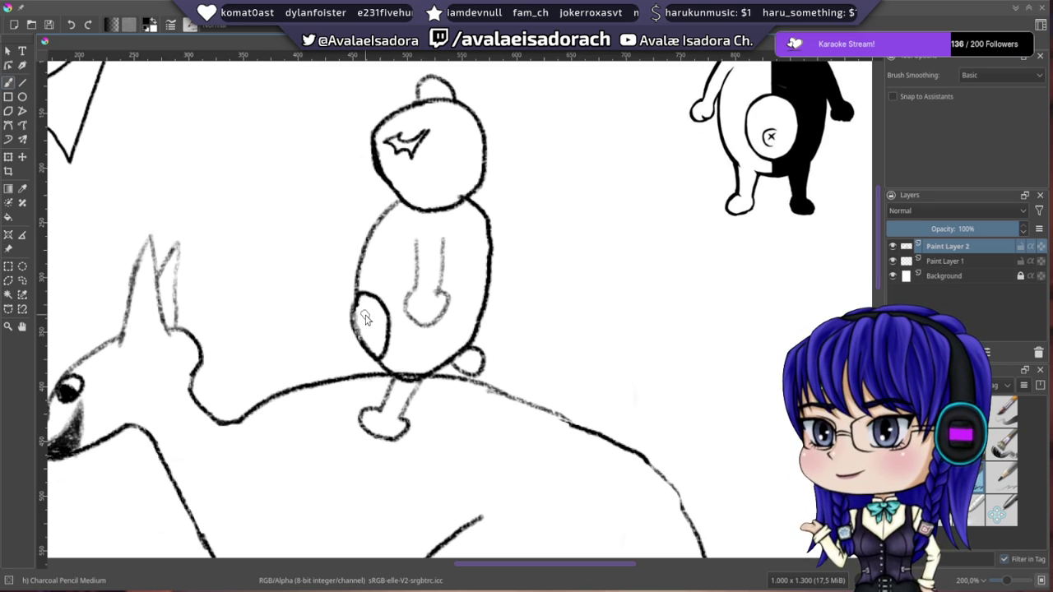
- Sketch a small round navel bump on the outer edge of the bear's belly patch, undoing the first attempt and redrawing it
{"action": "scroll", "coordinate": [419, 287], "scroll_direction": "down", "scroll_amount": 3}
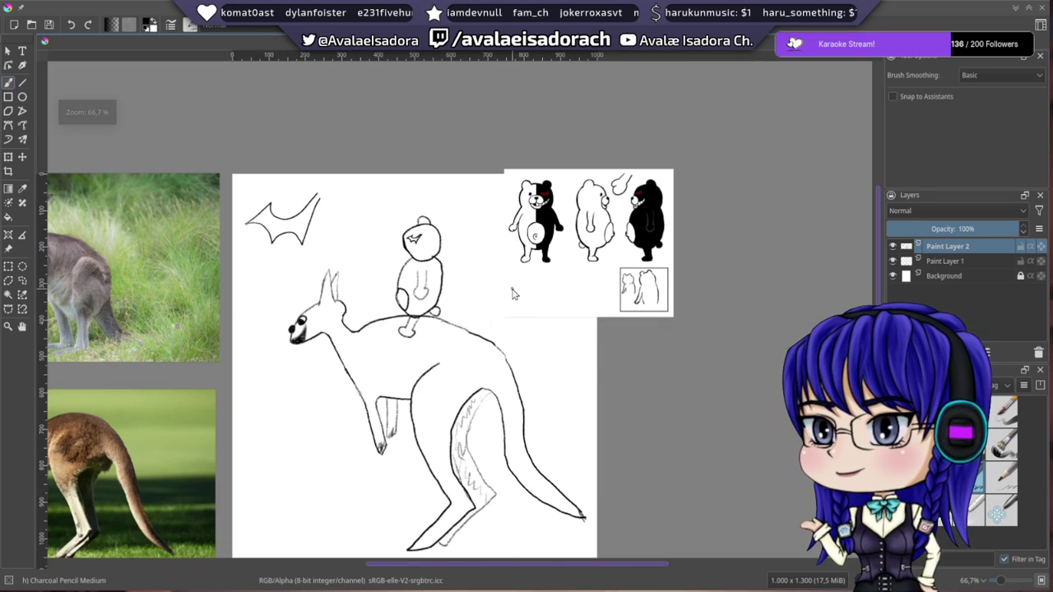
{"action": "scroll", "coordinate": [511, 290], "scroll_direction": "up", "scroll_amount": 5}
{"action": "scroll", "coordinate": [513, 290], "scroll_direction": "down", "scroll_amount": 4}
{"action": "scroll", "coordinate": [513, 290], "scroll_direction": "up", "scroll_amount": 4}
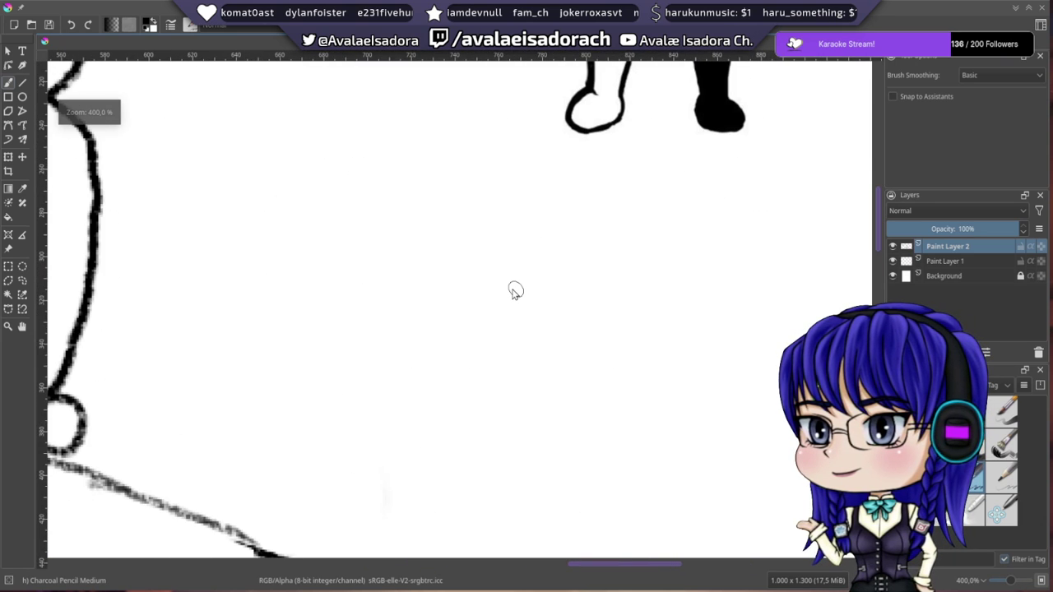
{"action": "left_click_drag", "start_coordinate": [310, 323], "coordinate": [724, 376]}
{"action": "mouse_move", "coordinate": [301, 407]}
{"action": "left_mouse_down"}
{"action": "mouse_move", "coordinate": [422, 395]}
{"action": "mouse_move", "coordinate": [467, 269]}
{"action": "left_mouse_up"}
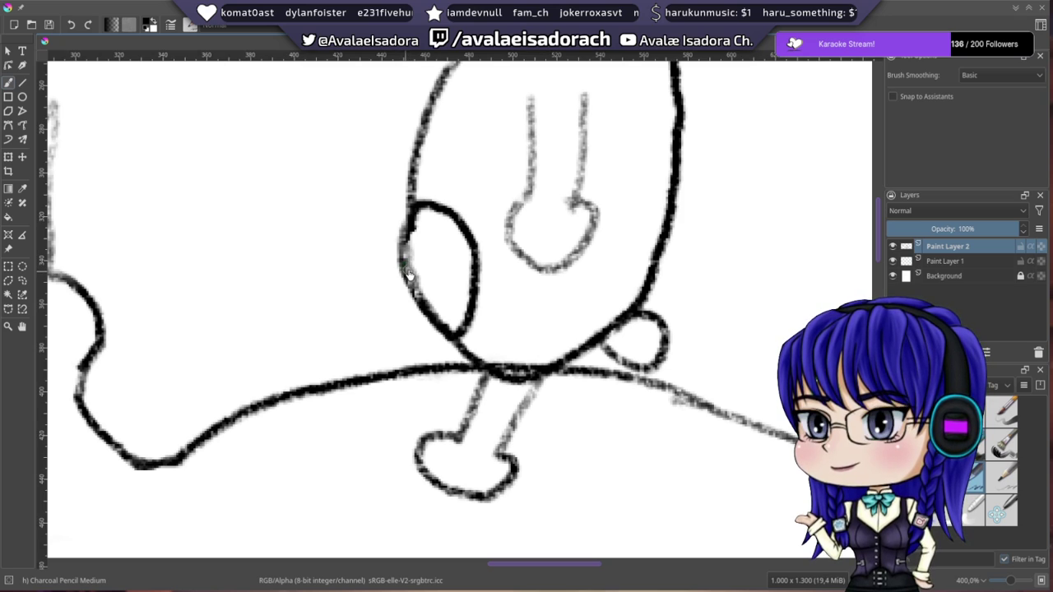
{"action": "left_click_drag", "start_coordinate": [397, 274], "coordinate": [415, 301]}
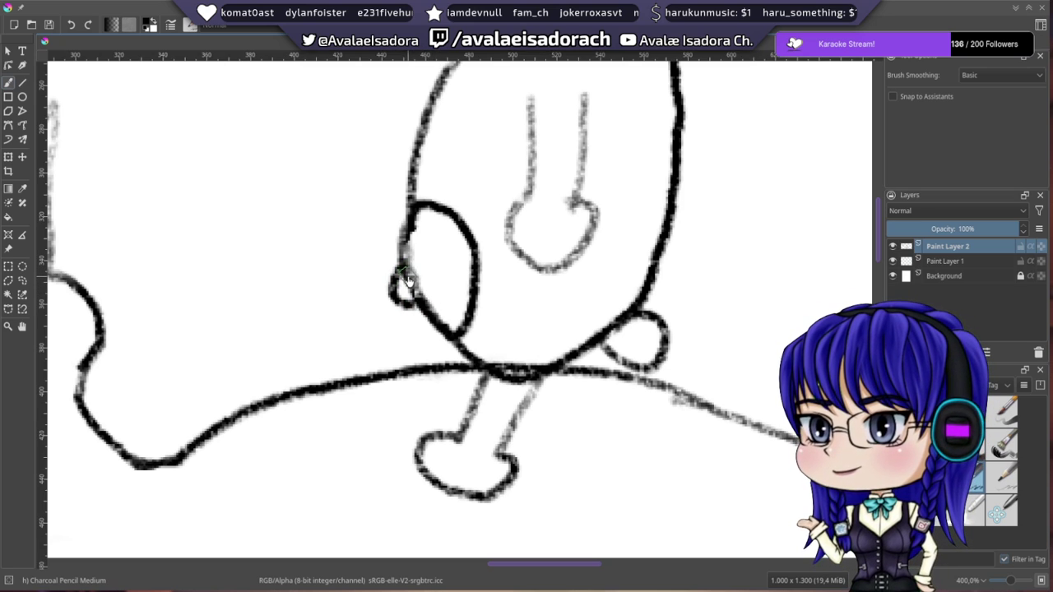
{"action": "left_click_drag", "start_coordinate": [408, 261], "coordinate": [418, 266]}
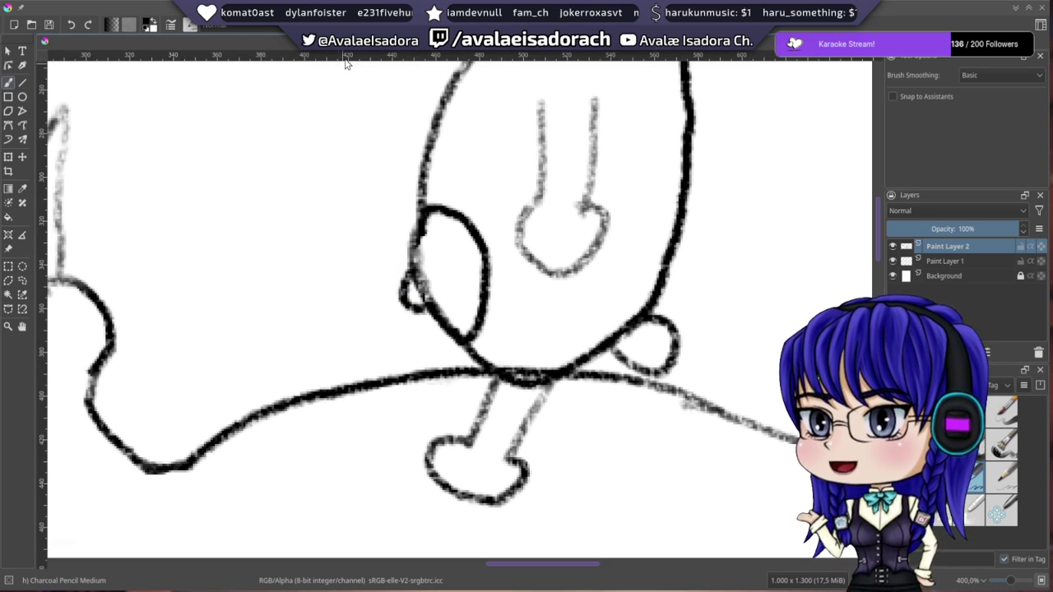
{"action": "key", "text": "ctrl+z"}
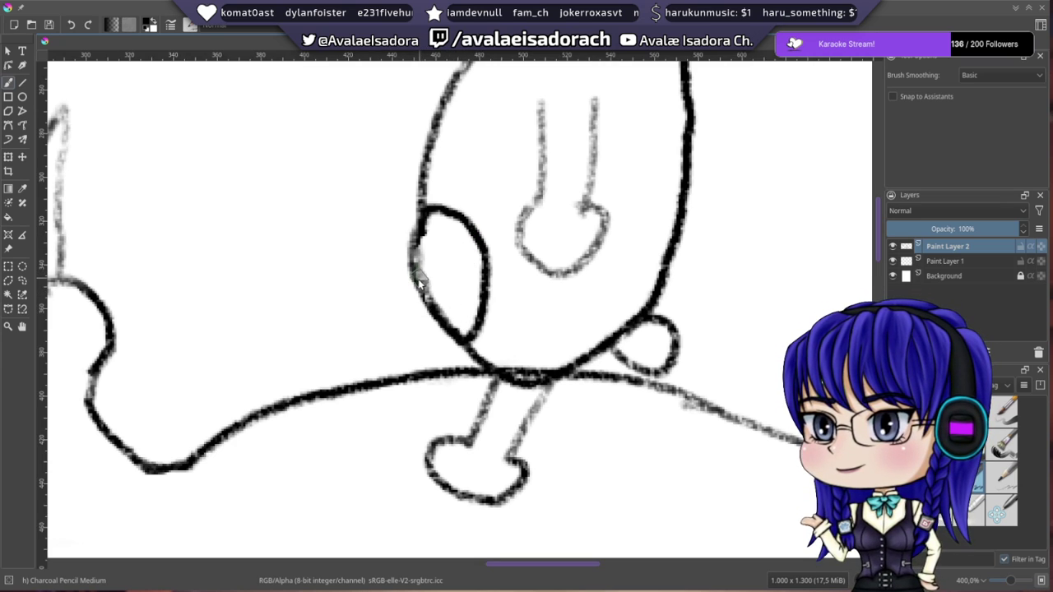
{"action": "mouse_move", "coordinate": [404, 287]}
{"action": "left_mouse_down"}
{"action": "mouse_move", "coordinate": [421, 321]}
{"action": "mouse_move", "coordinate": [460, 302]}
{"action": "mouse_move", "coordinate": [412, 283]}
{"action": "mouse_move", "coordinate": [414, 263]}
{"action": "mouse_move", "coordinate": [421, 272]}
{"action": "mouse_move", "coordinate": [401, 296]}
{"action": "mouse_move", "coordinate": [436, 303]}
{"action": "left_mouse_up"}
{"action": "key", "text": "ctrl+z"}
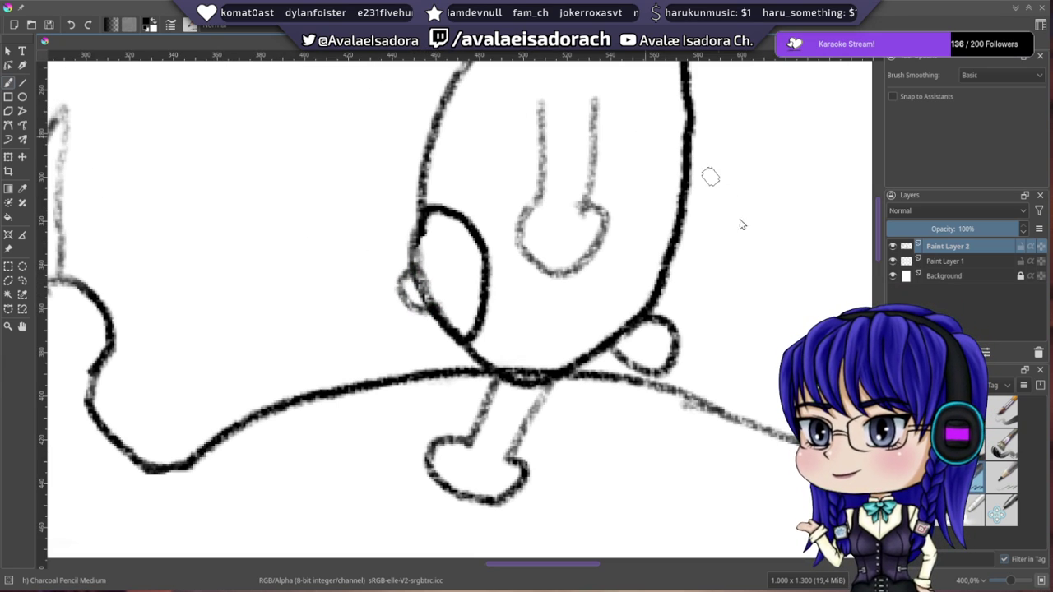
- Erase the belly outline running through the navel bump with Eraser Small
{"action": "key", "text": "/"}
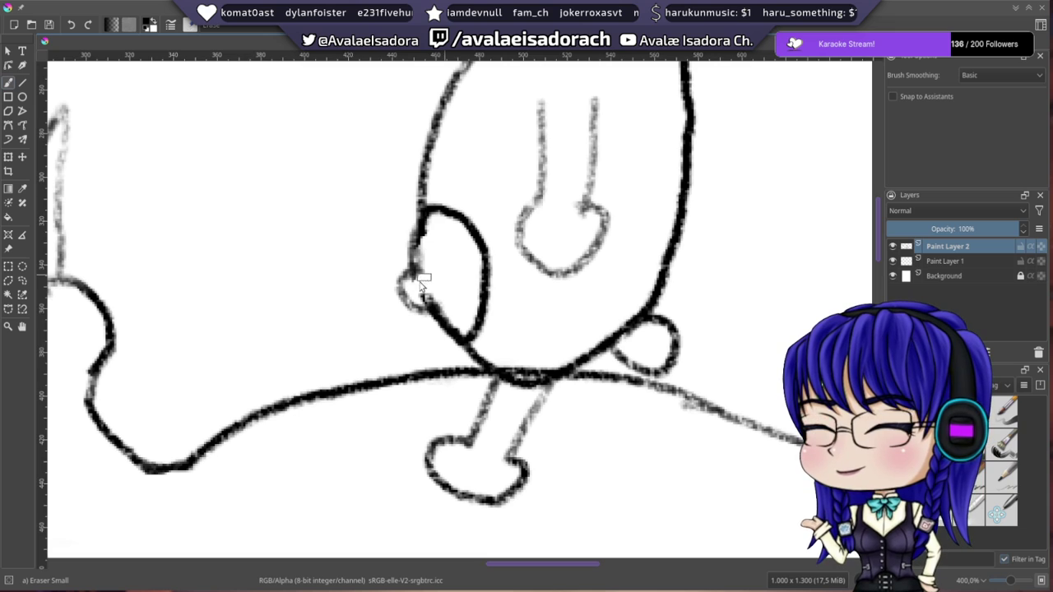
{"action": "mouse_move", "coordinate": [422, 279]}
{"action": "left_mouse_down"}
{"action": "mouse_move", "coordinate": [430, 301]}
{"action": "mouse_move", "coordinate": [440, 287]}
{"action": "left_mouse_up"}
{"action": "left_click_drag", "start_coordinate": [459, 203], "coordinate": [434, 287]}
{"action": "mouse_move", "coordinate": [592, 323]}
{"action": "left_mouse_down"}
{"action": "mouse_move", "coordinate": [167, 246]}
{"action": "mouse_move", "coordinate": [305, 271]}
{"action": "mouse_move", "coordinate": [405, 269]}
{"action": "left_mouse_up"}
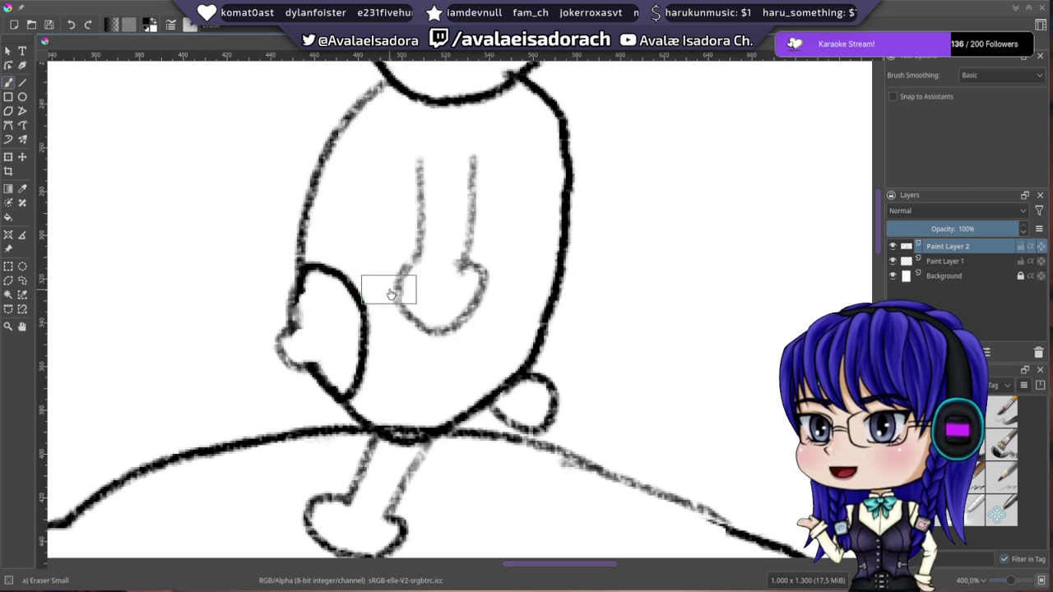
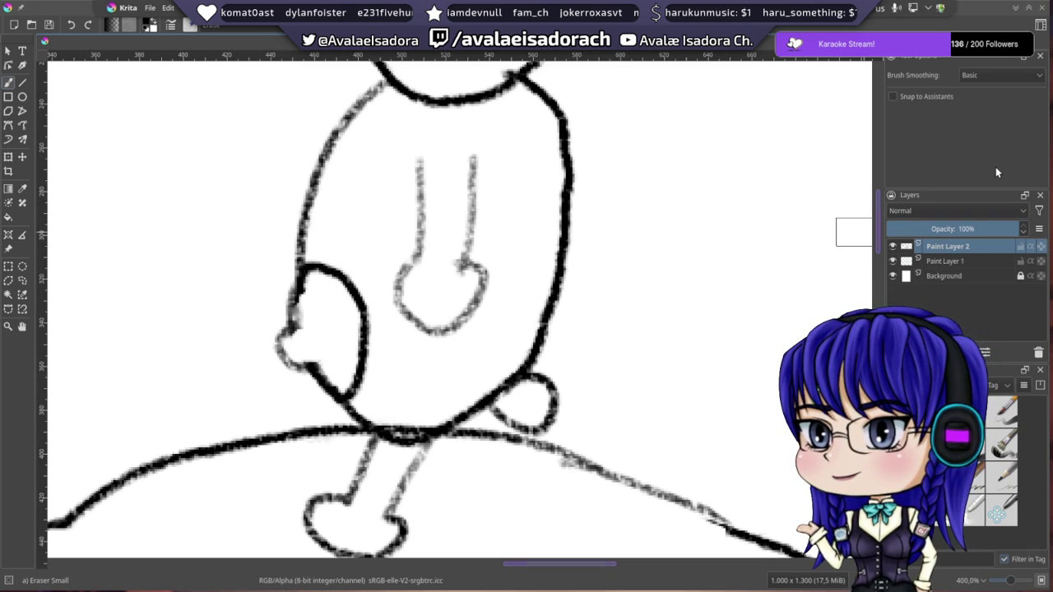
- Open the image Fucked Ava.png from the Desktop folder
{"action": "left_click", "coordinate": [31, 25]}
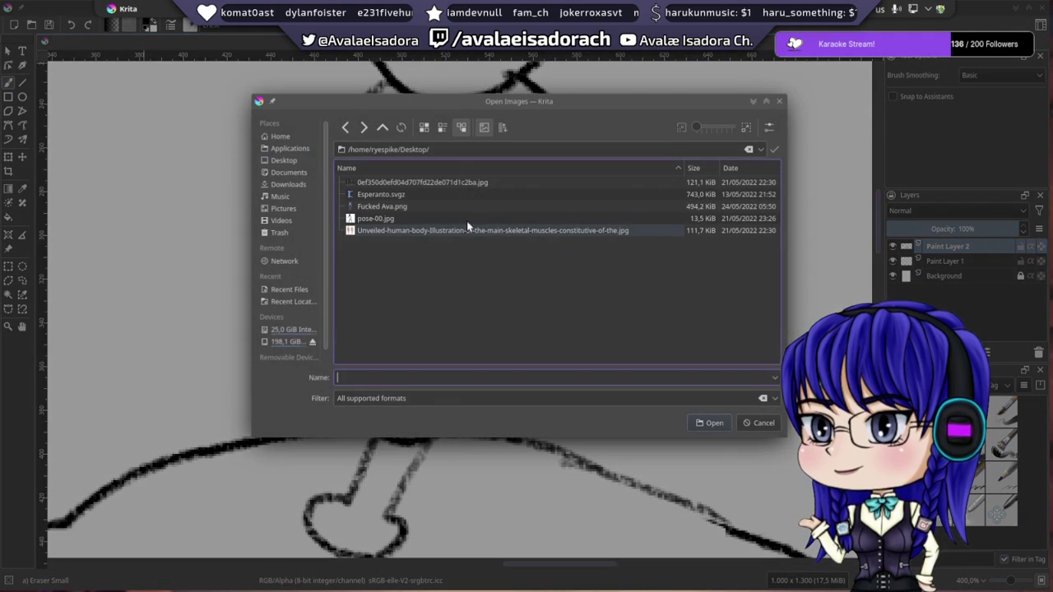
{"action": "double_click", "coordinate": [389, 205]}
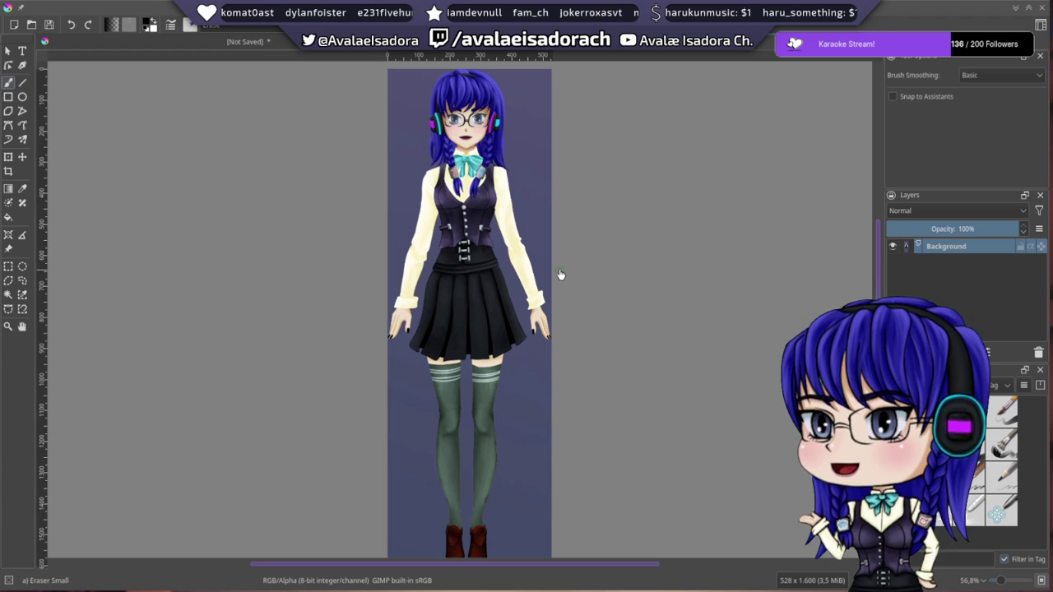
- Examine the open full-body character image from the hair down to the boots
{"action": "mouse_move", "coordinate": [558, 278]}
{"action": "left_mouse_down"}
{"action": "mouse_move", "coordinate": [539, 269]}
{"action": "mouse_move", "coordinate": [549, 252]}
{"action": "mouse_move", "coordinate": [570, 264]}
{"action": "mouse_move", "coordinate": [514, 316]}
{"action": "mouse_move", "coordinate": [510, 336]}
{"action": "mouse_move", "coordinate": [481, 296]}
{"action": "mouse_move", "coordinate": [543, 266]}
{"action": "left_mouse_up"}
{"action": "left_click_drag", "start_coordinate": [571, 214], "coordinate": [573, 270]}
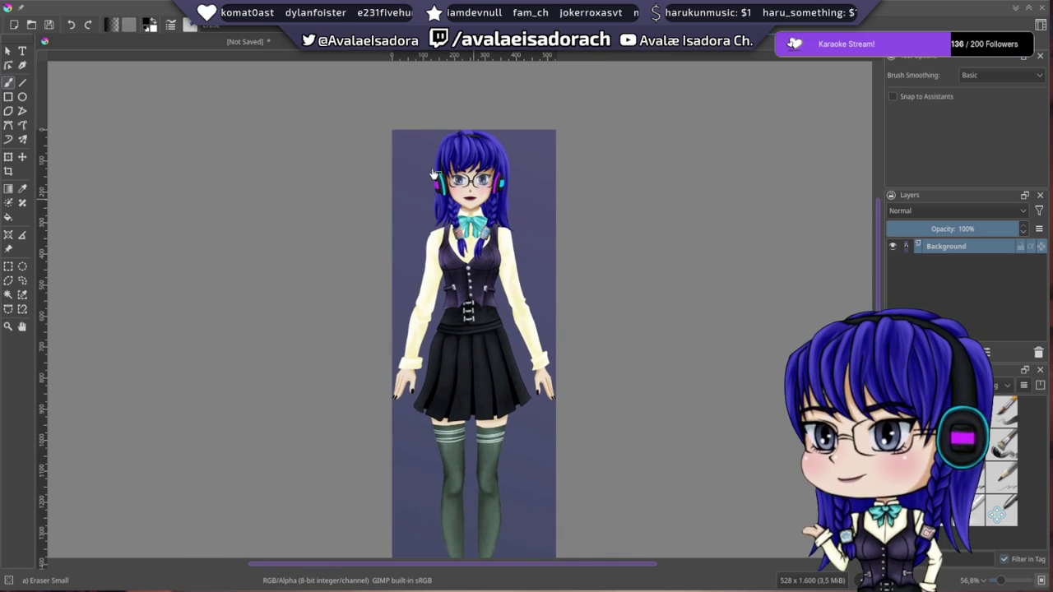
{"action": "scroll", "coordinate": [452, 162], "scroll_direction": "up", "scroll_amount": 5}
{"action": "scroll", "coordinate": [492, 153], "scroll_direction": "down", "scroll_amount": 5}
{"action": "left_click_drag", "start_coordinate": [489, 289], "coordinate": [438, 208]}
- Browse the Drawings/On-Stream folder for an image to open, then leave the file selection without opening one
{"action": "left_click", "coordinate": [31, 24]}
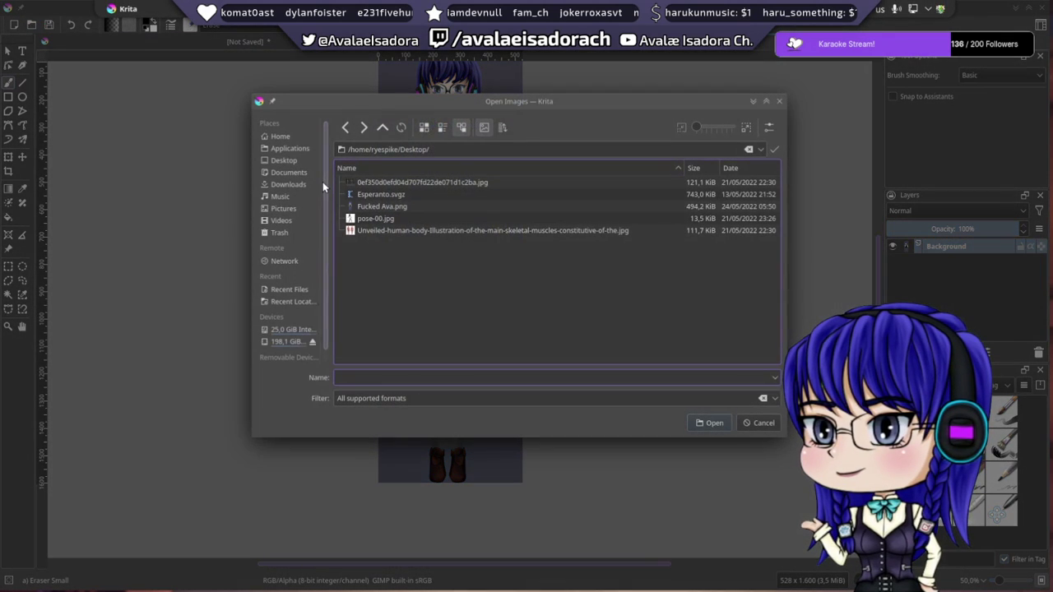
{"action": "double_click", "coordinate": [403, 149]}
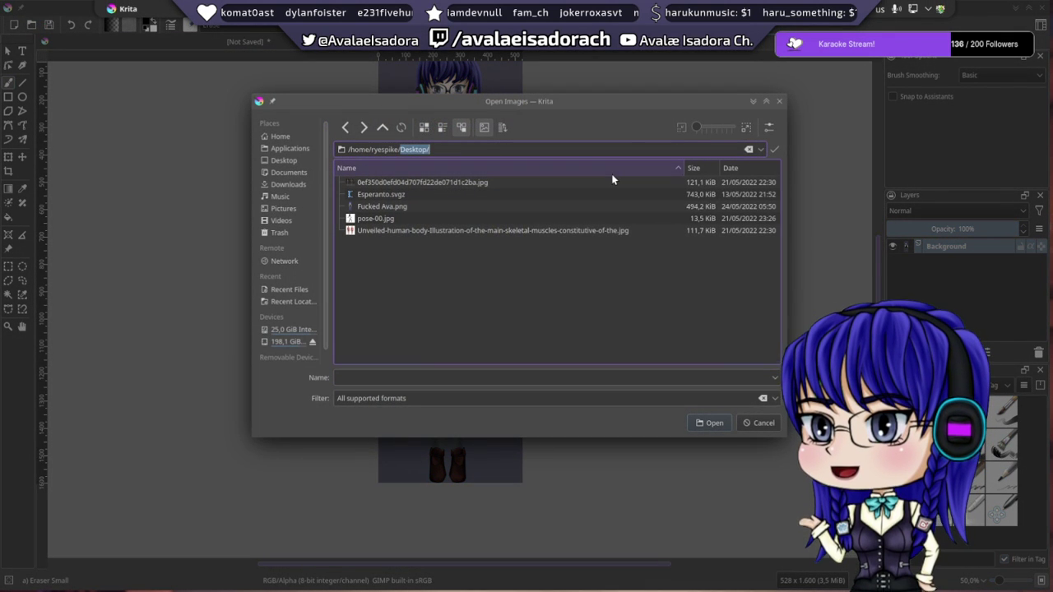
{"action": "type", "text": "Drawings/On-Stream/"}
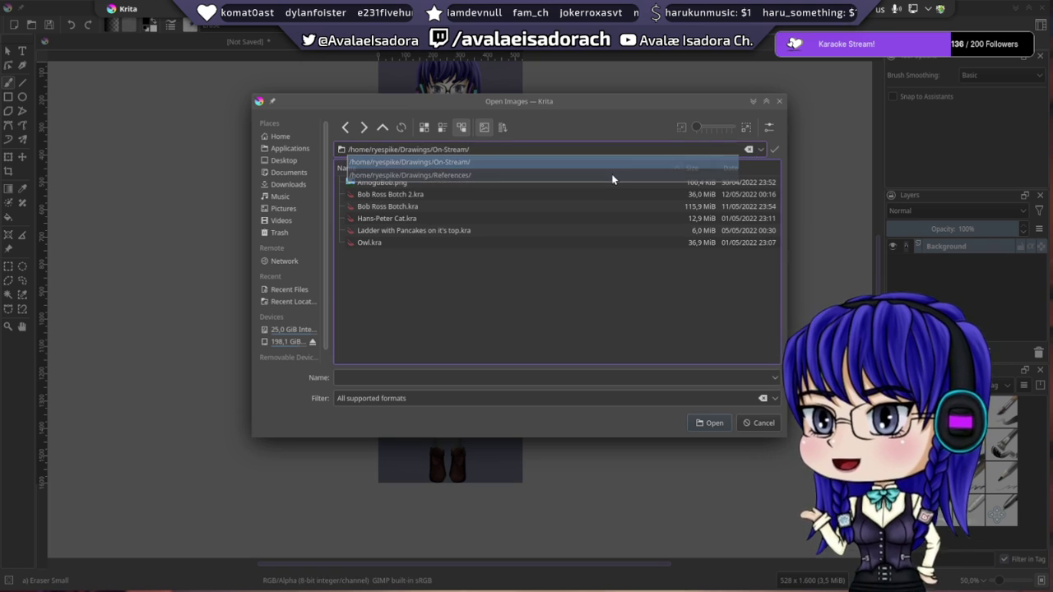
{"action": "key", "text": "Escape"}
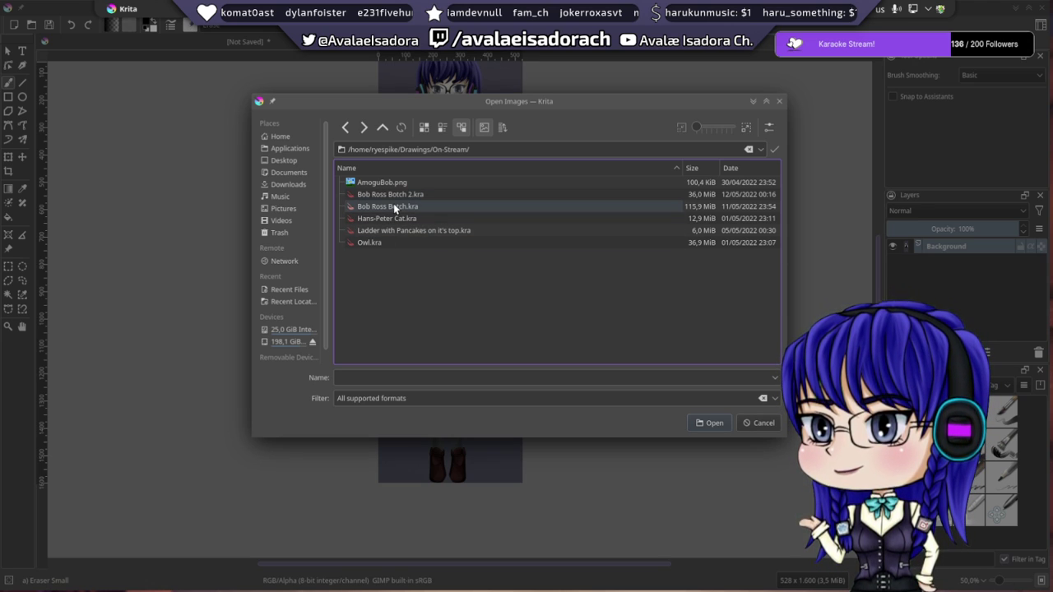
{"action": "left_click", "coordinate": [760, 423]}
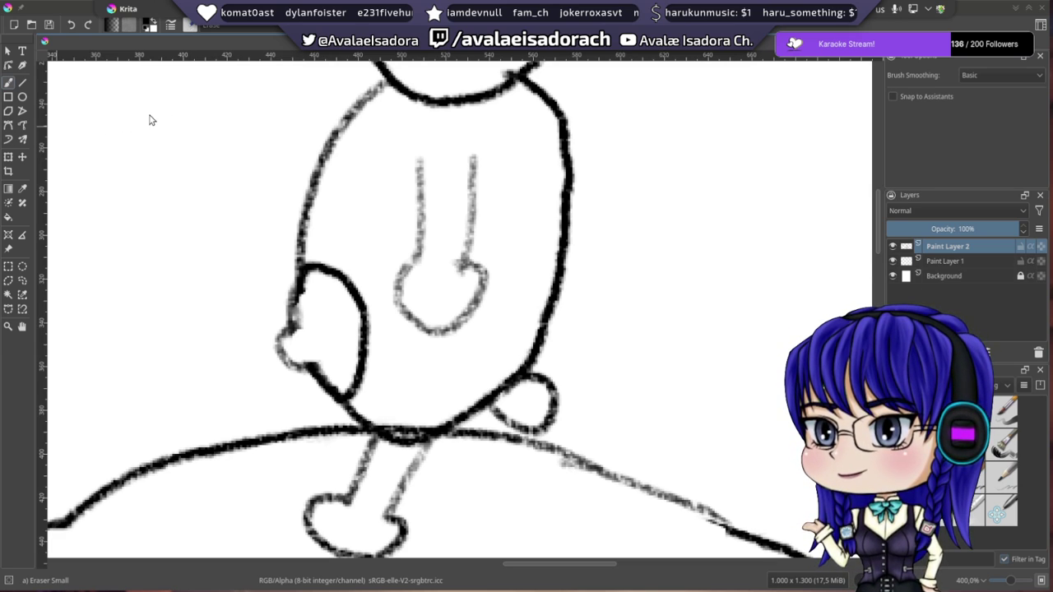
- View the Buff_Ava.png image in the Firefox browser and close it to return to the kangaroo drawing
{"action": "left_click_drag", "start_coordinate": [150, 116], "coordinate": [420, 68]}
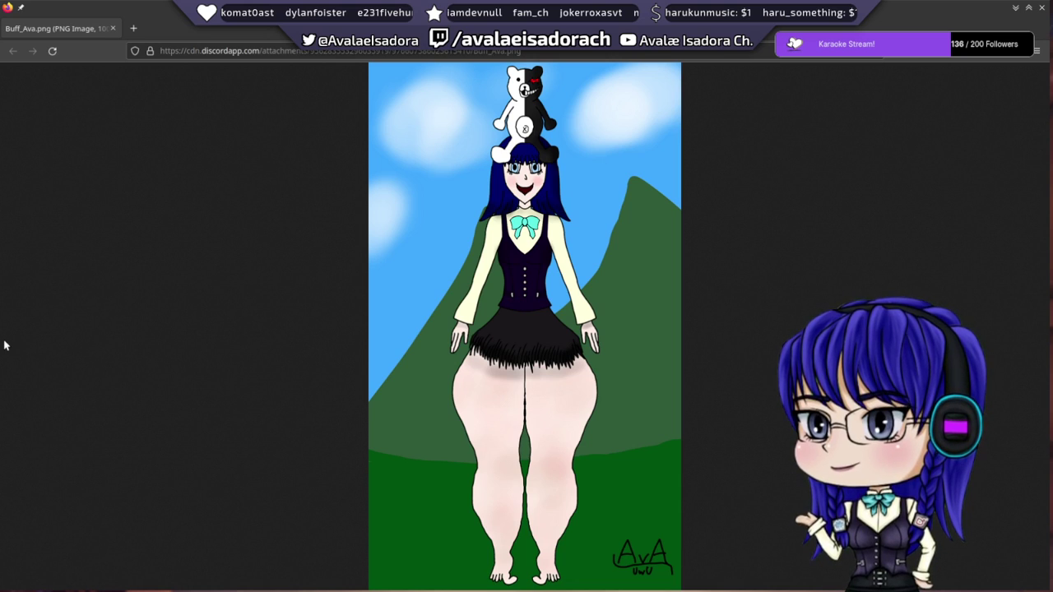
{"action": "left_click", "coordinate": [1041, 12]}
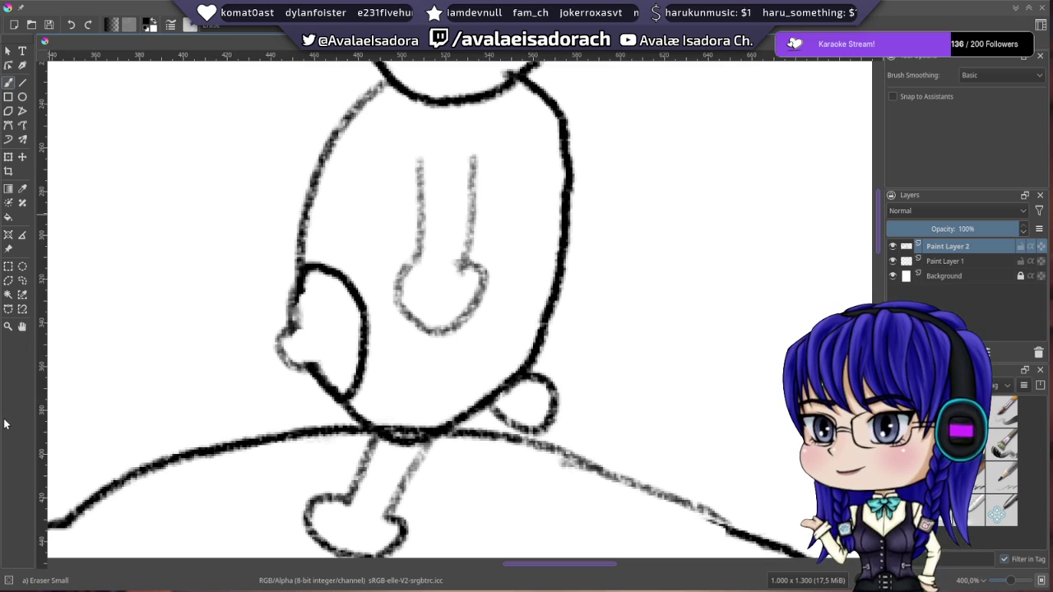
- Switch to the Charcoal Pencil Thin brush for detailing the bear's navel bump
{"action": "left_click_drag", "start_coordinate": [396, 232], "coordinate": [503, 223]}
{"action": "scroll", "coordinate": [355, 425], "scroll_direction": "up", "scroll_amount": 3}
{"action": "scroll", "coordinate": [510, 228], "scroll_direction": "up", "scroll_amount": 2}
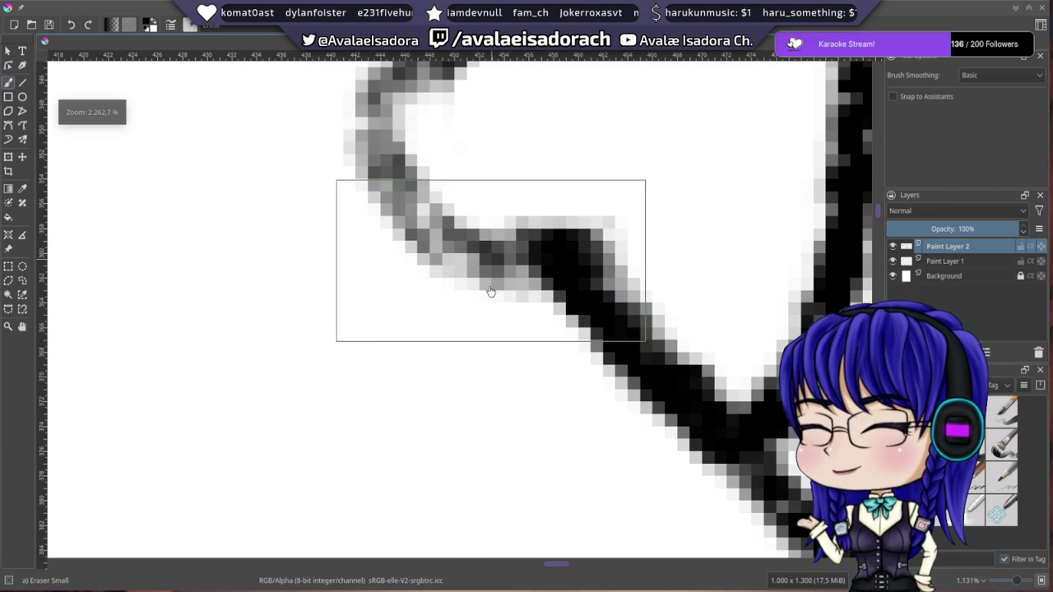
{"action": "scroll", "coordinate": [490, 272], "scroll_direction": "down", "scroll_amount": 9}
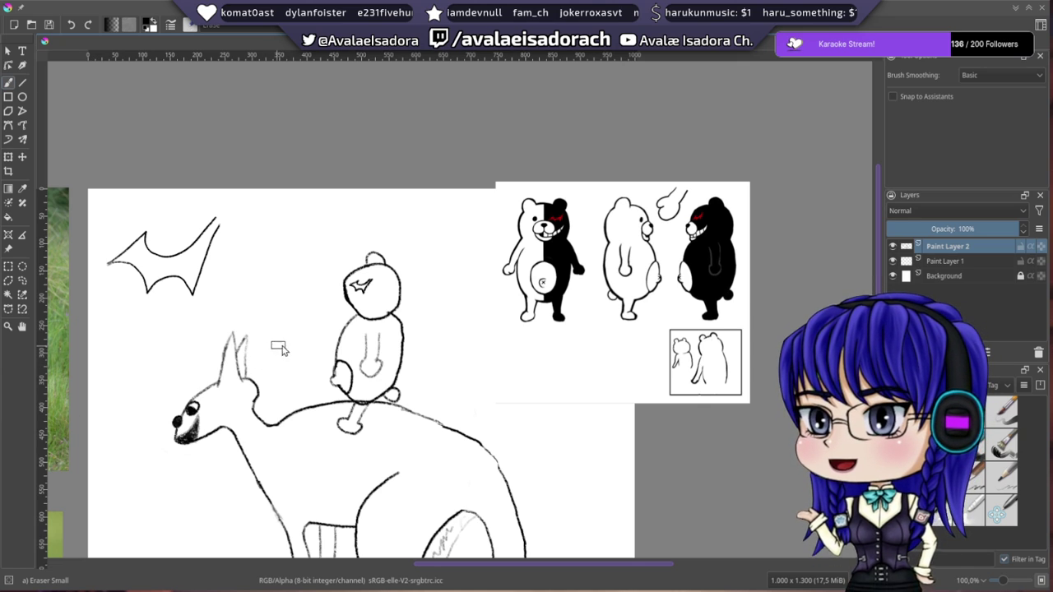
{"action": "scroll", "coordinate": [280, 350], "scroll_direction": "up", "scroll_amount": 6}
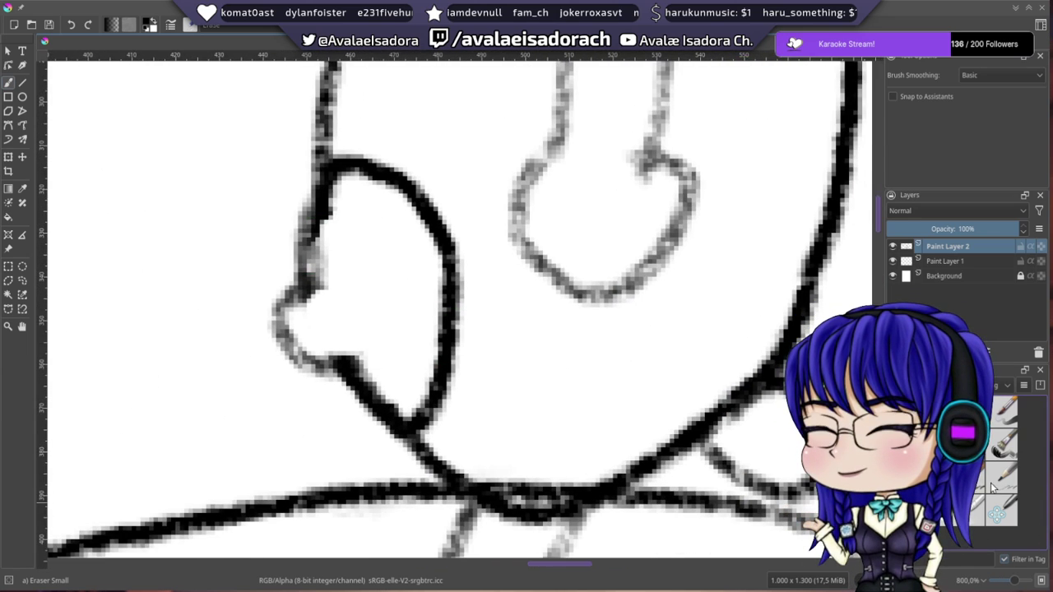
{"action": "left_click", "coordinate": [997, 484]}
{"action": "right_click", "coordinate": [566, 345]}
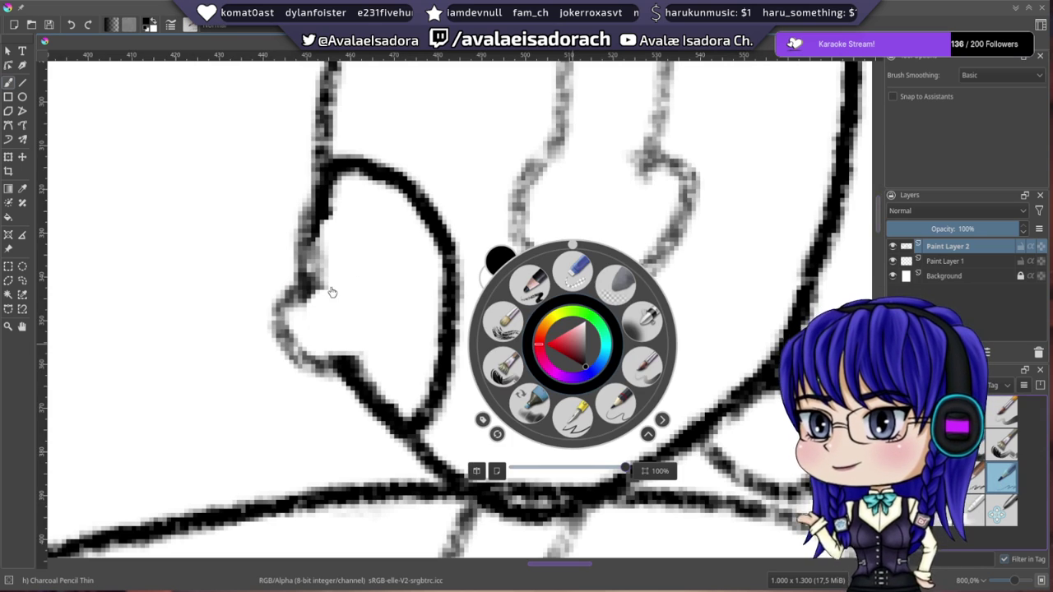
{"action": "left_click", "coordinate": [406, 293]}
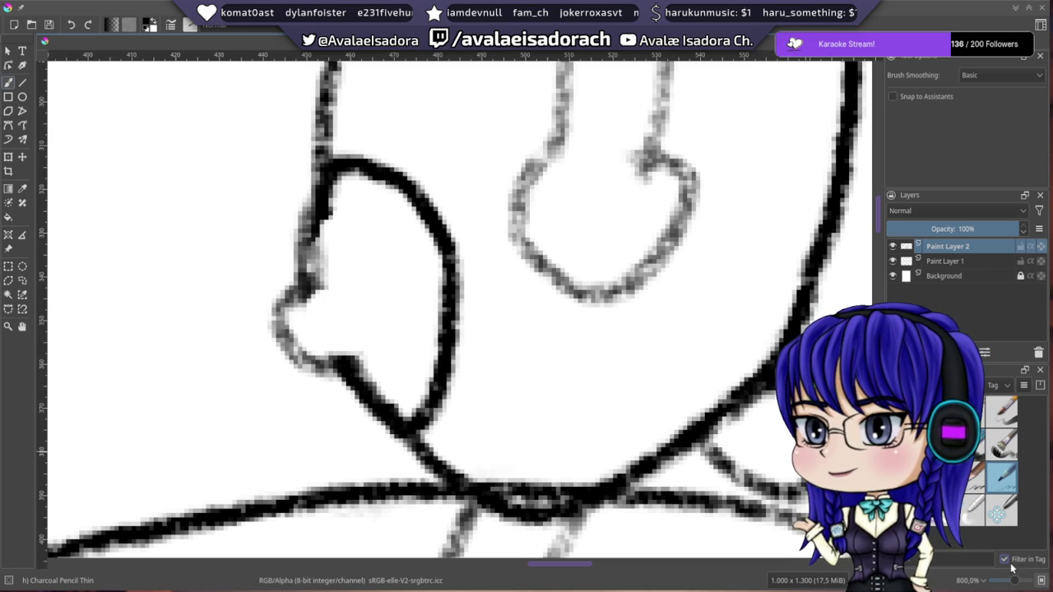
{"action": "left_click", "coordinate": [969, 444]}
{"action": "left_click_drag", "start_coordinate": [679, 387], "coordinate": [623, 367]}
{"action": "scroll", "coordinate": [623, 366], "scroll_direction": "down", "scroll_amount": 7}
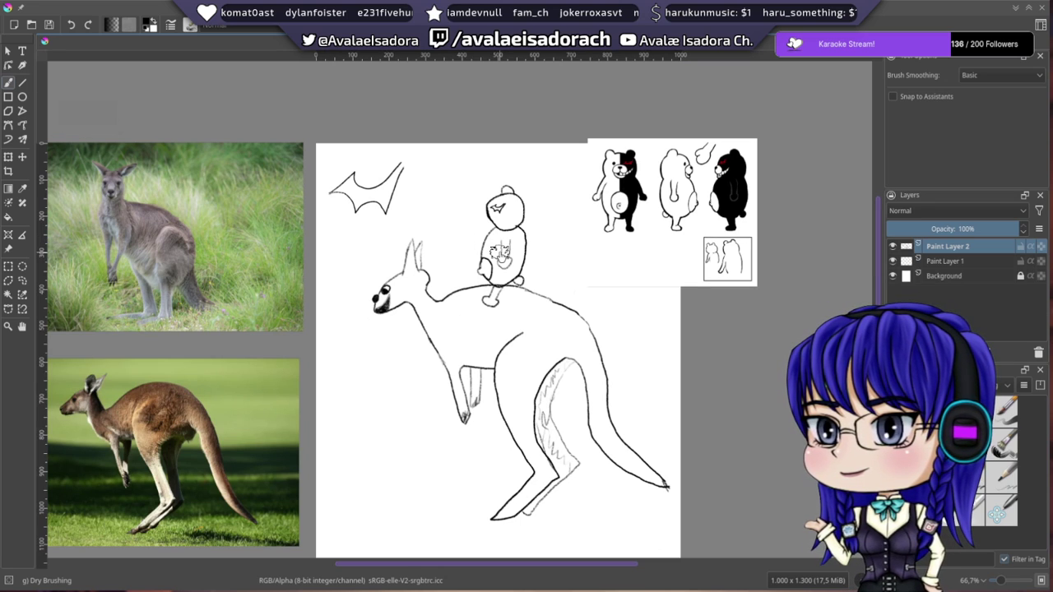
{"action": "scroll", "coordinate": [498, 252], "scroll_direction": "up", "scroll_amount": 6}
{"action": "left_click_drag", "start_coordinate": [474, 246], "coordinate": [446, 155]}
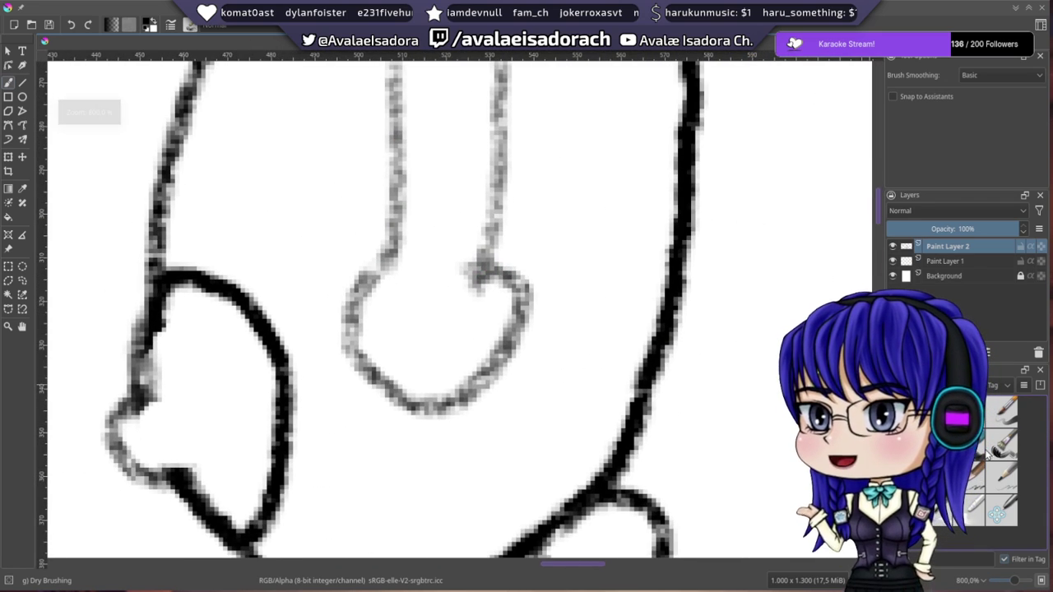
- Draw two short strokes spreading inward from the tip of the bear's navel bump with Charcoal Pencil Thin
{"action": "left_click", "coordinate": [1002, 477]}
{"action": "left_click_drag", "start_coordinate": [523, 280], "coordinate": [621, 353]}
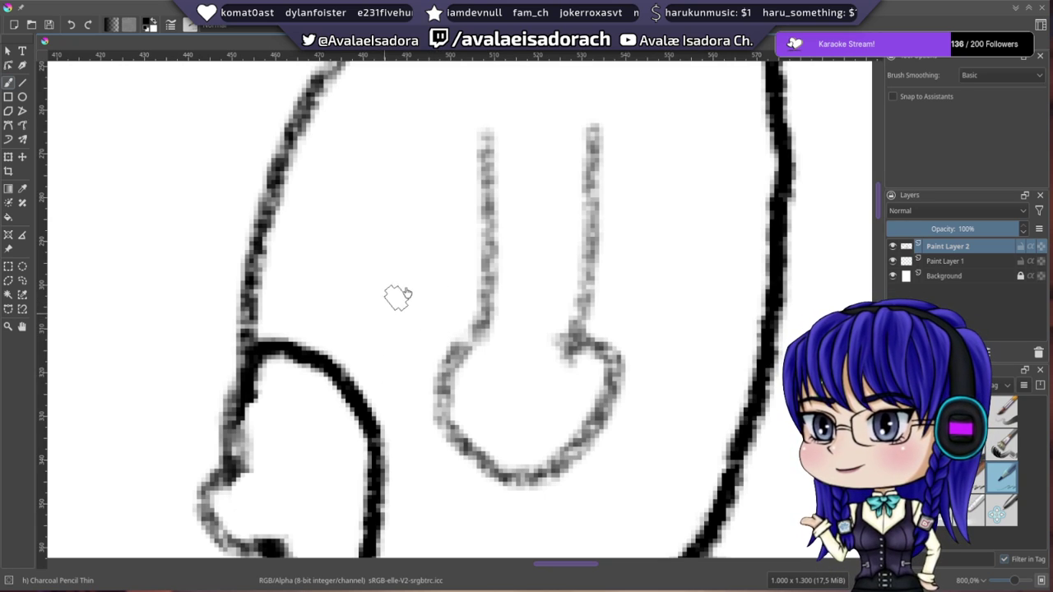
{"action": "mouse_move", "coordinate": [411, 252]}
{"action": "left_mouse_down"}
{"action": "mouse_move", "coordinate": [432, 202]}
{"action": "mouse_move", "coordinate": [513, 102]}
{"action": "left_mouse_up"}
{"action": "left_click_drag", "start_coordinate": [382, 297], "coordinate": [415, 200]}
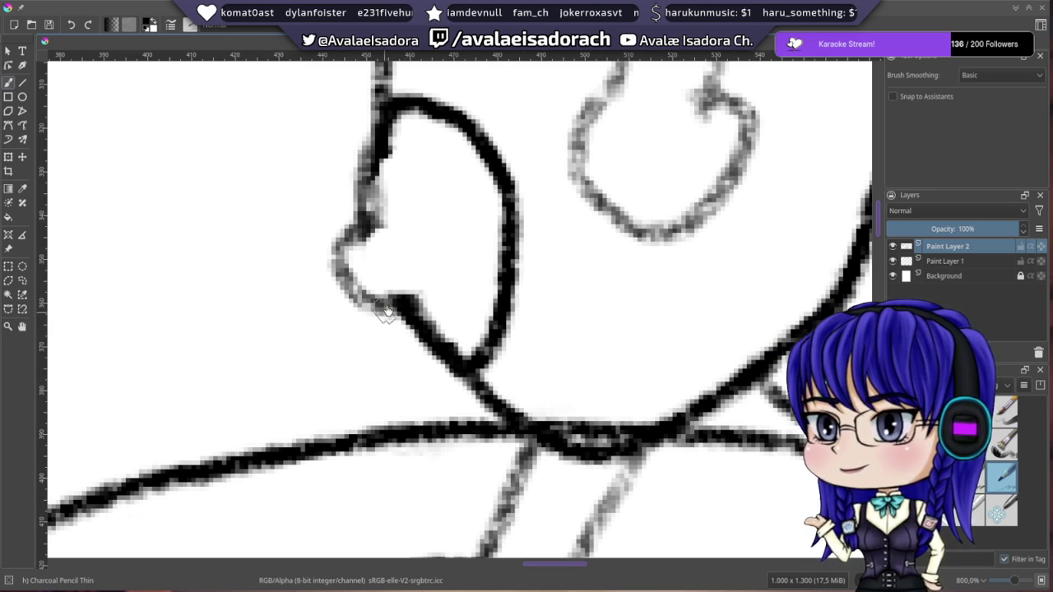
{"action": "left_click_drag", "start_coordinate": [357, 267], "coordinate": [382, 240]}
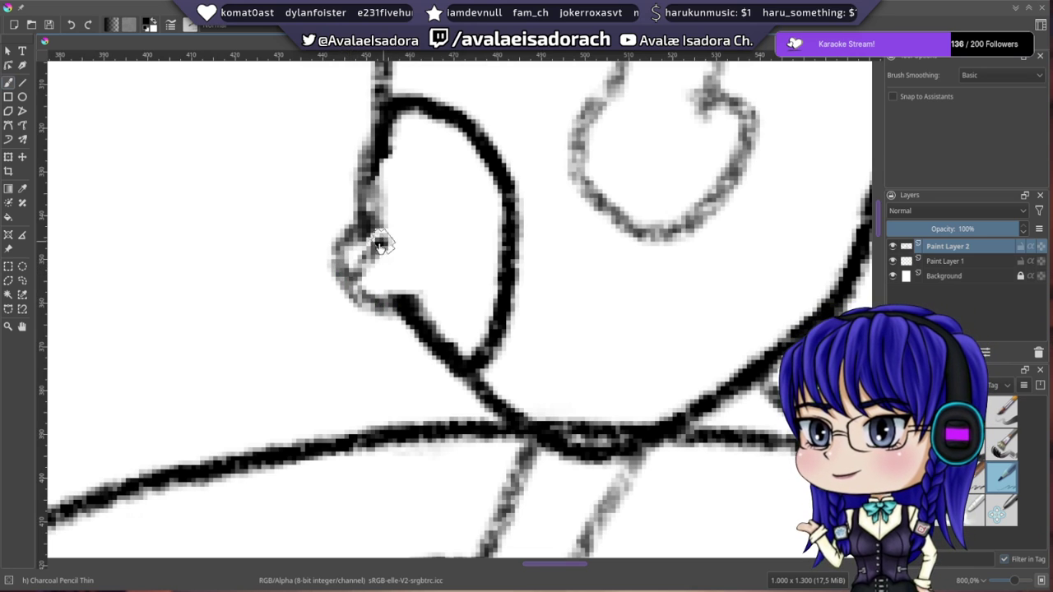
{"action": "left_click_drag", "start_coordinate": [355, 274], "coordinate": [391, 287]}
- Compare the bear's belly and navel with the side views on the bear reference sheet
{"action": "left_click_drag", "start_coordinate": [666, 324], "coordinate": [534, 515]}
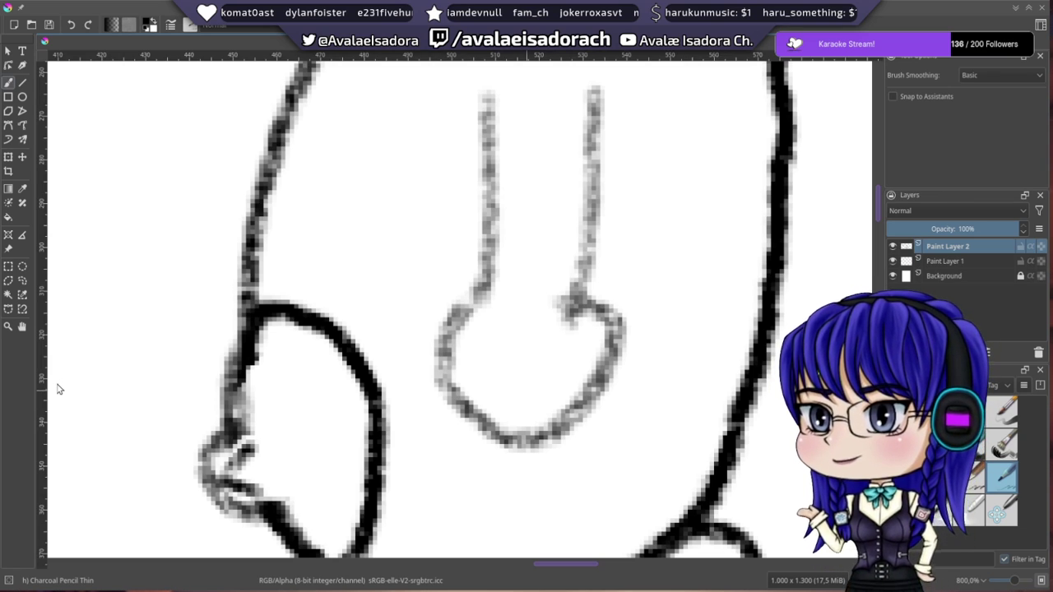
{"action": "scroll", "coordinate": [412, 354], "scroll_direction": "down", "scroll_amount": 6}
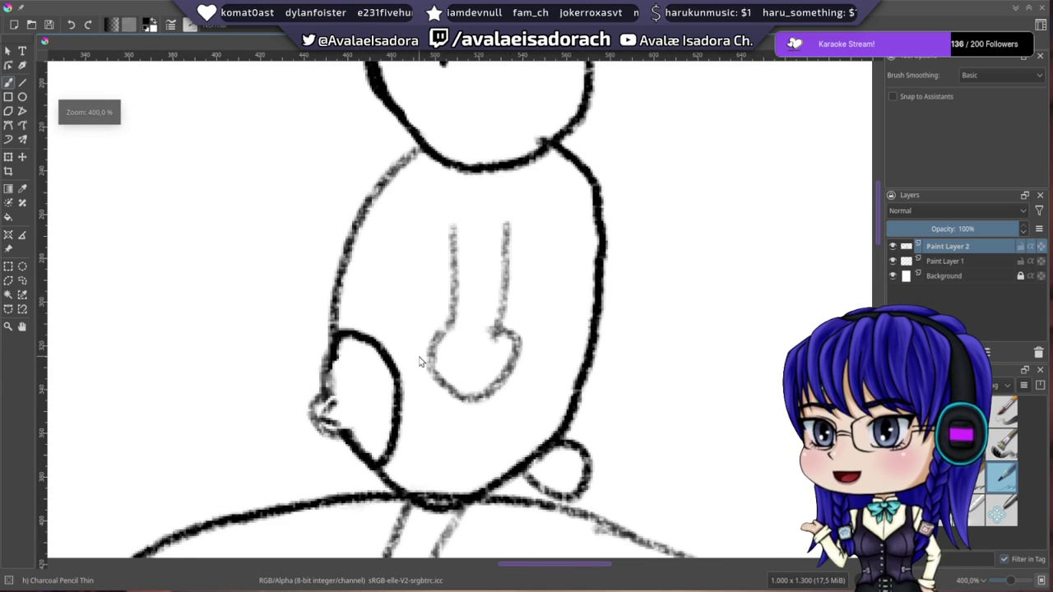
{"action": "scroll", "coordinate": [423, 333], "scroll_direction": "down", "scroll_amount": 1}
{"action": "left_click_drag", "start_coordinate": [479, 311], "coordinate": [292, 321]}
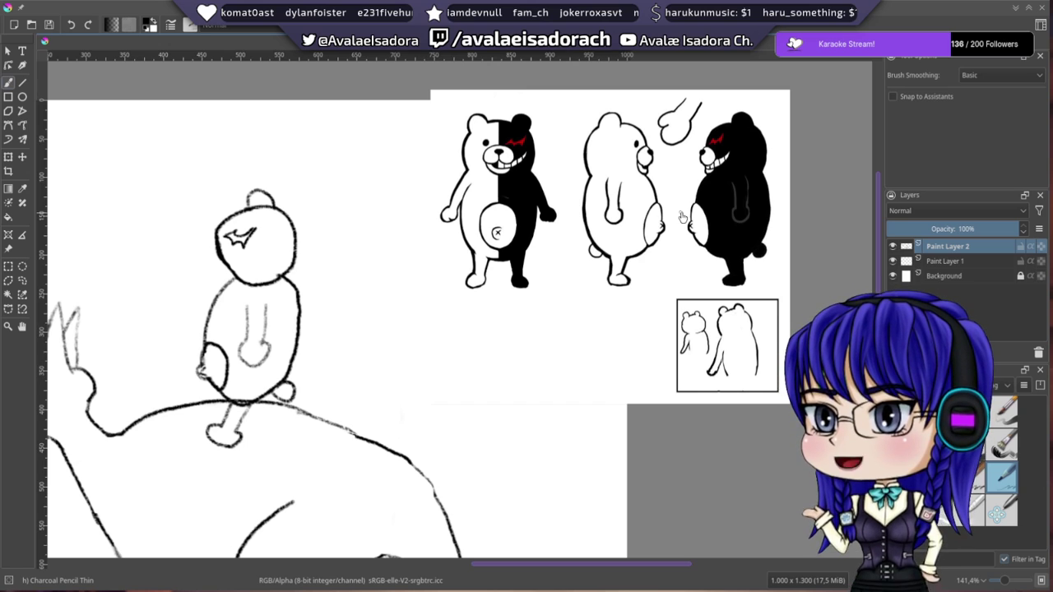
{"action": "left_click_drag", "start_coordinate": [473, 319], "coordinate": [528, 302]}
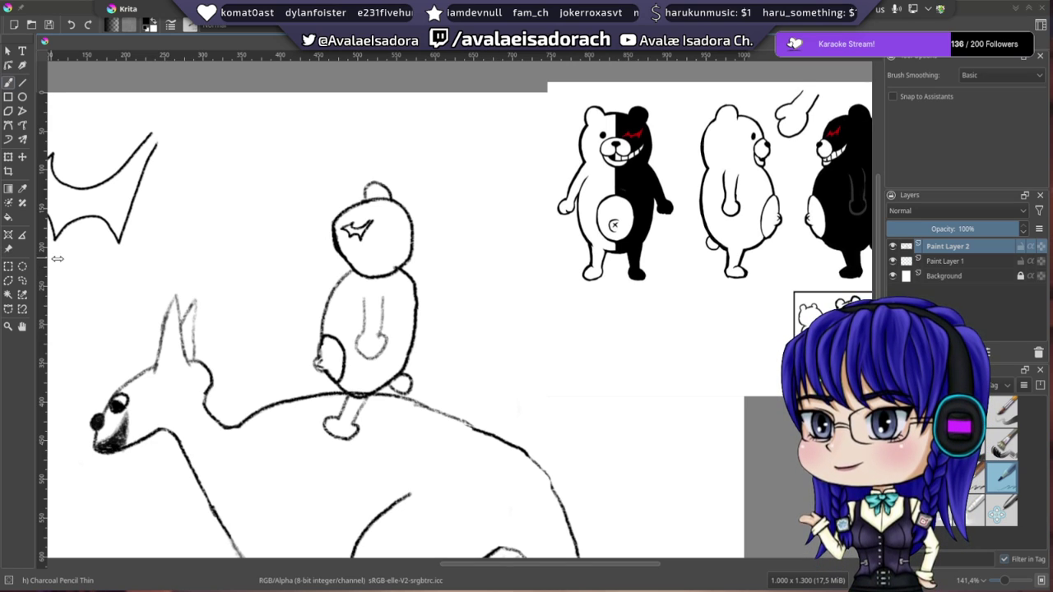
- Erase the bear's lower body line above its leg on Paint Layer 2 and the kangaroo's back line crossing that leg on Paint Layer 1
{"action": "left_click_drag", "start_coordinate": [363, 347], "coordinate": [468, 306]}
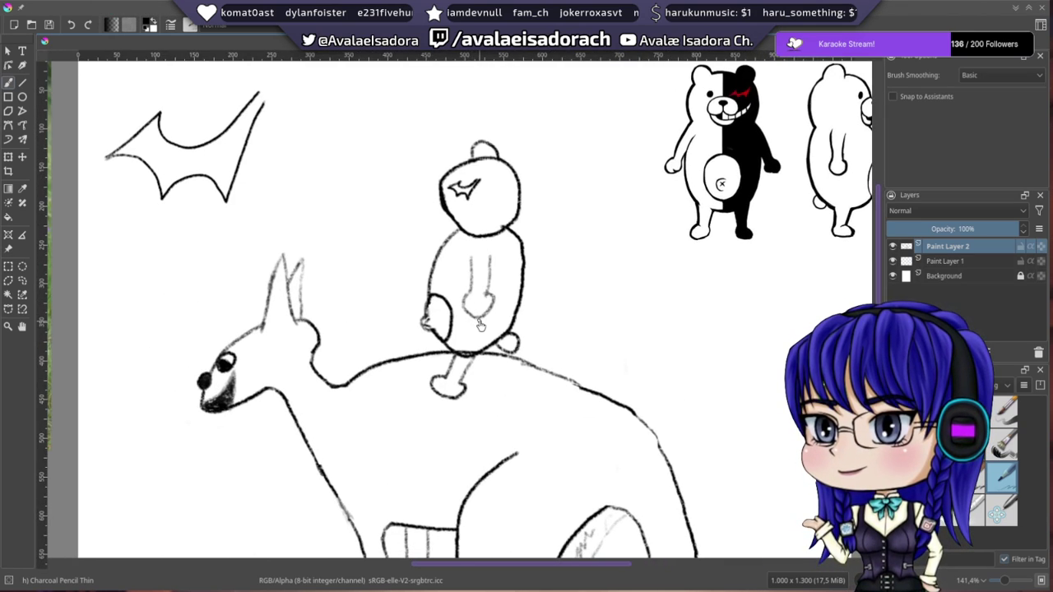
{"action": "left_click_drag", "start_coordinate": [521, 337], "coordinate": [579, 222]}
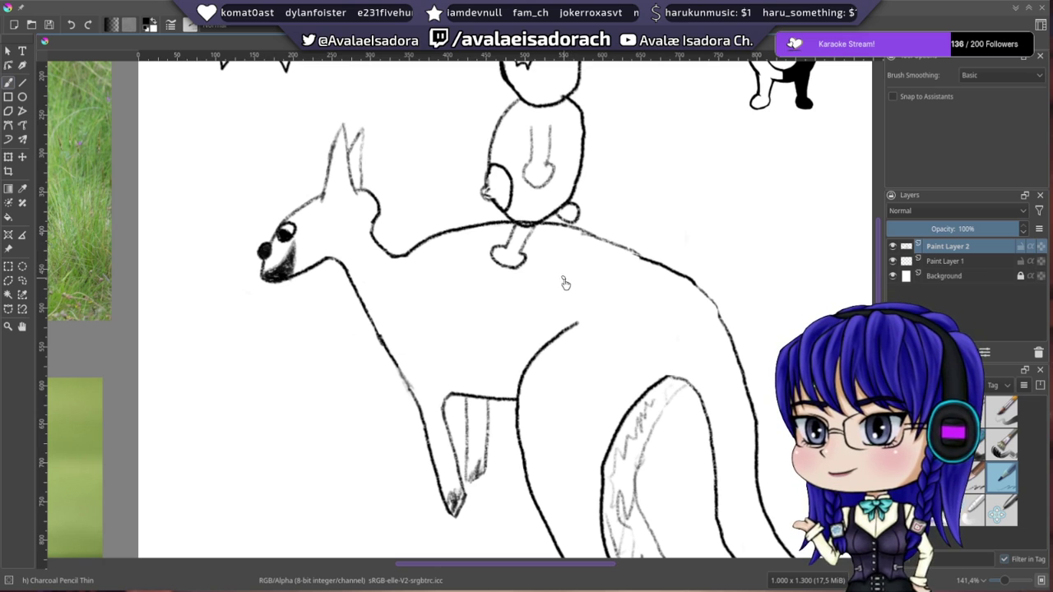
{"action": "left_click_drag", "start_coordinate": [578, 191], "coordinate": [568, 238]}
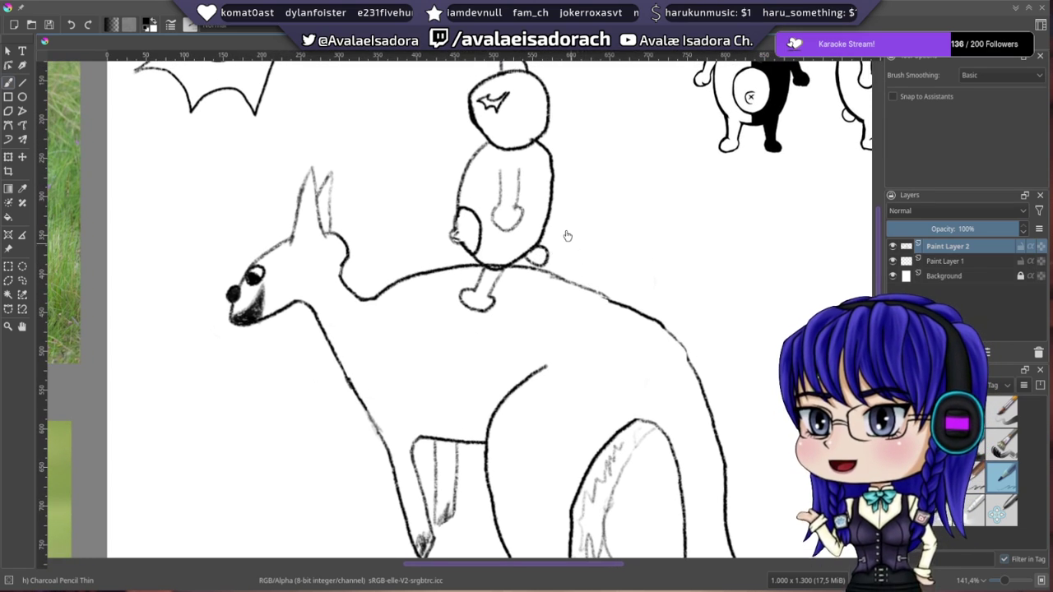
{"action": "right_click", "coordinate": [498, 247]}
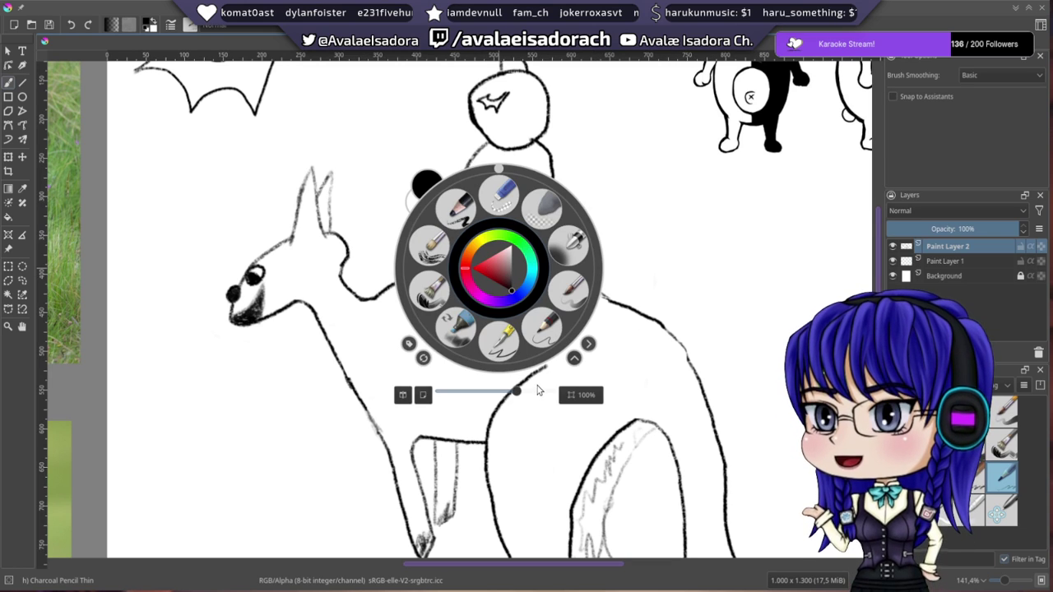
{"action": "left_click_drag", "start_coordinate": [517, 391], "coordinate": [551, 391]}
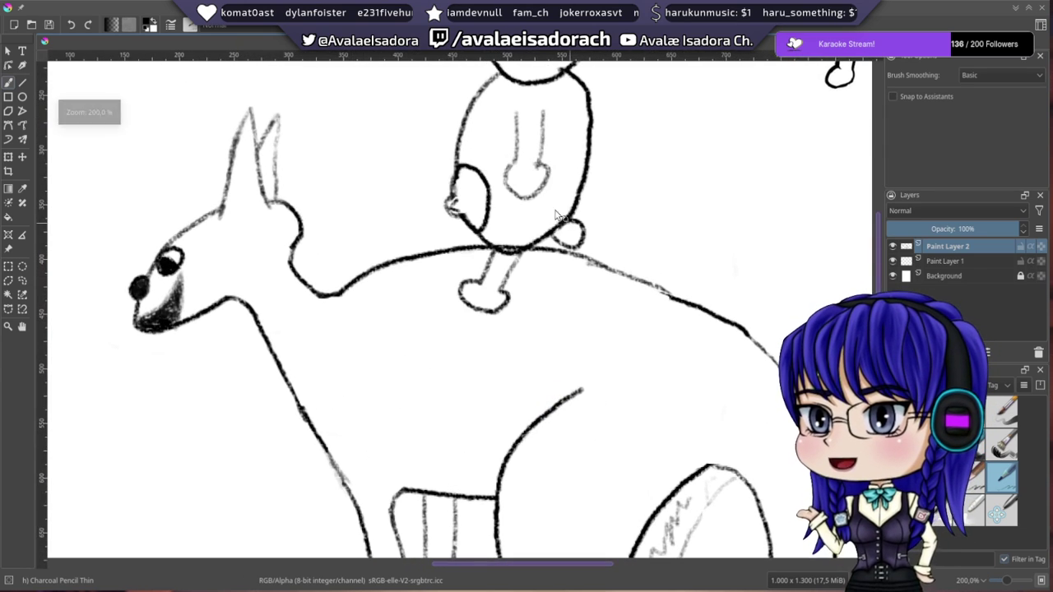
{"action": "left_click_drag", "start_coordinate": [563, 221], "coordinate": [493, 260]}
{"action": "key", "text": "slash"}
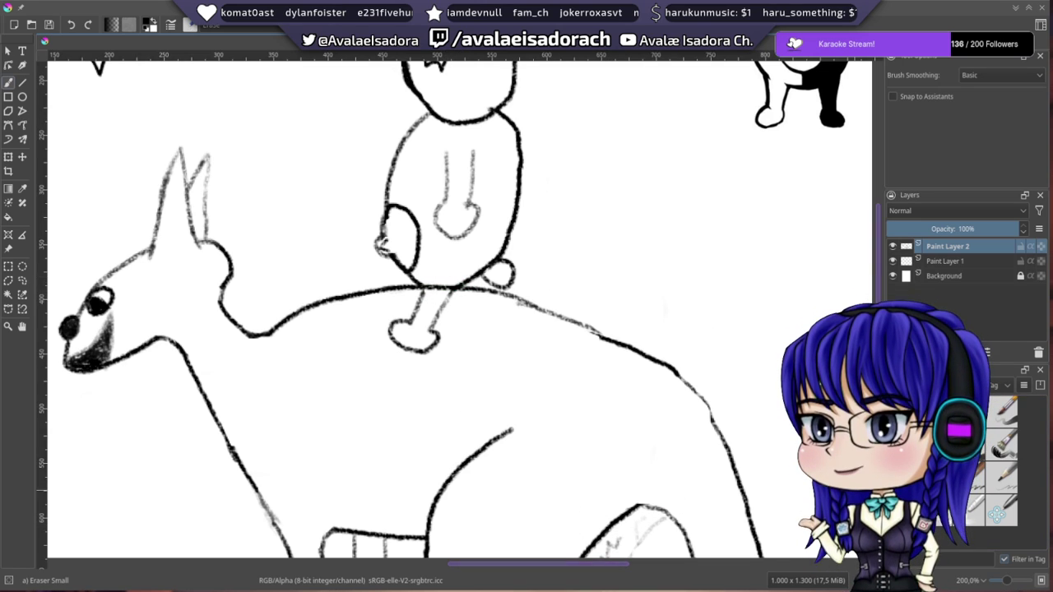
{"action": "left_click", "coordinate": [954, 261]}
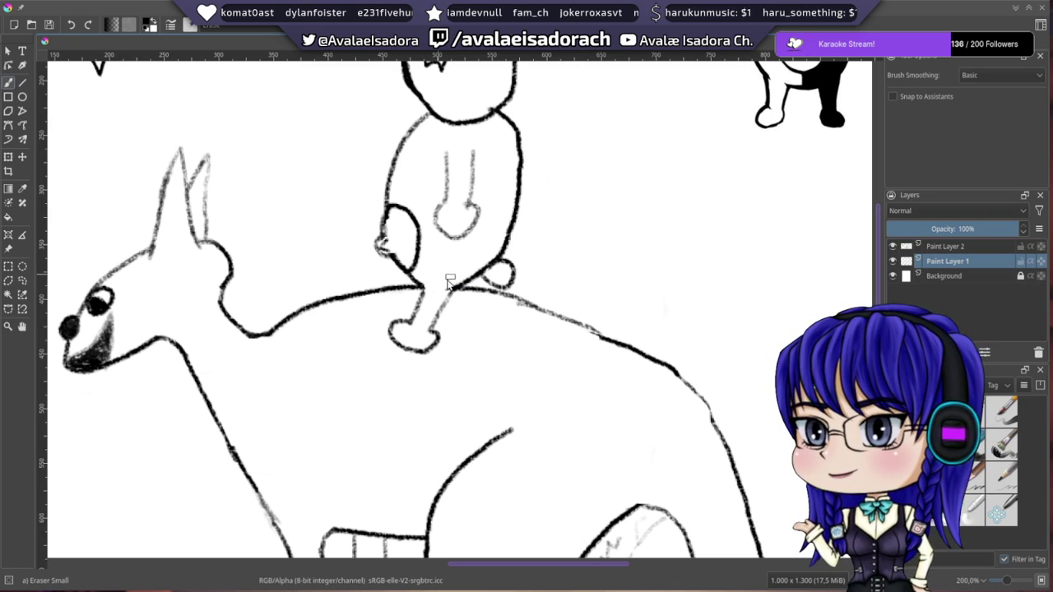
- Erase the part of the bear's tail outline that overlaps its body on Paint Layer 2
{"action": "scroll", "coordinate": [456, 284], "scroll_direction": "up", "scroll_amount": 3}
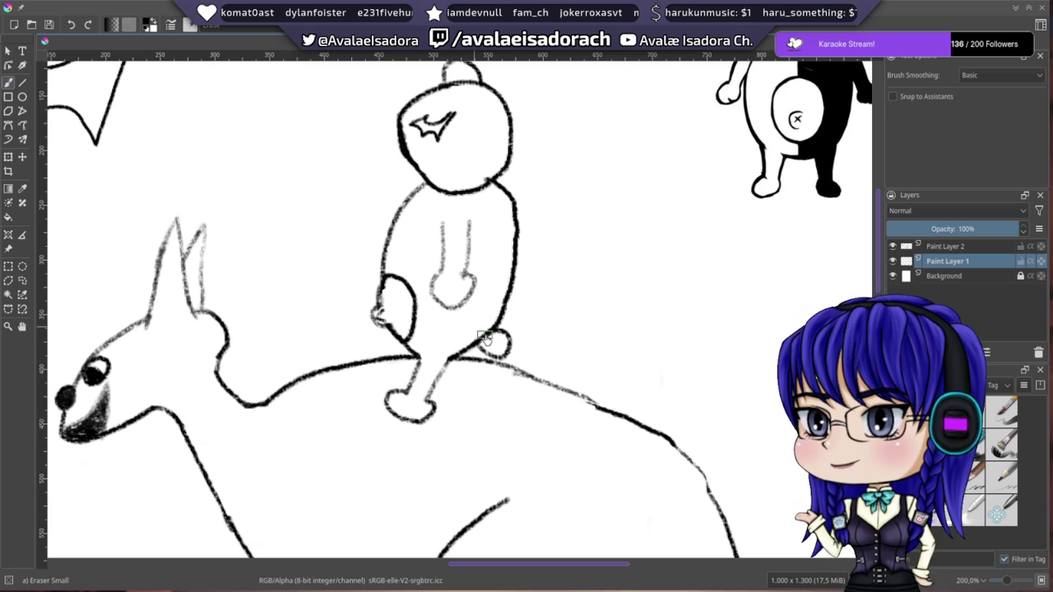
{"action": "left_click", "coordinate": [966, 249]}
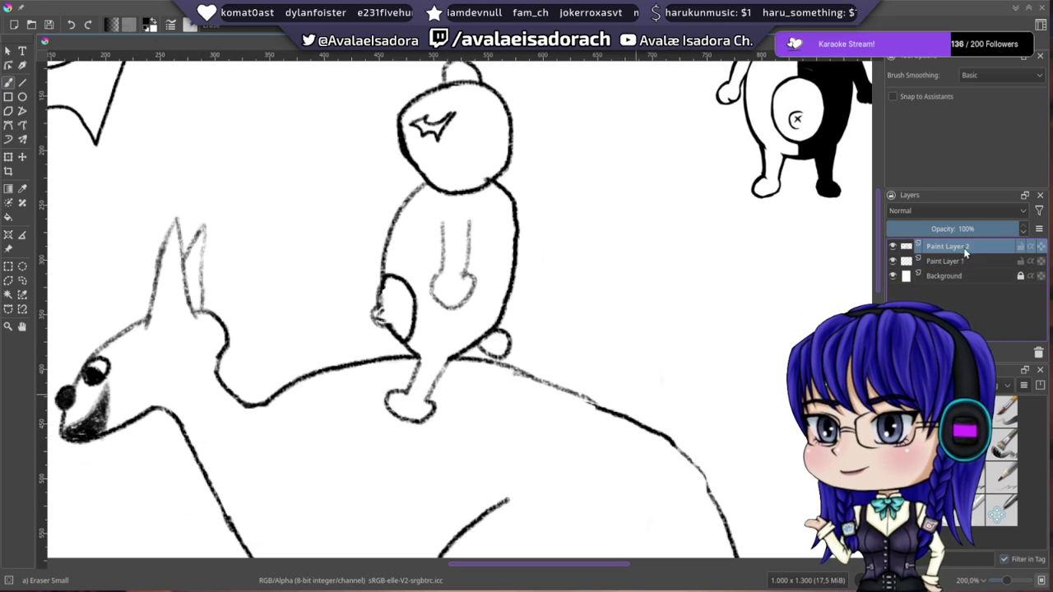
{"action": "left_click_drag", "start_coordinate": [478, 333], "coordinate": [494, 341]}
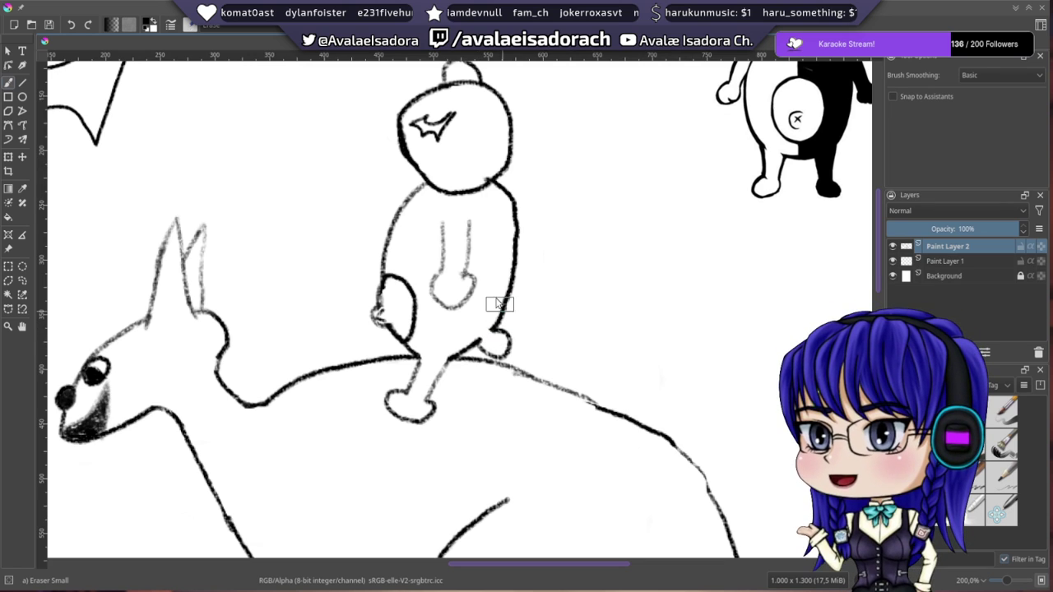
- Try to sketch the bear's snout over the lower-left edge of its head with Charcoal Pencil Medium
{"action": "scroll", "coordinate": [576, 309], "scroll_direction": "up", "scroll_amount": 2}
{"action": "scroll", "coordinate": [658, 312], "scroll_direction": "up", "scroll_amount": 2}
{"action": "mouse_move", "coordinate": [560, 302]}
{"action": "left_mouse_down"}
{"action": "mouse_move", "coordinate": [515, 350]}
{"action": "mouse_move", "coordinate": [195, 329]}
{"action": "mouse_move", "coordinate": [466, 276]}
{"action": "mouse_move", "coordinate": [468, 242]}
{"action": "mouse_move", "coordinate": [765, 198]}
{"action": "left_mouse_up"}
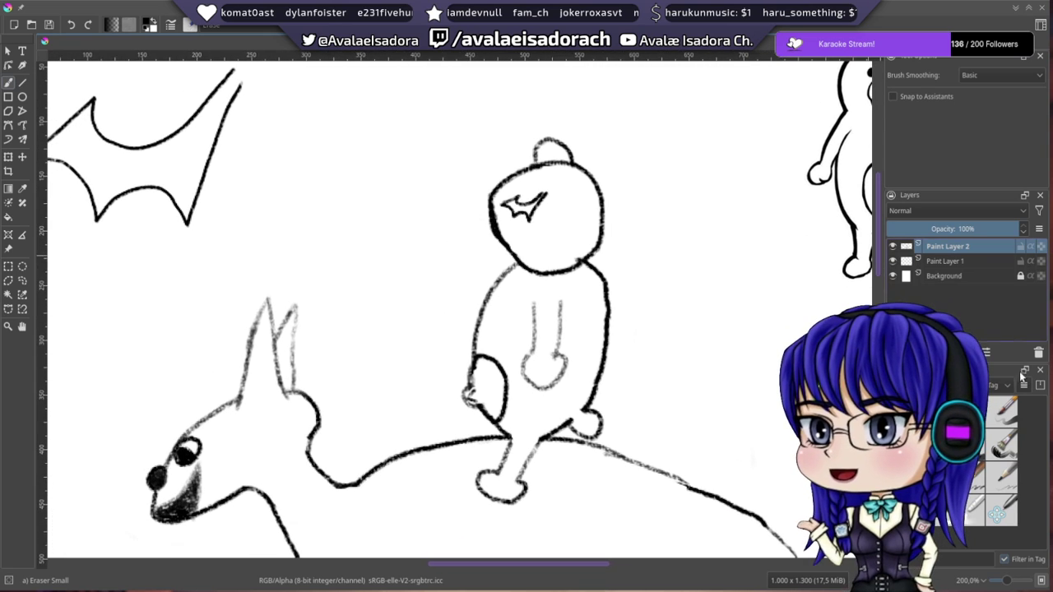
{"action": "left_click", "coordinate": [979, 475]}
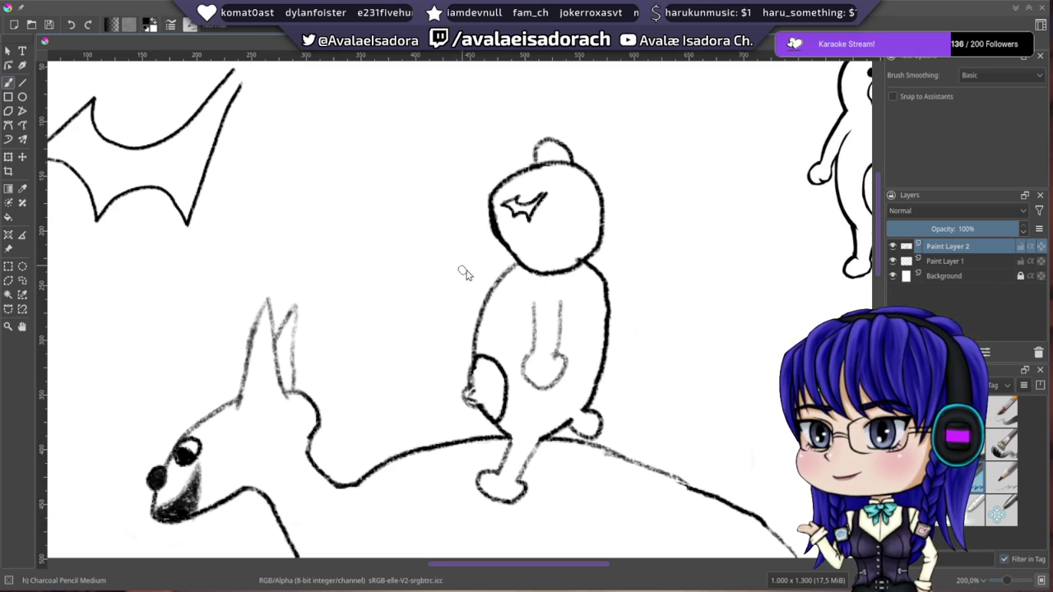
{"action": "mouse_move", "coordinate": [530, 249]}
{"action": "left_mouse_down"}
{"action": "mouse_move", "coordinate": [419, 266]}
{"action": "mouse_move", "coordinate": [121, 352]}
{"action": "mouse_move", "coordinate": [500, 288]}
{"action": "mouse_move", "coordinate": [475, 273]}
{"action": "mouse_move", "coordinate": [477, 281]}
{"action": "left_mouse_up"}
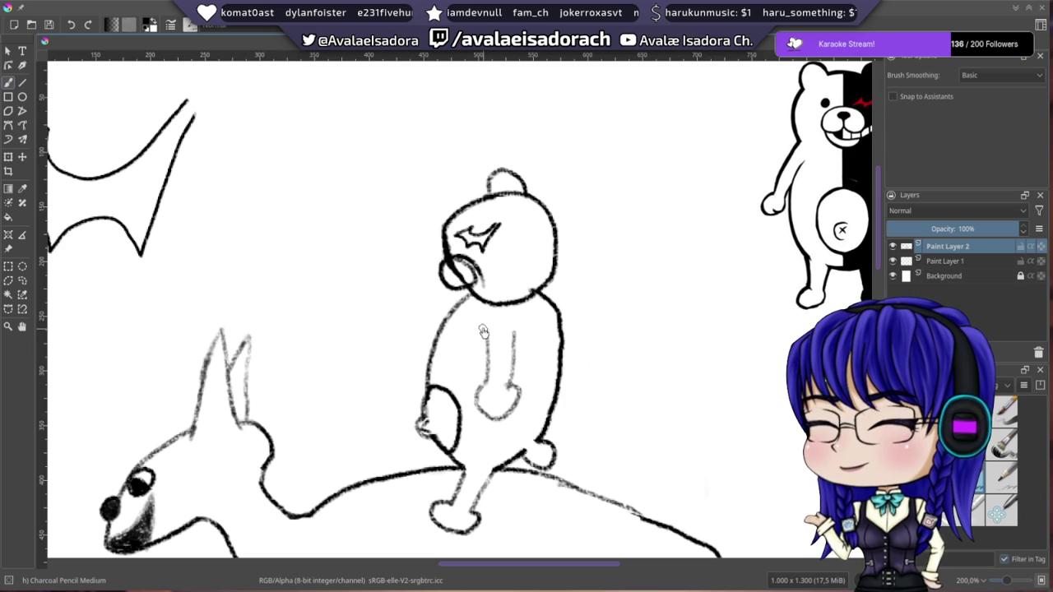
{"action": "key", "text": "ctrl+z"}
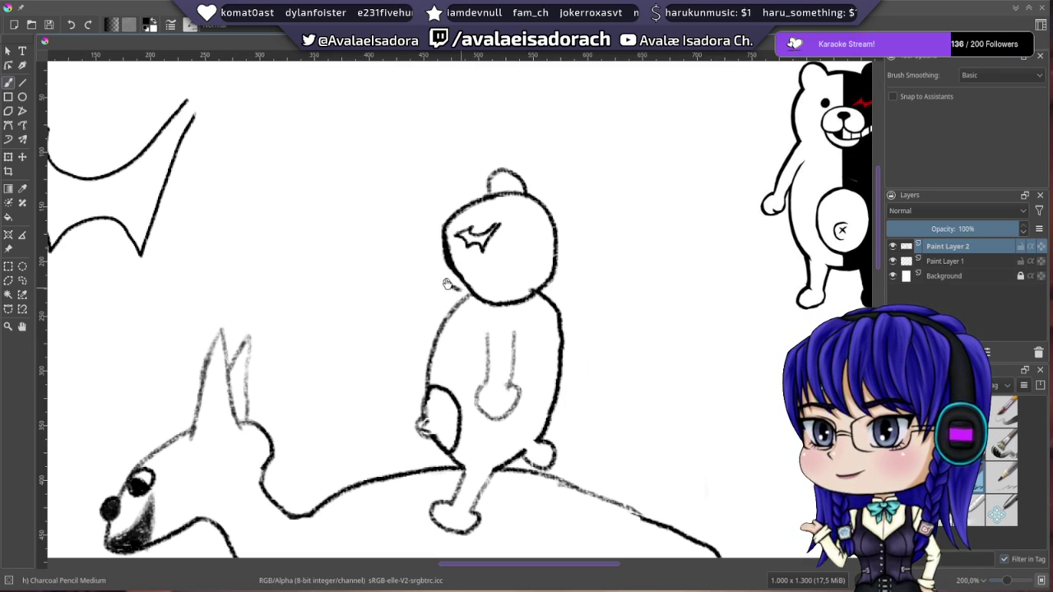
{"action": "left_click_drag", "start_coordinate": [477, 284], "coordinate": [451, 285]}
{"action": "mouse_move", "coordinate": [559, 163]}
{"action": "left_mouse_down"}
{"action": "mouse_move", "coordinate": [263, 256]}
{"action": "mouse_move", "coordinate": [184, 219]}
{"action": "mouse_move", "coordinate": [236, 227]}
{"action": "mouse_move", "coordinate": [503, 212]}
{"action": "left_mouse_up"}
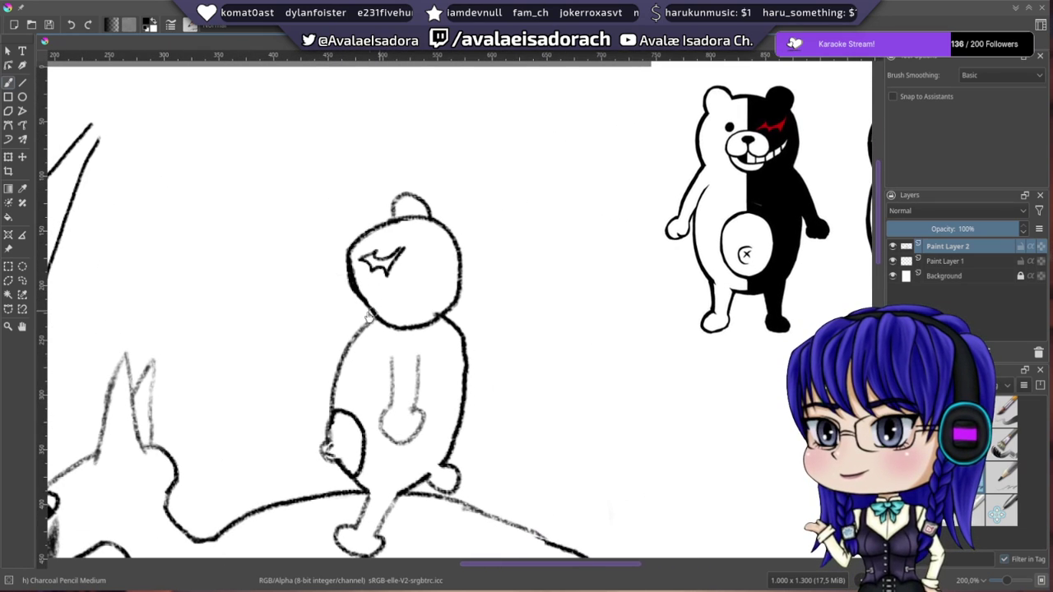
{"action": "left_click_drag", "start_coordinate": [353, 289], "coordinate": [441, 300]}
- Erase the left side of the bear's head outline and redraw it as a rounder curve with Charcoal Pencil Medium
{"action": "right_click", "coordinate": [453, 289]}
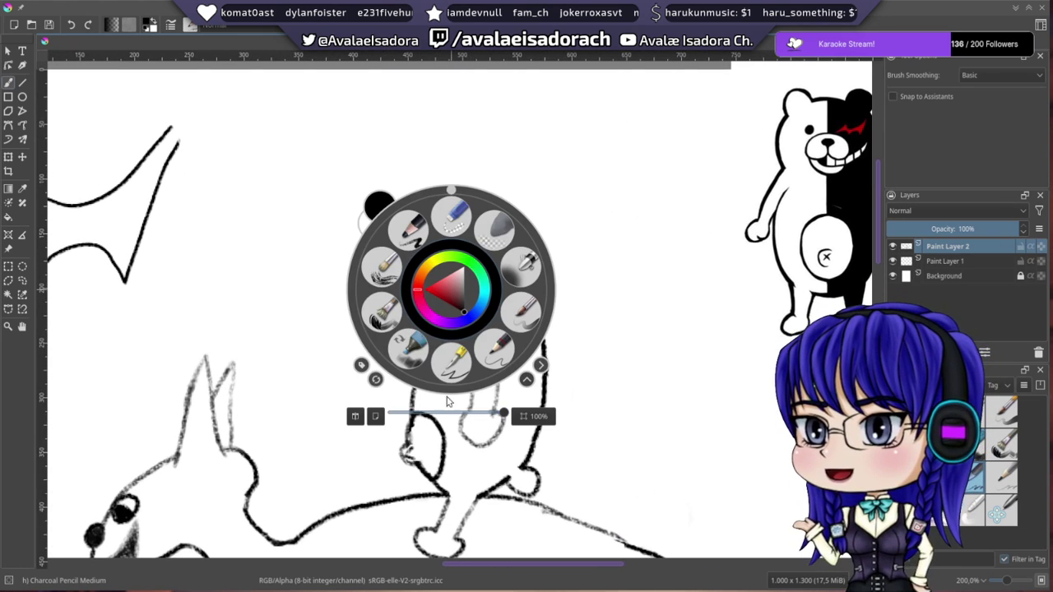
{"action": "left_click", "coordinate": [564, 375]}
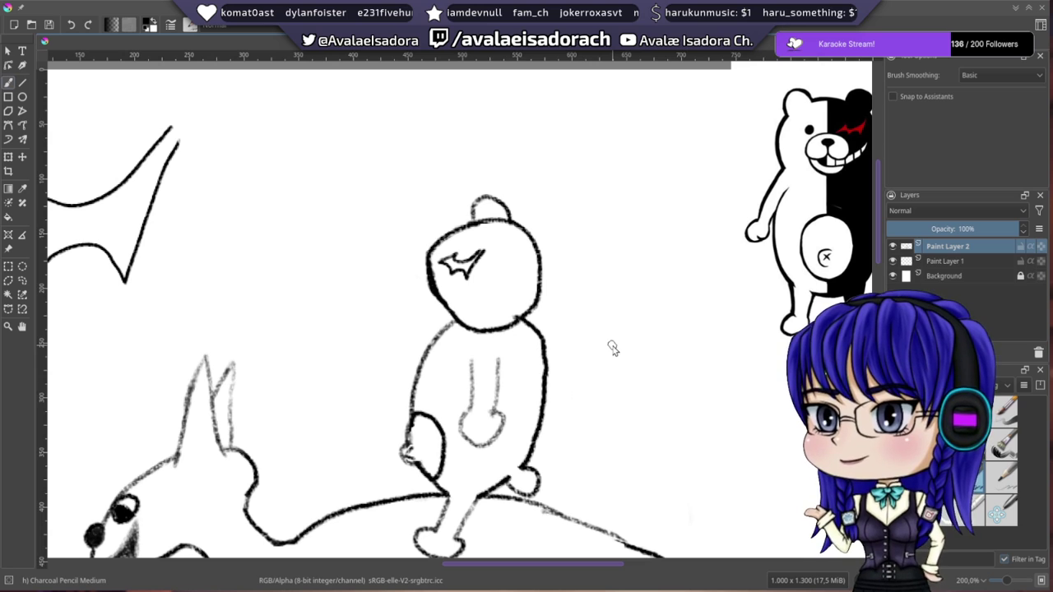
{"action": "scroll", "coordinate": [613, 348], "scroll_direction": "up", "scroll_amount": 3}
{"action": "left_click_drag", "start_coordinate": [339, 224], "coordinate": [638, 400]}
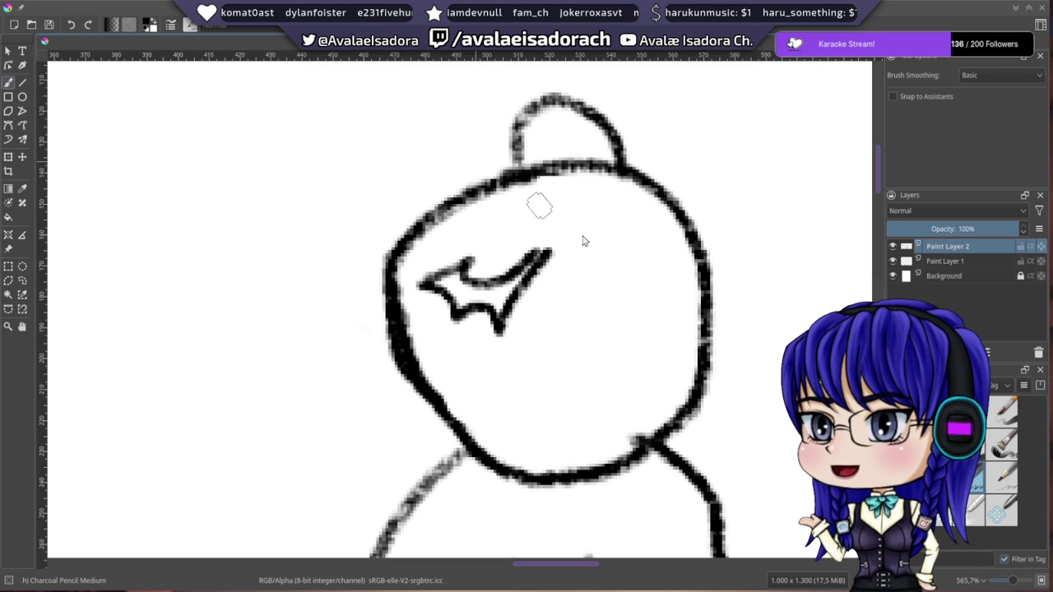
{"action": "key", "text": "e"}
{"action": "mouse_move", "coordinate": [434, 213]}
{"action": "left_mouse_down"}
{"action": "mouse_move", "coordinate": [406, 257]}
{"action": "mouse_move", "coordinate": [402, 302]}
{"action": "mouse_move", "coordinate": [411, 381]}
{"action": "mouse_move", "coordinate": [456, 413]}
{"action": "mouse_move", "coordinate": [449, 427]}
{"action": "mouse_move", "coordinate": [450, 418]}
{"action": "left_mouse_up"}
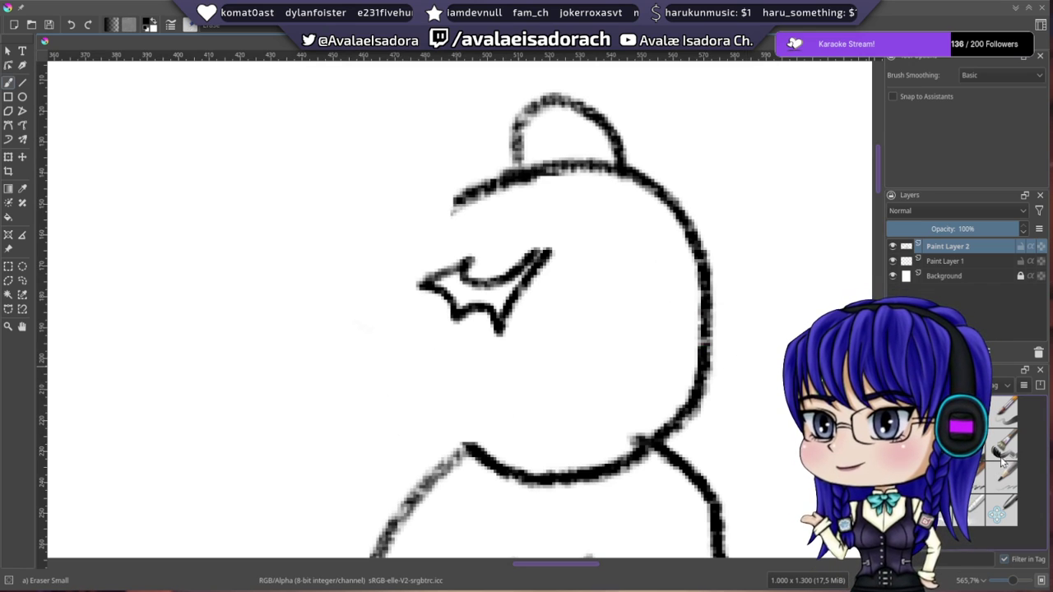
{"action": "left_click", "coordinate": [457, 208]}
{"action": "mouse_move", "coordinate": [448, 208]}
{"action": "left_mouse_down"}
{"action": "mouse_move", "coordinate": [405, 251]}
{"action": "mouse_move", "coordinate": [393, 298]}
{"action": "mouse_move", "coordinate": [410, 374]}
{"action": "mouse_move", "coordinate": [465, 454]}
{"action": "left_mouse_up"}
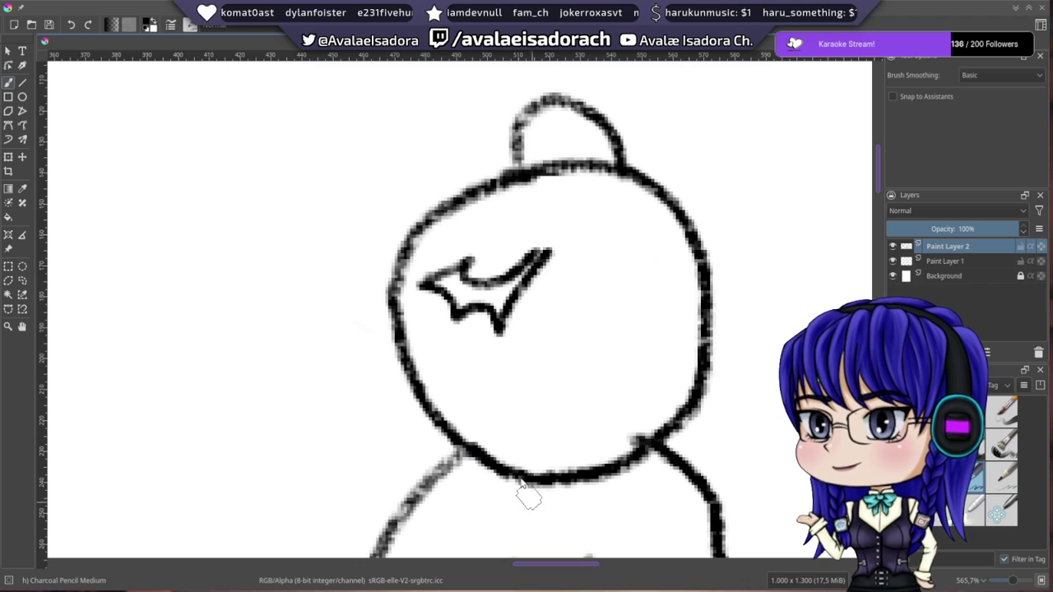
- Try several oval snout shapes on the lower-left edge of the bear's redrawn head, undoing each one
{"action": "left_click_drag", "start_coordinate": [460, 247], "coordinate": [496, 231]}
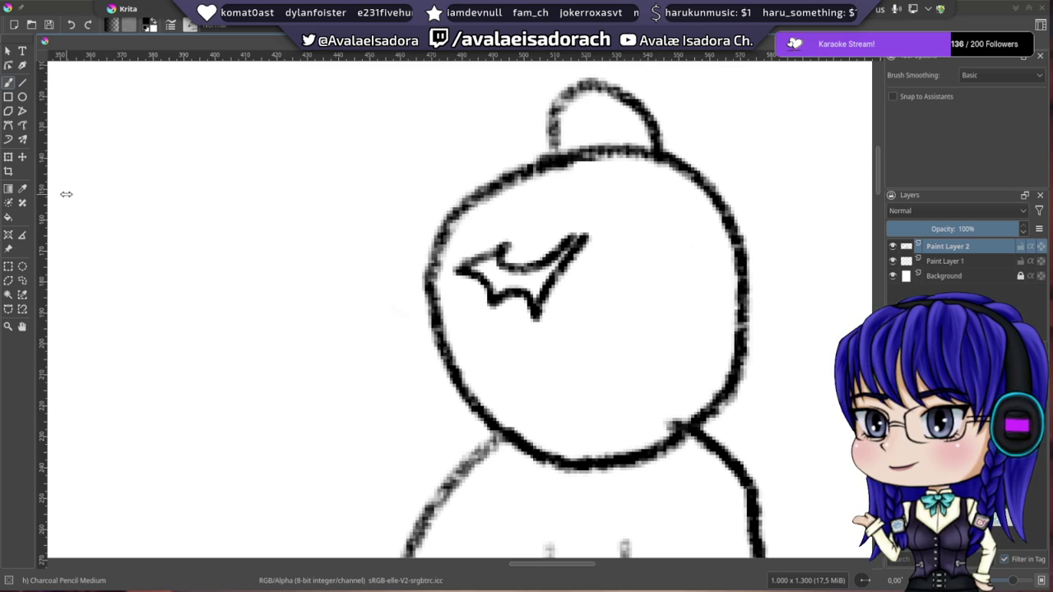
{"action": "left_click_drag", "start_coordinate": [488, 304], "coordinate": [464, 303]}
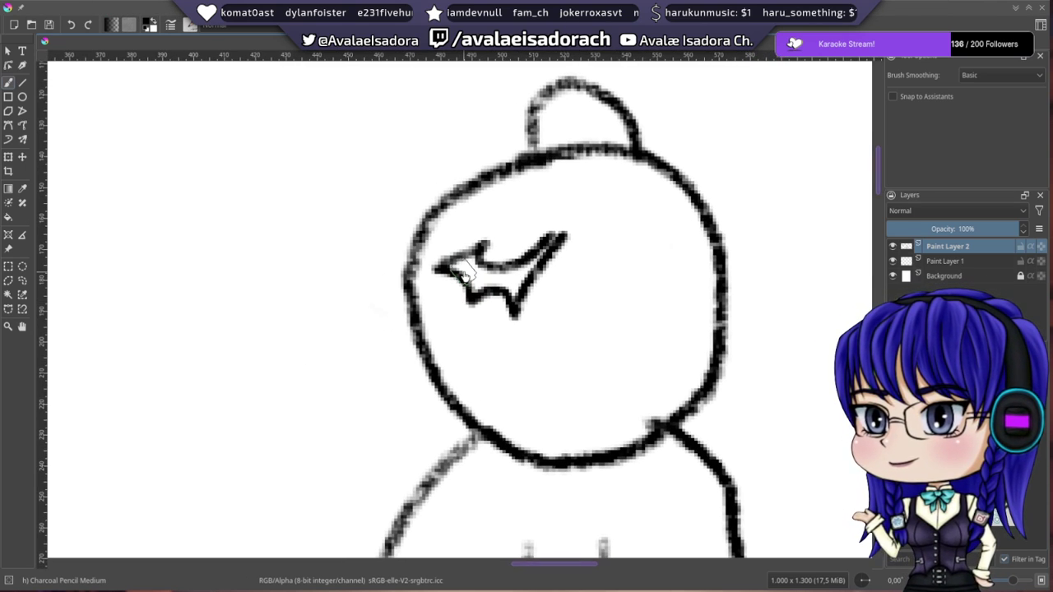
{"action": "left_click_drag", "start_coordinate": [527, 403], "coordinate": [432, 365]}
{"action": "mouse_move", "coordinate": [315, 298]}
{"action": "left_mouse_down"}
{"action": "mouse_move", "coordinate": [327, 350]}
{"action": "mouse_move", "coordinate": [386, 329]}
{"action": "left_mouse_up"}
{"action": "key", "text": "ctrl+z"}
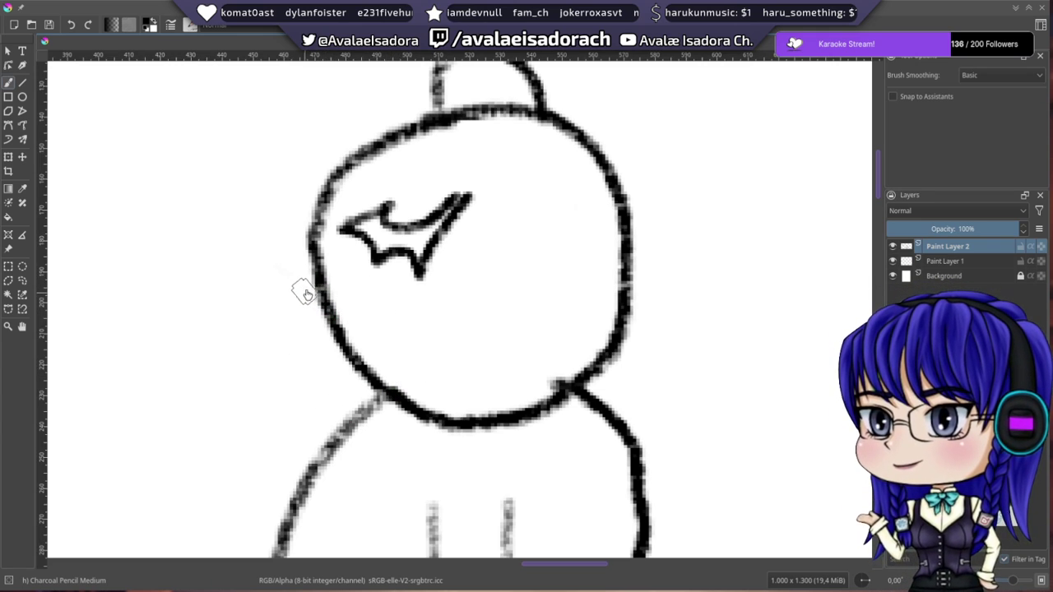
{"action": "mouse_move", "coordinate": [316, 282]}
{"action": "left_mouse_down"}
{"action": "mouse_move", "coordinate": [319, 339]}
{"action": "mouse_move", "coordinate": [359, 384]}
{"action": "left_mouse_up"}
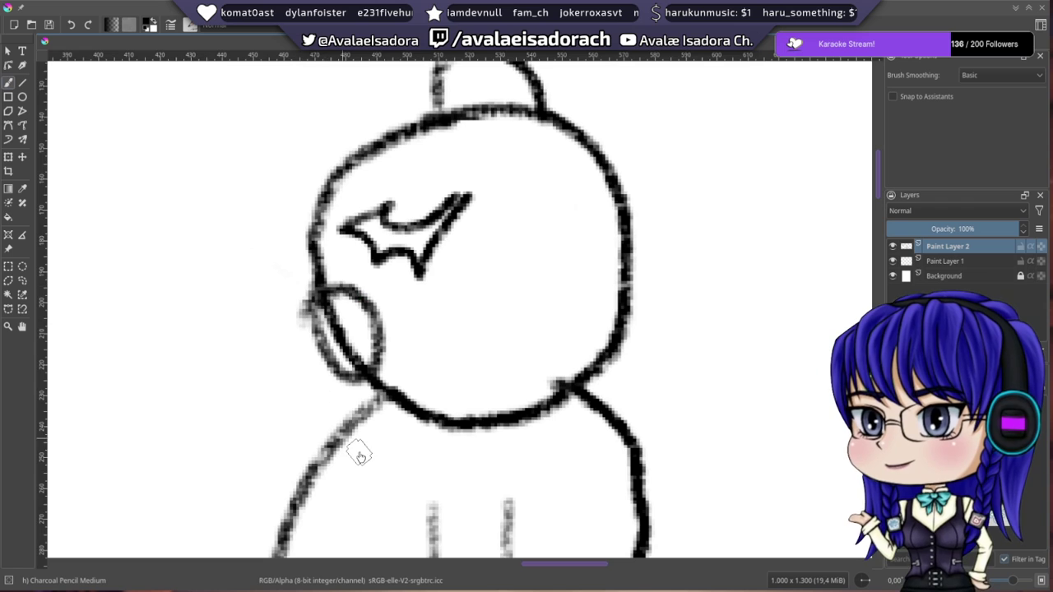
{"action": "key", "text": "ctrl+z"}
{"action": "mouse_move", "coordinate": [313, 280]}
{"action": "left_mouse_down"}
{"action": "mouse_move", "coordinate": [370, 361]}
{"action": "mouse_move", "coordinate": [316, 346]}
{"action": "mouse_move", "coordinate": [345, 370]}
{"action": "mouse_move", "coordinate": [411, 319]}
{"action": "mouse_move", "coordinate": [410, 288]}
{"action": "left_mouse_up"}
{"action": "key", "text": "ctrl+z"}
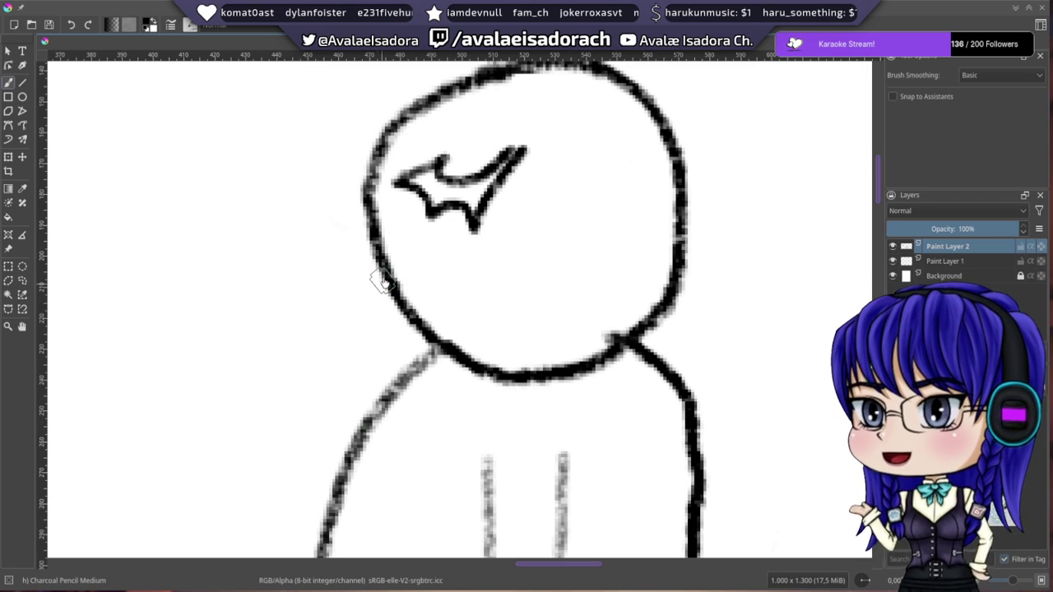
{"action": "mouse_move", "coordinate": [409, 246]}
{"action": "left_mouse_down"}
{"action": "mouse_move", "coordinate": [385, 258]}
{"action": "mouse_move", "coordinate": [353, 324]}
{"action": "mouse_move", "coordinate": [376, 254]}
{"action": "mouse_move", "coordinate": [344, 248]}
{"action": "left_mouse_up"}
{"action": "key", "text": "ctrl+z"}
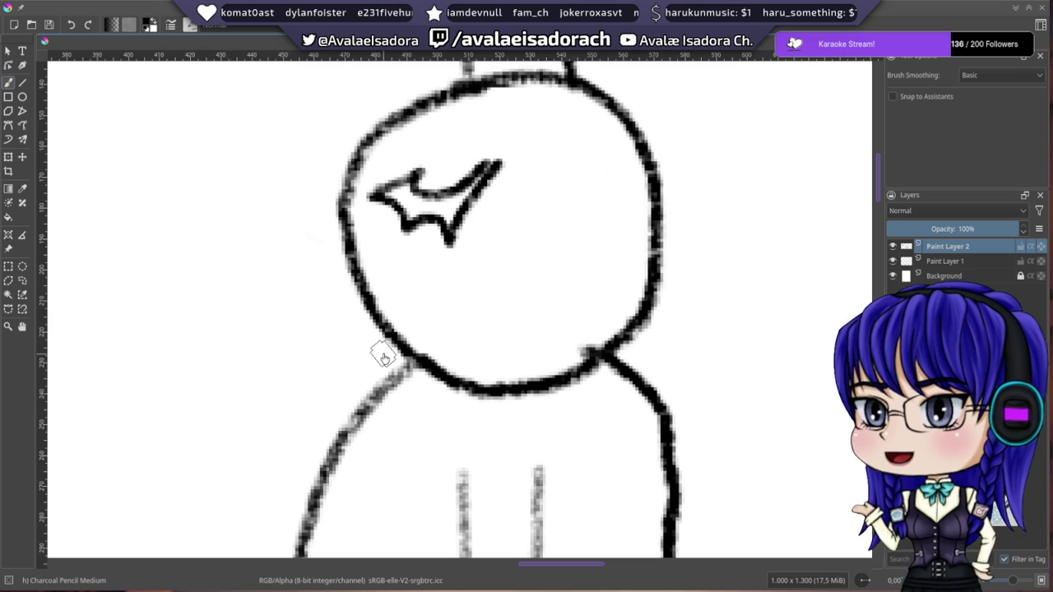
- Erase the stray line end where the bear's back meets its head, and sharpen the eye's upper tip with Charcoal Pencil Thin
{"action": "left_click_drag", "start_coordinate": [737, 269], "coordinate": [652, 218]}
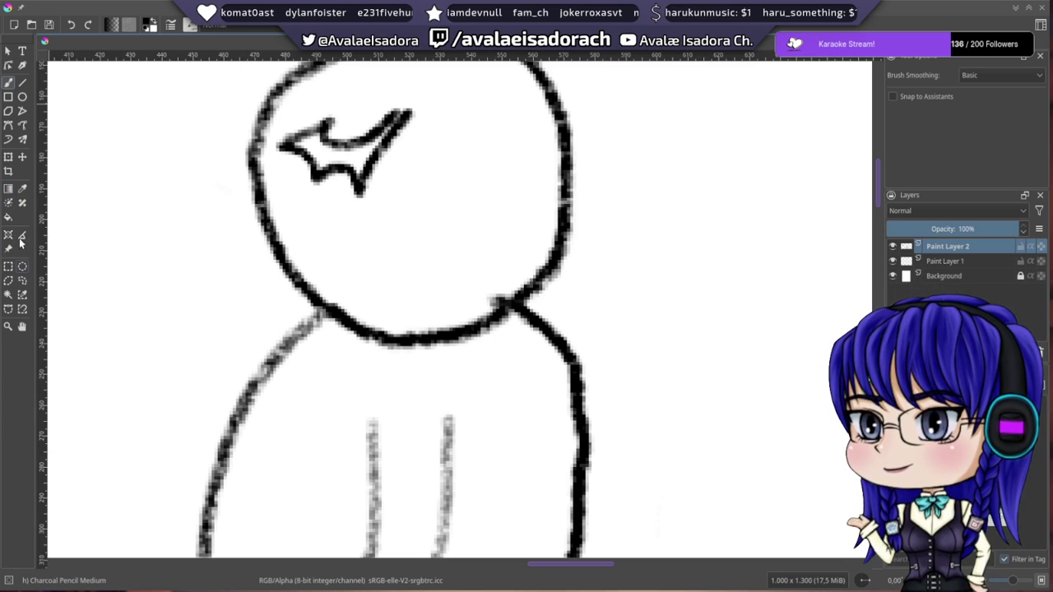
{"action": "left_click", "coordinate": [902, 415]}
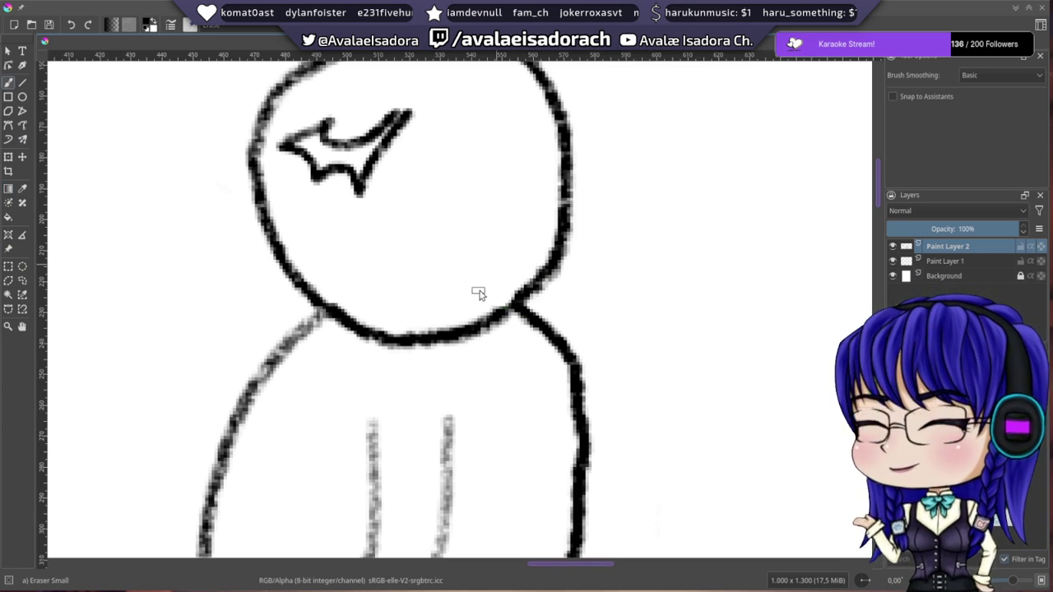
{"action": "left_click_drag", "start_coordinate": [510, 309], "coordinate": [532, 318]}
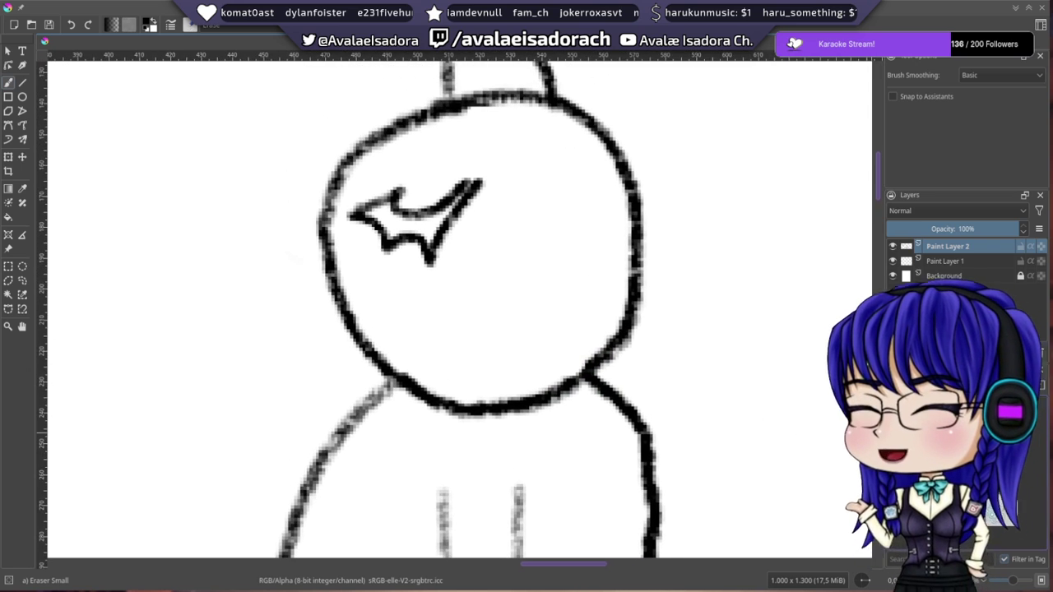
{"action": "left_click", "coordinate": [946, 485]}
{"action": "left_click_drag", "start_coordinate": [460, 187], "coordinate": [483, 170]}
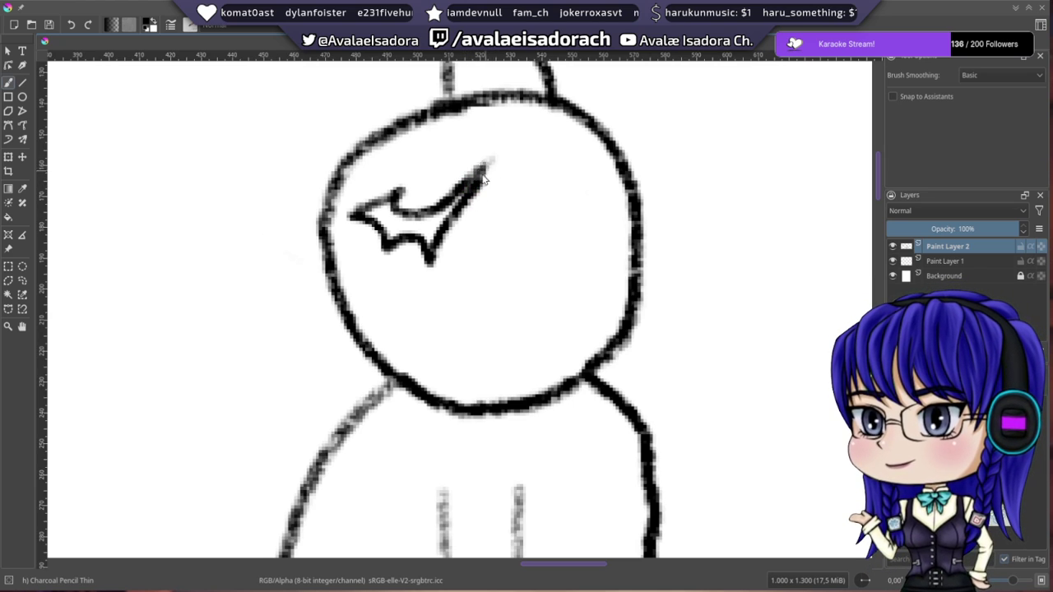
- Erase the ear on top of the bear's head with Eraser Small and switch back to Charcoal Pencil Medium
{"action": "scroll", "coordinate": [518, 365], "scroll_direction": "up", "scroll_amount": 5}
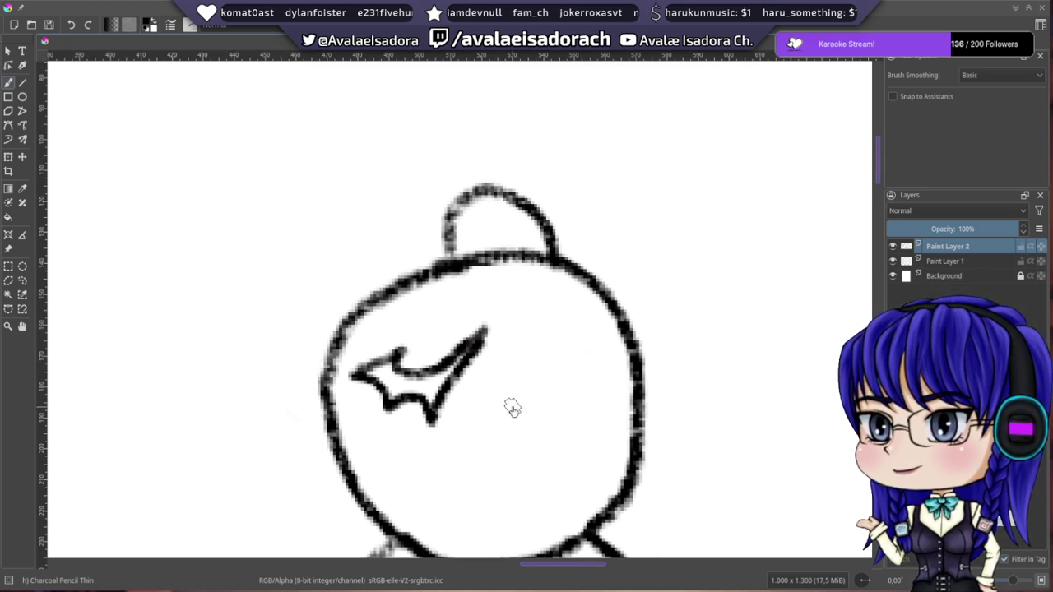
{"action": "left_click_drag", "start_coordinate": [509, 353], "coordinate": [453, 326]}
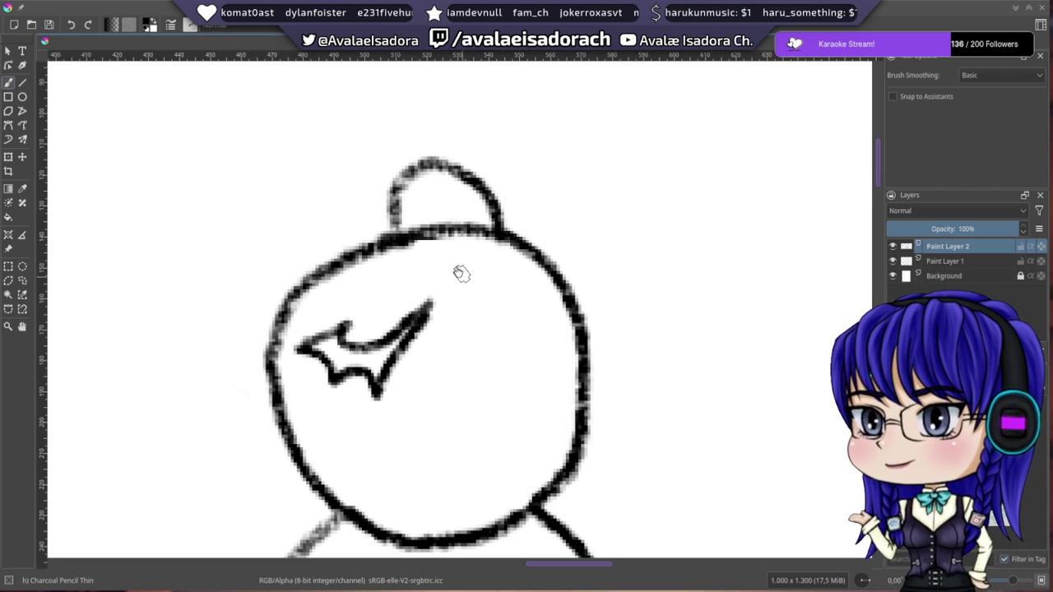
{"action": "key", "text": "/"}
{"action": "mouse_move", "coordinate": [470, 162]}
{"action": "left_mouse_down"}
{"action": "mouse_move", "coordinate": [420, 182]}
{"action": "mouse_move", "coordinate": [393, 220]}
{"action": "mouse_move", "coordinate": [519, 195]}
{"action": "mouse_move", "coordinate": [496, 206]}
{"action": "mouse_move", "coordinate": [548, 230]}
{"action": "left_mouse_up"}
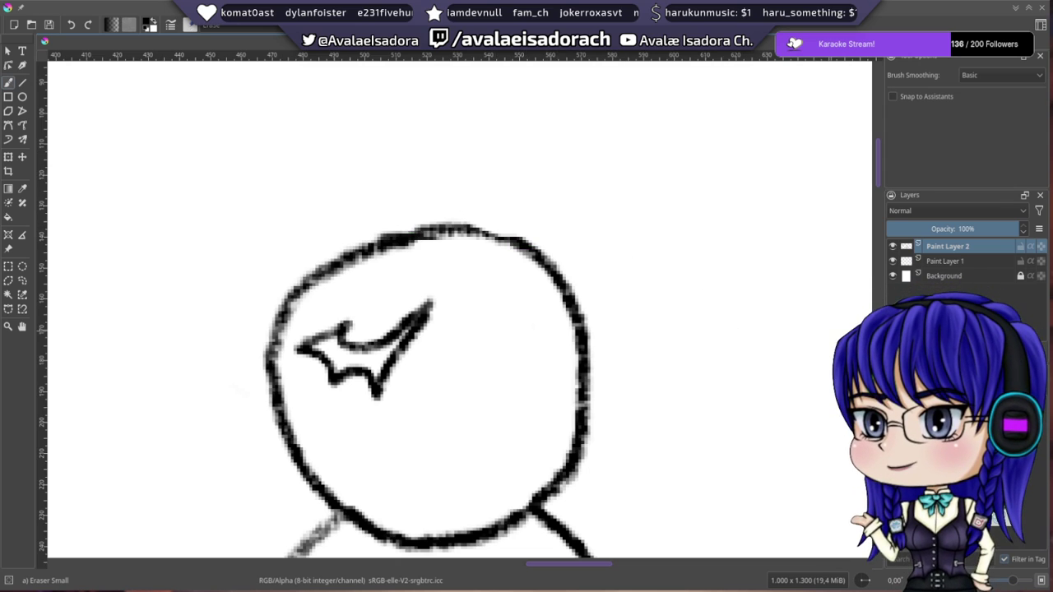
{"action": "key", "text": "e"}
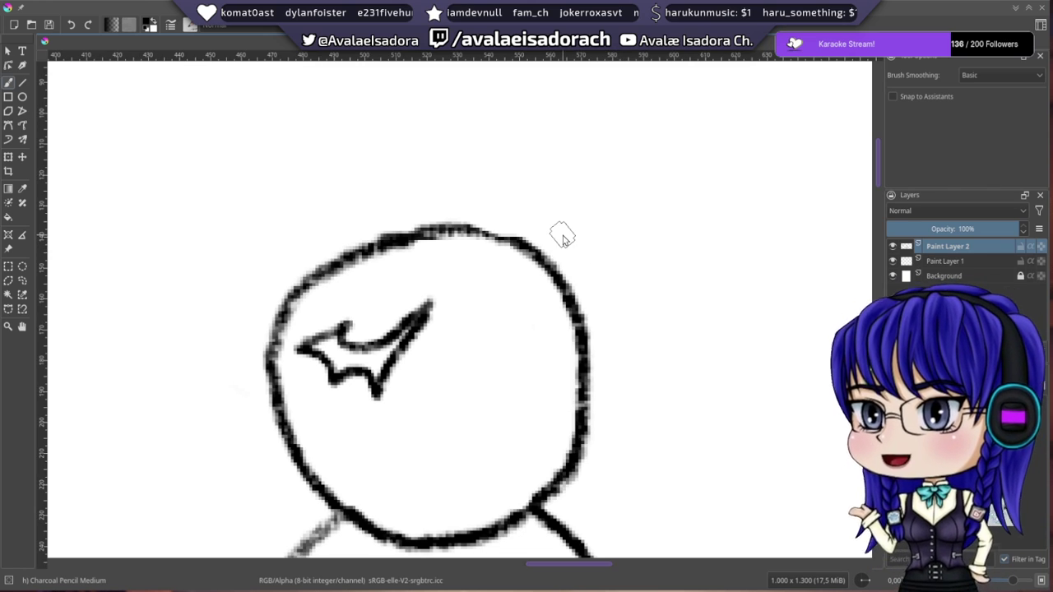
{"action": "scroll", "coordinate": [563, 236], "scroll_direction": "down", "scroll_amount": 2}
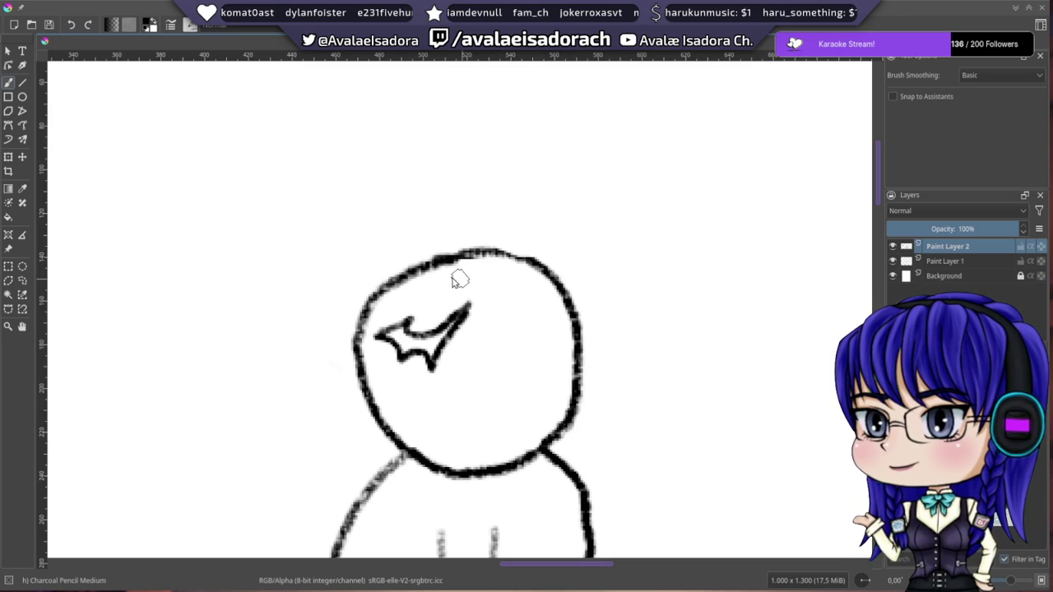
- Thicken and smooth the thin upper-right section of the bear's head outline with Charcoal Pencil Medium
{"action": "mouse_move", "coordinate": [476, 317]}
{"action": "left_mouse_down"}
{"action": "mouse_move", "coordinate": [466, 272]}
{"action": "mouse_move", "coordinate": [463, 287]}
{"action": "left_mouse_up"}
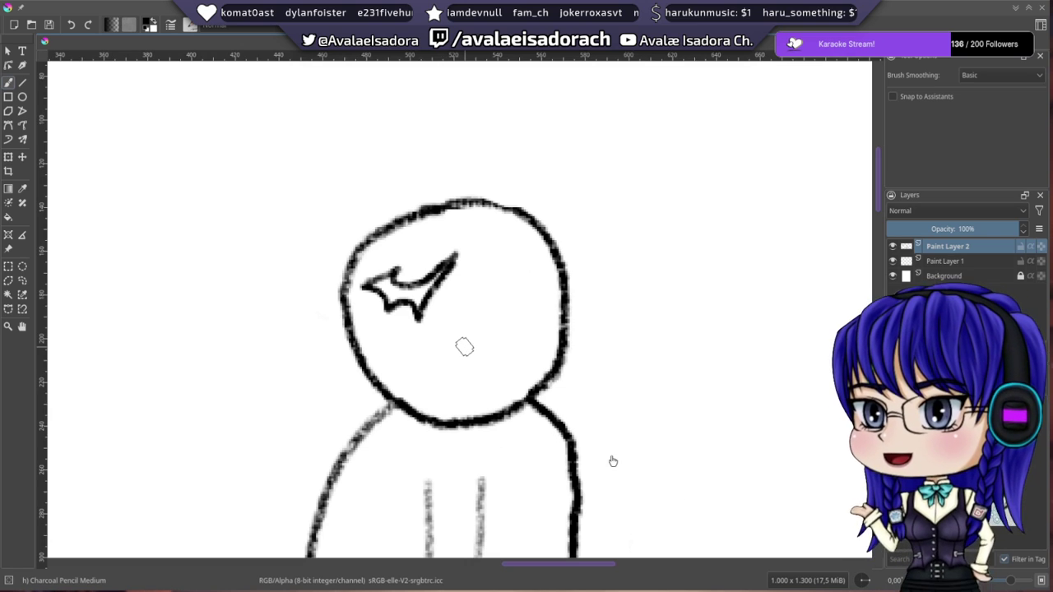
{"action": "scroll", "coordinate": [613, 464], "scroll_direction": "up", "scroll_amount": 1}
{"action": "left_click_drag", "start_coordinate": [398, 187], "coordinate": [442, 290]}
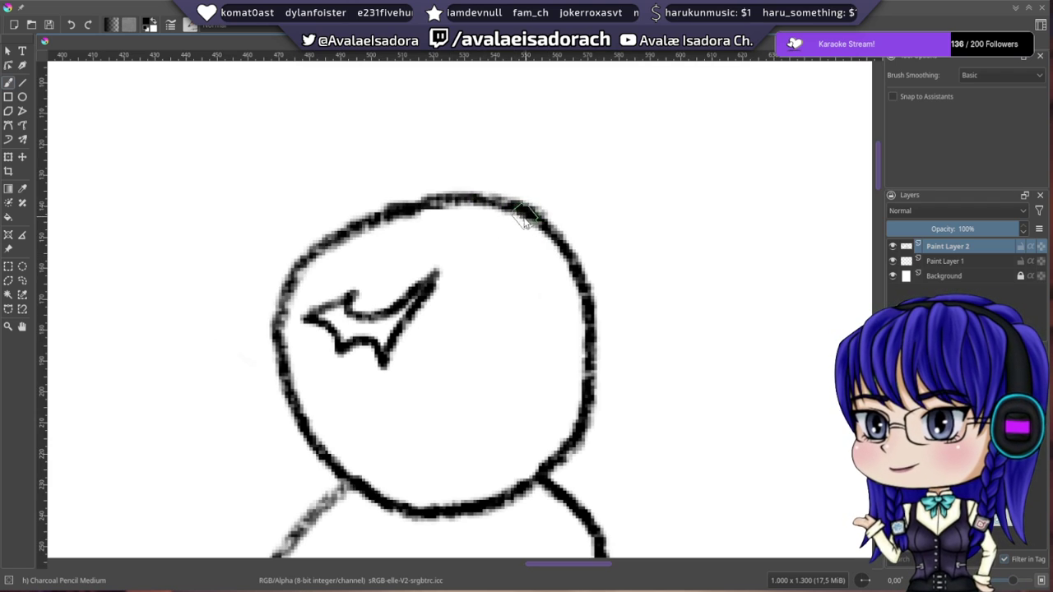
{"action": "left_click_drag", "start_coordinate": [475, 198], "coordinate": [533, 219]}
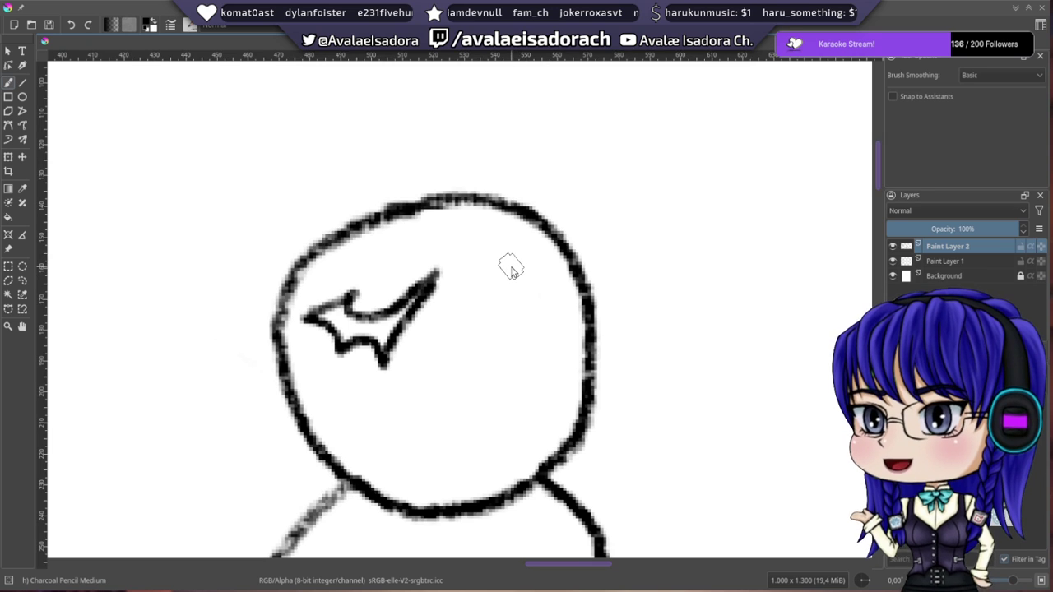
- Try an oval snout on the lower-left edge of the bear's head and undo it
{"action": "mouse_move", "coordinate": [401, 262]}
{"action": "left_mouse_down"}
{"action": "mouse_move", "coordinate": [486, 188]}
{"action": "mouse_move", "coordinate": [479, 170]}
{"action": "left_mouse_up"}
{"action": "mouse_move", "coordinate": [350, 290]}
{"action": "left_mouse_down"}
{"action": "mouse_move", "coordinate": [354, 342]}
{"action": "mouse_move", "coordinate": [374, 374]}
{"action": "mouse_move", "coordinate": [414, 362]}
{"action": "left_mouse_up"}
{"action": "key", "text": "ctrl+z"}
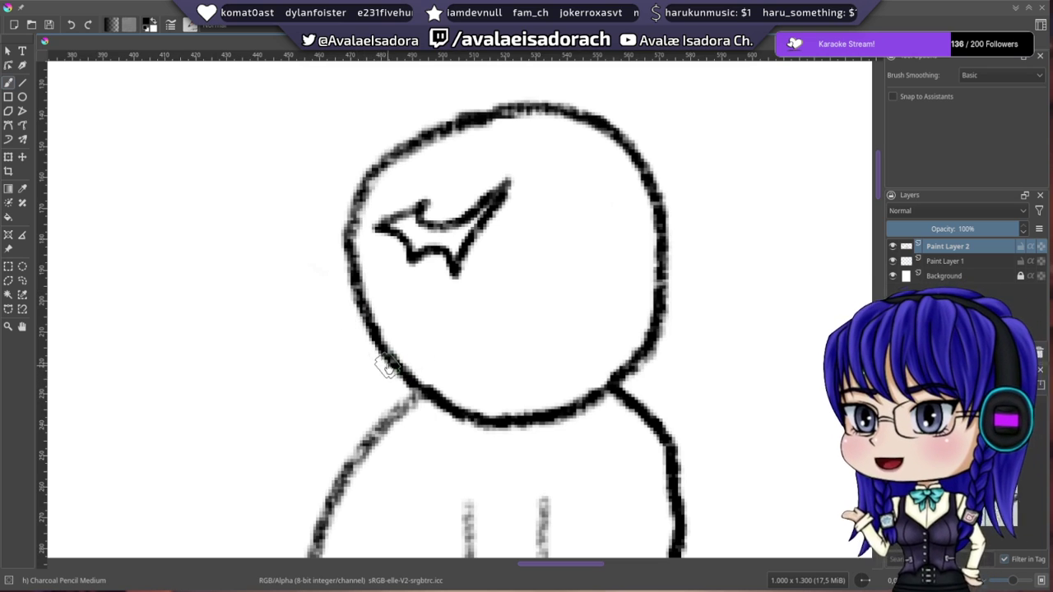
{"action": "mouse_move", "coordinate": [356, 298]}
{"action": "left_mouse_down"}
{"action": "mouse_move", "coordinate": [347, 326]}
{"action": "mouse_move", "coordinate": [373, 381]}
{"action": "mouse_move", "coordinate": [405, 376]}
{"action": "mouse_move", "coordinate": [421, 315]}
{"action": "mouse_move", "coordinate": [348, 340]}
{"action": "mouse_move", "coordinate": [380, 387]}
{"action": "left_mouse_up"}
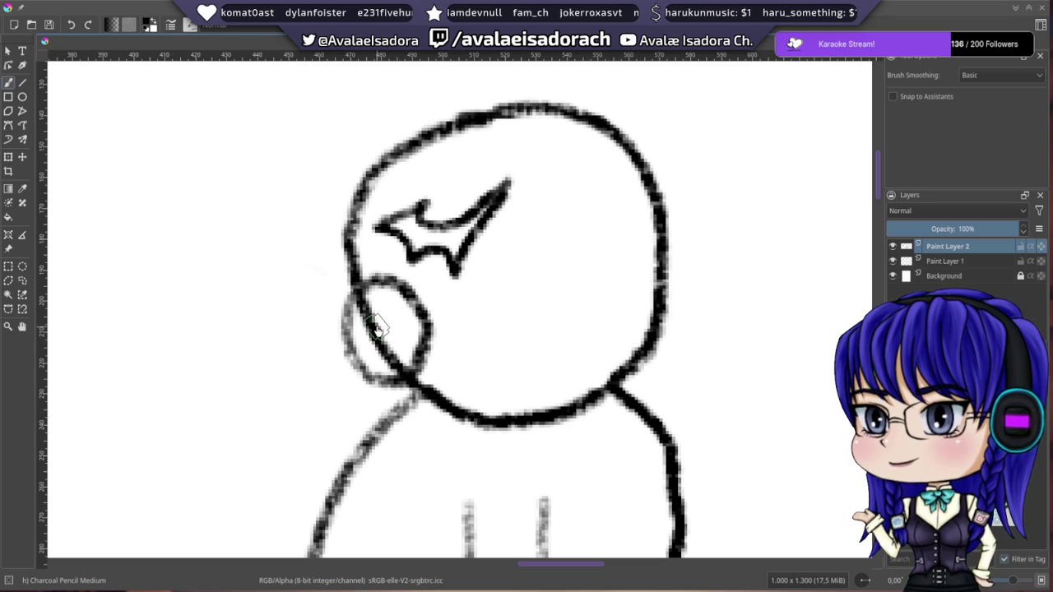
{"action": "key", "text": "ctrl+z"}
- Compare the bear's head with the Monokuma reference drawings beside the canvas
{"action": "left_click_drag", "start_coordinate": [623, 149], "coordinate": [369, 247]}
{"action": "scroll", "coordinate": [459, 252], "scroll_direction": "down", "scroll_amount": 5}
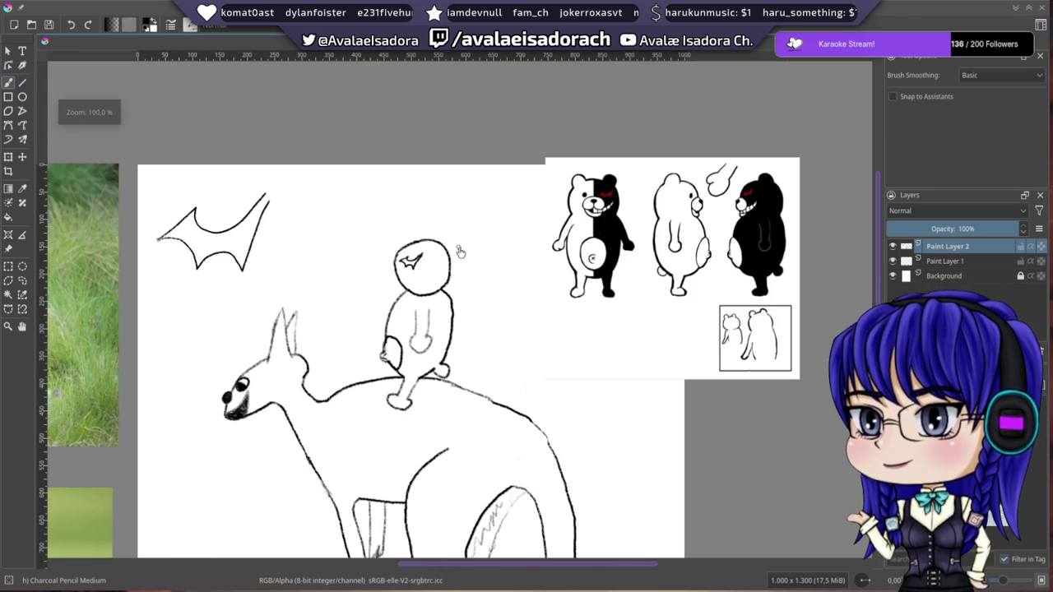
{"action": "scroll", "coordinate": [458, 250], "scroll_direction": "up", "scroll_amount": 5}
{"action": "left_click_drag", "start_coordinate": [563, 198], "coordinate": [353, 231]}
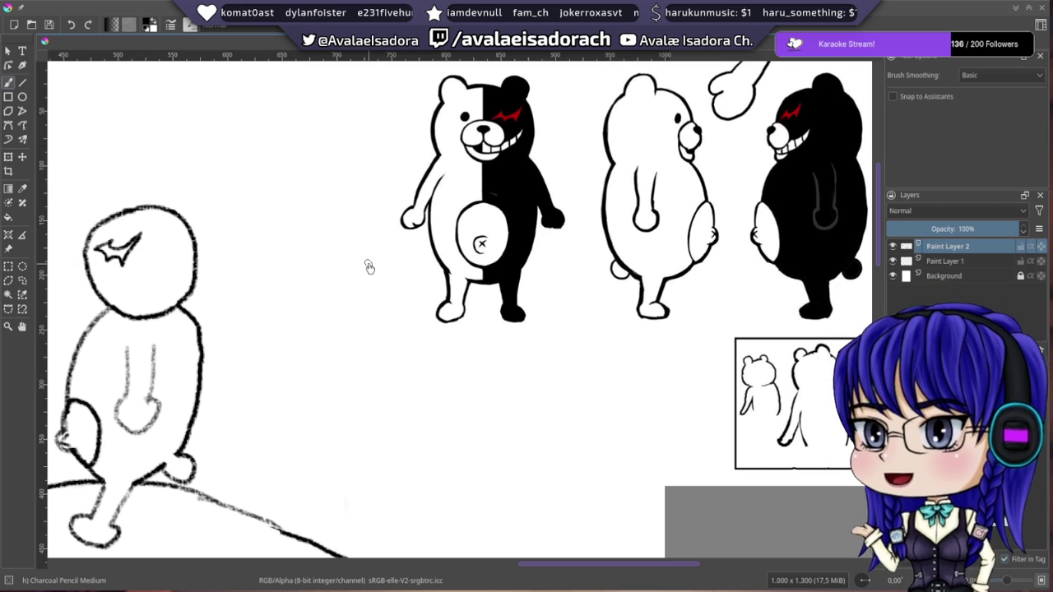
{"action": "mouse_move", "coordinate": [366, 272]}
{"action": "left_mouse_down"}
{"action": "mouse_move", "coordinate": [400, 282]}
{"action": "mouse_move", "coordinate": [426, 240]}
{"action": "mouse_move", "coordinate": [493, 219]}
{"action": "mouse_move", "coordinate": [436, 305]}
{"action": "mouse_move", "coordinate": [284, 296]}
{"action": "mouse_move", "coordinate": [362, 294]}
{"action": "mouse_move", "coordinate": [477, 212]}
{"action": "mouse_move", "coordinate": [429, 285]}
{"action": "left_mouse_up"}
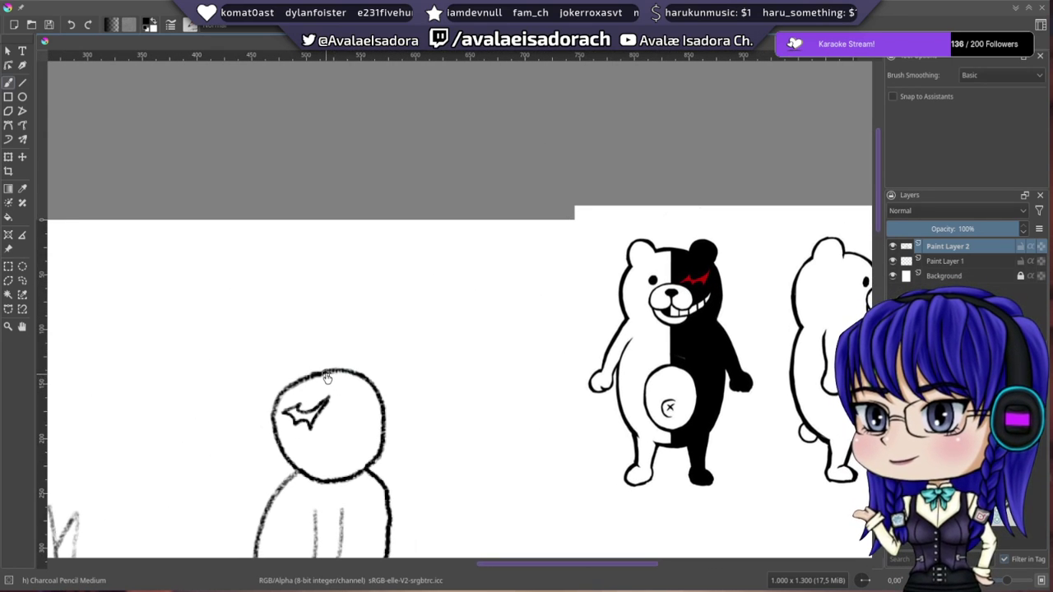
{"action": "left_click_drag", "start_coordinate": [326, 375], "coordinate": [389, 292]}
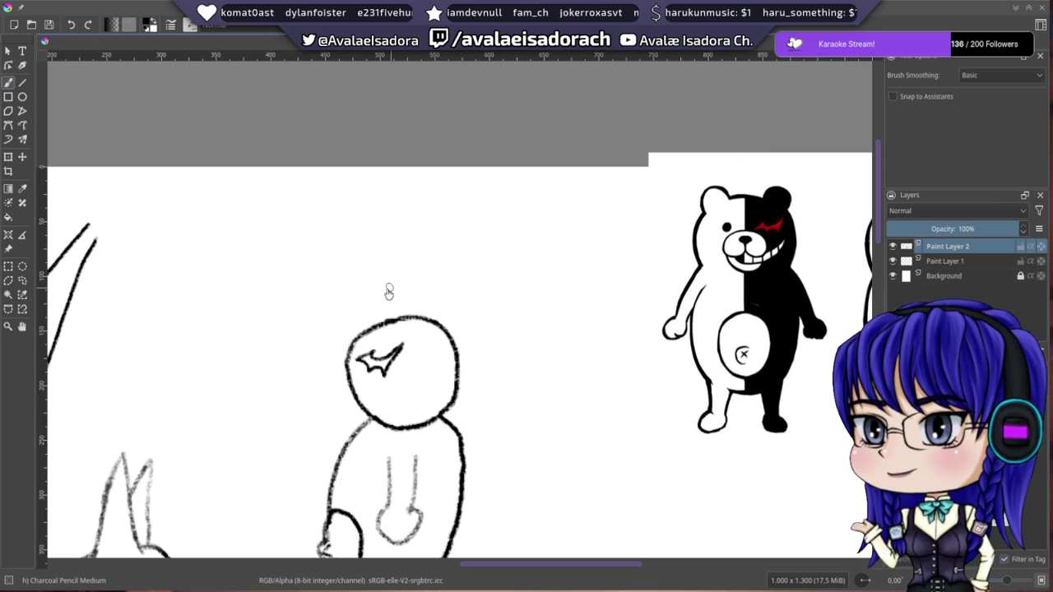
{"action": "right_click", "coordinate": [466, 329]}
{"action": "left_click", "coordinate": [623, 417]}
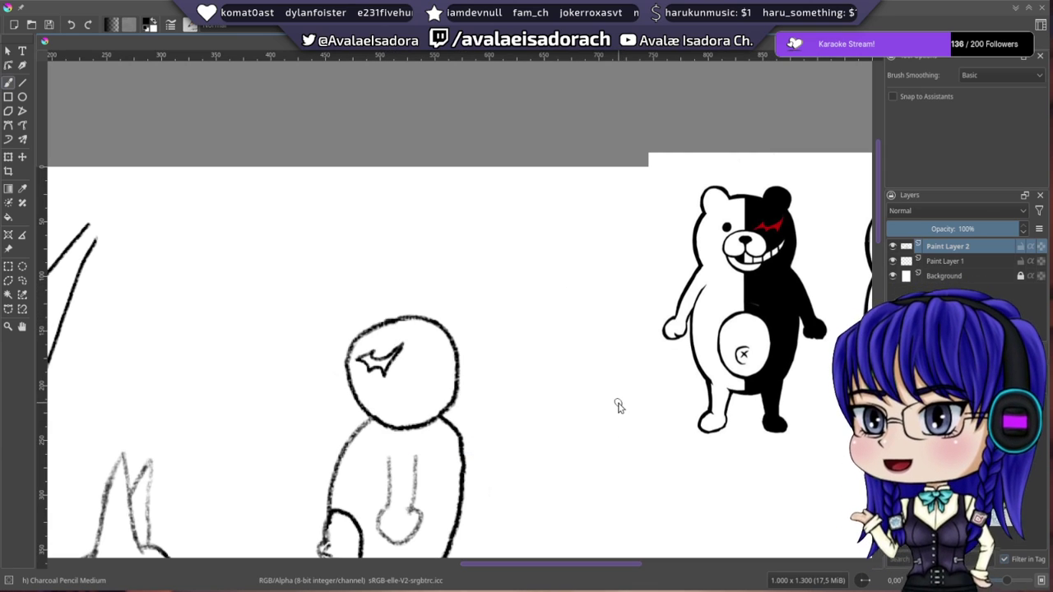
{"action": "scroll", "coordinate": [619, 404], "scroll_direction": "up", "scroll_amount": 3}
{"action": "scroll", "coordinate": [618, 404], "scroll_direction": "down", "scroll_amount": 2}
{"action": "scroll", "coordinate": [618, 404], "scroll_direction": "up", "scroll_amount": 3}
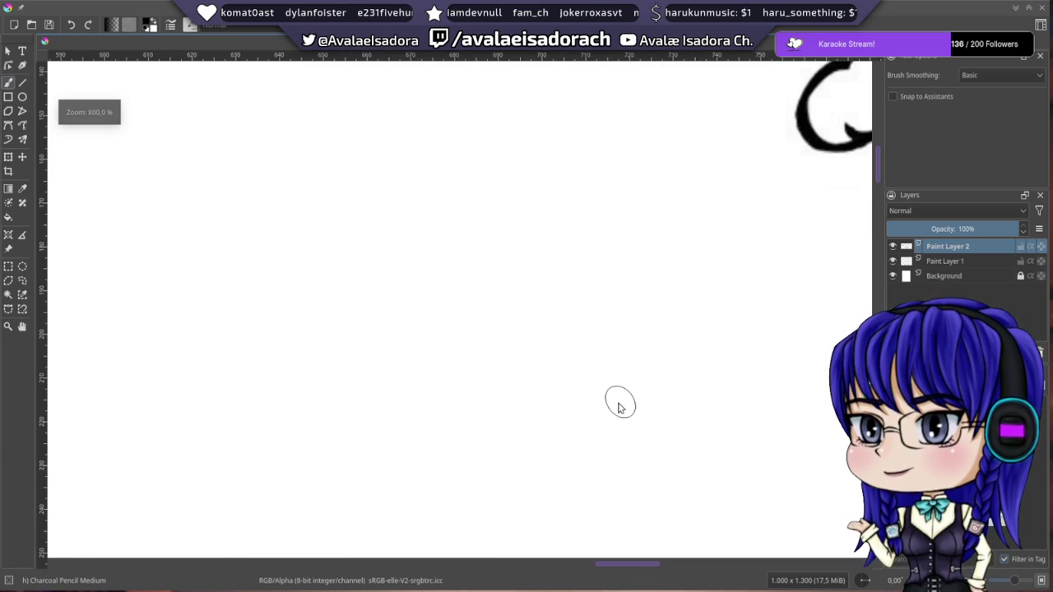
{"action": "scroll", "coordinate": [619, 404], "scroll_direction": "down", "scroll_amount": 2}
- Draw a rounded ear on top of the bear's head and fill it solid black
{"action": "left_click_drag", "start_coordinate": [280, 288], "coordinate": [482, 348]}
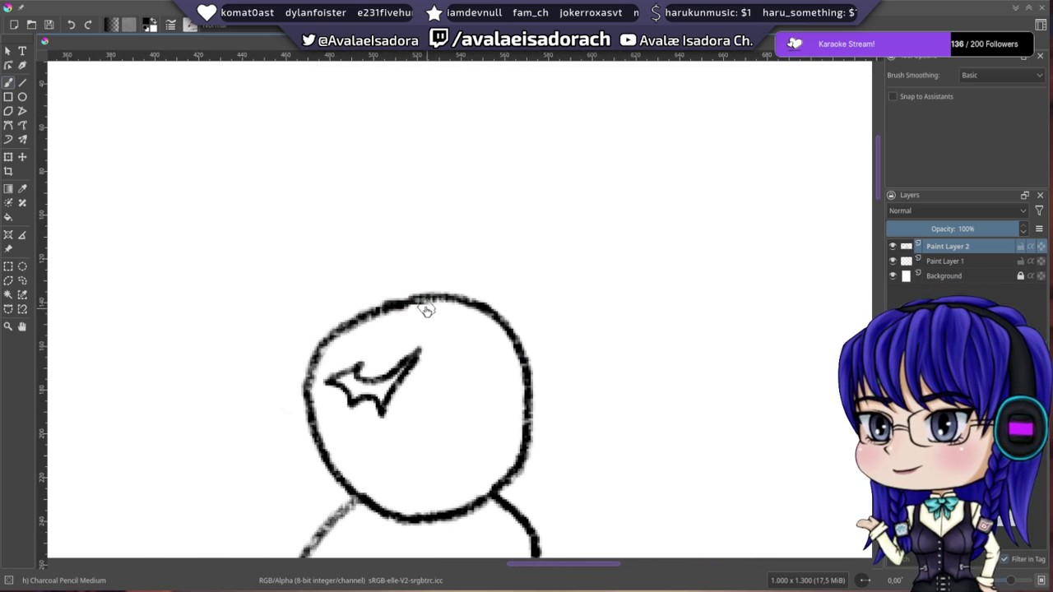
{"action": "mouse_move", "coordinate": [410, 305]}
{"action": "left_mouse_down"}
{"action": "mouse_move", "coordinate": [422, 258]}
{"action": "mouse_move", "coordinate": [457, 249]}
{"action": "mouse_move", "coordinate": [487, 303]}
{"action": "left_mouse_up"}
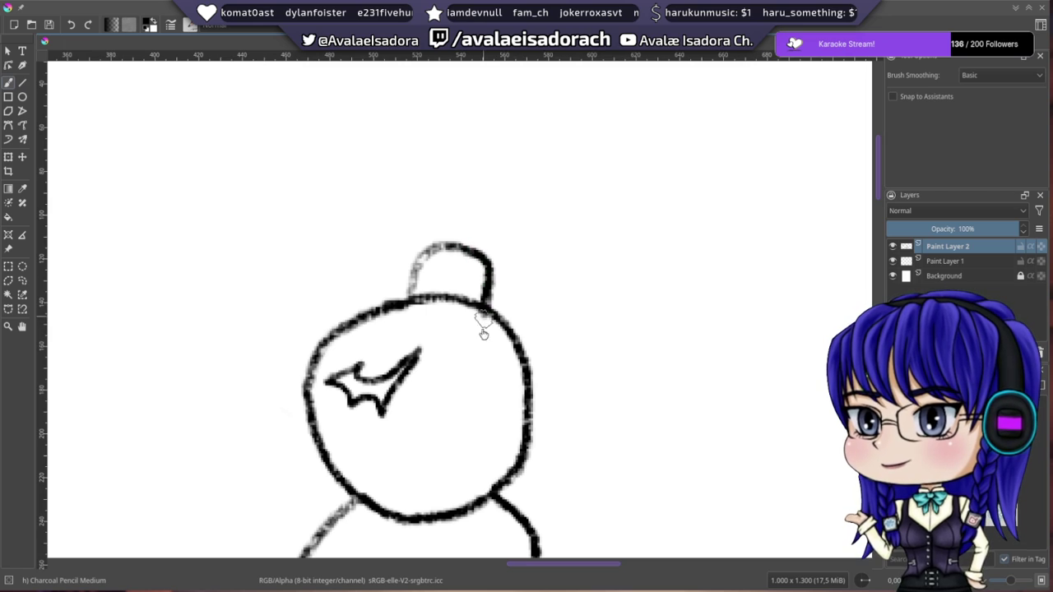
{"action": "mouse_move", "coordinate": [446, 248]}
{"action": "left_mouse_down"}
{"action": "mouse_move", "coordinate": [411, 310]}
{"action": "mouse_move", "coordinate": [433, 282]}
{"action": "mouse_move", "coordinate": [415, 310]}
{"action": "mouse_move", "coordinate": [428, 303]}
{"action": "mouse_move", "coordinate": [414, 301]}
{"action": "mouse_move", "coordinate": [436, 267]}
{"action": "mouse_move", "coordinate": [467, 267]}
{"action": "mouse_move", "coordinate": [454, 296]}
{"action": "mouse_move", "coordinate": [432, 290]}
{"action": "mouse_move", "coordinate": [476, 292]}
{"action": "mouse_move", "coordinate": [476, 265]}
{"action": "mouse_move", "coordinate": [493, 278]}
{"action": "mouse_move", "coordinate": [447, 260]}
{"action": "mouse_move", "coordinate": [451, 249]}
{"action": "mouse_move", "coordinate": [477, 254]}
{"action": "mouse_move", "coordinate": [454, 254]}
{"action": "mouse_move", "coordinate": [485, 277]}
{"action": "mouse_move", "coordinate": [440, 290]}
{"action": "mouse_move", "coordinate": [454, 274]}
{"action": "mouse_move", "coordinate": [443, 250]}
{"action": "mouse_move", "coordinate": [421, 286]}
{"action": "mouse_move", "coordinate": [430, 269]}
{"action": "mouse_move", "coordinate": [427, 300]}
{"action": "mouse_move", "coordinate": [417, 234]}
{"action": "left_mouse_up"}
{"action": "left_click_drag", "start_coordinate": [435, 294], "coordinate": [411, 213]}
- Try several smaller oval snout shapes overlapping the lower-left head outline, undoing each attempt
{"action": "left_click_drag", "start_coordinate": [542, 213], "coordinate": [334, 299]}
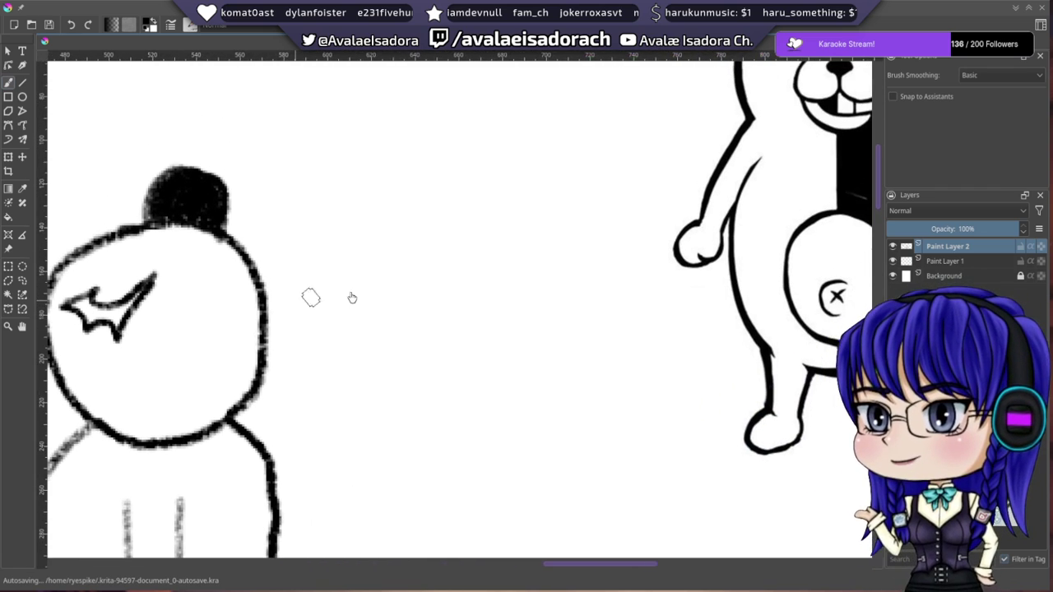
{"action": "mouse_move", "coordinate": [527, 305]}
{"action": "left_mouse_down"}
{"action": "mouse_move", "coordinate": [340, 381]}
{"action": "mouse_move", "coordinate": [120, 282]}
{"action": "mouse_move", "coordinate": [592, 268]}
{"action": "left_mouse_up"}
{"action": "left_click_drag", "start_coordinate": [332, 309], "coordinate": [576, 299]}
{"action": "left_click_drag", "start_coordinate": [317, 409], "coordinate": [447, 301]}
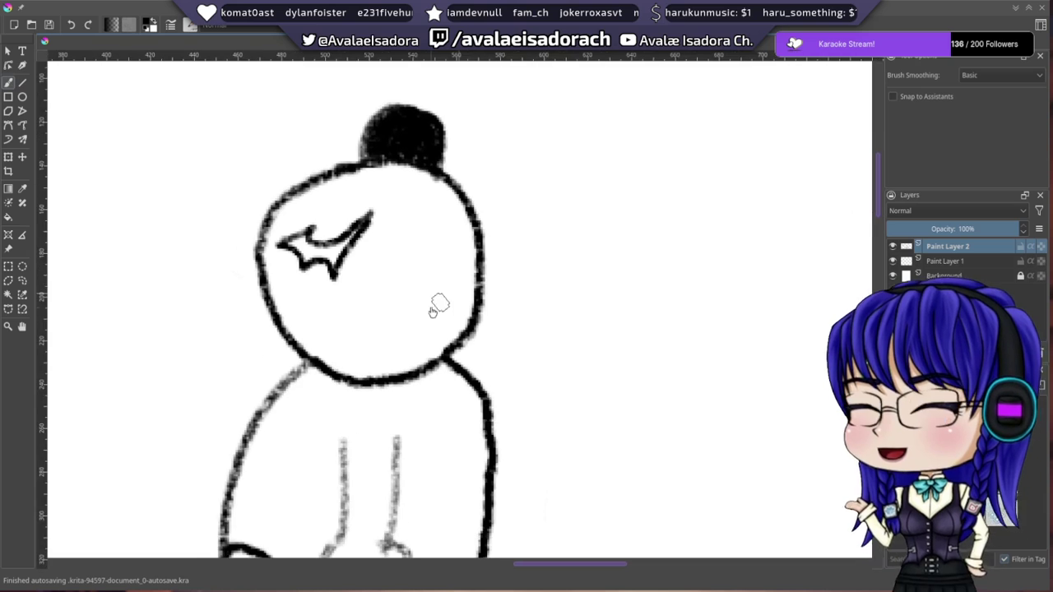
{"action": "left_click_drag", "start_coordinate": [311, 350], "coordinate": [402, 297]}
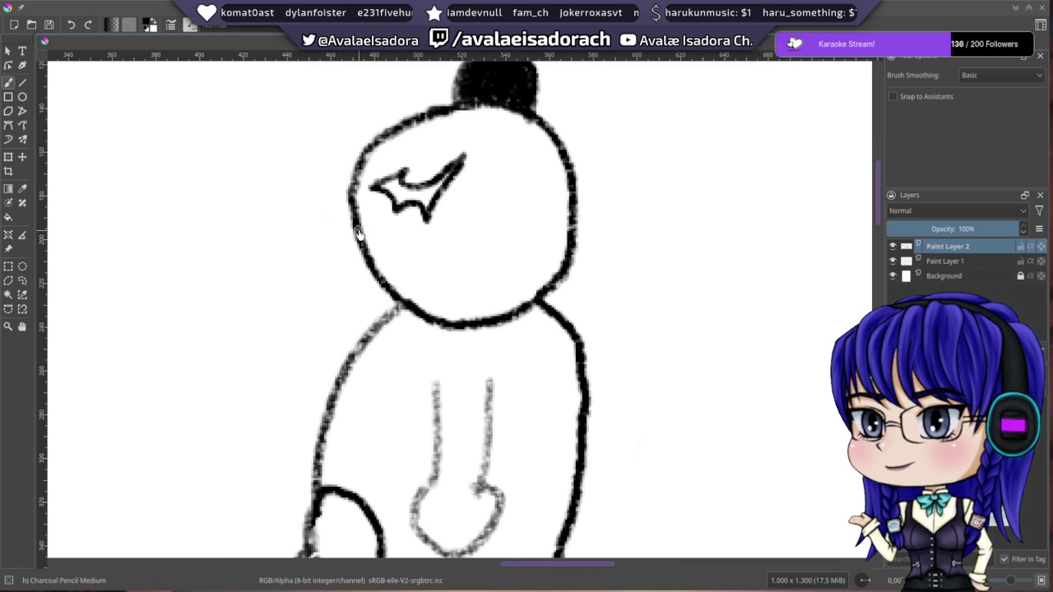
{"action": "mouse_move", "coordinate": [383, 241]}
{"action": "left_mouse_down"}
{"action": "mouse_move", "coordinate": [386, 282]}
{"action": "mouse_move", "coordinate": [363, 290]}
{"action": "mouse_move", "coordinate": [344, 247]}
{"action": "mouse_move", "coordinate": [382, 249]}
{"action": "mouse_move", "coordinate": [391, 274]}
{"action": "left_mouse_up"}
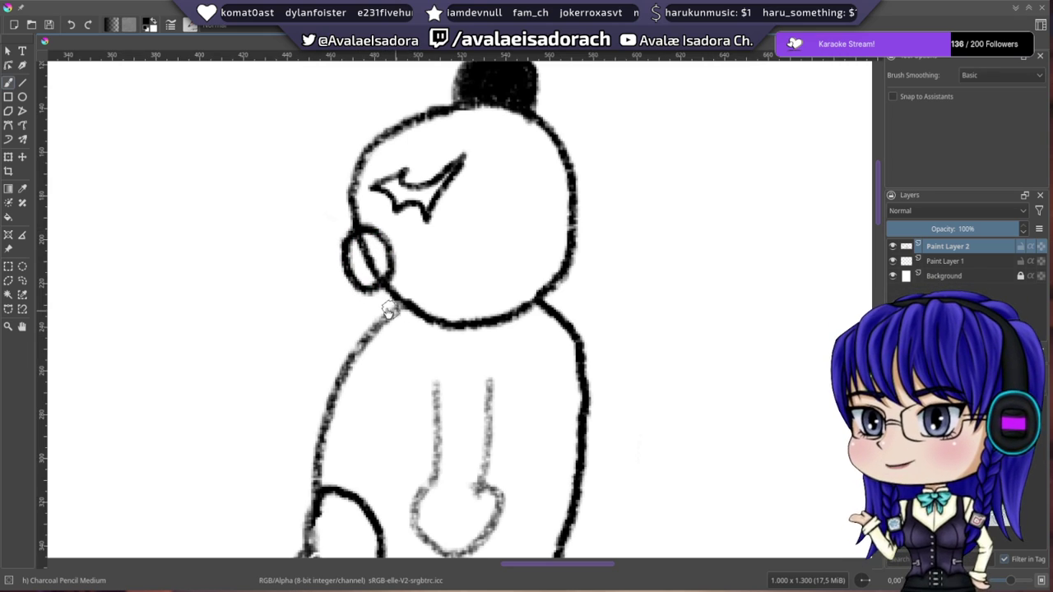
{"action": "key", "text": "ctrl+z"}
{"action": "mouse_move", "coordinate": [355, 220]}
{"action": "left_mouse_down"}
{"action": "mouse_move", "coordinate": [344, 254]}
{"action": "mouse_move", "coordinate": [375, 288]}
{"action": "mouse_move", "coordinate": [393, 259]}
{"action": "mouse_move", "coordinate": [369, 222]}
{"action": "mouse_move", "coordinate": [342, 261]}
{"action": "mouse_move", "coordinate": [376, 291]}
{"action": "mouse_move", "coordinate": [400, 255]}
{"action": "mouse_move", "coordinate": [380, 226]}
{"action": "mouse_move", "coordinate": [341, 236]}
{"action": "mouse_move", "coordinate": [370, 298]}
{"action": "mouse_move", "coordinate": [322, 282]}
{"action": "left_mouse_up"}
{"action": "key", "text": "ctrl+z"}
{"action": "key", "text": "ctrl+z"}
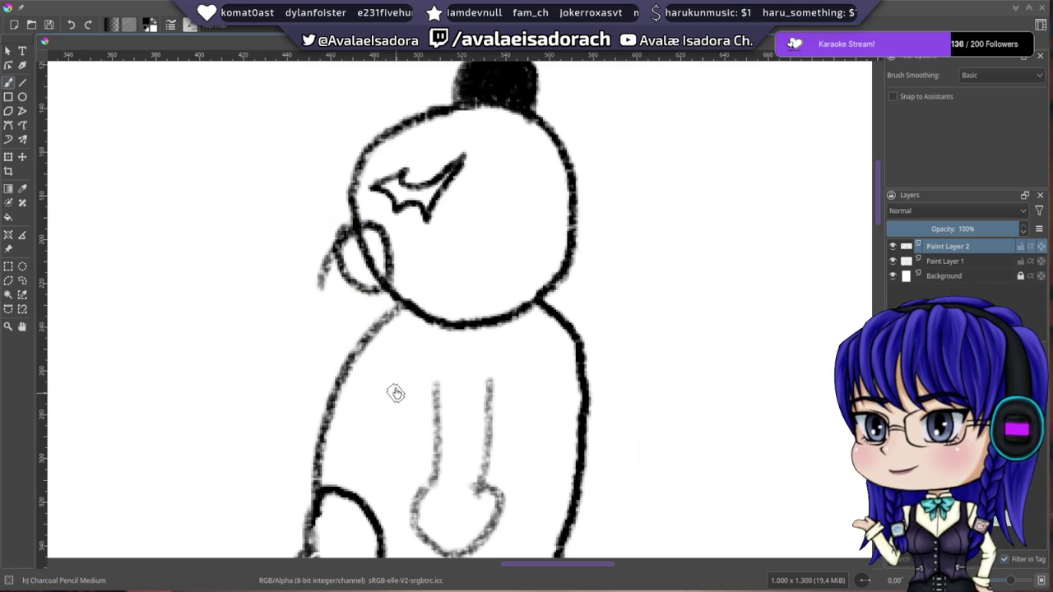
{"action": "key", "text": "ctrl+z"}
{"action": "mouse_move", "coordinate": [358, 229]}
{"action": "left_mouse_down"}
{"action": "mouse_move", "coordinate": [343, 276]}
{"action": "mouse_move", "coordinate": [384, 303]}
{"action": "mouse_move", "coordinate": [397, 252]}
{"action": "mouse_move", "coordinate": [353, 237]}
{"action": "mouse_move", "coordinate": [356, 229]}
{"action": "mouse_move", "coordinate": [341, 243]}
{"action": "mouse_move", "coordinate": [358, 292]}
{"action": "mouse_move", "coordinate": [389, 284]}
{"action": "mouse_move", "coordinate": [383, 234]}
{"action": "mouse_move", "coordinate": [352, 229]}
{"action": "left_mouse_up"}
{"action": "key", "text": "ctrl+z"}
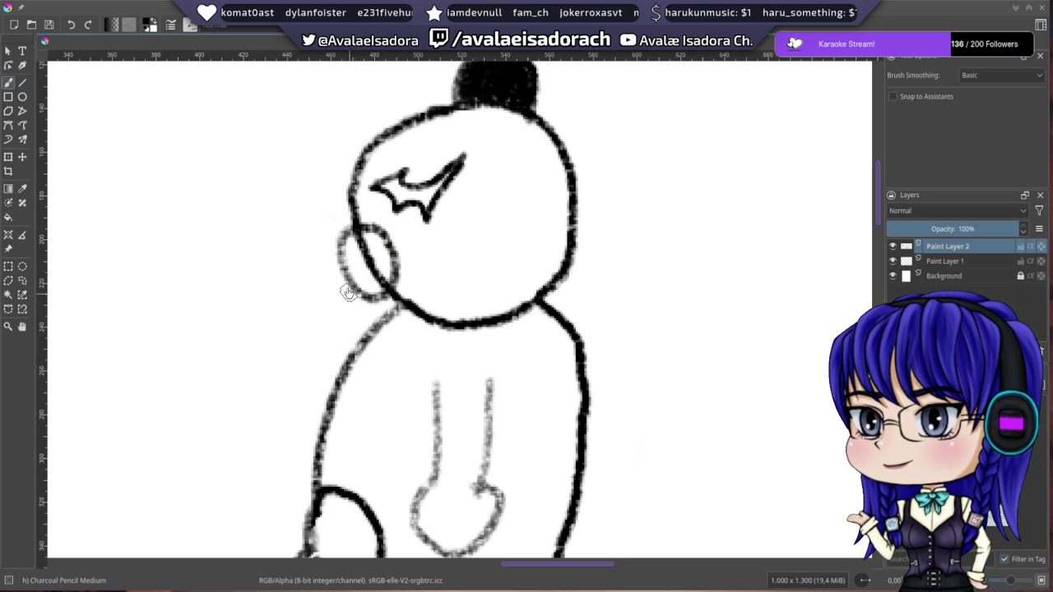
- Draw an oval snout overlapping the lower-left edge of the bear's head, following the side-view Monokuma reference
{"action": "left_click_drag", "start_coordinate": [669, 258], "coordinate": [141, 320]}
{"action": "mouse_move", "coordinate": [486, 293]}
{"action": "left_mouse_down"}
{"action": "mouse_move", "coordinate": [255, 400]}
{"action": "mouse_move", "coordinate": [228, 429]}
{"action": "left_mouse_up"}
{"action": "left_click_drag", "start_coordinate": [501, 338], "coordinate": [190, 379]}
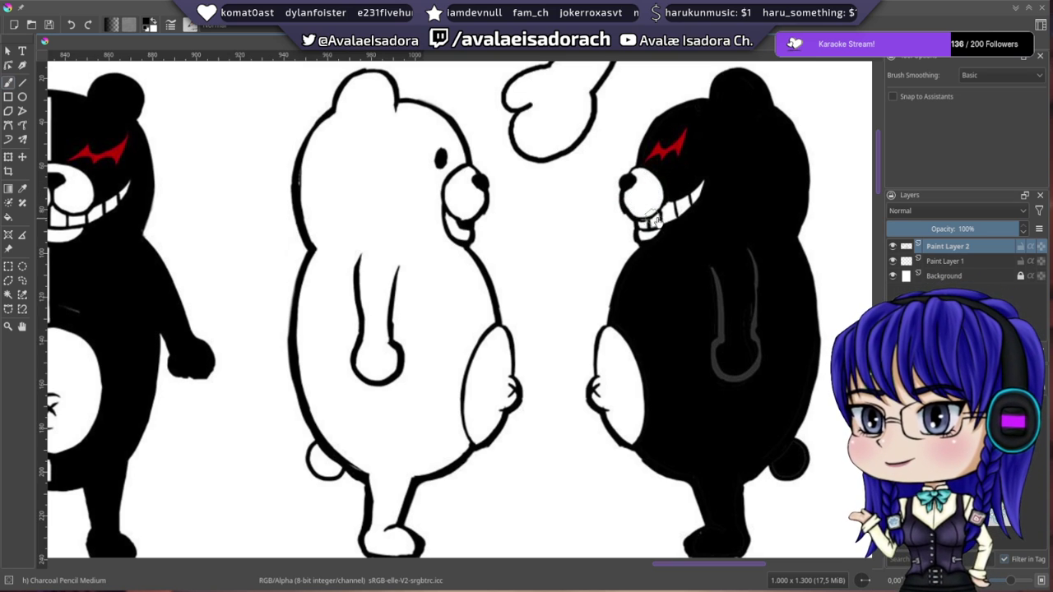
{"action": "left_click_drag", "start_coordinate": [483, 241], "coordinate": [802, 284]}
{"action": "left_click_drag", "start_coordinate": [280, 345], "coordinate": [736, 273]}
{"action": "left_click_drag", "start_coordinate": [444, 348], "coordinate": [713, 198]}
{"action": "key", "text": "ctrl+z"}
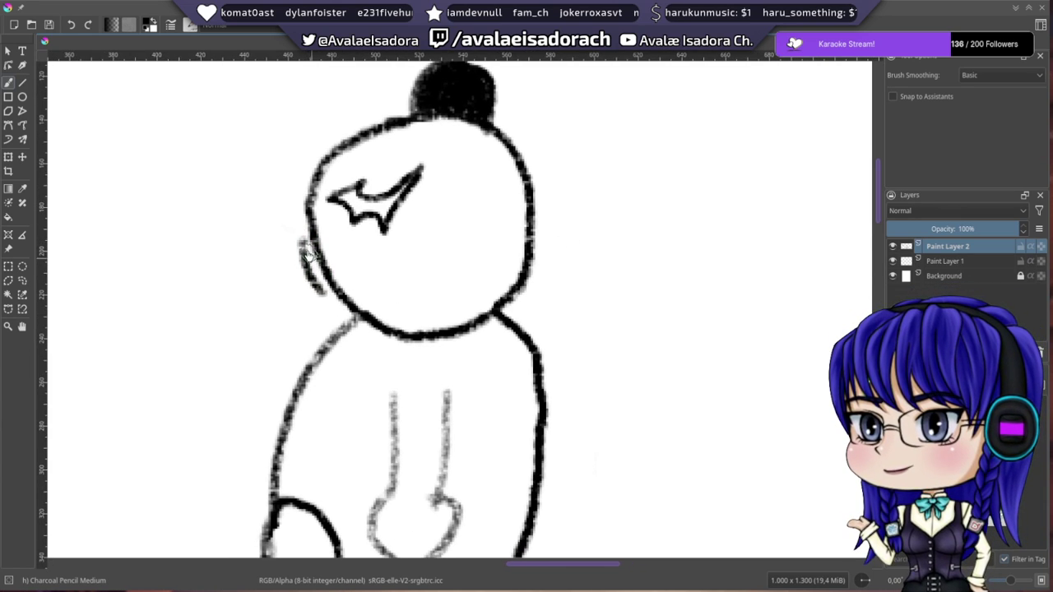
{"action": "mouse_move", "coordinate": [336, 234]}
{"action": "left_mouse_down"}
{"action": "mouse_move", "coordinate": [358, 255]}
{"action": "mouse_move", "coordinate": [354, 284]}
{"action": "mouse_move", "coordinate": [333, 300]}
{"action": "mouse_move", "coordinate": [302, 275]}
{"action": "left_mouse_up"}
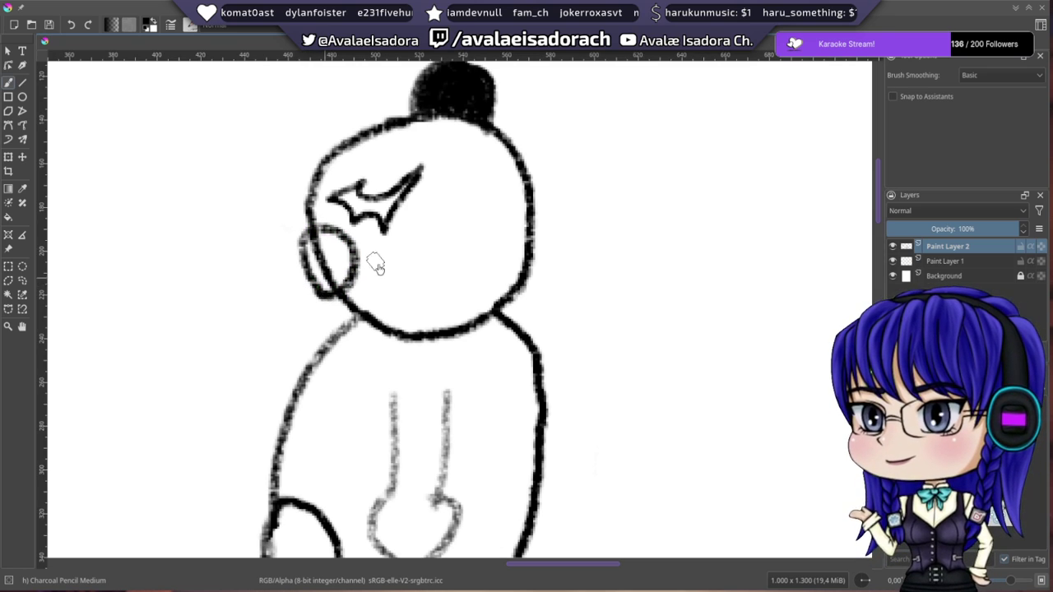
- Erase the head outline inside the snout oval with Eraser Small and switch back to Charcoal Pencil Medium
{"action": "mouse_move", "coordinate": [373, 192]}
{"action": "left_mouse_down"}
{"action": "mouse_move", "coordinate": [427, 197]}
{"action": "mouse_move", "coordinate": [486, 184]}
{"action": "left_mouse_up"}
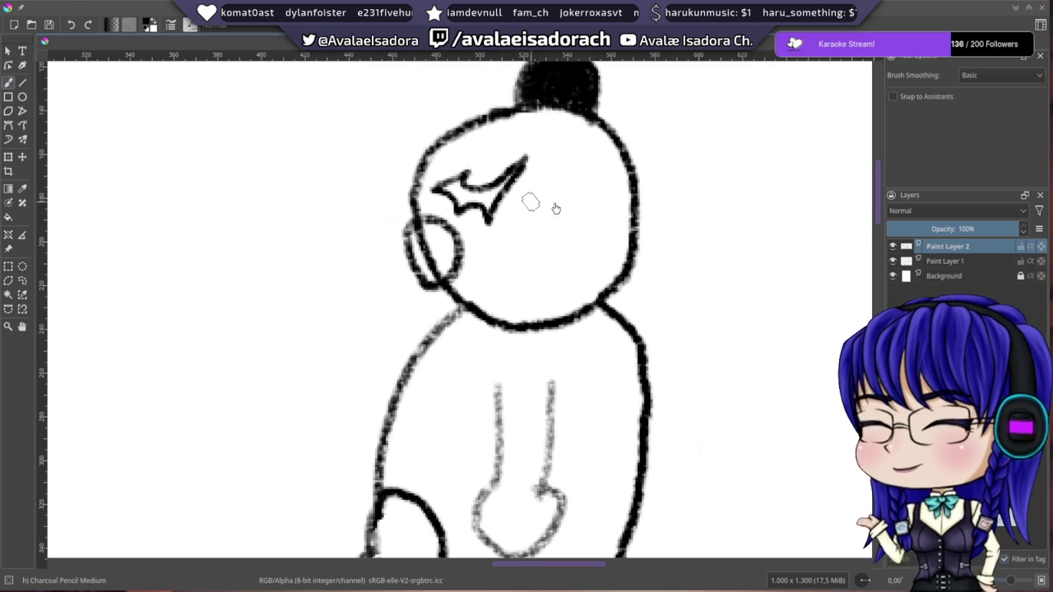
{"action": "left_click", "coordinate": [930, 396]}
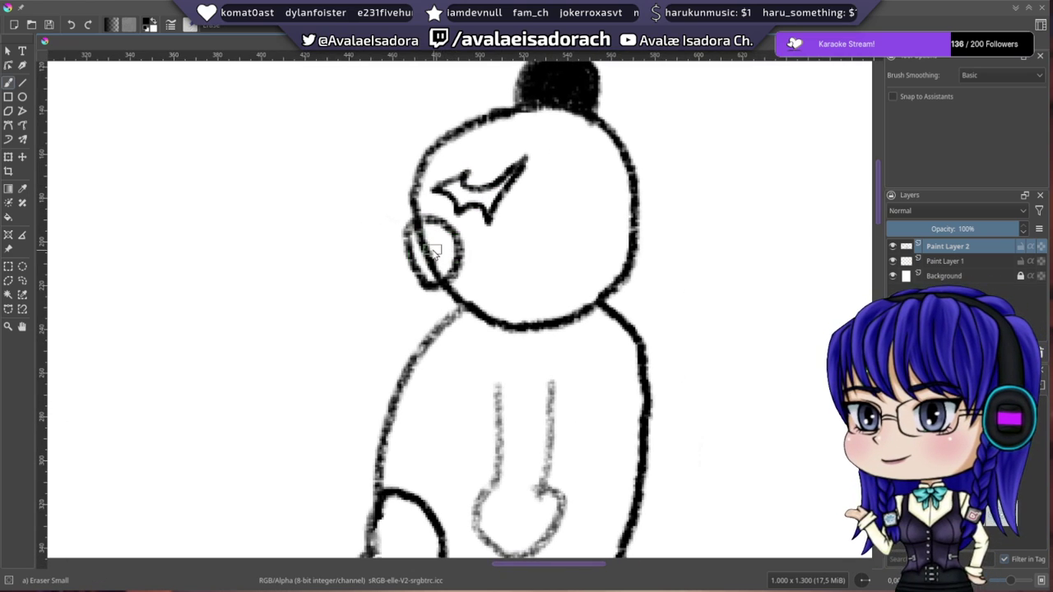
{"action": "left_click_drag", "start_coordinate": [429, 237], "coordinate": [438, 277]}
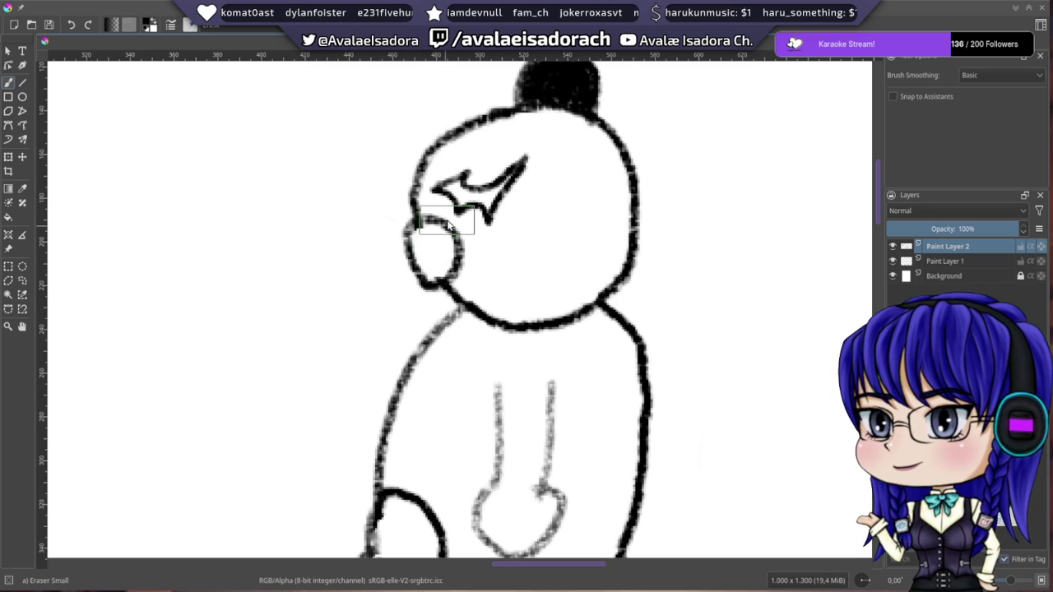
{"action": "key", "text": "slash"}
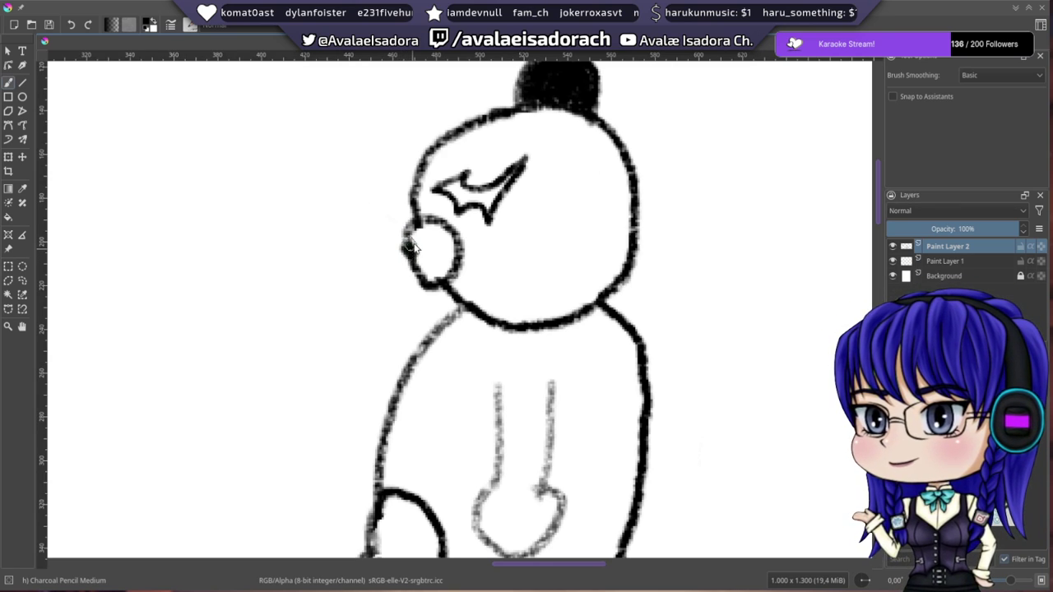
- Draw a small solid black nose on the outer left edge of the snout, checking it against the reference
{"action": "left_click_drag", "start_coordinate": [409, 255], "coordinate": [411, 256]}
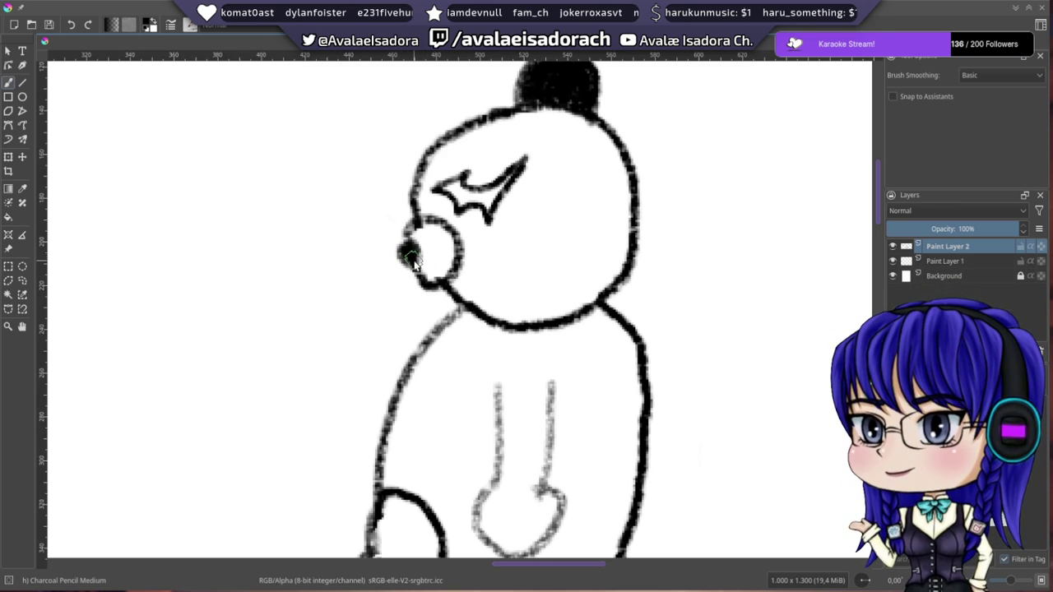
{"action": "left_click_drag", "start_coordinate": [647, 343], "coordinate": [270, 432]}
{"action": "left_click_drag", "start_coordinate": [606, 345], "coordinate": [350, 403]}
{"action": "mouse_move", "coordinate": [715, 284]}
{"action": "left_mouse_down"}
{"action": "mouse_move", "coordinate": [420, 365]}
{"action": "mouse_move", "coordinate": [167, 390]}
{"action": "mouse_move", "coordinate": [548, 362]}
{"action": "left_mouse_up"}
{"action": "left_click_drag", "start_coordinate": [320, 440], "coordinate": [590, 329]}
{"action": "mouse_move", "coordinate": [247, 477]}
{"action": "left_mouse_down"}
{"action": "mouse_move", "coordinate": [510, 408]}
{"action": "mouse_move", "coordinate": [684, 403]}
{"action": "left_mouse_up"}
{"action": "left_click_drag", "start_coordinate": [261, 315], "coordinate": [268, 320]}
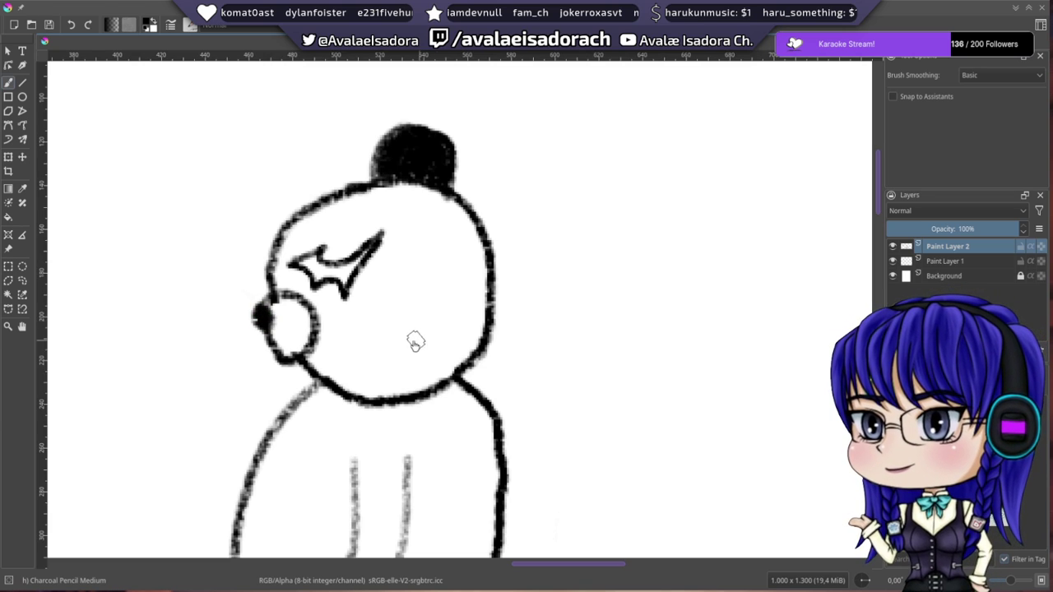
- Examine the snout and grin on the side-view Monokuma reference drawings
{"action": "left_click_drag", "start_coordinate": [309, 269], "coordinate": [371, 222]}
{"action": "left_click_drag", "start_coordinate": [363, 262], "coordinate": [310, 227]}
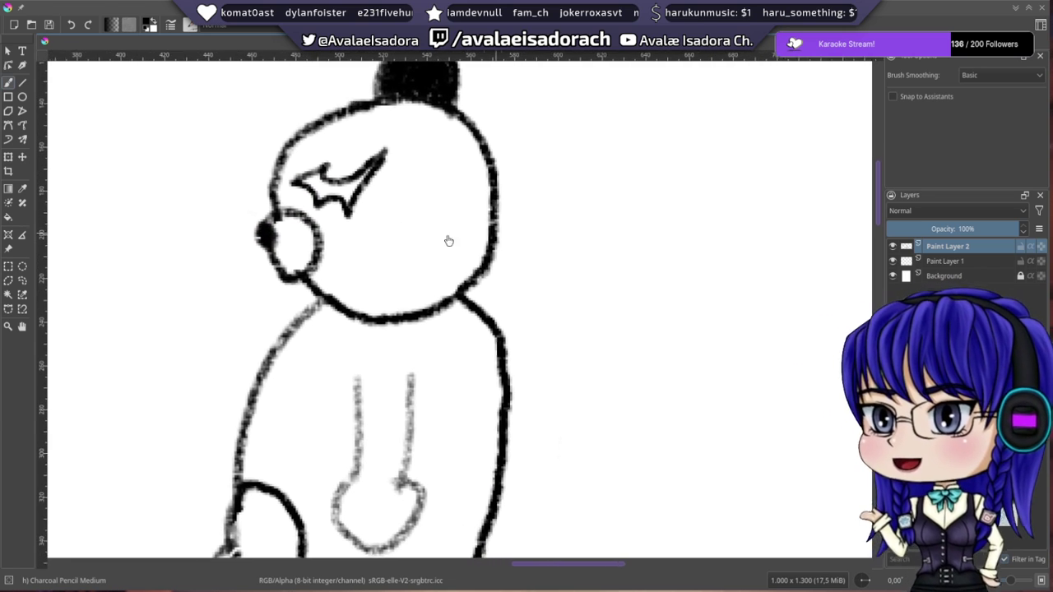
{"action": "left_click_drag", "start_coordinate": [559, 209], "coordinate": [84, 350]}
{"action": "left_click_drag", "start_coordinate": [460, 181], "coordinate": [87, 251]}
{"action": "left_click_drag", "start_coordinate": [415, 263], "coordinate": [226, 255]}
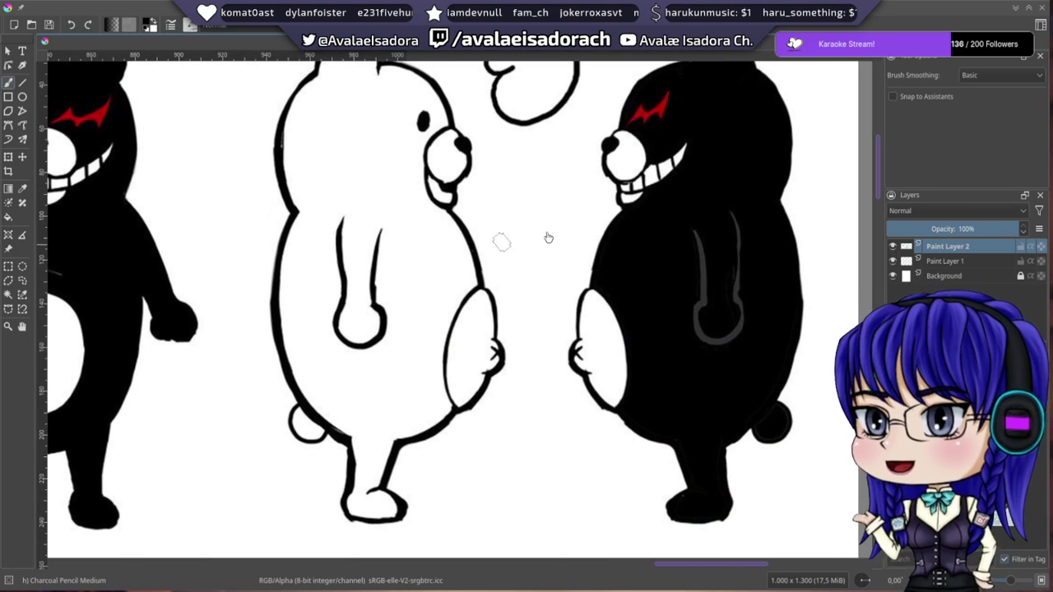
{"action": "left_click_drag", "start_coordinate": [140, 364], "coordinate": [588, 233]}
{"action": "left_click_drag", "start_coordinate": [254, 308], "coordinate": [583, 219]}
{"action": "mouse_move", "coordinate": [335, 311]}
{"action": "left_mouse_down"}
{"action": "mouse_move", "coordinate": [468, 280]}
{"action": "mouse_move", "coordinate": [675, 279]}
{"action": "mouse_move", "coordinate": [660, 375]}
{"action": "left_mouse_up"}
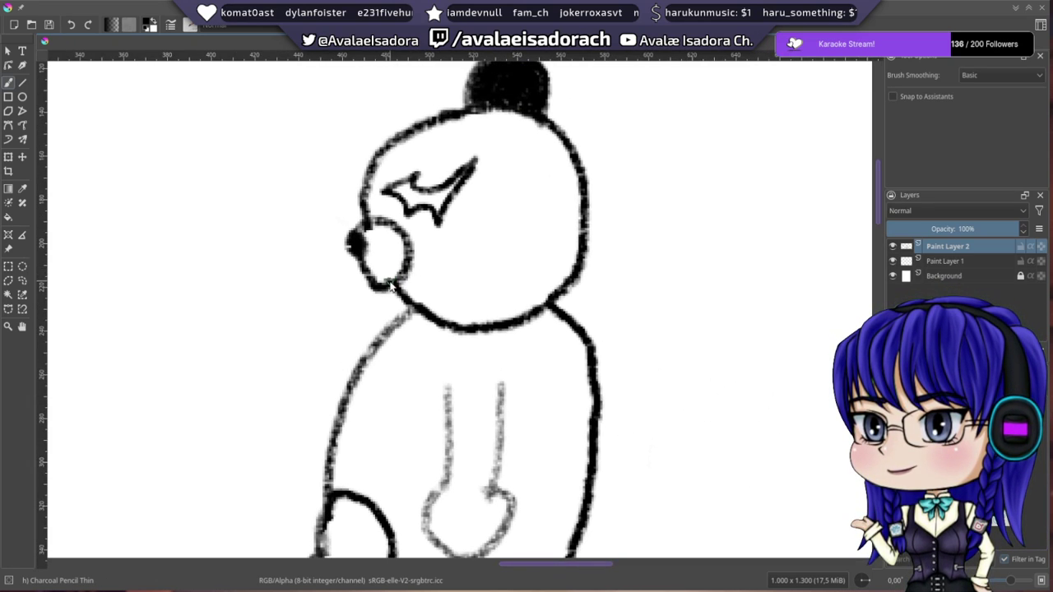
- Try a short curved grin running from the snout up the cheek with Charcoal Pencil Thin, and undo both lines
{"action": "left_click_drag", "start_coordinate": [394, 281], "coordinate": [468, 233]}
{"action": "mouse_move", "coordinate": [412, 298]}
{"action": "left_mouse_down"}
{"action": "mouse_move", "coordinate": [450, 276]}
{"action": "mouse_move", "coordinate": [476, 240]}
{"action": "left_mouse_up"}
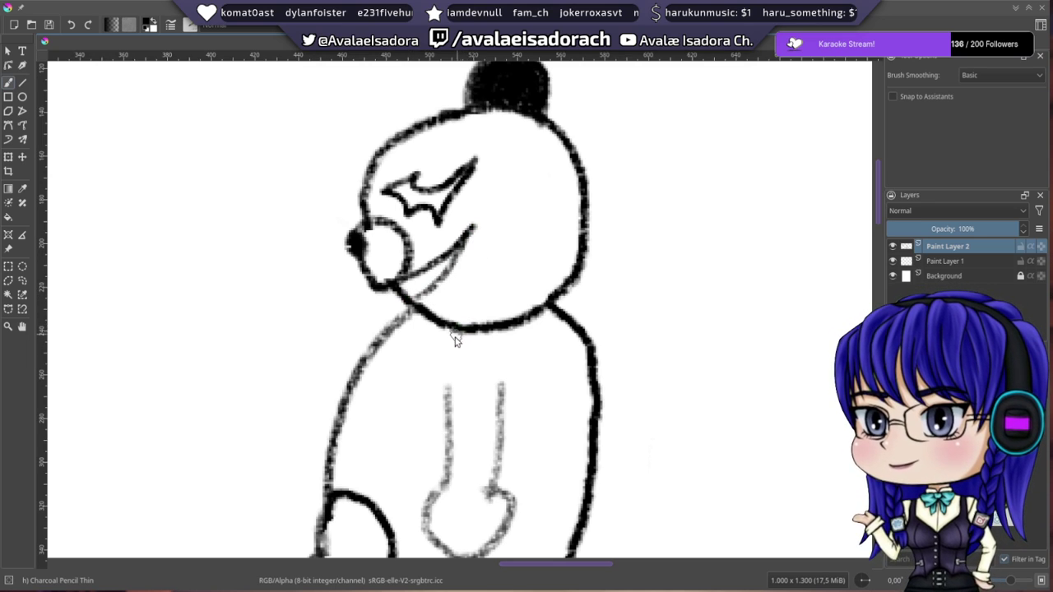
{"action": "key", "text": "ctrl+z"}
{"action": "key", "text": "ctrl+z"}
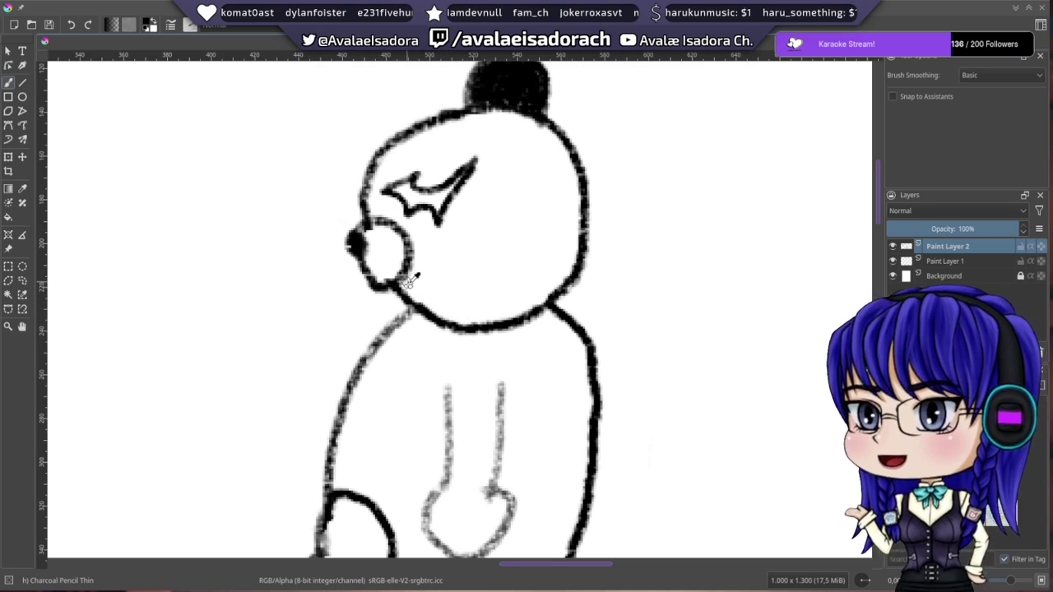
- Draw a longer crescent-shaped grin from beneath the snout up across the cheek with Charcoal Pencil Thin
{"action": "mouse_move", "coordinate": [393, 282]}
{"action": "left_mouse_down"}
{"action": "mouse_move", "coordinate": [460, 249]}
{"action": "mouse_move", "coordinate": [502, 202]}
{"action": "left_mouse_up"}
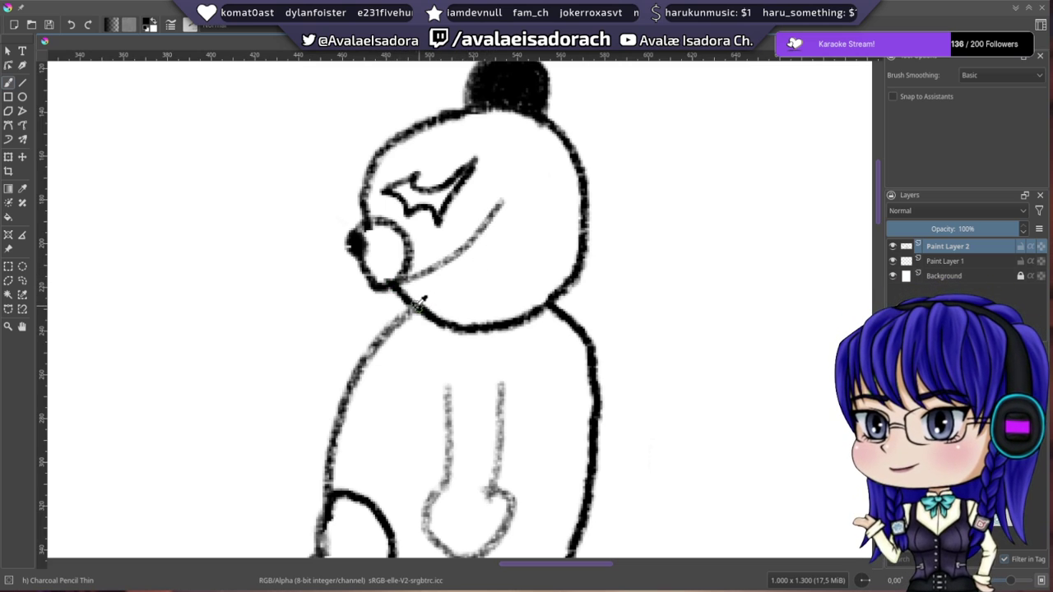
{"action": "left_click_drag", "start_coordinate": [417, 304], "coordinate": [485, 257]}
{"action": "left_click_drag", "start_coordinate": [501, 217], "coordinate": [485, 268]}
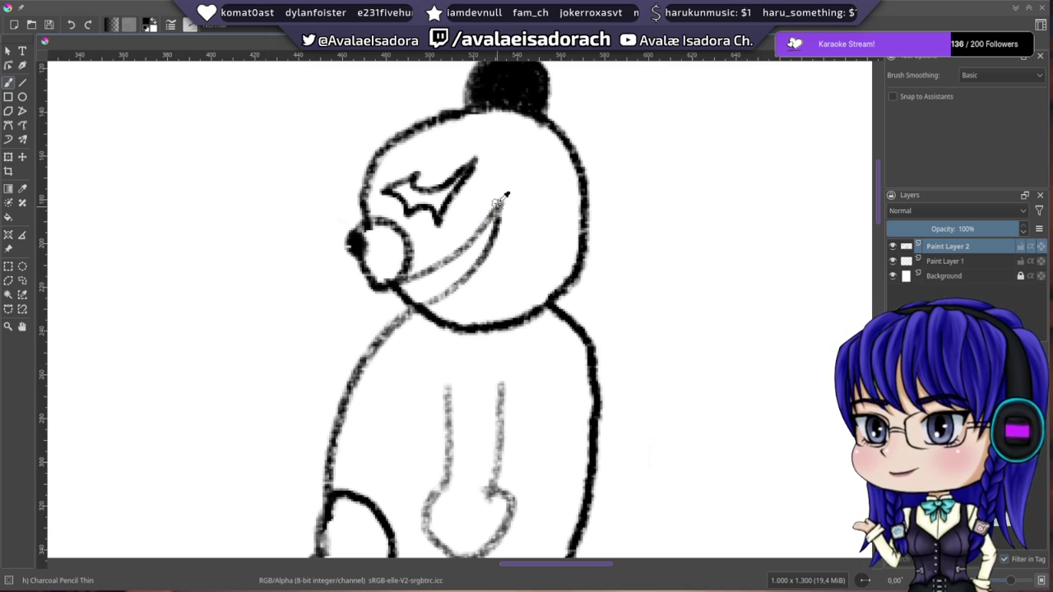
- Draw a small dark knot with Charcoal Pencil Medium where the bear's chin meets the front of its body
{"action": "mouse_move", "coordinate": [459, 217]}
{"action": "left_mouse_down"}
{"action": "mouse_move", "coordinate": [524, 228]}
{"action": "mouse_move", "coordinate": [432, 268]}
{"action": "mouse_move", "coordinate": [447, 220]}
{"action": "left_mouse_up"}
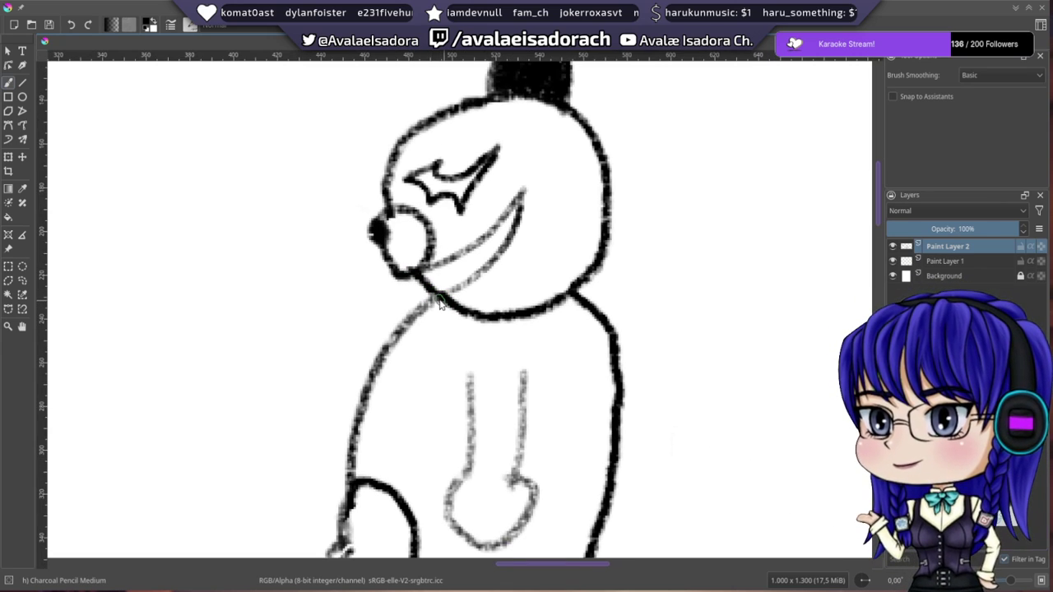
{"action": "left_click_drag", "start_coordinate": [719, 310], "coordinate": [98, 357]}
{"action": "left_click_drag", "start_coordinate": [483, 313], "coordinate": [59, 436]}
{"action": "mouse_move", "coordinate": [288, 348]}
{"action": "left_mouse_down"}
{"action": "mouse_move", "coordinate": [362, 338]}
{"action": "mouse_move", "coordinate": [738, 186]}
{"action": "left_mouse_up"}
{"action": "left_click_drag", "start_coordinate": [202, 390], "coordinate": [708, 284]}
{"action": "mouse_move", "coordinate": [297, 236]}
{"action": "left_mouse_down"}
{"action": "mouse_move", "coordinate": [367, 291]}
{"action": "mouse_move", "coordinate": [359, 263]}
{"action": "left_mouse_up"}
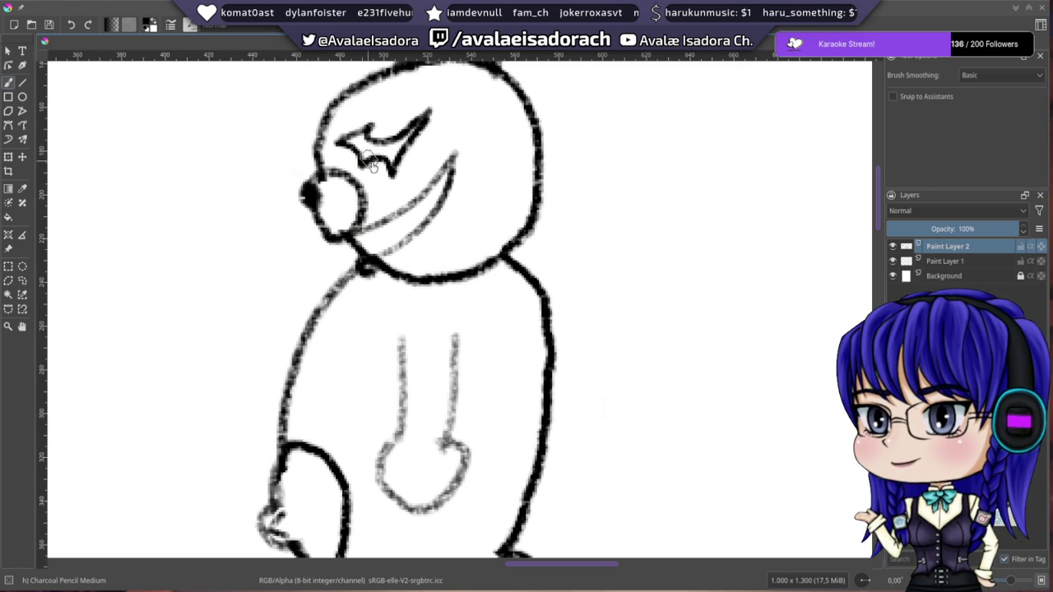
- Add a short stroke beneath the bear's tail, between its rump and the kangaroo's back
{"action": "left_click_drag", "start_coordinate": [367, 168], "coordinate": [365, 330]}
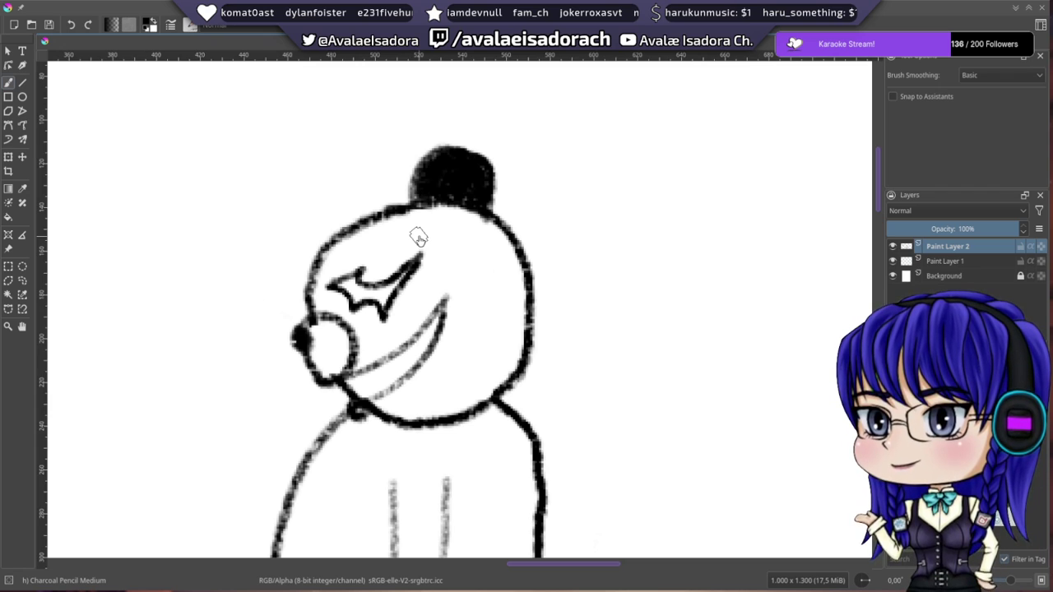
{"action": "left_click_drag", "start_coordinate": [339, 332], "coordinate": [421, 265]}
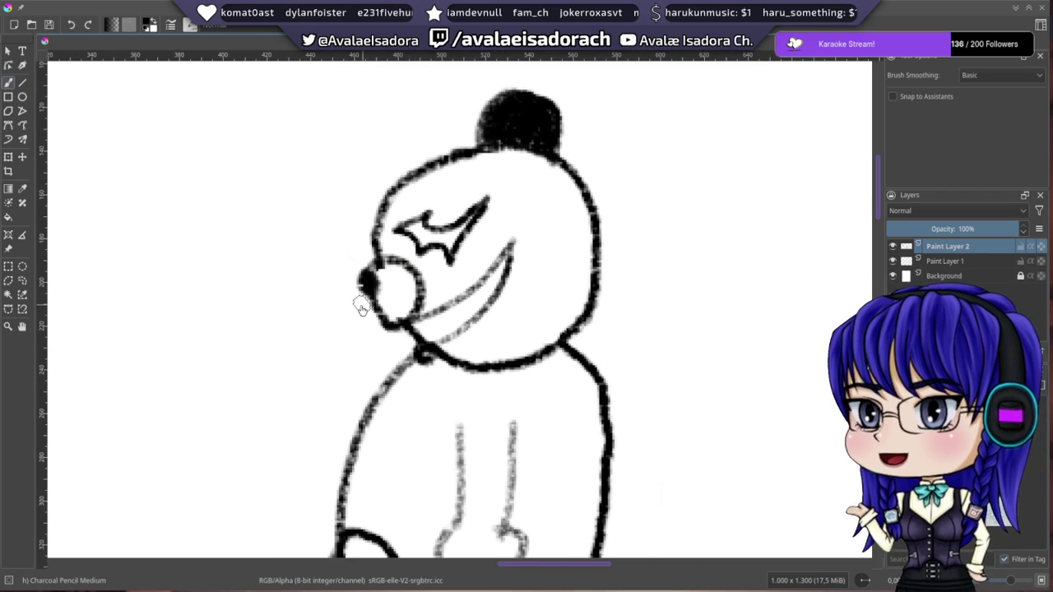
{"action": "left_click_drag", "start_coordinate": [485, 467], "coordinate": [352, 213]}
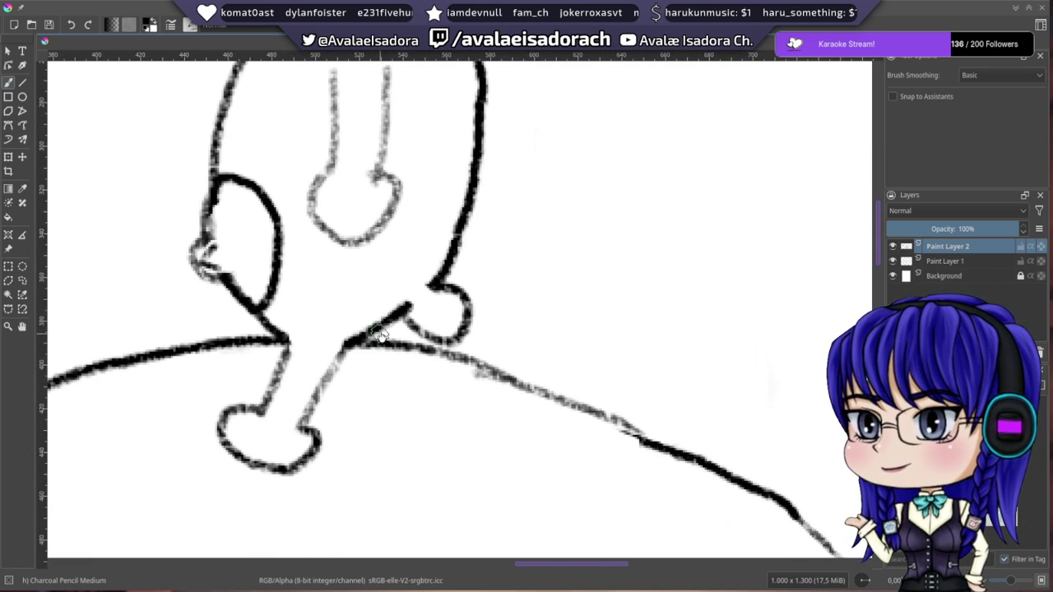
{"action": "left_click_drag", "start_coordinate": [424, 201], "coordinate": [467, 323]}
{"action": "left_click_drag", "start_coordinate": [377, 214], "coordinate": [392, 283]}
{"action": "left_click_drag", "start_coordinate": [431, 324], "coordinate": [422, 166]}
- Toggle the visibility of Paint Layer 2 to compare the sketch with and without it
{"action": "left_click", "coordinate": [893, 246]}
{"action": "left_click", "coordinate": [892, 246]}
{"action": "left_click", "coordinate": [892, 246]}
{"action": "left_click", "coordinate": [893, 245]}
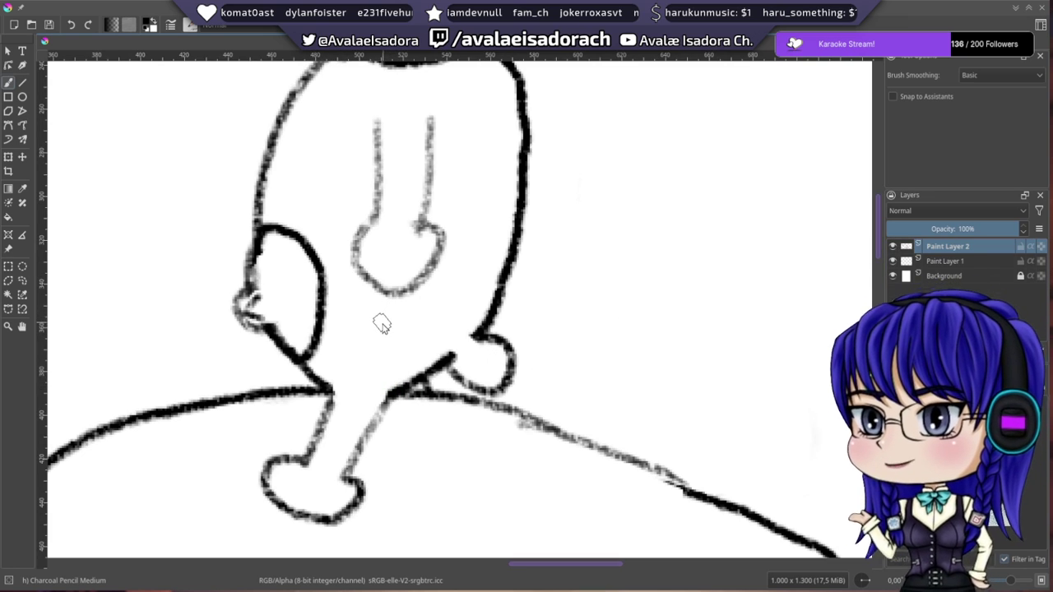
- Erase the black fill inside the bear's ear with Eraser Small, keeping its outline, and return to Charcoal Pencil Medium
{"action": "left_click_drag", "start_coordinate": [402, 278], "coordinate": [417, 370]}
{"action": "left_click_drag", "start_coordinate": [377, 252], "coordinate": [414, 354]}
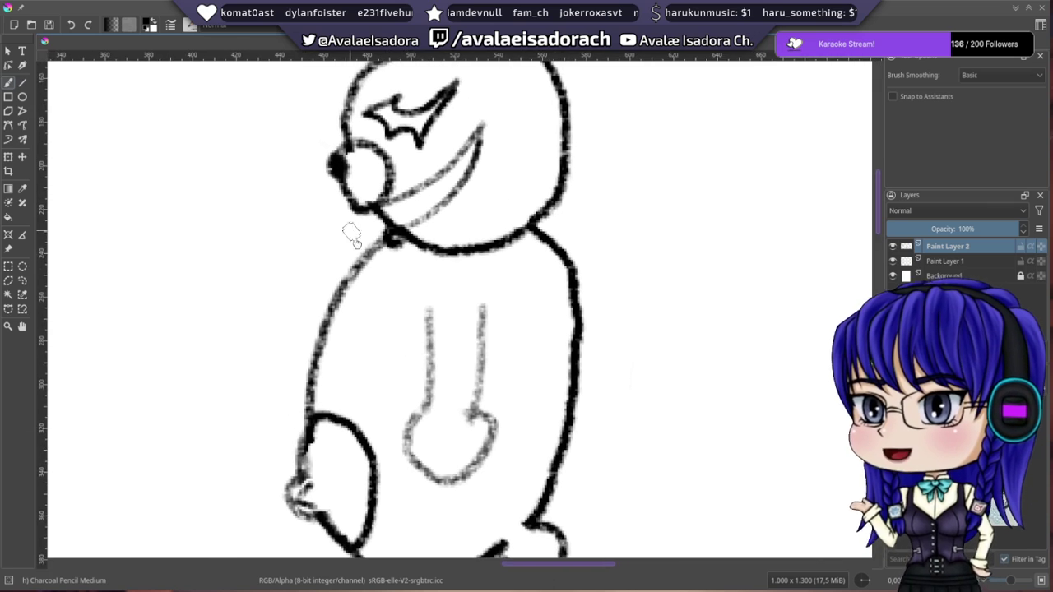
{"action": "scroll", "coordinate": [351, 234], "scroll_direction": "up", "scroll_amount": 3}
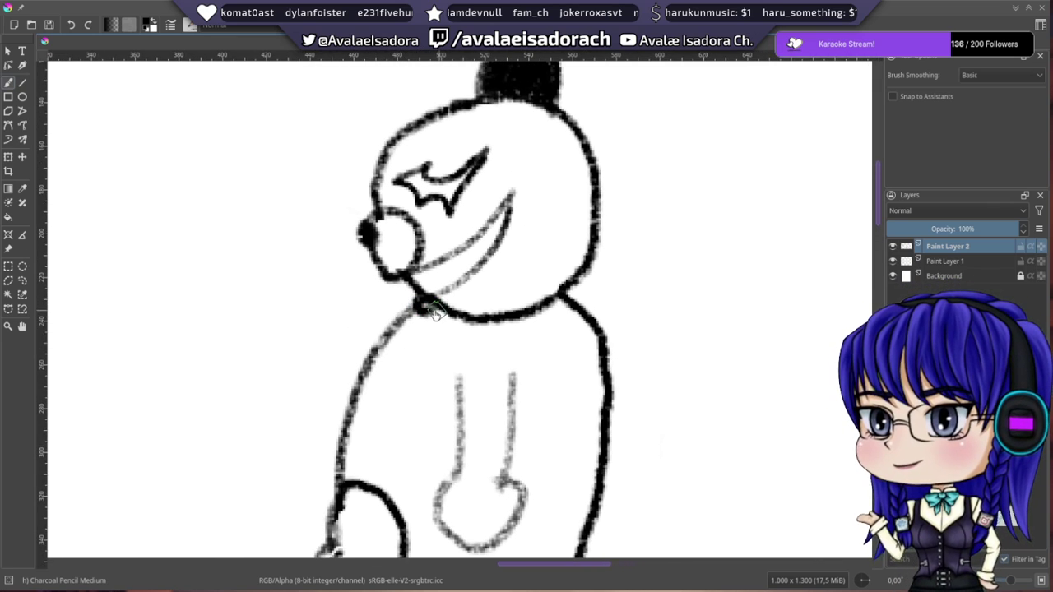
{"action": "scroll", "coordinate": [419, 278], "scroll_direction": "up", "scroll_amount": 3}
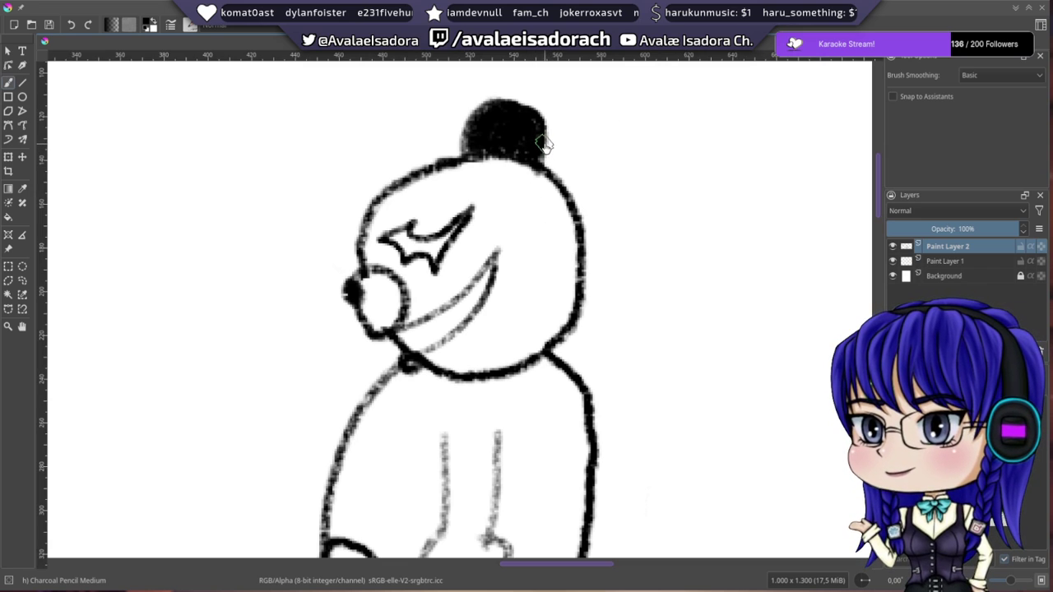
{"action": "left_click_drag", "start_coordinate": [551, 306], "coordinate": [421, 212]}
{"action": "left_click_drag", "start_coordinate": [351, 247], "coordinate": [410, 413]}
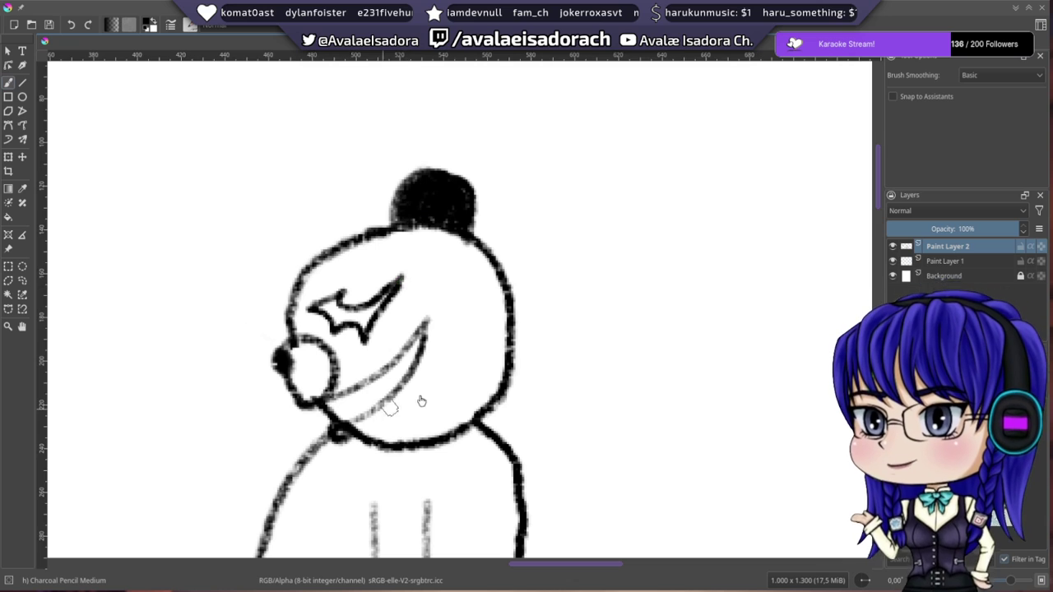
{"action": "key", "text": "e"}
{"action": "mouse_move", "coordinate": [403, 232]}
{"action": "left_mouse_down"}
{"action": "mouse_move", "coordinate": [423, 235]}
{"action": "mouse_move", "coordinate": [420, 202]}
{"action": "mouse_move", "coordinate": [436, 194]}
{"action": "mouse_move", "coordinate": [448, 199]}
{"action": "mouse_move", "coordinate": [449, 249]}
{"action": "mouse_move", "coordinate": [426, 195]}
{"action": "mouse_move", "coordinate": [418, 213]}
{"action": "mouse_move", "coordinate": [426, 194]}
{"action": "mouse_move", "coordinate": [449, 200]}
{"action": "left_mouse_up"}
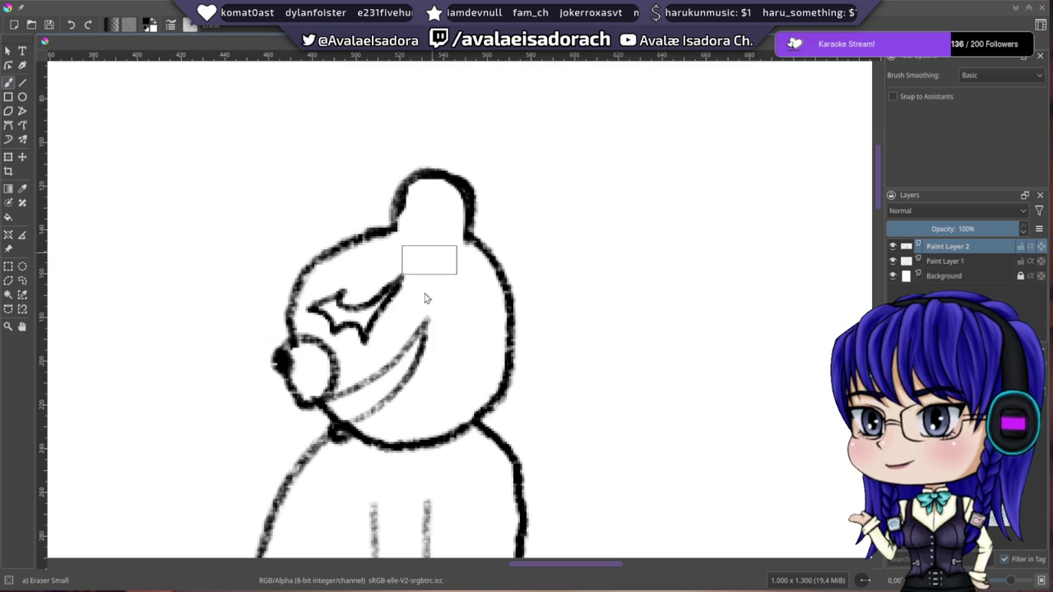
{"action": "left_click_drag", "start_coordinate": [431, 377], "coordinate": [458, 250]}
{"action": "key", "text": "slash"}
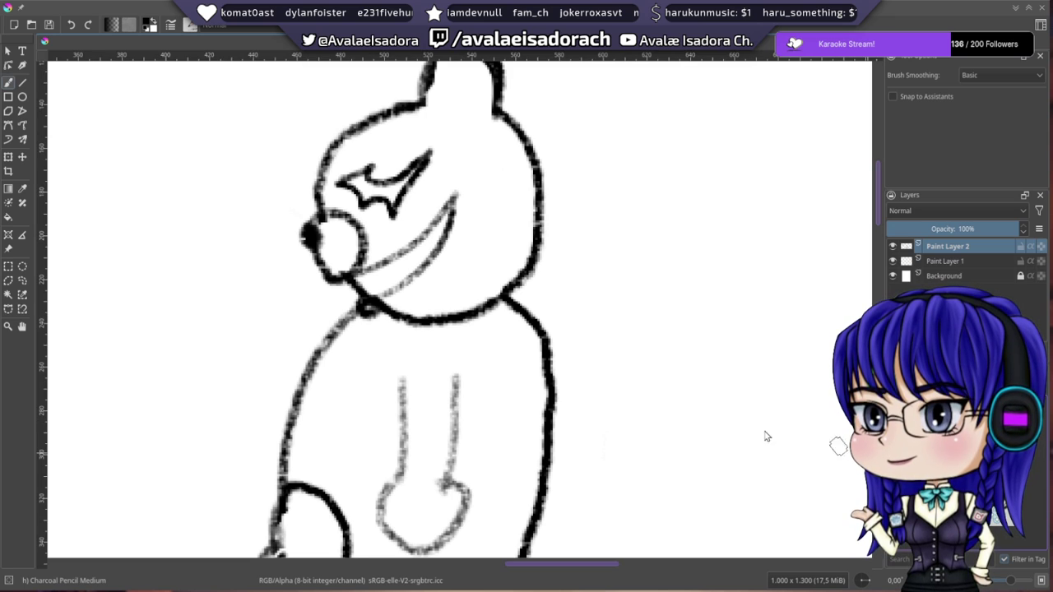
- Examine the whole kangaroo and bear drawing alongside the Monokuma reference sheet
{"action": "left_click_drag", "start_coordinate": [392, 335], "coordinate": [479, 294]}
{"action": "mouse_move", "coordinate": [555, 323]}
{"action": "left_mouse_down"}
{"action": "mouse_move", "coordinate": [440, 314]}
{"action": "mouse_move", "coordinate": [453, 289]}
{"action": "mouse_move", "coordinate": [428, 395]}
{"action": "mouse_move", "coordinate": [535, 278]}
{"action": "left_mouse_up"}
{"action": "right_click", "coordinate": [535, 278]}
{"action": "left_click_drag", "start_coordinate": [583, 404], "coordinate": [519, 403]}
{"action": "left_click", "coordinate": [426, 380]}
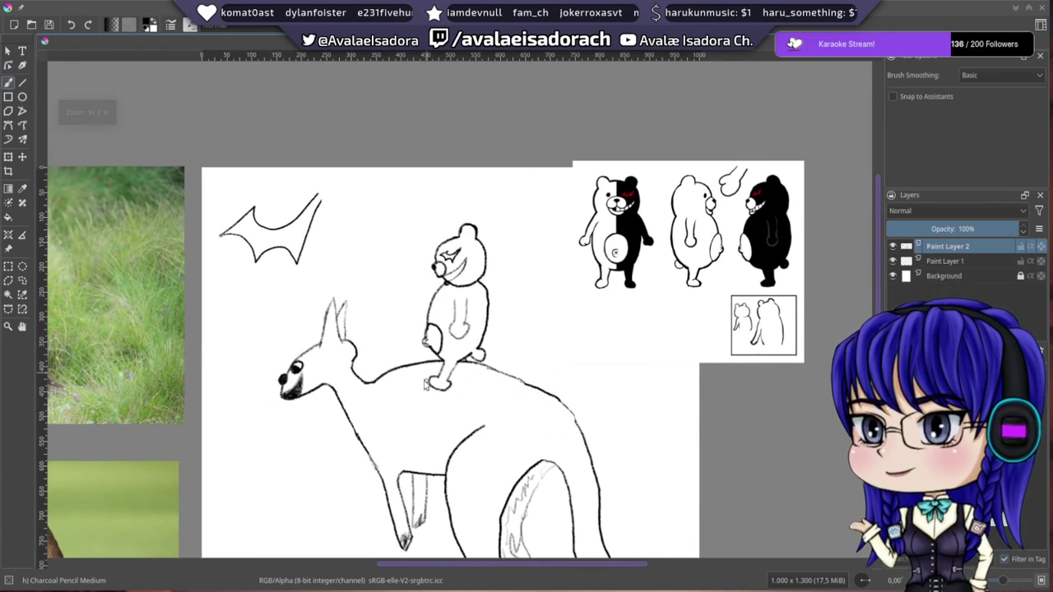
{"action": "left_click_drag", "start_coordinate": [426, 385], "coordinate": [437, 244]}
{"action": "left_click_drag", "start_coordinate": [451, 297], "coordinate": [426, 329]}
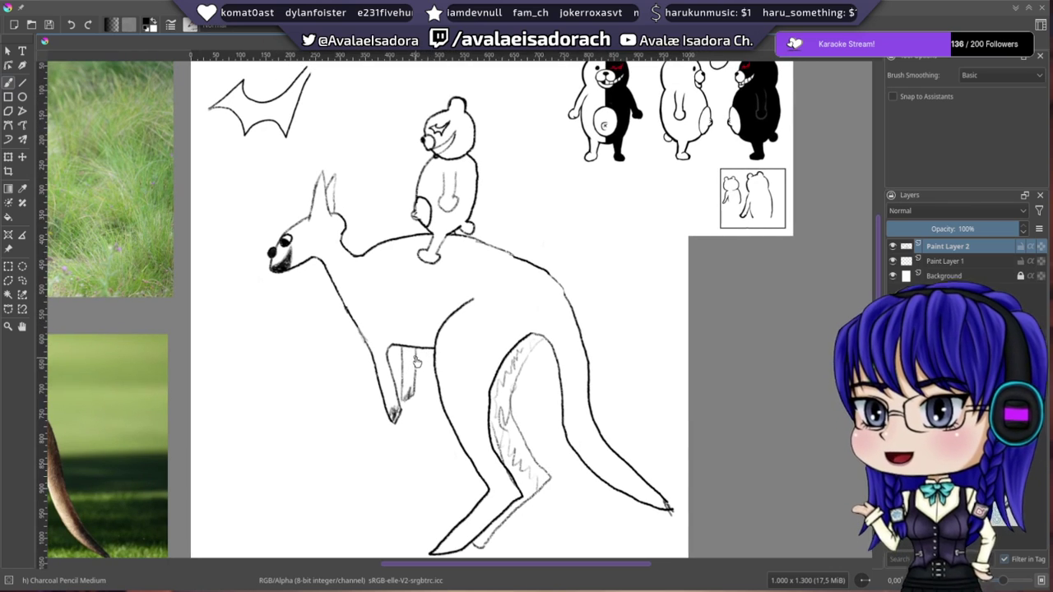
{"action": "left_click_drag", "start_coordinate": [468, 215], "coordinate": [310, 343]}
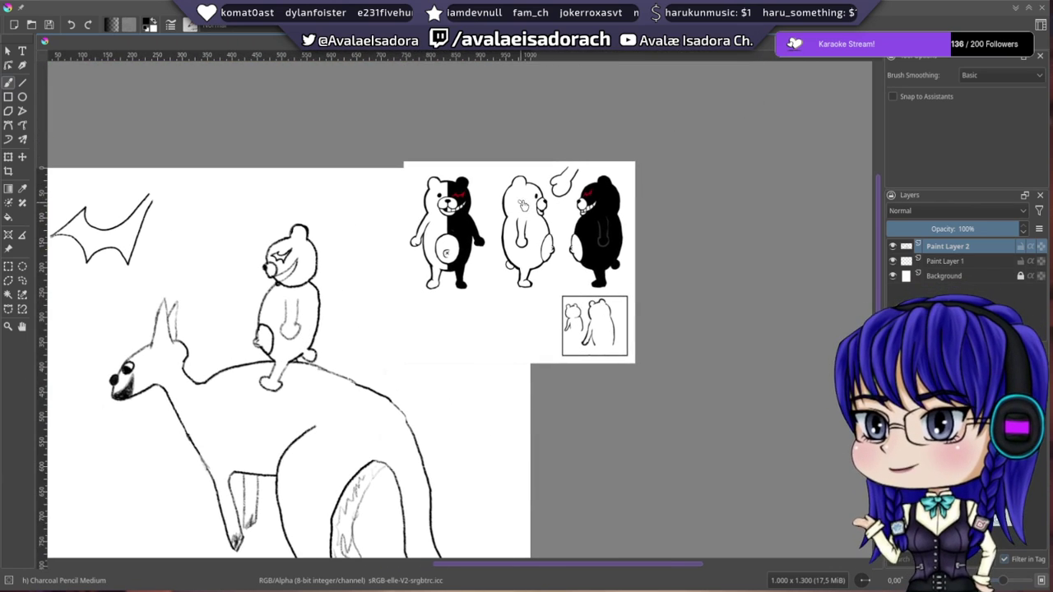
- Move the Monokuma reference image off the canvas, beyond its upper right corner, and deselect it
{"action": "left_click", "coordinate": [11, 49]}
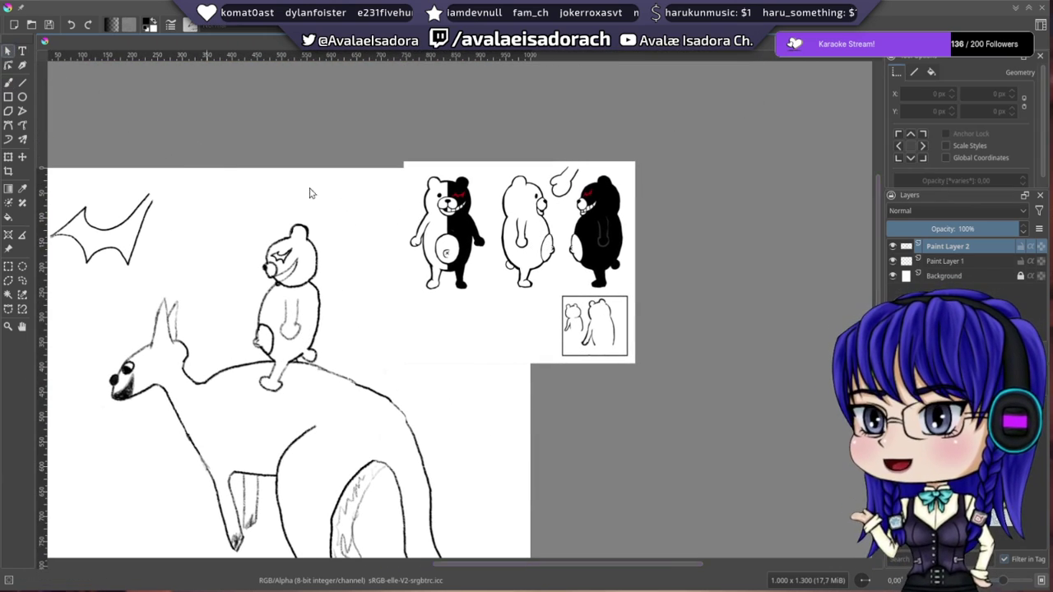
{"action": "left_click", "coordinate": [508, 265]}
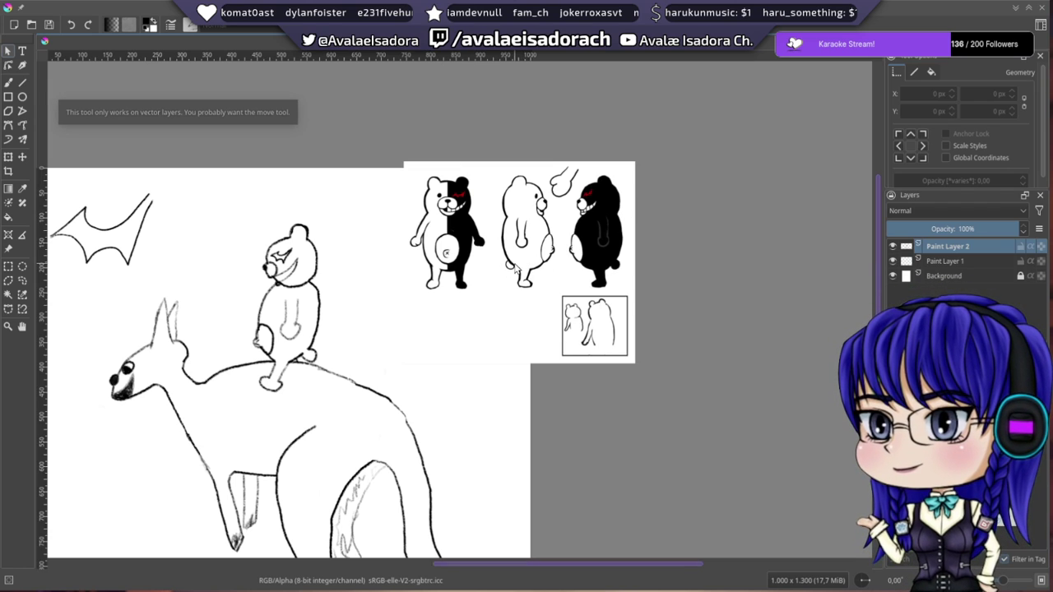
{"action": "left_click", "coordinate": [10, 248]}
{"action": "left_click", "coordinate": [517, 282]}
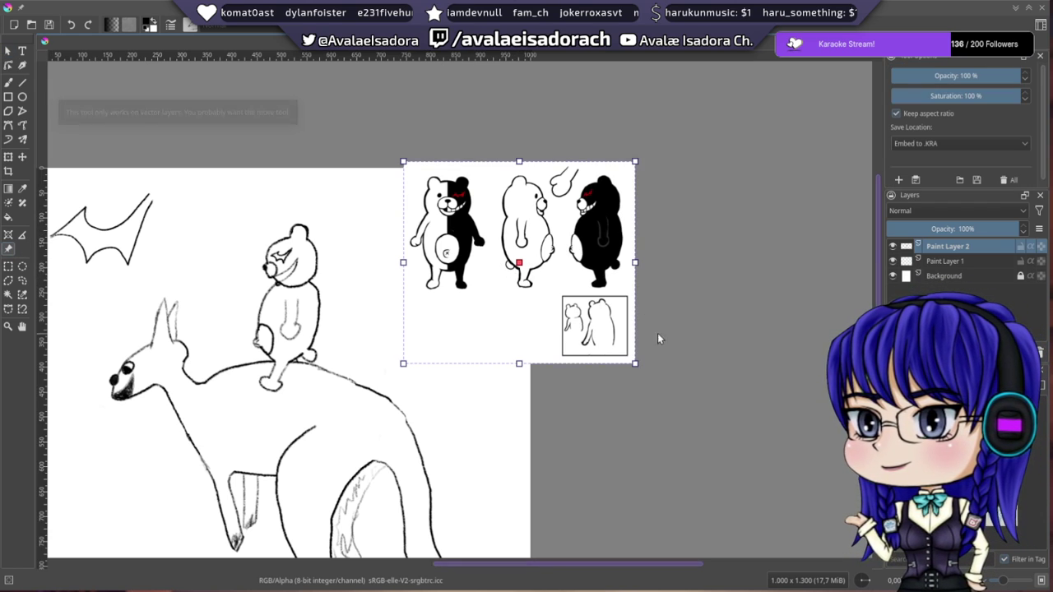
{"action": "left_click_drag", "start_coordinate": [522, 264], "coordinate": [698, 94]}
{"action": "left_click", "coordinate": [475, 285]}
{"action": "left_click_drag", "start_coordinate": [424, 320], "coordinate": [453, 237]}
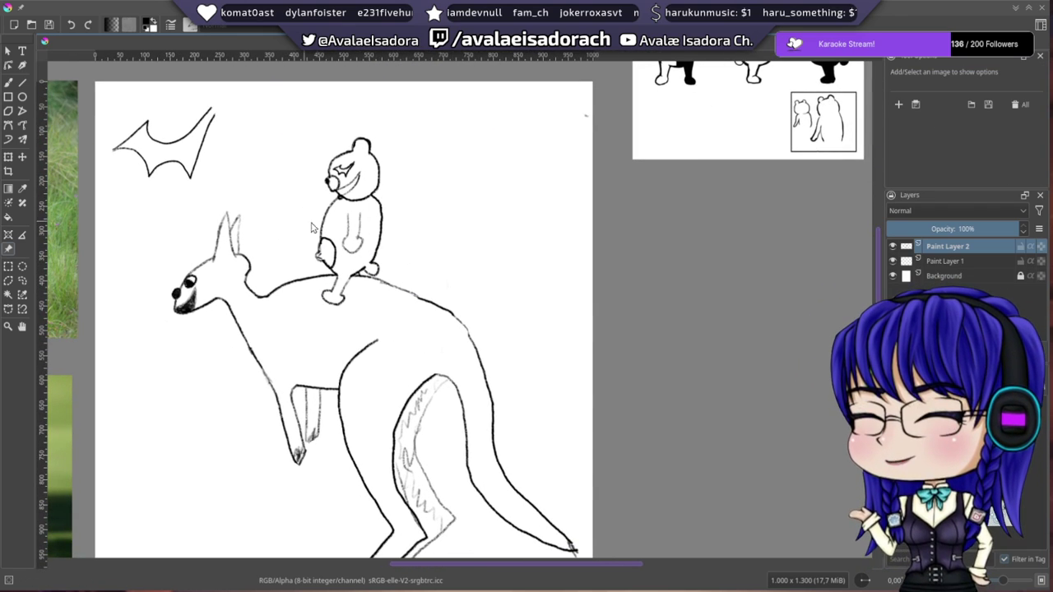
- Add a new paint layer above Paint Layer 2 and return to freehand drawing with Charcoal Pencil Medium
{"action": "left_click_drag", "start_coordinate": [882, 345], "coordinate": [890, 345]}
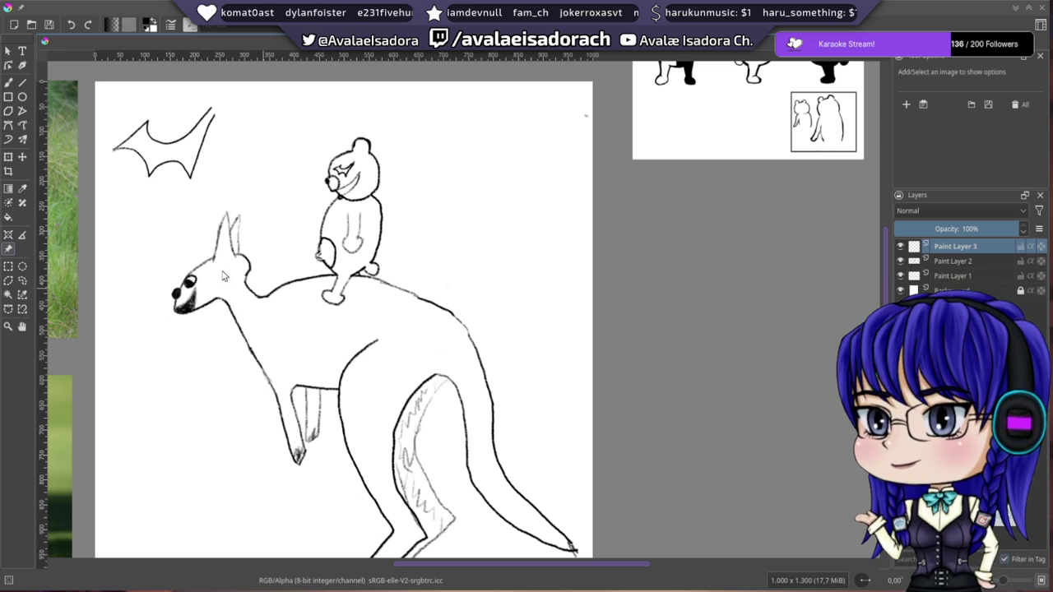
{"action": "left_click", "coordinate": [8, 83]}
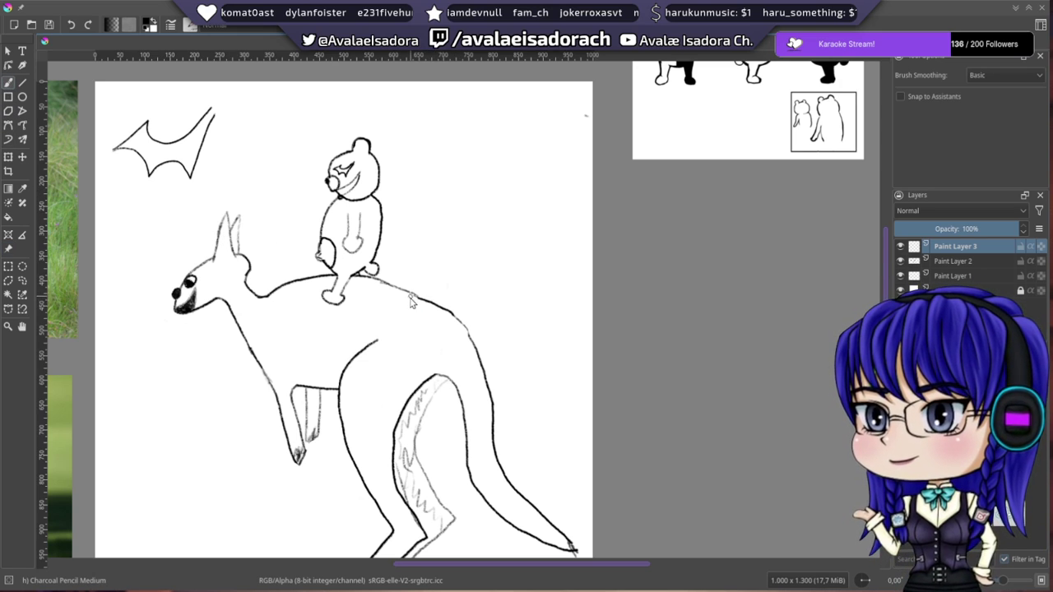
{"action": "left_click_drag", "start_coordinate": [409, 304], "coordinate": [475, 149]}
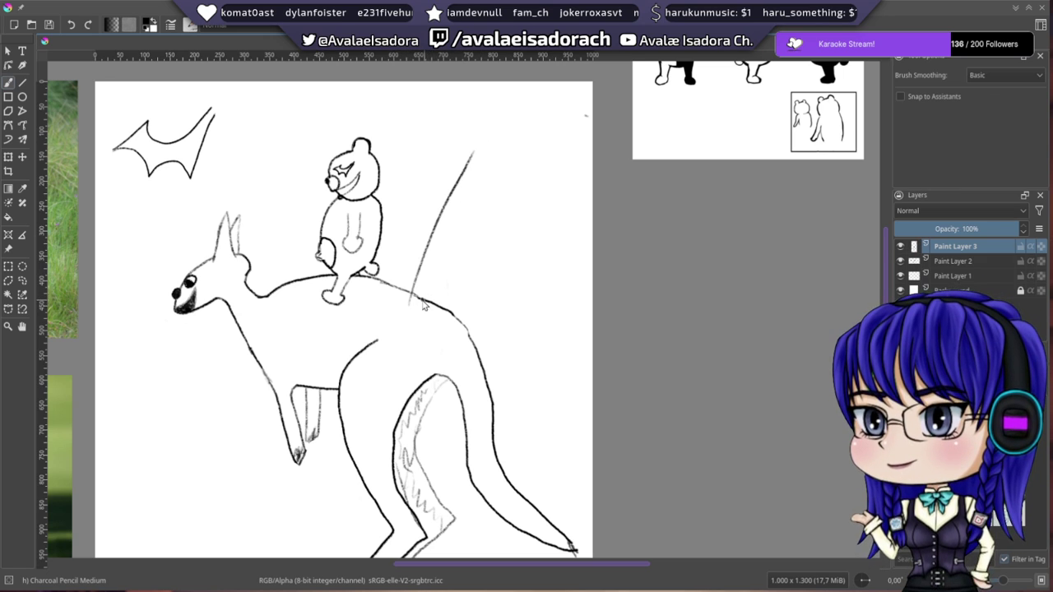
{"action": "key", "text": "ctrl+z"}
{"action": "left_click_drag", "start_coordinate": [393, 317], "coordinate": [451, 161]}
{"action": "key", "text": "ctrl+z"}
- Draw a pole of two parallel curved lines rising from the kangaroo's back behind the bear, capped with a circle
{"action": "left_click_drag", "start_coordinate": [416, 292], "coordinate": [495, 125]}
{"action": "left_click_drag", "start_coordinate": [417, 295], "coordinate": [505, 140]}
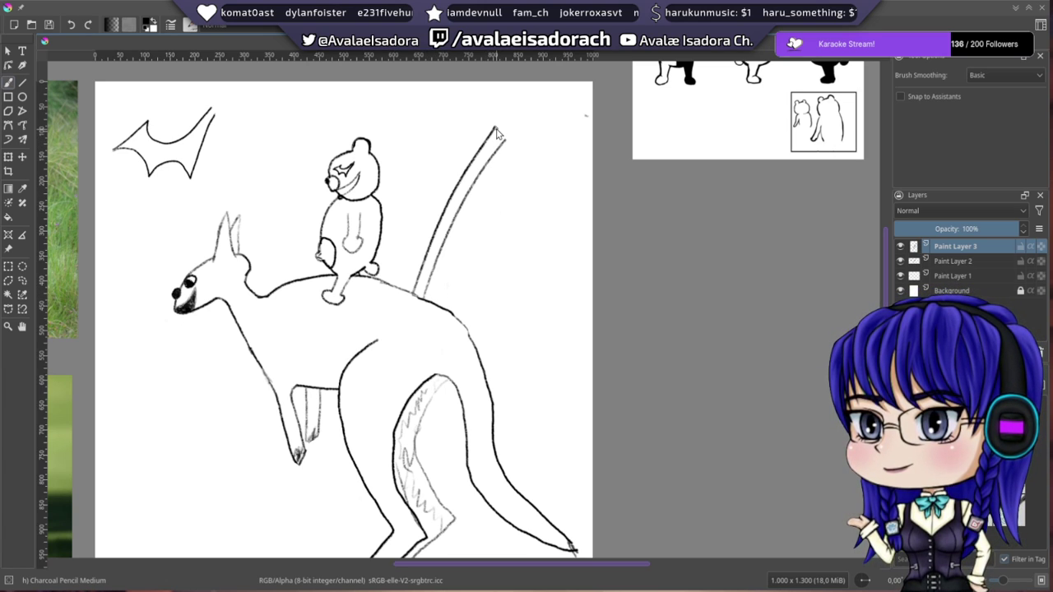
{"action": "left_click_drag", "start_coordinate": [531, 135], "coordinate": [505, 140]}
{"action": "key", "text": "ctrl+z"}
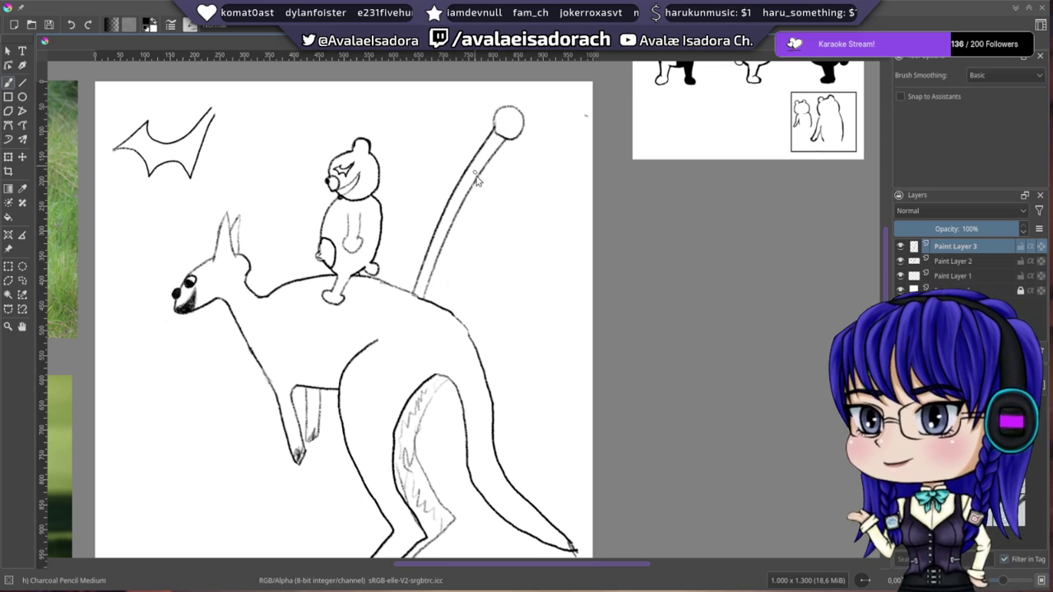
- Try a wavy flag edge running from the ball on top of the pole, and undo it
{"action": "left_click_drag", "start_coordinate": [479, 145], "coordinate": [447, 140]}
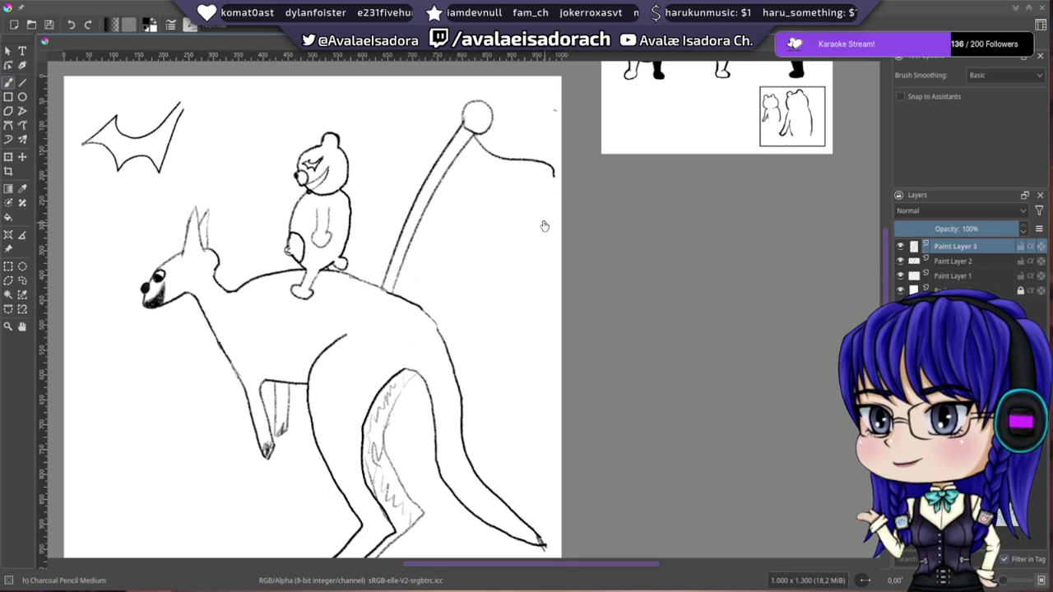
{"action": "key", "text": "ctrl+z"}
{"action": "left_click_drag", "start_coordinate": [485, 174], "coordinate": [412, 166]}
{"action": "mouse_move", "coordinate": [403, 262]}
{"action": "left_mouse_down"}
{"action": "mouse_move", "coordinate": [534, 220]}
{"action": "mouse_move", "coordinate": [551, 261]}
{"action": "left_mouse_up"}
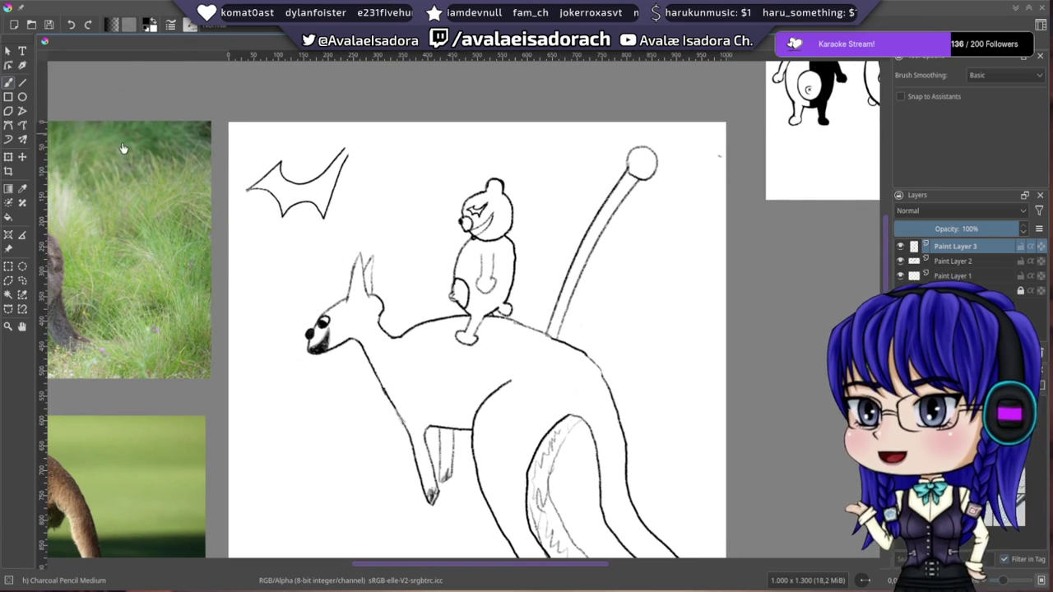
- Delete the large jagged eye sketch in the canvas's upper left corner from Paint Layer 2 using a rectangular selection
{"action": "left_click", "coordinate": [7, 266]}
{"action": "mouse_move", "coordinate": [377, 131]}
{"action": "left_mouse_down"}
{"action": "mouse_move", "coordinate": [277, 235]}
{"action": "mouse_move", "coordinate": [239, 228]}
{"action": "left_mouse_up"}
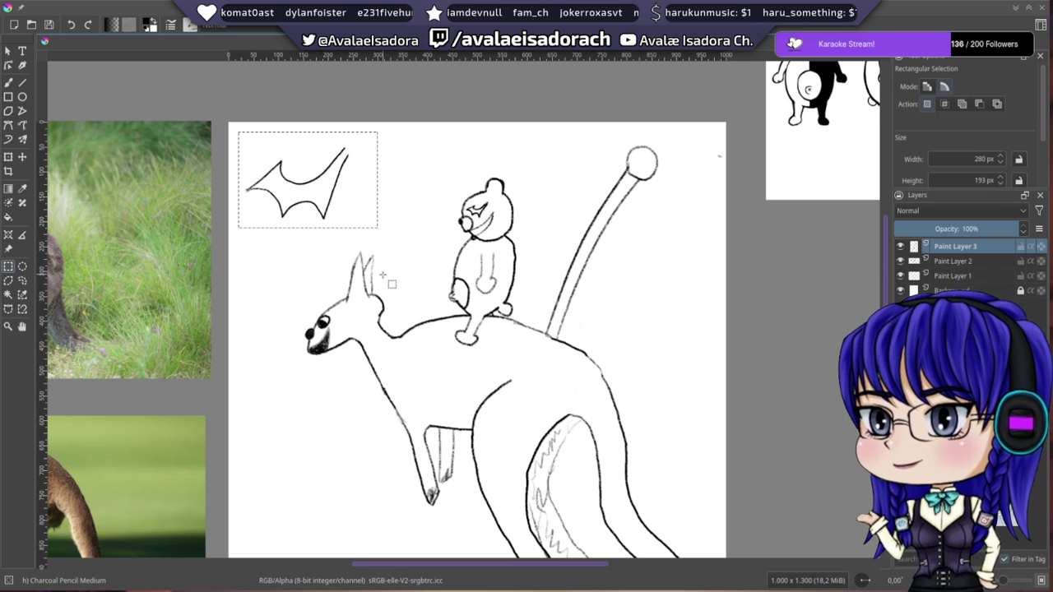
{"action": "key", "text": "Delete"}
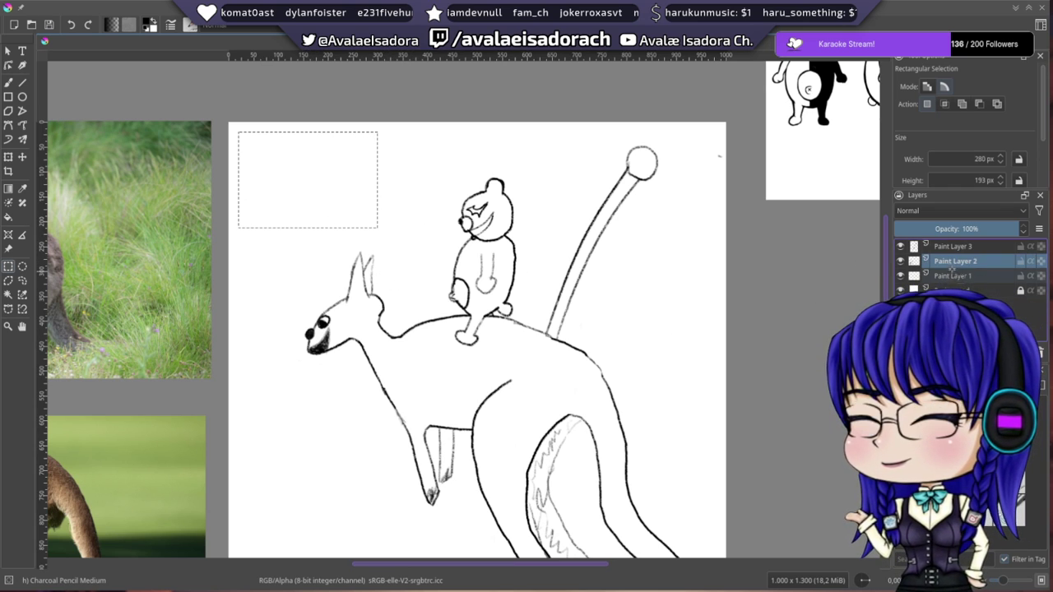
{"action": "left_click_drag", "start_coordinate": [561, 150], "coordinate": [569, 156]}
{"action": "left_click_drag", "start_coordinate": [751, 348], "coordinate": [714, 228]}
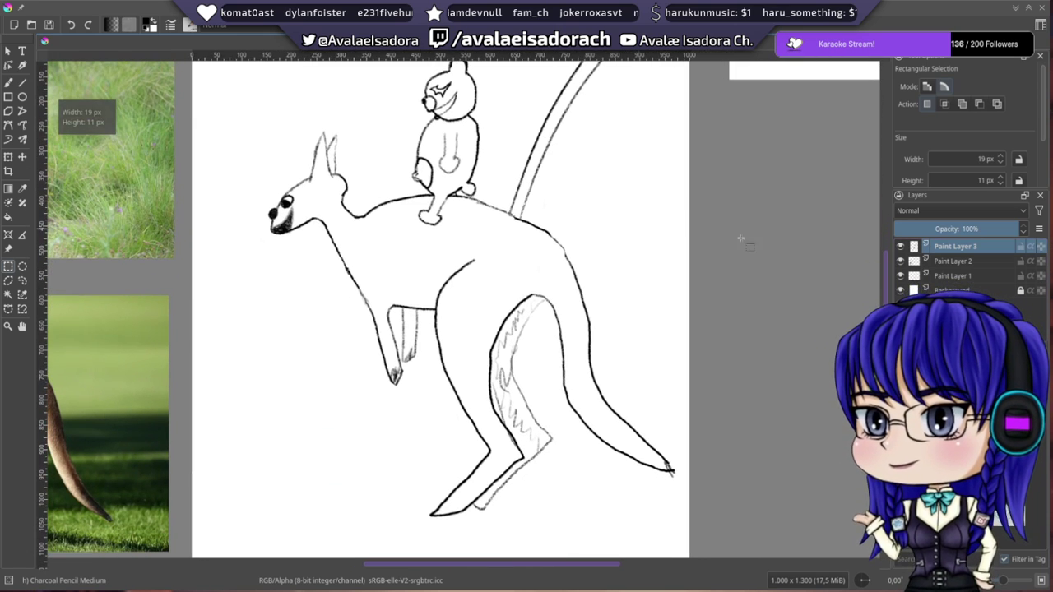
- Select Paint Layers 1, 2 and 3 together and try to move the whole drawing with the Move tool
{"action": "left_click", "coordinate": [963, 277], "text": "shift"}
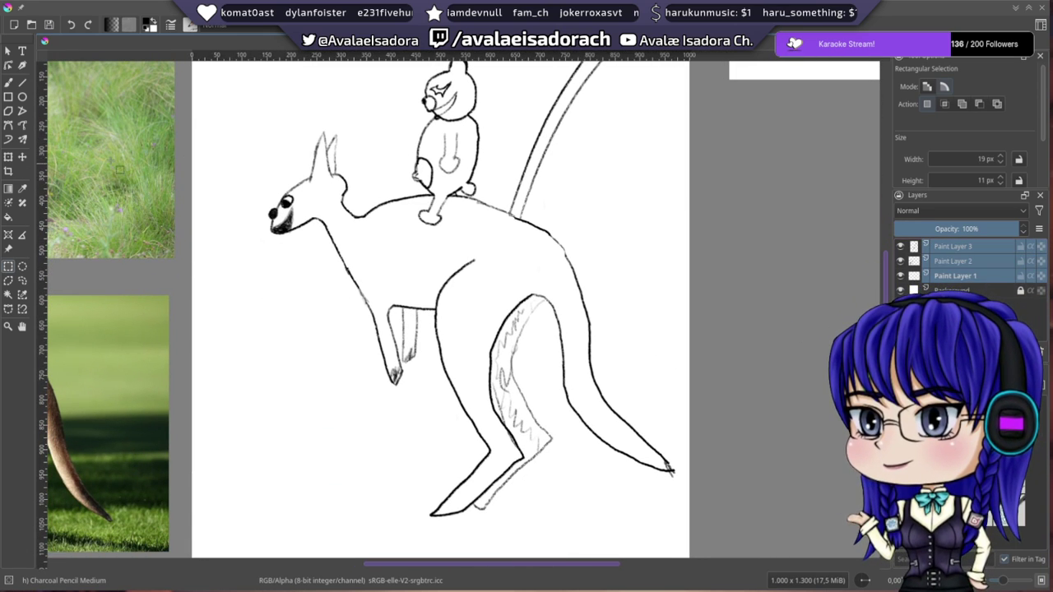
{"action": "left_click", "coordinate": [23, 157]}
{"action": "left_click_drag", "start_coordinate": [439, 248], "coordinate": [564, 303]}
{"action": "left_click", "coordinate": [604, 311]}
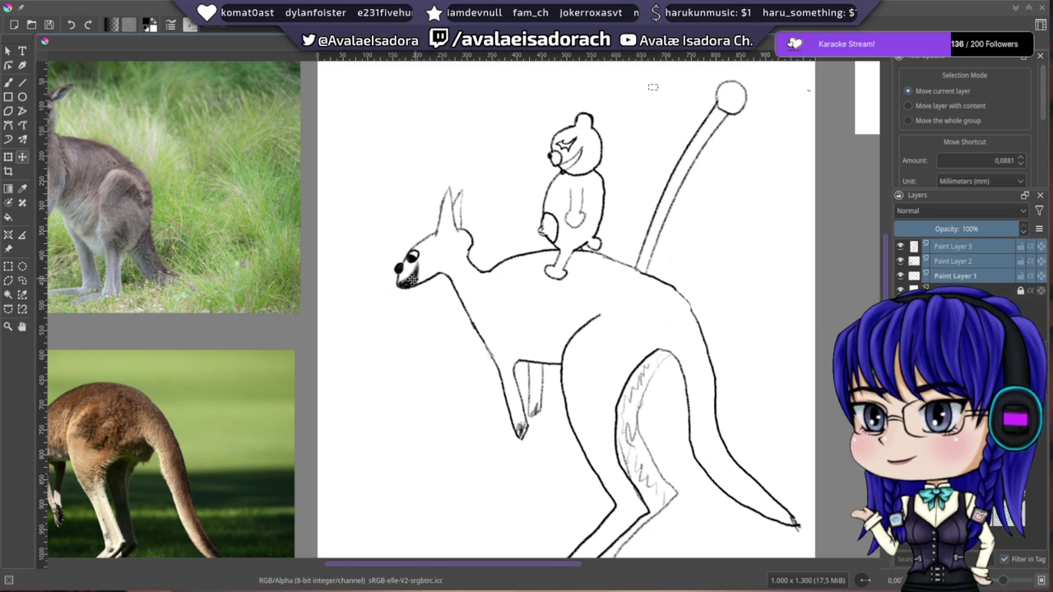
{"action": "left_click", "coordinate": [390, 280]}
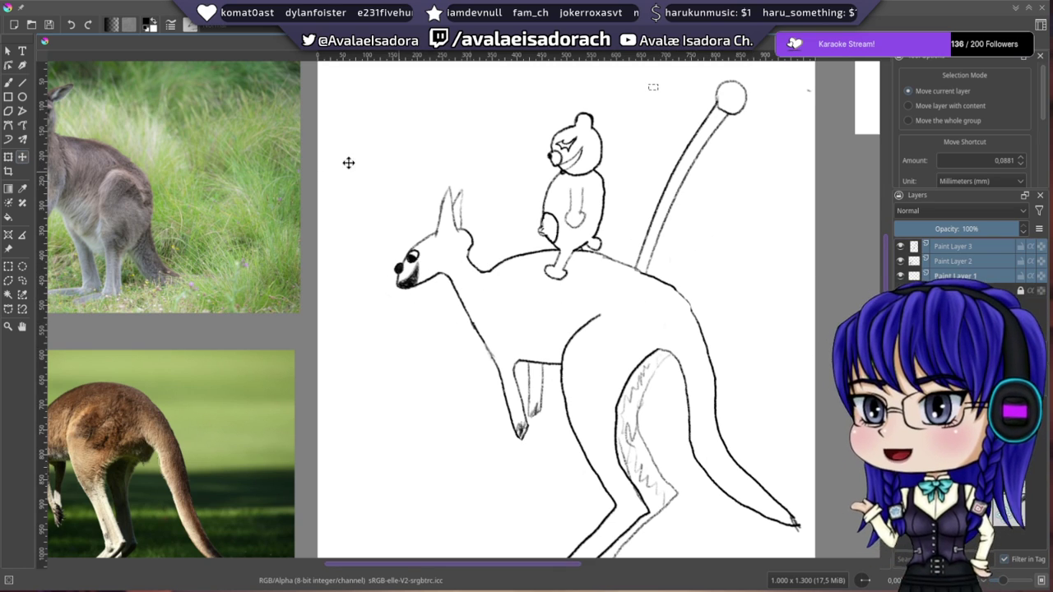
- Try to move the drawing with the Move tool after framing it in a 926 × 1070 px rectangular selection and activating only Paint Layer 1
{"action": "left_click", "coordinate": [8, 266]}
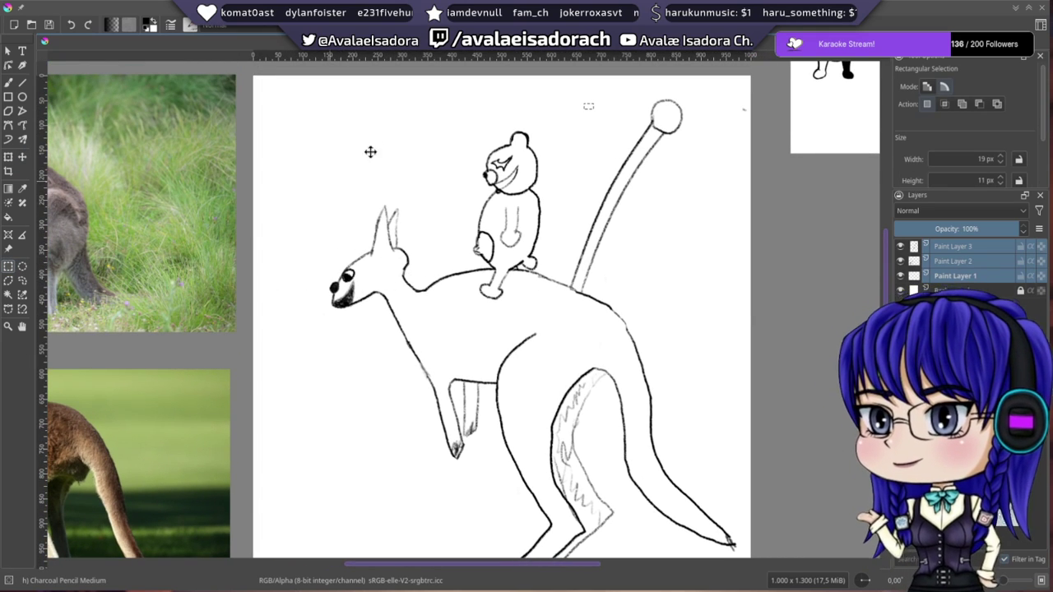
{"action": "right_click", "coordinate": [444, 246]}
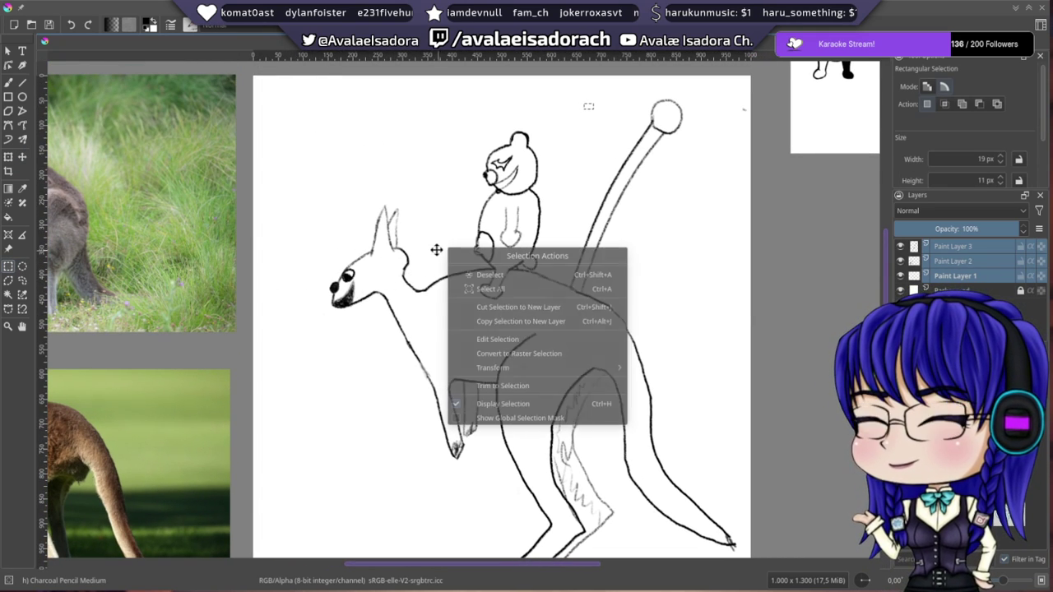
{"action": "left_click", "coordinate": [352, 383]}
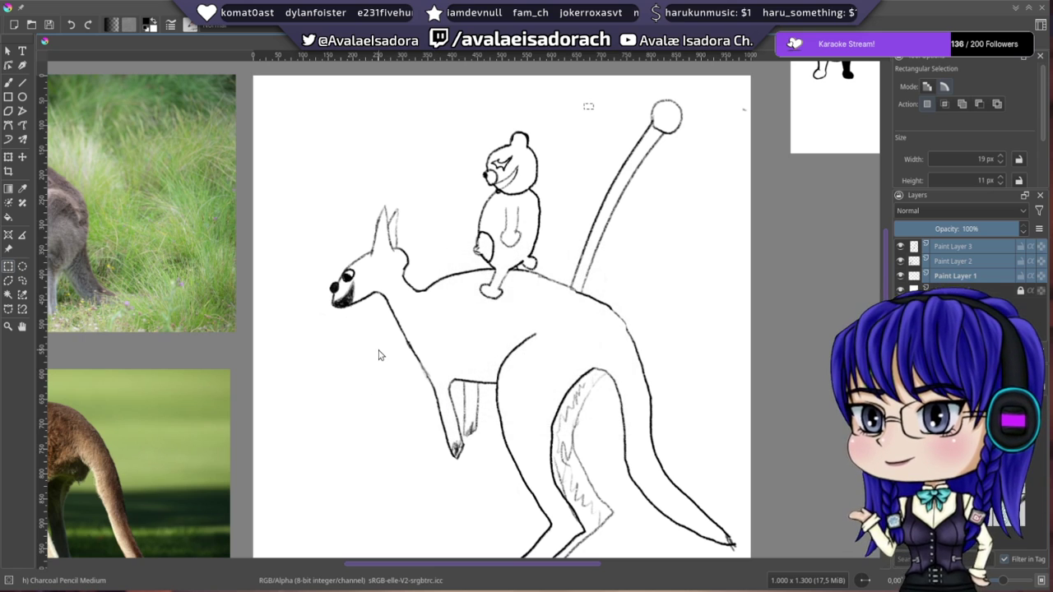
{"action": "scroll", "coordinate": [378, 355], "scroll_direction": "down", "scroll_amount": 2}
{"action": "left_click_drag", "start_coordinate": [497, 316], "coordinate": [455, 264]}
{"action": "left_click_drag", "start_coordinate": [271, 102], "coordinate": [609, 492]}
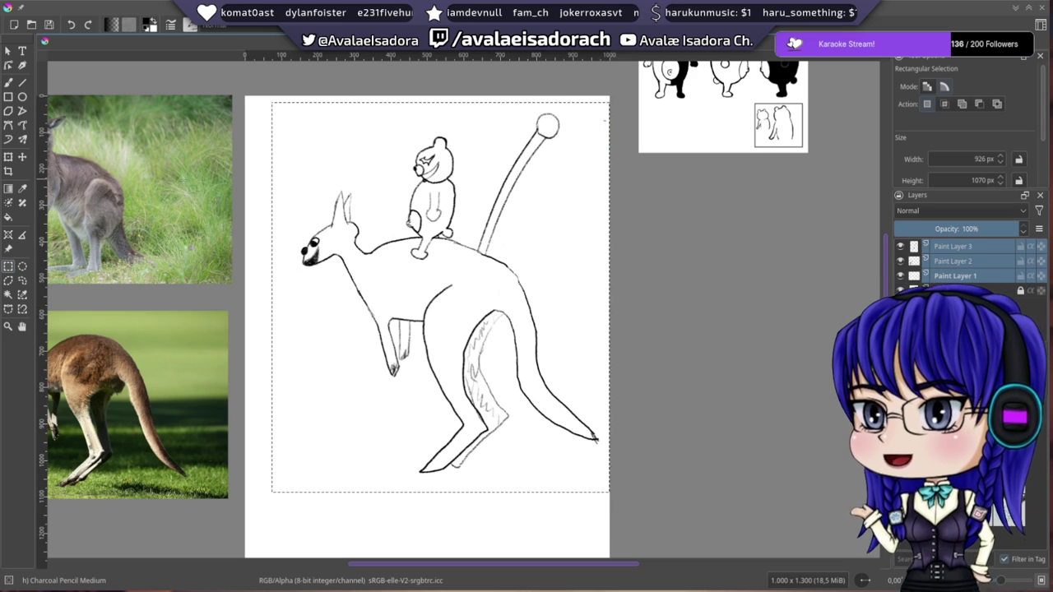
{"action": "key", "text": "t"}
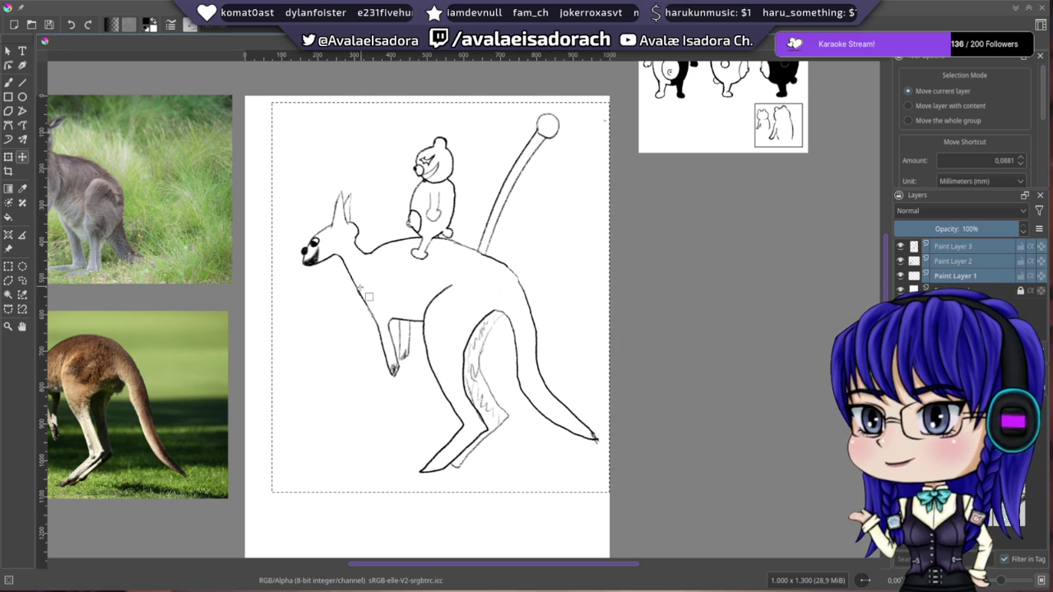
{"action": "left_click", "coordinate": [955, 276]}
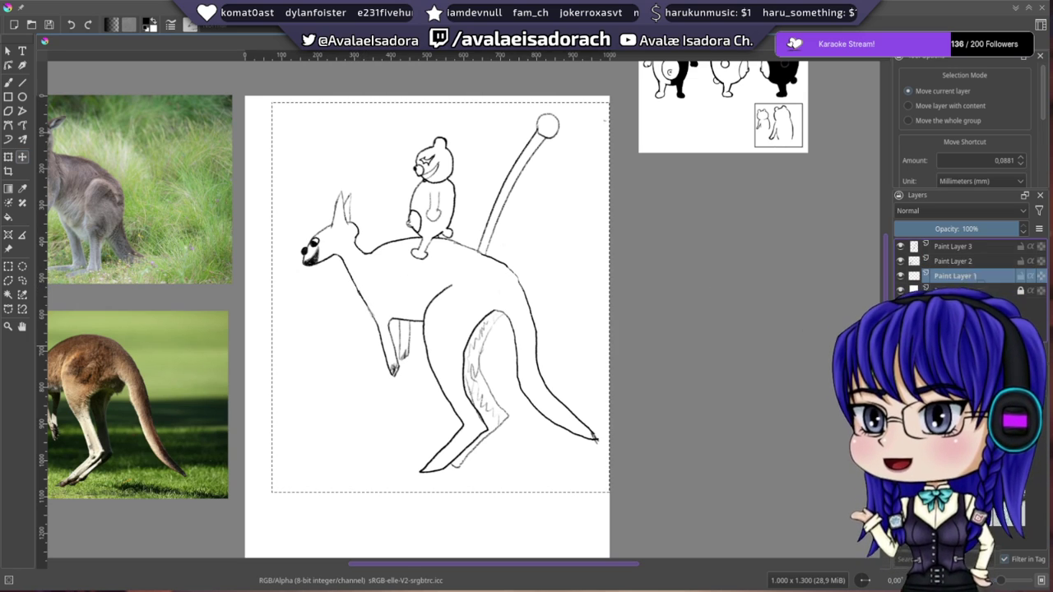
{"action": "left_click_drag", "start_coordinate": [313, 367], "coordinate": [384, 313]}
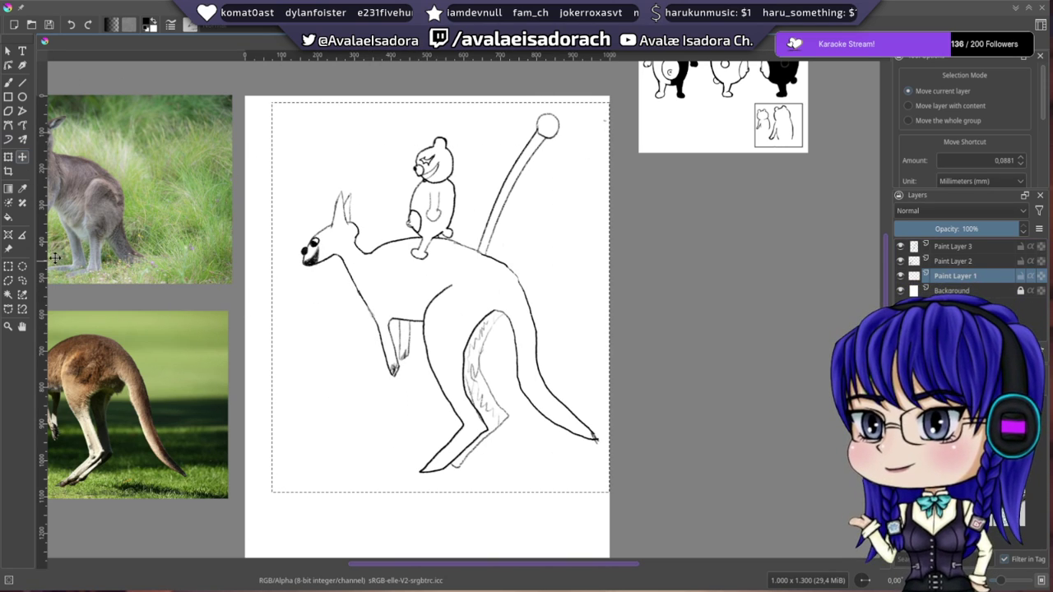
- Clear the rectangular selection around the drawing
{"action": "left_click", "coordinate": [9, 267]}
{"action": "left_click", "coordinate": [524, 550]}
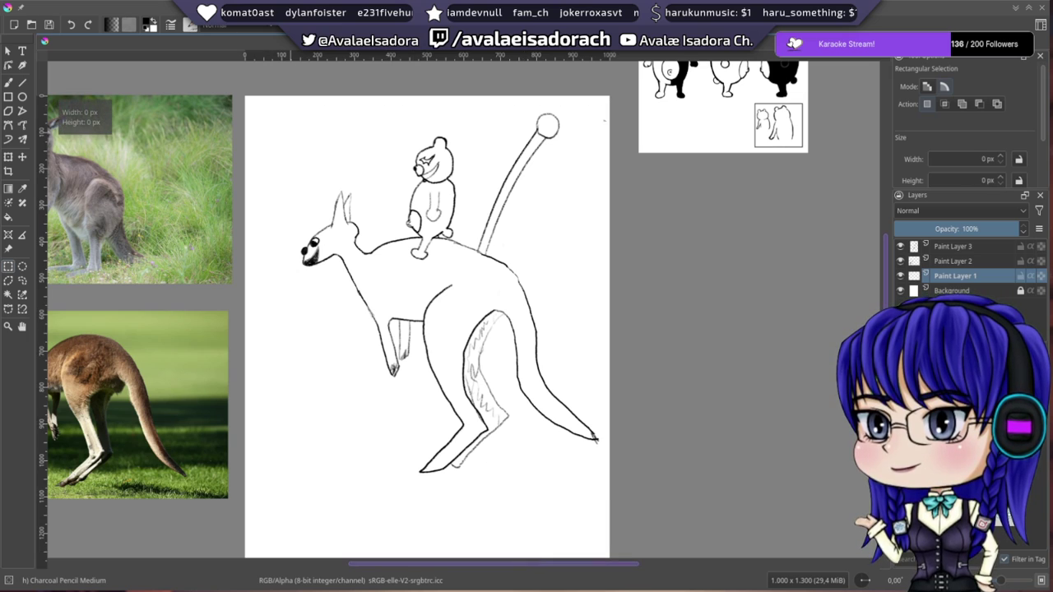
{"action": "left_click", "coordinate": [264, 8]}
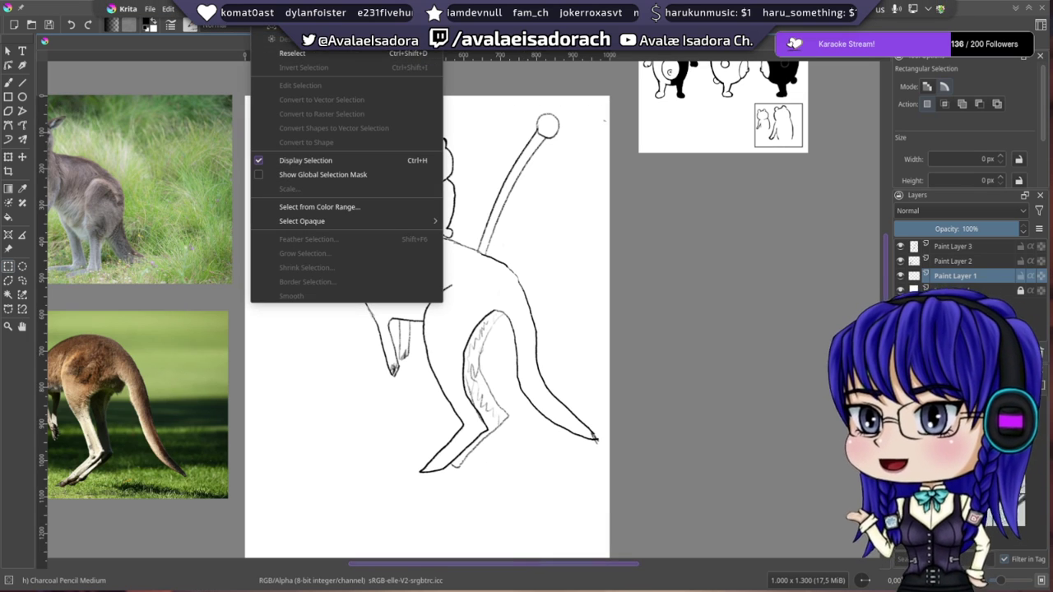
{"action": "left_click", "coordinate": [271, 38]}
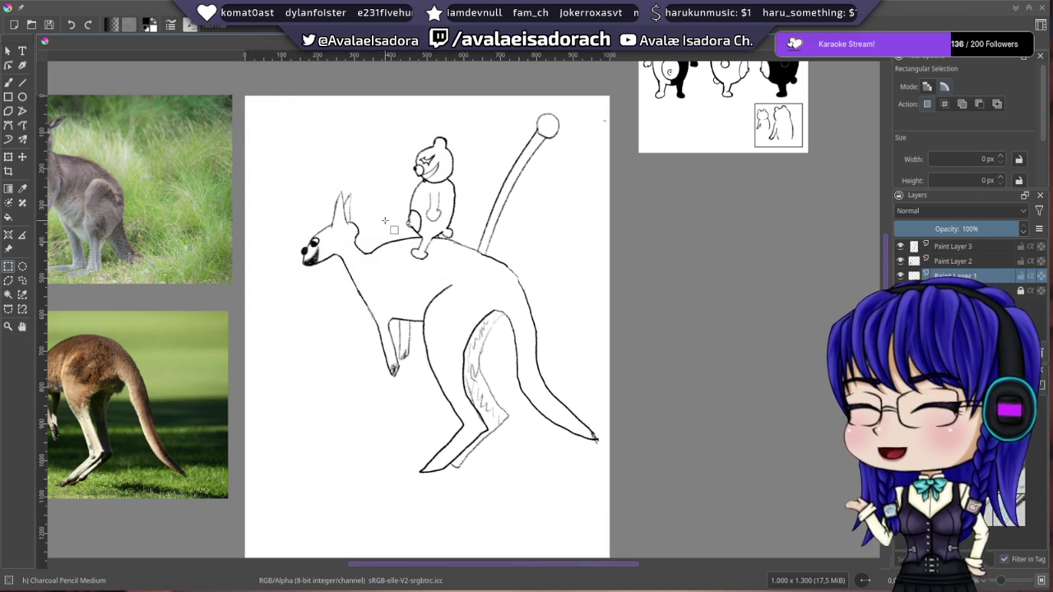
- Select Paint Layers 1, 2 and 3 together and move the drawing left and down until the kangaroo's nose is near the canvas edge
{"action": "key", "text": "t"}
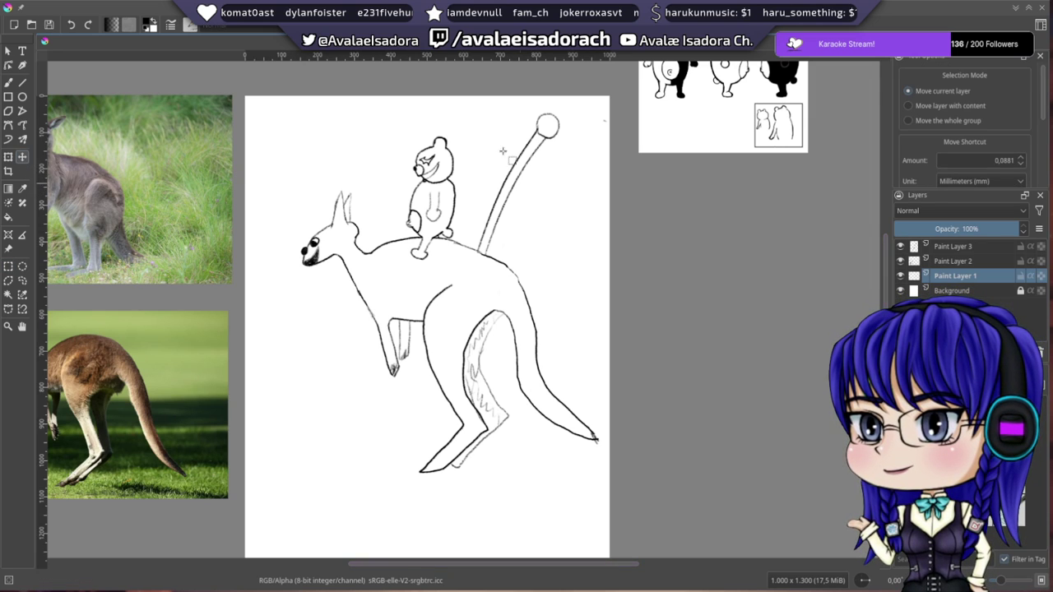
{"action": "left_click", "coordinate": [966, 247], "text": "ctrl"}
{"action": "left_click", "coordinate": [964, 261], "text": "ctrl"}
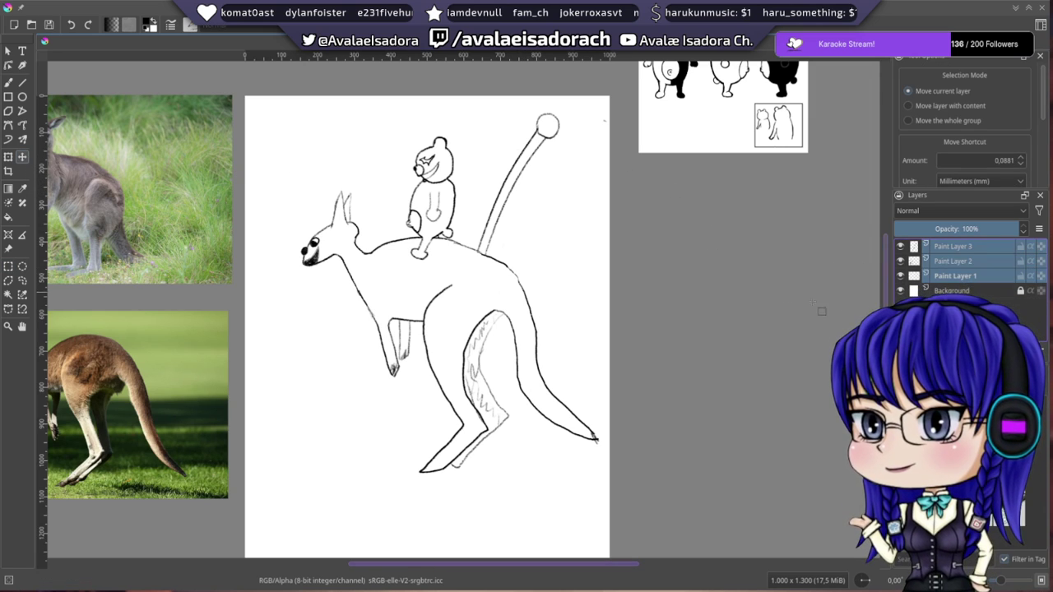
{"action": "mouse_move", "coordinate": [325, 265]}
{"action": "left_mouse_down"}
{"action": "mouse_move", "coordinate": [300, 271]}
{"action": "mouse_move", "coordinate": [641, 324]}
{"action": "mouse_move", "coordinate": [487, 342]}
{"action": "mouse_move", "coordinate": [622, 299]}
{"action": "mouse_move", "coordinate": [602, 306]}
{"action": "left_mouse_up"}
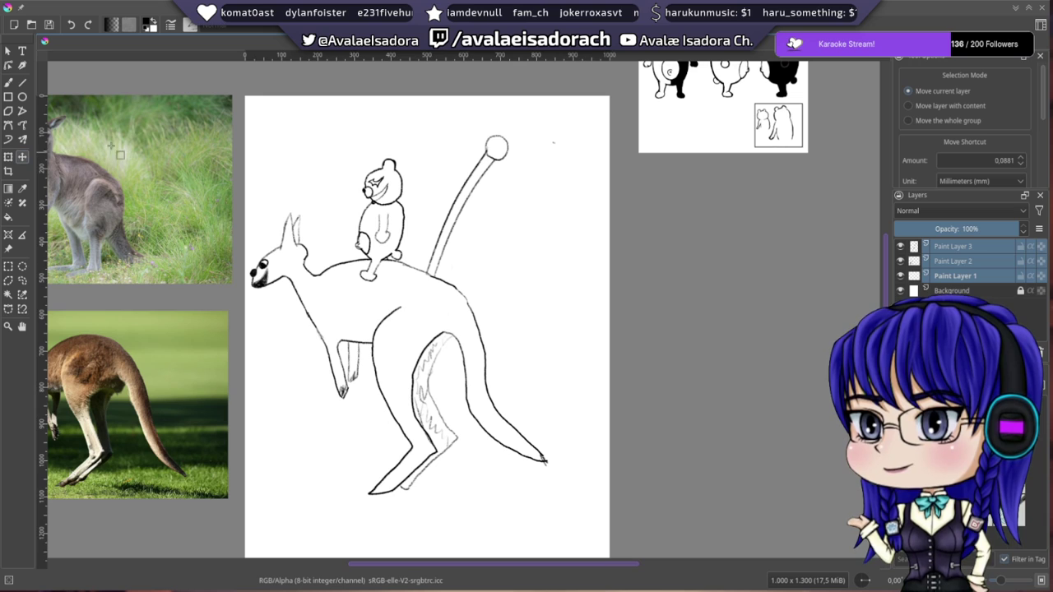
- Draw a waving flag outline on Paint Layer 3 with the brush, running from the pole just below its ball to a slanted free edge
{"action": "left_click", "coordinate": [953, 247]}
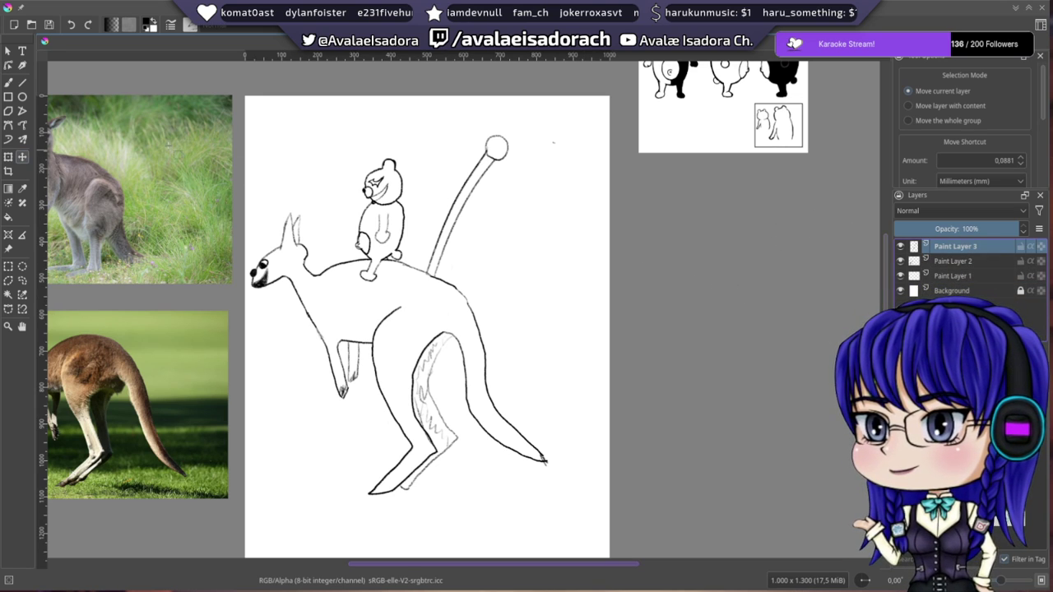
{"action": "key", "text": "b"}
{"action": "left_click_drag", "start_coordinate": [555, 260], "coordinate": [501, 255]}
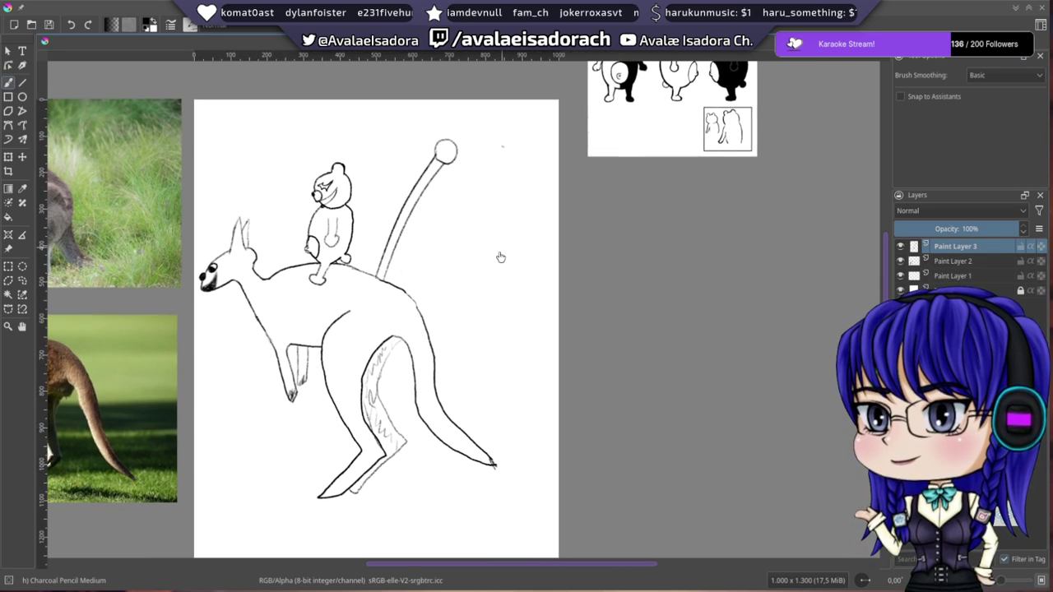
{"action": "scroll", "coordinate": [540, 239], "scroll_direction": "up", "scroll_amount": 2}
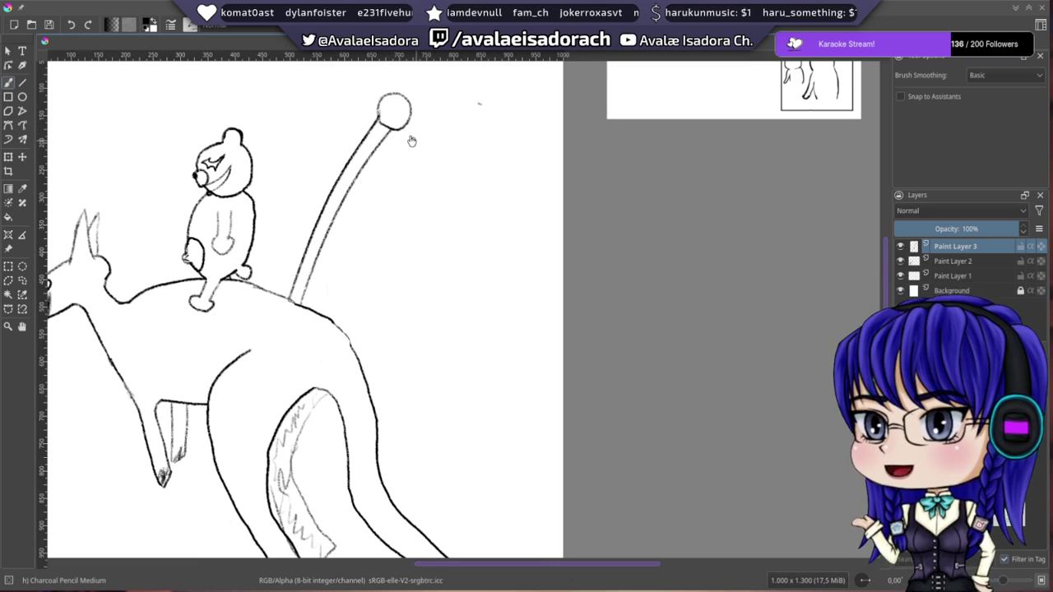
{"action": "left_click_drag", "start_coordinate": [392, 135], "coordinate": [480, 169]}
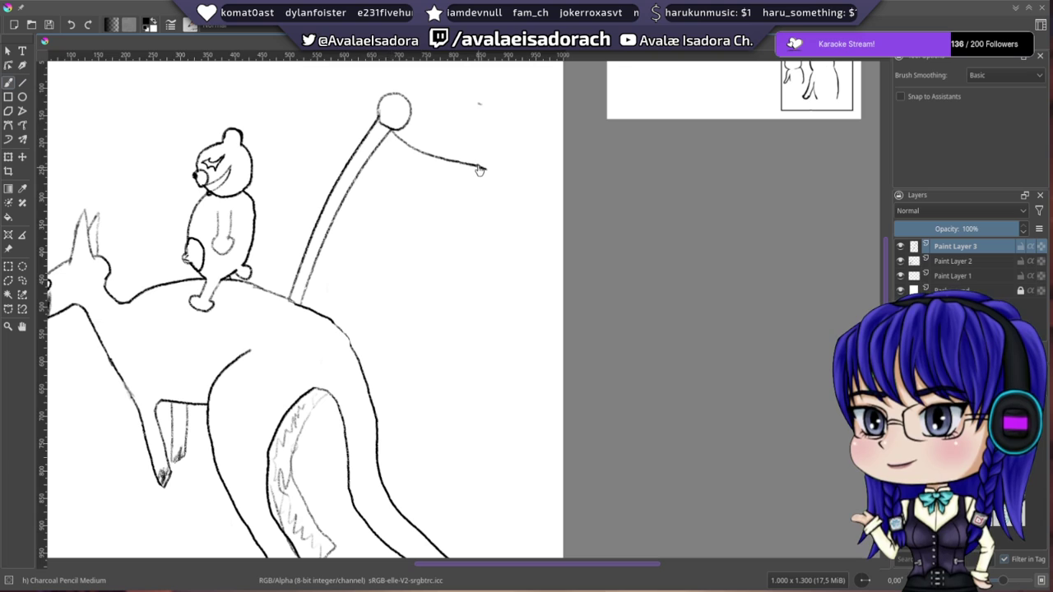
{"action": "key", "text": "ctrl+z"}
{"action": "mouse_move", "coordinate": [392, 134]}
{"action": "left_mouse_down"}
{"action": "mouse_move", "coordinate": [436, 174]}
{"action": "mouse_move", "coordinate": [500, 185]}
{"action": "left_mouse_up"}
{"action": "key", "text": "ctrl+z"}
{"action": "mouse_move", "coordinate": [392, 131]}
{"action": "left_mouse_down"}
{"action": "mouse_move", "coordinate": [408, 167]}
{"action": "mouse_move", "coordinate": [464, 170]}
{"action": "mouse_move", "coordinate": [510, 195]}
{"action": "left_mouse_up"}
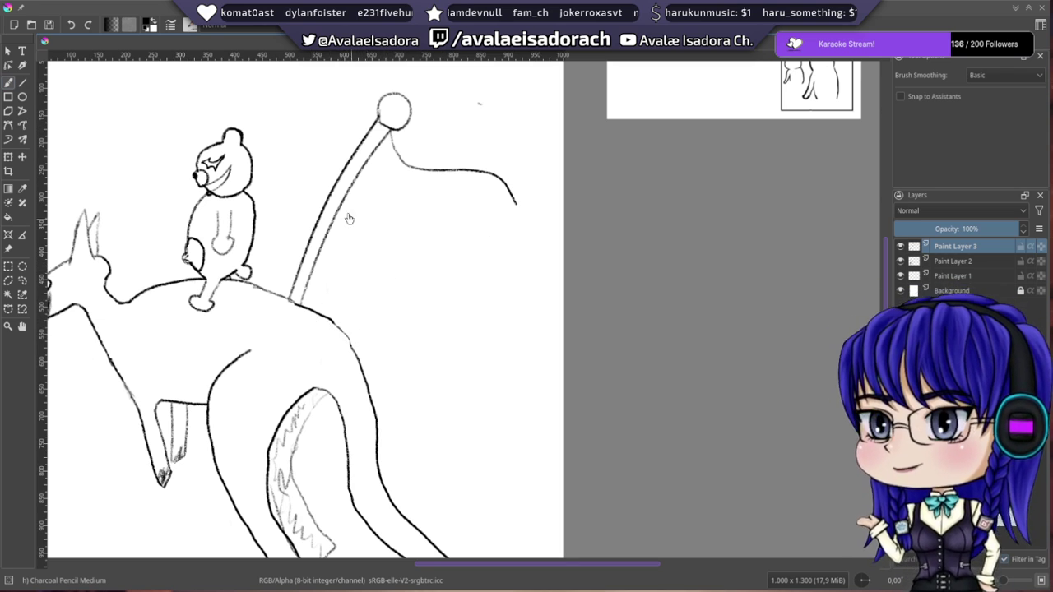
{"action": "mouse_move", "coordinate": [332, 226]}
{"action": "left_mouse_down"}
{"action": "mouse_move", "coordinate": [350, 250]}
{"action": "mouse_move", "coordinate": [423, 266]}
{"action": "mouse_move", "coordinate": [452, 311]}
{"action": "left_mouse_up"}
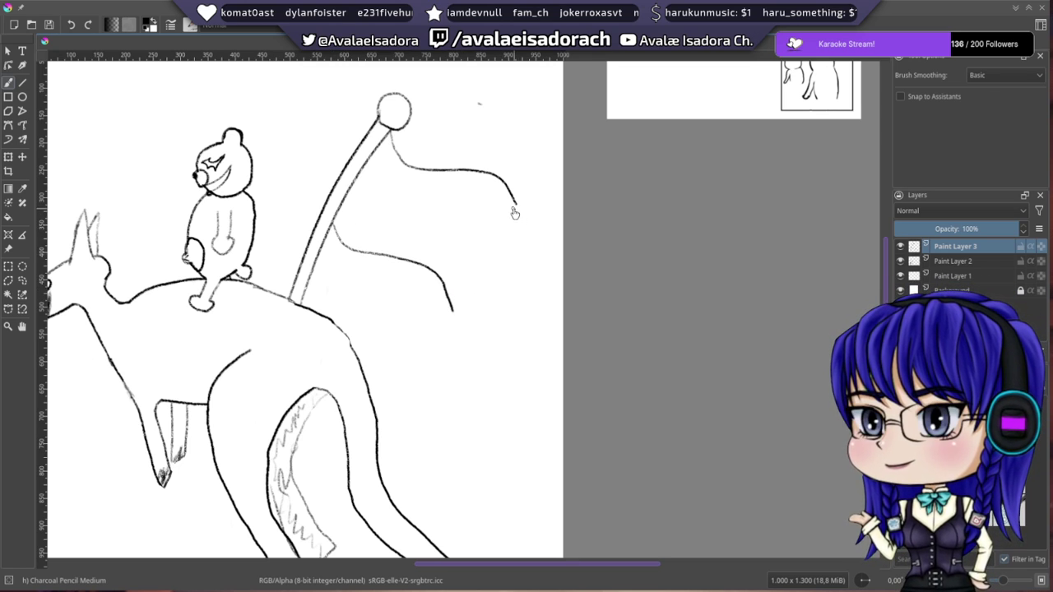
{"action": "left_click_drag", "start_coordinate": [504, 237], "coordinate": [463, 307]}
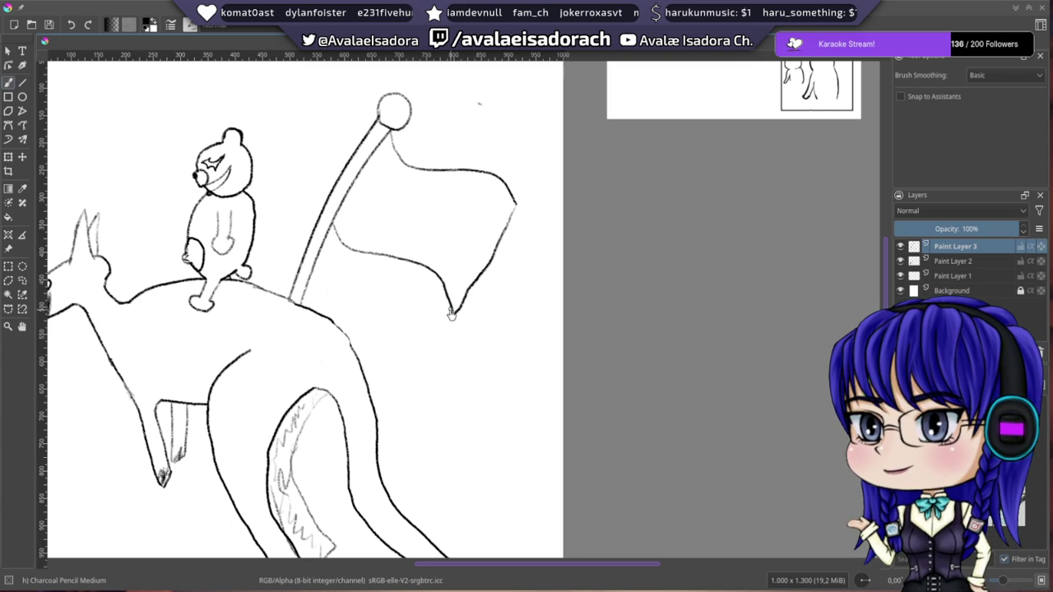
- Draw a wavy stripe line across the flag below its upper edge, from the pole to the free edge
{"action": "left_click_drag", "start_coordinate": [464, 196], "coordinate": [497, 268]}
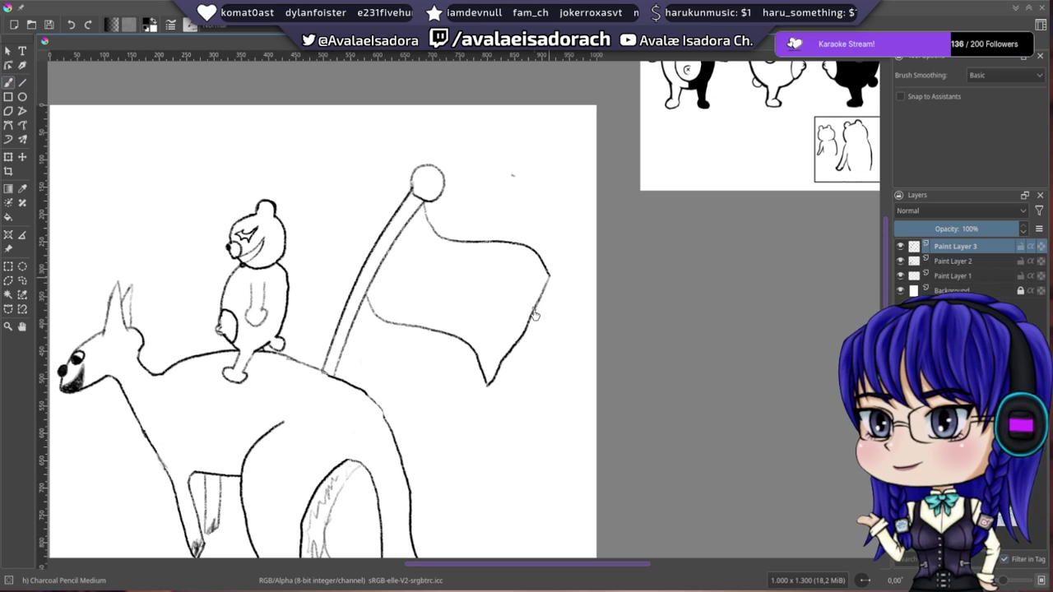
{"action": "left_click_drag", "start_coordinate": [529, 257], "coordinate": [433, 234]}
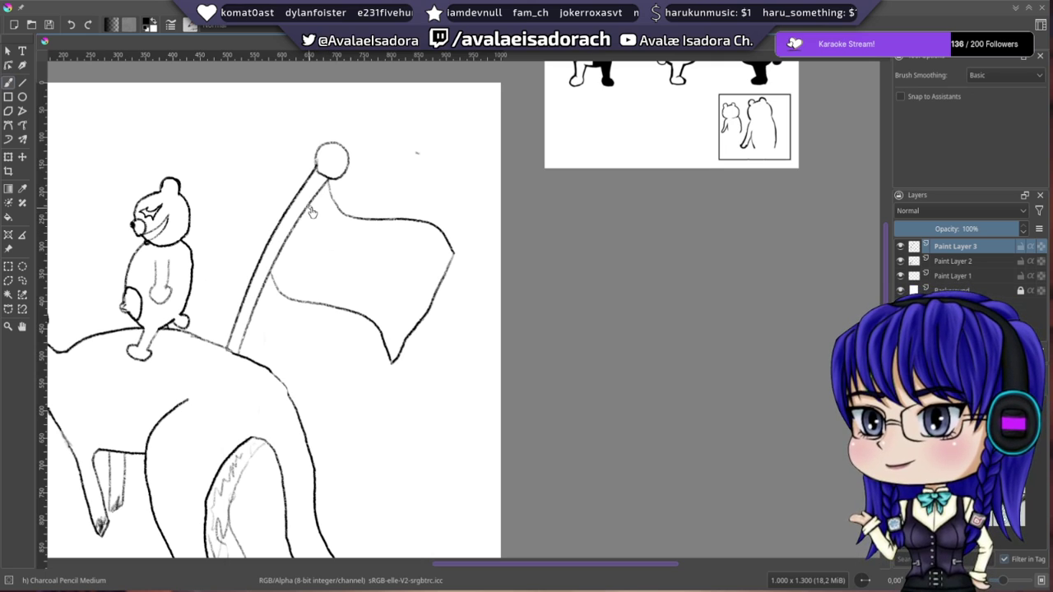
{"action": "mouse_move", "coordinate": [308, 220]}
{"action": "left_mouse_down"}
{"action": "mouse_move", "coordinate": [342, 244]}
{"action": "mouse_move", "coordinate": [421, 264]}
{"action": "left_mouse_up"}
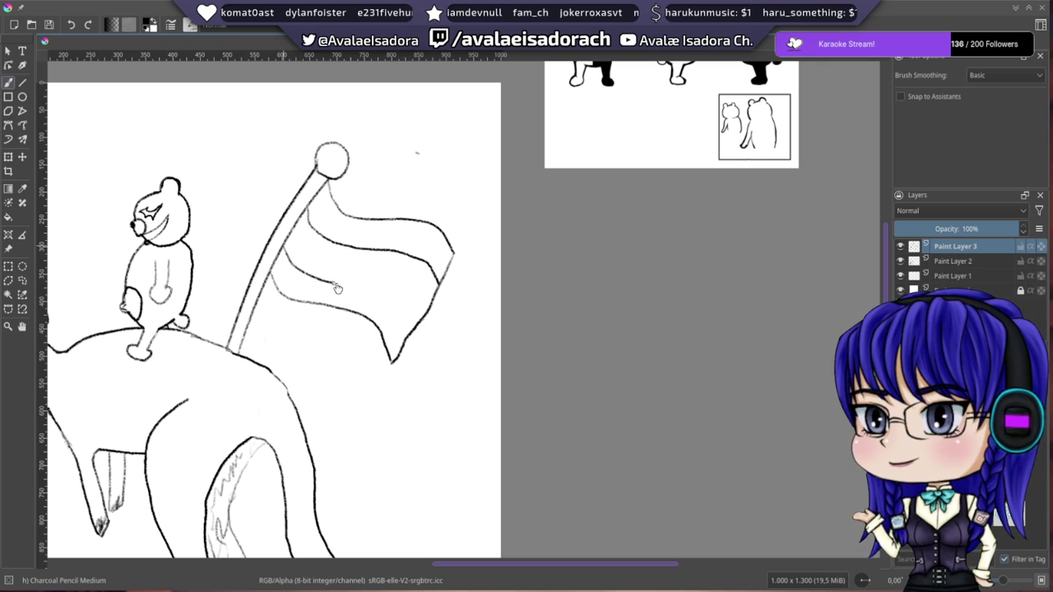
- Try several versions of a second wavy stripe line across the lower part of the flag, undoing each attempt
{"action": "left_click_drag", "start_coordinate": [292, 265], "coordinate": [383, 293]}
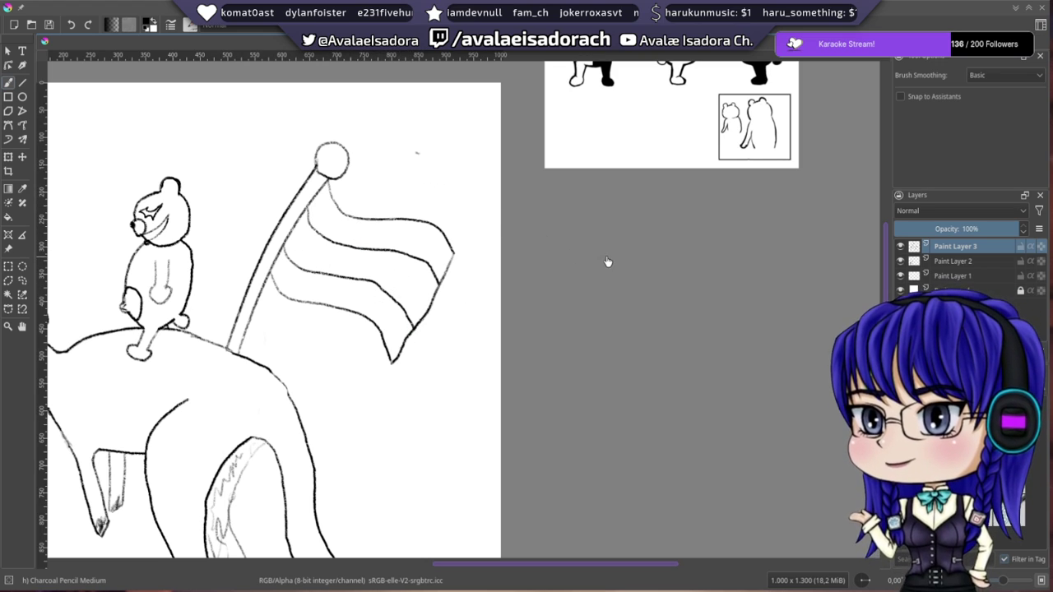
{"action": "key", "text": "ctrl+z"}
{"action": "key", "text": "ctrl+z"}
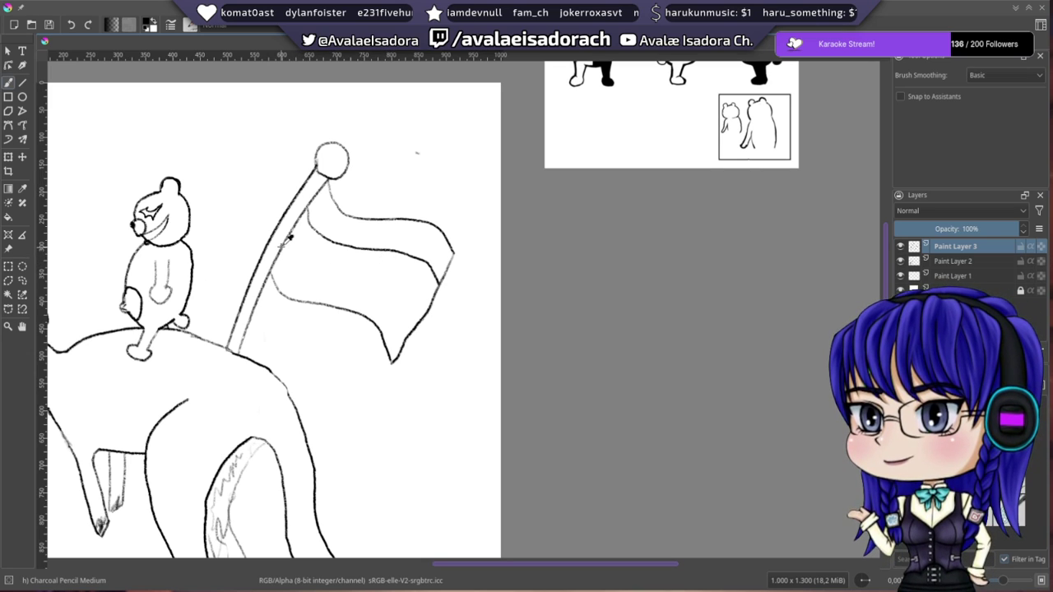
{"action": "left_click_drag", "start_coordinate": [285, 248], "coordinate": [323, 267]}
{"action": "key", "text": "ctrl+z"}
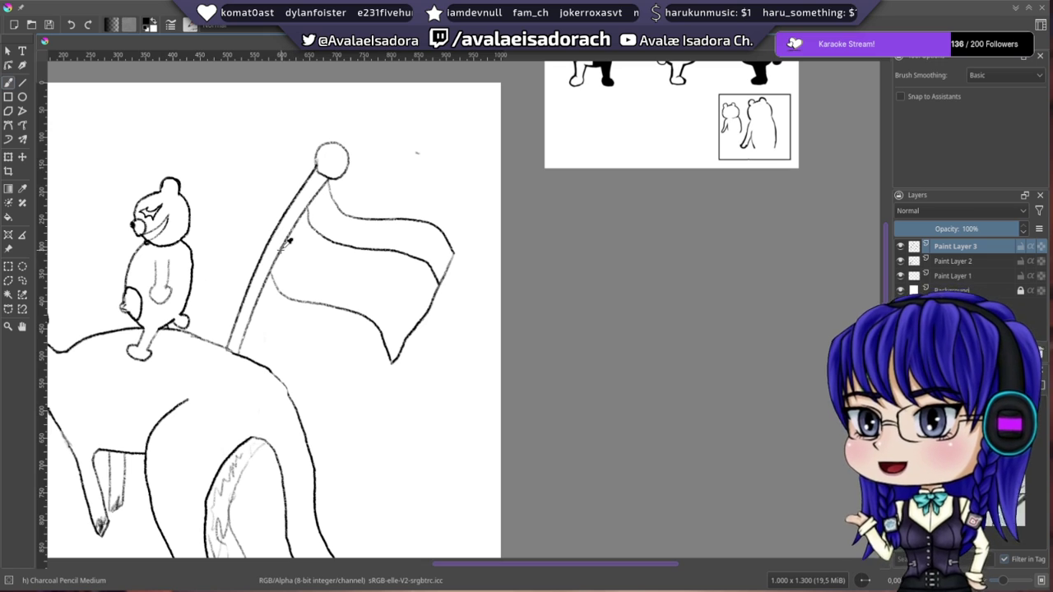
{"action": "mouse_move", "coordinate": [282, 253]}
{"action": "left_mouse_down"}
{"action": "mouse_move", "coordinate": [312, 274]}
{"action": "mouse_move", "coordinate": [284, 256]}
{"action": "mouse_move", "coordinate": [300, 272]}
{"action": "mouse_move", "coordinate": [369, 283]}
{"action": "mouse_move", "coordinate": [407, 317]}
{"action": "left_mouse_up"}
{"action": "key", "text": "ctrl+z"}
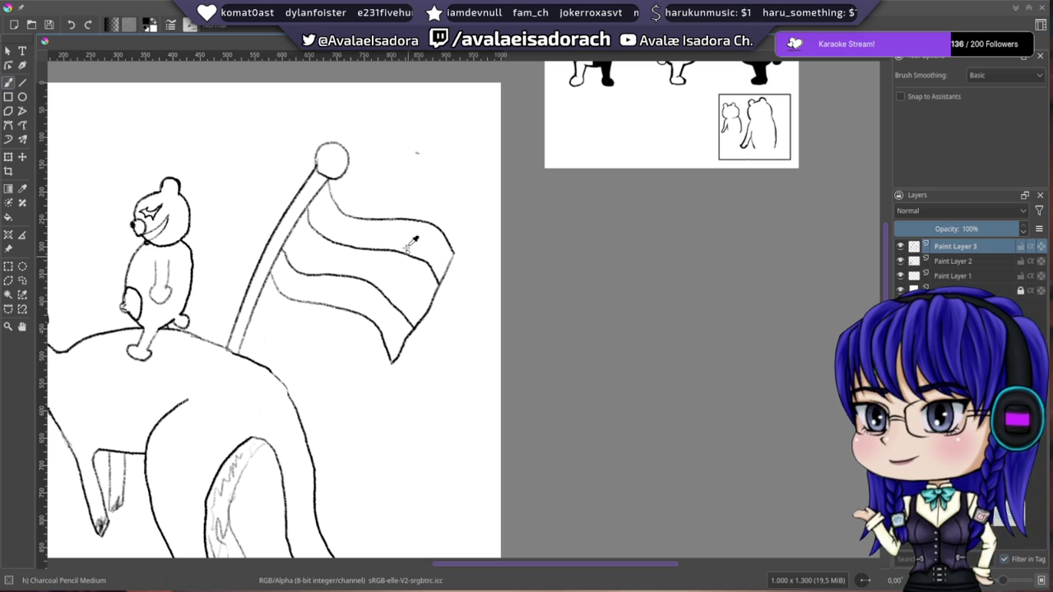
{"action": "left_click_drag", "start_coordinate": [436, 252], "coordinate": [499, 235]}
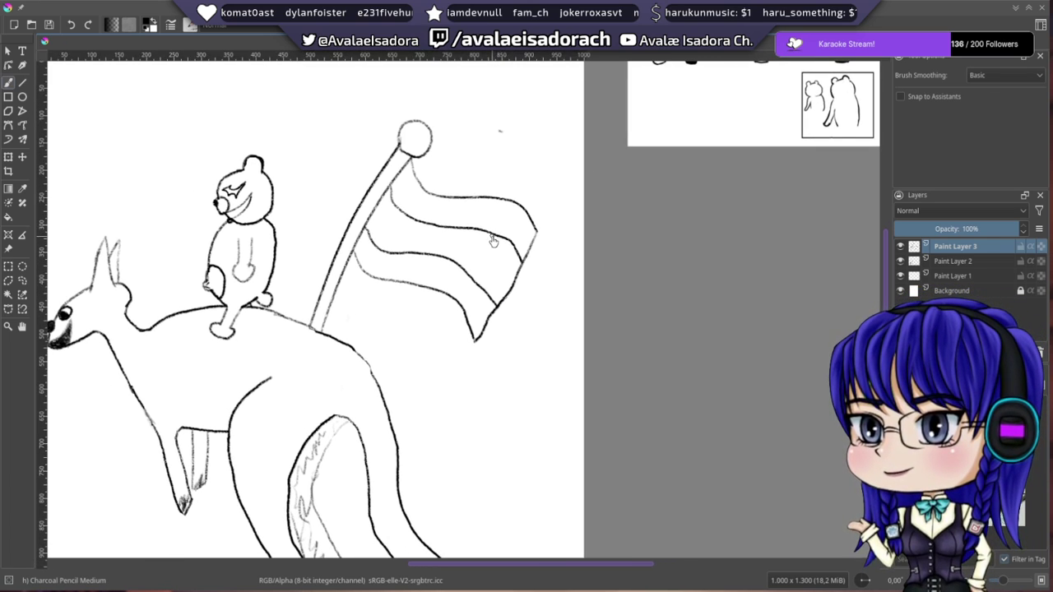
{"action": "key", "text": "ctrl+z"}
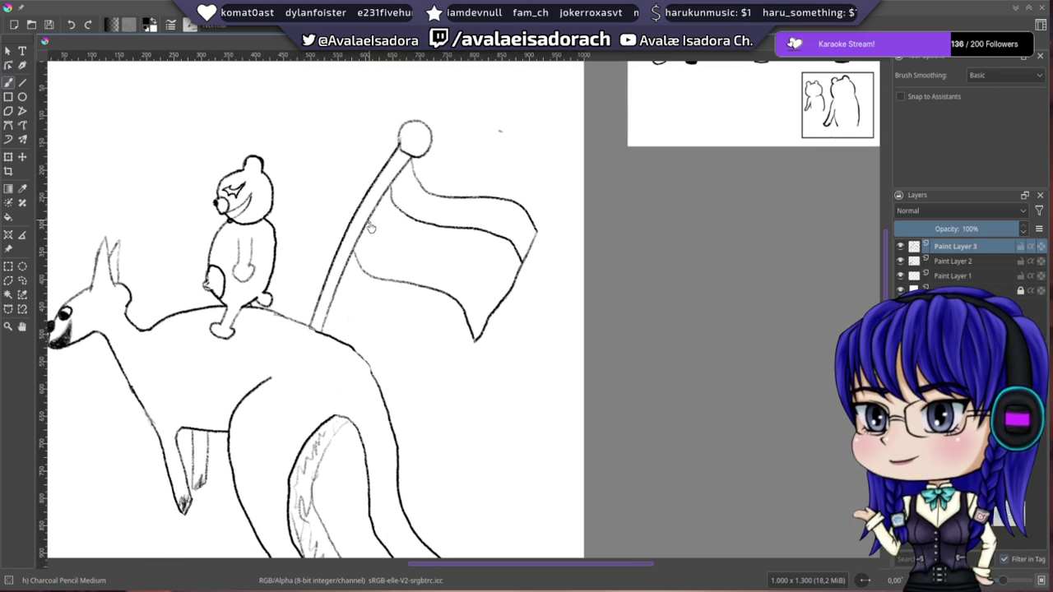
{"action": "left_click_drag", "start_coordinate": [395, 249], "coordinate": [436, 261]}
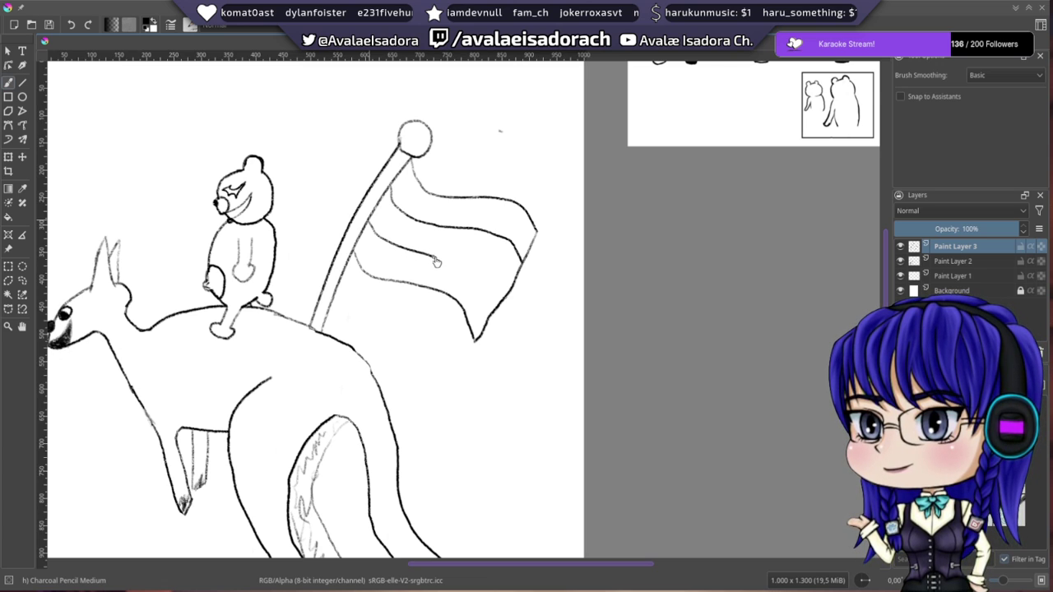
{"action": "key", "text": "ctrl+z"}
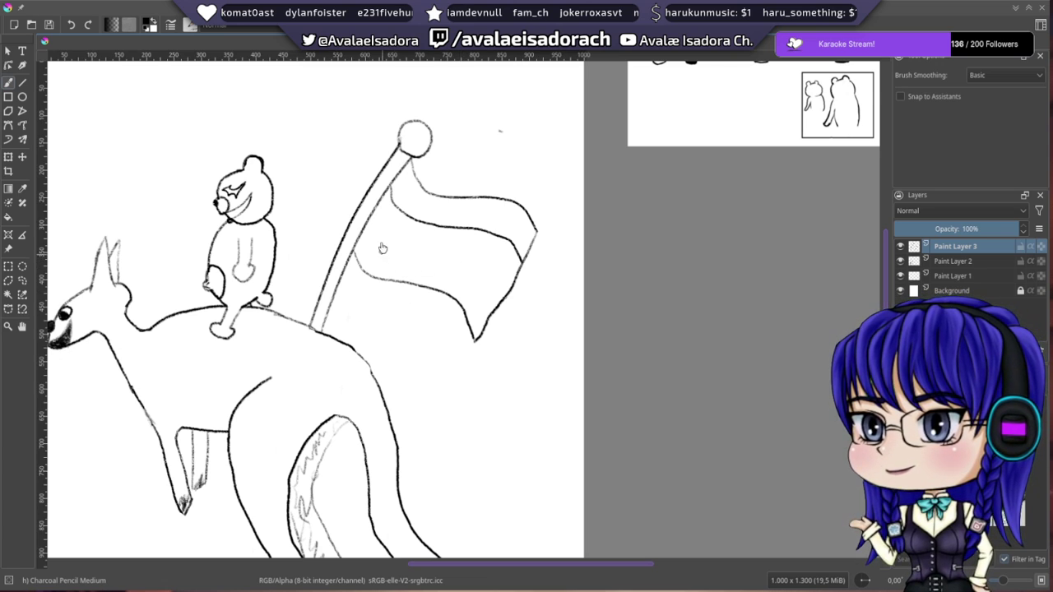
- Draw the second wavy stripe line from the pole to the free edge, following the flag's lower edge, to divide it into three bands
{"action": "right_click", "coordinate": [444, 321]}
{"action": "left_click_drag", "start_coordinate": [445, 219], "coordinate": [392, 230]}
{"action": "left_click", "coordinate": [649, 249]}
{"action": "left_click_drag", "start_coordinate": [436, 296], "coordinate": [446, 274]}
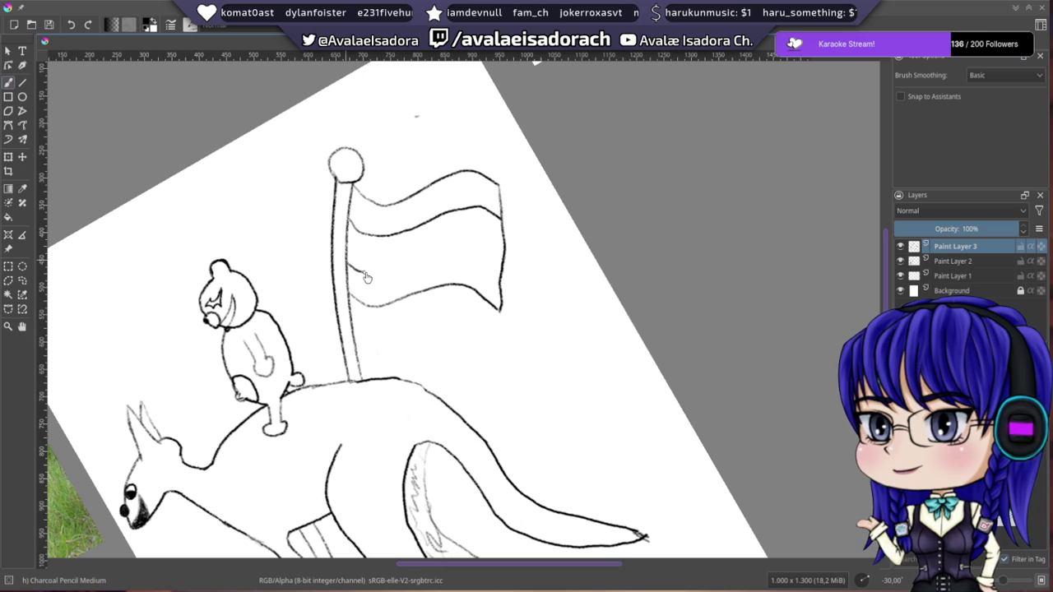
{"action": "left_click_drag", "start_coordinate": [401, 274], "coordinate": [437, 262]}
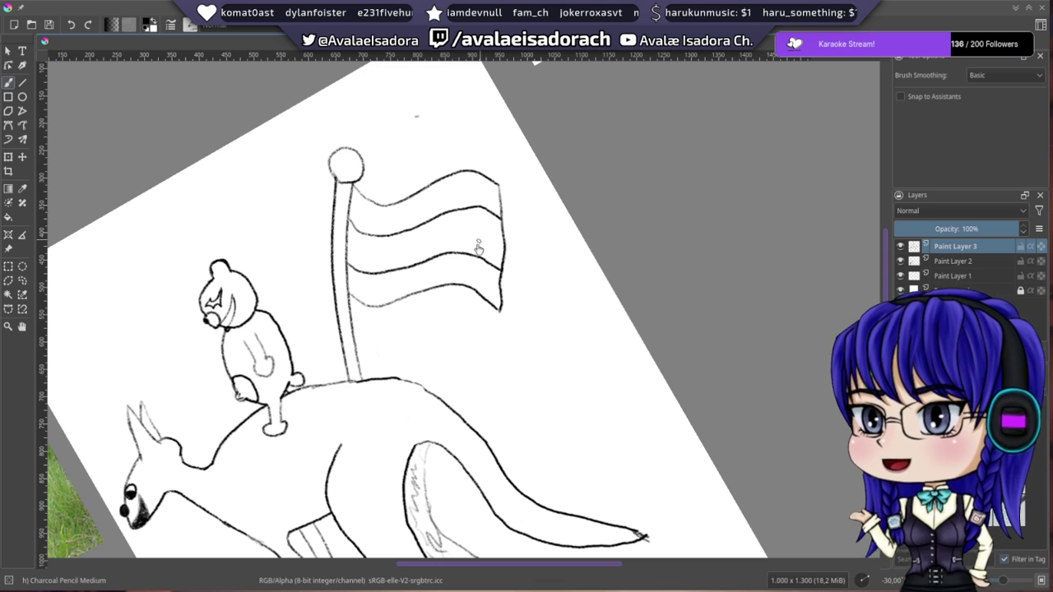
- Reset the canvas rotation and look over the whole sketch of the kangaroo, bear and flag beside its reference images
{"action": "left_click_drag", "start_coordinate": [476, 286], "coordinate": [442, 230]}
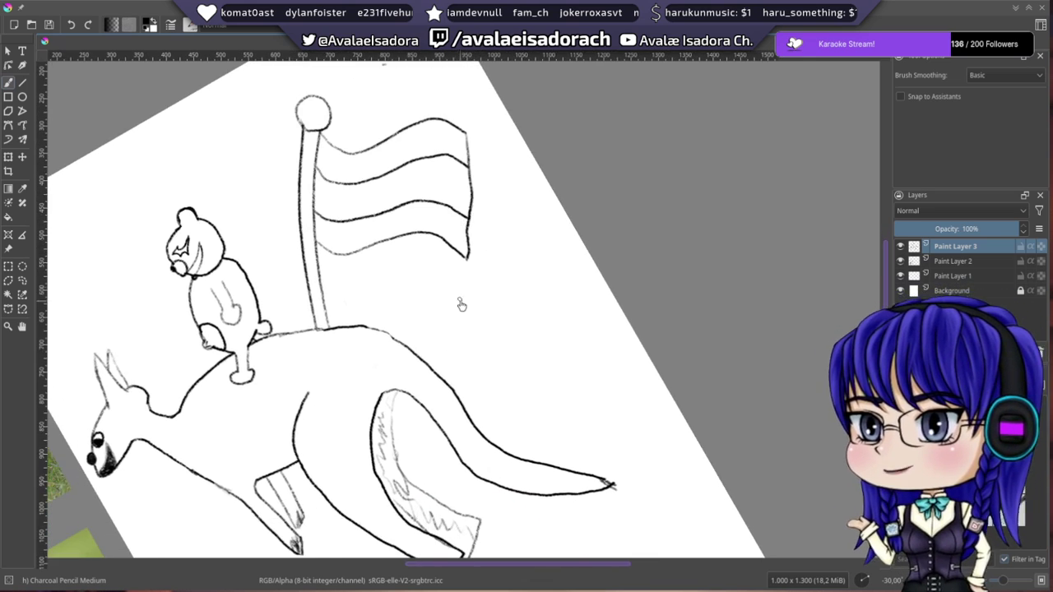
{"action": "right_click", "coordinate": [457, 339]}
{"action": "left_click", "coordinate": [459, 240]}
{"action": "right_click", "coordinate": [496, 257]}
{"action": "left_click_drag", "start_coordinate": [463, 282], "coordinate": [499, 293]}
{"action": "right_click", "coordinate": [497, 317]}
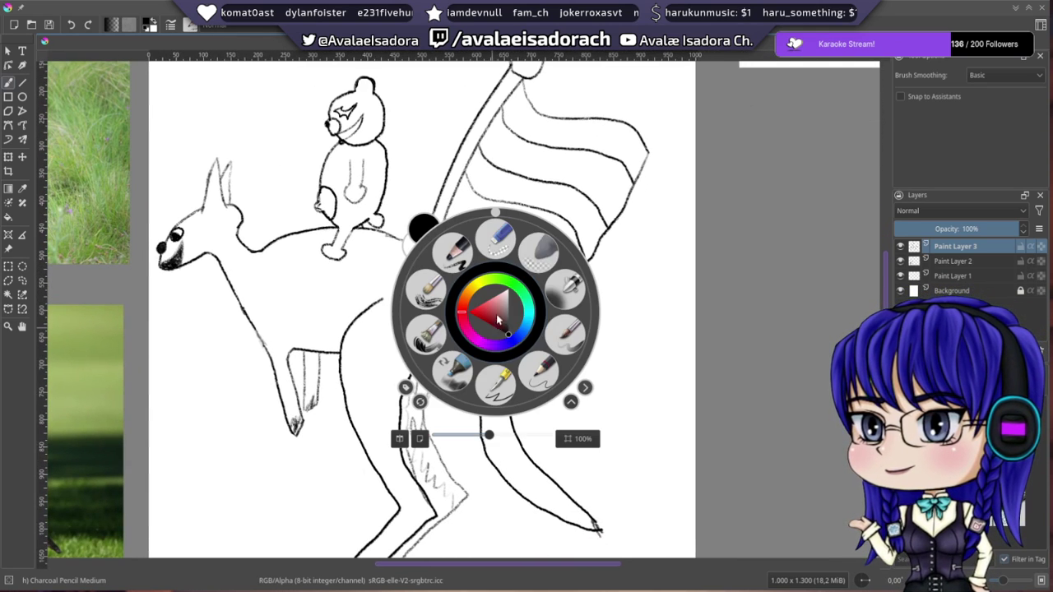
{"action": "left_click_drag", "start_coordinate": [494, 437], "coordinate": [466, 439]}
{"action": "left_click", "coordinate": [681, 511]}
{"action": "left_click_drag", "start_coordinate": [461, 324], "coordinate": [477, 311]}
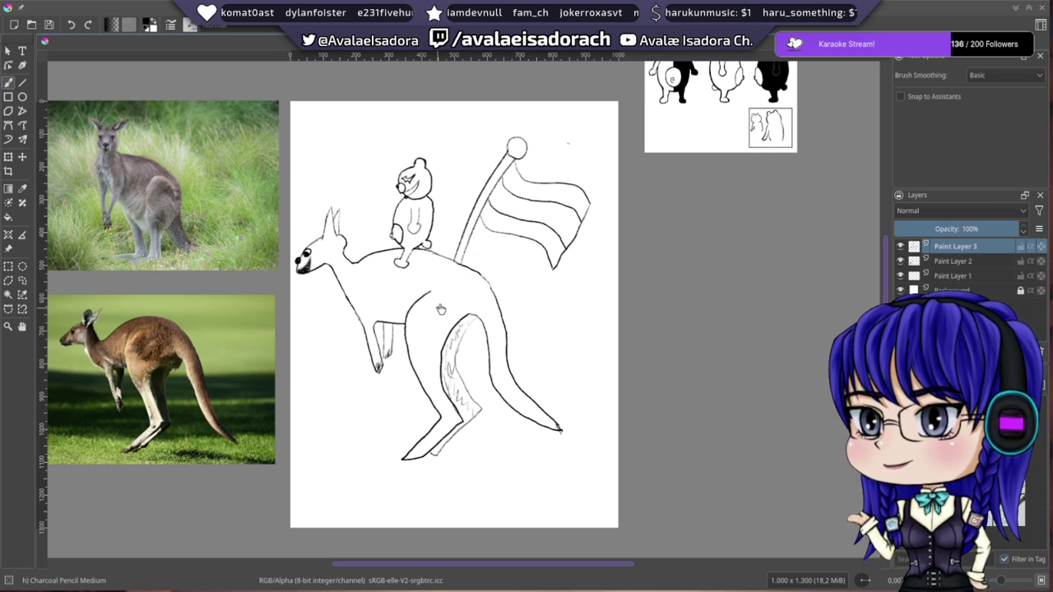
{"action": "left_click_drag", "start_coordinate": [447, 297], "coordinate": [457, 288]}
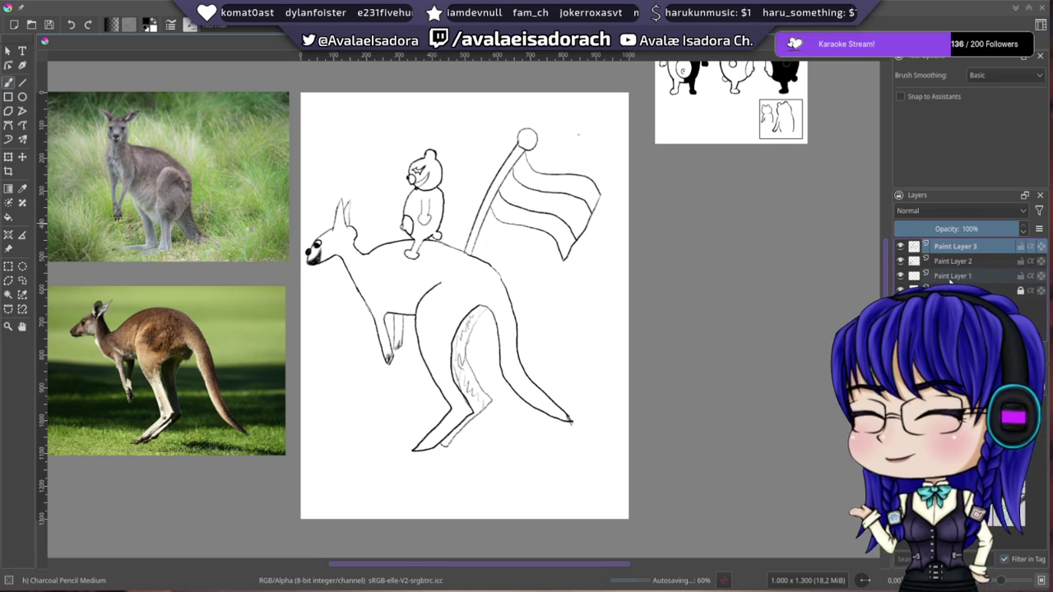
- Group the three paint layers under the name Sketch and rename them Flag, Monokuma and Kangaroo
{"action": "right_click", "coordinate": [895, 253]}
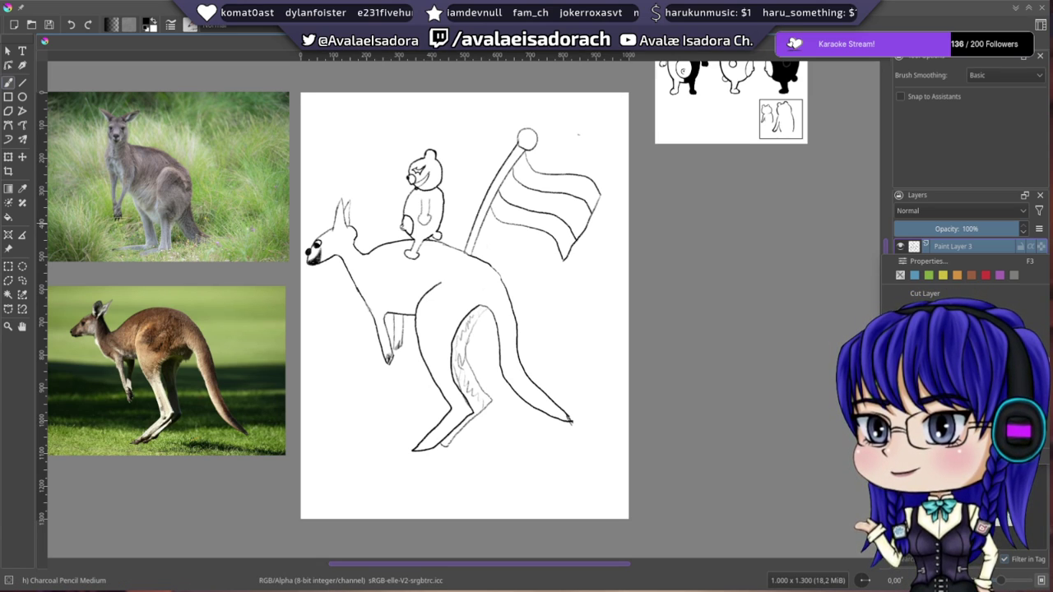
{"action": "mouse_move", "coordinate": [896, 411]}
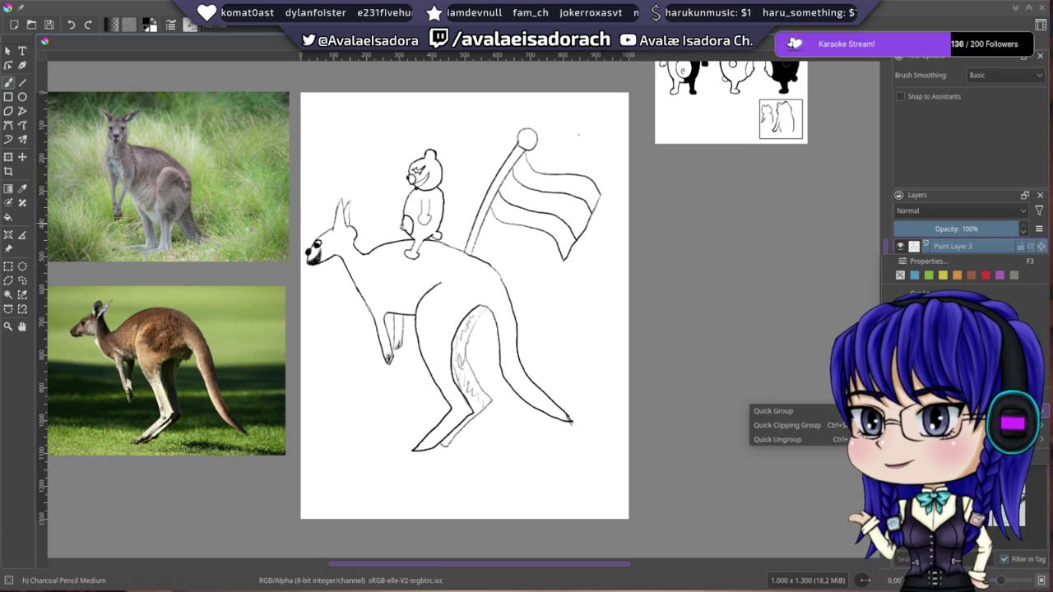
{"action": "left_click", "coordinate": [812, 412]}
{"action": "double_click", "coordinate": [966, 247]}
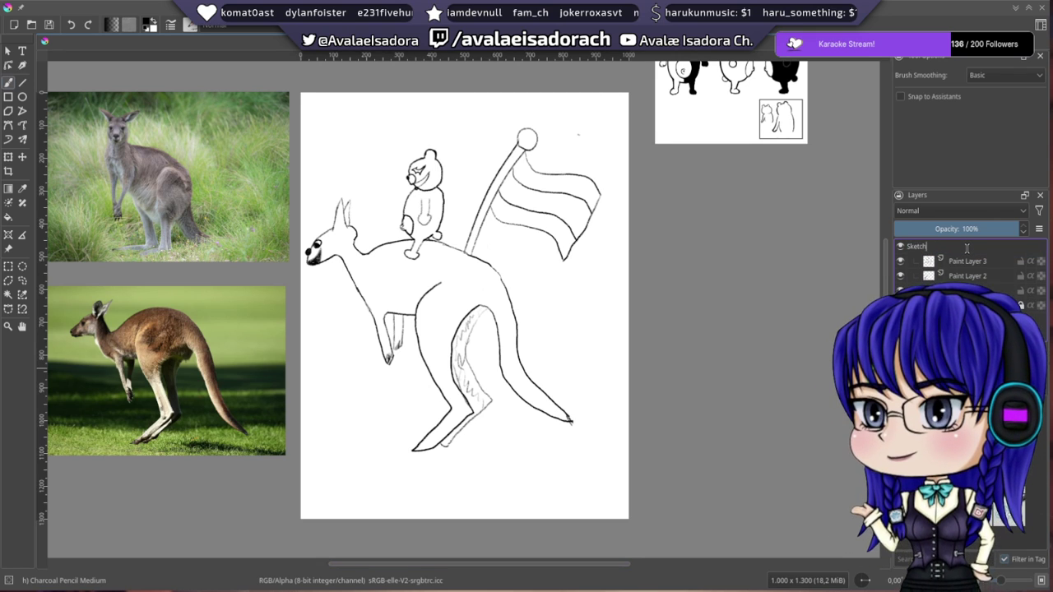
{"action": "key", "text": "Return"}
{"action": "double_click", "coordinate": [957, 262]}
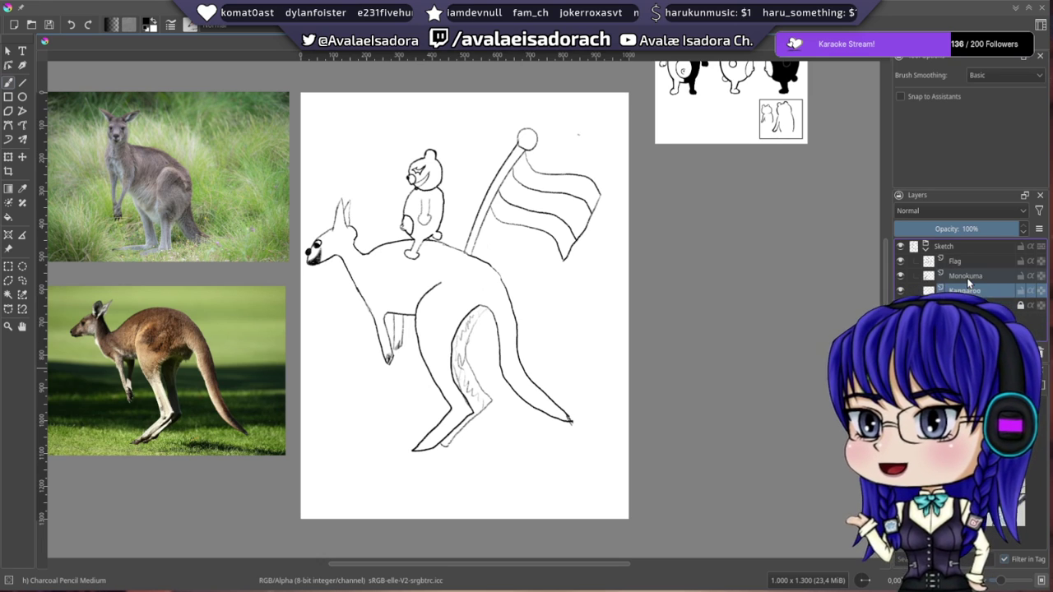
{"action": "mouse_move", "coordinate": [968, 282]}
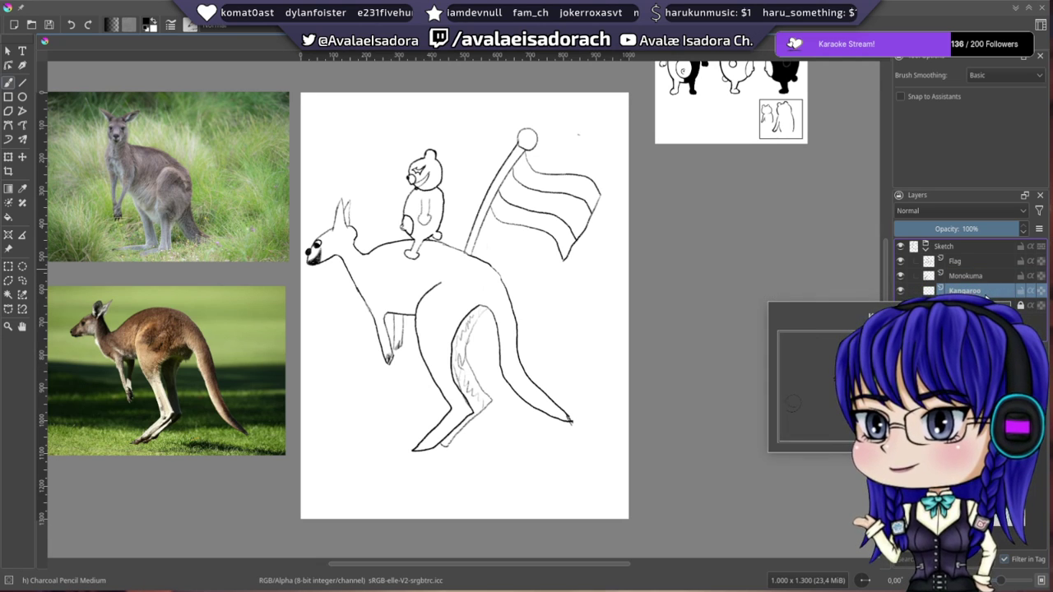
- Add a new paint layer and move it above the Sketch group
{"action": "left_click_drag", "start_coordinate": [304, 115], "coordinate": [583, 129]}
{"action": "left_click_drag", "start_coordinate": [709, 336], "coordinate": [328, 248]}
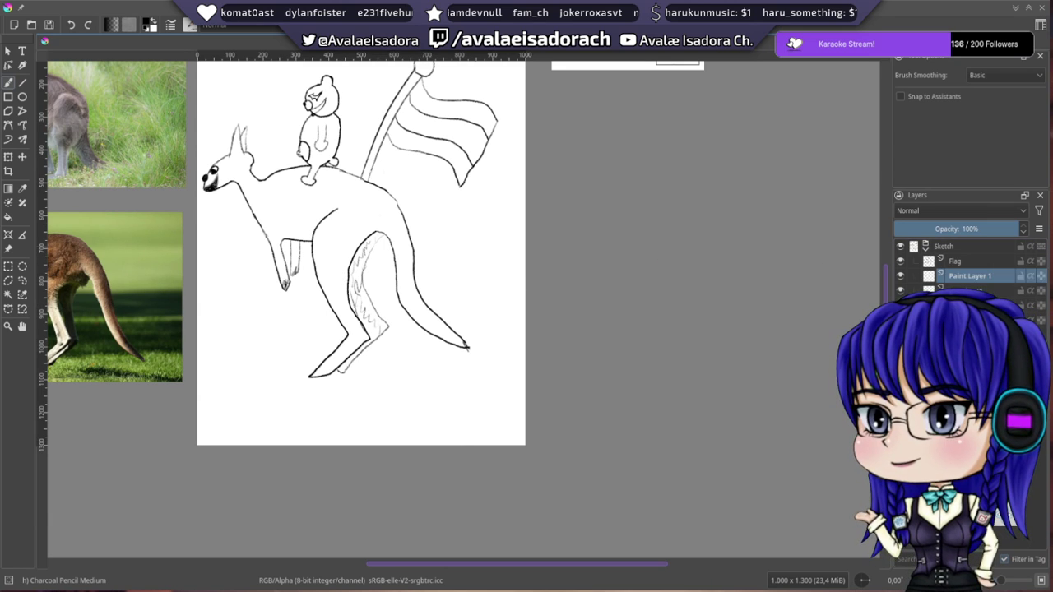
{"action": "key", "text": "ctrl+Page_Up"}
{"action": "key", "text": "ctrl+Page_Up"}
- Switch to the Ink-3 Gpen brush with the kangaroo's head in close view
{"action": "mouse_move", "coordinate": [399, 164]}
{"action": "left_mouse_down"}
{"action": "mouse_move", "coordinate": [424, 341]}
{"action": "mouse_move", "coordinate": [512, 243]}
{"action": "left_mouse_up"}
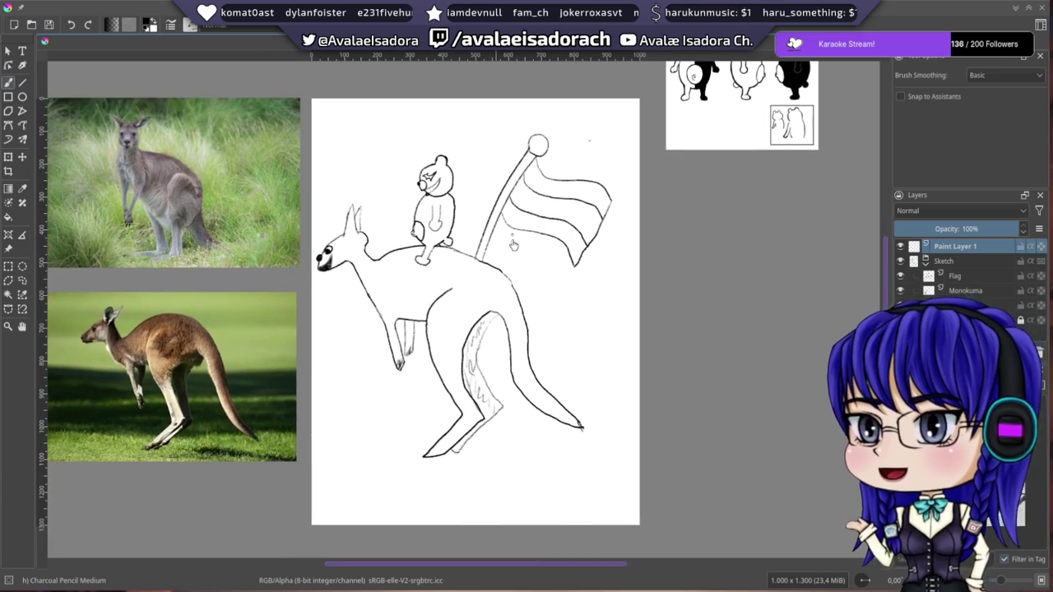
{"action": "scroll", "coordinate": [468, 275], "scroll_direction": "up", "scroll_amount": 3}
{"action": "left_click_drag", "start_coordinate": [315, 315], "coordinate": [353, 315]}
{"action": "scroll", "coordinate": [279, 222], "scroll_direction": "up", "scroll_amount": 2}
{"action": "left_click_drag", "start_coordinate": [280, 222], "coordinate": [582, 276]}
{"action": "scroll", "coordinate": [411, 264], "scroll_direction": "up", "scroll_amount": 2}
{"action": "scroll", "coordinate": [582, 276], "scroll_direction": "down", "scroll_amount": 2}
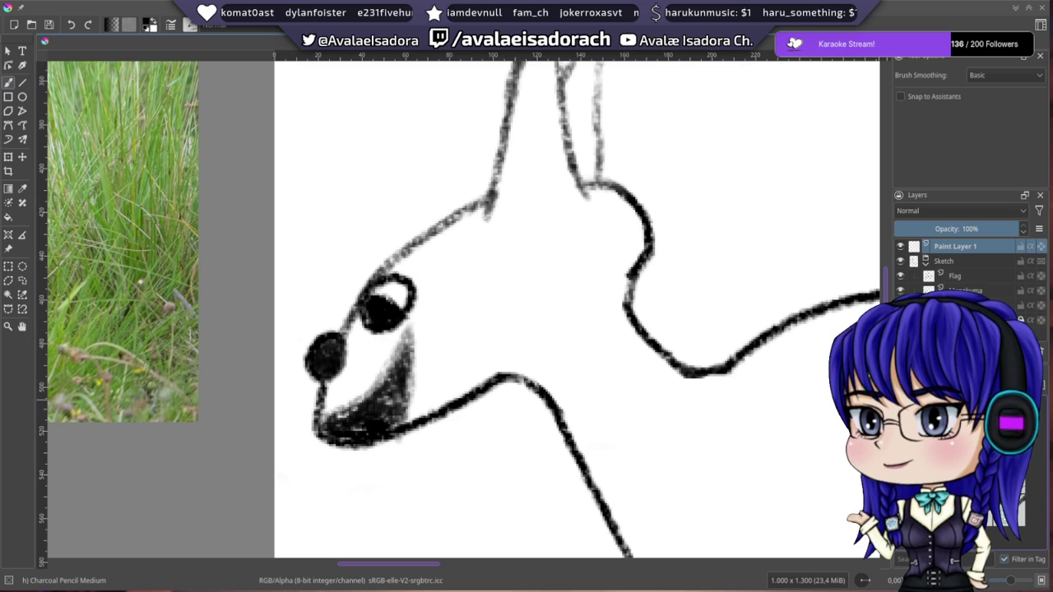
{"action": "key", "text": "/"}
- Draw diagonal test strokes with the ink pen below the kangaroo's head and undo them all
{"action": "mouse_move", "coordinate": [563, 448]}
{"action": "left_mouse_down"}
{"action": "mouse_move", "coordinate": [543, 433]}
{"action": "mouse_move", "coordinate": [457, 253]}
{"action": "left_mouse_up"}
{"action": "left_click_drag", "start_coordinate": [393, 436], "coordinate": [420, 237]}
{"action": "left_click_drag", "start_coordinate": [430, 152], "coordinate": [327, 375]}
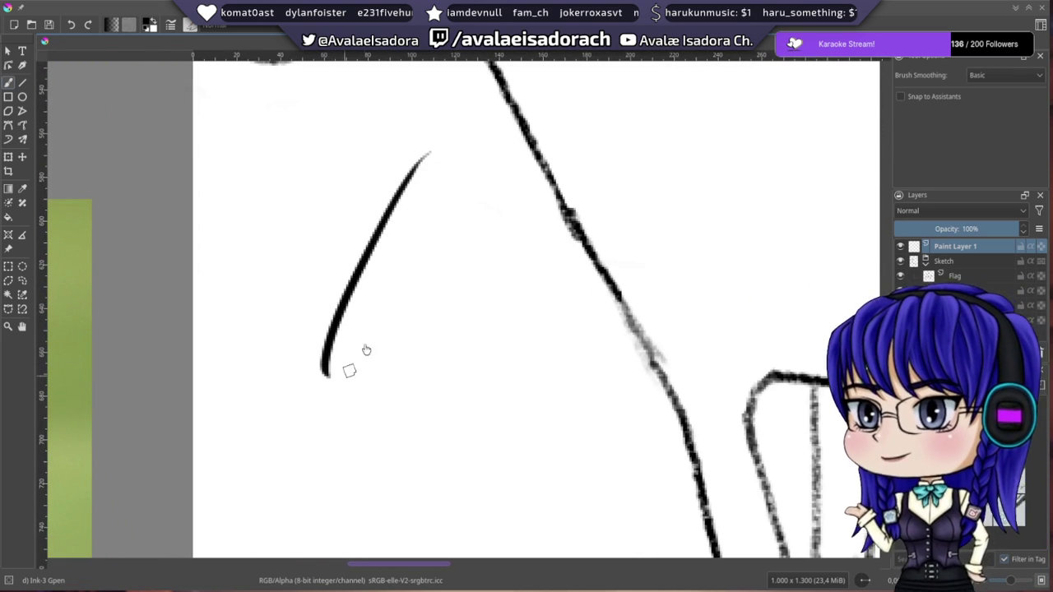
{"action": "left_click_drag", "start_coordinate": [467, 174], "coordinate": [341, 415]}
{"action": "mouse_move", "coordinate": [508, 205]}
{"action": "left_mouse_down"}
{"action": "mouse_move", "coordinate": [453, 265]}
{"action": "mouse_move", "coordinate": [389, 415]}
{"action": "left_mouse_up"}
{"action": "mouse_move", "coordinate": [518, 240]}
{"action": "left_mouse_down"}
{"action": "mouse_move", "coordinate": [419, 397]}
{"action": "mouse_move", "coordinate": [393, 489]}
{"action": "left_mouse_up"}
{"action": "left_click_drag", "start_coordinate": [554, 276], "coordinate": [424, 493]}
{"action": "left_click_drag", "start_coordinate": [565, 313], "coordinate": [444, 486]}
{"action": "mouse_move", "coordinate": [449, 153]}
{"action": "left_mouse_down"}
{"action": "mouse_move", "coordinate": [321, 392]}
{"action": "mouse_move", "coordinate": [464, 168]}
{"action": "mouse_move", "coordinate": [338, 467]}
{"action": "mouse_move", "coordinate": [403, 382]}
{"action": "mouse_move", "coordinate": [387, 520]}
{"action": "left_mouse_up"}
{"action": "left_click_drag", "start_coordinate": [535, 288], "coordinate": [407, 533]}
{"action": "mouse_move", "coordinate": [526, 336]}
{"action": "left_mouse_down"}
{"action": "mouse_move", "coordinate": [550, 214]}
{"action": "mouse_move", "coordinate": [426, 523]}
{"action": "left_mouse_up"}
{"action": "left_click_drag", "start_coordinate": [583, 345], "coordinate": [491, 557]}
{"action": "mouse_move", "coordinate": [494, 264]}
{"action": "left_mouse_down"}
{"action": "mouse_move", "coordinate": [514, 344]}
{"action": "mouse_move", "coordinate": [531, 352]}
{"action": "left_mouse_up"}
{"action": "key", "text": "ctrl+z"}
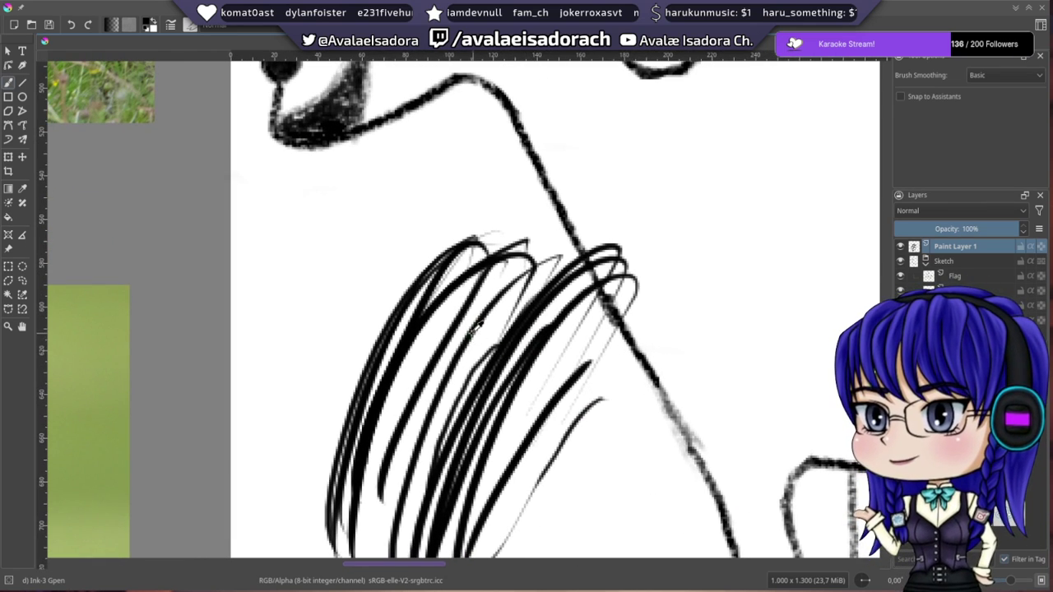
{"action": "key", "text": "ctrl+z"}
{"action": "key", "text": "ctrl+z"}
{"action": "key", "text": "ctrl+z"}
{"action": "key", "text": "ctrl+z"}
{"action": "key", "text": "ctrl+z"}
{"action": "key", "text": "ctrl+z"}
{"action": "key", "text": "ctrl+z"}
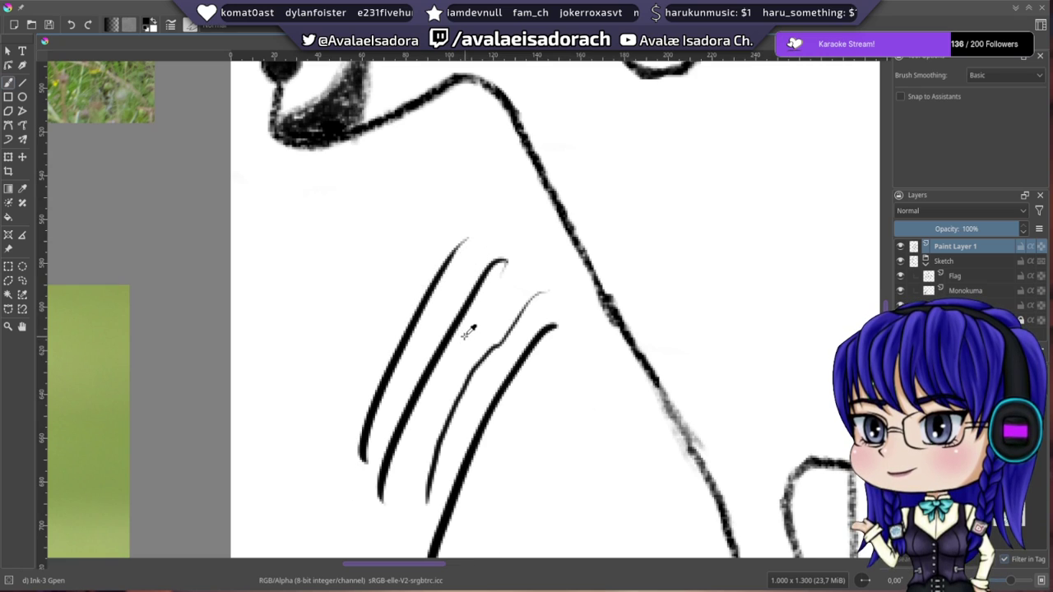
{"action": "key", "text": "ctrl+z"}
{"action": "key", "text": "ctrl+z"}
{"action": "key", "text": "ctrl+z"}
{"action": "key", "text": "ctrl+z"}
{"action": "left_click_drag", "start_coordinate": [421, 162], "coordinate": [529, 400]}
{"action": "left_click_drag", "start_coordinate": [425, 191], "coordinate": [424, 315]}
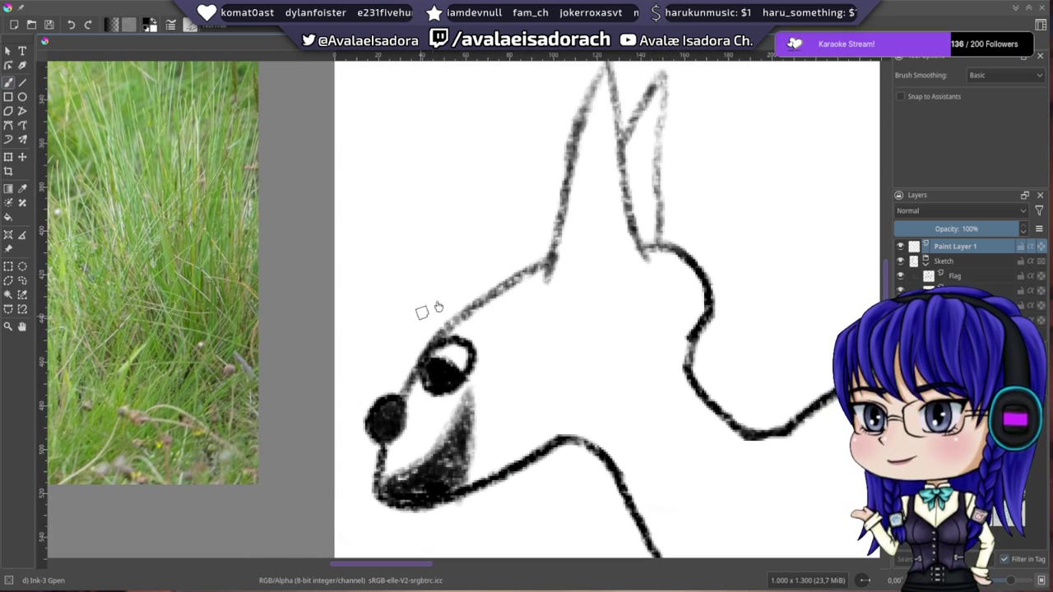
{"action": "left_click_drag", "start_coordinate": [538, 253], "coordinate": [459, 144]}
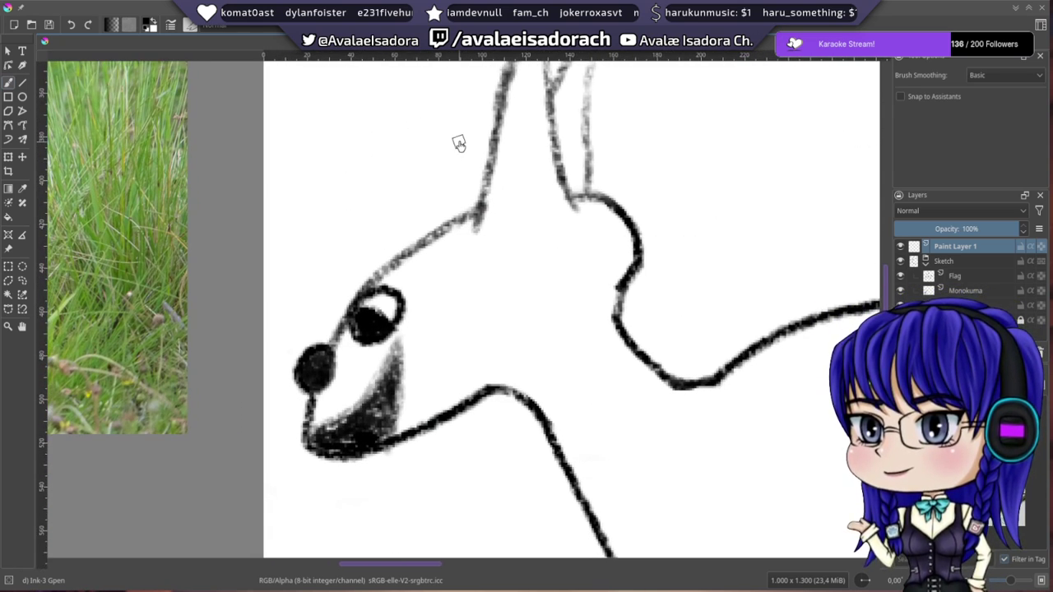
{"action": "scroll", "coordinate": [459, 144], "scroll_direction": "up", "scroll_amount": 1}
{"action": "left_click_drag", "start_coordinate": [458, 384], "coordinate": [503, 288]}
{"action": "left_click_drag", "start_coordinate": [496, 222], "coordinate": [507, 184]}
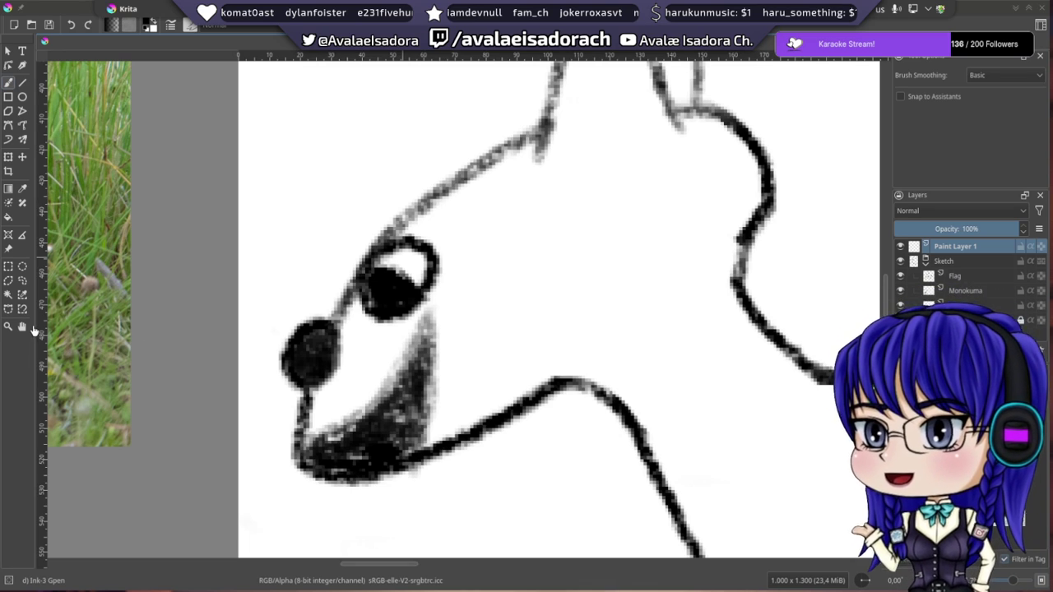
{"action": "left_click_drag", "start_coordinate": [466, 387], "coordinate": [482, 362]}
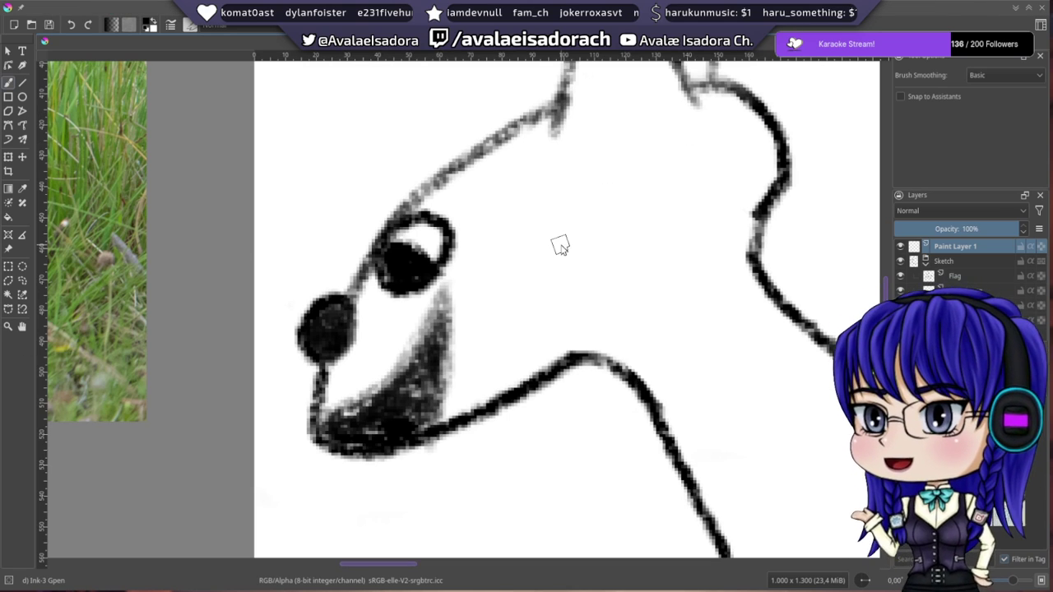
{"action": "mouse_move", "coordinate": [472, 241]}
{"action": "left_mouse_down"}
{"action": "mouse_move", "coordinate": [416, 280]}
{"action": "mouse_move", "coordinate": [444, 354]}
{"action": "mouse_move", "coordinate": [457, 323]}
{"action": "left_mouse_up"}
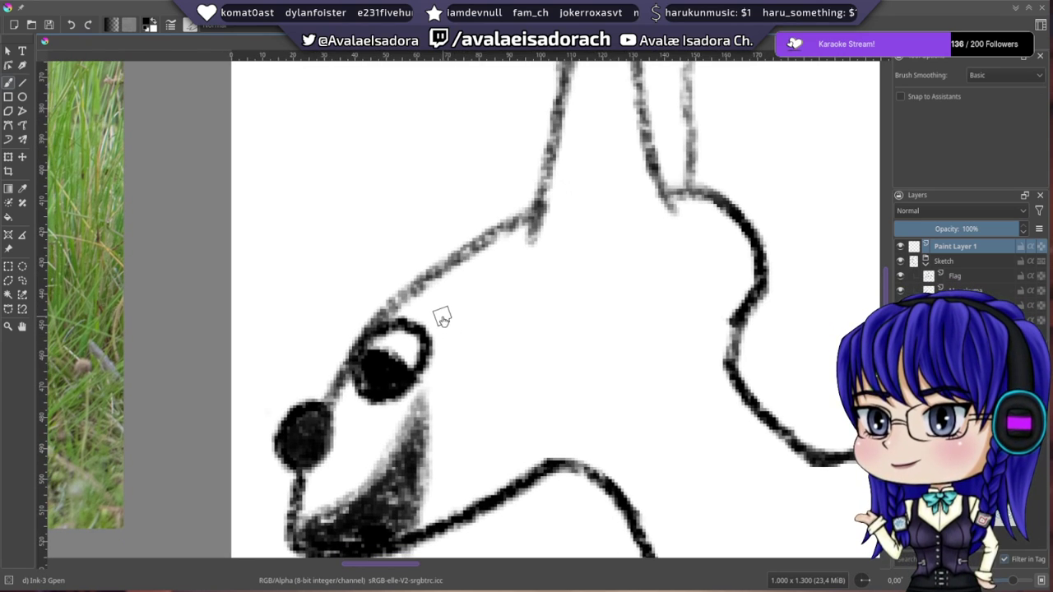
- Ink the kangaroo's forehead and snout line from the front ear's base to the nose, undoing and redrawing unsatisfactory strokes
{"action": "mouse_move", "coordinate": [526, 239]}
{"action": "left_mouse_down"}
{"action": "mouse_move", "coordinate": [549, 194]}
{"action": "mouse_move", "coordinate": [588, 176]}
{"action": "mouse_move", "coordinate": [626, 182]}
{"action": "left_mouse_up"}
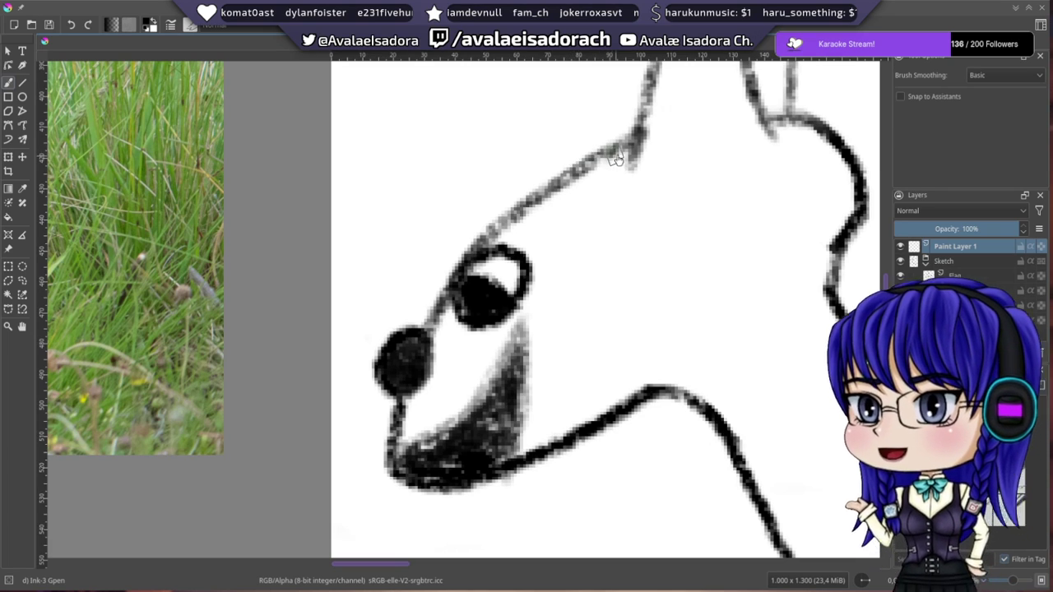
{"action": "left_click_drag", "start_coordinate": [621, 148], "coordinate": [578, 170]}
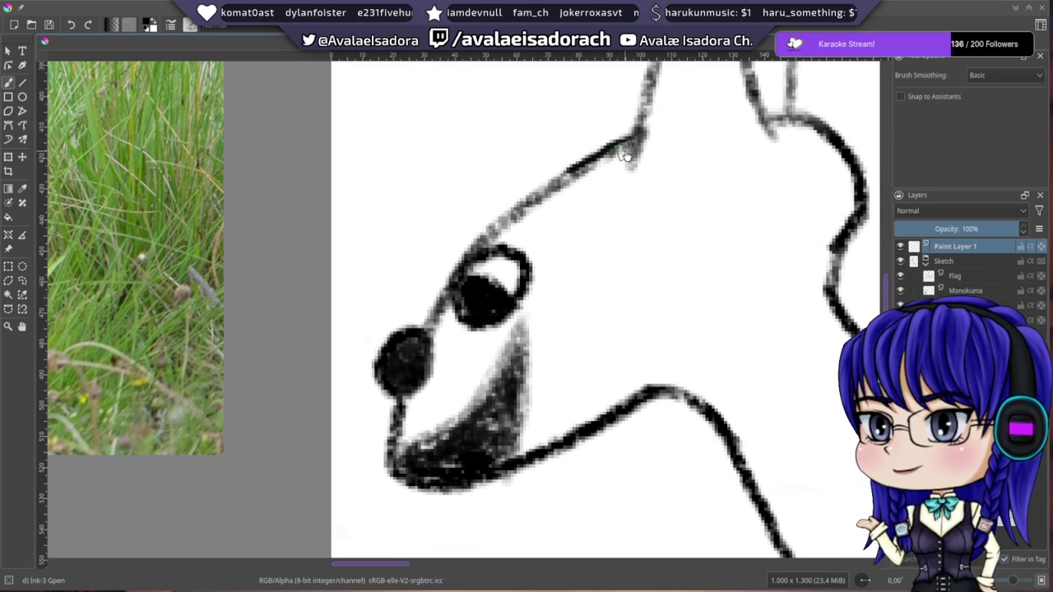
{"action": "key", "text": "ctrl+z"}
{"action": "left_click_drag", "start_coordinate": [632, 146], "coordinate": [556, 181]}
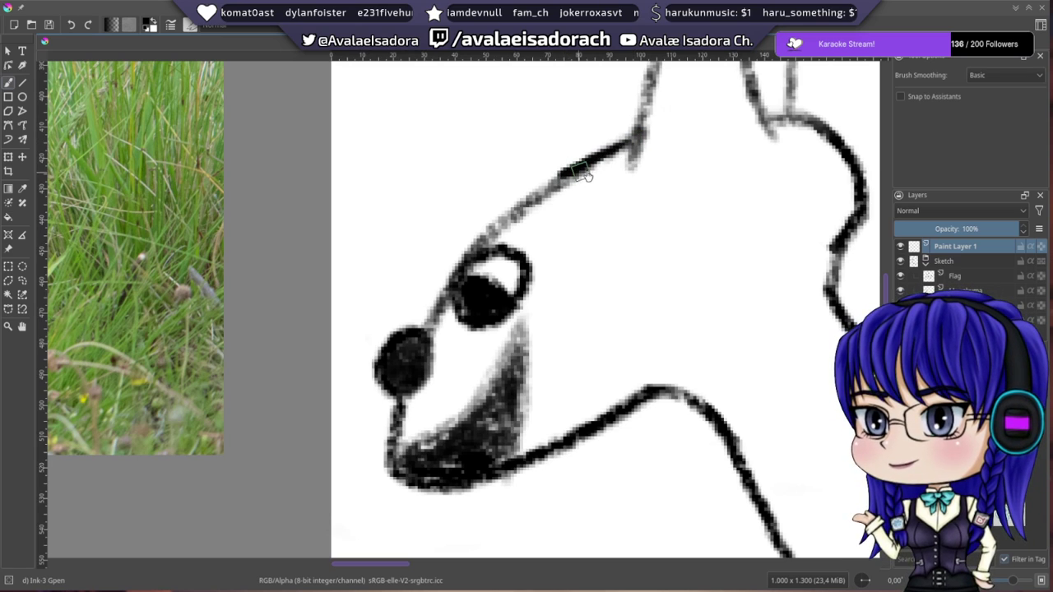
{"action": "key", "text": "ctrl+z"}
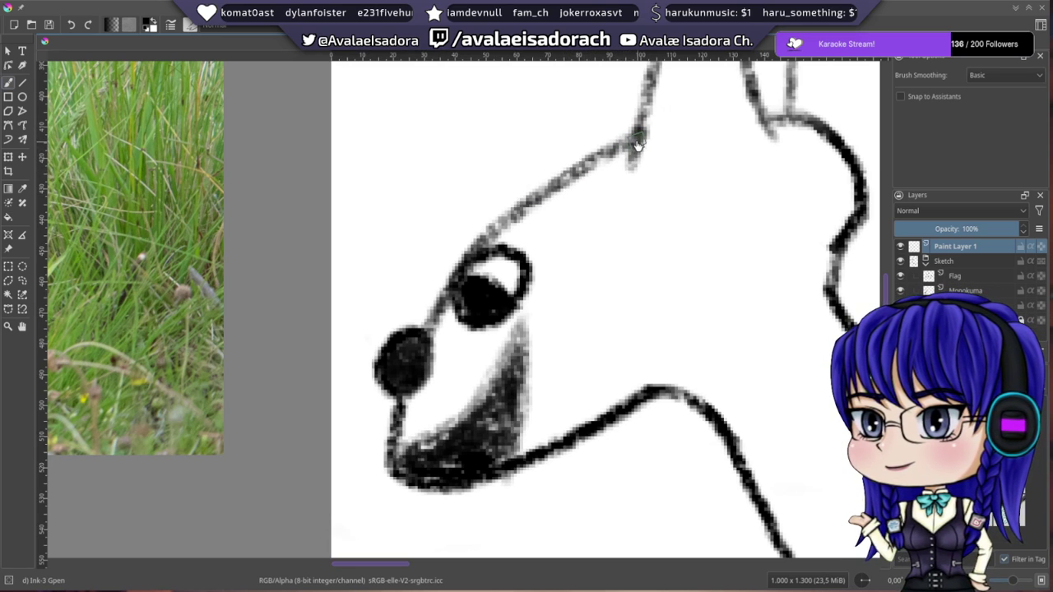
{"action": "left_click_drag", "start_coordinate": [630, 143], "coordinate": [437, 251]}
{"action": "key", "text": "ctrl+z"}
{"action": "mouse_move", "coordinate": [641, 146]}
{"action": "left_mouse_down"}
{"action": "mouse_move", "coordinate": [529, 204]}
{"action": "mouse_move", "coordinate": [448, 267]}
{"action": "left_mouse_up"}
{"action": "key", "text": "ctrl+z"}
{"action": "mouse_move", "coordinate": [628, 148]}
{"action": "left_mouse_down"}
{"action": "mouse_move", "coordinate": [469, 262]}
{"action": "mouse_move", "coordinate": [426, 335]}
{"action": "left_mouse_up"}
- Ink both sides of the kangaroo's front ear from its pointed tip down to the head, following the sketch
{"action": "left_click_drag", "start_coordinate": [613, 154], "coordinate": [312, 370]}
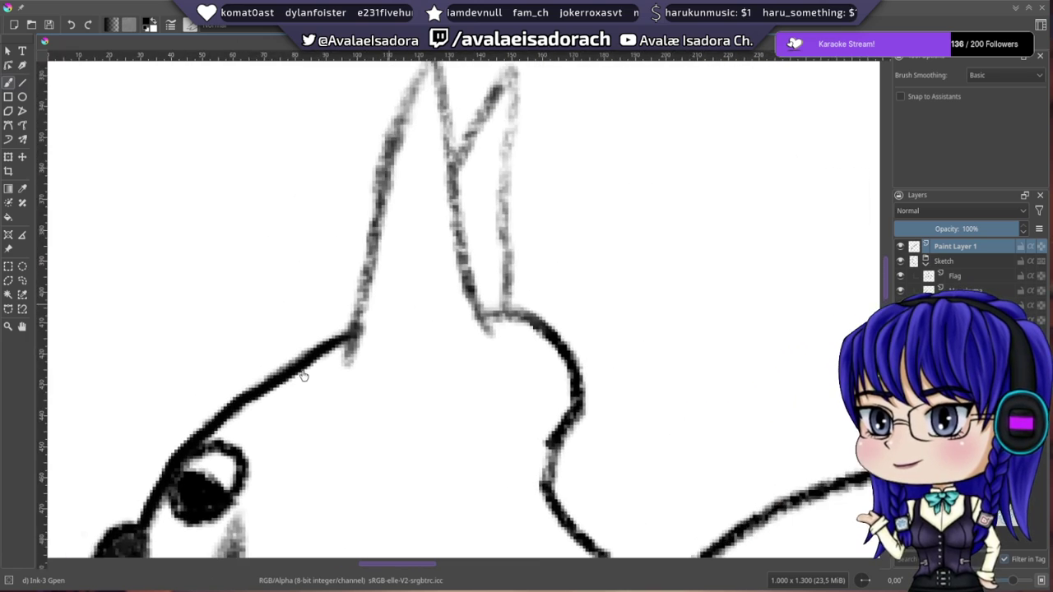
{"action": "left_click_drag", "start_coordinate": [409, 265], "coordinate": [441, 315]}
{"action": "left_click_drag", "start_coordinate": [364, 430], "coordinate": [376, 341]}
{"action": "key", "text": "ctrl+z"}
{"action": "mouse_move", "coordinate": [448, 117]}
{"action": "left_mouse_down"}
{"action": "mouse_move", "coordinate": [389, 289]}
{"action": "mouse_move", "coordinate": [372, 434]}
{"action": "left_mouse_up"}
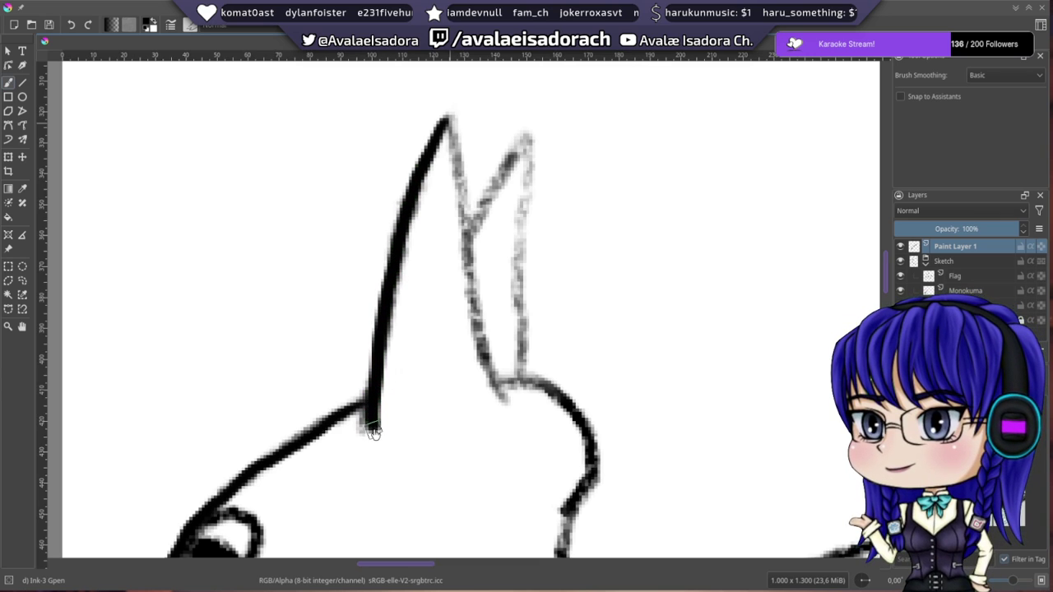
{"action": "left_click_drag", "start_coordinate": [359, 311], "coordinate": [302, 278]}
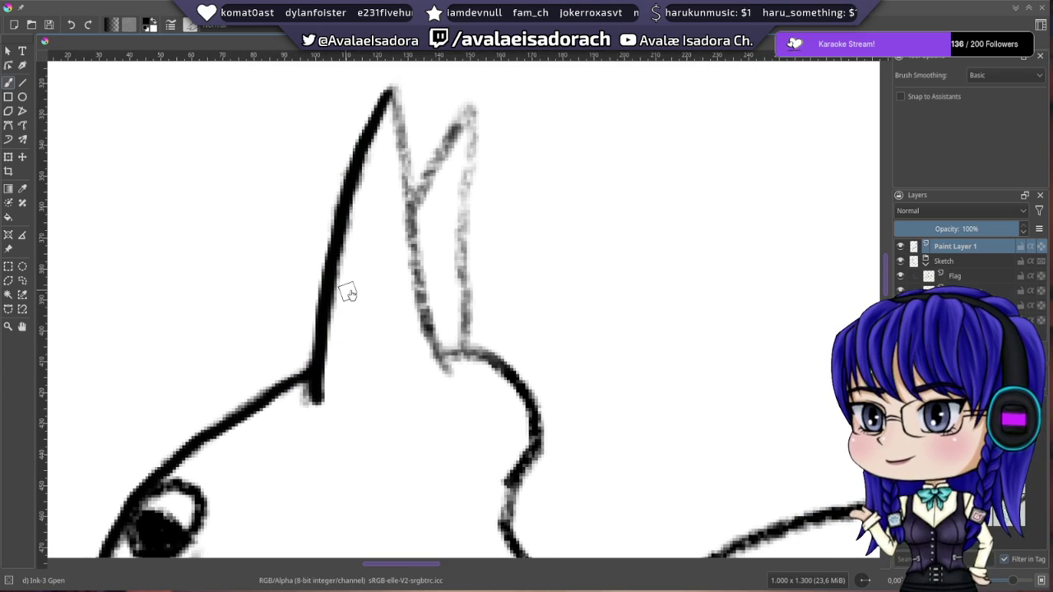
{"action": "left_click_drag", "start_coordinate": [400, 158], "coordinate": [408, 179]}
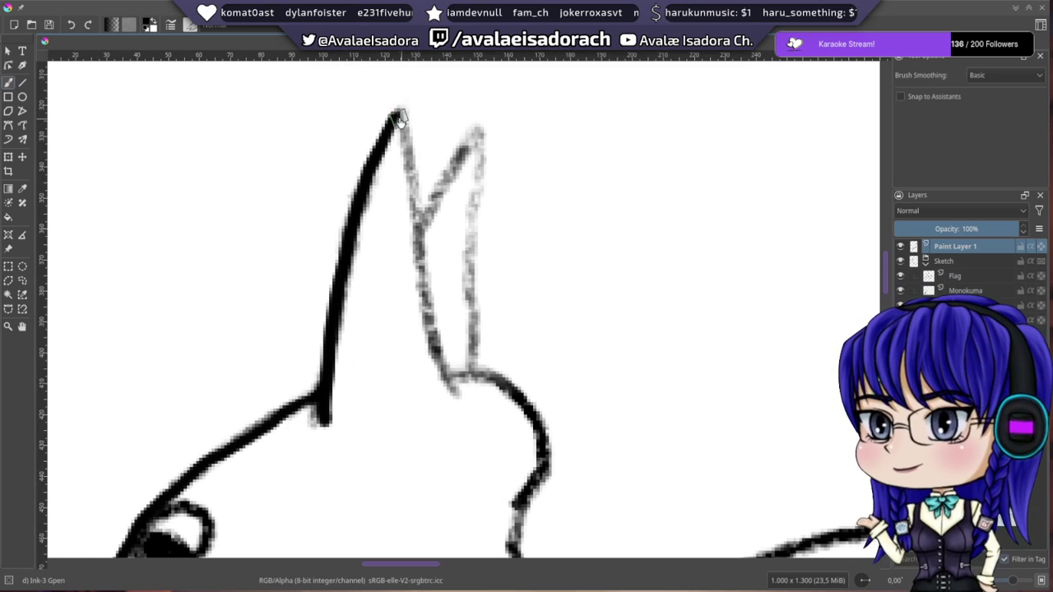
{"action": "mouse_move", "coordinate": [396, 122]}
{"action": "left_mouse_down"}
{"action": "mouse_move", "coordinate": [415, 174]}
{"action": "mouse_move", "coordinate": [429, 306]}
{"action": "mouse_move", "coordinate": [459, 397]}
{"action": "left_mouse_up"}
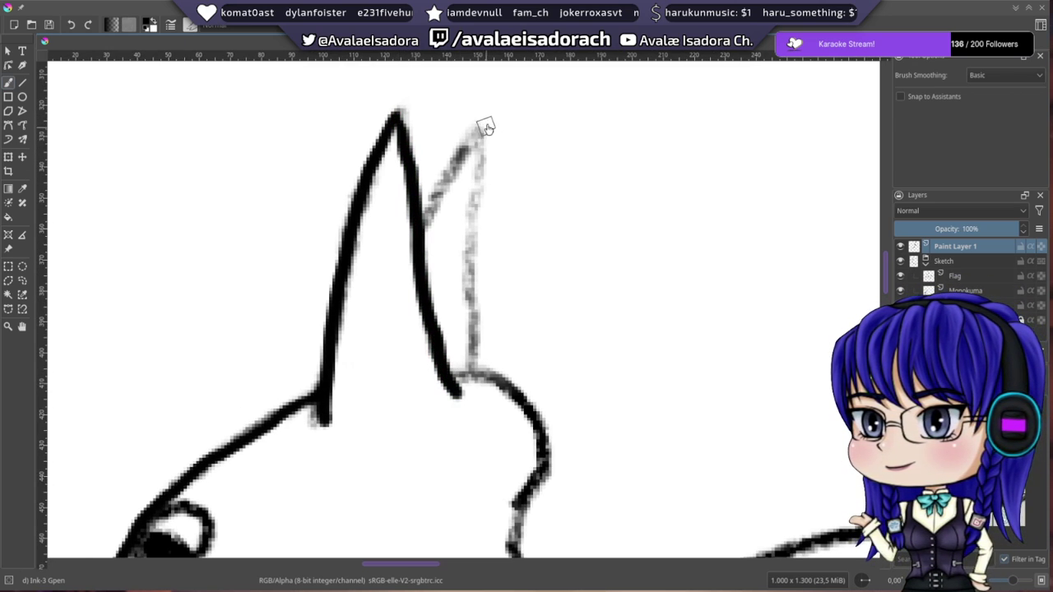
- Ink the rear ear's two sides, from its tip to the front ear and down to the head, redrawing poor strokes
{"action": "left_click_drag", "start_coordinate": [479, 133], "coordinate": [436, 181]}
{"action": "key", "text": "ctrl+z"}
{"action": "left_click_drag", "start_coordinate": [474, 142], "coordinate": [428, 210]}
{"action": "key", "text": "ctrl+z"}
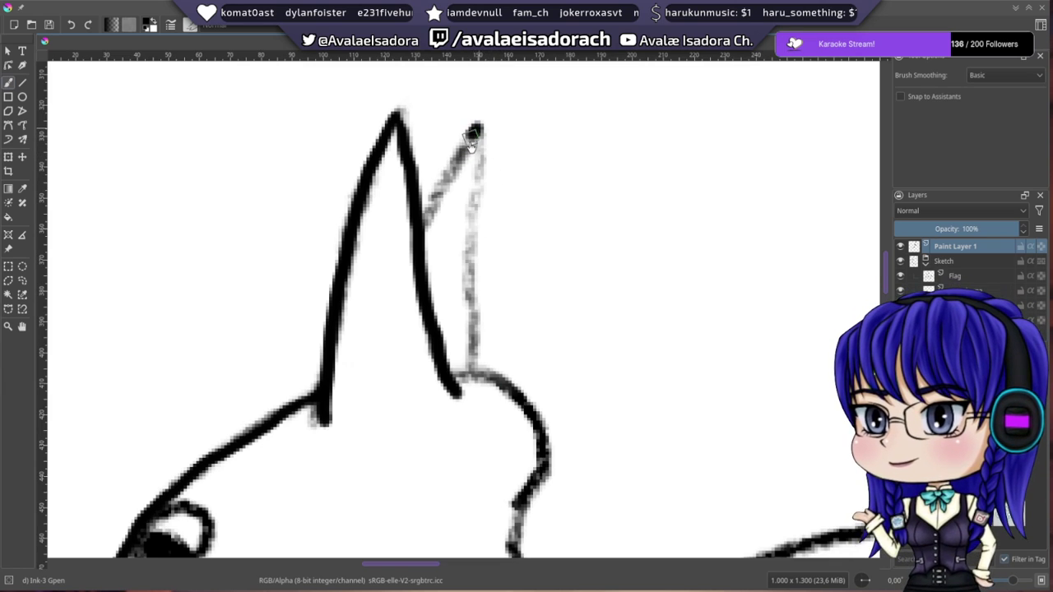
{"action": "left_click_drag", "start_coordinate": [477, 133], "coordinate": [425, 233]}
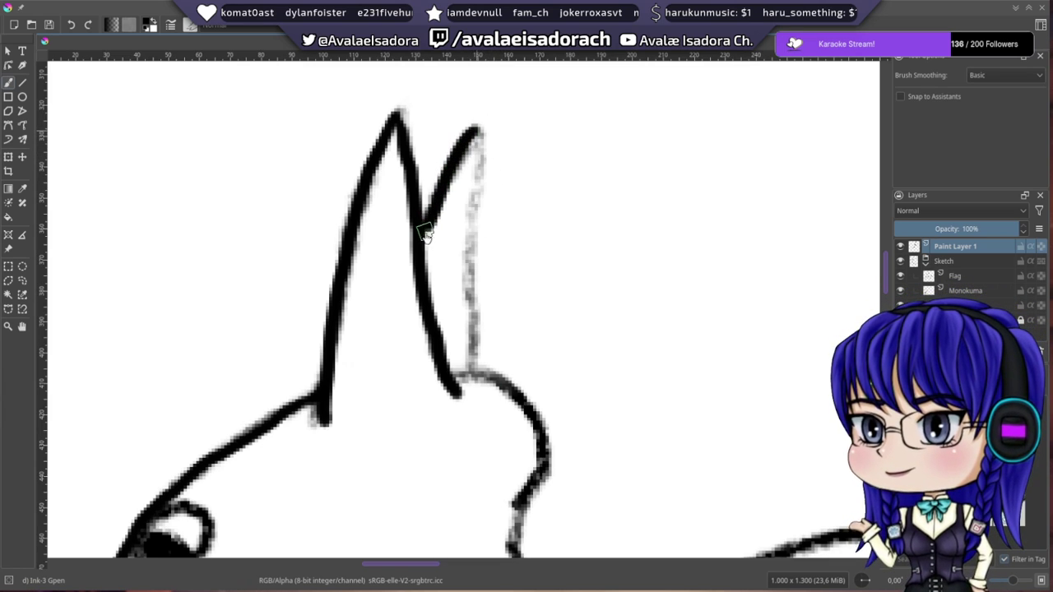
{"action": "left_click_drag", "start_coordinate": [477, 132], "coordinate": [475, 378]}
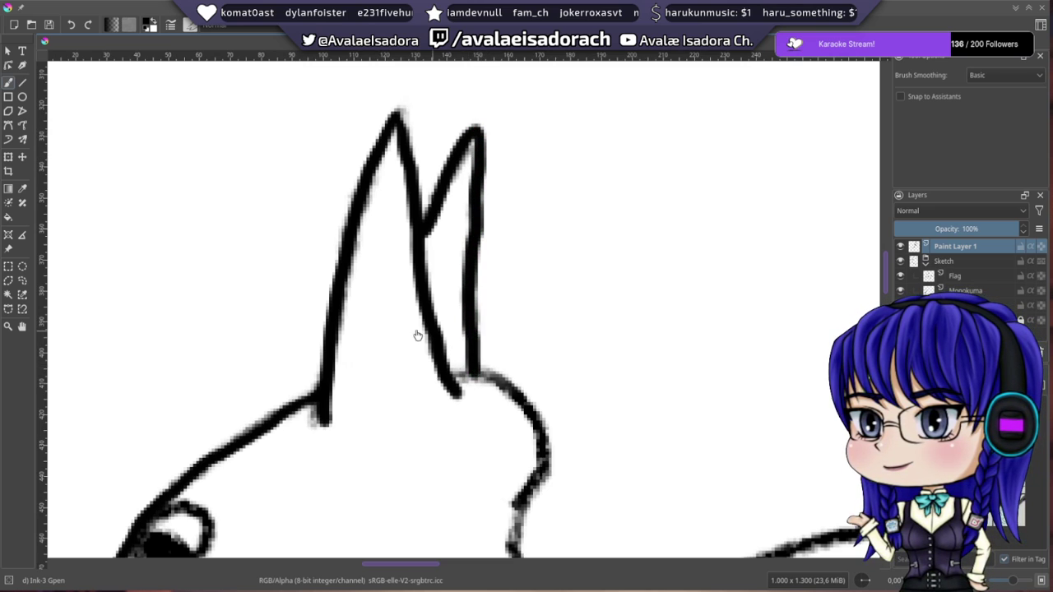
- Ink the back of the kangaroo's head from the ears to the neck and toggle the Sketch group's visibility
{"action": "left_click_drag", "start_coordinate": [424, 327], "coordinate": [358, 164]}
{"action": "mouse_move", "coordinate": [383, 212]}
{"action": "left_mouse_down"}
{"action": "mouse_move", "coordinate": [430, 212]}
{"action": "mouse_move", "coordinate": [469, 249]}
{"action": "mouse_move", "coordinate": [476, 288]}
{"action": "mouse_move", "coordinate": [451, 367]}
{"action": "mouse_move", "coordinate": [469, 420]}
{"action": "left_mouse_up"}
{"action": "mouse_move", "coordinate": [406, 294]}
{"action": "left_mouse_down"}
{"action": "mouse_move", "coordinate": [524, 181]}
{"action": "mouse_move", "coordinate": [503, 230]}
{"action": "left_mouse_up"}
{"action": "left_click", "coordinate": [900, 262]}
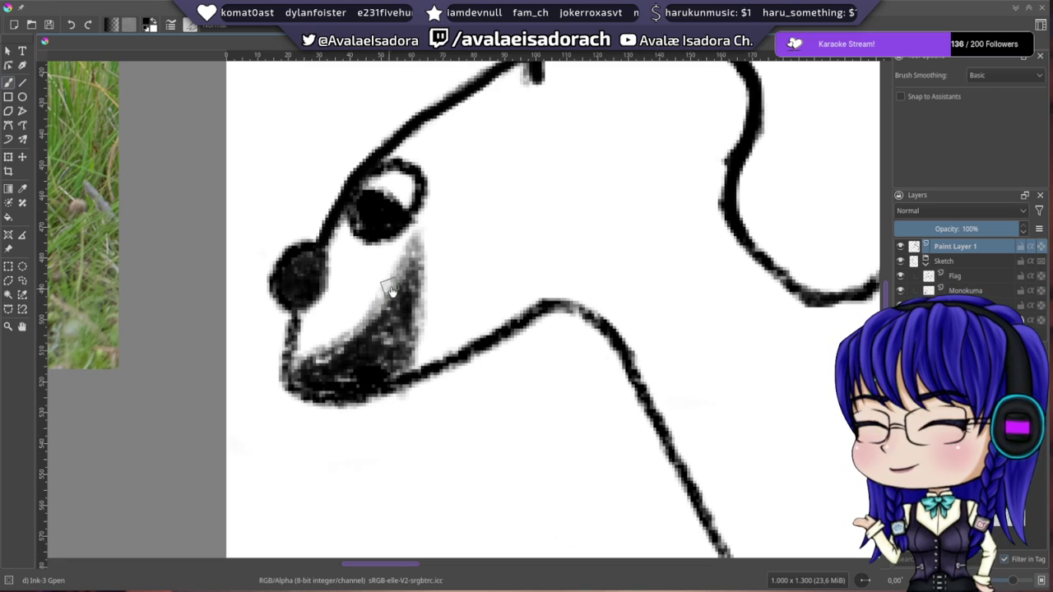
- Ink the round outline of the kangaroo's nose over the sketch, undoing and redrawing the first stroke
{"action": "mouse_move", "coordinate": [322, 251]}
{"action": "left_mouse_down"}
{"action": "mouse_move", "coordinate": [301, 247]}
{"action": "mouse_move", "coordinate": [284, 268]}
{"action": "left_mouse_up"}
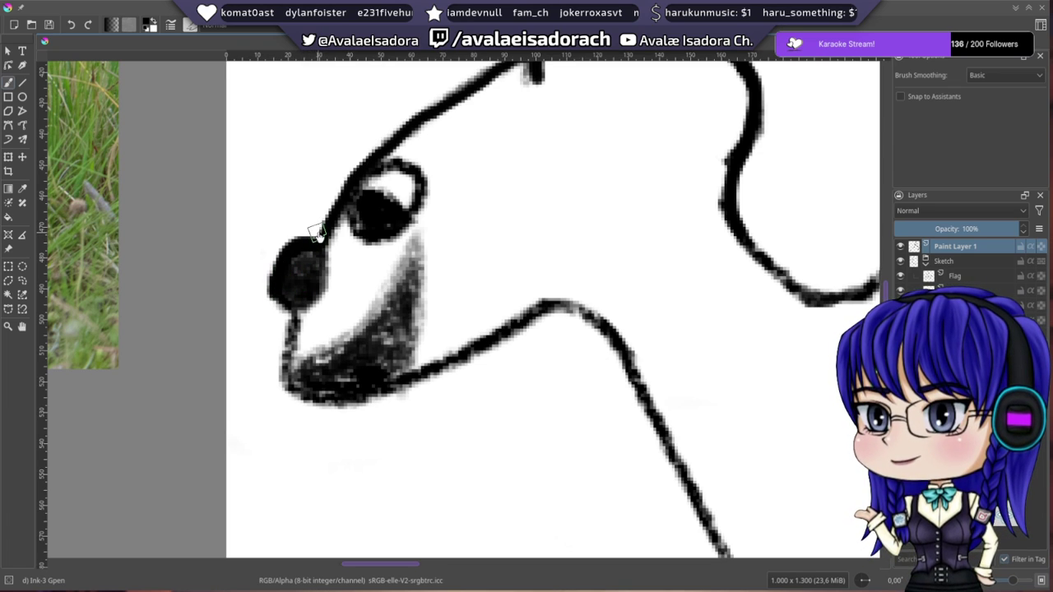
{"action": "key", "text": "ctrl+z"}
{"action": "mouse_move", "coordinate": [281, 278]}
{"action": "left_mouse_down"}
{"action": "mouse_move", "coordinate": [297, 317]}
{"action": "mouse_move", "coordinate": [323, 240]}
{"action": "mouse_move", "coordinate": [327, 302]}
{"action": "left_mouse_up"}
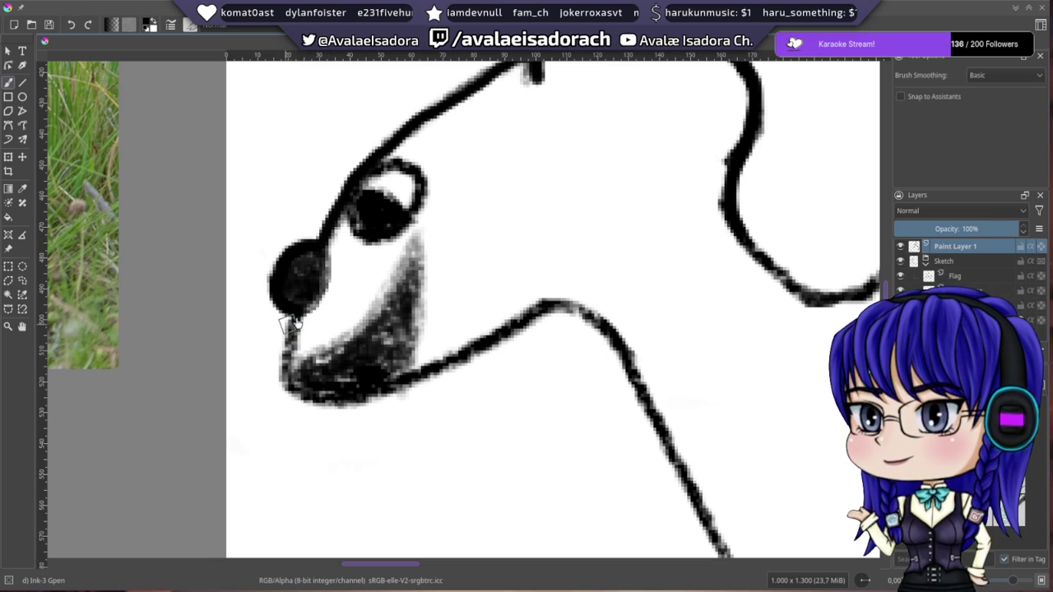
- Check the line art without the Sketch group, then set the group's opacity to 30% and reselect Paint Layer 1
{"action": "left_click", "coordinate": [900, 261]}
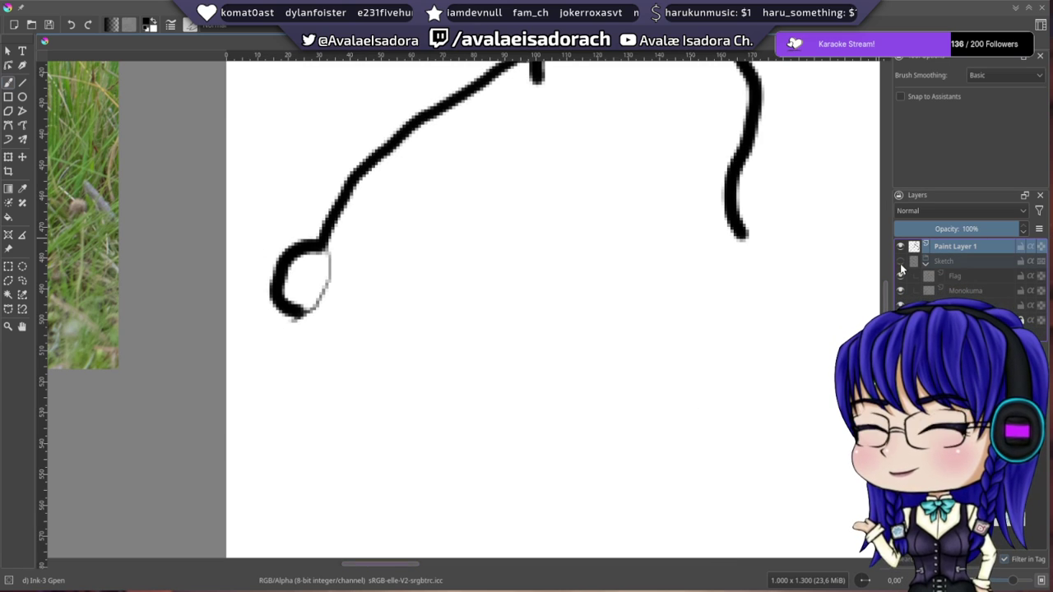
{"action": "left_click", "coordinate": [899, 261]}
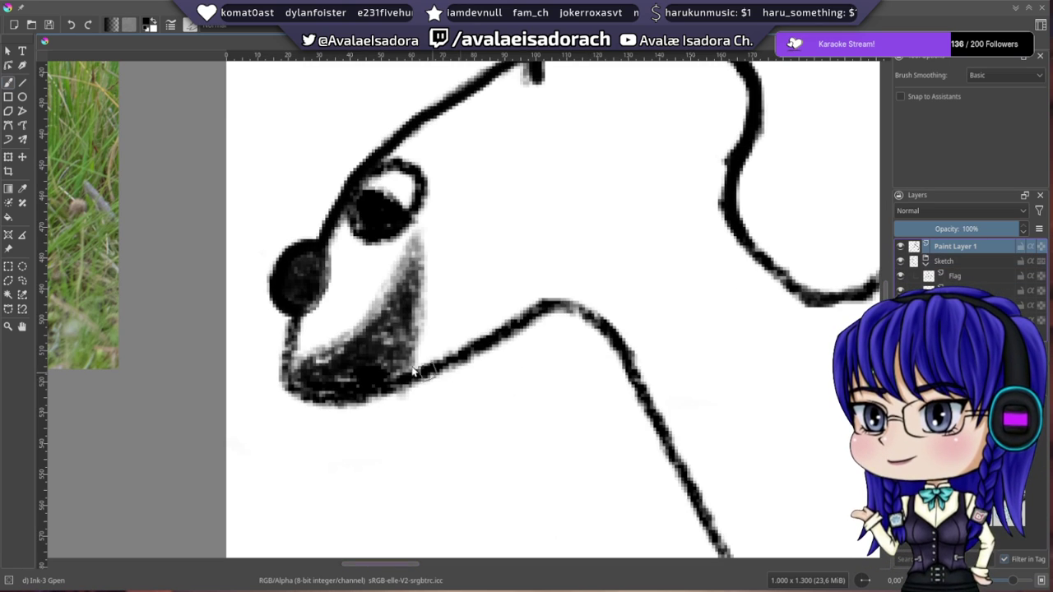
{"action": "left_click_drag", "start_coordinate": [327, 348], "coordinate": [239, 319]}
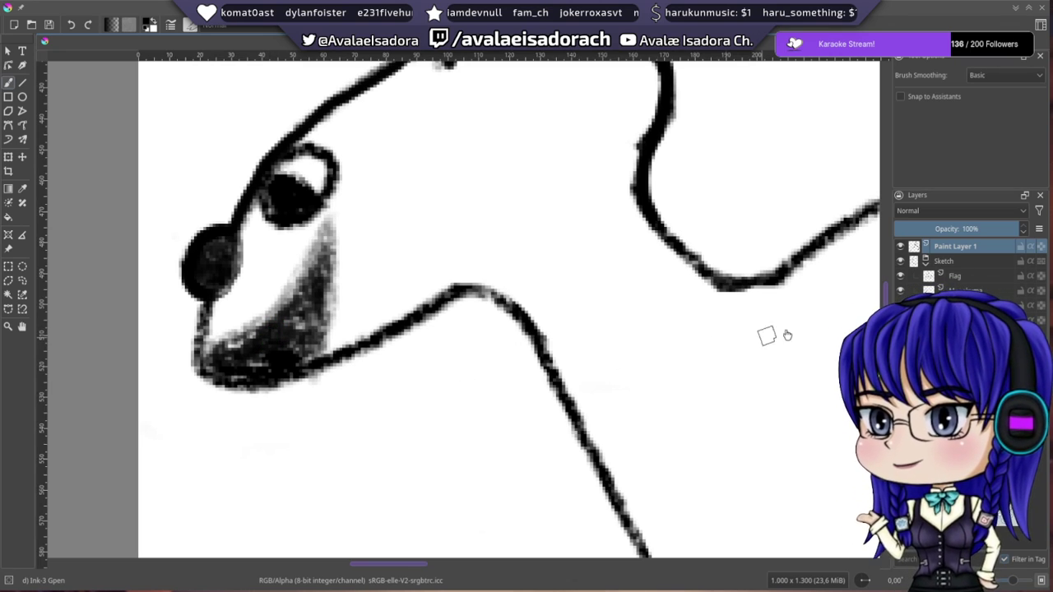
{"action": "left_click", "coordinate": [982, 260]}
{"action": "left_click_drag", "start_coordinate": [996, 229], "coordinate": [951, 228]}
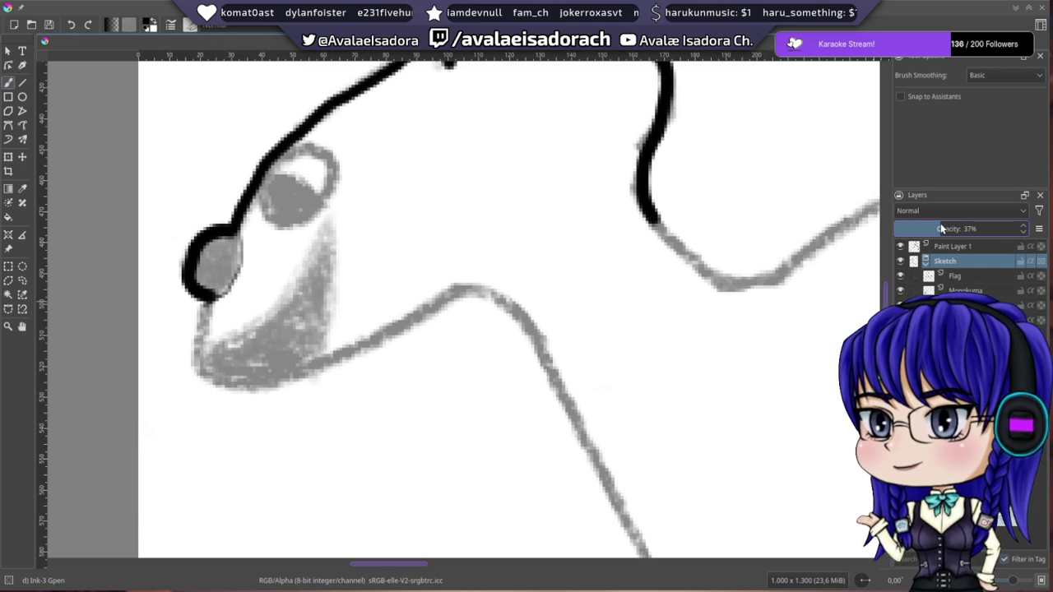
{"action": "left_click", "coordinate": [934, 233]}
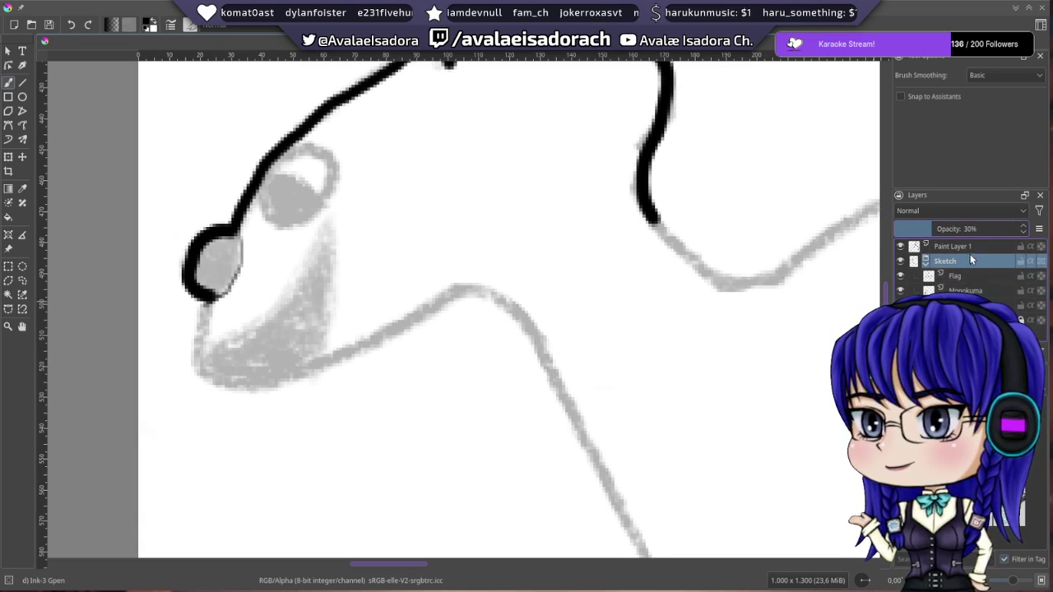
{"action": "left_click", "coordinate": [954, 246]}
- Ink the kangaroo's muzzle from under the nose around the chin and along the lower jaw, redrawing poor strokes
{"action": "left_click_drag", "start_coordinate": [376, 256], "coordinate": [503, 318]}
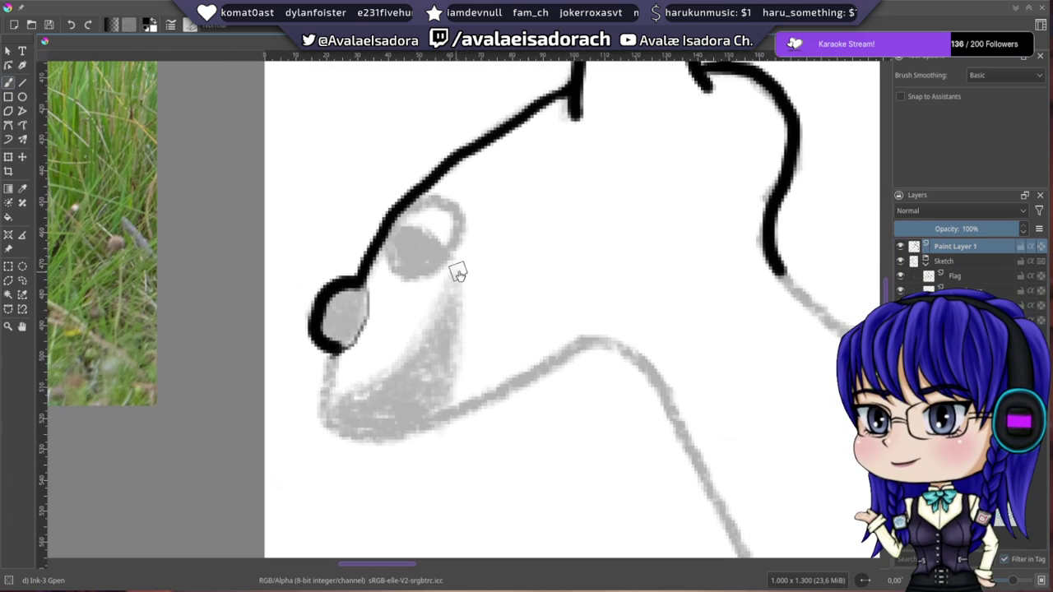
{"action": "mouse_move", "coordinate": [294, 349]}
{"action": "left_mouse_down"}
{"action": "mouse_move", "coordinate": [293, 270]}
{"action": "mouse_move", "coordinate": [337, 430]}
{"action": "mouse_move", "coordinate": [317, 300]}
{"action": "mouse_move", "coordinate": [316, 357]}
{"action": "mouse_move", "coordinate": [340, 369]}
{"action": "mouse_move", "coordinate": [404, 365]}
{"action": "left_mouse_up"}
{"action": "key", "text": "ctrl+z"}
{"action": "mouse_move", "coordinate": [404, 327]}
{"action": "left_mouse_down"}
{"action": "mouse_move", "coordinate": [416, 298]}
{"action": "mouse_move", "coordinate": [414, 254]}
{"action": "mouse_move", "coordinate": [385, 239]}
{"action": "mouse_move", "coordinate": [273, 251]}
{"action": "mouse_move", "coordinate": [287, 300]}
{"action": "mouse_move", "coordinate": [280, 283]}
{"action": "mouse_move", "coordinate": [437, 199]}
{"action": "left_mouse_up"}
{"action": "mouse_move", "coordinate": [217, 251]}
{"action": "left_mouse_down"}
{"action": "mouse_move", "coordinate": [295, 327]}
{"action": "mouse_move", "coordinate": [467, 204]}
{"action": "left_mouse_up"}
{"action": "key", "text": "ctrl+z"}
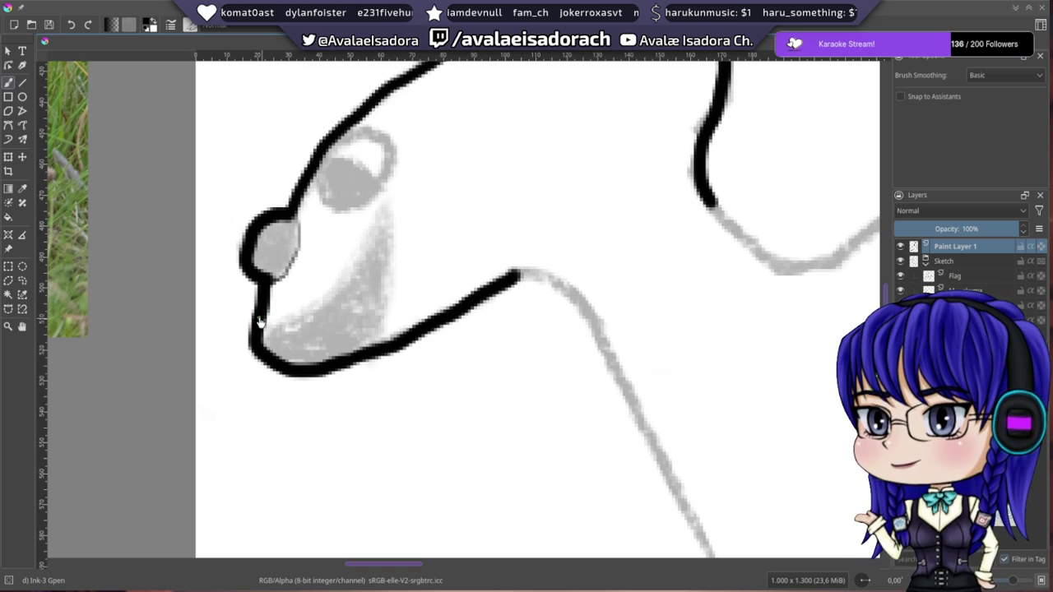
- Ink the kangaroo's grin as two curves from the muzzle and jaw meeting at a pointed cheek corner, redrawing poor strokes
{"action": "left_click_drag", "start_coordinate": [260, 321], "coordinate": [411, 220]}
{"action": "key", "text": "ctrl+z"}
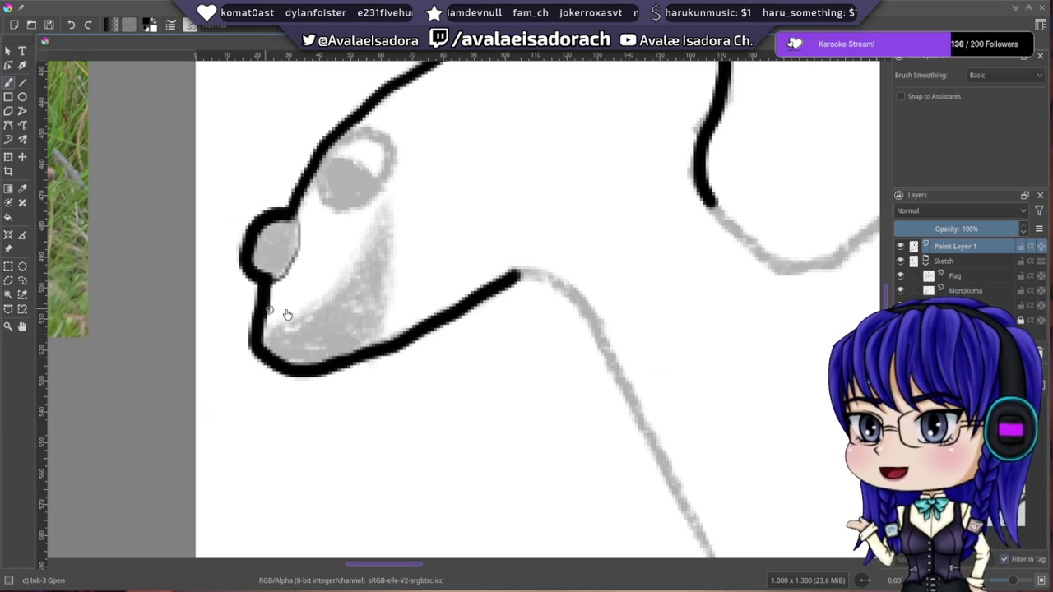
{"action": "left_click_drag", "start_coordinate": [270, 309], "coordinate": [444, 202]}
{"action": "left_click_drag", "start_coordinate": [322, 360], "coordinate": [470, 207]}
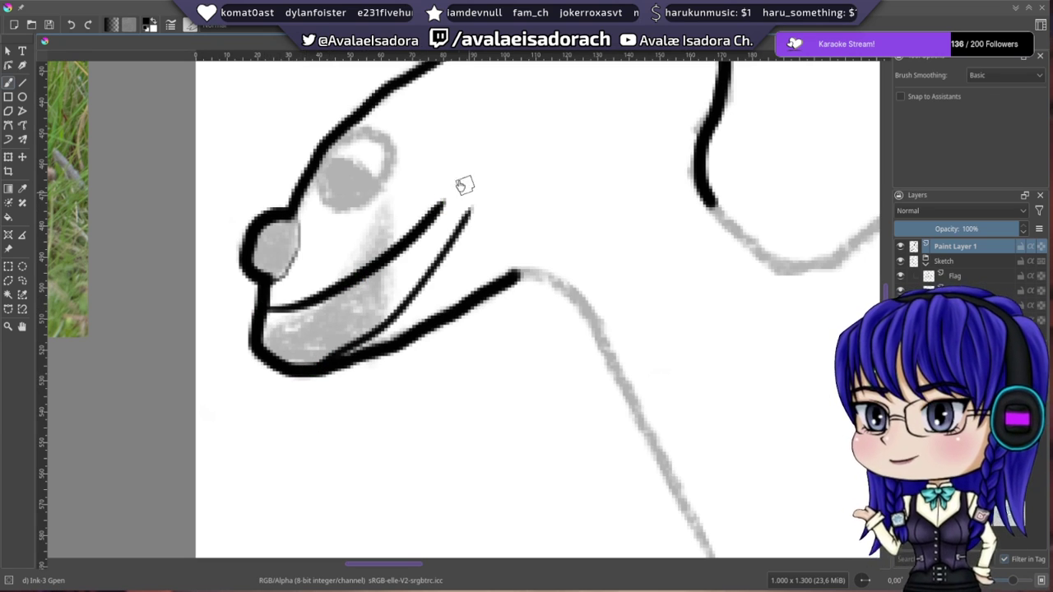
{"action": "key", "text": "ctrl+z"}
{"action": "mouse_move", "coordinate": [322, 362]}
{"action": "left_mouse_down"}
{"action": "mouse_move", "coordinate": [440, 239]}
{"action": "mouse_move", "coordinate": [461, 205]}
{"action": "left_mouse_up"}
{"action": "key", "text": "ctrl+z"}
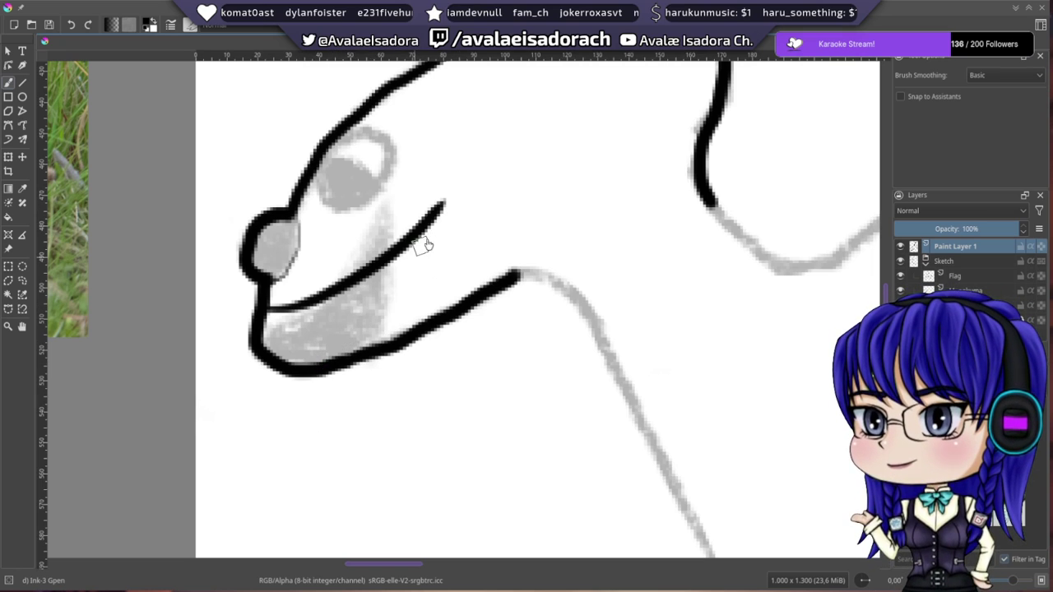
{"action": "mouse_move", "coordinate": [280, 370]}
{"action": "left_mouse_down"}
{"action": "mouse_move", "coordinate": [430, 260]}
{"action": "mouse_move", "coordinate": [443, 230]}
{"action": "mouse_move", "coordinate": [424, 262]}
{"action": "mouse_move", "coordinate": [436, 208]}
{"action": "mouse_move", "coordinate": [467, 198]}
{"action": "mouse_move", "coordinate": [463, 212]}
{"action": "mouse_move", "coordinate": [478, 150]}
{"action": "mouse_move", "coordinate": [400, 244]}
{"action": "mouse_move", "coordinate": [385, 273]}
{"action": "left_mouse_up"}
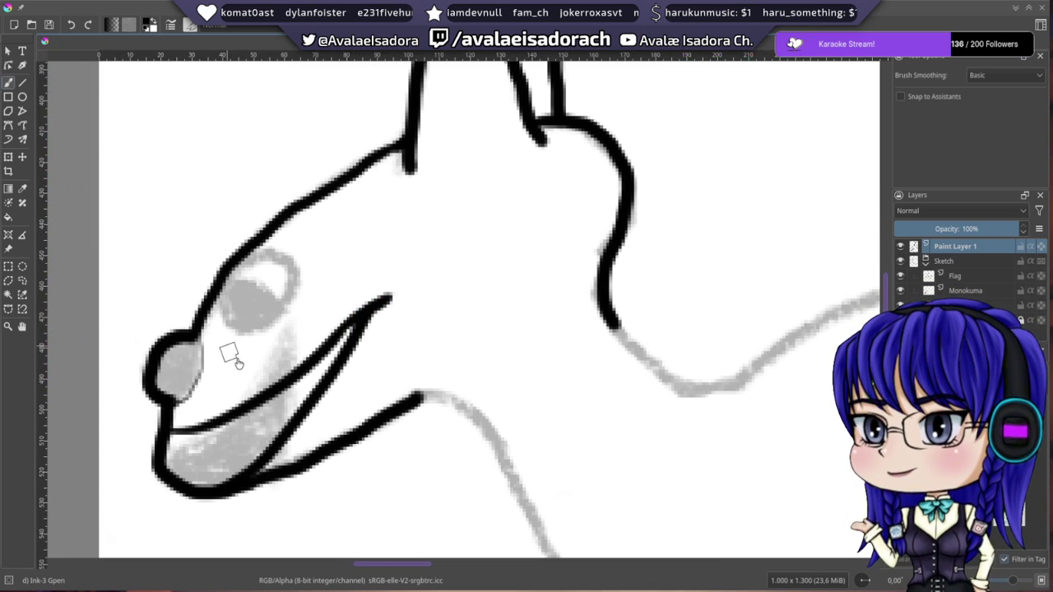
- Erase the inked front of the kangaroo's chin between the upper mouth line and the lower jaw
{"action": "left_click_drag", "start_coordinate": [219, 275], "coordinate": [291, 275]}
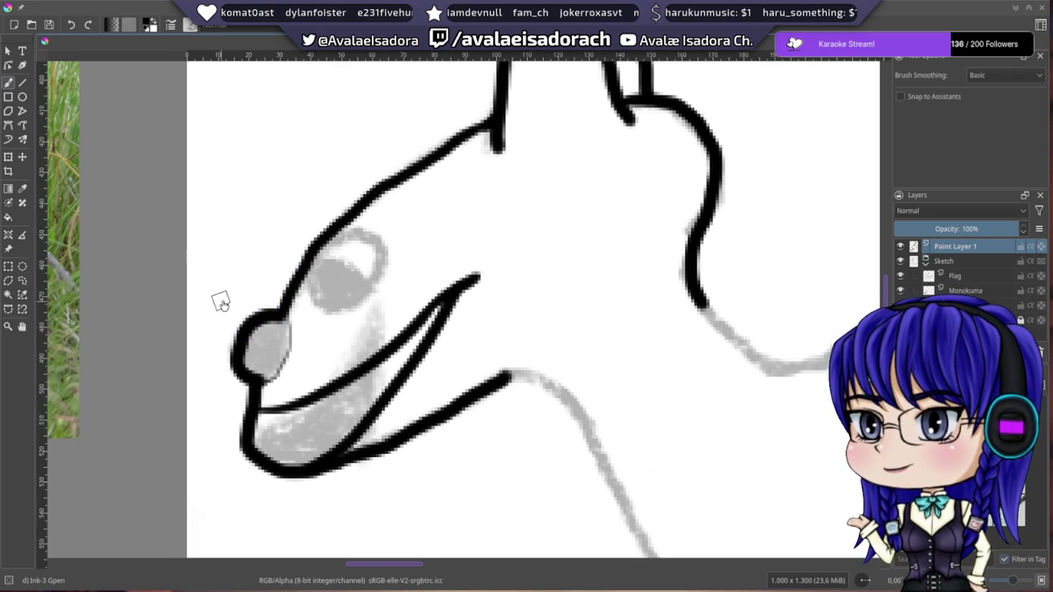
{"action": "mouse_move", "coordinate": [376, 207]}
{"action": "left_mouse_down"}
{"action": "mouse_move", "coordinate": [338, 265]}
{"action": "mouse_move", "coordinate": [479, 145]}
{"action": "mouse_move", "coordinate": [480, 123]}
{"action": "left_mouse_up"}
{"action": "key", "text": "e"}
{"action": "mouse_move", "coordinate": [350, 343]}
{"action": "left_mouse_down"}
{"action": "mouse_move", "coordinate": [327, 341]}
{"action": "mouse_move", "coordinate": [342, 336]}
{"action": "mouse_move", "coordinate": [352, 365]}
{"action": "mouse_move", "coordinate": [379, 365]}
{"action": "left_mouse_up"}
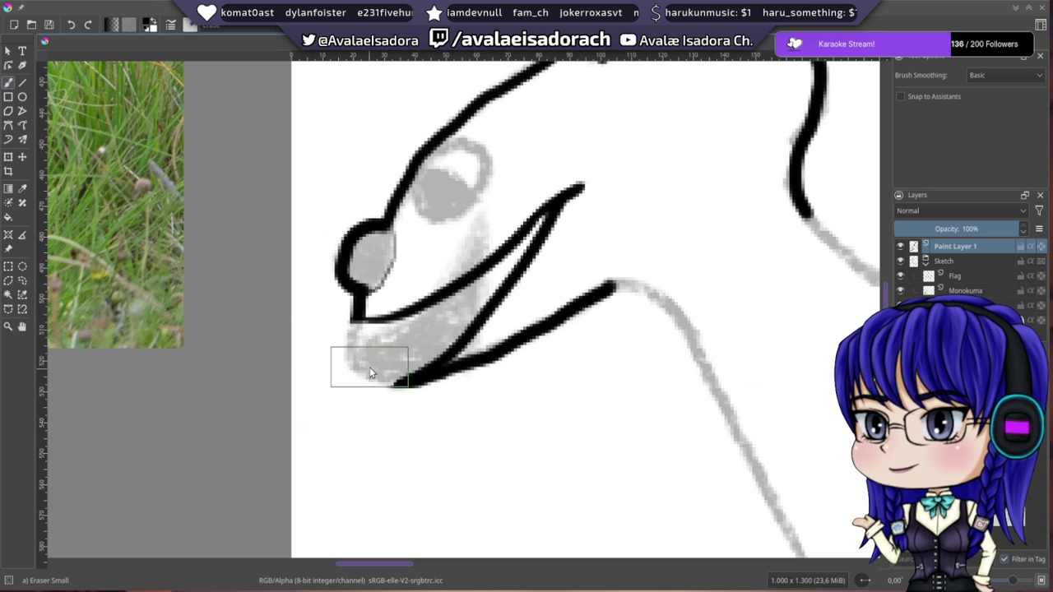
{"action": "left_click_drag", "start_coordinate": [630, 320], "coordinate": [556, 374]}
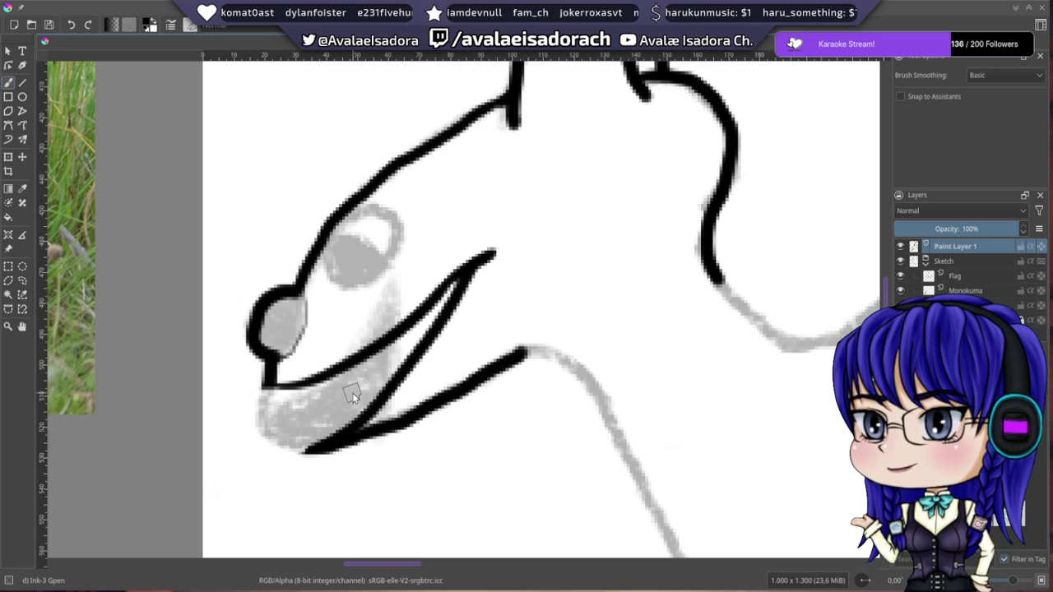
- Ink the kangaroo's eye as a slanted almond-shaped outline above the mouth
{"action": "left_click_drag", "start_coordinate": [353, 223], "coordinate": [395, 252]}
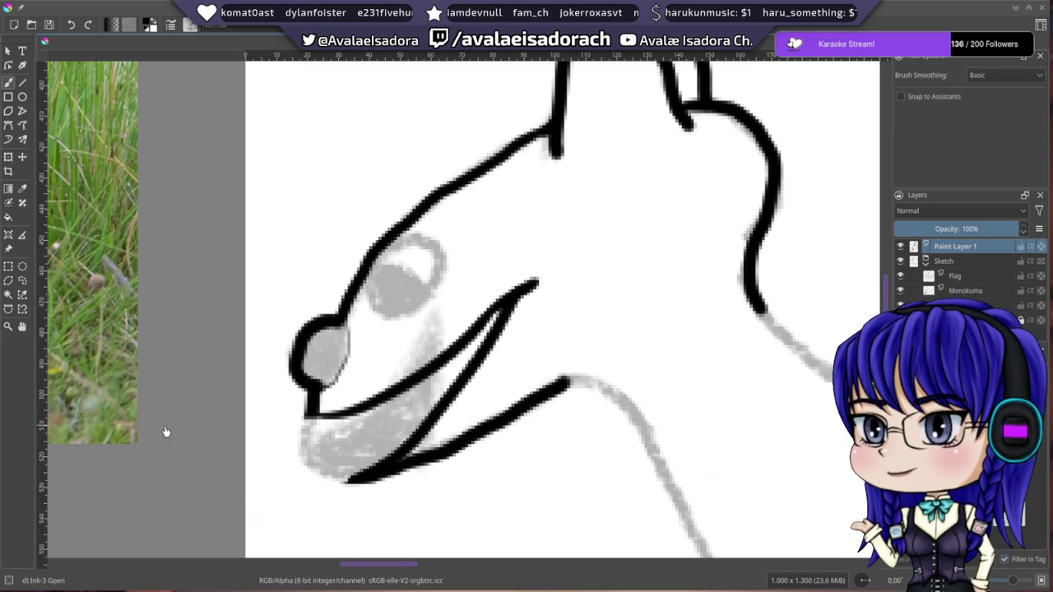
{"action": "scroll", "coordinate": [359, 426], "scroll_direction": "down", "scroll_amount": 3}
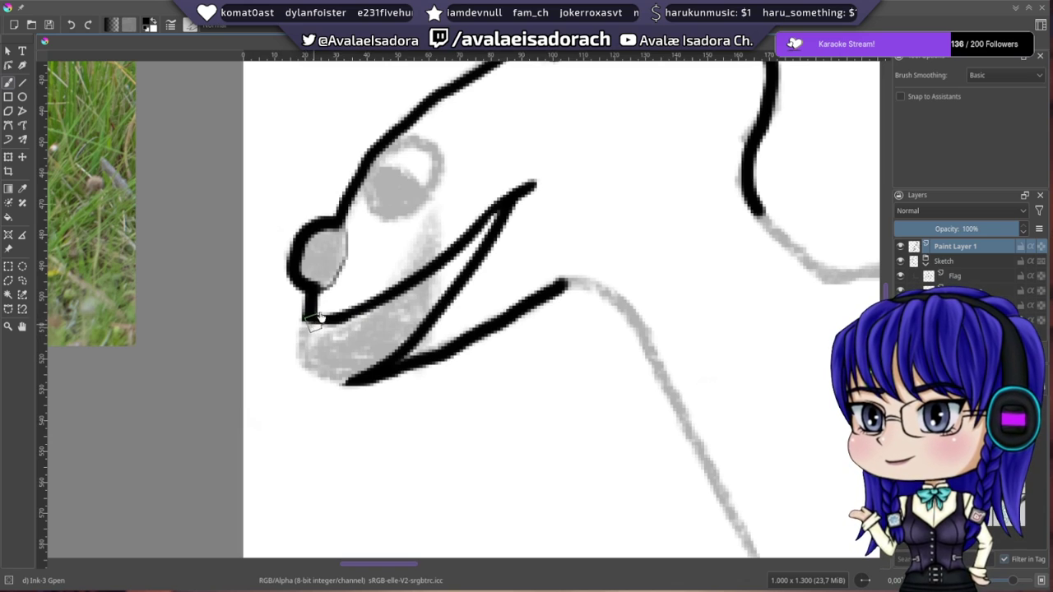
{"action": "scroll", "coordinate": [313, 337], "scroll_direction": "up", "scroll_amount": 2}
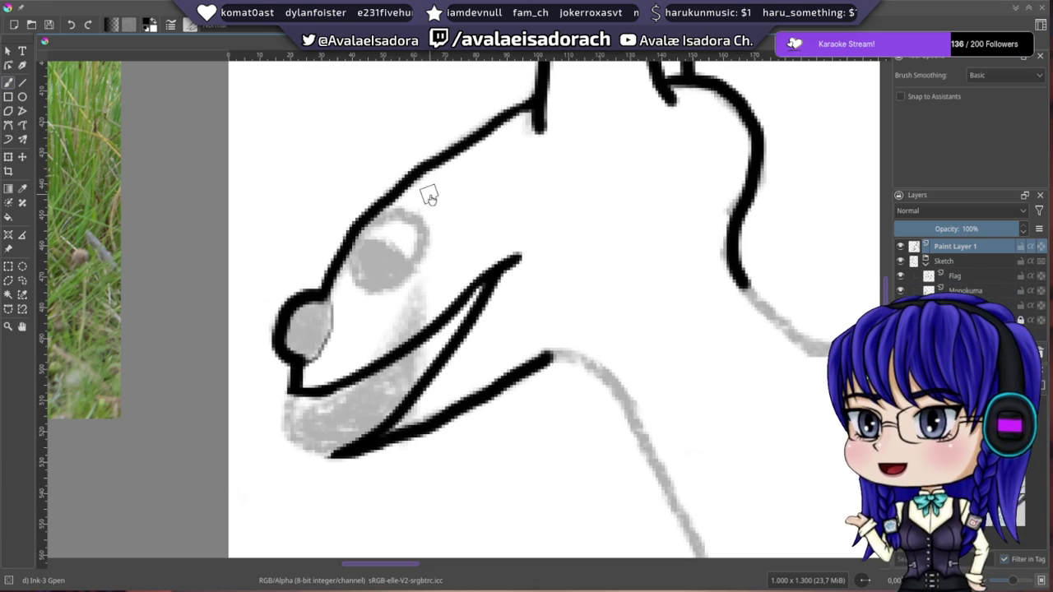
{"action": "mouse_move", "coordinate": [443, 204]}
{"action": "left_mouse_down"}
{"action": "mouse_move", "coordinate": [389, 229]}
{"action": "mouse_move", "coordinate": [369, 290]}
{"action": "left_mouse_up"}
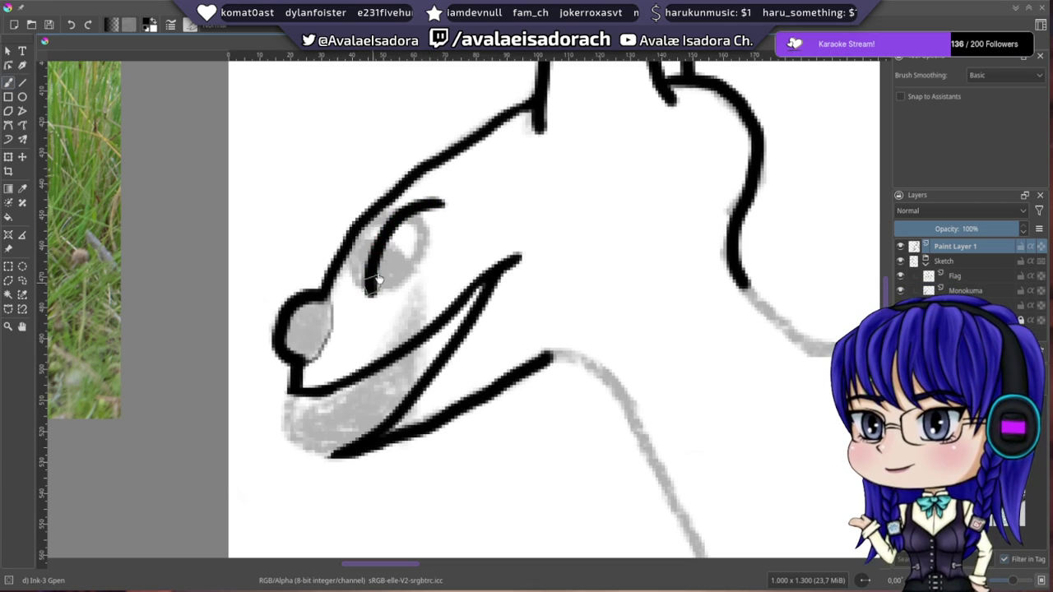
{"action": "mouse_move", "coordinate": [447, 204]}
{"action": "left_mouse_down"}
{"action": "mouse_move", "coordinate": [417, 284]}
{"action": "mouse_move", "coordinate": [393, 299]}
{"action": "mouse_move", "coordinate": [368, 288]}
{"action": "left_mouse_up"}
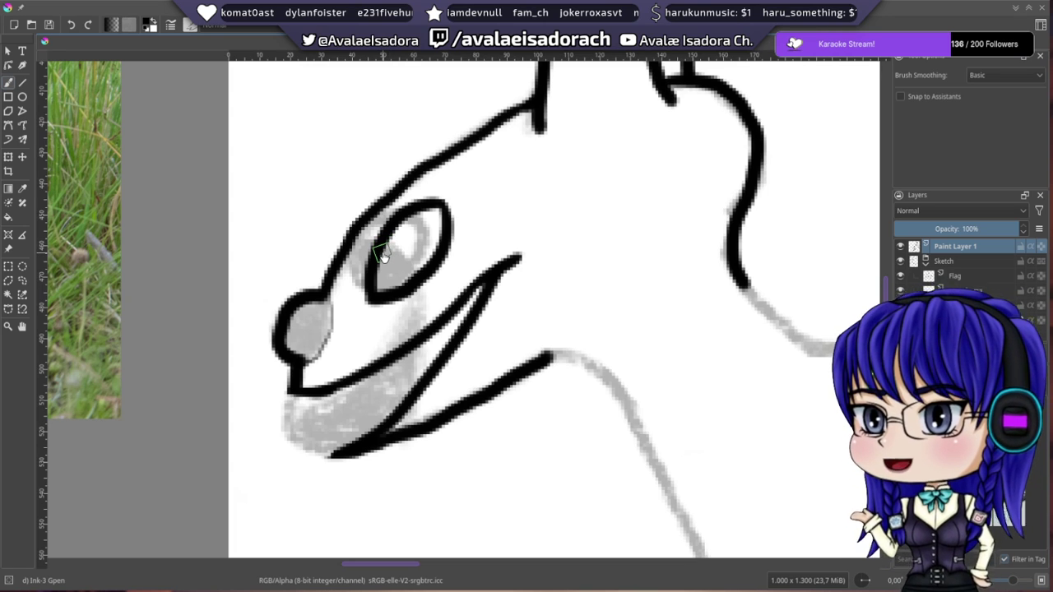
- Add a new paint layer above Paint Layer 1
{"action": "left_click_drag", "start_coordinate": [458, 227], "coordinate": [158, 171]}
{"action": "right_click", "coordinate": [344, 304]}
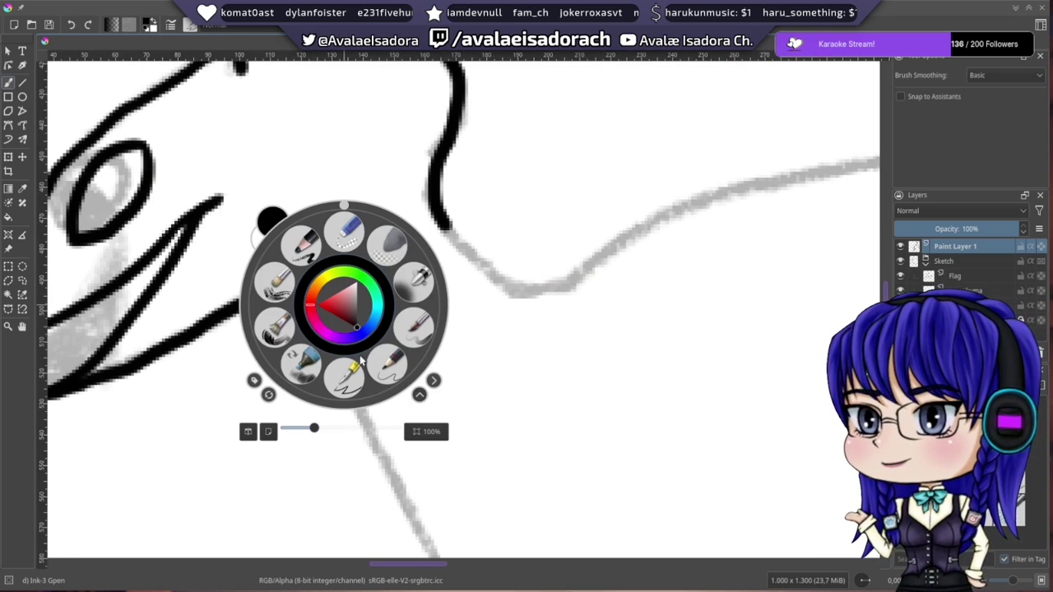
{"action": "mouse_move", "coordinate": [312, 429]}
{"action": "left_mouse_down"}
{"action": "mouse_move", "coordinate": [296, 435]}
{"action": "mouse_move", "coordinate": [315, 432]}
{"action": "left_mouse_up"}
{"action": "left_click", "coordinate": [787, 426]}
{"action": "left_click_drag", "start_coordinate": [618, 484], "coordinate": [550, 308]}
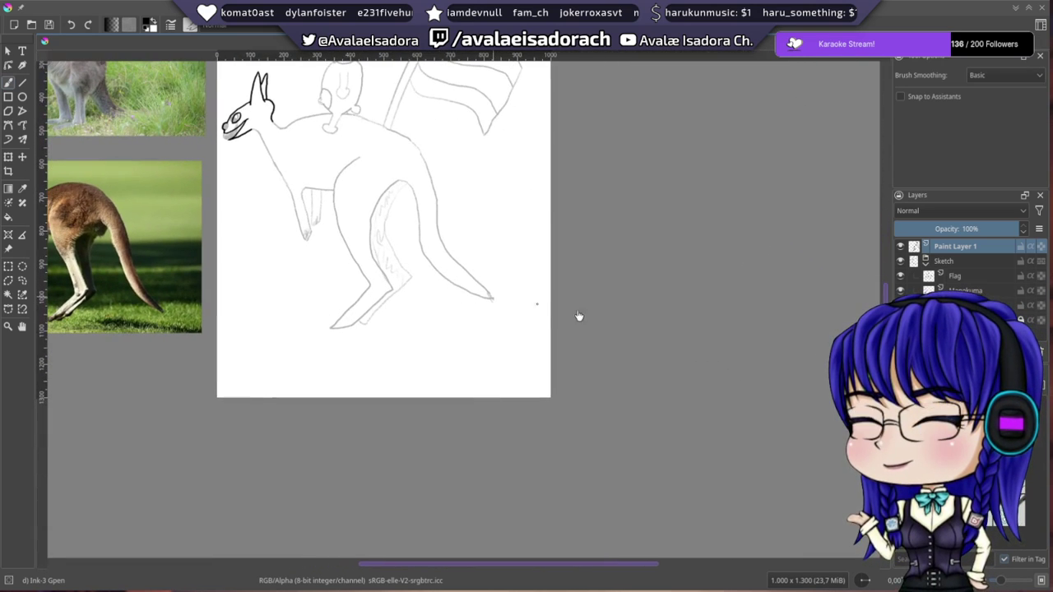
{"action": "key", "text": "Insert"}
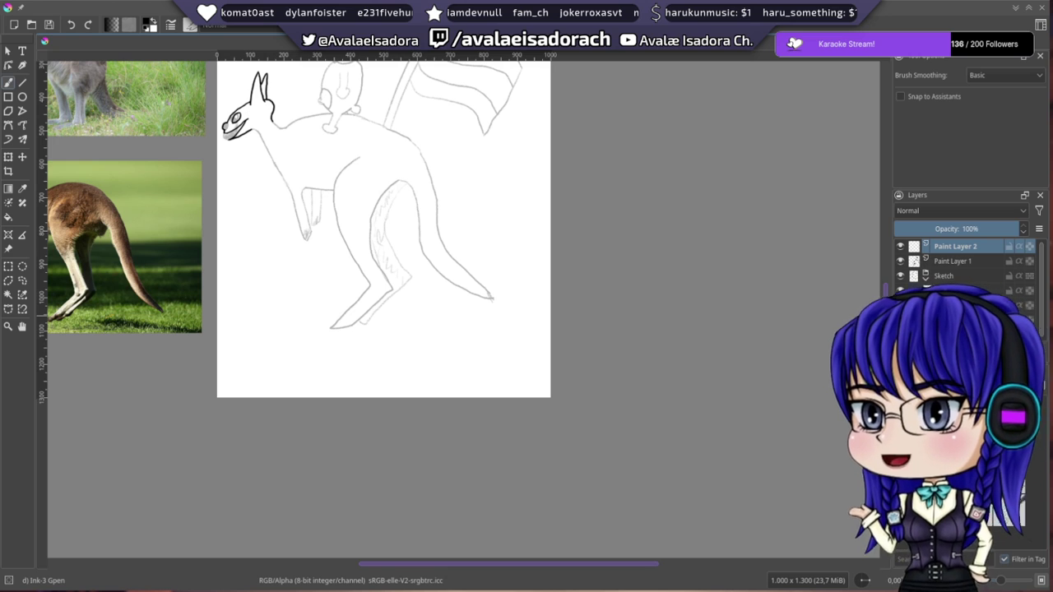
- Handwrite the caption's beginning, an opening quotation mark and "Monokuma in Austra", below the kangaroo, redoing the first mark
{"action": "left_click_drag", "start_coordinate": [342, 350], "coordinate": [402, 294]}
{"action": "right_click", "coordinate": [379, 362]}
{"action": "left_click_drag", "start_coordinate": [350, 485], "coordinate": [570, 445]}
{"action": "left_click", "coordinate": [570, 445]}
{"action": "left_click_drag", "start_coordinate": [119, 314], "coordinate": [186, 364]}
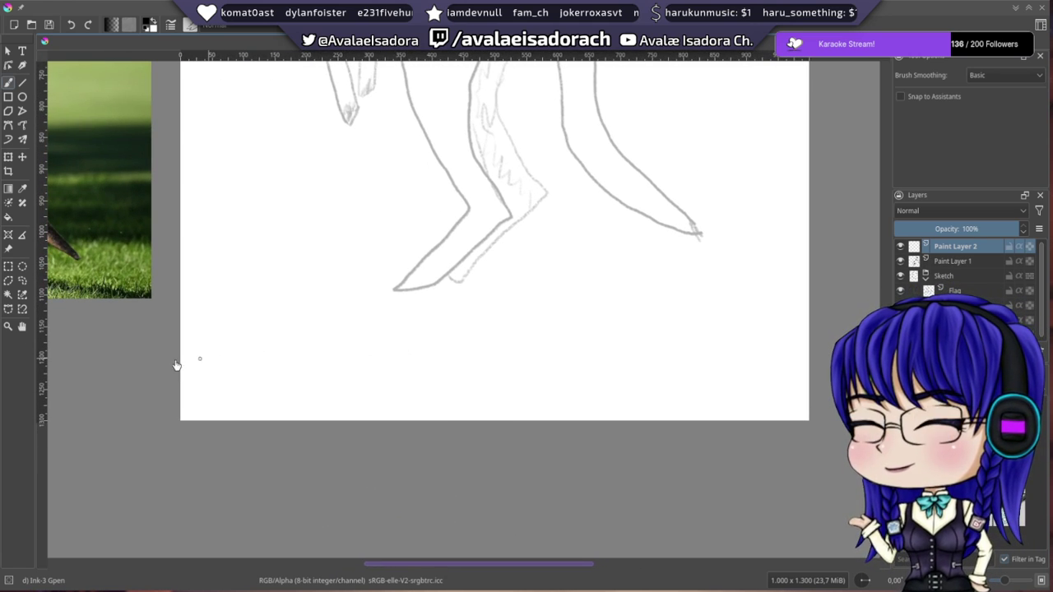
{"action": "left_click_drag", "start_coordinate": [214, 329], "coordinate": [219, 355]}
{"action": "key", "text": "ctrl+z"}
{"action": "key", "text": "ctrl+z"}
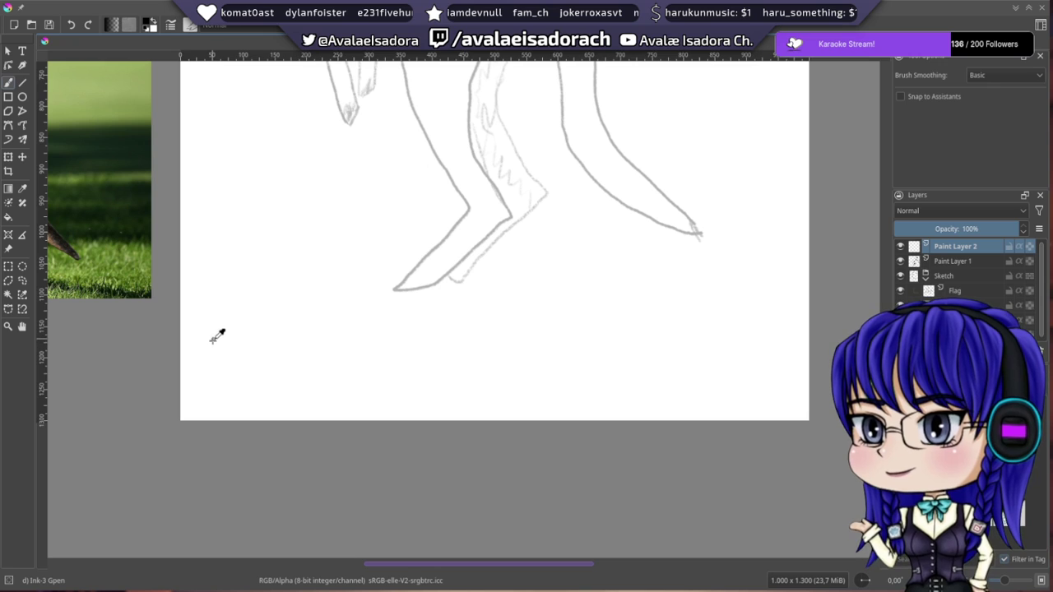
{"action": "mouse_move", "coordinate": [214, 345]}
{"action": "left_mouse_down"}
{"action": "mouse_move", "coordinate": [214, 359]}
{"action": "mouse_move", "coordinate": [230, 330]}
{"action": "mouse_move", "coordinate": [259, 356]}
{"action": "mouse_move", "coordinate": [283, 343]}
{"action": "mouse_move", "coordinate": [324, 364]}
{"action": "left_mouse_up"}
{"action": "left_click_drag", "start_coordinate": [332, 354], "coordinate": [339, 357]}
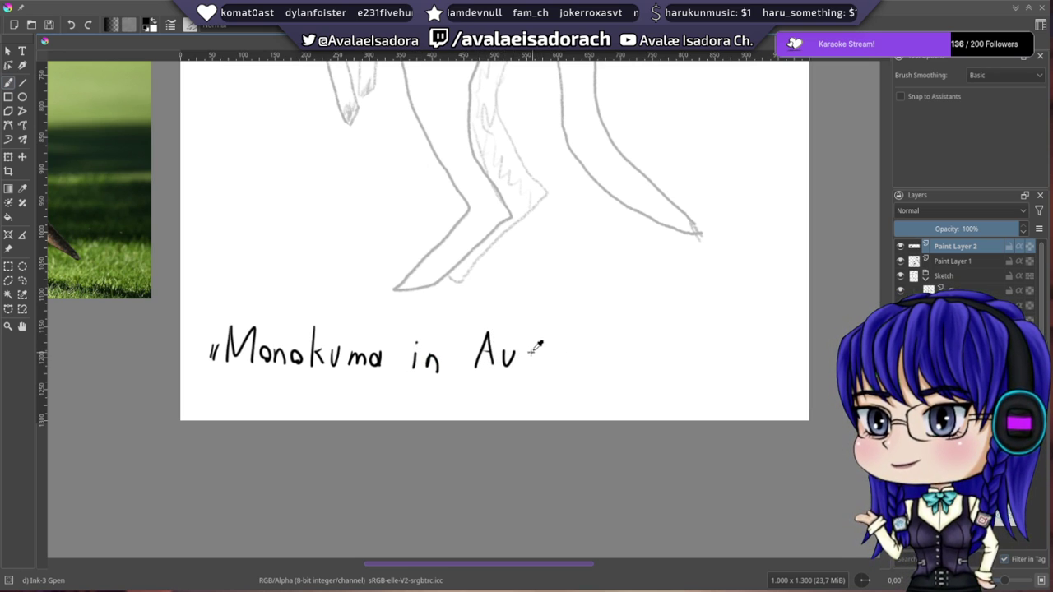
{"action": "left_click_drag", "start_coordinate": [543, 330], "coordinate": [544, 369]}
{"action": "left_click_drag", "start_coordinate": [536, 347], "coordinate": [553, 343]}
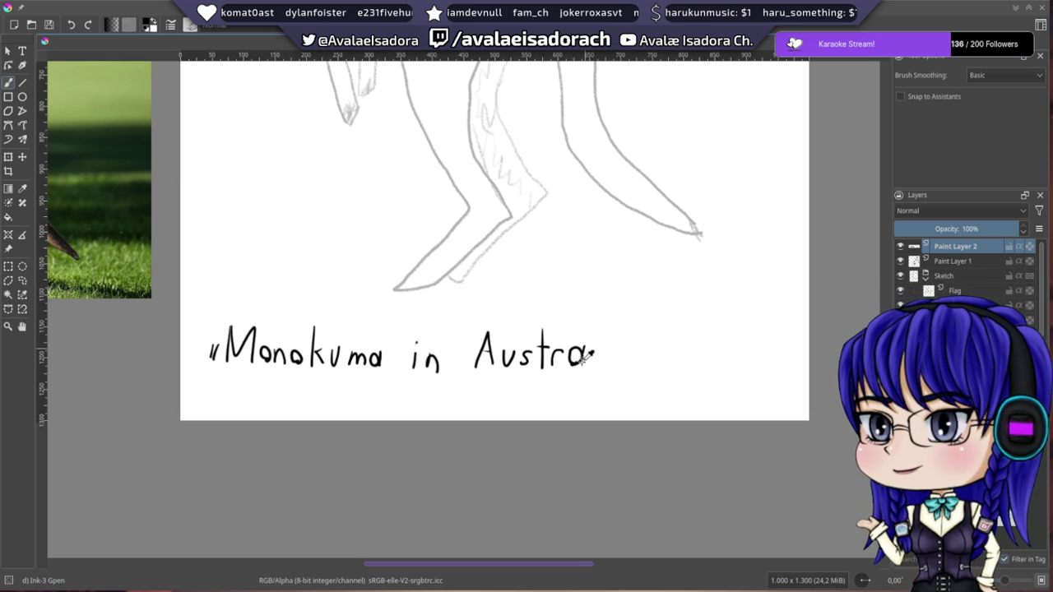
- Finish the handwritten caption's last word as "Australity" and add the closing quotation mark
{"action": "mouse_move", "coordinate": [596, 328]}
{"action": "left_mouse_down"}
{"action": "mouse_move", "coordinate": [604, 367]}
{"action": "mouse_move", "coordinate": [622, 369]}
{"action": "left_mouse_up"}
{"action": "mouse_move", "coordinate": [613, 347]}
{"action": "left_mouse_down"}
{"action": "mouse_move", "coordinate": [637, 337]}
{"action": "mouse_move", "coordinate": [640, 362]}
{"action": "left_mouse_up"}
{"action": "left_click_drag", "start_coordinate": [648, 351], "coordinate": [617, 388]}
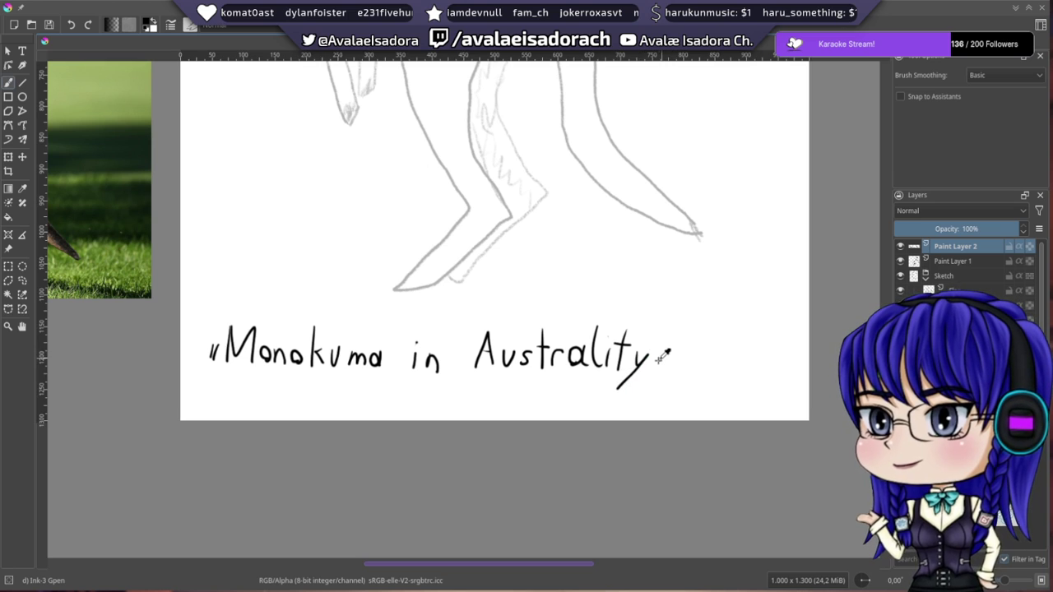
{"action": "left_click_drag", "start_coordinate": [662, 327], "coordinate": [657, 339]}
{"action": "left_click_drag", "start_coordinate": [669, 327], "coordinate": [662, 341]}
- Sign the drawing "AvA" beside the caption with a curved underline and a small "UwU" beneath it
{"action": "mouse_move", "coordinate": [665, 384]}
{"action": "left_mouse_down"}
{"action": "mouse_move", "coordinate": [448, 371]}
{"action": "mouse_move", "coordinate": [330, 311]}
{"action": "left_mouse_up"}
{"action": "right_click", "coordinate": [424, 364]}
{"action": "left_click_drag", "start_coordinate": [426, 486], "coordinate": [480, 486]}
{"action": "left_click", "coordinate": [620, 434]}
{"action": "left_click_drag", "start_coordinate": [425, 310], "coordinate": [515, 335]}
{"action": "left_click_drag", "start_coordinate": [392, 313], "coordinate": [442, 319]}
{"action": "mouse_move", "coordinate": [399, 298]}
{"action": "left_mouse_down"}
{"action": "mouse_move", "coordinate": [463, 301]}
{"action": "mouse_move", "coordinate": [507, 324]}
{"action": "left_mouse_up"}
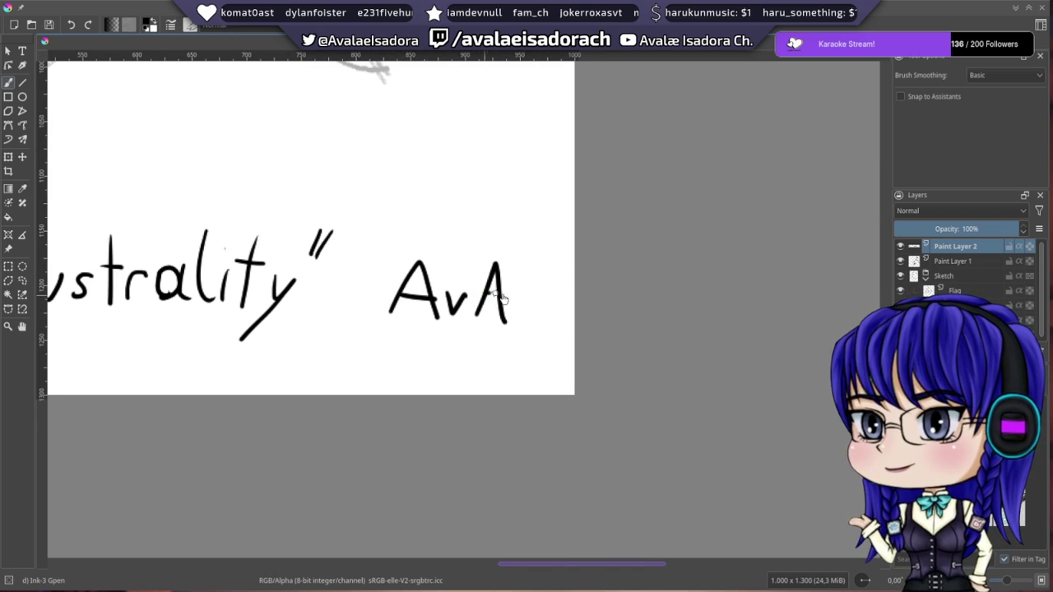
{"action": "mouse_move", "coordinate": [380, 288]}
{"action": "left_mouse_down"}
{"action": "mouse_move", "coordinate": [393, 321]}
{"action": "mouse_move", "coordinate": [474, 325]}
{"action": "mouse_move", "coordinate": [526, 352]}
{"action": "left_mouse_up"}
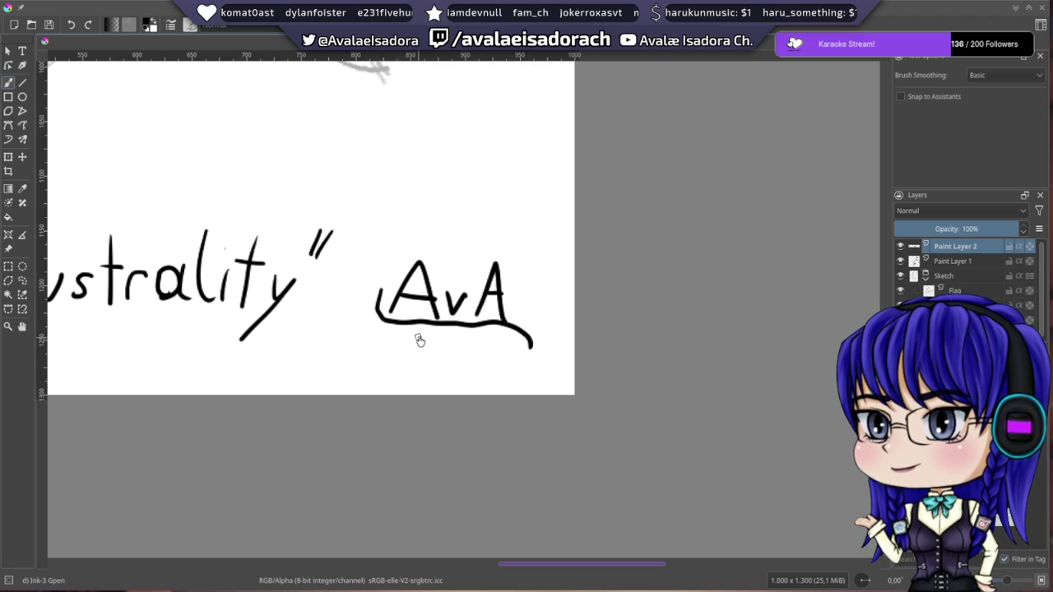
{"action": "left_click_drag", "start_coordinate": [459, 333], "coordinate": [474, 336]}
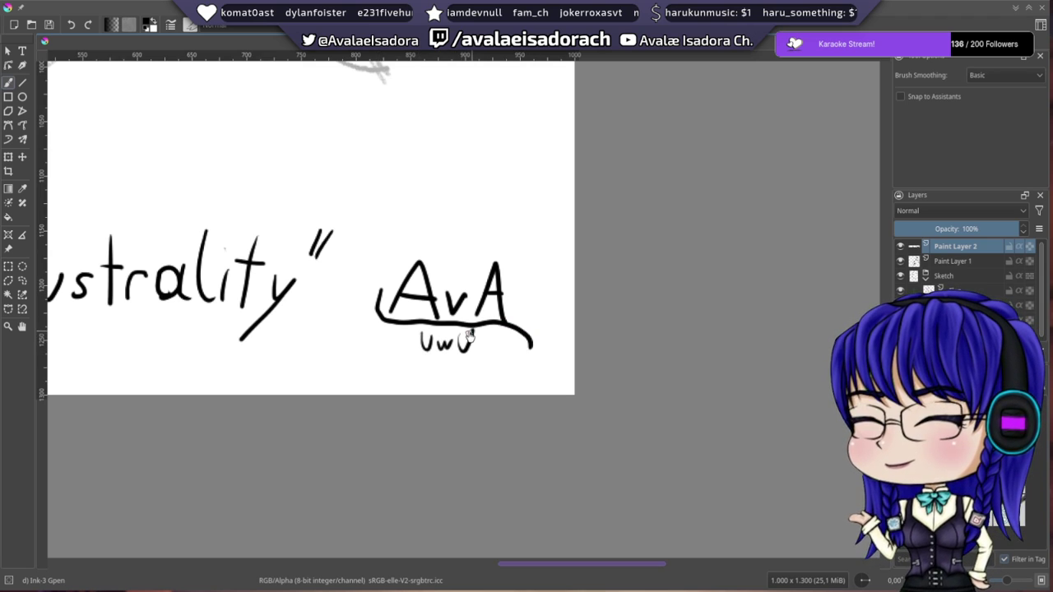
- Review the whole drawing with its caption, then make Paint Layer 1 active for inking around the kangaroo's neck
{"action": "scroll", "coordinate": [416, 237], "scroll_direction": "up", "scroll_amount": 5}
{"action": "right_click", "coordinate": [639, 282]}
{"action": "left_click_drag", "start_coordinate": [695, 402], "coordinate": [626, 396]}
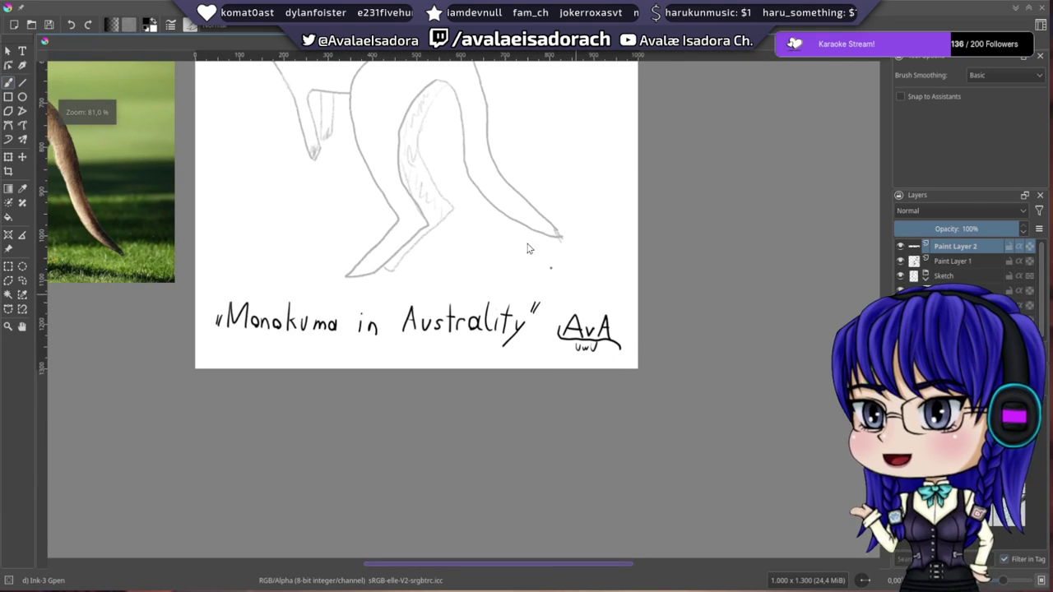
{"action": "left_click_drag", "start_coordinate": [468, 209], "coordinate": [524, 392]}
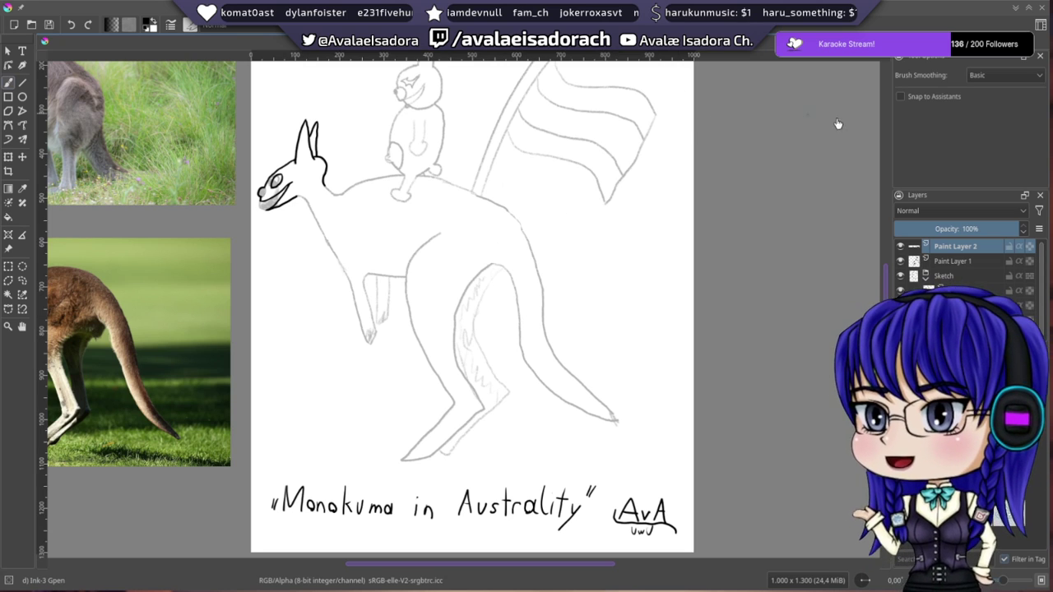
{"action": "left_click", "coordinate": [962, 261]}
{"action": "right_click", "coordinate": [454, 308]}
{"action": "left_click_drag", "start_coordinate": [444, 436], "coordinate": [517, 437]}
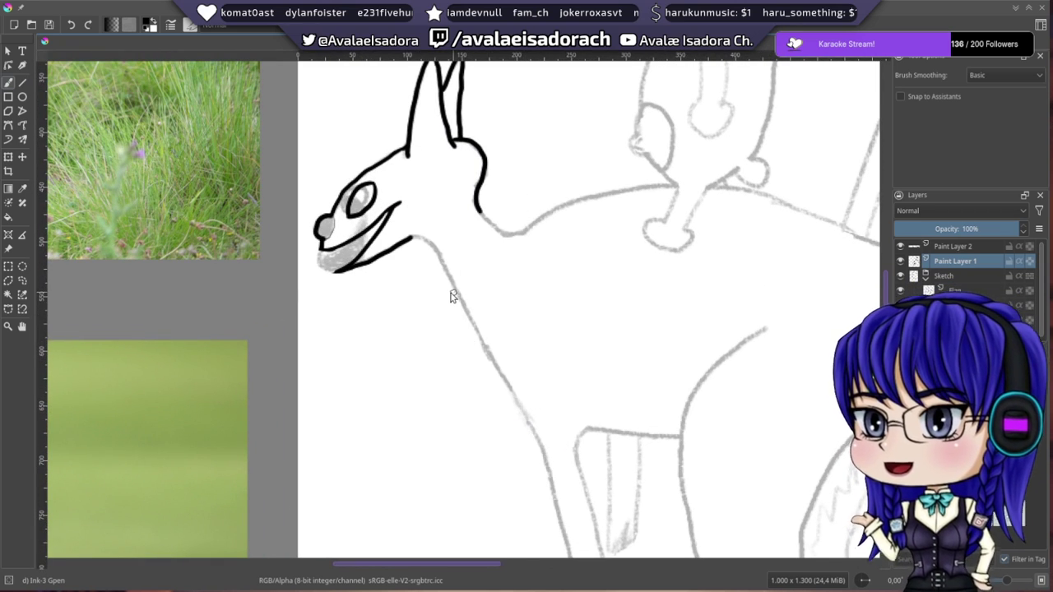
{"action": "left_click_drag", "start_coordinate": [444, 290], "coordinate": [459, 368]}
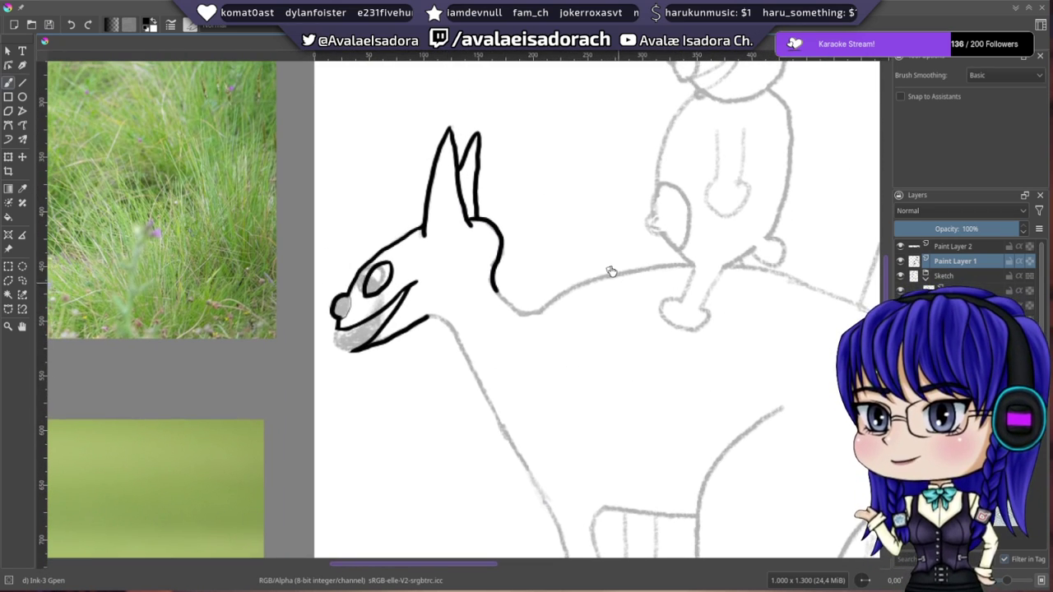
{"action": "scroll", "coordinate": [610, 269], "scroll_direction": "up", "scroll_amount": 1}
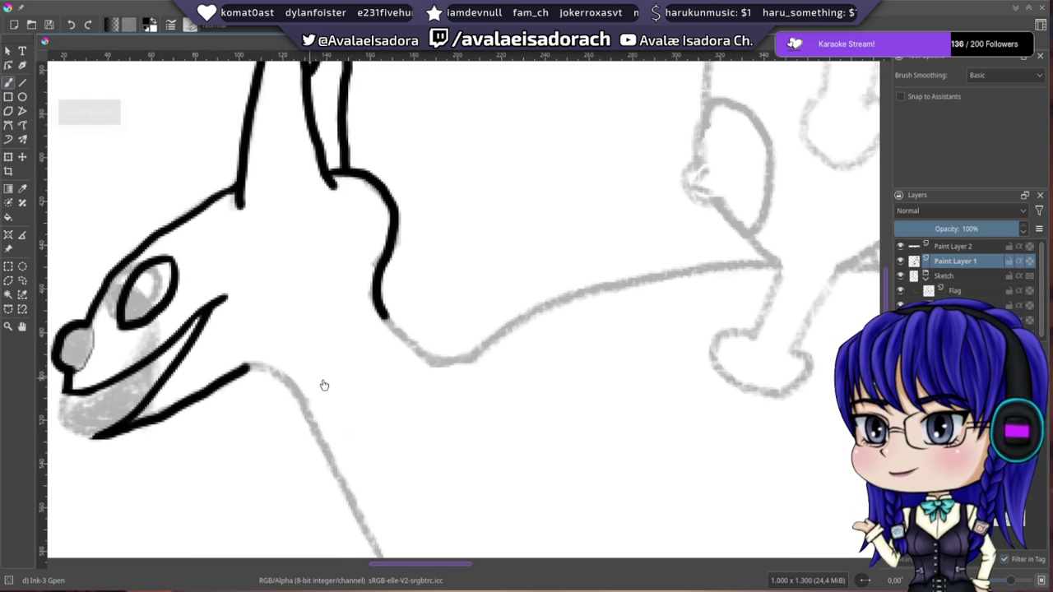
- Ink a curved upper edge and fill the solid black pupil inside the kangaroo's eye outline
{"action": "left_click_drag", "start_coordinate": [318, 383], "coordinate": [586, 379]}
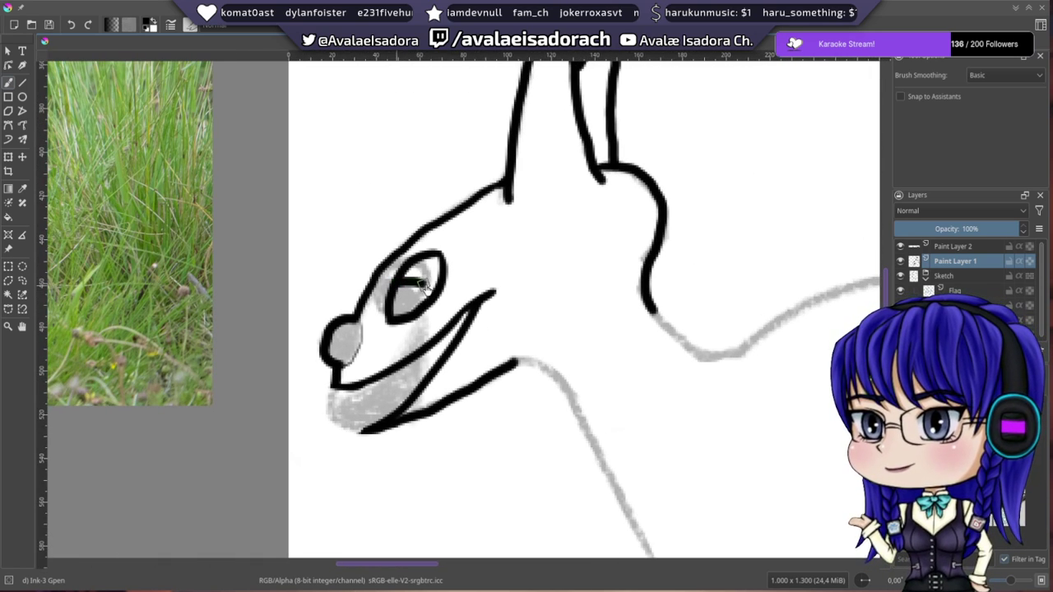
{"action": "left_click_drag", "start_coordinate": [398, 282], "coordinate": [422, 301]}
{"action": "key", "text": "ctrl+z"}
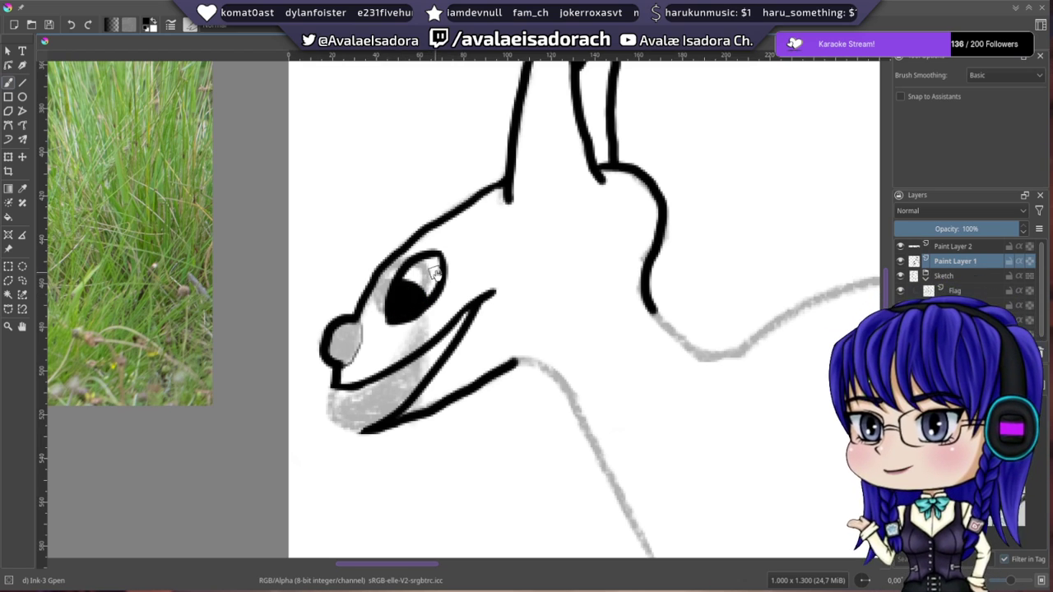
- Ink the curve from the kangaroo's jaw into the front of its neck, following the sketch and redoing the first stroke
{"action": "left_click_drag", "start_coordinate": [458, 299], "coordinate": [387, 293]}
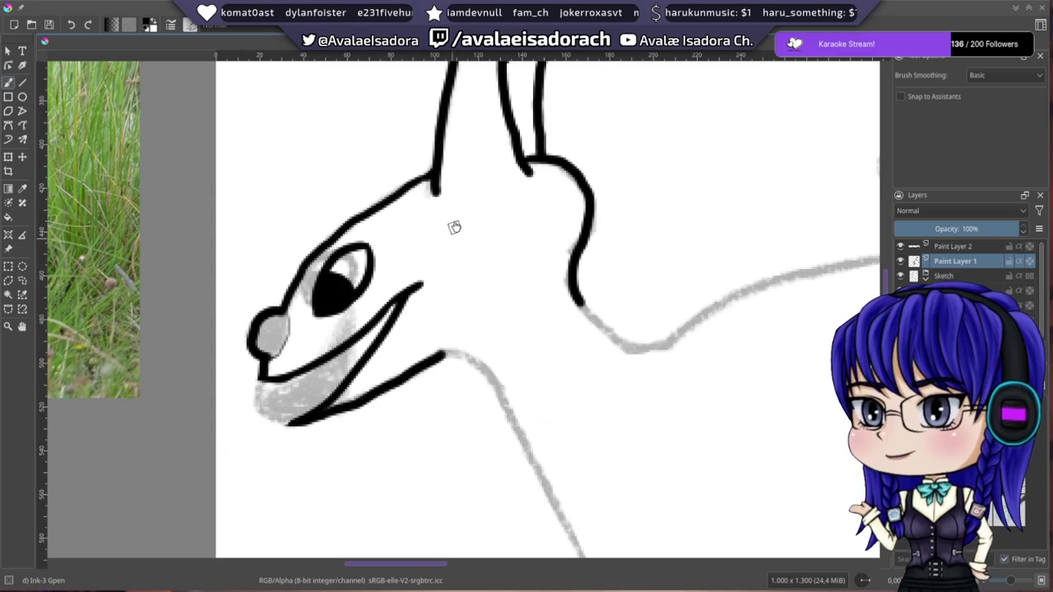
{"action": "left_click_drag", "start_coordinate": [479, 200], "coordinate": [418, 276]}
{"action": "left_click_drag", "start_coordinate": [462, 344], "coordinate": [335, 305]}
{"action": "left_click_drag", "start_coordinate": [320, 438], "coordinate": [311, 274]}
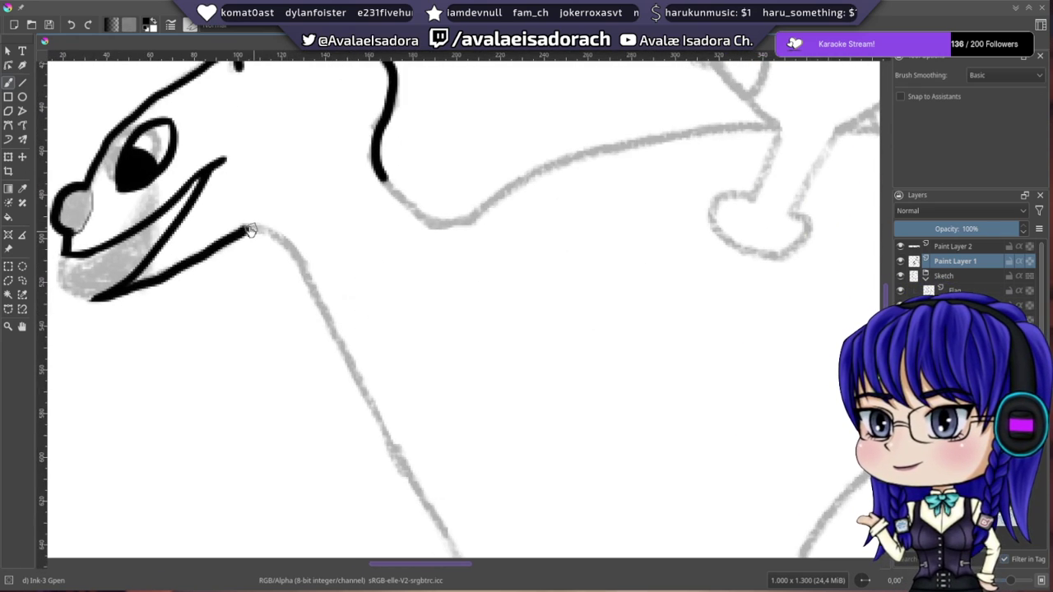
{"action": "left_click_drag", "start_coordinate": [272, 236], "coordinate": [306, 267]}
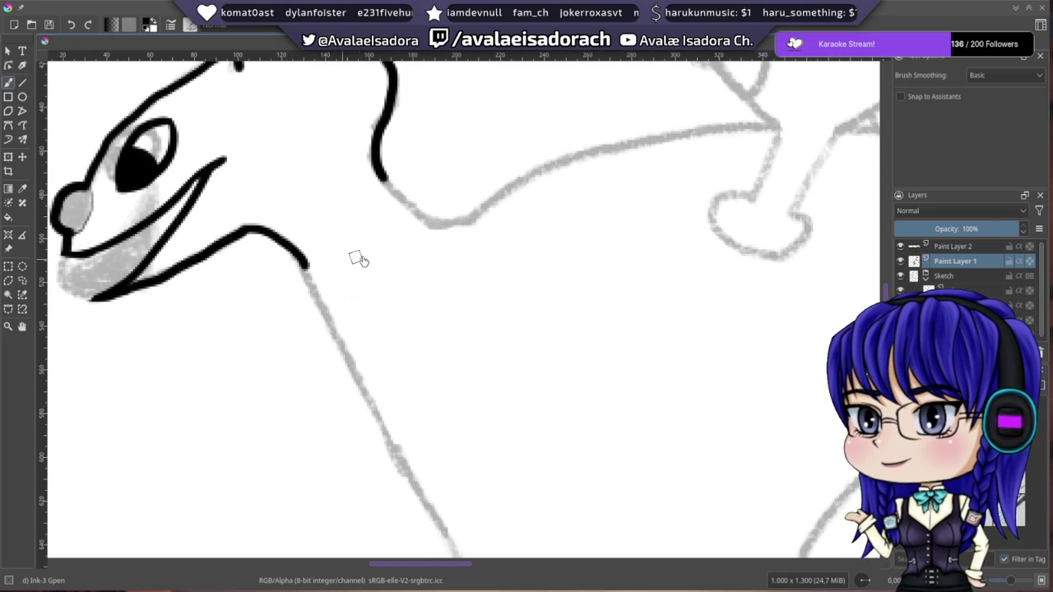
{"action": "key", "text": "ctrl+z"}
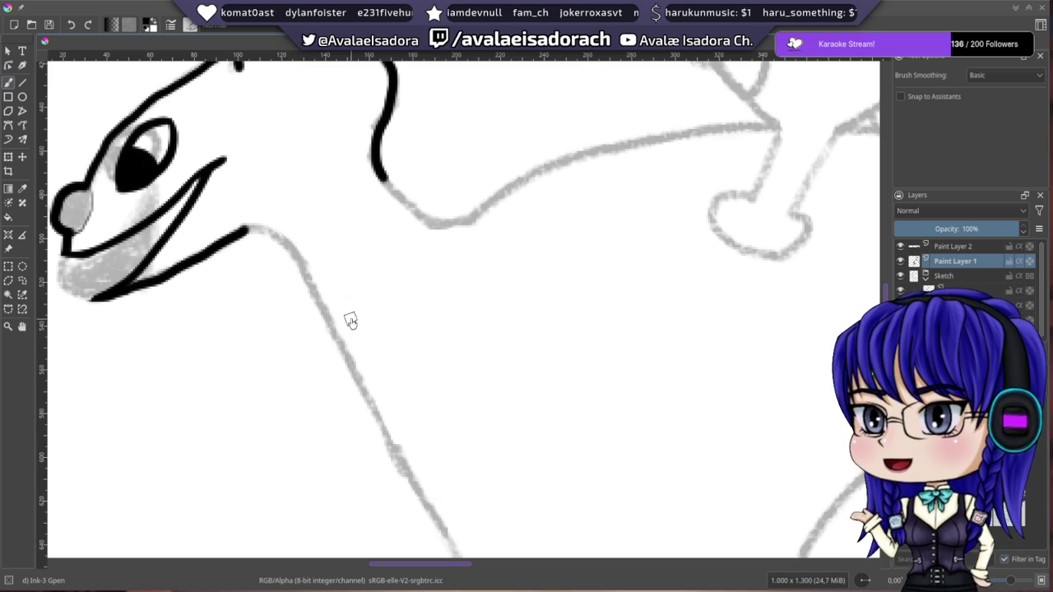
{"action": "left_click_drag", "start_coordinate": [338, 292], "coordinate": [317, 285]}
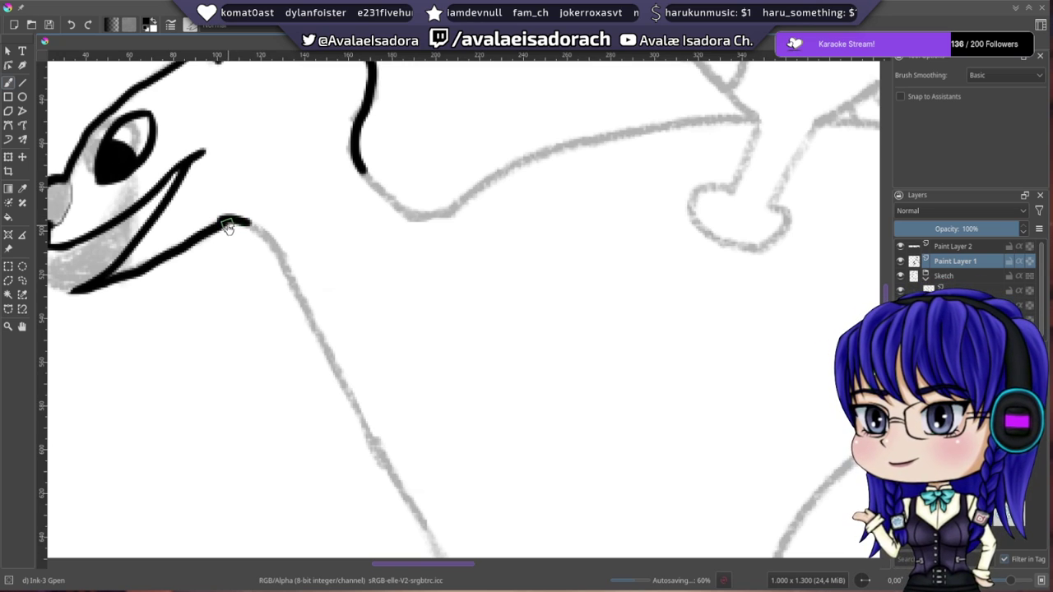
{"action": "mouse_move", "coordinate": [229, 227]}
{"action": "left_mouse_down"}
{"action": "mouse_move", "coordinate": [287, 269]}
{"action": "mouse_move", "coordinate": [290, 292]}
{"action": "mouse_move", "coordinate": [284, 249]}
{"action": "mouse_move", "coordinate": [333, 348]}
{"action": "mouse_move", "coordinate": [337, 330]}
{"action": "mouse_move", "coordinate": [288, 325]}
{"action": "mouse_move", "coordinate": [236, 246]}
{"action": "left_mouse_up"}
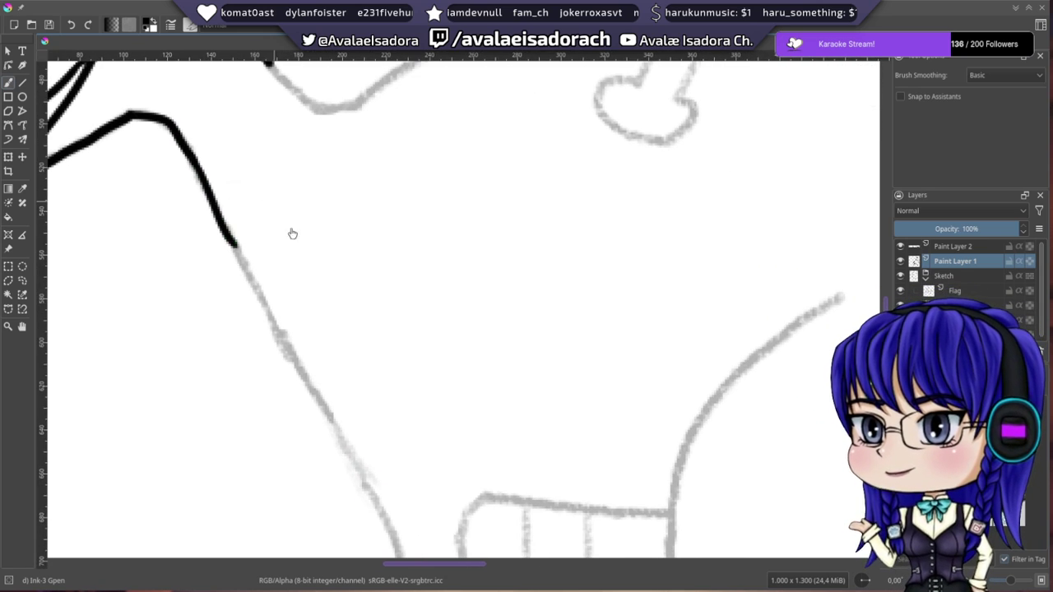
- Extend the inked front neck line down along the kangaroo's chest, redoing the stroke until it follows the sketch
{"action": "left_click_drag", "start_coordinate": [284, 222], "coordinate": [376, 282]}
{"action": "right_click", "coordinate": [370, 278]}
{"action": "left_click", "coordinate": [364, 188]}
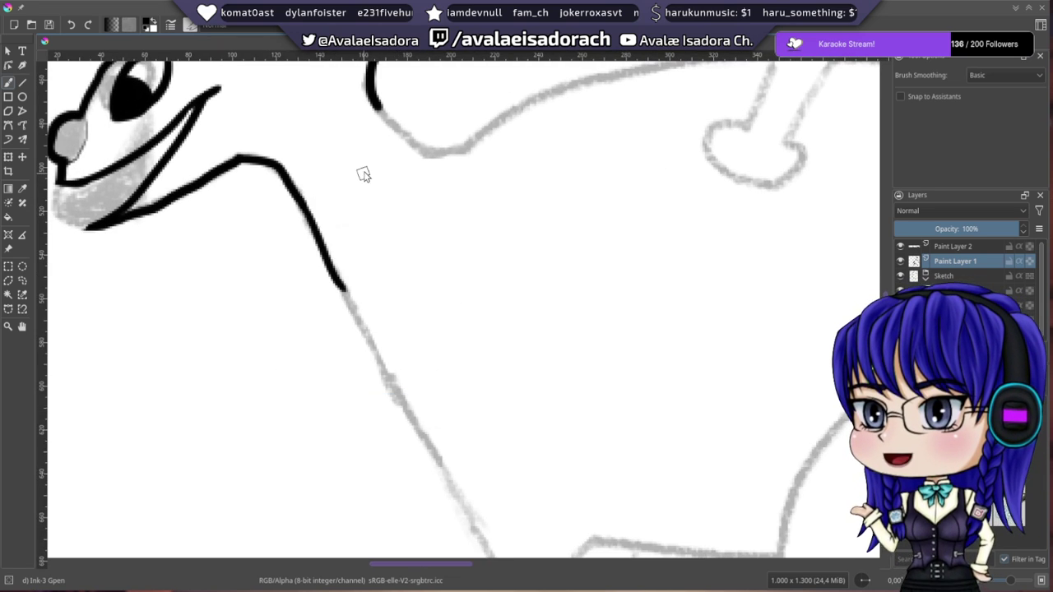
{"action": "right_click", "coordinate": [359, 227]}
{"action": "left_click_drag", "start_coordinate": [362, 132], "coordinate": [414, 145]}
{"action": "right_click", "coordinate": [416, 171]}
{"action": "mouse_move", "coordinate": [347, 229]}
{"action": "left_mouse_down"}
{"action": "mouse_move", "coordinate": [329, 167]}
{"action": "mouse_move", "coordinate": [349, 319]}
{"action": "left_mouse_up"}
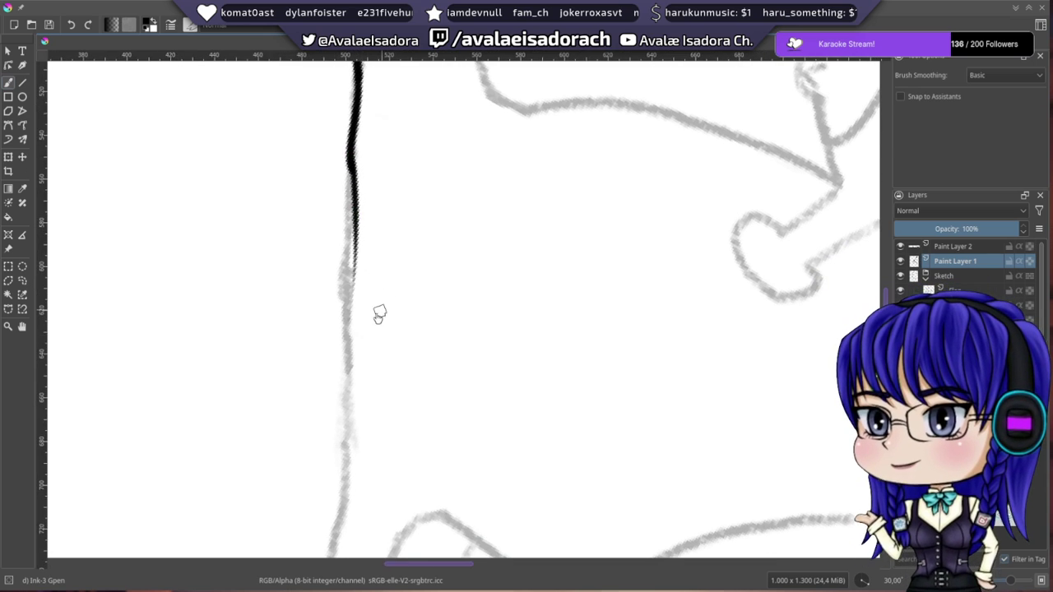
{"action": "key", "text": "ctrl+z"}
{"action": "left_click_drag", "start_coordinate": [351, 192], "coordinate": [344, 307]}
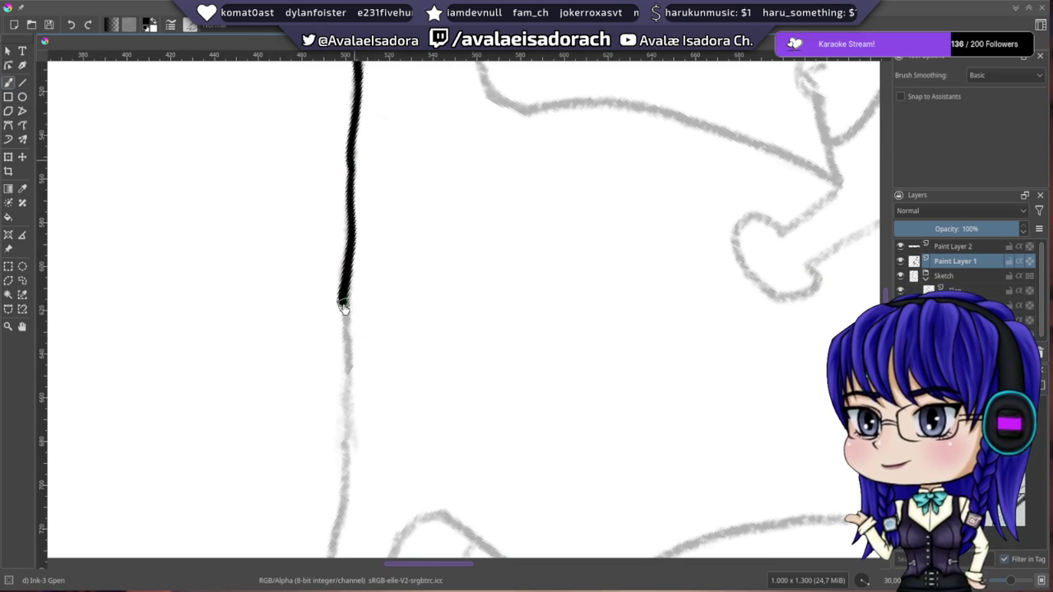
{"action": "key", "text": "ctrl+z"}
{"action": "left_click_drag", "start_coordinate": [352, 169], "coordinate": [344, 329]}
{"action": "key", "text": "ctrl+z"}
{"action": "mouse_move", "coordinate": [352, 170]}
{"action": "left_mouse_down"}
{"action": "mouse_move", "coordinate": [347, 368]}
{"action": "mouse_move", "coordinate": [295, 235]}
{"action": "left_mouse_up"}
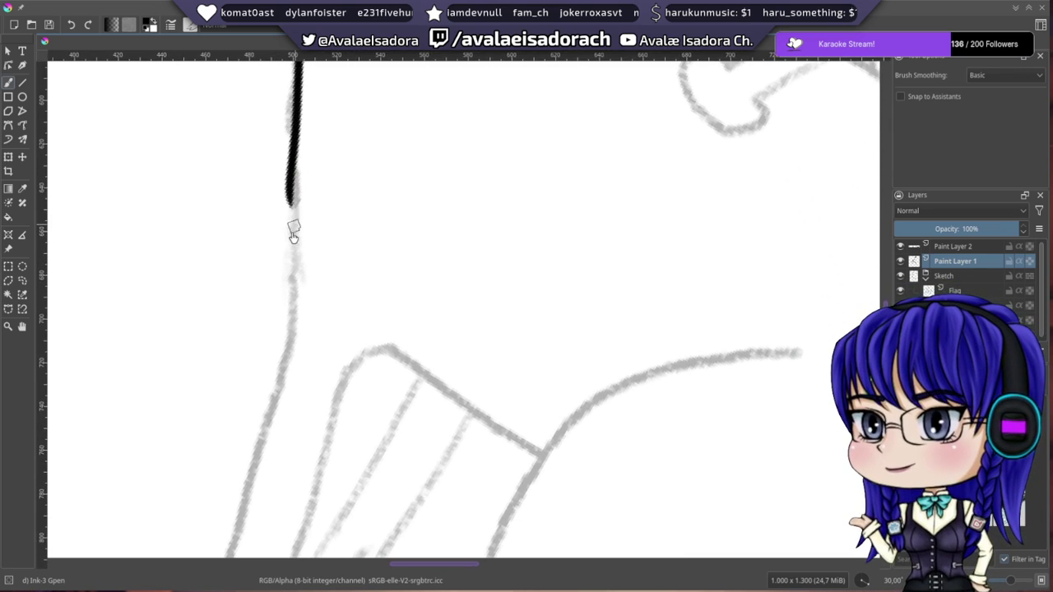
- Continue the inked chest line down into the upper part of the kangaroo's front arm, redoing strokes that stray from the sketch
{"action": "left_click_drag", "start_coordinate": [295, 183], "coordinate": [285, 392]}
{"action": "left_click_drag", "start_coordinate": [292, 320], "coordinate": [310, 188]}
{"action": "key", "text": "ctrl+z"}
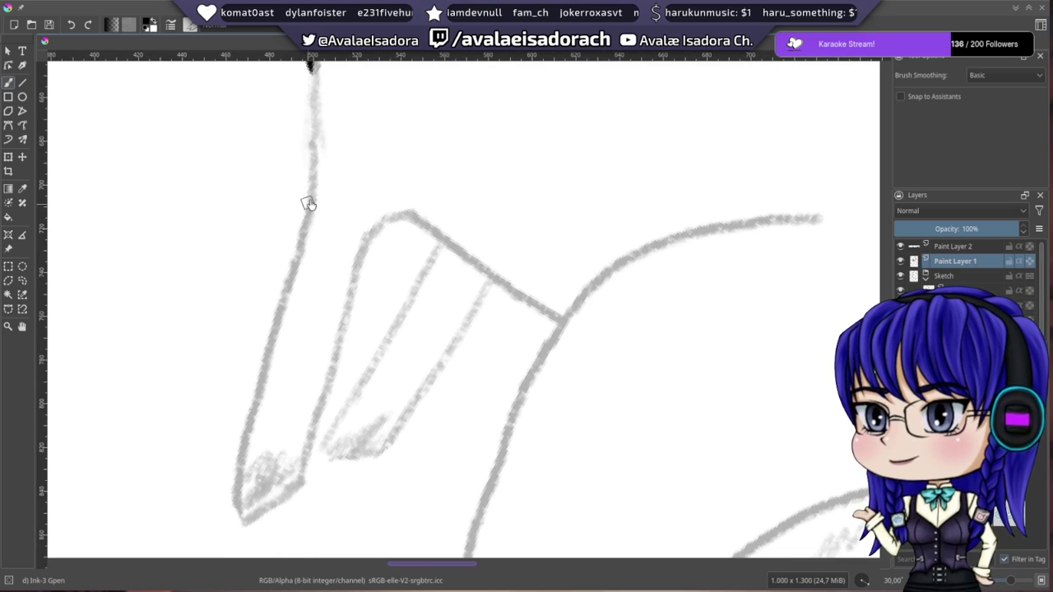
{"action": "left_click_drag", "start_coordinate": [309, 108], "coordinate": [290, 225]}
{"action": "left_click_drag", "start_coordinate": [291, 169], "coordinate": [287, 311]}
{"action": "key", "text": "ctrl+z"}
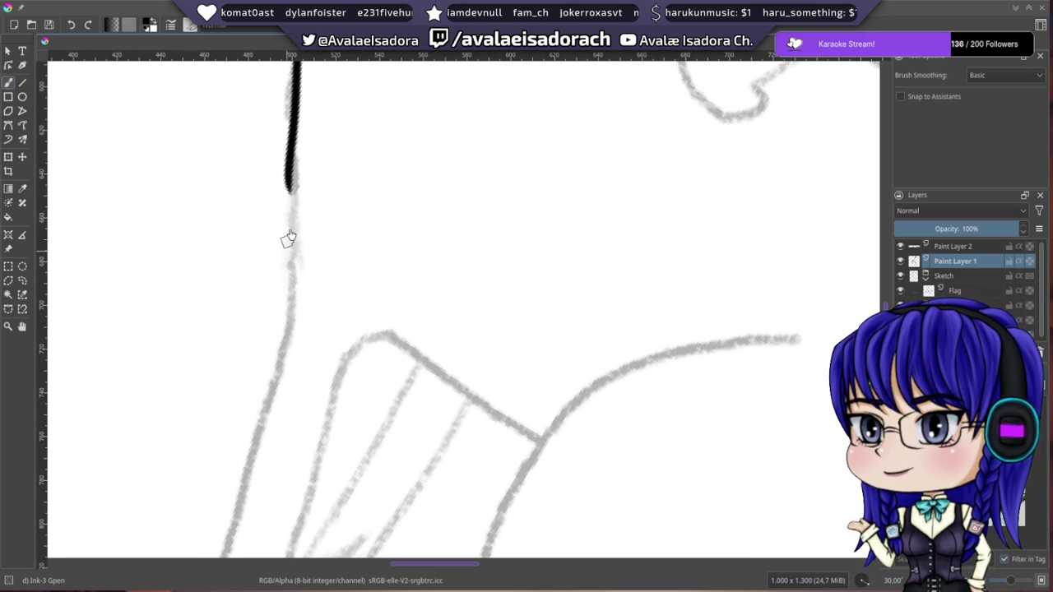
{"action": "left_click_drag", "start_coordinate": [288, 177], "coordinate": [289, 279]}
{"action": "key", "text": "ctrl+z"}
{"action": "left_click_drag", "start_coordinate": [288, 190], "coordinate": [293, 325]}
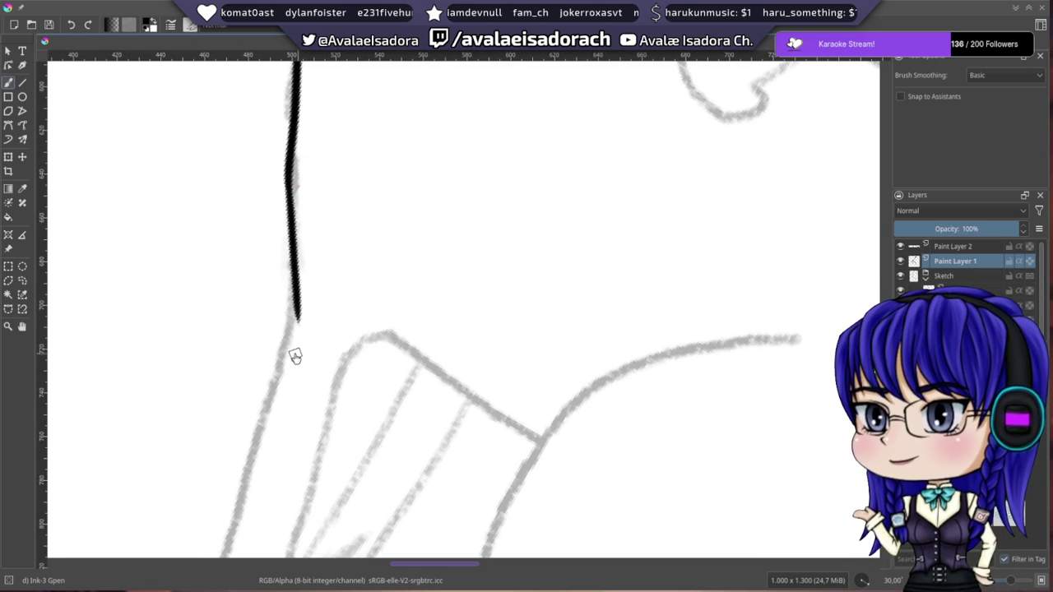
{"action": "key", "text": "ctrl+z"}
{"action": "left_click_drag", "start_coordinate": [287, 189], "coordinate": [293, 326]}
{"action": "key", "text": "ctrl+z"}
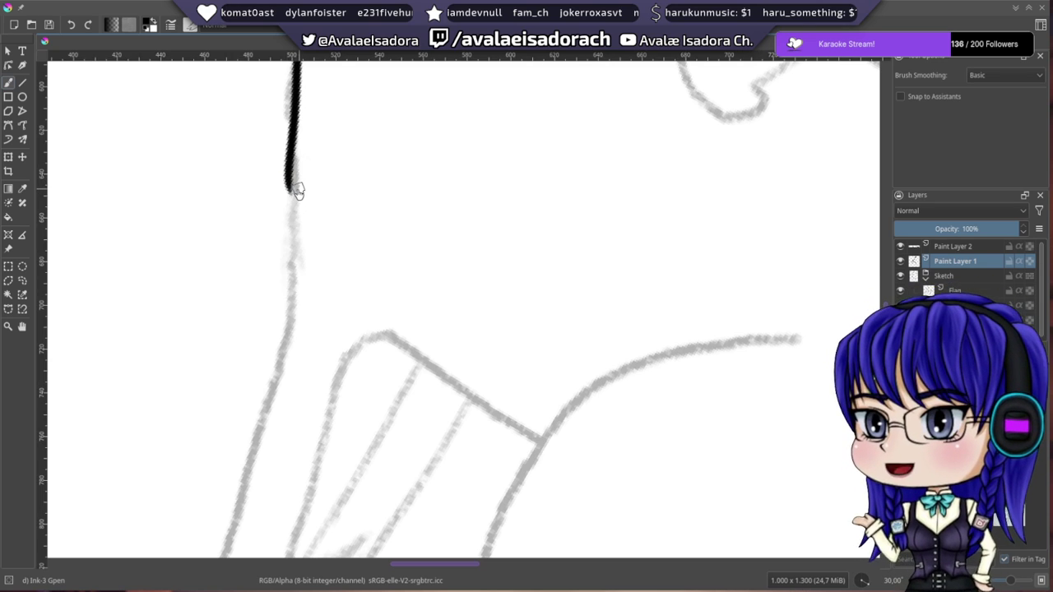
{"action": "left_click_drag", "start_coordinate": [289, 191], "coordinate": [289, 235]}
{"action": "key", "text": "ctrl+z"}
{"action": "left_click_drag", "start_coordinate": [287, 189], "coordinate": [291, 293]}
{"action": "key", "text": "ctrl+z"}
{"action": "mouse_move", "coordinate": [287, 237]}
{"action": "left_mouse_down"}
{"action": "mouse_move", "coordinate": [317, 214]}
{"action": "mouse_move", "coordinate": [336, 238]}
{"action": "left_mouse_up"}
{"action": "mouse_move", "coordinate": [328, 176]}
{"action": "left_mouse_down"}
{"action": "mouse_move", "coordinate": [334, 298]}
{"action": "mouse_move", "coordinate": [358, 179]}
{"action": "mouse_move", "coordinate": [312, 317]}
{"action": "mouse_move", "coordinate": [355, 208]}
{"action": "mouse_move", "coordinate": [327, 371]}
{"action": "left_mouse_up"}
{"action": "key", "text": "ctrl+z"}
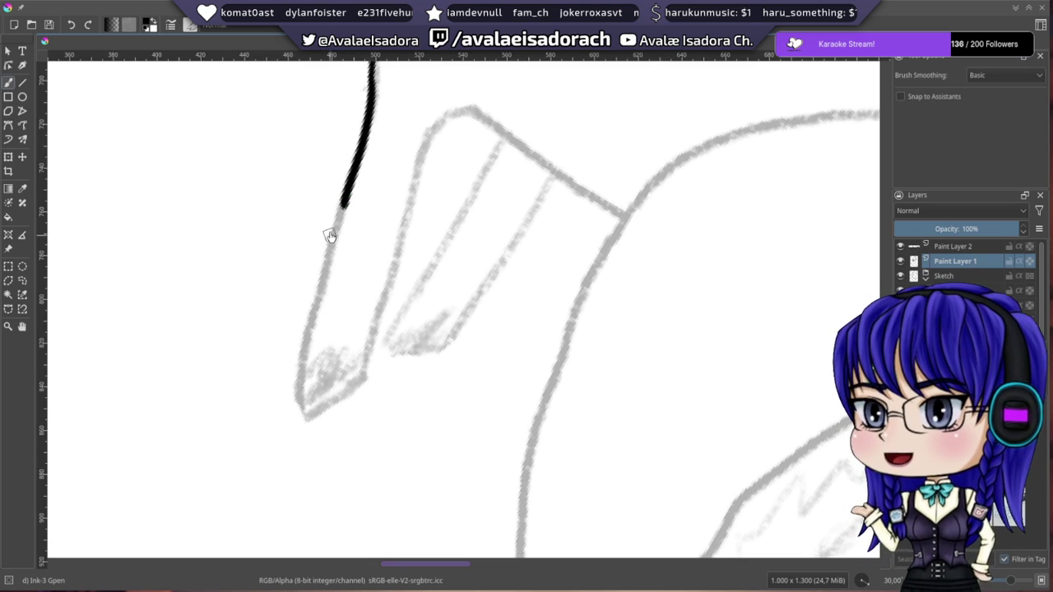
- Ink the outer edge of the kangaroo's front arm down to the start of the paw, redoing uneven strokes
{"action": "left_click_drag", "start_coordinate": [344, 206], "coordinate": [299, 386]}
{"action": "left_click_drag", "start_coordinate": [349, 199], "coordinate": [304, 337]}
{"action": "key", "text": "ctrl+z"}
{"action": "left_click_drag", "start_coordinate": [349, 197], "coordinate": [317, 338]}
{"action": "left_click_drag", "start_coordinate": [326, 293], "coordinate": [310, 370]}
{"action": "key", "text": "ctrl+z"}
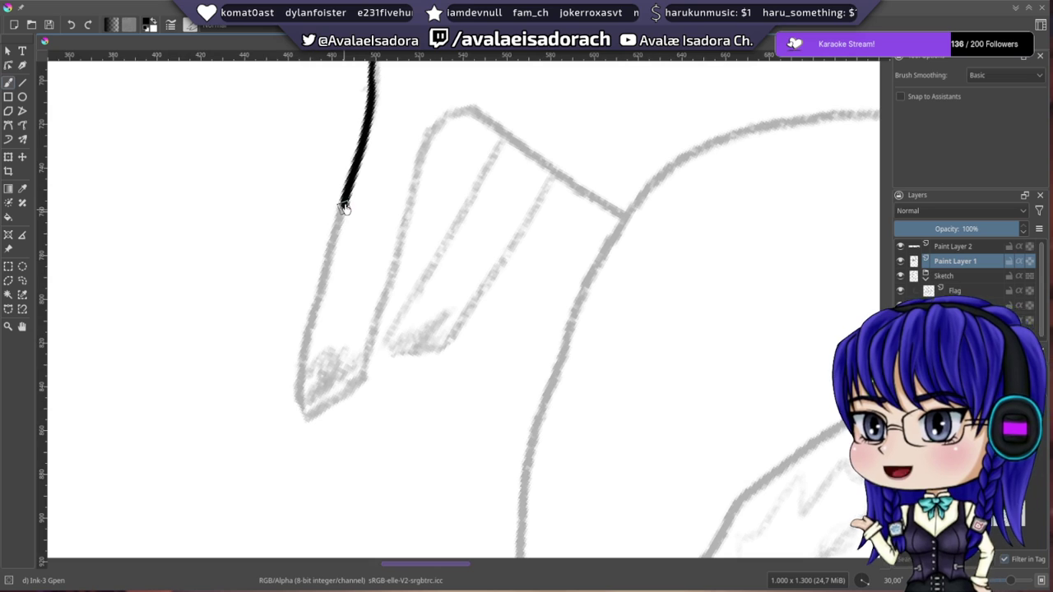
{"action": "left_click_drag", "start_coordinate": [344, 204], "coordinate": [297, 358]}
{"action": "scroll", "coordinate": [291, 270], "scroll_direction": "down", "scroll_amount": 2}
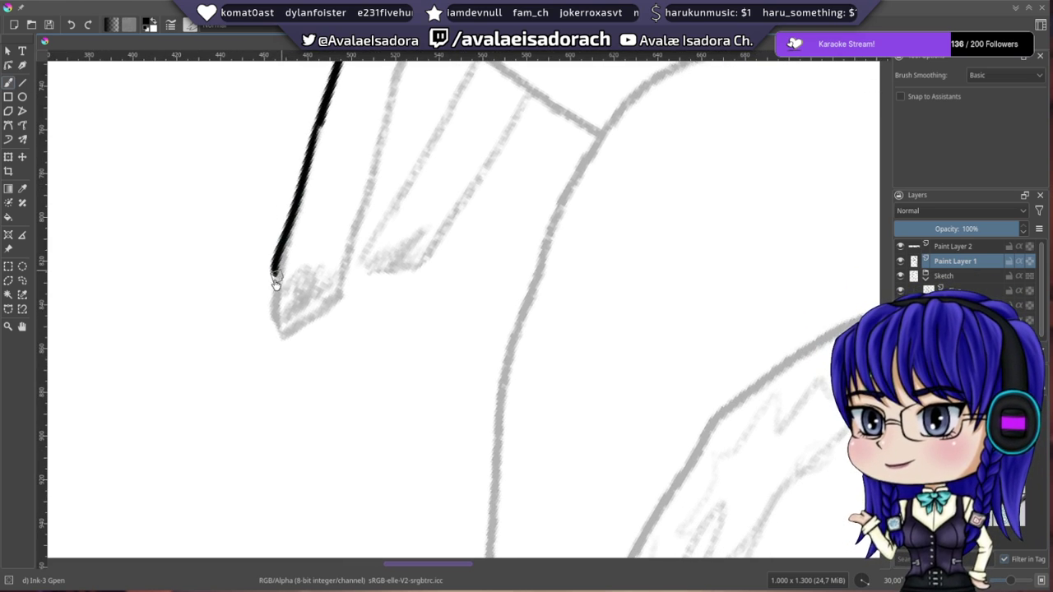
- Ink the outer edge of the front paw down to its pointed tip, redoing the stroke for a cleaner angle
{"action": "left_click_drag", "start_coordinate": [275, 273], "coordinate": [288, 333]}
{"action": "key", "text": "ctrl+z"}
{"action": "left_click_drag", "start_coordinate": [274, 274], "coordinate": [282, 341]}
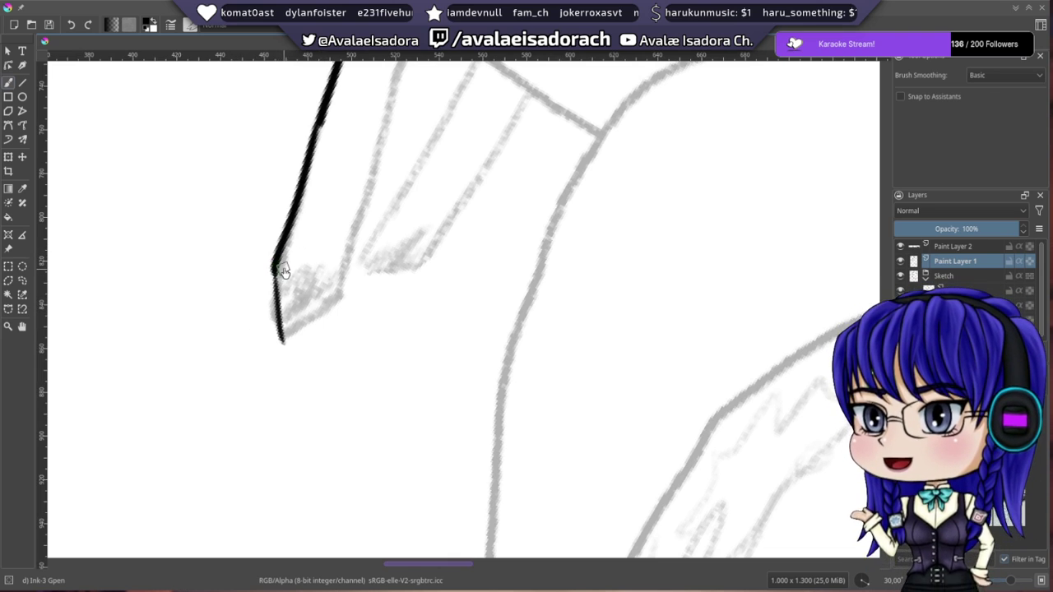
{"action": "key", "text": "ctrl+z"}
{"action": "left_click_drag", "start_coordinate": [274, 265], "coordinate": [277, 338]}
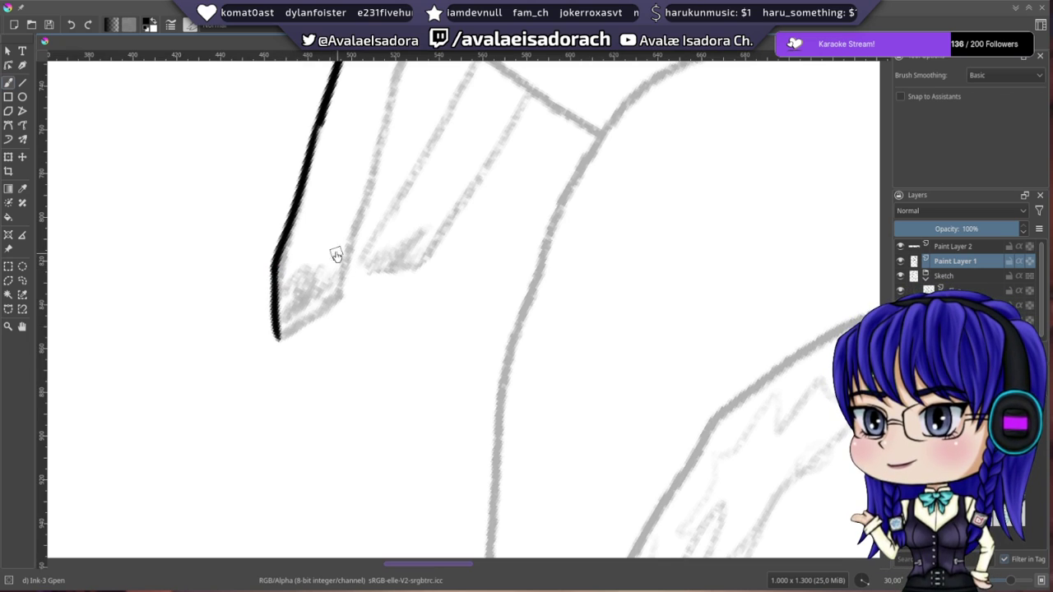
{"action": "left_click_drag", "start_coordinate": [304, 233], "coordinate": [299, 446]}
{"action": "left_click_drag", "start_coordinate": [309, 360], "coordinate": [304, 222]}
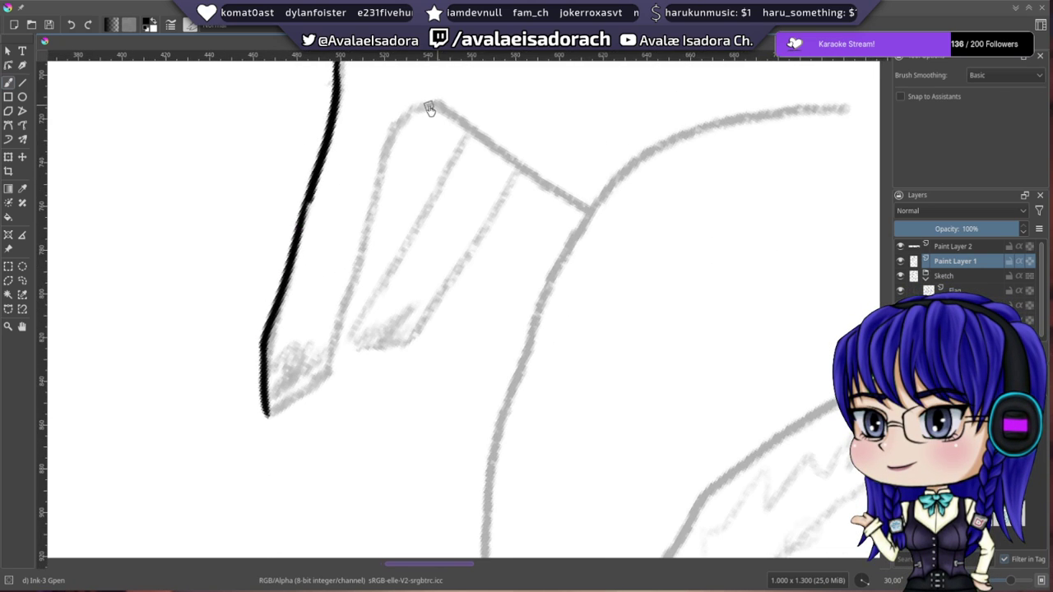
- Ink the inner edge of the front arm from its rounded top down to the paw, redoing the curve several times
{"action": "left_click_drag", "start_coordinate": [433, 103], "coordinate": [385, 165]}
{"action": "key", "text": "ctrl+z"}
{"action": "left_click_drag", "start_coordinate": [436, 103], "coordinate": [391, 171]}
{"action": "key", "text": "ctrl+z"}
{"action": "left_click_drag", "start_coordinate": [440, 107], "coordinate": [386, 190]}
{"action": "key", "text": "ctrl+z"}
{"action": "mouse_move", "coordinate": [446, 108]}
{"action": "left_mouse_down"}
{"action": "mouse_move", "coordinate": [417, 109]}
{"action": "mouse_move", "coordinate": [380, 189]}
{"action": "left_mouse_up"}
{"action": "key", "text": "ctrl+z"}
{"action": "mouse_move", "coordinate": [438, 106]}
{"action": "left_mouse_down"}
{"action": "mouse_move", "coordinate": [390, 209]}
{"action": "mouse_move", "coordinate": [366, 221]}
{"action": "mouse_move", "coordinate": [381, 116]}
{"action": "mouse_move", "coordinate": [360, 206]}
{"action": "left_mouse_up"}
{"action": "key", "text": "ctrl+z"}
{"action": "left_click_drag", "start_coordinate": [384, 99], "coordinate": [354, 207]}
{"action": "key", "text": "ctrl+z"}
{"action": "left_click_drag", "start_coordinate": [369, 160], "coordinate": [339, 278]}
- Close the front paw with a slanted line joining its pointed tip to the arm's inner edge, redoing it once
{"action": "left_click_drag", "start_coordinate": [274, 319], "coordinate": [359, 274]}
{"action": "key", "text": "ctrl+z"}
{"action": "left_click_drag", "start_coordinate": [273, 320], "coordinate": [343, 278]}
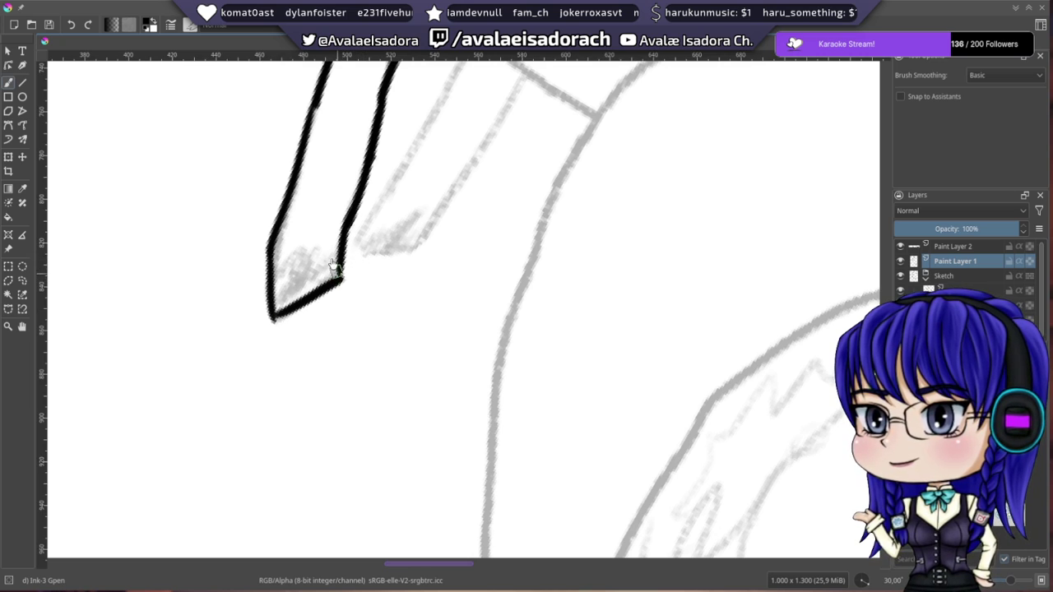
{"action": "left_click_drag", "start_coordinate": [316, 206], "coordinate": [315, 250]}
{"action": "left_click_drag", "start_coordinate": [331, 145], "coordinate": [310, 229]}
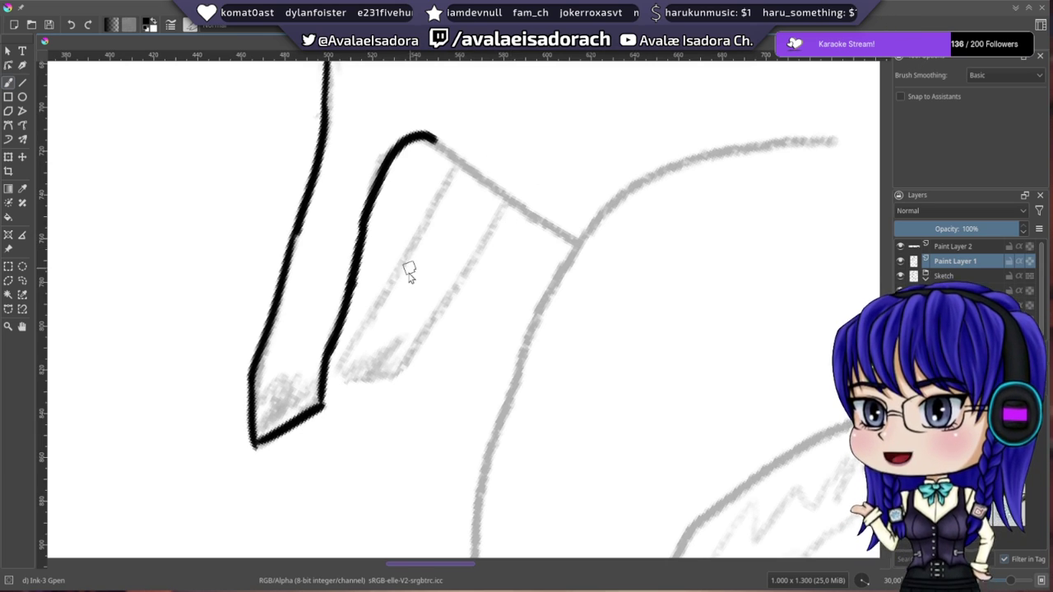
- Extend the rounded top of the arm's inner edge with a short inked line along the belly sketch toward the second arm
{"action": "left_click_drag", "start_coordinate": [409, 266], "coordinate": [460, 256]}
{"action": "left_click_drag", "start_coordinate": [484, 131], "coordinate": [509, 160]}
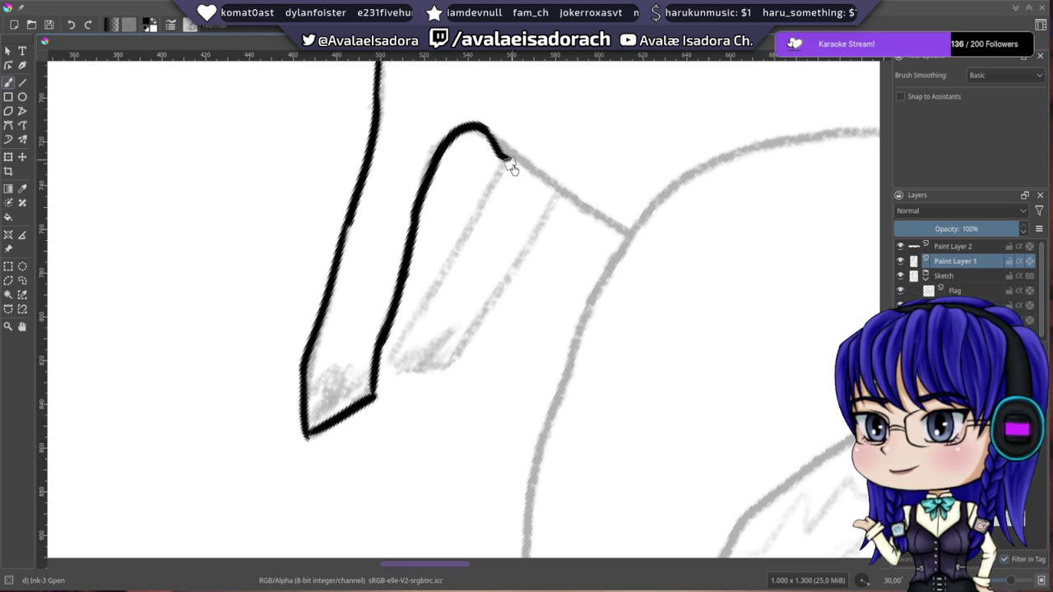
{"action": "key", "text": "ctrl+z"}
{"action": "left_click_drag", "start_coordinate": [583, 206], "coordinate": [472, 292]}
{"action": "right_click", "coordinate": [463, 308]}
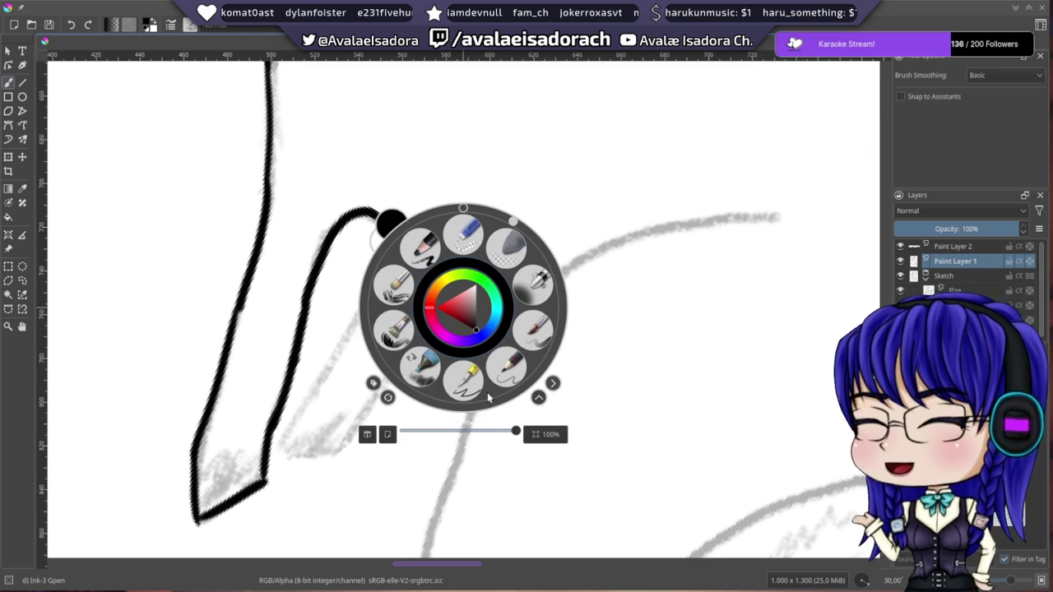
{"action": "mouse_move", "coordinate": [513, 228]}
{"action": "left_mouse_down"}
{"action": "mouse_move", "coordinate": [563, 277]}
{"action": "mouse_move", "coordinate": [567, 313]}
{"action": "left_mouse_up"}
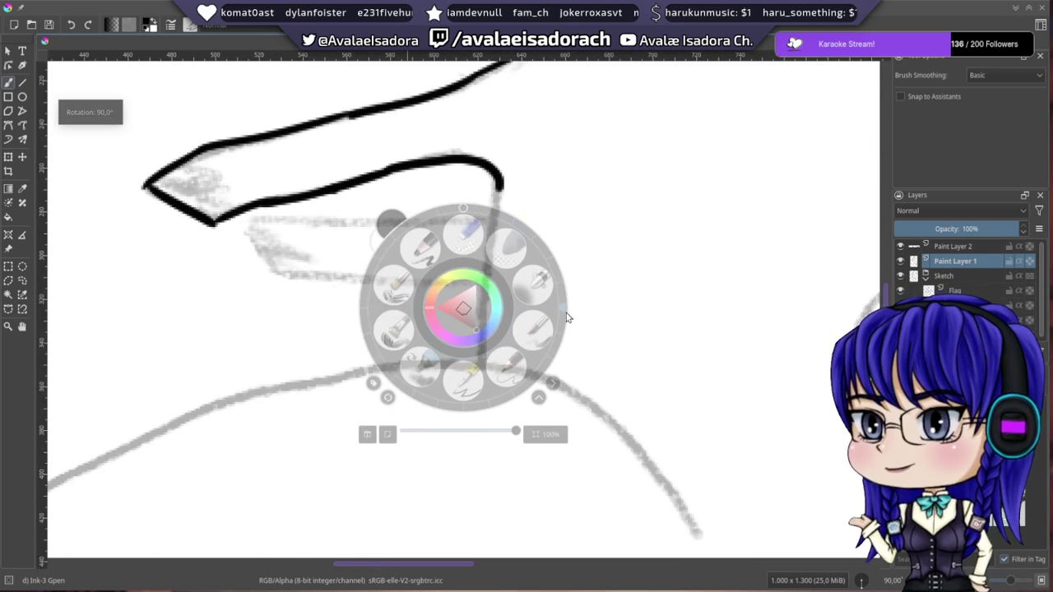
{"action": "left_click", "coordinate": [608, 288]}
{"action": "mouse_move", "coordinate": [499, 183]}
{"action": "left_mouse_down"}
{"action": "mouse_move", "coordinate": [493, 227]}
{"action": "mouse_move", "coordinate": [533, 245]}
{"action": "left_mouse_up"}
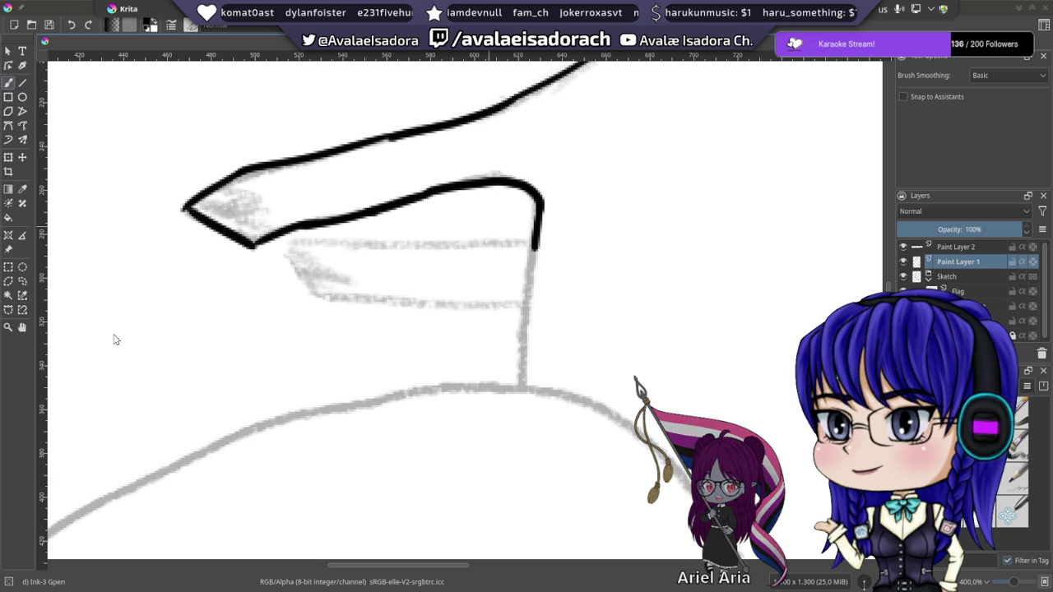
{"action": "scroll", "coordinate": [339, 271], "scroll_direction": "up", "scroll_amount": 2}
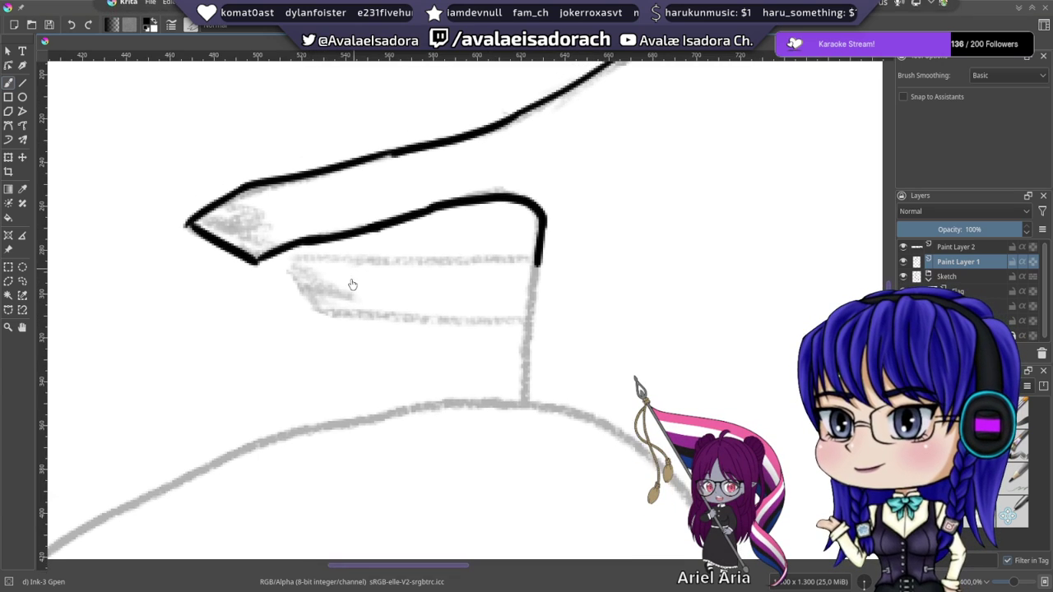
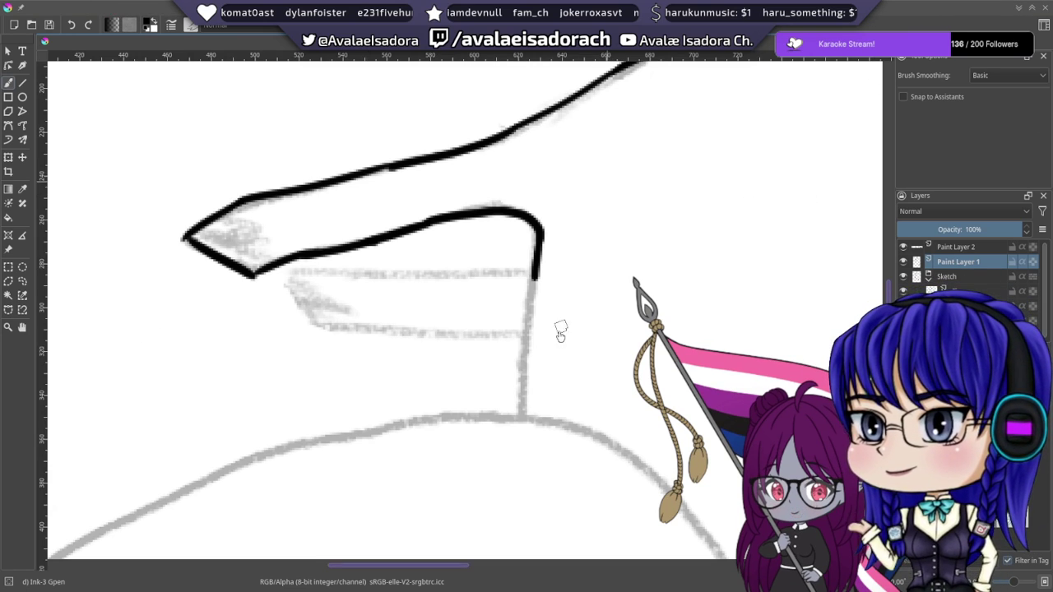
{"action": "left_click_drag", "start_coordinate": [528, 369], "coordinate": [502, 360]}
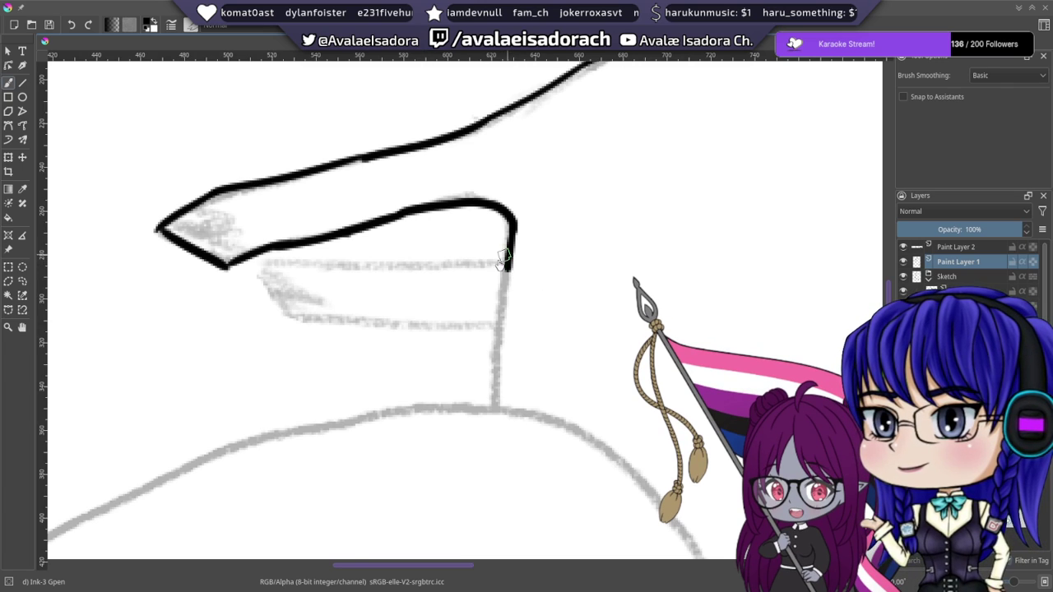
{"action": "left_click_drag", "start_coordinate": [509, 266], "coordinate": [499, 352]}
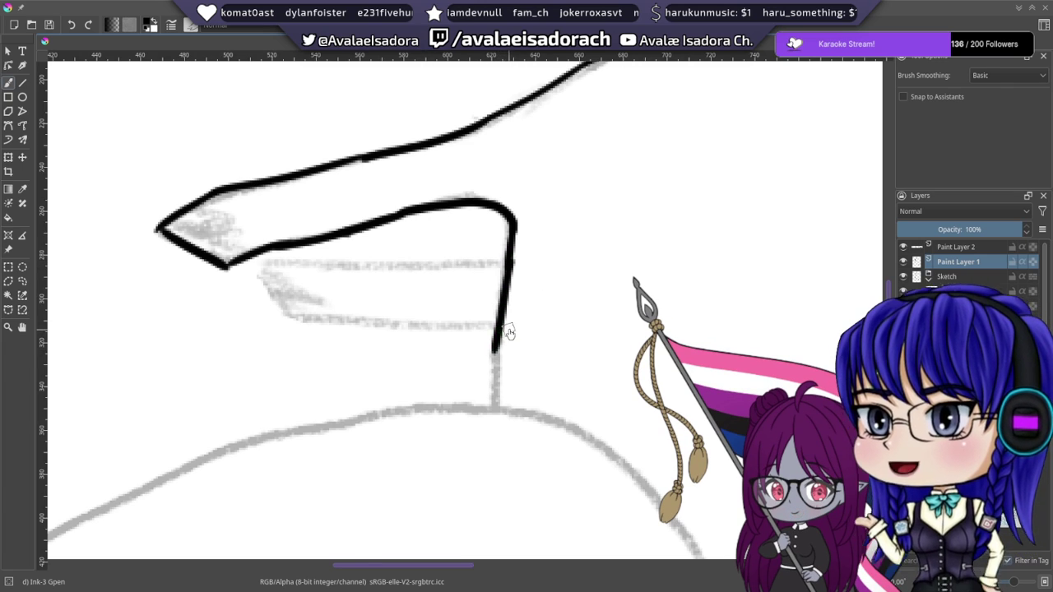
{"action": "key", "text": "ctrl+z"}
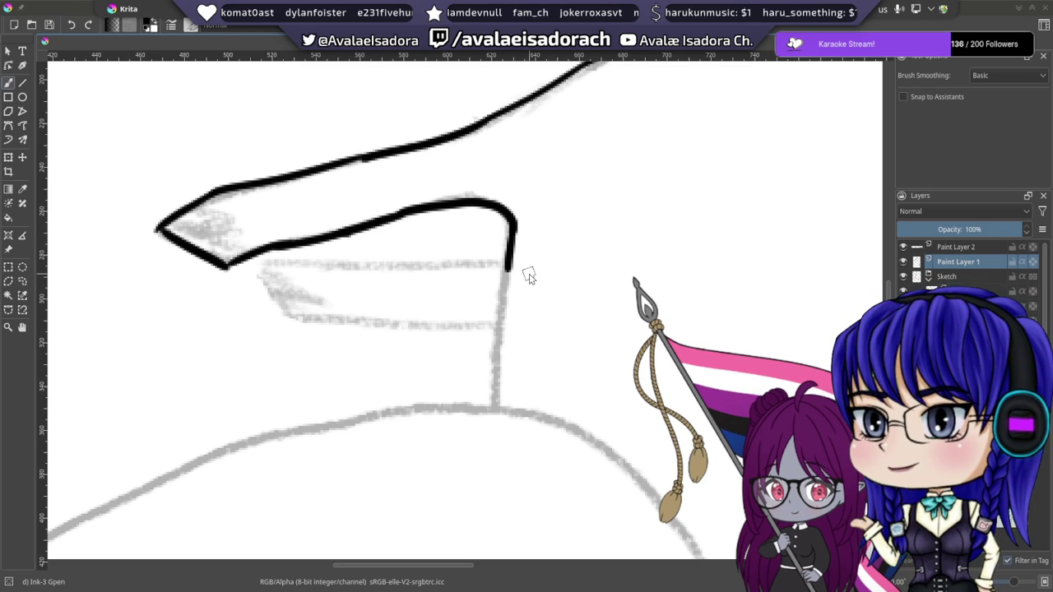
{"action": "left_click_drag", "start_coordinate": [618, 260], "coordinate": [527, 274]}
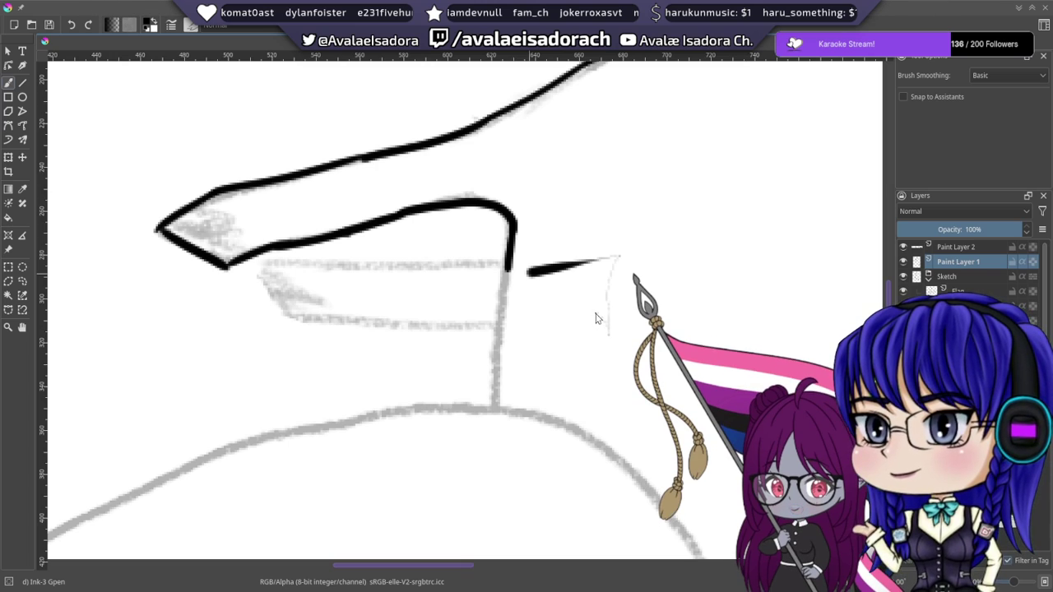
{"action": "mouse_move", "coordinate": [633, 344]}
{"action": "left_mouse_down"}
{"action": "mouse_move", "coordinate": [576, 375]}
{"action": "mouse_move", "coordinate": [362, 403]}
{"action": "left_mouse_up"}
{"action": "key", "text": "ctrl+z"}
{"action": "key", "text": "ctrl+z"}
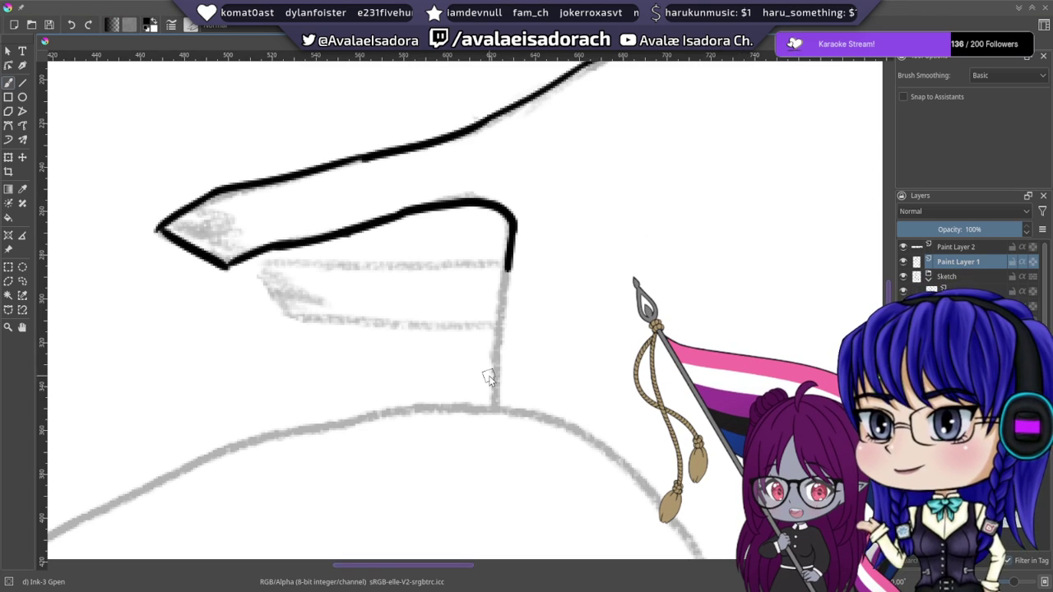
- Ink the line from the front arm's rounded corner past the second arm to the belly sketch, redoing it several times
{"action": "mouse_move", "coordinate": [463, 276]}
{"action": "left_mouse_down"}
{"action": "mouse_move", "coordinate": [381, 251]}
{"action": "mouse_move", "coordinate": [451, 223]}
{"action": "mouse_move", "coordinate": [429, 305]}
{"action": "left_mouse_up"}
{"action": "key", "text": "ctrl+z"}
{"action": "left_click_drag", "start_coordinate": [439, 211], "coordinate": [426, 330]}
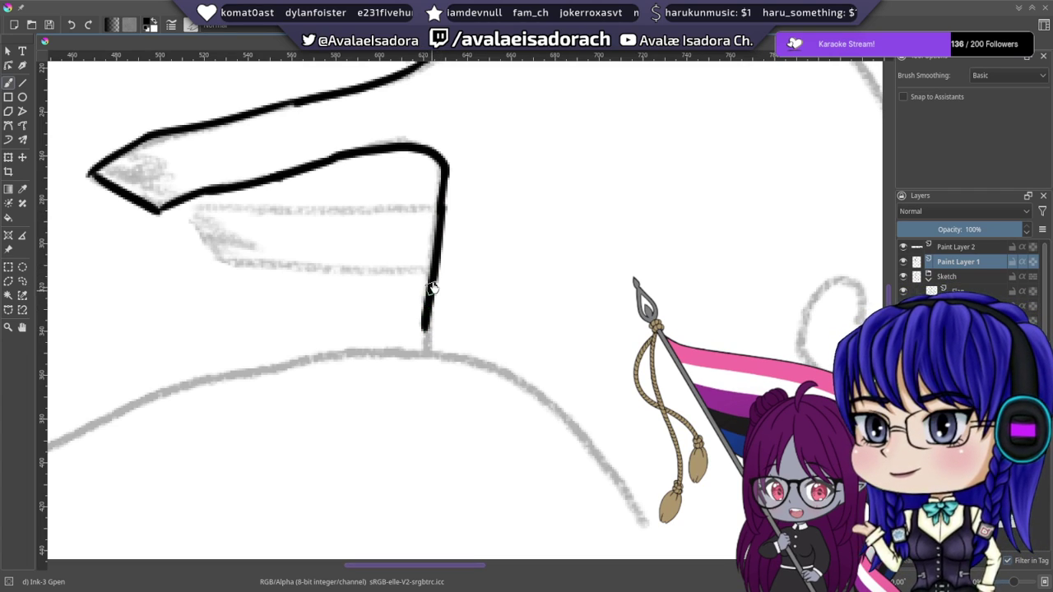
{"action": "key", "text": "ctrl+z"}
{"action": "left_click_drag", "start_coordinate": [441, 211], "coordinate": [427, 354]}
{"action": "key", "text": "ctrl+z"}
{"action": "left_click_drag", "start_coordinate": [441, 212], "coordinate": [429, 360]}
{"action": "left_click_drag", "start_coordinate": [427, 279], "coordinate": [499, 324]}
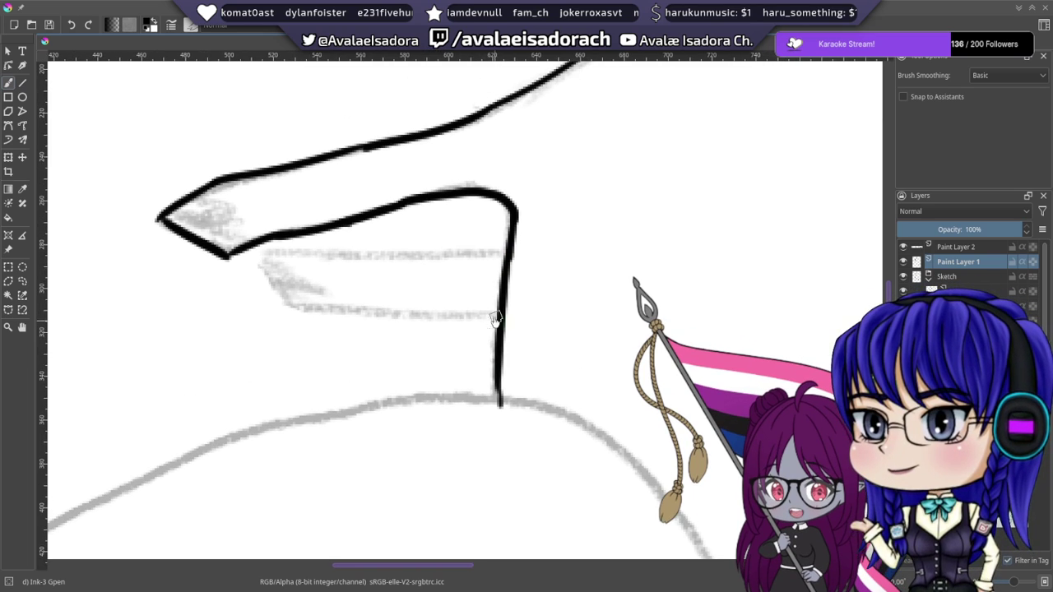
- Ink the second arm's edge nearest the front arm from the connecting line down to the paw tip, redoing it until straight
{"action": "left_click_drag", "start_coordinate": [504, 249], "coordinate": [449, 244]}
{"action": "key", "text": "ctrl+z"}
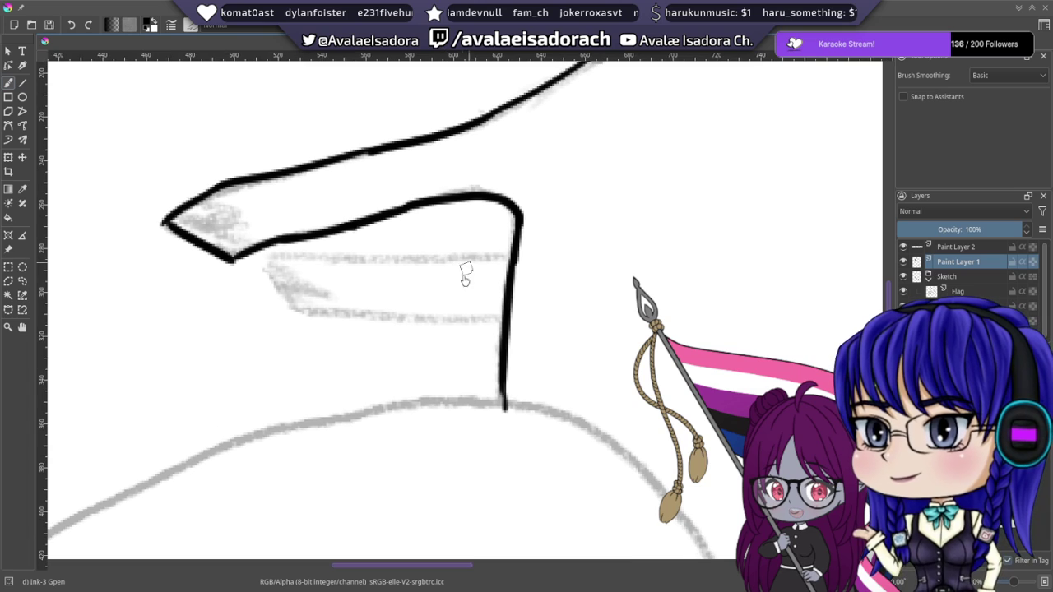
{"action": "right_click", "coordinate": [445, 325]}
{"action": "left_click", "coordinate": [444, 227]}
{"action": "left_click", "coordinate": [546, 167]}
{"action": "mouse_move", "coordinate": [434, 275]}
{"action": "left_mouse_down"}
{"action": "mouse_move", "coordinate": [422, 206]}
{"action": "mouse_move", "coordinate": [393, 323]}
{"action": "left_mouse_up"}
{"action": "key", "text": "ctrl+z"}
{"action": "key", "text": "ctrl+z"}
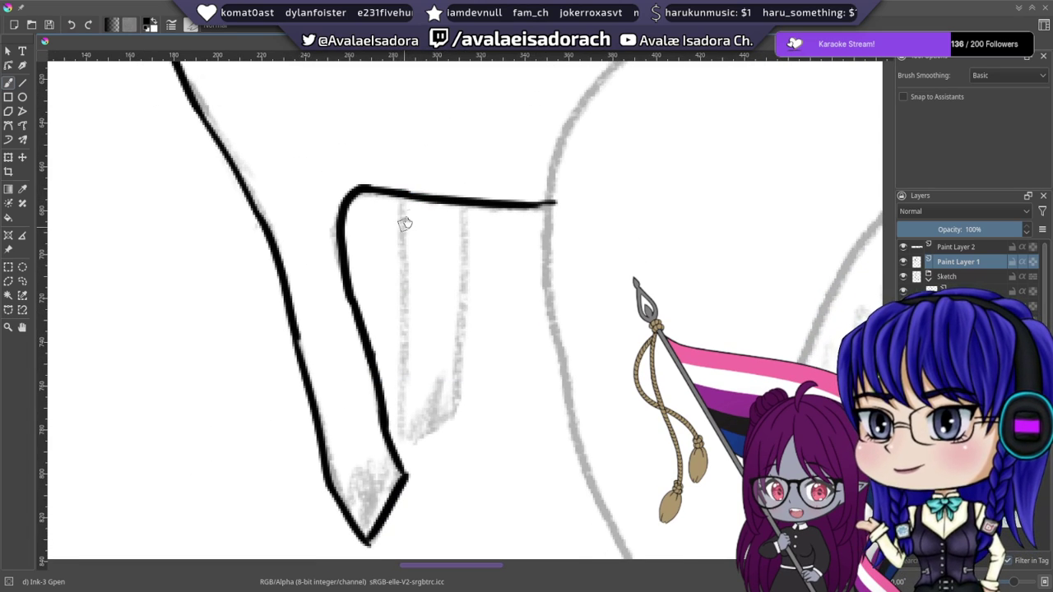
{"action": "left_click_drag", "start_coordinate": [401, 196], "coordinate": [397, 334]}
{"action": "key", "text": "ctrl+z"}
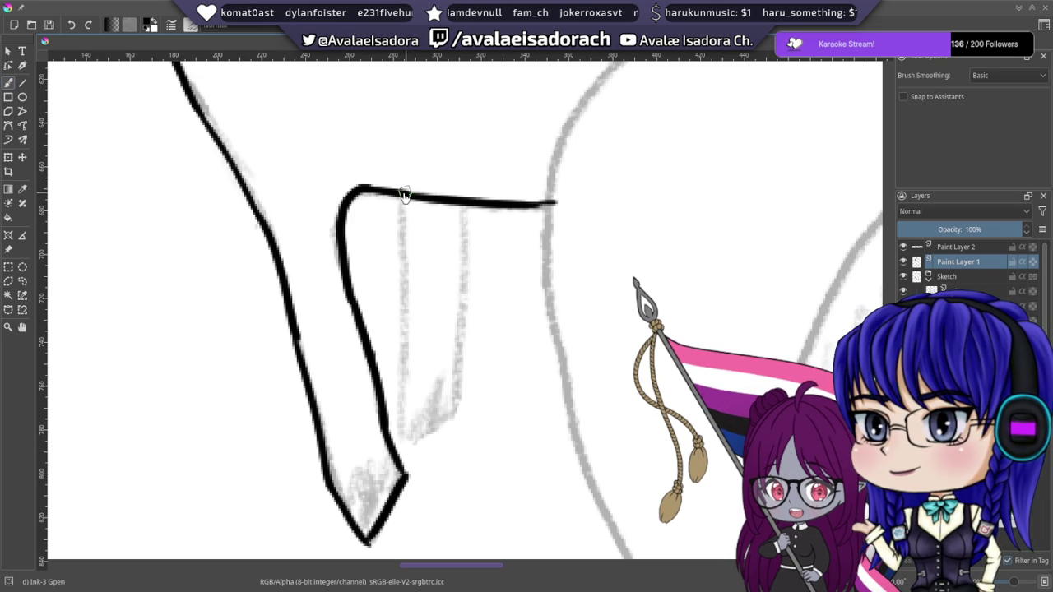
{"action": "left_click_drag", "start_coordinate": [402, 195], "coordinate": [404, 344]}
{"action": "left_click_drag", "start_coordinate": [408, 388], "coordinate": [371, 316]}
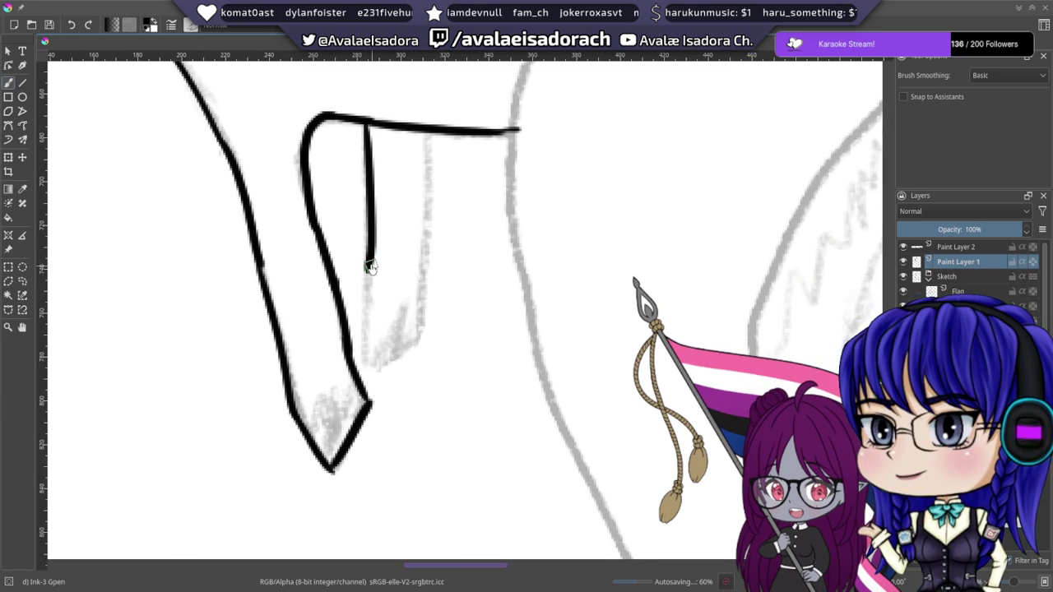
{"action": "left_click_drag", "start_coordinate": [370, 264], "coordinate": [370, 336]}
{"action": "key", "text": "ctrl+z"}
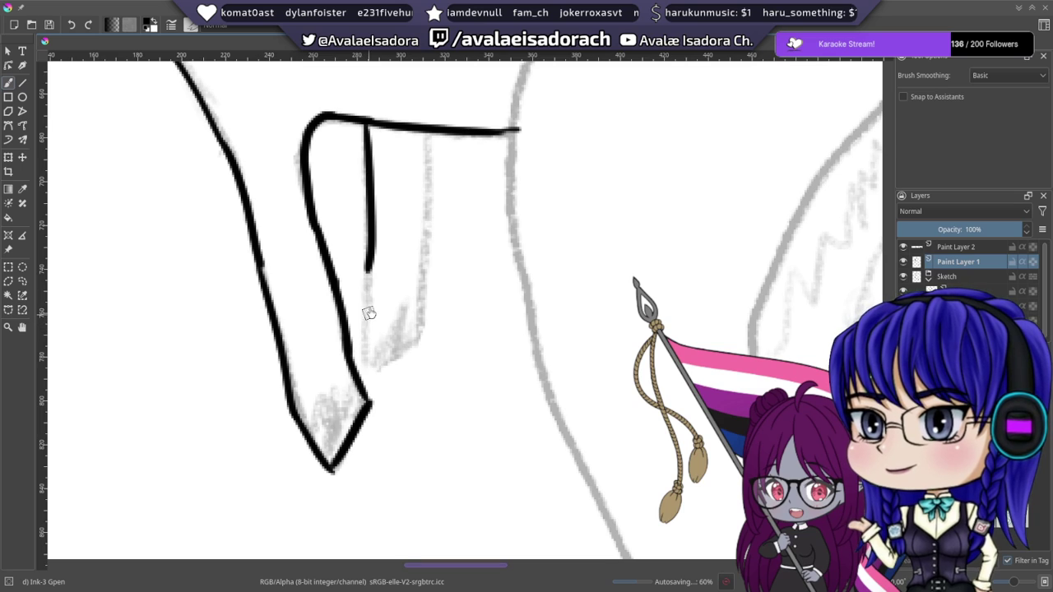
{"action": "left_click_drag", "start_coordinate": [368, 260], "coordinate": [371, 358]}
{"action": "key", "text": "ctrl+z"}
{"action": "left_click_drag", "start_coordinate": [369, 255], "coordinate": [372, 369]}
{"action": "key", "text": "ctrl+z"}
{"action": "key", "text": "ctrl+z"}
{"action": "left_click_drag", "start_coordinate": [367, 123], "coordinate": [371, 329]}
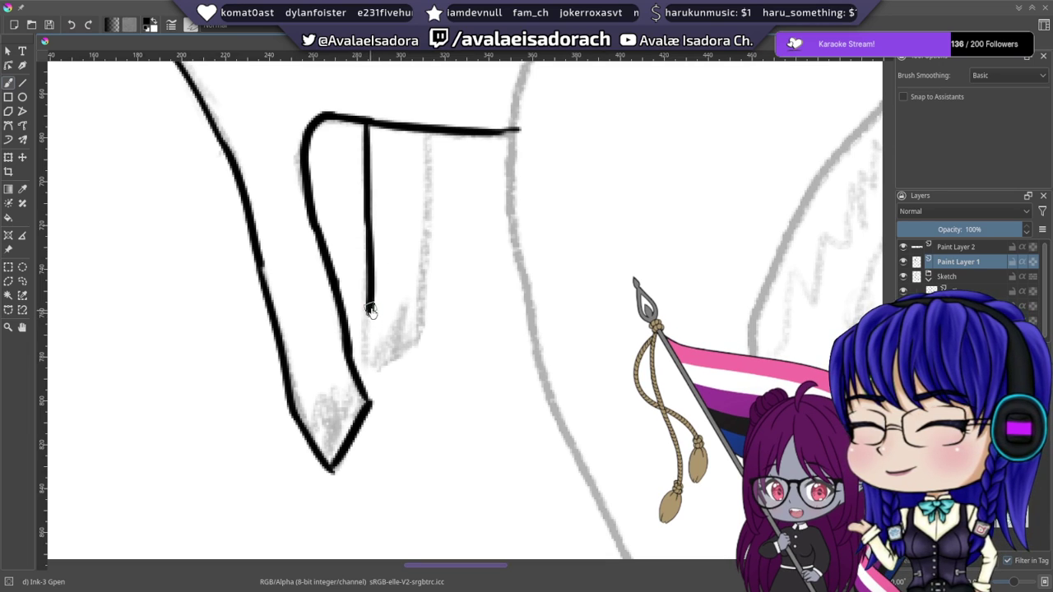
{"action": "key", "text": "ctrl+z"}
{"action": "left_click_drag", "start_coordinate": [367, 225], "coordinate": [369, 329]}
{"action": "key", "text": "ctrl+z"}
{"action": "key", "text": "ctrl+z"}
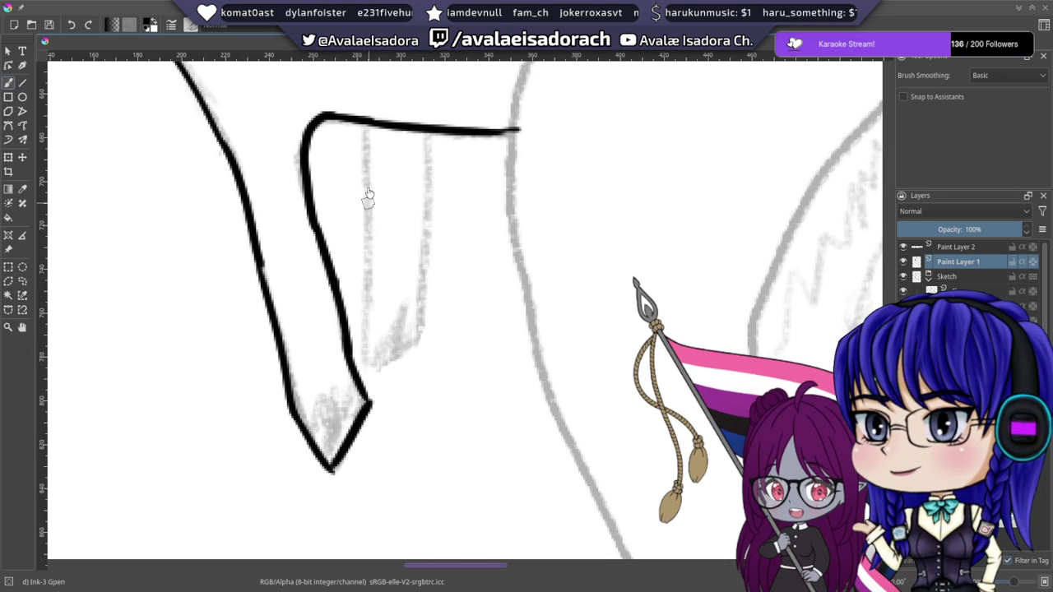
{"action": "mouse_move", "coordinate": [369, 124]}
{"action": "left_mouse_down"}
{"action": "mouse_move", "coordinate": [362, 234]}
{"action": "mouse_move", "coordinate": [372, 207]}
{"action": "mouse_move", "coordinate": [376, 306]}
{"action": "left_mouse_up"}
{"action": "key", "text": "ctrl+z"}
{"action": "mouse_move", "coordinate": [370, 215]}
{"action": "left_mouse_down"}
{"action": "mouse_move", "coordinate": [368, 367]}
{"action": "mouse_move", "coordinate": [418, 341]}
{"action": "left_mouse_up"}
- Close the second paw's slanted tip, redoing it, and ink the arm's far edge from the connecting line down to it
{"action": "left_click_drag", "start_coordinate": [377, 372], "coordinate": [428, 325]}
{"action": "key", "text": "ctrl+z"}
{"action": "key", "text": "ctrl+z"}
{"action": "left_click_drag", "start_coordinate": [395, 259], "coordinate": [406, 278]}
{"action": "key", "text": "ctrl+z"}
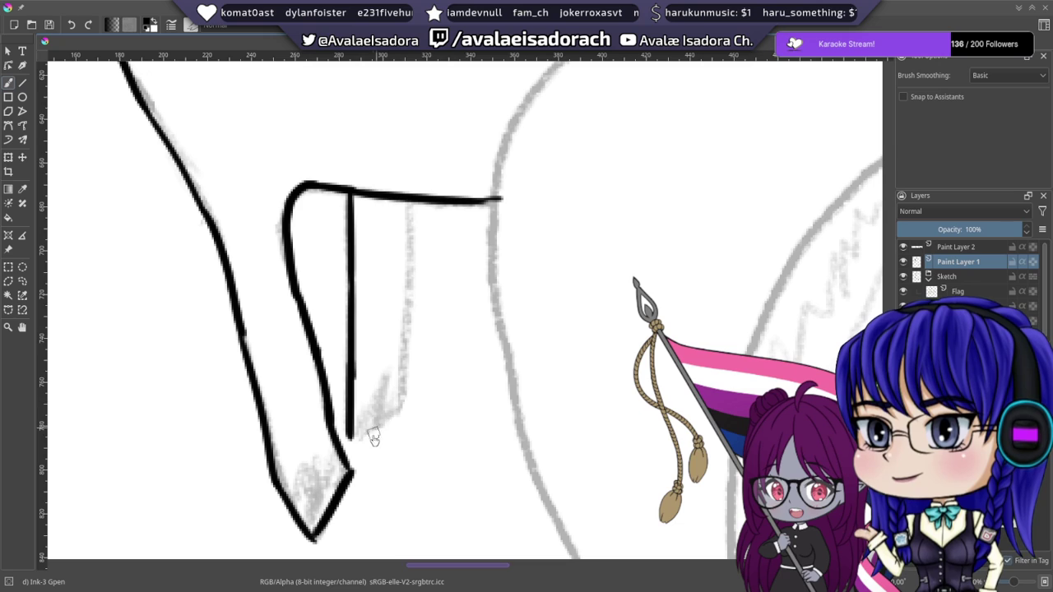
{"action": "left_click_drag", "start_coordinate": [351, 438], "coordinate": [393, 388]}
{"action": "key", "text": "ctrl+z"}
{"action": "left_click_drag", "start_coordinate": [349, 438], "coordinate": [415, 387]}
{"action": "key", "text": "ctrl+z"}
{"action": "left_click_drag", "start_coordinate": [349, 438], "coordinate": [407, 396]}
{"action": "left_click_drag", "start_coordinate": [412, 201], "coordinate": [408, 394]}
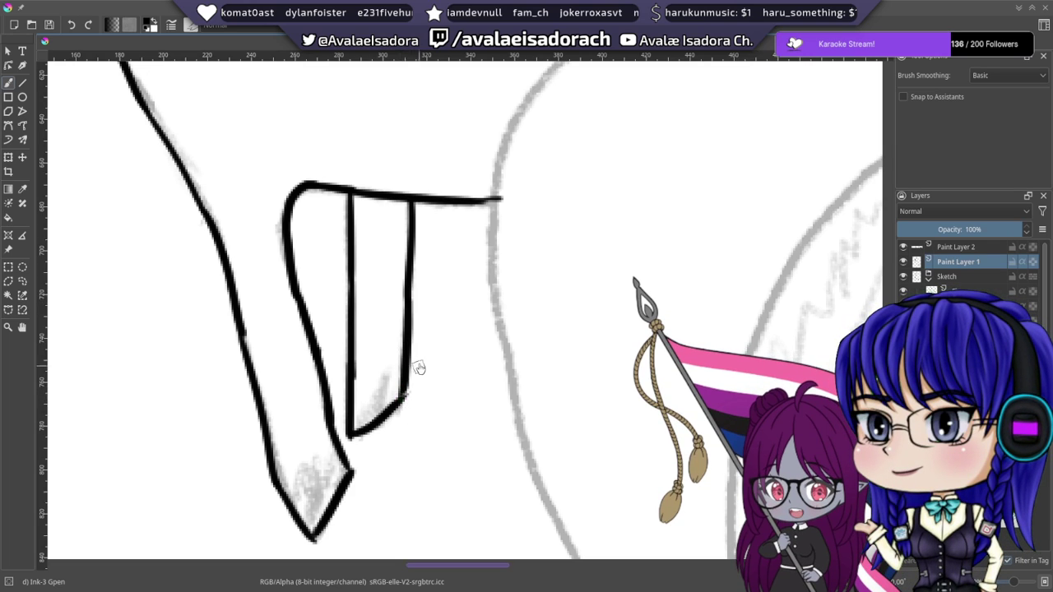
- Set the system volume to 60%
{"action": "mouse_move", "coordinate": [421, 221]}
{"action": "left_mouse_down"}
{"action": "mouse_move", "coordinate": [444, 343]}
{"action": "mouse_move", "coordinate": [383, 378]}
{"action": "left_mouse_up"}
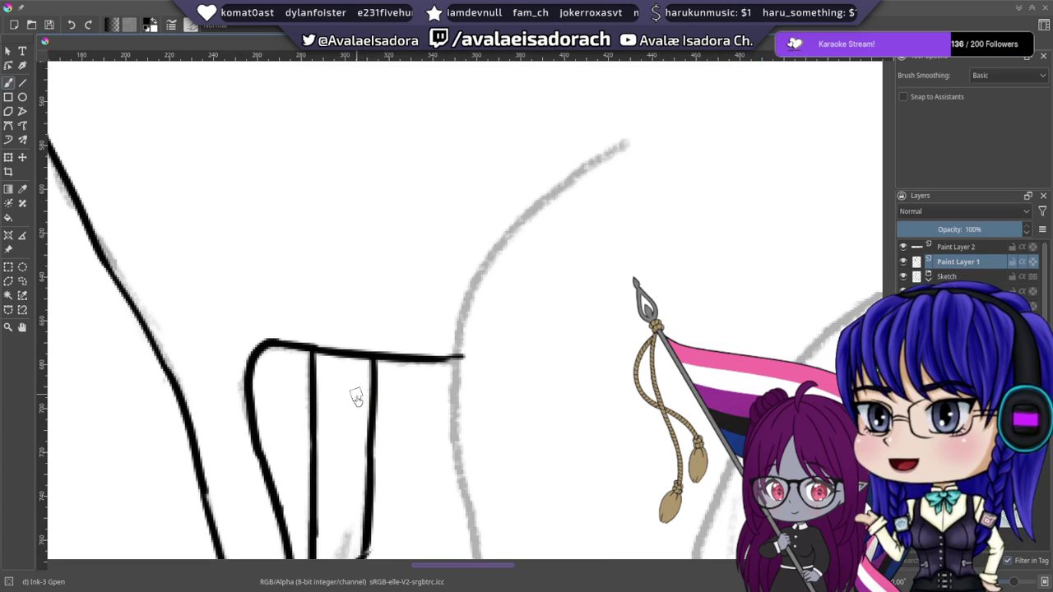
{"action": "left_click_drag", "start_coordinate": [403, 337], "coordinate": [341, 399]}
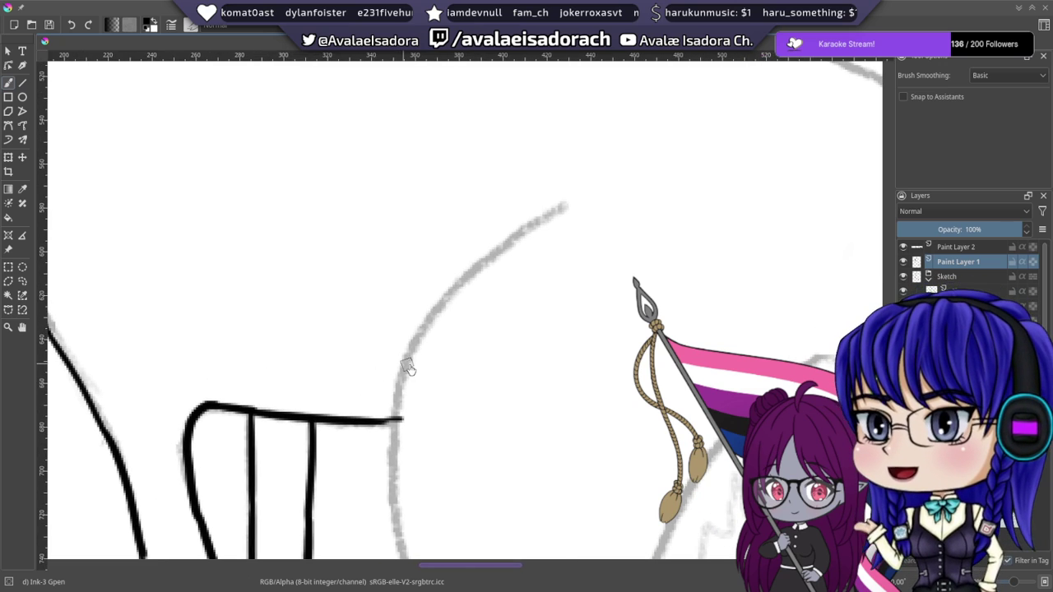
{"action": "mouse_move", "coordinate": [402, 358]}
{"action": "left_mouse_down"}
{"action": "mouse_move", "coordinate": [369, 411]}
{"action": "mouse_move", "coordinate": [409, 362]}
{"action": "left_mouse_up"}
{"action": "left_click_drag", "start_coordinate": [414, 291], "coordinate": [430, 413]}
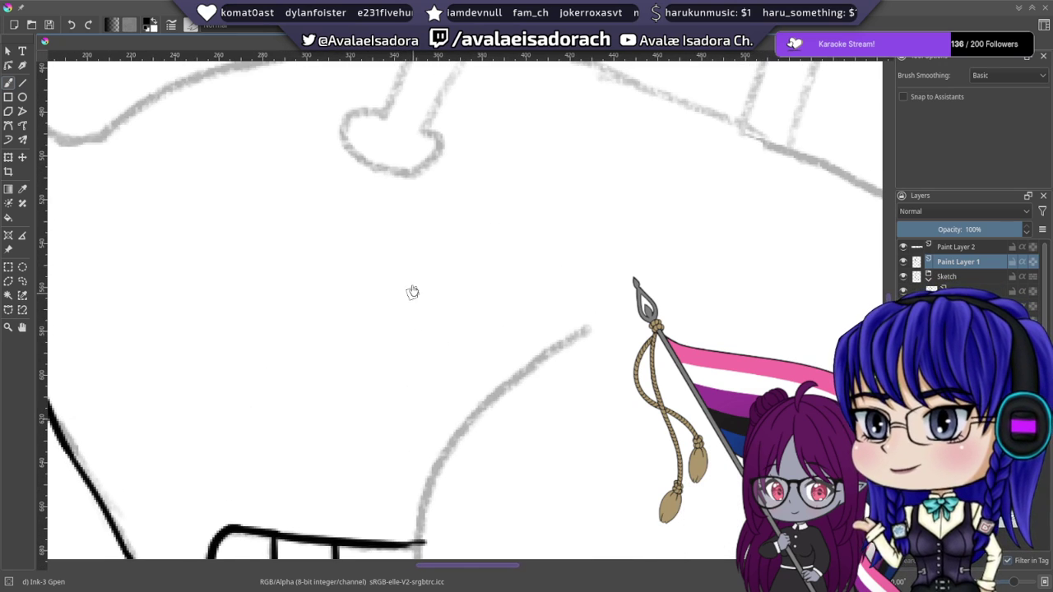
{"action": "left_click_drag", "start_coordinate": [409, 264], "coordinate": [424, 377]}
{"action": "scroll", "coordinate": [411, 324], "scroll_direction": "down", "scroll_amount": 8}
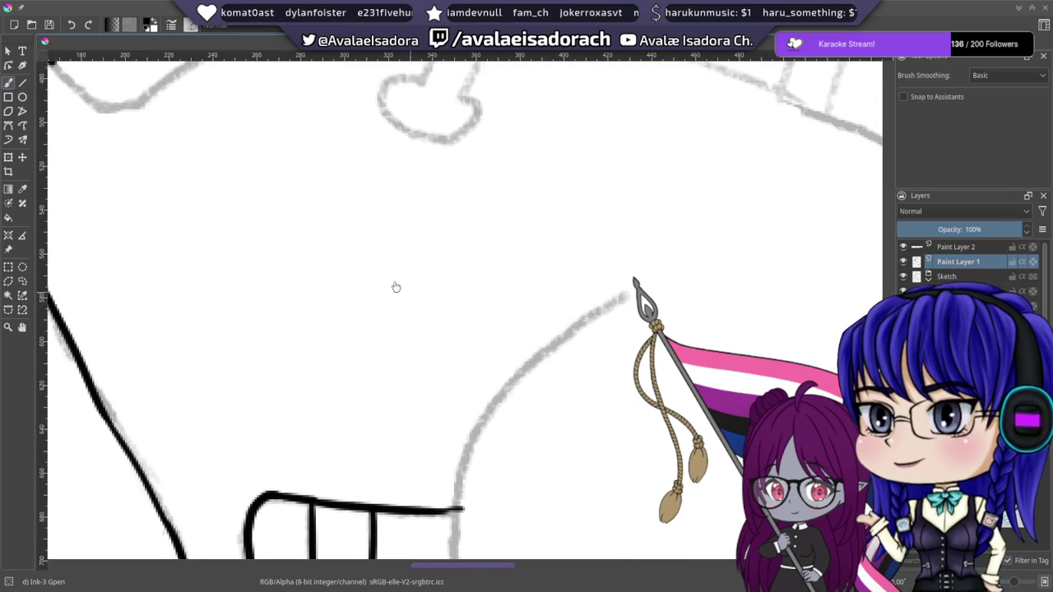
{"action": "scroll", "coordinate": [428, 260], "scroll_direction": "down", "scroll_amount": 3}
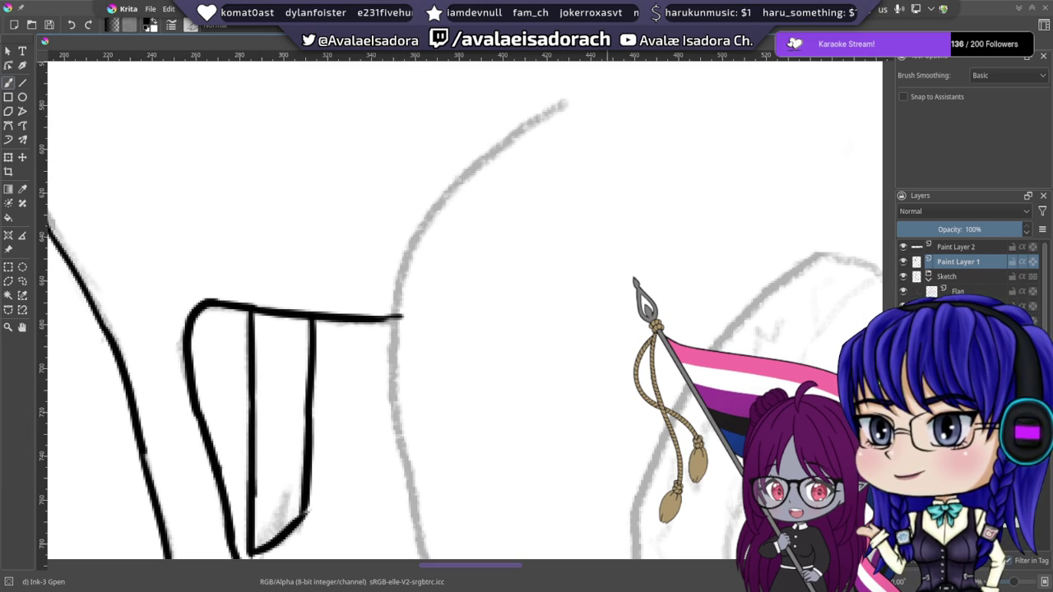
{"action": "scroll", "coordinate": [898, 8], "scroll_direction": "down", "scroll_amount": 5}
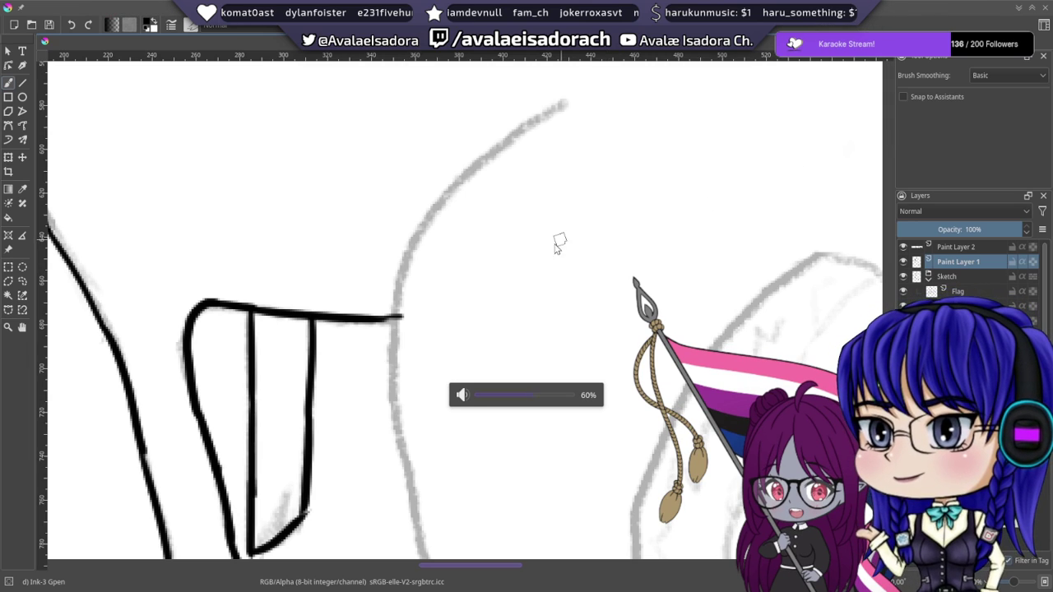
- Ink the body curve above the arms from its upper end down to the end of the connecting line, redoing it several times
{"action": "left_click_drag", "start_coordinate": [528, 139], "coordinate": [510, 163]}
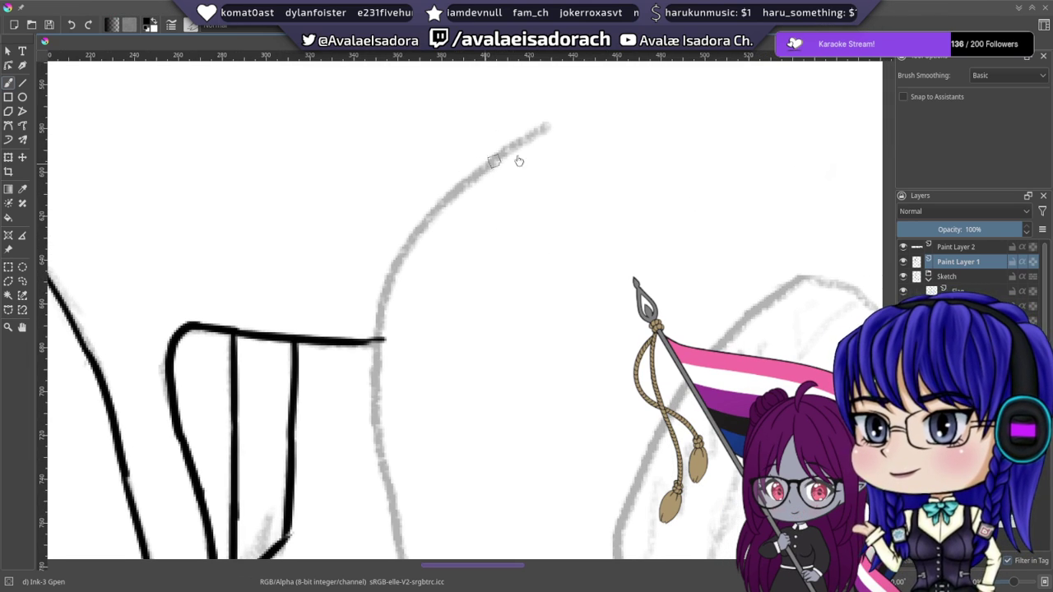
{"action": "mouse_move", "coordinate": [545, 132]}
{"action": "left_mouse_down"}
{"action": "mouse_move", "coordinate": [511, 150]}
{"action": "mouse_move", "coordinate": [444, 207]}
{"action": "left_mouse_up"}
{"action": "key", "text": "ctrl+z"}
{"action": "left_click_drag", "start_coordinate": [545, 129], "coordinate": [416, 250]}
{"action": "key", "text": "ctrl+z"}
{"action": "left_click_drag", "start_coordinate": [547, 131], "coordinate": [395, 258]}
{"action": "key", "text": "ctrl+z"}
{"action": "left_click_drag", "start_coordinate": [546, 129], "coordinate": [372, 288]}
{"action": "key", "text": "ctrl+z"}
{"action": "mouse_move", "coordinate": [546, 128]}
{"action": "left_mouse_down"}
{"action": "mouse_move", "coordinate": [517, 144]}
{"action": "mouse_move", "coordinate": [387, 295]}
{"action": "left_mouse_up"}
{"action": "key", "text": "ctrl+z"}
{"action": "left_click_drag", "start_coordinate": [548, 126], "coordinate": [403, 278]}
{"action": "key", "text": "ctrl+z"}
{"action": "left_click_drag", "start_coordinate": [548, 125], "coordinate": [379, 333]}
{"action": "key", "text": "ctrl+z"}
{"action": "left_click_drag", "start_coordinate": [545, 125], "coordinate": [379, 304]}
{"action": "key", "text": "ctrl+z"}
{"action": "left_click_drag", "start_coordinate": [546, 130], "coordinate": [381, 306]}
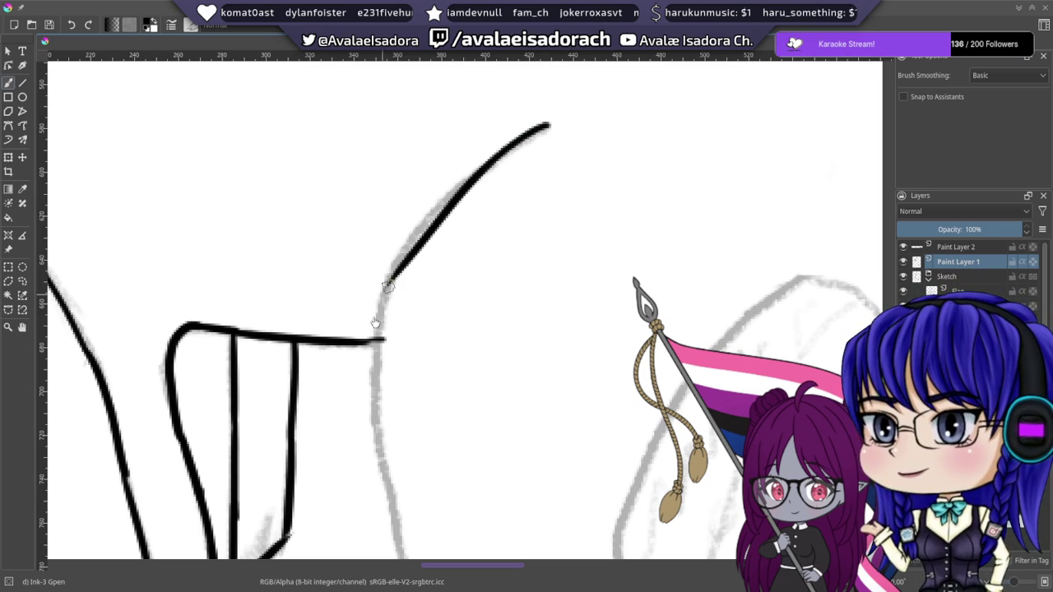
{"action": "key", "text": "ctrl+z"}
{"action": "left_click_drag", "start_coordinate": [548, 124], "coordinate": [364, 306]}
{"action": "key", "text": "ctrl+z"}
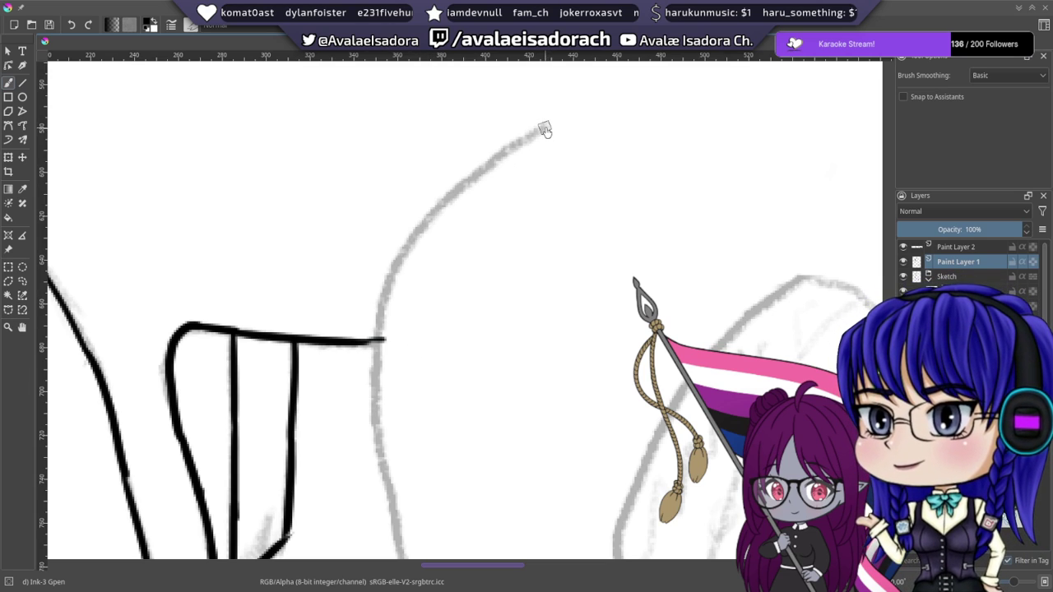
{"action": "mouse_move", "coordinate": [547, 126]}
{"action": "left_mouse_down"}
{"action": "mouse_move", "coordinate": [511, 148]}
{"action": "mouse_move", "coordinate": [388, 339]}
{"action": "left_mouse_up"}
{"action": "scroll", "coordinate": [396, 209], "scroll_direction": "down", "scroll_amount": 1}
{"action": "mouse_move", "coordinate": [396, 209]}
{"action": "left_mouse_down"}
{"action": "mouse_move", "coordinate": [373, 127]}
{"action": "mouse_move", "coordinate": [346, 183]}
{"action": "mouse_move", "coordinate": [334, 171]}
{"action": "mouse_move", "coordinate": [327, 214]}
{"action": "left_mouse_up"}
{"action": "scroll", "coordinate": [326, 216], "scroll_direction": "down", "scroll_amount": 1}
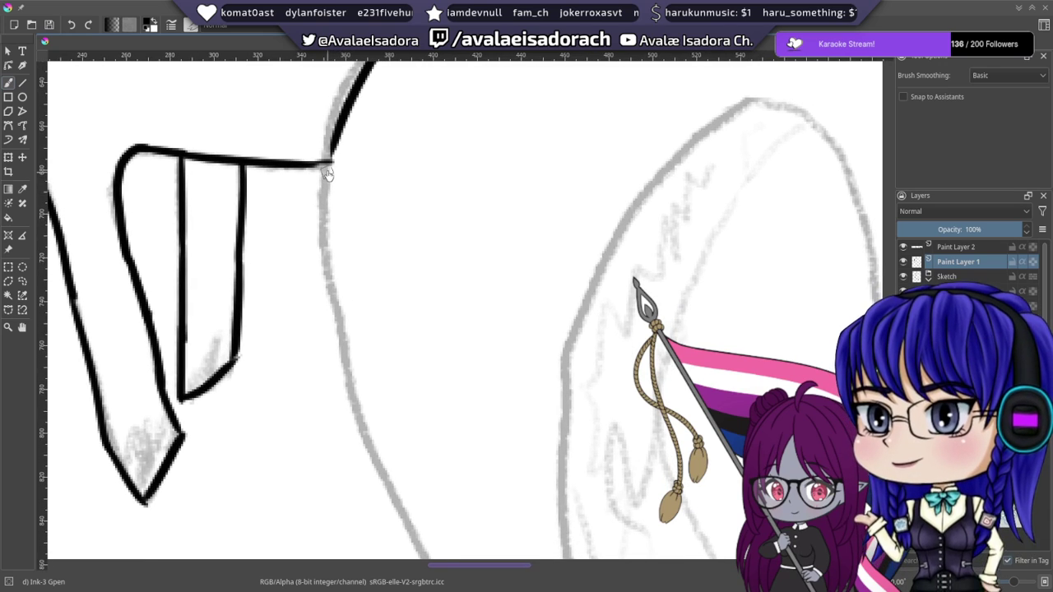
{"action": "left_click_drag", "start_coordinate": [337, 137], "coordinate": [330, 161]}
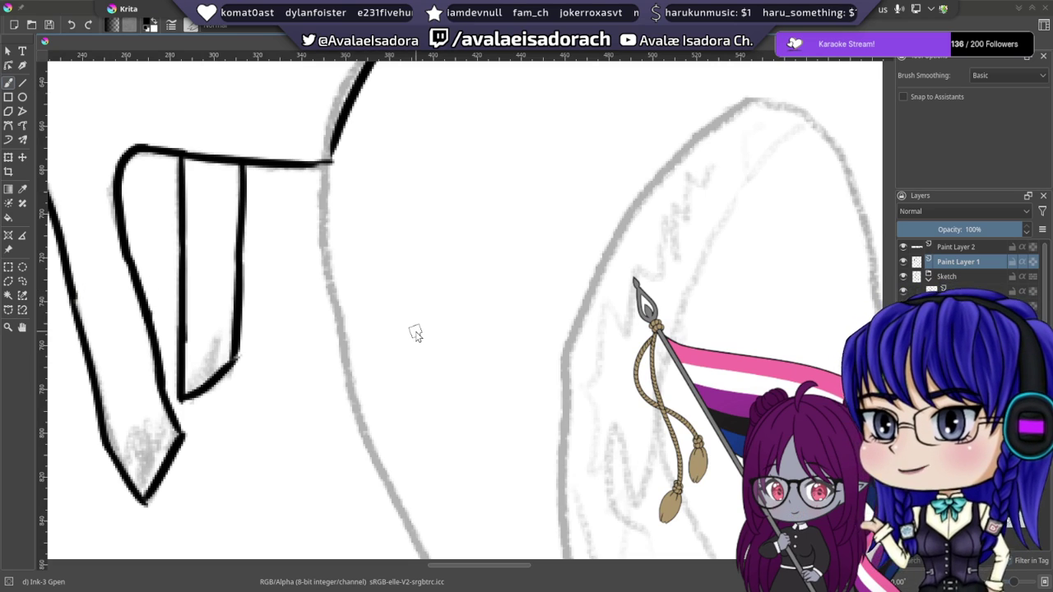
{"action": "left_click_drag", "start_coordinate": [432, 134], "coordinate": [414, 331]}
{"action": "mouse_move", "coordinate": [402, 104]}
{"action": "left_mouse_down"}
{"action": "mouse_move", "coordinate": [436, 85]}
{"action": "mouse_move", "coordinate": [496, 223]}
{"action": "left_mouse_up"}
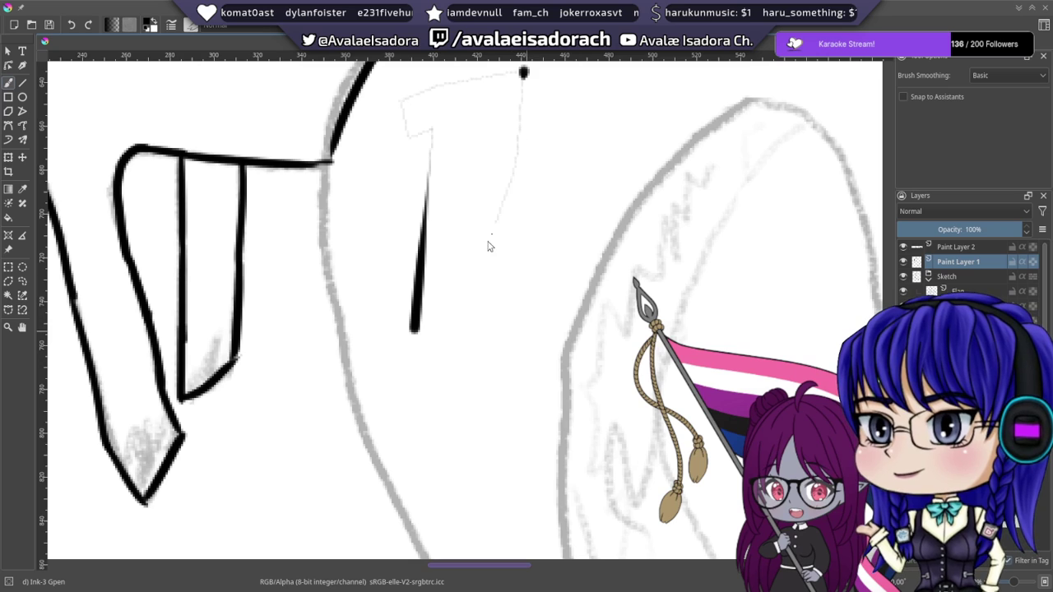
{"action": "key", "text": "ctrl+z"}
{"action": "key", "text": "ctrl+z"}
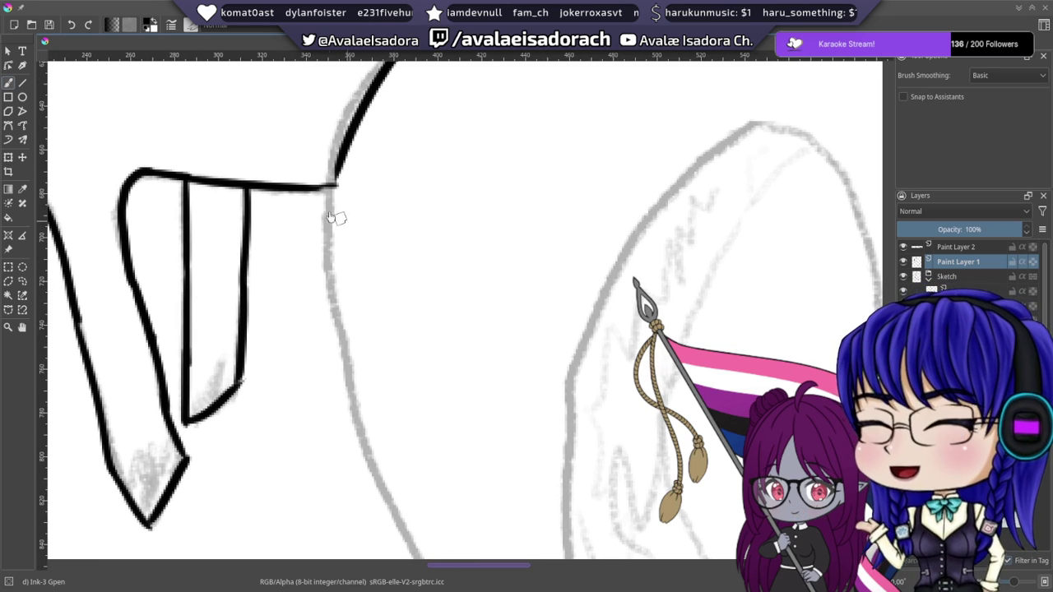
- Ink the upper part of the belly line downward from where the arm's connecting line meets the body, redoing it several times
{"action": "mouse_move", "coordinate": [346, 155]}
{"action": "left_mouse_down"}
{"action": "mouse_move", "coordinate": [340, 168]}
{"action": "mouse_move", "coordinate": [333, 158]}
{"action": "mouse_move", "coordinate": [344, 273]}
{"action": "left_mouse_up"}
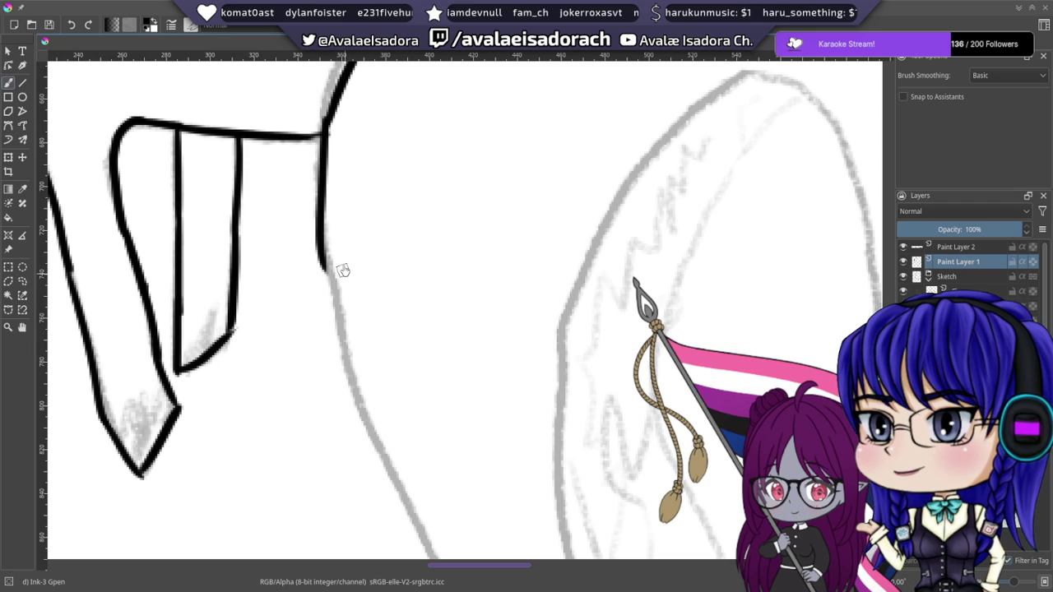
{"action": "key", "text": "ctrl+z"}
{"action": "left_click_drag", "start_coordinate": [329, 122], "coordinate": [340, 286]}
{"action": "key", "text": "ctrl+z"}
{"action": "left_click_drag", "start_coordinate": [329, 123], "coordinate": [348, 283]}
{"action": "key", "text": "ctrl+z"}
{"action": "mouse_move", "coordinate": [328, 125]}
{"action": "left_mouse_down"}
{"action": "mouse_move", "coordinate": [328, 267]}
{"action": "mouse_move", "coordinate": [352, 282]}
{"action": "mouse_move", "coordinate": [268, 184]}
{"action": "mouse_move", "coordinate": [224, 171]}
{"action": "mouse_move", "coordinate": [281, 374]}
{"action": "left_mouse_up"}
{"action": "key", "text": "ctrl+z"}
- Continue the inked belly line down the front of the leg to the top of the foot, redoing the long stroke several times
{"action": "right_click", "coordinate": [355, 274]}
{"action": "left_click_drag", "start_coordinate": [370, 181], "coordinate": [418, 253]}
{"action": "left_click", "coordinate": [212, 272]}
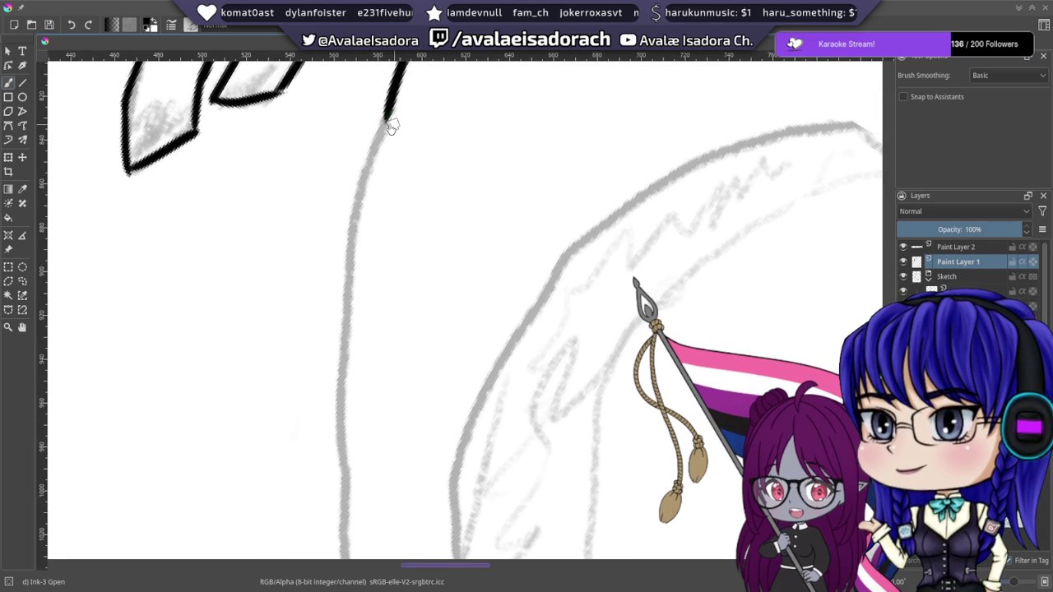
{"action": "left_click_drag", "start_coordinate": [389, 115], "coordinate": [365, 228]}
{"action": "key", "text": "ctrl+z"}
{"action": "mouse_move", "coordinate": [387, 125]}
{"action": "left_mouse_down"}
{"action": "mouse_move", "coordinate": [349, 298]}
{"action": "mouse_move", "coordinate": [362, 333]}
{"action": "left_mouse_up"}
{"action": "key", "text": "ctrl+z"}
{"action": "left_click_drag", "start_coordinate": [388, 120], "coordinate": [355, 401]}
{"action": "key", "text": "ctrl+z"}
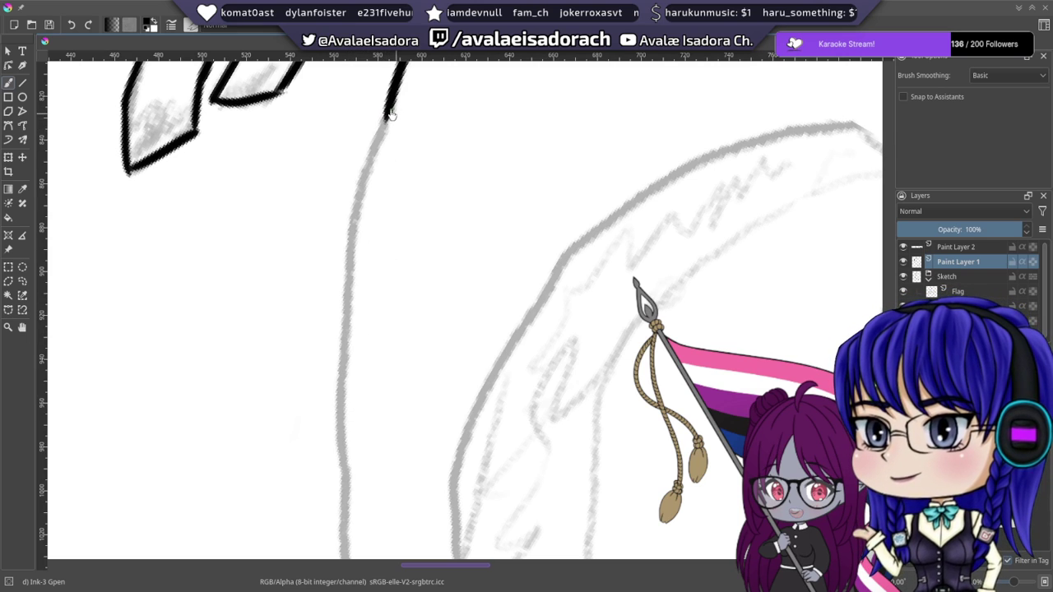
{"action": "left_click_drag", "start_coordinate": [385, 115], "coordinate": [344, 429]}
{"action": "mouse_move", "coordinate": [355, 353]}
{"action": "left_mouse_down"}
{"action": "mouse_move", "coordinate": [336, 129]}
{"action": "mouse_move", "coordinate": [321, 327]}
{"action": "left_mouse_up"}
{"action": "key", "text": "ctrl+z"}
{"action": "mouse_move", "coordinate": [305, 145]}
{"action": "left_mouse_down"}
{"action": "mouse_move", "coordinate": [320, 334]}
{"action": "mouse_move", "coordinate": [350, 189]}
{"action": "mouse_move", "coordinate": [345, 253]}
{"action": "left_mouse_up"}
{"action": "key", "text": "ctrl+z"}
{"action": "mouse_move", "coordinate": [357, 181]}
{"action": "left_mouse_down"}
{"action": "mouse_move", "coordinate": [398, 171]}
{"action": "mouse_move", "coordinate": [383, 245]}
{"action": "left_mouse_up"}
{"action": "key", "text": "ctrl+z"}
{"action": "mouse_move", "coordinate": [381, 188]}
{"action": "left_mouse_down"}
{"action": "mouse_move", "coordinate": [380, 240]}
{"action": "mouse_move", "coordinate": [383, 229]}
{"action": "mouse_move", "coordinate": [500, 206]}
{"action": "left_mouse_up"}
{"action": "key", "text": "ctrl+z"}
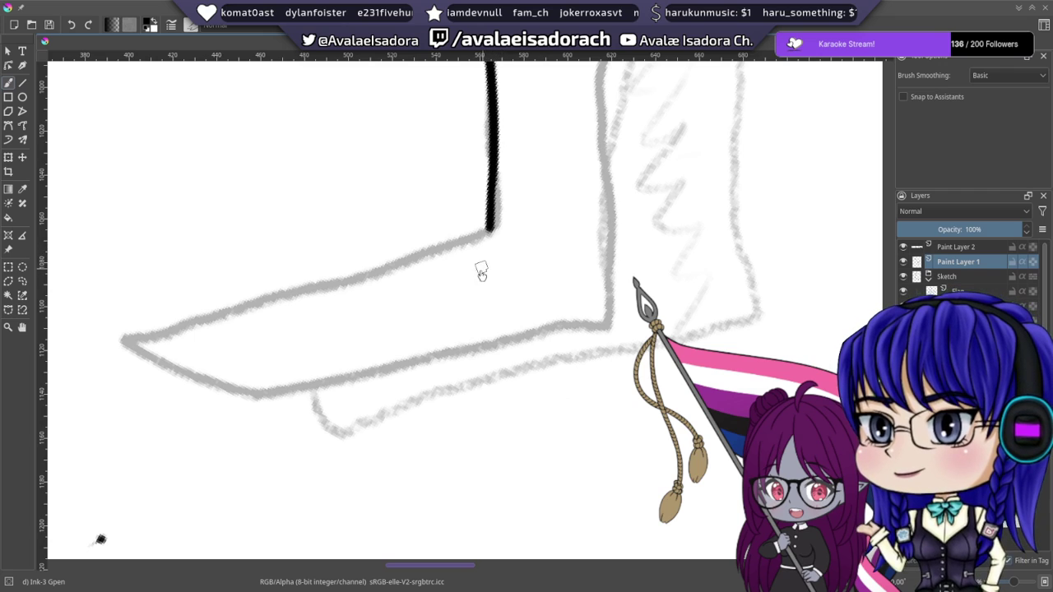
- Ink the foot's upper edge from the ankle corner to the pointed toe, redoing the last stretch
{"action": "right_click", "coordinate": [485, 298]}
{"action": "left_click_drag", "start_coordinate": [503, 205], "coordinate": [435, 211]}
{"action": "left_click", "coordinate": [310, 352]}
{"action": "mouse_move", "coordinate": [392, 320]}
{"action": "left_mouse_down"}
{"action": "mouse_move", "coordinate": [397, 266]}
{"action": "mouse_move", "coordinate": [430, 217]}
{"action": "left_mouse_up"}
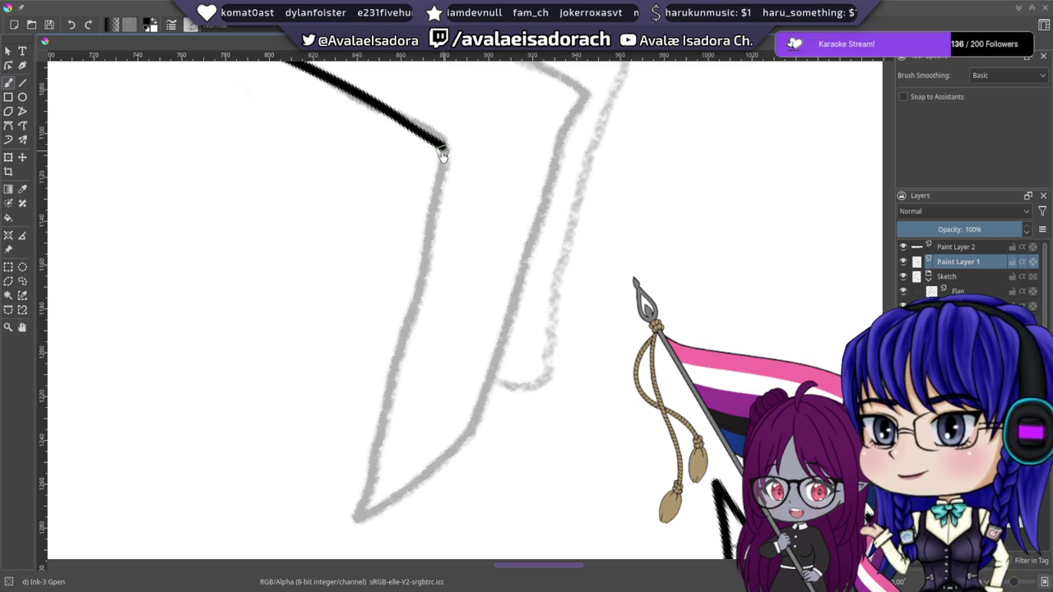
{"action": "mouse_move", "coordinate": [444, 153]}
{"action": "left_mouse_down"}
{"action": "mouse_move", "coordinate": [417, 304]}
{"action": "mouse_move", "coordinate": [378, 424]}
{"action": "mouse_move", "coordinate": [364, 363]}
{"action": "left_mouse_up"}
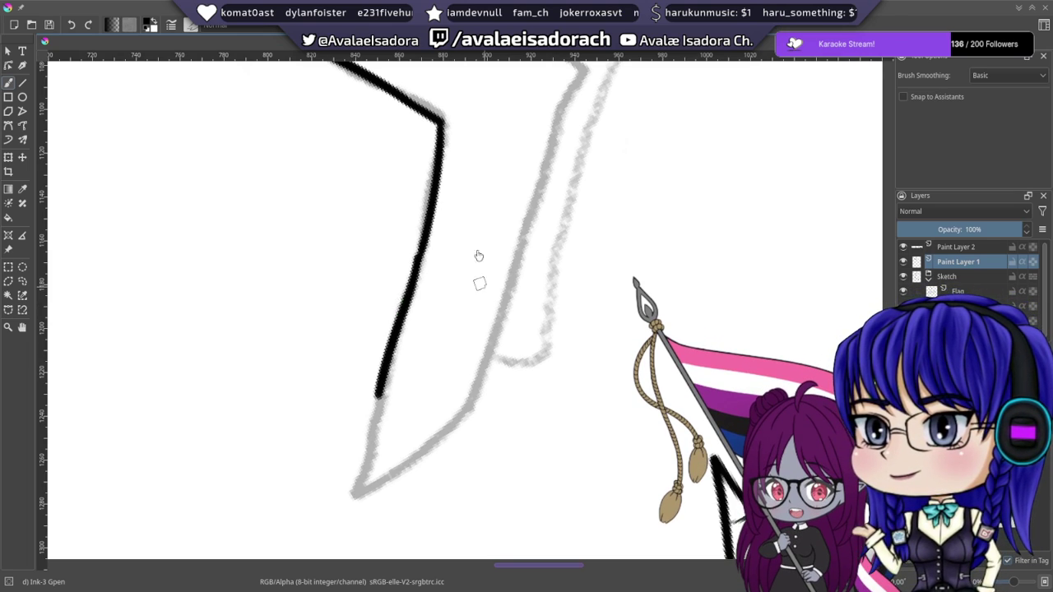
{"action": "mouse_move", "coordinate": [348, 383]}
{"action": "left_mouse_down"}
{"action": "mouse_move", "coordinate": [414, 233]}
{"action": "mouse_move", "coordinate": [401, 321]}
{"action": "left_mouse_up"}
{"action": "key", "text": "ctrl+z"}
{"action": "left_click_drag", "start_coordinate": [416, 240], "coordinate": [392, 344]}
{"action": "key", "text": "ctrl+z"}
{"action": "left_click_drag", "start_coordinate": [413, 240], "coordinate": [390, 338]}
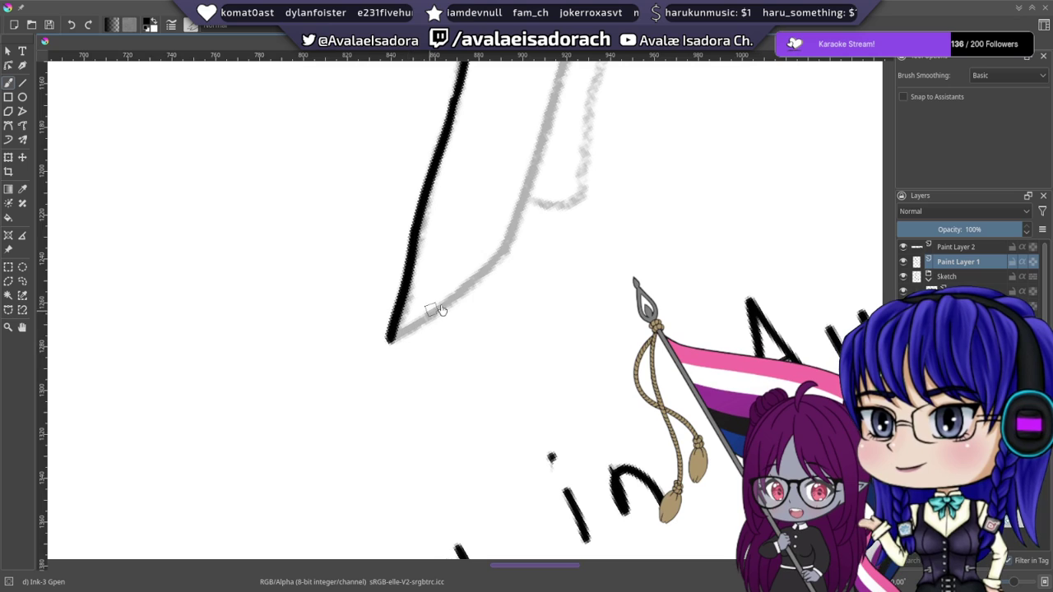
- Ink the slanted underside of the toe up to its bend and erase the ink overshooting the pointed tip
{"action": "left_click_drag", "start_coordinate": [505, 256], "coordinate": [366, 352]}
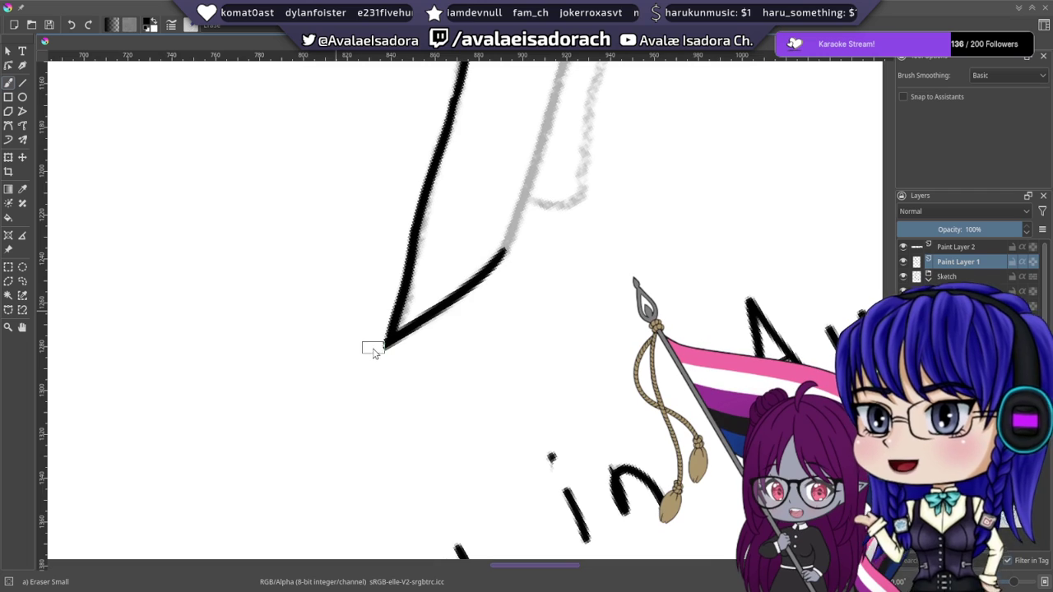
{"action": "mouse_move", "coordinate": [380, 355]}
{"action": "left_mouse_down"}
{"action": "mouse_move", "coordinate": [404, 352]}
{"action": "mouse_move", "coordinate": [370, 341]}
{"action": "left_mouse_up"}
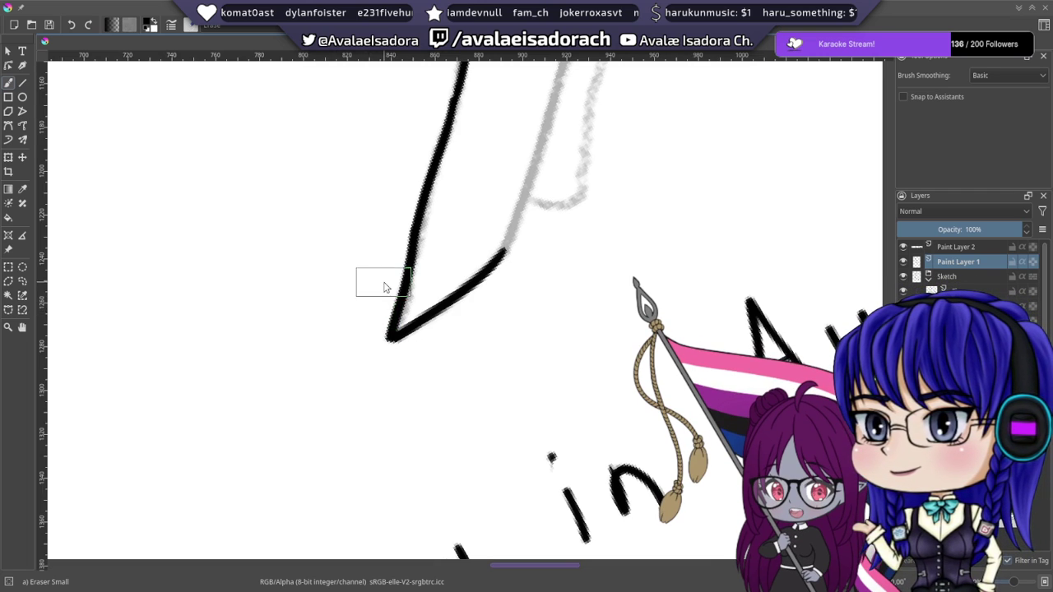
{"action": "left_click_drag", "start_coordinate": [544, 340], "coordinate": [568, 400]}
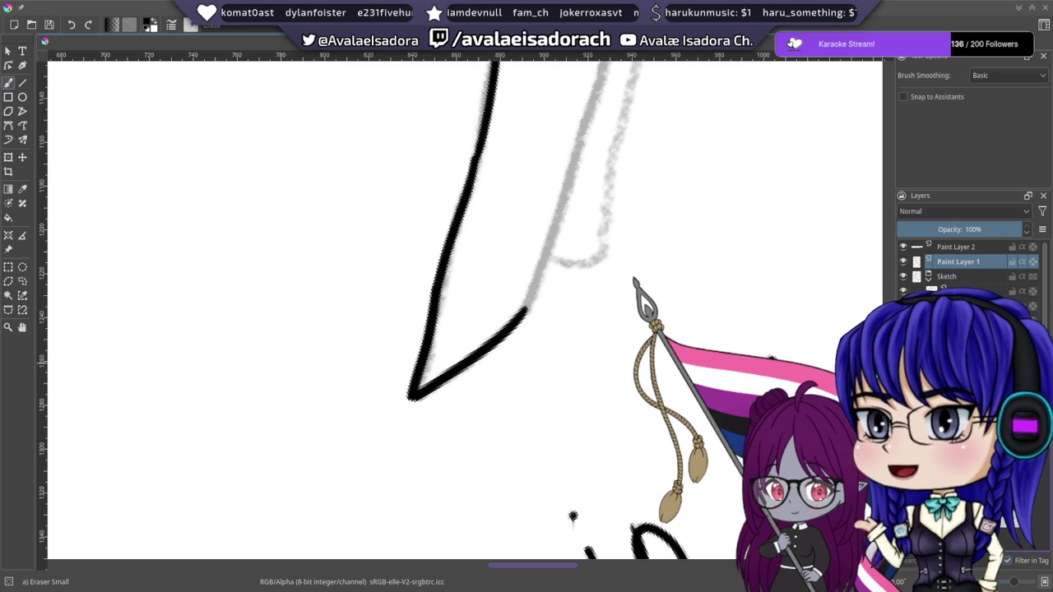
{"action": "left_click_drag", "start_coordinate": [507, 207], "coordinate": [422, 287]}
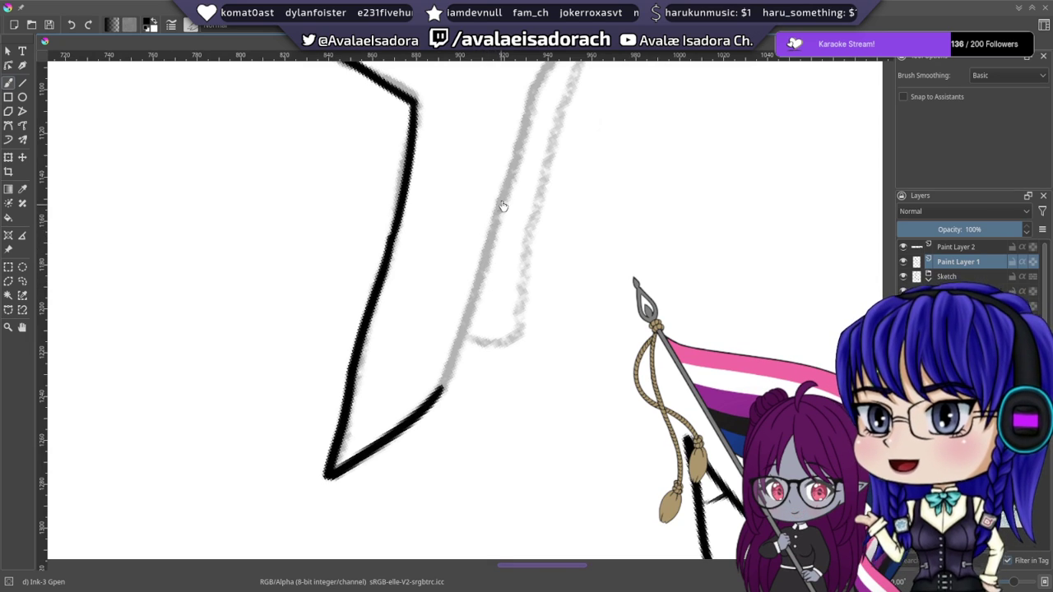
- Ink the middle stretch of the foot's underside upward from the toe bend, redoing the stroke several times
{"action": "left_click_drag", "start_coordinate": [499, 200], "coordinate": [441, 403]}
{"action": "key", "text": "ctrl+z"}
{"action": "left_click_drag", "start_coordinate": [500, 200], "coordinate": [427, 444]}
{"action": "key", "text": "ctrl+z"}
{"action": "left_click_drag", "start_coordinate": [499, 207], "coordinate": [421, 453]}
{"action": "key", "text": "ctrl+z"}
{"action": "left_click_drag", "start_coordinate": [498, 216], "coordinate": [419, 479]}
{"action": "key", "text": "ctrl+z"}
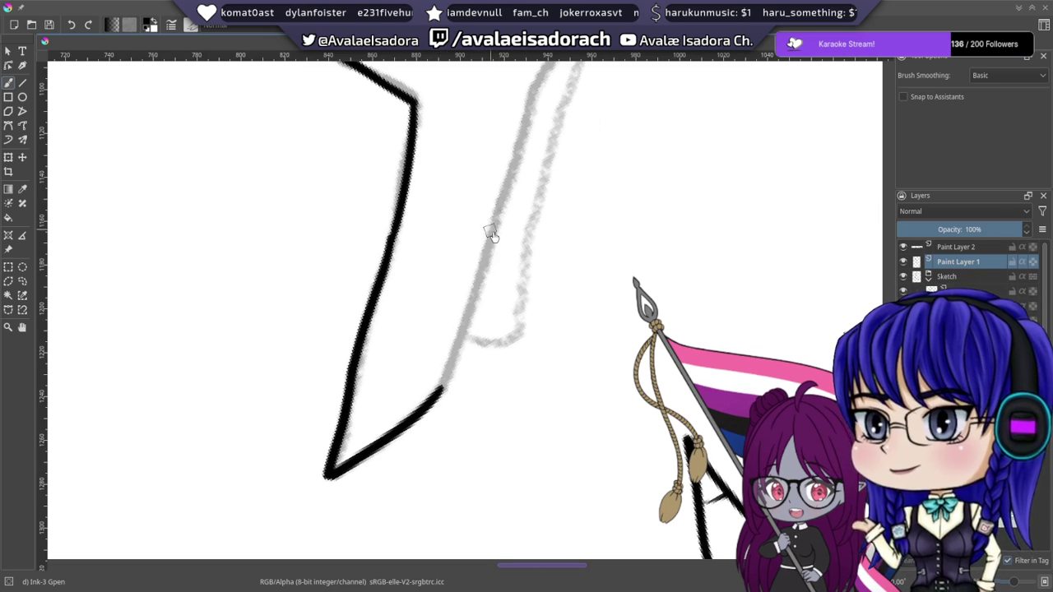
{"action": "left_click_drag", "start_coordinate": [505, 199], "coordinate": [424, 428]}
{"action": "key", "text": "ctrl+z"}
{"action": "mouse_move", "coordinate": [504, 194]}
{"action": "left_mouse_down"}
{"action": "mouse_move", "coordinate": [451, 389]}
{"action": "mouse_move", "coordinate": [417, 411]}
{"action": "left_mouse_up"}
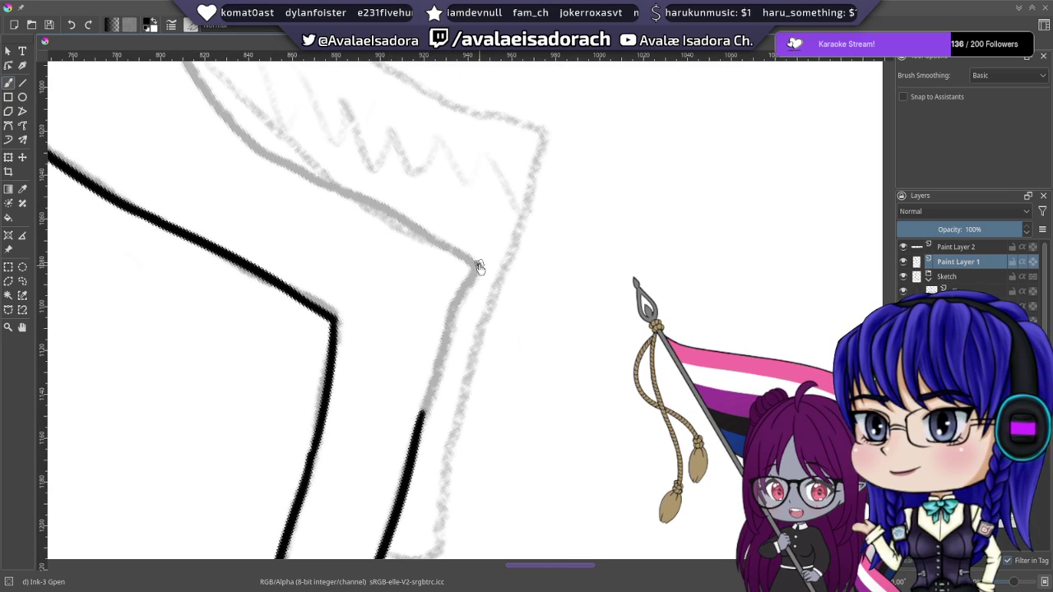
- Ink the rest of the foot's underside between the heel corner and the inked sole line, redoing the stroke several times
{"action": "left_click_drag", "start_coordinate": [480, 268], "coordinate": [426, 444]}
{"action": "key", "text": "ctrl+z"}
{"action": "left_click_drag", "start_coordinate": [476, 267], "coordinate": [417, 473]}
{"action": "key", "text": "ctrl+z"}
{"action": "left_click_drag", "start_coordinate": [480, 268], "coordinate": [418, 465]}
{"action": "key", "text": "ctrl+z"}
{"action": "left_click_drag", "start_coordinate": [479, 267], "coordinate": [415, 484]}
{"action": "key", "text": "ctrl+z"}
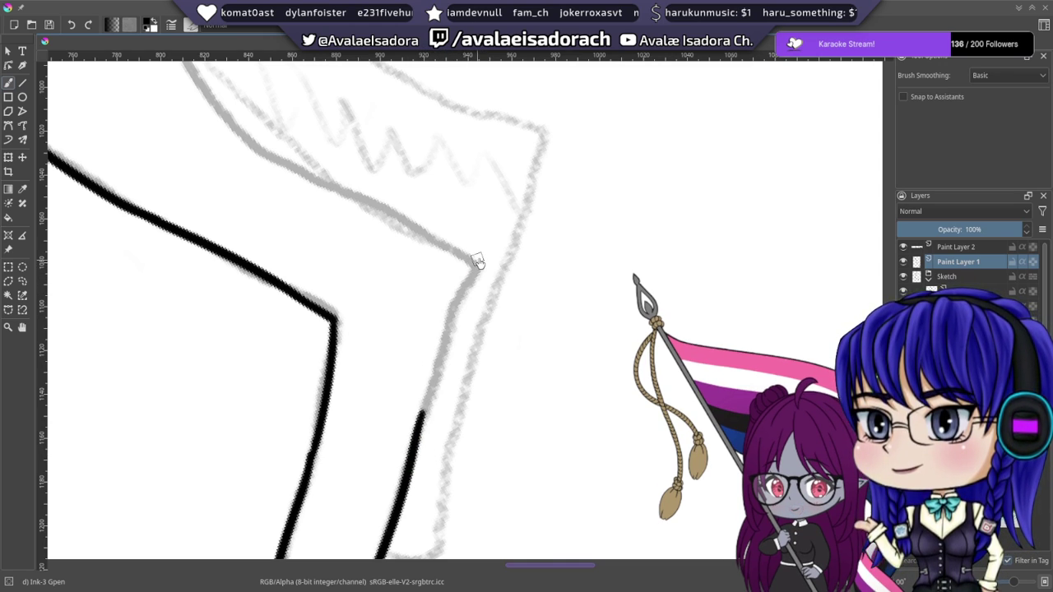
{"action": "left_click_drag", "start_coordinate": [478, 268], "coordinate": [404, 464]}
{"action": "key", "text": "ctrl+z"}
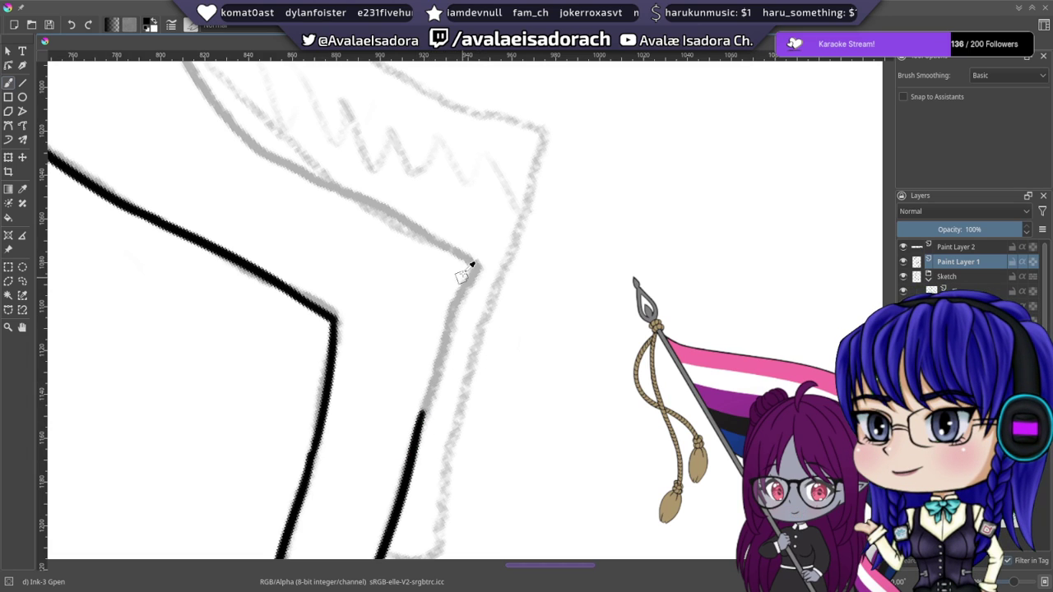
{"action": "left_click_drag", "start_coordinate": [485, 260], "coordinate": [417, 461]}
{"action": "key", "text": "ctrl+z"}
{"action": "left_click_drag", "start_coordinate": [487, 258], "coordinate": [403, 482]}
{"action": "key", "text": "ctrl+z"}
{"action": "left_click_drag", "start_coordinate": [487, 258], "coordinate": [426, 438]}
{"action": "key", "text": "ctrl+z"}
{"action": "left_click_drag", "start_coordinate": [487, 258], "coordinate": [421, 451]}
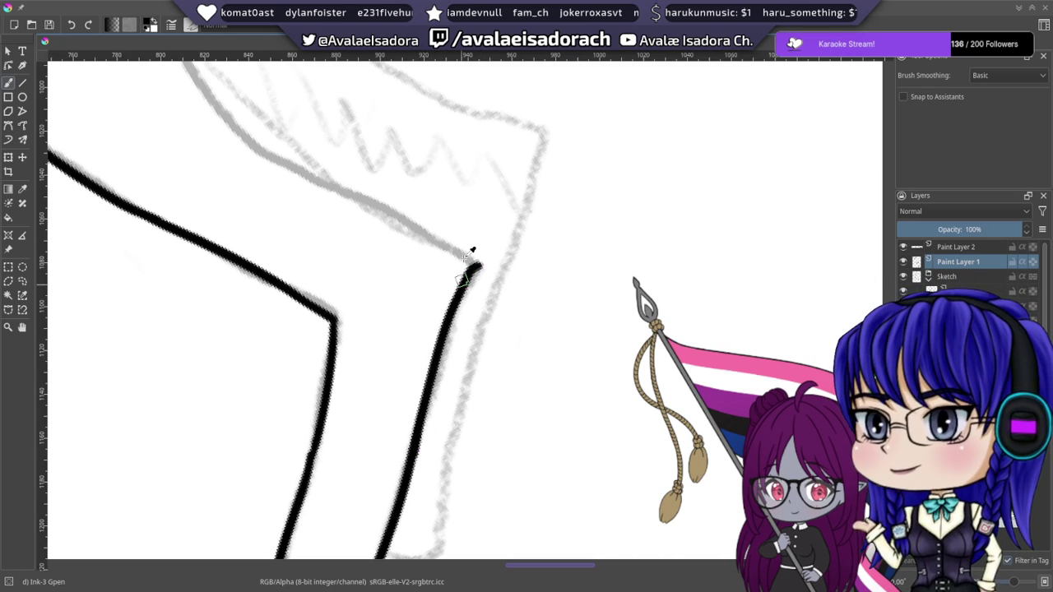
- Ink the back line of the lower leg down to the heel corner on a canvas rotated to 30°, redoing the long stroke many times
{"action": "left_click_drag", "start_coordinate": [463, 216], "coordinate": [478, 244]}
{"action": "right_click", "coordinate": [460, 270]}
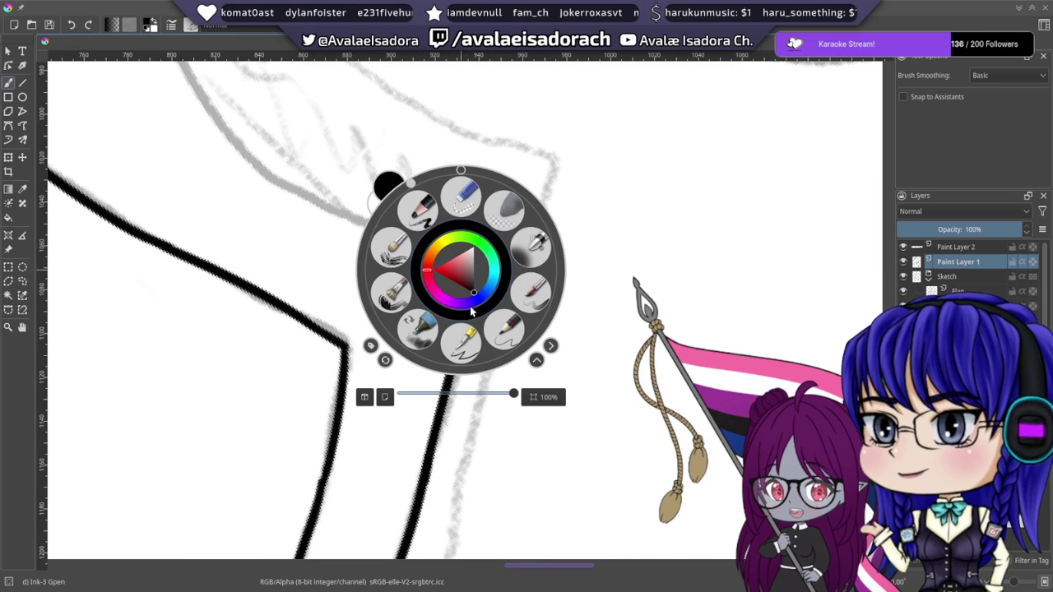
{"action": "left_click", "coordinate": [462, 171]}
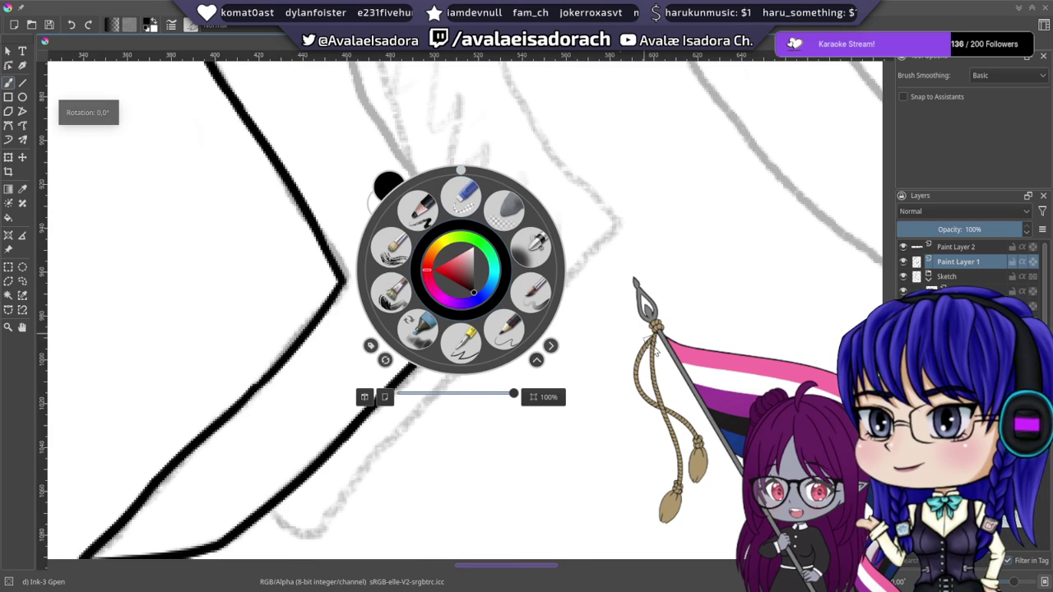
{"action": "left_click", "coordinate": [637, 327]}
{"action": "right_click", "coordinate": [495, 177]}
{"action": "left_click_drag", "start_coordinate": [503, 80], "coordinate": [543, 96]}
{"action": "left_click", "coordinate": [718, 291]}
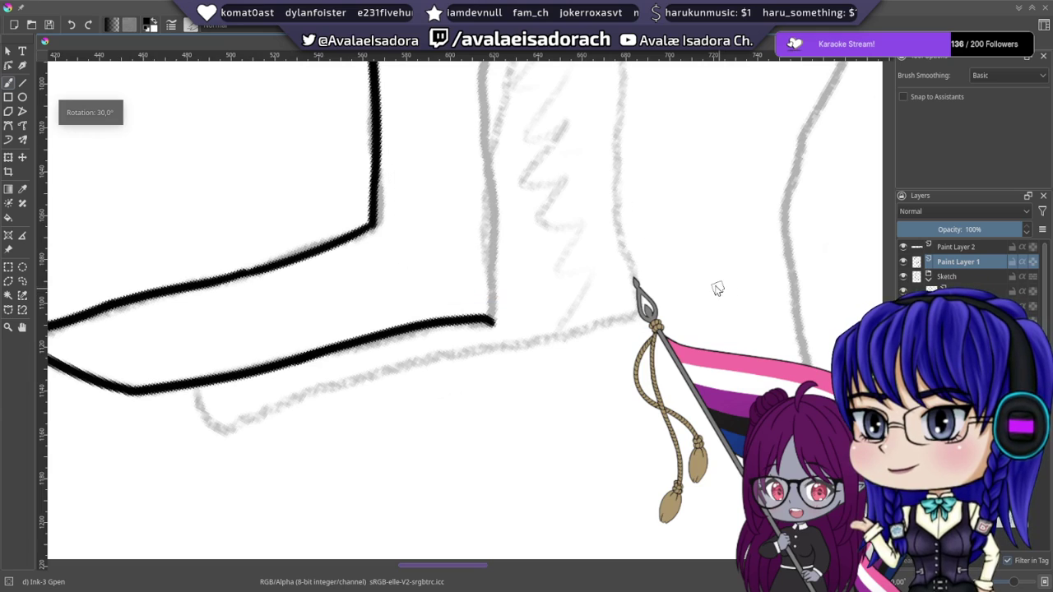
{"action": "mouse_move", "coordinate": [485, 131]}
{"action": "left_mouse_down"}
{"action": "mouse_move", "coordinate": [440, 304]}
{"action": "mouse_move", "coordinate": [382, 349]}
{"action": "mouse_move", "coordinate": [370, 287]}
{"action": "left_mouse_up"}
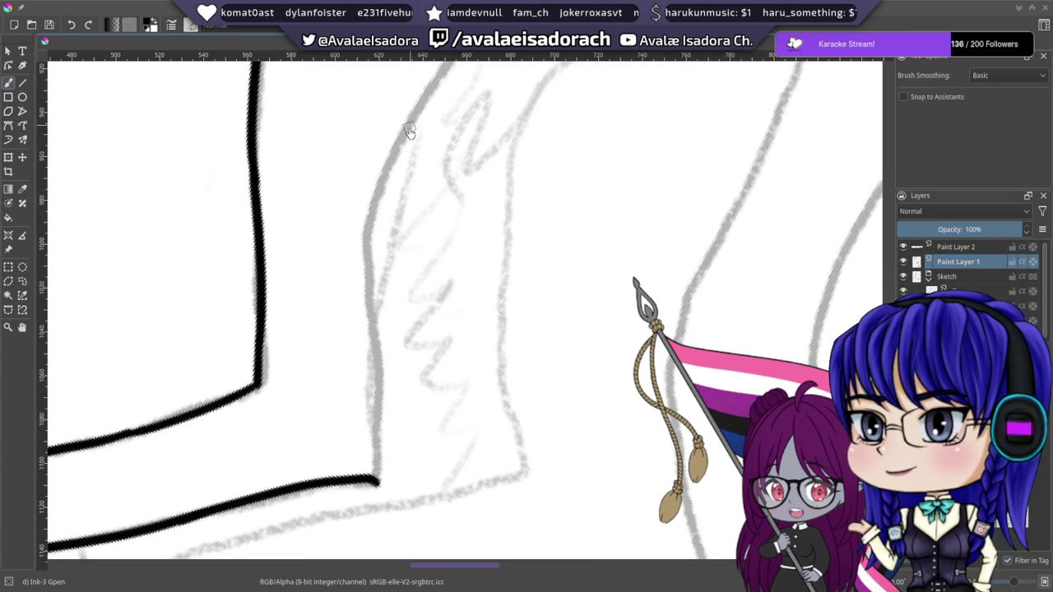
{"action": "left_click_drag", "start_coordinate": [427, 106], "coordinate": [342, 334]}
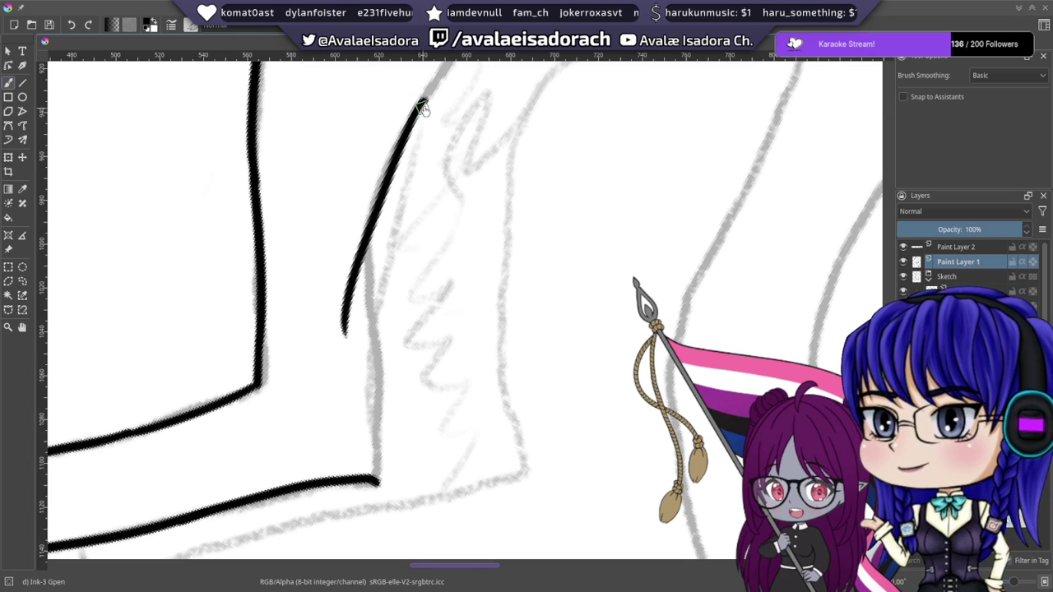
{"action": "key", "text": "ctrl+z"}
{"action": "left_click_drag", "start_coordinate": [423, 107], "coordinate": [380, 343]}
{"action": "key", "text": "ctrl+z"}
{"action": "left_click_drag", "start_coordinate": [417, 109], "coordinate": [375, 338]}
{"action": "key", "text": "ctrl+z"}
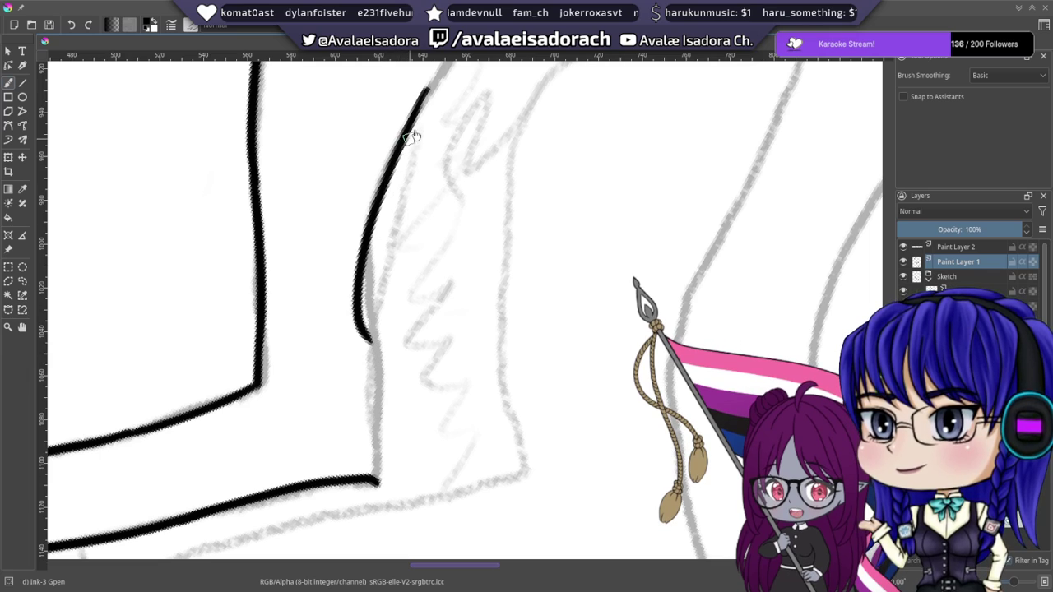
{"action": "key", "text": "ctrl+z"}
{"action": "mouse_move", "coordinate": [433, 86]}
{"action": "left_mouse_down"}
{"action": "mouse_move", "coordinate": [376, 230]}
{"action": "mouse_move", "coordinate": [376, 353]}
{"action": "left_mouse_up"}
{"action": "key", "text": "ctrl+z"}
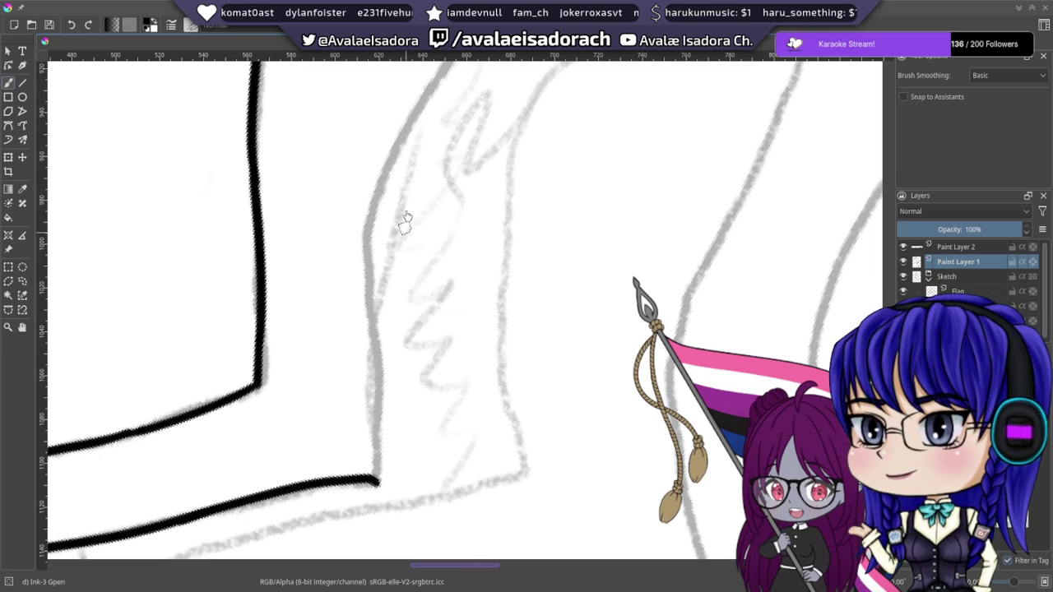
{"action": "left_click_drag", "start_coordinate": [440, 69], "coordinate": [376, 349]}
{"action": "key", "text": "ctrl+z"}
{"action": "mouse_move", "coordinate": [444, 67]}
{"action": "left_mouse_down"}
{"action": "mouse_move", "coordinate": [408, 128]}
{"action": "mouse_move", "coordinate": [381, 458]}
{"action": "left_mouse_up"}
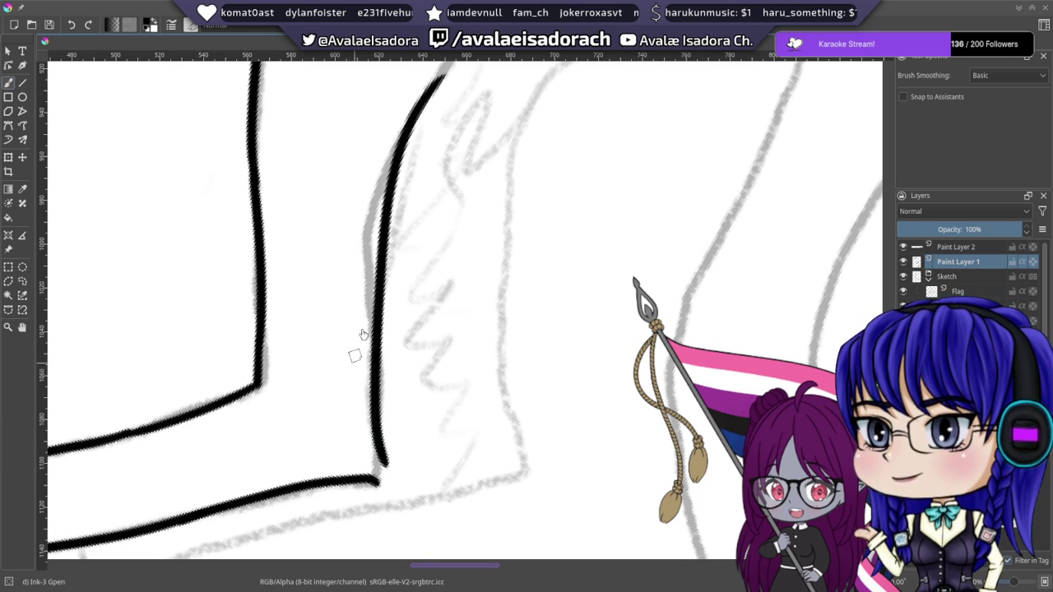
{"action": "key", "text": "ctrl+z"}
{"action": "mouse_move", "coordinate": [441, 72]}
{"action": "left_mouse_down"}
{"action": "mouse_move", "coordinate": [387, 204]}
{"action": "mouse_move", "coordinate": [380, 477]}
{"action": "left_mouse_up"}
{"action": "key", "text": "ctrl+z"}
{"action": "mouse_move", "coordinate": [435, 85]}
{"action": "left_mouse_down"}
{"action": "mouse_move", "coordinate": [402, 124]}
{"action": "mouse_move", "coordinate": [357, 295]}
{"action": "mouse_move", "coordinate": [369, 470]}
{"action": "left_mouse_up"}
{"action": "key", "text": "ctrl+z"}
{"action": "mouse_move", "coordinate": [433, 98]}
{"action": "left_mouse_down"}
{"action": "mouse_move", "coordinate": [368, 258]}
{"action": "mouse_move", "coordinate": [374, 511]}
{"action": "left_mouse_up"}
{"action": "key", "text": "ctrl+z"}
{"action": "mouse_move", "coordinate": [434, 89]}
{"action": "left_mouse_down"}
{"action": "mouse_move", "coordinate": [362, 461]}
{"action": "mouse_move", "coordinate": [379, 528]}
{"action": "left_mouse_up"}
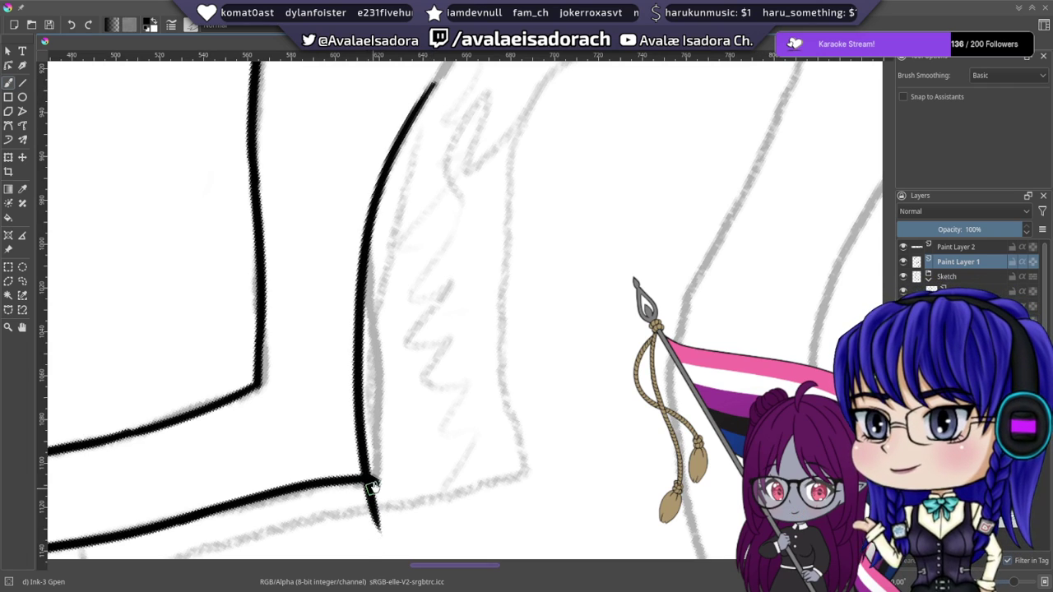
{"action": "key", "text": "ctrl+z"}
{"action": "left_click_drag", "start_coordinate": [427, 101], "coordinate": [379, 533]}
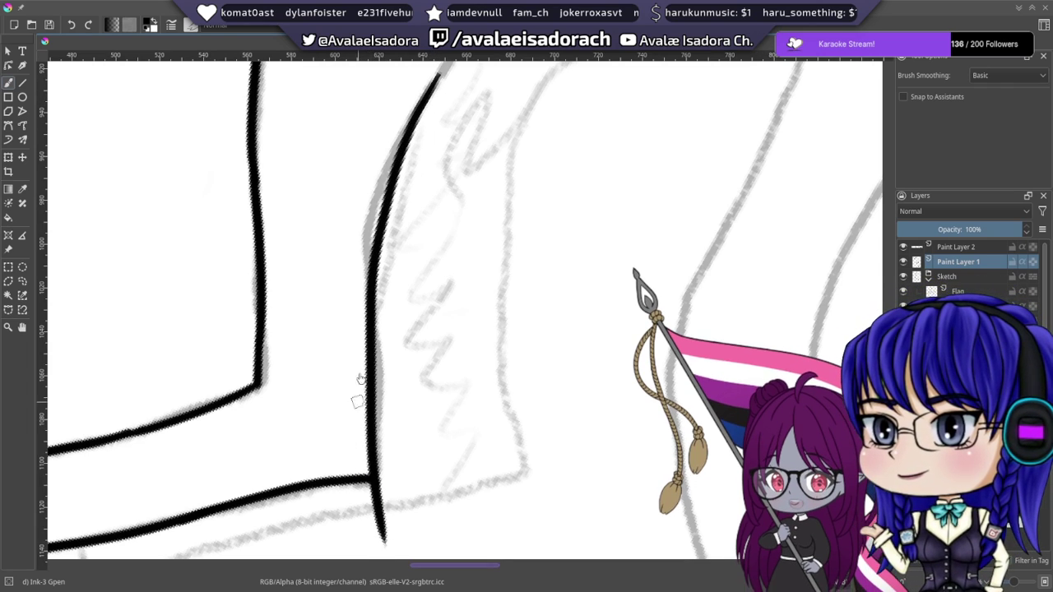
{"action": "key", "text": "ctrl+z"}
{"action": "scroll", "coordinate": [388, 277], "scroll_direction": "up", "scroll_amount": 1}
{"action": "mouse_move", "coordinate": [438, 121]}
{"action": "left_mouse_down"}
{"action": "mouse_move", "coordinate": [412, 138]}
{"action": "mouse_move", "coordinate": [423, 105]}
{"action": "mouse_move", "coordinate": [359, 543]}
{"action": "left_mouse_up"}
{"action": "key", "text": "ctrl+z"}
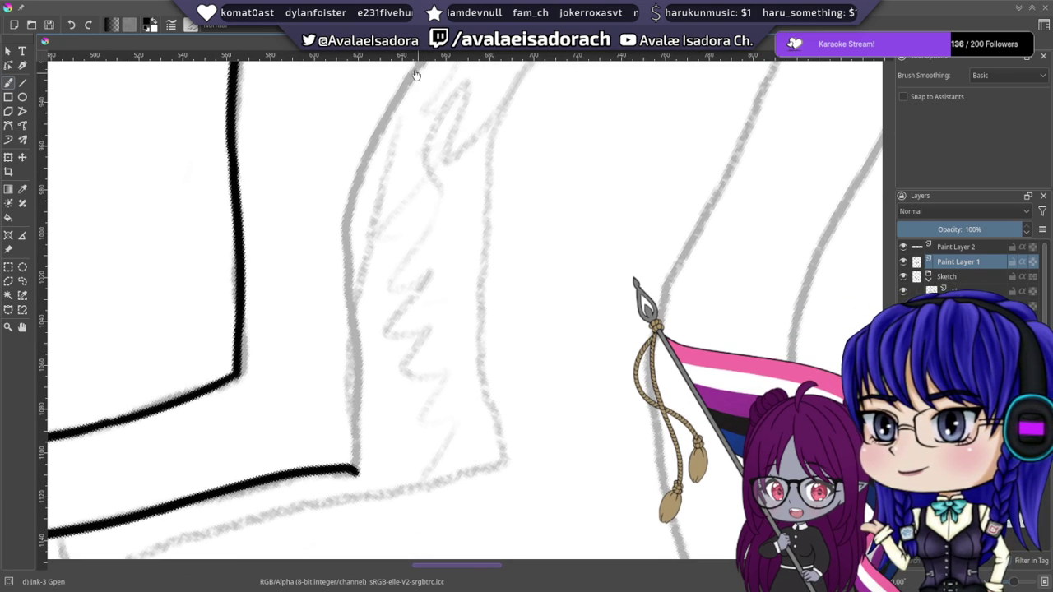
{"action": "mouse_move", "coordinate": [417, 75]}
{"action": "left_mouse_down"}
{"action": "mouse_move", "coordinate": [345, 321]}
{"action": "mouse_move", "coordinate": [373, 546]}
{"action": "left_mouse_up"}
{"action": "key", "text": "ctrl+z"}
{"action": "mouse_move", "coordinate": [417, 73]}
{"action": "left_mouse_down"}
{"action": "mouse_move", "coordinate": [371, 190]}
{"action": "mouse_move", "coordinate": [372, 534]}
{"action": "left_mouse_up"}
{"action": "key", "text": "ctrl+z"}
{"action": "mouse_move", "coordinate": [409, 74]}
{"action": "left_mouse_down"}
{"action": "mouse_move", "coordinate": [356, 288]}
{"action": "mouse_move", "coordinate": [360, 498]}
{"action": "left_mouse_up"}
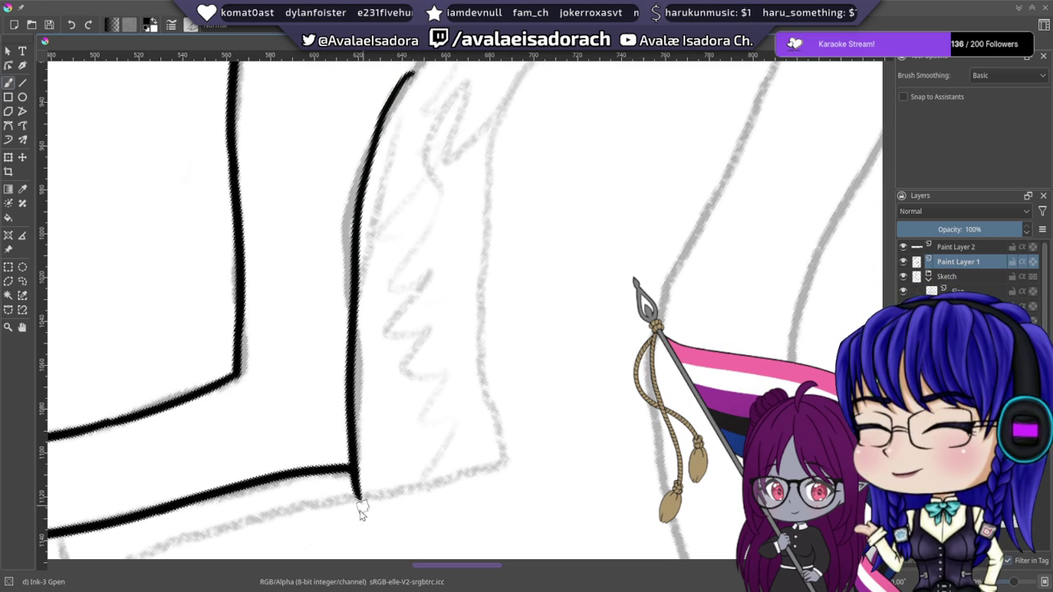
{"action": "key", "text": "ctrl+z"}
{"action": "mouse_move", "coordinate": [407, 77]}
{"action": "left_mouse_down"}
{"action": "mouse_move", "coordinate": [346, 329]}
{"action": "mouse_move", "coordinate": [361, 493]}
{"action": "left_mouse_up"}
{"action": "key", "text": "ctrl+z"}
{"action": "mouse_move", "coordinate": [399, 105]}
{"action": "left_mouse_down"}
{"action": "mouse_move", "coordinate": [343, 389]}
{"action": "mouse_move", "coordinate": [370, 547]}
{"action": "left_mouse_up"}
{"action": "key", "text": "ctrl+z"}
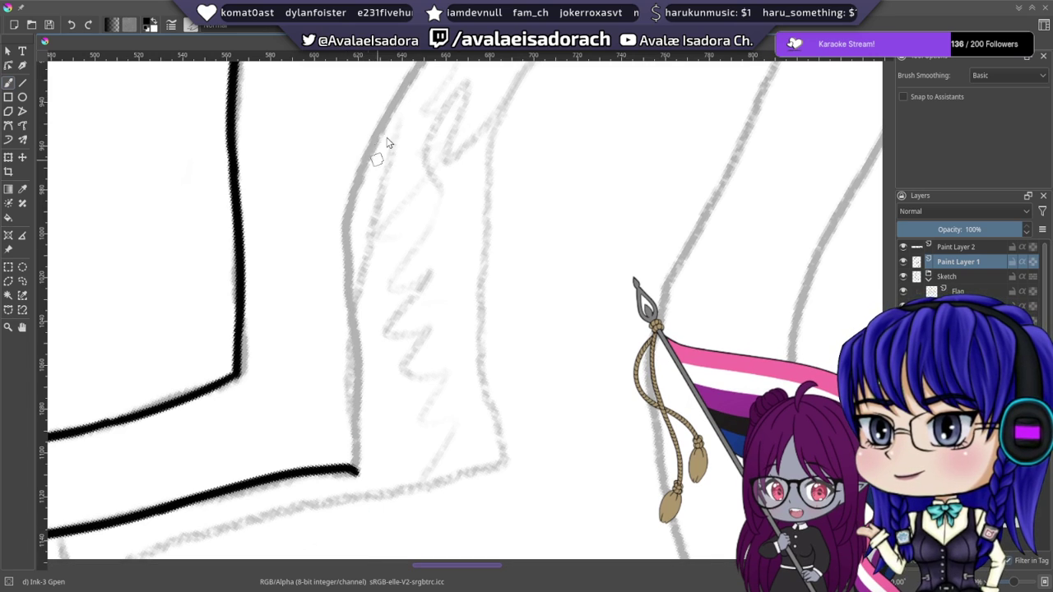
{"action": "left_click_drag", "start_coordinate": [421, 74], "coordinate": [372, 525]}
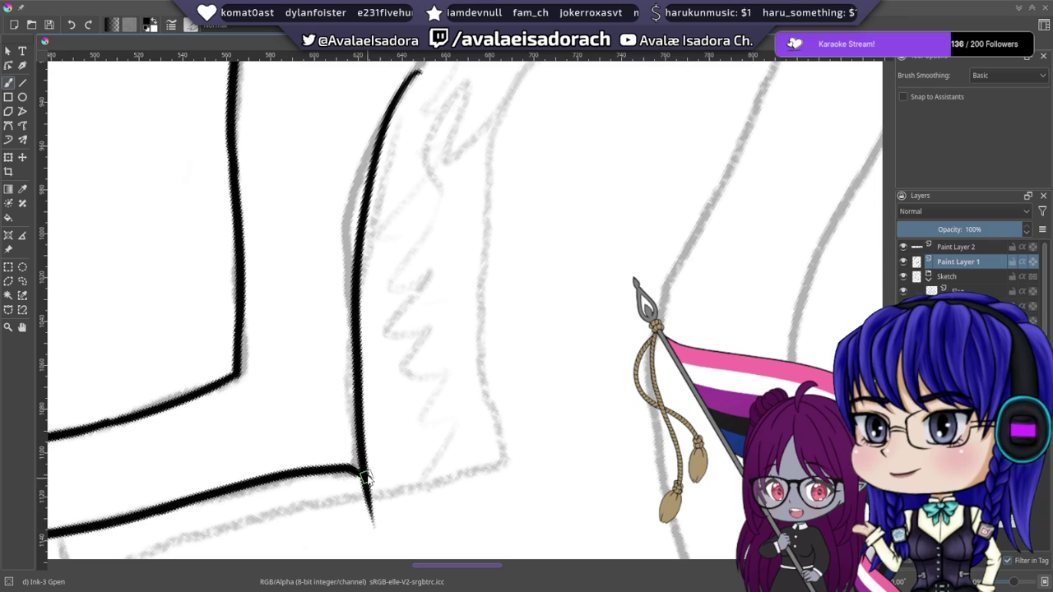
- Erase the ink overshooting the heel corner and touch up the corner with the Ink-3 Gpen brush
{"action": "mouse_move", "coordinate": [366, 279]}
{"action": "left_mouse_down"}
{"action": "mouse_move", "coordinate": [384, 305]}
{"action": "mouse_move", "coordinate": [386, 275]}
{"action": "mouse_move", "coordinate": [417, 250]}
{"action": "mouse_move", "coordinate": [429, 197]}
{"action": "left_mouse_up"}
{"action": "key", "text": "e"}
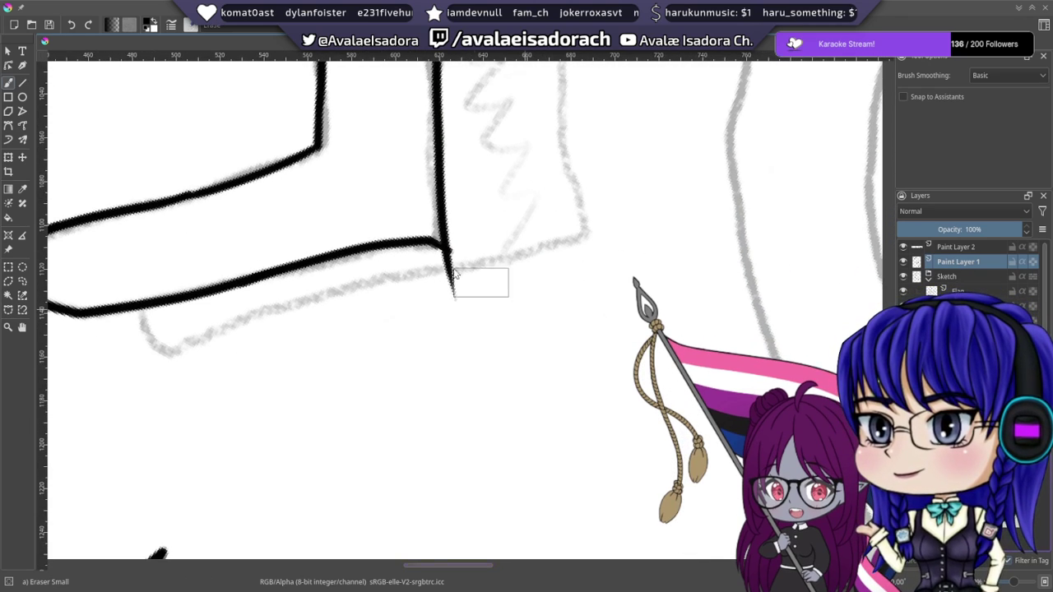
{"action": "mouse_move", "coordinate": [434, 317]}
{"action": "left_mouse_down"}
{"action": "mouse_move", "coordinate": [464, 294]}
{"action": "mouse_move", "coordinate": [461, 272]}
{"action": "mouse_move", "coordinate": [434, 284]}
{"action": "left_mouse_up"}
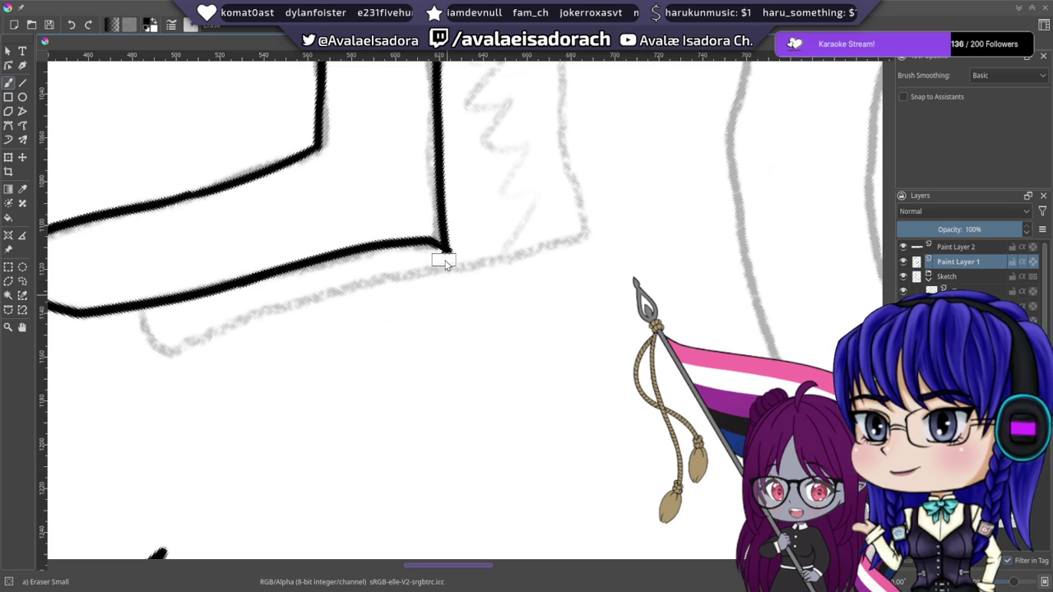
{"action": "left_click_drag", "start_coordinate": [475, 246], "coordinate": [456, 276]}
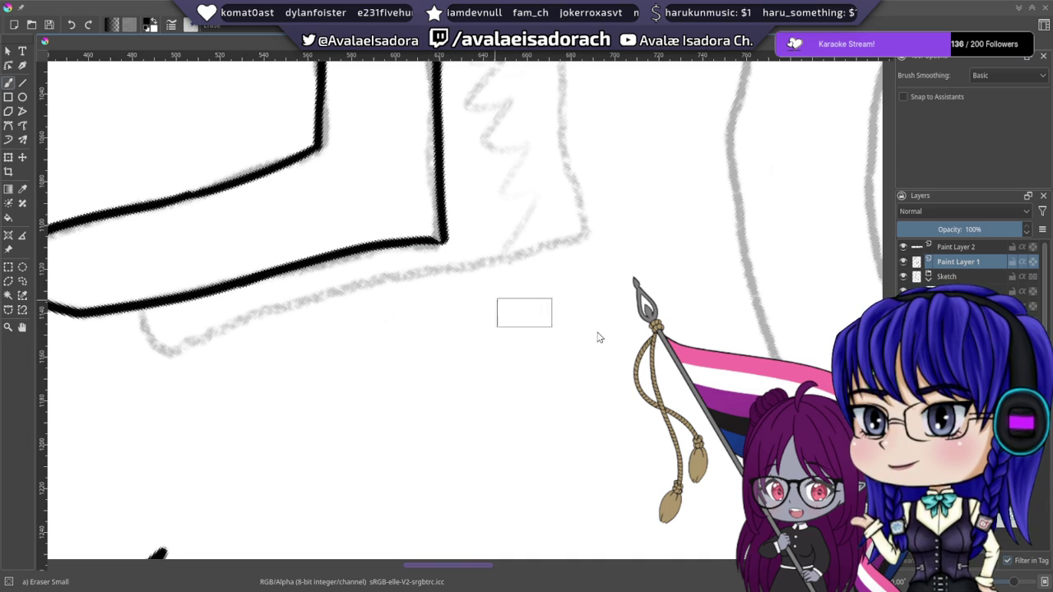
{"action": "left_click", "coordinate": [1005, 518]}
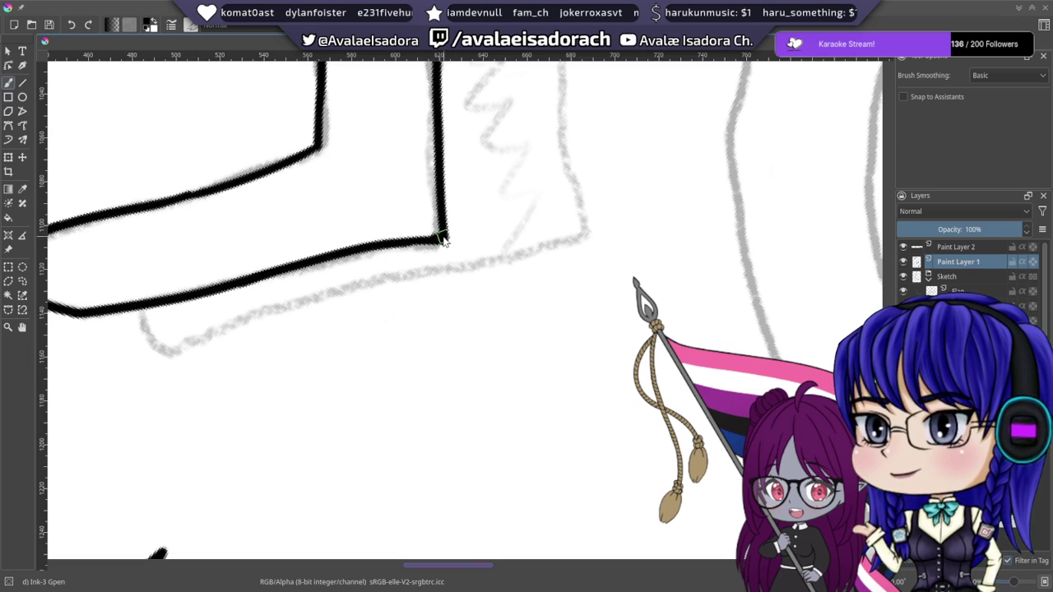
{"action": "left_click_drag", "start_coordinate": [448, 220], "coordinate": [441, 247]}
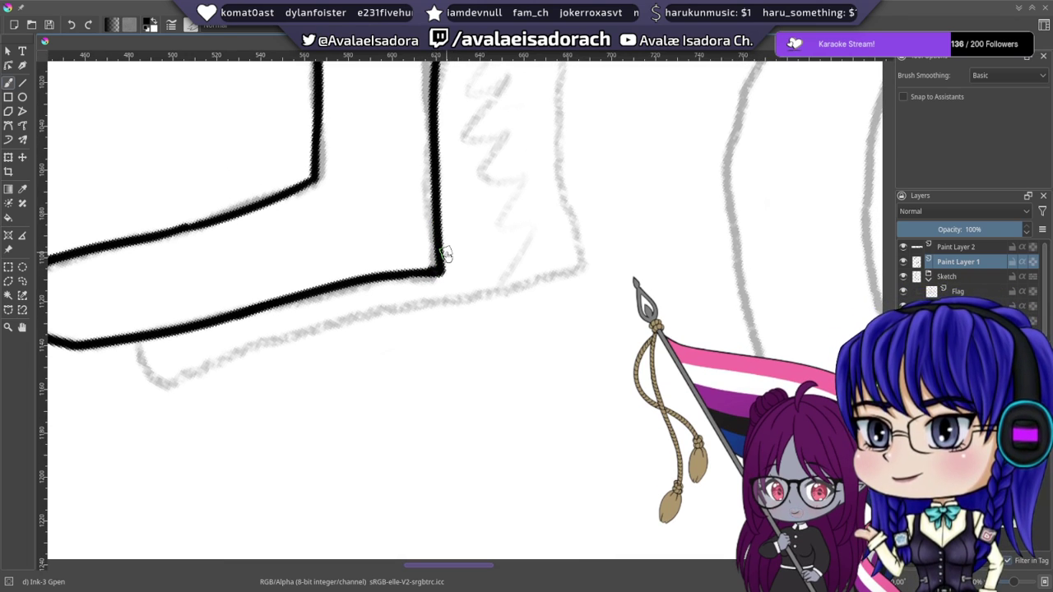
- Examine the leg's back line up to the thigh and the whole drawing beside its reference images
{"action": "scroll", "coordinate": [461, 263], "scroll_direction": "up", "scroll_amount": 5}
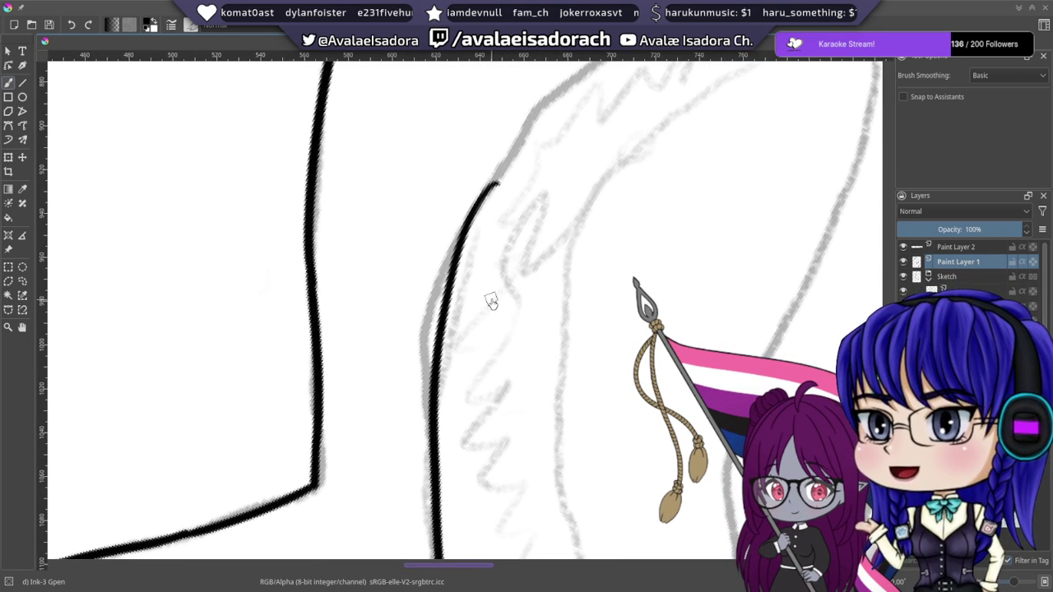
{"action": "mouse_move", "coordinate": [537, 197]}
{"action": "left_mouse_down"}
{"action": "mouse_move", "coordinate": [463, 304]}
{"action": "mouse_move", "coordinate": [443, 398]}
{"action": "left_mouse_up"}
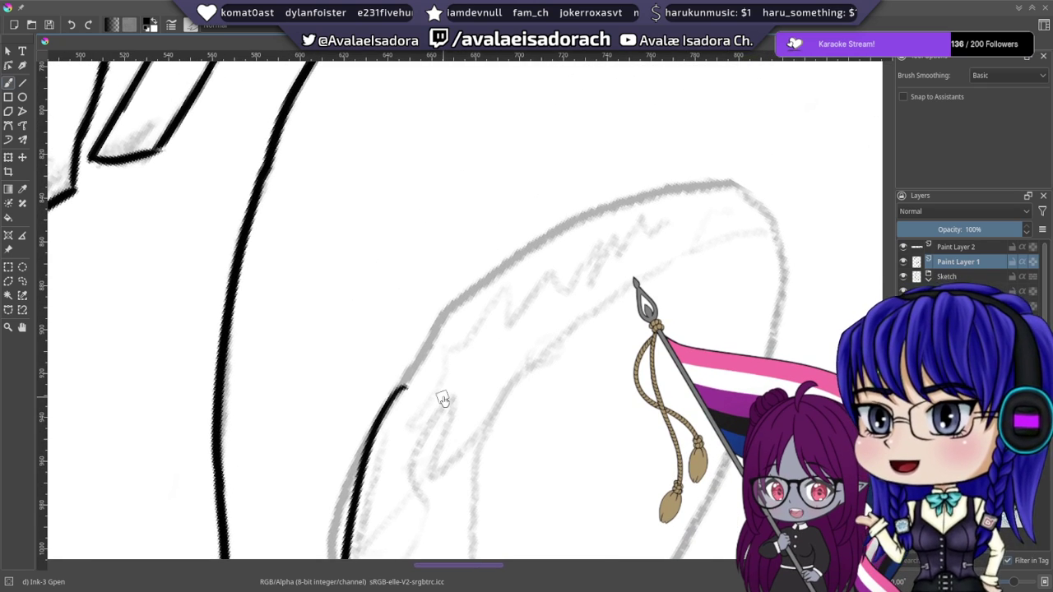
{"action": "left_click_drag", "start_coordinate": [474, 210], "coordinate": [503, 168]}
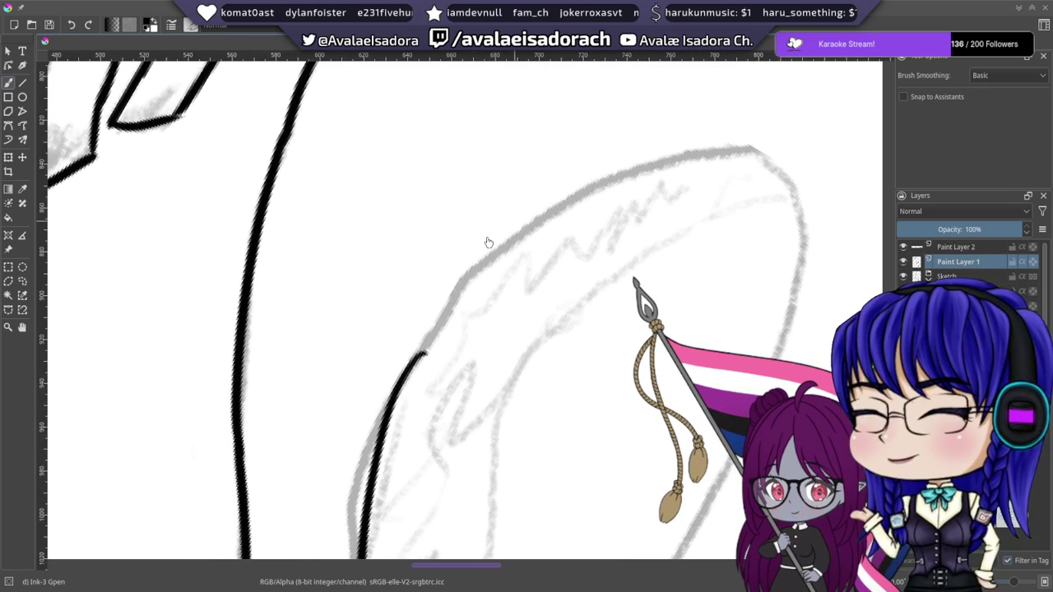
{"action": "left_click_drag", "start_coordinate": [499, 237], "coordinate": [450, 252]}
{"action": "right_click", "coordinate": [471, 281]}
{"action": "left_click_drag", "start_coordinate": [517, 201], "coordinate": [497, 191]}
{"action": "left_click", "coordinate": [608, 405]}
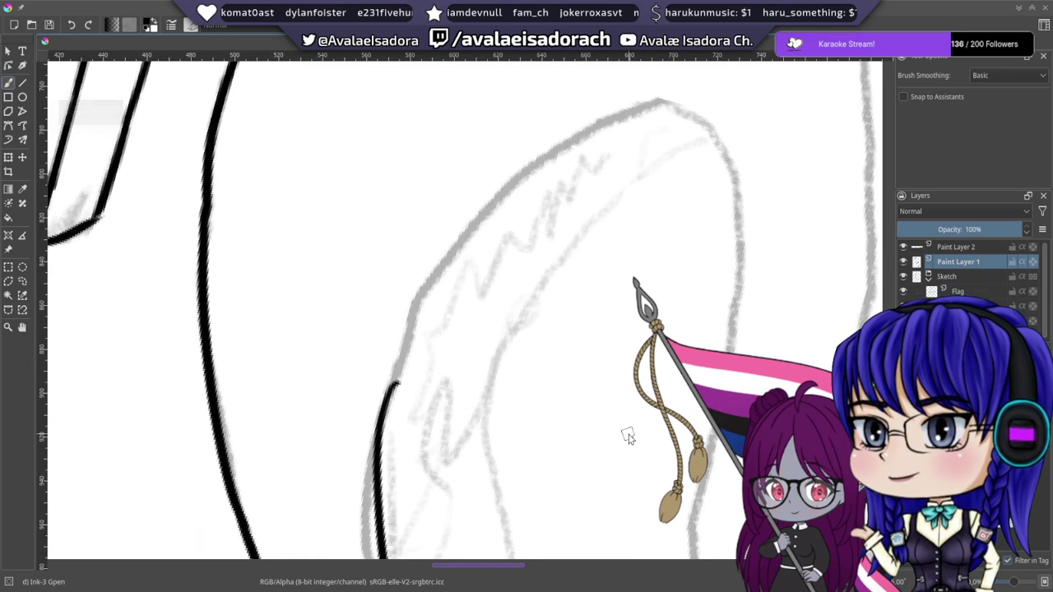
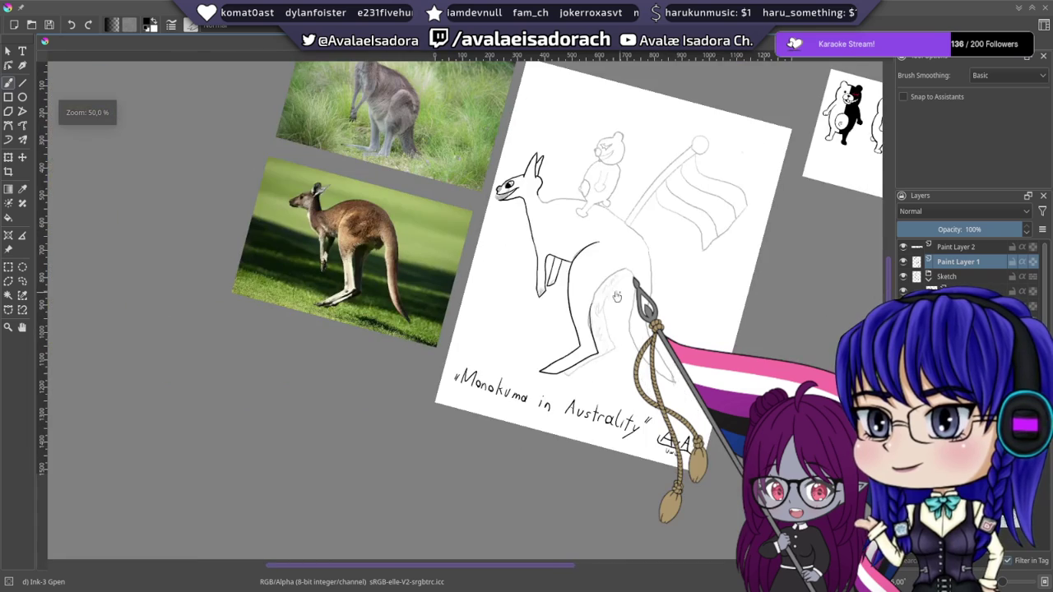
{"action": "left_click_drag", "start_coordinate": [619, 296], "coordinate": [454, 347]}
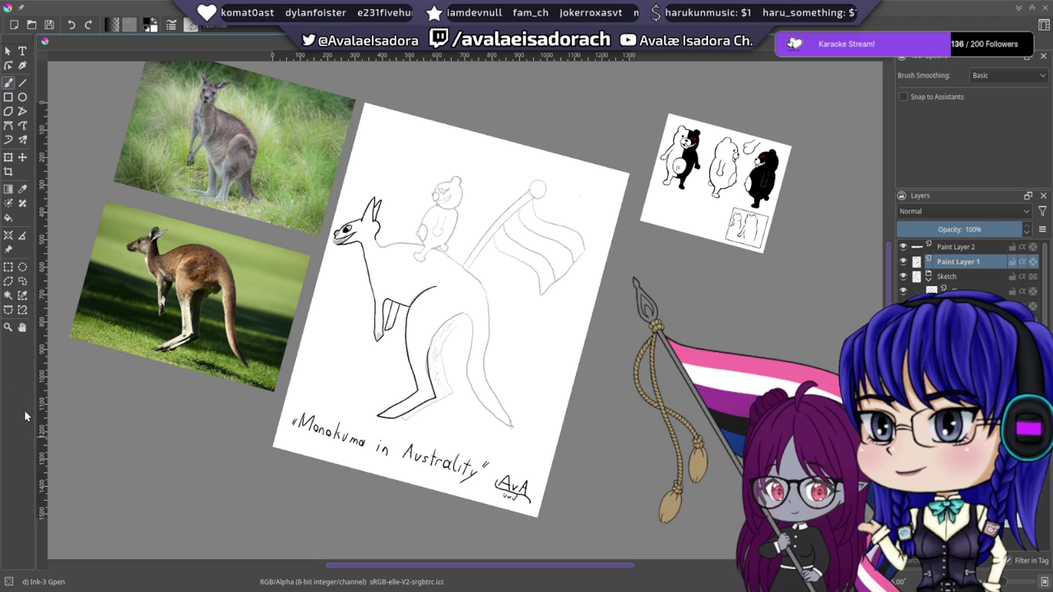
{"action": "left_click", "coordinate": [8, 253]}
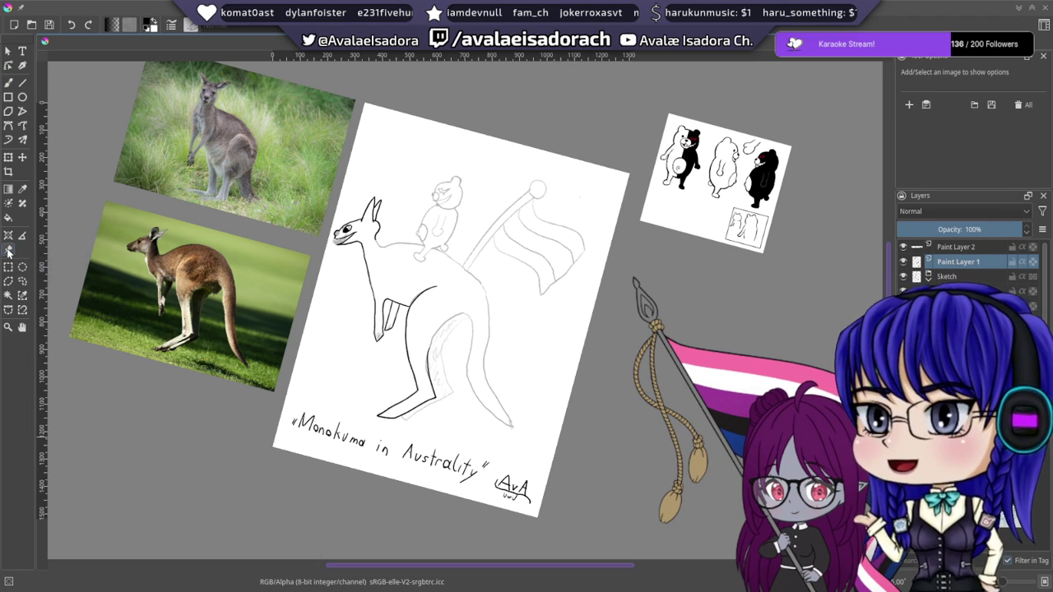
{"action": "left_click", "coordinate": [908, 106]}
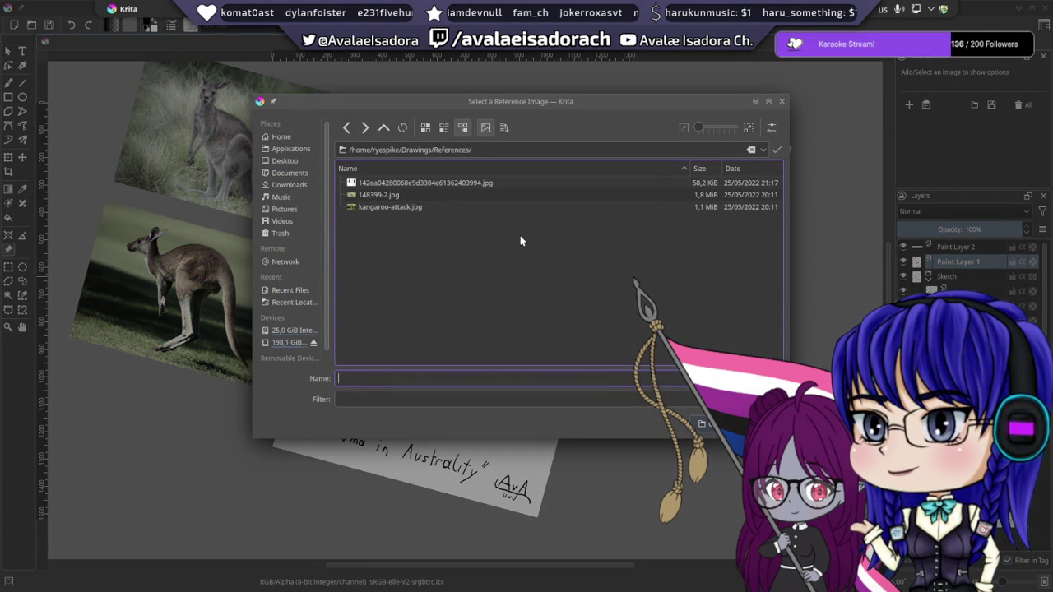
{"action": "left_click", "coordinate": [781, 102]}
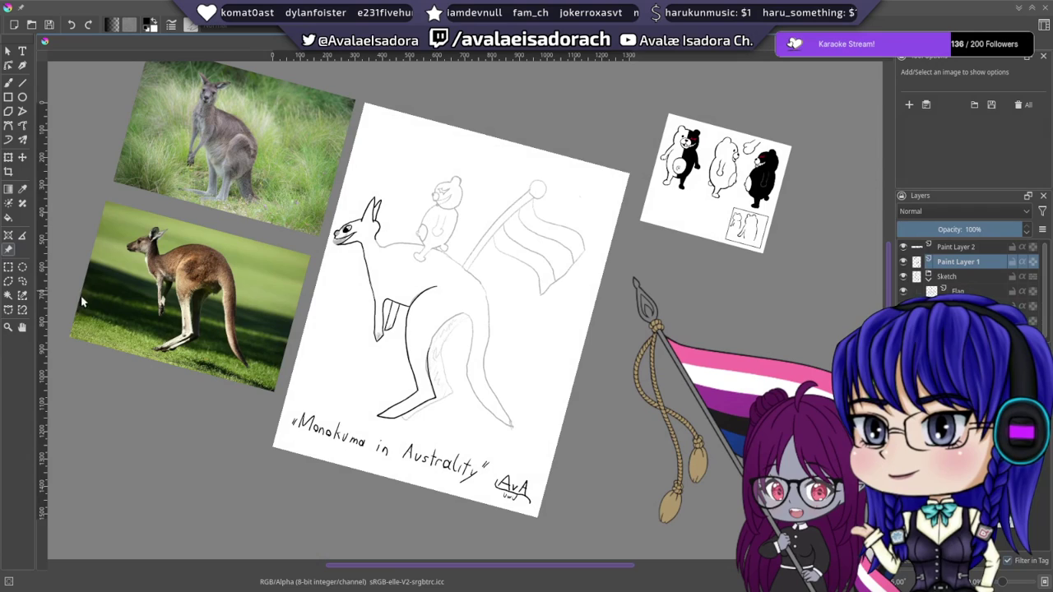
{"action": "left_click", "coordinate": [13, 83]}
- Ink the back line of the kangaroo's leg further up toward the thigh, extending the inked line and redoing the stroke several times
{"action": "scroll", "coordinate": [333, 306], "scroll_direction": "up", "scroll_amount": 10}
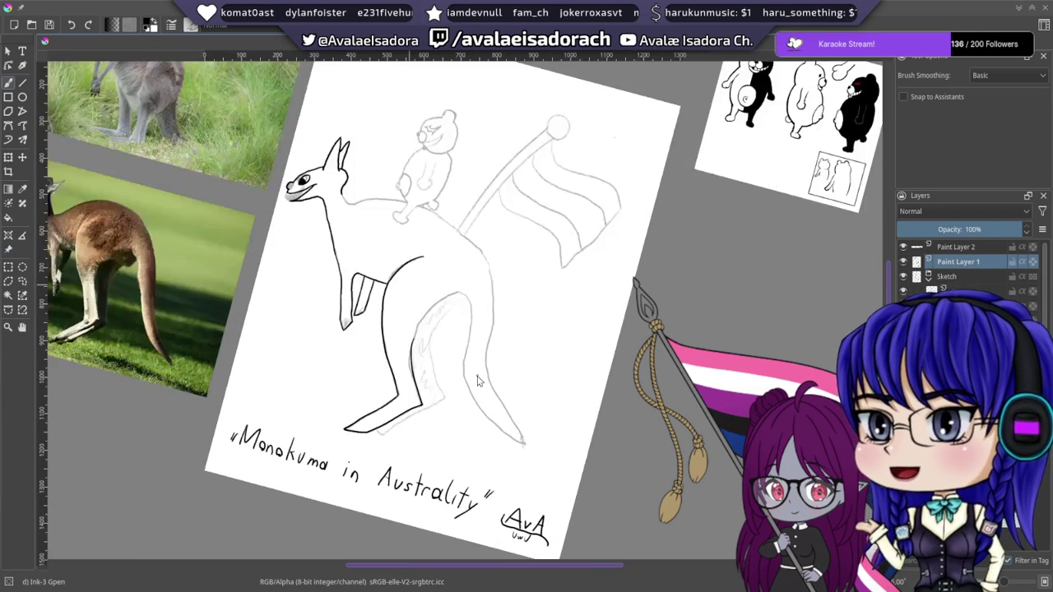
{"action": "left_click_drag", "start_coordinate": [344, 322], "coordinate": [393, 410]}
{"action": "left_click_drag", "start_coordinate": [414, 376], "coordinate": [437, 330]}
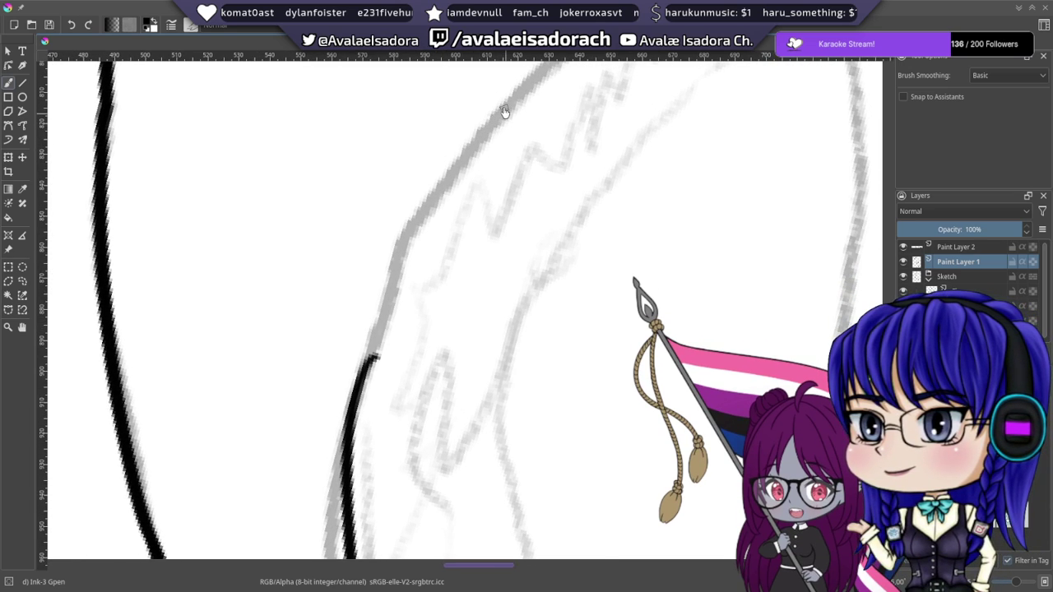
{"action": "mouse_move", "coordinate": [501, 107]}
{"action": "left_mouse_down"}
{"action": "mouse_move", "coordinate": [370, 391]}
{"action": "mouse_move", "coordinate": [364, 438]}
{"action": "left_mouse_up"}
{"action": "key", "text": "ctrl+z"}
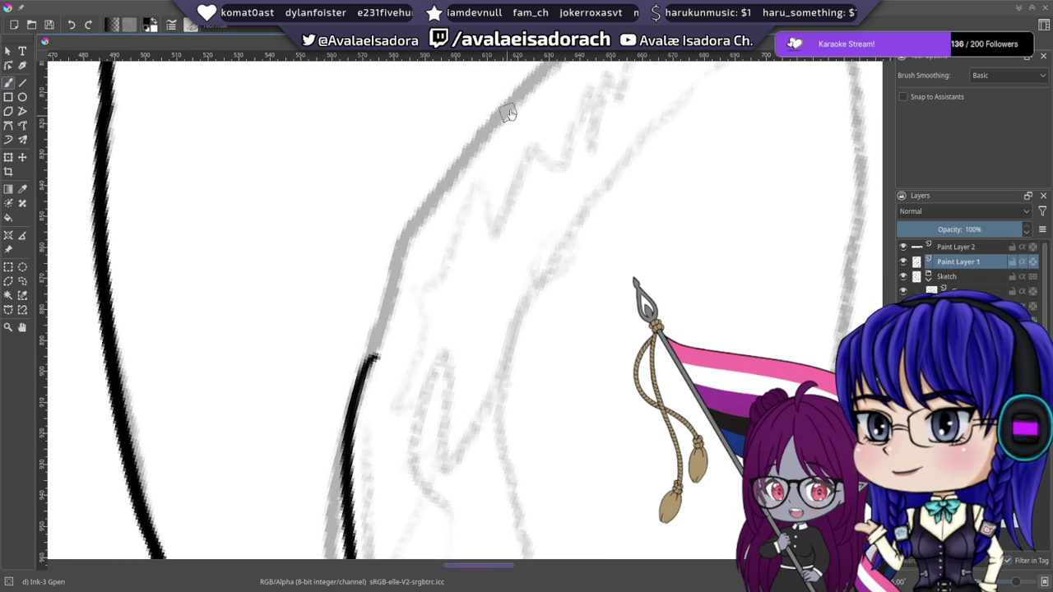
{"action": "mouse_move", "coordinate": [511, 108]}
{"action": "left_mouse_down"}
{"action": "mouse_move", "coordinate": [477, 143]}
{"action": "mouse_move", "coordinate": [393, 406]}
{"action": "left_mouse_up"}
{"action": "key", "text": "ctrl+z"}
{"action": "mouse_move", "coordinate": [516, 109]}
{"action": "left_mouse_down"}
{"action": "mouse_move", "coordinate": [488, 133]}
{"action": "mouse_move", "coordinate": [362, 450]}
{"action": "left_mouse_up"}
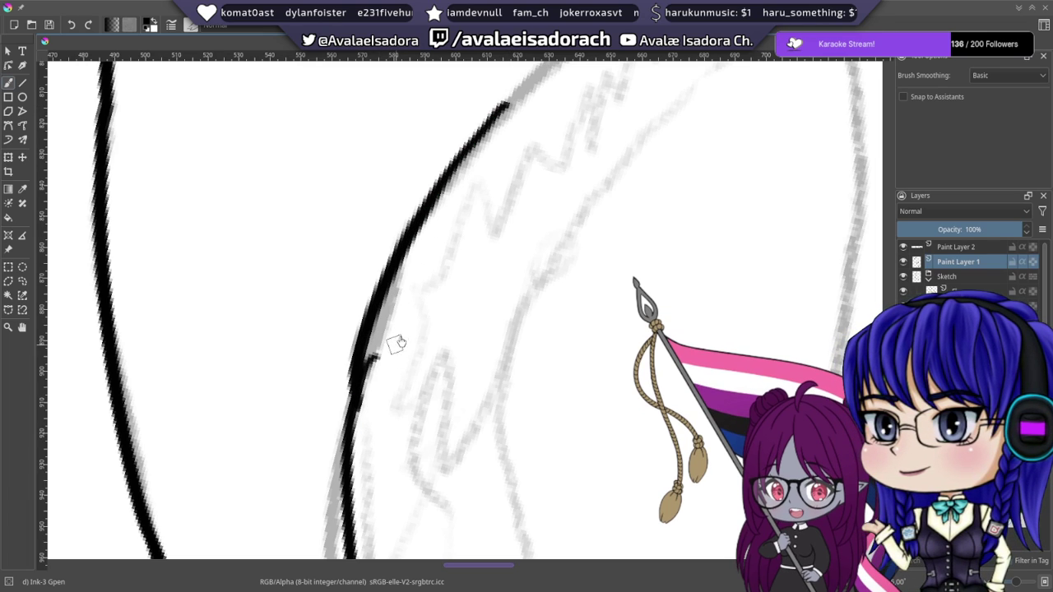
{"action": "key", "text": "ctrl+z"}
{"action": "mouse_move", "coordinate": [512, 105]}
{"action": "left_mouse_down"}
{"action": "mouse_move", "coordinate": [432, 209]}
{"action": "mouse_move", "coordinate": [369, 438]}
{"action": "left_mouse_up"}
{"action": "key", "text": "ctrl+z"}
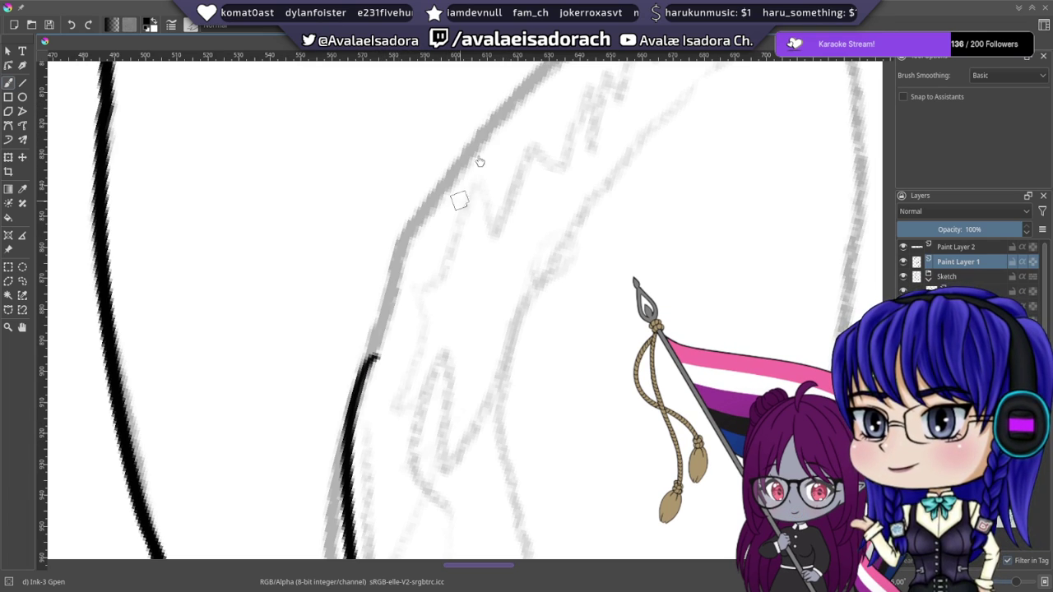
{"action": "mouse_move", "coordinate": [519, 94]}
{"action": "left_mouse_down"}
{"action": "mouse_move", "coordinate": [431, 208]}
{"action": "mouse_move", "coordinate": [369, 442]}
{"action": "left_mouse_up"}
{"action": "key", "text": "ctrl+z"}
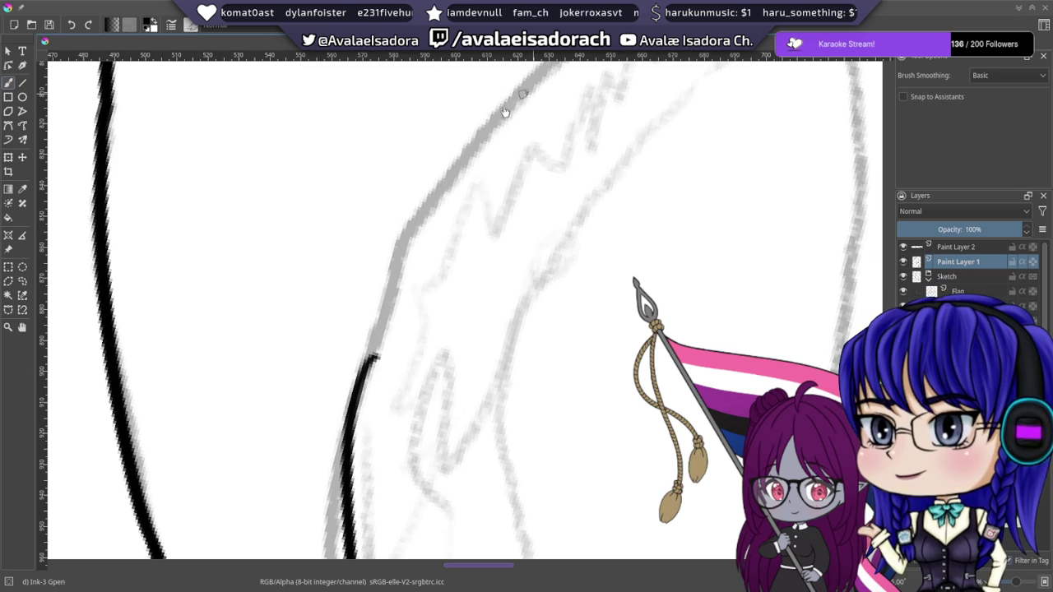
{"action": "left_click_drag", "start_coordinate": [505, 111], "coordinate": [352, 452]}
{"action": "key", "text": "ctrl+z"}
{"action": "left_click_drag", "start_coordinate": [505, 112], "coordinate": [358, 464]}
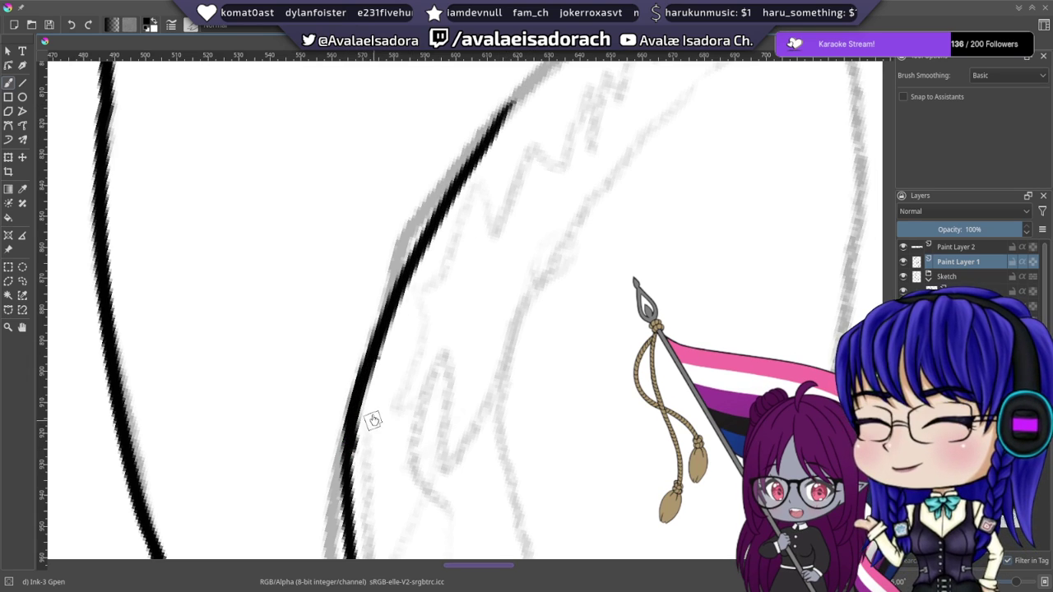
- Rotate the canvas and ink the thigh's back line up to the sketched corner below the tail, redoing the stroke until it follows the sketch
{"action": "left_click_drag", "start_coordinate": [350, 370], "coordinate": [363, 455]}
{"action": "left_click_drag", "start_coordinate": [460, 270], "coordinate": [375, 362]}
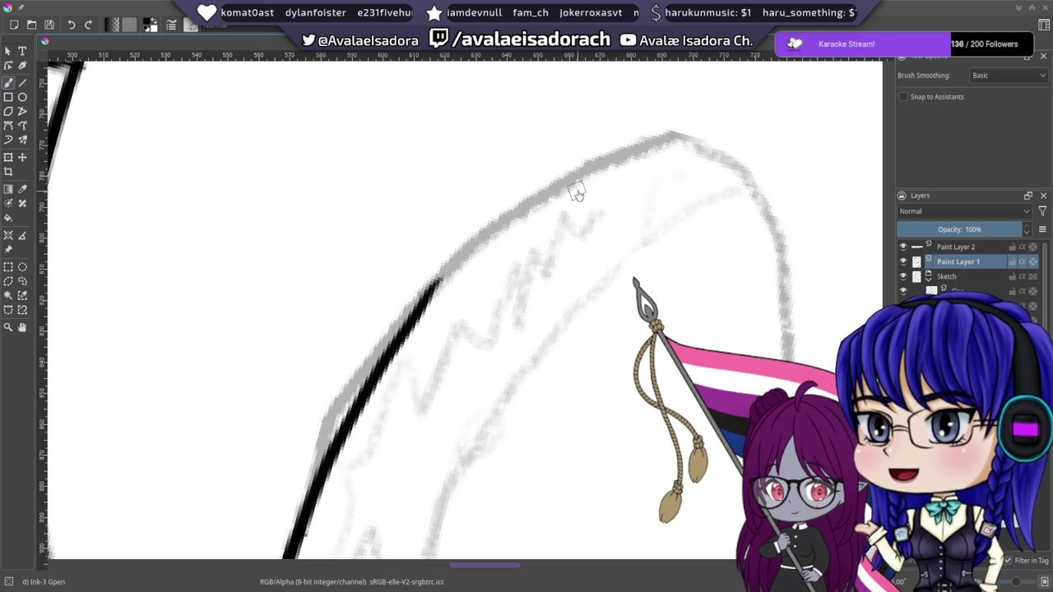
{"action": "mouse_move", "coordinate": [492, 264]}
{"action": "left_mouse_down"}
{"action": "mouse_move", "coordinate": [482, 301]}
{"action": "mouse_move", "coordinate": [505, 277]}
{"action": "mouse_move", "coordinate": [395, 237]}
{"action": "left_mouse_up"}
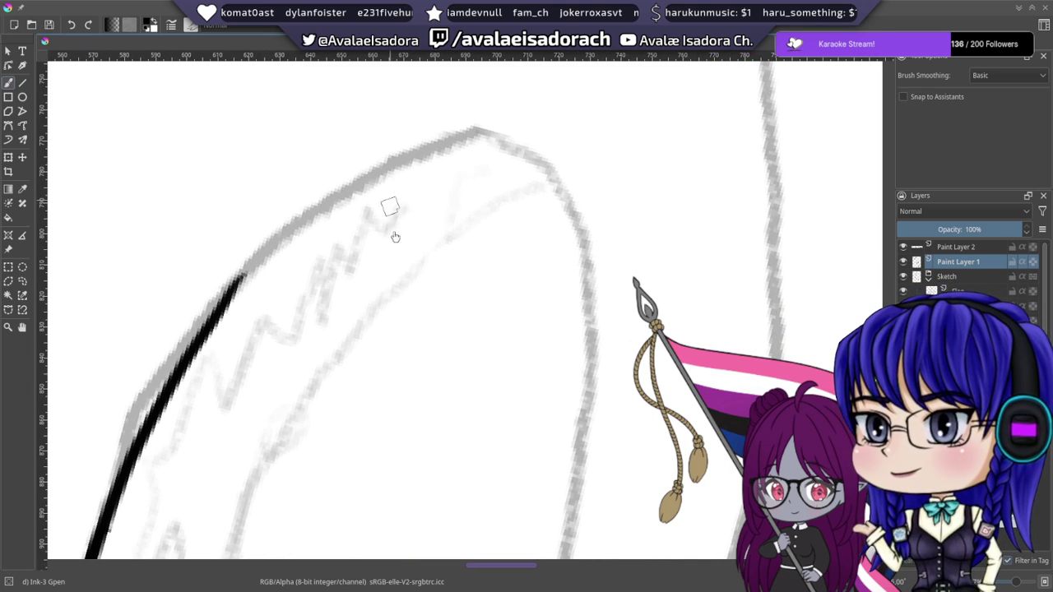
{"action": "right_click", "coordinate": [391, 298]}
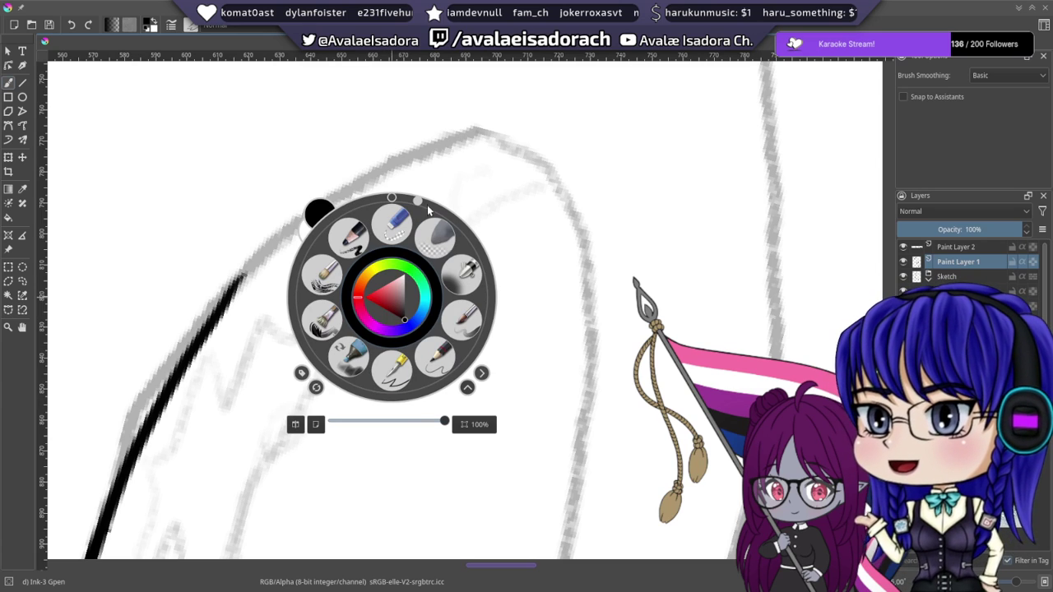
{"action": "left_click_drag", "start_coordinate": [428, 211], "coordinate": [332, 235]}
{"action": "left_click", "coordinate": [564, 416]}
{"action": "left_click_drag", "start_coordinate": [440, 219], "coordinate": [510, 161]}
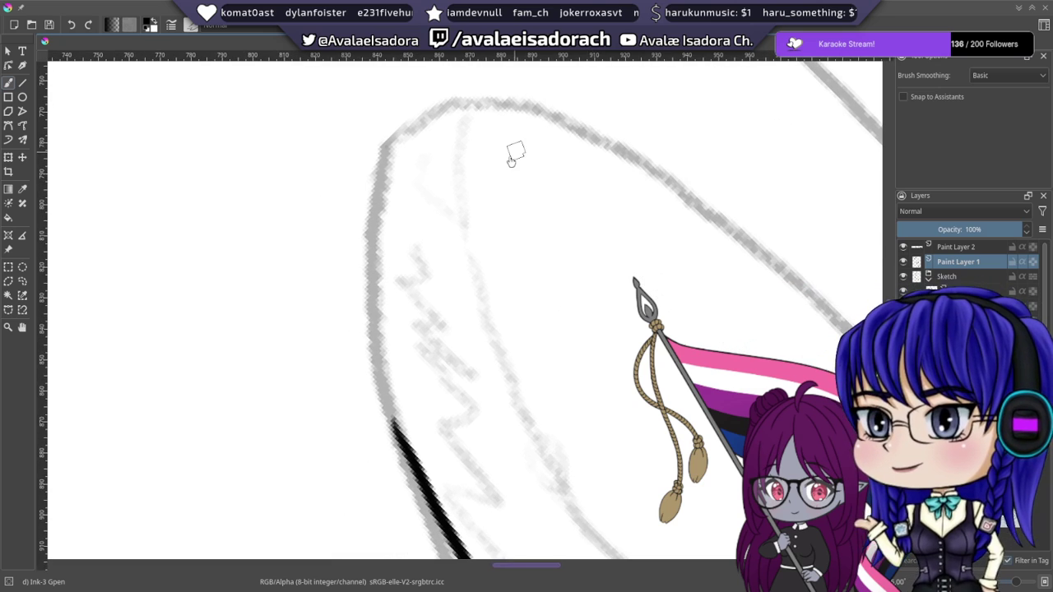
{"action": "mouse_move", "coordinate": [392, 147]}
{"action": "left_mouse_down"}
{"action": "mouse_move", "coordinate": [362, 432]}
{"action": "mouse_move", "coordinate": [387, 488]}
{"action": "left_mouse_up"}
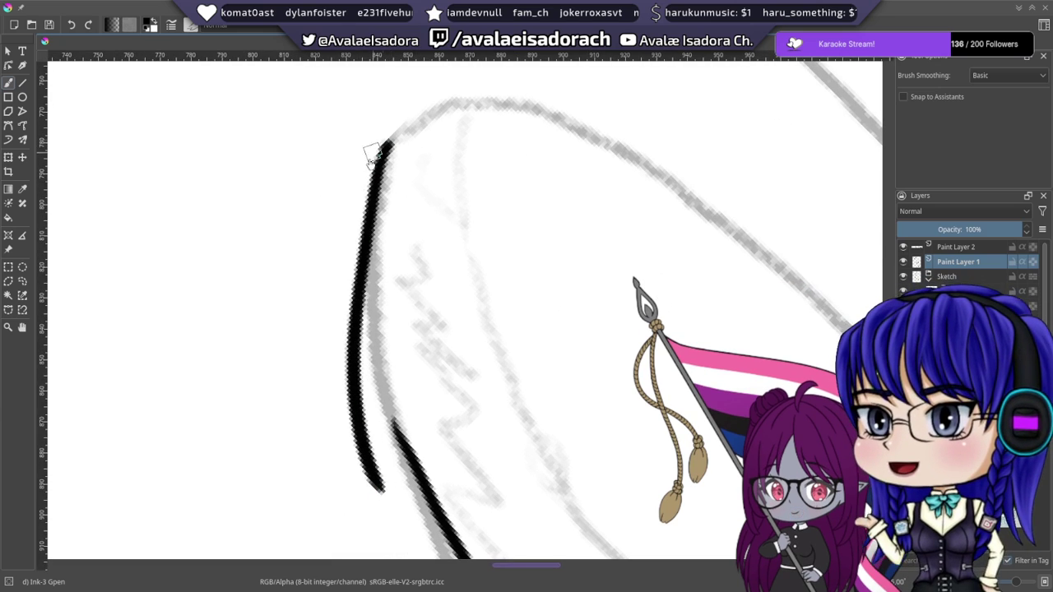
{"action": "key", "text": "ctrl+z"}
{"action": "left_click_drag", "start_coordinate": [395, 140], "coordinate": [459, 564]}
{"action": "key", "text": "ctrl+z"}
{"action": "mouse_move", "coordinate": [381, 142]}
{"action": "left_mouse_down"}
{"action": "mouse_move", "coordinate": [393, 465]}
{"action": "mouse_move", "coordinate": [440, 523]}
{"action": "left_mouse_up"}
{"action": "key", "text": "ctrl+z"}
{"action": "left_click_drag", "start_coordinate": [391, 148], "coordinate": [453, 503]}
{"action": "key", "text": "ctrl+z"}
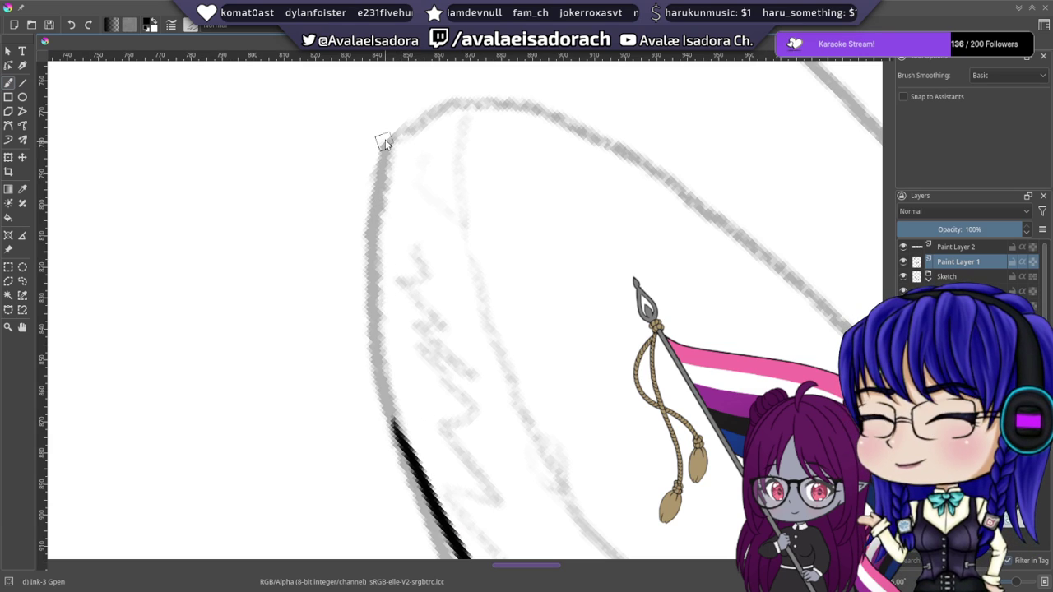
{"action": "mouse_move", "coordinate": [386, 141]}
{"action": "left_mouse_down"}
{"action": "mouse_move", "coordinate": [411, 423]}
{"action": "mouse_move", "coordinate": [454, 505]}
{"action": "mouse_move", "coordinate": [379, 189]}
{"action": "mouse_move", "coordinate": [441, 561]}
{"action": "left_mouse_up"}
{"action": "key", "text": "ctrl+z"}
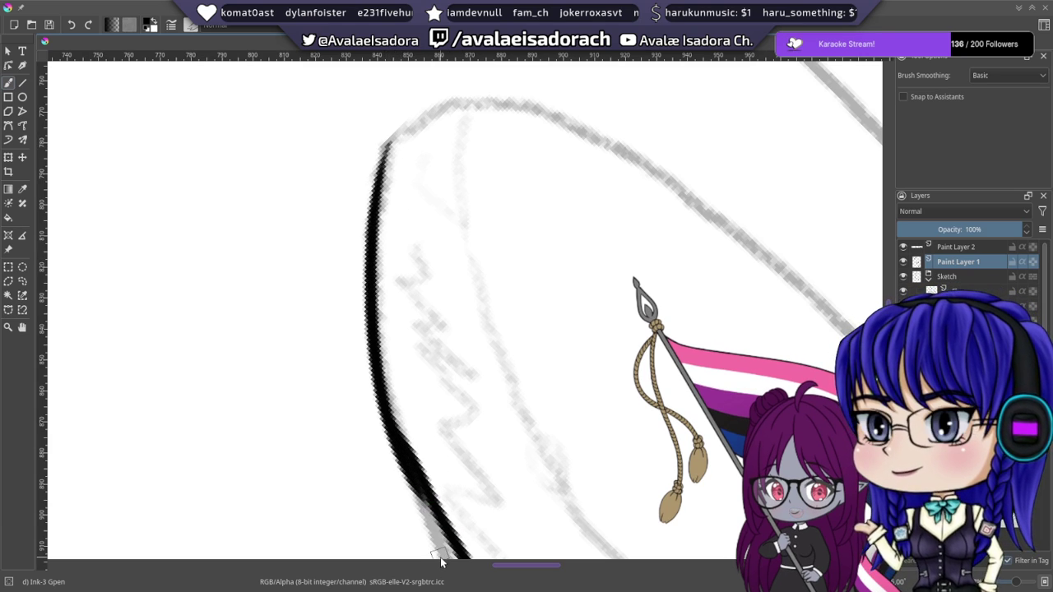
{"action": "left_click_drag", "start_coordinate": [374, 386], "coordinate": [343, 294]}
{"action": "left_click_drag", "start_coordinate": [351, 186], "coordinate": [363, 359]}
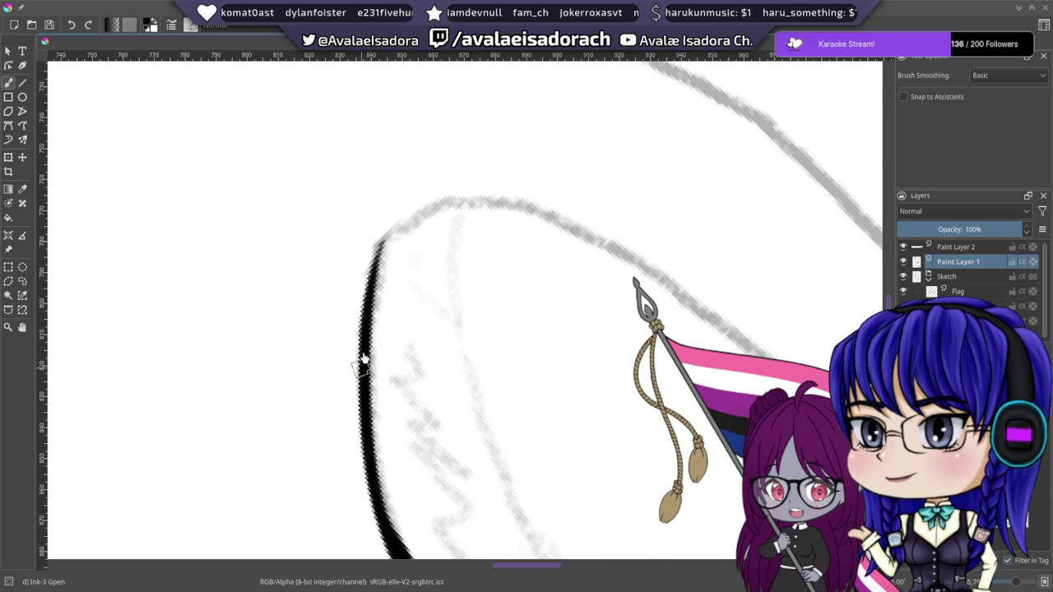
{"action": "left_click_drag", "start_coordinate": [525, 206], "coordinate": [370, 335]}
{"action": "key", "text": "ctrl+z"}
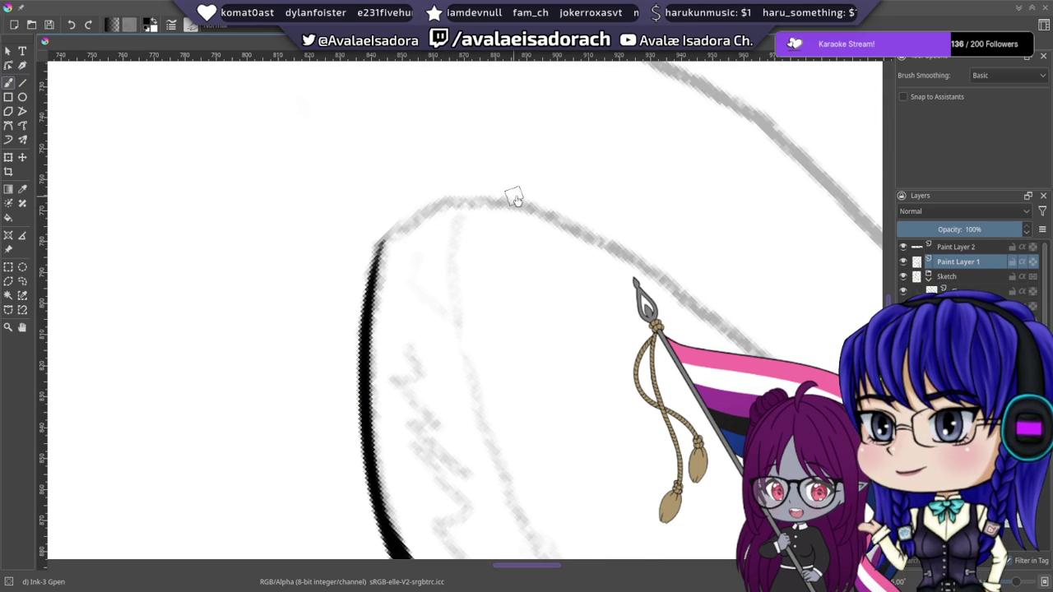
{"action": "mouse_move", "coordinate": [518, 200]}
{"action": "left_mouse_down"}
{"action": "mouse_move", "coordinate": [458, 207]}
{"action": "mouse_move", "coordinate": [339, 357]}
{"action": "mouse_move", "coordinate": [547, 253]}
{"action": "left_mouse_up"}
{"action": "key", "text": "ctrl+z"}
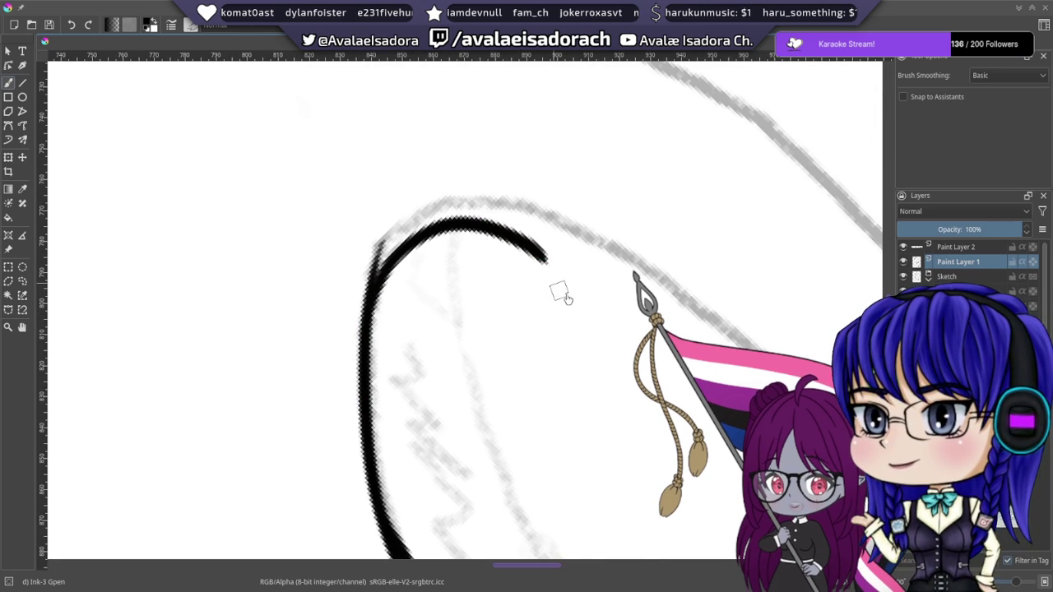
{"action": "key", "text": "ctrl+z"}
{"action": "left_click_drag", "start_coordinate": [367, 329], "coordinate": [596, 259]}
{"action": "key", "text": "ctrl+z"}
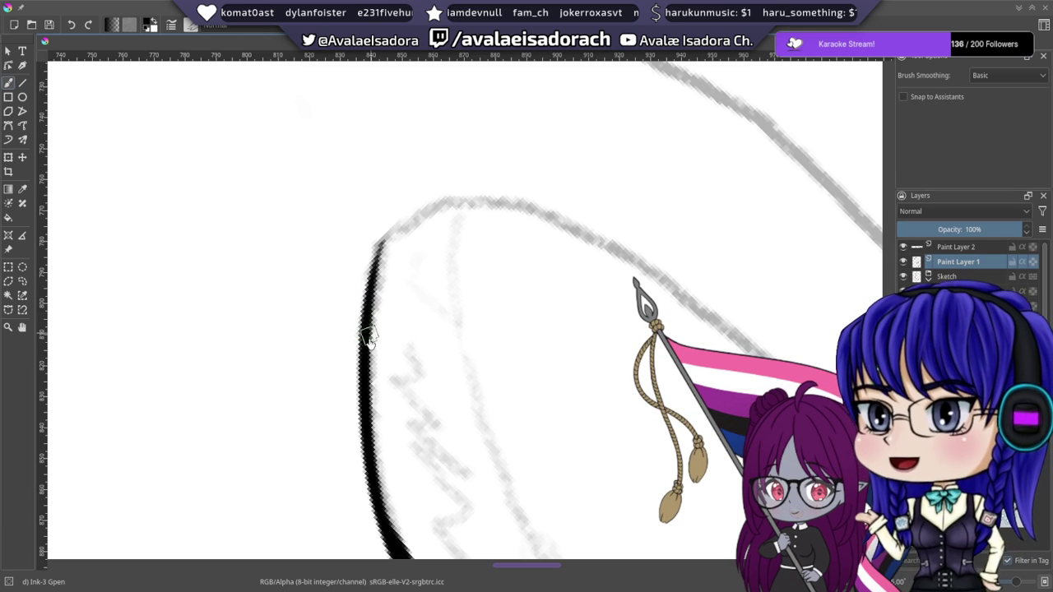
{"action": "mouse_move", "coordinate": [366, 352]}
{"action": "left_mouse_down"}
{"action": "mouse_move", "coordinate": [397, 227]}
{"action": "mouse_move", "coordinate": [581, 235]}
{"action": "mouse_move", "coordinate": [618, 296]}
{"action": "left_mouse_up"}
{"action": "key", "text": "ctrl+z"}
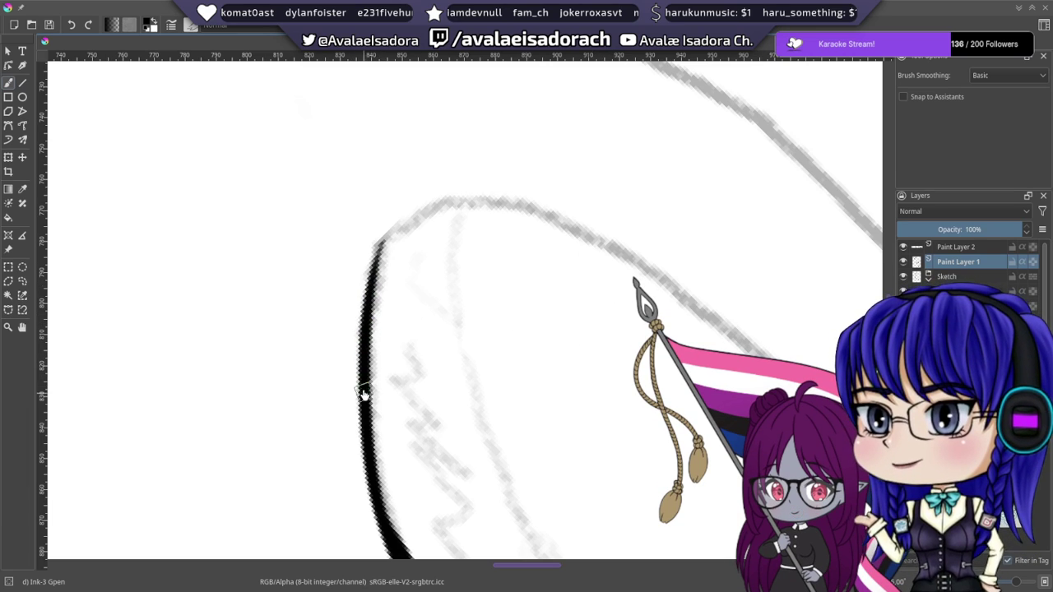
{"action": "mouse_move", "coordinate": [366, 393]}
{"action": "left_mouse_down"}
{"action": "mouse_move", "coordinate": [367, 333]}
{"action": "mouse_move", "coordinate": [587, 274]}
{"action": "left_mouse_up"}
{"action": "key", "text": "ctrl+z"}
{"action": "right_click", "coordinate": [491, 238]}
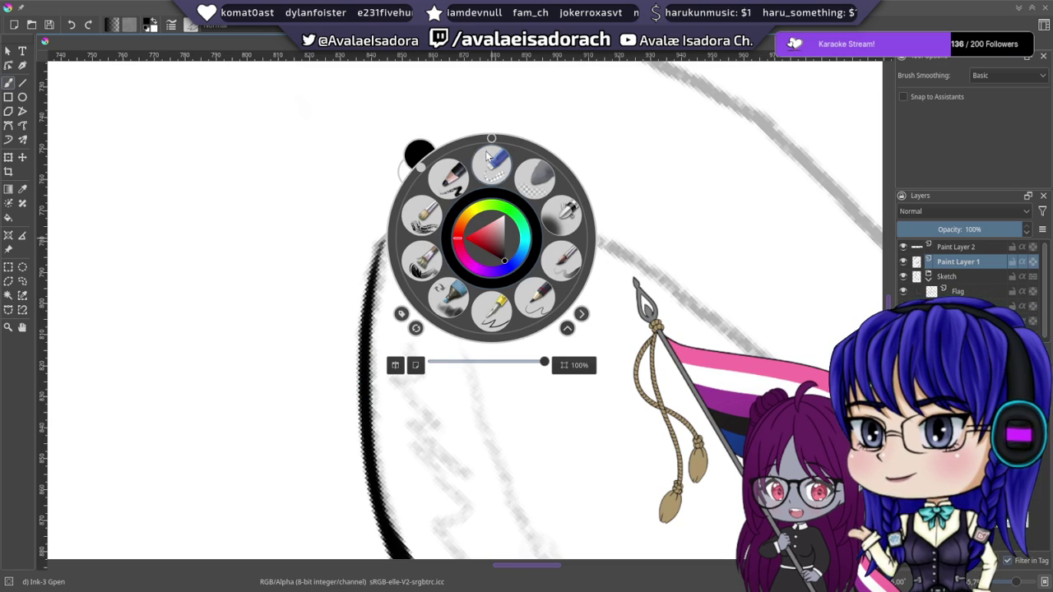
{"action": "left_click_drag", "start_coordinate": [422, 175], "coordinate": [412, 322]}
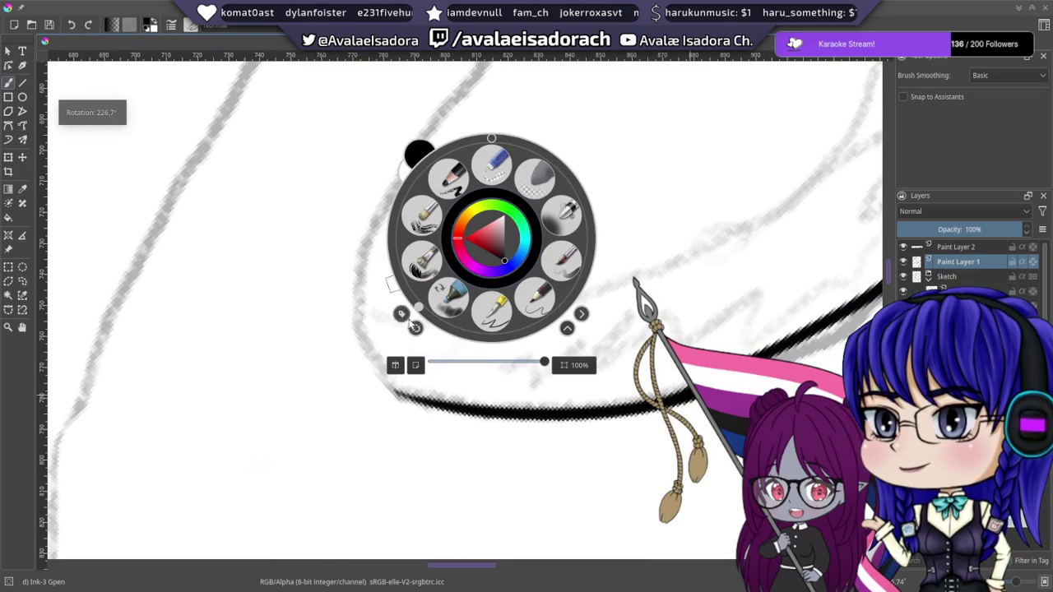
{"action": "left_click", "coordinate": [337, 409]}
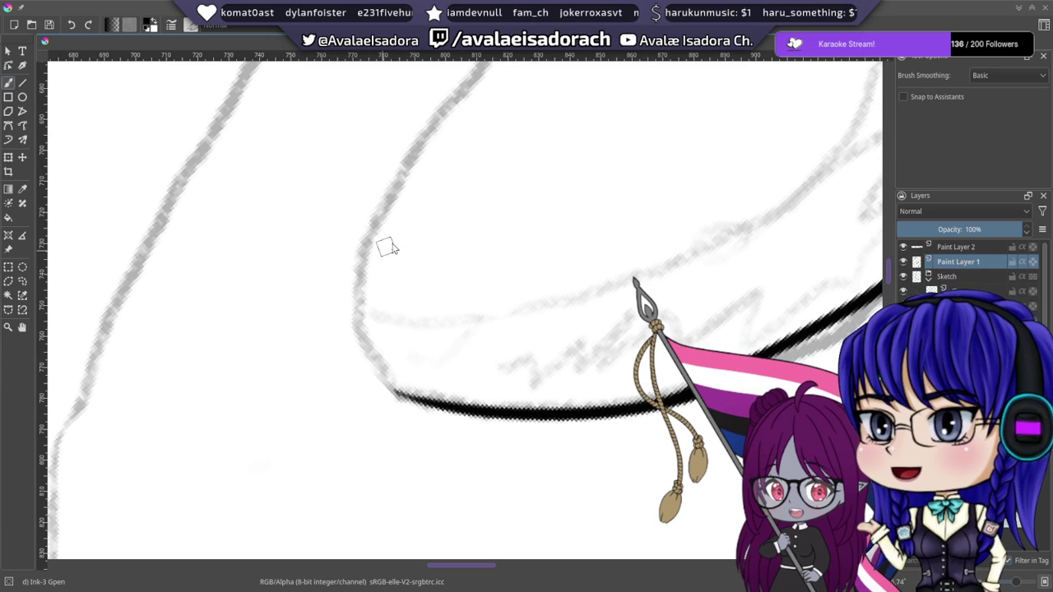
{"action": "mouse_move", "coordinate": [398, 184]}
{"action": "left_mouse_down"}
{"action": "mouse_move", "coordinate": [362, 409]}
{"action": "mouse_move", "coordinate": [375, 440]}
{"action": "left_mouse_up"}
{"action": "key", "text": "ctrl+z"}
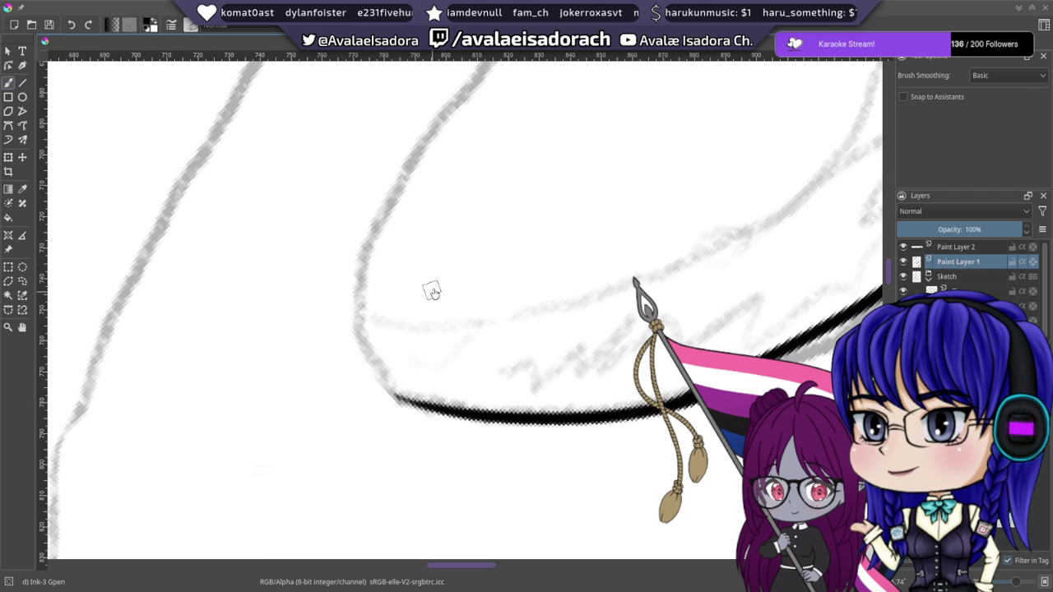
- Rotate the canvas to -90° and ink the rounded curve joining the thigh's back line to the tail's underside, redoing the stroke several times
{"action": "right_click", "coordinate": [430, 289]}
{"action": "left_click_drag", "start_coordinate": [366, 362], "coordinate": [327, 295]}
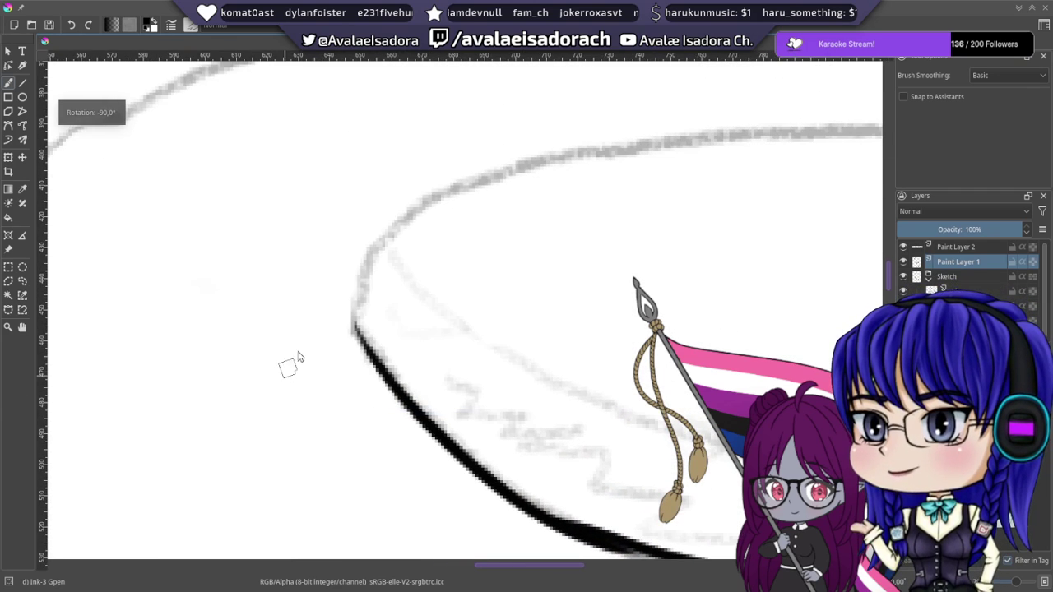
{"action": "mouse_move", "coordinate": [496, 175]}
{"action": "left_mouse_down"}
{"action": "mouse_move", "coordinate": [434, 200]}
{"action": "mouse_move", "coordinate": [366, 376]}
{"action": "left_mouse_up"}
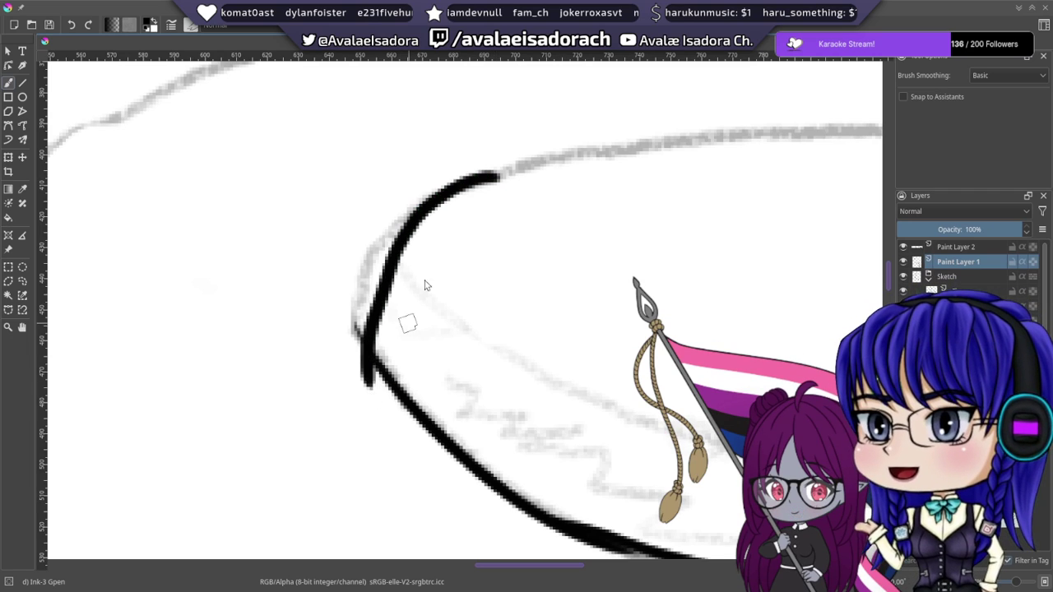
{"action": "key", "text": "ctrl+z"}
{"action": "mouse_move", "coordinate": [484, 176]}
{"action": "left_mouse_down"}
{"action": "mouse_move", "coordinate": [407, 220]}
{"action": "mouse_move", "coordinate": [359, 408]}
{"action": "left_mouse_up"}
{"action": "key", "text": "ctrl+z"}
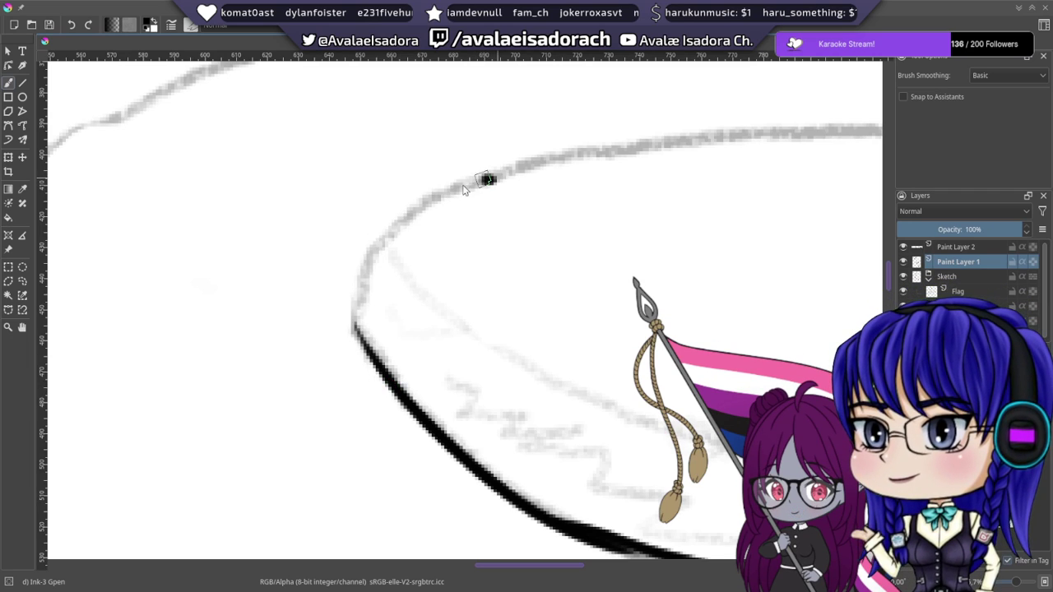
{"action": "left_click_drag", "start_coordinate": [486, 179], "coordinate": [366, 386]}
{"action": "key", "text": "ctrl+z"}
{"action": "mouse_move", "coordinate": [504, 174]}
{"action": "left_mouse_down"}
{"action": "mouse_move", "coordinate": [375, 256]}
{"action": "mouse_move", "coordinate": [451, 436]}
{"action": "left_mouse_up"}
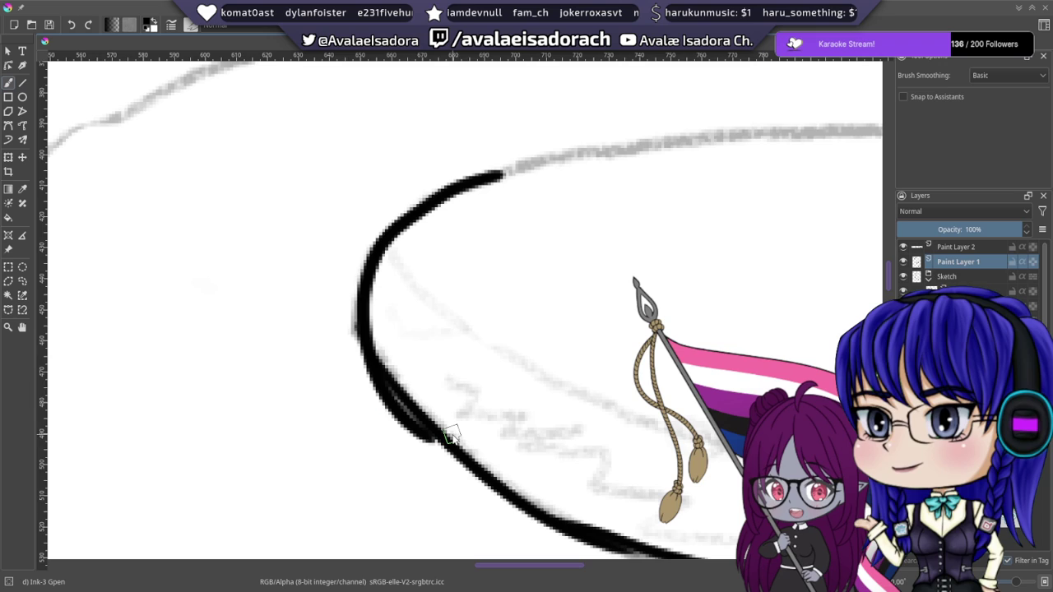
{"action": "key", "text": "ctrl+z"}
{"action": "mouse_move", "coordinate": [503, 173]}
{"action": "left_mouse_down"}
{"action": "mouse_move", "coordinate": [454, 190]}
{"action": "mouse_move", "coordinate": [432, 428]}
{"action": "mouse_move", "coordinate": [444, 436]}
{"action": "mouse_move", "coordinate": [491, 175]}
{"action": "mouse_move", "coordinate": [420, 419]}
{"action": "left_mouse_up"}
{"action": "key", "text": "ctrl+z"}
{"action": "key", "text": "ctrl+z"}
{"action": "mouse_move", "coordinate": [506, 171]}
{"action": "left_mouse_down"}
{"action": "mouse_move", "coordinate": [366, 333]}
{"action": "mouse_move", "coordinate": [444, 428]}
{"action": "mouse_move", "coordinate": [458, 184]}
{"action": "mouse_move", "coordinate": [424, 426]}
{"action": "left_mouse_up"}
{"action": "key", "text": "ctrl+z"}
{"action": "key", "text": "ctrl+z"}
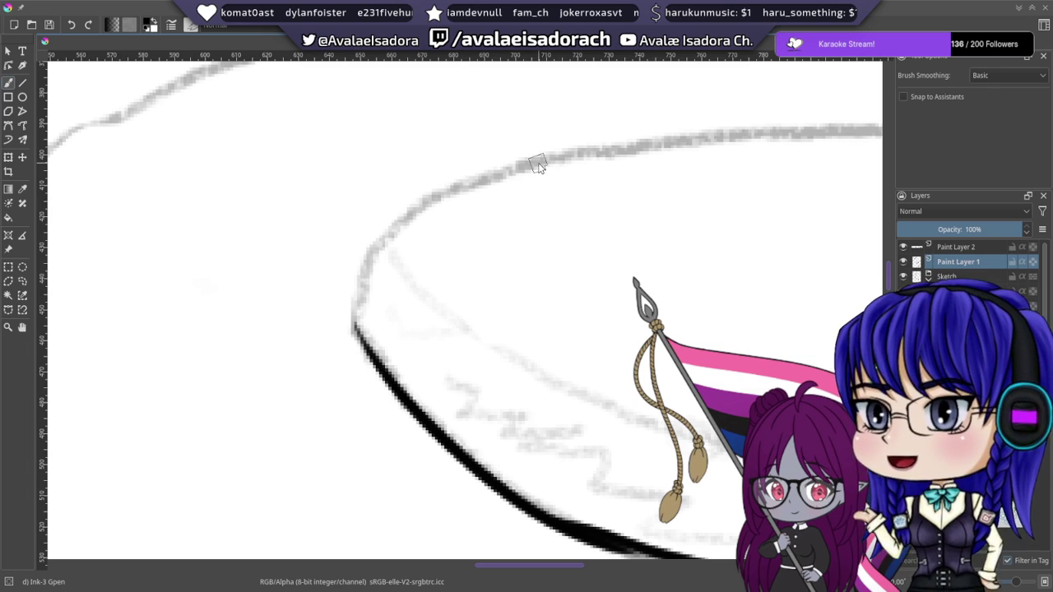
{"action": "mouse_move", "coordinate": [537, 165]}
{"action": "left_mouse_down"}
{"action": "mouse_move", "coordinate": [391, 217]}
{"action": "mouse_move", "coordinate": [392, 401]}
{"action": "mouse_move", "coordinate": [411, 417]}
{"action": "left_mouse_up"}
{"action": "key", "text": "ctrl+z"}
{"action": "mouse_move", "coordinate": [536, 165]}
{"action": "left_mouse_down"}
{"action": "mouse_move", "coordinate": [506, 167]}
{"action": "mouse_move", "coordinate": [412, 403]}
{"action": "left_mouse_up"}
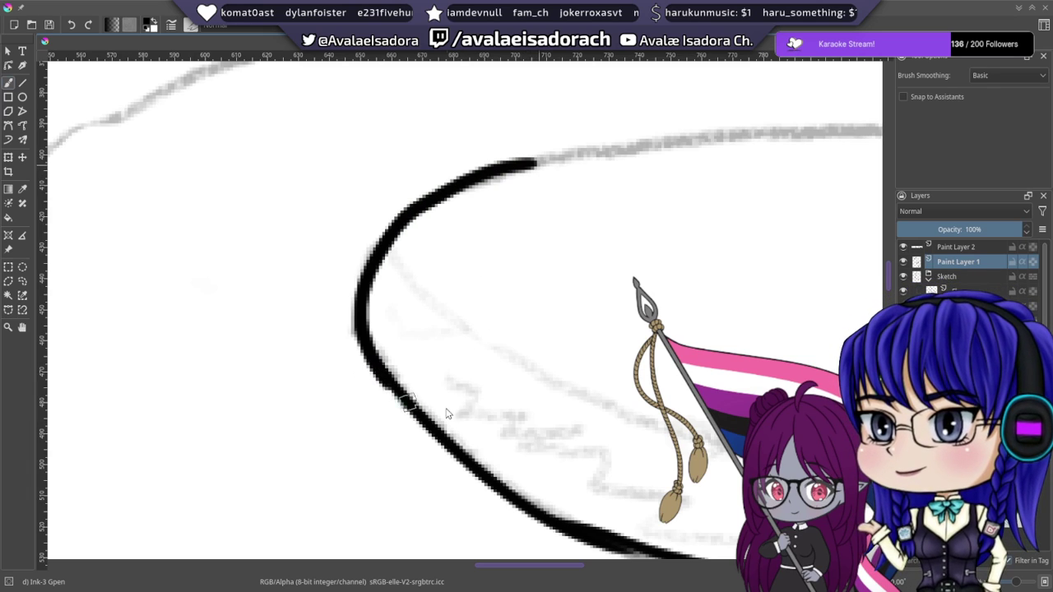
- Rotate the canvas back and examine the inked curve and the sketched tail lines continuing from it
{"action": "left_click_drag", "start_coordinate": [543, 203], "coordinate": [455, 143]}
{"action": "right_click", "coordinate": [440, 223]}
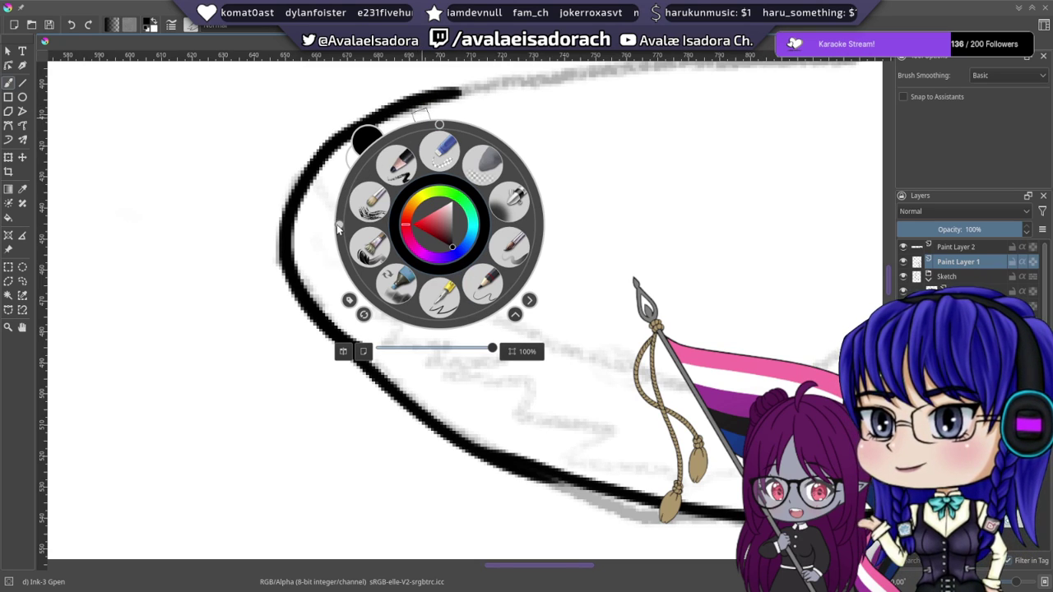
{"action": "mouse_move", "coordinate": [337, 228]}
{"action": "left_mouse_down"}
{"action": "mouse_move", "coordinate": [349, 182]}
{"action": "mouse_move", "coordinate": [377, 156]}
{"action": "left_mouse_up"}
{"action": "right_click", "coordinate": [607, 312]}
{"action": "key", "text": "slash"}
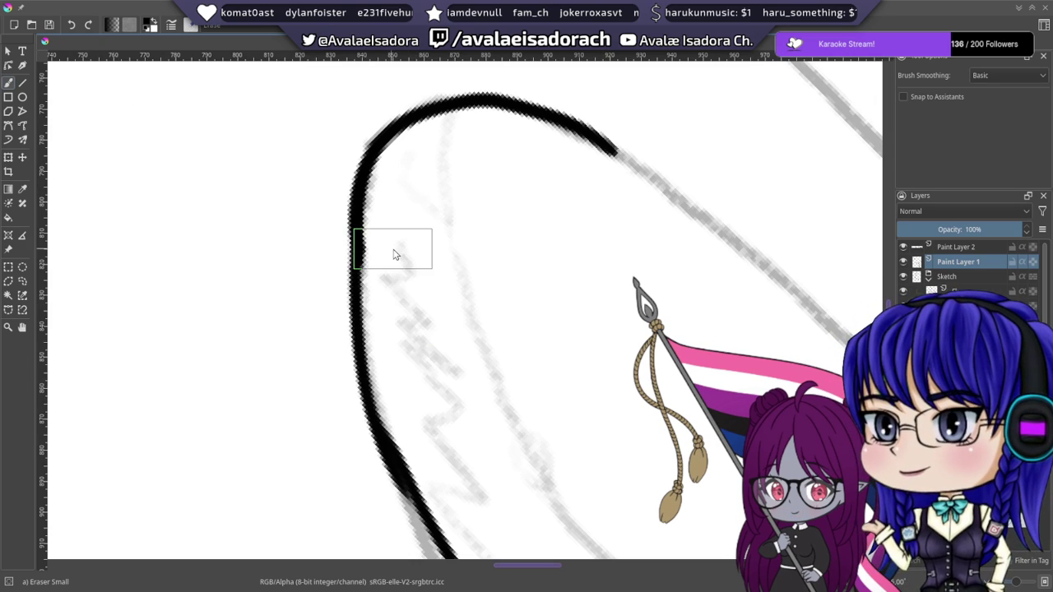
{"action": "left_click_drag", "start_coordinate": [520, 296], "coordinate": [485, 332]}
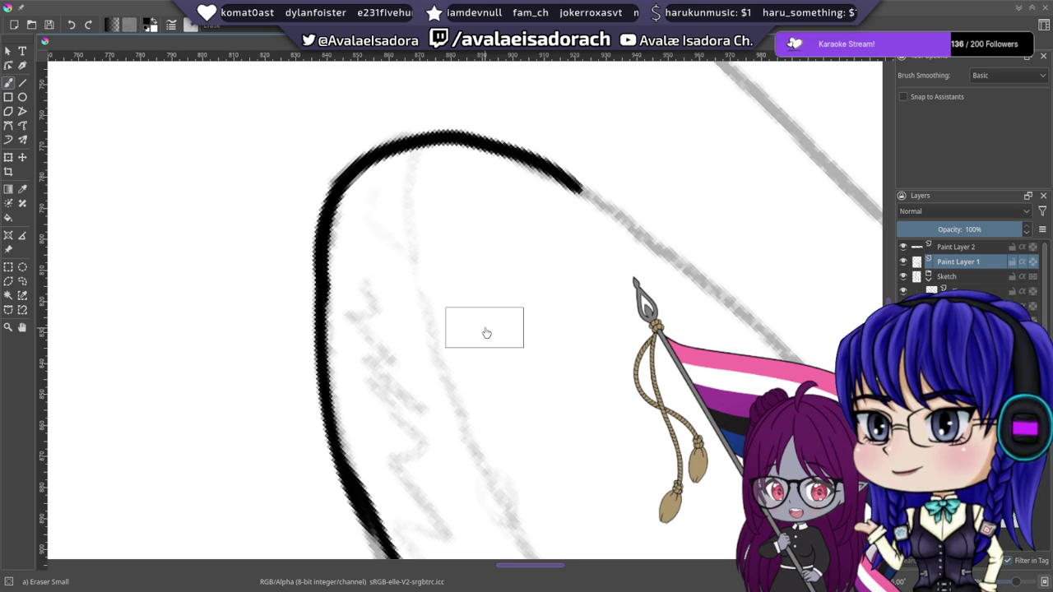
{"action": "mouse_move", "coordinate": [528, 287]}
{"action": "left_mouse_down"}
{"action": "mouse_move", "coordinate": [531, 334]}
{"action": "mouse_move", "coordinate": [280, 291]}
{"action": "left_mouse_up"}
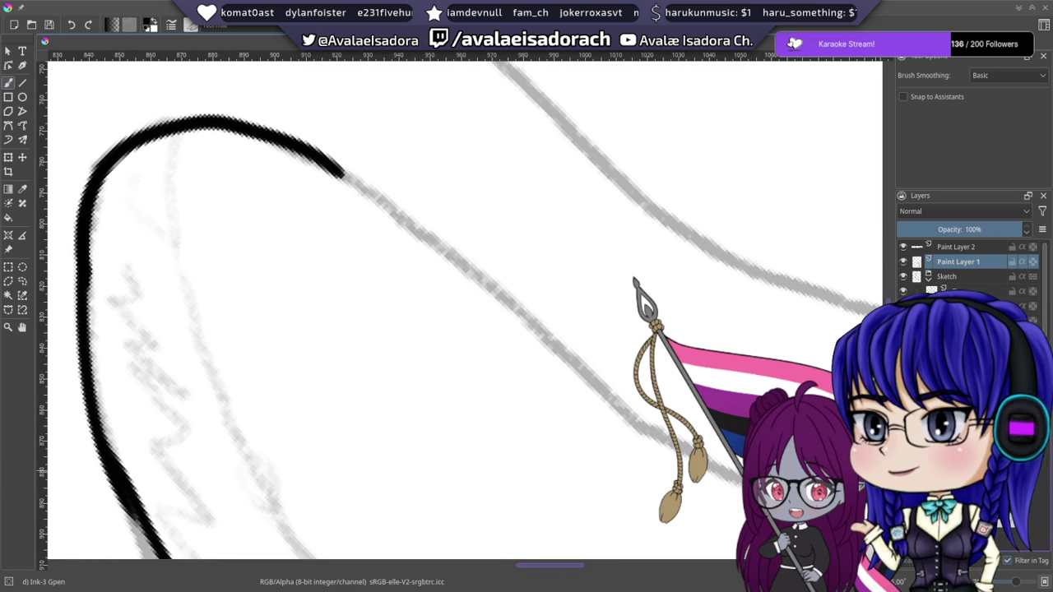
{"action": "left_click_drag", "start_coordinate": [294, 263], "coordinate": [351, 328]}
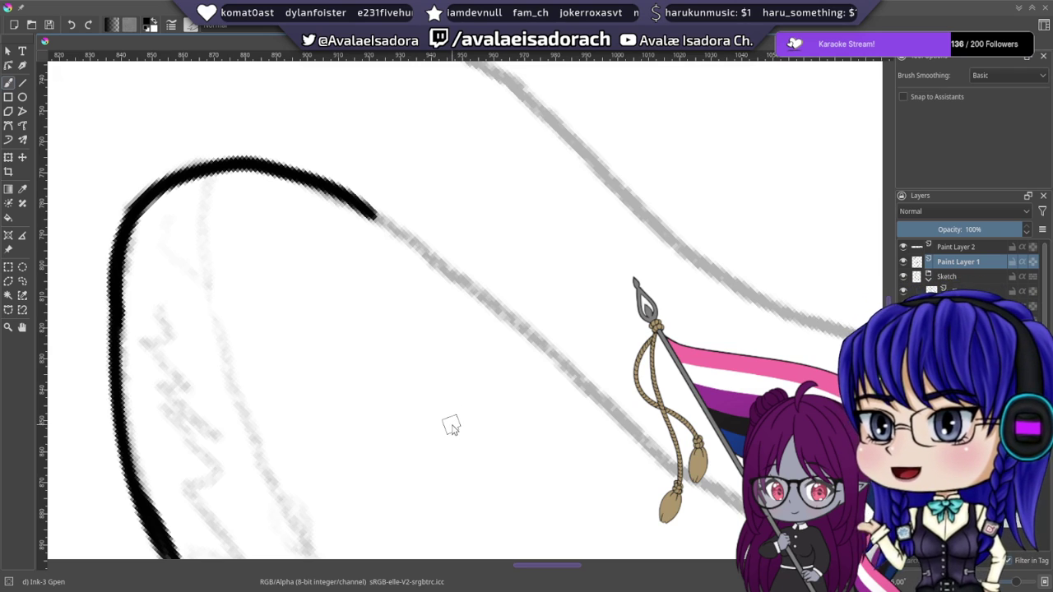
{"action": "scroll", "coordinate": [280, 273], "scroll_direction": "up", "scroll_amount": 1}
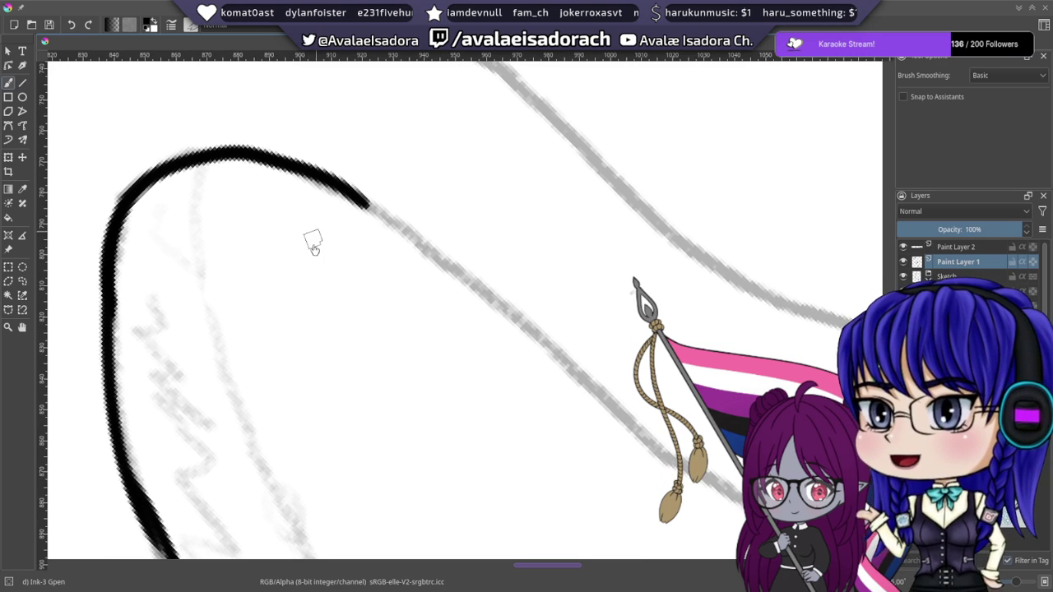
- Rotate the canvas to 0° and ink the start of the tail's underside down from the rounded thigh curve, redoing the stroke several times
{"action": "right_click", "coordinate": [323, 272]}
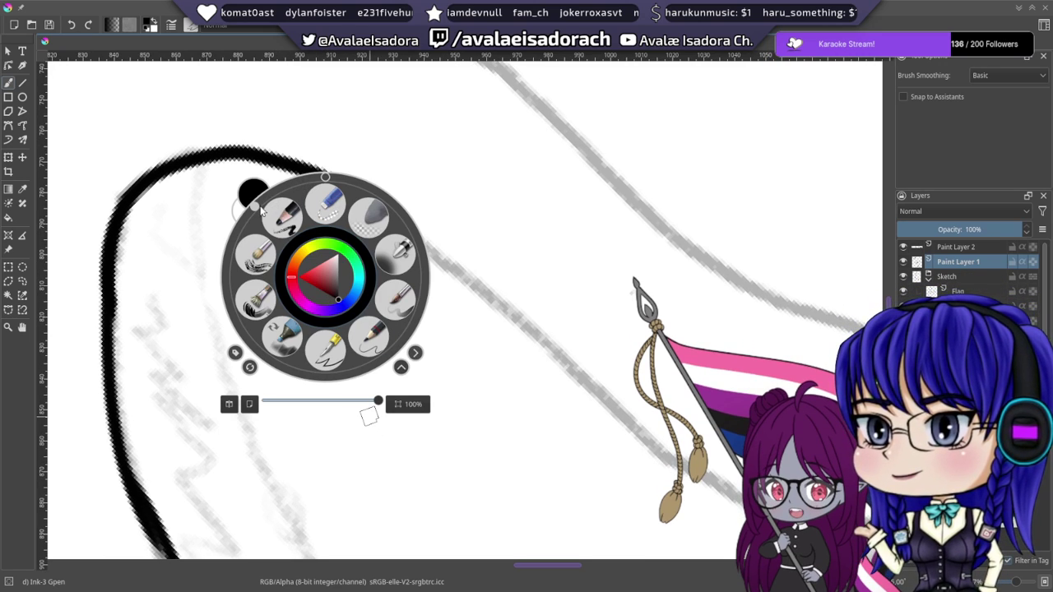
{"action": "left_click_drag", "start_coordinate": [257, 206], "coordinate": [325, 184]}
{"action": "left_click", "coordinate": [458, 240]}
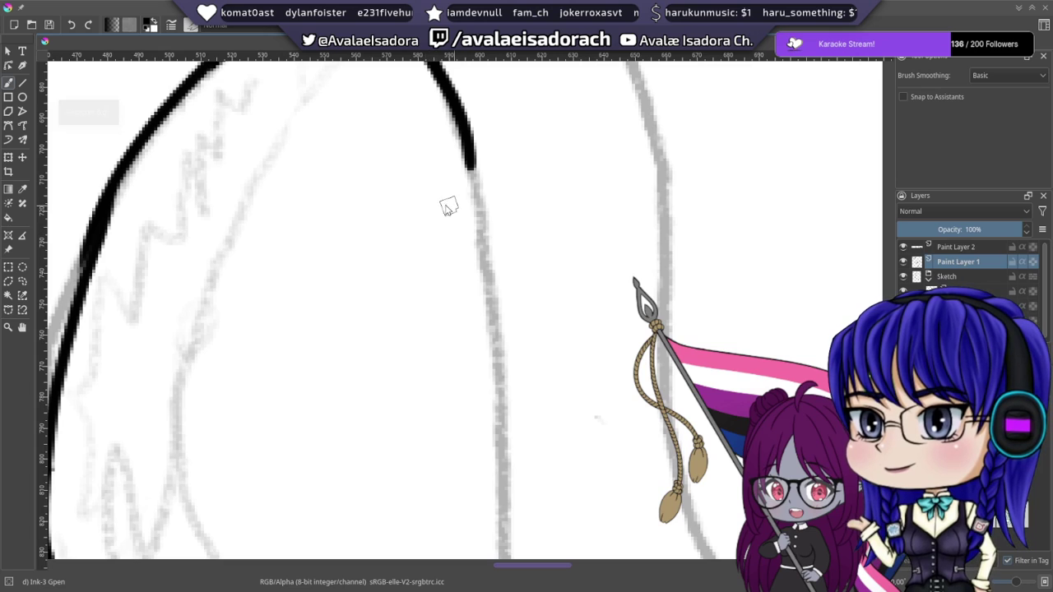
{"action": "mouse_move", "coordinate": [387, 244]}
{"action": "left_mouse_down"}
{"action": "mouse_move", "coordinate": [310, 200]}
{"action": "mouse_move", "coordinate": [313, 254]}
{"action": "left_mouse_up"}
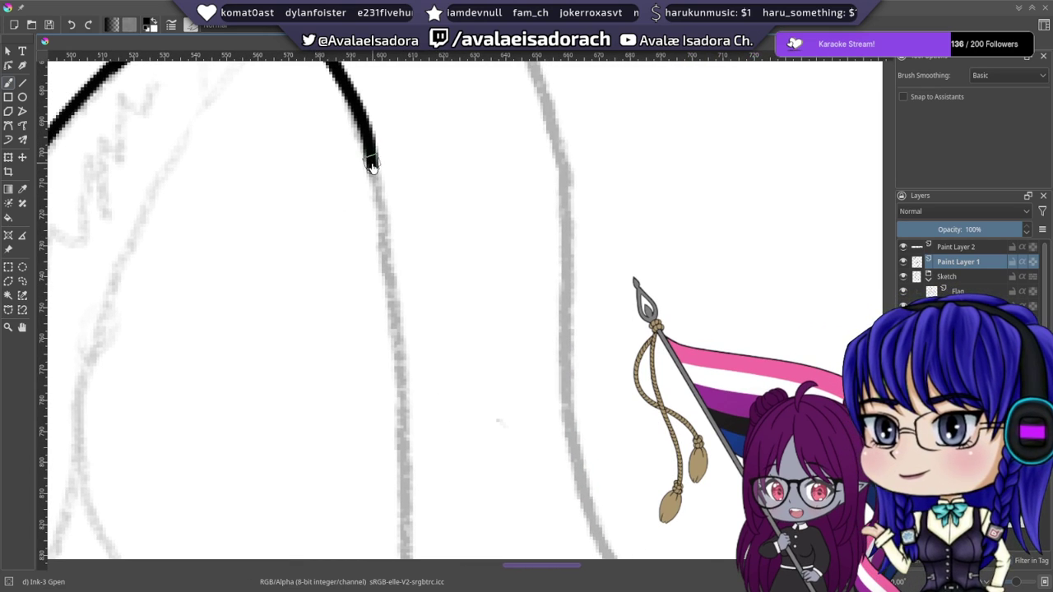
{"action": "left_click_drag", "start_coordinate": [375, 180], "coordinate": [392, 299]}
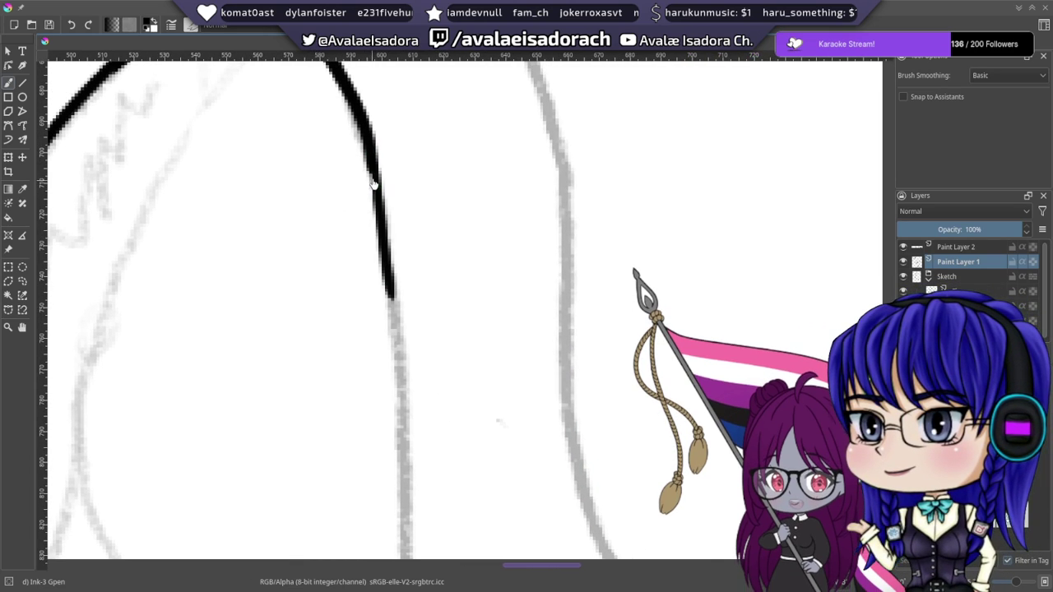
{"action": "key", "text": "ctrl+z"}
{"action": "left_click_drag", "start_coordinate": [373, 168], "coordinate": [413, 362]}
{"action": "key", "text": "ctrl+z"}
{"action": "mouse_move", "coordinate": [371, 163]}
{"action": "left_mouse_down"}
{"action": "mouse_move", "coordinate": [393, 329]}
{"action": "mouse_move", "coordinate": [318, 219]}
{"action": "mouse_move", "coordinate": [333, 179]}
{"action": "mouse_move", "coordinate": [336, 353]}
{"action": "left_mouse_up"}
{"action": "key", "text": "ctrl+z"}
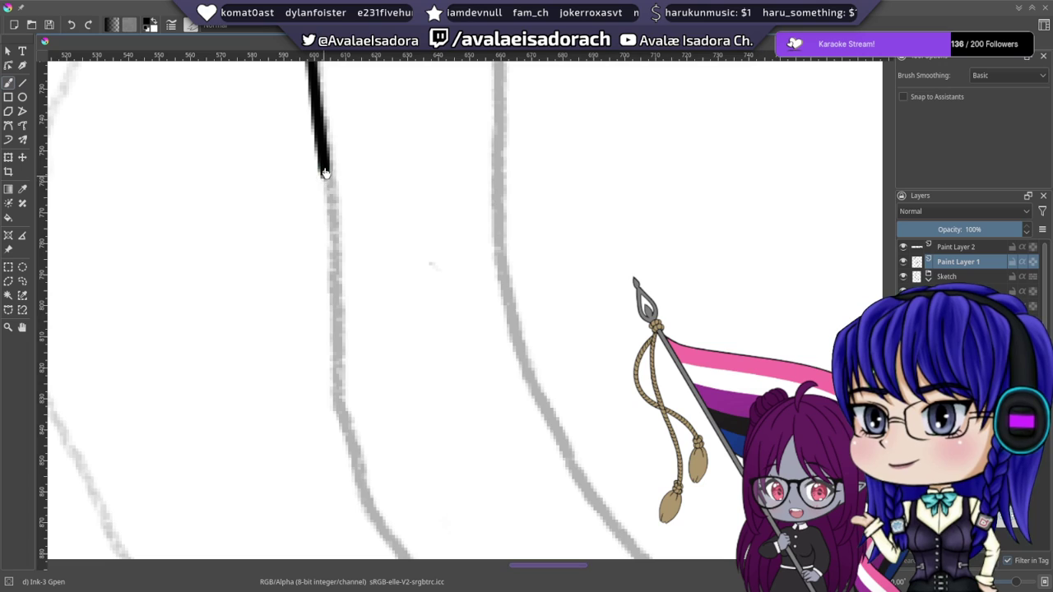
- Extend the inked tail underside along the nearly straight sketched section to the next bend, redoing the stroke several times
{"action": "left_click_drag", "start_coordinate": [325, 173], "coordinate": [352, 381]}
{"action": "key", "text": "ctrl+z"}
{"action": "left_click_drag", "start_coordinate": [327, 173], "coordinate": [346, 431]}
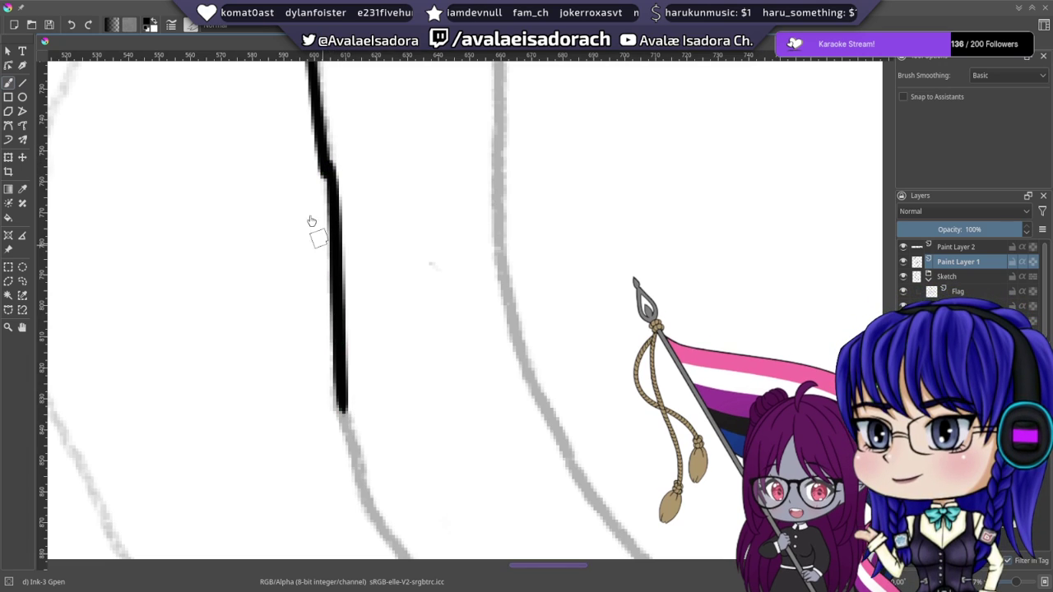
{"action": "mouse_move", "coordinate": [329, 177]}
{"action": "left_mouse_down"}
{"action": "mouse_move", "coordinate": [342, 279]}
{"action": "mouse_move", "coordinate": [354, 298]}
{"action": "left_mouse_up"}
{"action": "left_click_drag", "start_coordinate": [333, 226], "coordinate": [348, 307]}
{"action": "key", "text": "ctrl+z"}
{"action": "left_click_drag", "start_coordinate": [329, 179], "coordinate": [352, 315]}
{"action": "key", "text": "ctrl+z"}
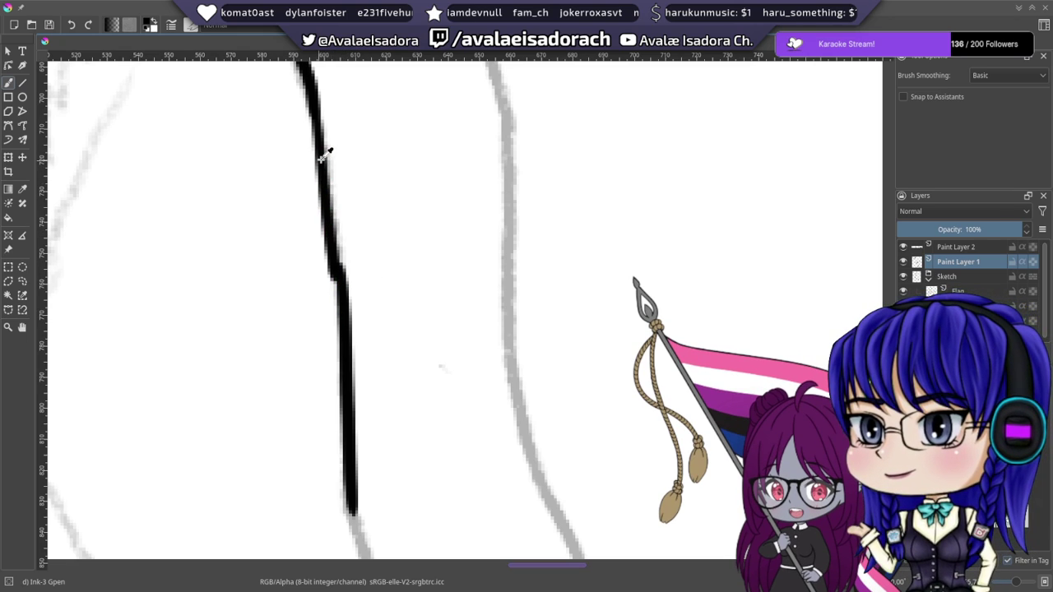
- Ink over the kink where the two tail underside strokes meet and trim its edge with Eraser Small
{"action": "left_click_drag", "start_coordinate": [325, 164], "coordinate": [354, 301]}
{"action": "left_click_drag", "start_coordinate": [315, 133], "coordinate": [391, 190]}
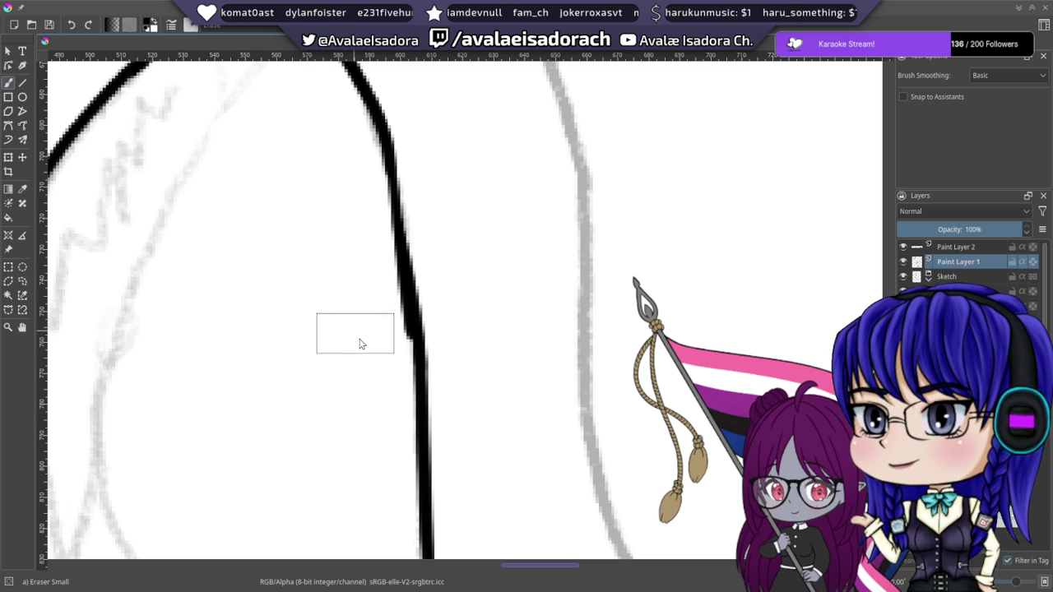
{"action": "left_click_drag", "start_coordinate": [360, 339], "coordinate": [375, 346]}
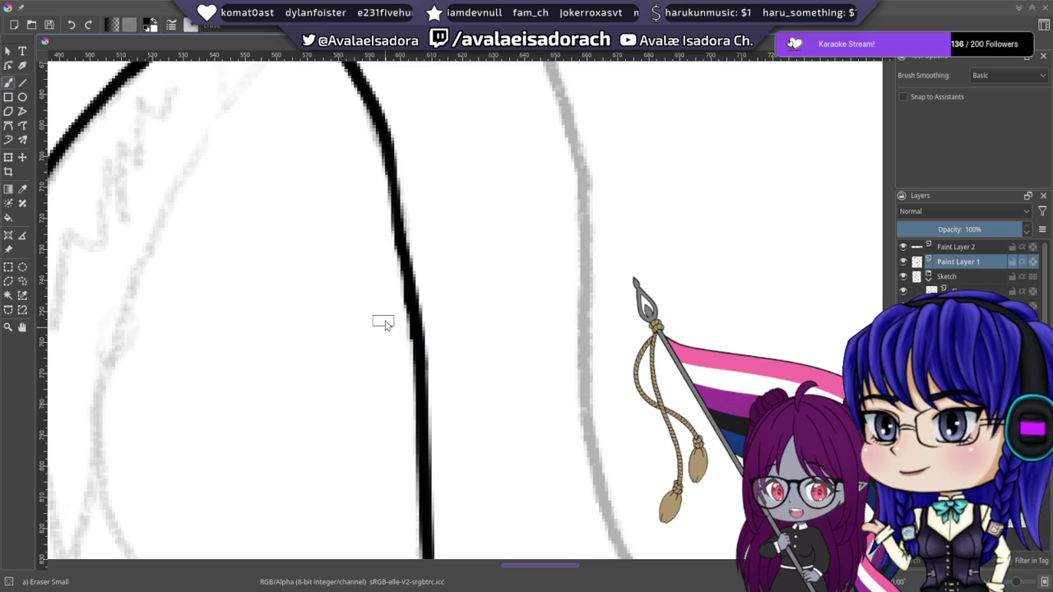
{"action": "key", "text": "bracketright"}
{"action": "key", "text": "bracketright"}
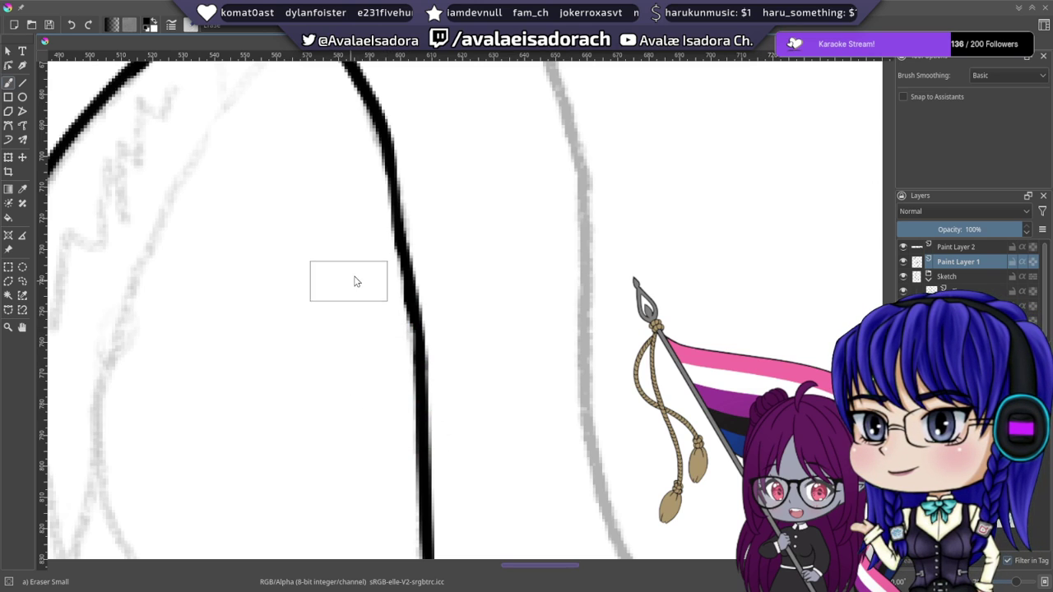
{"action": "scroll", "coordinate": [310, 261], "scroll_direction": "down", "scroll_amount": 3}
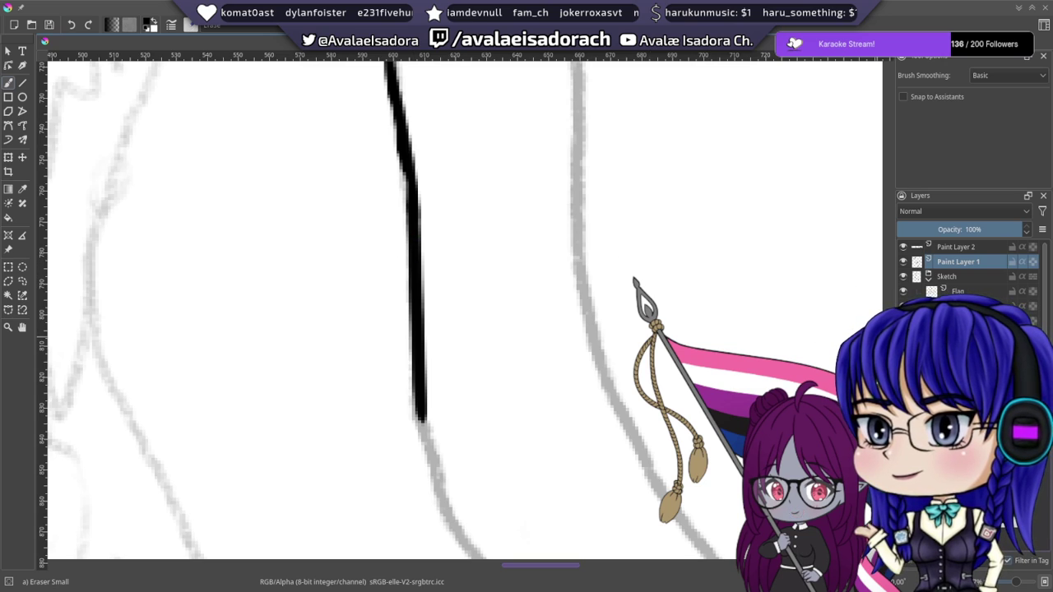
- Rotate the canvas and ink the bend in the tail's underside with Ink-3 Gpen, redoing the stroke until it curves along the sketch
{"action": "mouse_move", "coordinate": [415, 444]}
{"action": "left_mouse_down"}
{"action": "mouse_move", "coordinate": [305, 329]}
{"action": "mouse_move", "coordinate": [272, 239]}
{"action": "mouse_move", "coordinate": [230, 186]}
{"action": "left_mouse_up"}
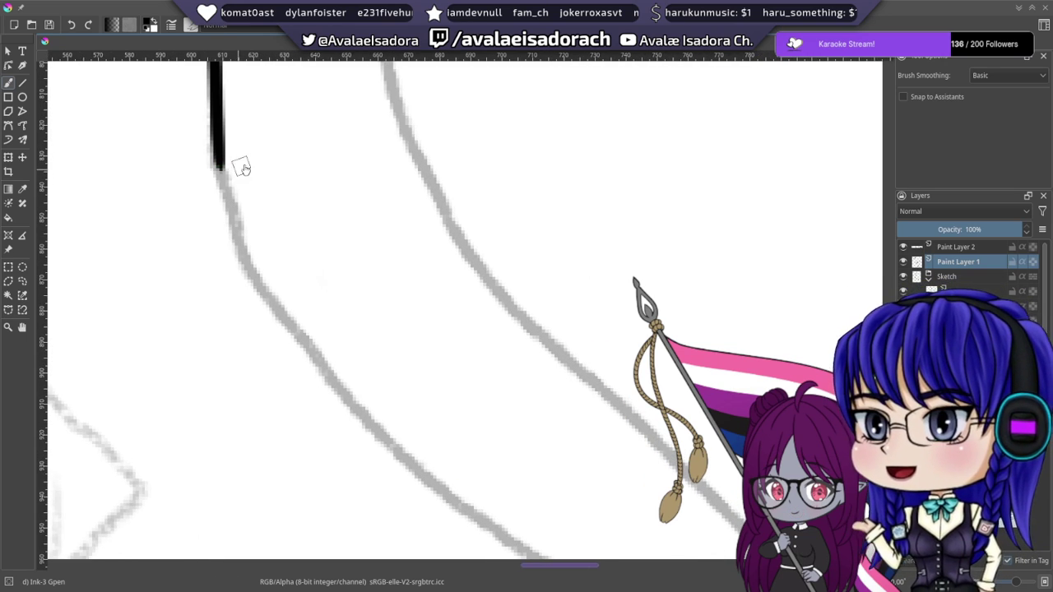
{"action": "left_click_drag", "start_coordinate": [218, 158], "coordinate": [270, 250]}
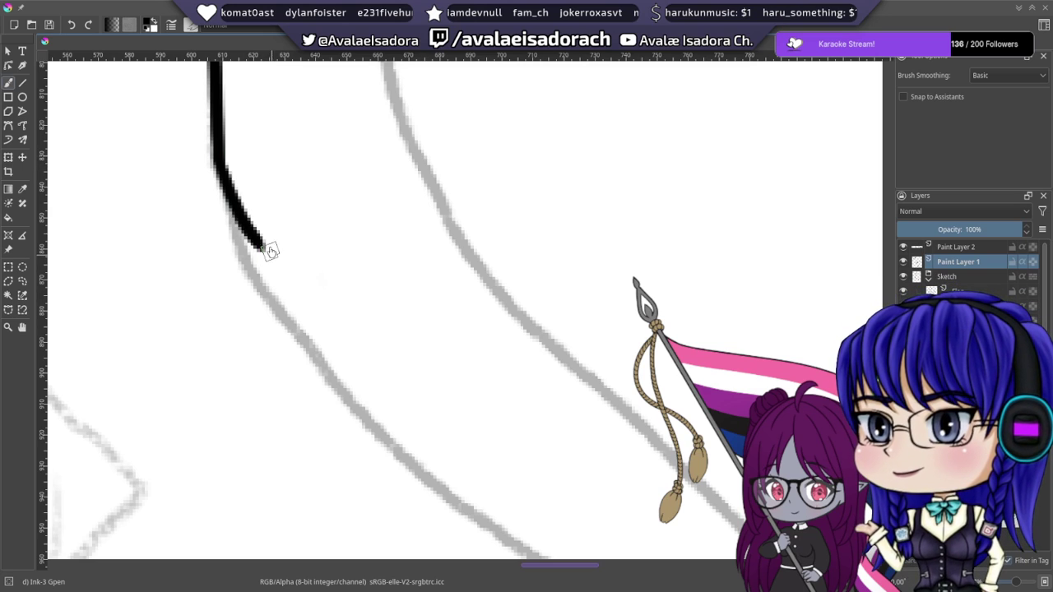
{"action": "key", "text": "ctrl+z"}
{"action": "right_click", "coordinate": [241, 177]}
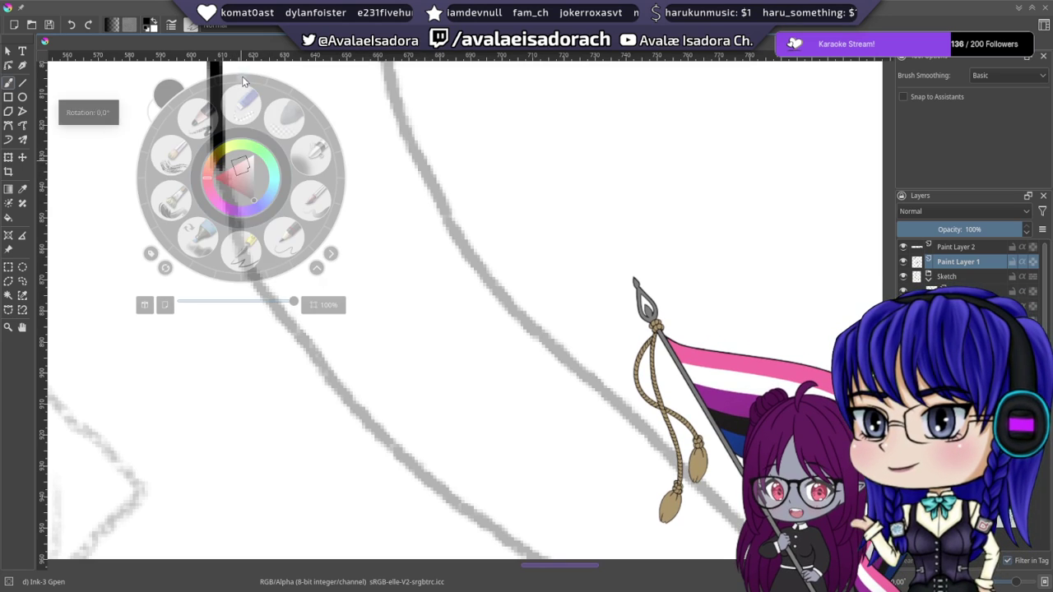
{"action": "left_click_drag", "start_coordinate": [242, 79], "coordinate": [323, 185]}
{"action": "left_click", "coordinate": [429, 151]}
{"action": "left_click_drag", "start_coordinate": [336, 141], "coordinate": [320, 269]}
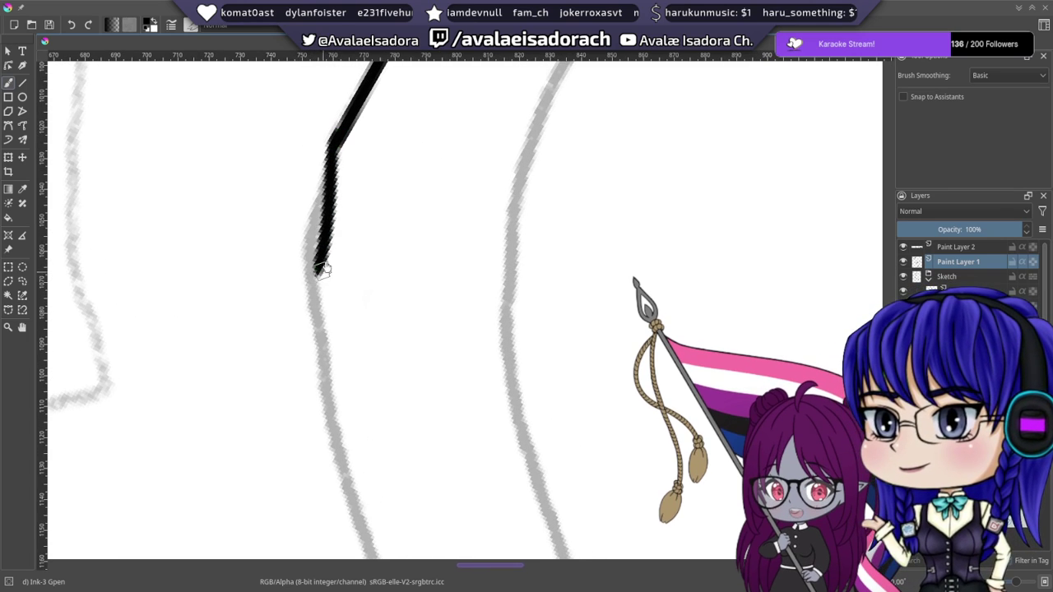
{"action": "key", "text": "ctrl+z"}
{"action": "left_click_drag", "start_coordinate": [337, 144], "coordinate": [314, 278]}
{"action": "key", "text": "ctrl+z"}
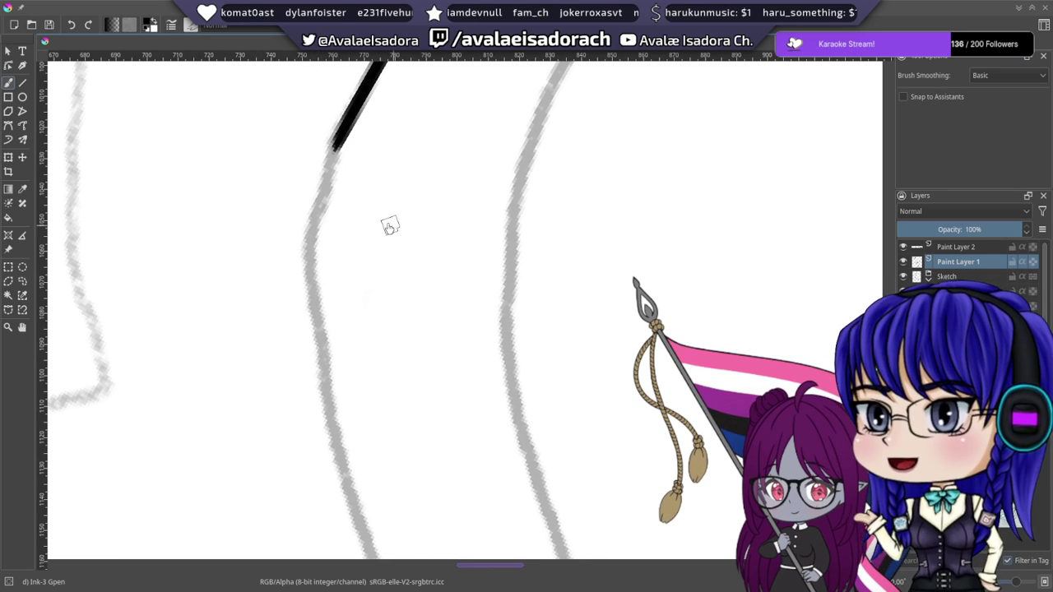
{"action": "mouse_move", "coordinate": [337, 144]}
{"action": "left_mouse_down"}
{"action": "mouse_move", "coordinate": [328, 286]}
{"action": "mouse_move", "coordinate": [327, 175]}
{"action": "mouse_move", "coordinate": [324, 325]}
{"action": "left_mouse_up"}
{"action": "key", "text": "ctrl+z"}
{"action": "key", "text": "ctrl+z"}
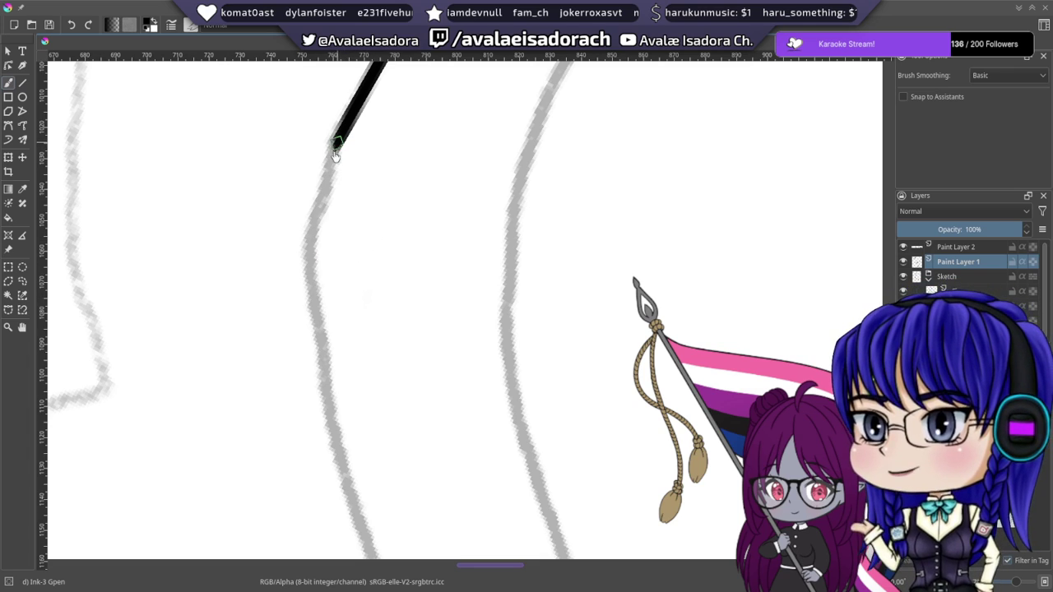
{"action": "left_click_drag", "start_coordinate": [332, 148], "coordinate": [323, 333]}
{"action": "key", "text": "ctrl+z"}
{"action": "left_click_drag", "start_coordinate": [334, 147], "coordinate": [327, 376]}
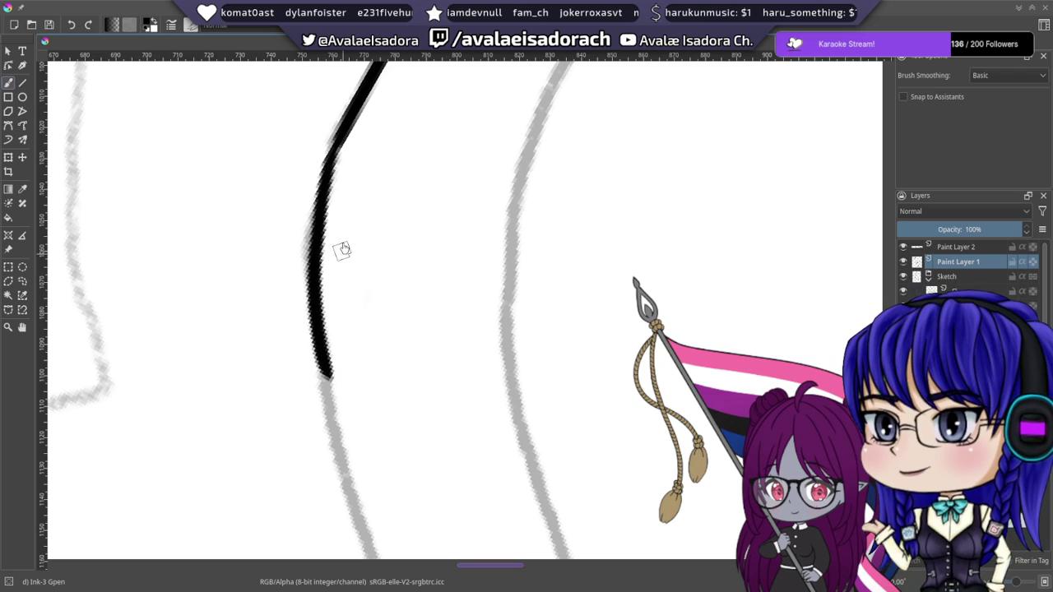
- Ink the section of the tail's underside below the bend, redoing the stroke so it joins the existing line and follows the sketch
{"action": "mouse_move", "coordinate": [326, 243]}
{"action": "left_mouse_down"}
{"action": "mouse_move", "coordinate": [322, 155]}
{"action": "mouse_move", "coordinate": [299, 94]}
{"action": "left_mouse_up"}
{"action": "mouse_move", "coordinate": [307, 228]}
{"action": "left_mouse_down"}
{"action": "mouse_move", "coordinate": [286, 151]}
{"action": "mouse_move", "coordinate": [306, 254]}
{"action": "left_mouse_up"}
{"action": "key", "text": "ctrl+z"}
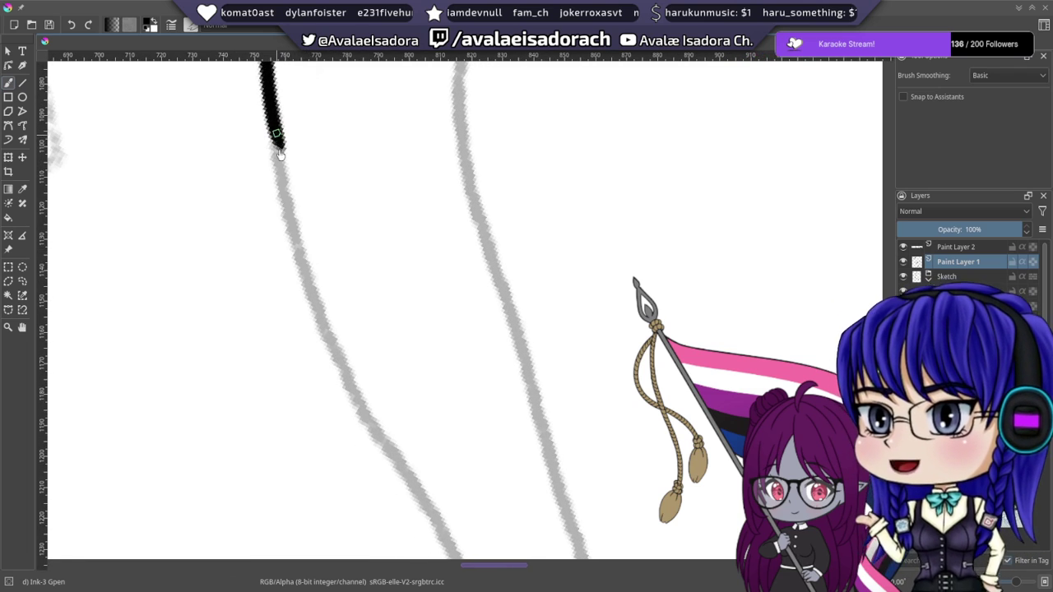
{"action": "left_click_drag", "start_coordinate": [278, 138], "coordinate": [313, 280]}
{"action": "left_click_drag", "start_coordinate": [306, 235], "coordinate": [285, 142]}
{"action": "mouse_move", "coordinate": [293, 189]}
{"action": "left_mouse_down"}
{"action": "mouse_move", "coordinate": [285, 154]}
{"action": "mouse_move", "coordinate": [312, 264]}
{"action": "left_mouse_up"}
{"action": "key", "text": "ctrl+z"}
{"action": "left_click_drag", "start_coordinate": [288, 168], "coordinate": [327, 319]}
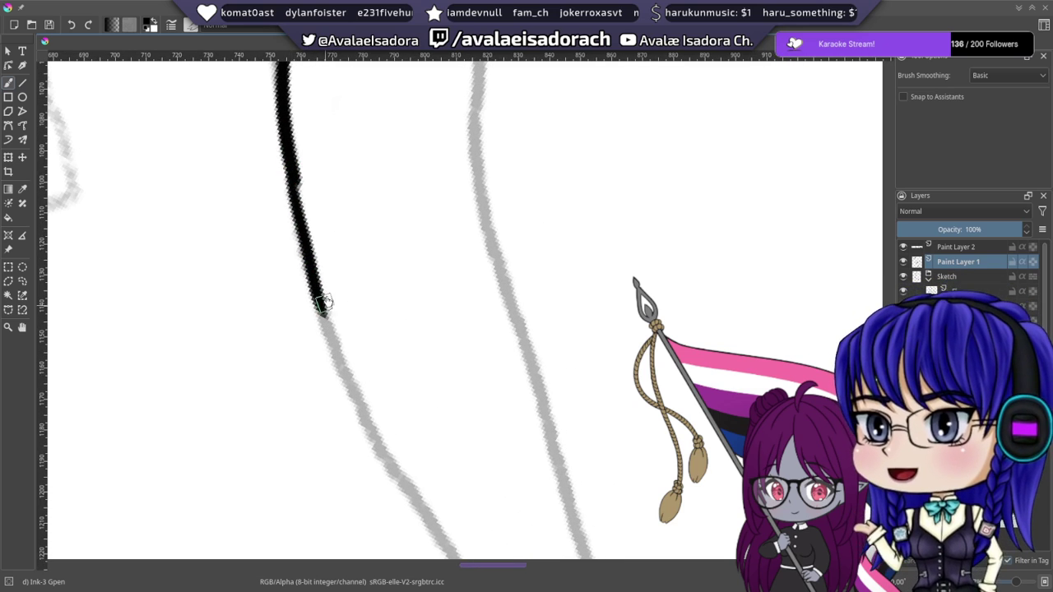
{"action": "key", "text": "ctrl+z"}
{"action": "mouse_move", "coordinate": [288, 188]}
{"action": "left_mouse_down"}
{"action": "mouse_move", "coordinate": [339, 337]}
{"action": "mouse_move", "coordinate": [315, 270]}
{"action": "mouse_move", "coordinate": [338, 321]}
{"action": "left_mouse_up"}
{"action": "key", "text": "ctrl+z"}
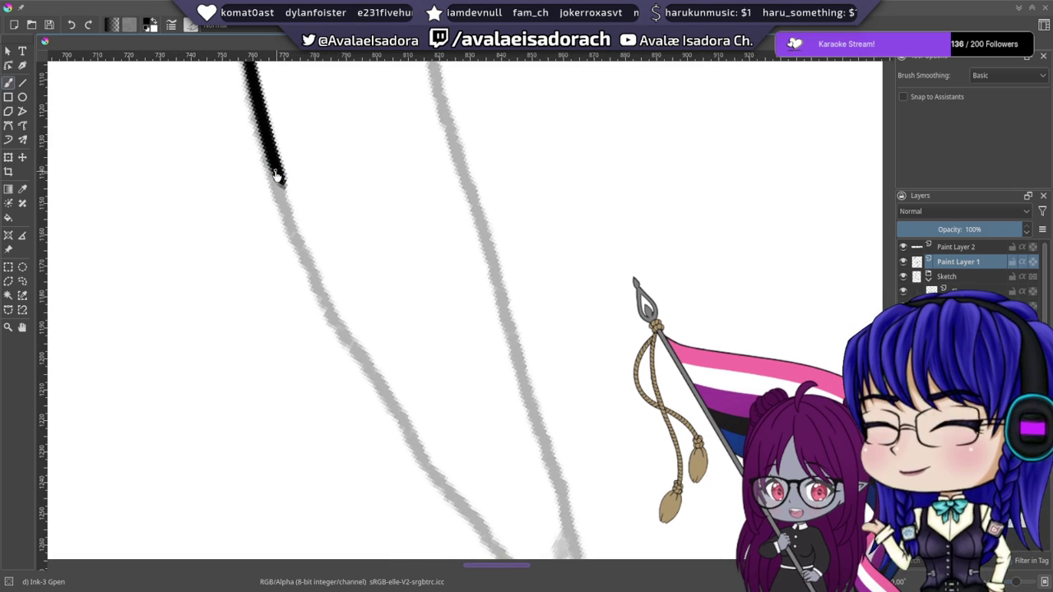
- Rotate the canvas again and continue inking the tail's underside down toward the narrowing end, redoing the stroke several times
{"action": "mouse_move", "coordinate": [274, 174]}
{"action": "left_mouse_down"}
{"action": "mouse_move", "coordinate": [329, 302]}
{"action": "mouse_move", "coordinate": [280, 219]}
{"action": "left_mouse_up"}
{"action": "right_click", "coordinate": [275, 220]}
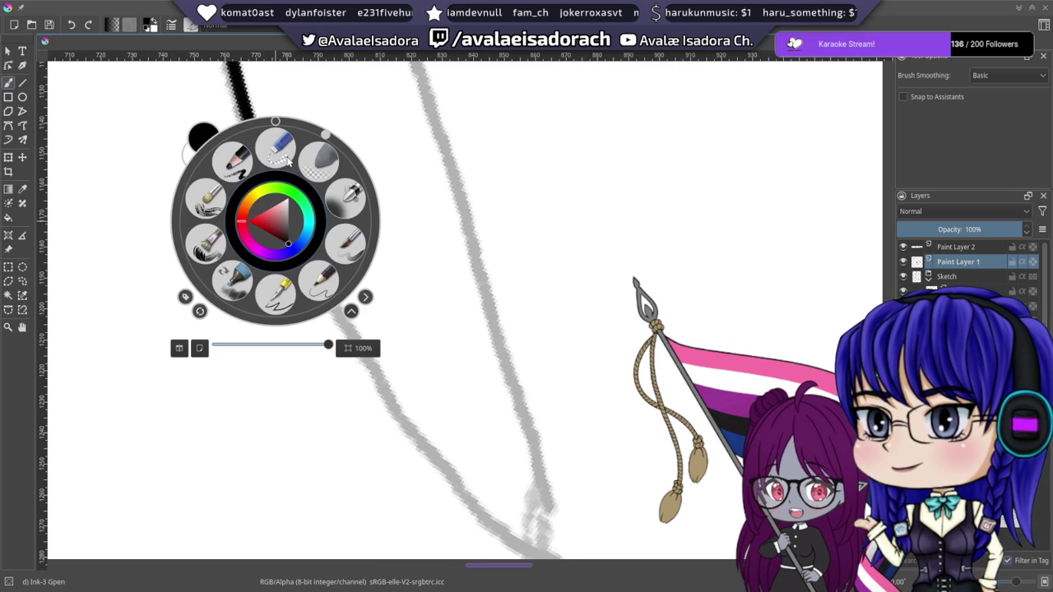
{"action": "mouse_move", "coordinate": [327, 136]}
{"action": "left_mouse_down"}
{"action": "mouse_move", "coordinate": [371, 173]}
{"action": "mouse_move", "coordinate": [360, 300]}
{"action": "left_mouse_up"}
{"action": "left_click", "coordinate": [416, 164]}
{"action": "key", "text": "ctrl+z"}
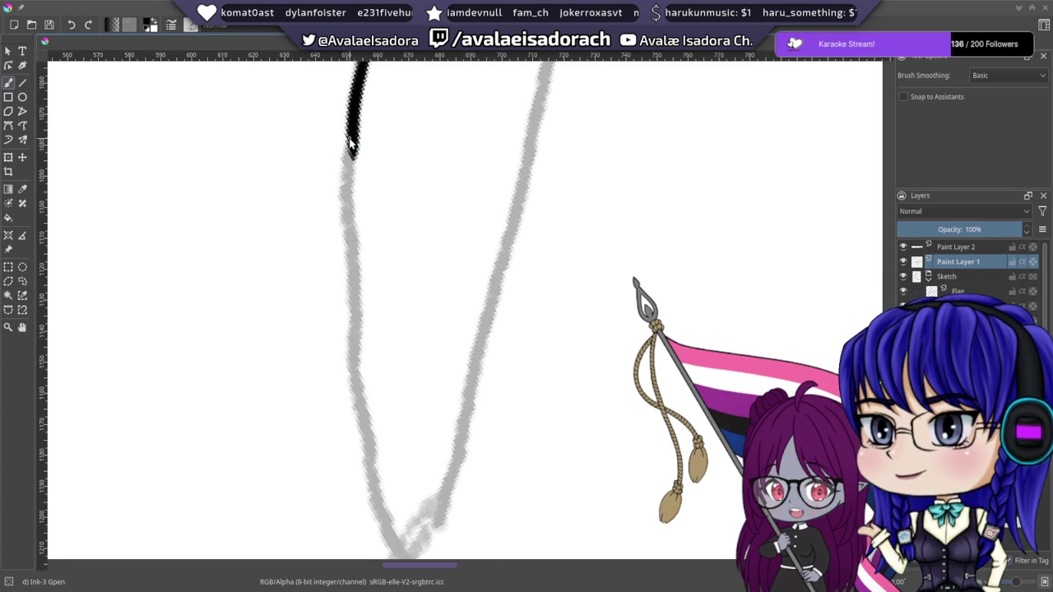
{"action": "mouse_move", "coordinate": [350, 155]}
{"action": "left_mouse_down"}
{"action": "mouse_move", "coordinate": [345, 264]}
{"action": "mouse_move", "coordinate": [358, 304]}
{"action": "left_mouse_up"}
{"action": "key", "text": "ctrl+z"}
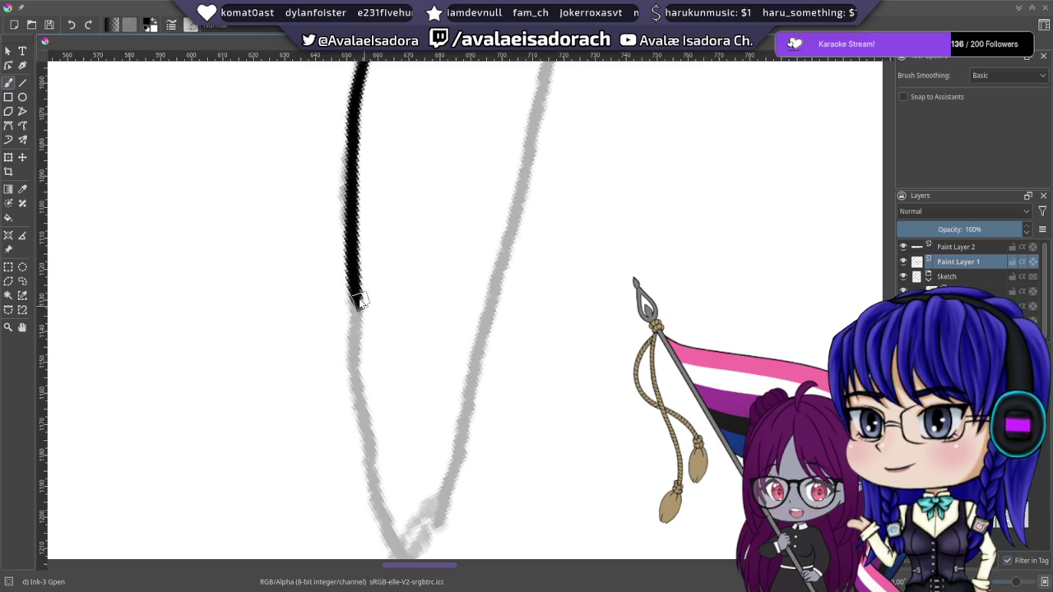
{"action": "mouse_move", "coordinate": [359, 249]}
{"action": "left_mouse_down"}
{"action": "mouse_move", "coordinate": [335, 172]}
{"action": "mouse_move", "coordinate": [360, 336]}
{"action": "left_mouse_up"}
{"action": "key", "text": "ctrl+z"}
{"action": "key", "text": "ctrl+z"}
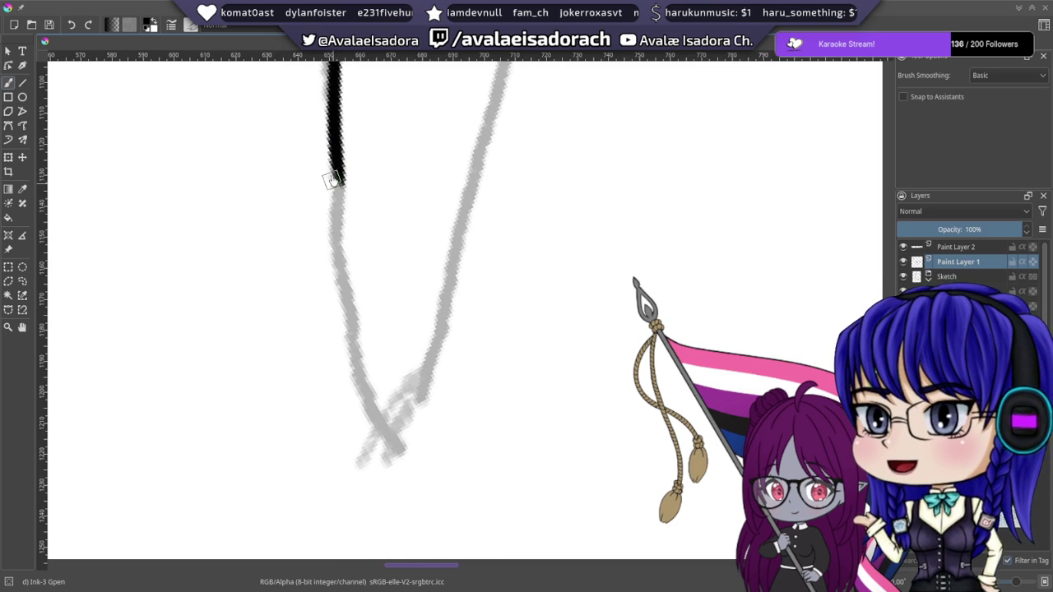
- Ink the last section of the tail's underside down to the tip and check the joined line above it
{"action": "mouse_move", "coordinate": [334, 162]}
{"action": "left_mouse_down"}
{"action": "mouse_move", "coordinate": [361, 341]}
{"action": "mouse_move", "coordinate": [322, 224]}
{"action": "mouse_move", "coordinate": [327, 274]}
{"action": "mouse_move", "coordinate": [361, 362]}
{"action": "left_mouse_up"}
{"action": "key", "text": "ctrl+z"}
{"action": "left_click_drag", "start_coordinate": [314, 217], "coordinate": [367, 345]}
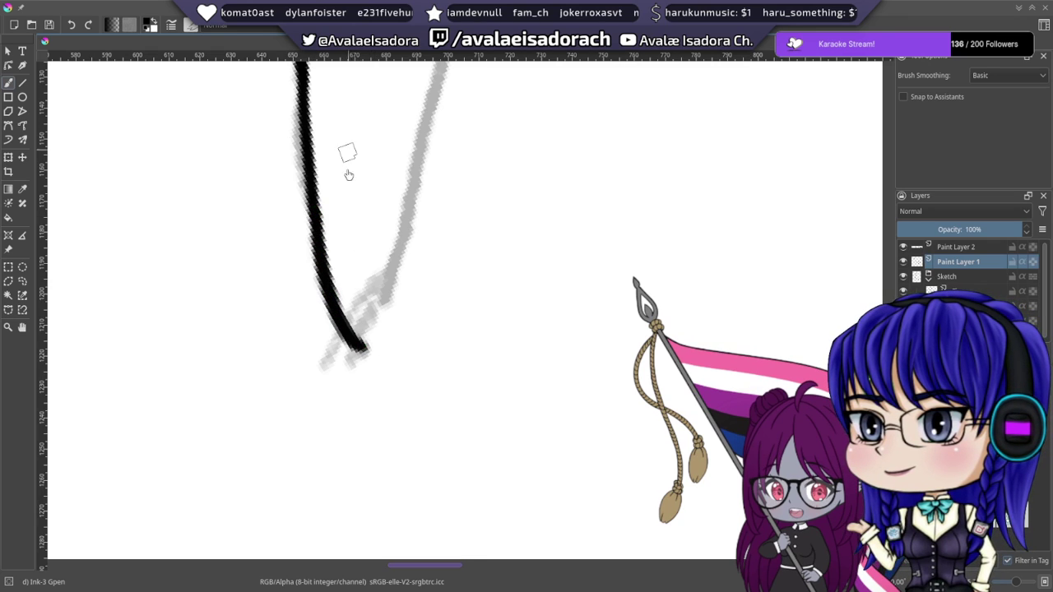
{"action": "scroll", "coordinate": [342, 185], "scroll_direction": "up", "scroll_amount": 3}
{"action": "scroll", "coordinate": [335, 216], "scroll_direction": "up", "scroll_amount": 7}
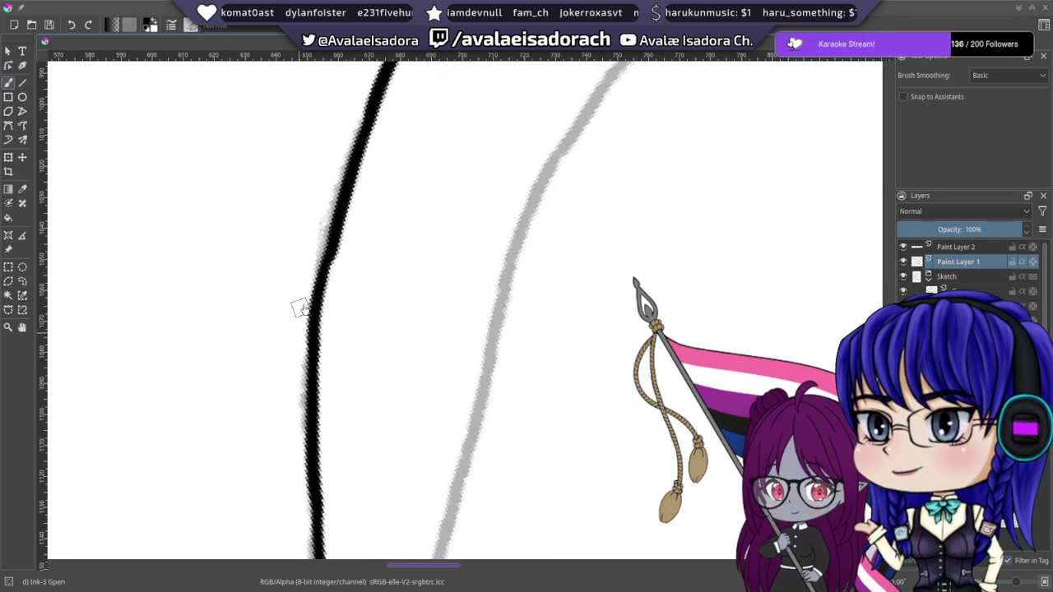
{"action": "scroll", "coordinate": [346, 325], "scroll_direction": "down", "scroll_amount": 7}
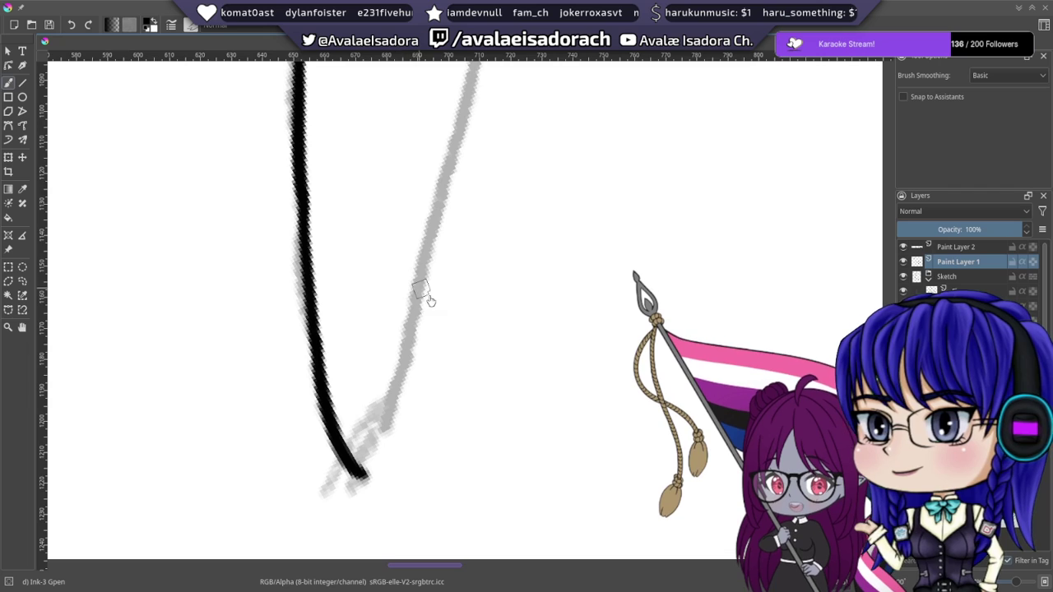
- Examine the tail's inked underside in the whole drawing and close up, along with the uninked sketch line of the tail's upper edge
{"action": "right_click", "coordinate": [417, 283]}
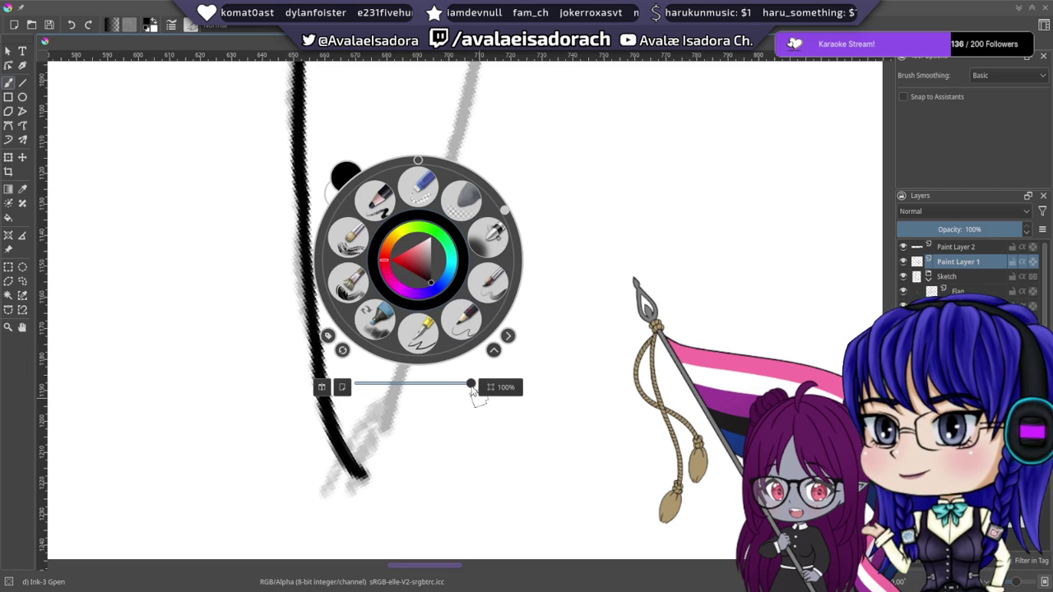
{"action": "left_click_drag", "start_coordinate": [471, 384], "coordinate": [390, 386]}
{"action": "left_click", "coordinate": [578, 497]}
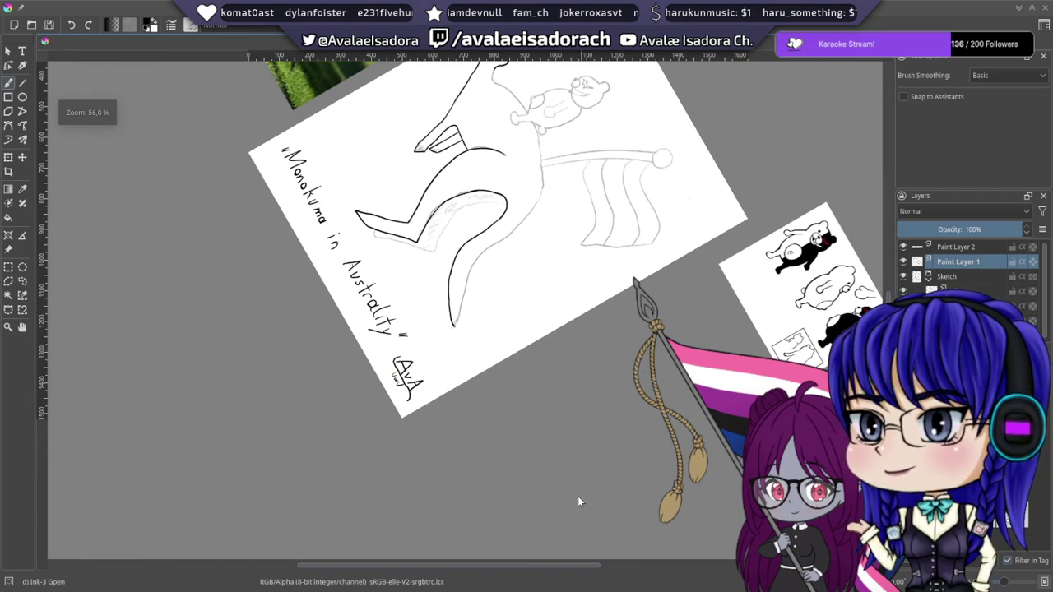
{"action": "left_click_drag", "start_coordinate": [529, 259], "coordinate": [463, 309]}
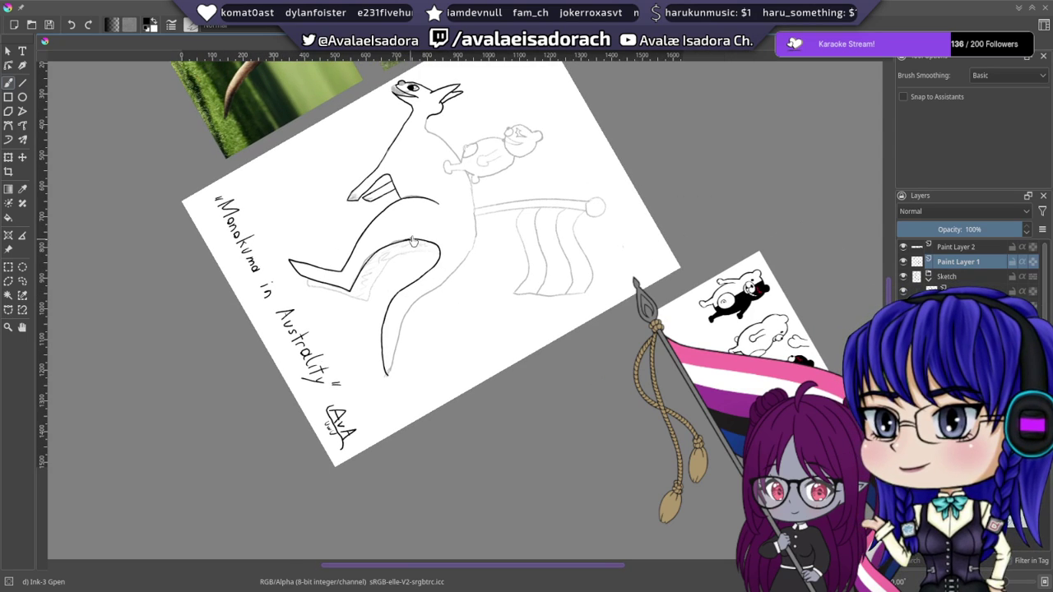
{"action": "scroll", "coordinate": [419, 233], "scroll_direction": "up", "scroll_amount": 6}
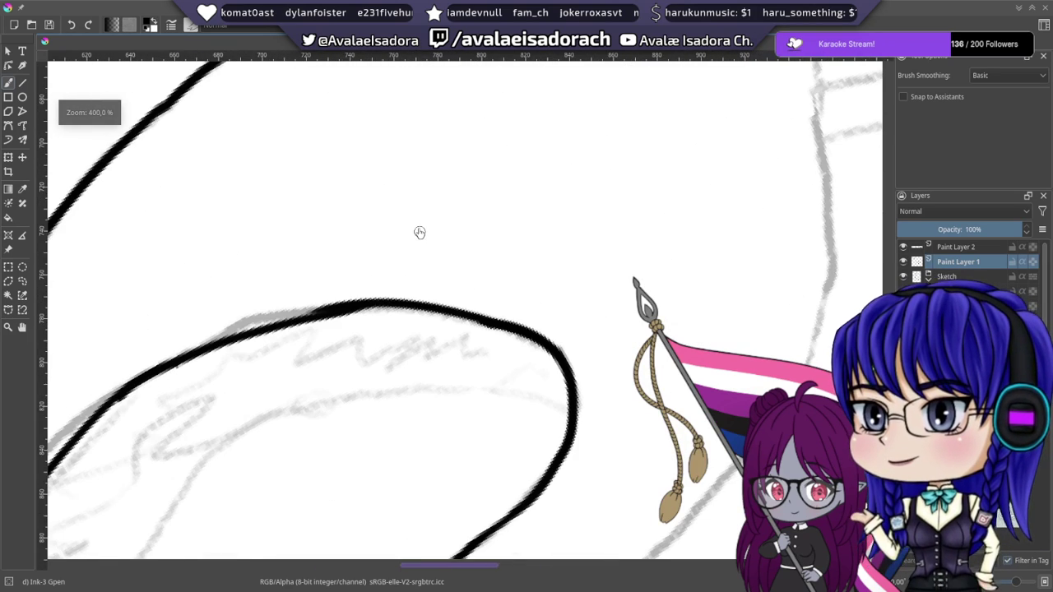
{"action": "left_click_drag", "start_coordinate": [458, 344], "coordinate": [428, 169]}
{"action": "left_click_drag", "start_coordinate": [456, 403], "coordinate": [486, 112]}
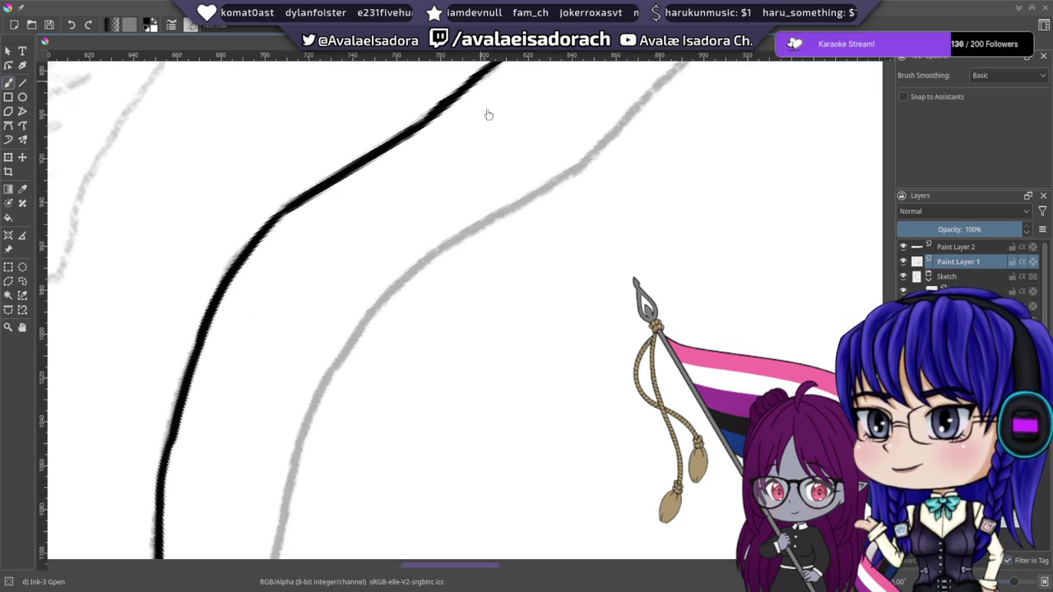
{"action": "mouse_move", "coordinate": [406, 367]}
{"action": "left_mouse_down"}
{"action": "mouse_move", "coordinate": [552, 75]}
{"action": "mouse_move", "coordinate": [474, 118]}
{"action": "mouse_move", "coordinate": [444, 161]}
{"action": "mouse_move", "coordinate": [417, 288]}
{"action": "left_mouse_up"}
{"action": "key", "text": "ctrl+z"}
{"action": "mouse_move", "coordinate": [456, 157]}
{"action": "left_mouse_down"}
{"action": "mouse_move", "coordinate": [409, 273]}
{"action": "mouse_move", "coordinate": [475, 101]}
{"action": "left_mouse_up"}
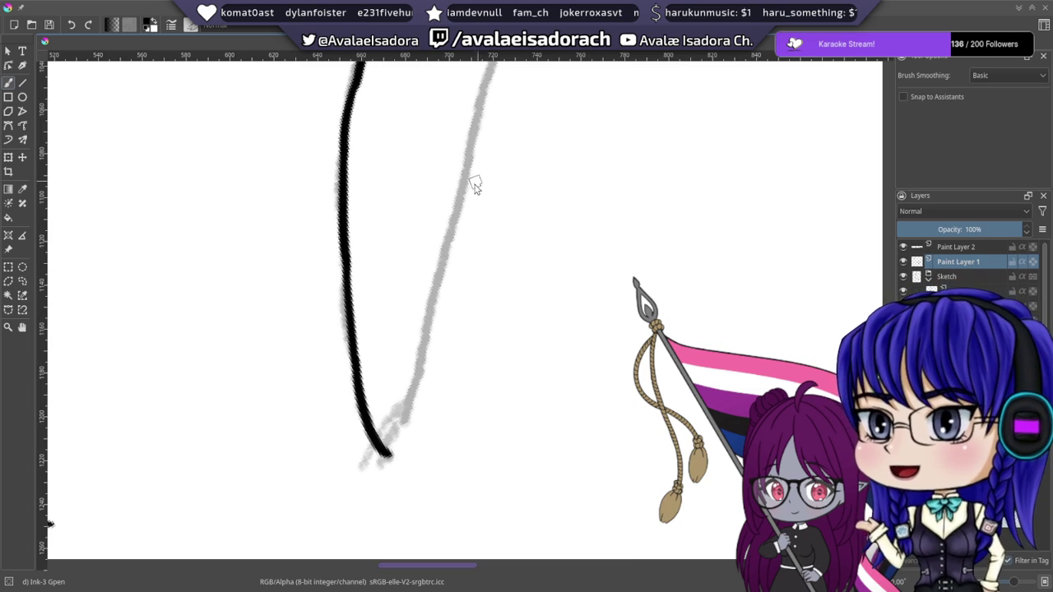
{"action": "left_click_drag", "start_coordinate": [466, 181], "coordinate": [404, 253]}
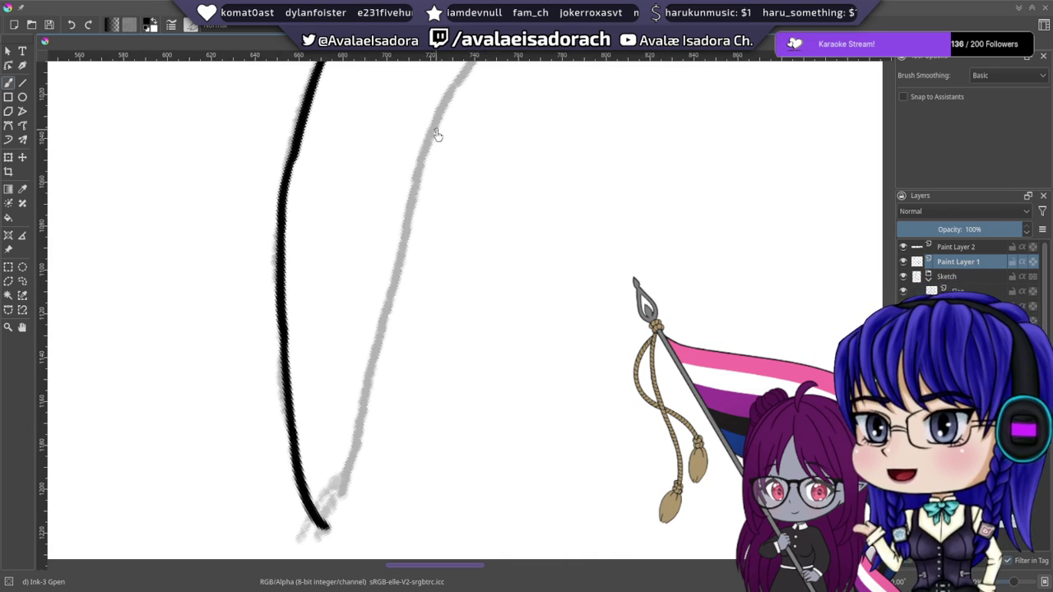
{"action": "left_click_drag", "start_coordinate": [437, 134], "coordinate": [385, 336]}
{"action": "key", "text": "ctrl+z"}
{"action": "left_click_drag", "start_coordinate": [433, 136], "coordinate": [395, 278]}
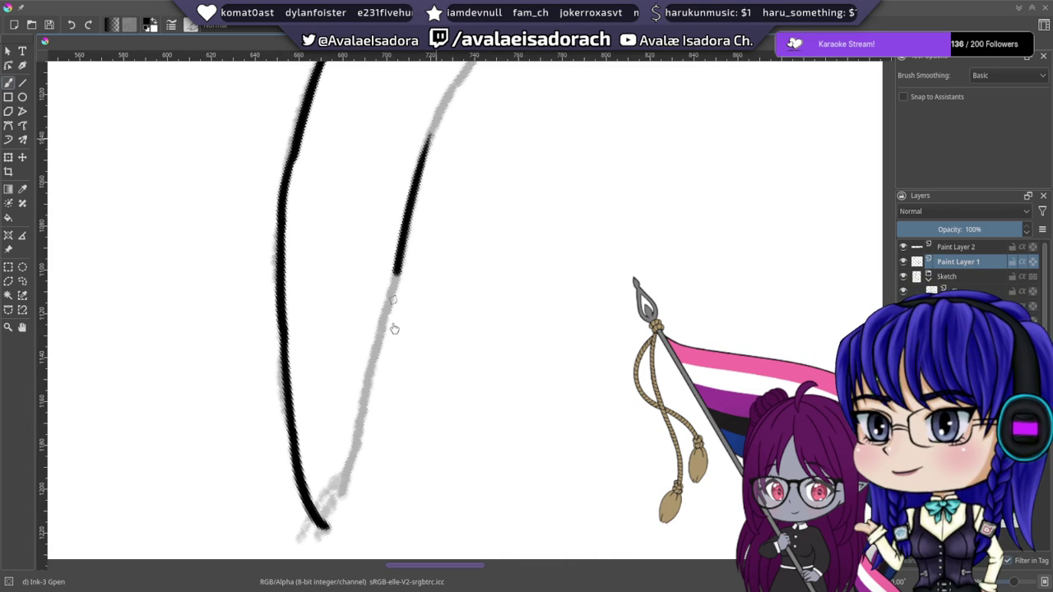
{"action": "left_click_drag", "start_coordinate": [394, 329], "coordinate": [384, 356]}
{"action": "key", "text": "ctrl+z"}
{"action": "left_click_drag", "start_coordinate": [425, 158], "coordinate": [380, 356]}
{"action": "key", "text": "ctrl+z"}
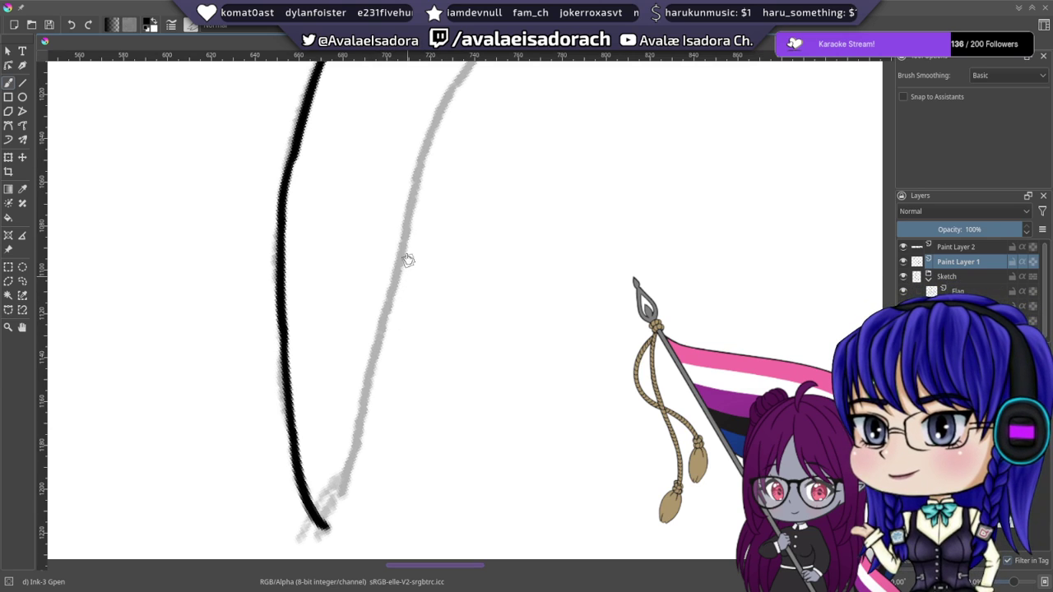
- Rotate the canvas until the tail's tip points upward, keeping Ink-3 Gpen as the active brush
{"action": "right_click", "coordinate": [324, 495]}
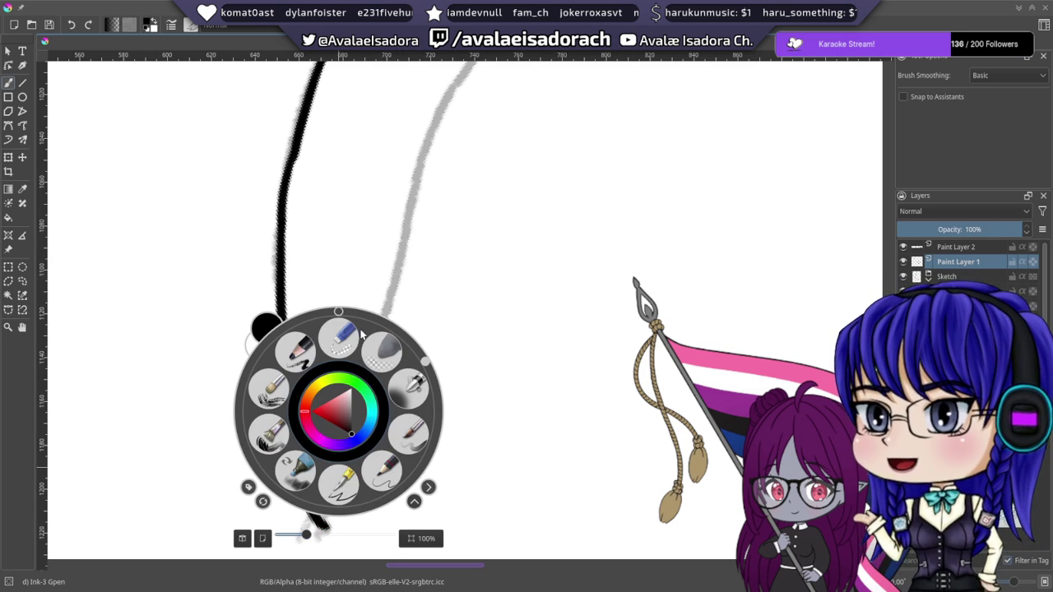
{"action": "left_click", "coordinate": [340, 326]}
{"action": "right_click", "coordinate": [341, 313]}
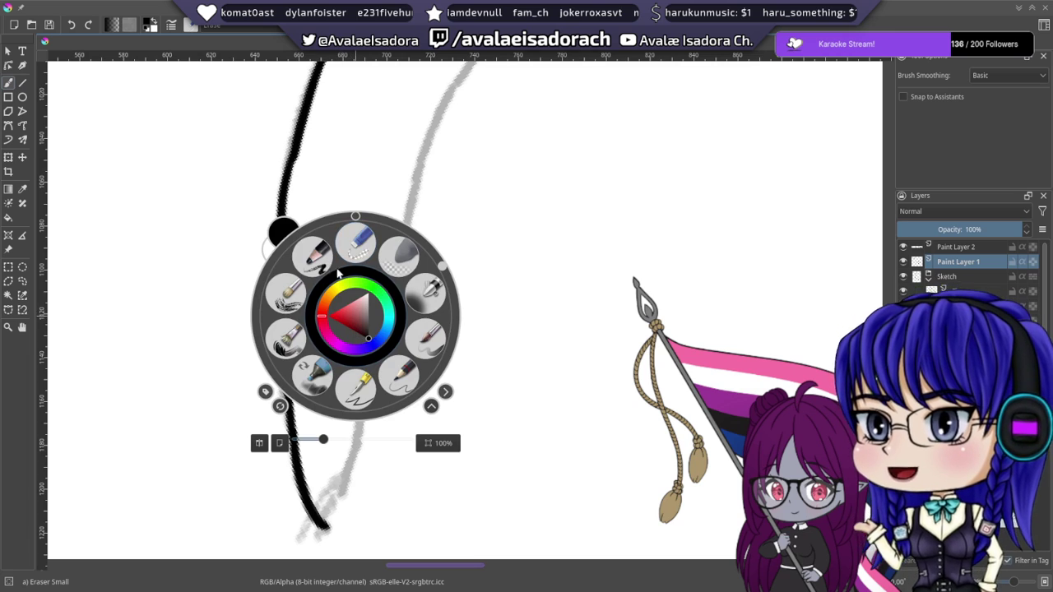
{"action": "left_click", "coordinate": [359, 218]}
{"action": "left_click", "coordinate": [285, 292]}
{"action": "right_click", "coordinate": [352, 224]}
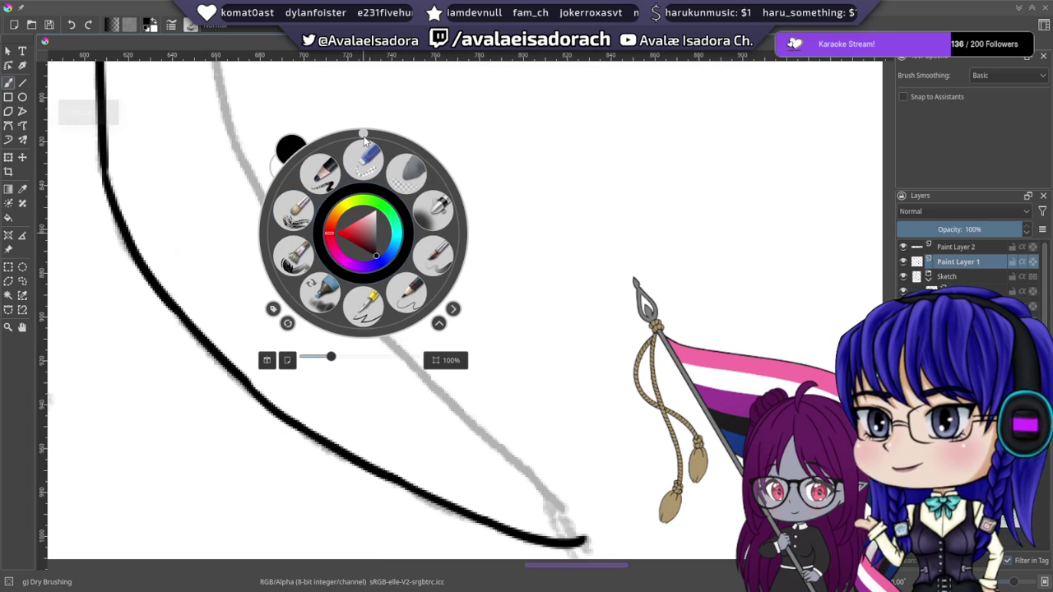
{"action": "left_click_drag", "start_coordinate": [366, 136], "coordinate": [276, 284]}
{"action": "left_click", "coordinate": [263, 442]}
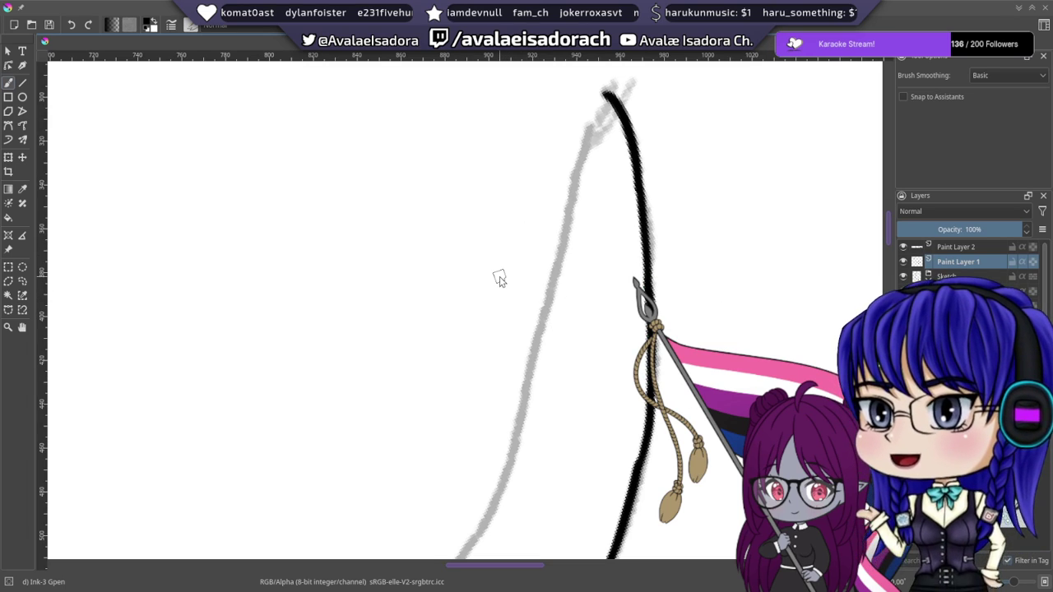
- Ink the first section of the tail's upper edge from the tip, joining the underside line and redoing the stroke until it follows the sketch
{"action": "mouse_move", "coordinate": [592, 252]}
{"action": "left_mouse_down"}
{"action": "mouse_move", "coordinate": [571, 265]}
{"action": "mouse_move", "coordinate": [506, 260]}
{"action": "left_mouse_up"}
{"action": "left_click_drag", "start_coordinate": [522, 103], "coordinate": [447, 305]}
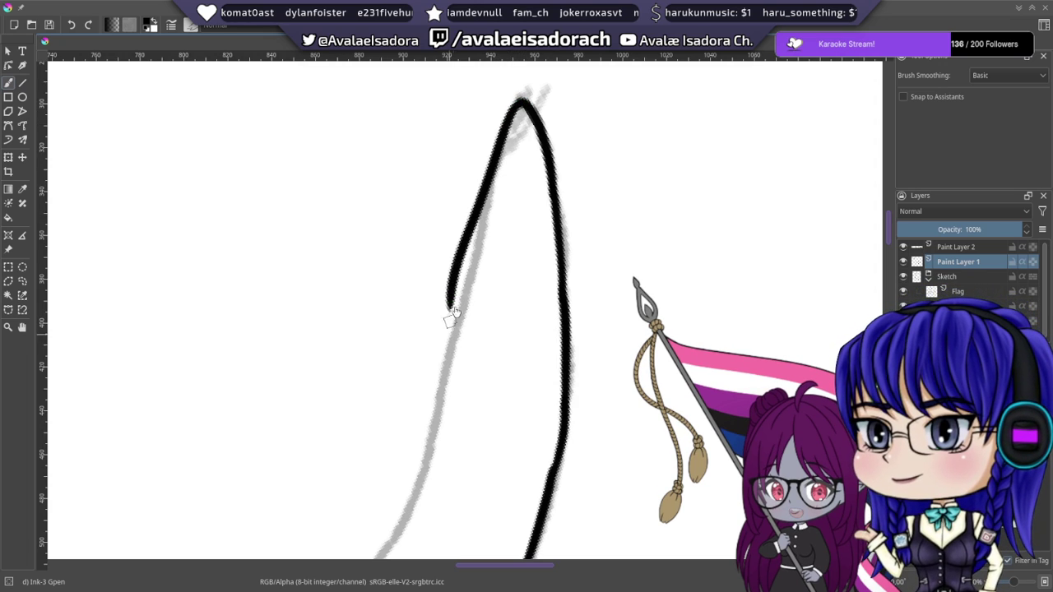
{"action": "key", "text": "ctrl+z"}
{"action": "left_click_drag", "start_coordinate": [522, 101], "coordinate": [464, 298]}
{"action": "key", "text": "ctrl+z"}
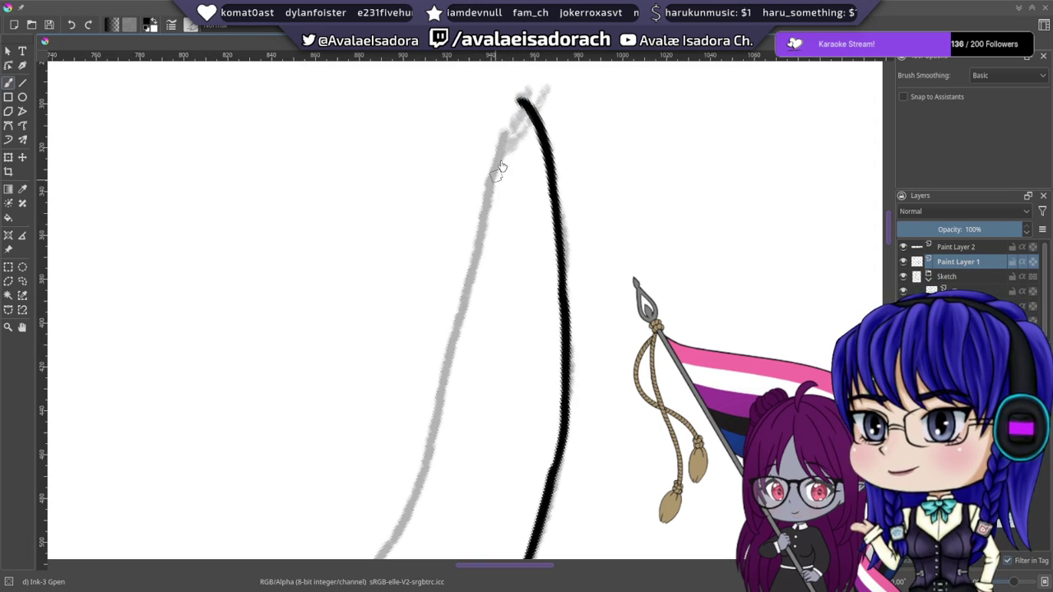
{"action": "mouse_move", "coordinate": [522, 101]}
{"action": "left_mouse_down"}
{"action": "mouse_move", "coordinate": [458, 332]}
{"action": "mouse_move", "coordinate": [475, 178]}
{"action": "mouse_move", "coordinate": [449, 384]}
{"action": "left_mouse_up"}
{"action": "key", "text": "ctrl+z"}
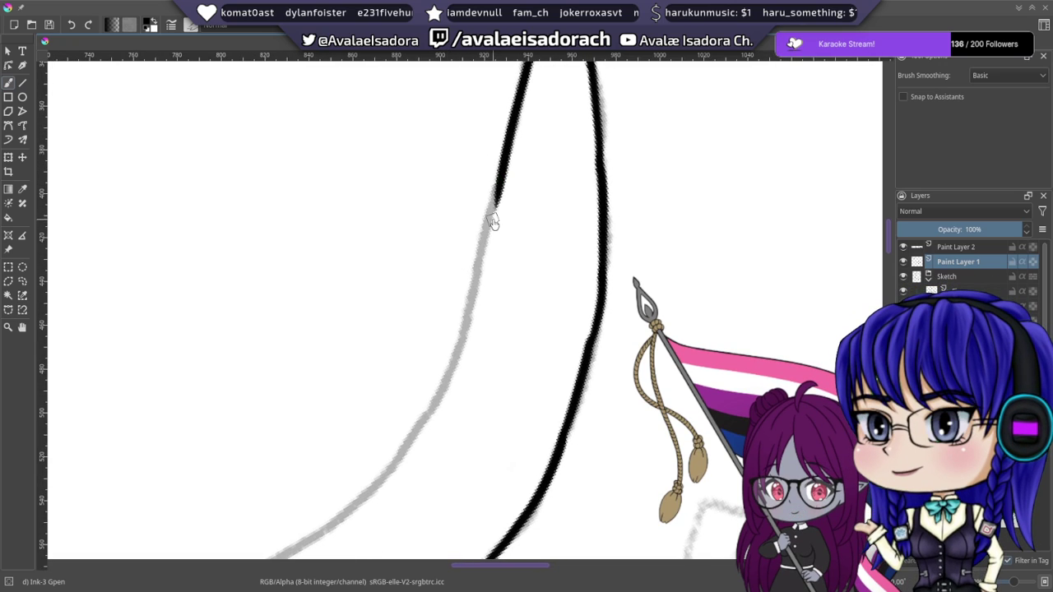
- Extend the inked upper edge from its open end toward the tail's bend, redoing the stroke until it joins smoothly
{"action": "left_click_drag", "start_coordinate": [497, 201], "coordinate": [458, 374]}
{"action": "key", "text": "ctrl+z"}
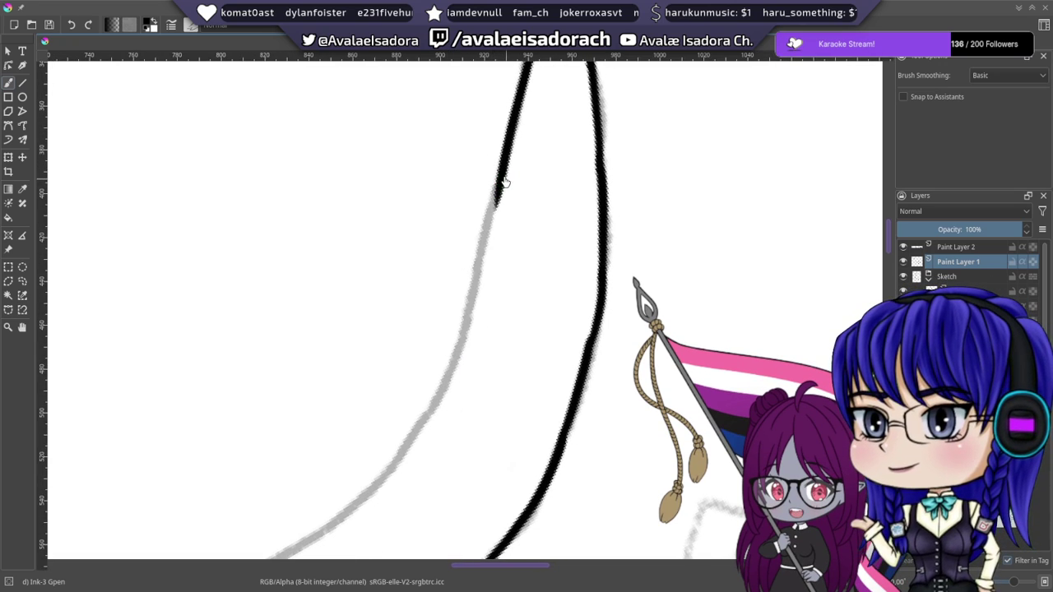
{"action": "mouse_move", "coordinate": [501, 183]}
{"action": "left_mouse_down"}
{"action": "mouse_move", "coordinate": [465, 294]}
{"action": "mouse_move", "coordinate": [431, 359]}
{"action": "left_mouse_up"}
{"action": "key", "text": "ctrl+z"}
{"action": "mouse_move", "coordinate": [501, 181]}
{"action": "left_mouse_down"}
{"action": "mouse_move", "coordinate": [453, 355]}
{"action": "mouse_move", "coordinate": [428, 383]}
{"action": "left_mouse_up"}
{"action": "key", "text": "ctrl+z"}
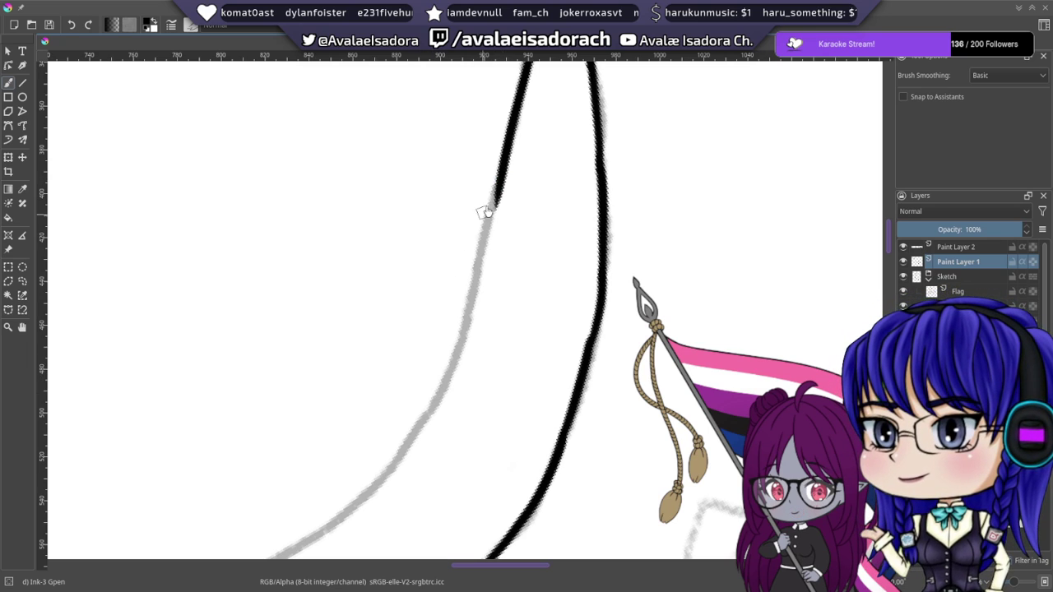
{"action": "mouse_move", "coordinate": [499, 186]}
{"action": "left_mouse_down"}
{"action": "mouse_move", "coordinate": [457, 323]}
{"action": "mouse_move", "coordinate": [414, 395]}
{"action": "left_mouse_up"}
{"action": "key", "text": "ctrl+z"}
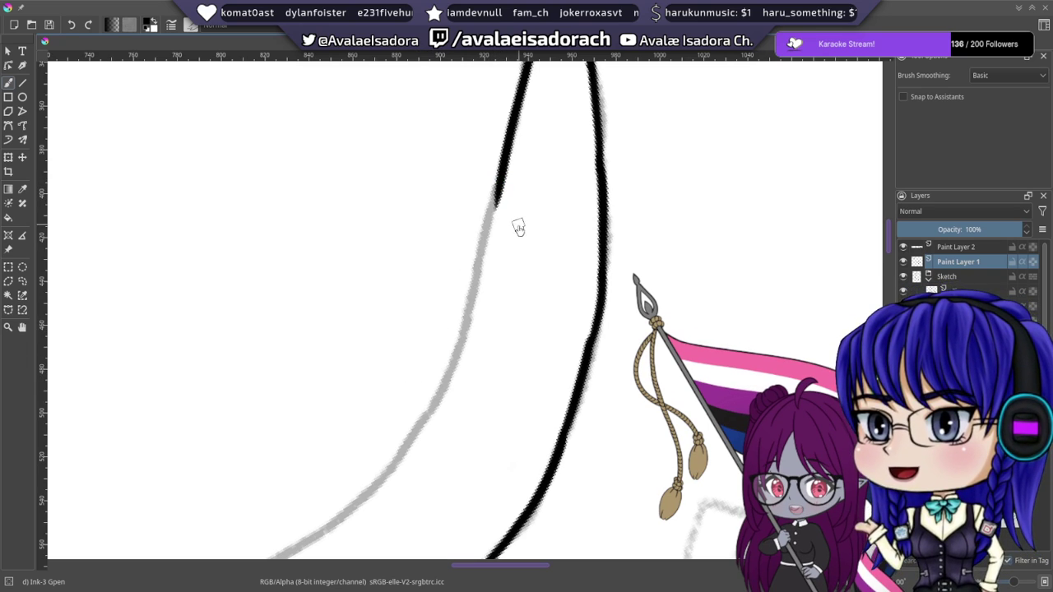
{"action": "left_click_drag", "start_coordinate": [494, 192], "coordinate": [461, 347]}
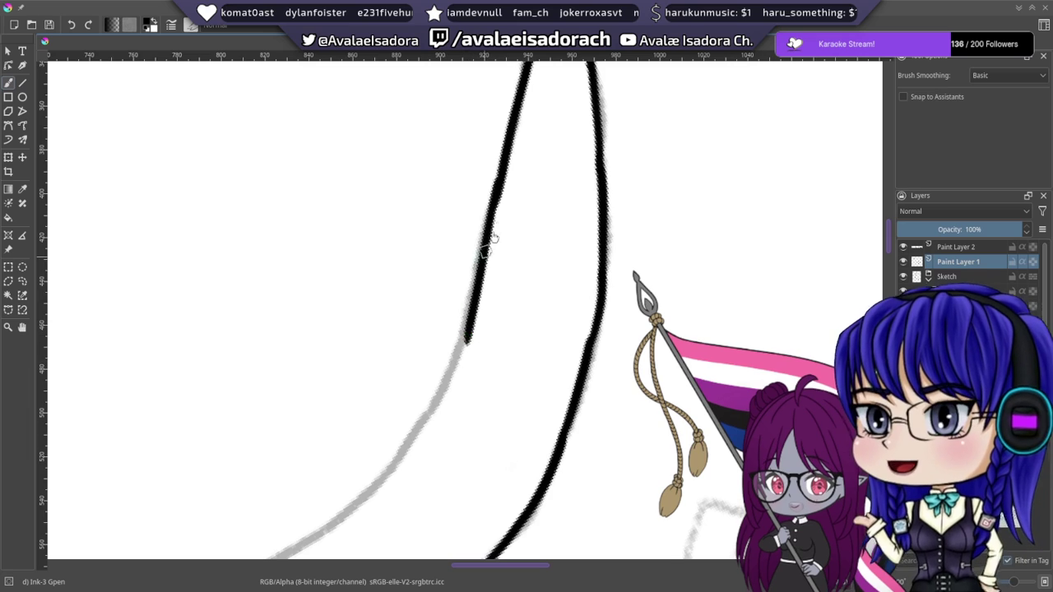
{"action": "key", "text": "ctrl+z"}
{"action": "left_click_drag", "start_coordinate": [499, 187], "coordinate": [453, 355]}
- Ink the tail's upper edge around the bend and along the diagonal stretch beyond it, redoing the diagonal stroke several times
{"action": "mouse_move", "coordinate": [426, 284]}
{"action": "left_mouse_down"}
{"action": "mouse_move", "coordinate": [486, 139]}
{"action": "mouse_move", "coordinate": [516, 114]}
{"action": "left_mouse_up"}
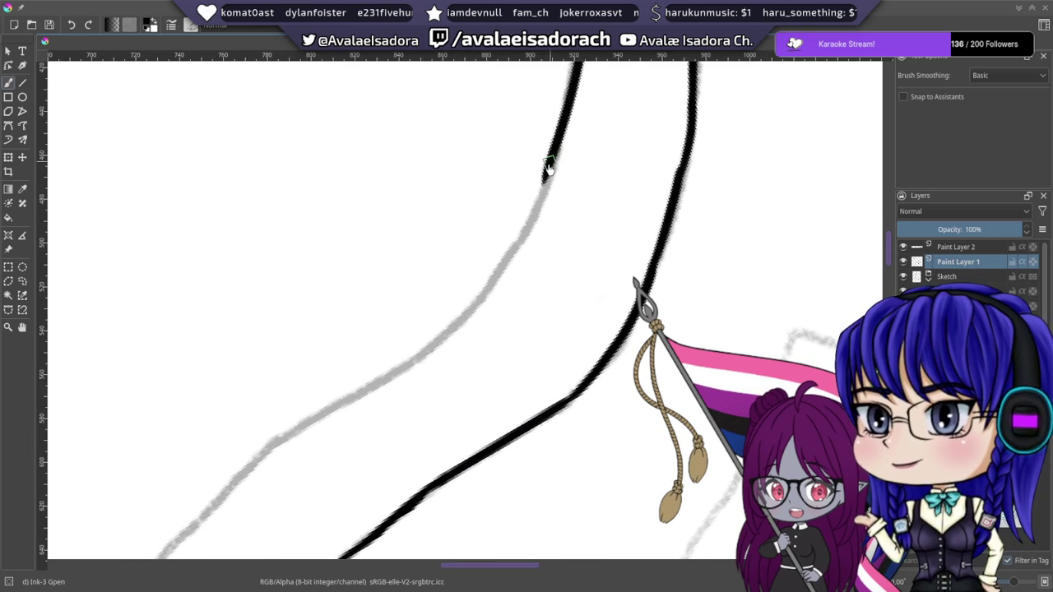
{"action": "left_click_drag", "start_coordinate": [546, 175], "coordinate": [461, 308]}
{"action": "left_click_drag", "start_coordinate": [468, 246], "coordinate": [553, 112]}
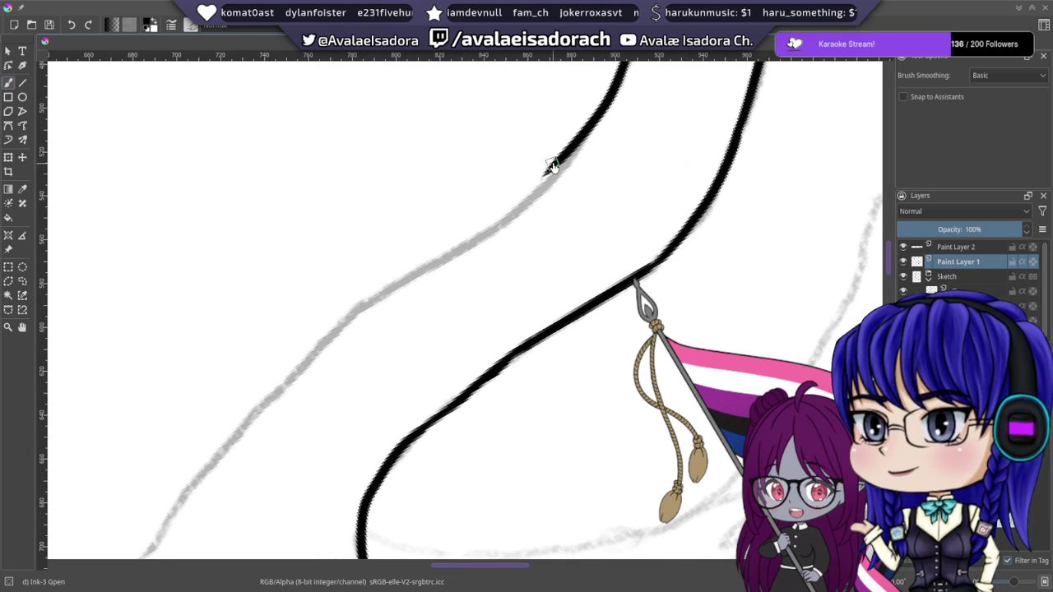
{"action": "left_click_drag", "start_coordinate": [551, 168], "coordinate": [438, 269]}
{"action": "key", "text": "ctrl+z"}
{"action": "left_click_drag", "start_coordinate": [552, 165], "coordinate": [423, 282]}
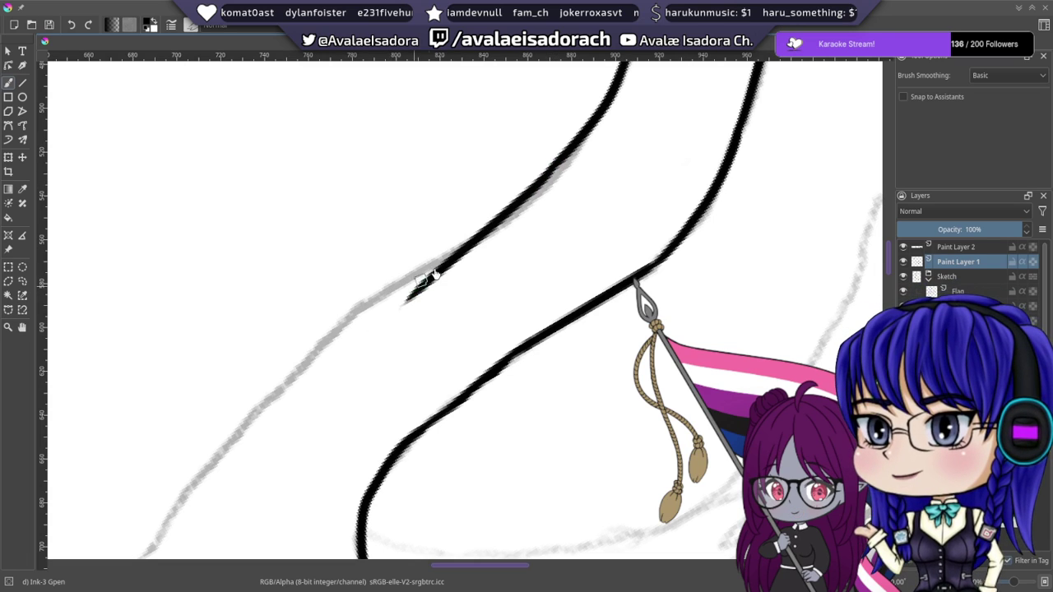
{"action": "key", "text": "ctrl+z"}
{"action": "left_click_drag", "start_coordinate": [552, 164], "coordinate": [320, 339]}
{"action": "key", "text": "ctrl+z"}
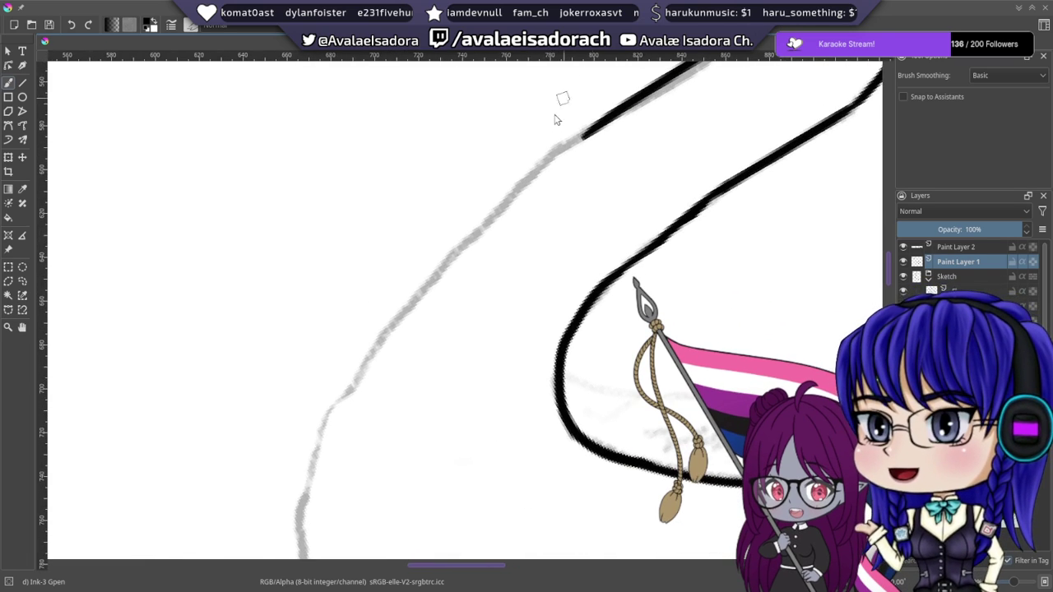
- Continue inking the upper edge along the long diagonal sketch line toward the tail's base, redoing the stroke repeatedly
{"action": "left_click_drag", "start_coordinate": [583, 136], "coordinate": [359, 408]}
{"action": "key", "text": "ctrl+z"}
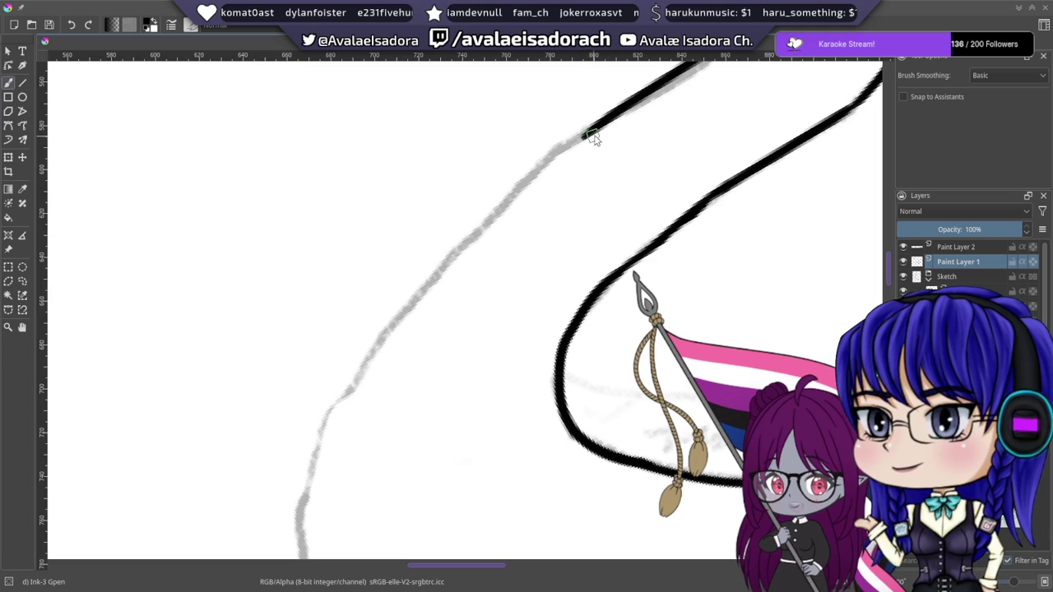
{"action": "left_click_drag", "start_coordinate": [588, 134], "coordinate": [339, 445]}
{"action": "key", "text": "ctrl+z"}
{"action": "mouse_move", "coordinate": [587, 132]}
{"action": "left_mouse_down"}
{"action": "mouse_move", "coordinate": [419, 277]}
{"action": "mouse_move", "coordinate": [352, 353]}
{"action": "left_mouse_up"}
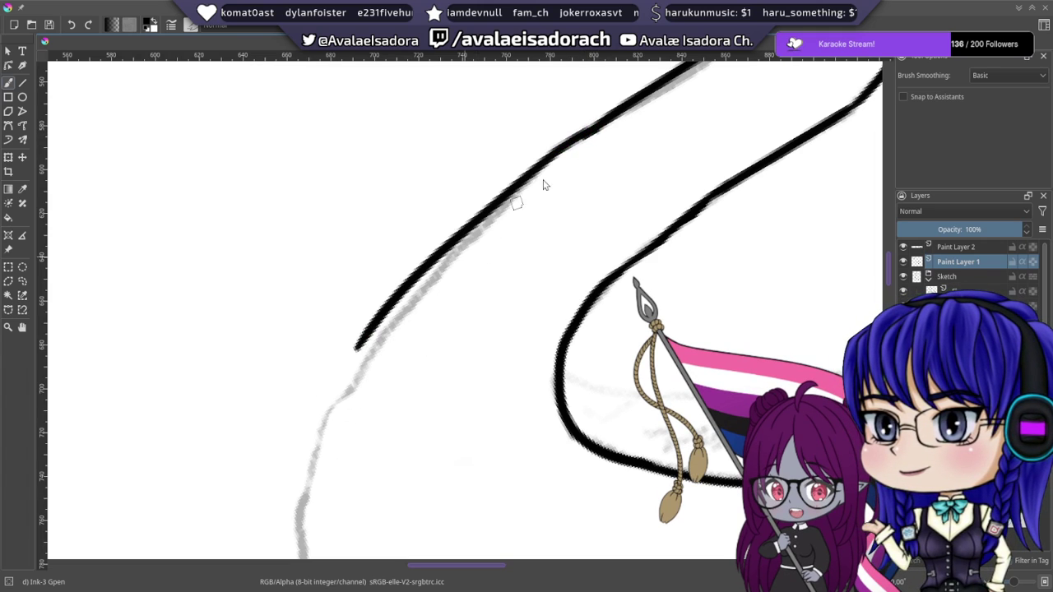
{"action": "key", "text": "ctrl+z"}
{"action": "left_click_drag", "start_coordinate": [587, 131], "coordinate": [395, 366]}
{"action": "key", "text": "ctrl+z"}
{"action": "left_click_drag", "start_coordinate": [586, 138], "coordinate": [347, 365]}
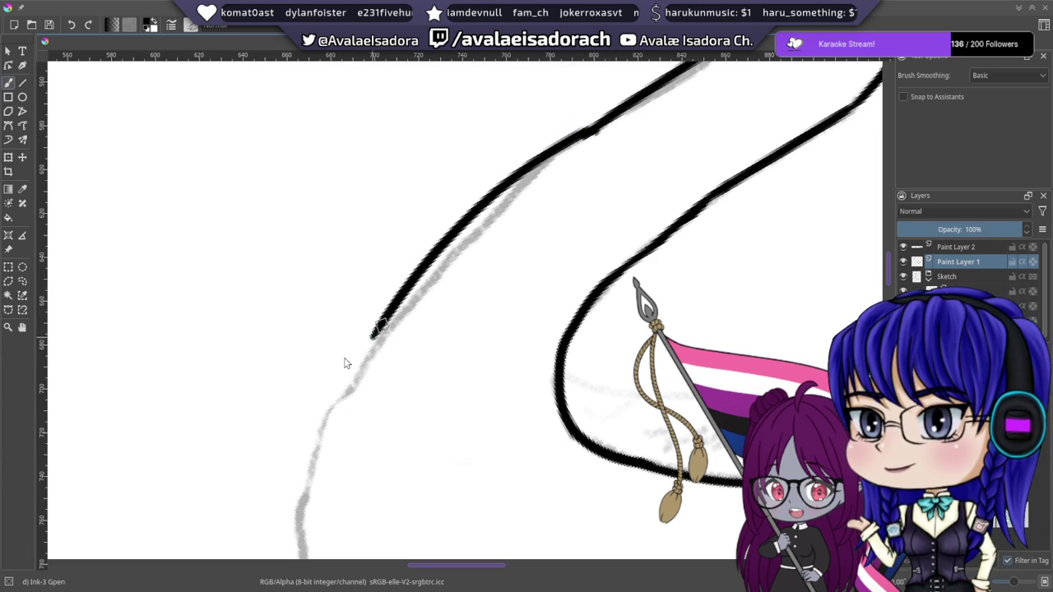
- Replace the last ink stroke with one that joins the upper outline and follows the sketched curve downward
{"action": "key", "text": "ctrl+z"}
{"action": "left_click_drag", "start_coordinate": [587, 132], "coordinate": [342, 434]}
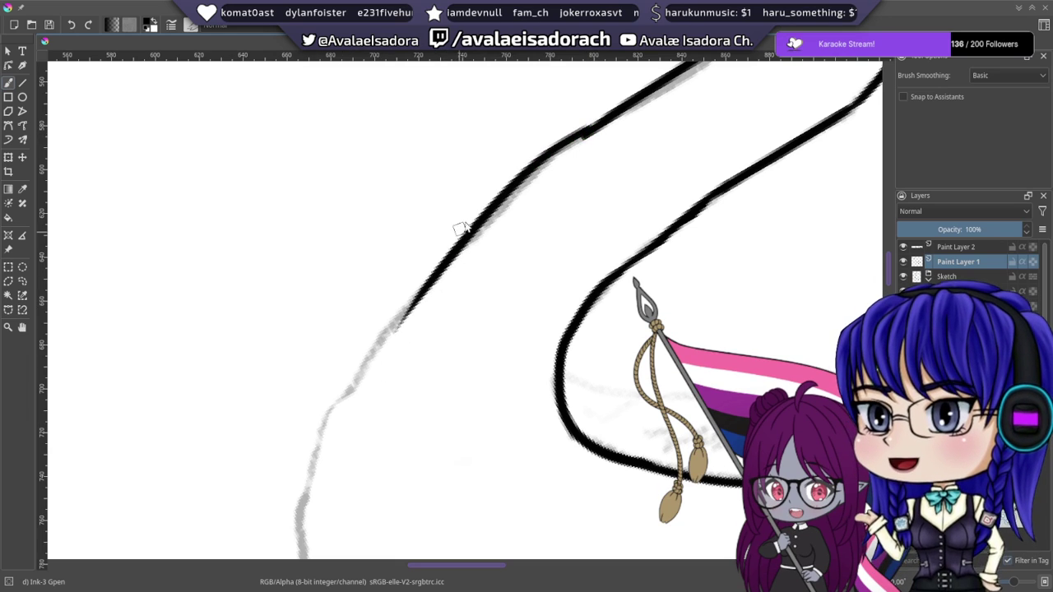
{"action": "key", "text": "ctrl+z"}
{"action": "left_click_drag", "start_coordinate": [601, 132], "coordinate": [328, 454]}
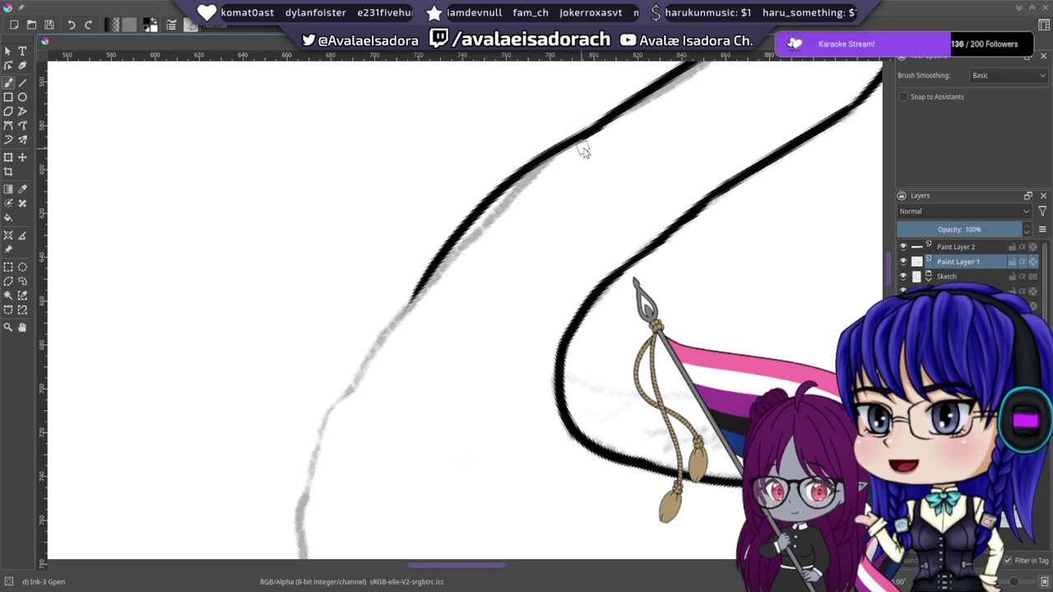
{"action": "left_click_drag", "start_coordinate": [458, 182], "coordinate": [505, 96]}
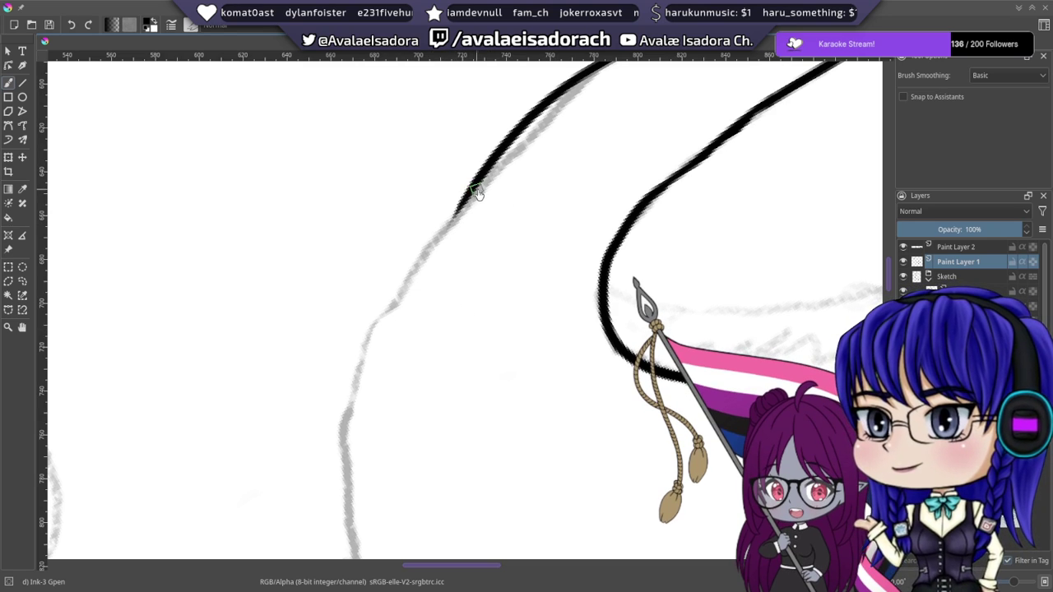
{"action": "left_click_drag", "start_coordinate": [494, 152], "coordinate": [526, 130]}
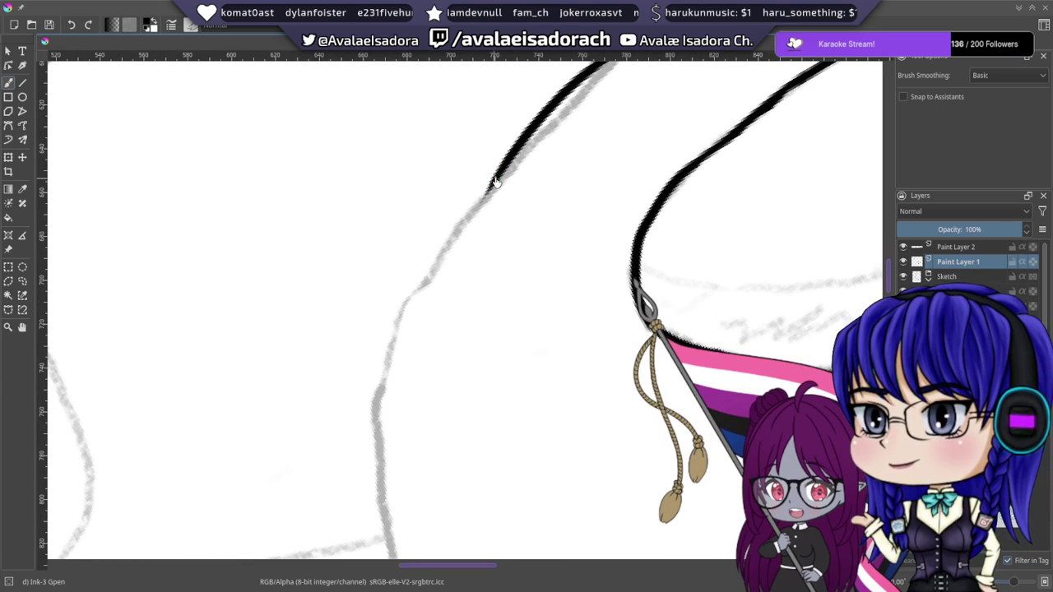
{"action": "left_click_drag", "start_coordinate": [496, 181], "coordinate": [364, 353]}
{"action": "key", "text": "ctrl+z"}
{"action": "left_click_drag", "start_coordinate": [505, 160], "coordinate": [366, 370]}
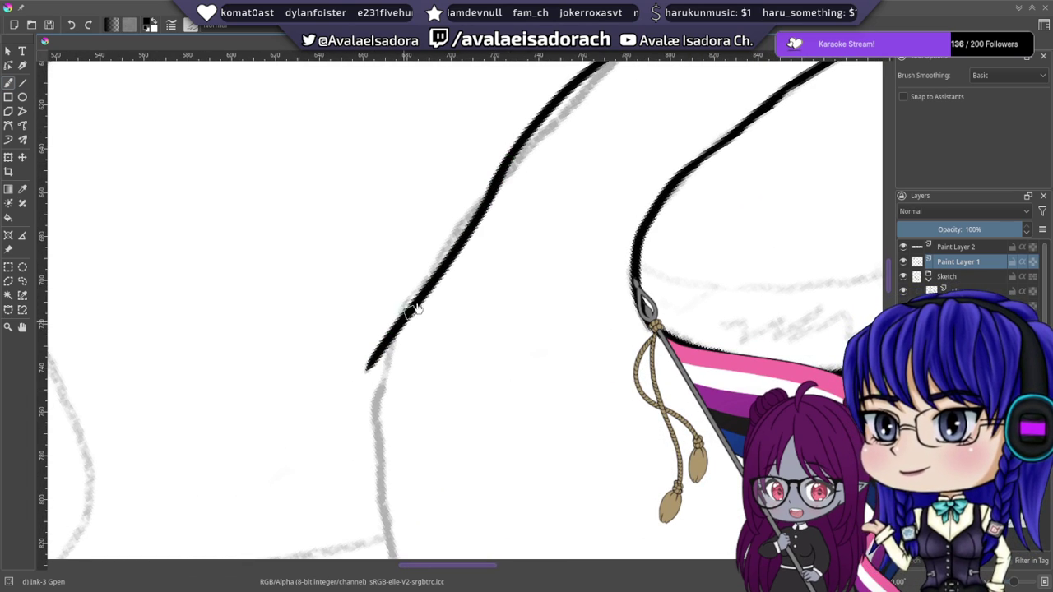
{"action": "key", "text": "ctrl+z"}
{"action": "left_click_drag", "start_coordinate": [489, 189], "coordinate": [337, 418]}
{"action": "key", "text": "ctrl+z"}
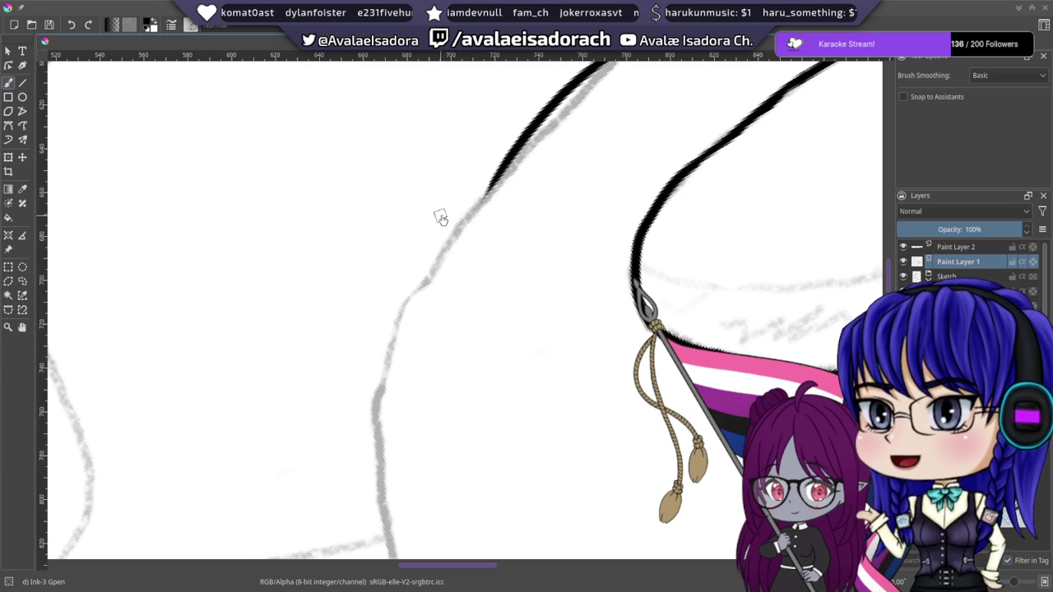
{"action": "left_click_drag", "start_coordinate": [492, 179], "coordinate": [406, 298]}
{"action": "key", "text": "ctrl+z"}
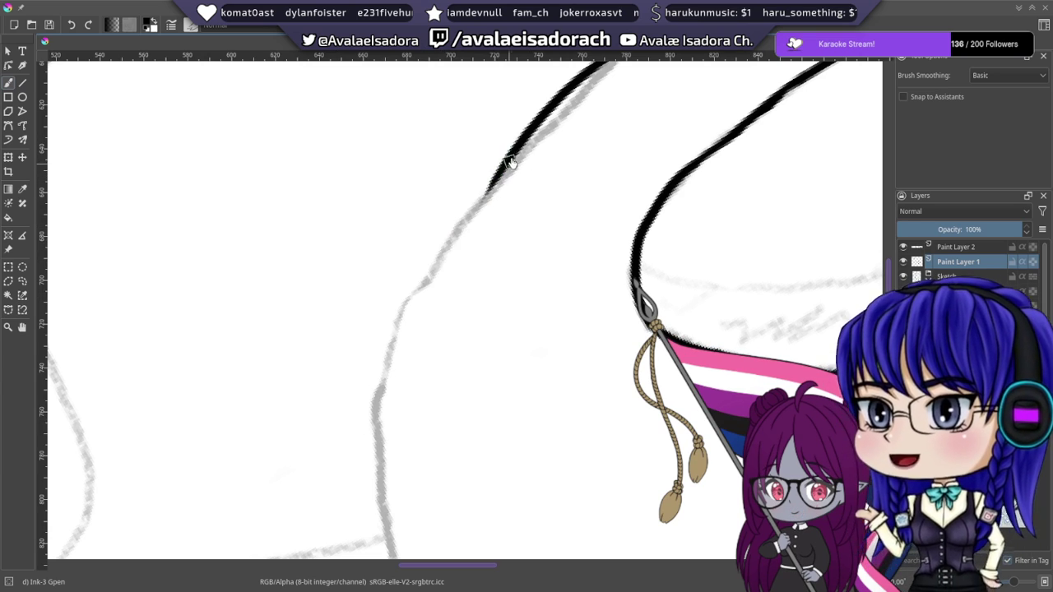
{"action": "left_click_drag", "start_coordinate": [510, 163], "coordinate": [425, 276]}
{"action": "key", "text": "ctrl+z"}
{"action": "left_click_drag", "start_coordinate": [503, 166], "coordinate": [376, 357]}
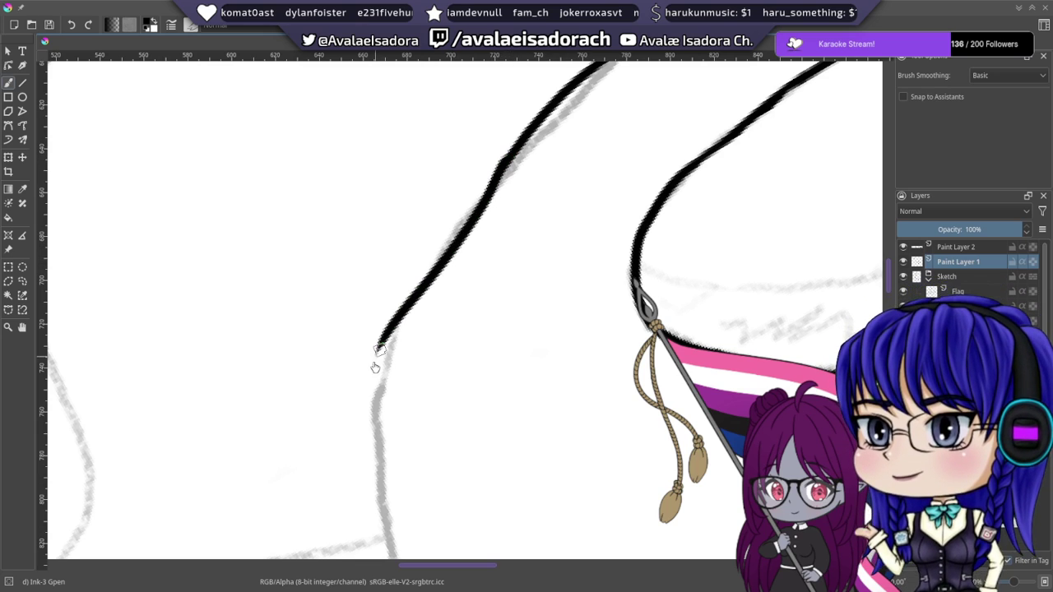
{"action": "key", "text": "ctrl+z"}
{"action": "left_click_drag", "start_coordinate": [520, 151], "coordinate": [399, 308]}
{"action": "key", "text": "ctrl+z"}
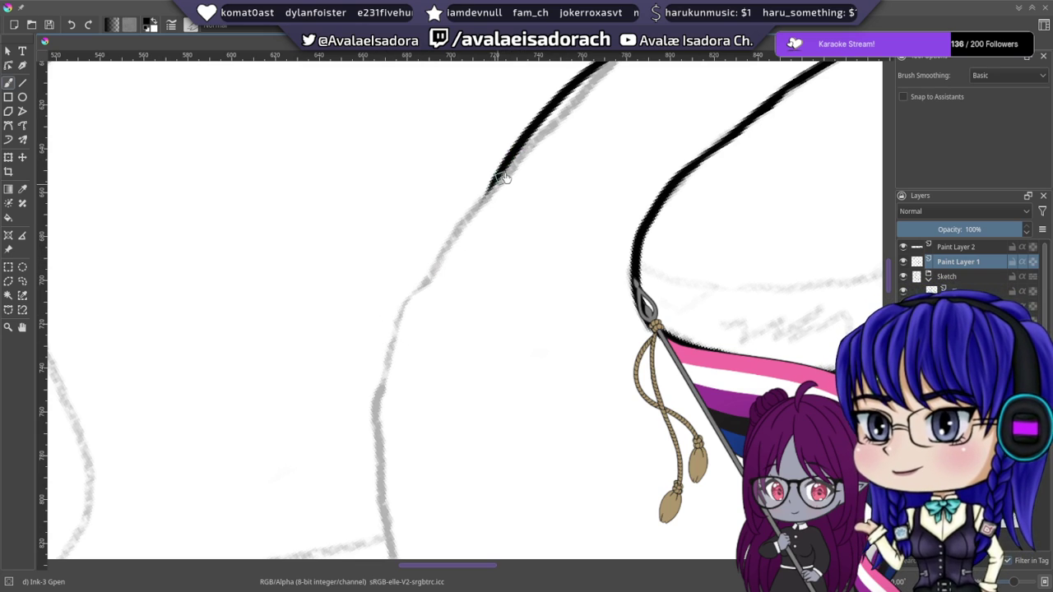
{"action": "left_click_drag", "start_coordinate": [505, 164], "coordinate": [398, 329]}
{"action": "key", "text": "ctrl+z"}
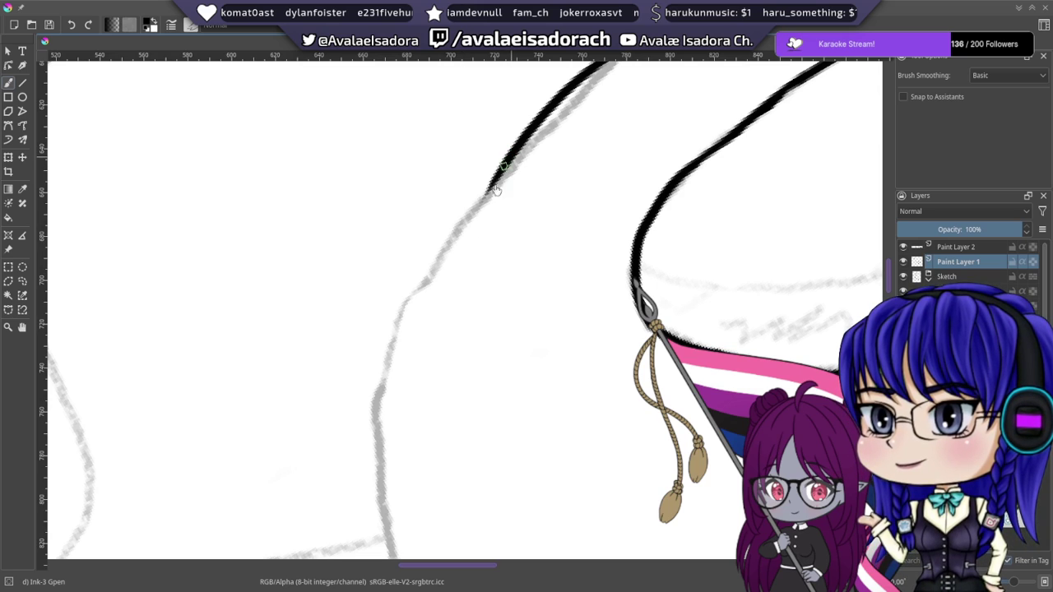
{"action": "left_click_drag", "start_coordinate": [496, 190], "coordinate": [416, 319]}
{"action": "key", "text": "ctrl+z"}
- Ink the straight diagonal section of the body outline from the curve's end down to the bend in the sketch
{"action": "scroll", "coordinate": [436, 277], "scroll_direction": "down", "scroll_amount": 1}
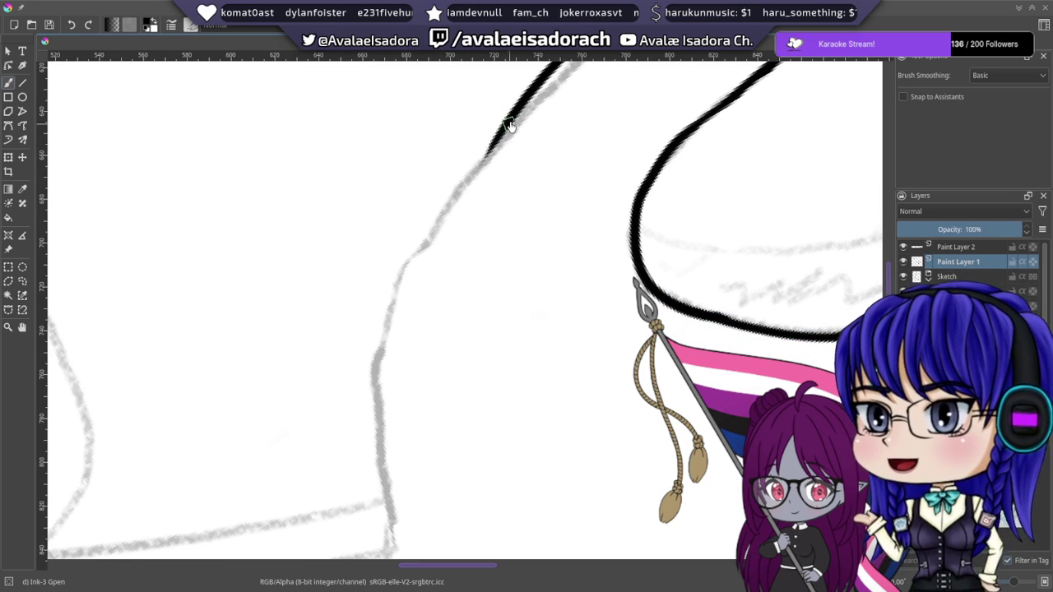
{"action": "left_click_drag", "start_coordinate": [490, 169], "coordinate": [413, 281]}
{"action": "key", "text": "ctrl+z"}
{"action": "left_click_drag", "start_coordinate": [503, 132], "coordinate": [394, 298]}
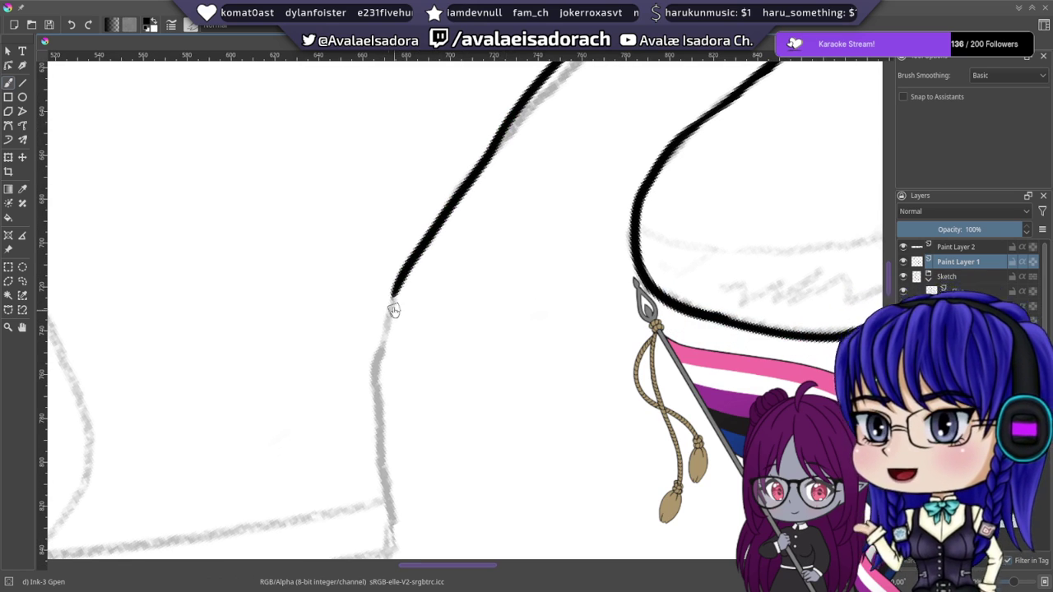
- Ink the near-vertical body outline from the bend down almost to the sketched double band
{"action": "left_click_drag", "start_coordinate": [435, 230], "coordinate": [478, 102]}
{"action": "left_click_drag", "start_coordinate": [438, 173], "coordinate": [411, 357]}
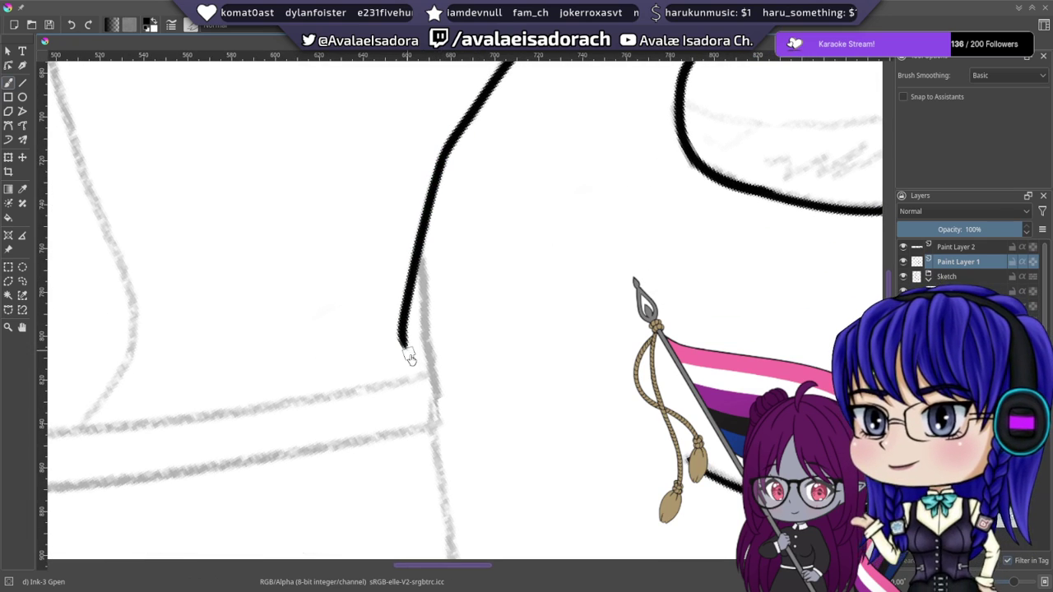
{"action": "key", "text": "ctrl+z"}
{"action": "mouse_move", "coordinate": [447, 169]}
{"action": "left_mouse_down"}
{"action": "mouse_move", "coordinate": [420, 278]}
{"action": "mouse_move", "coordinate": [421, 361]}
{"action": "left_mouse_up"}
{"action": "key", "text": "ctrl+z"}
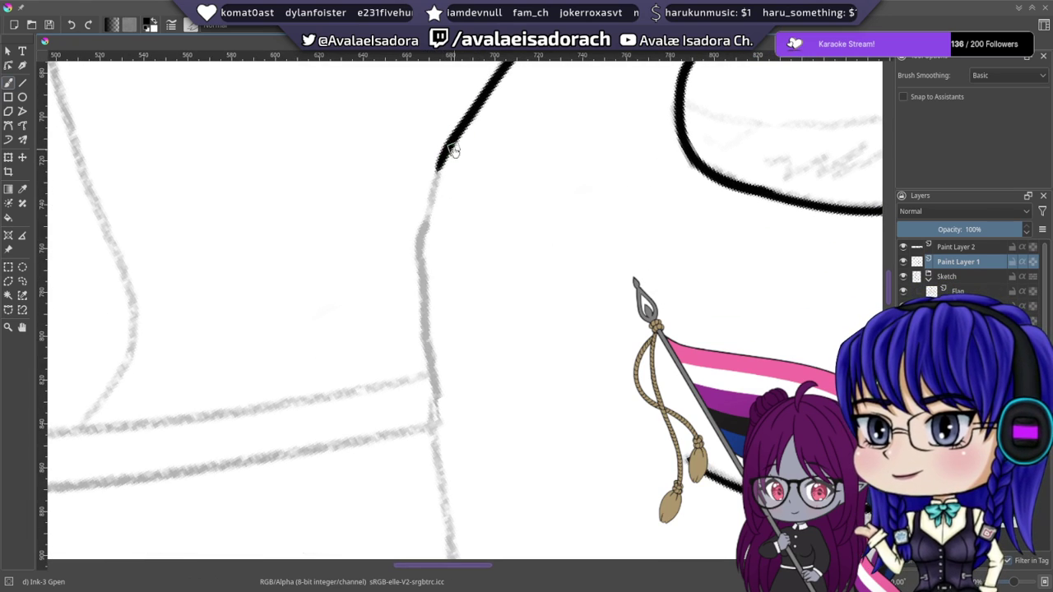
{"action": "mouse_move", "coordinate": [446, 150]}
{"action": "left_mouse_down"}
{"action": "mouse_move", "coordinate": [434, 179]}
{"action": "mouse_move", "coordinate": [429, 369]}
{"action": "left_mouse_up"}
{"action": "key", "text": "ctrl+z"}
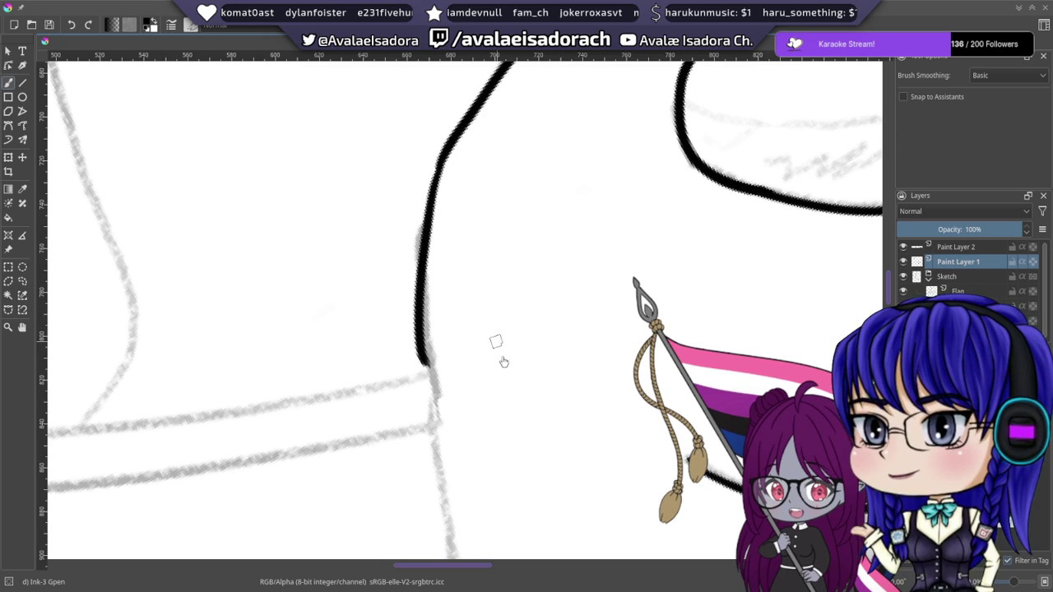
- Extend the inked outline's end with a short stroke to meet the upper line of the sketched band
{"action": "left_click_drag", "start_coordinate": [468, 330], "coordinate": [424, 179]}
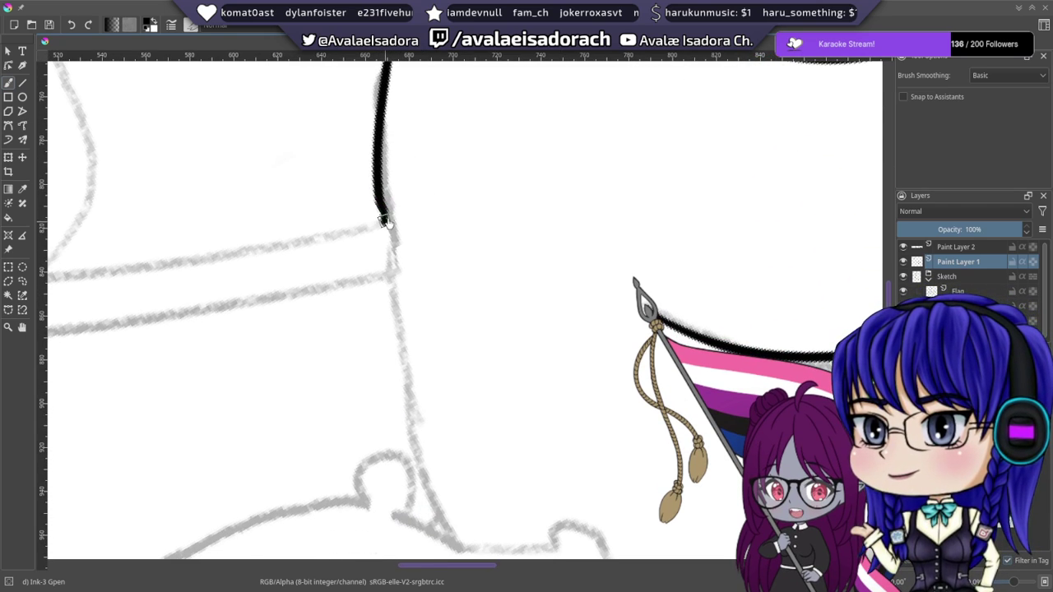
{"action": "key", "text": "ctrl+z"}
{"action": "left_click_drag", "start_coordinate": [383, 212], "coordinate": [391, 224]}
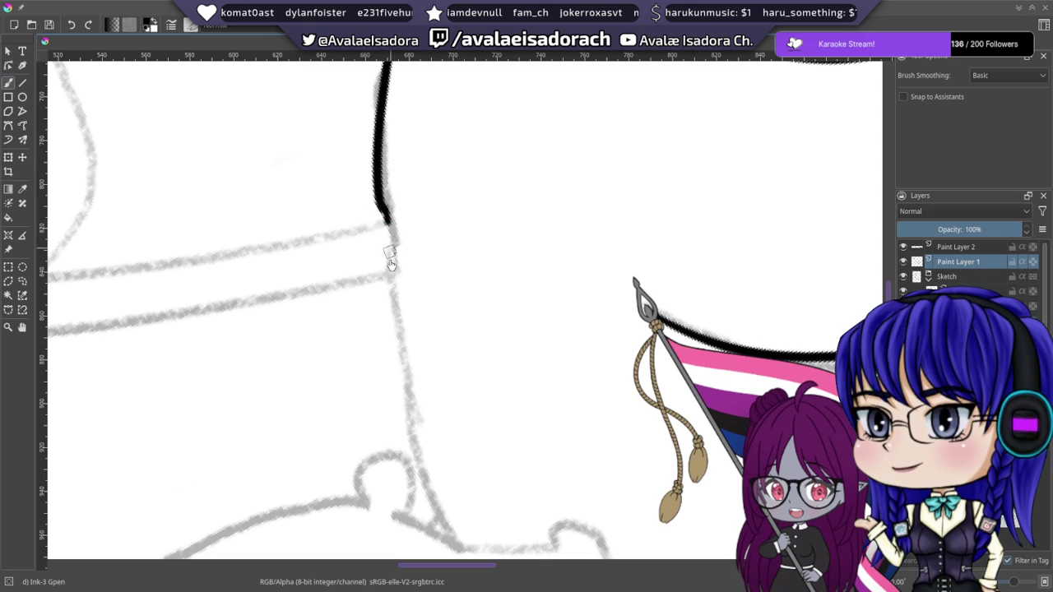
- View the whole drawing beside its reference images, and return to the outline at the sketched band
{"action": "mouse_move", "coordinate": [418, 317]}
{"action": "left_mouse_down"}
{"action": "mouse_move", "coordinate": [754, 406]}
{"action": "mouse_move", "coordinate": [616, 533]}
{"action": "mouse_move", "coordinate": [365, 255]}
{"action": "left_mouse_up"}
{"action": "right_click", "coordinate": [413, 287]}
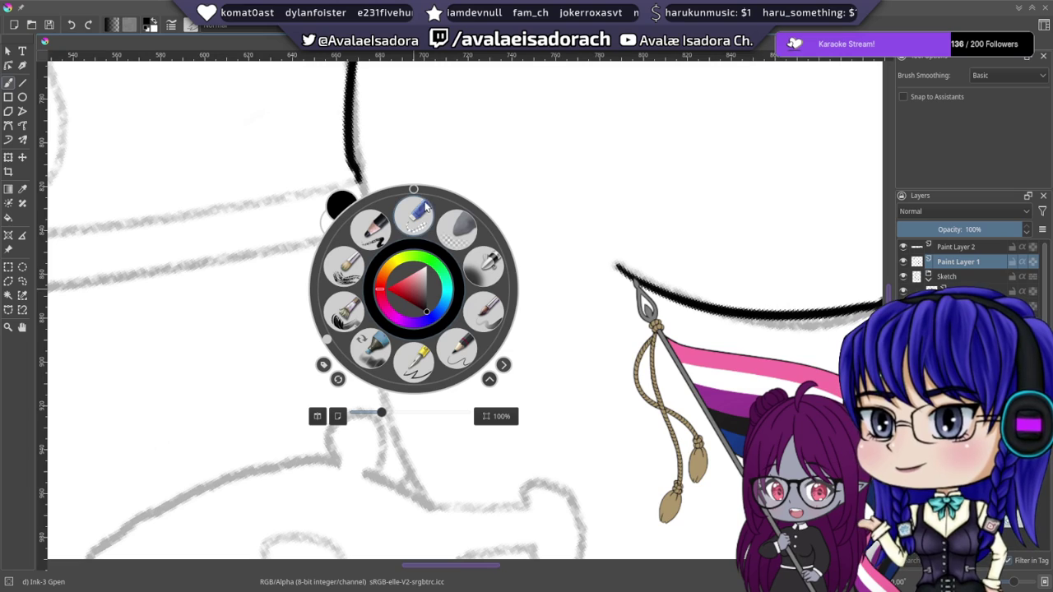
{"action": "left_click_drag", "start_coordinate": [381, 412], "coordinate": [369, 413]}
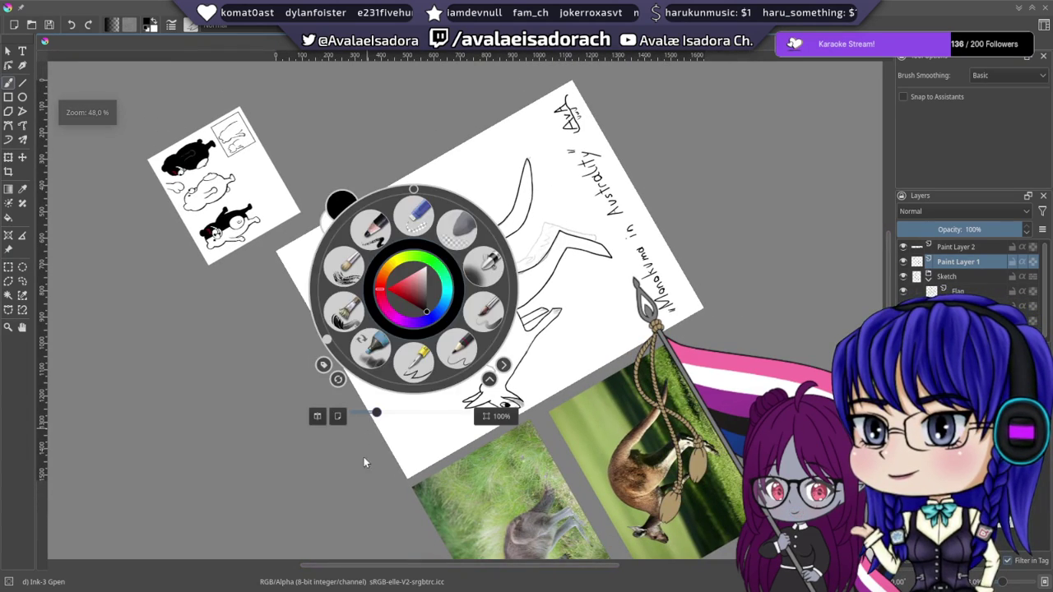
{"action": "left_click", "coordinate": [364, 456]}
{"action": "right_click", "coordinate": [467, 328]}
{"action": "left_click_drag", "start_coordinate": [430, 434], "coordinate": [527, 438]}
{"action": "left_click", "coordinate": [321, 363]}
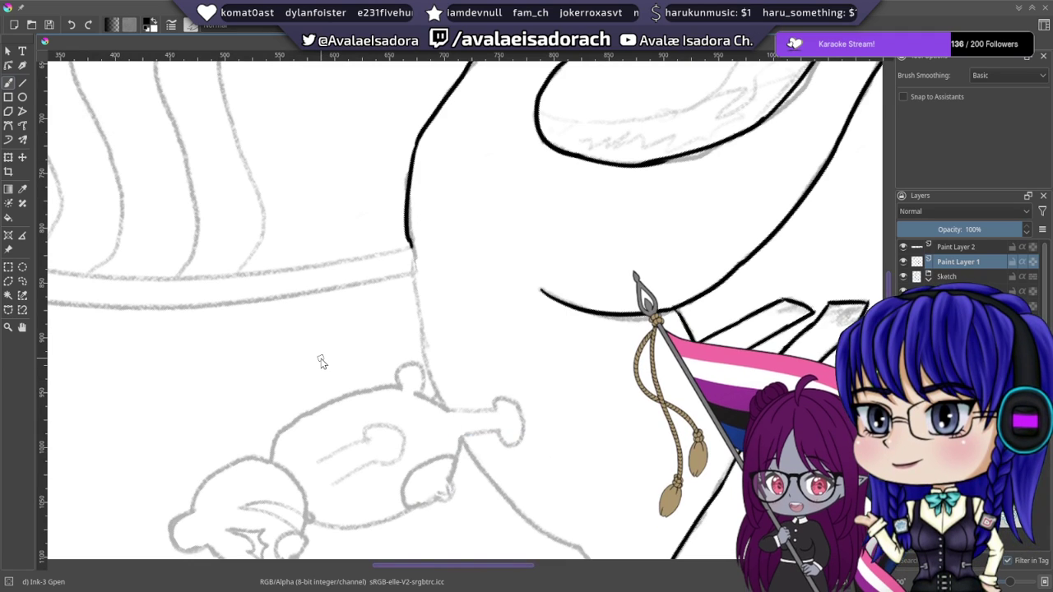
{"action": "scroll", "coordinate": [321, 362], "scroll_direction": "up", "scroll_amount": 2}
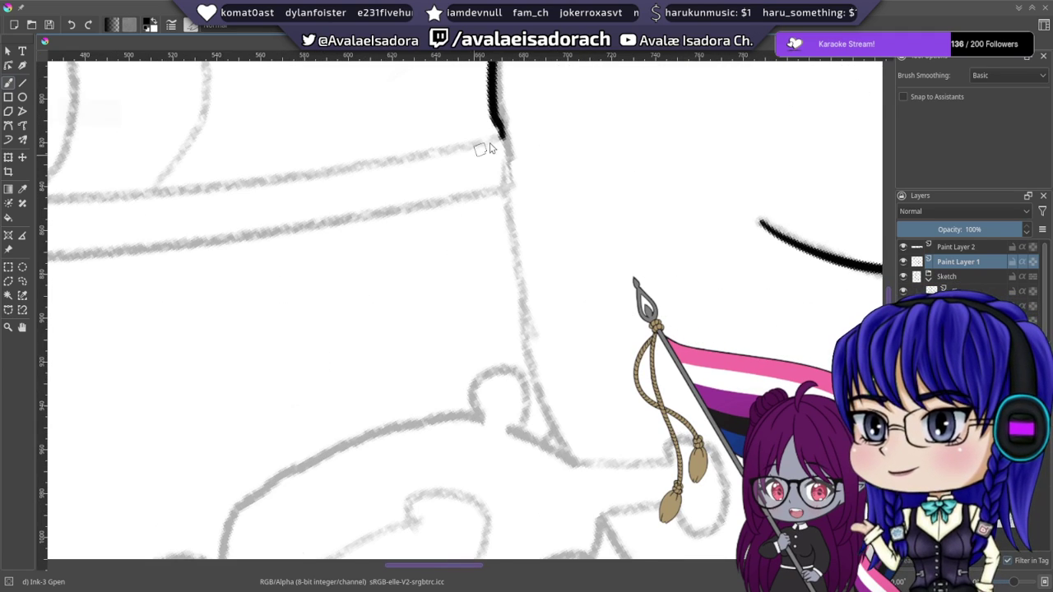
{"action": "left_click_drag", "start_coordinate": [486, 146], "coordinate": [356, 199]}
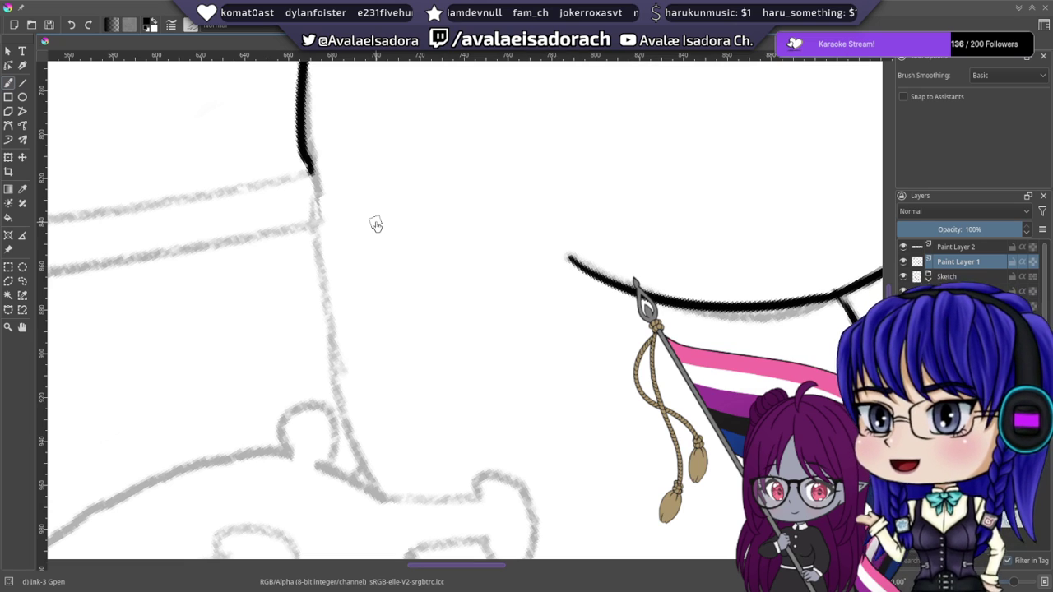
{"action": "left_click_drag", "start_coordinate": [317, 293], "coordinate": [338, 305]}
{"action": "mouse_move", "coordinate": [320, 206]}
{"action": "left_mouse_down"}
{"action": "mouse_move", "coordinate": [375, 197]}
{"action": "mouse_move", "coordinate": [418, 244]}
{"action": "mouse_move", "coordinate": [413, 275]}
{"action": "left_mouse_up"}
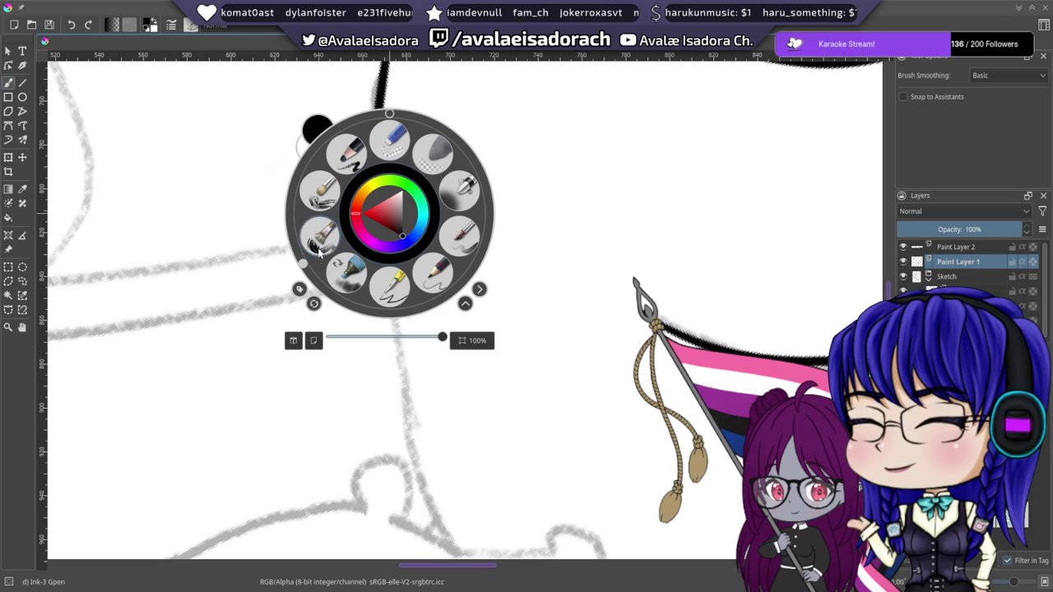
{"action": "left_click_drag", "start_coordinate": [312, 274], "coordinate": [288, 238]}
{"action": "left_click", "coordinate": [257, 344]}
{"action": "left_click_drag", "start_coordinate": [408, 195], "coordinate": [387, 290]}
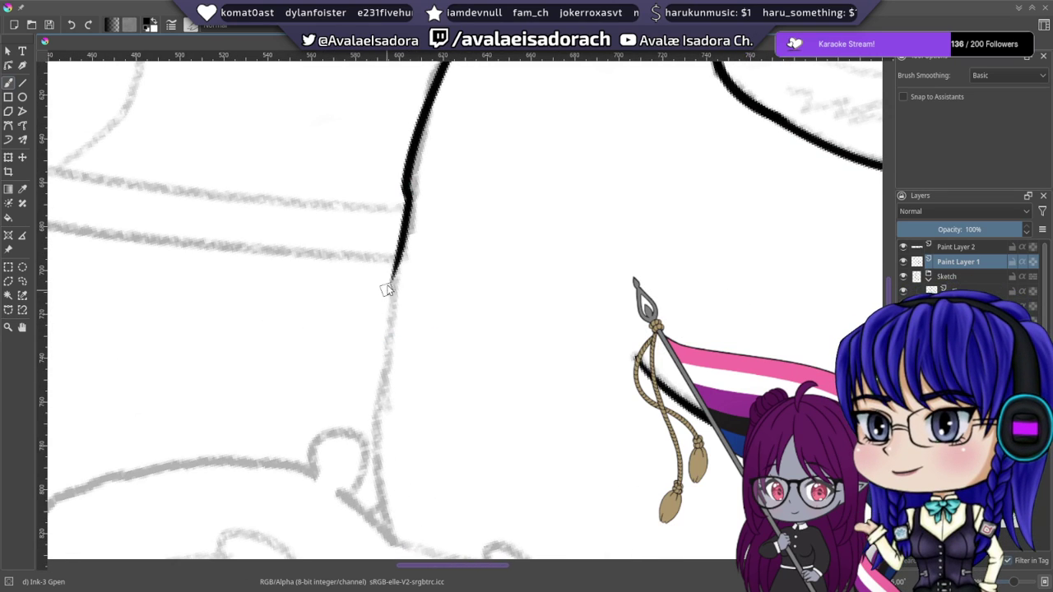
{"action": "key", "text": "ctrl+z"}
{"action": "left_click_drag", "start_coordinate": [411, 191], "coordinate": [383, 340]}
{"action": "key", "text": "ctrl+z"}
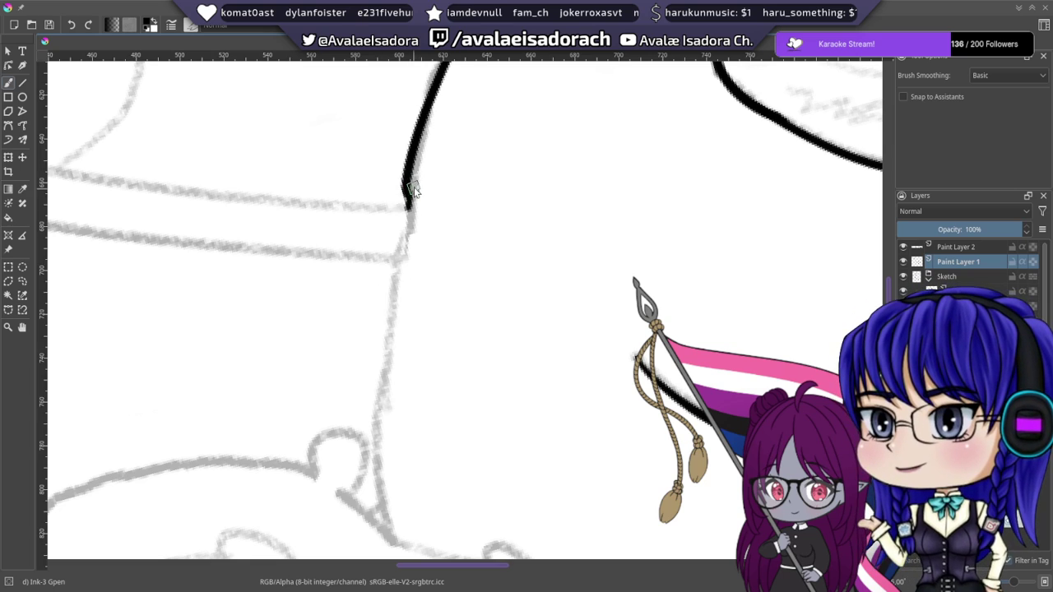
{"action": "left_click_drag", "start_coordinate": [410, 192], "coordinate": [380, 335]}
{"action": "key", "text": "ctrl+z"}
{"action": "left_click_drag", "start_coordinate": [407, 192], "coordinate": [380, 356]}
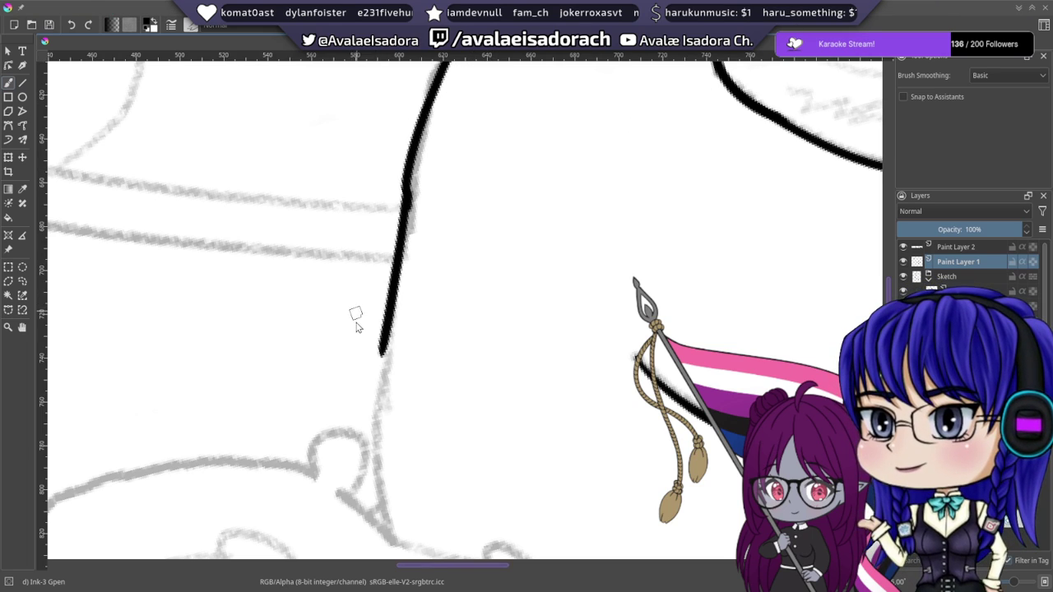
{"action": "left_click_drag", "start_coordinate": [400, 437], "coordinate": [399, 275]}
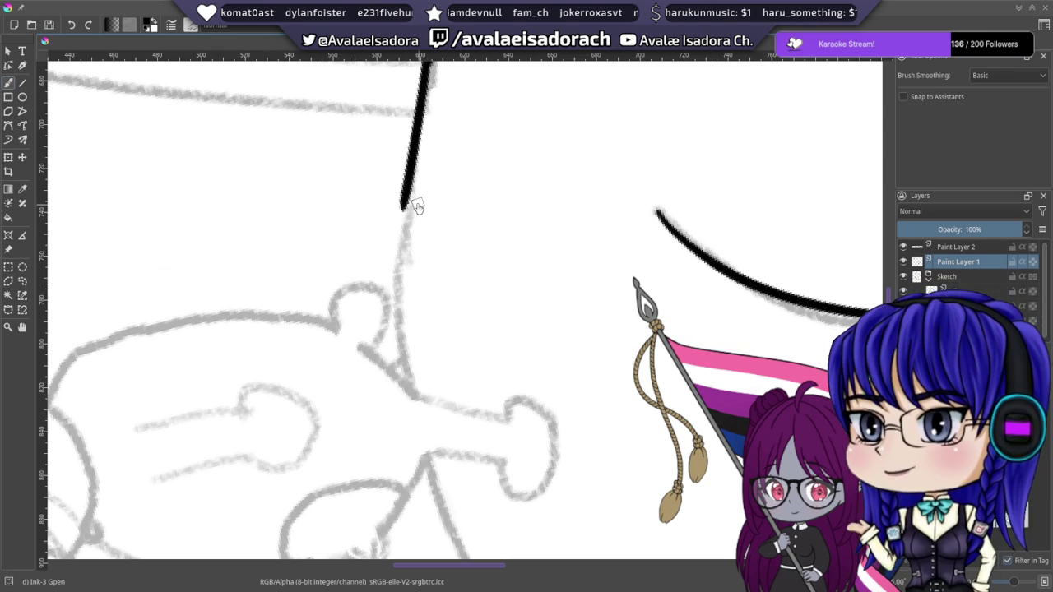
{"action": "left_click_drag", "start_coordinate": [390, 219], "coordinate": [398, 300]}
{"action": "key", "text": "ctrl+z"}
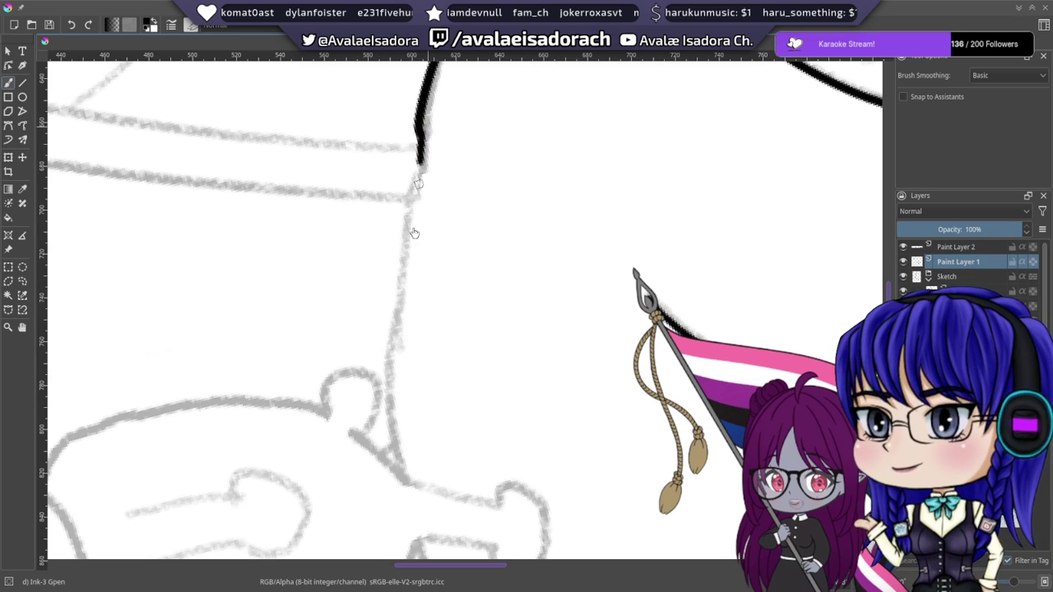
{"action": "left_click_drag", "start_coordinate": [422, 134], "coordinate": [388, 289]}
{"action": "key", "text": "ctrl+z"}
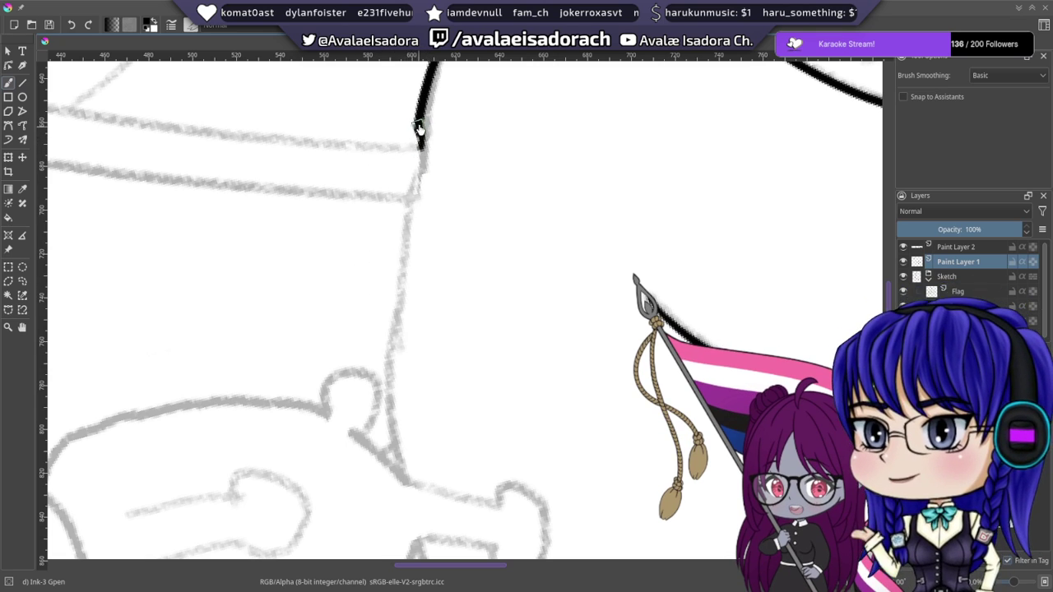
- Ink the body outline from the end of the existing line past the sketched band, tracing the sketch downward
{"action": "left_click_drag", "start_coordinate": [420, 131], "coordinate": [396, 268]}
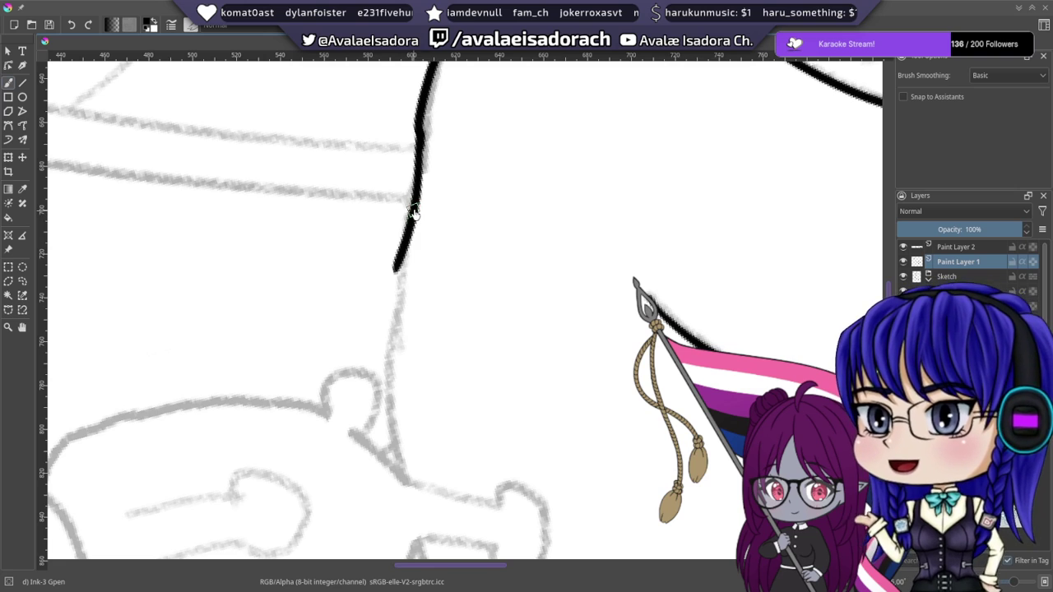
{"action": "key", "text": "ctrl+z"}
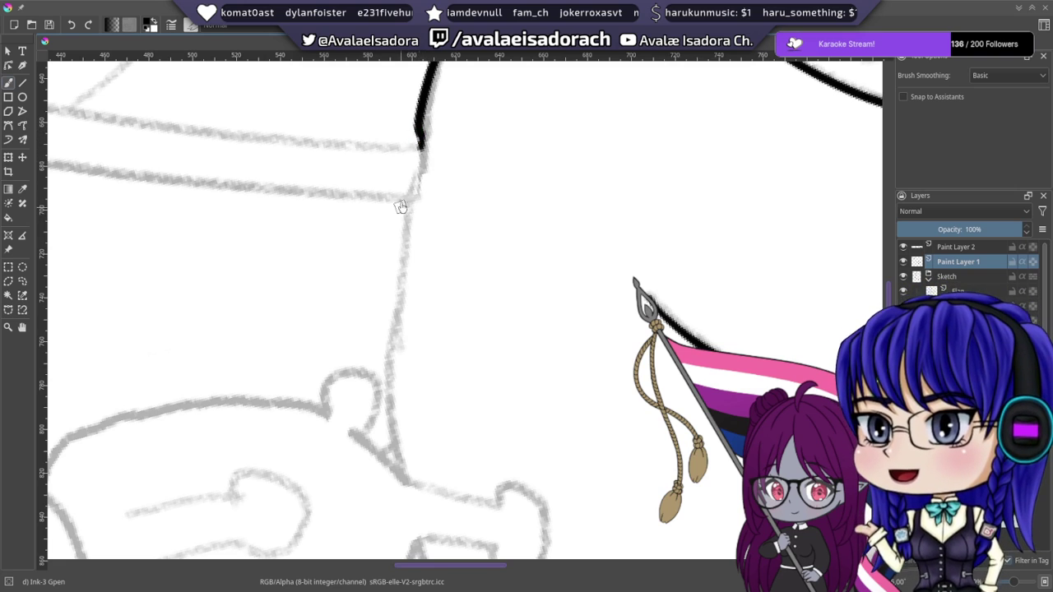
{"action": "left_click_drag", "start_coordinate": [418, 130], "coordinate": [391, 296]}
{"action": "key", "text": "ctrl+z"}
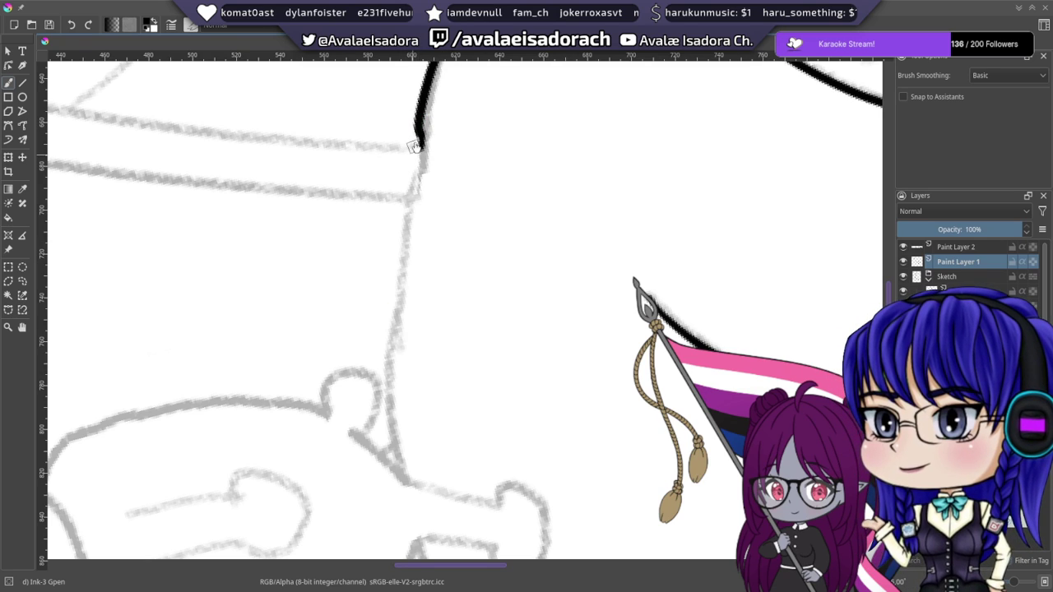
{"action": "left_click_drag", "start_coordinate": [420, 131], "coordinate": [407, 275]}
{"action": "key", "text": "ctrl+z"}
{"action": "left_click_drag", "start_coordinate": [418, 138], "coordinate": [400, 283]}
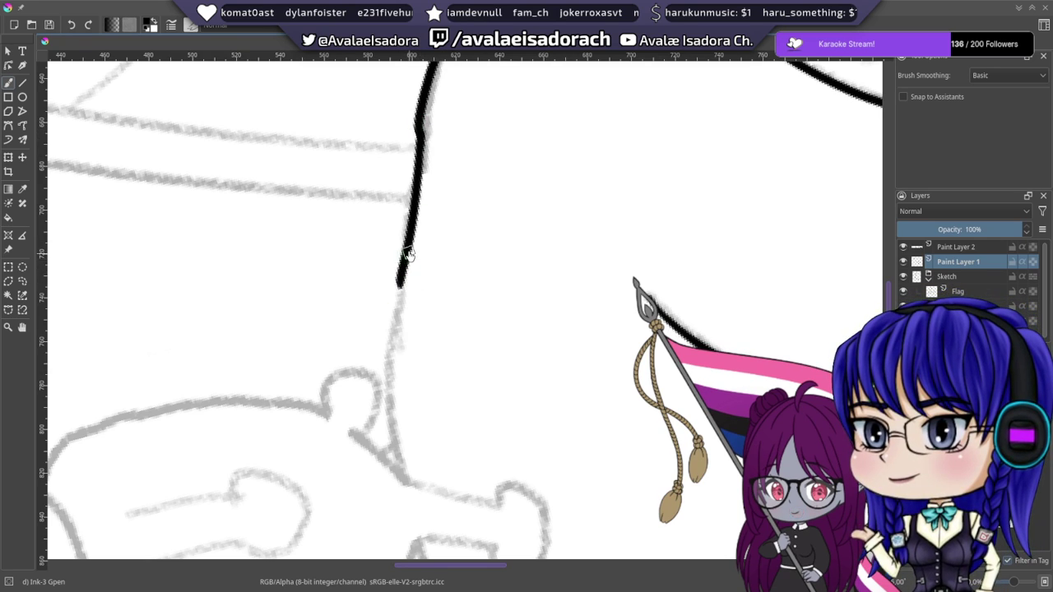
{"action": "key", "text": "ctrl+z"}
{"action": "left_click_drag", "start_coordinate": [422, 129], "coordinate": [400, 284]}
{"action": "scroll", "coordinate": [405, 230], "scroll_direction": "down", "scroll_amount": 3}
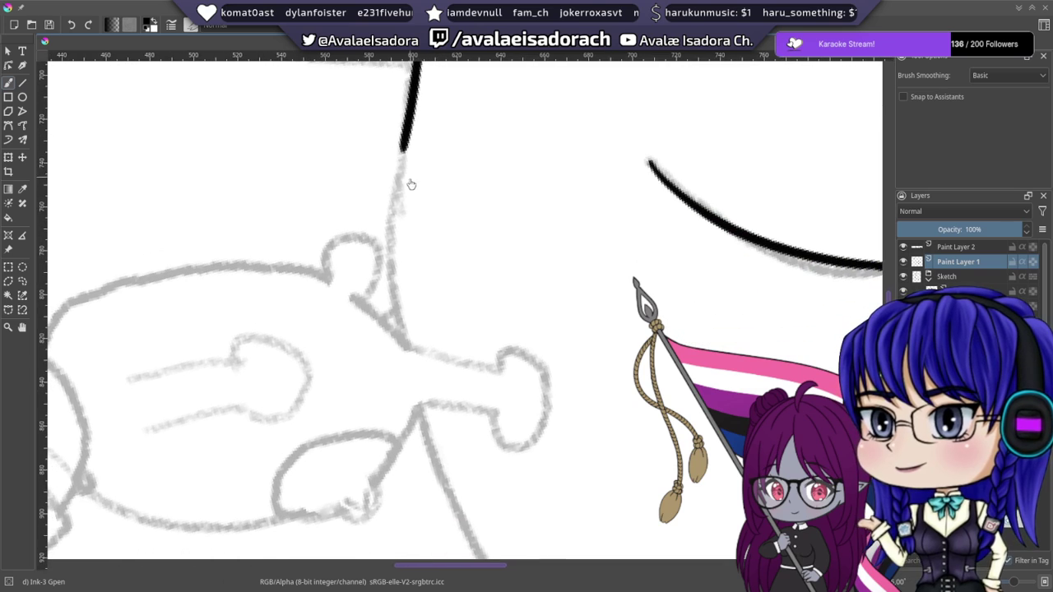
{"action": "left_click_drag", "start_coordinate": [403, 144], "coordinate": [382, 320]}
{"action": "key", "text": "ctrl+z"}
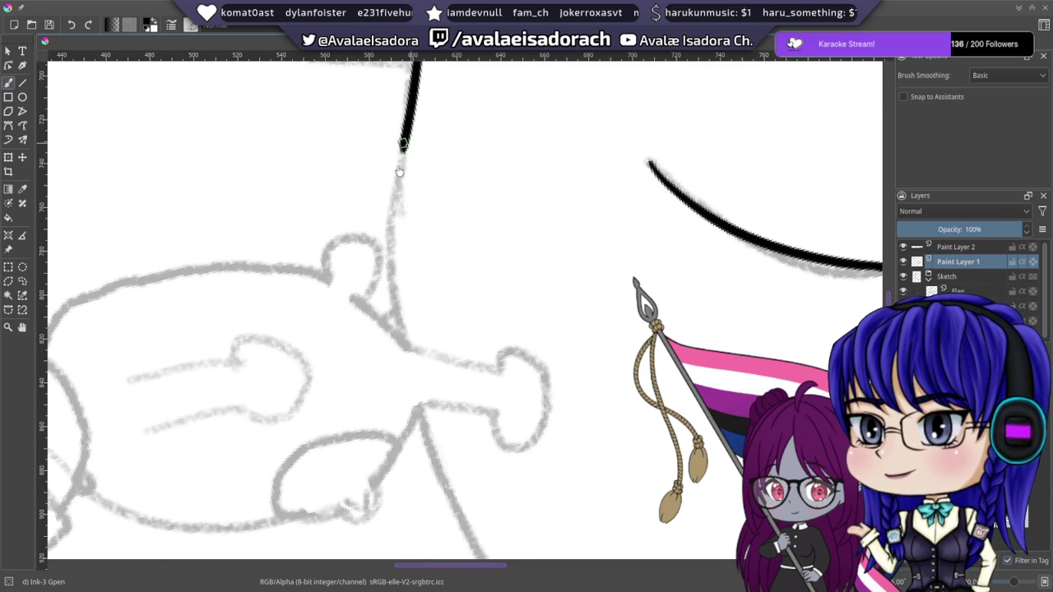
{"action": "left_click_drag", "start_coordinate": [403, 144], "coordinate": [383, 319]}
{"action": "key", "text": "ctrl+z"}
{"action": "left_click_drag", "start_coordinate": [403, 144], "coordinate": [383, 330]}
{"action": "key", "text": "ctrl+z"}
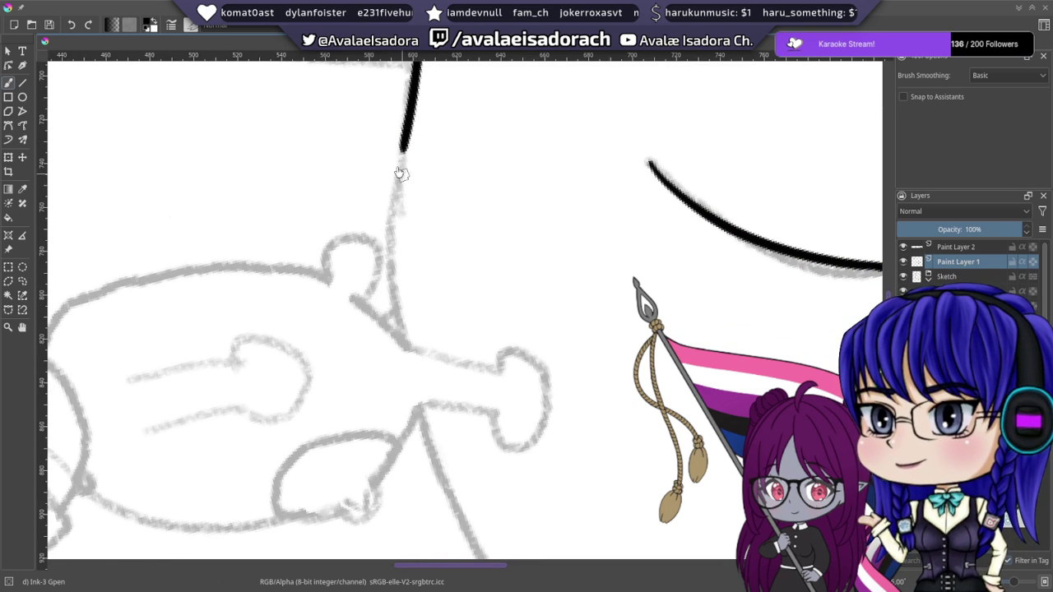
- Ink the body outline from its end below the sketched band down to the small figure's stubby limb, and switch to the small eraser
{"action": "left_click_drag", "start_coordinate": [387, 111], "coordinate": [418, 138]}
{"action": "right_click", "coordinate": [463, 181]}
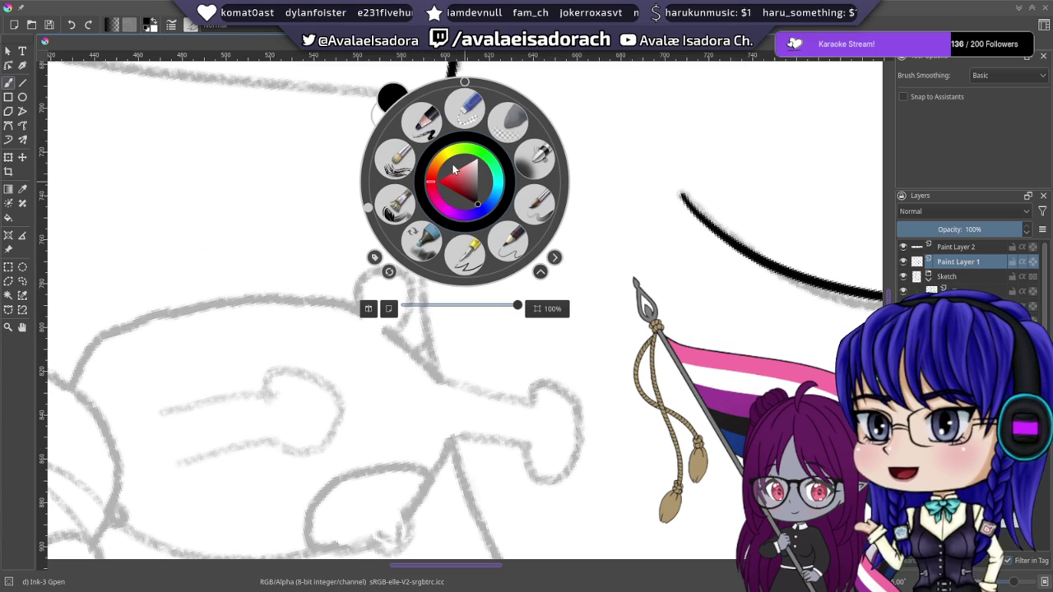
{"action": "left_click_drag", "start_coordinate": [365, 206], "coordinate": [367, 188]}
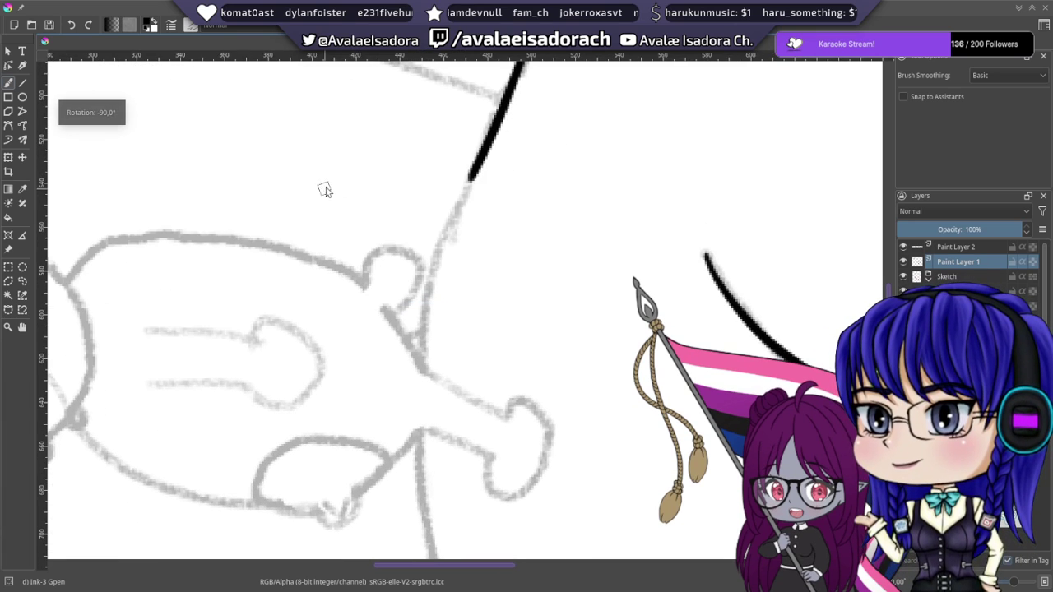
{"action": "left_click_drag", "start_coordinate": [470, 171], "coordinate": [431, 314]}
{"action": "key", "text": "ctrl+z"}
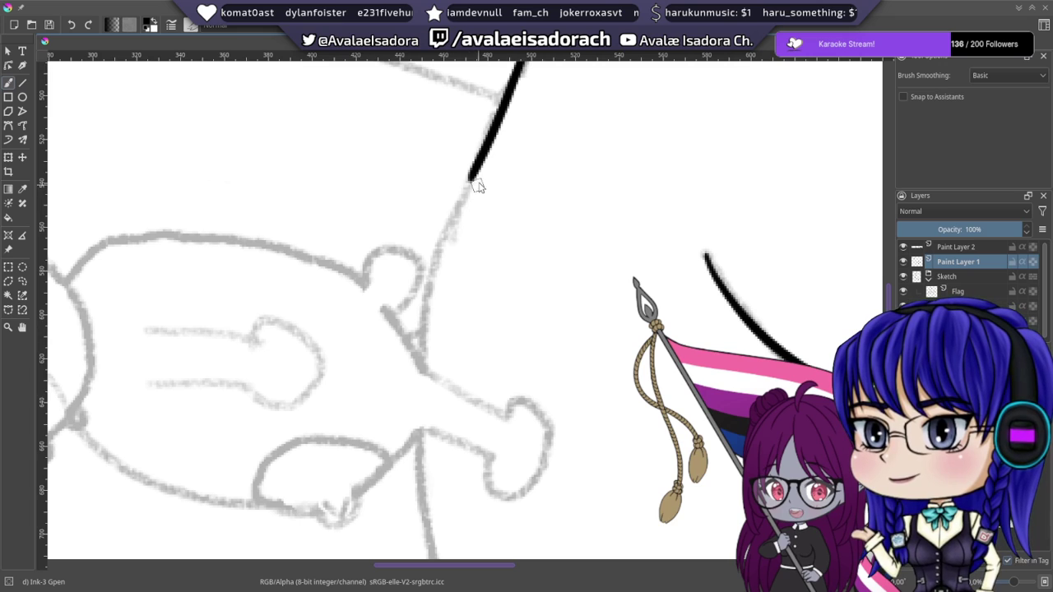
{"action": "left_click_drag", "start_coordinate": [480, 181], "coordinate": [428, 373]}
{"action": "key", "text": "ctrl+z"}
{"action": "mouse_move", "coordinate": [474, 170]}
{"action": "left_mouse_down"}
{"action": "mouse_move", "coordinate": [456, 200]}
{"action": "mouse_move", "coordinate": [422, 370]}
{"action": "left_mouse_up"}
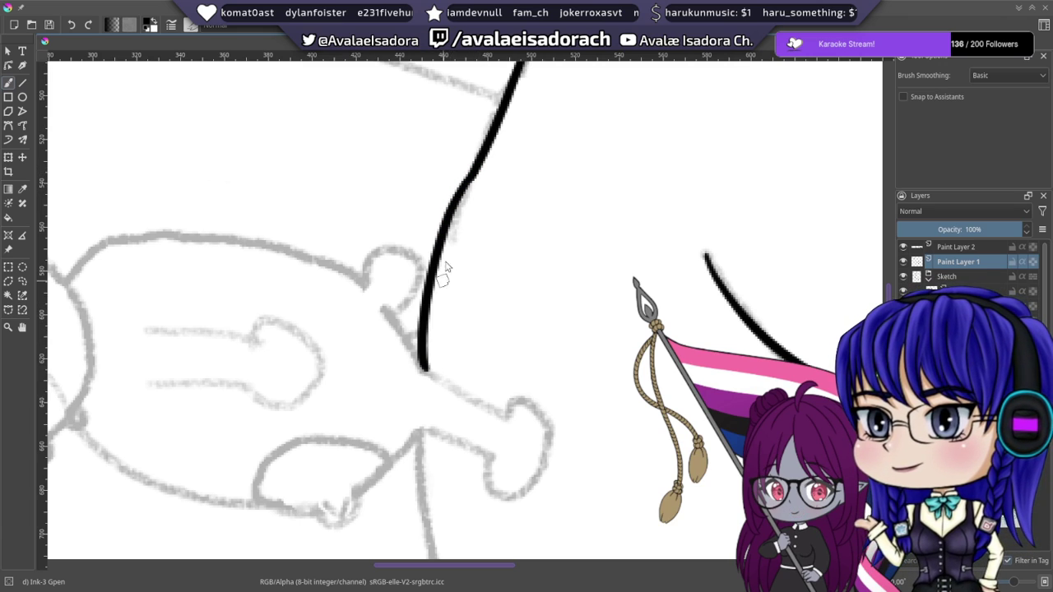
{"action": "key", "text": "ctrl+z"}
{"action": "left_click_drag", "start_coordinate": [475, 170], "coordinate": [426, 359]}
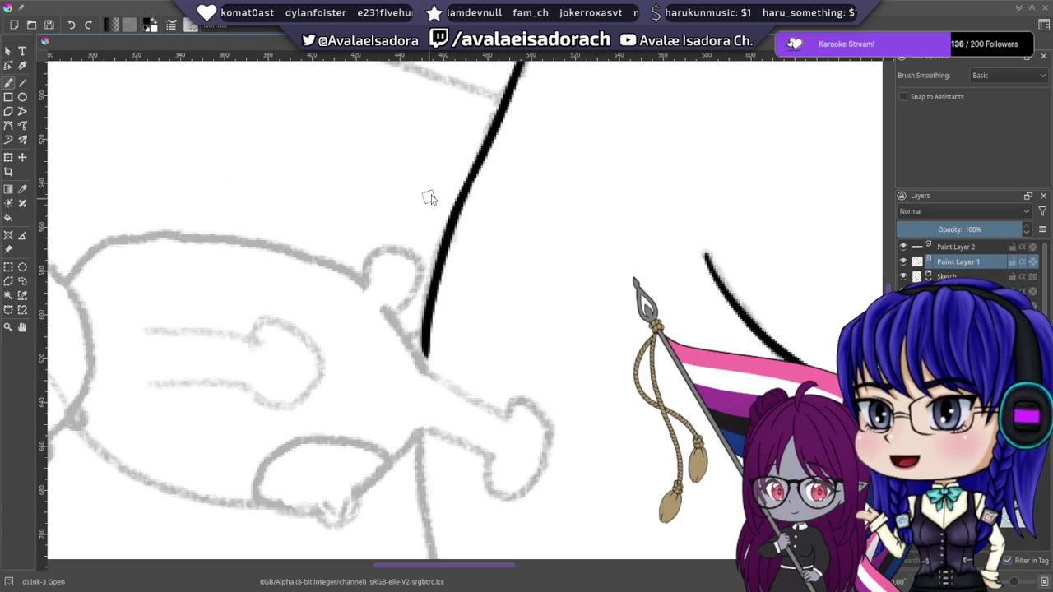
{"action": "left_click_drag", "start_coordinate": [442, 174], "coordinate": [432, 248]}
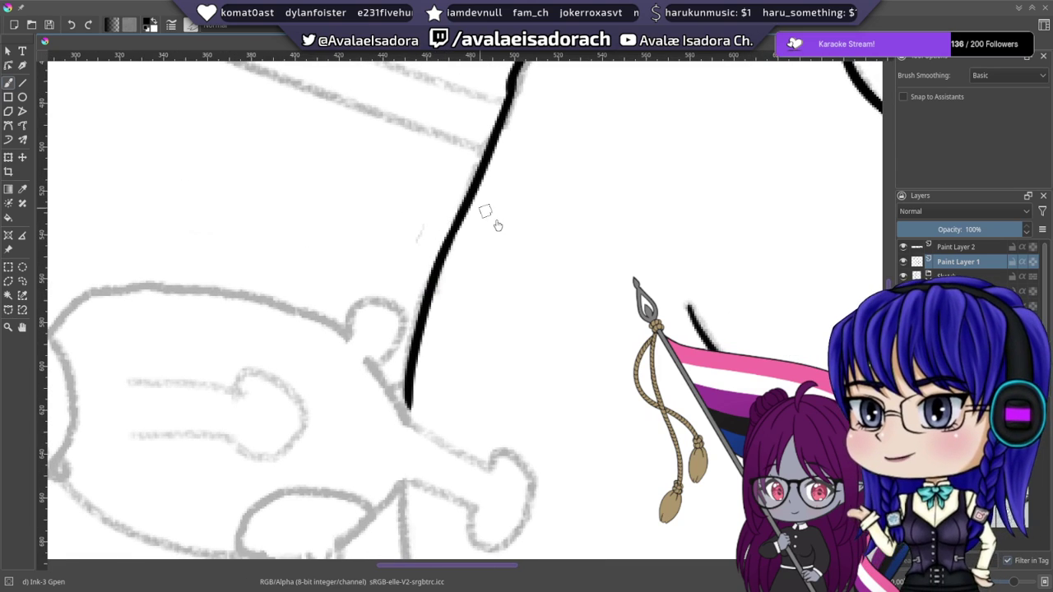
{"action": "key", "text": "e"}
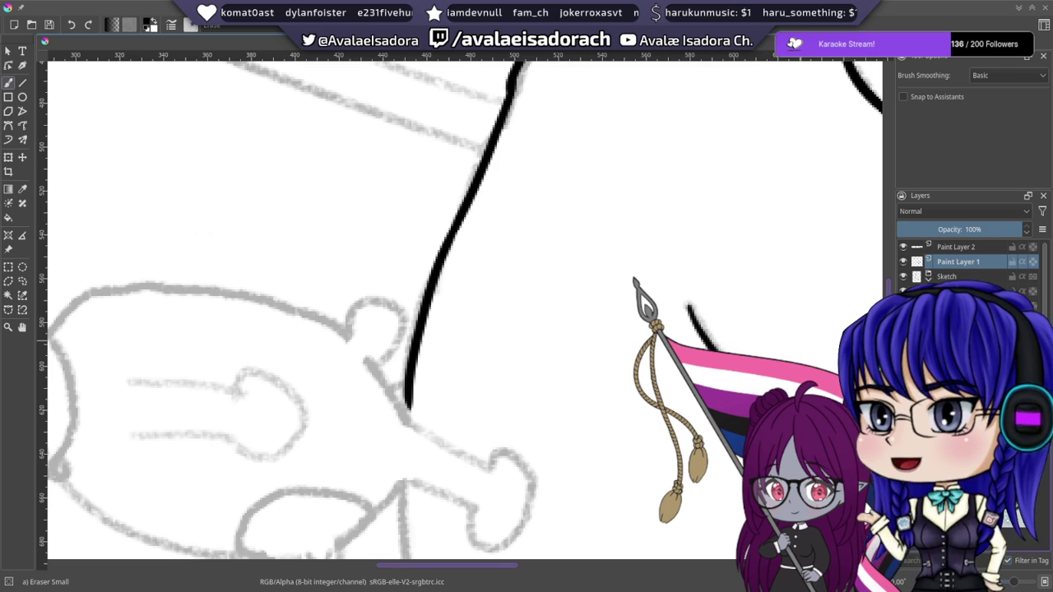
{"action": "mouse_move", "coordinate": [430, 342]}
{"action": "left_mouse_down"}
{"action": "mouse_move", "coordinate": [398, 89]}
{"action": "mouse_move", "coordinate": [382, 44]}
{"action": "left_mouse_up"}
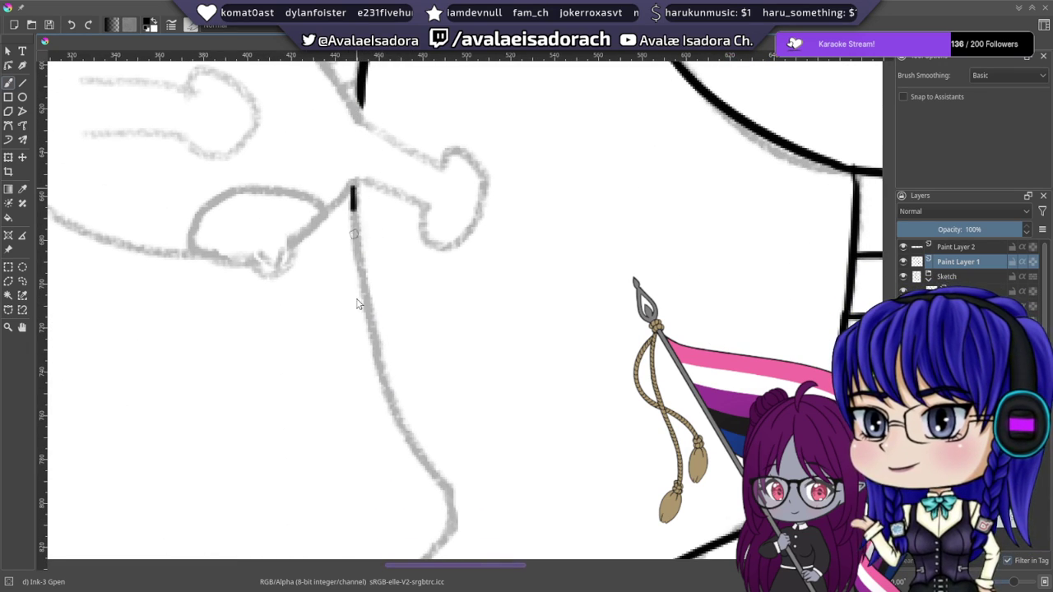
{"action": "left_click_drag", "start_coordinate": [353, 235], "coordinate": [355, 301]}
{"action": "key", "text": "ctrl+z"}
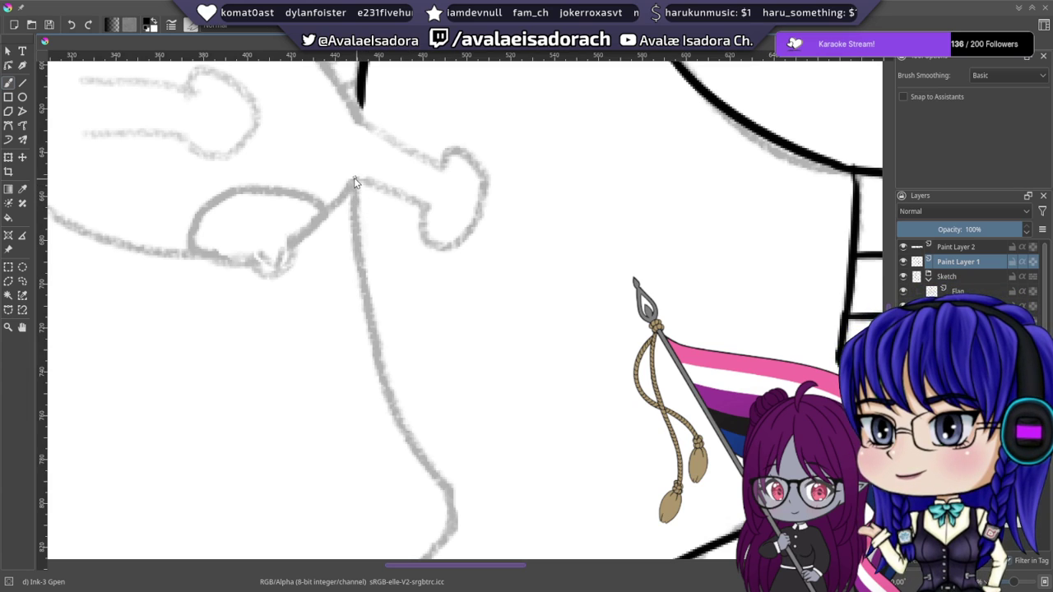
{"action": "mouse_move", "coordinate": [353, 181]}
{"action": "left_mouse_down"}
{"action": "mouse_move", "coordinate": [364, 284]}
{"action": "mouse_move", "coordinate": [376, 324]}
{"action": "left_mouse_up"}
{"action": "key", "text": "ctrl+z"}
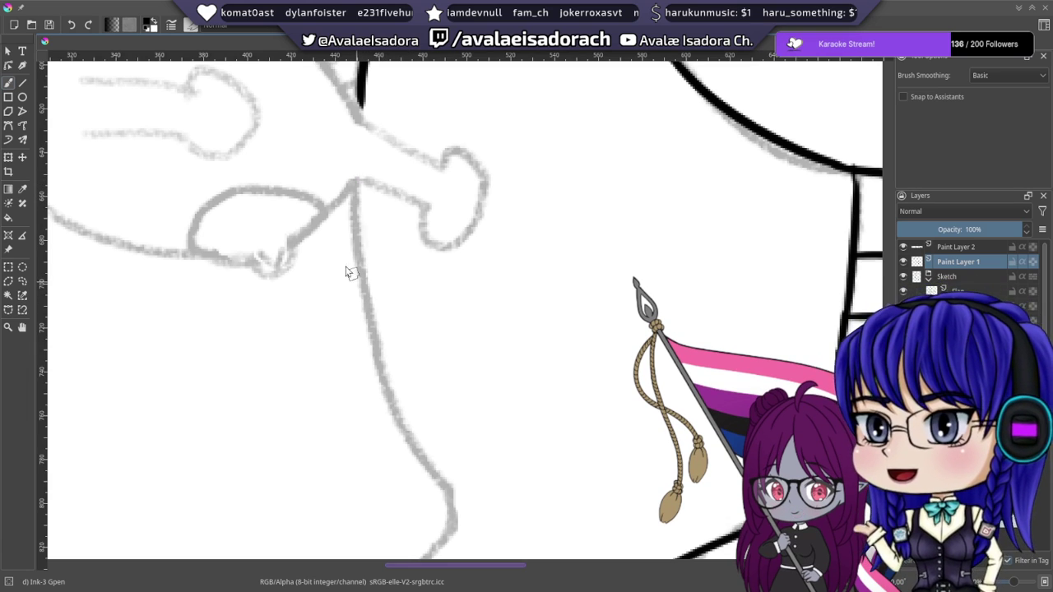
- Try to ink the upper part of the body outline below the stubby limb on the rotated canvas
{"action": "left_click_drag", "start_coordinate": [351, 273], "coordinate": [361, 301]}
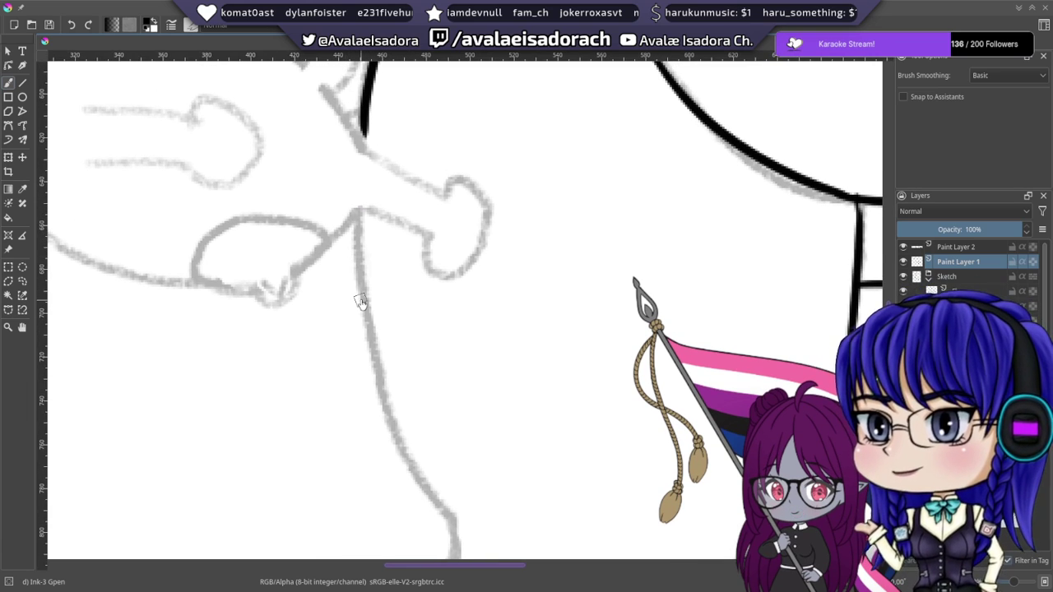
{"action": "right_click", "coordinate": [352, 191]}
{"action": "left_click_drag", "start_coordinate": [252, 195], "coordinate": [256, 169]}
{"action": "left_click", "coordinate": [243, 381]}
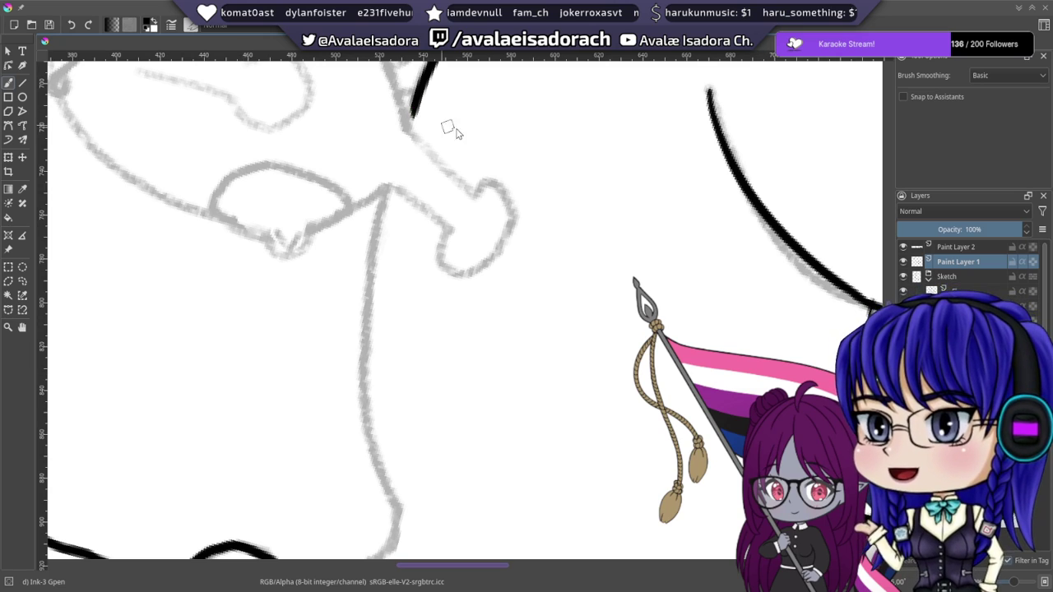
{"action": "left_click_drag", "start_coordinate": [386, 191], "coordinate": [362, 322]}
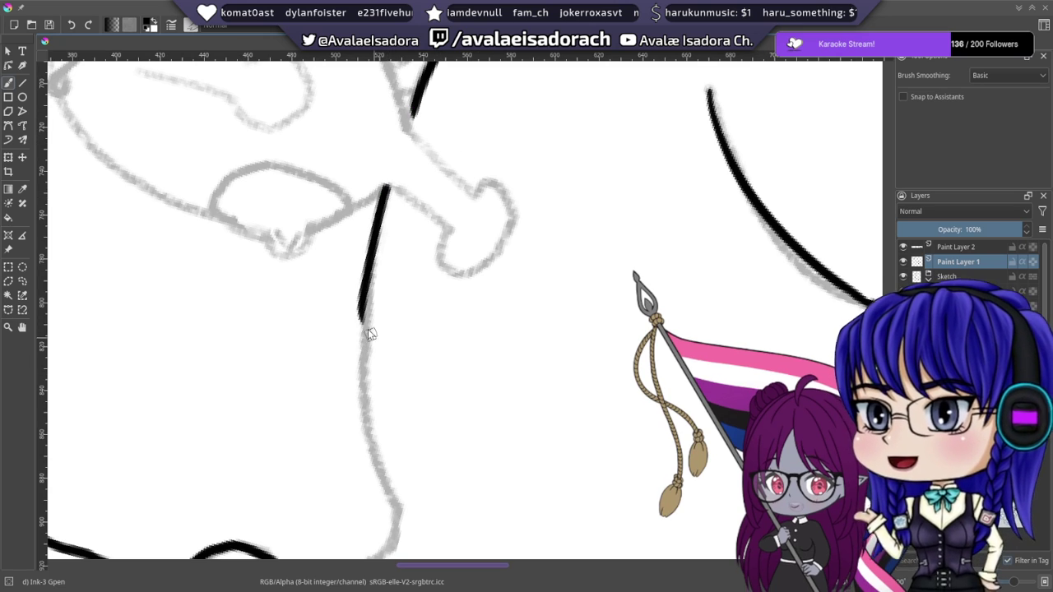
{"action": "key", "text": "ctrl+z"}
{"action": "left_click_drag", "start_coordinate": [385, 188], "coordinate": [371, 392]}
{"action": "key", "text": "ctrl+z"}
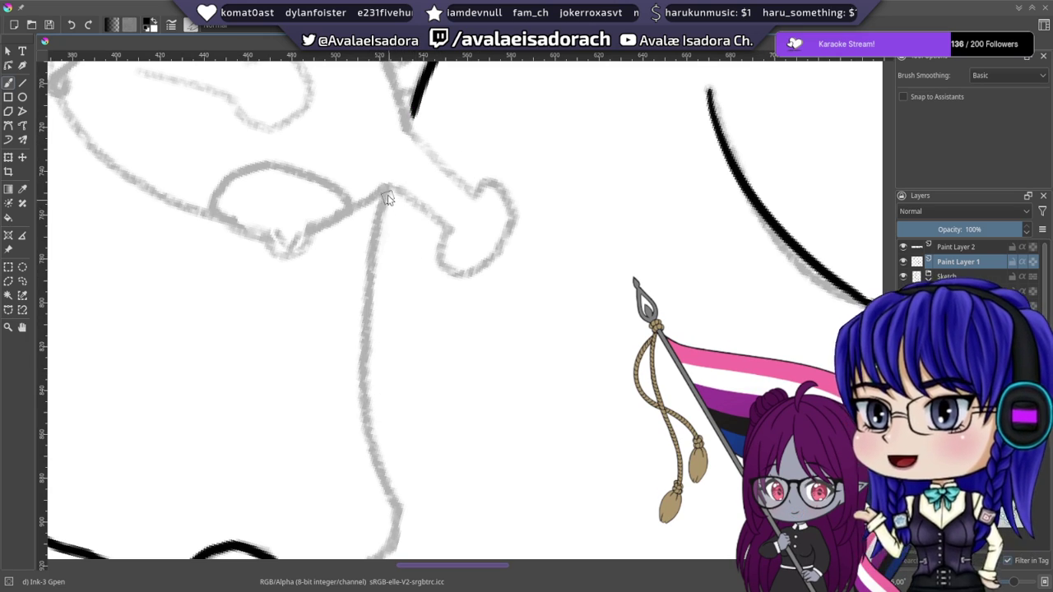
{"action": "left_click_drag", "start_coordinate": [387, 192], "coordinate": [371, 398]}
{"action": "key", "text": "ctrl+z"}
{"action": "left_click_drag", "start_coordinate": [390, 192], "coordinate": [365, 344]}
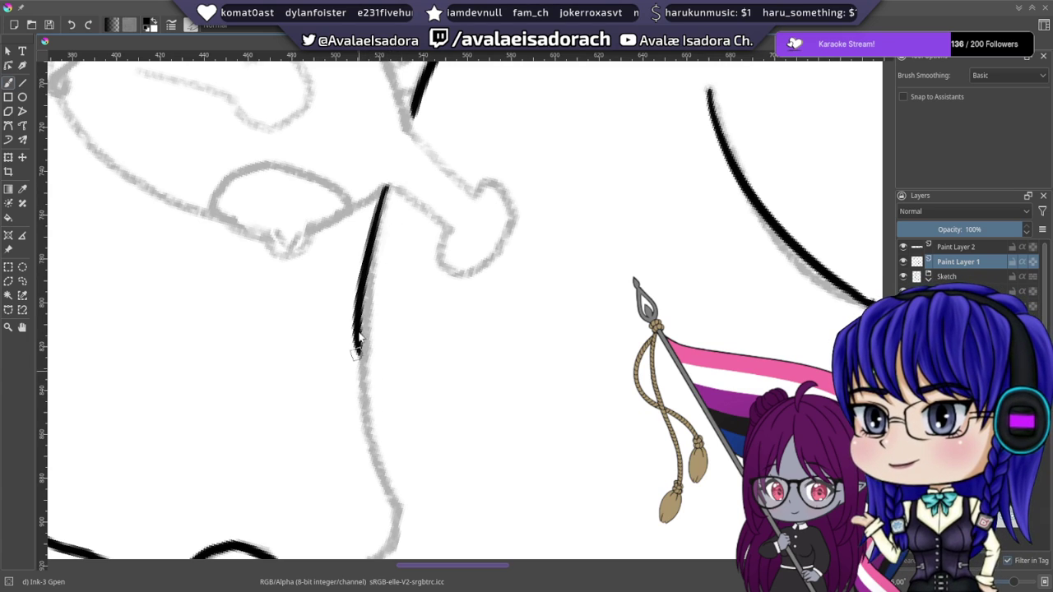
{"action": "key", "text": "ctrl+z"}
{"action": "mouse_move", "coordinate": [387, 186]}
{"action": "left_mouse_down"}
{"action": "mouse_move", "coordinate": [355, 384]}
{"action": "mouse_move", "coordinate": [366, 431]}
{"action": "left_mouse_up"}
{"action": "key", "text": "ctrl+z"}
{"action": "left_click_drag", "start_coordinate": [385, 191], "coordinate": [380, 444]}
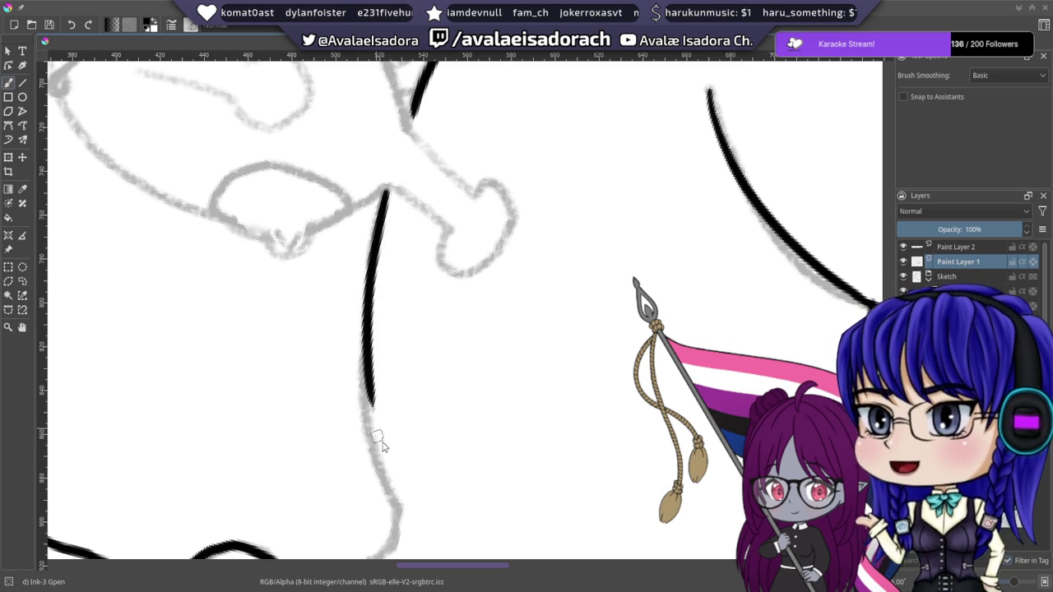
{"action": "key", "text": "ctrl+z"}
- Ink the body outline from the corner below the stubby limb about two thirds of the way down the sketched curve
{"action": "left_click_drag", "start_coordinate": [374, 276], "coordinate": [387, 172]}
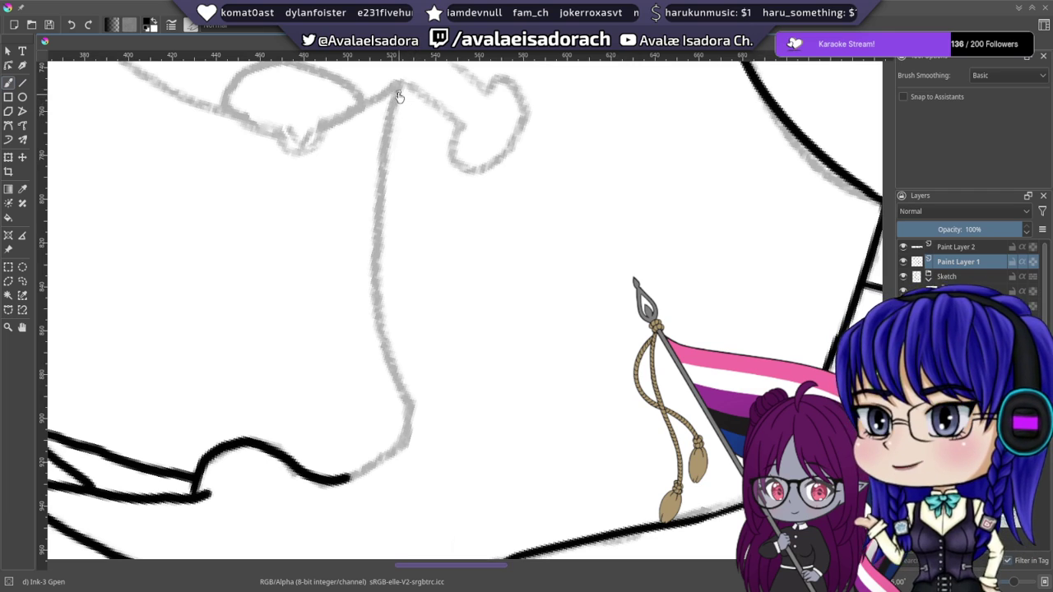
{"action": "left_click_drag", "start_coordinate": [396, 89], "coordinate": [375, 265]}
{"action": "key", "text": "ctrl+z"}
{"action": "left_click_drag", "start_coordinate": [389, 85], "coordinate": [371, 288]}
{"action": "key", "text": "ctrl+z"}
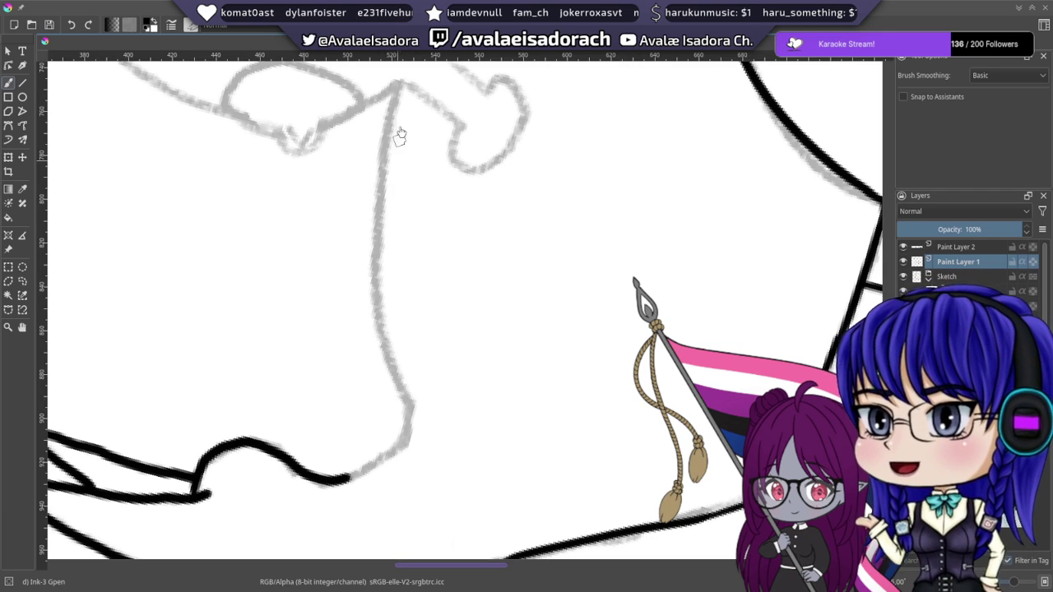
{"action": "left_click_drag", "start_coordinate": [398, 89], "coordinate": [374, 298]}
{"action": "key", "text": "ctrl+z"}
{"action": "mouse_move", "coordinate": [395, 87]}
{"action": "left_mouse_down"}
{"action": "mouse_move", "coordinate": [379, 185]}
{"action": "mouse_move", "coordinate": [371, 297]}
{"action": "left_mouse_up"}
{"action": "key", "text": "ctrl+z"}
{"action": "left_click_drag", "start_coordinate": [398, 90], "coordinate": [368, 329]}
{"action": "key", "text": "ctrl+z"}
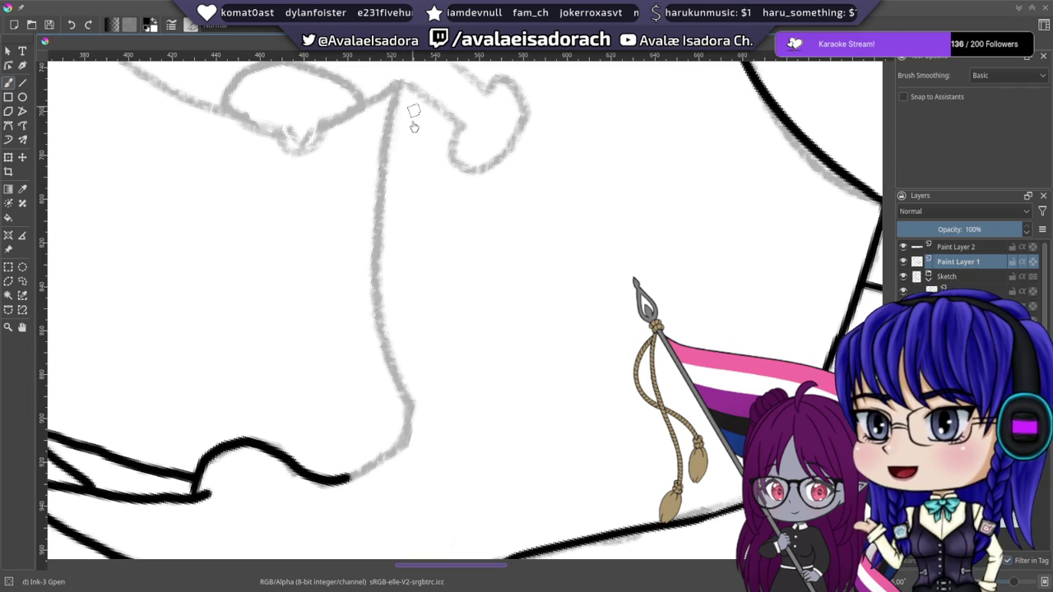
{"action": "left_click_drag", "start_coordinate": [396, 97], "coordinate": [372, 288]}
{"action": "key", "text": "ctrl+z"}
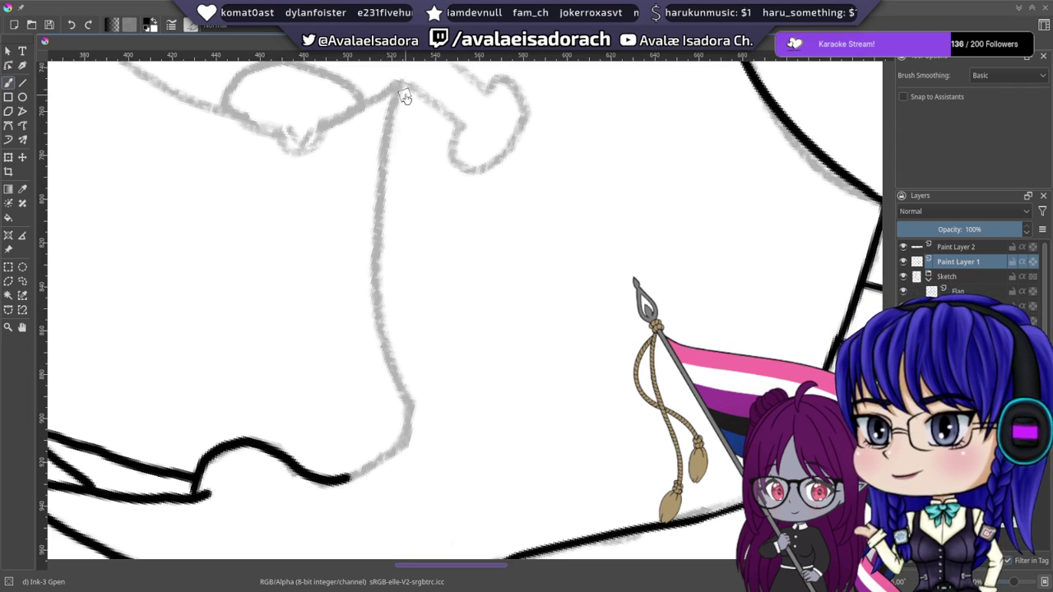
{"action": "left_click_drag", "start_coordinate": [398, 88], "coordinate": [375, 371]}
{"action": "key", "text": "ctrl+z"}
{"action": "left_click_drag", "start_coordinate": [396, 86], "coordinate": [383, 319]}
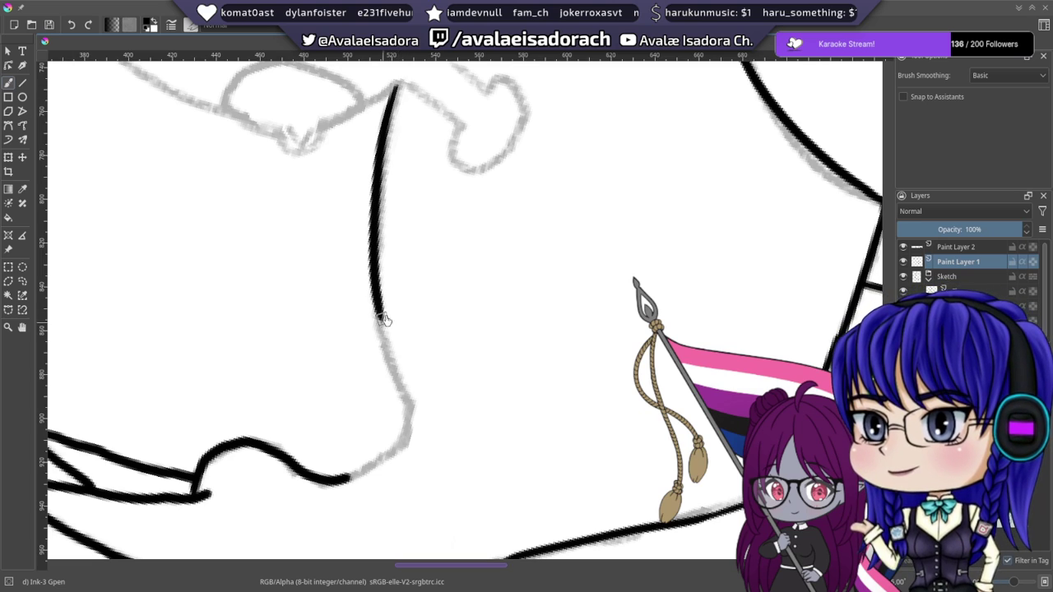
- Extend the inked outline from its lower end along the sketch to the bend above the kangaroo's head
{"action": "left_click_drag", "start_coordinate": [356, 153], "coordinate": [343, 29]}
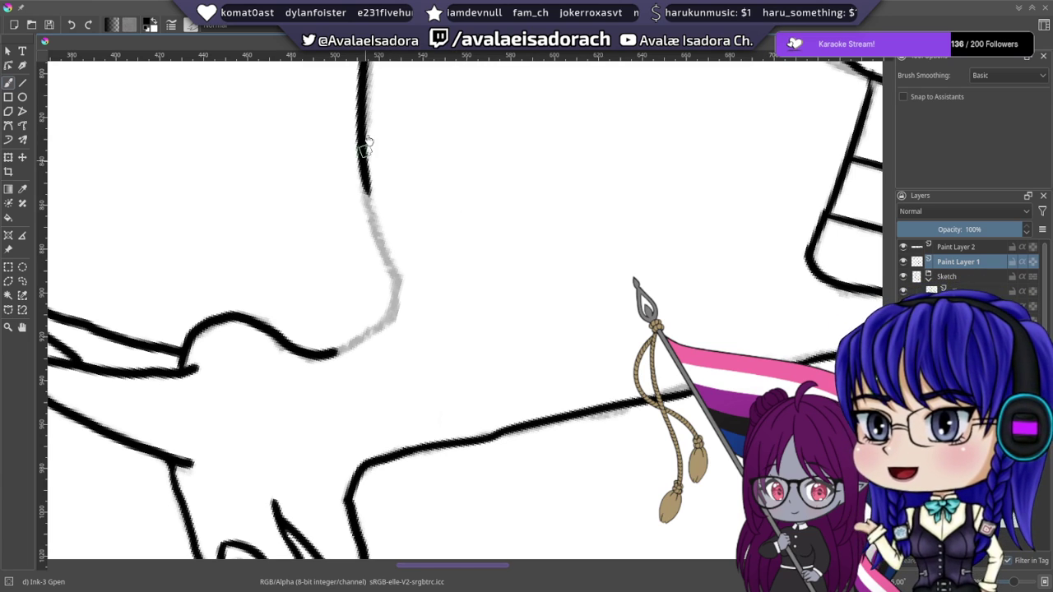
{"action": "mouse_move", "coordinate": [391, 190]}
{"action": "left_mouse_down"}
{"action": "mouse_move", "coordinate": [394, 132]}
{"action": "mouse_move", "coordinate": [378, 264]}
{"action": "left_mouse_up"}
{"action": "key", "text": "ctrl+z"}
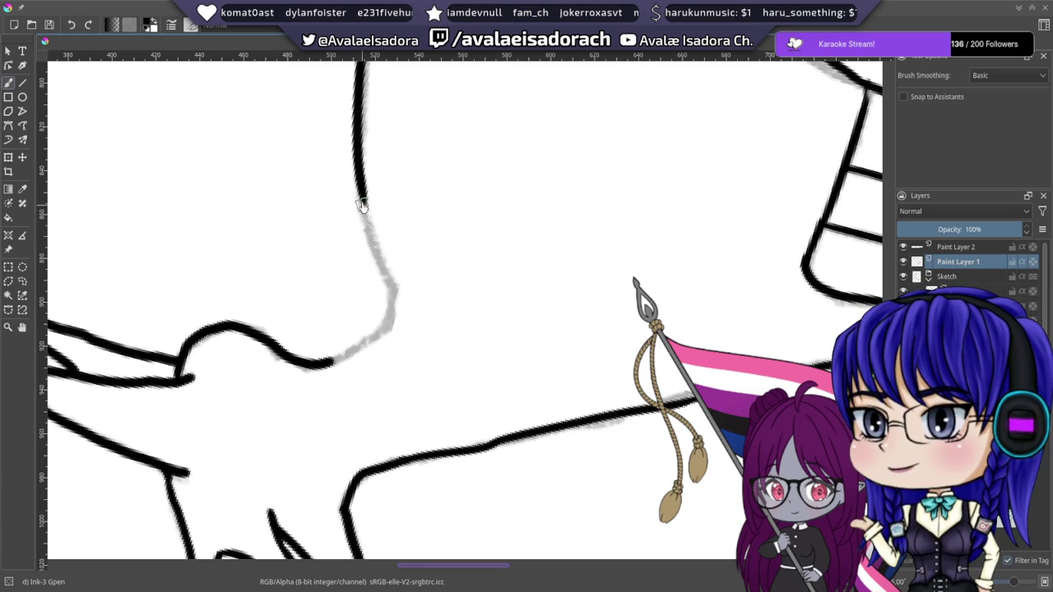
{"action": "left_click_drag", "start_coordinate": [362, 201], "coordinate": [379, 266]}
{"action": "key", "text": "ctrl+z"}
{"action": "left_click_drag", "start_coordinate": [362, 204], "coordinate": [391, 265]}
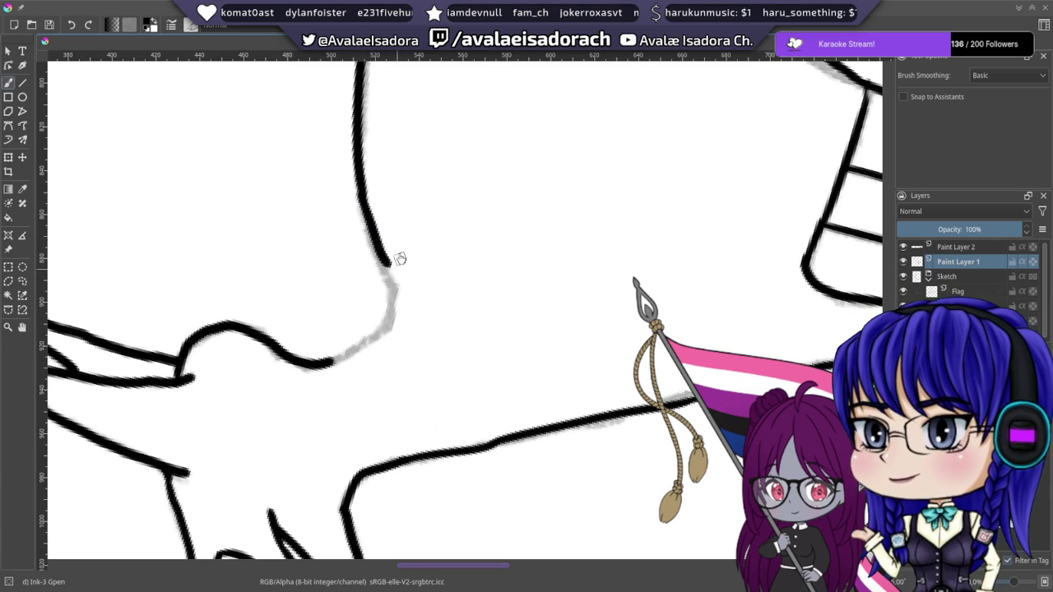
{"action": "key", "text": "ctrl+z"}
{"action": "left_click_drag", "start_coordinate": [361, 194], "coordinate": [394, 288]}
{"action": "key", "text": "ctrl+z"}
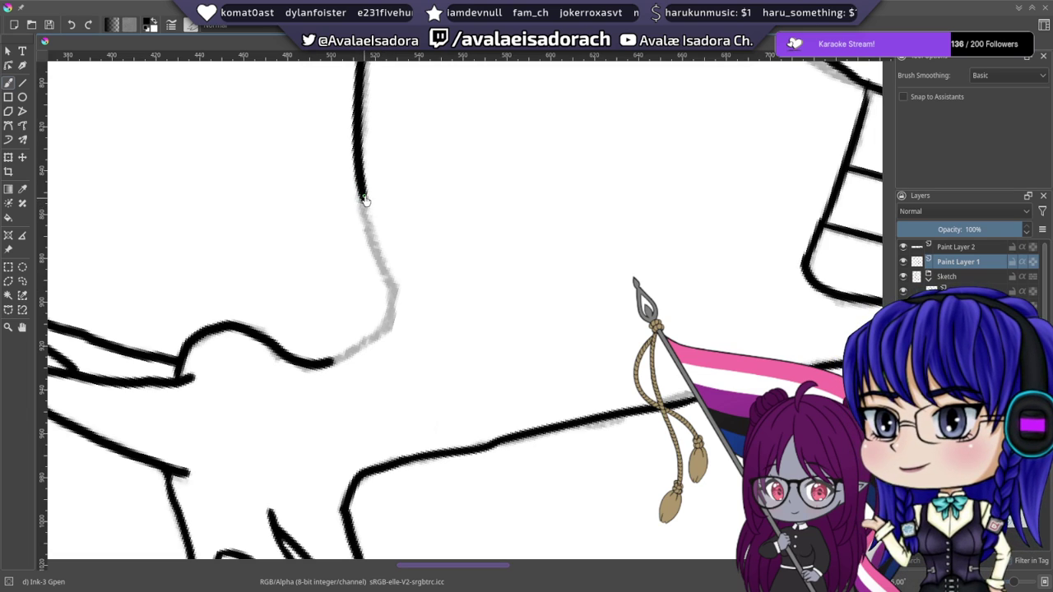
{"action": "left_click_drag", "start_coordinate": [360, 194], "coordinate": [396, 285]}
{"action": "key", "text": "ctrl+z"}
{"action": "left_click_drag", "start_coordinate": [360, 195], "coordinate": [400, 290]}
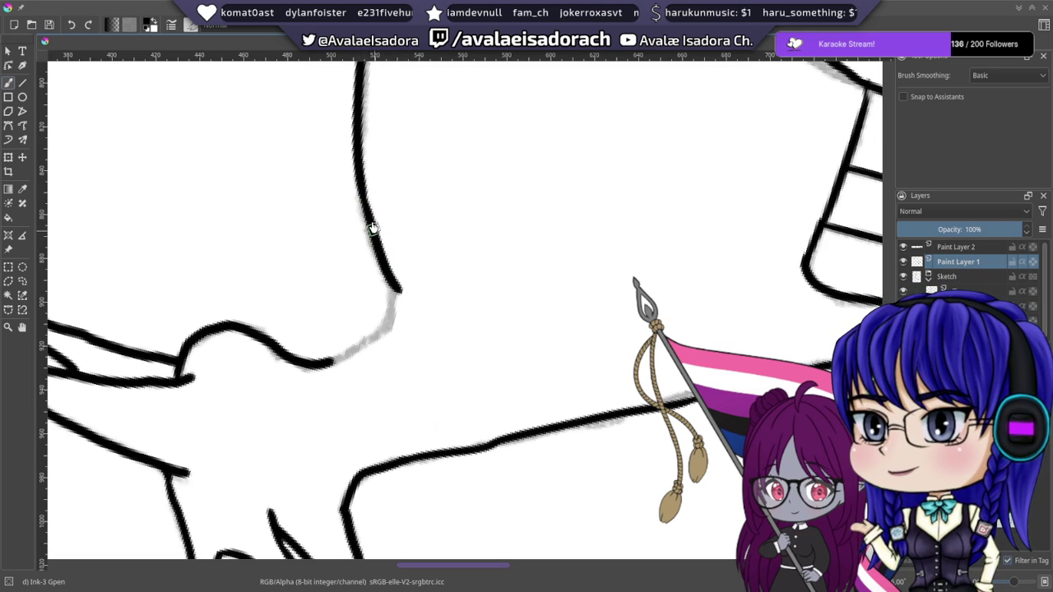
- Ink the rounded bend that closes the gap between the body outline and the inked line leading to the ears
{"action": "mouse_move", "coordinate": [382, 252]}
{"action": "left_mouse_down"}
{"action": "mouse_move", "coordinate": [395, 254]}
{"action": "mouse_move", "coordinate": [466, 164]}
{"action": "left_mouse_up"}
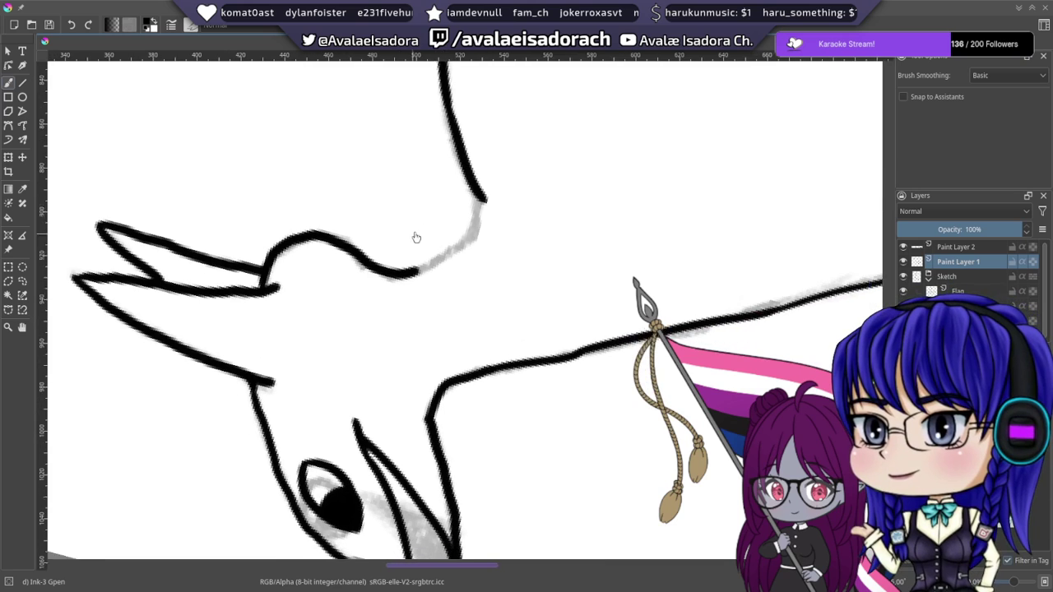
{"action": "right_click", "coordinate": [399, 255]}
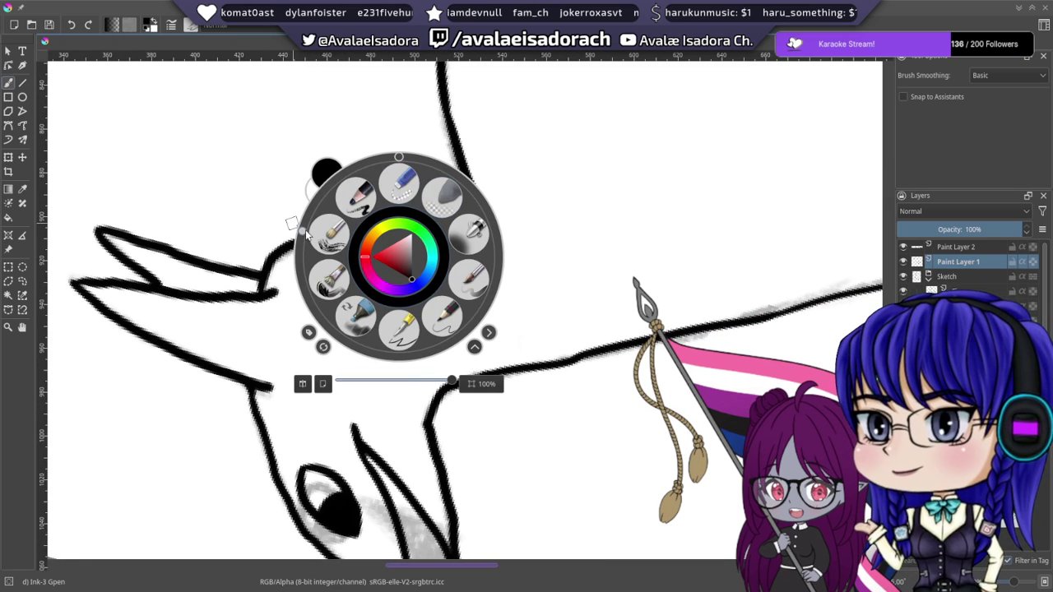
{"action": "left_click_drag", "start_coordinate": [303, 233], "coordinate": [322, 316]}
{"action": "key", "text": "ctrl+z"}
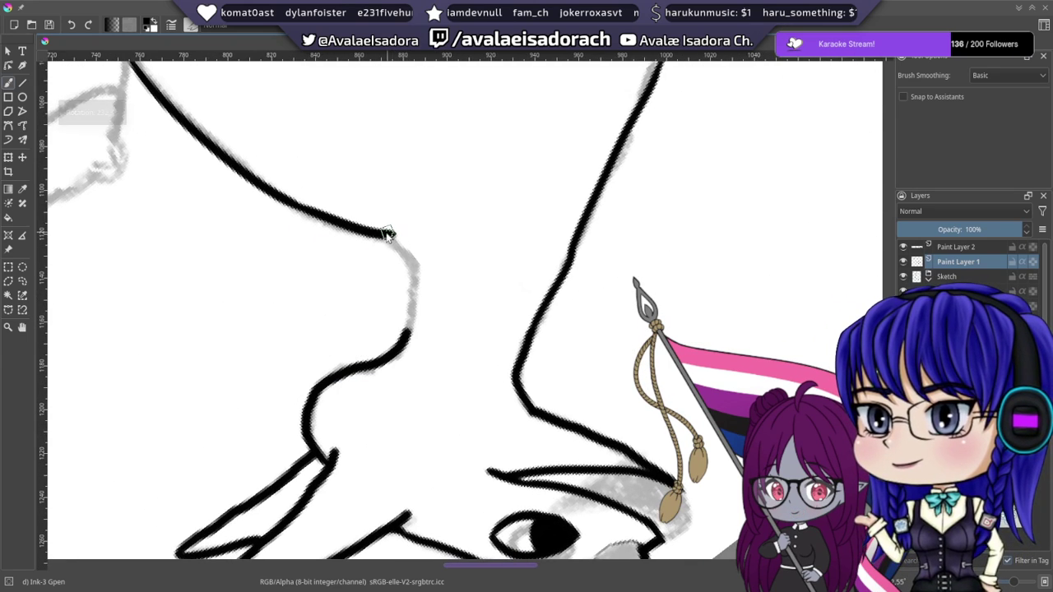
{"action": "left_click_drag", "start_coordinate": [387, 236], "coordinate": [393, 347]}
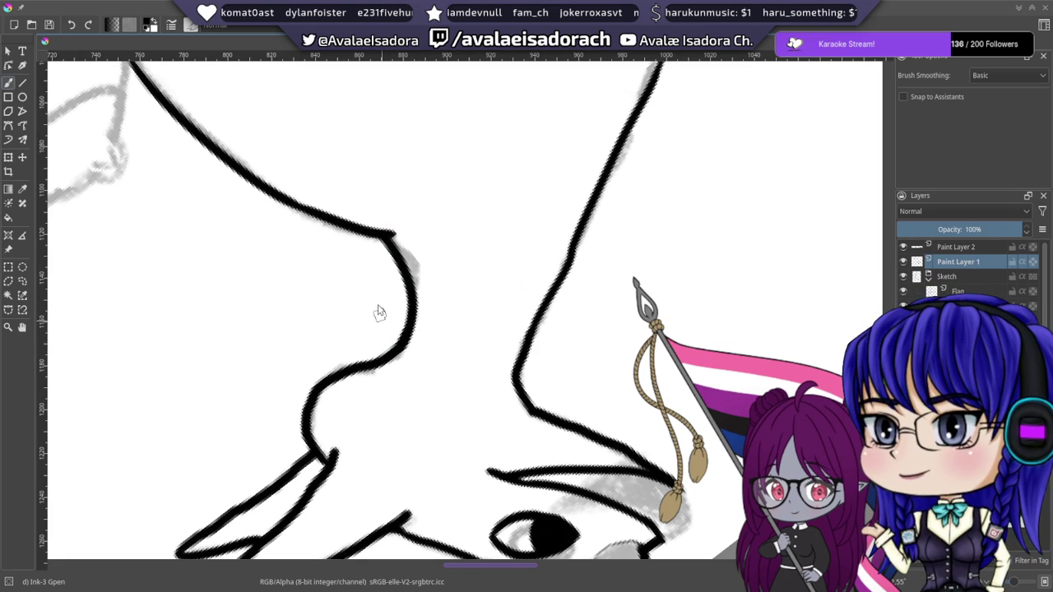
- Erase the ink tip that overshoots the corner of the body outline with the Eraser Small brush
{"action": "left_click_drag", "start_coordinate": [388, 227], "coordinate": [395, 276]}
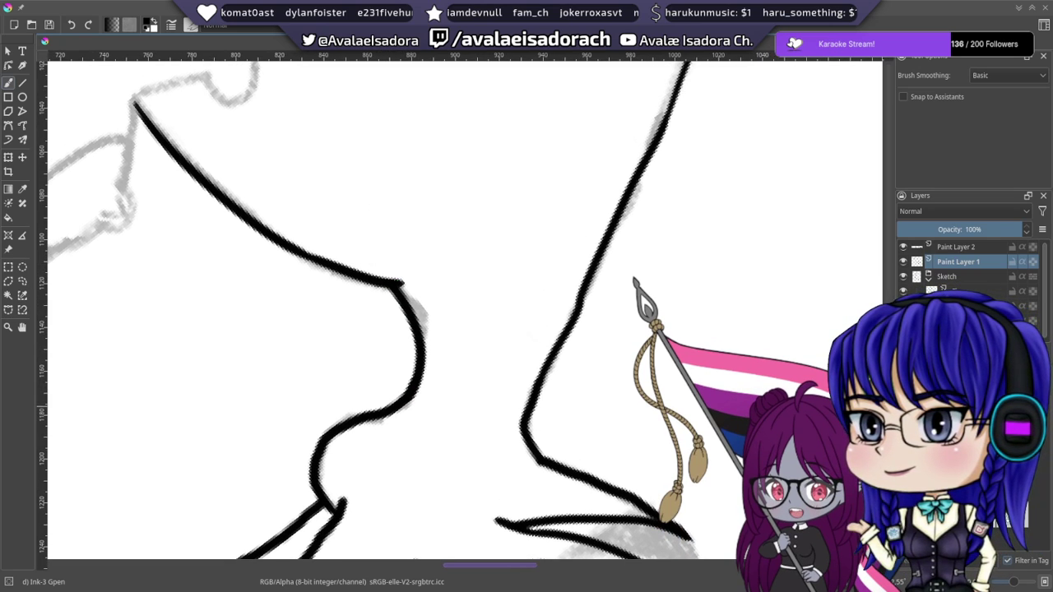
{"action": "key", "text": "slash"}
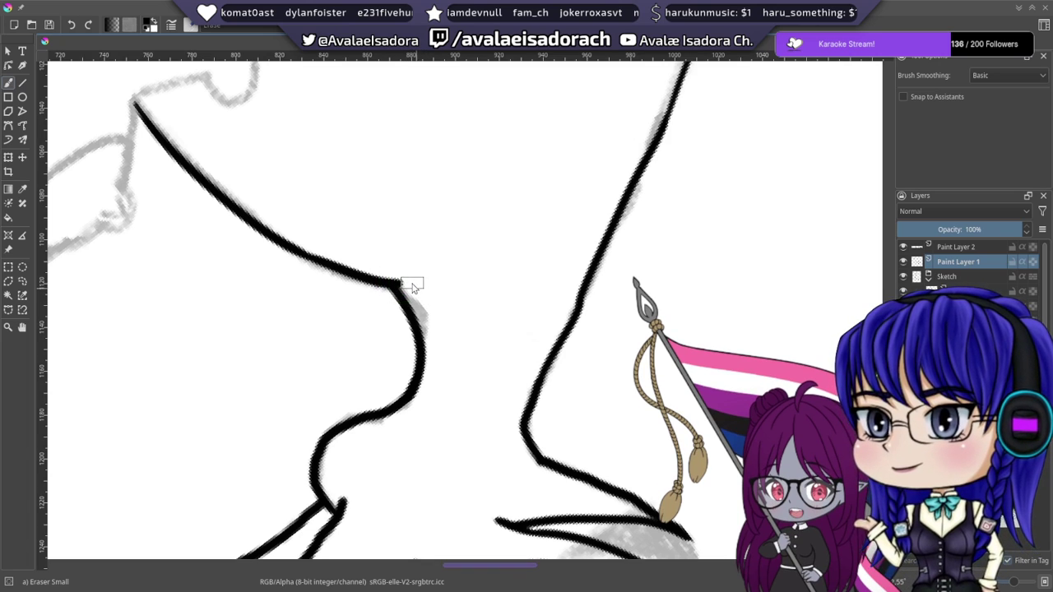
{"action": "left_click_drag", "start_coordinate": [412, 287], "coordinate": [389, 244]}
{"action": "key", "text": "ctrl+z"}
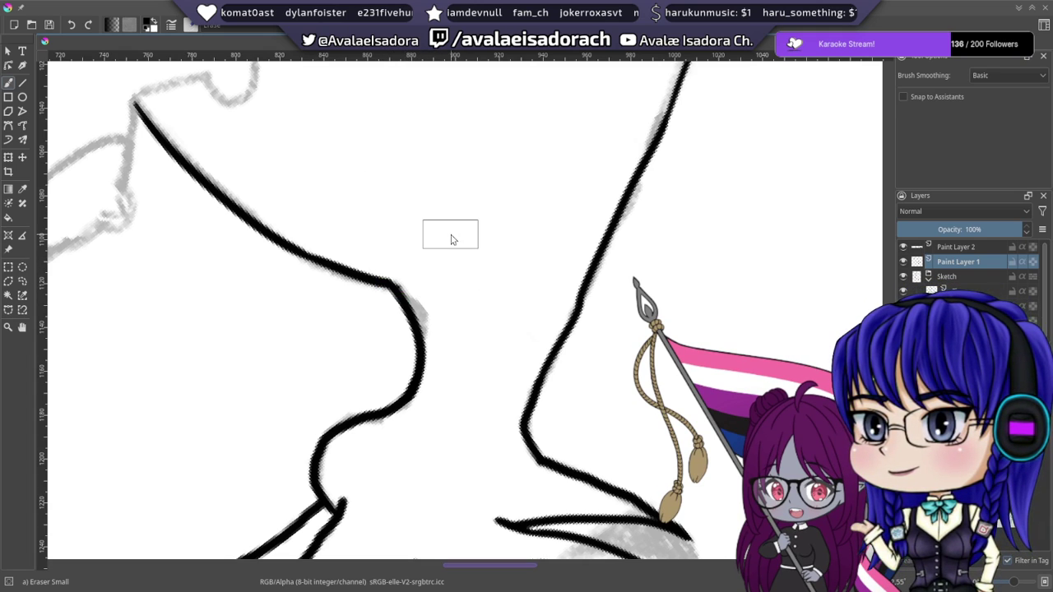
{"action": "mouse_move", "coordinate": [486, 253]}
{"action": "left_mouse_down"}
{"action": "mouse_move", "coordinate": [455, 127]}
{"action": "mouse_move", "coordinate": [487, 60]}
{"action": "left_mouse_up"}
- Reset the canvas rotation to 0° and switch back to the Ink-3 Gpen brush
{"action": "right_click", "coordinate": [423, 270]}
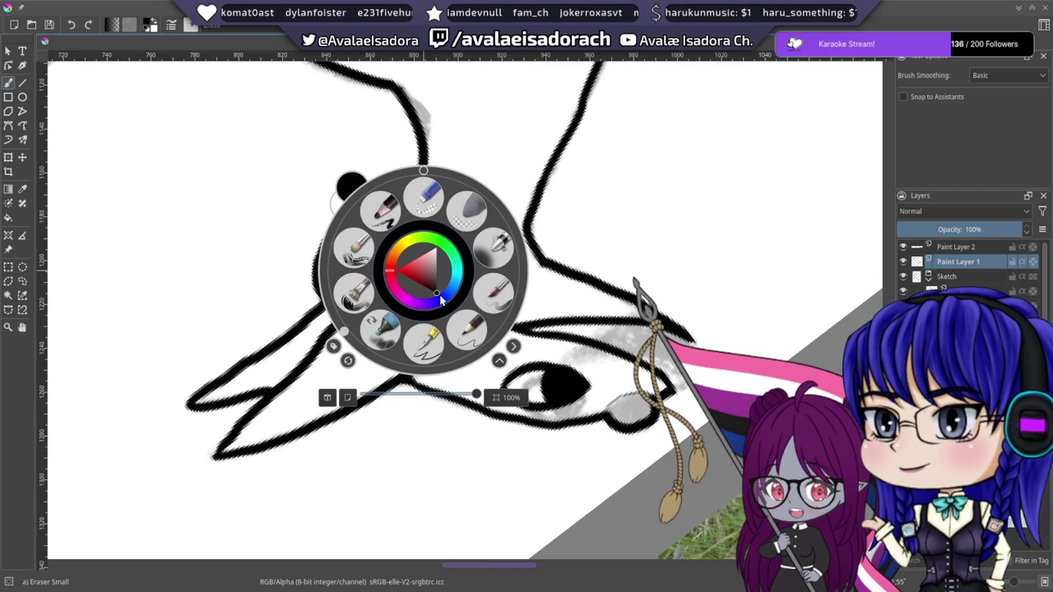
{"action": "left_click", "coordinate": [423, 170]}
{"action": "left_click", "coordinate": [647, 213]}
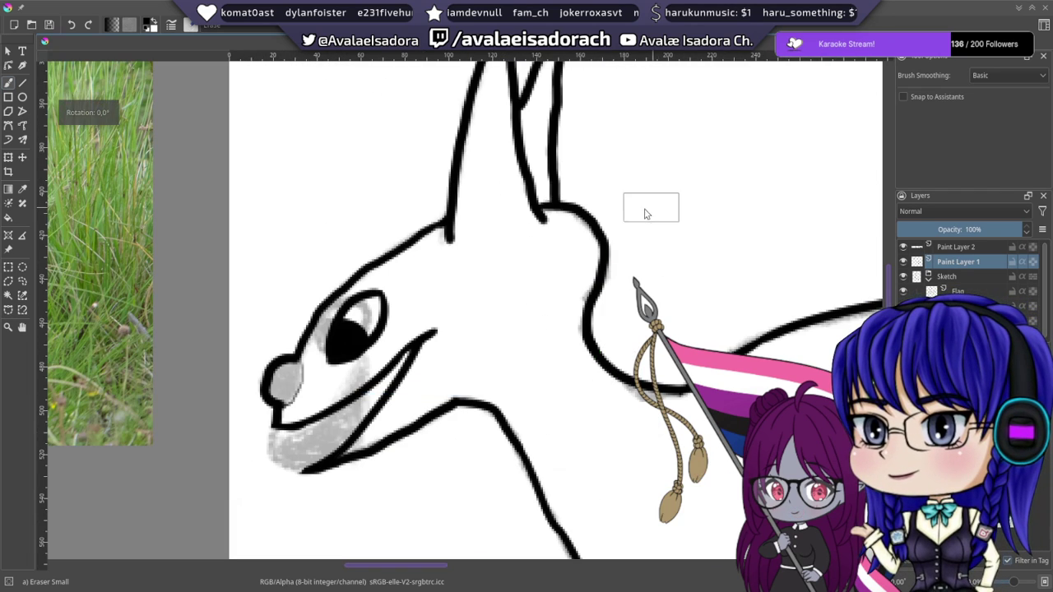
{"action": "mouse_move", "coordinate": [473, 245]}
{"action": "left_mouse_down"}
{"action": "mouse_move", "coordinate": [435, 250]}
{"action": "mouse_move", "coordinate": [287, 209]}
{"action": "left_mouse_up"}
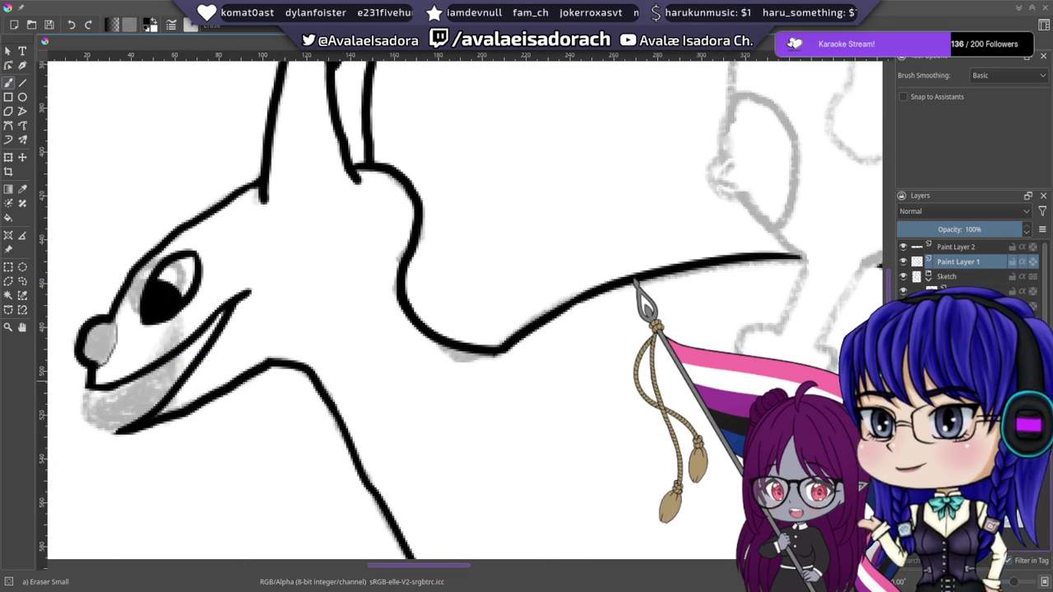
{"action": "key", "text": "/"}
{"action": "scroll", "coordinate": [704, 345], "scroll_direction": "down", "scroll_amount": 3}
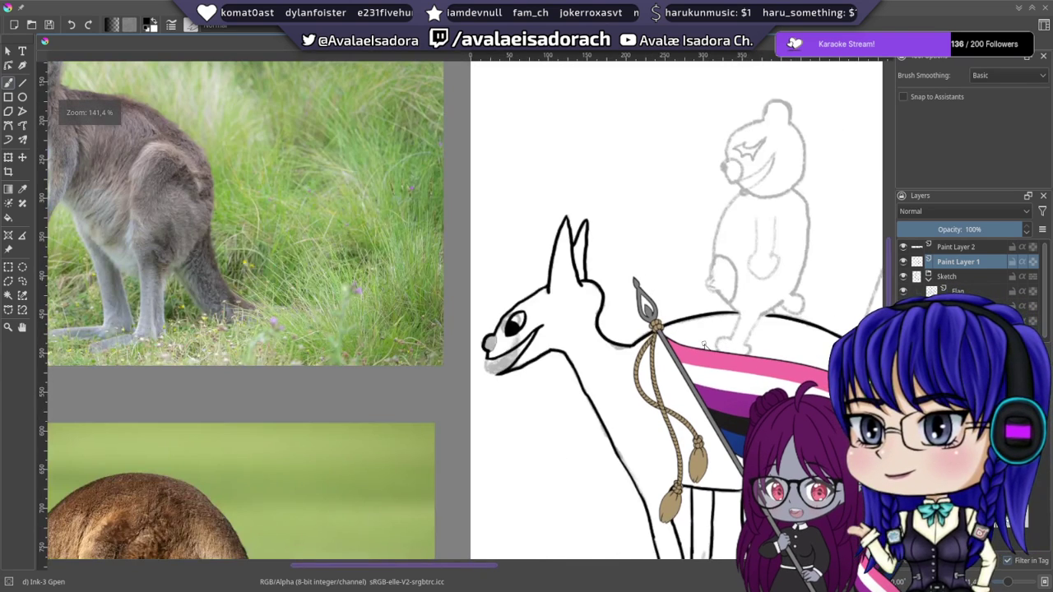
{"action": "scroll", "coordinate": [703, 343], "scroll_direction": "down", "scroll_amount": 3}
{"action": "left_click_drag", "start_coordinate": [727, 299], "coordinate": [560, 248]}
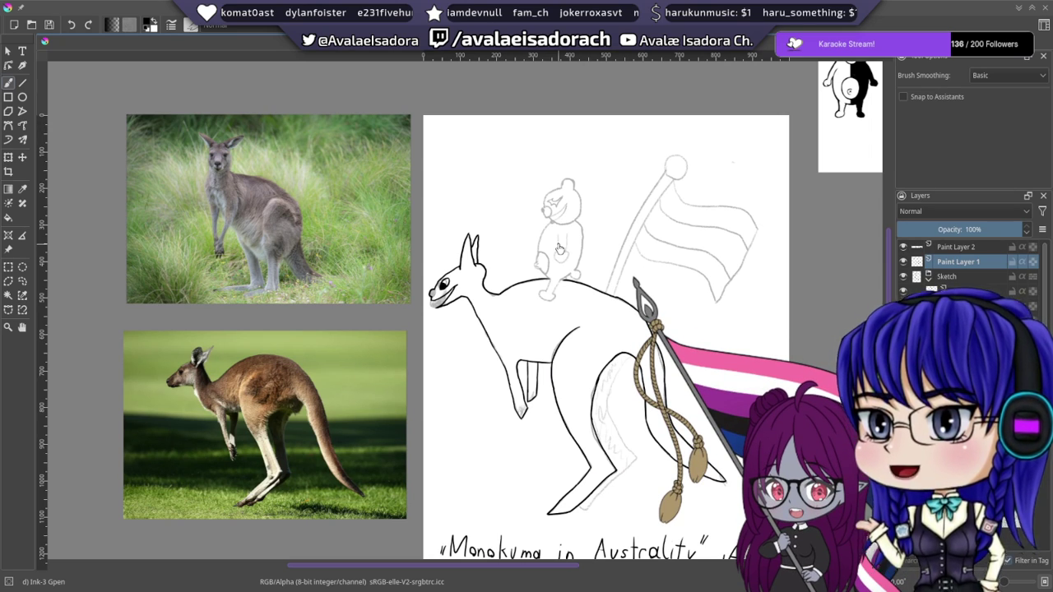
{"action": "left_click_drag", "start_coordinate": [586, 371], "coordinate": [407, 266]}
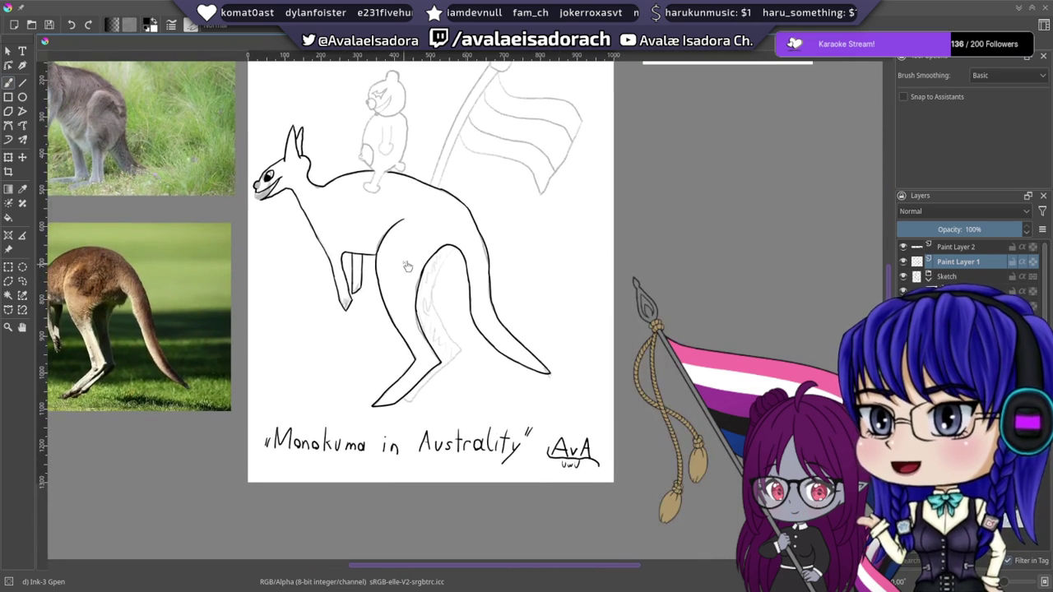
{"action": "scroll", "coordinate": [426, 295], "scroll_direction": "up", "scroll_amount": 4}
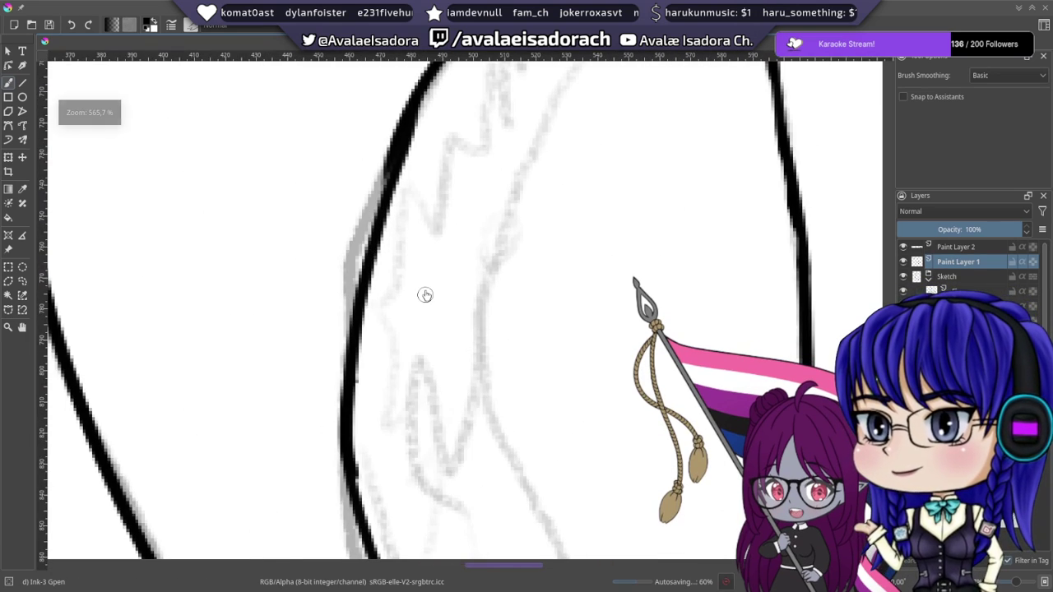
{"action": "scroll", "coordinate": [426, 295], "scroll_direction": "down", "scroll_amount": 2}
{"action": "scroll", "coordinate": [426, 294], "scroll_direction": "up", "scroll_amount": 2}
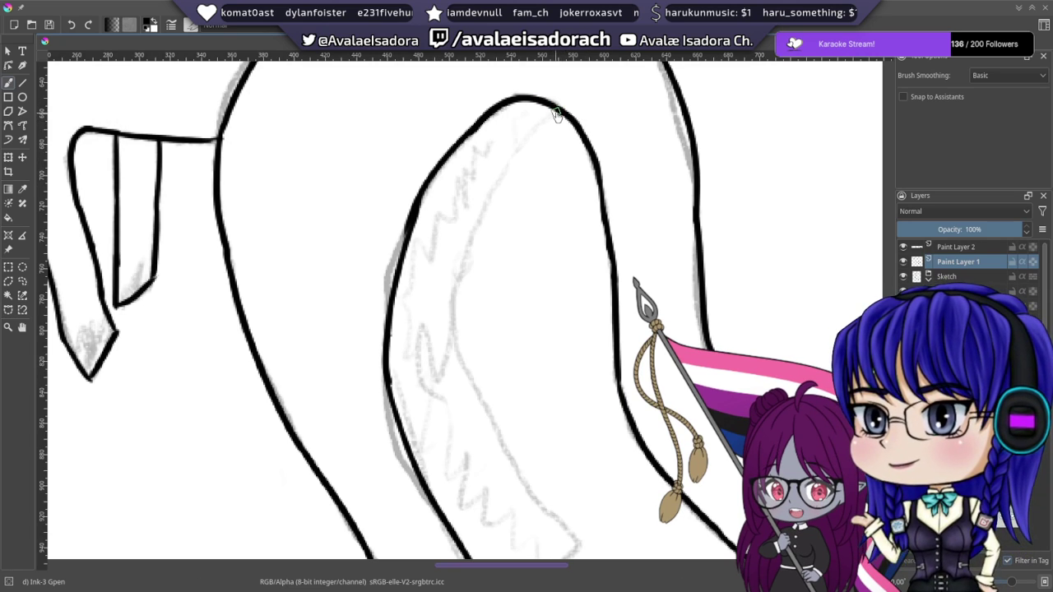
- Try to ink the upper curve of the sketched back leg from the arch between leg and tail
{"action": "left_click_drag", "start_coordinate": [553, 111], "coordinate": [453, 275]}
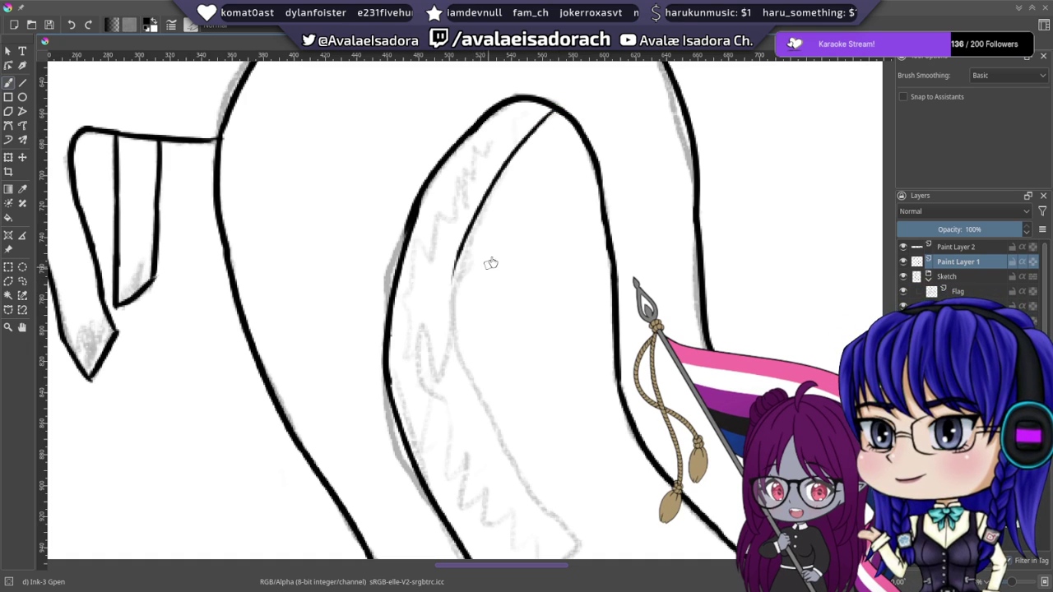
{"action": "key", "text": "ctrl+z"}
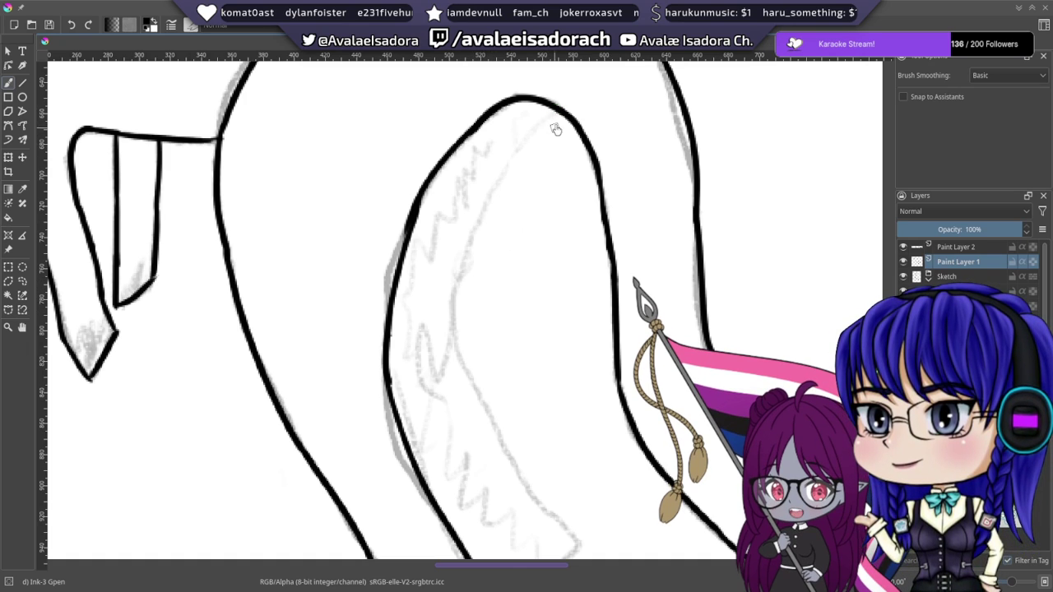
{"action": "left_click_drag", "start_coordinate": [556, 110], "coordinate": [482, 348]}
{"action": "key", "text": "ctrl+z"}
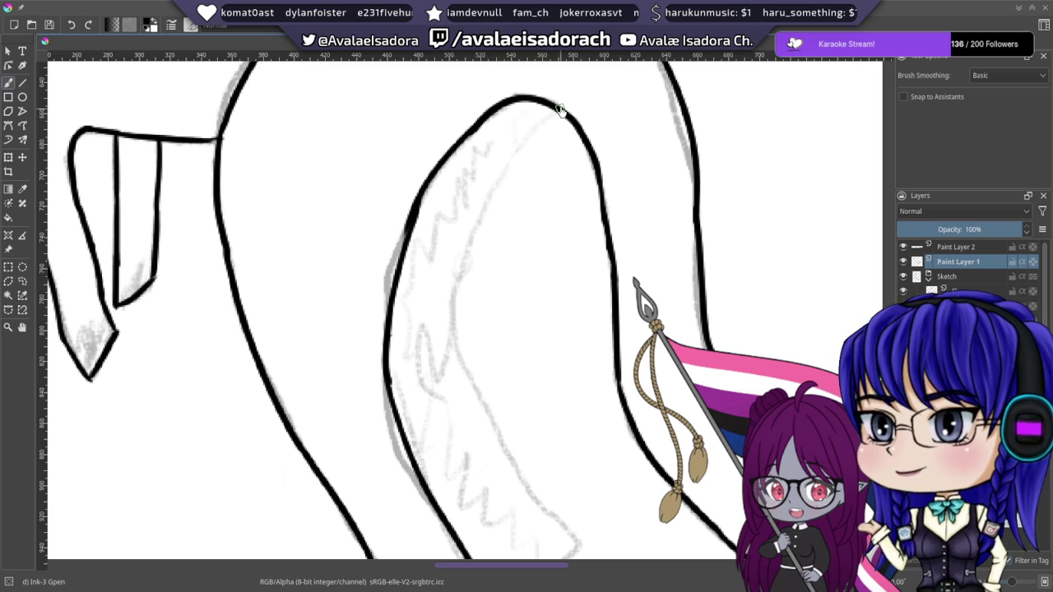
{"action": "left_click_drag", "start_coordinate": [559, 109], "coordinate": [481, 367]}
{"action": "key", "text": "ctrl+z"}
{"action": "mouse_move", "coordinate": [556, 109]}
{"action": "left_mouse_down"}
{"action": "mouse_move", "coordinate": [521, 148]}
{"action": "mouse_move", "coordinate": [477, 366]}
{"action": "left_mouse_up"}
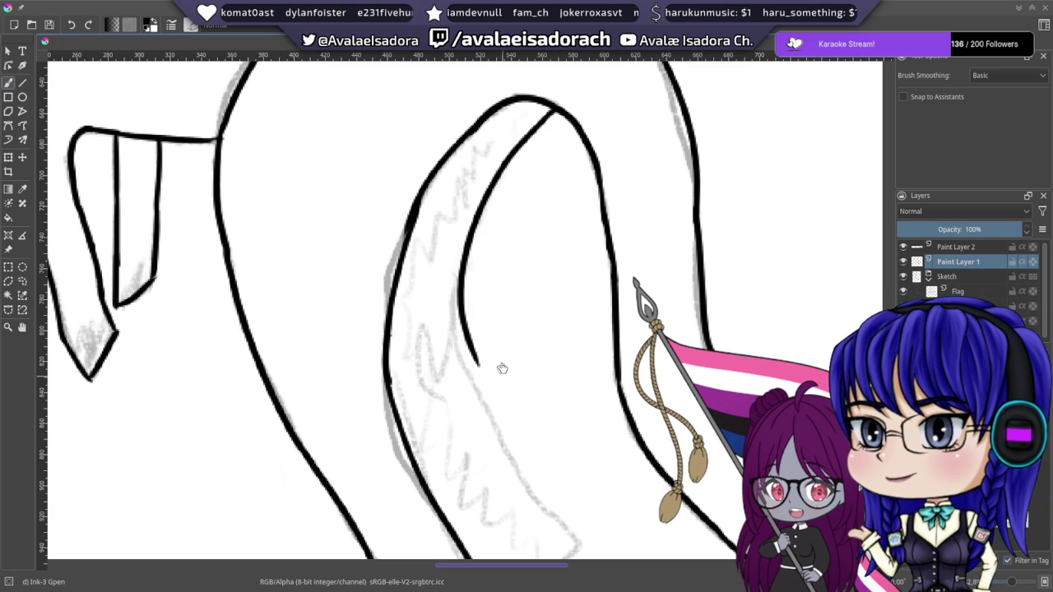
{"action": "key", "text": "ctrl+z"}
- Add a new paint layer and place it directly below Paint Layer 1
{"action": "key", "text": "Insert"}
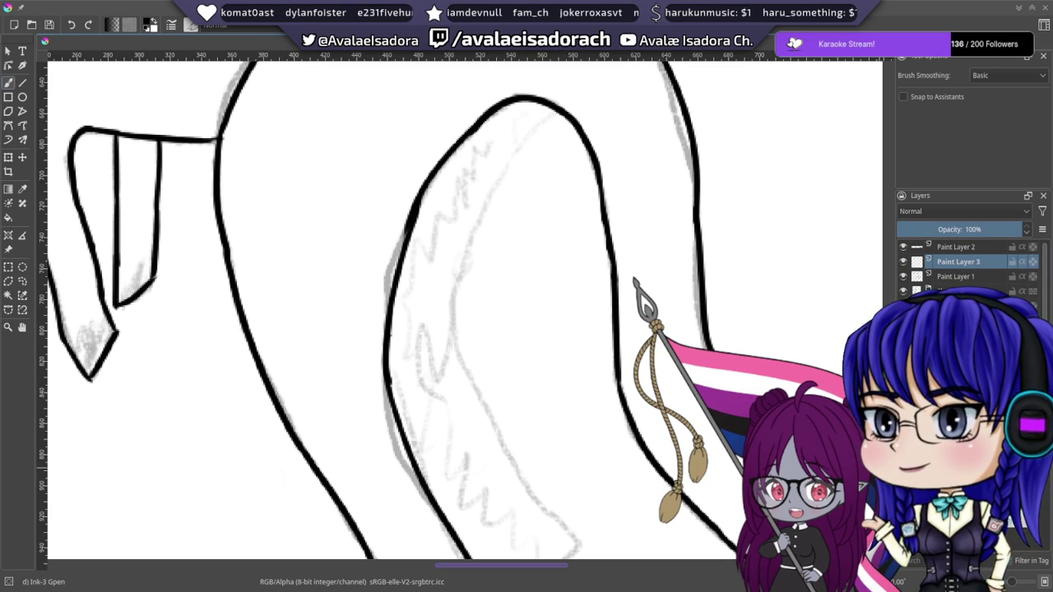
{"action": "key", "text": "ctrl+Page_Down"}
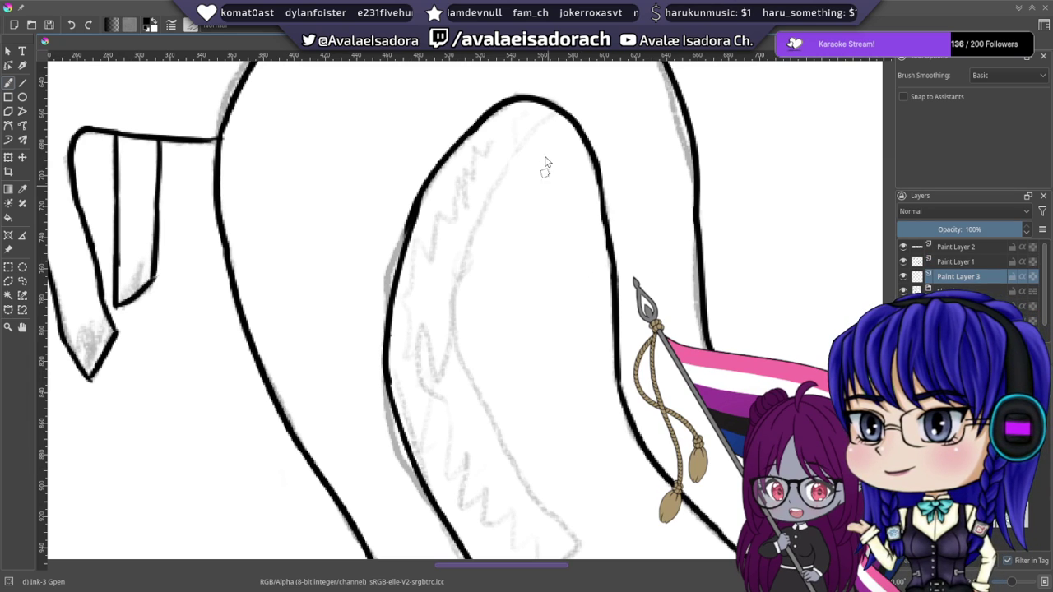
{"action": "left_click_drag", "start_coordinate": [556, 110], "coordinate": [442, 286]}
{"action": "key", "text": "ctrl+z"}
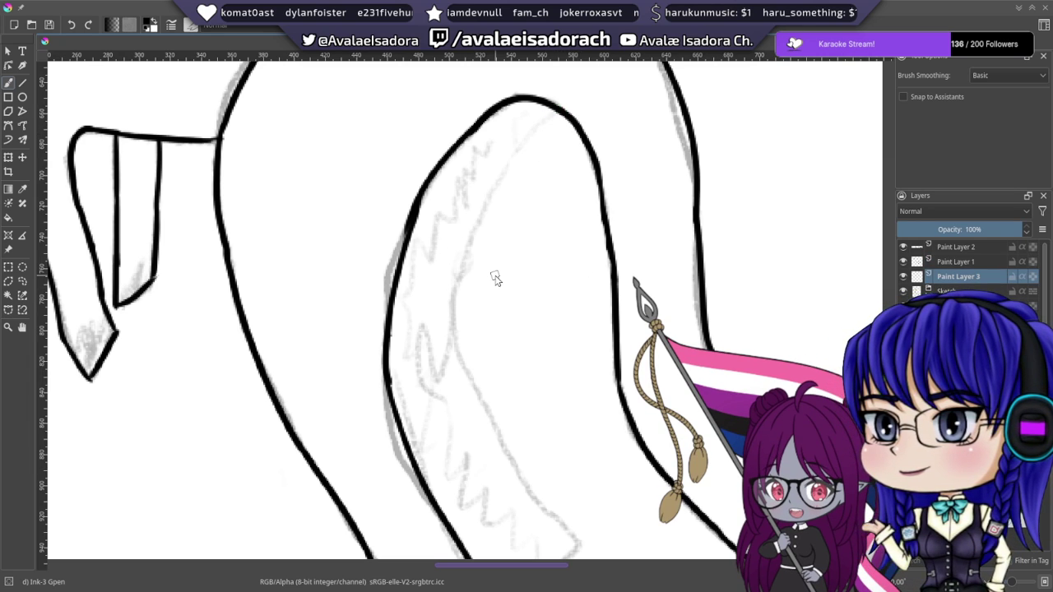
- Rename Paint Layer 1 to "Kangaroo" and the new layer below it to "Back Leg"
{"action": "double_click", "coordinate": [975, 261]}
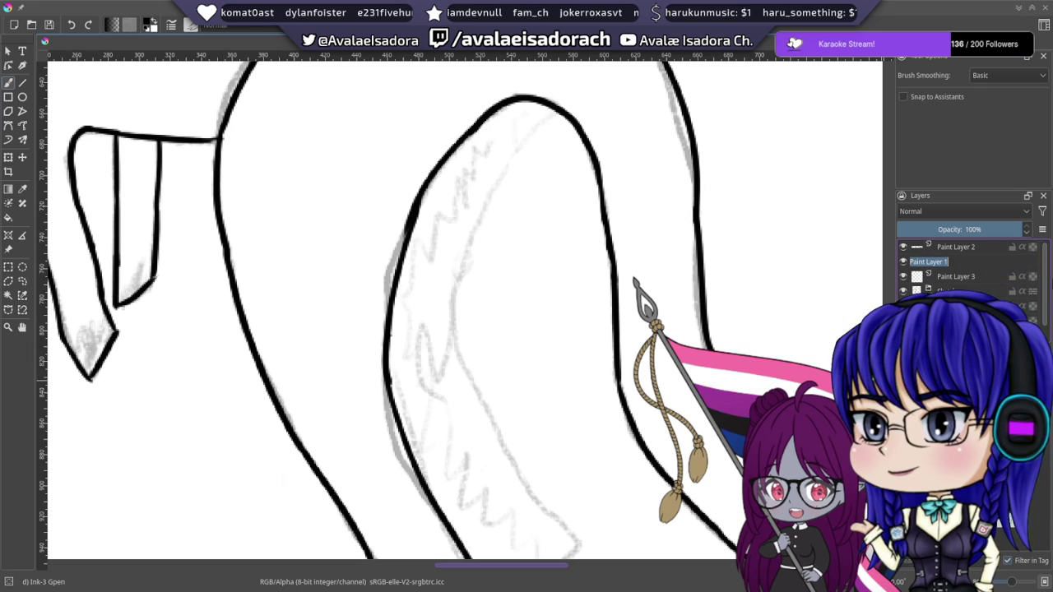
{"action": "type", "text": "Kangaroo"}
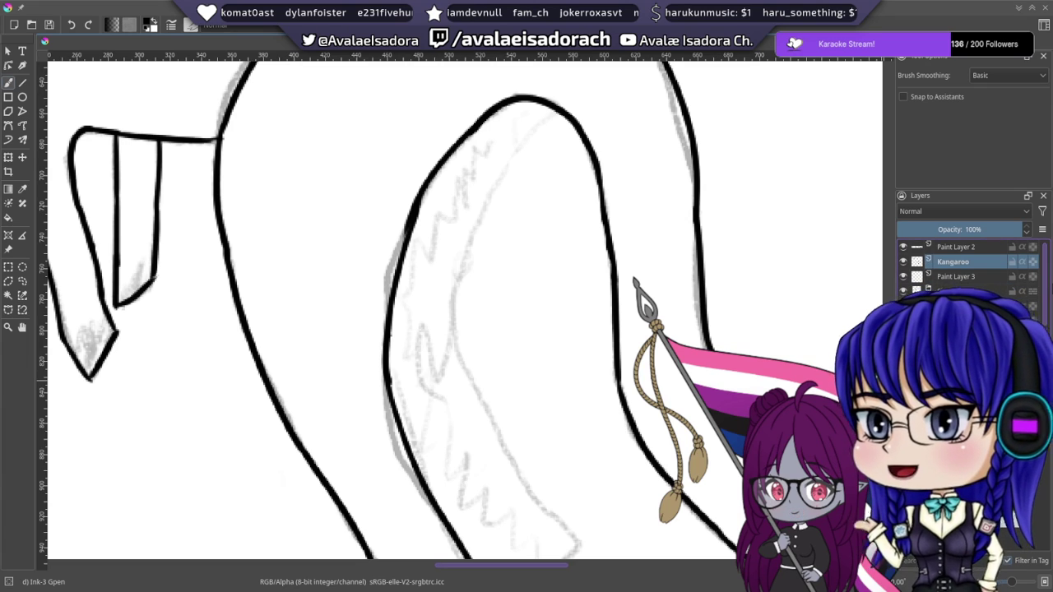
{"action": "type", "text": "Back Leg"}
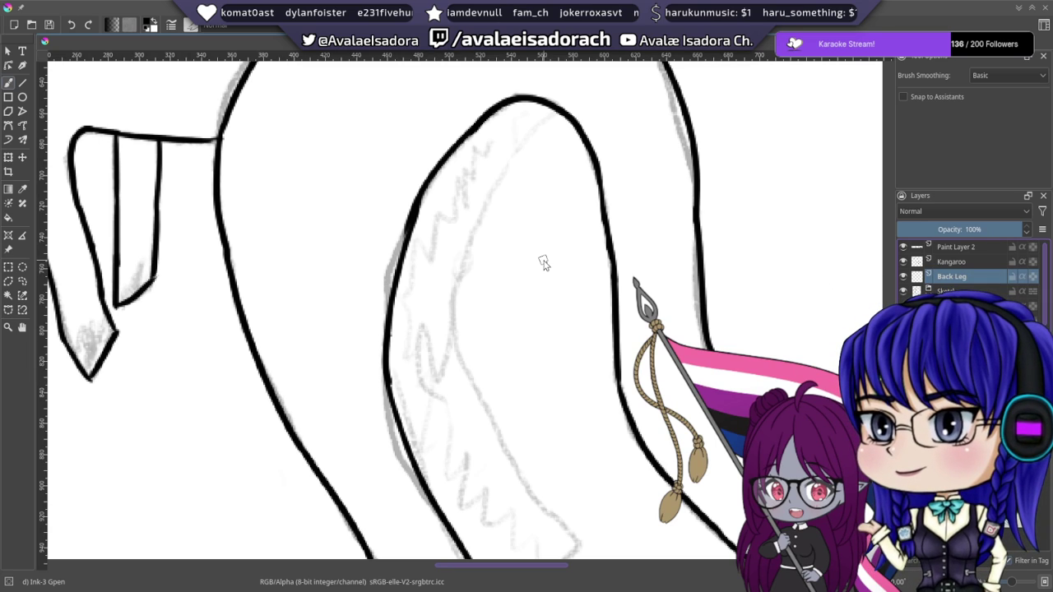
- Ink the upper curve of the far hind leg on the Back Leg layer, starting from the arch beside the tail
{"action": "right_click", "coordinate": [543, 261]}
{"action": "left_click", "coordinate": [789, 251]}
{"action": "left_click_drag", "start_coordinate": [497, 173], "coordinate": [477, 146]}
{"action": "left_click_drag", "start_coordinate": [539, 83], "coordinate": [440, 250]}
{"action": "key", "text": "ctrl+z"}
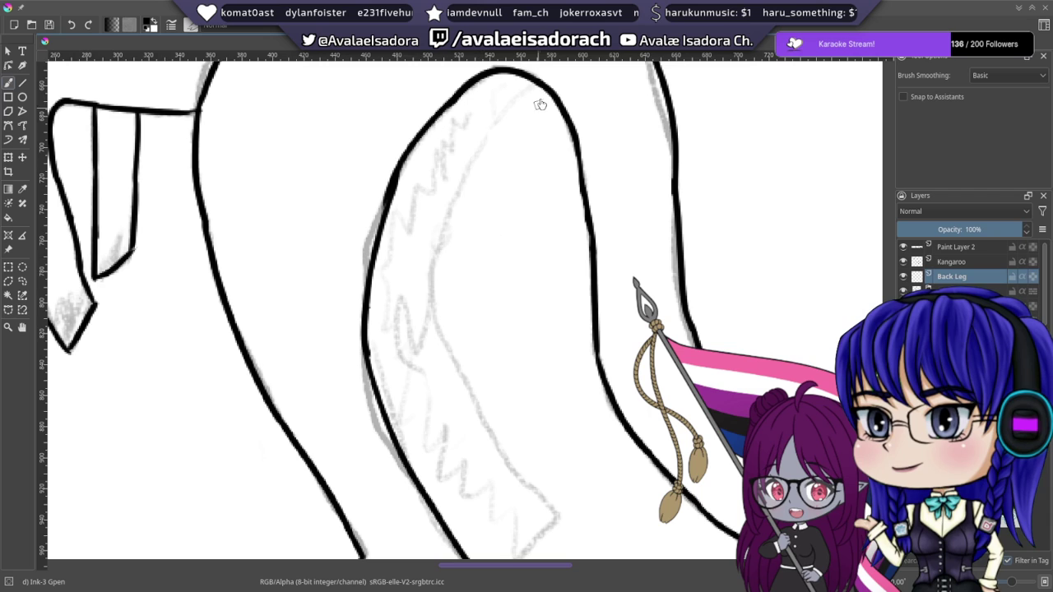
{"action": "mouse_move", "coordinate": [543, 92]}
{"action": "left_mouse_down"}
{"action": "mouse_move", "coordinate": [499, 120]}
{"action": "mouse_move", "coordinate": [440, 341]}
{"action": "left_mouse_up"}
{"action": "key", "text": "ctrl+z"}
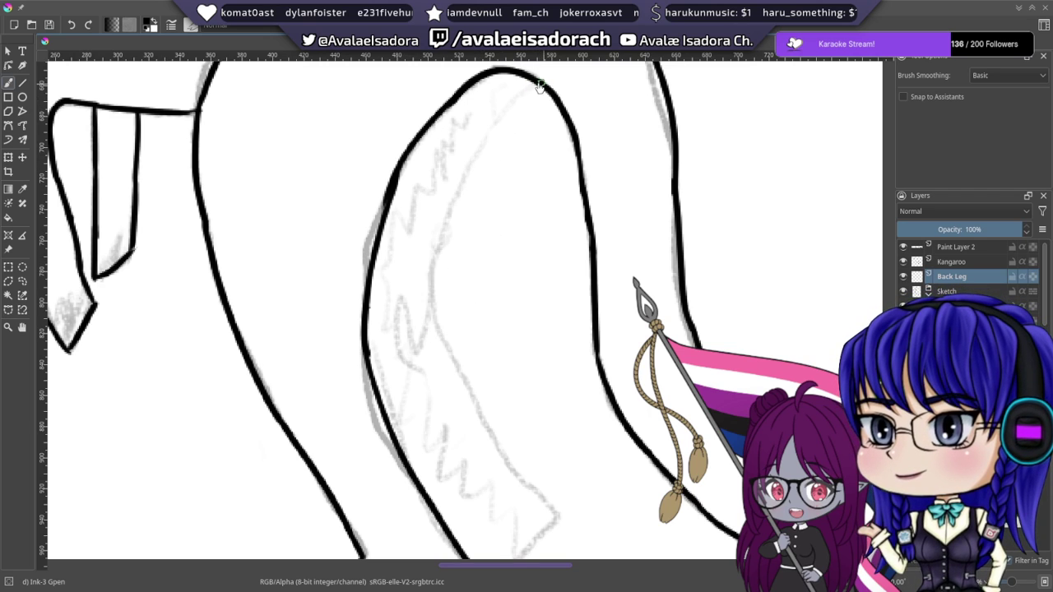
{"action": "left_click_drag", "start_coordinate": [539, 85], "coordinate": [445, 346]}
- Extend the inked back leg line on a rotated canvas along the sketch down to the heel corner
{"action": "left_click_drag", "start_coordinate": [436, 242], "coordinate": [369, 76]}
{"action": "left_click_drag", "start_coordinate": [428, 128], "coordinate": [465, 157]}
{"action": "right_click", "coordinate": [465, 157]}
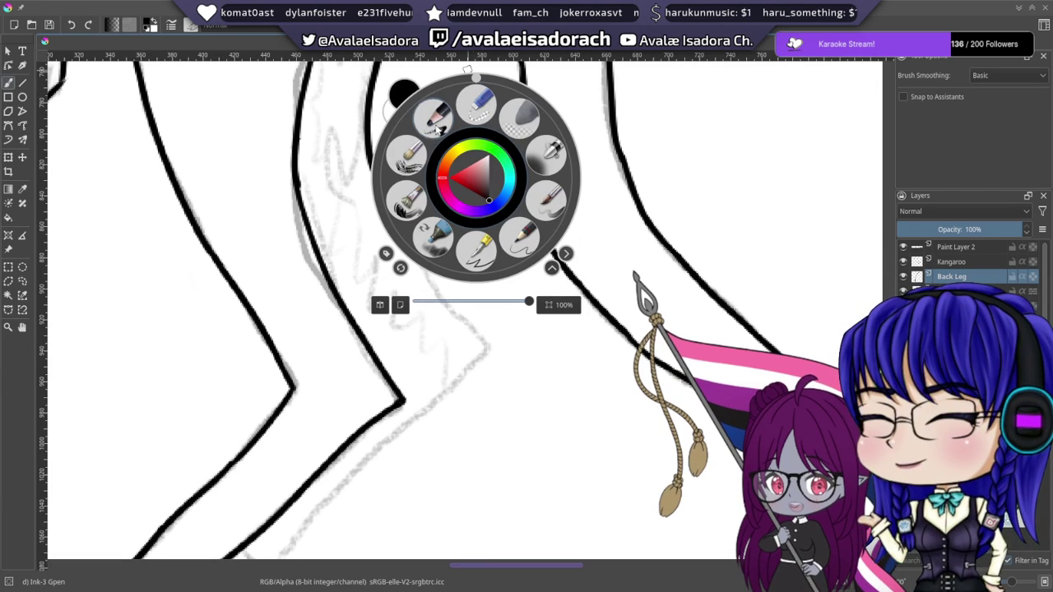
{"action": "left_click_drag", "start_coordinate": [477, 78], "coordinate": [548, 106]}
{"action": "left_click", "coordinate": [530, 399]}
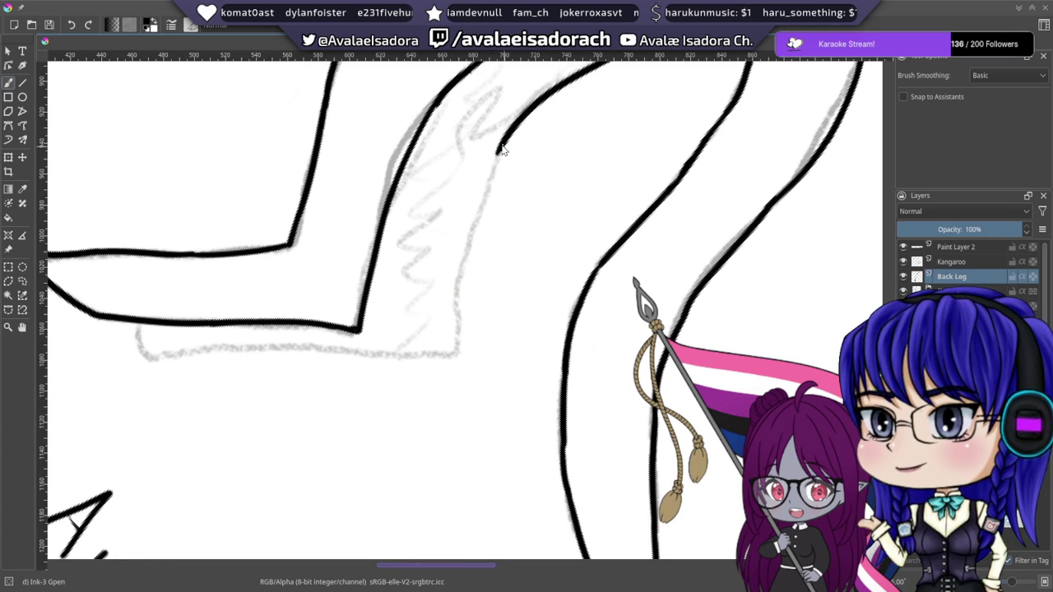
{"action": "key", "text": "ctrl+z"}
{"action": "left_click_drag", "start_coordinate": [500, 148], "coordinate": [459, 289]}
{"action": "key", "text": "ctrl+z"}
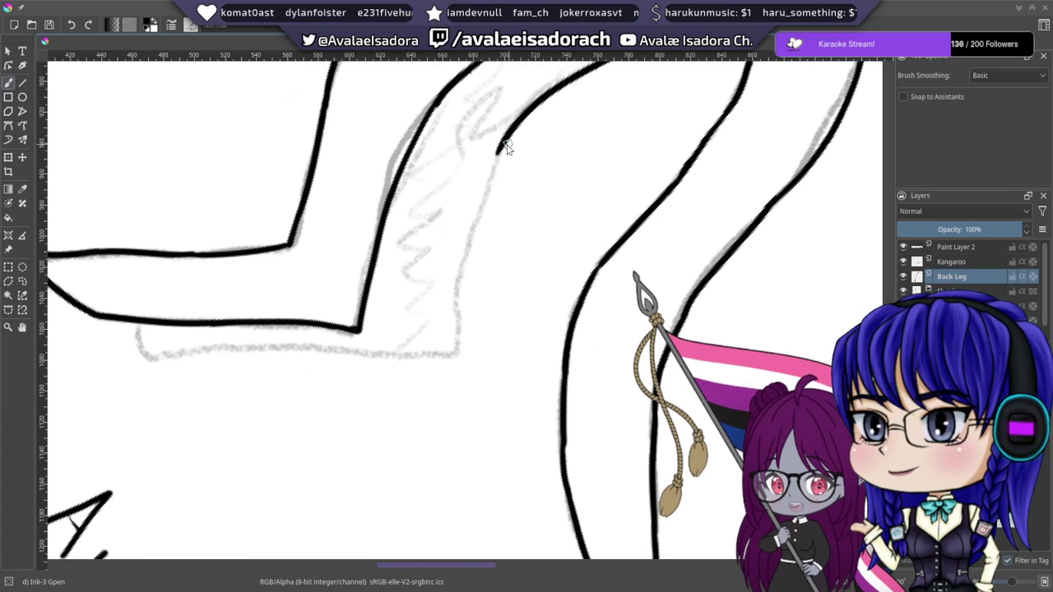
{"action": "left_click_drag", "start_coordinate": [500, 148], "coordinate": [459, 326]}
{"action": "key", "text": "ctrl+z"}
{"action": "left_click_drag", "start_coordinate": [503, 140], "coordinate": [460, 327]}
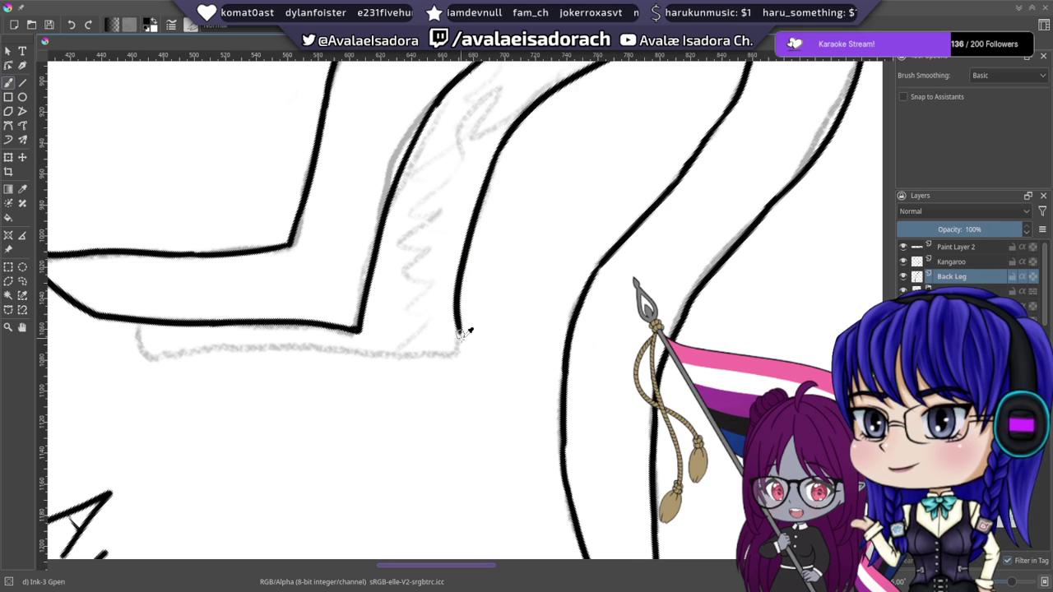
{"action": "key", "text": "ctrl+z"}
{"action": "left_click_drag", "start_coordinate": [516, 133], "coordinate": [463, 285]}
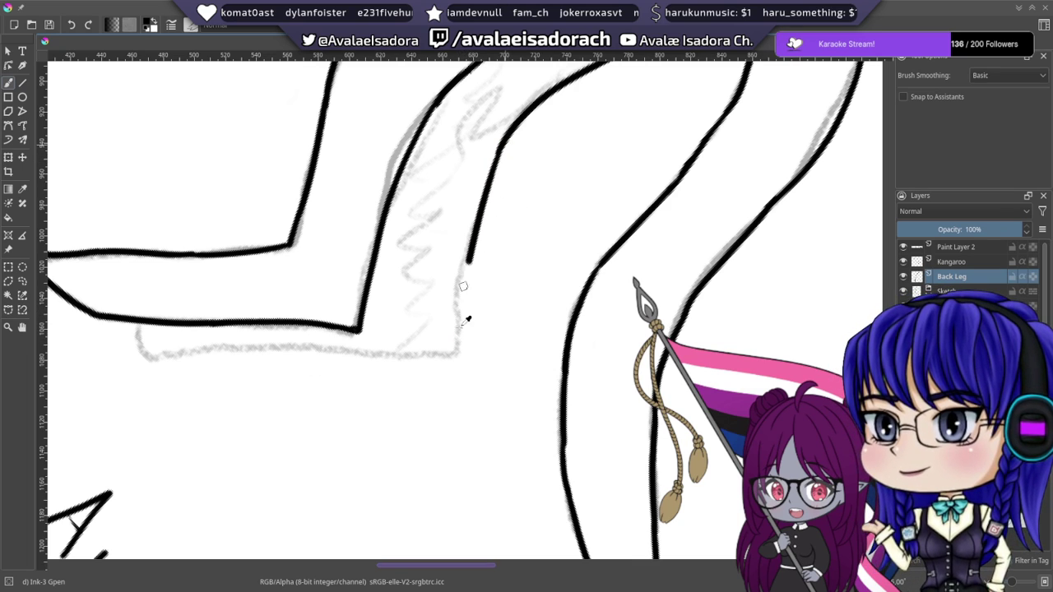
- Rotate the canvas again and ink the outer edge of the back foot from the heel corner towards the toe
{"action": "mouse_move", "coordinate": [422, 197]}
{"action": "left_mouse_down"}
{"action": "mouse_move", "coordinate": [462, 211]}
{"action": "mouse_move", "coordinate": [517, 145]}
{"action": "left_mouse_up"}
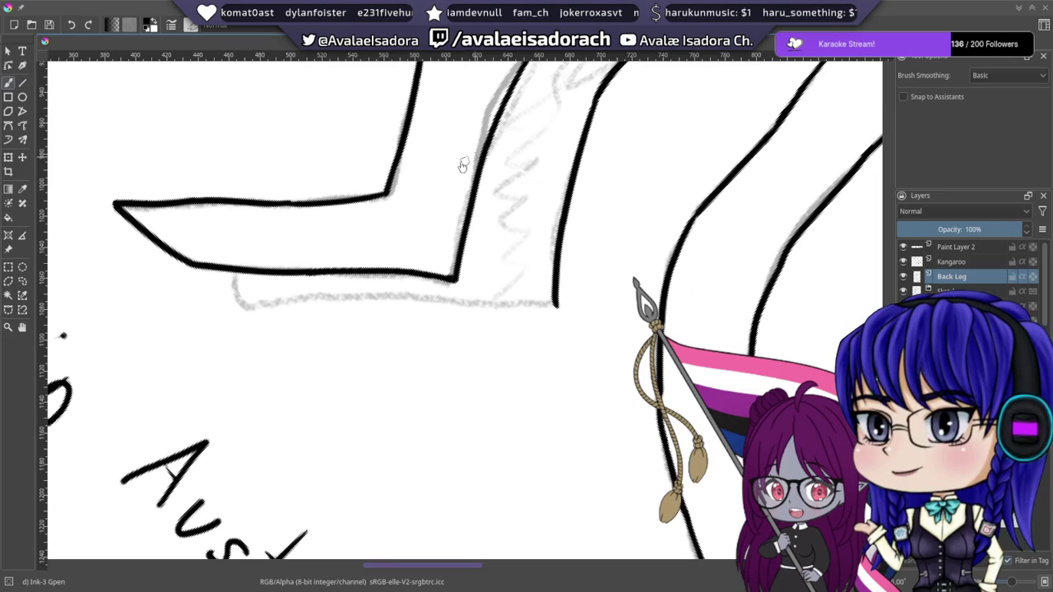
{"action": "right_click", "coordinate": [452, 185]}
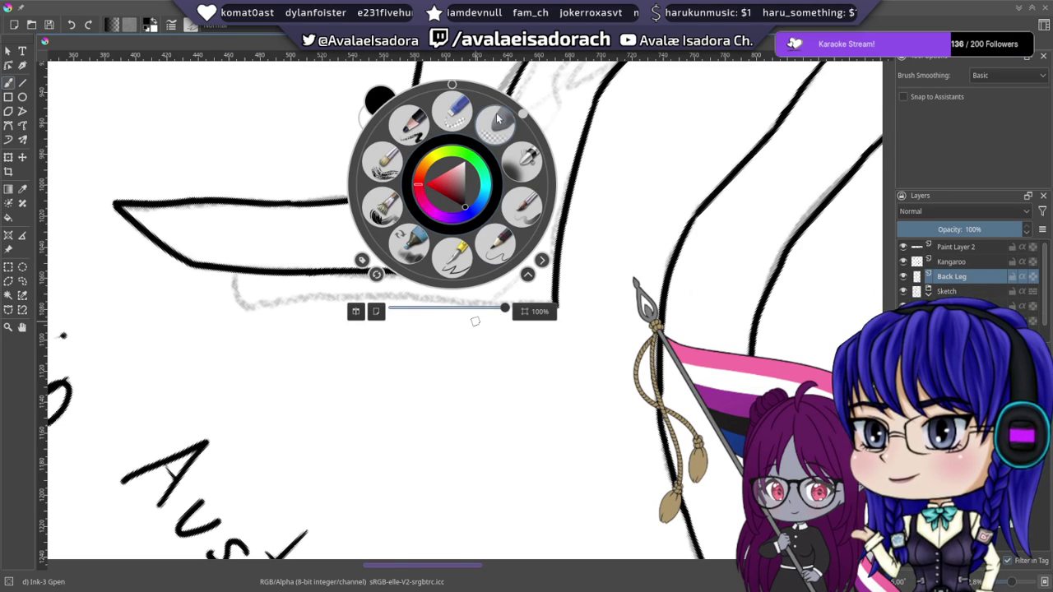
{"action": "left_click_drag", "start_coordinate": [523, 114], "coordinate": [374, 129]}
{"action": "left_click", "coordinate": [532, 430]}
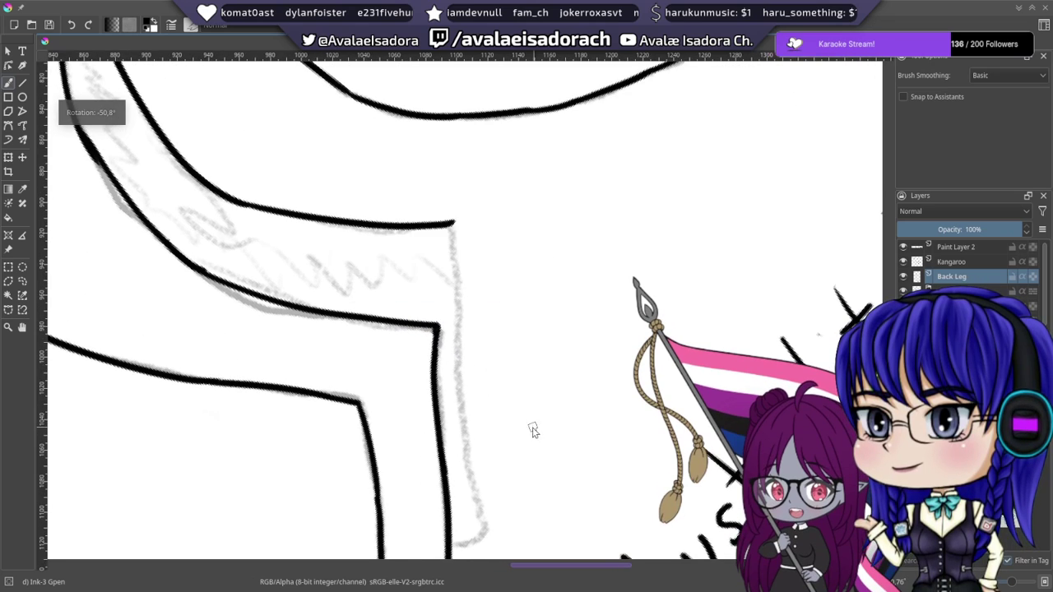
{"action": "left_click_drag", "start_coordinate": [486, 235], "coordinate": [472, 170]}
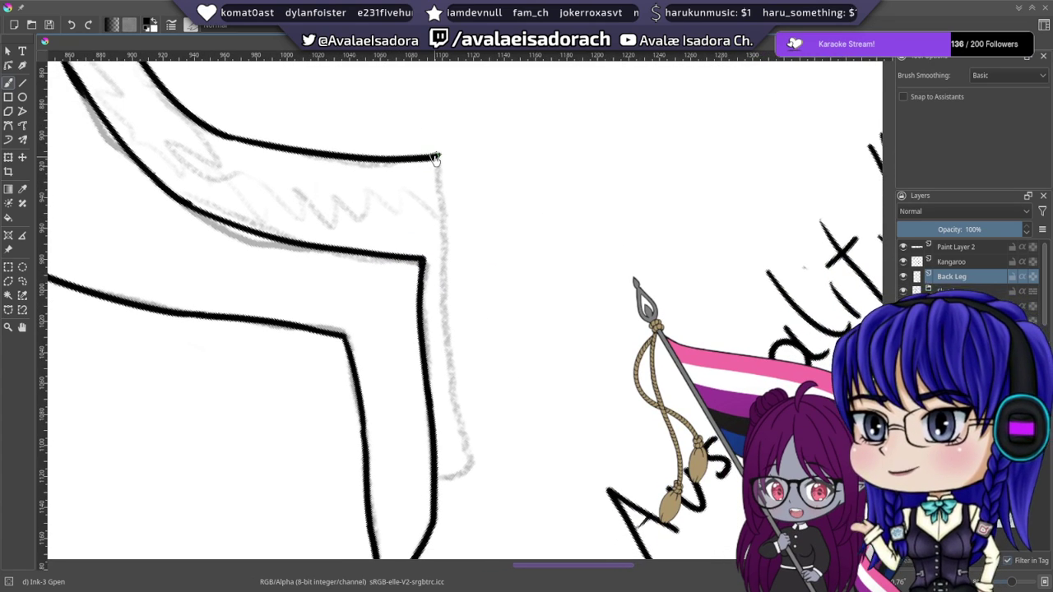
{"action": "mouse_move", "coordinate": [436, 216]}
{"action": "left_mouse_down"}
{"action": "mouse_move", "coordinate": [432, 133]}
{"action": "mouse_move", "coordinate": [446, 132]}
{"action": "left_mouse_up"}
{"action": "right_click", "coordinate": [501, 200]}
{"action": "left_click", "coordinate": [479, 425]}
{"action": "left_click_drag", "start_coordinate": [468, 174], "coordinate": [461, 245]}
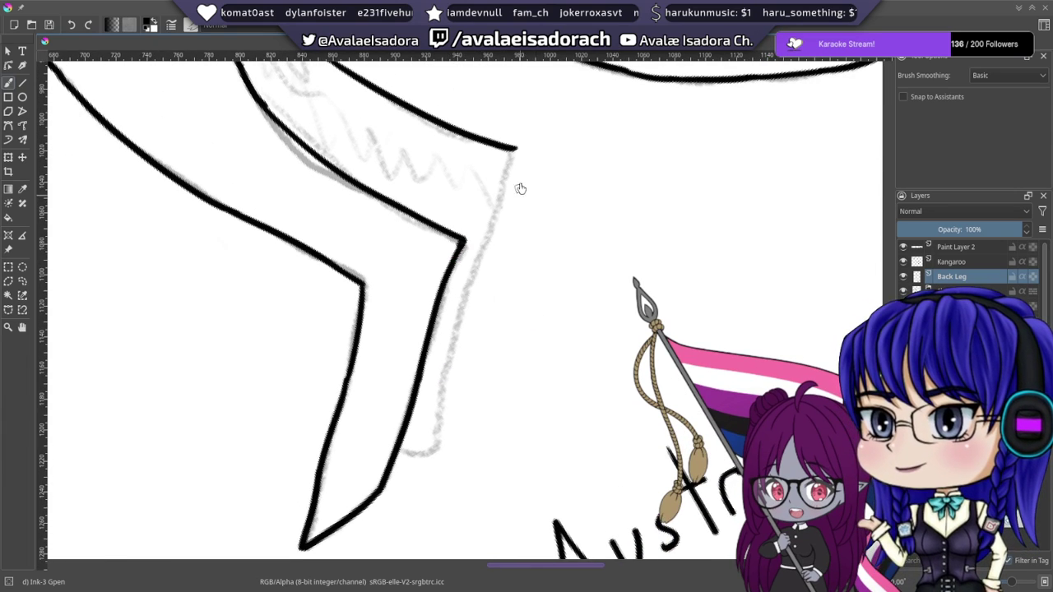
{"action": "mouse_move", "coordinate": [516, 172]}
{"action": "left_mouse_down"}
{"action": "mouse_move", "coordinate": [509, 163]}
{"action": "mouse_move", "coordinate": [470, 322]}
{"action": "left_mouse_up"}
{"action": "key", "text": "ctrl+z"}
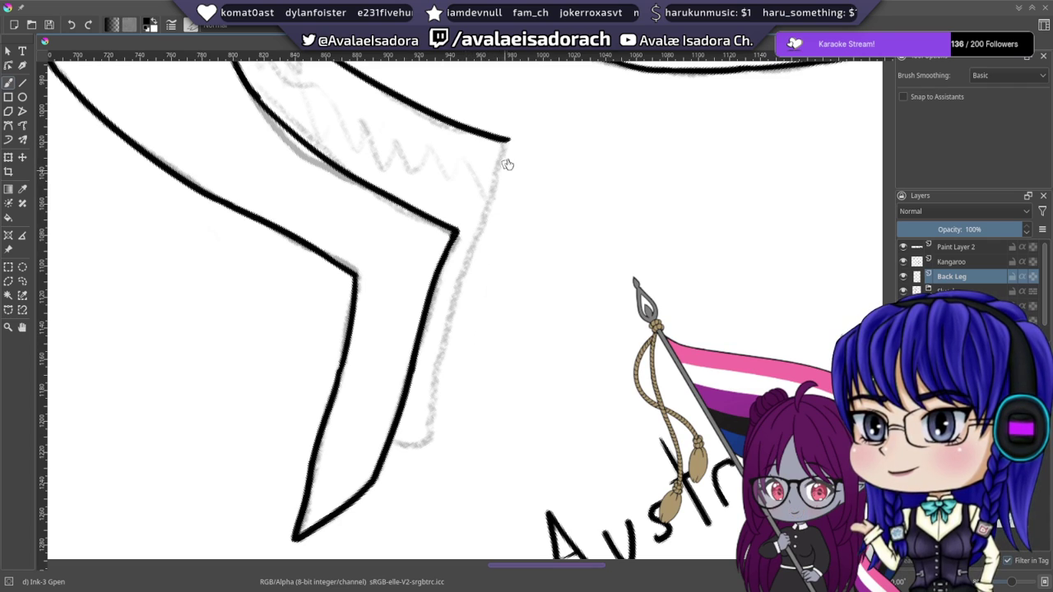
{"action": "left_click_drag", "start_coordinate": [506, 142], "coordinate": [444, 415]}
{"action": "key", "text": "ctrl+z"}
{"action": "left_click_drag", "start_coordinate": [506, 143], "coordinate": [441, 426]}
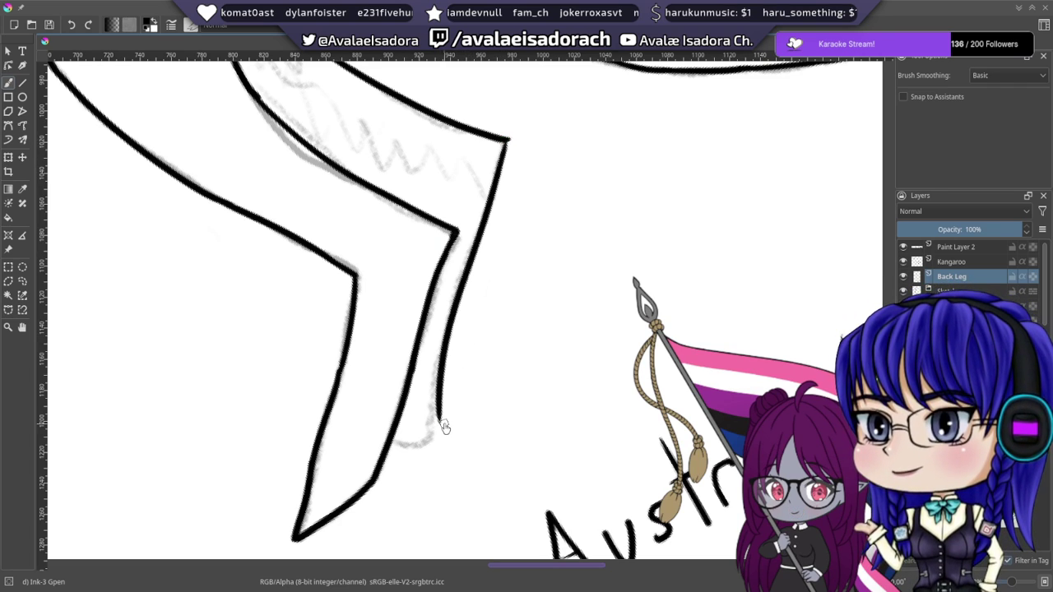
- Undo and redraw the outer edge of the far back foot from the heel corner down the sketch, closing it at the toe
{"action": "key", "text": "ctrl+z"}
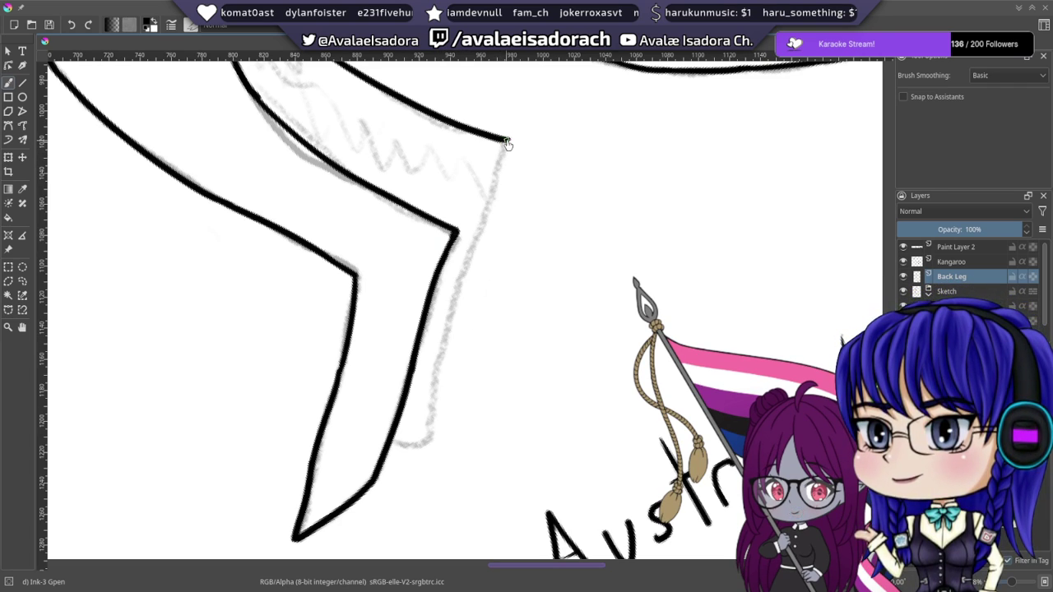
{"action": "left_click_drag", "start_coordinate": [506, 143], "coordinate": [436, 406]}
{"action": "key", "text": "ctrl+z"}
{"action": "left_click_drag", "start_coordinate": [507, 142], "coordinate": [442, 416]}
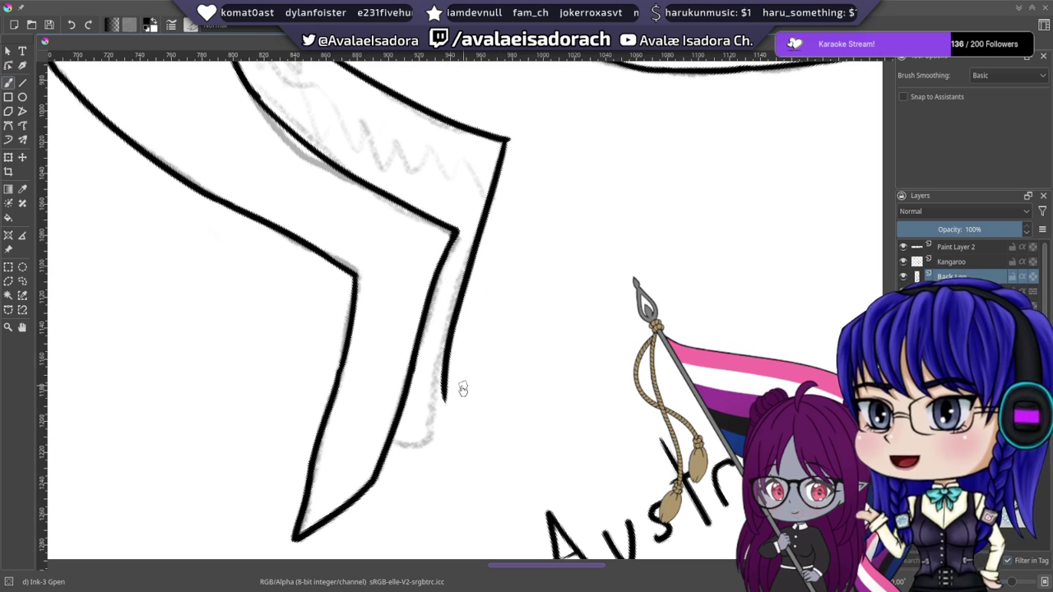
{"action": "key", "text": "ctrl+z"}
{"action": "left_click_drag", "start_coordinate": [505, 142], "coordinate": [438, 424]}
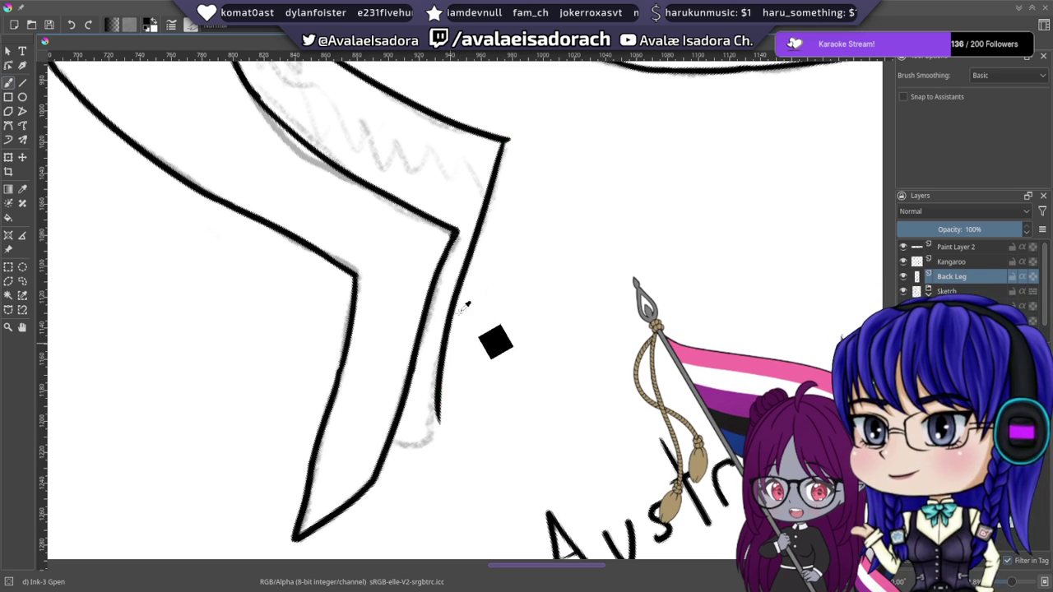
{"action": "key", "text": "ctrl+z"}
{"action": "left_click_drag", "start_coordinate": [507, 142], "coordinate": [448, 380]}
{"action": "key", "text": "ctrl+z"}
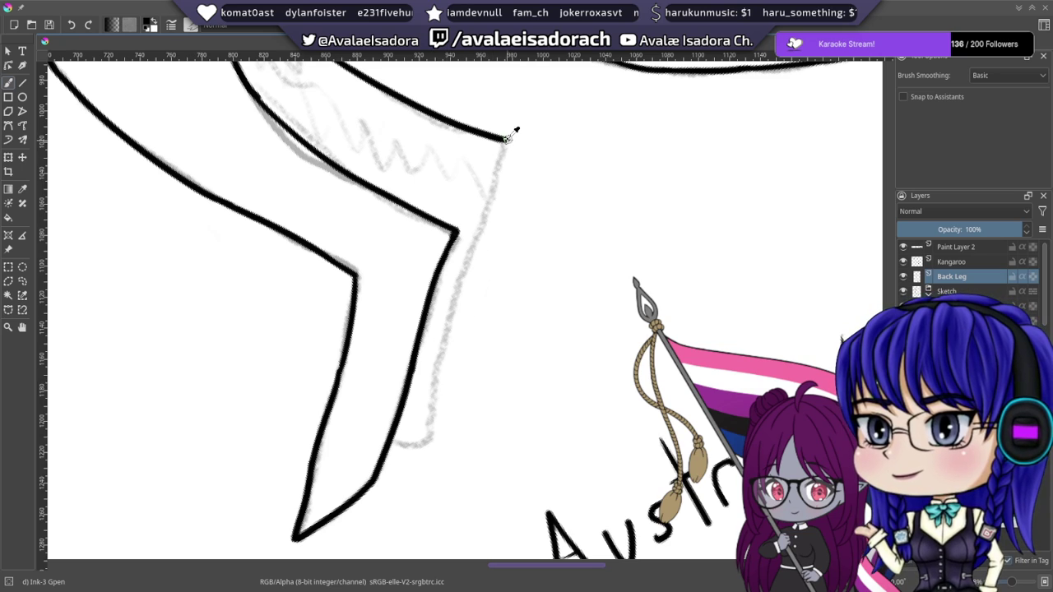
{"action": "left_click_drag", "start_coordinate": [507, 141], "coordinate": [431, 410]}
{"action": "key", "text": "ctrl+z"}
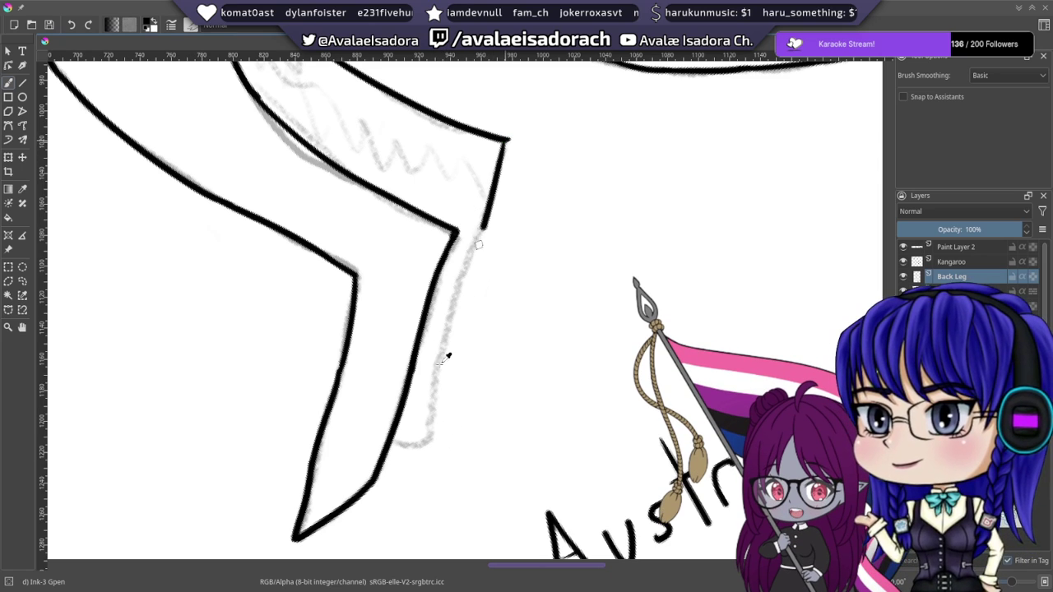
{"action": "mouse_move", "coordinate": [479, 244]}
{"action": "left_mouse_down"}
{"action": "mouse_move", "coordinate": [451, 428]}
{"action": "mouse_move", "coordinate": [482, 359]}
{"action": "mouse_move", "coordinate": [461, 453]}
{"action": "left_mouse_up"}
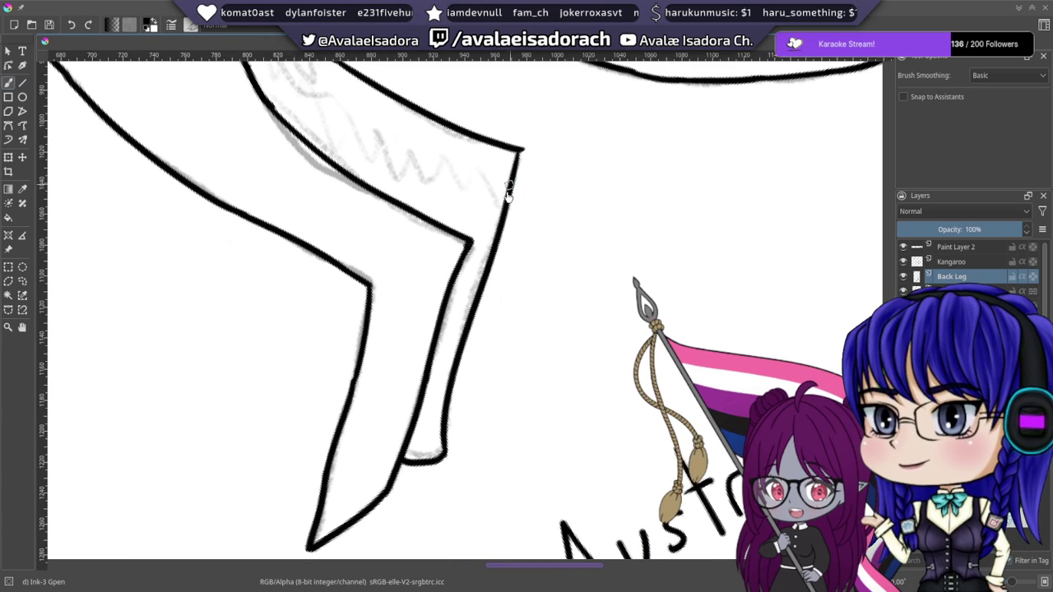
- Switch to the Charcoal pencil large brush preset and bring the whole drawing into view
{"action": "right_click", "coordinate": [496, 237]}
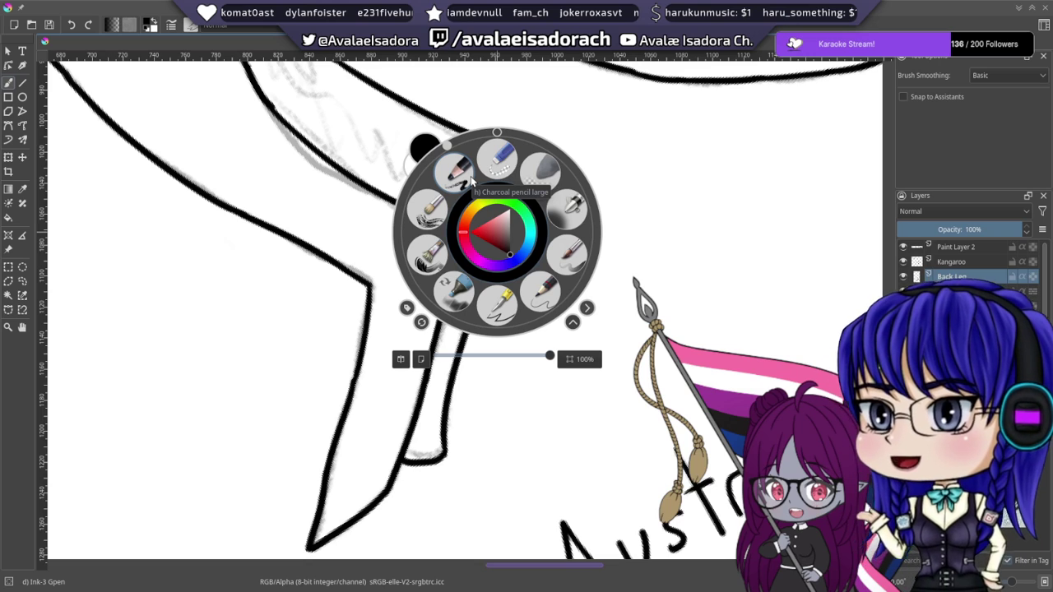
{"action": "left_click", "coordinate": [471, 180]}
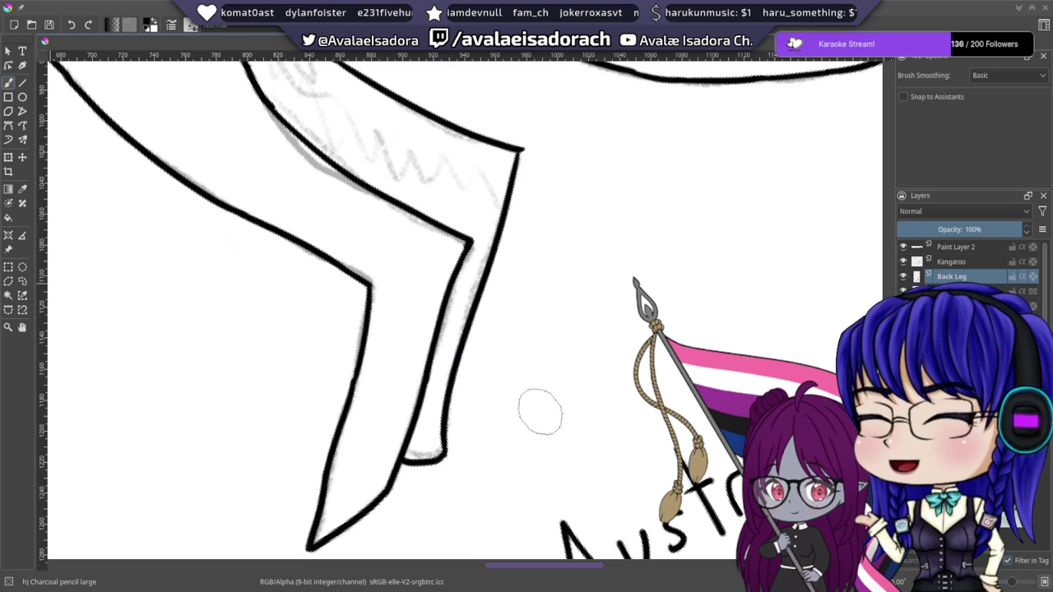
{"action": "scroll", "coordinate": [539, 411], "scroll_direction": "down", "scroll_amount": 5}
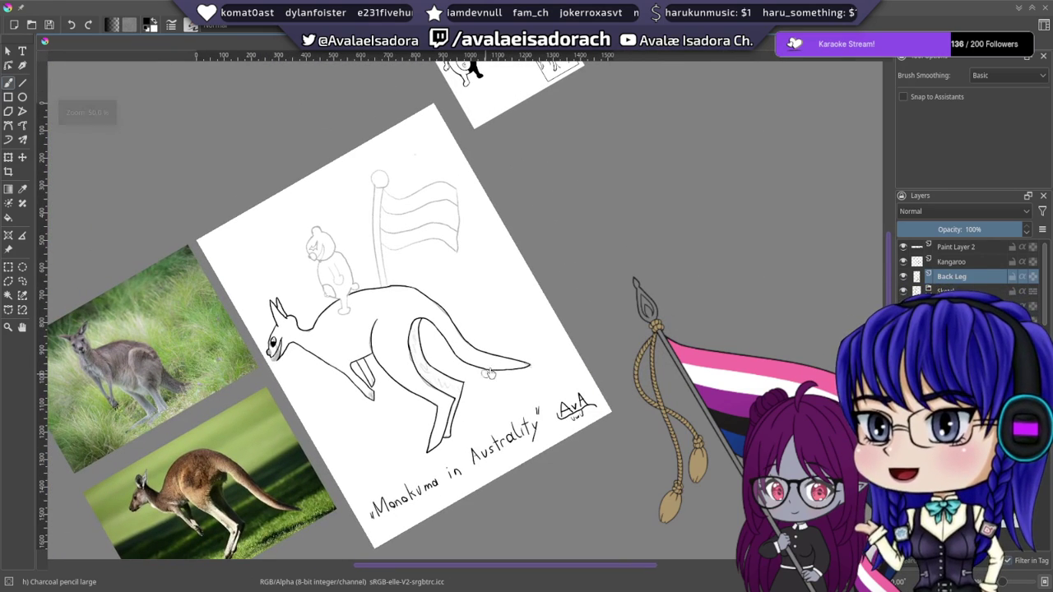
{"action": "left_click", "coordinate": [930, 45]}
{"action": "left_click", "coordinate": [964, 48]}
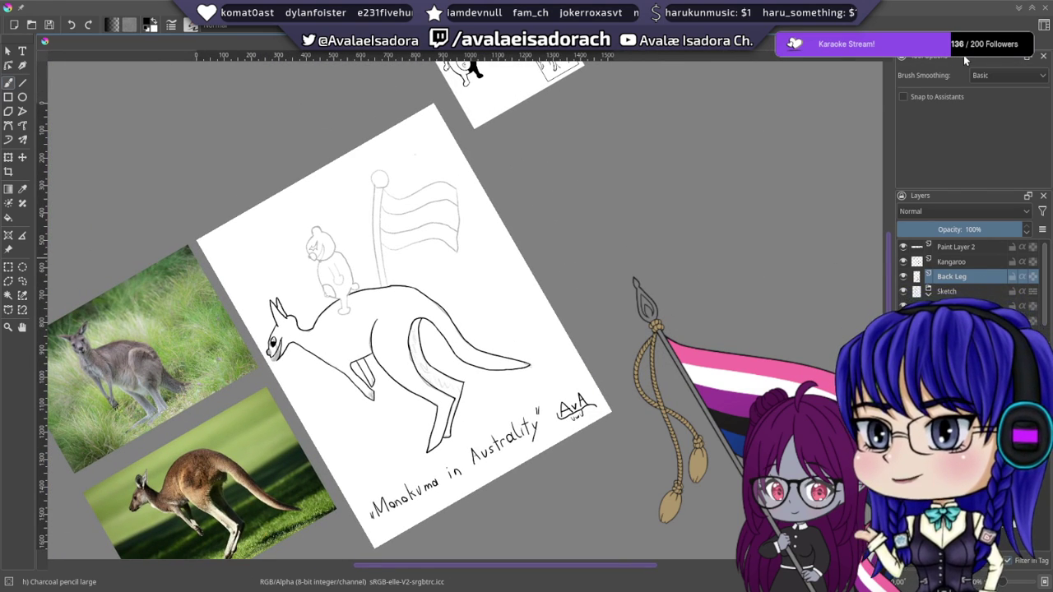
- Set brush smoothing to Weighted, try it with a wavy test line in the empty area beside the flag, and undo the line
{"action": "left_click", "coordinate": [992, 75]}
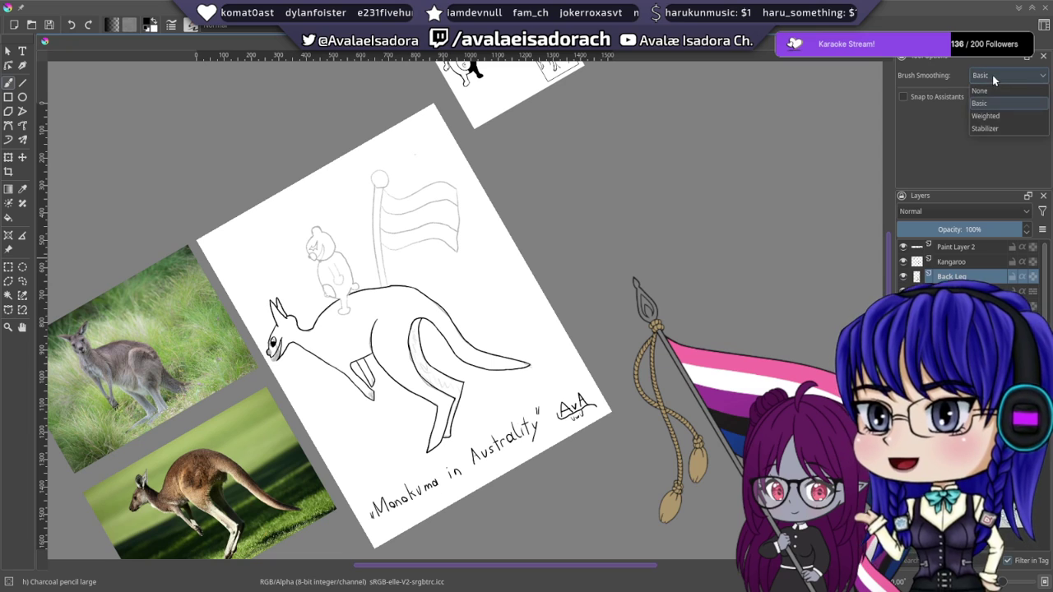
{"action": "left_click", "coordinate": [993, 90]}
{"action": "left_click_drag", "start_coordinate": [340, 327], "coordinate": [378, 273]}
{"action": "scroll", "coordinate": [423, 258], "scroll_direction": "up", "scroll_amount": 4}
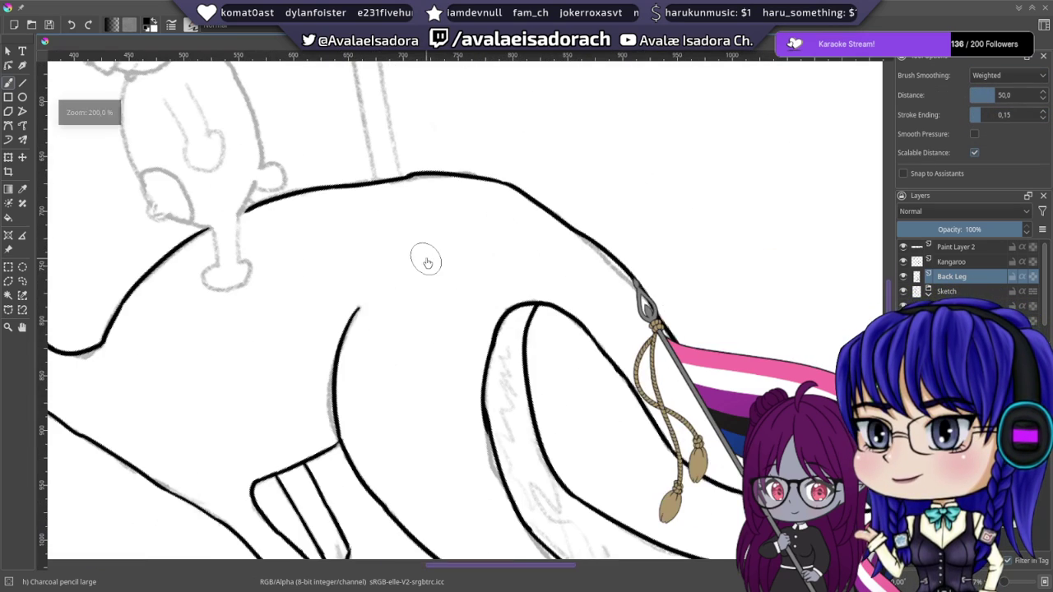
{"action": "left_click_drag", "start_coordinate": [596, 271], "coordinate": [553, 304]}
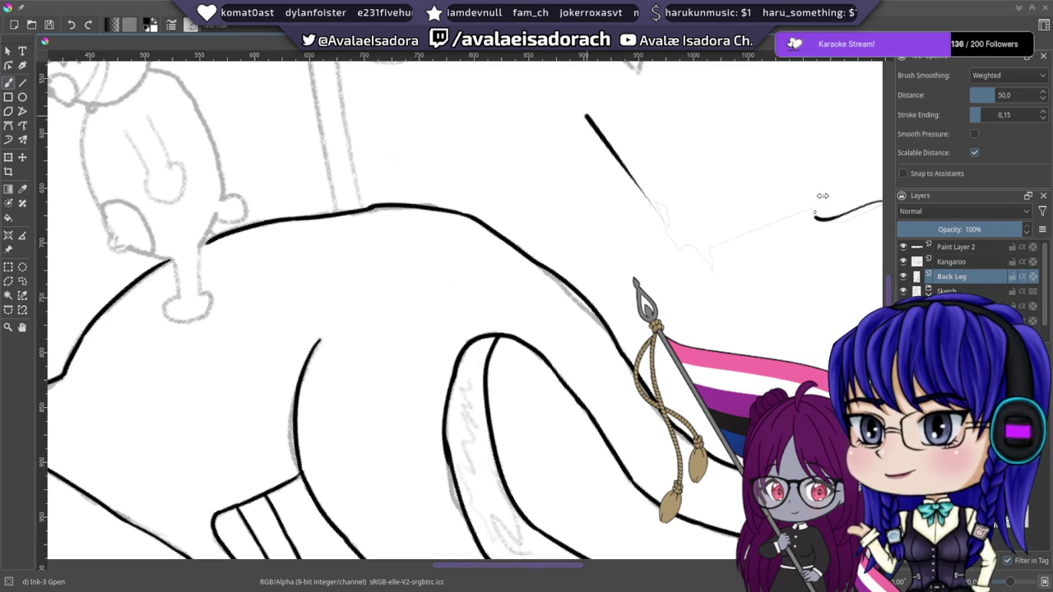
{"action": "key", "text": "ctrl+z"}
{"action": "left_click_drag", "start_coordinate": [663, 197], "coordinate": [429, 294]}
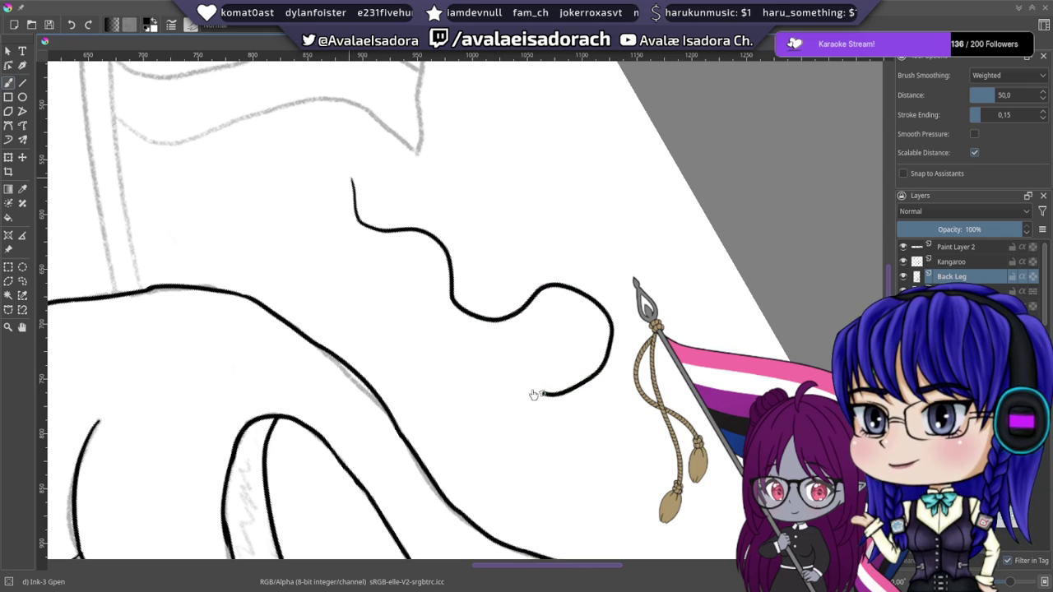
{"action": "mouse_move", "coordinate": [533, 395]}
{"action": "left_mouse_down"}
{"action": "mouse_move", "coordinate": [528, 368]}
{"action": "mouse_move", "coordinate": [562, 361]}
{"action": "mouse_move", "coordinate": [559, 329]}
{"action": "left_mouse_up"}
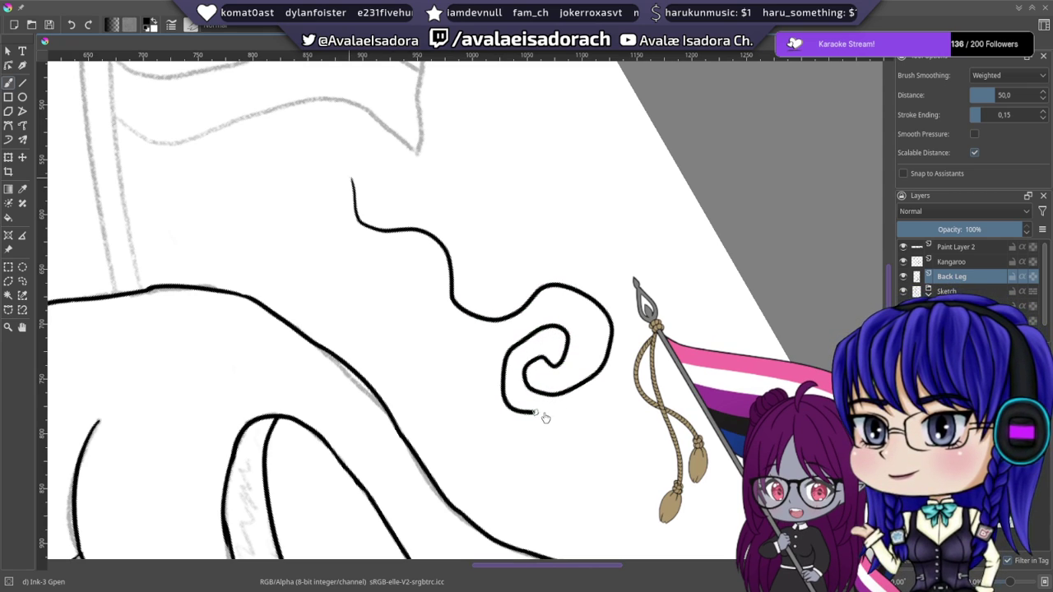
{"action": "key", "text": "ctrl+z"}
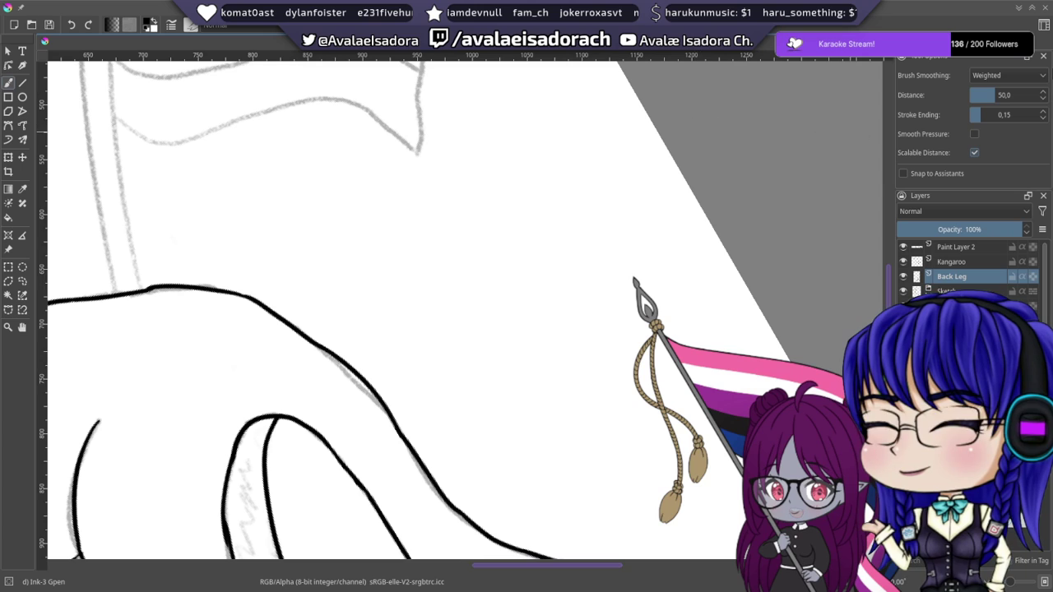
- Try the Stabilizer brush smoothing with a looping test scribble, undo the scribble, and set brush smoothing to None
{"action": "left_click", "coordinate": [994, 74]}
{"action": "left_click", "coordinate": [991, 128]}
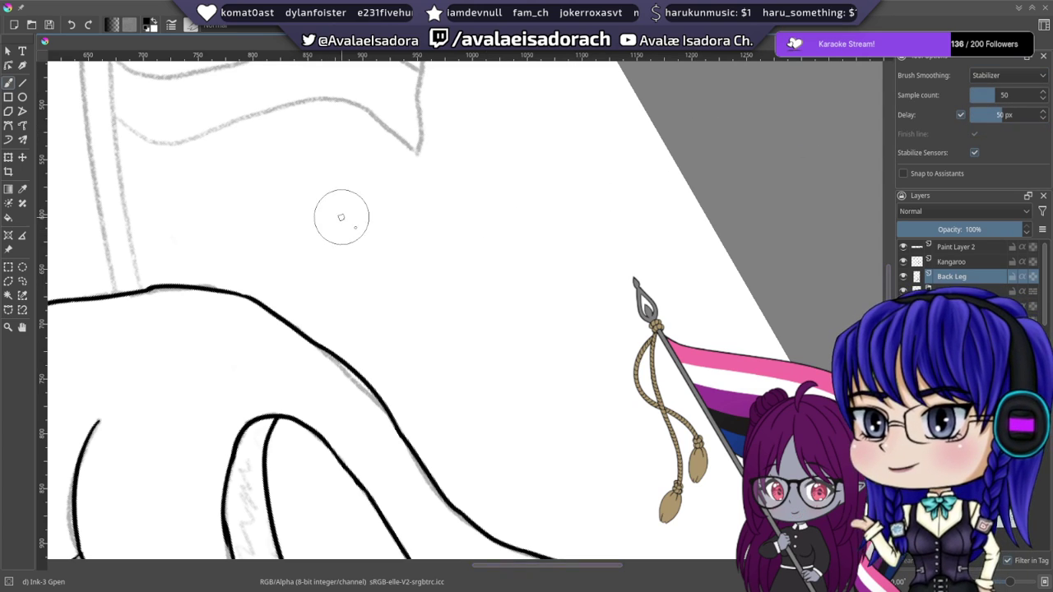
{"action": "mouse_move", "coordinate": [417, 234]}
{"action": "left_mouse_down"}
{"action": "mouse_move", "coordinate": [548, 255]}
{"action": "mouse_move", "coordinate": [506, 402]}
{"action": "mouse_move", "coordinate": [588, 326]}
{"action": "mouse_move", "coordinate": [535, 383]}
{"action": "mouse_move", "coordinate": [630, 263]}
{"action": "mouse_move", "coordinate": [485, 308]}
{"action": "mouse_move", "coordinate": [647, 362]}
{"action": "left_mouse_up"}
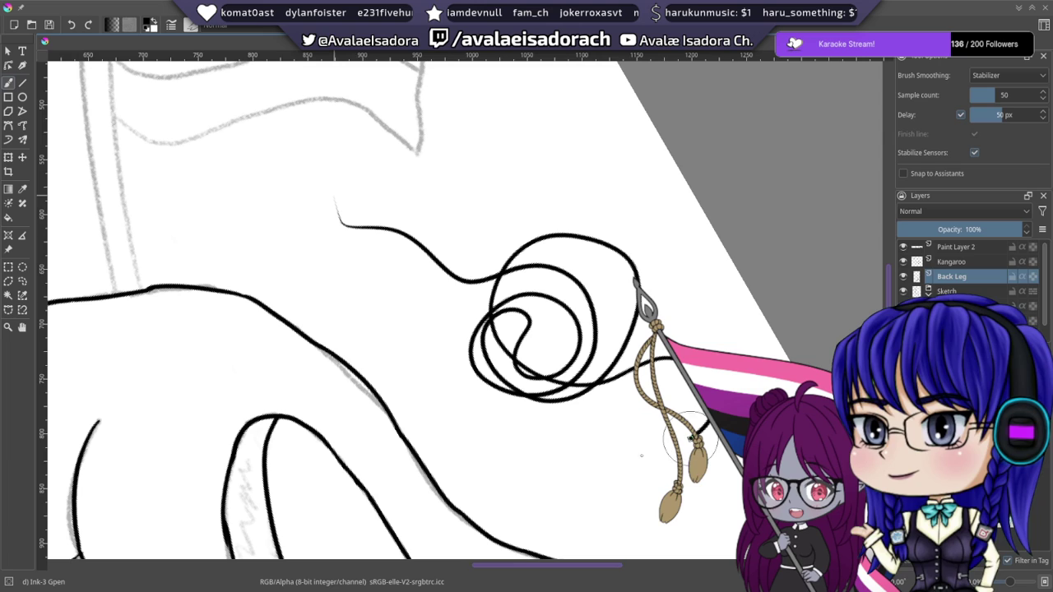
{"action": "mouse_move", "coordinate": [646, 489]}
{"action": "left_mouse_down"}
{"action": "mouse_move", "coordinate": [553, 409]}
{"action": "mouse_move", "coordinate": [631, 314]}
{"action": "left_mouse_up"}
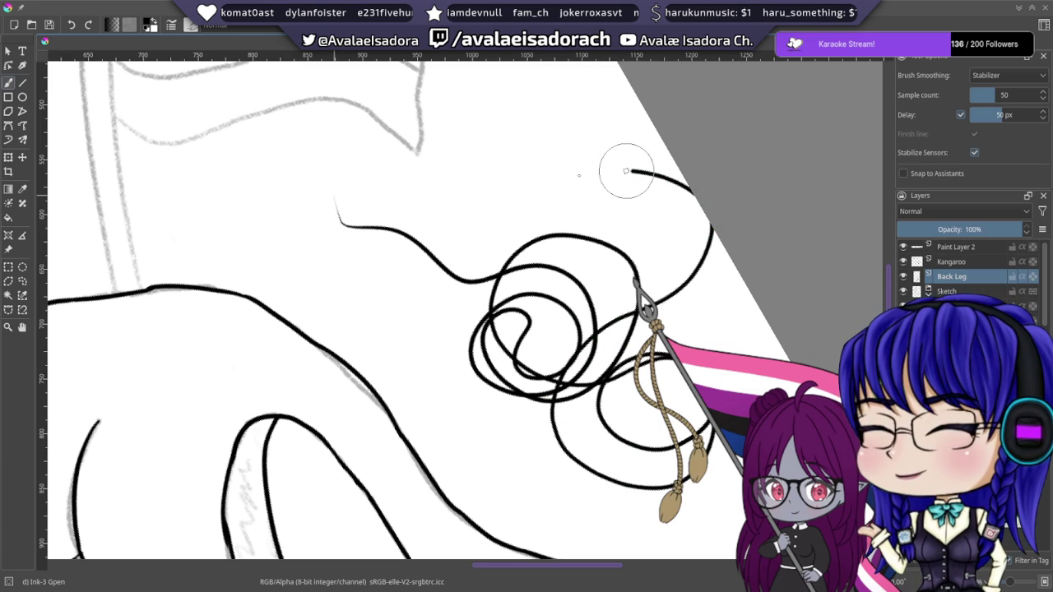
{"action": "mouse_move", "coordinate": [626, 170]}
{"action": "left_mouse_down"}
{"action": "mouse_move", "coordinate": [550, 240]}
{"action": "mouse_move", "coordinate": [610, 297]}
{"action": "left_mouse_up"}
{"action": "mouse_move", "coordinate": [589, 203]}
{"action": "left_mouse_down"}
{"action": "mouse_move", "coordinate": [595, 302]}
{"action": "mouse_move", "coordinate": [674, 352]}
{"action": "mouse_move", "coordinate": [586, 427]}
{"action": "mouse_move", "coordinate": [443, 386]}
{"action": "mouse_move", "coordinate": [475, 237]}
{"action": "mouse_move", "coordinate": [634, 277]}
{"action": "mouse_move", "coordinate": [547, 389]}
{"action": "mouse_move", "coordinate": [471, 258]}
{"action": "mouse_move", "coordinate": [601, 198]}
{"action": "mouse_move", "coordinate": [554, 136]}
{"action": "mouse_move", "coordinate": [503, 157]}
{"action": "mouse_move", "coordinate": [570, 127]}
{"action": "mouse_move", "coordinate": [629, 230]}
{"action": "mouse_move", "coordinate": [449, 258]}
{"action": "mouse_move", "coordinate": [490, 137]}
{"action": "mouse_move", "coordinate": [569, 271]}
{"action": "mouse_move", "coordinate": [434, 239]}
{"action": "mouse_move", "coordinate": [533, 157]}
{"action": "mouse_move", "coordinate": [591, 221]}
{"action": "left_mouse_up"}
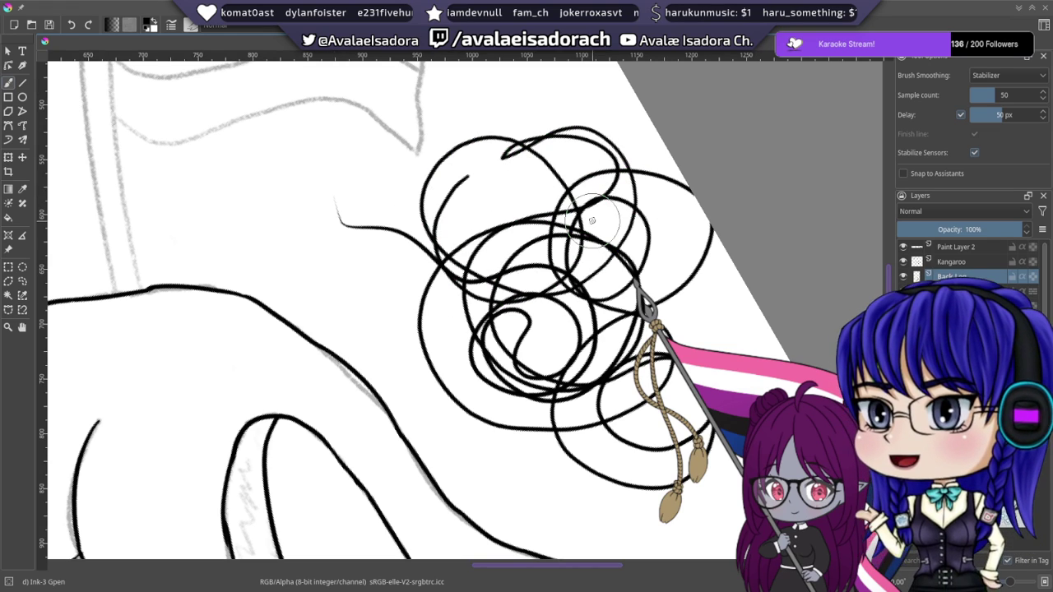
{"action": "key", "text": "ctrl+z"}
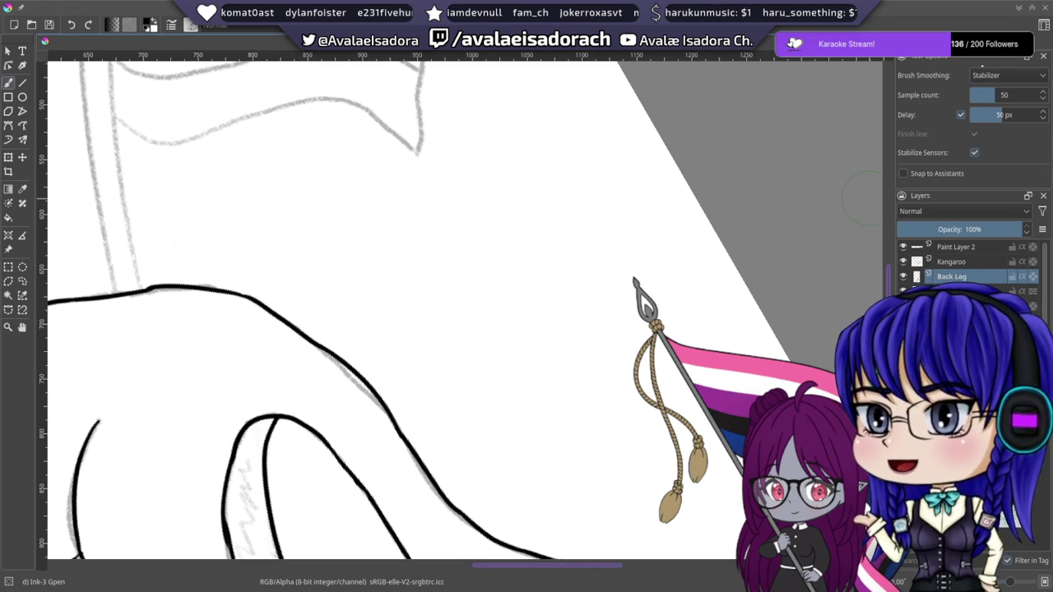
{"action": "left_click", "coordinate": [1008, 76]}
{"action": "left_click", "coordinate": [993, 90]}
- Add a paint layer between Kangaroo and Back Leg, name it "Flago", and make it the active layer
{"action": "left_click_drag", "start_coordinate": [488, 440], "coordinate": [522, 145]}
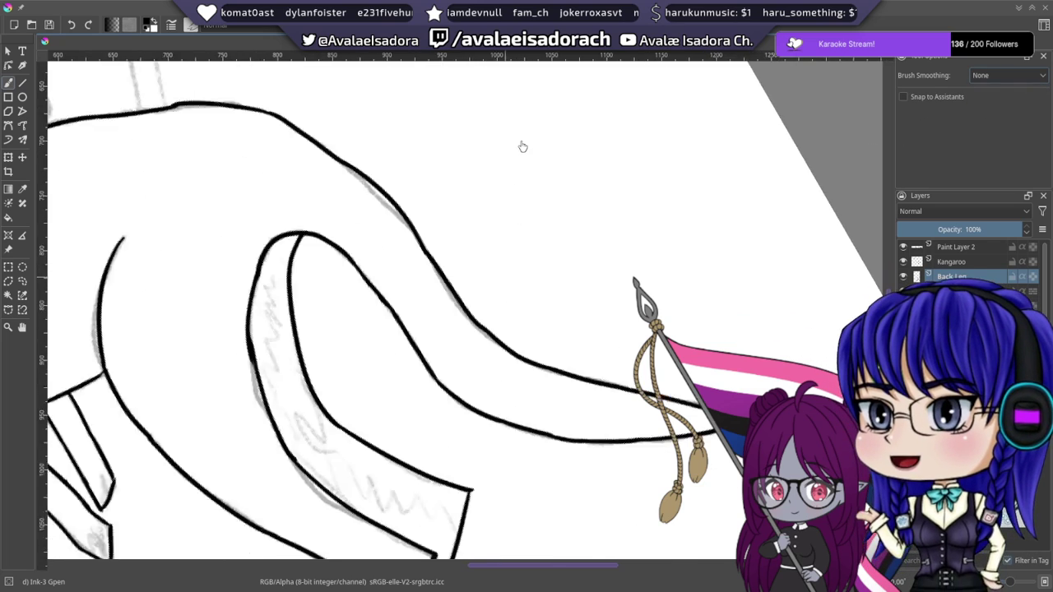
{"action": "left_click_drag", "start_coordinate": [481, 419], "coordinate": [546, 159]}
{"action": "left_click_drag", "start_coordinate": [482, 207], "coordinate": [510, 313]}
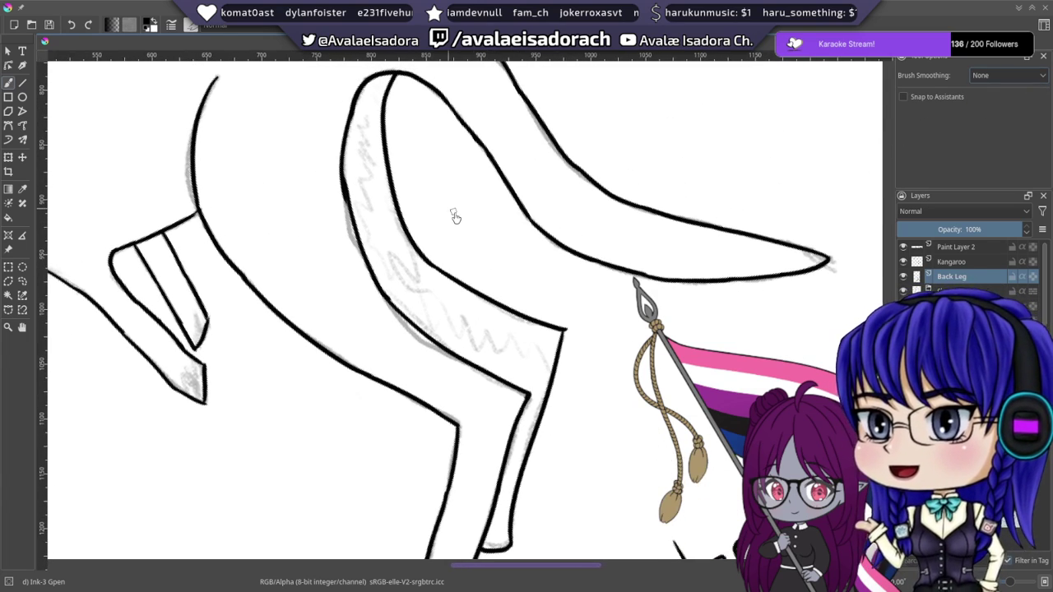
{"action": "mouse_move", "coordinate": [619, 216]}
{"action": "left_mouse_down"}
{"action": "mouse_move", "coordinate": [700, 300]}
{"action": "mouse_move", "coordinate": [423, 205]}
{"action": "mouse_move", "coordinate": [477, 308]}
{"action": "mouse_move", "coordinate": [521, 309]}
{"action": "left_mouse_up"}
{"action": "left_click_drag", "start_coordinate": [592, 175], "coordinate": [557, 312]}
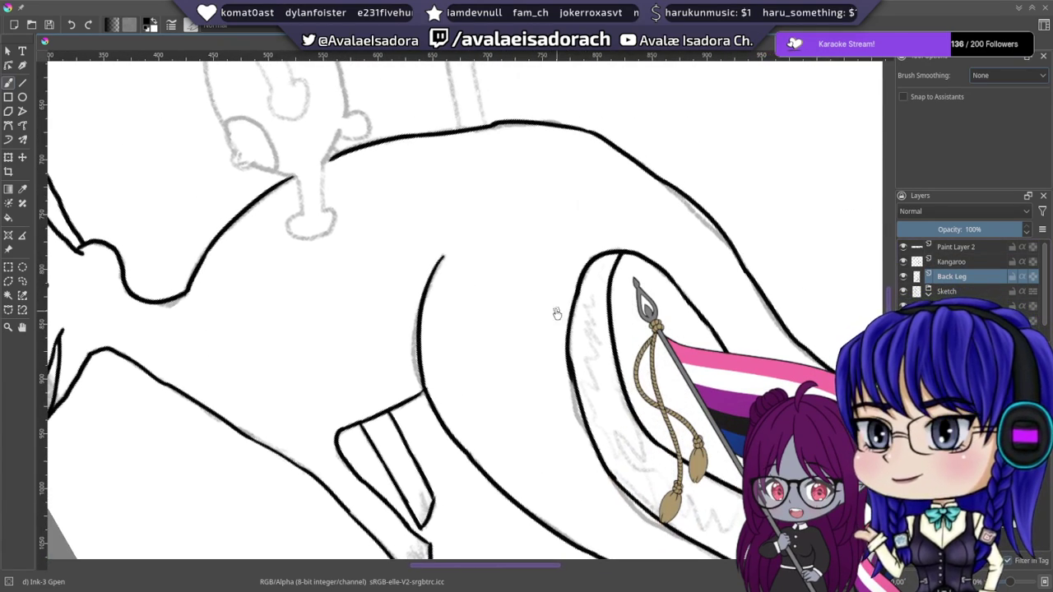
{"action": "left_click_drag", "start_coordinate": [559, 229], "coordinate": [614, 291]}
{"action": "left_click_drag", "start_coordinate": [554, 185], "coordinate": [630, 268]}
{"action": "mouse_move", "coordinate": [589, 206]}
{"action": "left_mouse_down"}
{"action": "mouse_move", "coordinate": [612, 250]}
{"action": "mouse_move", "coordinate": [607, 269]}
{"action": "left_mouse_up"}
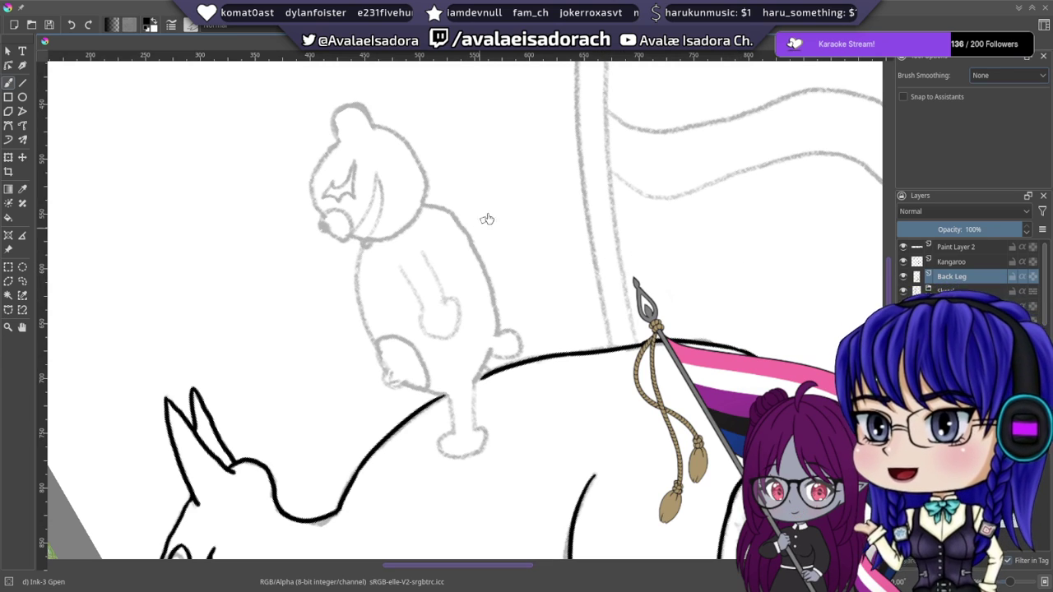
{"action": "left_click_drag", "start_coordinate": [486, 216], "coordinate": [443, 363]}
{"action": "left_click_drag", "start_coordinate": [528, 259], "coordinate": [452, 309]}
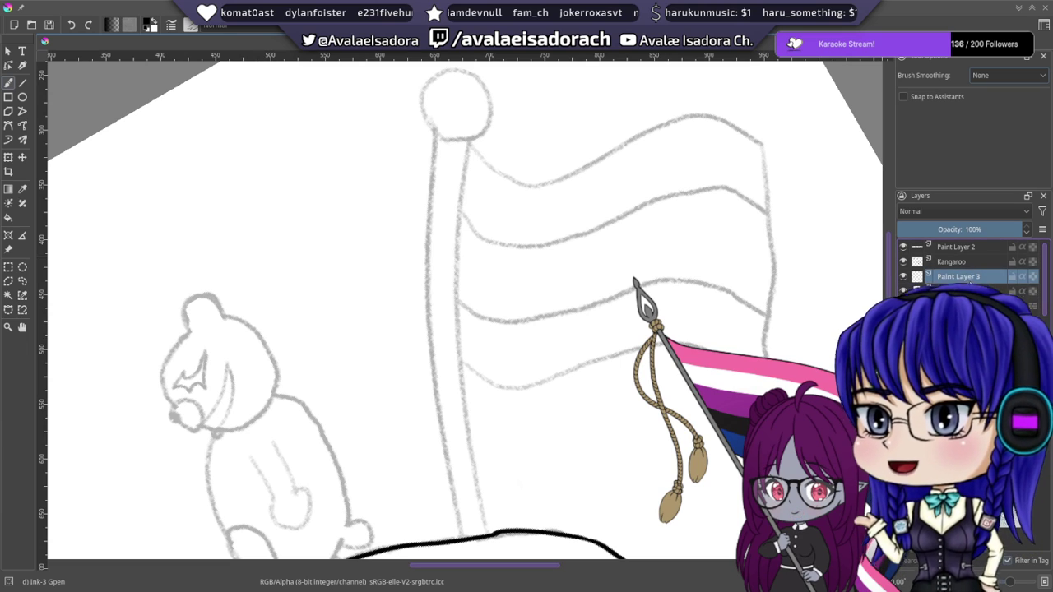
{"action": "key", "text": "Insert"}
{"action": "type", "text": "Flago"}
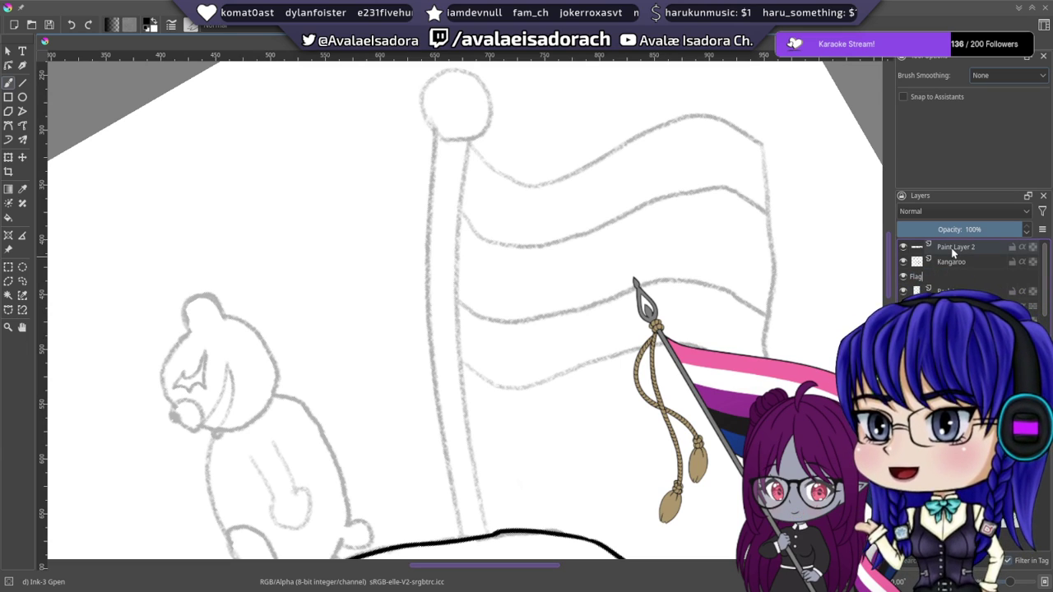
{"action": "key", "text": "Return"}
{"action": "left_click", "coordinate": [951, 247]}
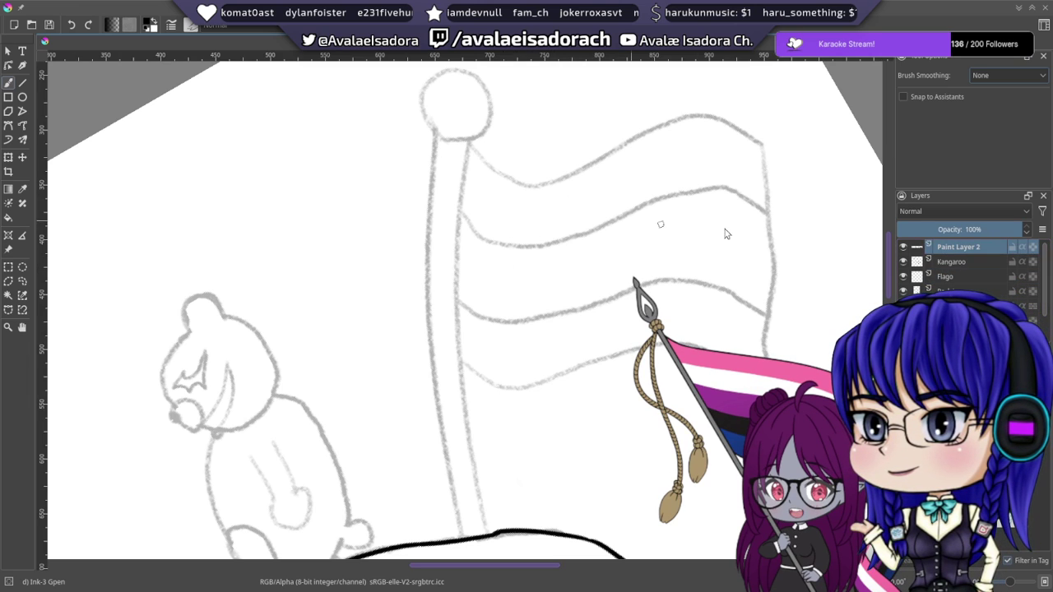
{"action": "left_click", "coordinate": [968, 277]}
{"action": "scroll", "coordinate": [494, 214], "scroll_direction": "up", "scroll_amount": 5}
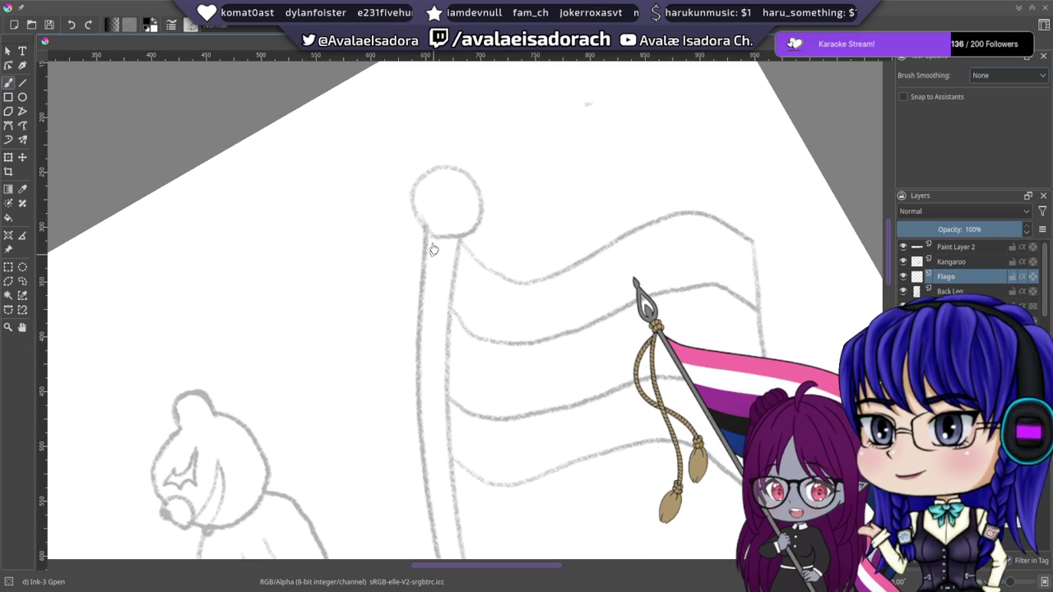
{"action": "mouse_move", "coordinate": [444, 170]}
{"action": "left_mouse_down"}
{"action": "mouse_move", "coordinate": [416, 218]}
{"action": "mouse_move", "coordinate": [449, 169]}
{"action": "mouse_move", "coordinate": [418, 186]}
{"action": "mouse_move", "coordinate": [445, 281]}
{"action": "left_mouse_up"}
{"action": "key", "text": "ctrl+z"}
{"action": "right_click", "coordinate": [455, 180]}
{"action": "left_click", "coordinate": [492, 377]}
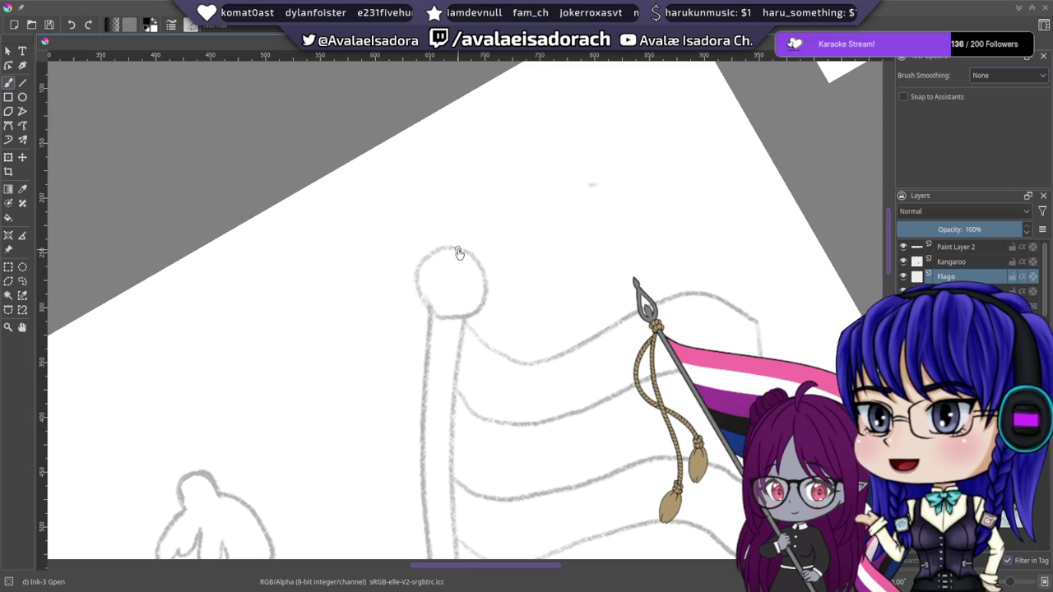
- Set brush smoothing to Stabilizer for inking the round knob at the top of the flagpole
{"action": "scroll", "coordinate": [448, 249], "scroll_direction": "up", "scroll_amount": 3, "text": "ctrl"}
{"action": "left_click", "coordinate": [1007, 75]}
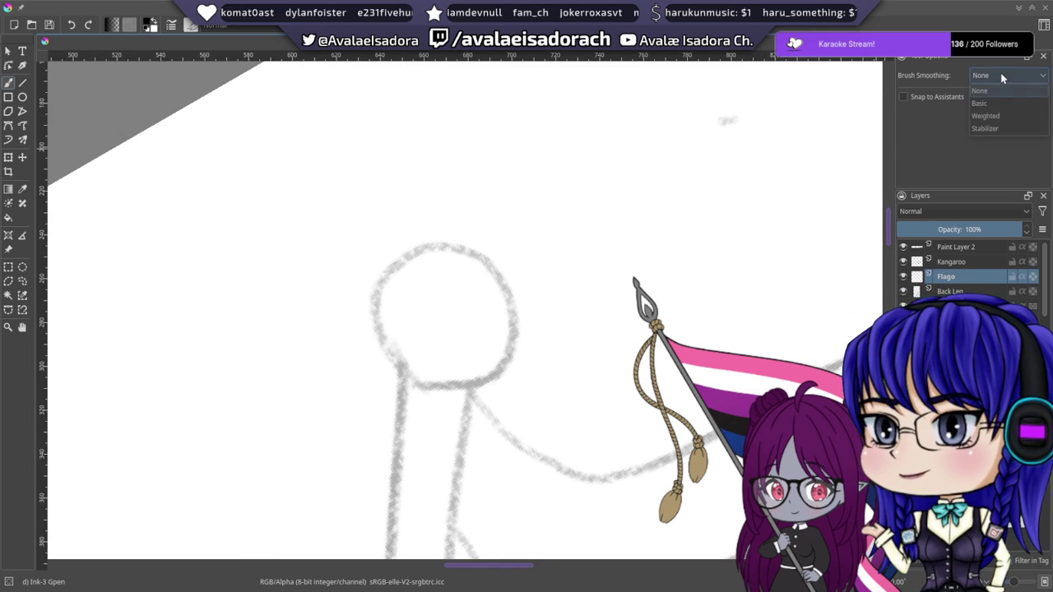
{"action": "left_click", "coordinate": [986, 128]}
- Try to ink the flagpole knob's round outline as a single loop over the sketch, undoing each attempt
{"action": "mouse_move", "coordinate": [394, 254]}
{"action": "left_mouse_down"}
{"action": "mouse_move", "coordinate": [419, 188]}
{"action": "mouse_move", "coordinate": [411, 236]}
{"action": "mouse_move", "coordinate": [423, 300]}
{"action": "mouse_move", "coordinate": [482, 313]}
{"action": "mouse_move", "coordinate": [543, 265]}
{"action": "mouse_move", "coordinate": [544, 205]}
{"action": "mouse_move", "coordinate": [483, 162]}
{"action": "mouse_move", "coordinate": [406, 251]}
{"action": "mouse_move", "coordinate": [411, 308]}
{"action": "left_mouse_up"}
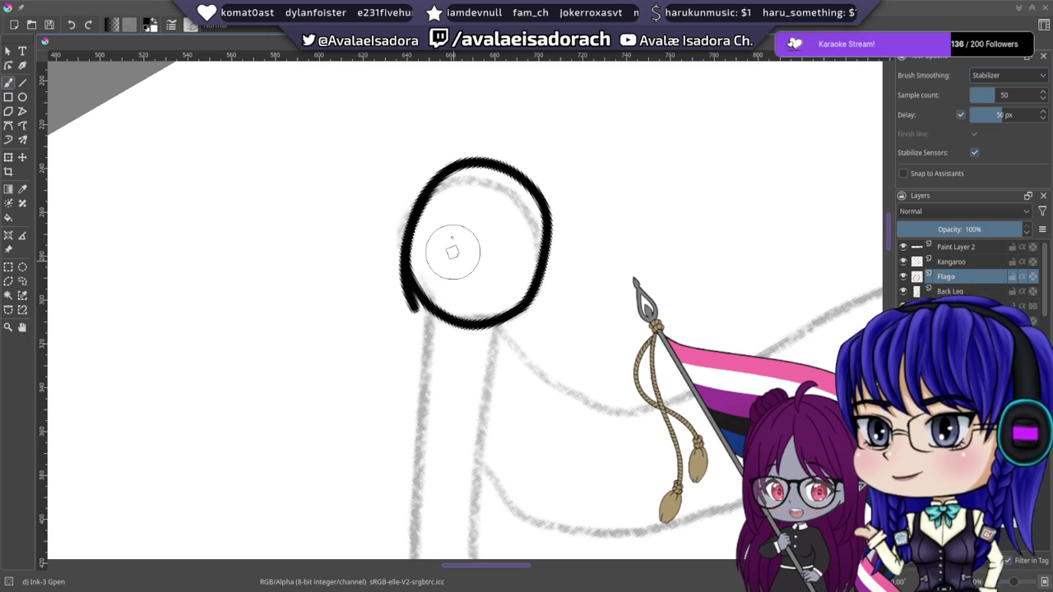
{"action": "key", "text": "ctrl+z"}
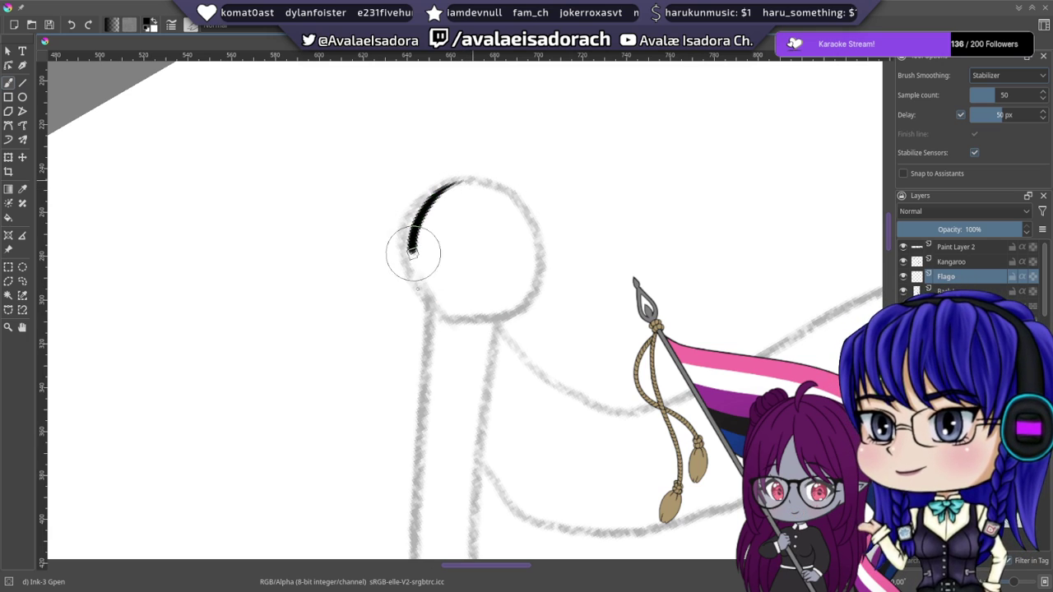
{"action": "mouse_move", "coordinate": [413, 253]}
{"action": "left_mouse_down"}
{"action": "mouse_move", "coordinate": [458, 319]}
{"action": "mouse_move", "coordinate": [509, 313]}
{"action": "mouse_move", "coordinate": [543, 258]}
{"action": "mouse_move", "coordinate": [540, 212]}
{"action": "mouse_move", "coordinate": [515, 181]}
{"action": "mouse_move", "coordinate": [448, 183]}
{"action": "left_mouse_up"}
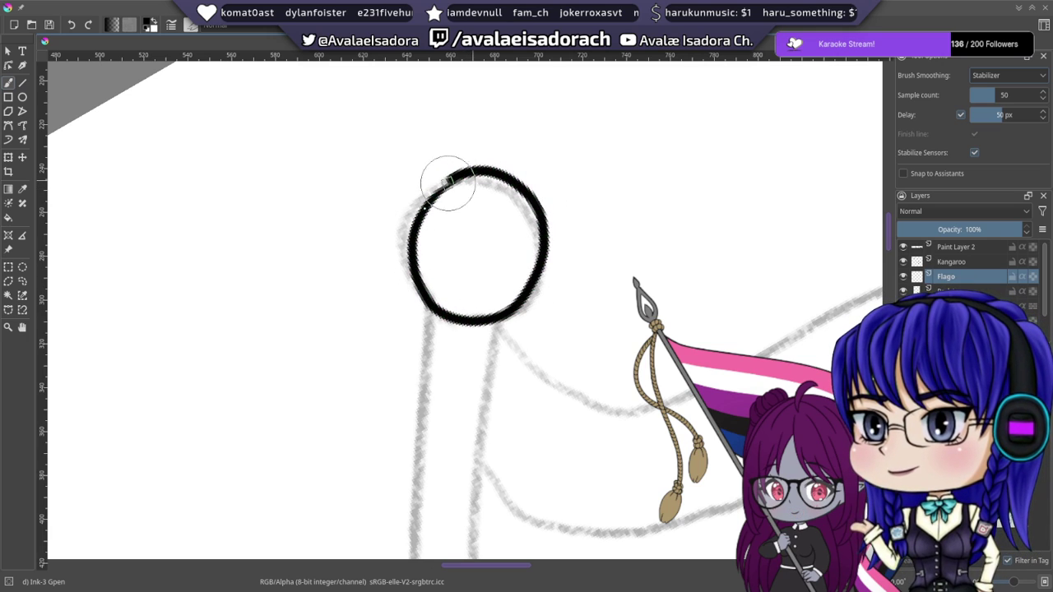
{"action": "key", "text": "ctrl+z"}
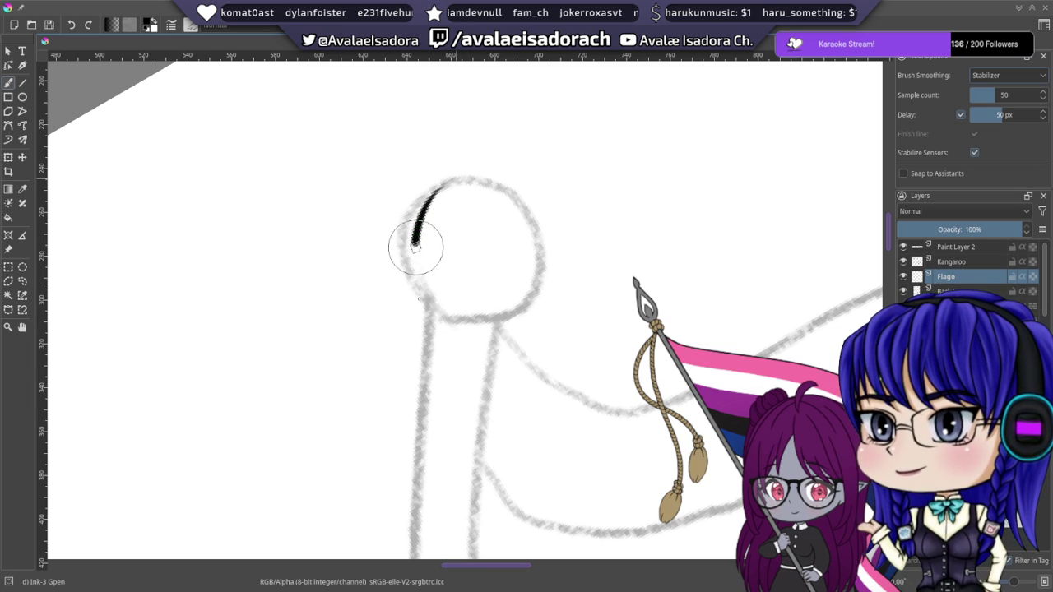
{"action": "mouse_move", "coordinate": [416, 247]}
{"action": "left_mouse_down"}
{"action": "mouse_move", "coordinate": [521, 266]}
{"action": "mouse_move", "coordinate": [411, 244]}
{"action": "left_mouse_up"}
{"action": "key", "text": "ctrl+z"}
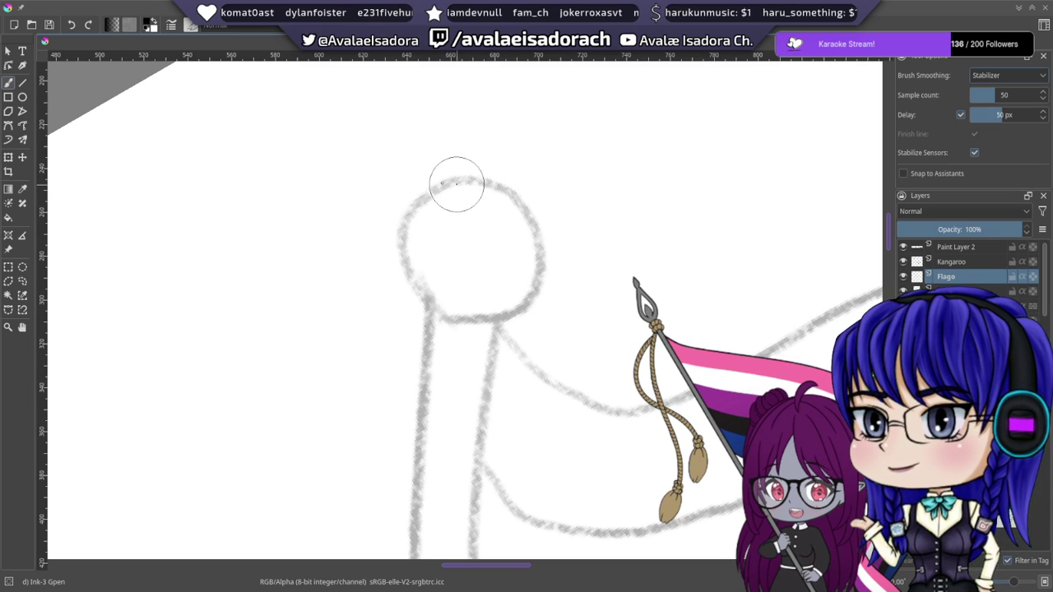
{"action": "mouse_move", "coordinate": [456, 182]}
{"action": "left_mouse_down"}
{"action": "mouse_move", "coordinate": [436, 301]}
{"action": "mouse_move", "coordinate": [477, 176]}
{"action": "mouse_move", "coordinate": [430, 303]}
{"action": "mouse_move", "coordinate": [536, 211]}
{"action": "mouse_move", "coordinate": [425, 206]}
{"action": "mouse_move", "coordinate": [493, 300]}
{"action": "mouse_move", "coordinate": [500, 182]}
{"action": "left_mouse_up"}
{"action": "key", "text": "ctrl+z"}
{"action": "key", "text": "ctrl+z"}
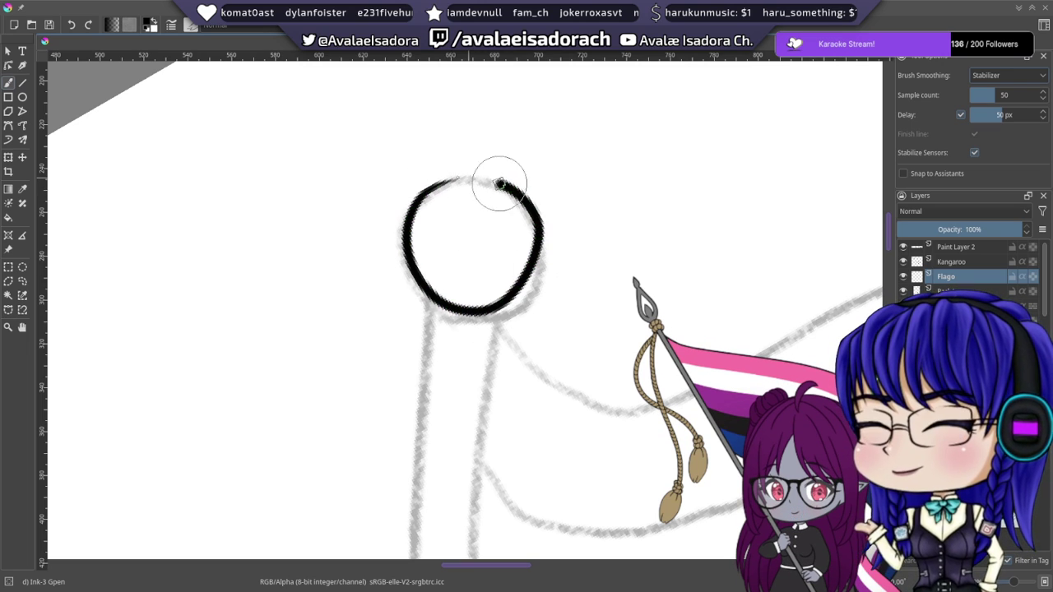
{"action": "key", "text": "ctrl+z"}
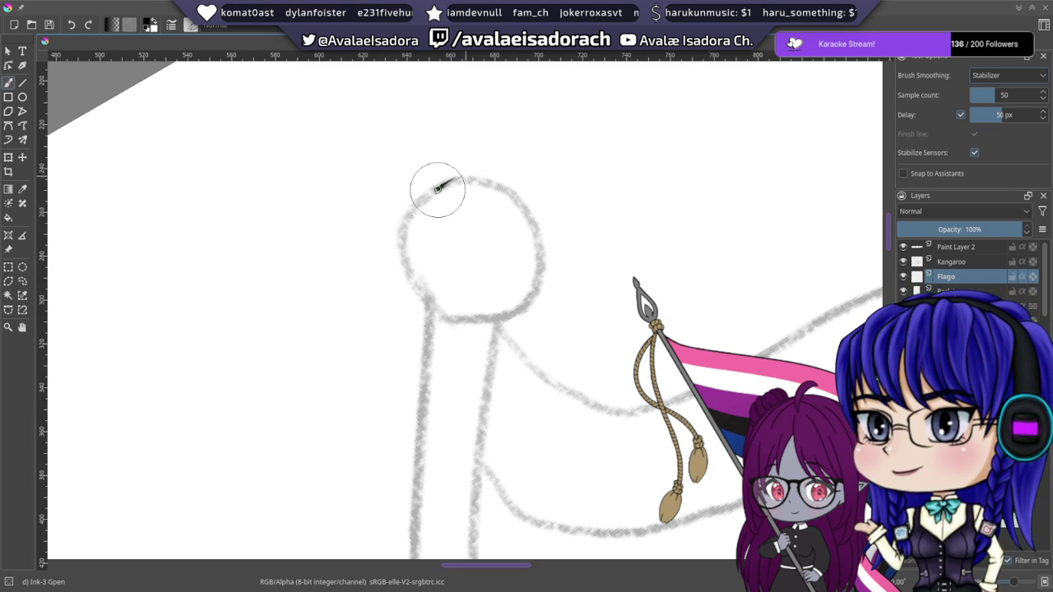
- Ink the closed round outline of the flagpole's knob on the Flago layer, and set brush smoothing back to None
{"action": "mouse_move", "coordinate": [437, 190]}
{"action": "left_mouse_down"}
{"action": "mouse_move", "coordinate": [434, 314]}
{"action": "mouse_move", "coordinate": [548, 225]}
{"action": "mouse_move", "coordinate": [477, 171]}
{"action": "mouse_move", "coordinate": [399, 296]}
{"action": "left_mouse_up"}
{"action": "mouse_move", "coordinate": [499, 251]}
{"action": "left_mouse_down"}
{"action": "mouse_move", "coordinate": [512, 192]}
{"action": "mouse_move", "coordinate": [496, 221]}
{"action": "mouse_move", "coordinate": [518, 239]}
{"action": "left_mouse_up"}
{"action": "left_click", "coordinate": [1007, 75]}
{"action": "left_click", "coordinate": [997, 90]}
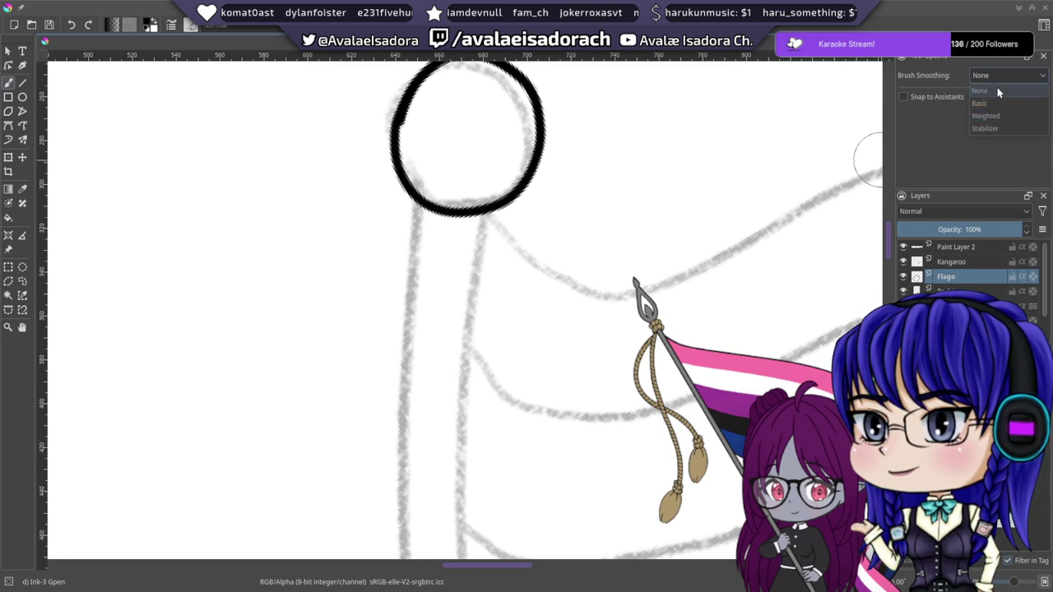
- Try to ink the flagpole's left edge downward from the knob, undoing each stroke
{"action": "scroll", "coordinate": [398, 247], "scroll_direction": "down", "scroll_amount": 1}
{"action": "right_click", "coordinate": [431, 273]}
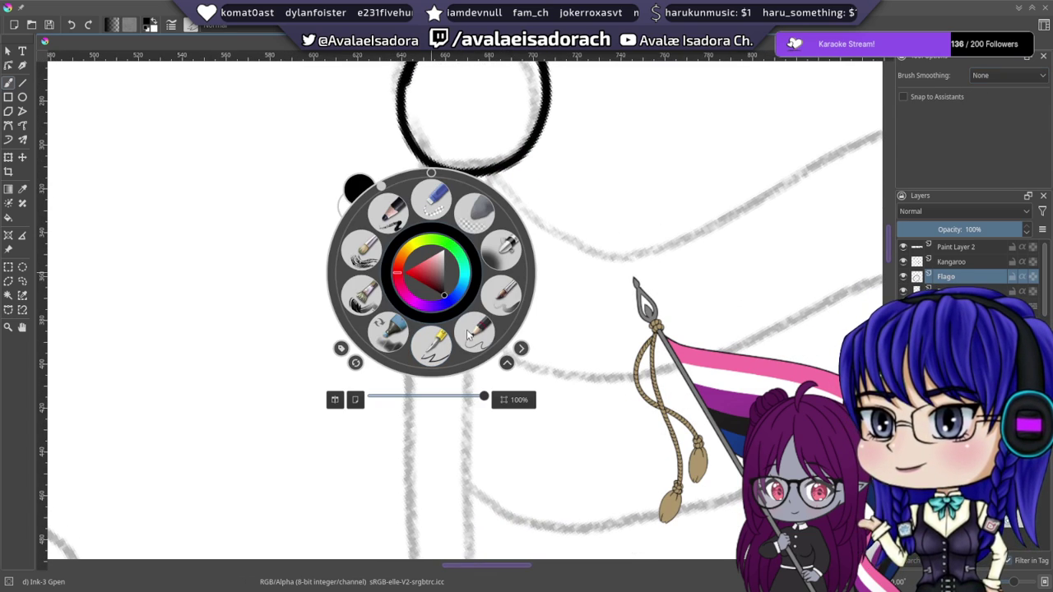
{"action": "left_click", "coordinate": [575, 397]}
{"action": "scroll", "coordinate": [595, 359], "scroll_direction": "down", "scroll_amount": 4}
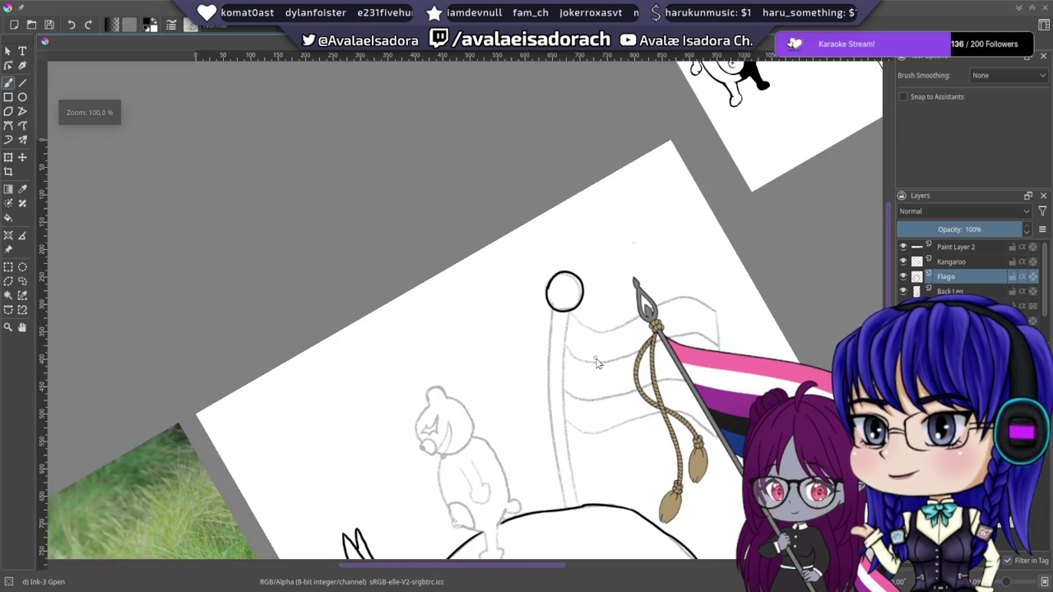
{"action": "scroll", "coordinate": [595, 359], "scroll_direction": "up", "scroll_amount": 3}
{"action": "mouse_move", "coordinate": [527, 327]}
{"action": "left_mouse_down"}
{"action": "mouse_move", "coordinate": [517, 312]}
{"action": "mouse_move", "coordinate": [449, 320]}
{"action": "mouse_move", "coordinate": [445, 333]}
{"action": "mouse_move", "coordinate": [420, 261]}
{"action": "left_mouse_up"}
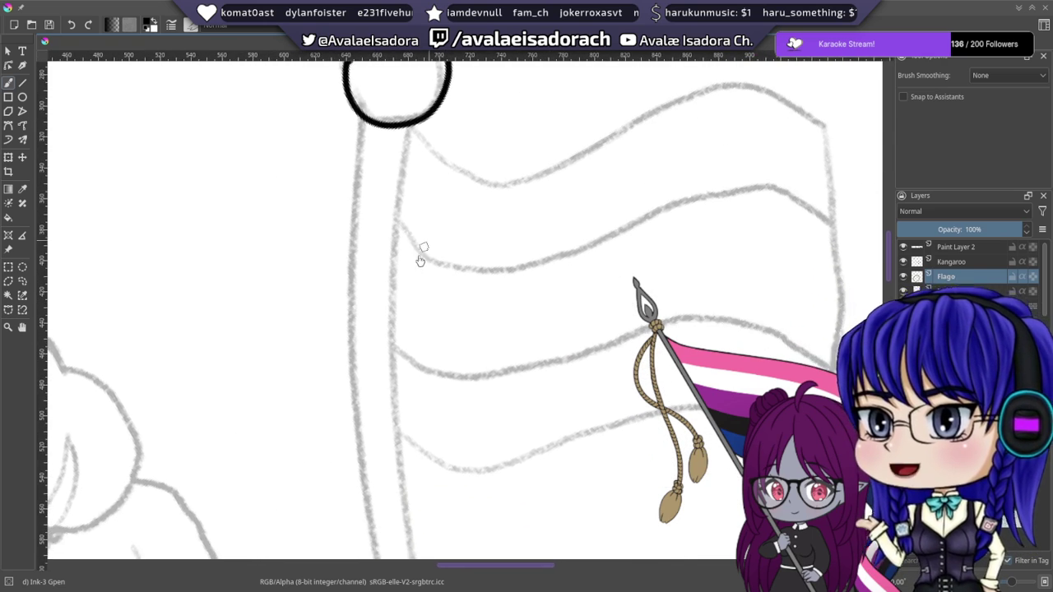
{"action": "left_click_drag", "start_coordinate": [365, 113], "coordinate": [346, 349]}
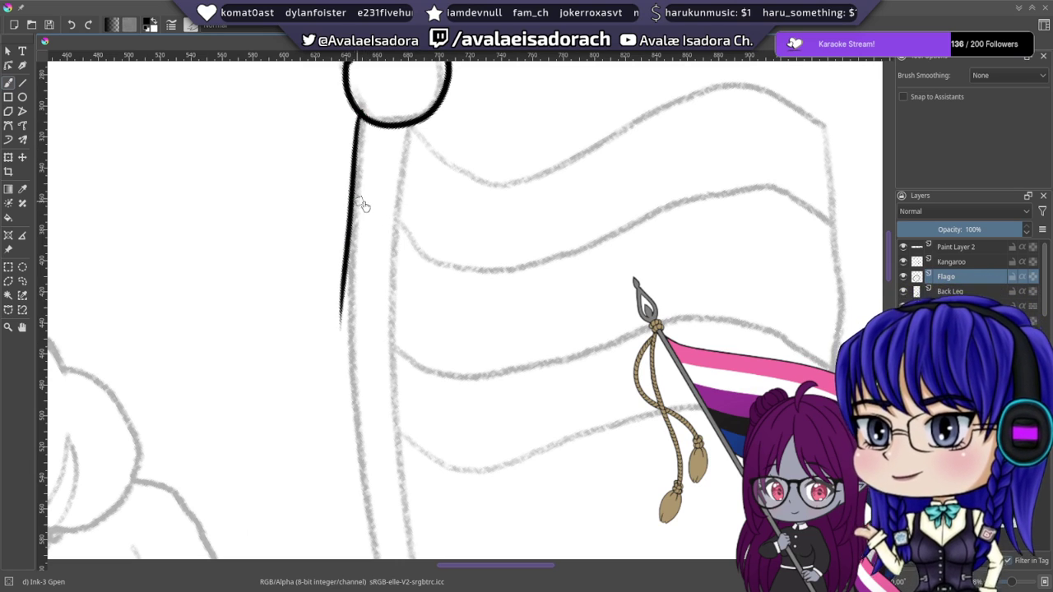
{"action": "key", "text": "ctrl+z"}
{"action": "right_click", "coordinate": [369, 232]}
{"action": "left_click", "coordinate": [358, 145]}
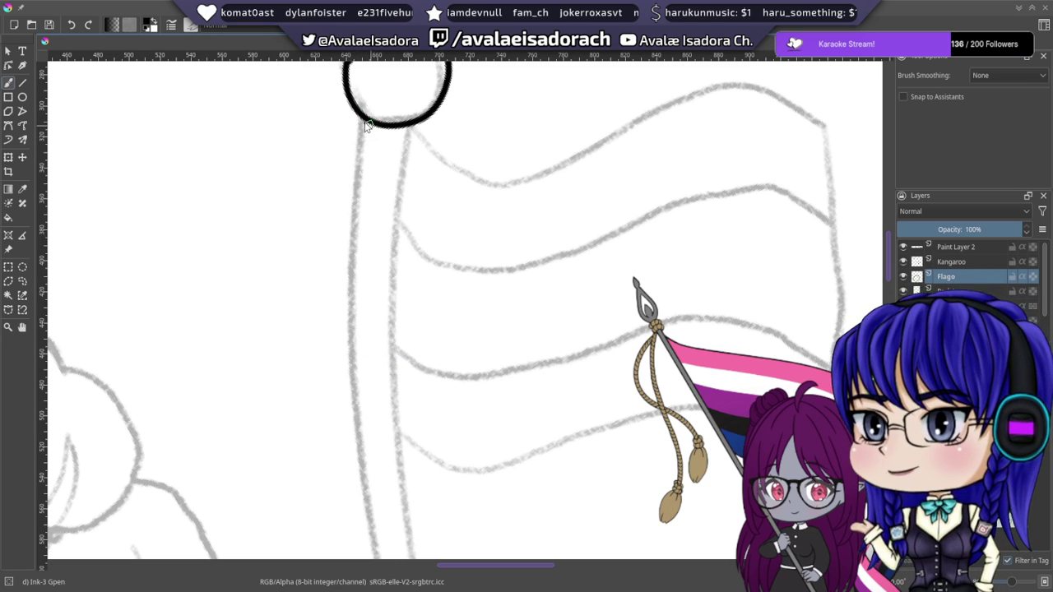
{"action": "left_click_drag", "start_coordinate": [362, 125], "coordinate": [380, 349]}
{"action": "key", "text": "ctrl+z"}
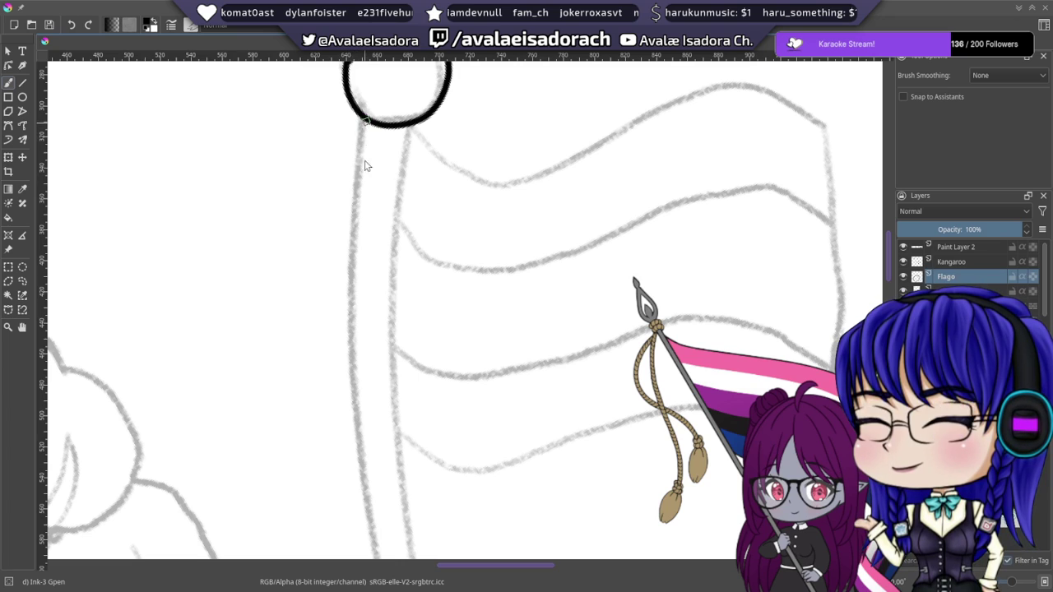
{"action": "left_click_drag", "start_coordinate": [365, 119], "coordinate": [354, 312]}
{"action": "key", "text": "ctrl+z"}
{"action": "left_click_drag", "start_coordinate": [362, 121], "coordinate": [361, 296]}
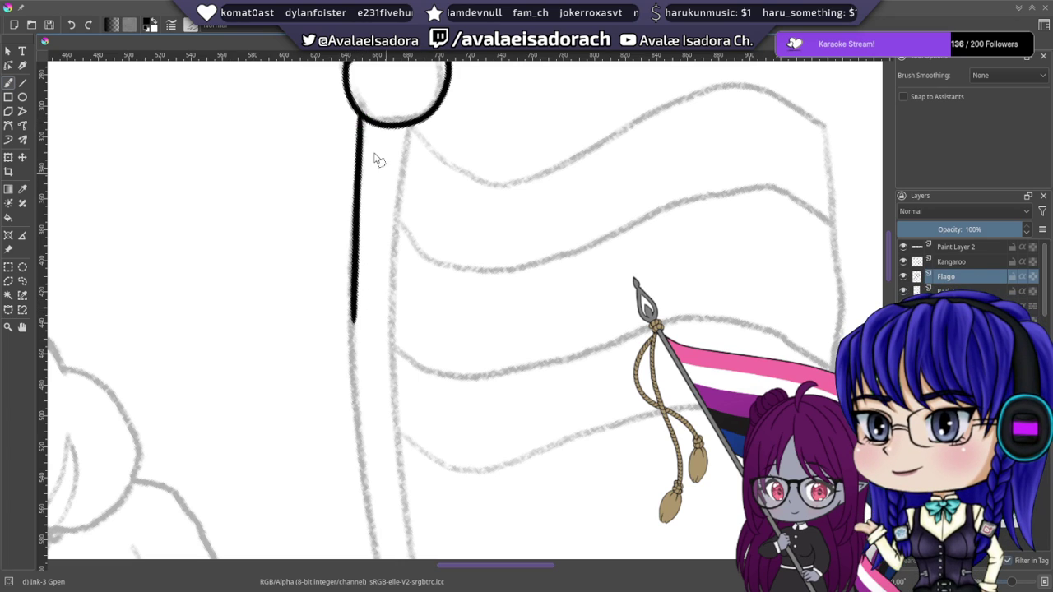
{"action": "key", "text": "ctrl+z"}
{"action": "left_click_drag", "start_coordinate": [362, 122], "coordinate": [384, 398]}
- Rotate the canvas view clockwise so the flagpole slants down to the left for easier strokes
{"action": "right_click", "coordinate": [366, 181]}
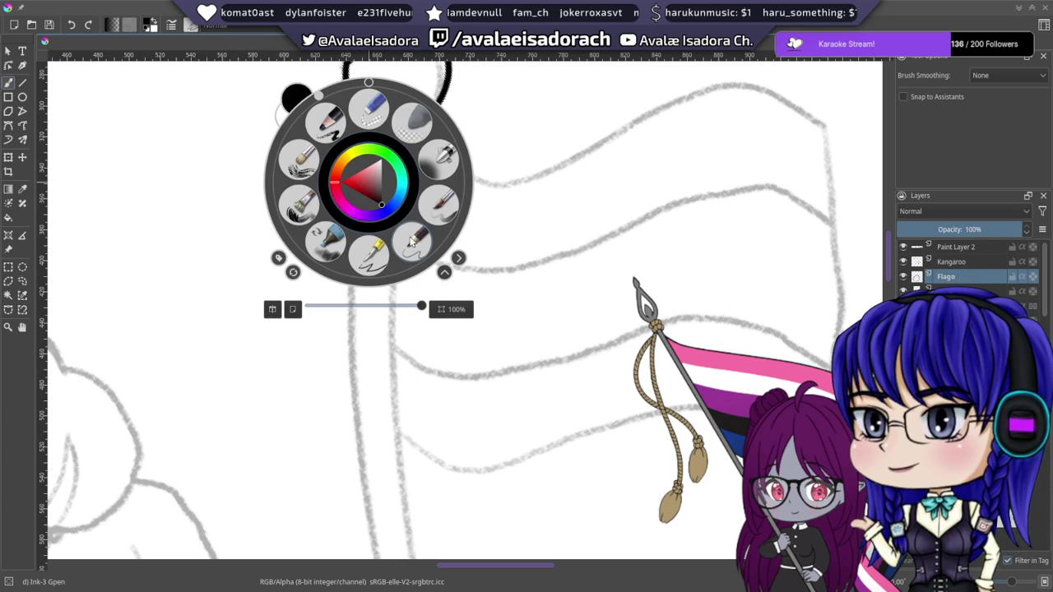
{"action": "left_click_drag", "start_coordinate": [323, 100], "coordinate": [368, 82]}
{"action": "left_click", "coordinate": [624, 148]}
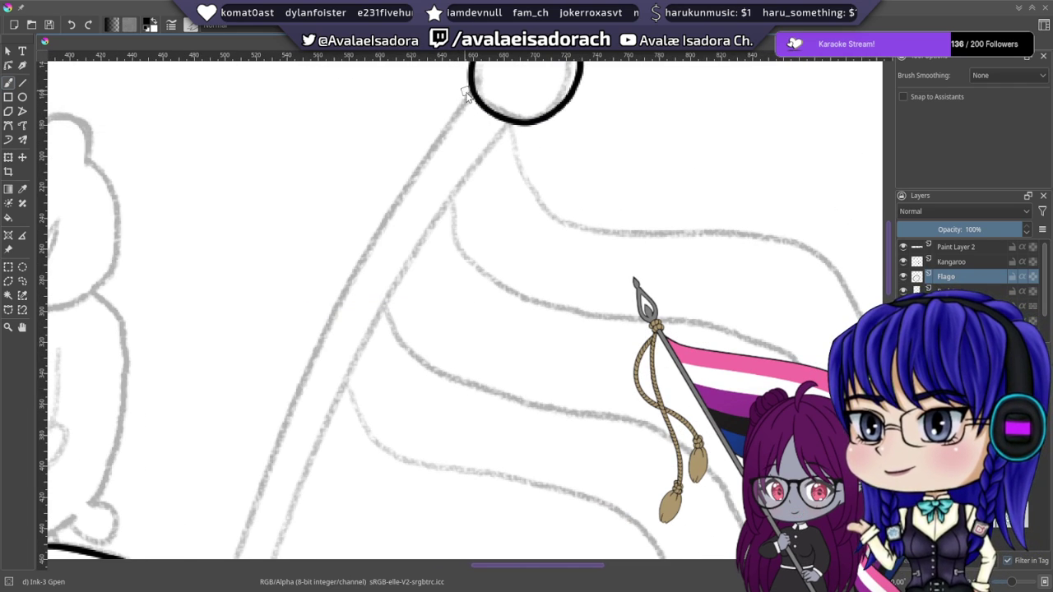
- Try inking the slanted flagpole's left edge again from the knob without smoothing, undoing each stroke
{"action": "left_click_drag", "start_coordinate": [471, 98], "coordinate": [344, 341]}
{"action": "key", "text": "ctrl+z"}
{"action": "left_click_drag", "start_coordinate": [467, 98], "coordinate": [329, 322]}
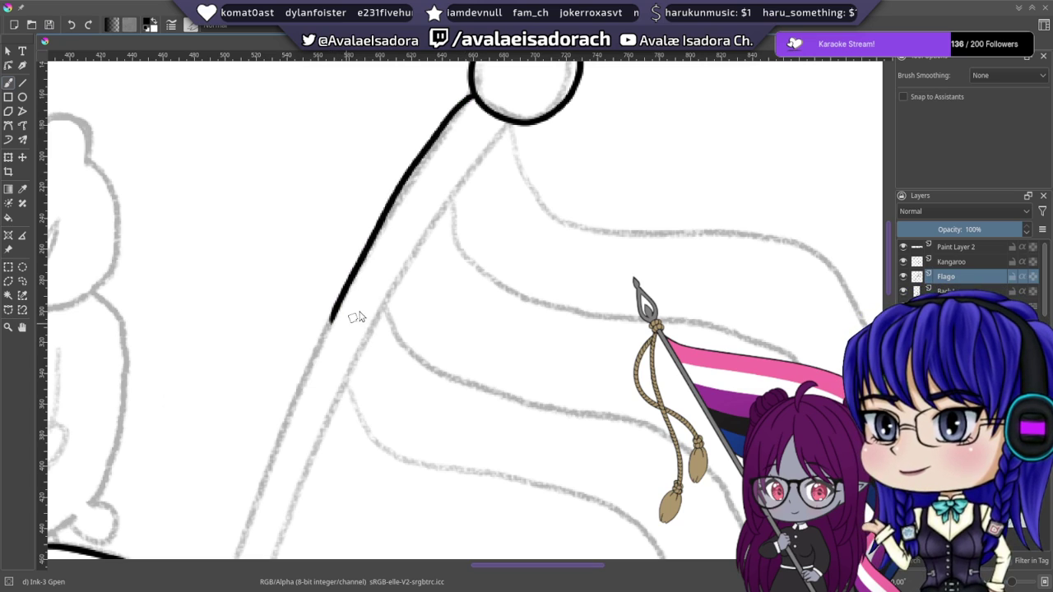
{"action": "key", "text": "ctrl+z"}
{"action": "left_click_drag", "start_coordinate": [474, 97], "coordinate": [348, 333]}
{"action": "key", "text": "ctrl+z"}
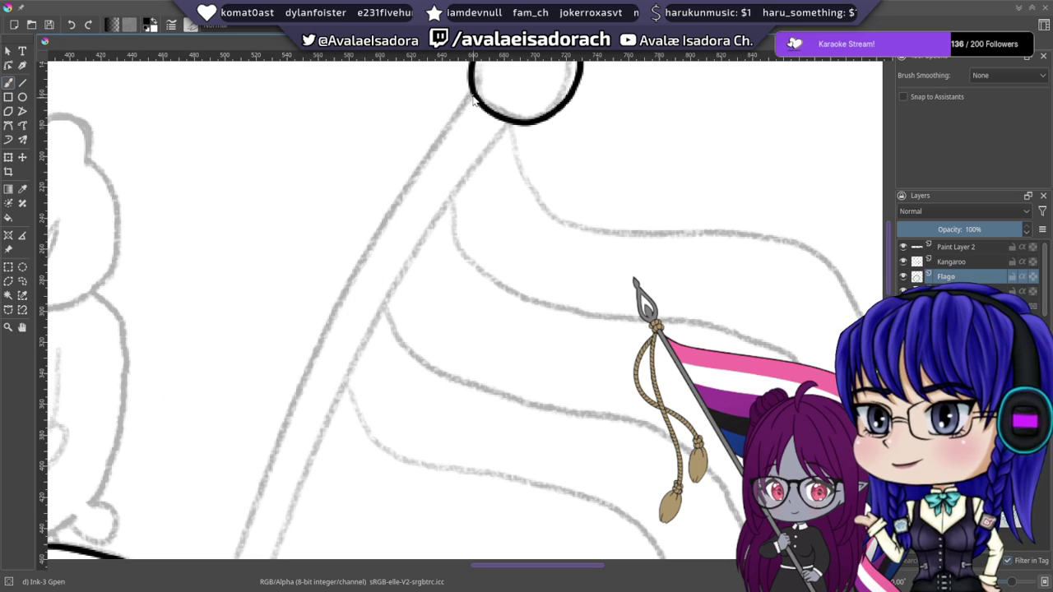
{"action": "mouse_move", "coordinate": [469, 97]}
{"action": "left_mouse_down"}
{"action": "mouse_move", "coordinate": [365, 254]}
{"action": "mouse_move", "coordinate": [345, 292]}
{"action": "left_mouse_up"}
{"action": "key", "text": "ctrl+z"}
{"action": "mouse_move", "coordinate": [474, 95]}
{"action": "left_mouse_down"}
{"action": "mouse_move", "coordinate": [365, 272]}
{"action": "mouse_move", "coordinate": [359, 296]}
{"action": "left_mouse_up"}
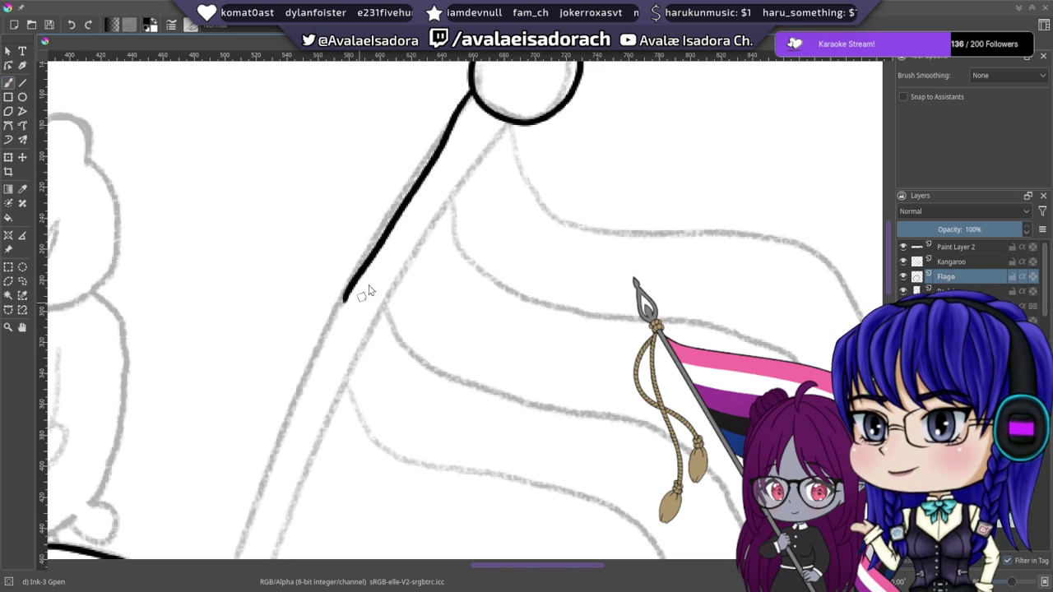
{"action": "key", "text": "ctrl+z"}
{"action": "left_click_drag", "start_coordinate": [473, 97], "coordinate": [357, 297]}
{"action": "key", "text": "ctrl+z"}
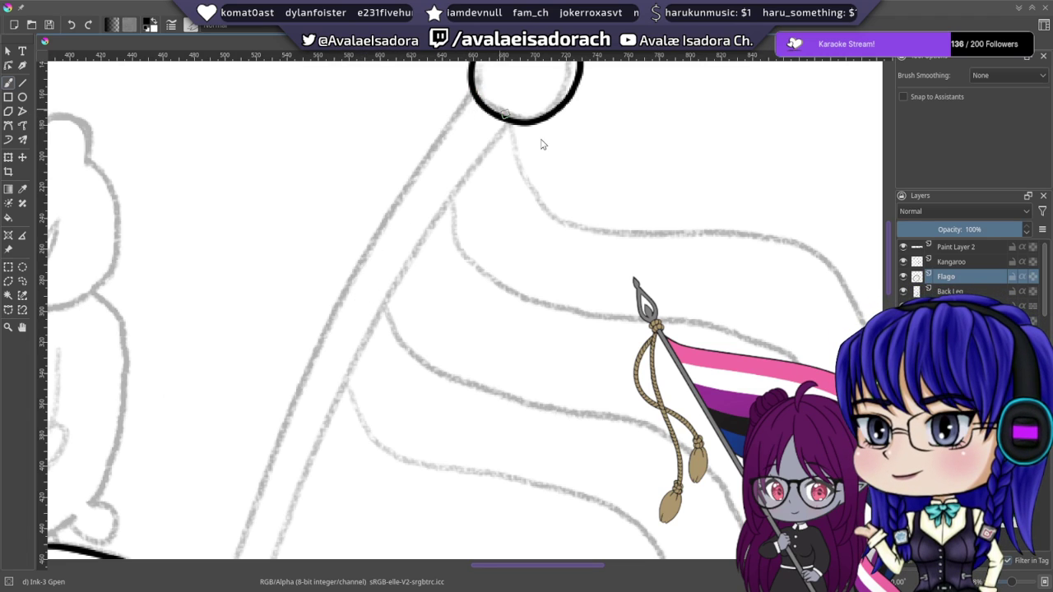
- Try Stabilizer smoothing for long strokes along the flagpole's left edge, undo them, and set brush smoothing back to None
{"action": "left_click", "coordinate": [1005, 75]}
{"action": "left_click", "coordinate": [955, 128]}
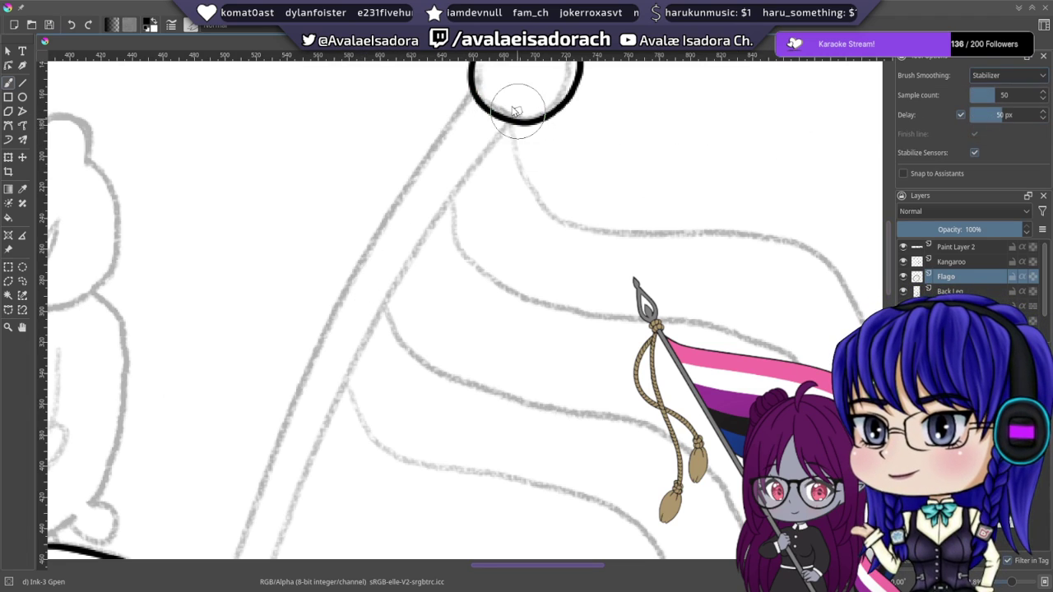
{"action": "mouse_move", "coordinate": [474, 97]}
{"action": "left_mouse_down"}
{"action": "mouse_move", "coordinate": [394, 220]}
{"action": "mouse_move", "coordinate": [317, 388]}
{"action": "left_mouse_up"}
{"action": "key", "text": "ctrl+z"}
{"action": "mouse_move", "coordinate": [473, 97]}
{"action": "left_mouse_down"}
{"action": "mouse_move", "coordinate": [413, 155]}
{"action": "mouse_move", "coordinate": [341, 284]}
{"action": "left_mouse_up"}
{"action": "key", "text": "ctrl+z"}
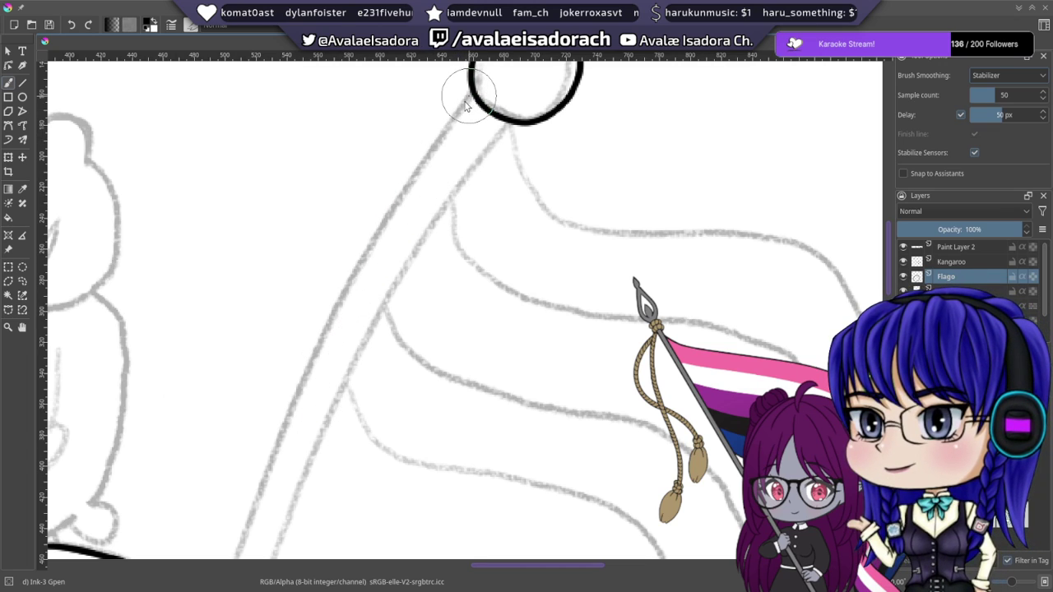
{"action": "left_click_drag", "start_coordinate": [464, 97], "coordinate": [297, 397]}
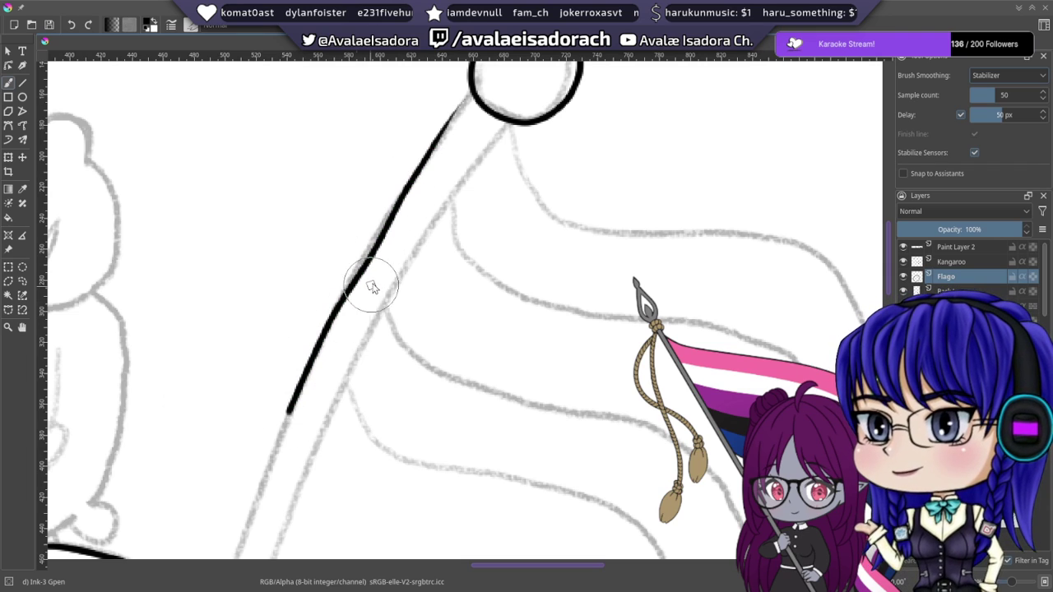
{"action": "key", "text": "ctrl+z"}
{"action": "left_click_drag", "start_coordinate": [466, 92], "coordinate": [302, 375]}
{"action": "key", "text": "ctrl+z"}
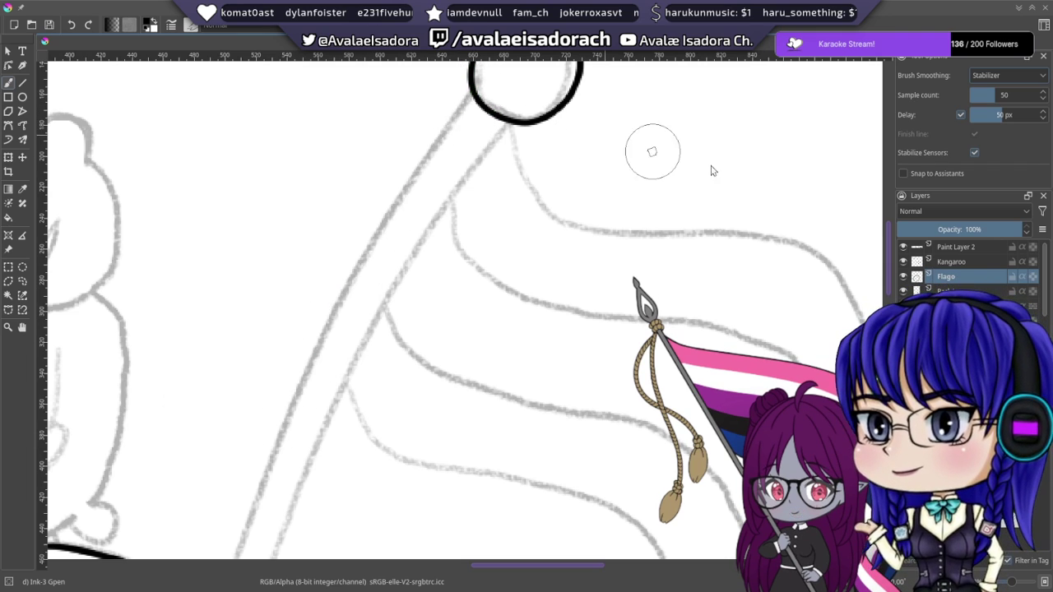
{"action": "left_click", "coordinate": [1002, 78]}
{"action": "left_click", "coordinate": [991, 92]}
- Ink the upper section of the flagpole's left edge from the knob, undoing and redrawing the stroke until it follows the sketch
{"action": "left_click_drag", "start_coordinate": [489, 247], "coordinate": [521, 249]}
{"action": "left_click_drag", "start_coordinate": [502, 92], "coordinate": [427, 185]}
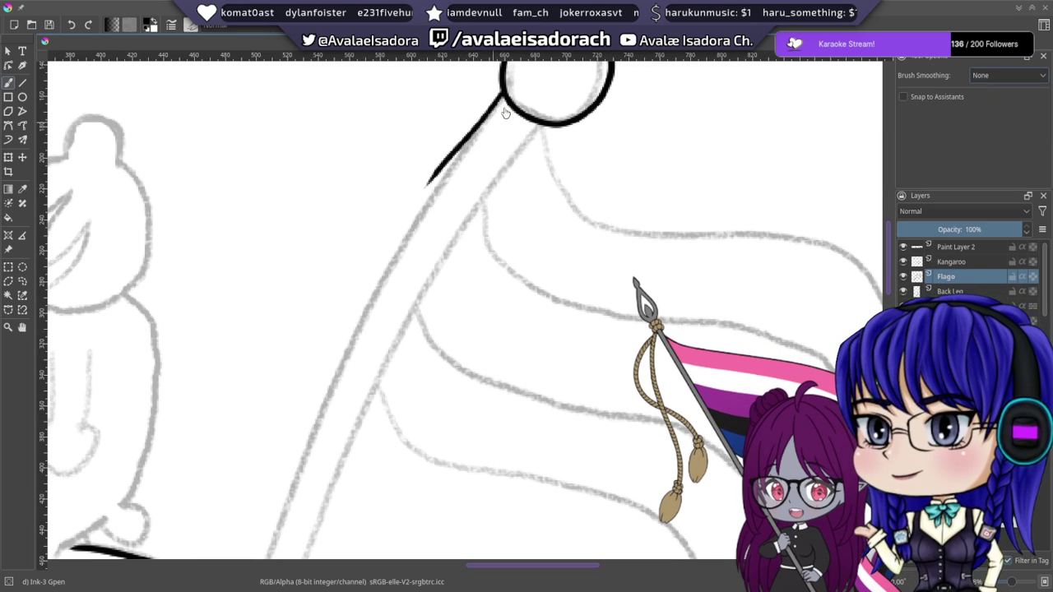
{"action": "key", "text": "ctrl+z"}
{"action": "left_click_drag", "start_coordinate": [502, 97], "coordinate": [425, 202]}
{"action": "key", "text": "ctrl+z"}
{"action": "left_click_drag", "start_coordinate": [502, 92], "coordinate": [422, 227]}
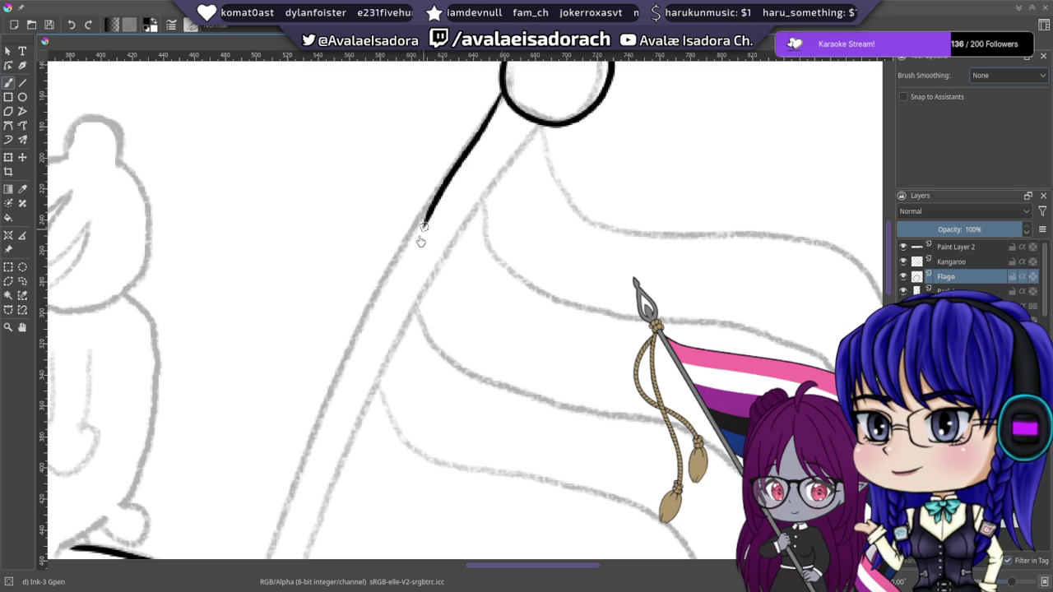
{"action": "key", "text": "ctrl+z"}
{"action": "left_click_drag", "start_coordinate": [501, 96], "coordinate": [412, 217]}
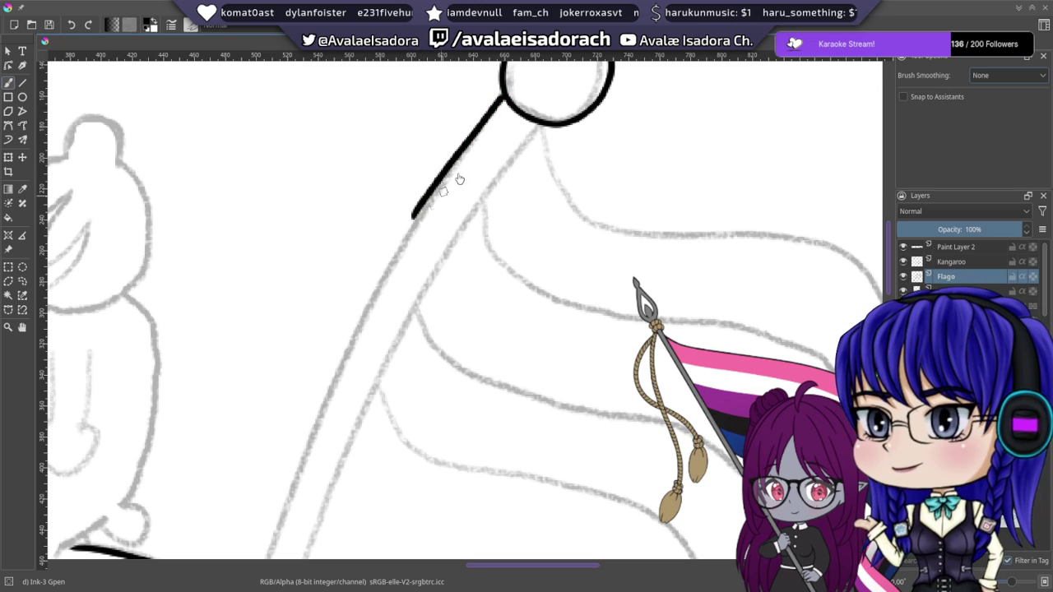
{"action": "key", "text": "ctrl+z"}
{"action": "mouse_move", "coordinate": [502, 96]}
{"action": "left_mouse_down"}
{"action": "mouse_move", "coordinate": [408, 268]}
{"action": "mouse_move", "coordinate": [428, 197]}
{"action": "mouse_move", "coordinate": [361, 316]}
{"action": "left_mouse_up"}
- Continue the flagpole's left edge with a middle section joined to the end of the upper stroke
{"action": "scroll", "coordinate": [426, 206], "scroll_direction": "down", "scroll_amount": 3}
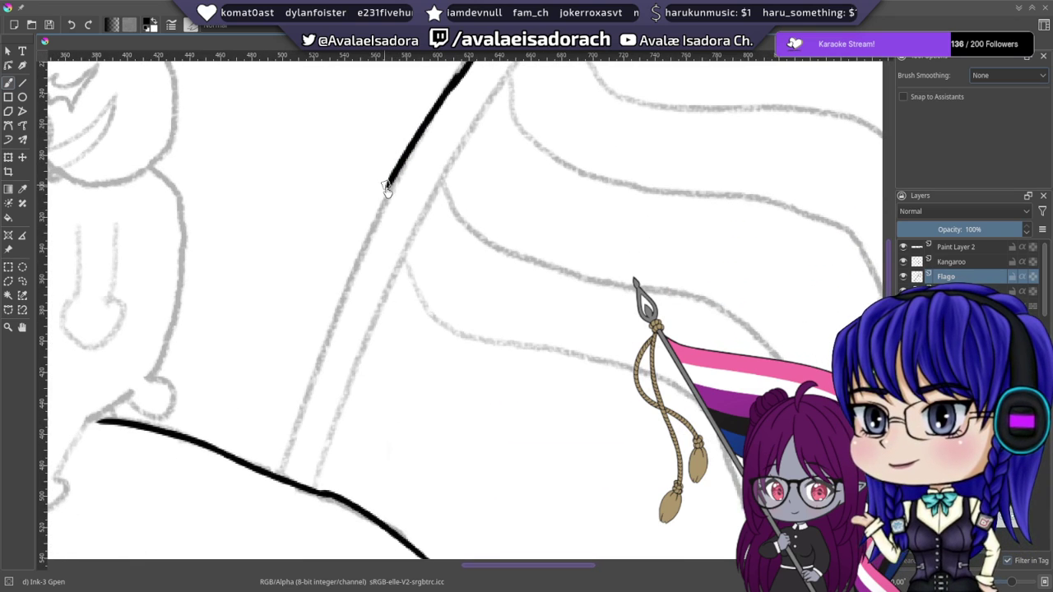
{"action": "left_click_drag", "start_coordinate": [387, 186], "coordinate": [357, 301]}
{"action": "key", "text": "ctrl+z"}
{"action": "left_click_drag", "start_coordinate": [388, 186], "coordinate": [326, 341]}
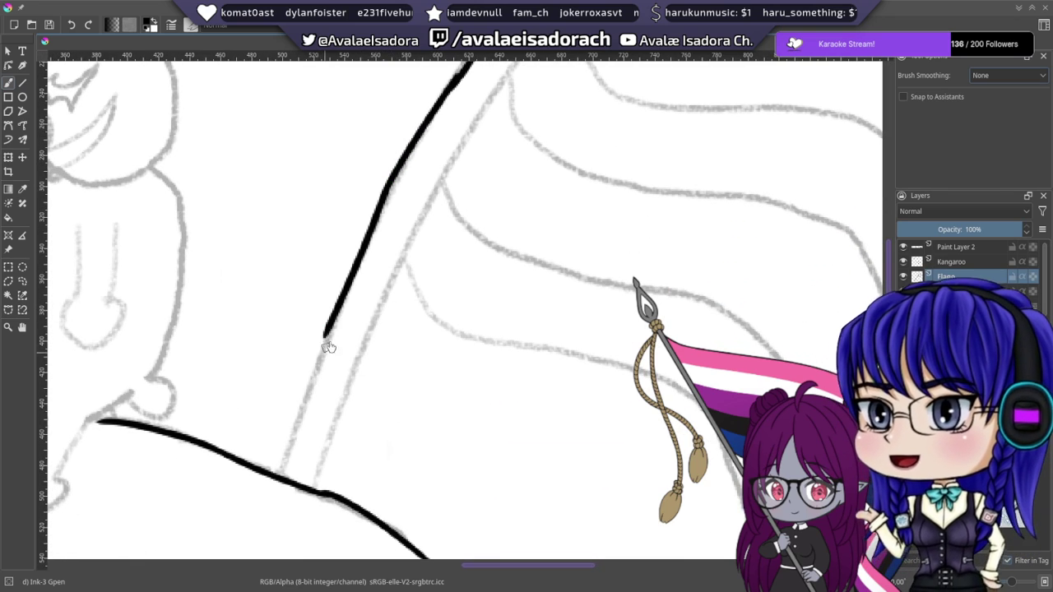
- Ink the lowest section of the flagpole's left edge down to the kangaroo's inked outline, redrawing it until it fits
{"action": "scroll", "coordinate": [329, 347], "scroll_direction": "down", "scroll_amount": 3}
{"action": "left_click_drag", "start_coordinate": [337, 207], "coordinate": [289, 364]}
{"action": "key", "text": "ctrl+z"}
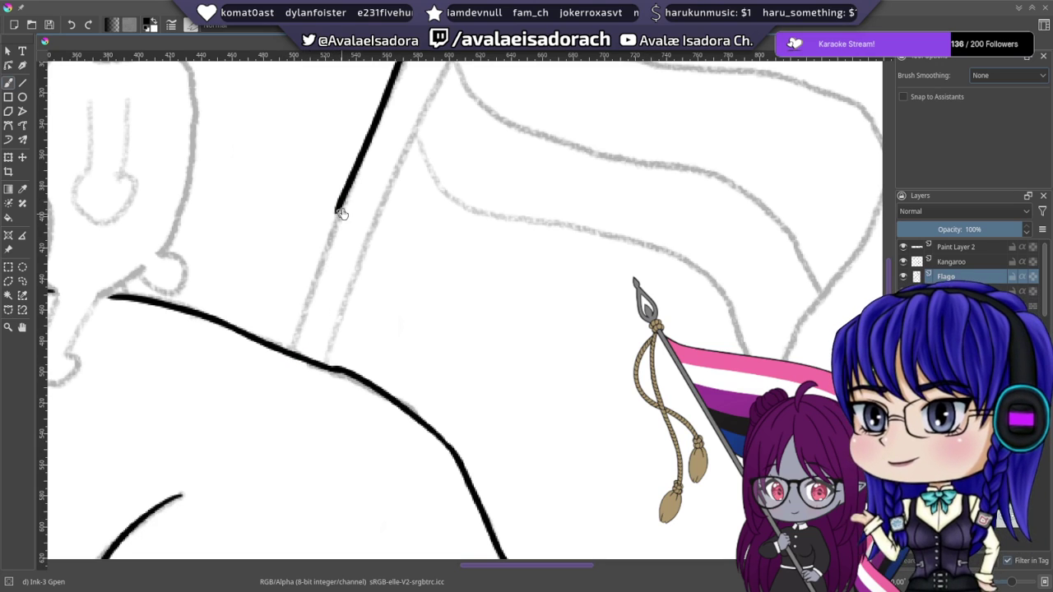
{"action": "left_click_drag", "start_coordinate": [336, 210], "coordinate": [290, 351]}
{"action": "key", "text": "ctrl+z"}
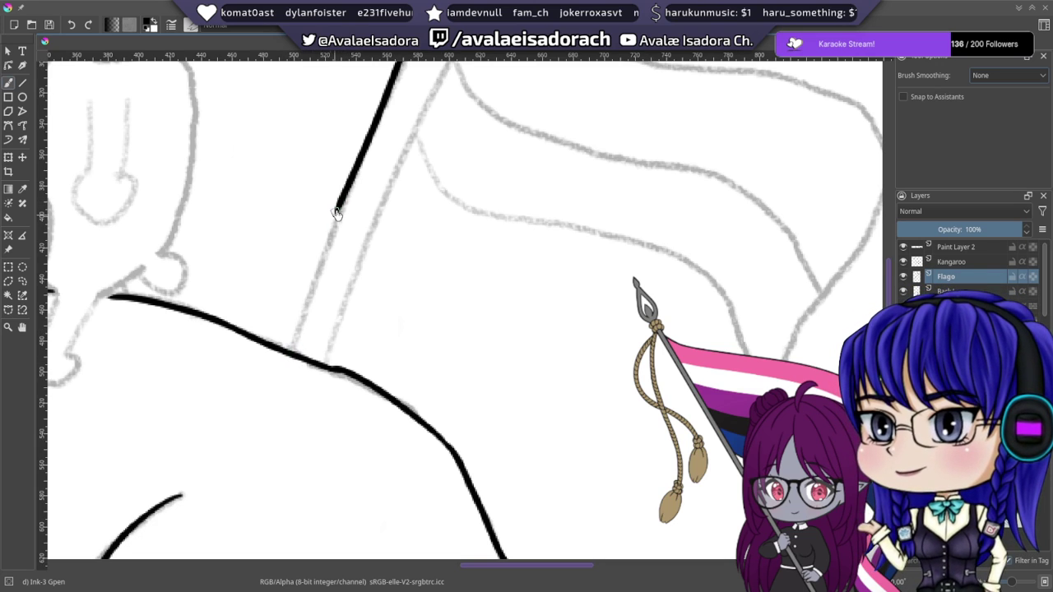
{"action": "left_click_drag", "start_coordinate": [336, 213], "coordinate": [289, 349]}
{"action": "key", "text": "ctrl+z"}
{"action": "left_click_drag", "start_coordinate": [337, 209], "coordinate": [287, 352]}
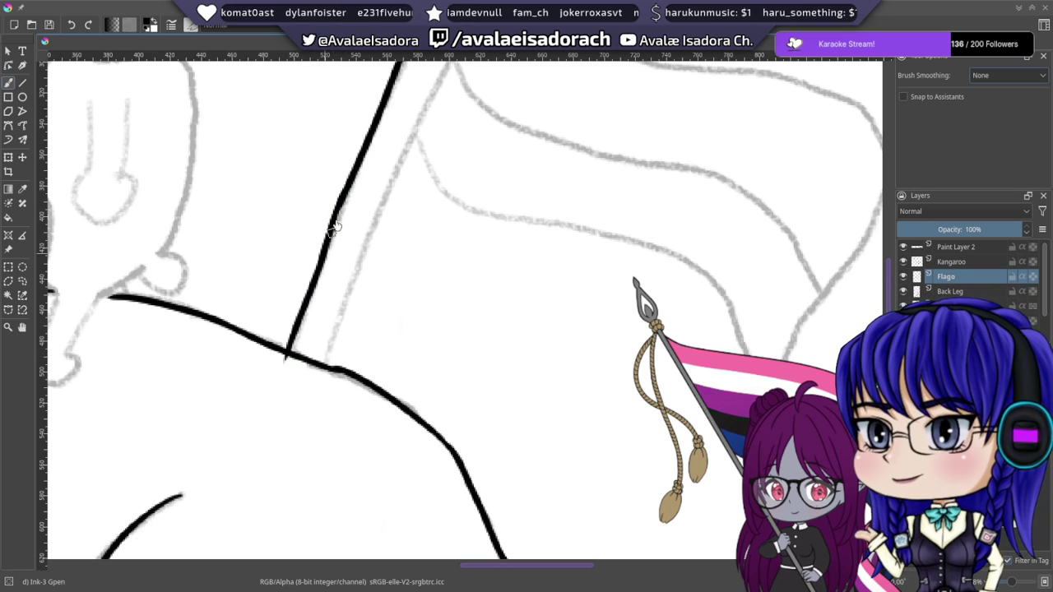
- Undo all the inked sections of the flagpole's left edge, keeping the inked knob
{"action": "left_click_drag", "start_coordinate": [351, 198], "coordinate": [326, 387]}
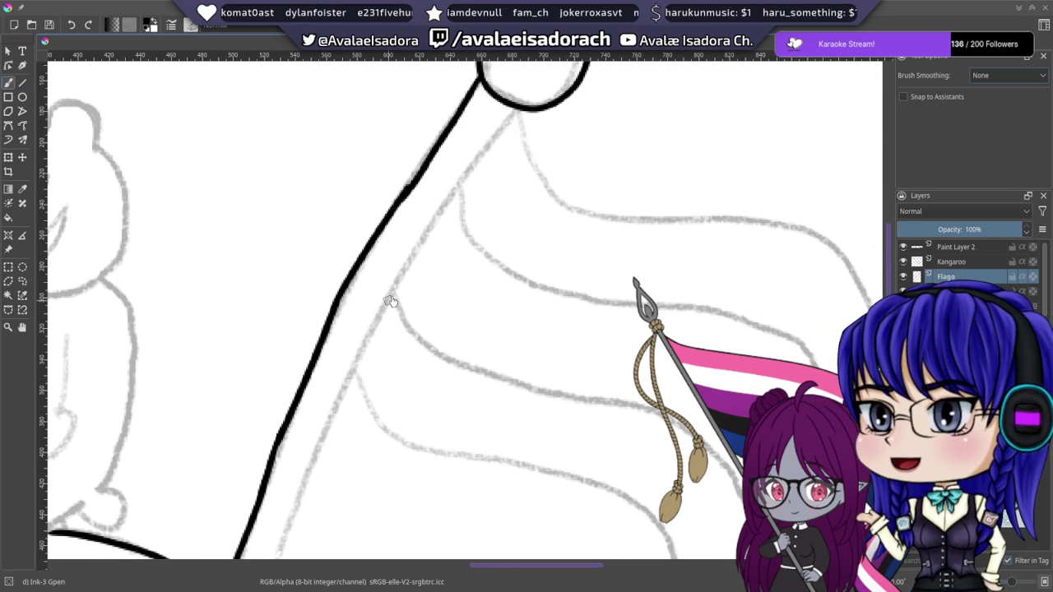
{"action": "left_click_drag", "start_coordinate": [390, 301], "coordinate": [437, 254]}
{"action": "key", "text": "ctrl+z"}
{"action": "key", "text": "ctrl+z"}
{"action": "key", "text": "ctrl+z"}
{"action": "key", "text": "ctrl+z"}
- Try to ink the flagpole's left edge as one continuous stroke from the knob down toward the kangaroo's back, undoing each attempt
{"action": "left_click_drag", "start_coordinate": [426, 183], "coordinate": [417, 248]}
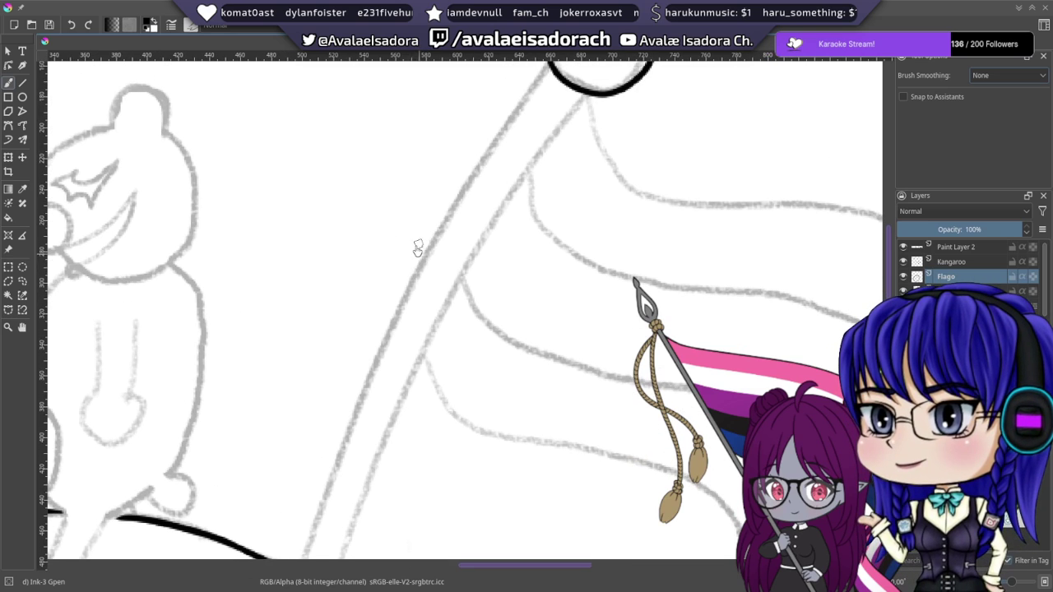
{"action": "right_click", "coordinate": [418, 248]}
{"action": "left_click_drag", "start_coordinate": [474, 374], "coordinate": [457, 375]}
{"action": "left_click", "coordinate": [479, 454]}
{"action": "left_click_drag", "start_coordinate": [479, 453], "coordinate": [495, 373]}
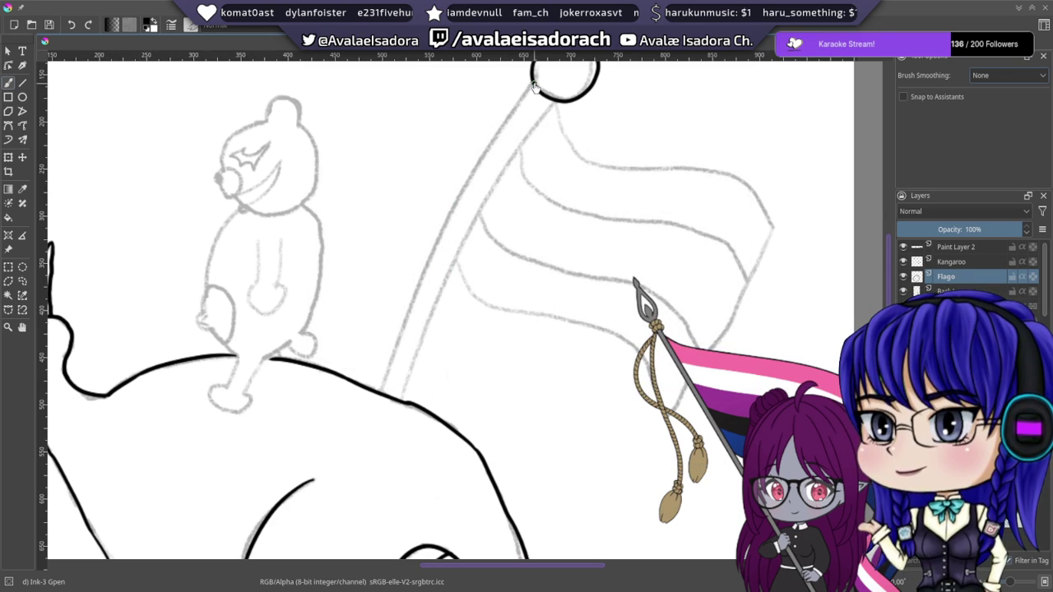
{"action": "mouse_move", "coordinate": [535, 88]}
{"action": "left_mouse_down"}
{"action": "mouse_move", "coordinate": [503, 123]}
{"action": "mouse_move", "coordinate": [416, 287]}
{"action": "left_mouse_up"}
{"action": "key", "text": "ctrl+z"}
{"action": "left_click_drag", "start_coordinate": [531, 85], "coordinate": [417, 291]}
{"action": "key", "text": "ctrl+z"}
{"action": "left_click_drag", "start_coordinate": [531, 88], "coordinate": [393, 360]}
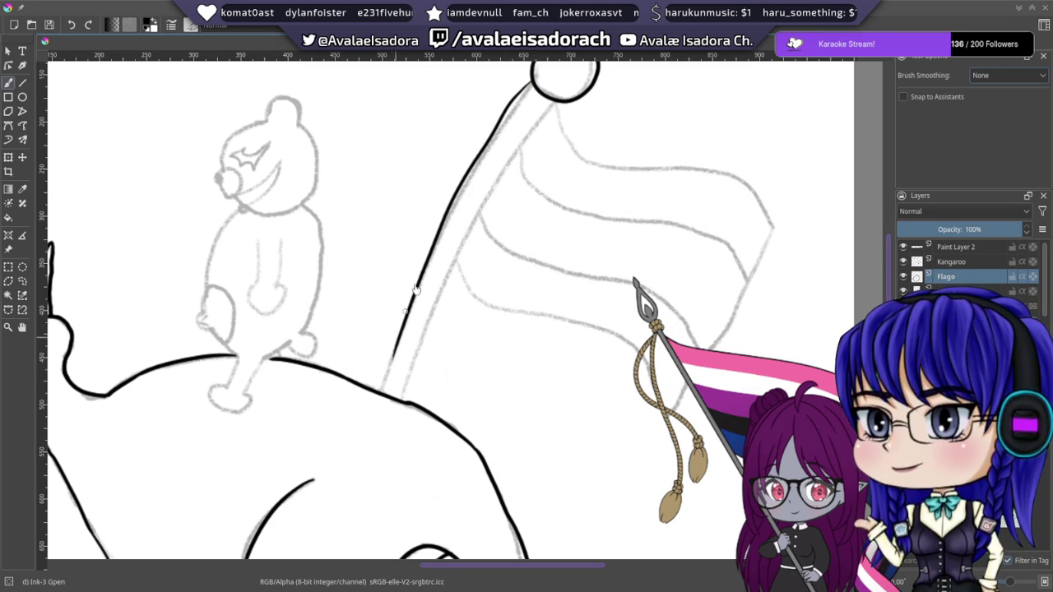
{"action": "key", "text": "ctrl+z"}
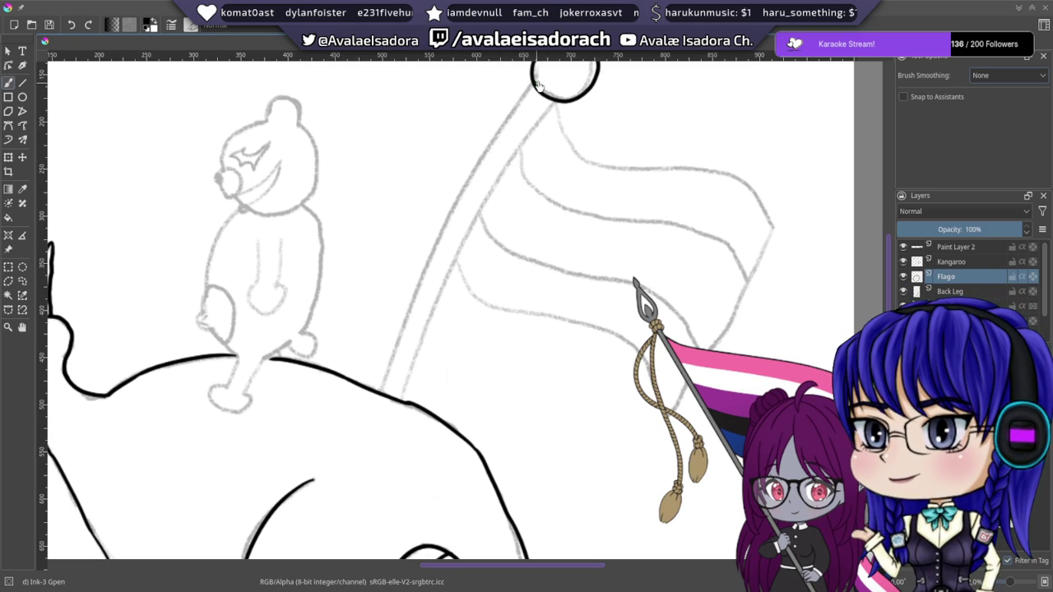
{"action": "mouse_move", "coordinate": [533, 88]}
{"action": "left_mouse_down"}
{"action": "mouse_move", "coordinate": [428, 278]}
{"action": "mouse_move", "coordinate": [376, 399]}
{"action": "left_mouse_up"}
{"action": "key", "text": "ctrl+z"}
{"action": "mouse_move", "coordinate": [531, 88]}
{"action": "left_mouse_down"}
{"action": "mouse_move", "coordinate": [470, 192]}
{"action": "mouse_move", "coordinate": [380, 390]}
{"action": "left_mouse_up"}
{"action": "key", "text": "ctrl+z"}
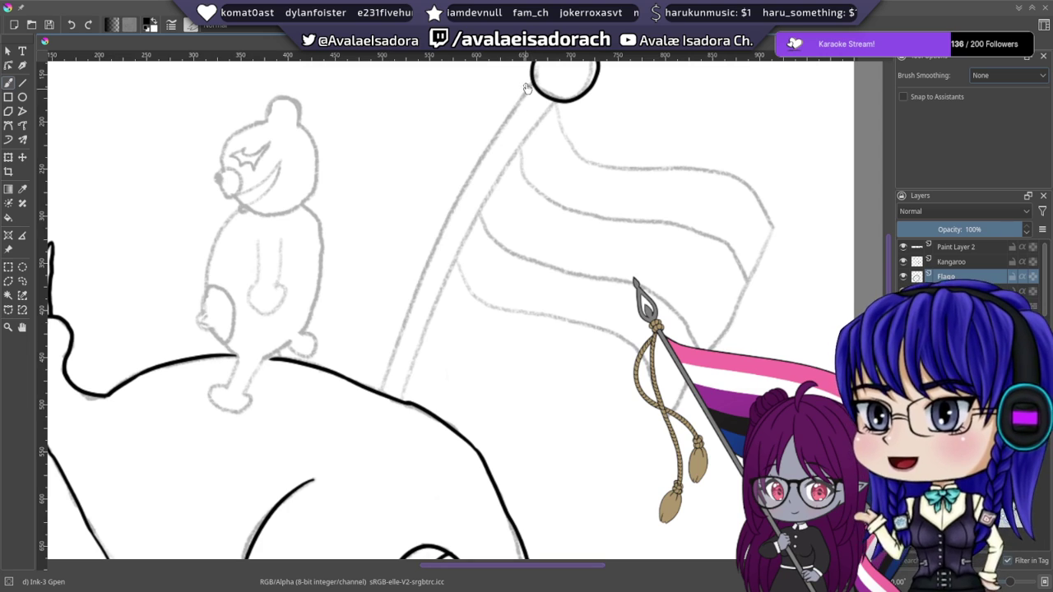
{"action": "mouse_move", "coordinate": [531, 90]}
{"action": "left_mouse_down"}
{"action": "mouse_move", "coordinate": [389, 348]}
{"action": "mouse_move", "coordinate": [387, 375]}
{"action": "left_mouse_up"}
{"action": "key", "text": "ctrl+z"}
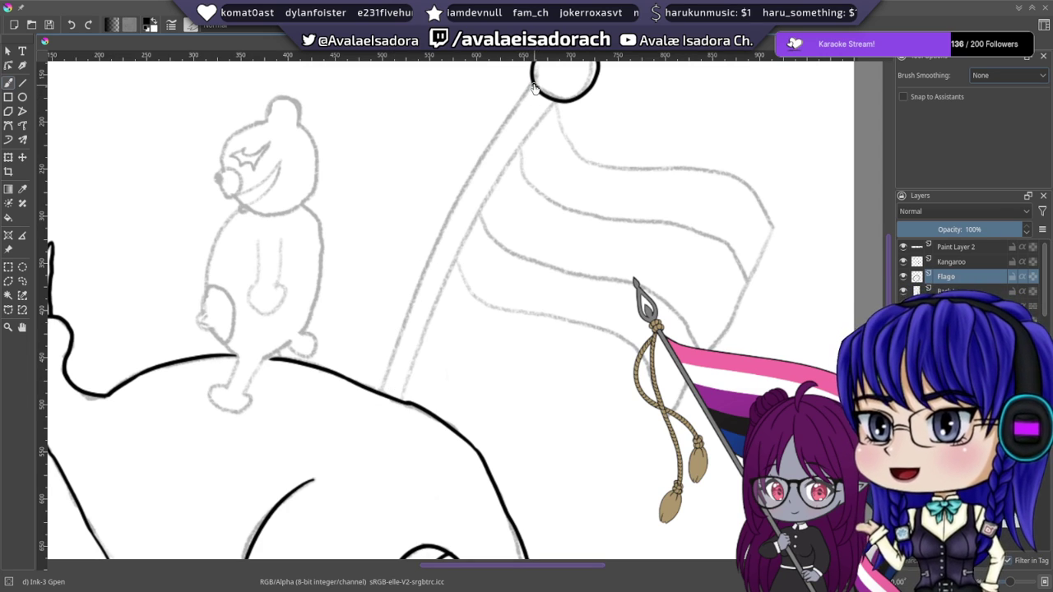
{"action": "mouse_move", "coordinate": [533, 88]}
{"action": "left_mouse_down"}
{"action": "mouse_move", "coordinate": [392, 355]}
{"action": "mouse_move", "coordinate": [385, 402]}
{"action": "left_mouse_up"}
{"action": "key", "text": "ctrl+z"}
{"action": "left_click_drag", "start_coordinate": [533, 86], "coordinate": [388, 359]}
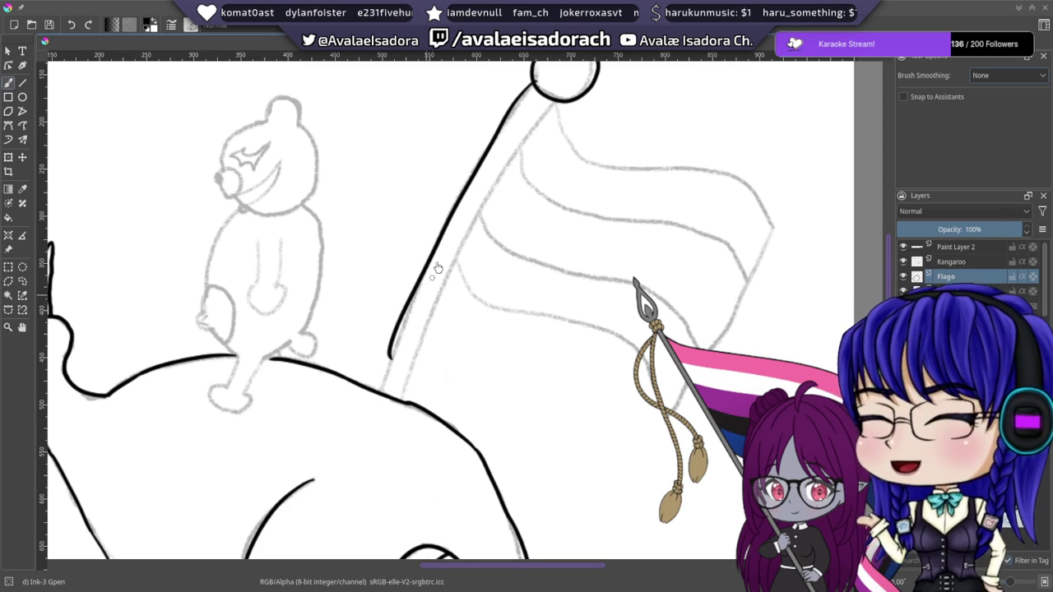
{"action": "key", "text": "ctrl+z"}
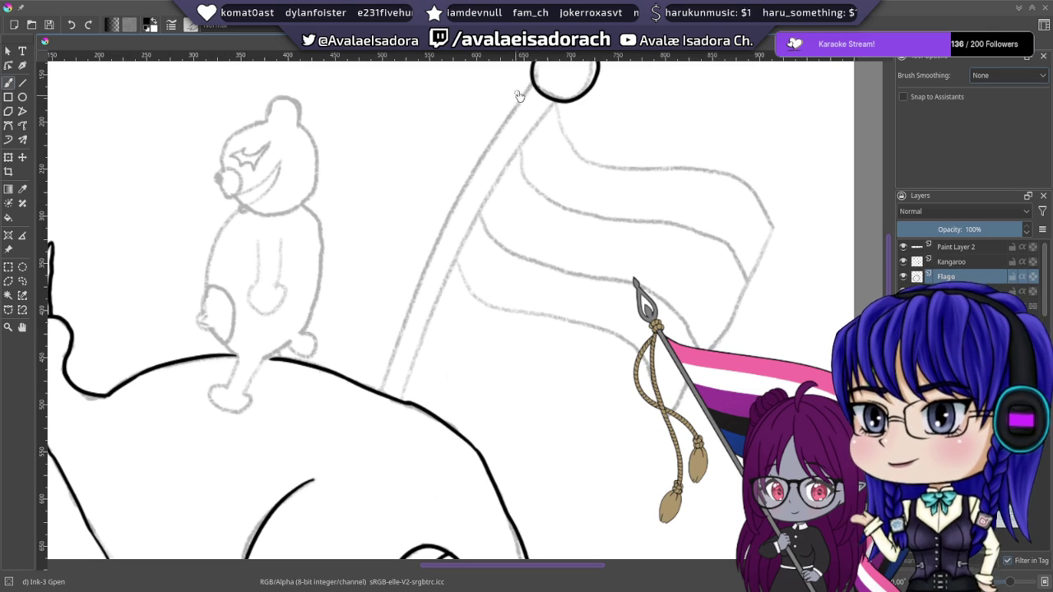
{"action": "left_click_drag", "start_coordinate": [532, 90], "coordinate": [476, 156]}
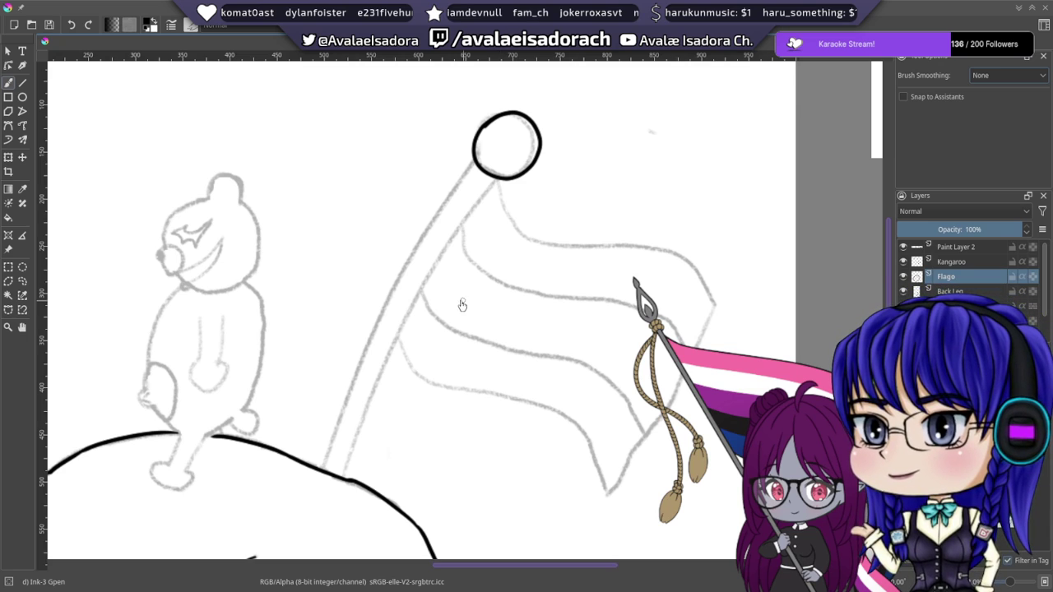
{"action": "left_click_drag", "start_coordinate": [478, 279], "coordinate": [481, 268]}
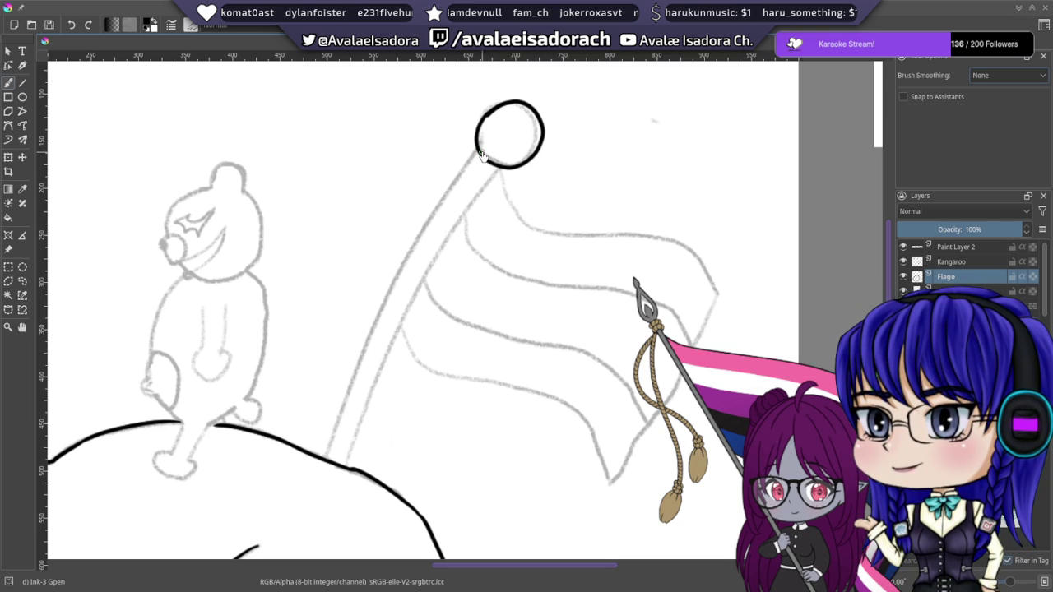
{"action": "left_click_drag", "start_coordinate": [482, 156], "coordinate": [494, 124]}
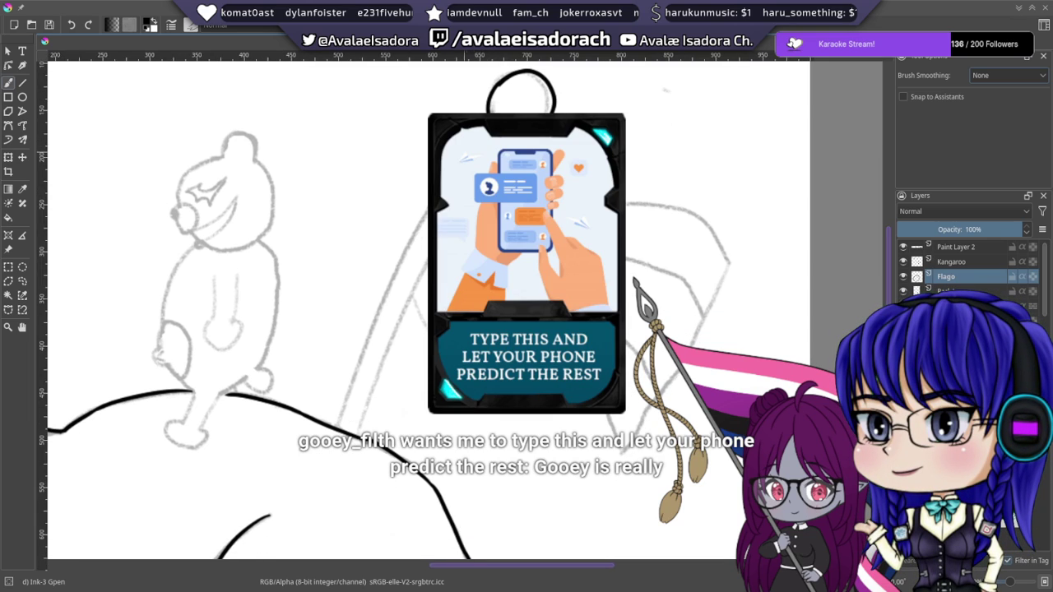
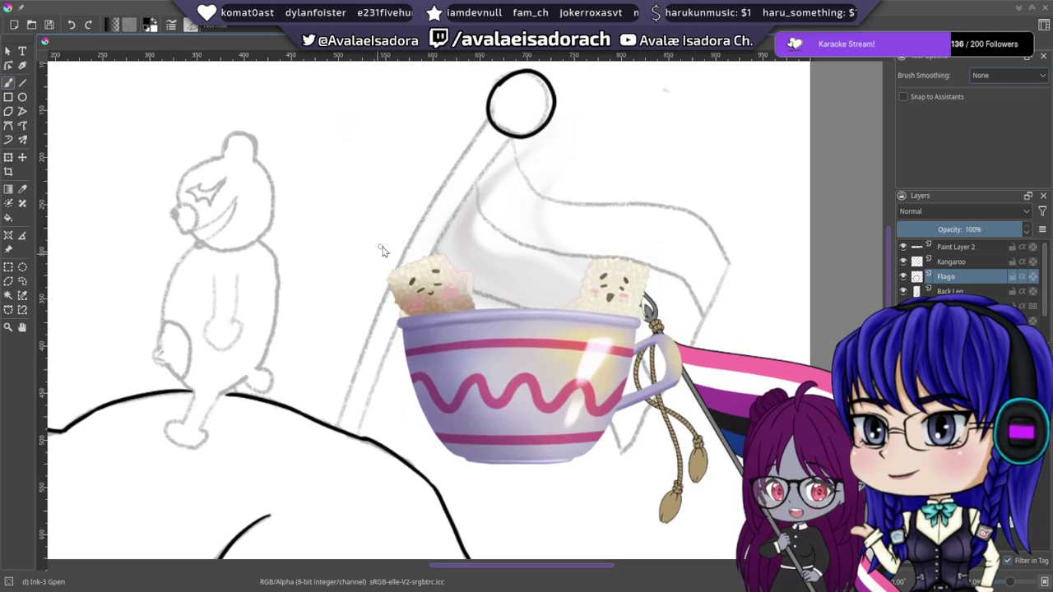
{"action": "left_click_drag", "start_coordinate": [411, 193], "coordinate": [464, 225]}
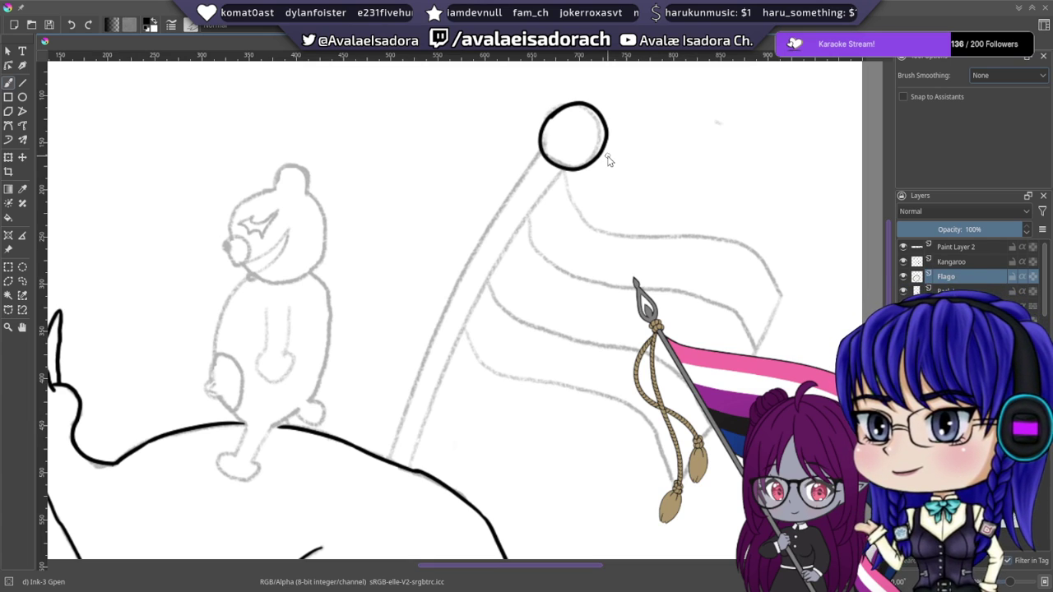
{"action": "left_click_drag", "start_coordinate": [507, 174], "coordinate": [506, 177]}
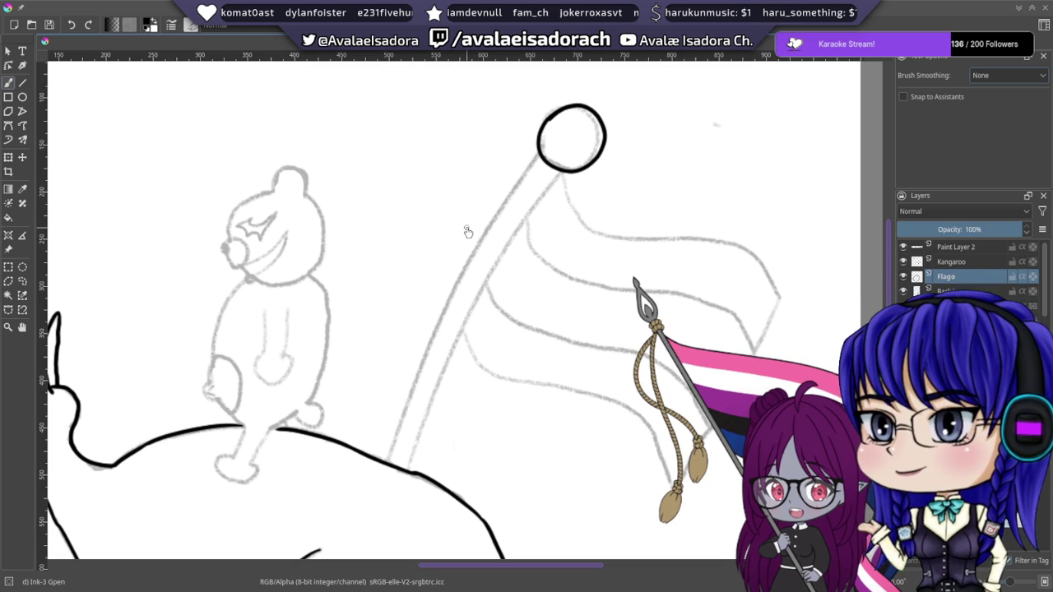
{"action": "left_click_drag", "start_coordinate": [474, 217], "coordinate": [459, 213]}
{"action": "left_click_drag", "start_coordinate": [523, 159], "coordinate": [501, 156]}
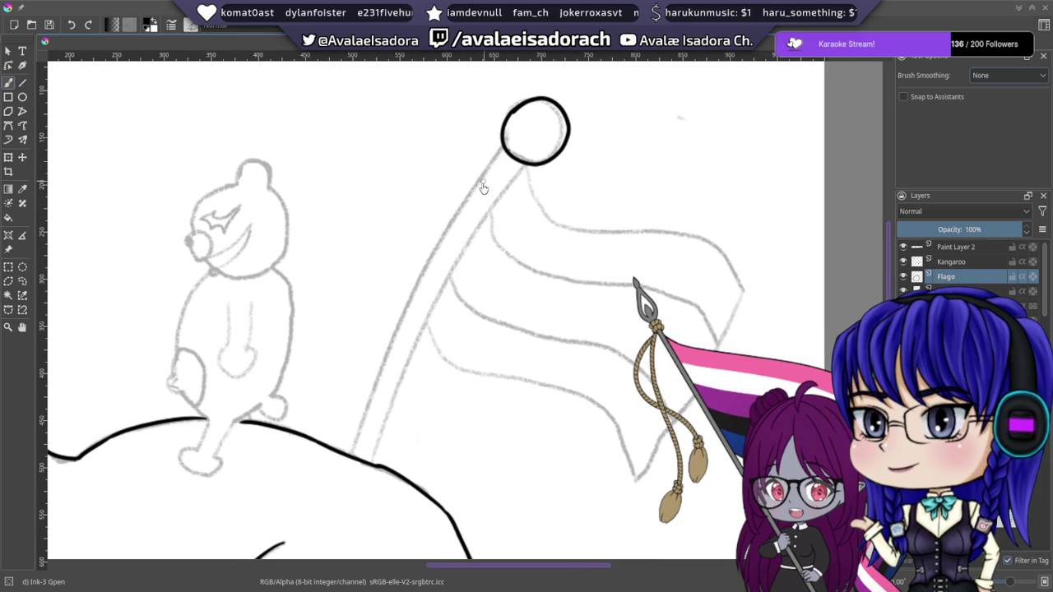
{"action": "left_click_drag", "start_coordinate": [455, 274], "coordinate": [495, 153]}
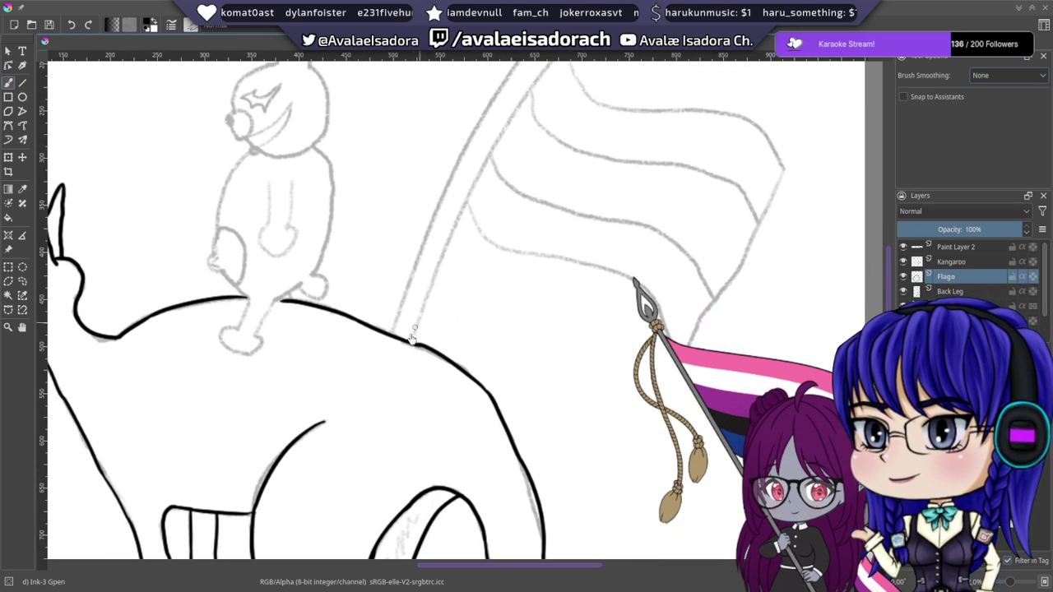
- Try to ink the flagpole's left edge upward from the kangaroo's back outline, then undo the stroke
{"action": "right_click", "coordinate": [412, 337]}
{"action": "left_click_drag", "start_coordinate": [422, 458], "coordinate": [454, 455]}
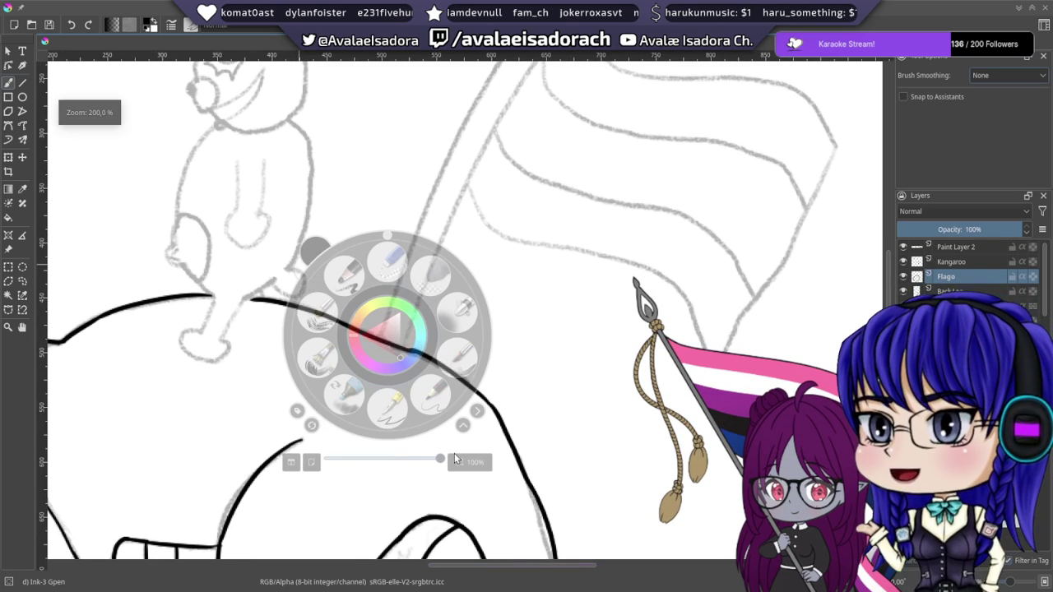
{"action": "left_click", "coordinate": [543, 395]}
{"action": "left_click_drag", "start_coordinate": [386, 227], "coordinate": [384, 288]}
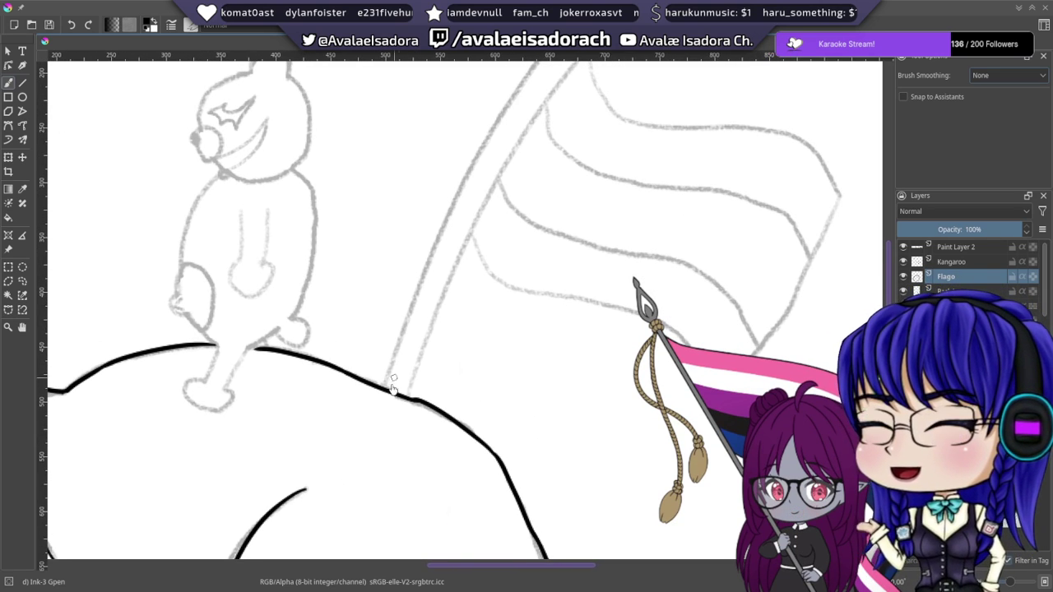
{"action": "left_click_drag", "start_coordinate": [386, 394], "coordinate": [476, 224]}
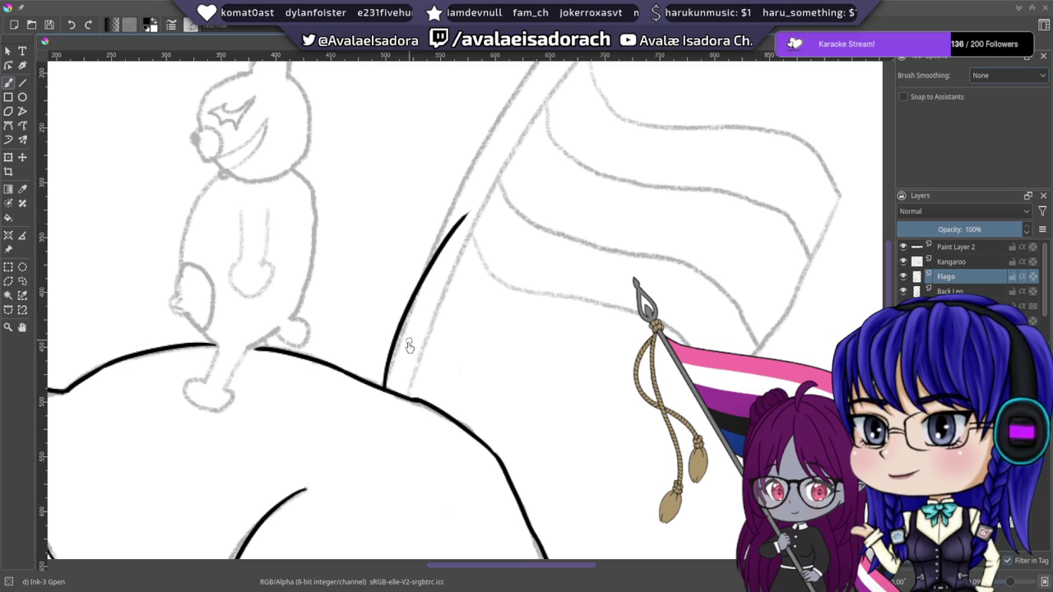
{"action": "key", "text": "ctrl+z"}
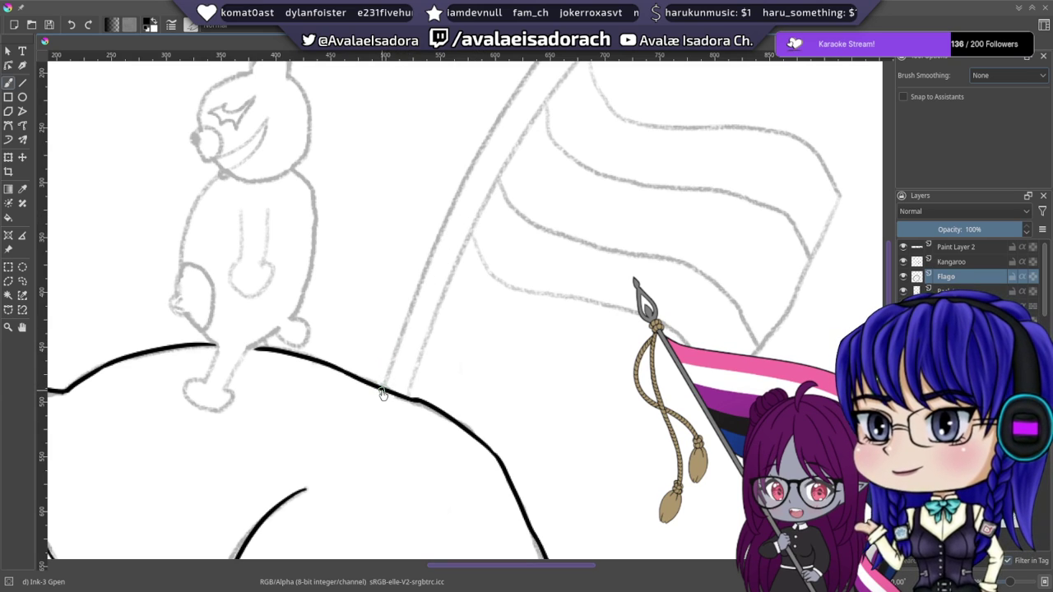
{"action": "key", "text": "ctrl+z"}
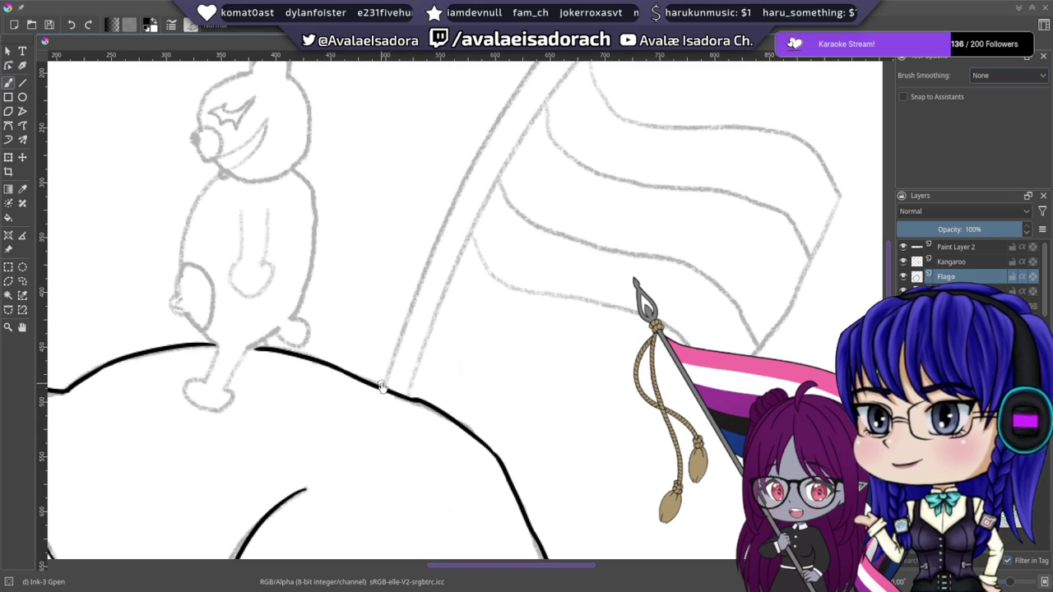
- Try shorter upward strokes at close range along the lower part of the flagpole's left edge, undoing each one
{"action": "left_click_drag", "start_coordinate": [355, 285], "coordinate": [367, 247]}
{"action": "right_click", "coordinate": [374, 264]}
{"action": "left_click", "coordinate": [556, 370]}
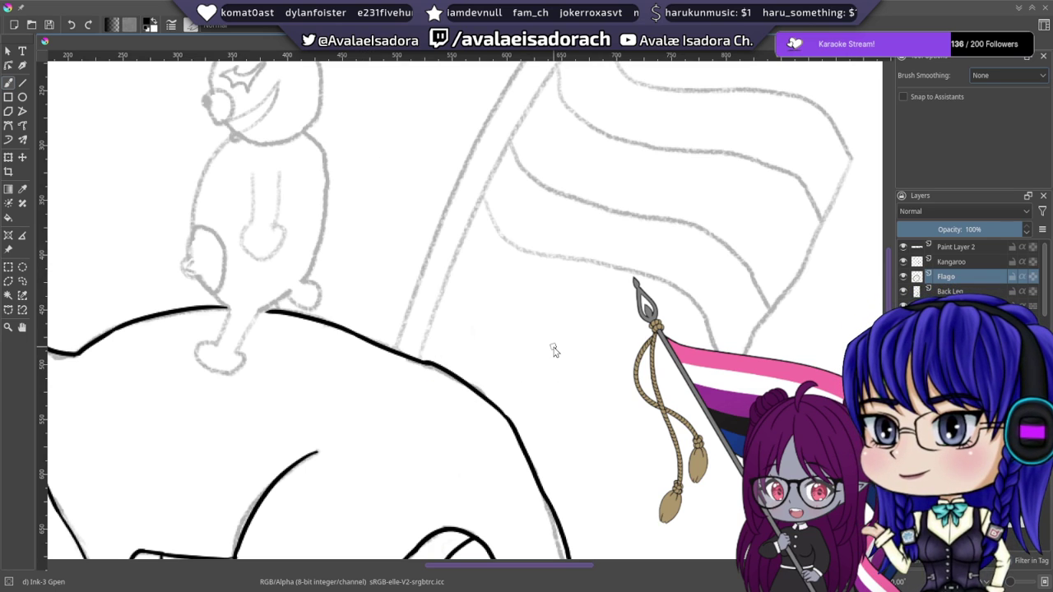
{"action": "scroll", "coordinate": [553, 350], "scroll_direction": "up", "scroll_amount": 2}
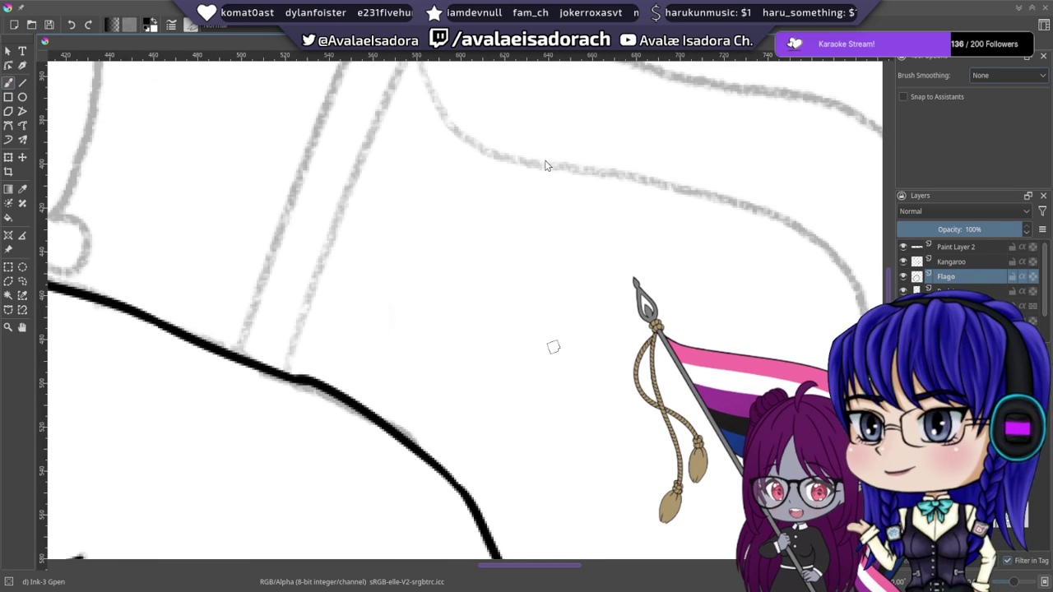
{"action": "left_click_drag", "start_coordinate": [334, 223], "coordinate": [356, 294]}
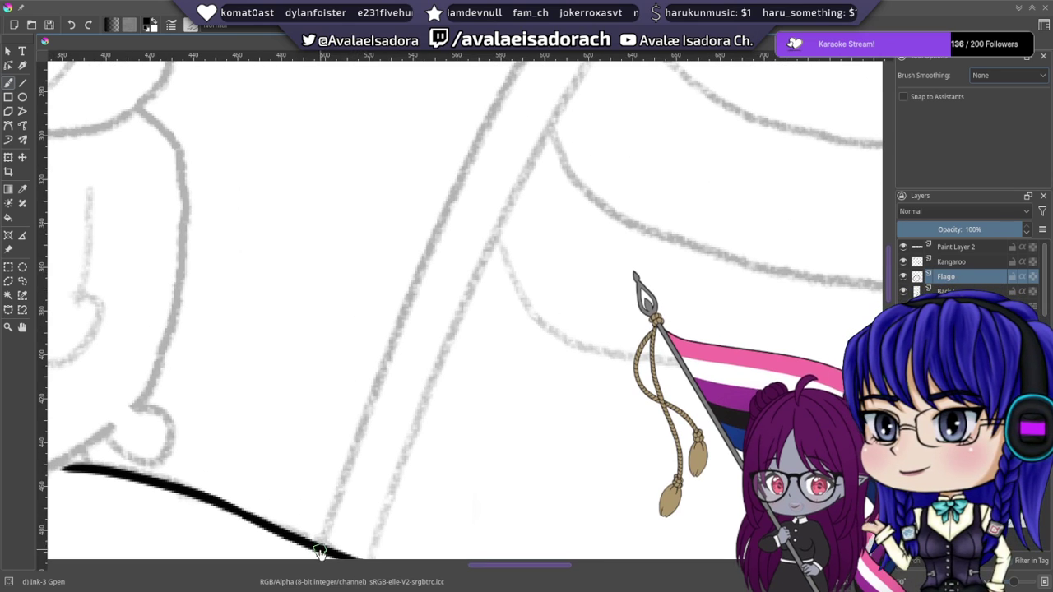
{"action": "left_click_drag", "start_coordinate": [319, 546], "coordinate": [391, 329]}
{"action": "key", "text": "ctrl+z"}
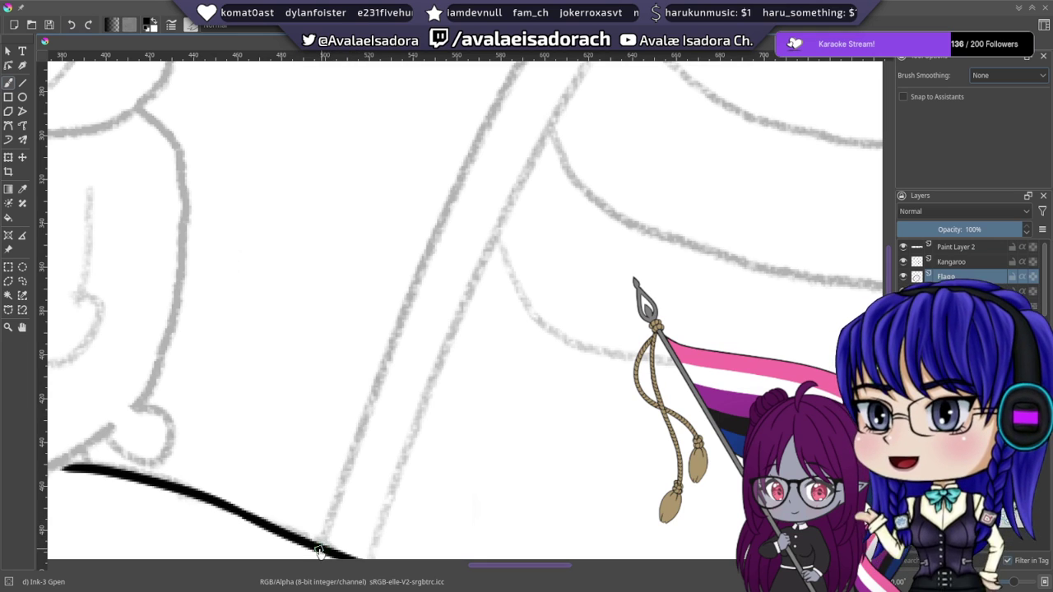
{"action": "left_click_drag", "start_coordinate": [319, 549], "coordinate": [454, 237]}
{"action": "key", "text": "ctrl+z"}
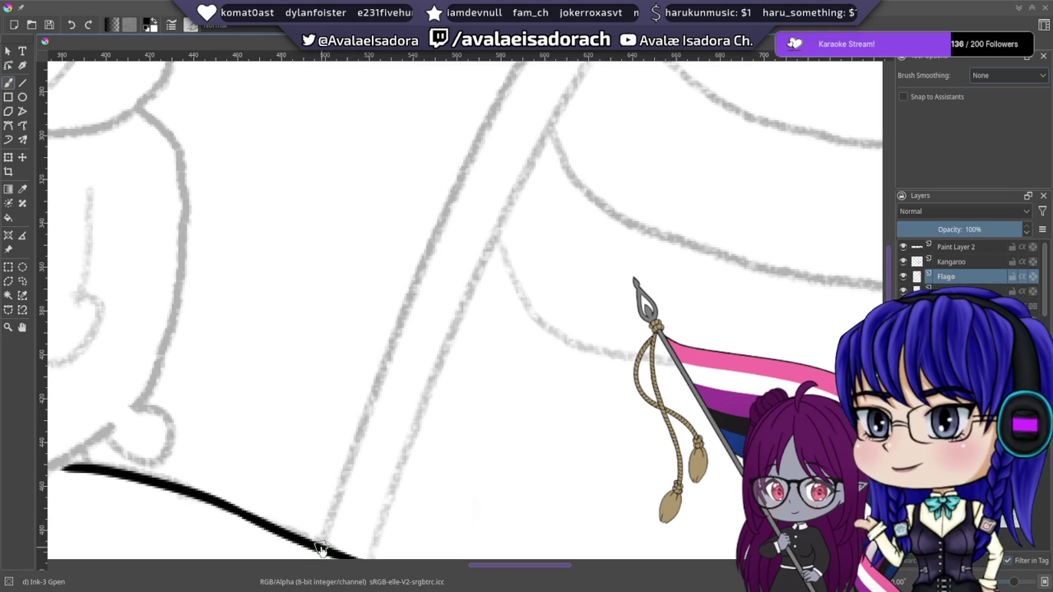
{"action": "left_click_drag", "start_coordinate": [319, 549], "coordinate": [428, 242]}
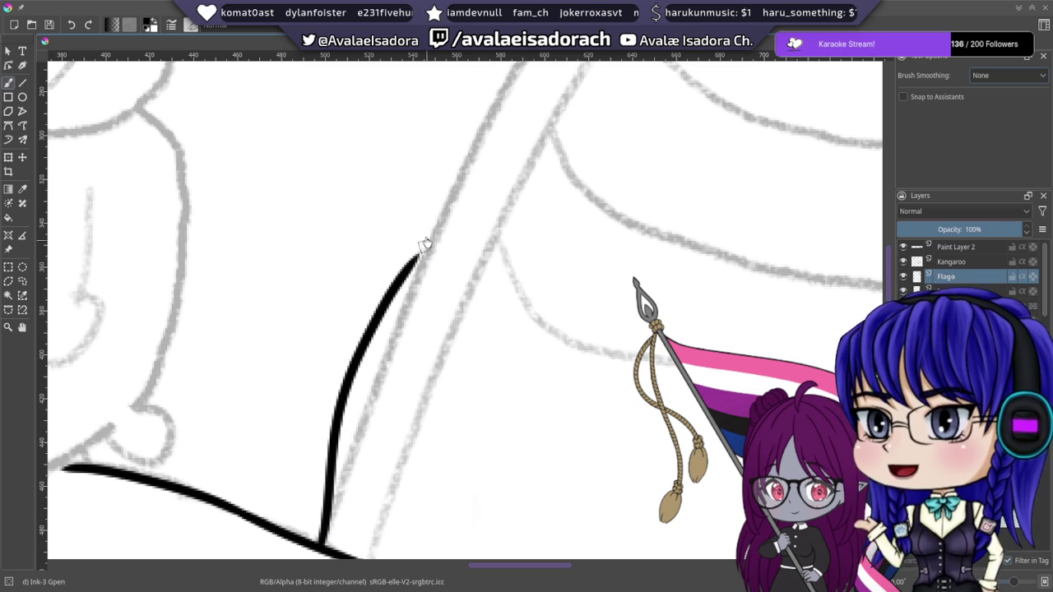
{"action": "key", "text": "ctrl+z"}
{"action": "mouse_move", "coordinate": [322, 545]}
{"action": "left_mouse_down"}
{"action": "mouse_move", "coordinate": [420, 294]}
{"action": "mouse_move", "coordinate": [451, 251]}
{"action": "left_mouse_up"}
{"action": "key", "text": "ctrl+z"}
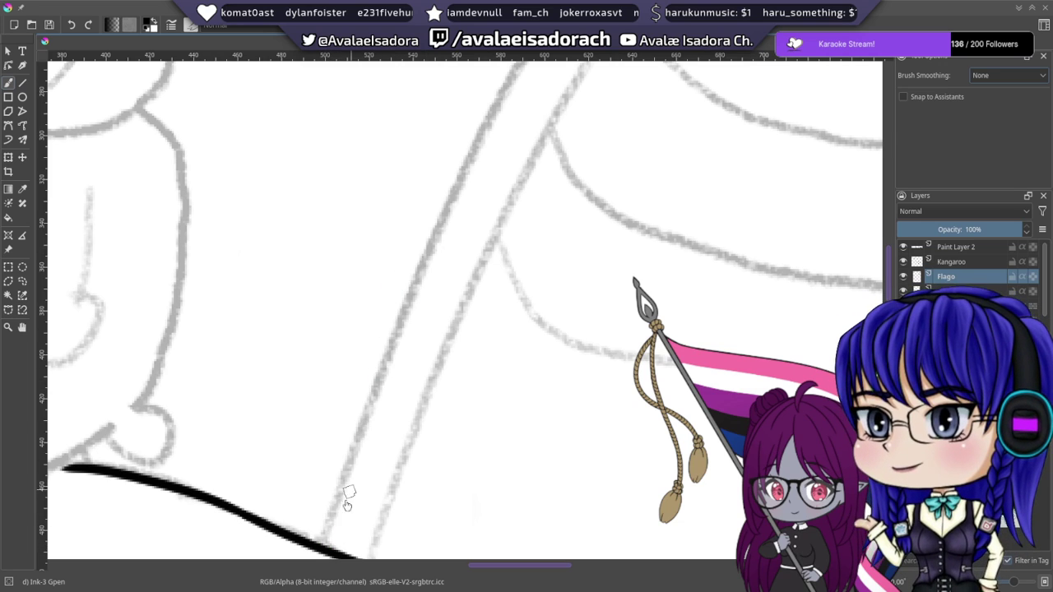
{"action": "left_click_drag", "start_coordinate": [323, 544], "coordinate": [453, 246]}
{"action": "key", "text": "ctrl+z"}
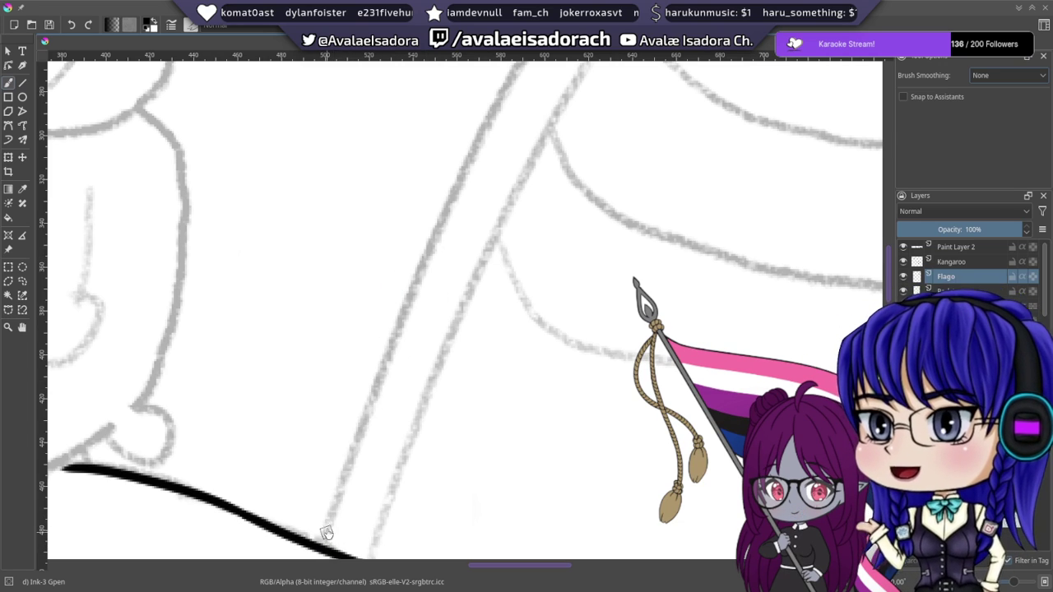
- Try to ink the lower part of the flagpole's left edge beside the kangaroo's back from a rotated view, undoing every stroke
{"action": "left_click_drag", "start_coordinate": [321, 360], "coordinate": [355, 318]}
{"action": "right_click", "coordinate": [366, 333]}
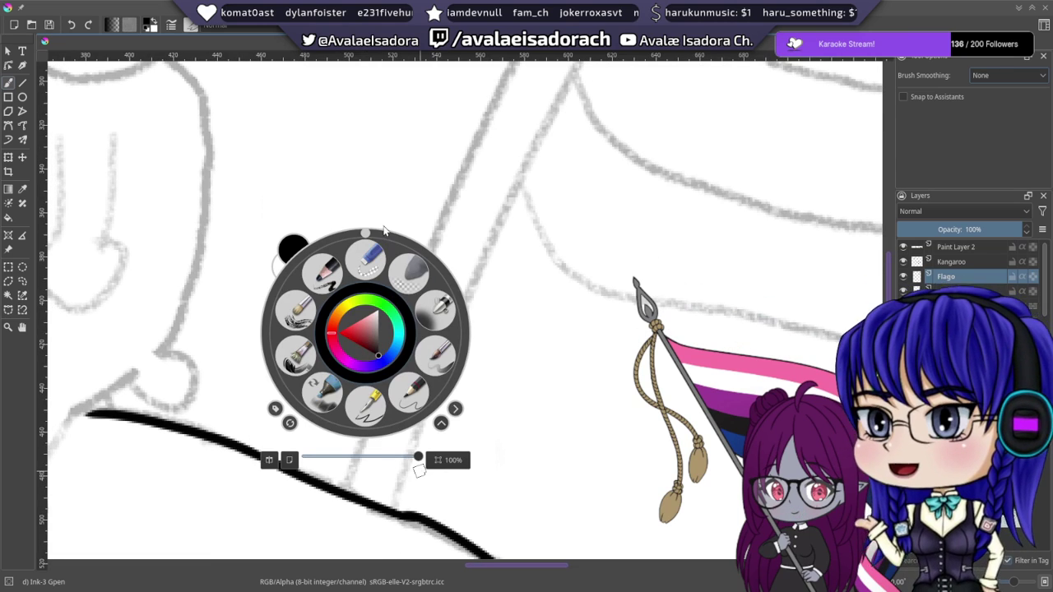
{"action": "left_click_drag", "start_coordinate": [365, 236], "coordinate": [316, 247]}
{"action": "left_click", "coordinate": [452, 278]}
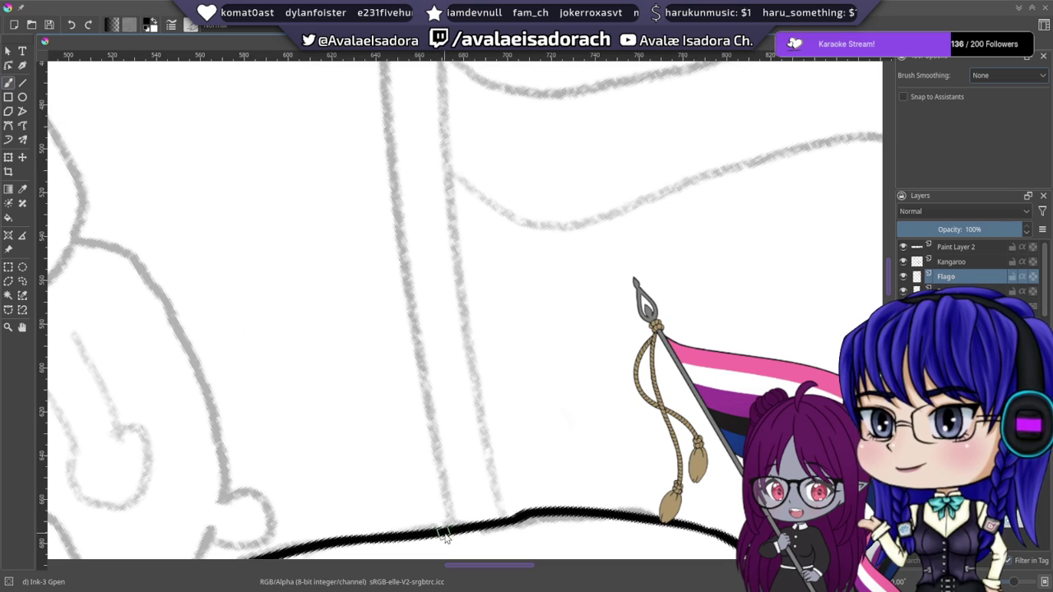
{"action": "left_click_drag", "start_coordinate": [453, 531], "coordinate": [422, 252]}
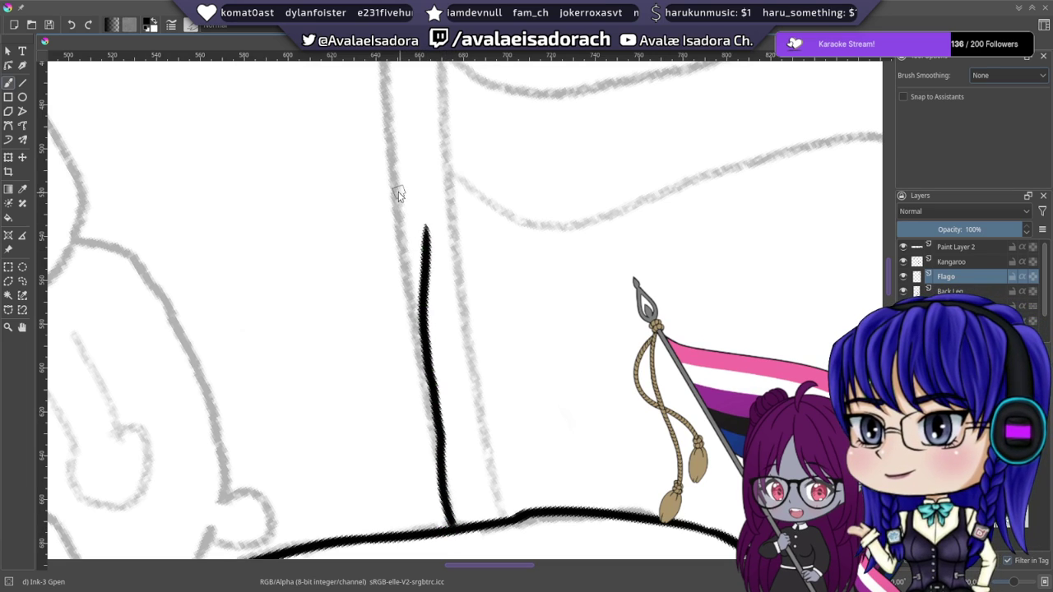
{"action": "key", "text": "ctrl+z"}
{"action": "mouse_move", "coordinate": [398, 194]}
{"action": "left_mouse_down"}
{"action": "mouse_move", "coordinate": [407, 408]}
{"action": "mouse_move", "coordinate": [421, 480]}
{"action": "mouse_move", "coordinate": [398, 208]}
{"action": "mouse_move", "coordinate": [438, 505]}
{"action": "left_mouse_up"}
{"action": "key", "text": "ctrl+z"}
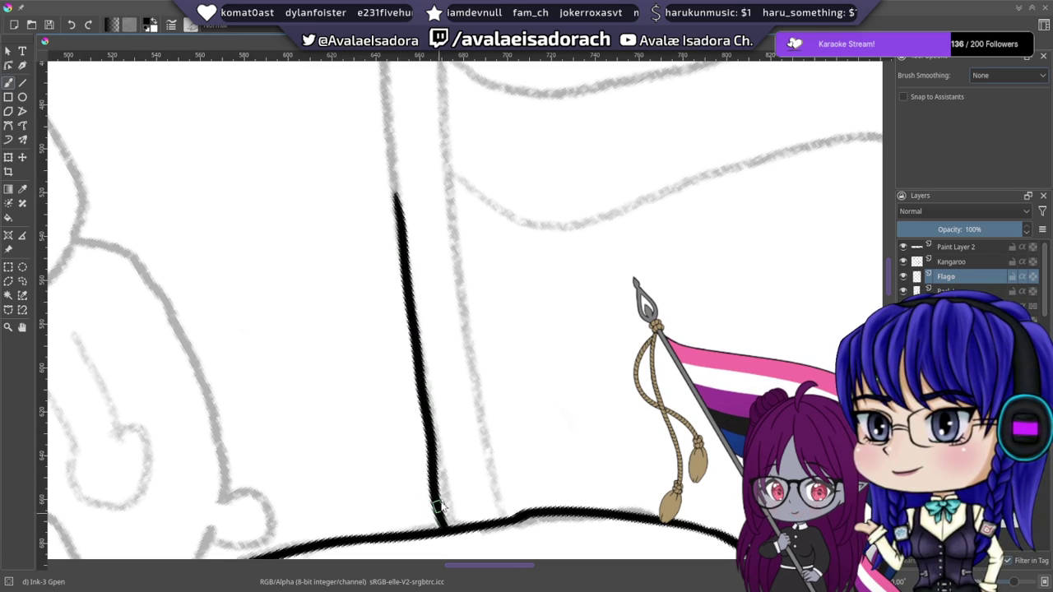
{"action": "key", "text": "ctrl+z"}
- Ink the first section of the flagpole's flag-side edge, drawing away from the kangaroo's back outline
{"action": "right_click", "coordinate": [380, 369]}
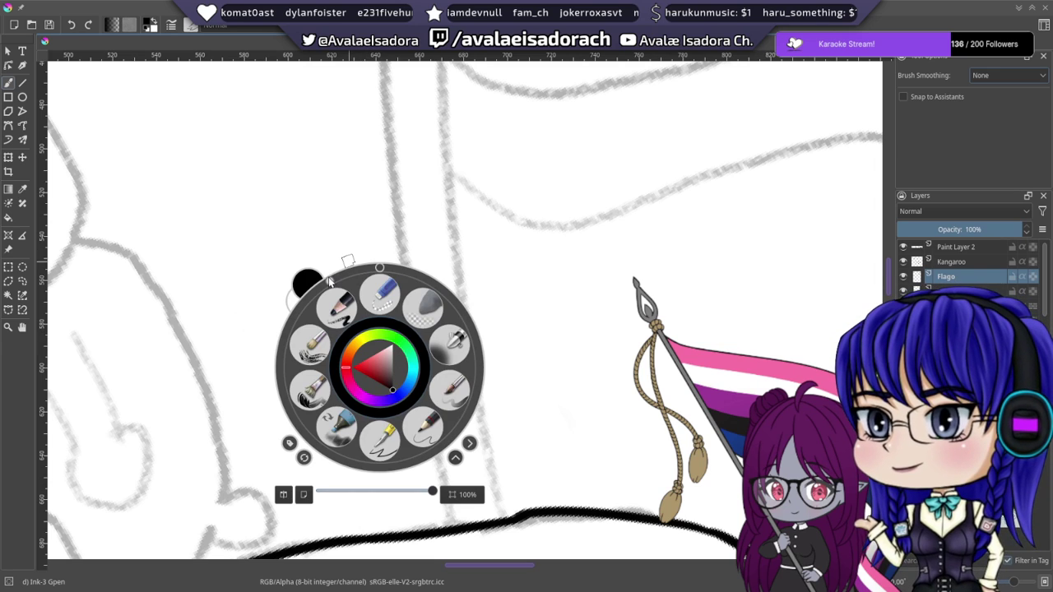
{"action": "left_click_drag", "start_coordinate": [329, 282], "coordinate": [426, 454]}
{"action": "left_click", "coordinate": [599, 362]}
{"action": "left_click_drag", "start_coordinate": [473, 149], "coordinate": [459, 214]}
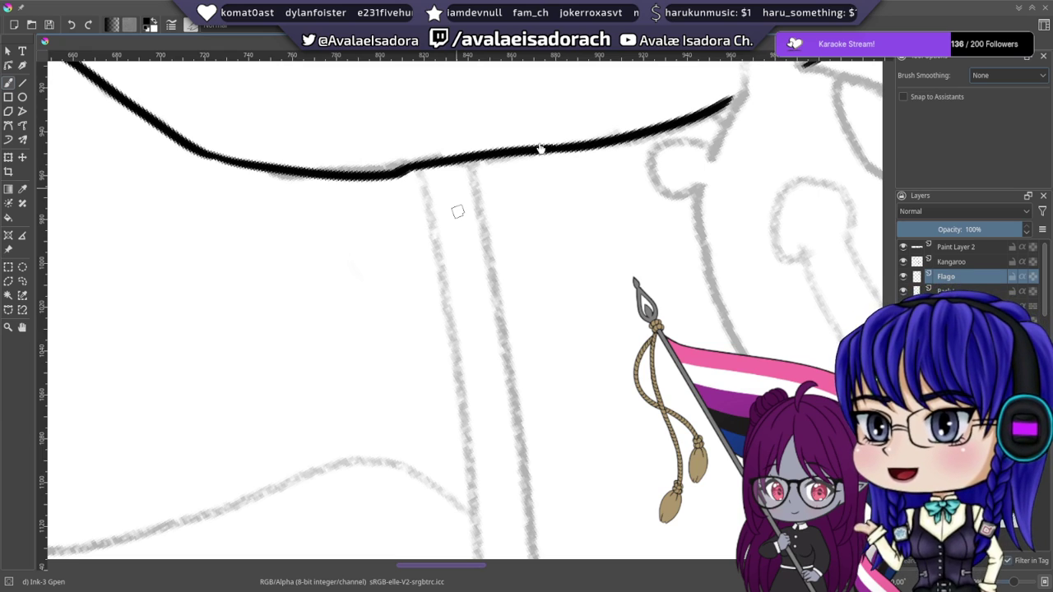
{"action": "right_click", "coordinate": [364, 189]}
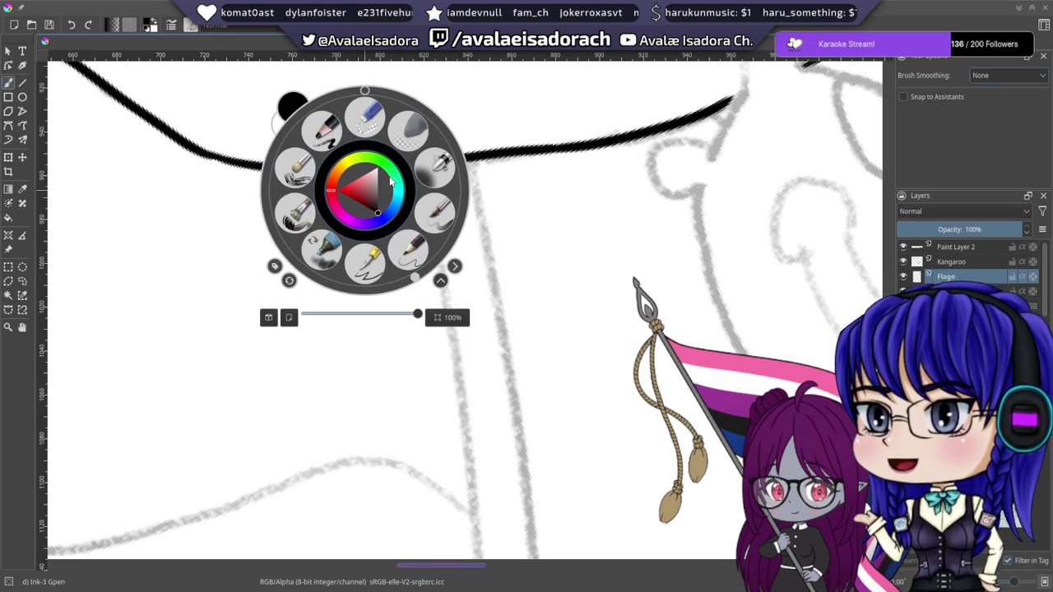
{"action": "left_click_drag", "start_coordinate": [416, 282], "coordinate": [375, 297]}
{"action": "left_click", "coordinate": [526, 333]}
{"action": "left_click_drag", "start_coordinate": [419, 207], "coordinate": [379, 183]}
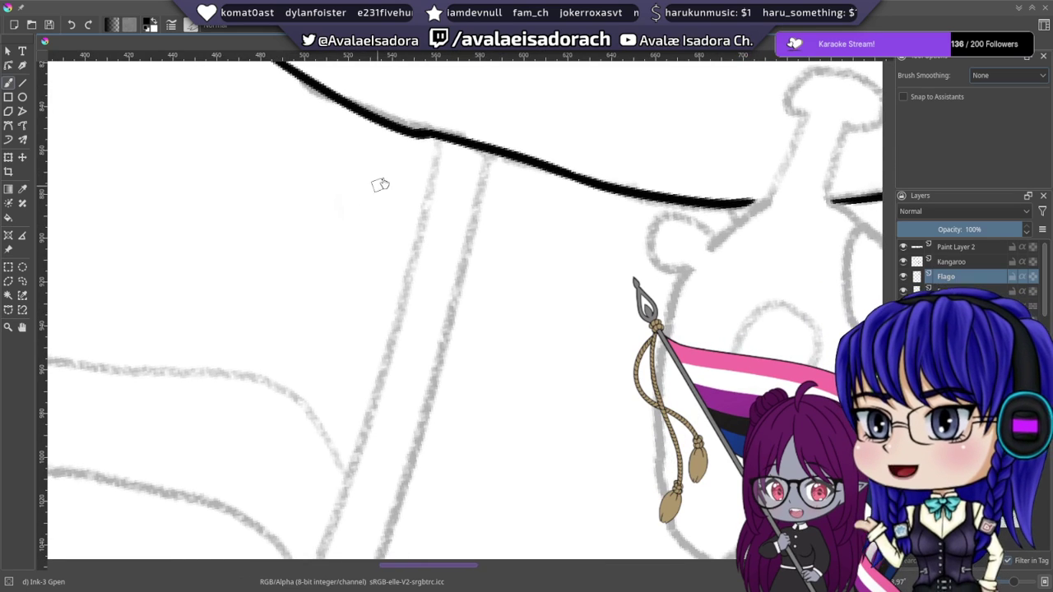
{"action": "left_click_drag", "start_coordinate": [441, 138], "coordinate": [387, 353]}
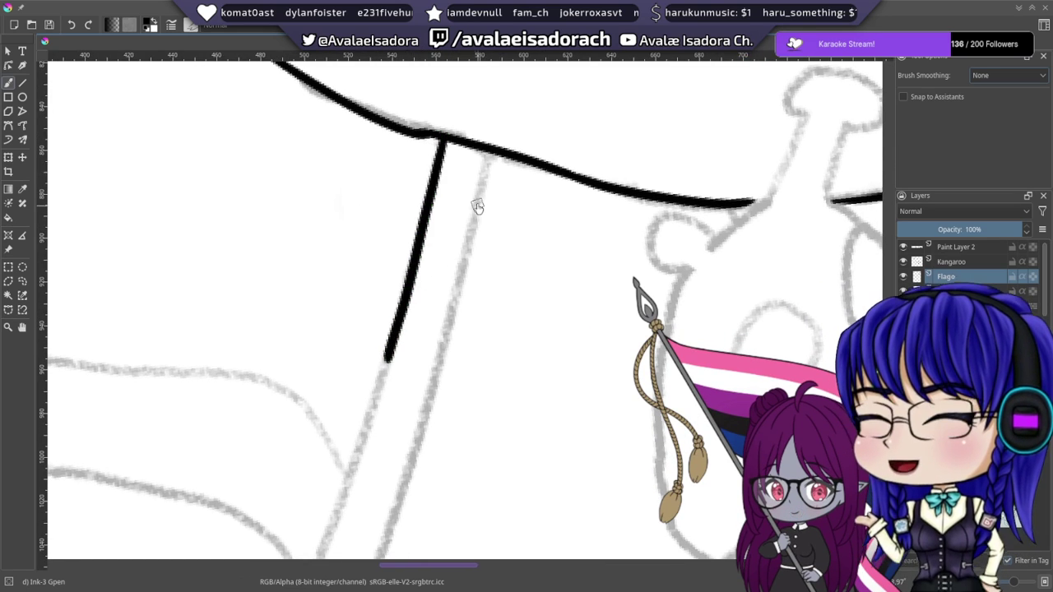
- Ink the first section of the flagpole's outer edge from the kangaroo's back outline, redoing the stroke until it follows the sketch
{"action": "mouse_move", "coordinate": [441, 175]}
{"action": "left_mouse_down"}
{"action": "mouse_move", "coordinate": [460, 115]}
{"action": "mouse_move", "coordinate": [438, 188]}
{"action": "left_mouse_up"}
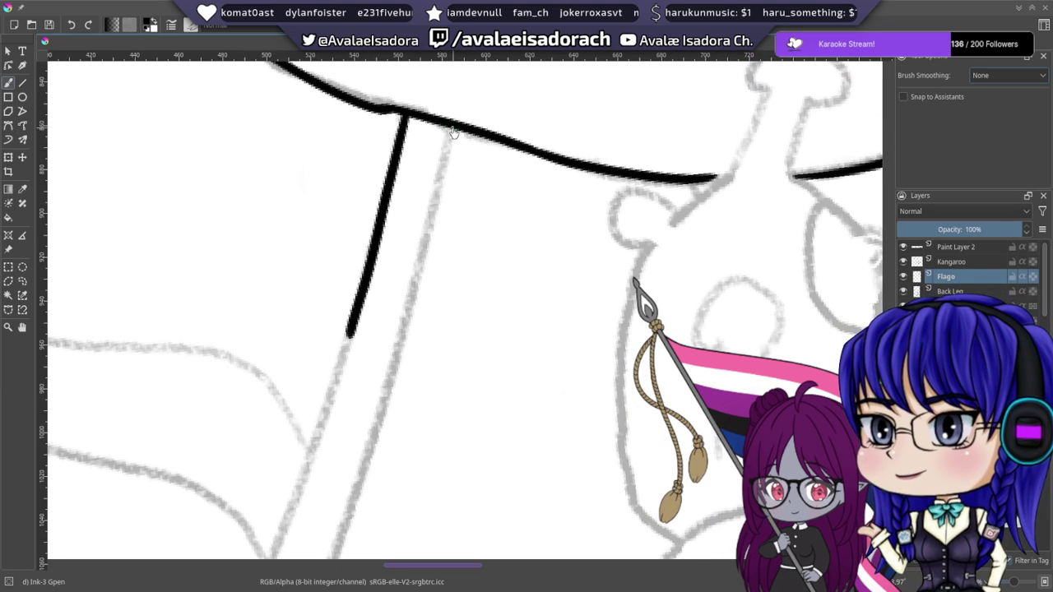
{"action": "left_click_drag", "start_coordinate": [452, 135], "coordinate": [383, 374]}
{"action": "key", "text": "ctrl+z"}
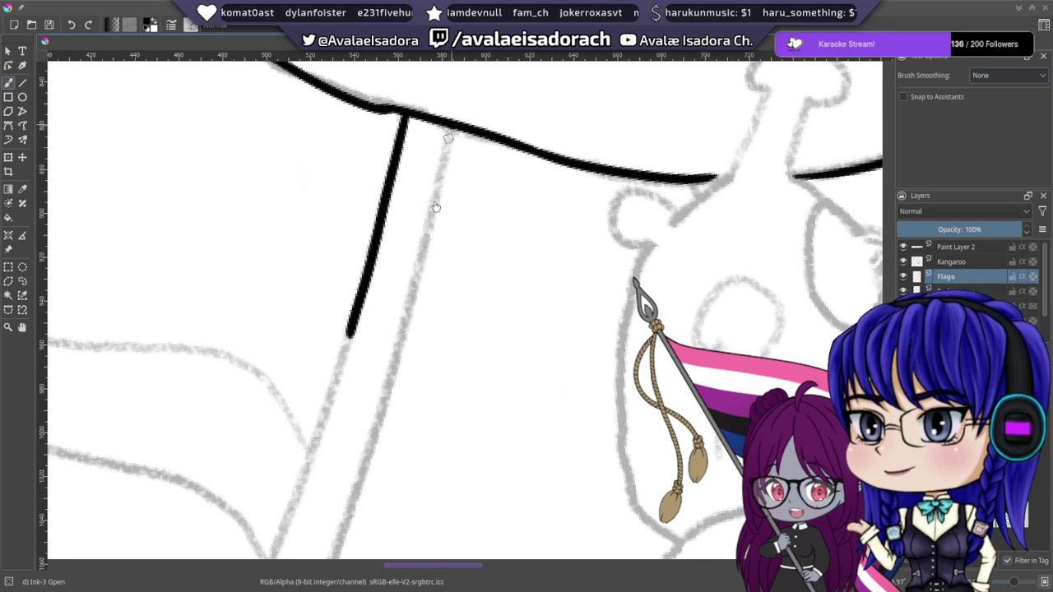
{"action": "left_click_drag", "start_coordinate": [450, 133], "coordinate": [388, 344]}
{"action": "key", "text": "ctrl+z"}
{"action": "mouse_move", "coordinate": [448, 130]}
{"action": "left_mouse_down"}
{"action": "mouse_move", "coordinate": [395, 345]}
{"action": "mouse_move", "coordinate": [369, 294]}
{"action": "mouse_move", "coordinate": [461, 165]}
{"action": "mouse_move", "coordinate": [465, 135]}
{"action": "mouse_move", "coordinate": [385, 325]}
{"action": "left_mouse_up"}
{"action": "key", "text": "ctrl+z"}
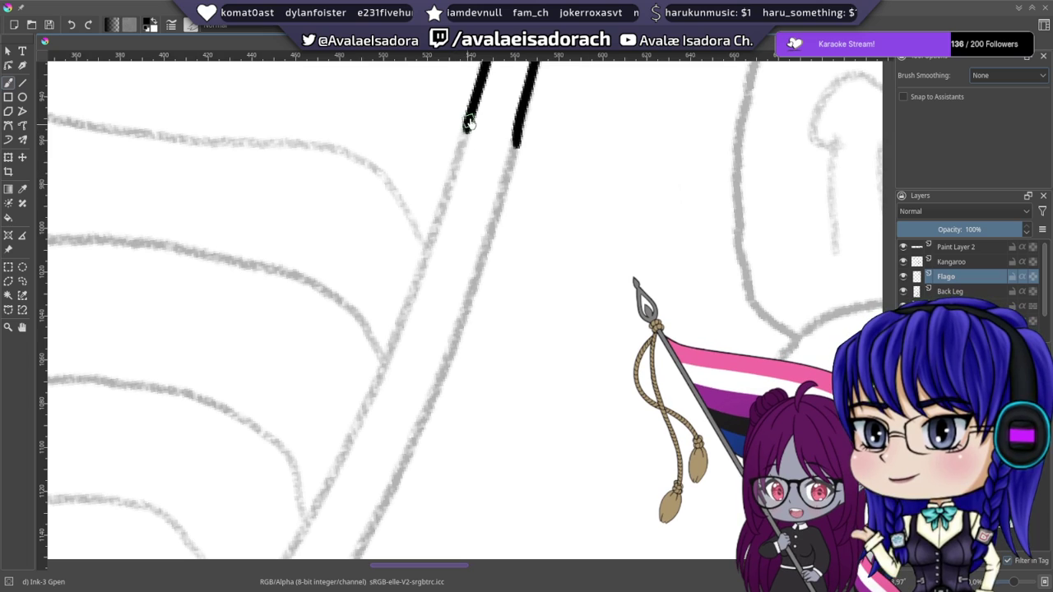
- Try to extend the flag-side edge line of the flagpole past the upper flag stripes, undoing each attempt
{"action": "left_click_drag", "start_coordinate": [464, 124], "coordinate": [377, 372]}
{"action": "key", "text": "ctrl+z"}
{"action": "left_click_drag", "start_coordinate": [463, 137], "coordinate": [378, 387]}
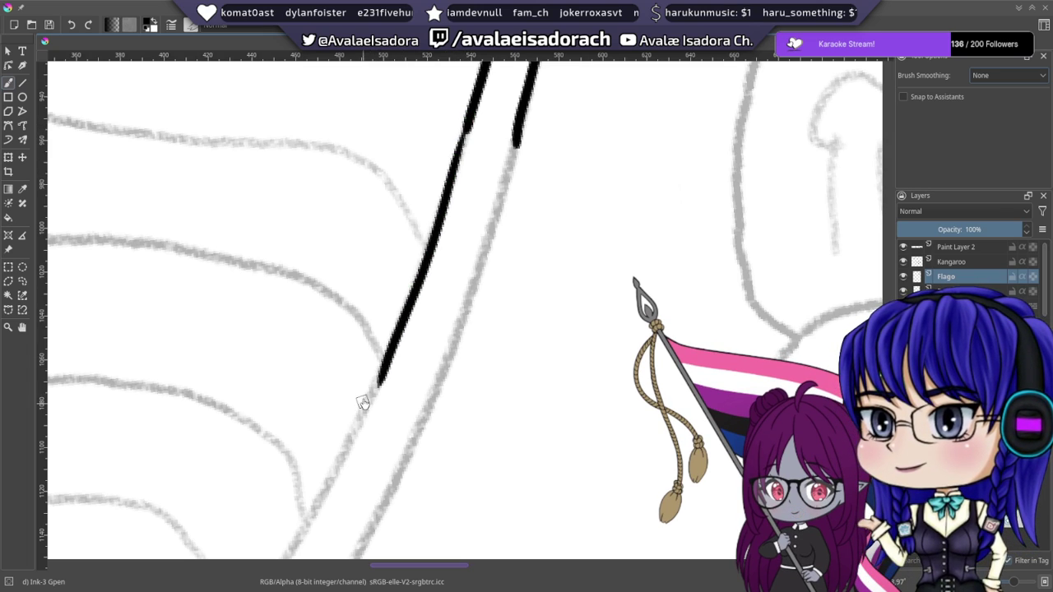
{"action": "key", "text": "ctrl+z"}
{"action": "left_click_drag", "start_coordinate": [464, 138], "coordinate": [370, 375]}
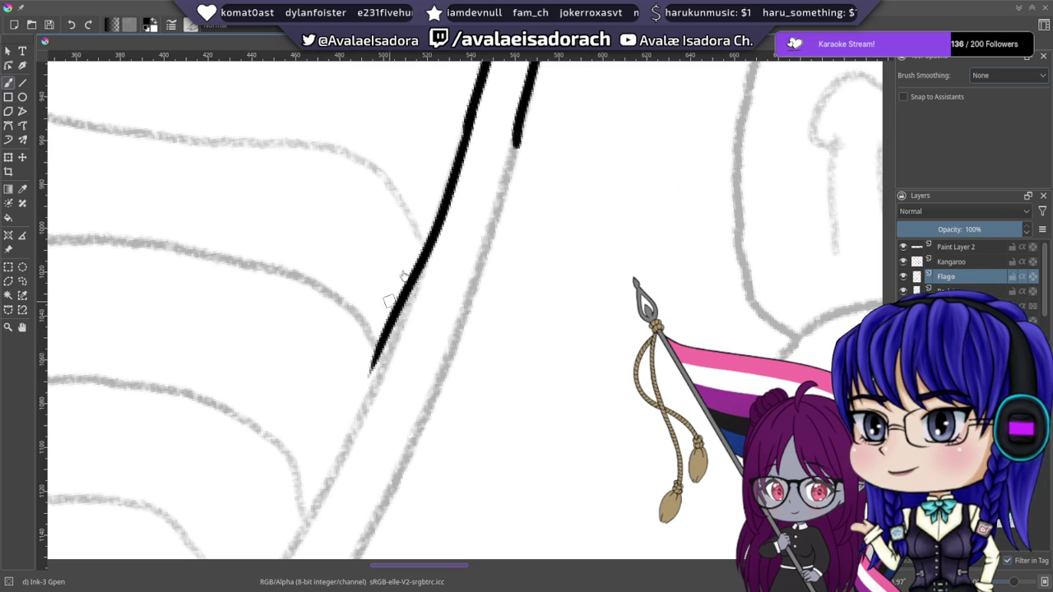
{"action": "key", "text": "ctrl+z"}
{"action": "left_click_drag", "start_coordinate": [465, 130], "coordinate": [363, 418]}
{"action": "key", "text": "ctrl+z"}
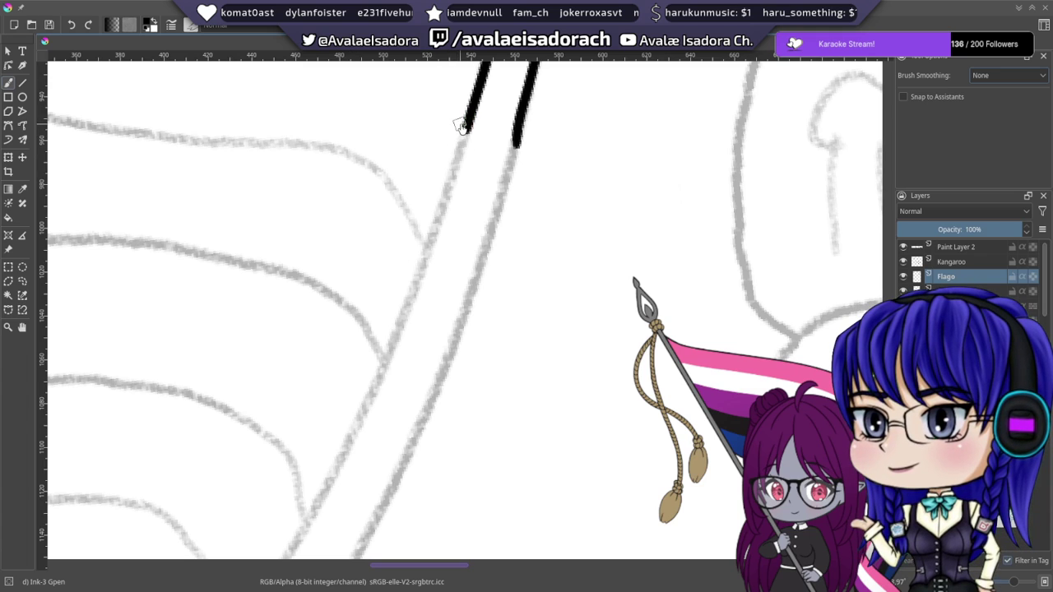
{"action": "mouse_move", "coordinate": [462, 125]}
{"action": "left_mouse_down"}
{"action": "mouse_move", "coordinate": [427, 238]}
{"action": "mouse_move", "coordinate": [323, 448]}
{"action": "left_mouse_up"}
{"action": "key", "text": "ctrl+z"}
{"action": "mouse_move", "coordinate": [465, 123]}
{"action": "left_mouse_down"}
{"action": "mouse_move", "coordinate": [434, 246]}
{"action": "mouse_move", "coordinate": [340, 454]}
{"action": "left_mouse_up"}
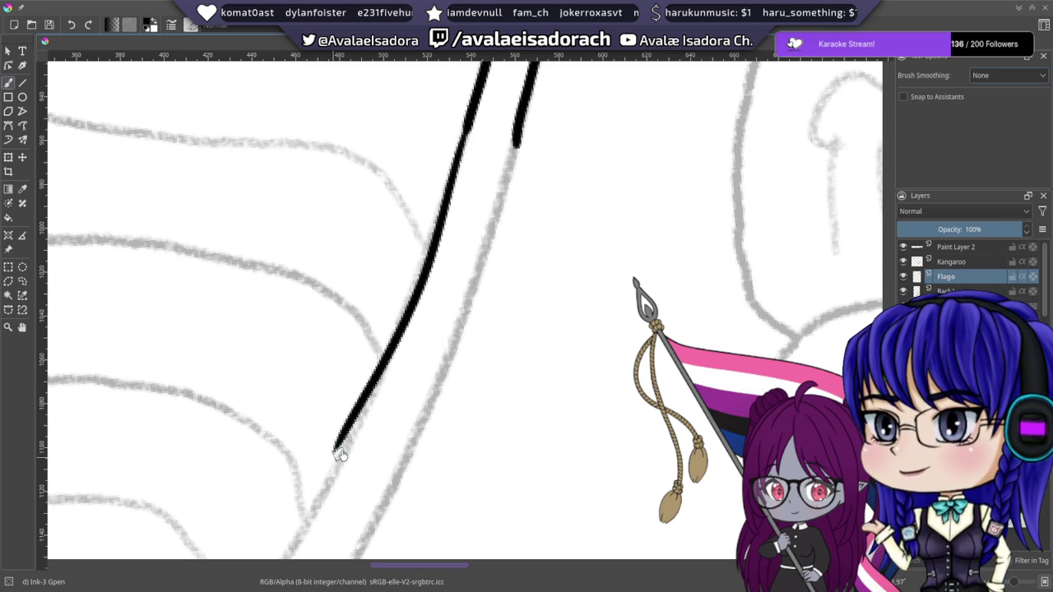
{"action": "key", "text": "ctrl+z"}
{"action": "mouse_move", "coordinate": [464, 124]}
{"action": "left_mouse_down"}
{"action": "mouse_move", "coordinate": [413, 280]}
{"action": "mouse_move", "coordinate": [347, 389]}
{"action": "left_mouse_up"}
{"action": "key", "text": "ctrl+z"}
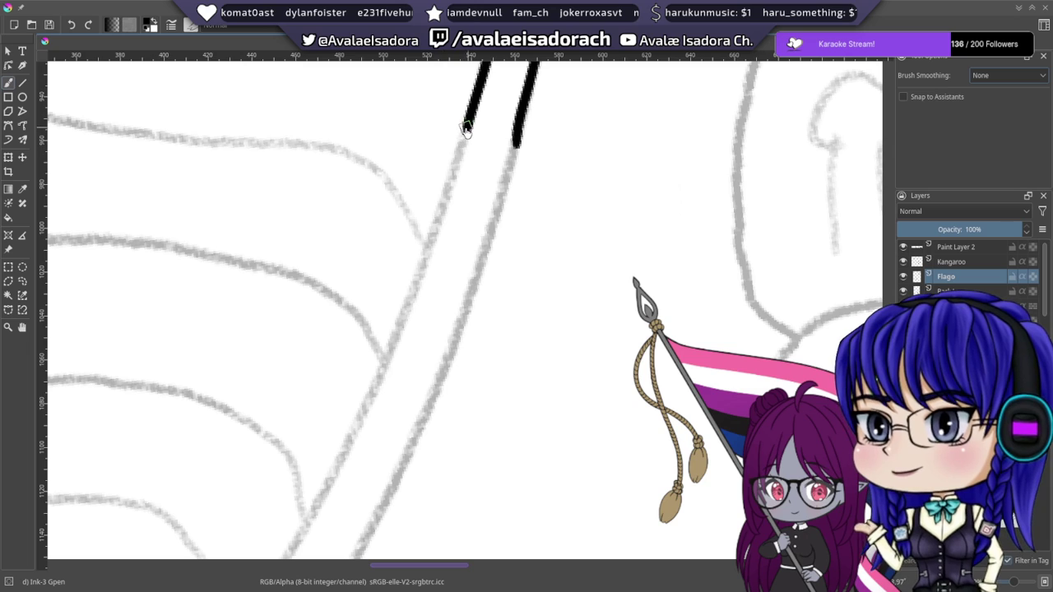
- Extend the inked flag-side edge of the flagpole along the sketch toward the knob, replacing unsatisfactory strokes
{"action": "mouse_move", "coordinate": [467, 122]}
{"action": "left_mouse_down"}
{"action": "mouse_move", "coordinate": [419, 276]}
{"action": "mouse_move", "coordinate": [329, 477]}
{"action": "left_mouse_up"}
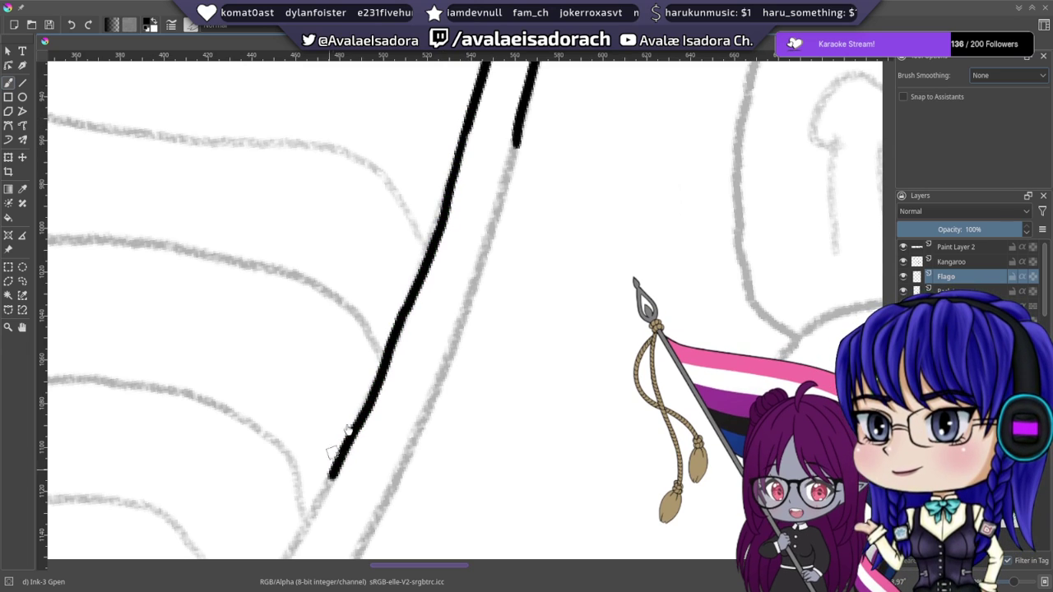
{"action": "key", "text": "ctrl+z"}
{"action": "left_click_drag", "start_coordinate": [466, 135], "coordinate": [355, 432]}
{"action": "key", "text": "ctrl+z"}
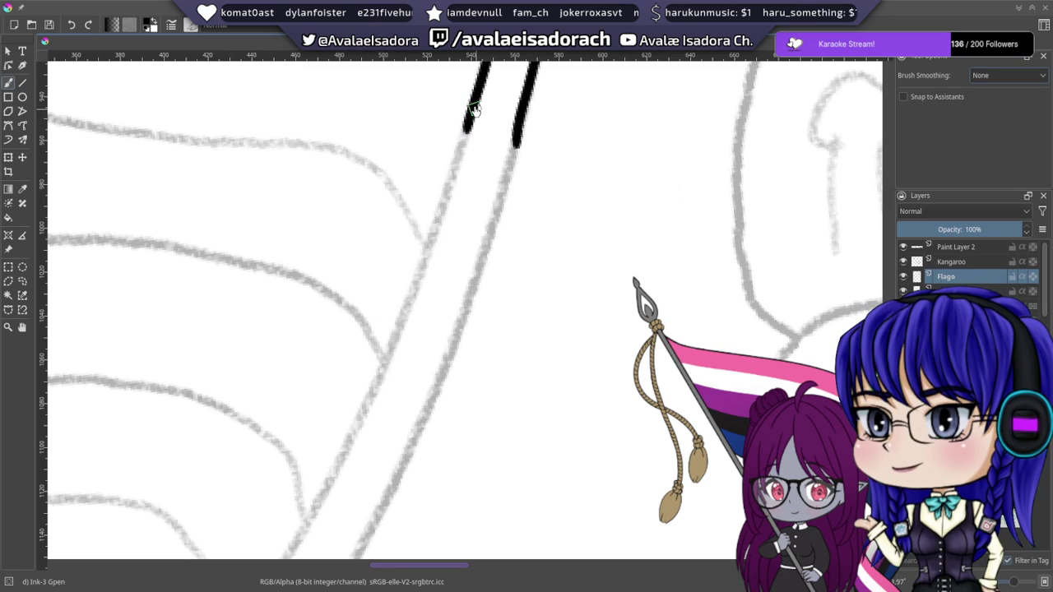
{"action": "mouse_move", "coordinate": [467, 130]}
{"action": "left_mouse_down"}
{"action": "mouse_move", "coordinate": [397, 332]}
{"action": "mouse_move", "coordinate": [352, 434]}
{"action": "left_mouse_up"}
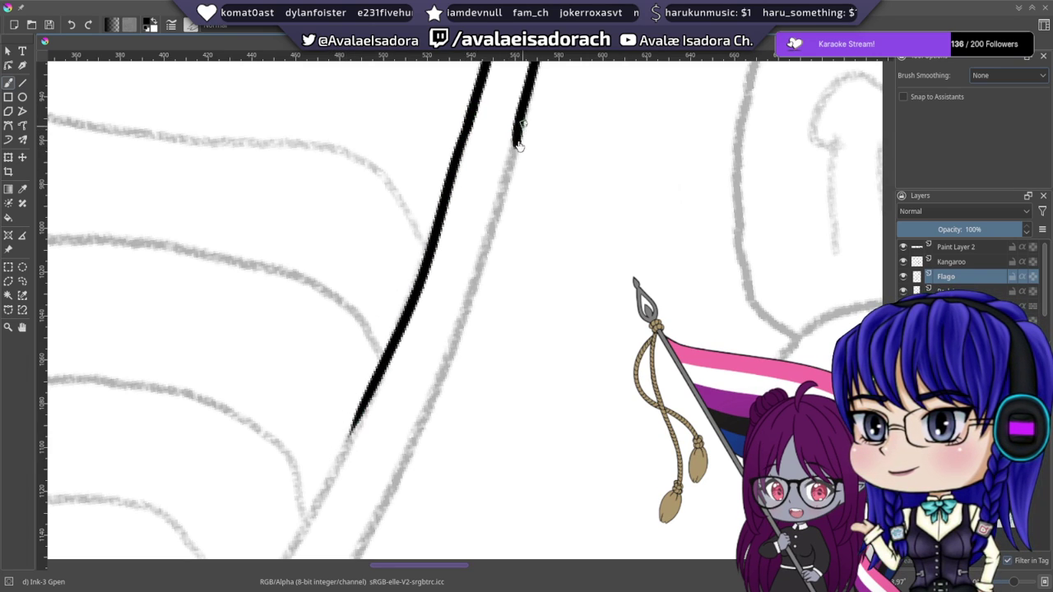
- Continue inking the flagpole's outer edge through its middle section and thicken the uneven join between the strokes
{"action": "left_click_drag", "start_coordinate": [518, 144], "coordinate": [428, 380]}
{"action": "key", "text": "ctrl+z"}
{"action": "left_click_drag", "start_coordinate": [518, 131], "coordinate": [409, 418]}
{"action": "key", "text": "ctrl+z"}
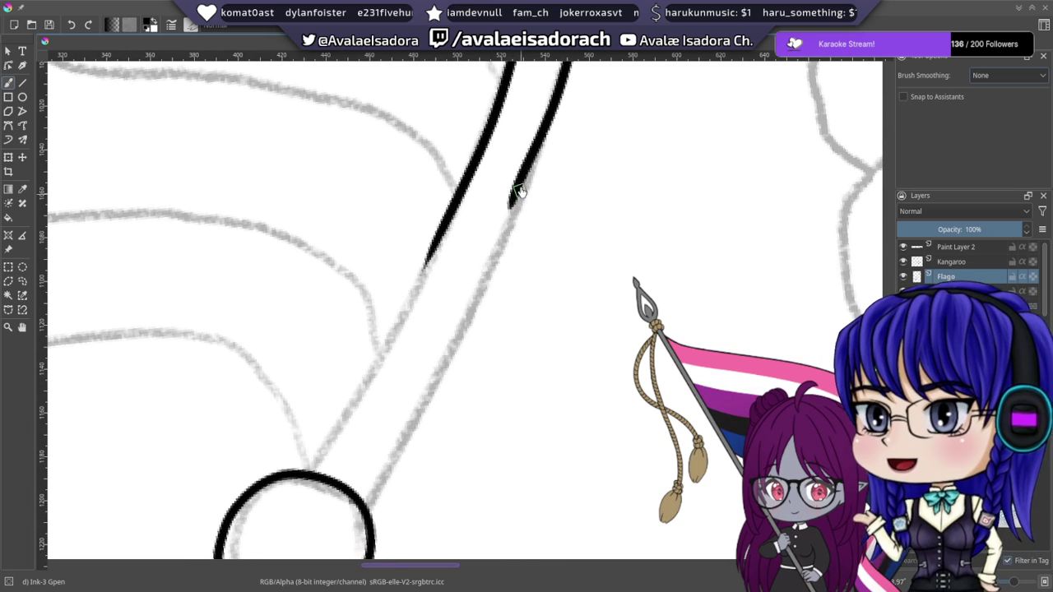
{"action": "left_click_drag", "start_coordinate": [512, 199], "coordinate": [410, 426]}
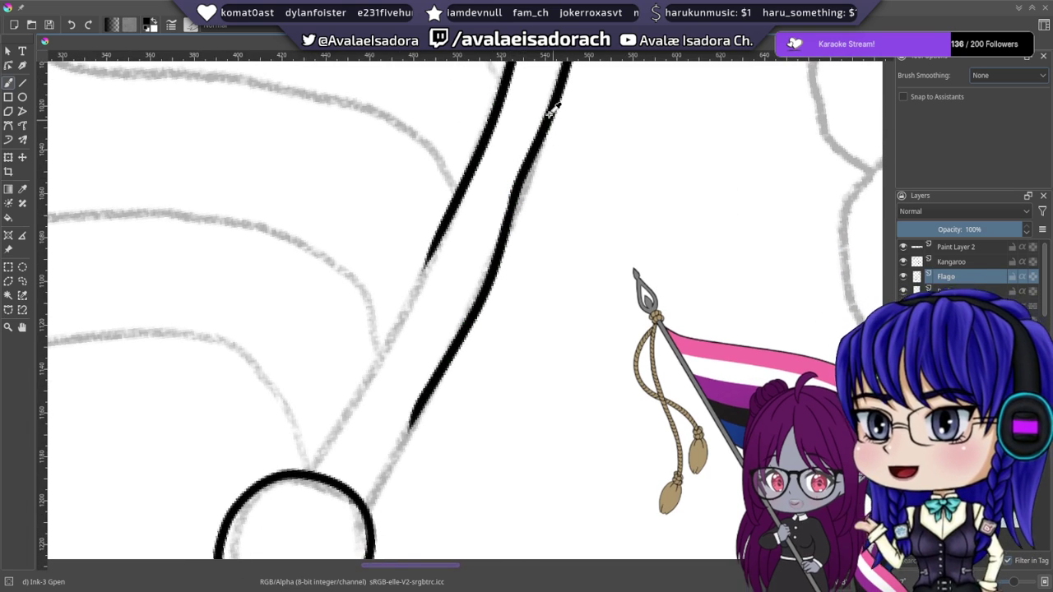
{"action": "left_click_drag", "start_coordinate": [546, 123], "coordinate": [467, 319]}
- Ink the last section of the flagpole's outer edge down into the knob, undoing strokes that miss the sketch
{"action": "left_click_drag", "start_coordinate": [467, 217], "coordinate": [497, 95]}
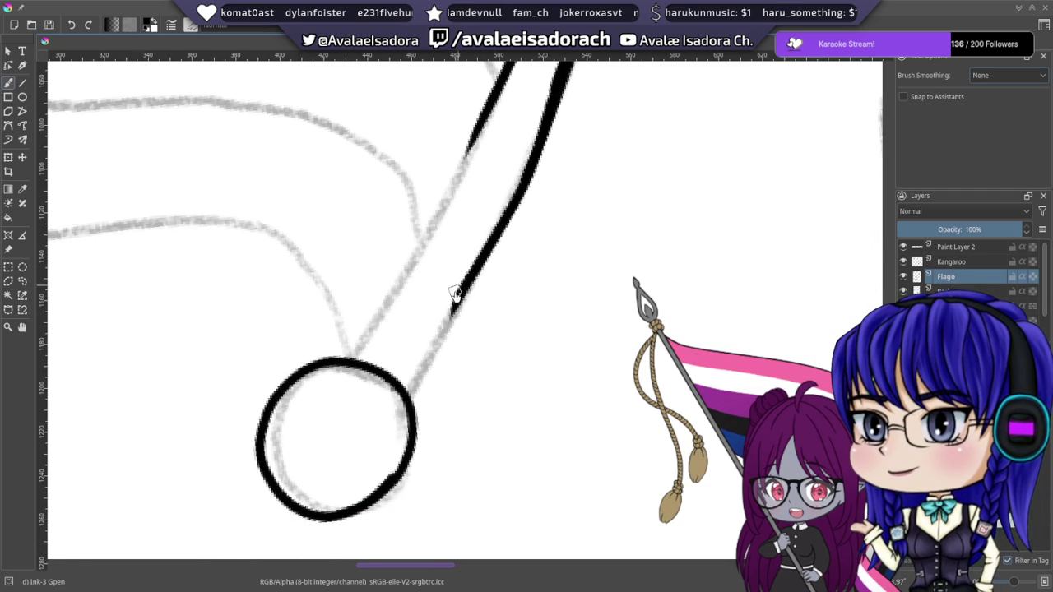
{"action": "left_click_drag", "start_coordinate": [462, 293], "coordinate": [409, 404]}
{"action": "key", "text": "ctrl+z"}
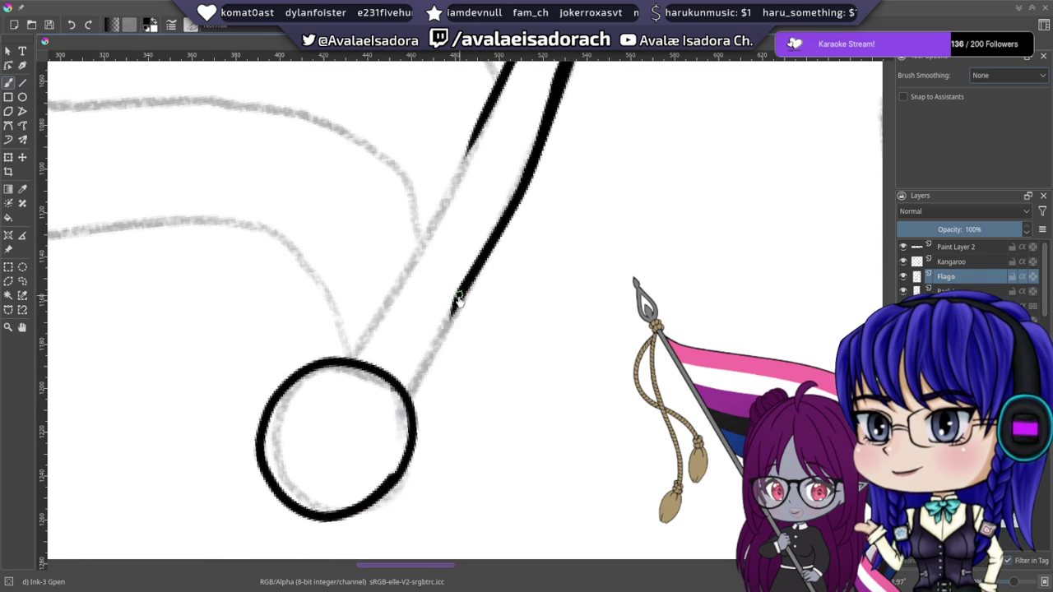
{"action": "left_click_drag", "start_coordinate": [461, 297], "coordinate": [398, 413]}
{"action": "key", "text": "ctrl+z"}
{"action": "left_click_drag", "start_coordinate": [471, 283], "coordinate": [376, 434]}
{"action": "key", "text": "ctrl+z"}
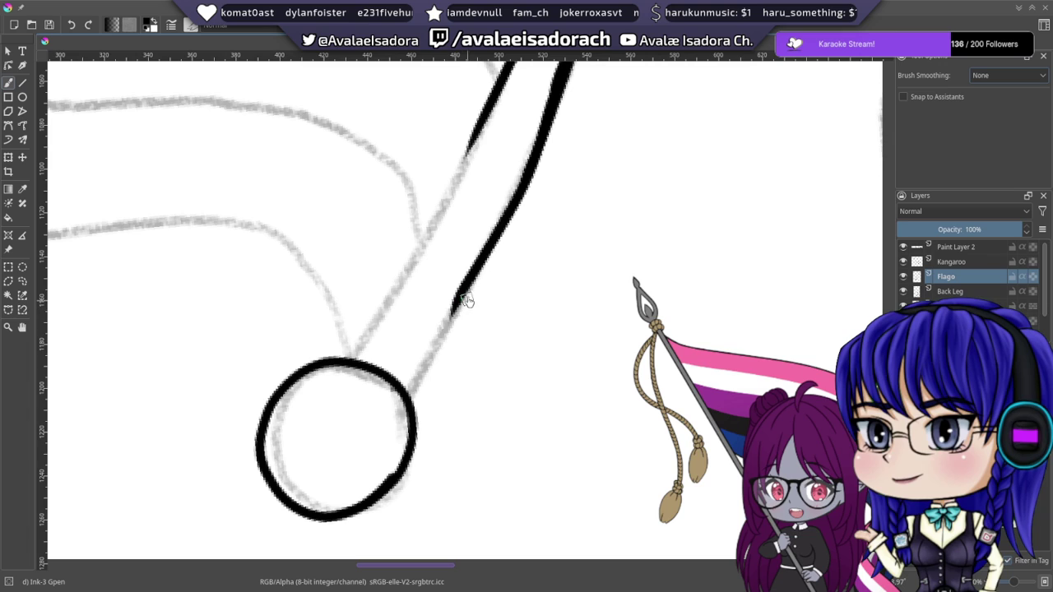
{"action": "left_click_drag", "start_coordinate": [462, 299], "coordinate": [372, 447]}
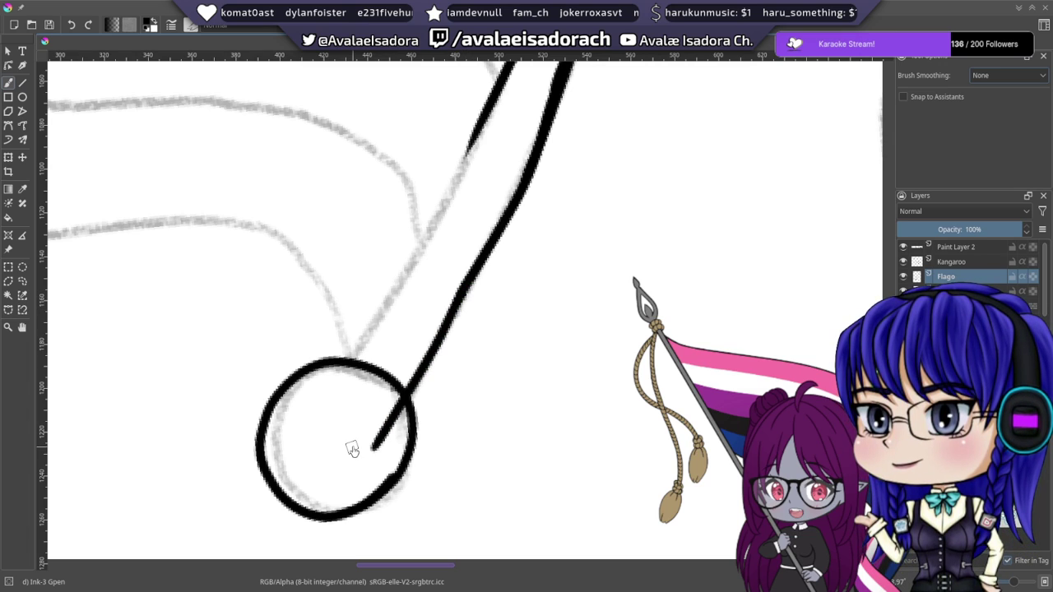
- Erase the end of the outer edge line that overshoots into the knob's circle using the small eraser
{"action": "scroll", "coordinate": [352, 449], "scroll_direction": "down", "scroll_amount": 5}
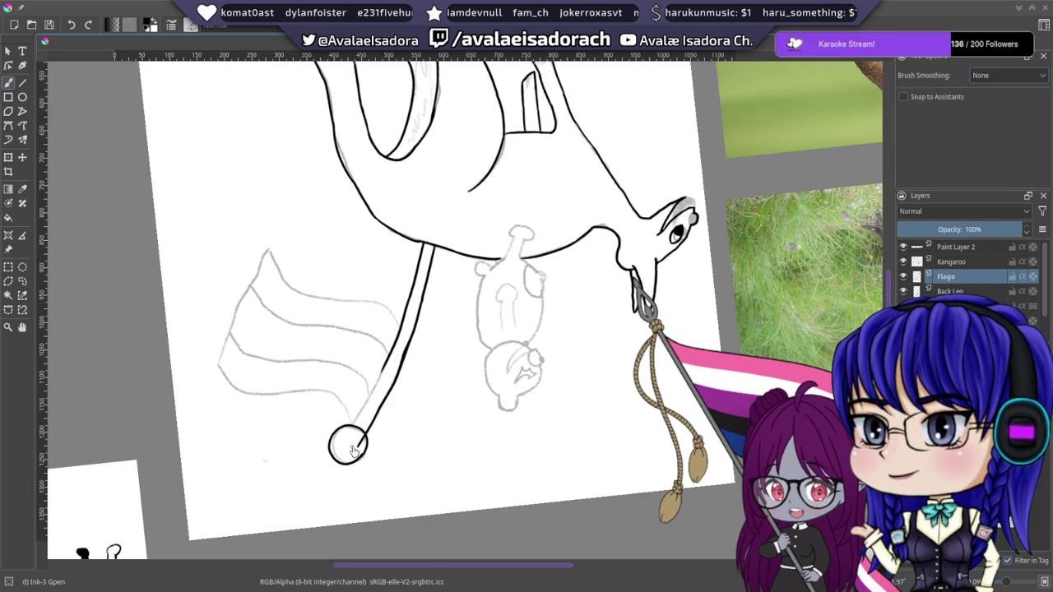
{"action": "scroll", "coordinate": [352, 449], "scroll_direction": "up", "scroll_amount": 6}
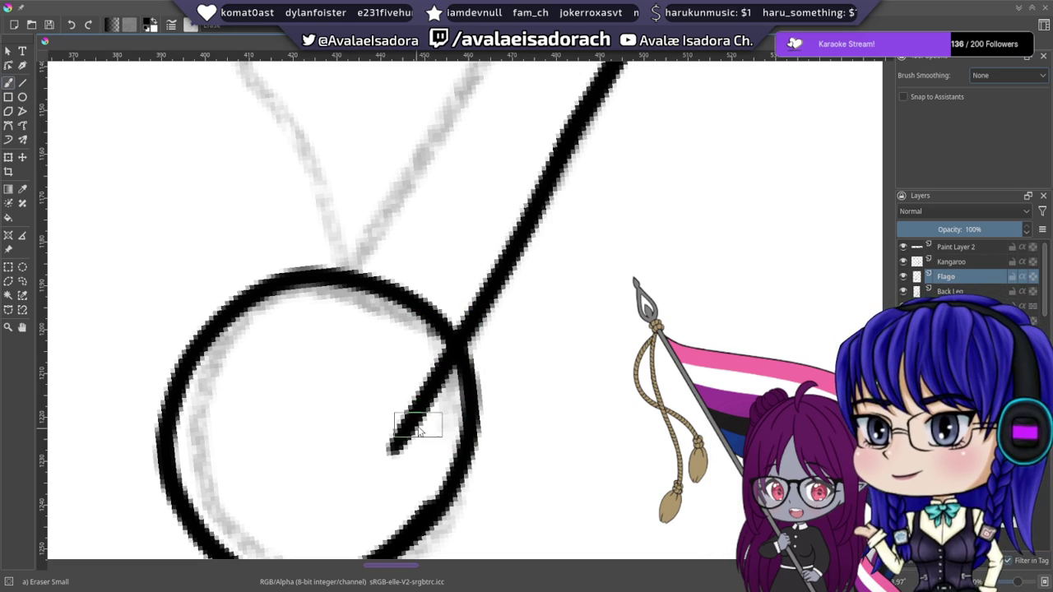
{"action": "mouse_move", "coordinate": [419, 430]}
{"action": "left_mouse_down"}
{"action": "mouse_move", "coordinate": [400, 465]}
{"action": "mouse_move", "coordinate": [409, 416]}
{"action": "mouse_move", "coordinate": [426, 398]}
{"action": "mouse_move", "coordinate": [426, 365]}
{"action": "mouse_move", "coordinate": [402, 341]}
{"action": "left_mouse_up"}
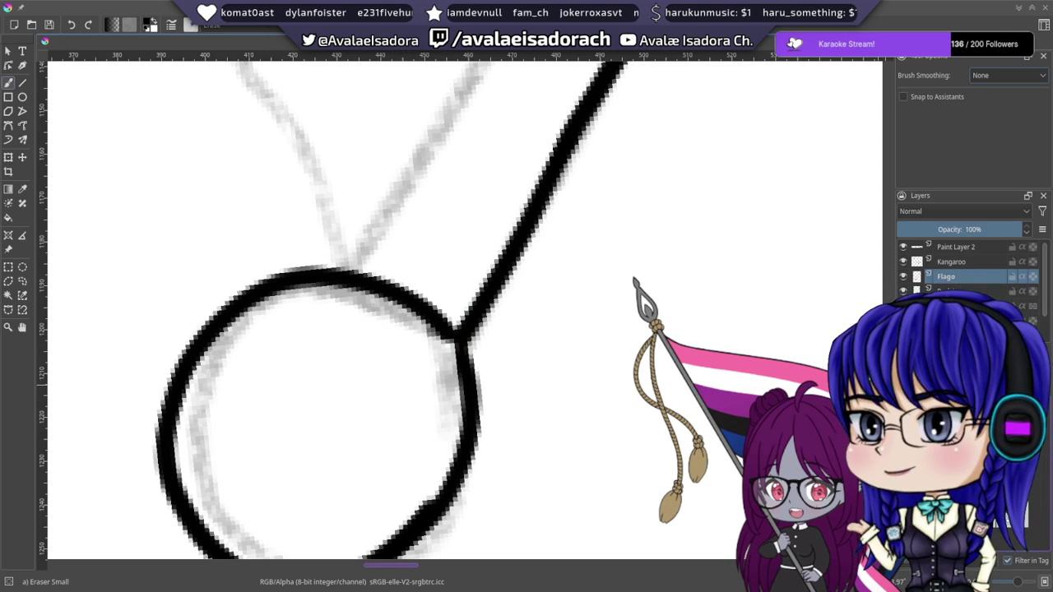
- Ink the remaining part of the flagpole's flag-side edge down to the knob with the Ink-3 Gpen brush, retrying the final stroke
{"action": "left_click_drag", "start_coordinate": [465, 236], "coordinate": [449, 340]}
{"action": "right_click", "coordinate": [449, 340]}
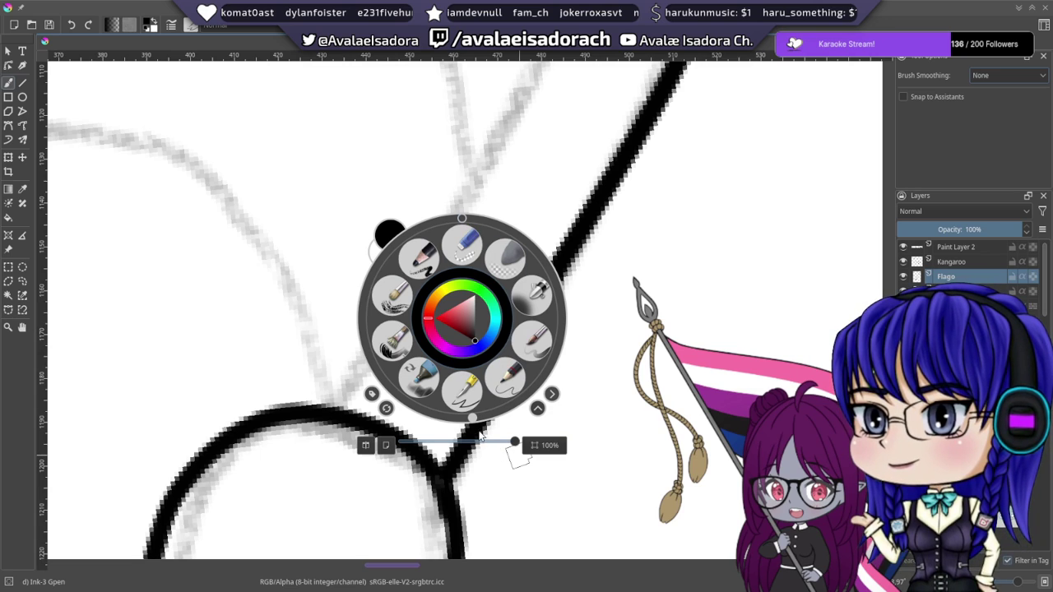
{"action": "left_click_drag", "start_coordinate": [473, 419], "coordinate": [531, 398]}
{"action": "left_click", "coordinate": [625, 396]}
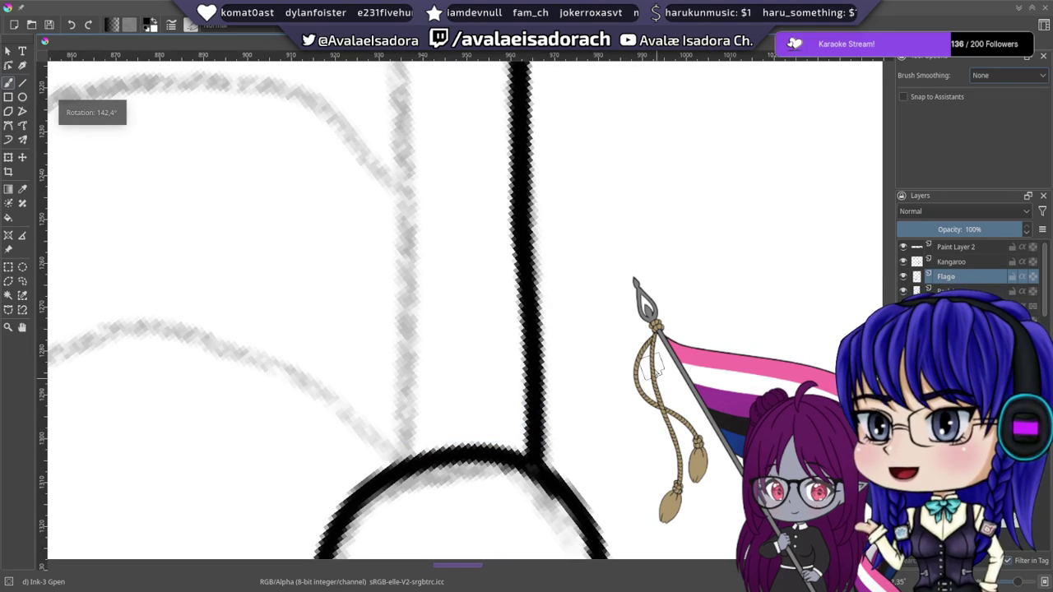
{"action": "mouse_move", "coordinate": [610, 242]}
{"action": "left_mouse_down"}
{"action": "mouse_move", "coordinate": [563, 303]}
{"action": "mouse_move", "coordinate": [552, 354]}
{"action": "left_mouse_up"}
{"action": "left_click_drag", "start_coordinate": [501, 214], "coordinate": [609, 442]}
{"action": "mouse_move", "coordinate": [486, 336]}
{"action": "left_mouse_down"}
{"action": "mouse_move", "coordinate": [467, 264]}
{"action": "mouse_move", "coordinate": [400, 236]}
{"action": "left_mouse_up"}
{"action": "right_click", "coordinate": [409, 260]}
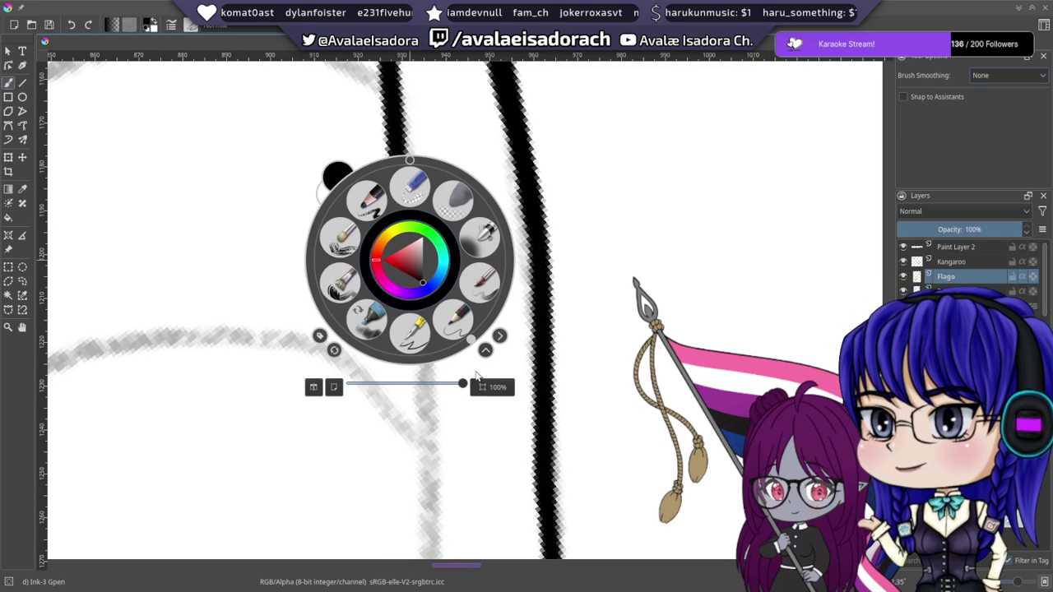
{"action": "left_click_drag", "start_coordinate": [473, 347], "coordinate": [441, 359]}
{"action": "left_click", "coordinate": [567, 344]}
{"action": "left_click_drag", "start_coordinate": [451, 244], "coordinate": [449, 184]}
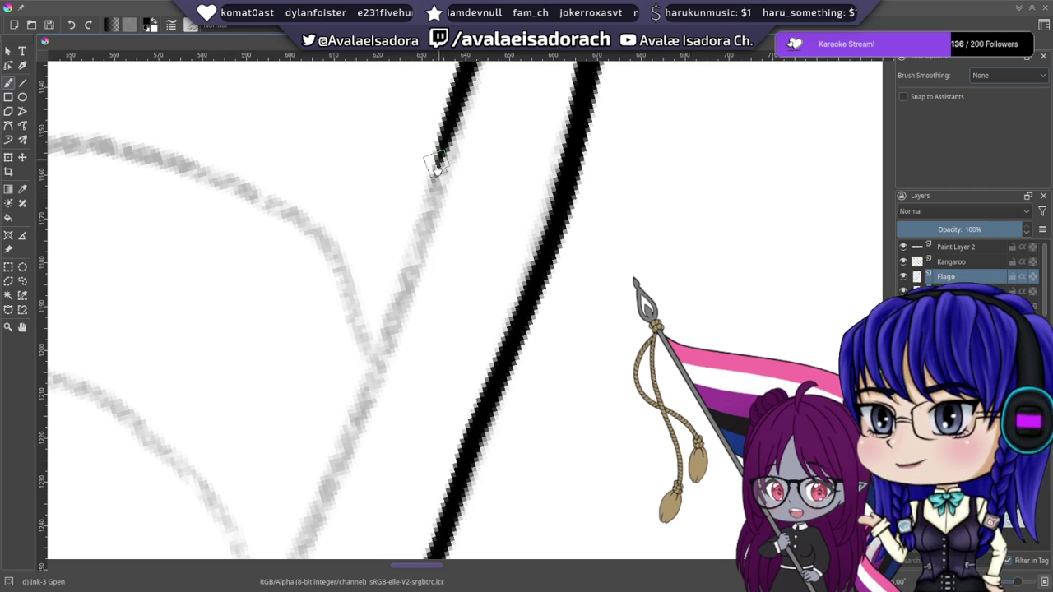
{"action": "mouse_move", "coordinate": [449, 125]}
{"action": "left_mouse_down"}
{"action": "mouse_move", "coordinate": [382, 337]}
{"action": "mouse_move", "coordinate": [471, 107]}
{"action": "mouse_move", "coordinate": [370, 416]}
{"action": "left_mouse_up"}
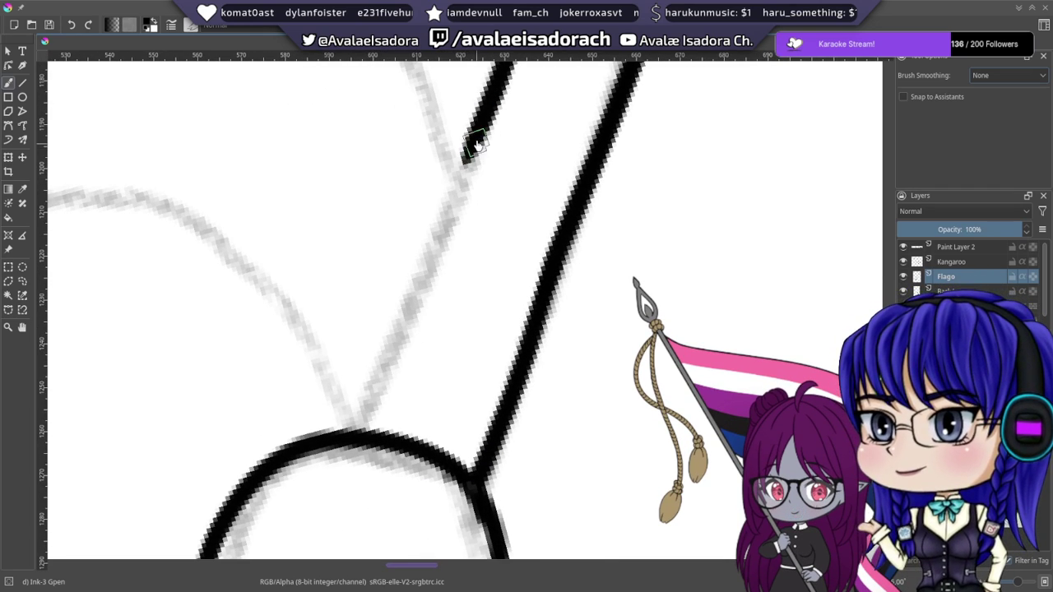
{"action": "mouse_move", "coordinate": [470, 146]}
{"action": "left_mouse_down"}
{"action": "mouse_move", "coordinate": [362, 450]}
{"action": "mouse_move", "coordinate": [349, 454]}
{"action": "left_mouse_up"}
{"action": "key", "text": "ctrl+z"}
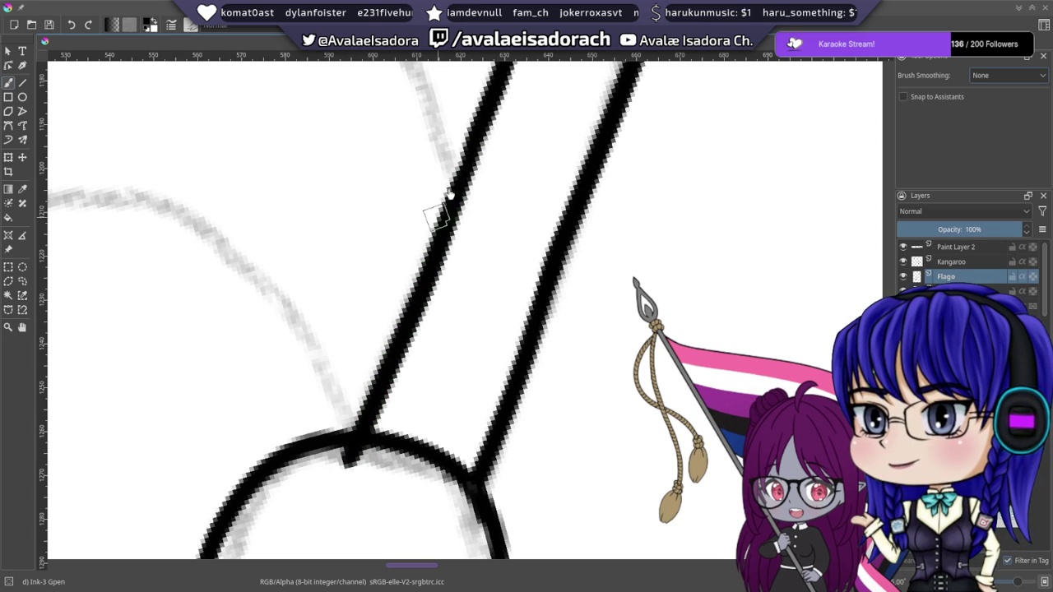
- Redo the last stroke of the flagpole's flag-side edge into the knob, undoing attempts that miss the line
{"action": "key", "text": "ctrl+z"}
{"action": "left_click_drag", "start_coordinate": [469, 146], "coordinate": [352, 457]}
{"action": "key", "text": "ctrl+z"}
{"action": "left_click_drag", "start_coordinate": [477, 146], "coordinate": [352, 458]}
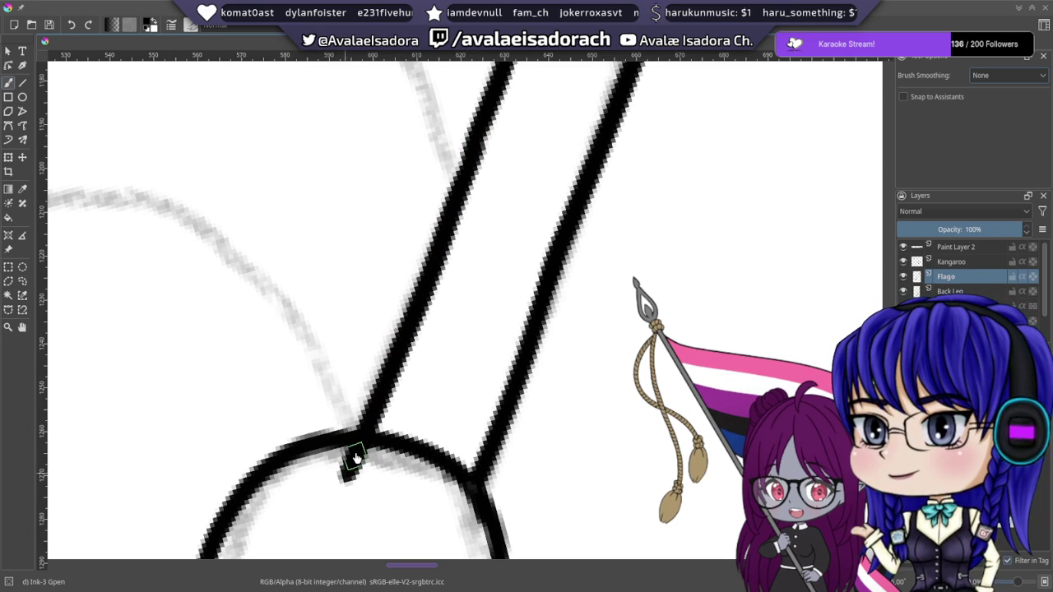
{"action": "key", "text": "ctrl+z"}
{"action": "mouse_move", "coordinate": [472, 146]}
{"action": "left_mouse_down"}
{"action": "mouse_move", "coordinate": [340, 447]}
{"action": "mouse_move", "coordinate": [351, 471]}
{"action": "left_mouse_up"}
- Erase the end of the flag-side edge that overshoots into the knob's circle using the small eraser
{"action": "left_click_drag", "start_coordinate": [349, 382], "coordinate": [472, 176]}
{"action": "left_click", "coordinate": [917, 436]}
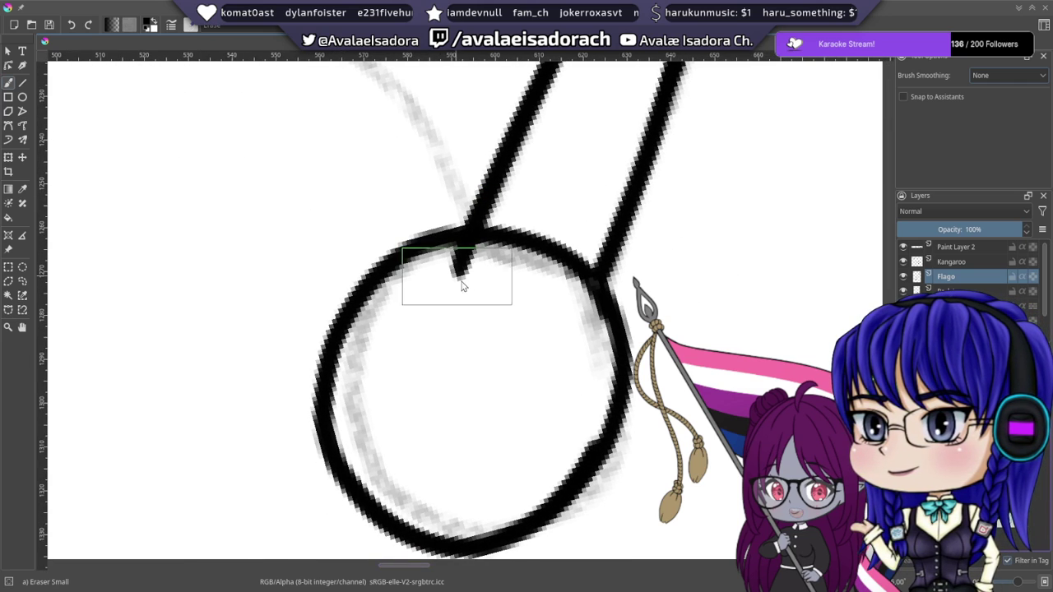
{"action": "mouse_move", "coordinate": [459, 280]}
{"action": "left_mouse_down"}
{"action": "mouse_move", "coordinate": [461, 288]}
{"action": "mouse_move", "coordinate": [482, 267]}
{"action": "left_mouse_up"}
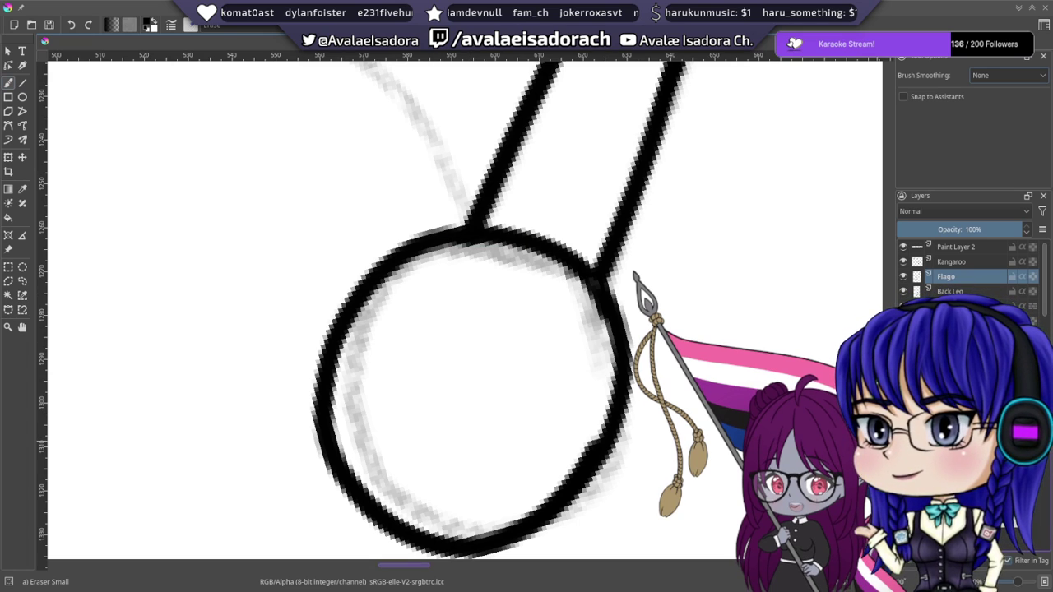
- Return to the Ink-3 Gpen brush and reset the canvas rotation so the flag stands upright
{"action": "key", "text": "/"}
{"action": "left_click_drag", "start_coordinate": [583, 214], "coordinate": [556, 321]}
{"action": "right_click", "coordinate": [564, 266]}
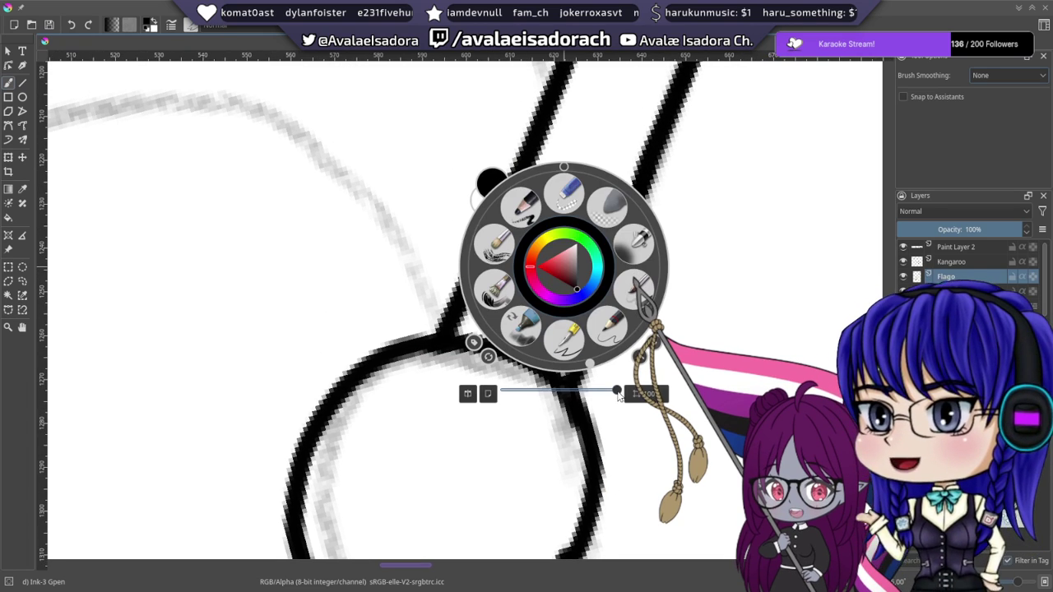
{"action": "left_click_drag", "start_coordinate": [618, 391], "coordinate": [560, 391]}
{"action": "left_click", "coordinate": [599, 433]}
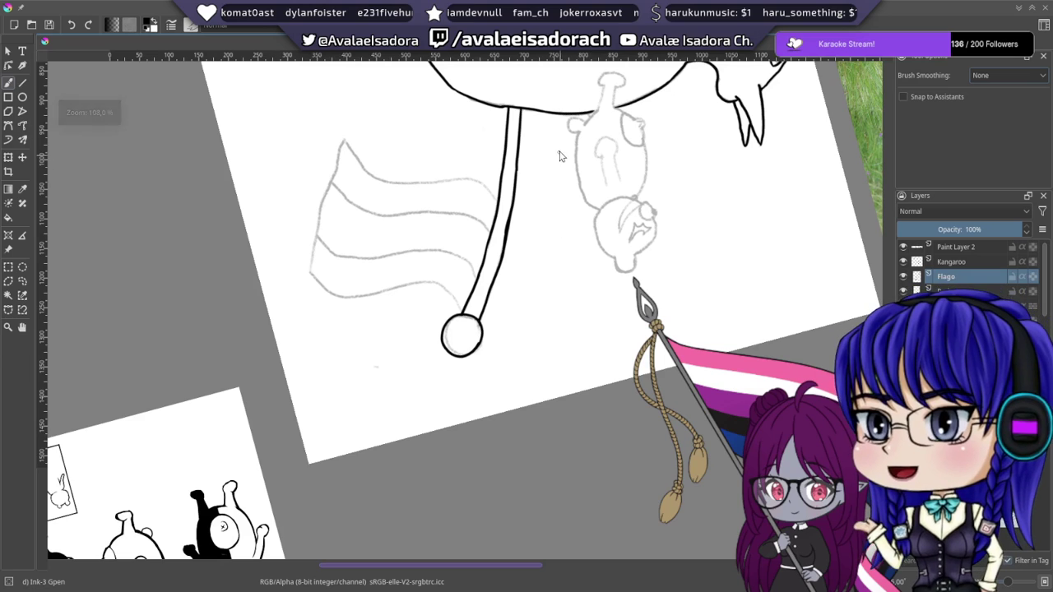
{"action": "left_click_drag", "start_coordinate": [561, 212], "coordinate": [542, 248]}
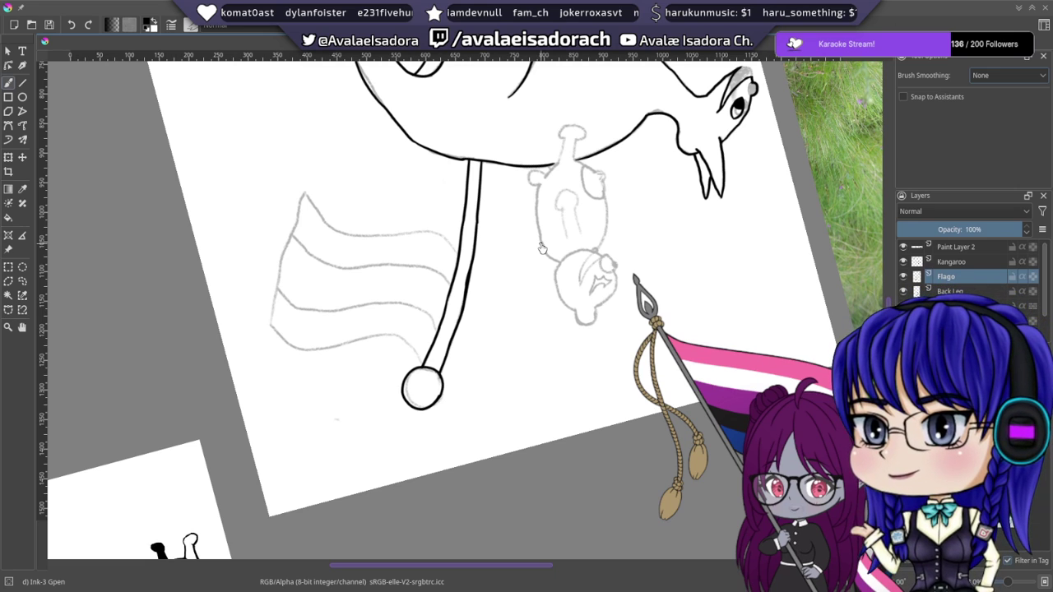
{"action": "left_click_drag", "start_coordinate": [404, 292], "coordinate": [460, 316]}
{"action": "right_click", "coordinate": [450, 324]}
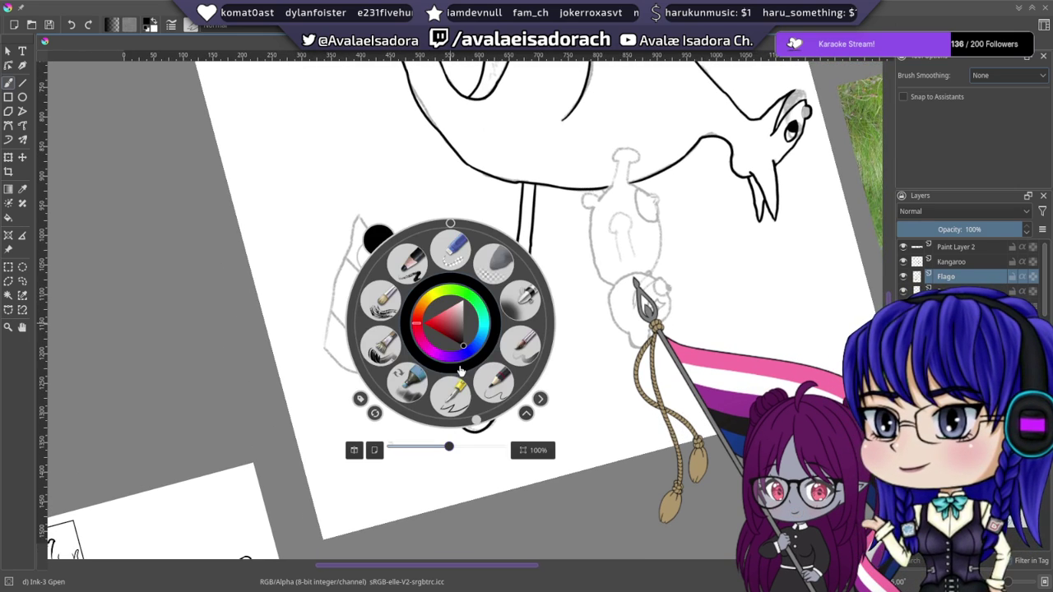
{"action": "left_click_drag", "start_coordinate": [464, 447], "coordinate": [504, 446]}
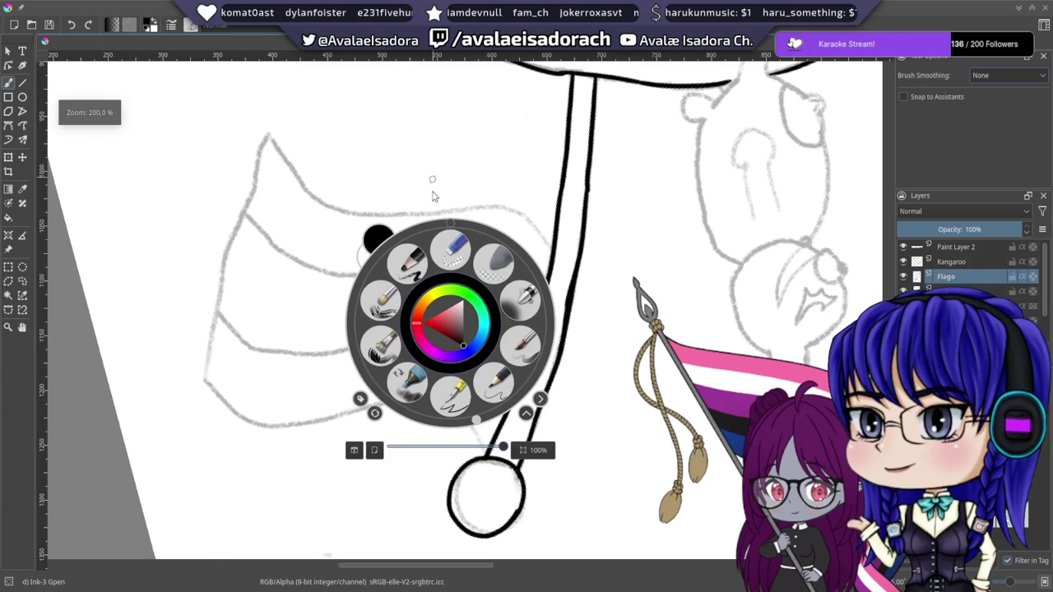
{"action": "left_click", "coordinate": [450, 223]}
{"action": "left_click", "coordinate": [554, 193]}
{"action": "left_click_drag", "start_coordinate": [505, 247], "coordinate": [235, 161]}
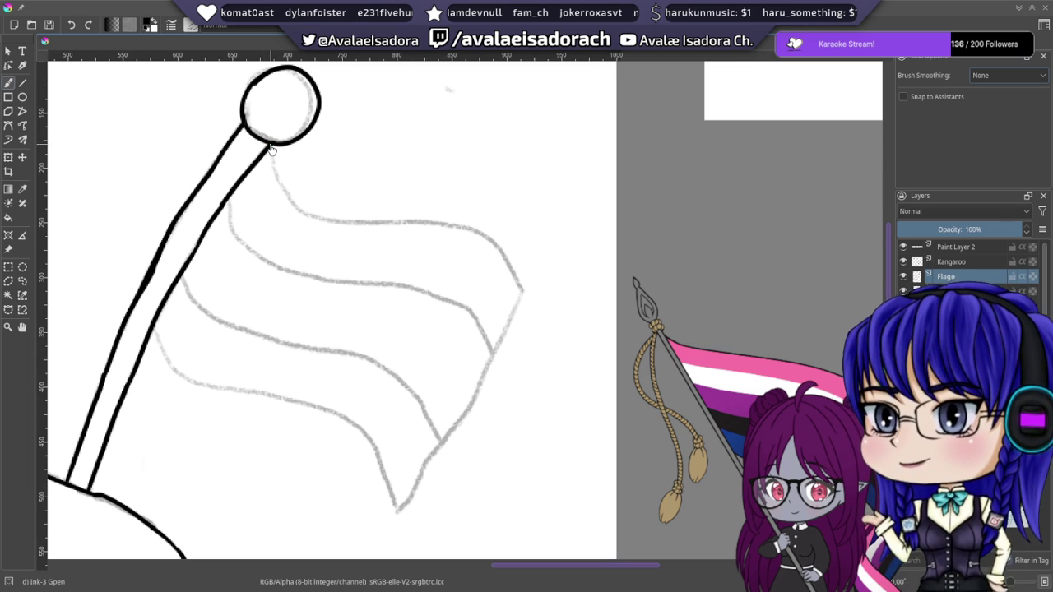
- Undo the unsmoothed attempt at the flag's upper edge, set brush smoothing to Stabilizer and ink that edge from the knob to the outer corner
{"action": "mouse_move", "coordinate": [272, 151]}
{"action": "left_mouse_down"}
{"action": "mouse_move", "coordinate": [276, 186]}
{"action": "mouse_move", "coordinate": [311, 214]}
{"action": "mouse_move", "coordinate": [414, 220]}
{"action": "mouse_move", "coordinate": [463, 237]}
{"action": "mouse_move", "coordinate": [504, 280]}
{"action": "left_mouse_up"}
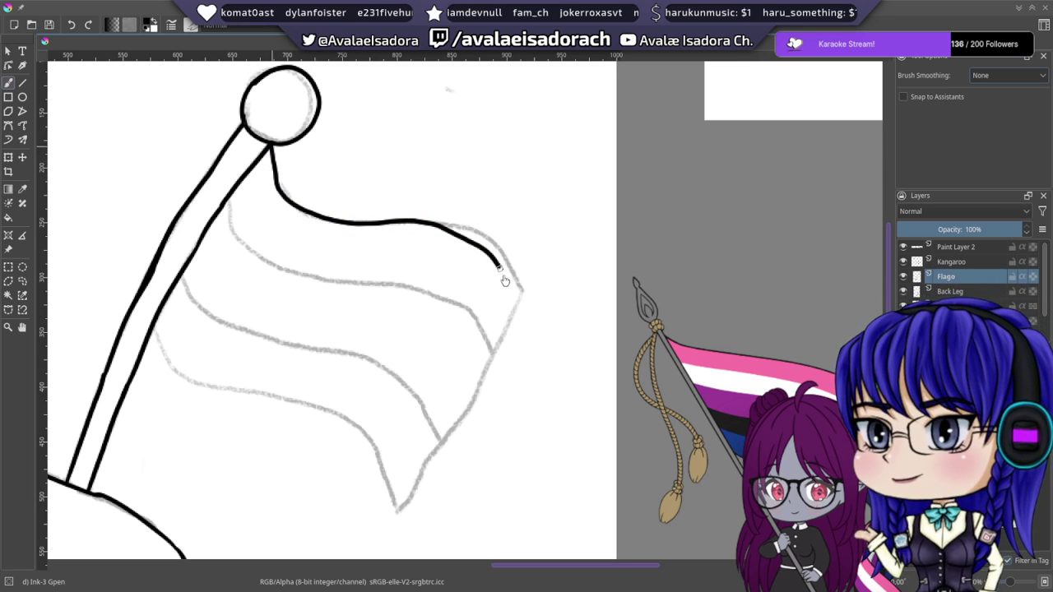
{"action": "key", "text": "ctrl+z"}
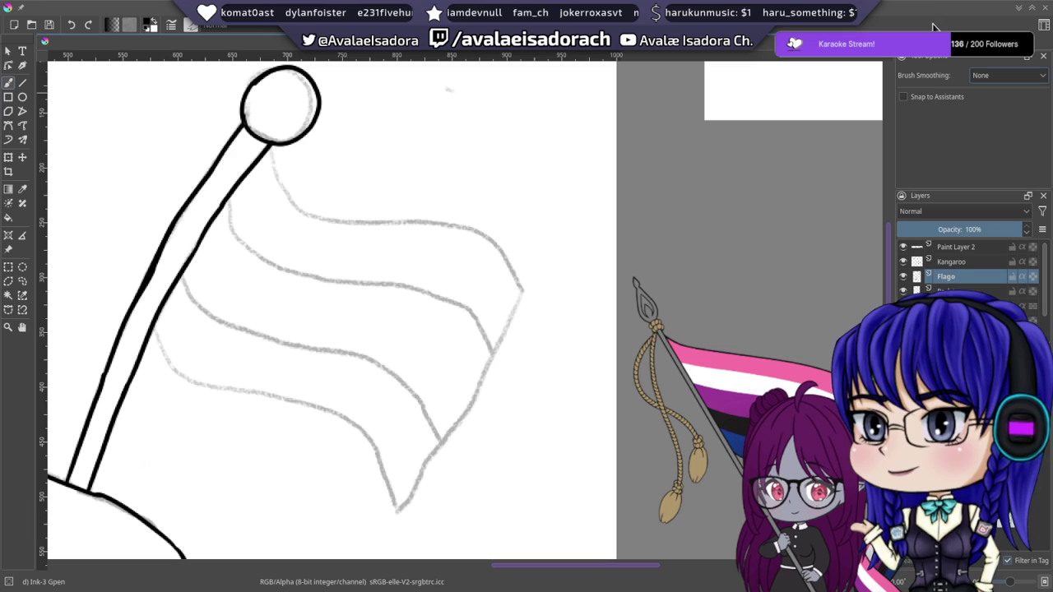
{"action": "left_click", "coordinate": [1010, 75]}
{"action": "left_click", "coordinate": [991, 130]}
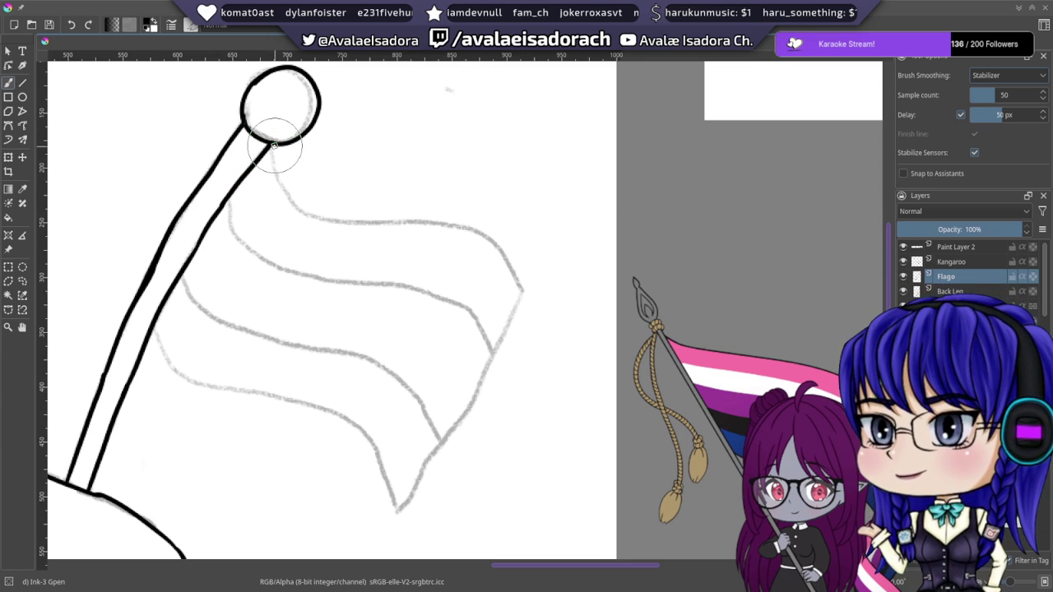
{"action": "mouse_move", "coordinate": [272, 148]}
{"action": "left_mouse_down"}
{"action": "mouse_move", "coordinate": [308, 207]}
{"action": "mouse_move", "coordinate": [460, 227]}
{"action": "mouse_move", "coordinate": [506, 257]}
{"action": "mouse_move", "coordinate": [535, 298]}
{"action": "left_mouse_up"}
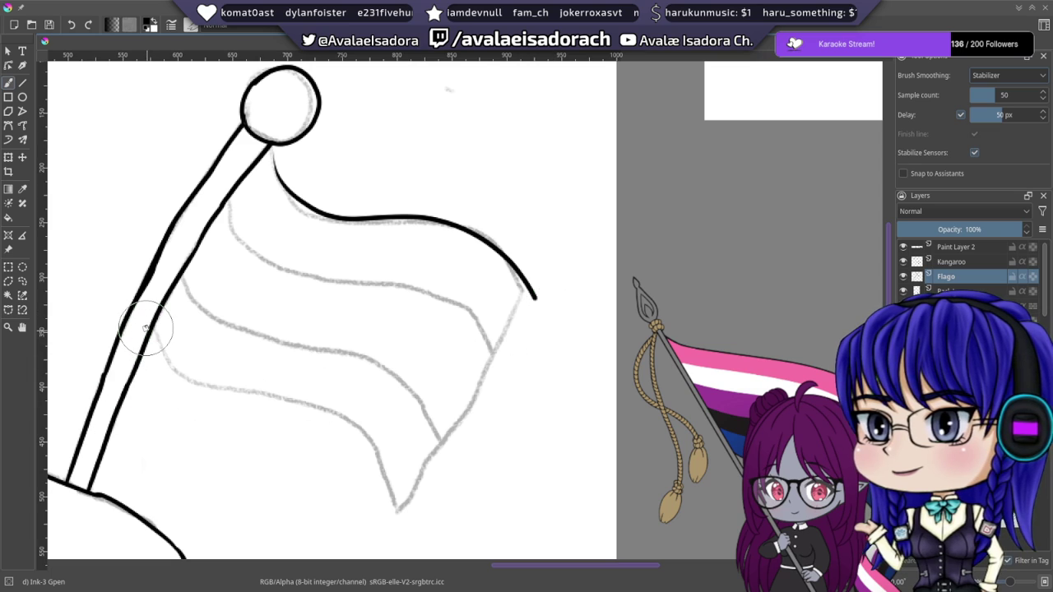
- Ink the flag's lower edge from the pole outward and connect its end to the upper outer corner with a straight side edge
{"action": "mouse_move", "coordinate": [155, 333]}
{"action": "left_mouse_down"}
{"action": "mouse_move", "coordinate": [206, 416]}
{"action": "mouse_move", "coordinate": [237, 428]}
{"action": "mouse_move", "coordinate": [372, 436]}
{"action": "mouse_move", "coordinate": [414, 459]}
{"action": "mouse_move", "coordinate": [461, 518]}
{"action": "left_mouse_up"}
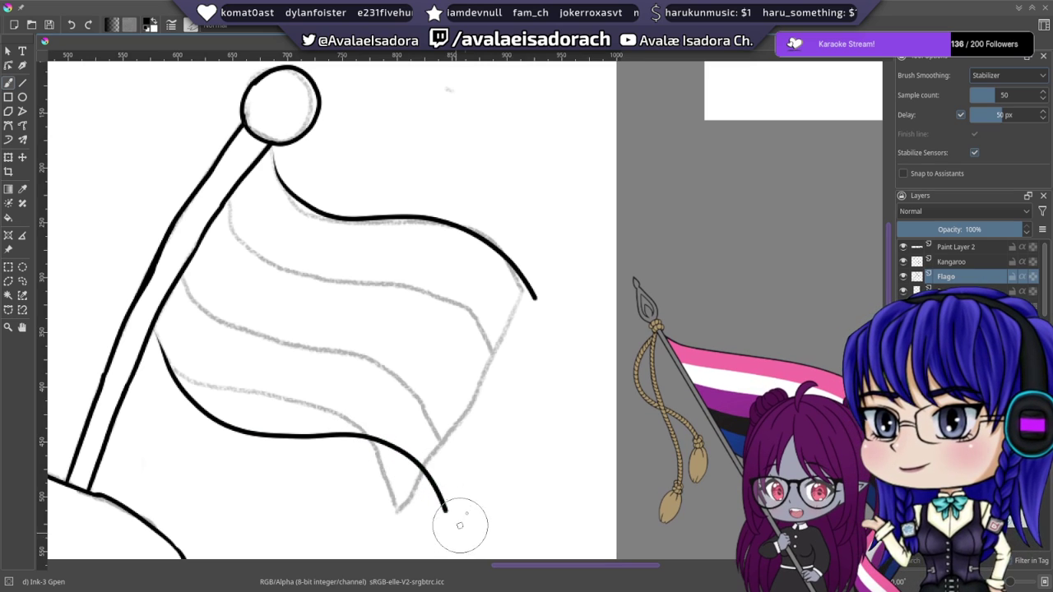
{"action": "scroll", "coordinate": [365, 336], "scroll_direction": "down", "scroll_amount": 3}
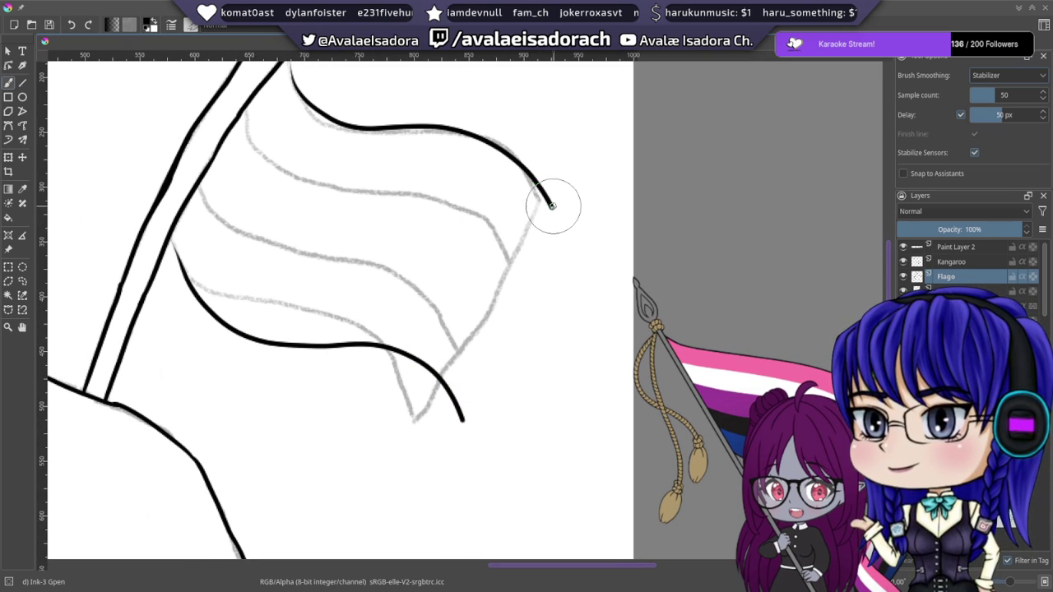
{"action": "left_click_drag", "start_coordinate": [553, 210], "coordinate": [463, 420]}
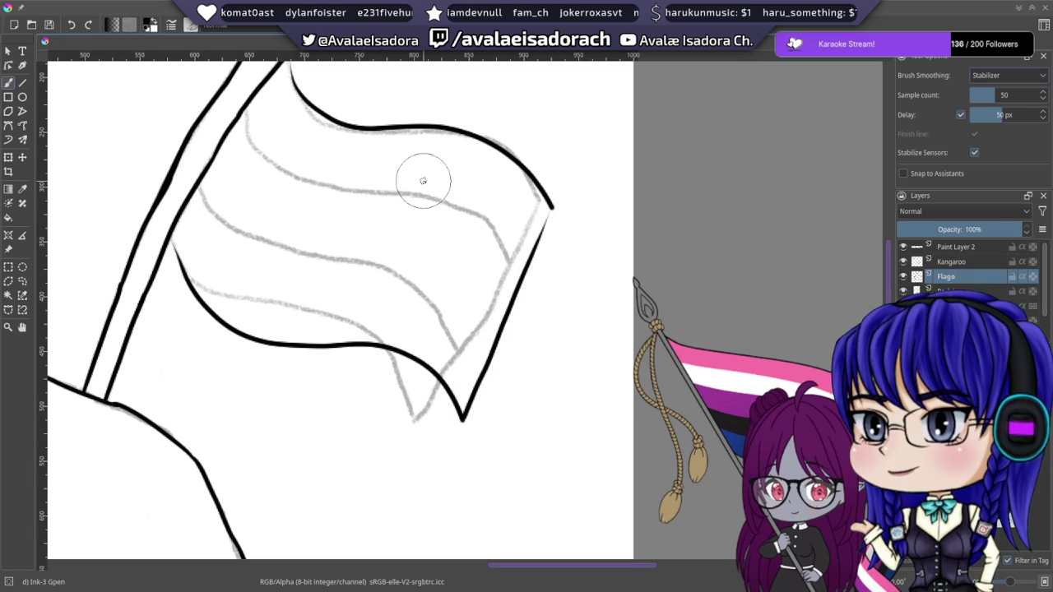
{"action": "left_click_drag", "start_coordinate": [437, 180], "coordinate": [430, 217]}
{"action": "scroll", "coordinate": [427, 187], "scroll_direction": "up", "scroll_amount": 1}
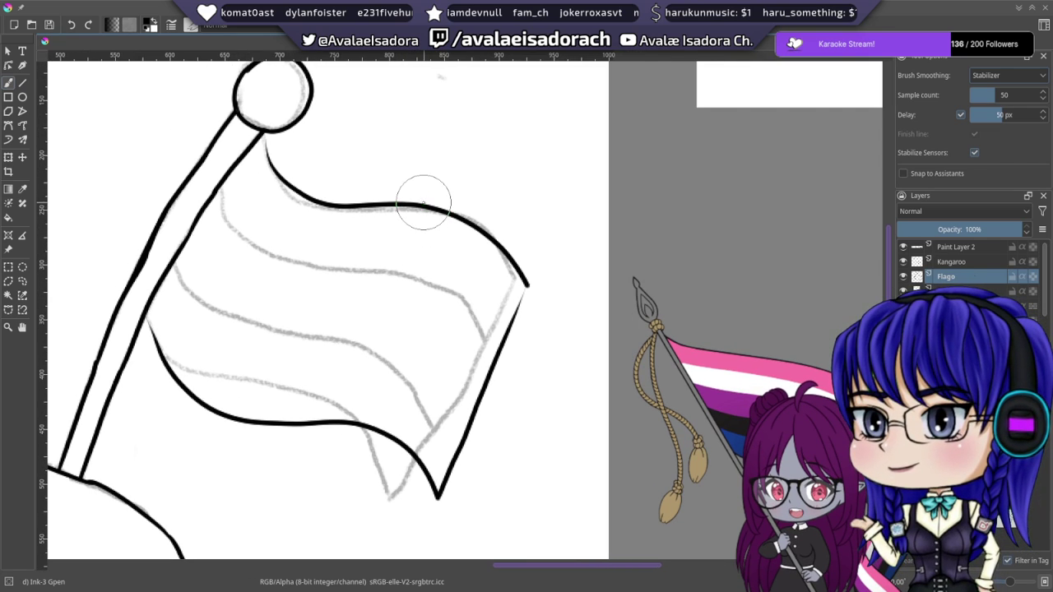
- Save the drawing as a Krita document named Monoroo in the Pictures folder
{"action": "key", "text": "ctrl+shift+s"}
{"action": "left_click", "coordinate": [370, 363]}
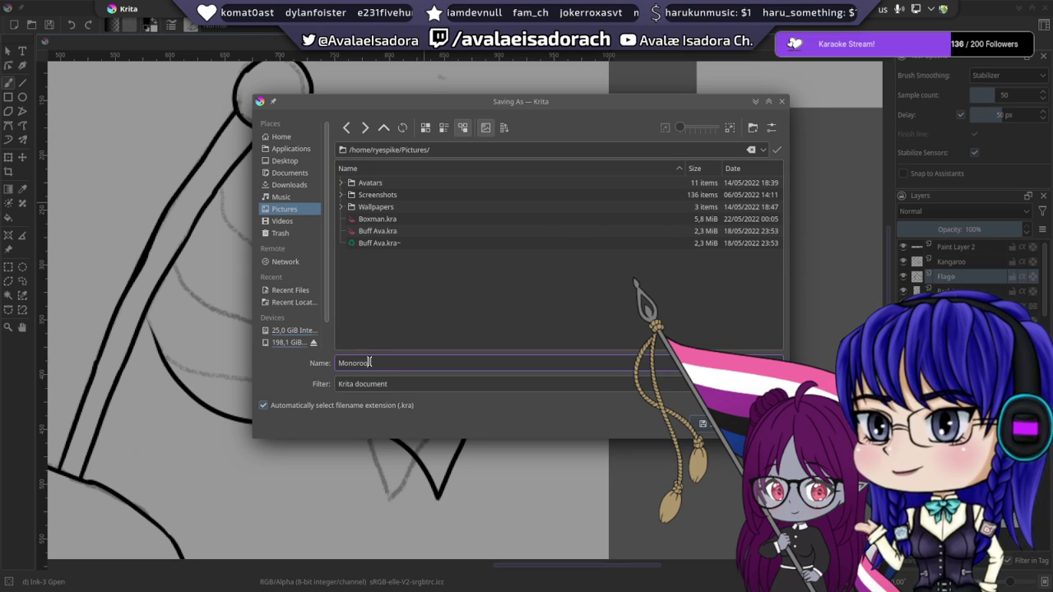
{"action": "key", "text": "Return"}
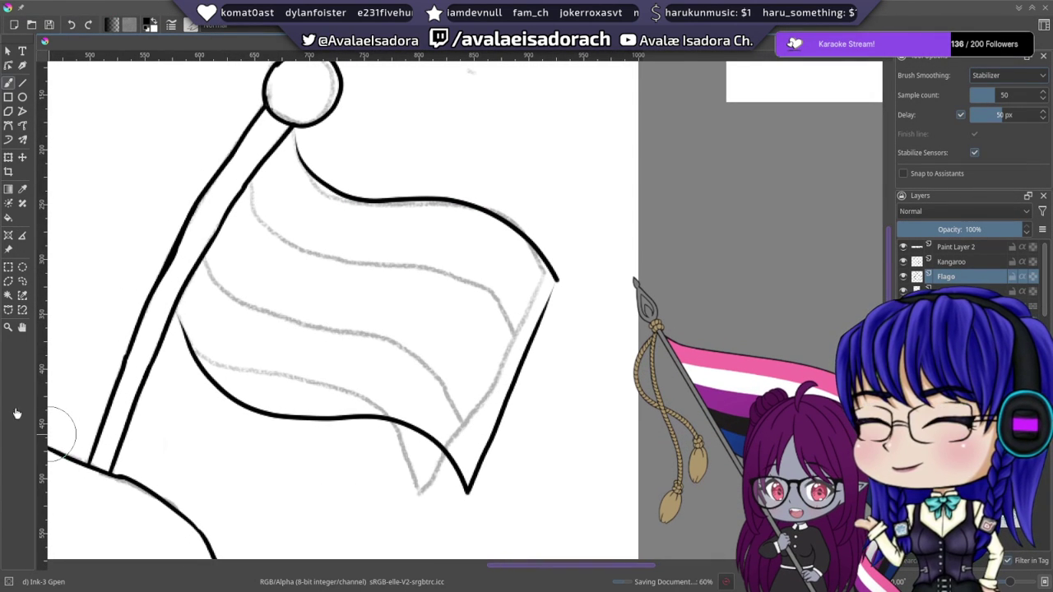
- Try to thicken the tapered upper end of the flag's outer side edge with the stabilized brush
{"action": "left_click_drag", "start_coordinate": [396, 377], "coordinate": [416, 369]}
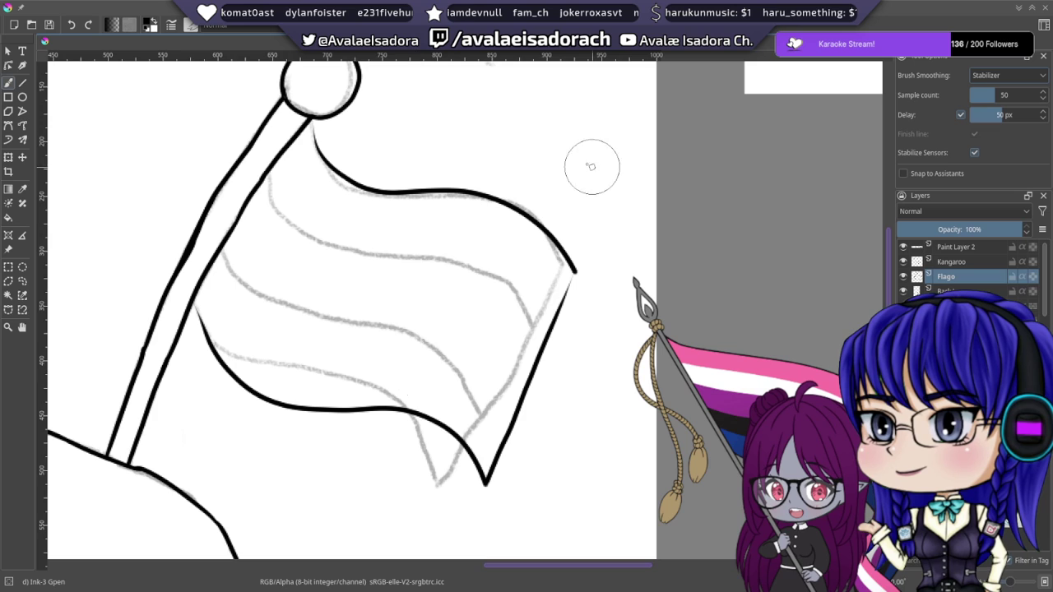
{"action": "left_click_drag", "start_coordinate": [580, 167], "coordinate": [552, 176]}
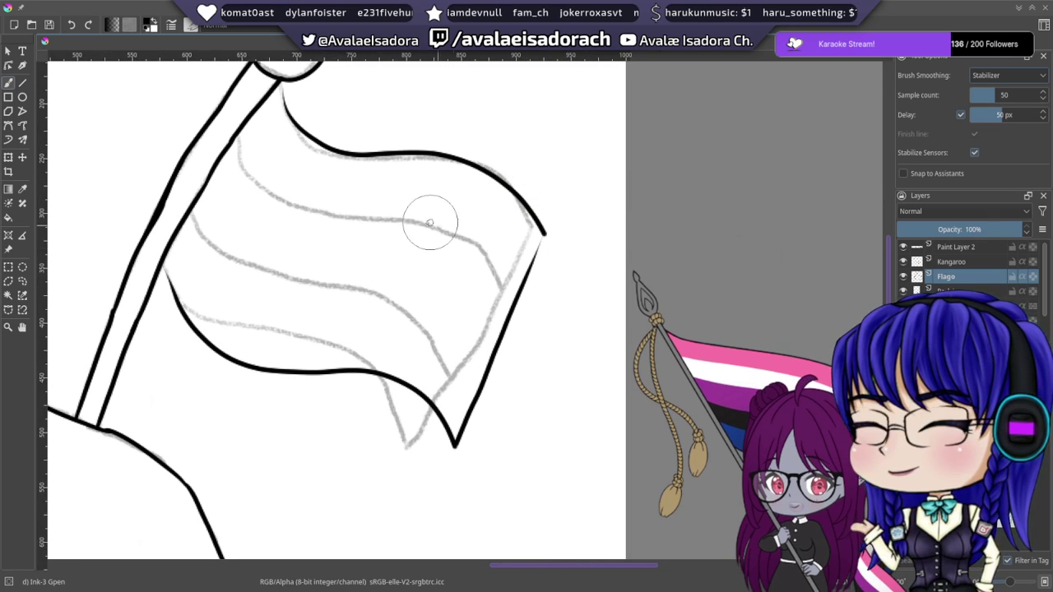
{"action": "left_click_drag", "start_coordinate": [423, 218], "coordinate": [439, 264]}
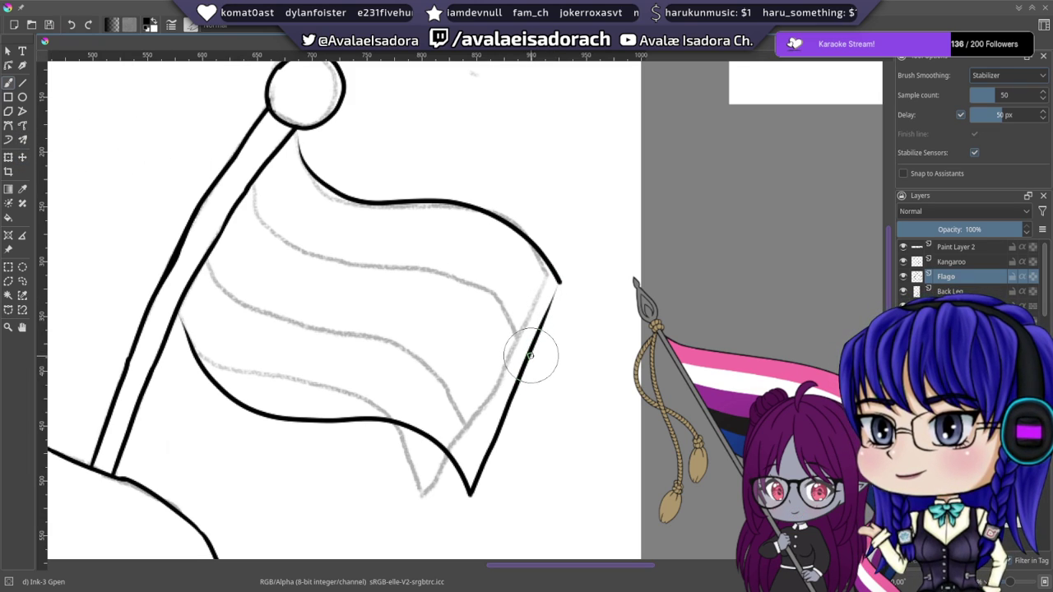
{"action": "mouse_move", "coordinate": [530, 356]}
{"action": "left_mouse_down"}
{"action": "mouse_move", "coordinate": [554, 302]}
{"action": "mouse_move", "coordinate": [541, 331]}
{"action": "left_mouse_up"}
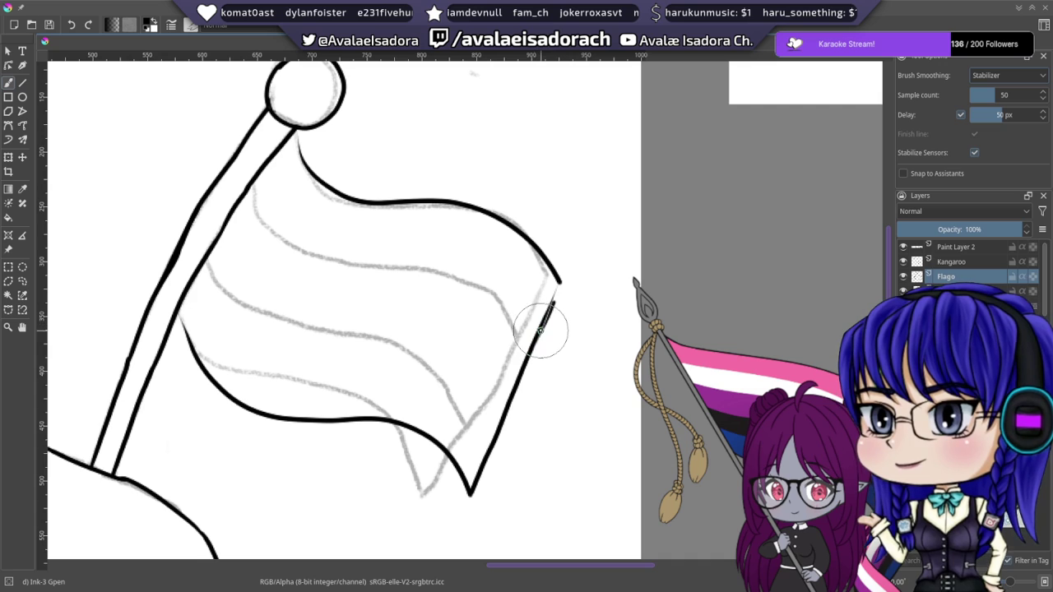
{"action": "right_click", "coordinate": [563, 278]}
{"action": "left_click", "coordinate": [695, 423]}
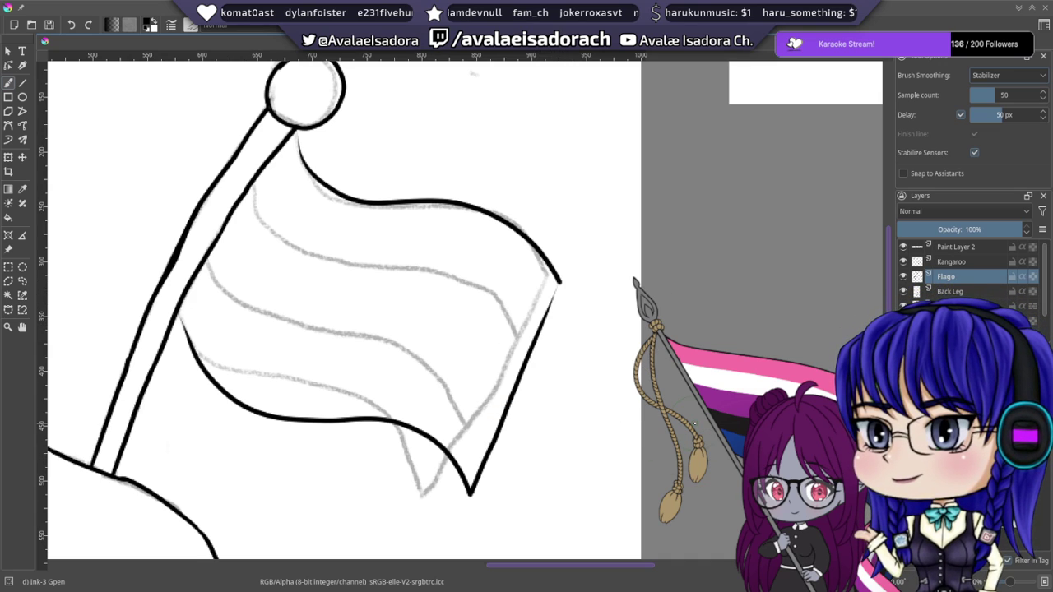
- Set brush smoothing to None and ink the side edge's thin upper end up to the flag's outer corner, undoing uneven strokes
{"action": "scroll", "coordinate": [695, 423], "scroll_direction": "up", "scroll_amount": 3}
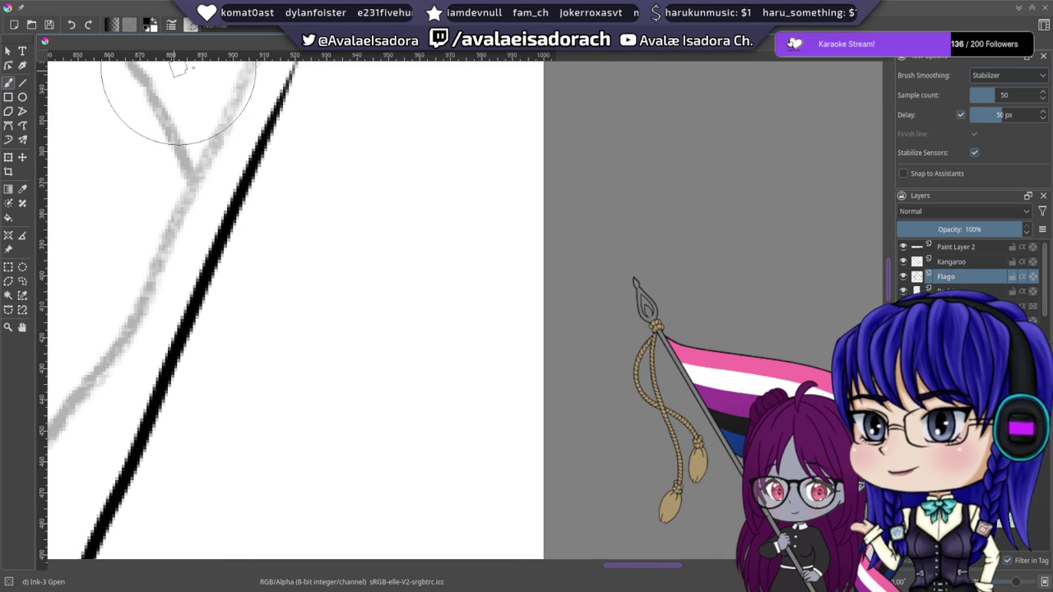
{"action": "left_click_drag", "start_coordinate": [216, 77], "coordinate": [369, 260]}
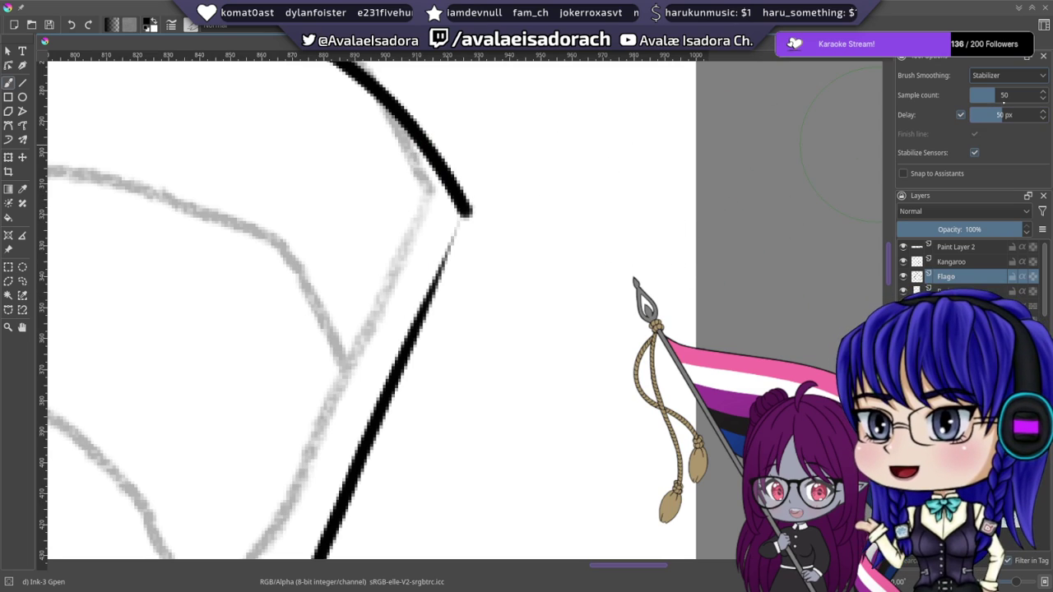
{"action": "left_click", "coordinate": [1003, 75]}
{"action": "left_click", "coordinate": [995, 94]}
{"action": "mouse_move", "coordinate": [444, 245]}
{"action": "left_mouse_down"}
{"action": "mouse_move", "coordinate": [462, 209]}
{"action": "mouse_move", "coordinate": [399, 348]}
{"action": "left_mouse_up"}
{"action": "key", "text": "ctrl+z"}
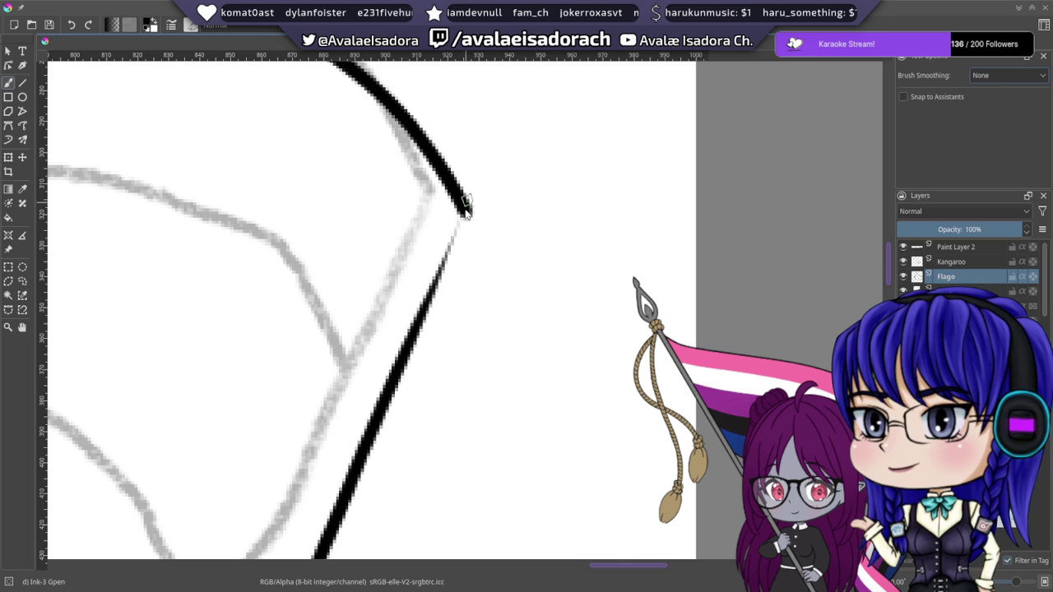
{"action": "left_click_drag", "start_coordinate": [463, 212], "coordinate": [415, 341]}
{"action": "key", "text": "ctrl+z"}
{"action": "left_click_drag", "start_coordinate": [463, 206], "coordinate": [409, 376]}
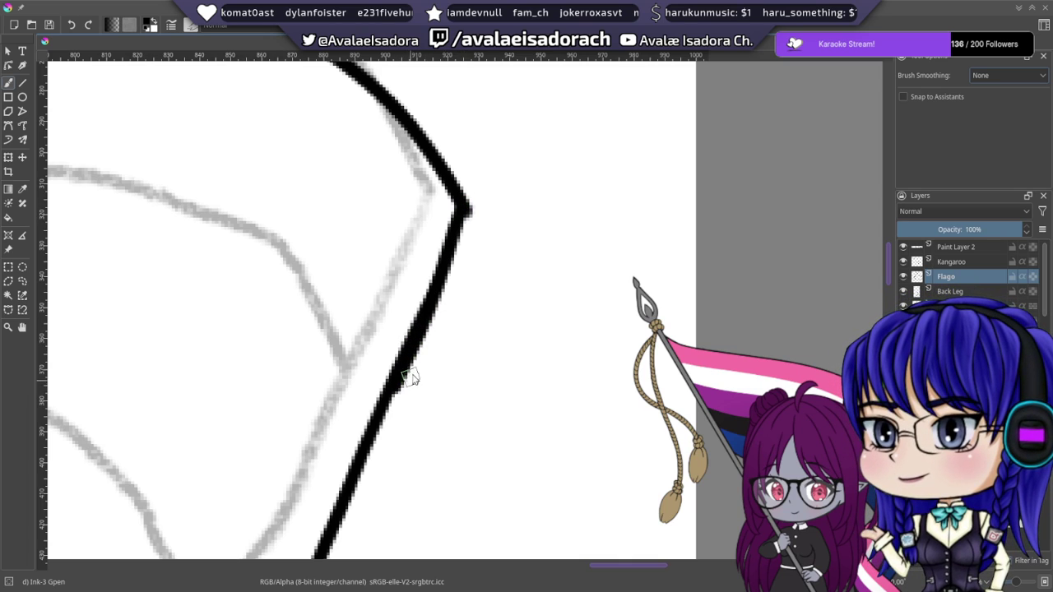
{"action": "key", "text": "ctrl+z"}
{"action": "left_click_drag", "start_coordinate": [463, 206], "coordinate": [404, 369]}
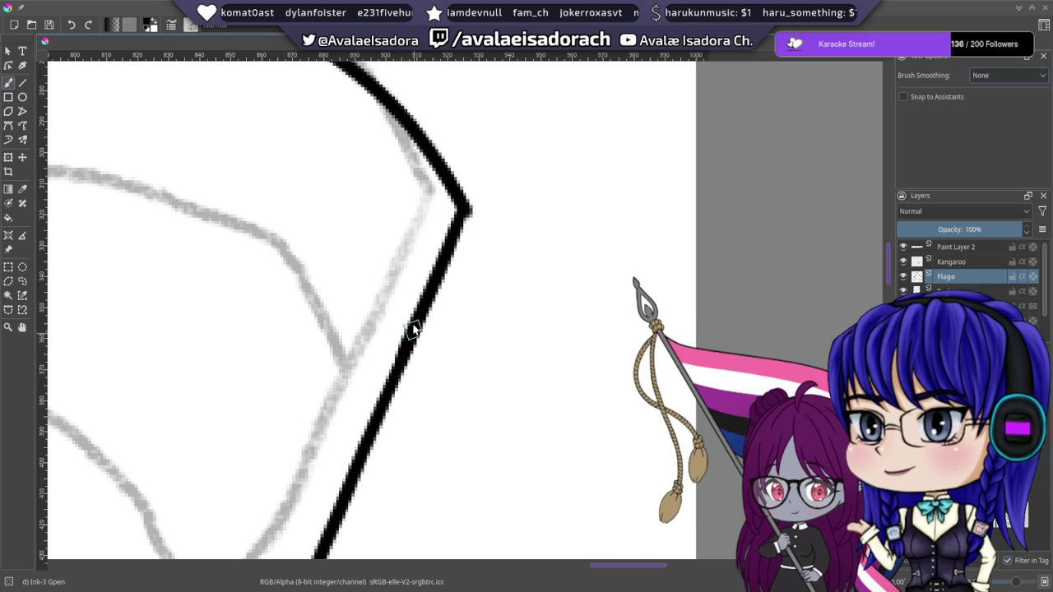
- Thicken the tapered start of the flag's upper edge so that it joins the pole just below the ball
{"action": "mouse_move", "coordinate": [433, 298]}
{"action": "left_mouse_down"}
{"action": "mouse_move", "coordinate": [494, 282]}
{"action": "mouse_move", "coordinate": [552, 287]}
{"action": "left_mouse_up"}
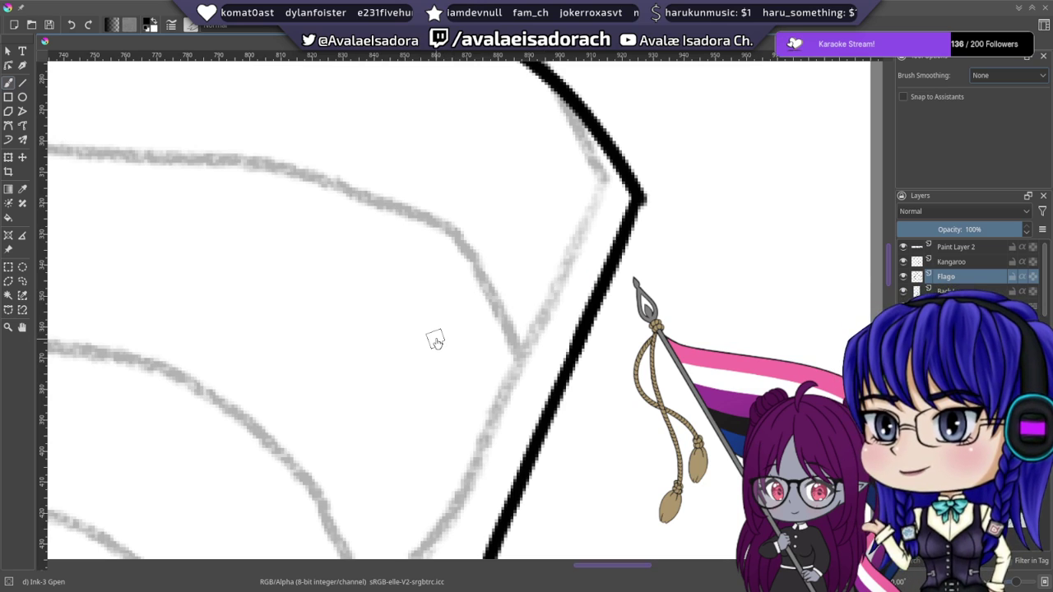
{"action": "right_click", "coordinate": [347, 390]}
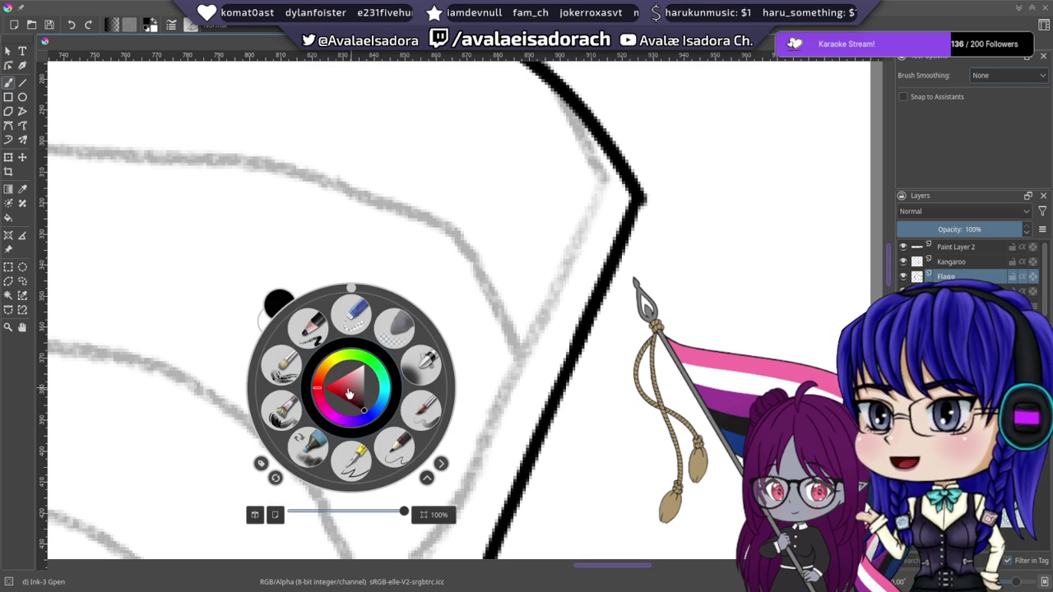
{"action": "mouse_move", "coordinate": [409, 515]}
{"action": "left_mouse_down"}
{"action": "mouse_move", "coordinate": [381, 514]}
{"action": "mouse_move", "coordinate": [404, 514]}
{"action": "left_mouse_up"}
{"action": "left_click", "coordinate": [606, 452]}
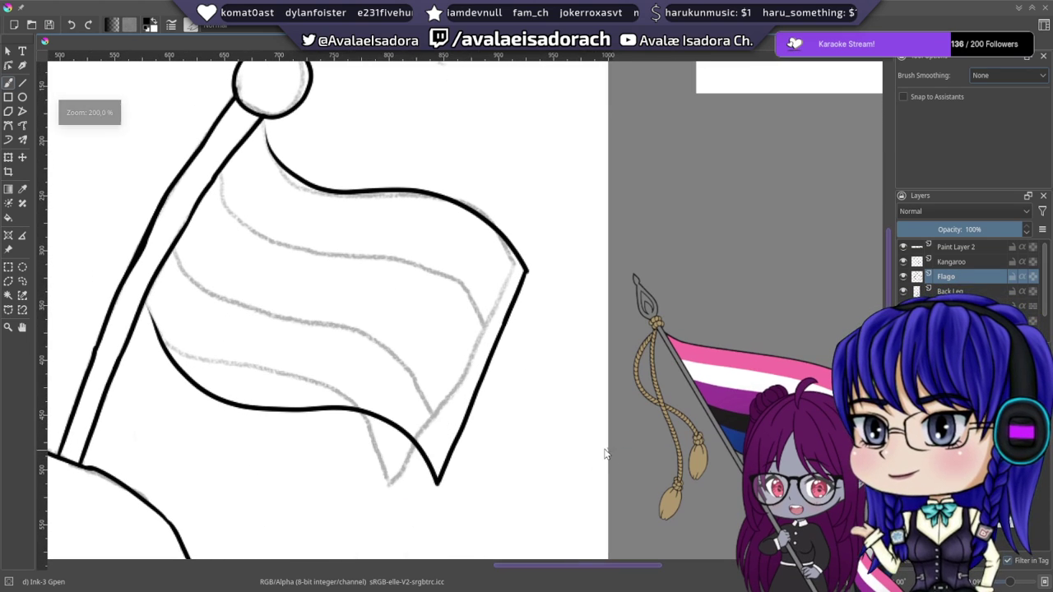
{"action": "left_click_drag", "start_coordinate": [303, 288], "coordinate": [485, 382]}
{"action": "right_click", "coordinate": [459, 290]}
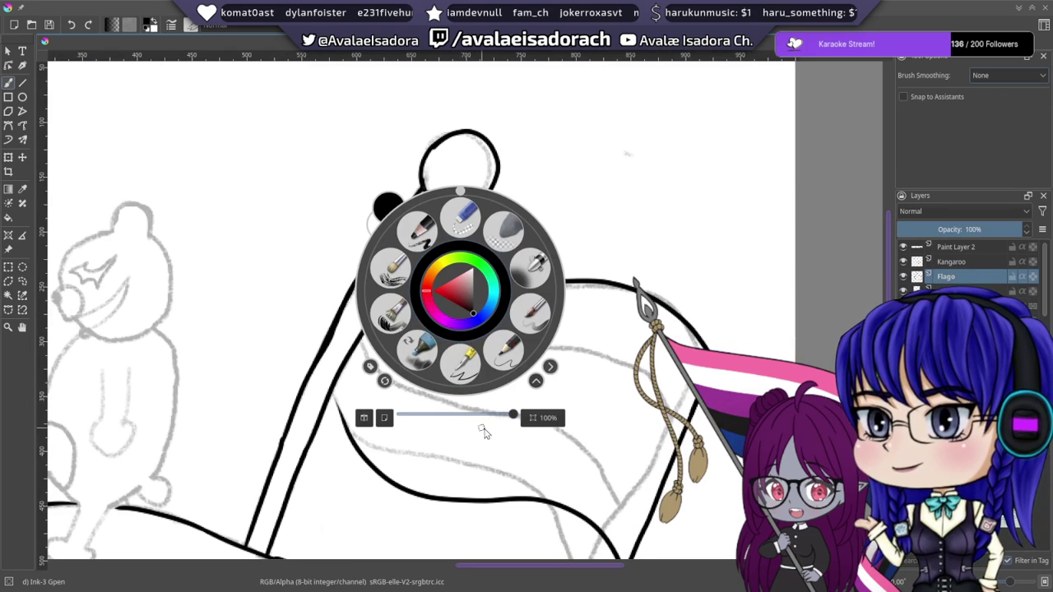
{"action": "left_click", "coordinate": [596, 393]}
{"action": "scroll", "coordinate": [593, 384], "scroll_direction": "up", "scroll_amount": 4}
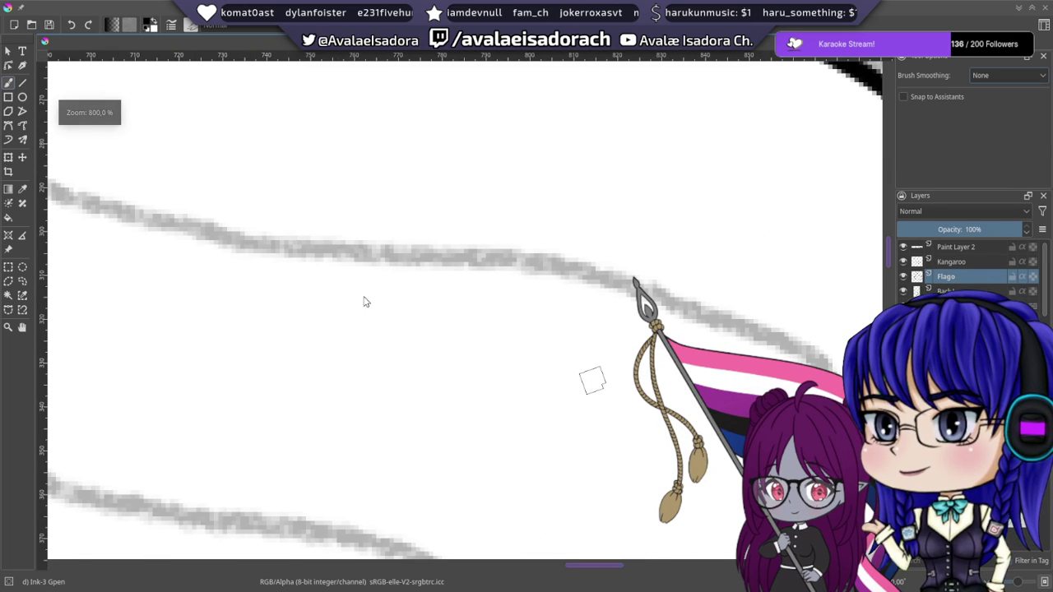
{"action": "left_click_drag", "start_coordinate": [256, 221], "coordinate": [477, 431]}
{"action": "left_click_drag", "start_coordinate": [280, 152], "coordinate": [399, 329]}
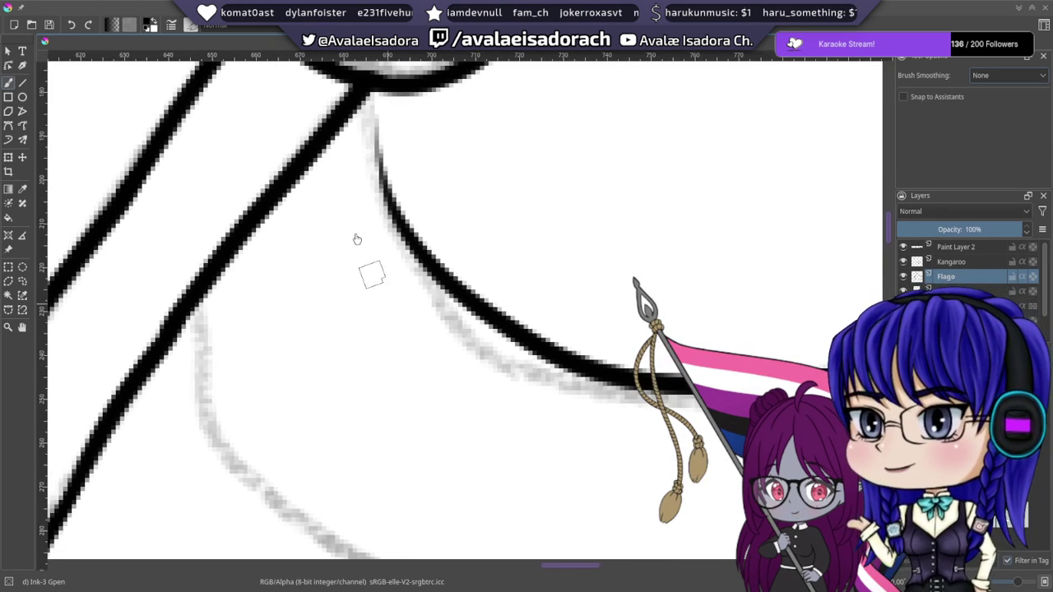
{"action": "left_click_drag", "start_coordinate": [357, 239], "coordinate": [387, 315]}
{"action": "left_click_drag", "start_coordinate": [395, 167], "coordinate": [418, 286]}
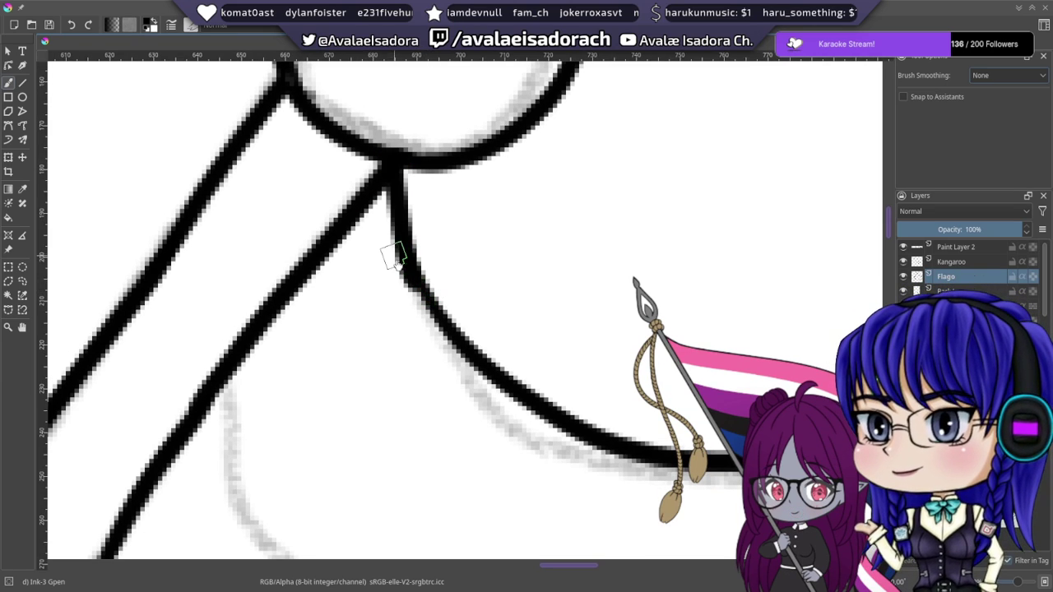
- Ink over the thin start of the flag's lower edge so that it joins the pole at full thickness
{"action": "scroll", "coordinate": [390, 444], "scroll_direction": "down", "scroll_amount": 4}
{"action": "scroll", "coordinate": [444, 345], "scroll_direction": "left", "scroll_amount": 2}
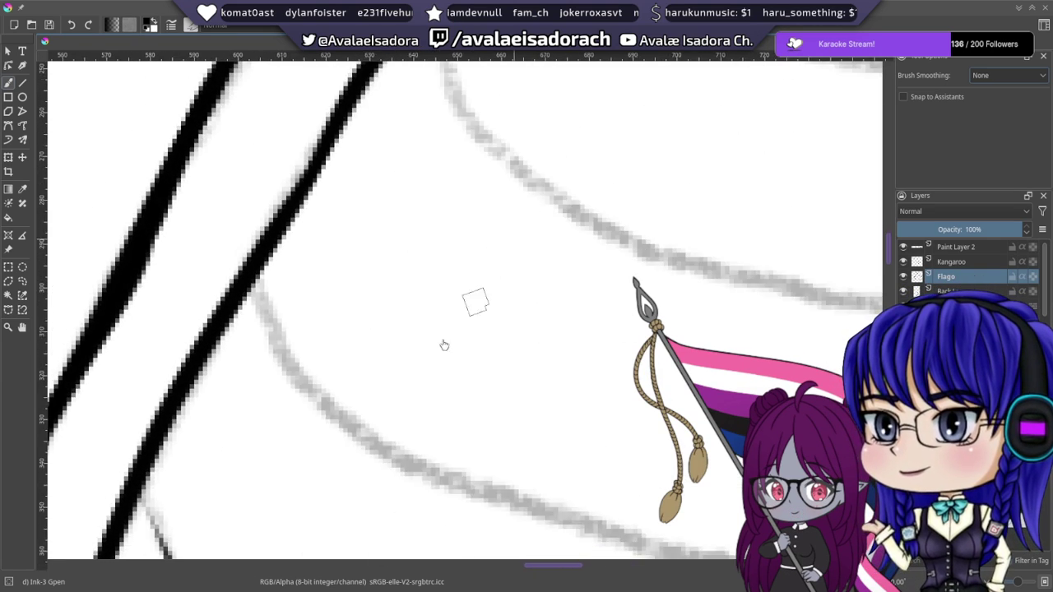
{"action": "left_click_drag", "start_coordinate": [396, 462], "coordinate": [548, 165]}
{"action": "left_click_drag", "start_coordinate": [288, 184], "coordinate": [367, 356]}
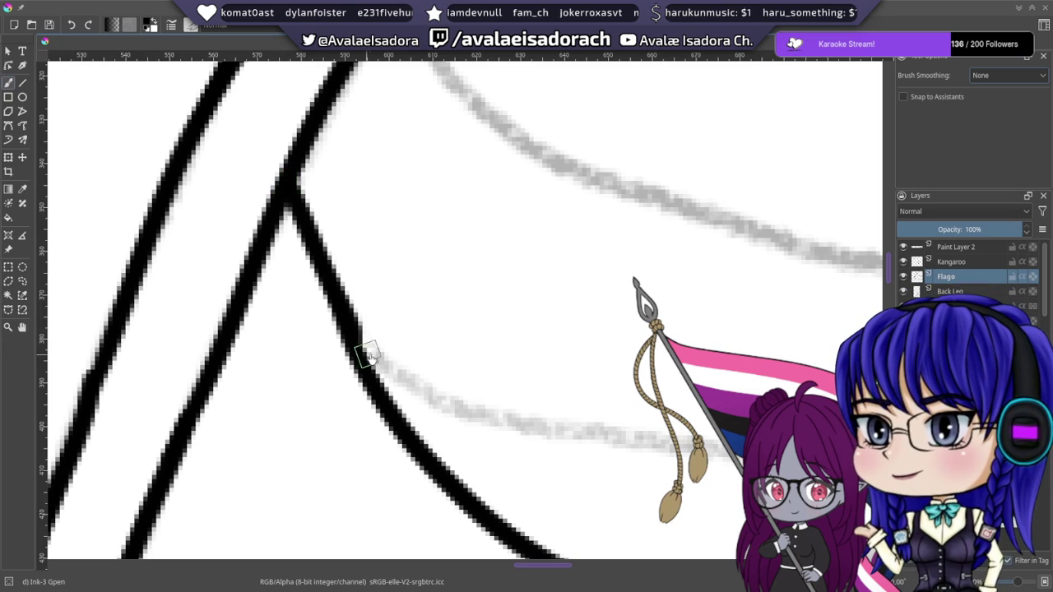
{"action": "left_click_drag", "start_coordinate": [435, 306], "coordinate": [399, 325]}
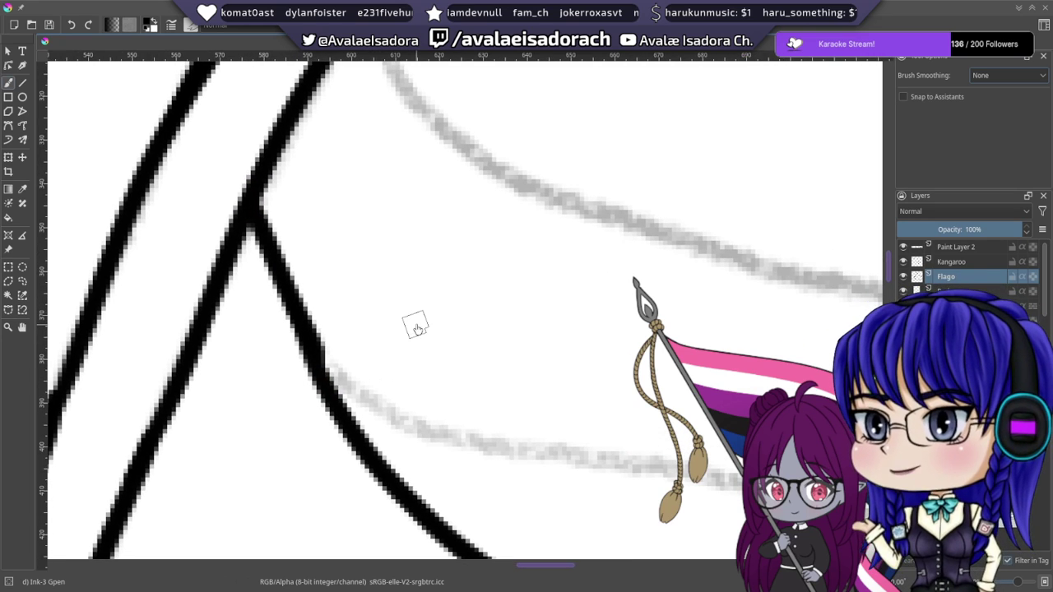
- Set brush smoothing to Stabilizer and add a layer named Flag Guidelines above Flago
{"action": "right_click", "coordinate": [534, 296]}
{"action": "mouse_move", "coordinate": [591, 419]}
{"action": "left_mouse_down"}
{"action": "mouse_move", "coordinate": [565, 428]}
{"action": "mouse_move", "coordinate": [581, 429]}
{"action": "left_mouse_up"}
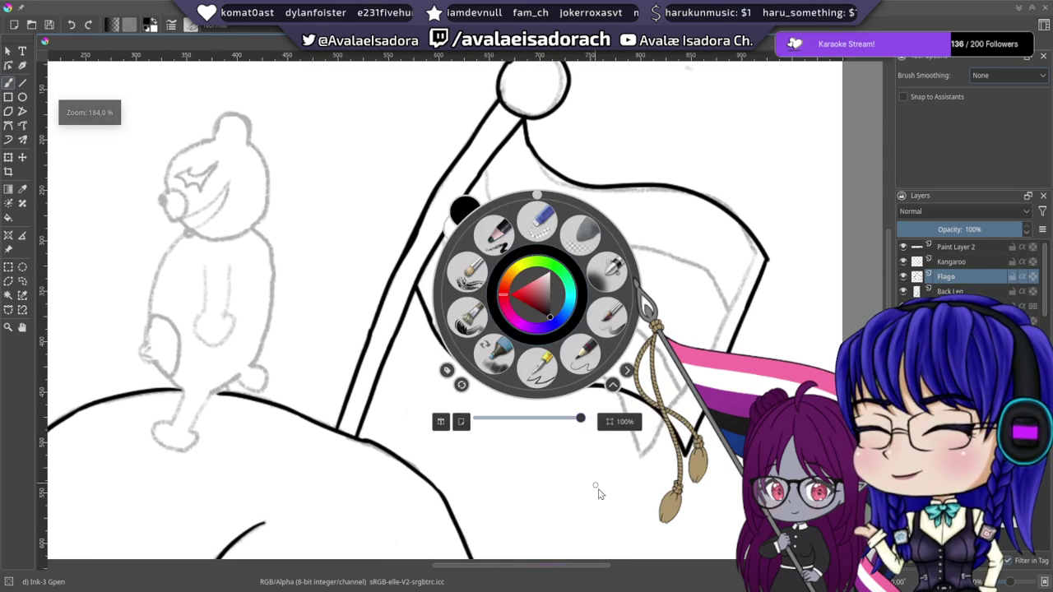
{"action": "left_click", "coordinate": [598, 490]}
{"action": "left_click_drag", "start_coordinate": [497, 331], "coordinate": [356, 329]}
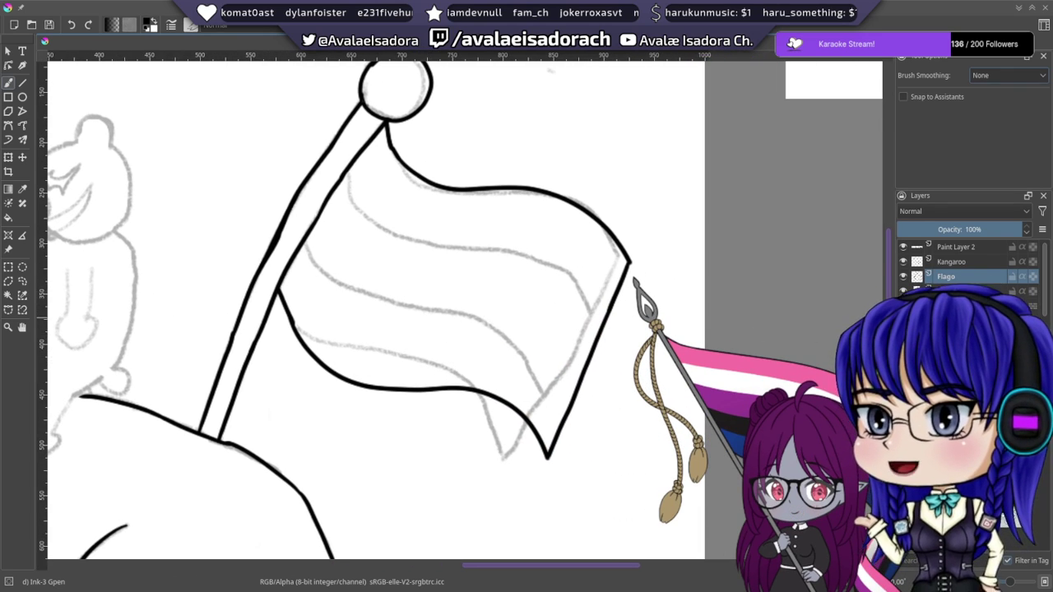
{"action": "left_click", "coordinate": [980, 75]}
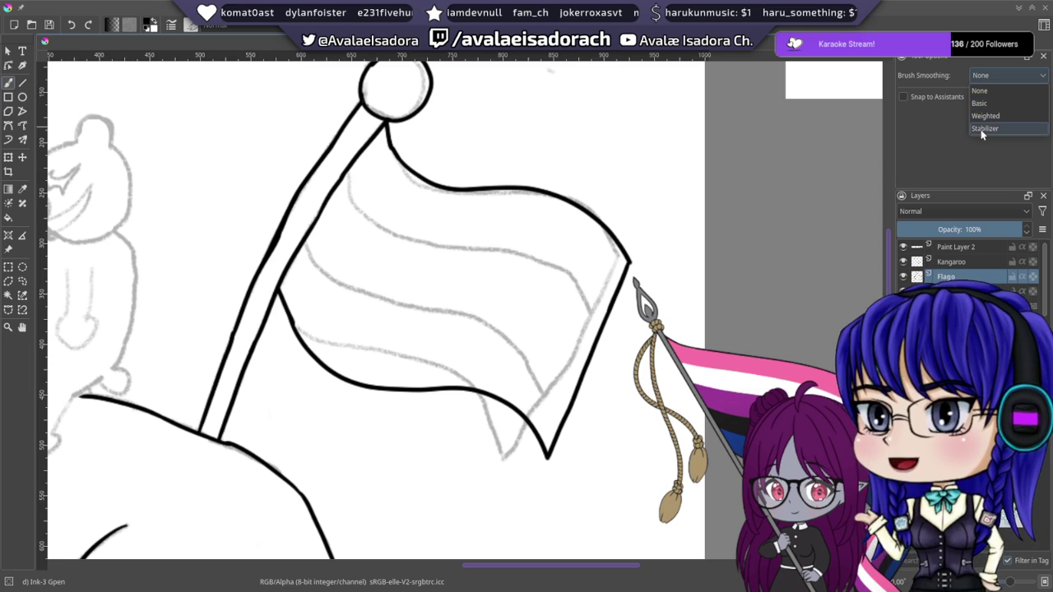
{"action": "left_click", "coordinate": [980, 129]}
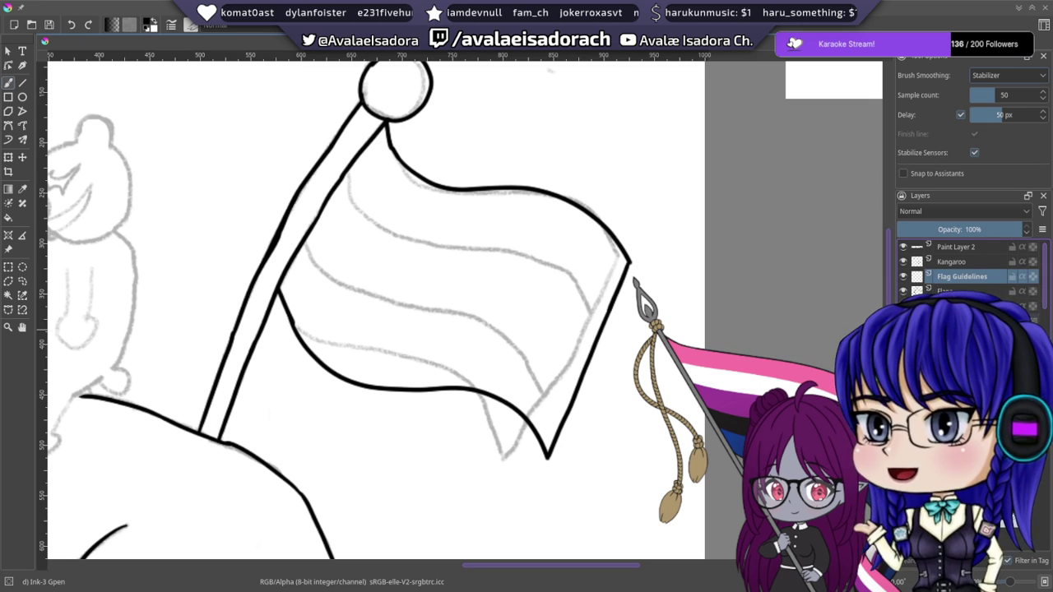
{"action": "scroll", "coordinate": [361, 286], "scroll_direction": "up", "scroll_amount": 1}
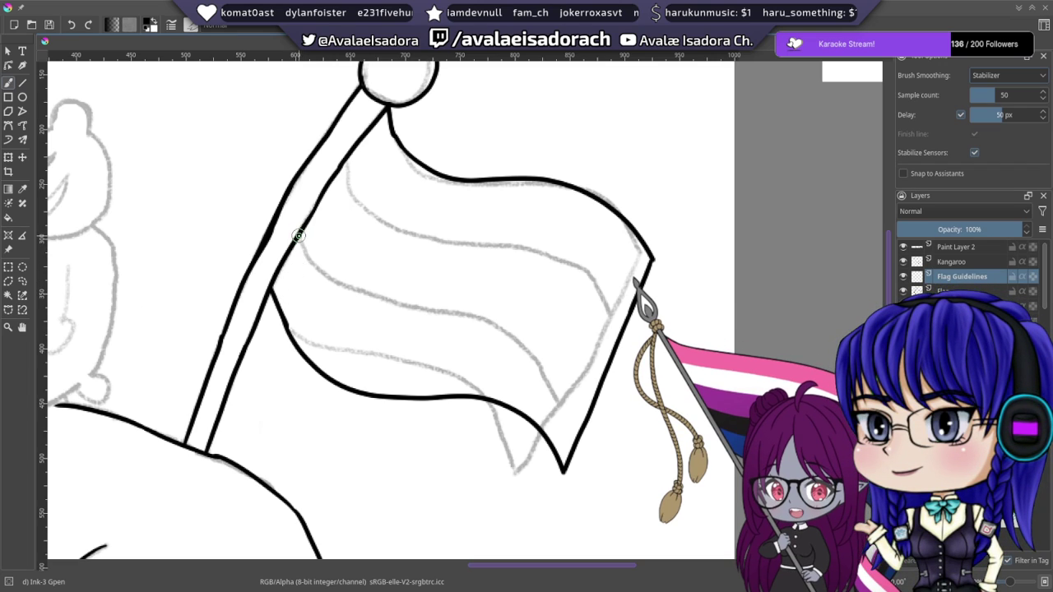
{"action": "mouse_move", "coordinate": [300, 234]}
{"action": "left_mouse_down"}
{"action": "mouse_move", "coordinate": [351, 307]}
{"action": "mouse_move", "coordinate": [531, 326]}
{"action": "mouse_move", "coordinate": [585, 377]}
{"action": "mouse_move", "coordinate": [600, 369]}
{"action": "mouse_move", "coordinate": [615, 398]}
{"action": "left_mouse_up"}
{"action": "key", "text": "ctrl+z"}
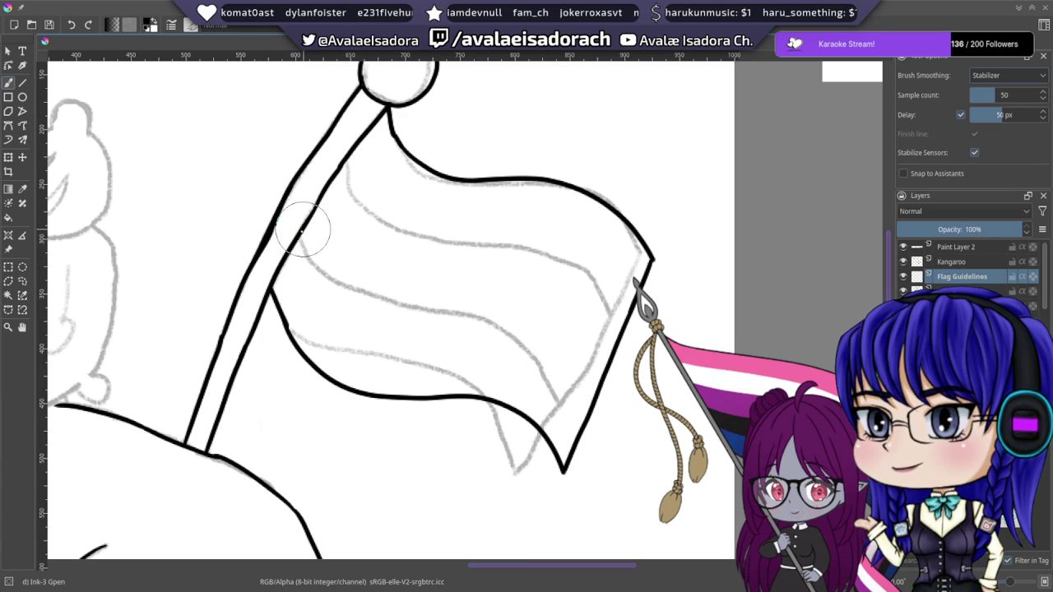
{"action": "mouse_move", "coordinate": [319, 273]}
{"action": "left_mouse_down"}
{"action": "mouse_move", "coordinate": [361, 324]}
{"action": "mouse_move", "coordinate": [430, 347]}
{"action": "left_mouse_up"}
{"action": "key", "text": "ctrl+z"}
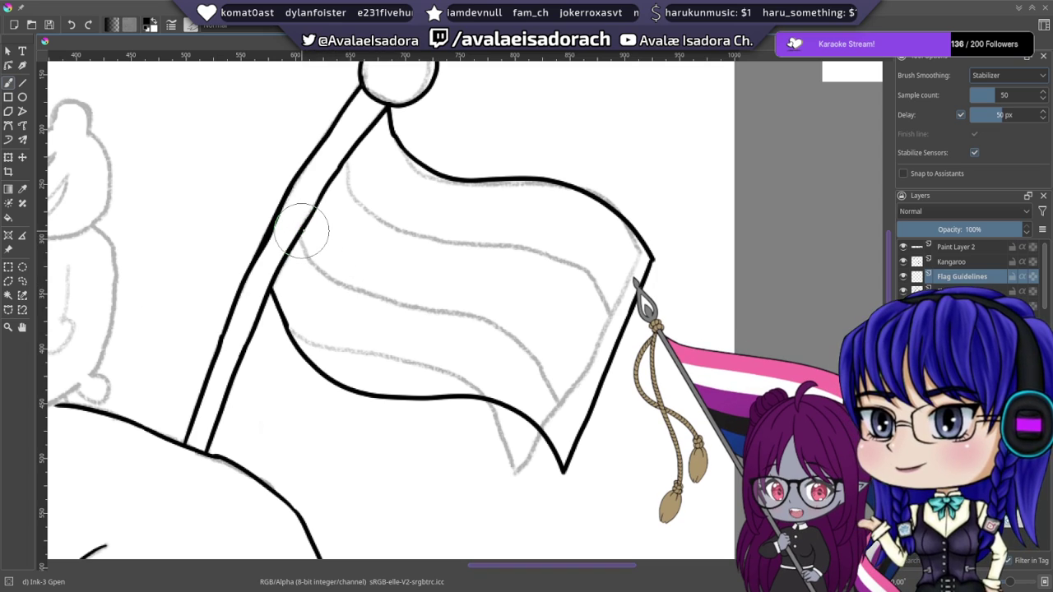
{"action": "left_click_drag", "start_coordinate": [306, 240], "coordinate": [367, 311]}
{"action": "key", "text": "ctrl+z"}
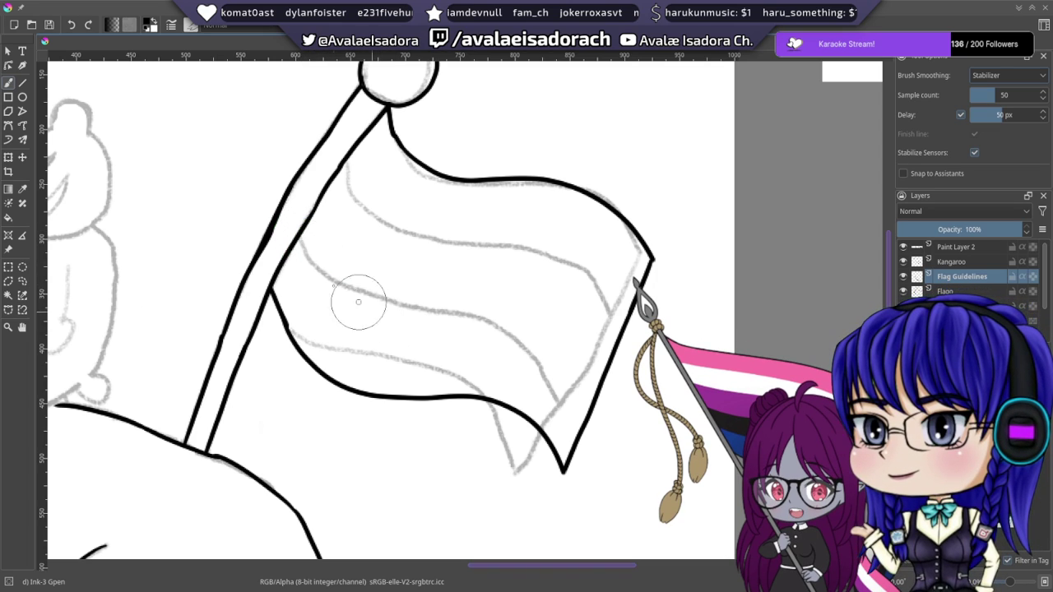
- Ink two wavy stripe lines across the flag from the pole to the outer edge, redoing the upper one closer to the sketch
{"action": "mouse_move", "coordinate": [316, 269]}
{"action": "left_mouse_down"}
{"action": "mouse_move", "coordinate": [348, 303]}
{"action": "mouse_move", "coordinate": [410, 326]}
{"action": "mouse_move", "coordinate": [512, 325]}
{"action": "mouse_move", "coordinate": [557, 362]}
{"action": "mouse_move", "coordinate": [598, 421]}
{"action": "mouse_move", "coordinate": [571, 403]}
{"action": "left_mouse_up"}
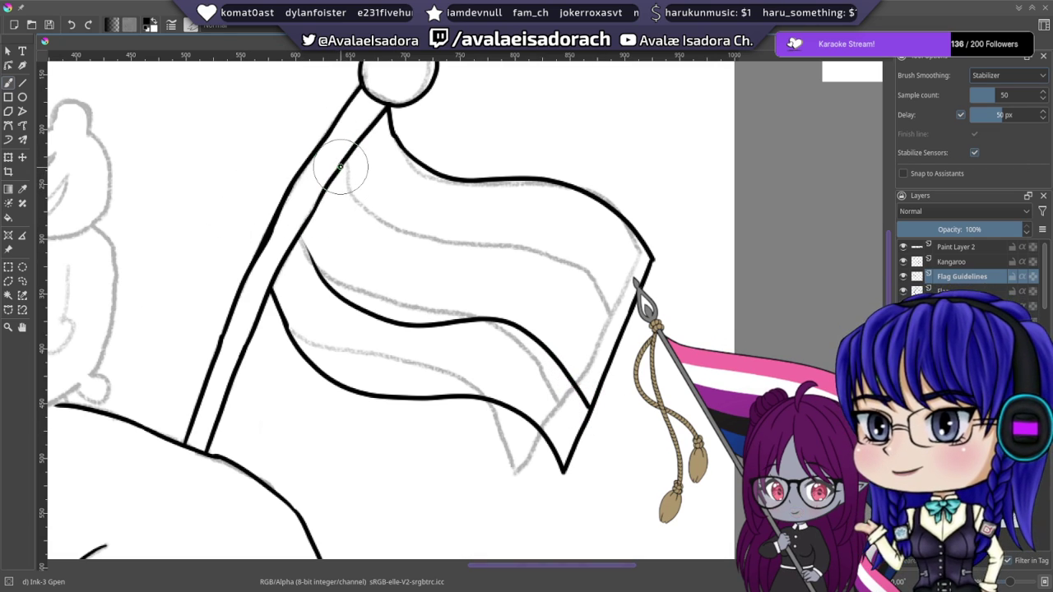
{"action": "left_click_drag", "start_coordinate": [342, 188], "coordinate": [356, 209]}
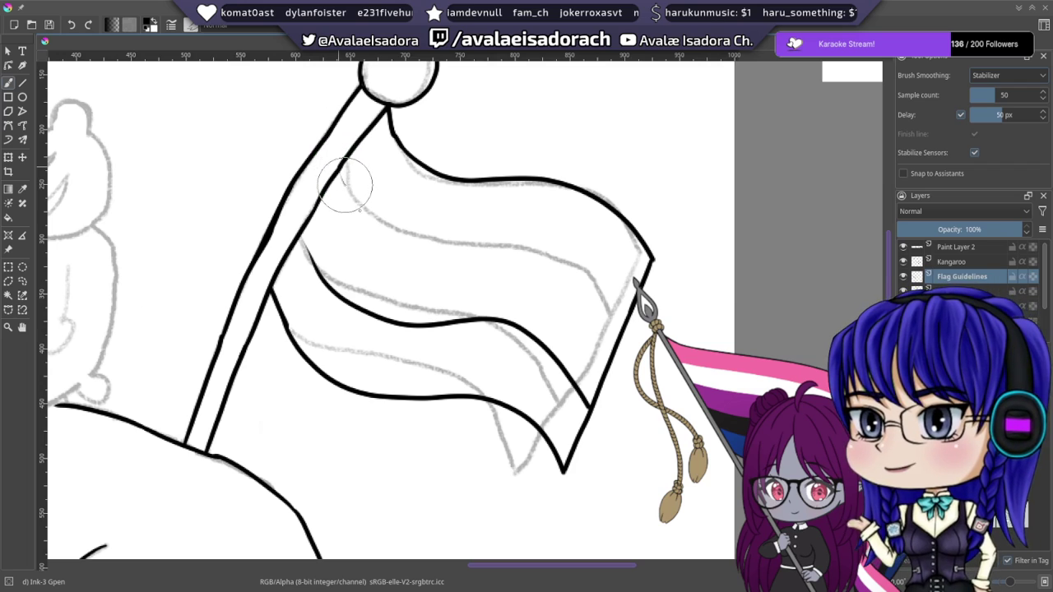
{"action": "mouse_move", "coordinate": [345, 183]}
{"action": "left_mouse_down"}
{"action": "mouse_move", "coordinate": [393, 233]}
{"action": "mouse_move", "coordinate": [436, 247]}
{"action": "mouse_move", "coordinate": [522, 242]}
{"action": "mouse_move", "coordinate": [581, 288]}
{"action": "mouse_move", "coordinate": [607, 327]}
{"action": "left_mouse_up"}
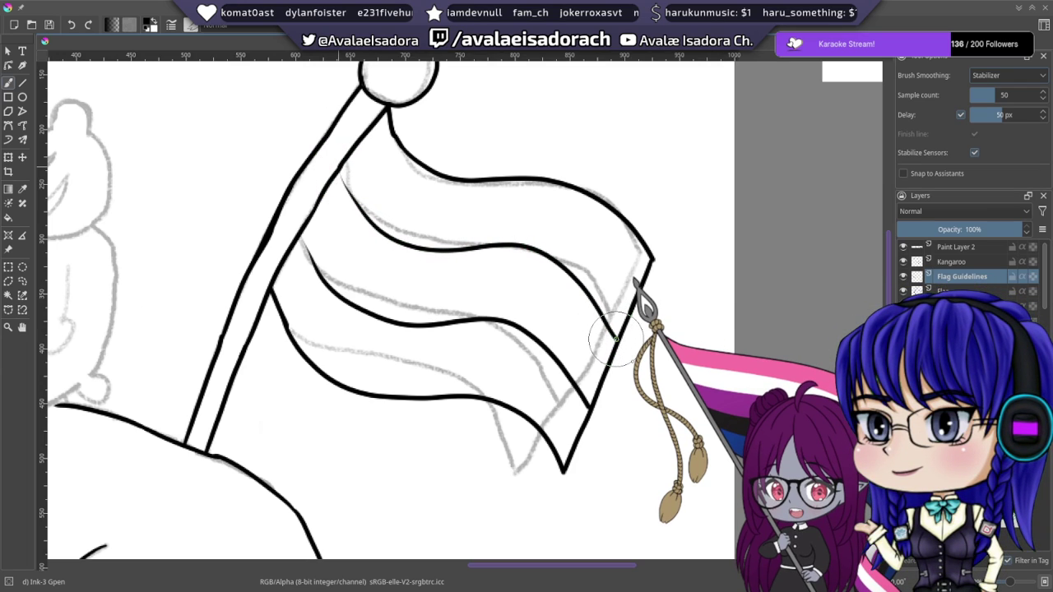
{"action": "key", "text": "ctrl+z"}
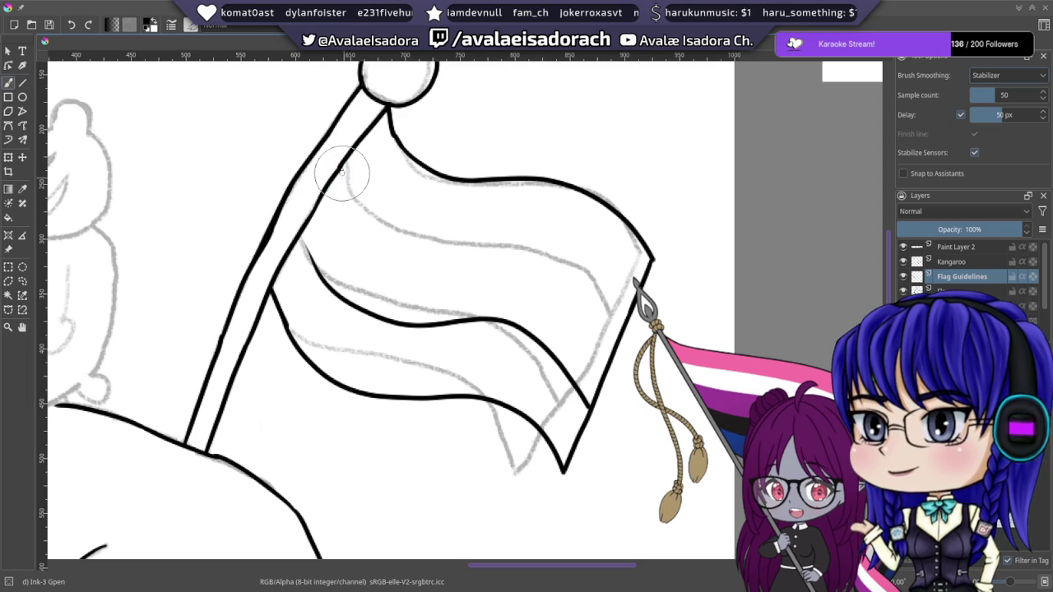
{"action": "mouse_move", "coordinate": [358, 195]}
{"action": "left_mouse_down"}
{"action": "mouse_move", "coordinate": [381, 227]}
{"action": "mouse_move", "coordinate": [521, 247]}
{"action": "mouse_move", "coordinate": [580, 271]}
{"action": "mouse_move", "coordinate": [619, 311]}
{"action": "left_mouse_up"}
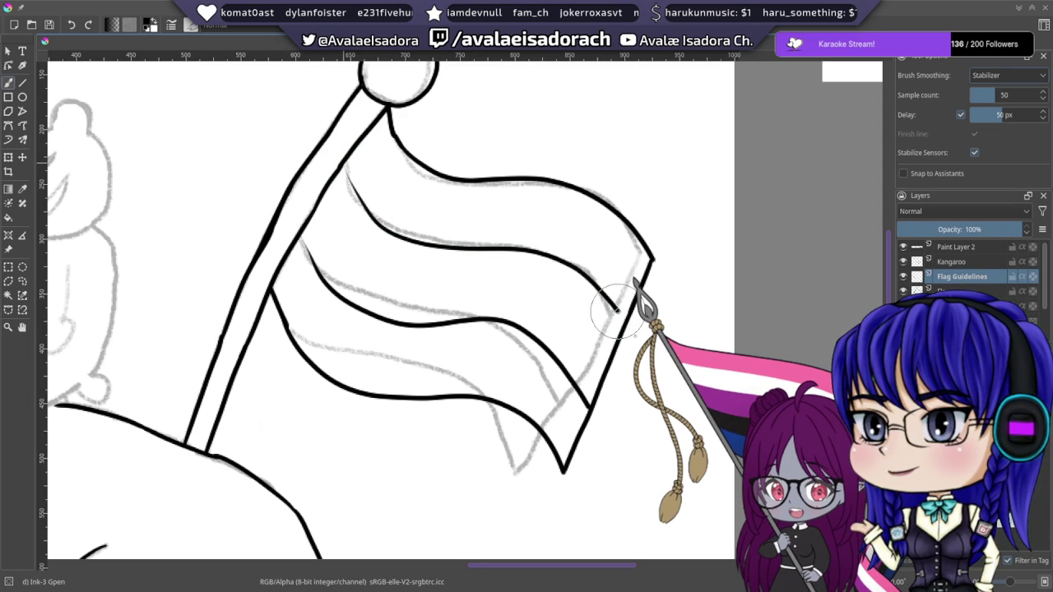
{"action": "left_click_drag", "start_coordinate": [458, 166], "coordinate": [482, 194]}
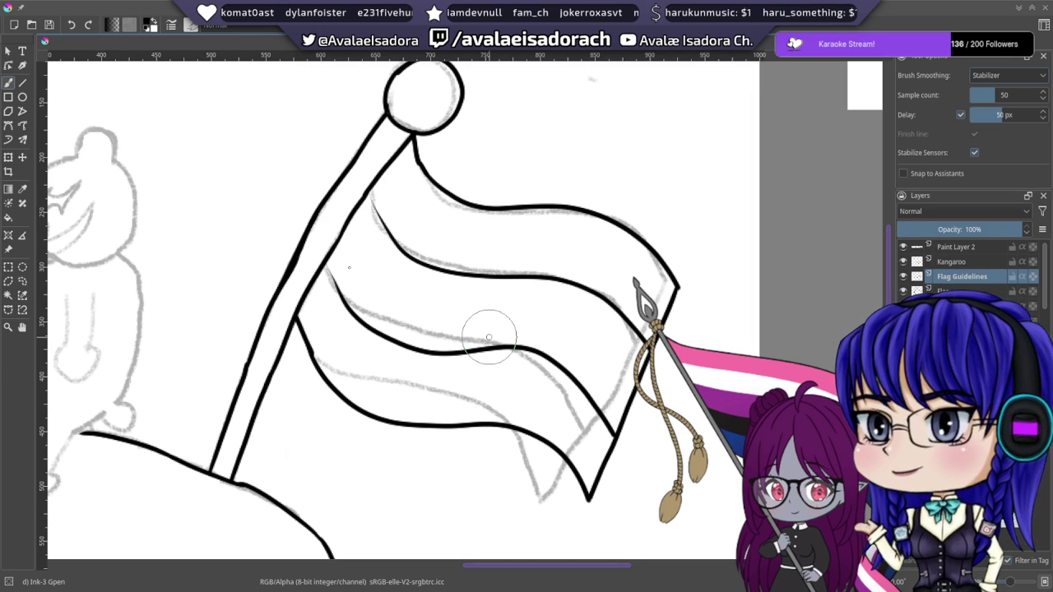
- Add a layer named Monokuma below Kangaroo and save the drawing with the Kangaroo layer selected
{"action": "mouse_move", "coordinate": [452, 268]}
{"action": "left_mouse_down"}
{"action": "mouse_move", "coordinate": [456, 244]}
{"action": "mouse_move", "coordinate": [451, 398]}
{"action": "left_mouse_up"}
{"action": "mouse_move", "coordinate": [397, 418]}
{"action": "left_mouse_down"}
{"action": "mouse_move", "coordinate": [431, 376]}
{"action": "mouse_move", "coordinate": [419, 336]}
{"action": "mouse_move", "coordinate": [482, 265]}
{"action": "mouse_move", "coordinate": [582, 267]}
{"action": "left_mouse_up"}
{"action": "scroll", "coordinate": [411, 329], "scroll_direction": "right", "scroll_amount": 5}
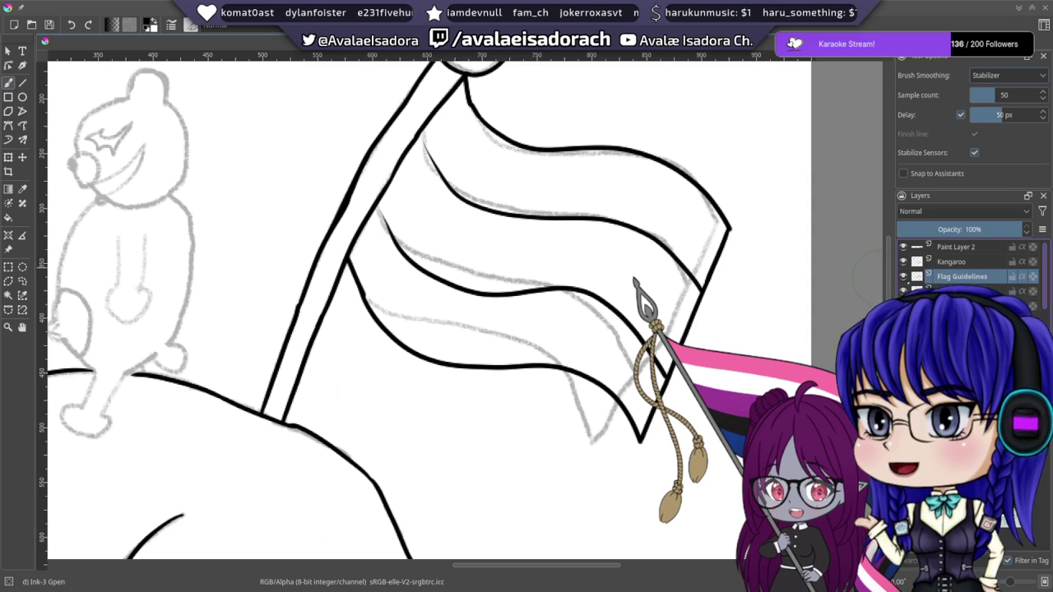
{"action": "key", "text": "Insert"}
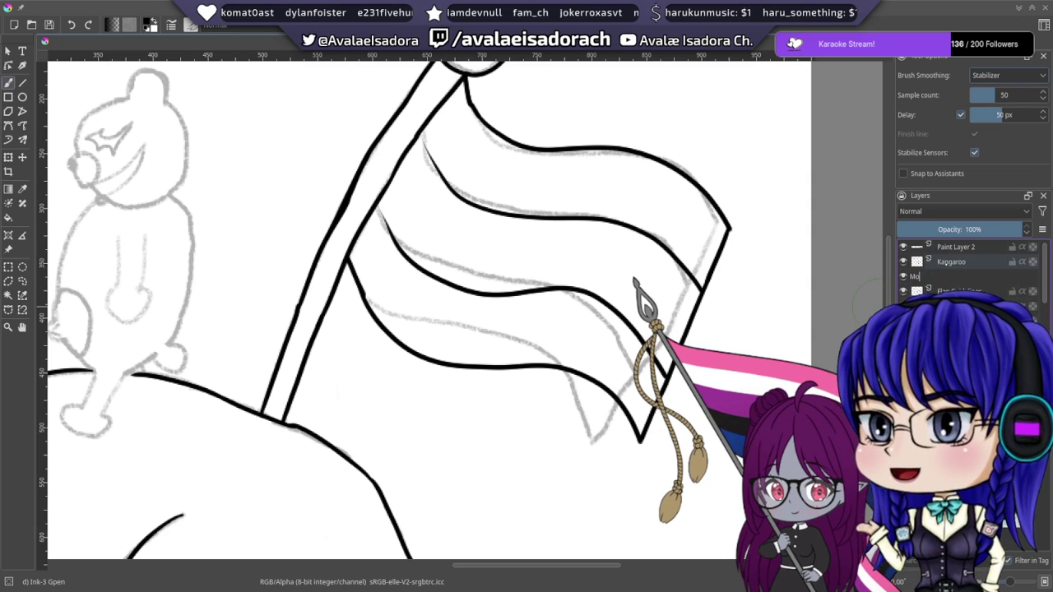
{"action": "type", "text": "kuma"}
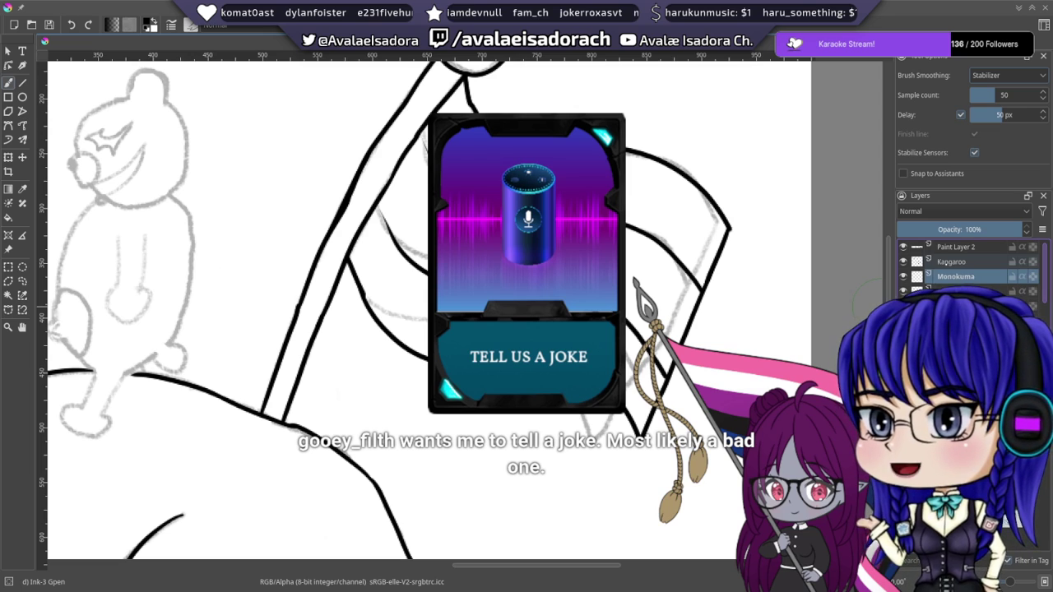
{"action": "left_click", "coordinate": [946, 263]}
{"action": "key", "text": "ctrl+s"}
- Examine the uninked bear sketch on the kangaroo's back and the area beside the flagpole at several magnifications
{"action": "left_click_drag", "start_coordinate": [510, 242], "coordinate": [835, 333]}
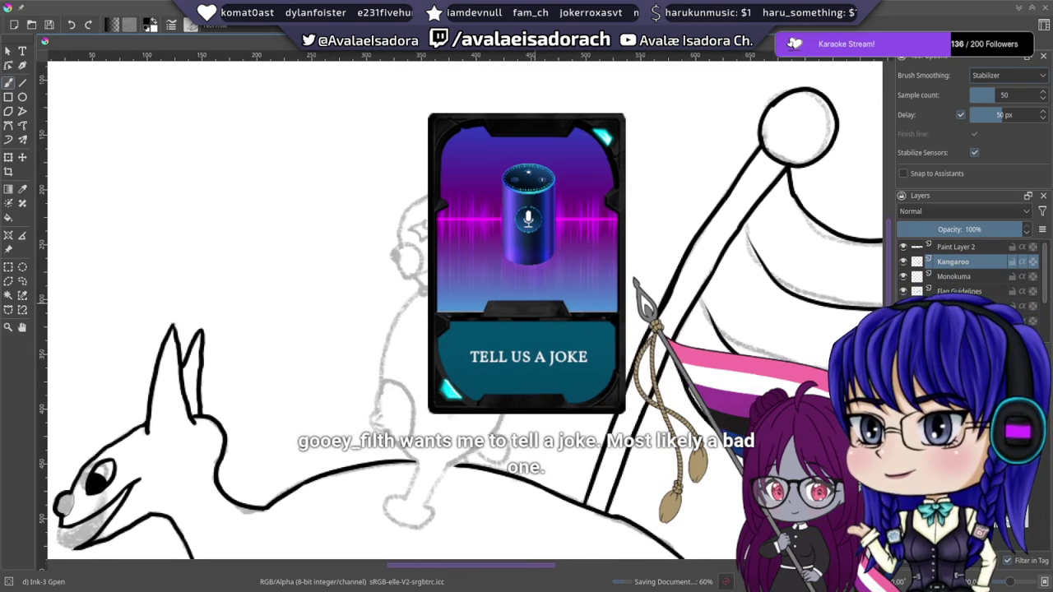
{"action": "left_click_drag", "start_coordinate": [508, 393], "coordinate": [525, 426]}
{"action": "scroll", "coordinate": [531, 415], "scroll_direction": "up", "scroll_amount": 2}
{"action": "scroll", "coordinate": [530, 415], "scroll_direction": "left", "scroll_amount": 1}
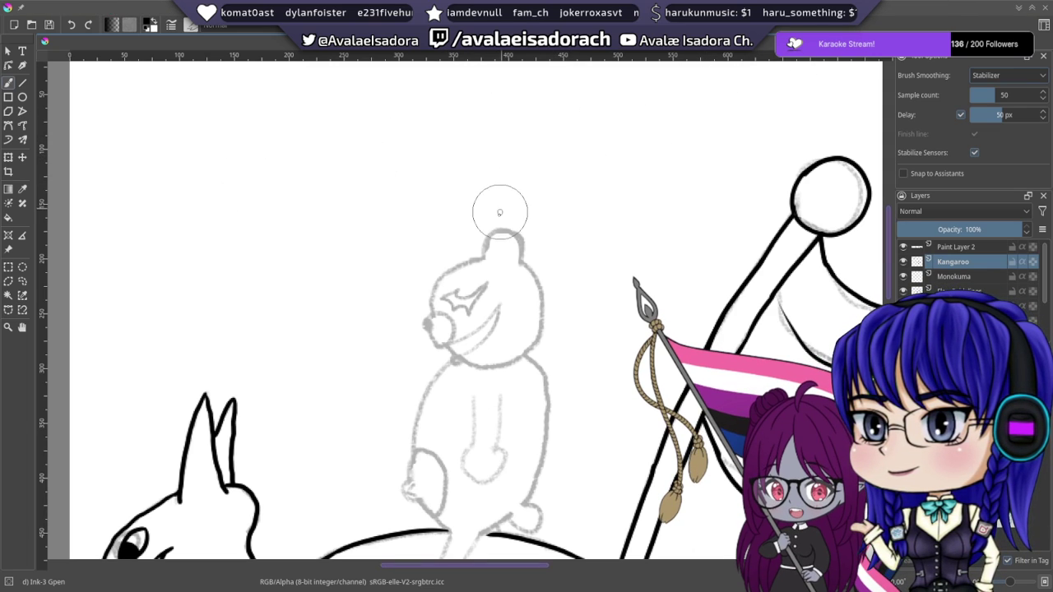
{"action": "mouse_move", "coordinate": [498, 324]}
{"action": "left_mouse_down"}
{"action": "mouse_move", "coordinate": [496, 304]}
{"action": "mouse_move", "coordinate": [454, 279]}
{"action": "left_mouse_up"}
{"action": "right_click", "coordinate": [461, 303]}
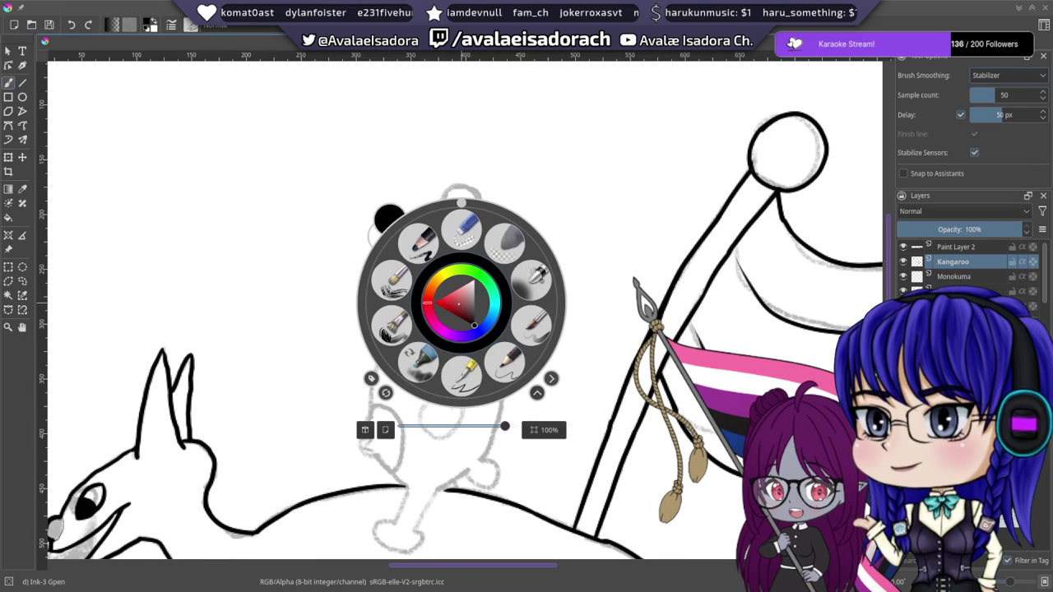
{"action": "left_click", "coordinate": [608, 367]}
{"action": "scroll", "coordinate": [584, 361], "scroll_direction": "up", "scroll_amount": 2}
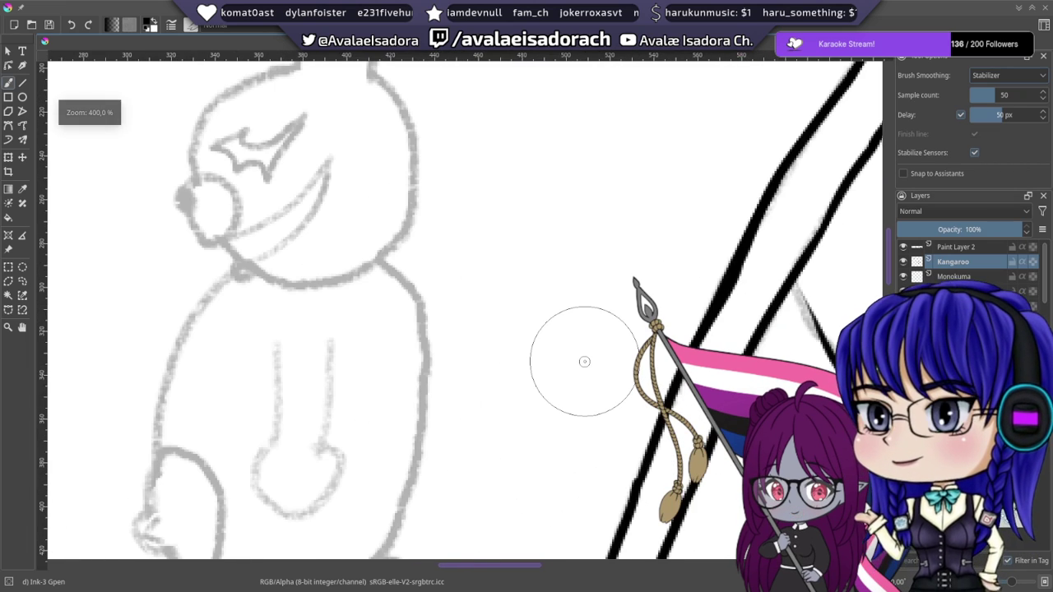
{"action": "scroll", "coordinate": [584, 361], "scroll_direction": "up", "scroll_amount": 4}
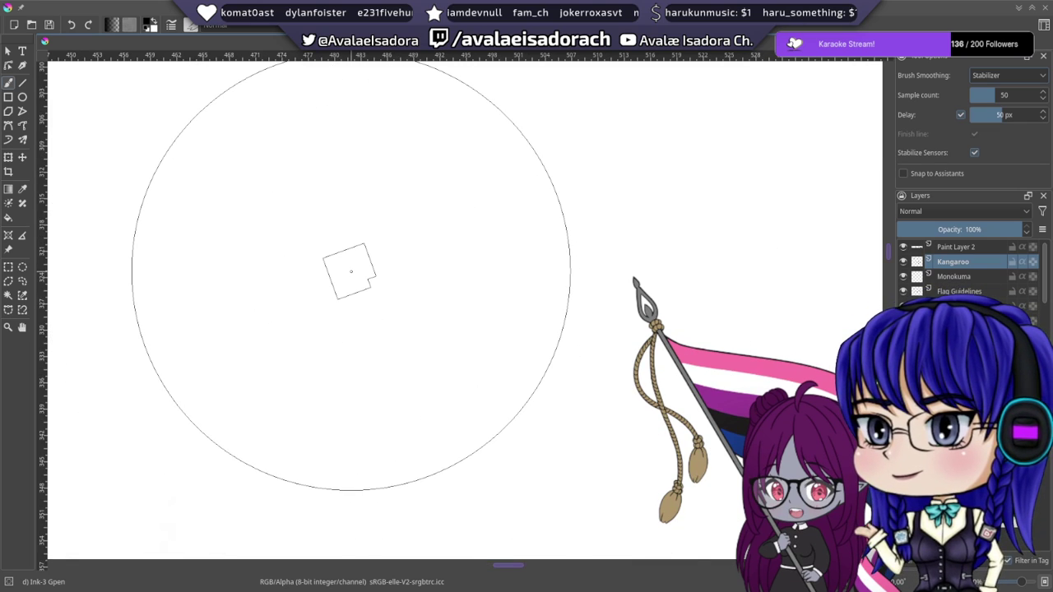
{"action": "scroll", "coordinate": [351, 271], "scroll_direction": "down", "scroll_amount": 3}
{"action": "scroll", "coordinate": [350, 271], "scroll_direction": "down", "scroll_amount": 3}
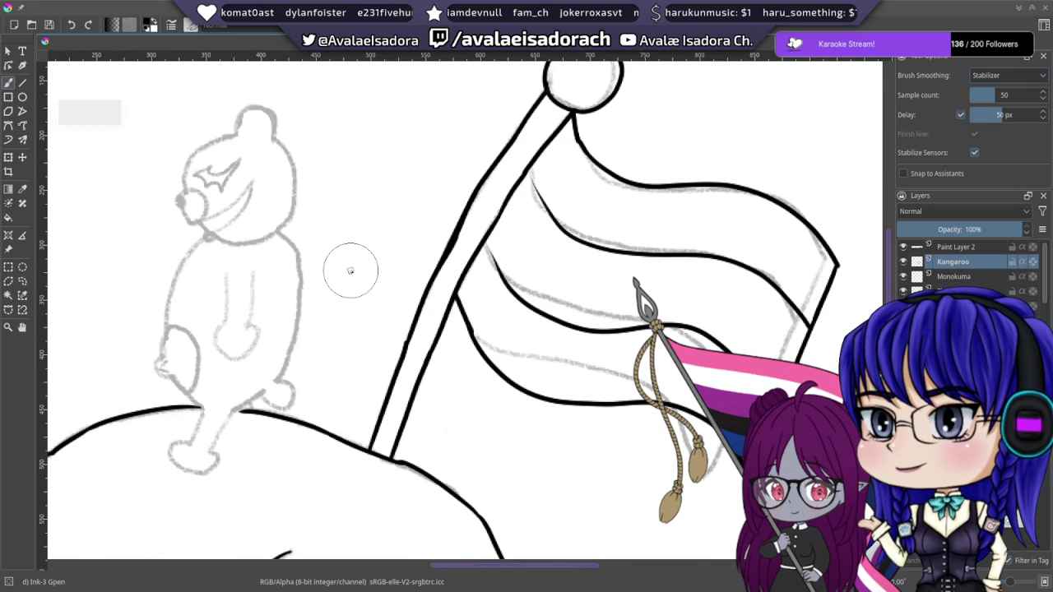
{"action": "scroll", "coordinate": [351, 271], "scroll_direction": "up", "scroll_amount": 2}
{"action": "scroll", "coordinate": [350, 271], "scroll_direction": "down", "scroll_amount": 4}
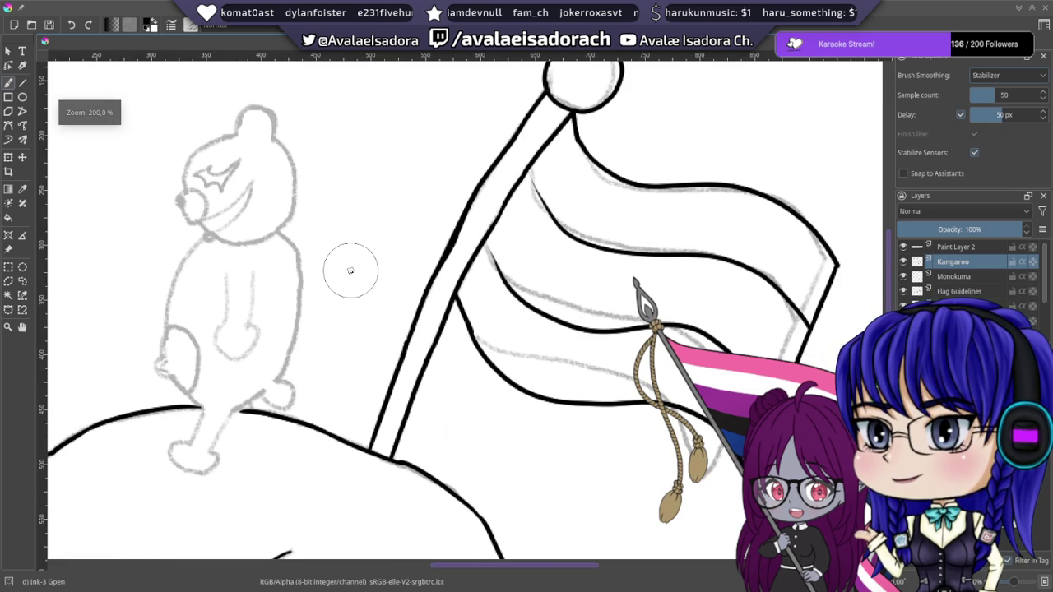
{"action": "scroll", "coordinate": [350, 272], "scroll_direction": "up", "scroll_amount": 3}
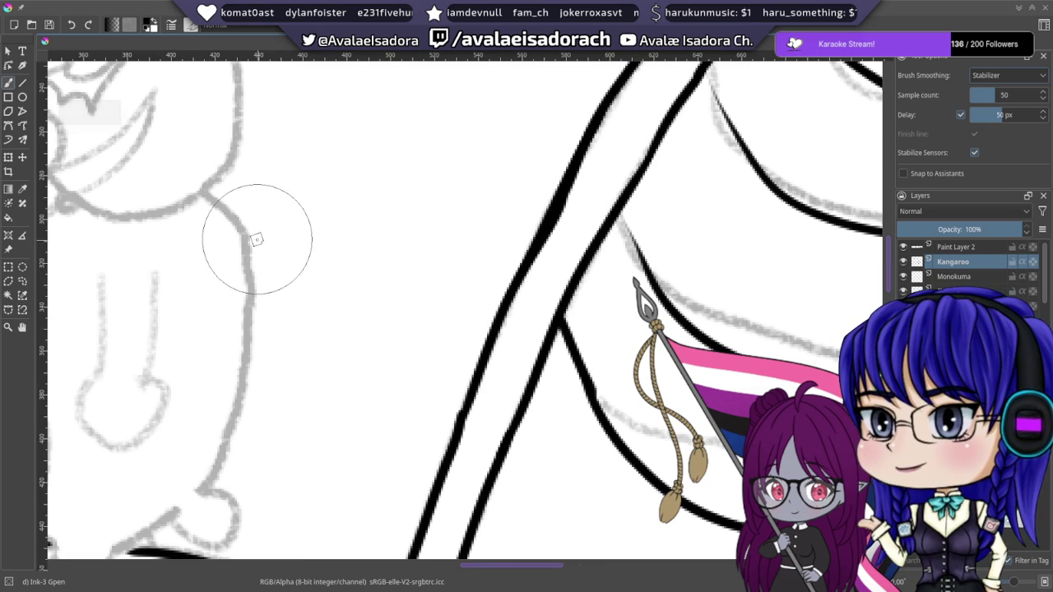
- Select the Monokuma layer and ink the bear's head outline with its ear and rounded snout over the sketch
{"action": "left_click_drag", "start_coordinate": [256, 239], "coordinate": [534, 392]}
{"action": "left_click_drag", "start_coordinate": [369, 215], "coordinate": [397, 254]}
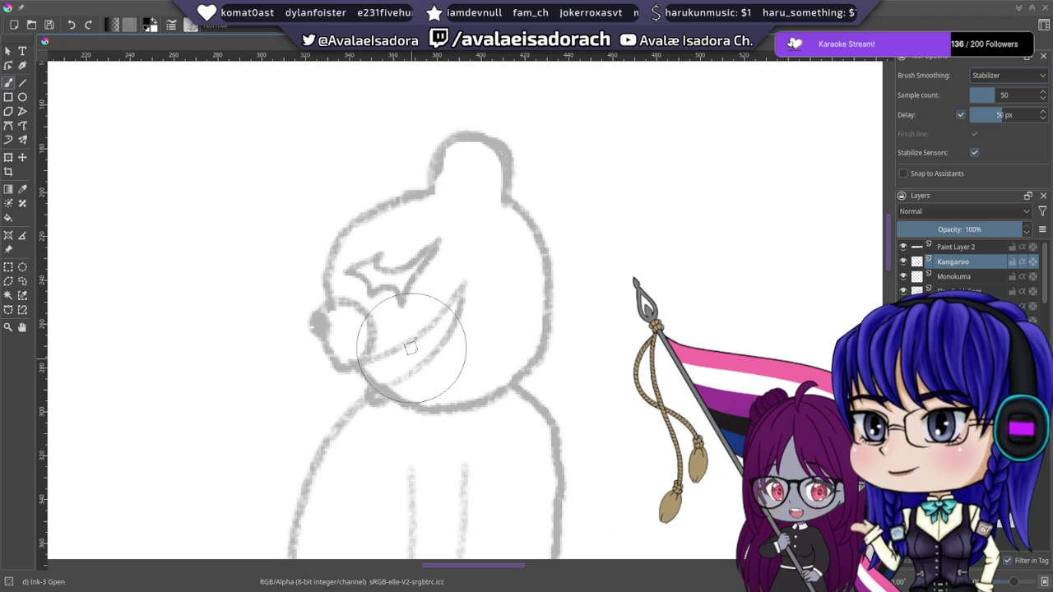
{"action": "mouse_move", "coordinate": [431, 192]}
{"action": "left_mouse_down"}
{"action": "mouse_move", "coordinate": [367, 220]}
{"action": "mouse_move", "coordinate": [328, 273]}
{"action": "mouse_move", "coordinate": [330, 305]}
{"action": "mouse_move", "coordinate": [362, 310]}
{"action": "mouse_move", "coordinate": [359, 368]}
{"action": "left_mouse_up"}
{"action": "key", "text": "ctrl+z"}
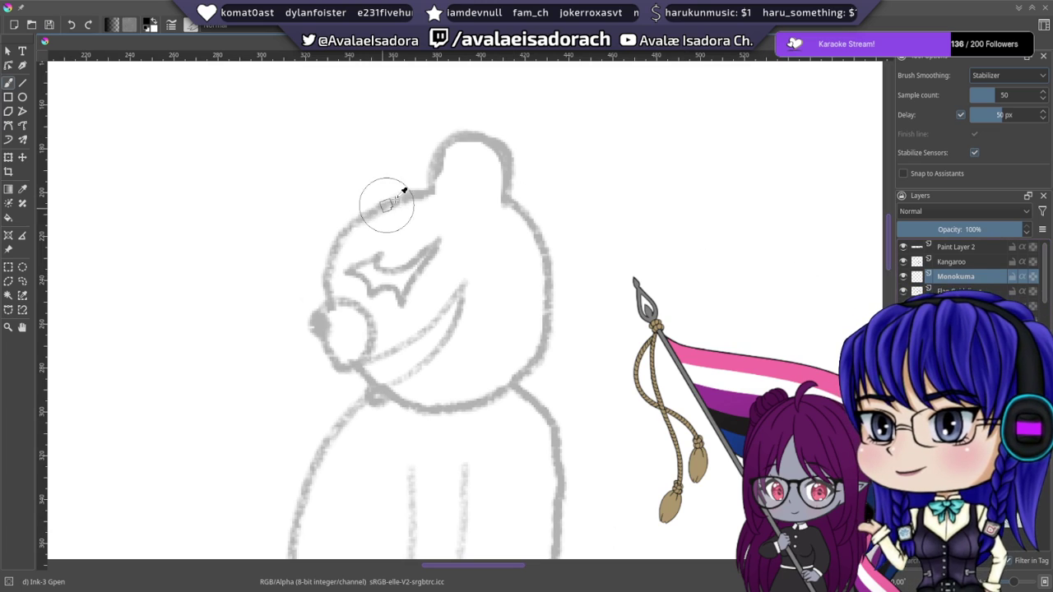
{"action": "mouse_move", "coordinate": [440, 178]}
{"action": "left_mouse_down"}
{"action": "mouse_move", "coordinate": [342, 245]}
{"action": "mouse_move", "coordinate": [332, 278]}
{"action": "mouse_move", "coordinate": [342, 317]}
{"action": "mouse_move", "coordinate": [349, 297]}
{"action": "mouse_move", "coordinate": [381, 294]}
{"action": "mouse_move", "coordinate": [386, 349]}
{"action": "mouse_move", "coordinate": [369, 365]}
{"action": "mouse_move", "coordinate": [338, 367]}
{"action": "mouse_move", "coordinate": [418, 401]}
{"action": "mouse_move", "coordinate": [460, 404]}
{"action": "mouse_move", "coordinate": [541, 364]}
{"action": "mouse_move", "coordinate": [556, 284]}
{"action": "mouse_move", "coordinate": [541, 209]}
{"action": "mouse_move", "coordinate": [490, 176]}
{"action": "mouse_move", "coordinate": [512, 150]}
{"action": "mouse_move", "coordinate": [498, 122]}
{"action": "mouse_move", "coordinate": [477, 112]}
{"action": "mouse_move", "coordinate": [439, 117]}
{"action": "mouse_move", "coordinate": [435, 212]}
{"action": "mouse_move", "coordinate": [429, 195]}
{"action": "mouse_move", "coordinate": [426, 206]}
{"action": "mouse_move", "coordinate": [447, 160]}
{"action": "left_mouse_up"}
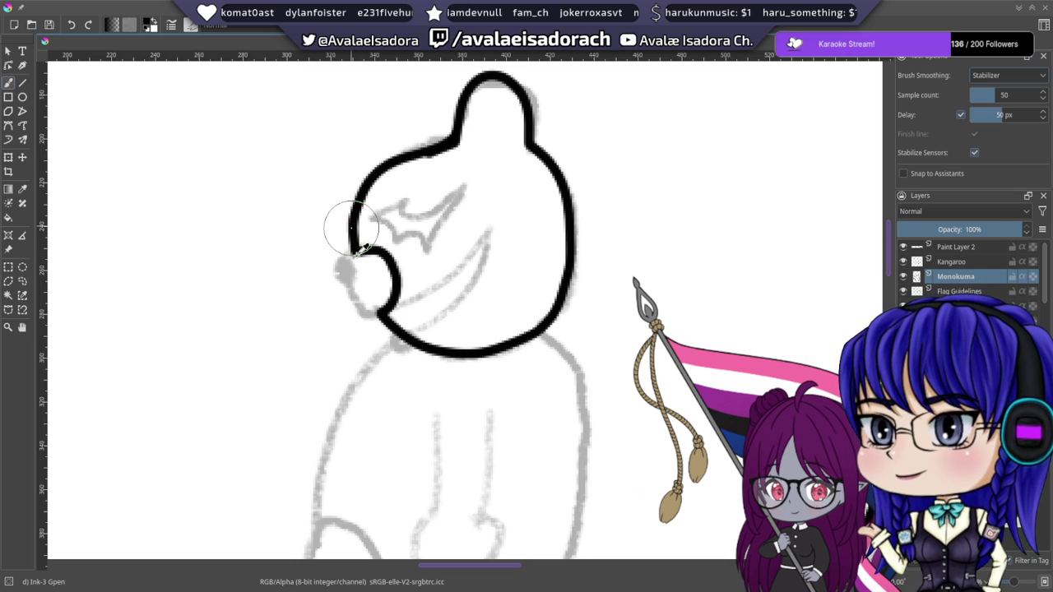
{"action": "mouse_move", "coordinate": [352, 254]}
{"action": "left_mouse_down"}
{"action": "mouse_move", "coordinate": [343, 278]}
{"action": "mouse_move", "coordinate": [372, 314]}
{"action": "left_mouse_up"}
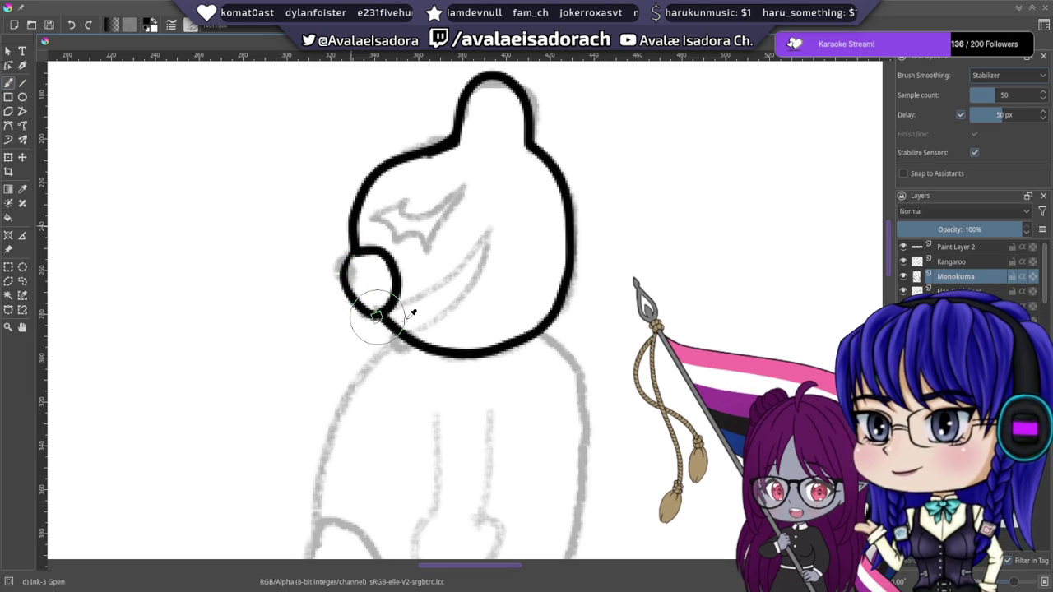
{"action": "mouse_move", "coordinate": [372, 316]}
{"action": "left_mouse_down"}
{"action": "mouse_move", "coordinate": [344, 275]}
{"action": "mouse_move", "coordinate": [353, 241]}
{"action": "mouse_move", "coordinate": [382, 258]}
{"action": "mouse_move", "coordinate": [359, 302]}
{"action": "mouse_move", "coordinate": [351, 269]}
{"action": "mouse_move", "coordinate": [377, 247]}
{"action": "mouse_move", "coordinate": [410, 252]}
{"action": "mouse_move", "coordinate": [398, 260]}
{"action": "mouse_move", "coordinate": [394, 310]}
{"action": "mouse_move", "coordinate": [385, 281]}
{"action": "left_mouse_up"}
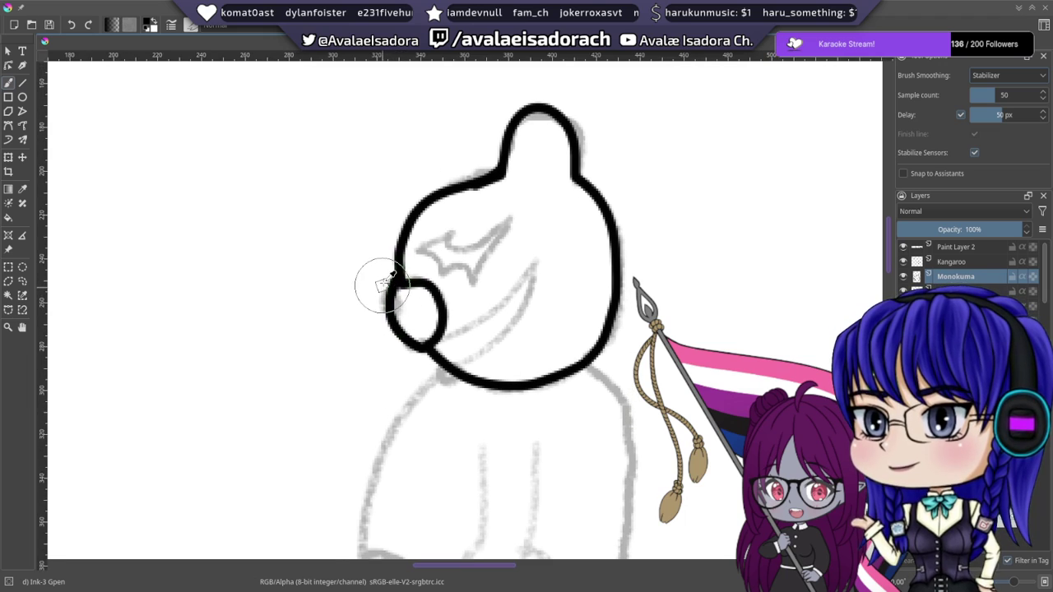
- Set brush smoothing to None and ink the bear's solid nose on the outer edge of the snout
{"action": "left_click", "coordinate": [1005, 75]}
{"action": "left_click", "coordinate": [1003, 93]}
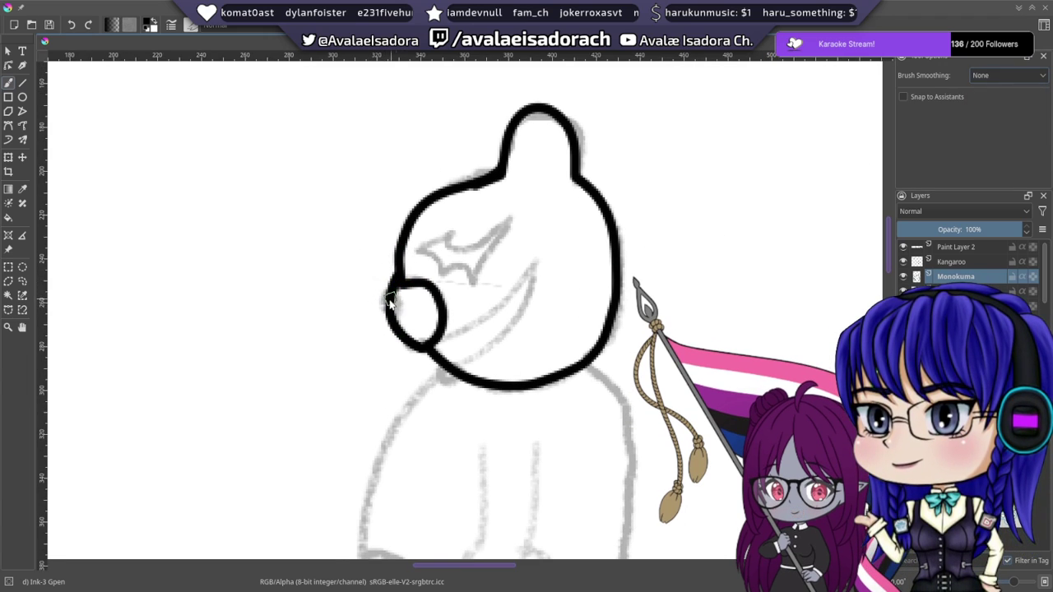
{"action": "left_click_drag", "start_coordinate": [386, 301], "coordinate": [390, 322]}
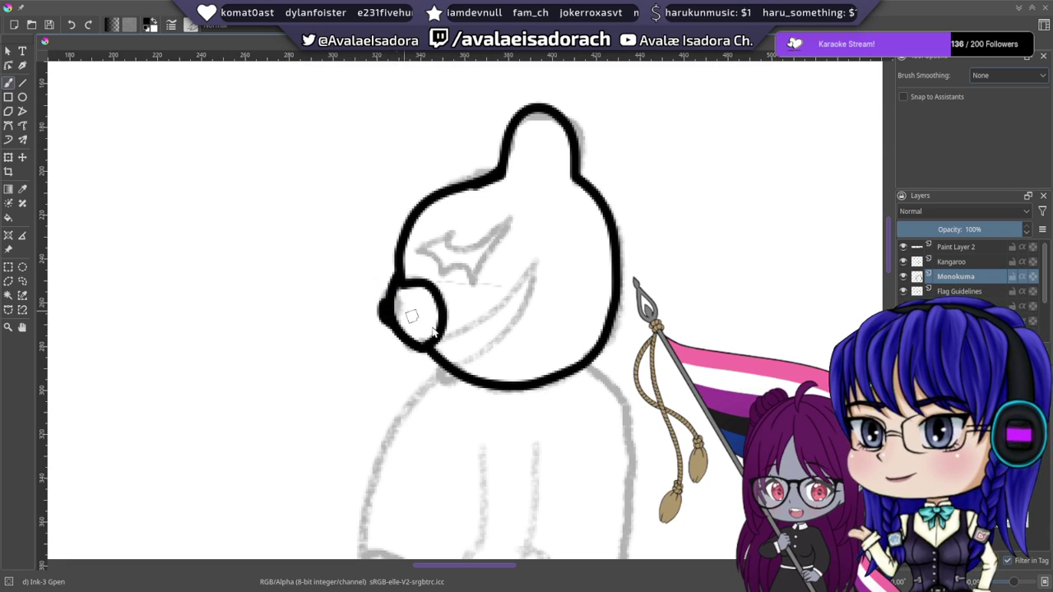
- Ink the upper curve of the bear's grin from the snout to its pointed tip, redoing it until it follows the sketch
{"action": "mouse_move", "coordinate": [433, 330]}
{"action": "left_mouse_down"}
{"action": "mouse_move", "coordinate": [394, 315]}
{"action": "mouse_move", "coordinate": [384, 320]}
{"action": "mouse_move", "coordinate": [508, 206]}
{"action": "left_mouse_up"}
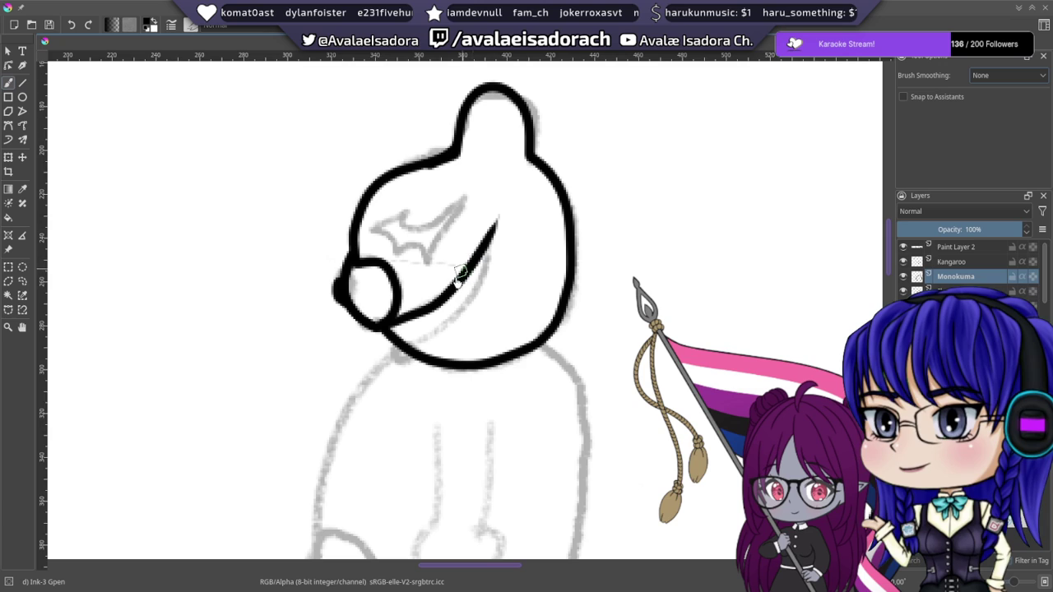
{"action": "key", "text": "ctrl+z"}
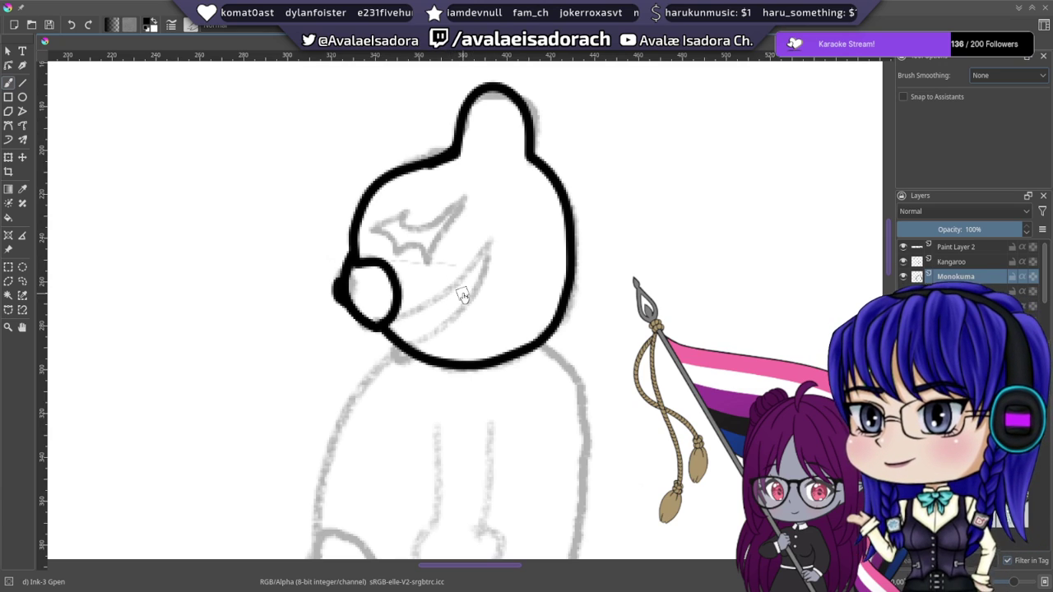
{"action": "scroll", "coordinate": [463, 296], "scroll_direction": "up", "scroll_amount": 4}
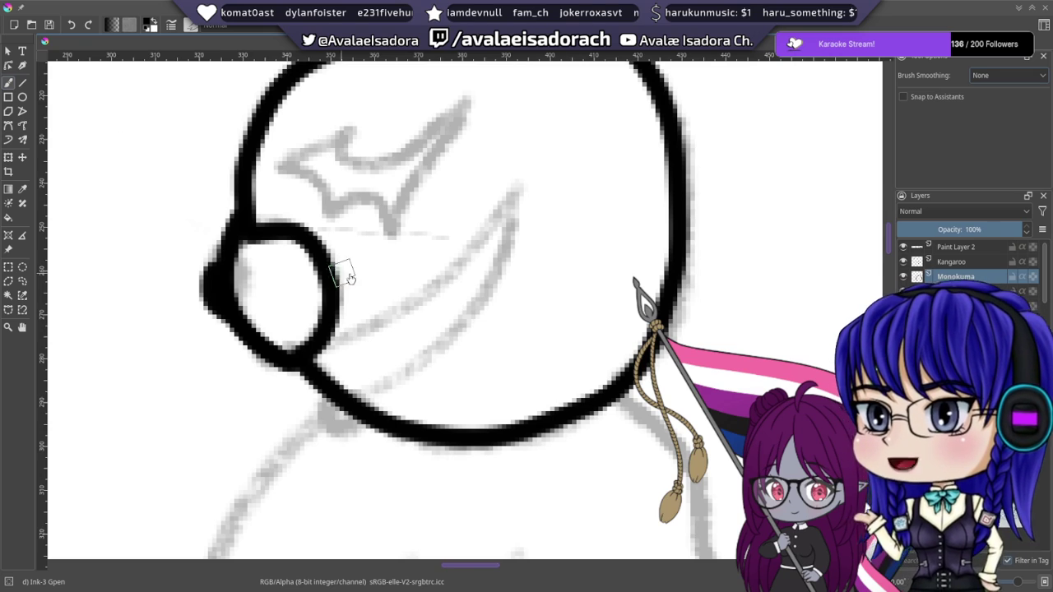
{"action": "left_click_drag", "start_coordinate": [316, 352], "coordinate": [438, 229]}
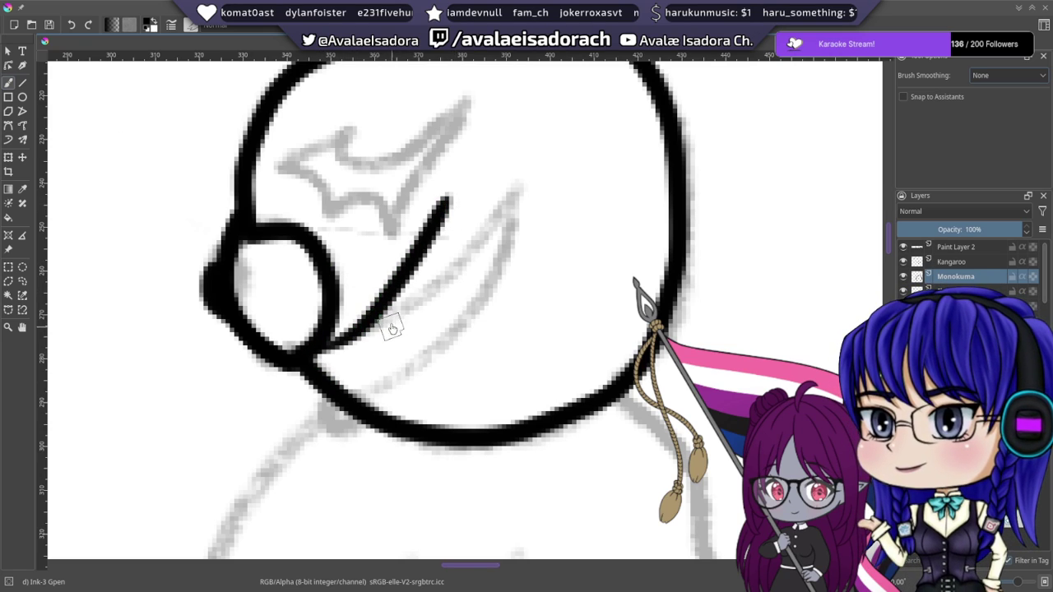
{"action": "key", "text": "ctrl+z"}
{"action": "left_click_drag", "start_coordinate": [376, 252], "coordinate": [342, 321]}
{"action": "left_click_drag", "start_coordinate": [274, 397], "coordinate": [448, 235]}
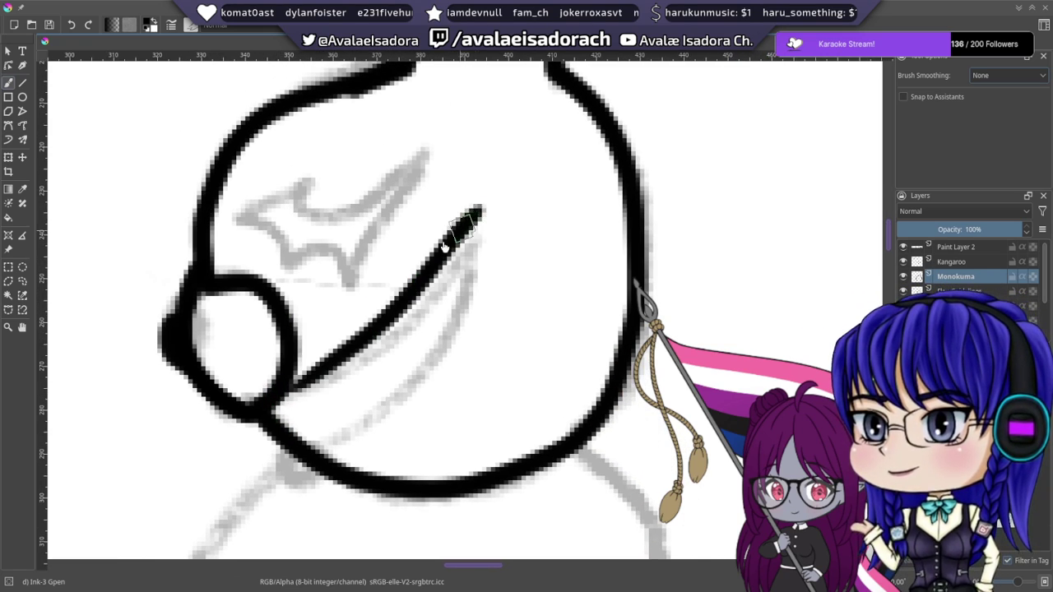
{"action": "key", "text": "ctrl+z"}
{"action": "mouse_move", "coordinate": [268, 403]}
{"action": "left_mouse_down"}
{"action": "mouse_move", "coordinate": [323, 396]}
{"action": "mouse_move", "coordinate": [469, 238]}
{"action": "left_mouse_up"}
{"action": "key", "text": "ctrl+z"}
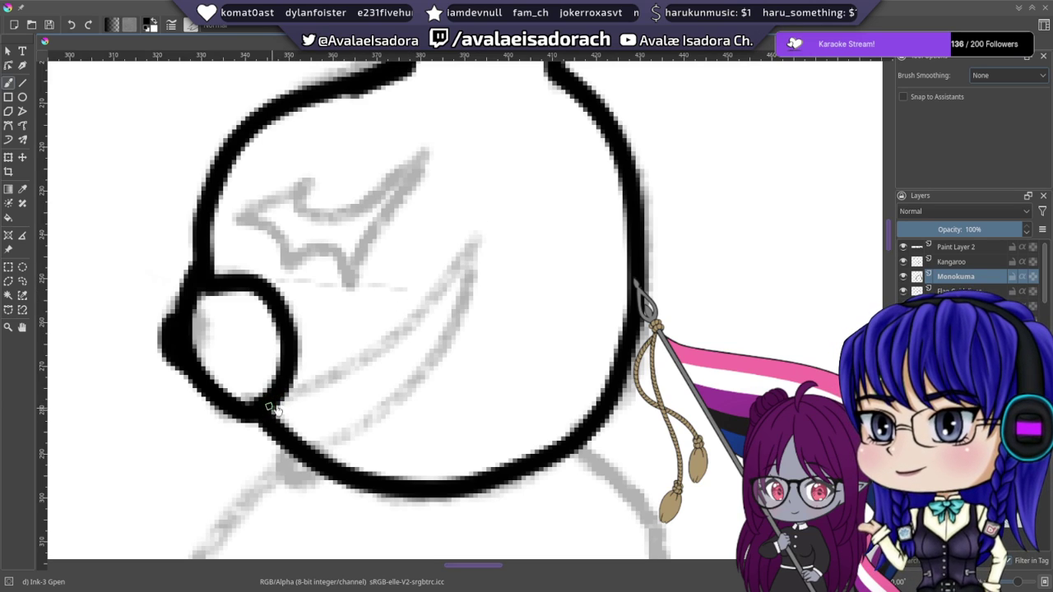
{"action": "left_click_drag", "start_coordinate": [276, 409], "coordinate": [481, 234]}
{"action": "key", "text": "ctrl+z"}
{"action": "left_click_drag", "start_coordinate": [272, 408], "coordinate": [468, 230]}
{"action": "key", "text": "ctrl+z"}
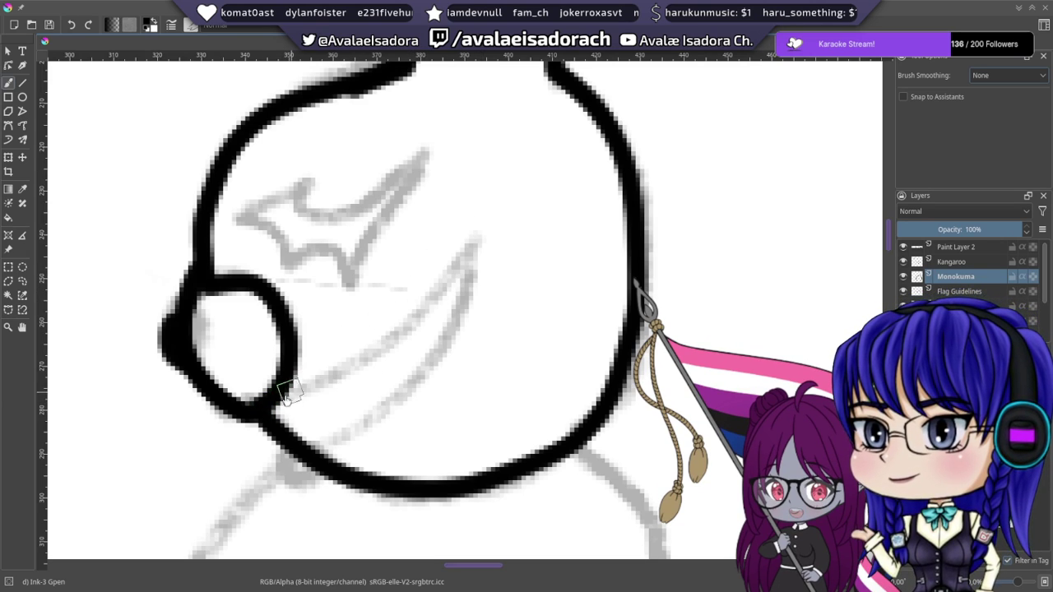
{"action": "mouse_move", "coordinate": [275, 405]}
{"action": "left_mouse_down"}
{"action": "mouse_move", "coordinate": [480, 260]}
{"action": "mouse_move", "coordinate": [487, 234]}
{"action": "left_mouse_up"}
{"action": "key", "text": "ctrl+z"}
{"action": "mouse_move", "coordinate": [278, 394]}
{"action": "left_mouse_down"}
{"action": "mouse_move", "coordinate": [416, 313]}
{"action": "mouse_move", "coordinate": [468, 222]}
{"action": "left_mouse_up"}
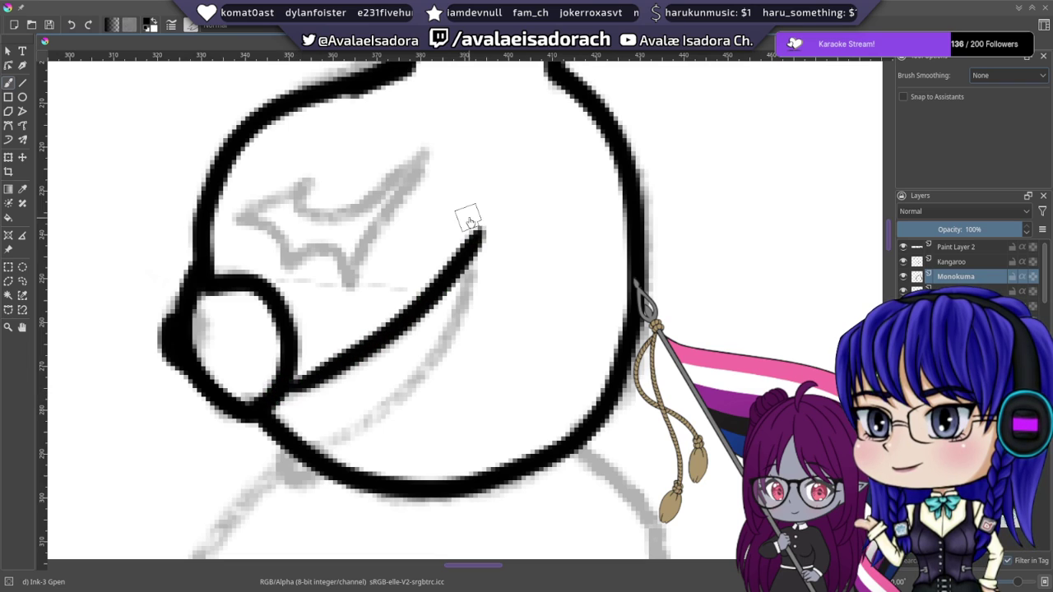
- Ink the lower curve of the grin from the bottom of the head up to the pointed tip, replacing the first attempt
{"action": "left_click_drag", "start_coordinate": [303, 465], "coordinate": [447, 200]}
{"action": "key", "text": "ctrl+z"}
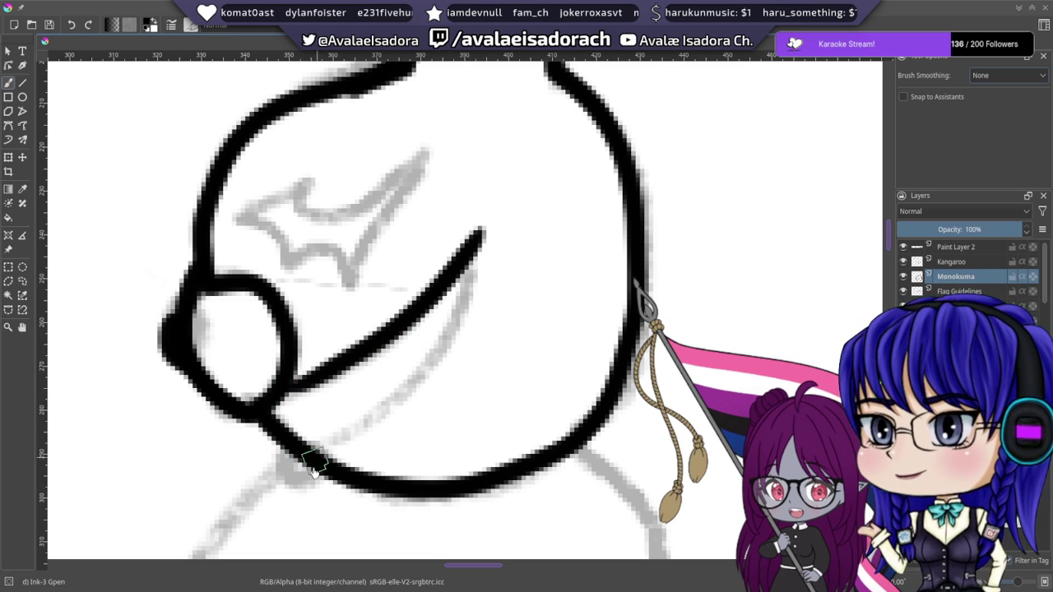
{"action": "mouse_move", "coordinate": [309, 465]}
{"action": "left_mouse_down"}
{"action": "mouse_move", "coordinate": [488, 232]}
{"action": "mouse_move", "coordinate": [445, 270]}
{"action": "mouse_move", "coordinate": [590, 251]}
{"action": "mouse_move", "coordinate": [611, 259]}
{"action": "mouse_move", "coordinate": [628, 301]}
{"action": "mouse_move", "coordinate": [604, 288]}
{"action": "mouse_move", "coordinate": [536, 329]}
{"action": "left_mouse_up"}
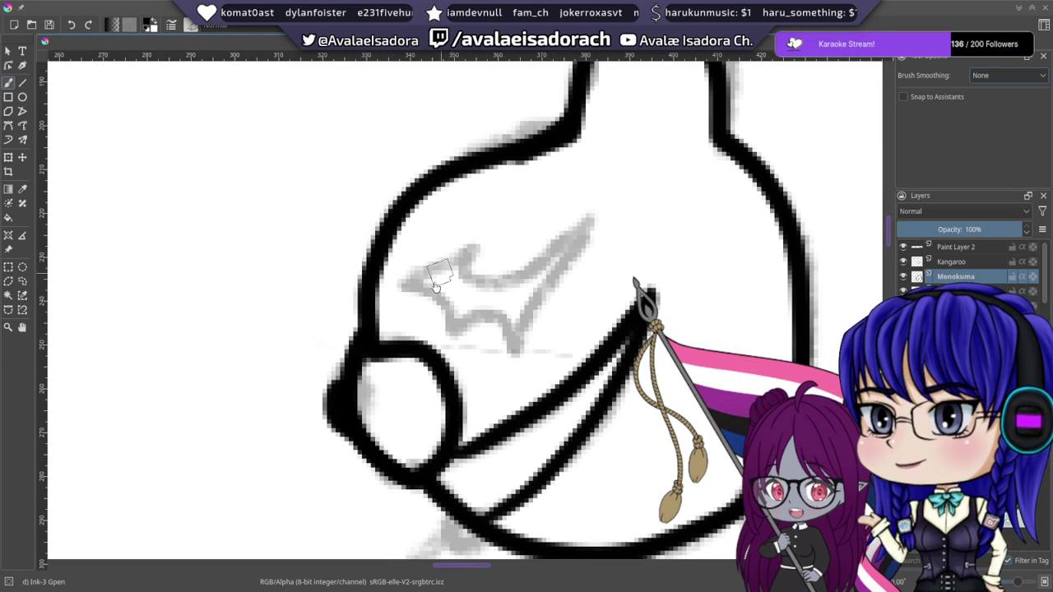
- Ink the jagged, pointed eye above the bear's snout, redoing misplaced strokes
{"action": "left_click_drag", "start_coordinate": [403, 286], "coordinate": [473, 248]}
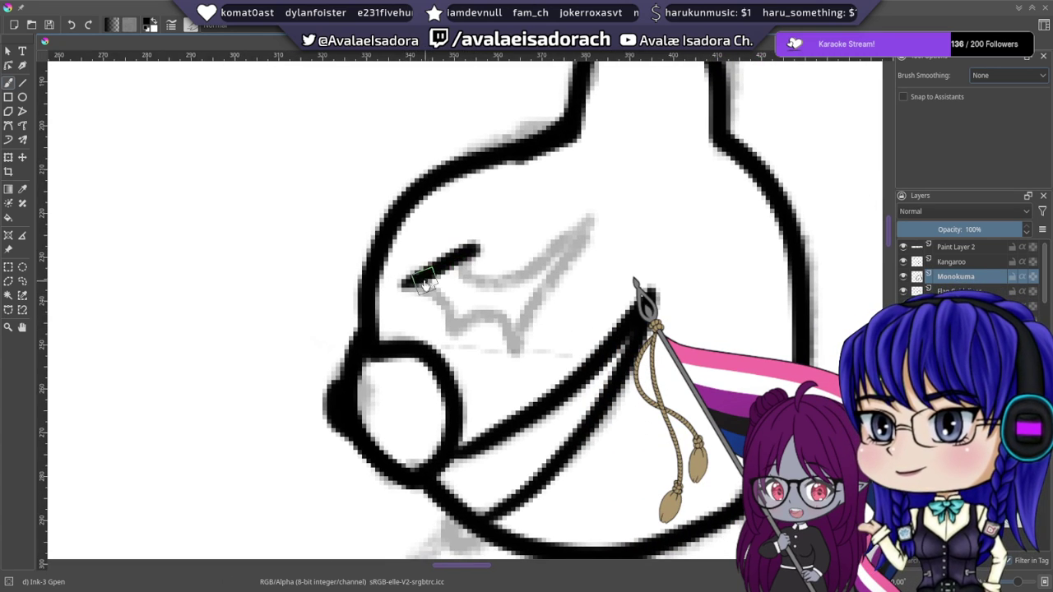
{"action": "key", "text": "ctrl+z"}
{"action": "mouse_move", "coordinate": [403, 286]}
{"action": "left_mouse_down"}
{"action": "mouse_move", "coordinate": [462, 251]}
{"action": "mouse_move", "coordinate": [467, 273]}
{"action": "mouse_move", "coordinate": [494, 278]}
{"action": "mouse_move", "coordinate": [556, 212]}
{"action": "left_mouse_up"}
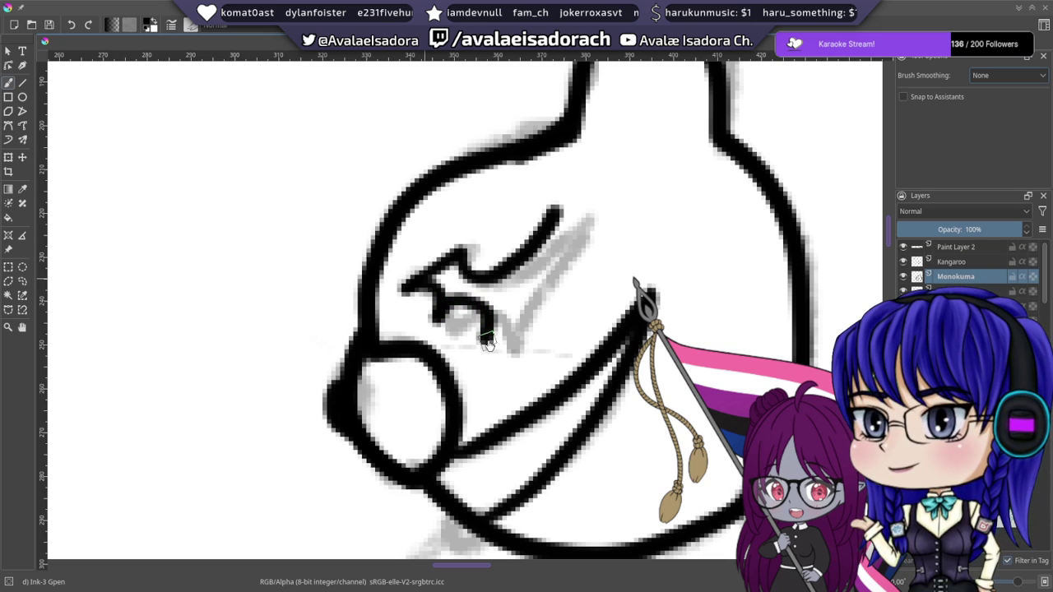
{"action": "key", "text": "ctrl+z"}
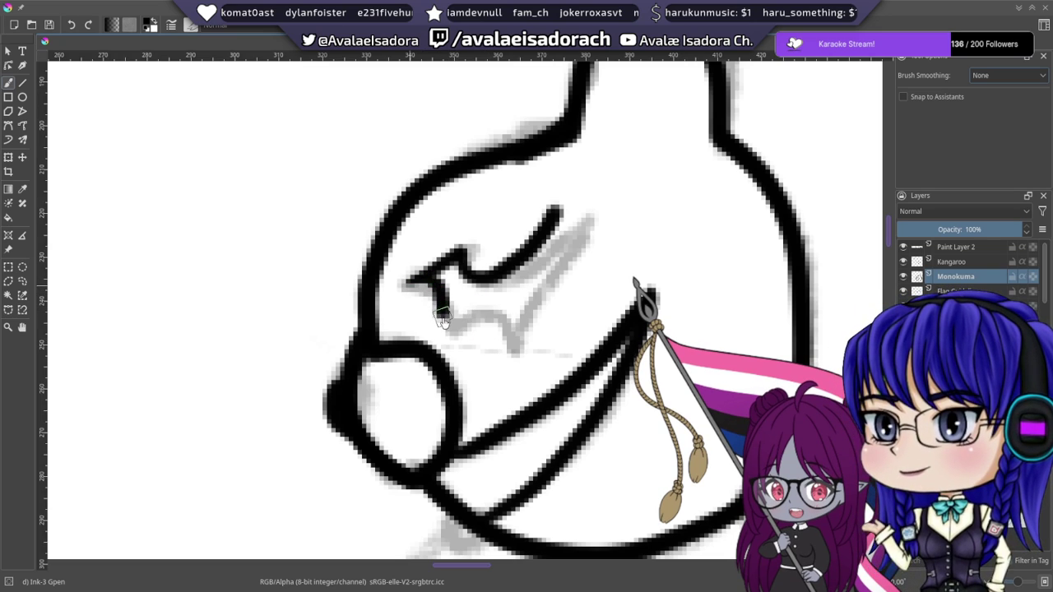
{"action": "mouse_move", "coordinate": [442, 321]}
{"action": "left_mouse_down"}
{"action": "mouse_move", "coordinate": [505, 306]}
{"action": "mouse_move", "coordinate": [519, 332]}
{"action": "mouse_move", "coordinate": [561, 216]}
{"action": "left_mouse_up"}
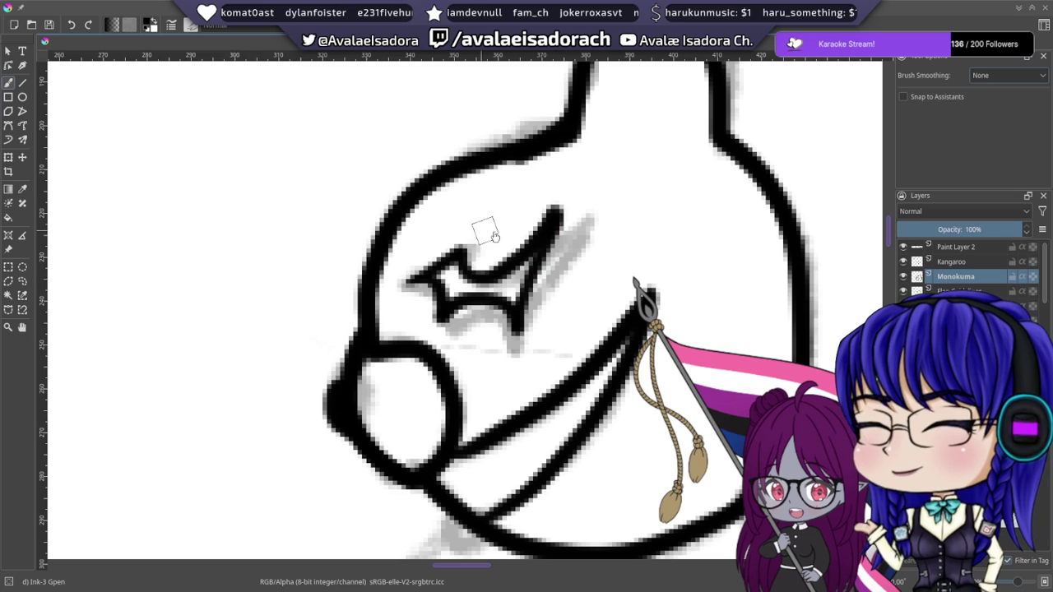
{"action": "left_click_drag", "start_coordinate": [565, 284], "coordinate": [519, 244]}
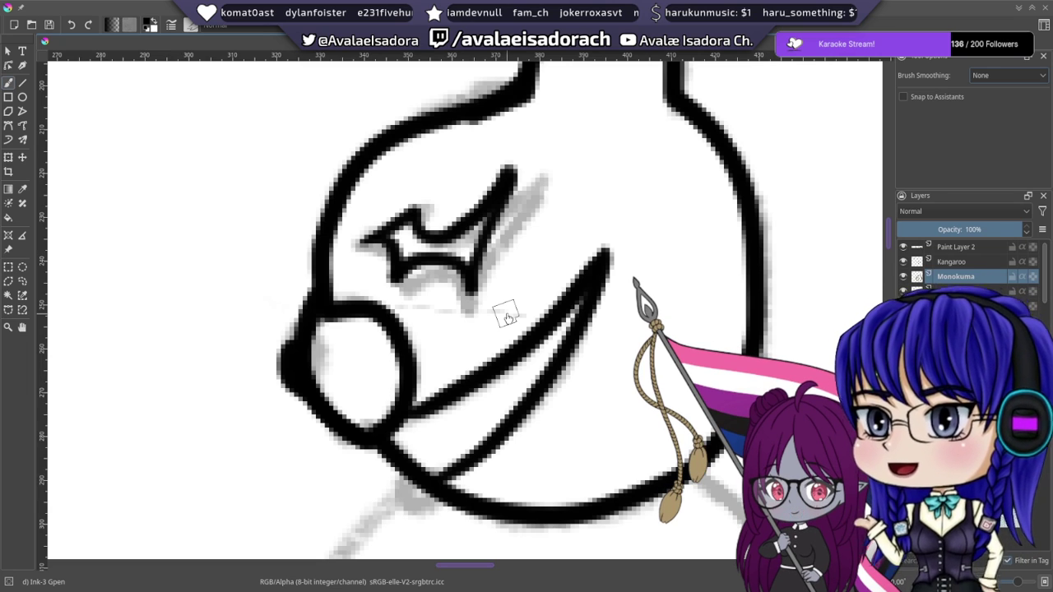
- Set brush smoothing to Stabilizer and ink the body's front edge from the head down around the curved line above the kangaroo's back
{"action": "left_click_drag", "start_coordinate": [566, 274], "coordinate": [521, 395]}
{"action": "left_click_drag", "start_coordinate": [488, 226], "coordinate": [574, 111]}
{"action": "scroll", "coordinate": [543, 262], "scroll_direction": "down", "scroll_amount": 10}
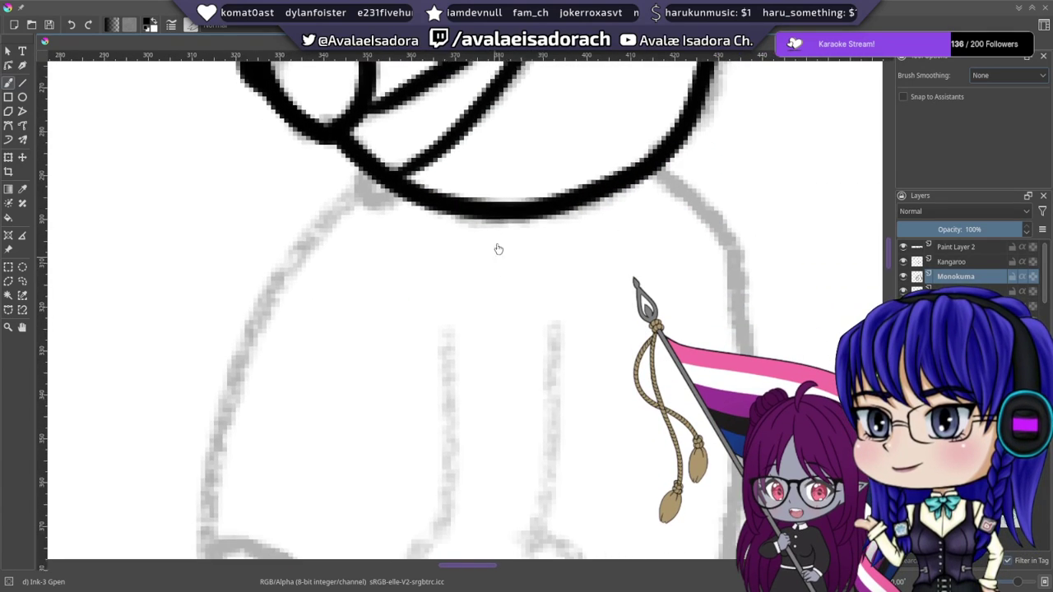
{"action": "right_click", "coordinate": [491, 240]}
{"action": "left_click", "coordinate": [556, 342]}
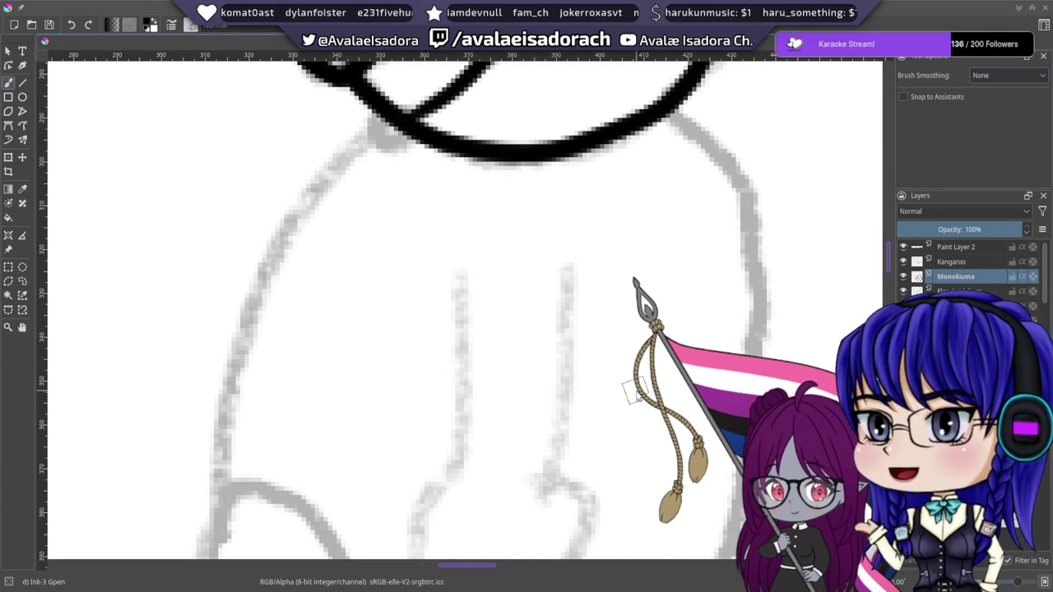
{"action": "scroll", "coordinate": [633, 393], "scroll_direction": "down", "scroll_amount": 1}
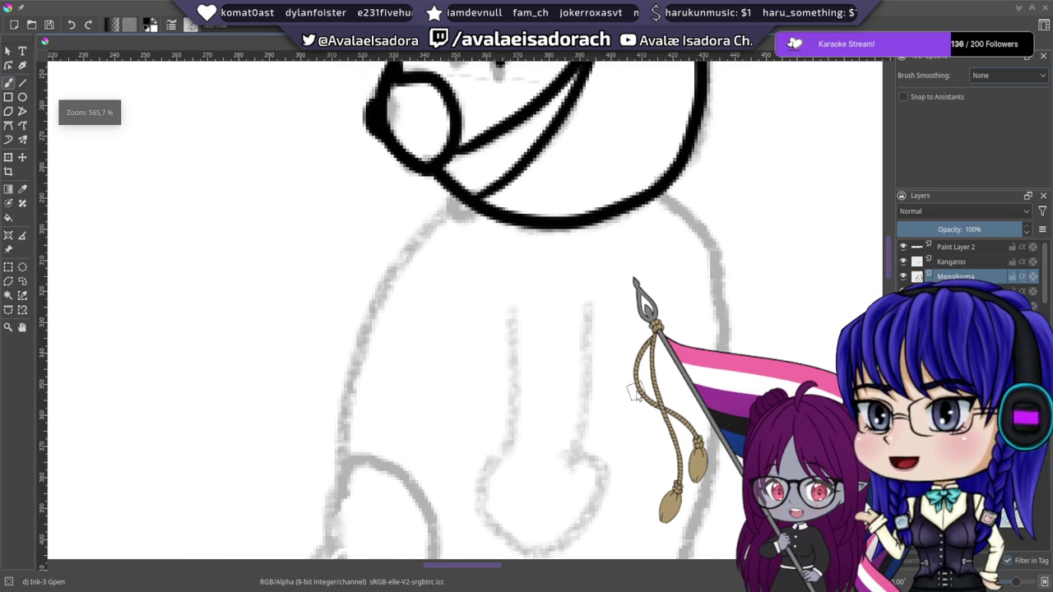
{"action": "mouse_move", "coordinate": [434, 350]}
{"action": "left_mouse_down"}
{"action": "mouse_move", "coordinate": [379, 308]}
{"action": "mouse_move", "coordinate": [463, 320]}
{"action": "mouse_move", "coordinate": [567, 249]}
{"action": "mouse_move", "coordinate": [512, 178]}
{"action": "mouse_move", "coordinate": [465, 179]}
{"action": "left_mouse_up"}
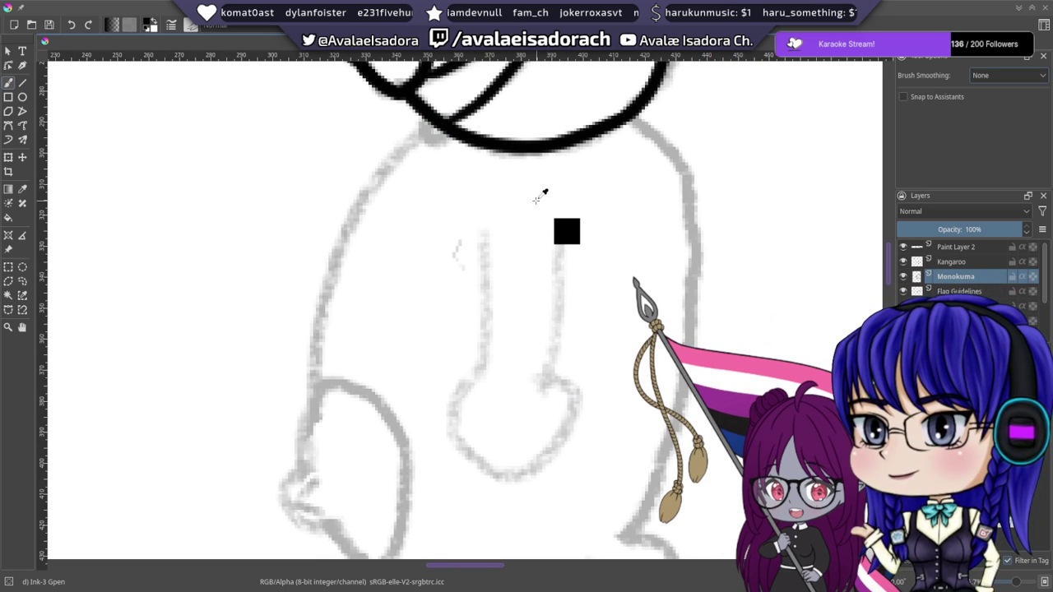
{"action": "scroll", "coordinate": [537, 198], "scroll_direction": "down", "scroll_amount": 1}
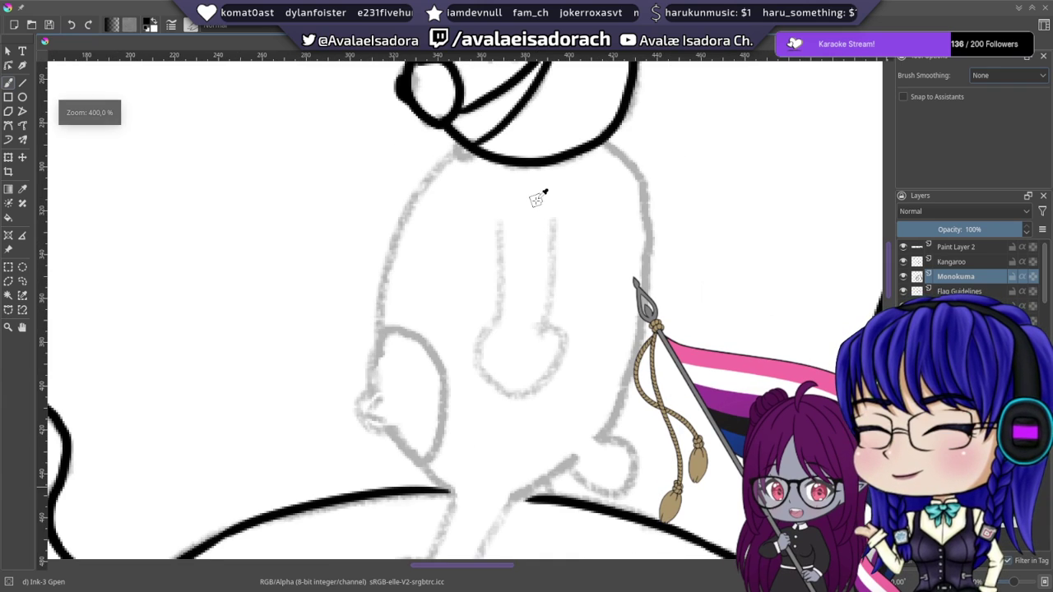
{"action": "left_click", "coordinate": [1005, 75]}
{"action": "left_click", "coordinate": [983, 127]}
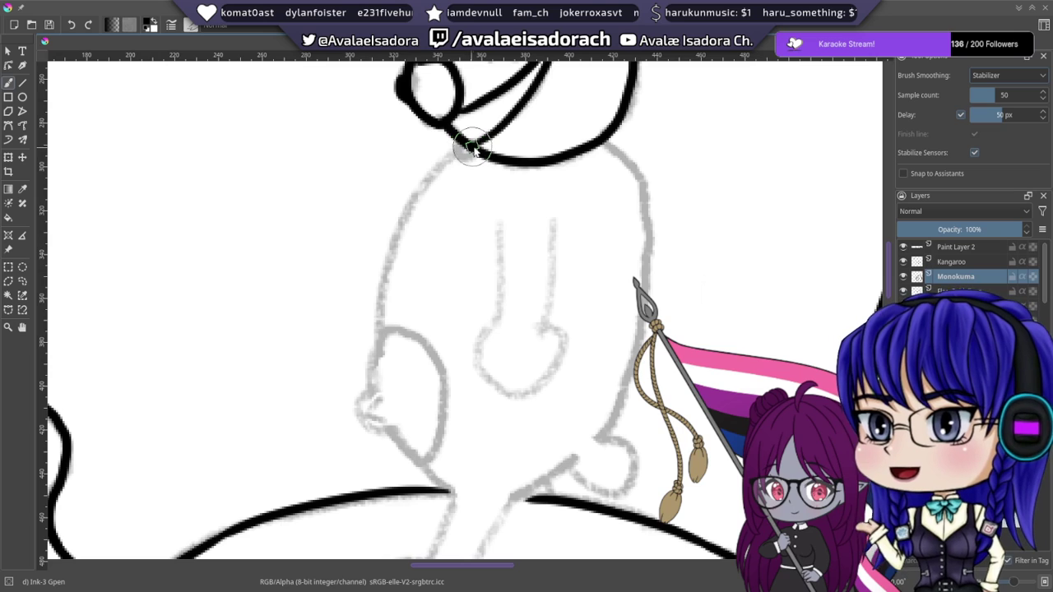
{"action": "mouse_move", "coordinate": [473, 148]}
{"action": "left_mouse_down"}
{"action": "mouse_move", "coordinate": [411, 212]}
{"action": "mouse_move", "coordinate": [374, 345]}
{"action": "mouse_move", "coordinate": [379, 367]}
{"action": "mouse_move", "coordinate": [403, 339]}
{"action": "mouse_move", "coordinate": [440, 355]}
{"action": "mouse_move", "coordinate": [439, 442]}
{"action": "mouse_move", "coordinate": [411, 491]}
{"action": "left_mouse_up"}
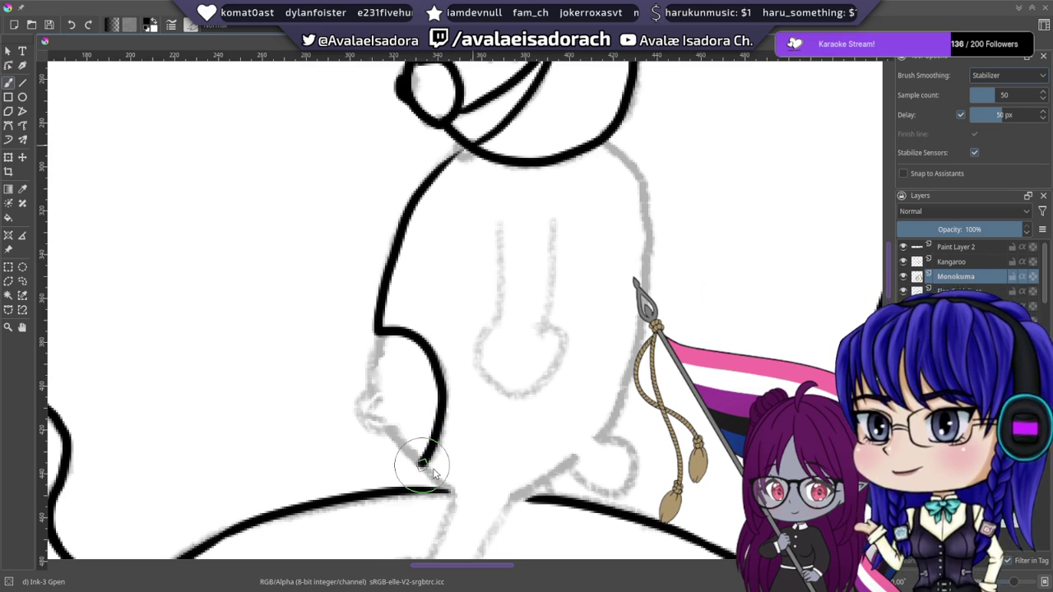
- Ink the bear's leg hanging over the kangaroo's back, including the rounded foot and the leg's rear edge
{"action": "left_click_drag", "start_coordinate": [454, 491], "coordinate": [444, 547]}
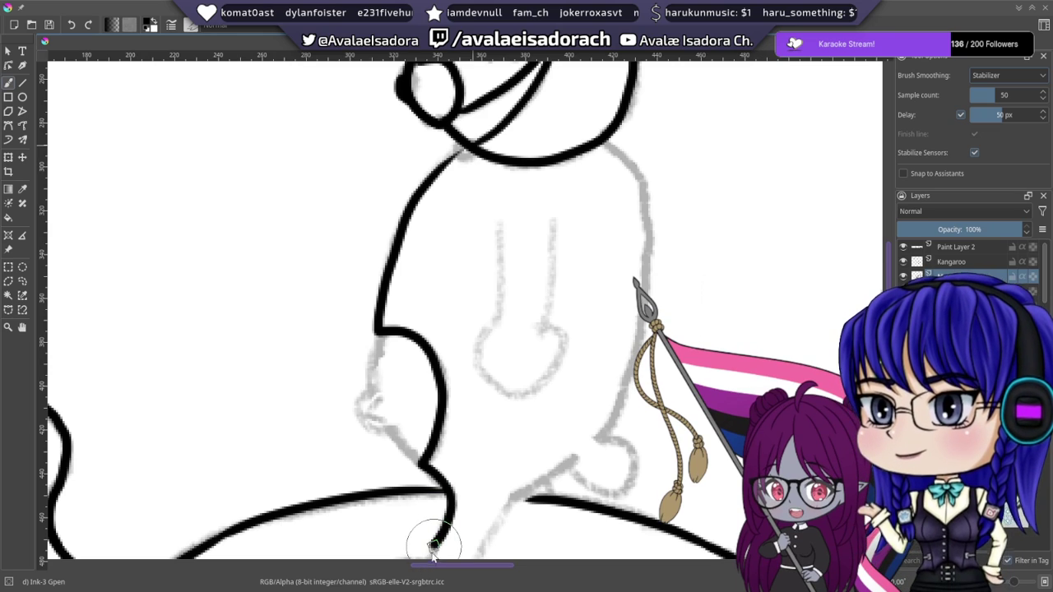
{"action": "mouse_move", "coordinate": [424, 446]}
{"action": "left_mouse_down"}
{"action": "mouse_move", "coordinate": [457, 230]}
{"action": "mouse_move", "coordinate": [451, 237]}
{"action": "left_mouse_up"}
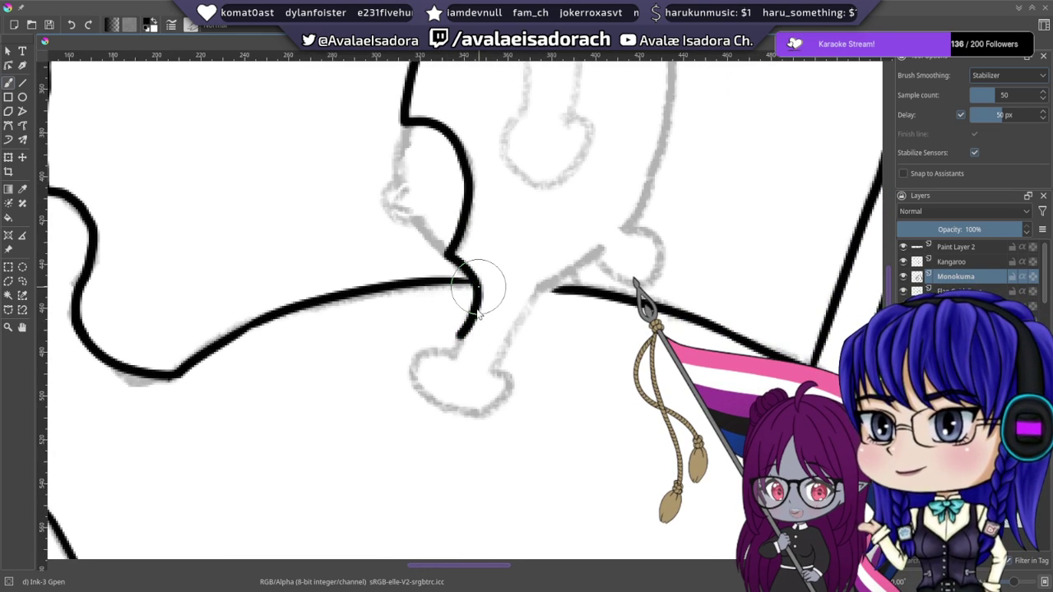
{"action": "left_click_drag", "start_coordinate": [480, 315], "coordinate": [447, 386]}
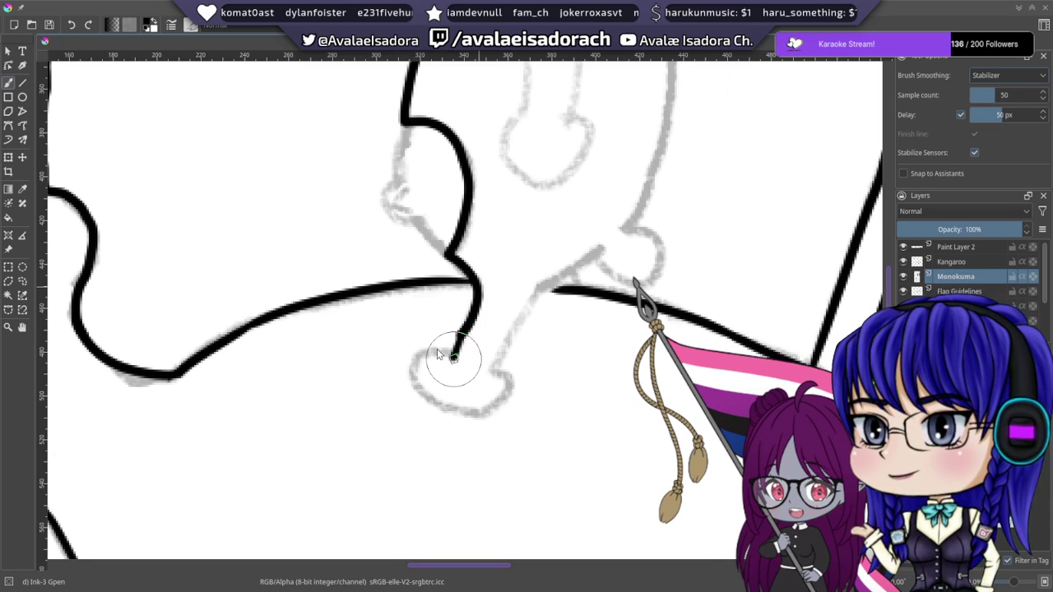
{"action": "mouse_move", "coordinate": [422, 350]}
{"action": "left_mouse_down"}
{"action": "mouse_move", "coordinate": [424, 408]}
{"action": "mouse_move", "coordinate": [497, 414]}
{"action": "mouse_move", "coordinate": [467, 410]}
{"action": "mouse_move", "coordinate": [497, 404]}
{"action": "mouse_move", "coordinate": [512, 385]}
{"action": "mouse_move", "coordinate": [495, 360]}
{"action": "mouse_move", "coordinate": [540, 282]}
{"action": "mouse_move", "coordinate": [498, 293]}
{"action": "mouse_move", "coordinate": [447, 363]}
{"action": "left_mouse_up"}
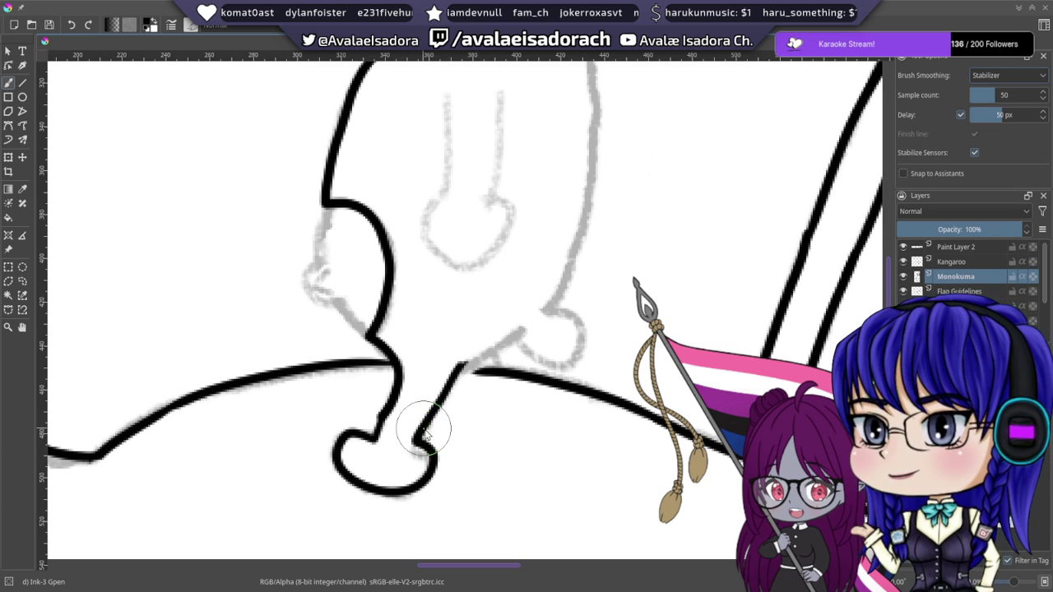
- Ink the rounded bump behind the leg and the body's rear edge up to the head, and join the front edge to the chin
{"action": "mouse_move", "coordinate": [463, 368]}
{"action": "left_mouse_down"}
{"action": "mouse_move", "coordinate": [517, 324]}
{"action": "mouse_move", "coordinate": [528, 357]}
{"action": "mouse_move", "coordinate": [544, 366]}
{"action": "mouse_move", "coordinate": [569, 362]}
{"action": "mouse_move", "coordinate": [583, 344]}
{"action": "mouse_move", "coordinate": [576, 313]}
{"action": "mouse_move", "coordinate": [544, 308]}
{"action": "mouse_move", "coordinate": [571, 263]}
{"action": "mouse_move", "coordinate": [590, 158]}
{"action": "left_mouse_up"}
{"action": "left_click_drag", "start_coordinate": [538, 199], "coordinate": [424, 418]}
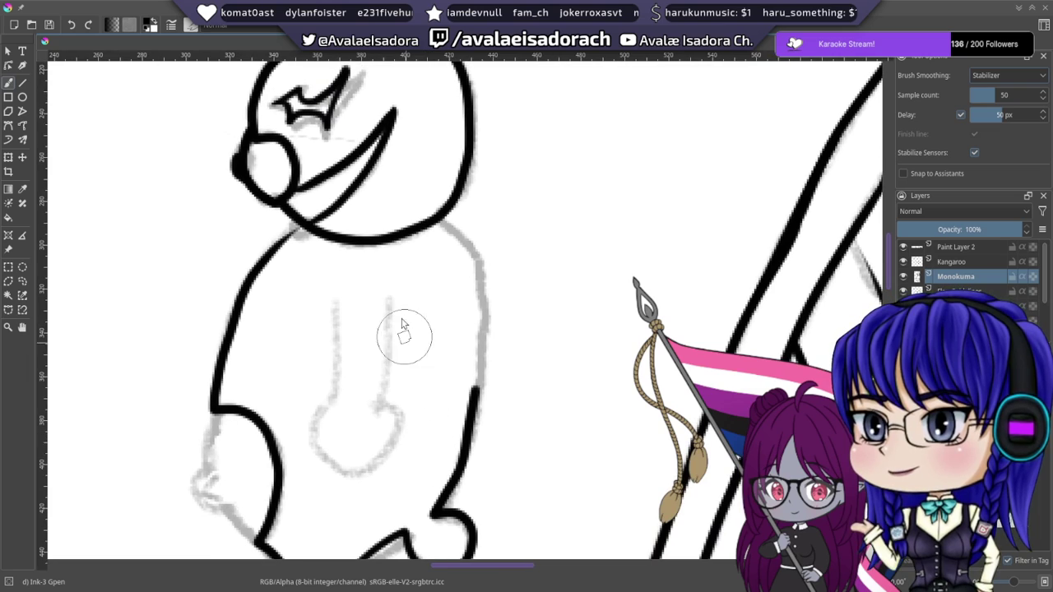
{"action": "left_click_drag", "start_coordinate": [477, 387], "coordinate": [465, 447]}
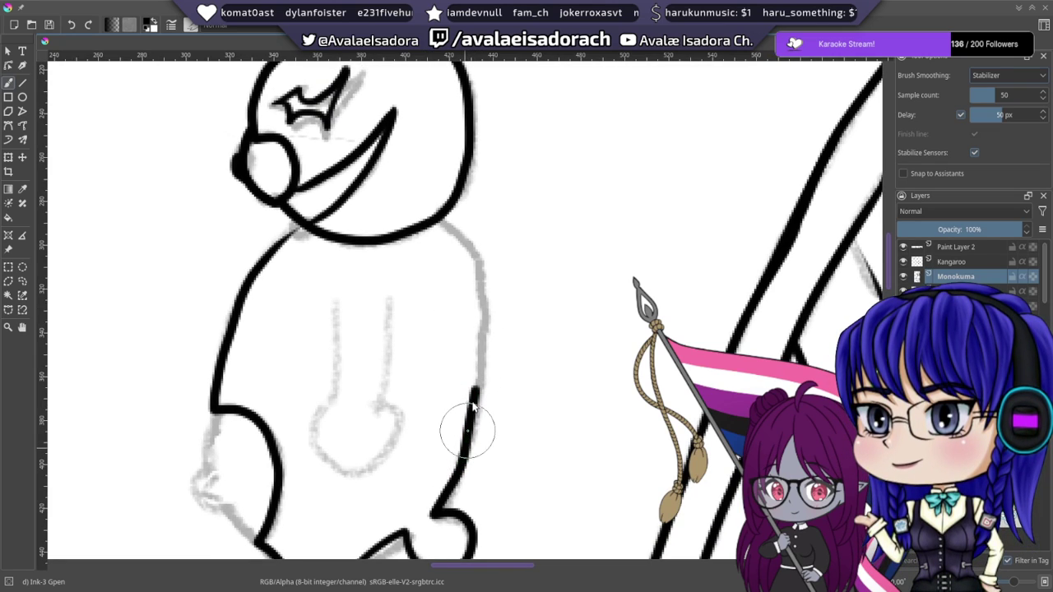
{"action": "left_click_drag", "start_coordinate": [482, 301], "coordinate": [468, 437]}
{"action": "mouse_move", "coordinate": [478, 350]}
{"action": "left_mouse_down"}
{"action": "mouse_move", "coordinate": [470, 265]}
{"action": "mouse_move", "coordinate": [460, 239]}
{"action": "mouse_move", "coordinate": [428, 212]}
{"action": "mouse_move", "coordinate": [464, 235]}
{"action": "mouse_move", "coordinate": [480, 275]}
{"action": "mouse_move", "coordinate": [470, 429]}
{"action": "left_mouse_up"}
{"action": "left_click_drag", "start_coordinate": [459, 292], "coordinate": [539, 307]}
{"action": "scroll", "coordinate": [519, 255], "scroll_direction": "down", "scroll_amount": 2}
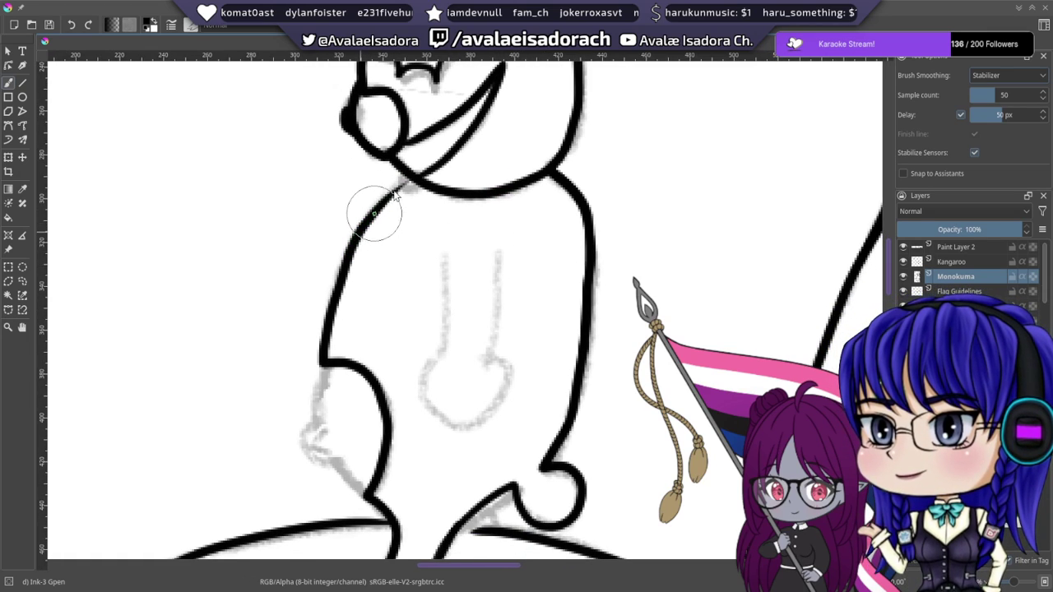
{"action": "left_click_drag", "start_coordinate": [374, 213], "coordinate": [407, 183]}
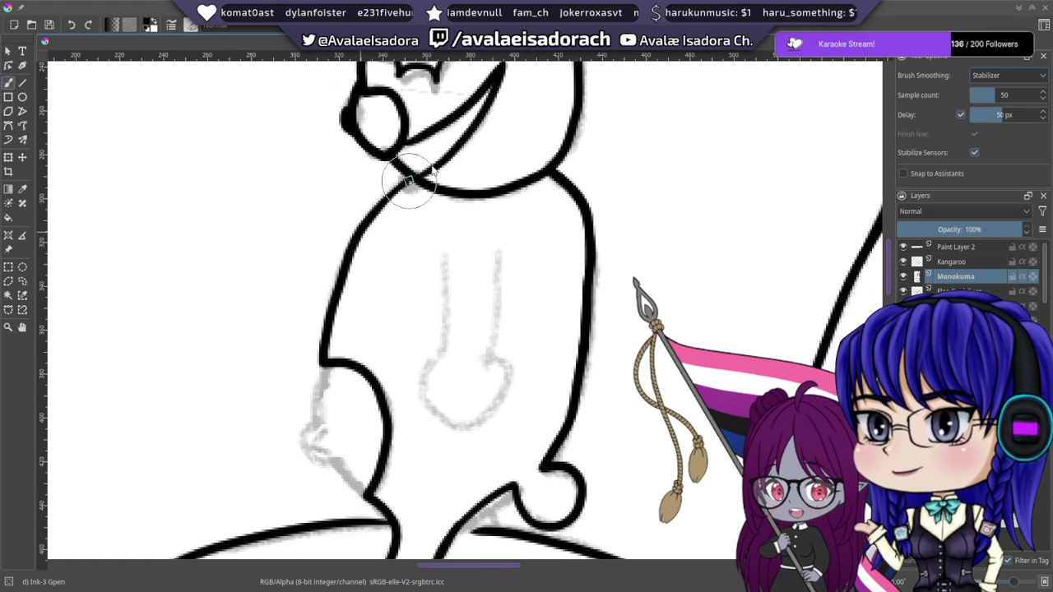
- Set brush smoothing to None and ink the arm's front vertical line inside the body, redoing uneven strokes
{"action": "left_click", "coordinate": [995, 75]}
{"action": "left_click", "coordinate": [987, 91]}
{"action": "scroll", "coordinate": [444, 308], "scroll_direction": "down", "scroll_amount": 4}
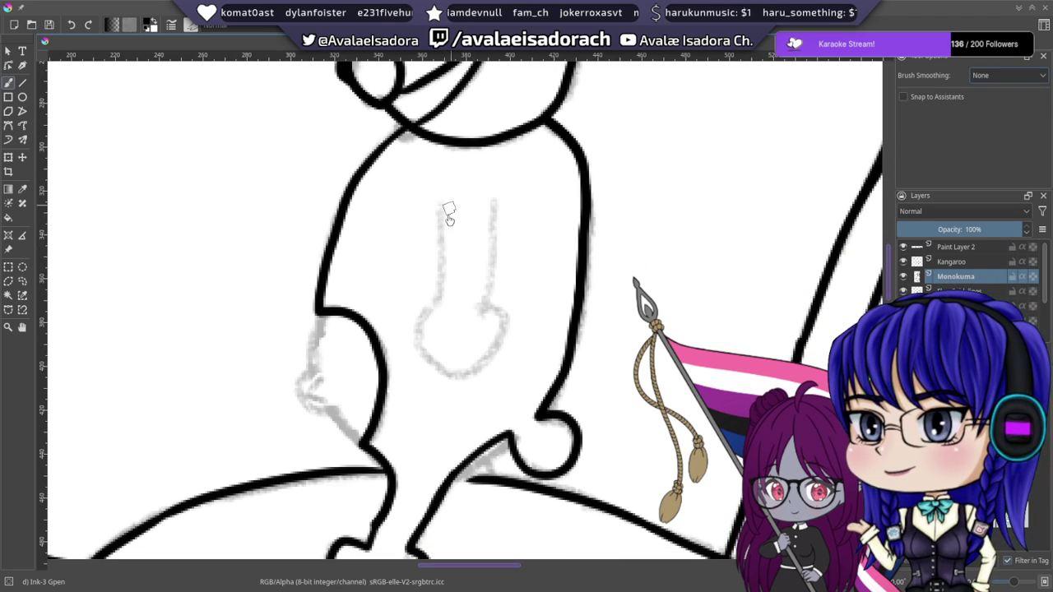
{"action": "left_click_drag", "start_coordinate": [440, 164], "coordinate": [434, 245]}
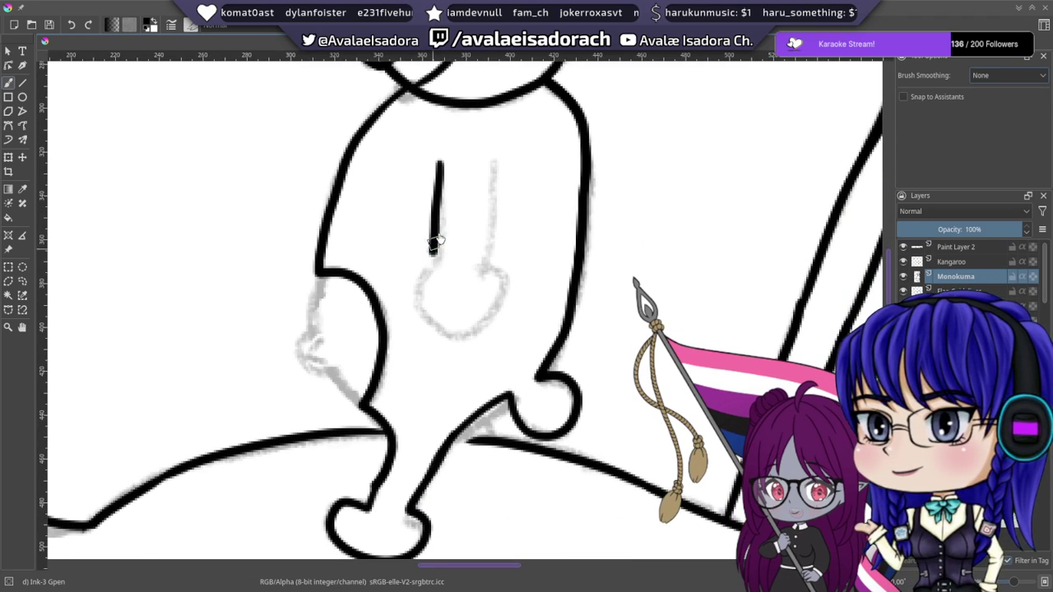
{"action": "key", "text": "ctrl+z"}
{"action": "left_click_drag", "start_coordinate": [439, 164], "coordinate": [436, 268]}
{"action": "key", "text": "ctrl+z"}
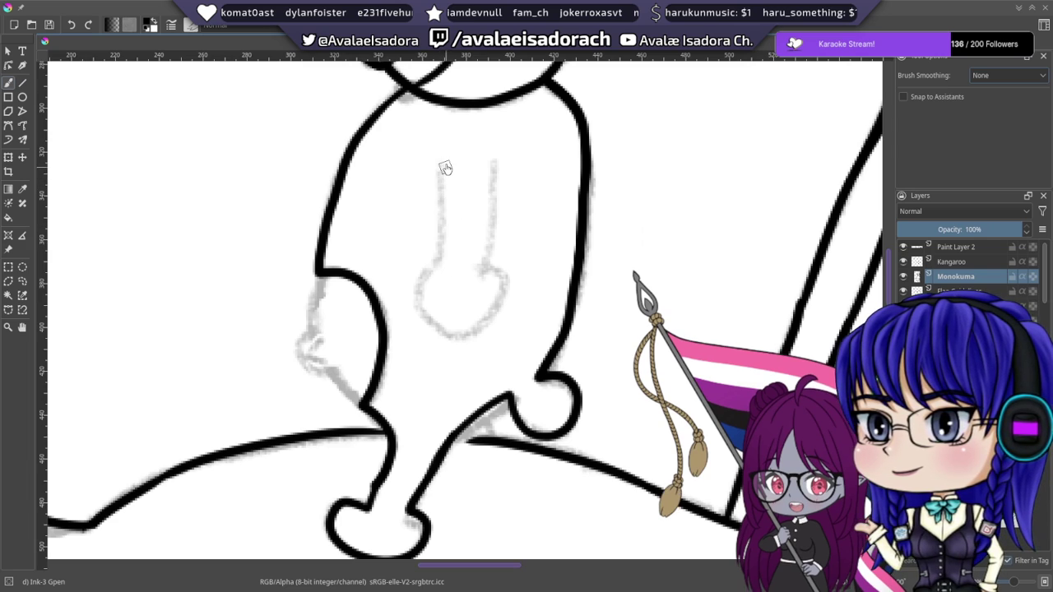
{"action": "left_click_drag", "start_coordinate": [442, 161], "coordinate": [437, 273]}
{"action": "key", "text": "ctrl+z"}
{"action": "left_click_drag", "start_coordinate": [439, 160], "coordinate": [435, 264]}
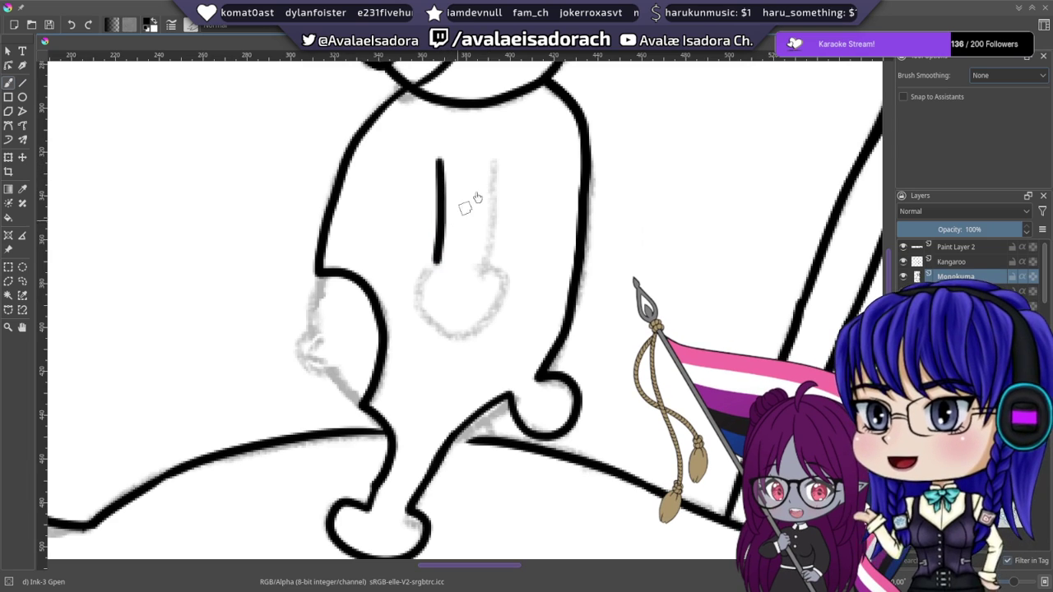
- Ink the arm's rear vertical line parallel to the first one, redoing misplaced strokes
{"action": "left_click_drag", "start_coordinate": [493, 167], "coordinate": [477, 275]}
{"action": "key", "text": "ctrl+z"}
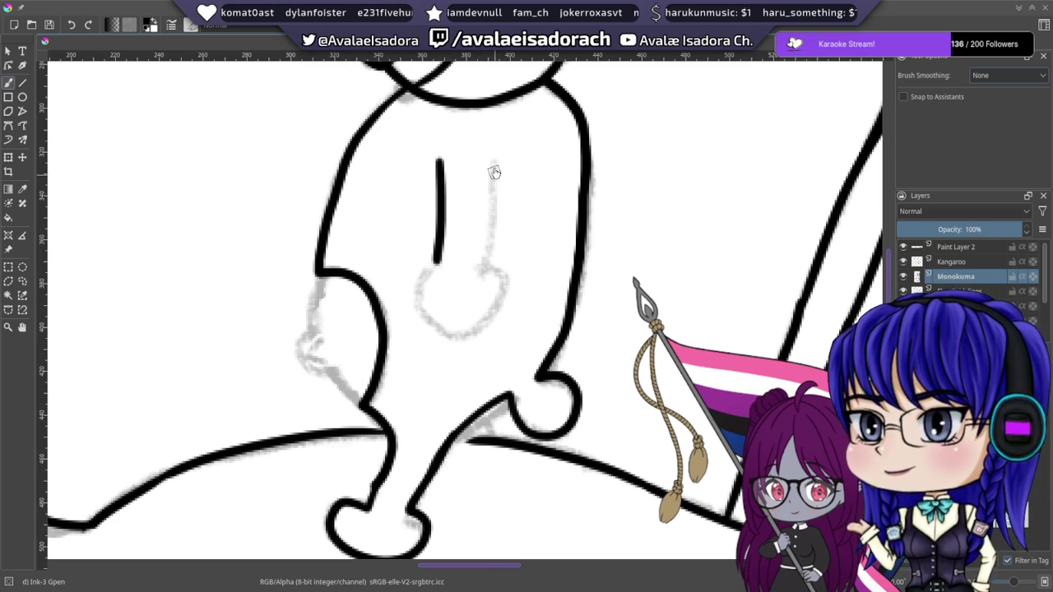
{"action": "mouse_move", "coordinate": [495, 159]}
{"action": "left_mouse_down"}
{"action": "mouse_move", "coordinate": [486, 264]}
{"action": "mouse_move", "coordinate": [480, 245]}
{"action": "mouse_move", "coordinate": [505, 275]}
{"action": "mouse_move", "coordinate": [493, 251]}
{"action": "left_mouse_up"}
{"action": "key", "text": "ctrl+z"}
{"action": "key", "text": "ctrl+z"}
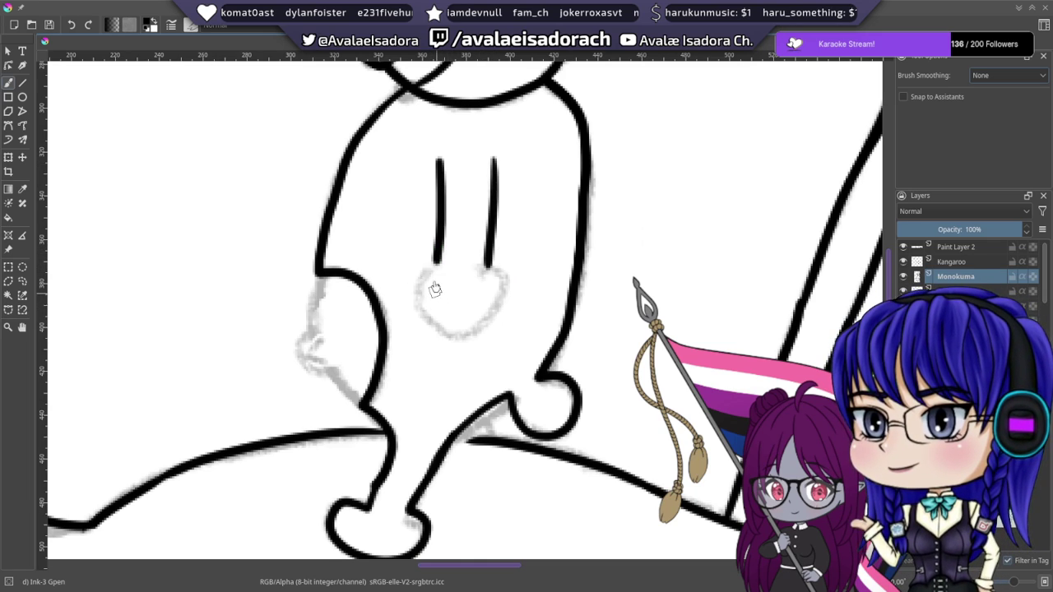
- Ink the rounded paw joining the lower ends of the two arm lines, redoing it until it closes evenly
{"action": "mouse_move", "coordinate": [428, 270]}
{"action": "left_mouse_down"}
{"action": "mouse_move", "coordinate": [503, 288]}
{"action": "mouse_move", "coordinate": [492, 261]}
{"action": "left_mouse_up"}
{"action": "key", "text": "ctrl+z"}
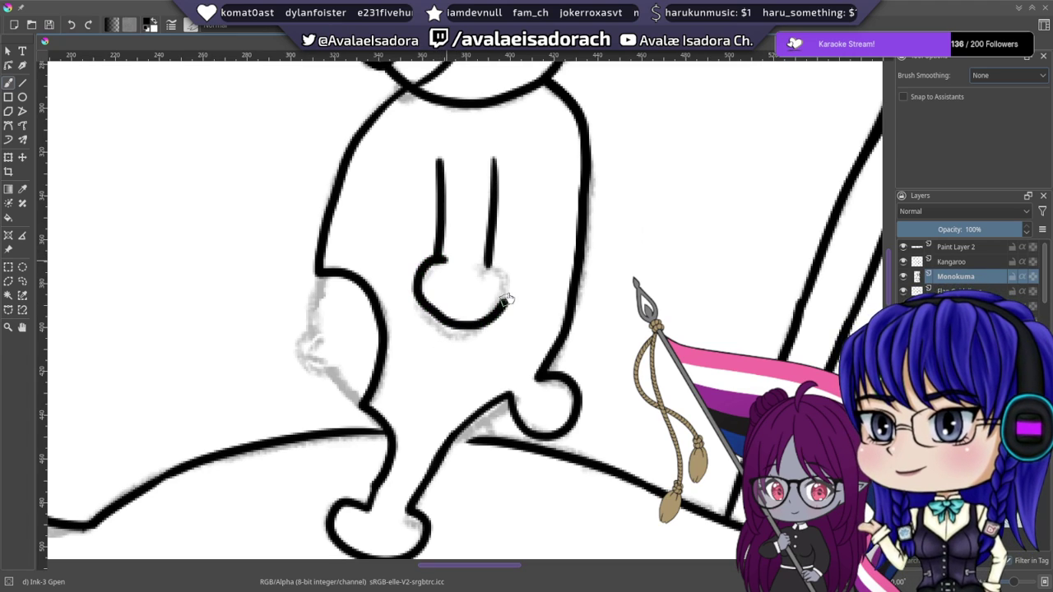
{"action": "key", "text": "ctrl+z"}
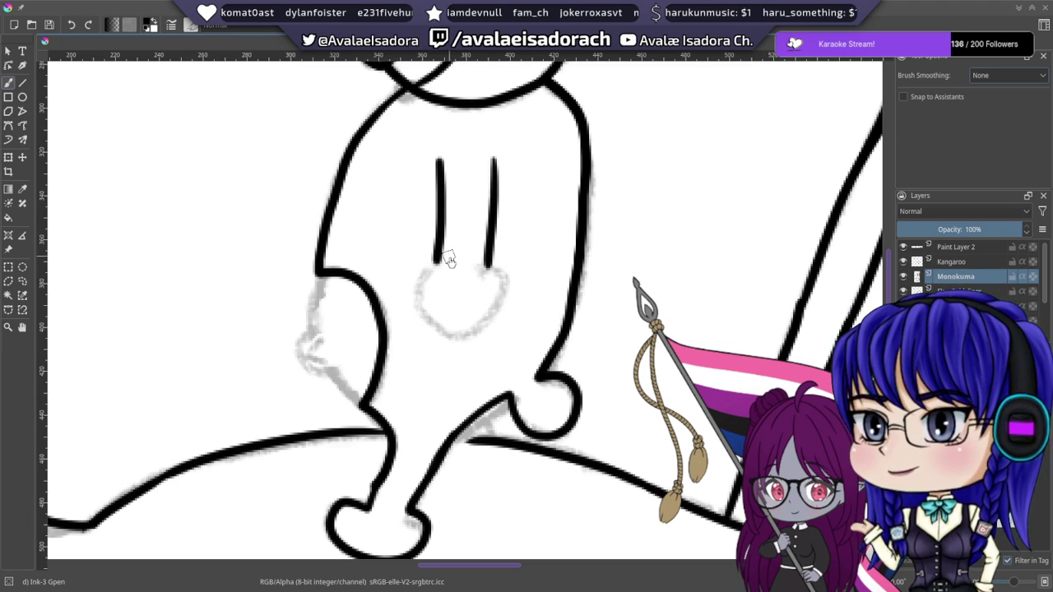
{"action": "mouse_move", "coordinate": [421, 280]}
{"action": "left_mouse_down"}
{"action": "mouse_move", "coordinate": [506, 273]}
{"action": "mouse_move", "coordinate": [494, 251]}
{"action": "left_mouse_up"}
{"action": "key", "text": "ctrl+z"}
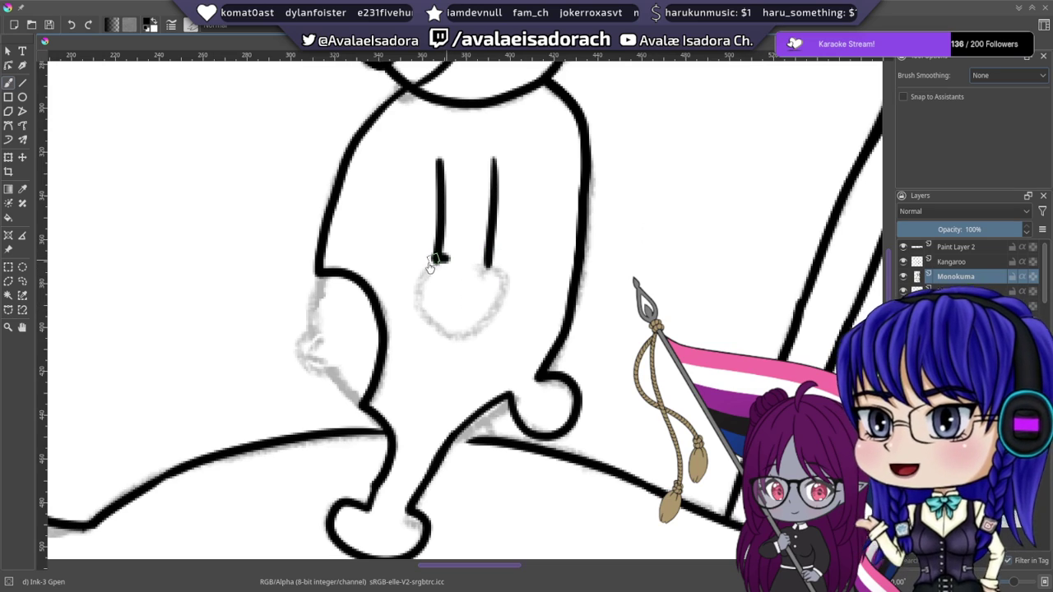
{"action": "mouse_move", "coordinate": [428, 265]}
{"action": "left_mouse_down"}
{"action": "mouse_move", "coordinate": [502, 298]}
{"action": "mouse_move", "coordinate": [492, 260]}
{"action": "left_mouse_up"}
{"action": "key", "text": "ctrl+z"}
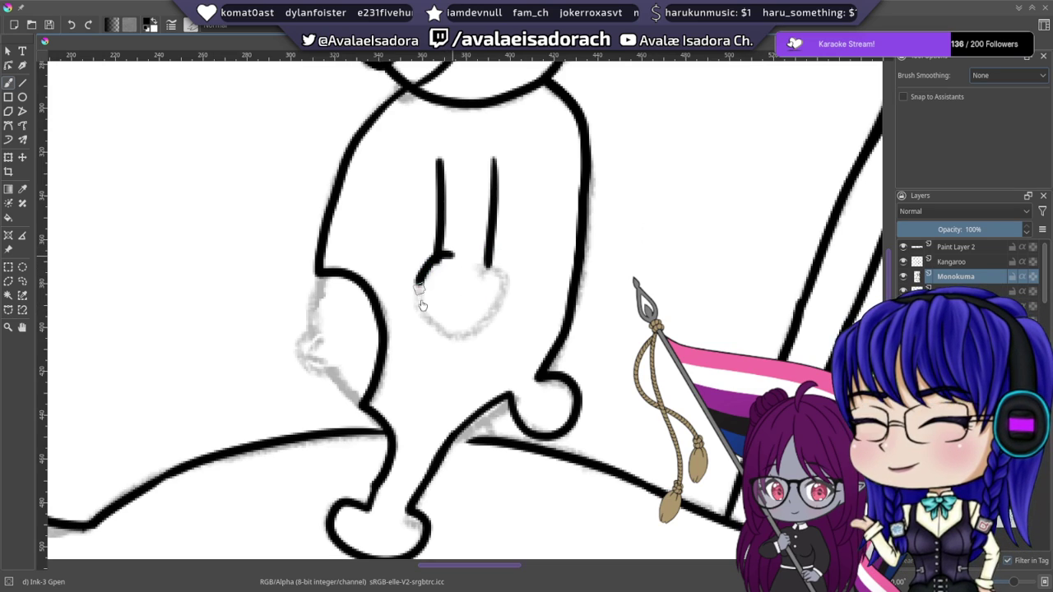
{"action": "mouse_move", "coordinate": [419, 288]}
{"action": "left_mouse_down"}
{"action": "mouse_move", "coordinate": [495, 261]}
{"action": "mouse_move", "coordinate": [459, 261]}
{"action": "left_mouse_up"}
{"action": "key", "text": "ctrl+z"}
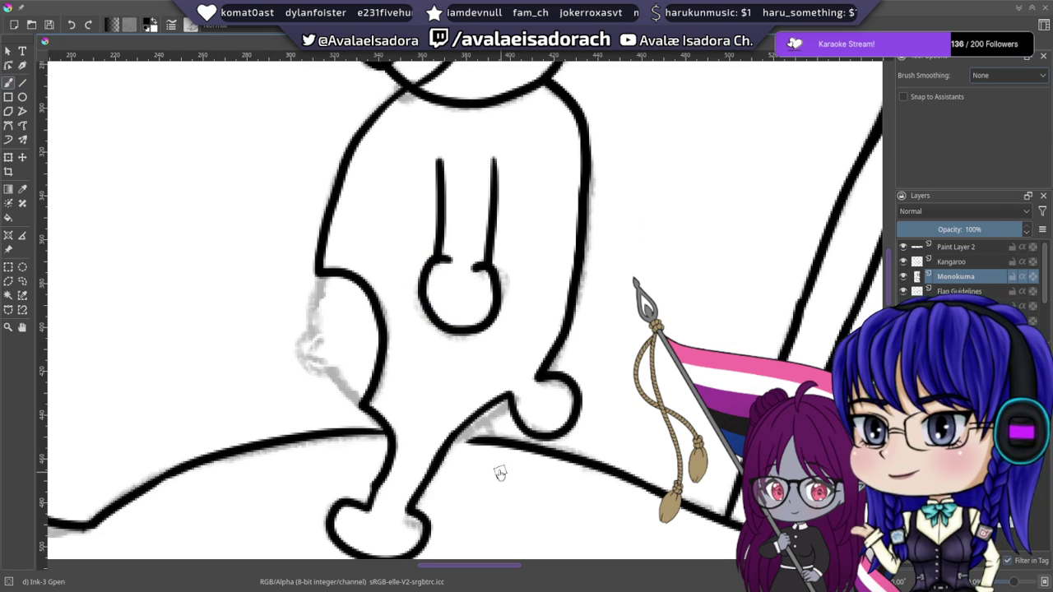
- Set brush smoothing to Stabilizer and ink the belly's outer curve from the body's front edge down to the top of the leg
{"action": "mouse_move", "coordinate": [477, 296]}
{"action": "left_mouse_down"}
{"action": "mouse_move", "coordinate": [592, 246]}
{"action": "mouse_move", "coordinate": [612, 218]}
{"action": "left_mouse_up"}
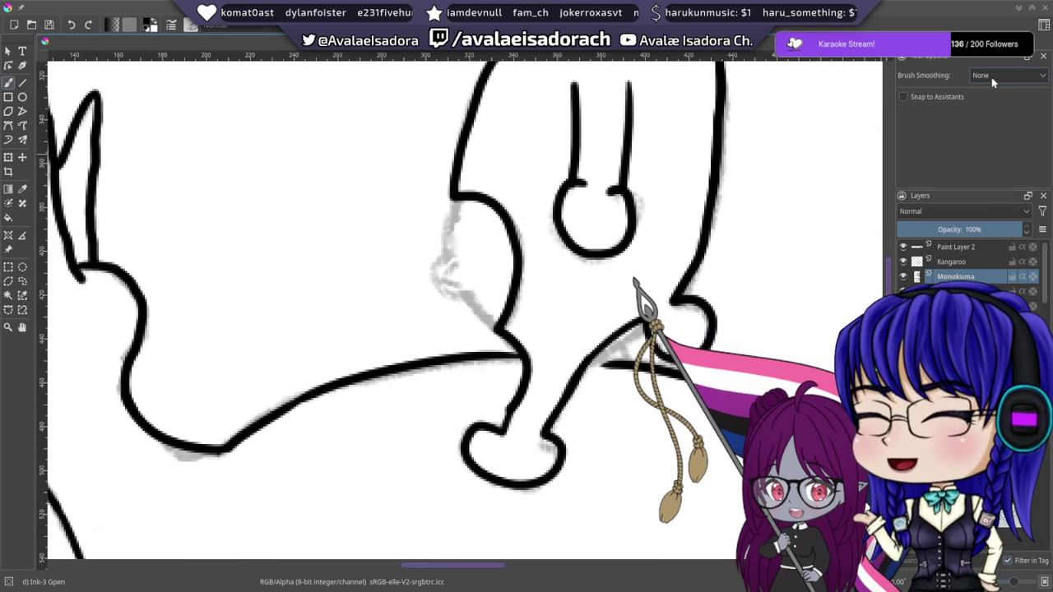
{"action": "left_click", "coordinate": [993, 76]}
{"action": "left_click", "coordinate": [986, 128]}
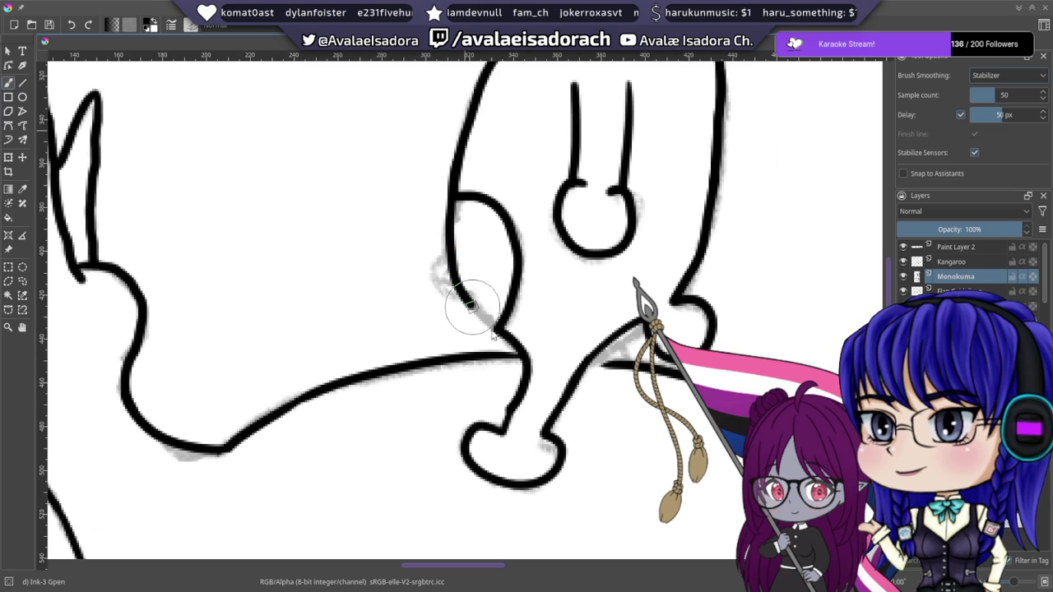
{"action": "mouse_move", "coordinate": [488, 297]}
{"action": "left_mouse_down"}
{"action": "mouse_move", "coordinate": [453, 204]}
{"action": "mouse_move", "coordinate": [482, 189]}
{"action": "left_mouse_up"}
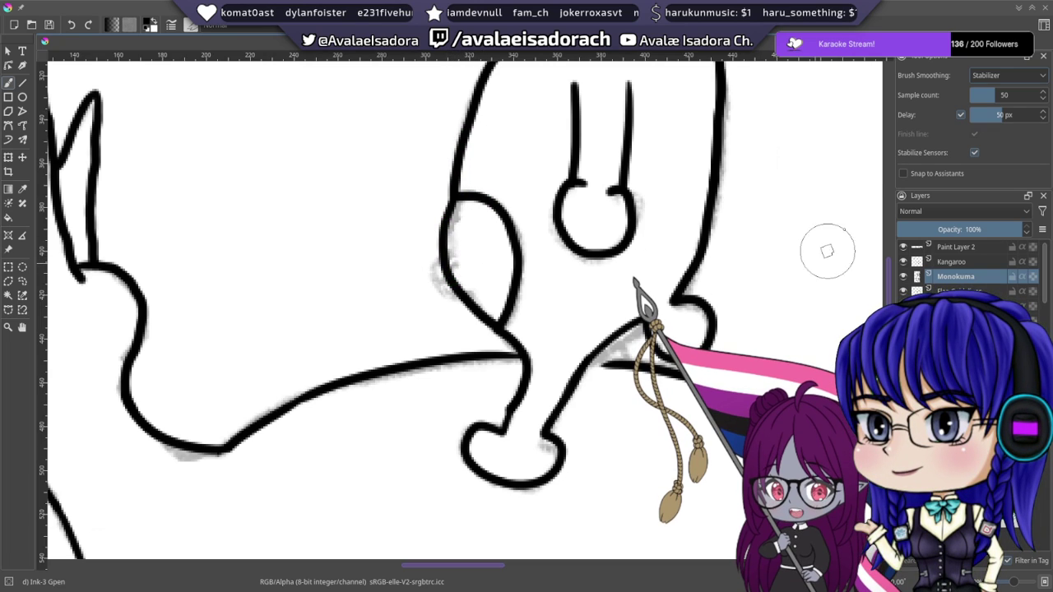
- Set brush smoothing to None and ink the small rounded bump on the belly's front edge
{"action": "left_click", "coordinate": [989, 79]}
{"action": "left_click", "coordinate": [986, 98]}
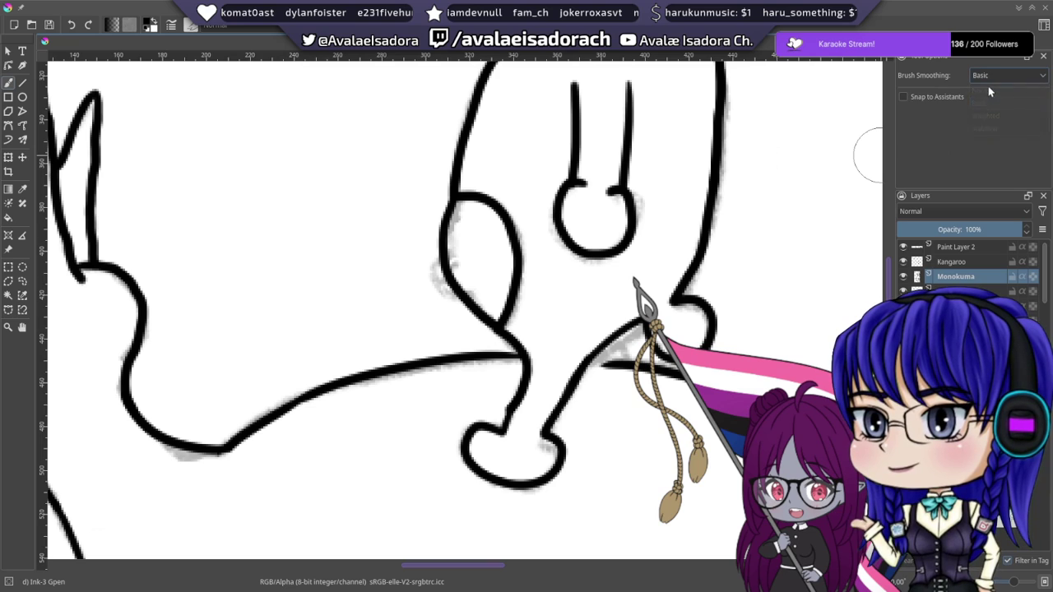
{"action": "left_click", "coordinate": [988, 81]}
{"action": "left_click", "coordinate": [987, 90]}
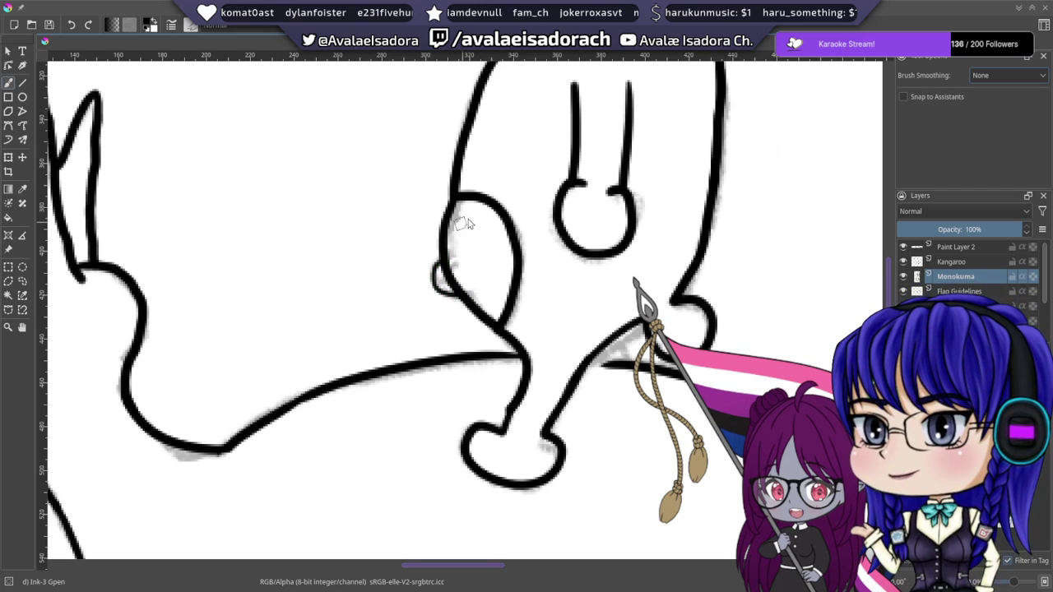
{"action": "right_click", "coordinate": [538, 245]}
{"action": "left_click", "coordinate": [761, 269]}
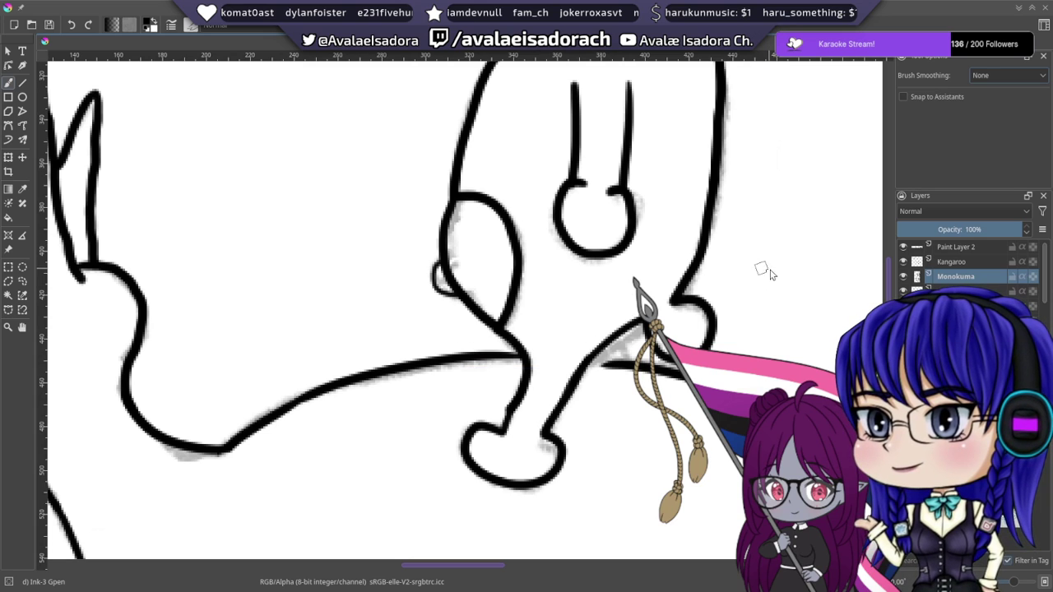
- Erase the part of the belly line crossing the small bump with the Eraser Small brush so the bump opens into the belly
{"action": "scroll", "coordinate": [763, 274], "scroll_direction": "up", "scroll_amount": 5}
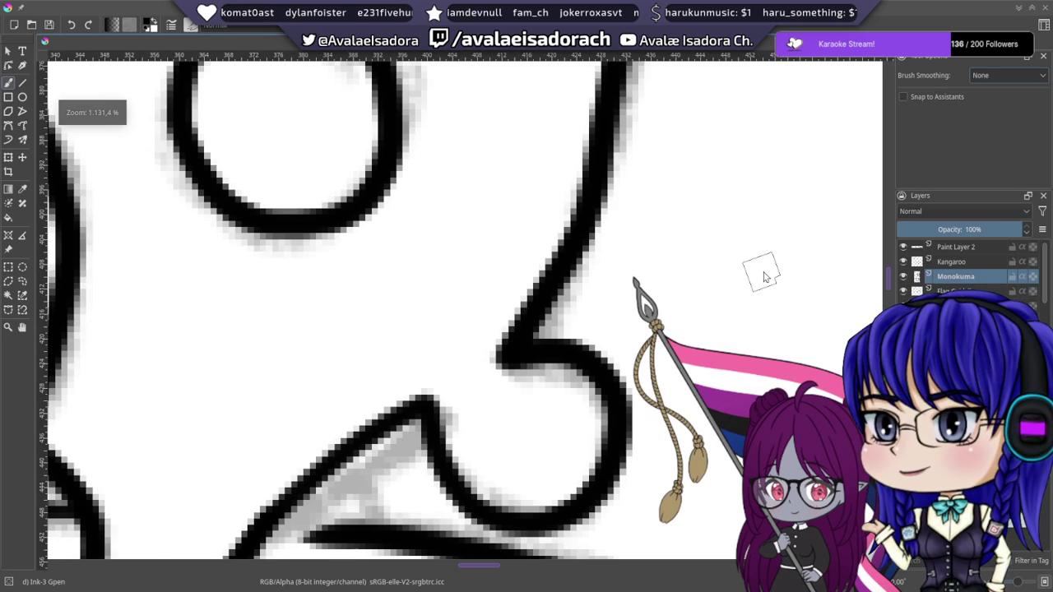
{"action": "mouse_move", "coordinate": [267, 294]}
{"action": "left_mouse_down"}
{"action": "mouse_move", "coordinate": [482, 307]}
{"action": "mouse_move", "coordinate": [608, 223]}
{"action": "mouse_move", "coordinate": [730, 284]}
{"action": "left_mouse_up"}
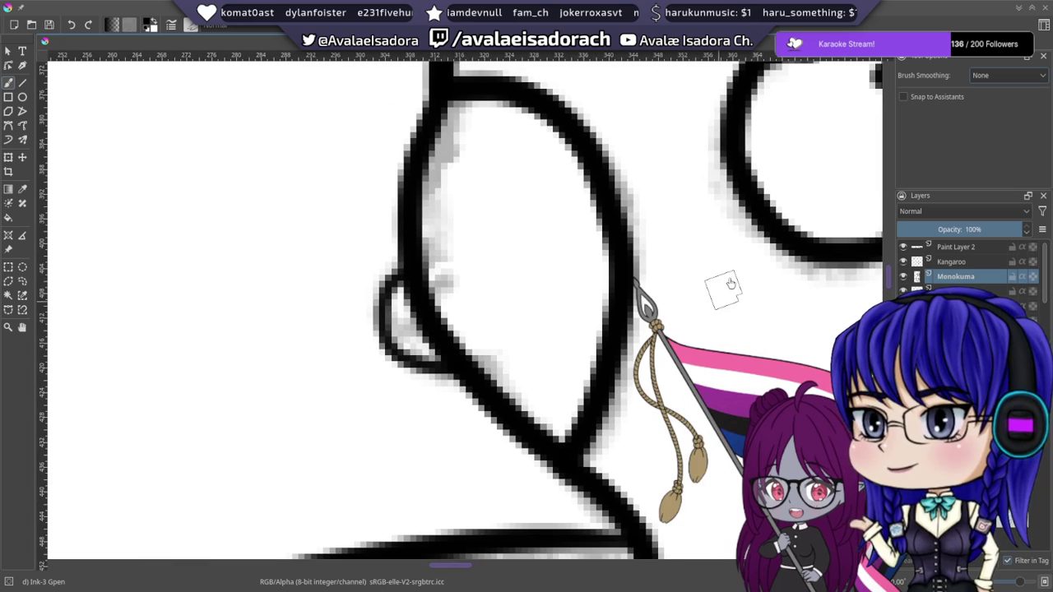
{"action": "left_click", "coordinate": [940, 56]}
{"action": "left_click", "coordinate": [911, 56]}
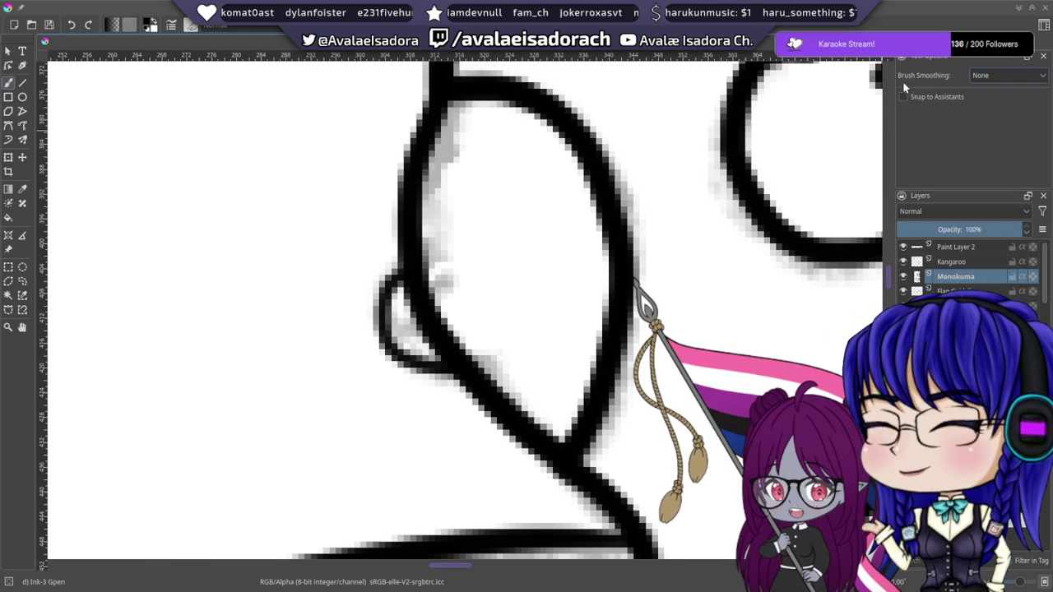
{"action": "left_click", "coordinate": [496, 295]}
{"action": "left_click", "coordinate": [495, 300]}
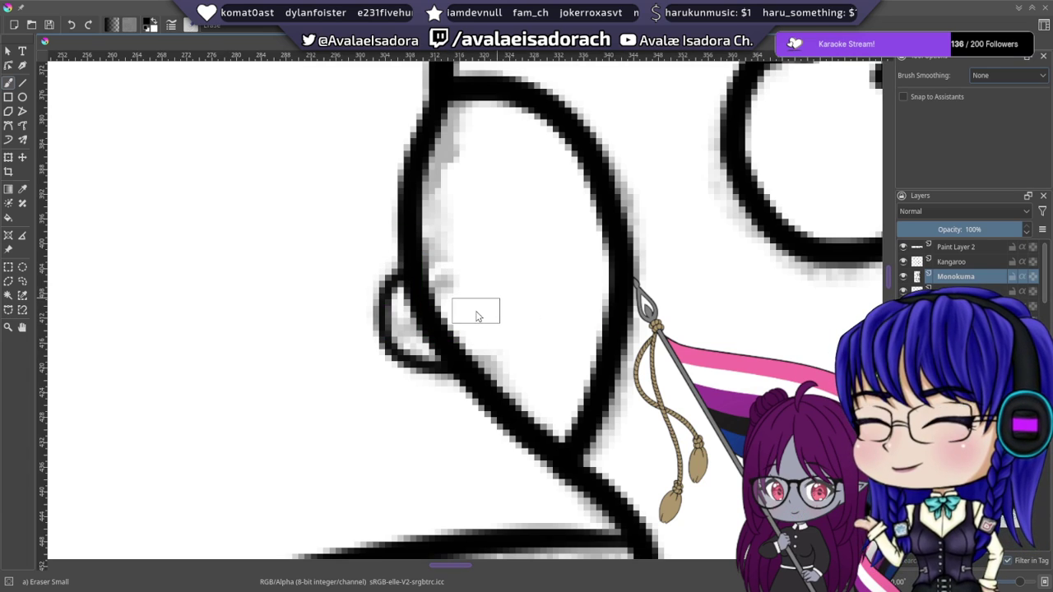
{"action": "left_click_drag", "start_coordinate": [476, 313], "coordinate": [447, 328]}
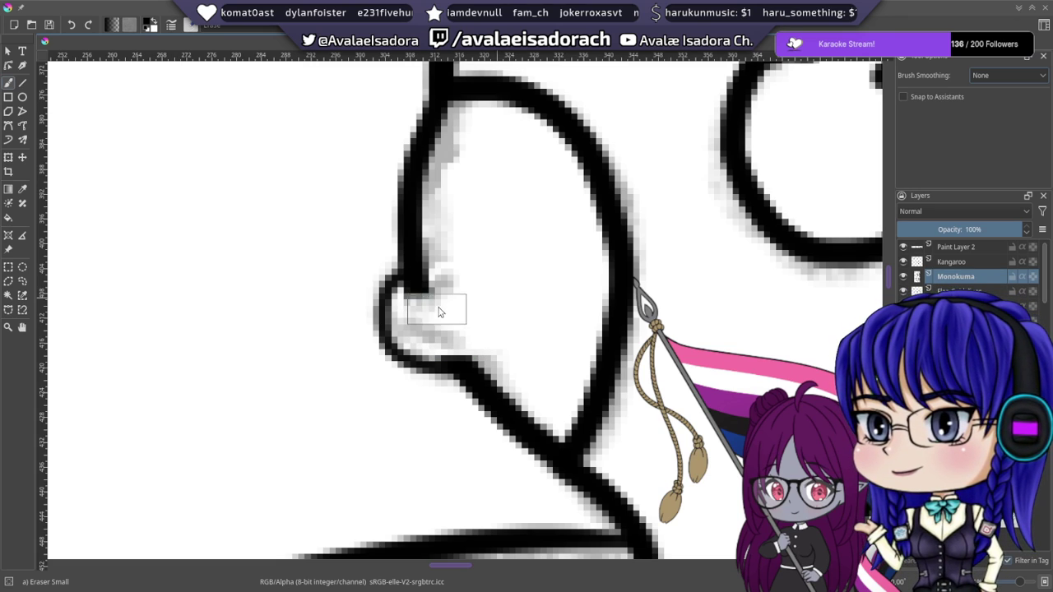
{"action": "left_click_drag", "start_coordinate": [439, 312], "coordinate": [451, 296]}
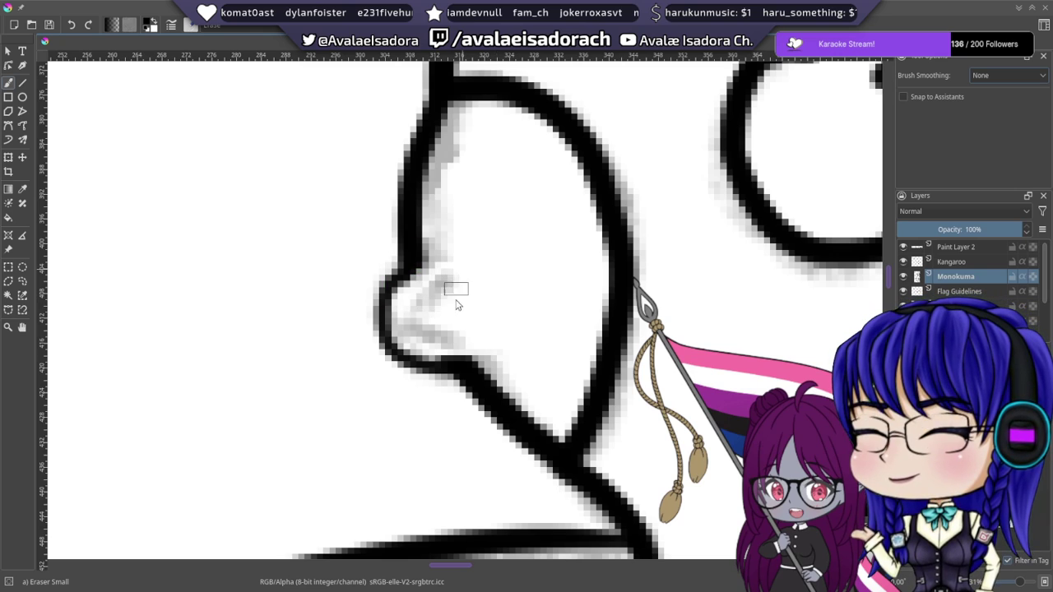
{"action": "key", "text": "bracketright"}
{"action": "key", "text": "bracketright"}
{"action": "key", "text": "bracketright"}
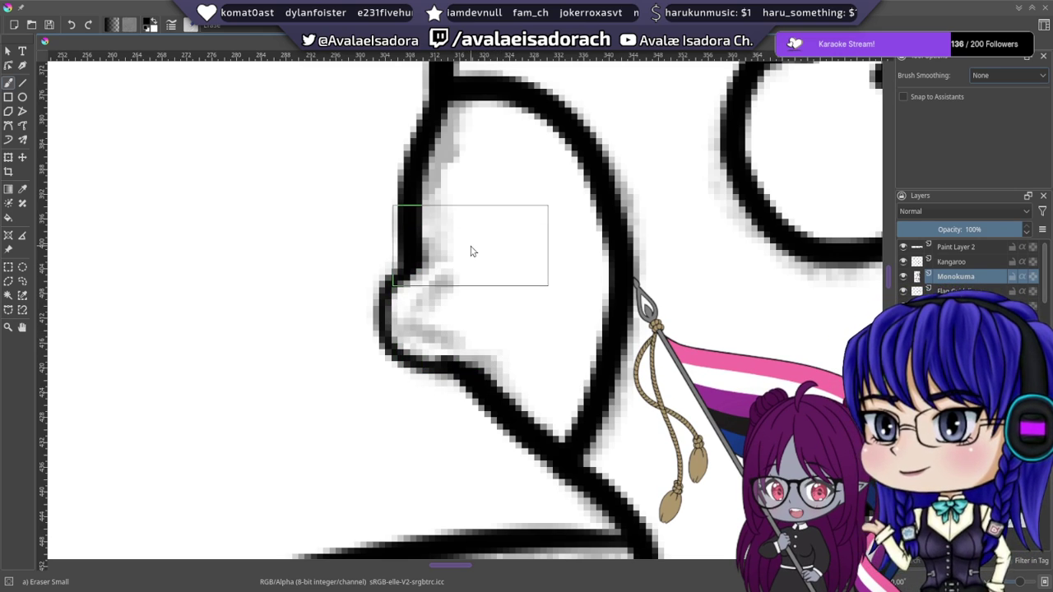
{"action": "scroll", "coordinate": [470, 251], "scroll_direction": "down", "scroll_amount": 6}
{"action": "scroll", "coordinate": [471, 251], "scroll_direction": "up", "scroll_amount": 8}
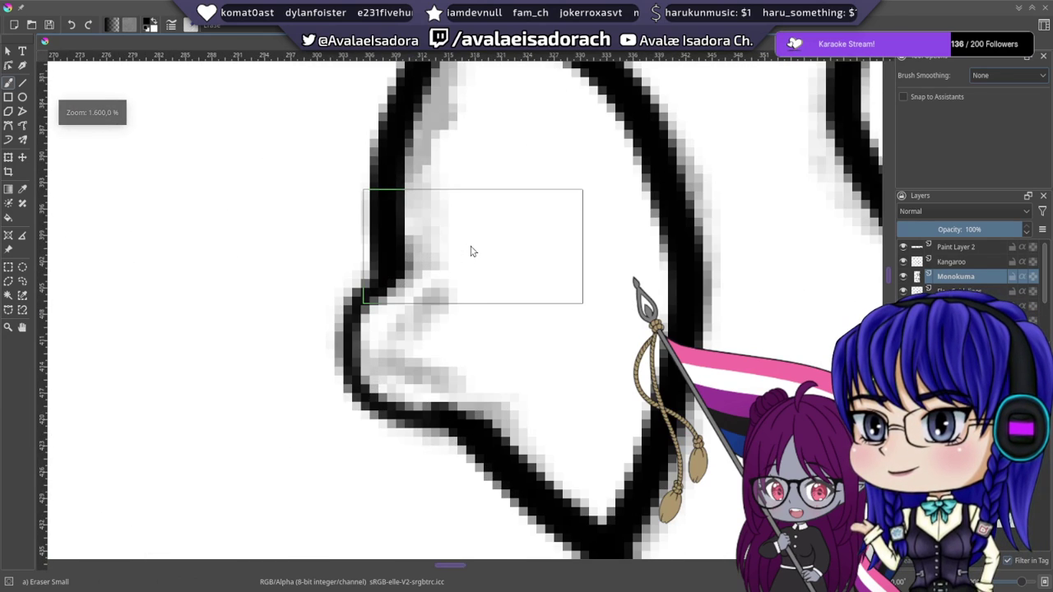
{"action": "scroll", "coordinate": [470, 251], "scroll_direction": "down", "scroll_amount": 7}
{"action": "scroll", "coordinate": [471, 251], "scroll_direction": "up", "scroll_amount": 6}
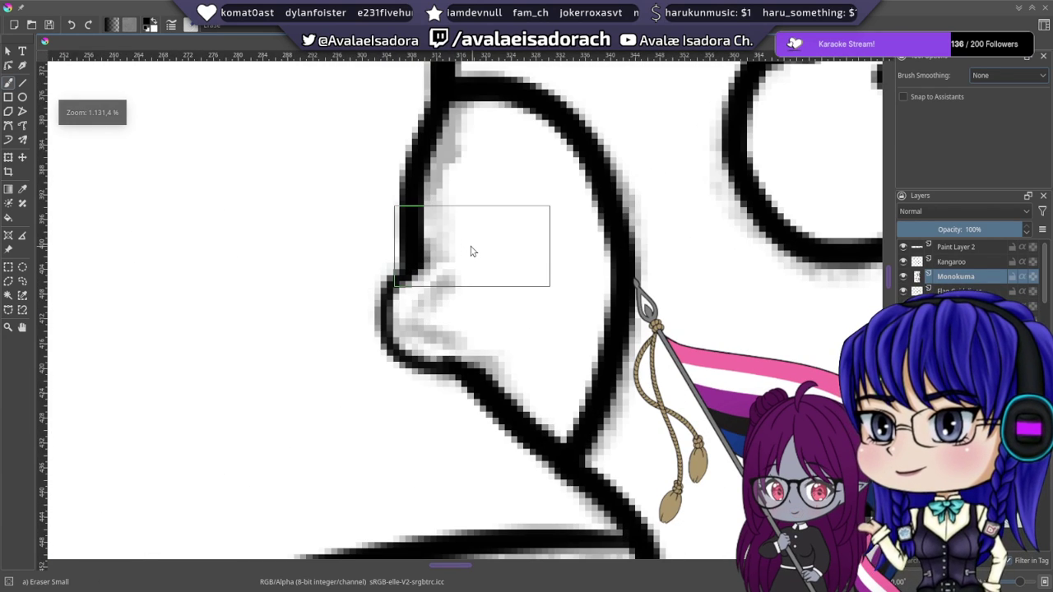
{"action": "left_click", "coordinate": [1031, 79]}
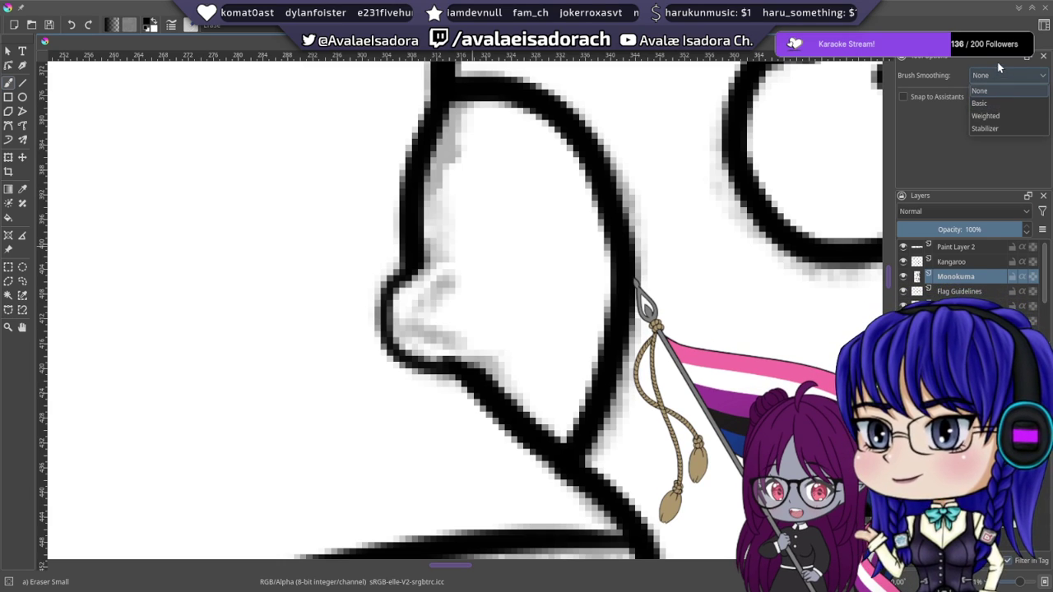
{"action": "left_click", "coordinate": [998, 63]}
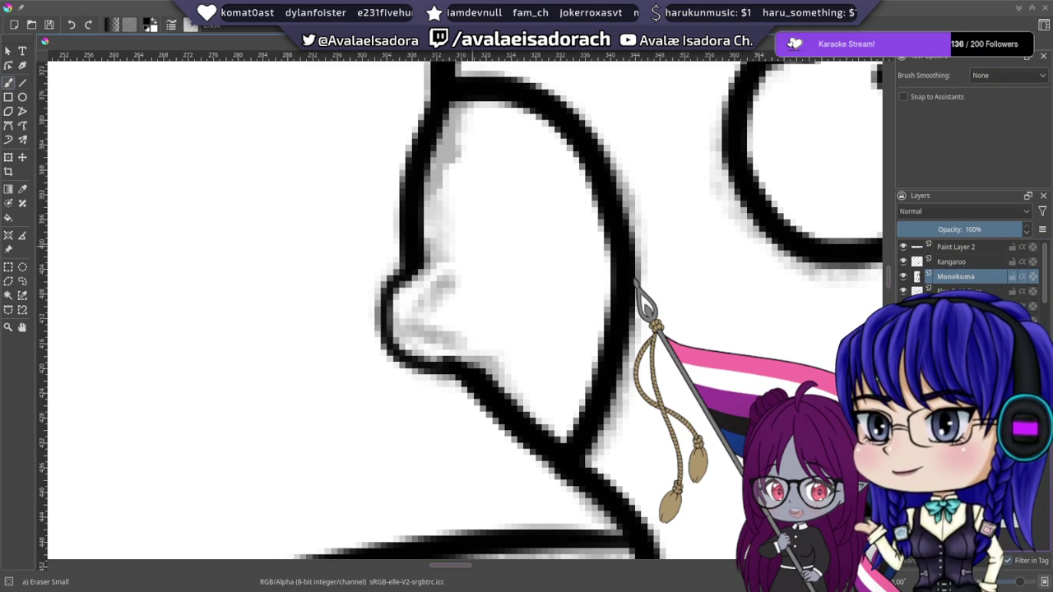
- Return to the Ink-3 Gpen brush and ink the short diagonal line inside the belly's bump, redoing strokes that are too thick
{"action": "key", "text": "/"}
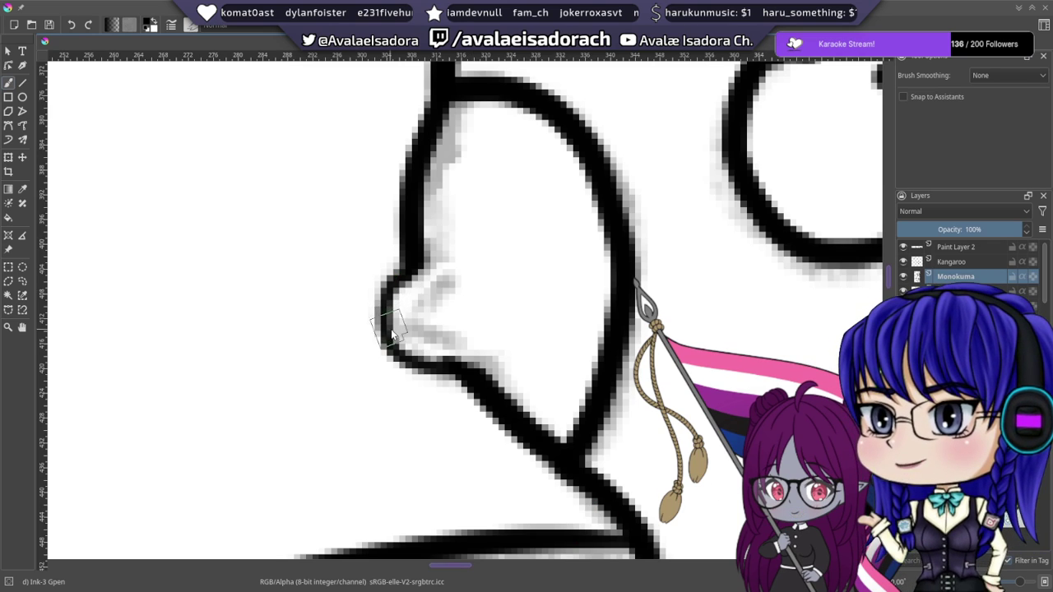
{"action": "mouse_move", "coordinate": [394, 328]}
{"action": "left_mouse_down"}
{"action": "mouse_move", "coordinate": [447, 326]}
{"action": "mouse_move", "coordinate": [393, 338]}
{"action": "mouse_move", "coordinate": [445, 285]}
{"action": "left_mouse_up"}
{"action": "key", "text": "ctrl+z"}
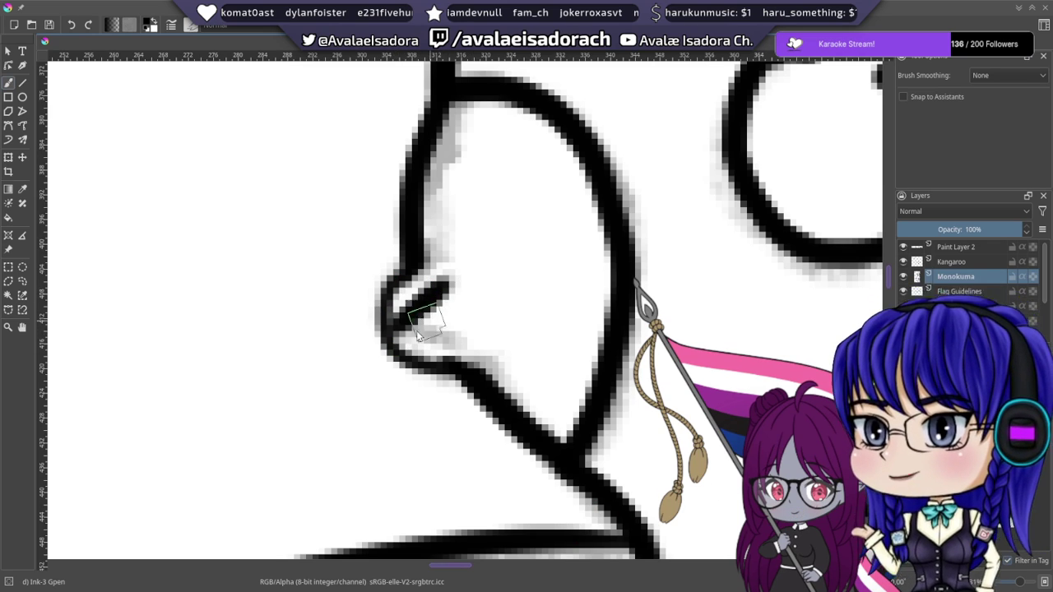
{"action": "key", "text": "ctrl+z"}
{"action": "left_click_drag", "start_coordinate": [394, 321], "coordinate": [447, 284]}
{"action": "key", "text": "ctrl+z"}
{"action": "left_click_drag", "start_coordinate": [396, 326], "coordinate": [449, 278]}
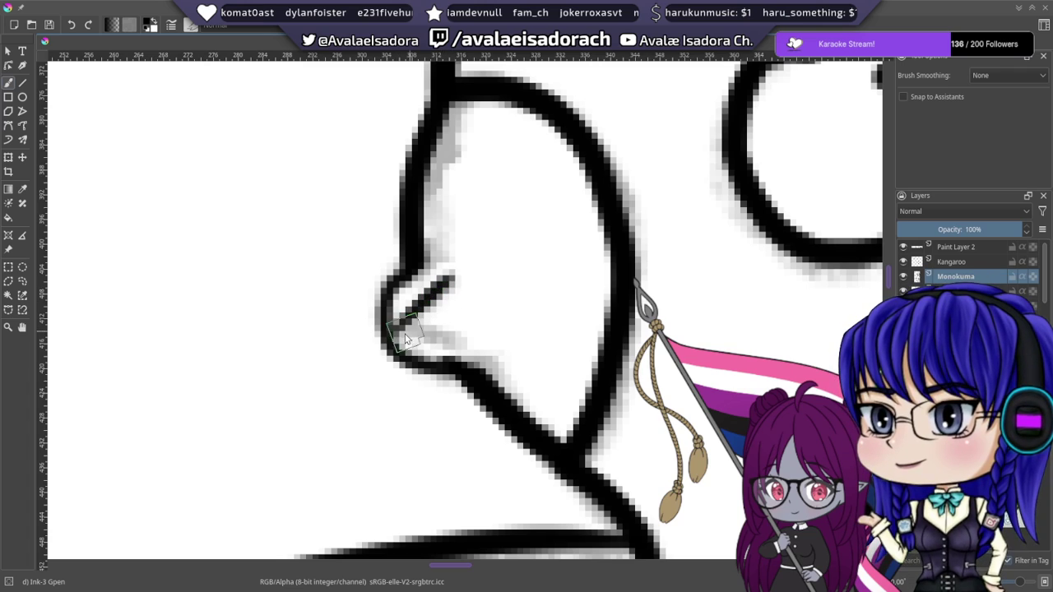
- Ink the second short line inside the belly's bump so it forms a V with the diagonal line, undoing unsatisfactory strokes
{"action": "mouse_move", "coordinate": [398, 315]}
{"action": "left_mouse_down"}
{"action": "mouse_move", "coordinate": [442, 342]}
{"action": "mouse_move", "coordinate": [454, 336]}
{"action": "left_mouse_up"}
{"action": "key", "text": "ctrl+z"}
{"action": "key", "text": "ctrl+z"}
{"action": "key", "text": "ctrl+z"}
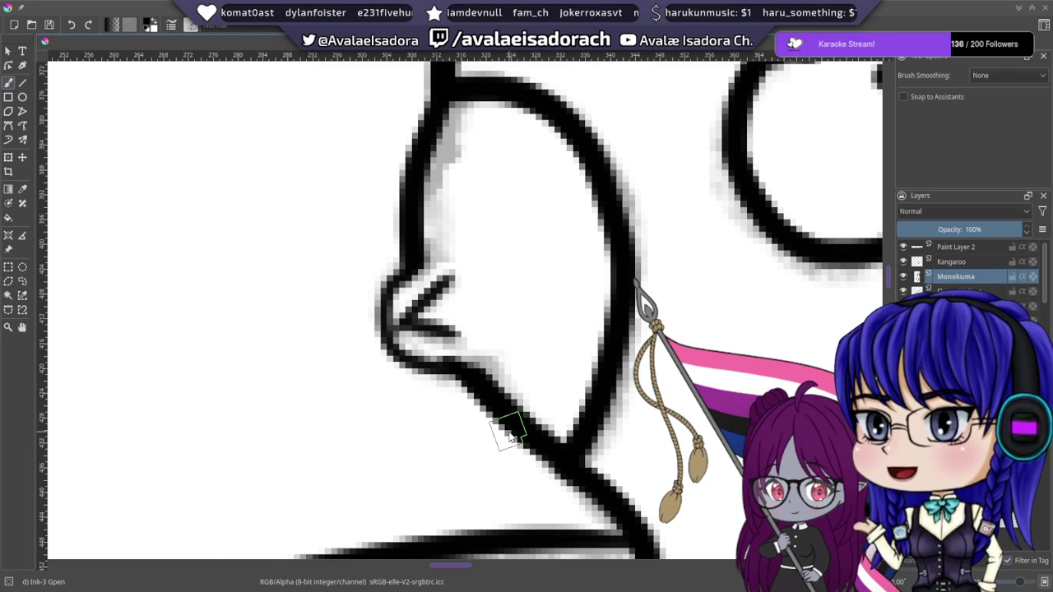
- Hide the Sketch group so only the clean line art of the whole drawing shows
{"action": "scroll", "coordinate": [510, 436], "scroll_direction": "down", "scroll_amount": 6}
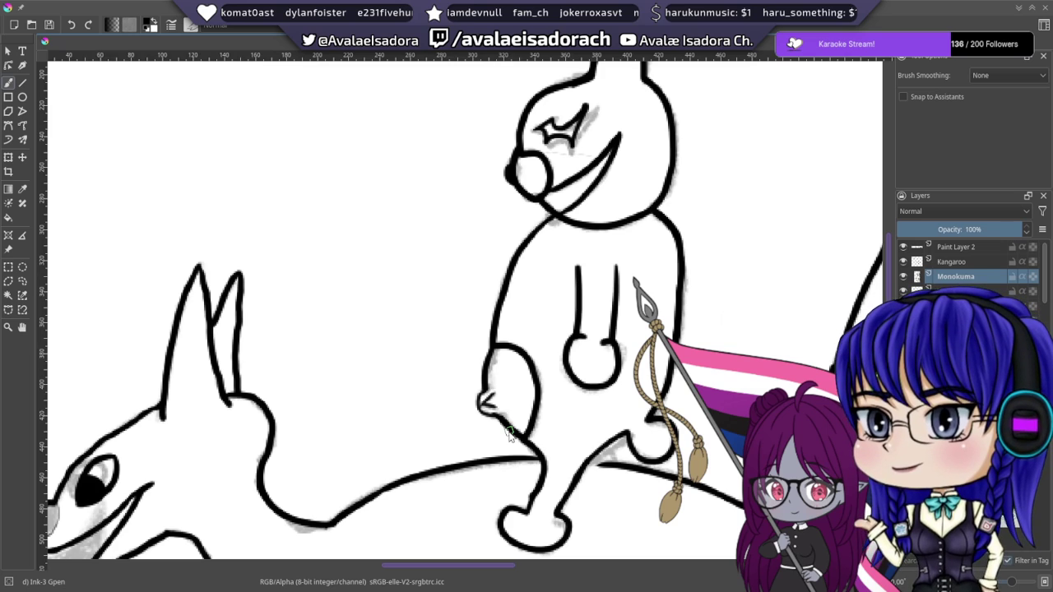
{"action": "scroll", "coordinate": [508, 436], "scroll_direction": "down", "scroll_amount": 2}
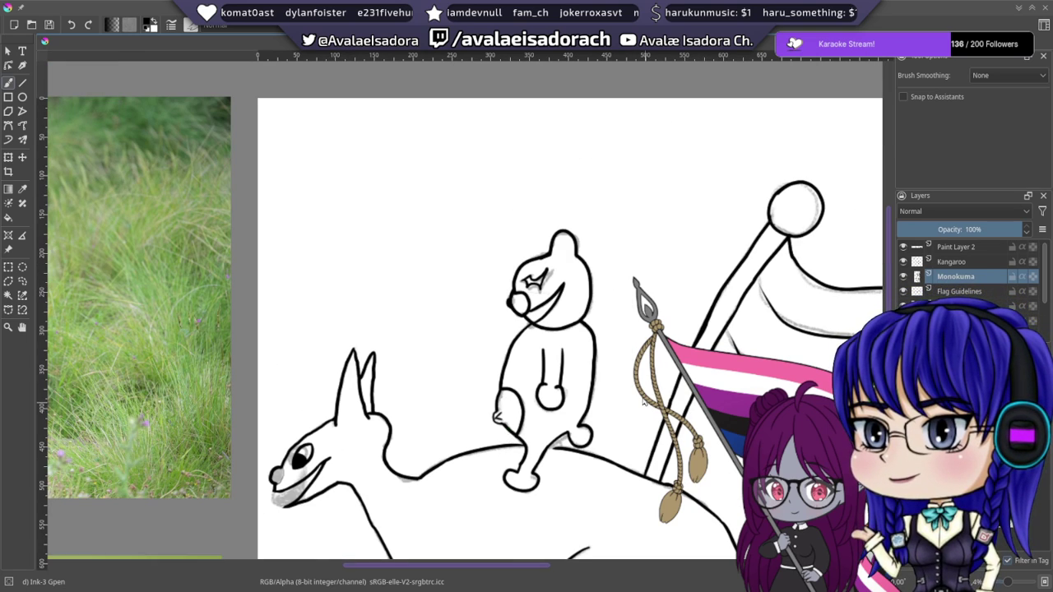
{"action": "left_click_drag", "start_coordinate": [560, 463], "coordinate": [606, 299]}
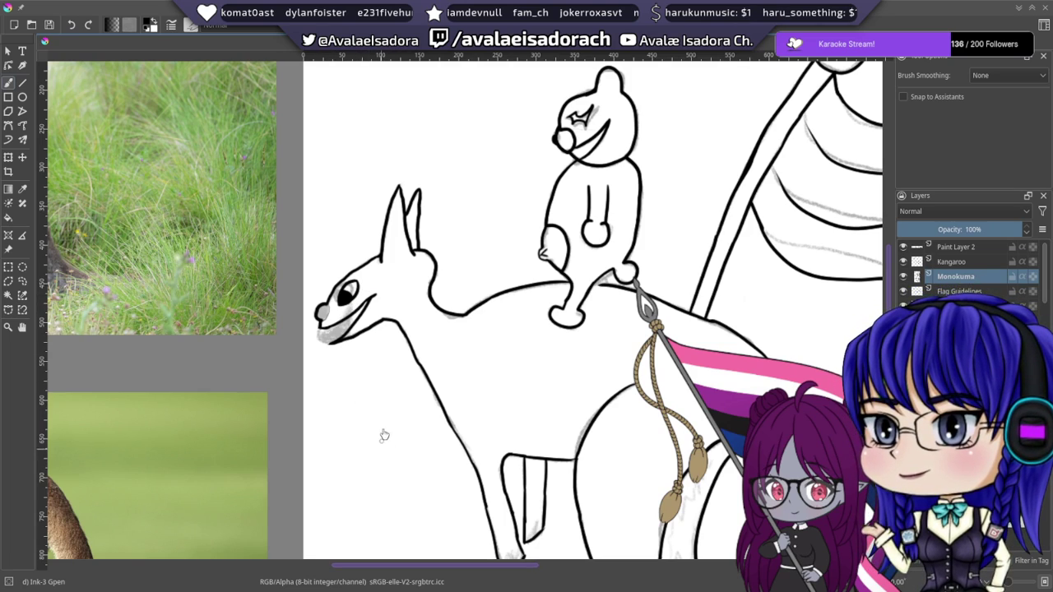
{"action": "left_click_drag", "start_coordinate": [388, 379], "coordinate": [460, 216]}
{"action": "scroll", "coordinate": [317, 287], "scroll_direction": "down", "scroll_amount": 1}
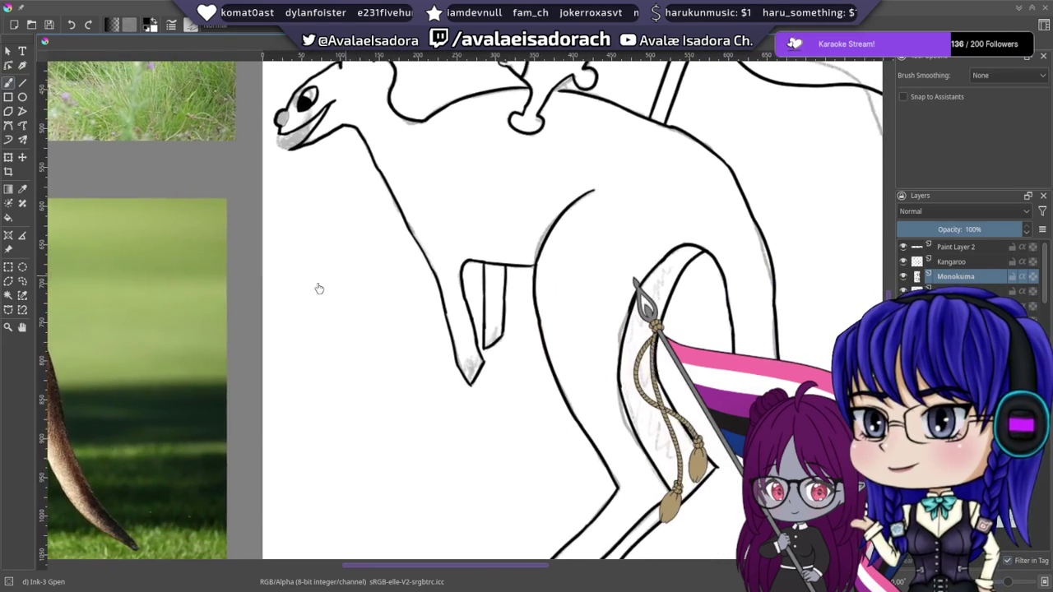
{"action": "scroll", "coordinate": [318, 285], "scroll_direction": "down", "scroll_amount": 2}
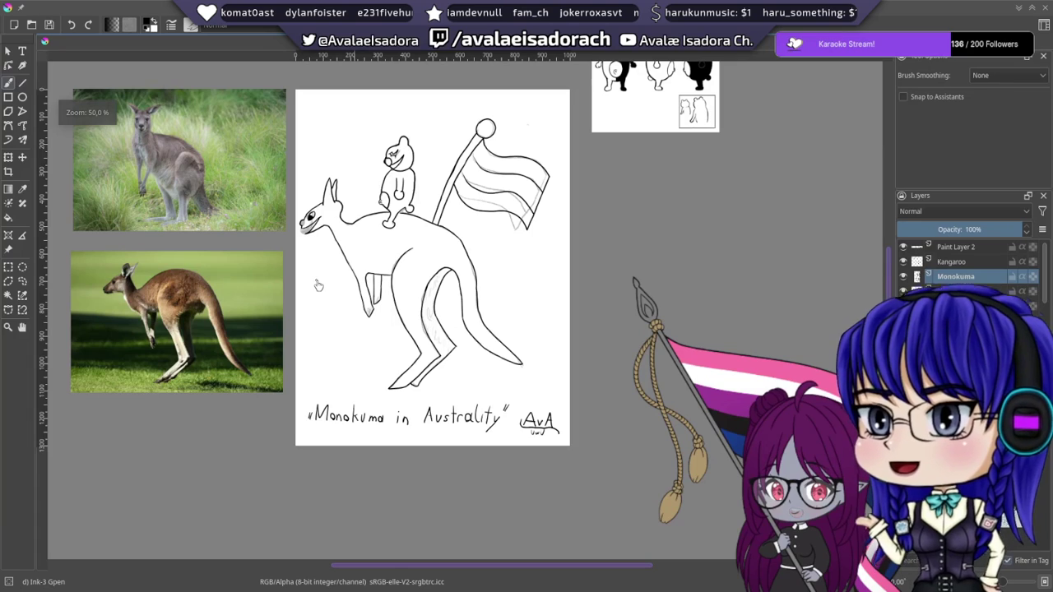
{"action": "scroll", "coordinate": [318, 285], "scroll_direction": "up", "scroll_amount": 1}
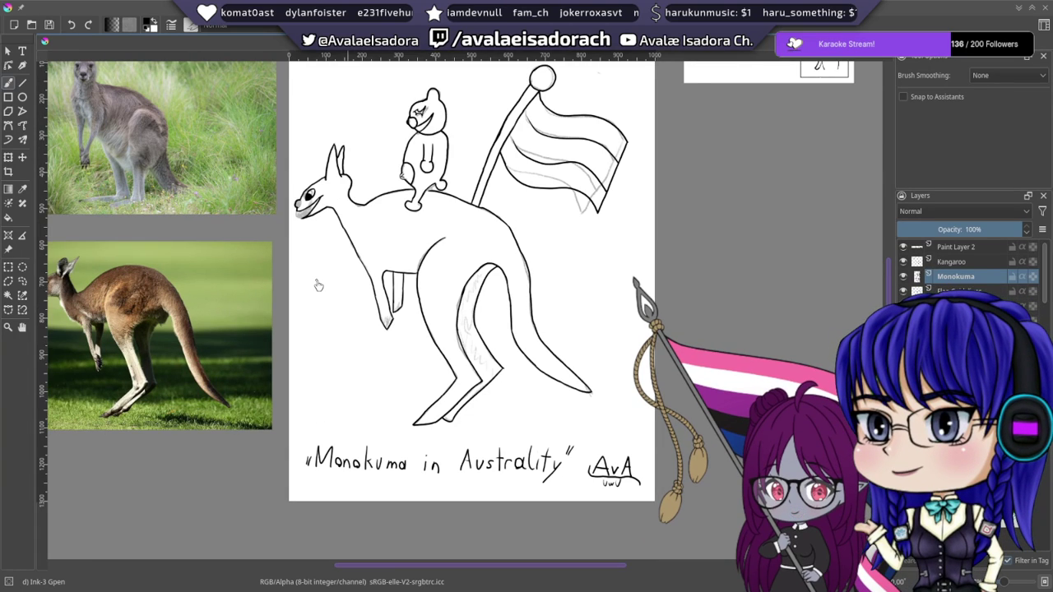
{"action": "scroll", "coordinate": [966, 272], "scroll_direction": "down", "scroll_amount": 3}
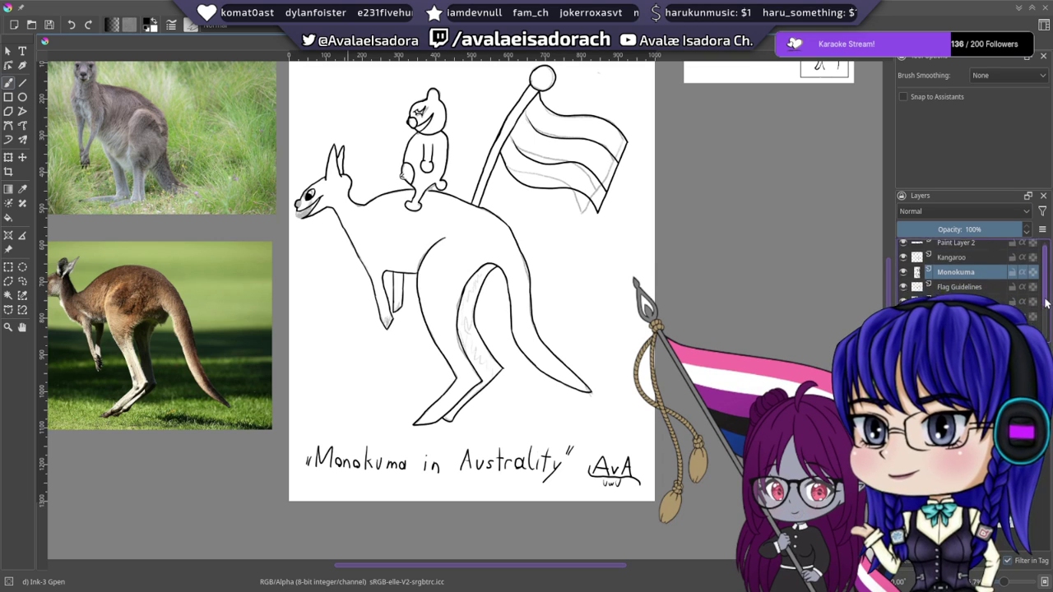
{"action": "left_click", "coordinate": [903, 276]}
{"action": "left_click_drag", "start_coordinate": [678, 348], "coordinate": [690, 447]}
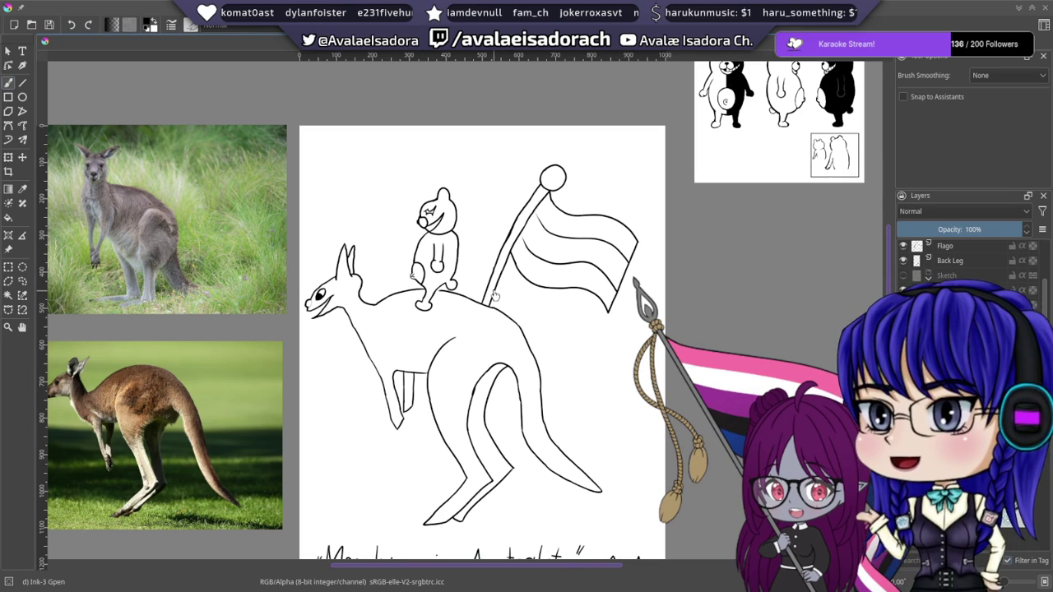
- On the Kangaroo layer, extend the kangaroo's back line forward until it meets the bear's front leg
{"action": "scroll", "coordinate": [497, 294], "scroll_direction": "up", "scroll_amount": 7}
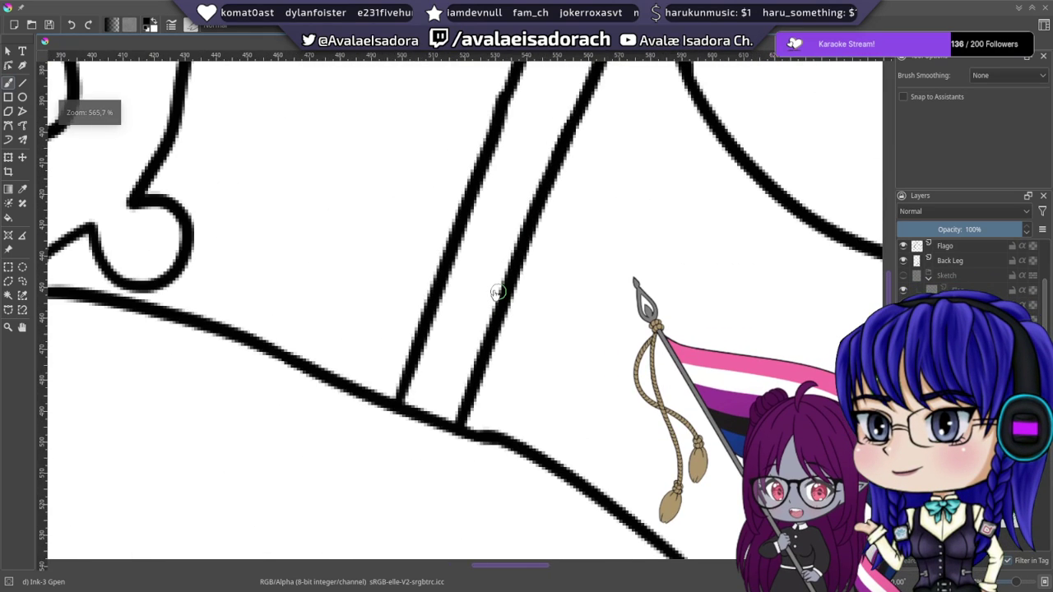
{"action": "left_click_drag", "start_coordinate": [322, 355], "coordinate": [737, 366]}
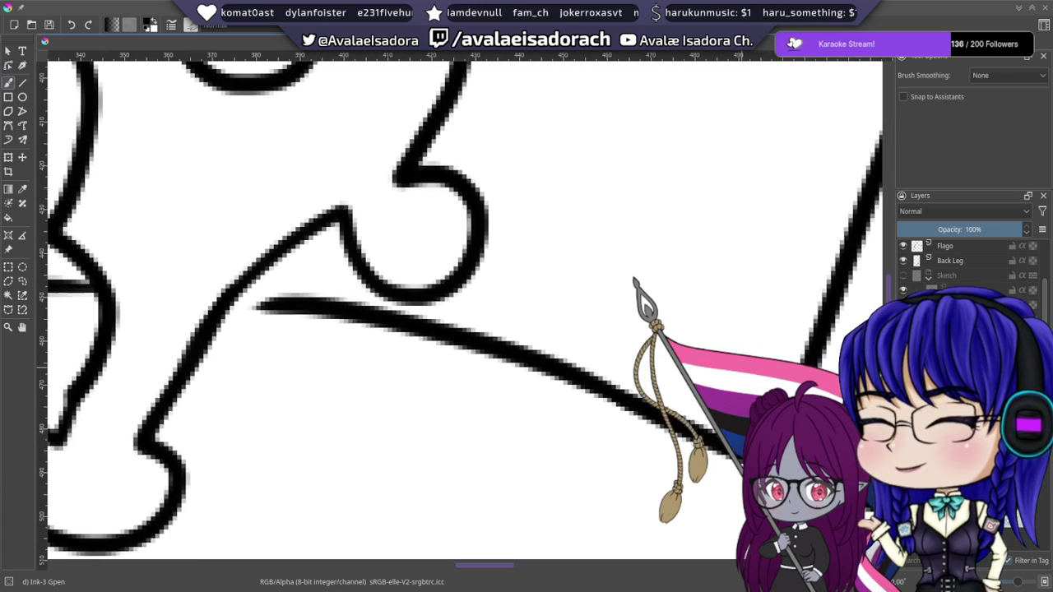
{"action": "left_click_drag", "start_coordinate": [376, 386], "coordinate": [575, 419]}
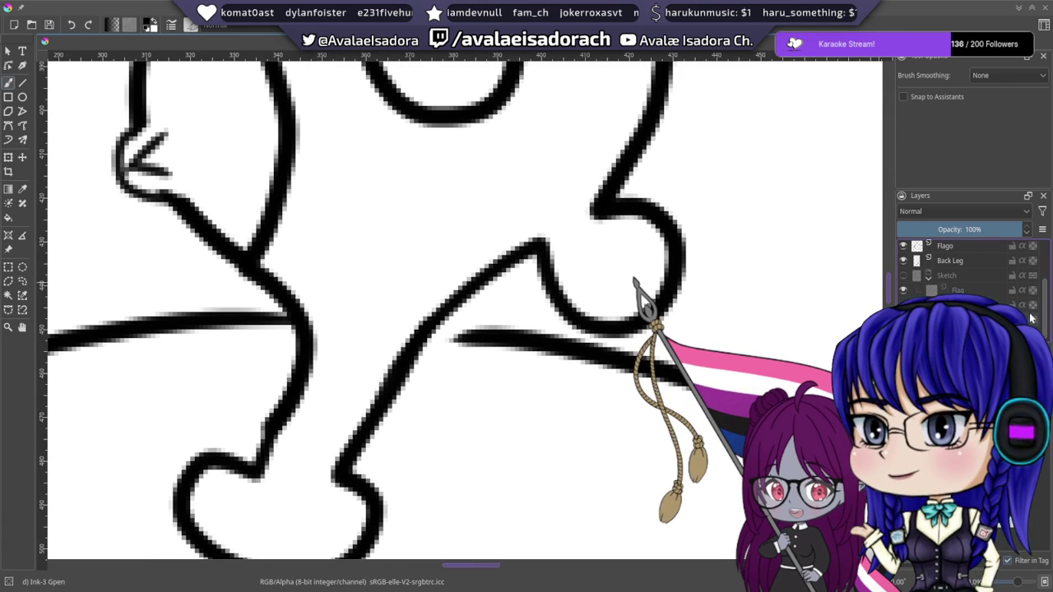
{"action": "left_click_drag", "start_coordinate": [1044, 314], "coordinate": [1045, 291]}
{"action": "scroll", "coordinate": [1046, 290], "scroll_direction": "up", "scroll_amount": 1}
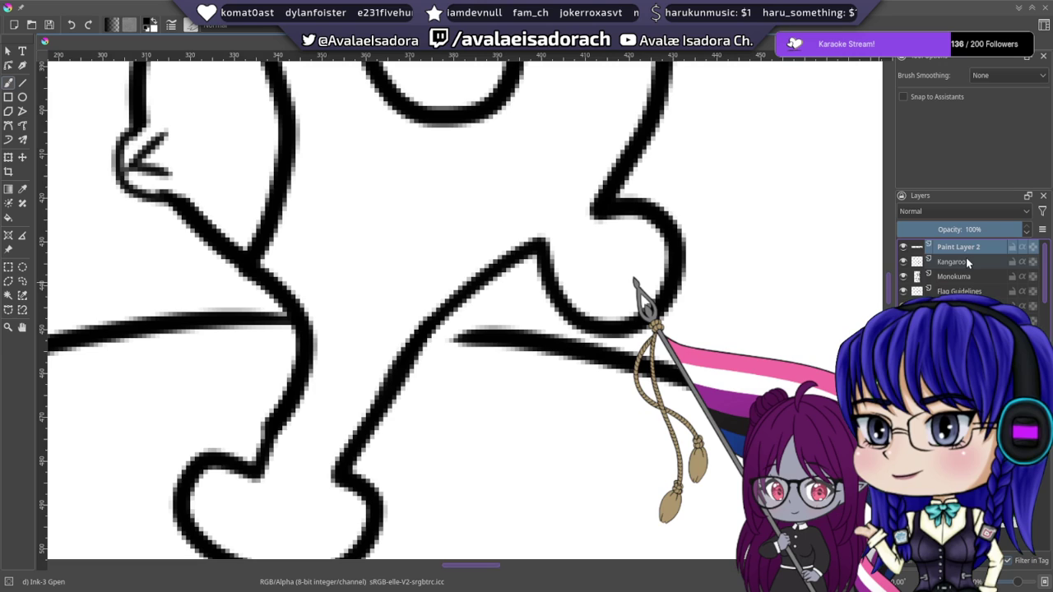
{"action": "left_click", "coordinate": [965, 260]}
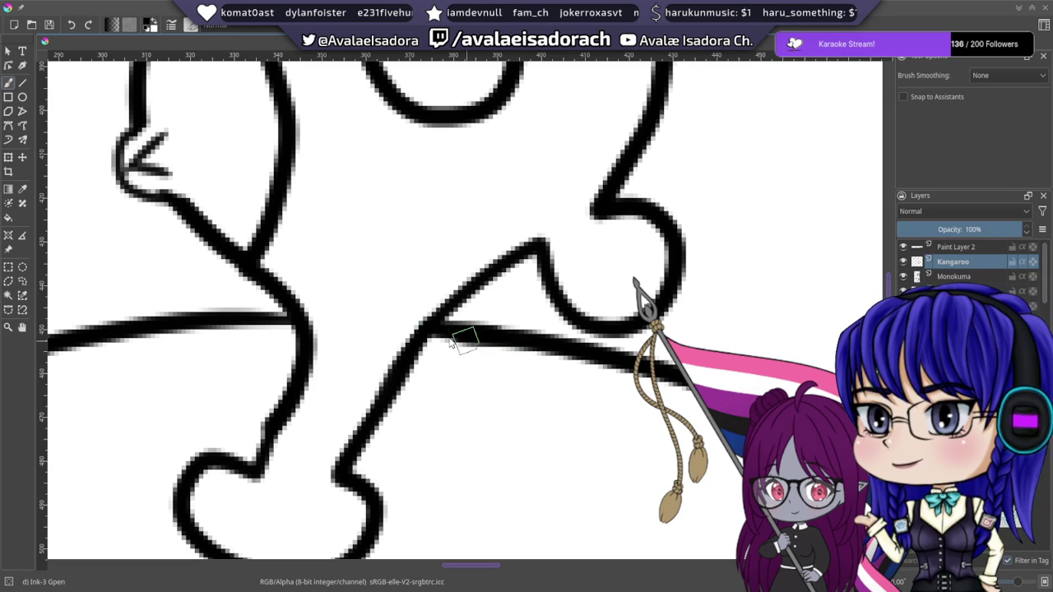
{"action": "left_click_drag", "start_coordinate": [426, 329], "coordinate": [489, 343]}
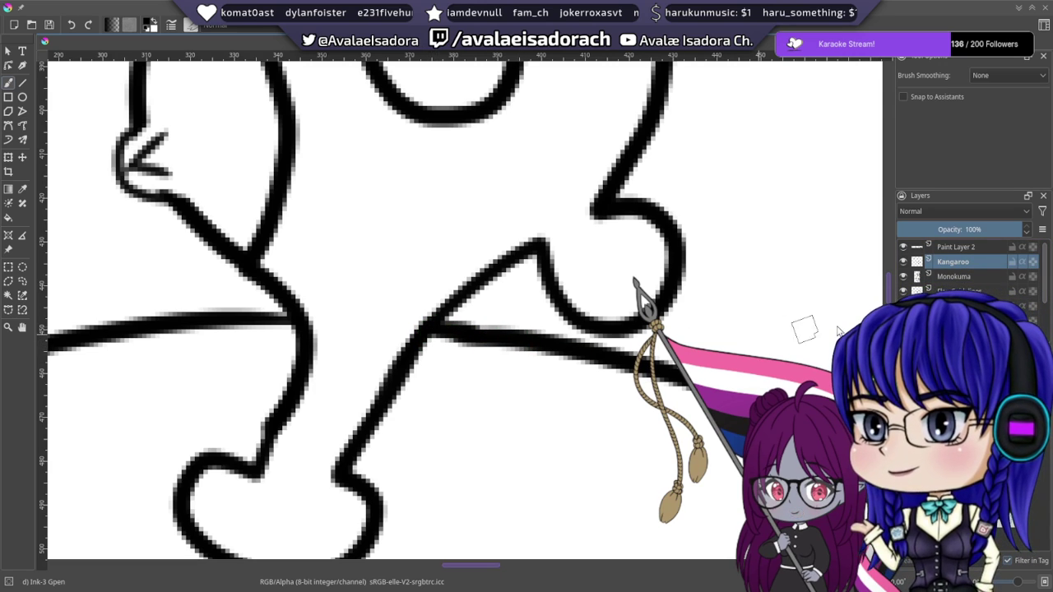
- On the Monokuma layer, try a short vertical line from the bear's leg down to the kangaroo's back, and undo it
{"action": "key", "text": "Page_Down"}
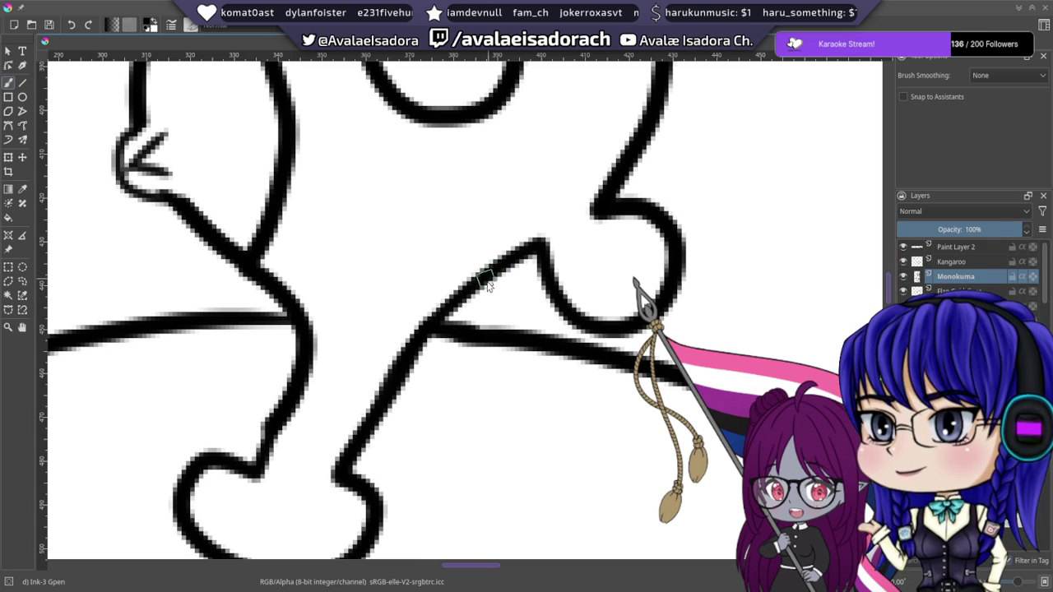
{"action": "left_click_drag", "start_coordinate": [491, 276], "coordinate": [489, 333]}
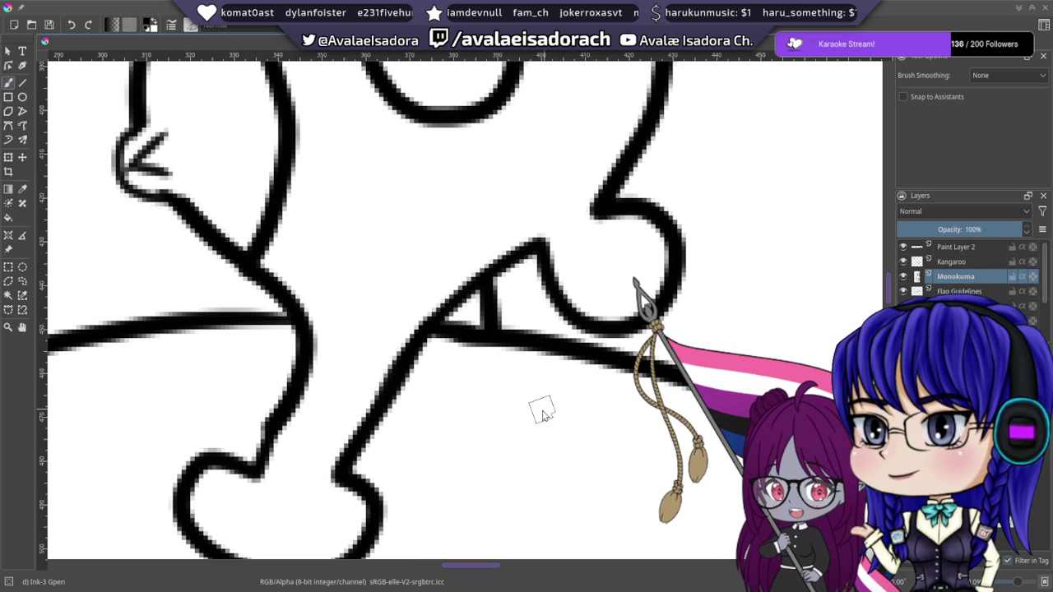
{"action": "key", "text": "ctrl+z"}
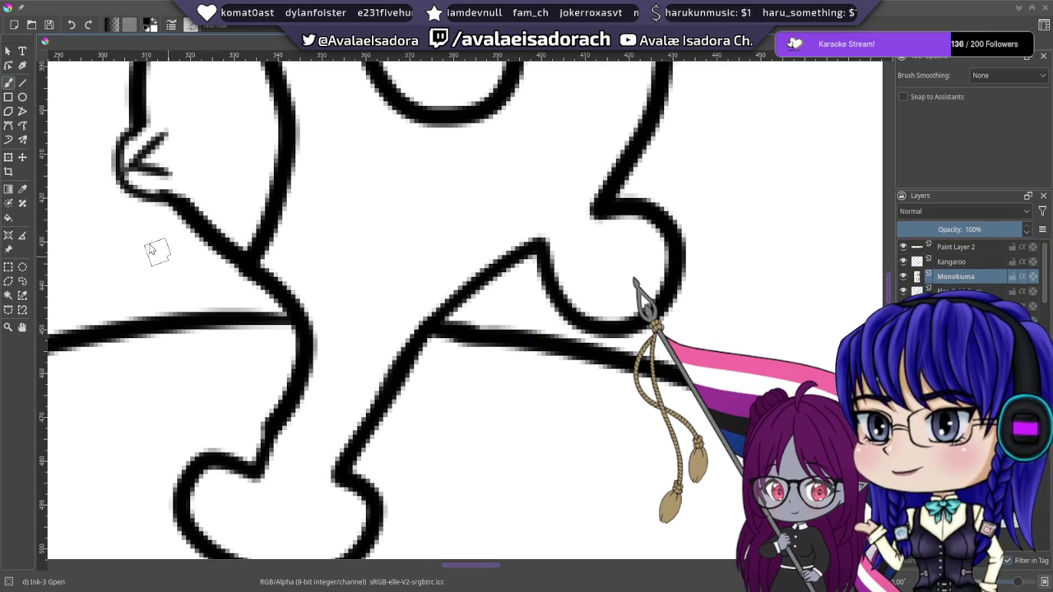
- Move the Monokuma layer straight down with the Move tool so the bear's crotch rests on the kangaroo's back line
{"action": "left_click", "coordinate": [22, 157]}
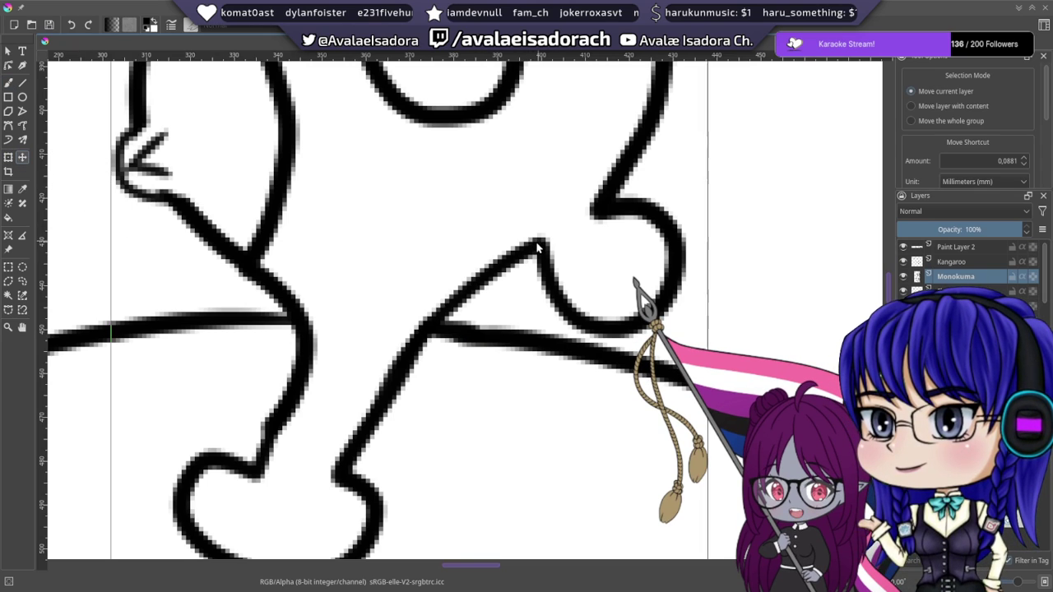
{"action": "left_click_drag", "start_coordinate": [539, 245], "coordinate": [531, 344]}
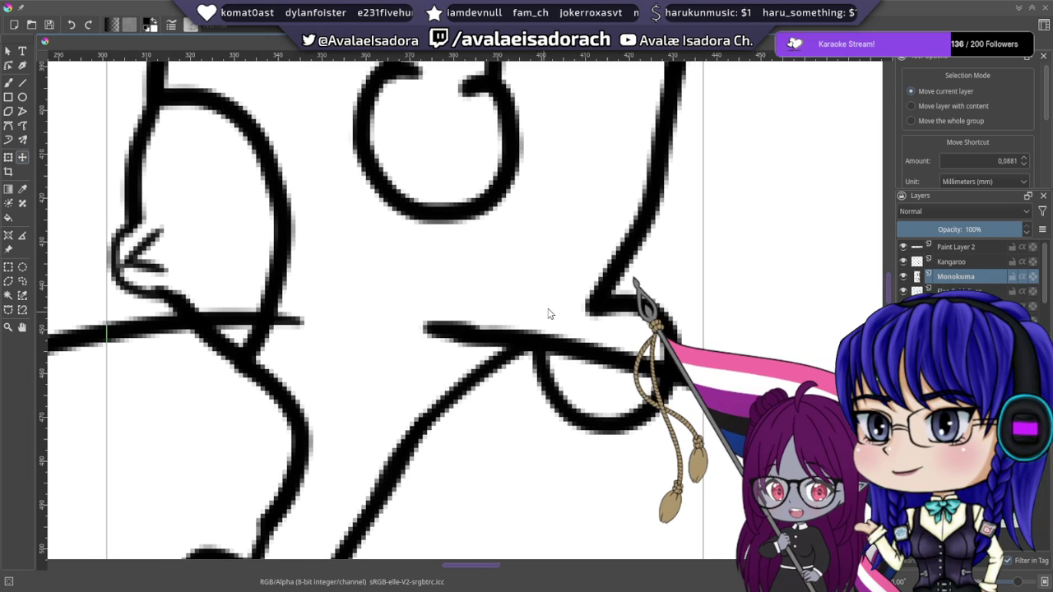
{"action": "key", "text": "Up"}
{"action": "key", "text": "Right"}
{"action": "key", "text": "Right"}
{"action": "key", "text": "Left"}
{"action": "key", "text": "Left"}
{"action": "key", "text": "ctrl+z"}
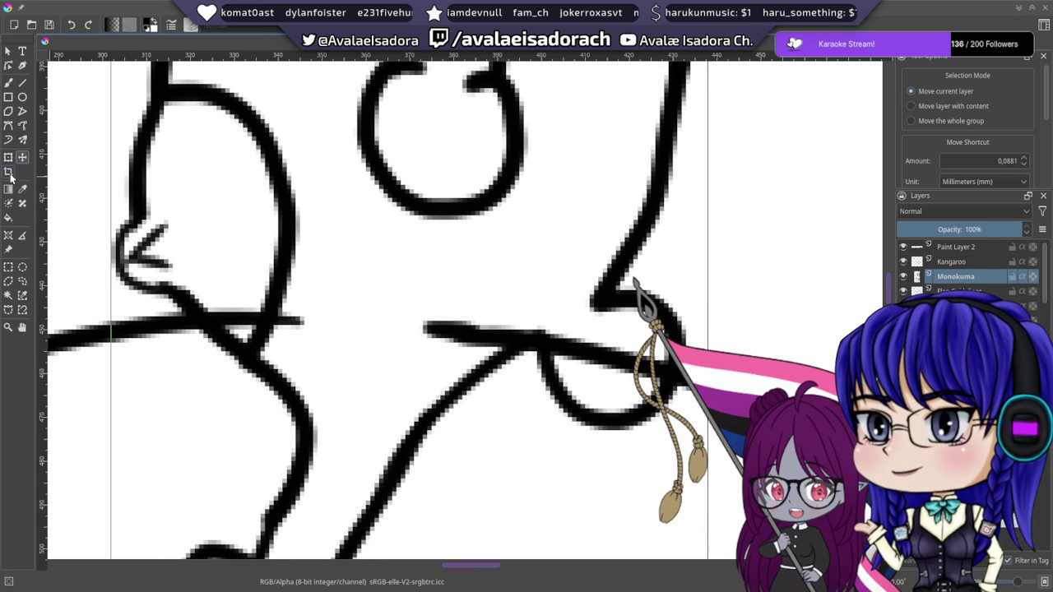
- On the Kangaroo layer, erase the back line's parts crossing the bear's belly, leg and rear foot with the Eraser Small brush
{"action": "left_click", "coordinate": [8, 83]}
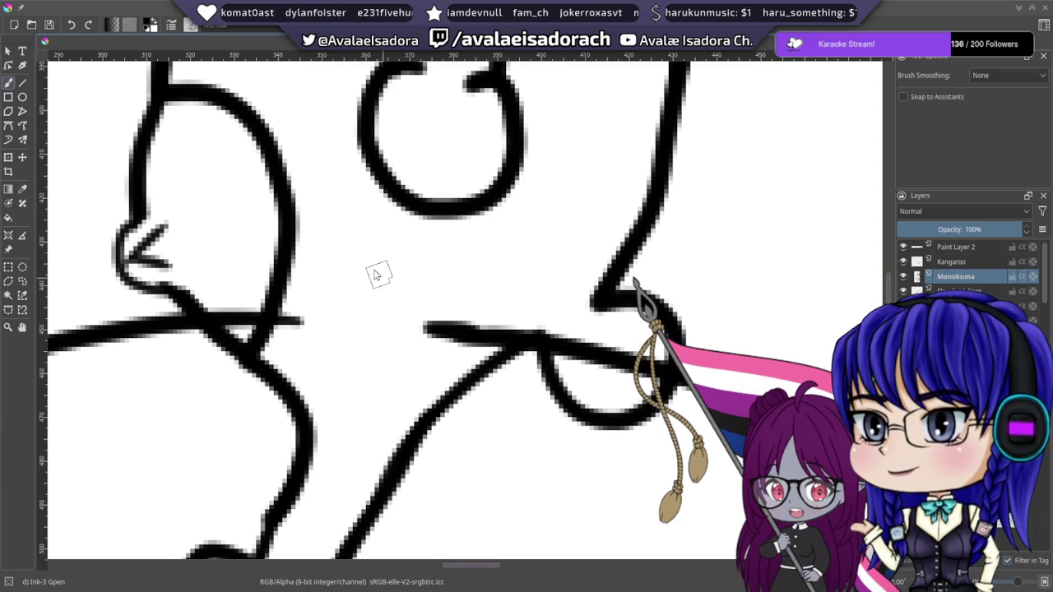
{"action": "left_click_drag", "start_coordinate": [519, 319], "coordinate": [668, 320]}
{"action": "left_click", "coordinate": [957, 263]}
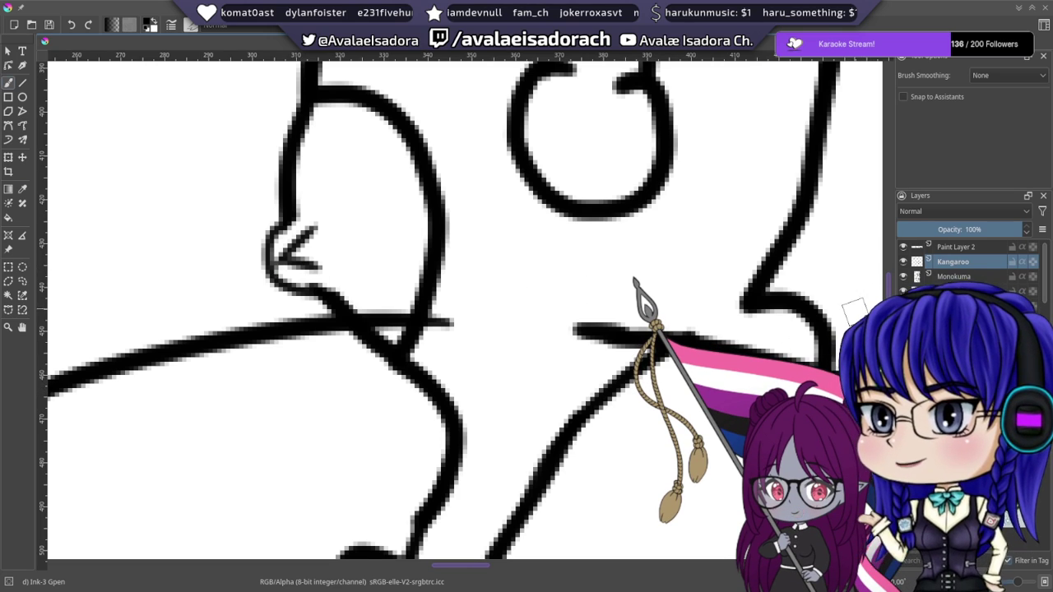
{"action": "key", "text": "e"}
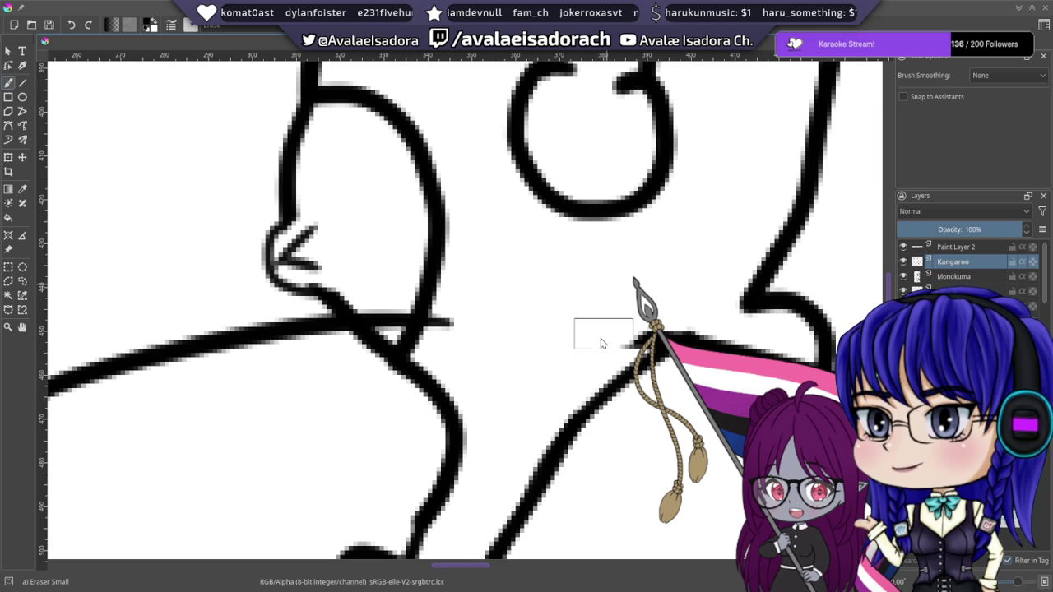
{"action": "left_click_drag", "start_coordinate": [634, 330], "coordinate": [737, 346]}
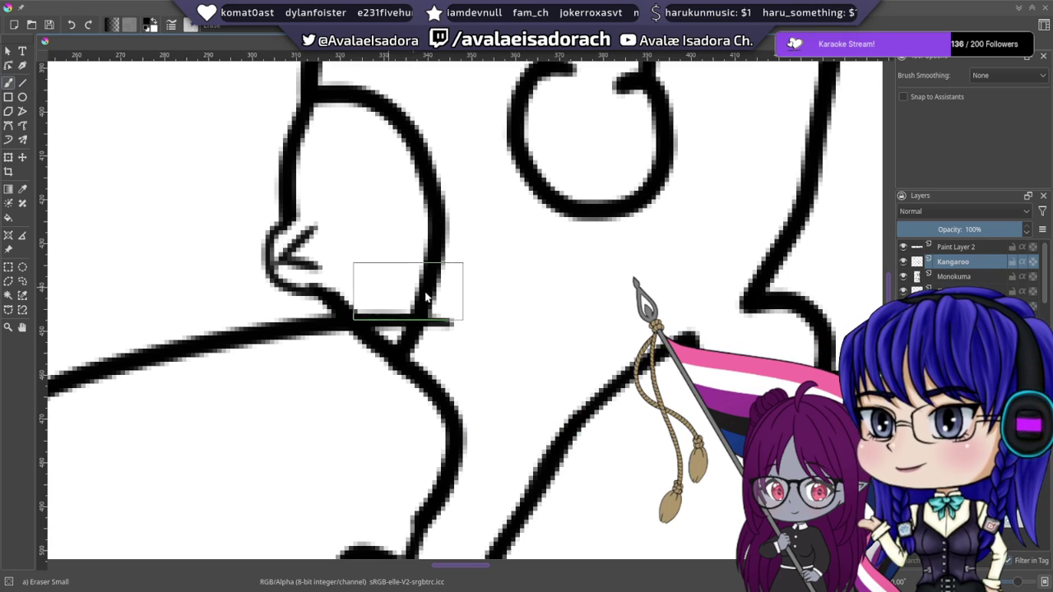
{"action": "mouse_move", "coordinate": [408, 289]}
{"action": "left_mouse_down"}
{"action": "mouse_move", "coordinate": [450, 309]}
{"action": "mouse_move", "coordinate": [415, 322]}
{"action": "left_mouse_up"}
{"action": "key", "text": "bracketright"}
{"action": "key", "text": "bracketright"}
{"action": "key", "text": "bracketright"}
{"action": "key", "text": "bracketright"}
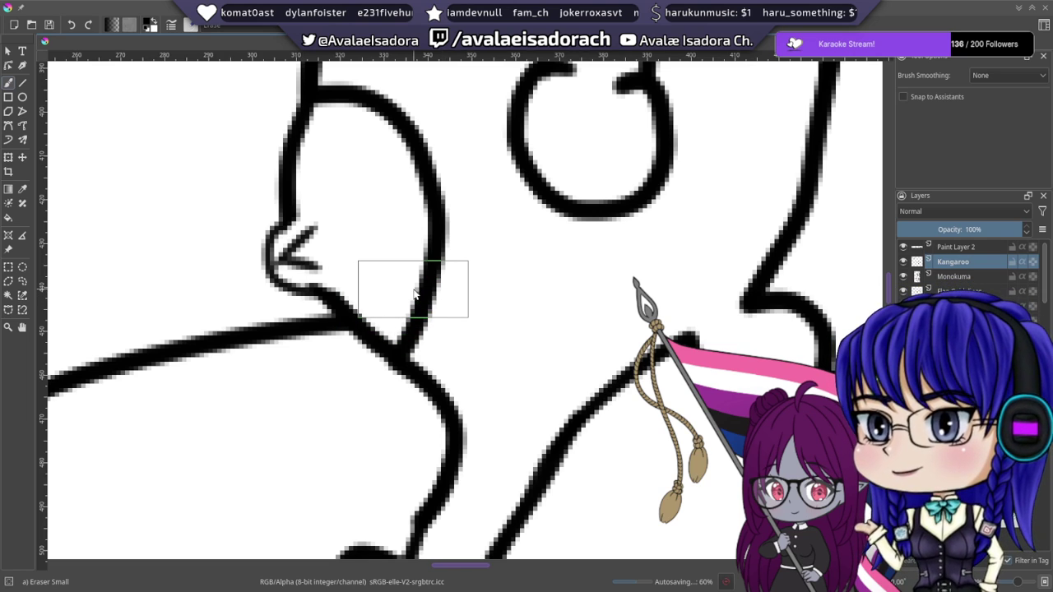
- Inspect where the bear's belly, legs and feet meet the kangaroo's back, and look over the flag's pole and stripe lines
{"action": "scroll", "coordinate": [413, 293], "scroll_direction": "down", "scroll_amount": 5}
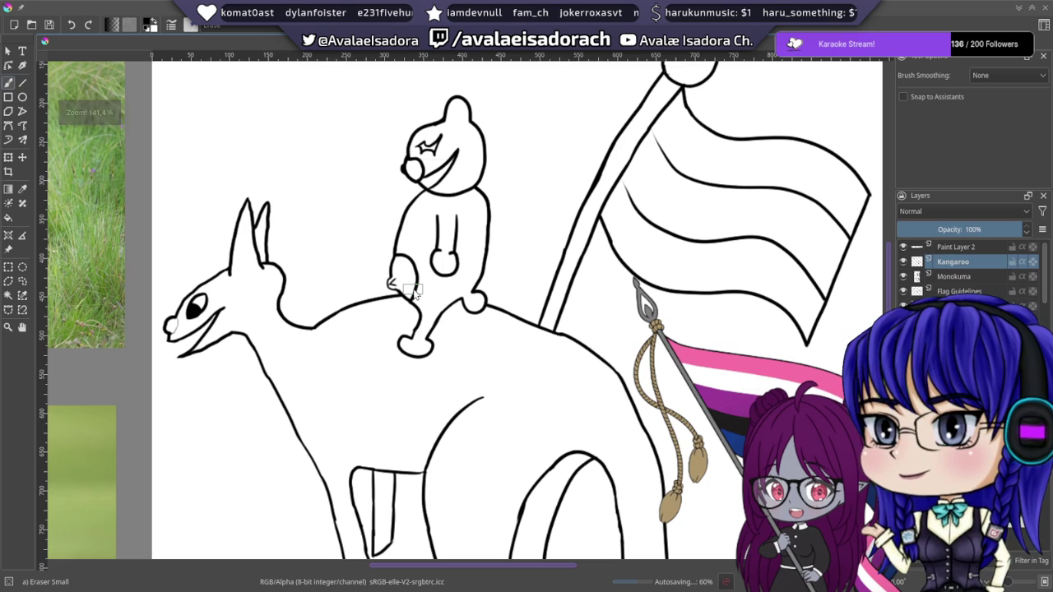
{"action": "scroll", "coordinate": [413, 292], "scroll_direction": "down", "scroll_amount": 3}
{"action": "scroll", "coordinate": [413, 293], "scroll_direction": "up", "scroll_amount": 10}
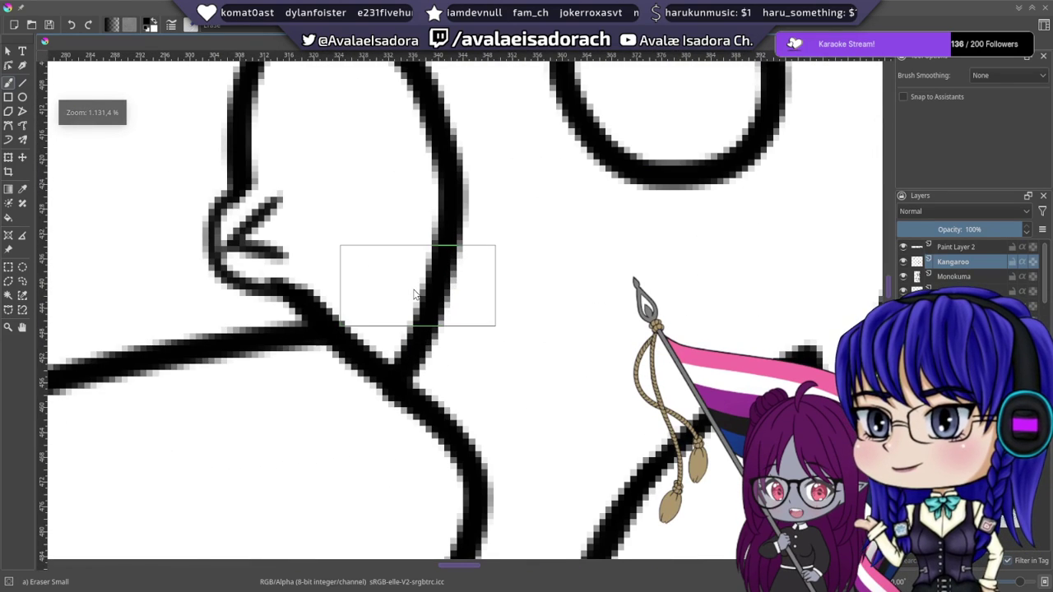
{"action": "scroll", "coordinate": [536, 263], "scroll_direction": "down", "scroll_amount": 3}
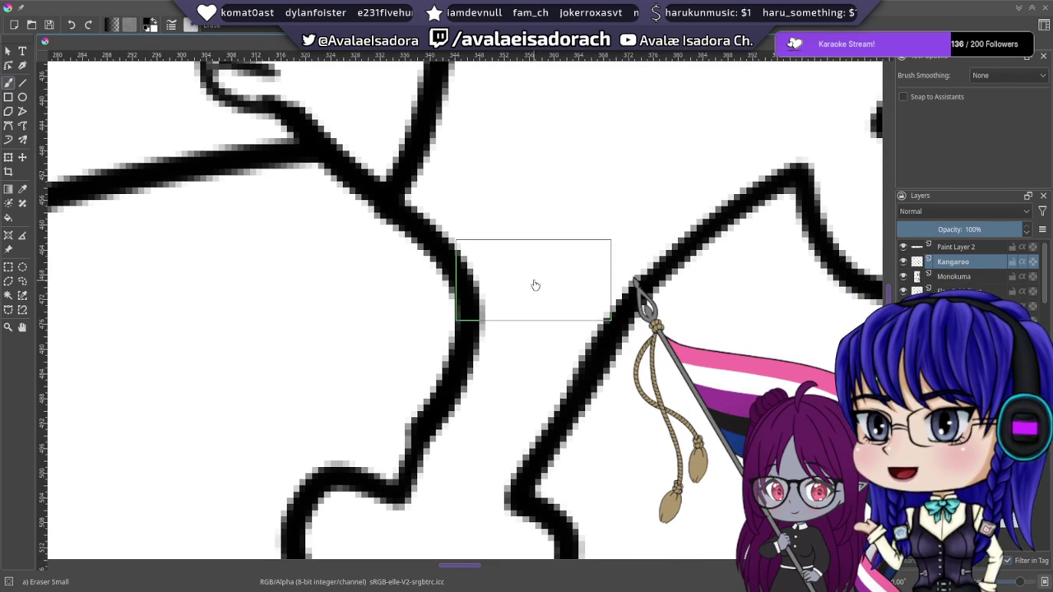
{"action": "left_click_drag", "start_coordinate": [383, 397], "coordinate": [390, 404]}
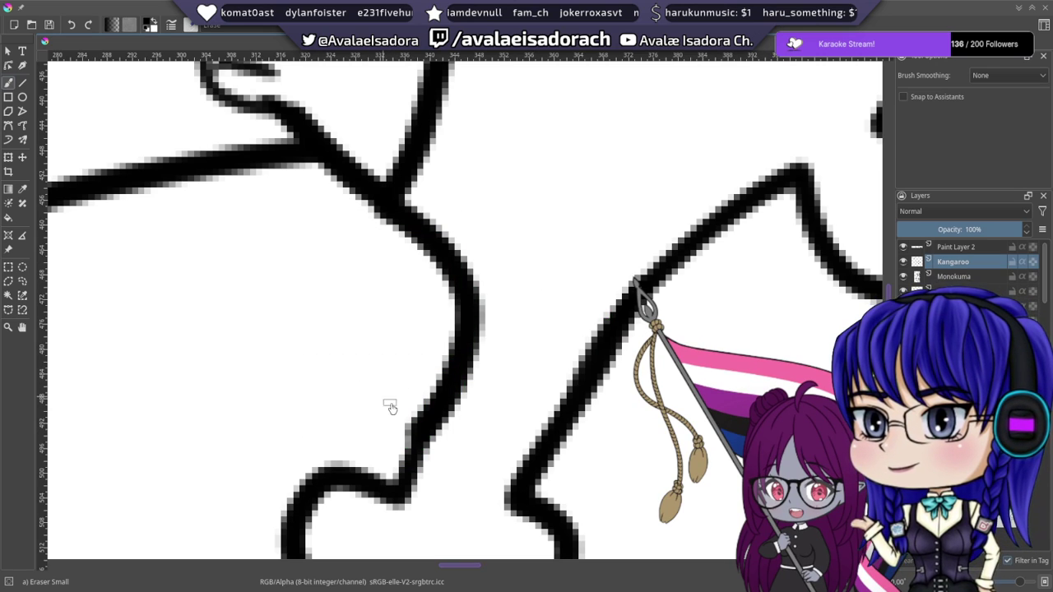
{"action": "key", "text": "bracketright"}
{"action": "key", "text": "bracketright"}
{"action": "key", "text": "bracketright"}
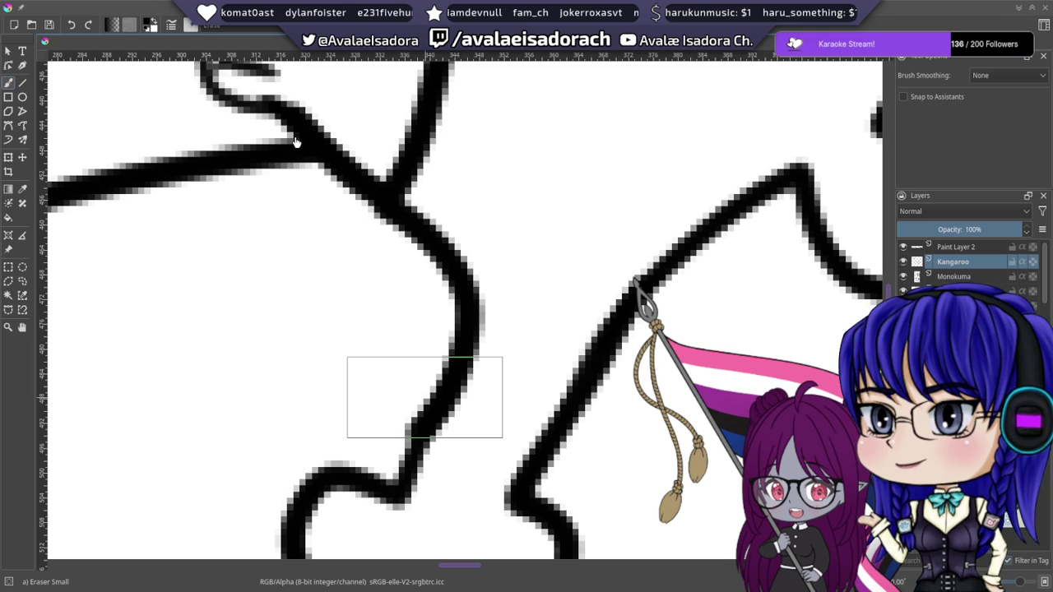
{"action": "left_click_drag", "start_coordinate": [503, 244], "coordinate": [501, 177]}
{"action": "scroll", "coordinate": [501, 178], "scroll_direction": "down", "scroll_amount": 2}
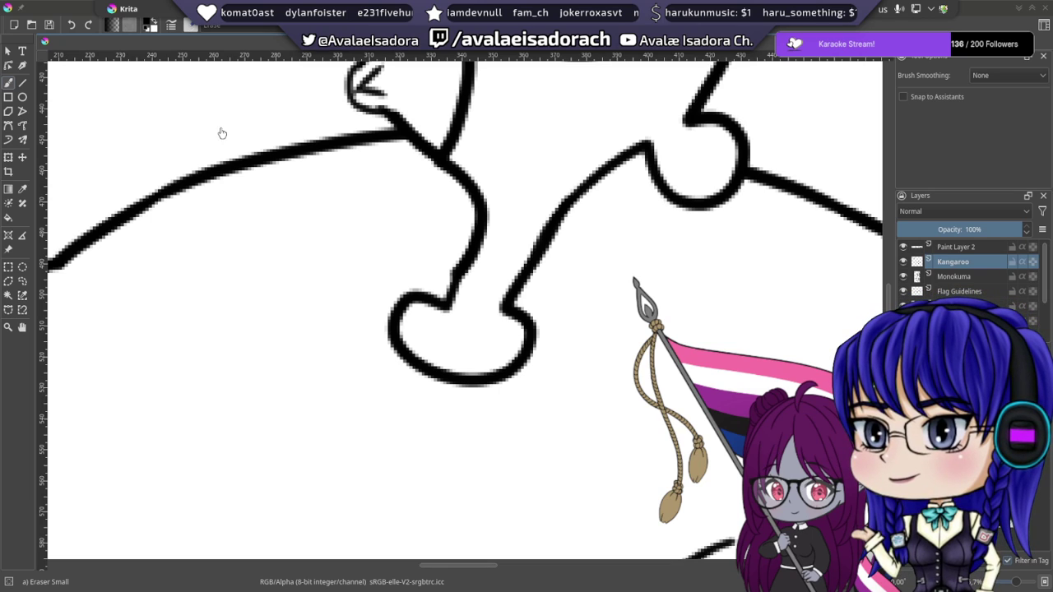
{"action": "scroll", "coordinate": [206, 374], "scroll_direction": "up", "scroll_amount": 1}
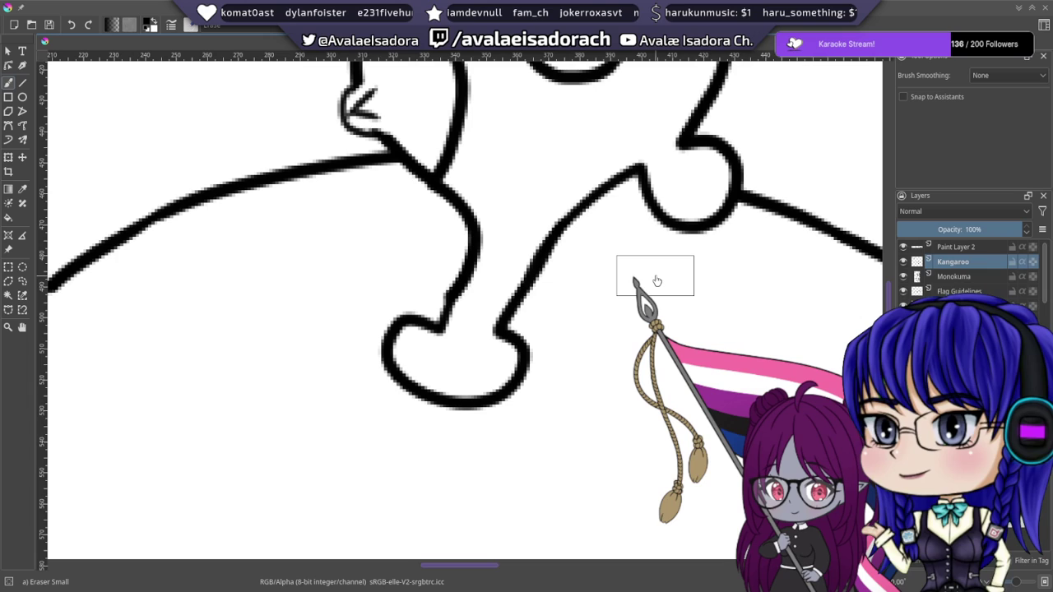
{"action": "scroll", "coordinate": [656, 278], "scroll_direction": "down", "scroll_amount": 5}
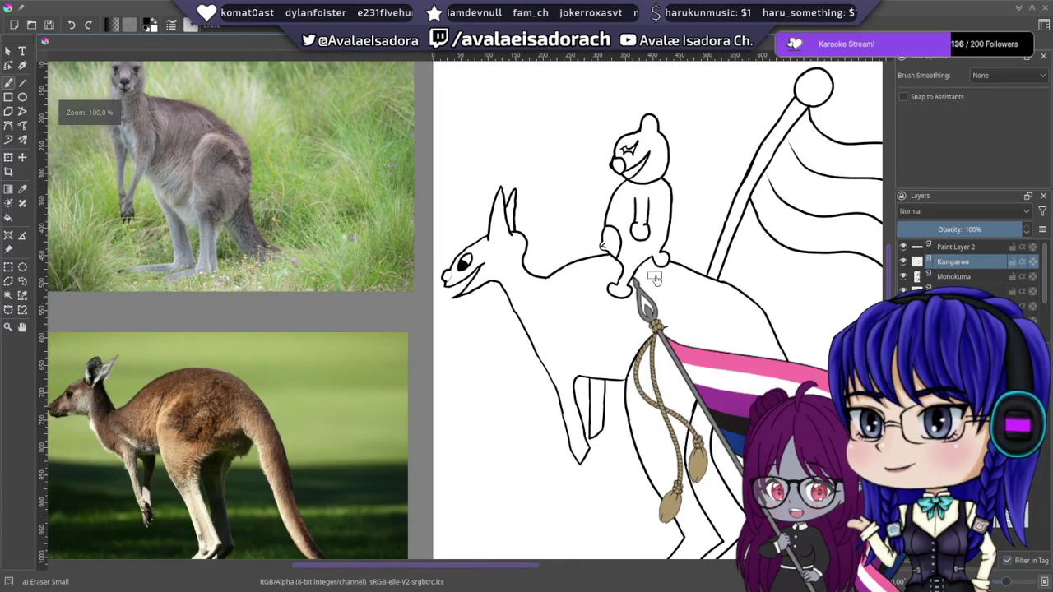
{"action": "left_click_drag", "start_coordinate": [655, 278], "coordinate": [379, 351]}
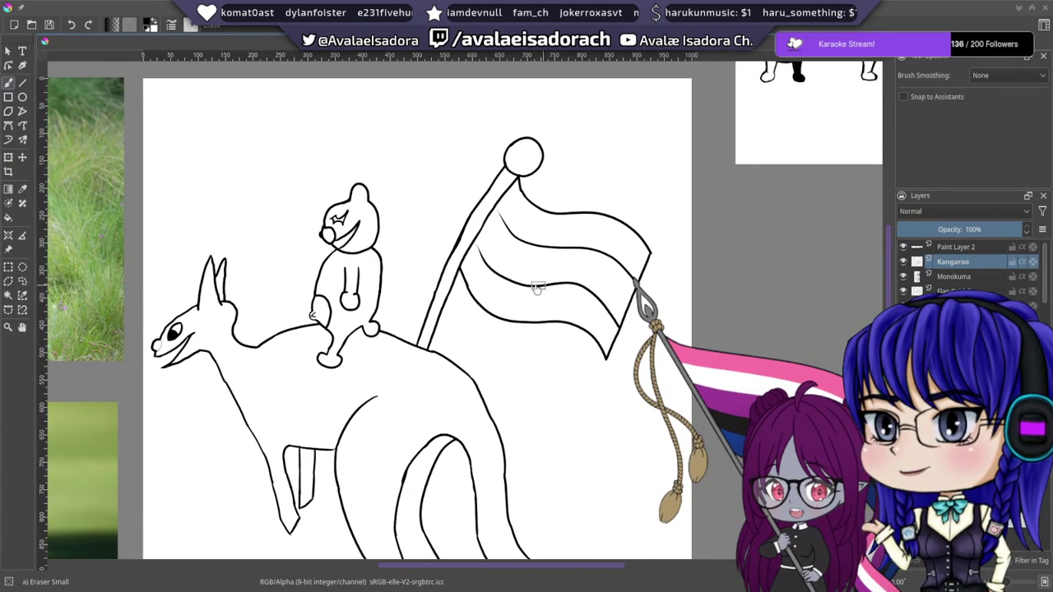
{"action": "scroll", "coordinate": [507, 296], "scroll_direction": "up", "scroll_amount": 2}
{"action": "scroll", "coordinate": [513, 295], "scroll_direction": "up", "scroll_amount": 1}
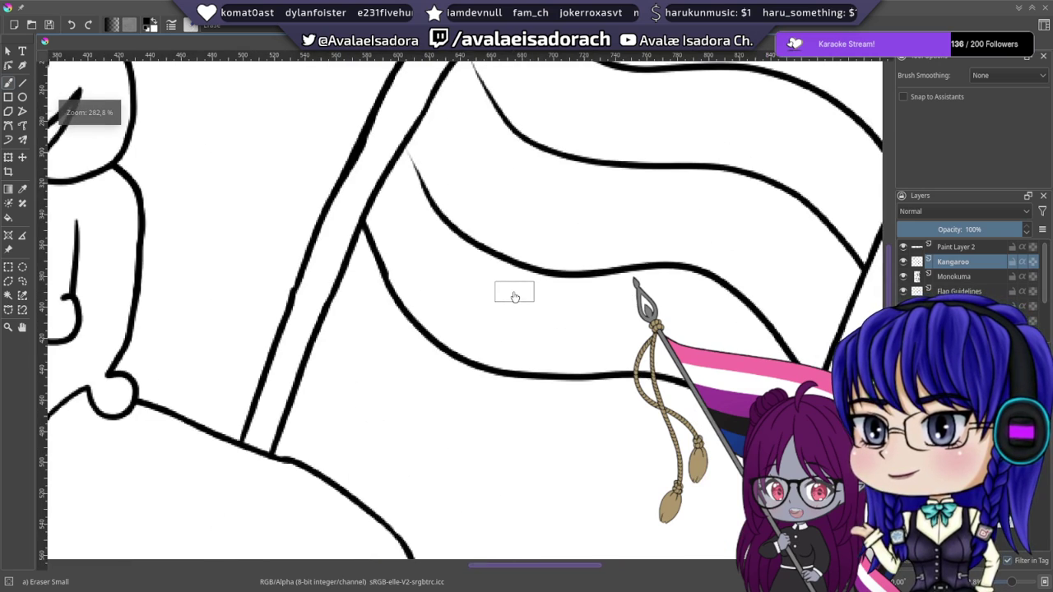
- Erase the bump on the inner edge of the flagpole's left outline on the Flago layer
{"action": "scroll", "coordinate": [364, 260], "scroll_direction": "up", "scroll_amount": 2}
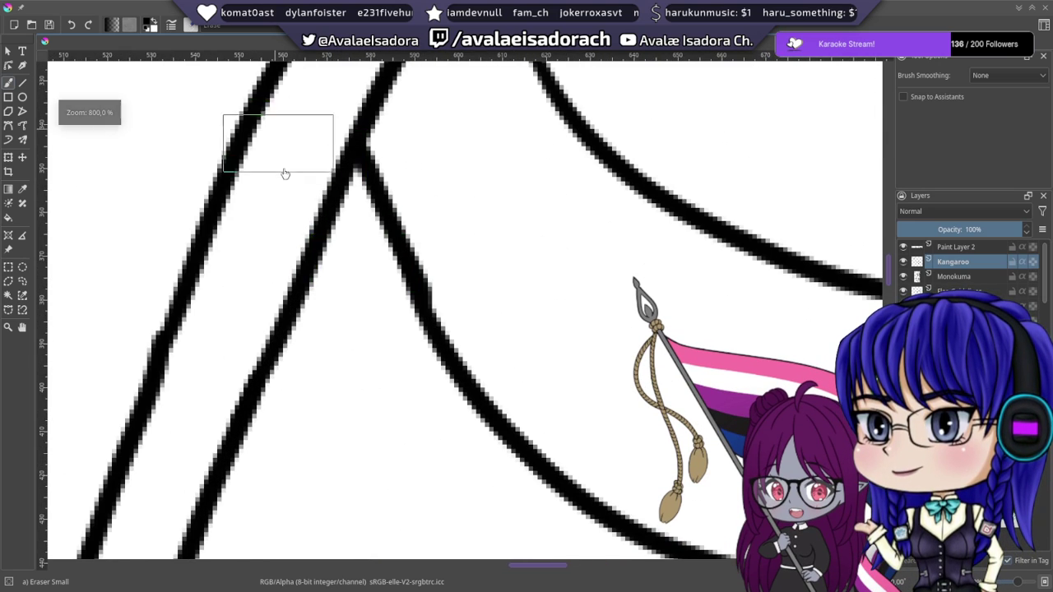
{"action": "left_click_drag", "start_coordinate": [308, 220], "coordinate": [427, 377]}
{"action": "left_click_drag", "start_coordinate": [418, 238], "coordinate": [408, 281]}
{"action": "mouse_move", "coordinate": [494, 98]}
{"action": "left_mouse_down"}
{"action": "mouse_move", "coordinate": [447, 262]}
{"action": "mouse_move", "coordinate": [474, 242]}
{"action": "mouse_move", "coordinate": [437, 295]}
{"action": "left_mouse_up"}
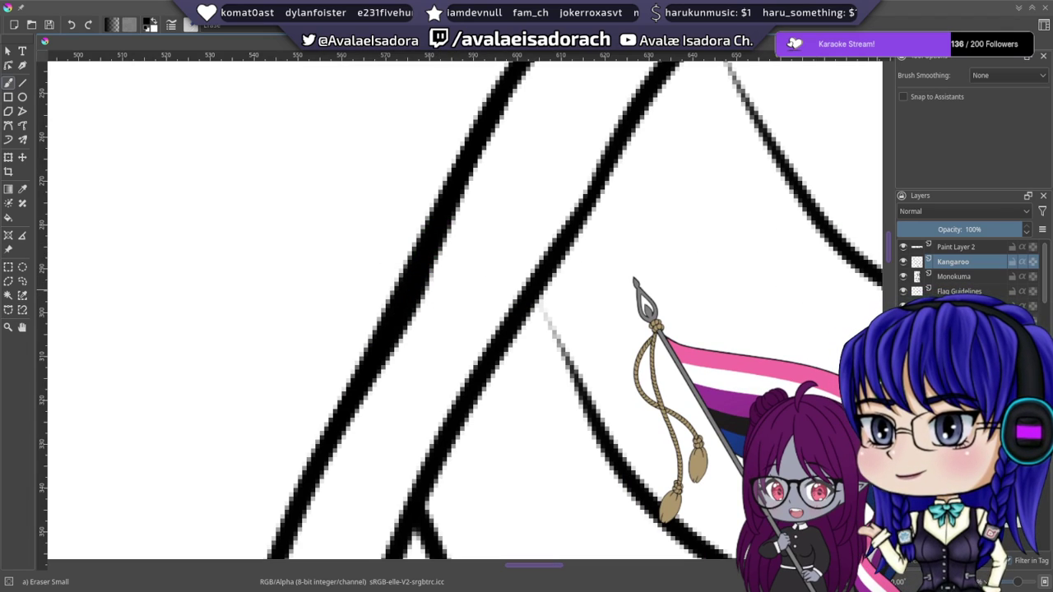
{"action": "left_click", "coordinate": [954, 306]}
{"action": "left_click_drag", "start_coordinate": [473, 240], "coordinate": [447, 280]}
{"action": "key", "text": "ctrl+z"}
{"action": "key", "text": "]"}
{"action": "key", "text": "]"}
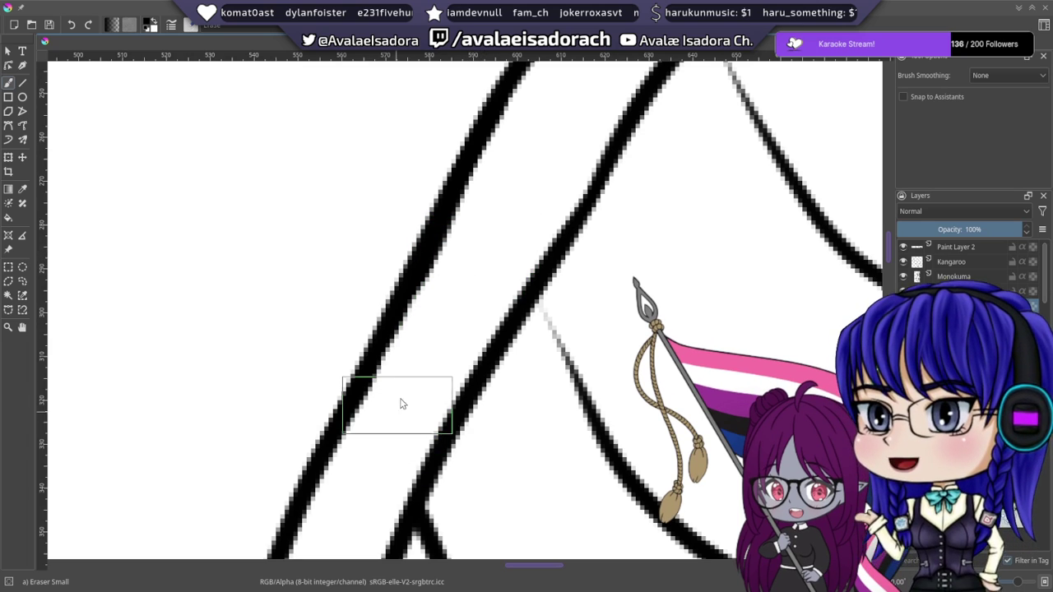
- Refine the flagpole's left outline by erasing the remaining unevenness along its inner edge
{"action": "mouse_move", "coordinate": [507, 208]}
{"action": "left_mouse_down"}
{"action": "mouse_move", "coordinate": [457, 263]}
{"action": "mouse_move", "coordinate": [445, 285]}
{"action": "left_mouse_up"}
{"action": "key", "text": "ctrl+z"}
{"action": "key", "text": "]"}
{"action": "key", "text": "]"}
{"action": "key", "text": "]"}
{"action": "key", "text": "]"}
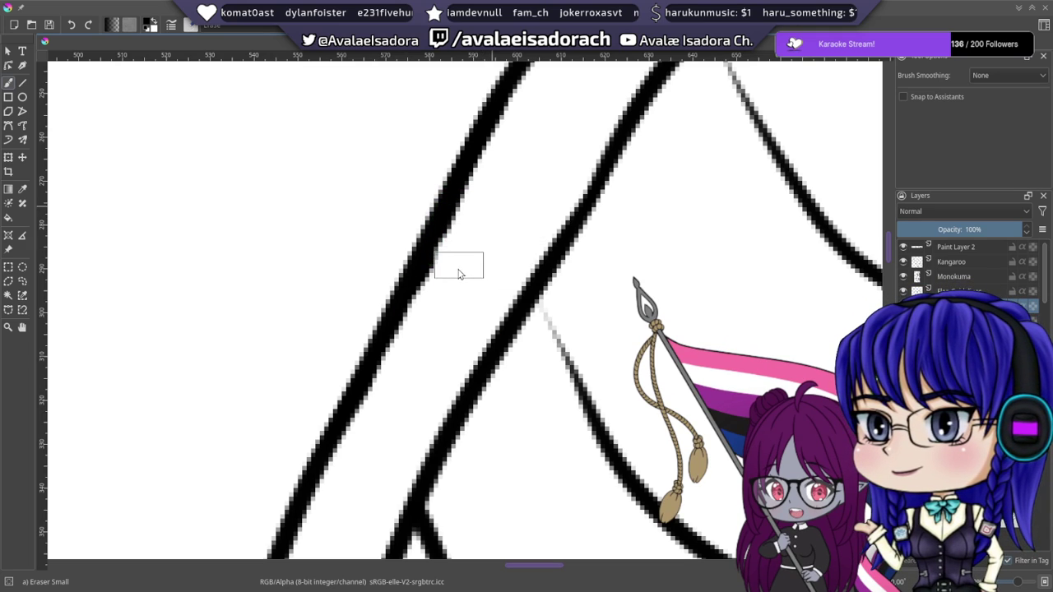
{"action": "mouse_move", "coordinate": [491, 217]}
{"action": "left_mouse_down"}
{"action": "mouse_move", "coordinate": [437, 321]}
{"action": "mouse_move", "coordinate": [447, 308]}
{"action": "left_mouse_up"}
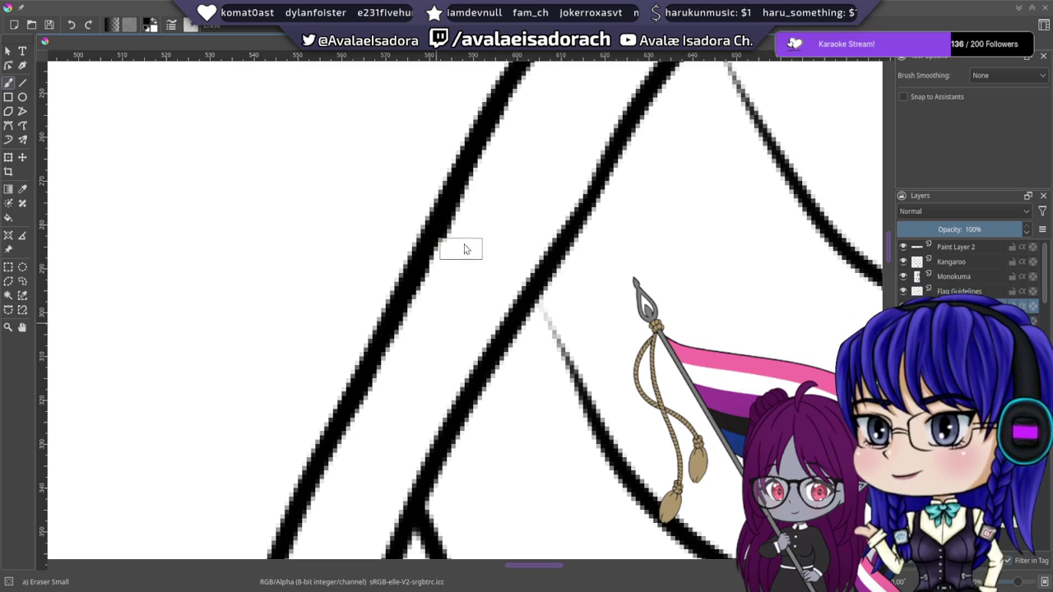
{"action": "key", "text": "]"}
{"action": "key", "text": "]"}
{"action": "key", "text": "]"}
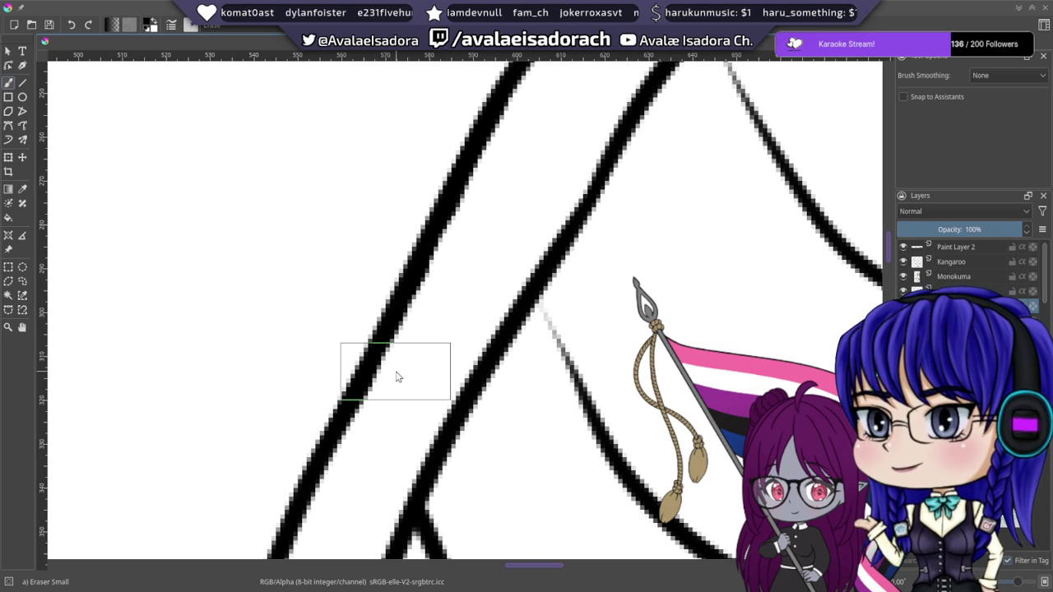
- Look over the whole line drawing and the kangaroo reference photos beside it
{"action": "scroll", "coordinate": [396, 377], "scroll_direction": "down", "scroll_amount": 8}
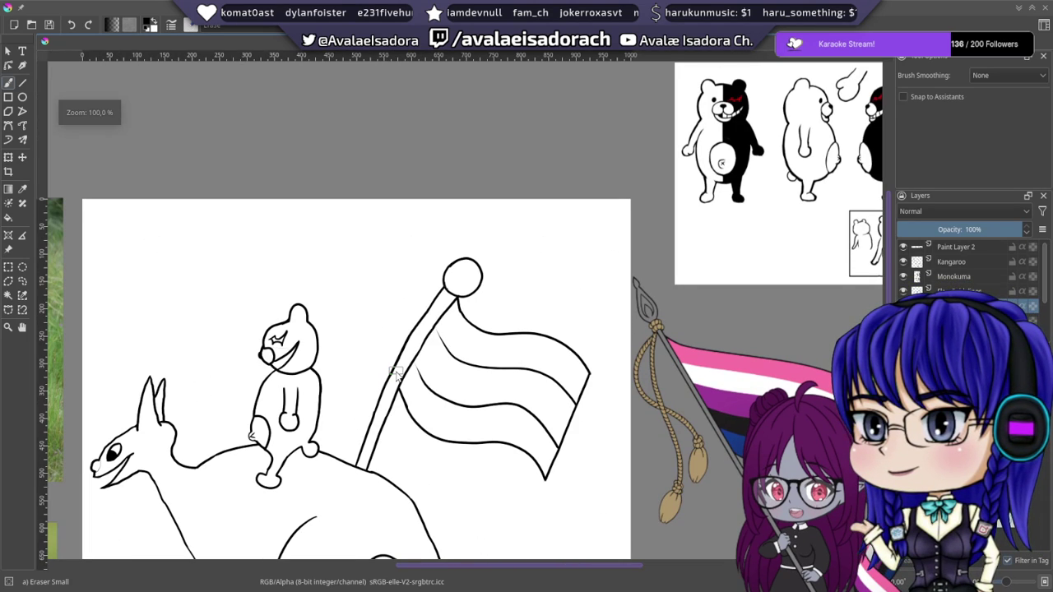
{"action": "left_click_drag", "start_coordinate": [465, 355], "coordinate": [582, 210]}
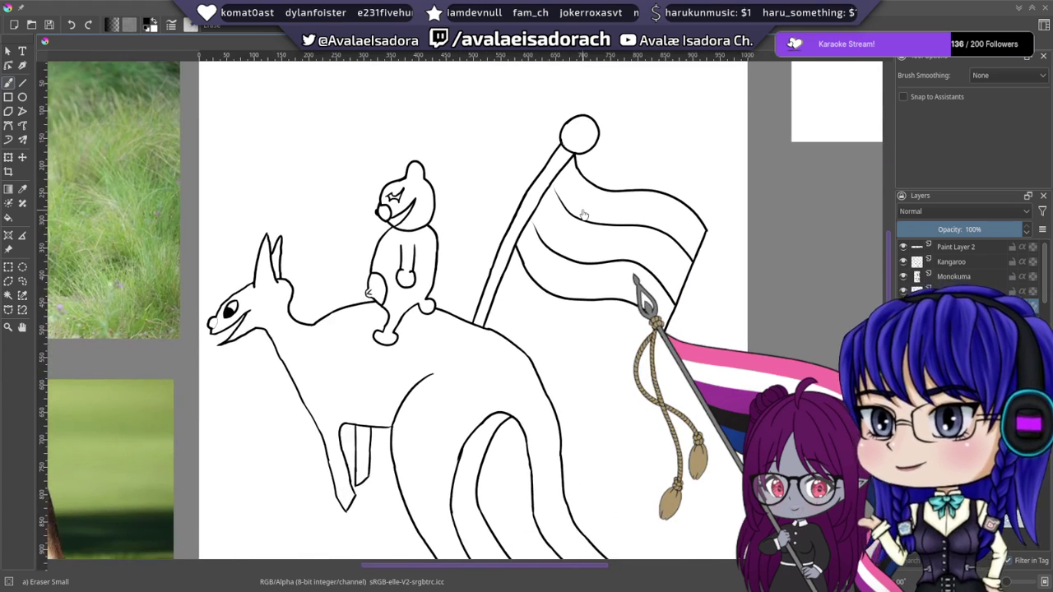
{"action": "left_click_drag", "start_coordinate": [384, 381], "coordinate": [423, 198]}
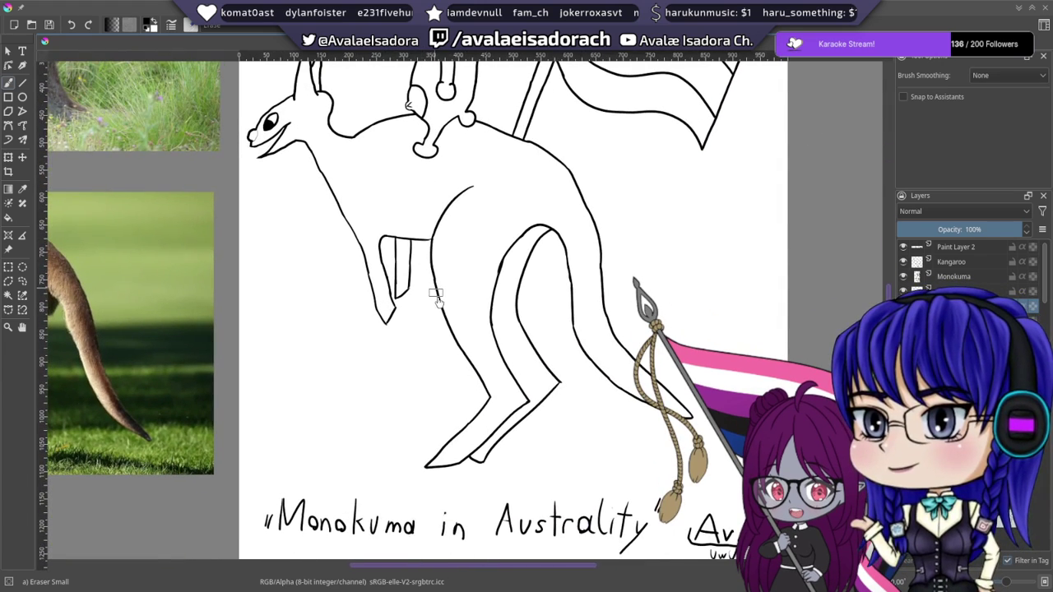
{"action": "left_click_drag", "start_coordinate": [437, 333], "coordinate": [430, 335]}
{"action": "scroll", "coordinate": [367, 315], "scroll_direction": "down", "scroll_amount": 2}
{"action": "scroll", "coordinate": [364, 301], "scroll_direction": "up", "scroll_amount": 3}
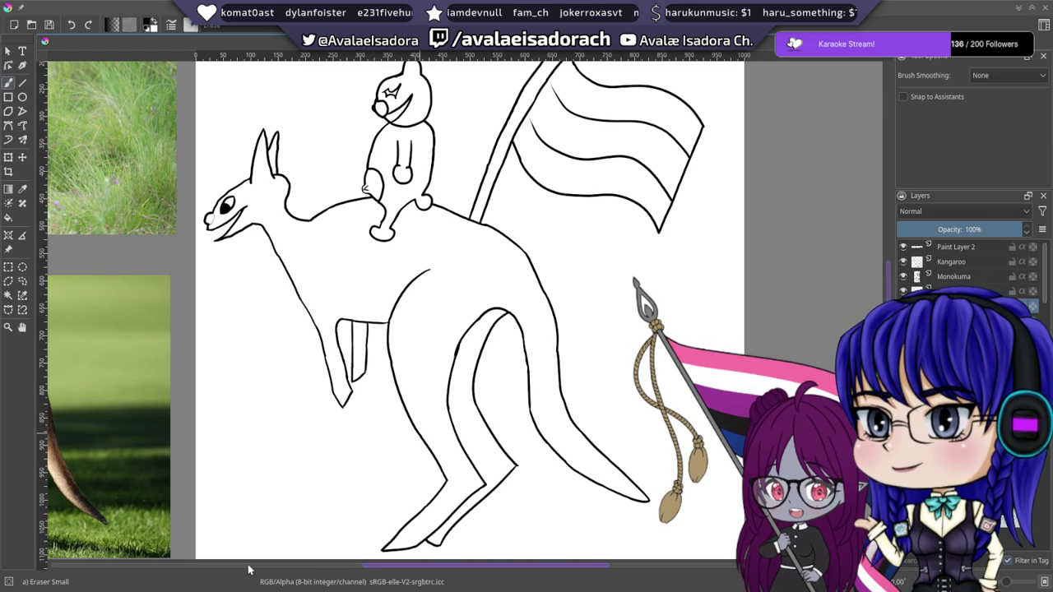
{"action": "left_click", "coordinate": [248, 566]}
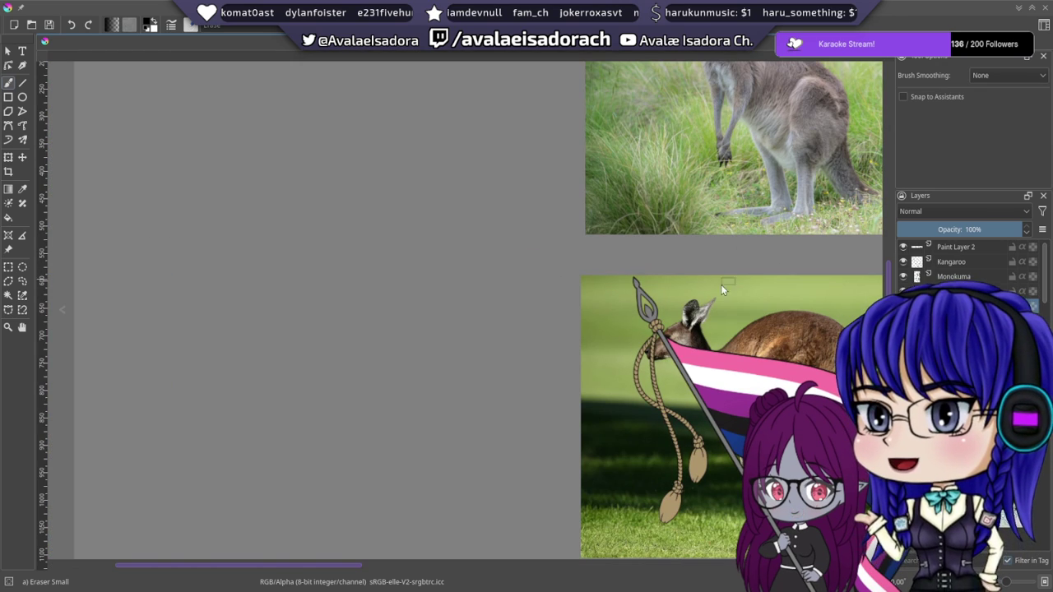
{"action": "left_click_drag", "start_coordinate": [644, 270], "coordinate": [340, 270]}
{"action": "mouse_move", "coordinate": [646, 315]}
{"action": "left_mouse_down"}
{"action": "mouse_move", "coordinate": [296, 353]}
{"action": "mouse_move", "coordinate": [461, 366]}
{"action": "mouse_move", "coordinate": [425, 405]}
{"action": "left_mouse_up"}
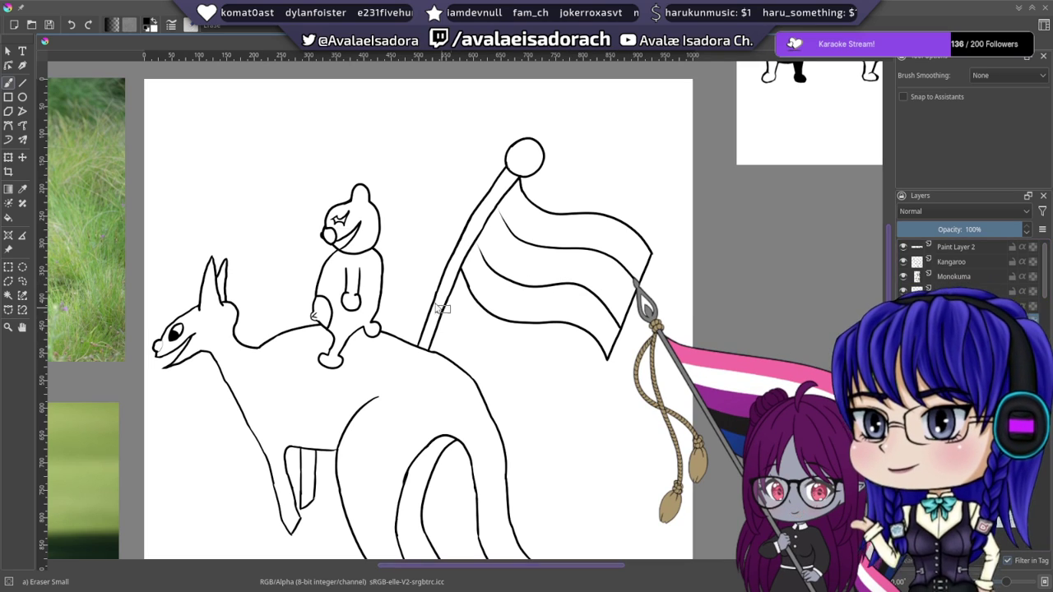
- Erase the faint stray line between the bear's eye and mouth on the Monokuma layer
{"action": "left_click_drag", "start_coordinate": [405, 280], "coordinate": [461, 301]}
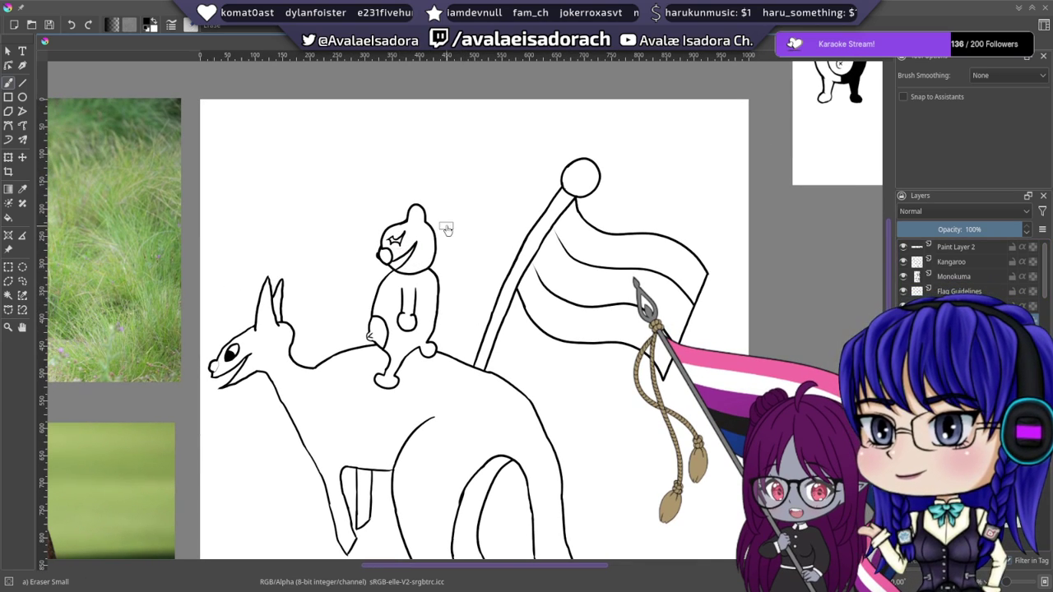
{"action": "scroll", "coordinate": [461, 298], "scroll_direction": "up", "scroll_amount": 6}
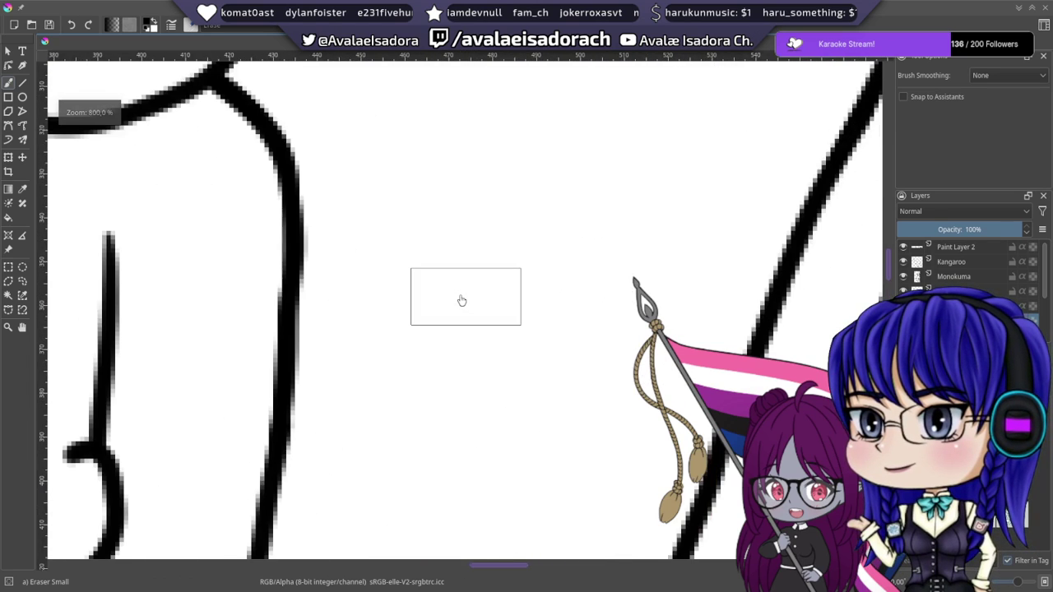
{"action": "left_click_drag", "start_coordinate": [377, 275], "coordinate": [548, 456]}
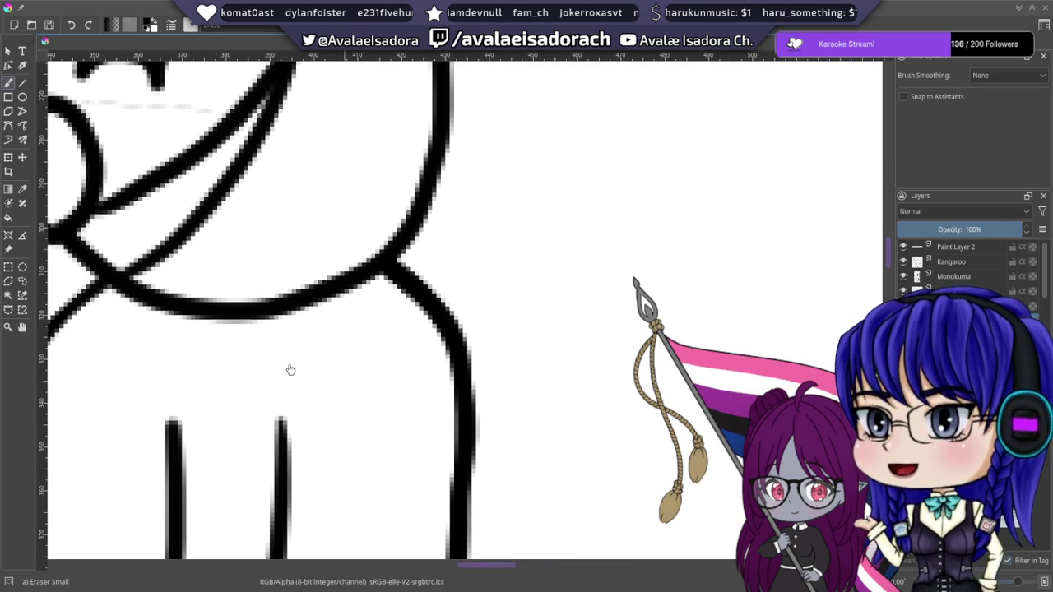
{"action": "left_click_drag", "start_coordinate": [323, 314], "coordinate": [665, 475]}
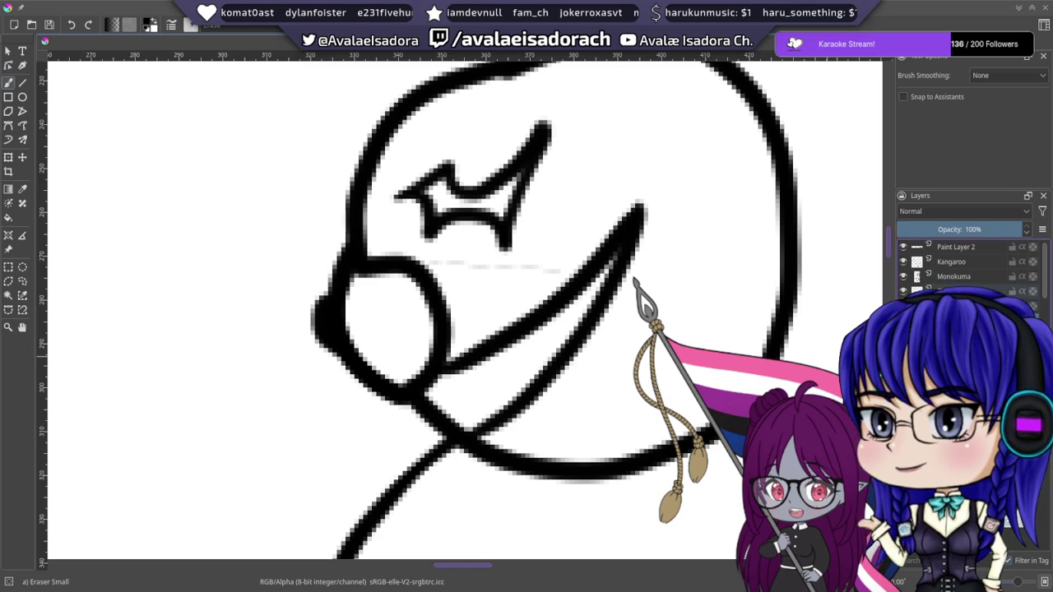
{"action": "left_click", "coordinate": [976, 276]}
{"action": "mouse_move", "coordinate": [507, 272]}
{"action": "left_mouse_down"}
{"action": "mouse_move", "coordinate": [547, 269]}
{"action": "mouse_move", "coordinate": [516, 278]}
{"action": "mouse_move", "coordinate": [454, 260]}
{"action": "left_mouse_up"}
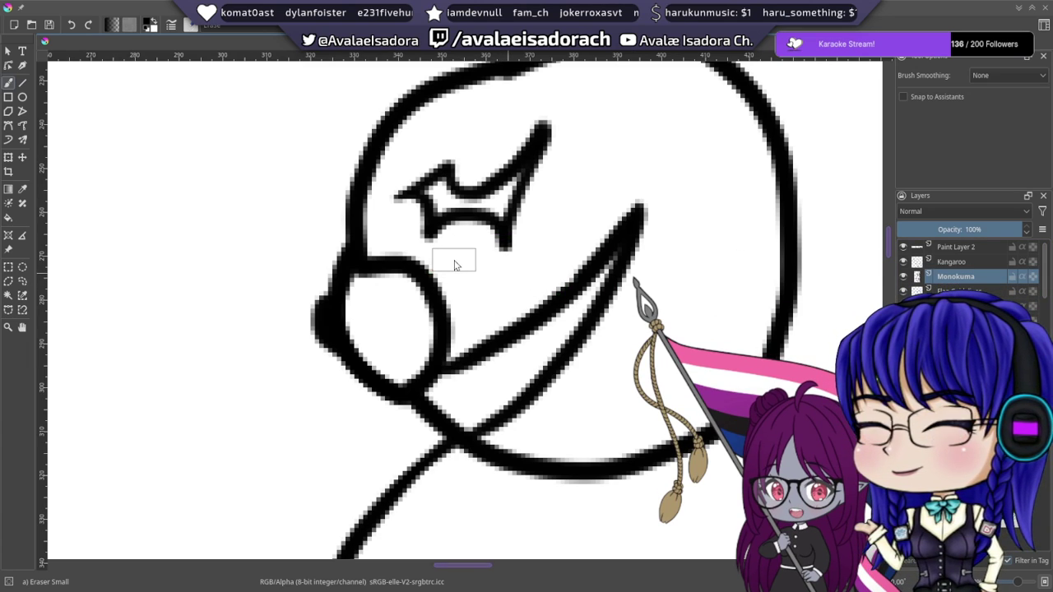
{"action": "scroll", "coordinate": [560, 348], "scroll_direction": "down", "scroll_amount": 6}
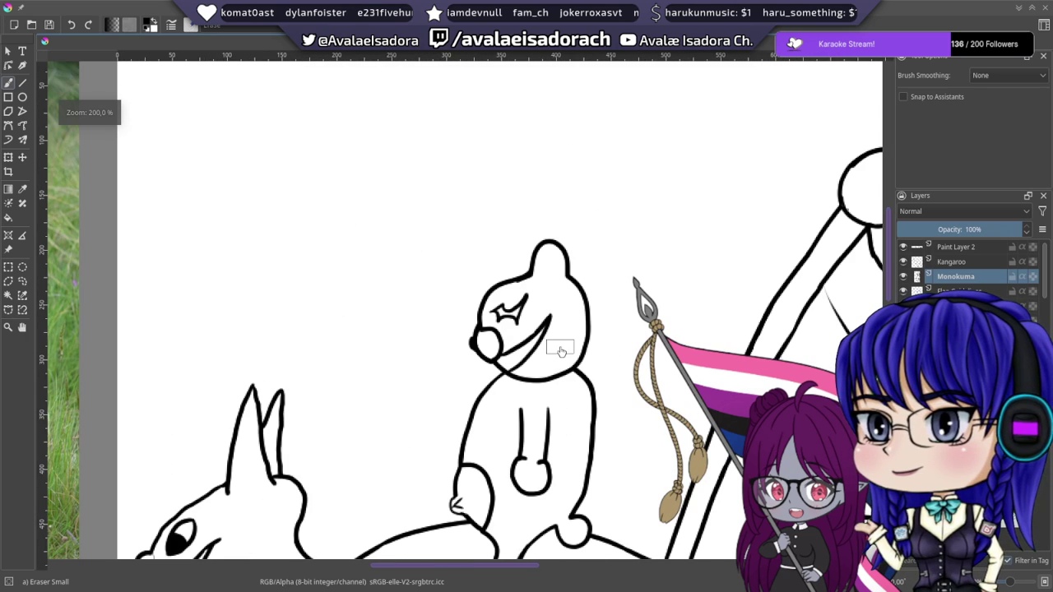
- Try the Pencil-2 and Charcoal Pencil Medium brushes with test strokes on the kangaroo's body, and undo them
{"action": "scroll", "coordinate": [526, 329], "scroll_direction": "down", "scroll_amount": 5}
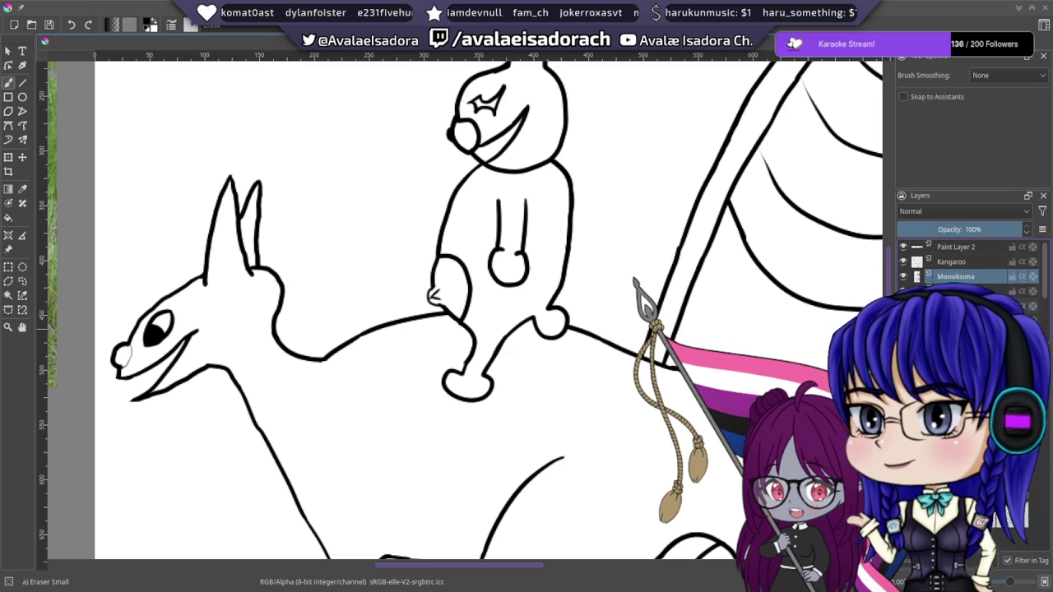
{"action": "scroll", "coordinate": [1044, 280], "scroll_direction": "down", "scroll_amount": 2}
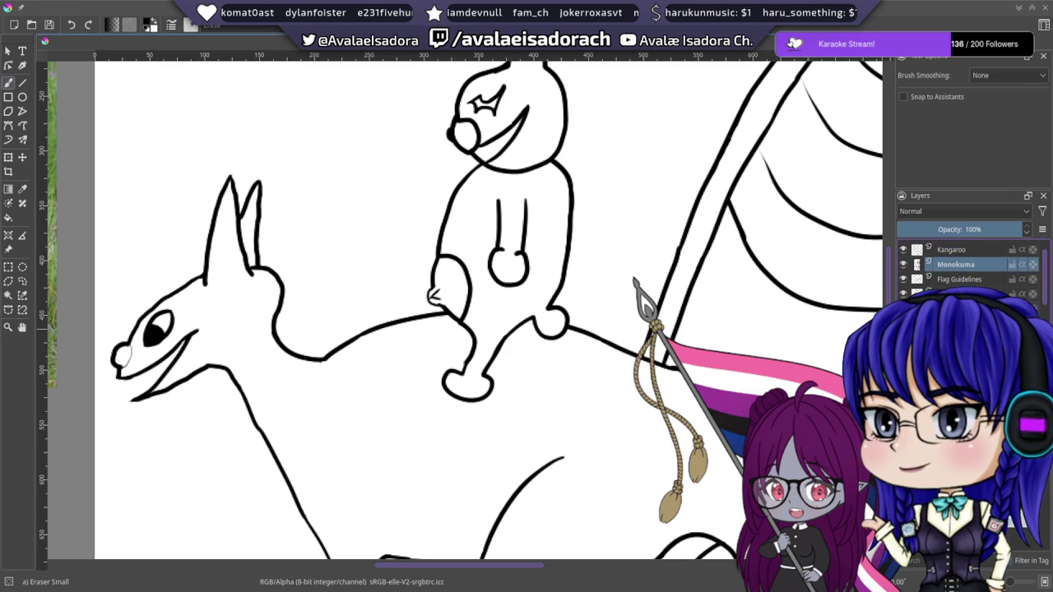
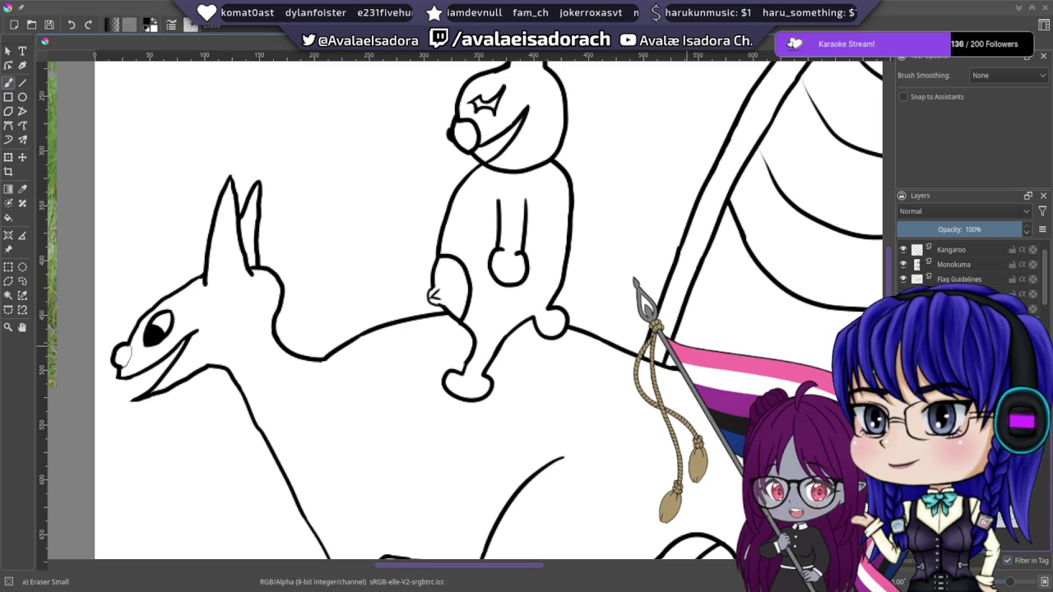
{"action": "key", "text": "/"}
{"action": "mouse_move", "coordinate": [519, 426]}
{"action": "left_mouse_down"}
{"action": "mouse_move", "coordinate": [542, 407]}
{"action": "mouse_move", "coordinate": [484, 473]}
{"action": "mouse_move", "coordinate": [539, 432]}
{"action": "left_mouse_up"}
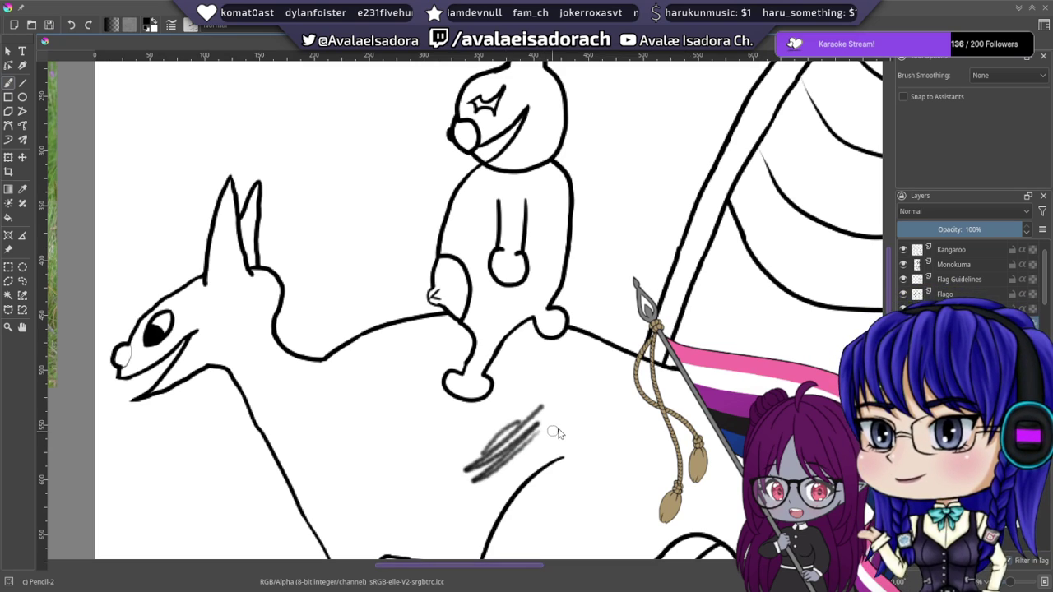
{"action": "key", "text": "ctrl+z"}
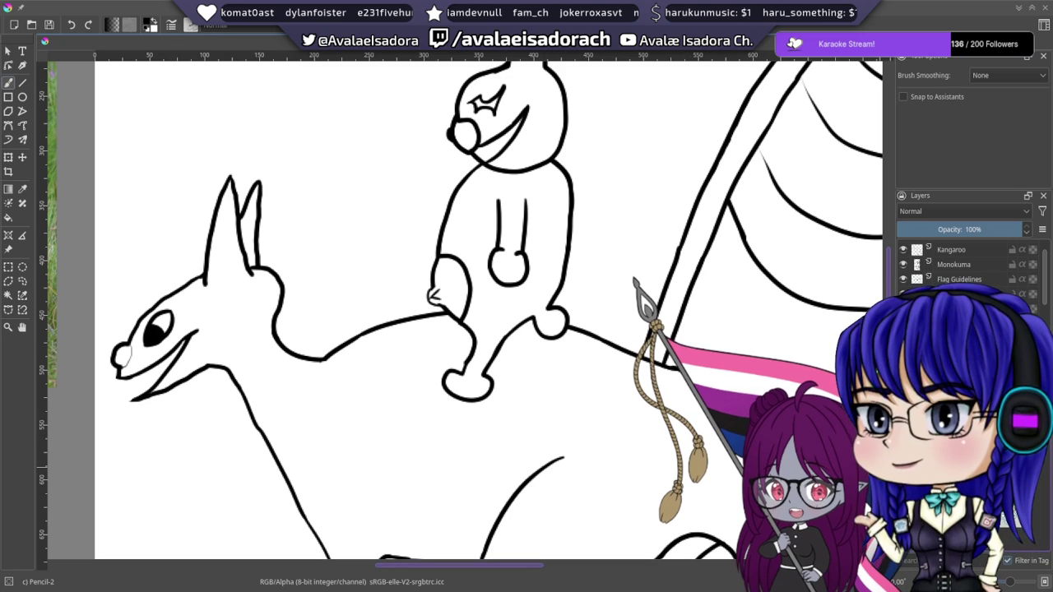
{"action": "key", "text": "/"}
{"action": "mouse_move", "coordinate": [612, 460]}
{"action": "left_mouse_down"}
{"action": "mouse_move", "coordinate": [553, 494]}
{"action": "mouse_move", "coordinate": [629, 444]}
{"action": "mouse_move", "coordinate": [553, 505]}
{"action": "mouse_move", "coordinate": [635, 445]}
{"action": "left_mouse_up"}
{"action": "key", "text": "ctrl+z"}
{"action": "key", "text": "."}
{"action": "key", "text": "ctrl+z"}
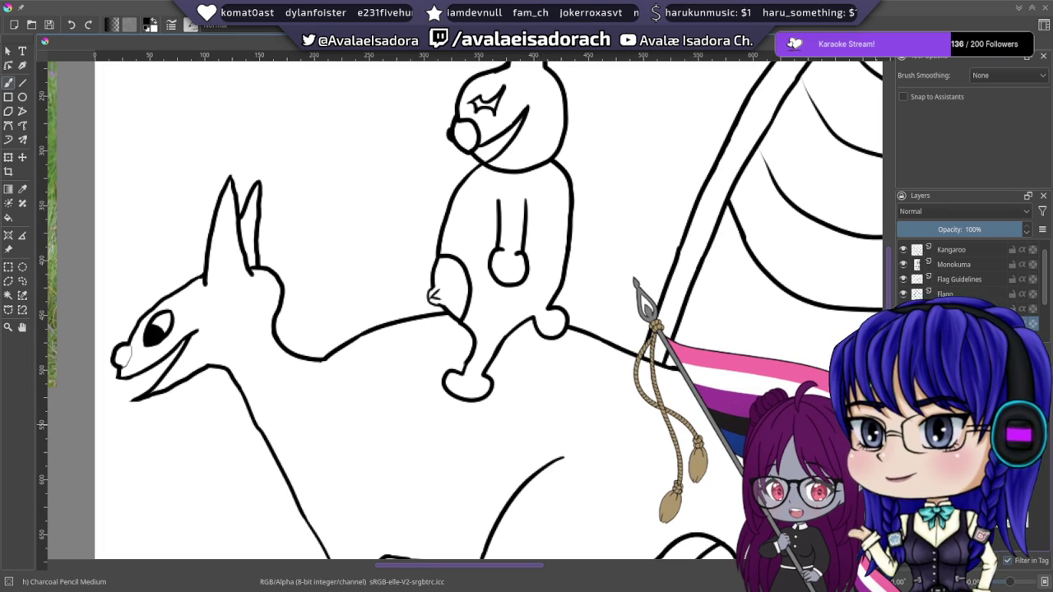
- Try the Bristles-2 Flat Rough brush with test strokes on the kangaroo's body, and undo them
{"action": "key", "text": "period"}
{"action": "mouse_move", "coordinate": [565, 485]}
{"action": "left_mouse_down"}
{"action": "mouse_move", "coordinate": [609, 494]}
{"action": "mouse_move", "coordinate": [574, 489]}
{"action": "mouse_move", "coordinate": [459, 390]}
{"action": "left_mouse_up"}
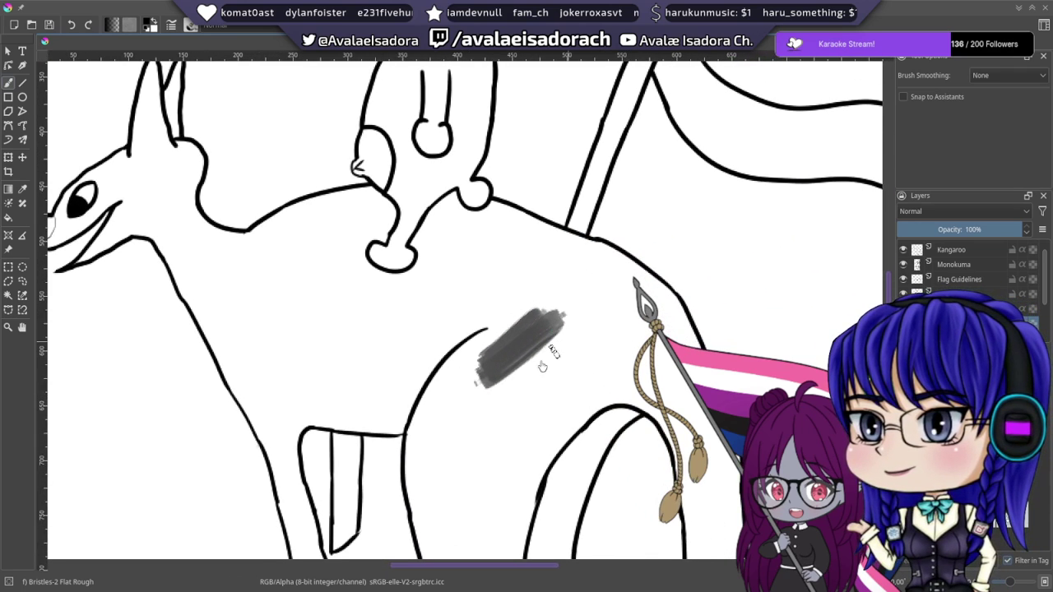
{"action": "mouse_move", "coordinate": [542, 366]}
{"action": "left_mouse_down"}
{"action": "mouse_move", "coordinate": [486, 431]}
{"action": "mouse_move", "coordinate": [551, 346]}
{"action": "mouse_move", "coordinate": [528, 419]}
{"action": "mouse_move", "coordinate": [517, 421]}
{"action": "mouse_move", "coordinate": [588, 362]}
{"action": "left_mouse_up"}
{"action": "key", "text": "ctrl+z"}
{"action": "key", "text": "ctrl+z"}
{"action": "key", "text": "ctrl+z"}
{"action": "key", "text": "ctrl+z"}
{"action": "key", "text": "ctrl+z"}
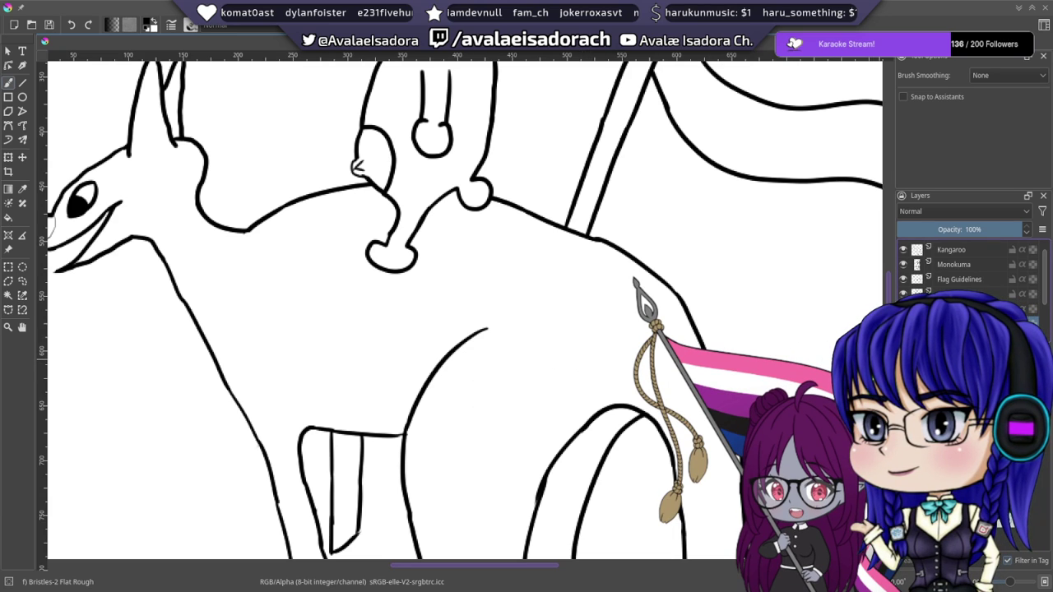
- Try the Airbrush Soft brush over the kangaroo's hindquarters, and undo the stroke
{"action": "key", "text": "slash"}
{"action": "left_click_drag", "start_coordinate": [580, 390], "coordinate": [611, 364]}
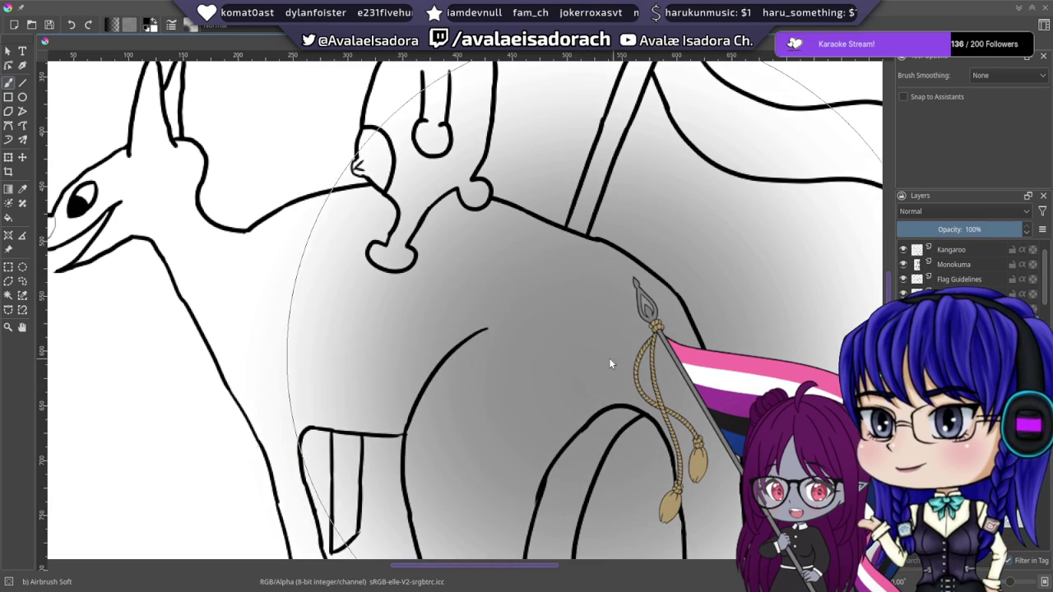
{"action": "key", "text": "ctrl+z"}
- Switch to the Basic-5 Size Opacity brush, testing it on the kangaroo's body and undoing the stroke
{"action": "key", "text": "slash"}
{"action": "mouse_move", "coordinate": [576, 330]}
{"action": "left_mouse_down"}
{"action": "mouse_move", "coordinate": [507, 402]}
{"action": "mouse_move", "coordinate": [521, 401]}
{"action": "mouse_move", "coordinate": [558, 365]}
{"action": "mouse_move", "coordinate": [564, 333]}
{"action": "mouse_move", "coordinate": [498, 418]}
{"action": "left_mouse_up"}
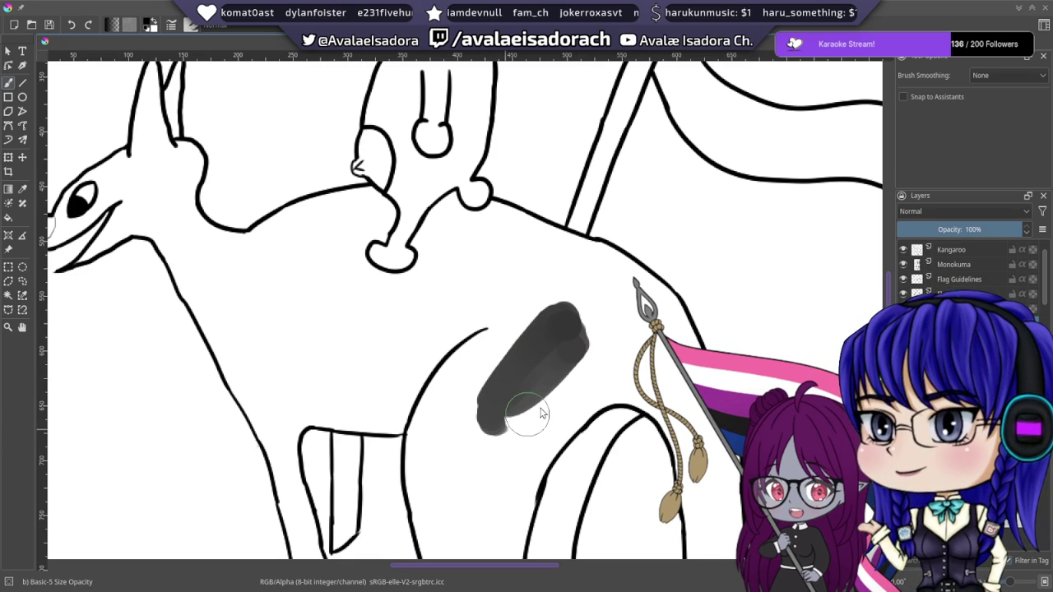
{"action": "key", "text": "ctrl+z"}
{"action": "left_click_drag", "start_coordinate": [573, 335], "coordinate": [619, 361]}
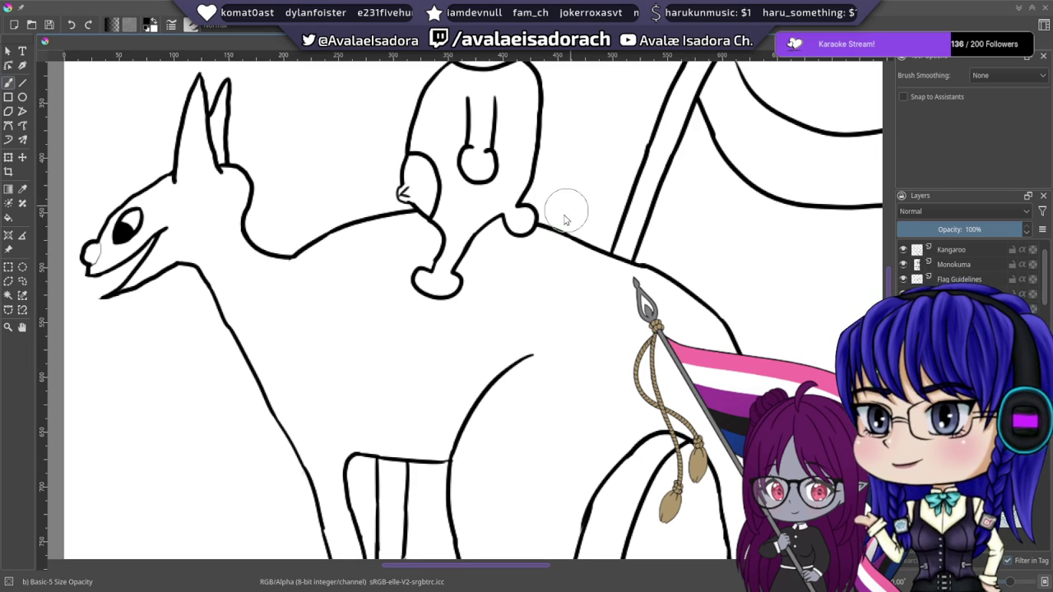
{"action": "left_click_drag", "start_coordinate": [566, 209], "coordinate": [664, 295]}
{"action": "left_click_drag", "start_coordinate": [499, 324], "coordinate": [526, 292]}
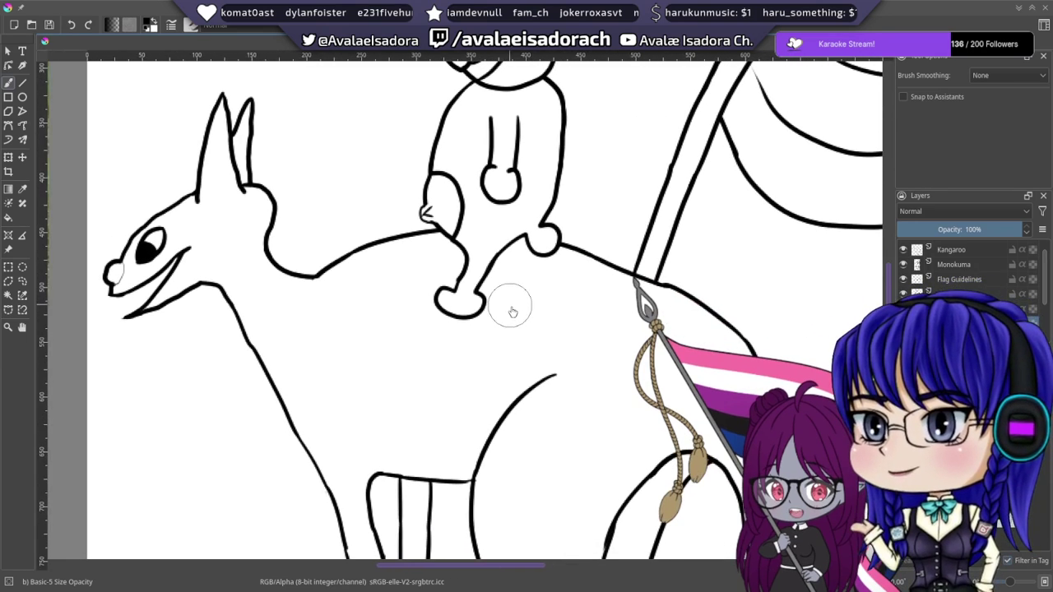
{"action": "left_click_drag", "start_coordinate": [682, 306], "coordinate": [681, 332]}
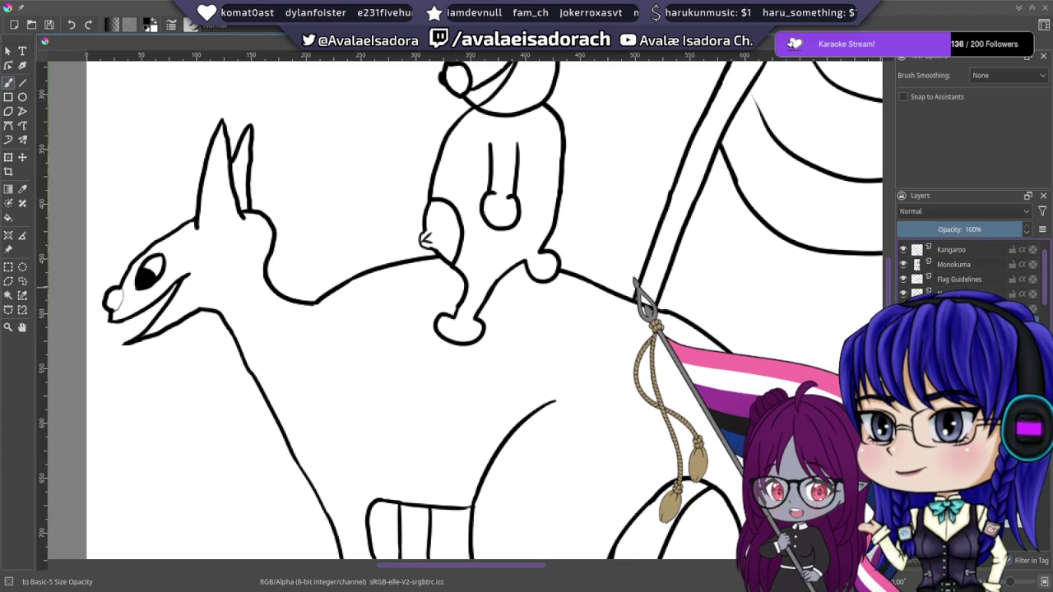
{"action": "left_click_drag", "start_coordinate": [364, 244], "coordinate": [667, 304]}
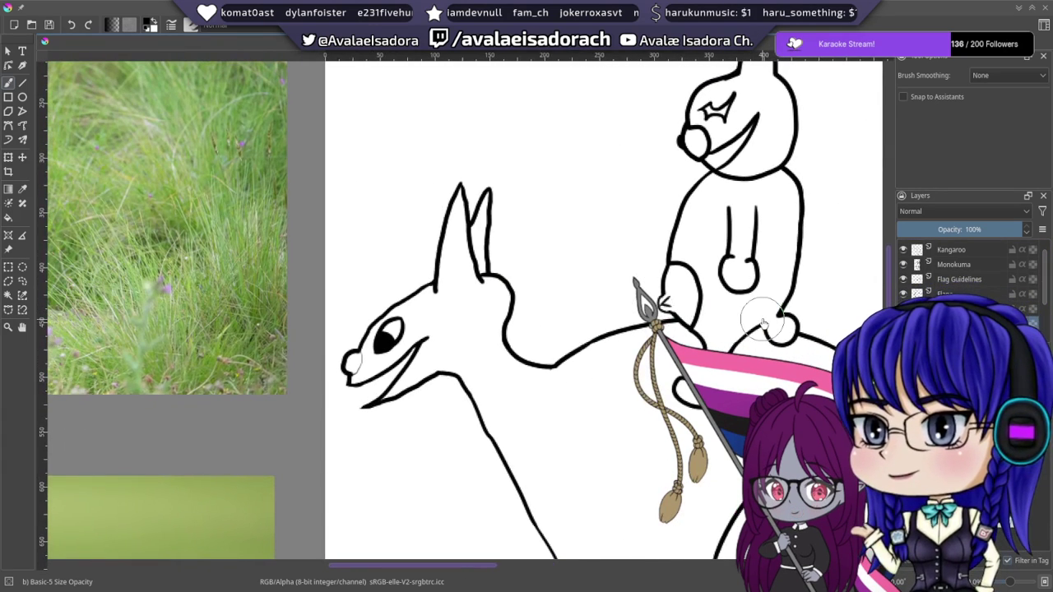
{"action": "left_click_drag", "start_coordinate": [419, 302], "coordinate": [317, 230]}
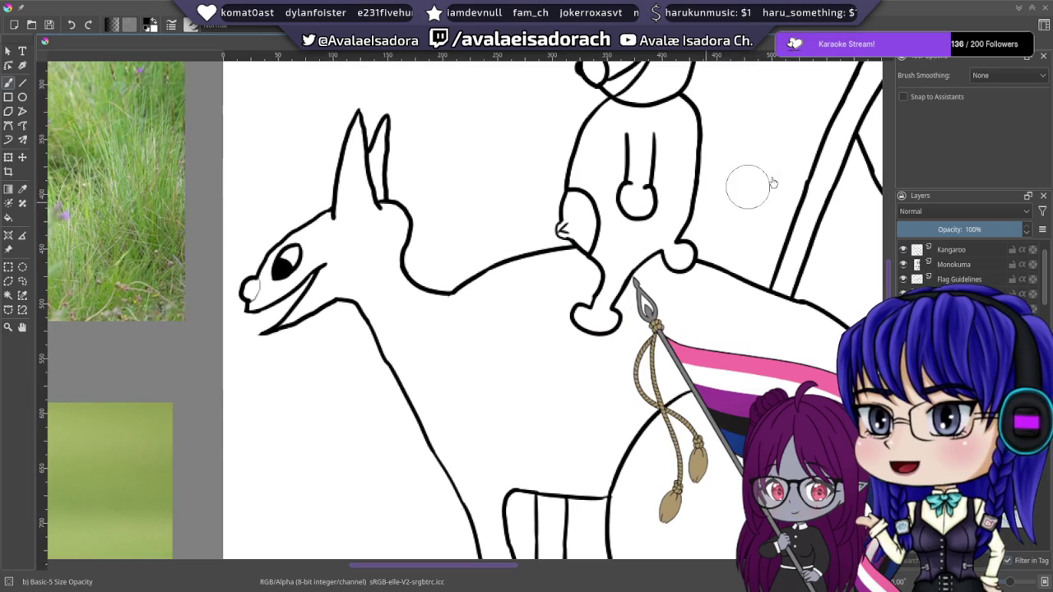
- Set the painting colour to a brownish orange
{"action": "left_click", "coordinate": [946, 46]}
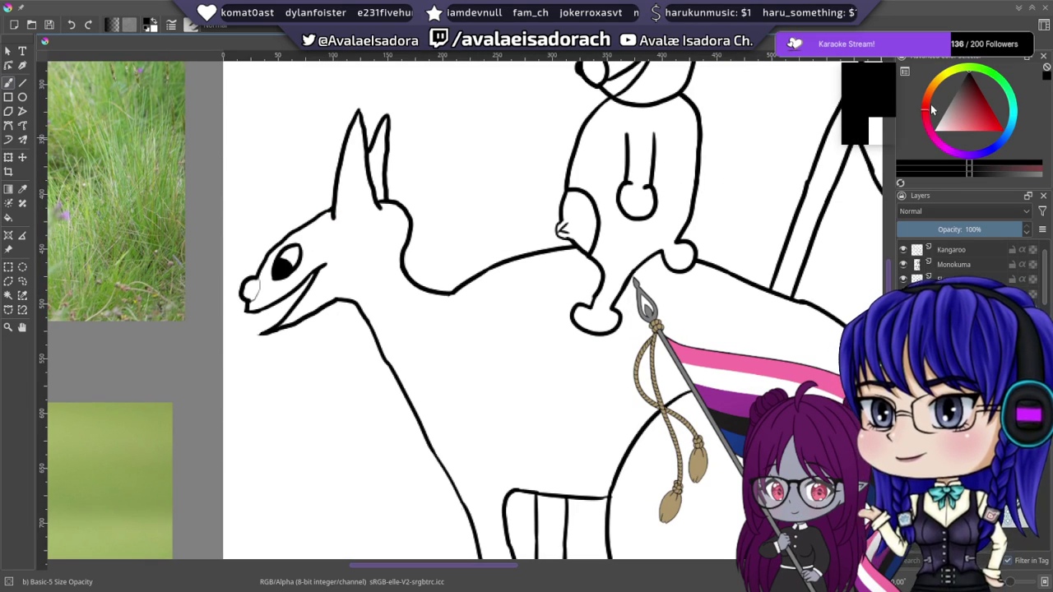
{"action": "left_click_drag", "start_coordinate": [926, 108], "coordinate": [984, 97]}
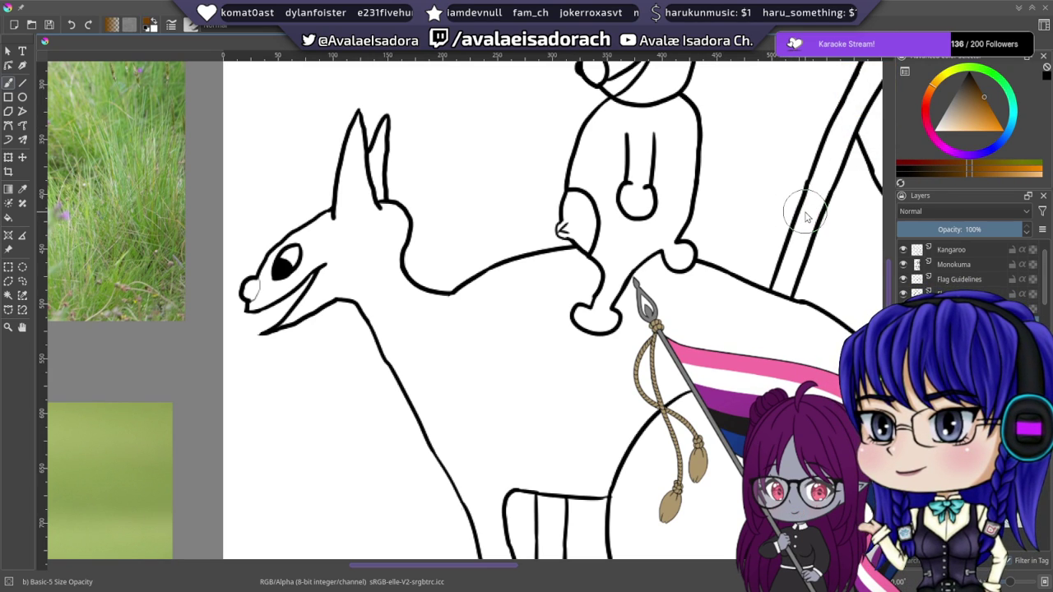
- Try the brown brush on the kangaroo's hindquarters, and undo the strokes
{"action": "left_click_drag", "start_coordinate": [703, 178], "coordinate": [570, 252]}
{"action": "left_click_drag", "start_coordinate": [695, 333], "coordinate": [690, 254]}
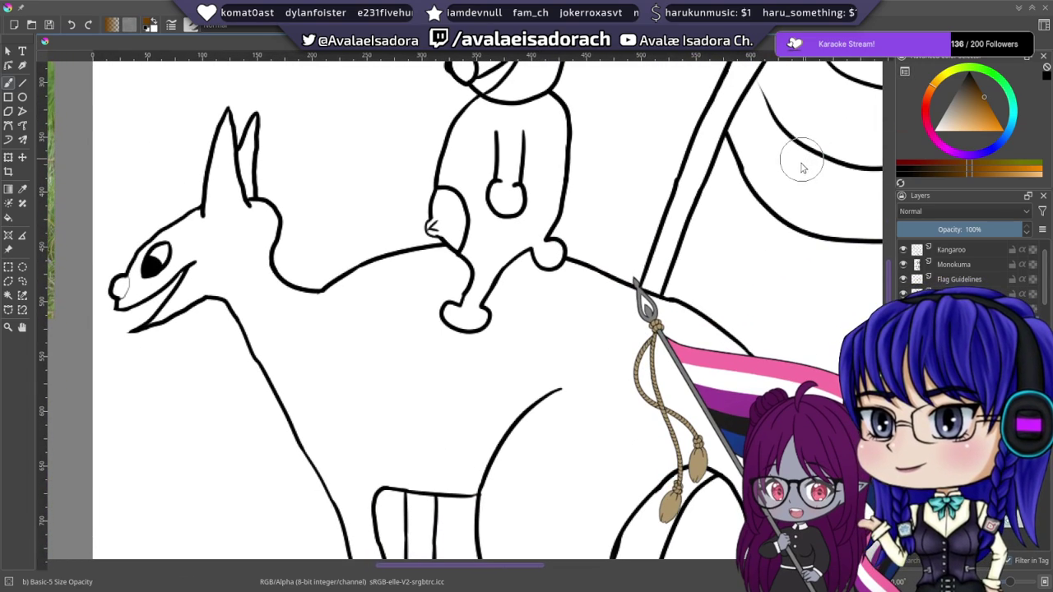
{"action": "left_click_drag", "start_coordinate": [614, 230], "coordinate": [466, 222]}
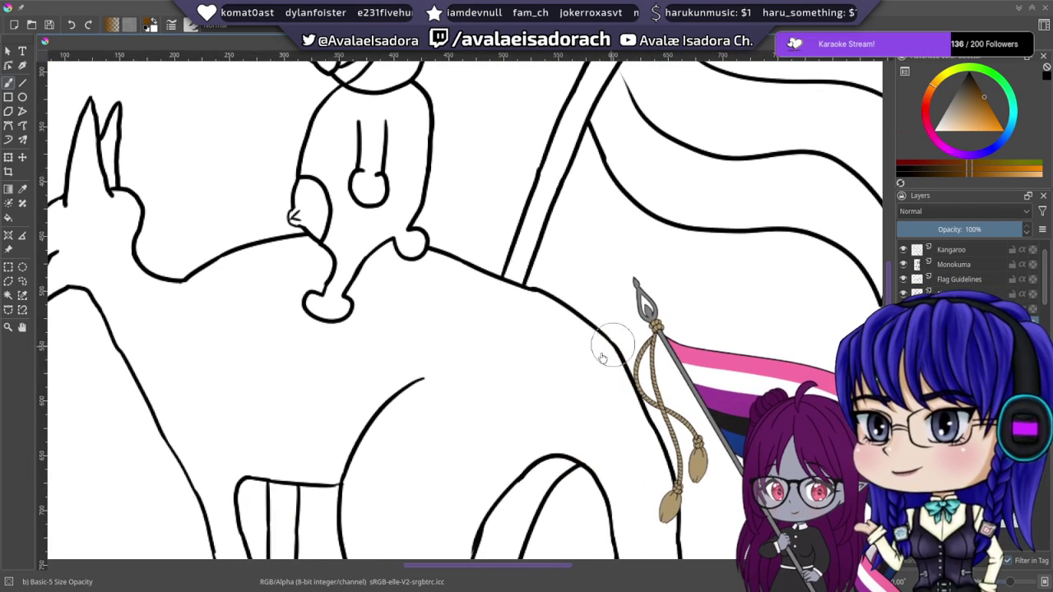
{"action": "mouse_move", "coordinate": [514, 343]}
{"action": "left_mouse_down"}
{"action": "mouse_move", "coordinate": [526, 295]}
{"action": "mouse_move", "coordinate": [496, 342]}
{"action": "mouse_move", "coordinate": [528, 321]}
{"action": "mouse_move", "coordinate": [482, 400]}
{"action": "left_mouse_up"}
{"action": "key", "text": "ctrl+z"}
{"action": "key", "text": "ctrl+z"}
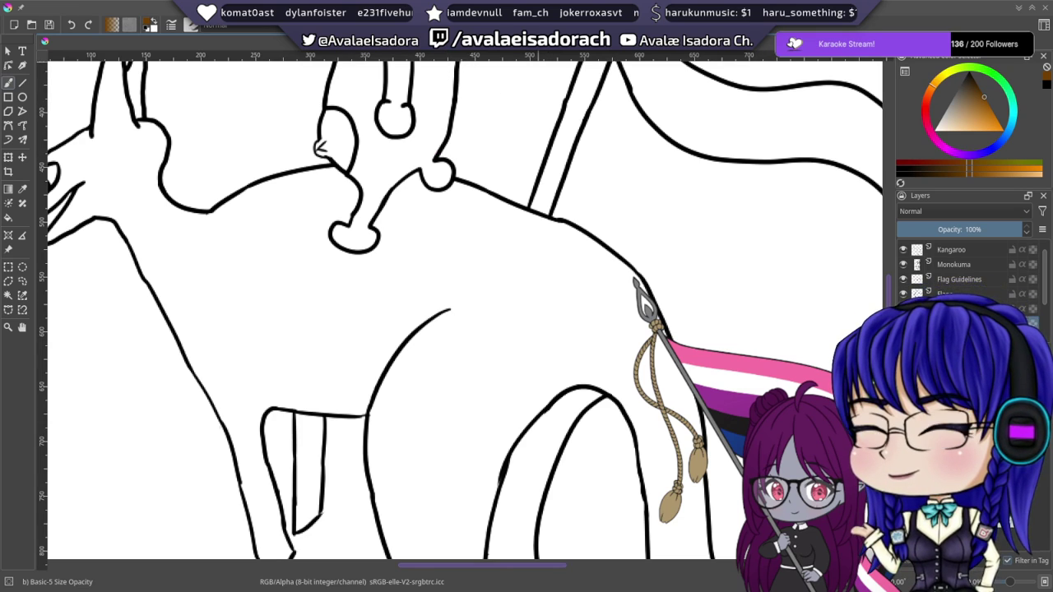
- Paint the first overlapping brown strokes just inside the front edge of the kangaroo's thigh
{"action": "mouse_move", "coordinate": [493, 305]}
{"action": "left_mouse_down"}
{"action": "mouse_move", "coordinate": [444, 407]}
{"action": "mouse_move", "coordinate": [410, 399]}
{"action": "left_mouse_up"}
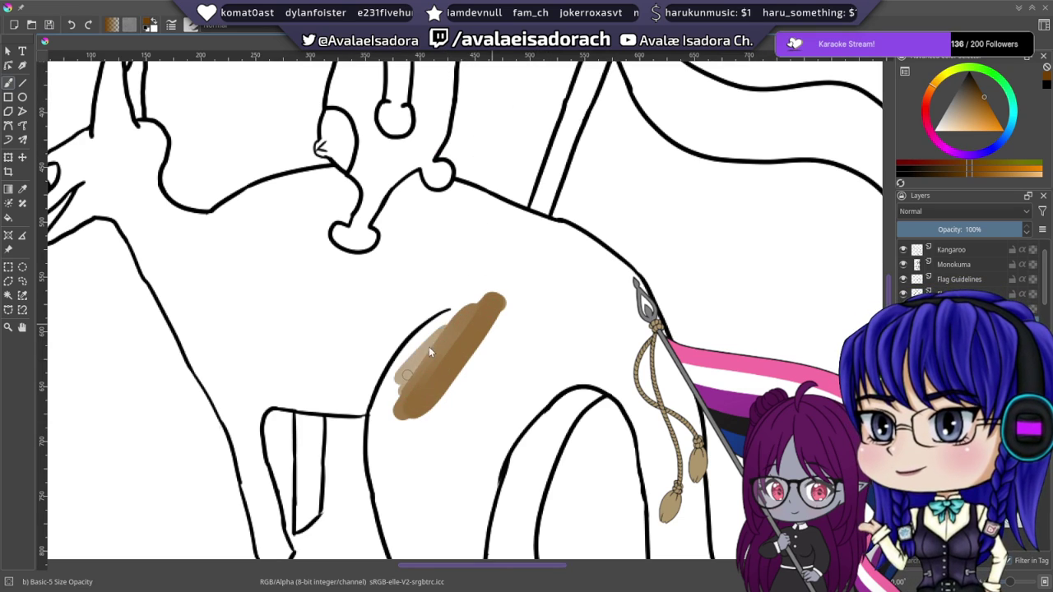
{"action": "mouse_move", "coordinate": [405, 361]}
{"action": "left_mouse_down"}
{"action": "mouse_move", "coordinate": [372, 420]}
{"action": "mouse_move", "coordinate": [439, 335]}
{"action": "left_mouse_up"}
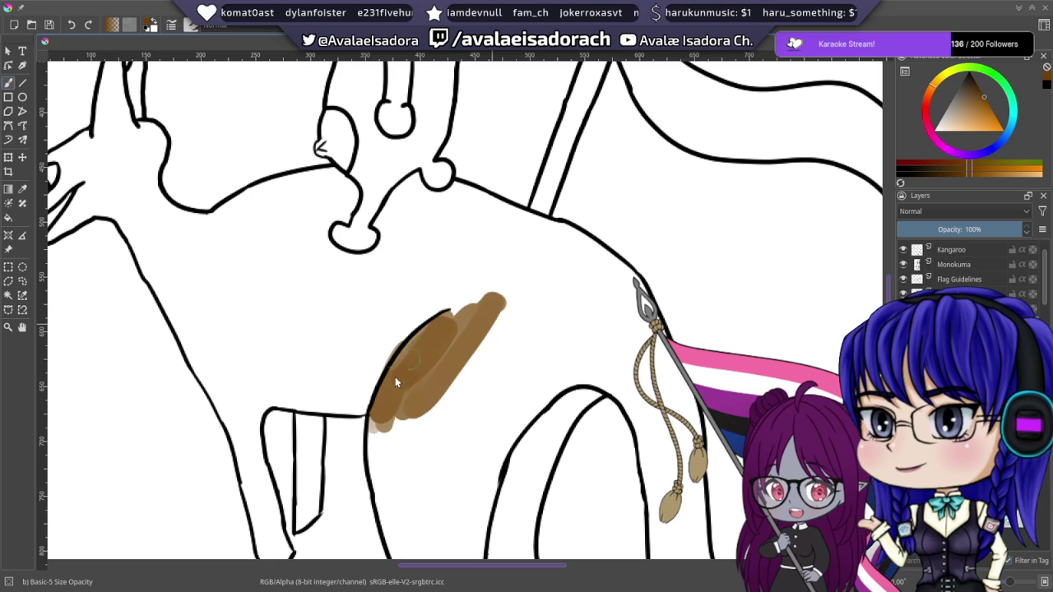
{"action": "left_click_drag", "start_coordinate": [395, 381], "coordinate": [416, 350]}
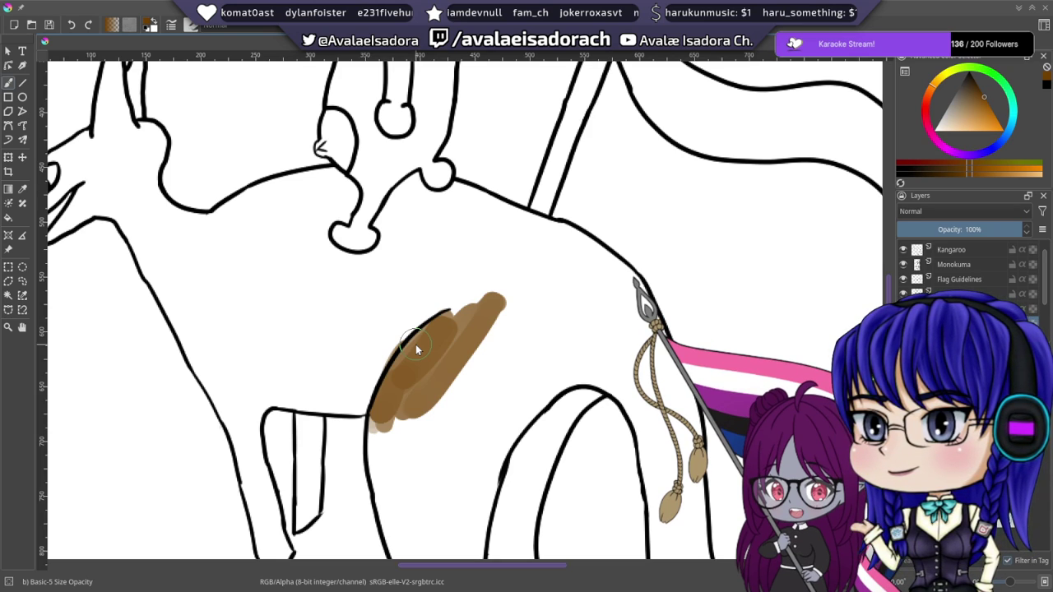
- Try a few brown strokes in the blank area behind the kangaroo's back, and undo them
{"action": "left_click_drag", "start_coordinate": [697, 290], "coordinate": [728, 270]}
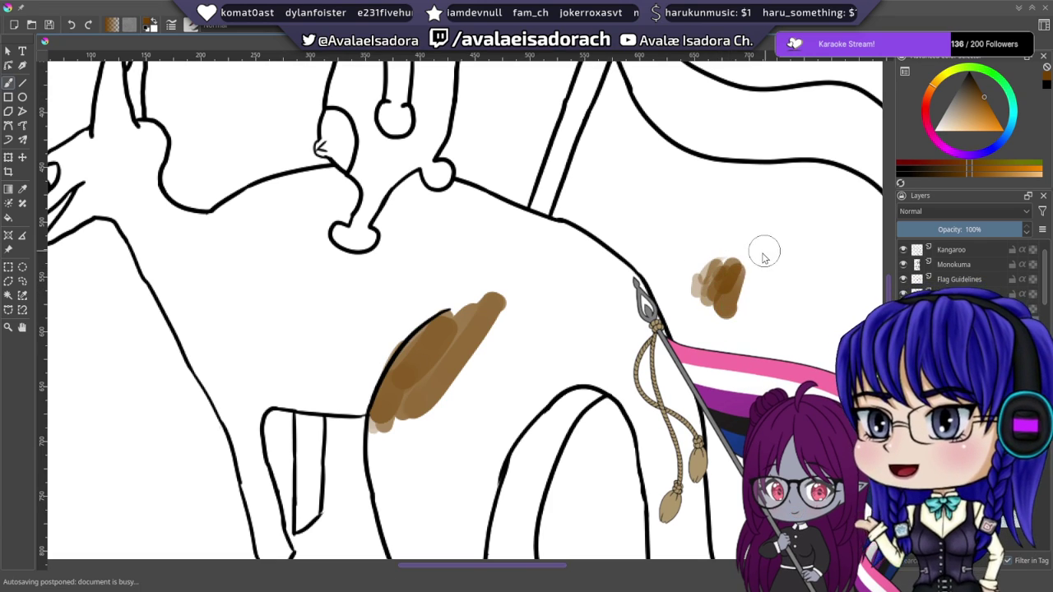
{"action": "key", "text": "ctrl+z"}
{"action": "key", "text": "ctrl+z"}
{"action": "key", "text": "ctrl+z"}
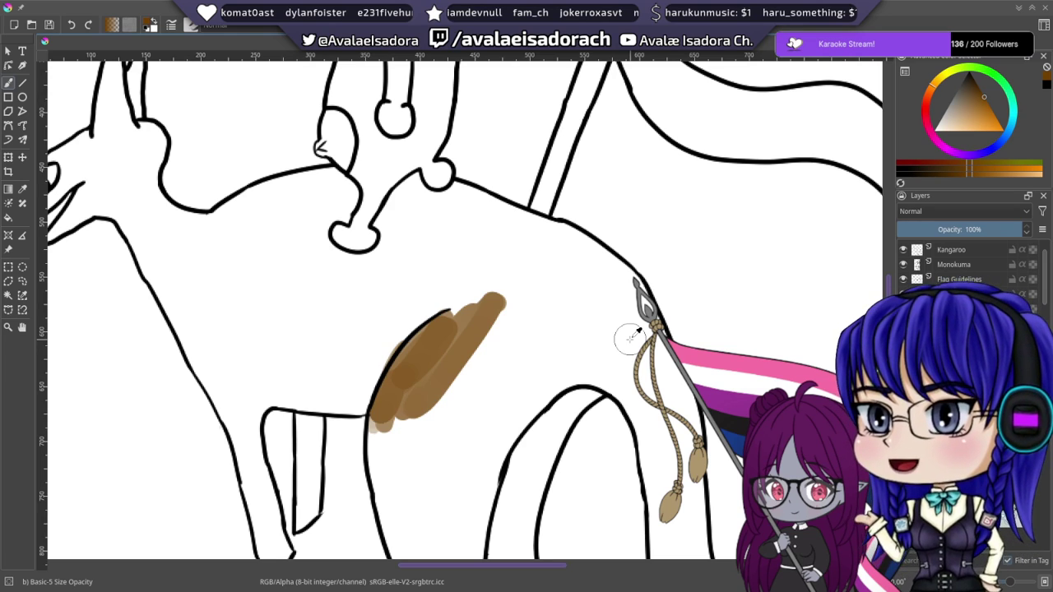
- Fill the kangaroo's near thigh with layered brown strokes, from its front outline towards the inner leg line
{"action": "scroll", "coordinate": [638, 331], "scroll_direction": "down", "scroll_amount": 6}
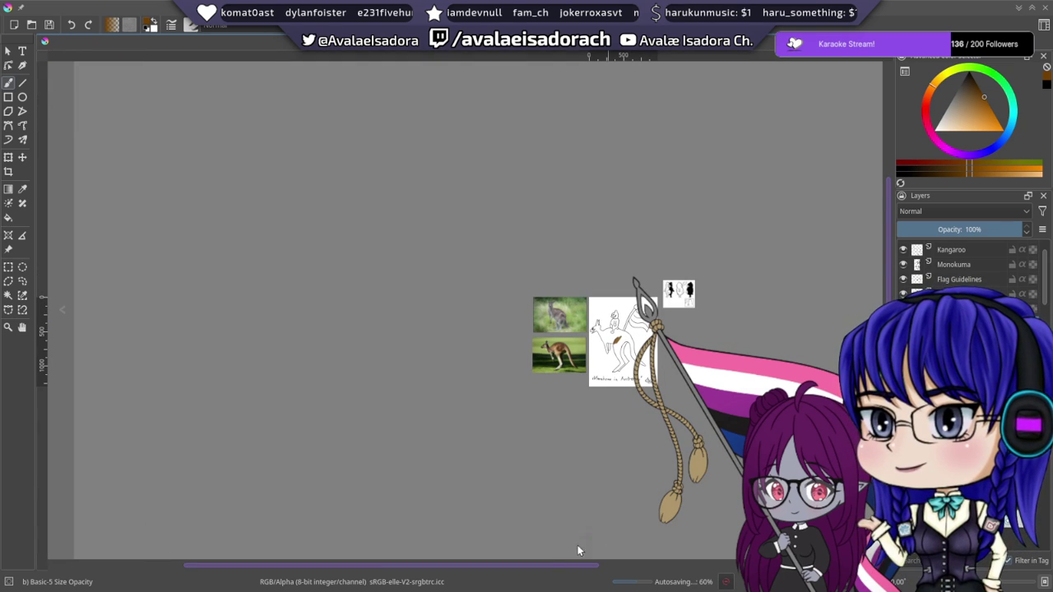
{"action": "scroll", "coordinate": [625, 326], "scroll_direction": "up", "scroll_amount": 6}
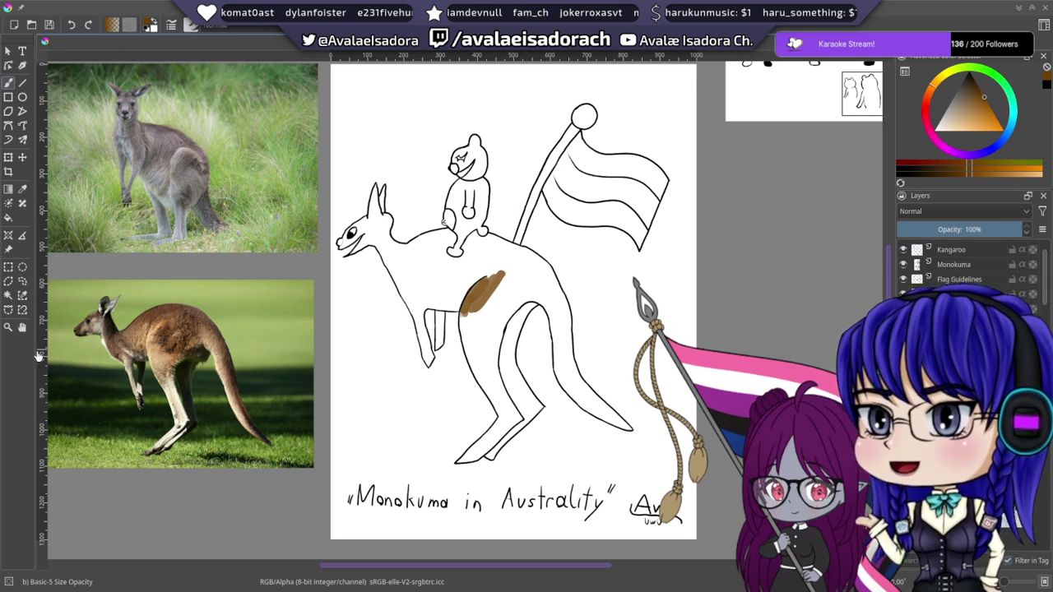
{"action": "scroll", "coordinate": [553, 293], "scroll_direction": "up", "scroll_amount": 6}
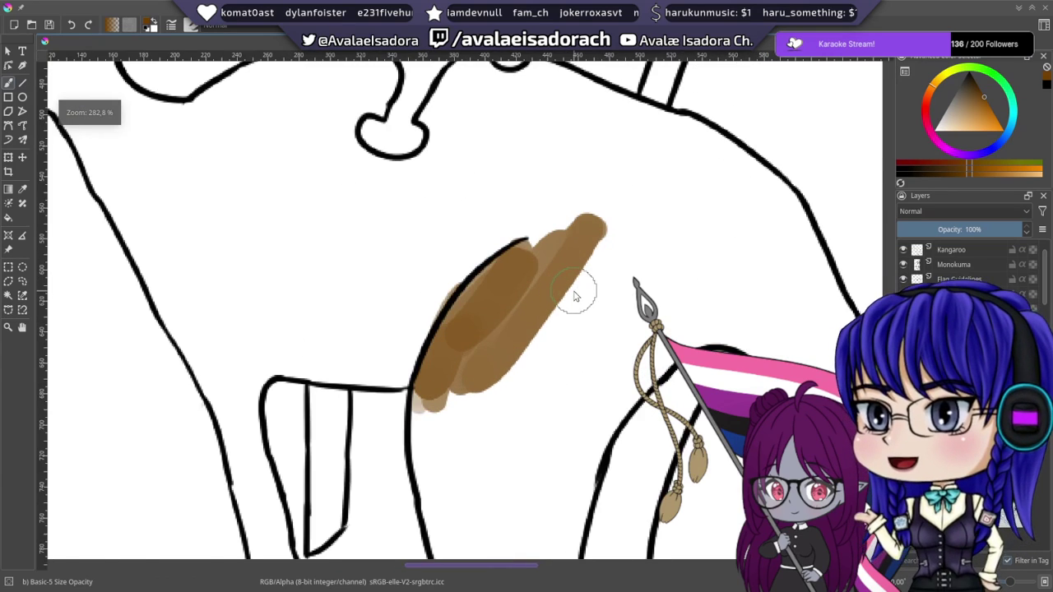
{"action": "left_click_drag", "start_coordinate": [537, 307], "coordinate": [520, 287]}
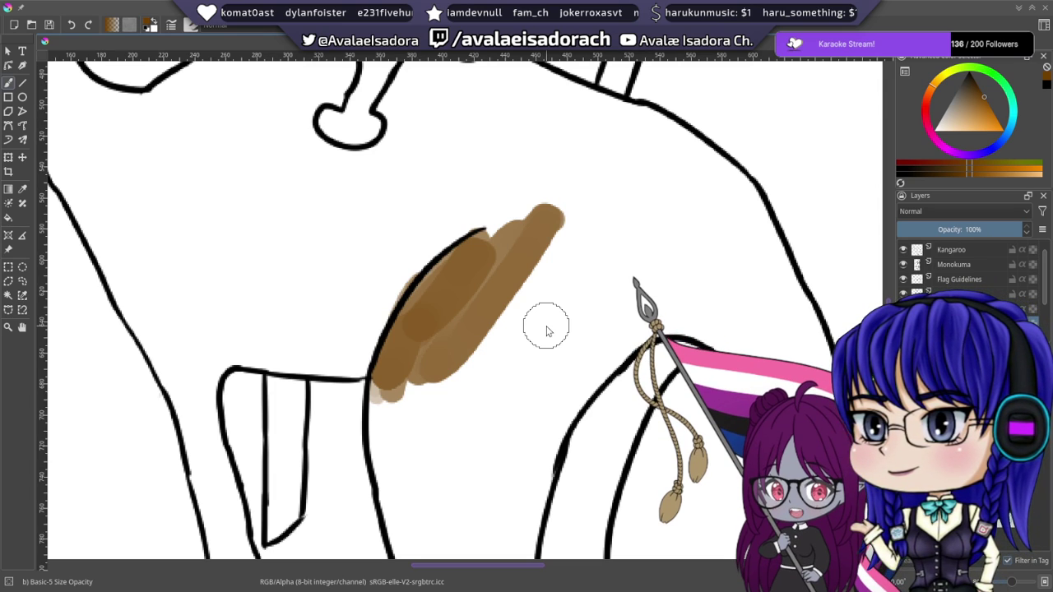
{"action": "mouse_move", "coordinate": [579, 196]}
{"action": "left_mouse_down"}
{"action": "mouse_move", "coordinate": [514, 301]}
{"action": "mouse_move", "coordinate": [473, 403]}
{"action": "mouse_move", "coordinate": [499, 343]}
{"action": "mouse_move", "coordinate": [485, 355]}
{"action": "mouse_move", "coordinate": [450, 518]}
{"action": "mouse_move", "coordinate": [418, 370]}
{"action": "mouse_move", "coordinate": [401, 491]}
{"action": "left_mouse_up"}
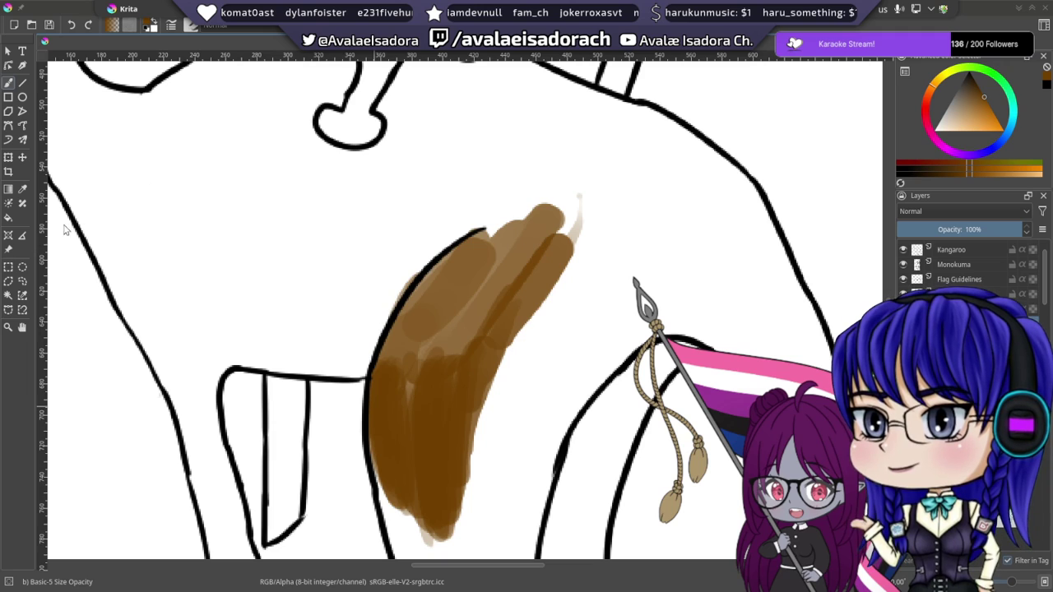
{"action": "left_click_drag", "start_coordinate": [168, 183], "coordinate": [19, 119]}
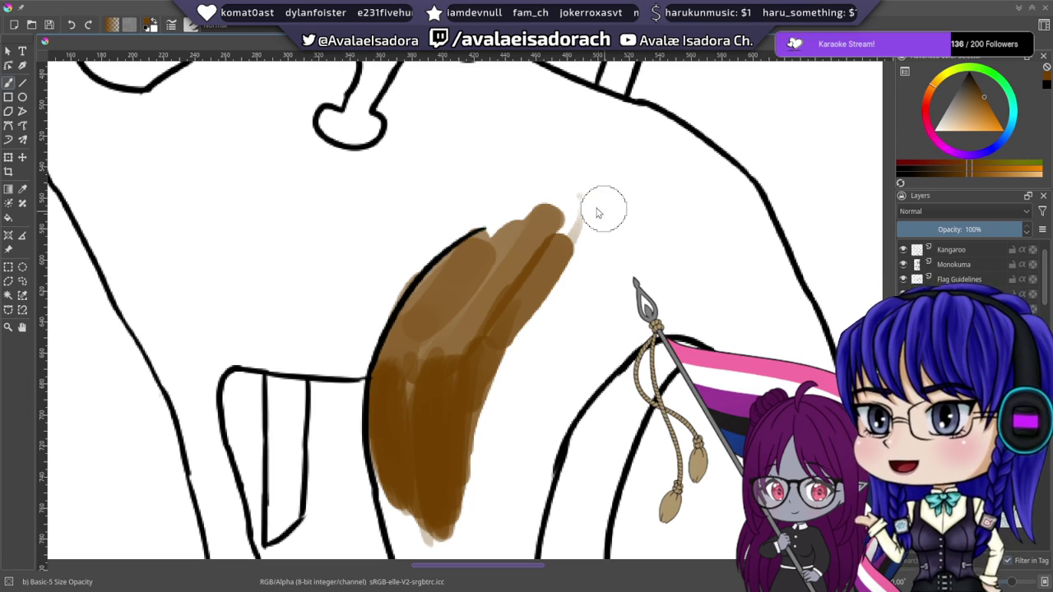
{"action": "mouse_move", "coordinate": [548, 250]}
{"action": "left_mouse_down"}
{"action": "mouse_move", "coordinate": [534, 303]}
{"action": "mouse_move", "coordinate": [495, 307]}
{"action": "mouse_move", "coordinate": [506, 250]}
{"action": "mouse_move", "coordinate": [452, 348]}
{"action": "mouse_move", "coordinate": [419, 371]}
{"action": "mouse_move", "coordinate": [407, 346]}
{"action": "mouse_move", "coordinate": [425, 301]}
{"action": "mouse_move", "coordinate": [393, 365]}
{"action": "mouse_move", "coordinate": [451, 277]}
{"action": "mouse_move", "coordinate": [404, 348]}
{"action": "left_mouse_up"}
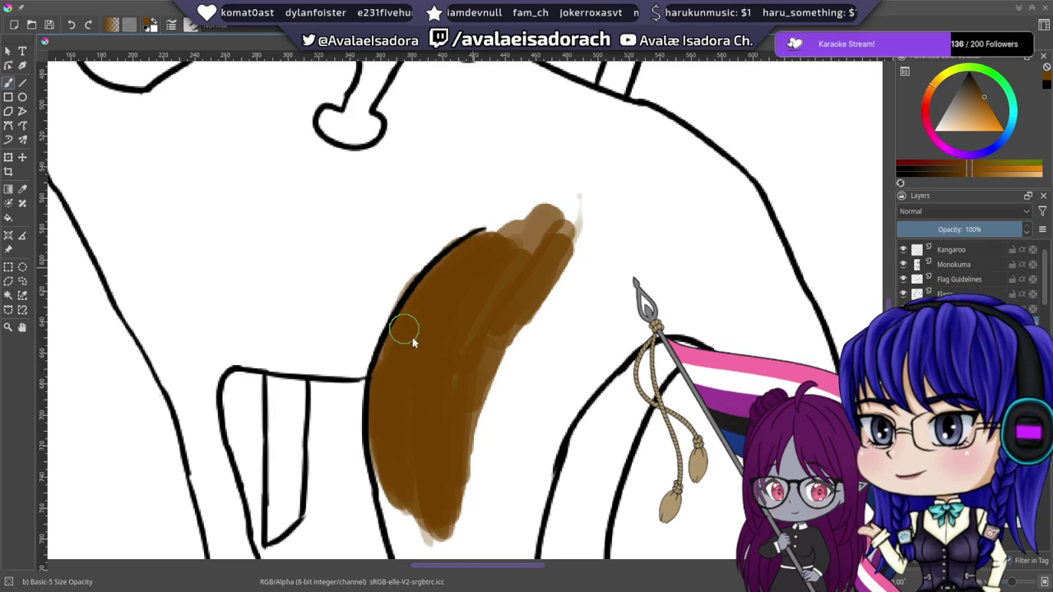
{"action": "mouse_move", "coordinate": [540, 299]}
{"action": "left_mouse_down"}
{"action": "mouse_move", "coordinate": [469, 473]}
{"action": "mouse_move", "coordinate": [582, 309]}
{"action": "mouse_move", "coordinate": [503, 427]}
{"action": "mouse_move", "coordinate": [561, 340]}
{"action": "mouse_move", "coordinate": [590, 331]}
{"action": "mouse_move", "coordinate": [579, 372]}
{"action": "mouse_move", "coordinate": [640, 309]}
{"action": "mouse_move", "coordinate": [566, 382]}
{"action": "mouse_move", "coordinate": [562, 411]}
{"action": "mouse_move", "coordinate": [614, 336]}
{"action": "mouse_move", "coordinate": [616, 308]}
{"action": "mouse_move", "coordinate": [586, 344]}
{"action": "mouse_move", "coordinate": [555, 343]}
{"action": "mouse_move", "coordinate": [526, 385]}
{"action": "mouse_move", "coordinate": [528, 357]}
{"action": "mouse_move", "coordinate": [517, 373]}
{"action": "mouse_move", "coordinate": [504, 349]}
{"action": "mouse_move", "coordinate": [499, 282]}
{"action": "mouse_move", "coordinate": [475, 370]}
{"action": "left_mouse_up"}
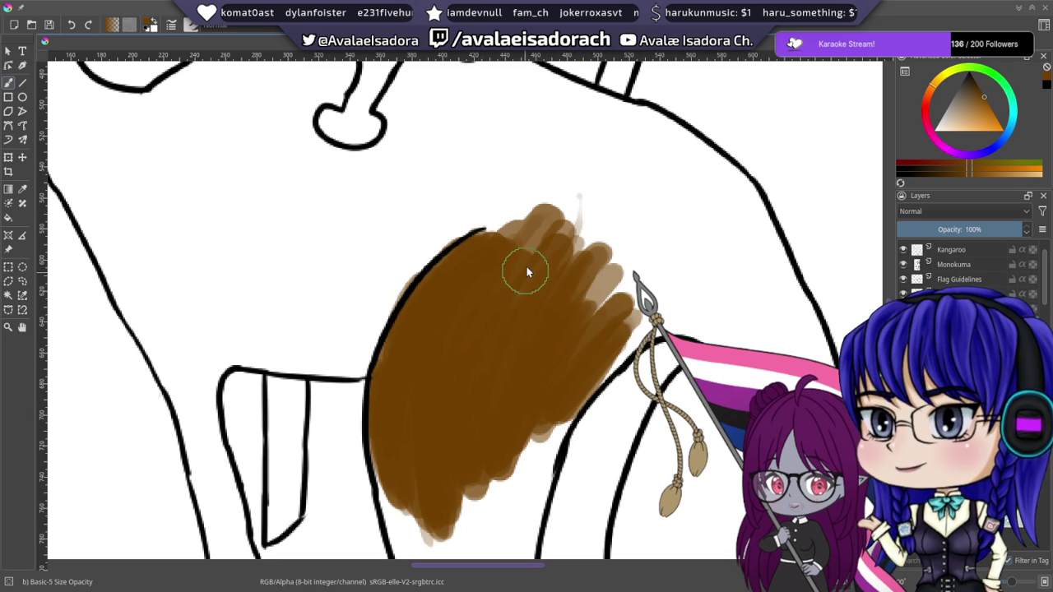
- Extend the brown upwards and backwards from the thigh over the kangaroo's hip
{"action": "mouse_move", "coordinate": [545, 242]}
{"action": "left_mouse_down"}
{"action": "mouse_move", "coordinate": [503, 265]}
{"action": "mouse_move", "coordinate": [525, 197]}
{"action": "mouse_move", "coordinate": [553, 159]}
{"action": "mouse_move", "coordinate": [516, 238]}
{"action": "mouse_move", "coordinate": [528, 263]}
{"action": "mouse_move", "coordinate": [575, 197]}
{"action": "mouse_move", "coordinate": [550, 246]}
{"action": "mouse_move", "coordinate": [547, 218]}
{"action": "mouse_move", "coordinate": [574, 244]}
{"action": "mouse_move", "coordinate": [618, 188]}
{"action": "mouse_move", "coordinate": [606, 179]}
{"action": "mouse_move", "coordinate": [622, 237]}
{"action": "mouse_move", "coordinate": [652, 198]}
{"action": "mouse_move", "coordinate": [656, 238]}
{"action": "mouse_move", "coordinate": [683, 236]}
{"action": "mouse_move", "coordinate": [691, 265]}
{"action": "mouse_move", "coordinate": [674, 299]}
{"action": "mouse_move", "coordinate": [637, 321]}
{"action": "left_mouse_up"}
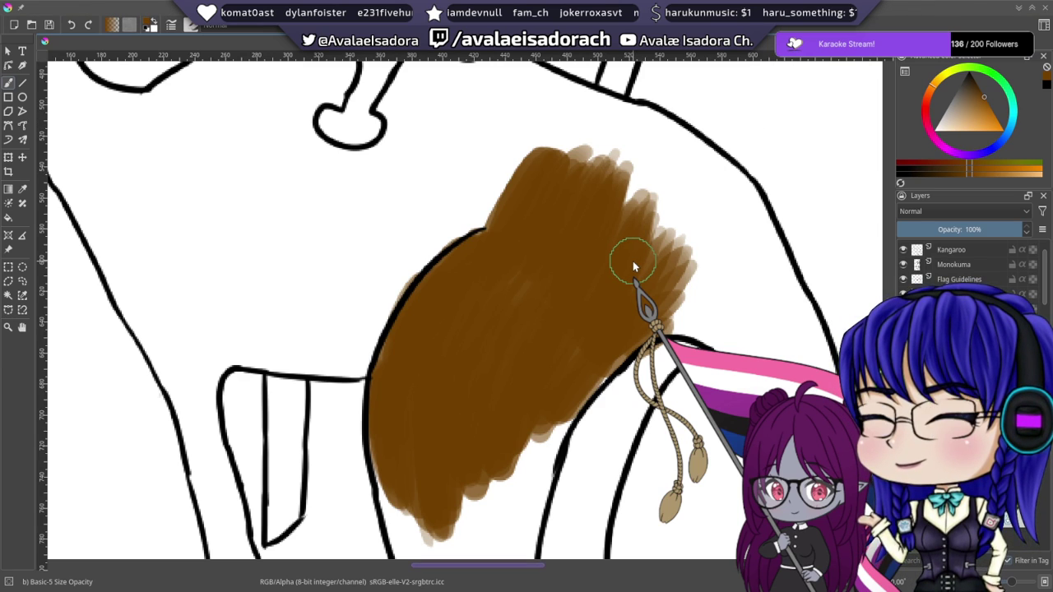
{"action": "mouse_move", "coordinate": [615, 194]}
{"action": "left_mouse_down"}
{"action": "mouse_move", "coordinate": [593, 169]}
{"action": "mouse_move", "coordinate": [597, 191]}
{"action": "mouse_move", "coordinate": [583, 185]}
{"action": "mouse_move", "coordinate": [574, 136]}
{"action": "left_mouse_up"}
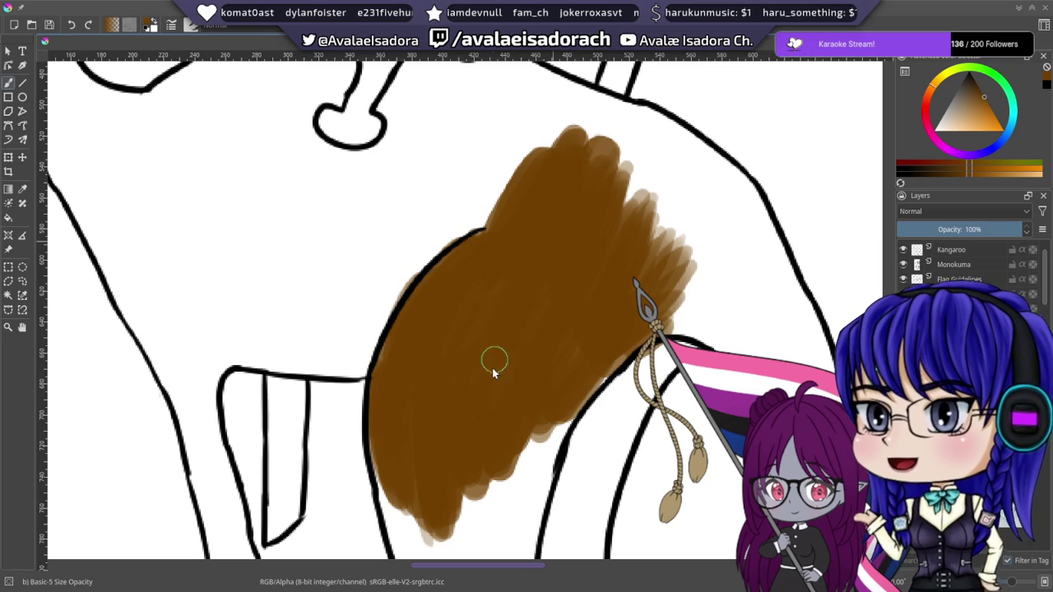
{"action": "mouse_move", "coordinate": [594, 377]}
{"action": "left_mouse_down"}
{"action": "mouse_move", "coordinate": [661, 274]}
{"action": "mouse_move", "coordinate": [691, 253]}
{"action": "mouse_move", "coordinate": [682, 216]}
{"action": "mouse_move", "coordinate": [675, 222]}
{"action": "mouse_move", "coordinate": [680, 184]}
{"action": "mouse_move", "coordinate": [658, 167]}
{"action": "mouse_move", "coordinate": [624, 214]}
{"action": "mouse_move", "coordinate": [642, 163]}
{"action": "mouse_move", "coordinate": [588, 236]}
{"action": "left_mouse_up"}
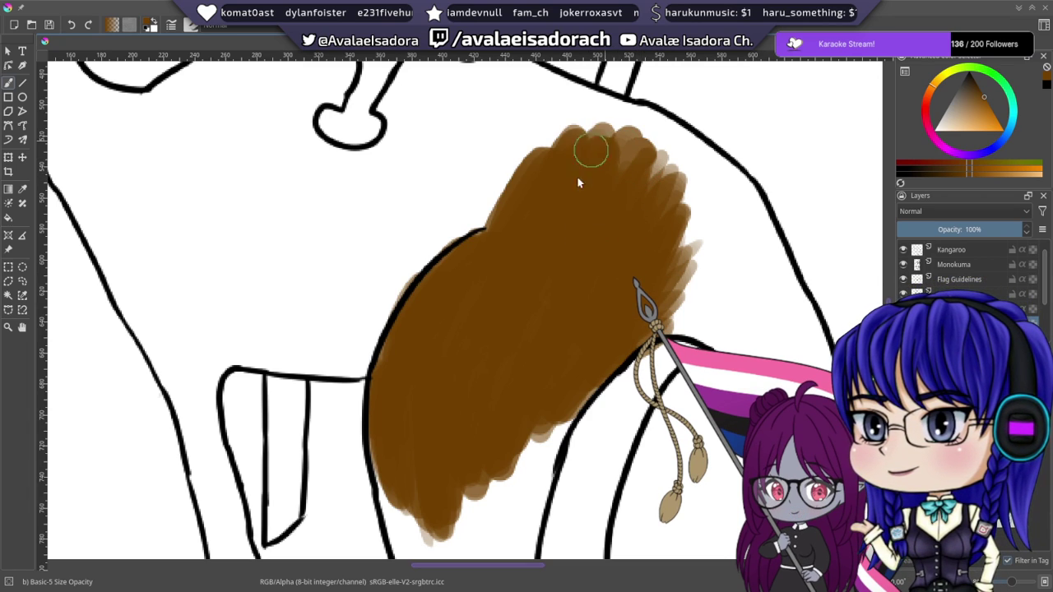
{"action": "mouse_move", "coordinate": [586, 319]}
{"action": "left_mouse_down"}
{"action": "mouse_move", "coordinate": [718, 297]}
{"action": "mouse_move", "coordinate": [658, 311]}
{"action": "mouse_move", "coordinate": [716, 316]}
{"action": "mouse_move", "coordinate": [748, 346]}
{"action": "mouse_move", "coordinate": [727, 341]}
{"action": "left_mouse_up"}
{"action": "mouse_move", "coordinate": [645, 281]}
{"action": "left_mouse_down"}
{"action": "mouse_move", "coordinate": [731, 291]}
{"action": "mouse_move", "coordinate": [689, 282]}
{"action": "mouse_move", "coordinate": [662, 251]}
{"action": "mouse_move", "coordinate": [689, 254]}
{"action": "left_mouse_up"}
- Fill the lower part of the near thigh with brown between its two outlines, down towards the knee
{"action": "mouse_move", "coordinate": [730, 281]}
{"action": "left_mouse_down"}
{"action": "mouse_move", "coordinate": [681, 236]}
{"action": "mouse_move", "coordinate": [639, 237]}
{"action": "mouse_move", "coordinate": [622, 101]}
{"action": "left_mouse_up"}
{"action": "left_click_drag", "start_coordinate": [535, 250], "coordinate": [482, 205]}
{"action": "mouse_move", "coordinate": [449, 261]}
{"action": "left_mouse_down"}
{"action": "mouse_move", "coordinate": [416, 376]}
{"action": "mouse_move", "coordinate": [455, 237]}
{"action": "mouse_move", "coordinate": [437, 277]}
{"action": "mouse_move", "coordinate": [470, 215]}
{"action": "mouse_move", "coordinate": [482, 216]}
{"action": "mouse_move", "coordinate": [447, 301]}
{"action": "mouse_move", "coordinate": [475, 223]}
{"action": "mouse_move", "coordinate": [553, 134]}
{"action": "left_mouse_up"}
{"action": "mouse_move", "coordinate": [395, 154]}
{"action": "left_mouse_down"}
{"action": "mouse_move", "coordinate": [428, 266]}
{"action": "mouse_move", "coordinate": [403, 204]}
{"action": "mouse_move", "coordinate": [467, 359]}
{"action": "mouse_move", "coordinate": [442, 308]}
{"action": "mouse_move", "coordinate": [423, 199]}
{"action": "mouse_move", "coordinate": [473, 342]}
{"action": "mouse_move", "coordinate": [491, 362]}
{"action": "mouse_move", "coordinate": [449, 289]}
{"action": "left_mouse_up"}
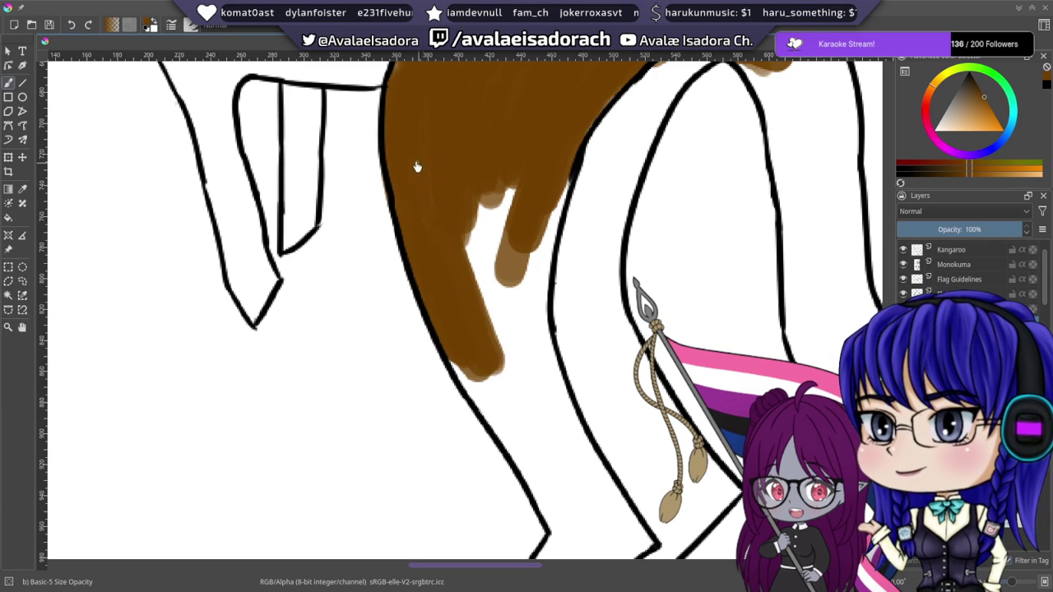
{"action": "mouse_move", "coordinate": [417, 167]}
{"action": "left_mouse_down"}
{"action": "mouse_move", "coordinate": [463, 209]}
{"action": "mouse_move", "coordinate": [469, 273]}
{"action": "mouse_move", "coordinate": [499, 360]}
{"action": "mouse_move", "coordinate": [489, 171]}
{"action": "mouse_move", "coordinate": [477, 191]}
{"action": "mouse_move", "coordinate": [518, 195]}
{"action": "mouse_move", "coordinate": [536, 234]}
{"action": "mouse_move", "coordinate": [535, 281]}
{"action": "mouse_move", "coordinate": [560, 161]}
{"action": "mouse_move", "coordinate": [545, 236]}
{"action": "mouse_move", "coordinate": [556, 173]}
{"action": "left_mouse_up"}
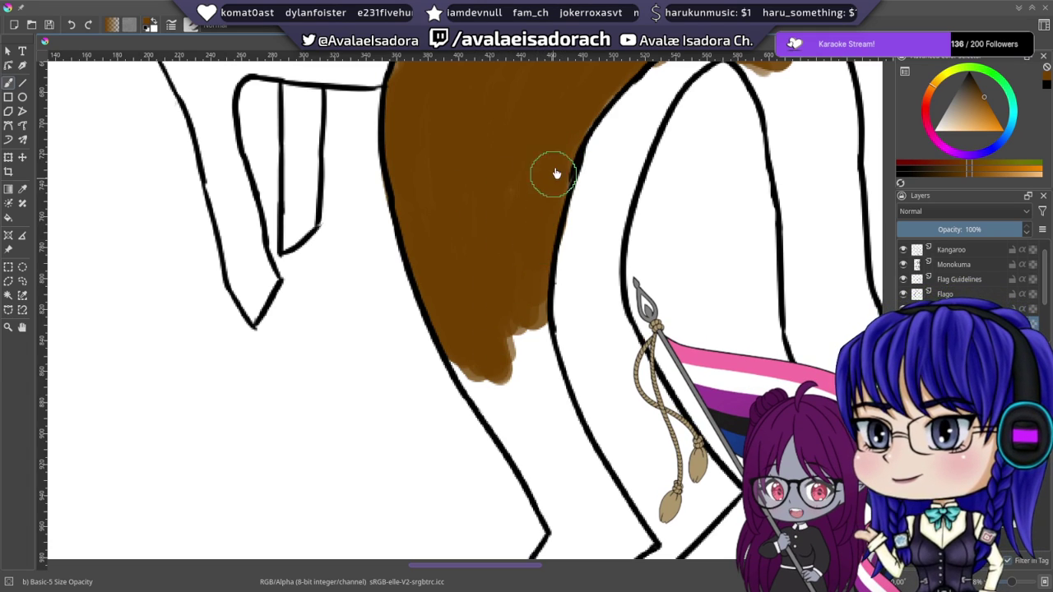
- Rotate the canvas and paint the near hind leg's lower section brown down towards the ankle
{"action": "left_click_drag", "start_coordinate": [517, 334], "coordinate": [506, 188]}
{"action": "left_click_drag", "start_coordinate": [481, 315], "coordinate": [389, 175]}
{"action": "mouse_move", "coordinate": [421, 220]}
{"action": "left_mouse_down"}
{"action": "mouse_move", "coordinate": [365, 174]}
{"action": "mouse_move", "coordinate": [362, 185]}
{"action": "left_mouse_up"}
{"action": "left_click_drag", "start_coordinate": [380, 190], "coordinate": [399, 219]}
{"action": "left_click_drag", "start_coordinate": [360, 169], "coordinate": [371, 204]}
{"action": "right_click", "coordinate": [384, 222]}
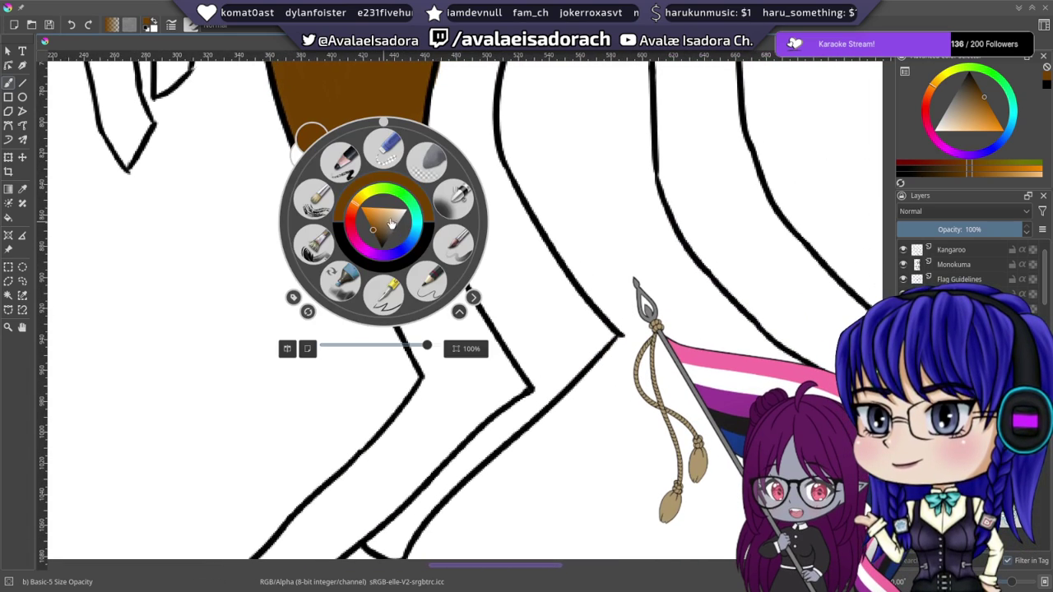
{"action": "left_click_drag", "start_coordinate": [384, 125], "coordinate": [445, 113]}
{"action": "left_click", "coordinate": [445, 112]}
{"action": "mouse_move", "coordinate": [445, 164]}
{"action": "left_mouse_down"}
{"action": "mouse_move", "coordinate": [433, 222]}
{"action": "mouse_move", "coordinate": [428, 161]}
{"action": "mouse_move", "coordinate": [417, 251]}
{"action": "mouse_move", "coordinate": [406, 169]}
{"action": "mouse_move", "coordinate": [402, 176]}
{"action": "mouse_move", "coordinate": [413, 242]}
{"action": "mouse_move", "coordinate": [412, 256]}
{"action": "mouse_move", "coordinate": [403, 253]}
{"action": "mouse_move", "coordinate": [424, 277]}
{"action": "mouse_move", "coordinate": [436, 248]}
{"action": "mouse_move", "coordinate": [439, 288]}
{"action": "mouse_move", "coordinate": [473, 331]}
{"action": "left_mouse_up"}
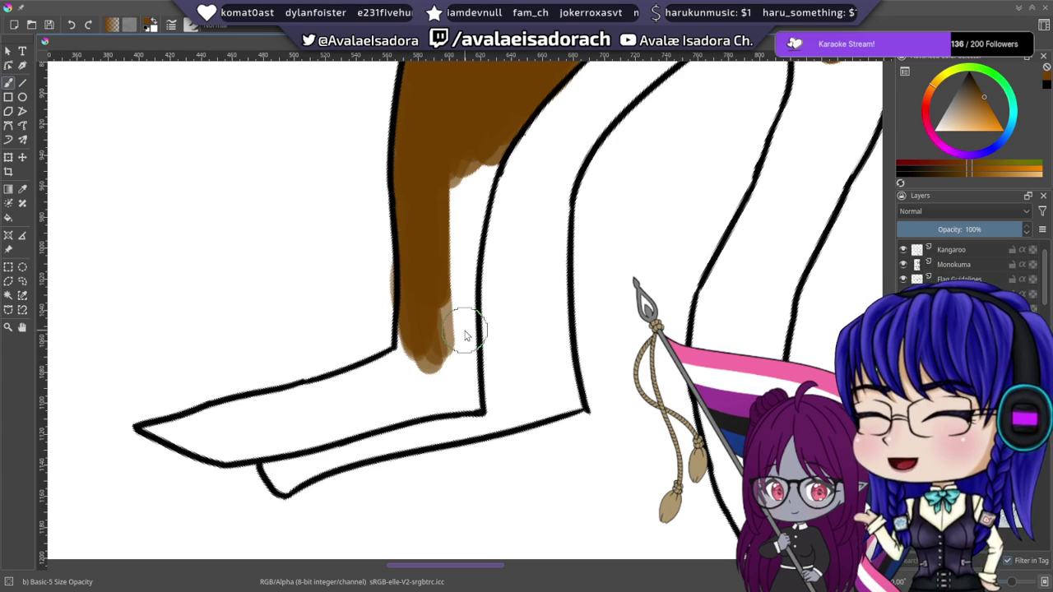
{"action": "mouse_move", "coordinate": [442, 263]}
{"action": "left_mouse_down"}
{"action": "mouse_move", "coordinate": [439, 166]}
{"action": "mouse_move", "coordinate": [438, 278]}
{"action": "mouse_move", "coordinate": [484, 148]}
{"action": "left_mouse_up"}
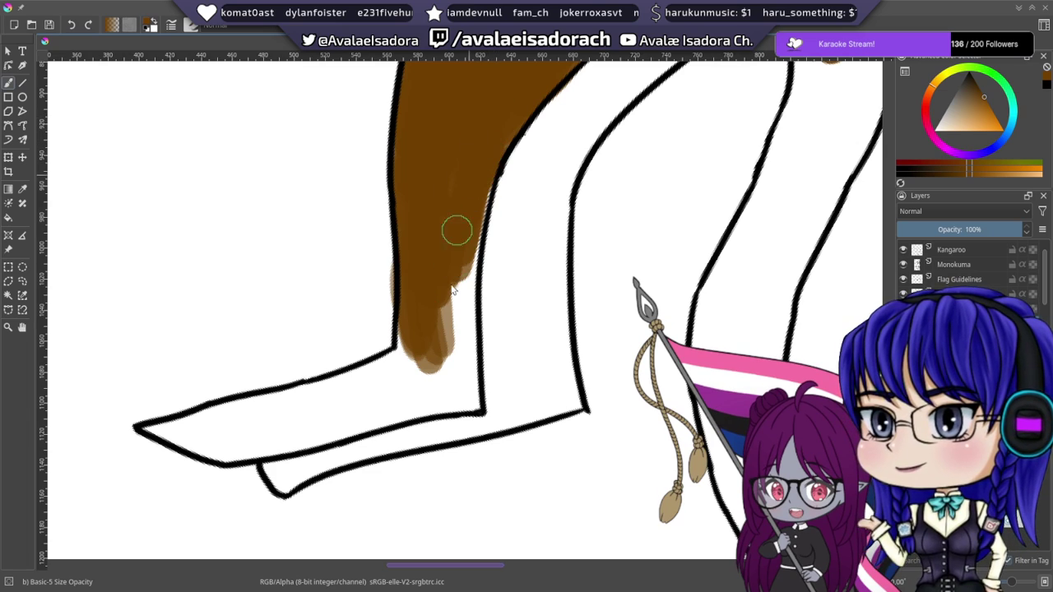
- Fill the ankle and heel of the near hind leg with brown, and start colouring the foot
{"action": "mouse_move", "coordinate": [464, 257]}
{"action": "left_mouse_down"}
{"action": "mouse_move", "coordinate": [491, 168]}
{"action": "mouse_move", "coordinate": [459, 232]}
{"action": "mouse_move", "coordinate": [454, 333]}
{"action": "mouse_move", "coordinate": [451, 285]}
{"action": "mouse_move", "coordinate": [477, 275]}
{"action": "mouse_move", "coordinate": [493, 131]}
{"action": "left_mouse_up"}
{"action": "mouse_move", "coordinate": [494, 222]}
{"action": "left_mouse_down"}
{"action": "mouse_move", "coordinate": [475, 261]}
{"action": "mouse_move", "coordinate": [483, 240]}
{"action": "mouse_move", "coordinate": [408, 287]}
{"action": "mouse_move", "coordinate": [510, 260]}
{"action": "mouse_move", "coordinate": [492, 261]}
{"action": "mouse_move", "coordinate": [516, 229]}
{"action": "mouse_move", "coordinate": [538, 216]}
{"action": "left_mouse_up"}
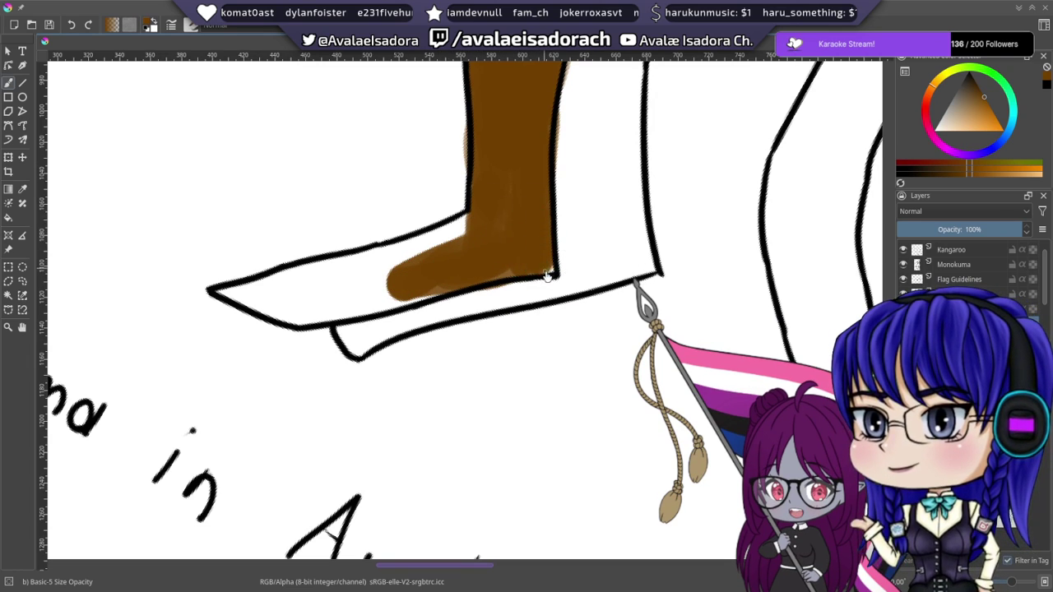
{"action": "left_click_drag", "start_coordinate": [546, 277], "coordinate": [550, 273]}
{"action": "left_click_drag", "start_coordinate": [474, 265], "coordinate": [542, 284]}
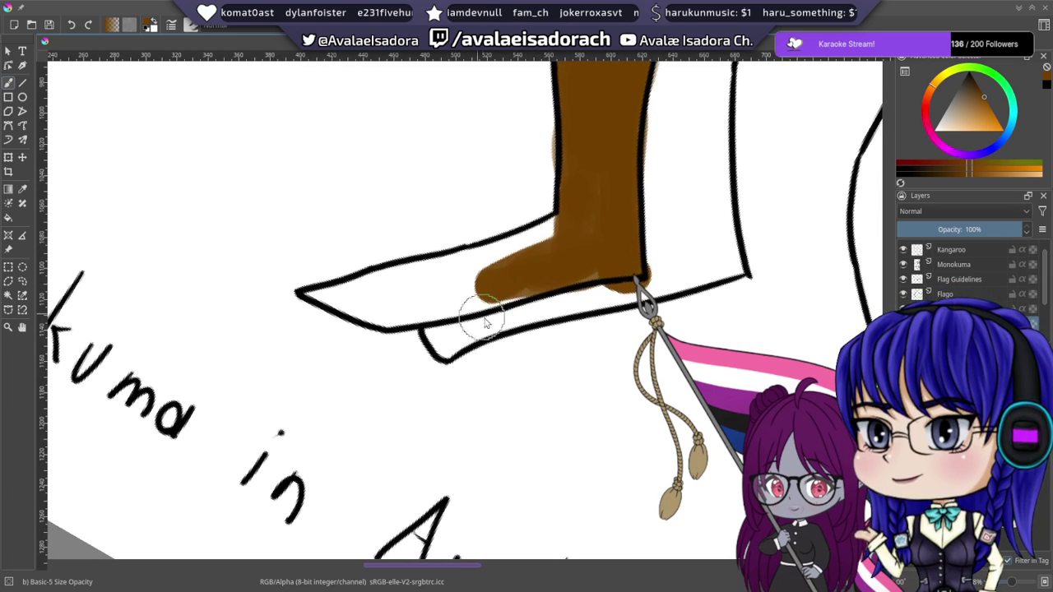
- Rotate the canvas so the foot points downwards, and fill the near hind foot with brown to its tip
{"action": "right_click", "coordinate": [482, 318]}
{"action": "left_click", "coordinate": [530, 234]}
{"action": "left_click_drag", "start_coordinate": [530, 235], "coordinate": [485, 273]}
{"action": "left_click", "coordinate": [426, 164]}
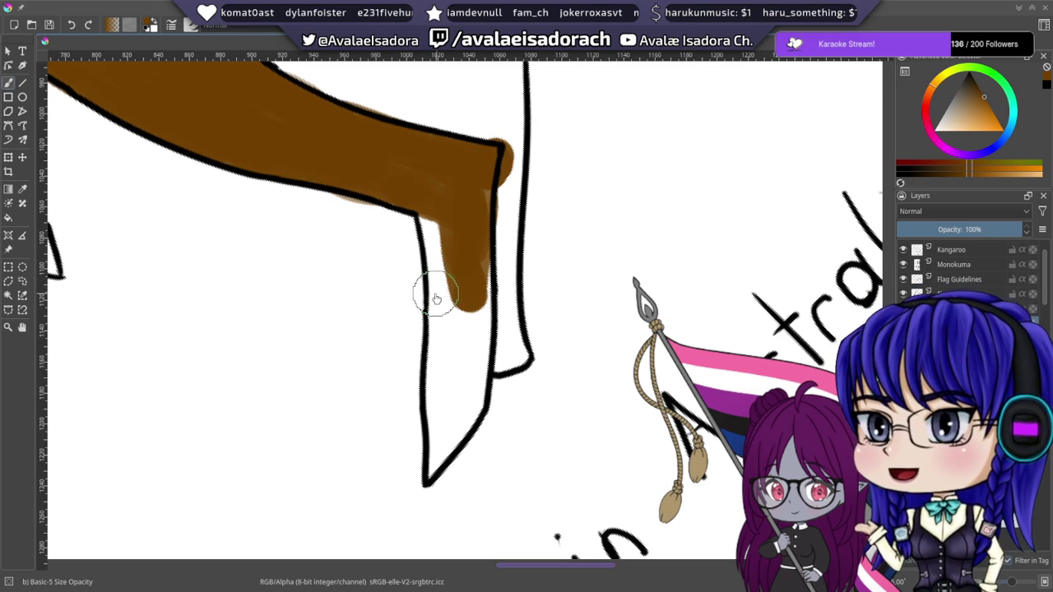
{"action": "left_click_drag", "start_coordinate": [455, 284], "coordinate": [469, 212]}
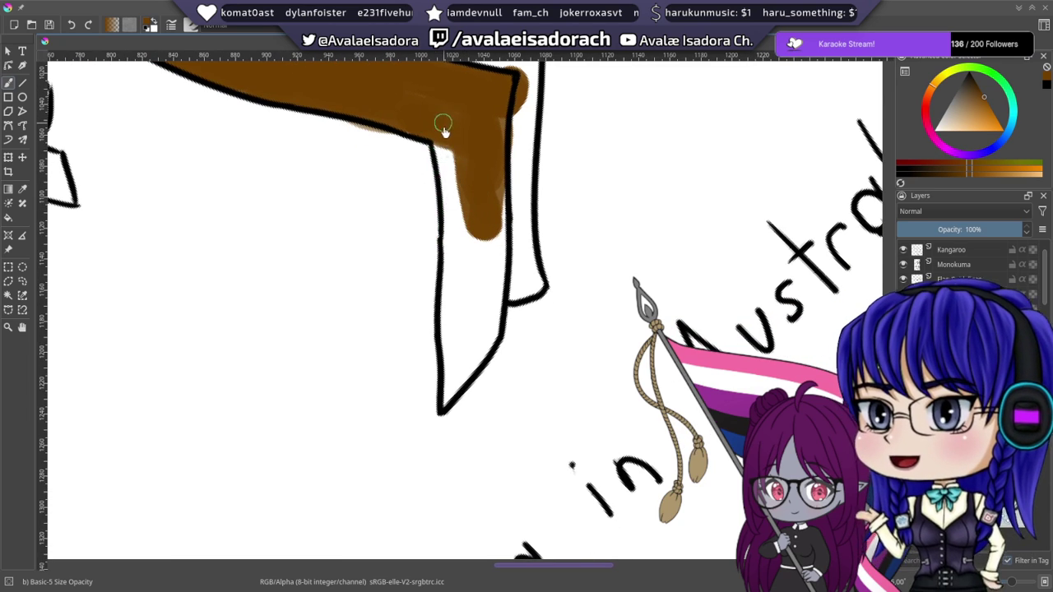
{"action": "left_click_drag", "start_coordinate": [444, 136], "coordinate": [462, 217]}
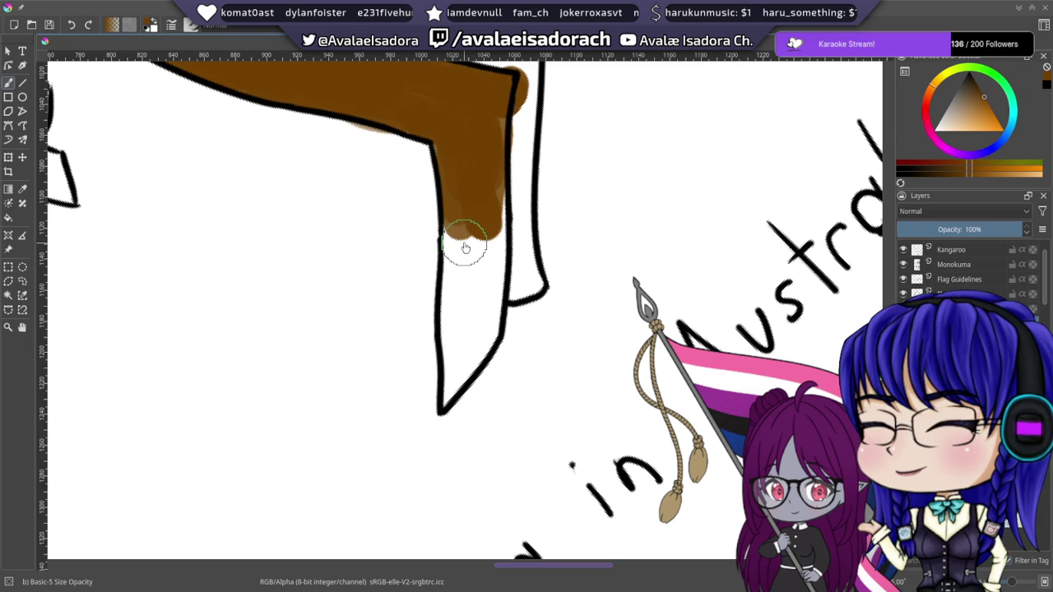
{"action": "mouse_move", "coordinate": [461, 214]}
{"action": "left_mouse_down"}
{"action": "mouse_move", "coordinate": [462, 279]}
{"action": "mouse_move", "coordinate": [459, 188]}
{"action": "mouse_move", "coordinate": [485, 223]}
{"action": "mouse_move", "coordinate": [487, 273]}
{"action": "mouse_move", "coordinate": [478, 247]}
{"action": "mouse_move", "coordinate": [472, 307]}
{"action": "left_mouse_up"}
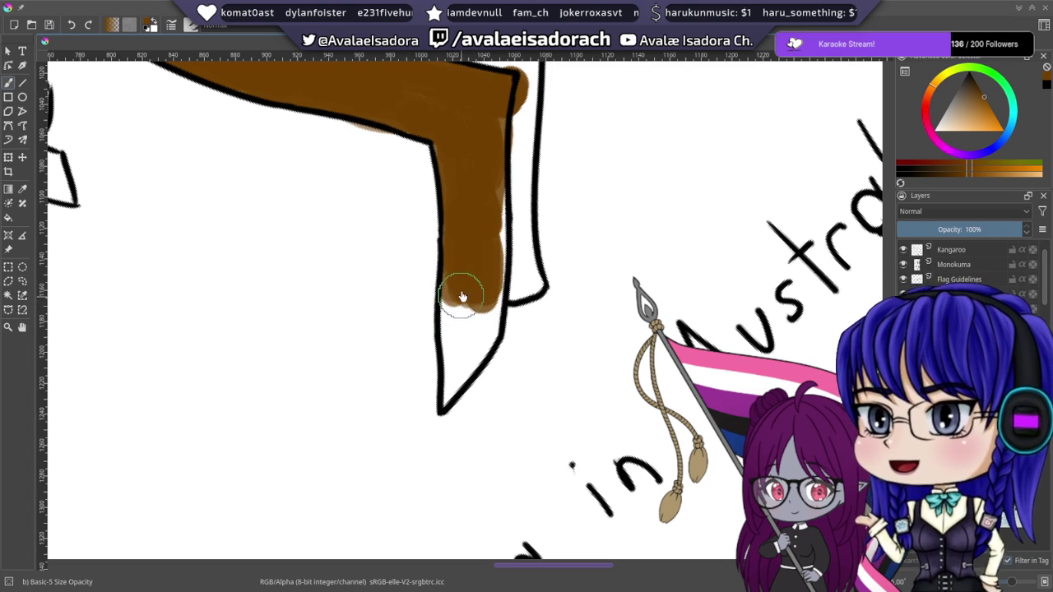
{"action": "mouse_move", "coordinate": [485, 172]}
{"action": "left_mouse_down"}
{"action": "mouse_move", "coordinate": [479, 252]}
{"action": "mouse_move", "coordinate": [490, 262]}
{"action": "mouse_move", "coordinate": [495, 195]}
{"action": "mouse_move", "coordinate": [483, 327]}
{"action": "mouse_move", "coordinate": [481, 338]}
{"action": "mouse_move", "coordinate": [480, 329]}
{"action": "mouse_move", "coordinate": [458, 337]}
{"action": "mouse_move", "coordinate": [456, 287]}
{"action": "mouse_move", "coordinate": [453, 388]}
{"action": "mouse_move", "coordinate": [484, 351]}
{"action": "mouse_move", "coordinate": [462, 372]}
{"action": "mouse_move", "coordinate": [482, 355]}
{"action": "mouse_move", "coordinate": [483, 335]}
{"action": "mouse_move", "coordinate": [448, 315]}
{"action": "mouse_move", "coordinate": [451, 397]}
{"action": "left_mouse_up"}
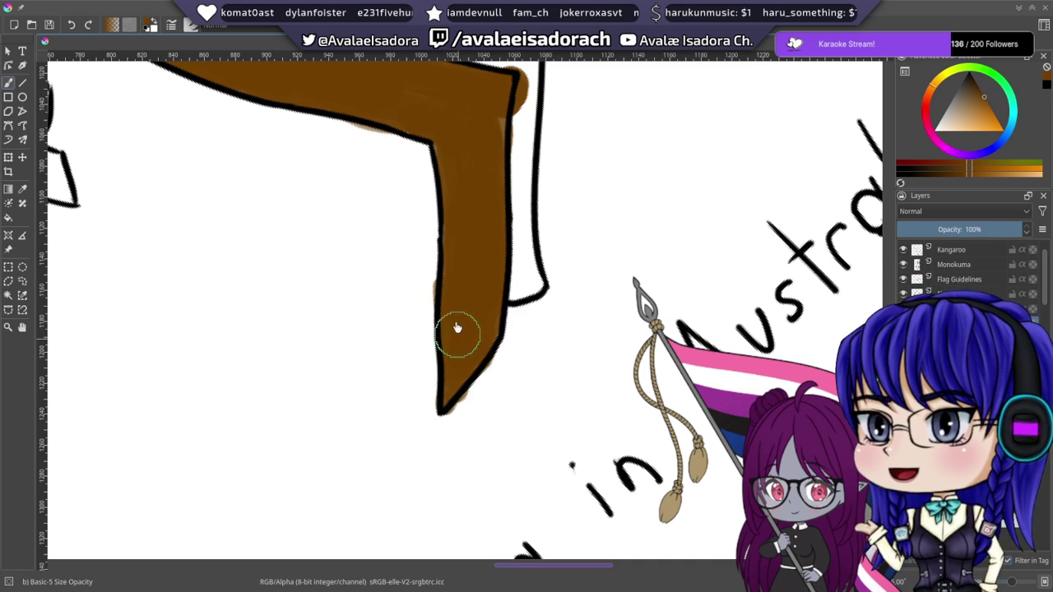
- Examine the brown colouring from the near hind foot up the leg to the hip and body
{"action": "scroll", "coordinate": [436, 222], "scroll_direction": "up", "scroll_amount": 3}
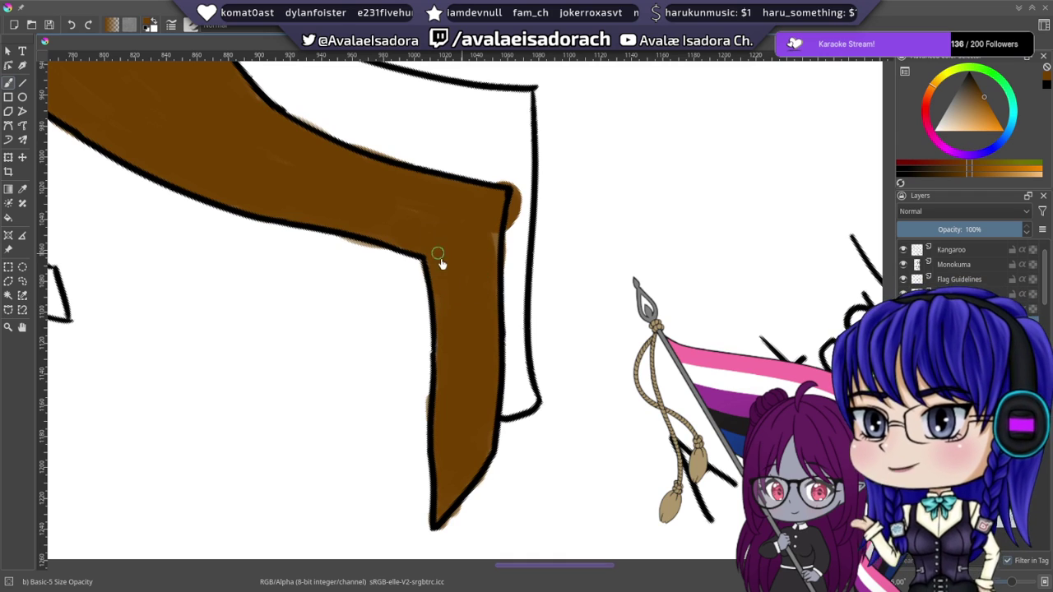
{"action": "scroll", "coordinate": [460, 237], "scroll_direction": "up", "scroll_amount": 3}
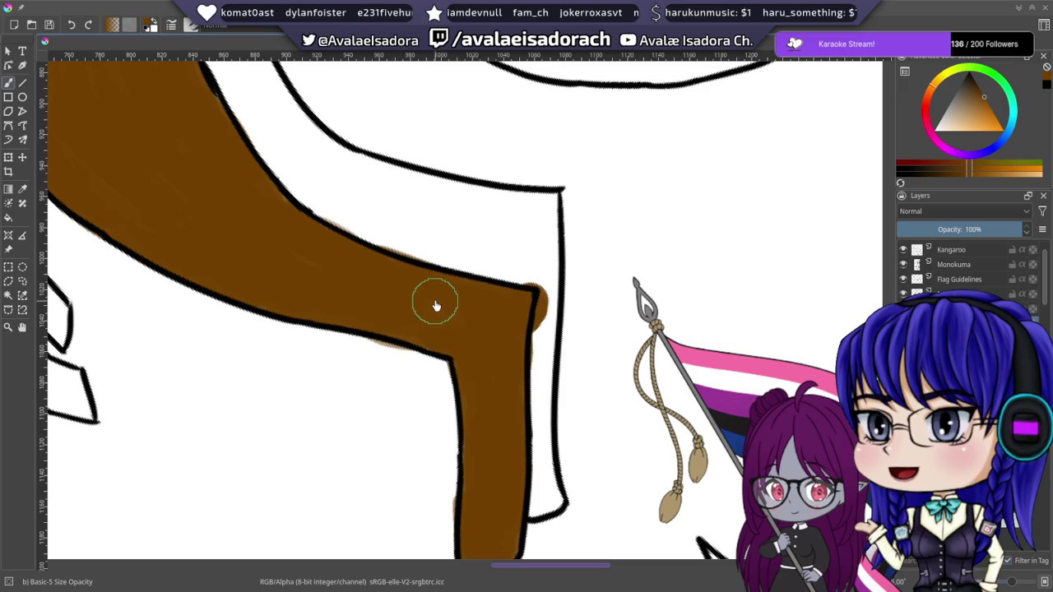
{"action": "left_click_drag", "start_coordinate": [425, 244], "coordinate": [485, 354]}
{"action": "left_click_drag", "start_coordinate": [427, 266], "coordinate": [486, 367]}
{"action": "left_click_drag", "start_coordinate": [398, 229], "coordinate": [444, 343]}
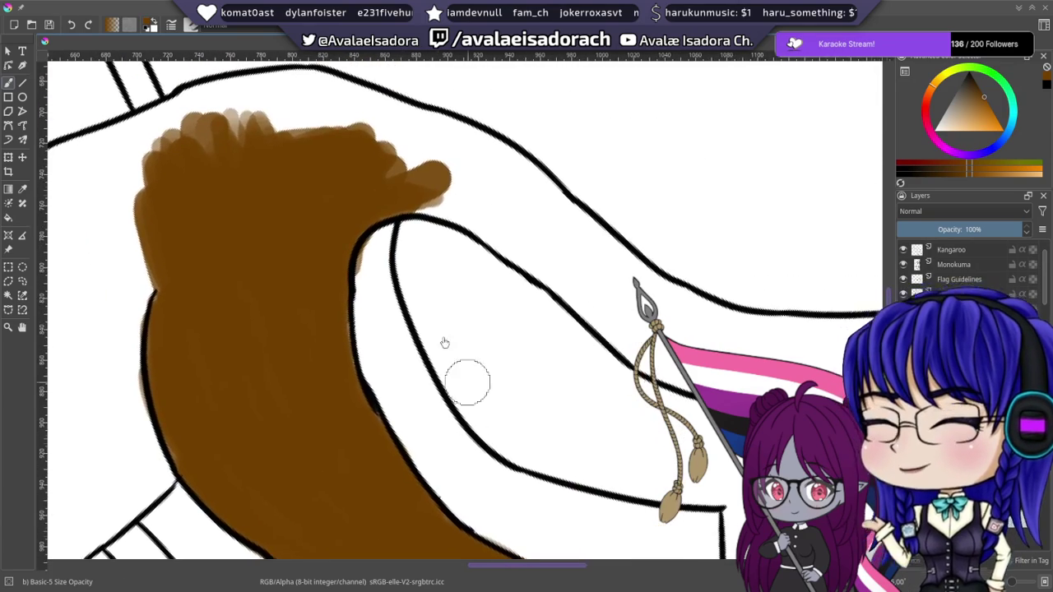
{"action": "left_click_drag", "start_coordinate": [392, 285], "coordinate": [449, 346]}
{"action": "left_click_drag", "start_coordinate": [487, 316], "coordinate": [531, 219]}
{"action": "left_click_drag", "start_coordinate": [421, 368], "coordinate": [583, 223]}
{"action": "left_click_drag", "start_coordinate": [473, 99], "coordinate": [484, 190]}
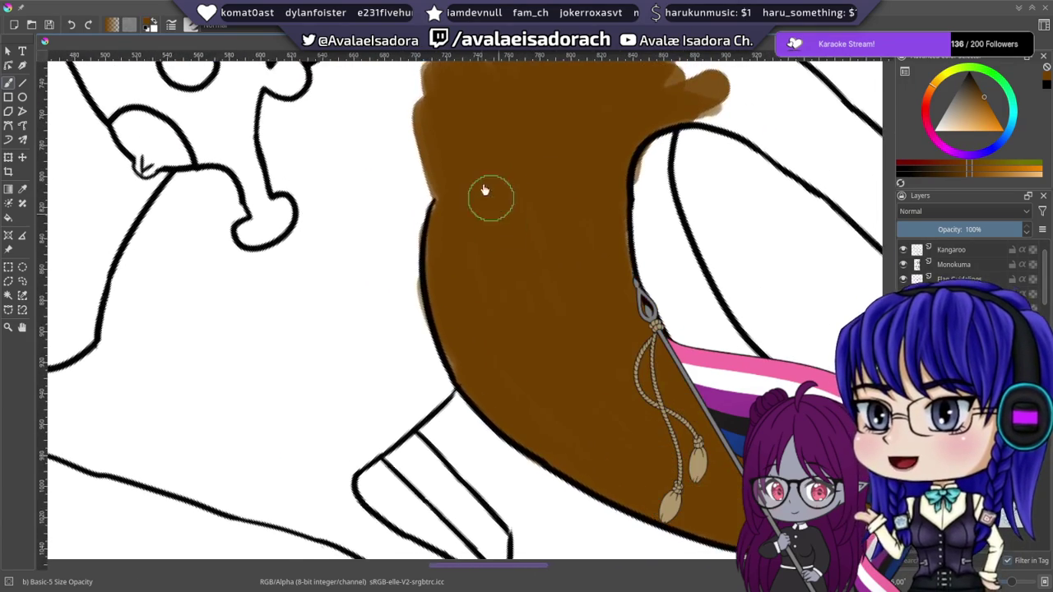
- Rotate the canvas and extend the brown from the kangaroo's hip across the body to the outline beside Monokuma
{"action": "mouse_move", "coordinate": [461, 122]}
{"action": "left_mouse_down"}
{"action": "mouse_move", "coordinate": [489, 256]}
{"action": "mouse_move", "coordinate": [502, 220]}
{"action": "left_mouse_up"}
{"action": "right_click", "coordinate": [501, 220]}
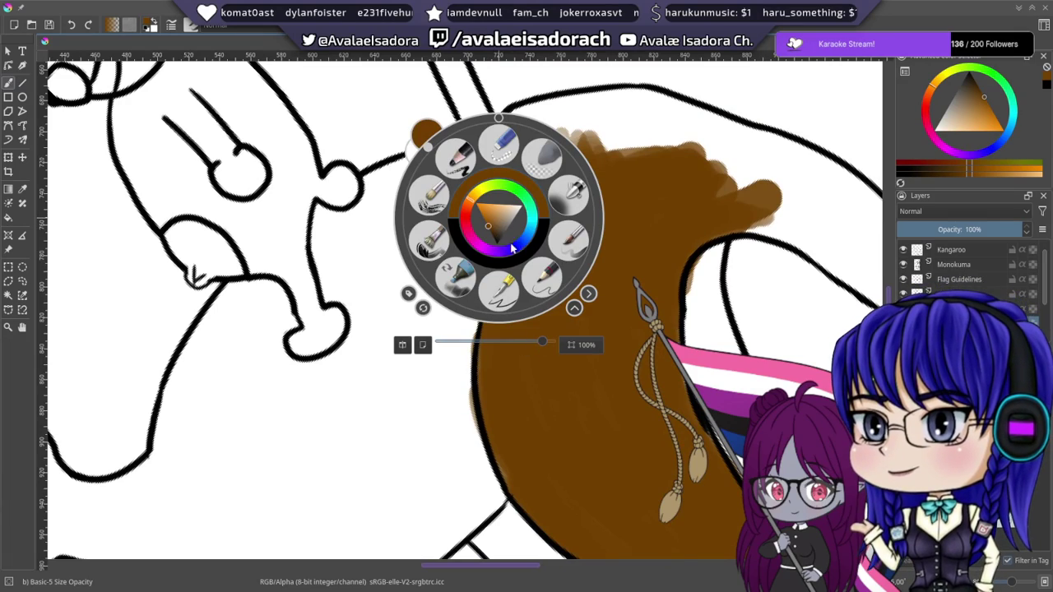
{"action": "left_click_drag", "start_coordinate": [428, 151], "coordinate": [406, 270]}
{"action": "right_click", "coordinate": [621, 278]}
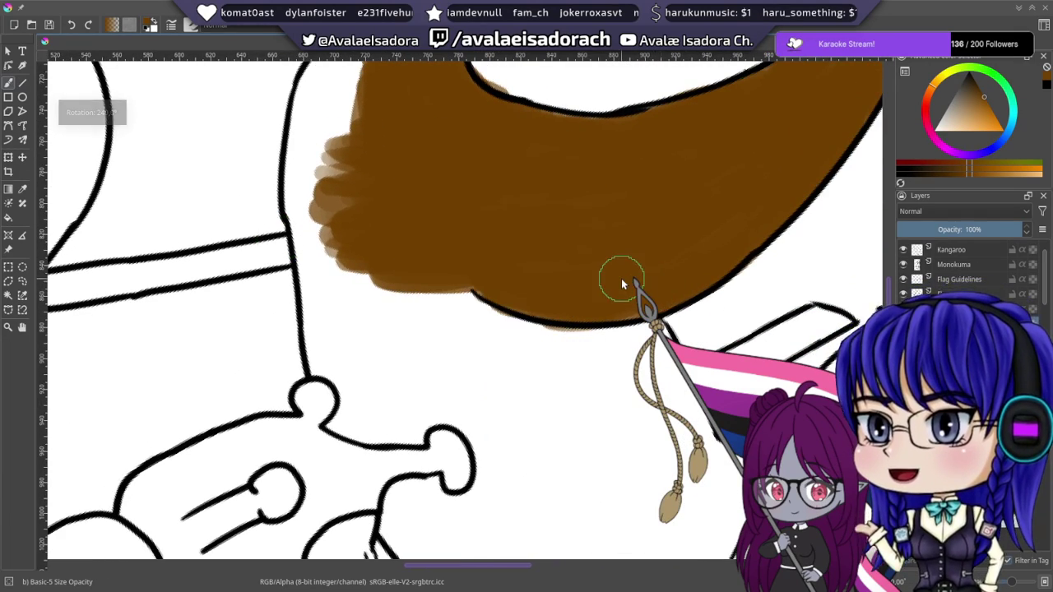
{"action": "left_click_drag", "start_coordinate": [533, 224], "coordinate": [573, 266]}
{"action": "left_click_drag", "start_coordinate": [478, 209], "coordinate": [505, 167]}
{"action": "mouse_move", "coordinate": [394, 171]}
{"action": "left_mouse_down"}
{"action": "mouse_move", "coordinate": [389, 287]}
{"action": "mouse_move", "coordinate": [367, 194]}
{"action": "mouse_move", "coordinate": [386, 306]}
{"action": "mouse_move", "coordinate": [426, 336]}
{"action": "mouse_move", "coordinate": [453, 407]}
{"action": "mouse_move", "coordinate": [442, 348]}
{"action": "mouse_move", "coordinate": [453, 337]}
{"action": "mouse_move", "coordinate": [461, 362]}
{"action": "left_mouse_up"}
{"action": "mouse_move", "coordinate": [454, 261]}
{"action": "left_mouse_down"}
{"action": "mouse_move", "coordinate": [491, 337]}
{"action": "mouse_move", "coordinate": [543, 385]}
{"action": "mouse_move", "coordinate": [538, 336]}
{"action": "mouse_move", "coordinate": [499, 321]}
{"action": "left_mouse_up"}
{"action": "mouse_move", "coordinate": [402, 288]}
{"action": "left_mouse_down"}
{"action": "mouse_move", "coordinate": [393, 357]}
{"action": "mouse_move", "coordinate": [376, 276]}
{"action": "mouse_move", "coordinate": [389, 362]}
{"action": "mouse_move", "coordinate": [397, 385]}
{"action": "mouse_move", "coordinate": [433, 398]}
{"action": "left_mouse_up"}
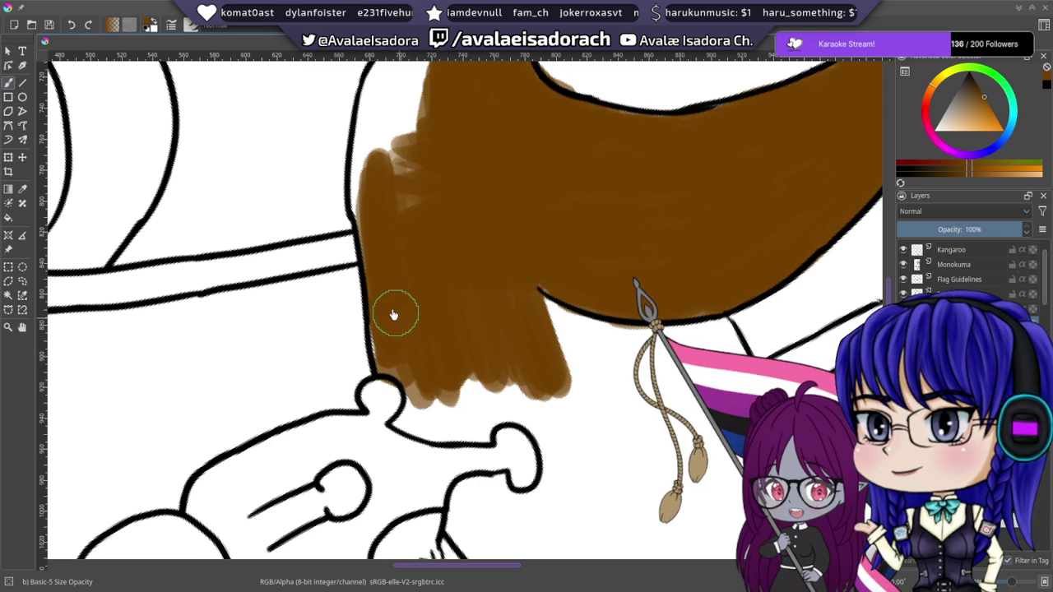
- Fill the streaky gaps along the body outline with brown and extend the colour down to Monokuma's rounded limb
{"action": "left_click_drag", "start_coordinate": [393, 315], "coordinate": [375, 288]}
{"action": "mouse_move", "coordinate": [376, 353]}
{"action": "left_mouse_down"}
{"action": "mouse_move", "coordinate": [432, 391]}
{"action": "mouse_move", "coordinate": [484, 393]}
{"action": "mouse_move", "coordinate": [455, 383]}
{"action": "left_mouse_up"}
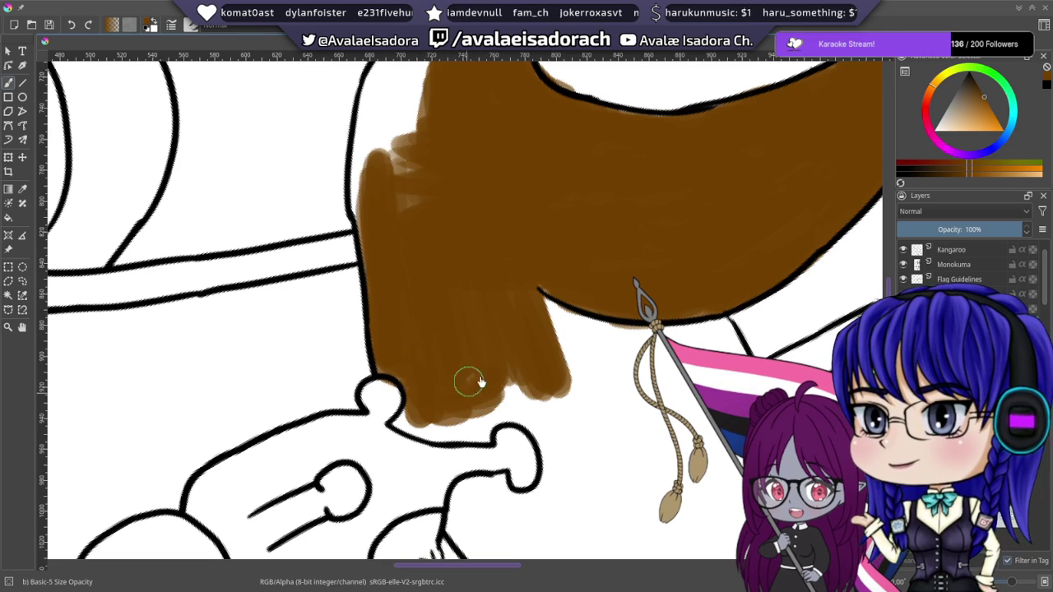
{"action": "mouse_move", "coordinate": [461, 417]}
{"action": "left_mouse_down"}
{"action": "mouse_move", "coordinate": [526, 383]}
{"action": "mouse_move", "coordinate": [548, 394]}
{"action": "mouse_move", "coordinate": [546, 378]}
{"action": "left_mouse_up"}
{"action": "left_click_drag", "start_coordinate": [469, 237], "coordinate": [491, 466]}
{"action": "left_click_drag", "start_coordinate": [468, 350], "coordinate": [339, 291]}
{"action": "left_click_drag", "start_coordinate": [418, 300], "coordinate": [533, 330]}
{"action": "scroll", "coordinate": [532, 330], "scroll_direction": "down", "scroll_amount": 3}
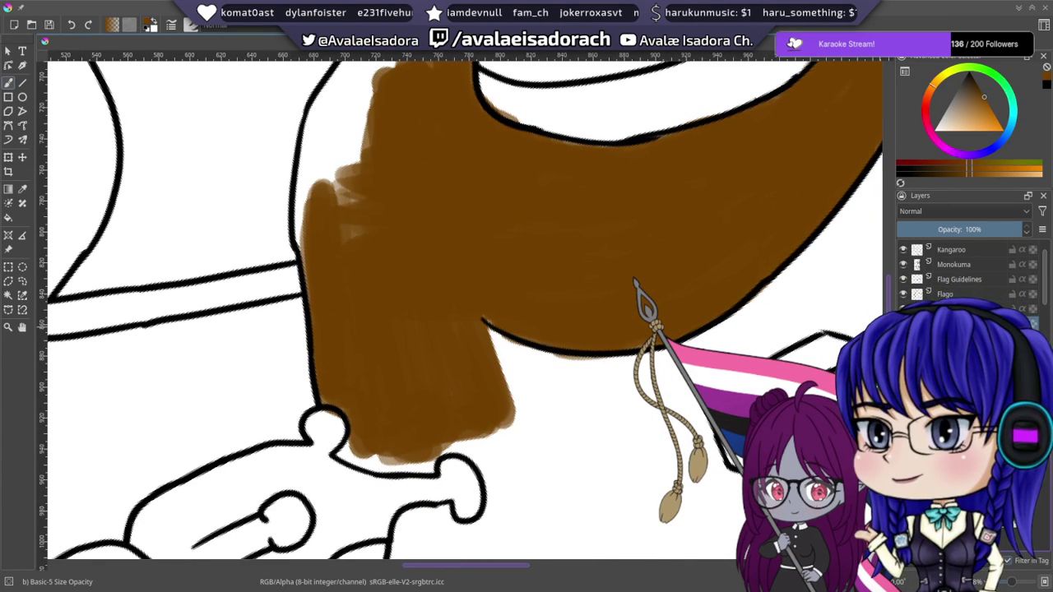
{"action": "mouse_move", "coordinate": [557, 417]}
{"action": "left_mouse_down"}
{"action": "mouse_move", "coordinate": [533, 379]}
{"action": "mouse_move", "coordinate": [553, 462]}
{"action": "left_mouse_up"}
{"action": "key", "text": "ctrl+z"}
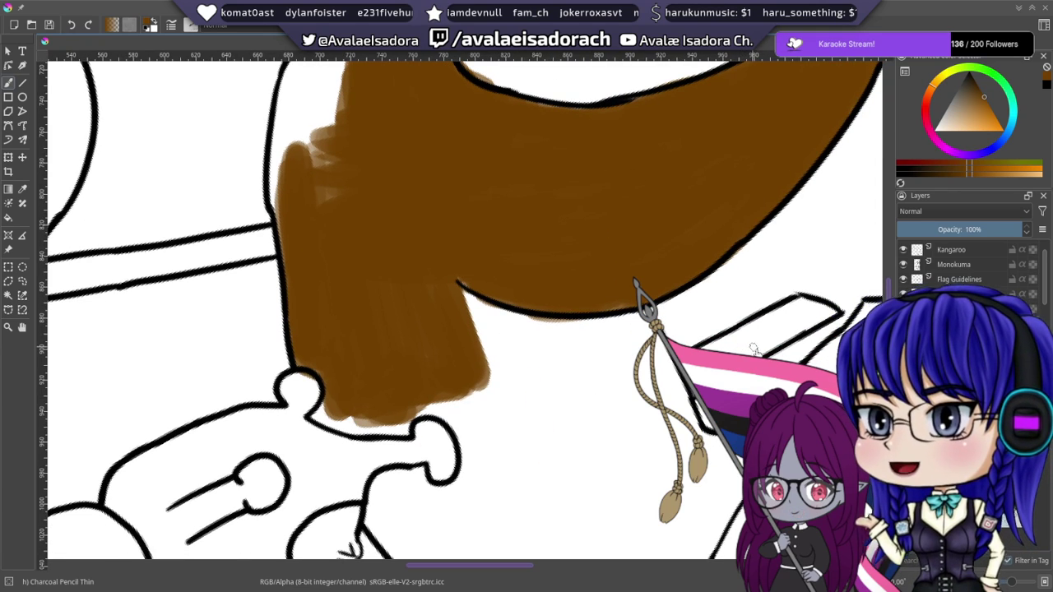
{"action": "key", "text": "/"}
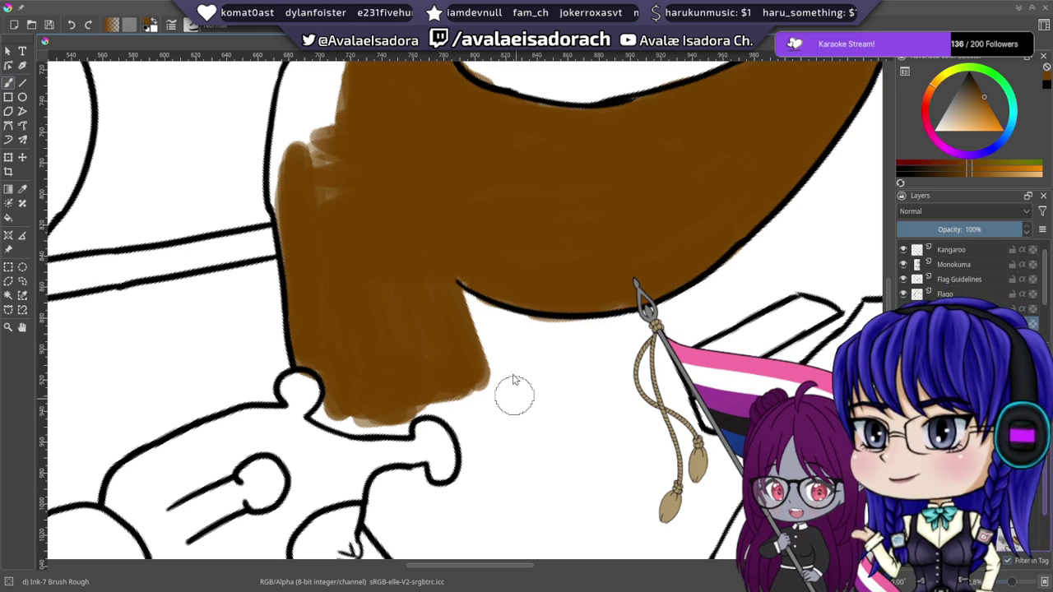
{"action": "mouse_move", "coordinate": [512, 392]}
{"action": "left_mouse_down"}
{"action": "mouse_move", "coordinate": [525, 427]}
{"action": "mouse_move", "coordinate": [520, 370]}
{"action": "mouse_move", "coordinate": [535, 370]}
{"action": "mouse_move", "coordinate": [558, 404]}
{"action": "left_mouse_up"}
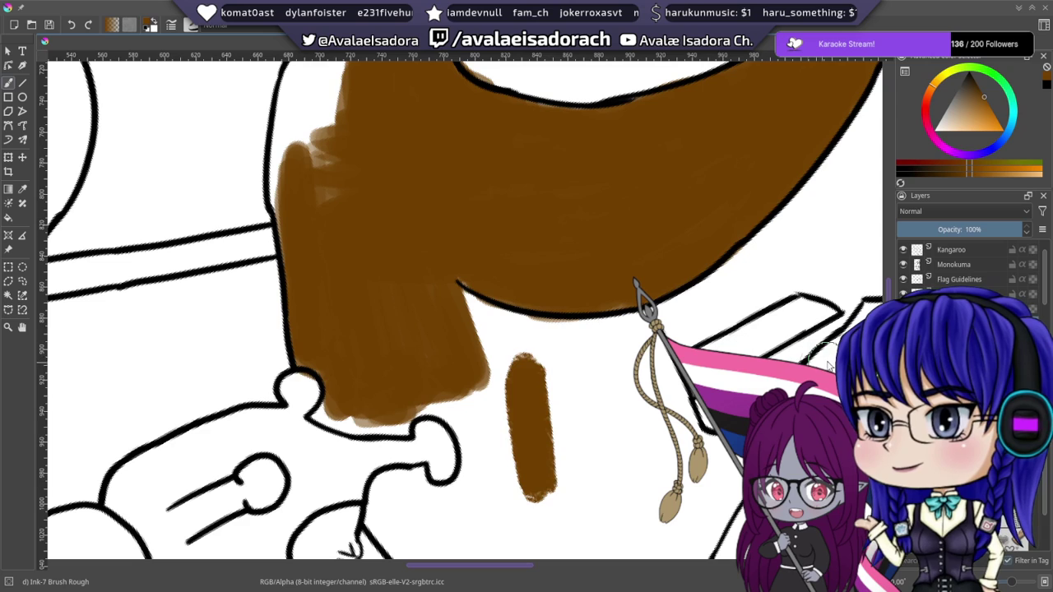
{"action": "key", "text": "ctrl+z"}
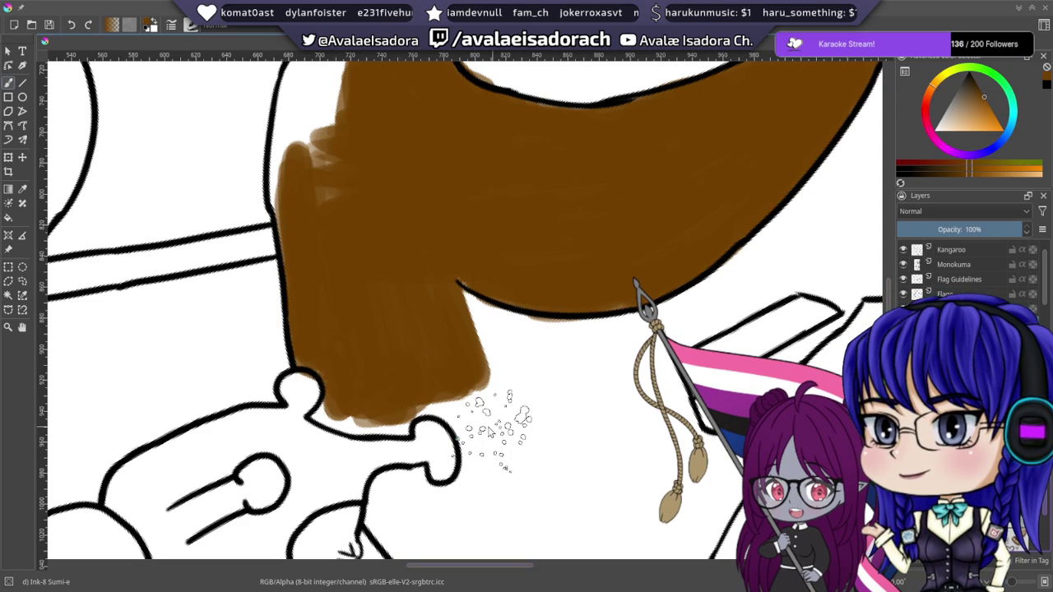
{"action": "mouse_move", "coordinate": [517, 367]}
{"action": "left_mouse_down"}
{"action": "mouse_move", "coordinate": [532, 492]}
{"action": "mouse_move", "coordinate": [576, 387]}
{"action": "left_mouse_up"}
{"action": "key", "text": "ctrl+z"}
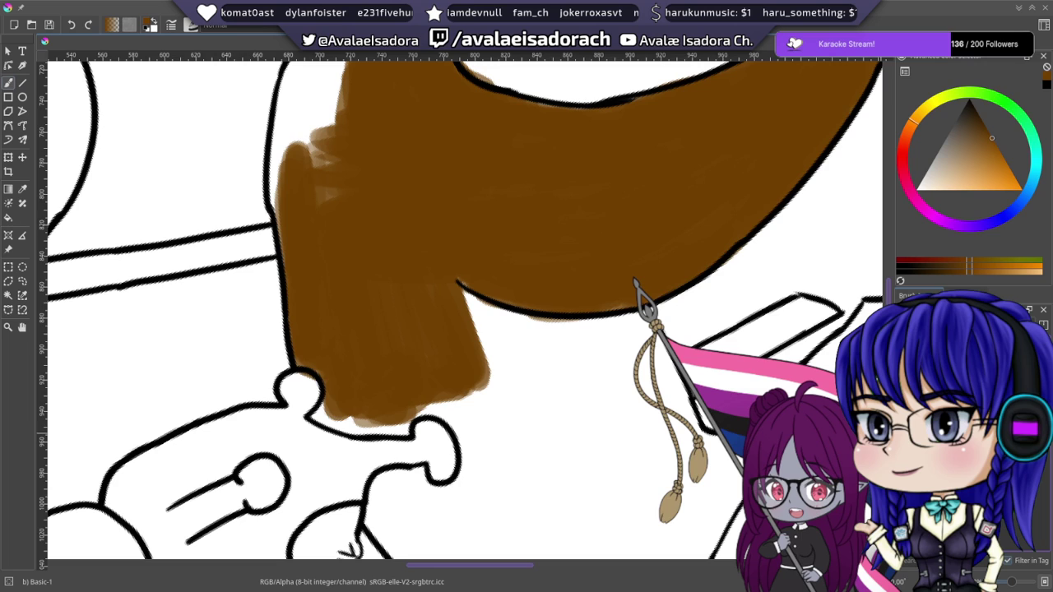
- Switch to the Basic-1 brush and paint the torso brown just below the thigh line
{"action": "mouse_move", "coordinate": [596, 374]}
{"action": "left_mouse_down"}
{"action": "mouse_move", "coordinate": [570, 411]}
{"action": "mouse_move", "coordinate": [580, 497]}
{"action": "left_mouse_up"}
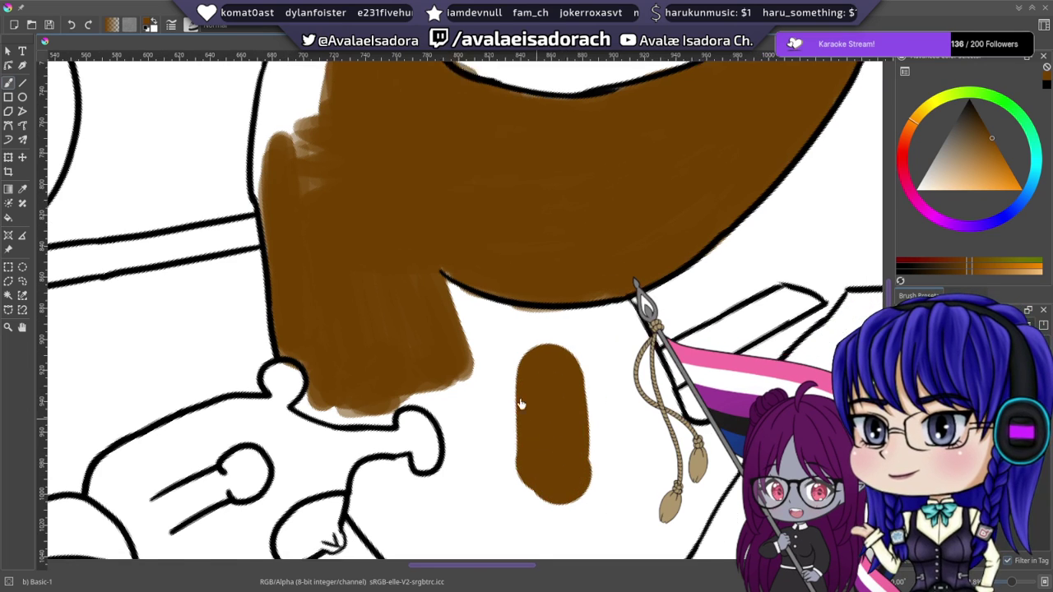
{"action": "left_click_drag", "start_coordinate": [520, 402], "coordinate": [409, 306]}
{"action": "mouse_move", "coordinate": [372, 262]}
{"action": "left_mouse_down"}
{"action": "mouse_move", "coordinate": [390, 303]}
{"action": "mouse_move", "coordinate": [354, 283]}
{"action": "mouse_move", "coordinate": [358, 252]}
{"action": "mouse_move", "coordinate": [387, 294]}
{"action": "mouse_move", "coordinate": [435, 293]}
{"action": "mouse_move", "coordinate": [477, 275]}
{"action": "mouse_move", "coordinate": [485, 228]}
{"action": "left_mouse_up"}
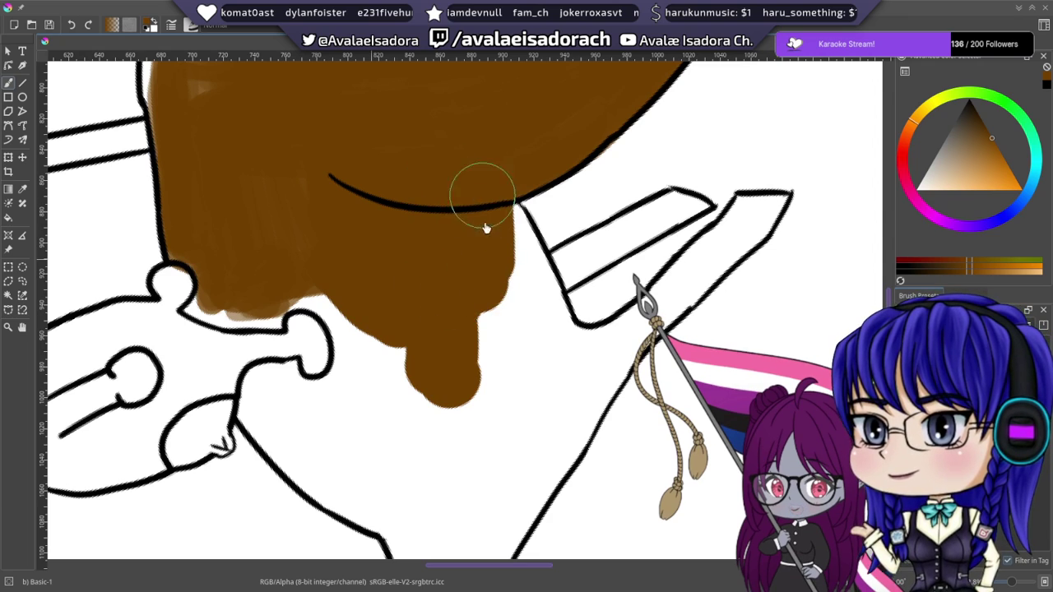
{"action": "left_click_drag", "start_coordinate": [425, 273], "coordinate": [556, 376]}
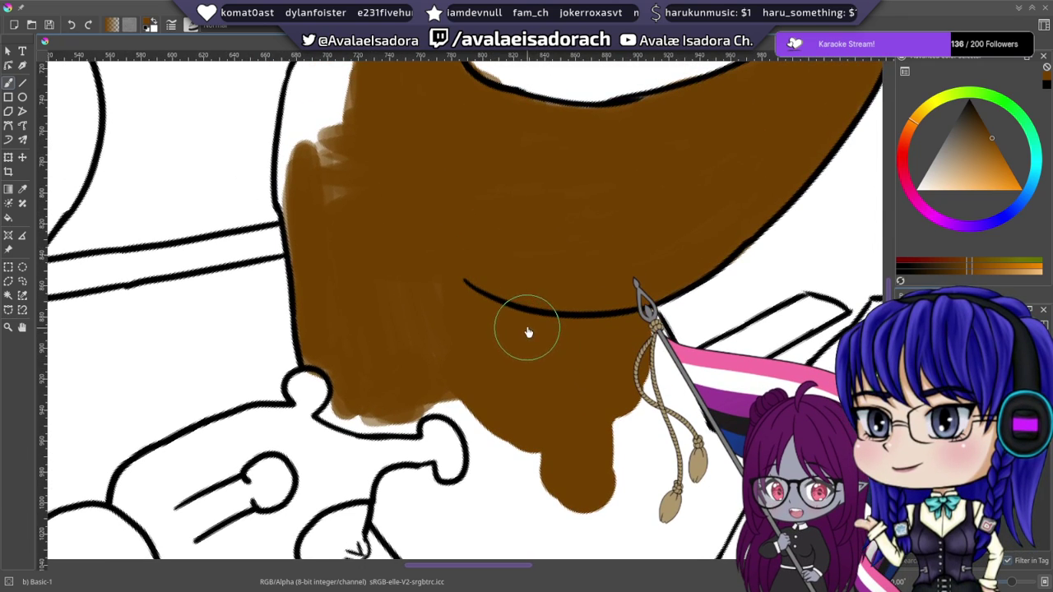
{"action": "mouse_move", "coordinate": [496, 295]}
{"action": "left_mouse_down"}
{"action": "mouse_move", "coordinate": [511, 337]}
{"action": "mouse_move", "coordinate": [499, 336]}
{"action": "left_mouse_up"}
{"action": "mouse_move", "coordinate": [370, 266]}
{"action": "left_mouse_down"}
{"action": "mouse_move", "coordinate": [398, 269]}
{"action": "mouse_move", "coordinate": [449, 389]}
{"action": "mouse_move", "coordinate": [398, 406]}
{"action": "left_mouse_up"}
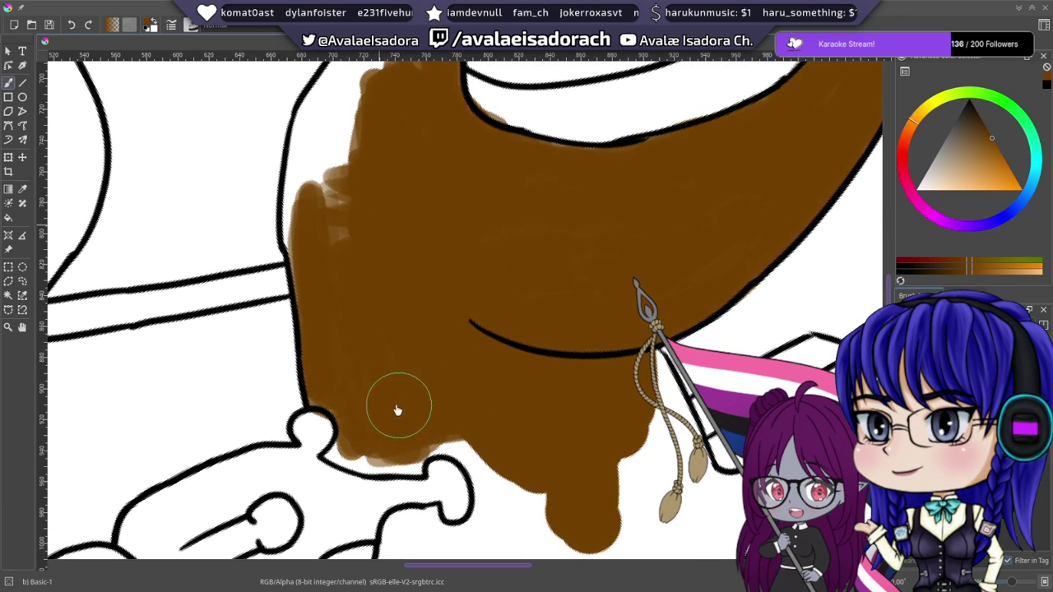
- Cover the patchy brown along the kangaroo's back and fill the tail with solid brown
{"action": "mouse_move", "coordinate": [332, 367]}
{"action": "left_mouse_down"}
{"action": "mouse_move", "coordinate": [342, 181]}
{"action": "mouse_move", "coordinate": [357, 145]}
{"action": "mouse_move", "coordinate": [384, 326]}
{"action": "mouse_move", "coordinate": [381, 424]}
{"action": "left_mouse_up"}
{"action": "mouse_move", "coordinate": [371, 491]}
{"action": "left_mouse_down"}
{"action": "mouse_move", "coordinate": [352, 392]}
{"action": "mouse_move", "coordinate": [365, 354]}
{"action": "mouse_move", "coordinate": [395, 318]}
{"action": "mouse_move", "coordinate": [398, 354]}
{"action": "mouse_move", "coordinate": [431, 292]}
{"action": "mouse_move", "coordinate": [374, 421]}
{"action": "mouse_move", "coordinate": [405, 416]}
{"action": "mouse_move", "coordinate": [422, 481]}
{"action": "left_mouse_up"}
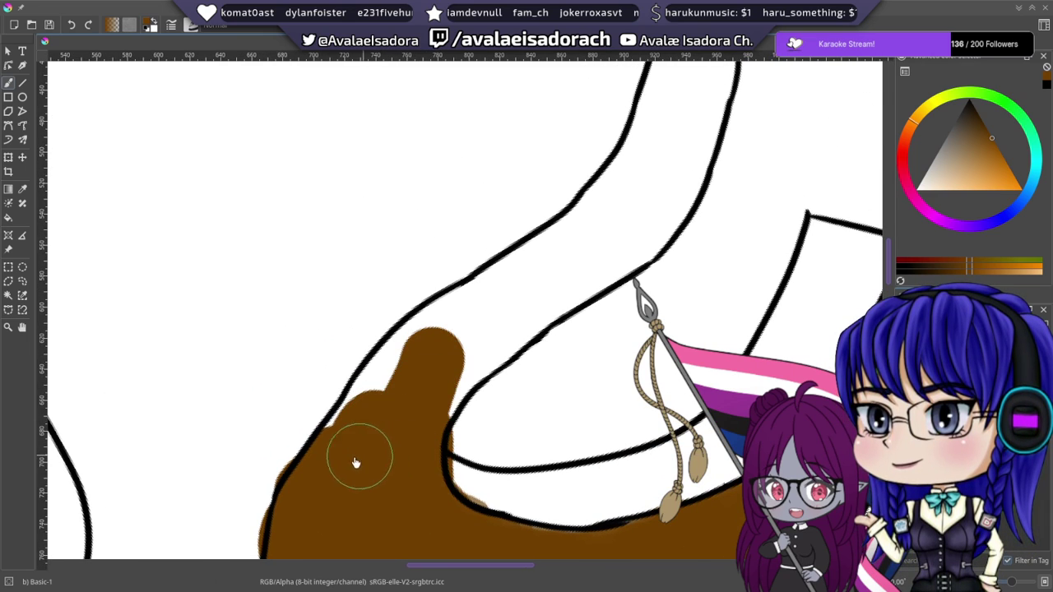
{"action": "mouse_move", "coordinate": [356, 463]}
{"action": "left_mouse_down"}
{"action": "mouse_move", "coordinate": [369, 419]}
{"action": "mouse_move", "coordinate": [460, 308]}
{"action": "mouse_move", "coordinate": [526, 278]}
{"action": "mouse_move", "coordinate": [602, 217]}
{"action": "mouse_move", "coordinate": [635, 171]}
{"action": "mouse_move", "coordinate": [456, 386]}
{"action": "mouse_move", "coordinate": [481, 343]}
{"action": "mouse_move", "coordinate": [528, 173]}
{"action": "mouse_move", "coordinate": [522, 102]}
{"action": "mouse_move", "coordinate": [531, 106]}
{"action": "mouse_move", "coordinate": [521, 232]}
{"action": "mouse_move", "coordinate": [501, 312]}
{"action": "mouse_move", "coordinate": [520, 155]}
{"action": "mouse_move", "coordinate": [485, 298]}
{"action": "mouse_move", "coordinate": [357, 383]}
{"action": "mouse_move", "coordinate": [318, 478]}
{"action": "mouse_move", "coordinate": [368, 295]}
{"action": "left_mouse_up"}
{"action": "mouse_move", "coordinate": [425, 324]}
{"action": "left_mouse_down"}
{"action": "mouse_move", "coordinate": [406, 299]}
{"action": "mouse_move", "coordinate": [421, 341]}
{"action": "left_mouse_up"}
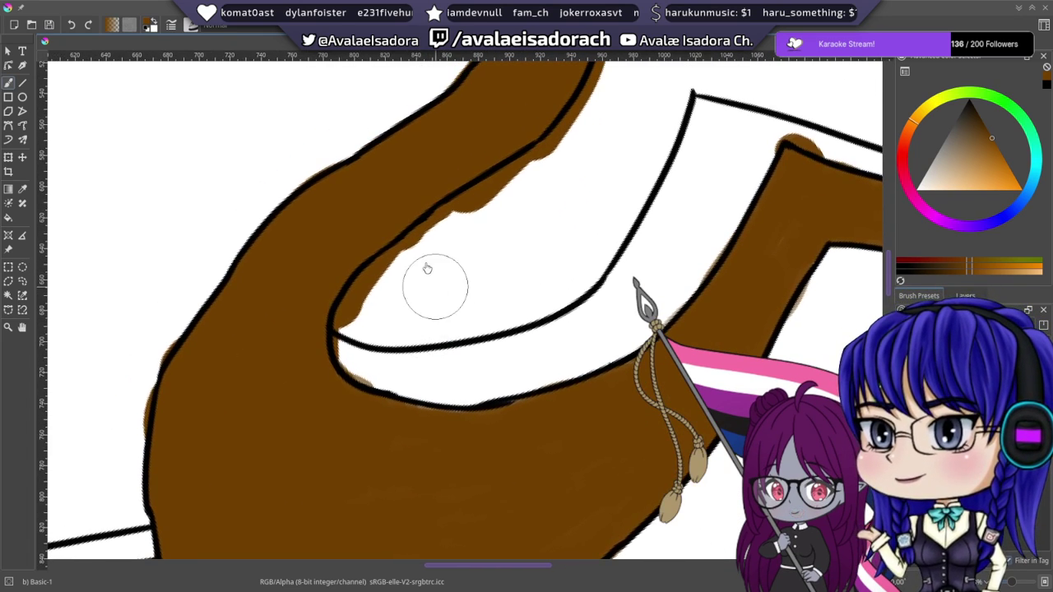
- Paint brown over the edges of the near hind leg and foot so the colour reaches their outlines
{"action": "left_click_drag", "start_coordinate": [395, 238], "coordinate": [303, 244]}
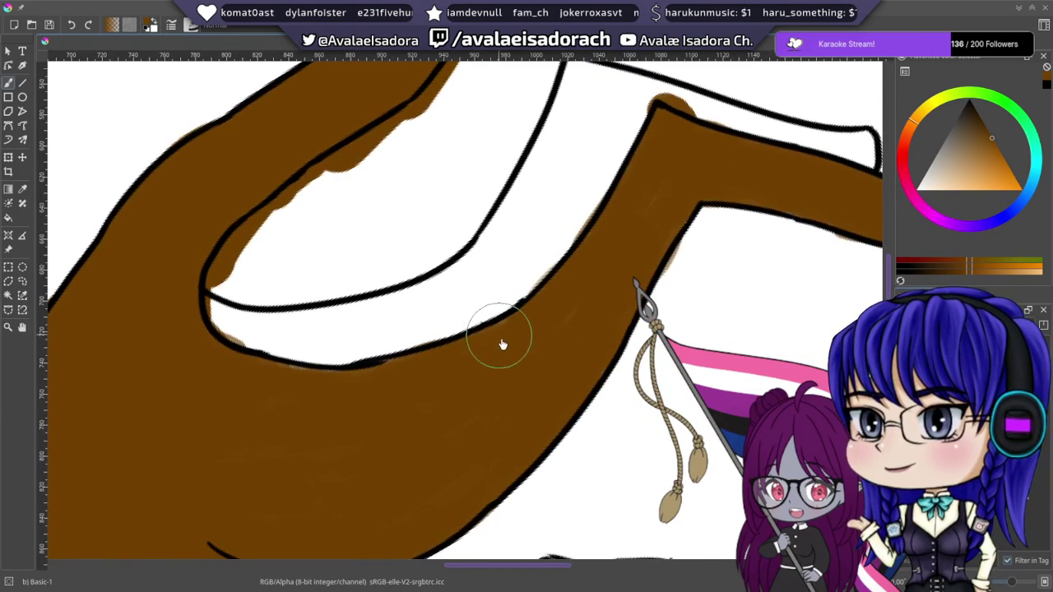
{"action": "left_click_drag", "start_coordinate": [554, 403], "coordinate": [589, 344]}
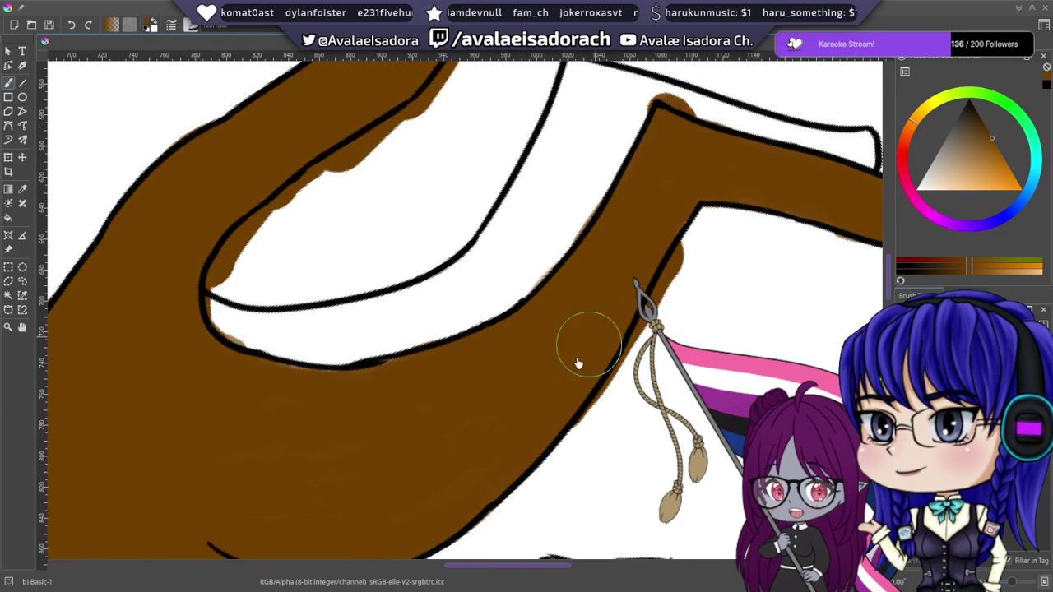
{"action": "left_click_drag", "start_coordinate": [524, 264], "coordinate": [251, 353]}
{"action": "mouse_move", "coordinate": [435, 271]}
{"action": "left_mouse_down"}
{"action": "mouse_move", "coordinate": [646, 305]}
{"action": "mouse_move", "coordinate": [679, 337]}
{"action": "mouse_move", "coordinate": [484, 255]}
{"action": "left_mouse_up"}
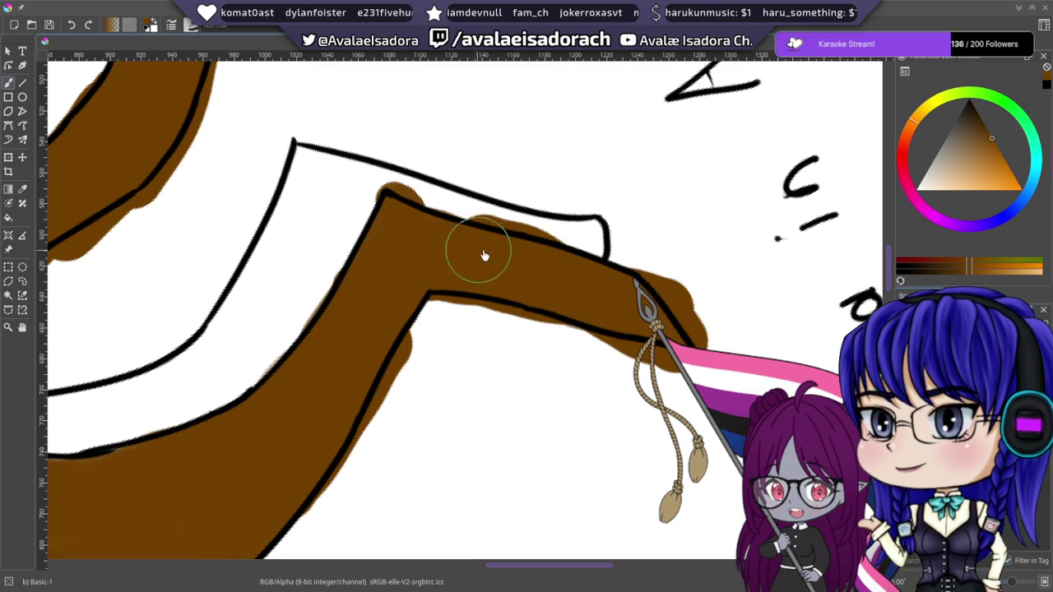
{"action": "left_click_drag", "start_coordinate": [392, 347], "coordinate": [623, 194]}
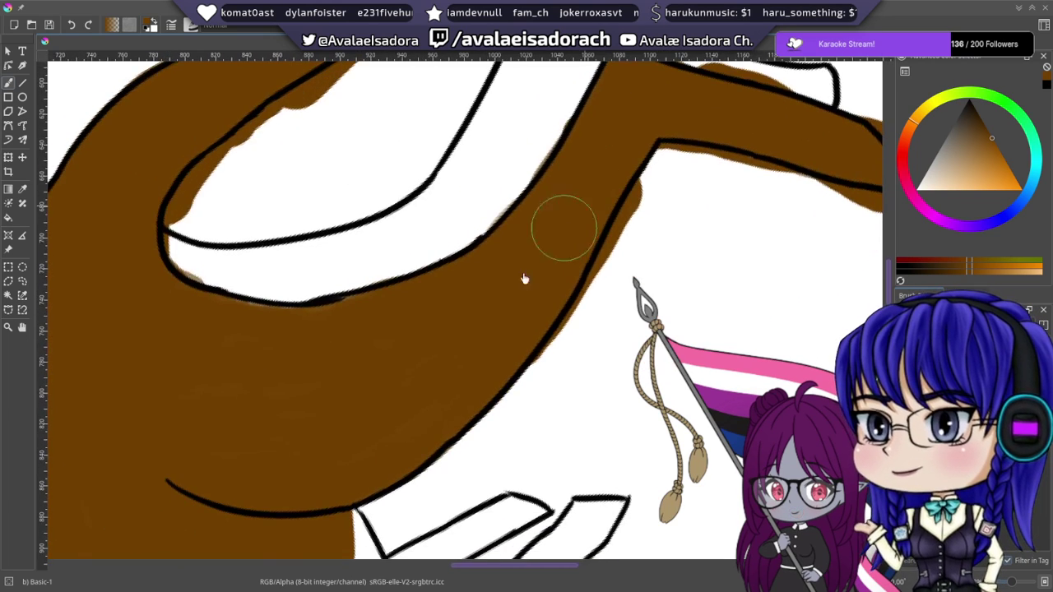
- Fill the kangaroo's torso with brown from the thigh past Monokuma and the arms towards the neck
{"action": "left_click_drag", "start_coordinate": [407, 382], "coordinate": [543, 183]}
{"action": "left_click_drag", "start_coordinate": [430, 286], "coordinate": [470, 193]}
{"action": "mouse_move", "coordinate": [321, 273]}
{"action": "left_mouse_down"}
{"action": "mouse_move", "coordinate": [378, 282]}
{"action": "mouse_move", "coordinate": [315, 278]}
{"action": "mouse_move", "coordinate": [302, 292]}
{"action": "mouse_move", "coordinate": [333, 320]}
{"action": "mouse_move", "coordinate": [341, 357]}
{"action": "mouse_move", "coordinate": [430, 331]}
{"action": "mouse_move", "coordinate": [449, 345]}
{"action": "mouse_move", "coordinate": [485, 400]}
{"action": "mouse_move", "coordinate": [469, 460]}
{"action": "left_mouse_up"}
{"action": "mouse_move", "coordinate": [474, 383]}
{"action": "left_mouse_down"}
{"action": "mouse_move", "coordinate": [486, 419]}
{"action": "mouse_move", "coordinate": [421, 305]}
{"action": "mouse_move", "coordinate": [461, 447]}
{"action": "mouse_move", "coordinate": [488, 416]}
{"action": "mouse_move", "coordinate": [519, 334]}
{"action": "mouse_move", "coordinate": [521, 386]}
{"action": "left_mouse_up"}
{"action": "left_click_drag", "start_coordinate": [537, 295], "coordinate": [470, 346]}
{"action": "mouse_move", "coordinate": [464, 309]}
{"action": "left_mouse_down"}
{"action": "mouse_move", "coordinate": [510, 398]}
{"action": "mouse_move", "coordinate": [468, 263]}
{"action": "mouse_move", "coordinate": [499, 301]}
{"action": "mouse_move", "coordinate": [472, 212]}
{"action": "mouse_move", "coordinate": [485, 234]}
{"action": "mouse_move", "coordinate": [463, 296]}
{"action": "left_mouse_up"}
{"action": "left_click_drag", "start_coordinate": [382, 334], "coordinate": [434, 356]}
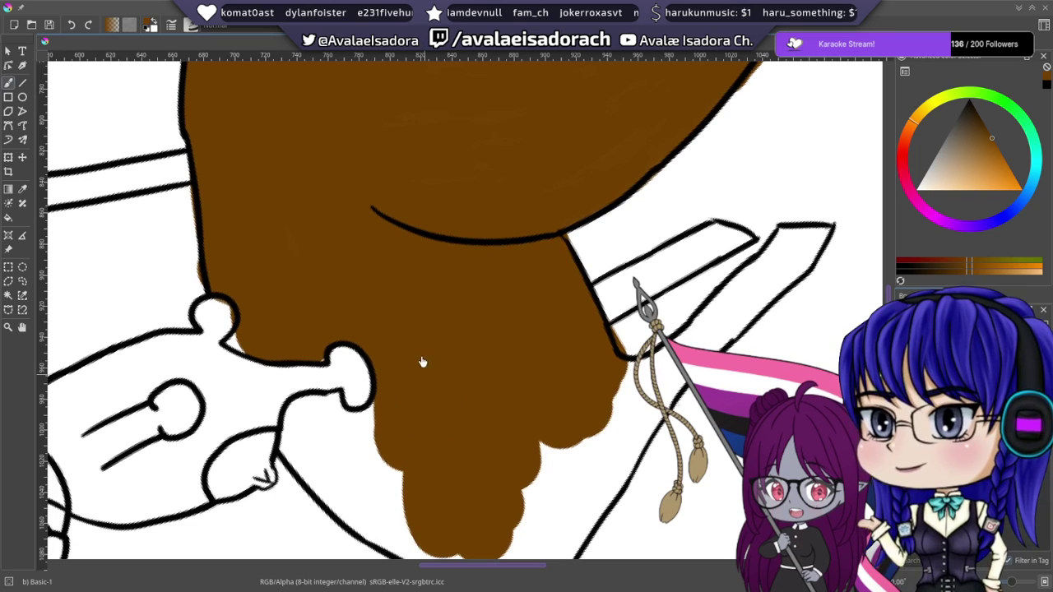
{"action": "scroll", "coordinate": [387, 252], "scroll_direction": "down", "scroll_amount": 5}
{"action": "mouse_move", "coordinate": [461, 251]}
{"action": "left_mouse_down"}
{"action": "mouse_move", "coordinate": [451, 303]}
{"action": "mouse_move", "coordinate": [460, 355]}
{"action": "mouse_move", "coordinate": [479, 324]}
{"action": "mouse_move", "coordinate": [507, 387]}
{"action": "mouse_move", "coordinate": [598, 228]}
{"action": "mouse_move", "coordinate": [536, 277]}
{"action": "mouse_move", "coordinate": [551, 234]}
{"action": "mouse_move", "coordinate": [536, 251]}
{"action": "mouse_move", "coordinate": [536, 236]}
{"action": "mouse_move", "coordinate": [455, 390]}
{"action": "mouse_move", "coordinate": [464, 424]}
{"action": "mouse_move", "coordinate": [497, 348]}
{"action": "mouse_move", "coordinate": [478, 366]}
{"action": "mouse_move", "coordinate": [486, 422]}
{"action": "left_mouse_up"}
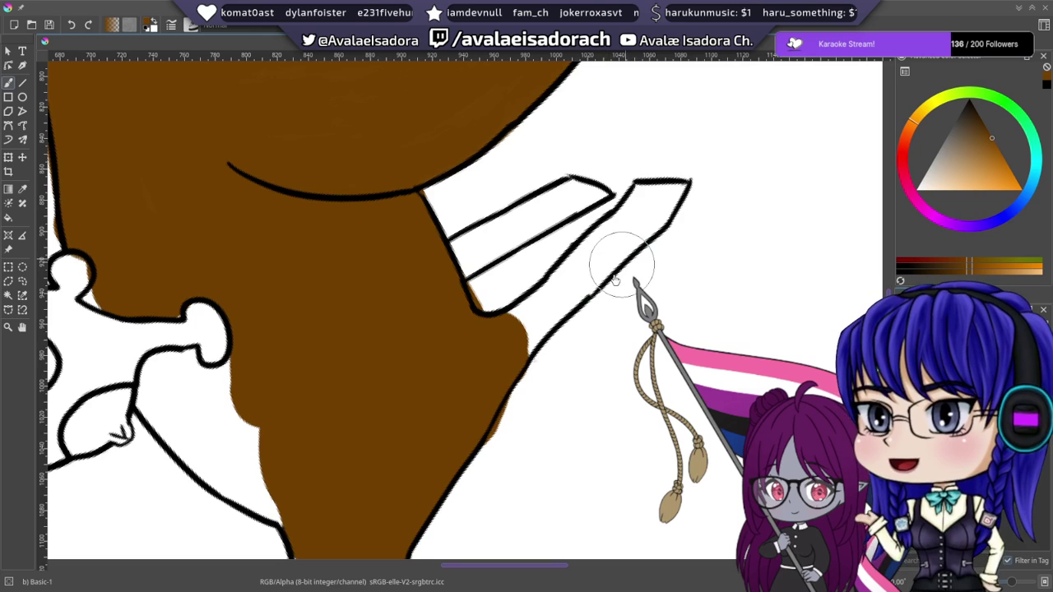
- Fill the kangaroo's two narrow arms with brown using a smaller Basic-1 brush
{"action": "left_click_drag", "start_coordinate": [611, 269], "coordinate": [519, 238]}
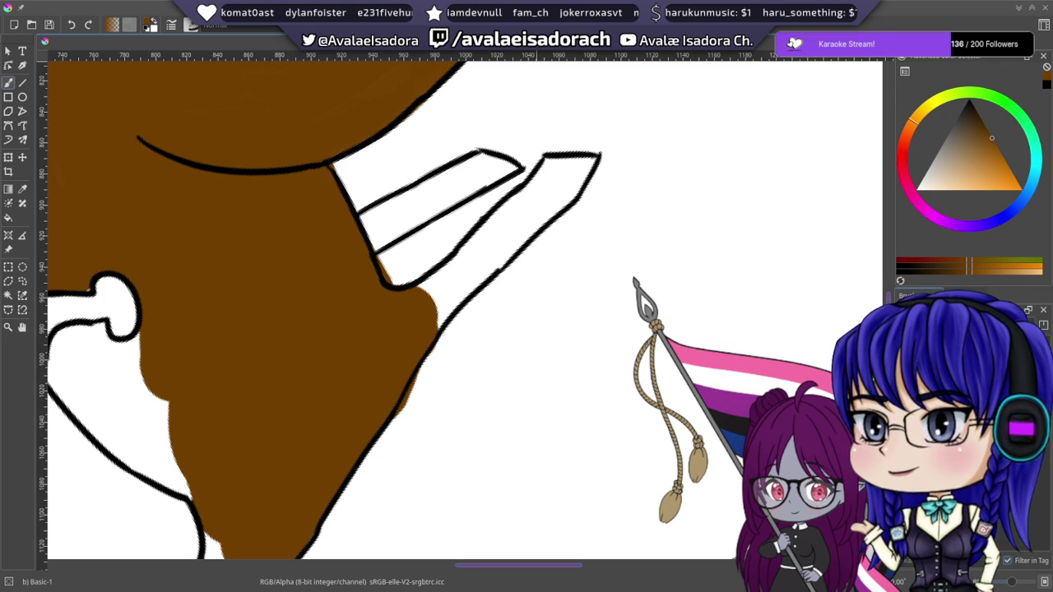
{"action": "mouse_move", "coordinate": [540, 205]}
{"action": "left_mouse_down"}
{"action": "mouse_move", "coordinate": [421, 296]}
{"action": "mouse_move", "coordinate": [421, 331]}
{"action": "mouse_move", "coordinate": [581, 174]}
{"action": "mouse_move", "coordinate": [563, 177]}
{"action": "mouse_move", "coordinate": [597, 165]}
{"action": "mouse_move", "coordinate": [554, 174]}
{"action": "left_mouse_up"}
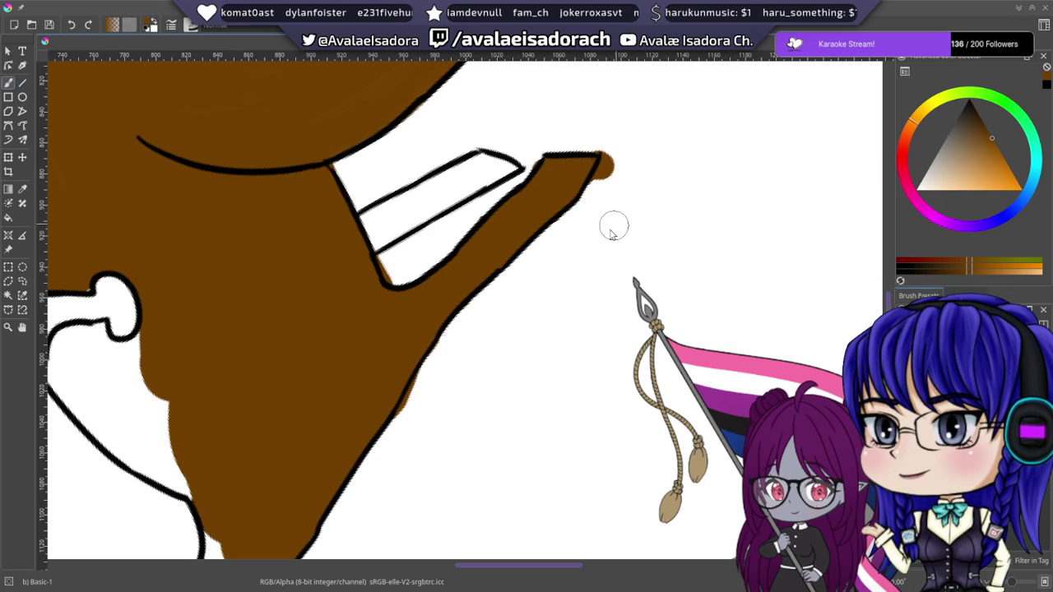
{"action": "scroll", "coordinate": [557, 200], "scroll_direction": "up", "scroll_amount": 2}
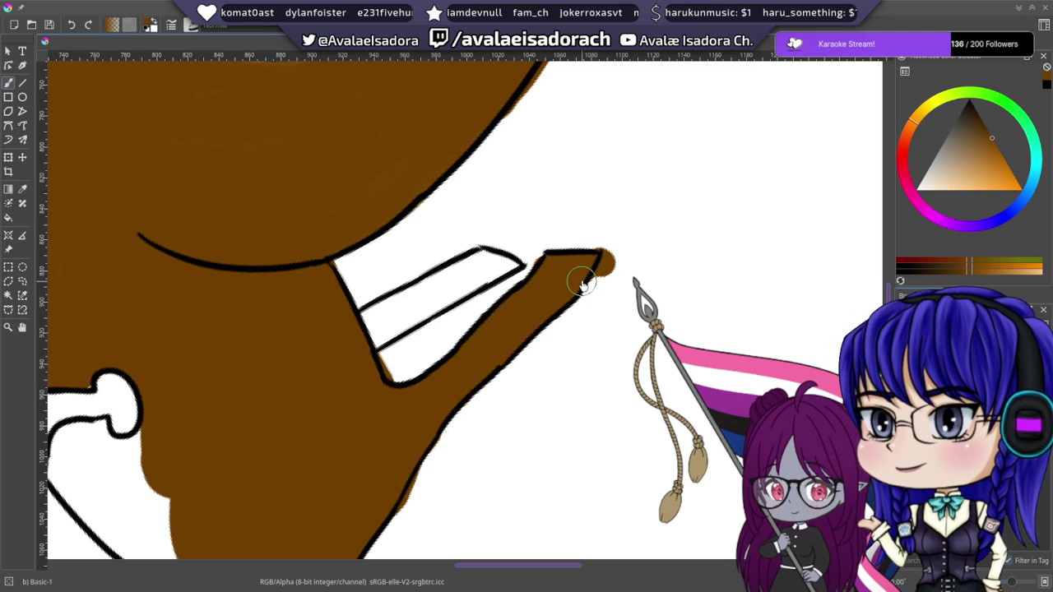
{"action": "mouse_move", "coordinate": [545, 241]}
{"action": "left_mouse_down"}
{"action": "mouse_move", "coordinate": [533, 247]}
{"action": "mouse_move", "coordinate": [519, 235]}
{"action": "left_mouse_up"}
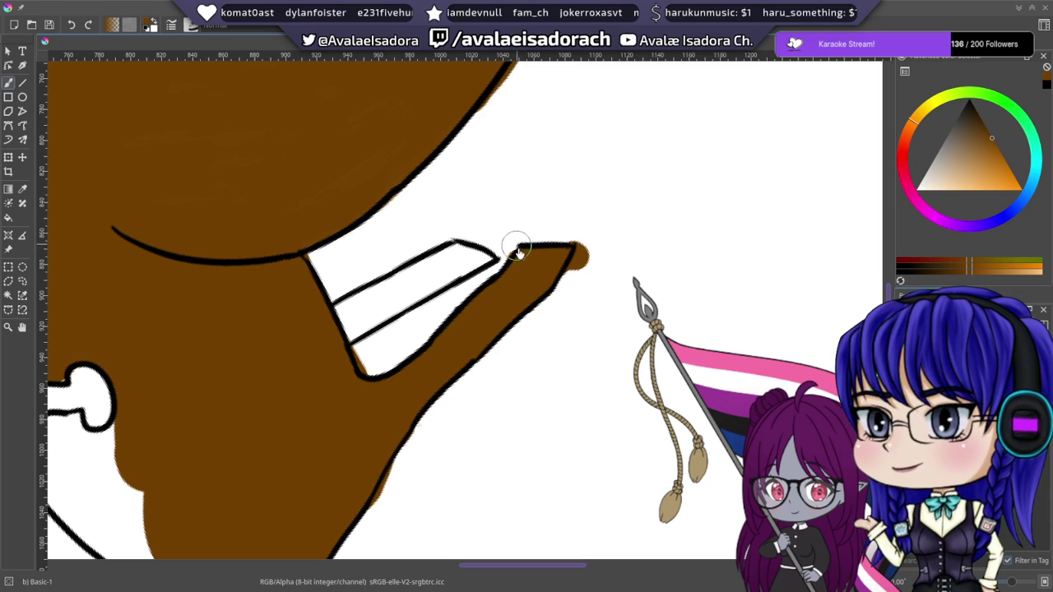
{"action": "mouse_move", "coordinate": [579, 252]}
{"action": "left_mouse_down"}
{"action": "mouse_move", "coordinate": [615, 214]}
{"action": "mouse_move", "coordinate": [606, 210]}
{"action": "left_mouse_up"}
{"action": "left_click_drag", "start_coordinate": [534, 212], "coordinate": [526, 285]}
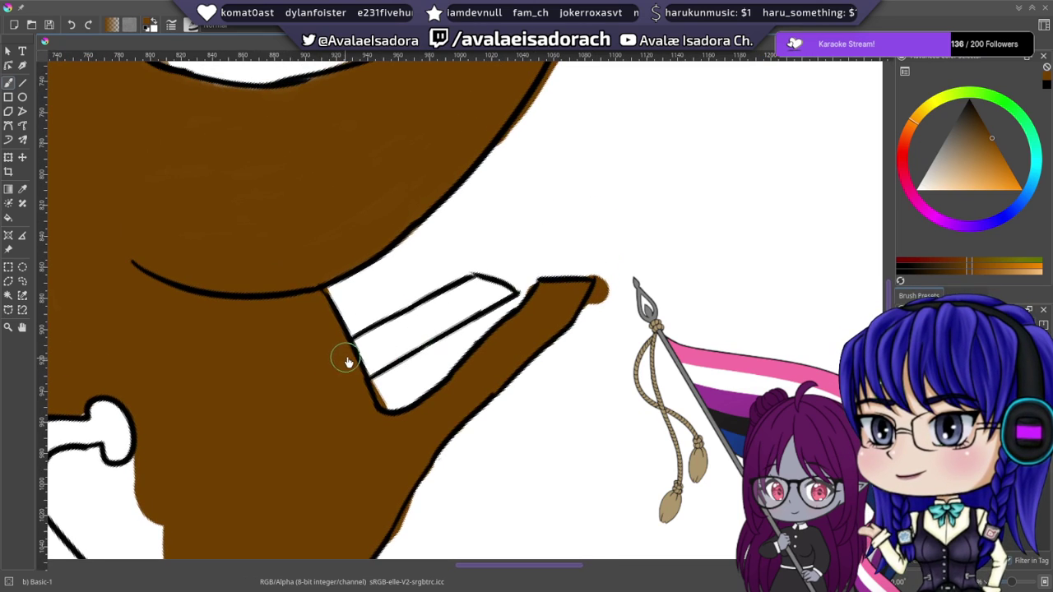
{"action": "mouse_move", "coordinate": [352, 352]}
{"action": "left_mouse_down"}
{"action": "mouse_move", "coordinate": [421, 327]}
{"action": "mouse_move", "coordinate": [390, 336]}
{"action": "mouse_move", "coordinate": [477, 287]}
{"action": "mouse_move", "coordinate": [491, 301]}
{"action": "mouse_move", "coordinate": [500, 287]}
{"action": "mouse_move", "coordinate": [388, 353]}
{"action": "mouse_move", "coordinate": [399, 348]}
{"action": "mouse_move", "coordinate": [411, 394]}
{"action": "left_mouse_up"}
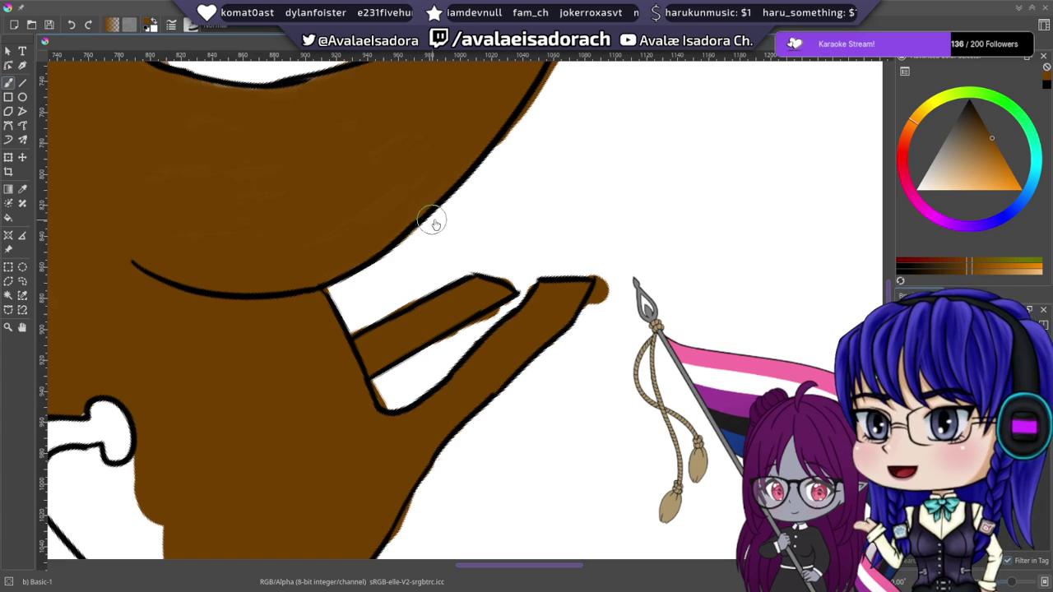
- Switch to the Eraser Small brush at the tail's tip, start trimming the excess brown there, and save the drawing
{"action": "mouse_move", "coordinate": [454, 186]}
{"action": "left_mouse_down"}
{"action": "mouse_move", "coordinate": [449, 178]}
{"action": "mouse_move", "coordinate": [611, 308]}
{"action": "mouse_move", "coordinate": [463, 425]}
{"action": "left_mouse_up"}
{"action": "left_click_drag", "start_coordinate": [365, 276], "coordinate": [390, 420]}
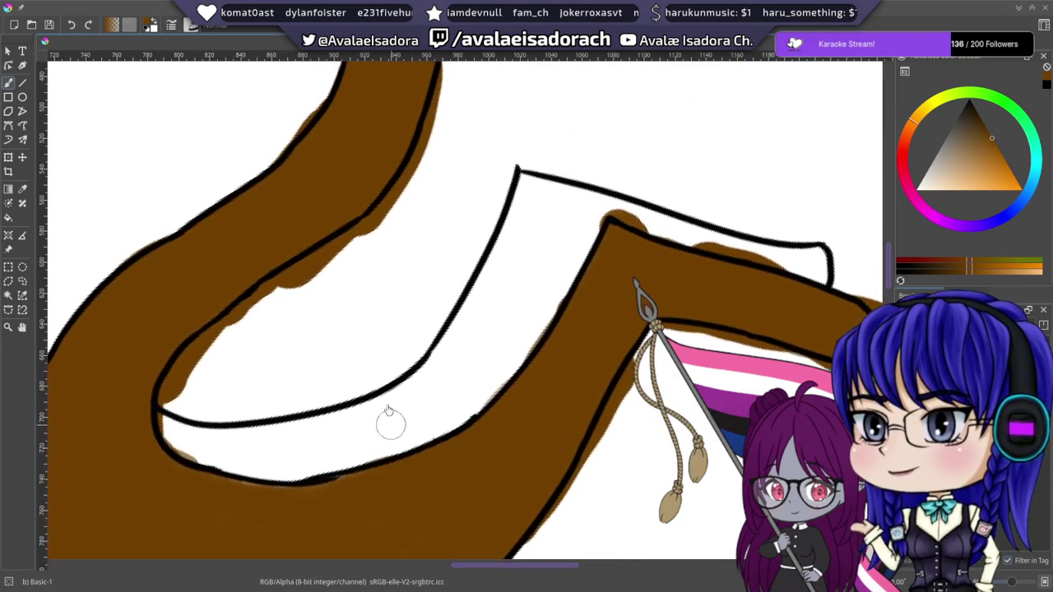
{"action": "left_click_drag", "start_coordinate": [392, 380], "coordinate": [571, 386]}
{"action": "left_click_drag", "start_coordinate": [525, 197], "coordinate": [469, 398]}
{"action": "left_click_drag", "start_coordinate": [448, 323], "coordinate": [453, 423]}
{"action": "left_click_drag", "start_coordinate": [532, 249], "coordinate": [443, 282]}
{"action": "left_click_drag", "start_coordinate": [510, 369], "coordinate": [518, 403]}
{"action": "left_click_drag", "start_coordinate": [547, 338], "coordinate": [620, 336]}
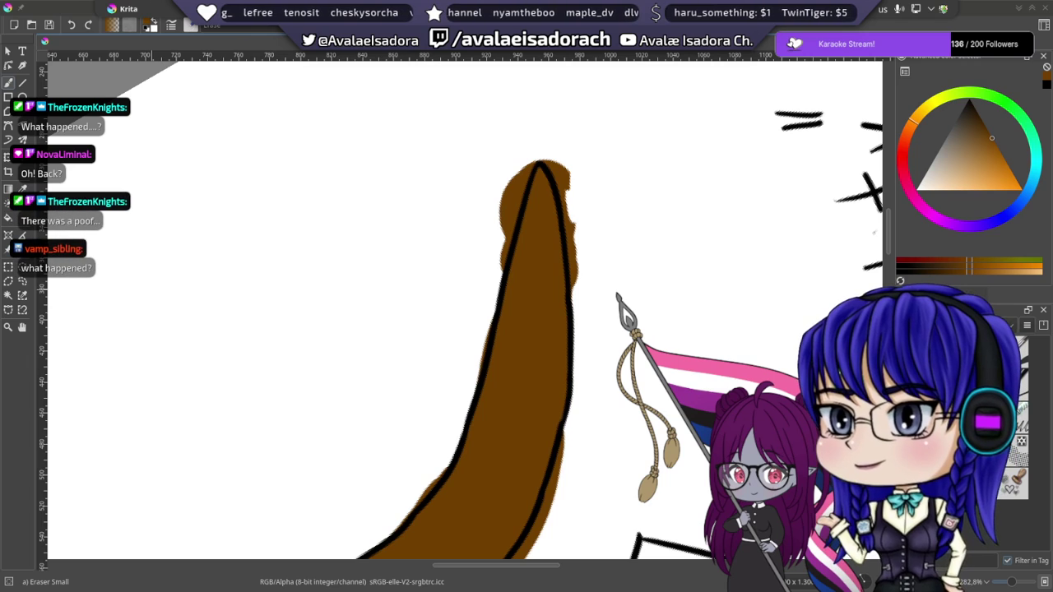
{"action": "left_click_drag", "start_coordinate": [357, 291], "coordinate": [332, 329]}
{"action": "key", "text": "ctrl+s"}
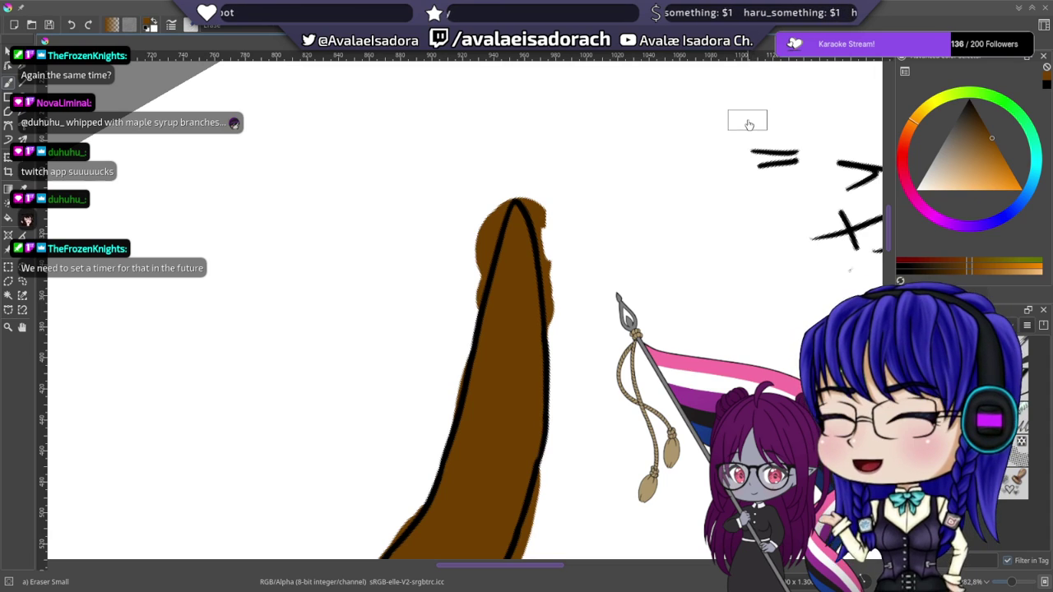
- Adjust the eraser size and erase the excess brown around the tail's tip and along its upper edges
{"action": "mouse_move", "coordinate": [549, 205]}
{"action": "left_mouse_down"}
{"action": "mouse_move", "coordinate": [558, 251]}
{"action": "mouse_move", "coordinate": [550, 235]}
{"action": "mouse_move", "coordinate": [559, 332]}
{"action": "left_mouse_up"}
{"action": "key", "text": "bracketright"}
{"action": "key", "text": "bracketright"}
{"action": "key", "text": "bracketright"}
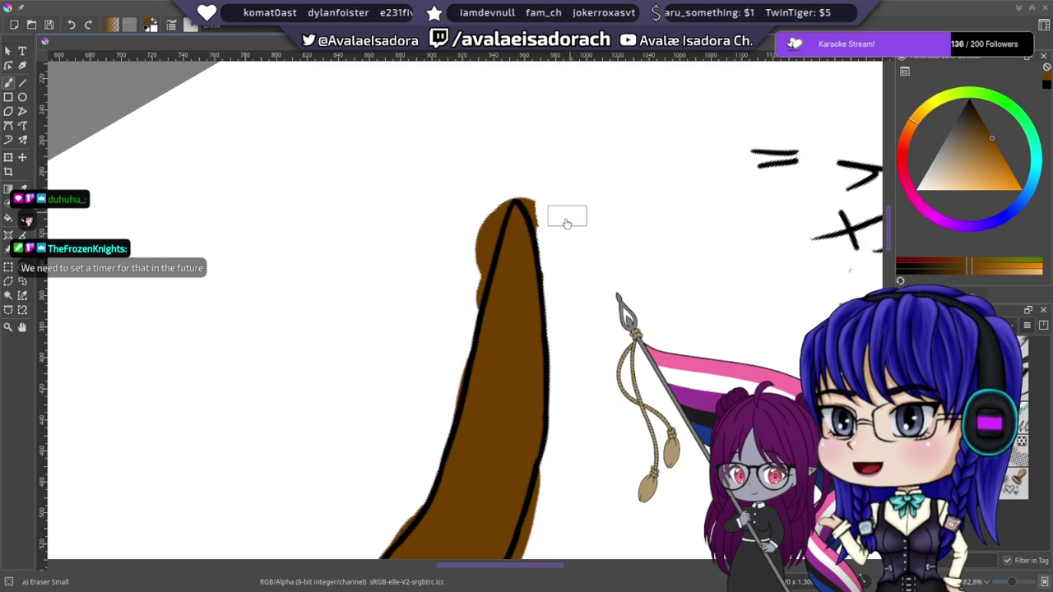
{"action": "key", "text": "bracketleft"}
{"action": "key", "text": "bracketleft"}
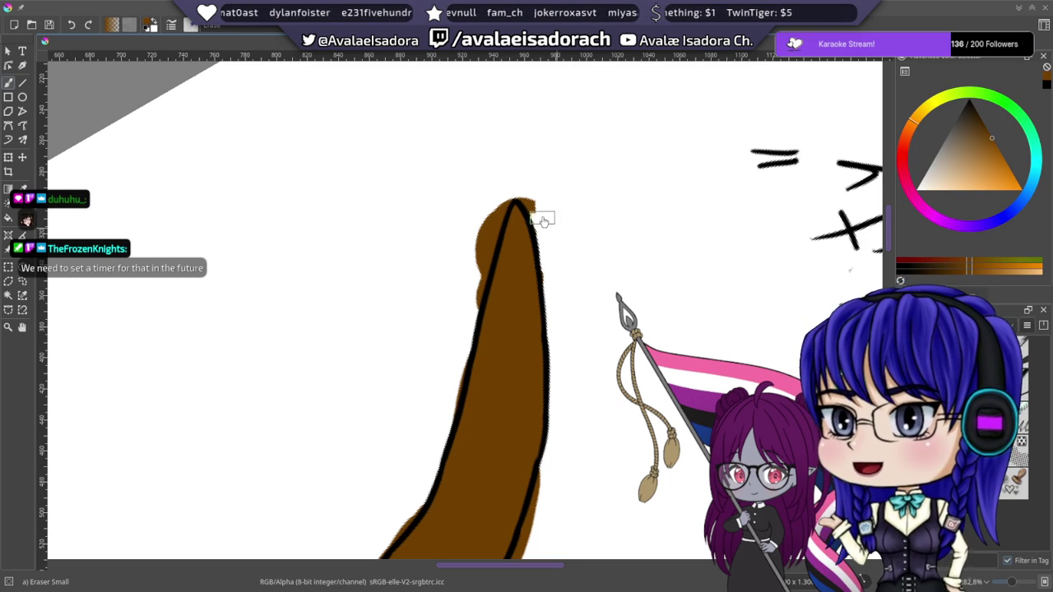
{"action": "mouse_move", "coordinate": [544, 221]}
{"action": "left_mouse_down"}
{"action": "mouse_move", "coordinate": [520, 194]}
{"action": "mouse_move", "coordinate": [500, 199]}
{"action": "mouse_move", "coordinate": [468, 309]}
{"action": "left_mouse_up"}
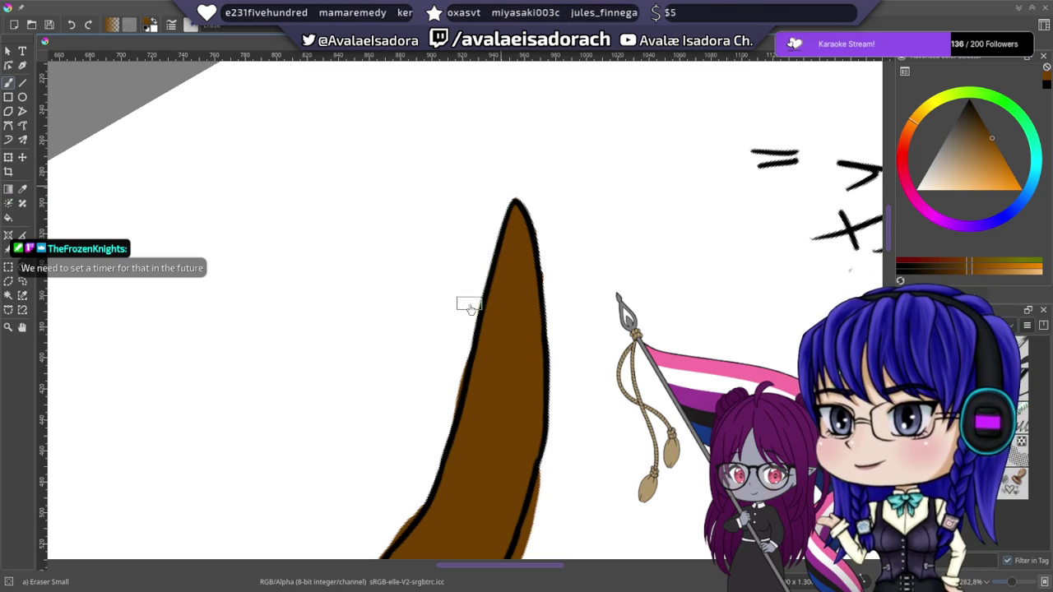
{"action": "left_click_drag", "start_coordinate": [411, 352], "coordinate": [461, 211]}
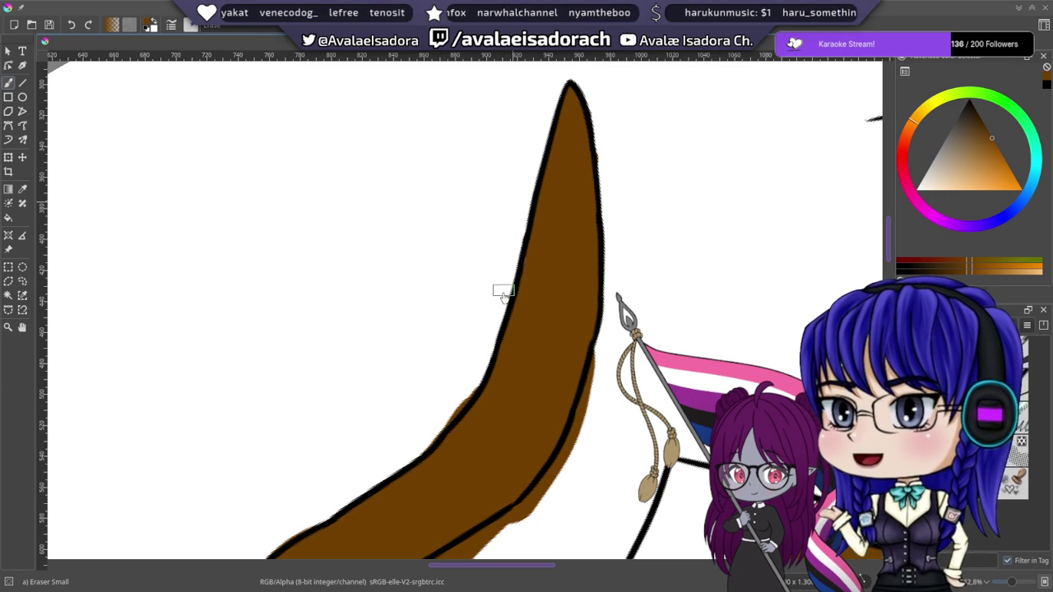
- Erase the excess brown along both edges of the tail's middle section, following the black outlines
{"action": "left_click_drag", "start_coordinate": [473, 293], "coordinate": [527, 192]}
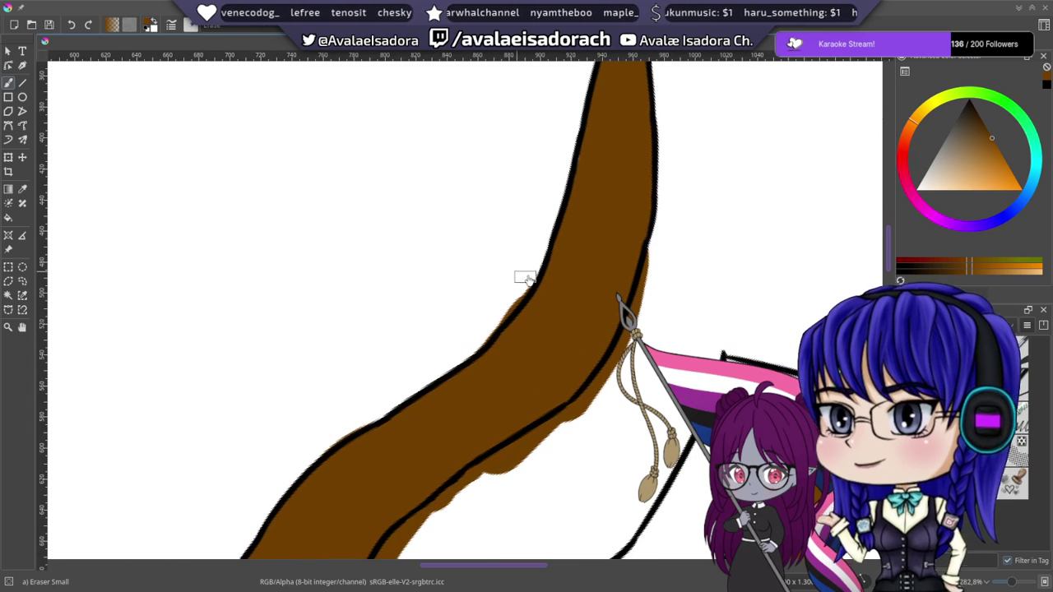
{"action": "left_click_drag", "start_coordinate": [521, 288], "coordinate": [484, 337]}
{"action": "left_click_drag", "start_coordinate": [467, 258], "coordinate": [397, 197]}
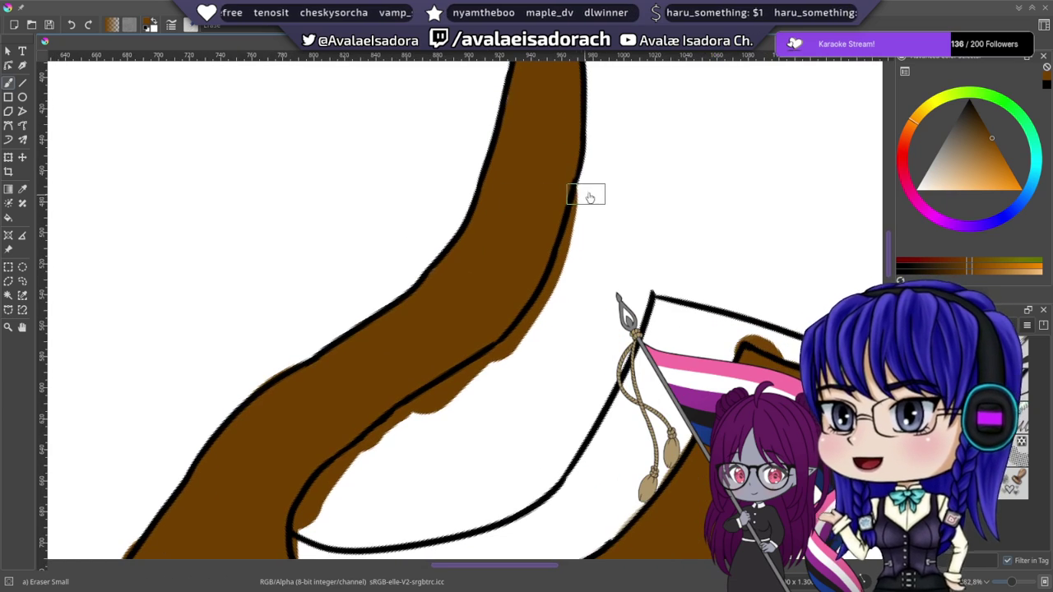
{"action": "mouse_move", "coordinate": [602, 195]}
{"action": "left_mouse_down"}
{"action": "mouse_move", "coordinate": [540, 325]}
{"action": "mouse_move", "coordinate": [553, 303]}
{"action": "mouse_move", "coordinate": [530, 330]}
{"action": "left_mouse_up"}
{"action": "left_click_drag", "start_coordinate": [496, 268], "coordinate": [526, 205]}
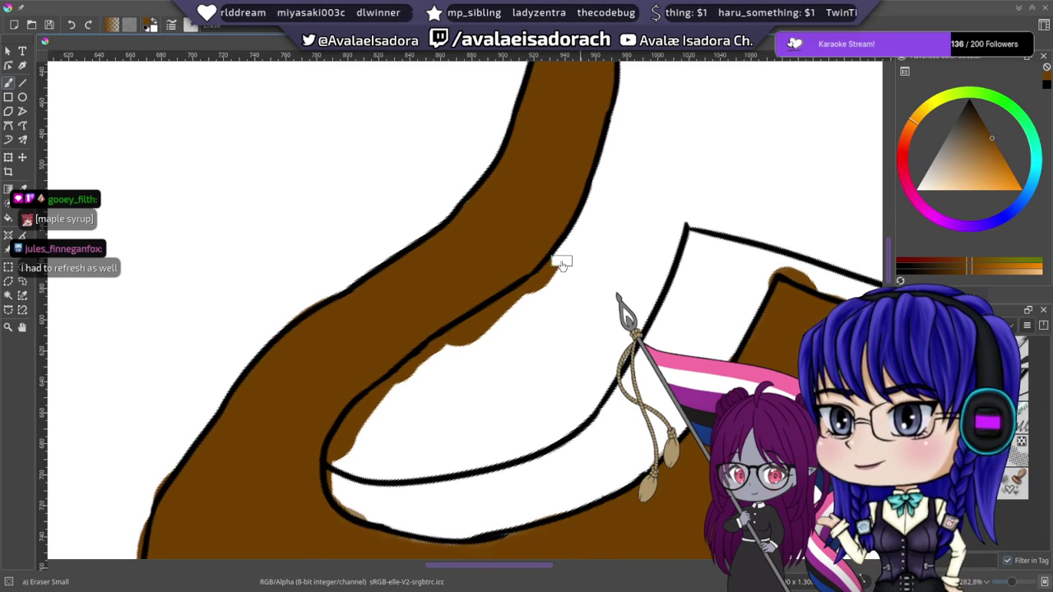
- Erase the excess brown along the tail's underside down to the inner curve where it joins the hind leg
{"action": "mouse_move", "coordinate": [562, 264]}
{"action": "left_mouse_down"}
{"action": "mouse_move", "coordinate": [510, 313]}
{"action": "mouse_move", "coordinate": [569, 256]}
{"action": "left_mouse_up"}
{"action": "left_click_drag", "start_coordinate": [503, 265], "coordinate": [545, 205]}
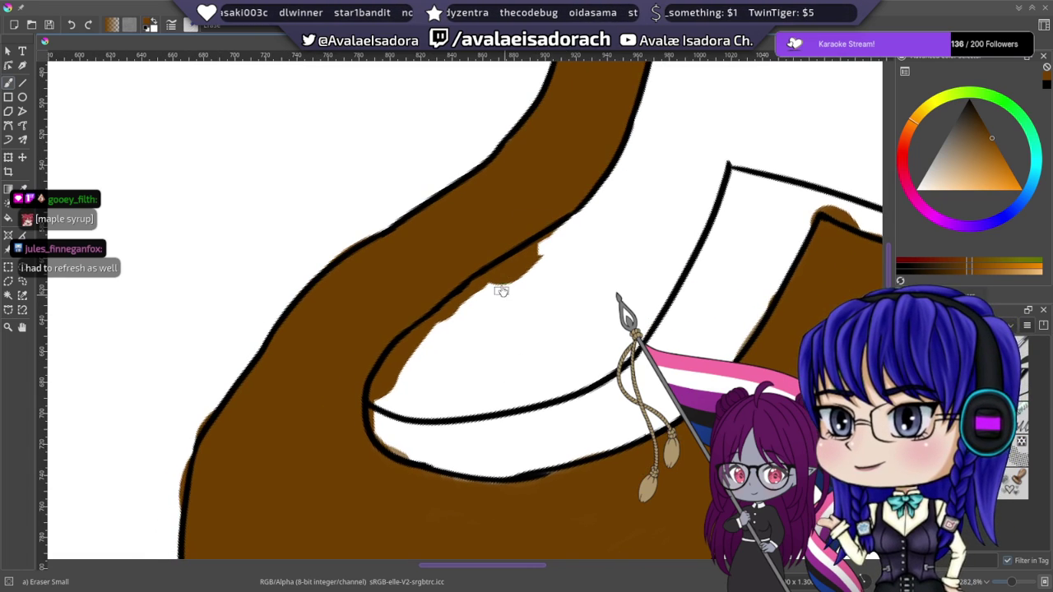
{"action": "mouse_move", "coordinate": [501, 290]}
{"action": "left_mouse_down"}
{"action": "mouse_move", "coordinate": [522, 266]}
{"action": "mouse_move", "coordinate": [519, 285]}
{"action": "left_mouse_up"}
{"action": "mouse_move", "coordinate": [529, 253]}
{"action": "left_mouse_down"}
{"action": "mouse_move", "coordinate": [569, 235]}
{"action": "mouse_move", "coordinate": [538, 248]}
{"action": "mouse_move", "coordinate": [524, 228]}
{"action": "mouse_move", "coordinate": [522, 264]}
{"action": "mouse_move", "coordinate": [530, 240]}
{"action": "mouse_move", "coordinate": [576, 206]}
{"action": "left_mouse_up"}
{"action": "left_click_drag", "start_coordinate": [524, 234], "coordinate": [554, 213]}
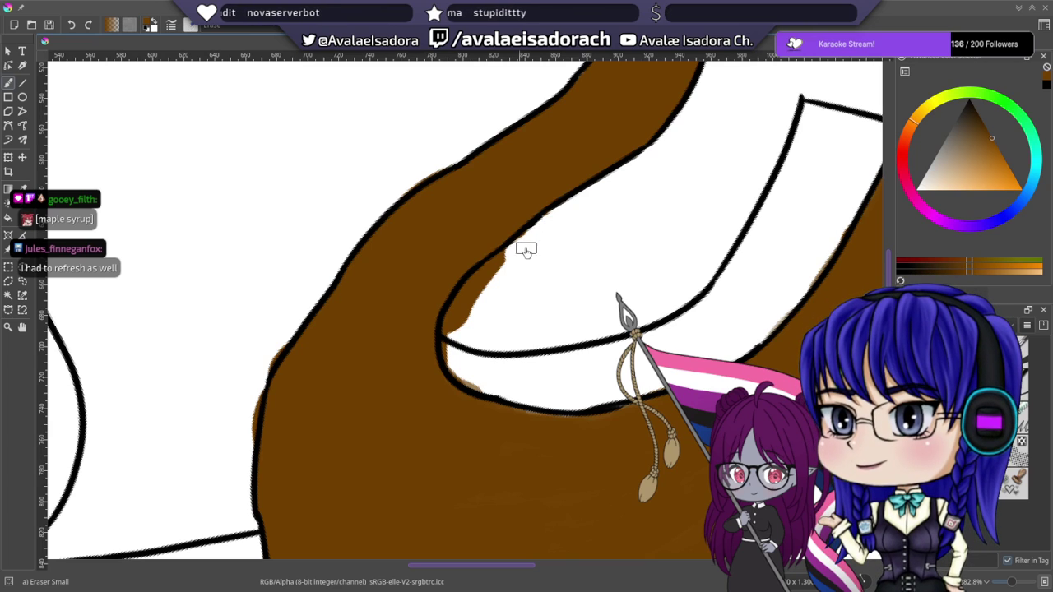
{"action": "scroll", "coordinate": [566, 217], "scroll_direction": "down", "scroll_amount": 1}
{"action": "scroll", "coordinate": [566, 216], "scroll_direction": "left", "scroll_amount": 2}
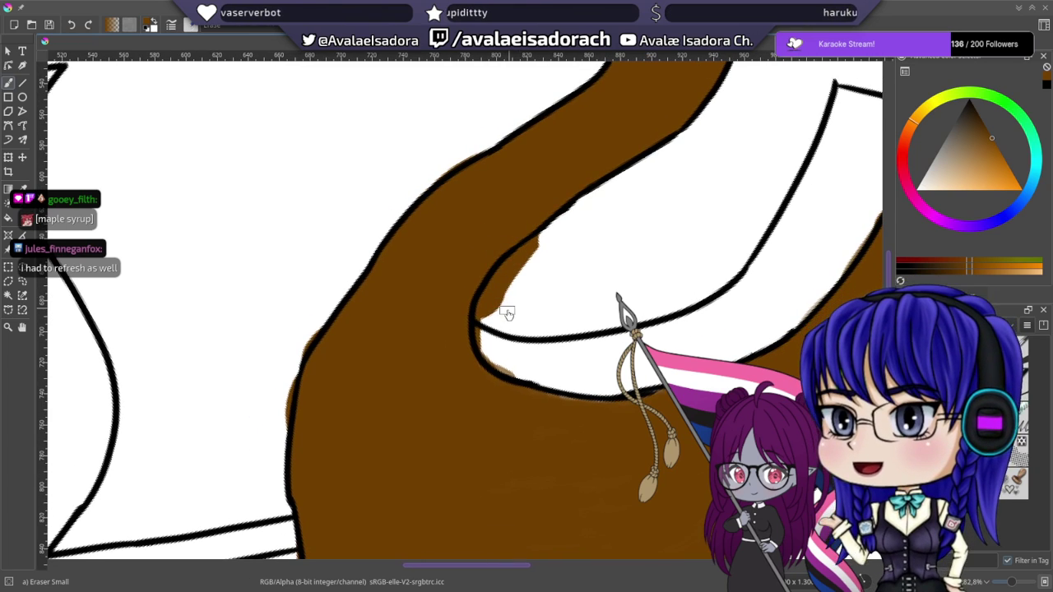
{"action": "left_click_drag", "start_coordinate": [499, 298], "coordinate": [530, 257]}
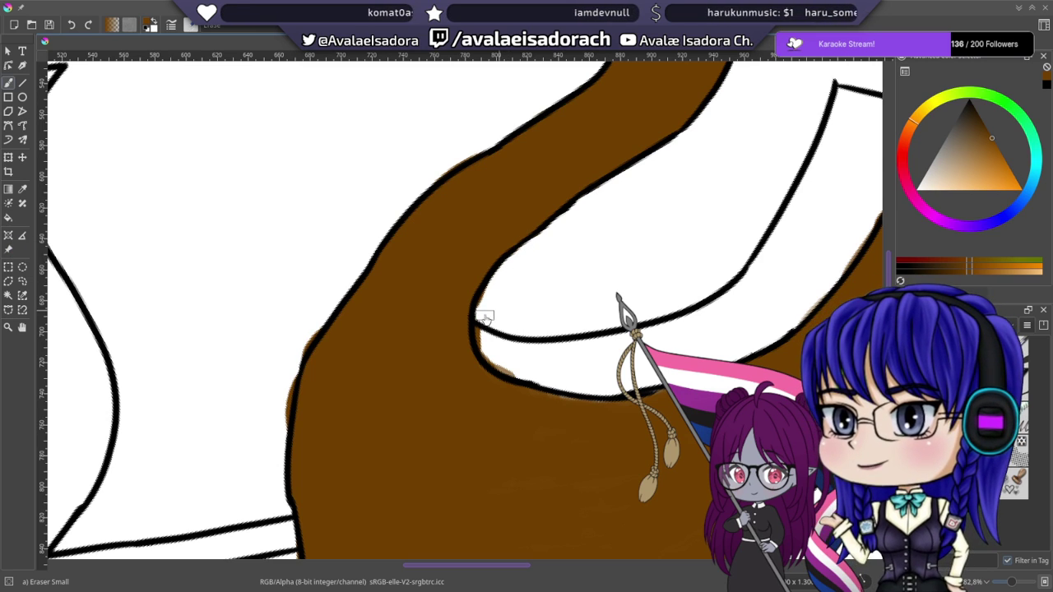
{"action": "left_click_drag", "start_coordinate": [501, 280], "coordinate": [421, 350]}
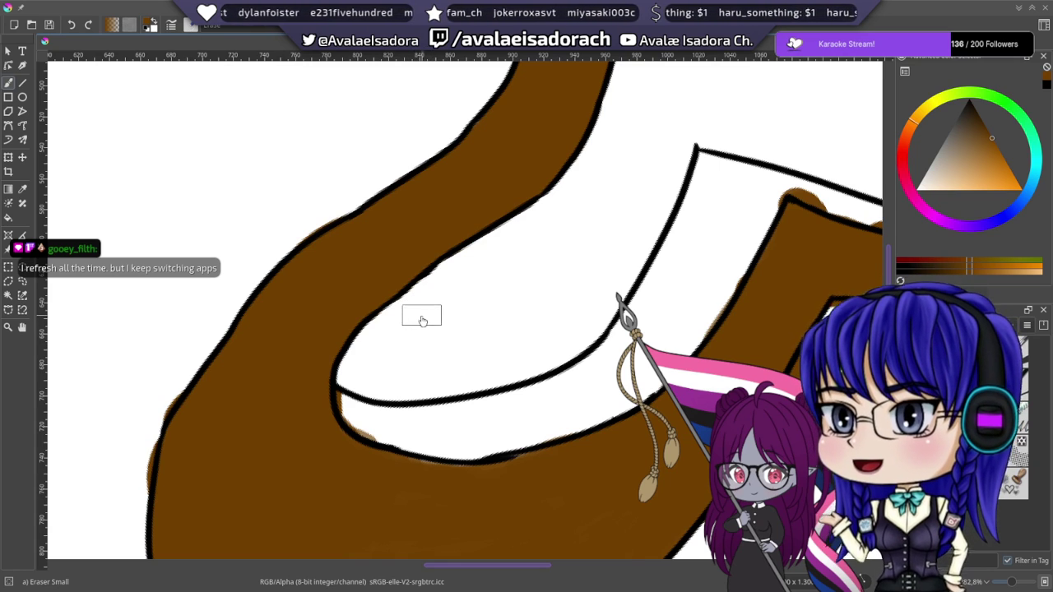
- Erase the brown spilling into the white area around the tail's base and along the back of the hind leg
{"action": "left_click_drag", "start_coordinate": [480, 251], "coordinate": [392, 236]}
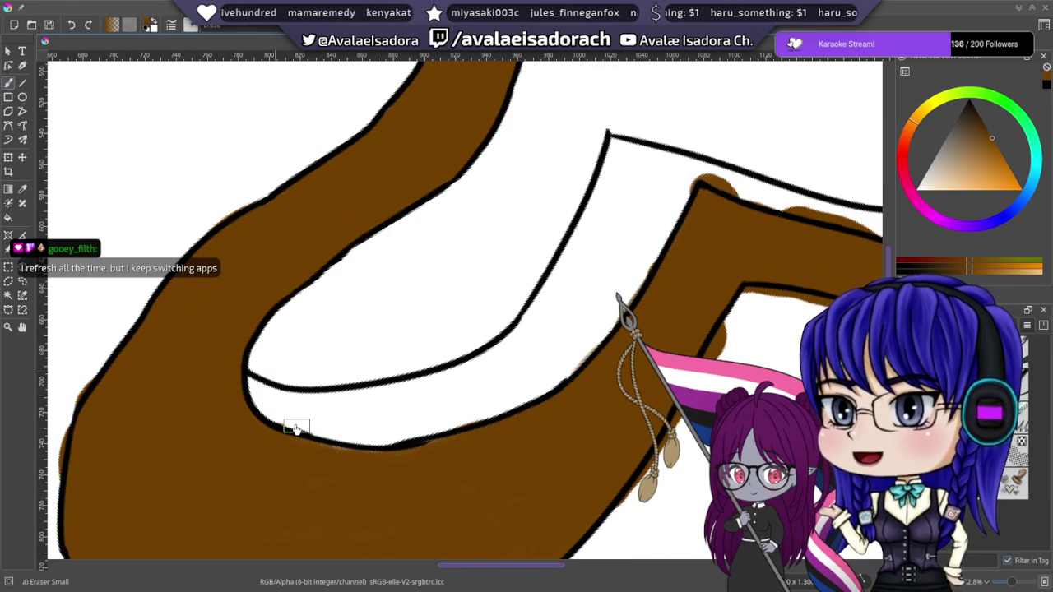
{"action": "left_click_drag", "start_coordinate": [339, 313], "coordinate": [284, 336]}
{"action": "mouse_move", "coordinate": [333, 316]}
{"action": "left_mouse_down"}
{"action": "mouse_move", "coordinate": [353, 318]}
{"action": "mouse_move", "coordinate": [284, 361]}
{"action": "left_mouse_up"}
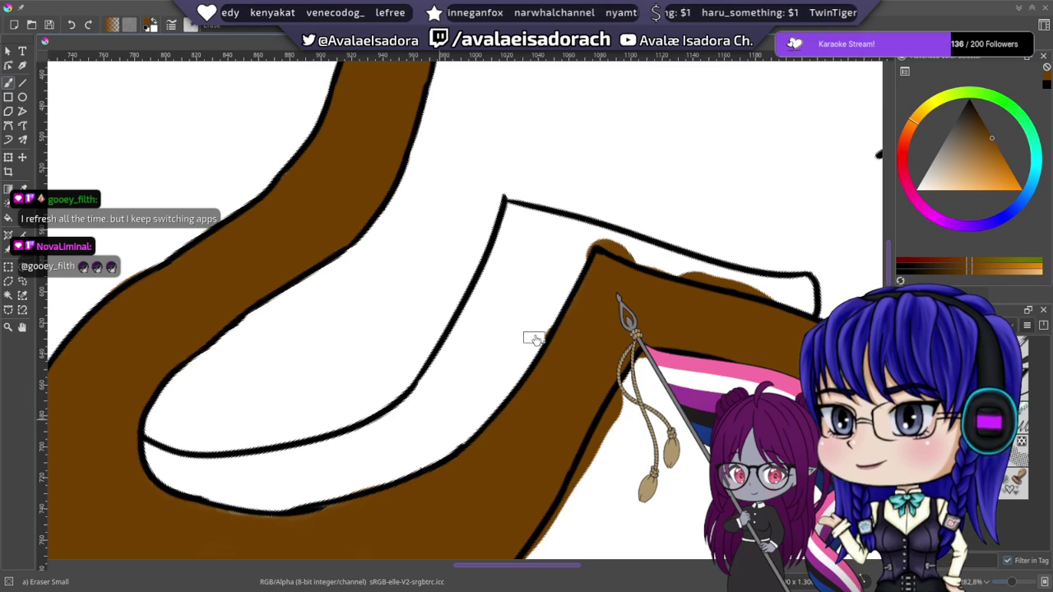
{"action": "left_click_drag", "start_coordinate": [503, 272], "coordinate": [384, 287]}
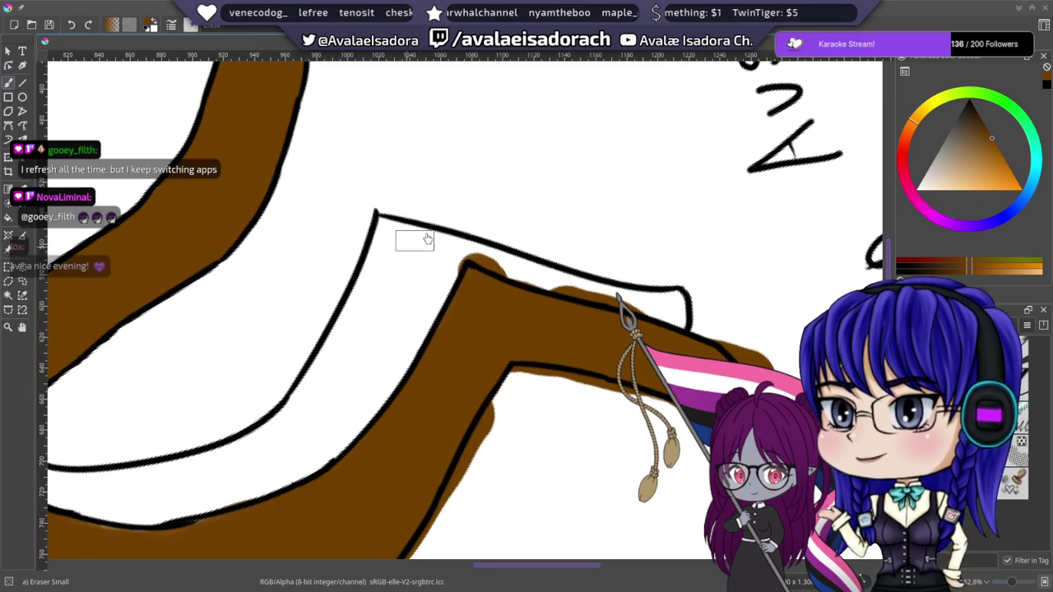
- Erase the excess brown around the hind foot's heel, along its sole and around the pointed toe
{"action": "scroll", "coordinate": [446, 214], "scroll_direction": "right", "scroll_amount": 2}
{"action": "scroll", "coordinate": [447, 213], "scroll_direction": "right", "scroll_amount": 1}
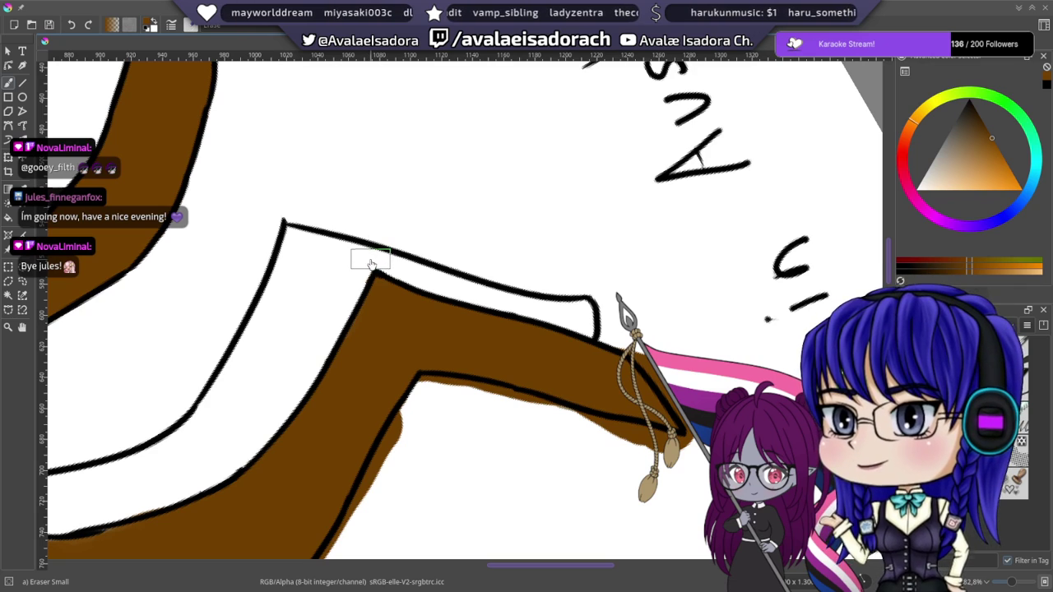
{"action": "left_click_drag", "start_coordinate": [501, 202], "coordinate": [415, 253]}
{"action": "left_click_drag", "start_coordinate": [456, 317], "coordinate": [412, 231]}
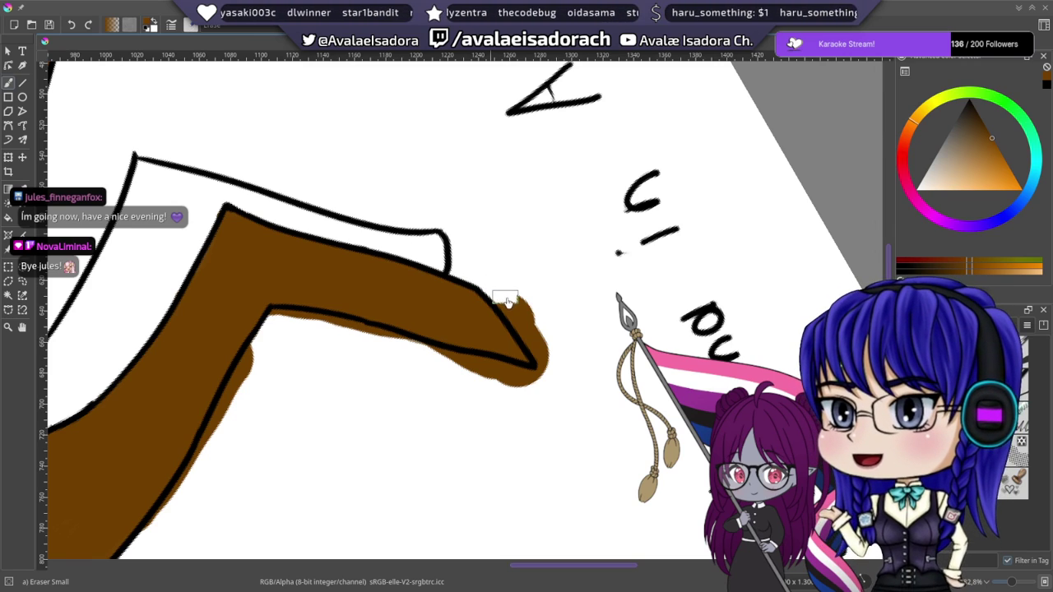
{"action": "mouse_move", "coordinate": [507, 302]}
{"action": "left_mouse_down"}
{"action": "mouse_move", "coordinate": [541, 371]}
{"action": "mouse_move", "coordinate": [544, 345]}
{"action": "left_mouse_up"}
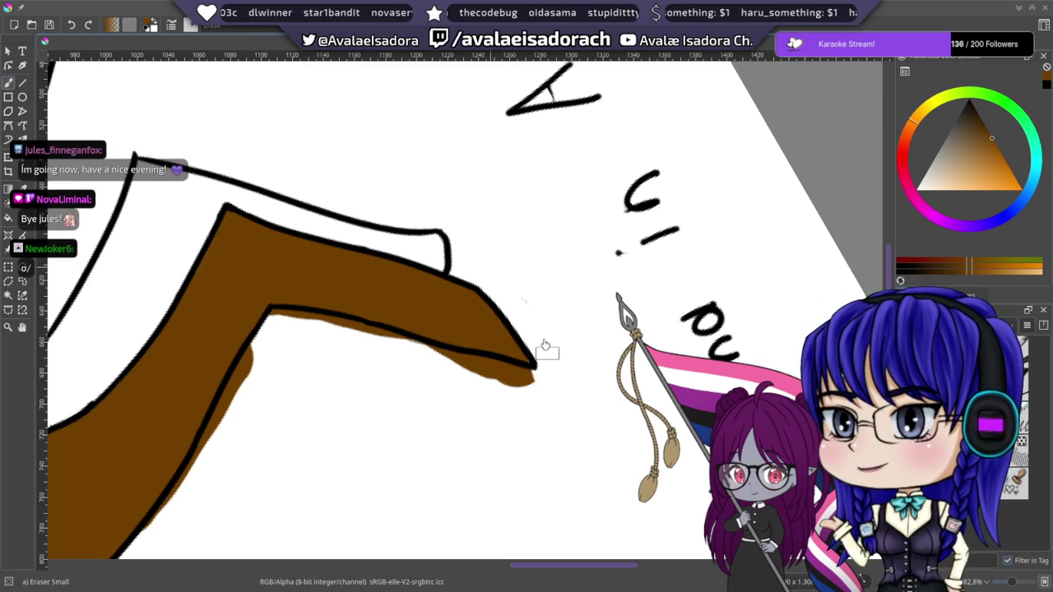
{"action": "left_click_drag", "start_coordinate": [477, 245], "coordinate": [527, 173]}
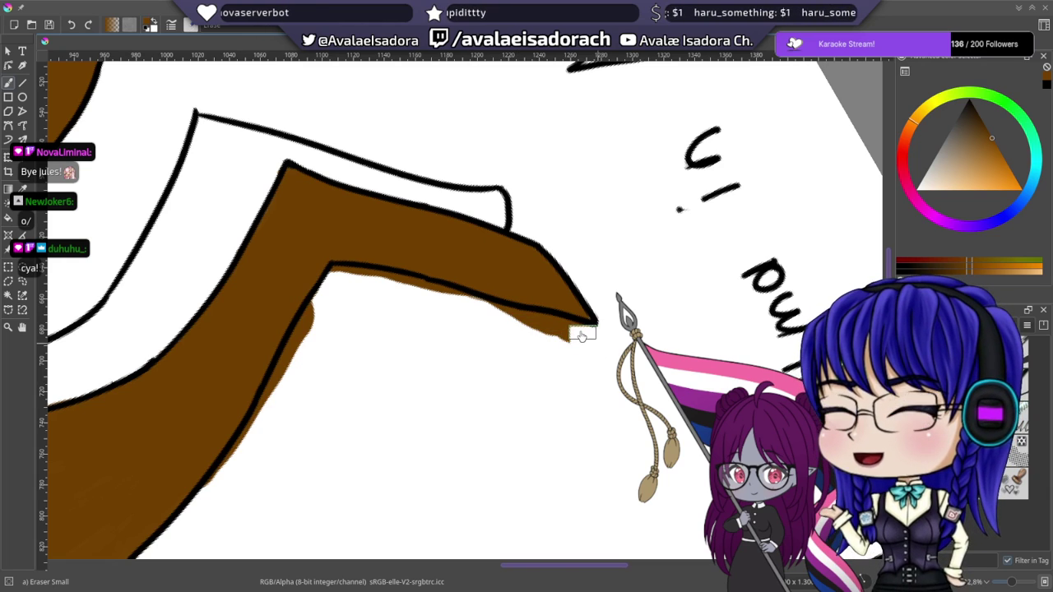
{"action": "left_click_drag", "start_coordinate": [565, 333], "coordinate": [519, 328]}
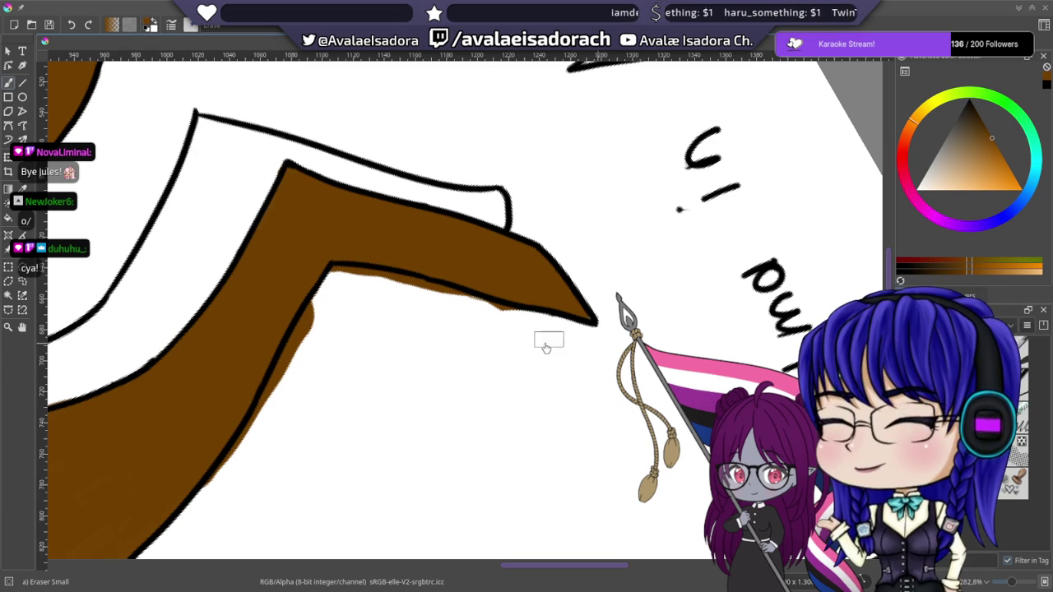
- Rotate the canvas and erase the excess brown along the top of the hind foot and around the front of the ankle
{"action": "right_click", "coordinate": [503, 315]}
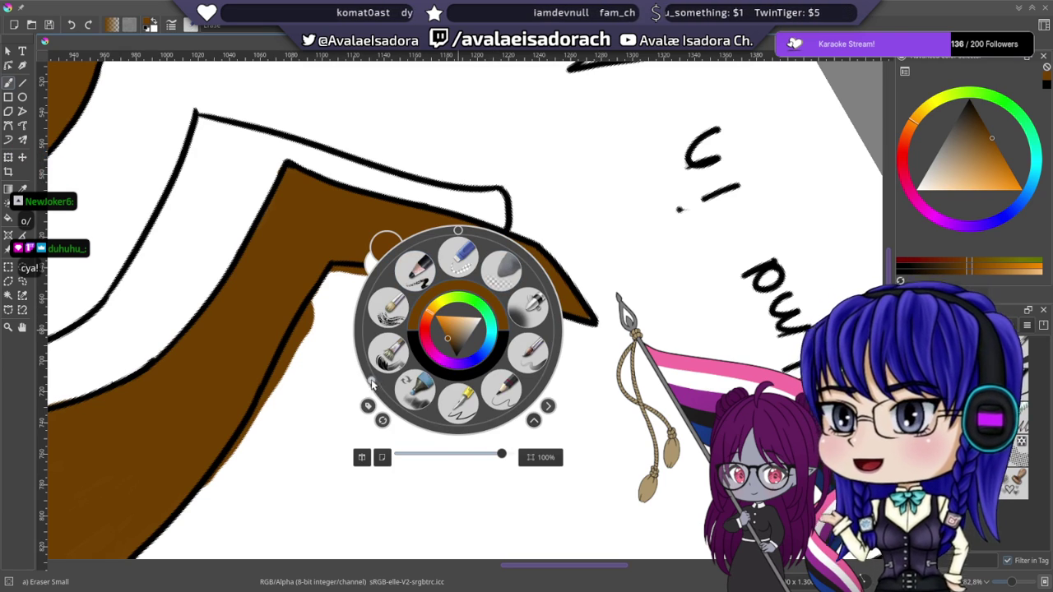
{"action": "left_click_drag", "start_coordinate": [372, 382], "coordinate": [357, 303]}
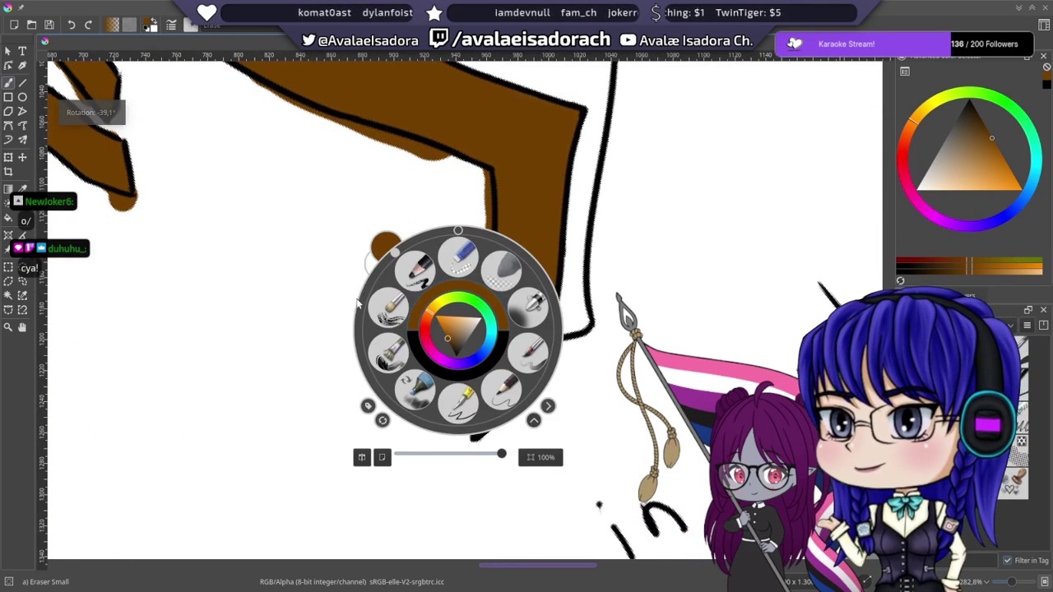
{"action": "left_click", "coordinate": [330, 350]}
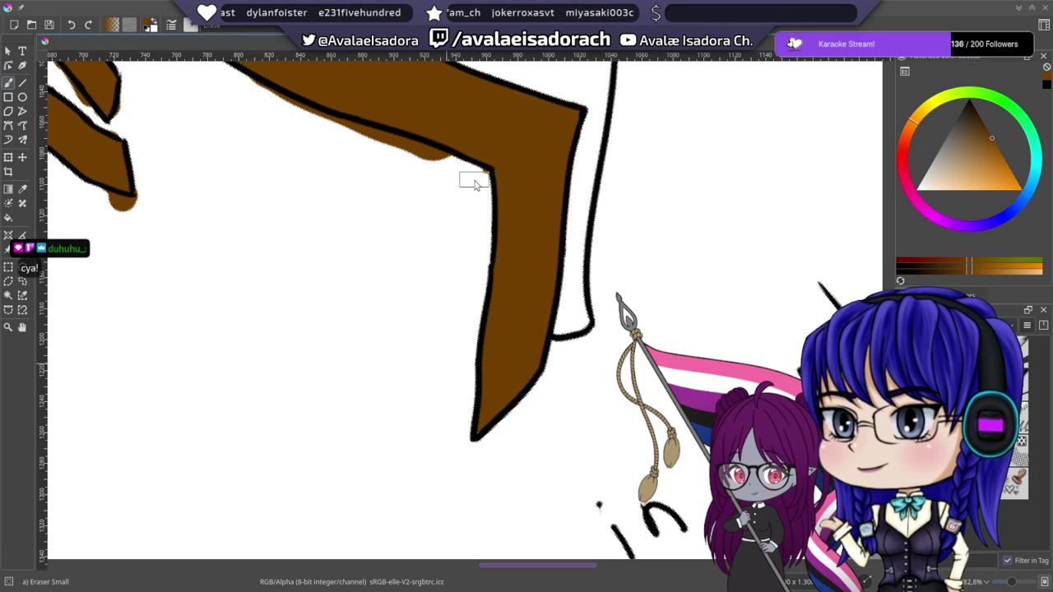
{"action": "mouse_move", "coordinate": [444, 211]}
{"action": "left_mouse_down"}
{"action": "mouse_move", "coordinate": [455, 288]}
{"action": "mouse_move", "coordinate": [486, 361]}
{"action": "mouse_move", "coordinate": [543, 396]}
{"action": "mouse_move", "coordinate": [533, 376]}
{"action": "left_mouse_up"}
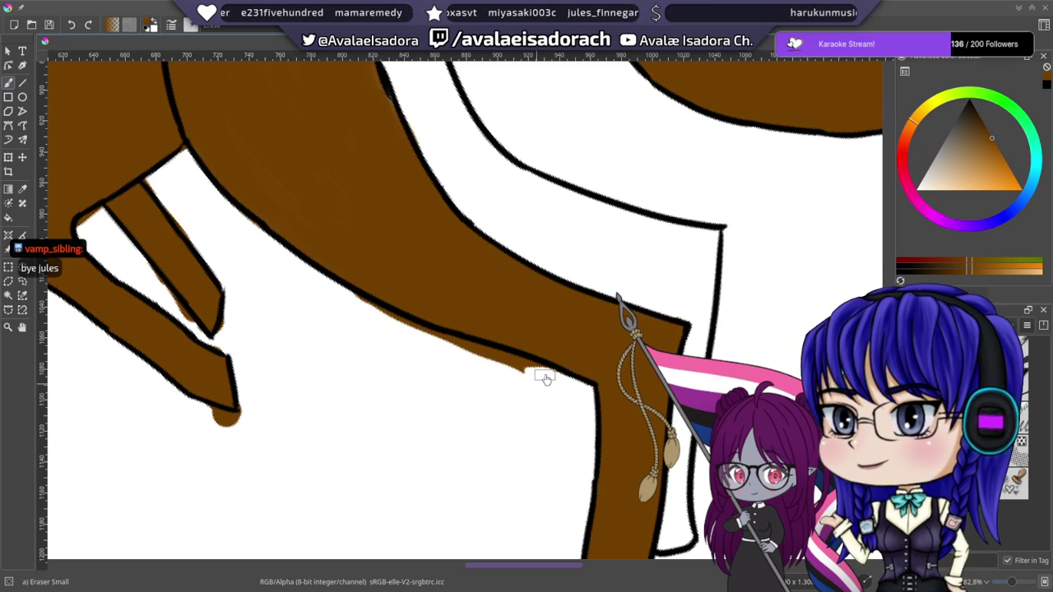
- Rotate the canvas further and erase the excess brown along the front edge of the hind leg's shin
{"action": "right_click", "coordinate": [419, 311]}
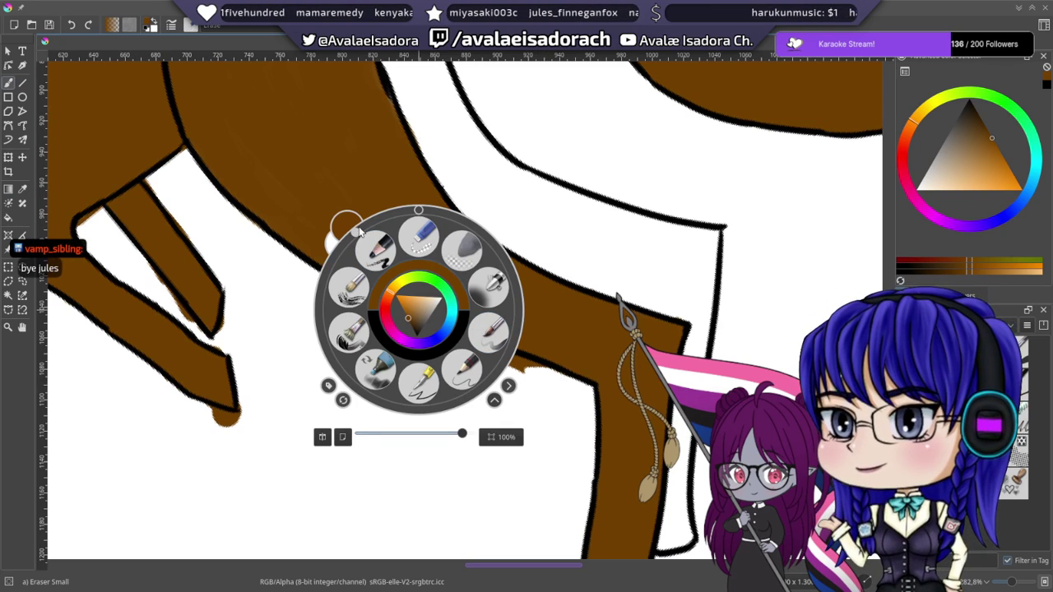
{"action": "left_click_drag", "start_coordinate": [355, 237], "coordinate": [423, 202]}
{"action": "left_click", "coordinate": [424, 202]}
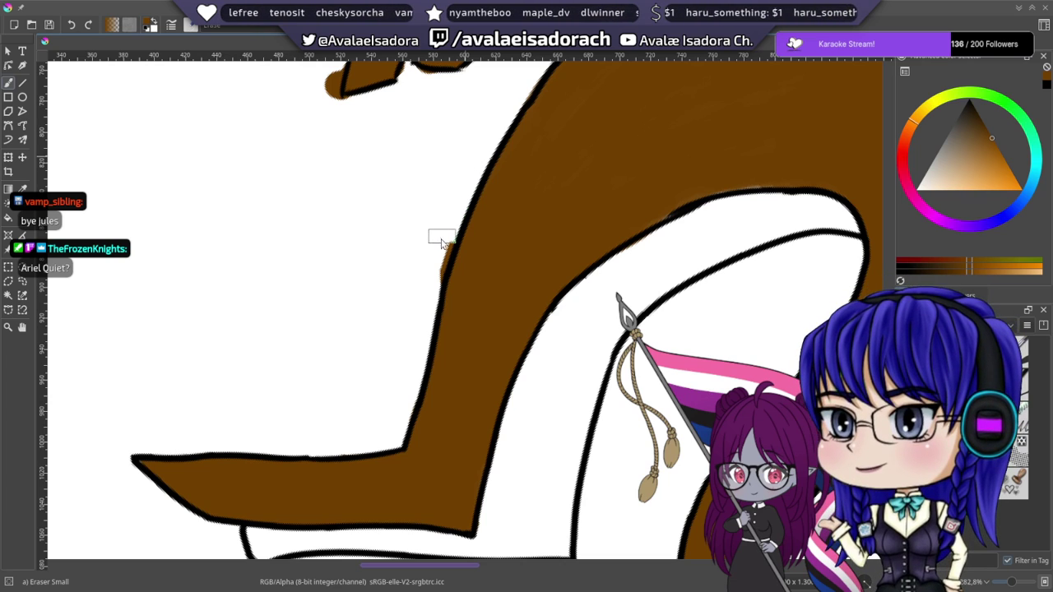
- Erase the excess brown around the kangaroo's two arms, including their tips and the gaps beside the torso
{"action": "scroll", "coordinate": [427, 289], "scroll_direction": "up", "scroll_amount": 10}
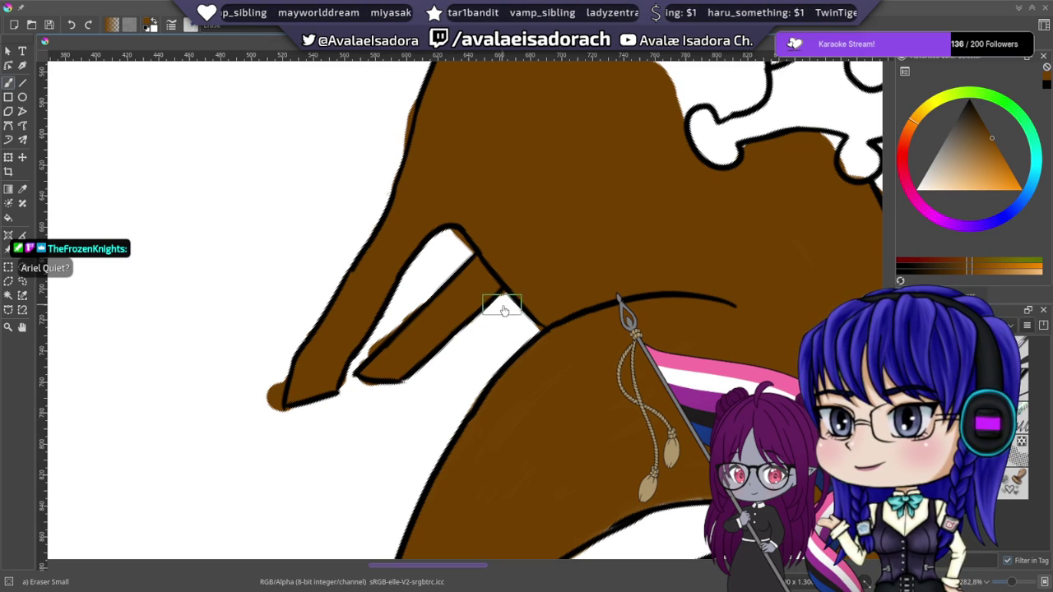
{"action": "left_click_drag", "start_coordinate": [504, 310], "coordinate": [512, 323]}
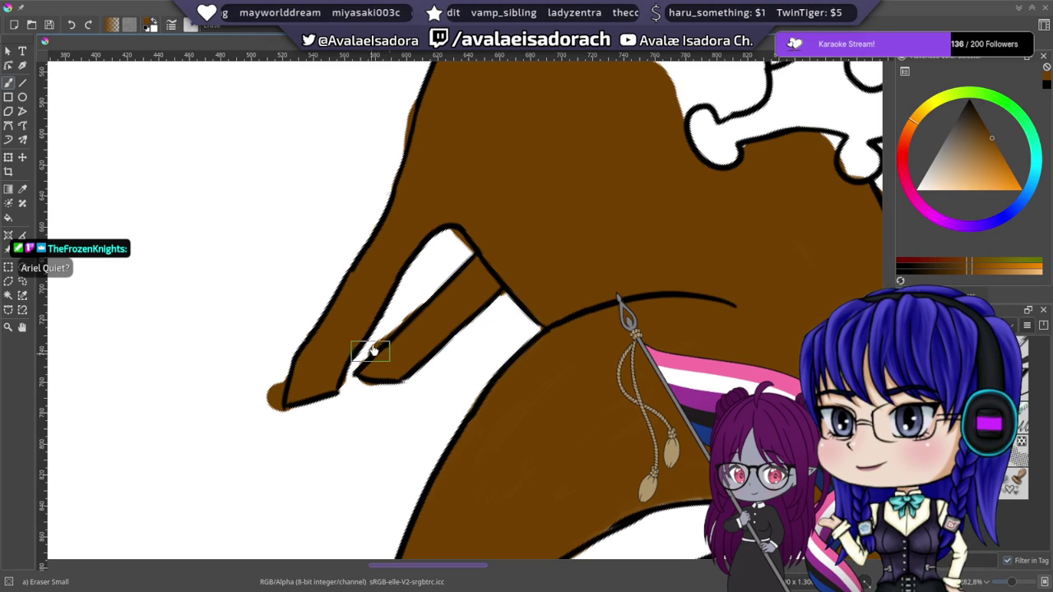
{"action": "left_click_drag", "start_coordinate": [433, 270], "coordinate": [531, 255]}
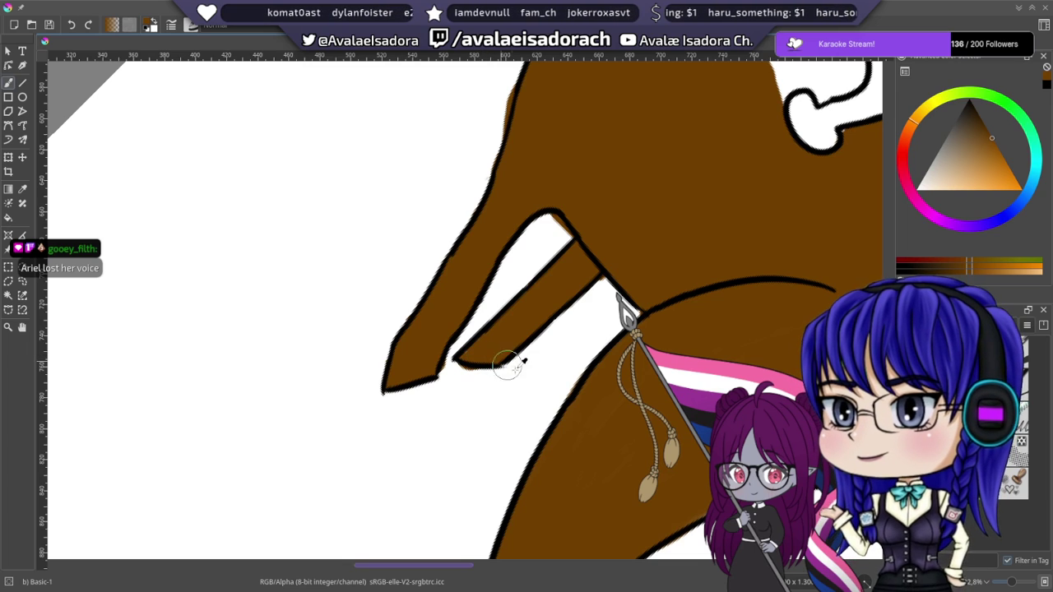
- Switch back to the Eraser Small brush and clean the leftover brown fringe beside the front arm's tip
{"action": "key", "text": "slash"}
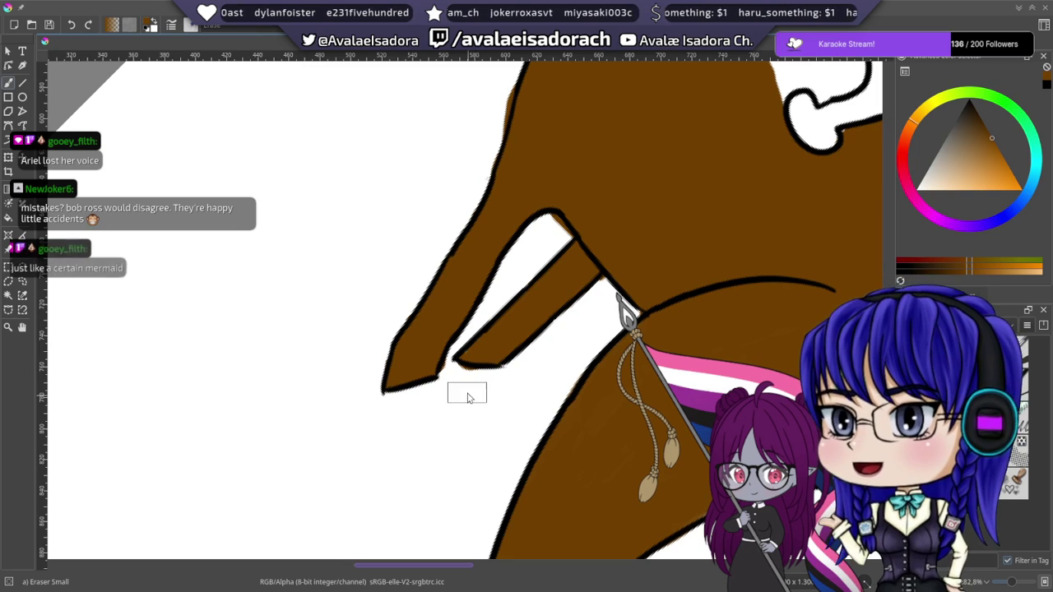
{"action": "left_click_drag", "start_coordinate": [439, 356], "coordinate": [430, 329]}
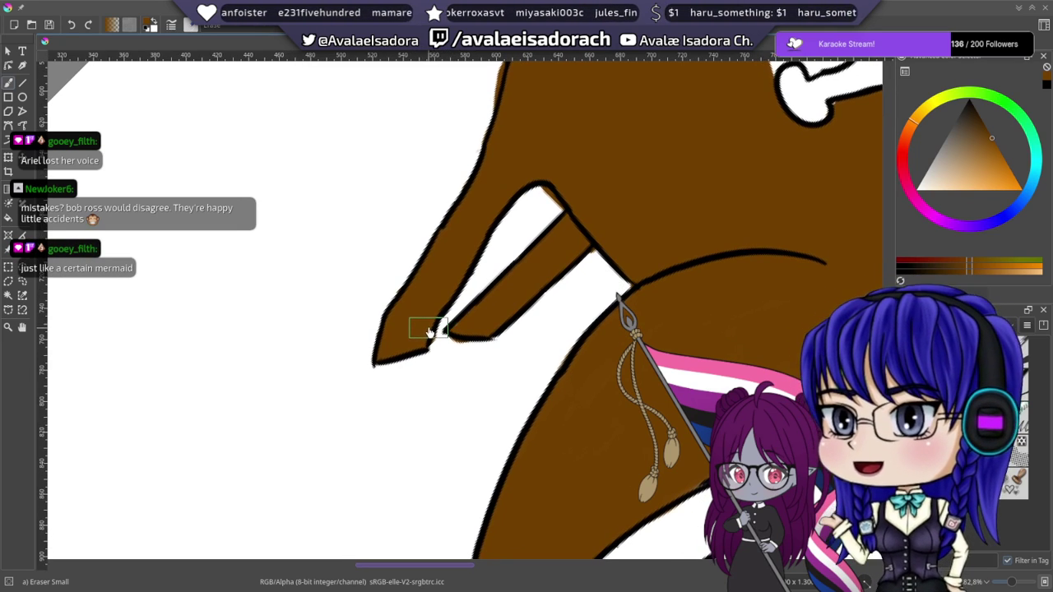
{"action": "right_click", "coordinate": [441, 367]}
{"action": "left_click", "coordinate": [280, 421]}
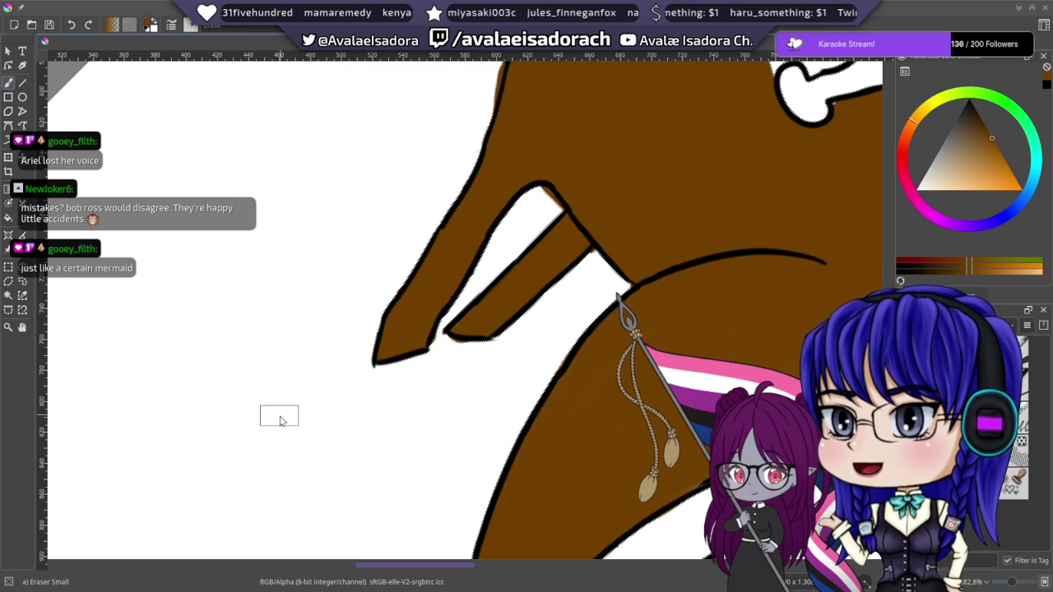
{"action": "scroll", "coordinate": [279, 421], "scroll_direction": "up", "scroll_amount": 5}
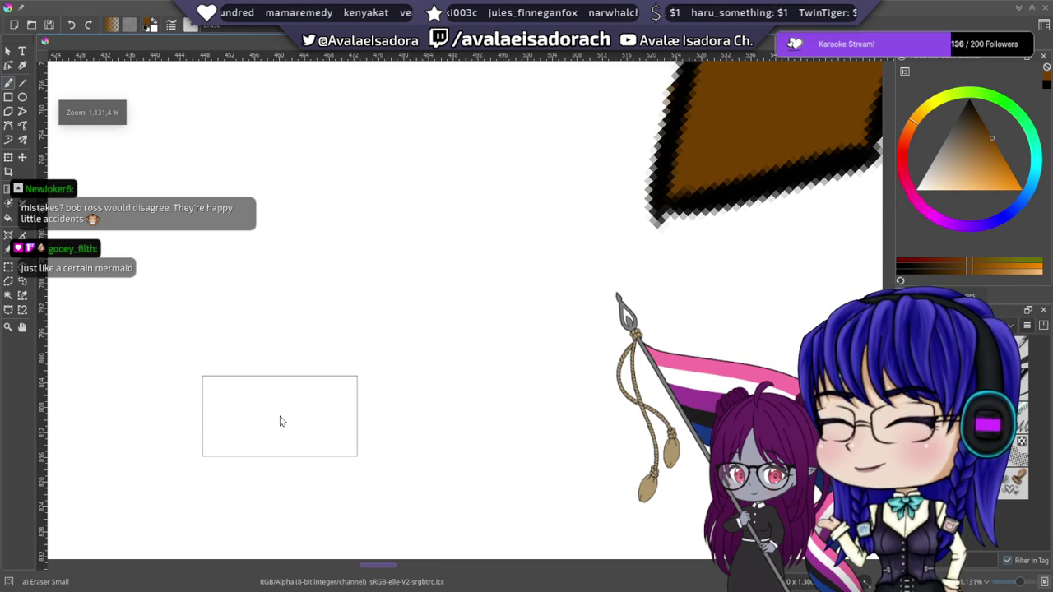
{"action": "left_click_drag", "start_coordinate": [744, 150], "coordinate": [349, 312]}
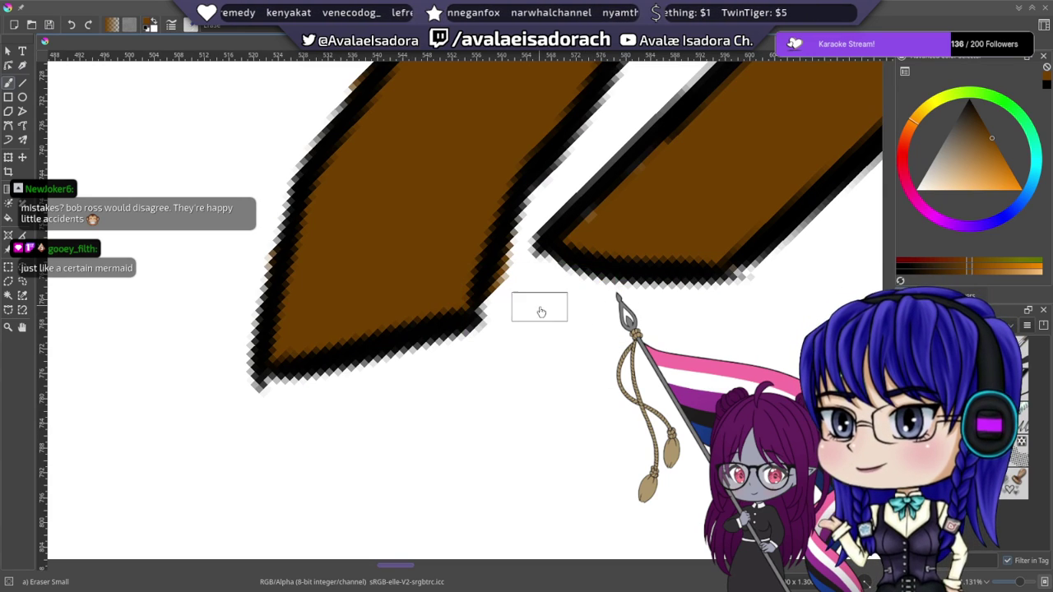
{"action": "mouse_move", "coordinate": [516, 303]}
{"action": "left_mouse_down"}
{"action": "mouse_move", "coordinate": [533, 244]}
{"action": "mouse_move", "coordinate": [499, 540]}
{"action": "left_mouse_up"}
- Erase the leftover brown in the narrow gap between the two arms up to the armpit, undoing one misplaced stroke
{"action": "left_click_drag", "start_coordinate": [534, 74], "coordinate": [491, 306]}
{"action": "mouse_move", "coordinate": [625, 245]}
{"action": "left_mouse_down"}
{"action": "mouse_move", "coordinate": [470, 291]}
{"action": "mouse_move", "coordinate": [421, 276]}
{"action": "left_mouse_up"}
{"action": "mouse_move", "coordinate": [622, 287]}
{"action": "left_mouse_down"}
{"action": "mouse_move", "coordinate": [702, 298]}
{"action": "mouse_move", "coordinate": [681, 275]}
{"action": "mouse_move", "coordinate": [673, 280]}
{"action": "left_mouse_up"}
{"action": "key", "text": "ctrl+z"}
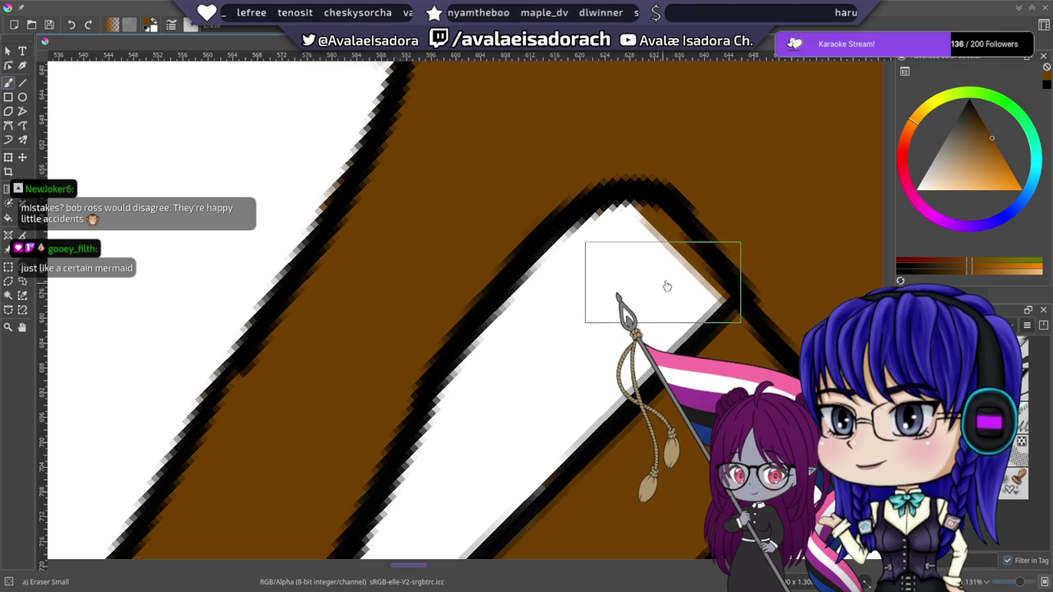
{"action": "left_click_drag", "start_coordinate": [556, 400], "coordinate": [650, 22]}
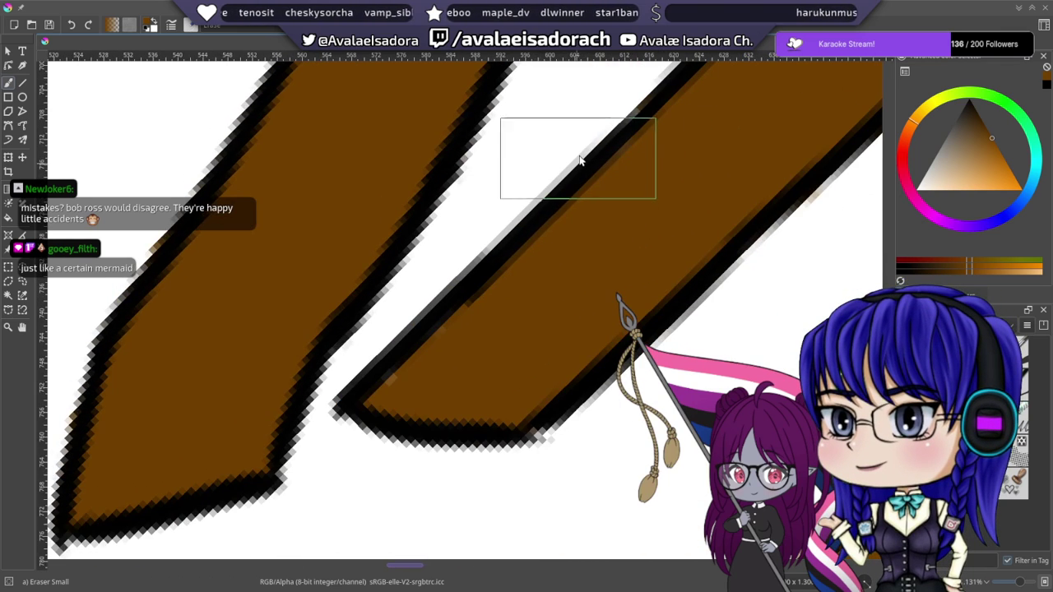
{"action": "mouse_move", "coordinate": [579, 161]}
{"action": "left_mouse_down"}
{"action": "mouse_move", "coordinate": [466, 379]}
{"action": "mouse_move", "coordinate": [494, 323]}
{"action": "left_mouse_up"}
{"action": "mouse_move", "coordinate": [591, 282]}
{"action": "left_mouse_down"}
{"action": "mouse_move", "coordinate": [590, 281]}
{"action": "mouse_move", "coordinate": [592, 299]}
{"action": "mouse_move", "coordinate": [607, 303]}
{"action": "mouse_move", "coordinate": [542, 218]}
{"action": "mouse_move", "coordinate": [551, 248]}
{"action": "mouse_move", "coordinate": [473, 355]}
{"action": "mouse_move", "coordinate": [467, 249]}
{"action": "left_mouse_up"}
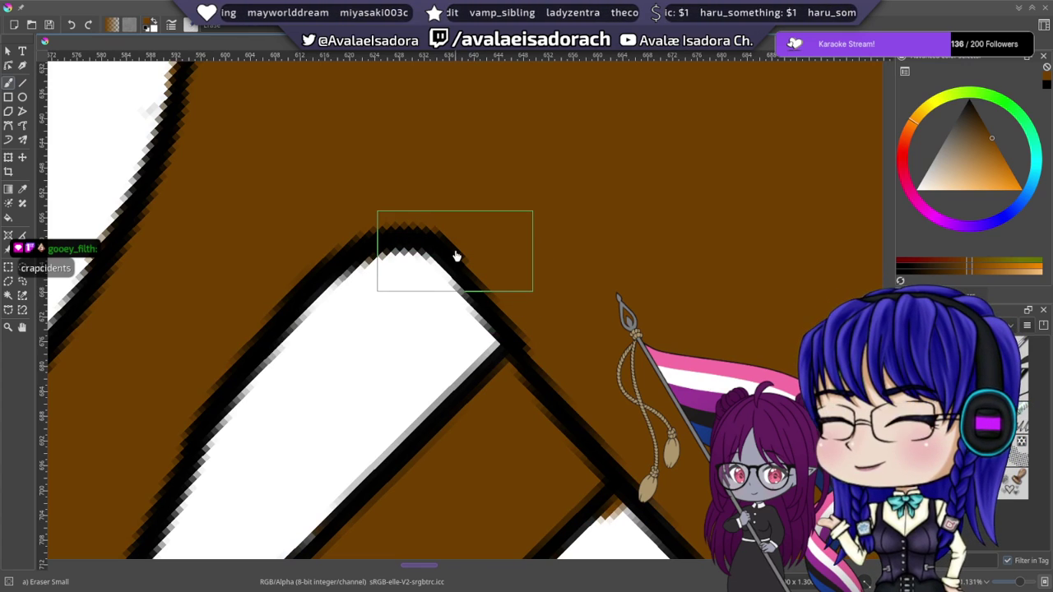
{"action": "scroll", "coordinate": [456, 256], "scroll_direction": "down", "scroll_amount": 5}
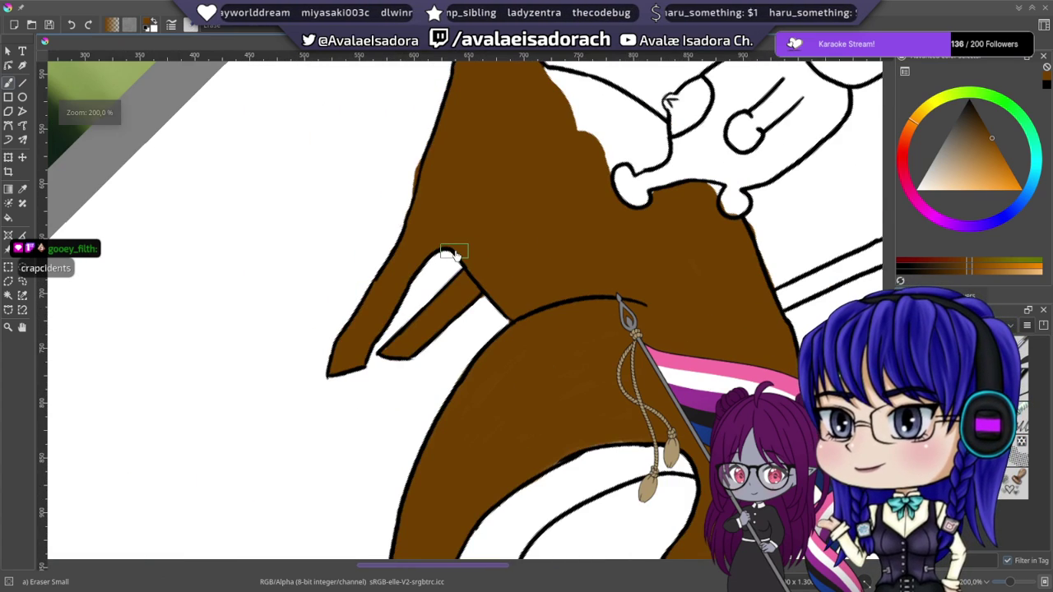
{"action": "scroll", "coordinate": [456, 256], "scroll_direction": "up", "scroll_amount": 4}
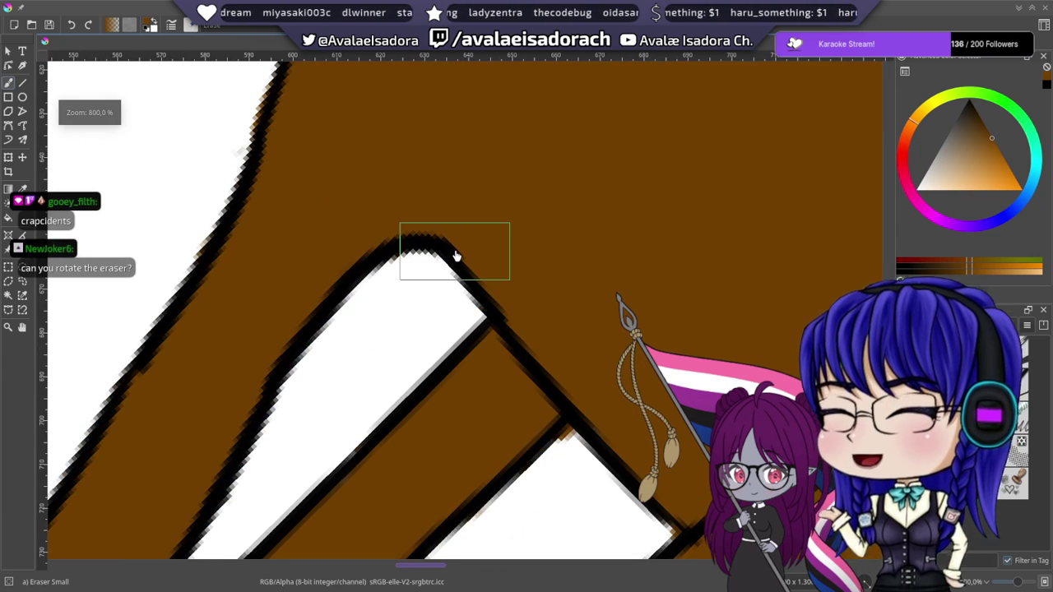
- Rotate the canvas and erase the brown fringe outside the front outline of the kangaroo's chest and neck
{"action": "left_click_drag", "start_coordinate": [403, 271], "coordinate": [421, 393]}
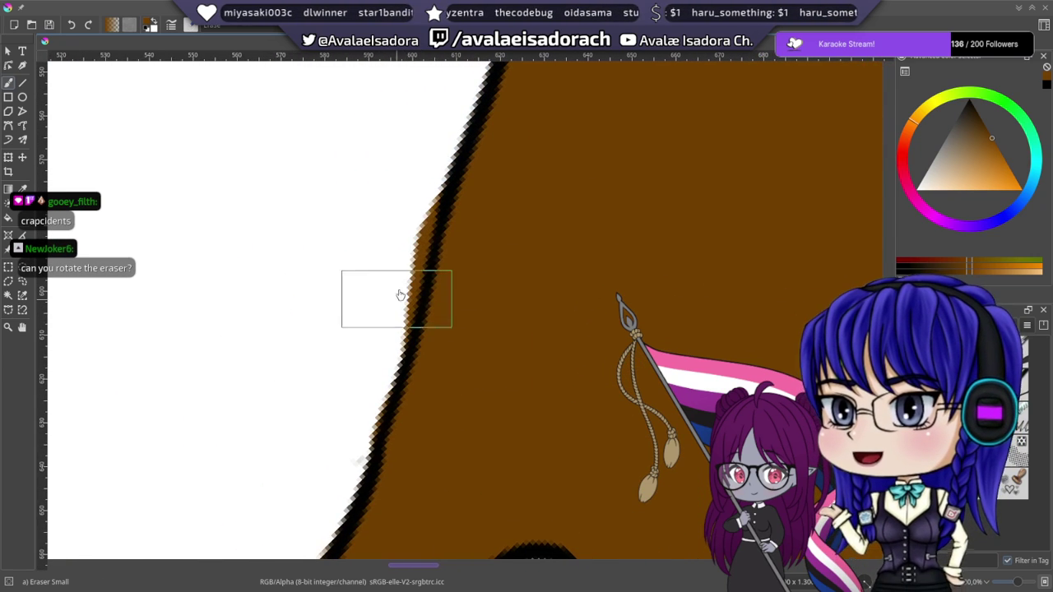
{"action": "right_click", "coordinate": [346, 325]}
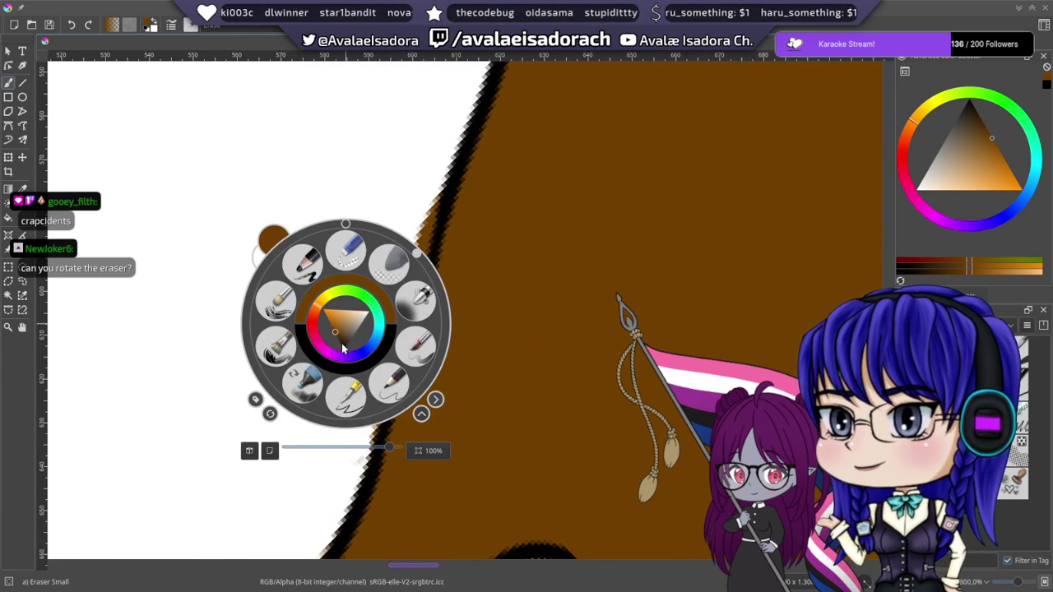
{"action": "left_click", "coordinate": [415, 153]}
{"action": "right_click", "coordinate": [412, 237]}
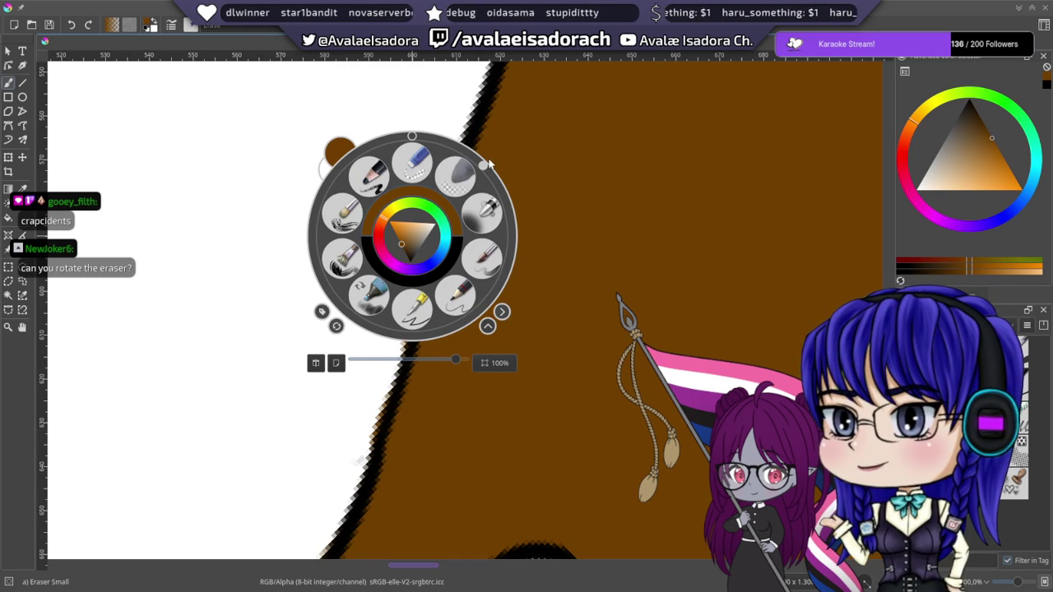
{"action": "left_click_drag", "start_coordinate": [488, 164], "coordinate": [438, 123]}
{"action": "left_click", "coordinate": [261, 386]}
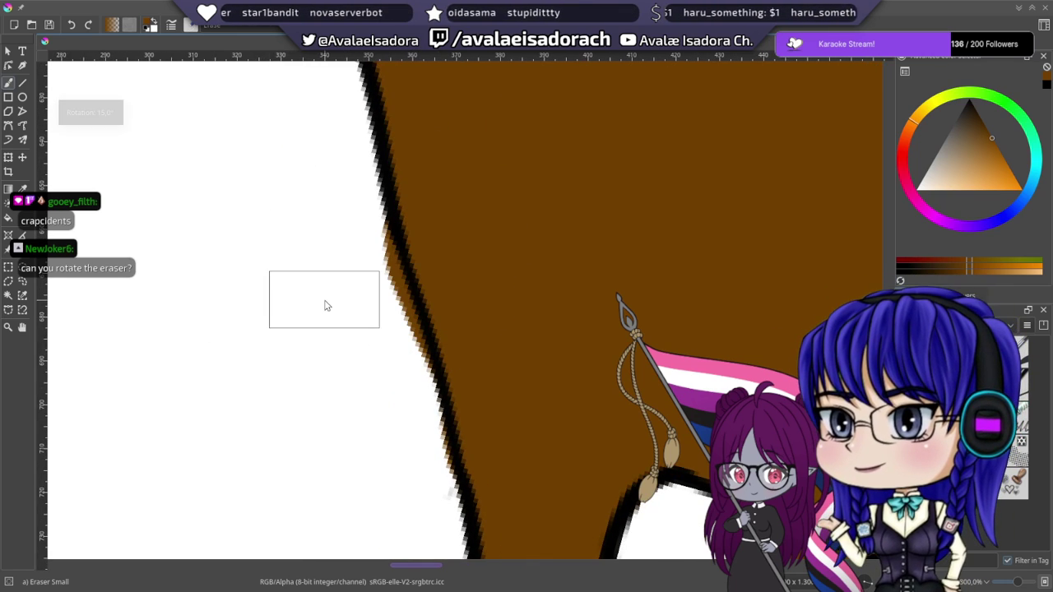
{"action": "mouse_move", "coordinate": [328, 220]}
{"action": "left_mouse_down"}
{"action": "mouse_move", "coordinate": [349, 243]}
{"action": "mouse_move", "coordinate": [376, 242]}
{"action": "mouse_move", "coordinate": [392, 304]}
{"action": "left_mouse_up"}
{"action": "left_click_drag", "start_coordinate": [404, 320], "coordinate": [436, 481]}
{"action": "left_click_drag", "start_coordinate": [352, 153], "coordinate": [387, 358]}
{"action": "left_click_drag", "start_coordinate": [324, 83], "coordinate": [359, 305]}
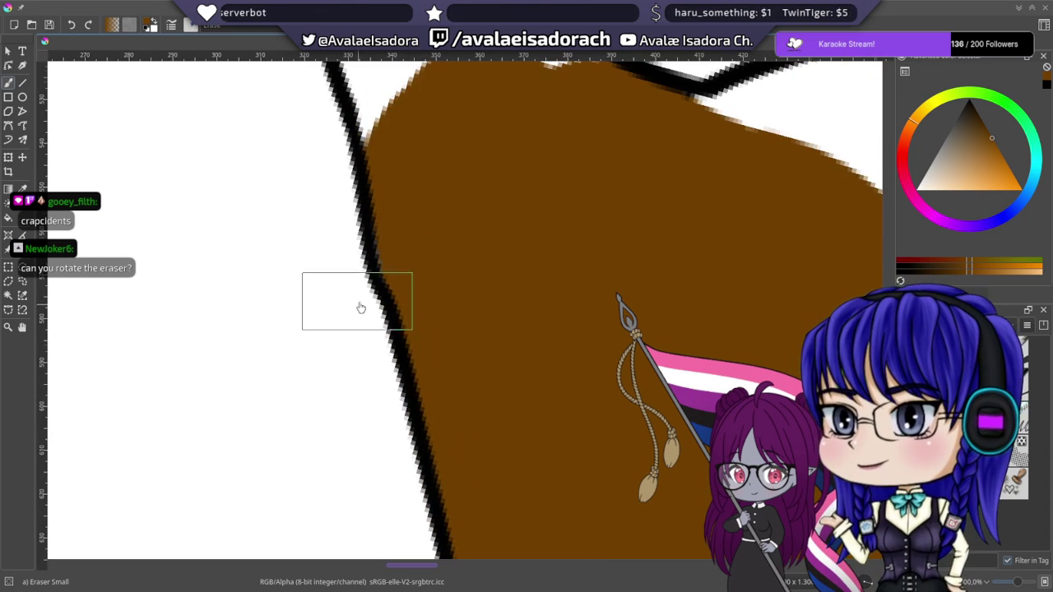
{"action": "left_click_drag", "start_coordinate": [315, 108], "coordinate": [364, 384]}
- Switch to the Basic-1 brush and paint the kangaroo's upper neck brown up to the base of the head
{"action": "left_click_drag", "start_coordinate": [351, 310], "coordinate": [527, 343]}
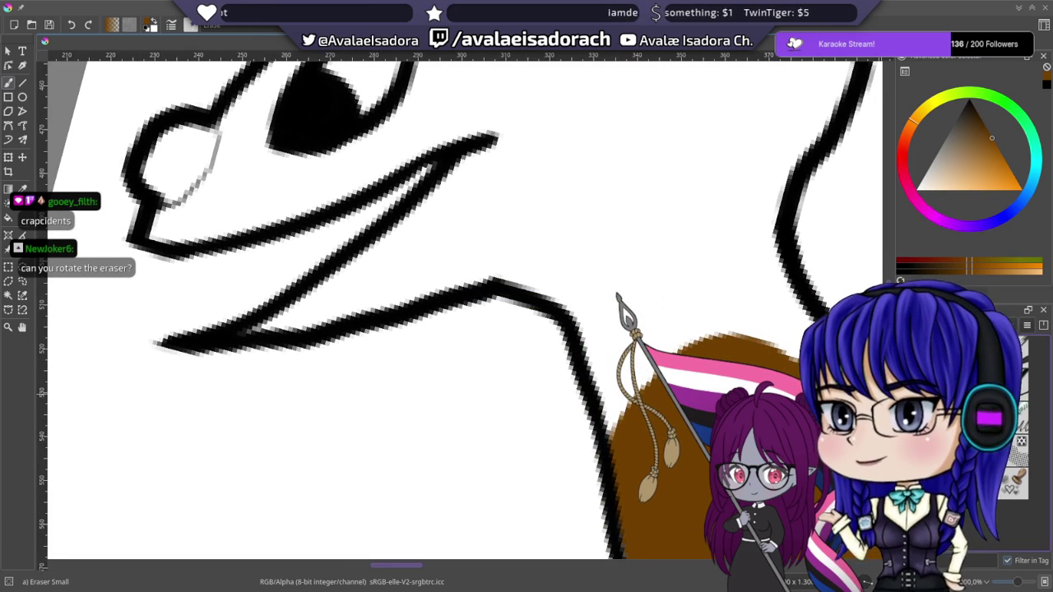
{"action": "mouse_move", "coordinate": [603, 302]}
{"action": "left_mouse_down"}
{"action": "mouse_move", "coordinate": [642, 358]}
{"action": "mouse_move", "coordinate": [643, 435]}
{"action": "mouse_move", "coordinate": [614, 329]}
{"action": "mouse_move", "coordinate": [621, 197]}
{"action": "mouse_move", "coordinate": [661, 231]}
{"action": "mouse_move", "coordinate": [715, 356]}
{"action": "mouse_move", "coordinate": [739, 342]}
{"action": "mouse_move", "coordinate": [798, 358]}
{"action": "left_mouse_up"}
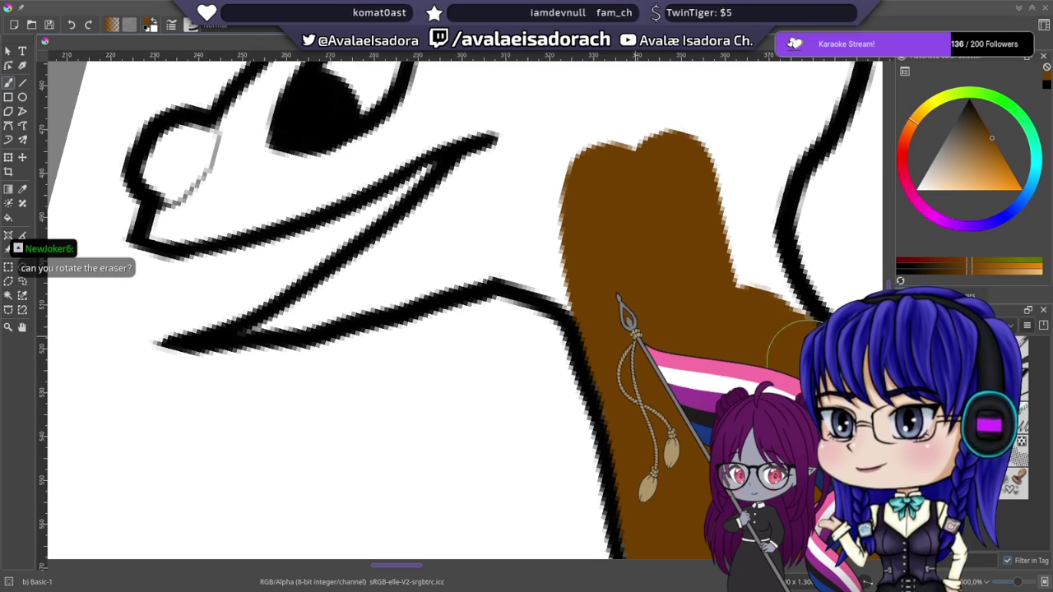
{"action": "scroll", "coordinate": [560, 220], "scroll_direction": "up", "scroll_amount": 4}
{"action": "scroll", "coordinate": [575, 247], "scroll_direction": "right", "scroll_amount": 2}
{"action": "left_click_drag", "start_coordinate": [634, 317], "coordinate": [675, 472]}
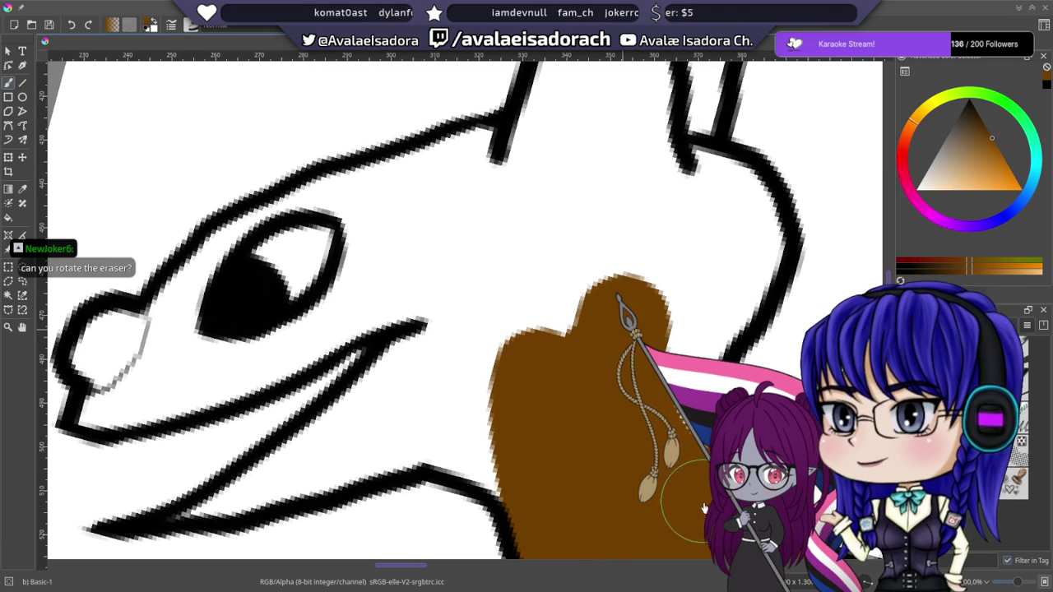
{"action": "mouse_move", "coordinate": [705, 508]}
{"action": "left_mouse_down"}
{"action": "mouse_move", "coordinate": [683, 329]}
{"action": "mouse_move", "coordinate": [680, 444]}
{"action": "left_mouse_up"}
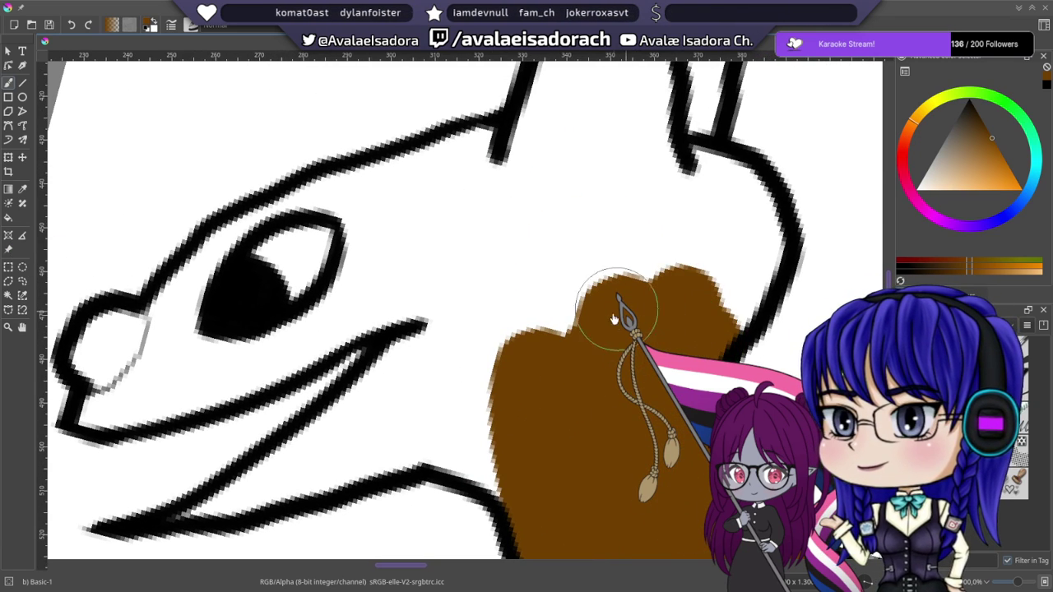
- Paint the back of the kangaroo's head and its ears brown
{"action": "mouse_move", "coordinate": [623, 309]}
{"action": "left_mouse_down"}
{"action": "mouse_move", "coordinate": [730, 303]}
{"action": "mouse_move", "coordinate": [752, 228]}
{"action": "mouse_move", "coordinate": [717, 190]}
{"action": "mouse_move", "coordinate": [674, 189]}
{"action": "mouse_move", "coordinate": [718, 255]}
{"action": "mouse_move", "coordinate": [690, 259]}
{"action": "mouse_move", "coordinate": [588, 337]}
{"action": "mouse_move", "coordinate": [609, 317]}
{"action": "mouse_move", "coordinate": [566, 214]}
{"action": "left_mouse_up"}
{"action": "scroll", "coordinate": [502, 411], "scroll_direction": "up", "scroll_amount": 4}
{"action": "scroll", "coordinate": [501, 411], "scroll_direction": "right", "scroll_amount": 1}
{"action": "left_click_drag", "start_coordinate": [502, 411], "coordinate": [501, 427]}
{"action": "mouse_move", "coordinate": [543, 453]}
{"action": "left_mouse_down"}
{"action": "mouse_move", "coordinate": [538, 357]}
{"action": "mouse_move", "coordinate": [485, 350]}
{"action": "mouse_move", "coordinate": [549, 205]}
{"action": "left_mouse_up"}
{"action": "mouse_move", "coordinate": [534, 233]}
{"action": "left_mouse_down"}
{"action": "mouse_move", "coordinate": [474, 401]}
{"action": "mouse_move", "coordinate": [501, 355]}
{"action": "mouse_move", "coordinate": [514, 368]}
{"action": "mouse_move", "coordinate": [477, 411]}
{"action": "mouse_move", "coordinate": [476, 387]}
{"action": "mouse_move", "coordinate": [539, 265]}
{"action": "mouse_move", "coordinate": [523, 315]}
{"action": "mouse_move", "coordinate": [542, 336]}
{"action": "mouse_move", "coordinate": [494, 403]}
{"action": "left_mouse_up"}
{"action": "scroll", "coordinate": [504, 312], "scroll_direction": "up", "scroll_amount": 1}
{"action": "scroll", "coordinate": [503, 312], "scroll_direction": "right", "scroll_amount": 1}
{"action": "scroll", "coordinate": [493, 403], "scroll_direction": "down", "scroll_amount": 4}
{"action": "scroll", "coordinate": [493, 404], "scroll_direction": "right", "scroll_amount": 1}
{"action": "left_click_drag", "start_coordinate": [498, 300], "coordinate": [504, 408]}
{"action": "mouse_move", "coordinate": [507, 400]}
{"action": "left_mouse_down"}
{"action": "mouse_move", "coordinate": [521, 308]}
{"action": "mouse_move", "coordinate": [638, 173]}
{"action": "left_mouse_up"}
{"action": "mouse_move", "coordinate": [585, 219]}
{"action": "left_mouse_down"}
{"action": "mouse_move", "coordinate": [479, 394]}
{"action": "mouse_move", "coordinate": [515, 238]}
{"action": "mouse_move", "coordinate": [557, 237]}
{"action": "left_mouse_up"}
- Fill the kangaroo's cheek and throat with brown, from behind the eye to the corner of the mouth
{"action": "scroll", "coordinate": [557, 237], "scroll_direction": "up", "scroll_amount": 1}
{"action": "scroll", "coordinate": [557, 238], "scroll_direction": "left", "scroll_amount": 2}
{"action": "mouse_move", "coordinate": [551, 292]}
{"action": "left_mouse_down"}
{"action": "mouse_move", "coordinate": [482, 297]}
{"action": "mouse_move", "coordinate": [503, 265]}
{"action": "mouse_move", "coordinate": [478, 213]}
{"action": "mouse_move", "coordinate": [568, 179]}
{"action": "mouse_move", "coordinate": [561, 311]}
{"action": "left_mouse_up"}
{"action": "left_click_drag", "start_coordinate": [588, 252], "coordinate": [674, 77]}
{"action": "mouse_move", "coordinate": [618, 186]}
{"action": "left_mouse_down"}
{"action": "mouse_move", "coordinate": [628, 291]}
{"action": "mouse_move", "coordinate": [658, 302]}
{"action": "left_mouse_up"}
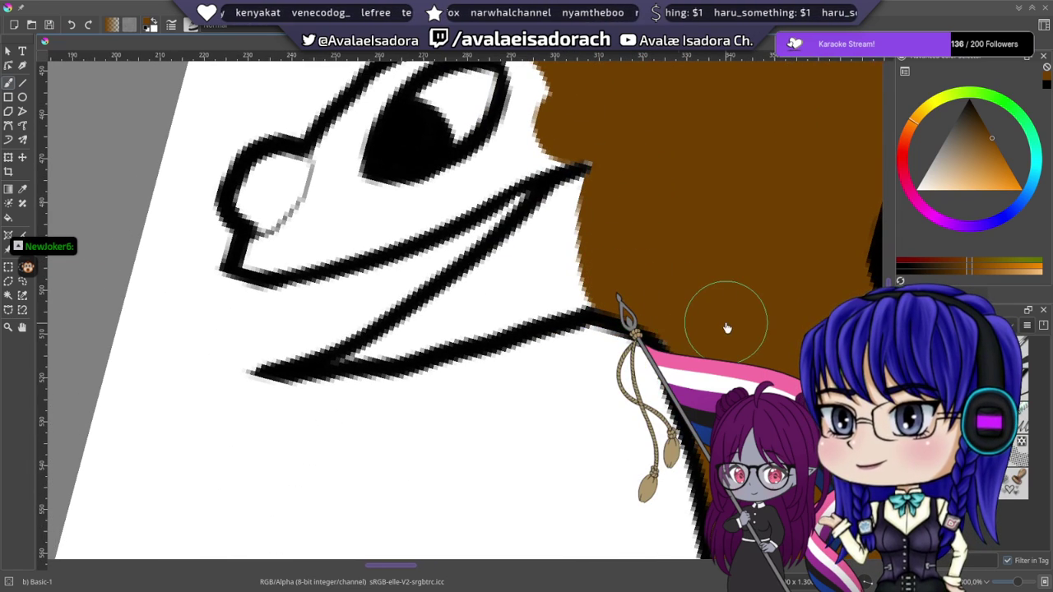
{"action": "scroll", "coordinate": [727, 328], "scroll_direction": "down", "scroll_amount": 1}
{"action": "scroll", "coordinate": [727, 328], "scroll_direction": "left", "scroll_amount": 1}
{"action": "mouse_move", "coordinate": [658, 176]}
{"action": "left_mouse_down"}
{"action": "mouse_move", "coordinate": [609, 186]}
{"action": "mouse_move", "coordinate": [511, 280]}
{"action": "mouse_move", "coordinate": [665, 228]}
{"action": "left_mouse_up"}
- Paint the lower jaw and the snout around the eye brown, leaving the eye and nose uncoloured
{"action": "scroll", "coordinate": [650, 243], "scroll_direction": "left", "scroll_amount": 4}
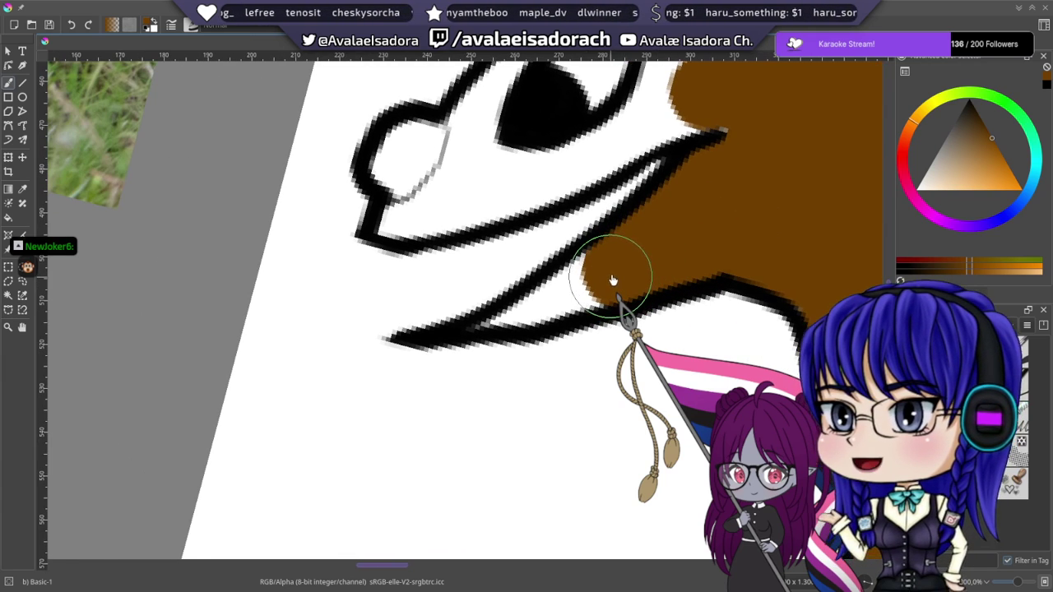
{"action": "mouse_move", "coordinate": [613, 281]}
{"action": "left_mouse_down"}
{"action": "mouse_move", "coordinate": [492, 311]}
{"action": "mouse_move", "coordinate": [471, 330]}
{"action": "mouse_move", "coordinate": [641, 291]}
{"action": "left_mouse_up"}
{"action": "left_click_drag", "start_coordinate": [569, 362], "coordinate": [568, 551]}
{"action": "left_click_drag", "start_coordinate": [481, 314], "coordinate": [503, 372]}
{"action": "scroll", "coordinate": [502, 374], "scroll_direction": "down", "scroll_amount": 3}
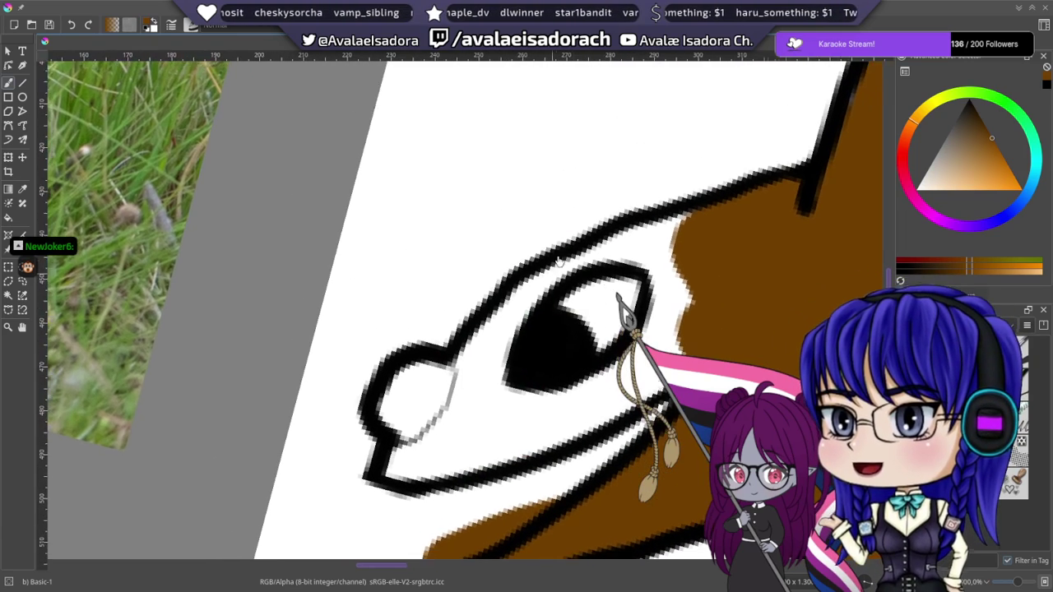
{"action": "mouse_move", "coordinate": [700, 181]}
{"action": "left_mouse_down"}
{"action": "mouse_move", "coordinate": [617, 164]}
{"action": "mouse_move", "coordinate": [541, 196]}
{"action": "mouse_move", "coordinate": [507, 242]}
{"action": "mouse_move", "coordinate": [511, 324]}
{"action": "mouse_move", "coordinate": [511, 307]}
{"action": "mouse_move", "coordinate": [498, 360]}
{"action": "mouse_move", "coordinate": [448, 409]}
{"action": "mouse_move", "coordinate": [392, 436]}
{"action": "mouse_move", "coordinate": [403, 419]}
{"action": "mouse_move", "coordinate": [507, 404]}
{"action": "mouse_move", "coordinate": [544, 376]}
{"action": "mouse_move", "coordinate": [541, 362]}
{"action": "mouse_move", "coordinate": [660, 325]}
{"action": "mouse_move", "coordinate": [706, 277]}
{"action": "mouse_move", "coordinate": [718, 226]}
{"action": "mouse_move", "coordinate": [703, 233]}
{"action": "mouse_move", "coordinate": [678, 296]}
{"action": "mouse_move", "coordinate": [514, 439]}
{"action": "left_mouse_up"}
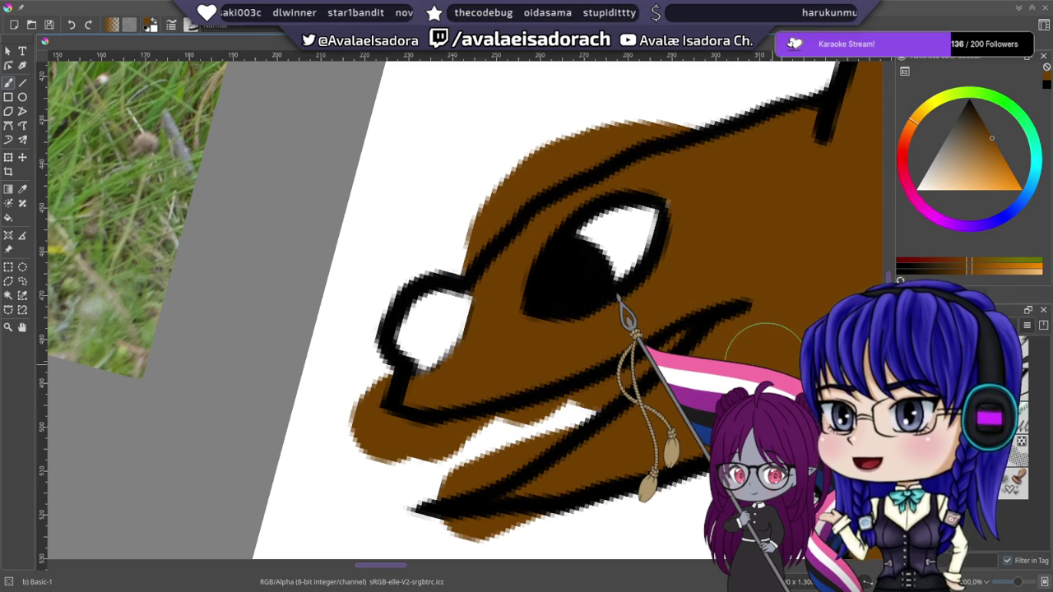
{"action": "left_click_drag", "start_coordinate": [591, 317], "coordinate": [494, 232]}
{"action": "mouse_move", "coordinate": [476, 283]}
{"action": "left_mouse_down"}
{"action": "mouse_move", "coordinate": [486, 357]}
{"action": "mouse_move", "coordinate": [460, 526]}
{"action": "left_mouse_up"}
- Rotate the canvas to about 136° with the Eraser Small brush active and erase the brown outside the forehead and snout bridge
{"action": "right_click", "coordinate": [548, 273]}
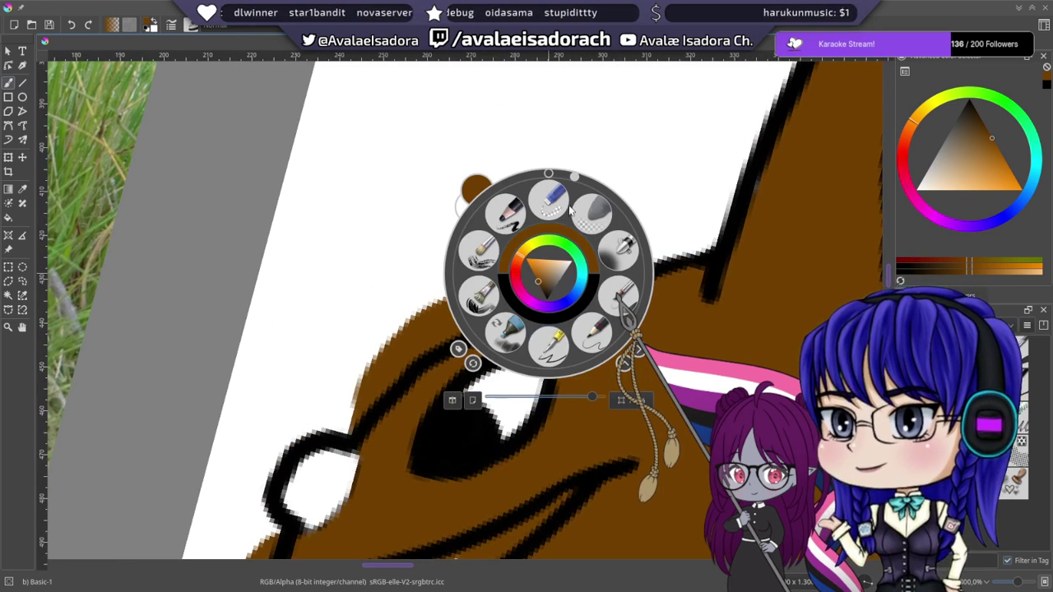
{"action": "left_click_drag", "start_coordinate": [575, 179], "coordinate": [574, 369]}
{"action": "left_click", "coordinate": [644, 509]}
{"action": "left_click_drag", "start_coordinate": [543, 251], "coordinate": [568, 299]}
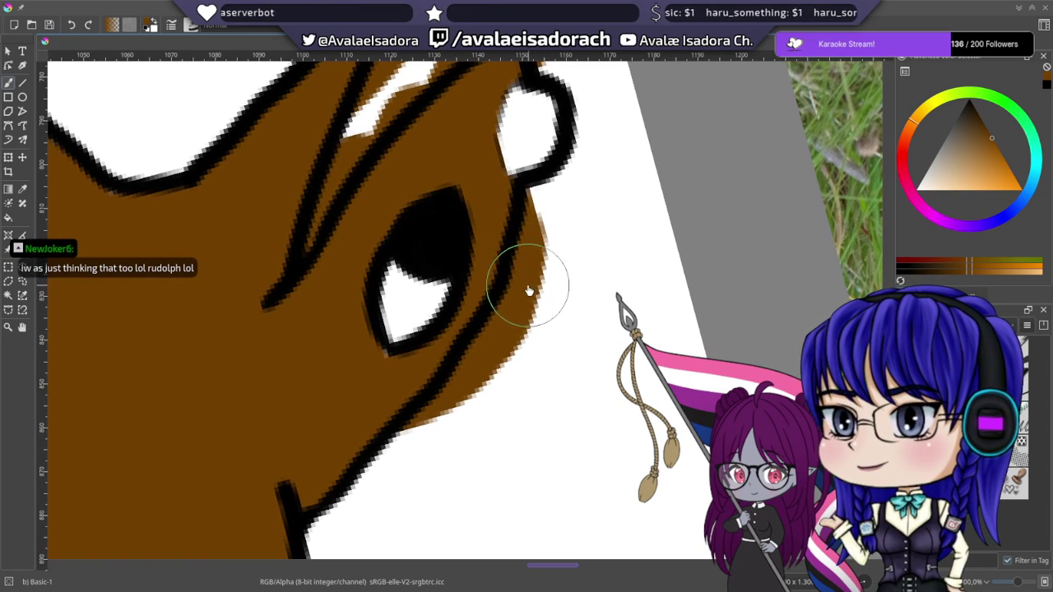
{"action": "mouse_move", "coordinate": [523, 296]}
{"action": "left_mouse_down"}
{"action": "mouse_move", "coordinate": [499, 247]}
{"action": "mouse_move", "coordinate": [586, 272]}
{"action": "left_mouse_up"}
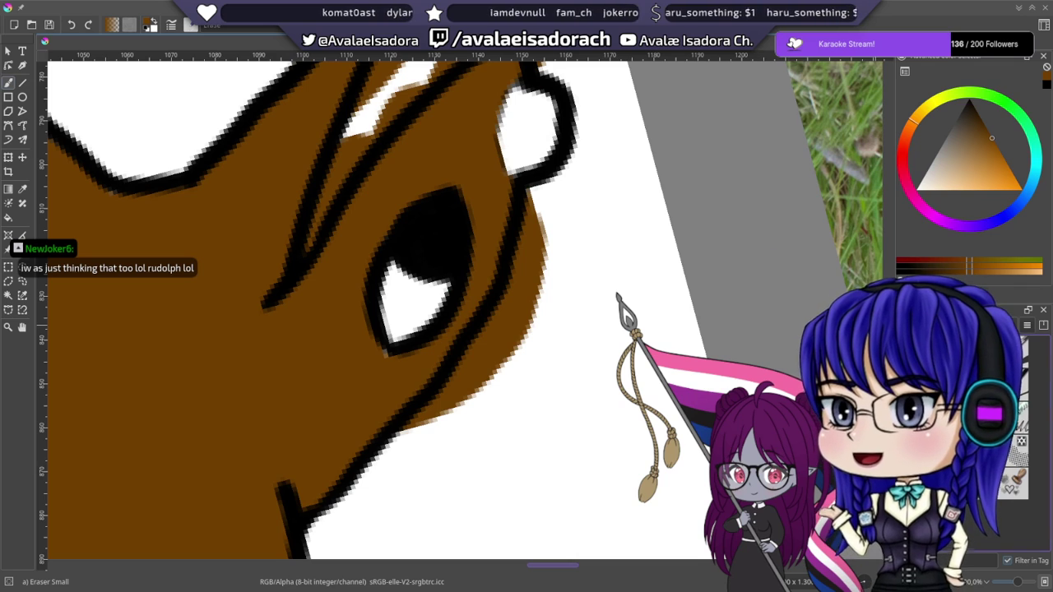
{"action": "right_click", "coordinate": [484, 342]}
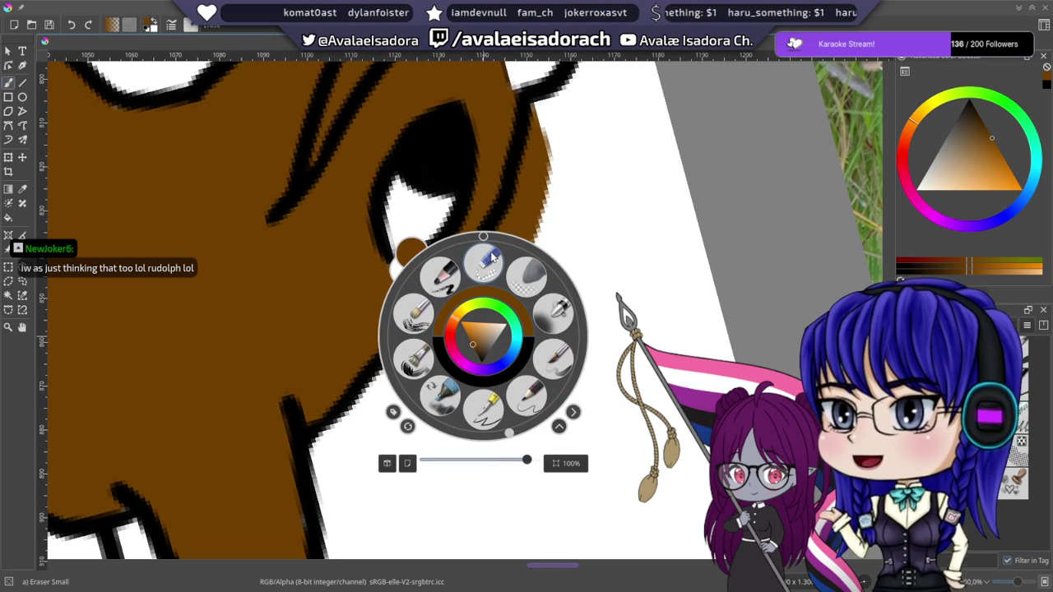
{"action": "left_click_drag", "start_coordinate": [511, 438], "coordinate": [564, 413]}
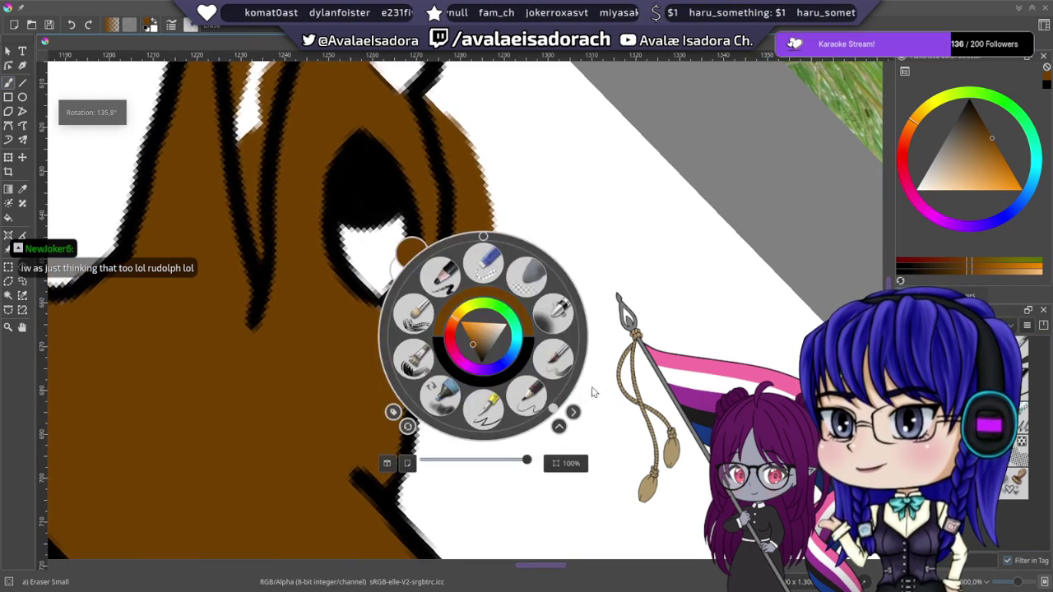
{"action": "left_click", "coordinate": [610, 378]}
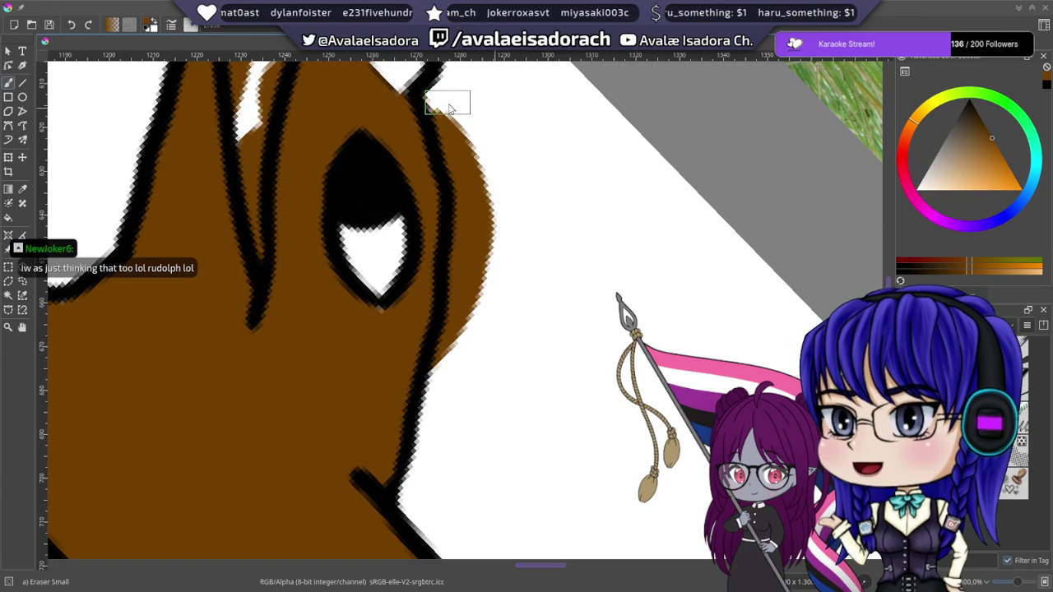
{"action": "mouse_move", "coordinate": [448, 108]}
{"action": "left_mouse_down"}
{"action": "mouse_move", "coordinate": [477, 174]}
{"action": "mouse_move", "coordinate": [484, 230]}
{"action": "mouse_move", "coordinate": [452, 404]}
{"action": "left_mouse_up"}
{"action": "left_click_drag", "start_coordinate": [463, 167], "coordinate": [472, 377]}
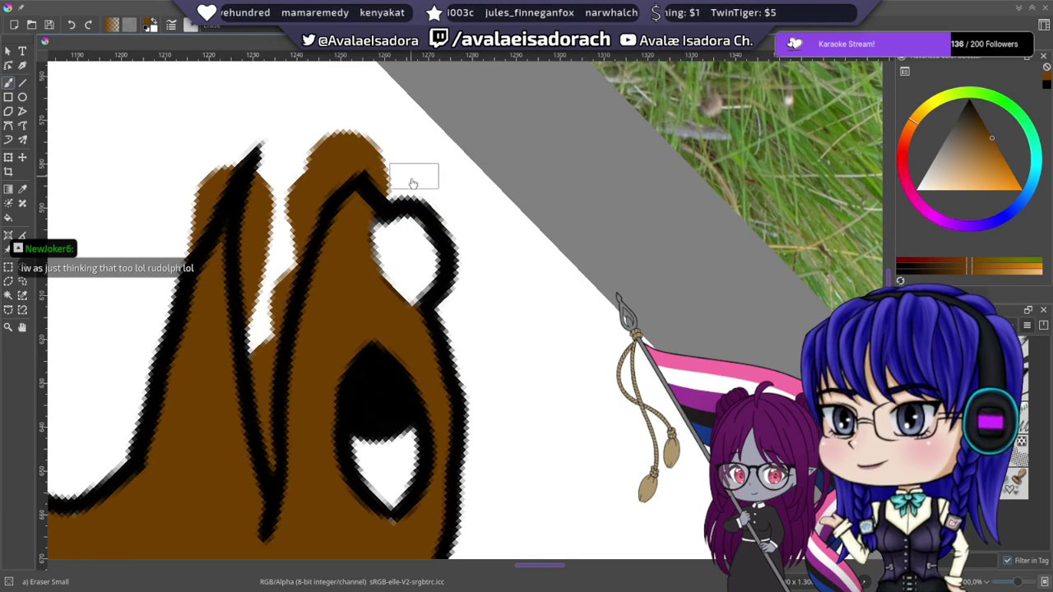
- Erase the brown outside both jaw tips and inside the open mouth, and switch back to the Basic-1 brush
{"action": "mouse_move", "coordinate": [392, 187]}
{"action": "left_mouse_down"}
{"action": "mouse_move", "coordinate": [371, 148]}
{"action": "mouse_move", "coordinate": [332, 162]}
{"action": "mouse_move", "coordinate": [289, 219]}
{"action": "mouse_move", "coordinate": [273, 269]}
{"action": "mouse_move", "coordinate": [276, 204]}
{"action": "mouse_move", "coordinate": [318, 136]}
{"action": "mouse_move", "coordinate": [211, 157]}
{"action": "left_mouse_up"}
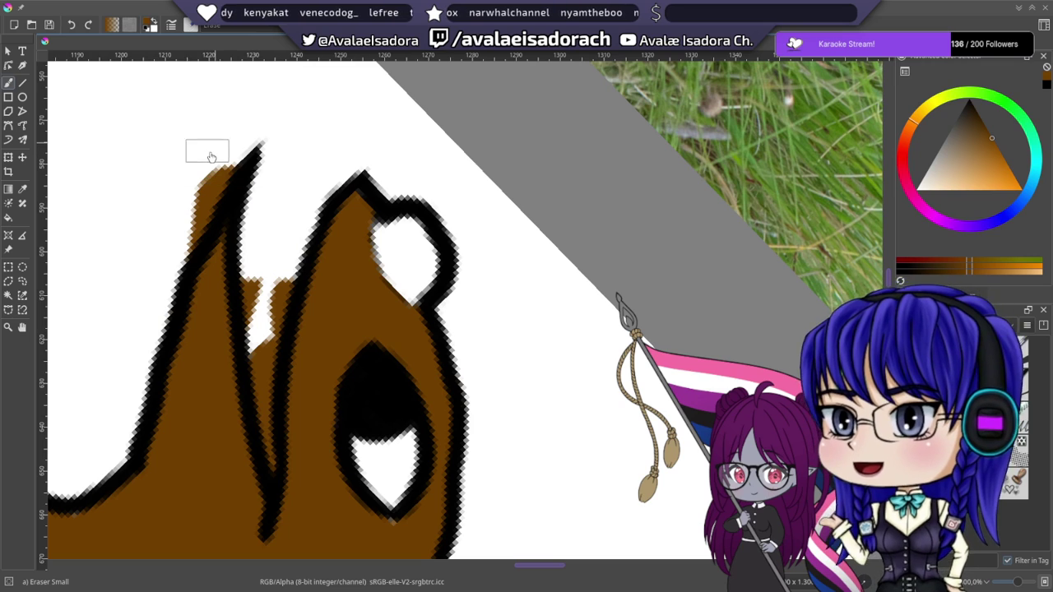
{"action": "mouse_move", "coordinate": [175, 246]}
{"action": "left_mouse_down"}
{"action": "mouse_move", "coordinate": [320, 265]}
{"action": "mouse_move", "coordinate": [269, 260]}
{"action": "left_mouse_up"}
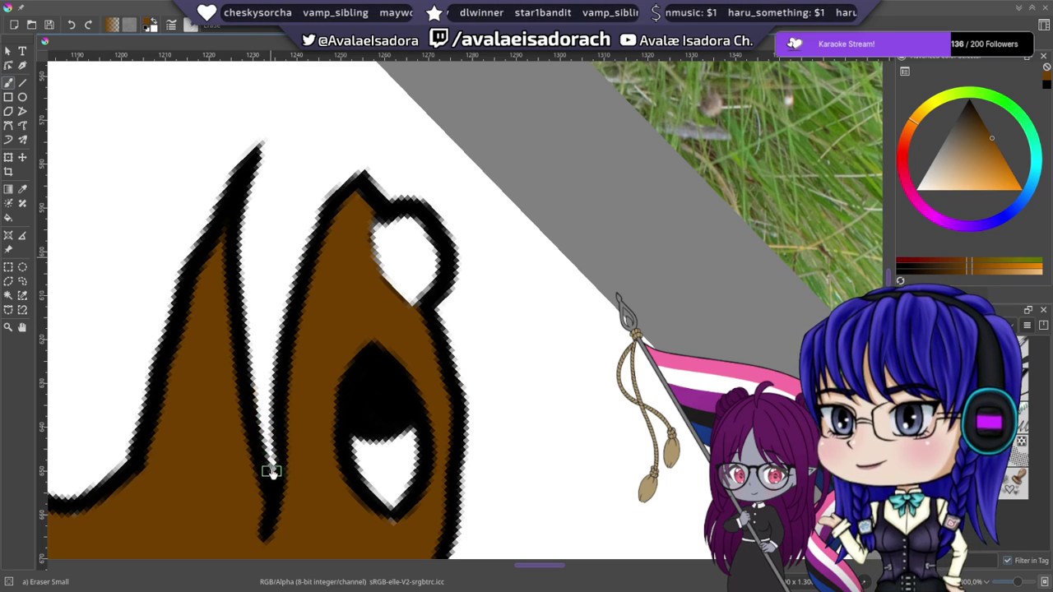
{"action": "left_click_drag", "start_coordinate": [377, 319], "coordinate": [422, 306]}
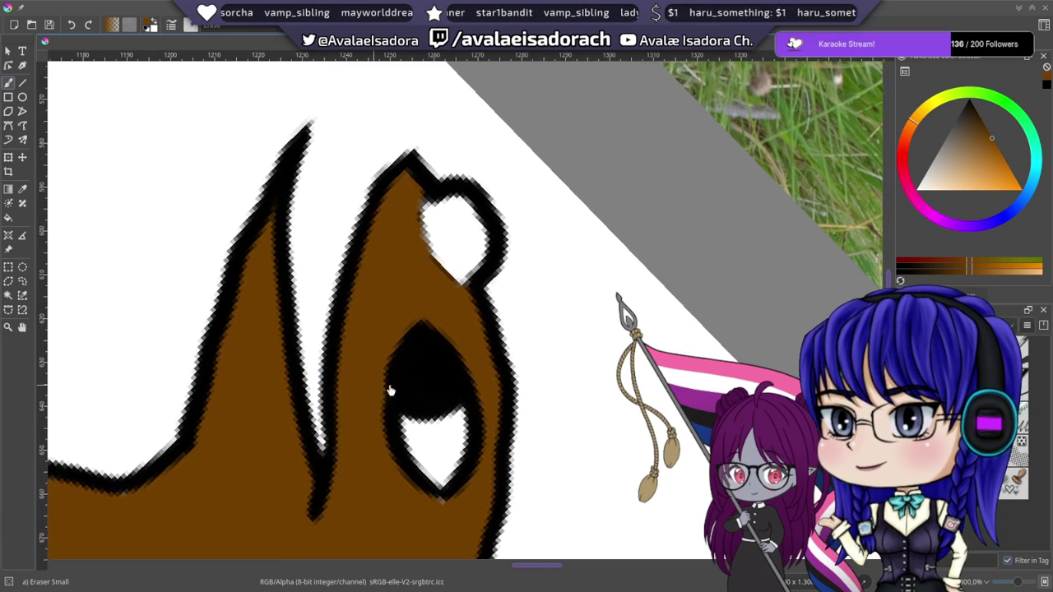
{"action": "mouse_move", "coordinate": [343, 441]}
{"action": "left_mouse_down"}
{"action": "mouse_move", "coordinate": [476, 197]}
{"action": "mouse_move", "coordinate": [375, 252]}
{"action": "left_mouse_up"}
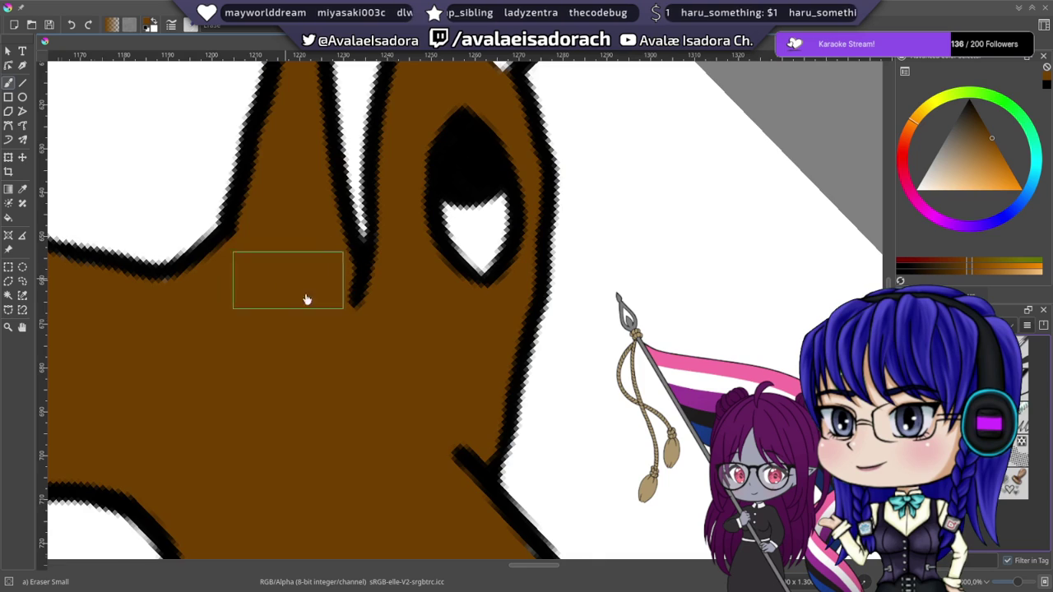
{"action": "left_click_drag", "start_coordinate": [307, 298], "coordinate": [280, 453]}
{"action": "left_click_drag", "start_coordinate": [640, 291], "coordinate": [441, 330]}
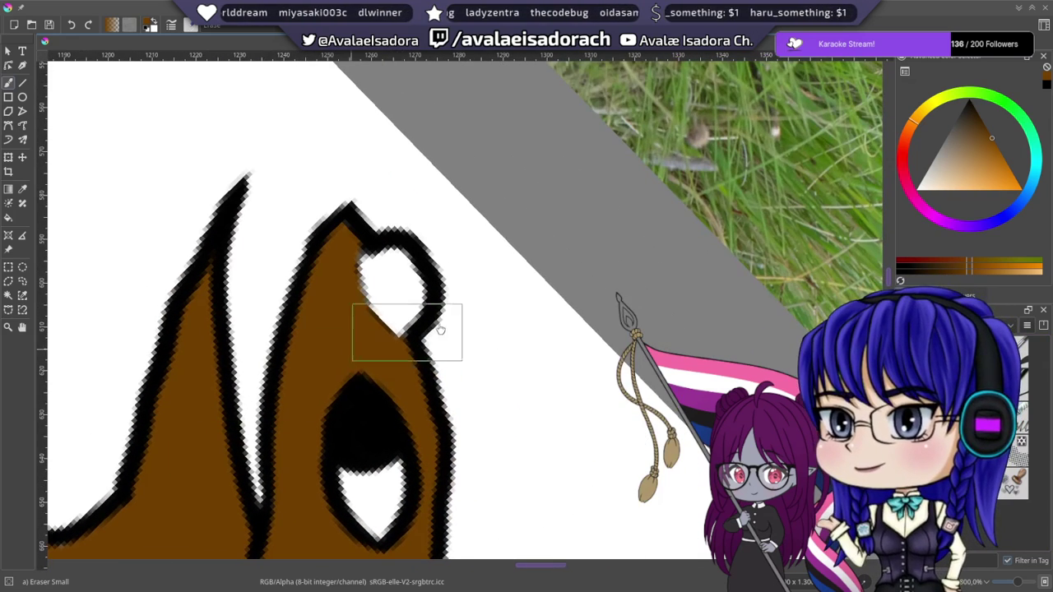
{"action": "key", "text": "/"}
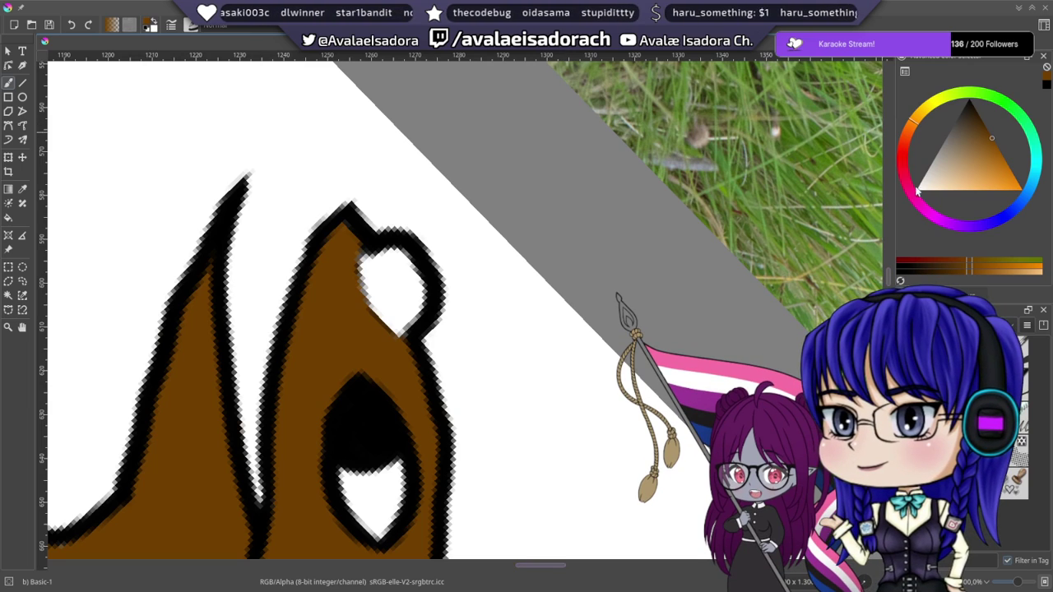
{"action": "left_click", "coordinate": [904, 72]}
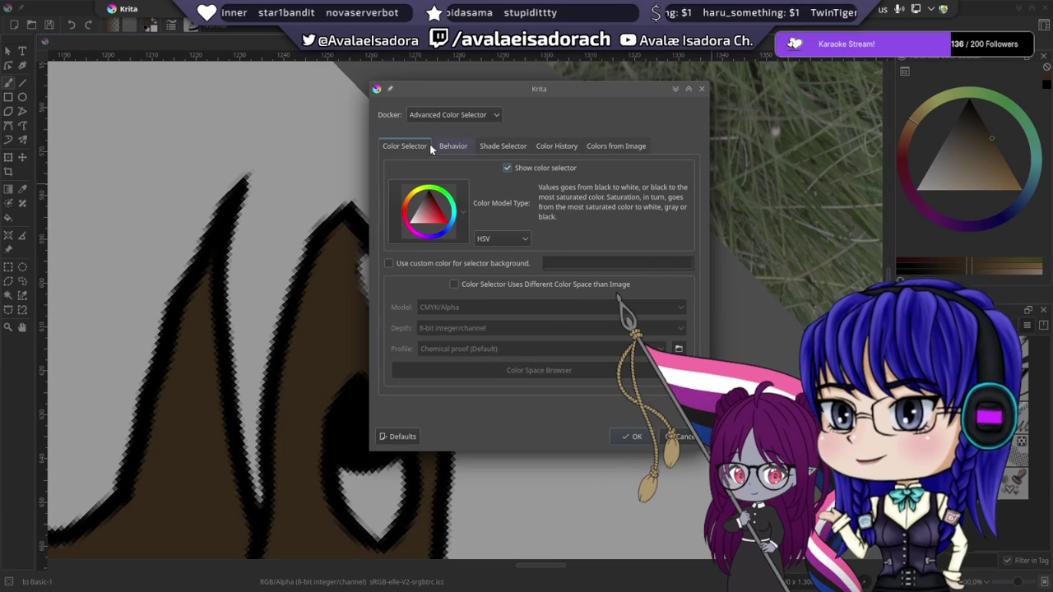
{"action": "left_click", "coordinate": [452, 146]}
{"action": "left_click", "coordinate": [558, 145]}
{"action": "left_click", "coordinate": [614, 145]}
{"action": "left_click", "coordinate": [425, 147]}
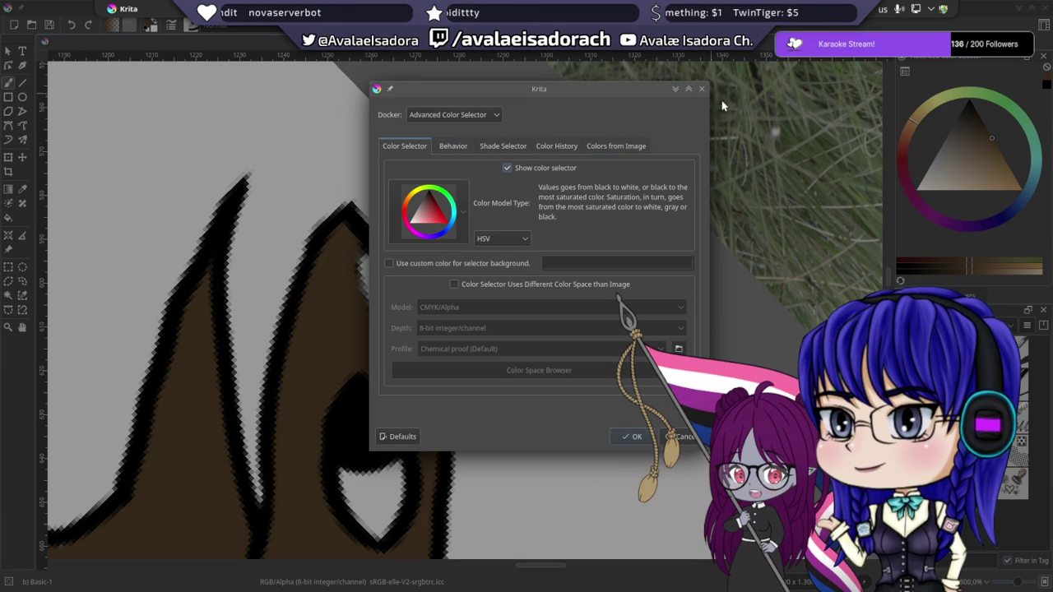
{"action": "left_click", "coordinate": [690, 90]}
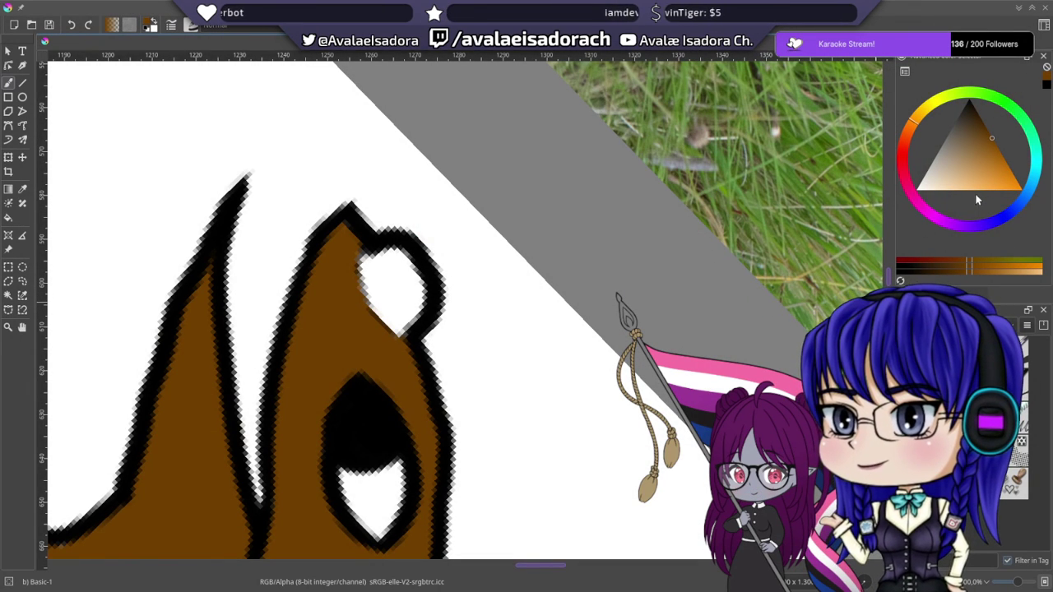
- Set the foreground colour to #ff0000 and paint the kangaroo's nose red
{"action": "left_click", "coordinate": [148, 22]}
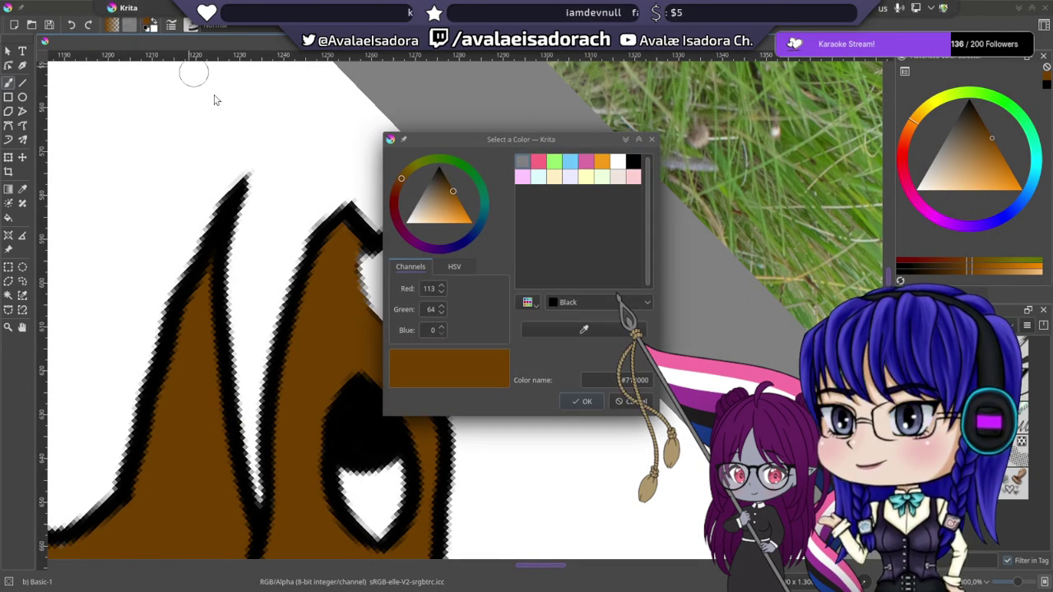
{"action": "left_click", "coordinate": [456, 264]}
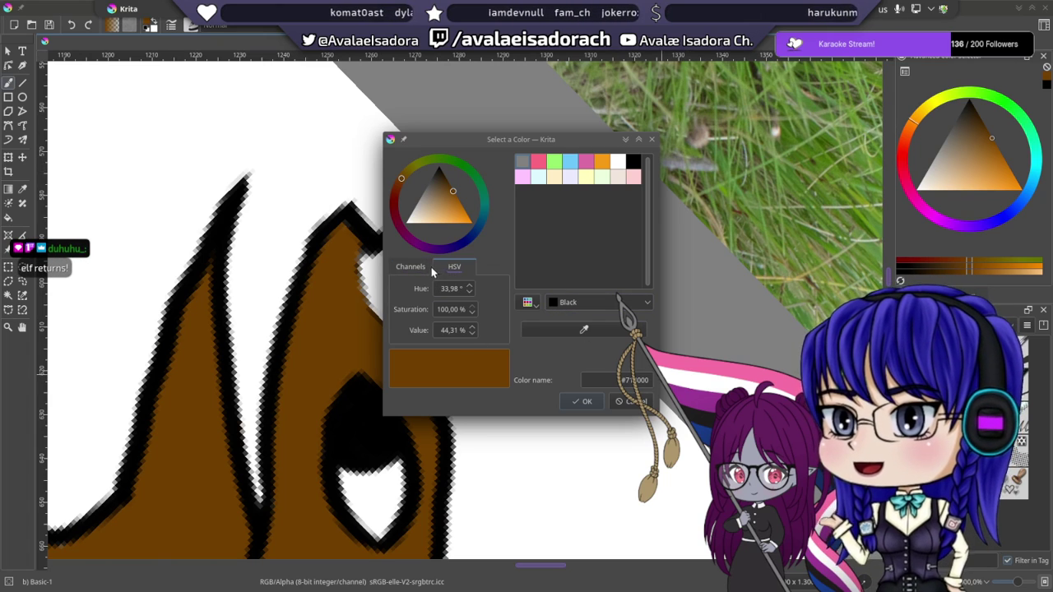
{"action": "left_click", "coordinate": [423, 267]}
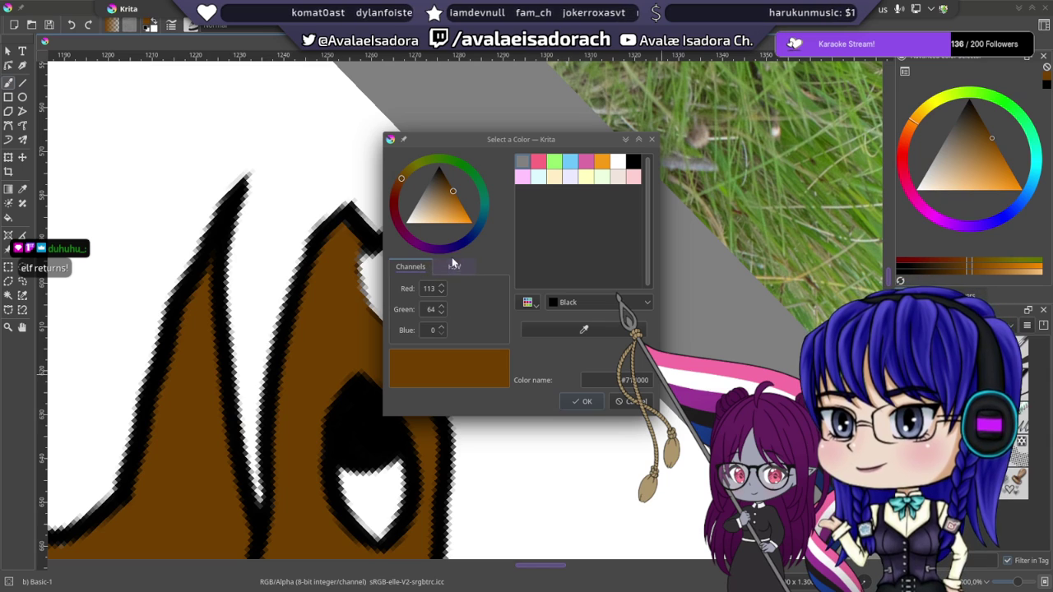
{"action": "triple_click", "coordinate": [622, 379]}
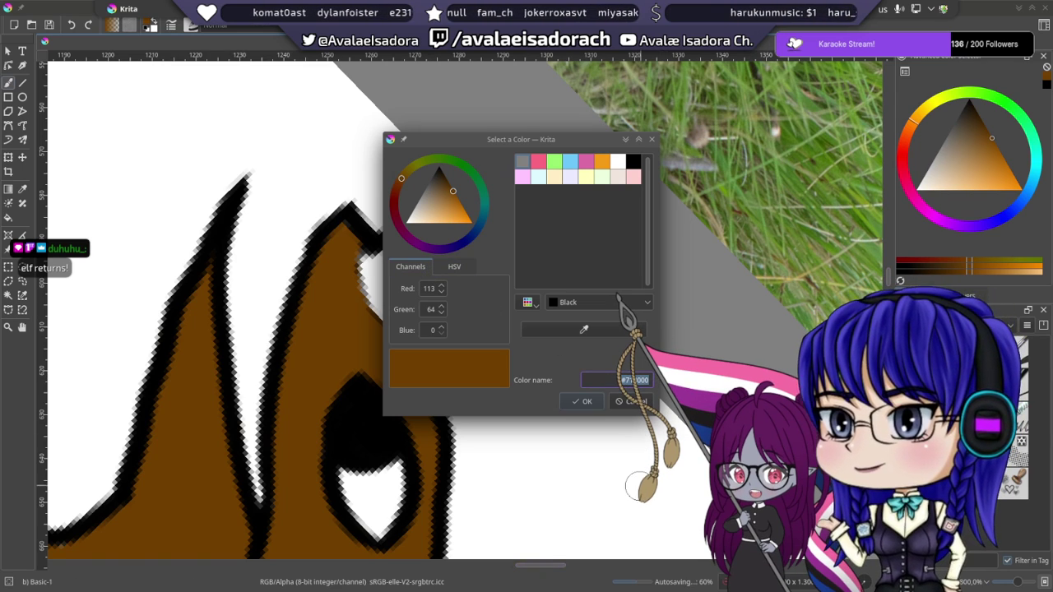
{"action": "type", "text": "fff0000"}
{"action": "key", "text": "Return"}
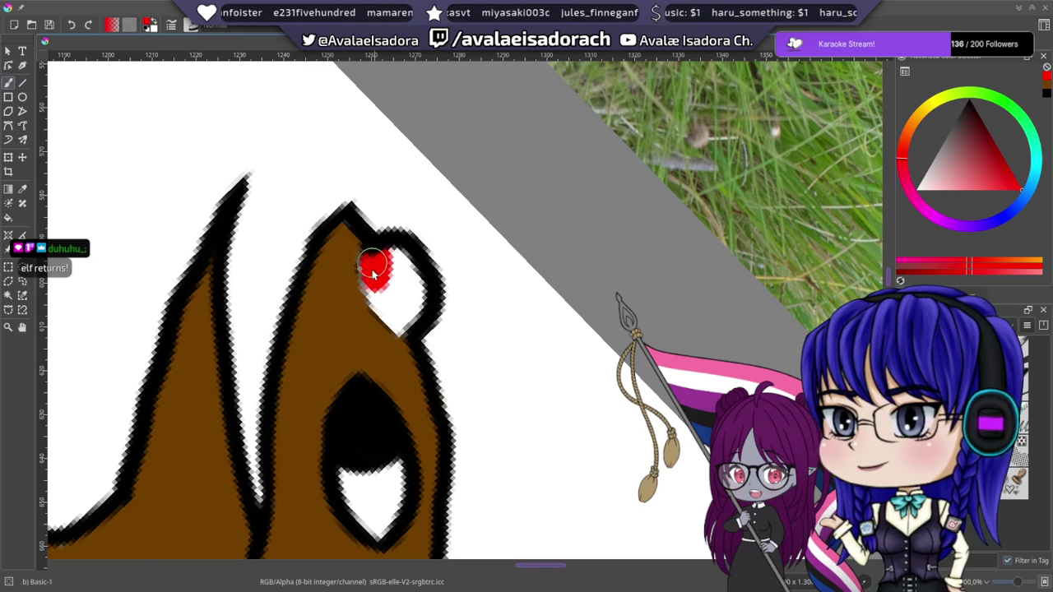
{"action": "left_click_drag", "start_coordinate": [377, 298], "coordinate": [395, 314]}
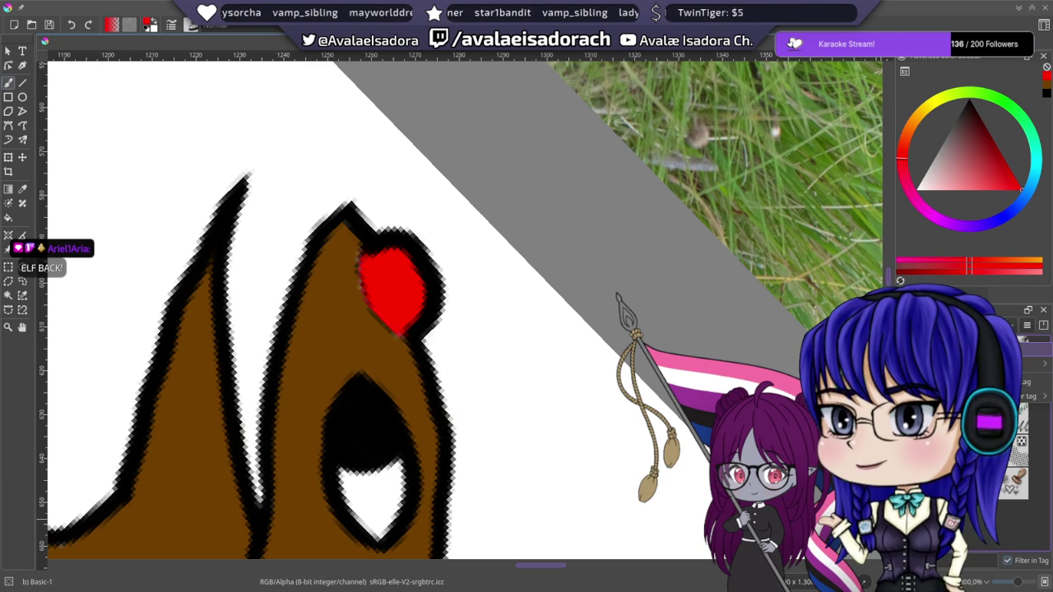
- Open the brush editor for Basic-1, try red strokes on the scratchpad and clear it
{"action": "left_click", "coordinate": [189, 24]}
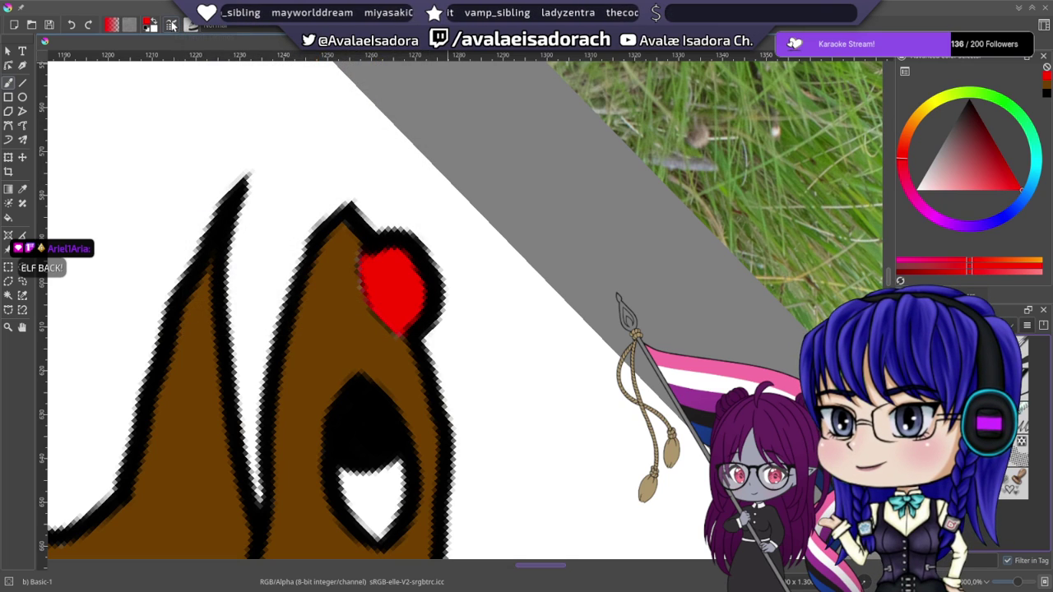
{"action": "left_click", "coordinate": [171, 25]}
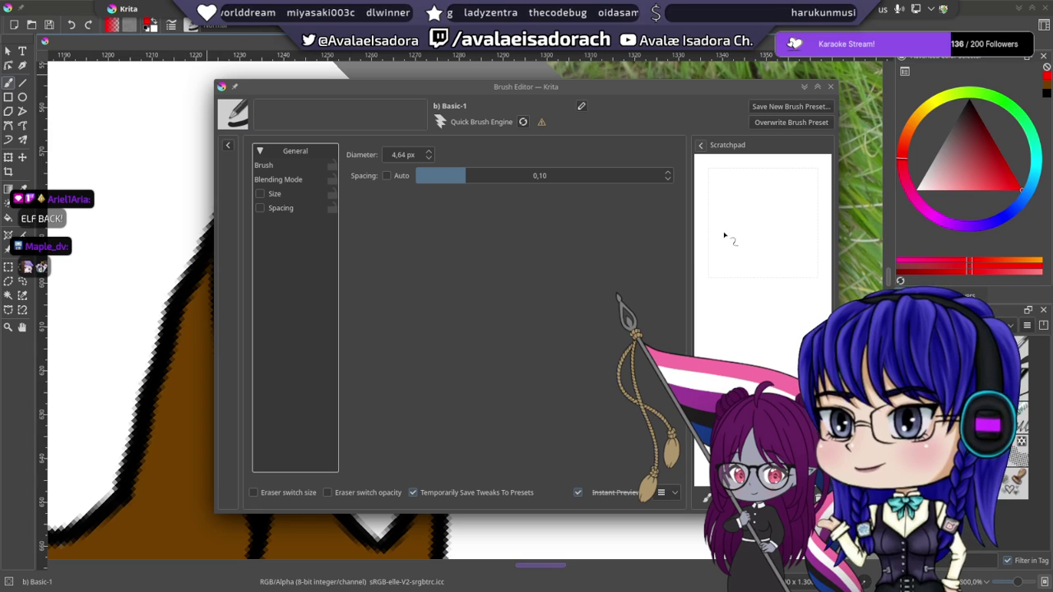
{"action": "mouse_move", "coordinate": [740, 212]}
{"action": "left_mouse_down"}
{"action": "mouse_move", "coordinate": [735, 241]}
{"action": "mouse_move", "coordinate": [760, 231]}
{"action": "mouse_move", "coordinate": [777, 284]}
{"action": "left_mouse_up"}
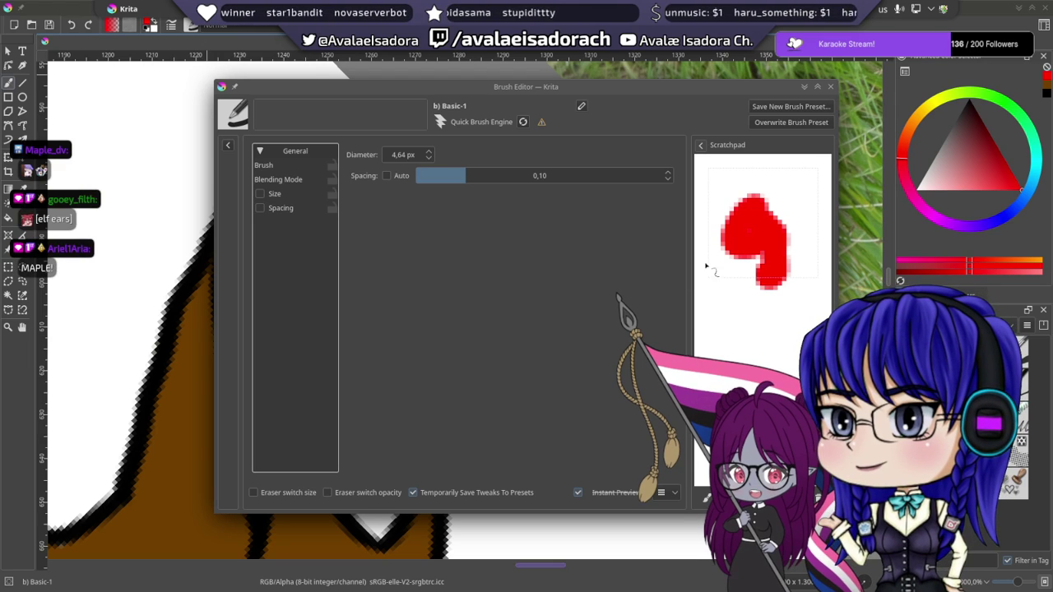
{"action": "left_click_drag", "start_coordinate": [748, 315], "coordinate": [763, 362]}
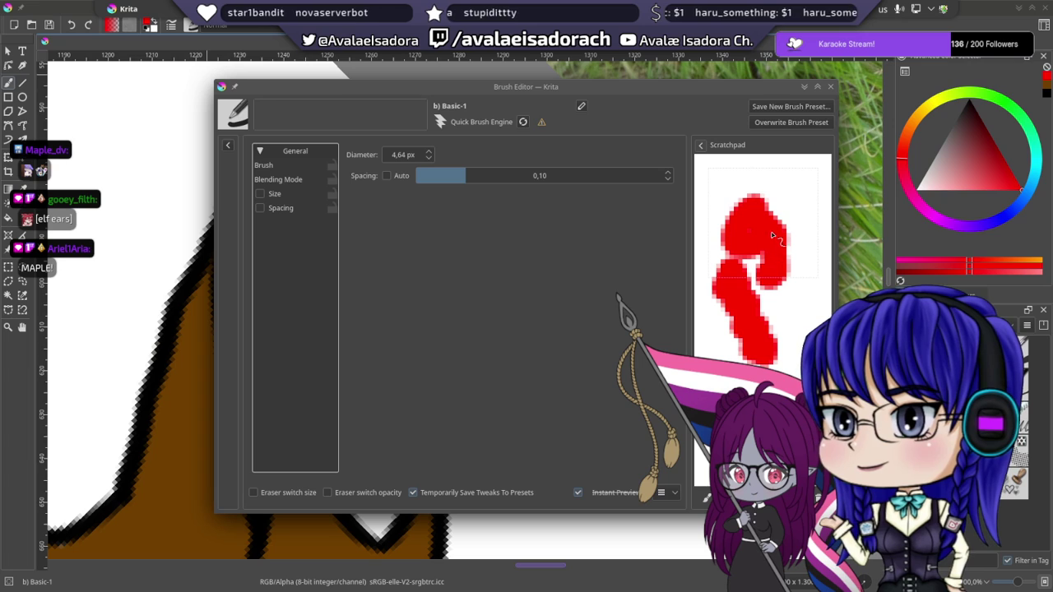
{"action": "left_click", "coordinate": [769, 497]}
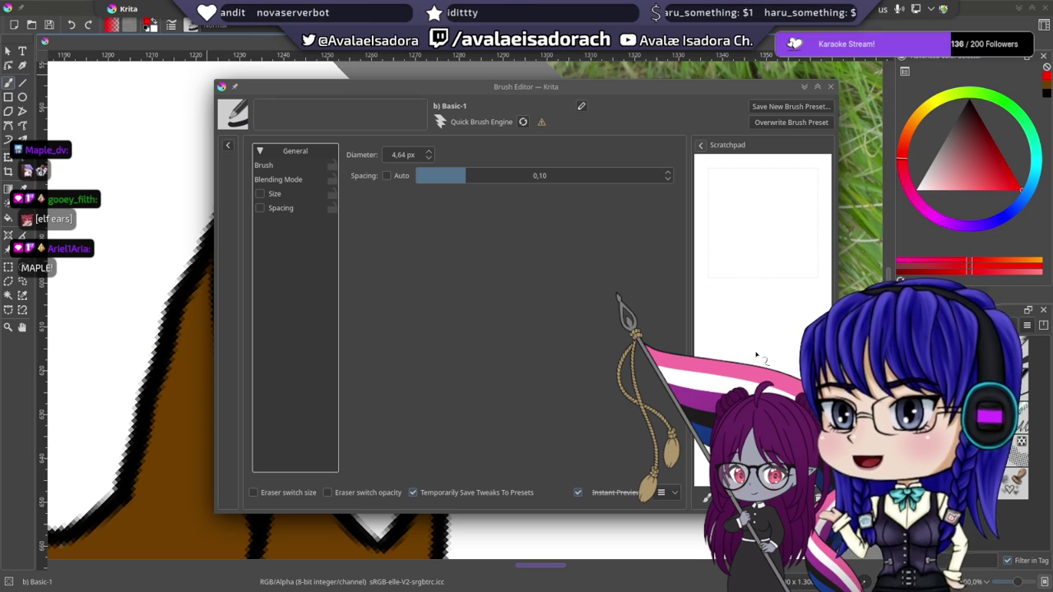
{"action": "left_click", "coordinate": [281, 168]}
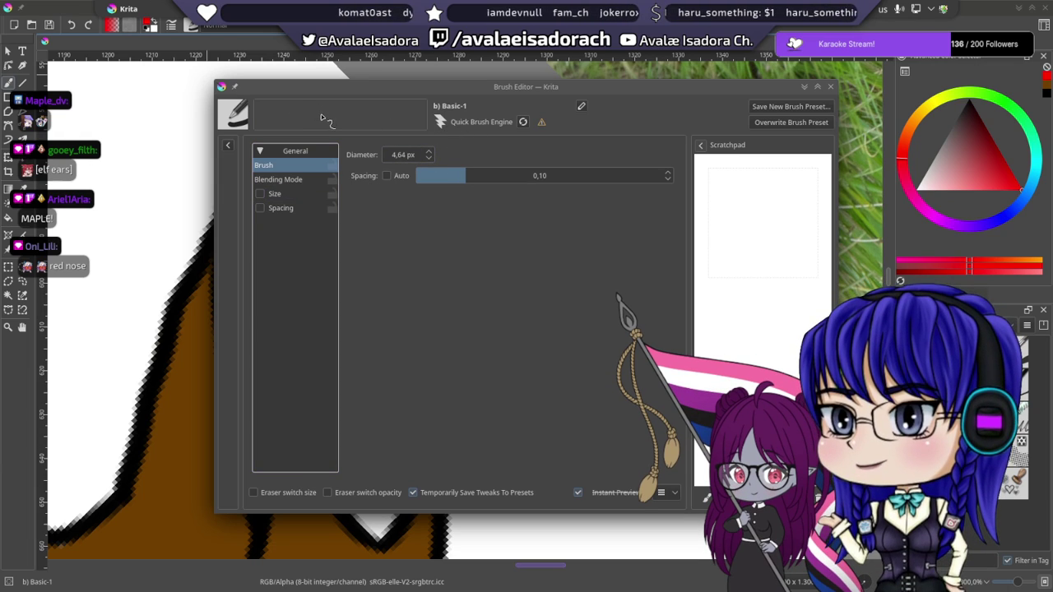
{"action": "left_click", "coordinate": [227, 146]}
{"action": "left_click", "coordinate": [228, 146]}
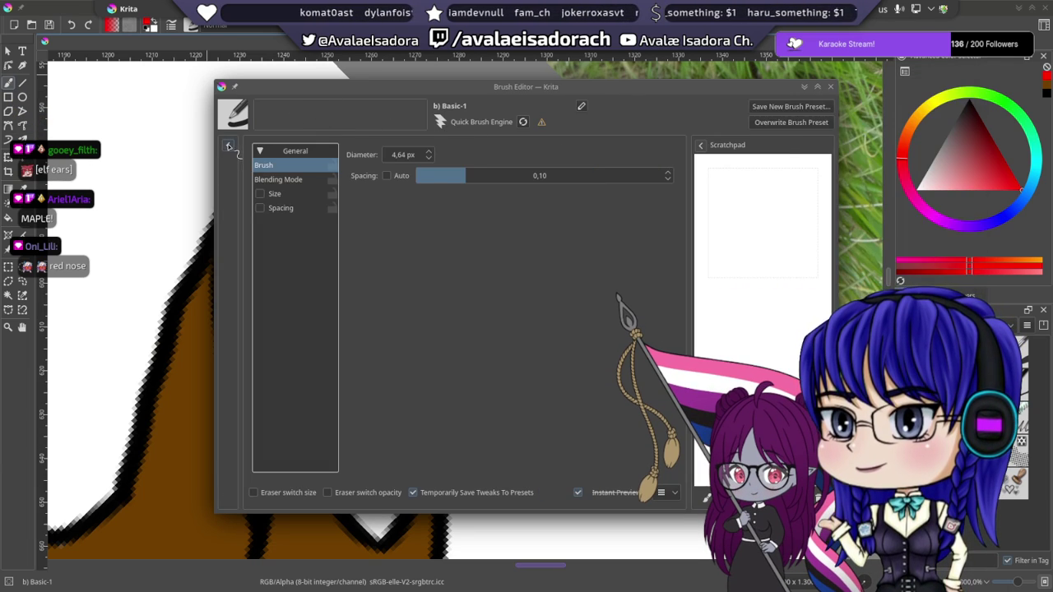
{"action": "left_click", "coordinate": [228, 146]}
{"action": "left_click", "coordinate": [228, 146]}
- Enable pen-pressure control of the Basic-1 brush size and test it with strokes on the scratchpad
{"action": "left_click", "coordinate": [292, 194]}
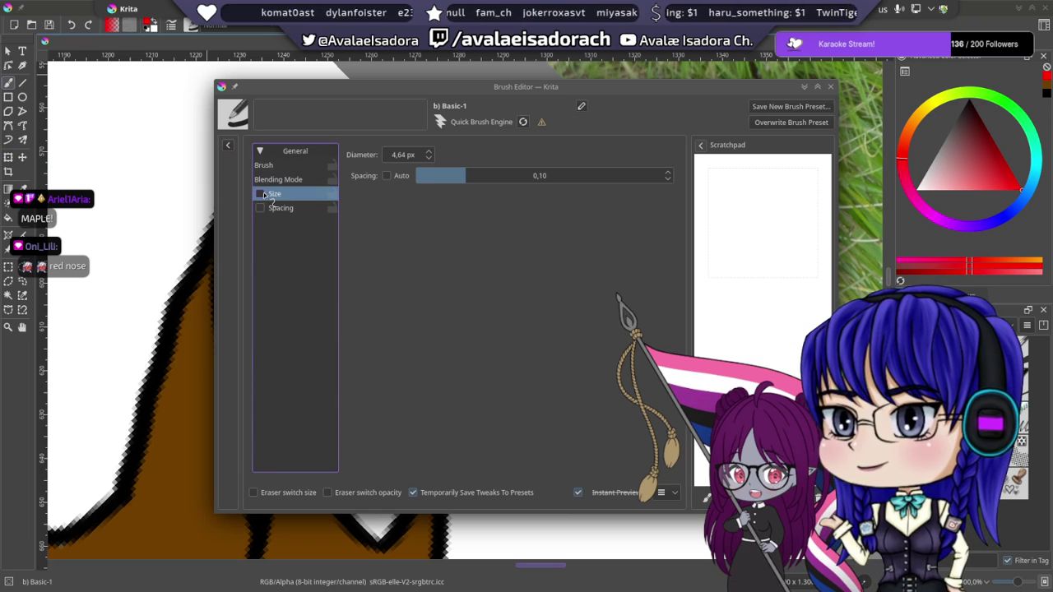
{"action": "mouse_move", "coordinate": [762, 214]}
{"action": "left_mouse_down"}
{"action": "mouse_move", "coordinate": [751, 257]}
{"action": "mouse_move", "coordinate": [745, 352]}
{"action": "left_mouse_up"}
{"action": "left_click", "coordinate": [788, 210]}
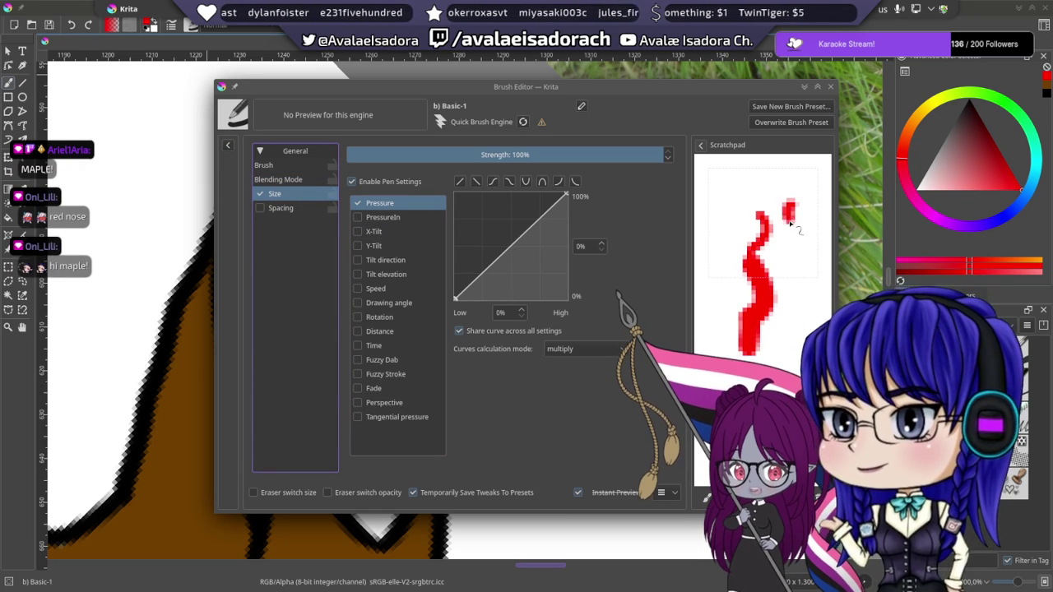
{"action": "mouse_move", "coordinate": [788, 224]}
{"action": "left_mouse_down"}
{"action": "mouse_move", "coordinate": [790, 265]}
{"action": "mouse_move", "coordinate": [755, 363]}
{"action": "mouse_move", "coordinate": [796, 212]}
{"action": "mouse_move", "coordinate": [751, 335]}
{"action": "mouse_move", "coordinate": [761, 185]}
{"action": "mouse_move", "coordinate": [728, 246]}
{"action": "mouse_move", "coordinate": [740, 284]}
{"action": "left_mouse_up"}
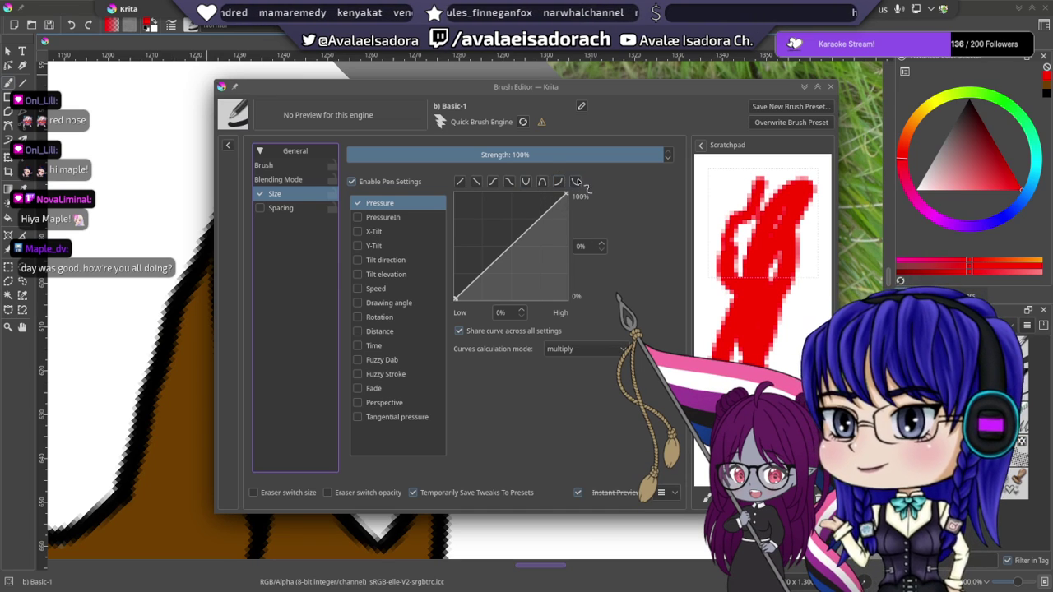
- Shape the size pressure curve to rise through a point at 43% input and 55% output, and close the brush editor
{"action": "left_click", "coordinate": [542, 182]}
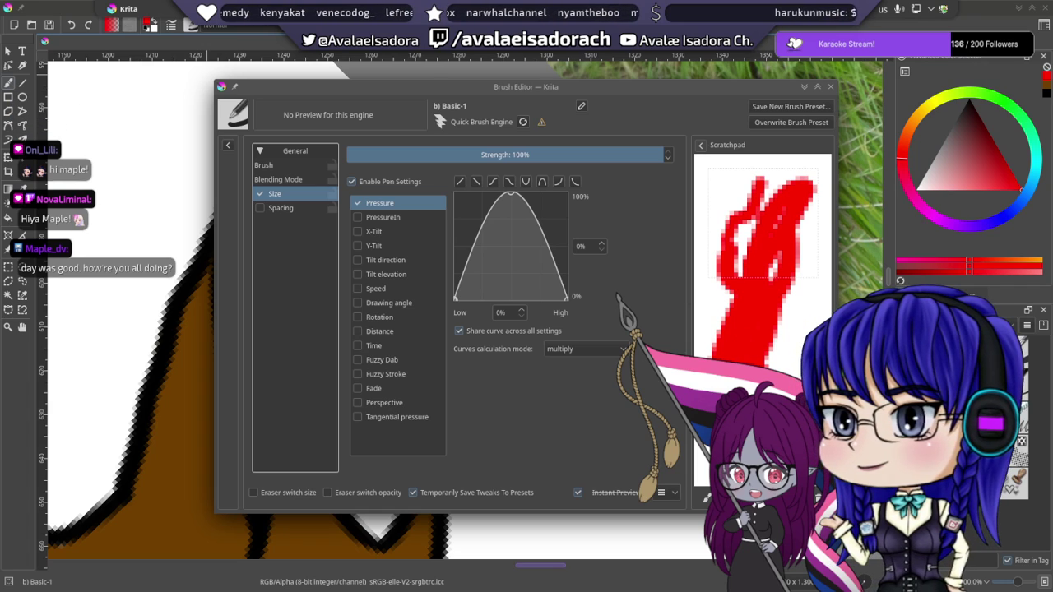
{"action": "left_click_drag", "start_coordinate": [803, 356], "coordinate": [813, 278]}
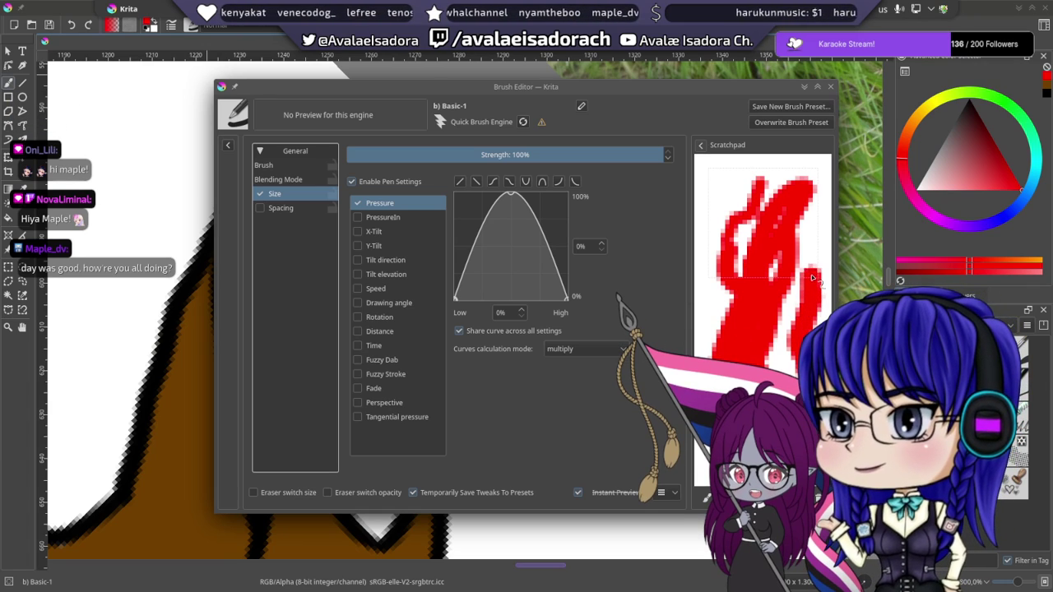
{"action": "left_click", "coordinate": [558, 181]}
{"action": "left_click_drag", "start_coordinate": [488, 292], "coordinate": [502, 240]}
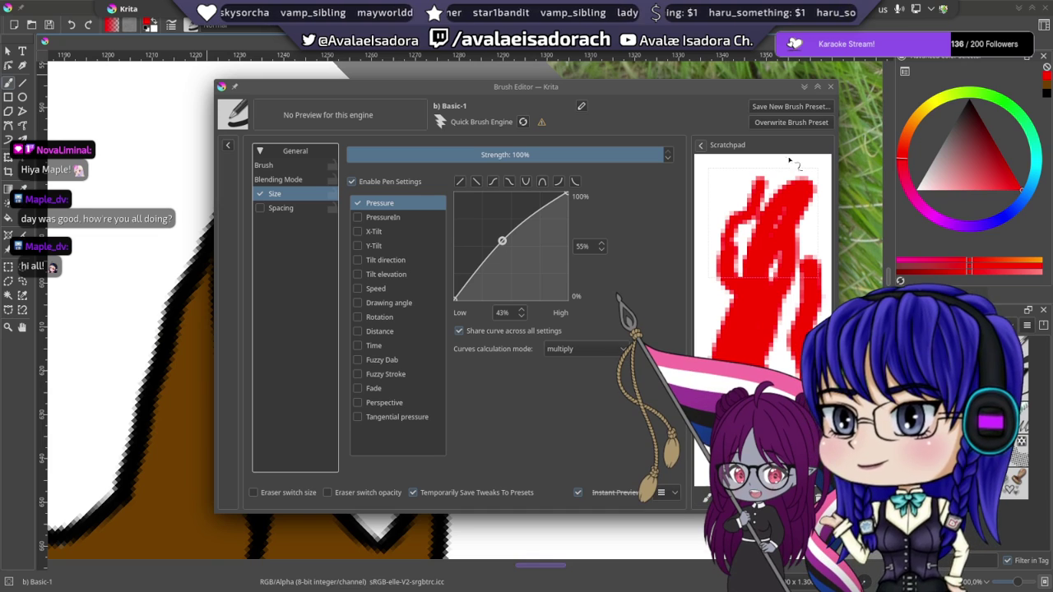
{"action": "left_click", "coordinate": [830, 86]}
- Try red strokes of varying pressure on the blank canvas beyond the lower jaw tip, and undo them
{"action": "left_click_drag", "start_coordinate": [383, 146], "coordinate": [543, 224]}
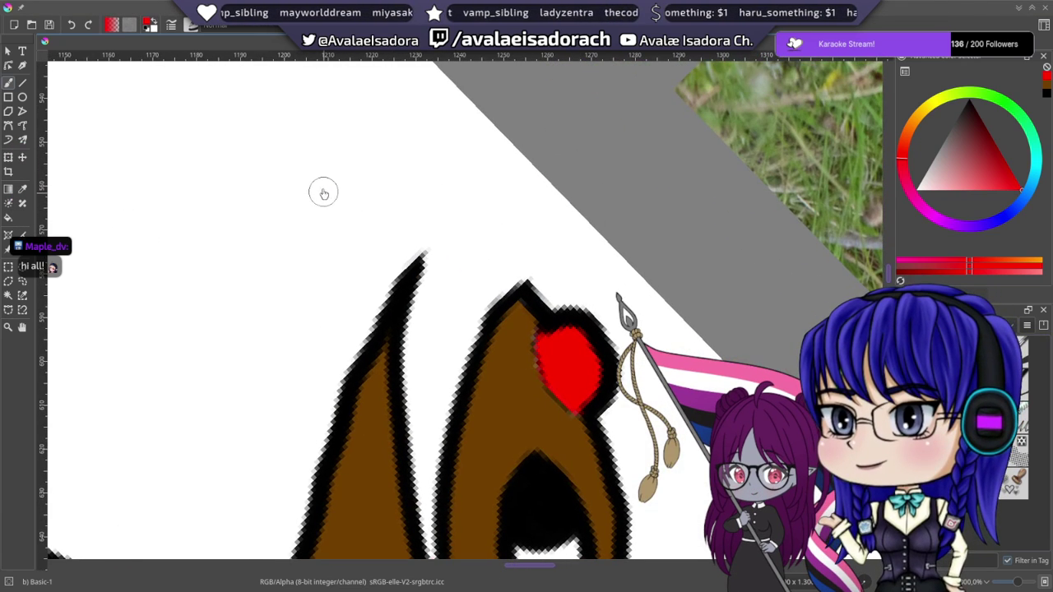
{"action": "mouse_move", "coordinate": [303, 226]}
{"action": "left_mouse_down"}
{"action": "mouse_move", "coordinate": [322, 202]}
{"action": "mouse_move", "coordinate": [358, 194]}
{"action": "mouse_move", "coordinate": [323, 258]}
{"action": "mouse_move", "coordinate": [346, 200]}
{"action": "left_mouse_up"}
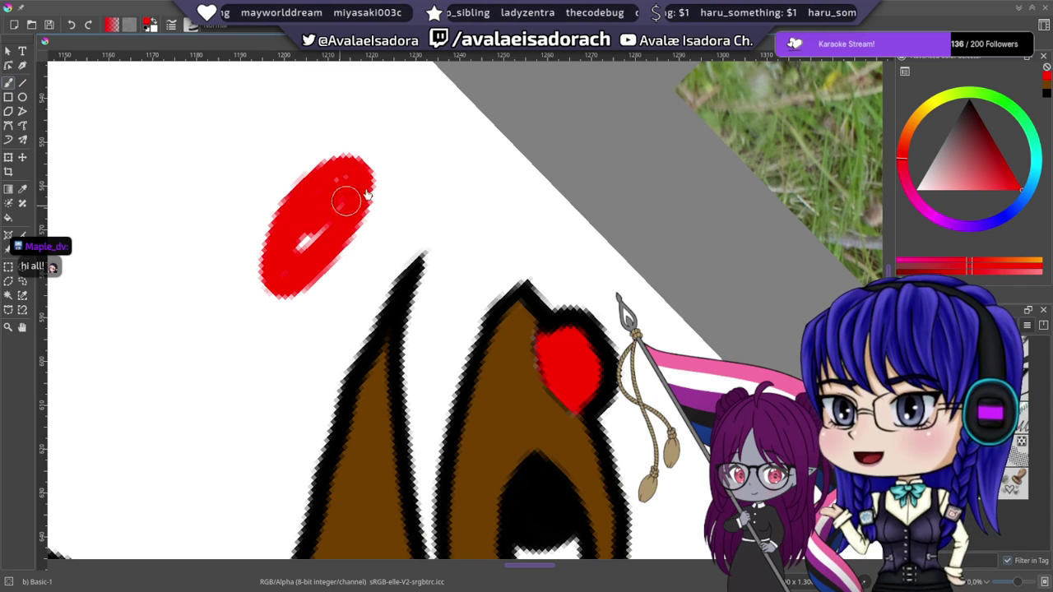
{"action": "key", "text": "ctrl+z"}
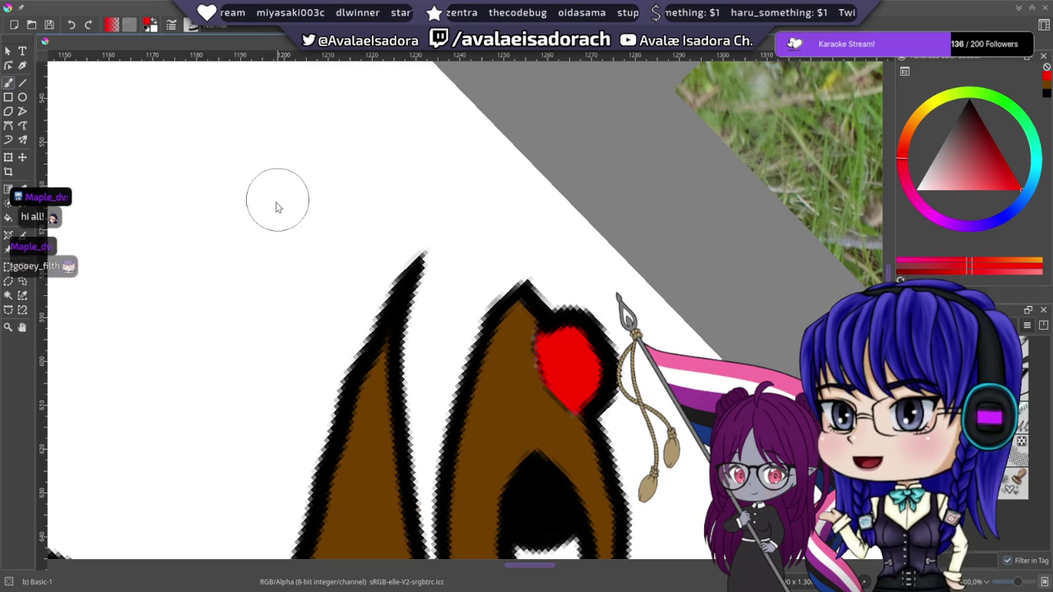
{"action": "mouse_move", "coordinate": [272, 207]}
{"action": "left_mouse_down"}
{"action": "mouse_move", "coordinate": [321, 195]}
{"action": "mouse_move", "coordinate": [251, 263]}
{"action": "mouse_move", "coordinate": [259, 190]}
{"action": "mouse_move", "coordinate": [338, 156]}
{"action": "mouse_move", "coordinate": [318, 200]}
{"action": "mouse_move", "coordinate": [330, 225]}
{"action": "mouse_move", "coordinate": [367, 209]}
{"action": "left_mouse_up"}
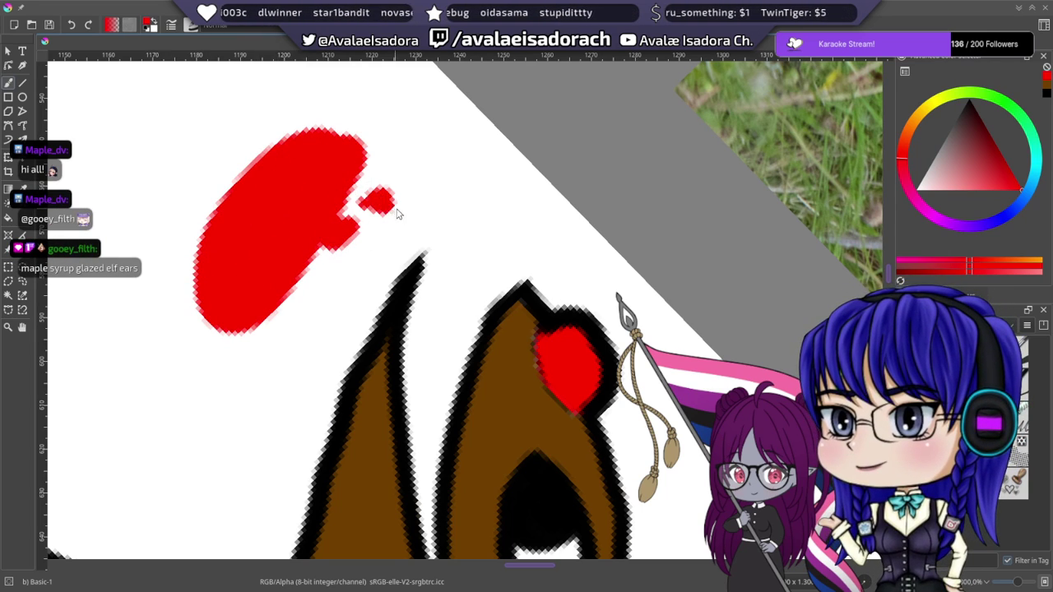
{"action": "key", "text": "ctrl+z"}
{"action": "key", "text": "ctrl+z"}
- Examine the colouring of the kangaroo's nose, eye, jaws, neck and body for areas still unpainted
{"action": "left_click_drag", "start_coordinate": [577, 240], "coordinate": [577, 135]}
{"action": "left_click_drag", "start_coordinate": [569, 194], "coordinate": [616, 123]}
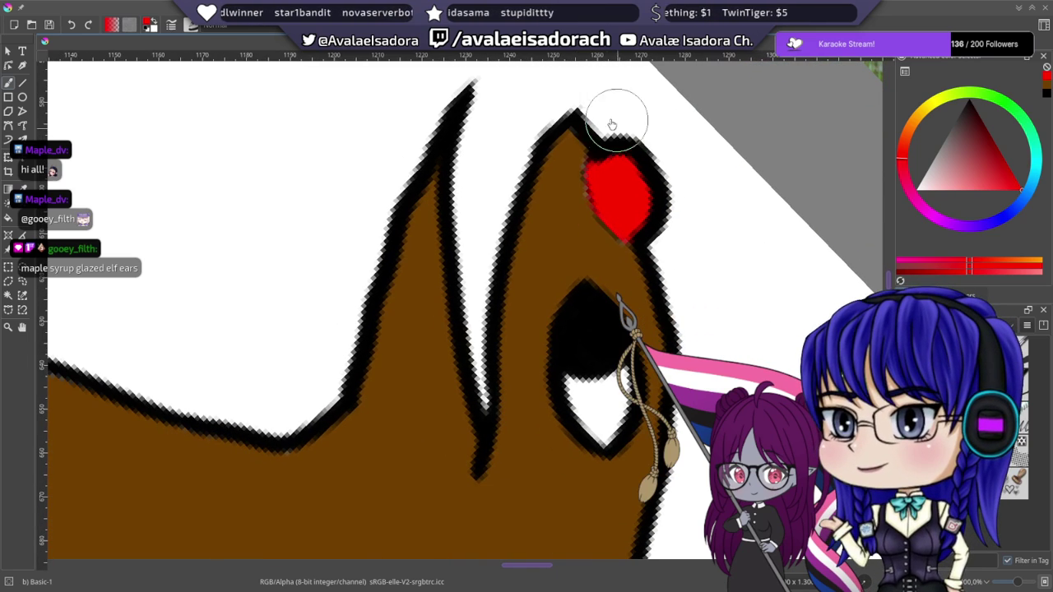
{"action": "left_click_drag", "start_coordinate": [566, 214], "coordinate": [444, 212]}
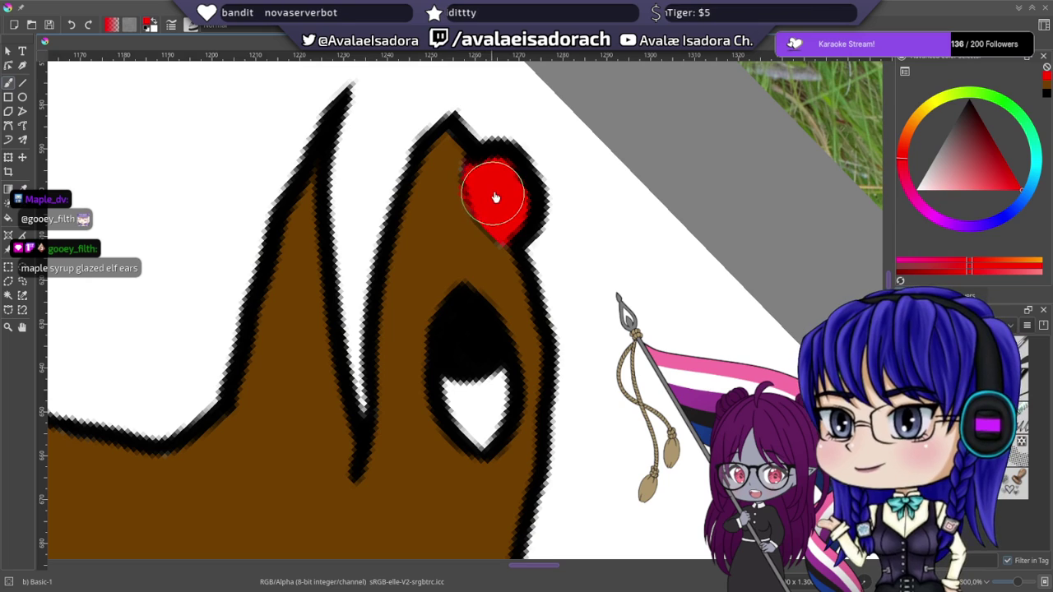
{"action": "mouse_move", "coordinate": [449, 355]}
{"action": "left_mouse_down"}
{"action": "mouse_move", "coordinate": [522, 207]}
{"action": "mouse_move", "coordinate": [500, 263]}
{"action": "left_mouse_up"}
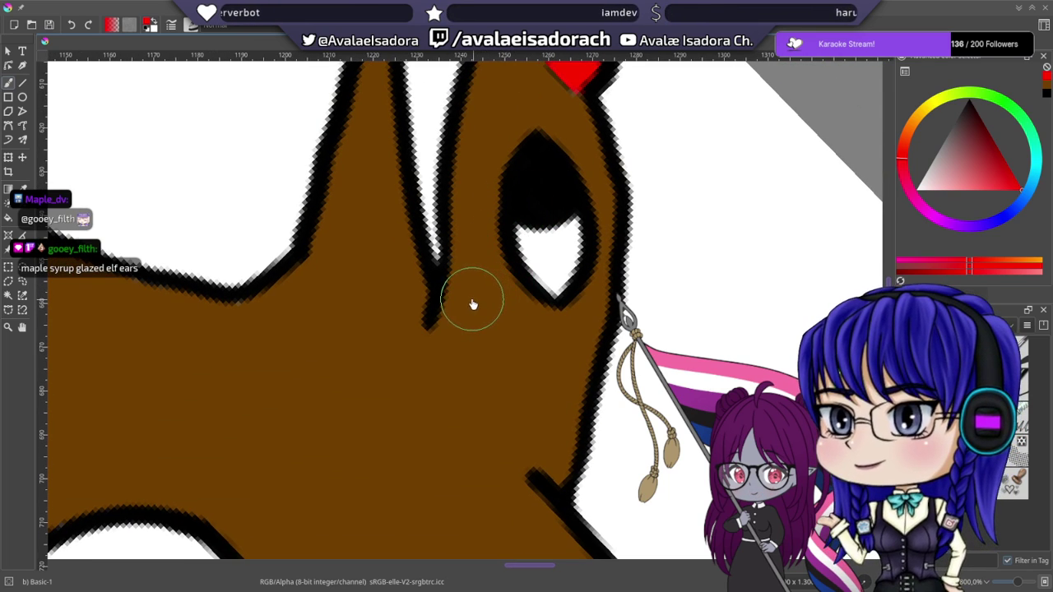
{"action": "mouse_move", "coordinate": [479, 270]}
{"action": "left_mouse_down"}
{"action": "mouse_move", "coordinate": [488, 303]}
{"action": "mouse_move", "coordinate": [471, 372]}
{"action": "mouse_move", "coordinate": [517, 390]}
{"action": "left_mouse_up"}
{"action": "left_click_drag", "start_coordinate": [472, 304], "coordinate": [736, 213]}
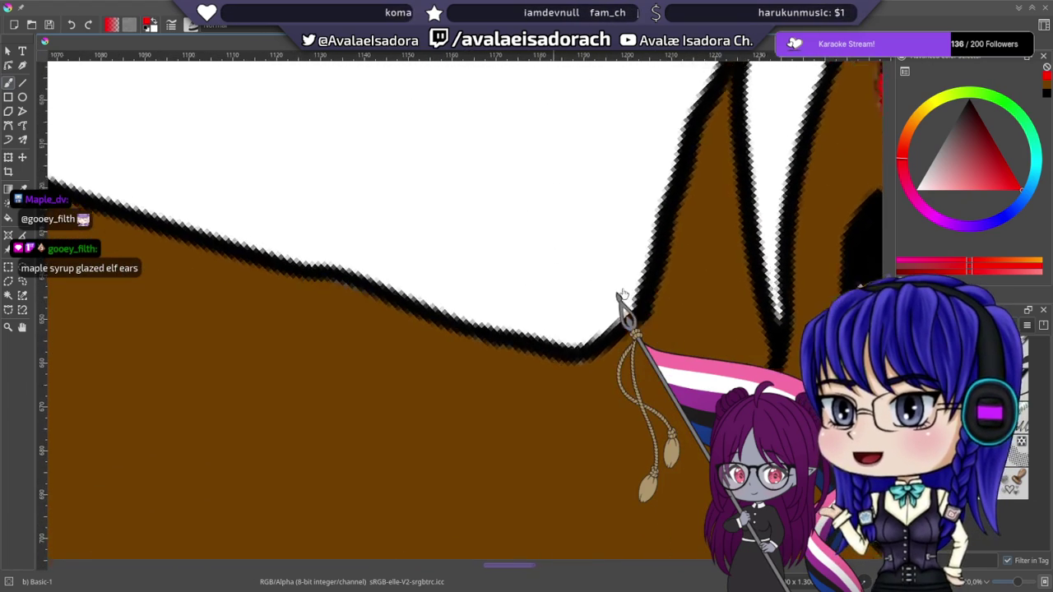
{"action": "left_click_drag", "start_coordinate": [468, 184], "coordinate": [397, 82]}
{"action": "left_click_drag", "start_coordinate": [471, 127], "coordinate": [505, 178]}
{"action": "scroll", "coordinate": [506, 180], "scroll_direction": "down", "scroll_amount": 4}
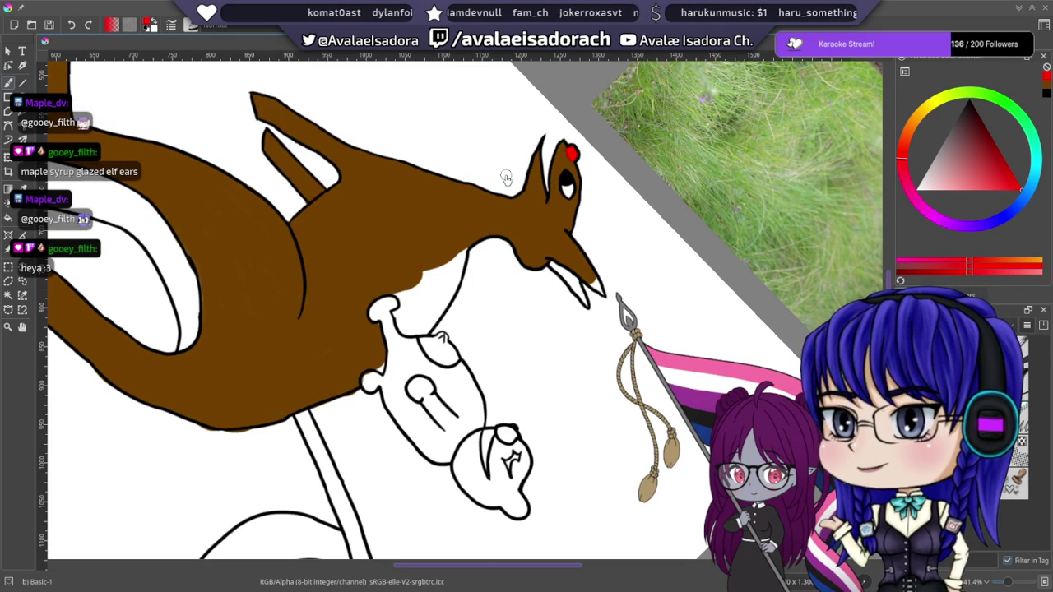
{"action": "scroll", "coordinate": [506, 178], "scroll_direction": "up", "scroll_amount": 5}
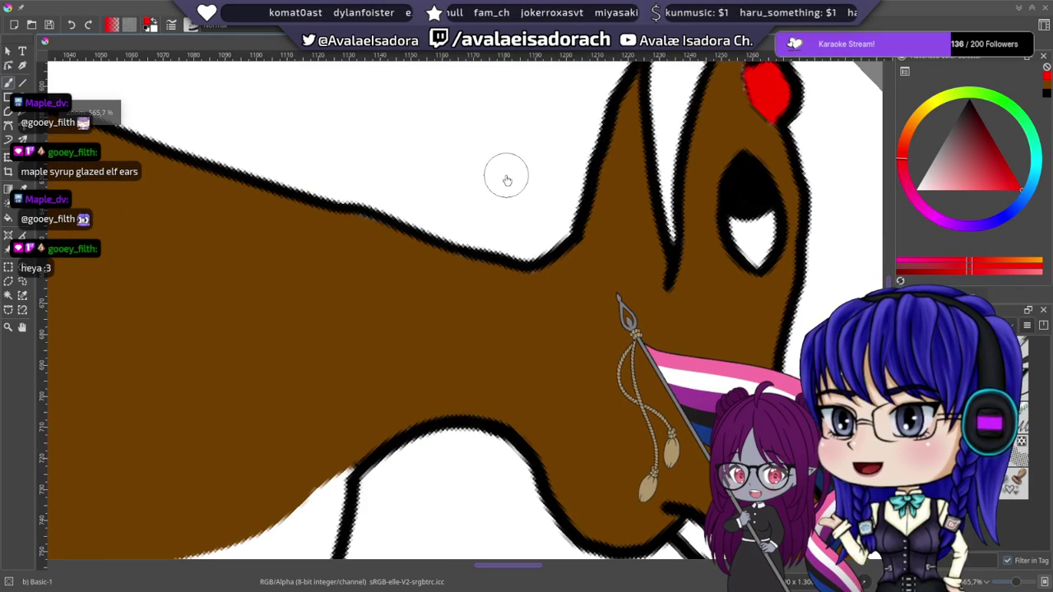
- Sample the fur brown from the head and fill the uncoloured tip of the kangaroo's front ear
{"action": "left_click_drag", "start_coordinate": [583, 301], "coordinate": [318, 198]}
{"action": "left_click", "coordinate": [452, 300], "text": "ctrl"}
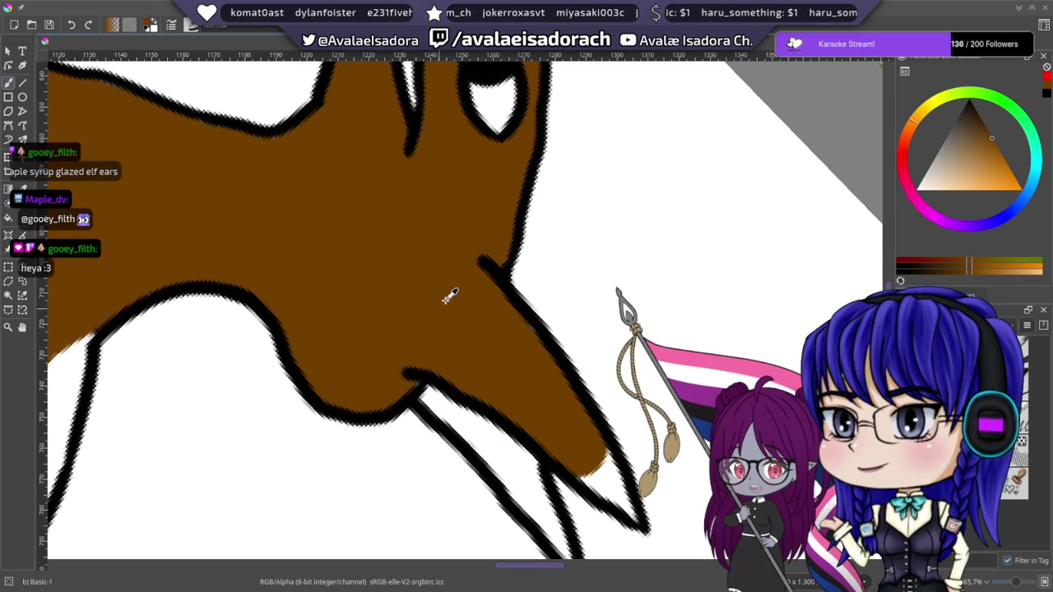
{"action": "left_click_drag", "start_coordinate": [571, 340], "coordinate": [411, 228]}
{"action": "left_click_drag", "start_coordinate": [390, 308], "coordinate": [368, 198]}
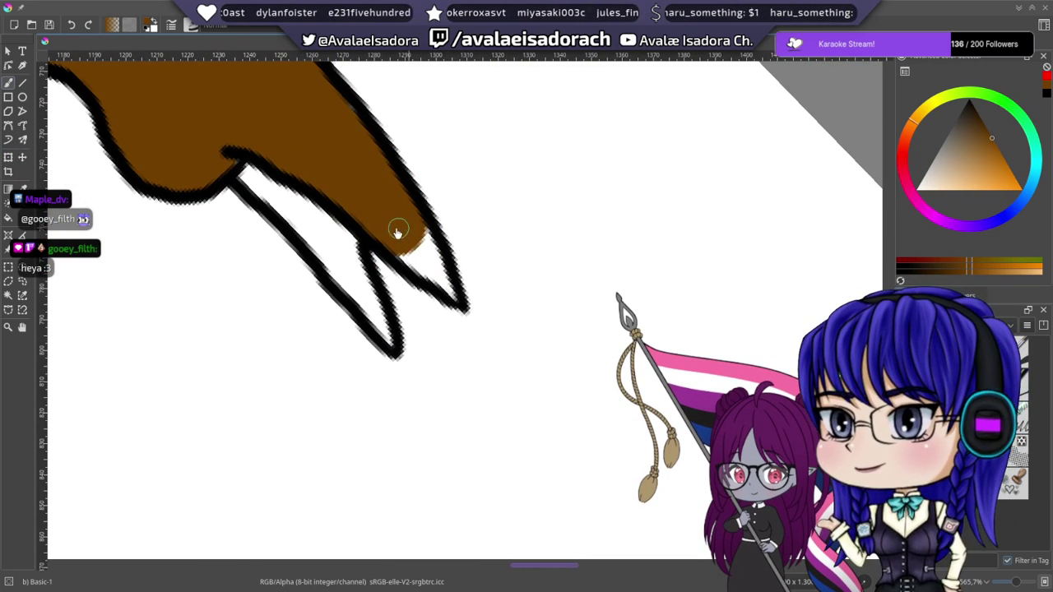
{"action": "mouse_move", "coordinate": [397, 231]}
{"action": "left_mouse_down"}
{"action": "mouse_move", "coordinate": [397, 257]}
{"action": "mouse_move", "coordinate": [453, 298]}
{"action": "left_mouse_up"}
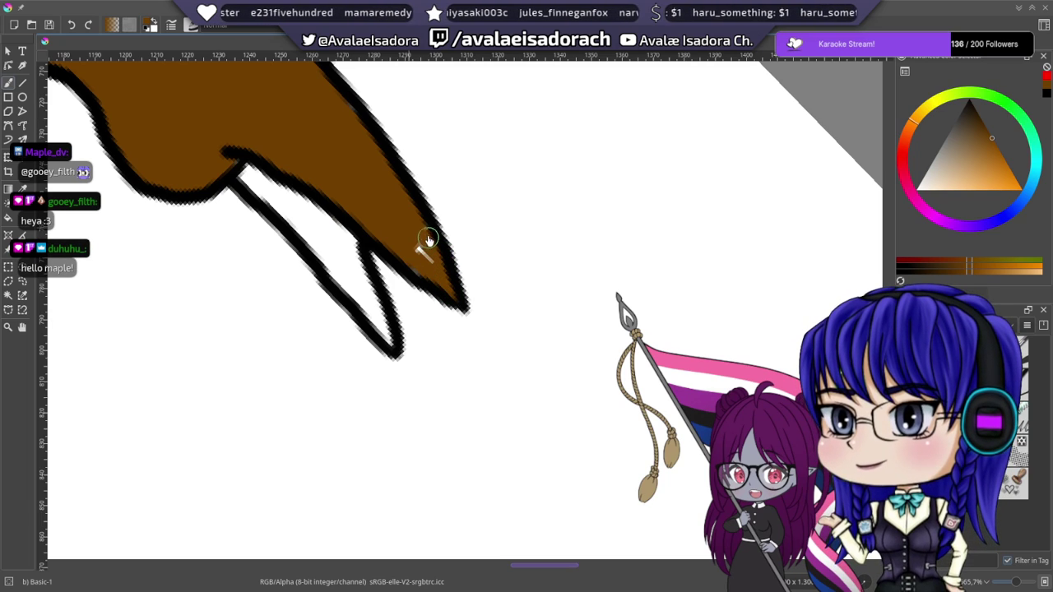
- Undo the fur-brown stroke in the rear ear and fill that ear with a slightly darker brown
{"action": "mouse_move", "coordinate": [383, 195]}
{"action": "left_mouse_down"}
{"action": "mouse_move", "coordinate": [402, 221]}
{"action": "mouse_move", "coordinate": [484, 239]}
{"action": "left_mouse_up"}
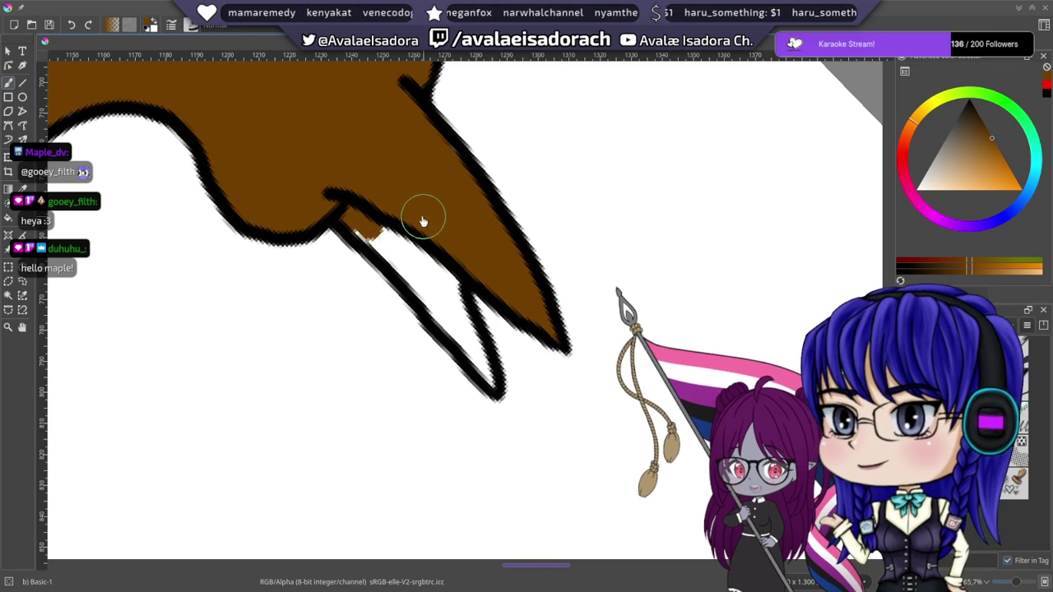
{"action": "key", "text": "ctrl+z"}
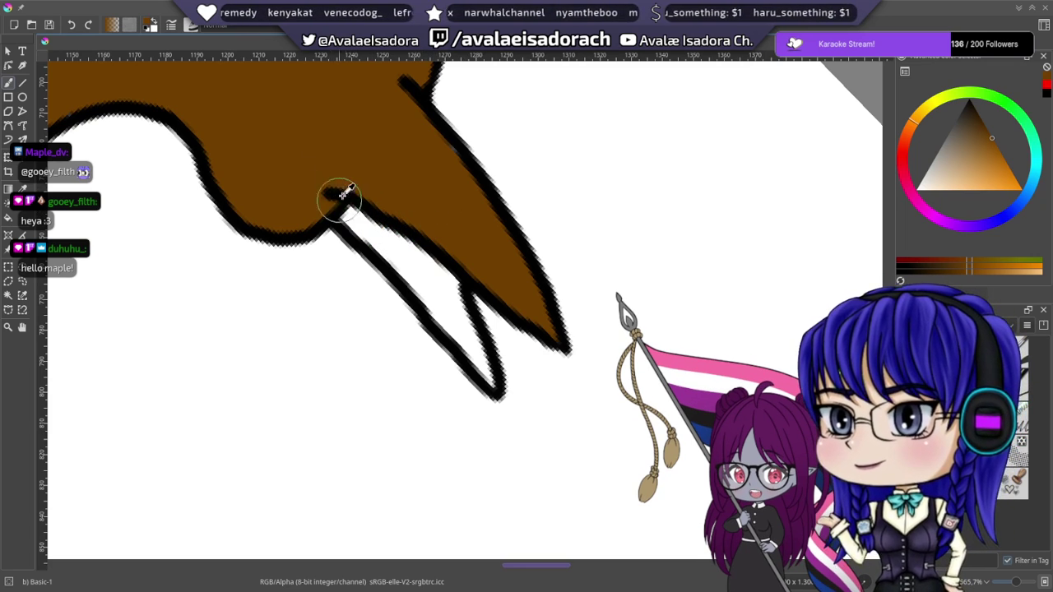
{"action": "left_click_drag", "start_coordinate": [991, 143], "coordinate": [987, 129]}
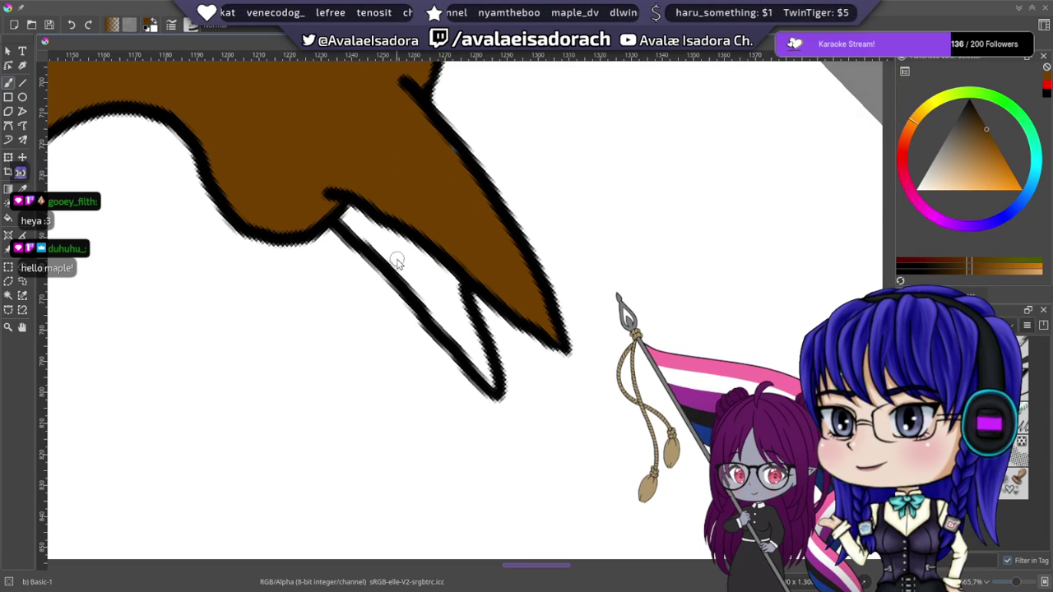
{"action": "left_click_drag", "start_coordinate": [403, 264], "coordinate": [369, 231]}
{"action": "key", "text": "ctrl+z"}
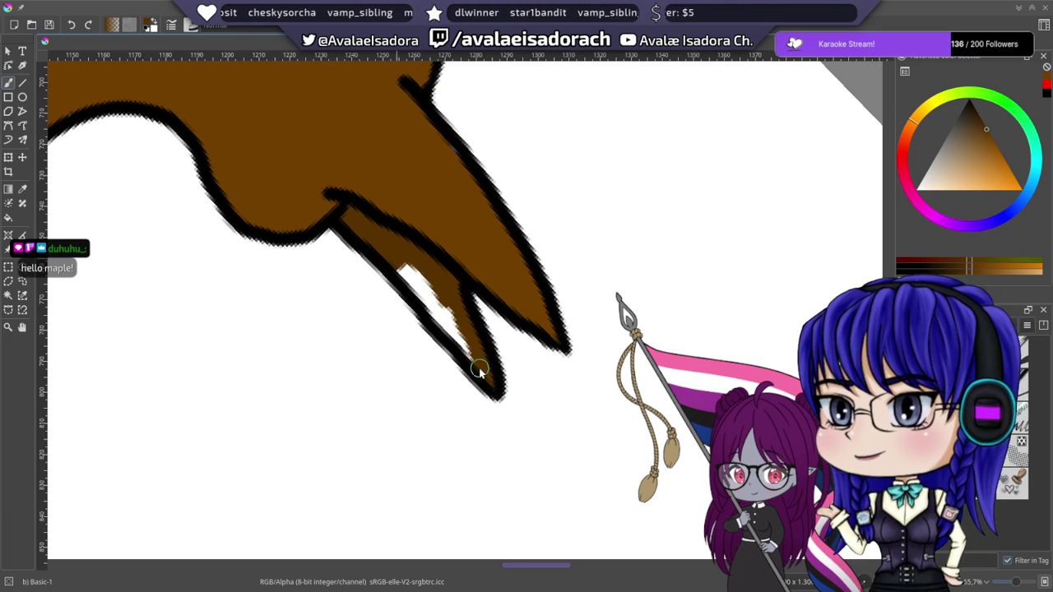
{"action": "mouse_move", "coordinate": [460, 347]}
{"action": "left_mouse_down"}
{"action": "mouse_move", "coordinate": [405, 264]}
{"action": "mouse_move", "coordinate": [449, 324]}
{"action": "mouse_move", "coordinate": [409, 299]}
{"action": "mouse_move", "coordinate": [444, 377]}
{"action": "left_mouse_up"}
{"action": "left_click_drag", "start_coordinate": [510, 330], "coordinate": [440, 250]}
- Choose an even darker brown and recolour the rear ear with it
{"action": "mouse_move", "coordinate": [987, 132]}
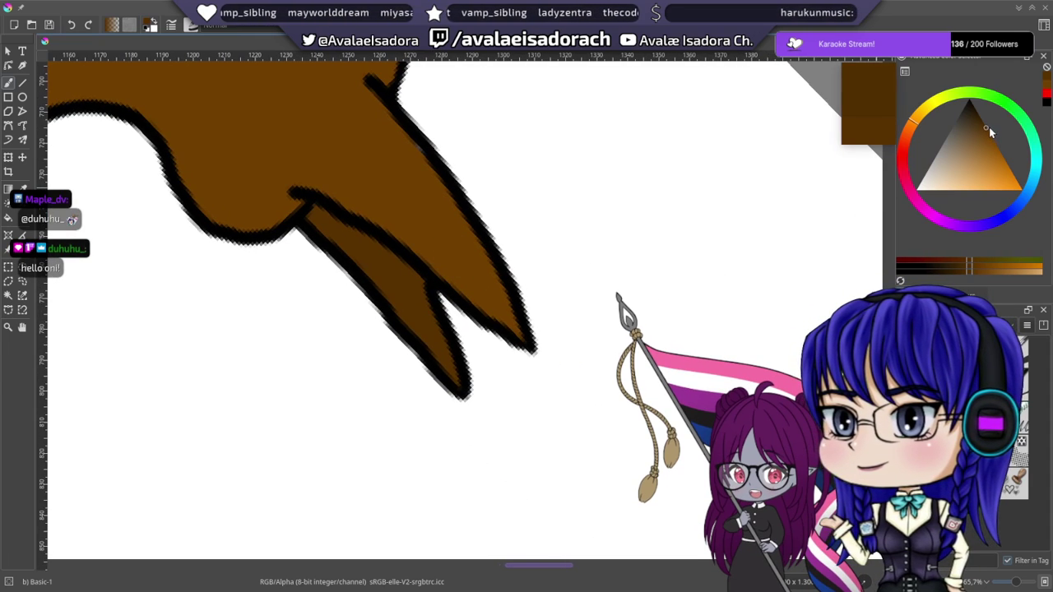
{"action": "left_click_drag", "start_coordinate": [989, 127], "coordinate": [986, 121]}
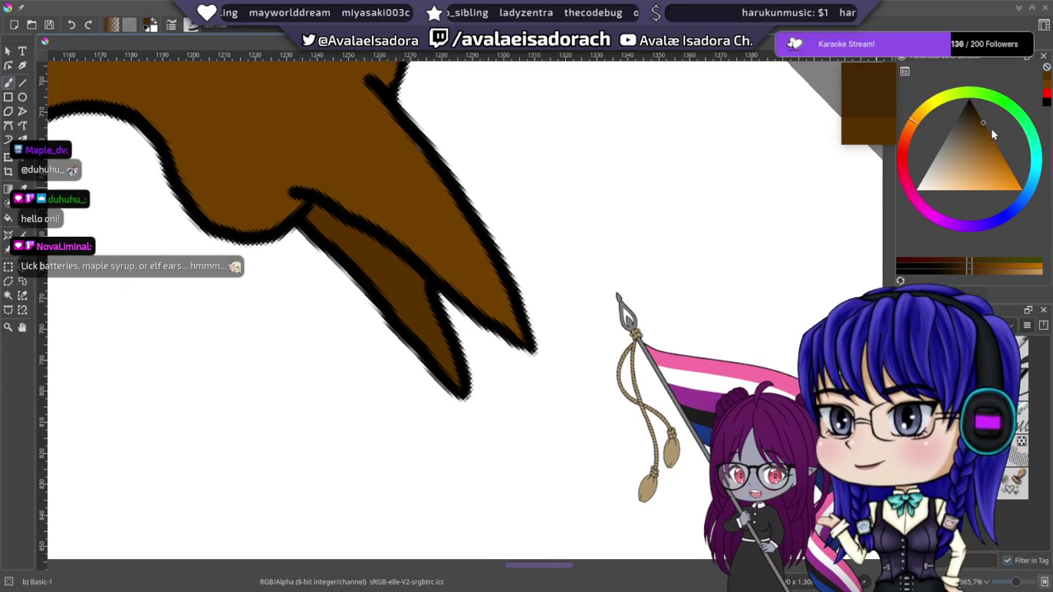
{"action": "left_click", "coordinate": [983, 122]}
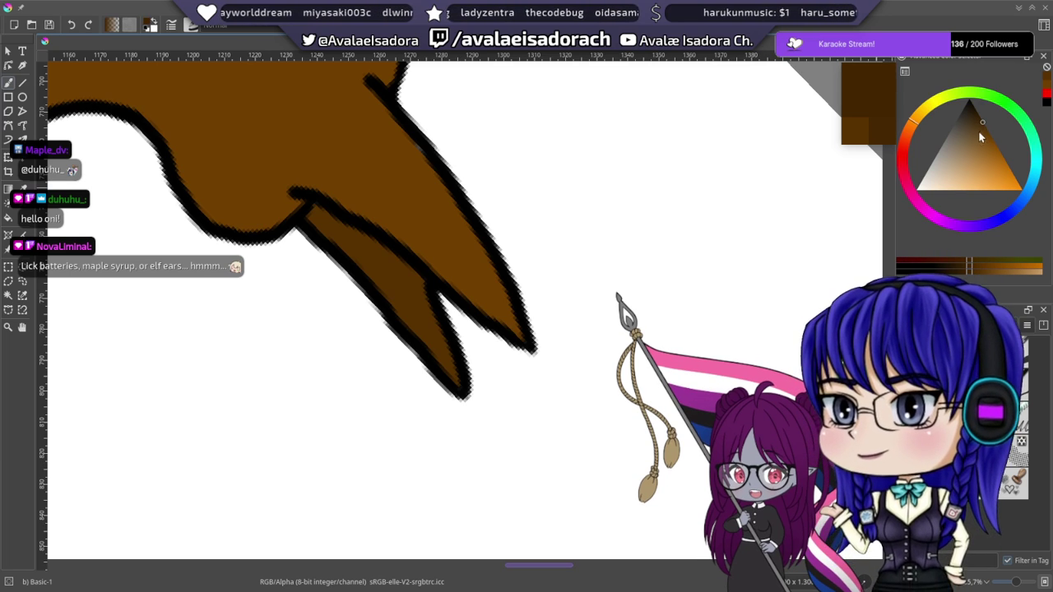
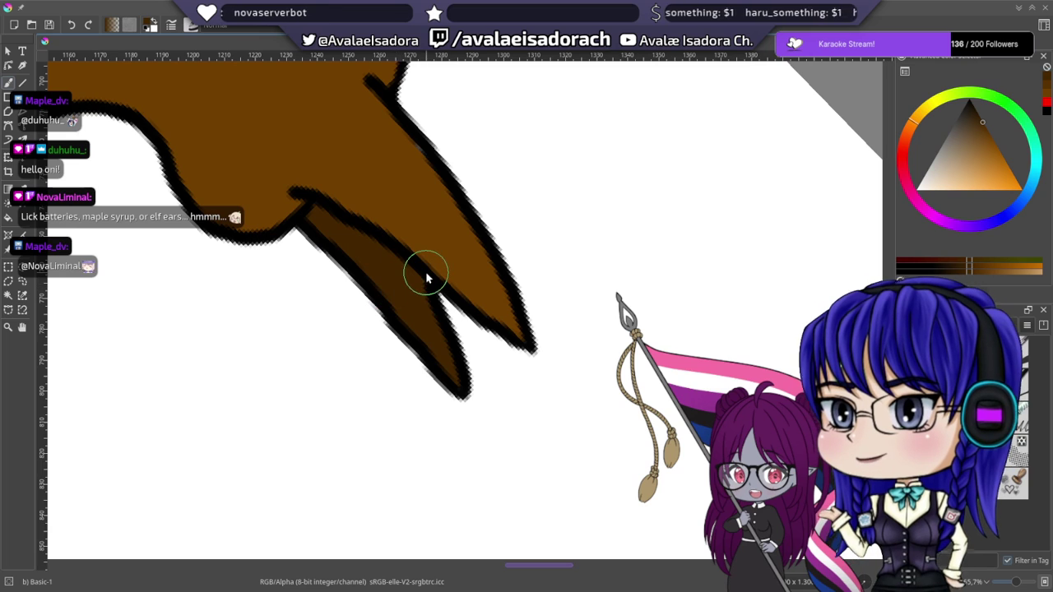
- Sample the fur brown from the body and paint it into the white chest area above Monokuma's hand, starting near the neck
{"action": "left_click_drag", "start_coordinate": [434, 199], "coordinate": [648, 329]}
{"action": "left_click_drag", "start_coordinate": [453, 256], "coordinate": [674, 175]}
{"action": "mouse_move", "coordinate": [491, 175]}
{"action": "left_mouse_down"}
{"action": "mouse_move", "coordinate": [564, 242]}
{"action": "mouse_move", "coordinate": [593, 182]}
{"action": "left_mouse_up"}
{"action": "left_click", "coordinate": [414, 155], "text": "ctrl"}
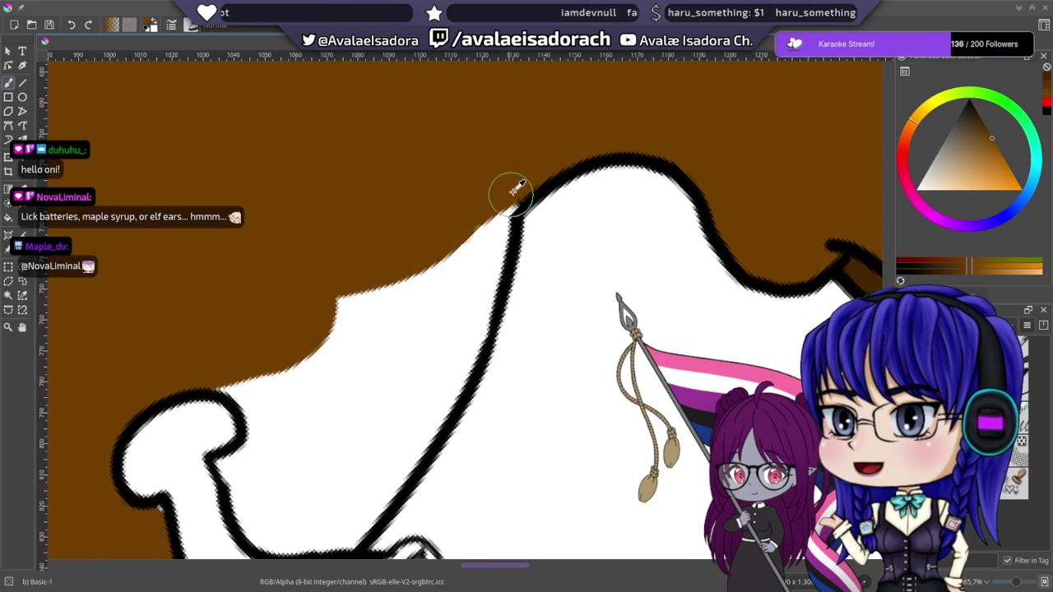
{"action": "mouse_move", "coordinate": [514, 188]}
{"action": "left_mouse_down"}
{"action": "mouse_move", "coordinate": [499, 217]}
{"action": "mouse_move", "coordinate": [504, 209]}
{"action": "mouse_move", "coordinate": [474, 286]}
{"action": "mouse_move", "coordinate": [492, 263]}
{"action": "mouse_move", "coordinate": [484, 282]}
{"action": "mouse_move", "coordinate": [424, 264]}
{"action": "mouse_move", "coordinate": [458, 230]}
{"action": "mouse_move", "coordinate": [475, 240]}
{"action": "mouse_move", "coordinate": [436, 314]}
{"action": "left_mouse_up"}
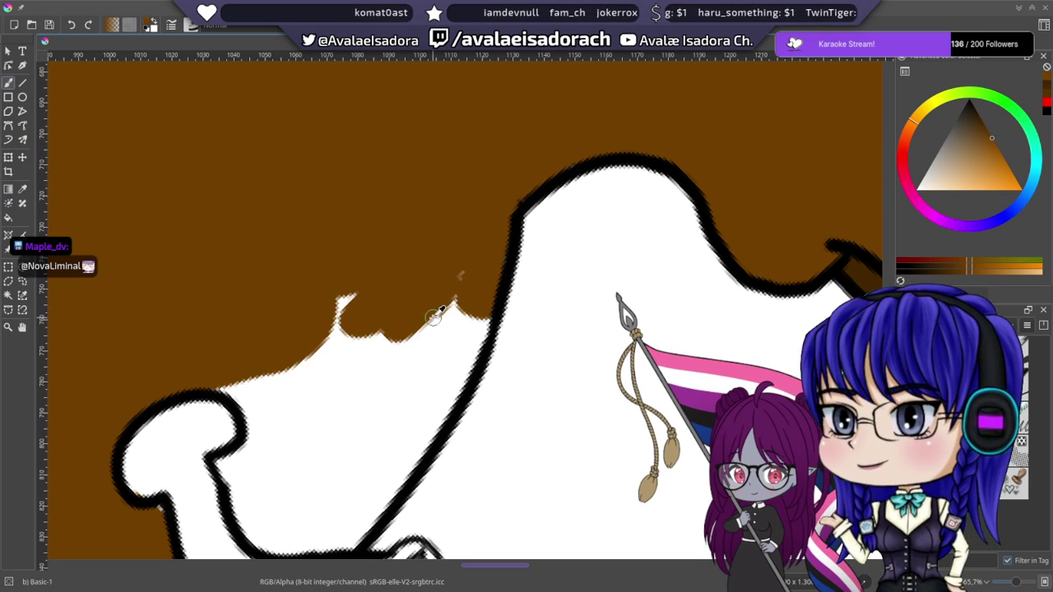
{"action": "left_click", "coordinate": [433, 320]}
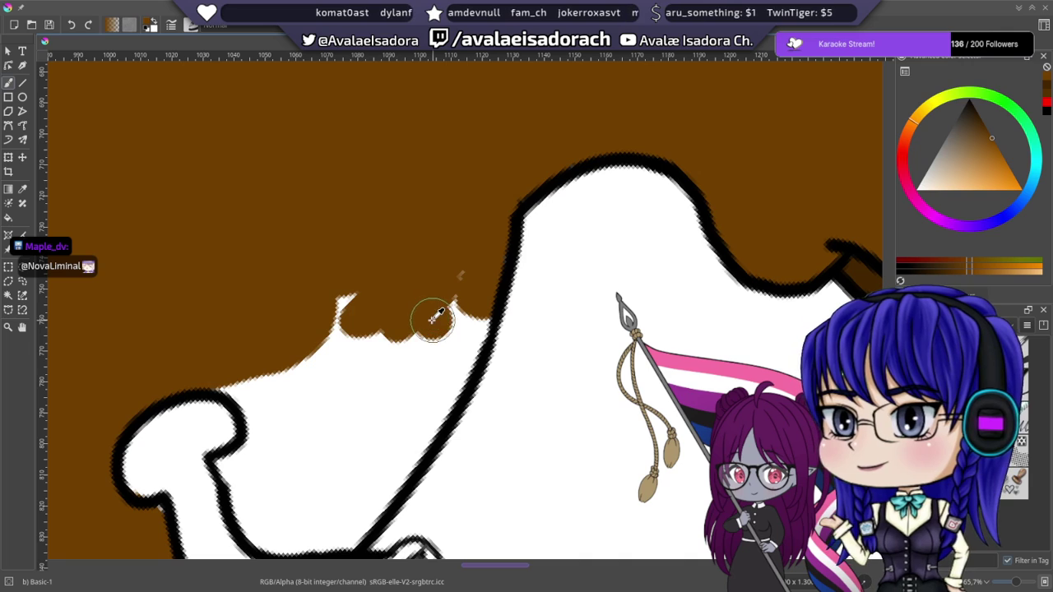
- Reshape the brush's size pressure curve so its control point sits at 53% input and 89% output
{"action": "scroll", "coordinate": [423, 314], "scroll_direction": "up", "scroll_amount": 4}
{"action": "key", "text": "super+d"}
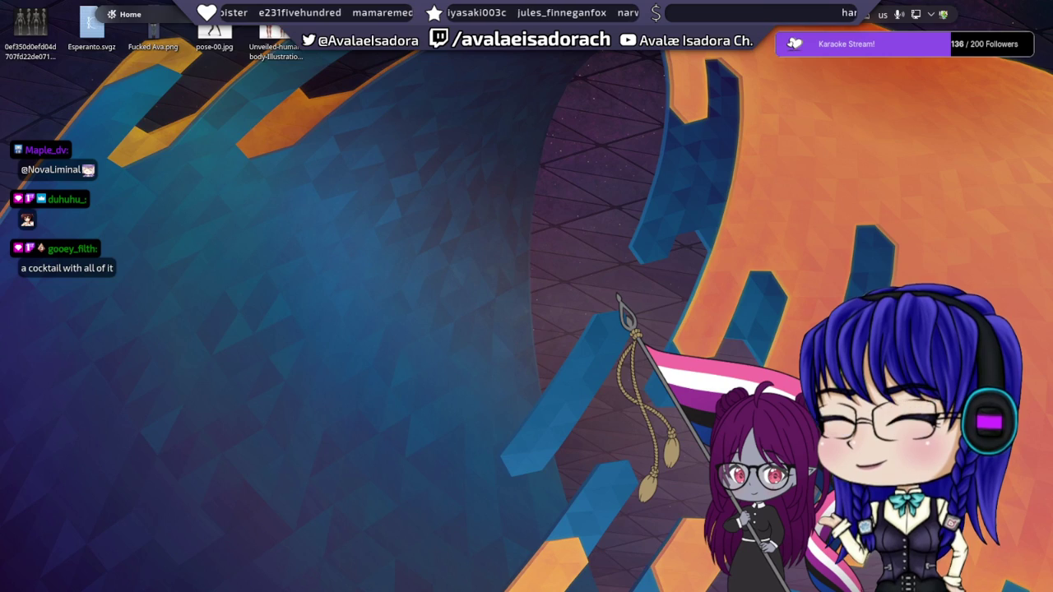
{"action": "key", "text": "alt+Tab"}
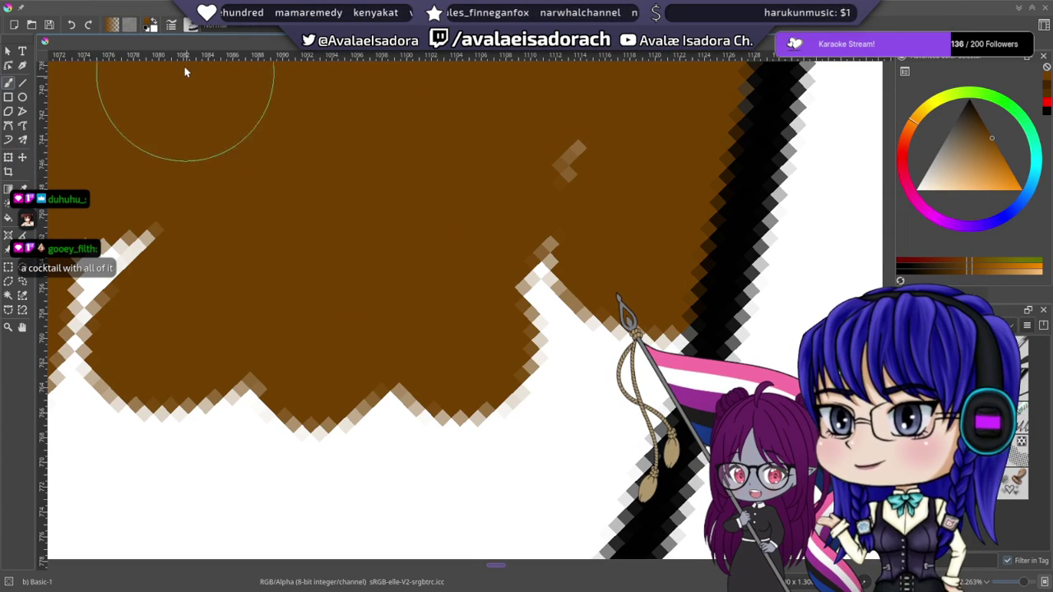
{"action": "left_click", "coordinate": [171, 25]}
{"action": "left_click_drag", "start_coordinate": [503, 244], "coordinate": [512, 207]}
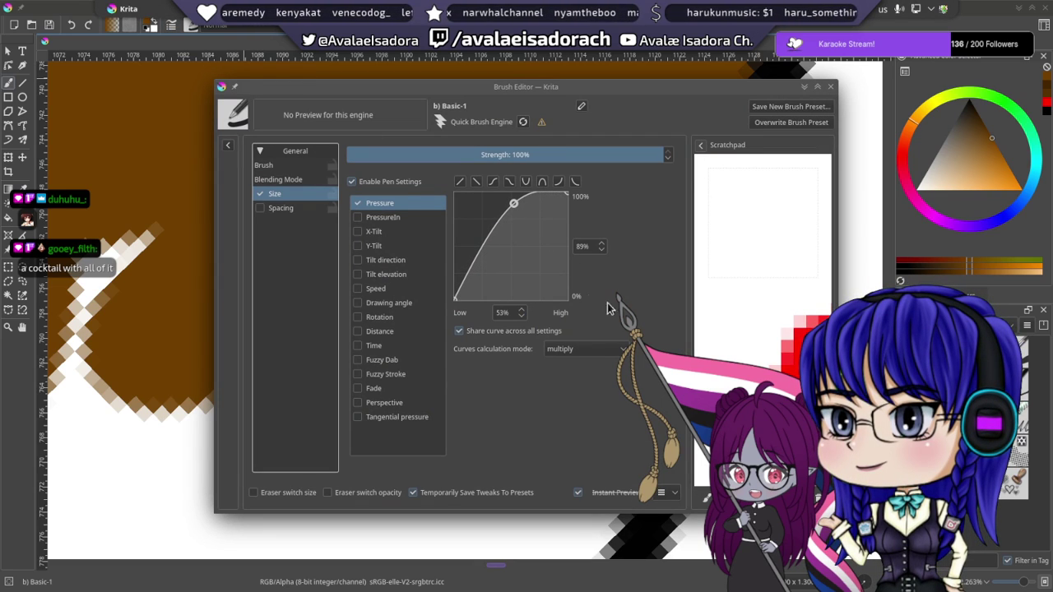
{"action": "left_click", "coordinate": [830, 86]}
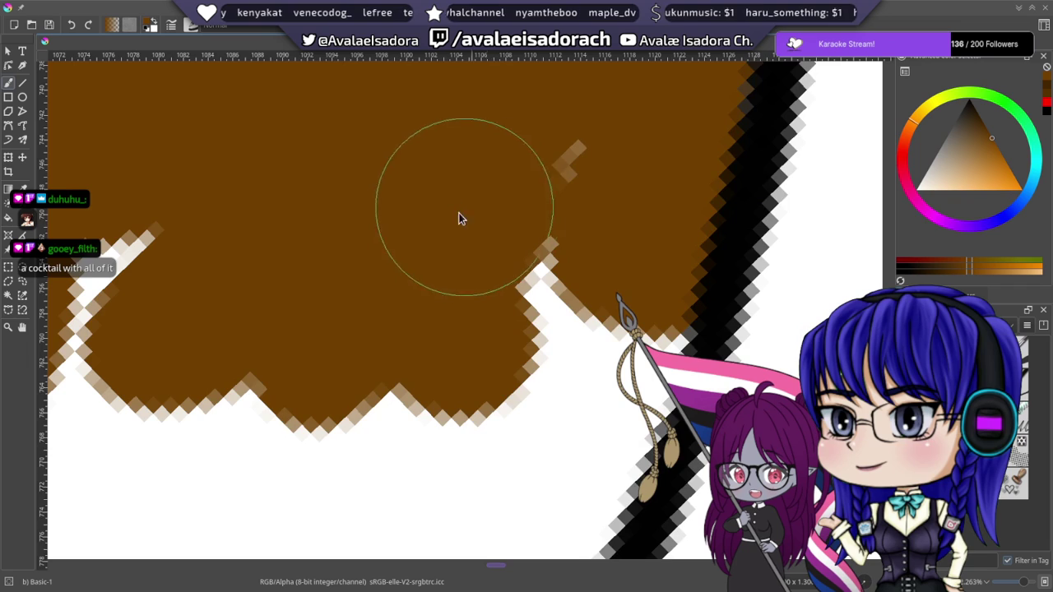
- Fill the remaining white chest area between Monokuma's arm and the kangaroo's front outline with the fur brown
{"action": "left_click_drag", "start_coordinate": [461, 218], "coordinate": [502, 80]}
{"action": "scroll", "coordinate": [598, 86], "scroll_direction": "down", "scroll_amount": 5}
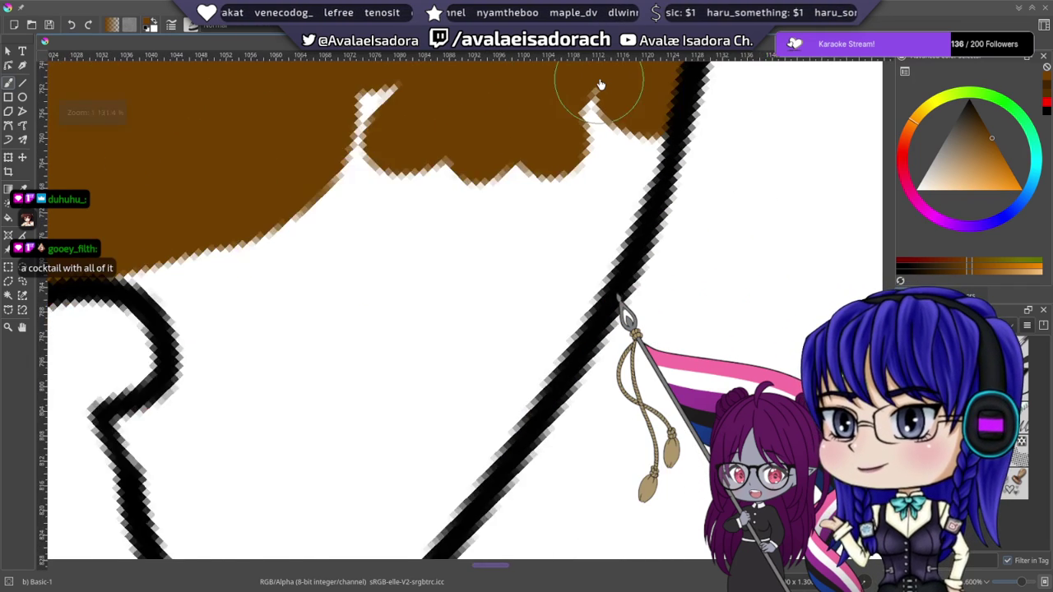
{"action": "left_click_drag", "start_coordinate": [485, 215], "coordinate": [407, 289]}
{"action": "left_click", "coordinate": [461, 228]}
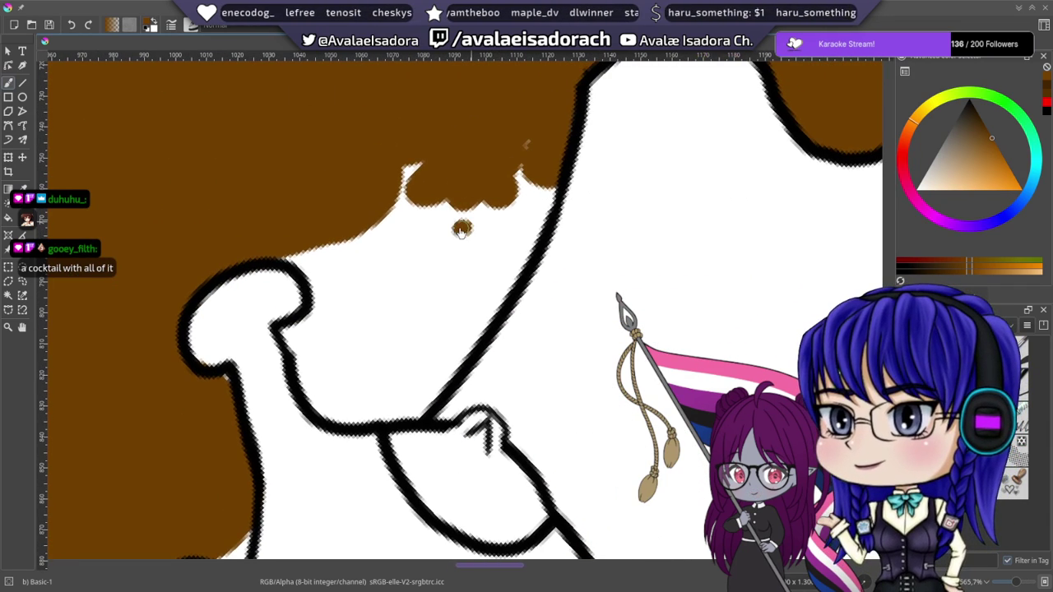
{"action": "mouse_move", "coordinate": [460, 247]}
{"action": "left_mouse_down"}
{"action": "mouse_move", "coordinate": [493, 242]}
{"action": "mouse_move", "coordinate": [536, 196]}
{"action": "mouse_move", "coordinate": [504, 274]}
{"action": "left_mouse_up"}
{"action": "mouse_move", "coordinate": [535, 200]}
{"action": "left_mouse_down"}
{"action": "mouse_move", "coordinate": [446, 286]}
{"action": "mouse_move", "coordinate": [410, 301]}
{"action": "mouse_move", "coordinate": [368, 280]}
{"action": "mouse_move", "coordinate": [388, 191]}
{"action": "mouse_move", "coordinate": [291, 241]}
{"action": "mouse_move", "coordinate": [320, 260]}
{"action": "mouse_move", "coordinate": [331, 293]}
{"action": "mouse_move", "coordinate": [319, 268]}
{"action": "mouse_move", "coordinate": [280, 249]}
{"action": "left_mouse_up"}
{"action": "scroll", "coordinate": [386, 268], "scroll_direction": "down", "scroll_amount": 3}
{"action": "mouse_move", "coordinate": [437, 245]}
{"action": "left_mouse_down"}
{"action": "mouse_move", "coordinate": [359, 296]}
{"action": "mouse_move", "coordinate": [459, 270]}
{"action": "mouse_move", "coordinate": [489, 239]}
{"action": "mouse_move", "coordinate": [411, 348]}
{"action": "mouse_move", "coordinate": [345, 353]}
{"action": "mouse_move", "coordinate": [293, 282]}
{"action": "mouse_move", "coordinate": [305, 278]}
{"action": "mouse_move", "coordinate": [351, 335]}
{"action": "left_mouse_up"}
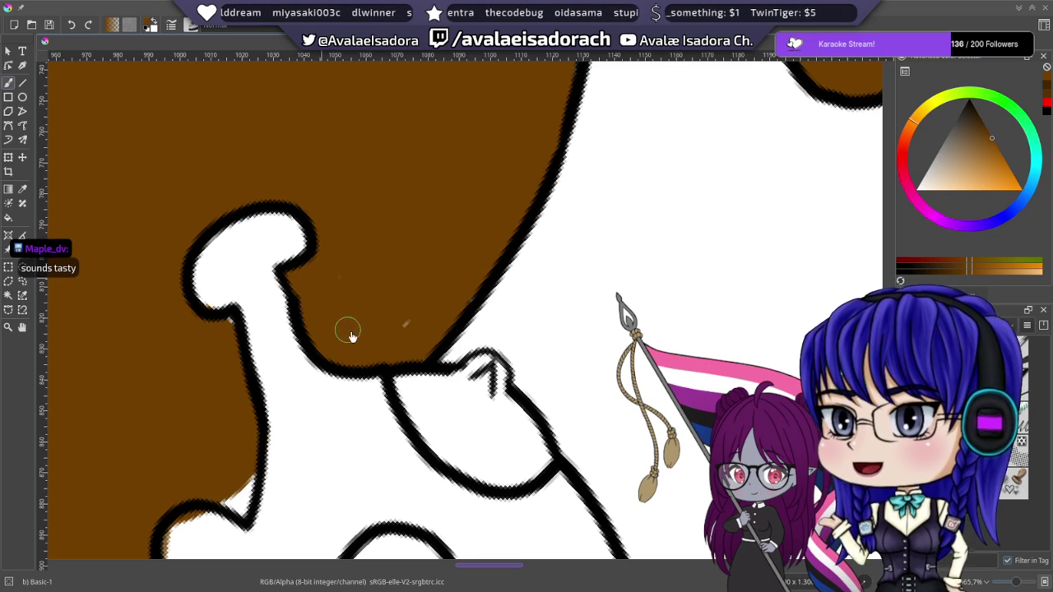
- Fill the small gaps around Monokuma's arm and clean the brown spilling past the rounded hand and belly outlines
{"action": "left_click_drag", "start_coordinate": [329, 283], "coordinate": [435, 247]}
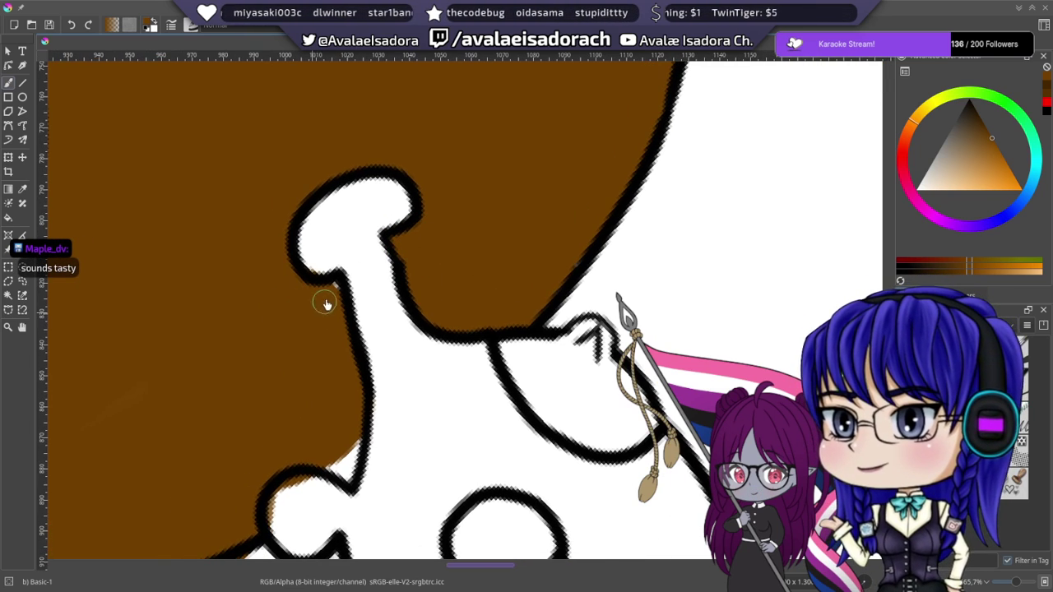
{"action": "left_click_drag", "start_coordinate": [324, 302], "coordinate": [333, 293]}
{"action": "left_click_drag", "start_coordinate": [308, 361], "coordinate": [390, 240]}
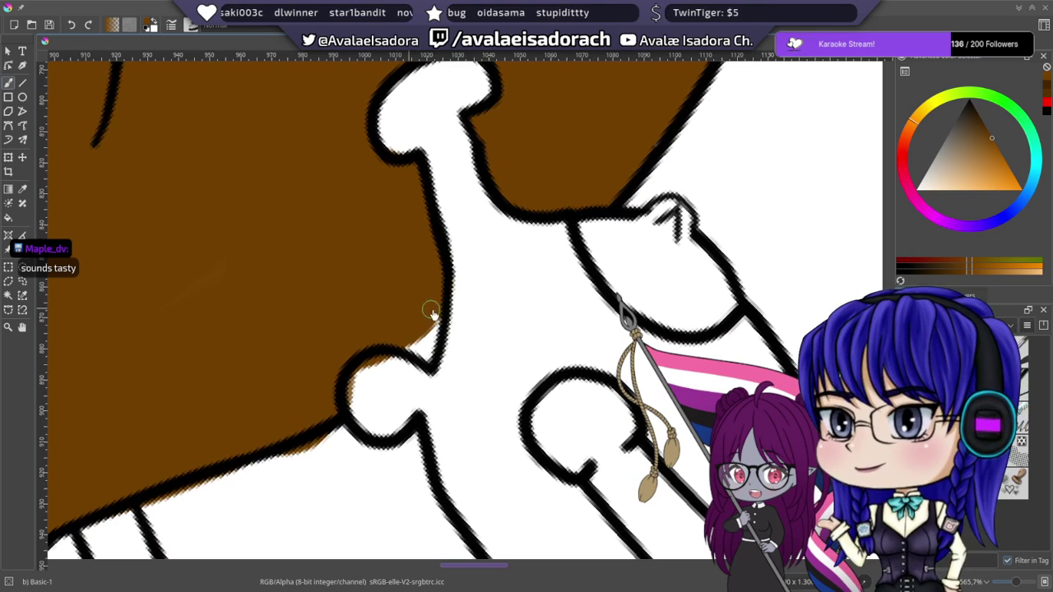
{"action": "scroll", "coordinate": [378, 306], "scroll_direction": "down", "scroll_amount": 3}
{"action": "scroll", "coordinate": [428, 263], "scroll_direction": "left", "scroll_amount": 3}
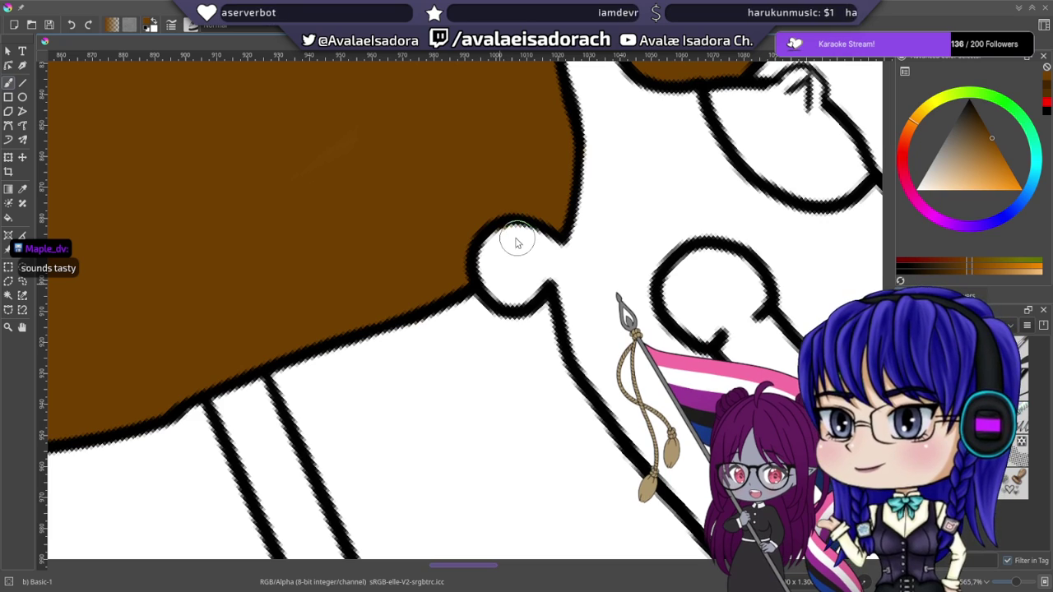
{"action": "mouse_move", "coordinate": [539, 206]}
{"action": "left_mouse_down"}
{"action": "mouse_move", "coordinate": [660, 144]}
{"action": "mouse_move", "coordinate": [843, 74]}
{"action": "left_mouse_up"}
{"action": "left_click_drag", "start_coordinate": [479, 250], "coordinate": [616, 206]}
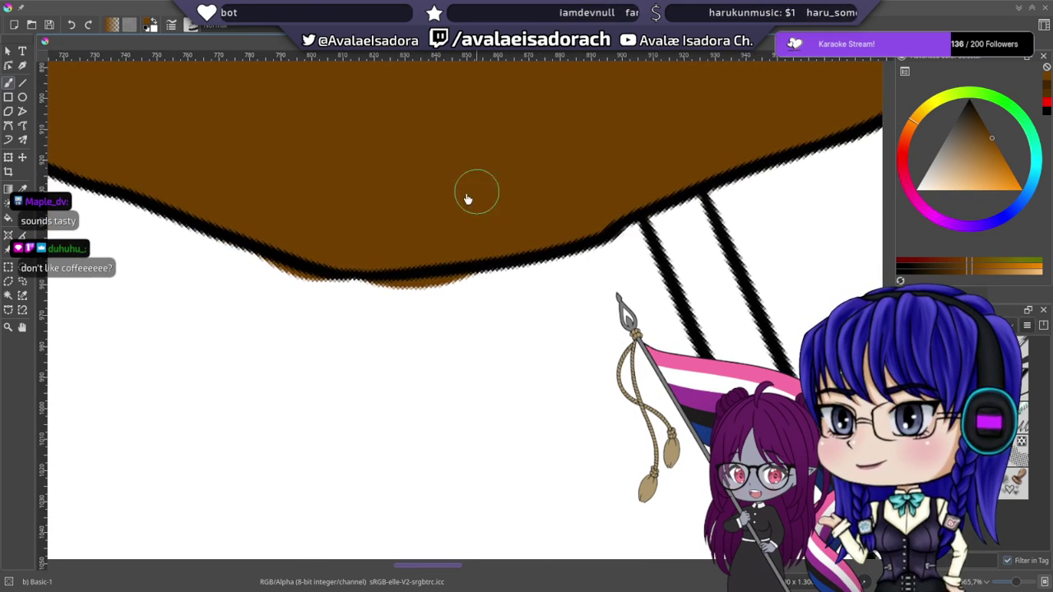
{"action": "left_click_drag", "start_coordinate": [449, 326], "coordinate": [516, 345]}
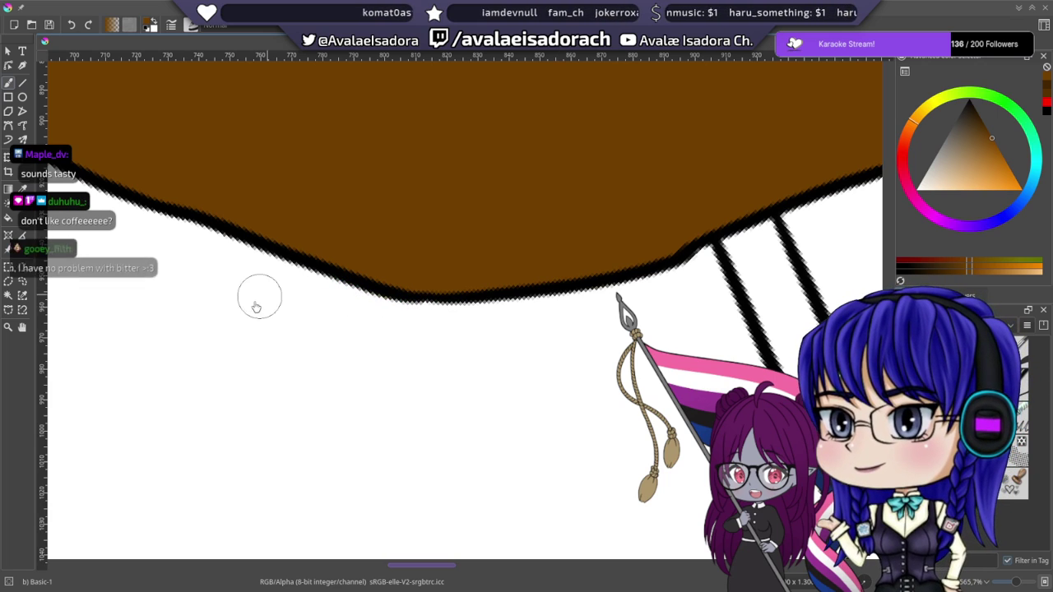
- Examine the fur edges along the tail, back and front hind leg for gaps and colour outside the outlines
{"action": "left_click_drag", "start_coordinate": [362, 296], "coordinate": [611, 423]}
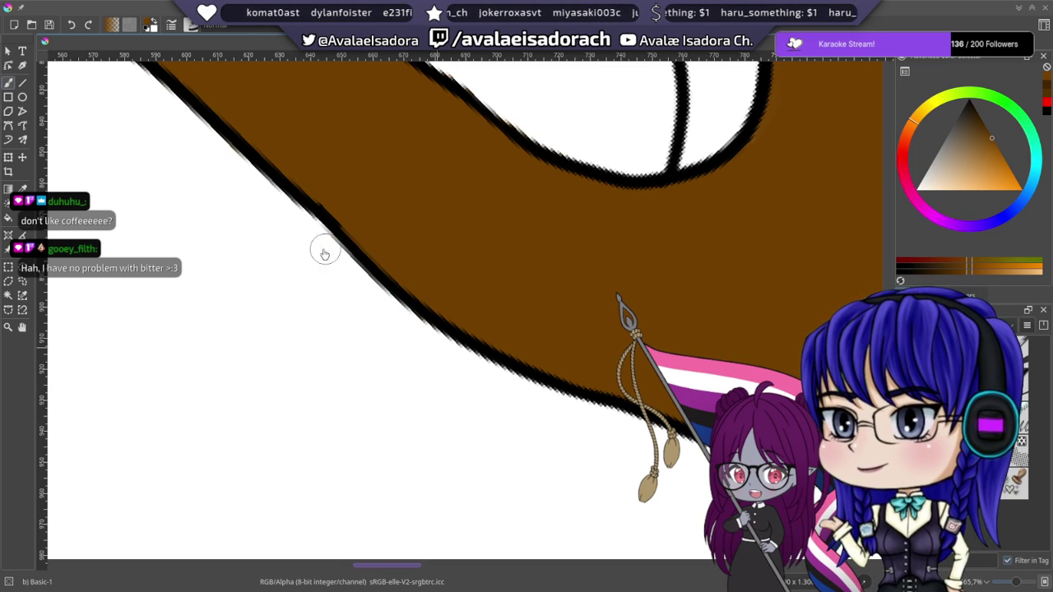
{"action": "mouse_move", "coordinate": [312, 241]}
{"action": "left_mouse_down"}
{"action": "mouse_move", "coordinate": [332, 261]}
{"action": "mouse_move", "coordinate": [414, 272]}
{"action": "mouse_move", "coordinate": [439, 223]}
{"action": "mouse_move", "coordinate": [523, 291]}
{"action": "mouse_move", "coordinate": [451, 184]}
{"action": "left_mouse_up"}
{"action": "left_click_drag", "start_coordinate": [597, 237], "coordinate": [504, 387]}
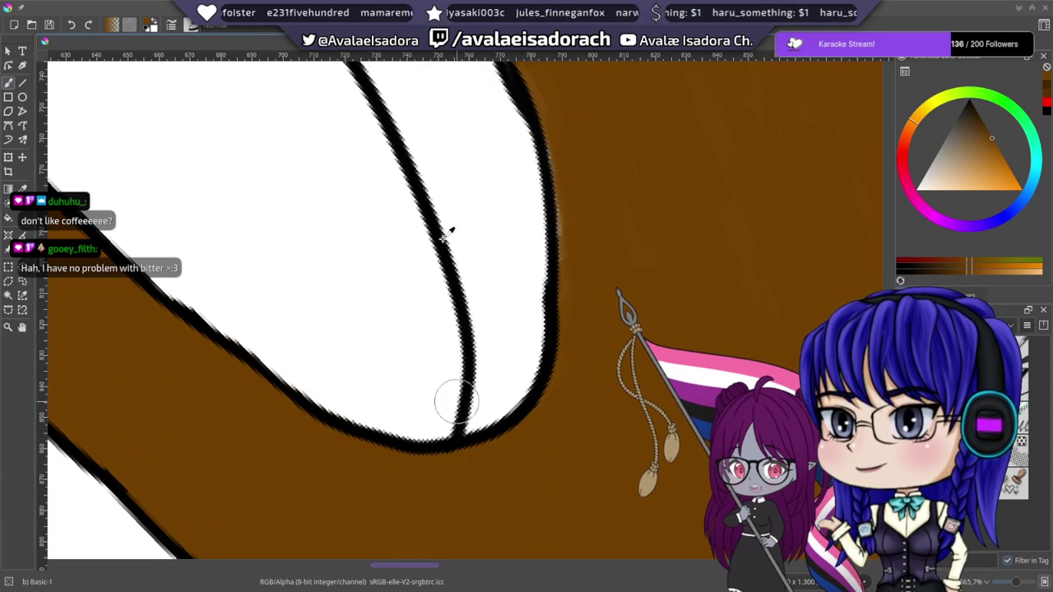
{"action": "left_click_drag", "start_coordinate": [447, 228], "coordinate": [541, 242]}
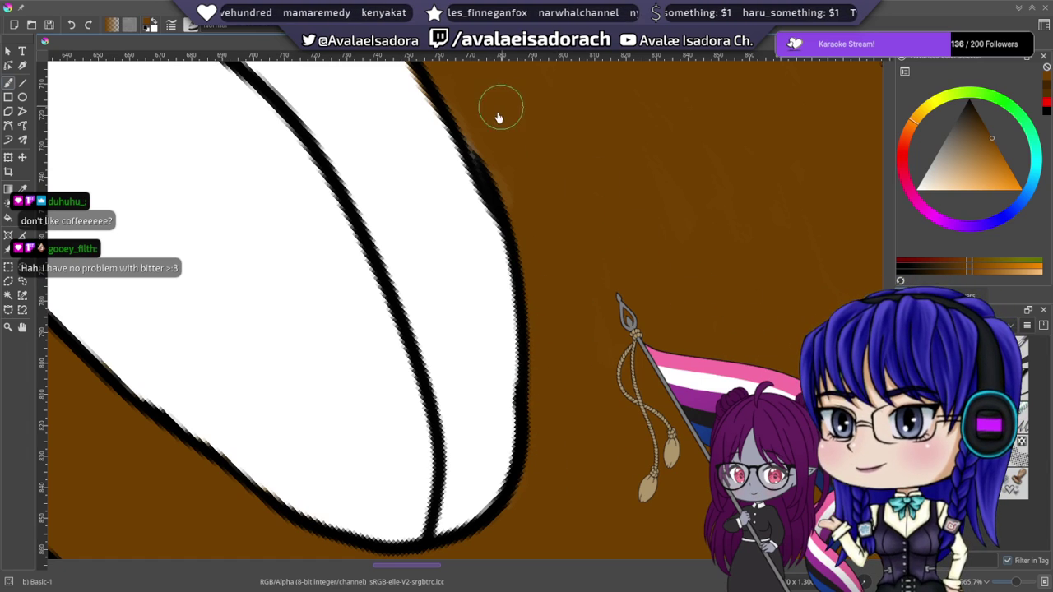
{"action": "left_click_drag", "start_coordinate": [488, 136], "coordinate": [500, 223]}
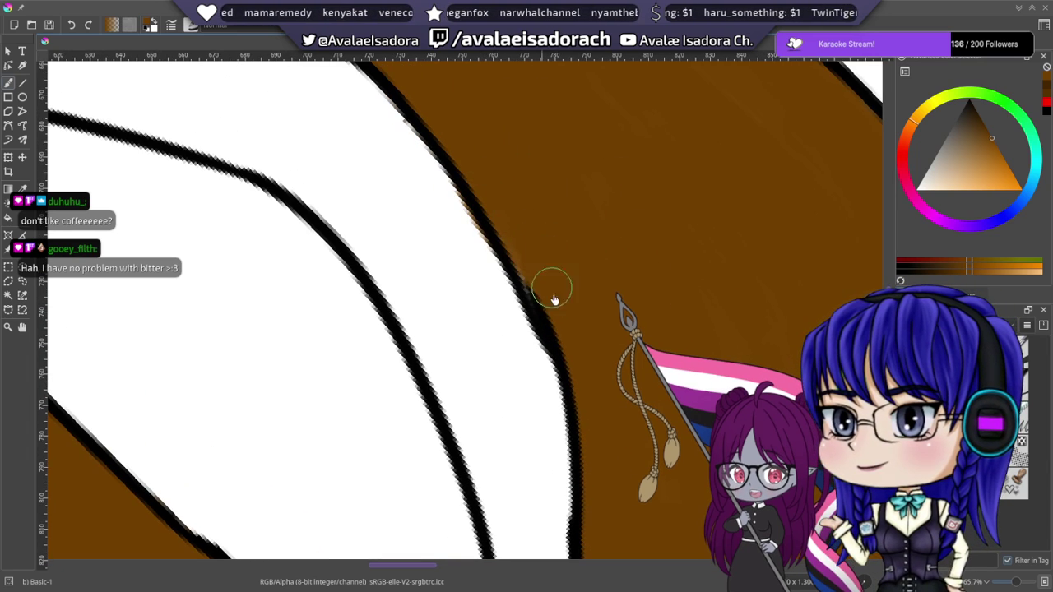
{"action": "left_click_drag", "start_coordinate": [465, 129], "coordinate": [559, 305]}
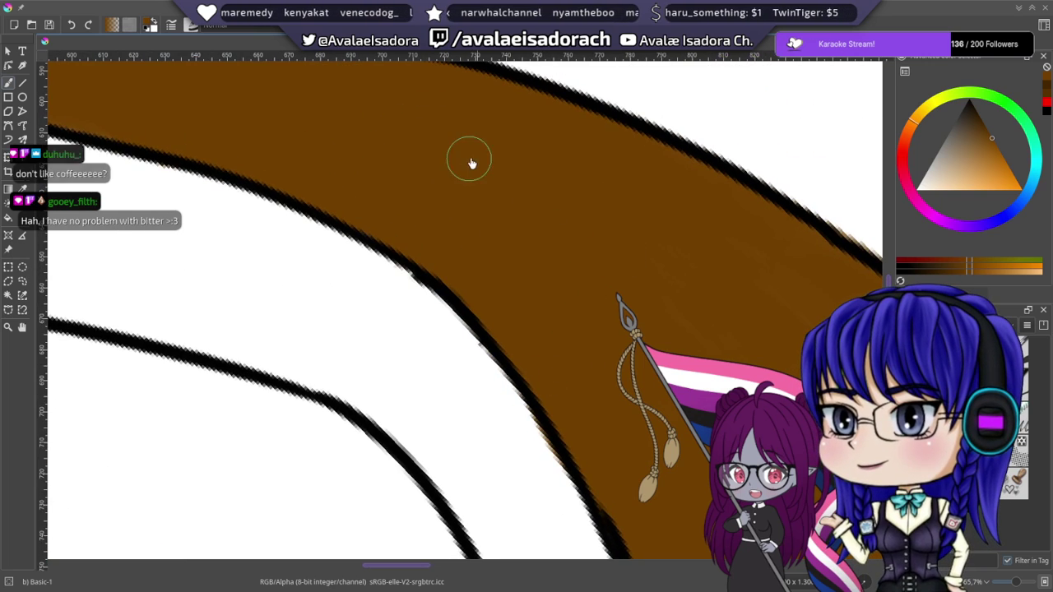
{"action": "left_click_drag", "start_coordinate": [470, 159], "coordinate": [312, 167]}
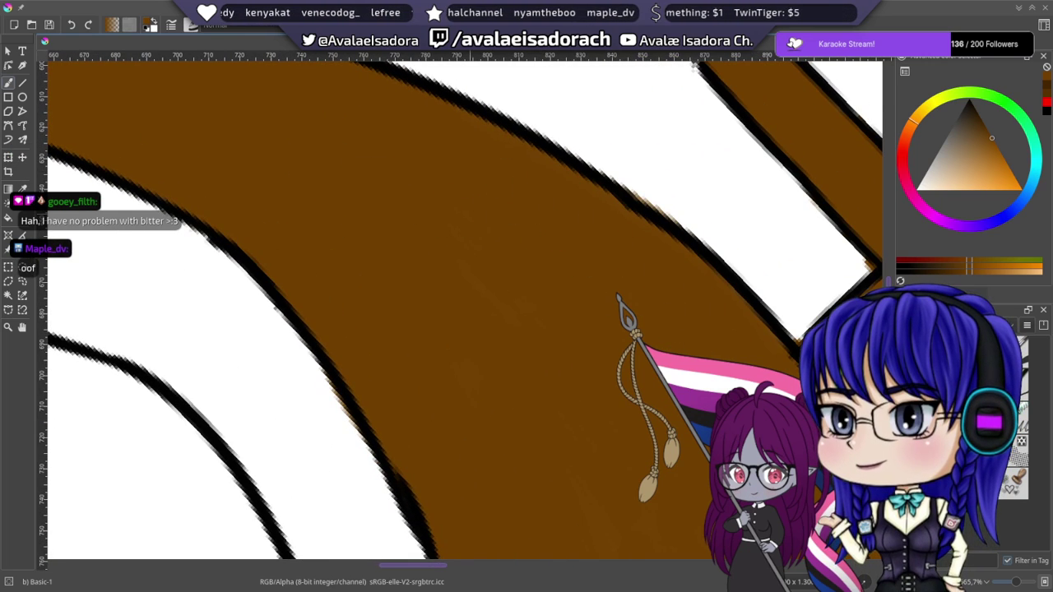
{"action": "left_click_drag", "start_coordinate": [384, 165], "coordinate": [545, 295]}
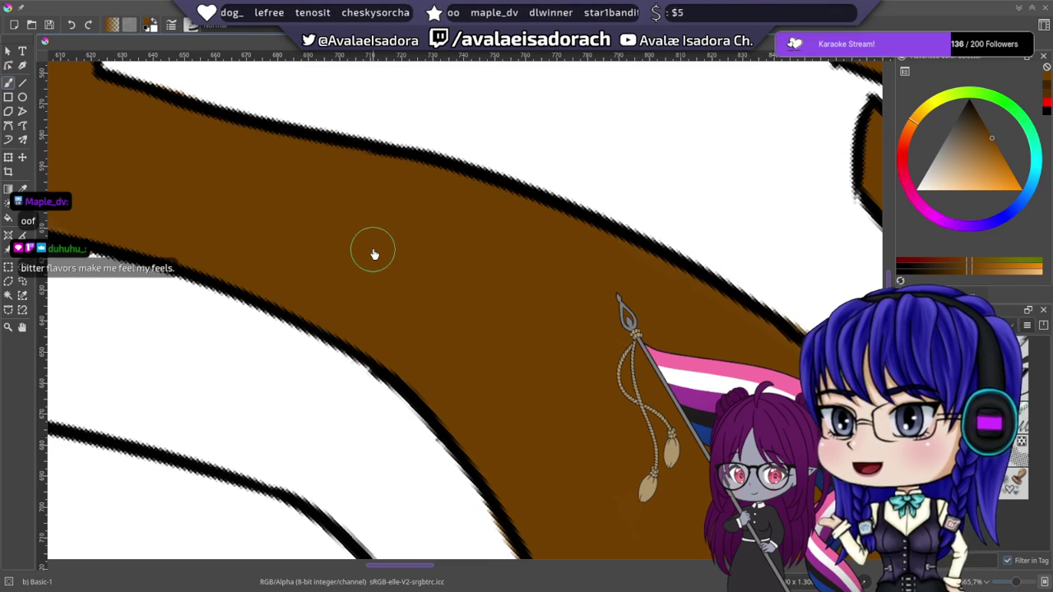
{"action": "left_click_drag", "start_coordinate": [373, 254], "coordinate": [455, 252]}
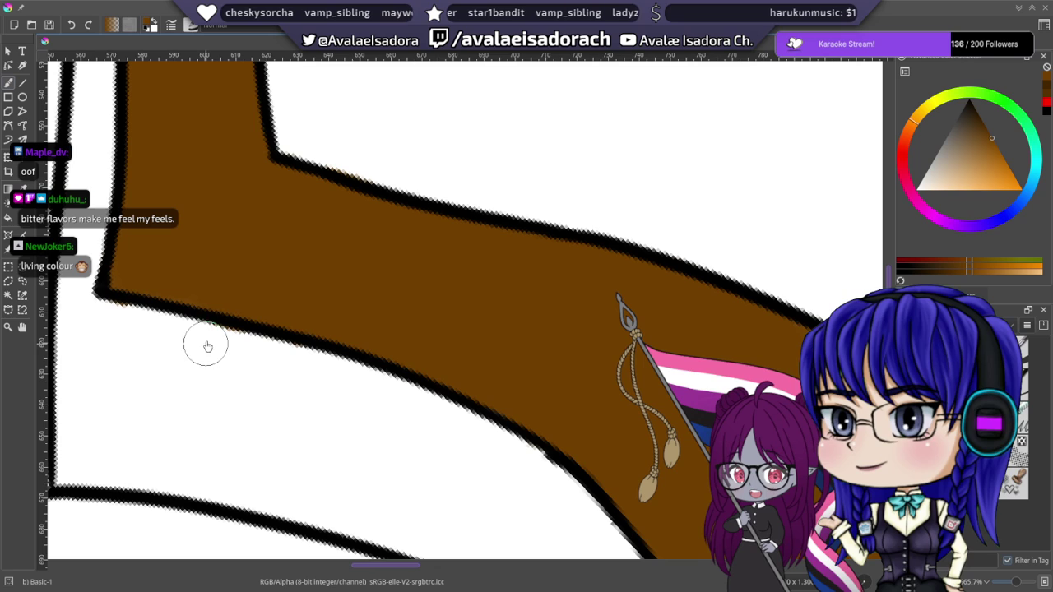
{"action": "left_click_drag", "start_coordinate": [503, 257], "coordinate": [288, 199]}
{"action": "mouse_move", "coordinate": [408, 304]}
{"action": "left_mouse_down"}
{"action": "mouse_move", "coordinate": [365, 221]}
{"action": "mouse_move", "coordinate": [344, 124]}
{"action": "left_mouse_up"}
{"action": "scroll", "coordinate": [396, 258], "scroll_direction": "down", "scroll_amount": 6}
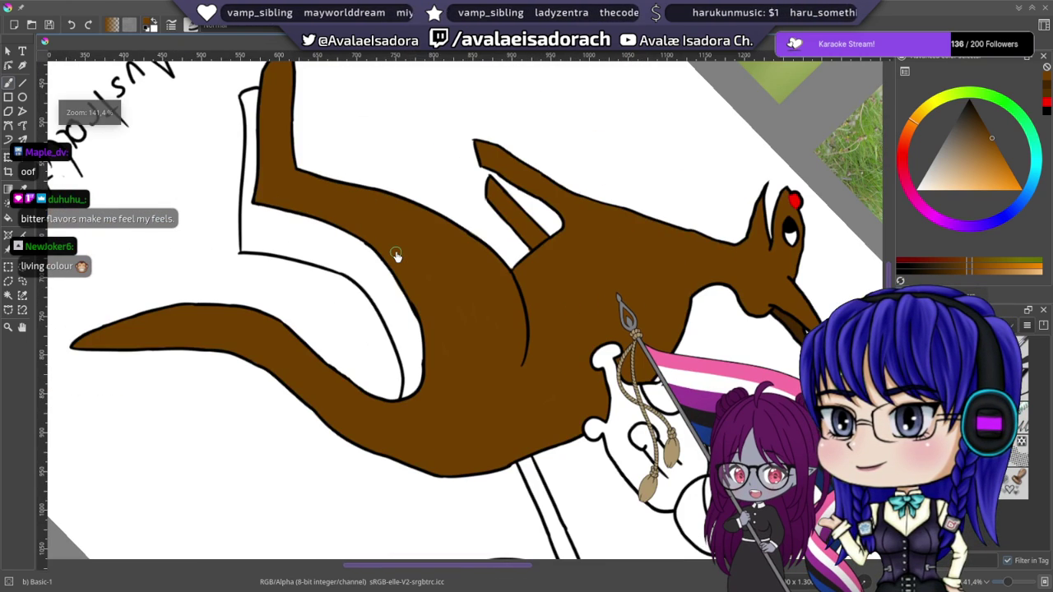
{"action": "left_click_drag", "start_coordinate": [402, 317], "coordinate": [358, 245]}
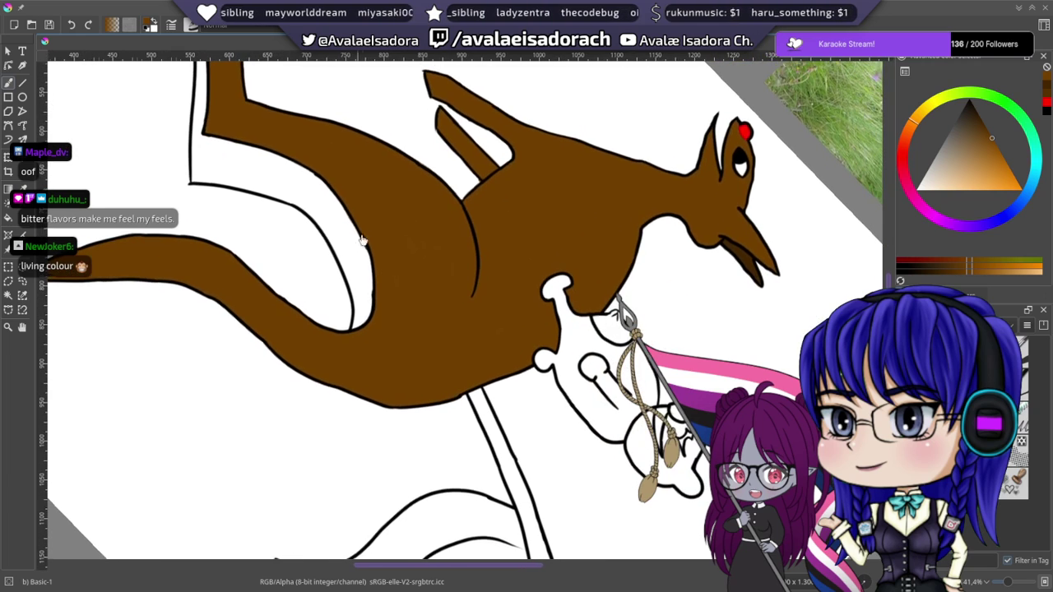
- Sample the dark brown from the rear ear and fill the lowest part of the rear hind leg near the tail base
{"action": "left_click", "coordinate": [750, 260], "text": "ctrl"}
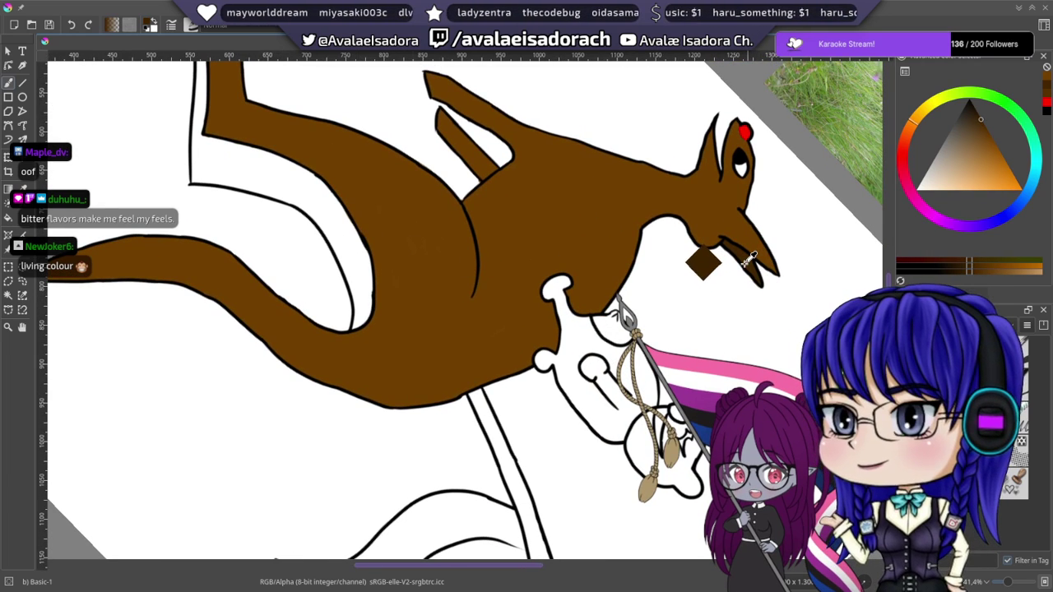
{"action": "left_click", "coordinate": [745, 264], "text": "ctrl"}
{"action": "left_click_drag", "start_coordinate": [329, 238], "coordinate": [427, 297]}
{"action": "scroll", "coordinate": [403, 273], "scroll_direction": "up", "scroll_amount": 3}
{"action": "scroll", "coordinate": [404, 272], "scroll_direction": "up", "scroll_amount": 1}
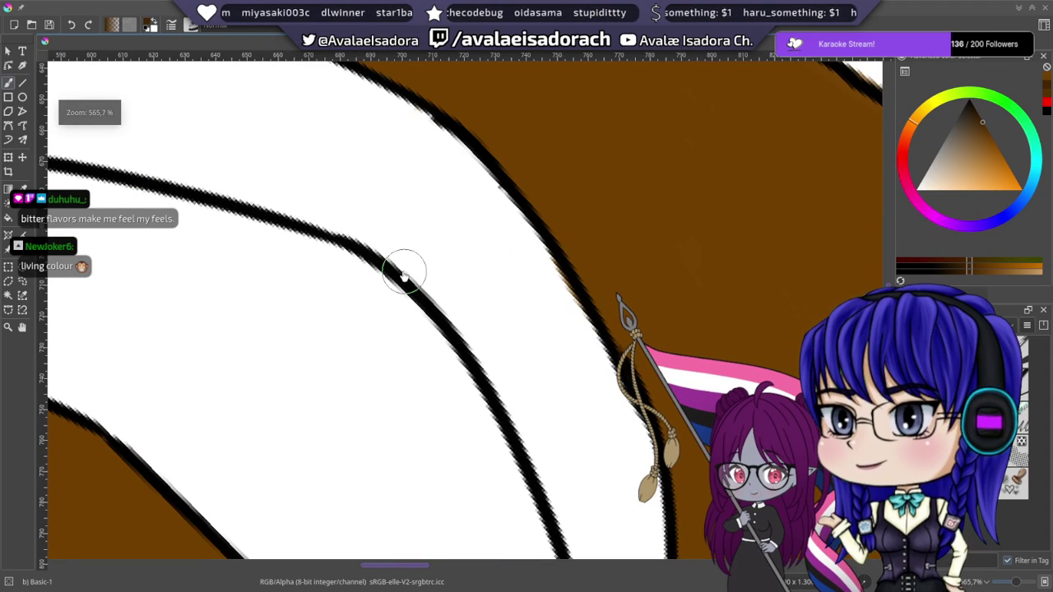
{"action": "left_click_drag", "start_coordinate": [521, 351], "coordinate": [340, 154]}
{"action": "left_click_drag", "start_coordinate": [418, 279], "coordinate": [435, 189]}
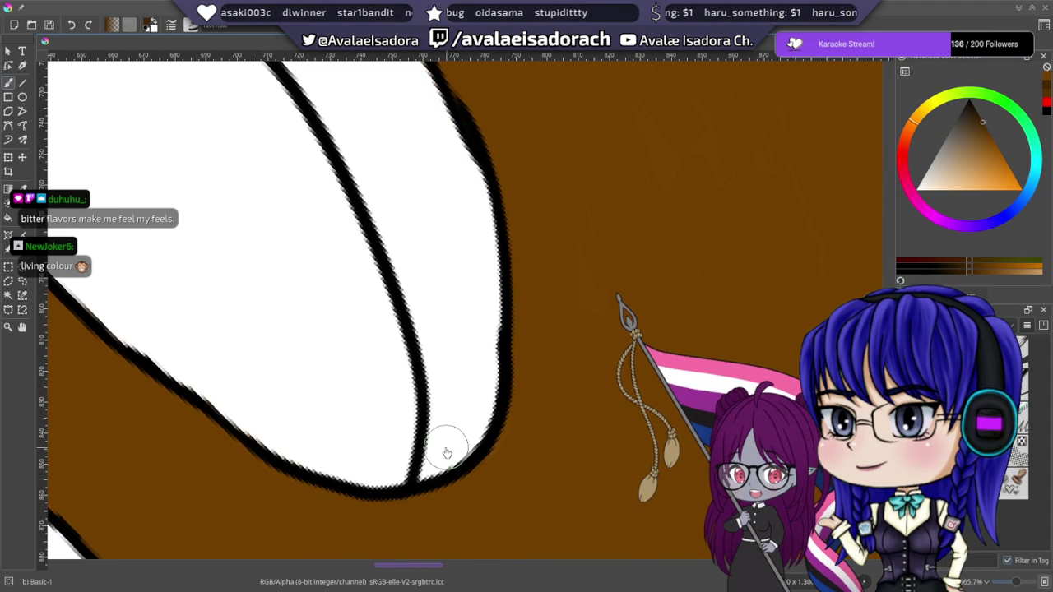
{"action": "mouse_move", "coordinate": [446, 453]}
{"action": "left_mouse_down"}
{"action": "mouse_move", "coordinate": [439, 449]}
{"action": "mouse_move", "coordinate": [434, 474]}
{"action": "left_mouse_up"}
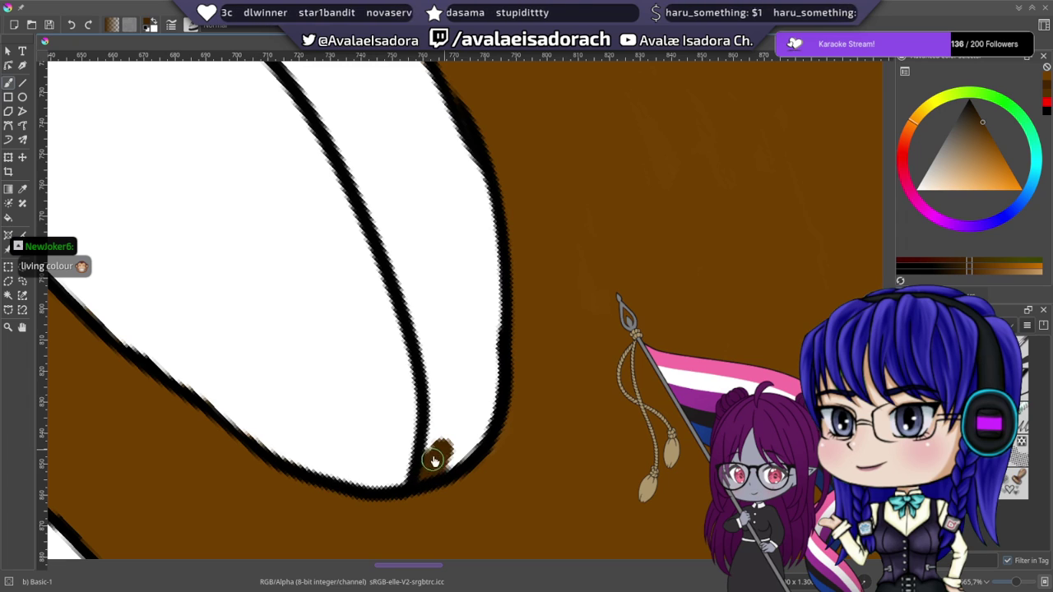
{"action": "mouse_move", "coordinate": [430, 384]}
{"action": "left_mouse_down"}
{"action": "mouse_move", "coordinate": [432, 334]}
{"action": "mouse_move", "coordinate": [454, 318]}
{"action": "mouse_move", "coordinate": [473, 360]}
{"action": "left_mouse_up"}
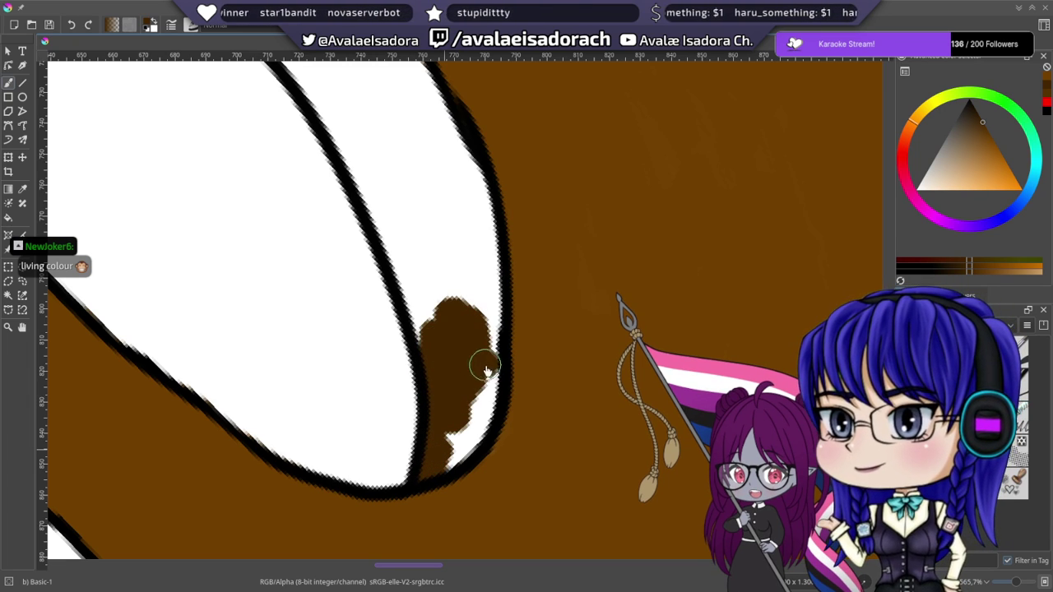
{"action": "left_click_drag", "start_coordinate": [486, 397], "coordinate": [450, 454]}
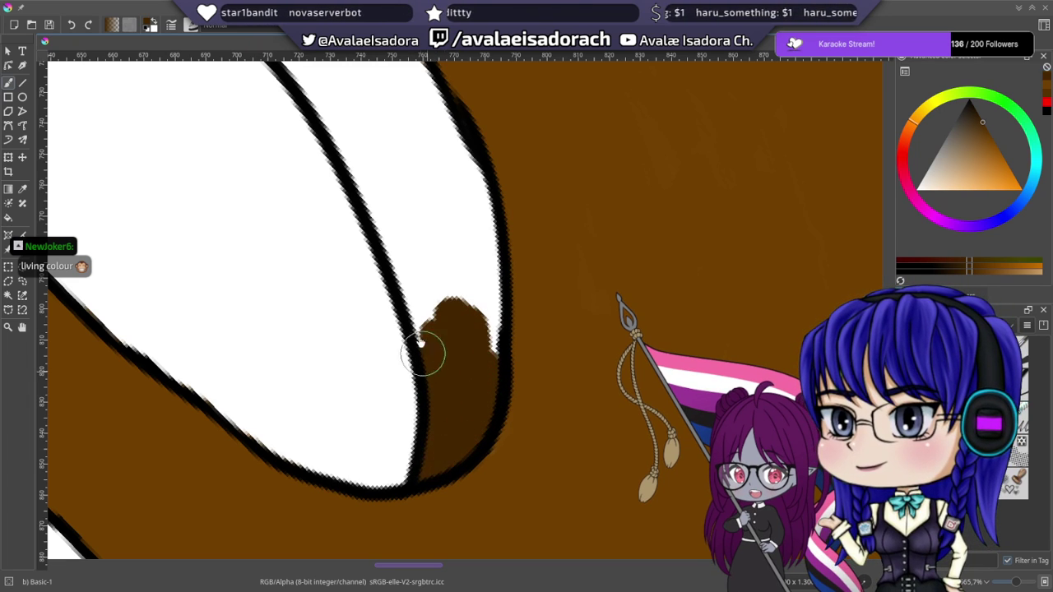
{"action": "left_click_drag", "start_coordinate": [421, 343], "coordinate": [433, 421]}
- Extend the dark brown up the curved lower section of the rear hind leg, keeping between its two black outlines
{"action": "mouse_move", "coordinate": [410, 309]}
{"action": "left_mouse_down"}
{"action": "mouse_move", "coordinate": [445, 411]}
{"action": "mouse_move", "coordinate": [430, 349]}
{"action": "mouse_move", "coordinate": [446, 362]}
{"action": "mouse_move", "coordinate": [445, 276]}
{"action": "mouse_move", "coordinate": [496, 426]}
{"action": "mouse_move", "coordinate": [488, 293]}
{"action": "mouse_move", "coordinate": [445, 195]}
{"action": "mouse_move", "coordinate": [433, 199]}
{"action": "mouse_move", "coordinate": [451, 294]}
{"action": "mouse_move", "coordinate": [473, 307]}
{"action": "mouse_move", "coordinate": [487, 350]}
{"action": "mouse_move", "coordinate": [504, 346]}
{"action": "mouse_move", "coordinate": [481, 287]}
{"action": "mouse_move", "coordinate": [530, 374]}
{"action": "mouse_move", "coordinate": [541, 426]}
{"action": "left_mouse_up"}
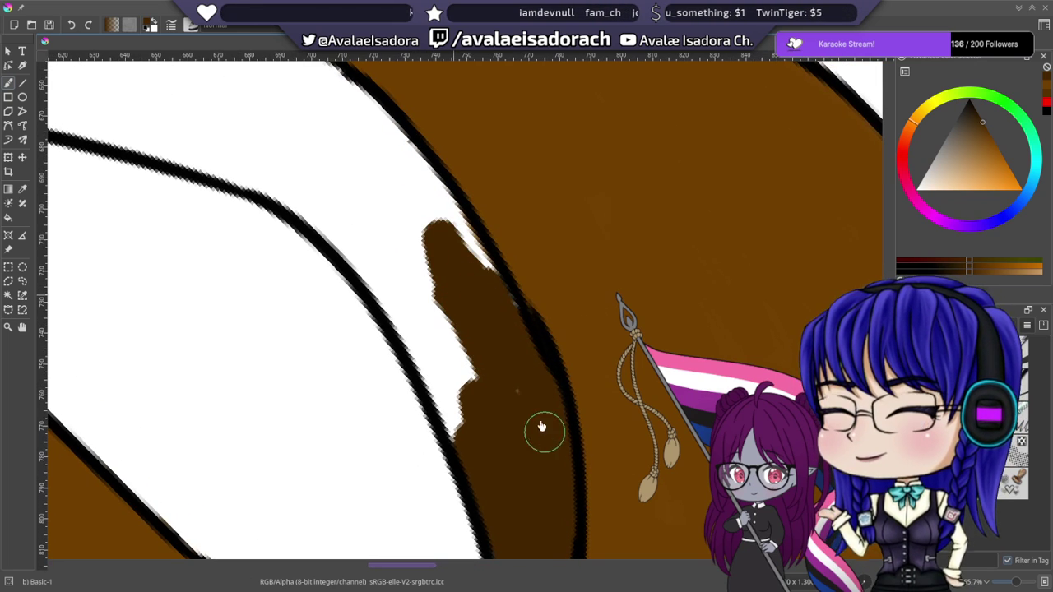
{"action": "mouse_move", "coordinate": [479, 267]}
{"action": "left_mouse_down"}
{"action": "mouse_move", "coordinate": [401, 202]}
{"action": "mouse_move", "coordinate": [353, 231]}
{"action": "mouse_move", "coordinate": [370, 274]}
{"action": "mouse_move", "coordinate": [404, 305]}
{"action": "mouse_move", "coordinate": [461, 428]}
{"action": "left_mouse_up"}
{"action": "left_click_drag", "start_coordinate": [381, 227], "coordinate": [470, 375]}
{"action": "left_click_drag", "start_coordinate": [408, 217], "coordinate": [484, 382]}
{"action": "left_click_drag", "start_coordinate": [362, 201], "coordinate": [387, 239]}
{"action": "mouse_move", "coordinate": [311, 122]}
{"action": "left_mouse_down"}
{"action": "mouse_move", "coordinate": [382, 287]}
{"action": "mouse_move", "coordinate": [357, 275]}
{"action": "mouse_move", "coordinate": [476, 428]}
{"action": "left_mouse_up"}
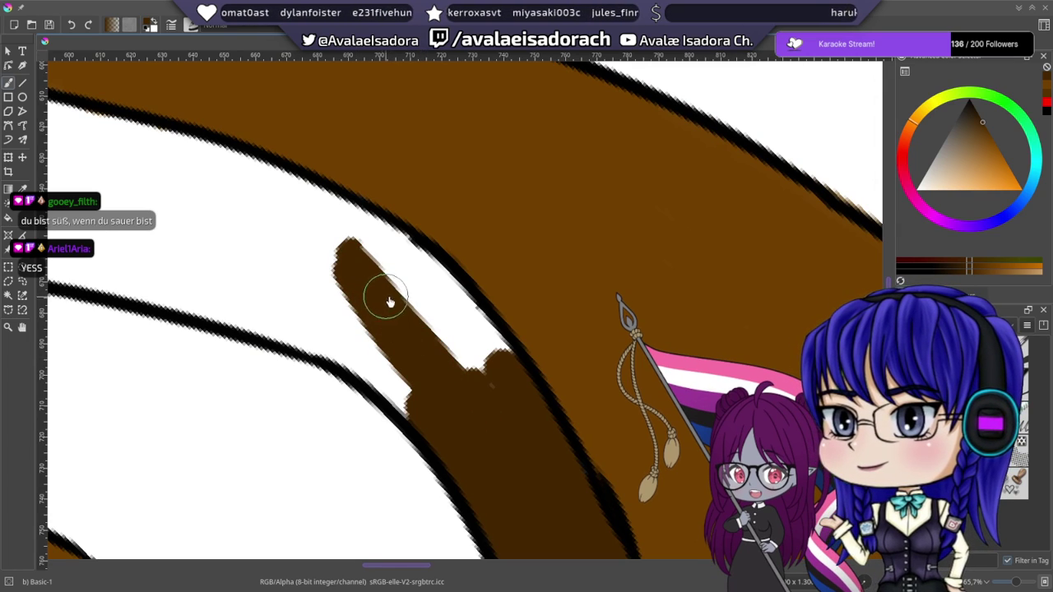
{"action": "mouse_move", "coordinate": [390, 302]}
{"action": "left_mouse_down"}
{"action": "mouse_move", "coordinate": [486, 394]}
{"action": "mouse_move", "coordinate": [494, 365]}
{"action": "mouse_move", "coordinate": [451, 298]}
{"action": "mouse_move", "coordinate": [402, 251]}
{"action": "mouse_move", "coordinate": [491, 365]}
{"action": "left_mouse_up"}
- Rotate the canvas and continue the dark brown through the rear hind leg's bend, along the outline shared with the front leg
{"action": "right_click", "coordinate": [351, 267]}
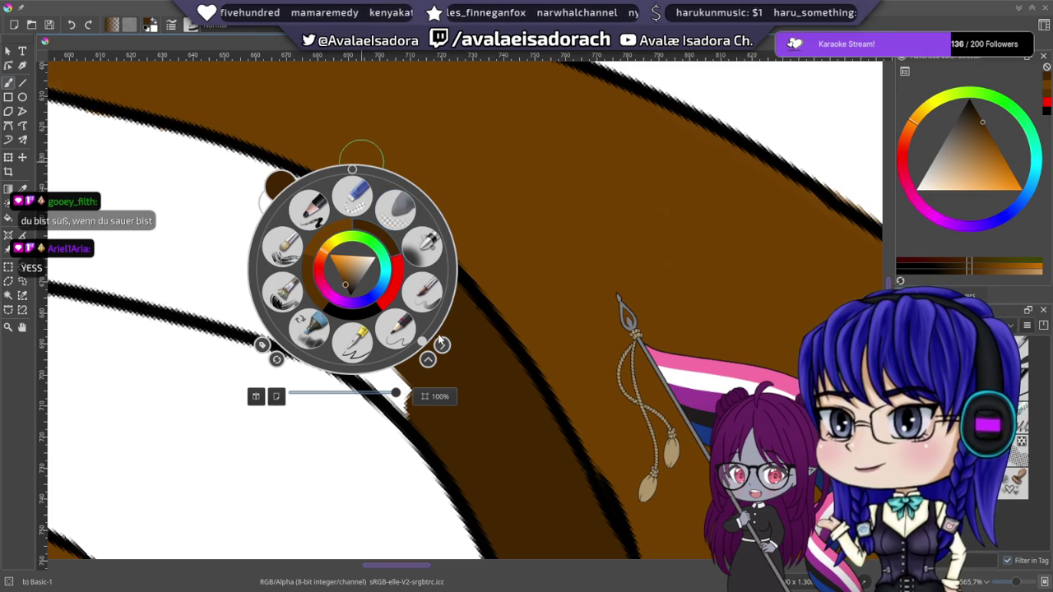
{"action": "left_click_drag", "start_coordinate": [423, 346], "coordinate": [297, 352]}
{"action": "left_click", "coordinate": [328, 453]}
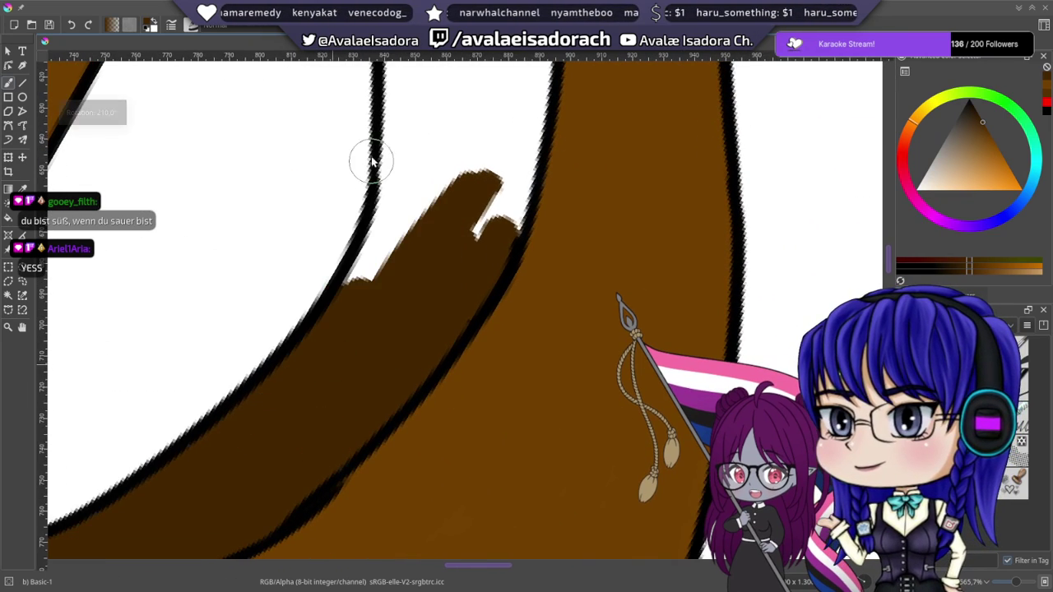
{"action": "left_click_drag", "start_coordinate": [371, 161], "coordinate": [375, 305]}
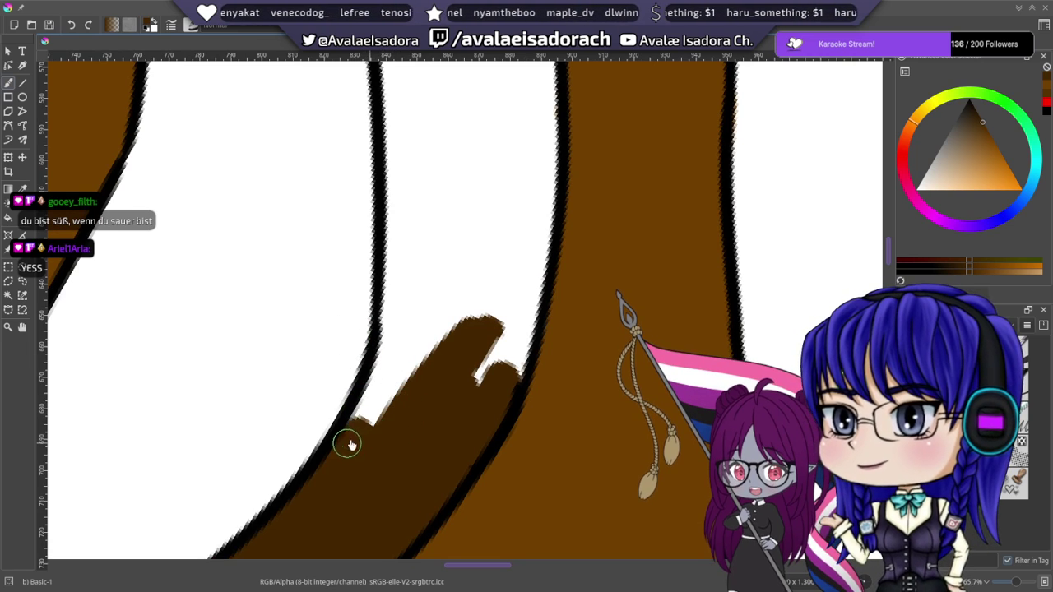
{"action": "mouse_move", "coordinate": [350, 444]}
{"action": "left_mouse_down"}
{"action": "mouse_move", "coordinate": [383, 366]}
{"action": "mouse_move", "coordinate": [374, 408]}
{"action": "mouse_move", "coordinate": [386, 385]}
{"action": "mouse_move", "coordinate": [404, 292]}
{"action": "mouse_move", "coordinate": [417, 331]}
{"action": "mouse_move", "coordinate": [414, 379]}
{"action": "mouse_move", "coordinate": [460, 204]}
{"action": "mouse_move", "coordinate": [487, 314]}
{"action": "mouse_move", "coordinate": [481, 362]}
{"action": "mouse_move", "coordinate": [501, 379]}
{"action": "left_mouse_up"}
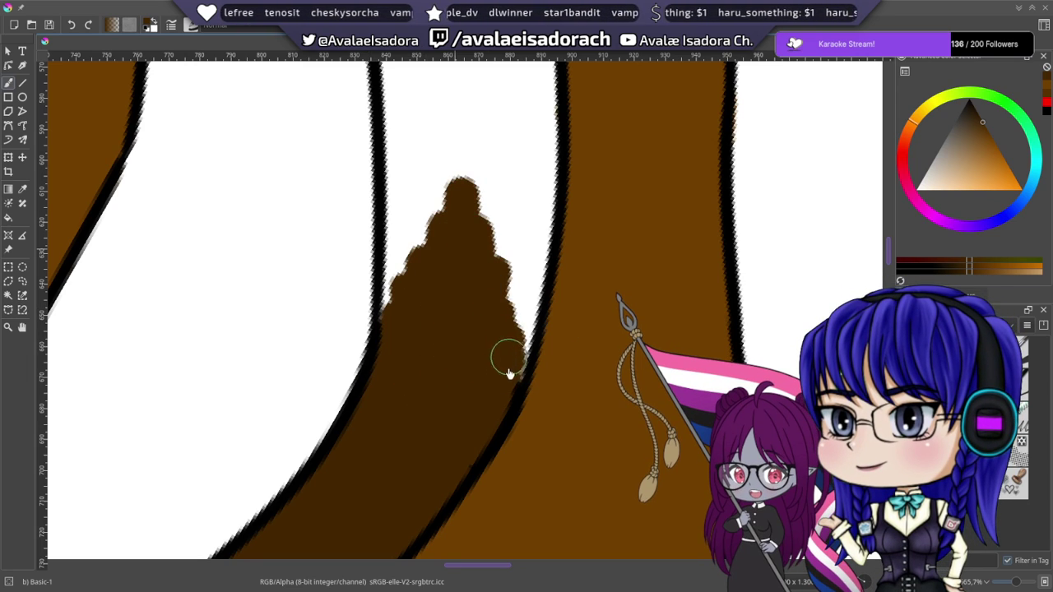
{"action": "left_click_drag", "start_coordinate": [428, 238], "coordinate": [406, 313]}
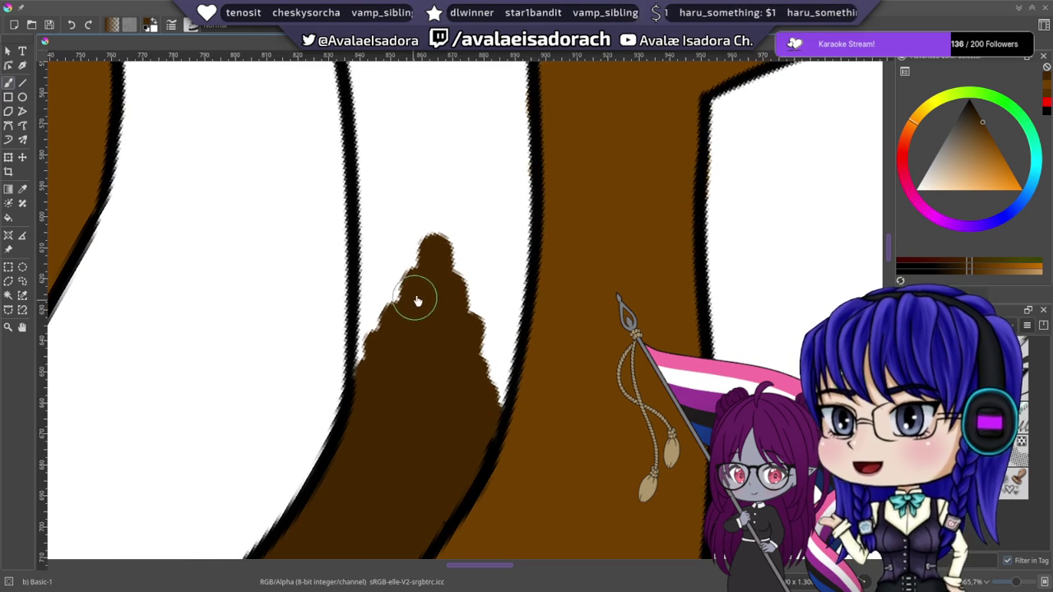
{"action": "left_click_drag", "start_coordinate": [503, 337], "coordinate": [498, 357]}
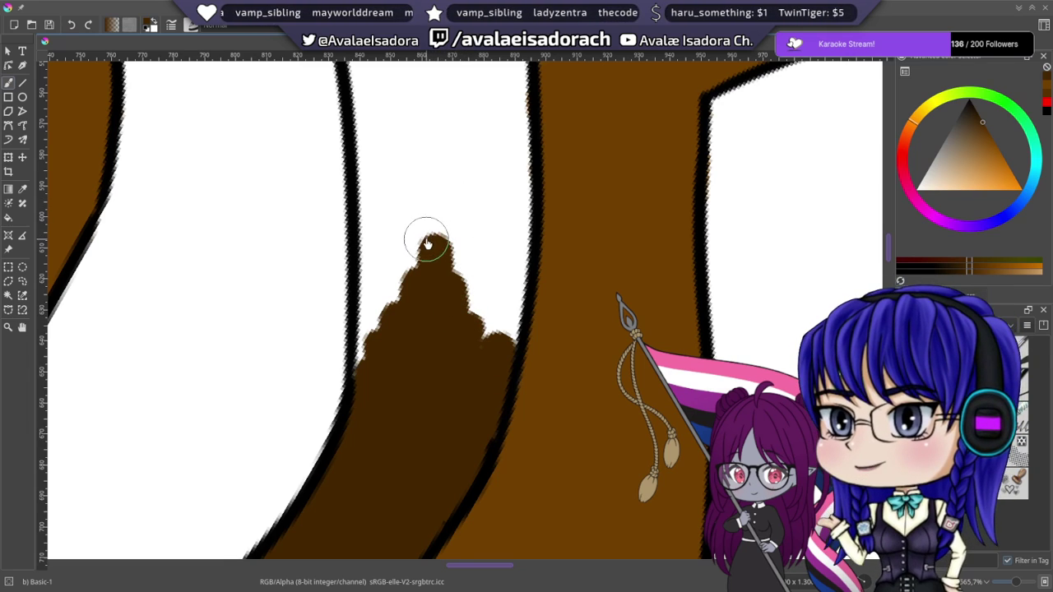
{"action": "mouse_move", "coordinate": [468, 241]}
{"action": "left_mouse_down"}
{"action": "mouse_move", "coordinate": [467, 188]}
{"action": "mouse_move", "coordinate": [505, 335]}
{"action": "mouse_move", "coordinate": [503, 184]}
{"action": "mouse_move", "coordinate": [508, 310]}
{"action": "mouse_move", "coordinate": [511, 219]}
{"action": "left_mouse_up"}
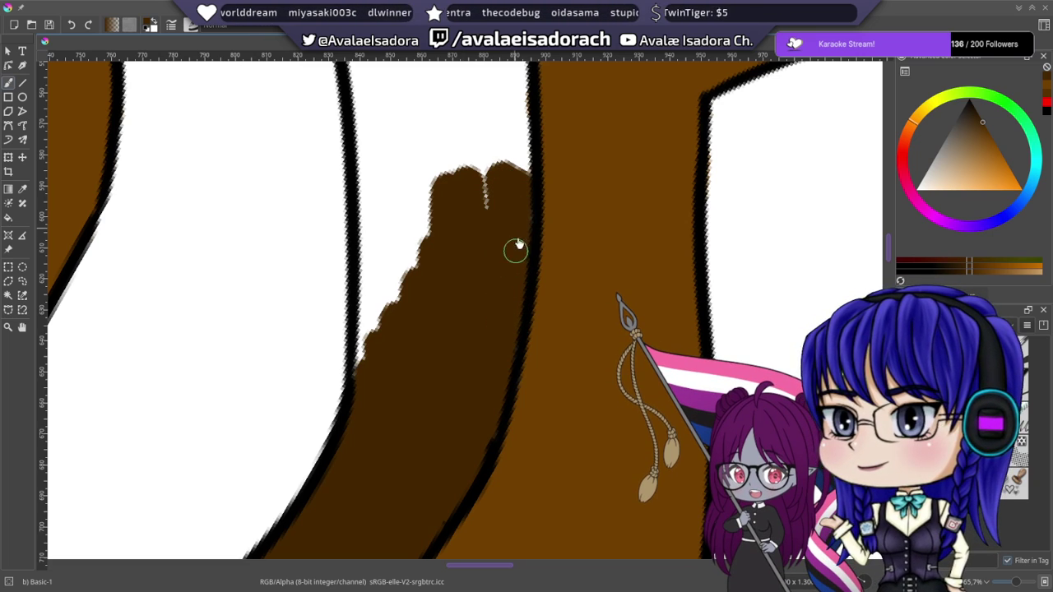
- Fill the remaining white of the rear hind leg with dark brown up to the pointed heel corner
{"action": "left_click_drag", "start_coordinate": [445, 202], "coordinate": [449, 280]}
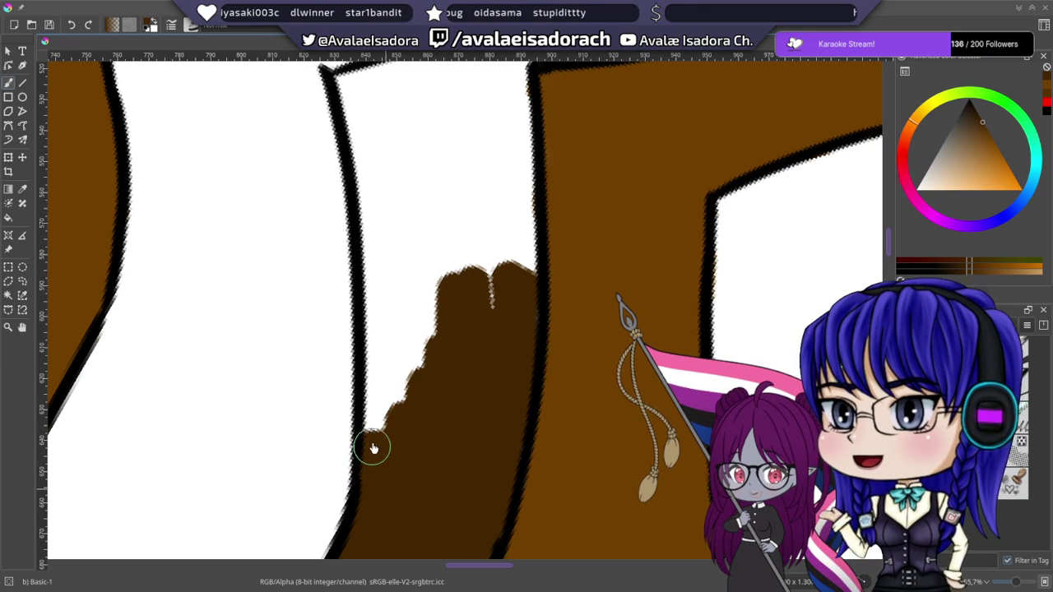
{"action": "mouse_move", "coordinate": [372, 449]}
{"action": "left_mouse_down"}
{"action": "mouse_move", "coordinate": [394, 208]}
{"action": "mouse_move", "coordinate": [403, 421]}
{"action": "mouse_move", "coordinate": [417, 232]}
{"action": "mouse_move", "coordinate": [431, 271]}
{"action": "mouse_move", "coordinate": [438, 177]}
{"action": "mouse_move", "coordinate": [452, 177]}
{"action": "mouse_move", "coordinate": [419, 243]}
{"action": "left_mouse_up"}
{"action": "mouse_move", "coordinate": [424, 189]}
{"action": "left_mouse_down"}
{"action": "mouse_move", "coordinate": [439, 365]}
{"action": "mouse_move", "coordinate": [446, 219]}
{"action": "mouse_move", "coordinate": [481, 376]}
{"action": "mouse_move", "coordinate": [494, 263]}
{"action": "mouse_move", "coordinate": [482, 151]}
{"action": "mouse_move", "coordinate": [481, 327]}
{"action": "left_mouse_up"}
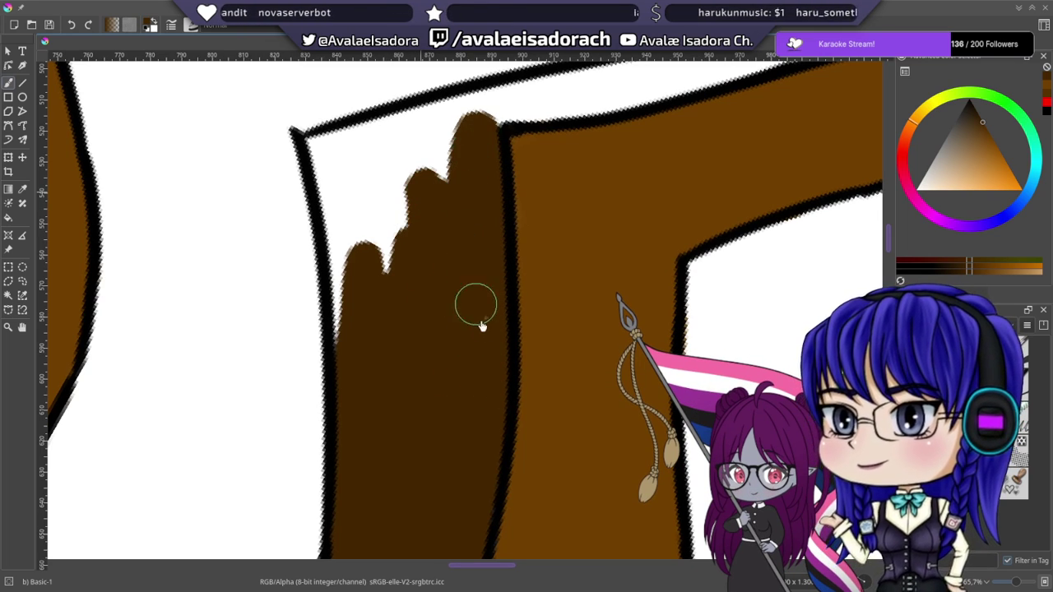
{"action": "left_click_drag", "start_coordinate": [354, 313], "coordinate": [344, 339]}
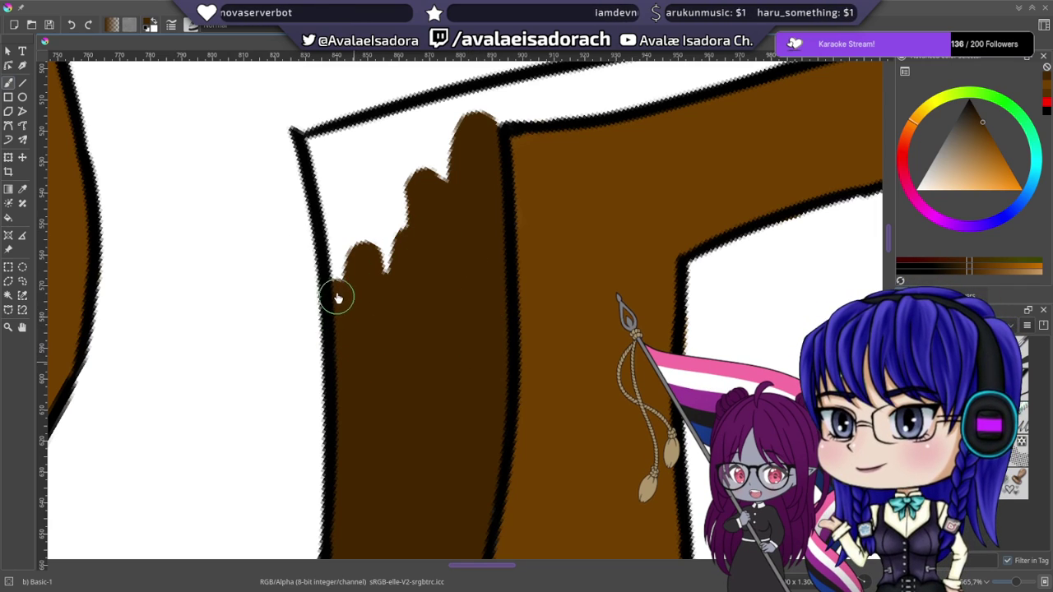
{"action": "mouse_move", "coordinate": [338, 298]}
{"action": "left_mouse_down"}
{"action": "mouse_move", "coordinate": [324, 164]}
{"action": "mouse_move", "coordinate": [350, 137]}
{"action": "mouse_move", "coordinate": [395, 122]}
{"action": "mouse_move", "coordinate": [483, 115]}
{"action": "mouse_move", "coordinate": [400, 270]}
{"action": "mouse_move", "coordinate": [430, 165]}
{"action": "mouse_move", "coordinate": [403, 145]}
{"action": "mouse_move", "coordinate": [359, 247]}
{"action": "left_mouse_up"}
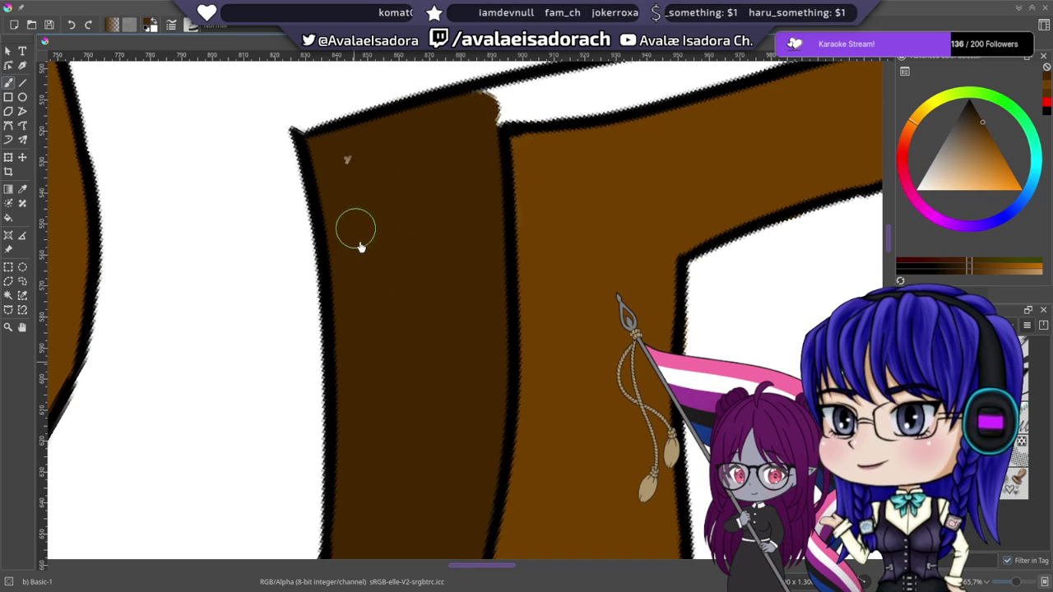
{"action": "left_click_drag", "start_coordinate": [363, 192], "coordinate": [301, 385]}
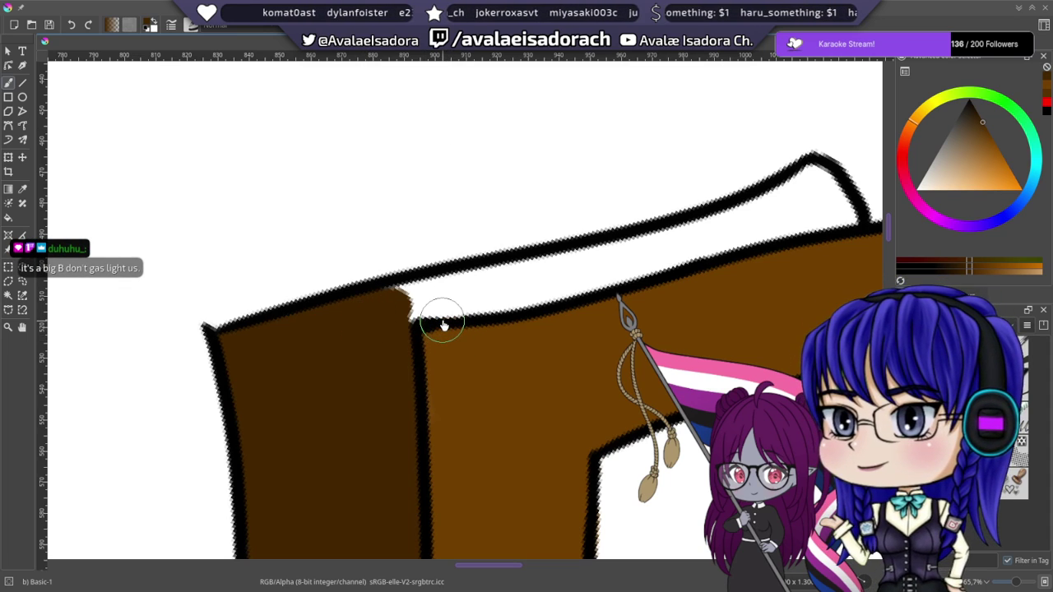
- Rotate the canvas and paint dark brown along the heel end of the rear foot's narrow strip beside the front foot
{"action": "scroll", "coordinate": [590, 404], "scroll_direction": "up", "scroll_amount": 1}
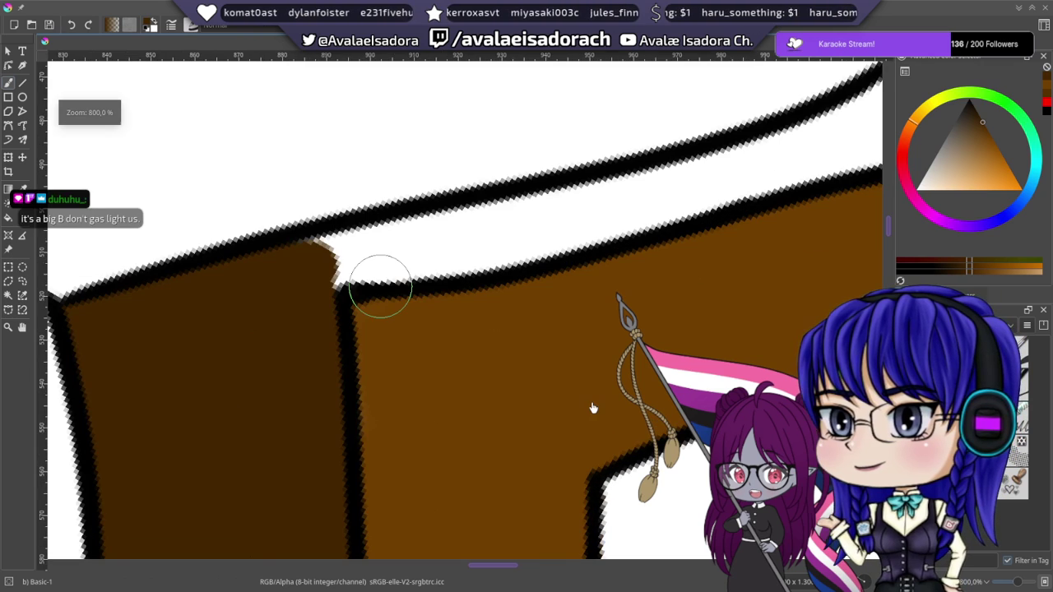
{"action": "left_click_drag", "start_coordinate": [402, 212], "coordinate": [314, 252]}
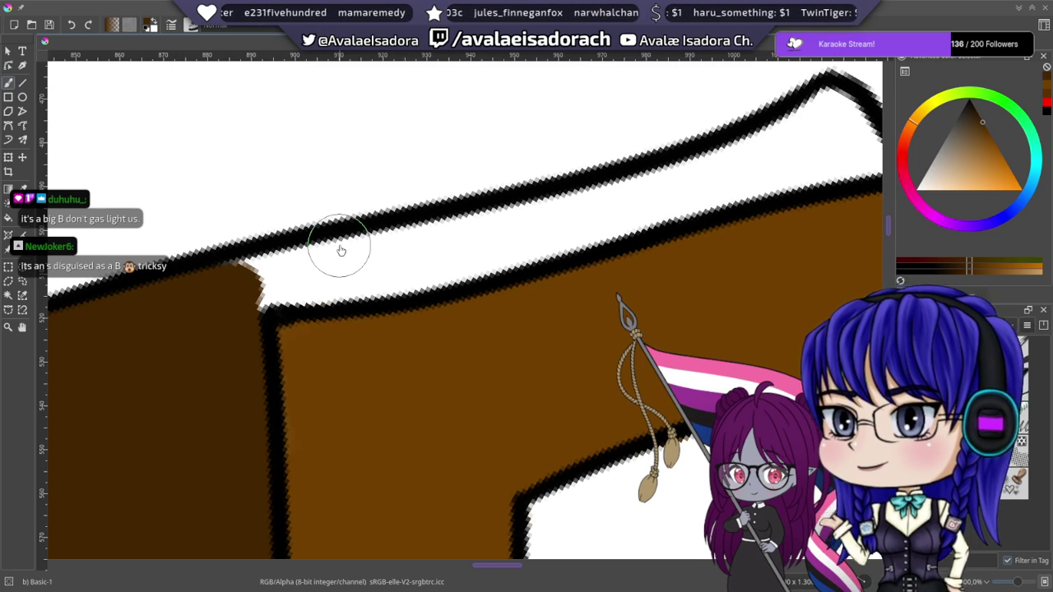
{"action": "scroll", "coordinate": [451, 333], "scroll_direction": "down", "scroll_amount": 1}
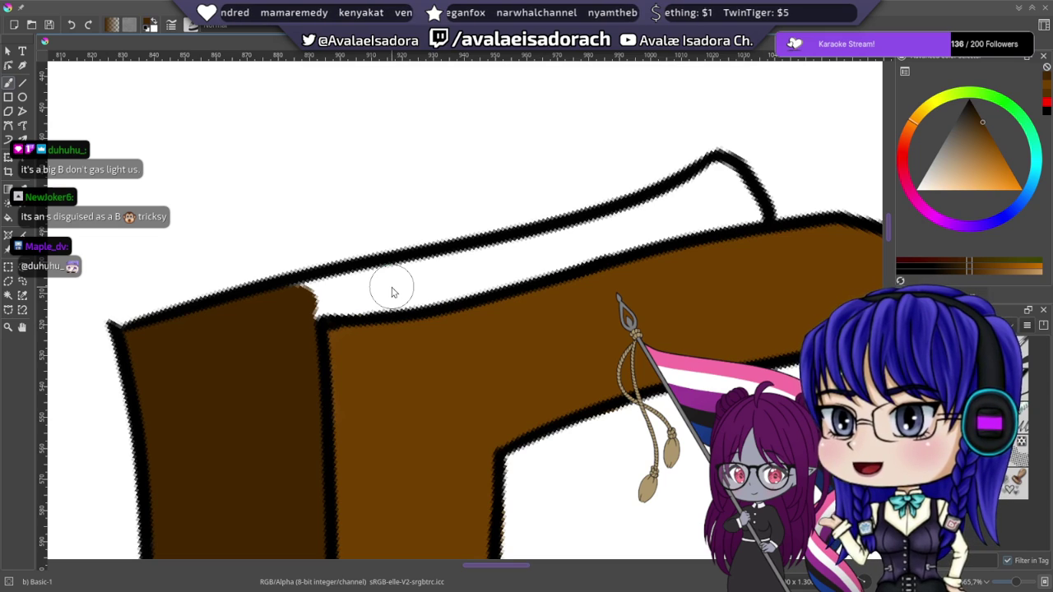
{"action": "left_click_drag", "start_coordinate": [364, 296], "coordinate": [411, 305]}
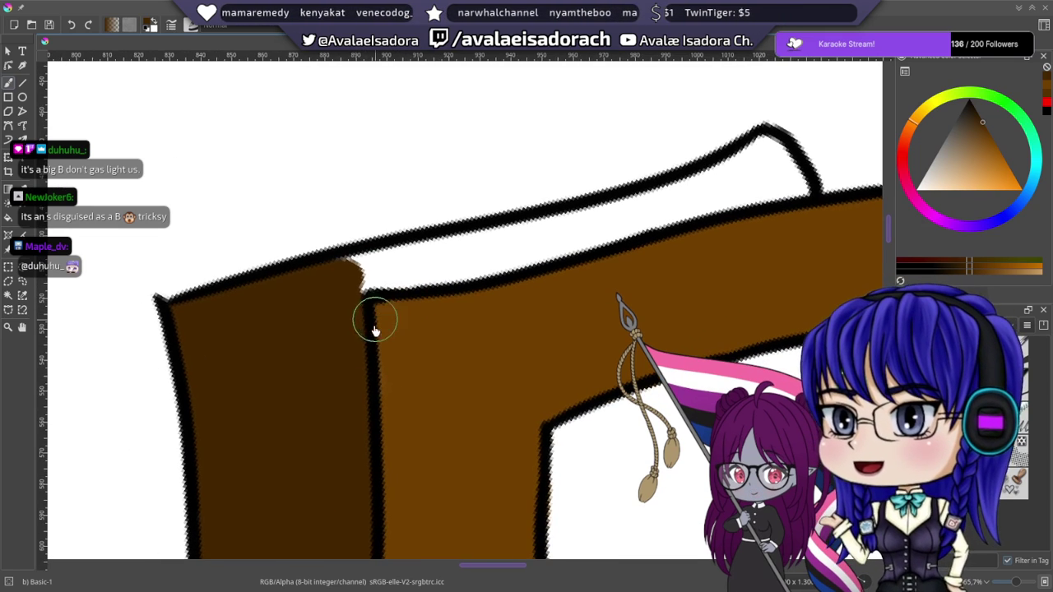
{"action": "right_click", "coordinate": [348, 350]}
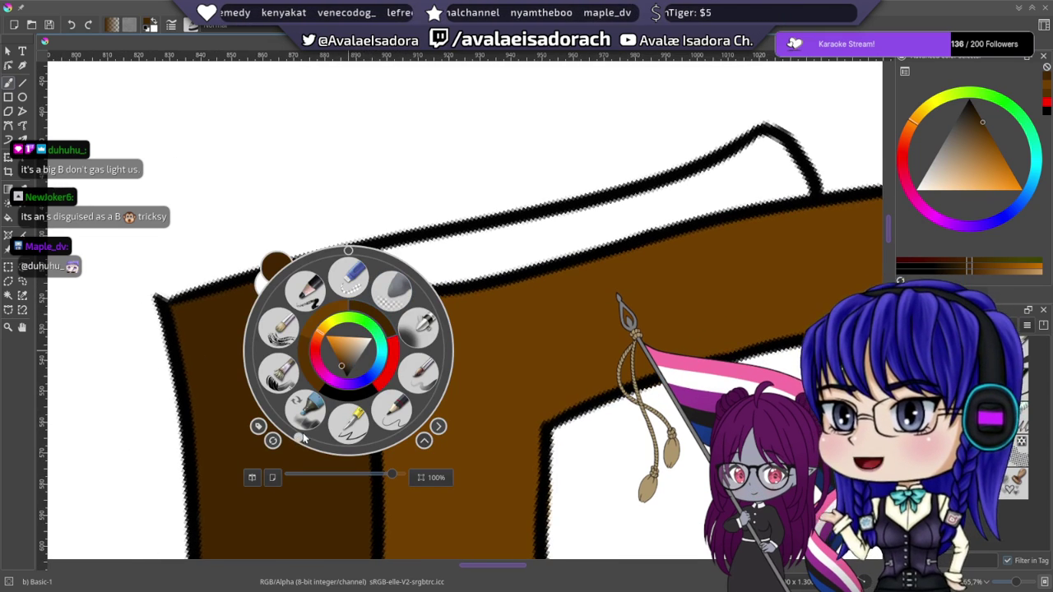
{"action": "mouse_move", "coordinate": [302, 438]}
{"action": "left_mouse_down"}
{"action": "mouse_move", "coordinate": [424, 435]}
{"action": "mouse_move", "coordinate": [435, 404]}
{"action": "mouse_move", "coordinate": [433, 430]}
{"action": "mouse_move", "coordinate": [417, 390]}
{"action": "mouse_move", "coordinate": [435, 421]}
{"action": "left_mouse_up"}
{"action": "left_click", "coordinate": [520, 493]}
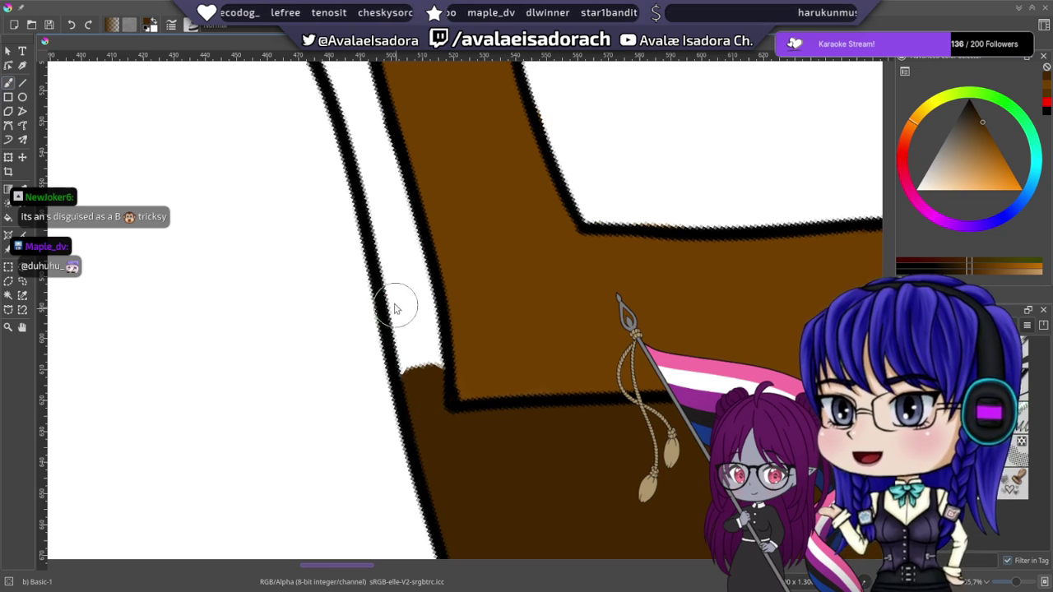
{"action": "mouse_move", "coordinate": [394, 308]}
{"action": "left_mouse_down"}
{"action": "mouse_move", "coordinate": [414, 371]}
{"action": "mouse_move", "coordinate": [423, 315]}
{"action": "mouse_move", "coordinate": [430, 326]}
{"action": "mouse_move", "coordinate": [433, 374]}
{"action": "left_mouse_up"}
{"action": "mouse_move", "coordinate": [365, 156]}
{"action": "left_mouse_down"}
{"action": "mouse_move", "coordinate": [370, 305]}
{"action": "mouse_move", "coordinate": [385, 337]}
{"action": "mouse_move", "coordinate": [399, 437]}
{"action": "mouse_move", "coordinate": [423, 439]}
{"action": "mouse_move", "coordinate": [395, 343]}
{"action": "mouse_move", "coordinate": [341, 246]}
{"action": "left_mouse_up"}
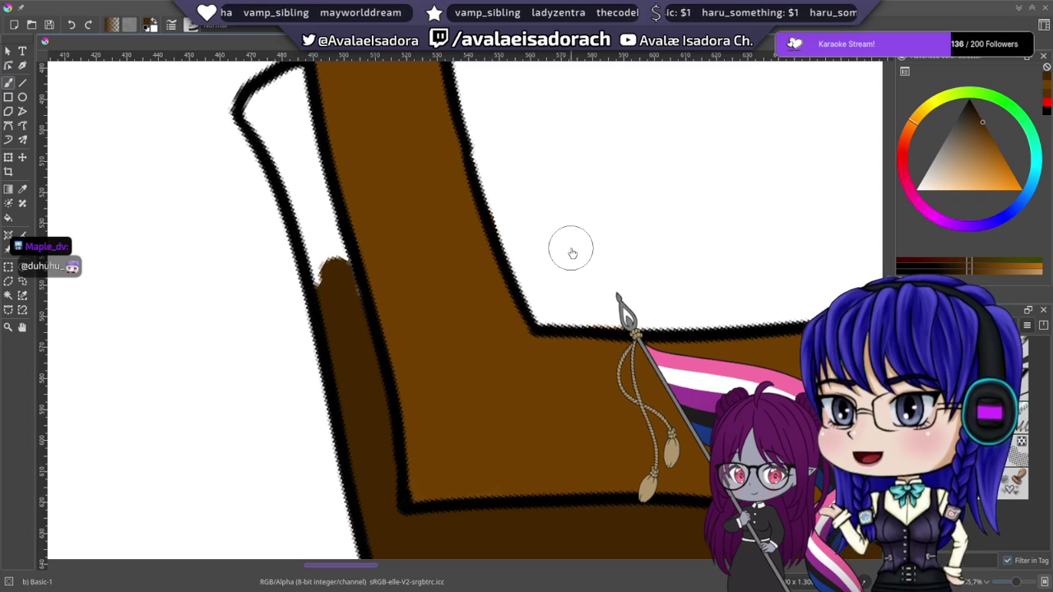
- Create a blank 1000 × 1300 px document at 300 pixels/inch and set the brush colour to black
{"action": "left_click", "coordinate": [14, 23]}
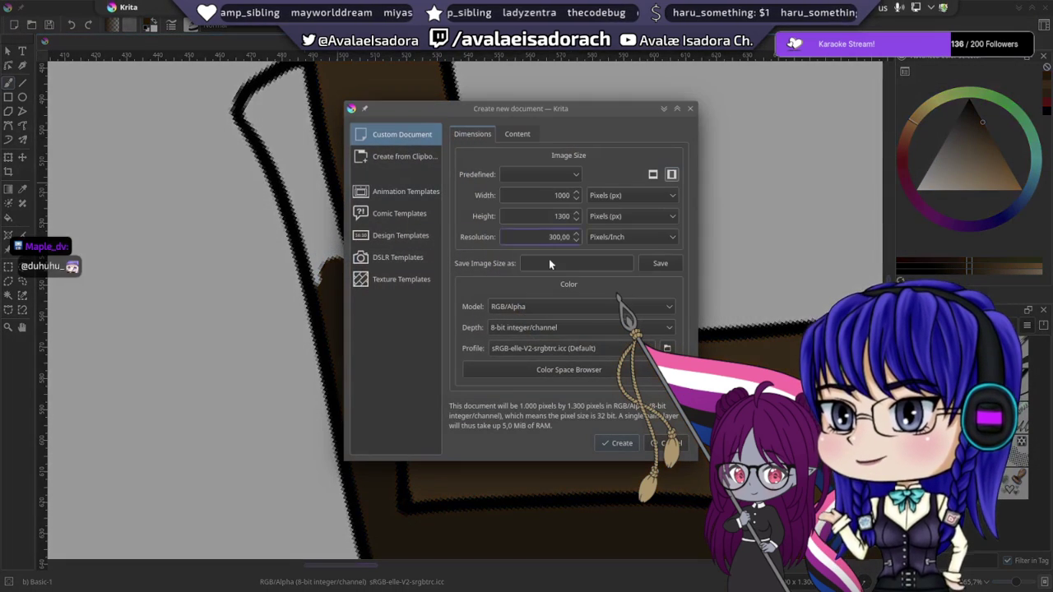
{"action": "left_click", "coordinate": [637, 440]}
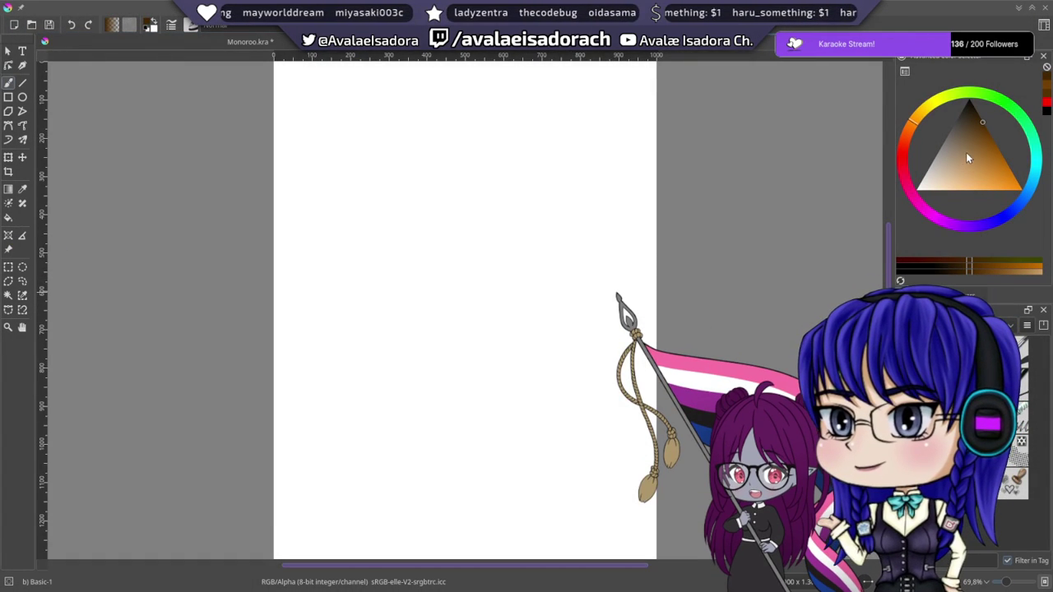
{"action": "left_click_drag", "start_coordinate": [967, 156], "coordinate": [948, 110]}
{"action": "mouse_move", "coordinate": [308, 152]}
{"action": "left_mouse_down"}
{"action": "mouse_move", "coordinate": [371, 228]}
{"action": "mouse_move", "coordinate": [428, 160]}
{"action": "left_mouse_up"}
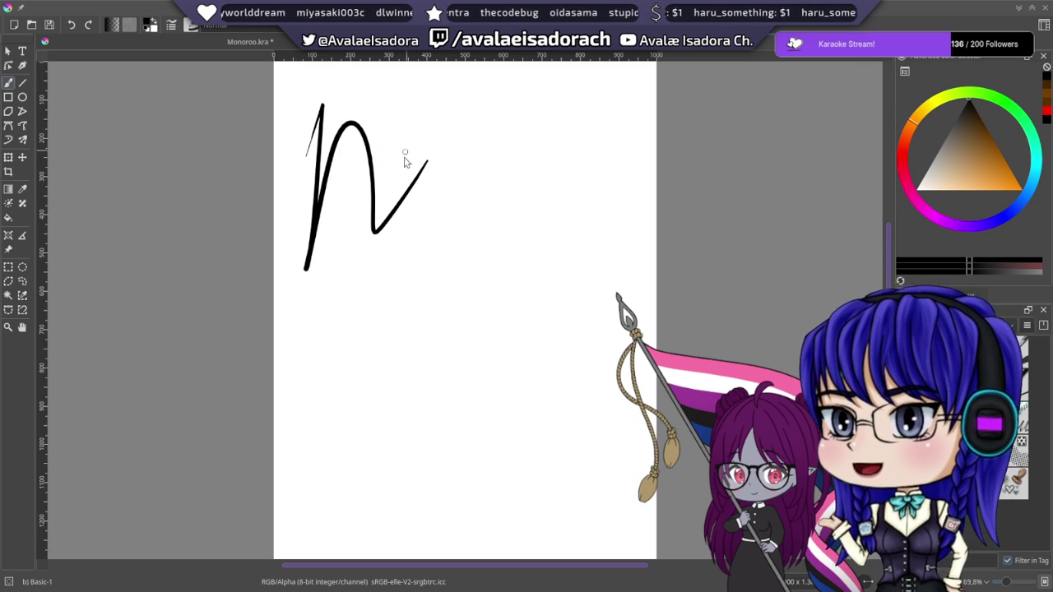
{"action": "key", "text": "ctrl+z"}
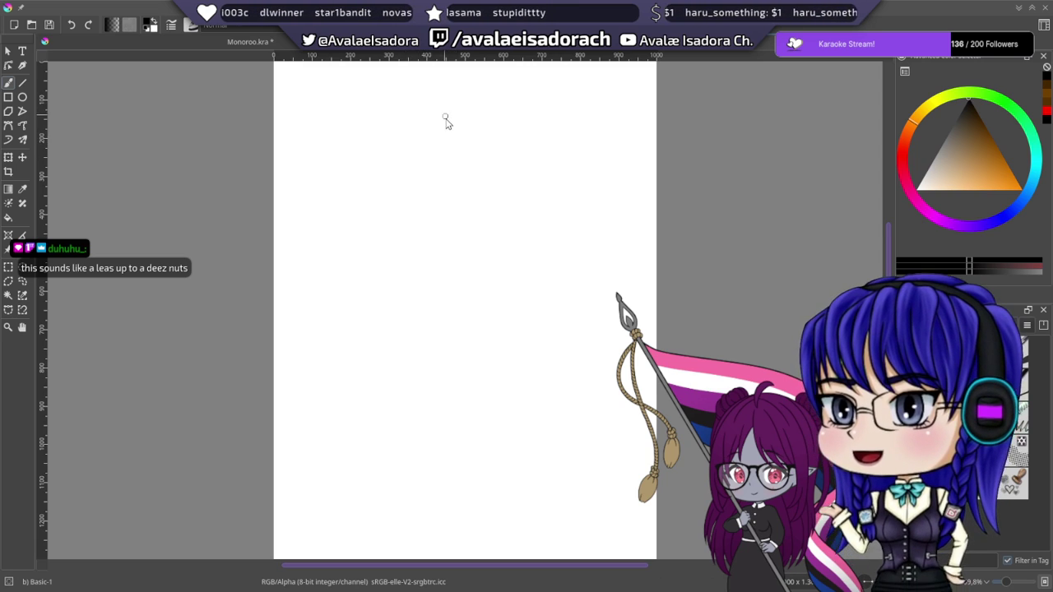
- Handwrite an "S", a long s with an arrow pointing at it, and the letter pair "SZ" below them
{"action": "mouse_move", "coordinate": [441, 130]}
{"action": "left_mouse_down"}
{"action": "mouse_move", "coordinate": [435, 165]}
{"action": "mouse_move", "coordinate": [400, 176]}
{"action": "left_mouse_up"}
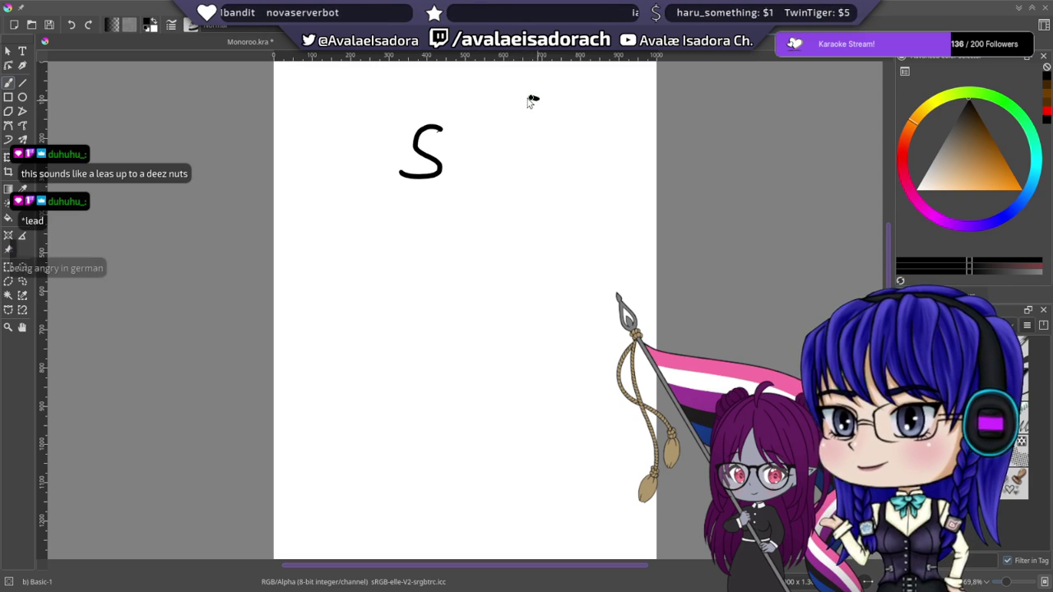
{"action": "mouse_move", "coordinate": [533, 98]}
{"action": "left_mouse_down"}
{"action": "mouse_move", "coordinate": [519, 196]}
{"action": "mouse_move", "coordinate": [485, 205]}
{"action": "left_mouse_up"}
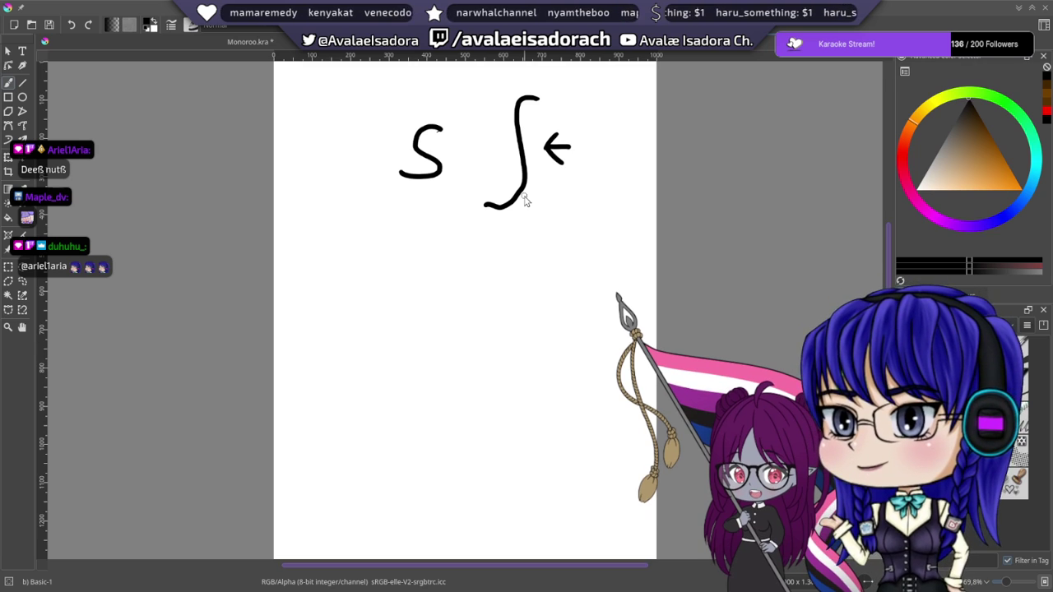
{"action": "left_click_drag", "start_coordinate": [377, 292], "coordinate": [393, 268]}
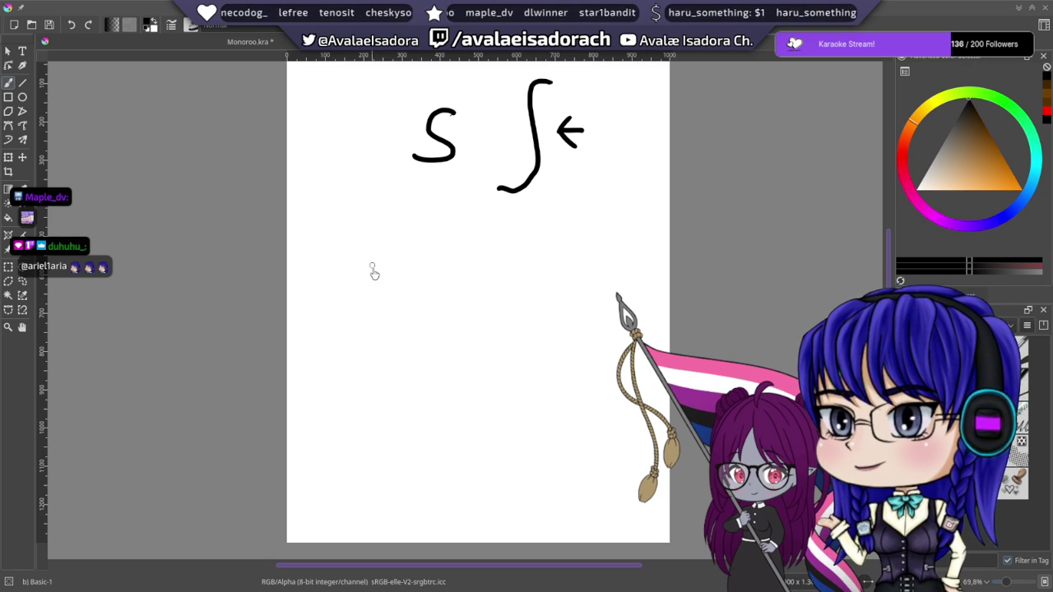
{"action": "left_click_drag", "start_coordinate": [383, 215], "coordinate": [376, 258]}
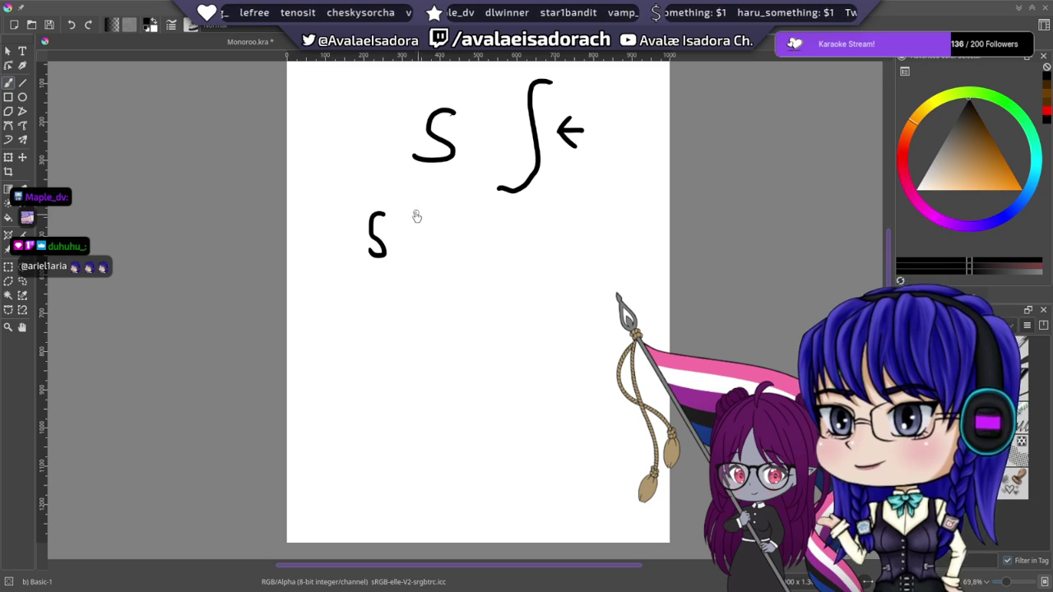
{"action": "mouse_move", "coordinate": [403, 216]}
{"action": "left_mouse_down"}
{"action": "mouse_move", "coordinate": [436, 218]}
{"action": "mouse_move", "coordinate": [441, 259]}
{"action": "left_mouse_up"}
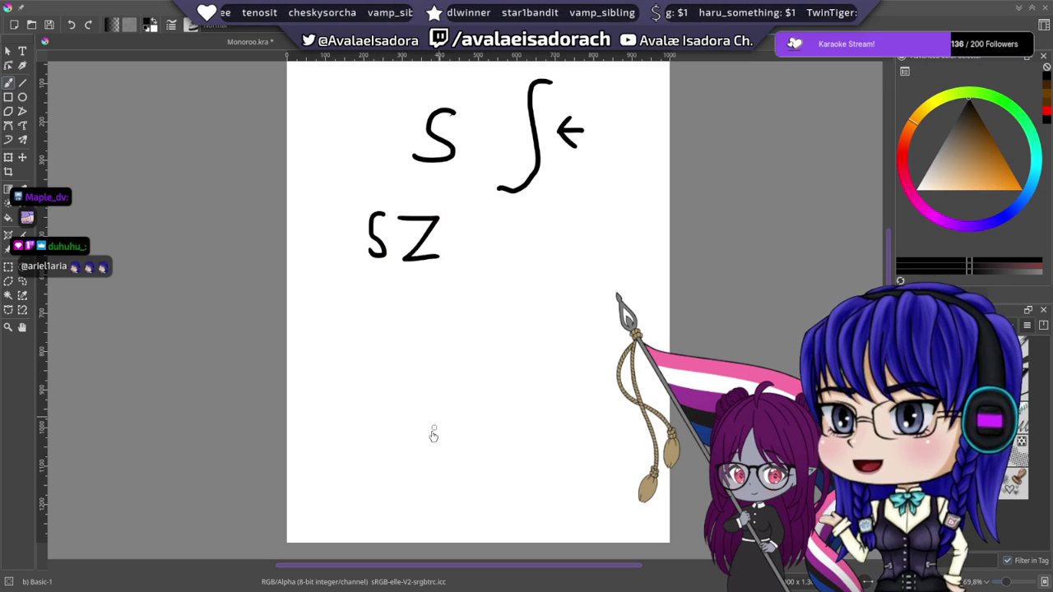
- Write a long s followed by "z" beneath "SZ", and draw the merged letter "ß" beside it
{"action": "mouse_move", "coordinate": [434, 314]}
{"action": "left_mouse_down"}
{"action": "mouse_move", "coordinate": [425, 390]}
{"action": "mouse_move", "coordinate": [393, 405]}
{"action": "left_mouse_up"}
{"action": "mouse_move", "coordinate": [446, 356]}
{"action": "left_mouse_down"}
{"action": "mouse_move", "coordinate": [444, 381]}
{"action": "mouse_move", "coordinate": [471, 359]}
{"action": "mouse_move", "coordinate": [446, 397]}
{"action": "mouse_move", "coordinate": [481, 403]}
{"action": "left_mouse_up"}
{"action": "key", "text": "ctrl+z"}
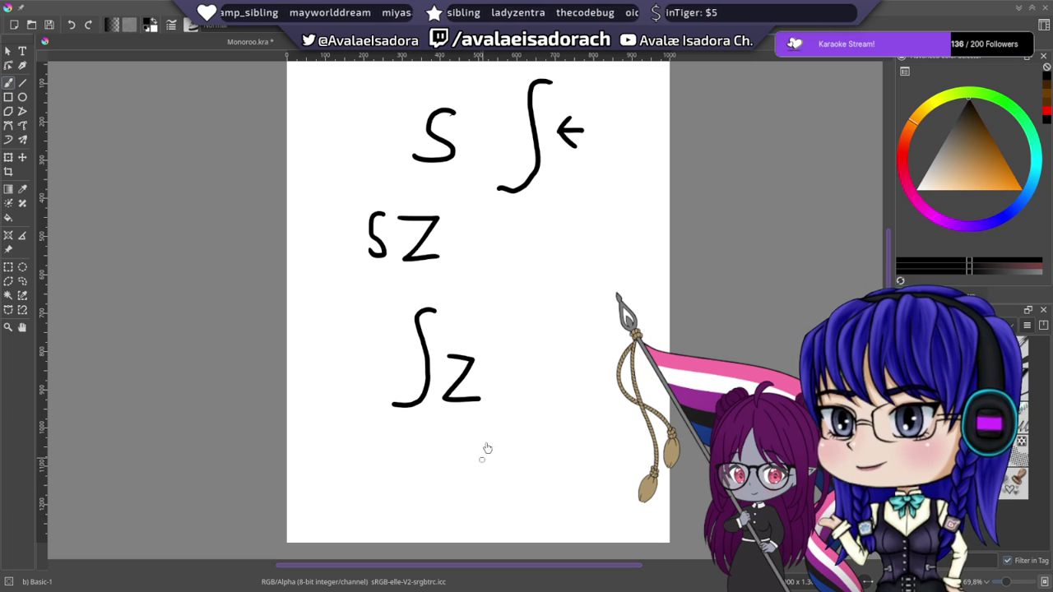
{"action": "mouse_move", "coordinate": [527, 415]}
{"action": "left_mouse_down"}
{"action": "mouse_move", "coordinate": [556, 310]}
{"action": "mouse_move", "coordinate": [586, 318]}
{"action": "mouse_move", "coordinate": [583, 347]}
{"action": "mouse_move", "coordinate": [559, 368]}
{"action": "mouse_move", "coordinate": [580, 379]}
{"action": "mouse_move", "coordinate": [549, 413]}
{"action": "left_mouse_up"}
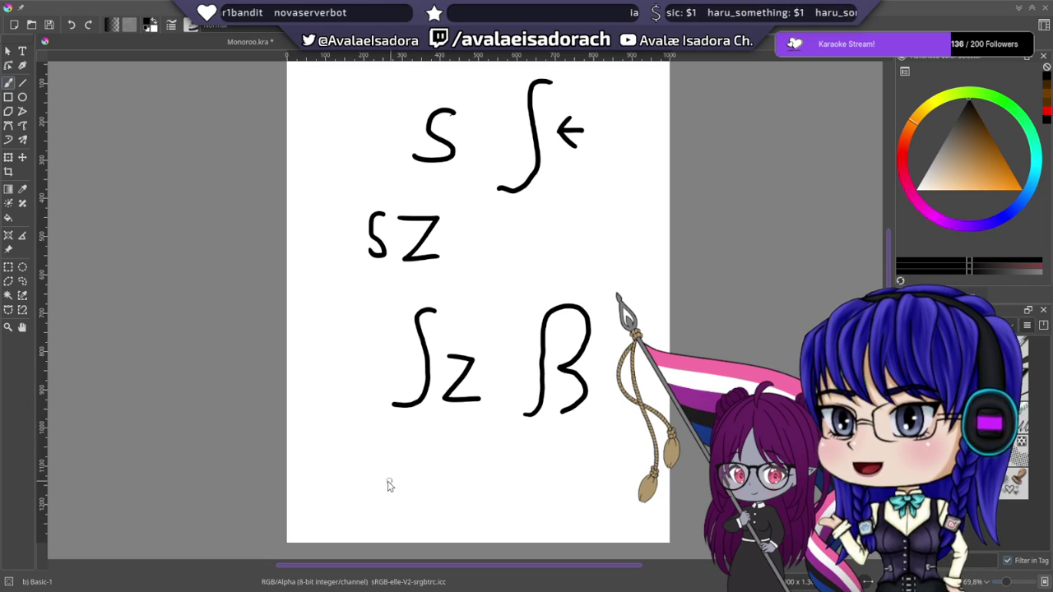
- Draw a smiley face under the long s and z pair, and add a crossbar to the upper long s to form an "f"
{"action": "left_click_drag", "start_coordinate": [422, 426], "coordinate": [422, 454]}
{"action": "left_click_drag", "start_coordinate": [442, 425], "coordinate": [441, 453]}
{"action": "mouse_move", "coordinate": [393, 460]}
{"action": "left_mouse_down"}
{"action": "mouse_move", "coordinate": [452, 470]}
{"action": "mouse_move", "coordinate": [456, 454]}
{"action": "left_mouse_up"}
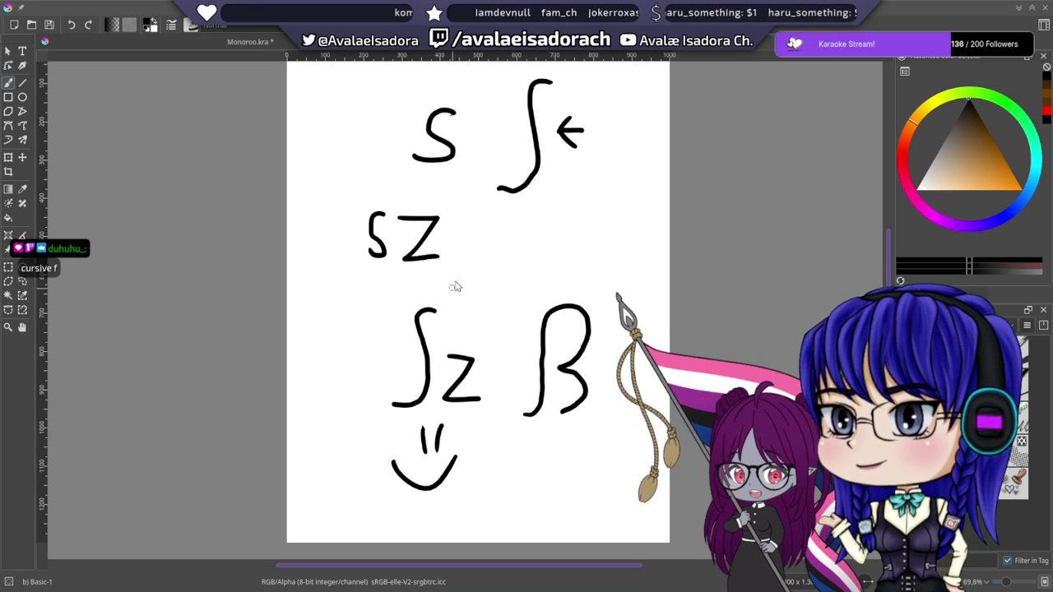
{"action": "scroll", "coordinate": [536, 222], "scroll_direction": "up", "scroll_amount": 3}
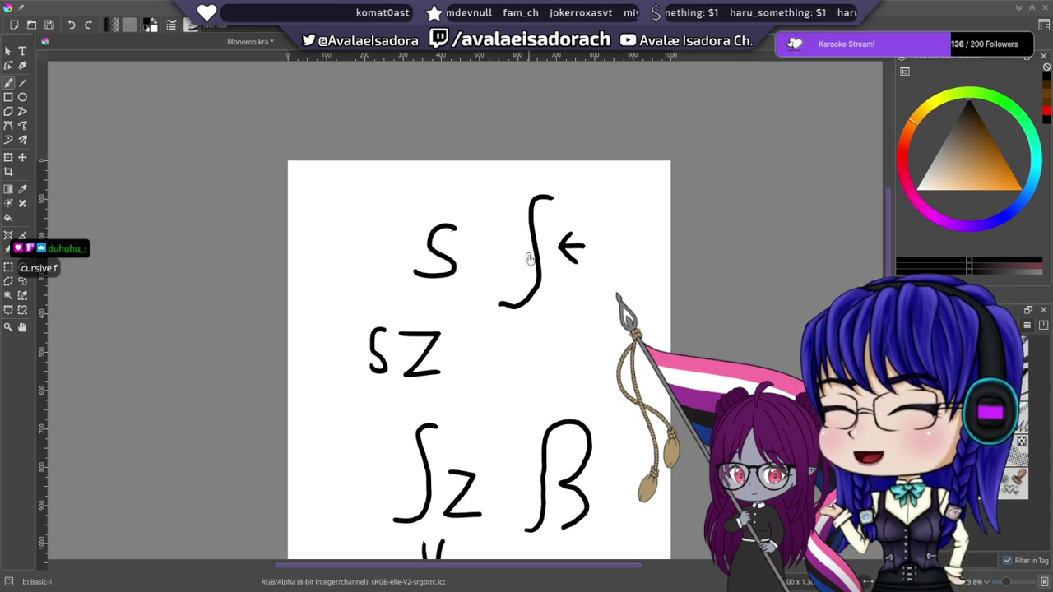
{"action": "left_click_drag", "start_coordinate": [515, 256], "coordinate": [563, 247]}
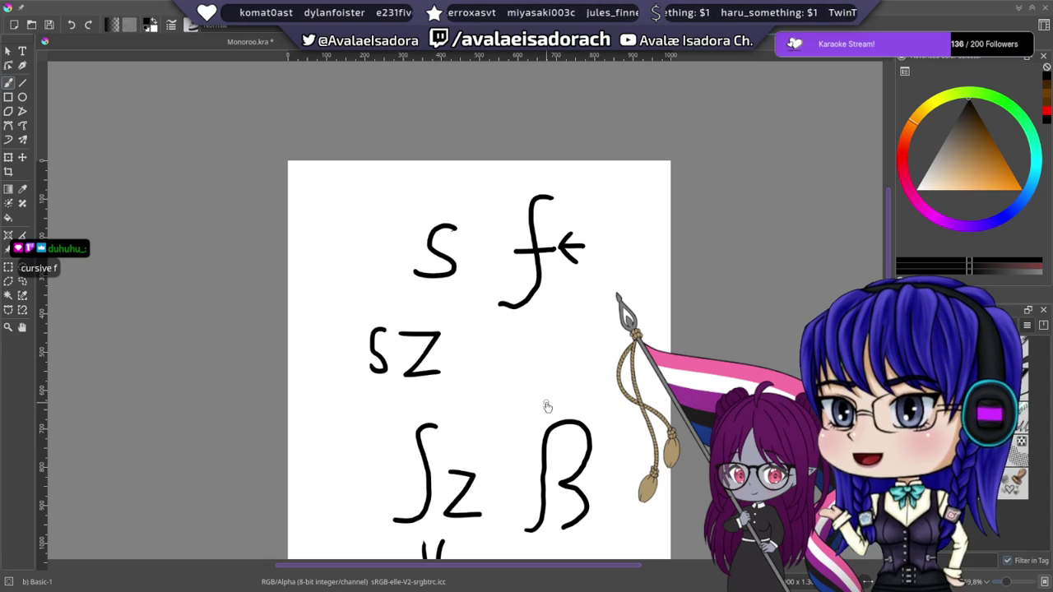
- Undo the crossbar on the long s and all the other handwritten strokes until the page is blank
{"action": "key", "text": "ctrl+z"}
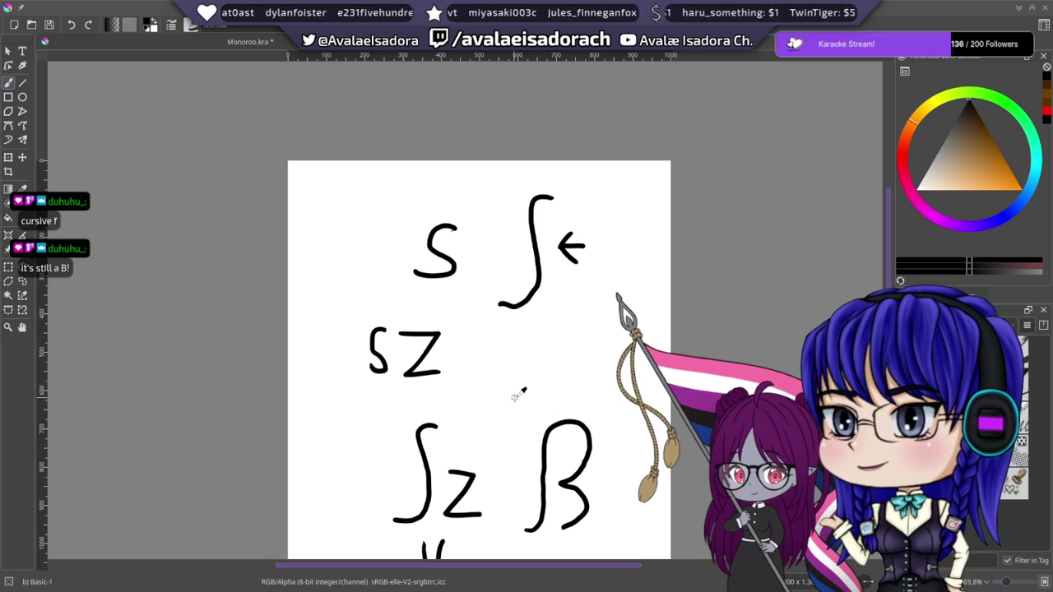
{"action": "mouse_move", "coordinate": [517, 392]}
{"action": "left_mouse_down"}
{"action": "mouse_move", "coordinate": [527, 343]}
{"action": "mouse_move", "coordinate": [508, 275]}
{"action": "left_mouse_up"}
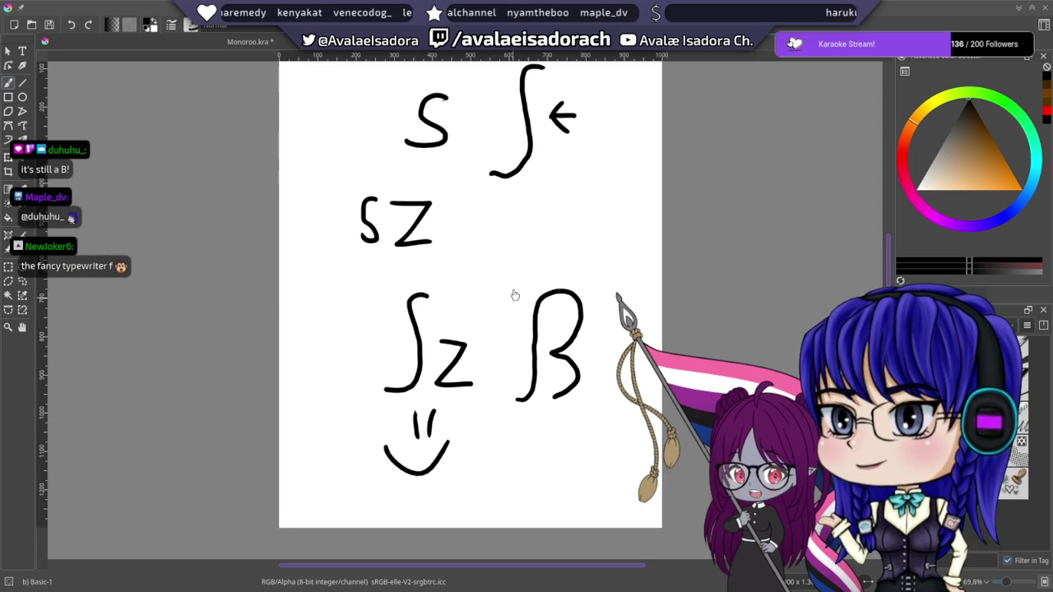
{"action": "scroll", "coordinate": [493, 295], "scroll_direction": "down", "scroll_amount": 5}
{"action": "scroll", "coordinate": [462, 245], "scroll_direction": "up", "scroll_amount": 5}
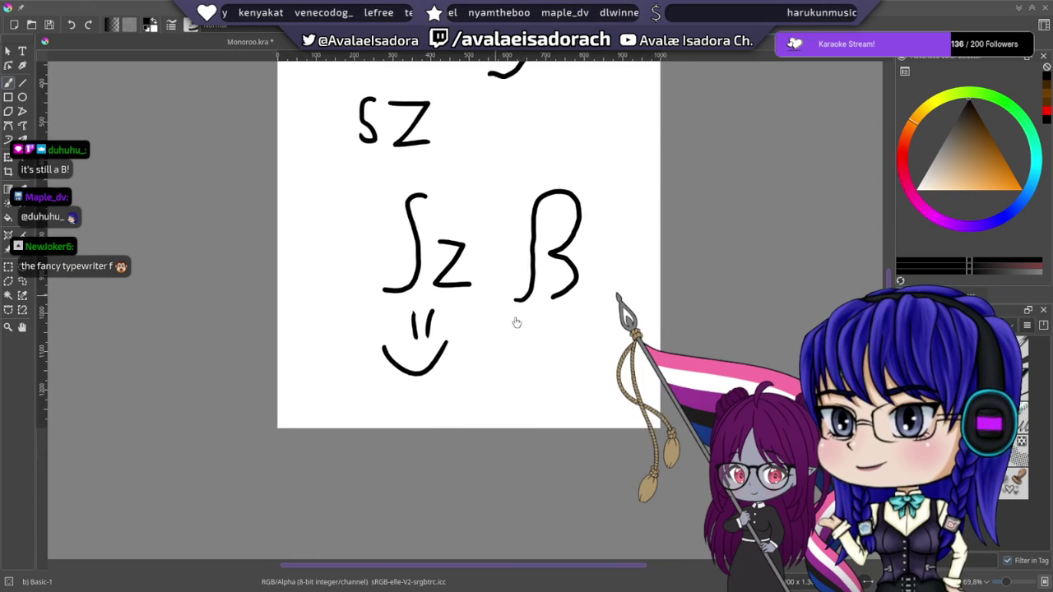
{"action": "key", "text": "ctrl+z"}
{"action": "key", "text": "ctrl+z"}
{"action": "key", "text": "ctrl+z"}
{"action": "key", "text": "ctrl+z"}
{"action": "key", "text": "ctrl+z"}
{"action": "key", "text": "ctrl+z"}
{"action": "key", "text": "ctrl+z"}
{"action": "key", "text": "ctrl+z"}
{"action": "key", "text": "ctrl+z"}
{"action": "key", "text": "ctrl+z"}
{"action": "key", "text": "ctrl+z"}
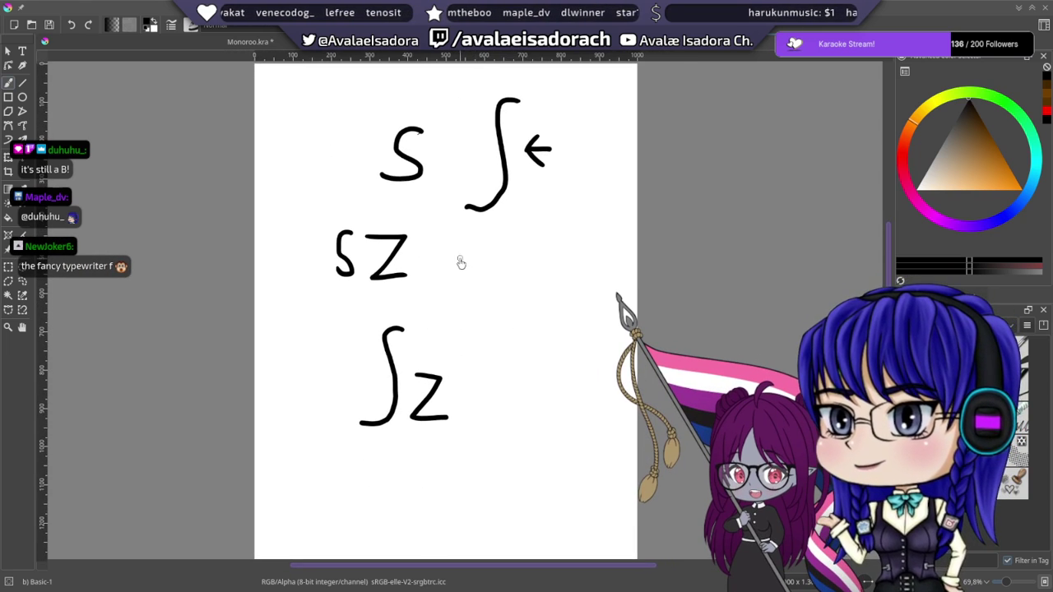
{"action": "key", "text": "ctrl+z"}
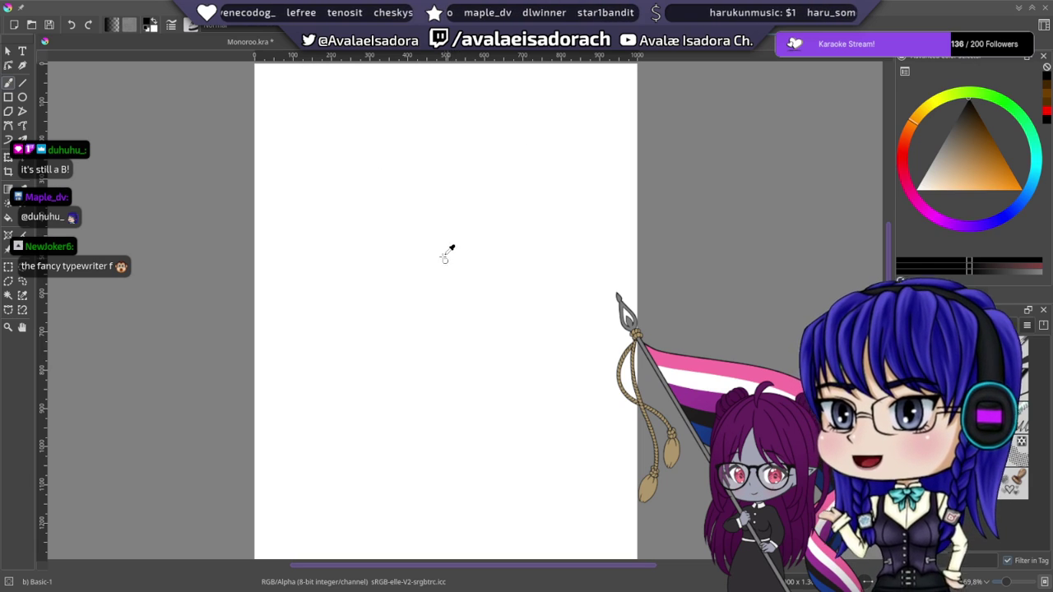
- Handwrite the letters "b", "B" and "ß" in a row across the upper part of the page
{"action": "mouse_move", "coordinate": [320, 104]}
{"action": "left_mouse_down"}
{"action": "mouse_move", "coordinate": [315, 174]}
{"action": "mouse_move", "coordinate": [317, 156]}
{"action": "mouse_move", "coordinate": [336, 167]}
{"action": "mouse_move", "coordinate": [315, 180]}
{"action": "left_mouse_up"}
{"action": "mouse_move", "coordinate": [372, 101]}
{"action": "left_mouse_down"}
{"action": "mouse_move", "coordinate": [368, 155]}
{"action": "mouse_move", "coordinate": [372, 105]}
{"action": "mouse_move", "coordinate": [399, 114]}
{"action": "mouse_move", "coordinate": [371, 149]}
{"action": "mouse_move", "coordinate": [400, 165]}
{"action": "mouse_move", "coordinate": [359, 197]}
{"action": "left_mouse_up"}
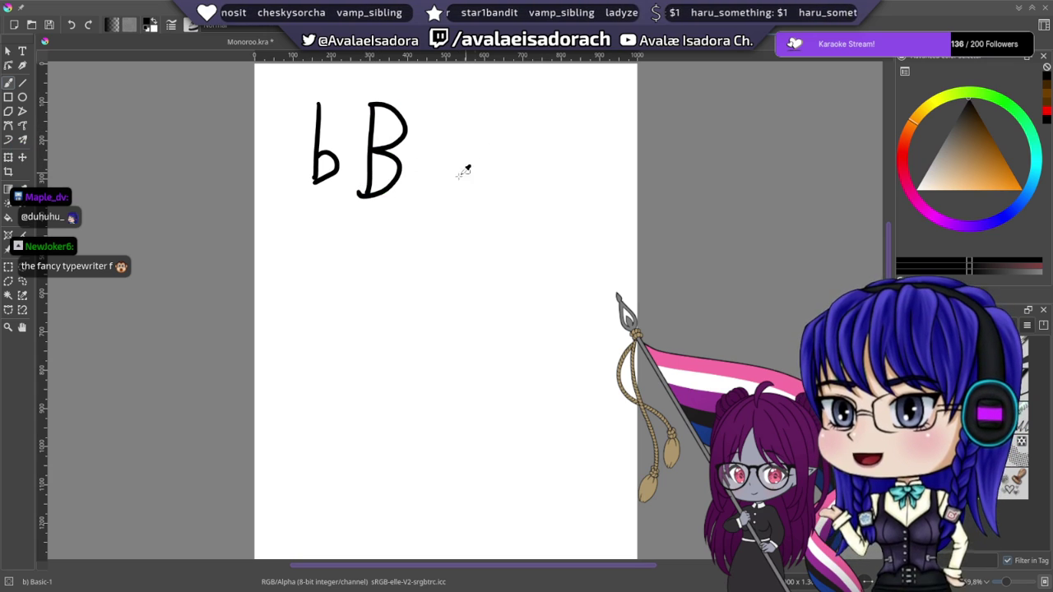
{"action": "mouse_move", "coordinate": [434, 201]}
{"action": "left_mouse_down"}
{"action": "mouse_move", "coordinate": [459, 98]}
{"action": "mouse_move", "coordinate": [470, 147]}
{"action": "mouse_move", "coordinate": [455, 156]}
{"action": "mouse_move", "coordinate": [454, 207]}
{"action": "left_mouse_up"}
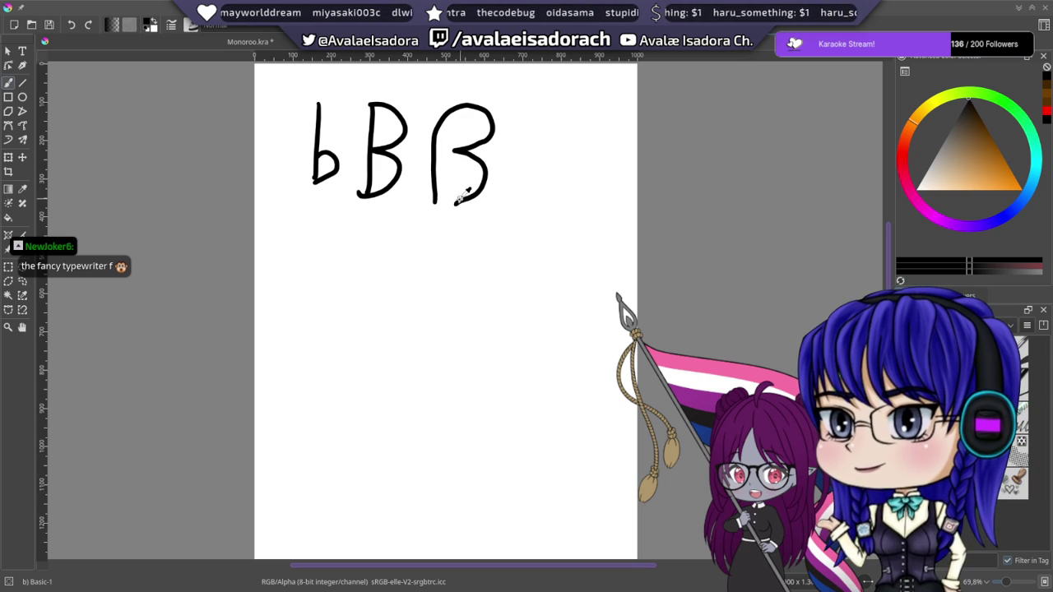
{"action": "mouse_move", "coordinate": [493, 185]}
{"action": "left_mouse_down"}
{"action": "mouse_move", "coordinate": [467, 141]}
{"action": "mouse_move", "coordinate": [450, 144]}
{"action": "mouse_move", "coordinate": [459, 199]}
{"action": "left_mouse_up"}
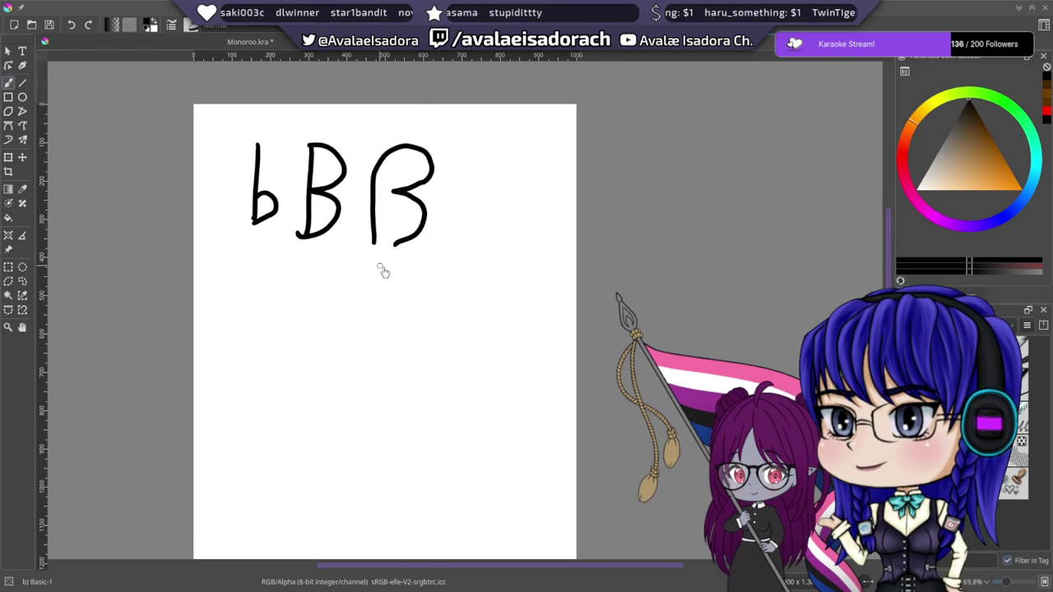
{"action": "mouse_move", "coordinate": [407, 273]}
{"action": "left_mouse_down"}
{"action": "mouse_move", "coordinate": [378, 129]}
{"action": "mouse_move", "coordinate": [342, 171]}
{"action": "mouse_move", "coordinate": [372, 163]}
{"action": "mouse_move", "coordinate": [362, 214]}
{"action": "mouse_move", "coordinate": [395, 251]}
{"action": "mouse_move", "coordinate": [370, 111]}
{"action": "left_mouse_up"}
{"action": "key", "text": "ctrl+z"}
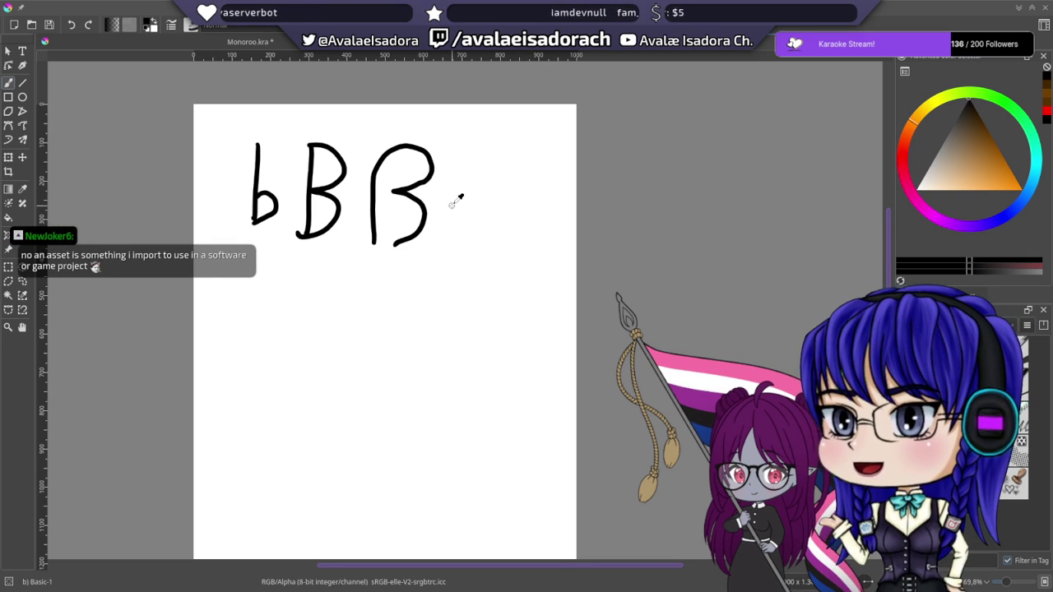
{"action": "left_click_drag", "start_coordinate": [477, 222], "coordinate": [511, 200]}
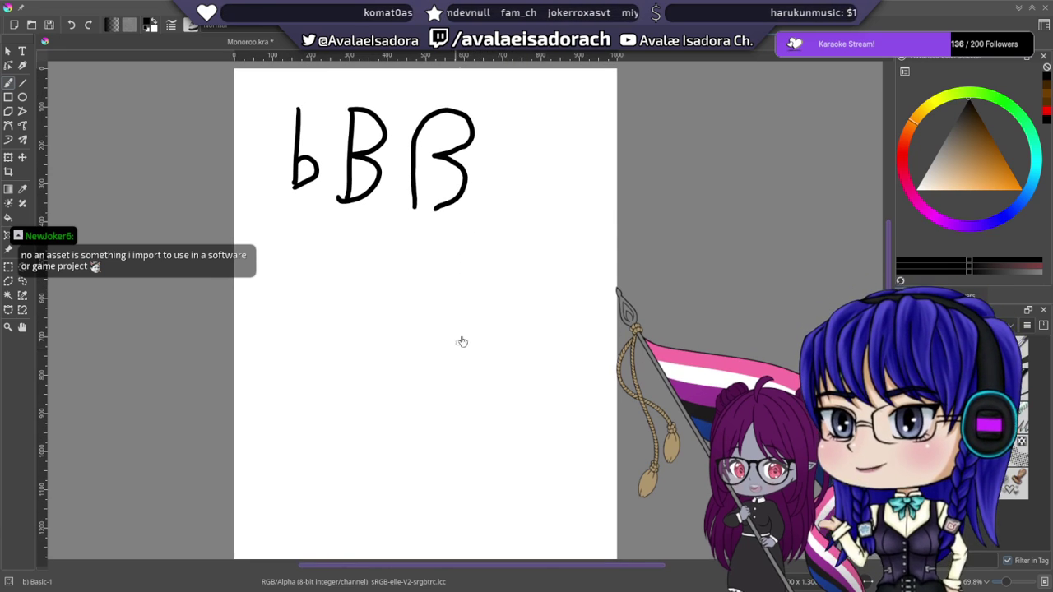
{"action": "left_click_drag", "start_coordinate": [460, 338], "coordinate": [467, 293]}
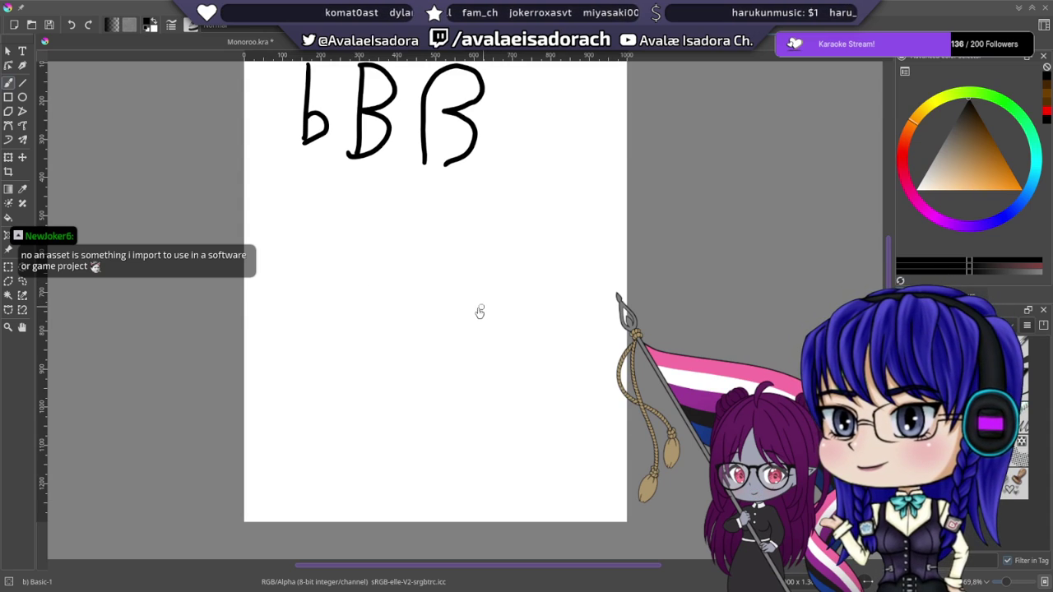
- Draw a downward arrow beneath the "ß" and write "SS" below it
{"action": "left_click_drag", "start_coordinate": [443, 183], "coordinate": [432, 247]}
{"action": "left_click_drag", "start_coordinate": [424, 212], "coordinate": [460, 216]}
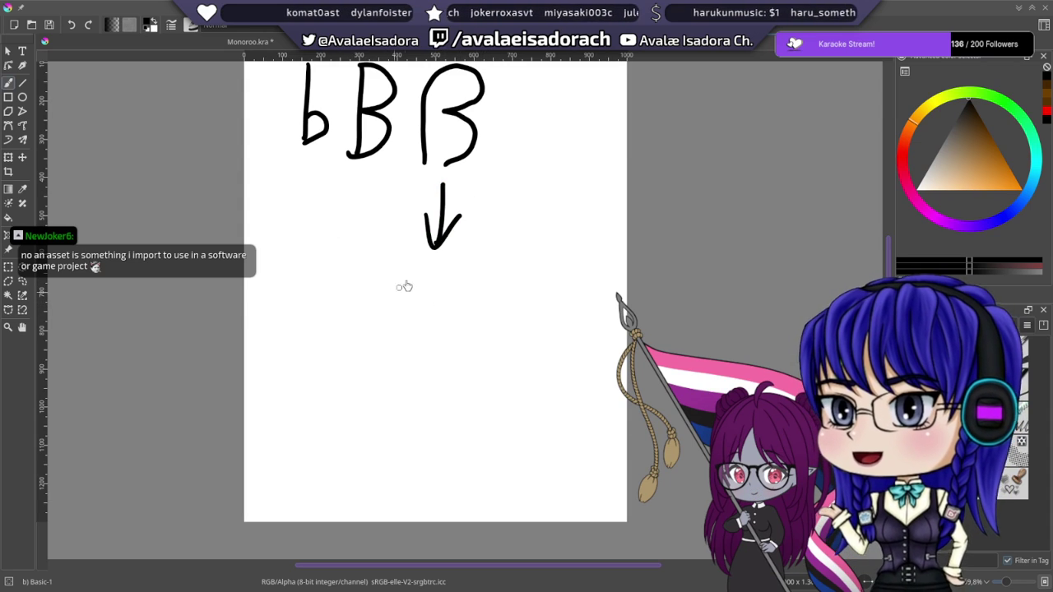
{"action": "left_click_drag", "start_coordinate": [412, 274], "coordinate": [384, 345]}
{"action": "left_click_drag", "start_coordinate": [497, 269], "coordinate": [450, 334]}
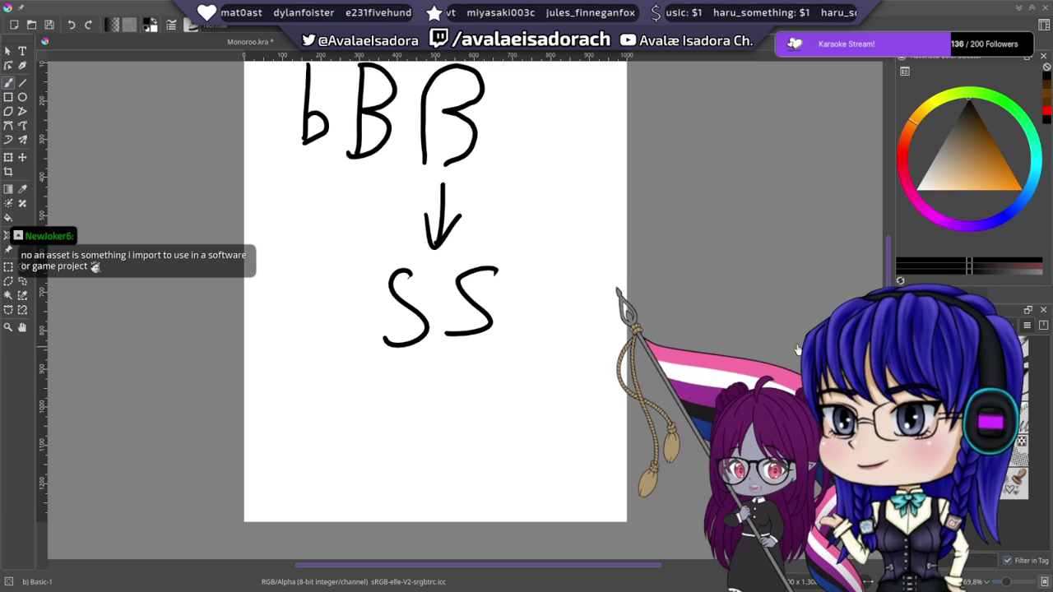
{"action": "left_click_drag", "start_coordinate": [423, 287], "coordinate": [429, 238]}
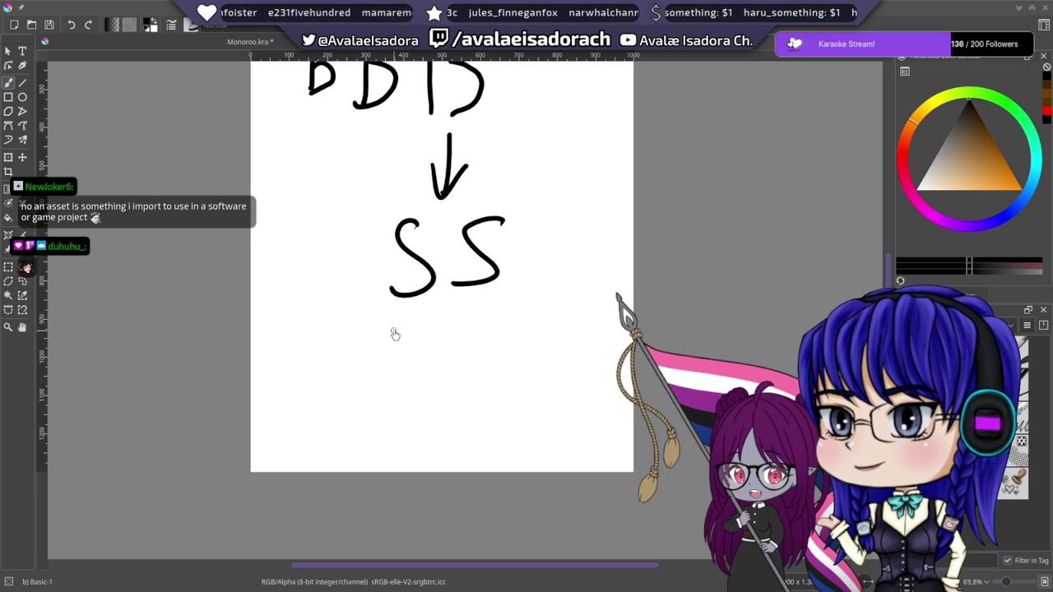
{"action": "left_click_drag", "start_coordinate": [422, 235], "coordinate": [416, 265]}
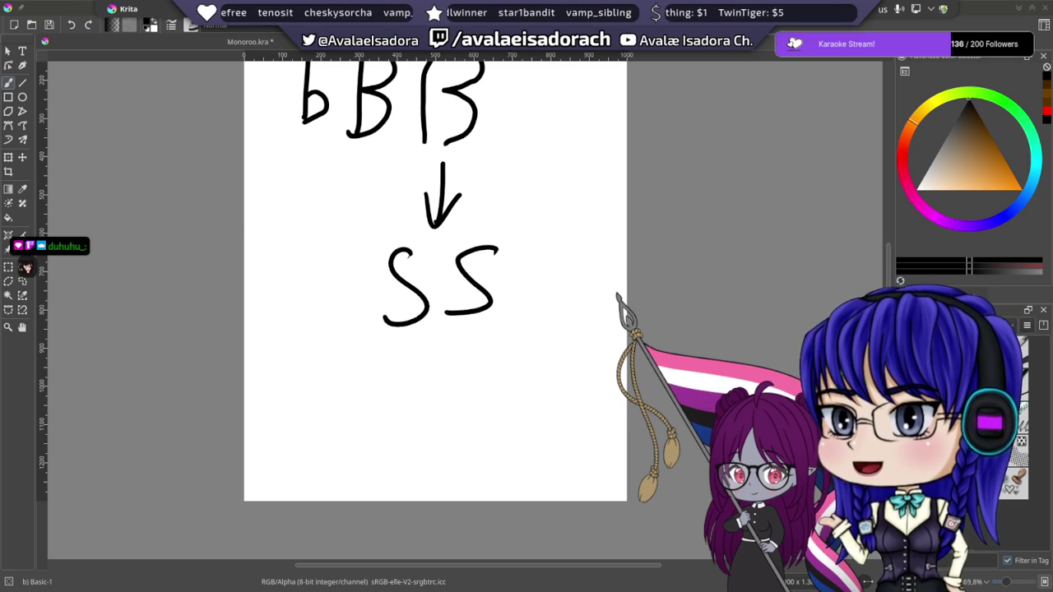
- Undo the "SS", the arrow and the "b", "B" and "ß" letters
{"action": "key", "text": "ctrl+z"}
{"action": "key", "text": "ctrl+z"}
{"action": "key", "text": "ctrl+z"}
{"action": "key", "text": "ctrl+z"}
{"action": "key", "text": "ctrl+z"}
{"action": "key", "text": "ctrl+z"}
{"action": "key", "text": "ctrl+z"}
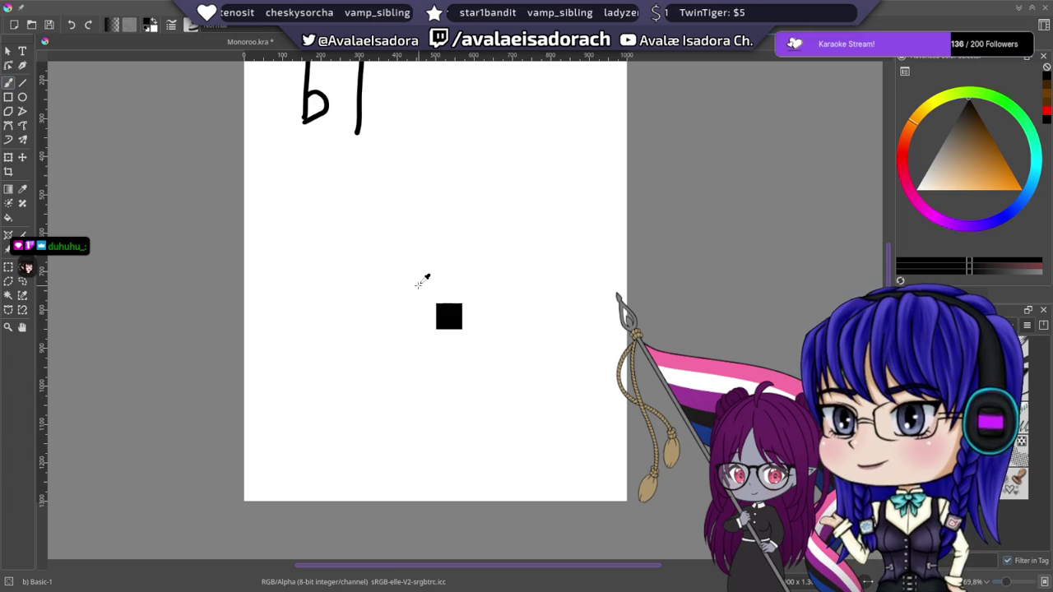
{"action": "key", "text": "ctrl+z"}
{"action": "key", "text": "ctrl+z"}
{"action": "key", "text": "ctrl+z"}
- Try out freehand strokes for a large "ß" in the page's upper left area, undoing each attempt
{"action": "mouse_move", "coordinate": [388, 207]}
{"action": "left_mouse_down"}
{"action": "mouse_move", "coordinate": [389, 245]}
{"action": "mouse_move", "coordinate": [419, 99]}
{"action": "left_mouse_up"}
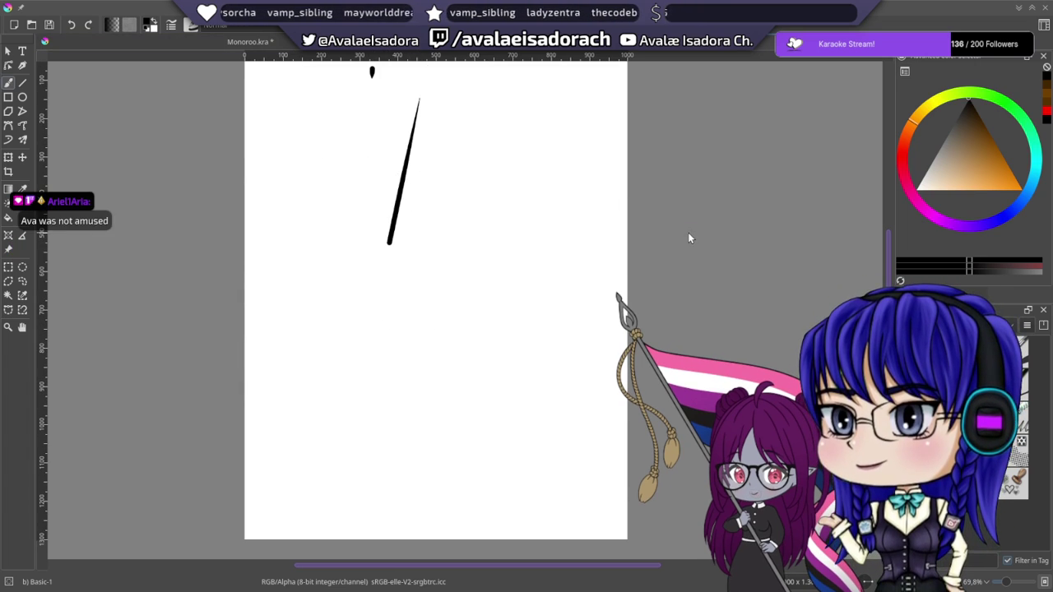
{"action": "key", "text": "ctrl+z"}
{"action": "key", "text": "ctrl+z"}
{"action": "mouse_move", "coordinate": [303, 282]}
{"action": "left_mouse_down"}
{"action": "mouse_move", "coordinate": [292, 189]}
{"action": "mouse_move", "coordinate": [334, 158]}
{"action": "mouse_move", "coordinate": [345, 196]}
{"action": "mouse_move", "coordinate": [327, 212]}
{"action": "mouse_move", "coordinate": [333, 274]}
{"action": "left_mouse_up"}
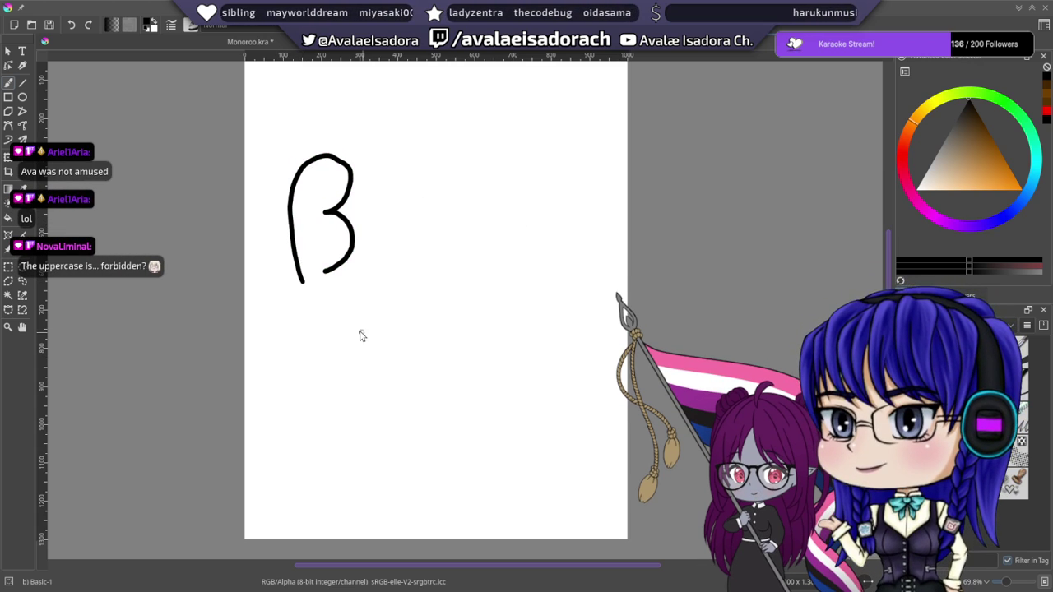
{"action": "key", "text": "ctrl+z"}
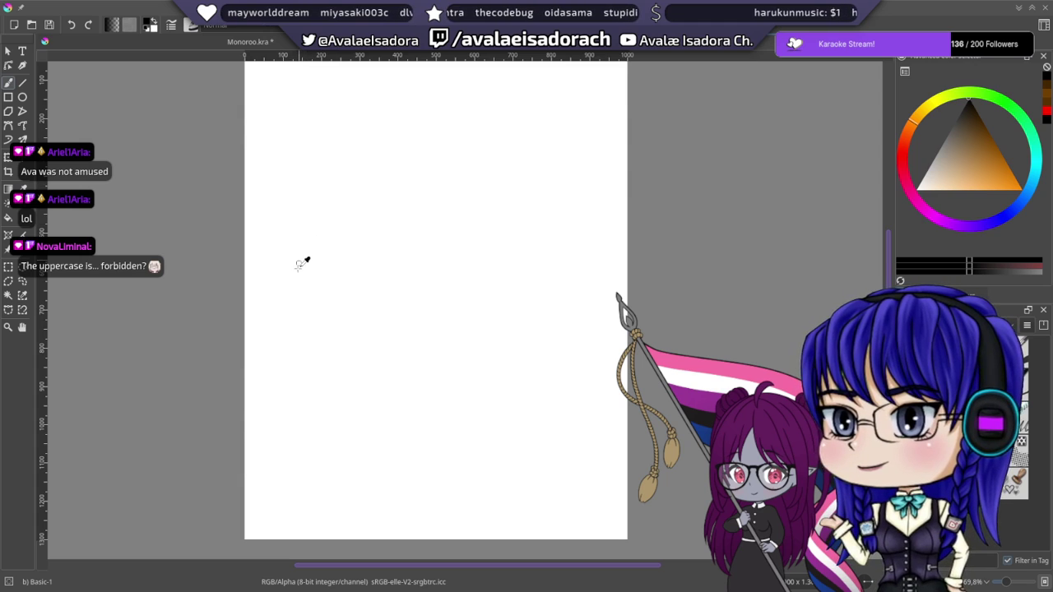
{"action": "mouse_move", "coordinate": [298, 286]}
{"action": "left_mouse_down"}
{"action": "mouse_move", "coordinate": [288, 183]}
{"action": "mouse_move", "coordinate": [334, 163]}
{"action": "mouse_move", "coordinate": [347, 206]}
{"action": "mouse_move", "coordinate": [338, 249]}
{"action": "left_mouse_up"}
{"action": "key", "text": "ctrl+z"}
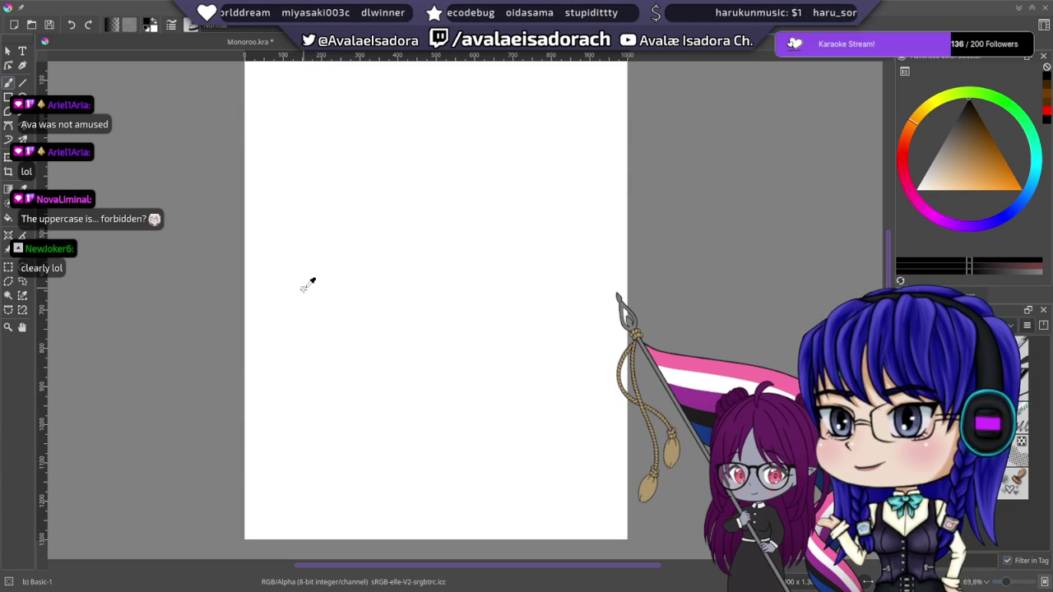
{"action": "mouse_move", "coordinate": [298, 286]}
{"action": "left_mouse_down"}
{"action": "mouse_move", "coordinate": [332, 211]}
{"action": "mouse_move", "coordinate": [335, 253]}
{"action": "mouse_move", "coordinate": [321, 274]}
{"action": "mouse_move", "coordinate": [329, 300]}
{"action": "left_mouse_up"}
{"action": "key", "text": "ctrl+z"}
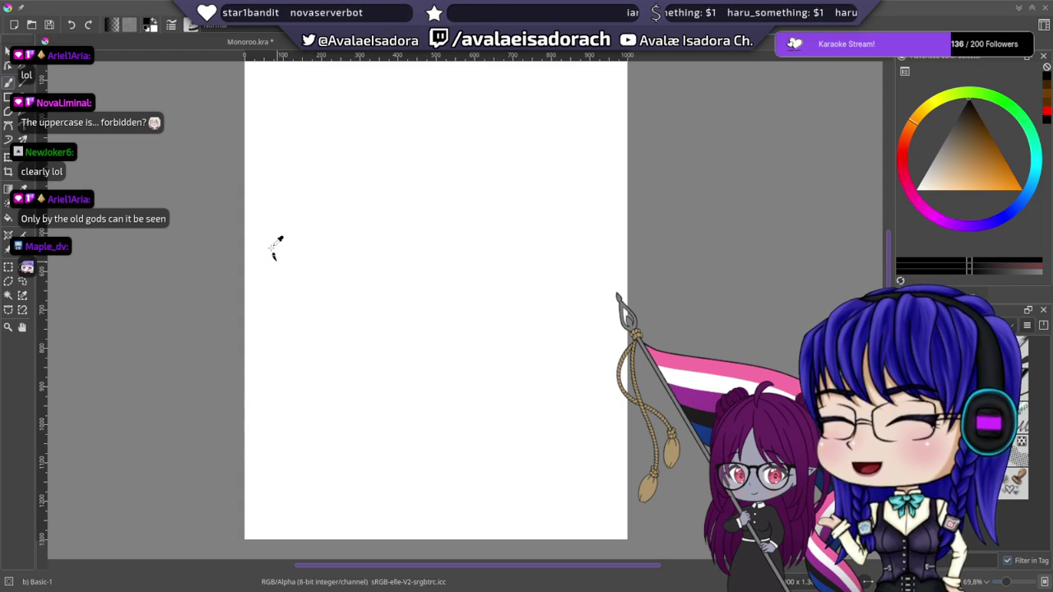
- Draw a "ß" in the page's upper left area and a larger, wider capital version beside it
{"action": "mouse_move", "coordinate": [274, 258]}
{"action": "left_mouse_down"}
{"action": "mouse_move", "coordinate": [281, 158]}
{"action": "mouse_move", "coordinate": [329, 159]}
{"action": "mouse_move", "coordinate": [303, 200]}
{"action": "mouse_move", "coordinate": [290, 259]}
{"action": "left_mouse_up"}
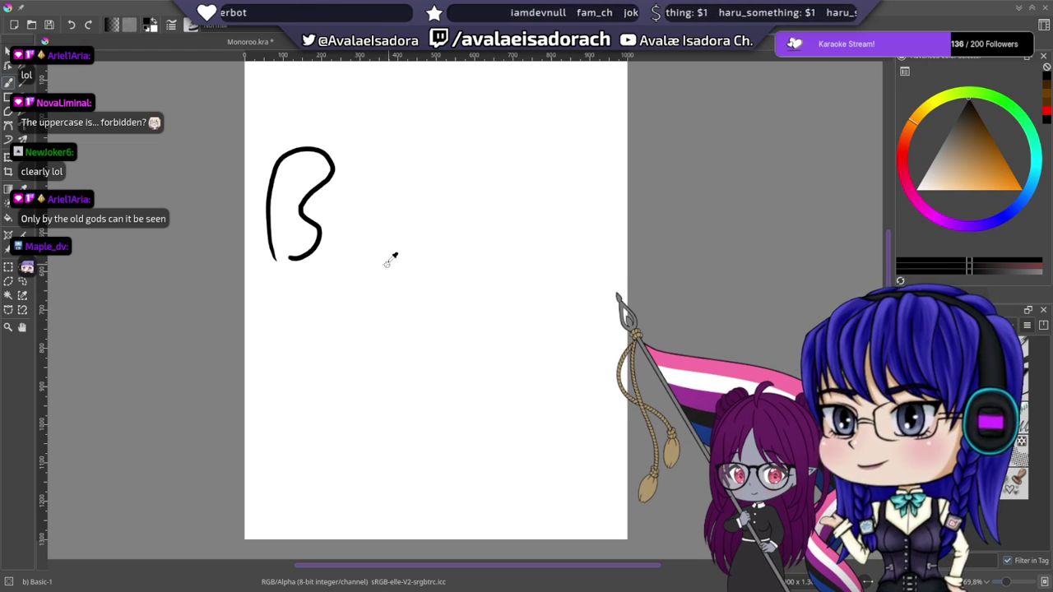
{"action": "mouse_move", "coordinate": [382, 263]}
{"action": "left_mouse_down"}
{"action": "mouse_move", "coordinate": [383, 176]}
{"action": "mouse_move", "coordinate": [432, 140]}
{"action": "mouse_move", "coordinate": [487, 148]}
{"action": "mouse_move", "coordinate": [479, 181]}
{"action": "mouse_move", "coordinate": [439, 206]}
{"action": "mouse_move", "coordinate": [486, 242]}
{"action": "mouse_move", "coordinate": [396, 265]}
{"action": "left_mouse_up"}
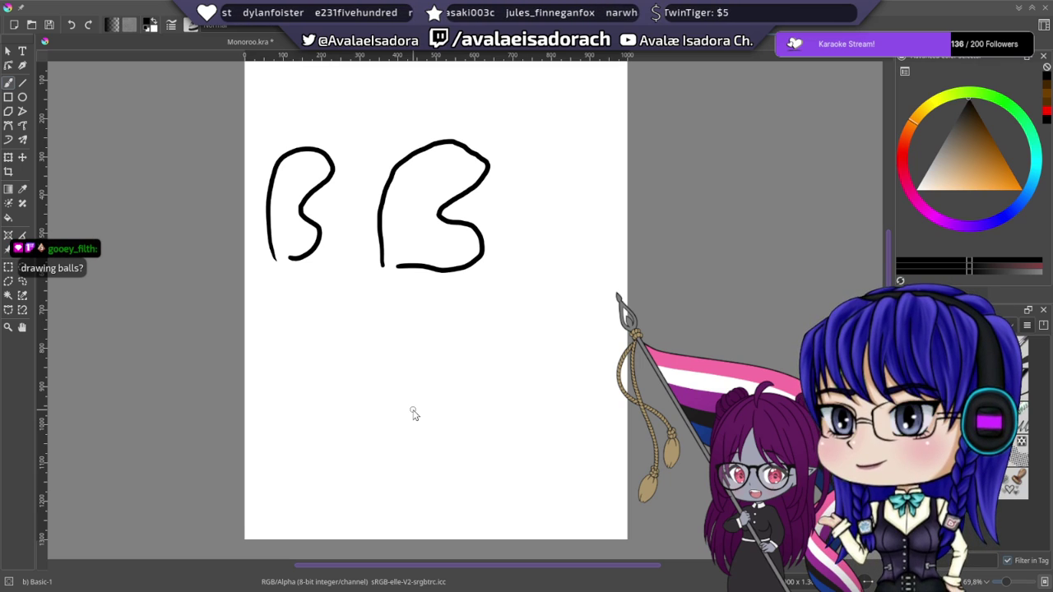
- Handwrite "waßt eh?" across the page below the two ß letters
{"action": "left_click_drag", "start_coordinate": [339, 237], "coordinate": [347, 168]}
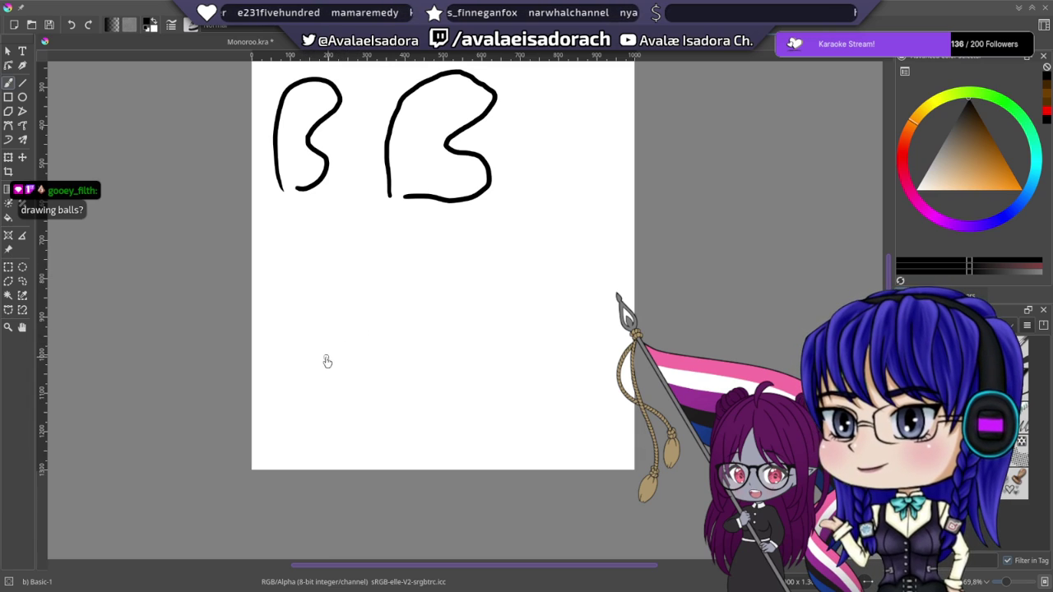
{"action": "mouse_move", "coordinate": [289, 298]}
{"action": "left_mouse_down"}
{"action": "mouse_move", "coordinate": [376, 323]}
{"action": "mouse_move", "coordinate": [375, 299]}
{"action": "mouse_move", "coordinate": [376, 360]}
{"action": "left_mouse_up"}
{"action": "mouse_move", "coordinate": [414, 253]}
{"action": "left_mouse_down"}
{"action": "mouse_move", "coordinate": [399, 352]}
{"action": "mouse_move", "coordinate": [411, 337]}
{"action": "left_mouse_up"}
{"action": "left_click_drag", "start_coordinate": [483, 262], "coordinate": [469, 336]}
{"action": "mouse_move", "coordinate": [448, 306]}
{"action": "left_mouse_down"}
{"action": "mouse_move", "coordinate": [504, 289]}
{"action": "mouse_move", "coordinate": [547, 341]}
{"action": "left_mouse_up"}
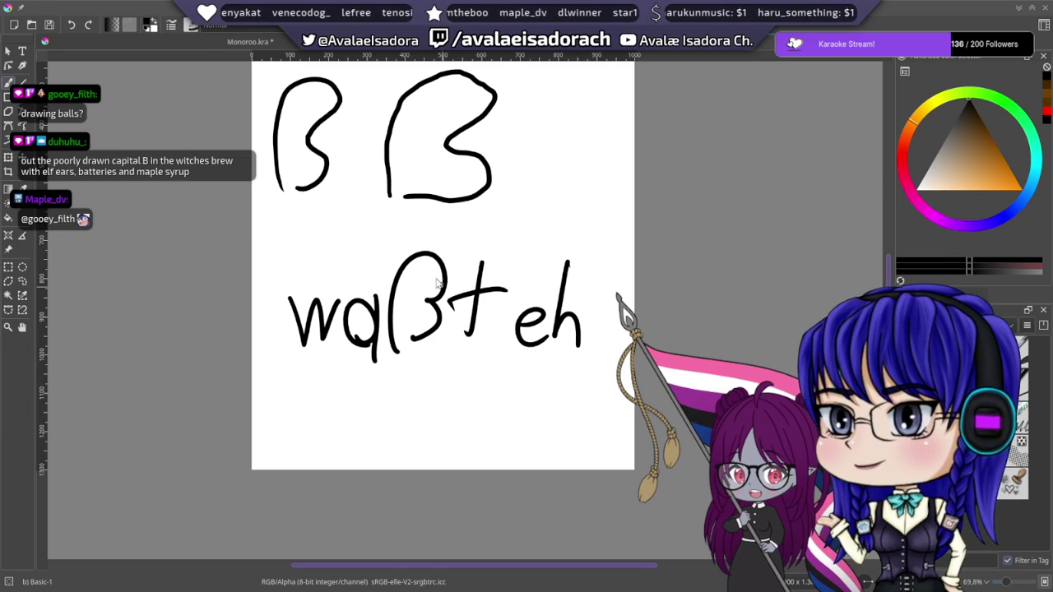
{"action": "left_click_drag", "start_coordinate": [411, 247], "coordinate": [429, 218]}
{"action": "left_click_drag", "start_coordinate": [614, 246], "coordinate": [610, 298]}
{"action": "left_click", "coordinate": [617, 314]}
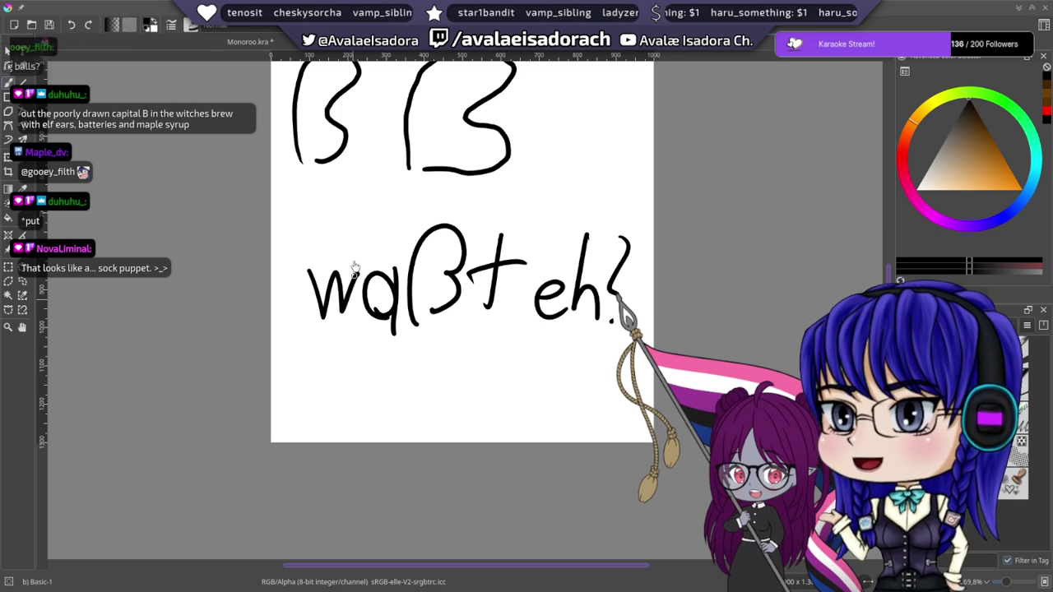
- Turn the larger ß into a character by drawing two round eyes, an open mouth and two stick arms with fingers
{"action": "left_click_drag", "start_coordinate": [339, 251], "coordinate": [331, 305]}
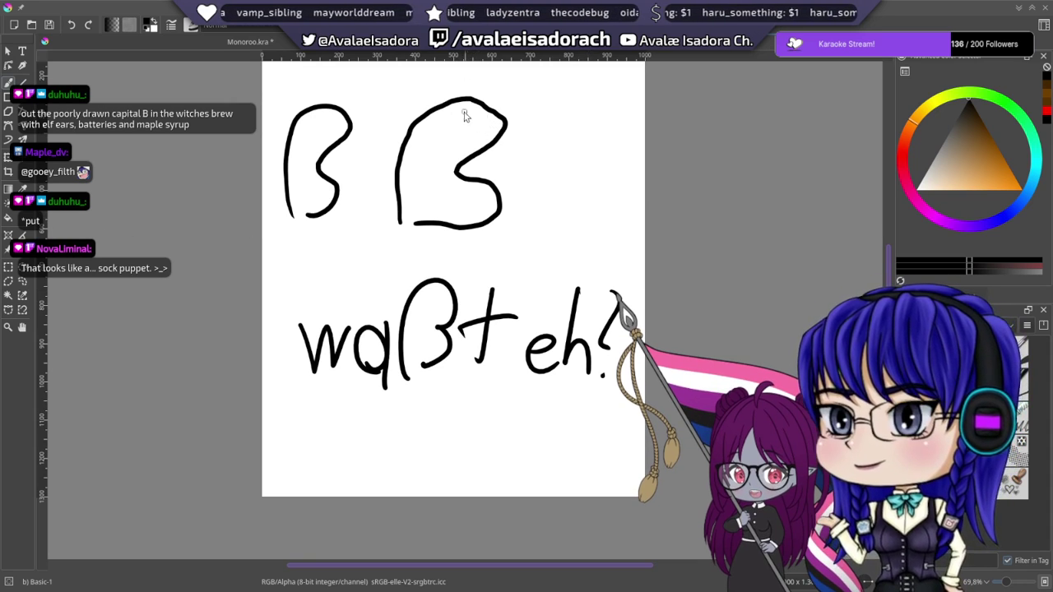
{"action": "mouse_move", "coordinate": [461, 133]}
{"action": "left_mouse_down"}
{"action": "mouse_move", "coordinate": [457, 121]}
{"action": "mouse_move", "coordinate": [490, 116]}
{"action": "left_mouse_up"}
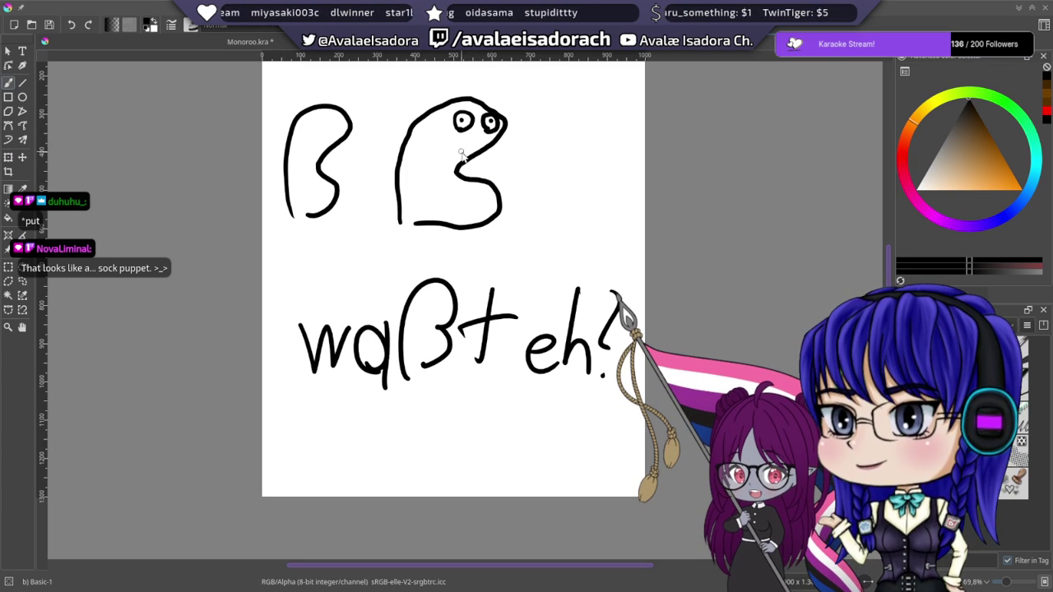
{"action": "mouse_move", "coordinate": [472, 145]}
{"action": "left_mouse_down"}
{"action": "mouse_move", "coordinate": [477, 156]}
{"action": "mouse_move", "coordinate": [439, 189]}
{"action": "left_mouse_up"}
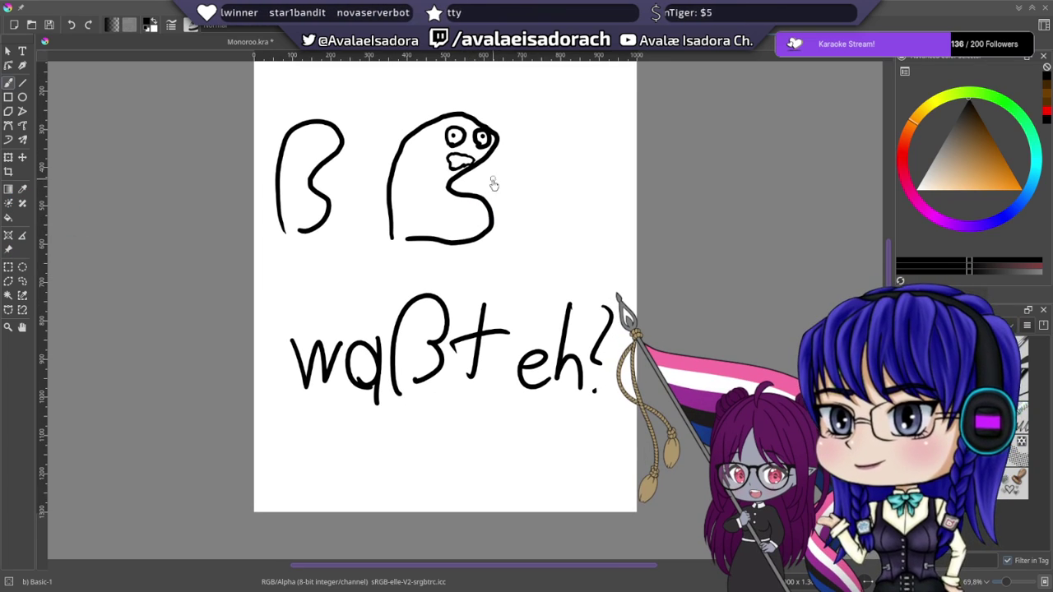
{"action": "left_click_drag", "start_coordinate": [429, 155], "coordinate": [422, 209]}
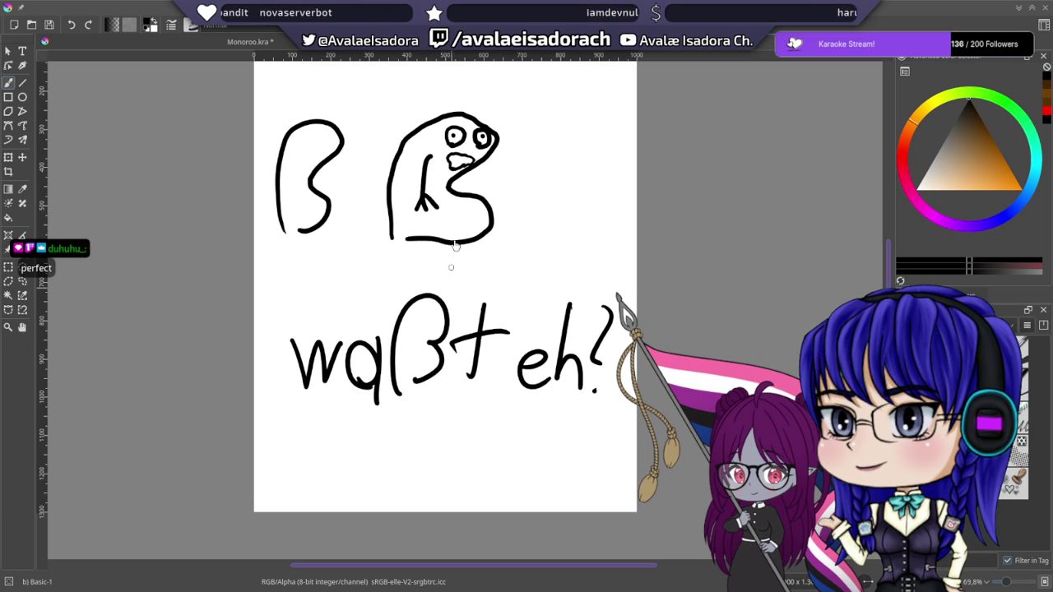
{"action": "mouse_move", "coordinate": [461, 169]}
{"action": "left_mouse_down"}
{"action": "mouse_move", "coordinate": [518, 176]}
{"action": "mouse_move", "coordinate": [499, 199]}
{"action": "left_mouse_up"}
- Write "GIMME FOOD" in small capitals on two lines beside the ß character's head
{"action": "left_click_drag", "start_coordinate": [508, 142], "coordinate": [459, 192]}
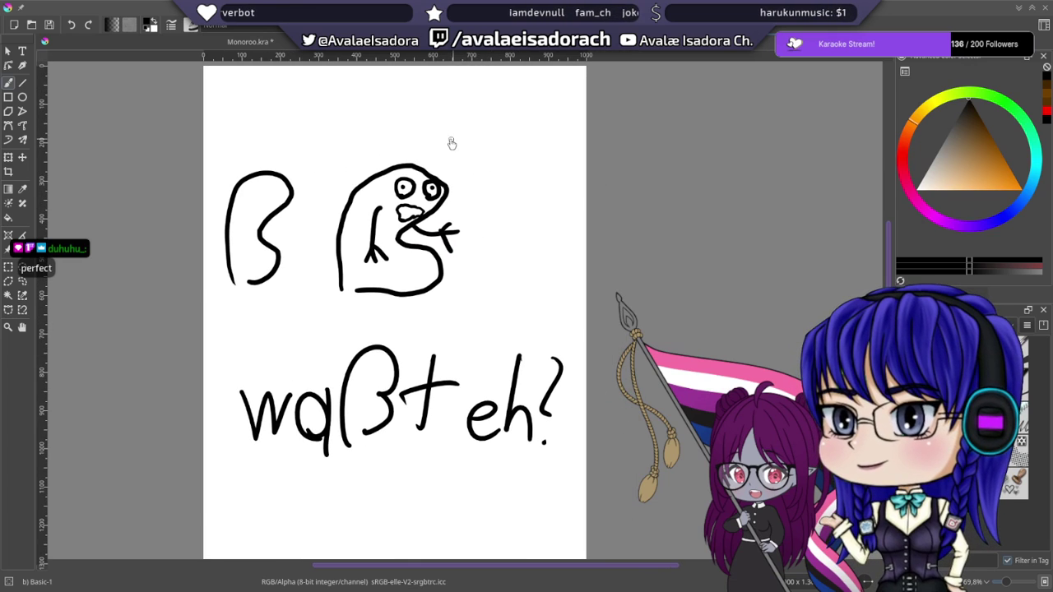
{"action": "mouse_move", "coordinate": [451, 130]}
{"action": "left_mouse_down"}
{"action": "mouse_move", "coordinate": [449, 145]}
{"action": "mouse_move", "coordinate": [462, 139]}
{"action": "left_mouse_up"}
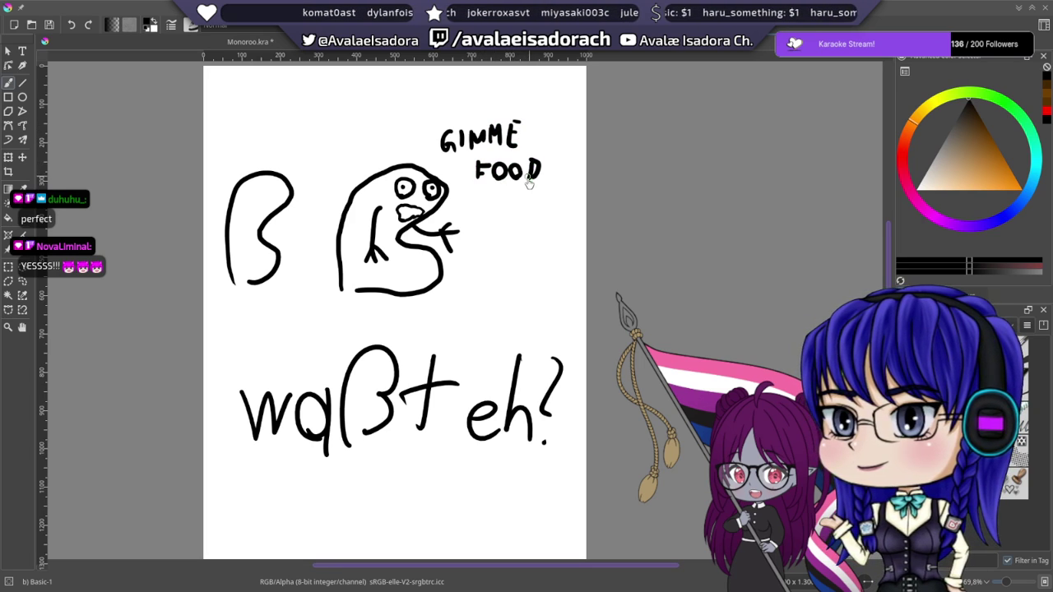
- Draw a row of short spiky hairs along the top of the ß character's head
{"action": "mouse_move", "coordinate": [483, 347]}
{"action": "left_mouse_down"}
{"action": "mouse_move", "coordinate": [468, 344]}
{"action": "mouse_move", "coordinate": [473, 362]}
{"action": "left_mouse_up"}
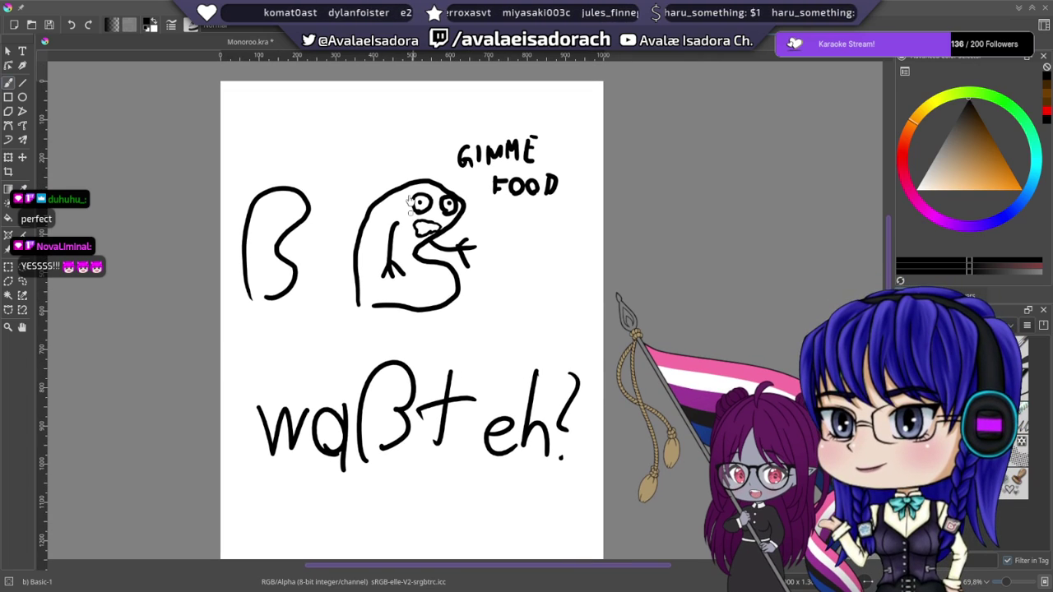
{"action": "mouse_move", "coordinate": [434, 166]}
{"action": "left_mouse_down"}
{"action": "mouse_move", "coordinate": [429, 183]}
{"action": "mouse_move", "coordinate": [396, 186]}
{"action": "left_mouse_up"}
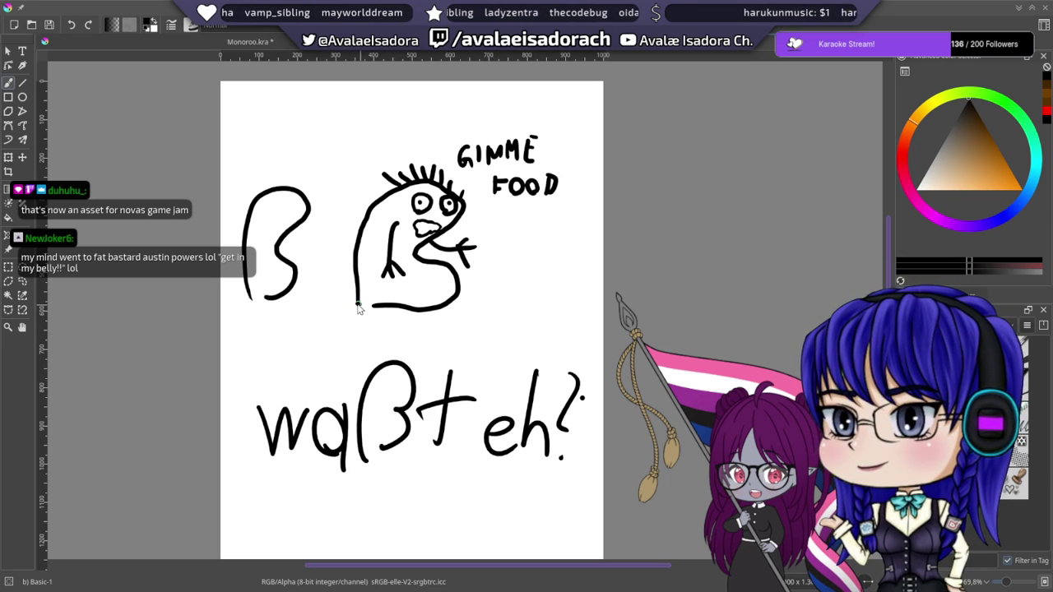
{"action": "left_click_drag", "start_coordinate": [358, 306], "coordinate": [359, 325]}
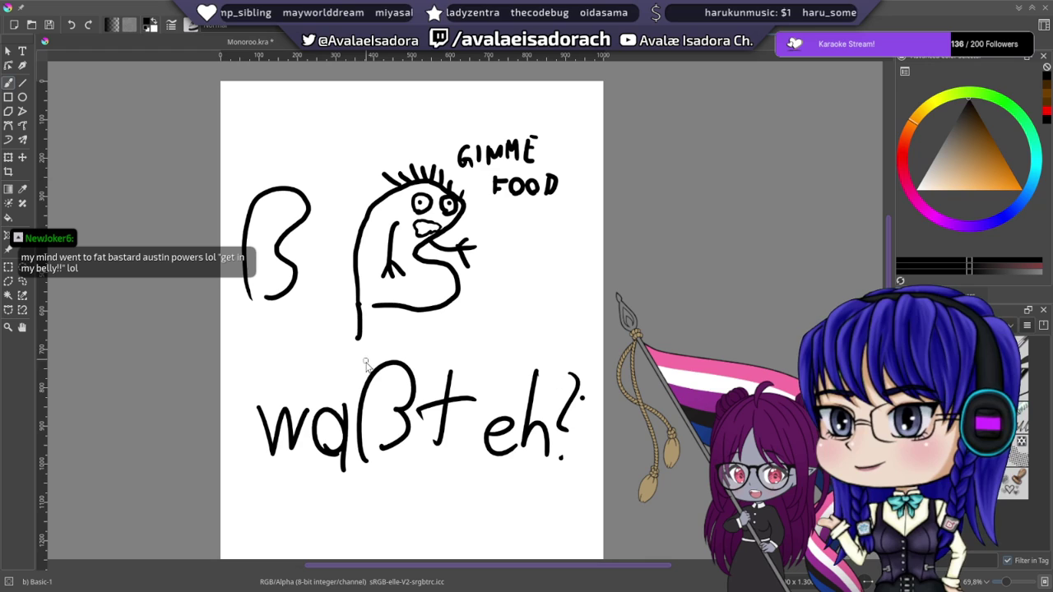
{"action": "key", "text": "ctrl+z"}
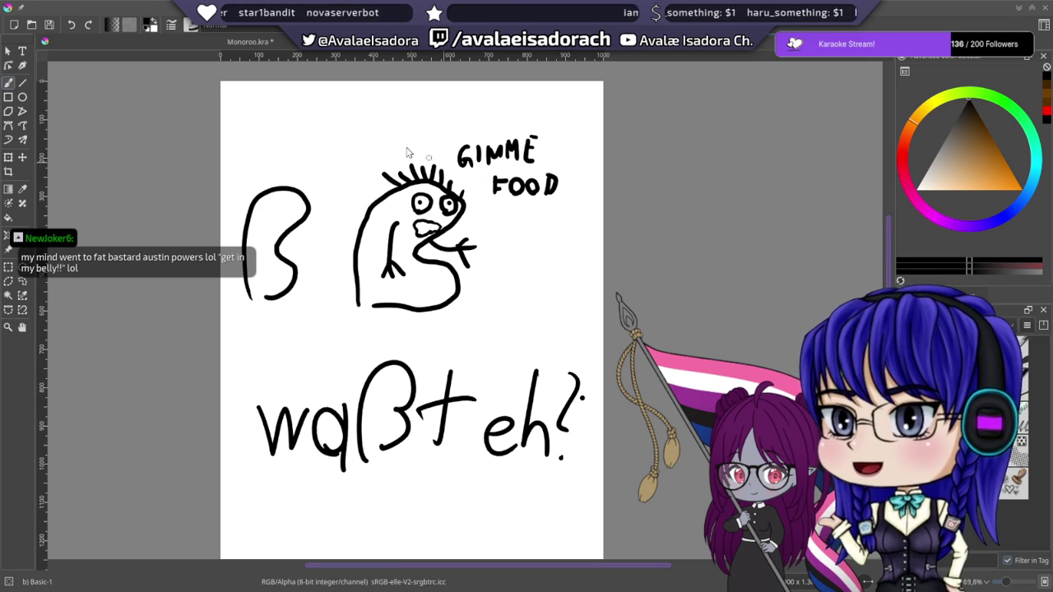
- Return to the kangaroo drawing and paint the unfilled tip of the far hind foot with dark brown sampled from its leg
{"action": "left_click", "coordinate": [403, 47]}
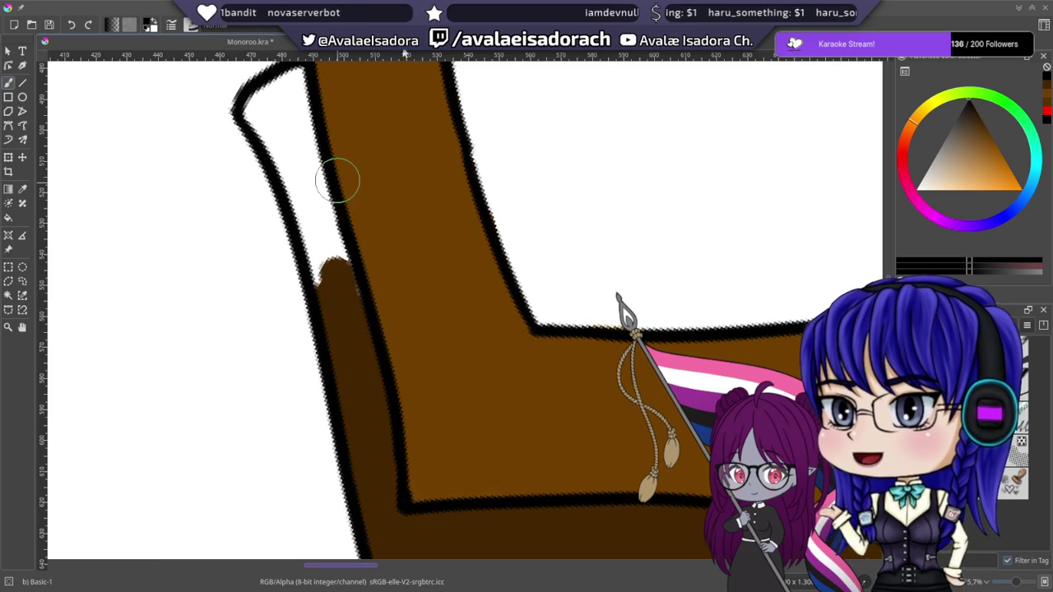
{"action": "left_click", "coordinate": [340, 341], "text": "ctrl"}
{"action": "mouse_move", "coordinate": [329, 262]}
{"action": "left_mouse_down"}
{"action": "mouse_move", "coordinate": [308, 242]}
{"action": "mouse_move", "coordinate": [332, 237]}
{"action": "mouse_move", "coordinate": [337, 265]}
{"action": "left_mouse_up"}
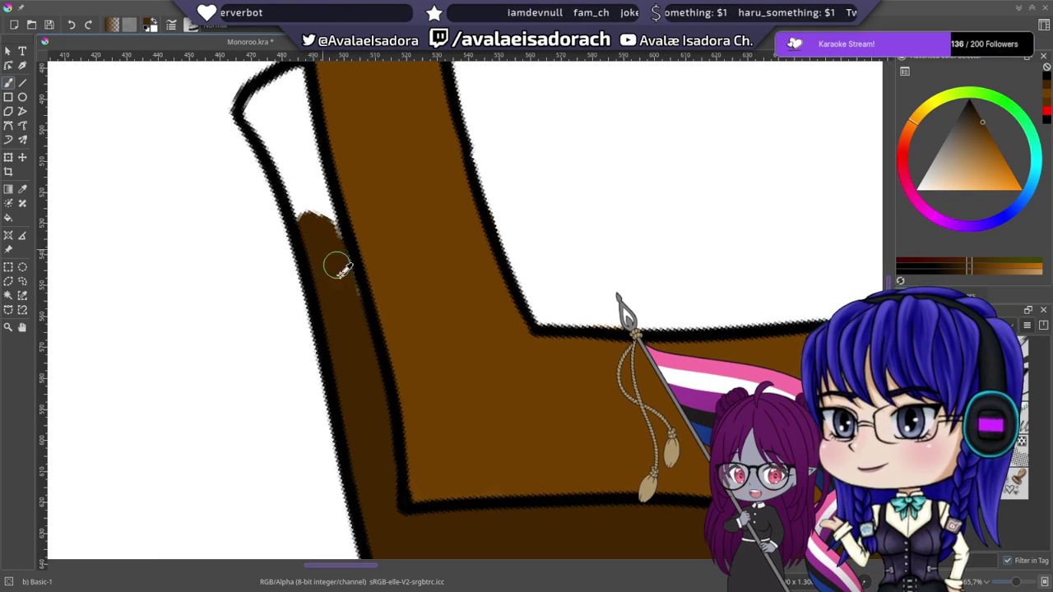
{"action": "left_click_drag", "start_coordinate": [296, 197], "coordinate": [342, 303]}
{"action": "mouse_move", "coordinate": [323, 223]}
{"action": "left_mouse_down"}
{"action": "mouse_move", "coordinate": [354, 328]}
{"action": "mouse_move", "coordinate": [383, 357]}
{"action": "mouse_move", "coordinate": [357, 299]}
{"action": "mouse_move", "coordinate": [367, 307]}
{"action": "mouse_move", "coordinate": [336, 201]}
{"action": "mouse_move", "coordinate": [345, 189]}
{"action": "mouse_move", "coordinate": [324, 195]}
{"action": "mouse_move", "coordinate": [308, 221]}
{"action": "mouse_move", "coordinate": [327, 266]}
{"action": "mouse_move", "coordinate": [307, 231]}
{"action": "left_mouse_up"}
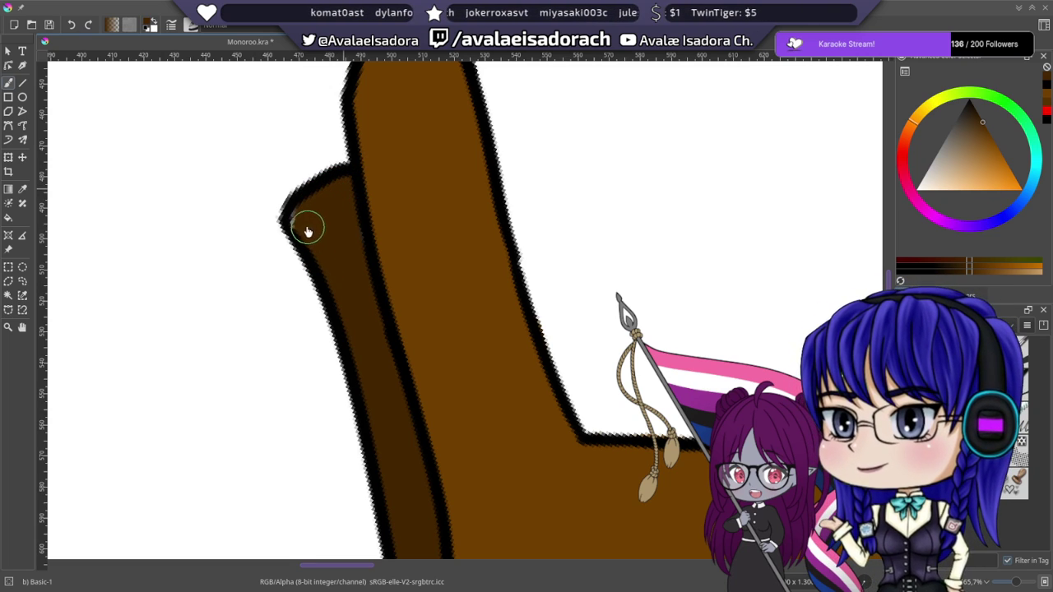
- Reset the canvas rotation so the kangaroo drawing stands upright
{"action": "left_click_drag", "start_coordinate": [461, 289], "coordinate": [416, 422]}
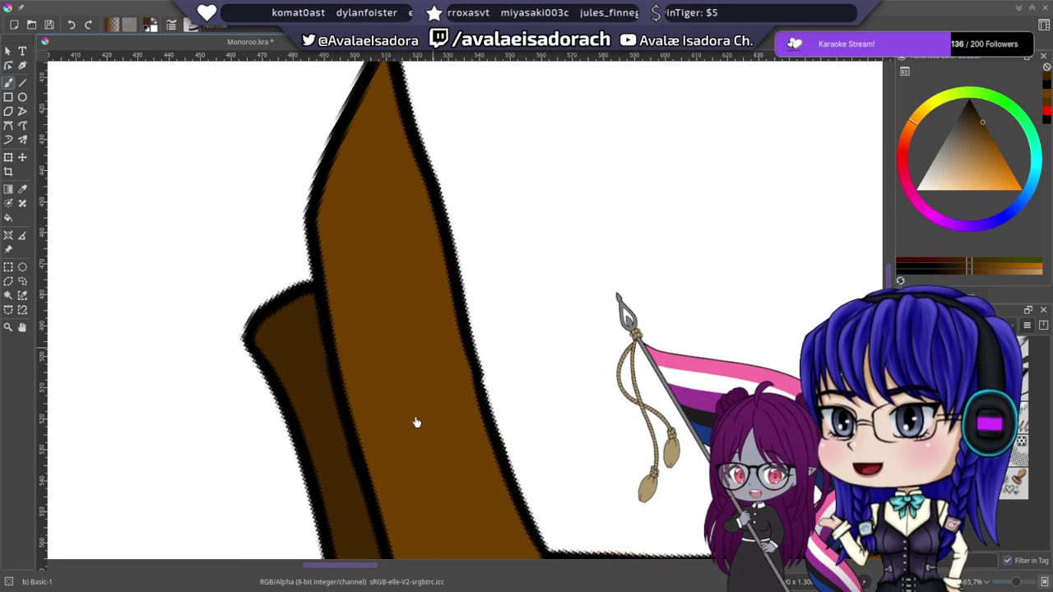
{"action": "scroll", "coordinate": [371, 259], "scroll_direction": "down", "scroll_amount": 2}
{"action": "scroll", "coordinate": [411, 310], "scroll_direction": "down", "scroll_amount": 4}
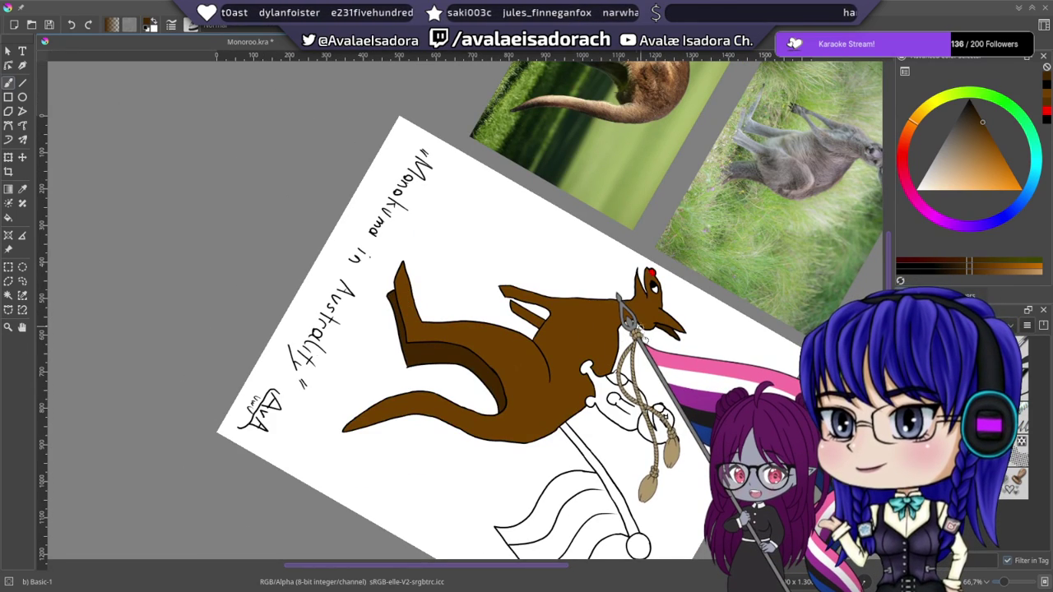
{"action": "left_click_drag", "start_coordinate": [642, 363], "coordinate": [509, 256]}
{"action": "left_click_drag", "start_coordinate": [545, 335], "coordinate": [557, 348]}
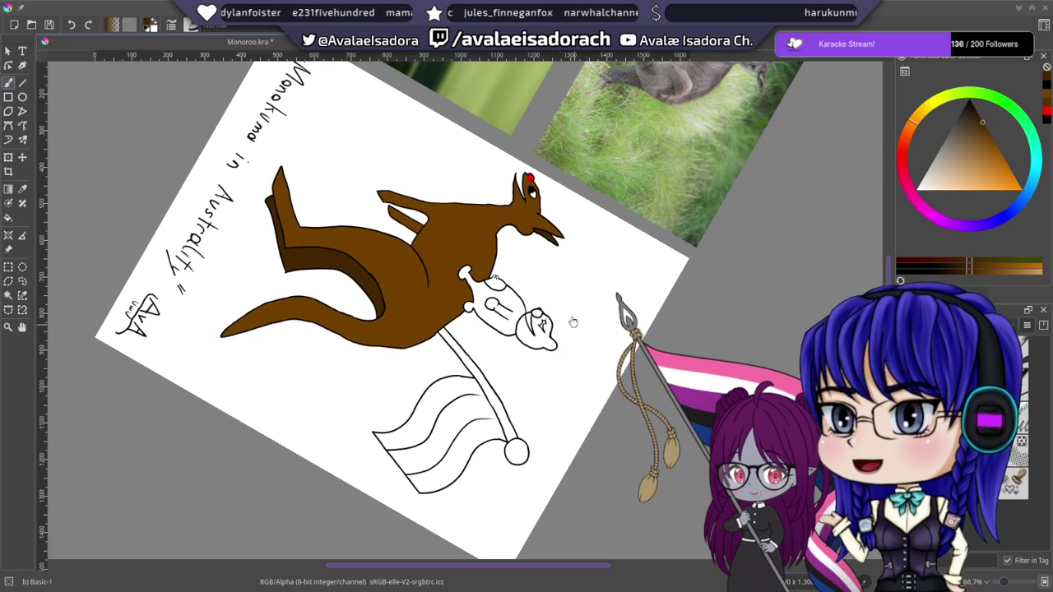
{"action": "right_click", "coordinate": [558, 289]}
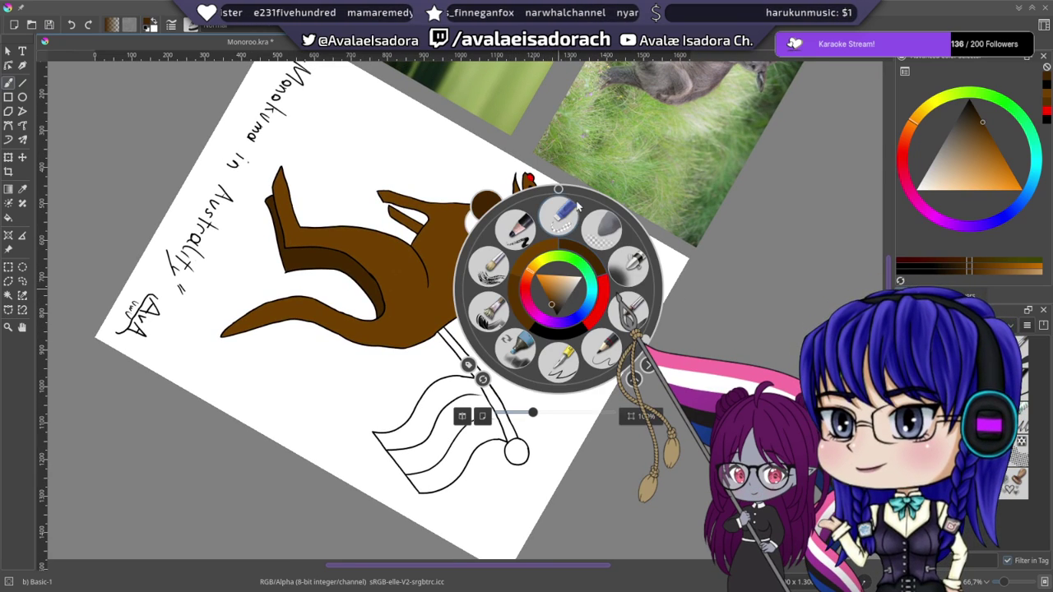
{"action": "left_click", "coordinate": [559, 193]}
{"action": "left_click", "coordinate": [729, 301]}
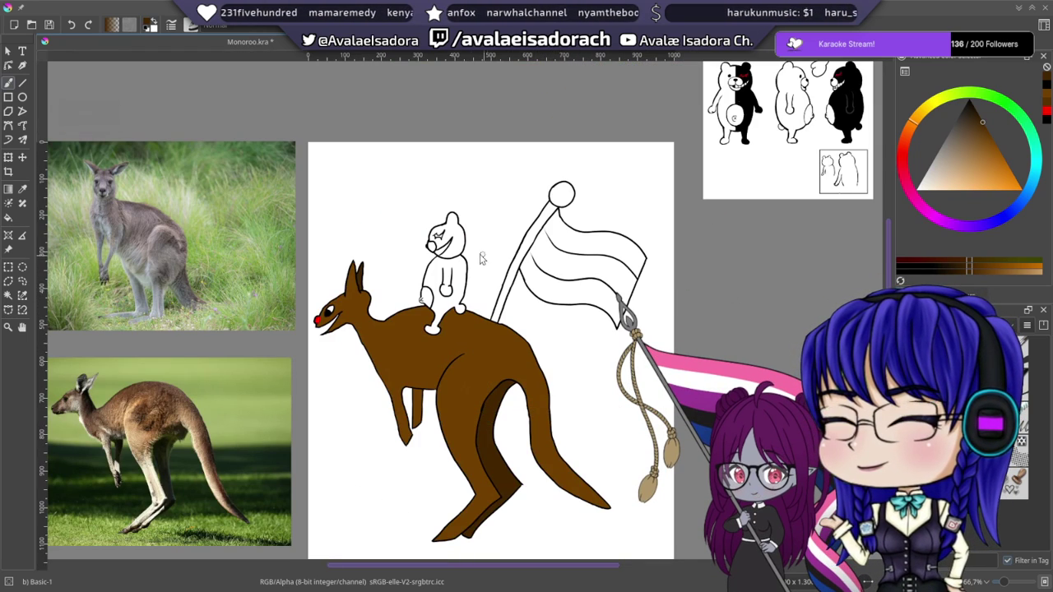
- Choose a near-black paint colour for Monokuma and bring up the layer list
{"action": "right_click", "coordinate": [488, 290]}
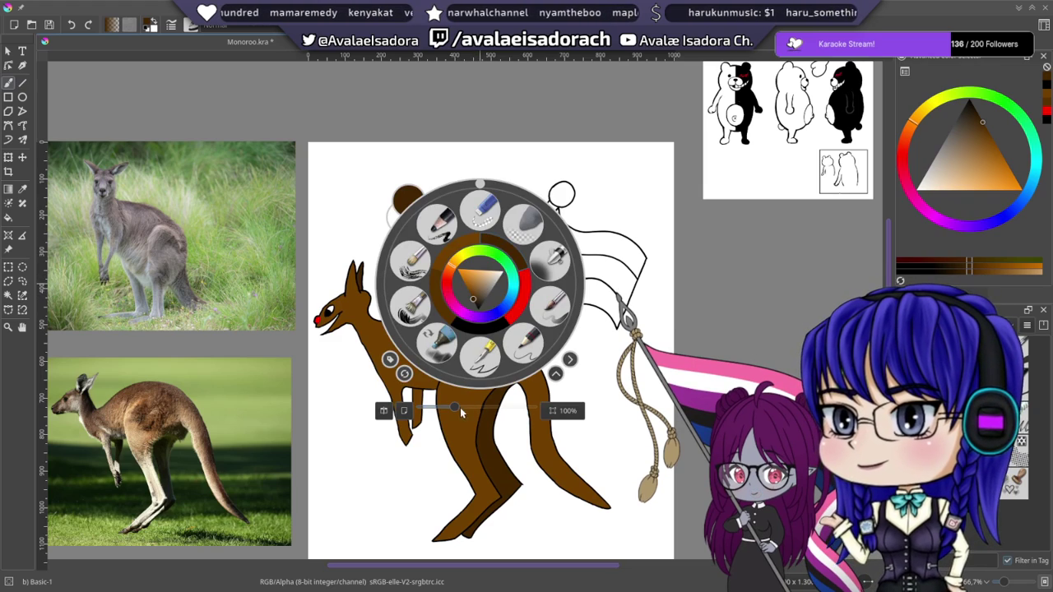
{"action": "left_click_drag", "start_coordinate": [457, 408], "coordinate": [544, 400]}
{"action": "left_click_drag", "start_coordinate": [499, 238], "coordinate": [502, 341]}
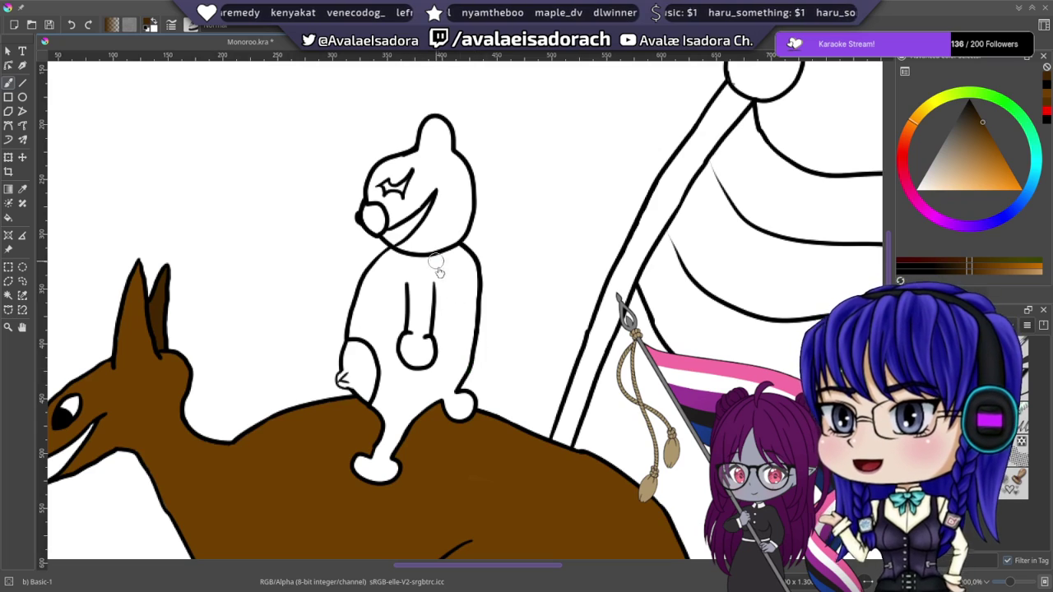
{"action": "left_click_drag", "start_coordinate": [438, 271], "coordinate": [475, 348]}
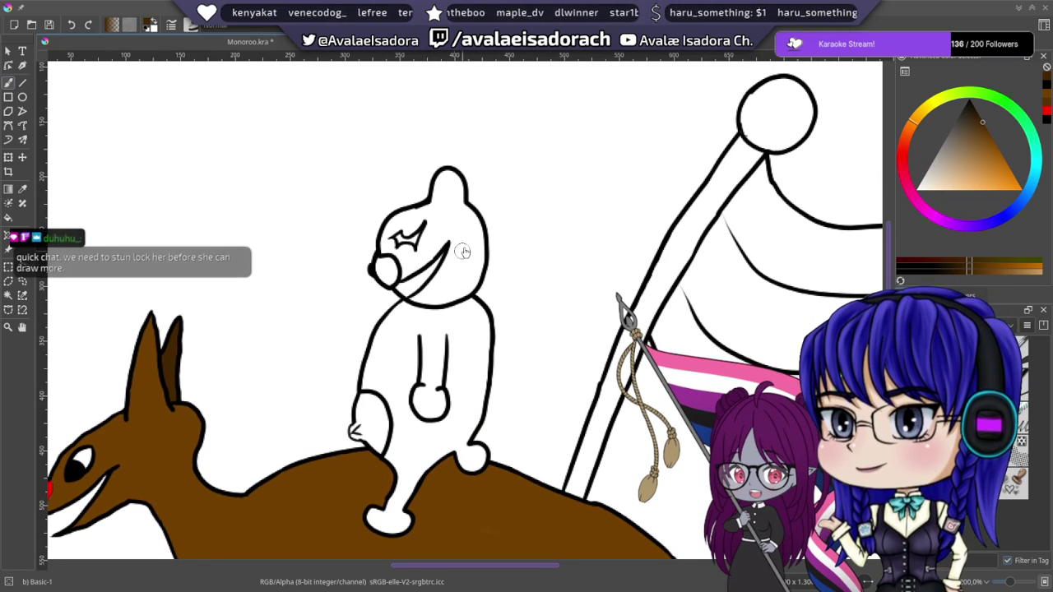
{"action": "scroll", "coordinate": [463, 250], "scroll_direction": "up", "scroll_amount": 1}
{"action": "scroll", "coordinate": [463, 251], "scroll_direction": "up", "scroll_amount": 2}
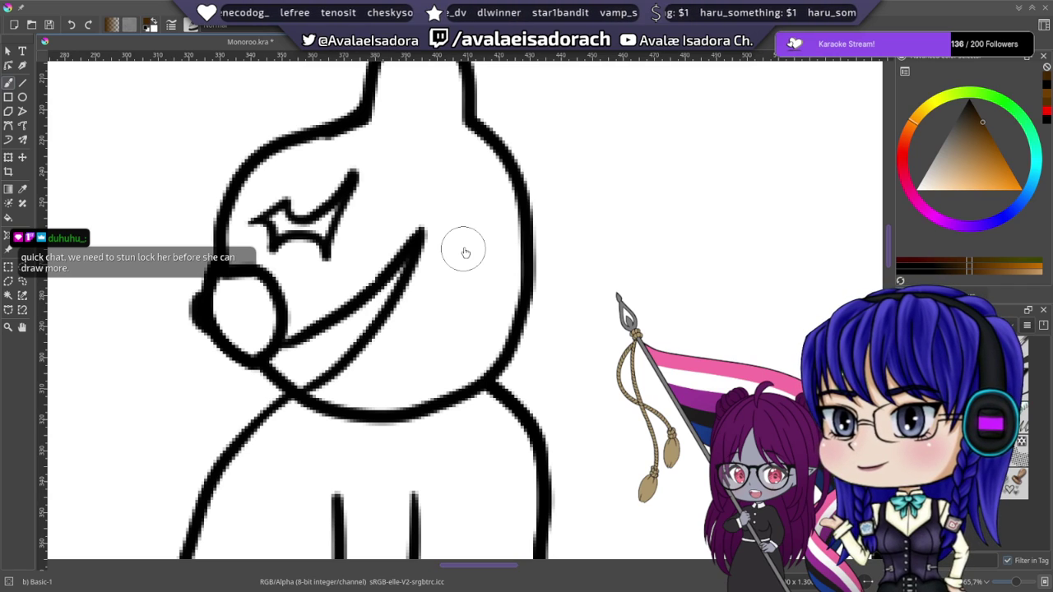
{"action": "scroll", "coordinate": [463, 251], "scroll_direction": "down", "scroll_amount": 1}
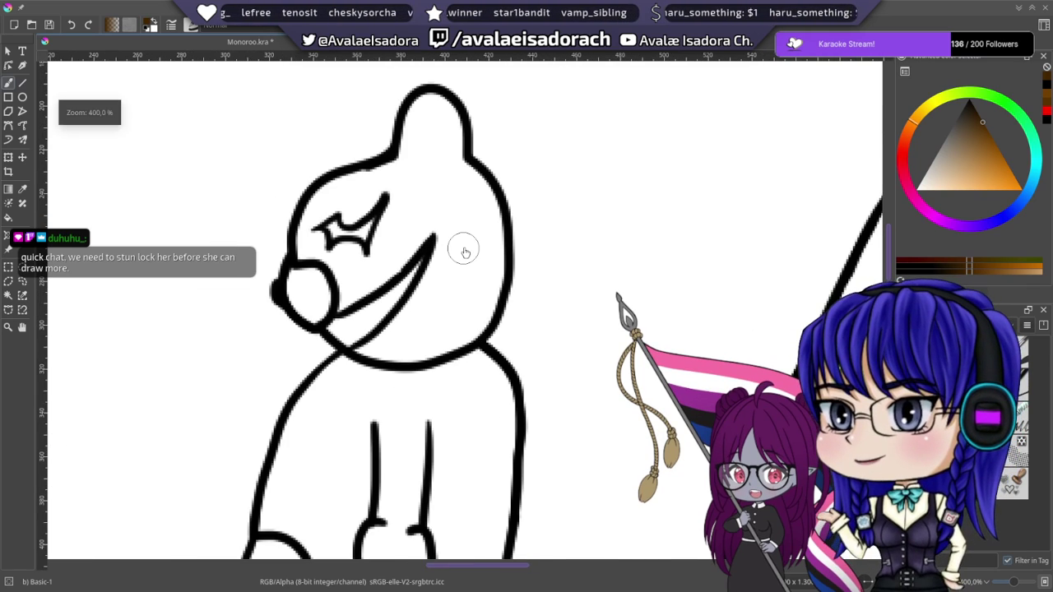
{"action": "mouse_move", "coordinate": [383, 280]}
{"action": "left_mouse_down"}
{"action": "mouse_move", "coordinate": [463, 307]}
{"action": "mouse_move", "coordinate": [429, 283]}
{"action": "left_mouse_up"}
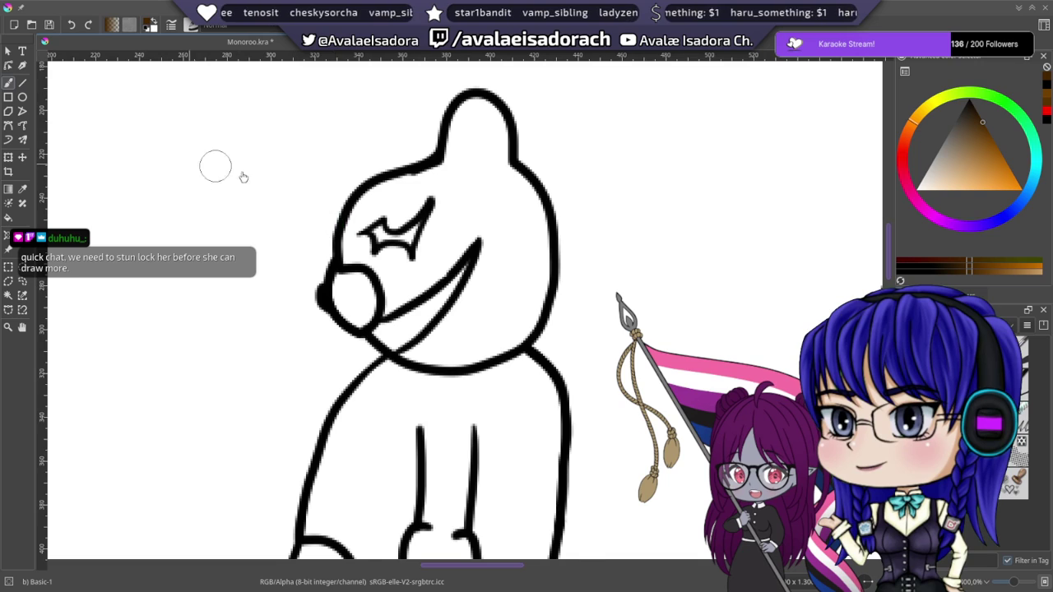
{"action": "left_click_drag", "start_coordinate": [402, 227], "coordinate": [429, 234]}
{"action": "left_click_drag", "start_coordinate": [966, 125], "coordinate": [959, 102]}
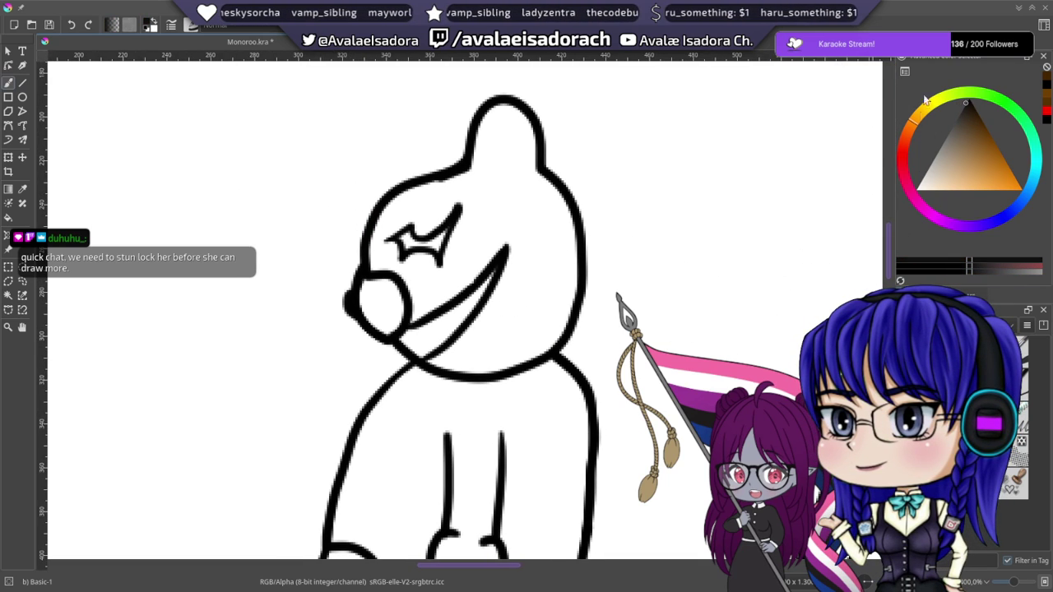
{"action": "left_click_drag", "start_coordinate": [955, 290], "coordinate": [954, 298]}
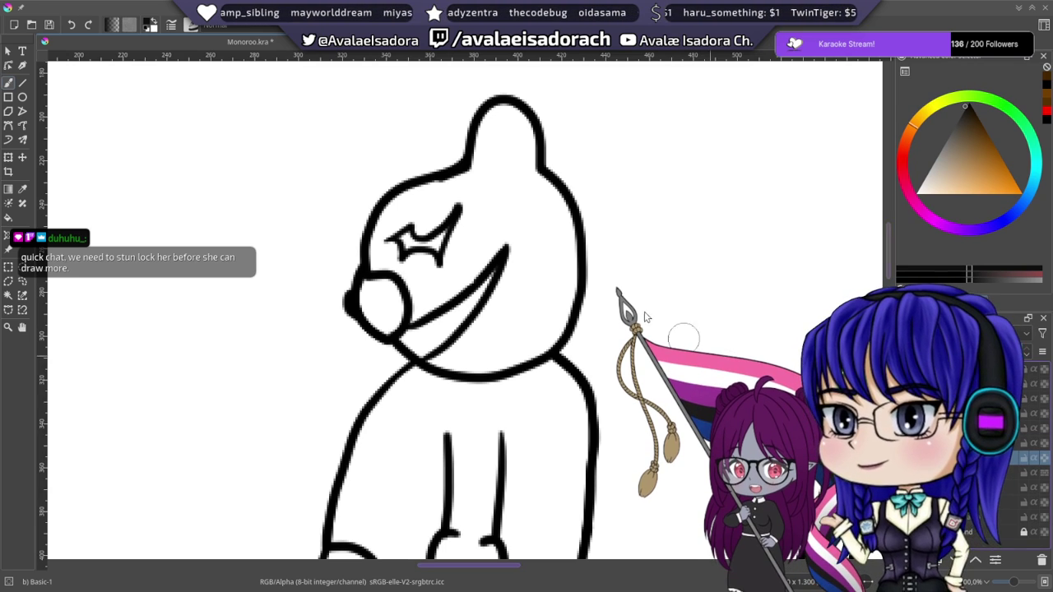
- Paint Monokuma's head and ear near-black, leaving the eye, snout and grinning mouth white
{"action": "mouse_move", "coordinate": [498, 198]}
{"action": "left_mouse_down"}
{"action": "mouse_move", "coordinate": [471, 235]}
{"action": "mouse_move", "coordinate": [460, 226]}
{"action": "mouse_move", "coordinate": [459, 251]}
{"action": "left_mouse_up"}
{"action": "mouse_move", "coordinate": [470, 213]}
{"action": "left_mouse_down"}
{"action": "mouse_move", "coordinate": [487, 182]}
{"action": "mouse_move", "coordinate": [483, 136]}
{"action": "mouse_move", "coordinate": [498, 110]}
{"action": "mouse_move", "coordinate": [516, 123]}
{"action": "mouse_move", "coordinate": [527, 167]}
{"action": "mouse_move", "coordinate": [515, 120]}
{"action": "left_mouse_up"}
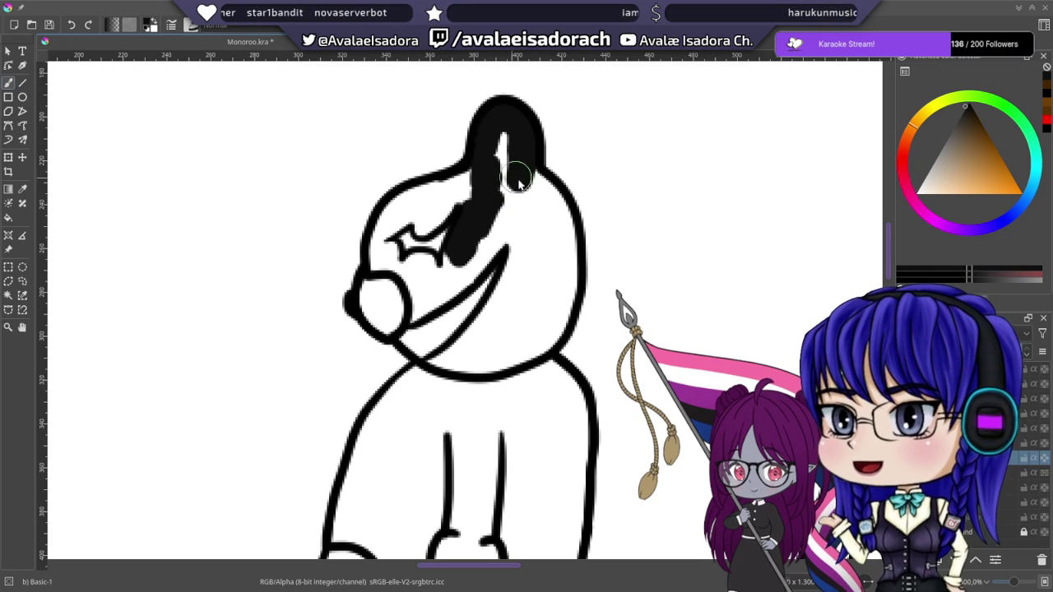
{"action": "mouse_move", "coordinate": [503, 150]}
{"action": "left_mouse_down"}
{"action": "mouse_move", "coordinate": [504, 212]}
{"action": "mouse_move", "coordinate": [520, 218]}
{"action": "mouse_move", "coordinate": [530, 189]}
{"action": "mouse_move", "coordinate": [537, 197]}
{"action": "mouse_move", "coordinate": [532, 177]}
{"action": "mouse_move", "coordinate": [558, 213]}
{"action": "mouse_move", "coordinate": [566, 271]}
{"action": "mouse_move", "coordinate": [541, 335]}
{"action": "mouse_move", "coordinate": [556, 284]}
{"action": "mouse_move", "coordinate": [539, 220]}
{"action": "mouse_move", "coordinate": [525, 222]}
{"action": "mouse_move", "coordinate": [526, 261]}
{"action": "mouse_move", "coordinate": [520, 230]}
{"action": "mouse_move", "coordinate": [501, 309]}
{"action": "mouse_move", "coordinate": [535, 228]}
{"action": "mouse_move", "coordinate": [517, 301]}
{"action": "mouse_move", "coordinate": [541, 261]}
{"action": "mouse_move", "coordinate": [547, 213]}
{"action": "mouse_move", "coordinate": [524, 327]}
{"action": "mouse_move", "coordinate": [547, 319]}
{"action": "mouse_move", "coordinate": [547, 332]}
{"action": "mouse_move", "coordinate": [530, 351]}
{"action": "mouse_move", "coordinate": [455, 365]}
{"action": "left_mouse_up"}
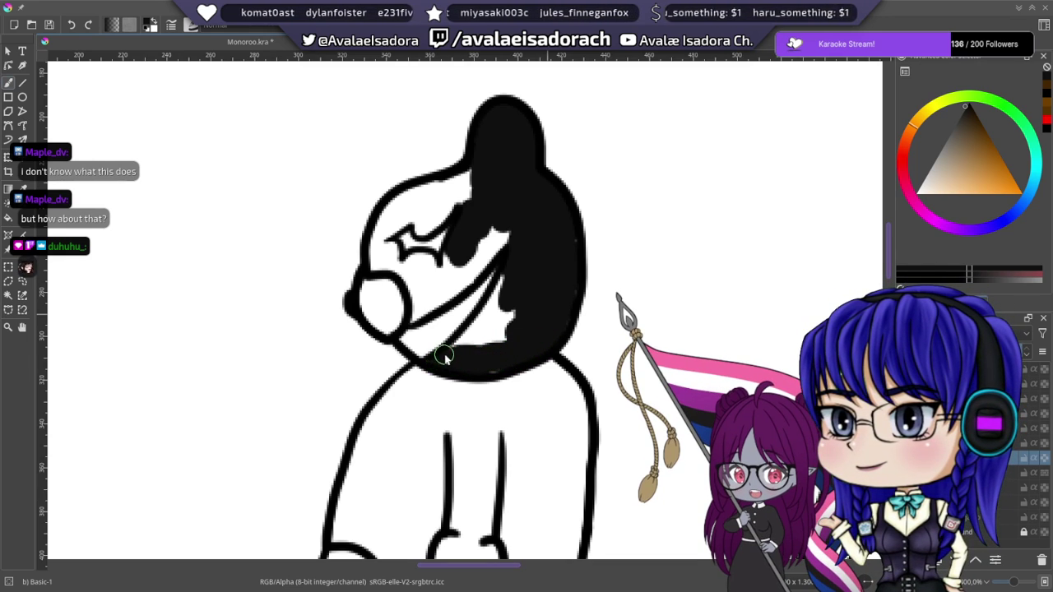
{"action": "mouse_move", "coordinate": [460, 347]}
{"action": "left_mouse_down"}
{"action": "mouse_move", "coordinate": [505, 266]}
{"action": "mouse_move", "coordinate": [505, 326]}
{"action": "left_mouse_up"}
{"action": "mouse_move", "coordinate": [493, 230]}
{"action": "left_mouse_down"}
{"action": "mouse_move", "coordinate": [453, 263]}
{"action": "mouse_move", "coordinate": [511, 244]}
{"action": "mouse_move", "coordinate": [424, 305]}
{"action": "mouse_move", "coordinate": [476, 247]}
{"action": "mouse_move", "coordinate": [441, 202]}
{"action": "mouse_move", "coordinate": [488, 180]}
{"action": "mouse_move", "coordinate": [459, 197]}
{"action": "mouse_move", "coordinate": [470, 194]}
{"action": "mouse_move", "coordinate": [401, 203]}
{"action": "mouse_move", "coordinate": [483, 170]}
{"action": "mouse_move", "coordinate": [510, 140]}
{"action": "mouse_move", "coordinate": [418, 212]}
{"action": "left_mouse_up"}
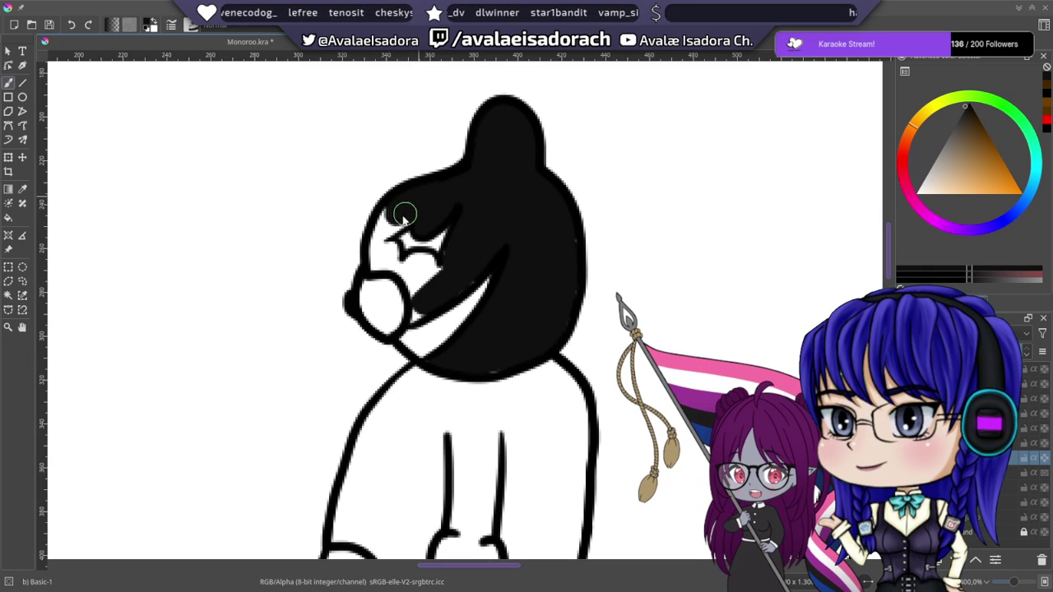
{"action": "mouse_move", "coordinate": [405, 215]}
{"action": "left_mouse_down"}
{"action": "mouse_move", "coordinate": [379, 246]}
{"action": "mouse_move", "coordinate": [389, 254]}
{"action": "mouse_move", "coordinate": [376, 264]}
{"action": "mouse_move", "coordinate": [405, 268]}
{"action": "mouse_move", "coordinate": [412, 285]}
{"action": "mouse_move", "coordinate": [436, 273]}
{"action": "left_mouse_up"}
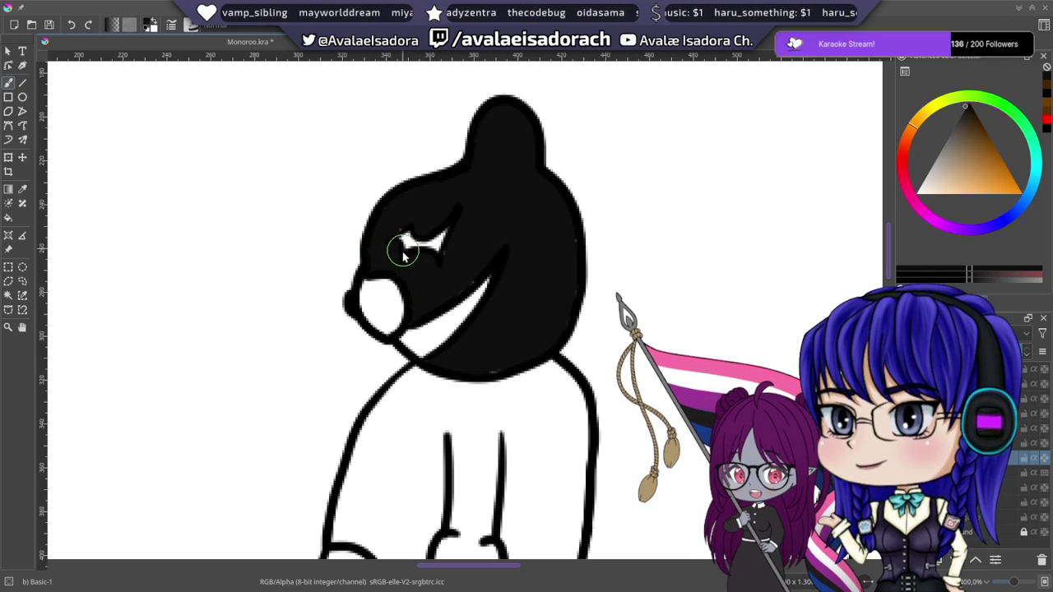
- Paint Monokuma's shoulders, chest and back near-black around the arm, down towards the rear foot
{"action": "scroll", "coordinate": [512, 230], "scroll_direction": "down", "scroll_amount": 5}
{"action": "scroll", "coordinate": [498, 189], "scroll_direction": "left", "scroll_amount": 1}
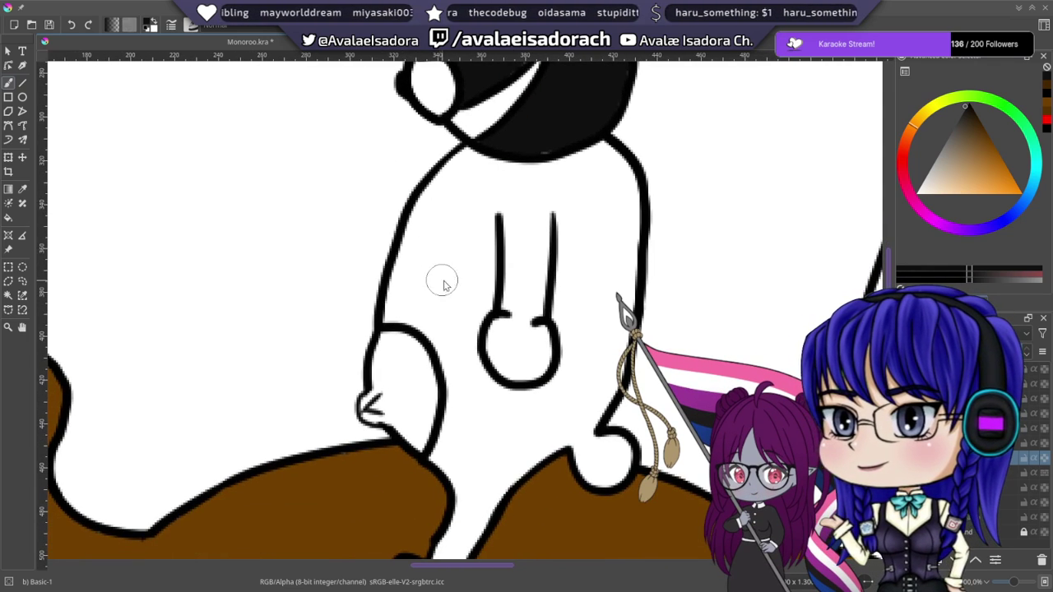
{"action": "scroll", "coordinate": [424, 209], "scroll_direction": "up", "scroll_amount": 1}
{"action": "scroll", "coordinate": [423, 210], "scroll_direction": "right", "scroll_amount": 1}
{"action": "mouse_move", "coordinate": [418, 228]}
{"action": "left_mouse_down"}
{"action": "mouse_move", "coordinate": [411, 193]}
{"action": "mouse_move", "coordinate": [389, 226]}
{"action": "mouse_move", "coordinate": [395, 210]}
{"action": "mouse_move", "coordinate": [359, 309]}
{"action": "mouse_move", "coordinate": [401, 222]}
{"action": "mouse_move", "coordinate": [425, 222]}
{"action": "mouse_move", "coordinate": [433, 332]}
{"action": "mouse_move", "coordinate": [451, 268]}
{"action": "mouse_move", "coordinate": [439, 231]}
{"action": "mouse_move", "coordinate": [460, 212]}
{"action": "mouse_move", "coordinate": [404, 192]}
{"action": "mouse_move", "coordinate": [436, 167]}
{"action": "mouse_move", "coordinate": [419, 181]}
{"action": "mouse_move", "coordinate": [485, 178]}
{"action": "mouse_move", "coordinate": [445, 231]}
{"action": "mouse_move", "coordinate": [492, 196]}
{"action": "mouse_move", "coordinate": [498, 210]}
{"action": "mouse_move", "coordinate": [568, 175]}
{"action": "mouse_move", "coordinate": [506, 163]}
{"action": "mouse_move", "coordinate": [547, 244]}
{"action": "mouse_move", "coordinate": [547, 169]}
{"action": "mouse_move", "coordinate": [553, 176]}
{"action": "mouse_move", "coordinate": [553, 159]}
{"action": "mouse_move", "coordinate": [570, 166]}
{"action": "mouse_move", "coordinate": [591, 216]}
{"action": "mouse_move", "coordinate": [579, 252]}
{"action": "mouse_move", "coordinate": [584, 227]}
{"action": "mouse_move", "coordinate": [590, 262]}
{"action": "left_mouse_up"}
{"action": "mouse_move", "coordinate": [591, 220]}
{"action": "left_mouse_down"}
{"action": "mouse_move", "coordinate": [538, 227]}
{"action": "mouse_move", "coordinate": [532, 256]}
{"action": "mouse_move", "coordinate": [527, 216]}
{"action": "mouse_move", "coordinate": [524, 335]}
{"action": "mouse_move", "coordinate": [542, 274]}
{"action": "mouse_move", "coordinate": [549, 387]}
{"action": "mouse_move", "coordinate": [574, 281]}
{"action": "mouse_move", "coordinate": [576, 318]}
{"action": "mouse_move", "coordinate": [591, 287]}
{"action": "mouse_move", "coordinate": [592, 330]}
{"action": "mouse_move", "coordinate": [558, 414]}
{"action": "mouse_move", "coordinate": [543, 412]}
{"action": "mouse_move", "coordinate": [554, 399]}
{"action": "mouse_move", "coordinate": [531, 421]}
{"action": "mouse_move", "coordinate": [510, 407]}
{"action": "left_mouse_up"}
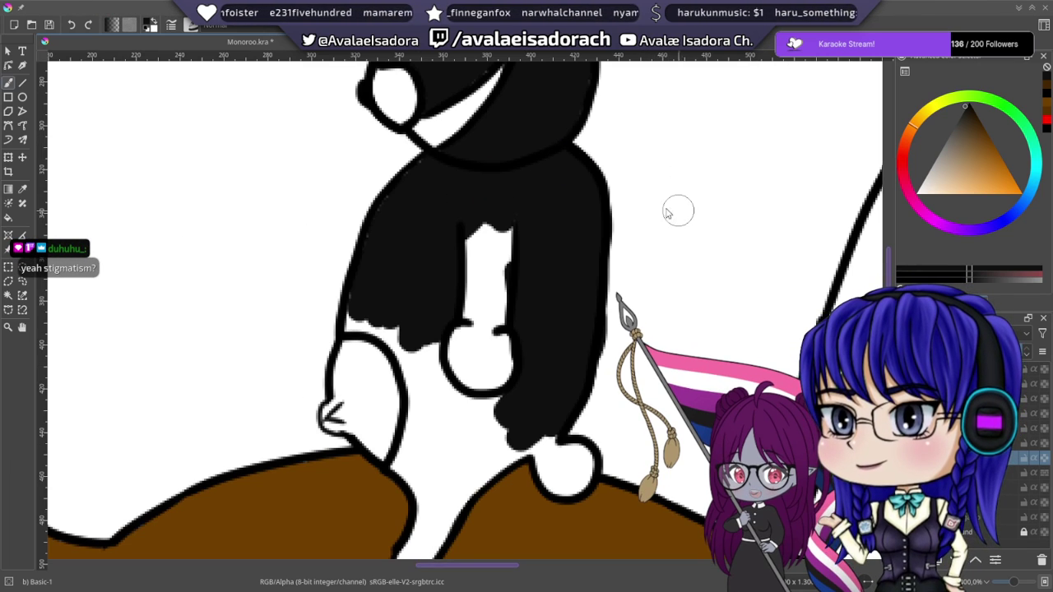
- Fill Monokuma's arm and paw and the area beside the belly patch with near-black, keeping the belly white
{"action": "left_click_drag", "start_coordinate": [437, 175], "coordinate": [478, 314]}
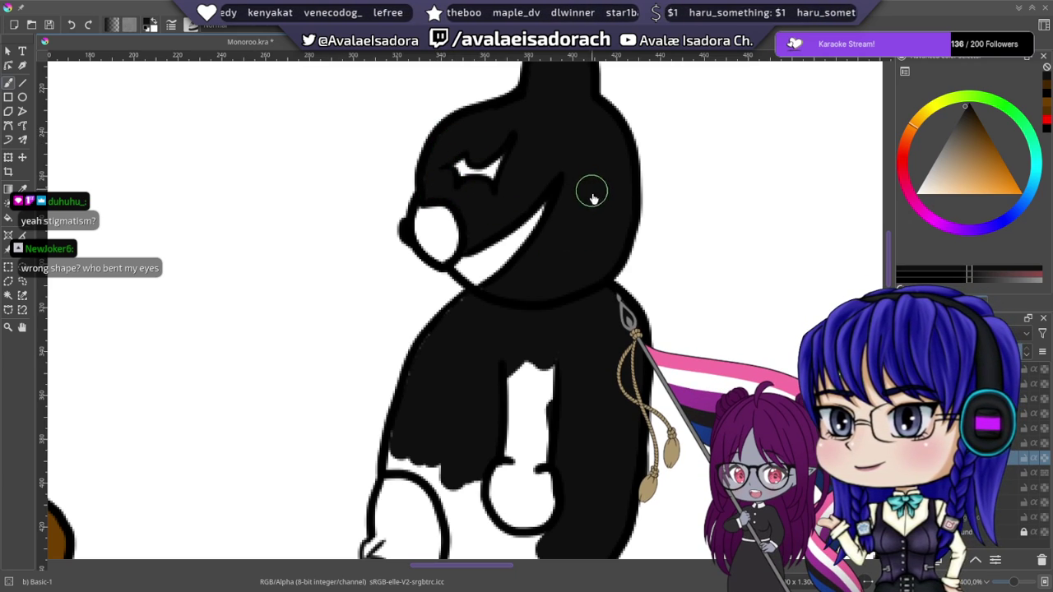
{"action": "scroll", "coordinate": [592, 197], "scroll_direction": "down", "scroll_amount": 3}
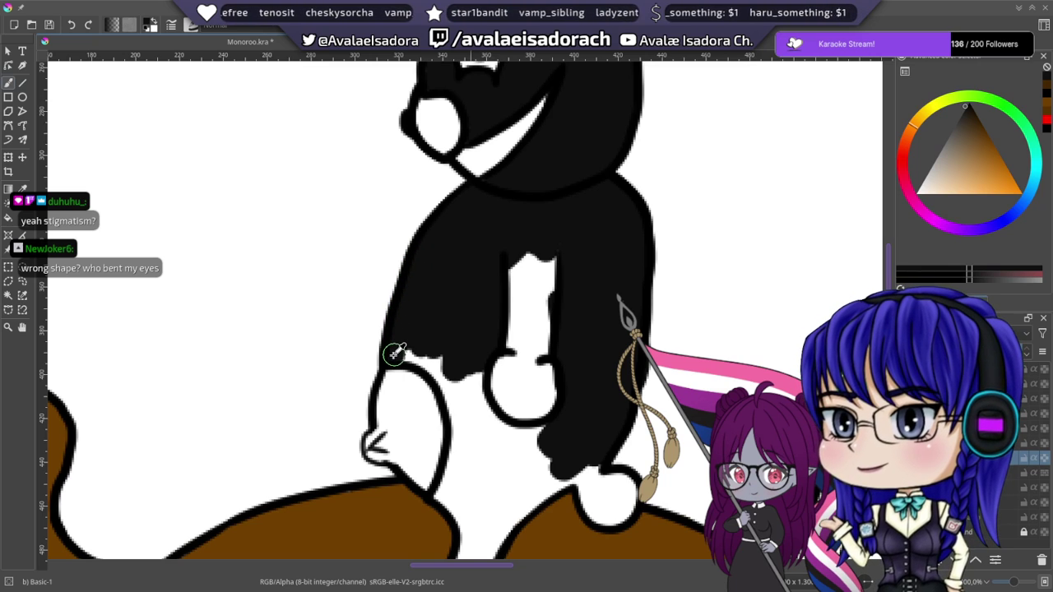
{"action": "mouse_move", "coordinate": [418, 357]}
{"action": "left_mouse_down"}
{"action": "mouse_move", "coordinate": [470, 447]}
{"action": "mouse_move", "coordinate": [459, 379]}
{"action": "mouse_move", "coordinate": [465, 403]}
{"action": "mouse_move", "coordinate": [478, 378]}
{"action": "mouse_move", "coordinate": [479, 419]}
{"action": "left_mouse_up"}
{"action": "left_click_drag", "start_coordinate": [514, 357], "coordinate": [527, 202]}
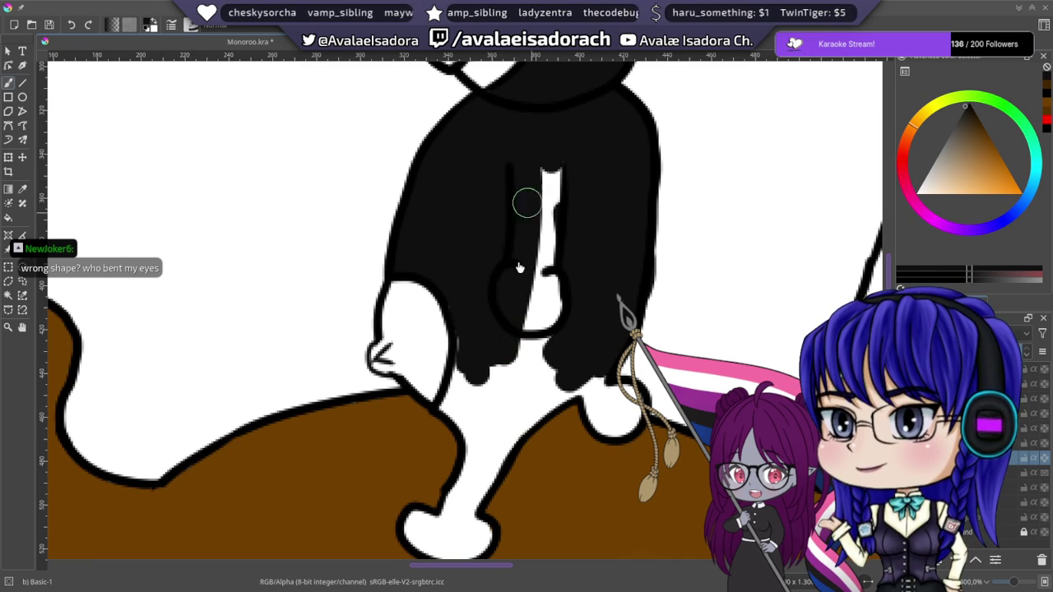
{"action": "mouse_move", "coordinate": [519, 268]}
{"action": "left_mouse_down"}
{"action": "mouse_move", "coordinate": [555, 162]}
{"action": "mouse_move", "coordinate": [562, 255]}
{"action": "left_mouse_up"}
{"action": "scroll", "coordinate": [562, 254], "scroll_direction": "down", "scroll_amount": 5}
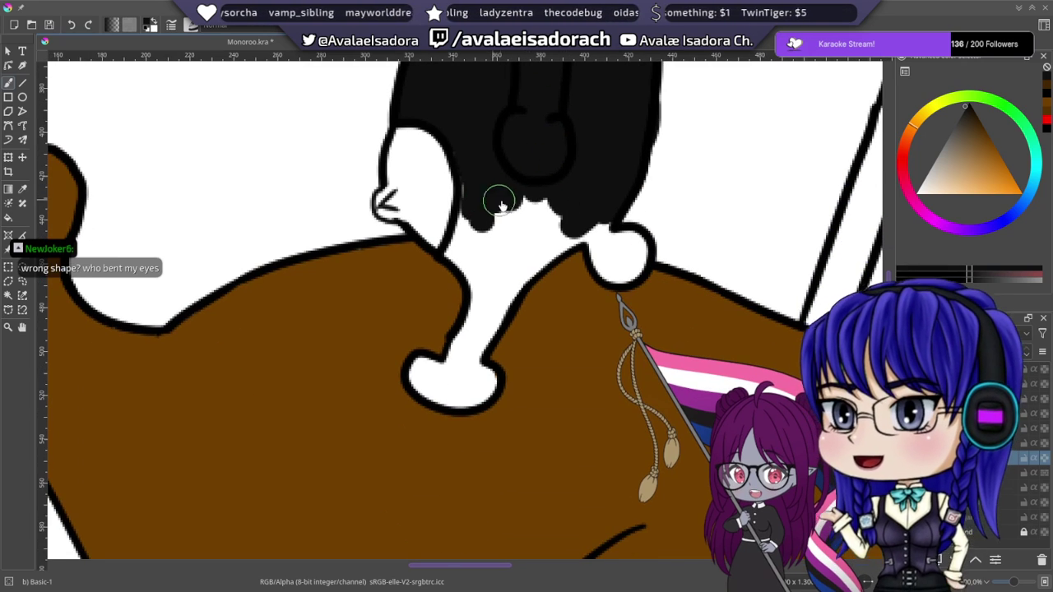
{"action": "left_click_drag", "start_coordinate": [474, 205], "coordinate": [464, 157]}
{"action": "mouse_move", "coordinate": [468, 204]}
{"action": "left_mouse_down"}
{"action": "mouse_move", "coordinate": [452, 249]}
{"action": "mouse_move", "coordinate": [477, 282]}
{"action": "mouse_move", "coordinate": [484, 333]}
{"action": "mouse_move", "coordinate": [502, 292]}
{"action": "mouse_move", "coordinate": [496, 330]}
{"action": "mouse_move", "coordinate": [544, 259]}
{"action": "left_mouse_up"}
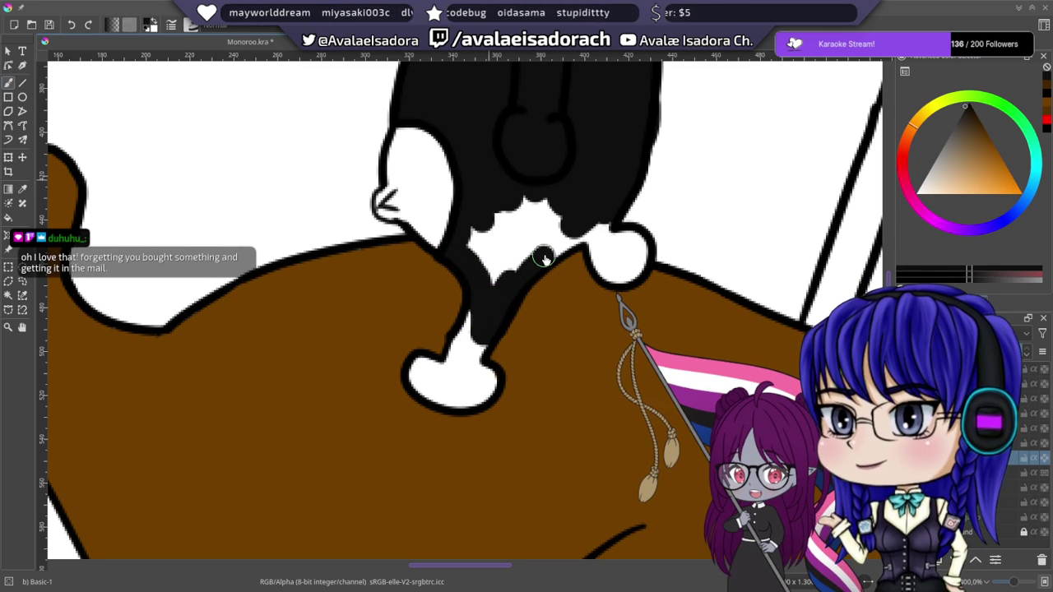
{"action": "key", "text": "ctrl+z"}
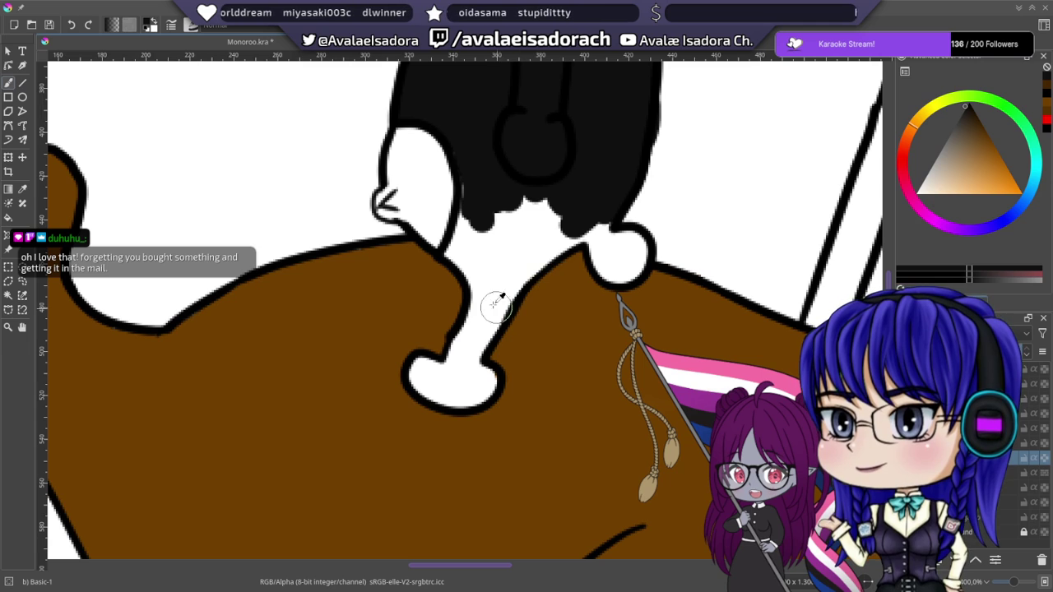
- Fill Monokuma's lower body, leg and round tail with near-black up to the outlines, keeping the belly patch white
{"action": "left_click_drag", "start_coordinate": [477, 321], "coordinate": [488, 284]}
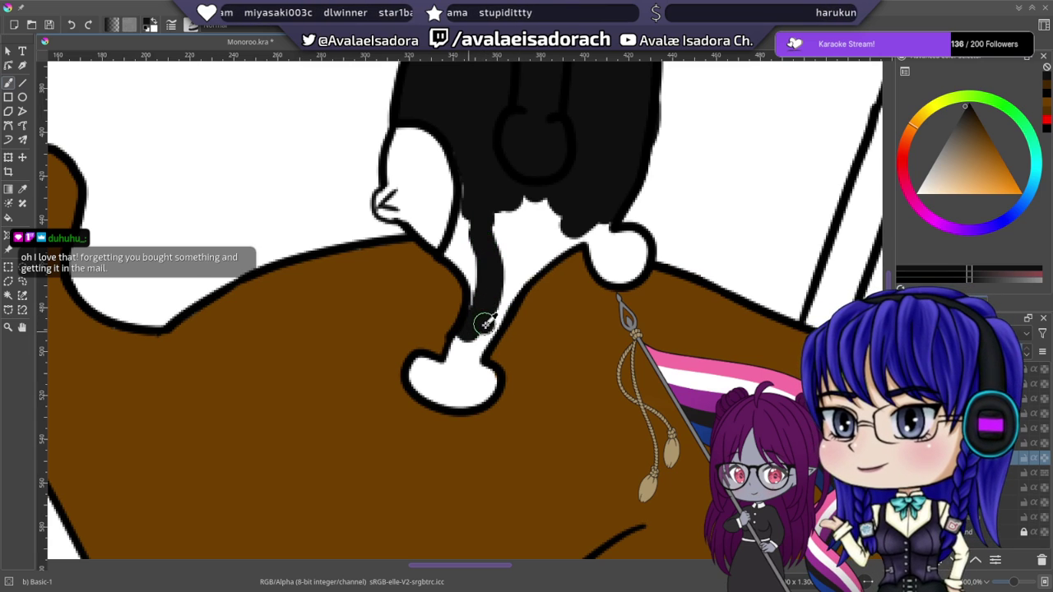
{"action": "mouse_move", "coordinate": [485, 322]}
{"action": "left_mouse_down"}
{"action": "mouse_move", "coordinate": [534, 243]}
{"action": "mouse_move", "coordinate": [506, 293]}
{"action": "mouse_move", "coordinate": [556, 245]}
{"action": "mouse_move", "coordinate": [600, 223]}
{"action": "mouse_move", "coordinate": [575, 227]}
{"action": "mouse_move", "coordinate": [523, 209]}
{"action": "left_mouse_up"}
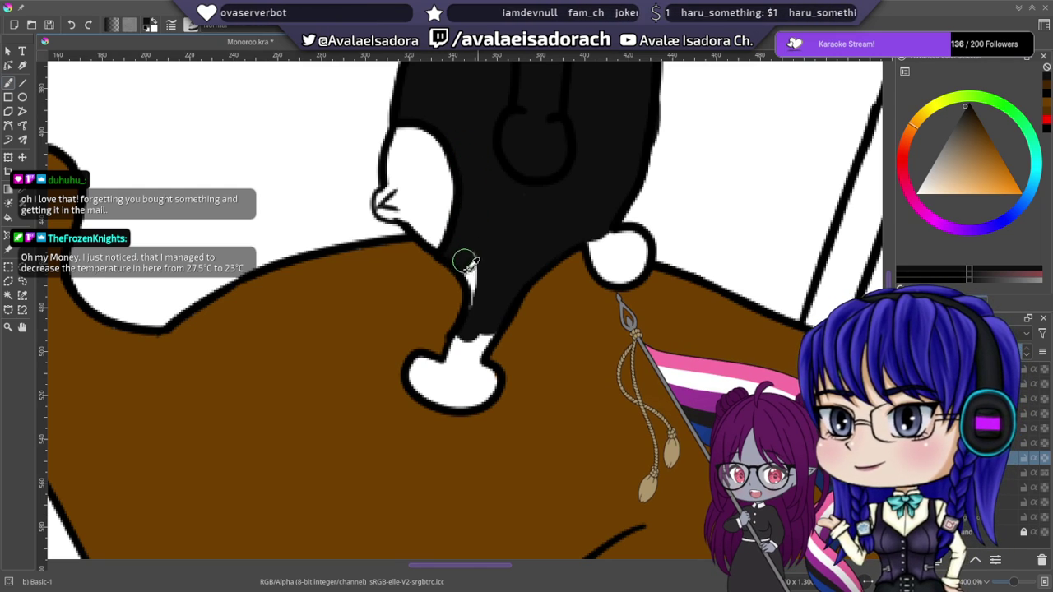
{"action": "left_click_drag", "start_coordinate": [465, 261], "coordinate": [473, 251]}
{"action": "key", "text": "ctrl+z"}
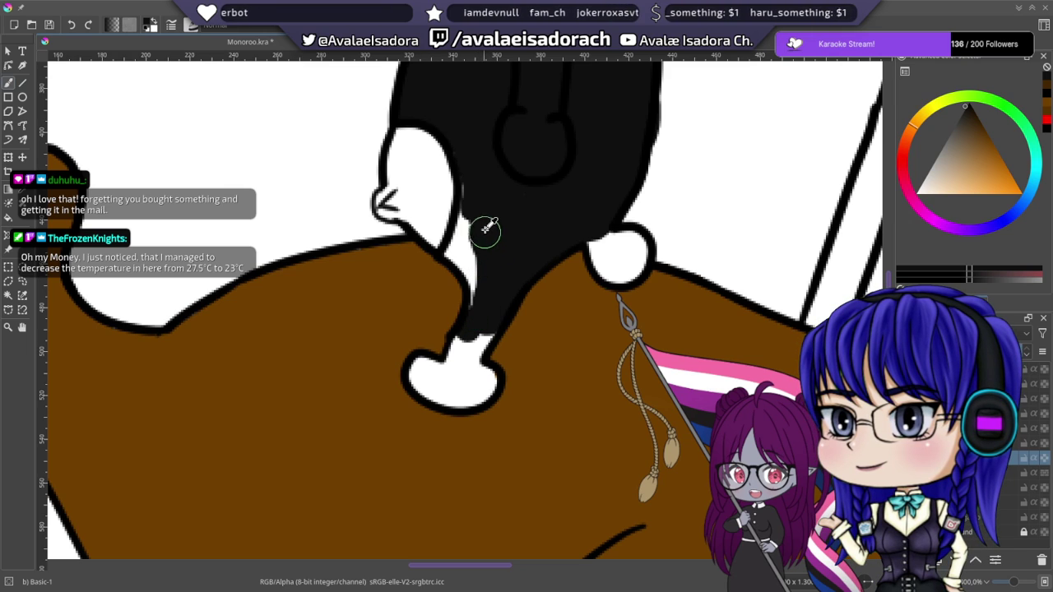
{"action": "mouse_move", "coordinate": [477, 308]}
{"action": "left_mouse_down"}
{"action": "mouse_move", "coordinate": [472, 269]}
{"action": "mouse_move", "coordinate": [453, 247]}
{"action": "mouse_move", "coordinate": [470, 219]}
{"action": "left_mouse_up"}
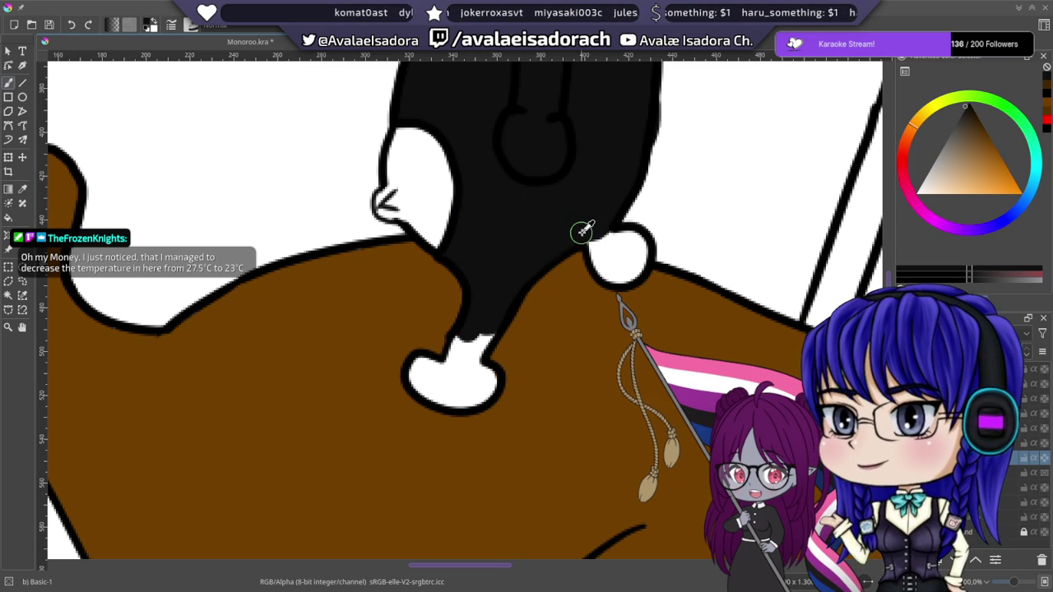
{"action": "mouse_move", "coordinate": [596, 239]}
{"action": "left_mouse_down"}
{"action": "mouse_move", "coordinate": [603, 258]}
{"action": "mouse_move", "coordinate": [642, 249]}
{"action": "mouse_move", "coordinate": [625, 238]}
{"action": "mouse_move", "coordinate": [630, 249]}
{"action": "left_mouse_up"}
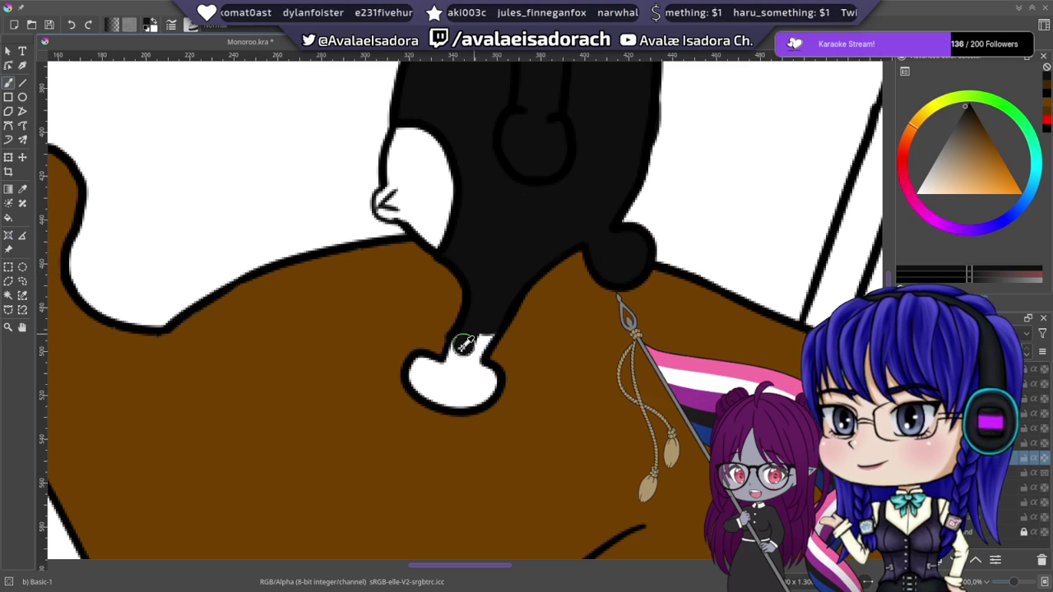
- Fill Monokuma's ankle and foot with near-black, and touch up the surrounding kangaroo body with its sampled brown
{"action": "mouse_move", "coordinate": [463, 344]}
{"action": "left_mouse_down"}
{"action": "mouse_move", "coordinate": [471, 323]}
{"action": "mouse_move", "coordinate": [488, 324]}
{"action": "left_mouse_up"}
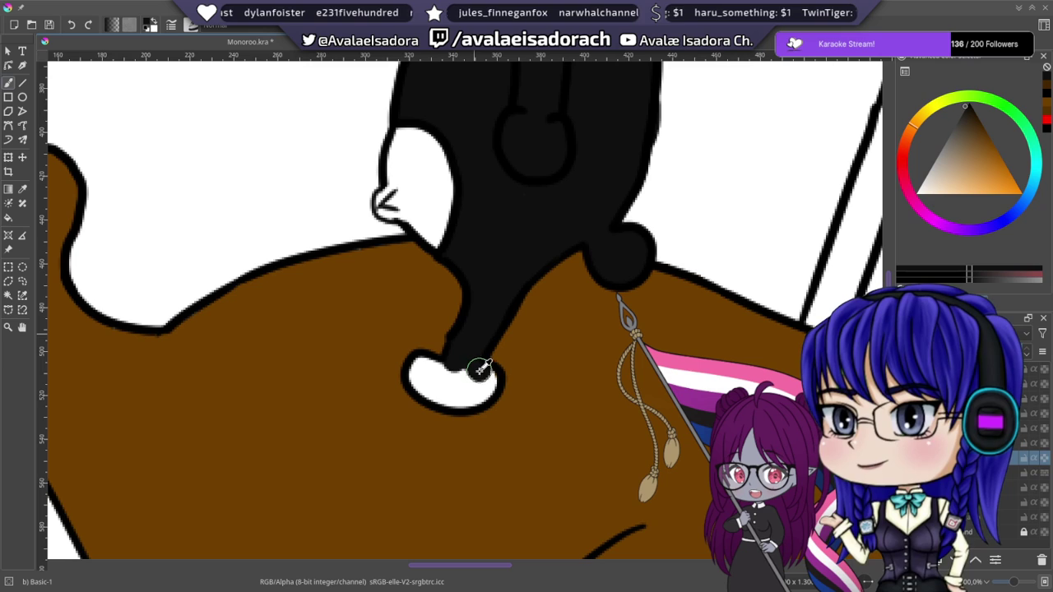
{"action": "mouse_move", "coordinate": [485, 372]}
{"action": "left_mouse_down"}
{"action": "mouse_move", "coordinate": [459, 393]}
{"action": "mouse_move", "coordinate": [419, 374]}
{"action": "mouse_move", "coordinate": [430, 364]}
{"action": "mouse_move", "coordinate": [469, 376]}
{"action": "mouse_move", "coordinate": [447, 371]}
{"action": "left_mouse_up"}
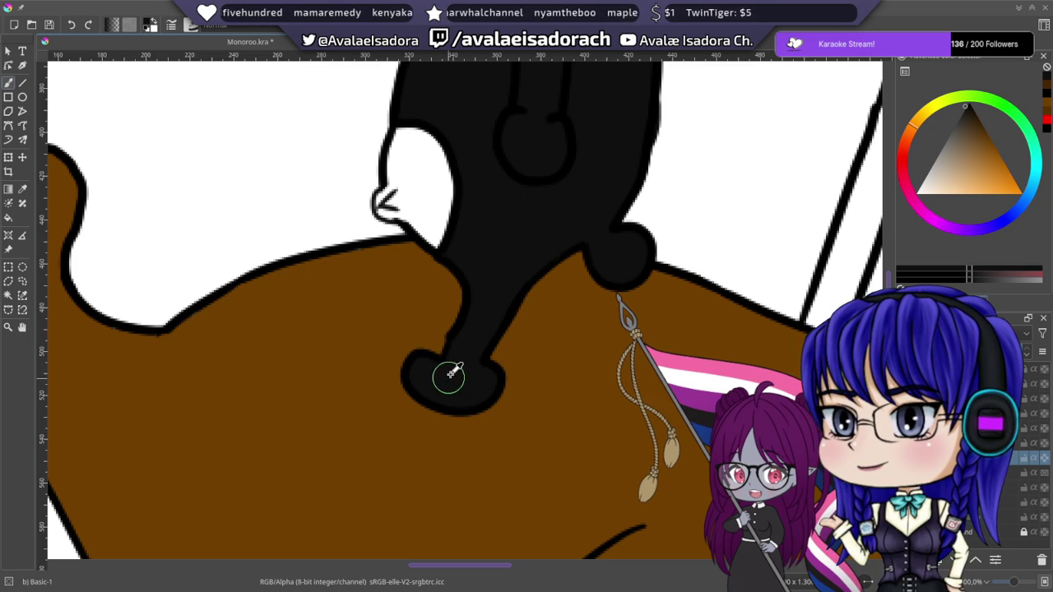
{"action": "left_click", "coordinate": [426, 304], "text": "ctrl"}
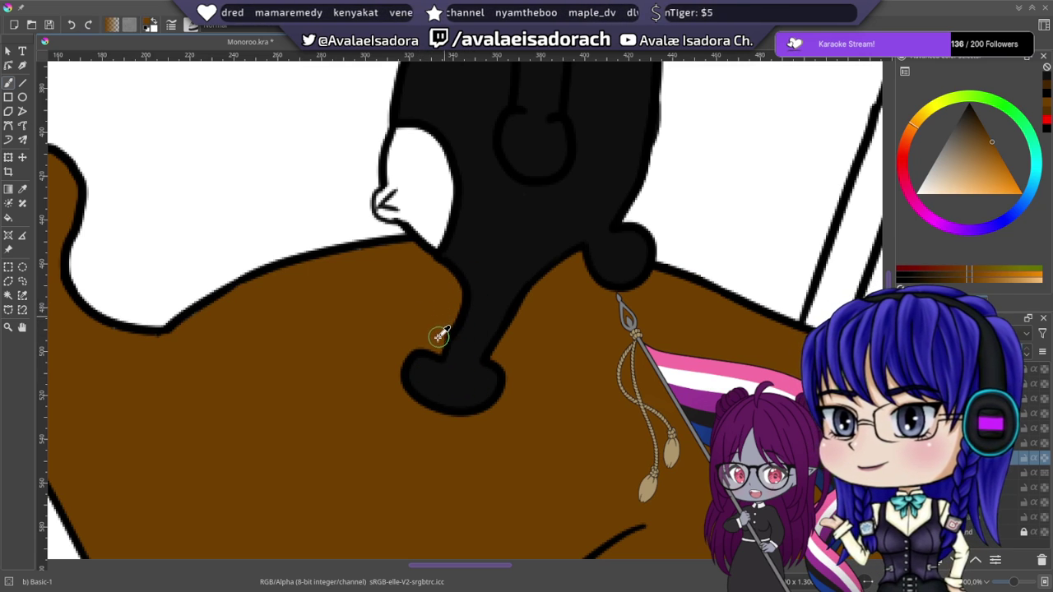
{"action": "left_click_drag", "start_coordinate": [451, 220], "coordinate": [426, 407]}
- Set the paint colour to the named colour "red" for Monokuma's eye
{"action": "scroll", "coordinate": [424, 407], "scroll_direction": "up", "scroll_amount": 6}
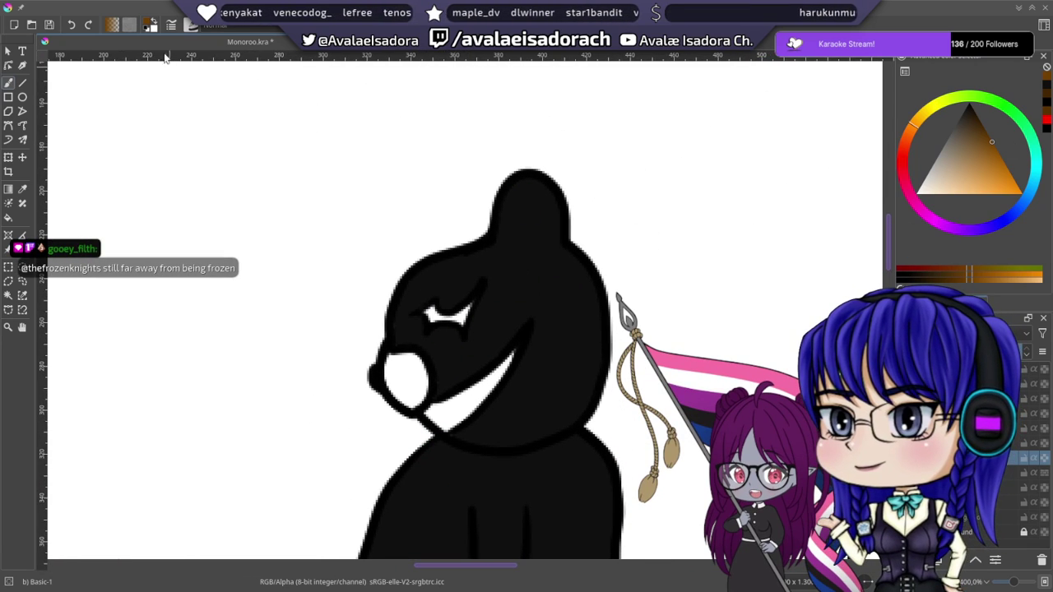
{"action": "left_click", "coordinate": [144, 27]}
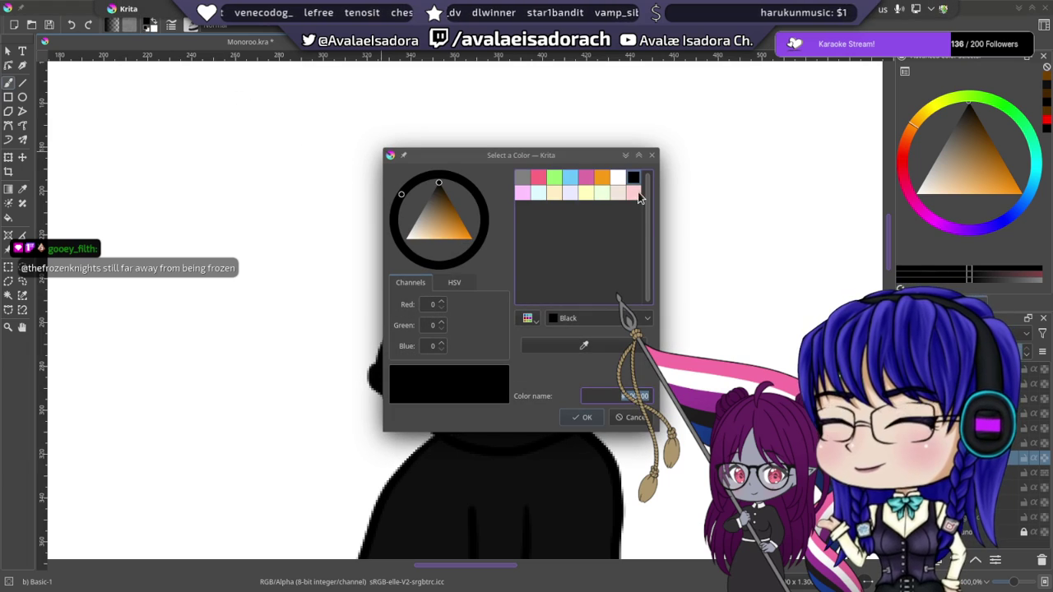
{"action": "type", "text": "r"}
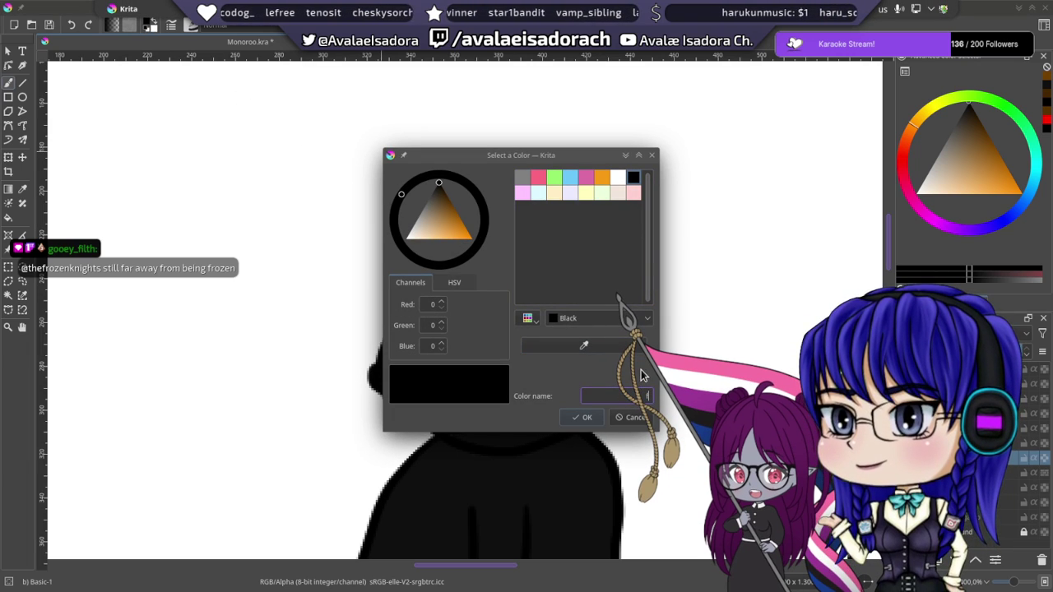
{"action": "type", "text": "ed"}
{"action": "key", "text": "Return"}
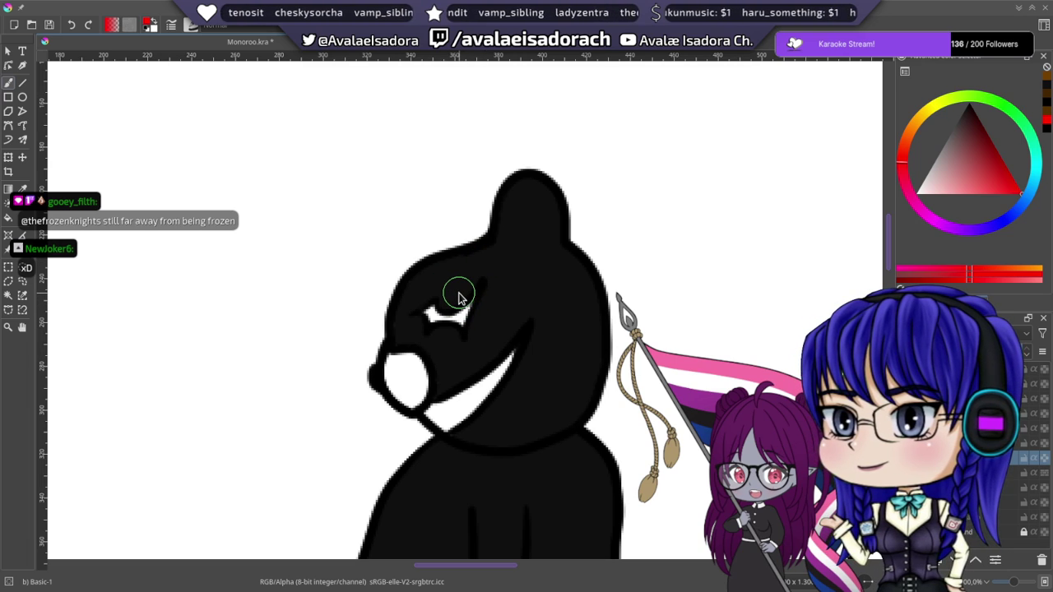
- Paint the rear end of Monokuma's eye red, undoing the first strokes and repainting with a smaller brush
{"action": "scroll", "coordinate": [458, 298], "scroll_direction": "up", "scroll_amount": 5}
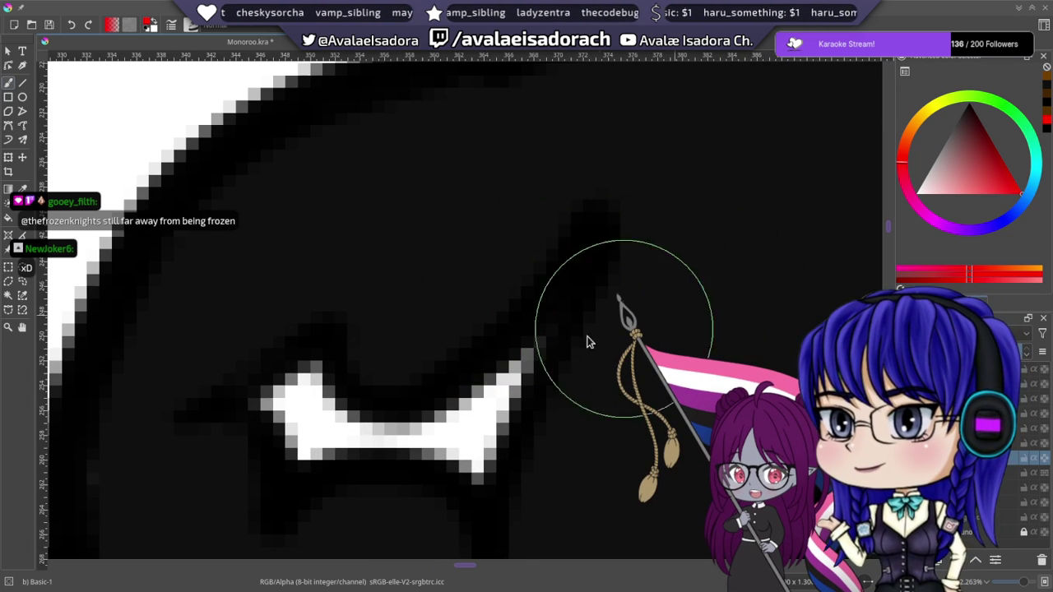
{"action": "left_click_drag", "start_coordinate": [493, 365], "coordinate": [535, 258]}
{"action": "left_click_drag", "start_coordinate": [523, 305], "coordinate": [584, 228]}
{"action": "key", "text": "bracketright"}
{"action": "key", "text": "bracketright"}
{"action": "key", "text": "bracketright"}
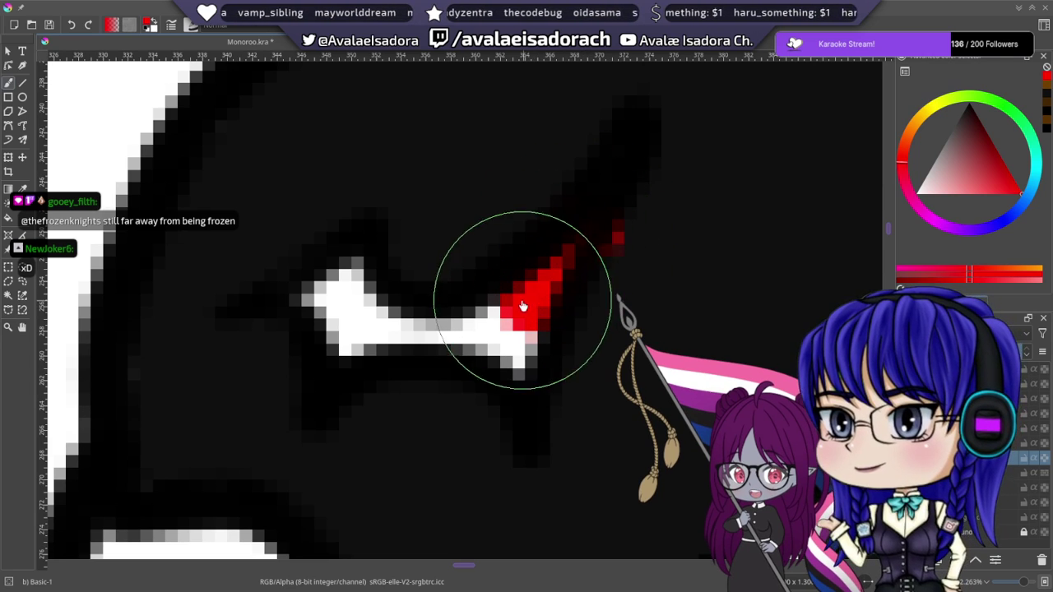
{"action": "key", "text": "ctrl+z"}
{"action": "key", "text": "bracketleft"}
{"action": "key", "text": "bracketleft"}
{"action": "key", "text": "bracketleft"}
{"action": "mouse_move", "coordinate": [493, 305]}
{"action": "left_mouse_down"}
{"action": "mouse_move", "coordinate": [535, 291]}
{"action": "mouse_move", "coordinate": [565, 252]}
{"action": "left_mouse_up"}
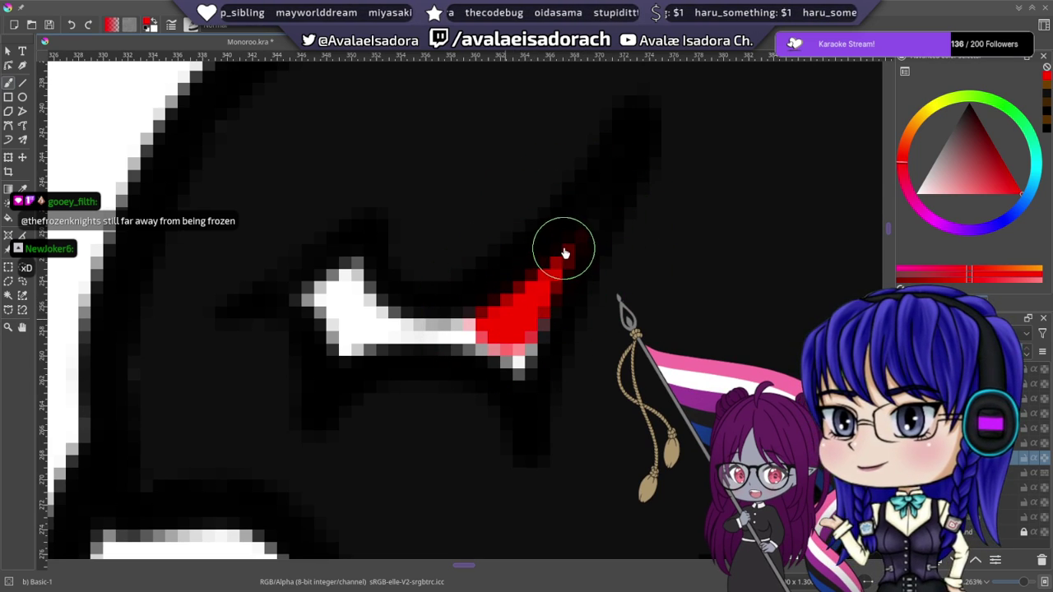
- Fill the middle and front end of Monokuma's eye with red using a small brush, then enlarge the brush
{"action": "key", "text": "bracketleft"}
{"action": "key", "text": "bracketleft"}
{"action": "mouse_move", "coordinate": [532, 298]}
{"action": "left_mouse_down"}
{"action": "mouse_move", "coordinate": [510, 364]}
{"action": "mouse_move", "coordinate": [526, 329]}
{"action": "mouse_move", "coordinate": [508, 345]}
{"action": "mouse_move", "coordinate": [411, 337]}
{"action": "left_mouse_up"}
{"action": "key", "text": "bracketright"}
{"action": "key", "text": "bracketright"}
{"action": "key", "text": "bracketright"}
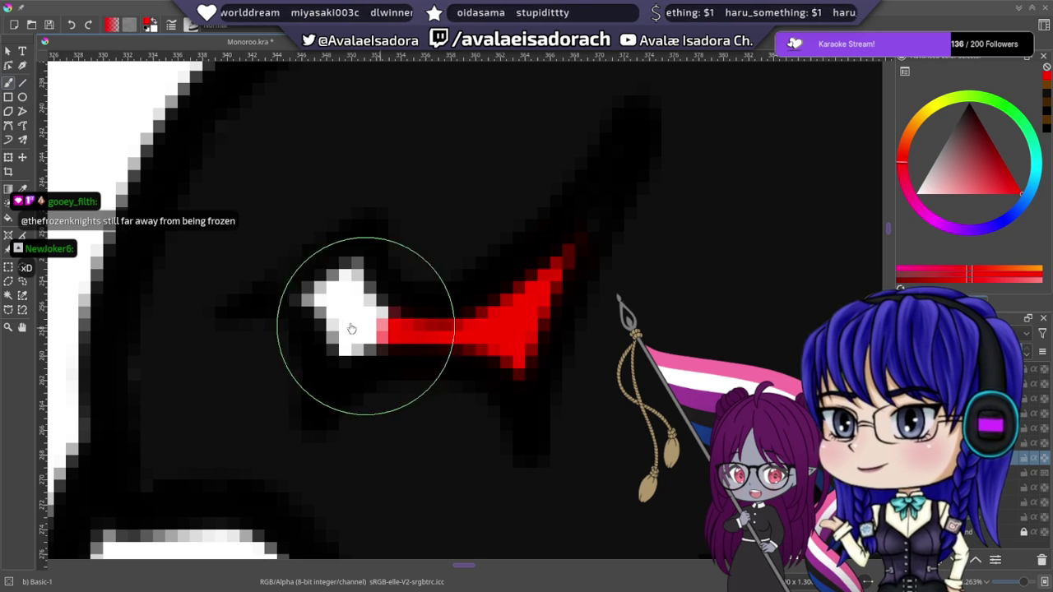
{"action": "key", "text": "bracketleft"}
{"action": "key", "text": "bracketleft"}
{"action": "mouse_move", "coordinate": [348, 329]}
{"action": "left_mouse_down"}
{"action": "mouse_move", "coordinate": [344, 342]}
{"action": "mouse_move", "coordinate": [345, 282]}
{"action": "mouse_move", "coordinate": [322, 298]}
{"action": "mouse_move", "coordinate": [379, 307]}
{"action": "mouse_move", "coordinate": [381, 338]}
{"action": "left_mouse_up"}
{"action": "key", "text": "bracketright"}
{"action": "key", "text": "bracketright"}
{"action": "key", "text": "bracketright"}
{"action": "key", "text": "bracketright"}
{"action": "key", "text": "bracketright"}
{"action": "key", "text": "bracketright"}
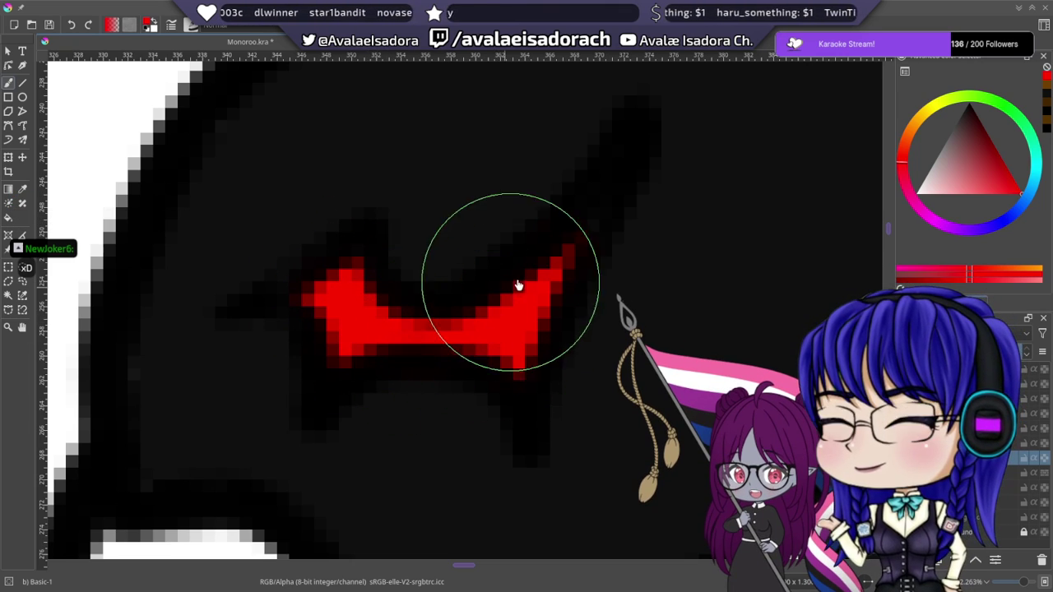
- Examine the red eye and Monokuma's filled body from different zoom levels, down to the kangaroo's back
{"action": "scroll", "coordinate": [521, 250], "scroll_direction": "down", "scroll_amount": 5}
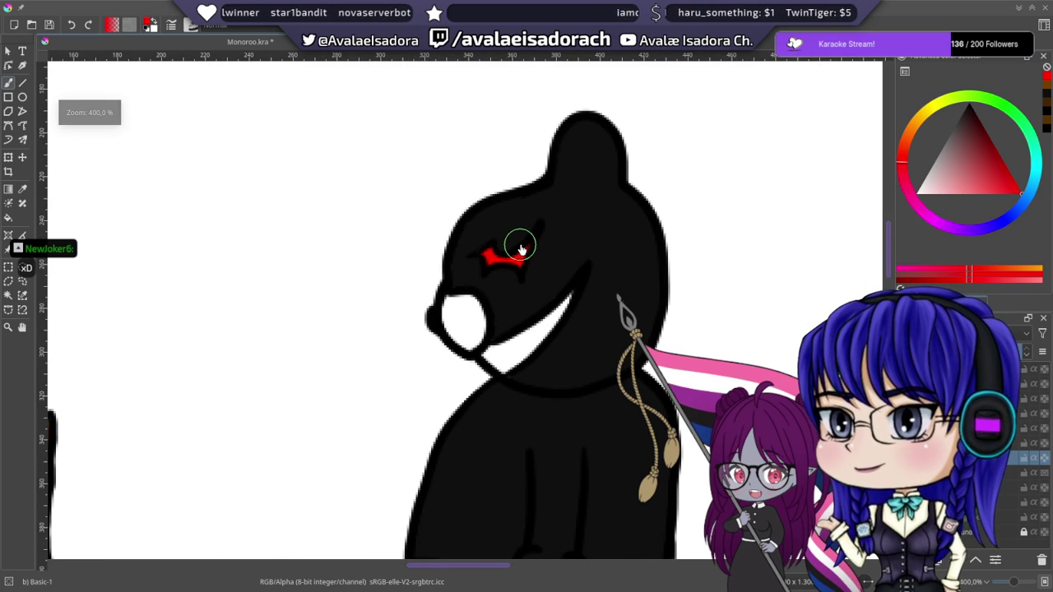
{"action": "scroll", "coordinate": [521, 250], "scroll_direction": "up", "scroll_amount": 3}
{"action": "scroll", "coordinate": [520, 250], "scroll_direction": "down", "scroll_amount": 6}
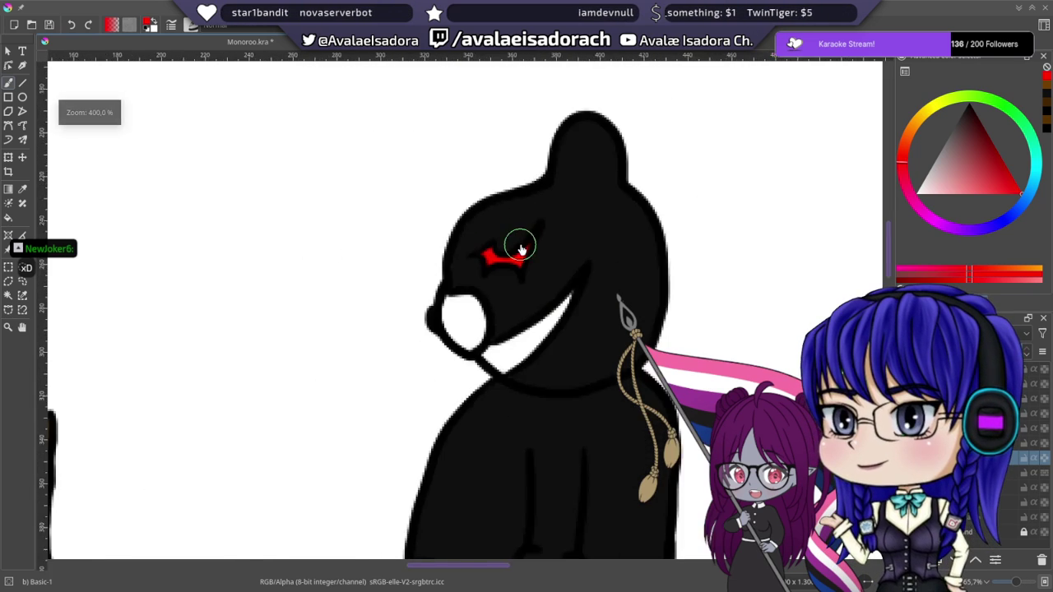
{"action": "scroll", "coordinate": [520, 250], "scroll_direction": "up", "scroll_amount": 2}
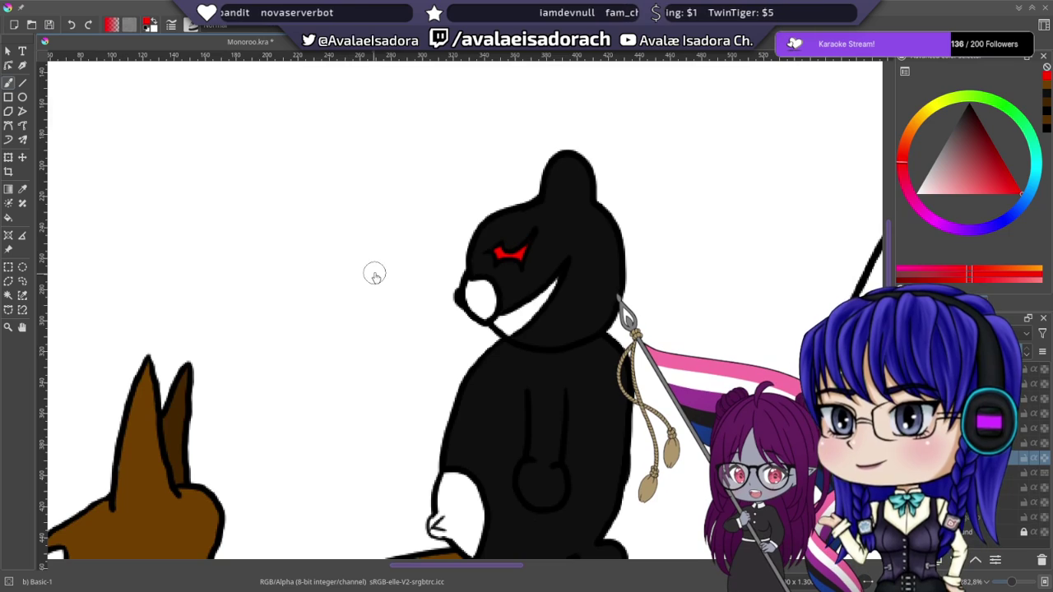
{"action": "scroll", "coordinate": [515, 333], "scroll_direction": "down", "scroll_amount": 3}
{"action": "scroll", "coordinate": [510, 228], "scroll_direction": "up", "scroll_amount": 3}
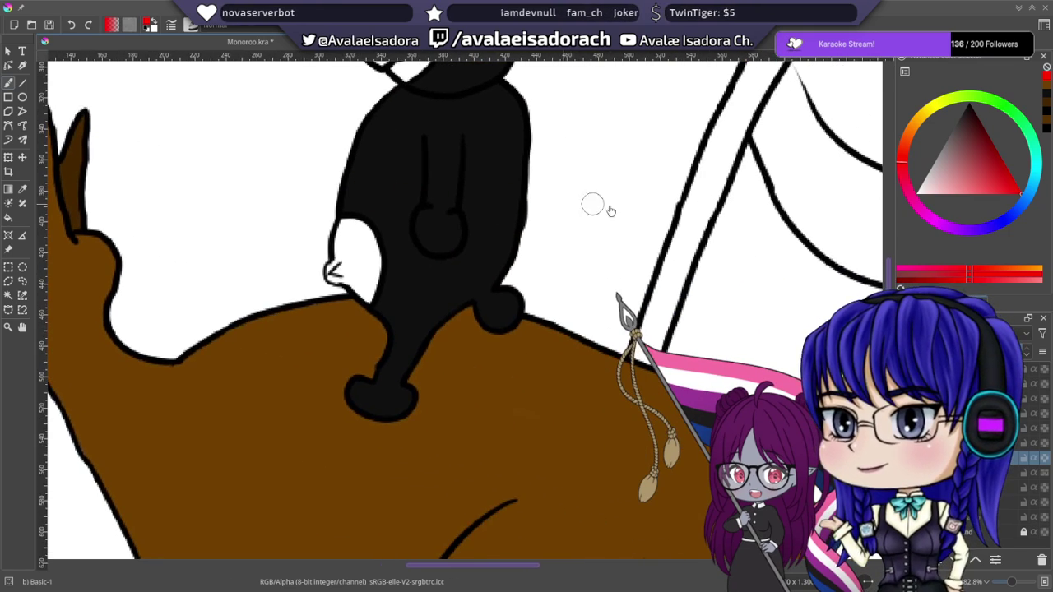
{"action": "scroll", "coordinate": [430, 278], "scroll_direction": "down", "scroll_amount": 2}
{"action": "scroll", "coordinate": [409, 333], "scroll_direction": "up", "scroll_amount": 2}
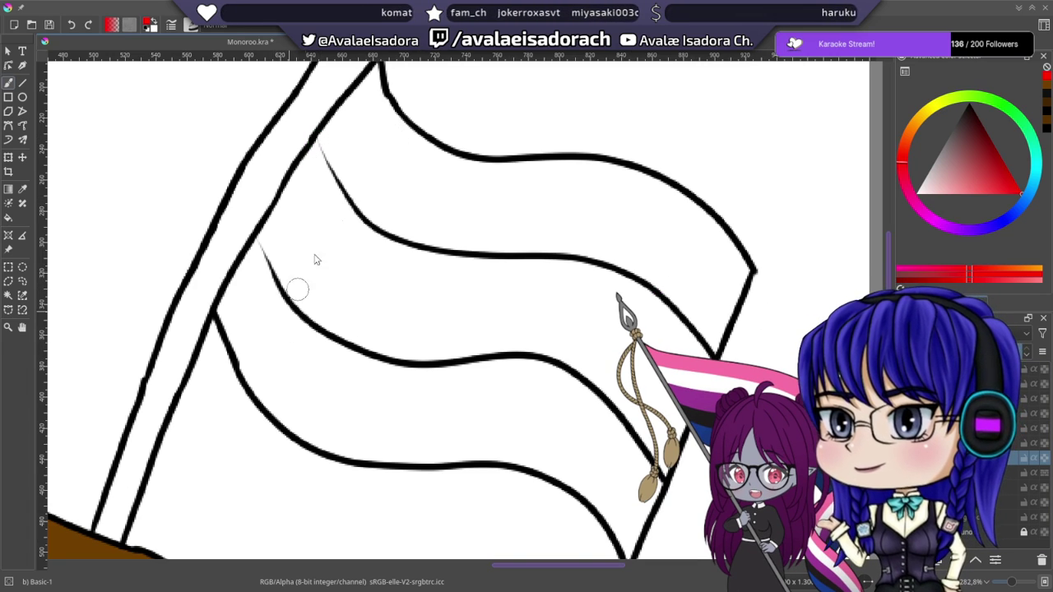
- Start filling the flag's top stripe with red, from the pole end along both outlines
{"action": "left_click_drag", "start_coordinate": [354, 196], "coordinate": [313, 324]}
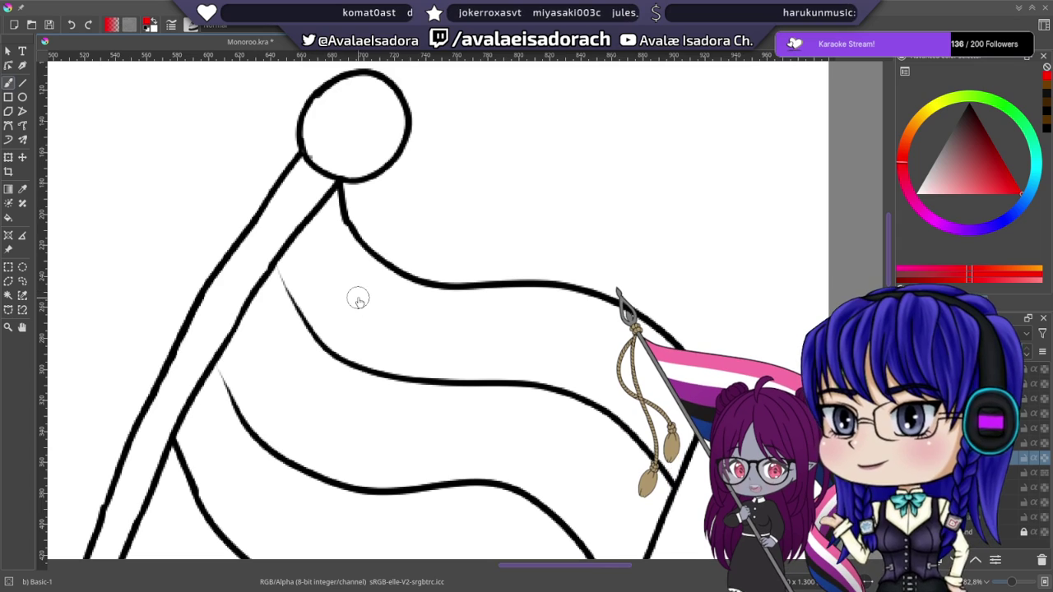
{"action": "scroll", "coordinate": [345, 288], "scroll_direction": "up", "scroll_amount": 4}
{"action": "scroll", "coordinate": [360, 303], "scroll_direction": "down", "scroll_amount": 2}
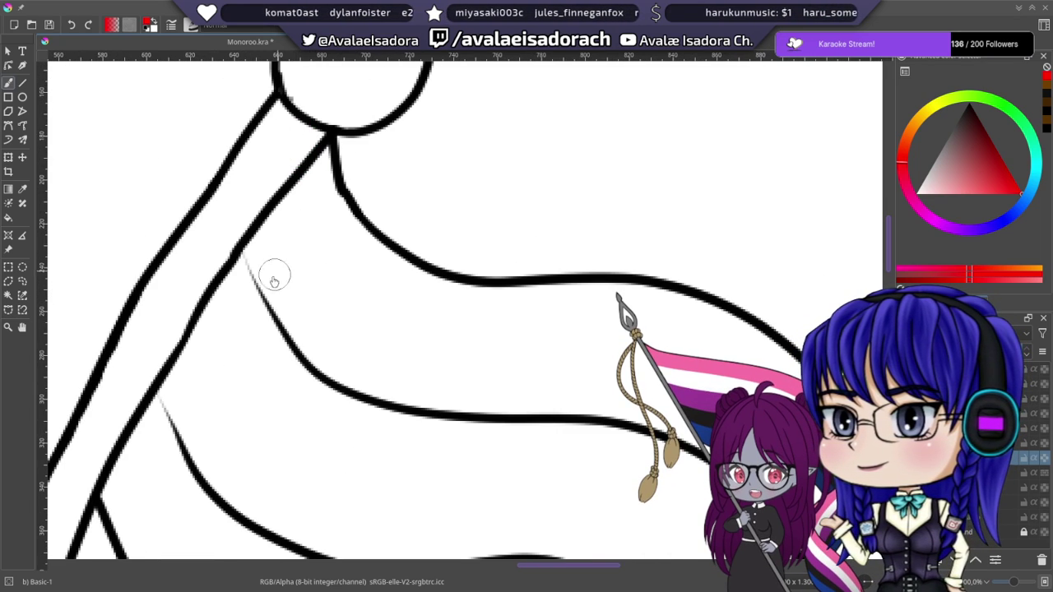
{"action": "left_click", "coordinate": [257, 251]}
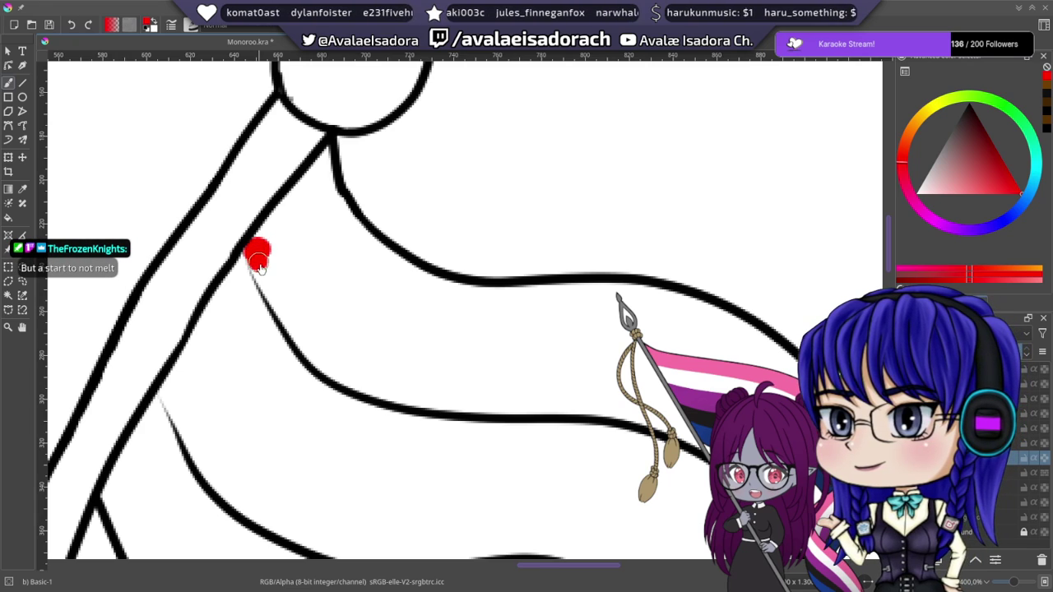
{"action": "mouse_move", "coordinate": [280, 304]}
{"action": "left_mouse_down"}
{"action": "mouse_move", "coordinate": [342, 372]}
{"action": "mouse_move", "coordinate": [282, 307]}
{"action": "mouse_move", "coordinate": [344, 353]}
{"action": "mouse_move", "coordinate": [263, 248]}
{"action": "mouse_move", "coordinate": [326, 152]}
{"action": "mouse_move", "coordinate": [330, 203]}
{"action": "mouse_move", "coordinate": [324, 179]}
{"action": "mouse_move", "coordinate": [320, 224]}
{"action": "mouse_move", "coordinate": [299, 218]}
{"action": "mouse_move", "coordinate": [307, 280]}
{"action": "left_mouse_up"}
{"action": "left_click_drag", "start_coordinate": [362, 300], "coordinate": [226, 256]}
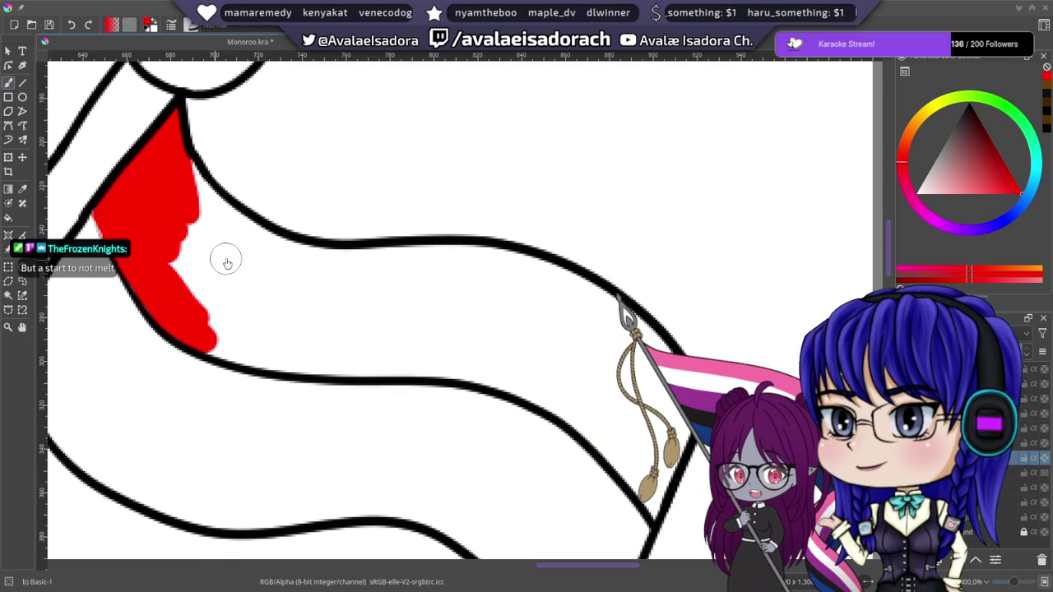
{"action": "mouse_move", "coordinate": [165, 236]}
{"action": "left_mouse_down"}
{"action": "mouse_move", "coordinate": [265, 319]}
{"action": "mouse_move", "coordinate": [213, 279]}
{"action": "left_mouse_up"}
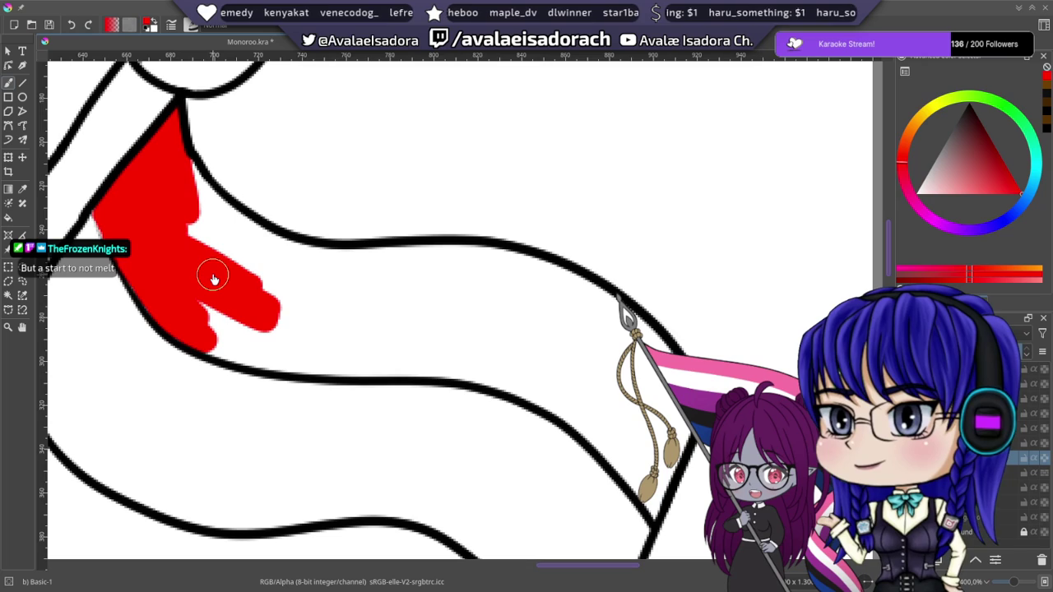
- Rotate the canvas so the flag runs downwards and extend the top stripe's red fill past its first bend
{"action": "right_click", "coordinate": [459, 262]}
{"action": "left_click_drag", "start_coordinate": [462, 165], "coordinate": [550, 211]}
{"action": "left_click", "coordinate": [412, 150]}
{"action": "left_click_drag", "start_coordinate": [387, 173], "coordinate": [406, 303]}
{"action": "mouse_move", "coordinate": [398, 144]}
{"action": "left_mouse_down"}
{"action": "mouse_move", "coordinate": [405, 256]}
{"action": "mouse_move", "coordinate": [433, 143]}
{"action": "mouse_move", "coordinate": [465, 114]}
{"action": "mouse_move", "coordinate": [445, 210]}
{"action": "left_mouse_up"}
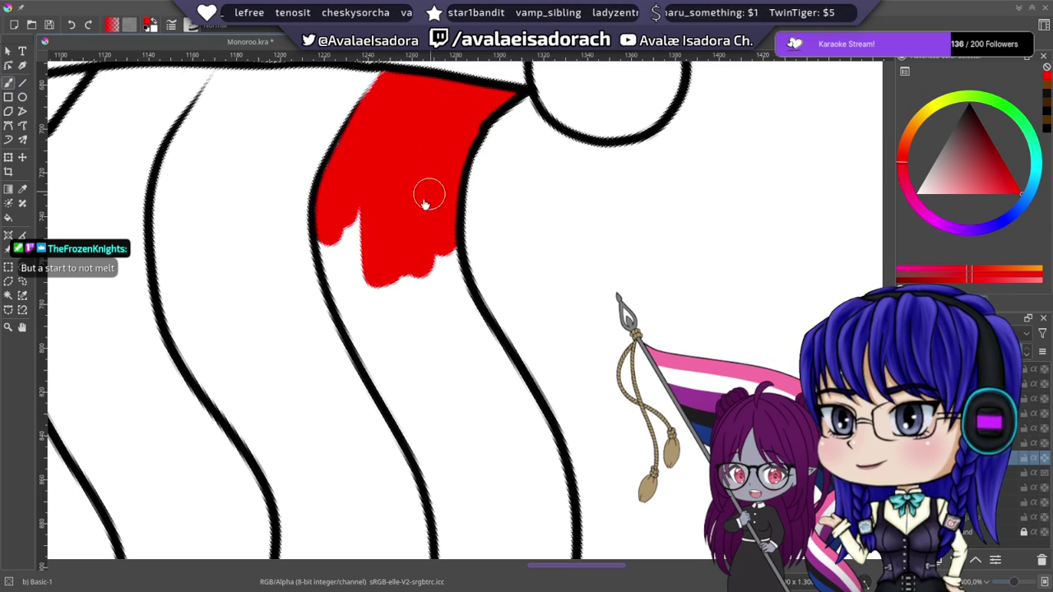
{"action": "scroll", "coordinate": [425, 201], "scroll_direction": "down", "scroll_amount": 1}
{"action": "mouse_move", "coordinate": [323, 206]}
{"action": "left_mouse_down"}
{"action": "mouse_move", "coordinate": [328, 246]}
{"action": "mouse_move", "coordinate": [318, 211]}
{"action": "left_mouse_up"}
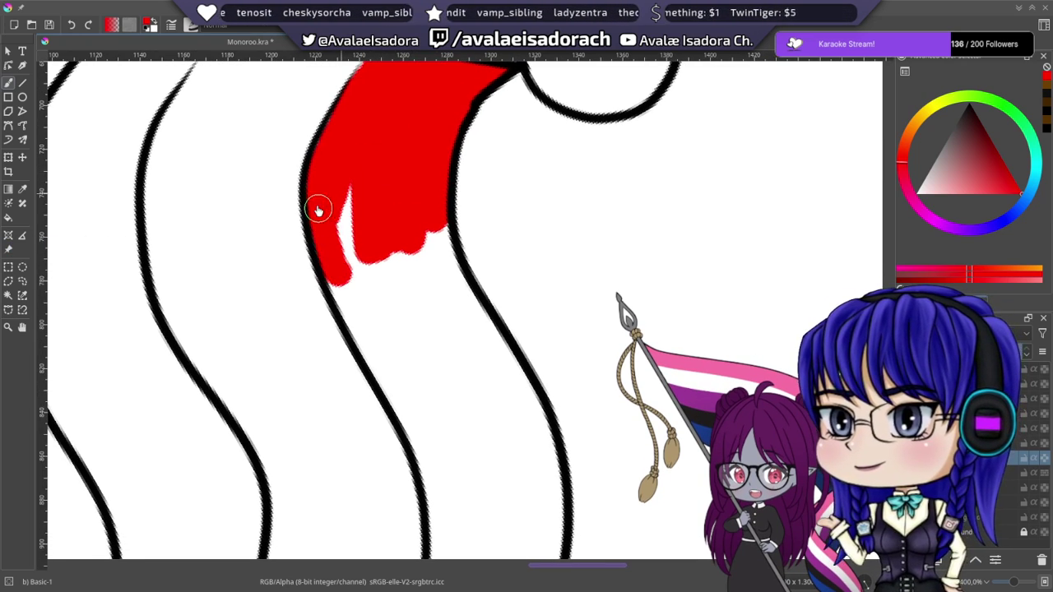
{"action": "left_click_drag", "start_coordinate": [336, 276], "coordinate": [338, 272]}
{"action": "mouse_move", "coordinate": [328, 250]}
{"action": "left_mouse_down"}
{"action": "mouse_move", "coordinate": [374, 346]}
{"action": "mouse_move", "coordinate": [341, 161]}
{"action": "mouse_move", "coordinate": [393, 355]}
{"action": "mouse_move", "coordinate": [408, 375]}
{"action": "mouse_move", "coordinate": [428, 336]}
{"action": "mouse_move", "coordinate": [441, 353]}
{"action": "mouse_move", "coordinate": [444, 326]}
{"action": "mouse_move", "coordinate": [429, 213]}
{"action": "mouse_move", "coordinate": [444, 255]}
{"action": "mouse_move", "coordinate": [417, 204]}
{"action": "mouse_move", "coordinate": [444, 277]}
{"action": "left_mouse_up"}
- Continue the red fill along the middle of the flag's top stripe, closing the gaps against both outlines
{"action": "scroll", "coordinate": [380, 178], "scroll_direction": "down", "scroll_amount": 3}
{"action": "scroll", "coordinate": [329, 177], "scroll_direction": "right", "scroll_amount": 1}
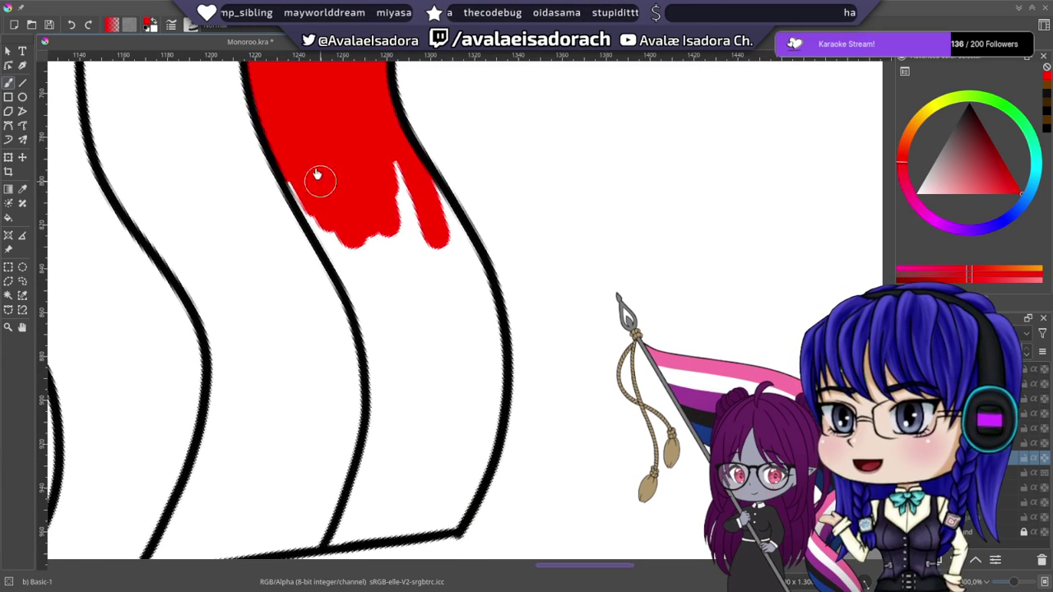
{"action": "mouse_move", "coordinate": [306, 203]}
{"action": "left_mouse_down"}
{"action": "mouse_move", "coordinate": [371, 308]}
{"action": "mouse_move", "coordinate": [352, 249]}
{"action": "mouse_move", "coordinate": [387, 300]}
{"action": "mouse_move", "coordinate": [397, 282]}
{"action": "mouse_move", "coordinate": [401, 196]}
{"action": "left_mouse_up"}
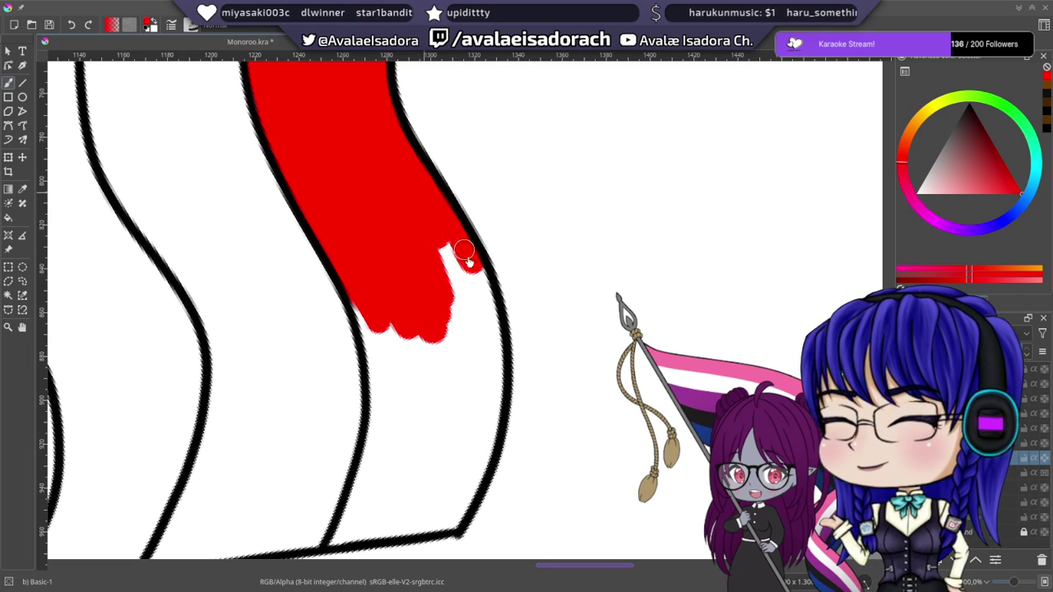
{"action": "mouse_move", "coordinate": [495, 365]}
{"action": "left_mouse_down"}
{"action": "mouse_move", "coordinate": [431, 255]}
{"action": "mouse_move", "coordinate": [443, 299]}
{"action": "mouse_move", "coordinate": [466, 309]}
{"action": "mouse_move", "coordinate": [478, 335]}
{"action": "mouse_move", "coordinate": [471, 311]}
{"action": "left_mouse_up"}
{"action": "scroll", "coordinate": [425, 263], "scroll_direction": "down", "scroll_amount": 2}
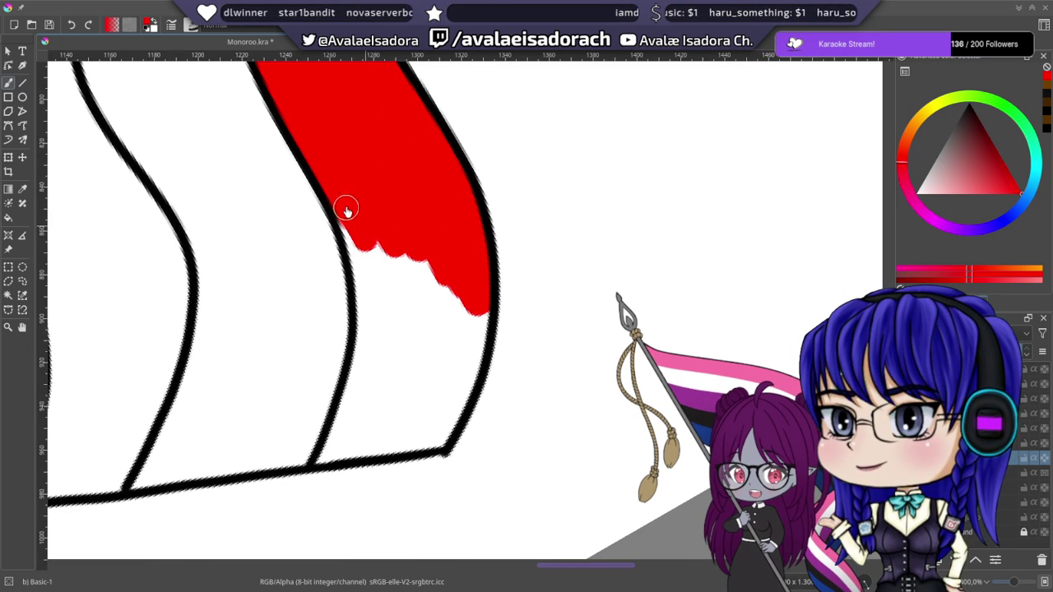
- Finish the flag's top stripe in red down to its free end, painting along the edges and closing the inner gap
{"action": "mouse_move", "coordinate": [353, 248]}
{"action": "left_mouse_down"}
{"action": "mouse_move", "coordinate": [367, 320]}
{"action": "mouse_move", "coordinate": [414, 238]}
{"action": "mouse_move", "coordinate": [446, 313]}
{"action": "mouse_move", "coordinate": [471, 312]}
{"action": "left_mouse_up"}
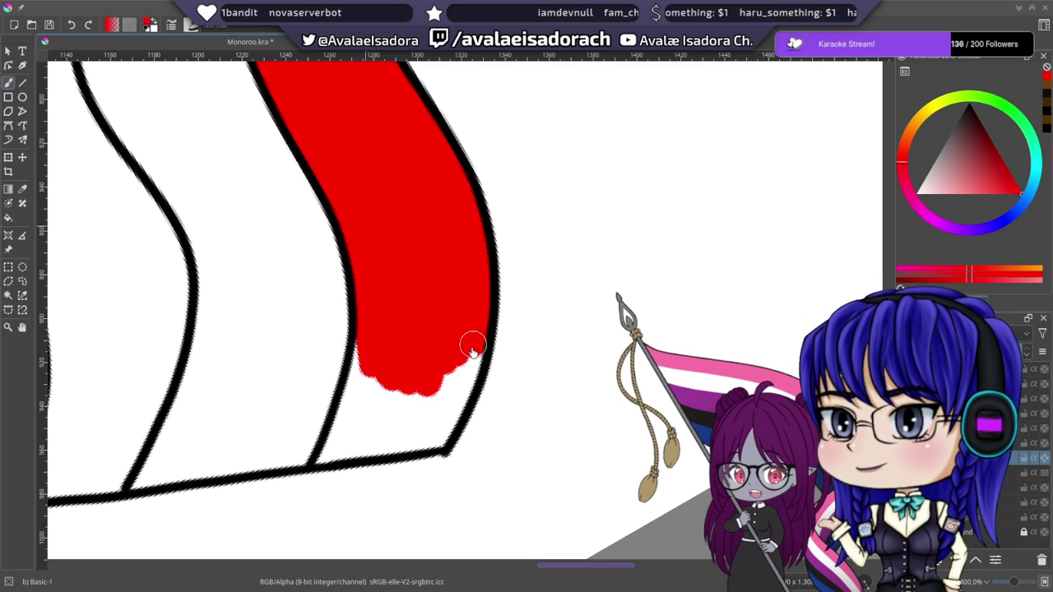
{"action": "left_click_drag", "start_coordinate": [460, 388], "coordinate": [437, 440]}
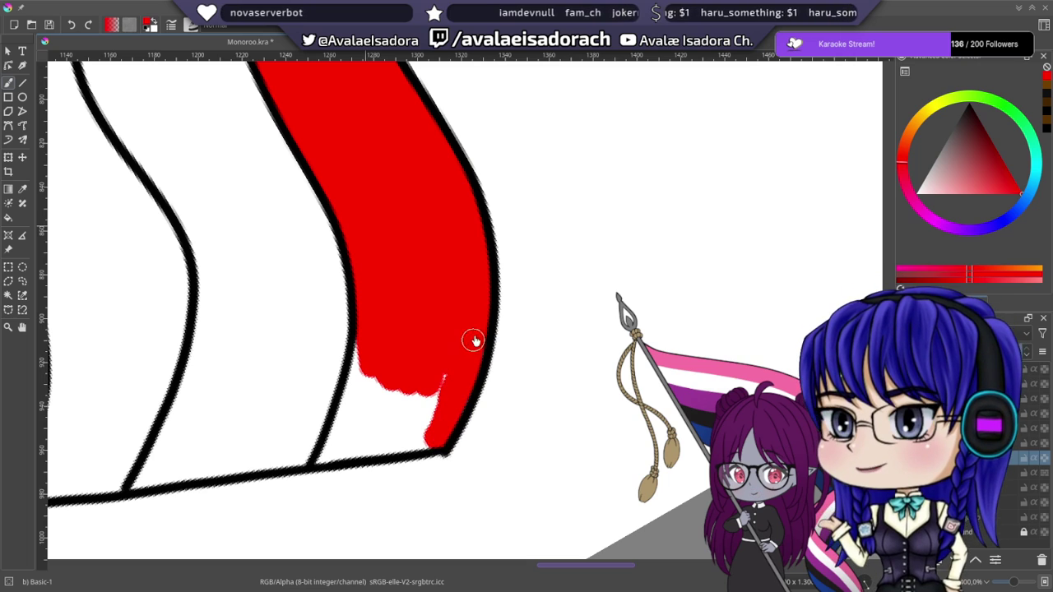
{"action": "mouse_move", "coordinate": [463, 354]}
{"action": "left_mouse_down"}
{"action": "mouse_move", "coordinate": [475, 304]}
{"action": "mouse_move", "coordinate": [498, 288]}
{"action": "left_mouse_up"}
{"action": "left_click_drag", "start_coordinate": [495, 327], "coordinate": [486, 366]}
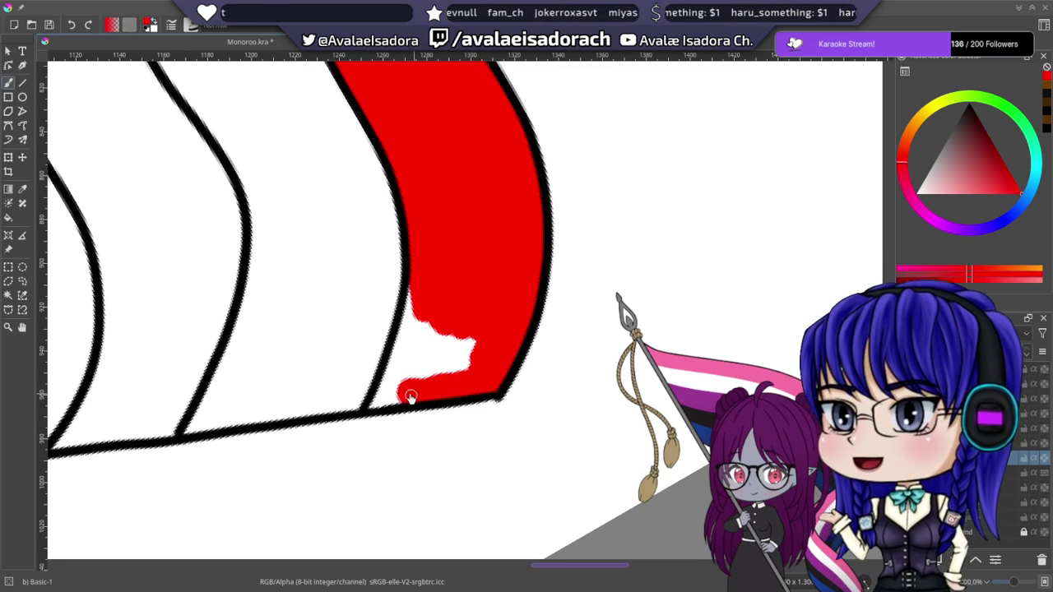
{"action": "left_click_drag", "start_coordinate": [394, 362], "coordinate": [403, 328]}
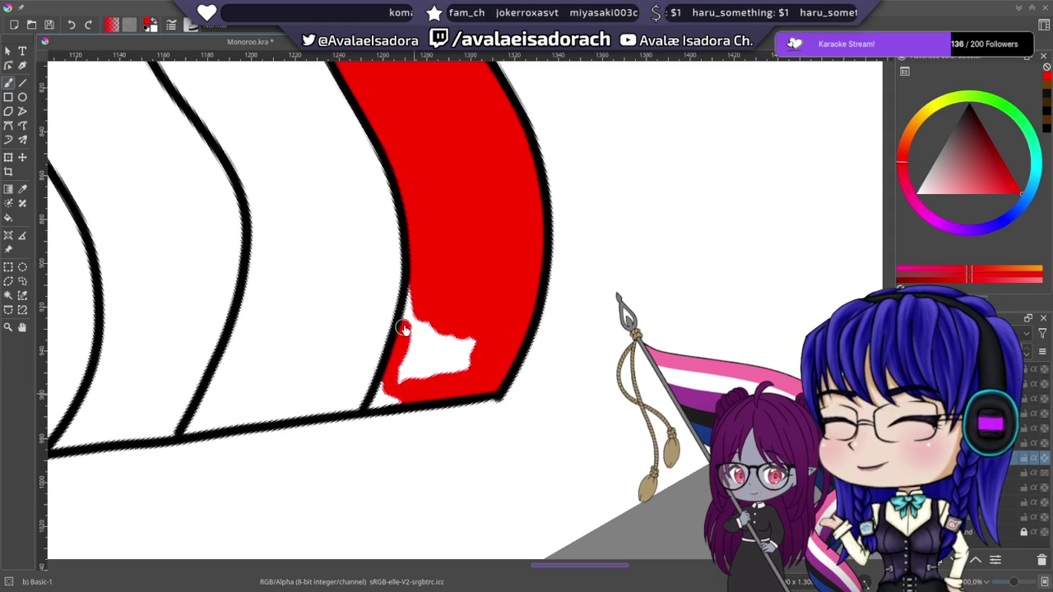
{"action": "mouse_move", "coordinate": [414, 283]}
{"action": "left_mouse_down"}
{"action": "mouse_move", "coordinate": [402, 373]}
{"action": "mouse_move", "coordinate": [420, 359]}
{"action": "mouse_move", "coordinate": [428, 373]}
{"action": "mouse_move", "coordinate": [459, 330]}
{"action": "mouse_move", "coordinate": [466, 365]}
{"action": "mouse_move", "coordinate": [467, 316]}
{"action": "mouse_move", "coordinate": [383, 407]}
{"action": "left_mouse_up"}
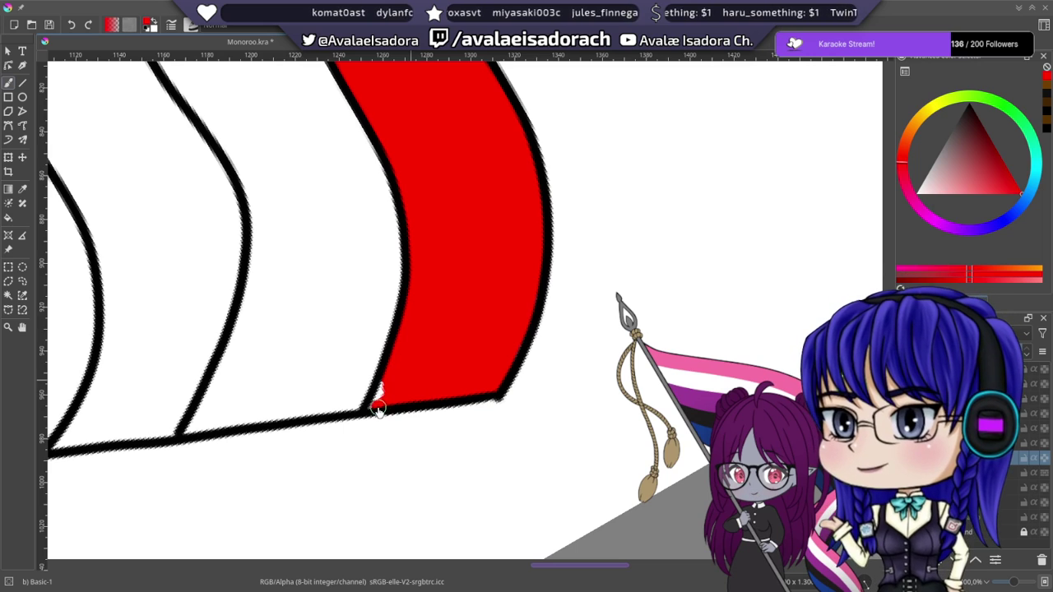
- Start filling the flag's bottom stripe with red, from the pole end down along its outlines
{"action": "left_click_drag", "start_coordinate": [353, 247], "coordinate": [527, 501]}
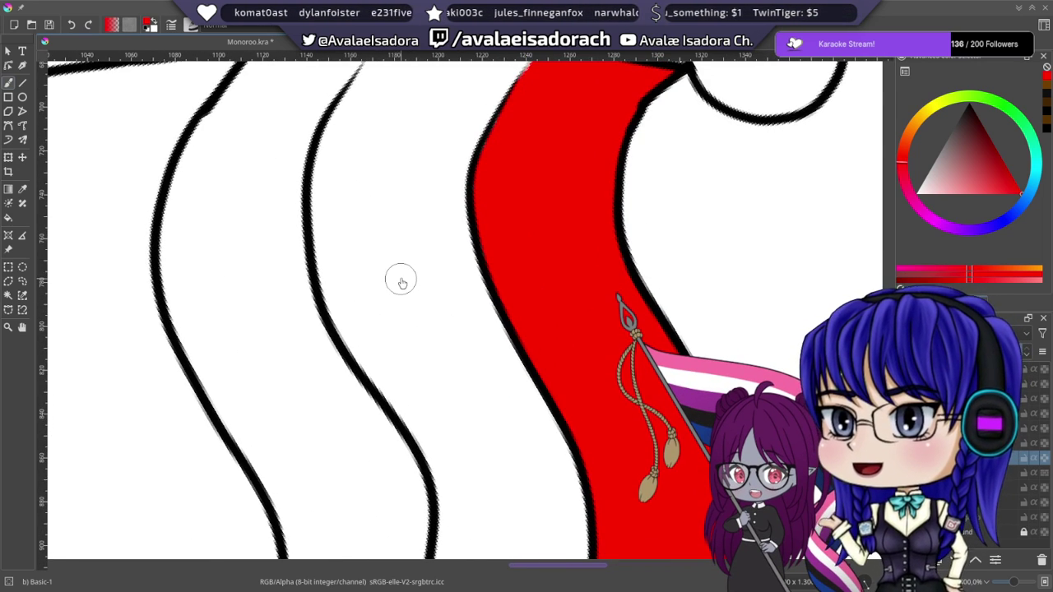
{"action": "left_click_drag", "start_coordinate": [406, 199], "coordinate": [473, 237]}
{"action": "left_click_drag", "start_coordinate": [381, 170], "coordinate": [400, 249]}
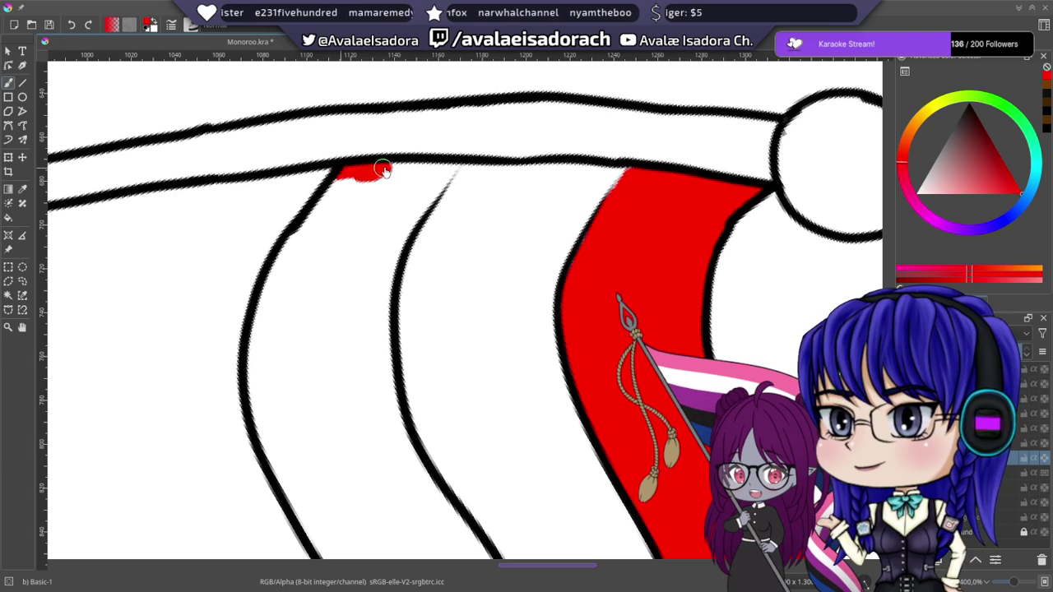
{"action": "mouse_move", "coordinate": [441, 166]}
{"action": "left_mouse_down"}
{"action": "mouse_move", "coordinate": [429, 198]}
{"action": "mouse_move", "coordinate": [436, 178]}
{"action": "mouse_move", "coordinate": [378, 261]}
{"action": "mouse_move", "coordinate": [428, 191]}
{"action": "mouse_move", "coordinate": [383, 257]}
{"action": "mouse_move", "coordinate": [422, 176]}
{"action": "mouse_move", "coordinate": [379, 235]}
{"action": "mouse_move", "coordinate": [347, 249]}
{"action": "mouse_move", "coordinate": [333, 233]}
{"action": "mouse_move", "coordinate": [341, 200]}
{"action": "mouse_move", "coordinate": [310, 239]}
{"action": "mouse_move", "coordinate": [310, 222]}
{"action": "mouse_move", "coordinate": [321, 215]}
{"action": "mouse_move", "coordinate": [285, 262]}
{"action": "left_mouse_up"}
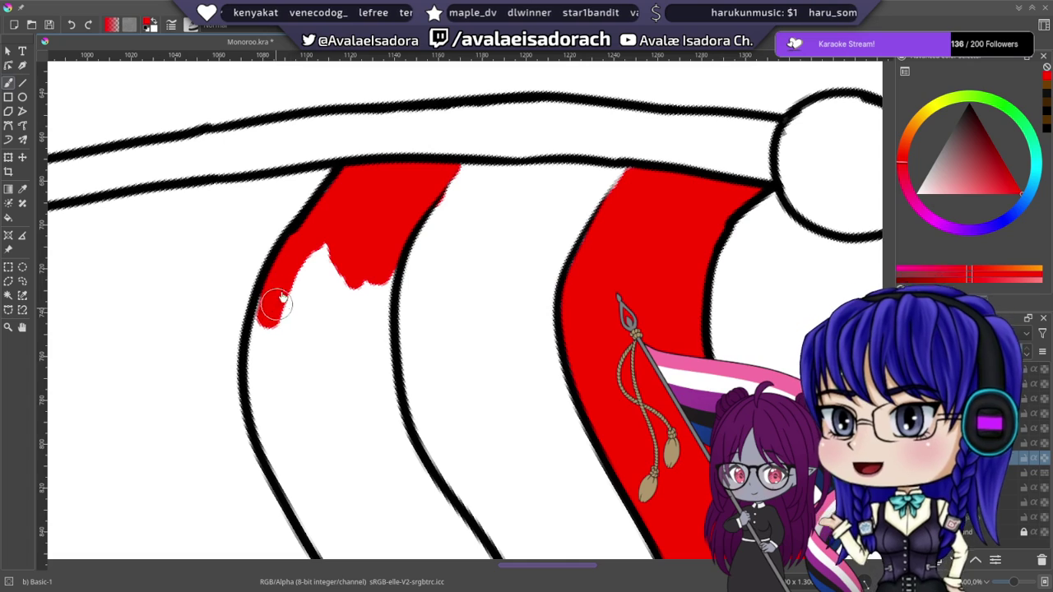
{"action": "mouse_move", "coordinate": [281, 298]}
{"action": "left_mouse_down"}
{"action": "mouse_move", "coordinate": [265, 371]}
{"action": "mouse_move", "coordinate": [265, 329]}
{"action": "left_mouse_up"}
{"action": "mouse_move", "coordinate": [255, 366]}
{"action": "left_mouse_down"}
{"action": "mouse_move", "coordinate": [270, 435]}
{"action": "mouse_move", "coordinate": [302, 405]}
{"action": "mouse_move", "coordinate": [311, 316]}
{"action": "mouse_move", "coordinate": [298, 300]}
{"action": "mouse_move", "coordinate": [310, 308]}
{"action": "mouse_move", "coordinate": [340, 296]}
{"action": "mouse_move", "coordinate": [361, 315]}
{"action": "mouse_move", "coordinate": [379, 275]}
{"action": "left_mouse_up"}
- Extend the bottom stripe's red fill through its middle section past the bend, closing the gaps against both outlines
{"action": "scroll", "coordinate": [368, 352], "scroll_direction": "down", "scroll_amount": 3}
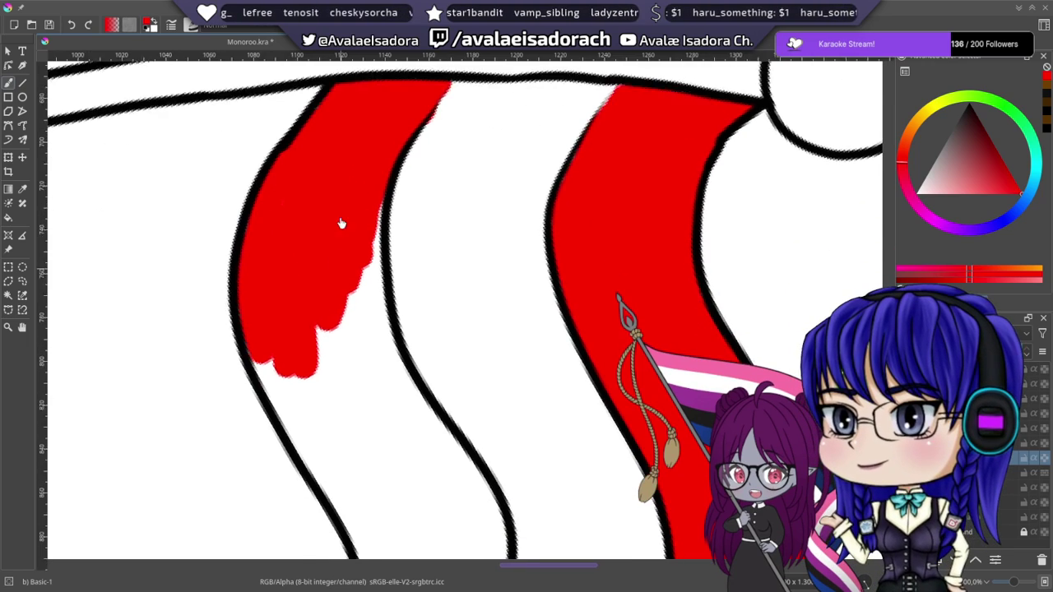
{"action": "mouse_move", "coordinate": [380, 130]}
{"action": "left_mouse_down"}
{"action": "mouse_move", "coordinate": [401, 331]}
{"action": "mouse_move", "coordinate": [380, 263]}
{"action": "mouse_move", "coordinate": [400, 365]}
{"action": "mouse_move", "coordinate": [380, 370]}
{"action": "mouse_move", "coordinate": [361, 403]}
{"action": "mouse_move", "coordinate": [326, 333]}
{"action": "mouse_move", "coordinate": [329, 280]}
{"action": "mouse_move", "coordinate": [299, 269]}
{"action": "left_mouse_up"}
{"action": "left_click_drag", "start_coordinate": [321, 347], "coordinate": [277, 307]}
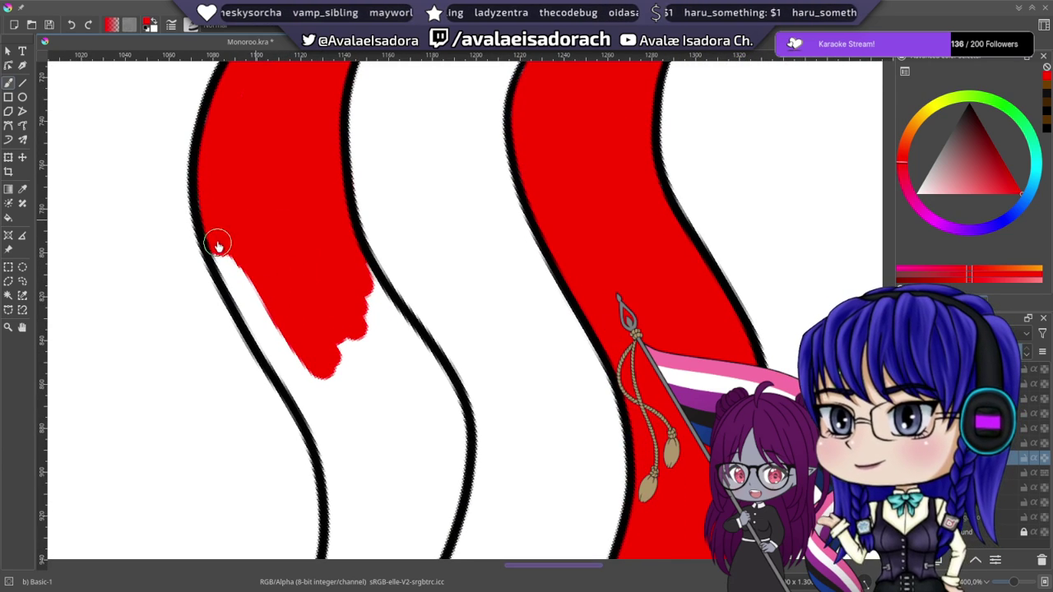
{"action": "mouse_move", "coordinate": [237, 278]}
{"action": "left_mouse_down"}
{"action": "mouse_move", "coordinate": [266, 315]}
{"action": "mouse_move", "coordinate": [233, 272]}
{"action": "mouse_move", "coordinate": [321, 421]}
{"action": "mouse_move", "coordinate": [274, 339]}
{"action": "mouse_move", "coordinate": [310, 344]}
{"action": "mouse_move", "coordinate": [363, 402]}
{"action": "mouse_move", "coordinate": [362, 384]}
{"action": "mouse_move", "coordinate": [308, 349]}
{"action": "mouse_move", "coordinate": [298, 316]}
{"action": "mouse_move", "coordinate": [325, 252]}
{"action": "mouse_move", "coordinate": [428, 400]}
{"action": "left_mouse_up"}
{"action": "mouse_move", "coordinate": [313, 416]}
{"action": "left_mouse_down"}
{"action": "mouse_move", "coordinate": [328, 224]}
{"action": "mouse_move", "coordinate": [317, 247]}
{"action": "mouse_move", "coordinate": [329, 298]}
{"action": "left_mouse_up"}
{"action": "mouse_move", "coordinate": [334, 212]}
{"action": "left_mouse_down"}
{"action": "mouse_move", "coordinate": [351, 263]}
{"action": "mouse_move", "coordinate": [405, 257]}
{"action": "mouse_move", "coordinate": [401, 162]}
{"action": "mouse_move", "coordinate": [425, 194]}
{"action": "left_mouse_up"}
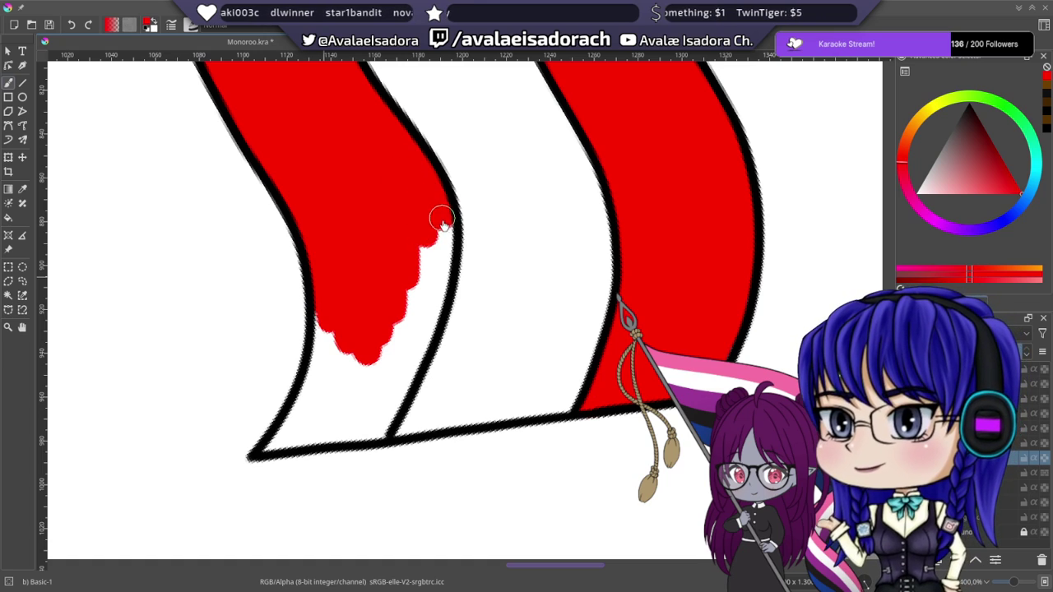
- Fill the bottom stripe's free end with red, redoing faulty strokes, tracing its edges and covering the middle
{"action": "mouse_move", "coordinate": [442, 257]}
{"action": "left_mouse_down"}
{"action": "mouse_move", "coordinate": [380, 431]}
{"action": "mouse_move", "coordinate": [407, 361]}
{"action": "mouse_move", "coordinate": [359, 434]}
{"action": "left_mouse_up"}
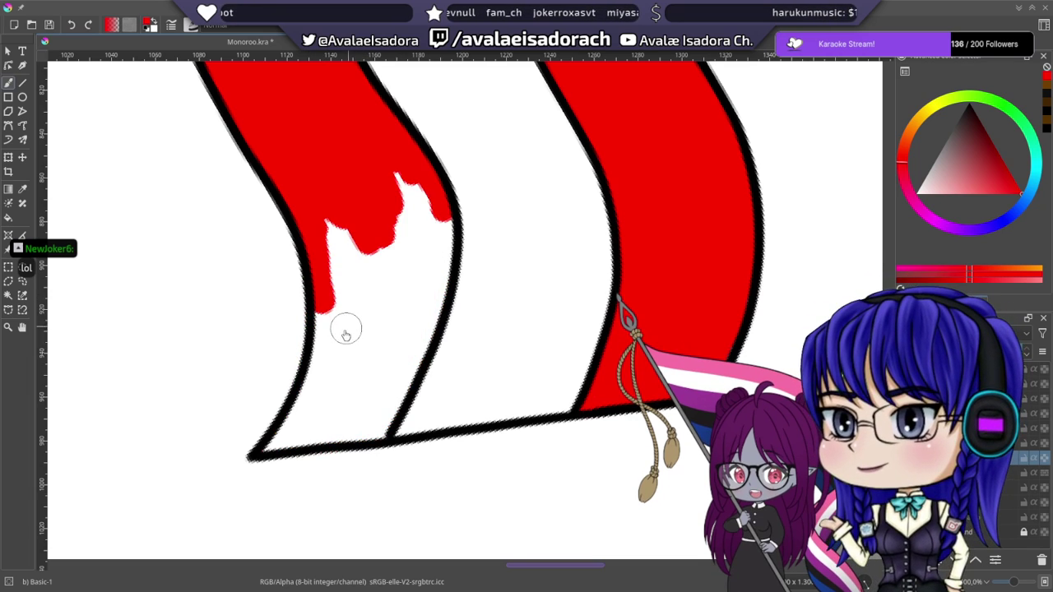
{"action": "key", "text": "ctrl+z"}
{"action": "key", "text": "ctrl+z"}
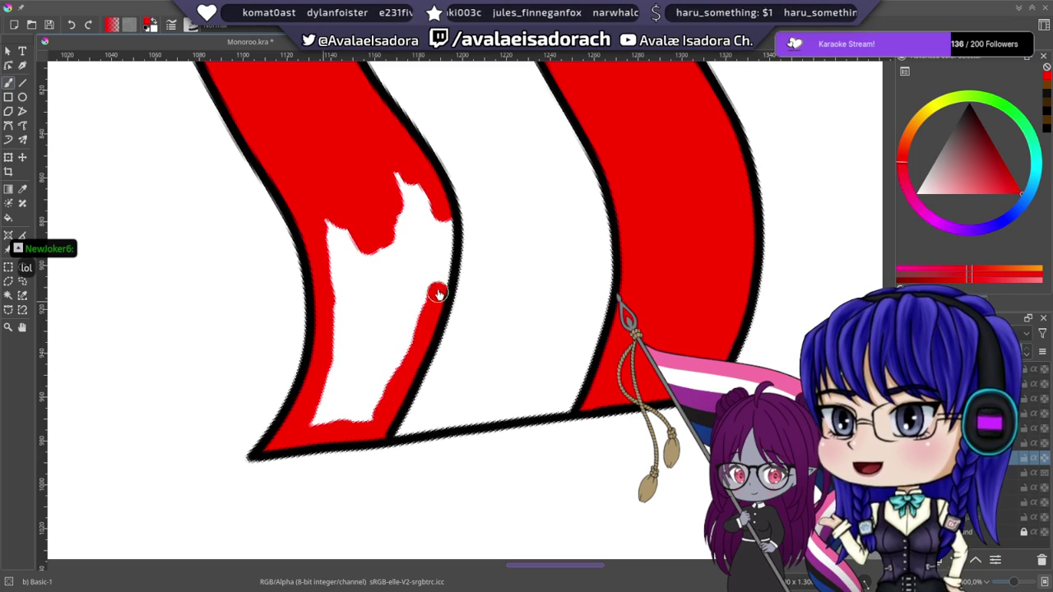
{"action": "mouse_move", "coordinate": [437, 207]}
{"action": "left_mouse_down"}
{"action": "mouse_move", "coordinate": [431, 232]}
{"action": "mouse_move", "coordinate": [412, 211]}
{"action": "mouse_move", "coordinate": [414, 323]}
{"action": "mouse_move", "coordinate": [375, 405]}
{"action": "mouse_move", "coordinate": [356, 396]}
{"action": "mouse_move", "coordinate": [310, 412]}
{"action": "mouse_move", "coordinate": [342, 411]}
{"action": "mouse_move", "coordinate": [323, 406]}
{"action": "mouse_move", "coordinate": [353, 313]}
{"action": "mouse_move", "coordinate": [368, 339]}
{"action": "mouse_move", "coordinate": [347, 366]}
{"action": "mouse_move", "coordinate": [323, 370]}
{"action": "mouse_move", "coordinate": [396, 295]}
{"action": "mouse_move", "coordinate": [390, 211]}
{"action": "mouse_move", "coordinate": [369, 358]}
{"action": "mouse_move", "coordinate": [332, 270]}
{"action": "mouse_move", "coordinate": [348, 305]}
{"action": "left_mouse_up"}
{"action": "left_click_drag", "start_coordinate": [370, 202], "coordinate": [375, 306]}
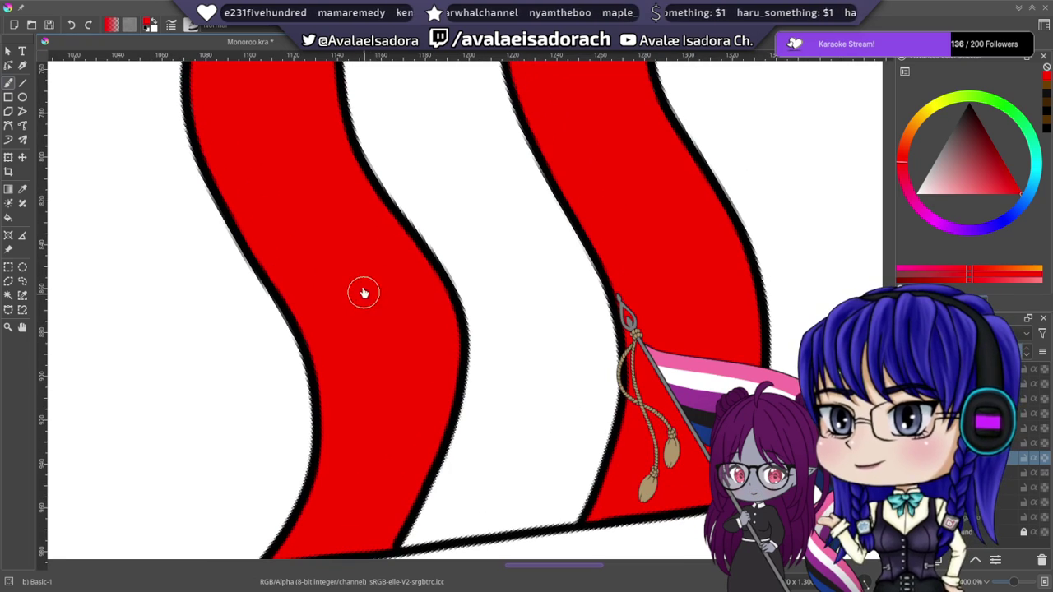
- Hide the layer holding the flag's inner stripe divider lines
{"action": "left_click_drag", "start_coordinate": [349, 259], "coordinate": [380, 395]}
{"action": "left_click_drag", "start_coordinate": [378, 284], "coordinate": [407, 383]}
{"action": "left_click_drag", "start_coordinate": [344, 328], "coordinate": [325, 346]}
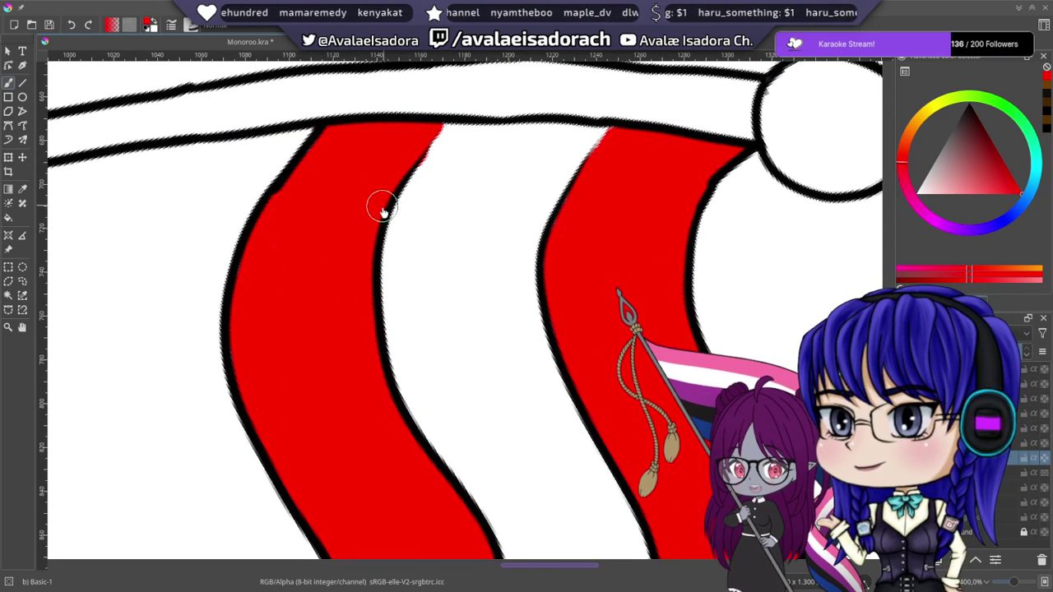
{"action": "left_click_drag", "start_coordinate": [398, 269], "coordinate": [364, 231]}
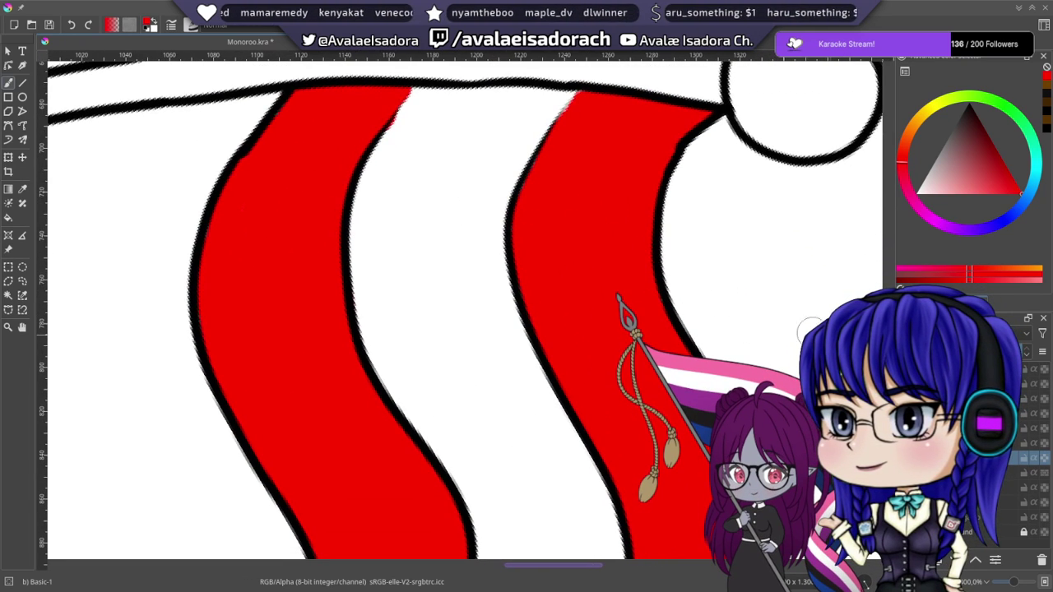
{"action": "left_click", "coordinate": [904, 413]}
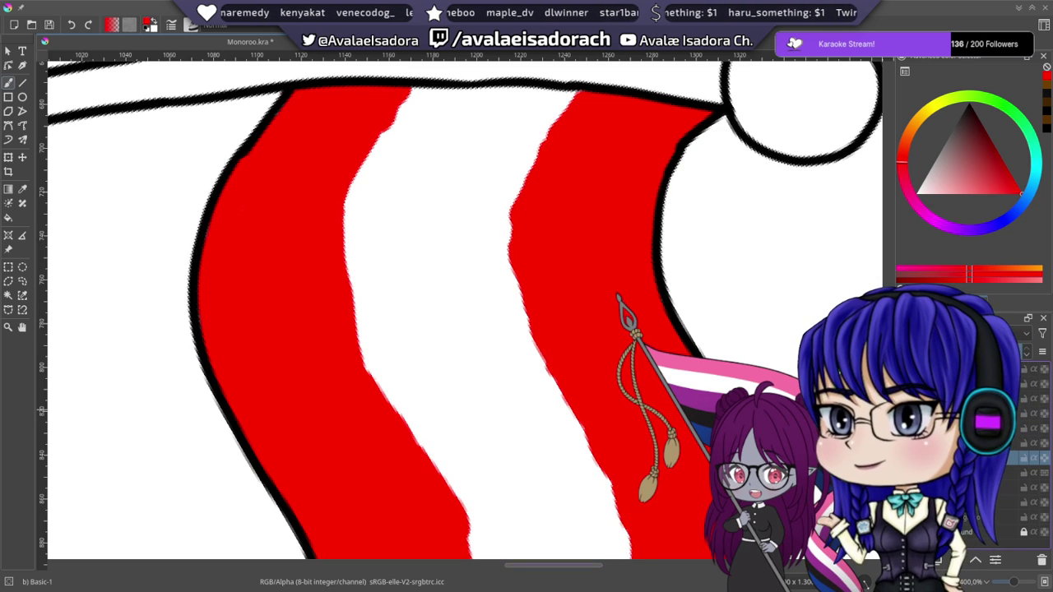
- Set the brush smoothing to Stabilizer
{"action": "left_click_drag", "start_coordinate": [396, 174], "coordinate": [492, 258]}
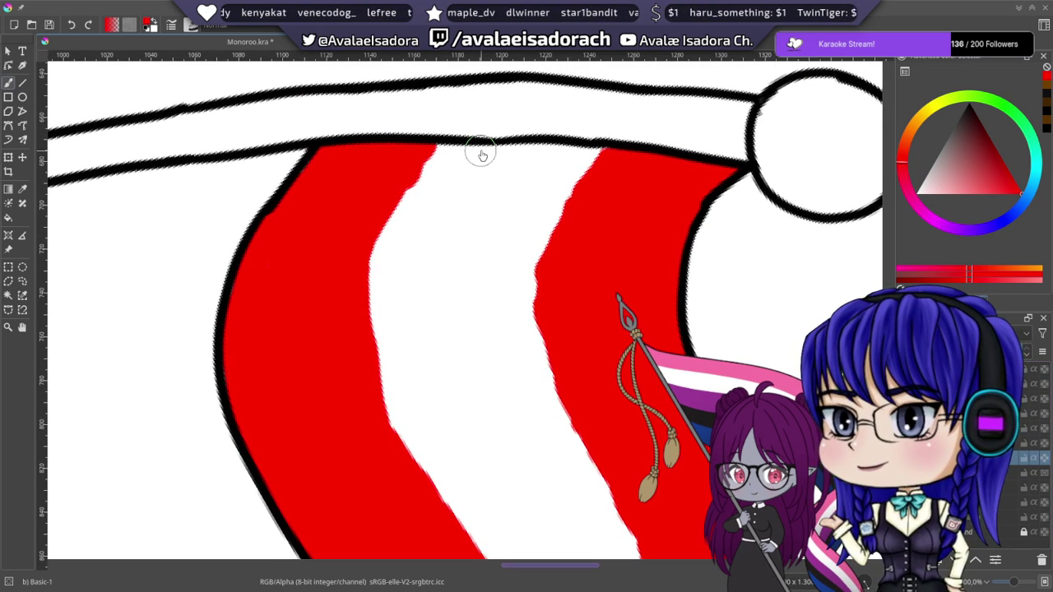
{"action": "left_click", "coordinate": [964, 299]}
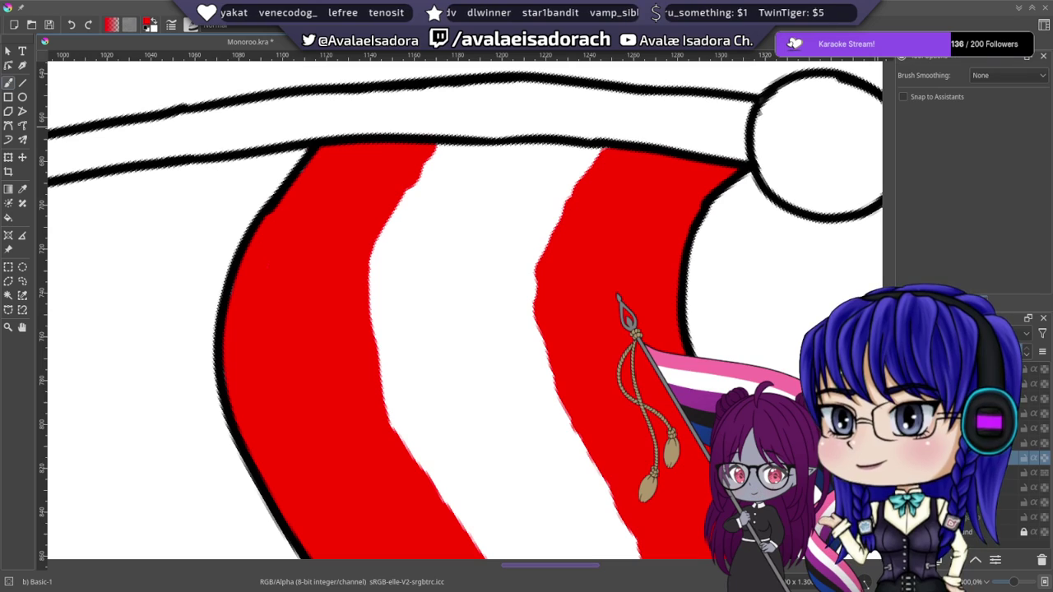
{"action": "left_click", "coordinate": [985, 127]}
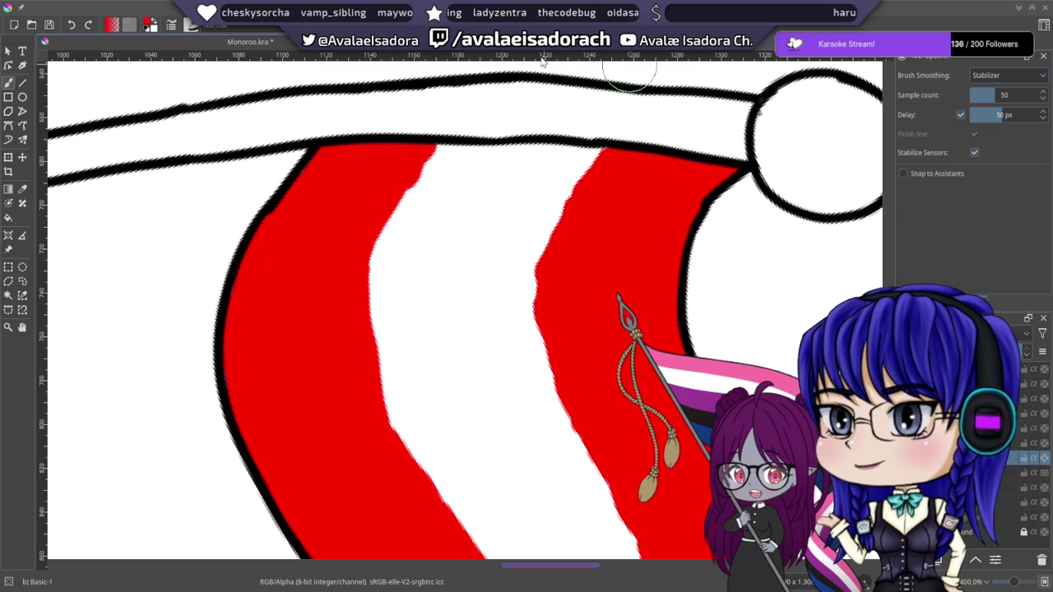
- Smooth the bottom stripe's rough inner edge with red strokes from the pole end towards the second bend
{"action": "mouse_move", "coordinate": [387, 188]}
{"action": "left_mouse_down"}
{"action": "mouse_move", "coordinate": [447, 148]}
{"action": "mouse_move", "coordinate": [416, 165]}
{"action": "mouse_move", "coordinate": [376, 239]}
{"action": "mouse_move", "coordinate": [364, 273]}
{"action": "mouse_move", "coordinate": [371, 348]}
{"action": "left_mouse_up"}
{"action": "left_click_drag", "start_coordinate": [379, 404], "coordinate": [409, 457]}
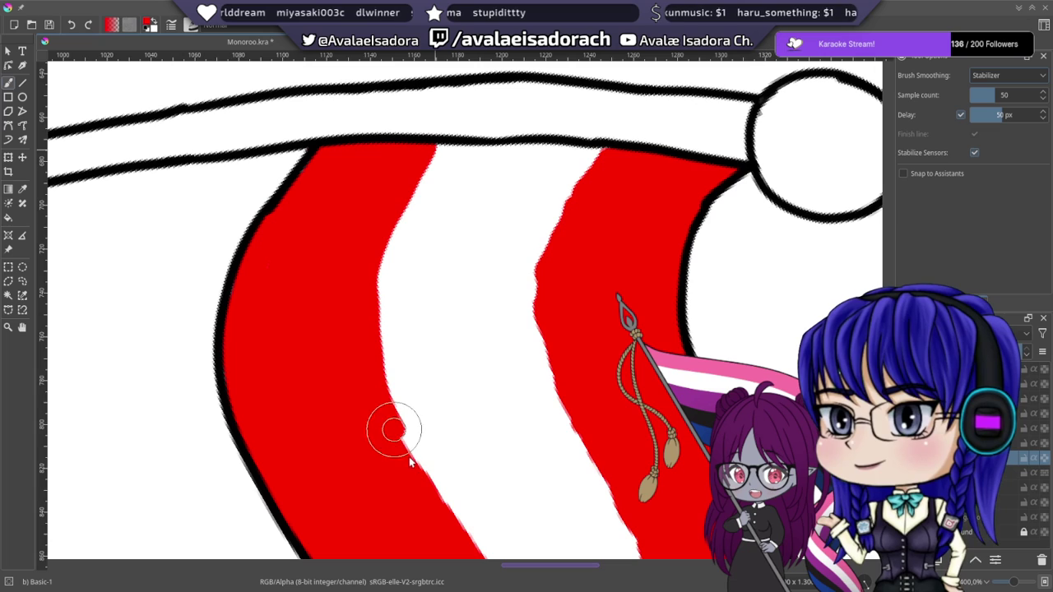
{"action": "mouse_move", "coordinate": [443, 510]}
{"action": "left_mouse_down"}
{"action": "mouse_move", "coordinate": [436, 504]}
{"action": "mouse_move", "coordinate": [448, 527]}
{"action": "left_mouse_up"}
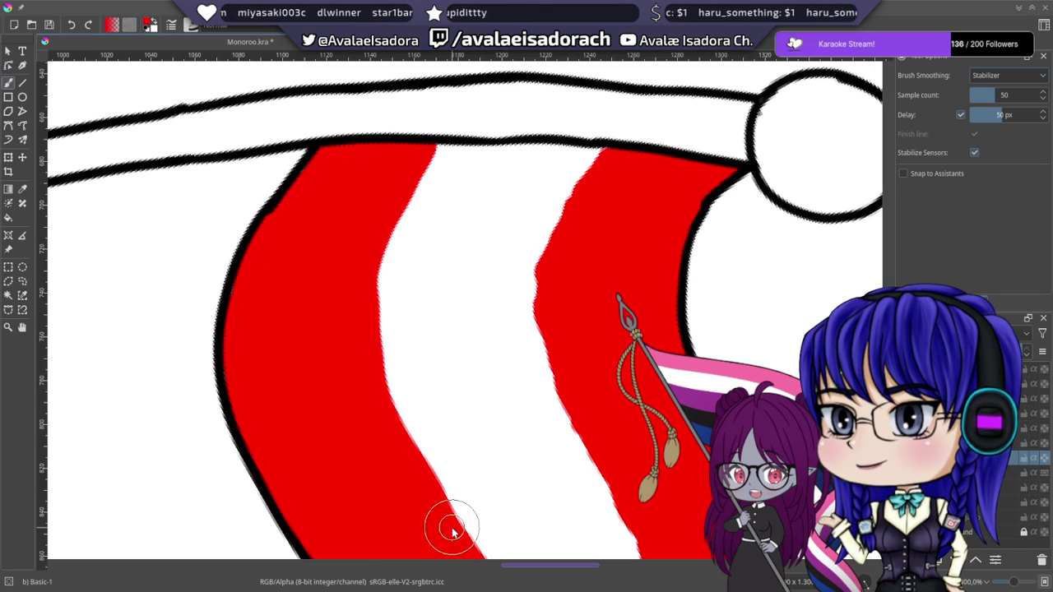
- Smooth the rest of the bottom stripe's inner edge around the second bend to the free end, redoing the first stroke
{"action": "left_click_drag", "start_coordinate": [452, 406], "coordinate": [300, 95]}
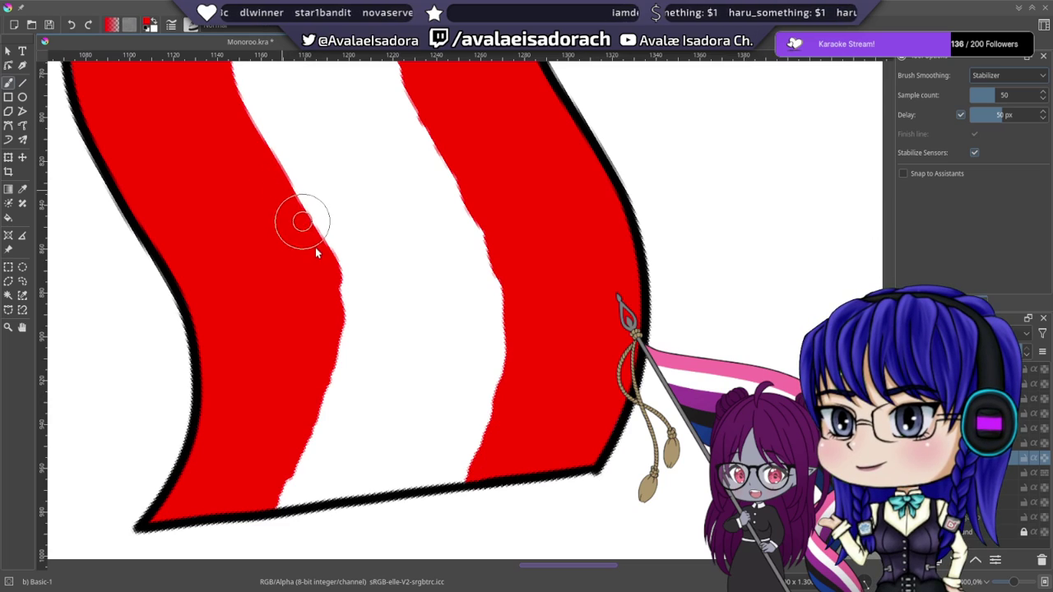
{"action": "mouse_move", "coordinate": [327, 271]}
{"action": "left_mouse_down"}
{"action": "mouse_move", "coordinate": [340, 352]}
{"action": "mouse_move", "coordinate": [320, 424]}
{"action": "left_mouse_up"}
{"action": "key", "text": "ctrl+z"}
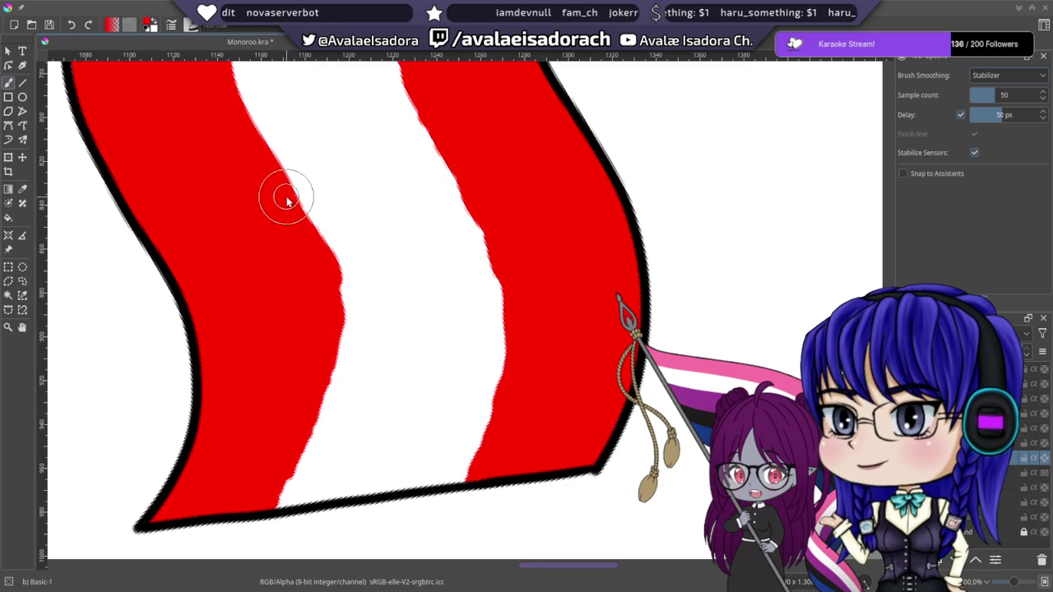
{"action": "mouse_move", "coordinate": [302, 226]}
{"action": "left_mouse_down"}
{"action": "mouse_move", "coordinate": [329, 288]}
{"action": "mouse_move", "coordinate": [334, 355]}
{"action": "mouse_move", "coordinate": [266, 527]}
{"action": "left_mouse_up"}
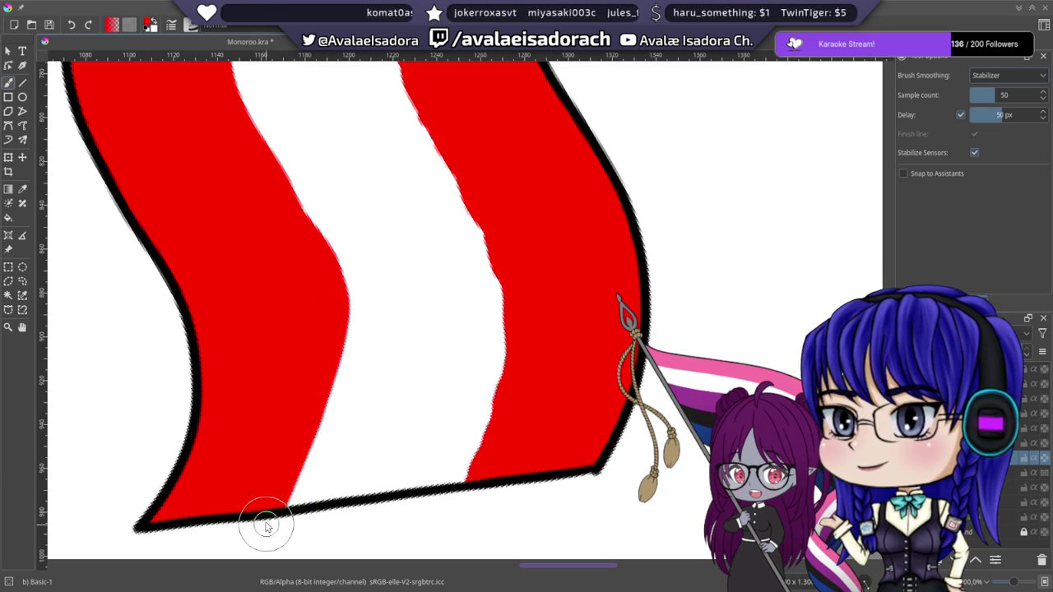
- Start smoothing the top stripe's inner edge with a stabilized red stroke from the pole end
{"action": "scroll", "coordinate": [519, 238], "scroll_direction": "up", "scroll_amount": 4}
{"action": "scroll", "coordinate": [483, 205], "scroll_direction": "up", "scroll_amount": 4}
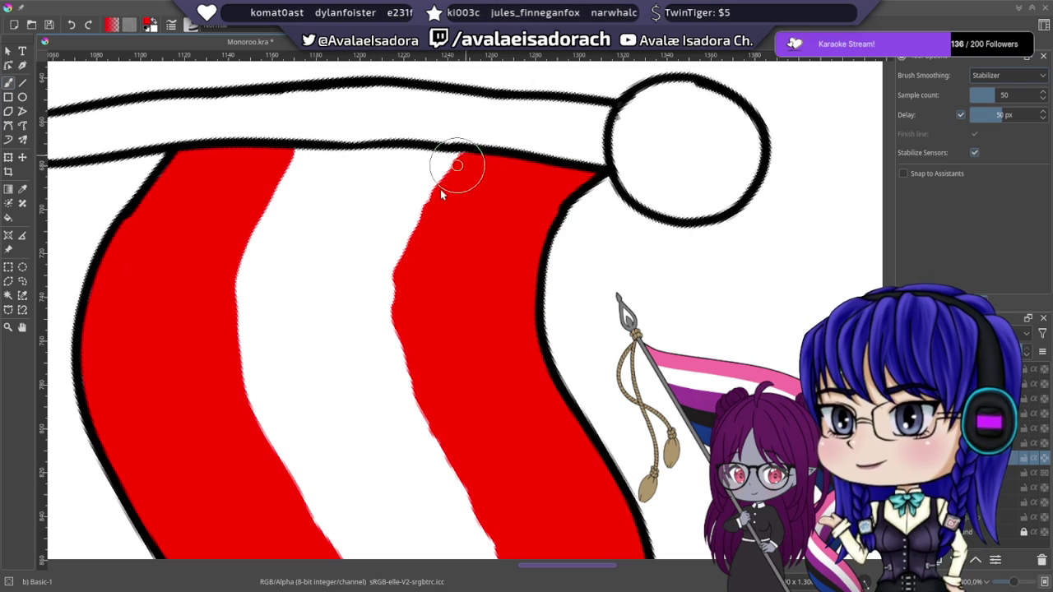
{"action": "mouse_move", "coordinate": [431, 213]}
{"action": "left_mouse_down"}
{"action": "mouse_move", "coordinate": [397, 312]}
{"action": "mouse_move", "coordinate": [402, 362]}
{"action": "left_mouse_up"}
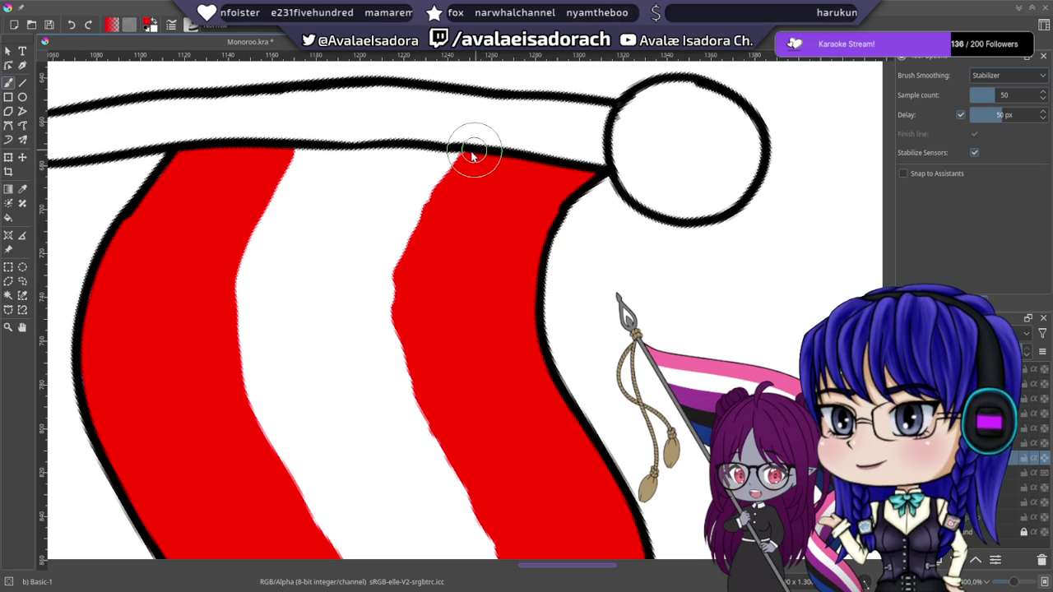
- Smooth the red stripe's jagged edge along the flag's white middle band with red brush strokes
{"action": "left_click_drag", "start_coordinate": [463, 157], "coordinate": [438, 208]}
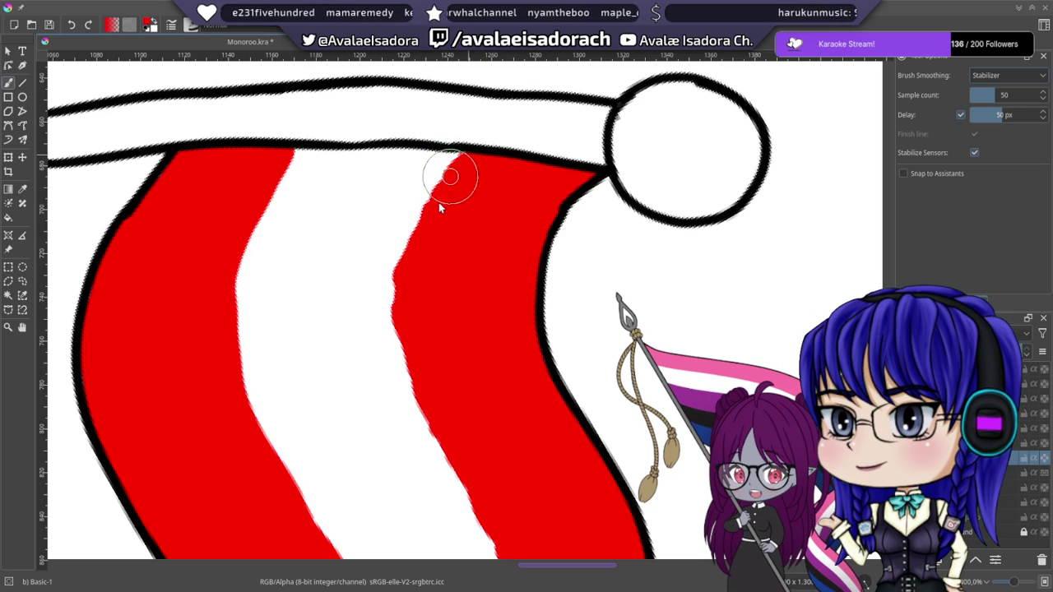
{"action": "mouse_move", "coordinate": [420, 247]}
{"action": "left_mouse_down"}
{"action": "mouse_move", "coordinate": [416, 256]}
{"action": "mouse_move", "coordinate": [465, 159]}
{"action": "left_mouse_up"}
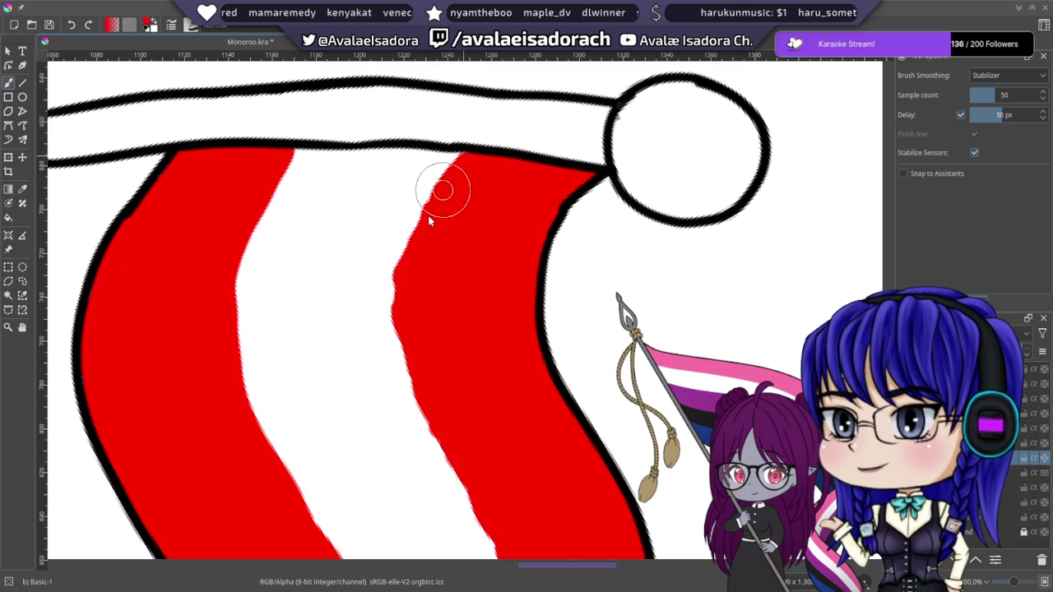
{"action": "mouse_move", "coordinate": [429, 220]}
{"action": "left_mouse_down"}
{"action": "mouse_move", "coordinate": [401, 303]}
{"action": "mouse_move", "coordinate": [404, 333]}
{"action": "mouse_move", "coordinate": [422, 403]}
{"action": "mouse_move", "coordinate": [476, 501]}
{"action": "mouse_move", "coordinate": [464, 492]}
{"action": "left_mouse_up"}
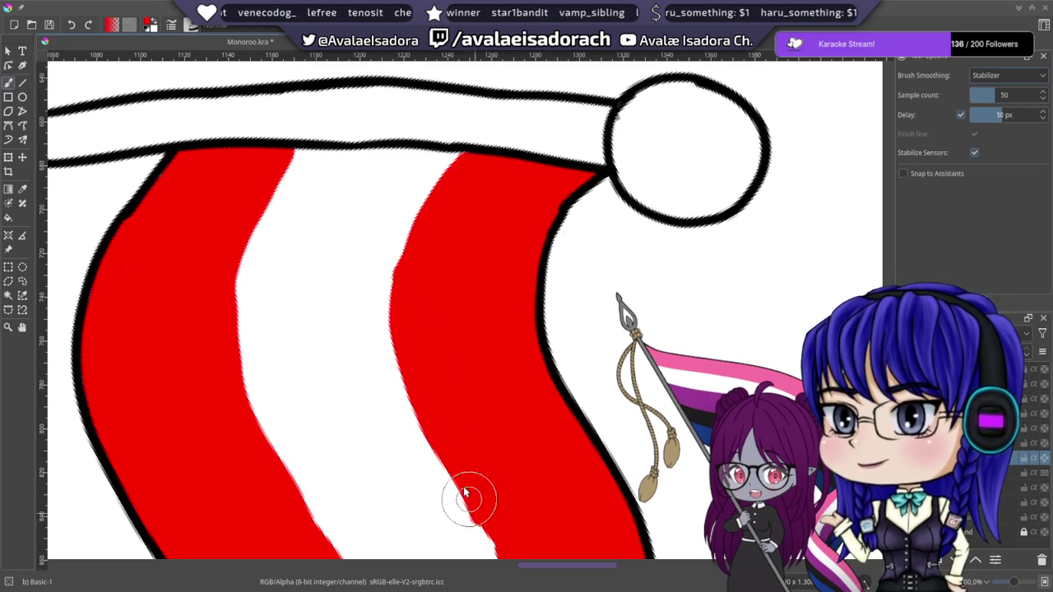
{"action": "left_click_drag", "start_coordinate": [414, 289], "coordinate": [371, 141]}
{"action": "left_click_drag", "start_coordinate": [413, 259], "coordinate": [399, 115]}
{"action": "mouse_move", "coordinate": [445, 236]}
{"action": "left_mouse_down"}
{"action": "mouse_move", "coordinate": [422, 222]}
{"action": "mouse_move", "coordinate": [438, 241]}
{"action": "mouse_move", "coordinate": [391, 146]}
{"action": "mouse_move", "coordinate": [446, 267]}
{"action": "mouse_move", "coordinate": [463, 364]}
{"action": "left_mouse_up"}
{"action": "left_click_drag", "start_coordinate": [461, 416], "coordinate": [447, 494]}
{"action": "scroll", "coordinate": [408, 267], "scroll_direction": "up", "scroll_amount": 3}
- Reset the canvas rotation to 0° and check the flag's red stripes in the upright drawing
{"action": "right_click", "coordinate": [413, 272]}
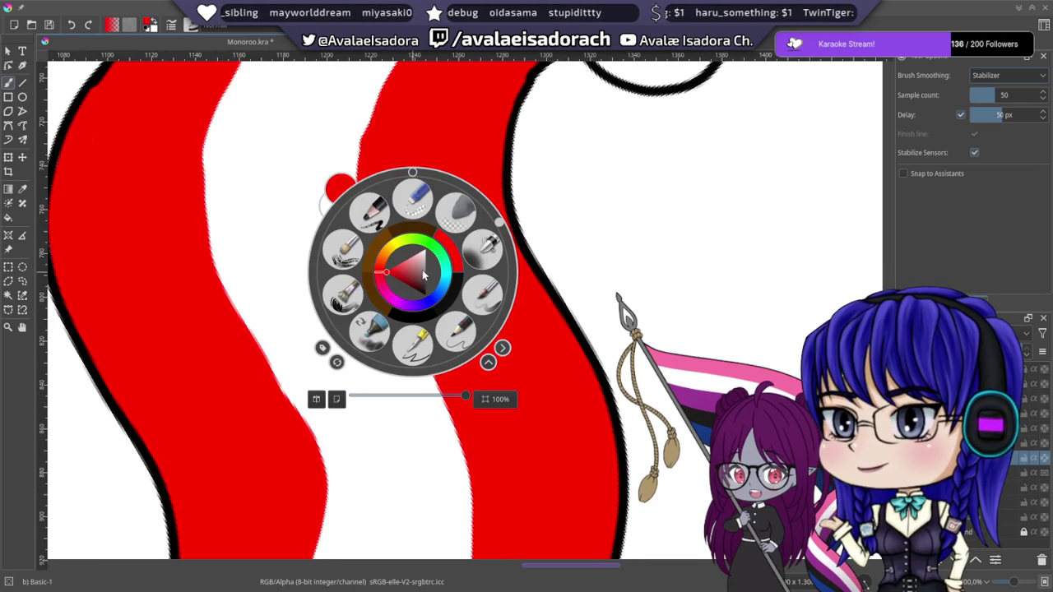
{"action": "left_click", "coordinate": [413, 175]}
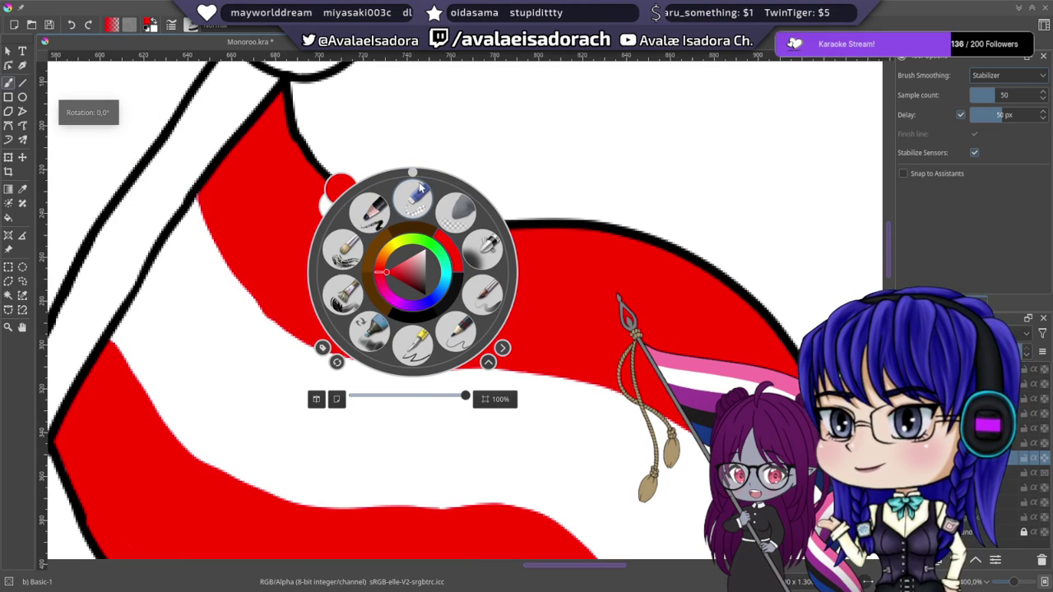
{"action": "left_click", "coordinate": [511, 150]}
{"action": "scroll", "coordinate": [488, 131], "scroll_direction": "down", "scroll_amount": 8}
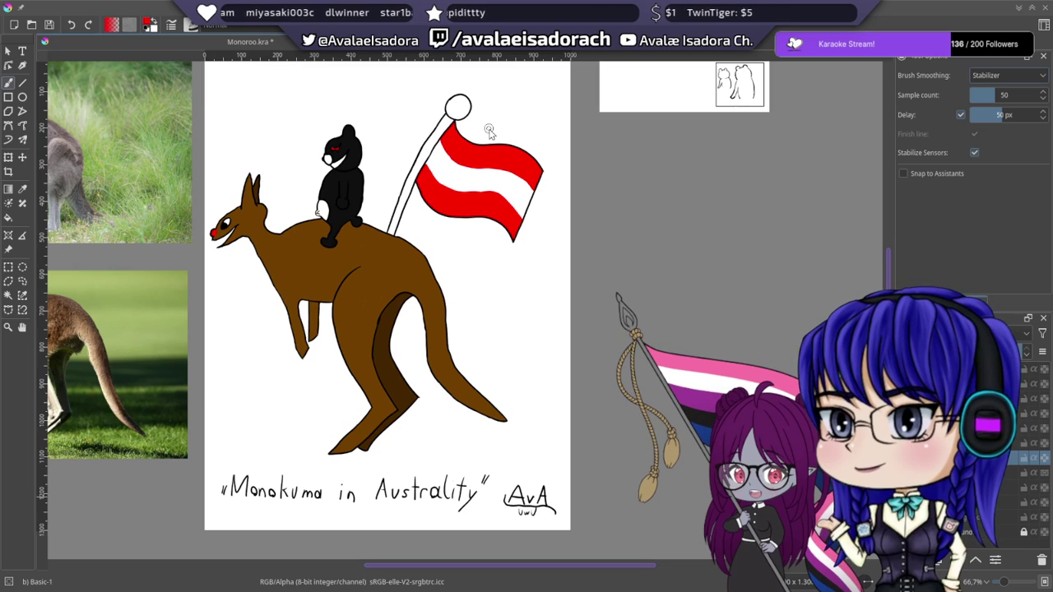
{"action": "scroll", "coordinate": [488, 132], "scroll_direction": "up", "scroll_amount": 5}
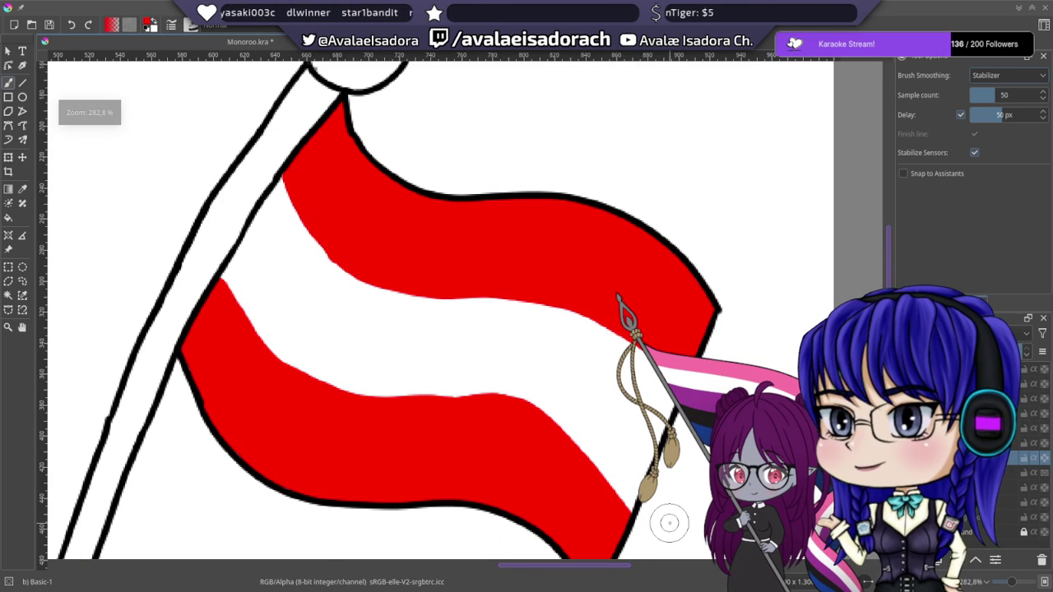
{"action": "left_click_drag", "start_coordinate": [571, 266], "coordinate": [489, 206]}
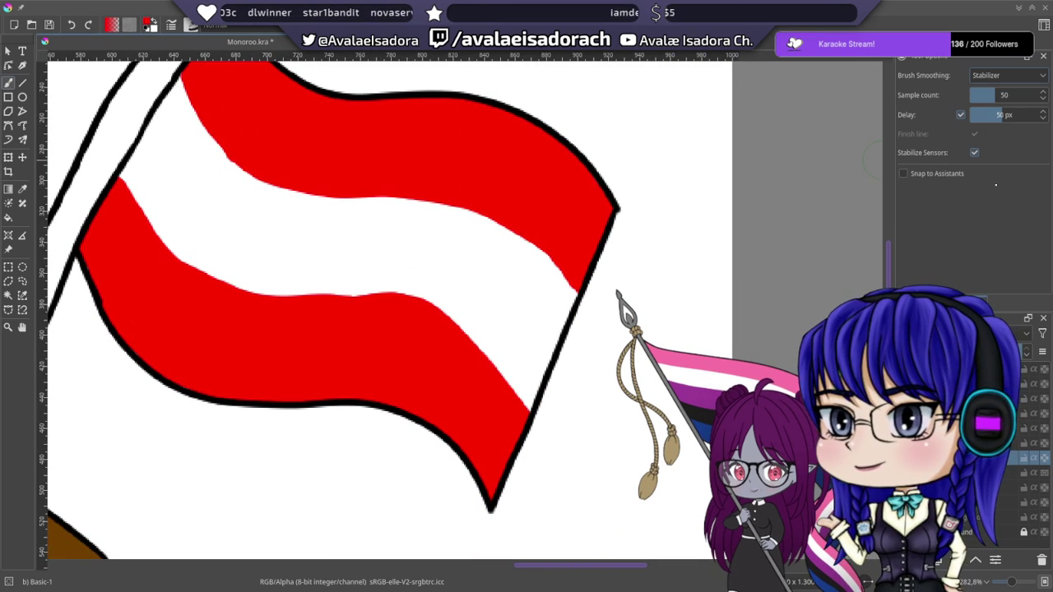
{"action": "left_click_drag", "start_coordinate": [606, 244], "coordinate": [828, 304]}
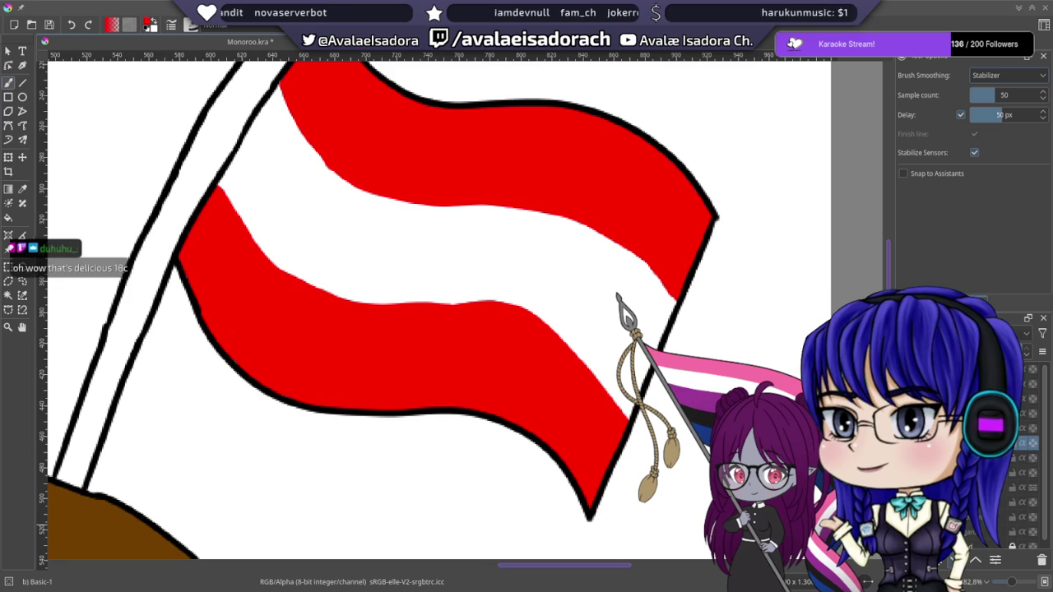
- Hide the white background and set the brush smoothing to None with the layer for the white stripe active
{"action": "left_click", "coordinate": [987, 546]}
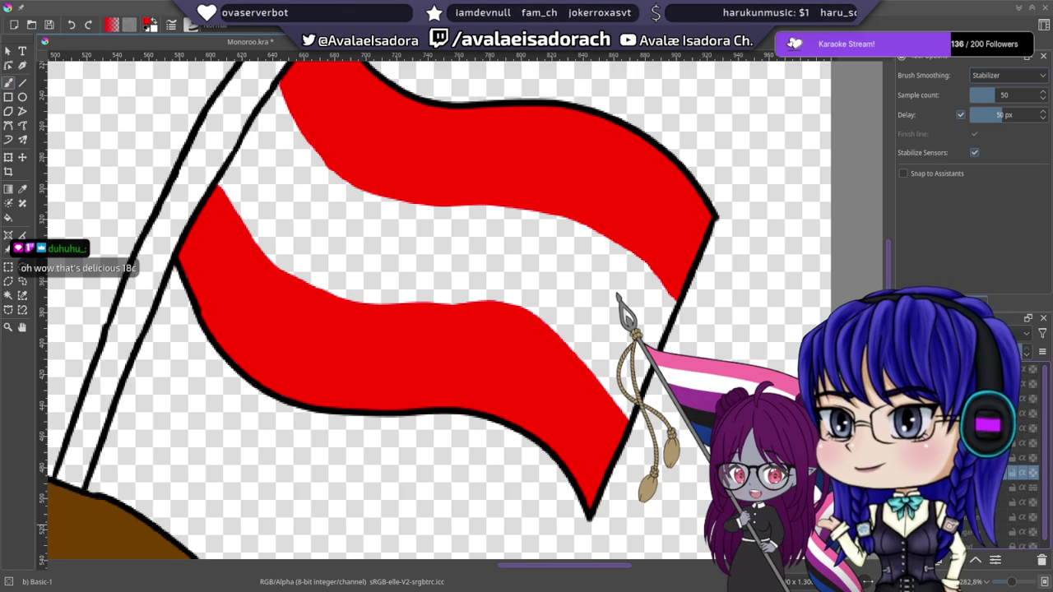
{"action": "left_click", "coordinate": [1007, 75]}
{"action": "left_click", "coordinate": [991, 77]}
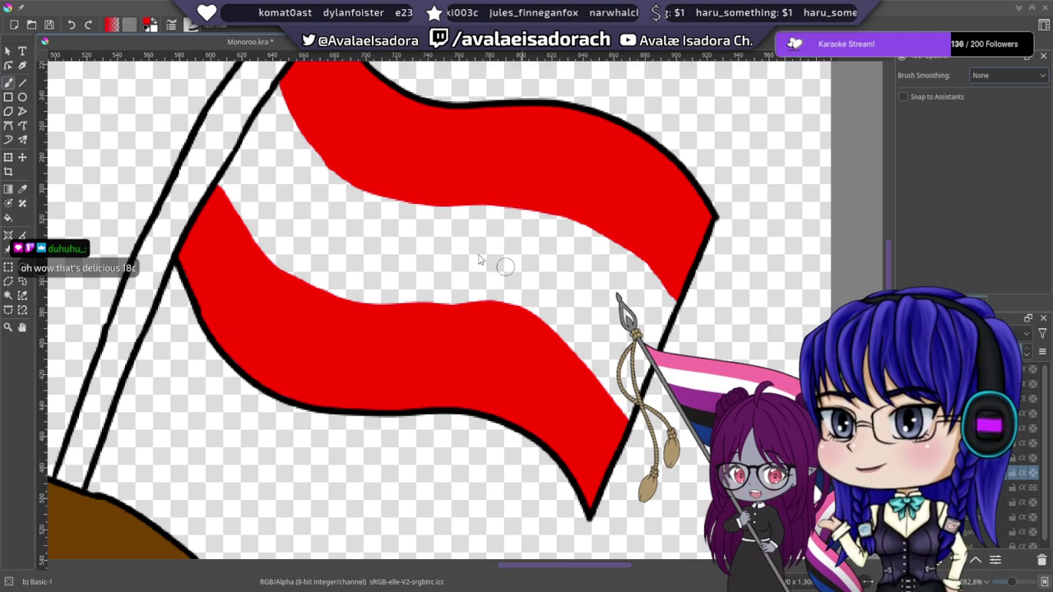
{"action": "left_click_drag", "start_coordinate": [404, 227], "coordinate": [451, 296]}
{"action": "left_click_drag", "start_coordinate": [575, 240], "coordinate": [531, 195]}
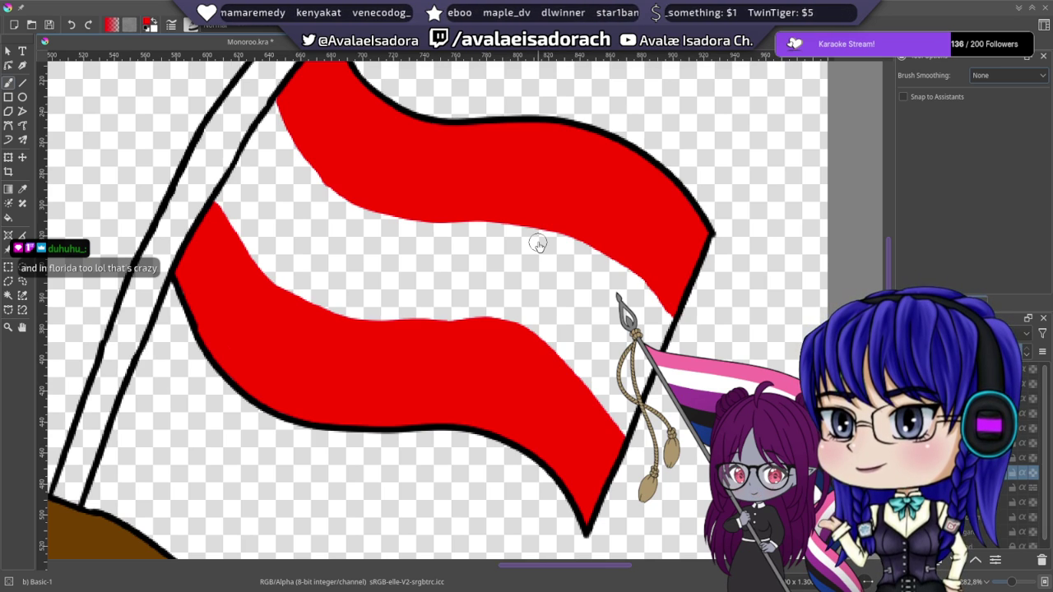
{"action": "left_click_drag", "start_coordinate": [444, 227], "coordinate": [486, 178]}
{"action": "left_click_drag", "start_coordinate": [621, 214], "coordinate": [554, 218]}
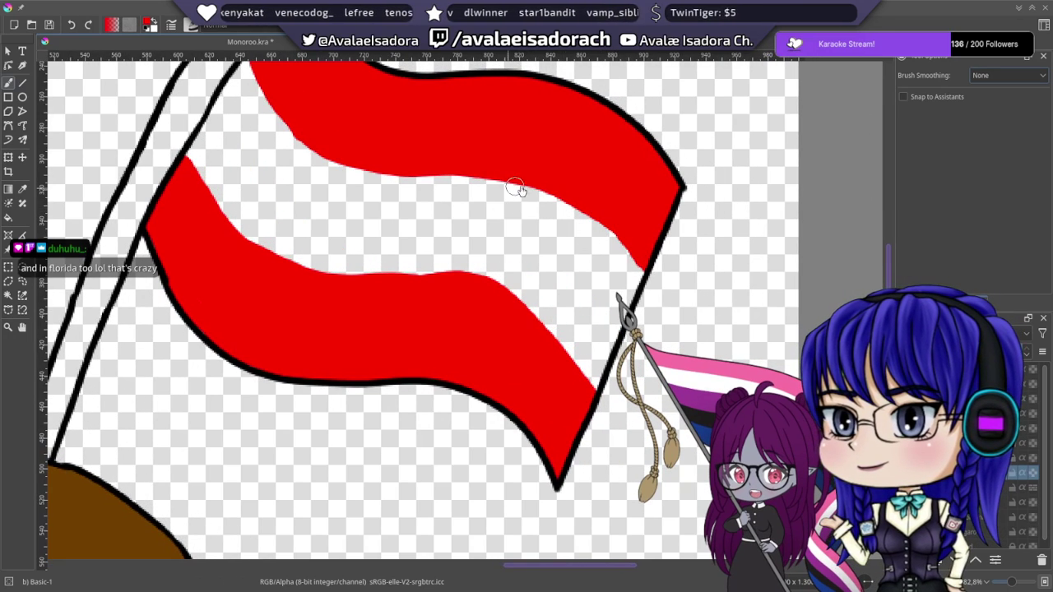
{"action": "left_click_drag", "start_coordinate": [588, 262], "coordinate": [610, 228]}
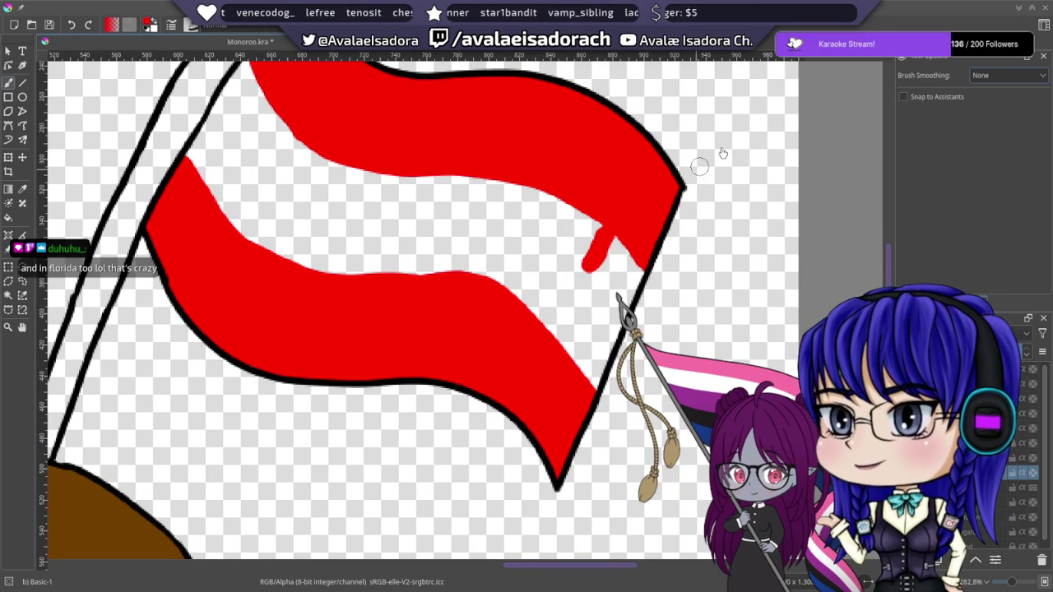
{"action": "key", "text": "ctrl+z"}
- Pick white as the brush colour and paint the flag's whole middle stripe between the two red stripes
{"action": "left_click", "coordinate": [925, 45]}
{"action": "left_click_drag", "start_coordinate": [944, 169], "coordinate": [916, 195]}
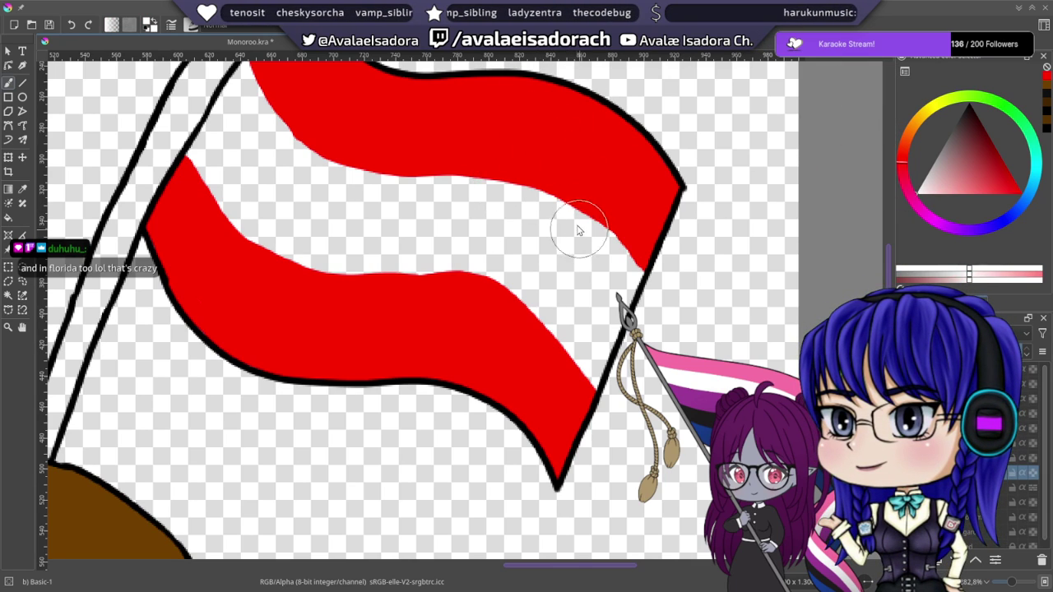
{"action": "mouse_move", "coordinate": [549, 249]}
{"action": "left_mouse_down"}
{"action": "mouse_move", "coordinate": [562, 271]}
{"action": "mouse_move", "coordinate": [555, 334]}
{"action": "mouse_move", "coordinate": [625, 270]}
{"action": "left_mouse_up"}
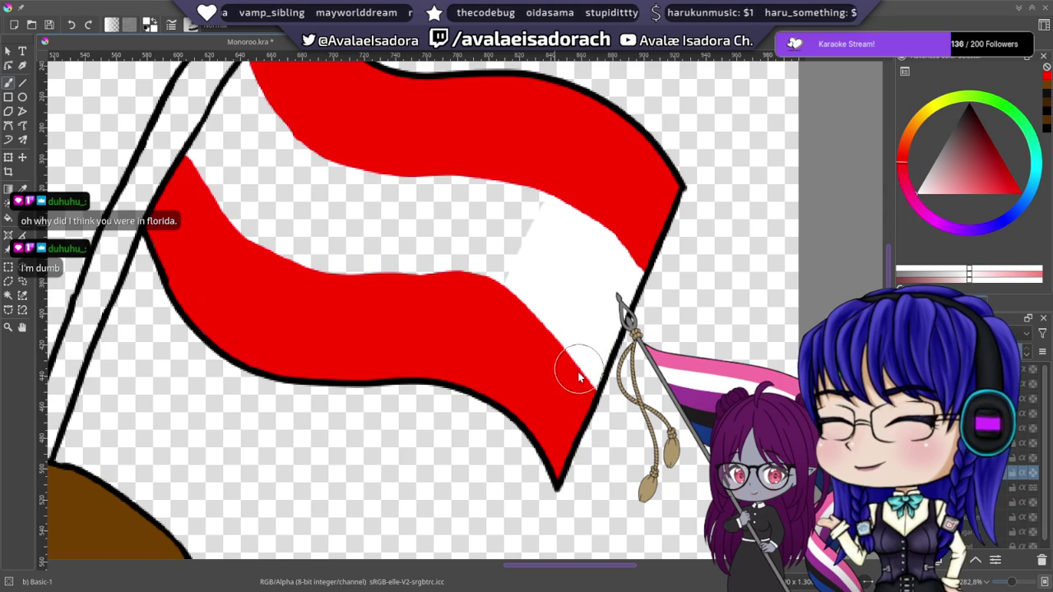
{"action": "mouse_move", "coordinate": [585, 362]}
{"action": "left_mouse_down"}
{"action": "mouse_move", "coordinate": [551, 333]}
{"action": "mouse_move", "coordinate": [554, 207]}
{"action": "left_mouse_up"}
{"action": "mouse_move", "coordinate": [541, 169]}
{"action": "left_mouse_down"}
{"action": "mouse_move", "coordinate": [421, 231]}
{"action": "mouse_move", "coordinate": [412, 203]}
{"action": "mouse_move", "coordinate": [343, 255]}
{"action": "mouse_move", "coordinate": [291, 259]}
{"action": "mouse_move", "coordinate": [275, 234]}
{"action": "mouse_move", "coordinate": [278, 187]}
{"action": "mouse_move", "coordinate": [302, 144]}
{"action": "mouse_move", "coordinate": [302, 116]}
{"action": "mouse_move", "coordinate": [288, 103]}
{"action": "mouse_move", "coordinate": [235, 200]}
{"action": "mouse_move", "coordinate": [424, 322]}
{"action": "mouse_move", "coordinate": [396, 257]}
{"action": "mouse_move", "coordinate": [443, 207]}
{"action": "mouse_move", "coordinate": [427, 167]}
{"action": "mouse_move", "coordinate": [371, 258]}
{"action": "left_mouse_up"}
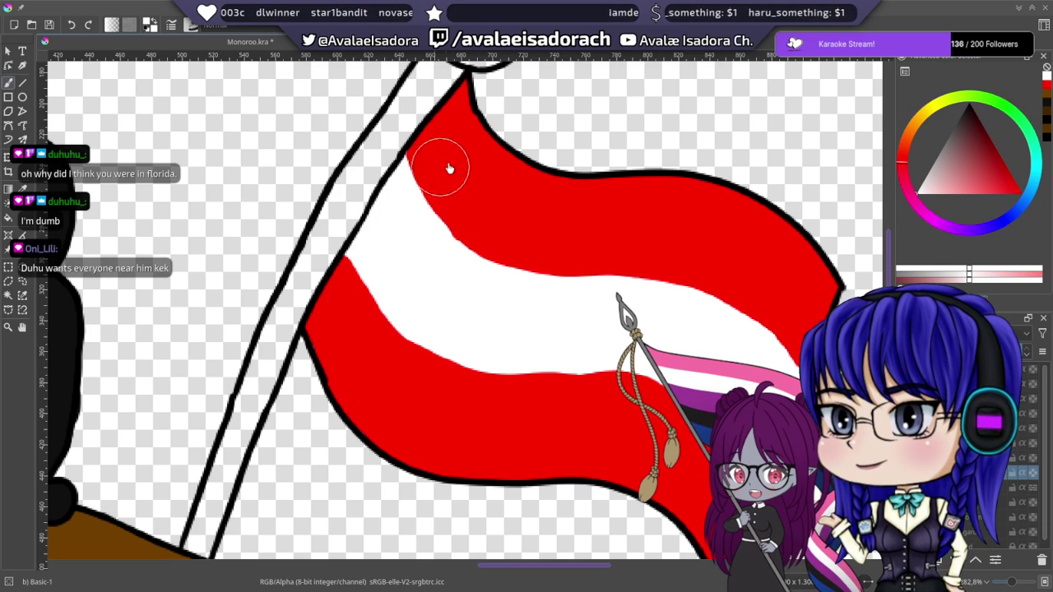
{"action": "mouse_move", "coordinate": [486, 254]}
{"action": "left_mouse_down"}
{"action": "mouse_move", "coordinate": [461, 255]}
{"action": "mouse_move", "coordinate": [400, 216]}
{"action": "left_mouse_up"}
{"action": "scroll", "coordinate": [493, 238], "scroll_direction": "up", "scroll_amount": 1}
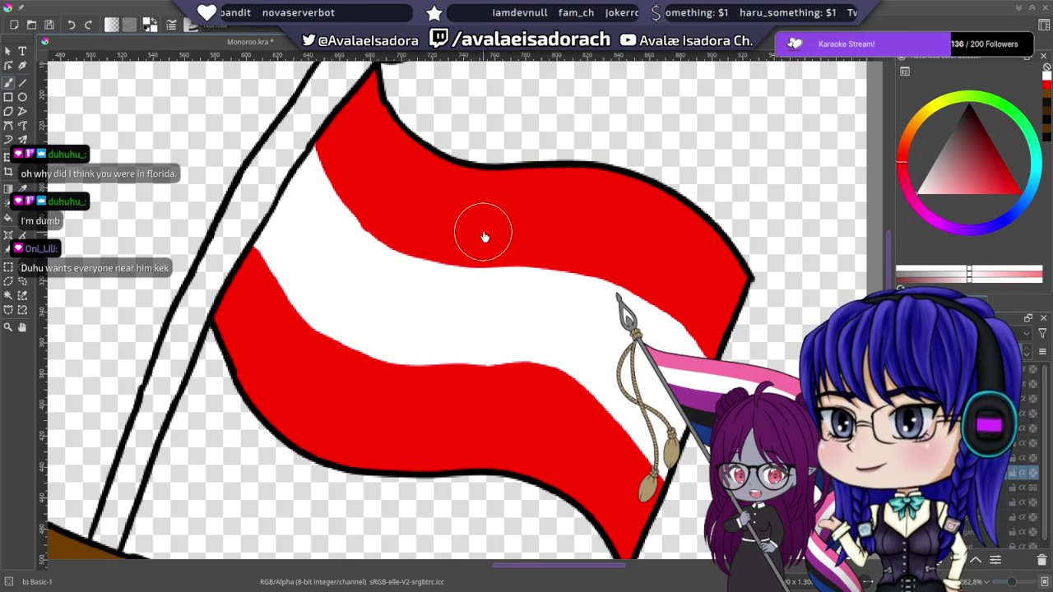
- Merge the flag's red stripe layer with the white stripe layer below it and keep the merged layer active
{"action": "left_click_drag", "start_coordinate": [605, 241], "coordinate": [680, 179]}
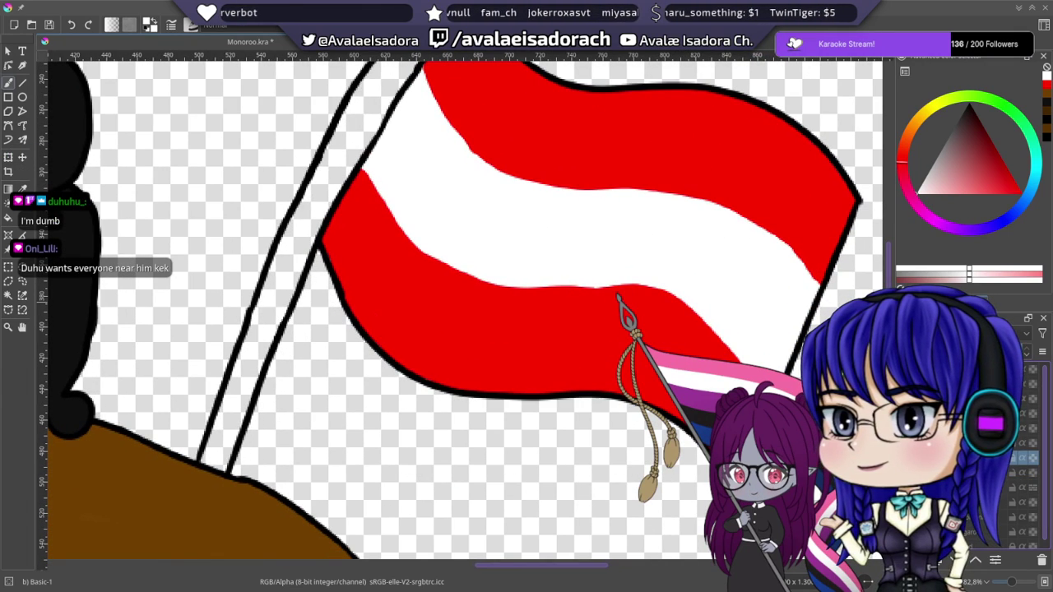
{"action": "right_click", "coordinate": [987, 457]}
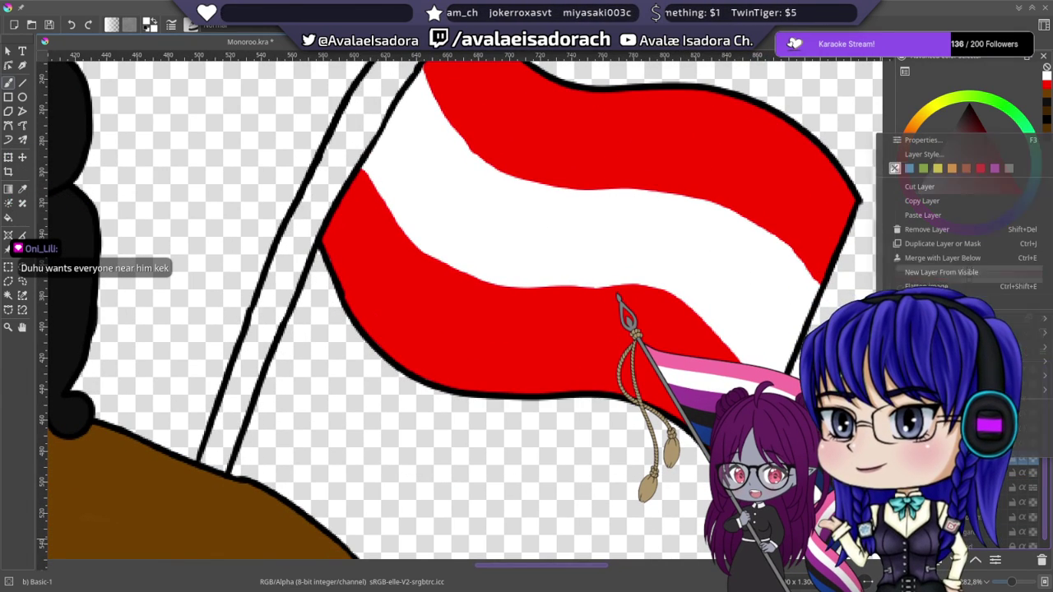
{"action": "left_click", "coordinate": [936, 257]}
{"action": "left_click_drag", "start_coordinate": [474, 282], "coordinate": [481, 370]}
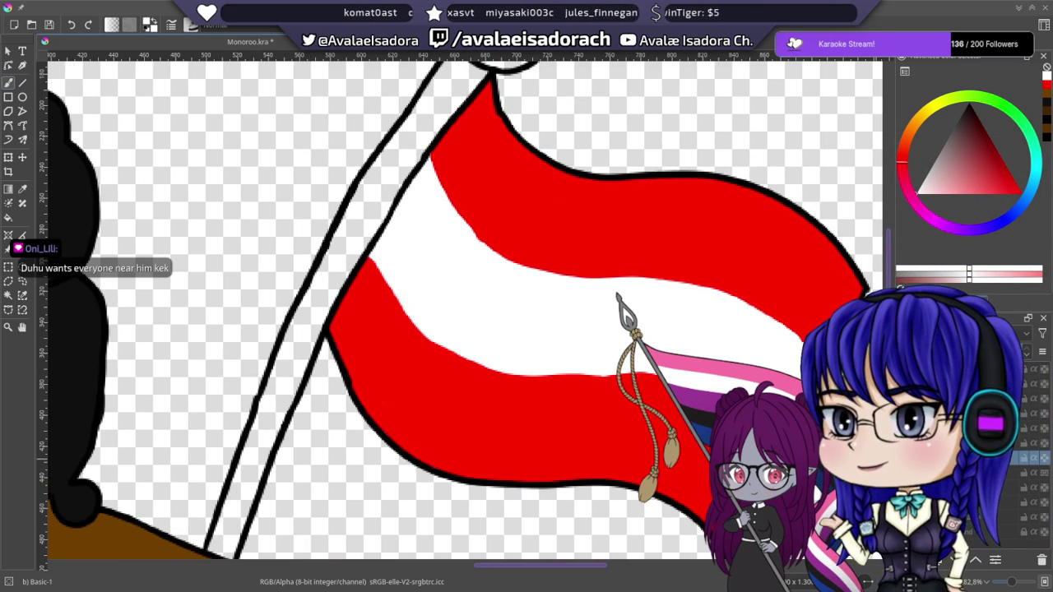
{"action": "left_click", "coordinate": [987, 457]}
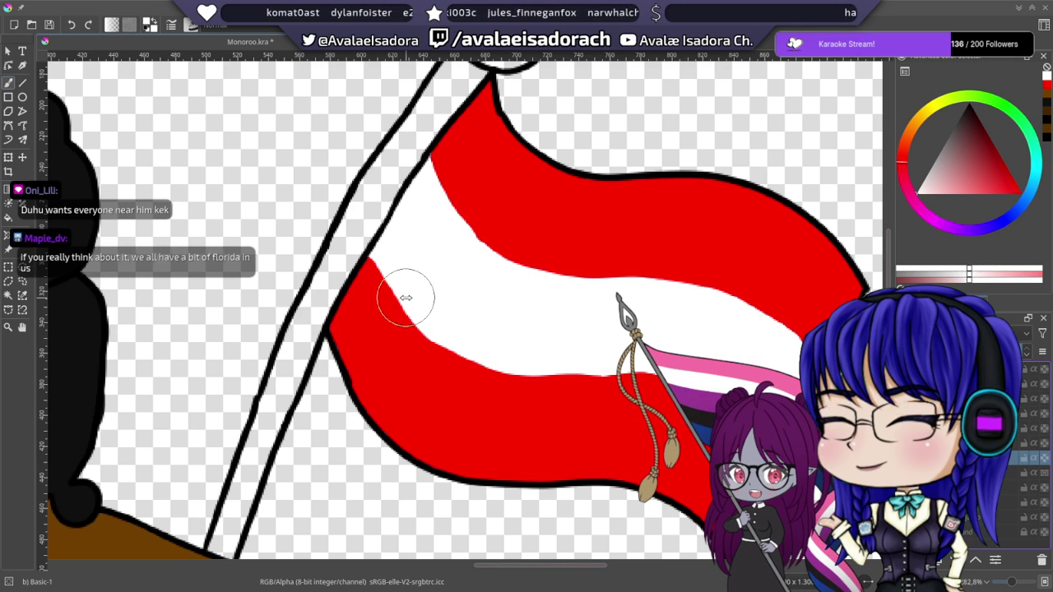
- Pick a bright yellow brush colour and fill the ball at the tip of the flagpole
{"action": "left_click_drag", "start_coordinate": [564, 198], "coordinate": [557, 306]}
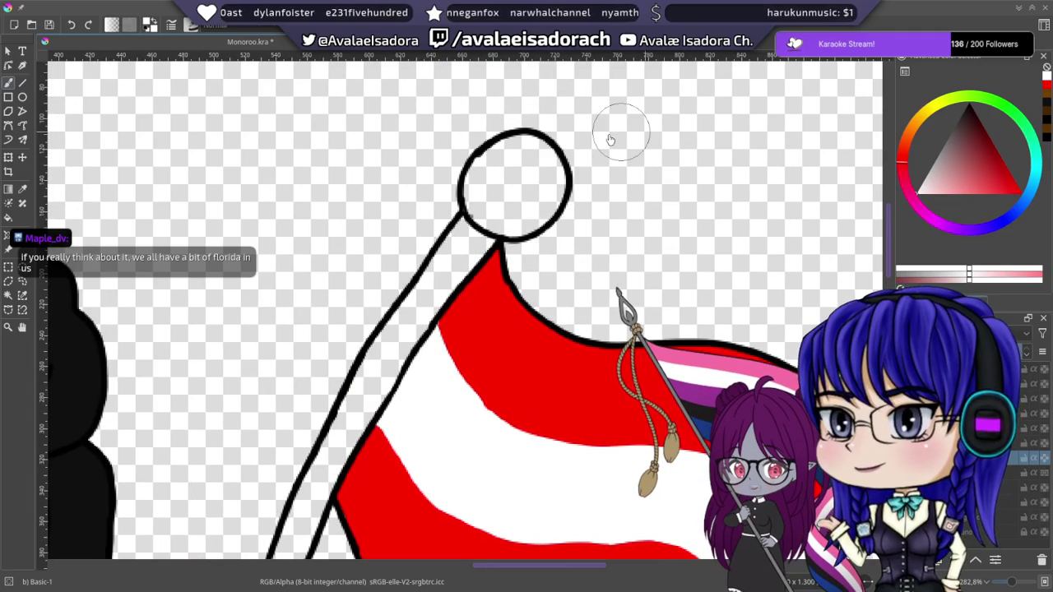
{"action": "left_click_drag", "start_coordinate": [538, 260], "coordinate": [633, 185]}
{"action": "left_click_drag", "start_coordinate": [696, 179], "coordinate": [611, 255]}
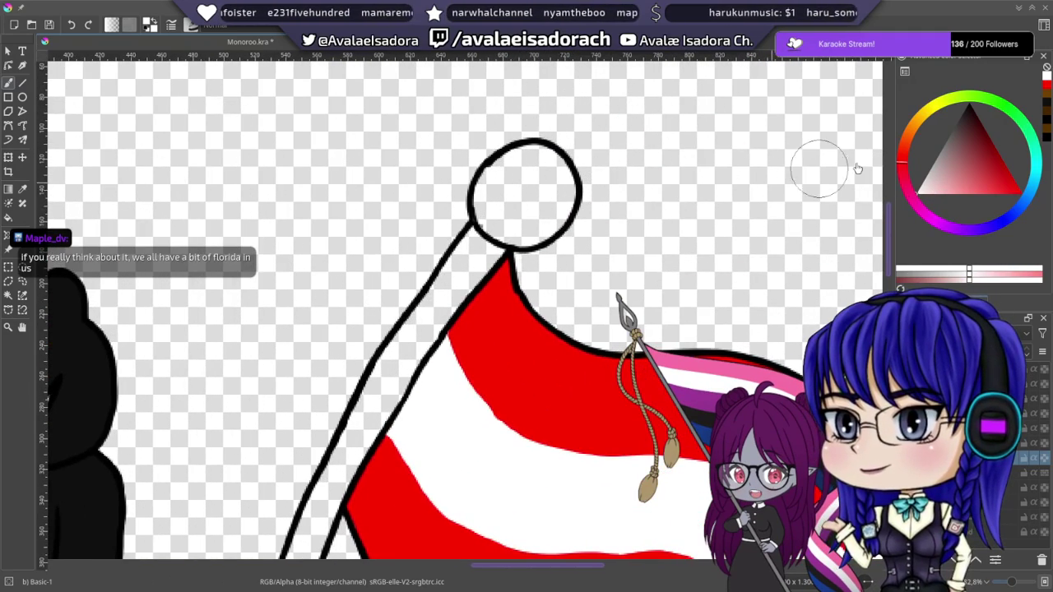
{"action": "left_click", "coordinate": [914, 126]}
{"action": "left_click_drag", "start_coordinate": [951, 161], "coordinate": [987, 133]}
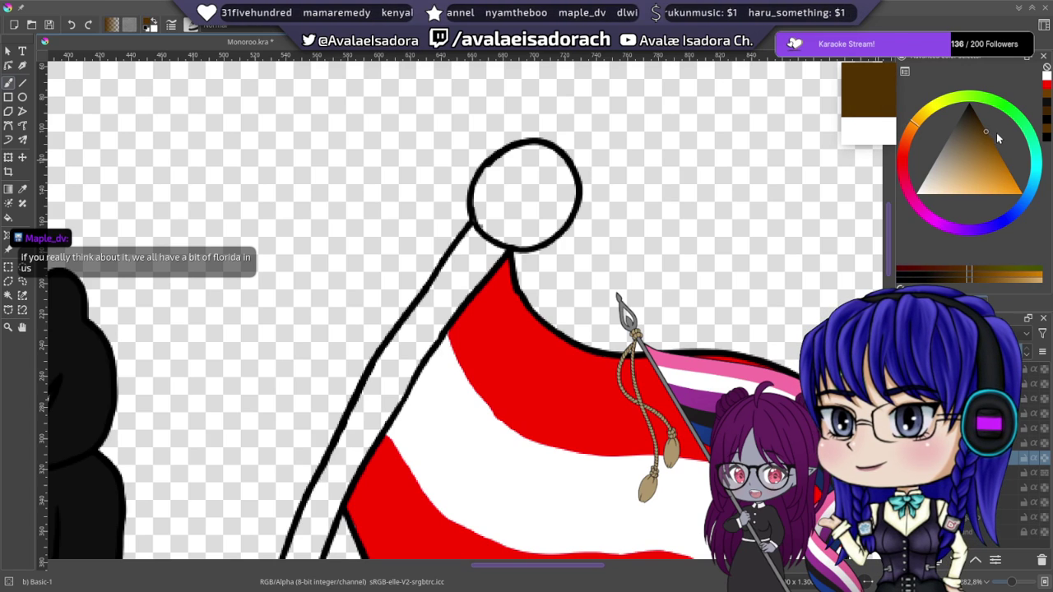
{"action": "left_click", "coordinate": [1035, 196]}
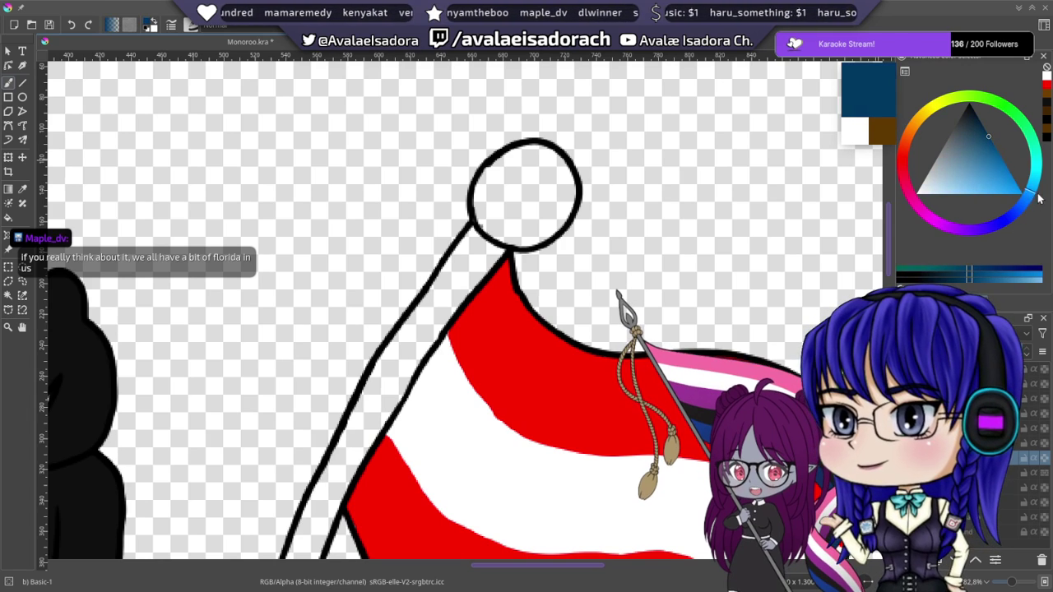
{"action": "mouse_move", "coordinate": [992, 155]}
{"action": "left_mouse_down"}
{"action": "mouse_move", "coordinate": [997, 174]}
{"action": "mouse_move", "coordinate": [1033, 194]}
{"action": "left_mouse_up"}
{"action": "left_click", "coordinate": [933, 104]}
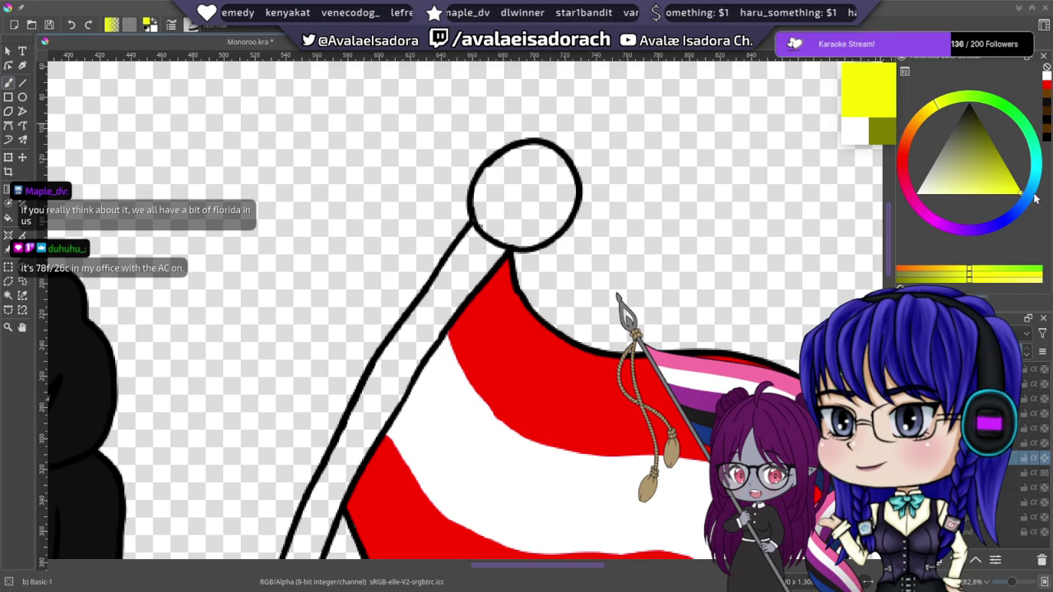
{"action": "left_click_drag", "start_coordinate": [533, 188], "coordinate": [498, 196]}
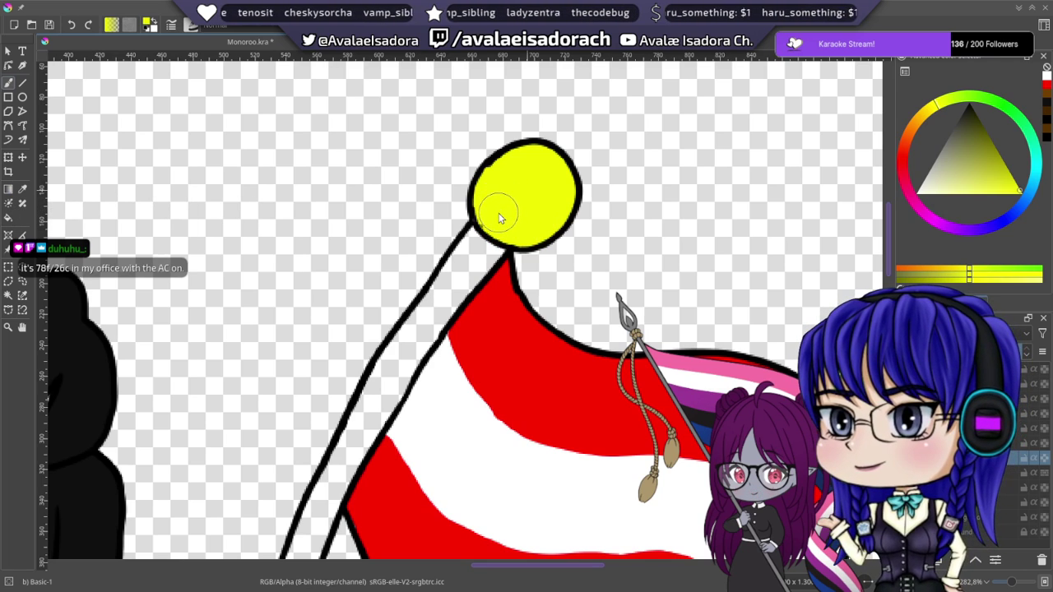
- Choose a dark neutral grey as the brush colour for the flagpole, trying light and deep blue tones first
{"action": "scroll", "coordinate": [526, 176], "scroll_direction": "up", "scroll_amount": 4}
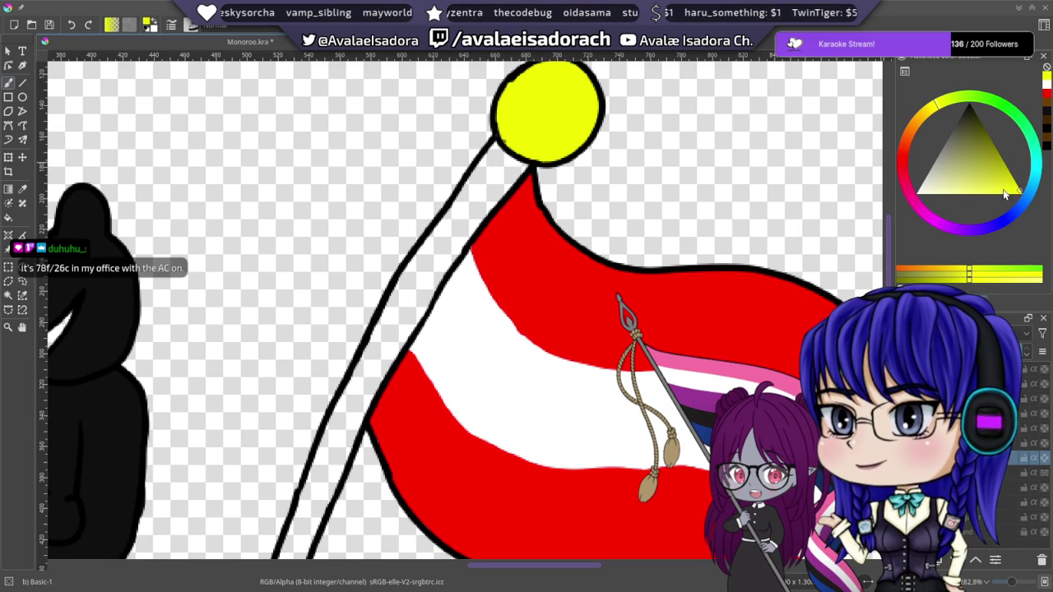
{"action": "left_click", "coordinate": [1029, 195]}
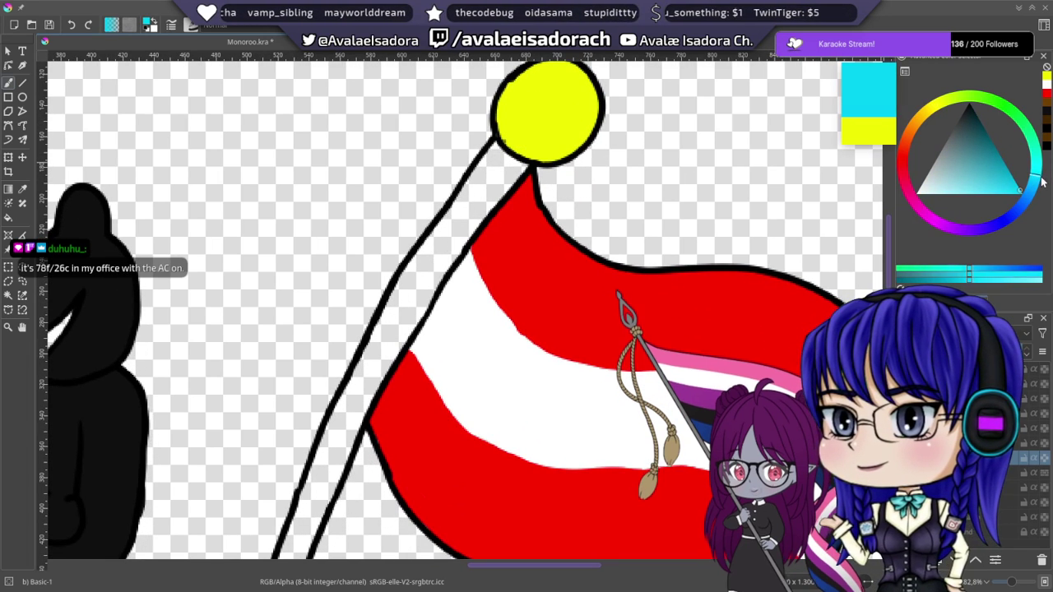
{"action": "left_click_drag", "start_coordinate": [986, 173], "coordinate": [1026, 173]}
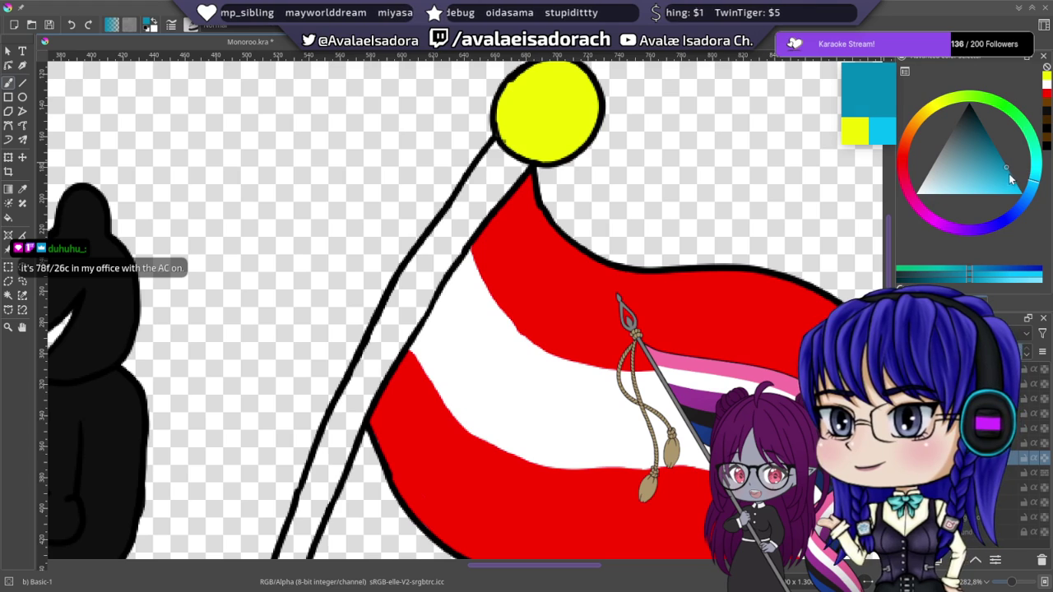
{"action": "left_click", "coordinate": [1001, 217]}
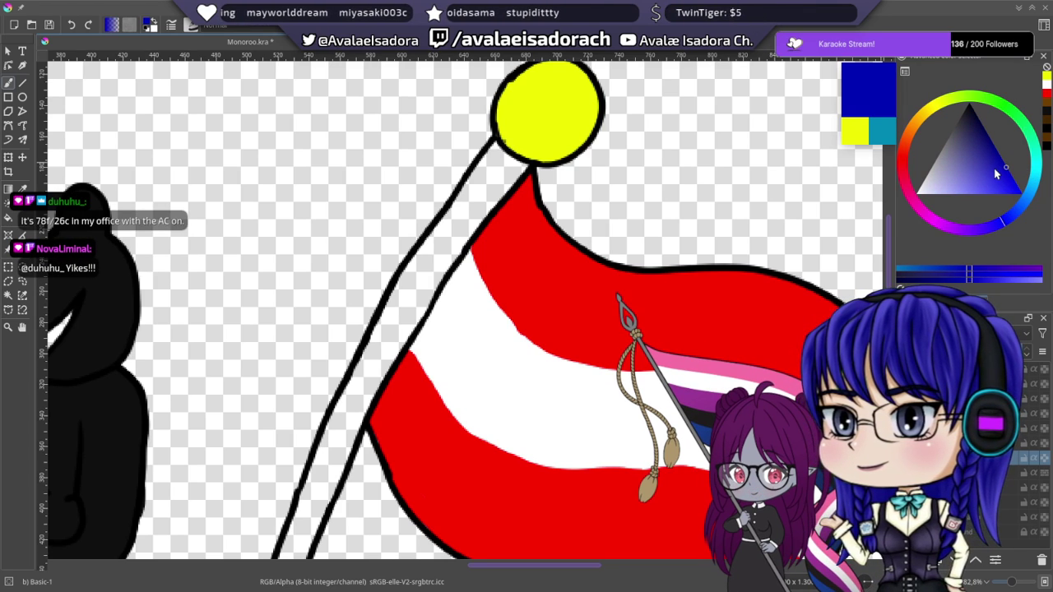
{"action": "left_click_drag", "start_coordinate": [950, 166], "coordinate": [938, 136]}
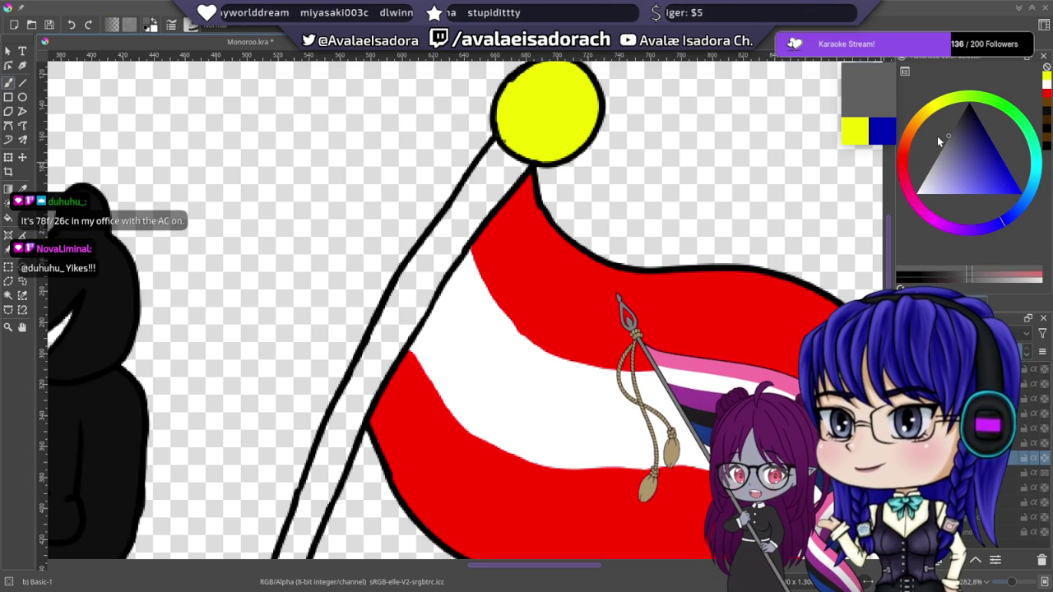
{"action": "left_click_drag", "start_coordinate": [517, 213], "coordinate": [564, 223]}
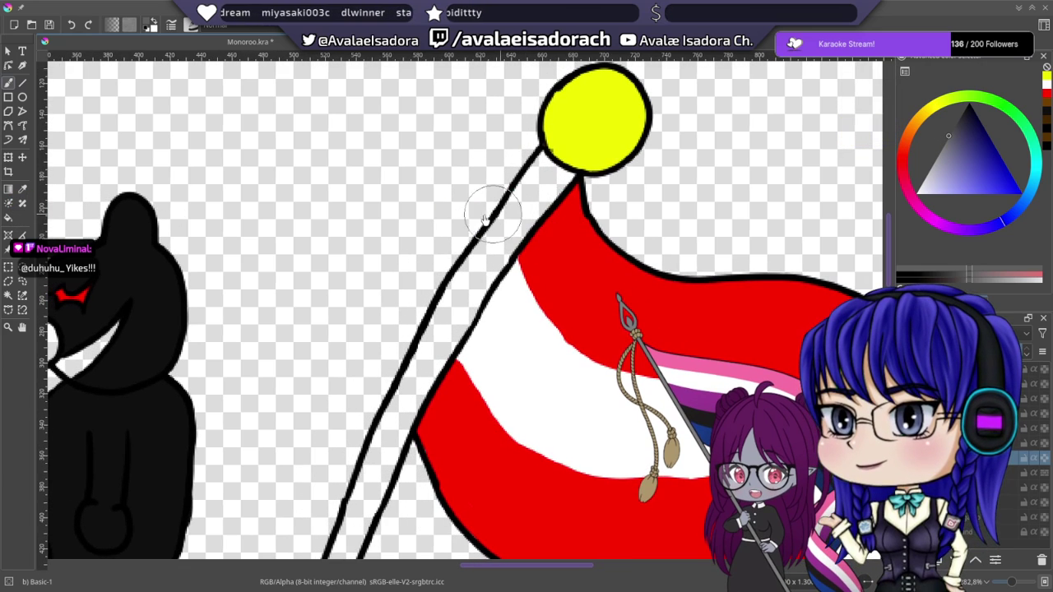
- Paint the upper part of the flagpole dark grey with a small brush, starting just below the yellow ball
{"action": "left_click_drag", "start_coordinate": [525, 188], "coordinate": [538, 172]}
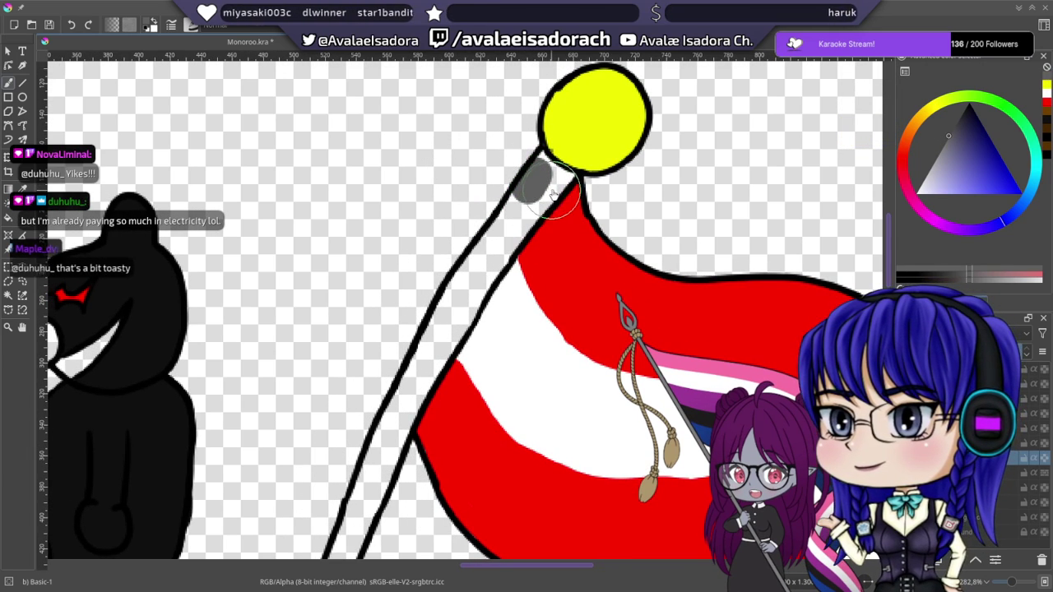
{"action": "key", "text": "ctrl+z"}
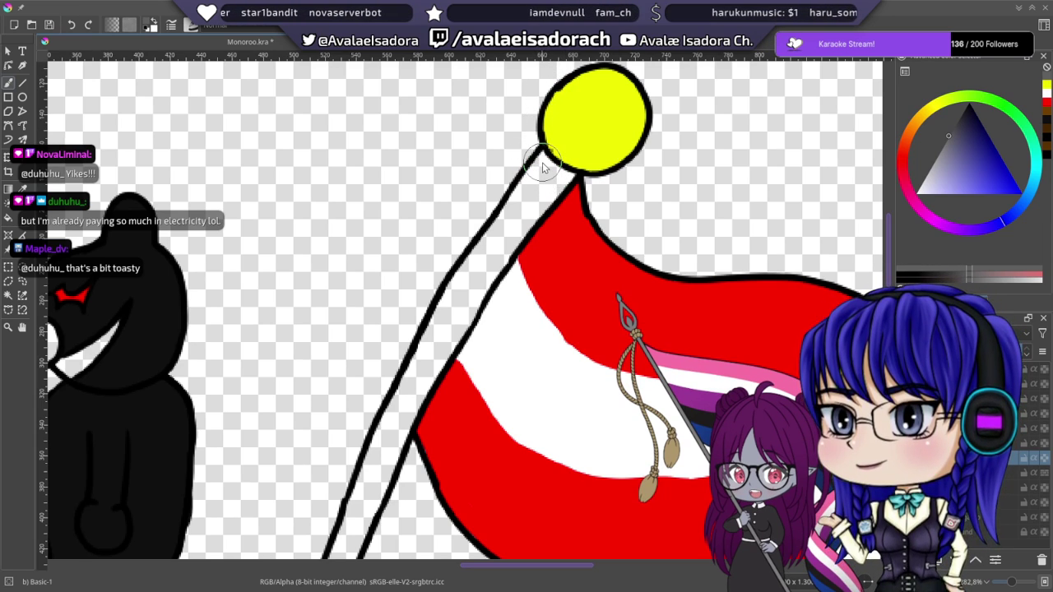
{"action": "scroll", "coordinate": [542, 162], "scroll_direction": "up", "scroll_amount": 2}
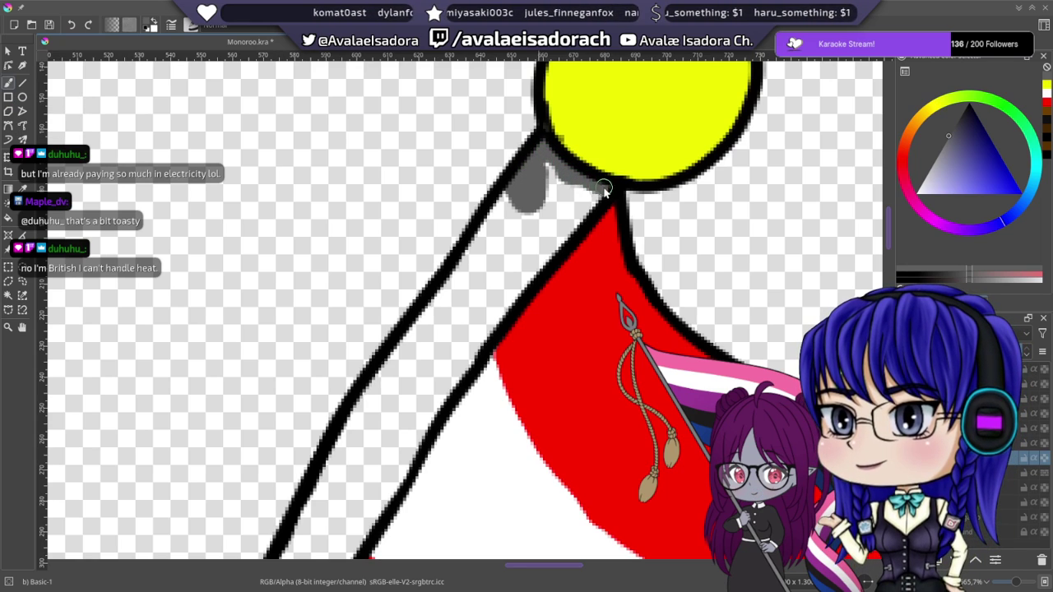
{"action": "mouse_move", "coordinate": [580, 216]}
{"action": "left_mouse_down"}
{"action": "mouse_move", "coordinate": [514, 284]}
{"action": "mouse_move", "coordinate": [531, 270]}
{"action": "mouse_move", "coordinate": [550, 205]}
{"action": "mouse_move", "coordinate": [561, 208]}
{"action": "mouse_move", "coordinate": [546, 170]}
{"action": "mouse_move", "coordinate": [604, 81]}
{"action": "left_mouse_up"}
{"action": "mouse_move", "coordinate": [619, 132]}
{"action": "left_mouse_down"}
{"action": "mouse_move", "coordinate": [596, 99]}
{"action": "mouse_move", "coordinate": [574, 114]}
{"action": "mouse_move", "coordinate": [580, 93]}
{"action": "mouse_move", "coordinate": [566, 108]}
{"action": "mouse_move", "coordinate": [533, 168]}
{"action": "mouse_move", "coordinate": [580, 124]}
{"action": "mouse_move", "coordinate": [525, 198]}
{"action": "mouse_move", "coordinate": [589, 117]}
{"action": "left_mouse_up"}
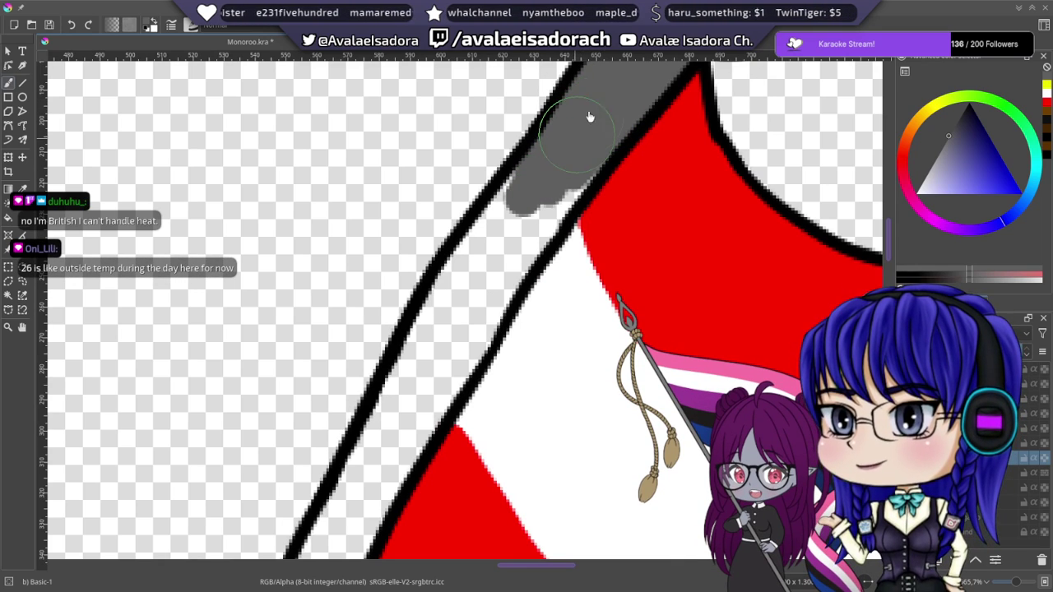
{"action": "mouse_move", "coordinate": [587, 178]}
{"action": "left_mouse_down"}
{"action": "mouse_move", "coordinate": [550, 199]}
{"action": "mouse_move", "coordinate": [564, 191]}
{"action": "left_mouse_up"}
{"action": "left_click_drag", "start_coordinate": [547, 228], "coordinate": [490, 315]}
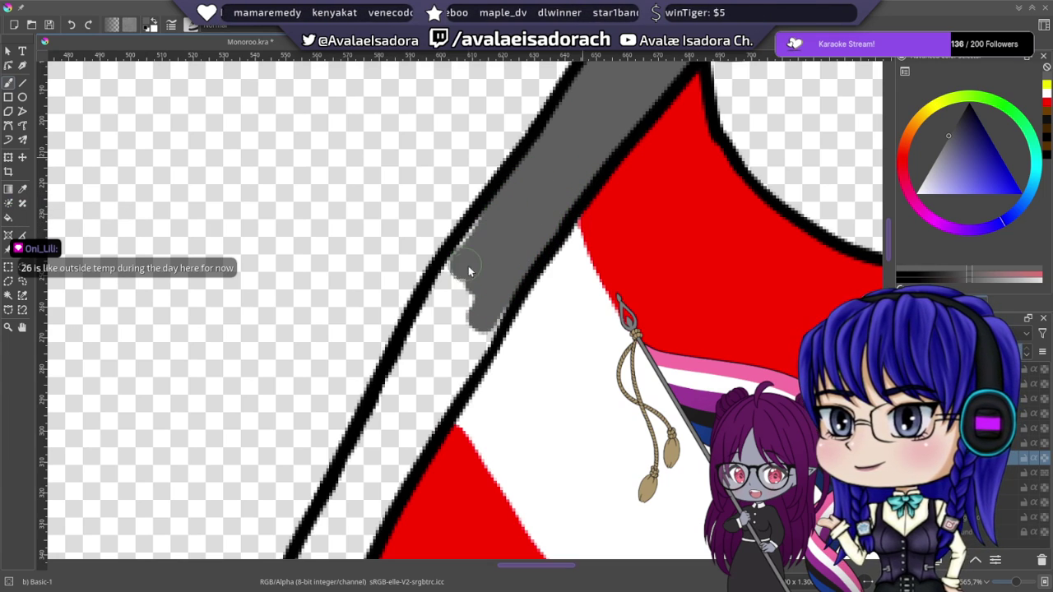
{"action": "left_click_drag", "start_coordinate": [490, 243], "coordinate": [523, 132]}
{"action": "mouse_move", "coordinate": [511, 178]}
{"action": "left_mouse_down"}
{"action": "mouse_move", "coordinate": [521, 158]}
{"action": "mouse_move", "coordinate": [506, 162]}
{"action": "left_mouse_up"}
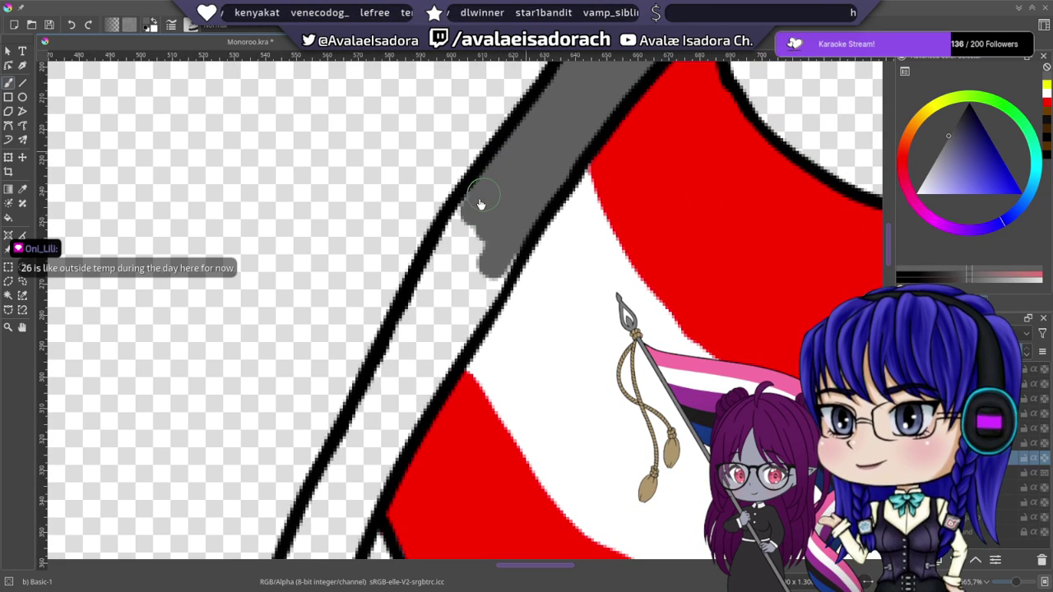
- Continue the grey fill between the flagpole's outlines down to the kangaroo's back, closing the remaining gaps along the edges
{"action": "mouse_move", "coordinate": [481, 204]}
{"action": "left_mouse_down"}
{"action": "mouse_move", "coordinate": [424, 300]}
{"action": "mouse_move", "coordinate": [449, 267]}
{"action": "mouse_move", "coordinate": [451, 279]}
{"action": "mouse_move", "coordinate": [477, 255]}
{"action": "mouse_move", "coordinate": [449, 320]}
{"action": "mouse_move", "coordinate": [503, 243]}
{"action": "mouse_move", "coordinate": [490, 288]}
{"action": "mouse_move", "coordinate": [514, 247]}
{"action": "mouse_move", "coordinate": [418, 386]}
{"action": "left_mouse_up"}
{"action": "mouse_move", "coordinate": [429, 319]}
{"action": "left_mouse_down"}
{"action": "mouse_move", "coordinate": [555, 124]}
{"action": "mouse_move", "coordinate": [510, 186]}
{"action": "mouse_move", "coordinate": [511, 171]}
{"action": "mouse_move", "coordinate": [479, 257]}
{"action": "mouse_move", "coordinate": [556, 163]}
{"action": "left_mouse_up"}
{"action": "mouse_move", "coordinate": [547, 208]}
{"action": "left_mouse_down"}
{"action": "mouse_move", "coordinate": [473, 276]}
{"action": "mouse_move", "coordinate": [452, 362]}
{"action": "mouse_move", "coordinate": [436, 383]}
{"action": "left_mouse_up"}
{"action": "mouse_move", "coordinate": [436, 383]}
{"action": "left_mouse_down"}
{"action": "mouse_move", "coordinate": [543, 164]}
{"action": "mouse_move", "coordinate": [513, 165]}
{"action": "mouse_move", "coordinate": [507, 127]}
{"action": "mouse_move", "coordinate": [453, 289]}
{"action": "mouse_move", "coordinate": [505, 200]}
{"action": "mouse_move", "coordinate": [527, 186]}
{"action": "left_mouse_up"}
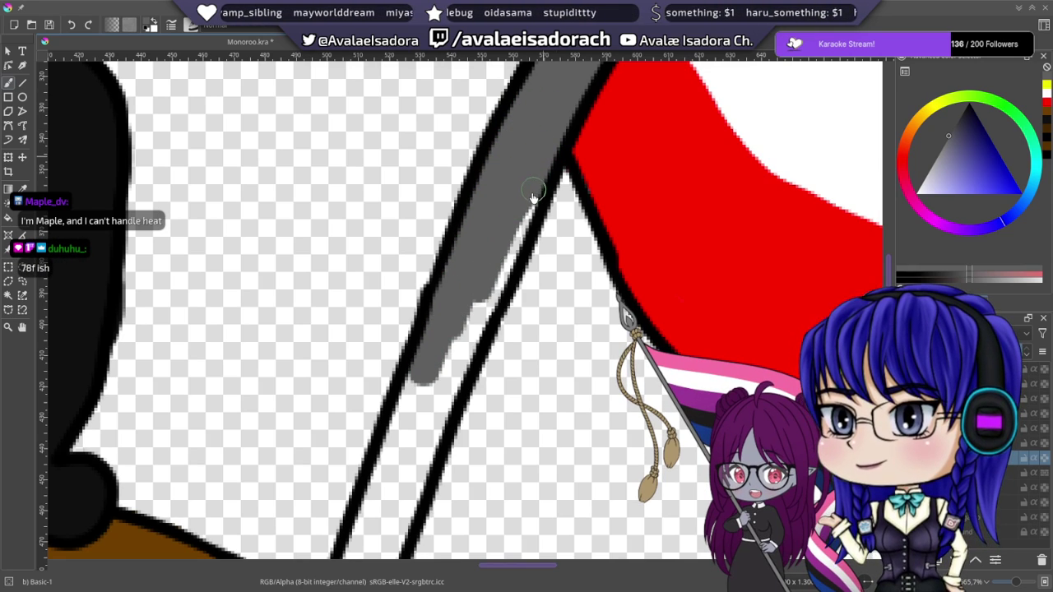
{"action": "mouse_move", "coordinate": [505, 267]}
{"action": "left_mouse_down"}
{"action": "mouse_move", "coordinate": [452, 366]}
{"action": "mouse_move", "coordinate": [528, 154]}
{"action": "left_mouse_up"}
{"action": "mouse_move", "coordinate": [500, 213]}
{"action": "left_mouse_down"}
{"action": "mouse_move", "coordinate": [464, 315]}
{"action": "mouse_move", "coordinate": [522, 192]}
{"action": "mouse_move", "coordinate": [500, 277]}
{"action": "mouse_move", "coordinate": [545, 190]}
{"action": "left_mouse_up"}
{"action": "mouse_move", "coordinate": [533, 236]}
{"action": "left_mouse_down"}
{"action": "mouse_move", "coordinate": [487, 337]}
{"action": "mouse_move", "coordinate": [469, 422]}
{"action": "left_mouse_up"}
{"action": "mouse_move", "coordinate": [460, 415]}
{"action": "left_mouse_down"}
{"action": "mouse_move", "coordinate": [445, 368]}
{"action": "mouse_move", "coordinate": [482, 324]}
{"action": "left_mouse_up"}
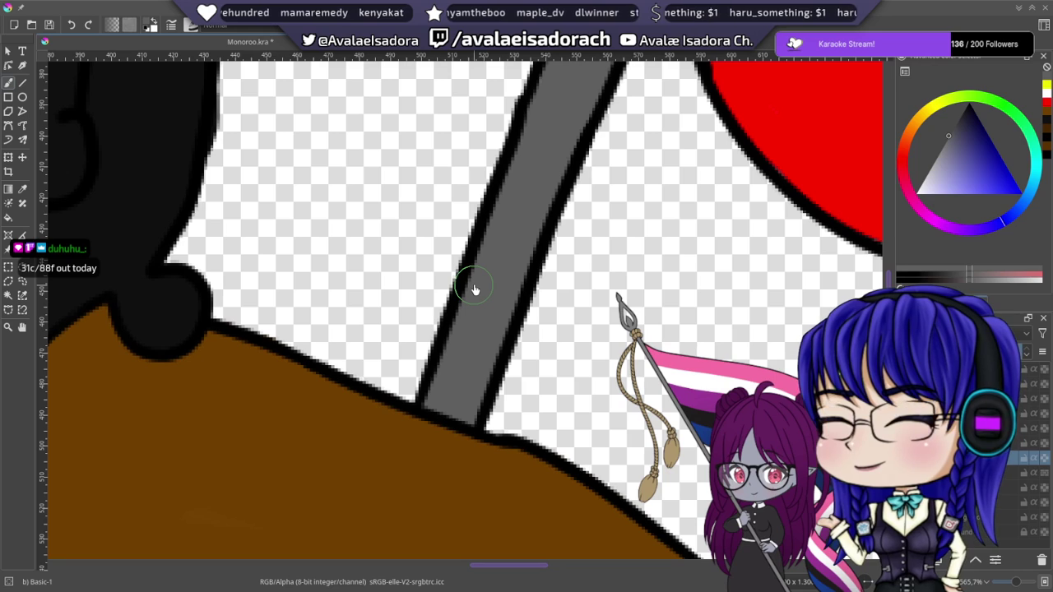
{"action": "left_click_drag", "start_coordinate": [573, 251], "coordinate": [507, 446]}
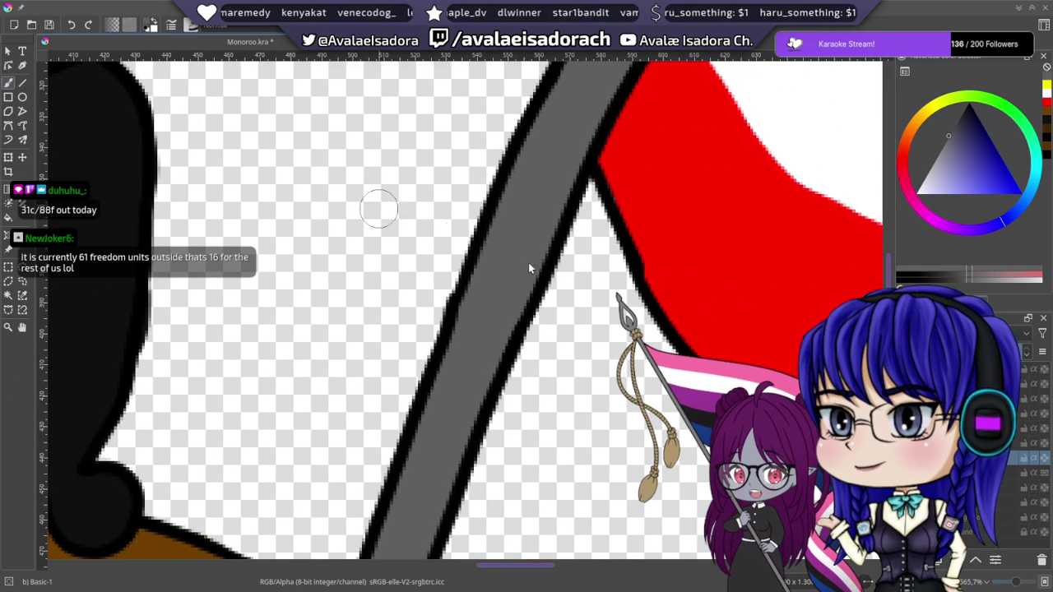
- Check the whole drawing with the coloured flag and pole, and save the document
{"action": "scroll", "coordinate": [625, 287], "scroll_direction": "down", "scroll_amount": 6}
{"action": "mouse_move", "coordinate": [617, 287]}
{"action": "left_mouse_down"}
{"action": "mouse_move", "coordinate": [551, 250]}
{"action": "mouse_move", "coordinate": [472, 166]}
{"action": "mouse_move", "coordinate": [482, 172]}
{"action": "left_mouse_up"}
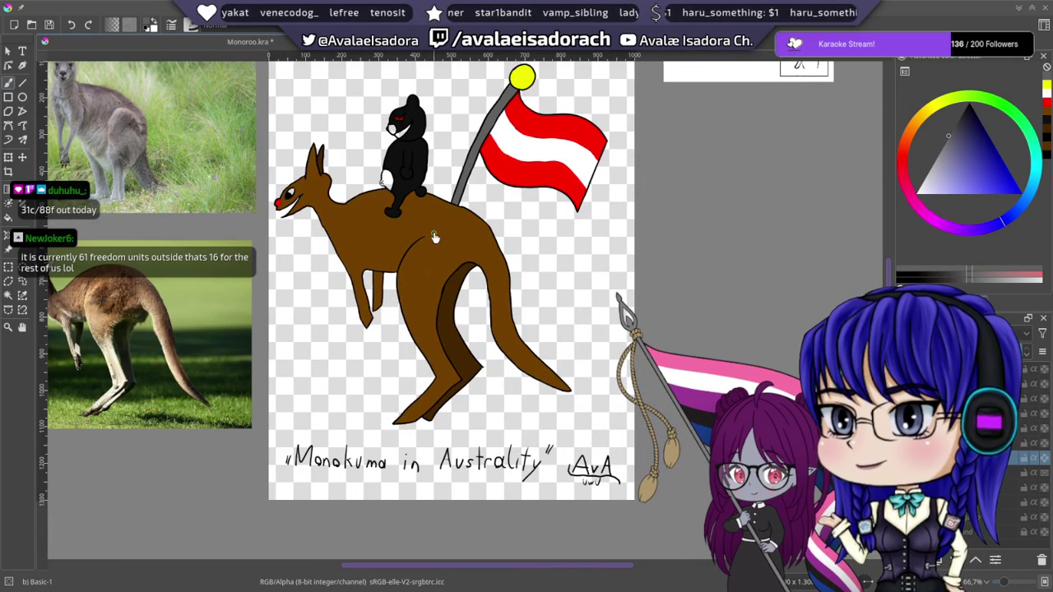
{"action": "left_click_drag", "start_coordinate": [435, 238], "coordinate": [434, 291]}
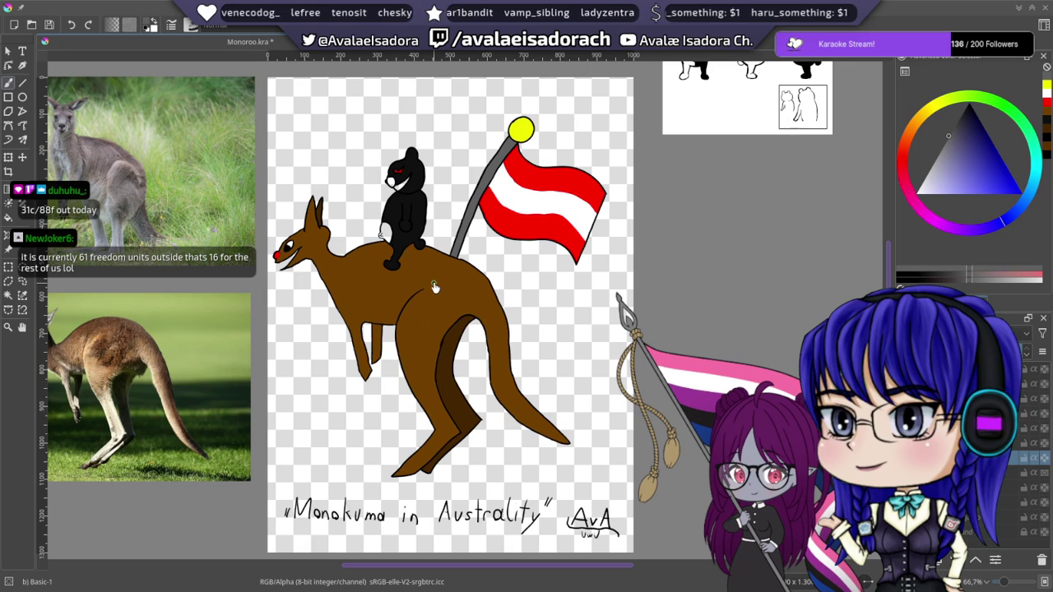
{"action": "key", "text": "ctrl+s"}
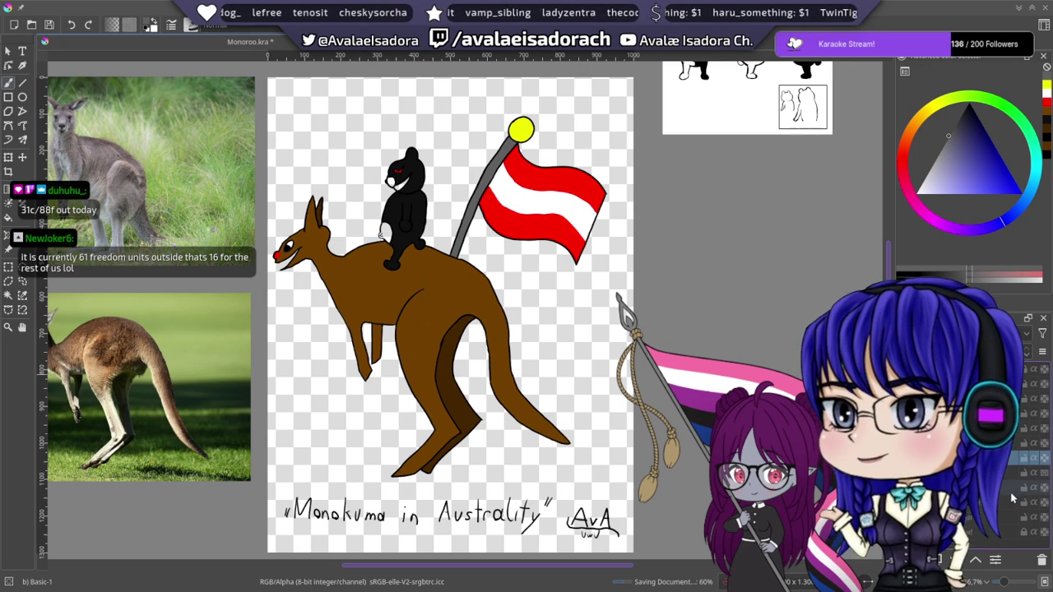
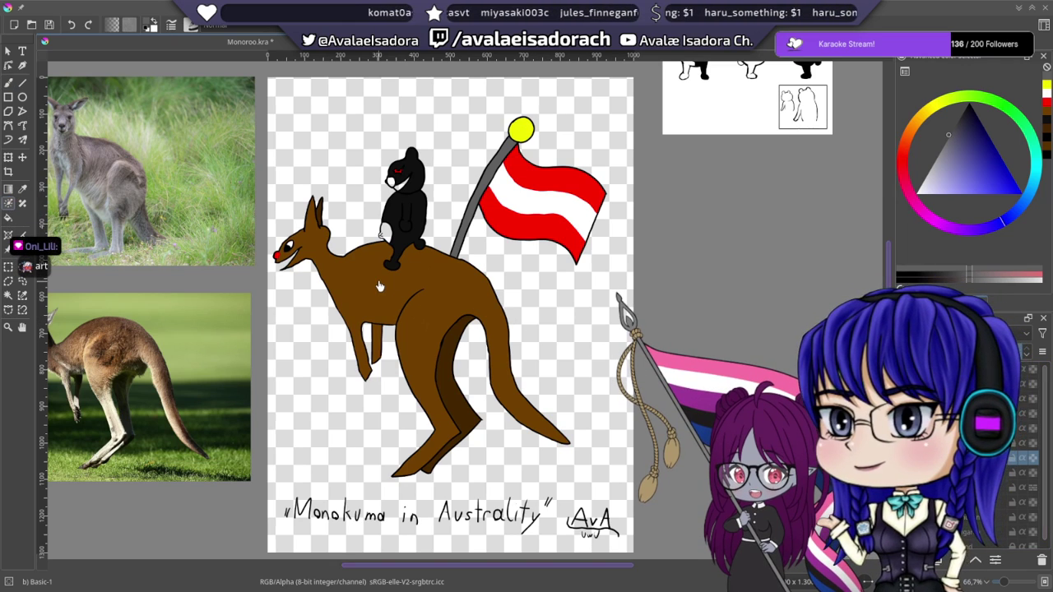
- Try to select the kangaroo's brown body by similar colour and invert the selection
{"action": "left_click", "coordinate": [450, 308]}
{"action": "key", "text": "ctrl+z"}
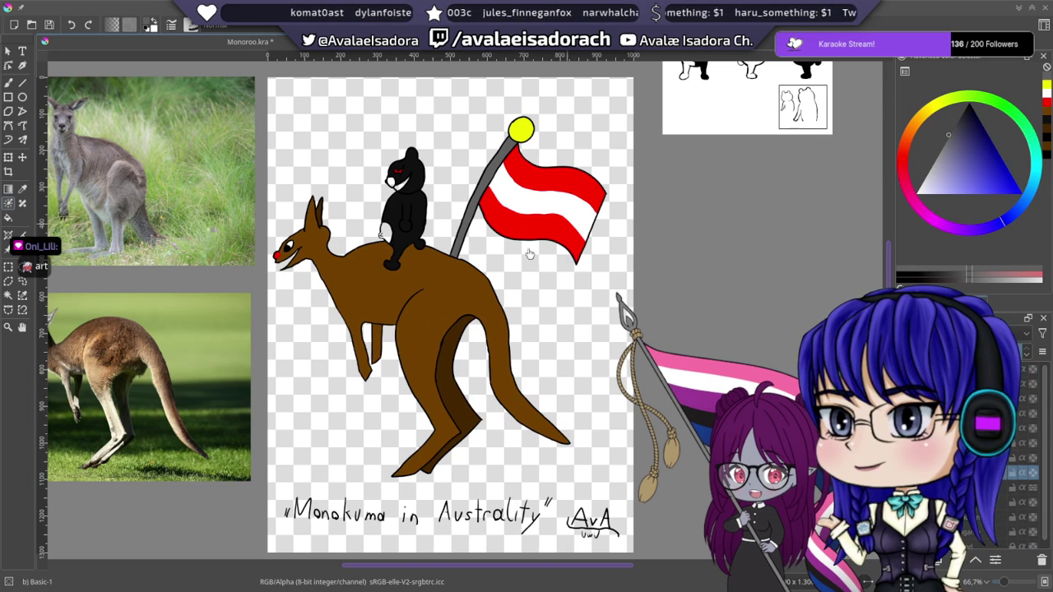
{"action": "left_click_drag", "start_coordinate": [48, 255], "coordinate": [67, 247]}
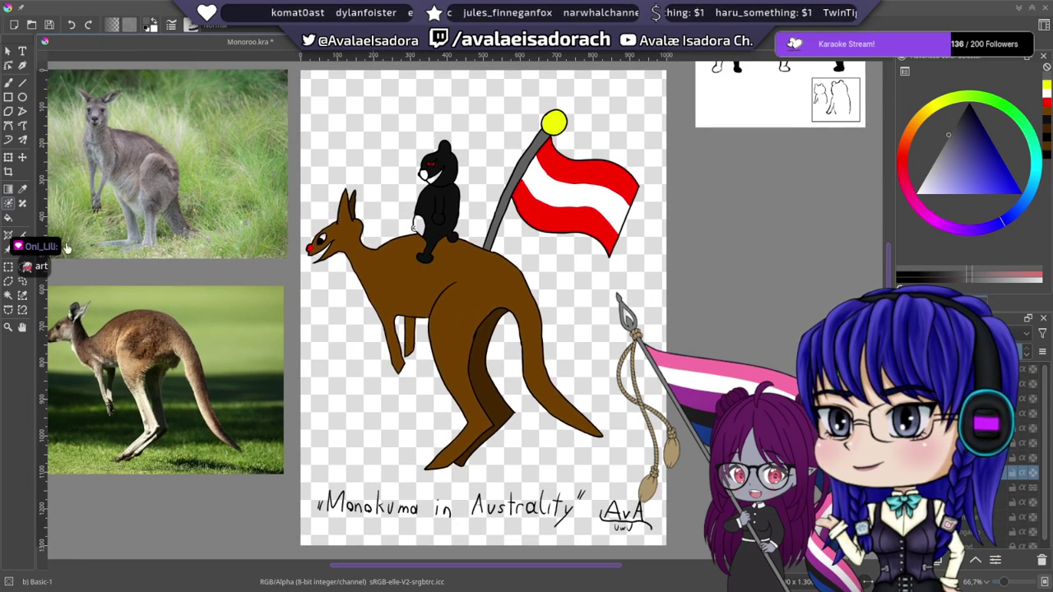
{"action": "left_click", "coordinate": [23, 296]}
{"action": "left_click", "coordinate": [465, 274]}
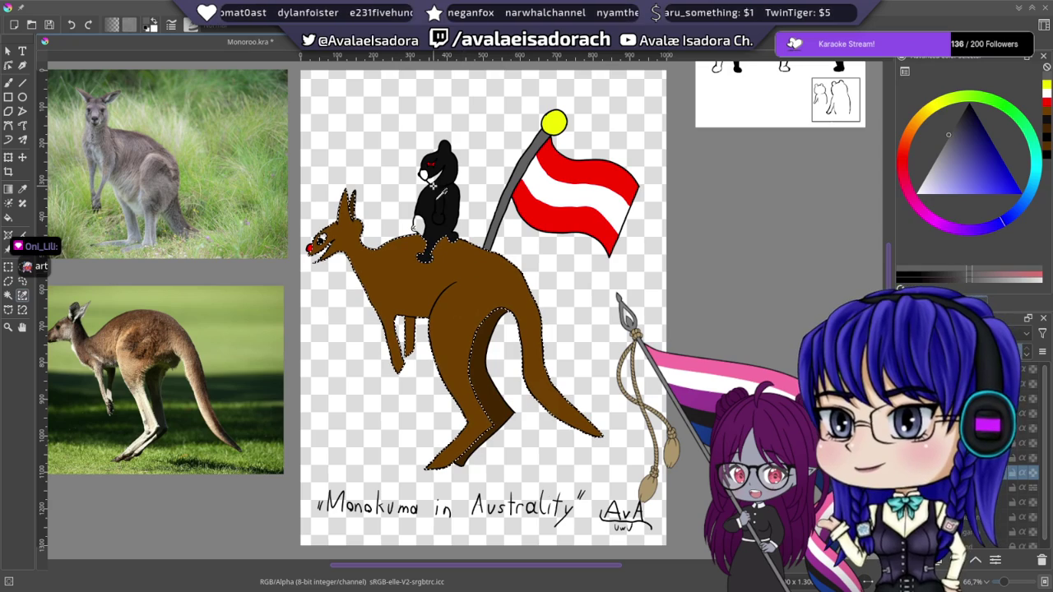
{"action": "scroll", "coordinate": [435, 206], "scroll_direction": "up", "scroll_amount": 5}
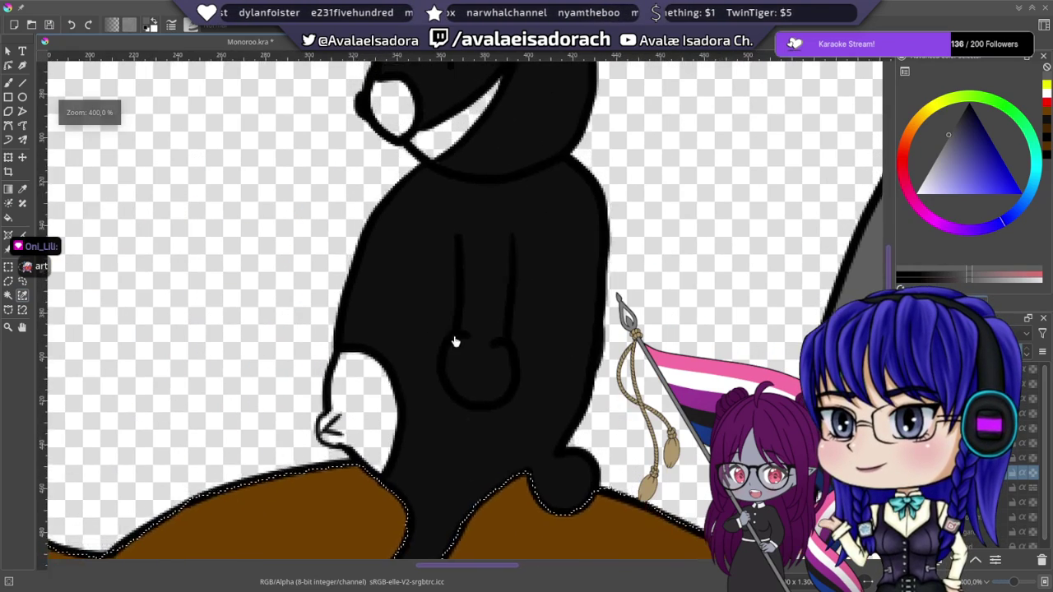
{"action": "scroll", "coordinate": [455, 342], "scroll_direction": "down", "scroll_amount": 3}
{"action": "scroll", "coordinate": [524, 284], "scroll_direction": "up", "scroll_amount": 4}
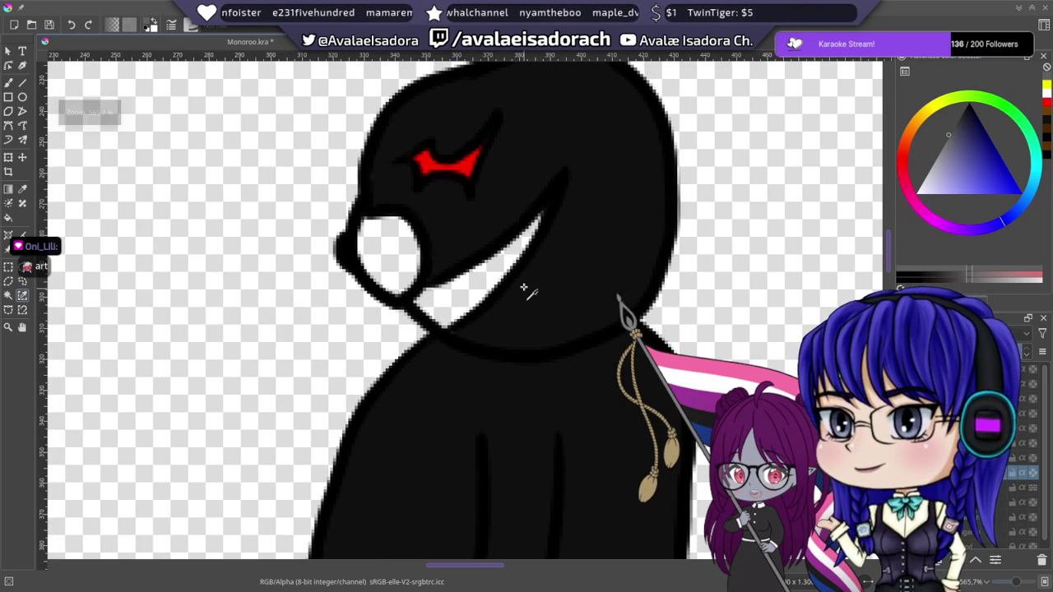
{"action": "scroll", "coordinate": [524, 287], "scroll_direction": "down", "scroll_amount": 5}
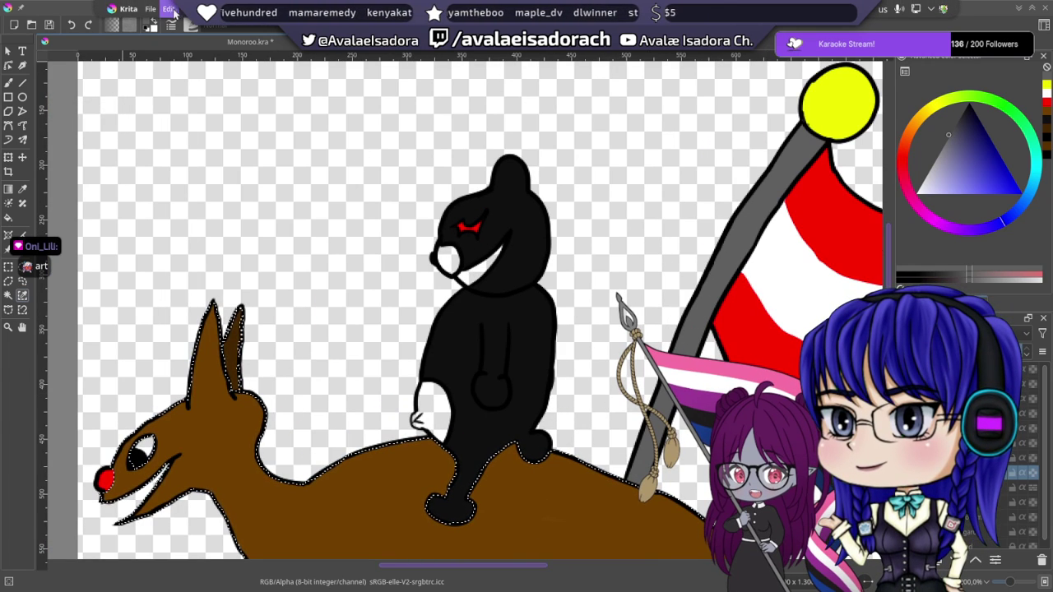
{"action": "left_click", "coordinate": [262, 8]}
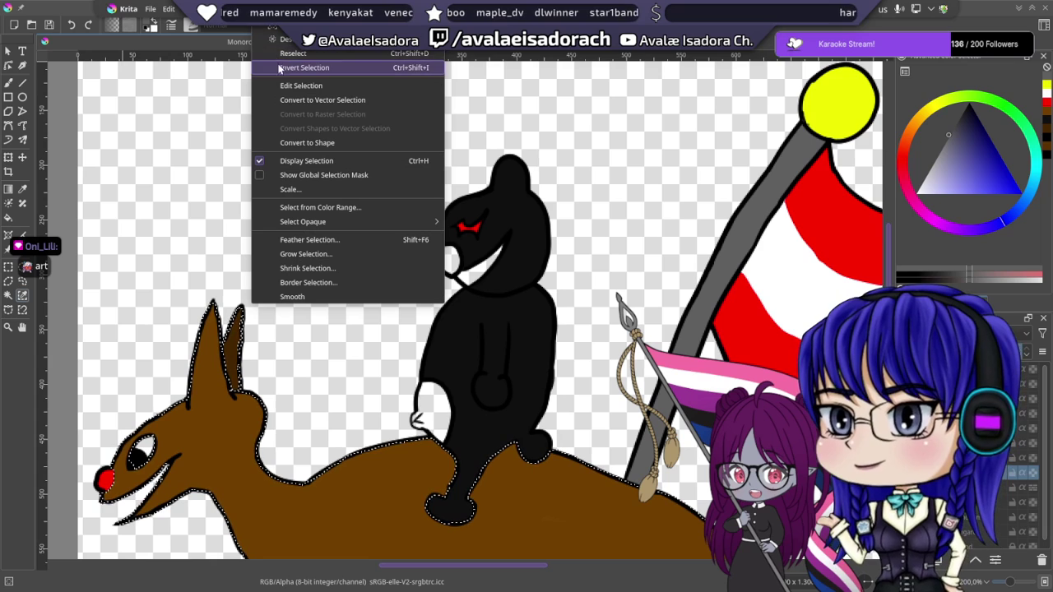
{"action": "left_click", "coordinate": [284, 68]}
- Pick black as the brush colour and fill the bear's grinning mouth
{"action": "scroll", "coordinate": [476, 260], "scroll_direction": "up", "scroll_amount": 4}
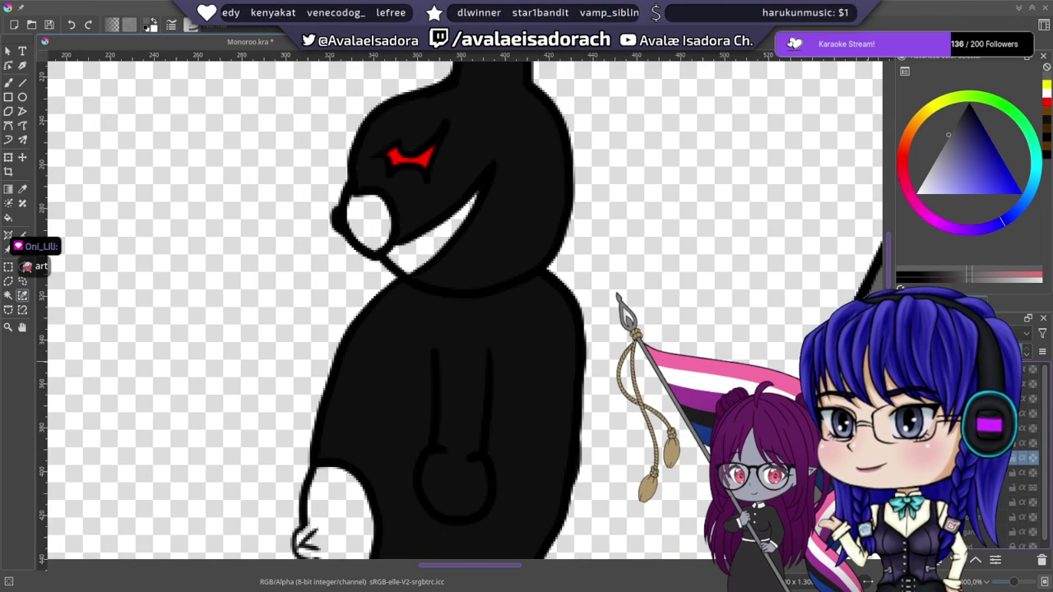
{"action": "left_click_drag", "start_coordinate": [297, 237], "coordinate": [335, 292]}
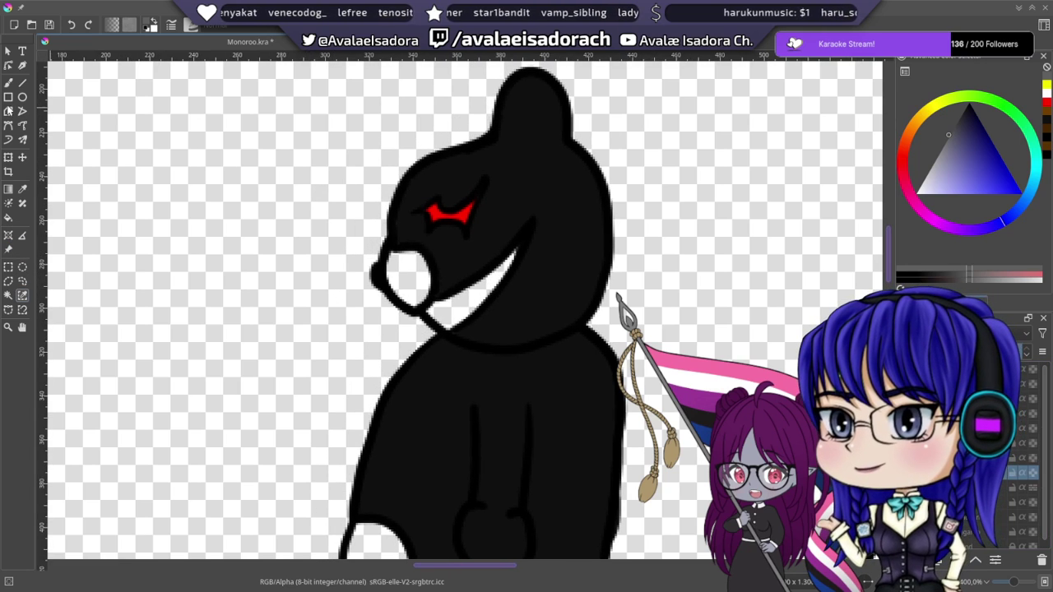
{"action": "left_click", "coordinate": [9, 82]}
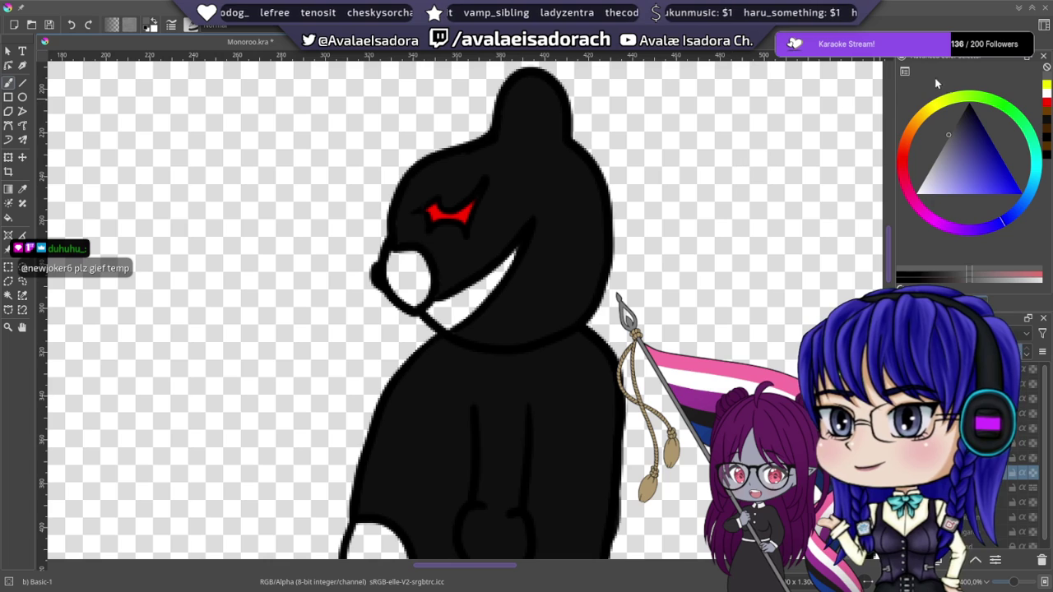
{"action": "left_click_drag", "start_coordinate": [965, 150], "coordinate": [925, 96]}
{"action": "left_click_drag", "start_coordinate": [450, 313], "coordinate": [437, 280]}
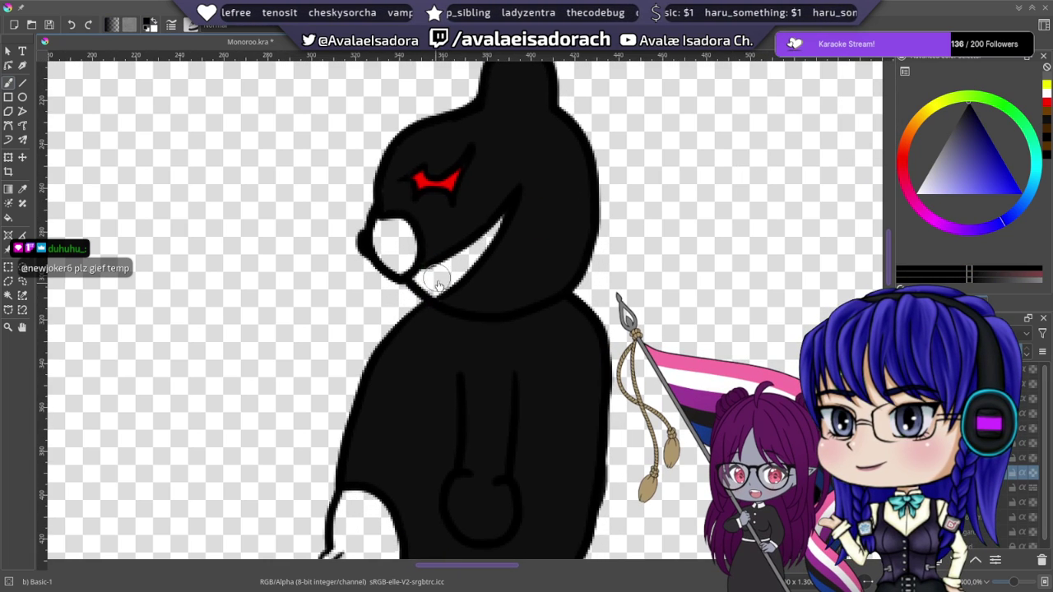
{"action": "scroll", "coordinate": [453, 272], "scroll_direction": "up", "scroll_amount": 8}
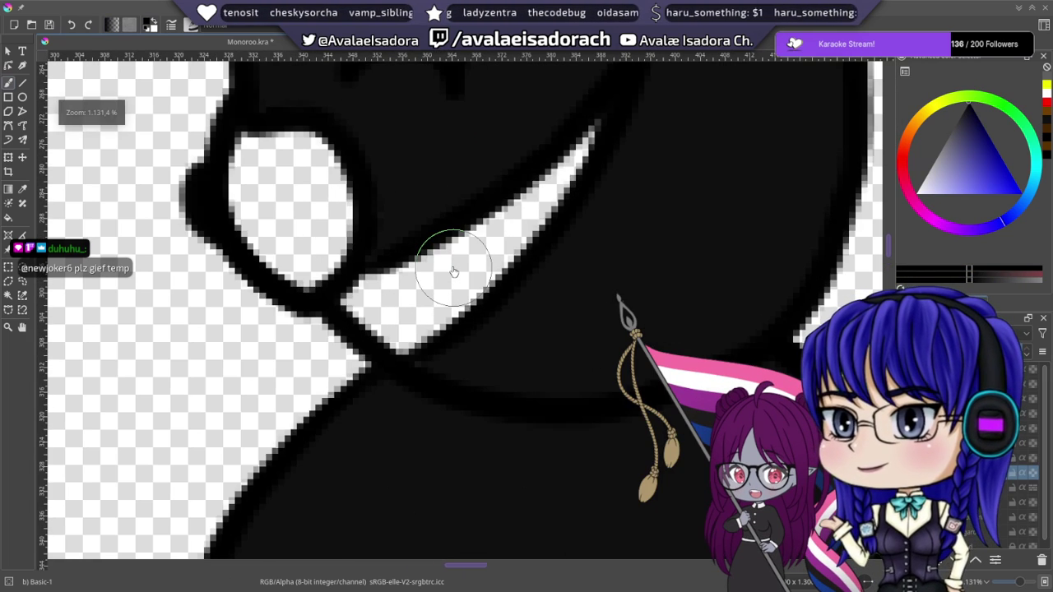
{"action": "left_click_drag", "start_coordinate": [491, 233], "coordinate": [489, 297]}
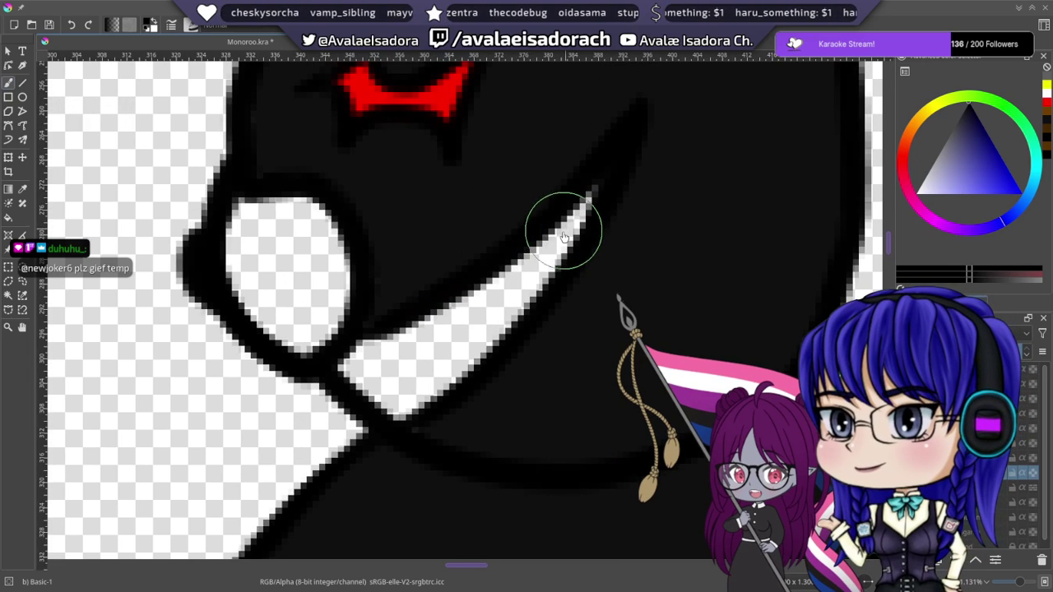
{"action": "mouse_move", "coordinate": [564, 239]}
{"action": "left_mouse_down"}
{"action": "mouse_move", "coordinate": [598, 191]}
{"action": "mouse_move", "coordinate": [516, 293]}
{"action": "mouse_move", "coordinate": [418, 382]}
{"action": "mouse_move", "coordinate": [467, 346]}
{"action": "mouse_move", "coordinate": [515, 270]}
{"action": "mouse_move", "coordinate": [537, 258]}
{"action": "mouse_move", "coordinate": [384, 383]}
{"action": "mouse_move", "coordinate": [397, 398]}
{"action": "mouse_move", "coordinate": [419, 391]}
{"action": "mouse_move", "coordinate": [402, 400]}
{"action": "mouse_move", "coordinate": [358, 376]}
{"action": "mouse_move", "coordinate": [506, 281]}
{"action": "mouse_move", "coordinate": [485, 334]}
{"action": "left_mouse_up"}
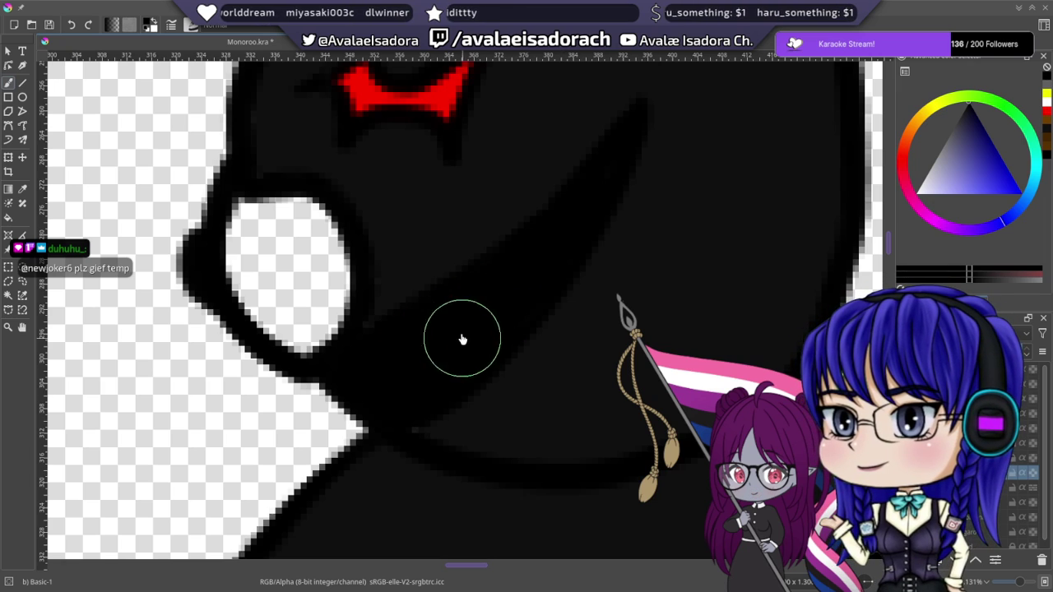
- Pick white as the brush colour and fill the bear's round muzzle
{"action": "left_click_drag", "start_coordinate": [444, 270], "coordinate": [578, 348]}
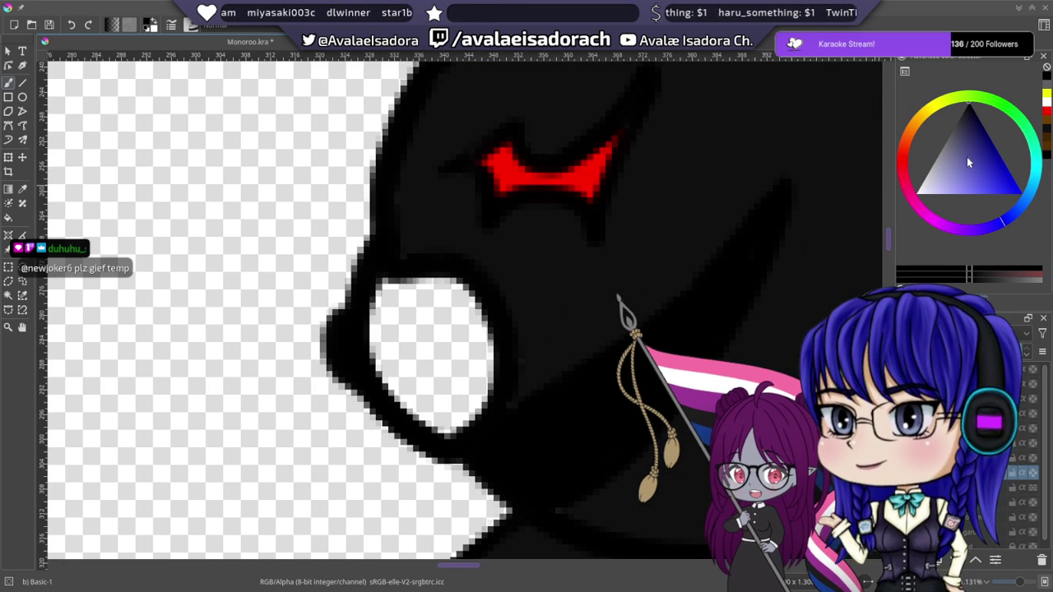
{"action": "mouse_move", "coordinate": [430, 334]}
{"action": "left_mouse_down"}
{"action": "mouse_move", "coordinate": [394, 331]}
{"action": "mouse_move", "coordinate": [386, 314]}
{"action": "mouse_move", "coordinate": [404, 297]}
{"action": "mouse_move", "coordinate": [386, 302]}
{"action": "mouse_move", "coordinate": [458, 306]}
{"action": "mouse_move", "coordinate": [467, 384]}
{"action": "mouse_move", "coordinate": [448, 410]}
{"action": "mouse_move", "coordinate": [381, 346]}
{"action": "mouse_move", "coordinate": [444, 361]}
{"action": "mouse_move", "coordinate": [443, 342]}
{"action": "mouse_move", "coordinate": [475, 321]}
{"action": "left_mouse_up"}
{"action": "scroll", "coordinate": [433, 279], "scroll_direction": "down", "scroll_amount": 10}
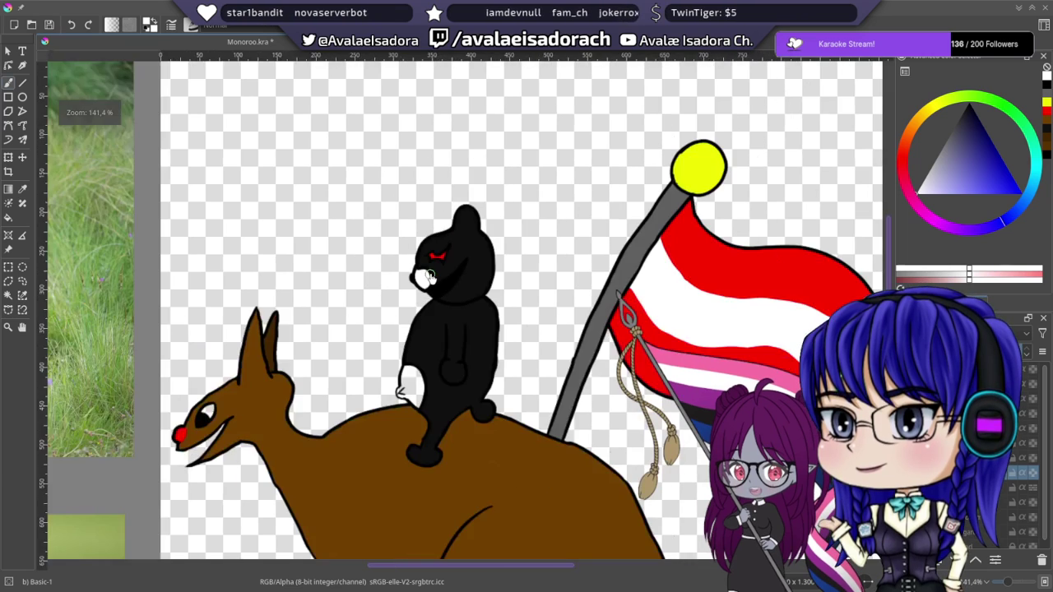
- Paint the first two white teeth at the front of the bear's black mouth with a smaller brush, undoing unsatisfactory strokes
{"action": "scroll", "coordinate": [426, 276], "scroll_direction": "up", "scroll_amount": 10}
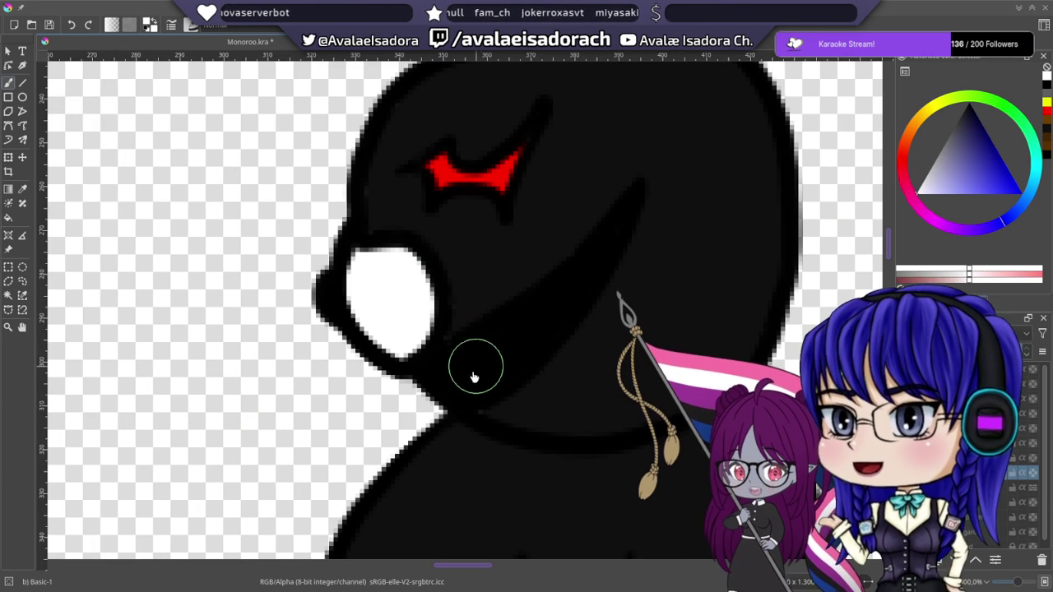
{"action": "left_click_drag", "start_coordinate": [475, 369], "coordinate": [313, 332]}
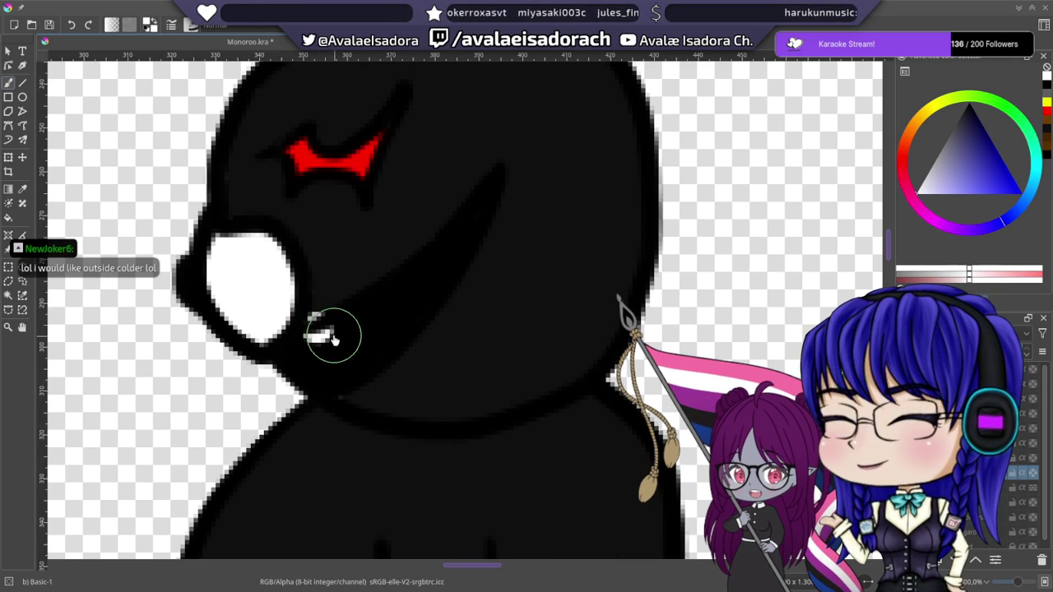
{"action": "key", "text": "ctrl+z"}
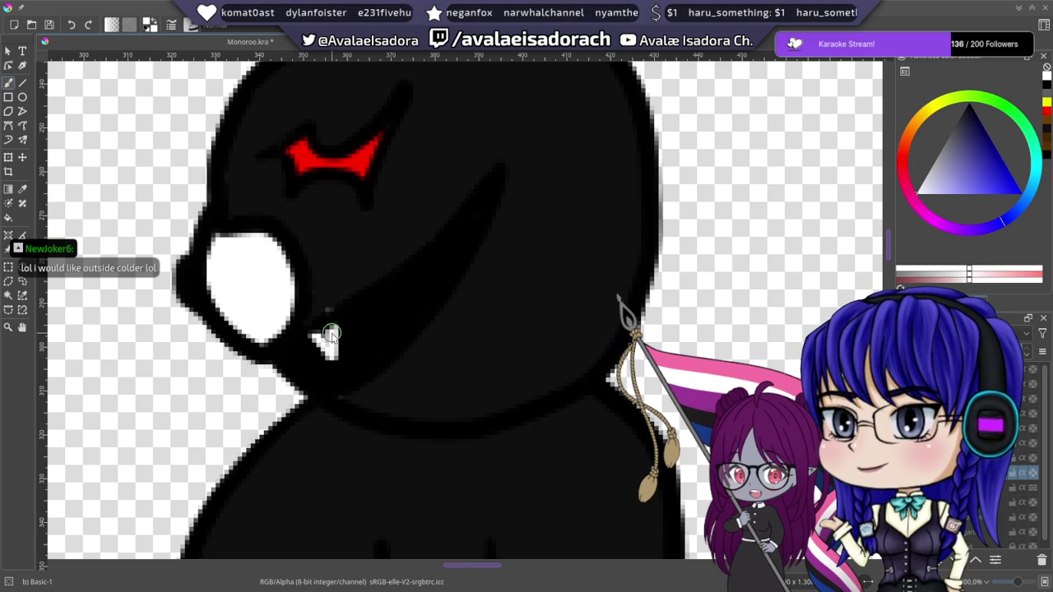
{"action": "key", "text": "ctrl+z"}
{"action": "mouse_move", "coordinate": [318, 336]}
{"action": "left_mouse_down"}
{"action": "mouse_move", "coordinate": [338, 363]}
{"action": "mouse_move", "coordinate": [334, 318]}
{"action": "left_mouse_up"}
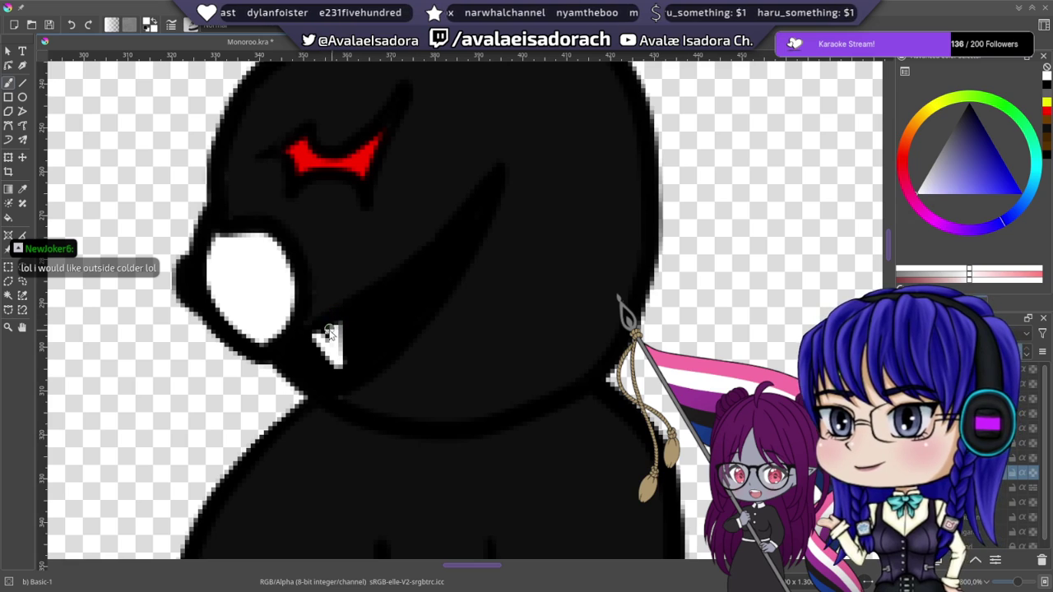
{"action": "mouse_move", "coordinate": [359, 372]}
{"action": "left_mouse_down"}
{"action": "mouse_move", "coordinate": [354, 329]}
{"action": "mouse_move", "coordinate": [391, 355]}
{"action": "mouse_move", "coordinate": [360, 327]}
{"action": "mouse_move", "coordinate": [390, 354]}
{"action": "mouse_move", "coordinate": [375, 363]}
{"action": "left_mouse_up"}
{"action": "key", "text": "ctrl+z"}
{"action": "key", "text": "ctrl+z"}
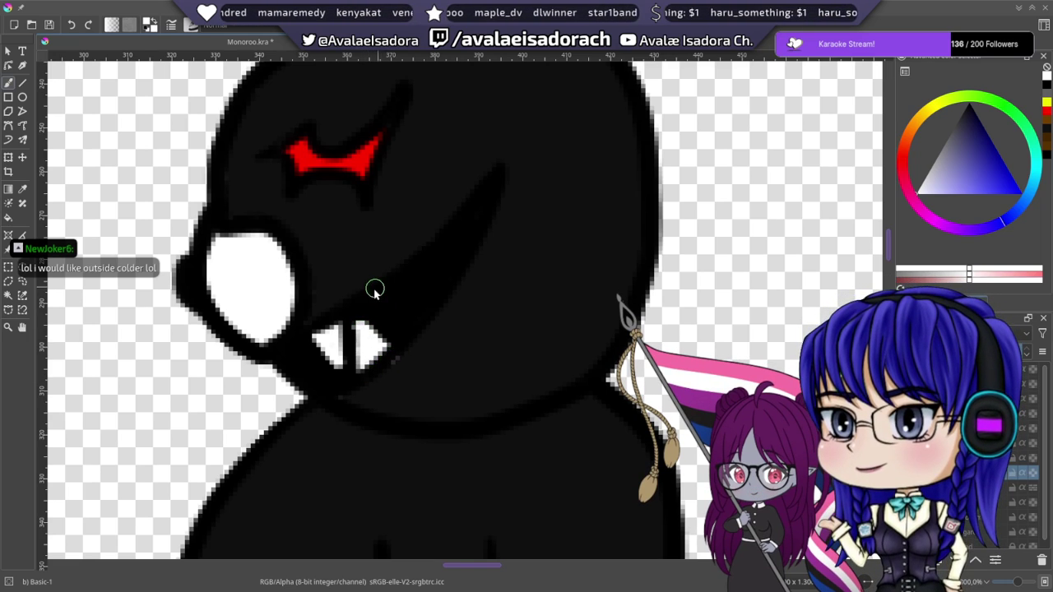
- Paint progressively smaller white teeth along the rest of the bear's grin towards the mouth's corner
{"action": "mouse_move", "coordinate": [398, 322]}
{"action": "left_mouse_down"}
{"action": "mouse_move", "coordinate": [392, 281]}
{"action": "mouse_move", "coordinate": [386, 303]}
{"action": "mouse_move", "coordinate": [381, 295]}
{"action": "mouse_move", "coordinate": [420, 276]}
{"action": "mouse_move", "coordinate": [423, 322]}
{"action": "mouse_move", "coordinate": [415, 292]}
{"action": "left_mouse_up"}
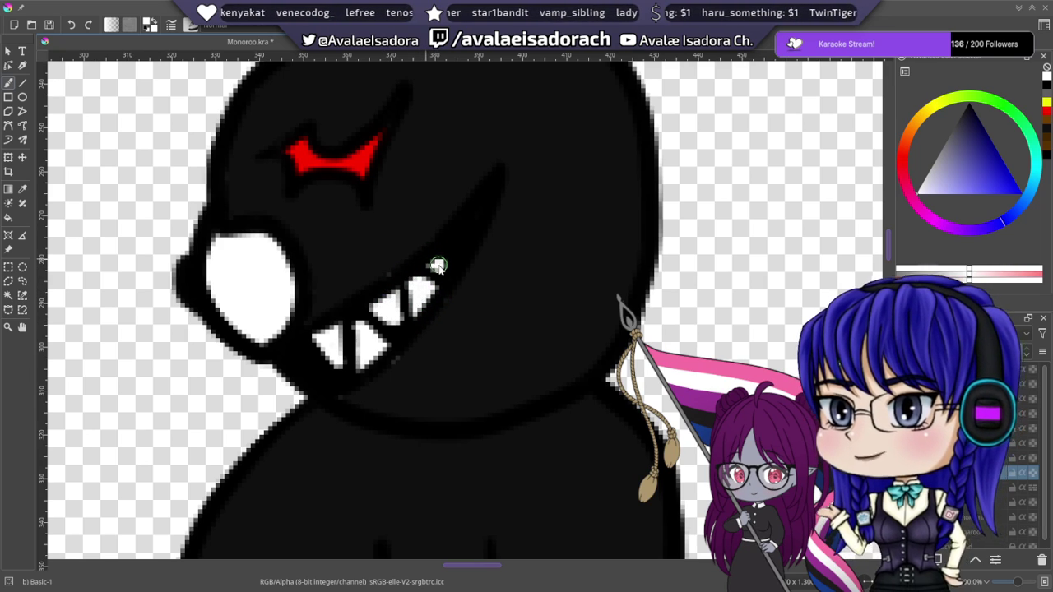
{"action": "left_click_drag", "start_coordinate": [438, 265], "coordinate": [448, 258]}
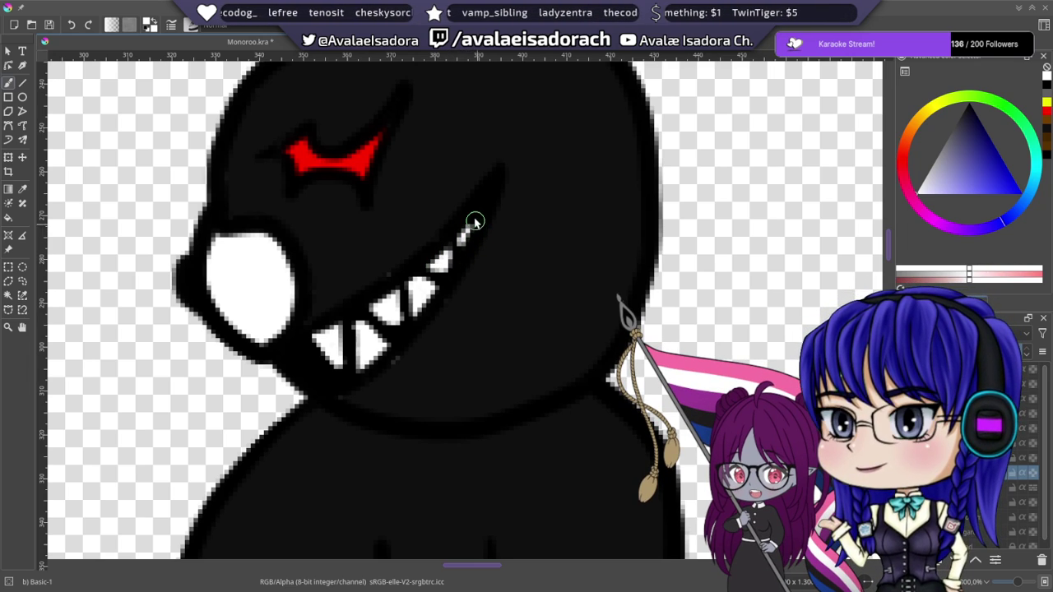
{"action": "left_click_drag", "start_coordinate": [443, 196], "coordinate": [468, 184]}
- Pick black from the drawing to touch up the mouth around the teeth, and pick white again
{"action": "left_click", "coordinate": [416, 253], "text": "ctrl"}
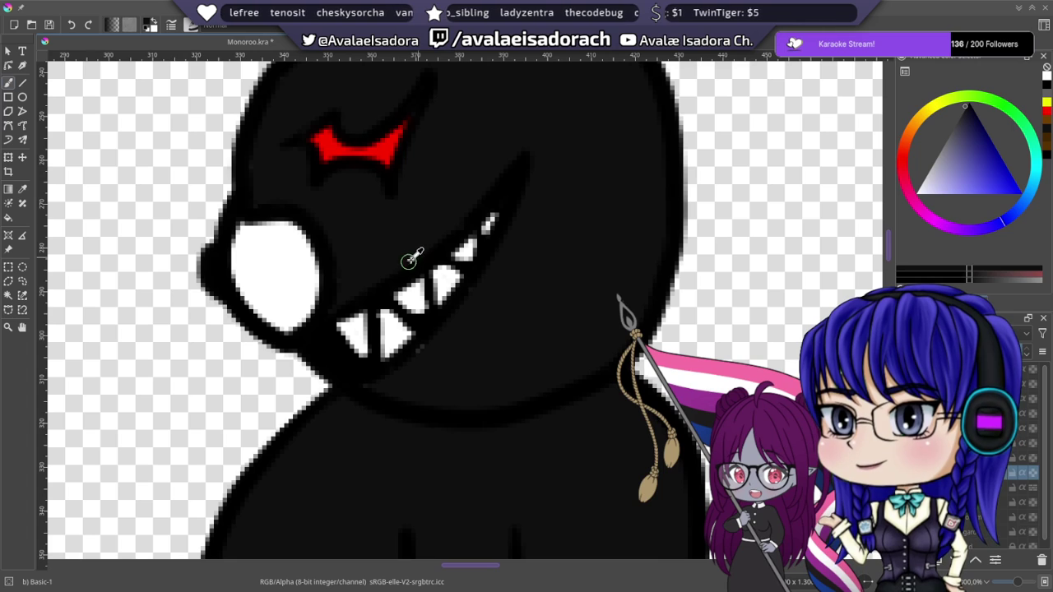
{"action": "mouse_move", "coordinate": [398, 239]}
{"action": "left_mouse_down"}
{"action": "mouse_move", "coordinate": [467, 268]}
{"action": "mouse_move", "coordinate": [467, 186]}
{"action": "left_mouse_up"}
{"action": "left_click", "coordinate": [479, 282], "text": "ctrl"}
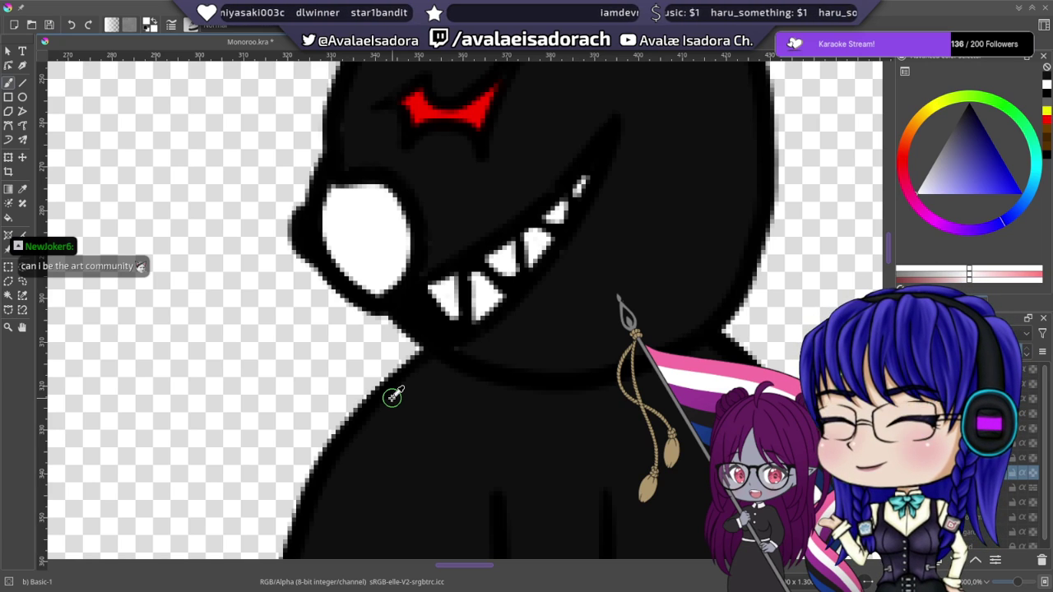
- Fill the bear's belly patch and its protruding navel with white, up to the black outlines
{"action": "left_click_drag", "start_coordinate": [583, 282], "coordinate": [453, 217]}
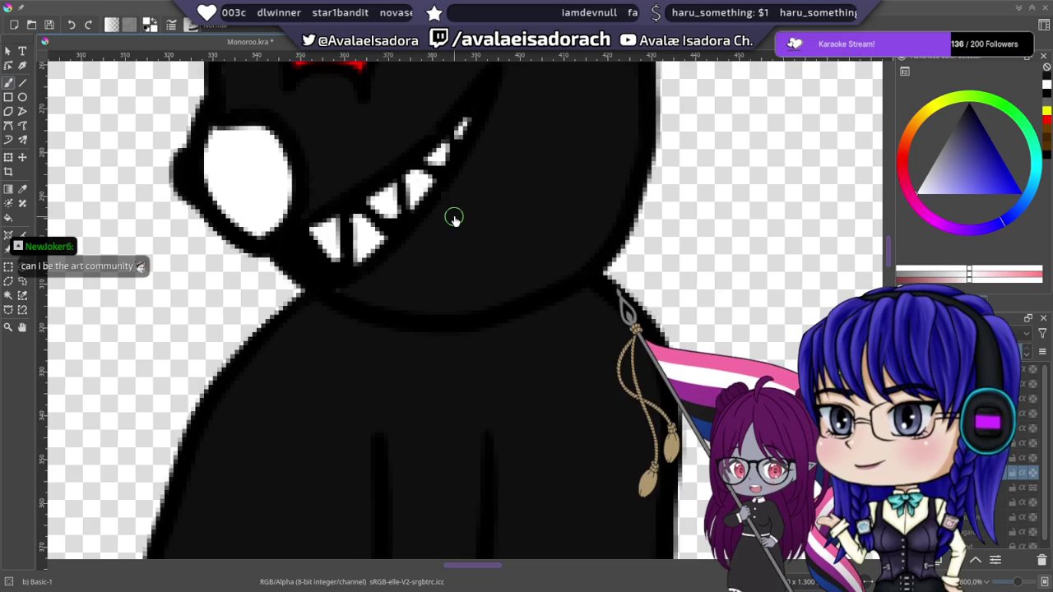
{"action": "scroll", "coordinate": [453, 216], "scroll_direction": "down", "scroll_amount": 6}
{"action": "scroll", "coordinate": [453, 216], "scroll_direction": "up", "scroll_amount": 6}
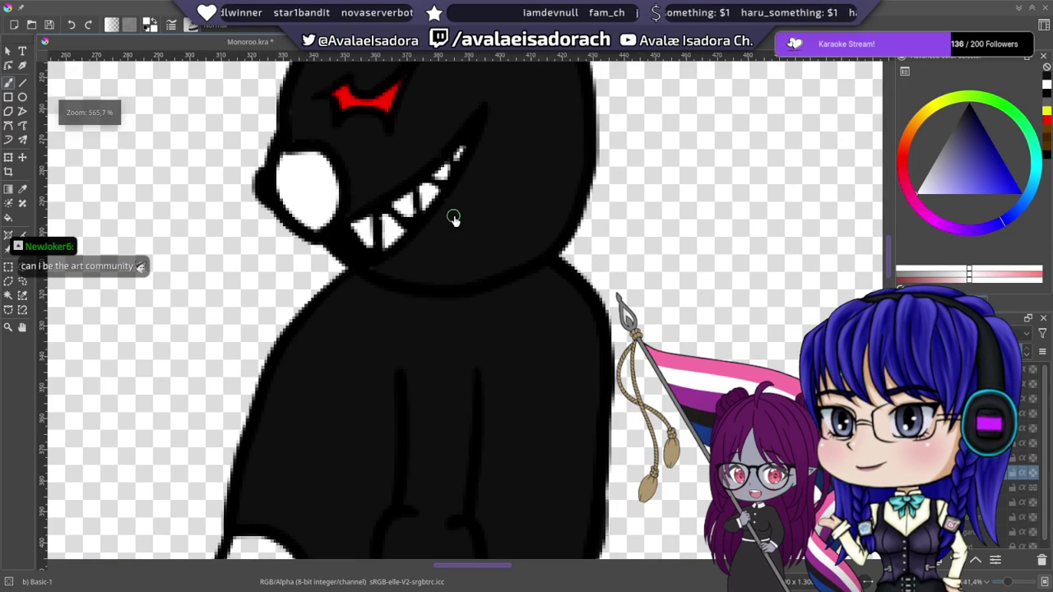
{"action": "left_click_drag", "start_coordinate": [435, 289], "coordinate": [534, 154]}
{"action": "left_click_drag", "start_coordinate": [466, 216], "coordinate": [475, 173]}
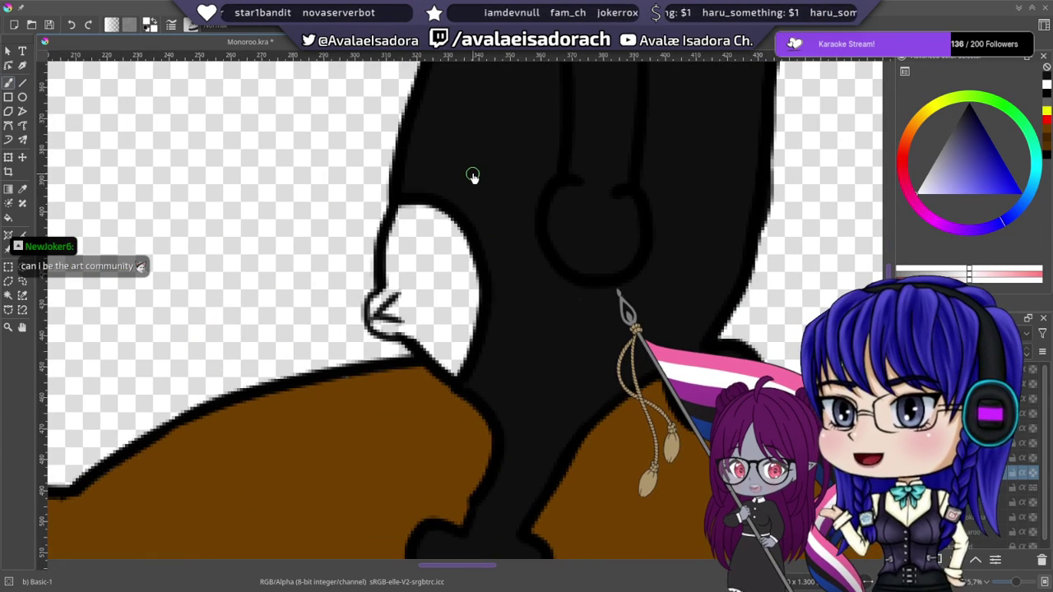
{"action": "scroll", "coordinate": [475, 174], "scroll_direction": "up", "scroll_amount": 3}
{"action": "left_click_drag", "start_coordinate": [352, 394], "coordinate": [418, 176]}
{"action": "scroll", "coordinate": [449, 209], "scroll_direction": "down", "scroll_amount": 2}
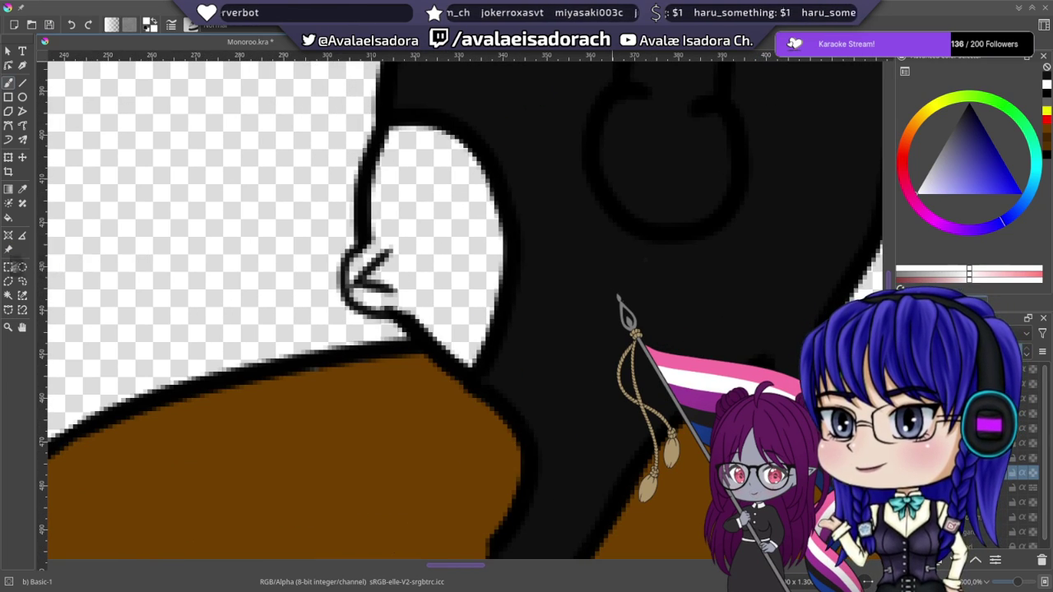
{"action": "mouse_move", "coordinate": [440, 187]}
{"action": "left_mouse_down"}
{"action": "mouse_move", "coordinate": [393, 245]}
{"action": "mouse_move", "coordinate": [387, 210]}
{"action": "left_mouse_up"}
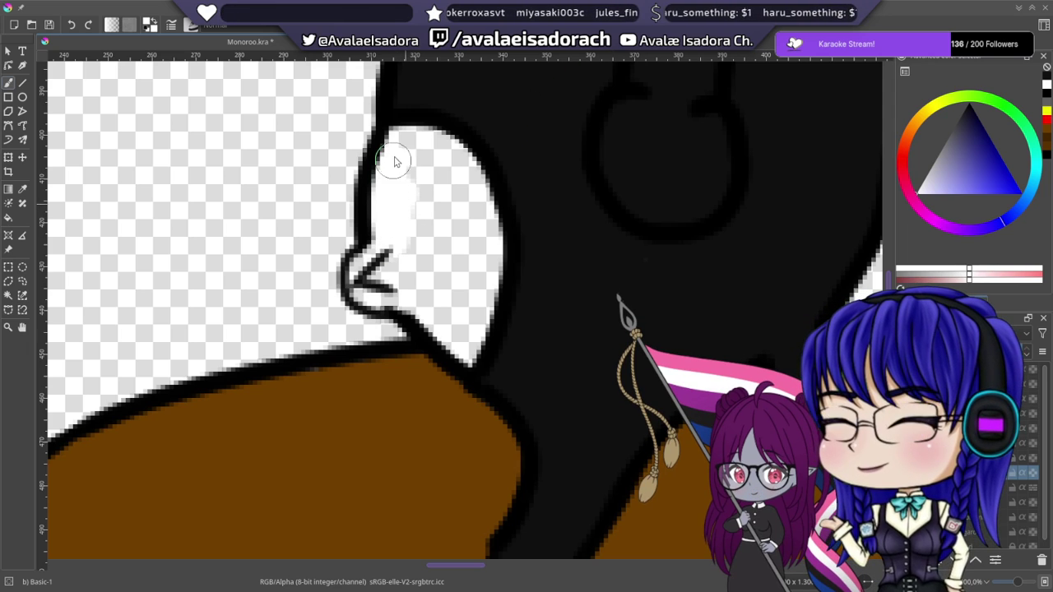
{"action": "left_click_drag", "start_coordinate": [477, 197], "coordinate": [487, 261]}
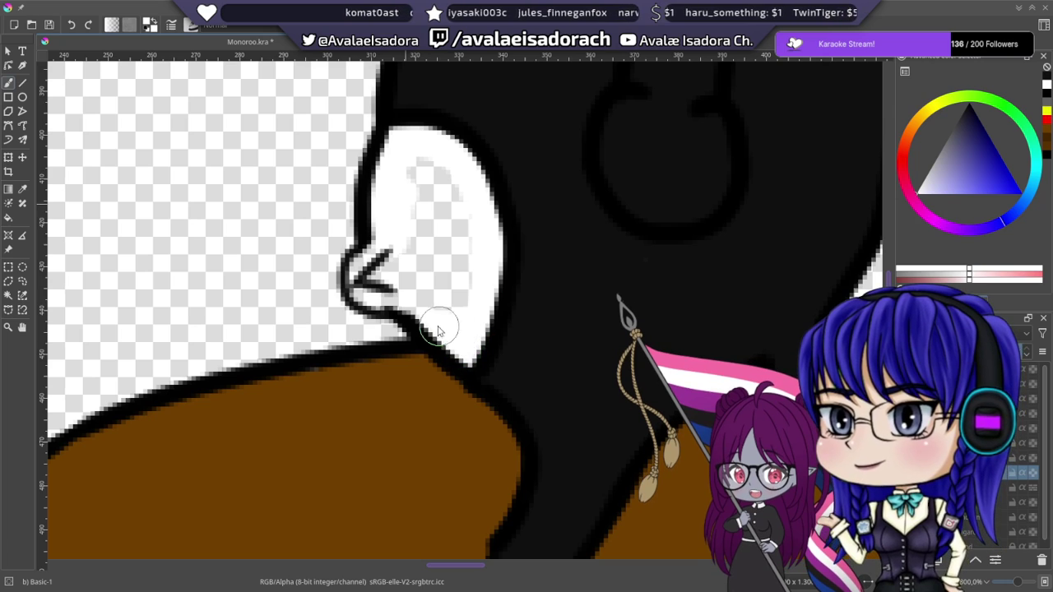
{"action": "left_click_drag", "start_coordinate": [436, 324], "coordinate": [405, 298]}
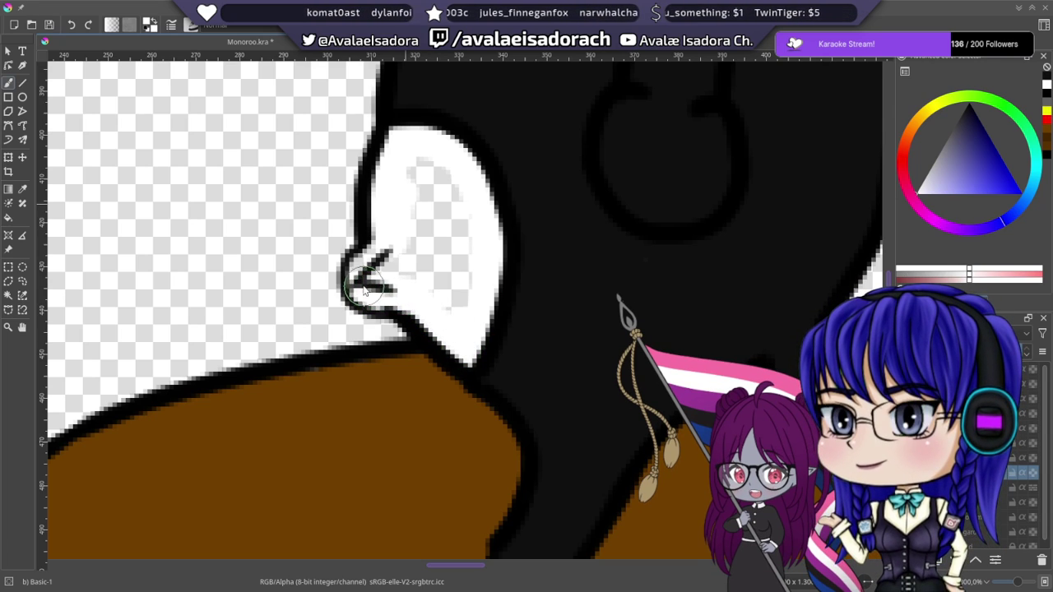
{"action": "mouse_move", "coordinate": [389, 255]}
{"action": "left_mouse_down"}
{"action": "mouse_move", "coordinate": [394, 206]}
{"action": "mouse_move", "coordinate": [422, 306]}
{"action": "mouse_move", "coordinate": [441, 226]}
{"action": "mouse_move", "coordinate": [461, 288]}
{"action": "mouse_move", "coordinate": [464, 260]}
{"action": "mouse_move", "coordinate": [434, 172]}
{"action": "left_mouse_up"}
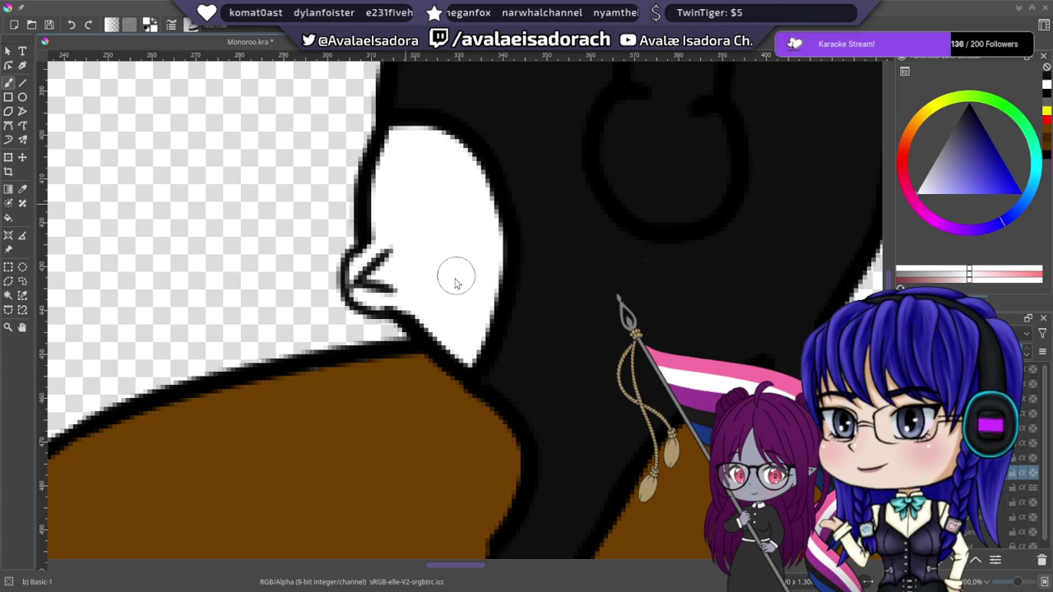
- Select the kangaroo's dark brown far hind leg and ear by similar colour
{"action": "scroll", "coordinate": [521, 269], "scroll_direction": "down", "scroll_amount": 7}
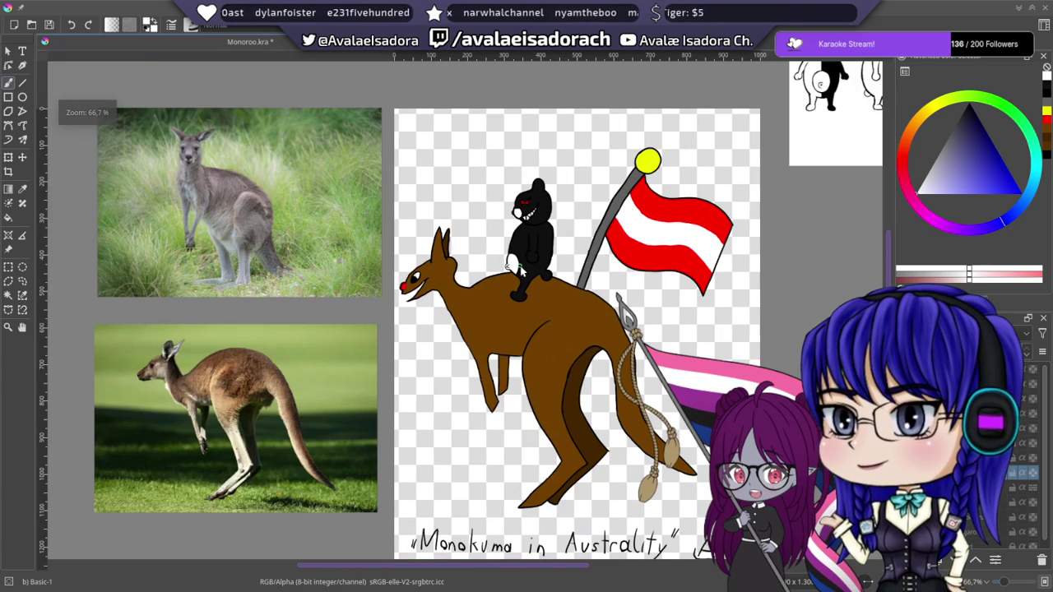
{"action": "left_click_drag", "start_coordinate": [684, 351], "coordinate": [601, 290]}
{"action": "left_click_drag", "start_coordinate": [655, 243], "coordinate": [644, 260]}
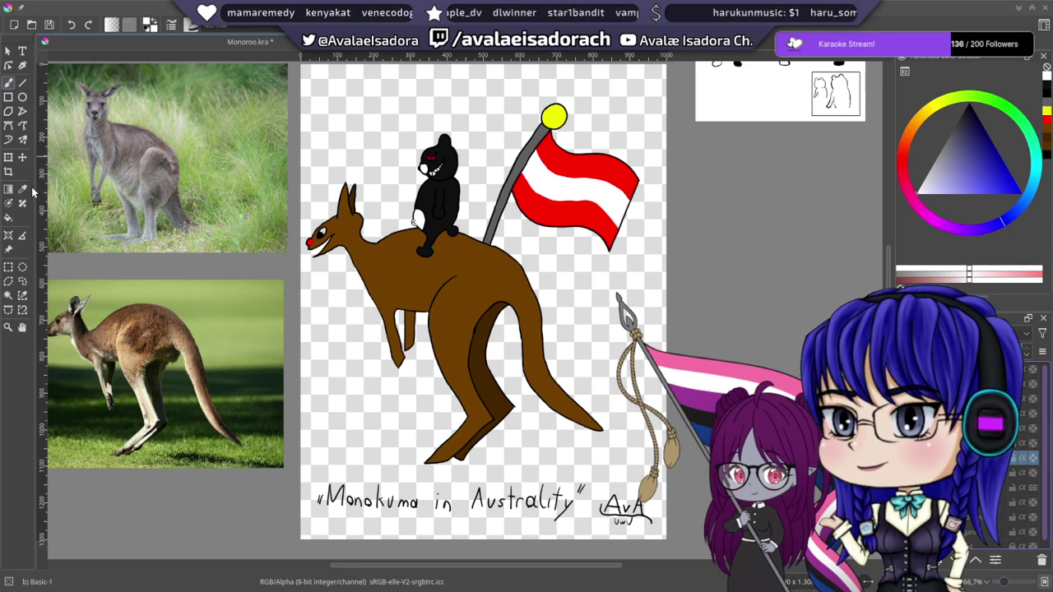
{"action": "left_click", "coordinate": [22, 295]}
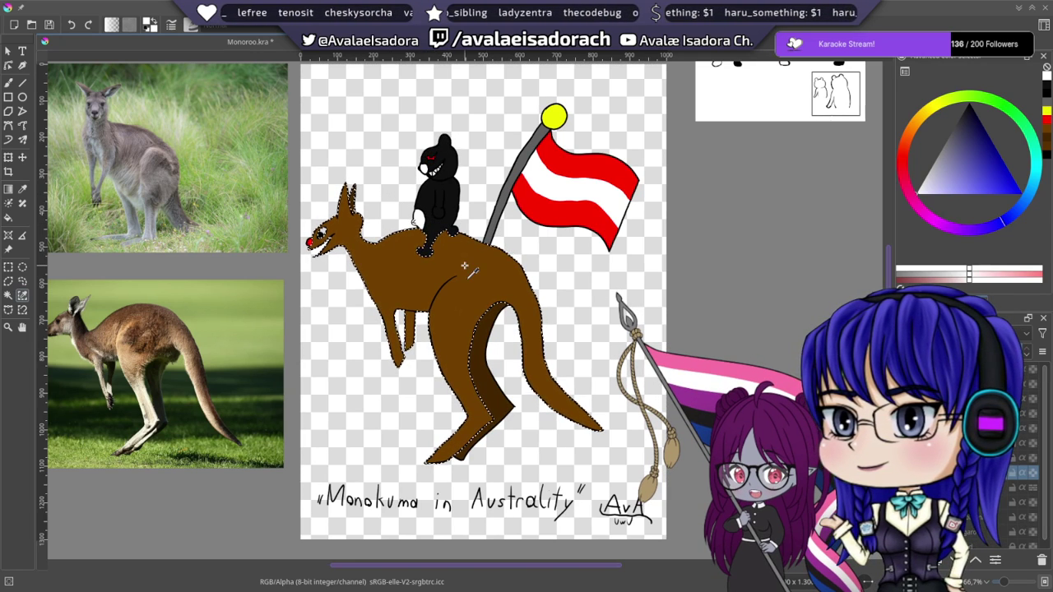
{"action": "left_click_drag", "start_coordinate": [469, 268], "coordinate": [494, 284]}
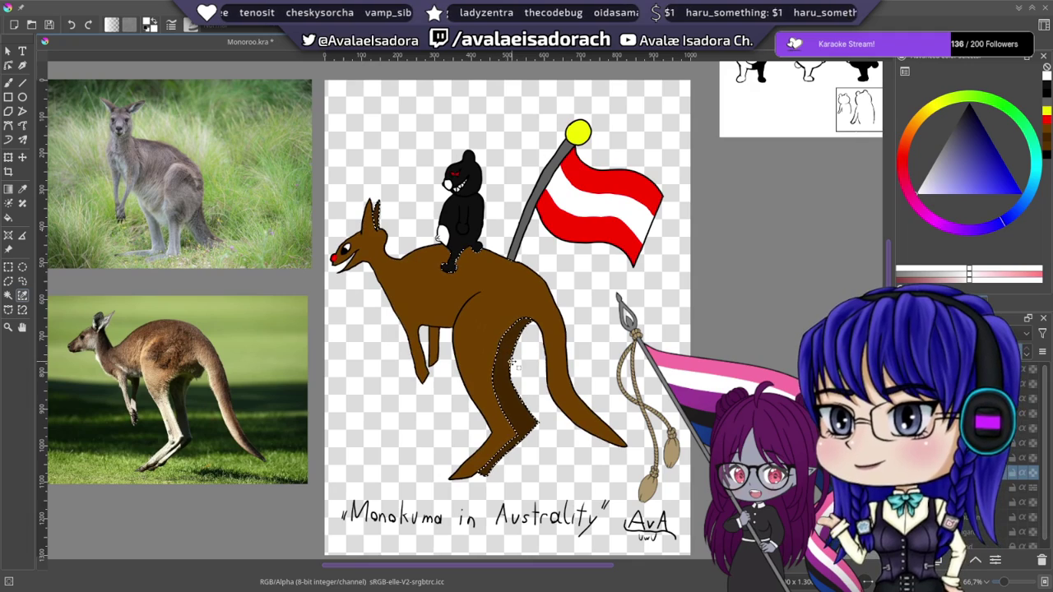
{"action": "left_click_drag", "start_coordinate": [505, 359], "coordinate": [474, 343]}
{"action": "scroll", "coordinate": [491, 324], "scroll_direction": "up", "scroll_amount": 1}
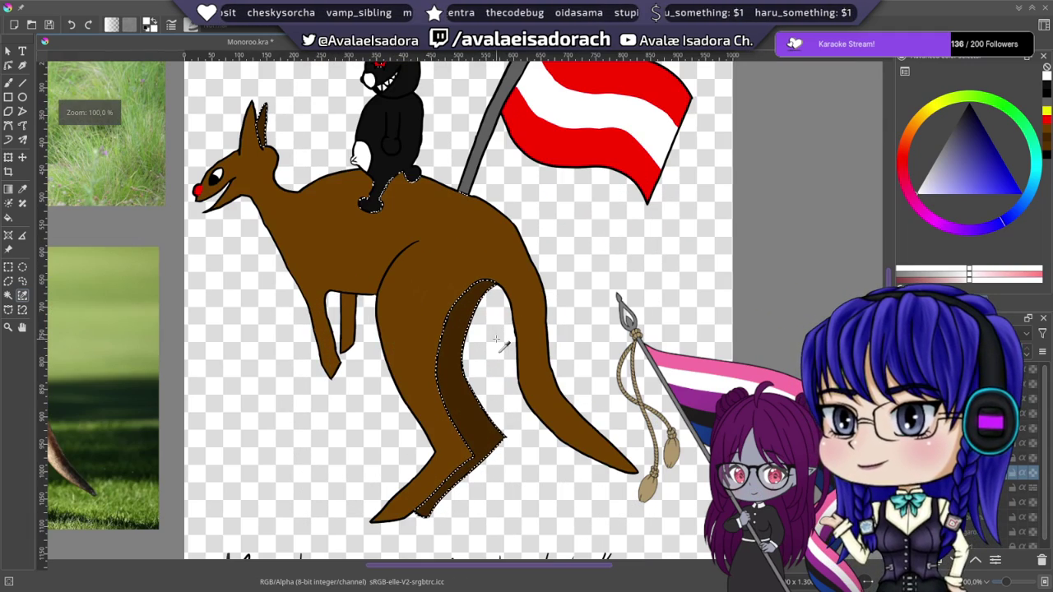
- Try selecting the transparent background by similar colour, and go back to selecting the dark brown areas
{"action": "left_click", "coordinate": [499, 341]}
{"action": "left_click", "coordinate": [986, 45]}
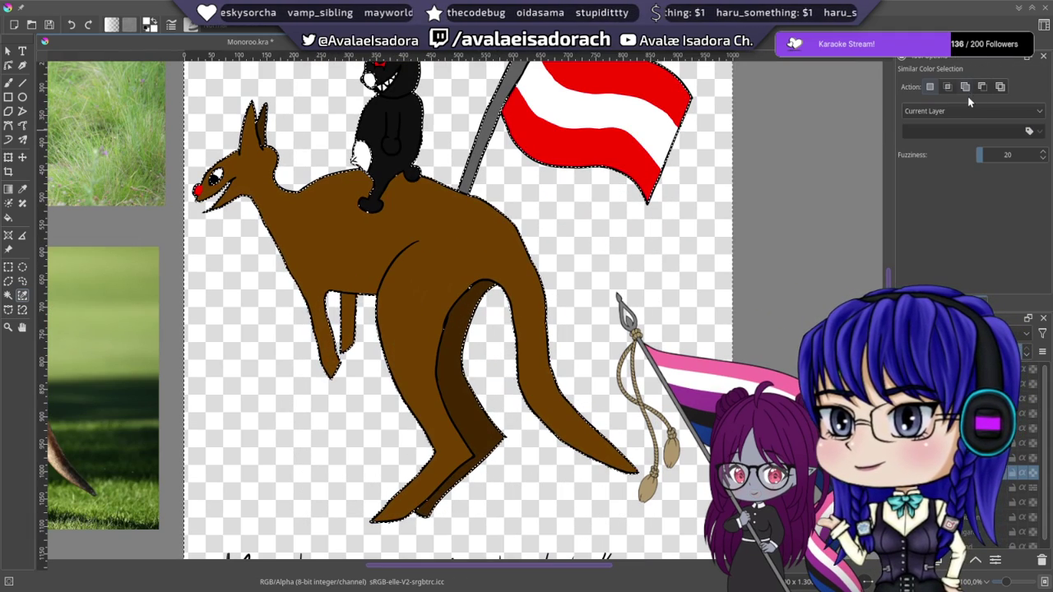
{"action": "left_click", "coordinate": [991, 109]}
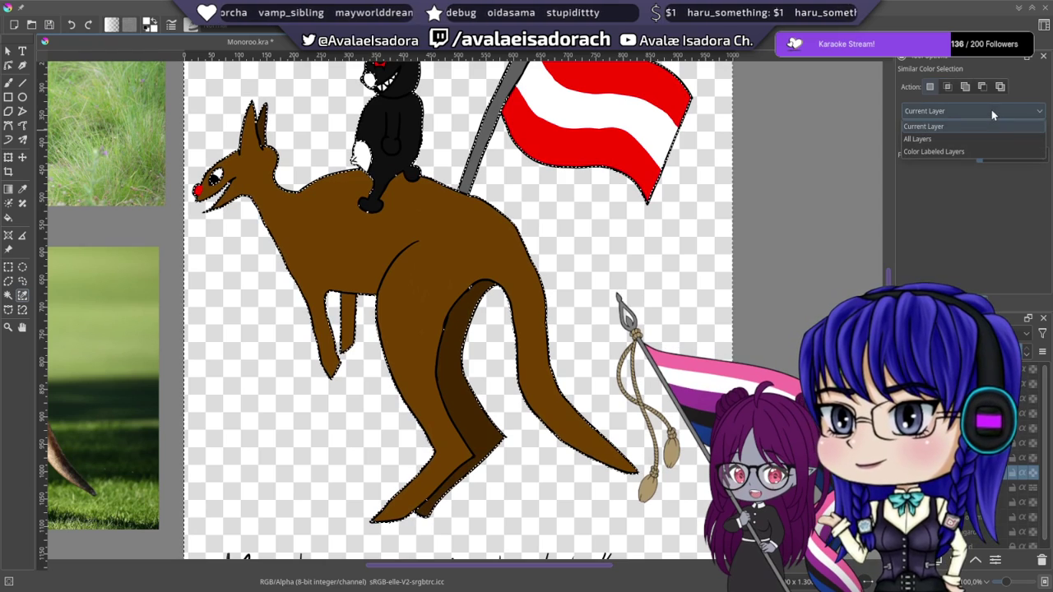
{"action": "left_click", "coordinate": [1027, 88]}
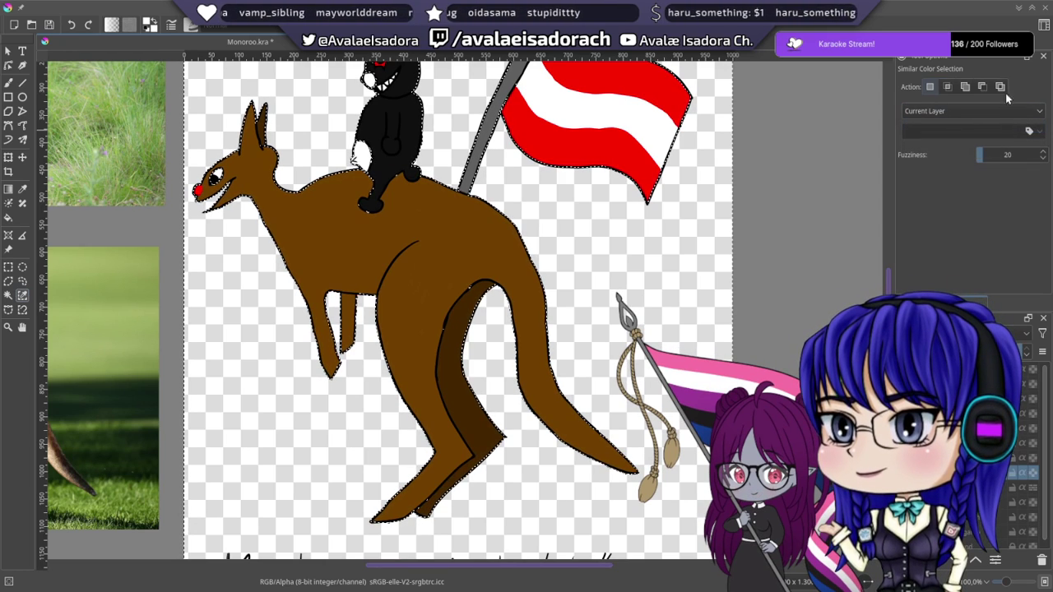
{"action": "left_click", "coordinate": [469, 313]}
{"action": "left_click_drag", "start_coordinate": [495, 316], "coordinate": [478, 306]}
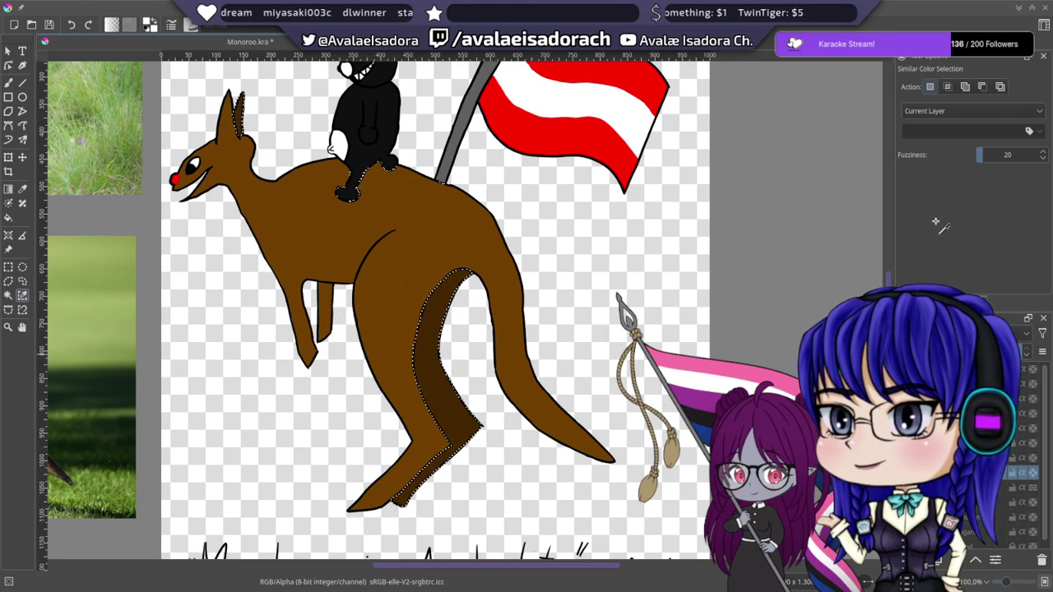
- Pick black as the brush colour, and hide and show the flat colours to compare them with the line art
{"action": "left_click", "coordinate": [944, 59]}
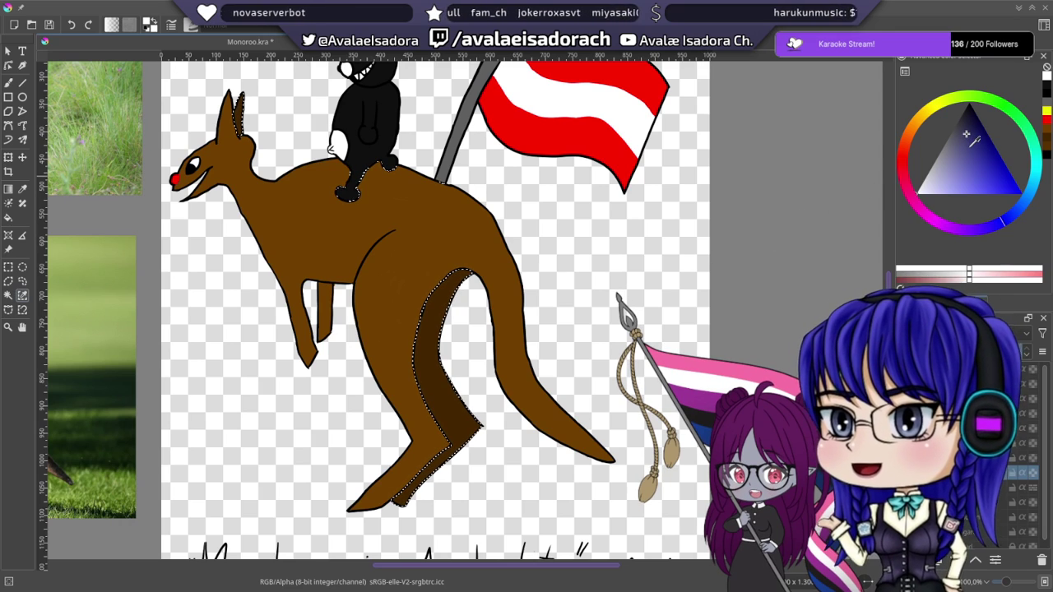
{"action": "left_click", "coordinate": [972, 110]}
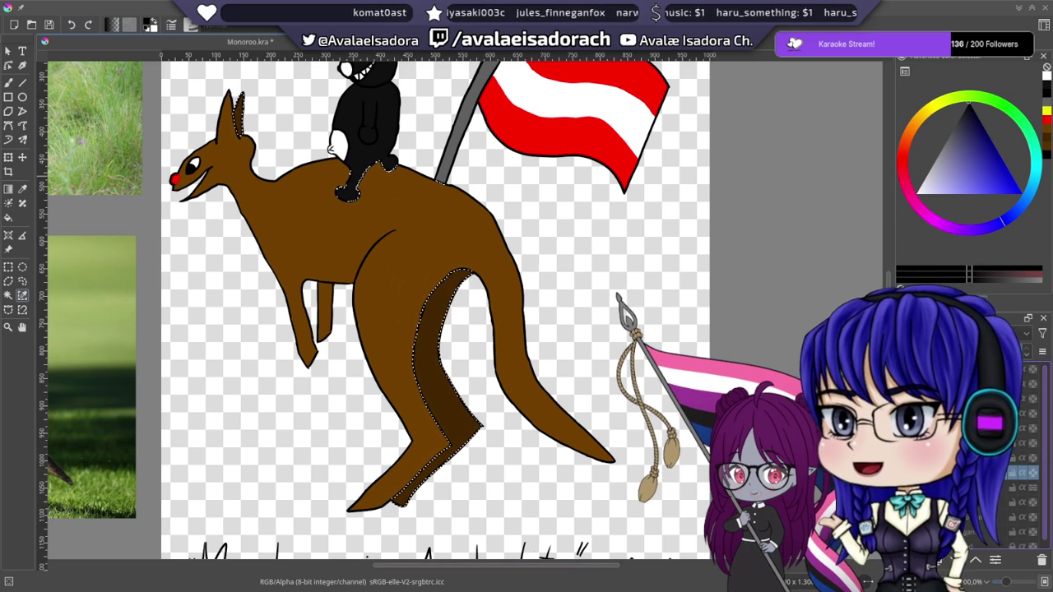
{"action": "left_click", "coordinate": [1033, 473]}
{"action": "left_click", "coordinate": [1033, 473]}
{"action": "left_click", "coordinate": [1033, 473]}
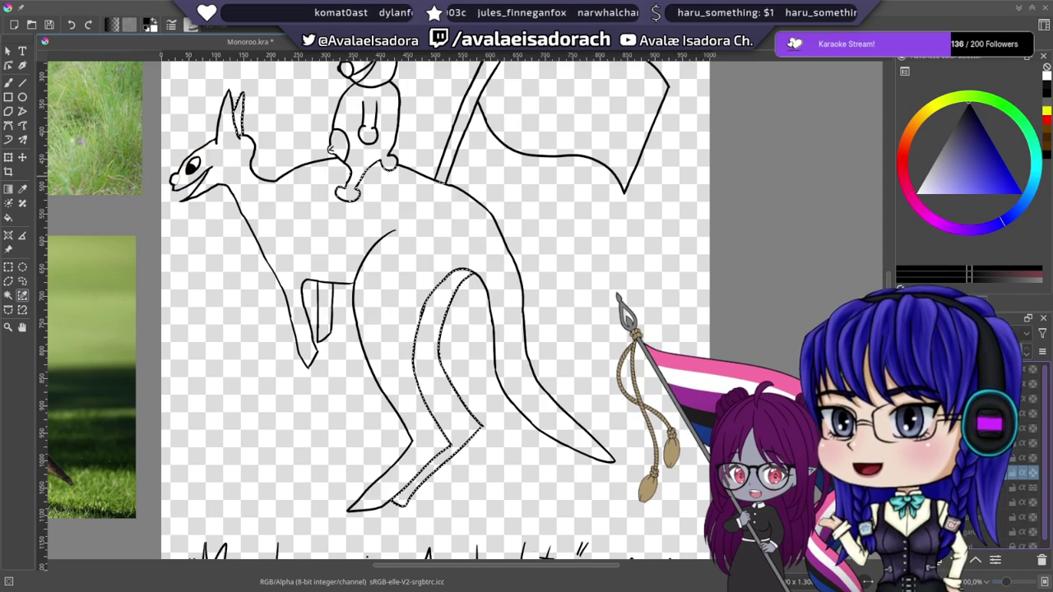
{"action": "left_click", "coordinate": [1033, 473]}
{"action": "left_click", "coordinate": [1033, 473]}
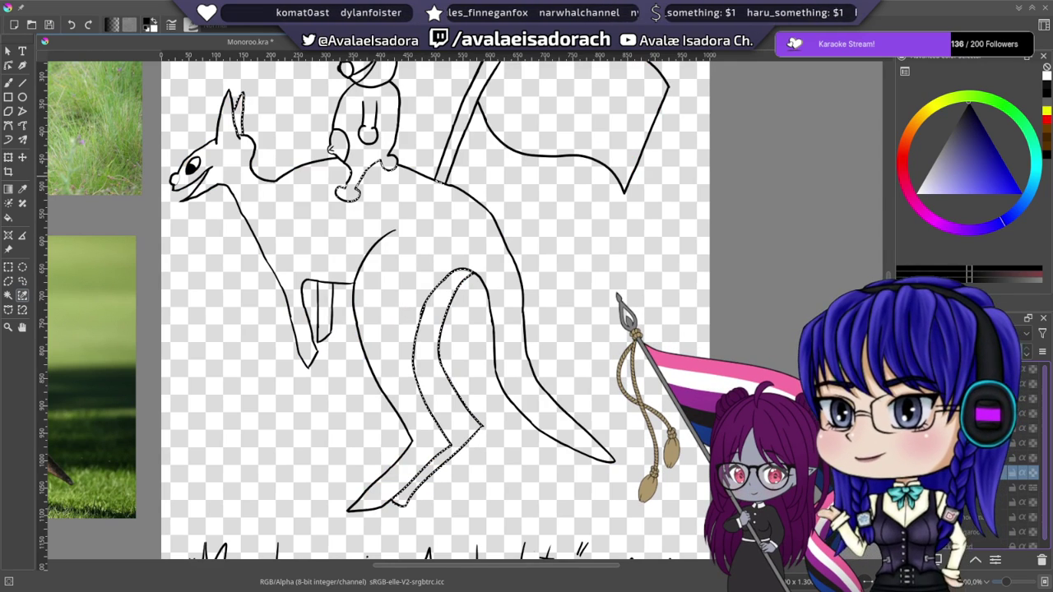
{"action": "left_click", "coordinate": [1033, 473]}
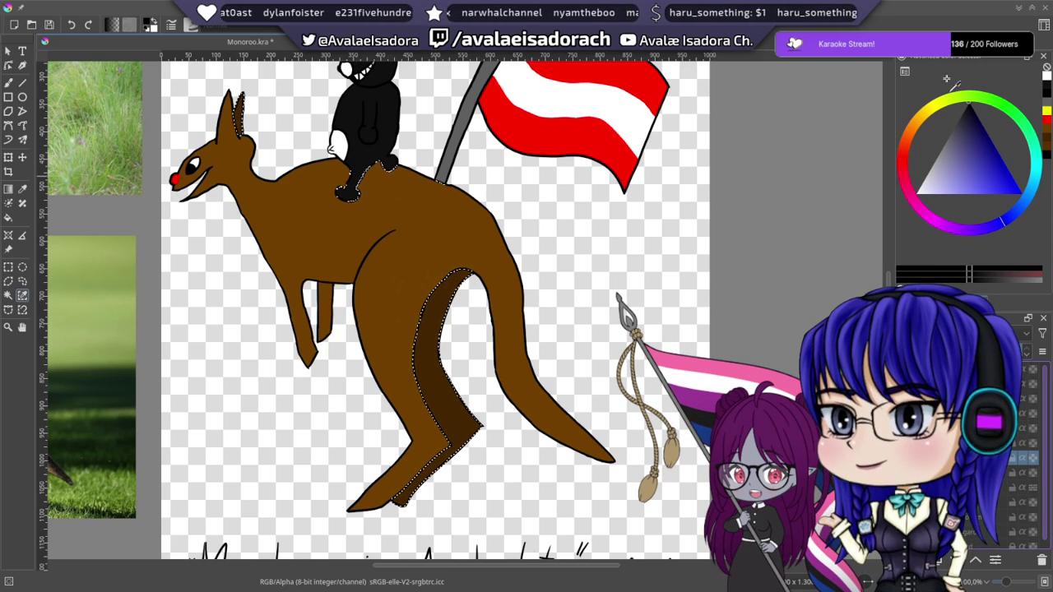
- Shade the selected dark brown far hind leg with black using the Airbrush Soft brush
{"action": "left_click", "coordinate": [420, 290]}
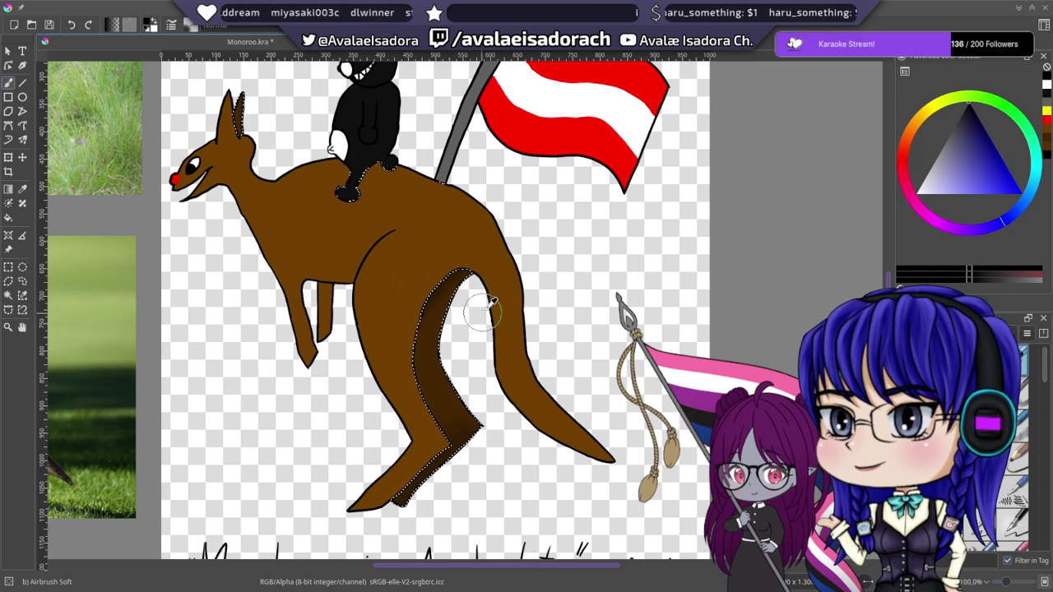
{"action": "left_click_drag", "start_coordinate": [283, 181], "coordinate": [388, 283]}
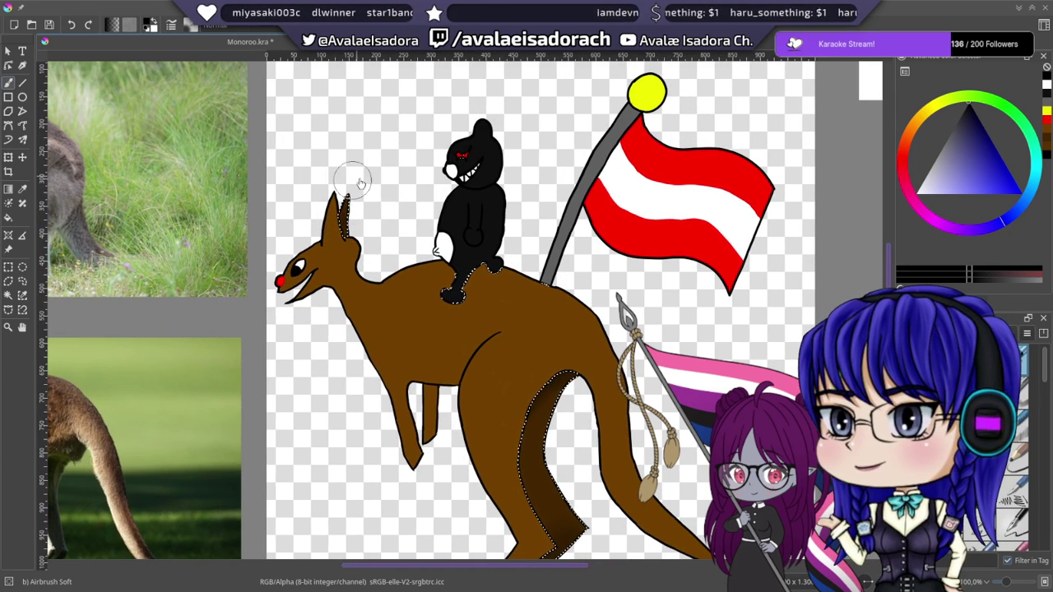
{"action": "scroll", "coordinate": [469, 350], "scroll_direction": "down", "scroll_amount": 3}
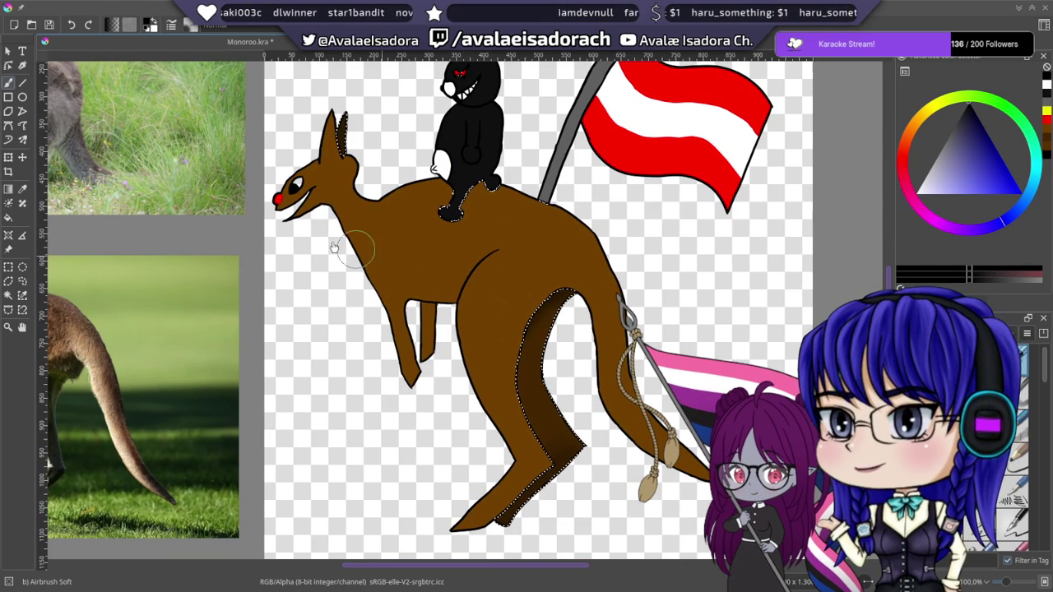
{"action": "left_click", "coordinate": [962, 301]}
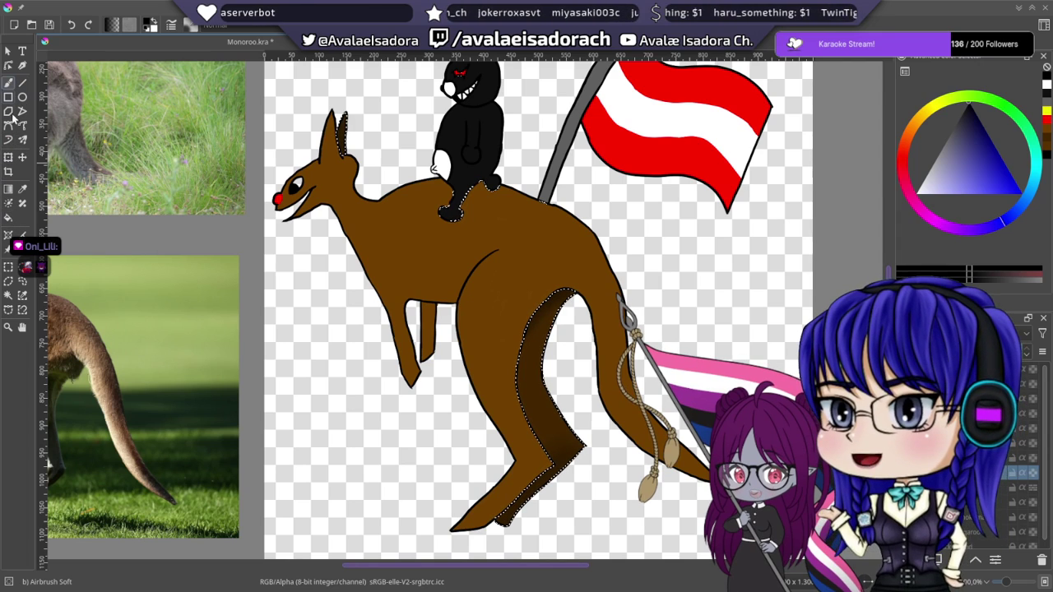
- Select the kangaroo's main brown body by similar colour, and return to the brush on the shading layer above the flat colours
{"action": "left_click", "coordinate": [22, 294]}
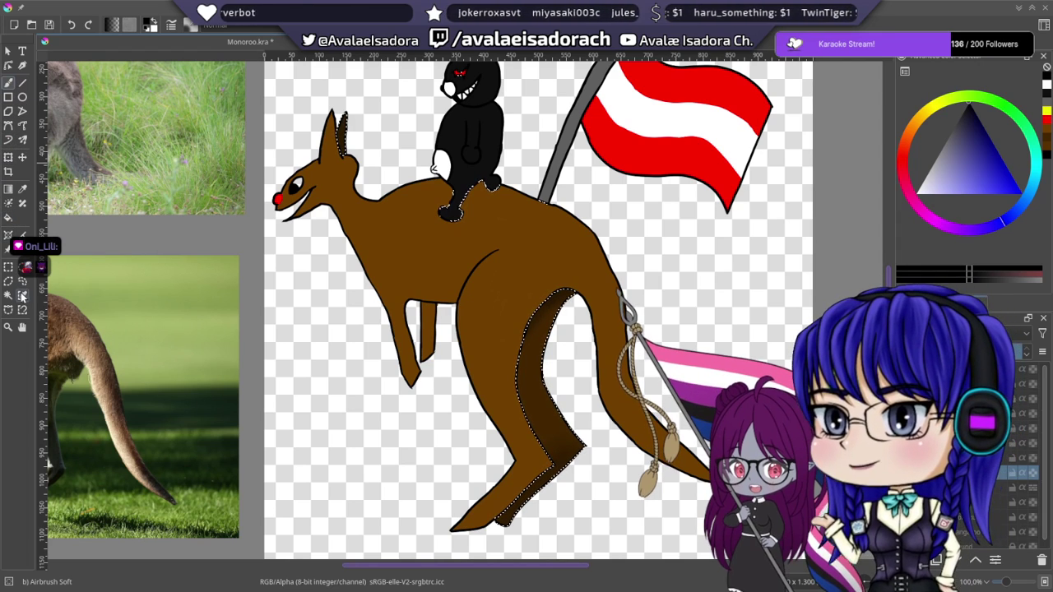
{"action": "left_click", "coordinate": [448, 265]}
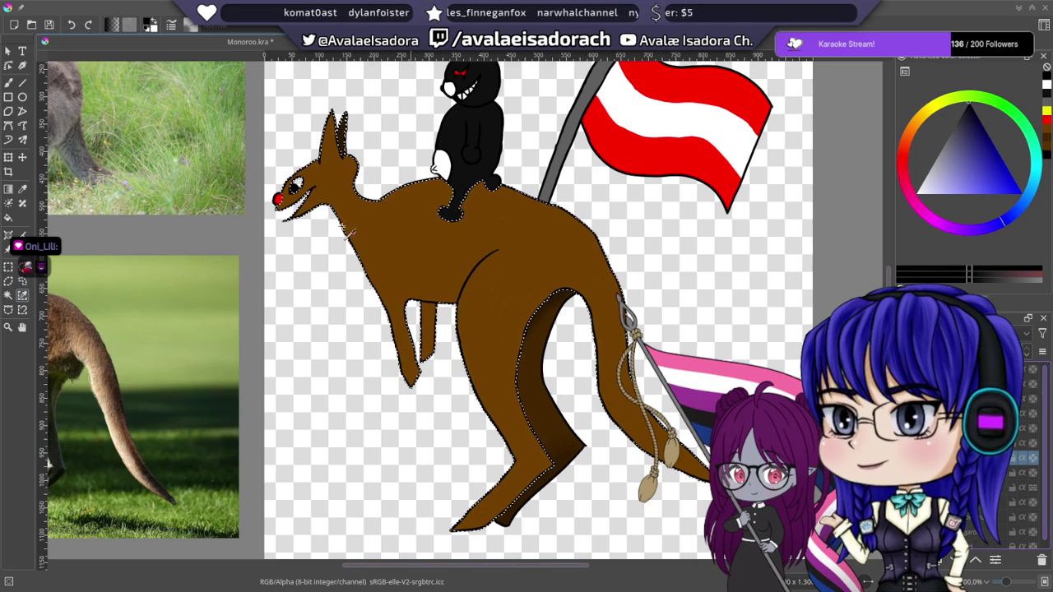
{"action": "key", "text": "Page_Up"}
{"action": "key", "text": "b"}
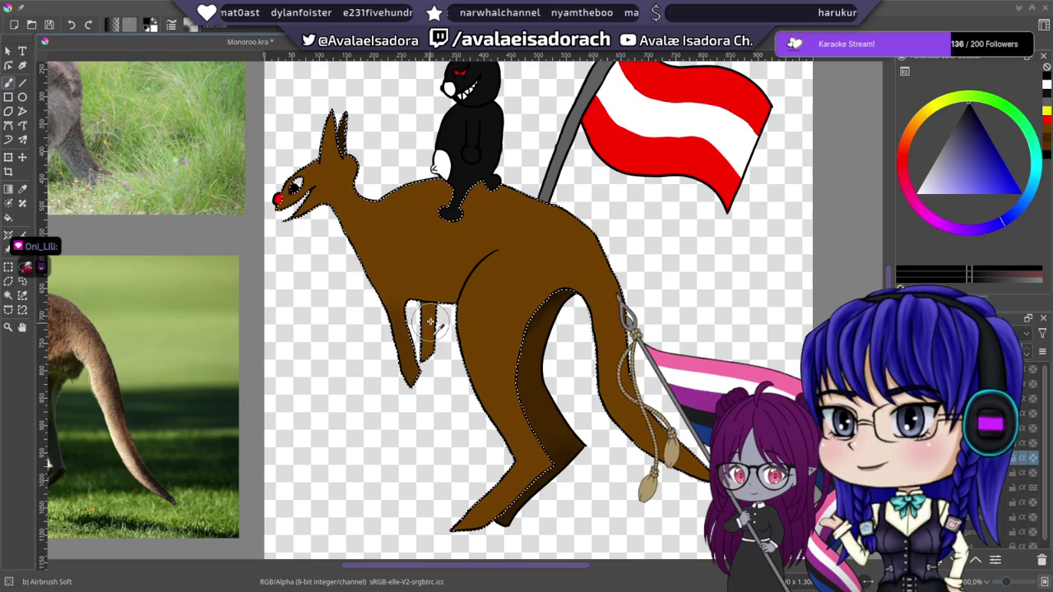
- Shade the kangaroo's throat, near hind foot and tail edges with black using the Airbrush Soft brush
{"action": "mouse_move", "coordinate": [424, 233]}
{"action": "left_mouse_down"}
{"action": "mouse_move", "coordinate": [421, 308]}
{"action": "mouse_move", "coordinate": [409, 321]}
{"action": "mouse_move", "coordinate": [420, 341]}
{"action": "left_mouse_up"}
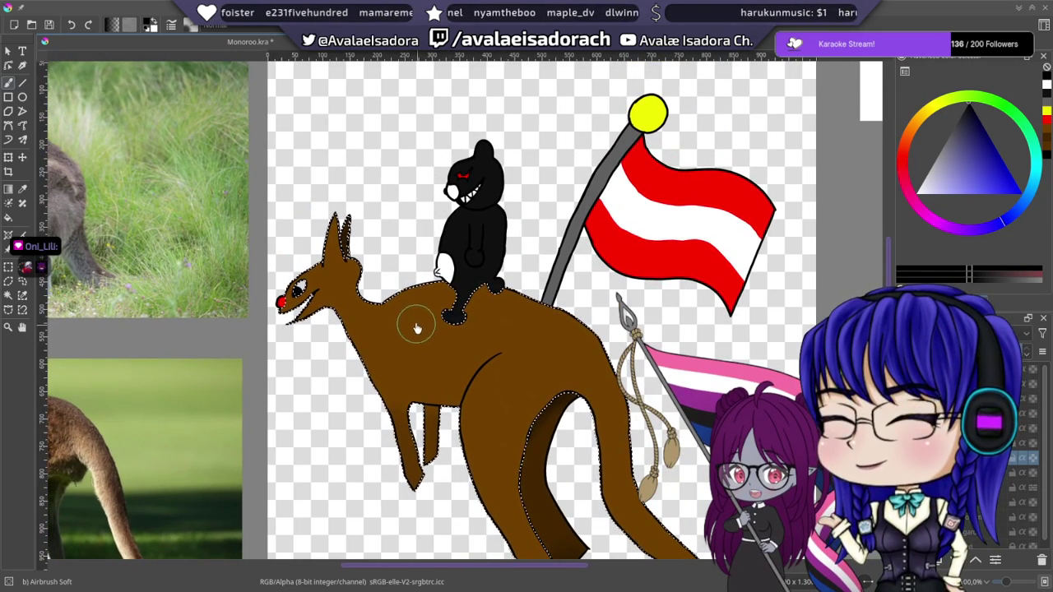
{"action": "left_click_drag", "start_coordinate": [380, 290], "coordinate": [414, 294]}
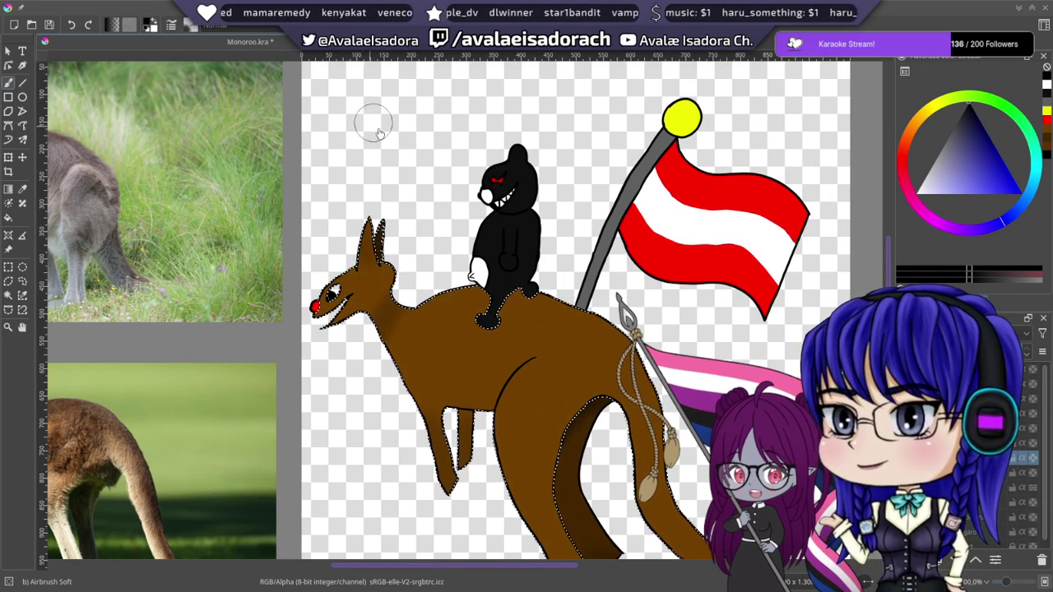
{"action": "left_click_drag", "start_coordinate": [408, 327], "coordinate": [348, 258]}
{"action": "left_click_drag", "start_coordinate": [438, 350], "coordinate": [374, 258]}
{"action": "left_click_drag", "start_coordinate": [430, 388], "coordinate": [422, 279]}
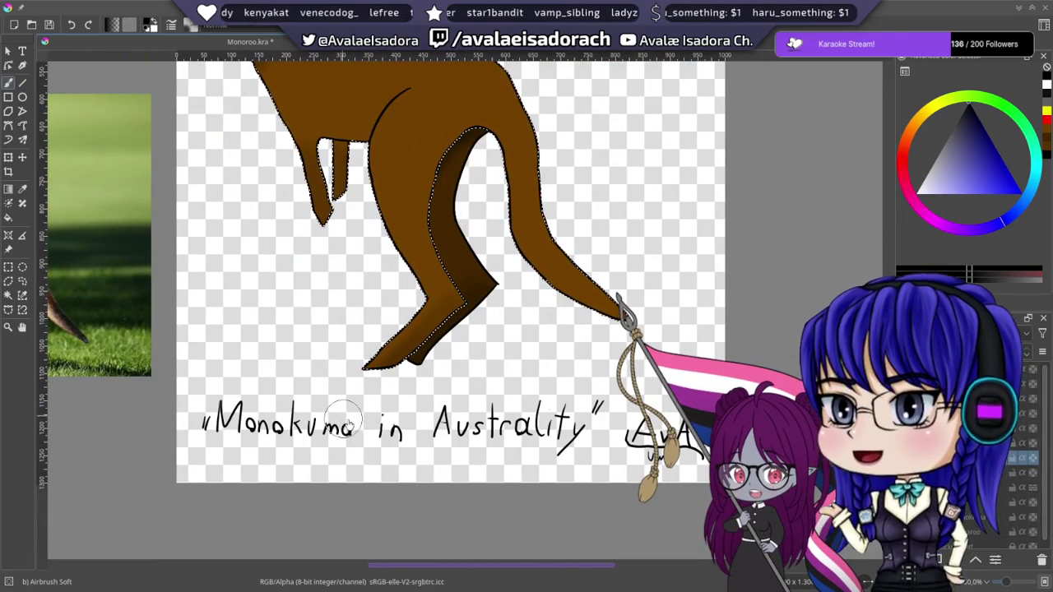
{"action": "scroll", "coordinate": [411, 263], "scroll_direction": "up", "scroll_amount": 1}
{"action": "scroll", "coordinate": [412, 264], "scroll_direction": "right", "scroll_amount": 2}
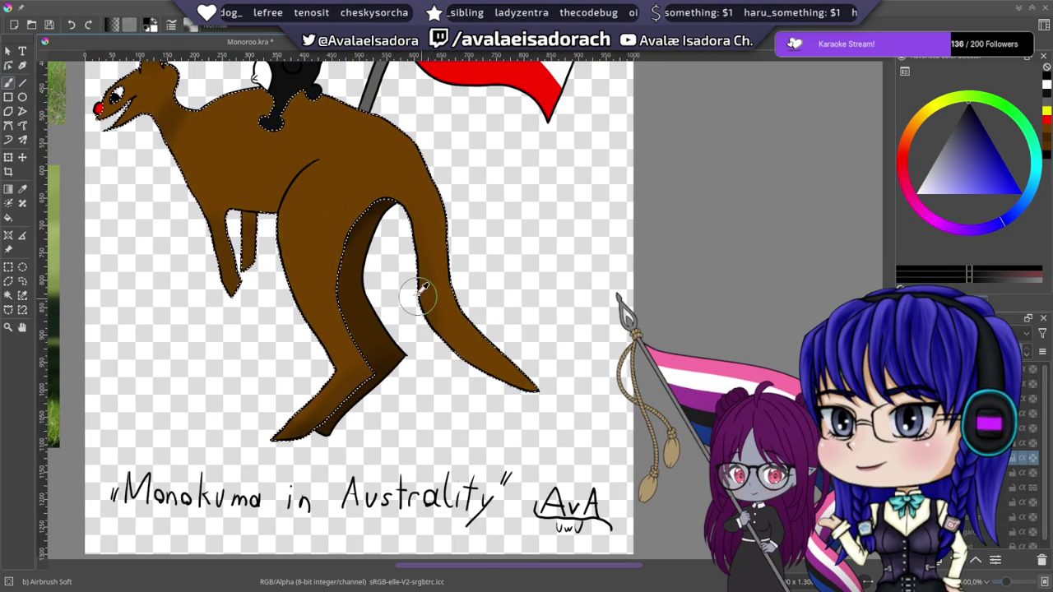
{"action": "scroll", "coordinate": [497, 325], "scroll_direction": "up", "scroll_amount": 1}
{"action": "scroll", "coordinate": [498, 325], "scroll_direction": "left", "scroll_amount": 2}
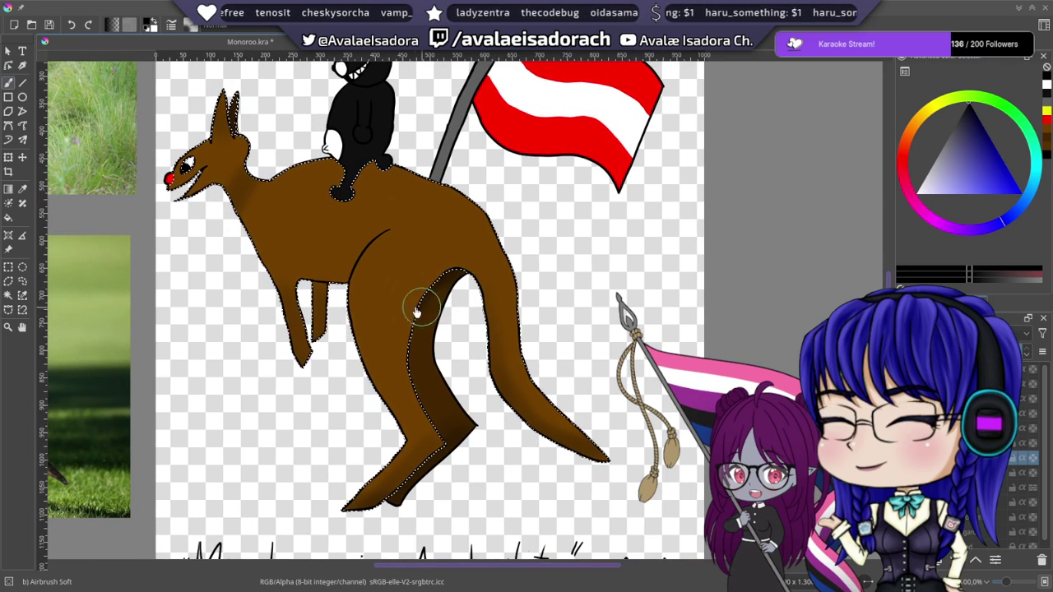
- Shade the lower edge of the kangaroo's belly lightly with black, undoing the stroke that does not fit
{"action": "left_click_drag", "start_coordinate": [372, 278], "coordinate": [390, 323]}
{"action": "key", "text": "ctrl+z"}
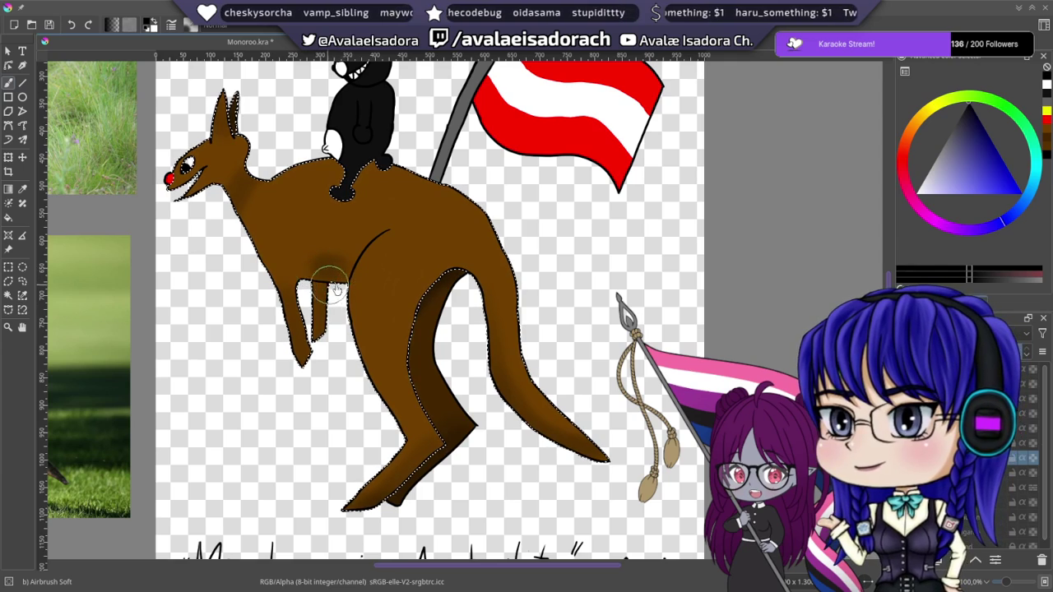
{"action": "left_click_drag", "start_coordinate": [341, 283], "coordinate": [316, 307]}
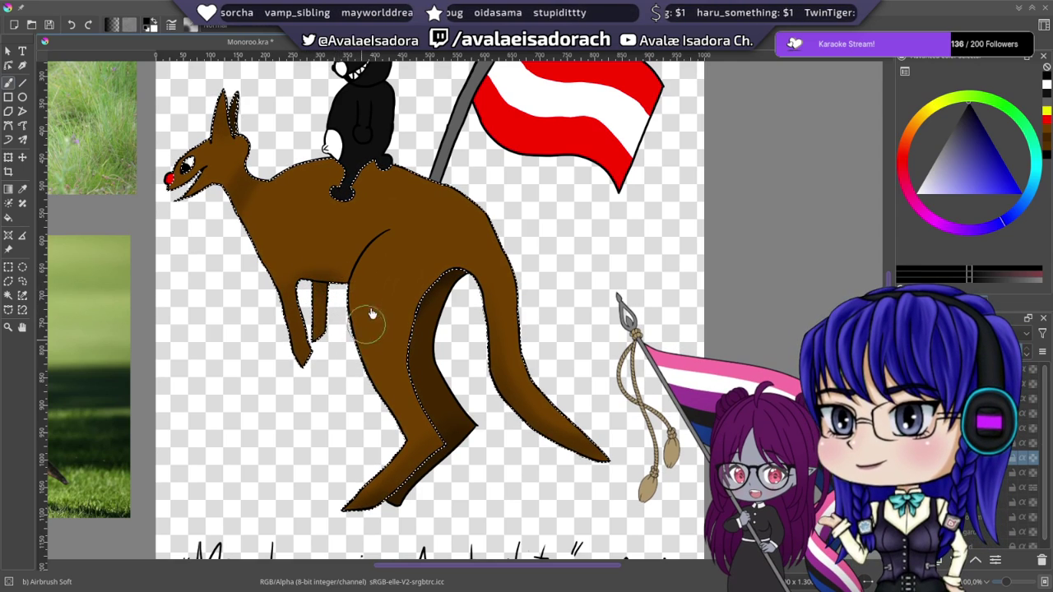
- Select the flag's red and white stripes by similar colour, and return to the brush on the shading layer
{"action": "left_click_drag", "start_coordinate": [389, 224], "coordinate": [377, 295]}
{"action": "scroll", "coordinate": [377, 296], "scroll_direction": "up", "scroll_amount": 1}
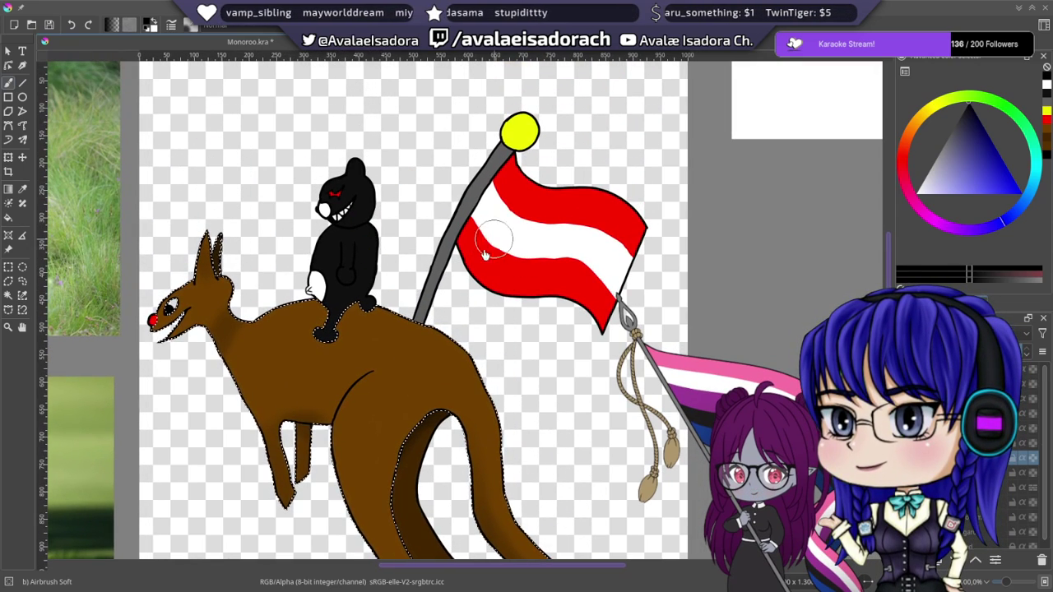
{"action": "scroll", "coordinate": [398, 215], "scroll_direction": "right", "scroll_amount": 1}
{"action": "scroll", "coordinate": [437, 255], "scroll_direction": "right", "scroll_amount": 1}
{"action": "scroll", "coordinate": [437, 255], "scroll_direction": "up", "scroll_amount": 1}
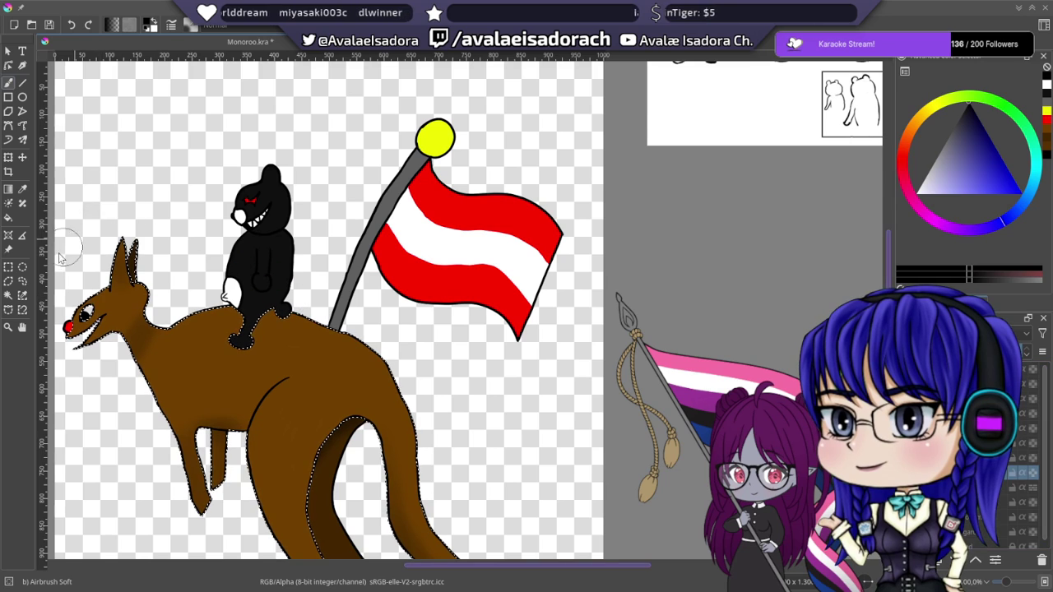
{"action": "left_click", "coordinate": [22, 295]}
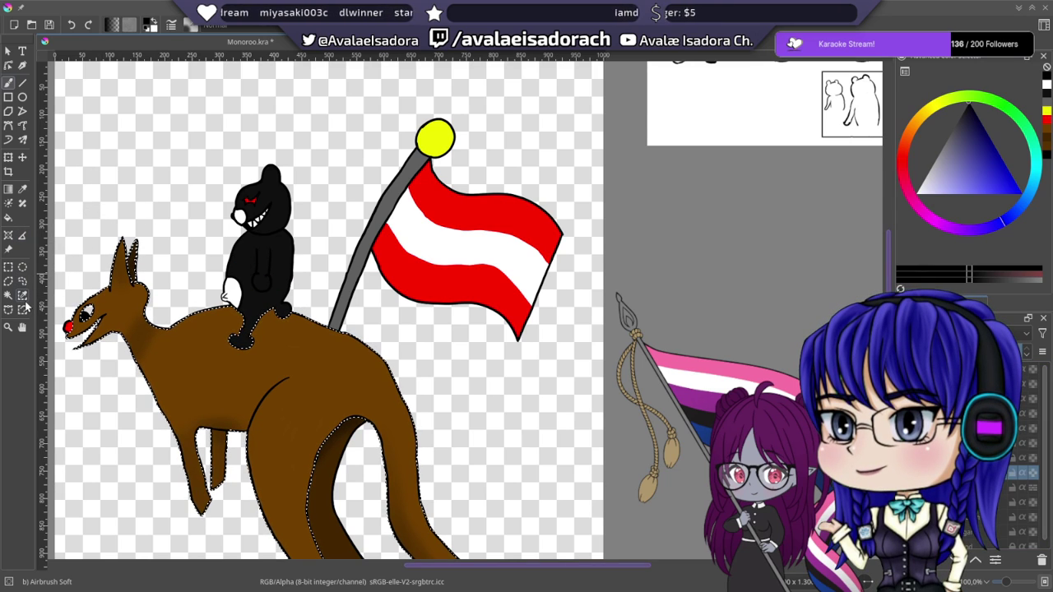
{"action": "left_click", "coordinate": [472, 275]}
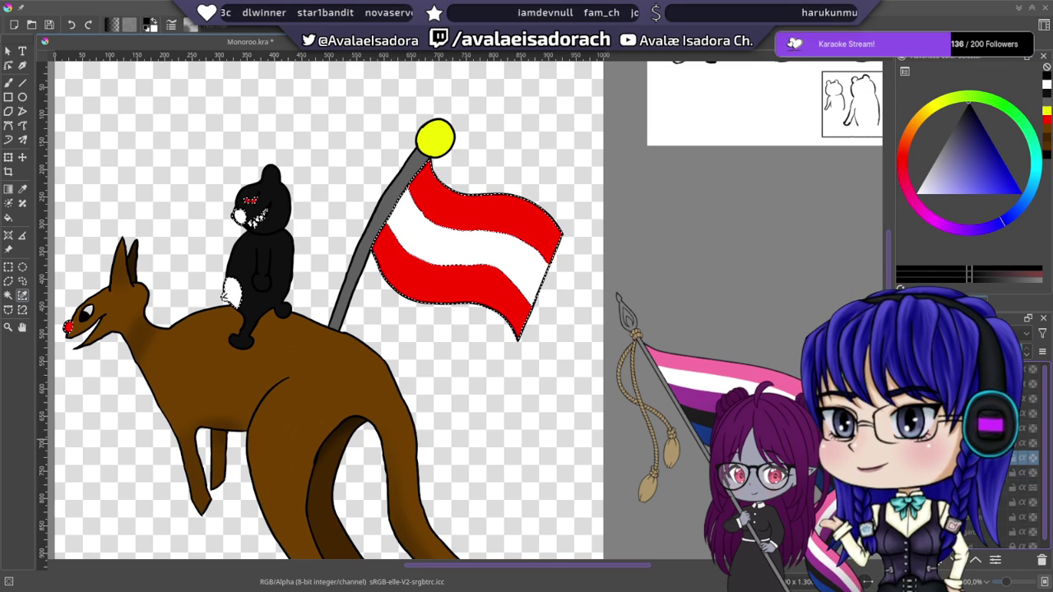
{"action": "left_click", "coordinate": [10, 83]}
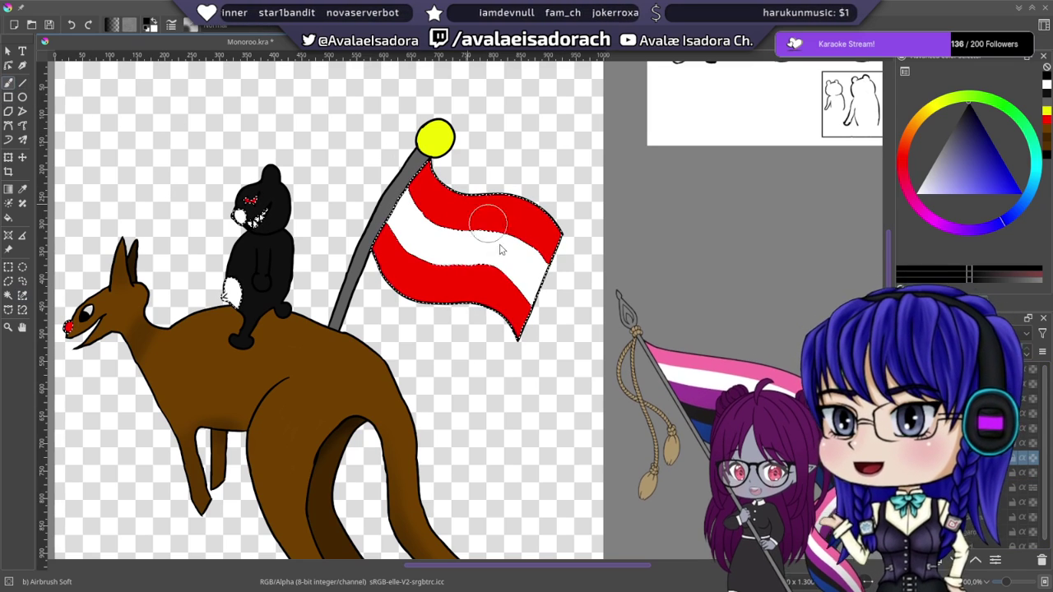
- Shade the folds across the flag's stripes with black using the Airbrush Soft brush, and clear the selection
{"action": "left_click_drag", "start_coordinate": [489, 188], "coordinate": [469, 228]}
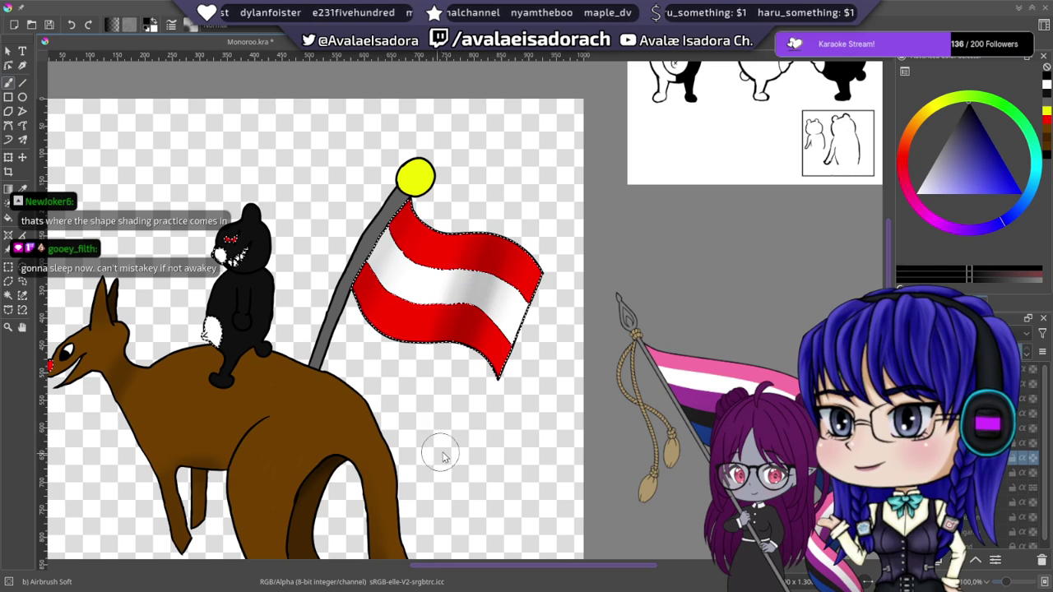
{"action": "left_click_drag", "start_coordinate": [431, 335], "coordinate": [446, 298]}
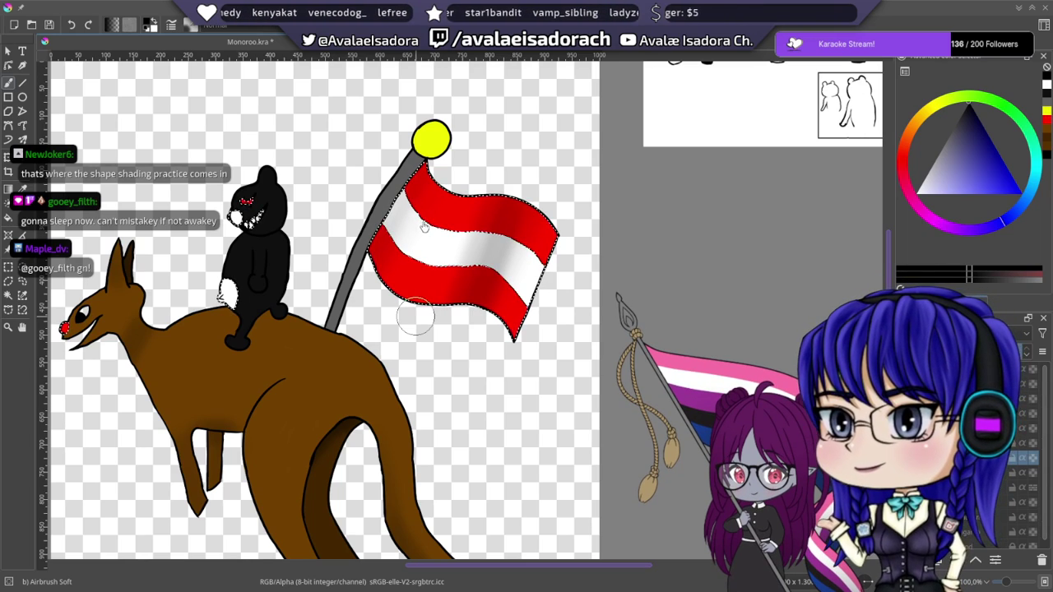
{"action": "left_click_drag", "start_coordinate": [477, 389], "coordinate": [490, 359]}
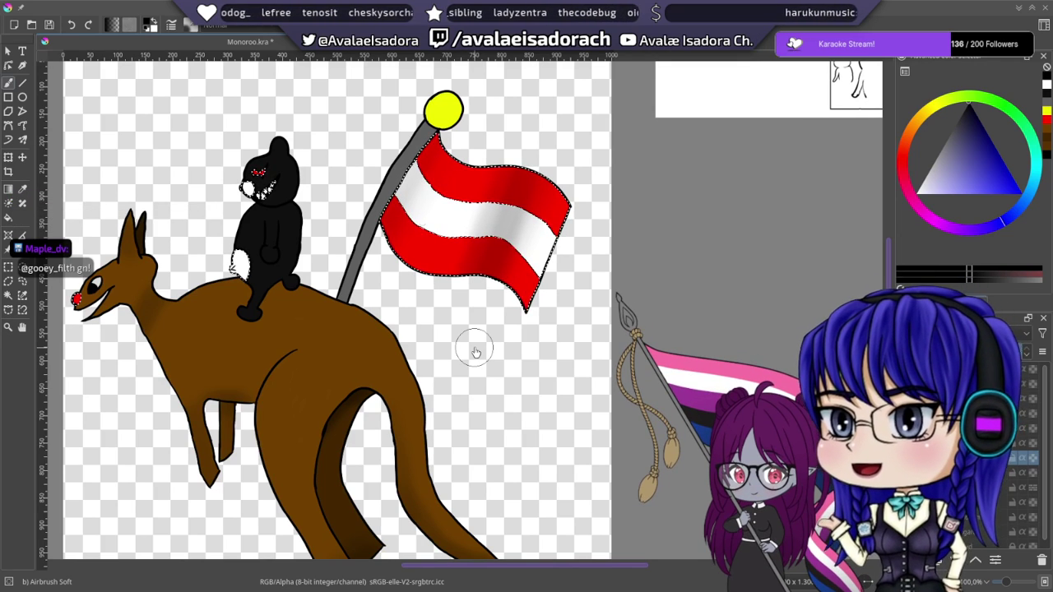
{"action": "left_click", "coordinate": [8, 267]}
{"action": "left_click_drag", "start_coordinate": [436, 291], "coordinate": [449, 293]}
{"action": "left_click", "coordinate": [485, 355]}
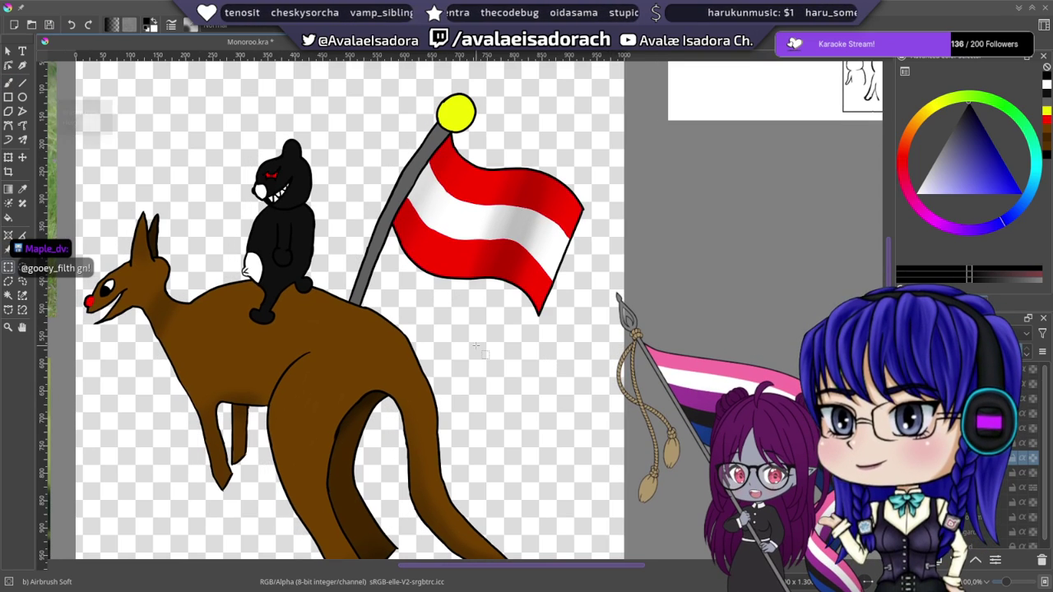
{"action": "left_click_drag", "start_coordinate": [508, 338], "coordinate": [568, 366]}
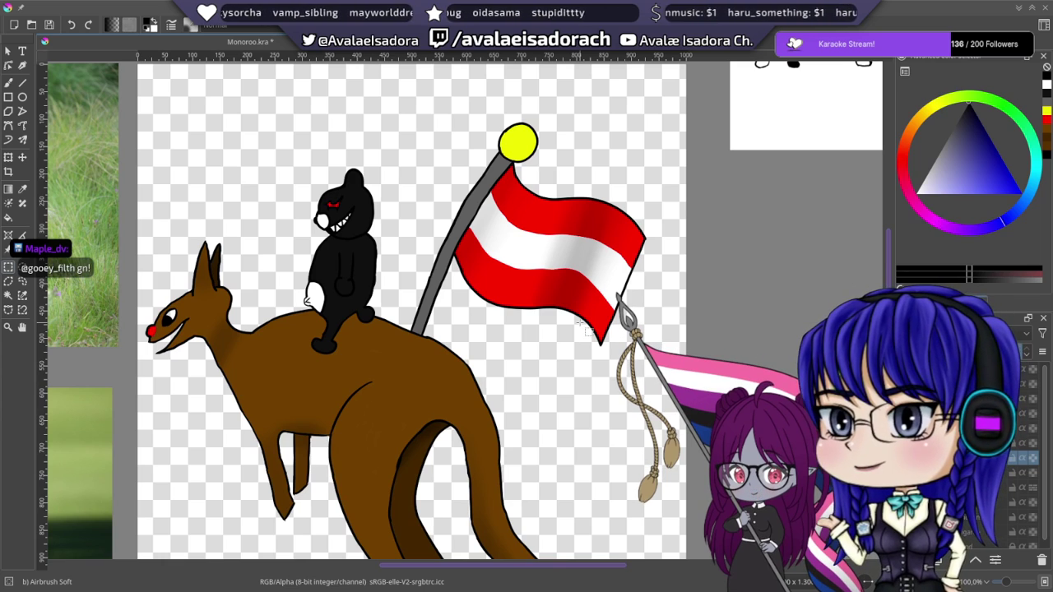
{"action": "left_click_drag", "start_coordinate": [536, 345], "coordinate": [486, 360]}
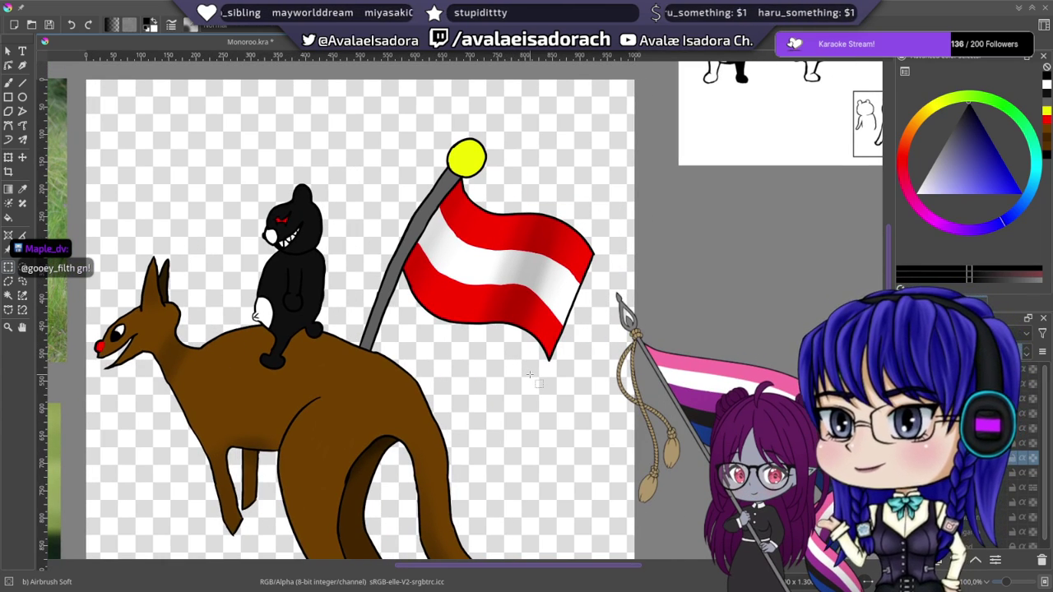
{"action": "left_click_drag", "start_coordinate": [459, 331], "coordinate": [502, 278]}
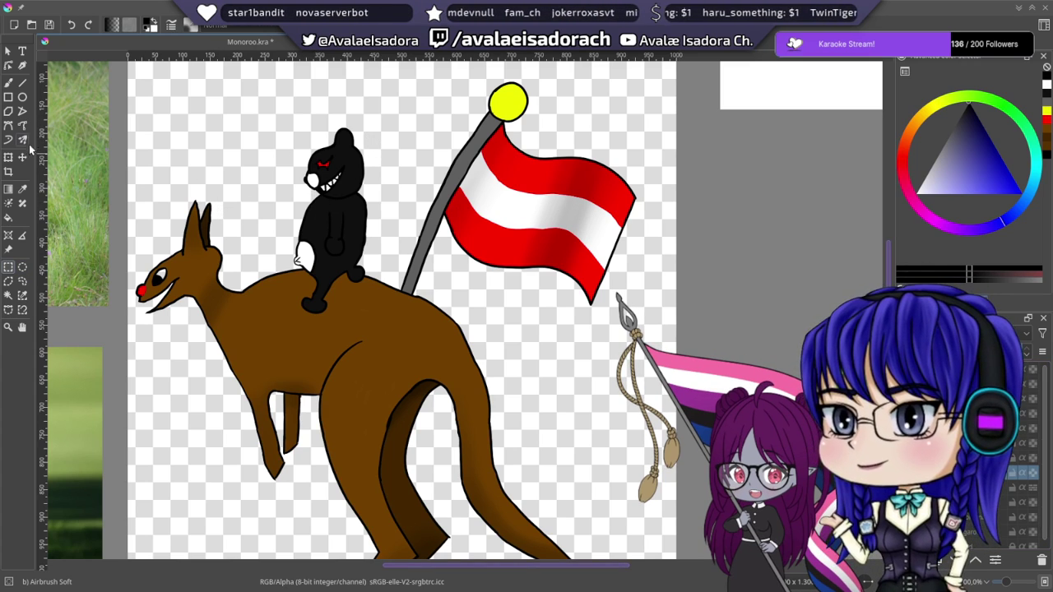
- Set the brush smoothing to Stabilizer for close work on the flag's stripe edges
{"action": "scroll", "coordinate": [665, 198], "scroll_direction": "up", "scroll_amount": 4}
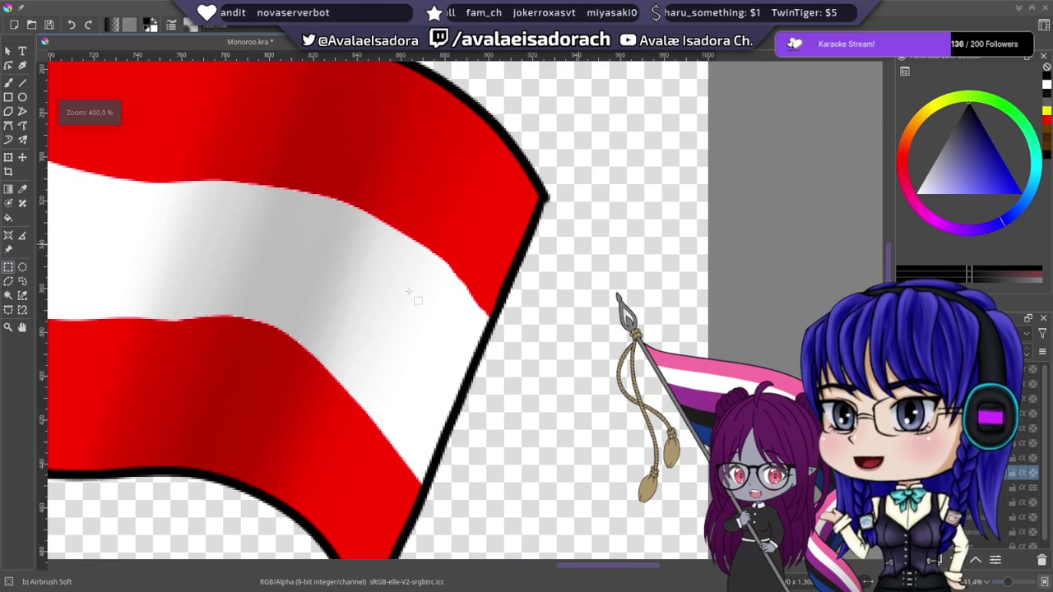
{"action": "left_click_drag", "start_coordinate": [213, 341], "coordinate": [465, 313]}
{"action": "scroll", "coordinate": [495, 295], "scroll_direction": "up", "scroll_amount": 2}
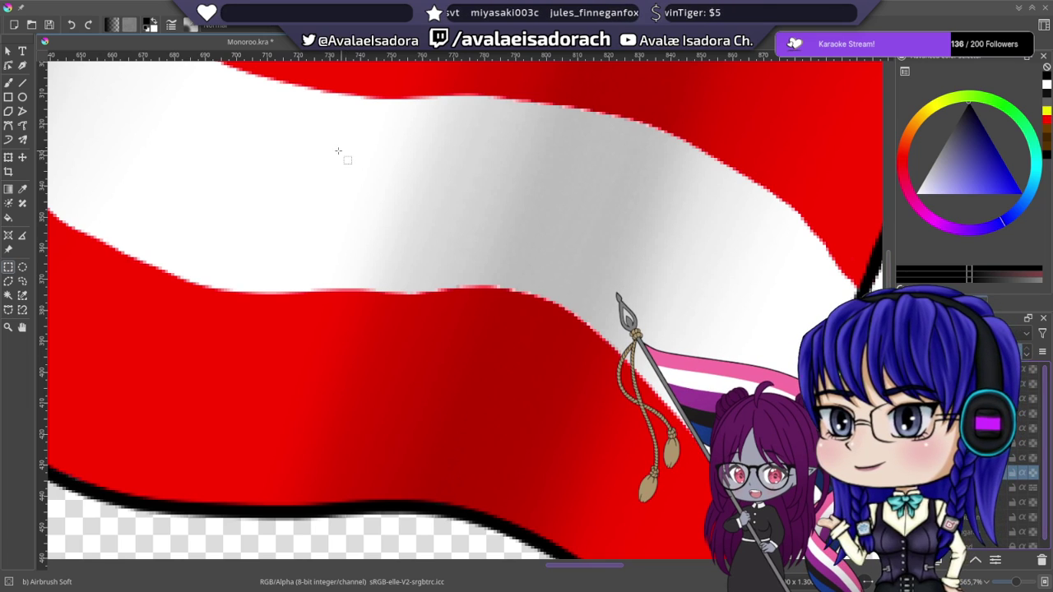
{"action": "left_click", "coordinate": [334, 200]}
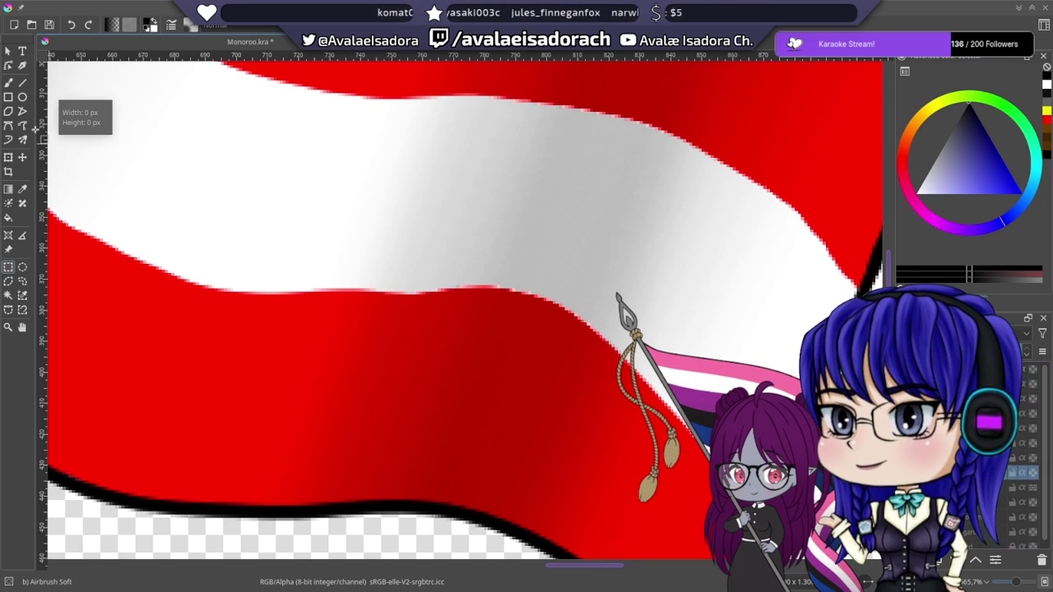
{"action": "left_click", "coordinate": [8, 84]}
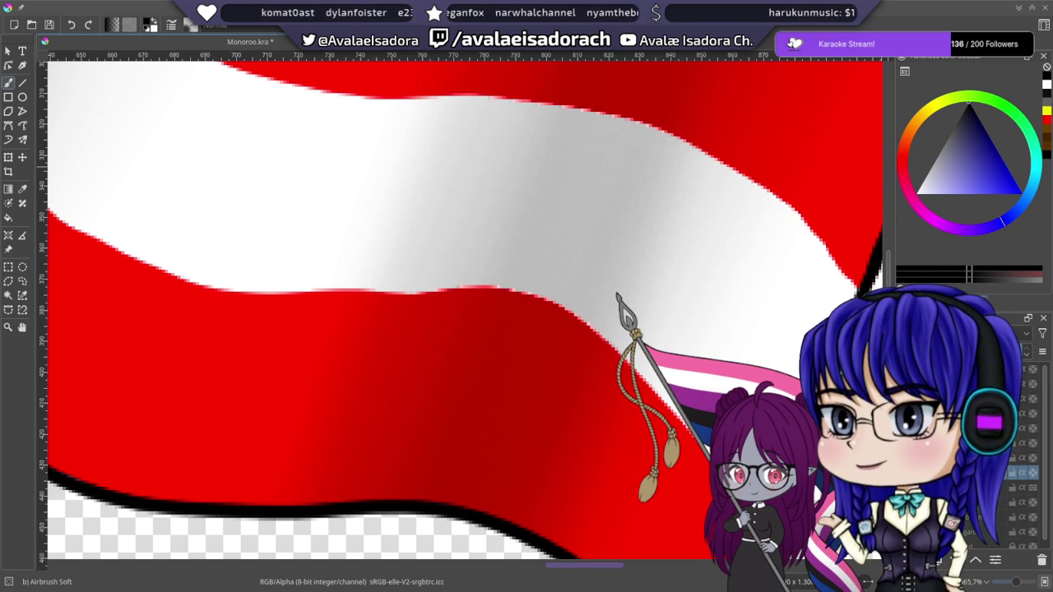
{"action": "left_click", "coordinate": [976, 59]}
{"action": "left_click", "coordinate": [987, 76]}
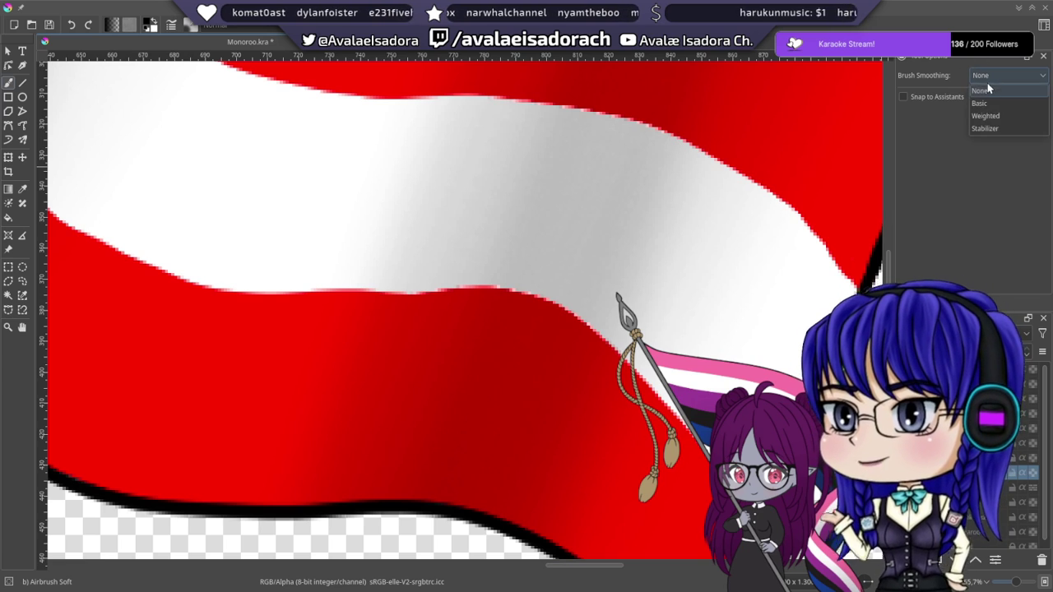
{"action": "left_click", "coordinate": [987, 125]}
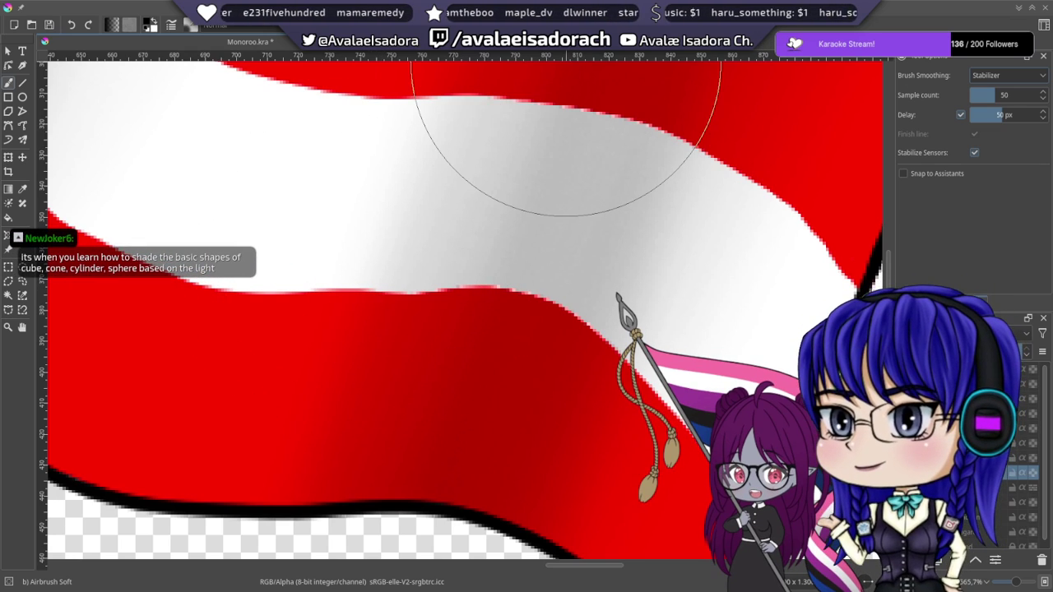
- Touch up the edge between the flag's white stripe and lower red stripe using the Basic-1 brush
{"action": "mouse_move", "coordinate": [288, 292]}
{"action": "left_mouse_down"}
{"action": "mouse_move", "coordinate": [305, 277]}
{"action": "mouse_move", "coordinate": [358, 278]}
{"action": "mouse_move", "coordinate": [507, 301]}
{"action": "mouse_move", "coordinate": [569, 266]}
{"action": "left_mouse_up"}
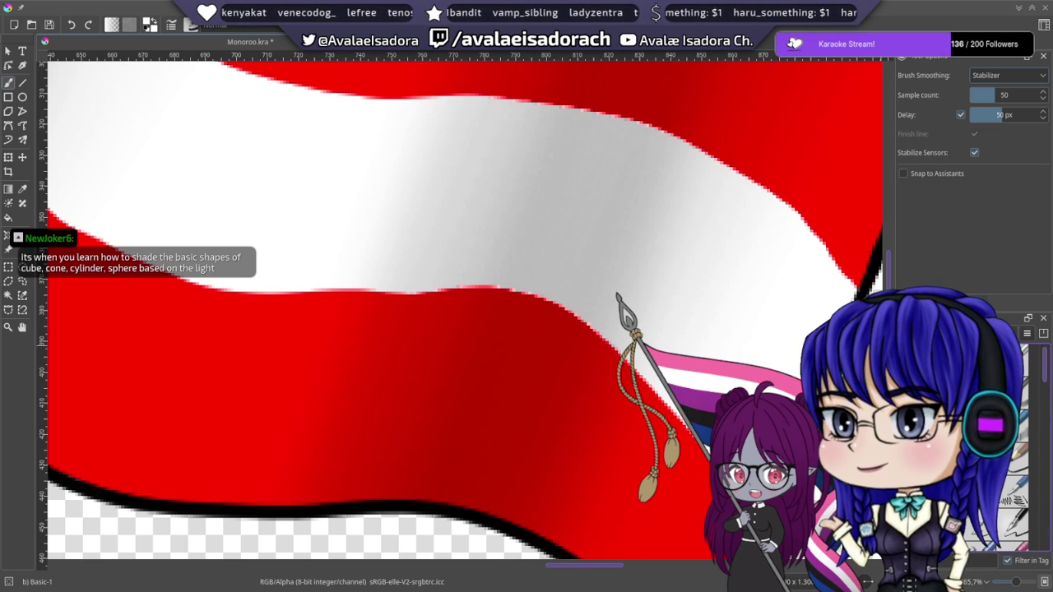
{"action": "mouse_move", "coordinate": [407, 289]}
{"action": "left_mouse_down"}
{"action": "mouse_move", "coordinate": [529, 294]}
{"action": "mouse_move", "coordinate": [627, 338]}
{"action": "left_mouse_up"}
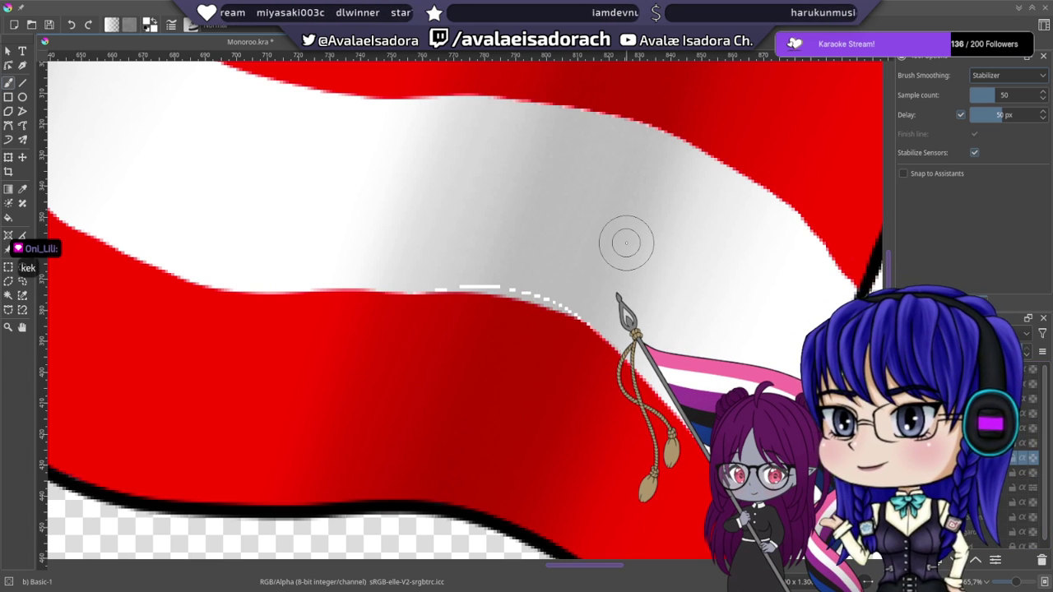
- Outline the whole flag with a freehand selection on the shading layer and delete its shading
{"action": "scroll", "coordinate": [626, 242], "scroll_direction": "down", "scroll_amount": 8}
{"action": "scroll", "coordinate": [625, 242], "scroll_direction": "up", "scroll_amount": 4}
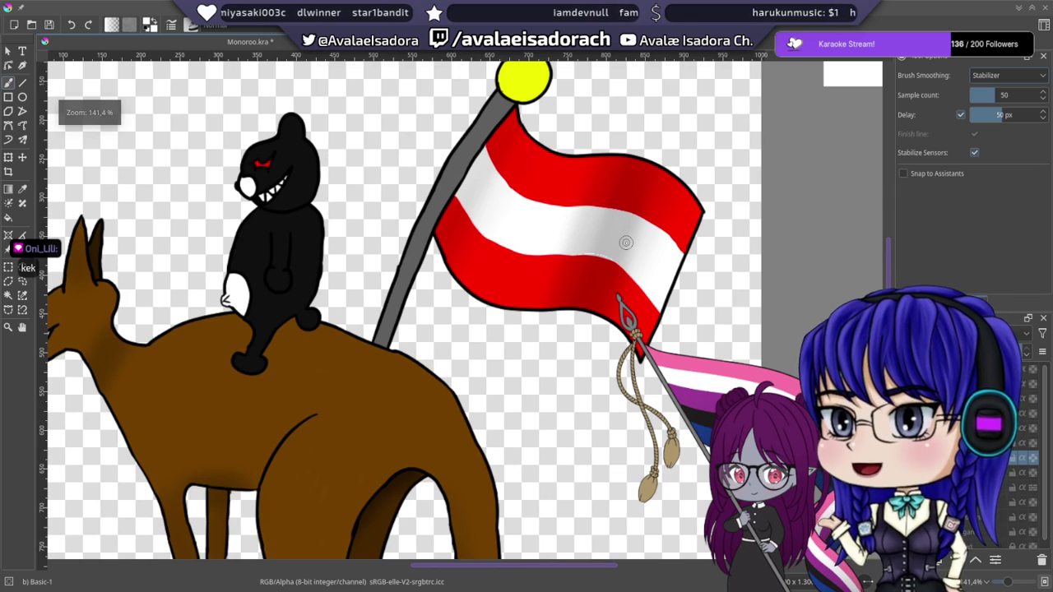
{"action": "left_click_drag", "start_coordinate": [445, 158], "coordinate": [386, 261]}
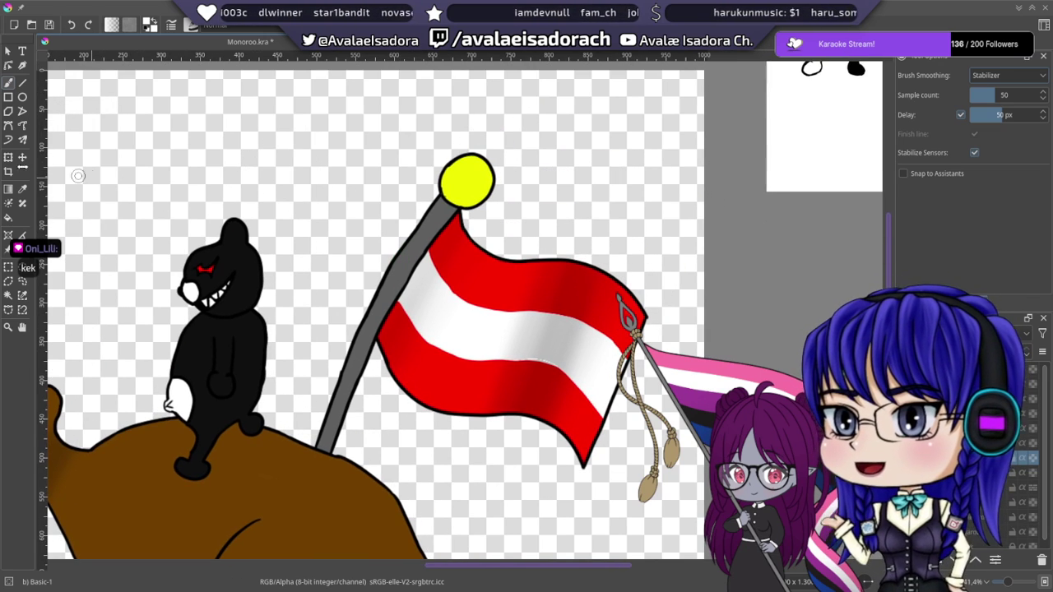
{"action": "left_click", "coordinate": [22, 281]}
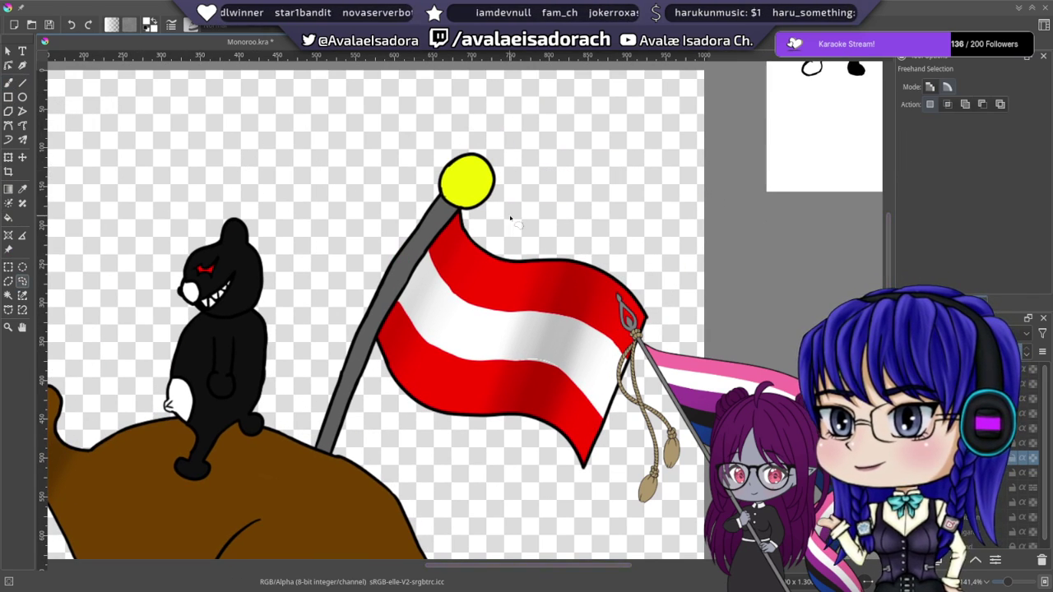
{"action": "mouse_move", "coordinate": [489, 181]}
{"action": "left_mouse_down"}
{"action": "mouse_move", "coordinate": [293, 395]}
{"action": "mouse_move", "coordinate": [465, 475]}
{"action": "mouse_move", "coordinate": [566, 497]}
{"action": "left_mouse_up"}
{"action": "mouse_move", "coordinate": [679, 395]}
{"action": "left_mouse_down"}
{"action": "mouse_move", "coordinate": [679, 210]}
{"action": "mouse_move", "coordinate": [472, 149]}
{"action": "left_mouse_up"}
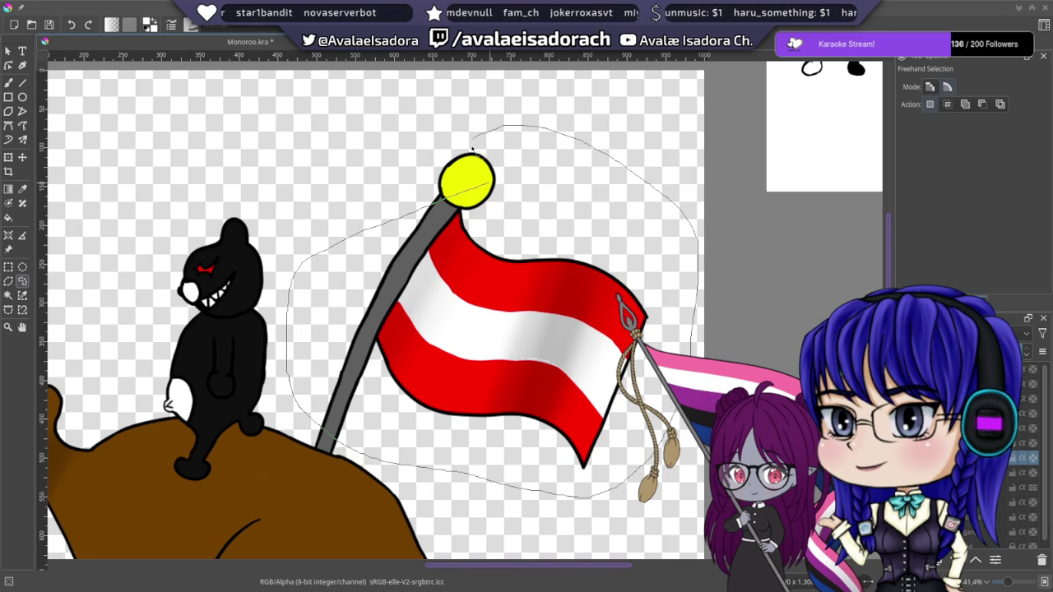
{"action": "key", "text": "Delete"}
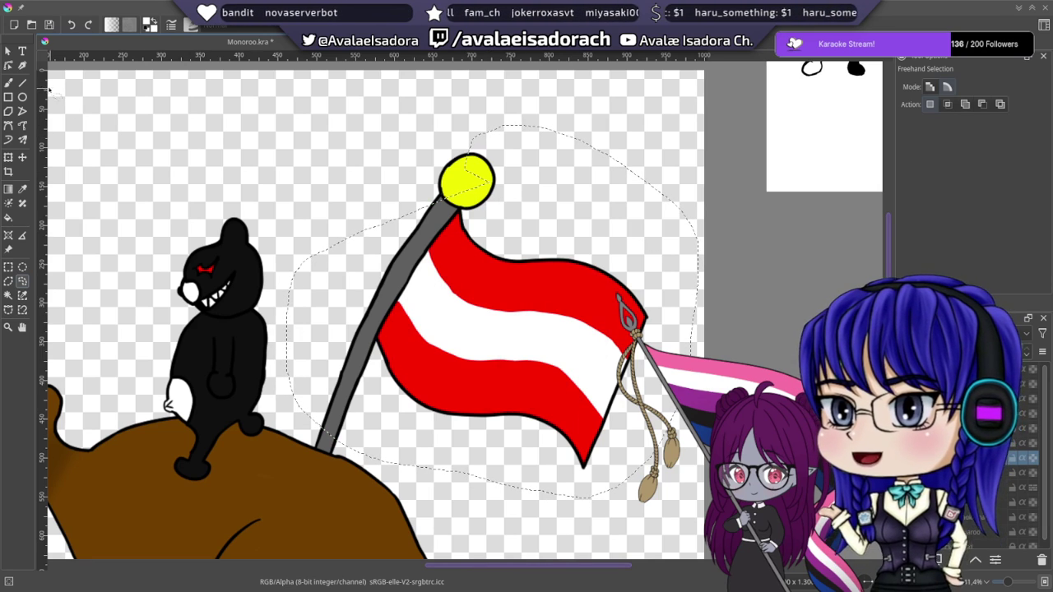
- Clear the freehand selection around the flag
{"action": "key", "text": "ctrl+r"}
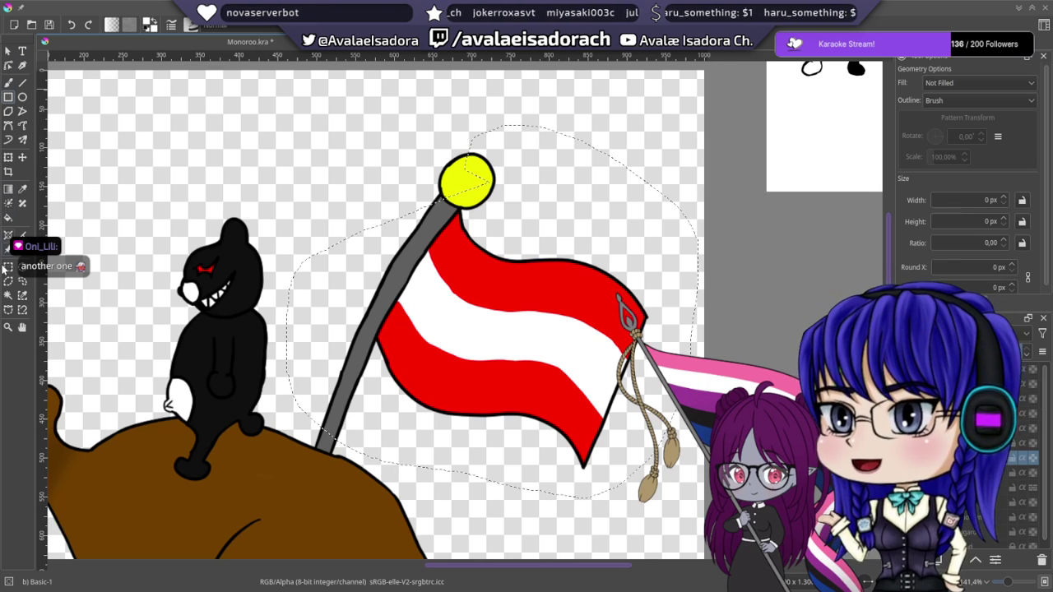
{"action": "left_click", "coordinate": [146, 215]}
{"action": "left_click_drag", "start_coordinate": [416, 237], "coordinate": [395, 214]}
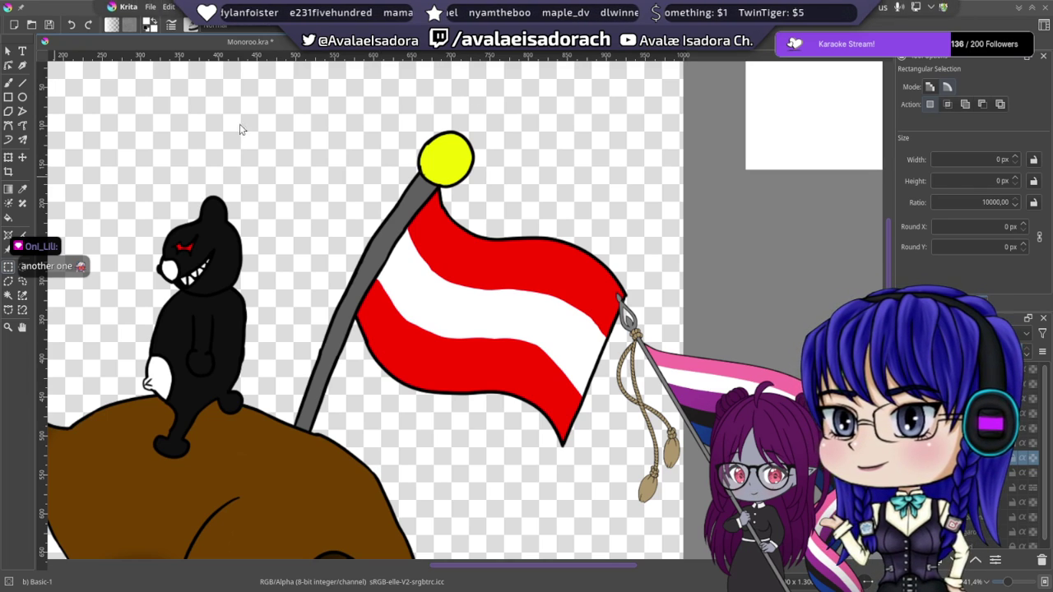
- Select the flag's two red stripes and the white stripe together on the colour layer using Contiguous Selection
{"action": "scroll", "coordinate": [494, 376], "scroll_direction": "up", "scroll_amount": 4}
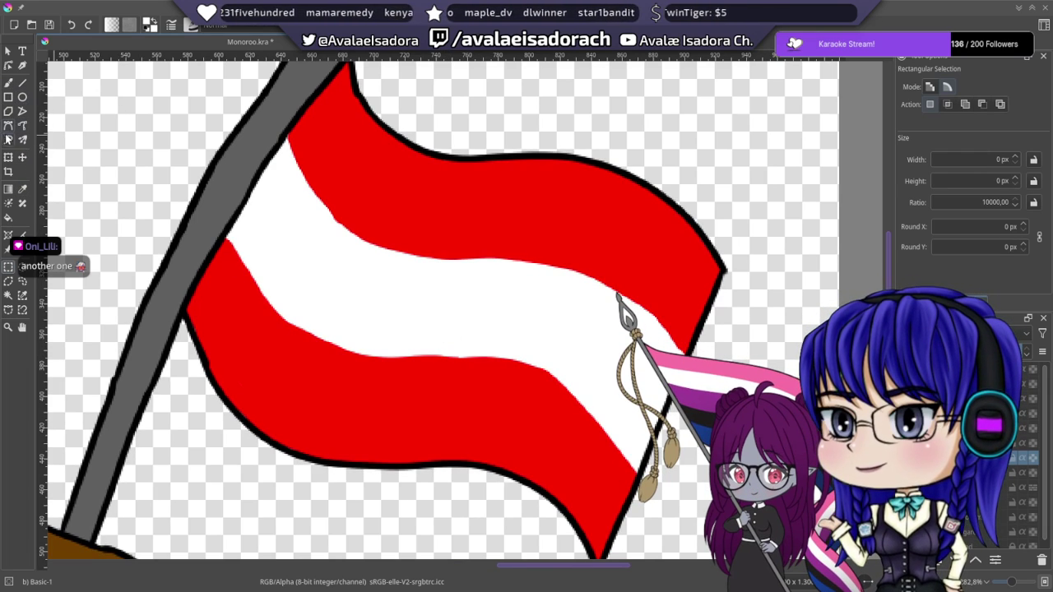
{"action": "left_click", "coordinate": [9, 295]}
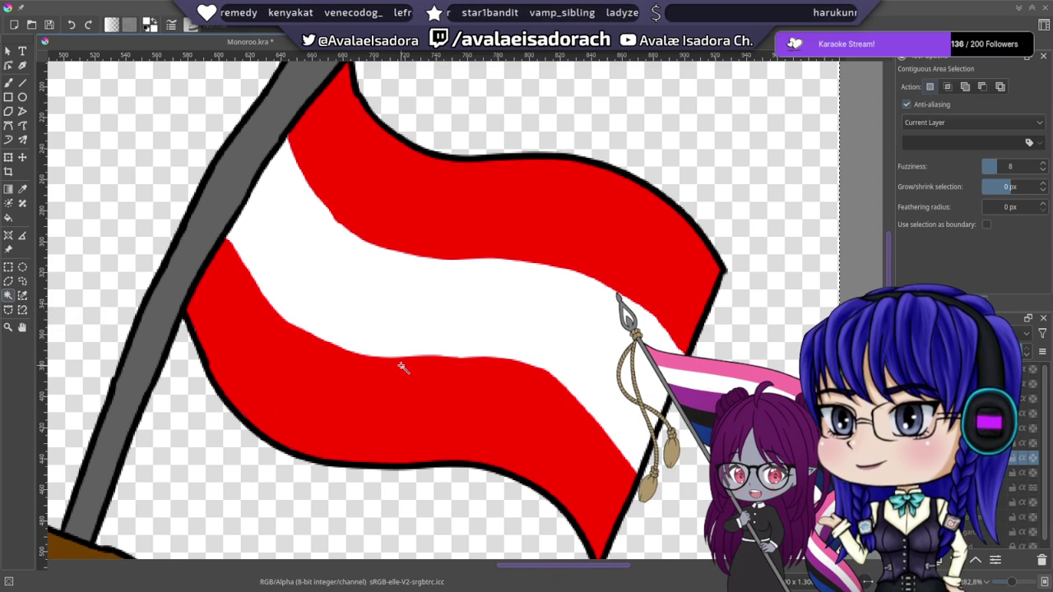
{"action": "left_click", "coordinate": [380, 408]}
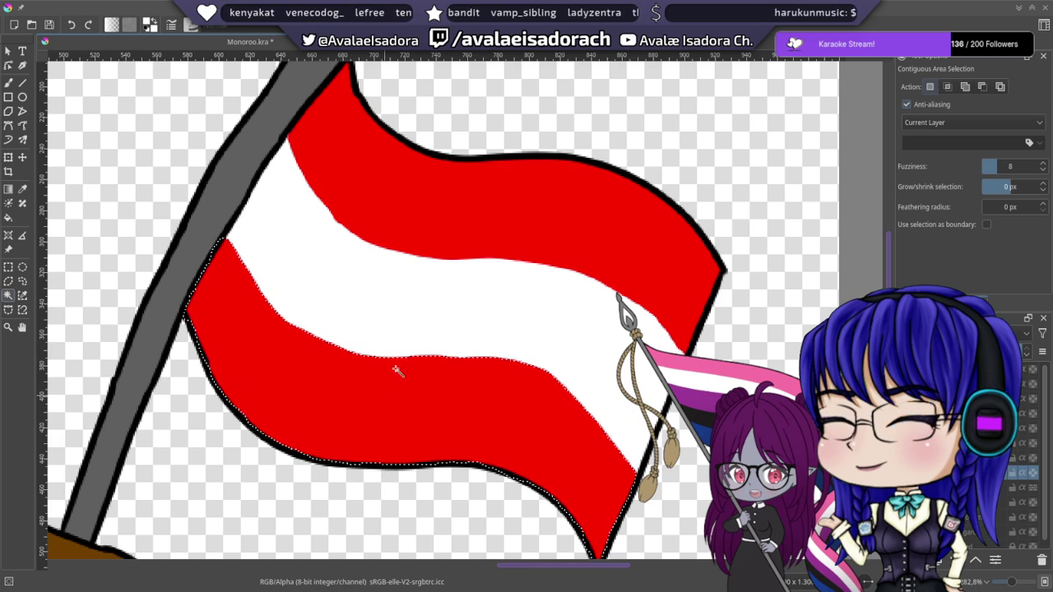
{"action": "left_click", "coordinate": [411, 317], "text": "shift"}
{"action": "left_click", "coordinate": [412, 227], "text": "shift"}
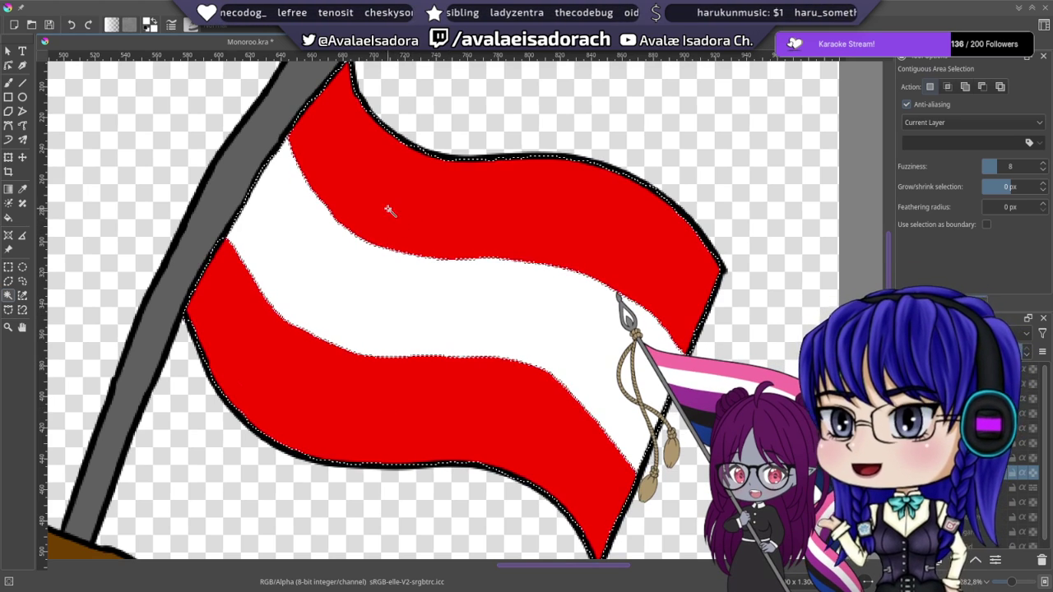
{"action": "scroll", "coordinate": [395, 246], "scroll_direction": "up", "scroll_amount": 2}
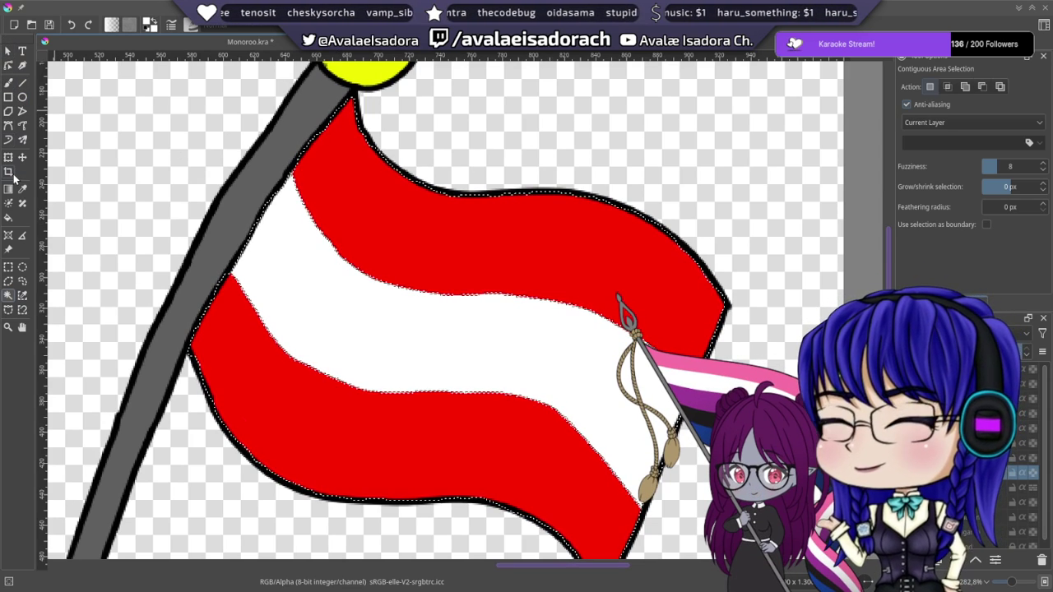
- Add the gaps along the stripe borders to the selection with Freehand Selection so that it covers the whole flag
{"action": "left_click", "coordinate": [24, 282]}
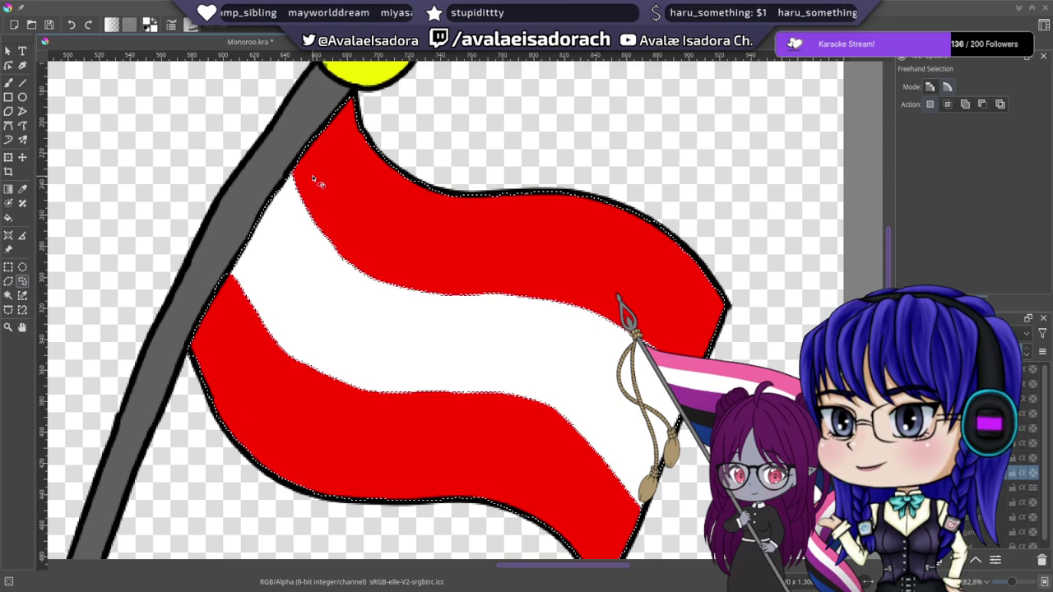
{"action": "left_click_drag", "start_coordinate": [287, 186], "coordinate": [228, 294]}
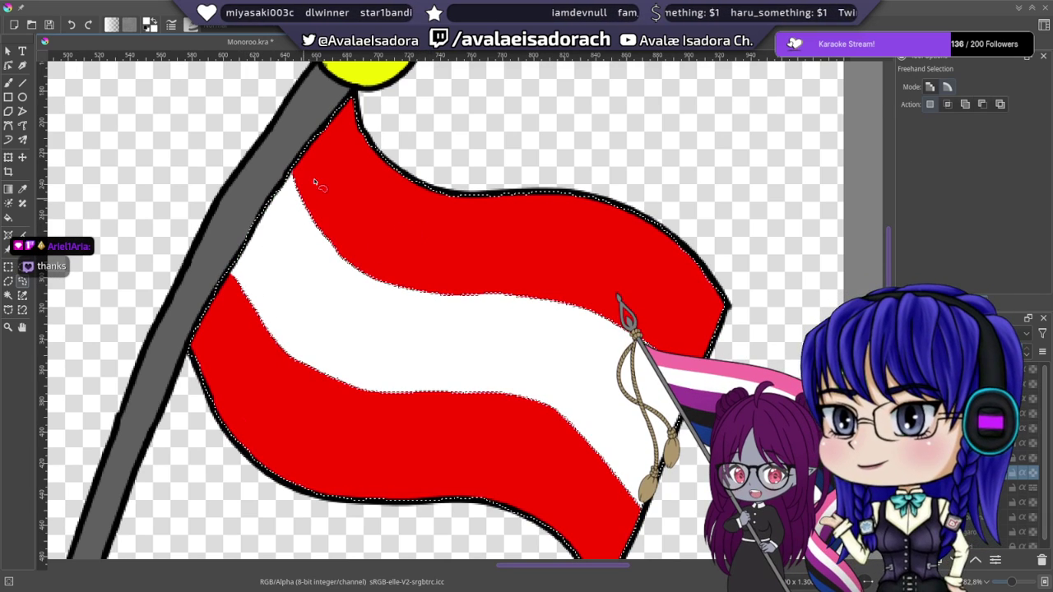
{"action": "mouse_move", "coordinate": [303, 171]}
{"action": "left_mouse_down"}
{"action": "mouse_move", "coordinate": [267, 239]}
{"action": "mouse_move", "coordinate": [233, 277]}
{"action": "mouse_move", "coordinate": [230, 310]}
{"action": "mouse_move", "coordinate": [257, 395]}
{"action": "mouse_move", "coordinate": [415, 481]}
{"action": "mouse_move", "coordinate": [624, 517]}
{"action": "mouse_move", "coordinate": [649, 510]}
{"action": "mouse_move", "coordinate": [665, 413]}
{"action": "mouse_move", "coordinate": [625, 271]}
{"action": "mouse_move", "coordinate": [524, 229]}
{"action": "mouse_move", "coordinate": [312, 175]}
{"action": "left_mouse_up"}
{"action": "left_click_drag", "start_coordinate": [574, 399], "coordinate": [461, 220]}
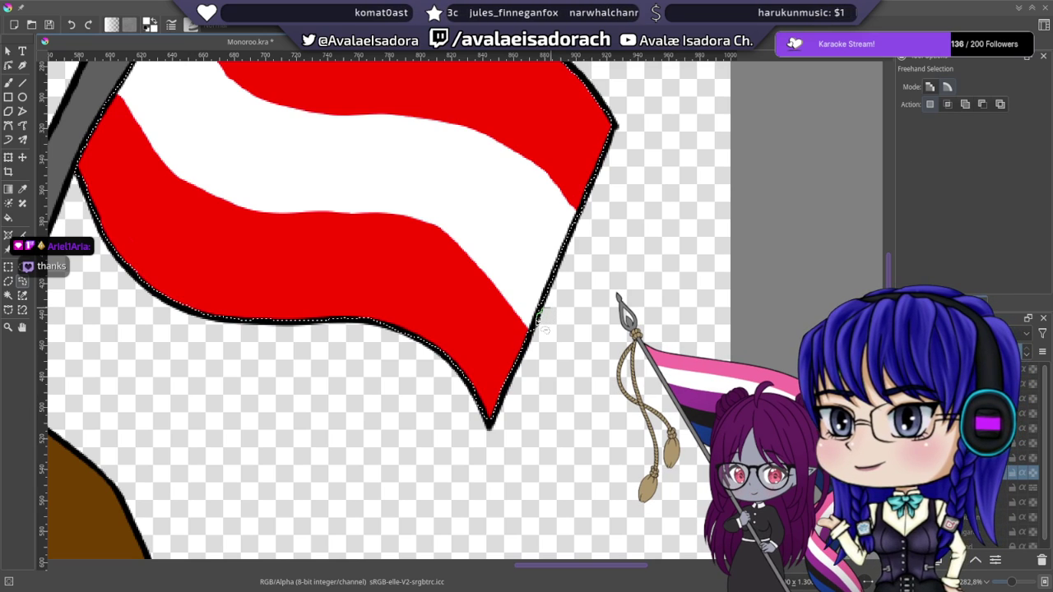
{"action": "left_click_drag", "start_coordinate": [155, 157], "coordinate": [523, 425]}
{"action": "mouse_move", "coordinate": [512, 286]}
{"action": "left_mouse_down"}
{"action": "mouse_move", "coordinate": [511, 319]}
{"action": "mouse_move", "coordinate": [494, 344]}
{"action": "left_mouse_up"}
{"action": "left_click_drag", "start_coordinate": [811, 424], "coordinate": [580, 309]}
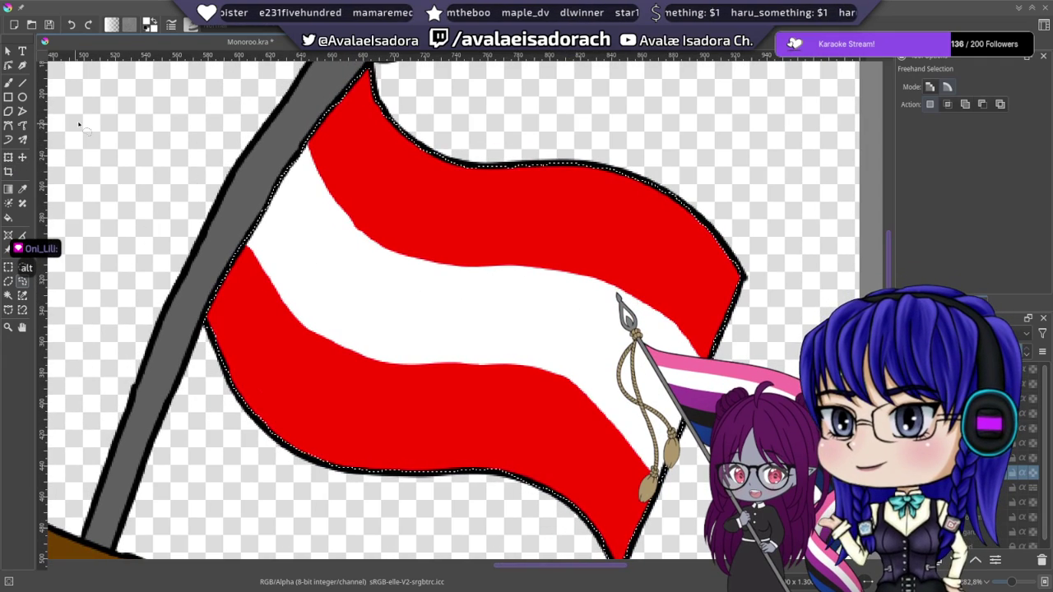
{"action": "left_click_drag", "start_coordinate": [79, 124], "coordinate": [98, 137]}
- Turn off the Freehand Brush's stabilising by setting the brush smoothing to None
{"action": "left_click", "coordinate": [9, 82]}
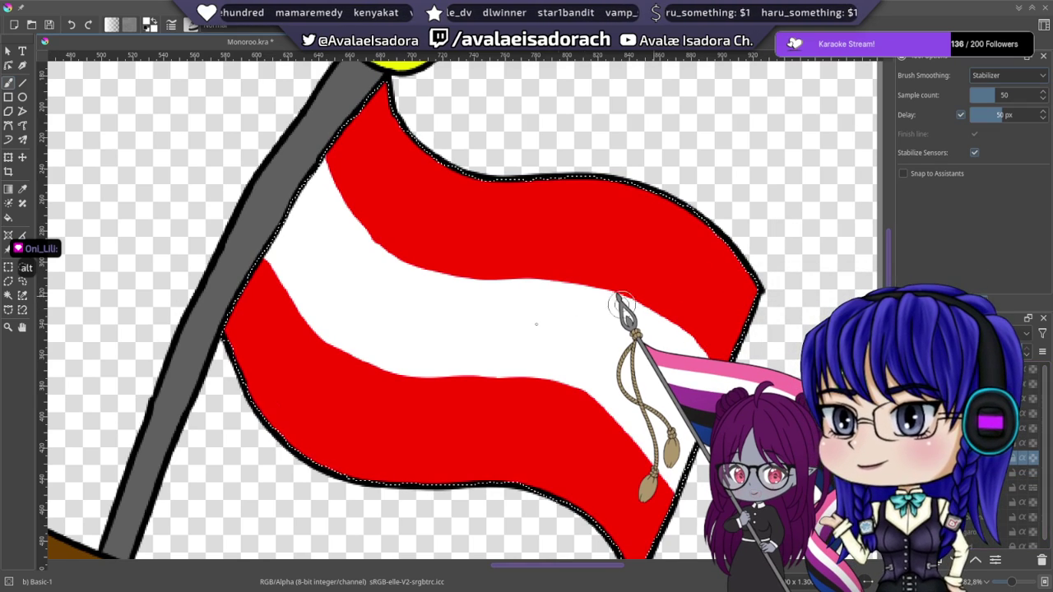
{"action": "scroll", "coordinate": [536, 313], "scroll_direction": "down", "scroll_amount": 2}
{"action": "left_click", "coordinate": [1008, 75]}
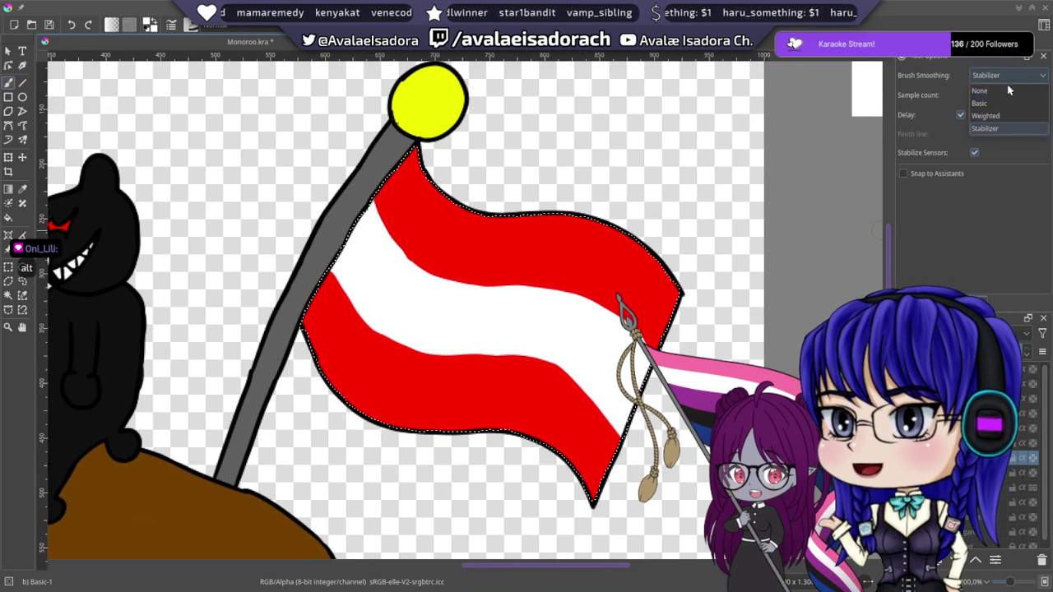
{"action": "left_click", "coordinate": [997, 91]}
{"action": "scroll", "coordinate": [665, 274], "scroll_direction": "down", "scroll_amount": 1}
{"action": "left_click_drag", "start_coordinate": [645, 273], "coordinate": [630, 268]}
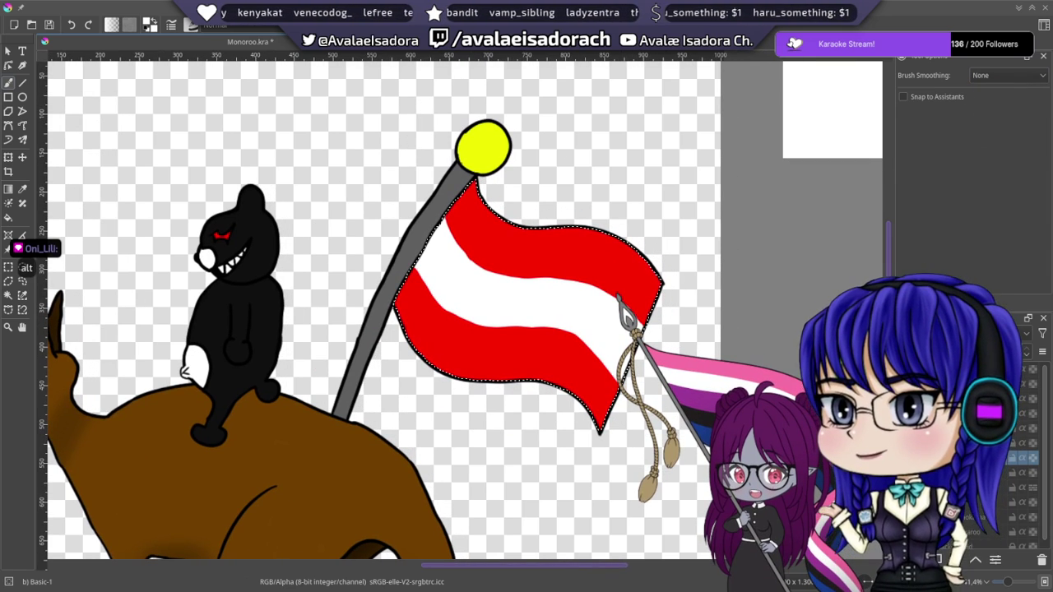
- Shade diagonal folds across the whole flag in black with the Airbrush Soft brush, and clear the selection
{"action": "left_click", "coordinate": [962, 302]}
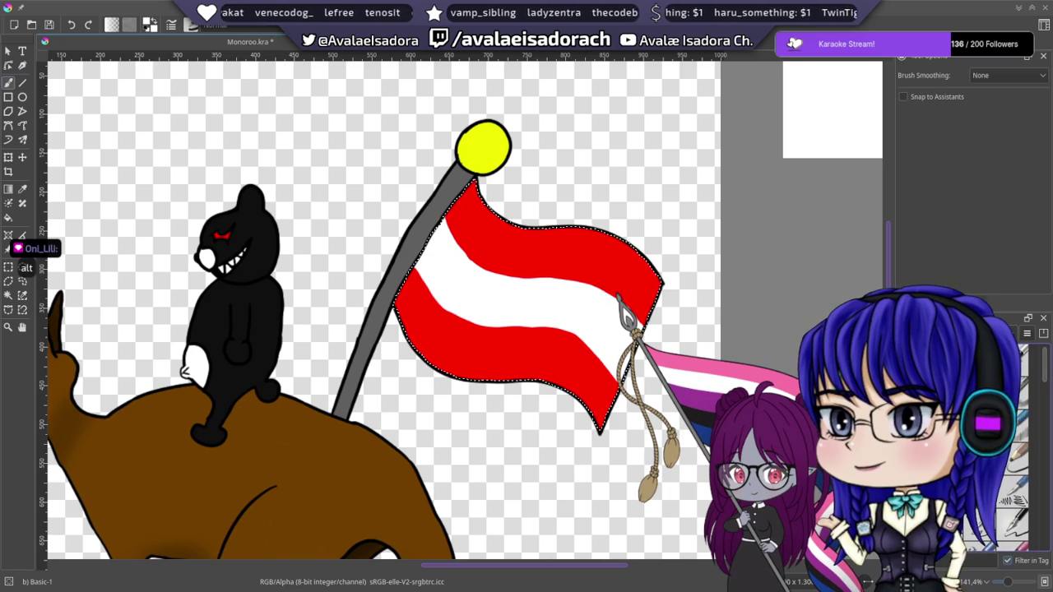
{"action": "left_click", "coordinate": [1020, 359]}
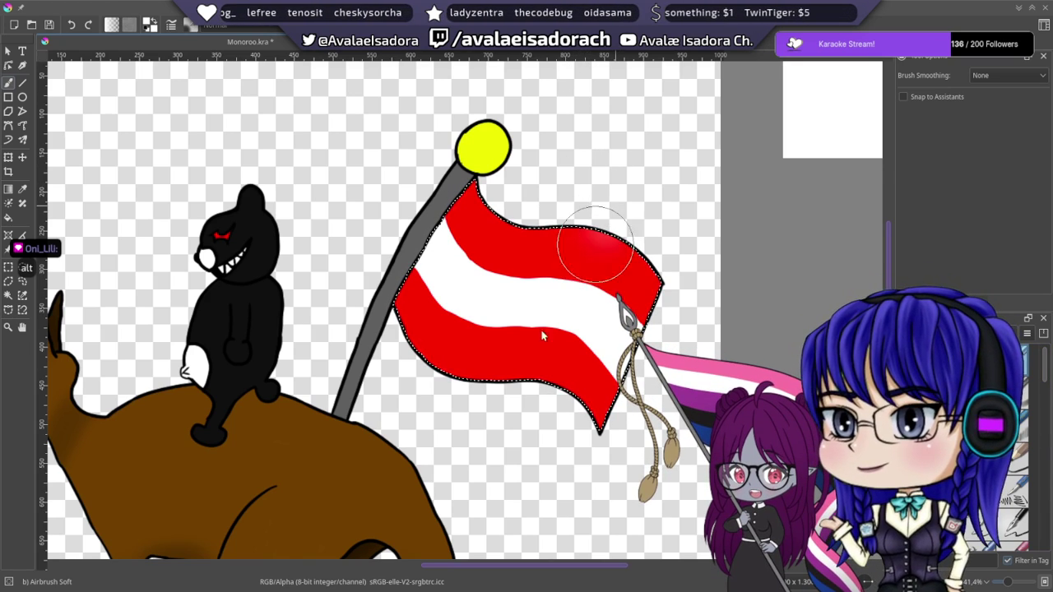
{"action": "key", "text": "ctrl+z"}
{"action": "left_click", "coordinate": [930, 44]}
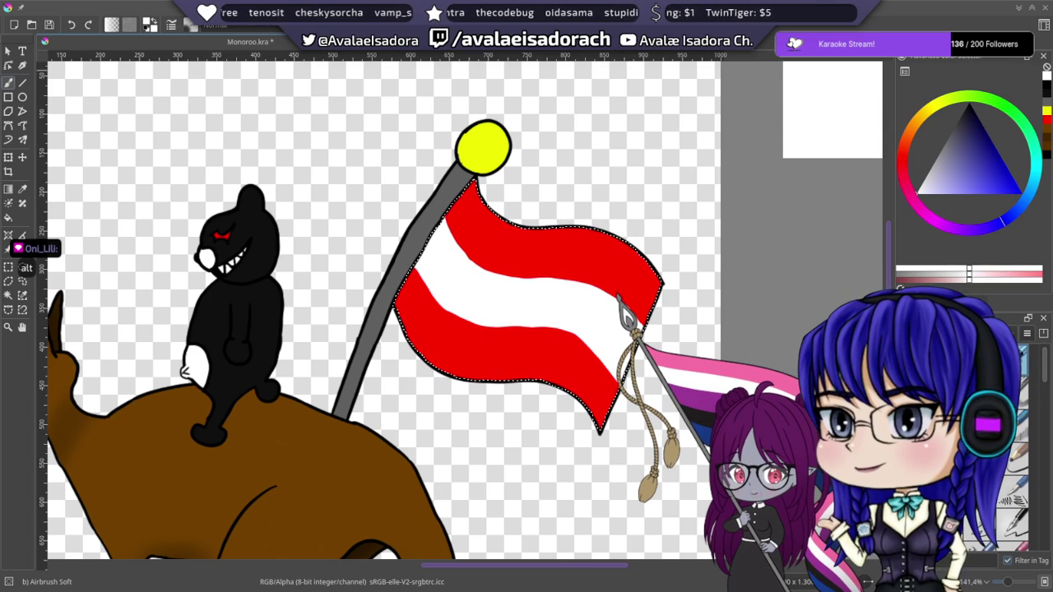
{"action": "left_click", "coordinate": [969, 104]}
{"action": "left_click_drag", "start_coordinate": [613, 185], "coordinate": [512, 388]}
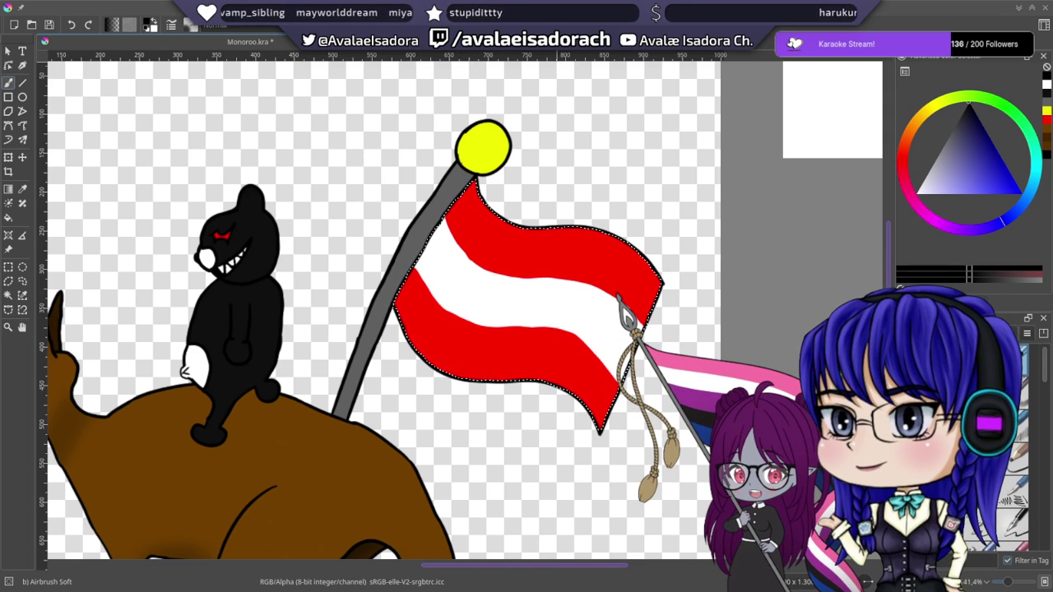
{"action": "left_click_drag", "start_coordinate": [627, 171], "coordinate": [517, 425]}
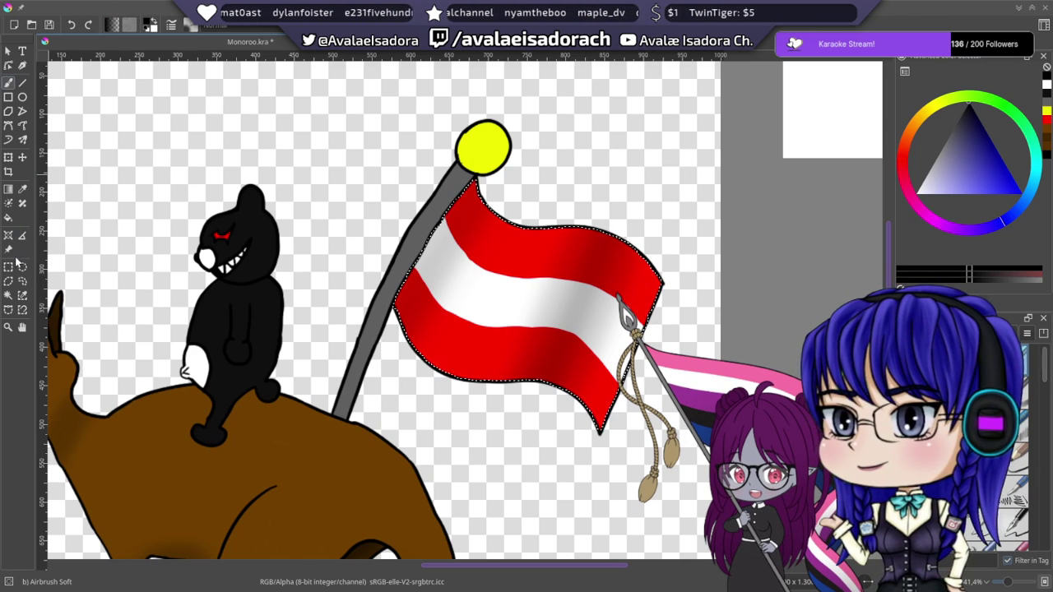
{"action": "left_click_drag", "start_coordinate": [410, 320], "coordinate": [526, 263]}
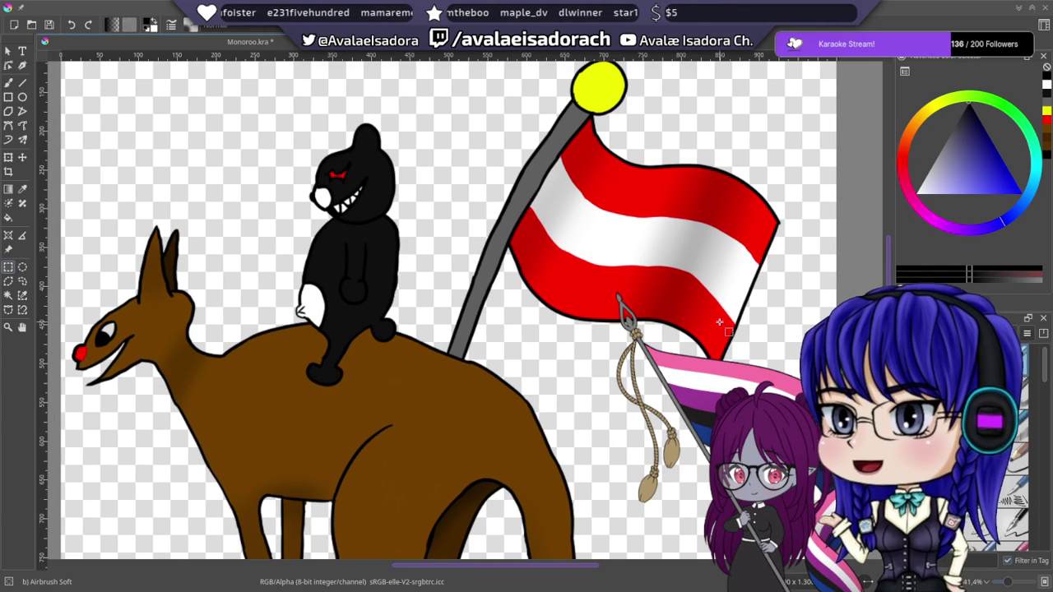
{"action": "left_click_drag", "start_coordinate": [588, 248], "coordinate": [547, 329]}
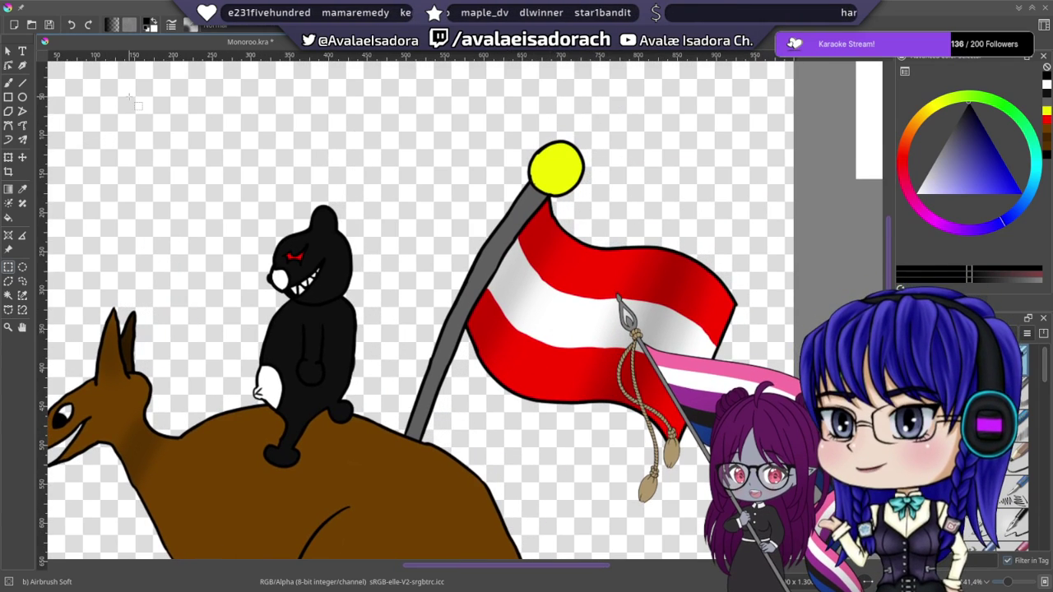
- Select the grey flagpole's fill with Contiguous Selection and softly shade the pole's edges with the black Airbrush Soft brush
{"action": "left_click", "coordinate": [9, 294]}
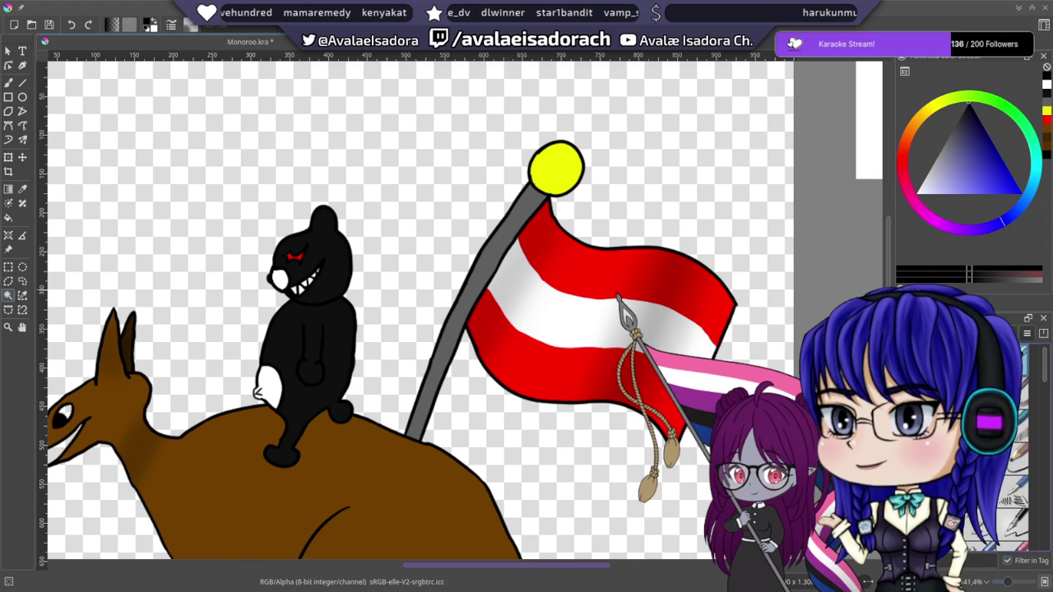
{"action": "left_click", "coordinate": [962, 303]}
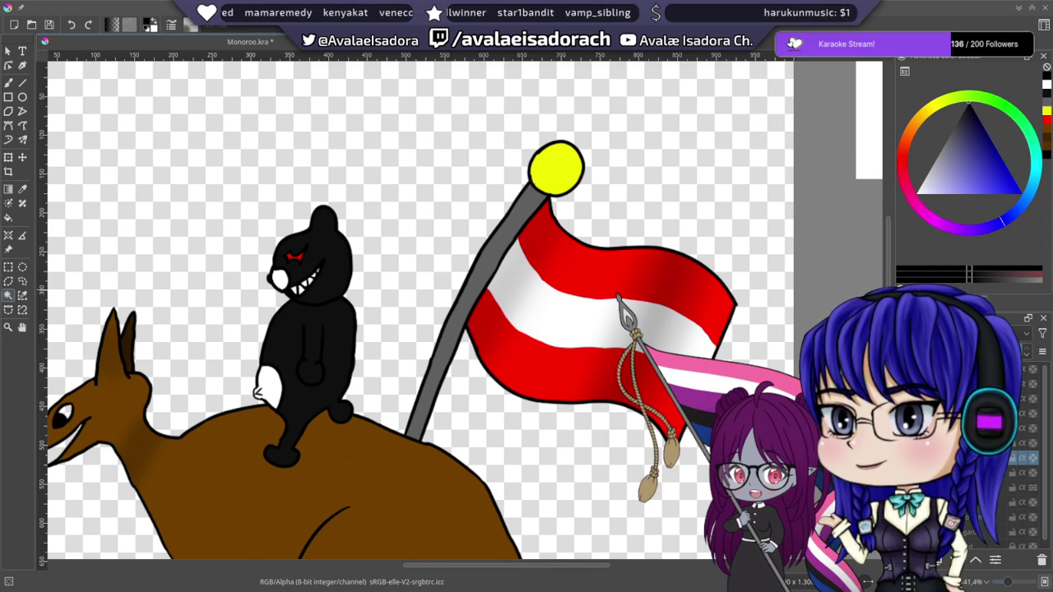
{"action": "left_click", "coordinate": [963, 472]}
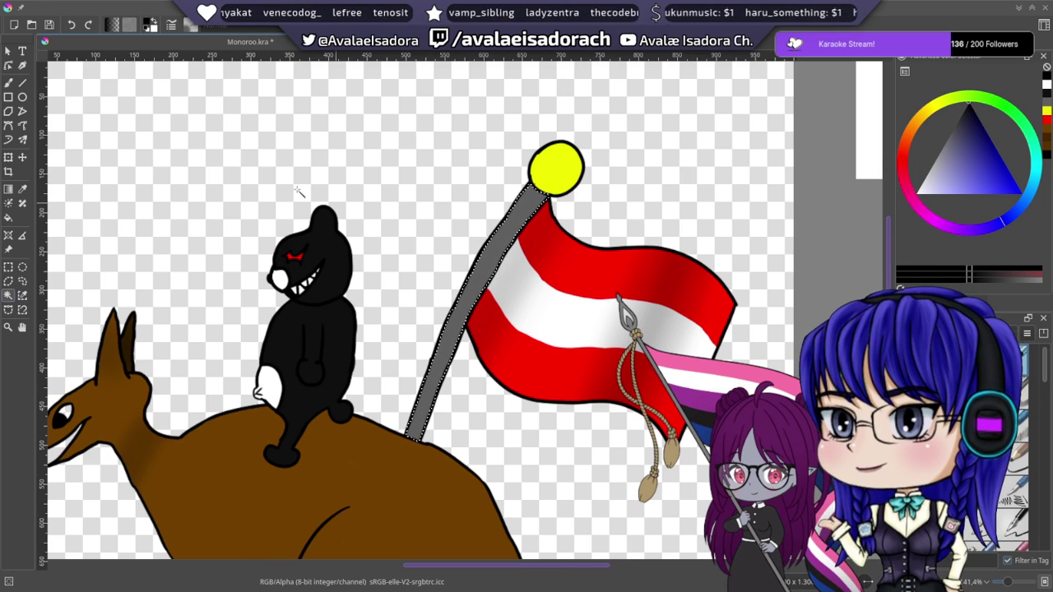
{"action": "key", "text": "b"}
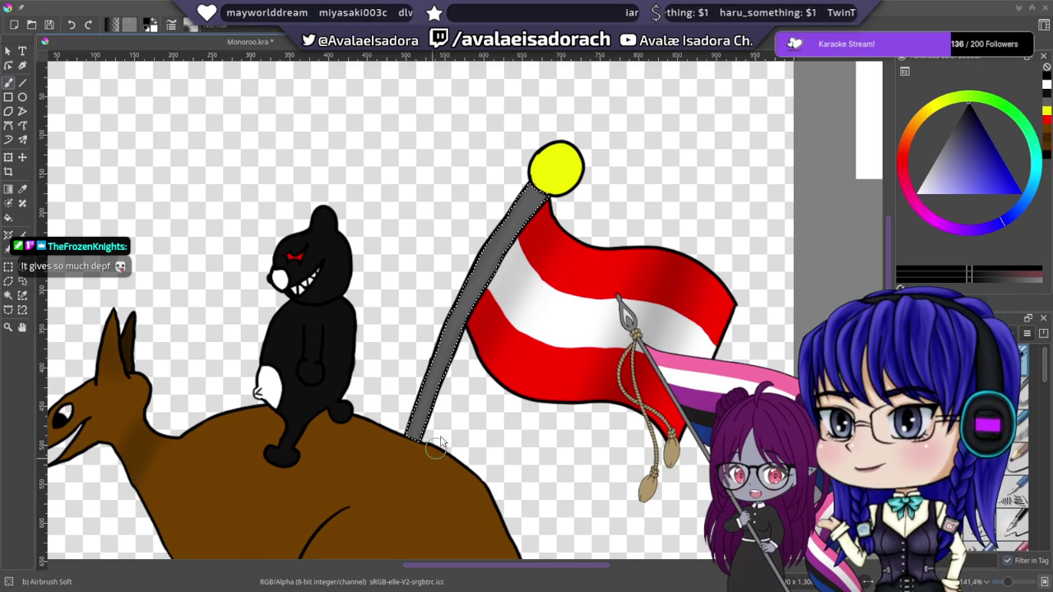
{"action": "left_click_drag", "start_coordinate": [488, 256], "coordinate": [425, 317]}
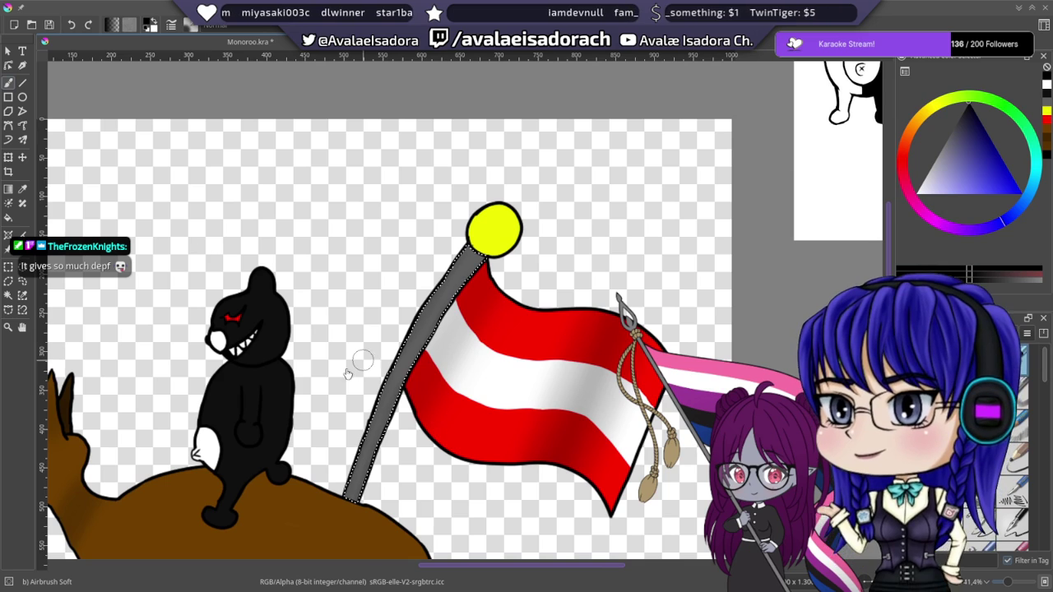
- Select the yellow ball on top of the flagpole and shade its lower-right side with the black Airbrush Soft brush
{"action": "left_click", "coordinate": [8, 295]}
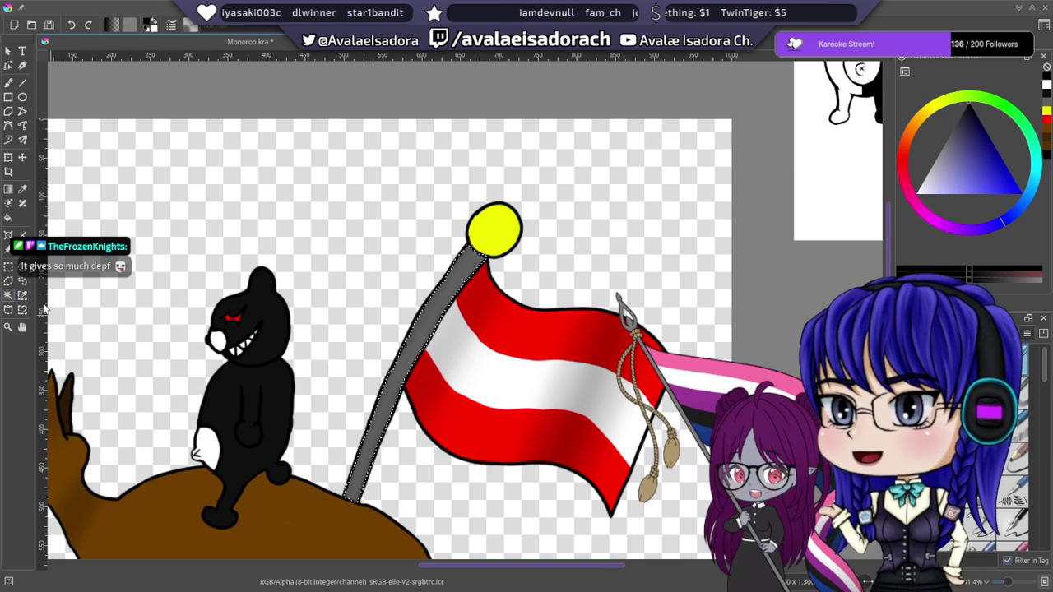
{"action": "left_click", "coordinate": [500, 237]}
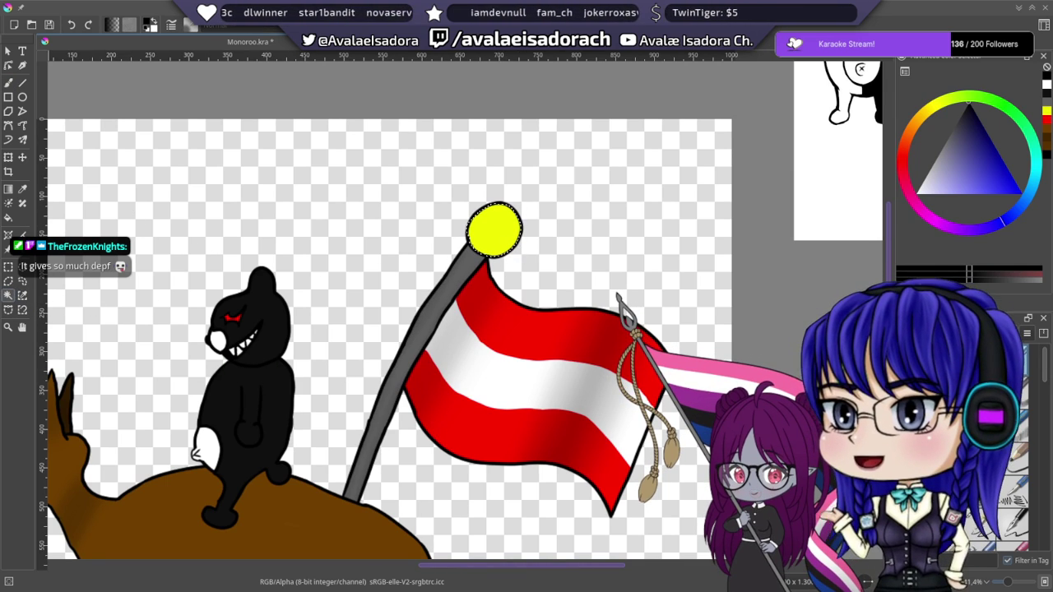
{"action": "key", "text": "b"}
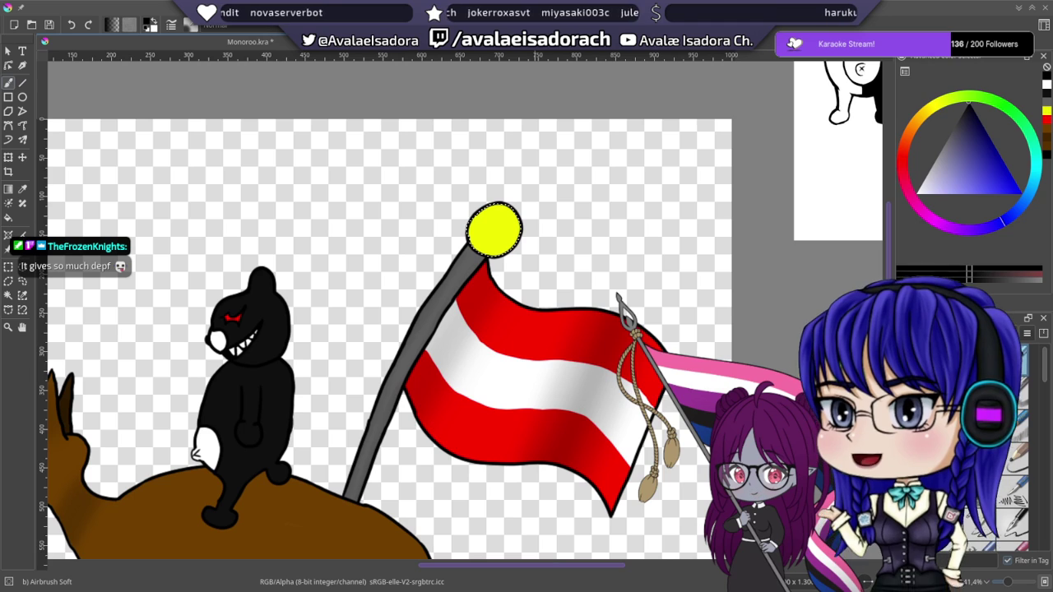
{"action": "scroll", "coordinate": [533, 239], "scroll_direction": "up", "scroll_amount": 3}
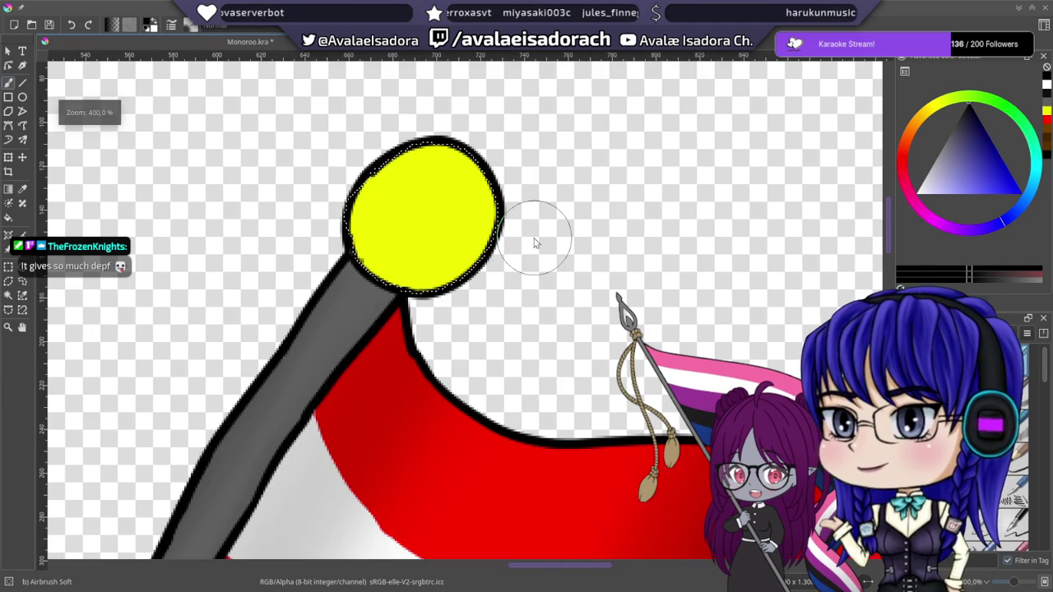
{"action": "mouse_move", "coordinate": [363, 270]}
{"action": "left_mouse_down"}
{"action": "mouse_move", "coordinate": [420, 295]}
{"action": "mouse_move", "coordinate": [562, 151]}
{"action": "left_mouse_up"}
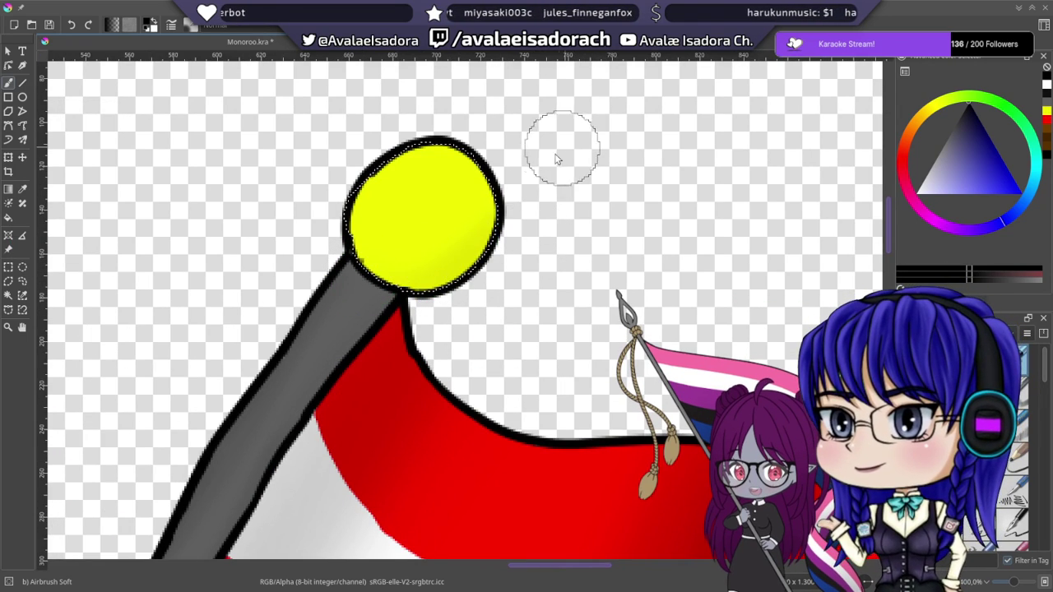
{"action": "mouse_move", "coordinate": [341, 241]}
{"action": "left_mouse_down"}
{"action": "mouse_move", "coordinate": [479, 258]}
{"action": "mouse_move", "coordinate": [539, 176]}
{"action": "left_mouse_up"}
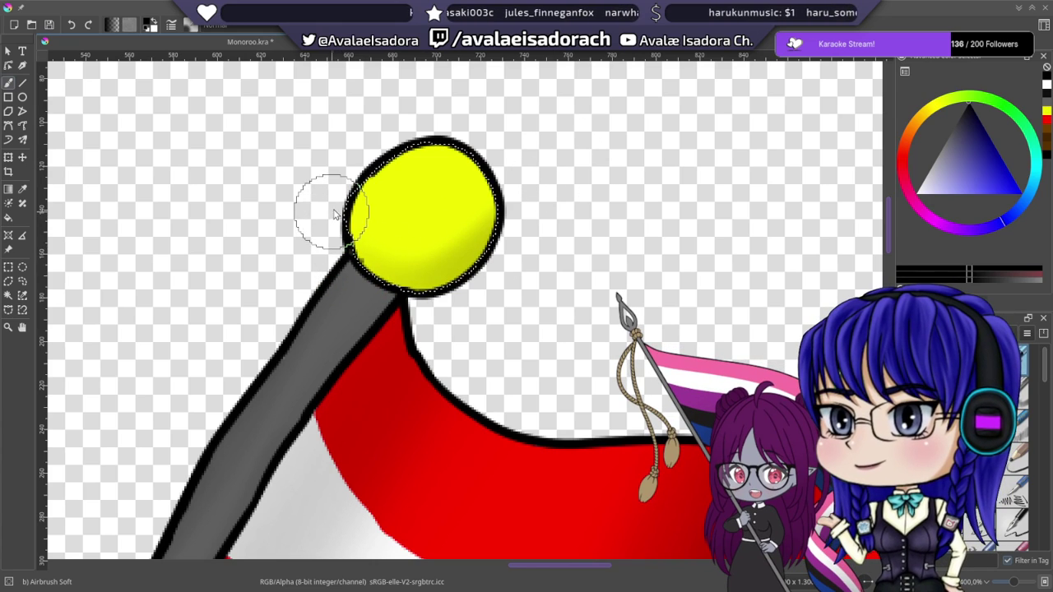
{"action": "mouse_move", "coordinate": [348, 200]}
{"action": "left_mouse_down"}
{"action": "mouse_move", "coordinate": [507, 230]}
{"action": "mouse_move", "coordinate": [616, 106]}
{"action": "left_mouse_up"}
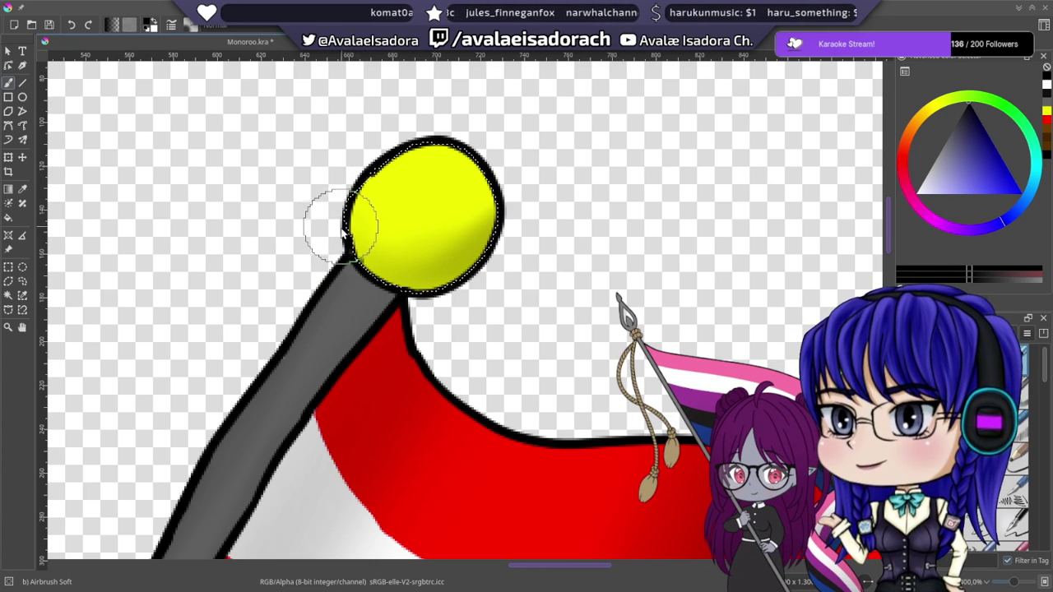
{"action": "mouse_move", "coordinate": [343, 230]}
{"action": "left_mouse_down"}
{"action": "mouse_move", "coordinate": [435, 254]}
{"action": "mouse_move", "coordinate": [521, 170]}
{"action": "left_mouse_up"}
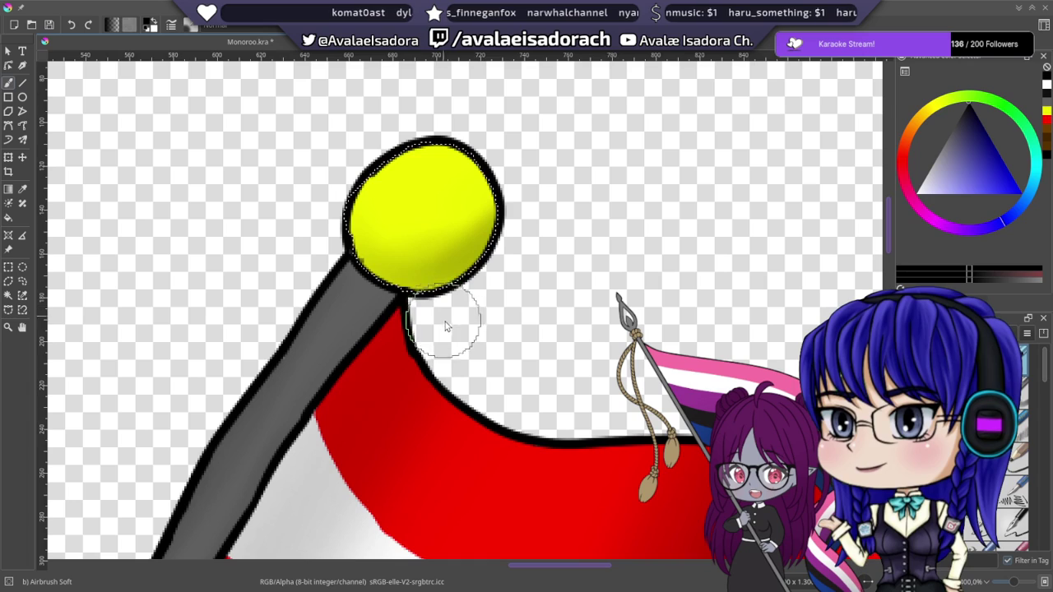
{"action": "mouse_move", "coordinate": [386, 294]}
{"action": "left_mouse_down"}
{"action": "mouse_move", "coordinate": [470, 269]}
{"action": "mouse_move", "coordinate": [541, 191]}
{"action": "left_mouse_up"}
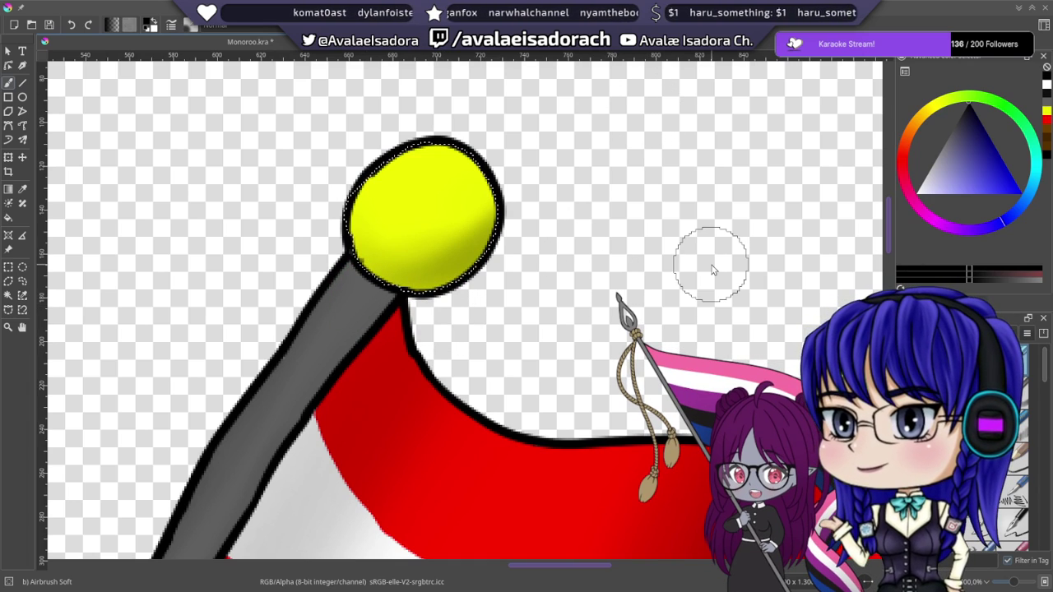
- Compare the drawing with and without the flag's shading to examine which layer holds the pole and ball shadows
{"action": "scroll", "coordinate": [535, 299], "scroll_direction": "down", "scroll_amount": 3}
{"action": "scroll", "coordinate": [535, 295], "scroll_direction": "down", "scroll_amount": 1}
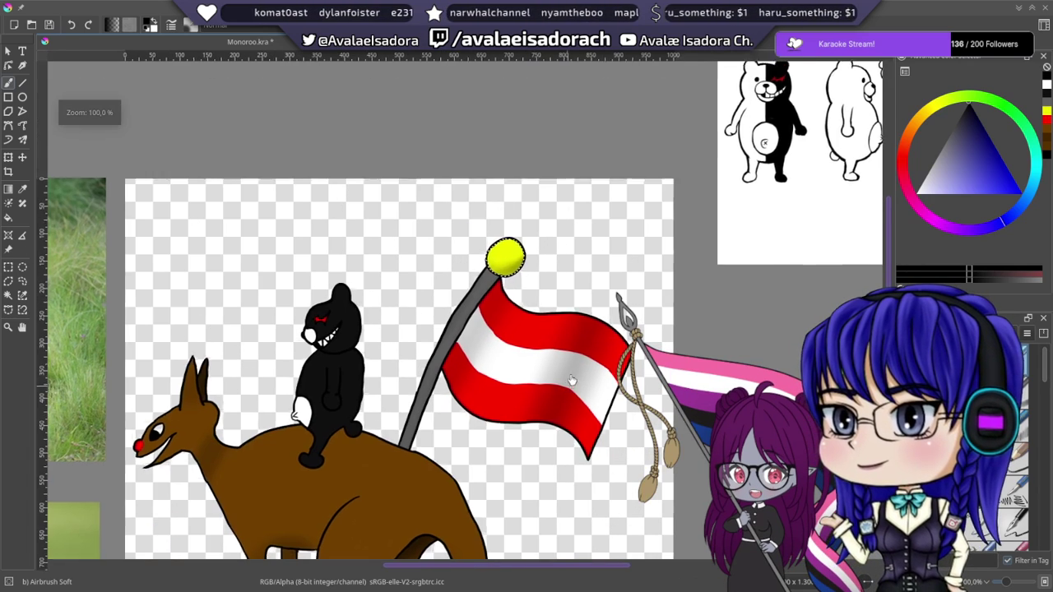
{"action": "mouse_move", "coordinate": [571, 380]}
{"action": "left_mouse_down"}
{"action": "mouse_move", "coordinate": [580, 221]}
{"action": "mouse_move", "coordinate": [583, 368]}
{"action": "mouse_move", "coordinate": [652, 445]}
{"action": "mouse_move", "coordinate": [565, 260]}
{"action": "left_mouse_up"}
{"action": "scroll", "coordinate": [565, 260], "scroll_direction": "down", "scroll_amount": 1}
{"action": "scroll", "coordinate": [543, 352], "scroll_direction": "up", "scroll_amount": 4}
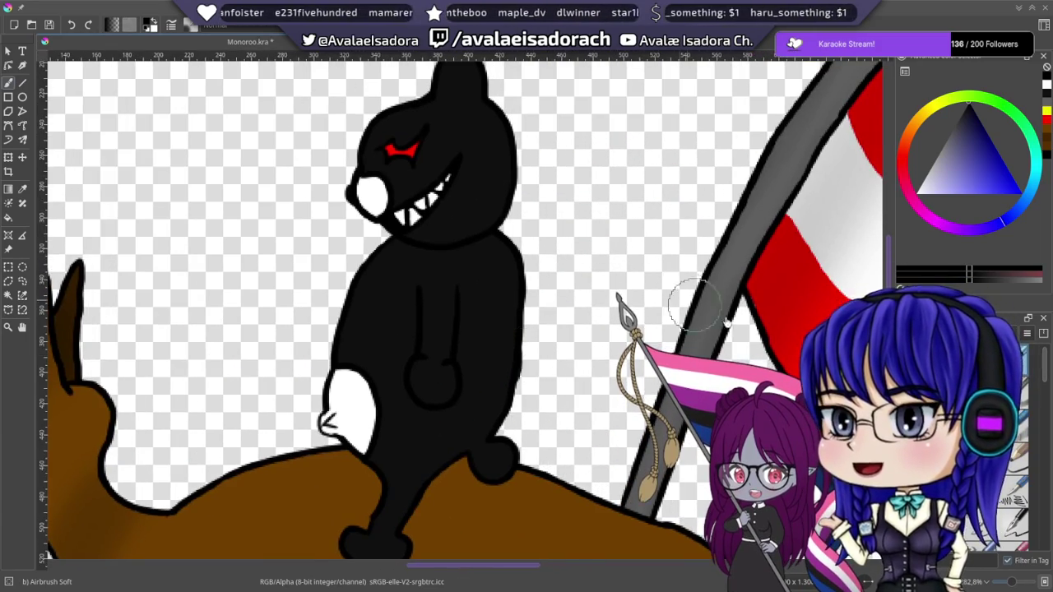
{"action": "left_click_drag", "start_coordinate": [825, 271], "coordinate": [621, 285]}
{"action": "key", "text": "ctrl+z"}
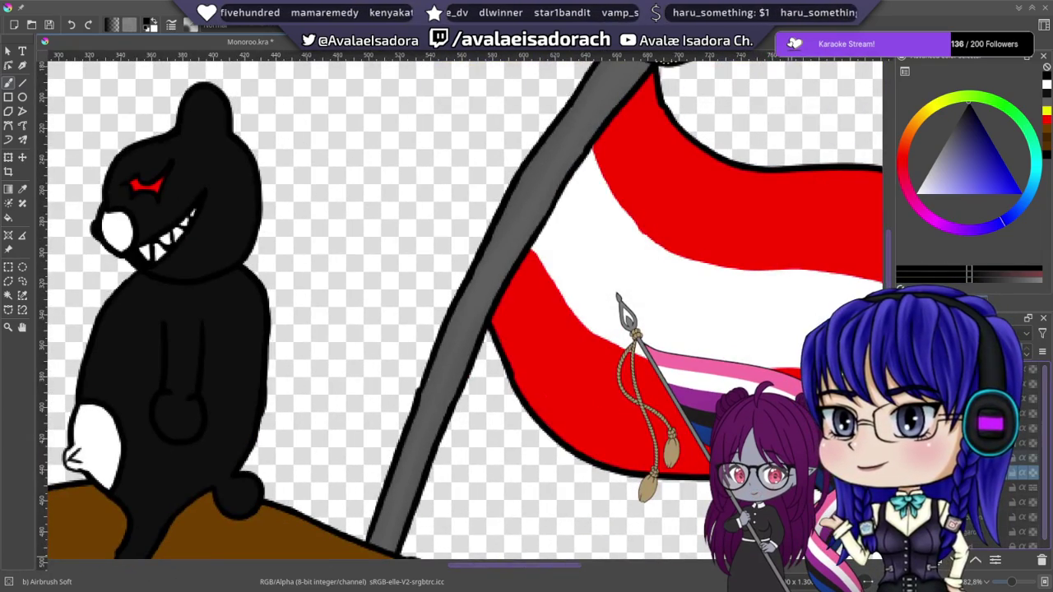
{"action": "key", "text": "ctrl+shift+z"}
{"action": "key", "text": "ctrl+z"}
{"action": "key", "text": "ctrl+shift+z"}
{"action": "key", "text": "ctrl+z"}
{"action": "left_click_drag", "start_coordinate": [564, 209], "coordinate": [487, 394]}
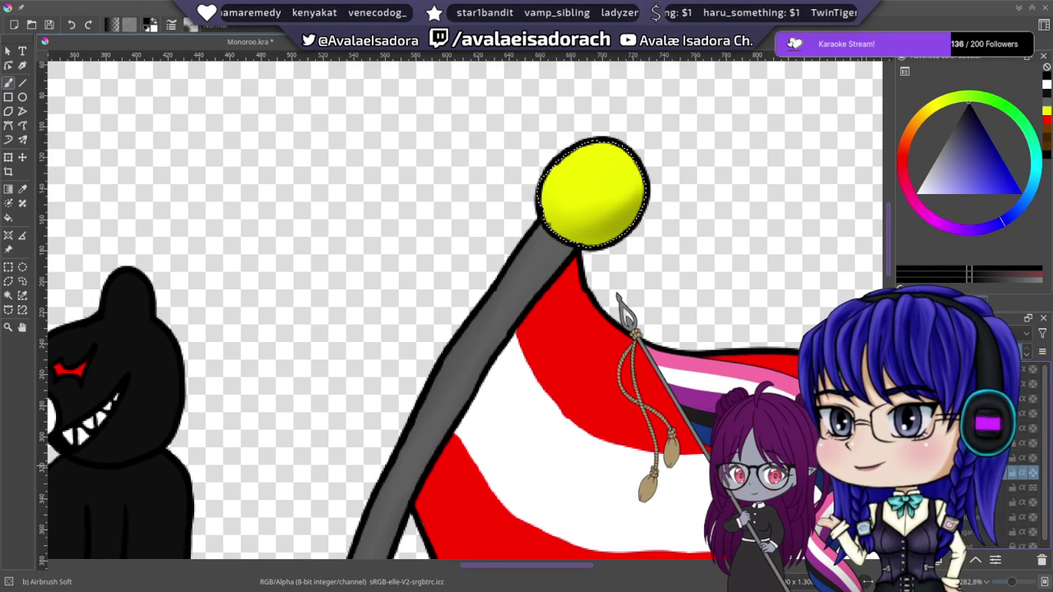
- Undo the shading and fill selections made on the yellow ball and the grey flagpole, keeping the flag's shaded folds
{"action": "key", "text": "ctrl+z"}
{"action": "key", "text": "ctrl+z"}
{"action": "key", "text": "ctrl+z"}
{"action": "key", "text": "ctrl+z"}
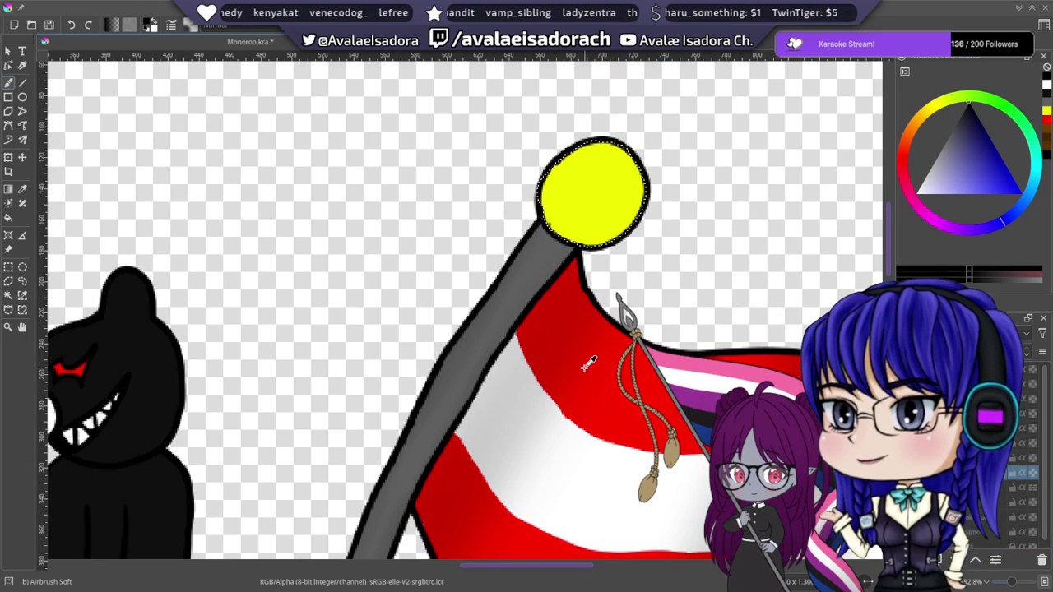
{"action": "key", "text": "ctrl+z"}
{"action": "key", "text": "ctrl+z"}
{"action": "key", "text": "ctrl+z"}
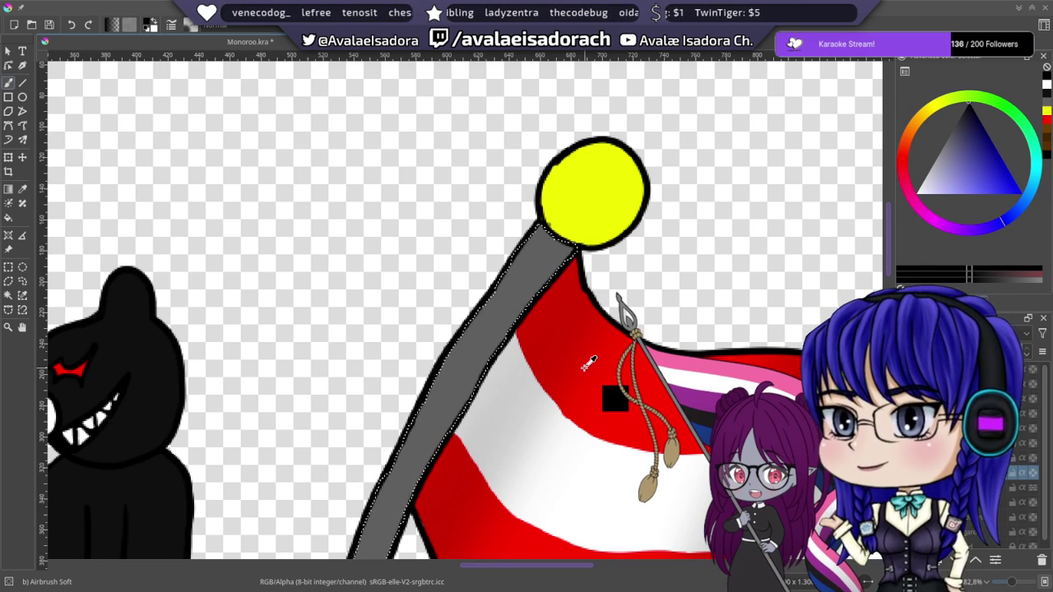
{"action": "key", "text": "ctrl+z"}
{"action": "left_click_drag", "start_coordinate": [584, 367], "coordinate": [524, 307]}
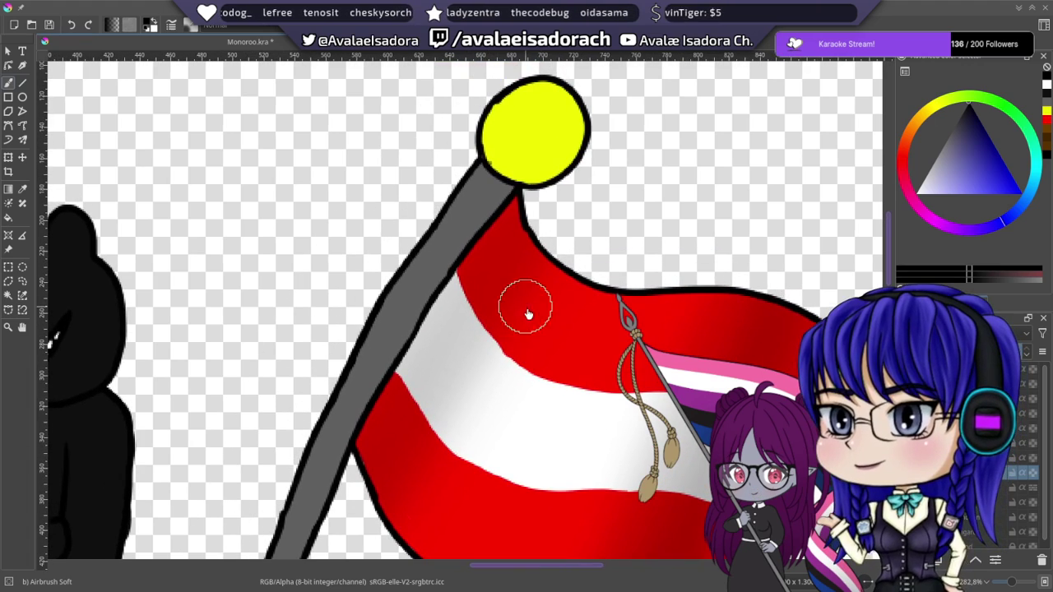
{"action": "scroll", "coordinate": [243, 205], "scroll_direction": "up", "scroll_amount": 2}
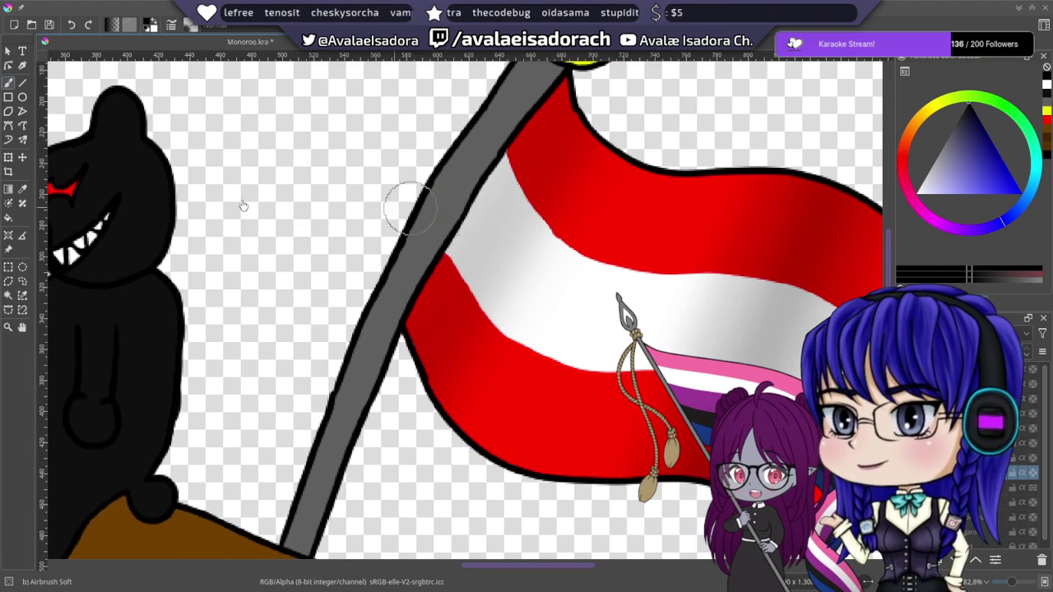
{"action": "left_click_drag", "start_coordinate": [486, 278], "coordinate": [489, 314]}
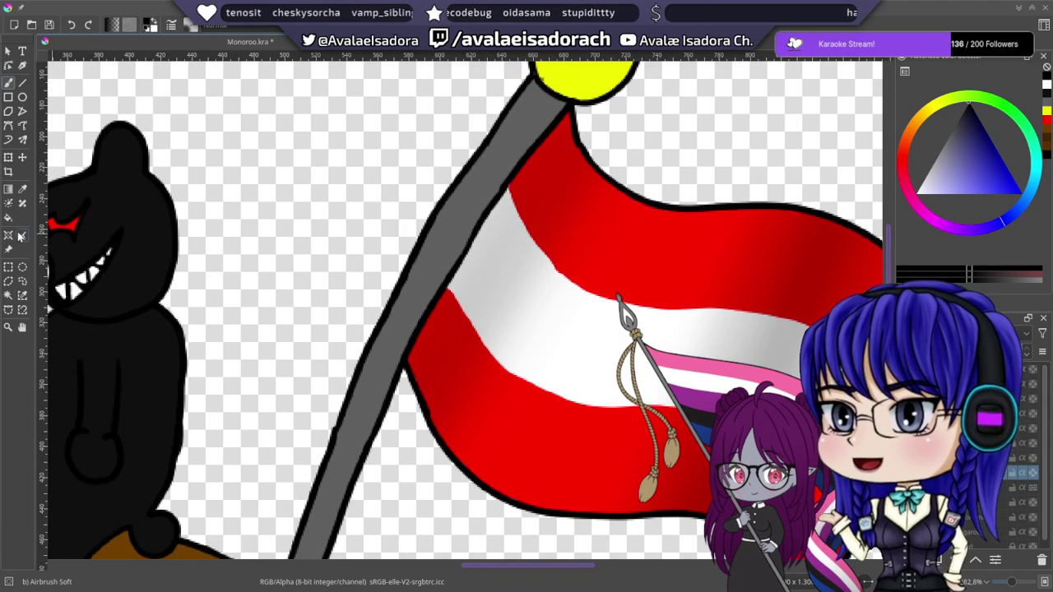
- Select the grey flagpole's fill with Contiguous Selection and shade its edges in black on the separate shading layer with the Airbrush Soft brush
{"action": "left_click", "coordinate": [9, 295]}
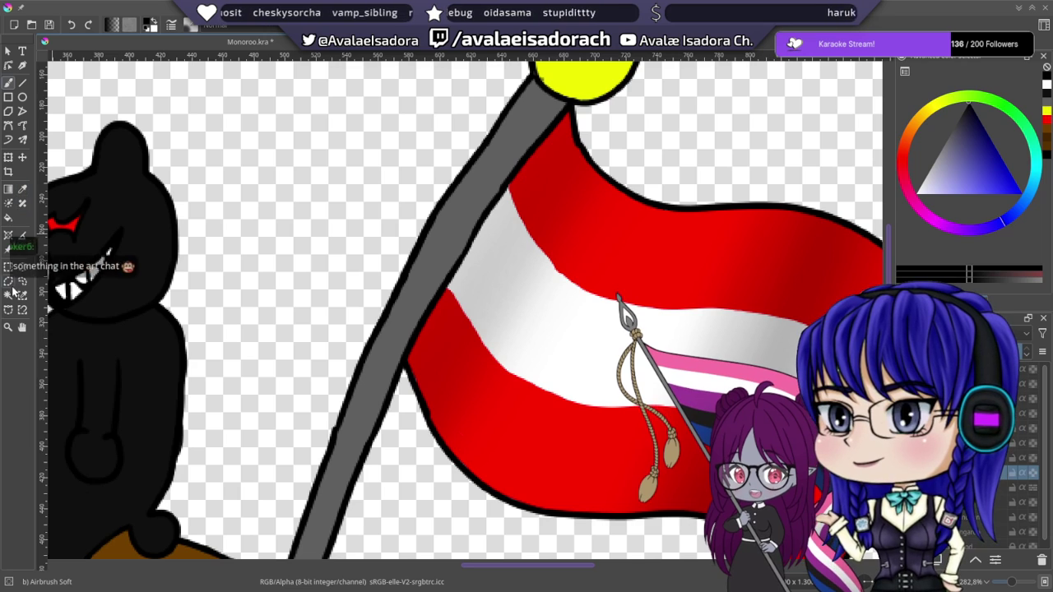
{"action": "left_click", "coordinate": [416, 295]}
{"action": "scroll", "coordinate": [644, 387], "scroll_direction": "up", "scroll_amount": 2}
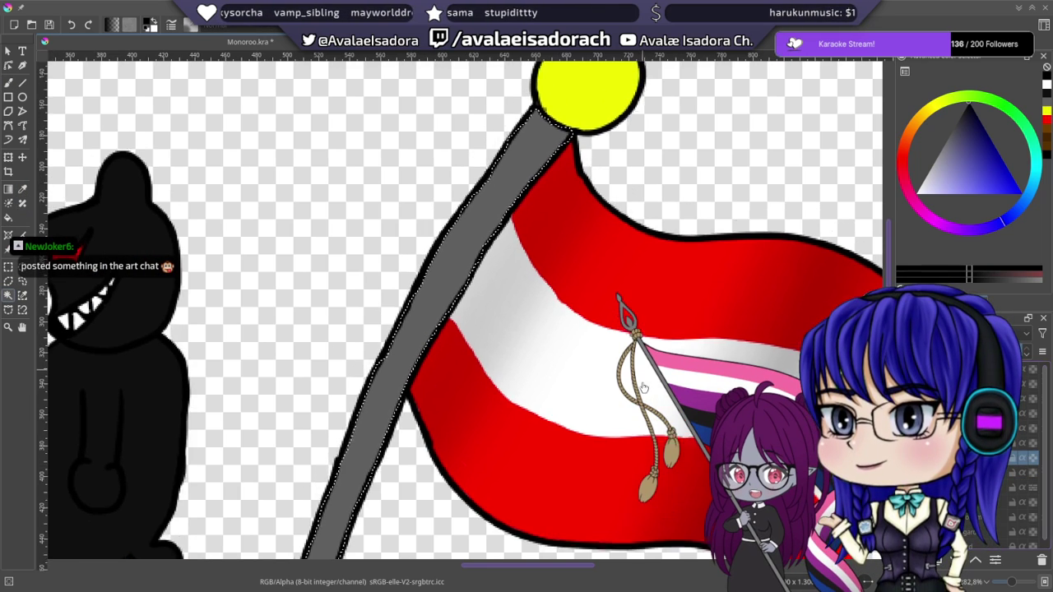
{"action": "scroll", "coordinate": [644, 386], "scroll_direction": "down", "scroll_amount": 3}
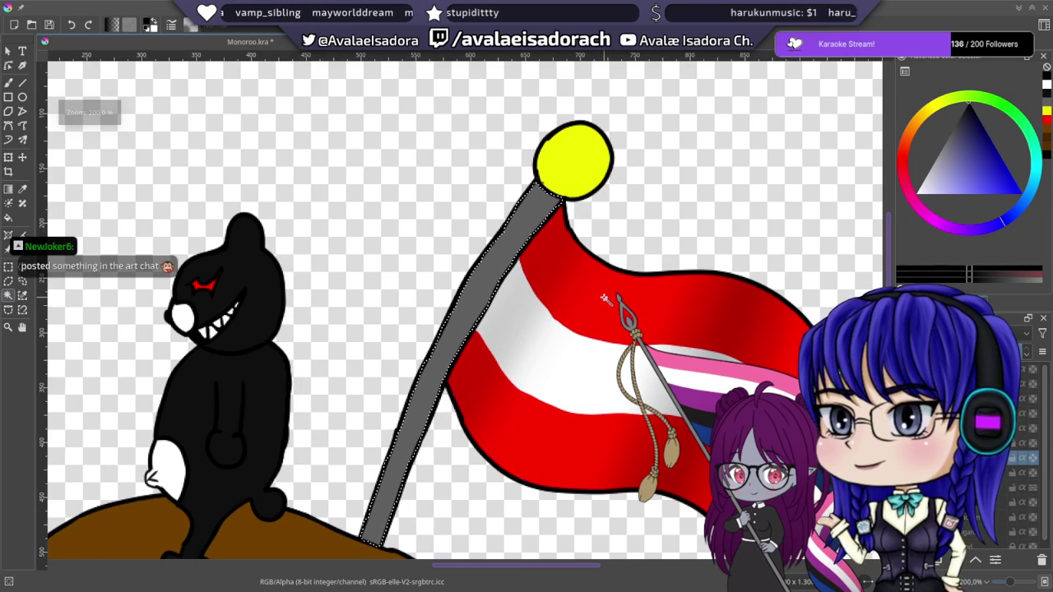
{"action": "left_click", "coordinate": [604, 299]}
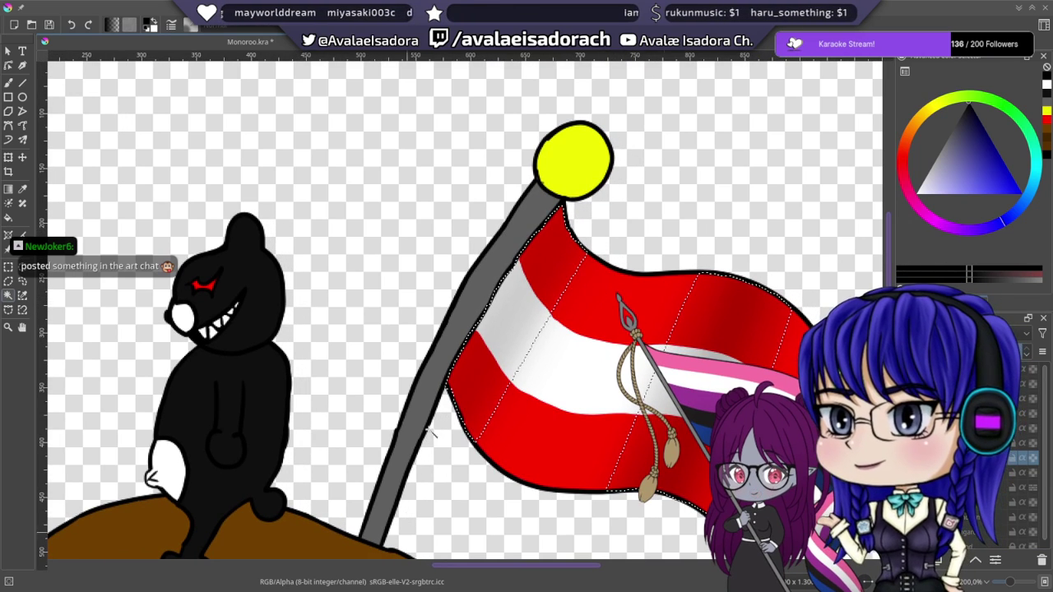
{"action": "left_click", "coordinate": [970, 473]}
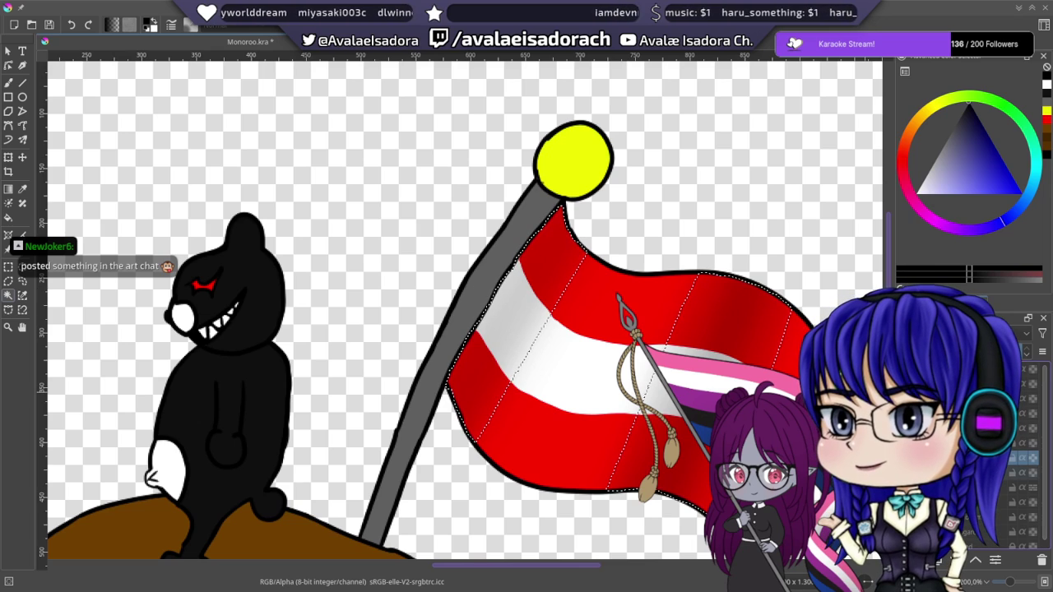
{"action": "left_click", "coordinate": [487, 291]}
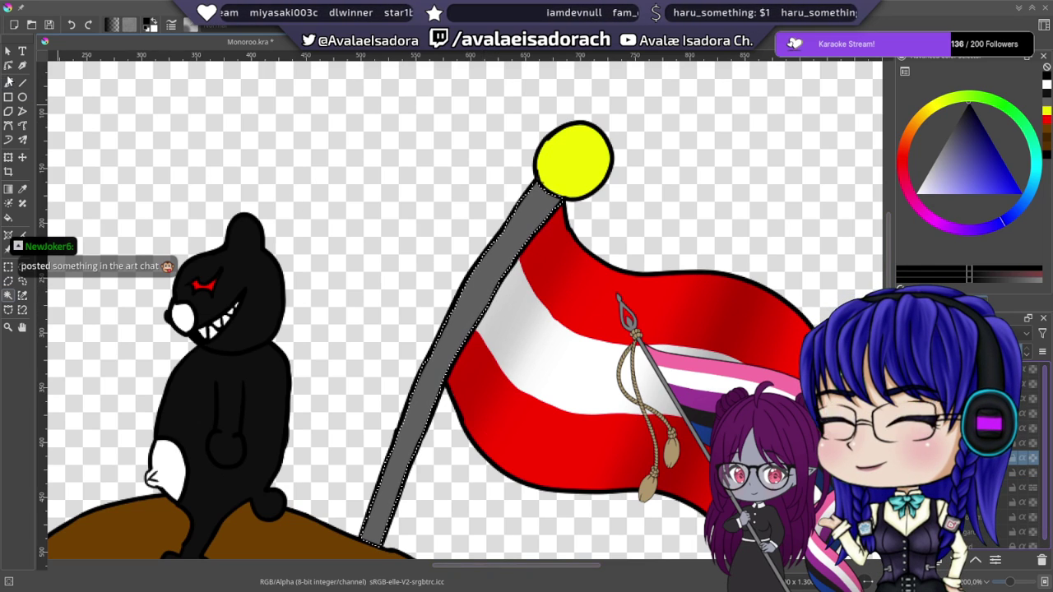
{"action": "left_click", "coordinate": [8, 84]}
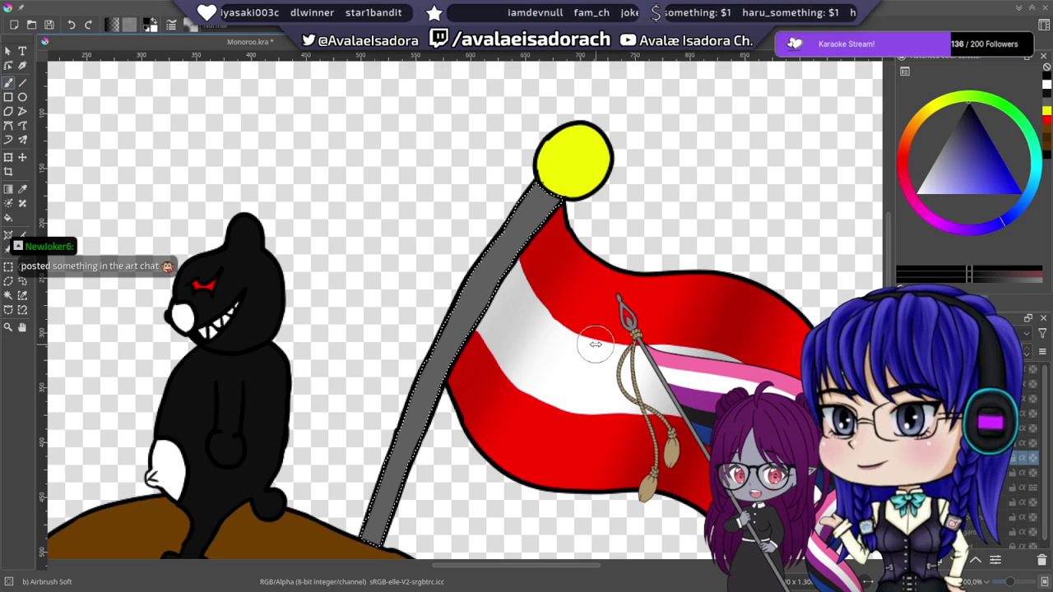
{"action": "left_click_drag", "start_coordinate": [485, 176], "coordinate": [503, 124]}
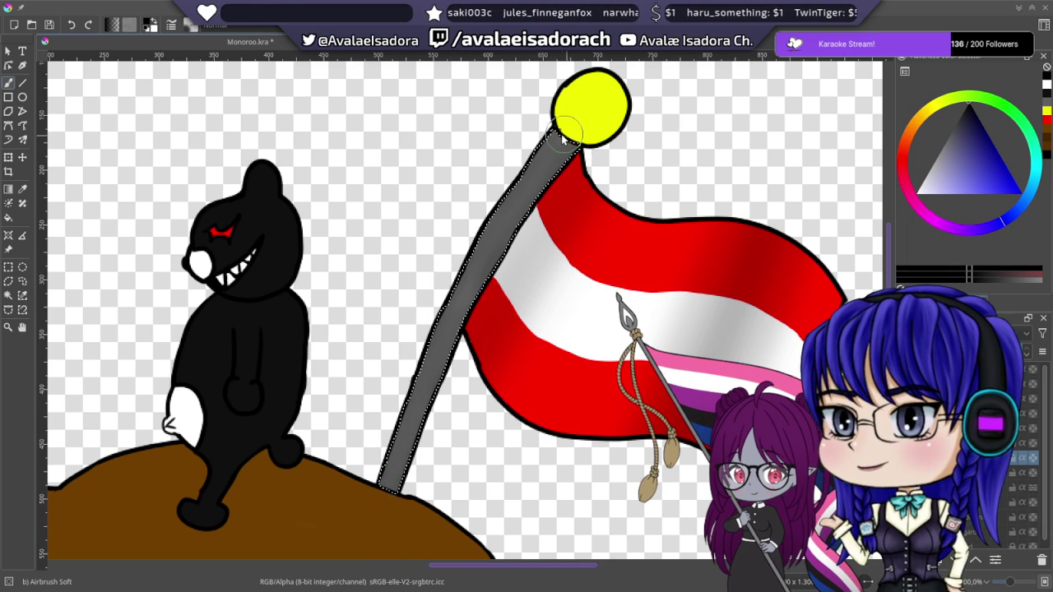
{"action": "left_click_drag", "start_coordinate": [626, 174], "coordinate": [473, 283]}
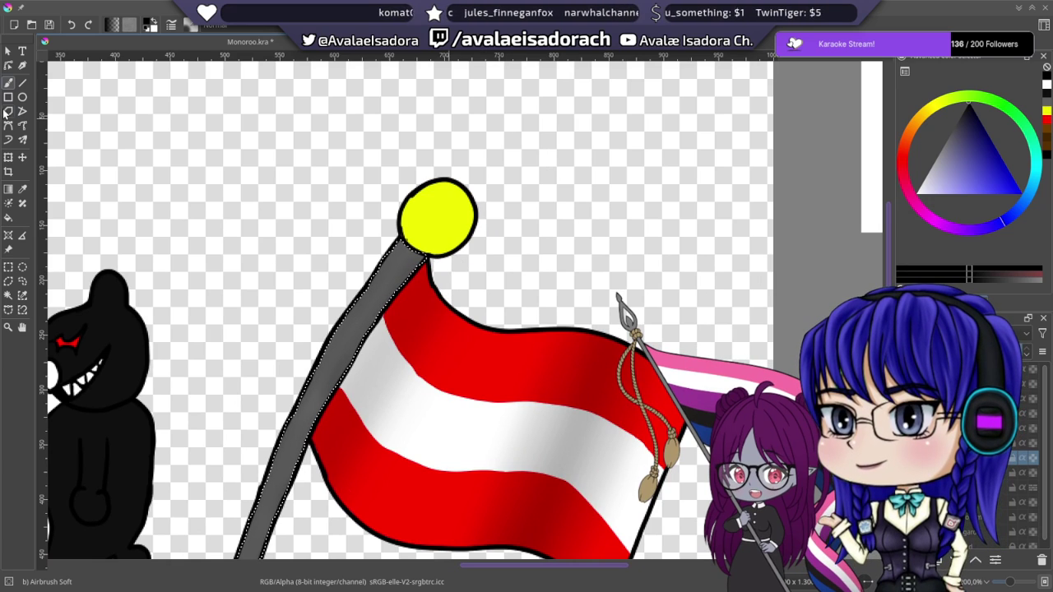
- Select the yellow ball, shade its lower edge and right side on the shading layer with the black Airbrush Soft brush, and save the drawing
{"action": "left_click", "coordinate": [8, 296]}
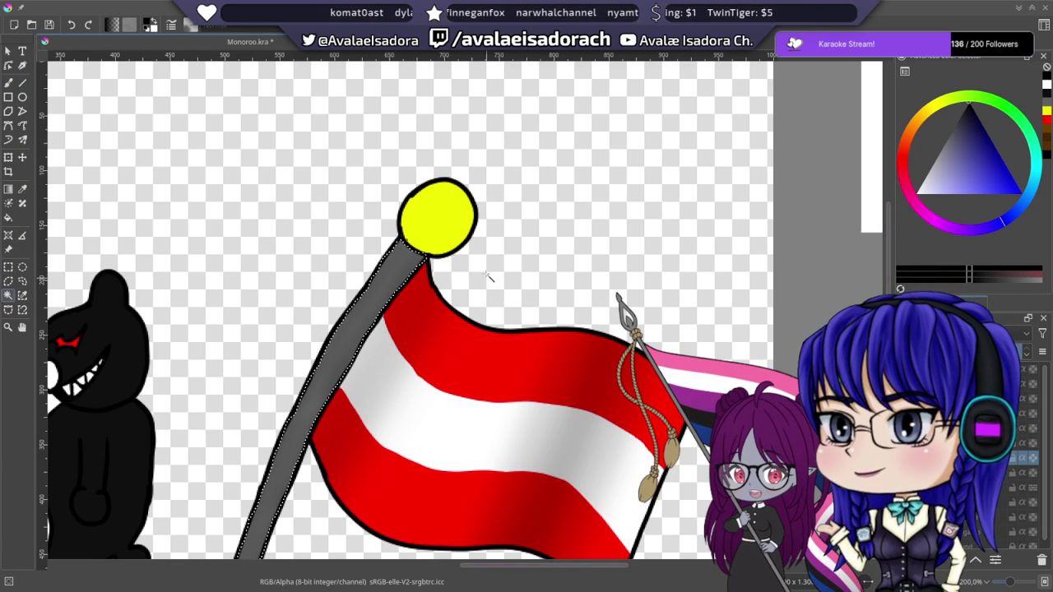
{"action": "left_click", "coordinate": [443, 212]}
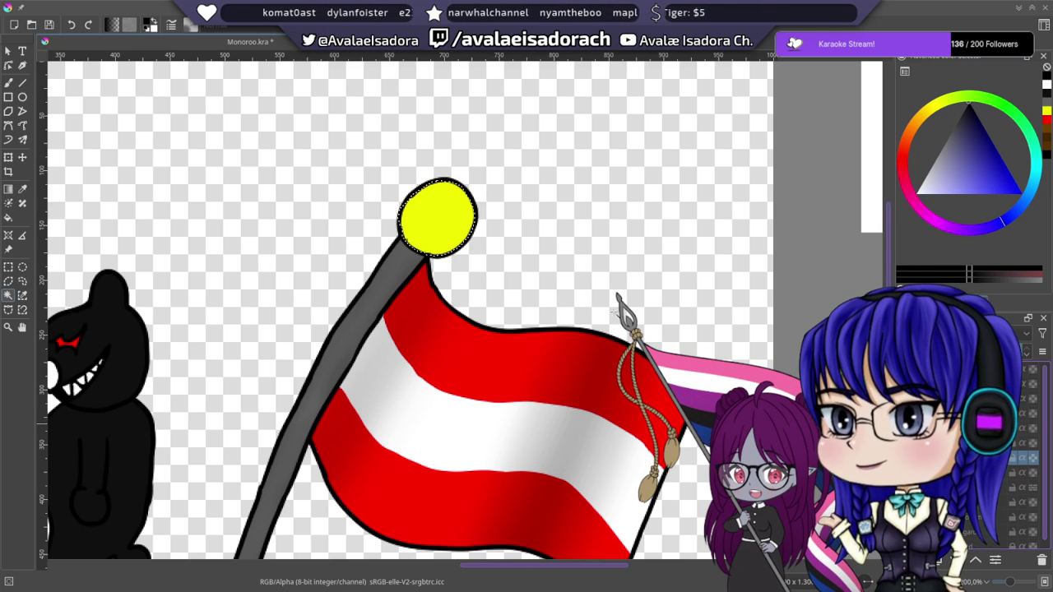
{"action": "scroll", "coordinate": [434, 238], "scroll_direction": "up", "scroll_amount": 5}
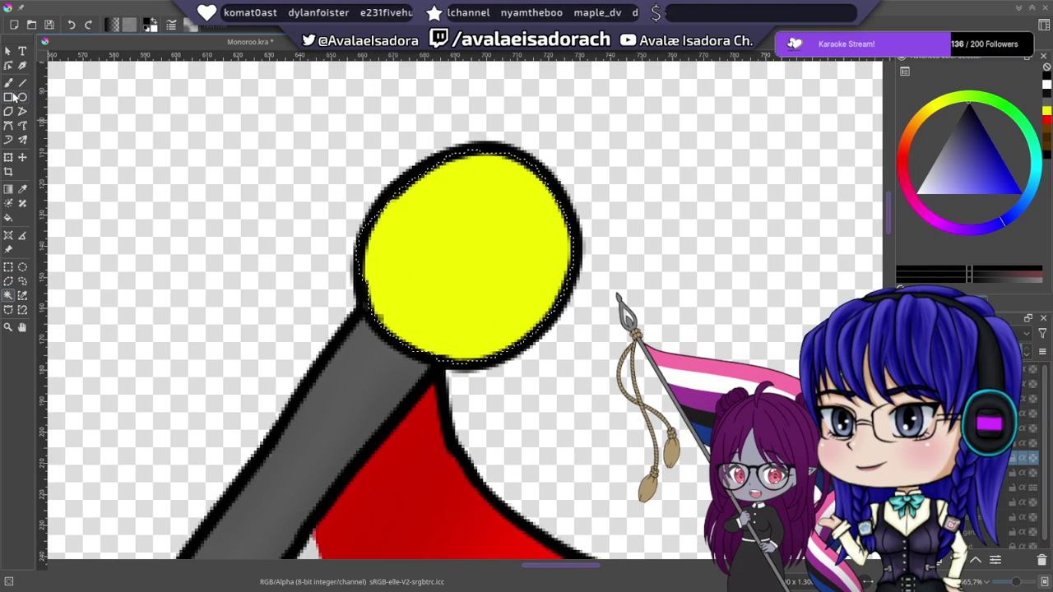
{"action": "left_click", "coordinate": [8, 82]}
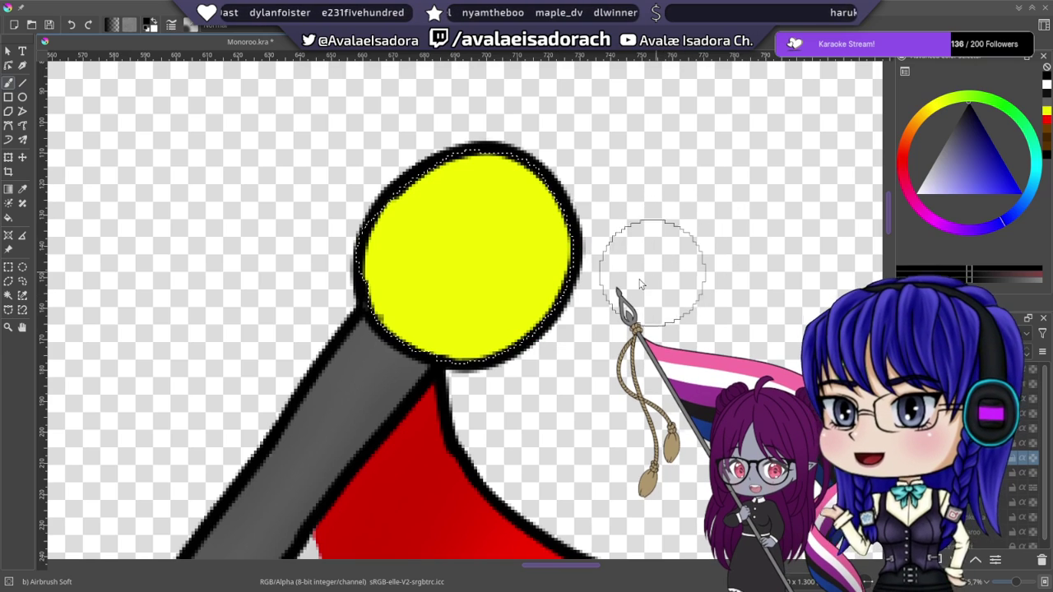
{"action": "mouse_move", "coordinate": [395, 328]}
{"action": "left_mouse_down"}
{"action": "mouse_move", "coordinate": [592, 241]}
{"action": "mouse_move", "coordinate": [549, 248]}
{"action": "mouse_move", "coordinate": [410, 335]}
{"action": "mouse_move", "coordinate": [370, 268]}
{"action": "mouse_move", "coordinate": [379, 256]}
{"action": "mouse_move", "coordinate": [492, 310]}
{"action": "mouse_move", "coordinate": [627, 124]}
{"action": "mouse_move", "coordinate": [492, 284]}
{"action": "mouse_move", "coordinate": [361, 312]}
{"action": "mouse_move", "coordinate": [367, 265]}
{"action": "mouse_move", "coordinate": [667, 206]}
{"action": "mouse_move", "coordinate": [725, 125]}
{"action": "mouse_move", "coordinate": [427, 371]}
{"action": "mouse_move", "coordinate": [358, 280]}
{"action": "mouse_move", "coordinate": [705, 171]}
{"action": "mouse_move", "coordinate": [629, 200]}
{"action": "mouse_move", "coordinate": [484, 337]}
{"action": "mouse_move", "coordinate": [375, 314]}
{"action": "mouse_move", "coordinate": [673, 249]}
{"action": "mouse_move", "coordinate": [784, 138]}
{"action": "mouse_move", "coordinate": [620, 429]}
{"action": "left_mouse_up"}
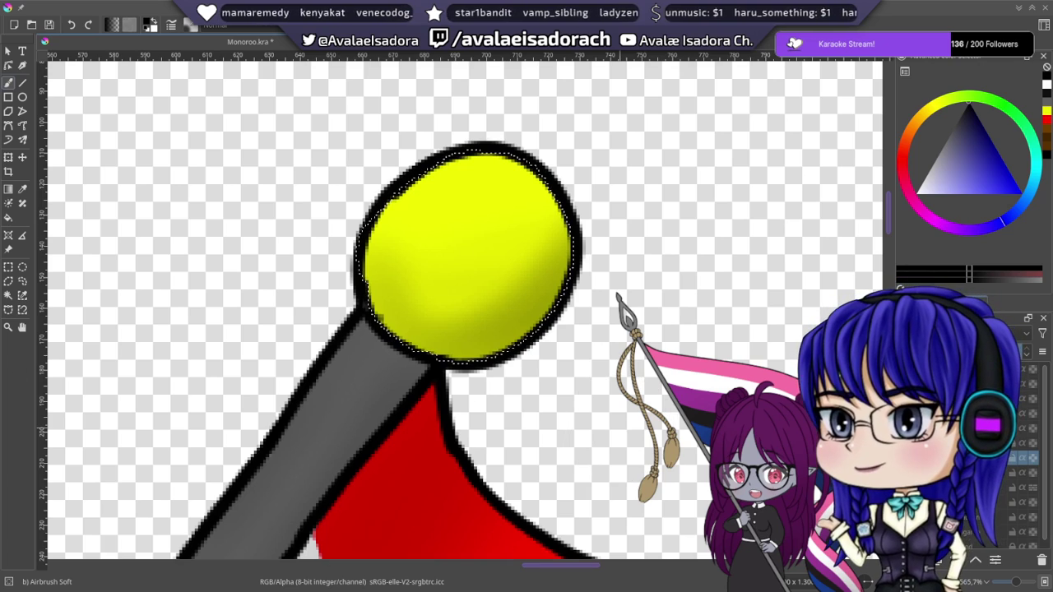
{"action": "scroll", "coordinate": [663, 316], "scroll_direction": "down", "scroll_amount": 4}
{"action": "scroll", "coordinate": [497, 192], "scroll_direction": "up", "scroll_amount": 1}
{"action": "scroll", "coordinate": [503, 224], "scroll_direction": "down", "scroll_amount": 1}
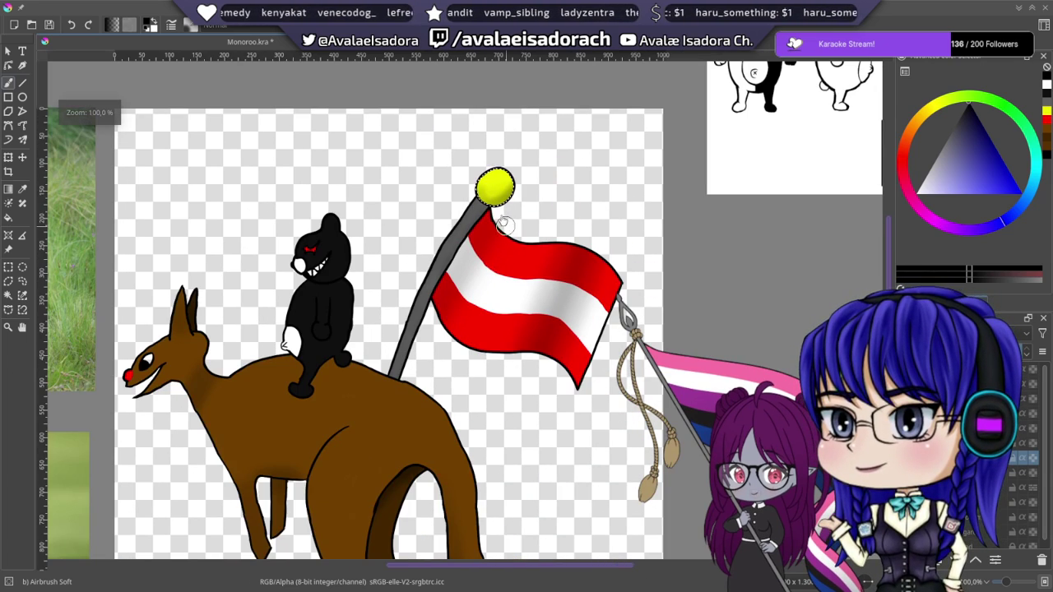
{"action": "scroll", "coordinate": [489, 207], "scroll_direction": "up", "scroll_amount": 6}
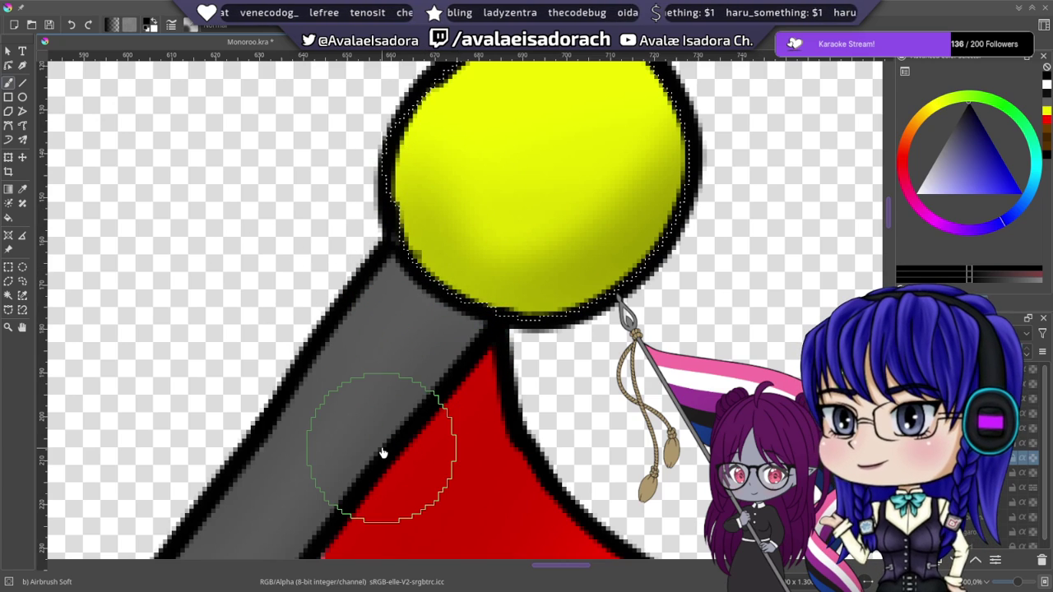
{"action": "scroll", "coordinate": [313, 117], "scroll_direction": "down", "scroll_amount": 6}
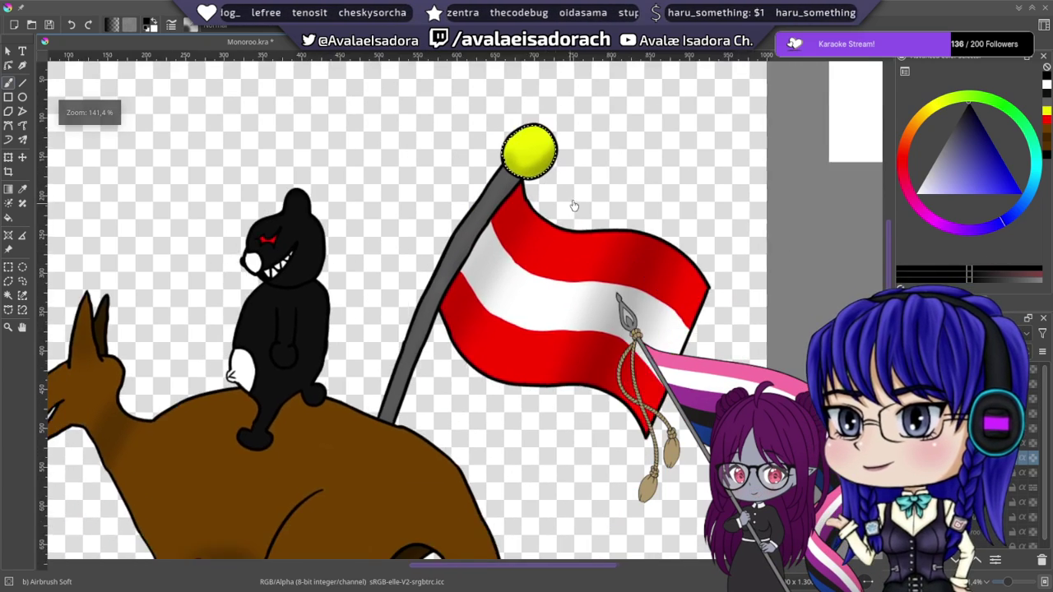
{"action": "scroll", "coordinate": [574, 206], "scroll_direction": "down", "scroll_amount": 1}
{"action": "left_click_drag", "start_coordinate": [569, 254], "coordinate": [578, 223]}
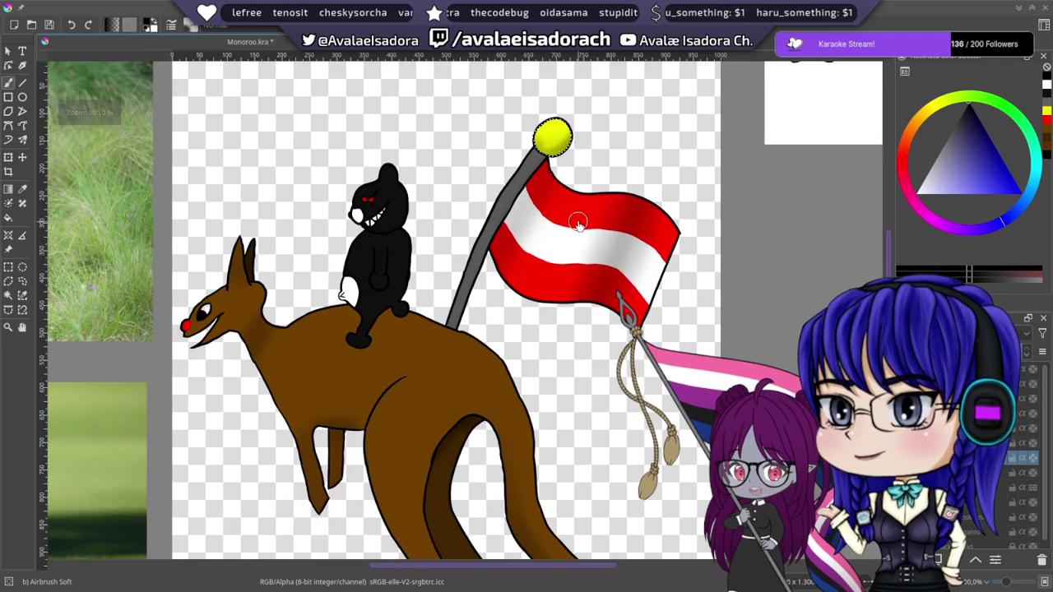
{"action": "key", "text": "ctrl+s"}
- Select the bear's dark body and head fill with Contiguous Selection on the colour layer
{"action": "scroll", "coordinate": [361, 273], "scroll_direction": "up", "scroll_amount": 3}
{"action": "left_click_drag", "start_coordinate": [364, 274], "coordinate": [437, 383]}
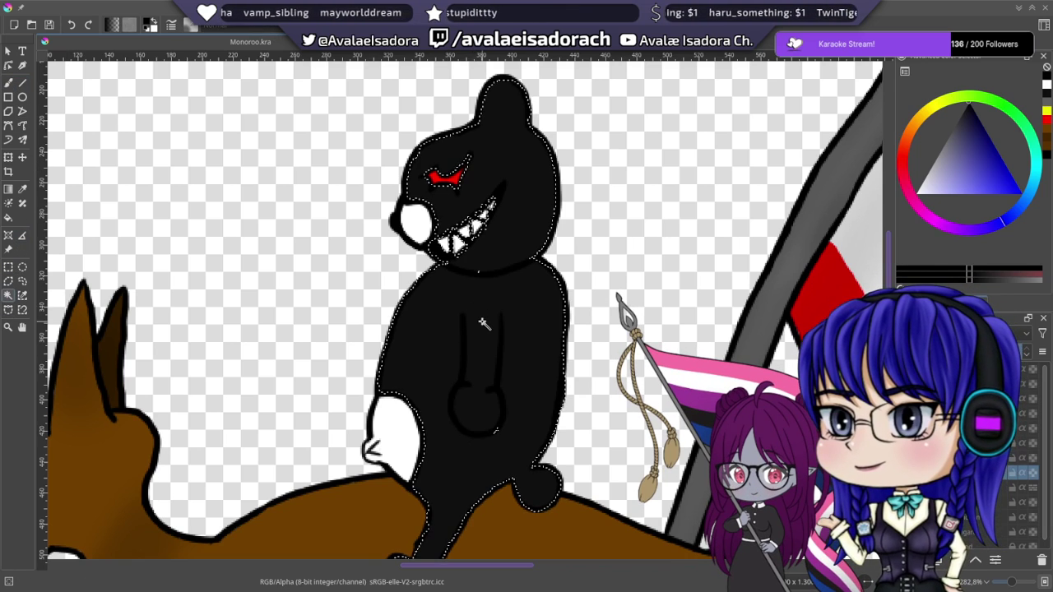
{"action": "mouse_move", "coordinate": [482, 325]}
{"action": "left_mouse_down"}
{"action": "mouse_move", "coordinate": [493, 278]}
{"action": "mouse_move", "coordinate": [486, 254]}
{"action": "mouse_move", "coordinate": [456, 336]}
{"action": "left_mouse_up"}
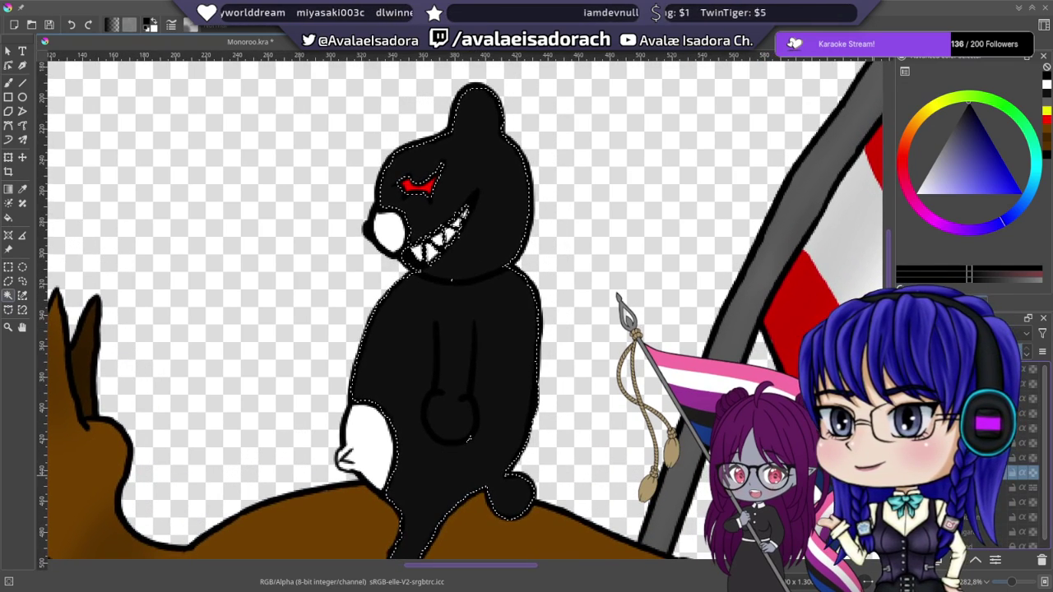
- Shade the right sides of the bear's head and body and around its arm in black with the Airbrush Soft brush
{"action": "left_click", "coordinate": [8, 82]}
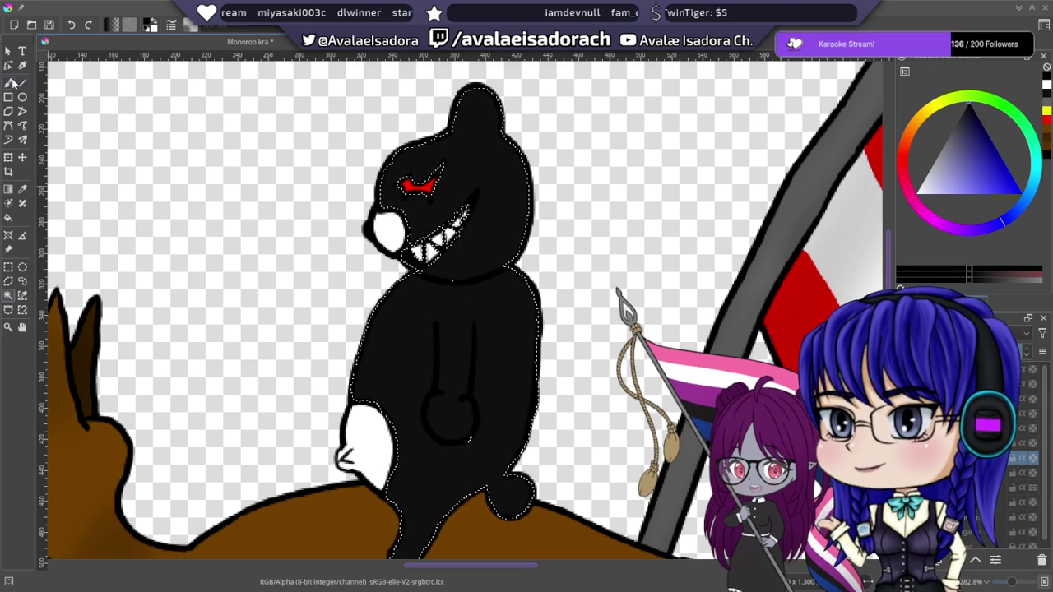
{"action": "mouse_move", "coordinate": [445, 275]}
{"action": "left_mouse_down"}
{"action": "mouse_move", "coordinate": [482, 308]}
{"action": "mouse_move", "coordinate": [433, 285]}
{"action": "mouse_move", "coordinate": [552, 234]}
{"action": "left_mouse_up"}
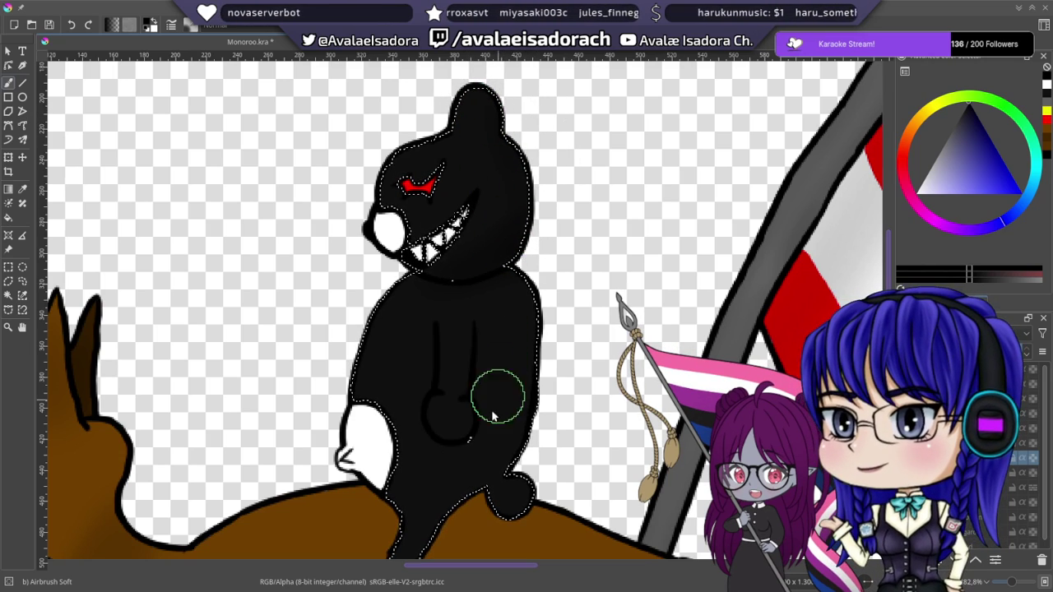
{"action": "scroll", "coordinate": [494, 395], "scroll_direction": "down", "scroll_amount": 3}
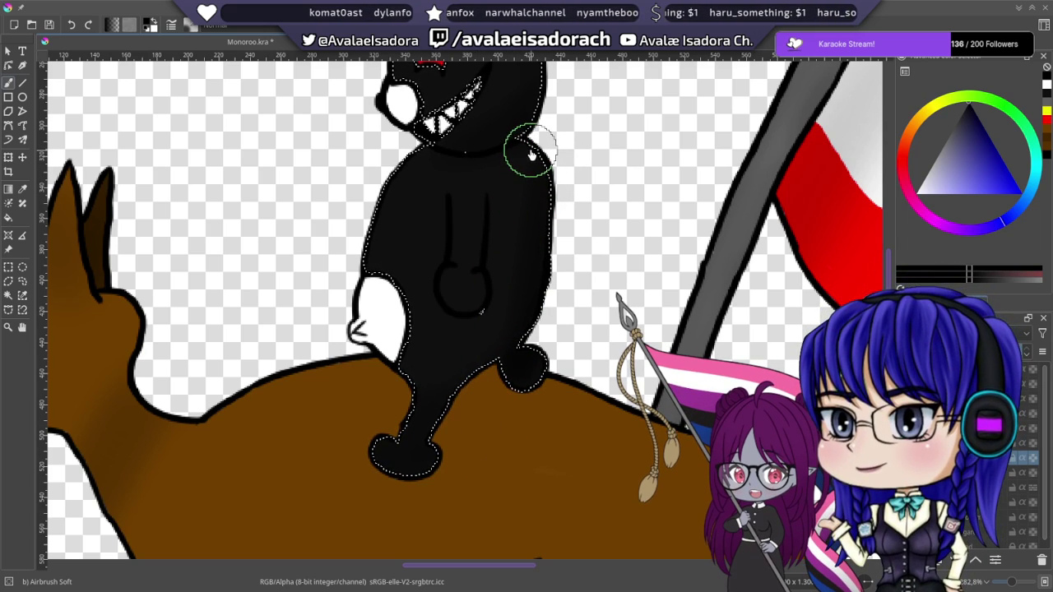
{"action": "mouse_move", "coordinate": [556, 288]}
{"action": "left_mouse_down"}
{"action": "mouse_move", "coordinate": [575, 279]}
{"action": "mouse_move", "coordinate": [634, 309]}
{"action": "left_mouse_up"}
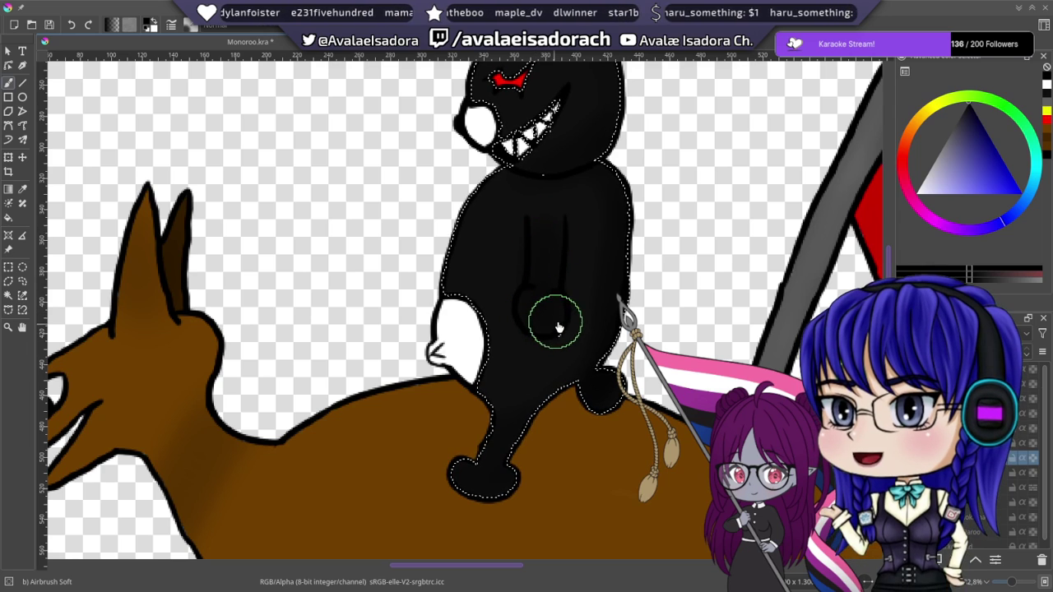
{"action": "left_click_drag", "start_coordinate": [560, 289], "coordinate": [545, 339]}
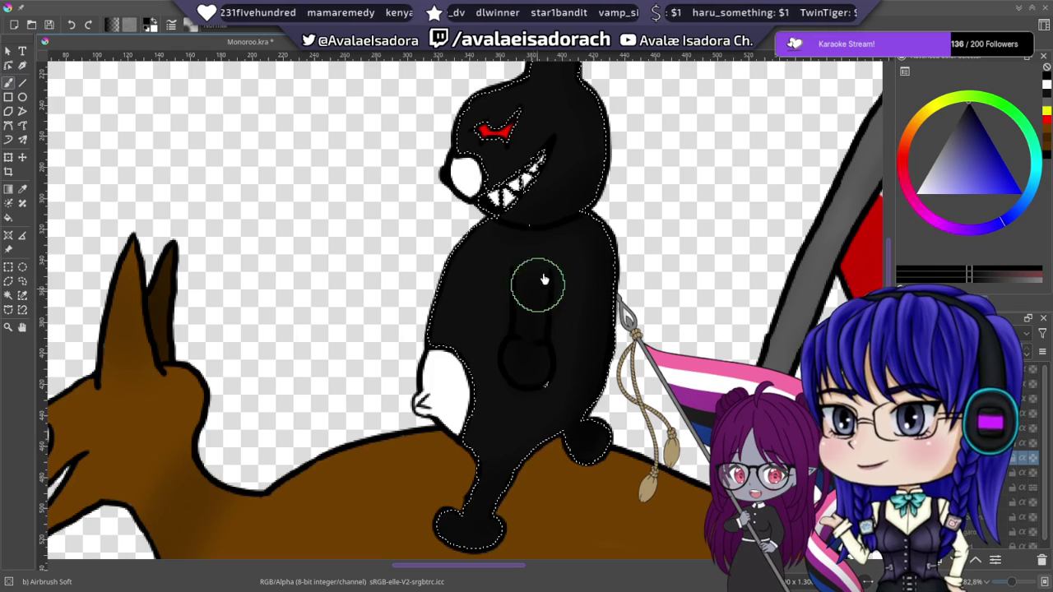
{"action": "scroll", "coordinate": [543, 288], "scroll_direction": "down", "scroll_amount": 2}
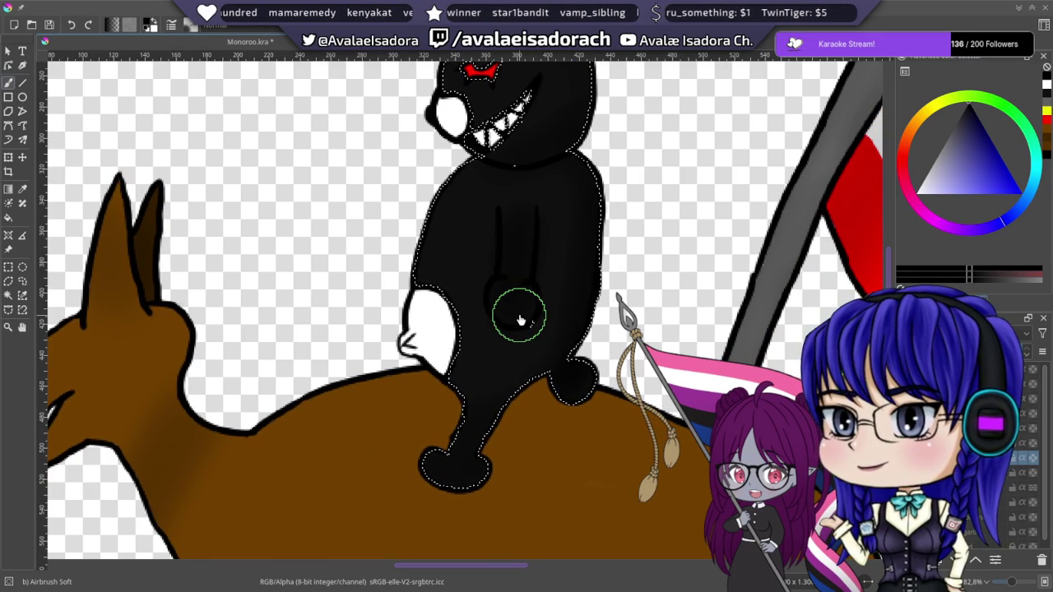
{"action": "key", "text": "1"}
{"action": "left_click_drag", "start_coordinate": [536, 370], "coordinate": [508, 356]}
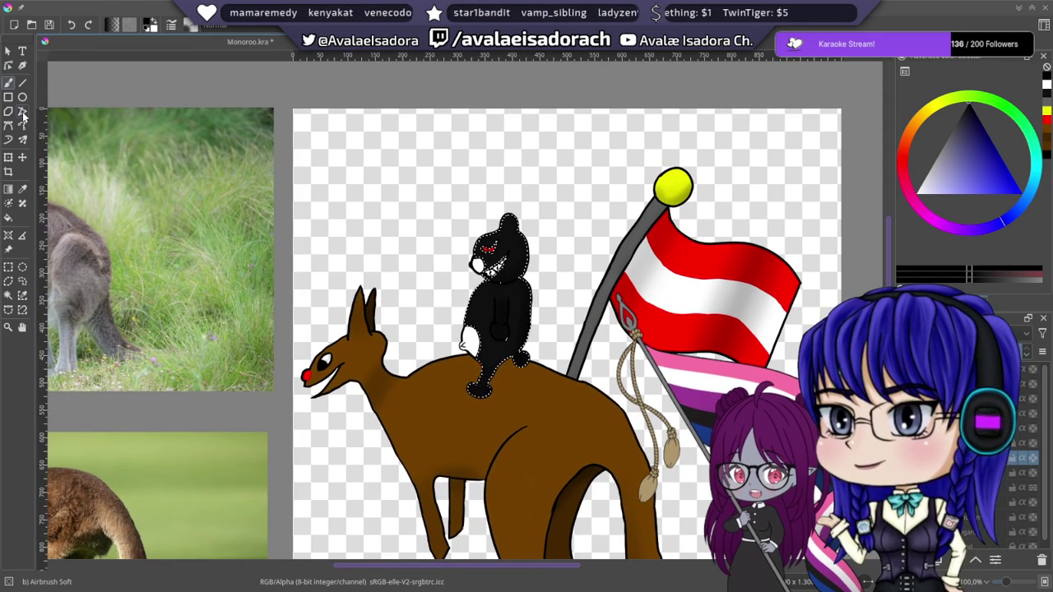
- Clear the selection around the bear and save the drawing
{"action": "left_click", "coordinate": [8, 269]}
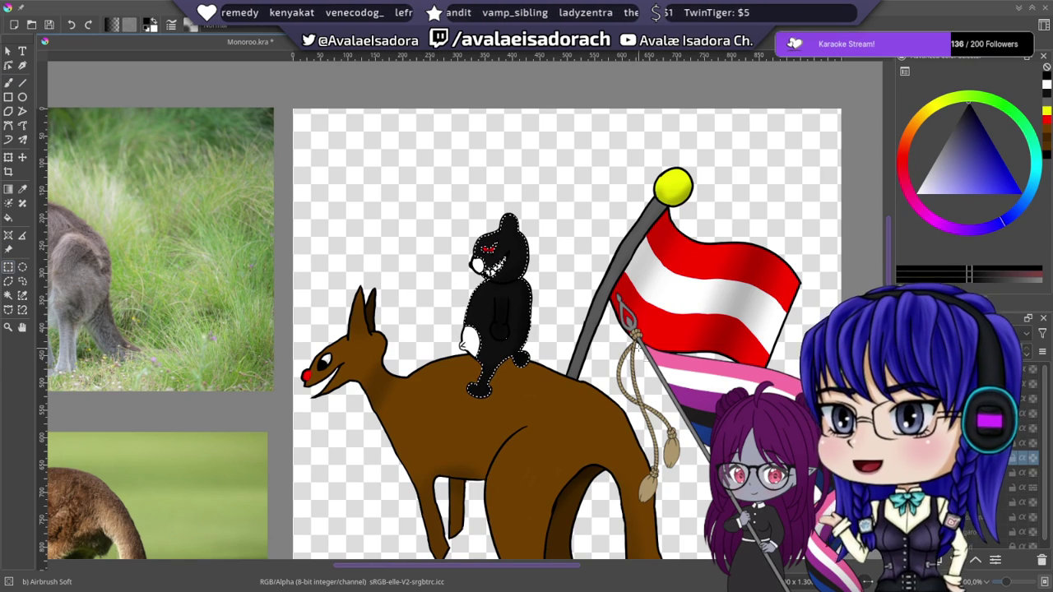
{"action": "left_click", "coordinate": [696, 395]}
{"action": "mouse_move", "coordinate": [696, 395]}
{"action": "left_mouse_down"}
{"action": "mouse_move", "coordinate": [658, 375]}
{"action": "mouse_move", "coordinate": [594, 295]}
{"action": "left_mouse_up"}
{"action": "scroll", "coordinate": [576, 370], "scroll_direction": "down", "scroll_amount": 1}
{"action": "mouse_move", "coordinate": [576, 370]}
{"action": "left_mouse_down"}
{"action": "mouse_move", "coordinate": [566, 343]}
{"action": "mouse_move", "coordinate": [536, 333]}
{"action": "mouse_move", "coordinate": [580, 311]}
{"action": "left_mouse_up"}
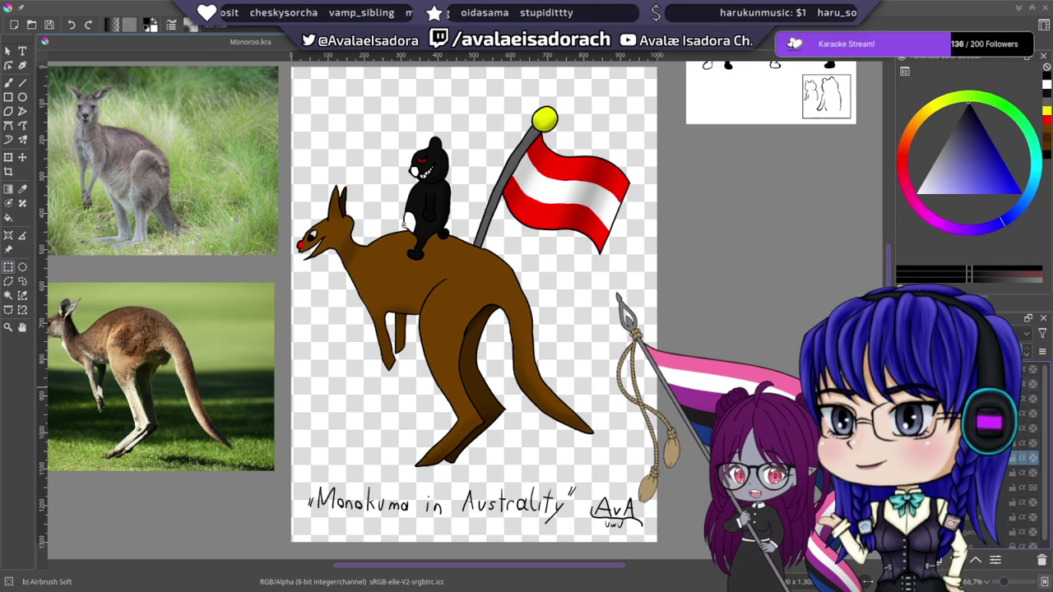
- Show the white Background layer behind the drawing and isolate it from the other layers
{"action": "right_click", "coordinate": [954, 413]}
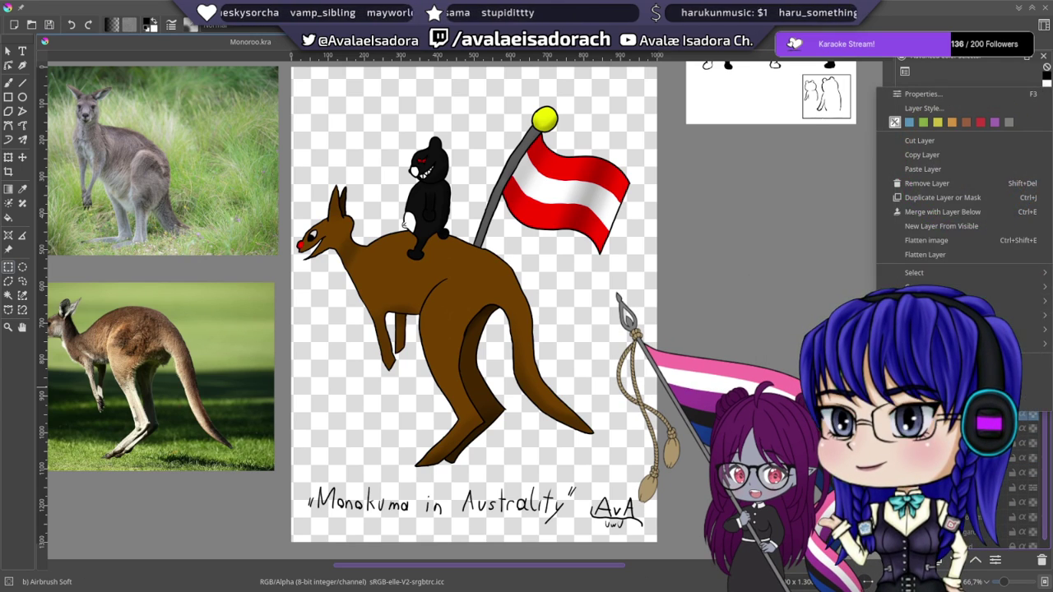
{"action": "left_click", "coordinate": [949, 187]}
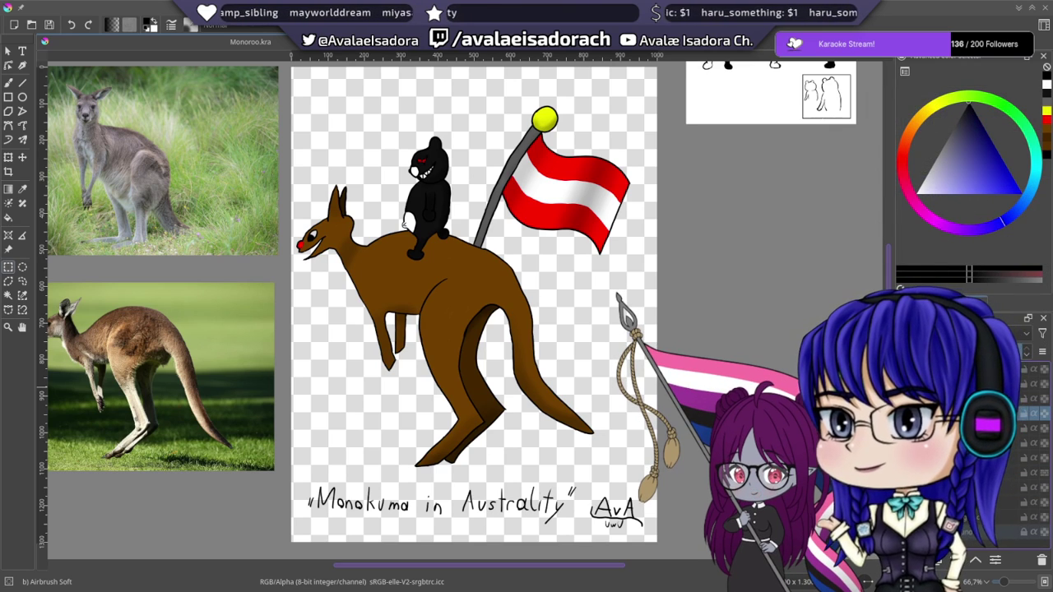
{"action": "left_click", "coordinate": [906, 531]}
{"action": "left_click_drag", "start_coordinate": [485, 305], "coordinate": [494, 300]}
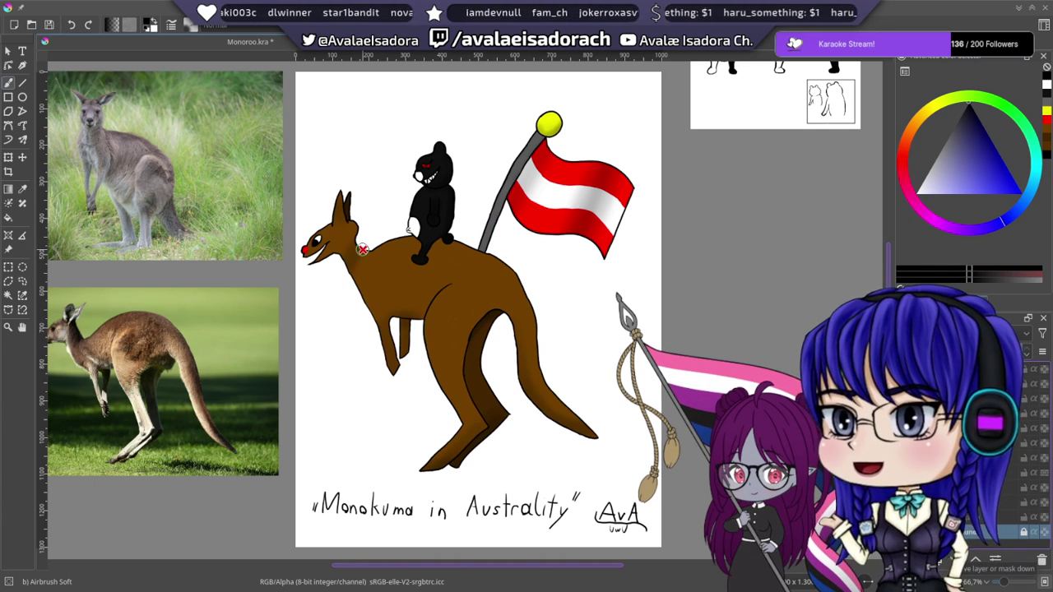
{"action": "right_click", "coordinate": [977, 532]}
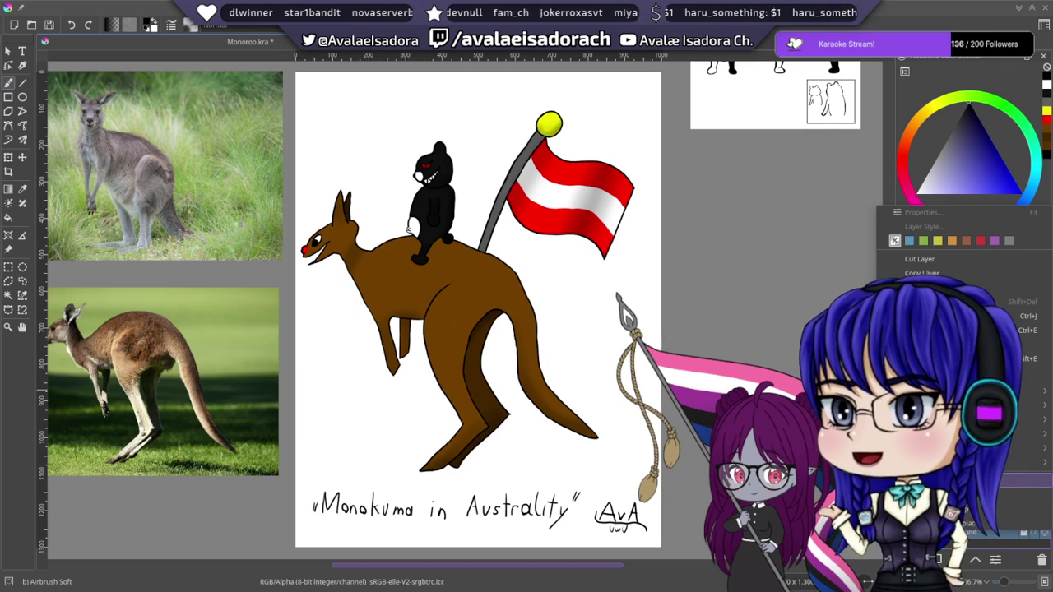
{"action": "left_click", "coordinate": [979, 518]}
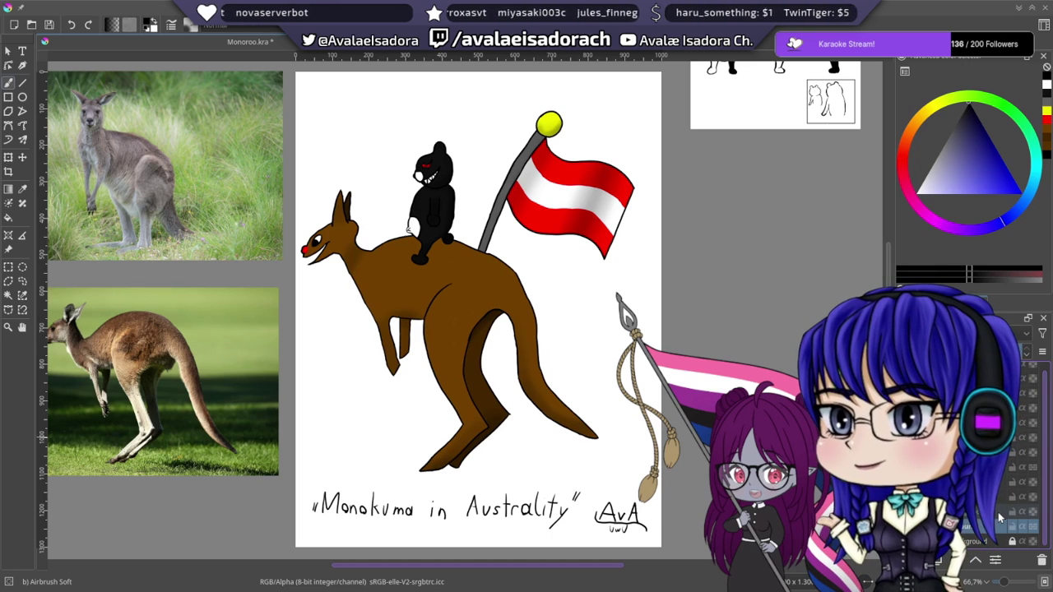
{"action": "right_click", "coordinate": [999, 517]}
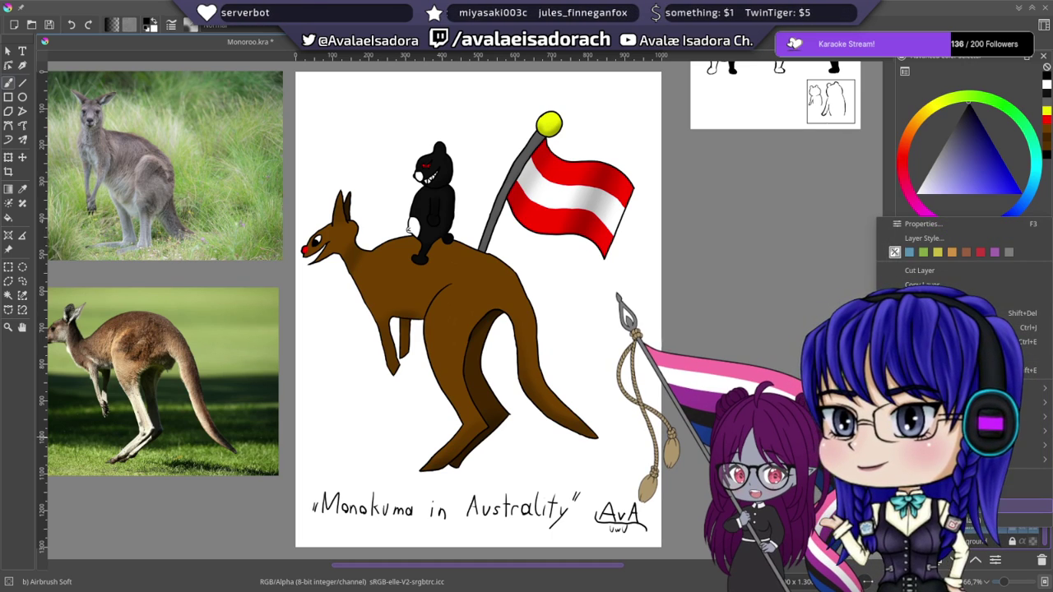
{"action": "left_click", "coordinate": [987, 506]}
{"action": "left_click", "coordinate": [964, 539]}
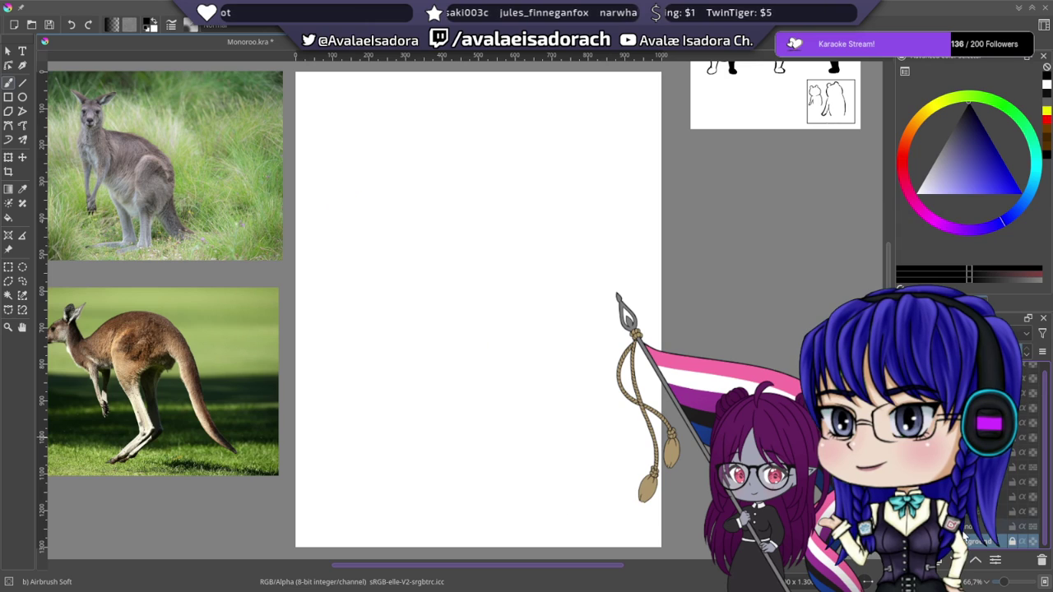
- Add a new paint layer for the sky next to the Background layer and save the drawing
{"action": "right_click", "coordinate": [964, 540]}
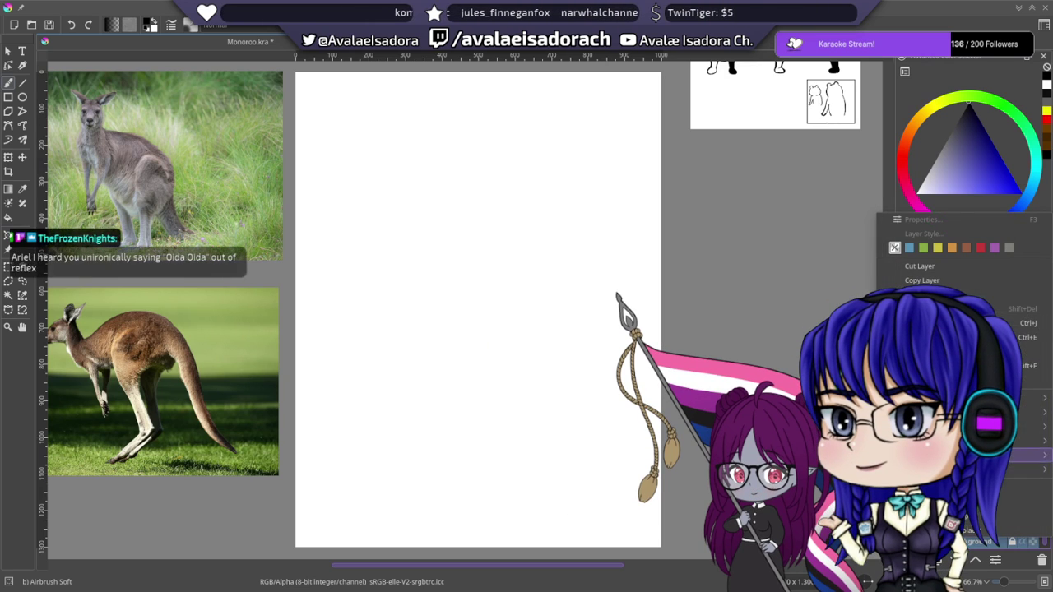
{"action": "key", "text": "Escape"}
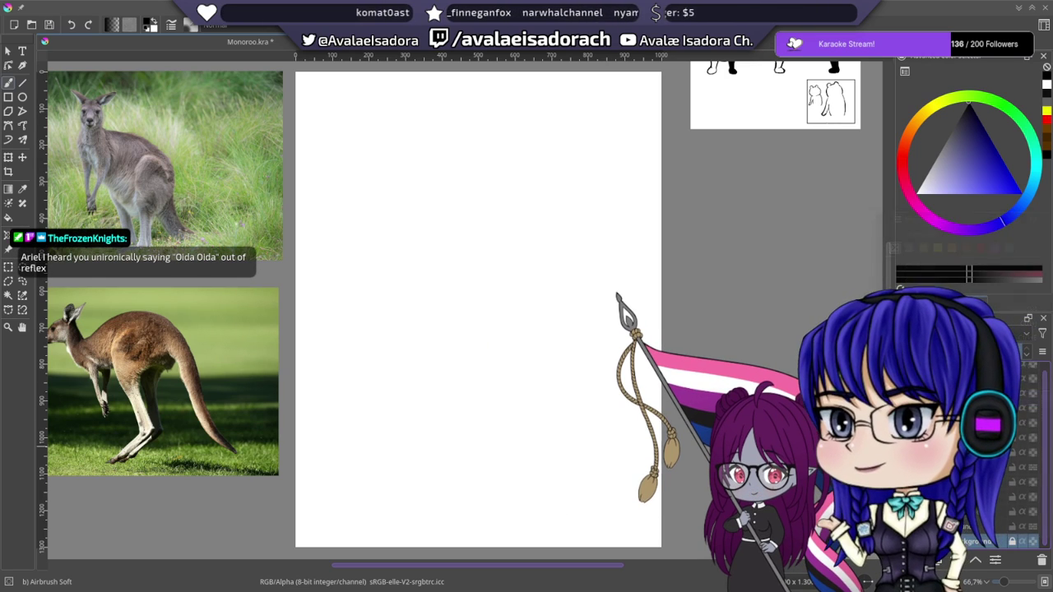
{"action": "right_click", "coordinate": [999, 530]}
{"action": "left_click", "coordinate": [950, 251]}
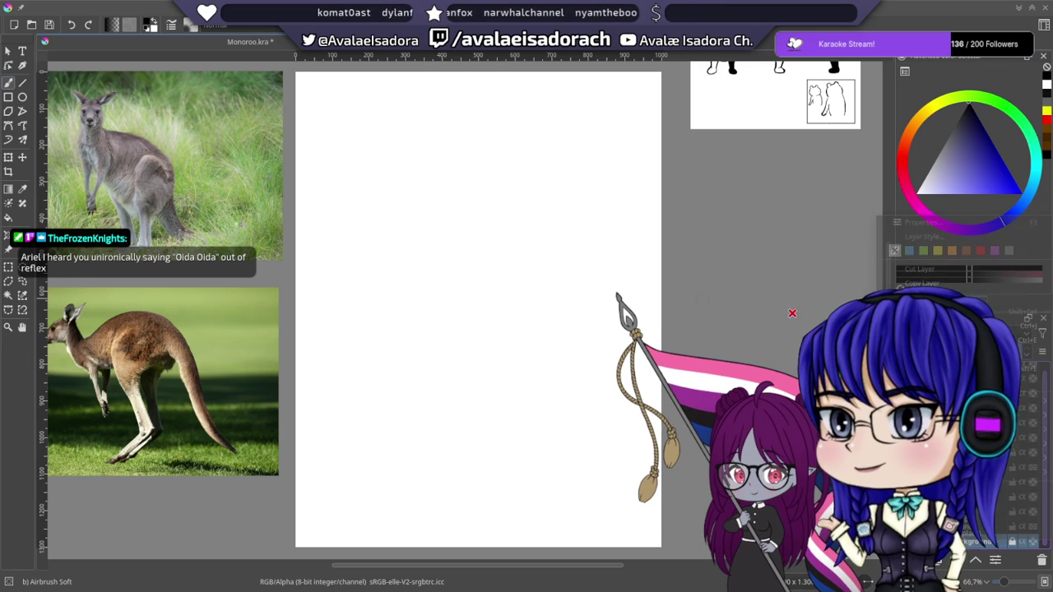
{"action": "key", "text": "Insert"}
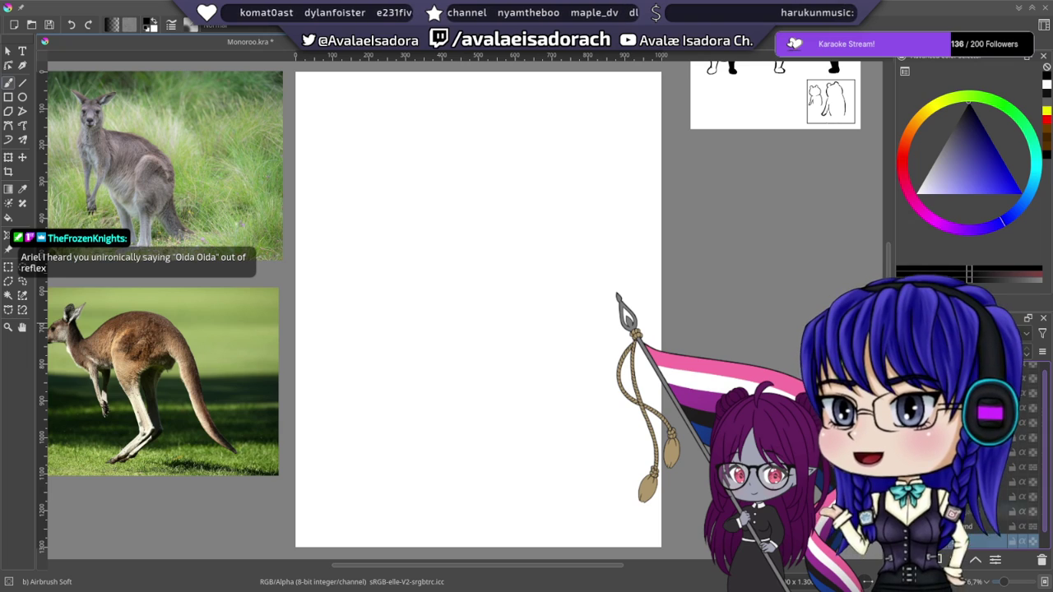
{"action": "scroll", "coordinate": [491, 316], "scroll_direction": "down", "scroll_amount": 1}
{"action": "left_click_drag", "start_coordinate": [495, 299], "coordinate": [474, 287]}
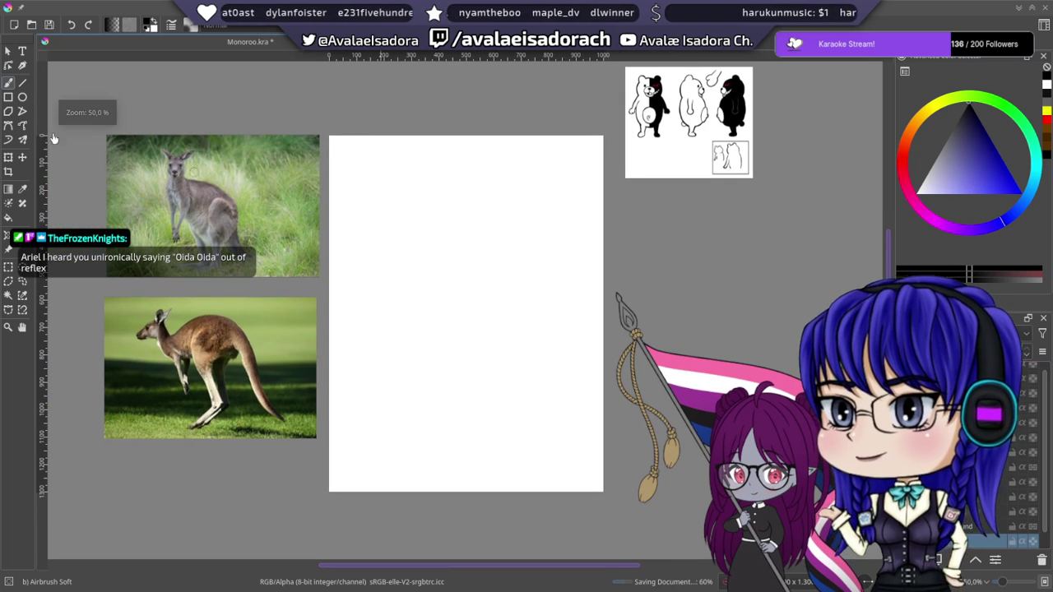
- Fill the new background paint layer with lavender and refill it with a pale sky blue
{"action": "left_click", "coordinate": [8, 218]}
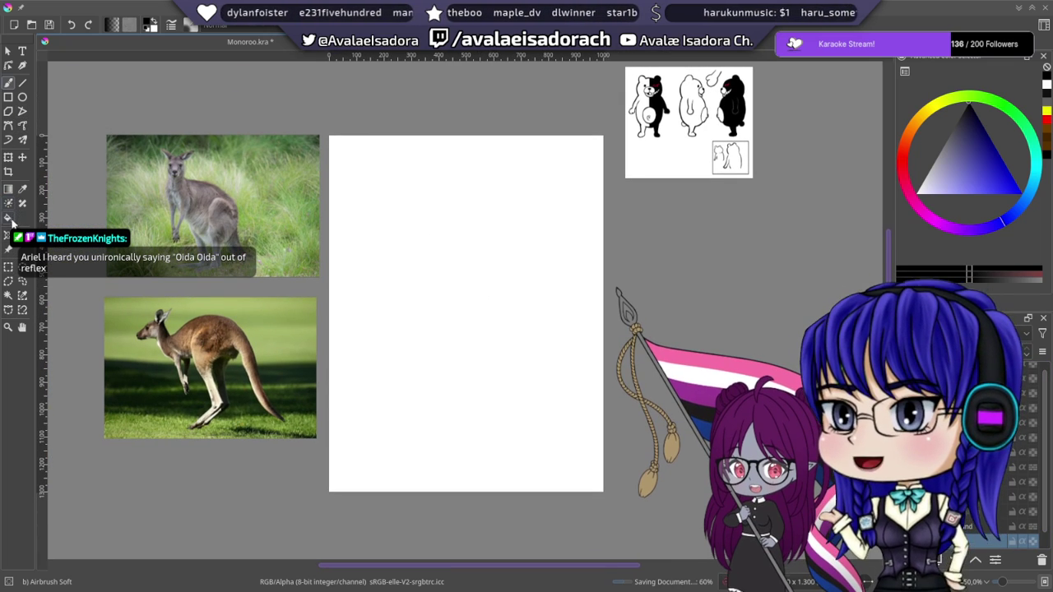
{"action": "left_click_drag", "start_coordinate": [978, 160], "coordinate": [1007, 215]}
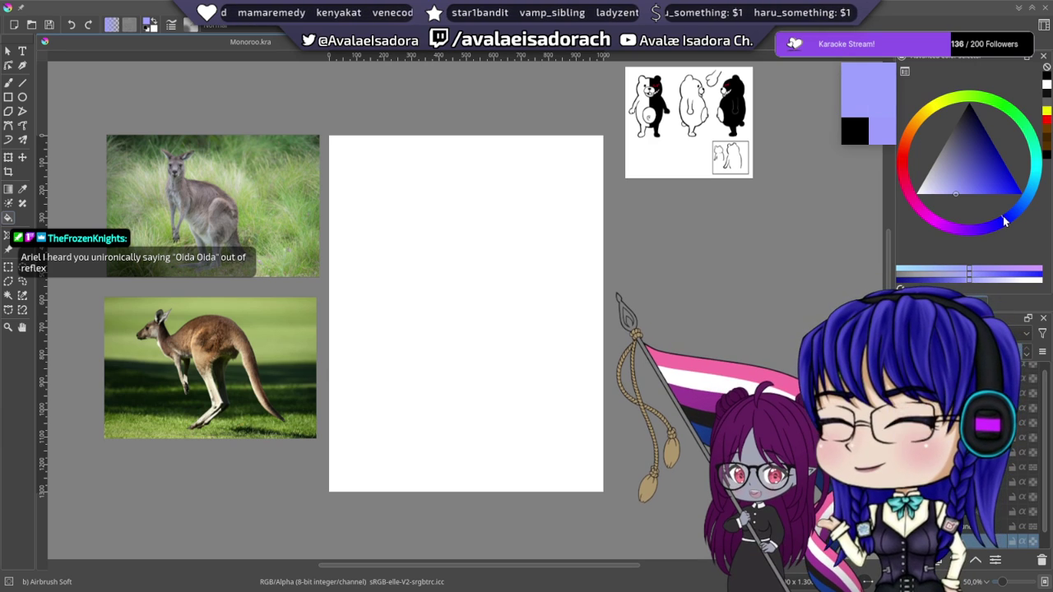
{"action": "key", "text": "shift+BackSpace"}
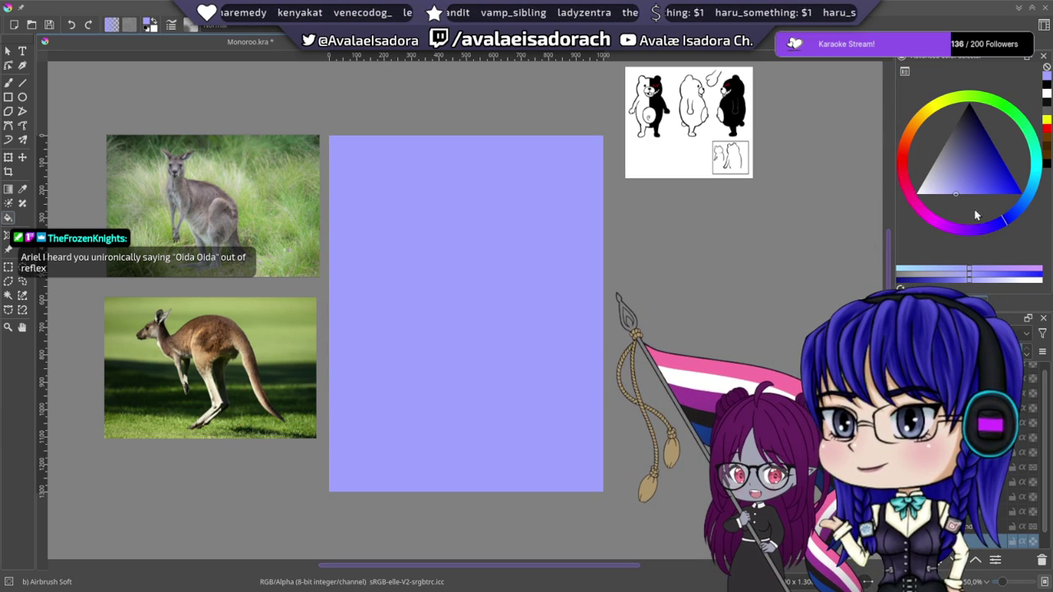
{"action": "left_click", "coordinate": [954, 195]}
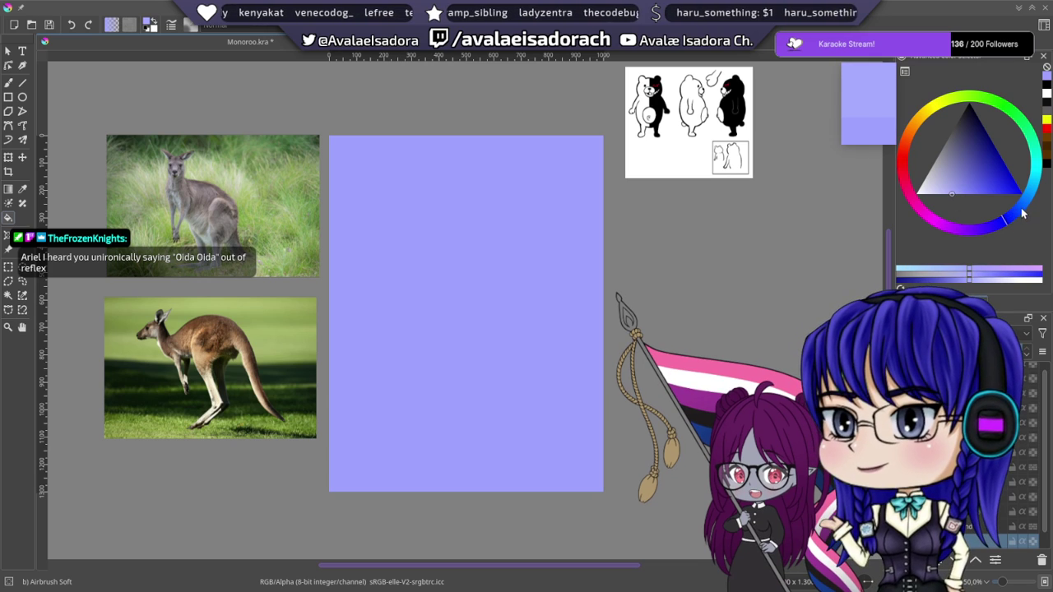
{"action": "left_click_drag", "start_coordinate": [1022, 214], "coordinate": [1027, 199]}
{"action": "left_click", "coordinate": [520, 274]}
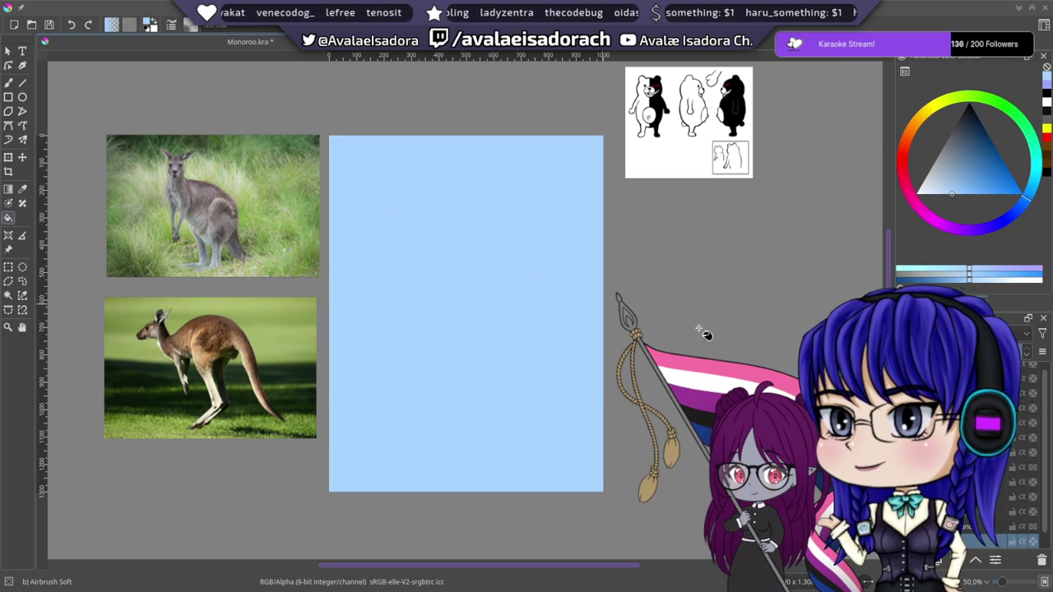
- Try filling the pale blue sky layer with white and undo the fill
{"action": "left_click_drag", "start_coordinate": [623, 279], "coordinate": [636, 238]}
{"action": "scroll", "coordinate": [447, 203], "scroll_direction": "up", "scroll_amount": 2}
{"action": "scroll", "coordinate": [446, 261], "scroll_direction": "down", "scroll_amount": 1}
{"action": "left_click_drag", "start_coordinate": [482, 214], "coordinate": [447, 225]}
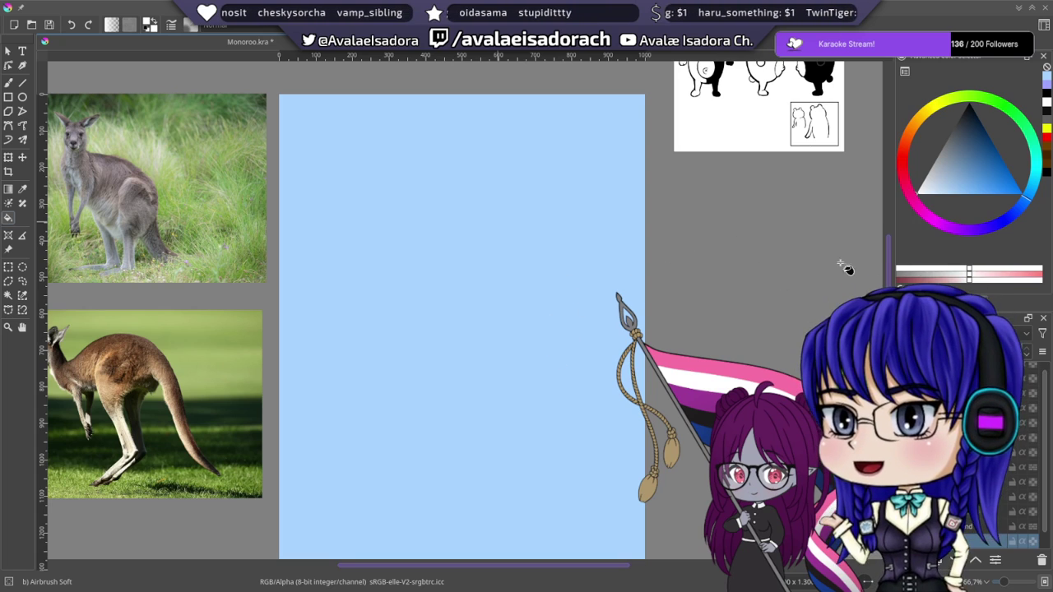
{"action": "left_click_drag", "start_coordinate": [888, 295], "coordinate": [887, 285]}
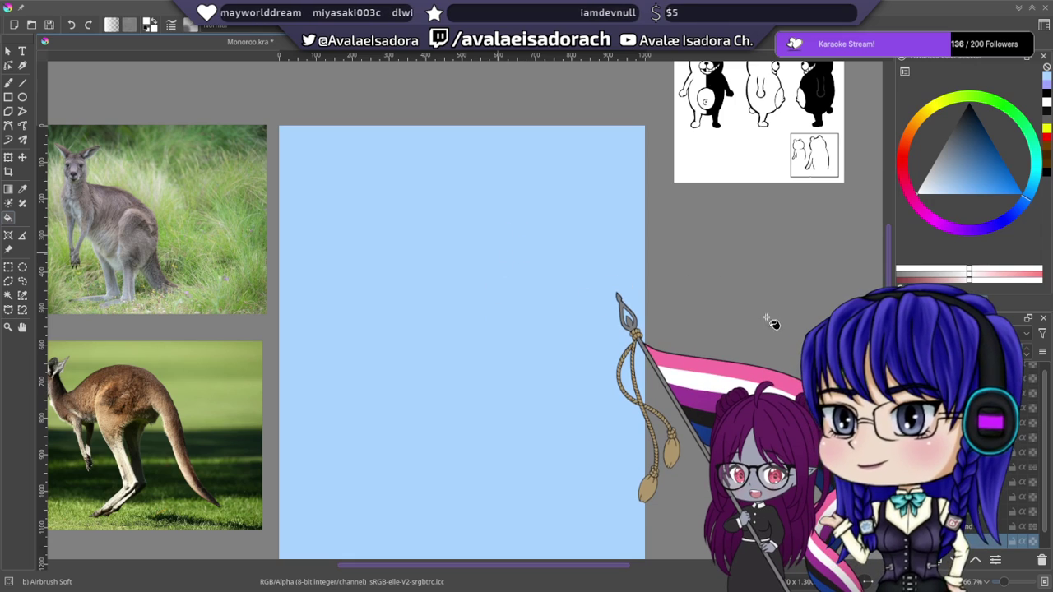
{"action": "key", "text": "shift+BackSpace"}
{"action": "key", "text": "ctrl+z"}
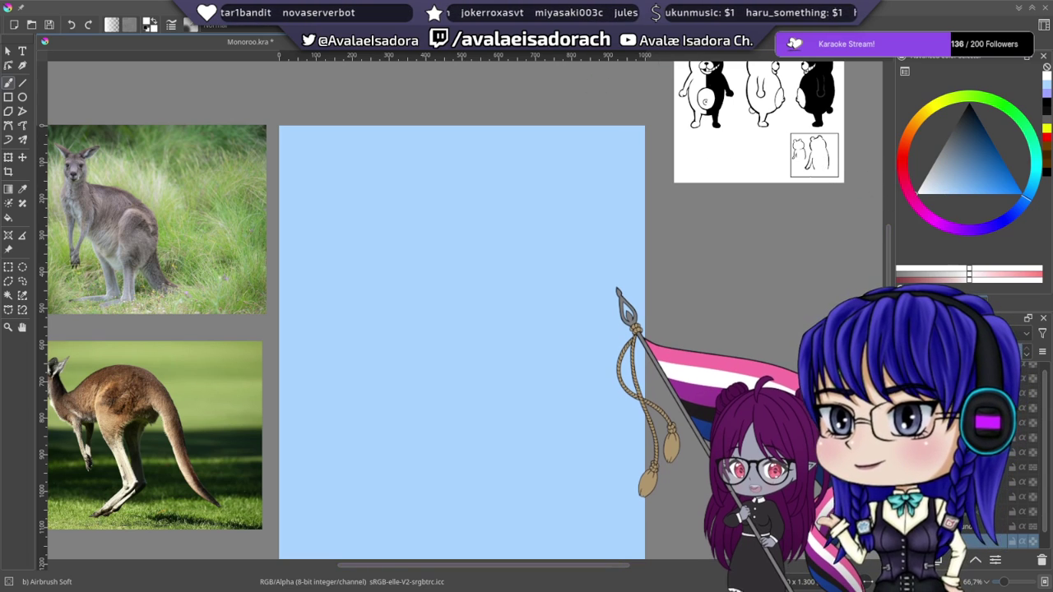
- Try painting large soft white clouds across the upper sky with the Airbrush Soft brush, and undo the strokes
{"action": "mouse_move", "coordinate": [355, 190]}
{"action": "left_mouse_down"}
{"action": "mouse_move", "coordinate": [359, 170]}
{"action": "mouse_move", "coordinate": [447, 222]}
{"action": "mouse_move", "coordinate": [386, 176]}
{"action": "mouse_move", "coordinate": [320, 235]}
{"action": "mouse_move", "coordinate": [369, 202]}
{"action": "mouse_move", "coordinate": [320, 150]}
{"action": "mouse_move", "coordinate": [353, 172]}
{"action": "left_mouse_up"}
{"action": "mouse_move", "coordinate": [493, 202]}
{"action": "left_mouse_down"}
{"action": "mouse_move", "coordinate": [445, 211]}
{"action": "mouse_move", "coordinate": [575, 182]}
{"action": "mouse_move", "coordinate": [504, 147]}
{"action": "mouse_move", "coordinate": [591, 173]}
{"action": "mouse_move", "coordinate": [601, 201]}
{"action": "left_mouse_up"}
{"action": "mouse_move", "coordinate": [542, 251]}
{"action": "left_mouse_down"}
{"action": "mouse_move", "coordinate": [592, 260]}
{"action": "mouse_move", "coordinate": [729, 216]}
{"action": "left_mouse_up"}
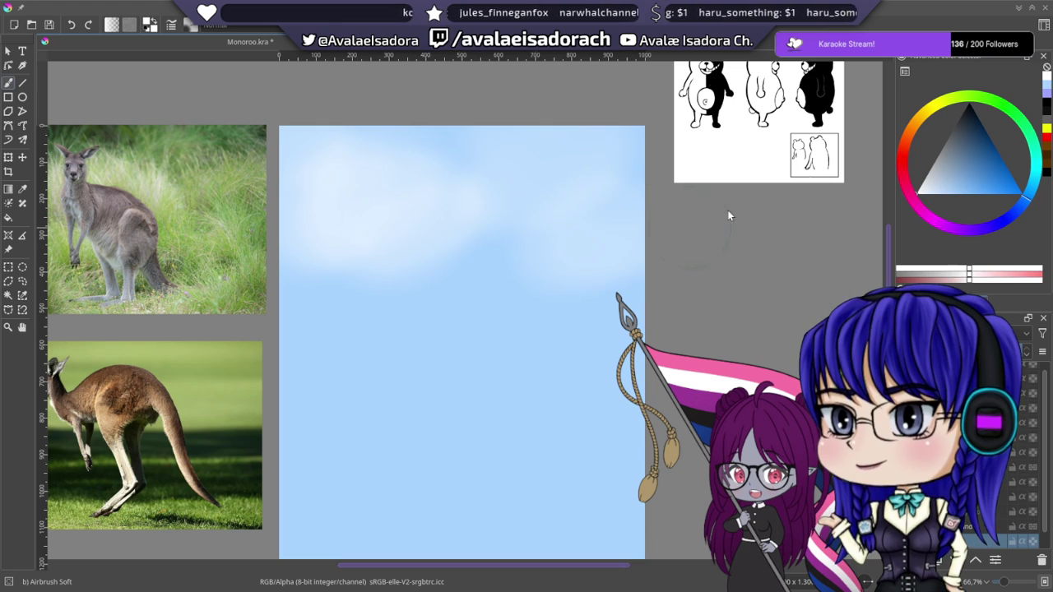
{"action": "key", "text": "ctrl+z"}
{"action": "key", "text": "ctrl+z"}
{"action": "key", "text": "ctrl+z"}
{"action": "key", "text": "ctrl+z"}
{"action": "key", "text": "ctrl+z"}
{"action": "key", "text": "ctrl+z"}
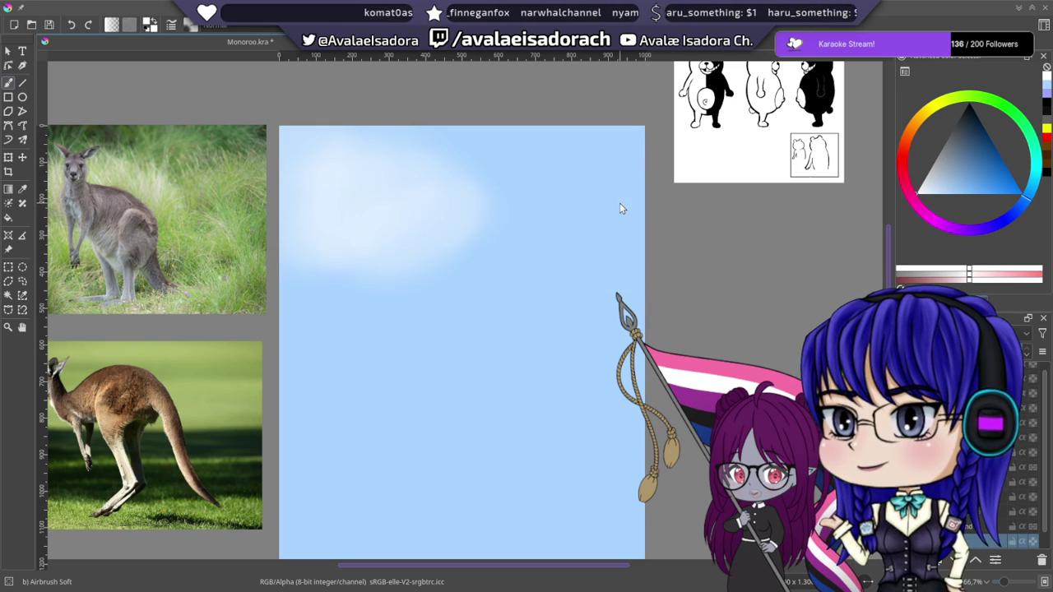
{"action": "key", "text": "ctrl+z"}
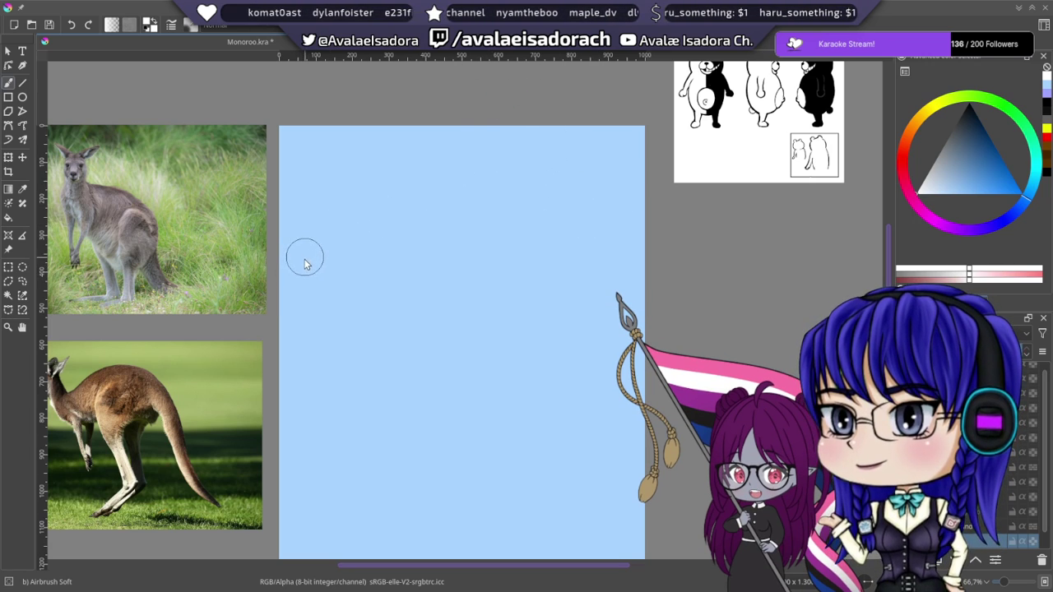
- Paint a band of soft white clouds across the upper third of the sky with the Airbrush Soft brush, enlarging the brush upward
{"action": "mouse_move", "coordinate": [304, 264]}
{"action": "left_mouse_down"}
{"action": "mouse_move", "coordinate": [349, 245]}
{"action": "mouse_move", "coordinate": [381, 259]}
{"action": "left_mouse_up"}
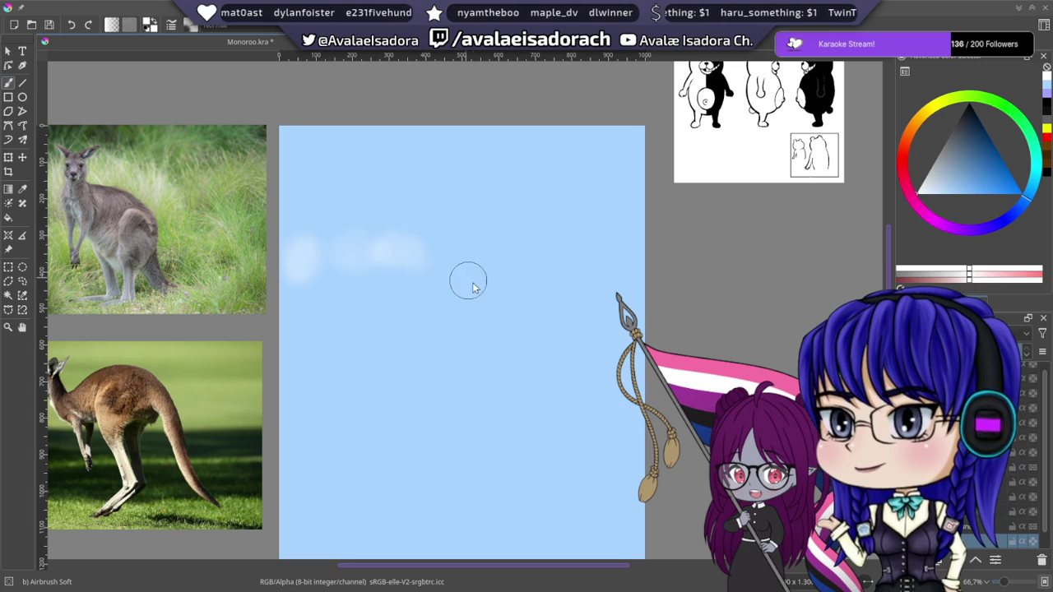
{"action": "mouse_move", "coordinate": [479, 264]}
{"action": "left_mouse_down"}
{"action": "mouse_move", "coordinate": [534, 250]}
{"action": "mouse_move", "coordinate": [558, 267]}
{"action": "mouse_move", "coordinate": [567, 240]}
{"action": "mouse_move", "coordinate": [619, 263]}
{"action": "left_mouse_up"}
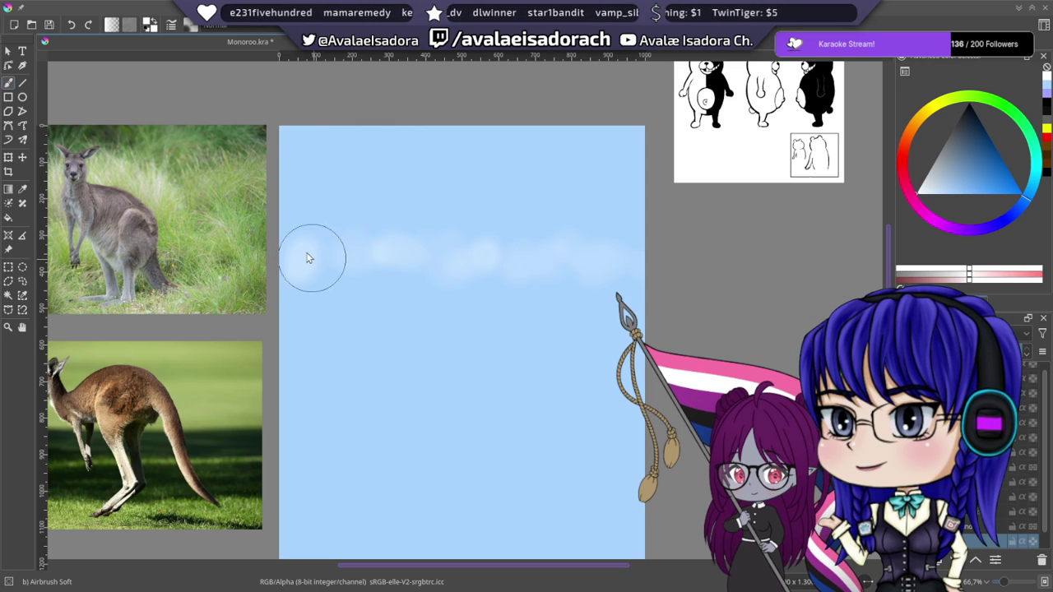
{"action": "mouse_move", "coordinate": [308, 258]}
{"action": "left_mouse_down"}
{"action": "mouse_move", "coordinate": [320, 223]}
{"action": "mouse_move", "coordinate": [362, 212]}
{"action": "left_mouse_up"}
{"action": "mouse_move", "coordinate": [393, 232]}
{"action": "left_mouse_down"}
{"action": "mouse_move", "coordinate": [492, 225]}
{"action": "mouse_move", "coordinate": [514, 208]}
{"action": "mouse_move", "coordinate": [553, 234]}
{"action": "mouse_move", "coordinate": [623, 224]}
{"action": "left_mouse_up"}
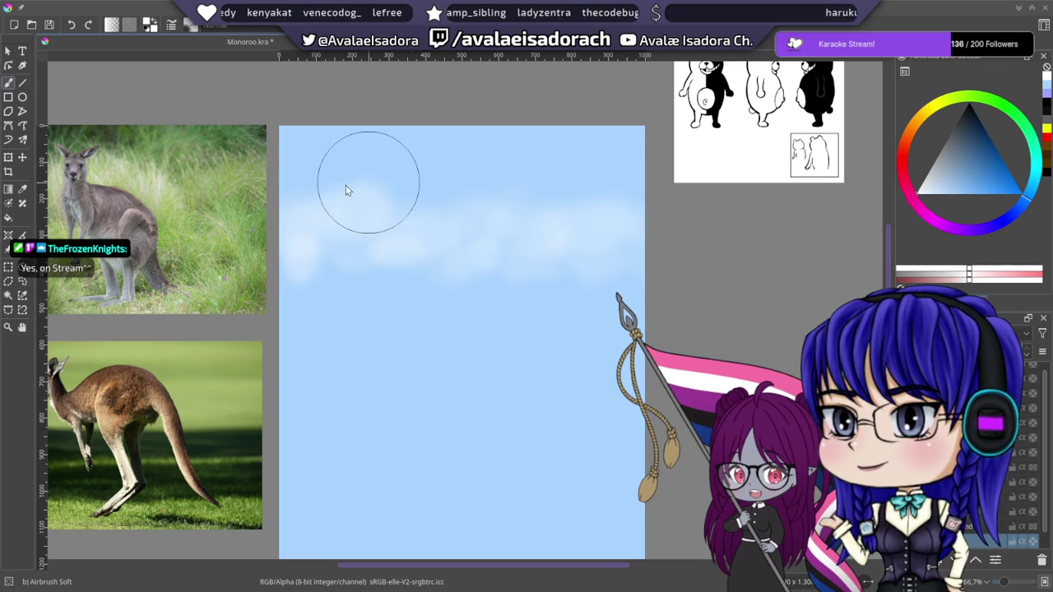
{"action": "mouse_move", "coordinate": [346, 189]}
{"action": "left_mouse_down"}
{"action": "mouse_move", "coordinate": [414, 167]}
{"action": "mouse_move", "coordinate": [434, 197]}
{"action": "mouse_move", "coordinate": [469, 178]}
{"action": "mouse_move", "coordinate": [478, 196]}
{"action": "mouse_move", "coordinate": [525, 176]}
{"action": "mouse_move", "coordinate": [524, 190]}
{"action": "mouse_move", "coordinate": [591, 204]}
{"action": "left_mouse_up"}
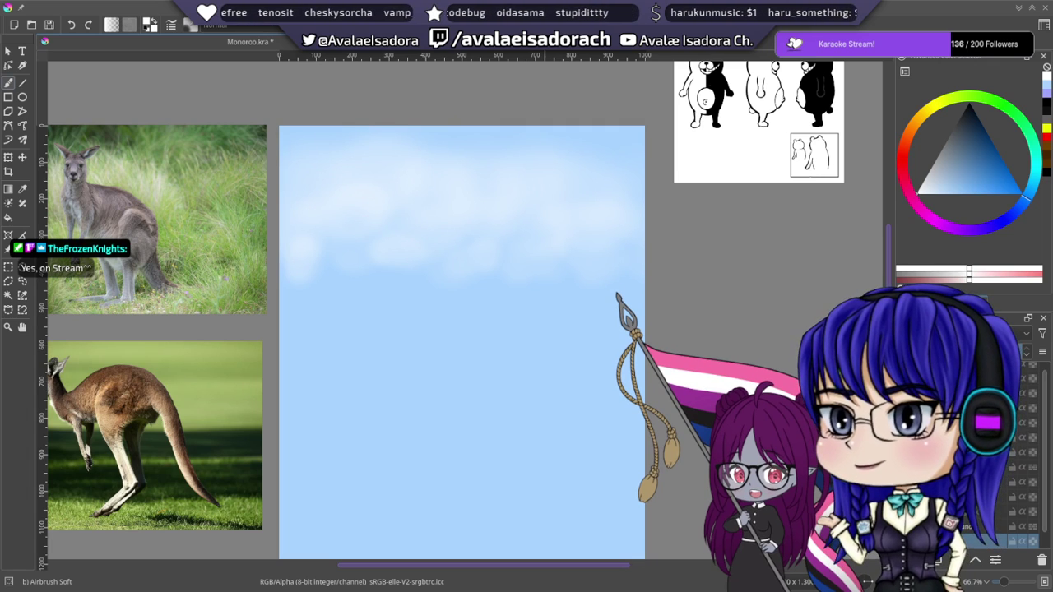
{"action": "mouse_move", "coordinate": [332, 140]}
{"action": "left_mouse_down"}
{"action": "mouse_move", "coordinate": [373, 128]}
{"action": "mouse_move", "coordinate": [436, 139]}
{"action": "mouse_move", "coordinate": [522, 119]}
{"action": "mouse_move", "coordinate": [660, 169]}
{"action": "left_mouse_up"}
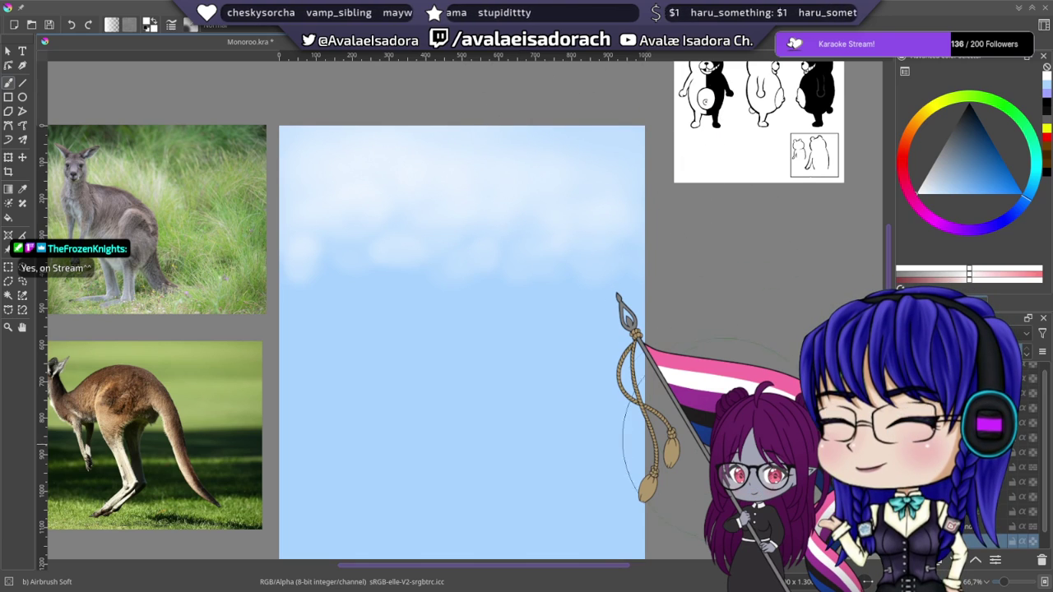
- Examine the painted clouds across the whole canvas and up close
{"action": "left_click_drag", "start_coordinate": [491, 290], "coordinate": [480, 221]}
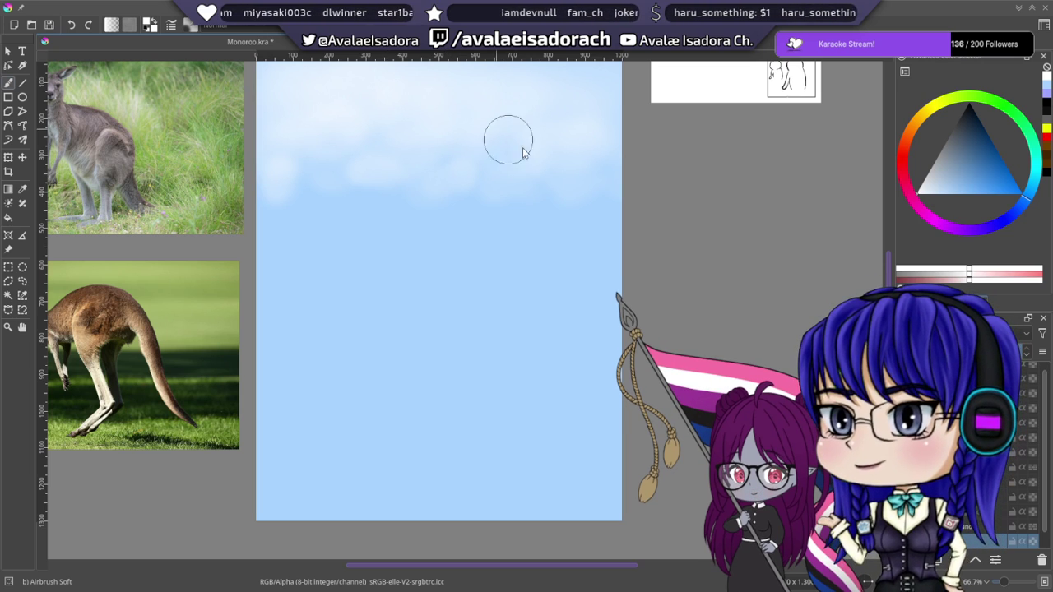
{"action": "left_click_drag", "start_coordinate": [540, 137], "coordinate": [522, 181]}
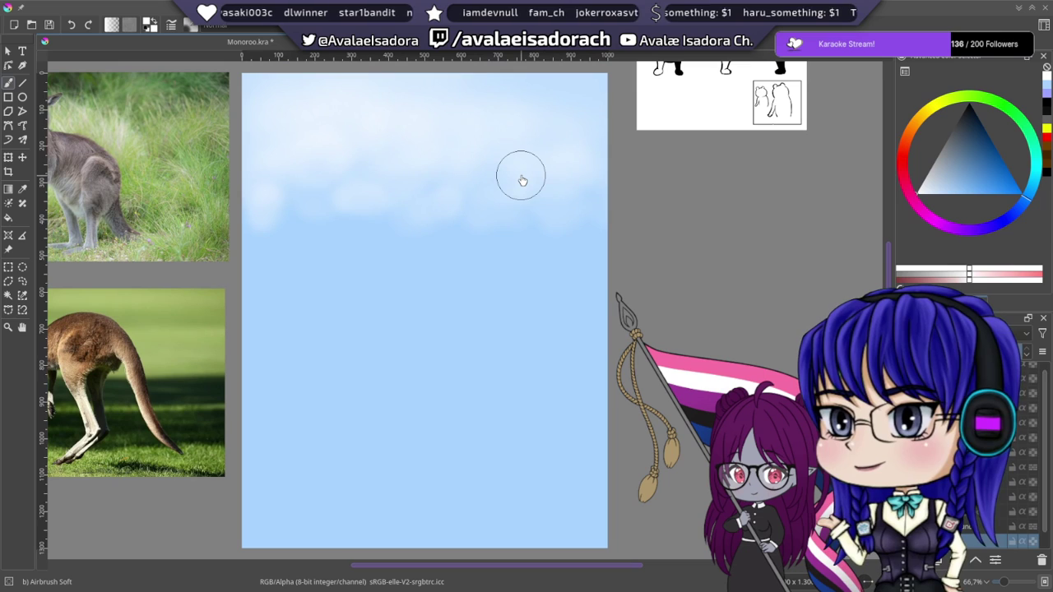
{"action": "left_click_drag", "start_coordinate": [485, 363], "coordinate": [535, 267]}
{"action": "left_click_drag", "start_coordinate": [439, 273], "coordinate": [416, 308]}
{"action": "scroll", "coordinate": [872, 484], "scroll_direction": "down", "scroll_amount": 2}
{"action": "left_click_drag", "start_coordinate": [658, 349], "coordinate": [552, 285]}
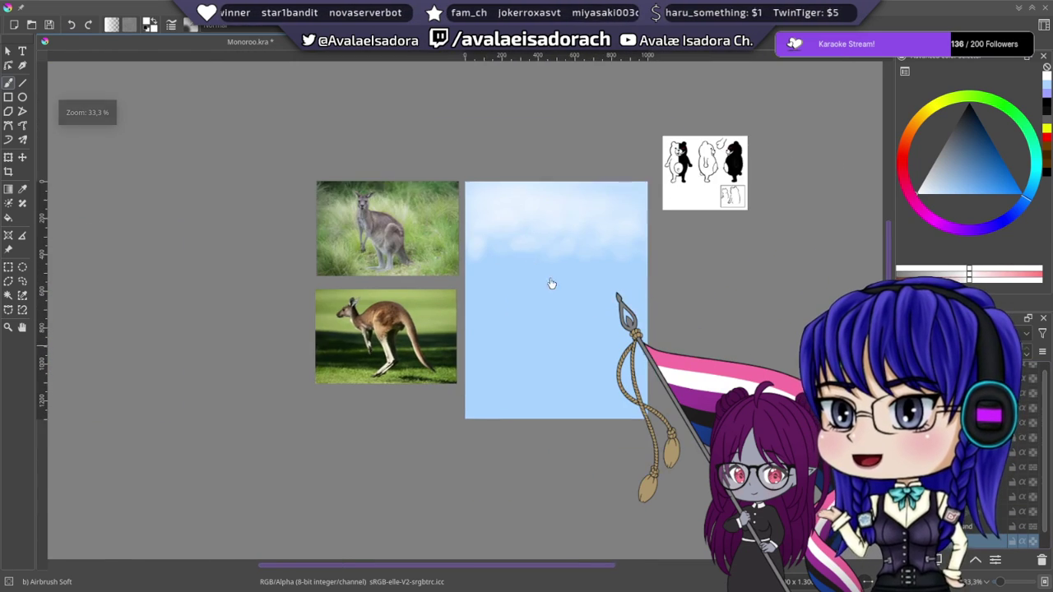
{"action": "scroll", "coordinate": [630, 329], "scroll_direction": "up", "scroll_amount": 3}
{"action": "scroll", "coordinate": [601, 345], "scroll_direction": "down", "scroll_amount": 1}
{"action": "left_click_drag", "start_coordinate": [615, 373], "coordinate": [628, 292]}
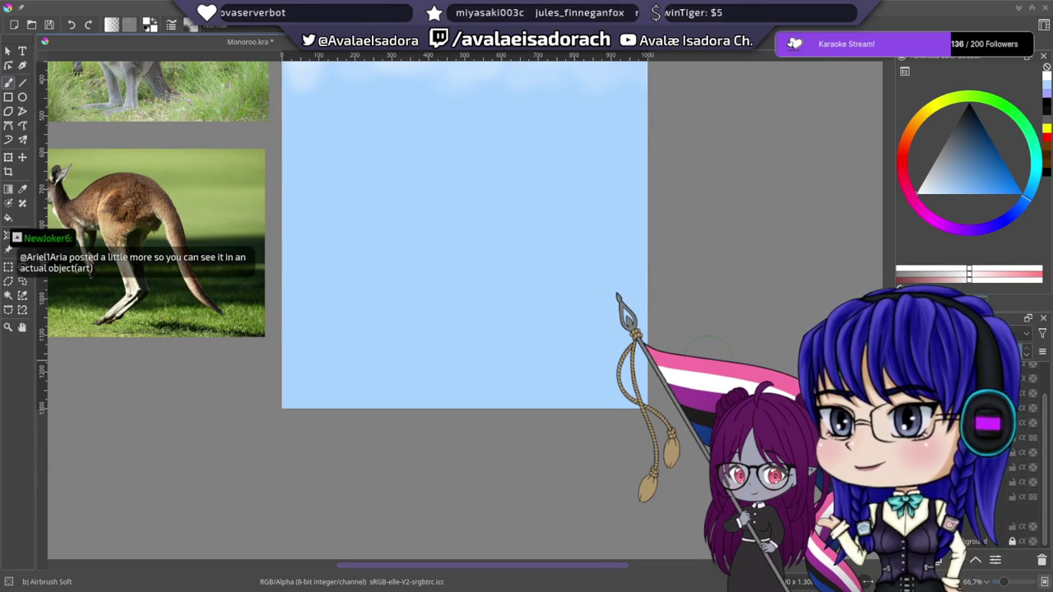
- Switch to the Basic-1 brush, test a stroke on the lower sky, and undo it
{"action": "left_click_drag", "start_coordinate": [416, 237], "coordinate": [399, 313]}
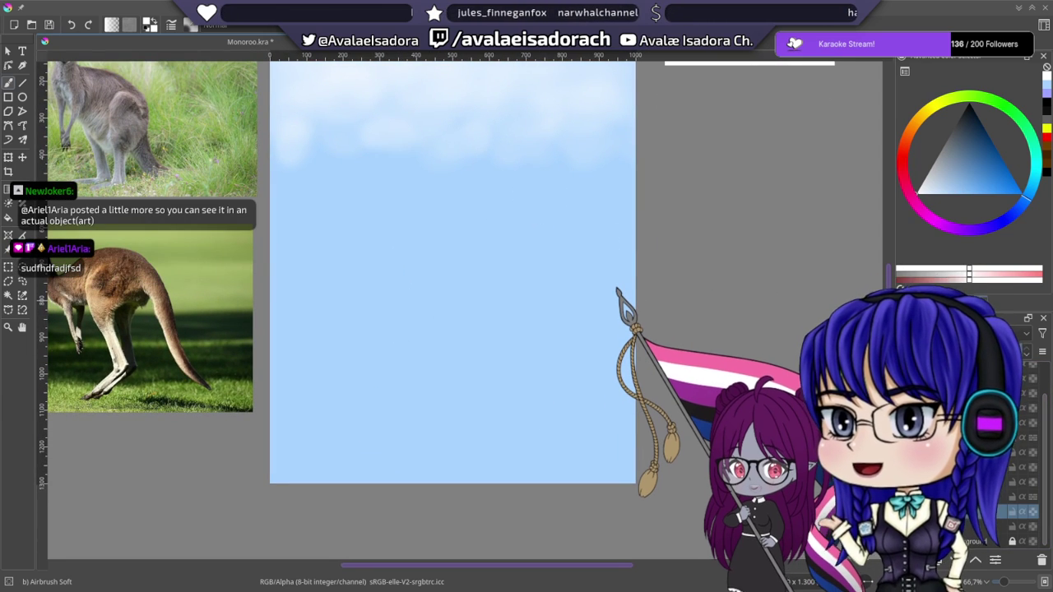
{"action": "key", "text": "/"}
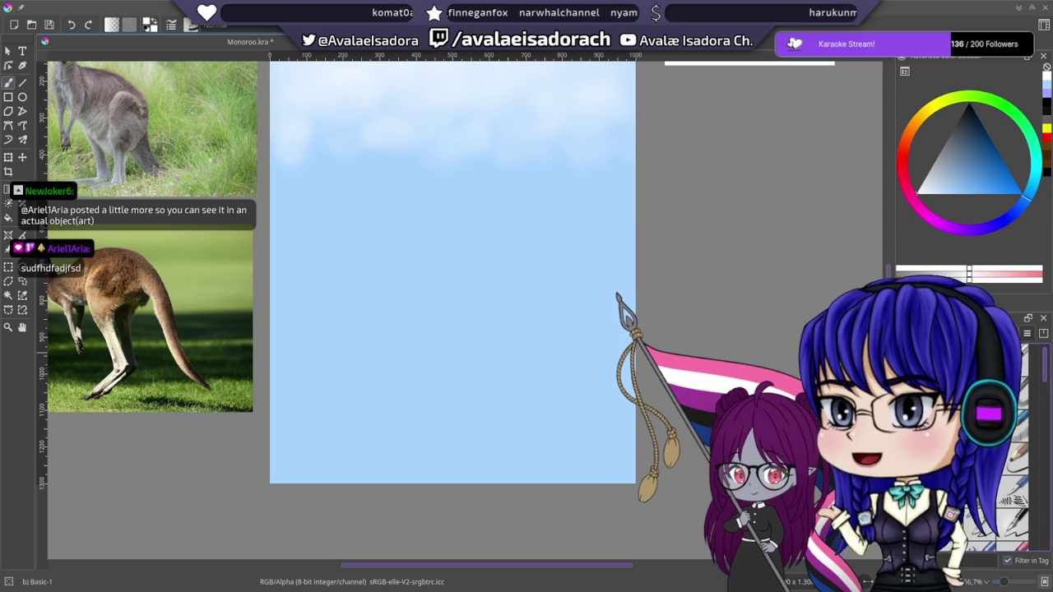
{"action": "mouse_move", "coordinate": [418, 308]}
{"action": "left_mouse_down"}
{"action": "mouse_move", "coordinate": [491, 335]}
{"action": "mouse_move", "coordinate": [517, 335]}
{"action": "left_mouse_up"}
{"action": "key", "text": "ctrl+z"}
{"action": "key", "text": "ctrl+z"}
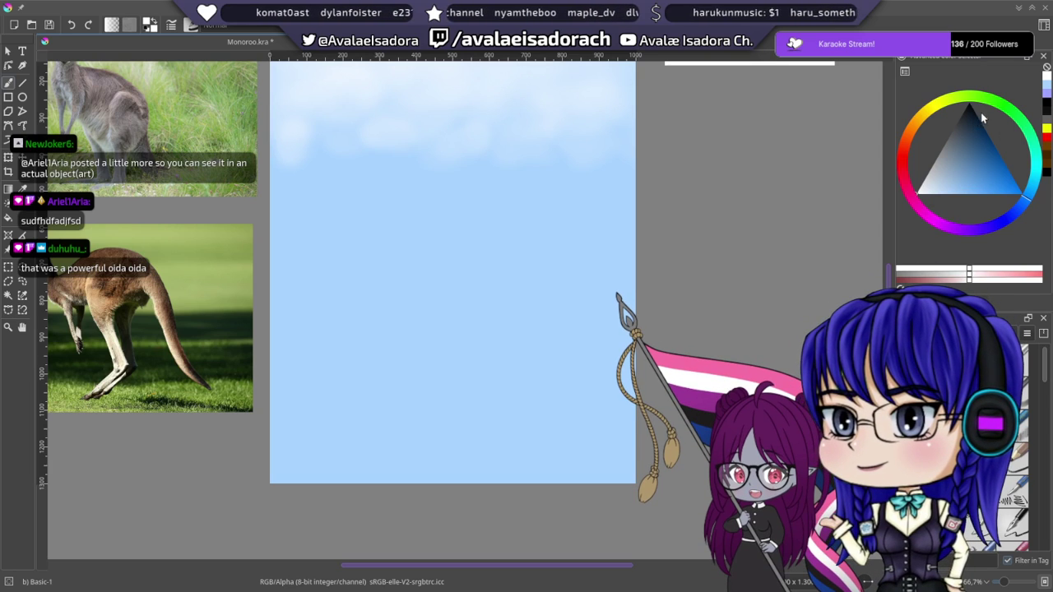
- Set the painting colour to a medium-dark grass green
{"action": "left_click", "coordinate": [1010, 113]}
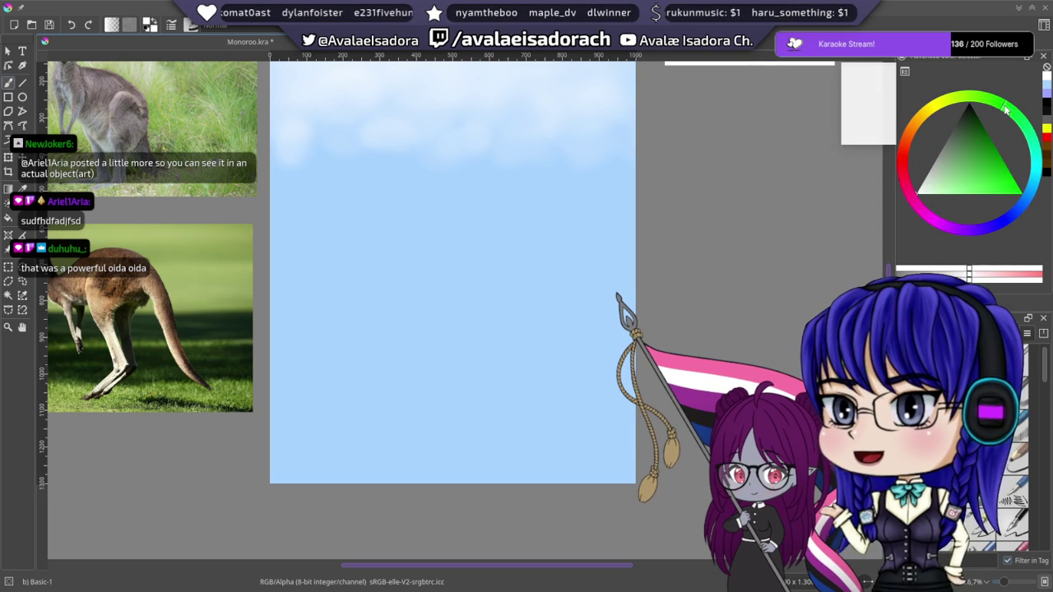
{"action": "left_click", "coordinate": [985, 130]}
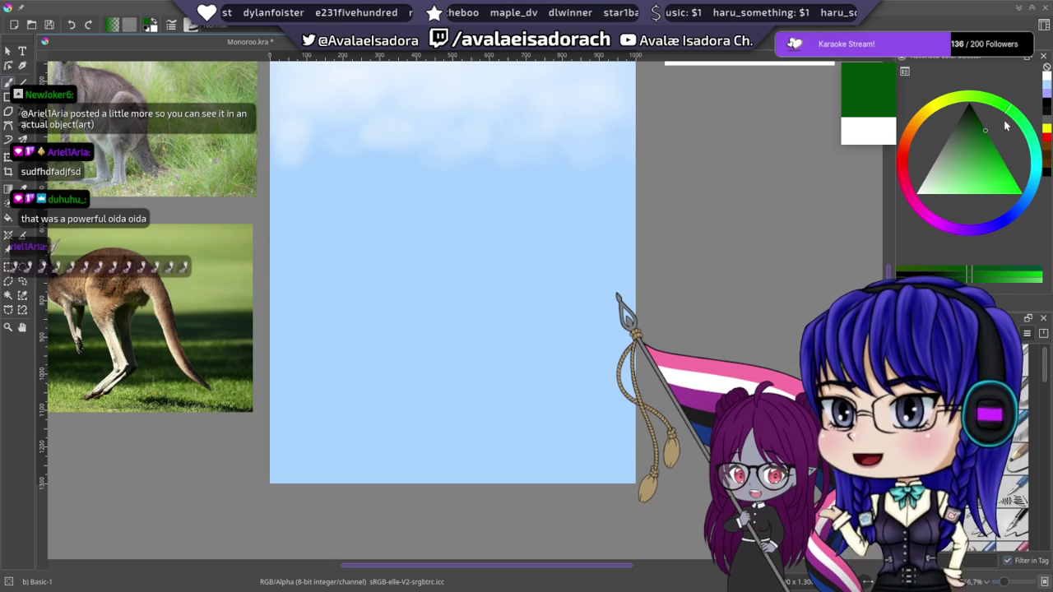
{"action": "left_click", "coordinate": [1010, 112]}
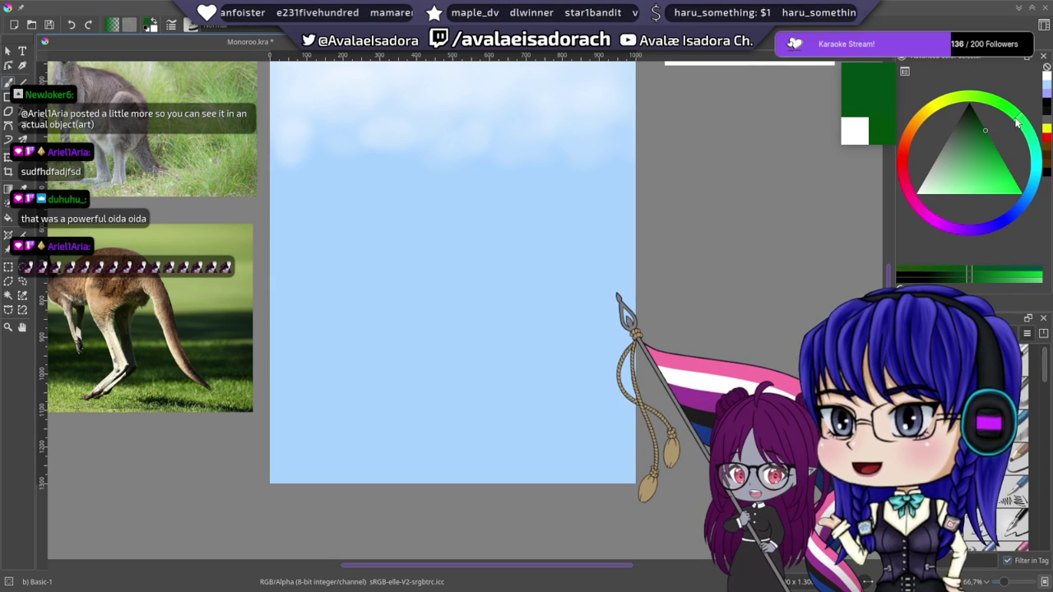
{"action": "left_click", "coordinate": [981, 125]}
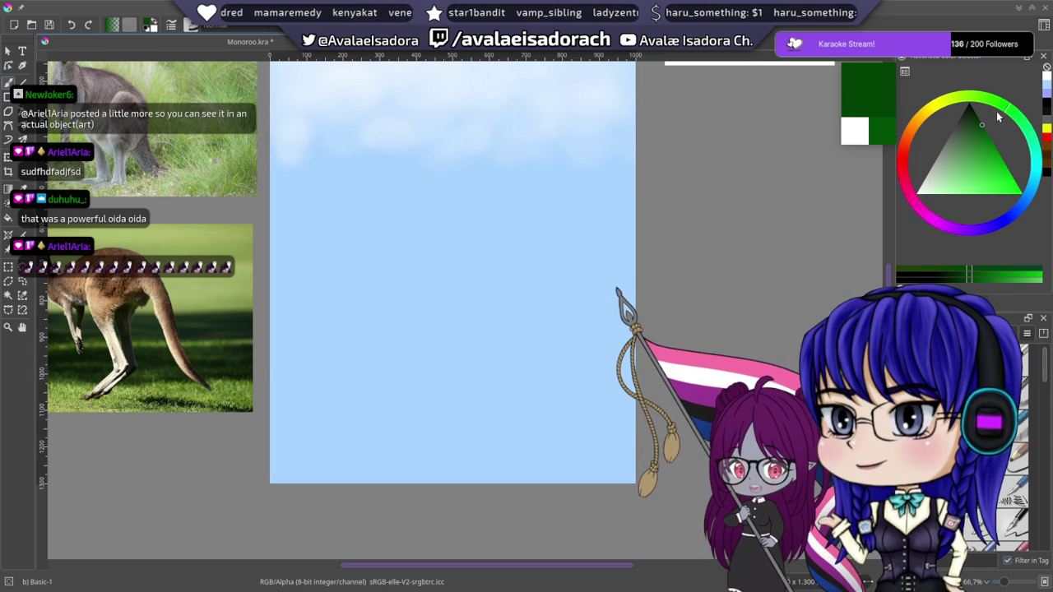
{"action": "left_click", "coordinate": [983, 147]}
{"action": "left_click", "coordinate": [995, 148]}
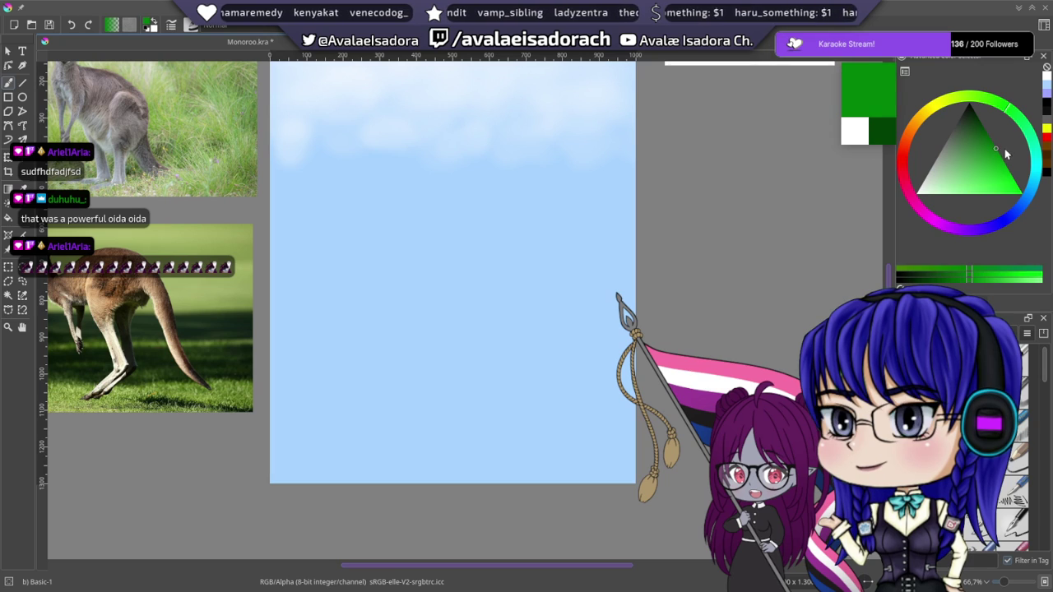
{"action": "left_click", "coordinate": [992, 144]}
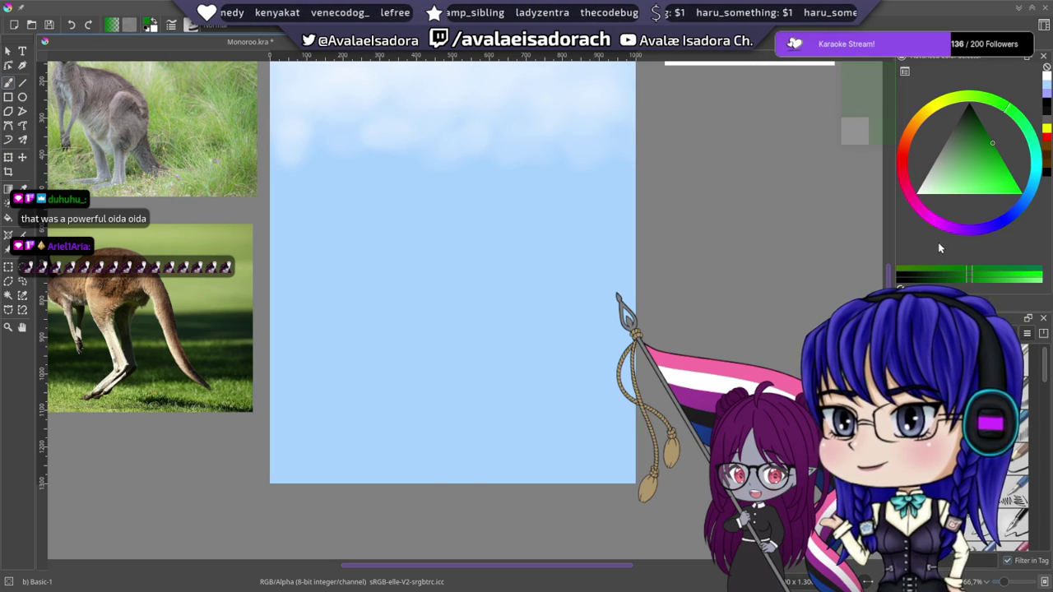
{"action": "left_click_drag", "start_coordinate": [603, 299], "coordinate": [599, 334]}
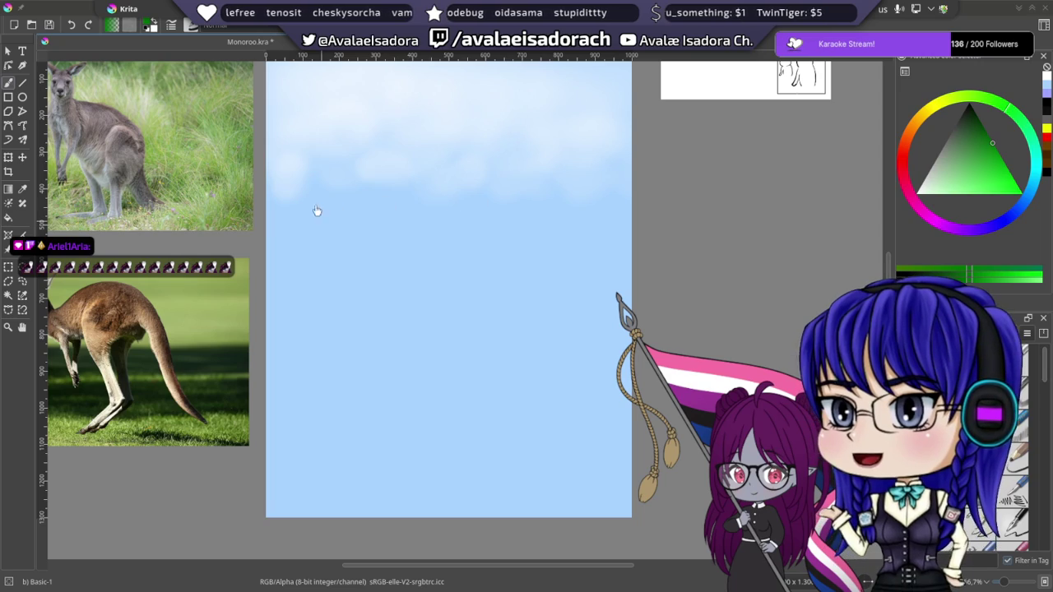
- Switch to Firefox and search the web for "trump vienna forest"
{"action": "key", "text": "alt+Tab"}
{"action": "double_click", "coordinate": [636, 74]}
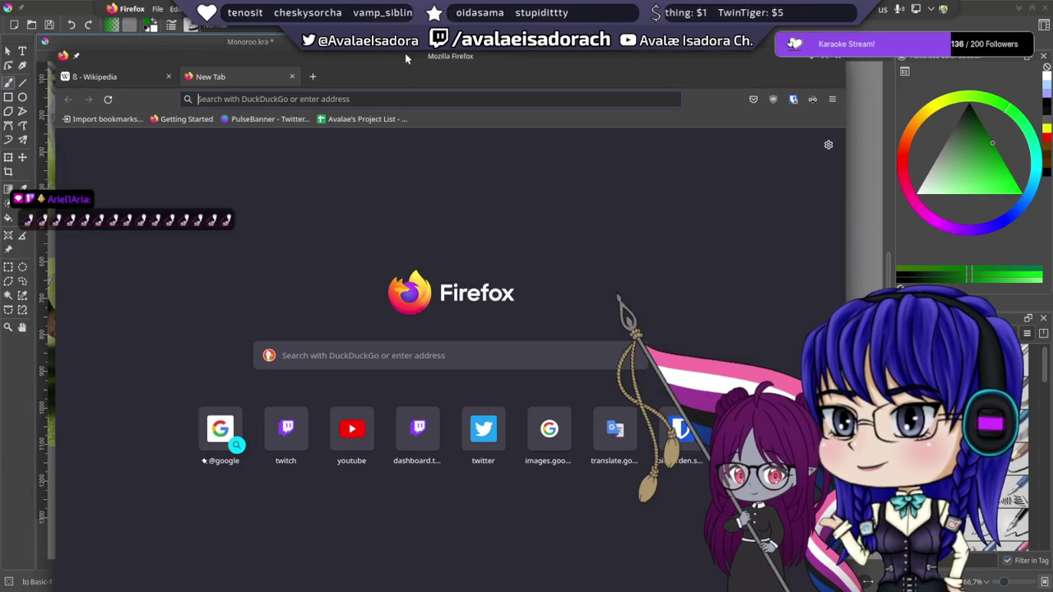
{"action": "double_click", "coordinate": [406, 59]}
{"action": "middle_click", "coordinate": [25, 33]}
{"action": "type", "text": "tru"}
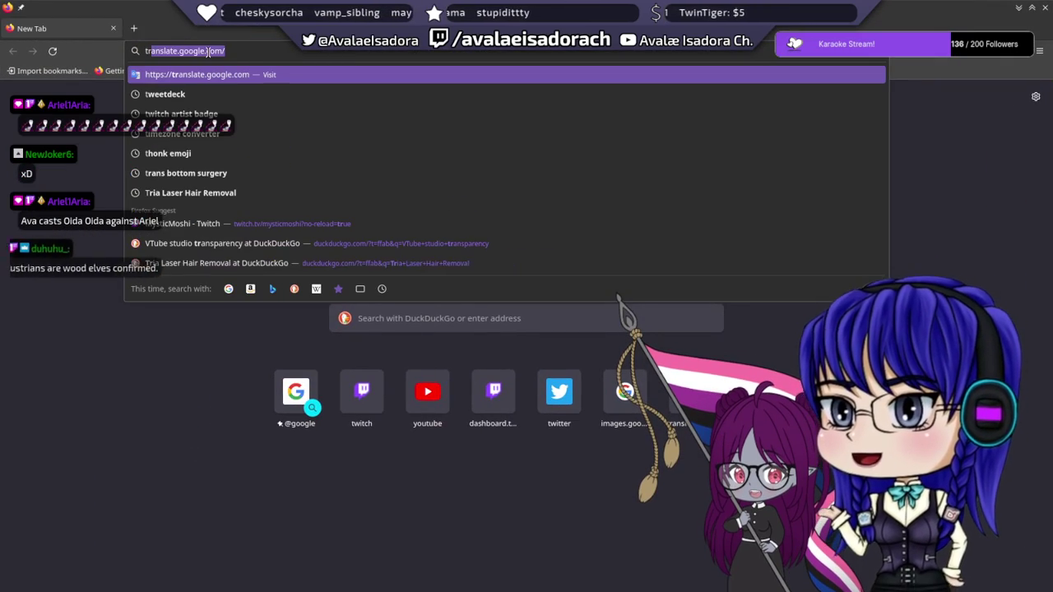
{"action": "type", "text": "mp vienna forest"}
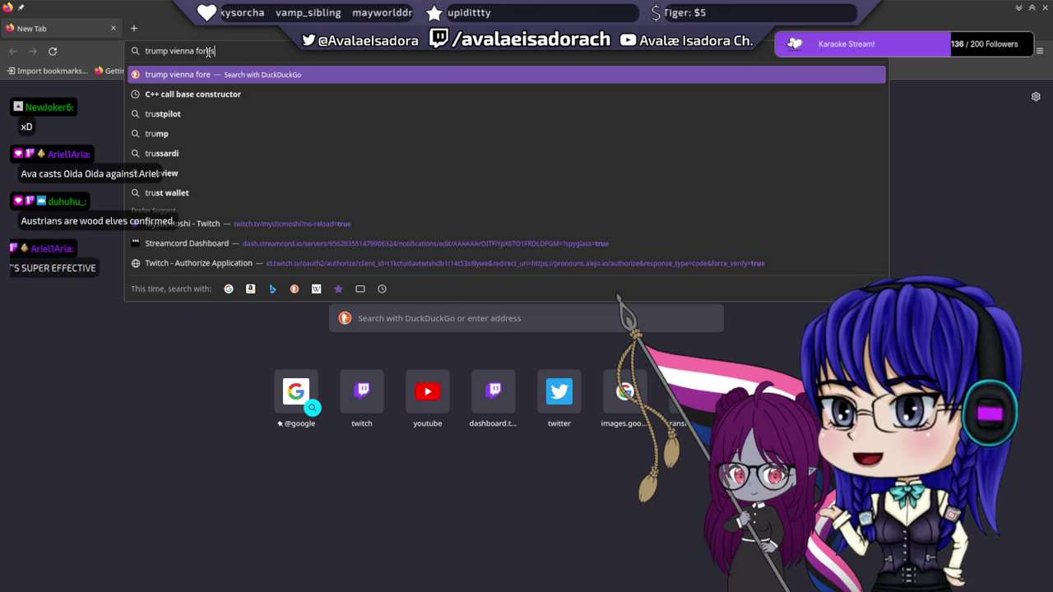
{"action": "key", "text": "Return"}
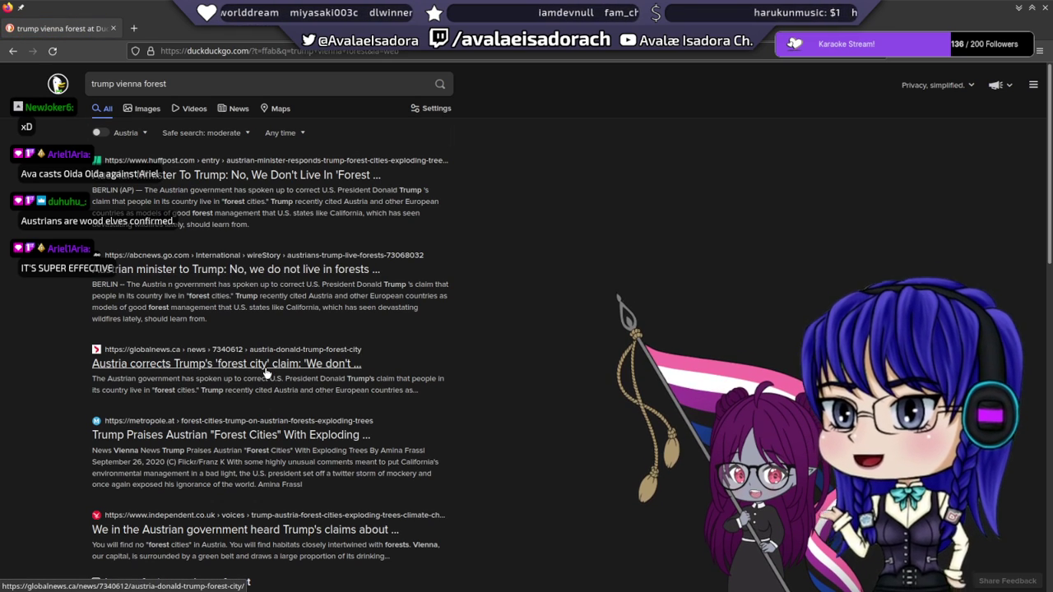
- Open the Global News article about Austria correcting Trump's forest city claim, read it to the end, and close the browser
{"action": "scroll", "coordinate": [284, 328], "scroll_direction": "down", "scroll_amount": 2}
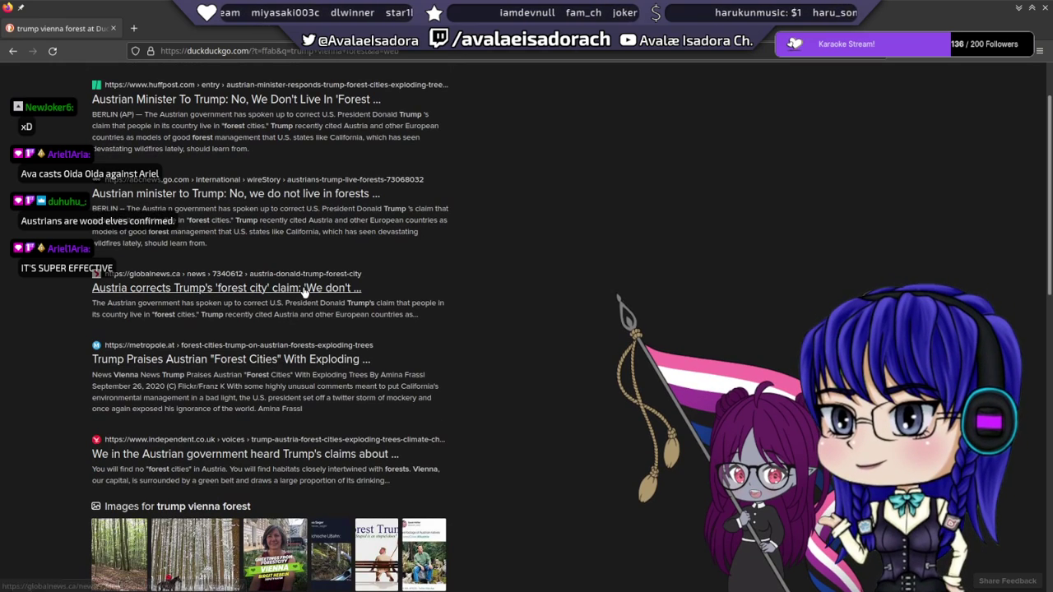
{"action": "left_click", "coordinate": [288, 288]}
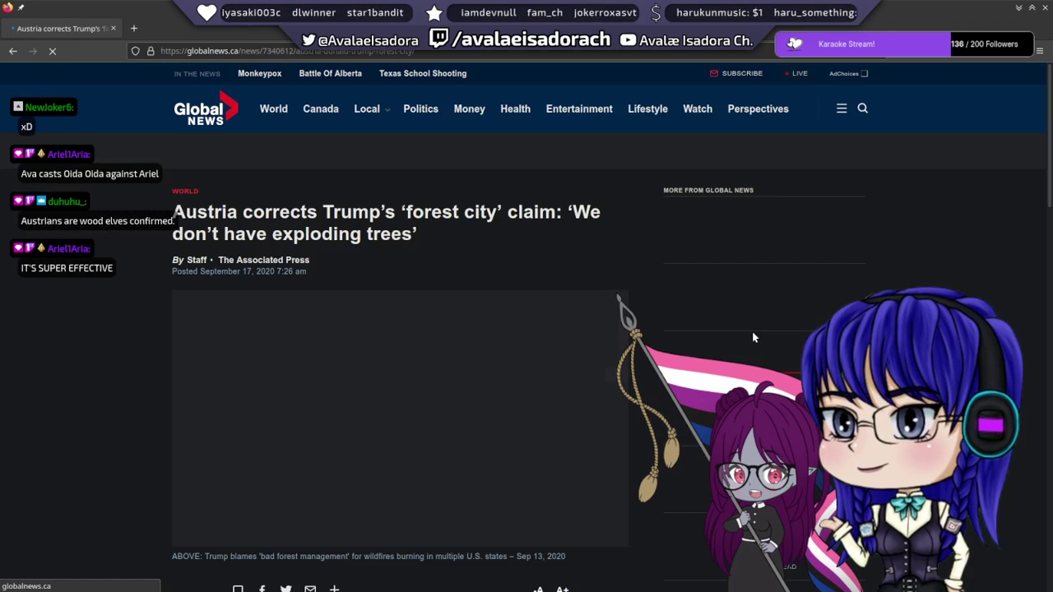
{"action": "scroll", "coordinate": [189, 296], "scroll_direction": "down", "scroll_amount": 10}
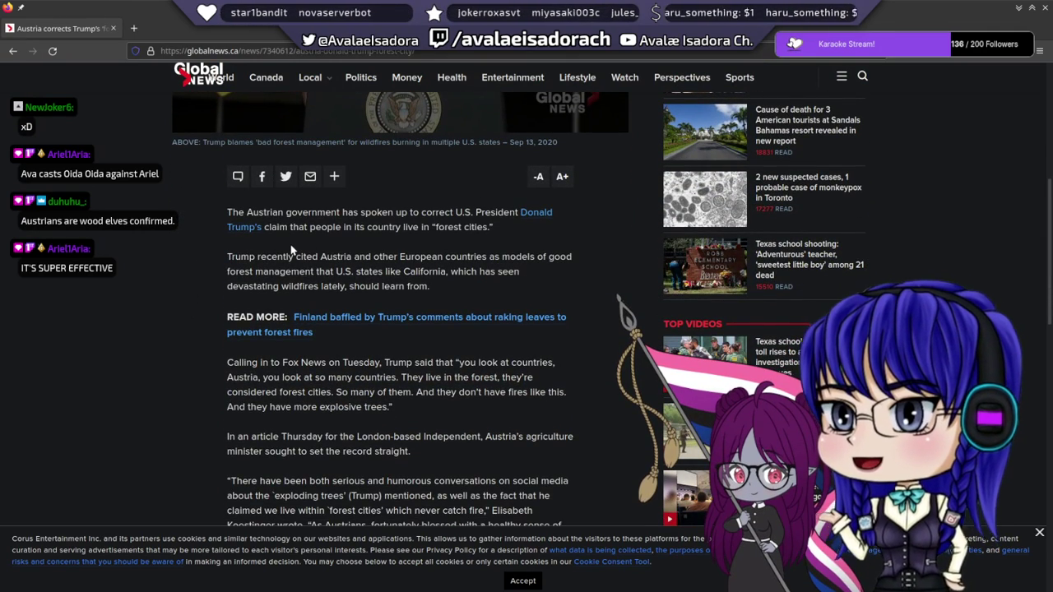
{"action": "scroll", "coordinate": [509, 197], "scroll_direction": "down", "scroll_amount": 2}
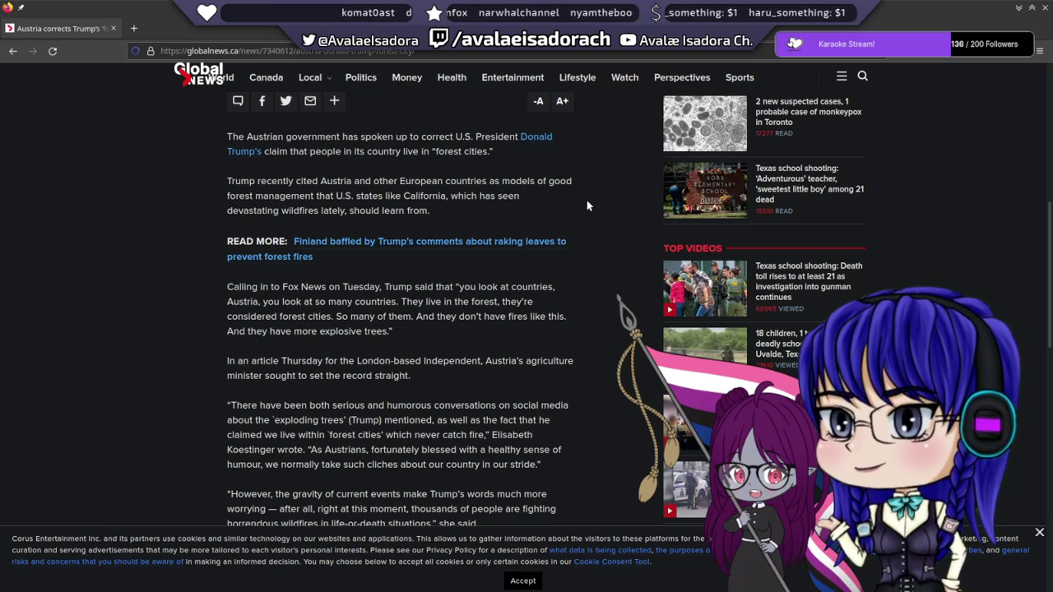
{"action": "scroll", "coordinate": [577, 304], "scroll_direction": "down", "scroll_amount": 5}
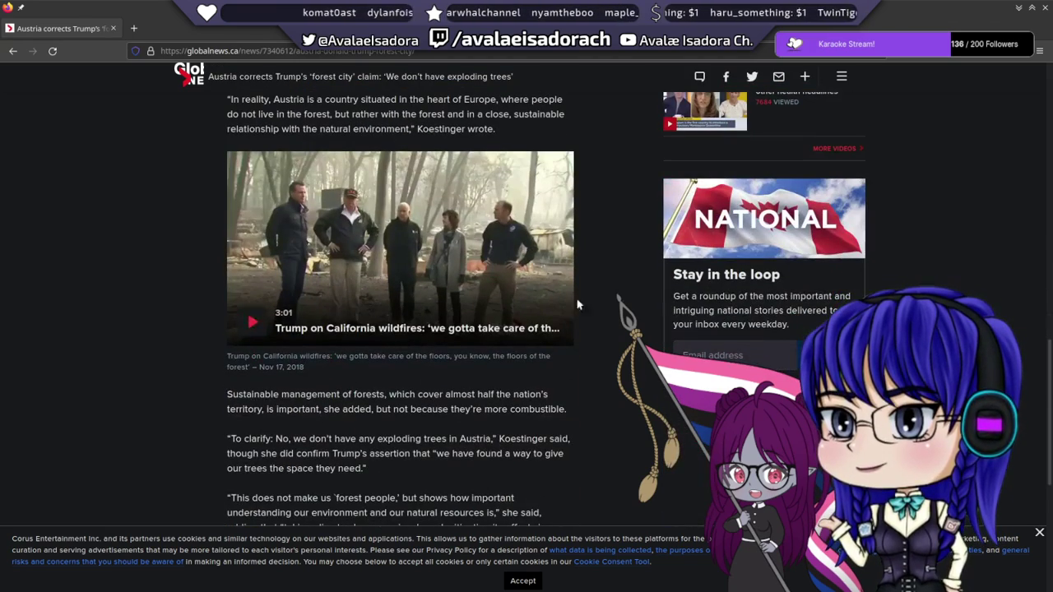
{"action": "scroll", "coordinate": [602, 279], "scroll_direction": "down", "scroll_amount": 3}
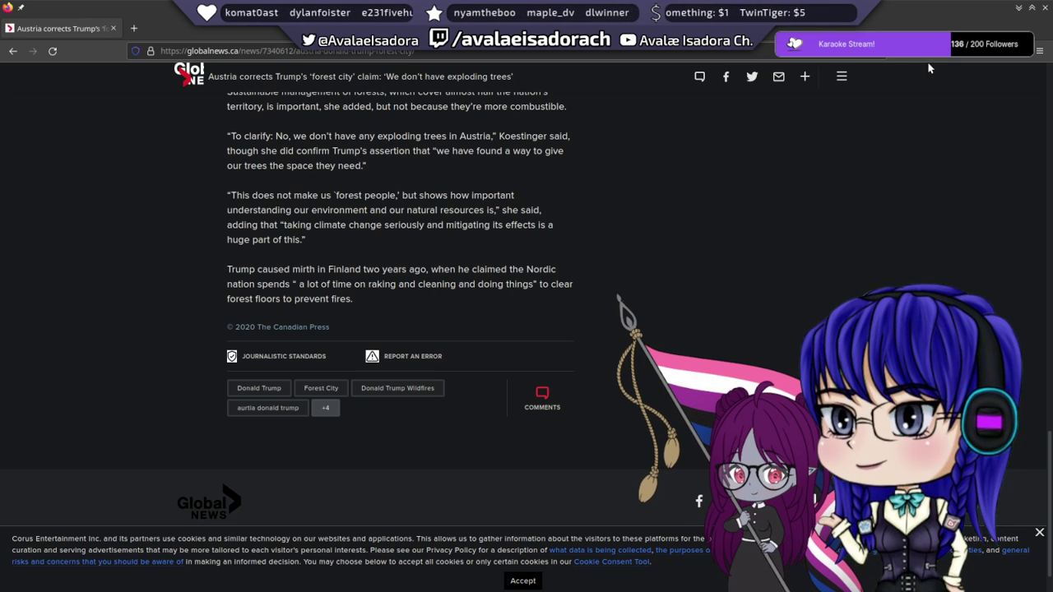
{"action": "left_click", "coordinate": [1044, 8]}
- Paint a wavy green hill line across the full width of the lower sky with the Basic-1 brush, undoing the first short attempt
{"action": "left_click_drag", "start_coordinate": [386, 238], "coordinate": [397, 275]}
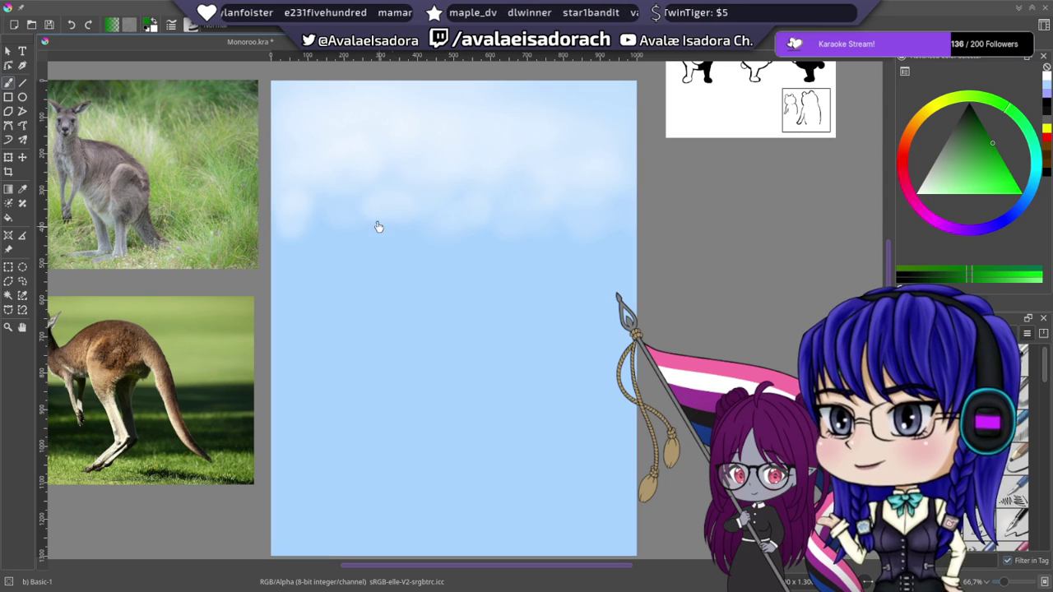
{"action": "left_click_drag", "start_coordinate": [435, 217], "coordinate": [448, 191]}
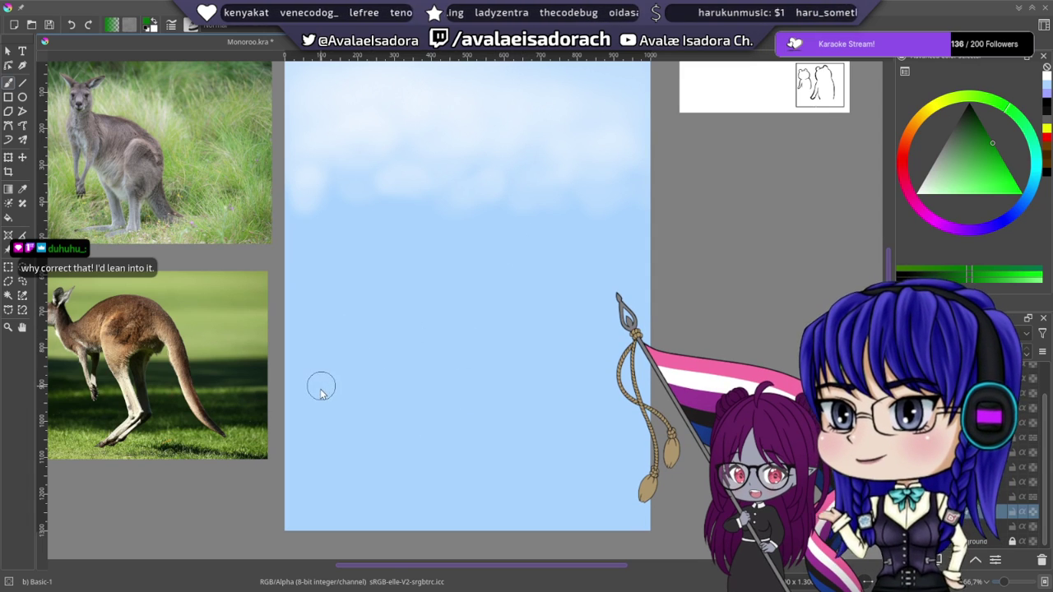
{"action": "left_click_drag", "start_coordinate": [285, 401], "coordinate": [356, 382]}
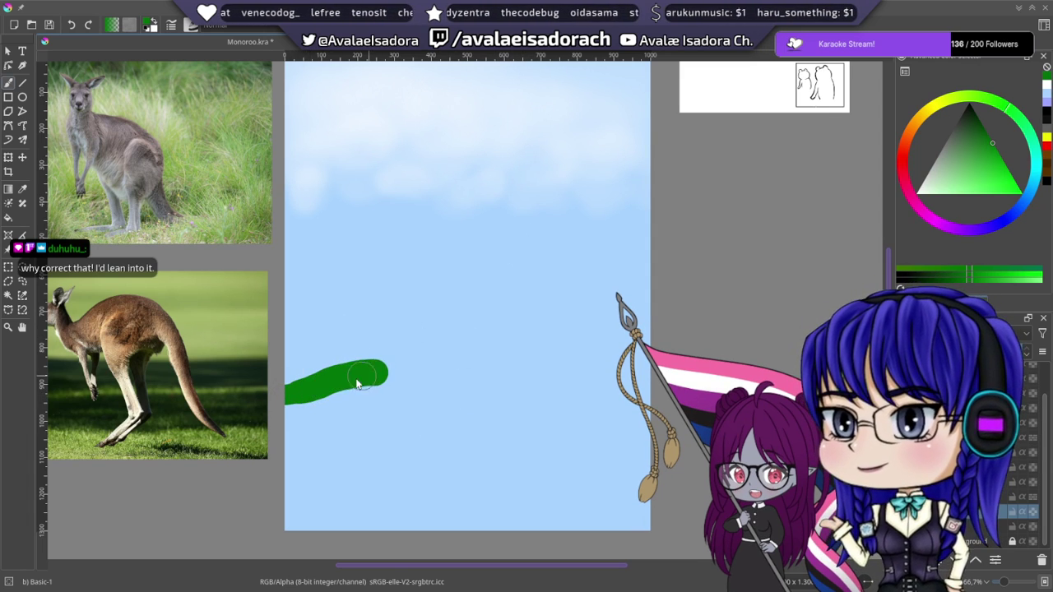
{"action": "key", "text": "ctrl+z"}
{"action": "mouse_move", "coordinate": [266, 404]}
{"action": "left_mouse_down"}
{"action": "mouse_move", "coordinate": [326, 390]}
{"action": "mouse_move", "coordinate": [433, 392]}
{"action": "mouse_move", "coordinate": [567, 358]}
{"action": "mouse_move", "coordinate": [648, 387]}
{"action": "left_mouse_up"}
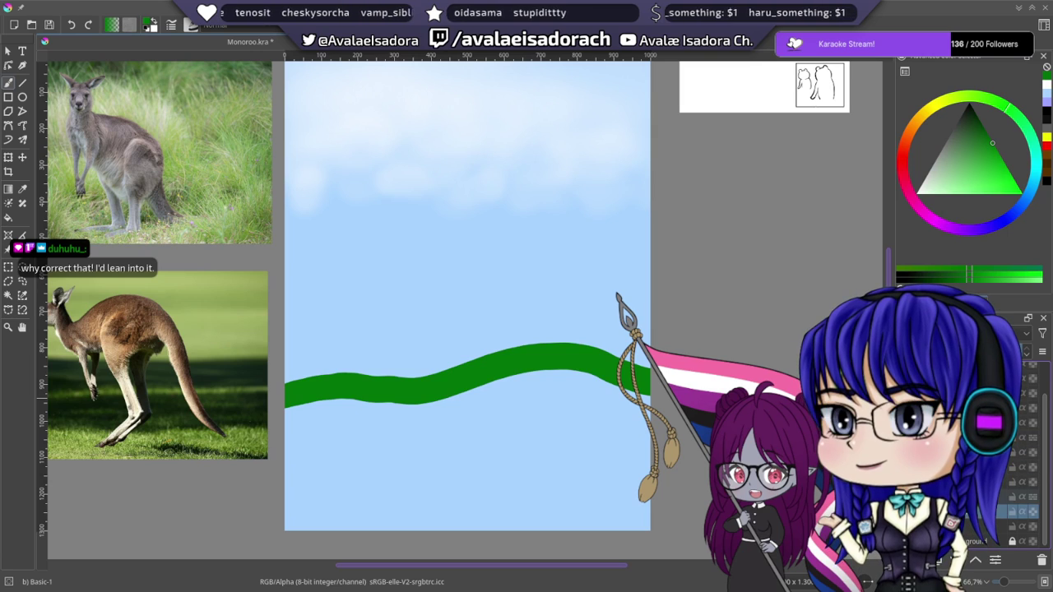
- Make the kangaroo, bear, flag and caption artwork visible over the sky and green hill line
{"action": "left_click", "coordinate": [971, 482]}
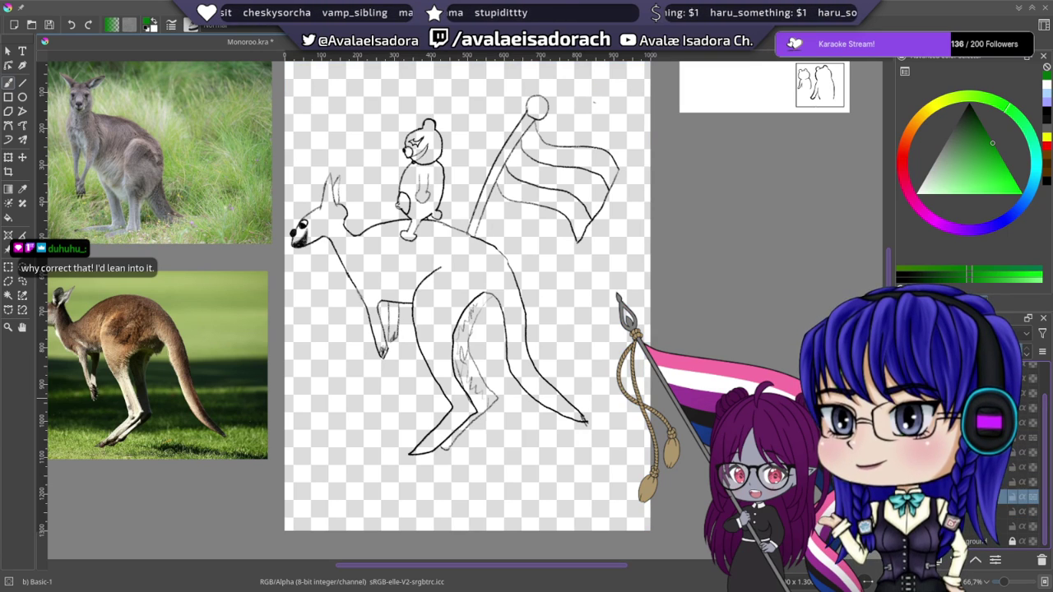
{"action": "left_click", "coordinate": [1020, 481], "text": "alt"}
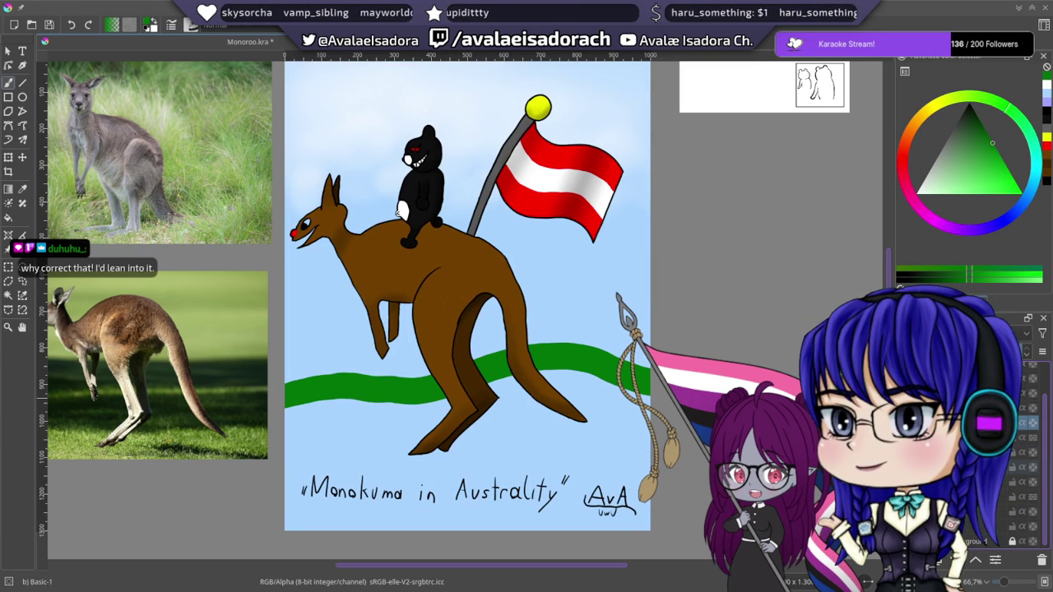
- Isolate the hill layer and fill the whole area below the wavy hill line with solid green
{"action": "left_click", "coordinate": [971, 511], "text": "alt"}
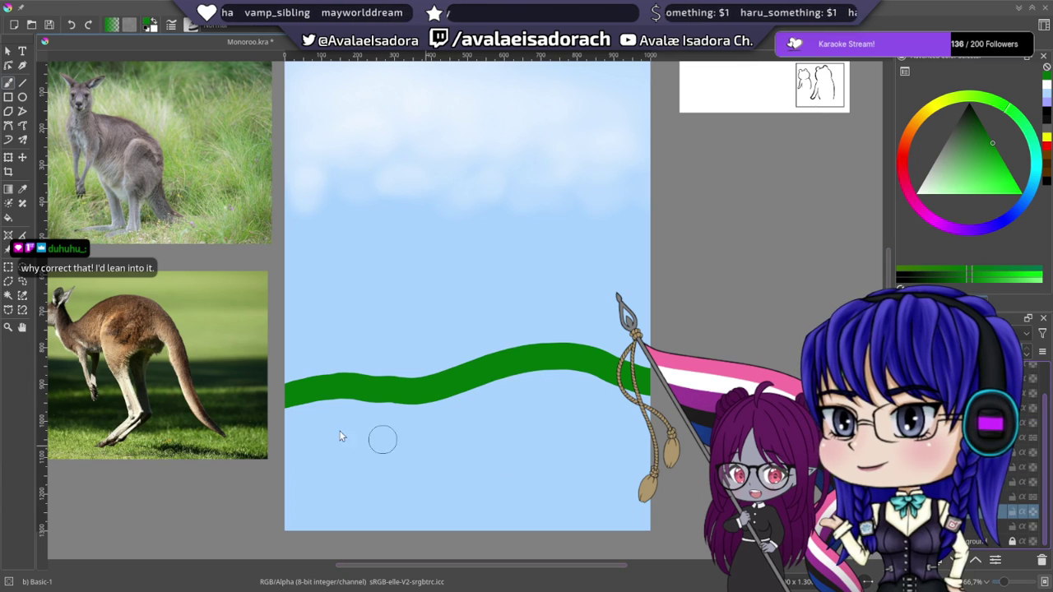
{"action": "mouse_move", "coordinate": [304, 432]}
{"action": "left_mouse_down"}
{"action": "mouse_move", "coordinate": [278, 420]}
{"action": "mouse_move", "coordinate": [352, 408]}
{"action": "mouse_move", "coordinate": [336, 423]}
{"action": "mouse_move", "coordinate": [420, 397]}
{"action": "mouse_move", "coordinate": [396, 420]}
{"action": "mouse_move", "coordinate": [502, 382]}
{"action": "mouse_move", "coordinate": [460, 403]}
{"action": "mouse_move", "coordinate": [600, 380]}
{"action": "mouse_move", "coordinate": [667, 412]}
{"action": "mouse_move", "coordinate": [597, 406]}
{"action": "mouse_move", "coordinate": [287, 449]}
{"action": "left_mouse_up"}
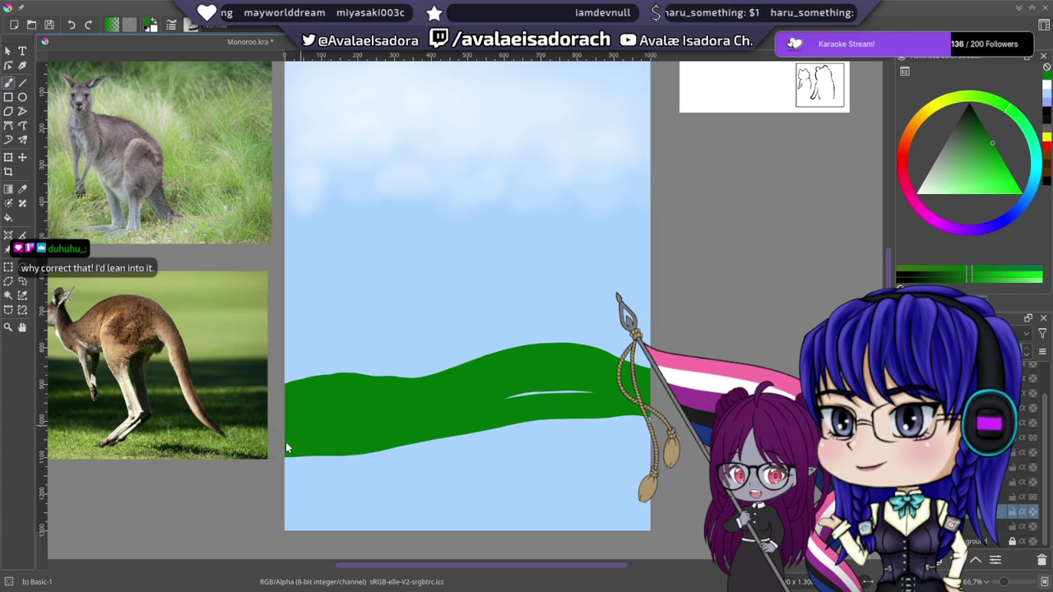
{"action": "mouse_move", "coordinate": [600, 397]}
{"action": "left_mouse_down"}
{"action": "mouse_move", "coordinate": [634, 446]}
{"action": "mouse_move", "coordinate": [640, 532]}
{"action": "mouse_move", "coordinate": [614, 403]}
{"action": "mouse_move", "coordinate": [627, 466]}
{"action": "mouse_move", "coordinate": [605, 427]}
{"action": "mouse_move", "coordinate": [581, 414]}
{"action": "mouse_move", "coordinate": [571, 423]}
{"action": "mouse_move", "coordinate": [600, 474]}
{"action": "mouse_move", "coordinate": [575, 419]}
{"action": "mouse_move", "coordinate": [296, 467]}
{"action": "mouse_move", "coordinate": [589, 444]}
{"action": "mouse_move", "coordinate": [273, 484]}
{"action": "mouse_move", "coordinate": [578, 476]}
{"action": "mouse_move", "coordinate": [277, 491]}
{"action": "mouse_move", "coordinate": [562, 504]}
{"action": "mouse_move", "coordinate": [271, 509]}
{"action": "mouse_move", "coordinate": [607, 505]}
{"action": "mouse_move", "coordinate": [436, 531]}
{"action": "left_mouse_up"}
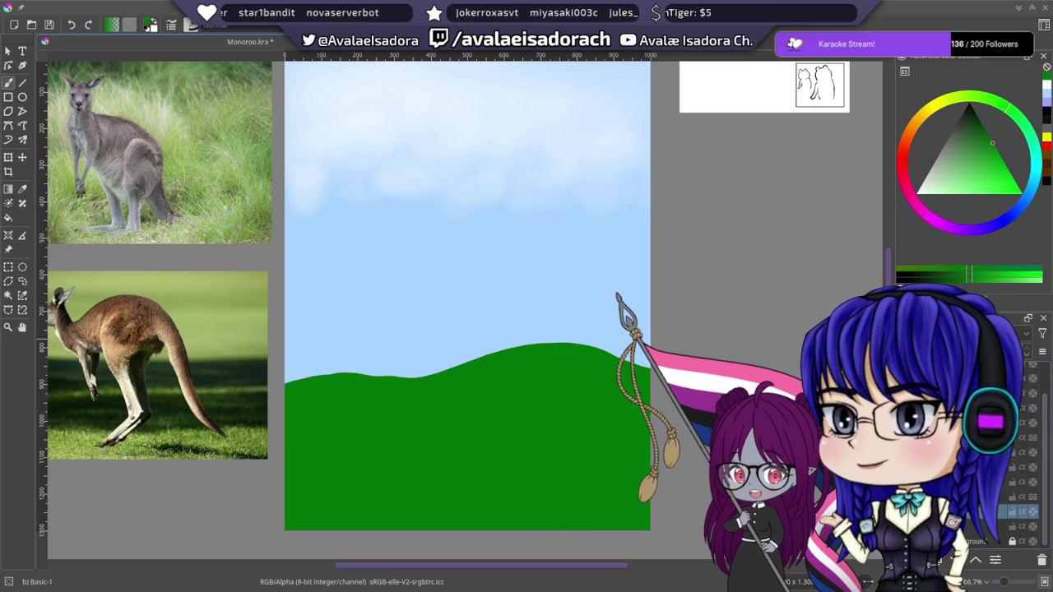
- Mottle the hill with a slightly brighter green using the Watercolor Texture brush, undoing the trial stroke made with another brush
{"action": "left_click", "coordinate": [994, 146]}
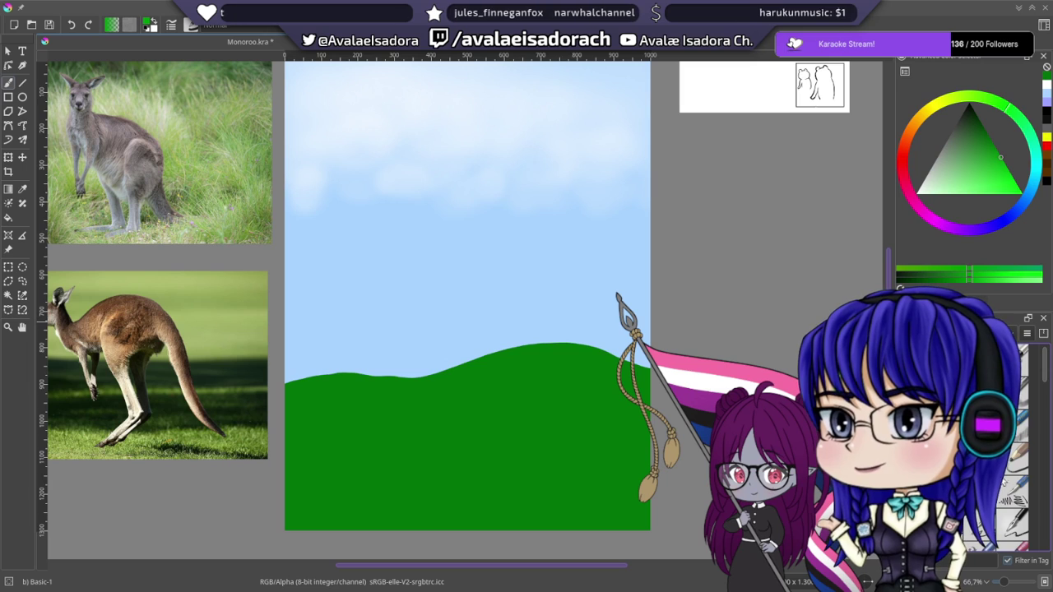
{"action": "left_click_drag", "start_coordinate": [539, 411], "coordinate": [604, 403]}
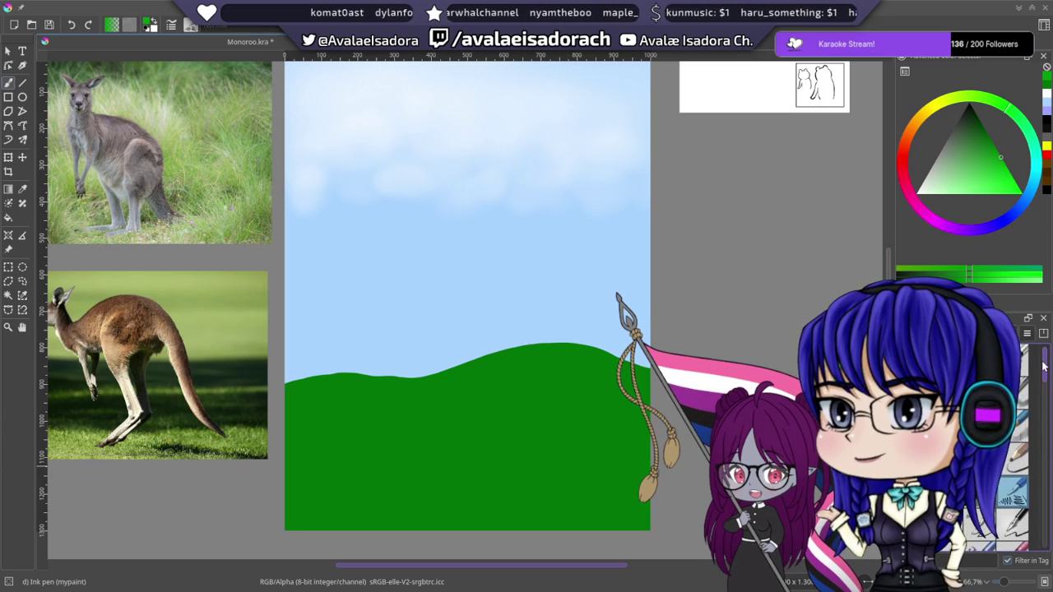
{"action": "left_click_drag", "start_coordinate": [1045, 399], "coordinate": [1046, 405]}
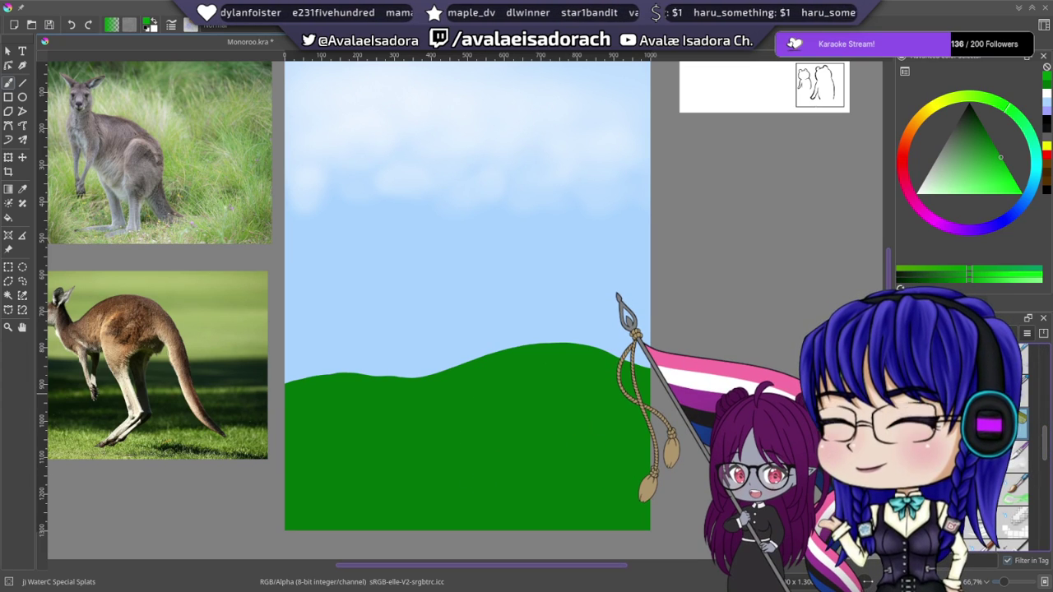
{"action": "mouse_move", "coordinate": [588, 449]}
{"action": "left_mouse_down"}
{"action": "mouse_move", "coordinate": [559, 433]}
{"action": "mouse_move", "coordinate": [524, 446]}
{"action": "left_mouse_up"}
{"action": "key", "text": "ctrl+z"}
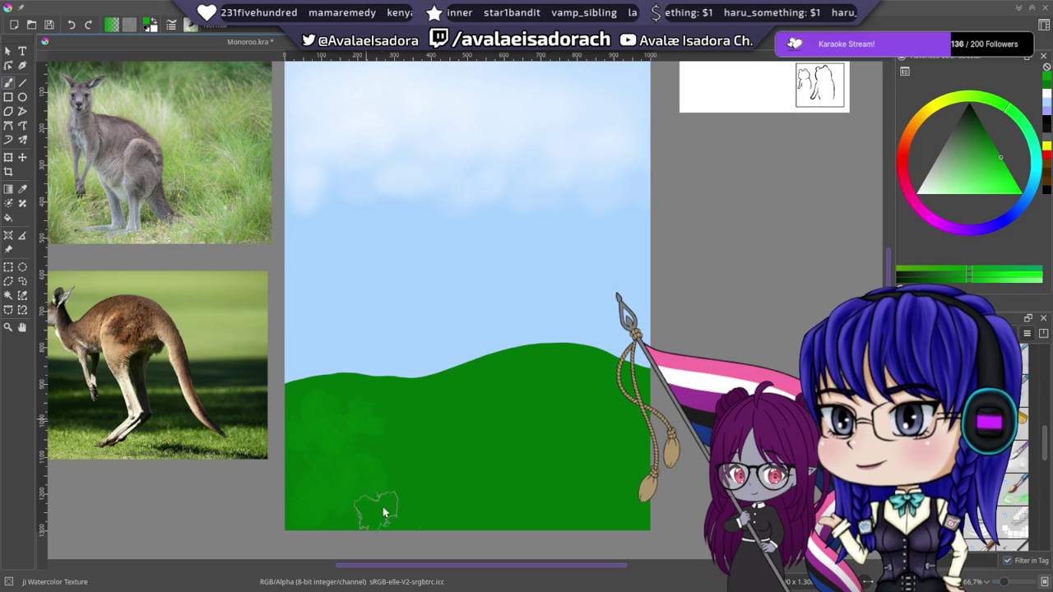
{"action": "mouse_move", "coordinate": [455, 497]}
{"action": "left_mouse_down"}
{"action": "mouse_move", "coordinate": [429, 472]}
{"action": "mouse_move", "coordinate": [444, 438]}
{"action": "left_mouse_up"}
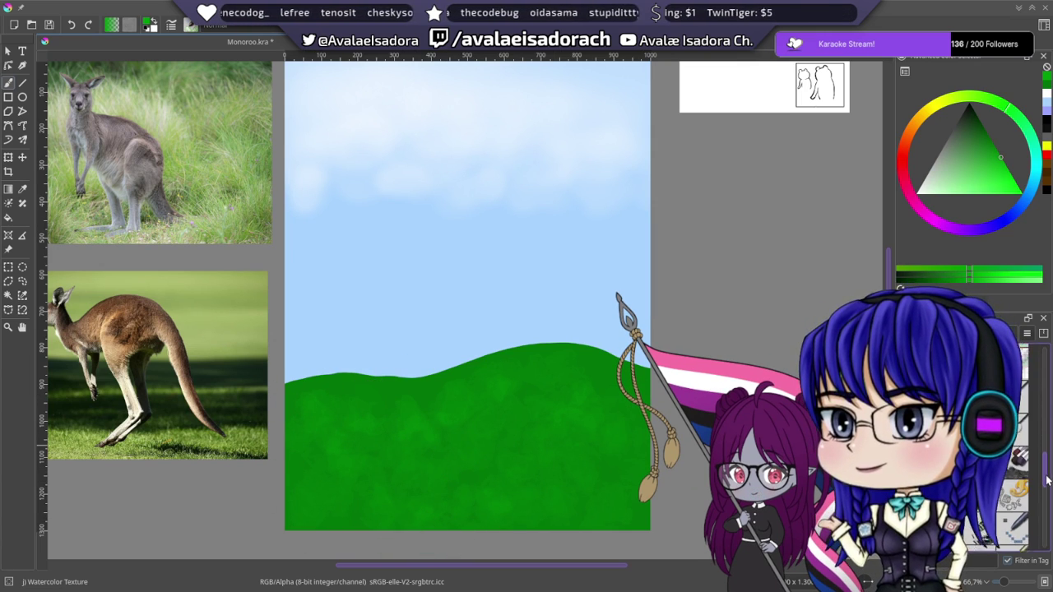
- Rotate the canvas a quarter turn and streak the hill with grass texture using the Stamp Water brush, undoing the first test stroke
{"action": "left_click", "coordinate": [1011, 455]}
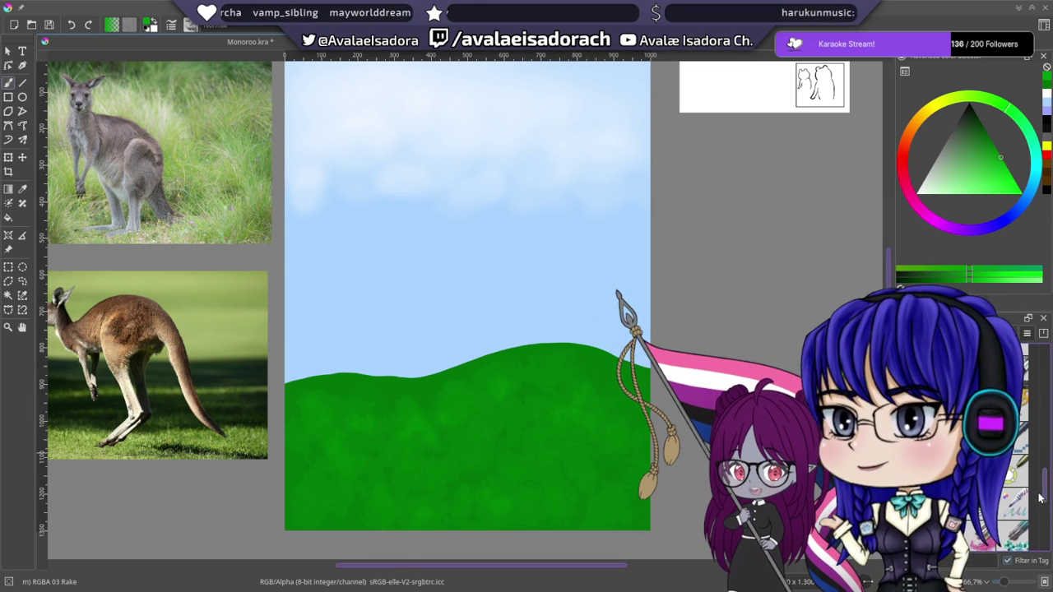
{"action": "left_click_drag", "start_coordinate": [1043, 498], "coordinate": [1042, 518]}
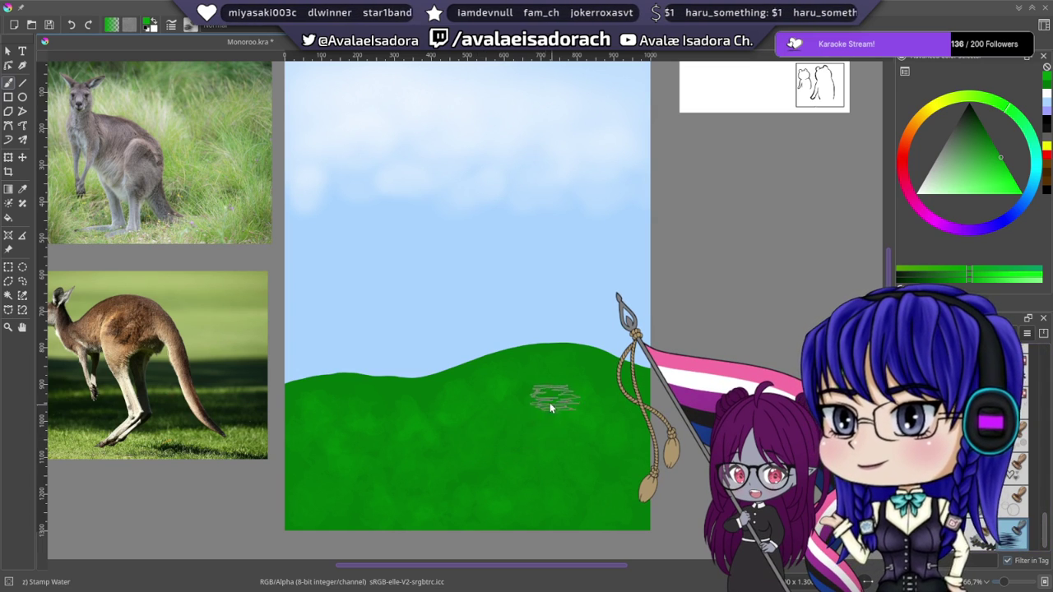
{"action": "key", "text": "ctrl+z"}
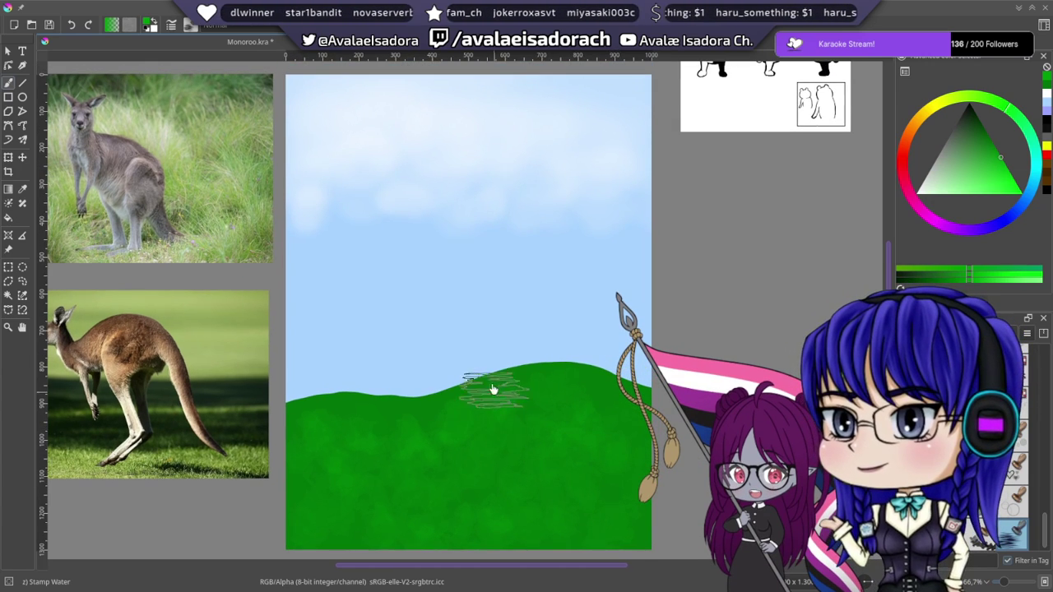
{"action": "left_click_drag", "start_coordinate": [493, 383], "coordinate": [509, 343]}
{"action": "right_click", "coordinate": [508, 352]}
{"action": "left_click_drag", "start_coordinate": [506, 261], "coordinate": [606, 356]}
{"action": "left_click", "coordinate": [827, 327]}
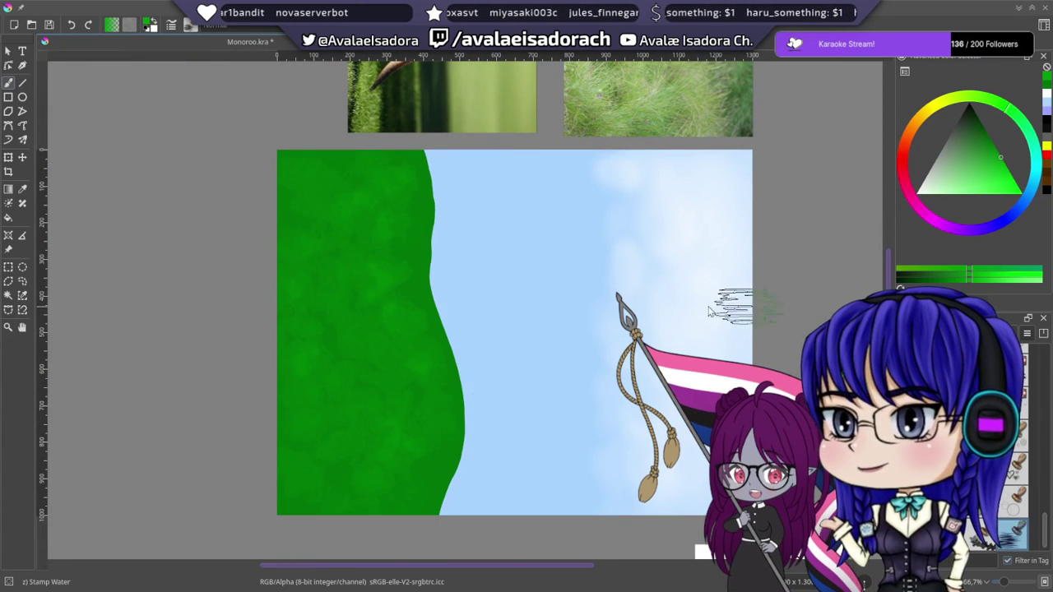
{"action": "left_click_drag", "start_coordinate": [538, 225], "coordinate": [601, 237]}
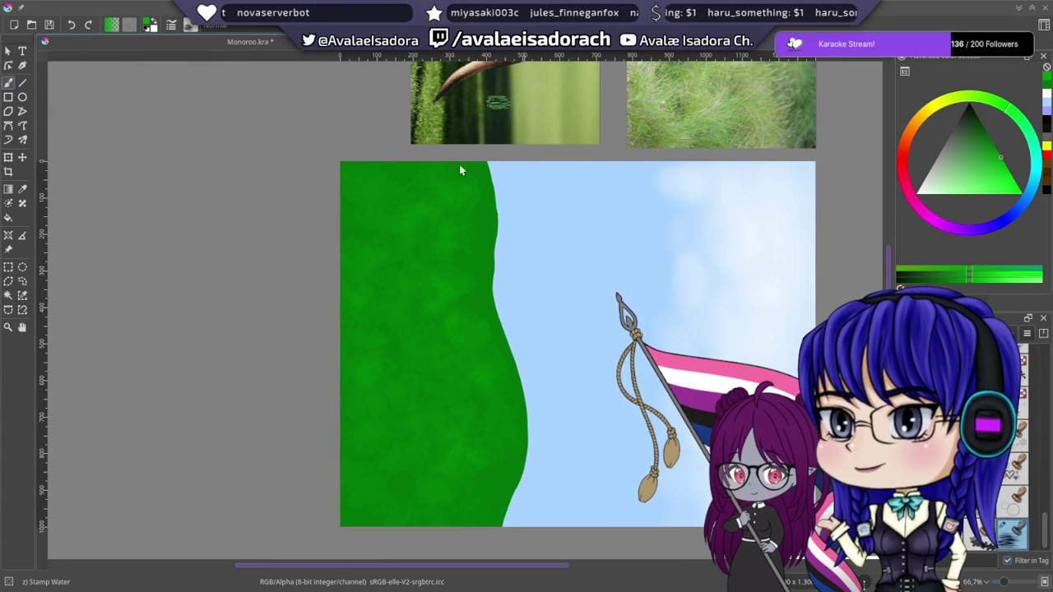
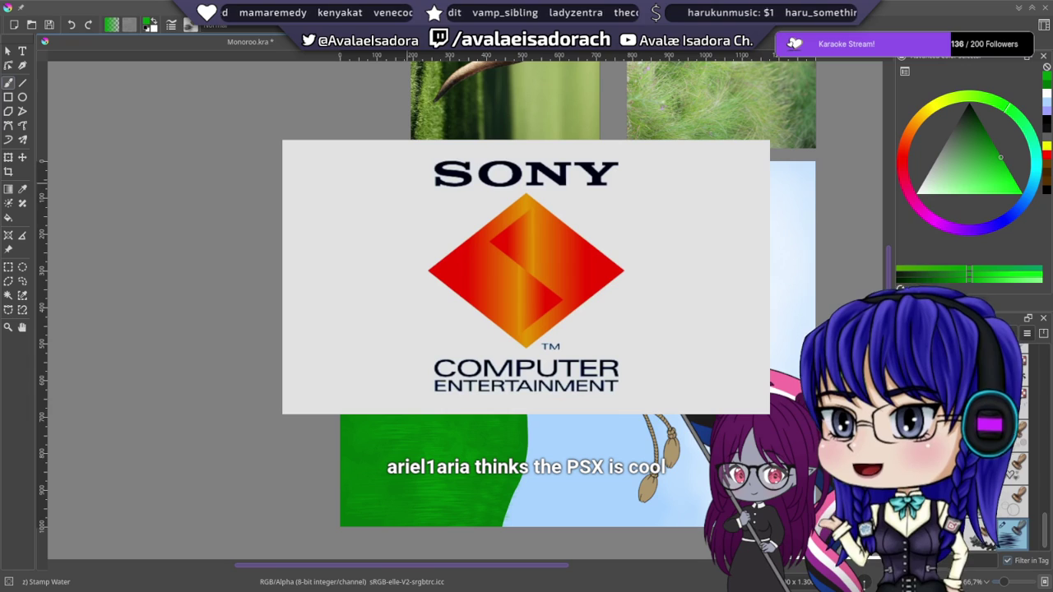
{"action": "left_click", "coordinate": [494, 41]}
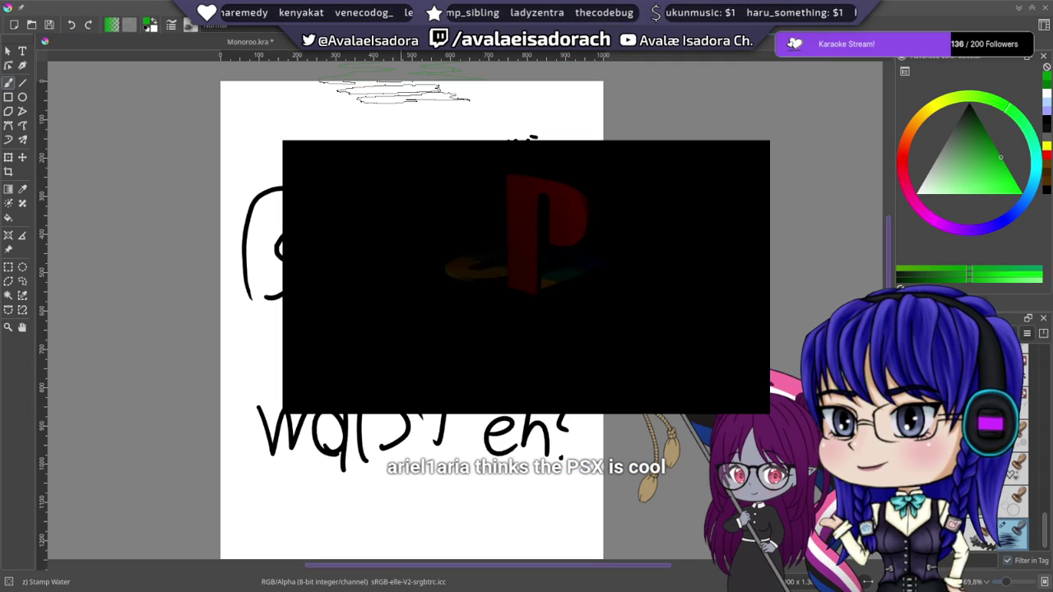
{"action": "key", "text": "ctrl+Tab"}
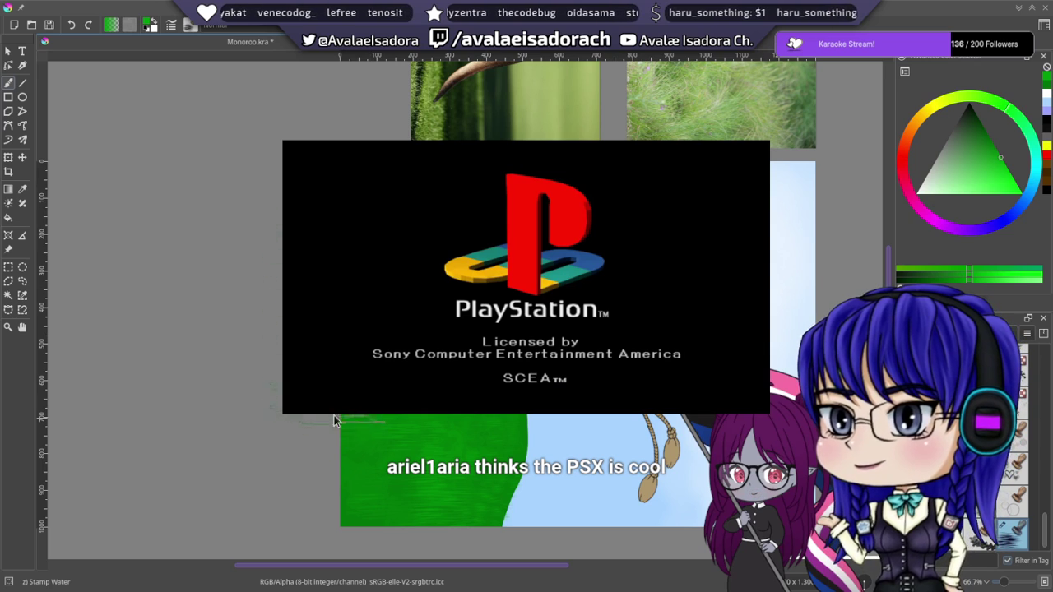
{"action": "left_click_drag", "start_coordinate": [535, 88], "coordinate": [503, 51]}
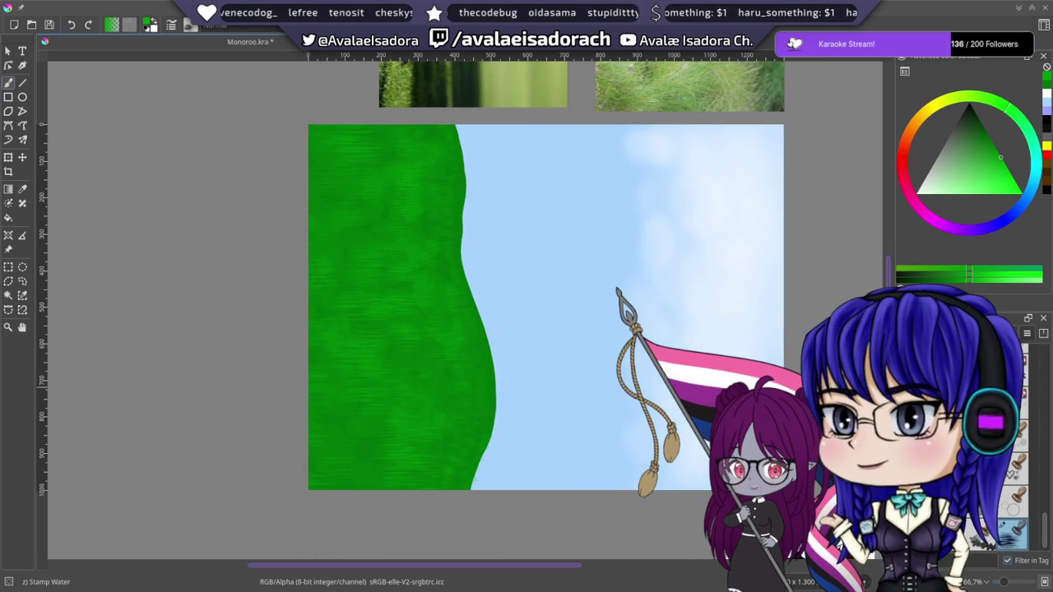
- Return the canvas to its upright orientation and save the Monoroo.kra document
{"action": "right_click", "coordinate": [645, 260]}
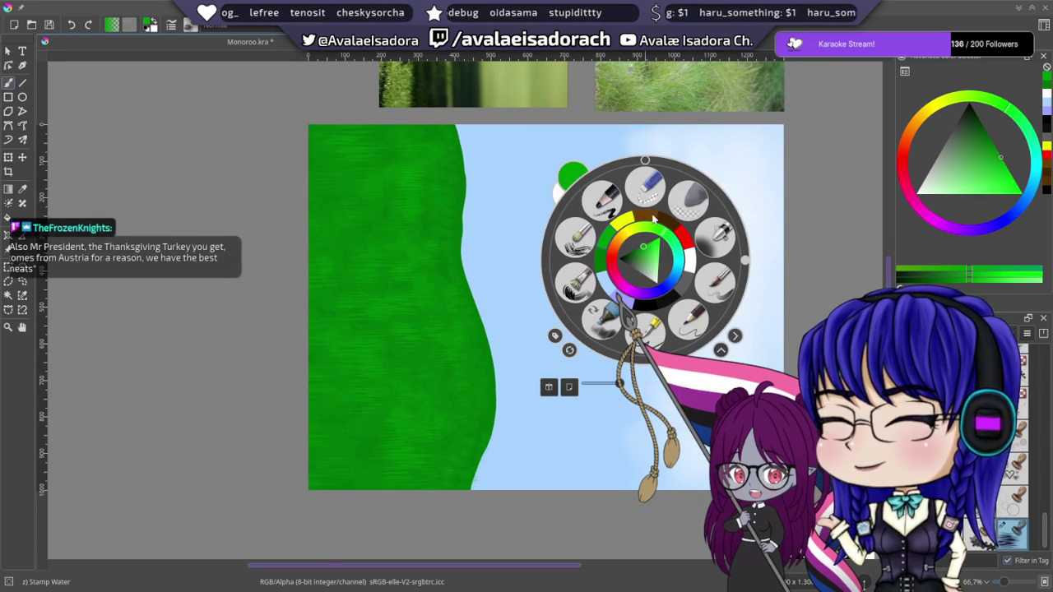
{"action": "key", "text": "5"}
{"action": "left_click", "coordinate": [791, 195]}
{"action": "left_click_drag", "start_coordinate": [536, 223], "coordinate": [552, 270]}
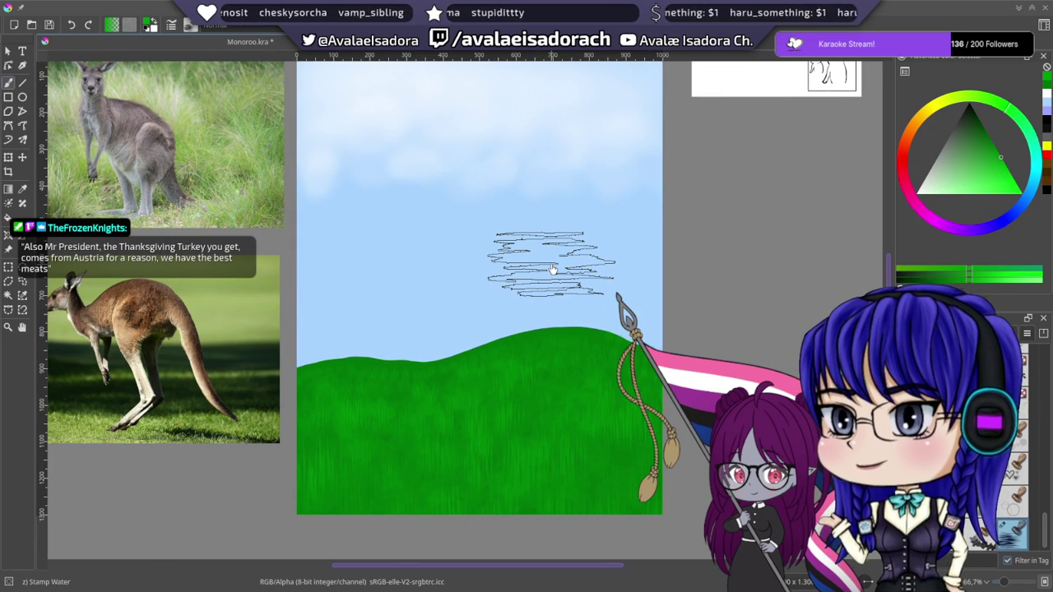
{"action": "key", "text": "ctrl+s"}
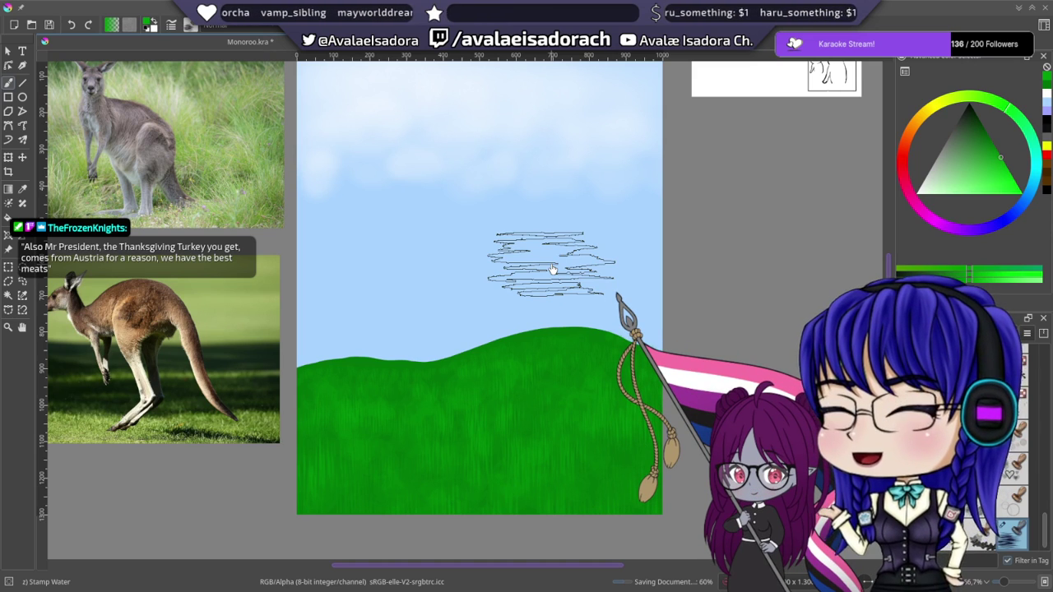
- Add and name a new background layer, and place it directly beneath the hill layer
{"action": "left_click_drag", "start_coordinate": [551, 305], "coordinate": [556, 348]}
{"action": "left_click_drag", "start_coordinate": [594, 309], "coordinate": [597, 284]}
{"action": "left_click_drag", "start_coordinate": [810, 296], "coordinate": [787, 293]}
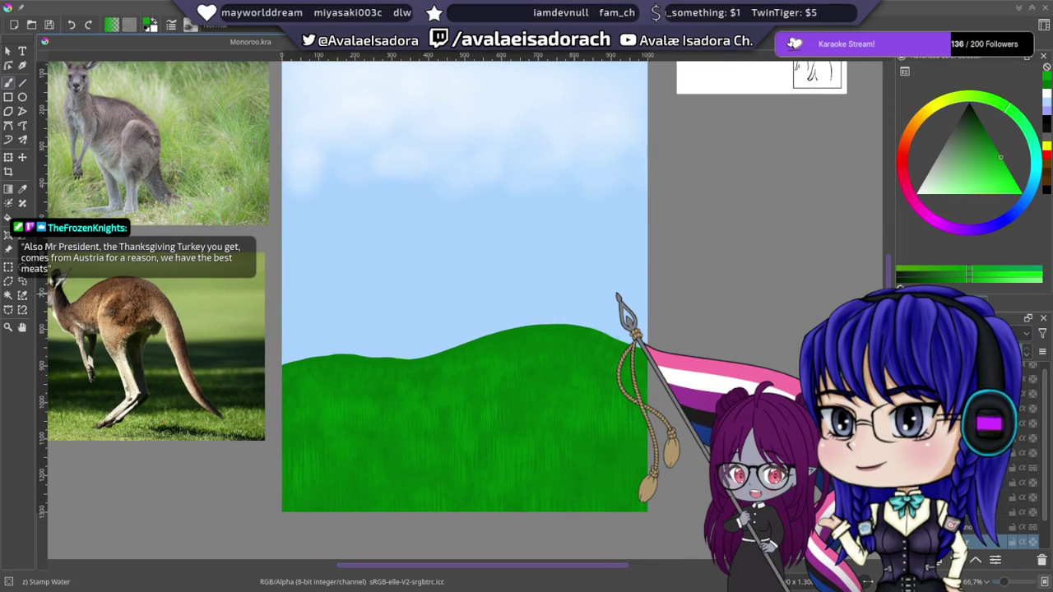
{"action": "scroll", "coordinate": [1033, 527], "scroll_direction": "down", "scroll_amount": 1}
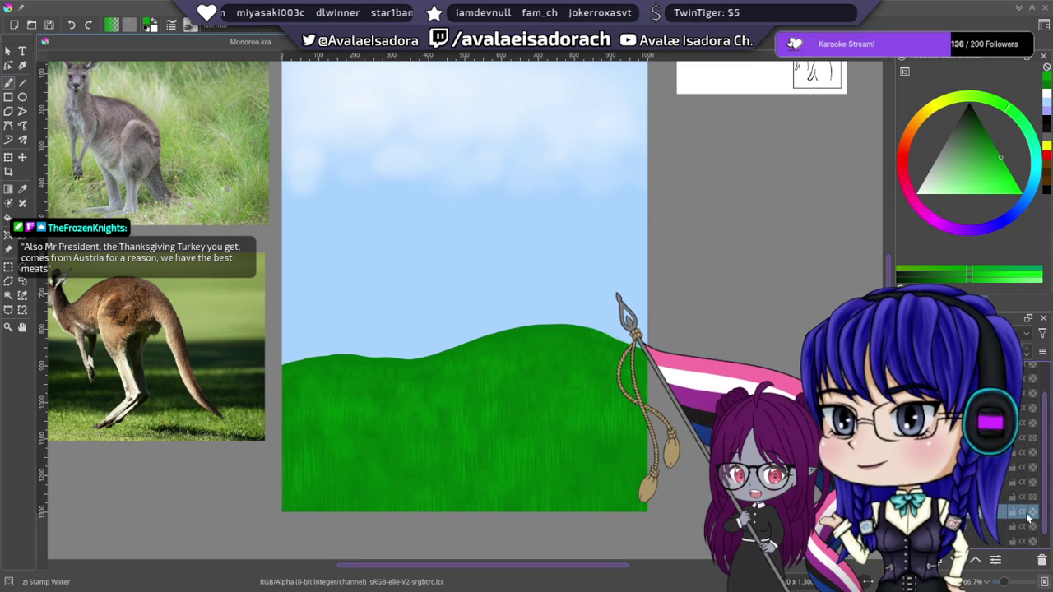
{"action": "scroll", "coordinate": [1028, 526], "scroll_direction": "down", "scroll_amount": 1}
{"action": "double_click", "coordinate": [978, 511]}
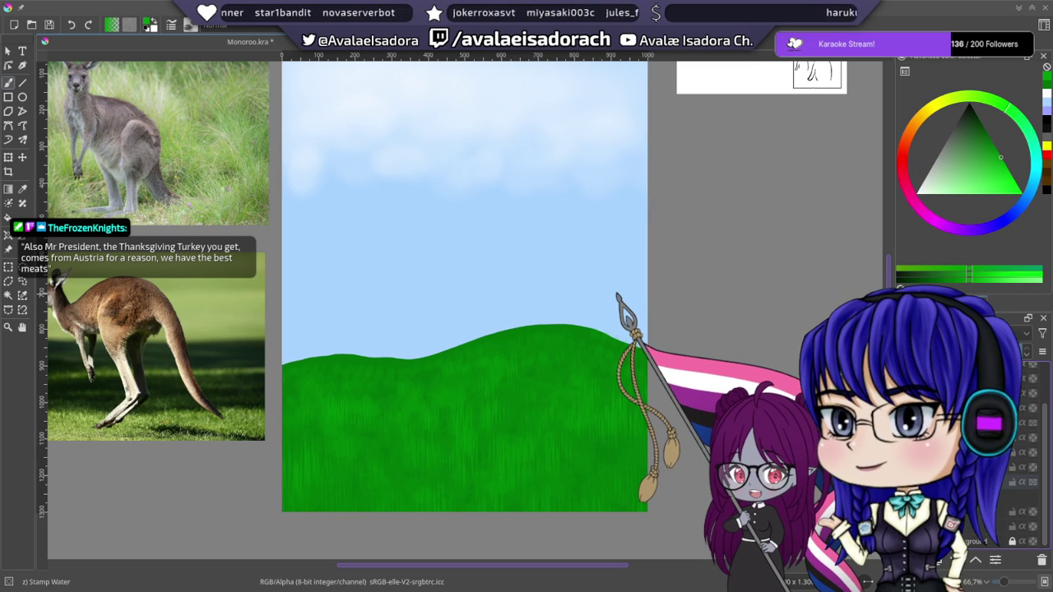
{"action": "key", "text": "Return"}
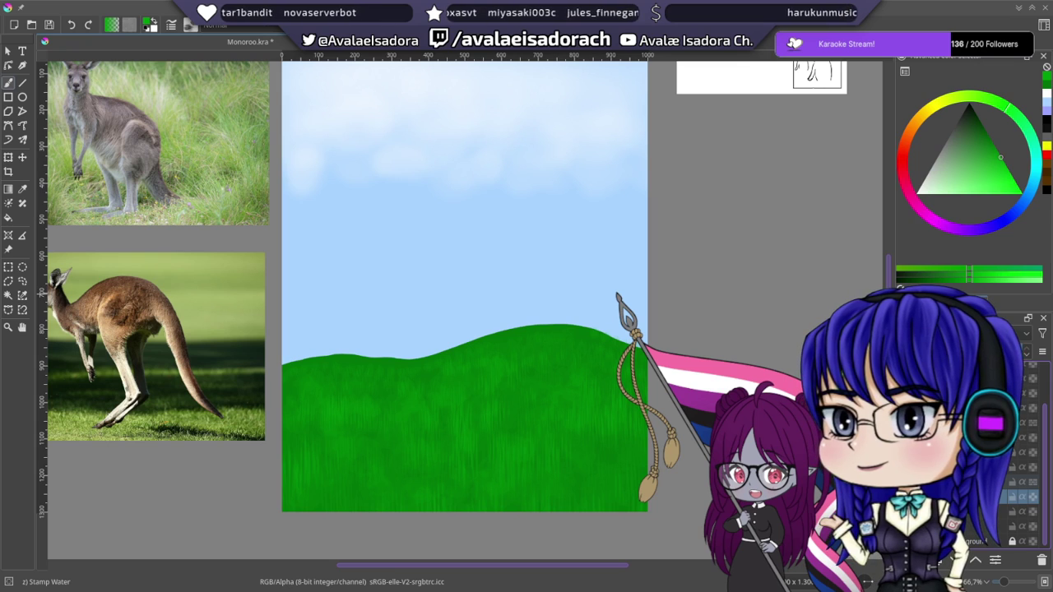
{"action": "left_click", "coordinate": [976, 560]}
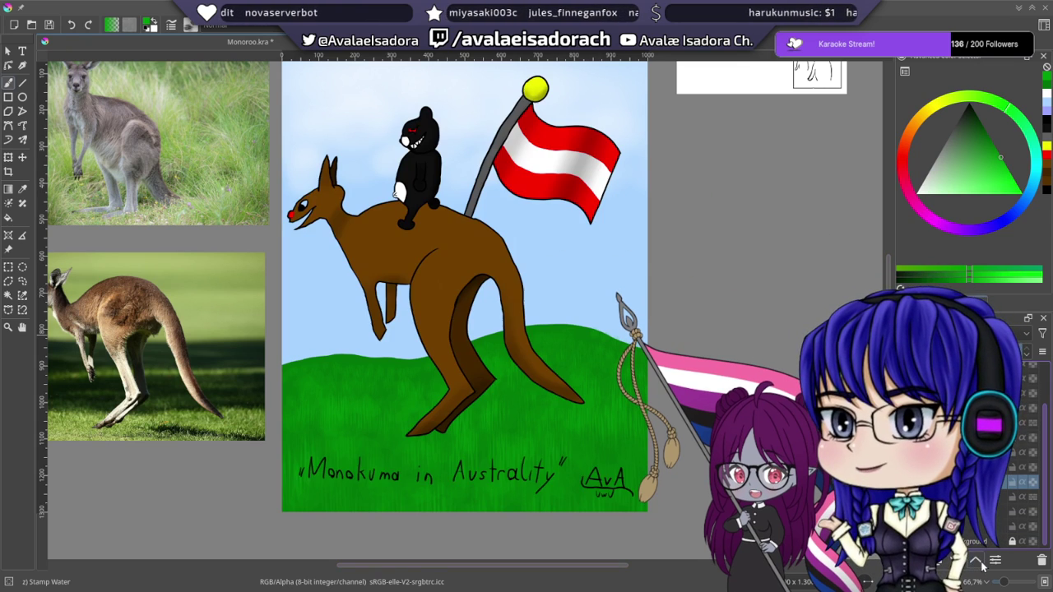
{"action": "left_click", "coordinate": [964, 562]}
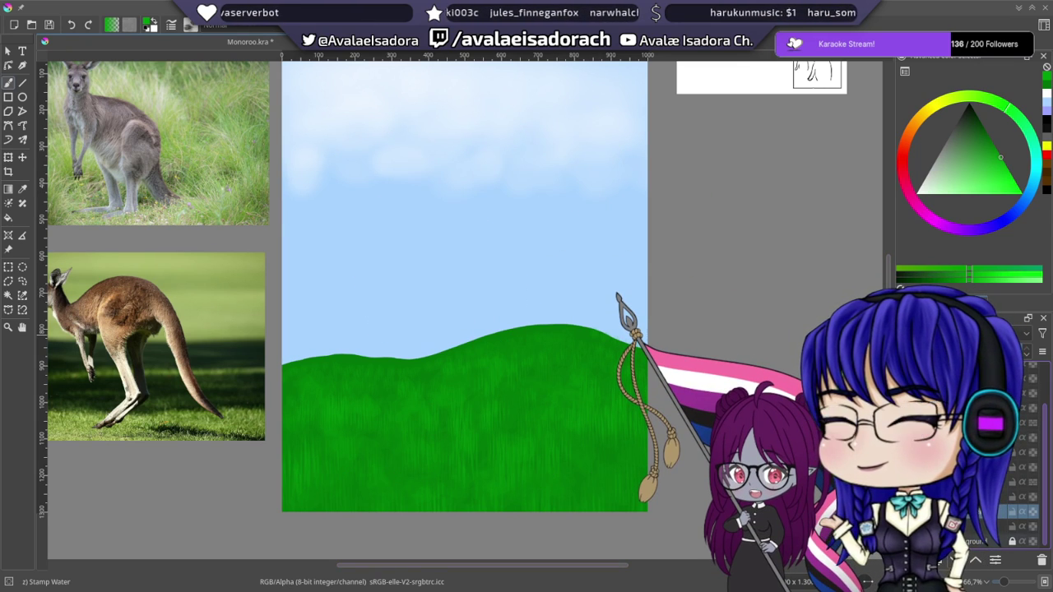
- Set the paint color to a dark grey and choose the Basic-1 brush
{"action": "mouse_move", "coordinate": [540, 295]}
{"action": "left_mouse_down"}
{"action": "mouse_move", "coordinate": [541, 267]}
{"action": "mouse_move", "coordinate": [540, 319]}
{"action": "left_mouse_up"}
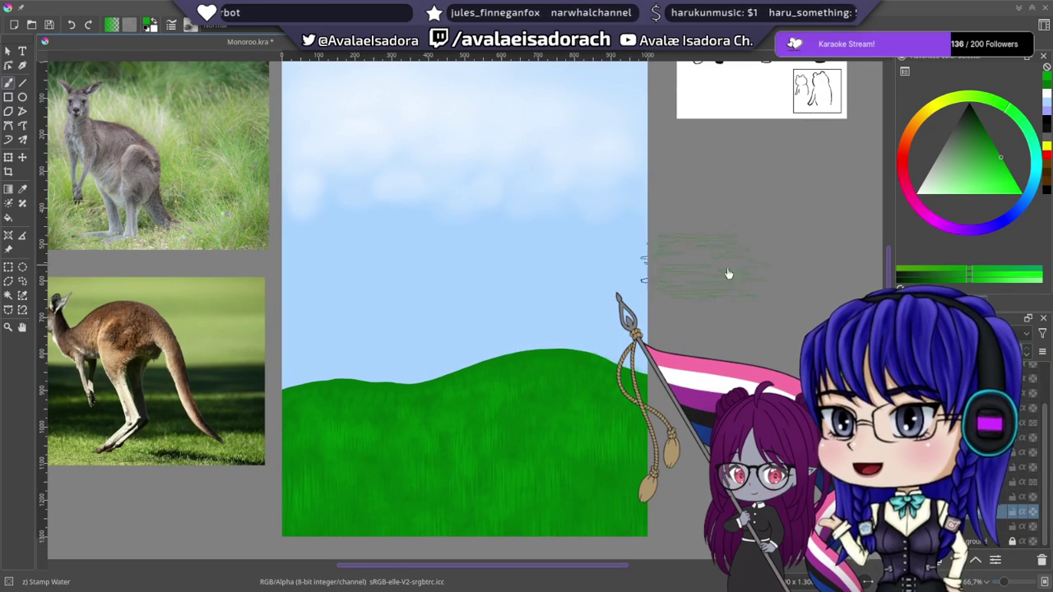
{"action": "left_click_drag", "start_coordinate": [952, 169], "coordinate": [989, 143]}
{"action": "left_click", "coordinate": [950, 133]}
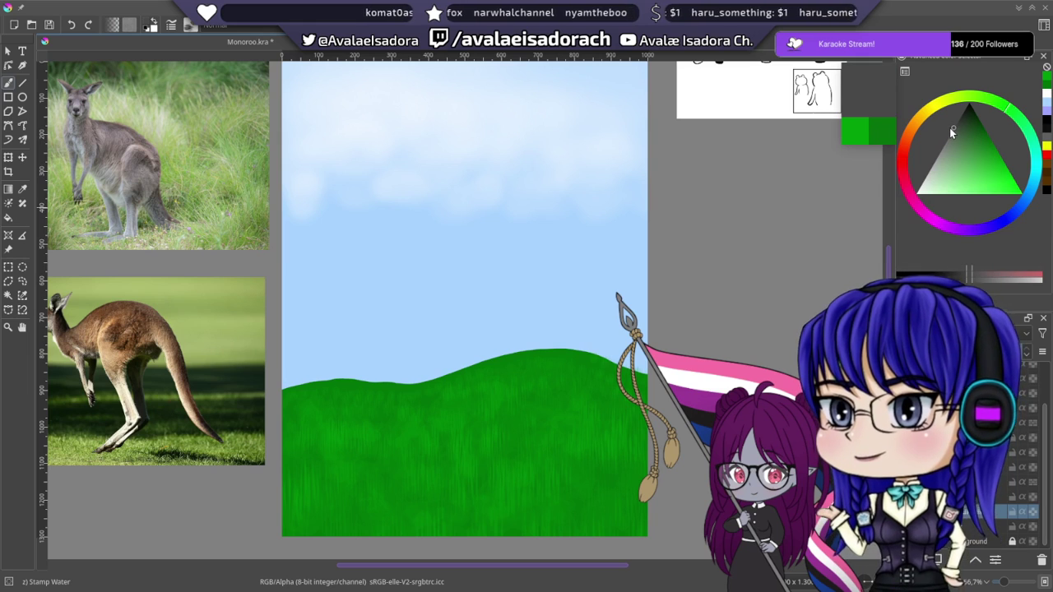
{"action": "mouse_move", "coordinate": [795, 239]}
{"action": "left_mouse_down"}
{"action": "mouse_move", "coordinate": [802, 279]}
{"action": "mouse_move", "coordinate": [789, 298]}
{"action": "left_mouse_up"}
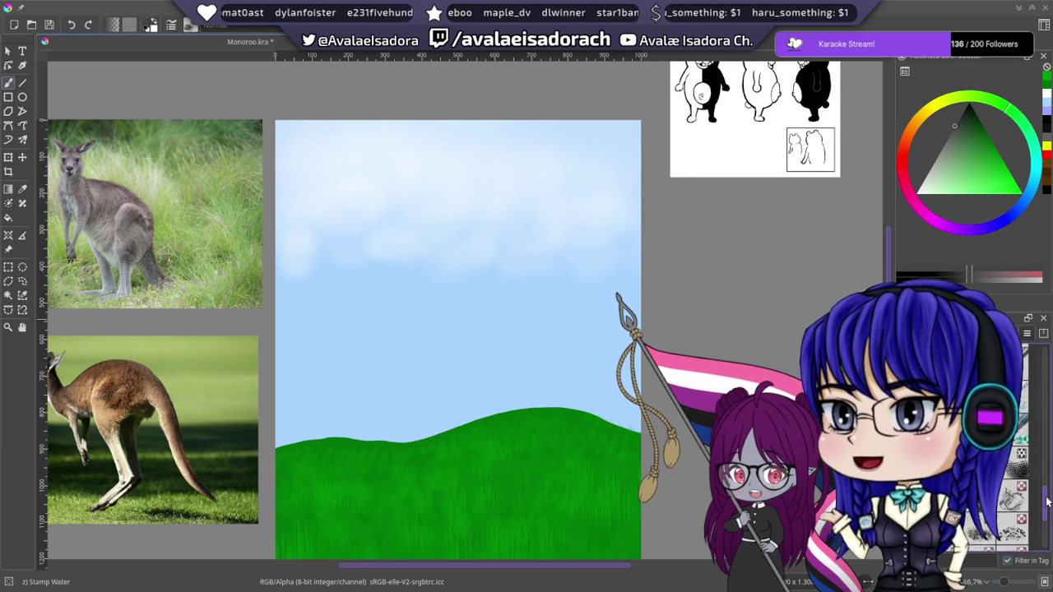
{"action": "left_click_drag", "start_coordinate": [1043, 414], "coordinate": [1044, 381]}
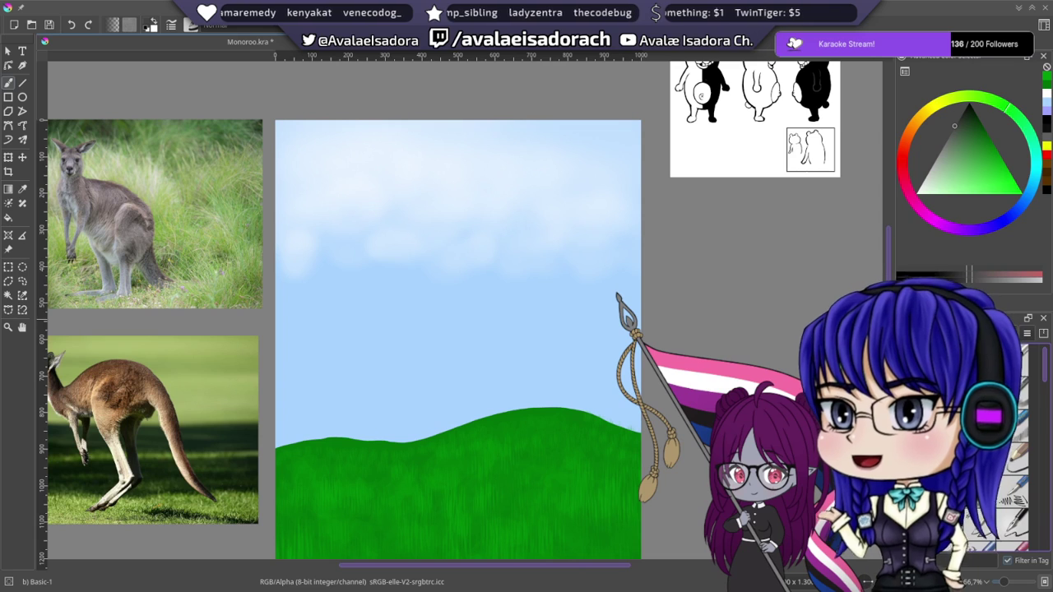
{"action": "mouse_move", "coordinate": [352, 290]}
{"action": "left_mouse_down"}
{"action": "mouse_move", "coordinate": [436, 284]}
{"action": "mouse_move", "coordinate": [528, 318]}
{"action": "mouse_move", "coordinate": [587, 303]}
{"action": "mouse_move", "coordinate": [609, 350]}
{"action": "left_mouse_up"}
{"action": "key", "text": "ctrl+z"}
{"action": "key", "text": "."}
{"action": "mouse_move", "coordinate": [482, 290]}
{"action": "left_mouse_down"}
{"action": "mouse_move", "coordinate": [489, 342]}
{"action": "mouse_move", "coordinate": [545, 352]}
{"action": "left_mouse_up"}
{"action": "key", "text": "ctrl+z"}
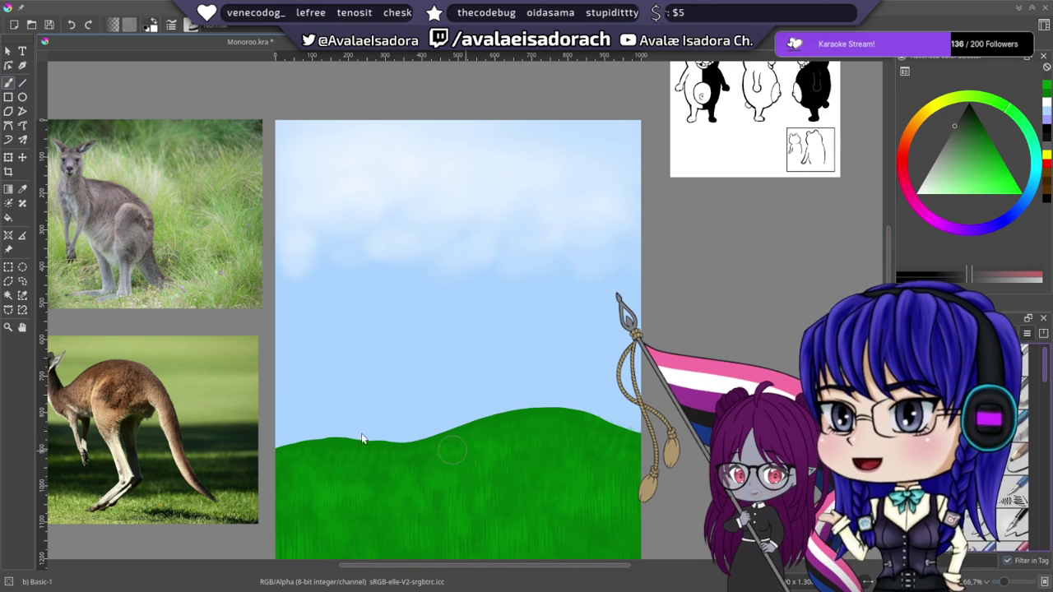
{"action": "left_click_drag", "start_coordinate": [339, 398], "coordinate": [356, 375]}
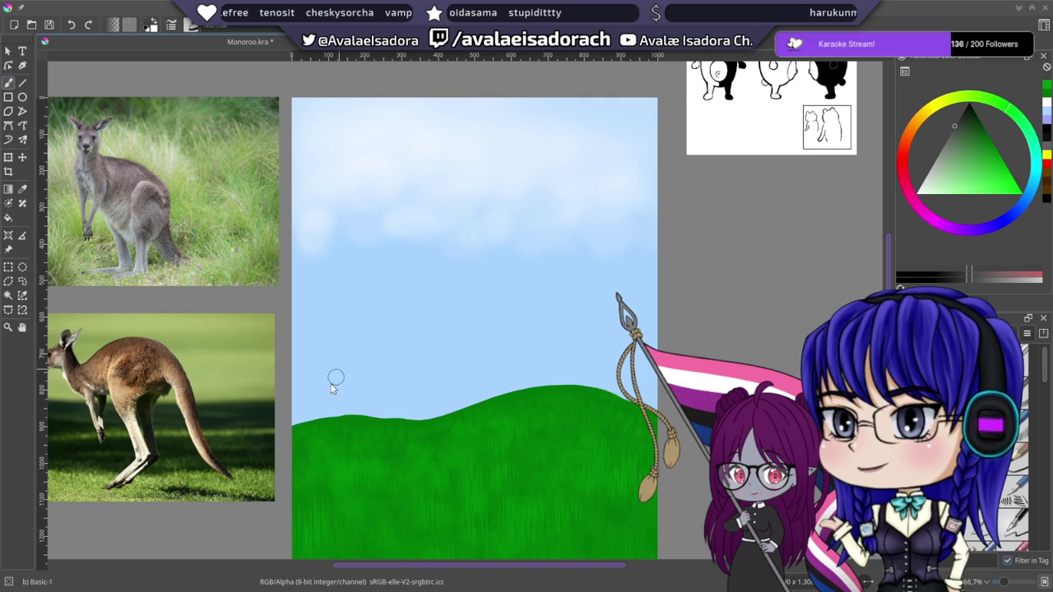
{"action": "left_click_drag", "start_coordinate": [294, 420], "coordinate": [370, 293]}
{"action": "key", "text": "ctrl+z"}
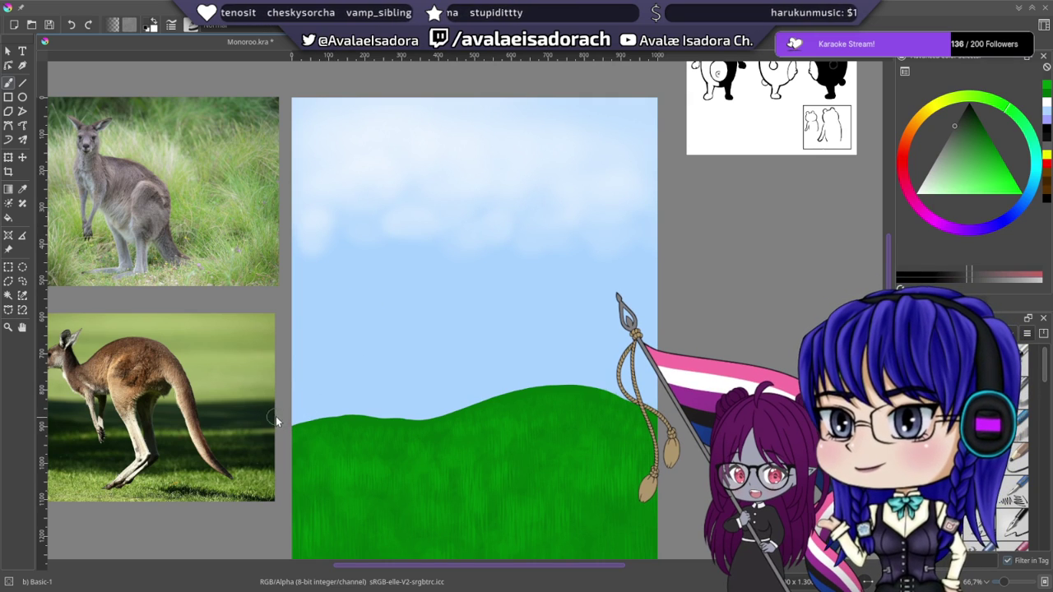
{"action": "key", "text": "ctrl+z"}
- Set the brush smoothing to Stabilizer in the brush tool options
{"action": "left_click", "coordinate": [998, 52]}
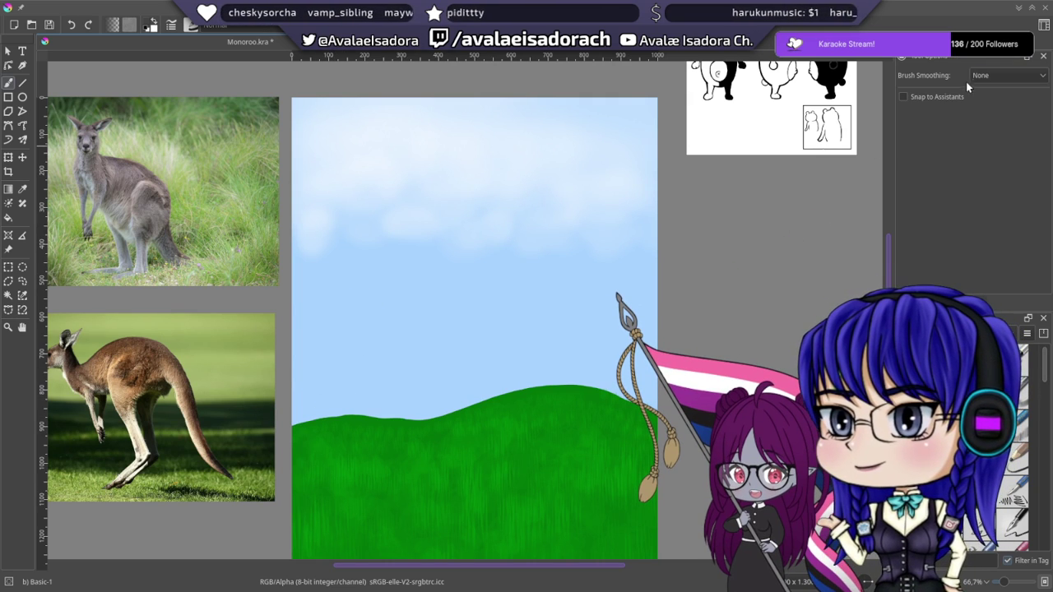
{"action": "left_click", "coordinate": [989, 76]}
{"action": "left_click", "coordinate": [985, 129]}
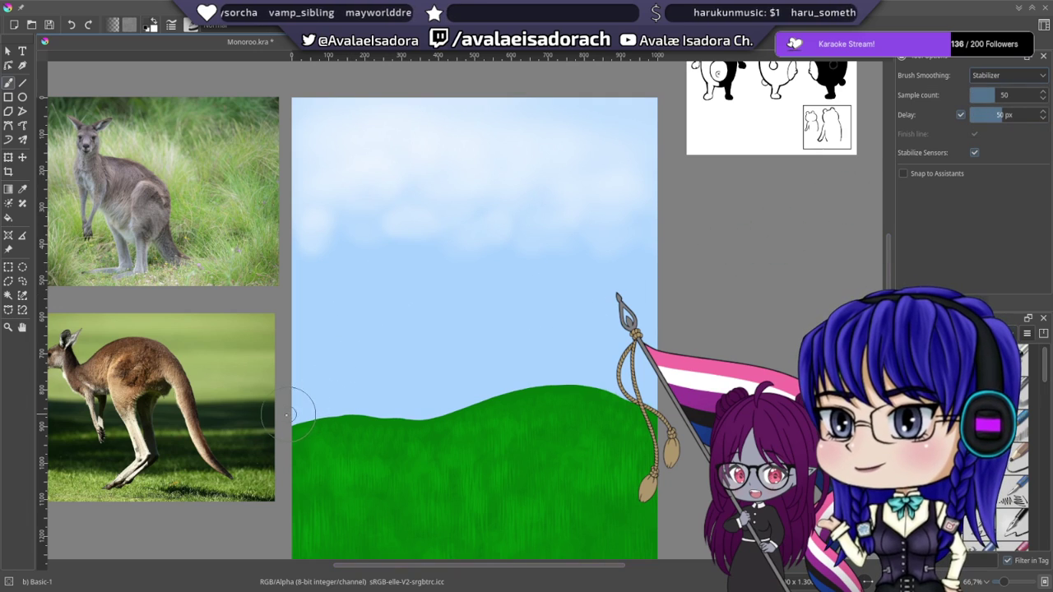
{"action": "left_click_drag", "start_coordinate": [332, 389], "coordinate": [384, 336]}
{"action": "key", "text": "ctrl+z"}
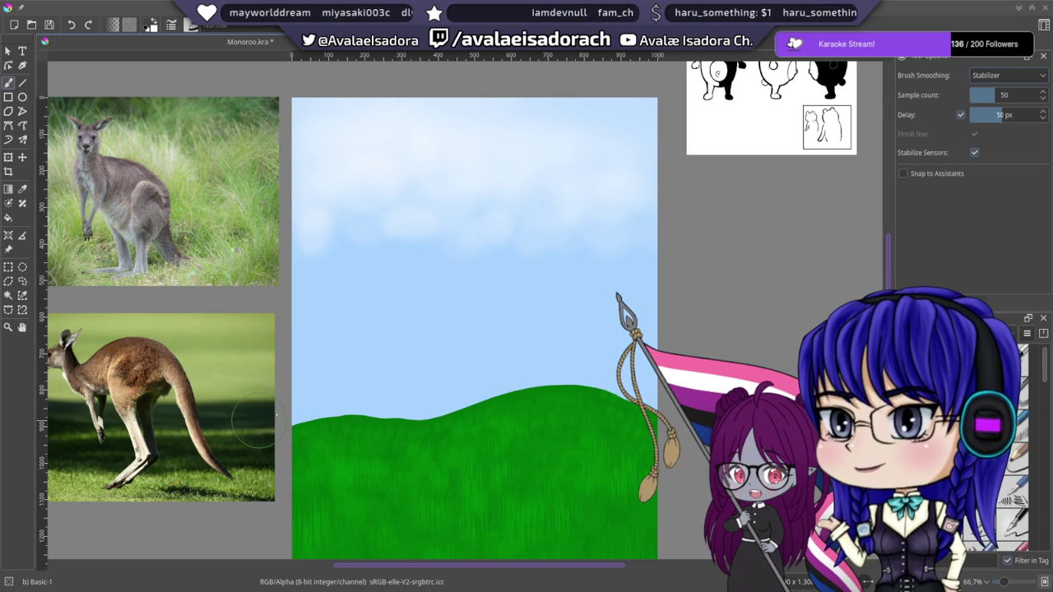
{"action": "mouse_move", "coordinate": [309, 401]}
{"action": "left_mouse_down"}
{"action": "mouse_move", "coordinate": [348, 347]}
{"action": "mouse_move", "coordinate": [370, 255]}
{"action": "mouse_move", "coordinate": [373, 283]}
{"action": "left_mouse_up"}
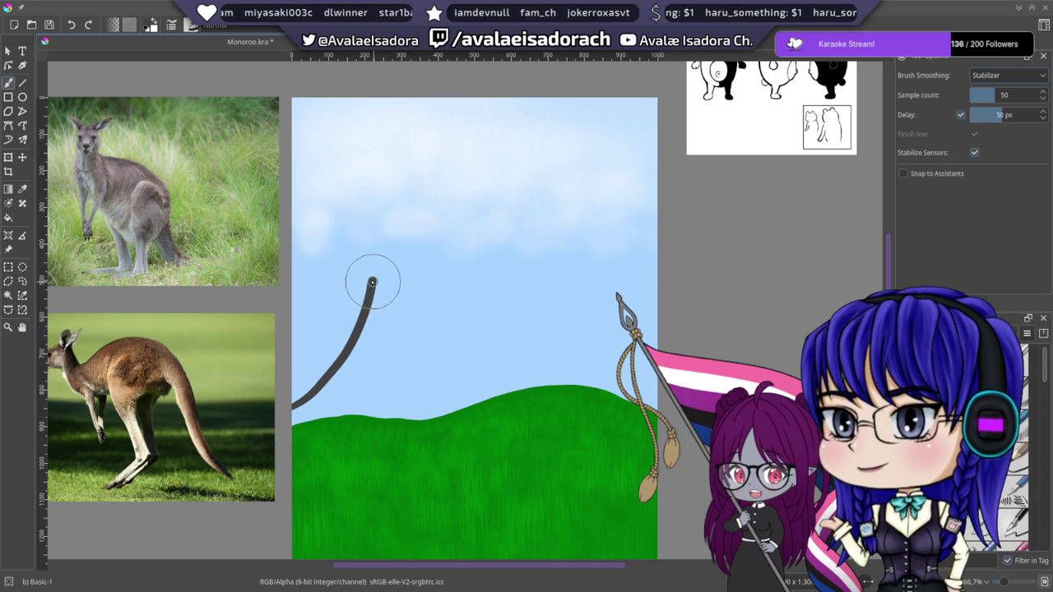
{"action": "key", "text": "ctrl+z"}
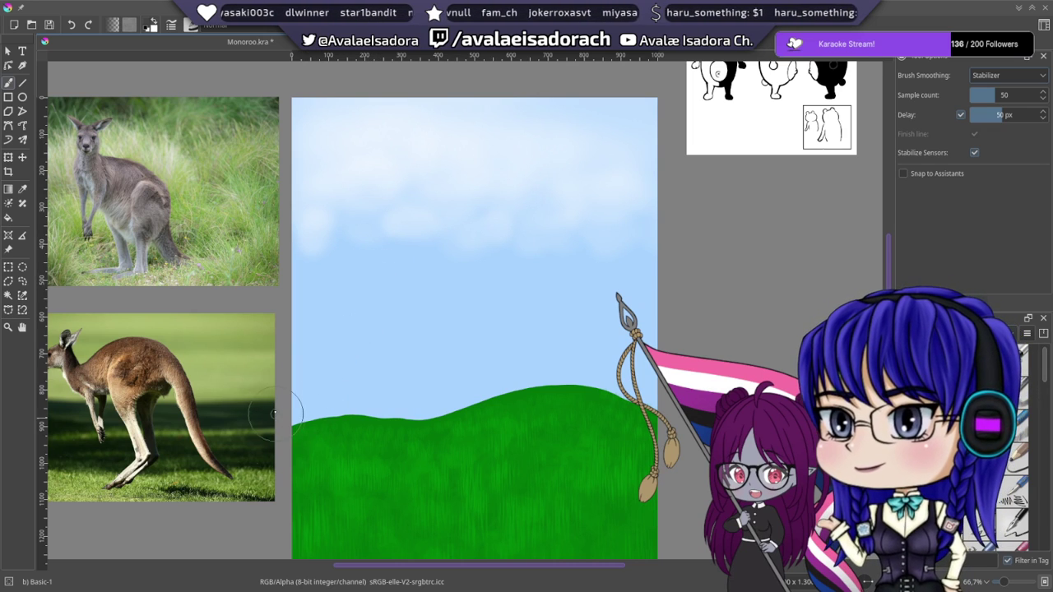
- Outline a row of dark grey mountain peaks above the grassy hill, running across the full canvas width
{"action": "mouse_move", "coordinate": [302, 399]}
{"action": "left_mouse_down"}
{"action": "mouse_move", "coordinate": [348, 348]}
{"action": "mouse_move", "coordinate": [367, 297]}
{"action": "mouse_move", "coordinate": [473, 405]}
{"action": "left_mouse_up"}
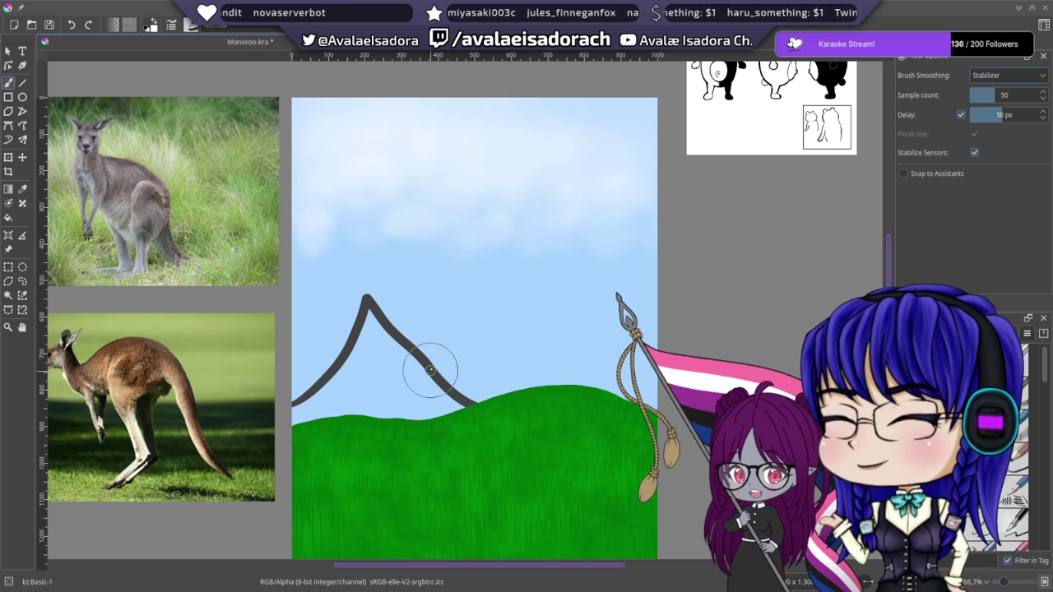
{"action": "mouse_move", "coordinate": [441, 362]}
{"action": "left_mouse_down"}
{"action": "mouse_move", "coordinate": [468, 337]}
{"action": "mouse_move", "coordinate": [486, 297]}
{"action": "mouse_move", "coordinate": [541, 302]}
{"action": "mouse_move", "coordinate": [557, 281]}
{"action": "mouse_move", "coordinate": [604, 352]}
{"action": "left_mouse_up"}
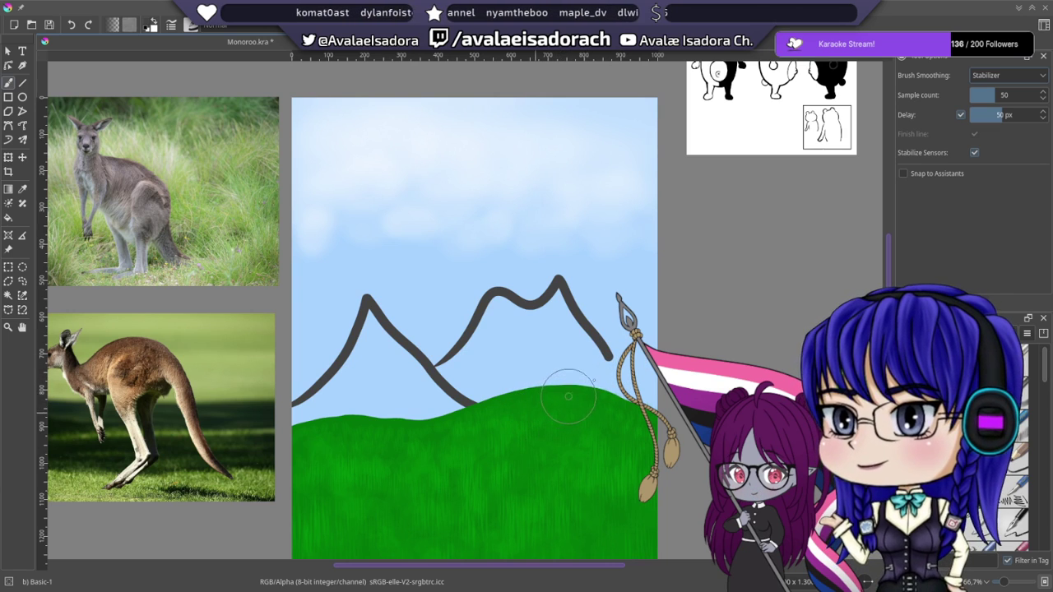
{"action": "left_click_drag", "start_coordinate": [580, 386], "coordinate": [586, 383]}
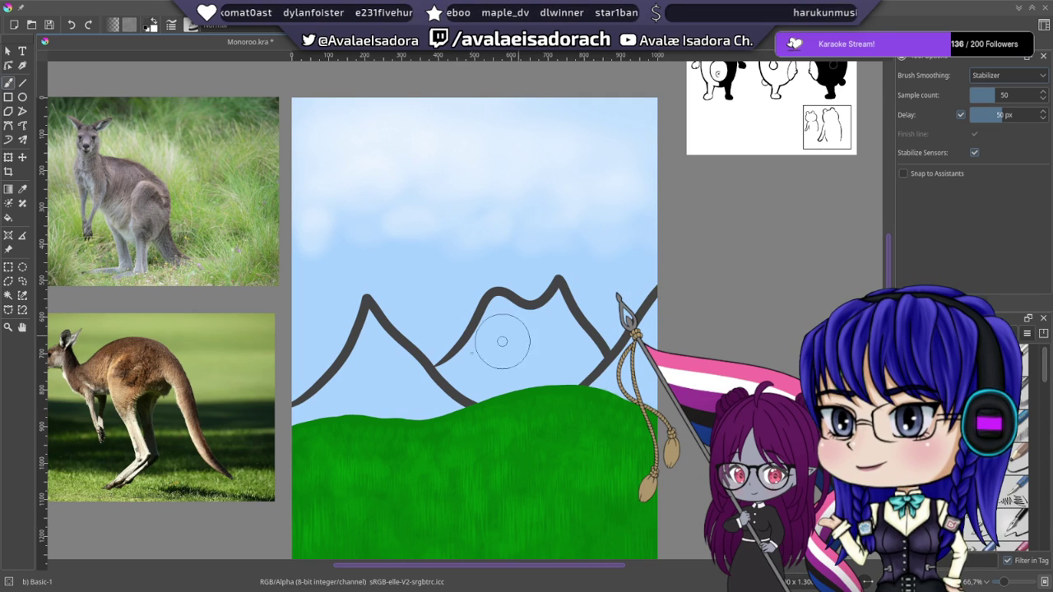
{"action": "mouse_move", "coordinate": [418, 305]}
{"action": "left_mouse_down"}
{"action": "mouse_move", "coordinate": [500, 245]}
{"action": "mouse_move", "coordinate": [452, 309]}
{"action": "mouse_move", "coordinate": [439, 286]}
{"action": "mouse_move", "coordinate": [413, 288]}
{"action": "mouse_move", "coordinate": [413, 252]}
{"action": "mouse_move", "coordinate": [407, 282]}
{"action": "left_mouse_up"}
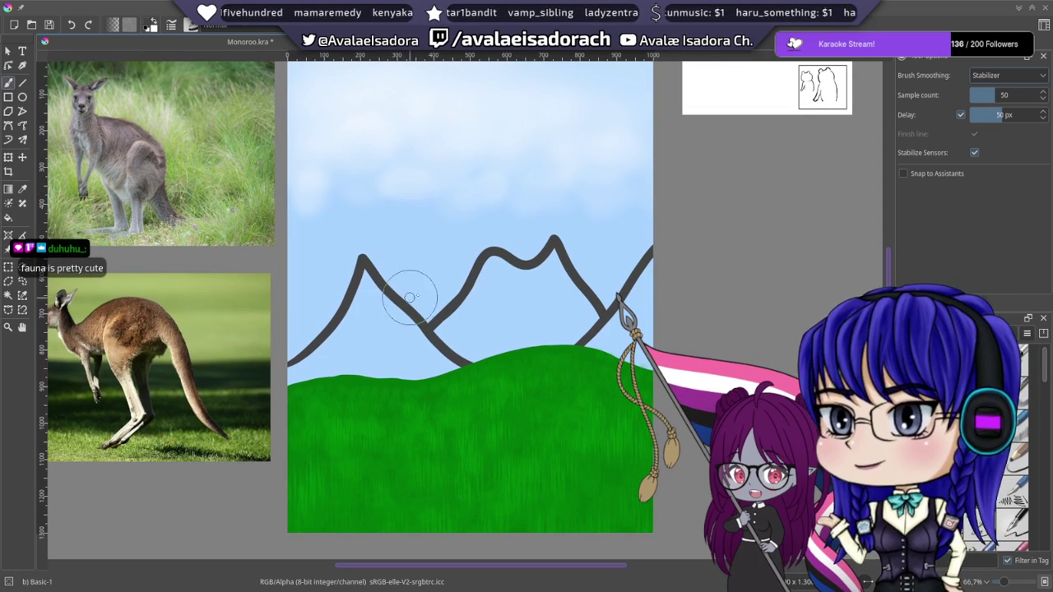
{"action": "left_click_drag", "start_coordinate": [510, 263], "coordinate": [503, 286]}
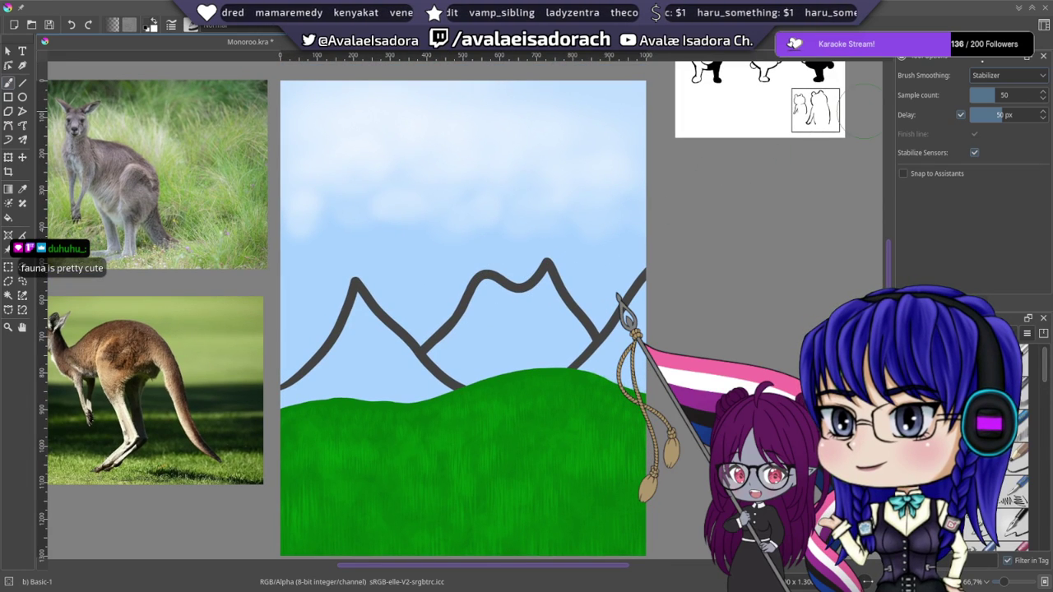
- Set the brush smoothing to None and fill the left mountain with the dark grey
{"action": "left_click", "coordinate": [1008, 74]}
{"action": "left_click", "coordinate": [986, 90]}
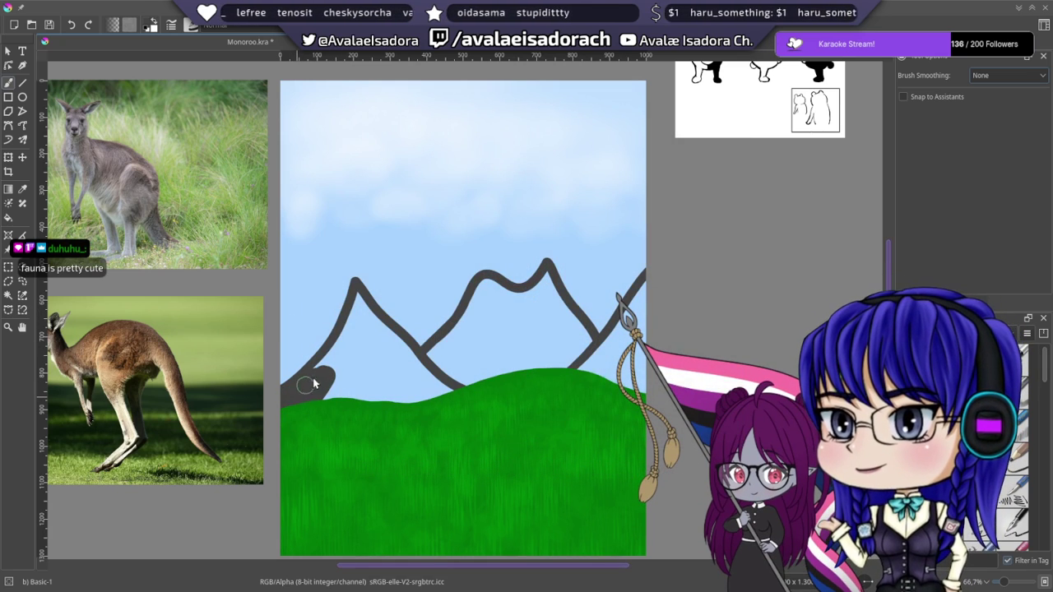
{"action": "left_click_drag", "start_coordinate": [312, 383], "coordinate": [360, 290]}
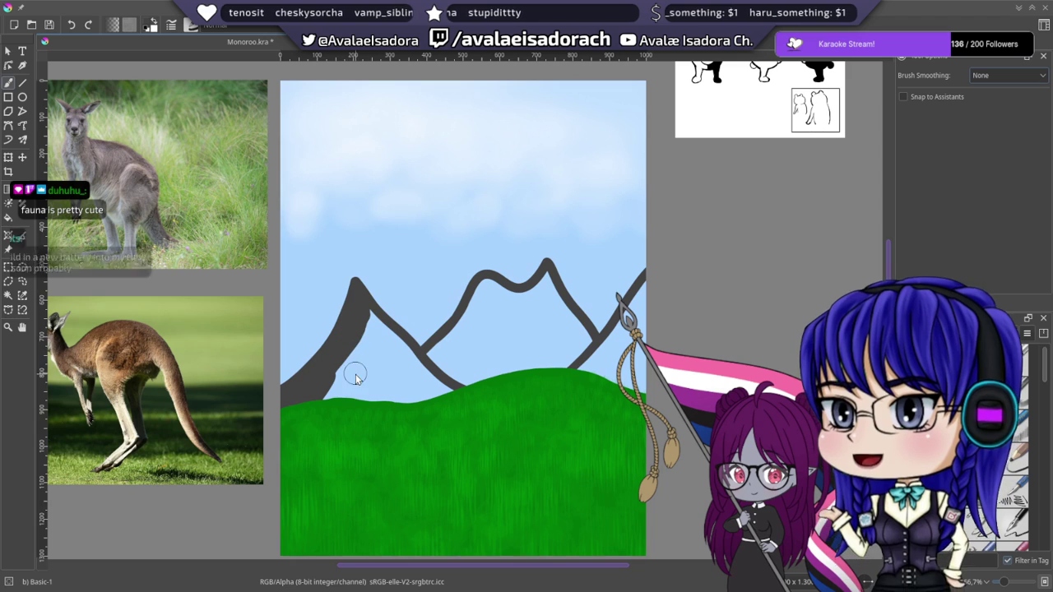
{"action": "scroll", "coordinate": [359, 349], "scroll_direction": "down", "scroll_amount": 2}
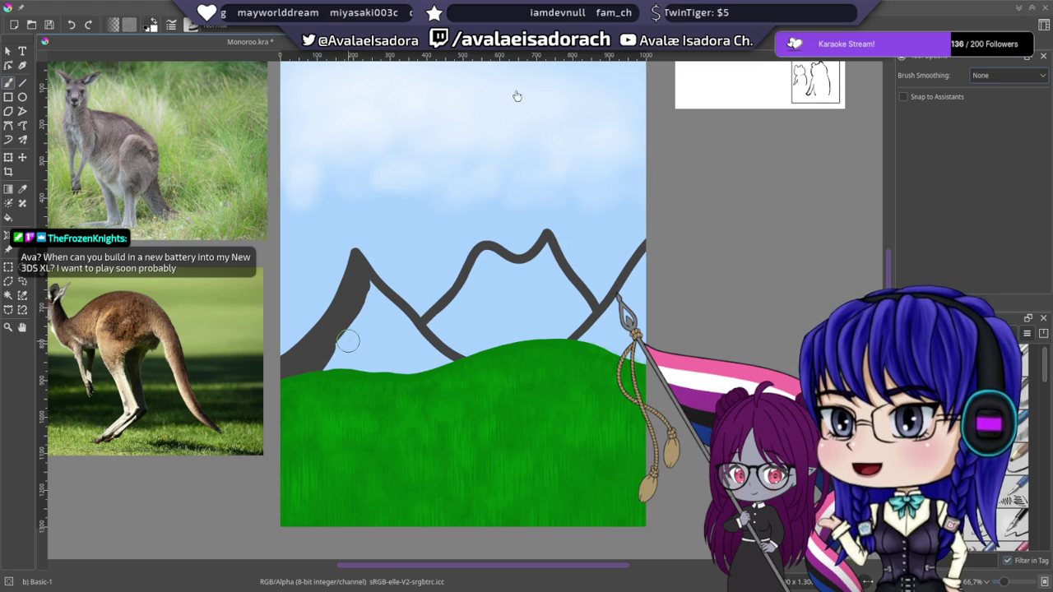
{"action": "right_click", "coordinate": [526, 245]}
{"action": "left_click_drag", "start_coordinate": [500, 374], "coordinate": [548, 369]}
{"action": "left_click", "coordinate": [735, 308]}
{"action": "mouse_move", "coordinate": [263, 304]}
{"action": "left_mouse_down"}
{"action": "mouse_move", "coordinate": [239, 255]}
{"action": "mouse_move", "coordinate": [442, 444]}
{"action": "mouse_move", "coordinate": [347, 391]}
{"action": "mouse_move", "coordinate": [375, 453]}
{"action": "mouse_move", "coordinate": [335, 398]}
{"action": "mouse_move", "coordinate": [244, 340]}
{"action": "mouse_move", "coordinate": [159, 441]}
{"action": "mouse_move", "coordinate": [350, 444]}
{"action": "mouse_move", "coordinate": [205, 362]}
{"action": "mouse_move", "coordinate": [273, 375]}
{"action": "left_mouse_up"}
- Fill the right mountain's slope down to the hill and canvas edge with dark grey
{"action": "scroll", "coordinate": [336, 308], "scroll_direction": "right", "scroll_amount": 2}
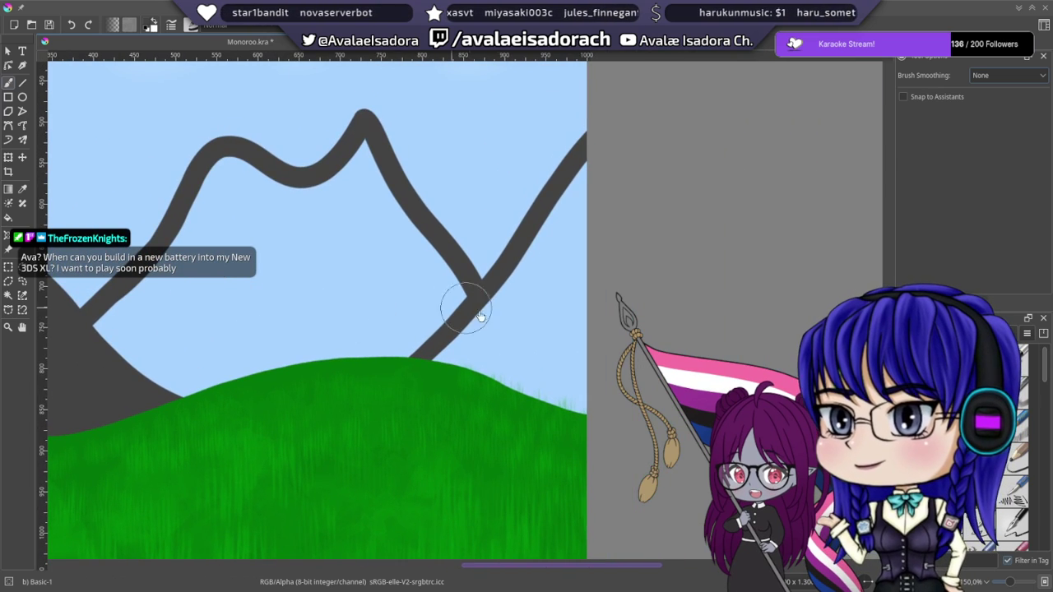
{"action": "left_click_drag", "start_coordinate": [535, 311], "coordinate": [450, 366]}
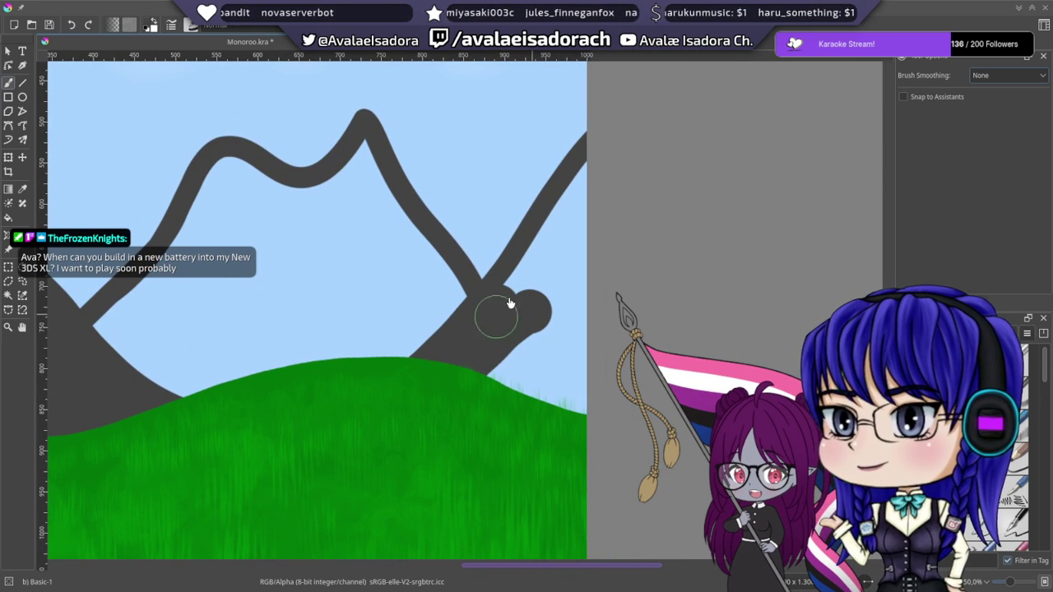
{"action": "mouse_move", "coordinate": [509, 303]}
{"action": "left_mouse_down"}
{"action": "mouse_move", "coordinate": [588, 189]}
{"action": "mouse_move", "coordinate": [529, 364]}
{"action": "mouse_move", "coordinate": [485, 413]}
{"action": "mouse_move", "coordinate": [530, 325]}
{"action": "mouse_move", "coordinate": [554, 347]}
{"action": "mouse_move", "coordinate": [575, 412]}
{"action": "mouse_move", "coordinate": [599, 269]}
{"action": "left_mouse_up"}
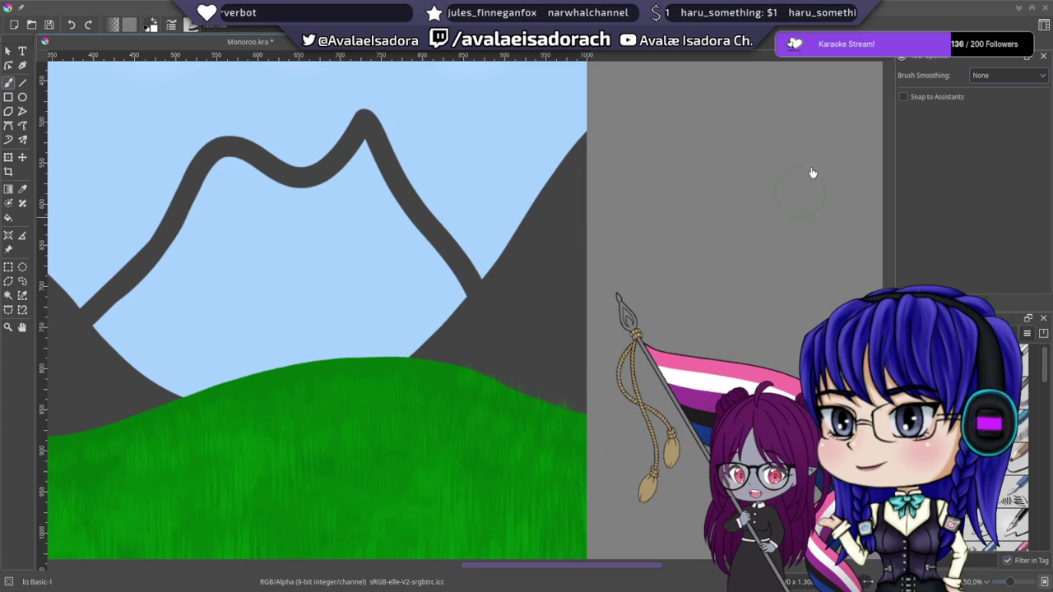
- Repaint the uncovered part of the right mountain in its own sampled grey, and pick a darker grey
{"action": "left_click", "coordinate": [934, 49]}
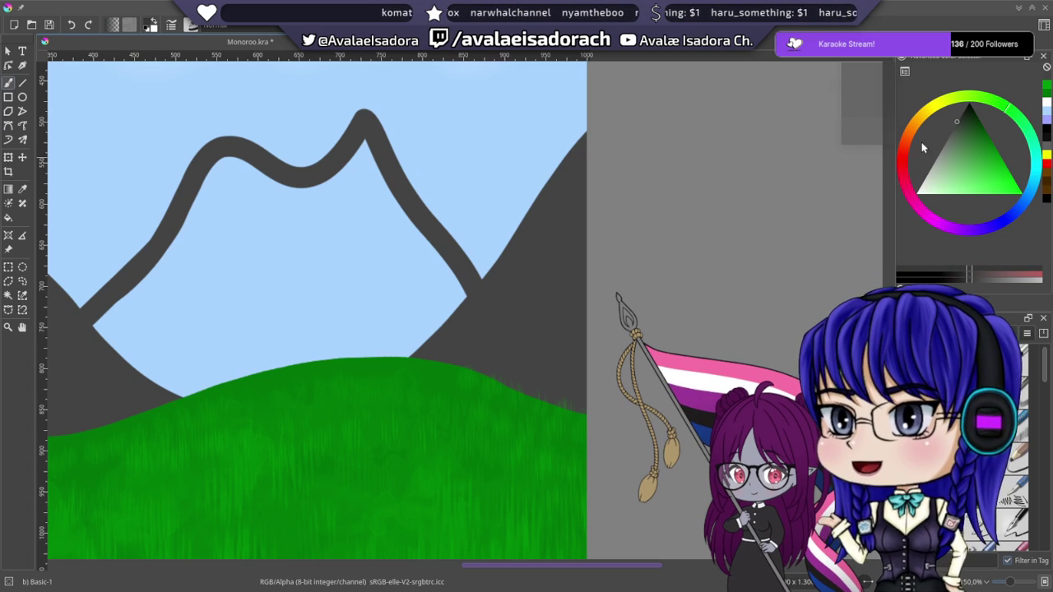
{"action": "left_click_drag", "start_coordinate": [367, 239], "coordinate": [467, 276]}
{"action": "mouse_move", "coordinate": [233, 362]}
{"action": "left_mouse_down"}
{"action": "mouse_move", "coordinate": [217, 358]}
{"action": "mouse_move", "coordinate": [242, 376]}
{"action": "mouse_move", "coordinate": [227, 355]}
{"action": "left_mouse_up"}
{"action": "key", "text": "ctrl+z"}
{"action": "key", "text": "ctrl+z"}
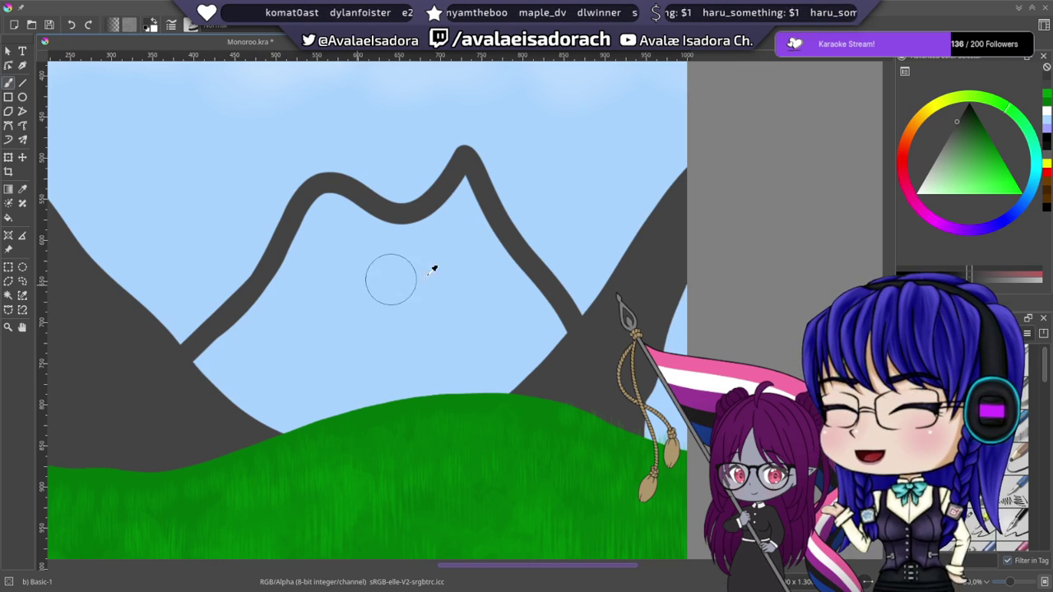
{"action": "left_click", "coordinate": [603, 294], "text": "ctrl"}
{"action": "left_click_drag", "start_coordinate": [686, 293], "coordinate": [693, 413]}
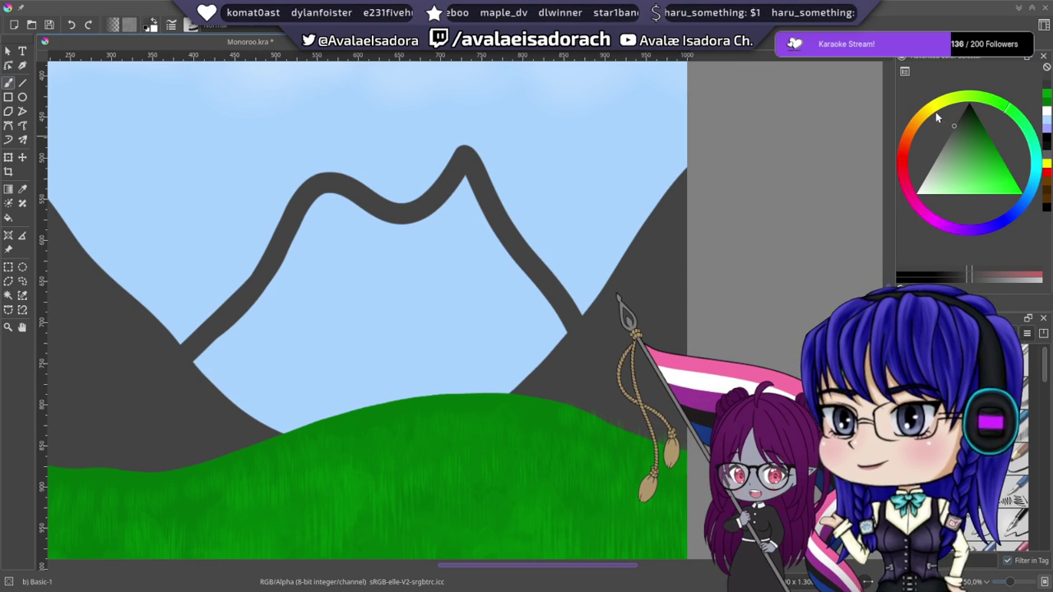
{"action": "left_click_drag", "start_coordinate": [959, 130], "coordinate": [956, 120]}
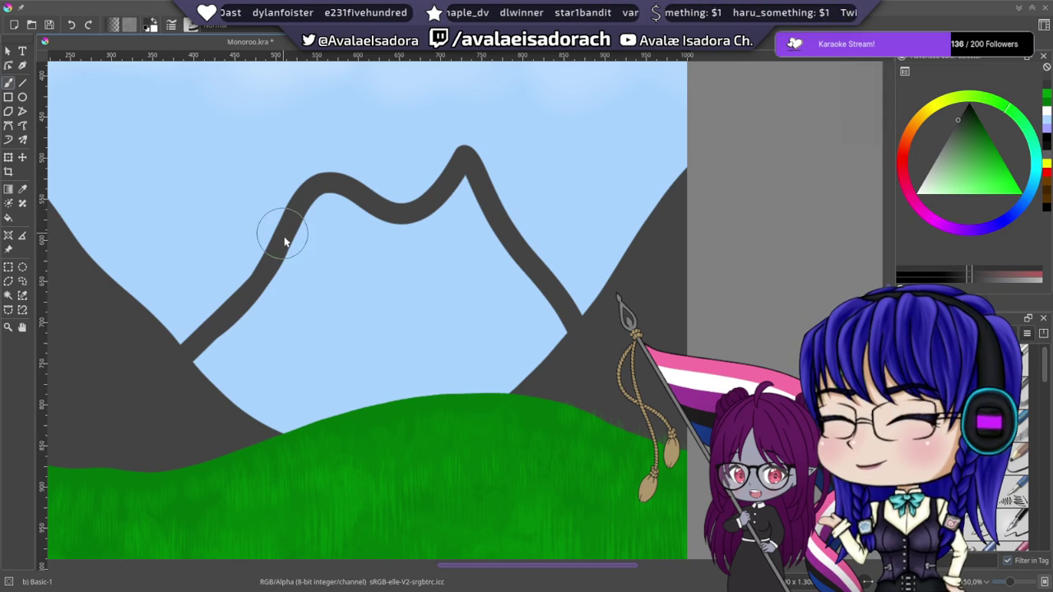
{"action": "left_click_drag", "start_coordinate": [321, 299], "coordinate": [374, 285]}
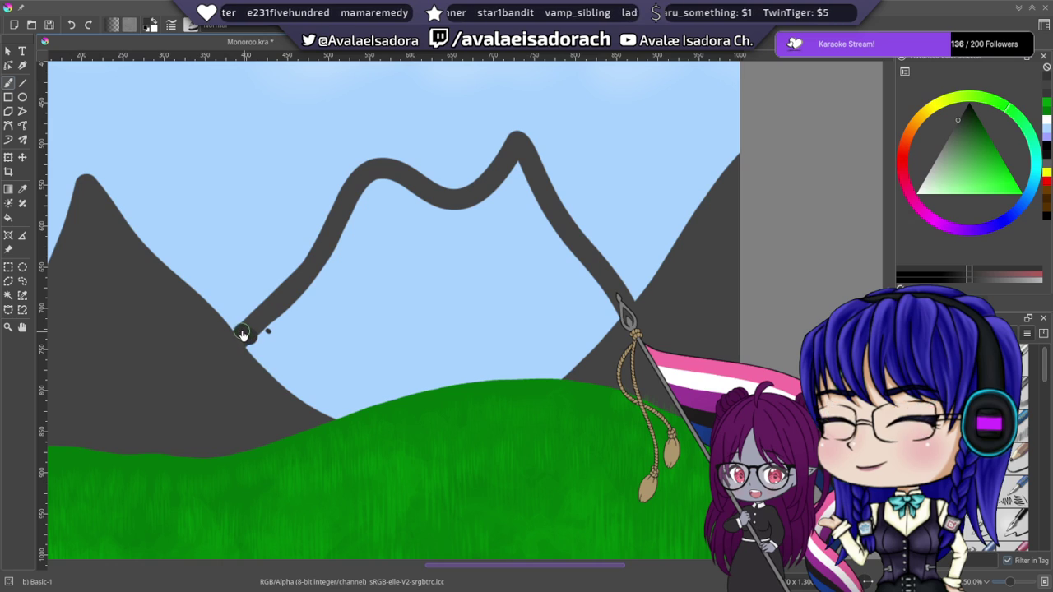
{"action": "mouse_move", "coordinate": [255, 346]}
{"action": "left_mouse_down"}
{"action": "mouse_move", "coordinate": [308, 393]}
{"action": "mouse_move", "coordinate": [380, 405]}
{"action": "left_mouse_up"}
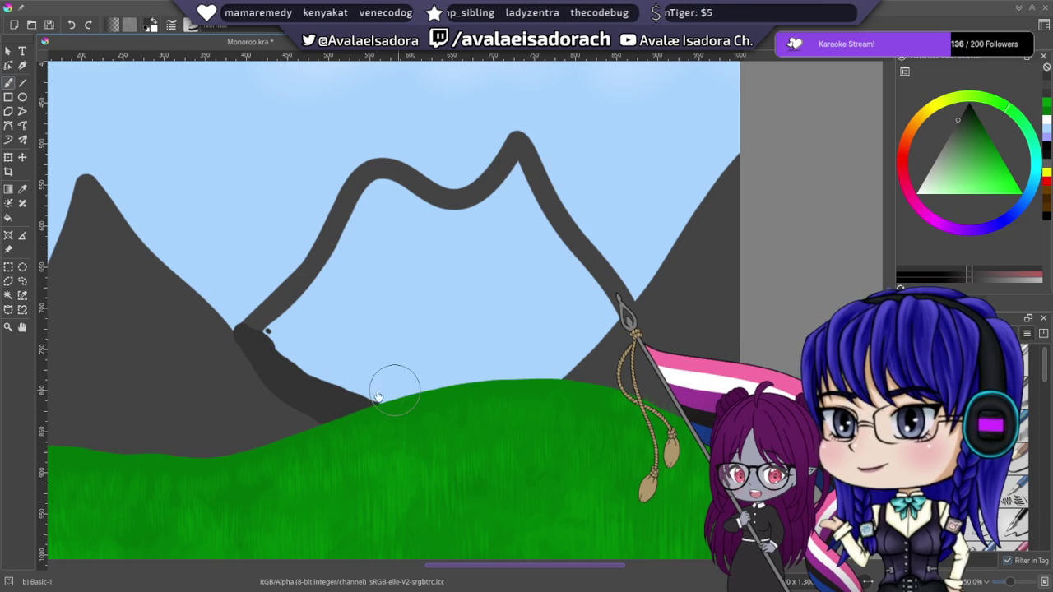
{"action": "key", "text": "ctrl+z"}
{"action": "key", "text": "ctrl+z"}
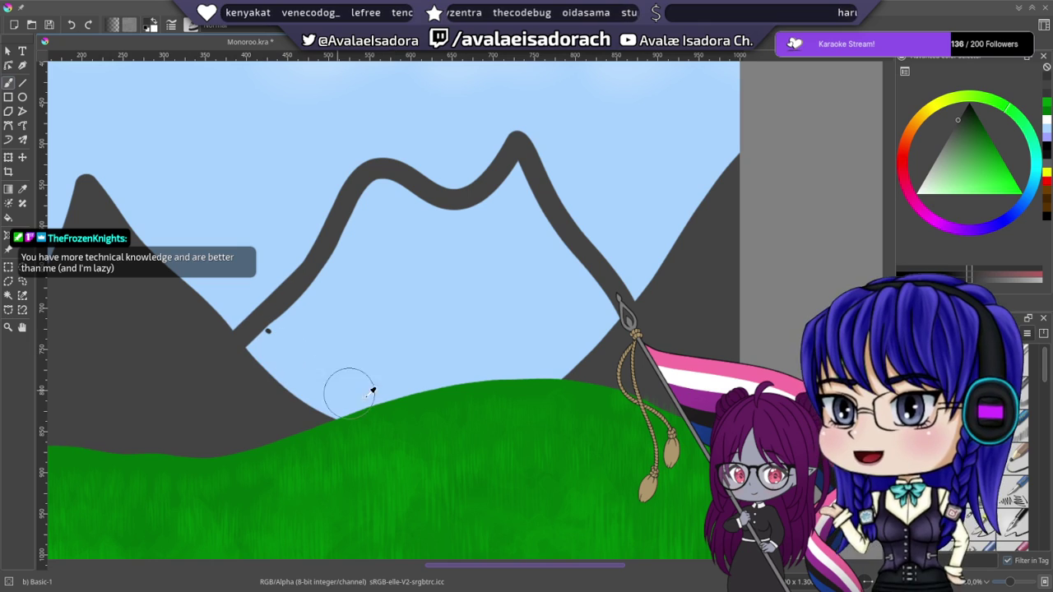
{"action": "mouse_move", "coordinate": [376, 416]}
{"action": "left_mouse_down"}
{"action": "mouse_move", "coordinate": [299, 382]}
{"action": "mouse_move", "coordinate": [249, 334]}
{"action": "mouse_move", "coordinate": [325, 259]}
{"action": "left_mouse_up"}
{"action": "key", "text": "ctrl+z"}
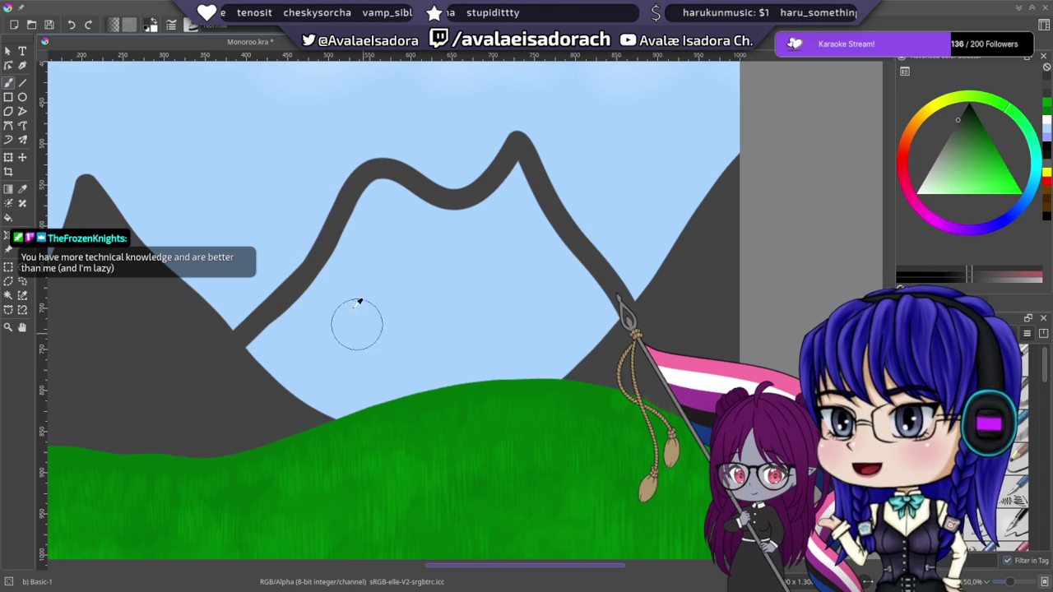
- Erase the middle mountain's outline between the two filled mountains
{"action": "left_click_drag", "start_coordinate": [382, 254], "coordinate": [388, 273]}
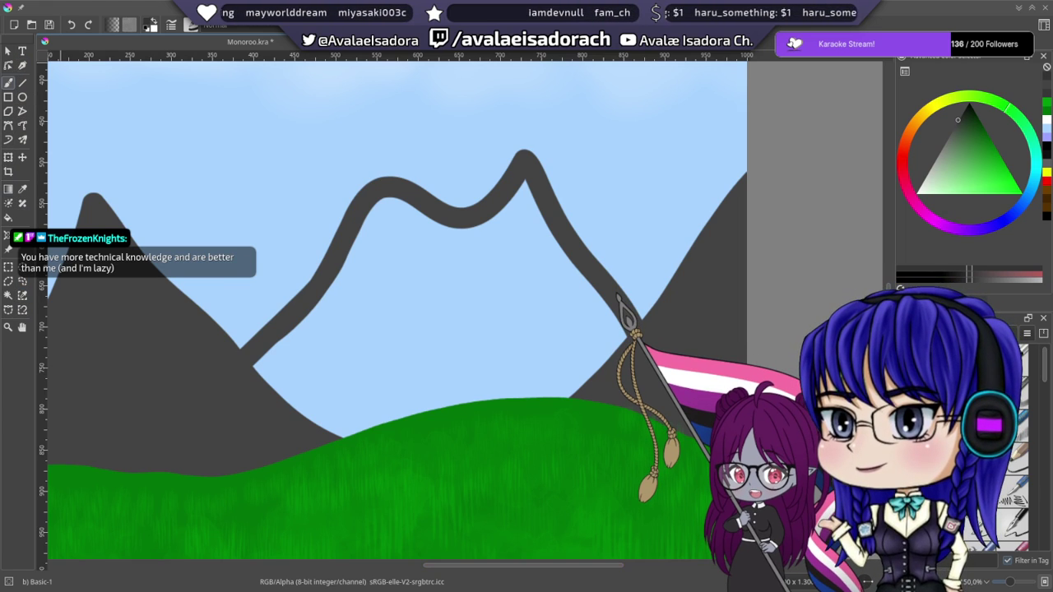
{"action": "left_click_drag", "start_coordinate": [280, 329], "coordinate": [265, 342]}
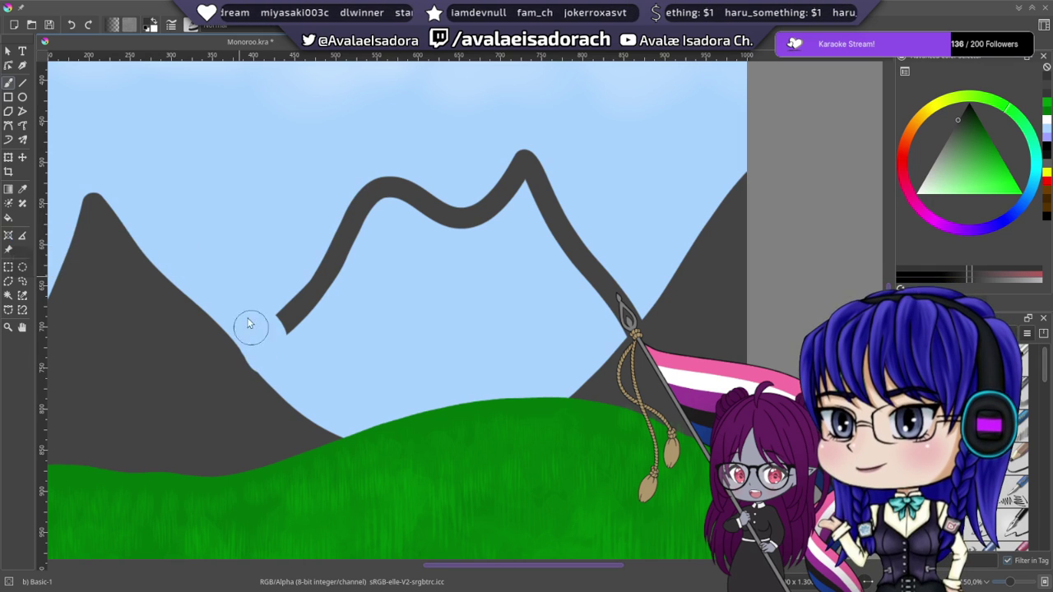
{"action": "mouse_move", "coordinate": [284, 325]}
{"action": "left_mouse_down"}
{"action": "mouse_move", "coordinate": [313, 346]}
{"action": "mouse_move", "coordinate": [329, 282]}
{"action": "mouse_move", "coordinate": [378, 189]}
{"action": "mouse_move", "coordinate": [415, 170]}
{"action": "mouse_move", "coordinate": [428, 238]}
{"action": "mouse_move", "coordinate": [539, 153]}
{"action": "mouse_move", "coordinate": [528, 253]}
{"action": "mouse_move", "coordinate": [539, 269]}
{"action": "mouse_move", "coordinate": [606, 253]}
{"action": "mouse_move", "coordinate": [575, 279]}
{"action": "mouse_move", "coordinate": [616, 294]}
{"action": "left_mouse_up"}
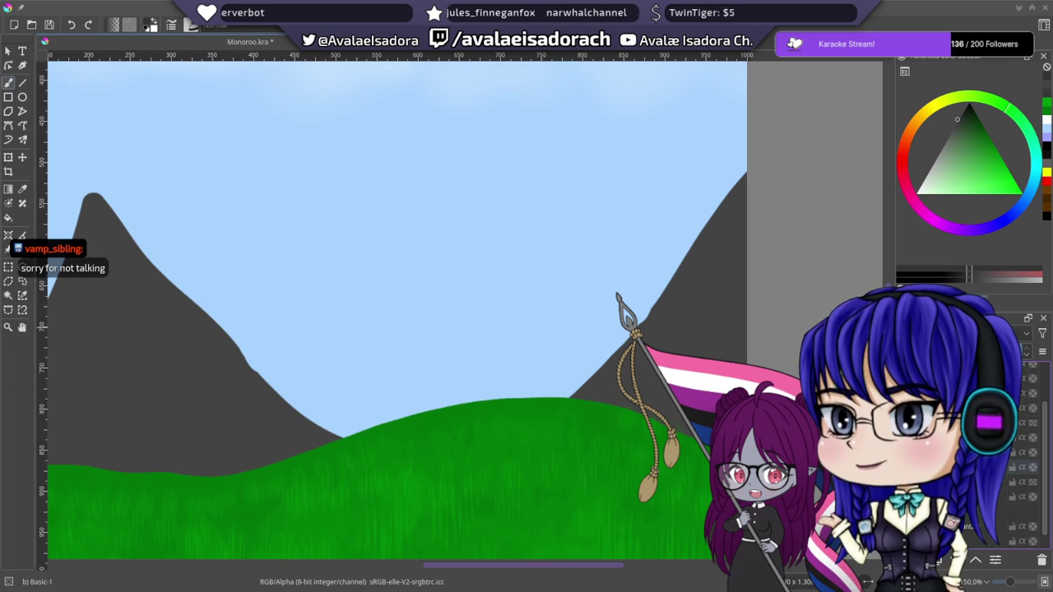
- On the layer behind the filled mountains, prepare a darker grey brush with Stabilizer smoothing
{"action": "left_click", "coordinate": [987, 511]}
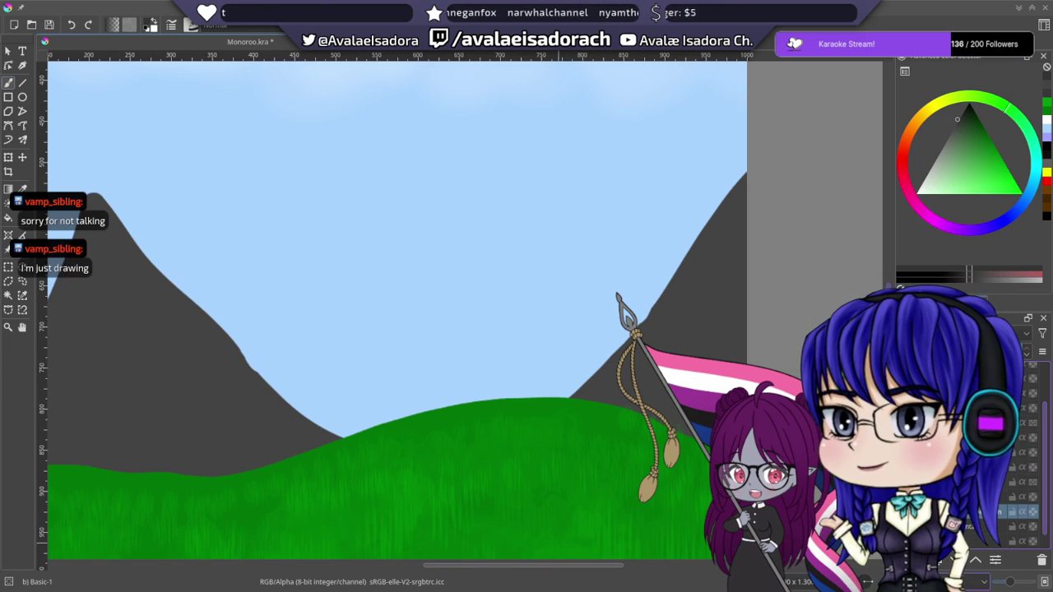
{"action": "left_click_drag", "start_coordinate": [556, 324], "coordinate": [529, 325]}
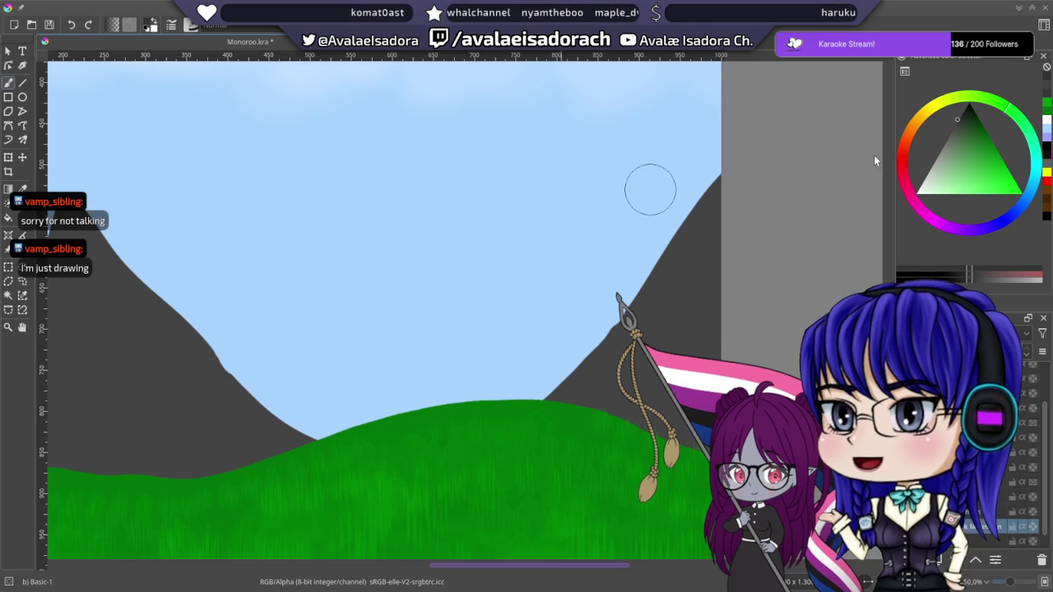
{"action": "left_click_drag", "start_coordinate": [982, 133], "coordinate": [959, 126]}
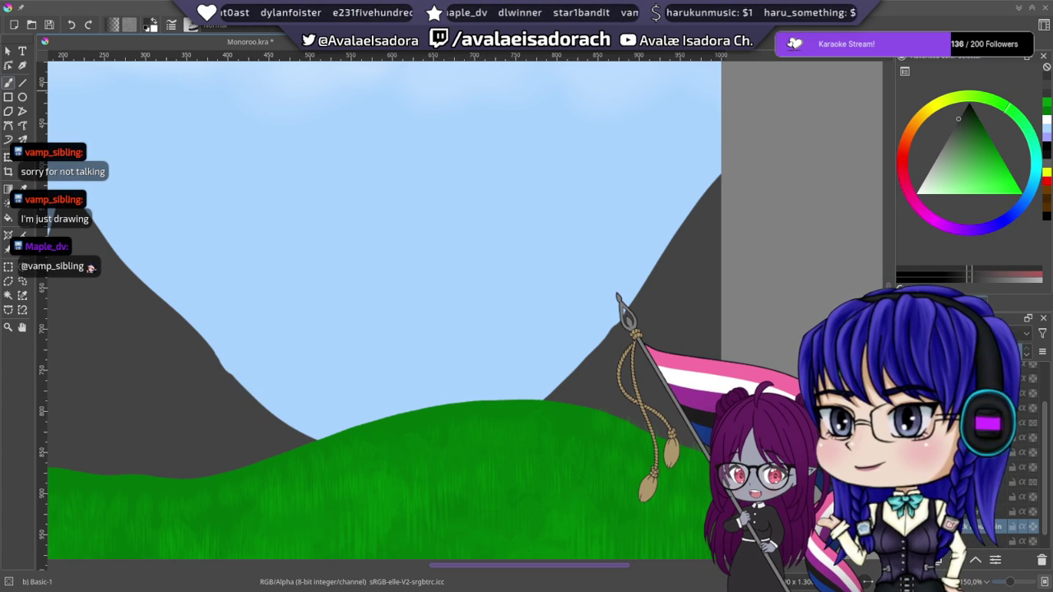
{"action": "left_click", "coordinate": [958, 302]}
{"action": "left_click", "coordinate": [987, 76]}
{"action": "left_click", "coordinate": [987, 128]}
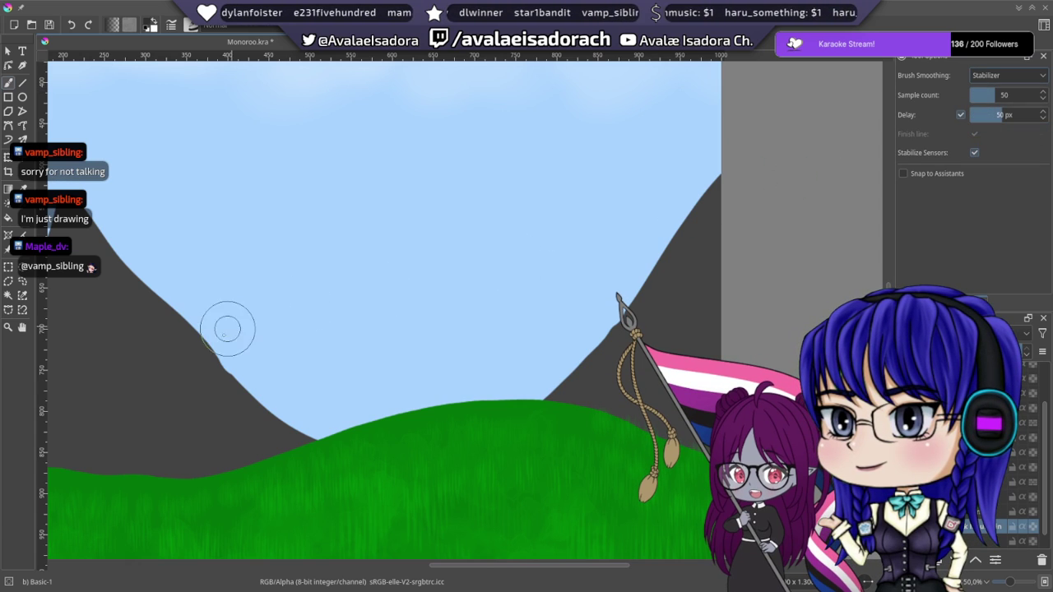
{"action": "mouse_move", "coordinate": [247, 383]}
{"action": "left_mouse_down"}
{"action": "mouse_move", "coordinate": [375, 200]}
{"action": "mouse_move", "coordinate": [449, 186]}
{"action": "left_mouse_up"}
{"action": "key", "text": "ctrl+z"}
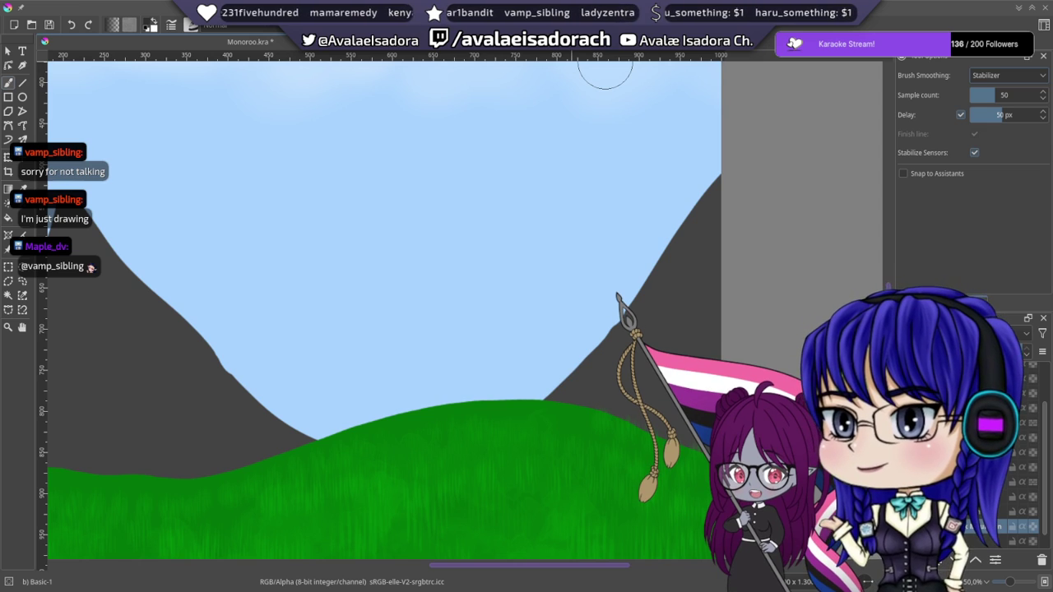
{"action": "mouse_move", "coordinate": [236, 372]}
{"action": "left_mouse_down"}
{"action": "mouse_move", "coordinate": [323, 301]}
{"action": "mouse_move", "coordinate": [423, 152]}
{"action": "left_mouse_up"}
{"action": "key", "text": "ctrl+z"}
- Outline a twin-peaked darker grey mountain between and behind the side mountains, and set the brush smoothing to None
{"action": "mouse_move", "coordinate": [243, 390]}
{"action": "left_mouse_down"}
{"action": "mouse_move", "coordinate": [307, 341]}
{"action": "mouse_move", "coordinate": [355, 270]}
{"action": "mouse_move", "coordinate": [394, 178]}
{"action": "mouse_move", "coordinate": [423, 156]}
{"action": "mouse_move", "coordinate": [461, 155]}
{"action": "mouse_move", "coordinate": [505, 176]}
{"action": "mouse_move", "coordinate": [546, 159]}
{"action": "mouse_move", "coordinate": [570, 205]}
{"action": "mouse_move", "coordinate": [678, 274]}
{"action": "left_mouse_up"}
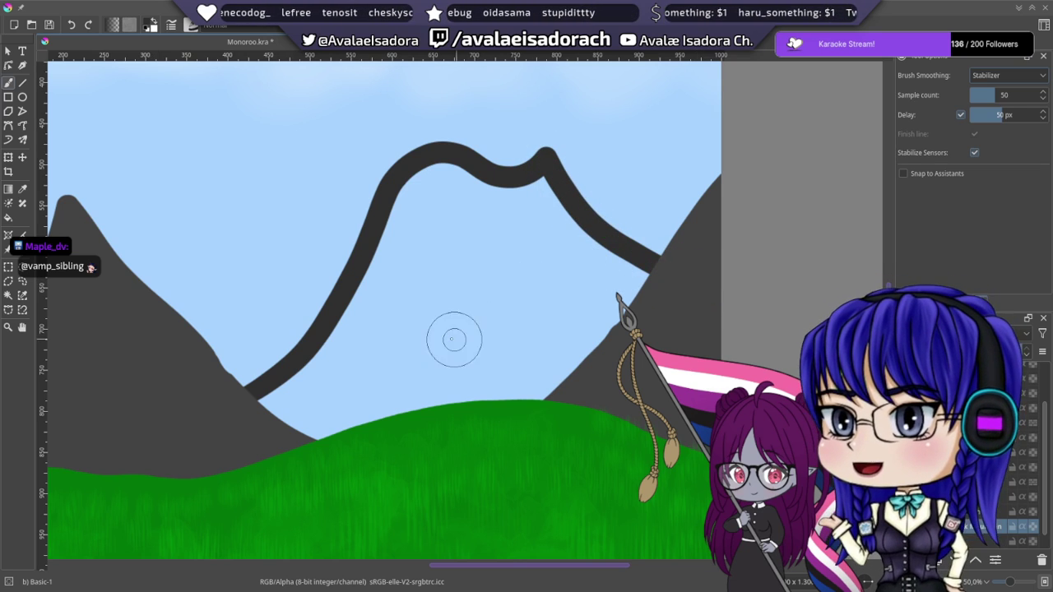
{"action": "left_click", "coordinate": [516, 41]}
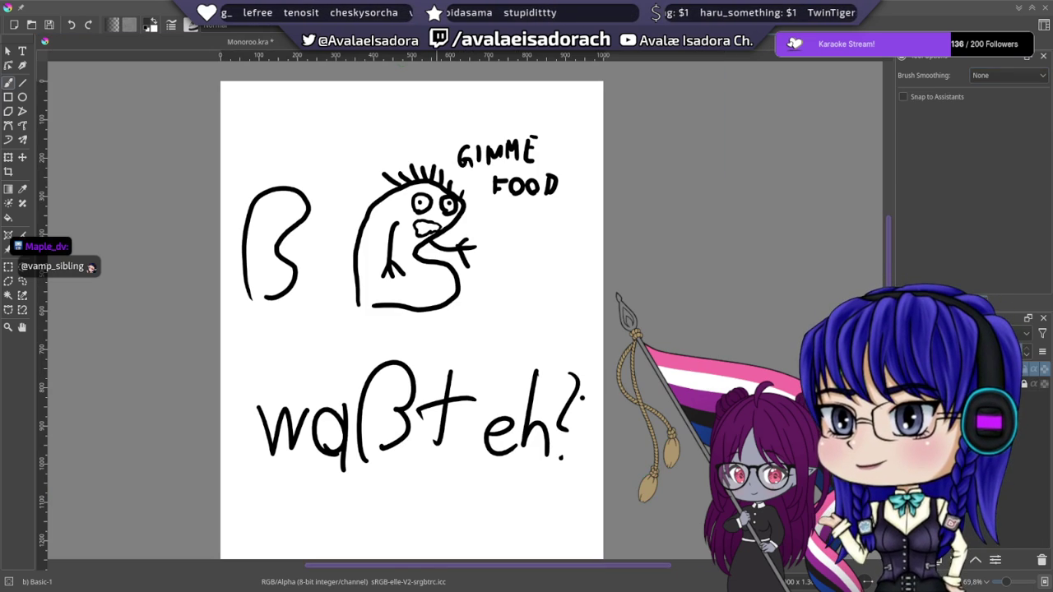
{"action": "left_click", "coordinate": [250, 41]}
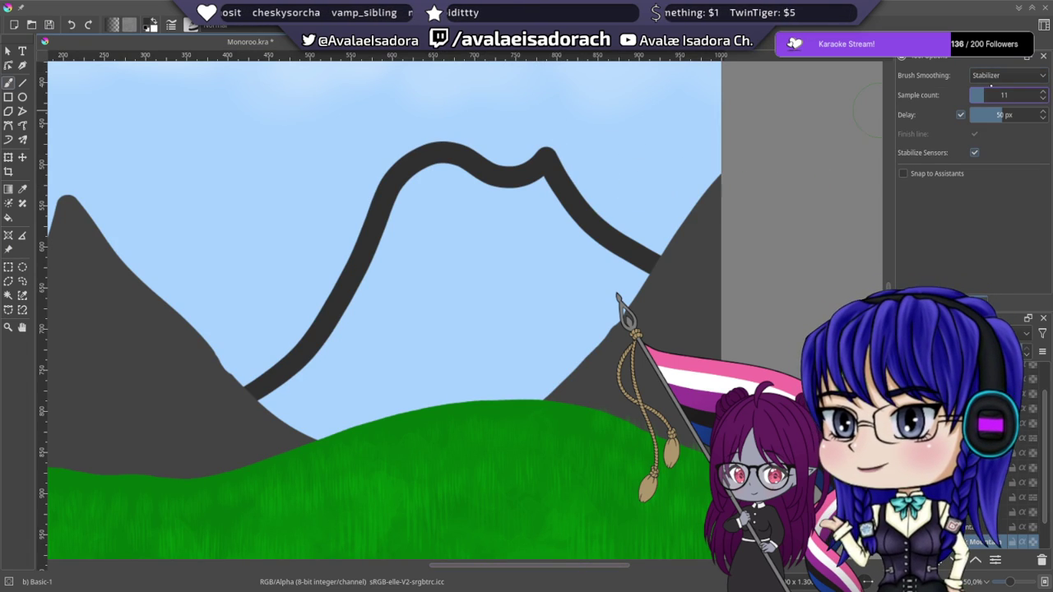
{"action": "left_click", "coordinate": [1003, 75]}
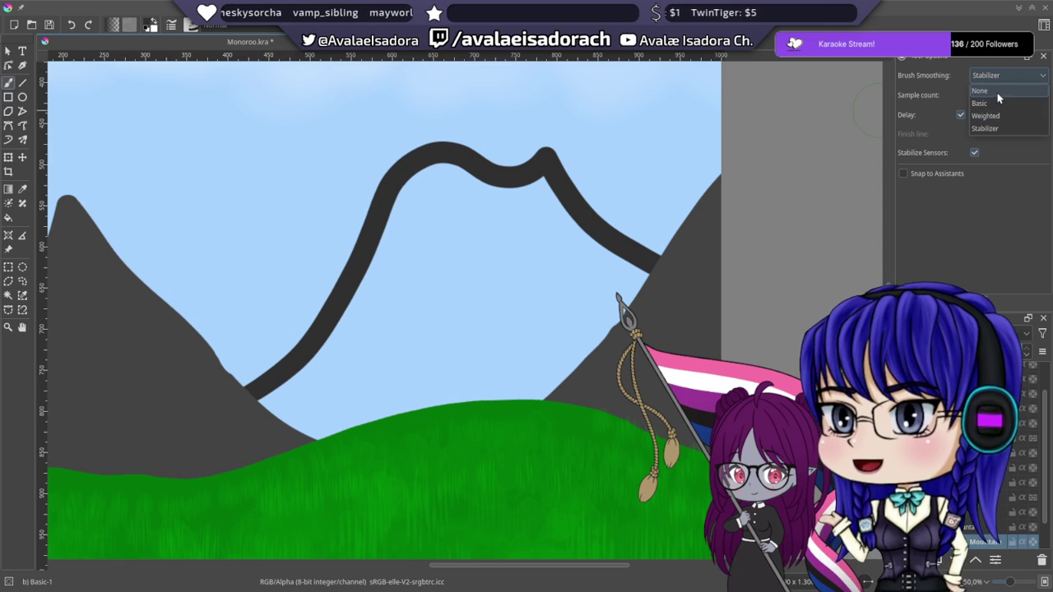
{"action": "left_click", "coordinate": [993, 92]}
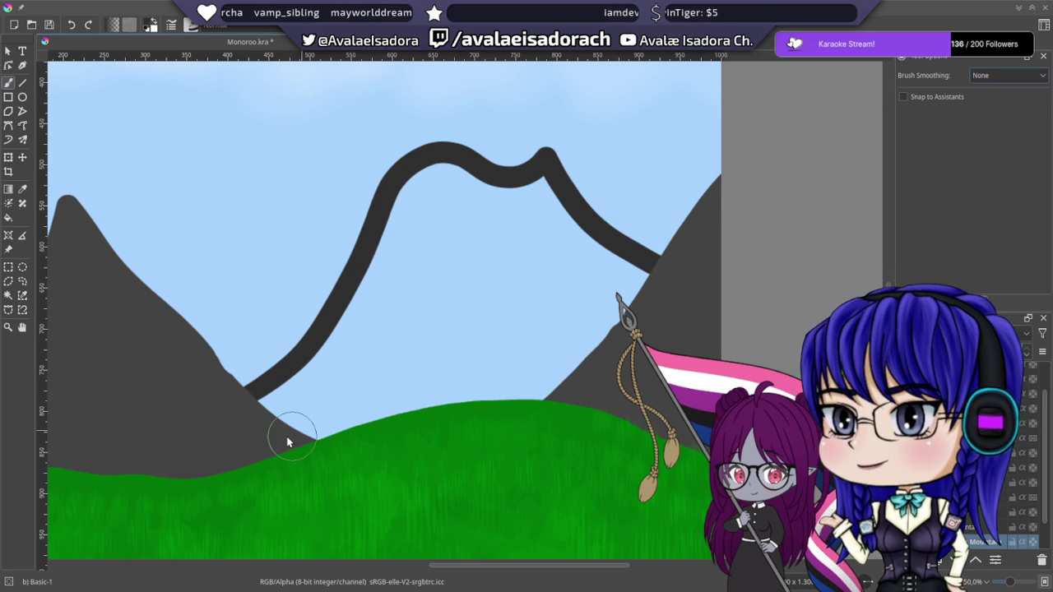
- Fill the outlined twin-peaked mountain with the darker grey down to the hill
{"action": "mouse_move", "coordinate": [275, 395]}
{"action": "left_mouse_down"}
{"action": "mouse_move", "coordinate": [319, 374]}
{"action": "mouse_move", "coordinate": [297, 387]}
{"action": "mouse_move", "coordinate": [316, 410]}
{"action": "mouse_move", "coordinate": [367, 377]}
{"action": "mouse_move", "coordinate": [363, 402]}
{"action": "mouse_move", "coordinate": [375, 415]}
{"action": "mouse_move", "coordinate": [490, 363]}
{"action": "mouse_move", "coordinate": [481, 385]}
{"action": "mouse_move", "coordinate": [519, 360]}
{"action": "mouse_move", "coordinate": [489, 394]}
{"action": "mouse_move", "coordinate": [538, 386]}
{"action": "mouse_move", "coordinate": [636, 288]}
{"action": "mouse_move", "coordinate": [560, 223]}
{"action": "mouse_move", "coordinate": [548, 193]}
{"action": "mouse_move", "coordinate": [481, 197]}
{"action": "mouse_move", "coordinate": [440, 177]}
{"action": "mouse_move", "coordinate": [395, 224]}
{"action": "mouse_move", "coordinate": [333, 370]}
{"action": "mouse_move", "coordinate": [356, 323]}
{"action": "mouse_move", "coordinate": [369, 367]}
{"action": "mouse_move", "coordinate": [369, 326]}
{"action": "mouse_move", "coordinate": [320, 386]}
{"action": "mouse_move", "coordinate": [328, 354]}
{"action": "mouse_move", "coordinate": [405, 242]}
{"action": "mouse_move", "coordinate": [409, 298]}
{"action": "mouse_move", "coordinate": [393, 362]}
{"action": "mouse_move", "coordinate": [418, 334]}
{"action": "mouse_move", "coordinate": [439, 228]}
{"action": "mouse_move", "coordinate": [429, 339]}
{"action": "mouse_move", "coordinate": [448, 352]}
{"action": "mouse_move", "coordinate": [493, 220]}
{"action": "mouse_move", "coordinate": [497, 356]}
{"action": "mouse_move", "coordinate": [528, 324]}
{"action": "mouse_move", "coordinate": [545, 227]}
{"action": "mouse_move", "coordinate": [558, 313]}
{"action": "mouse_move", "coordinate": [598, 310]}
{"action": "left_mouse_up"}
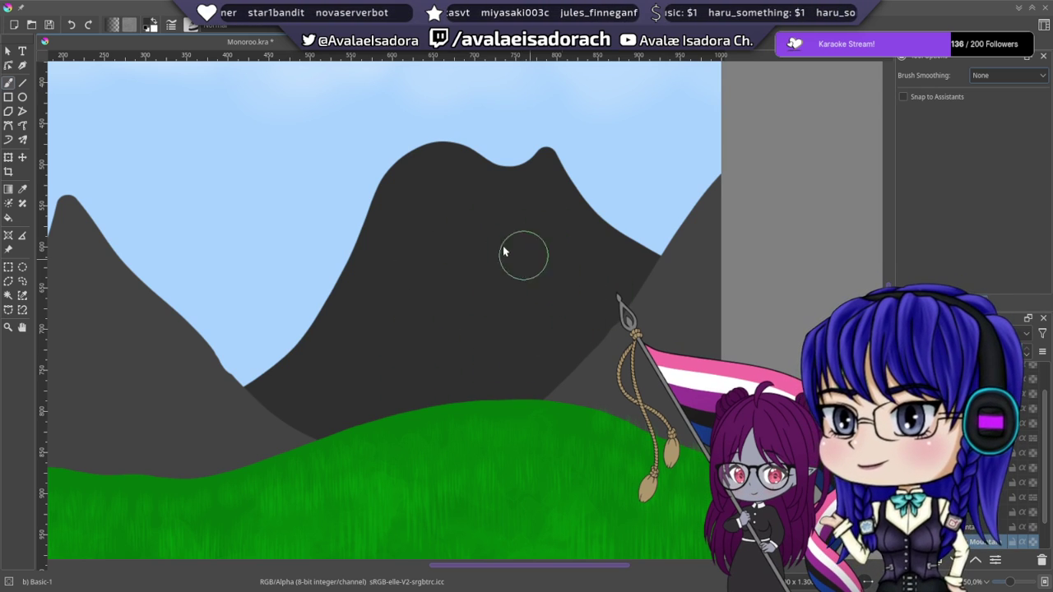
{"action": "left_click_drag", "start_coordinate": [503, 252], "coordinate": [718, 259]}
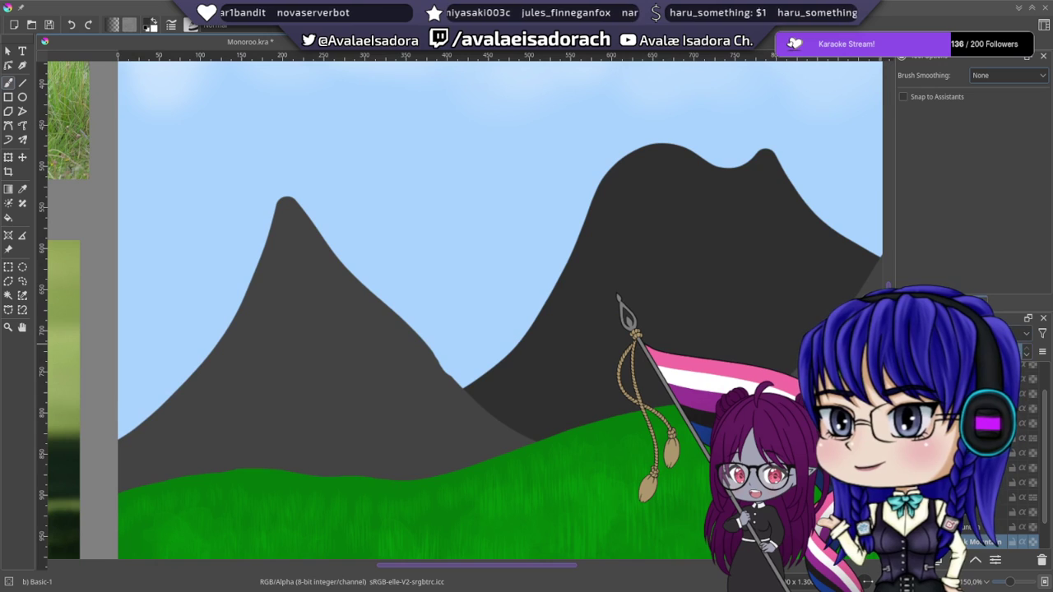
- On a layer behind the existing mountains, prepare a near-black grey brush with Stabilizer smoothing
{"action": "scroll", "coordinate": [1040, 535], "scroll_direction": "down", "scroll_amount": 2}
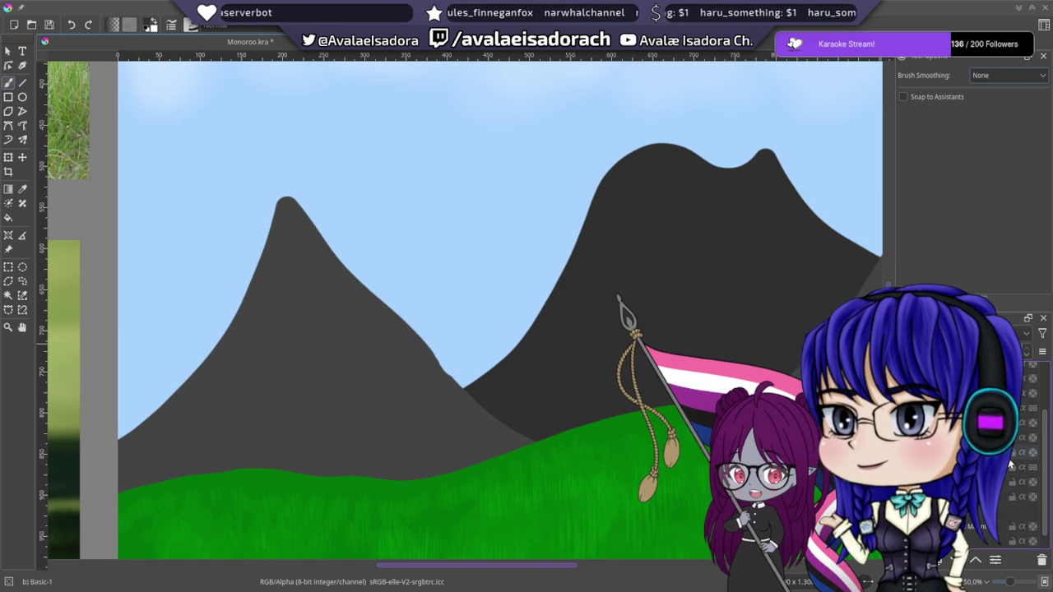
{"action": "left_click", "coordinate": [999, 511]}
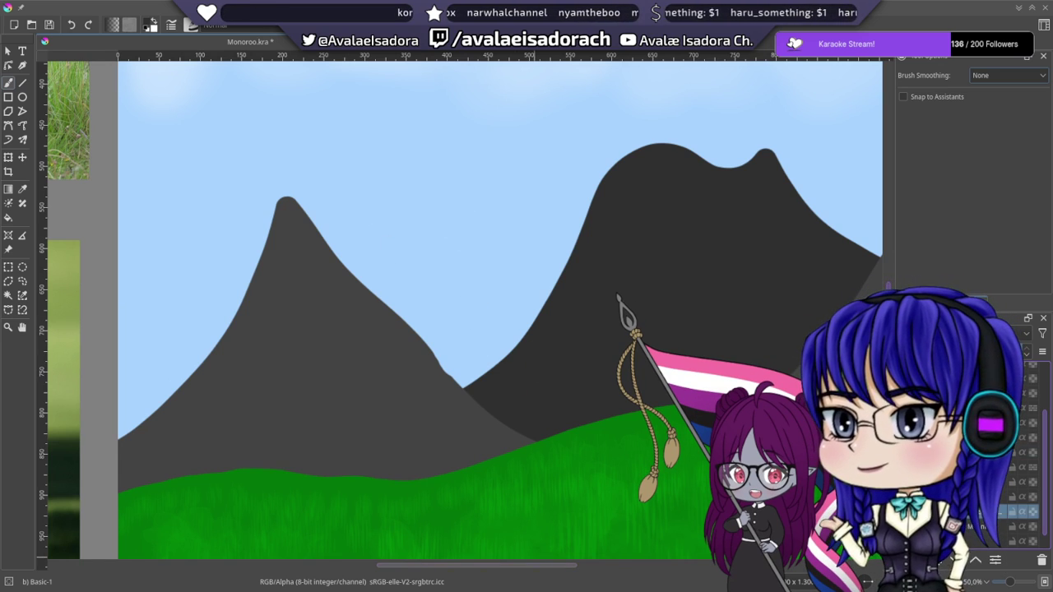
{"action": "left_click", "coordinate": [1000, 526]}
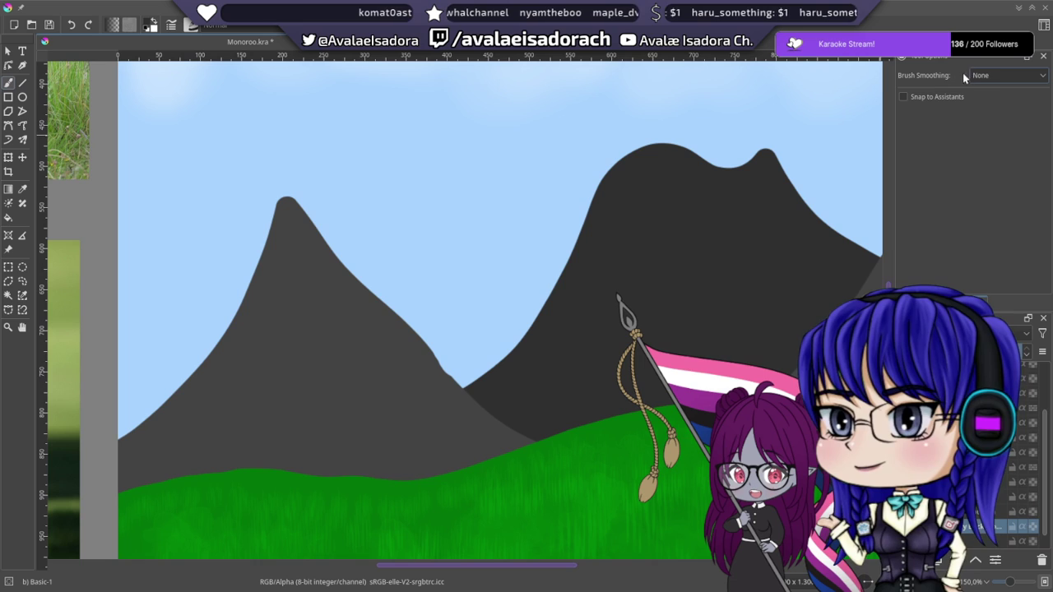
{"action": "left_click", "coordinate": [930, 299]}
{"action": "left_click_drag", "start_coordinate": [962, 117], "coordinate": [961, 112]}
{"action": "left_click_drag", "start_coordinate": [416, 155], "coordinate": [419, 174]}
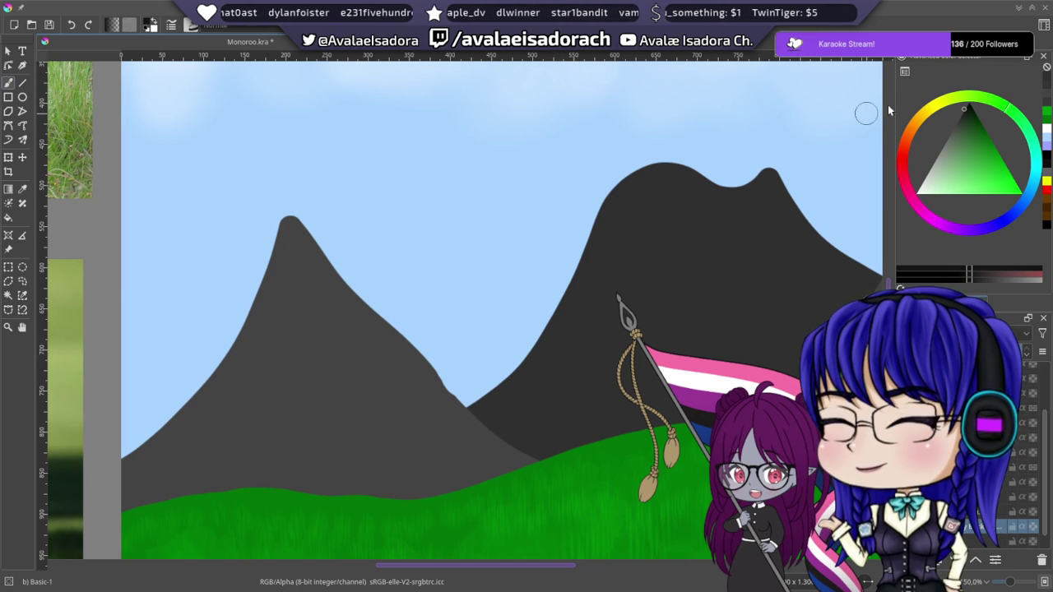
{"action": "left_click", "coordinate": [963, 301]}
{"action": "left_click", "coordinate": [982, 128]}
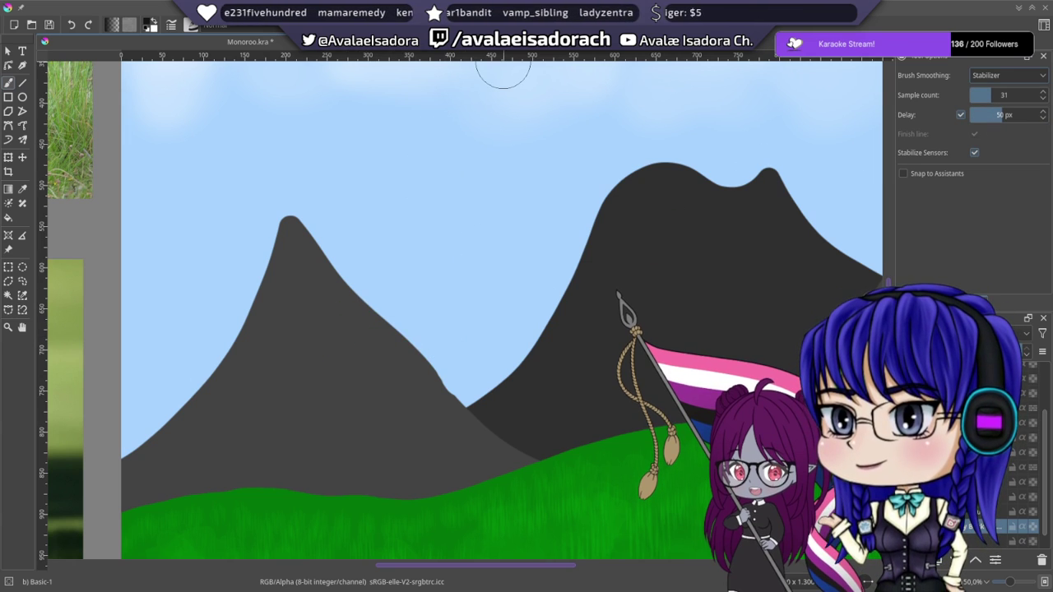
{"action": "left_click_drag", "start_coordinate": [238, 334], "coordinate": [156, 275]}
{"action": "key", "text": "ctrl+z"}
{"action": "mouse_move", "coordinate": [255, 380]}
{"action": "left_mouse_down"}
{"action": "mouse_move", "coordinate": [203, 324]}
{"action": "mouse_move", "coordinate": [136, 215]}
{"action": "left_mouse_up"}
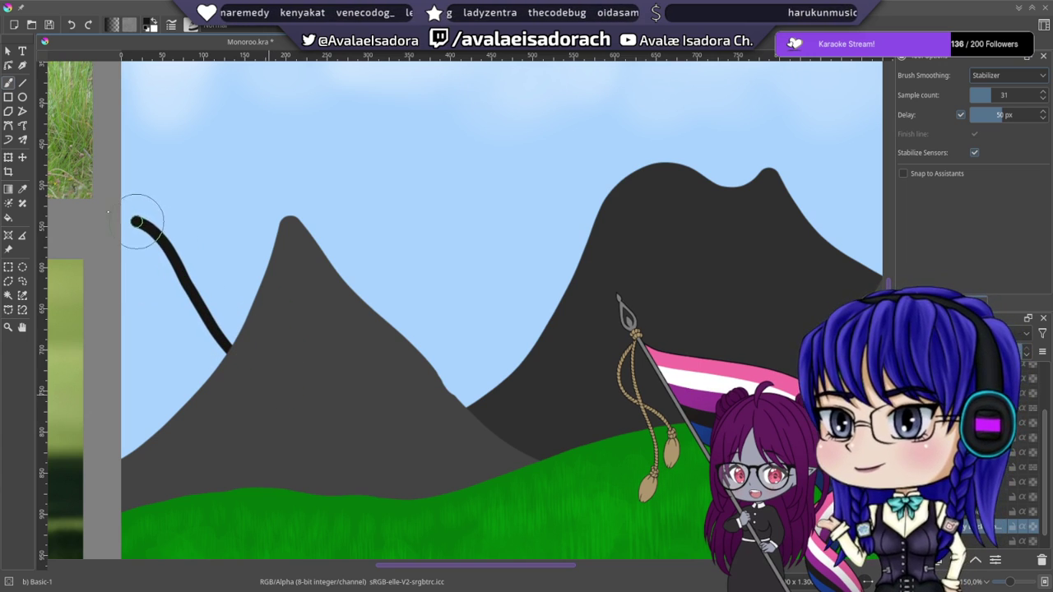
{"action": "mouse_move", "coordinate": [362, 336]}
{"action": "left_mouse_down"}
{"action": "mouse_move", "coordinate": [416, 272]}
{"action": "mouse_move", "coordinate": [440, 209]}
{"action": "mouse_move", "coordinate": [501, 278]}
{"action": "left_mouse_up"}
{"action": "key", "text": "ctrl+z"}
{"action": "mouse_move", "coordinate": [406, 343]}
{"action": "left_mouse_down"}
{"action": "mouse_move", "coordinate": [455, 312]}
{"action": "mouse_move", "coordinate": [493, 255]}
{"action": "mouse_move", "coordinate": [519, 283]}
{"action": "left_mouse_up"}
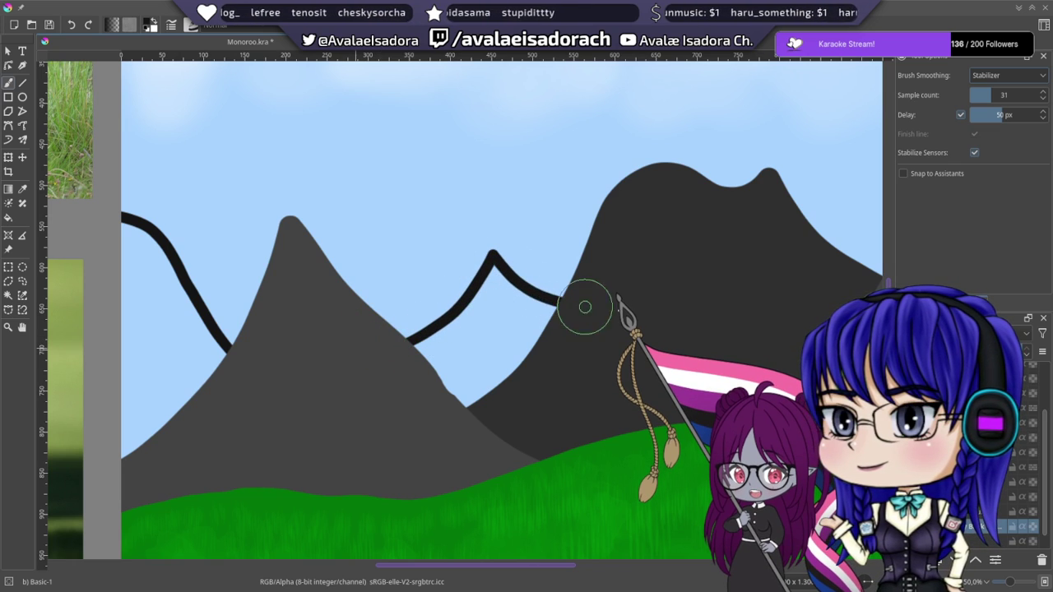
{"action": "key", "text": "ctrl+z"}
{"action": "key", "text": "ctrl+z"}
- Outline small near-black peaks at the left edge and in the gaps between the mountains, and set the brush smoothing to None
{"action": "mouse_move", "coordinate": [220, 359]}
{"action": "left_mouse_down"}
{"action": "mouse_move", "coordinate": [162, 302]}
{"action": "mouse_move", "coordinate": [122, 352]}
{"action": "left_mouse_up"}
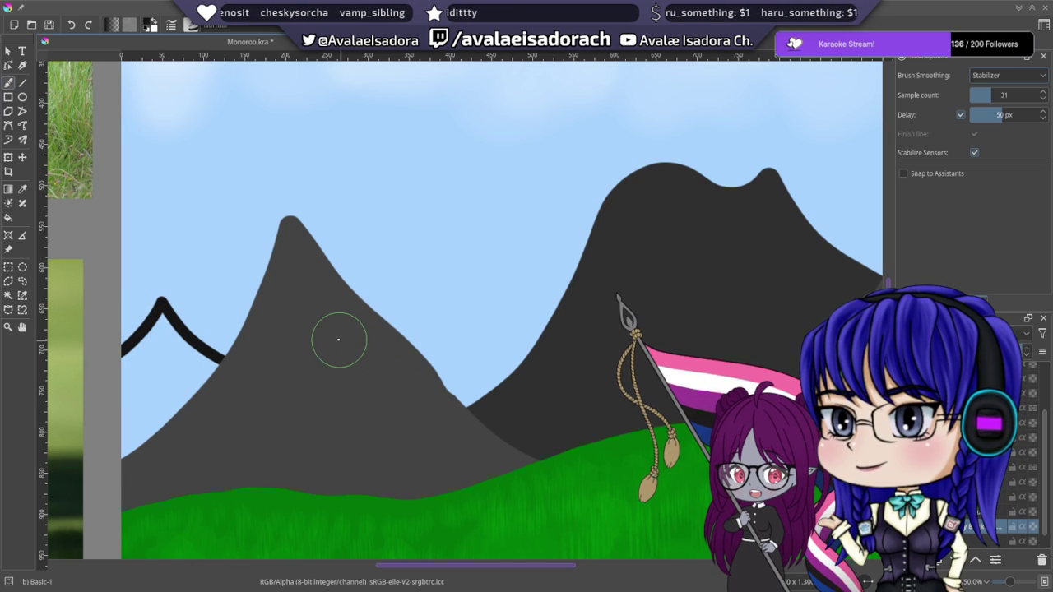
{"action": "mouse_move", "coordinate": [338, 339]}
{"action": "left_mouse_down"}
{"action": "mouse_move", "coordinate": [416, 312]}
{"action": "mouse_move", "coordinate": [470, 254]}
{"action": "mouse_move", "coordinate": [564, 310]}
{"action": "left_mouse_up"}
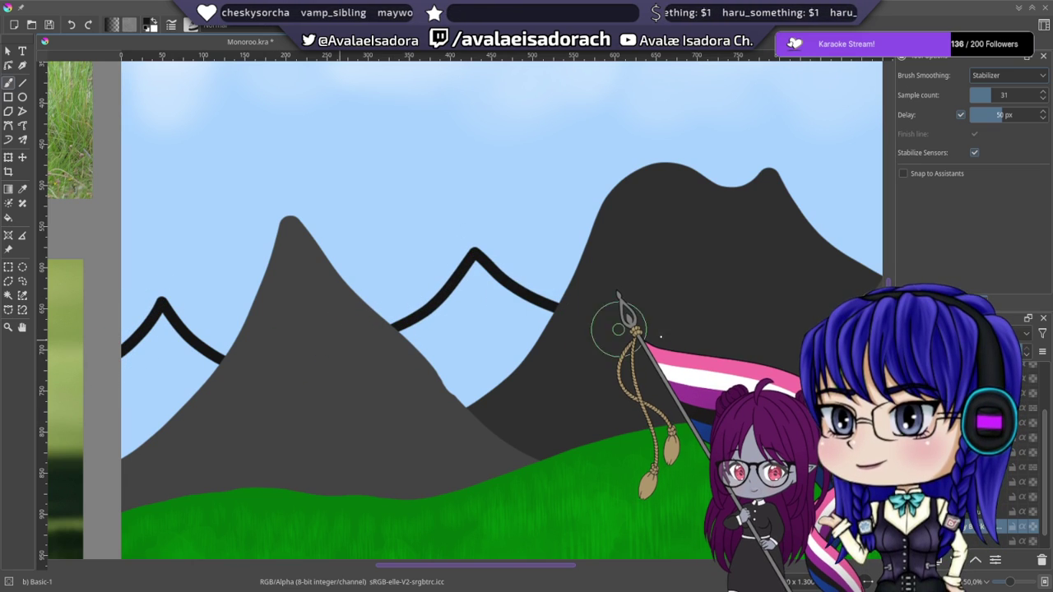
{"action": "left_click_drag", "start_coordinate": [704, 272], "coordinate": [304, 229]}
{"action": "mouse_move", "coordinate": [390, 221]}
{"action": "left_mouse_down"}
{"action": "mouse_move", "coordinate": [488, 169]}
{"action": "mouse_move", "coordinate": [550, 226]}
{"action": "left_mouse_up"}
{"action": "mouse_move", "coordinate": [329, 257]}
{"action": "left_mouse_down"}
{"action": "mouse_move", "coordinate": [709, 264]}
{"action": "mouse_move", "coordinate": [820, 282]}
{"action": "left_mouse_up"}
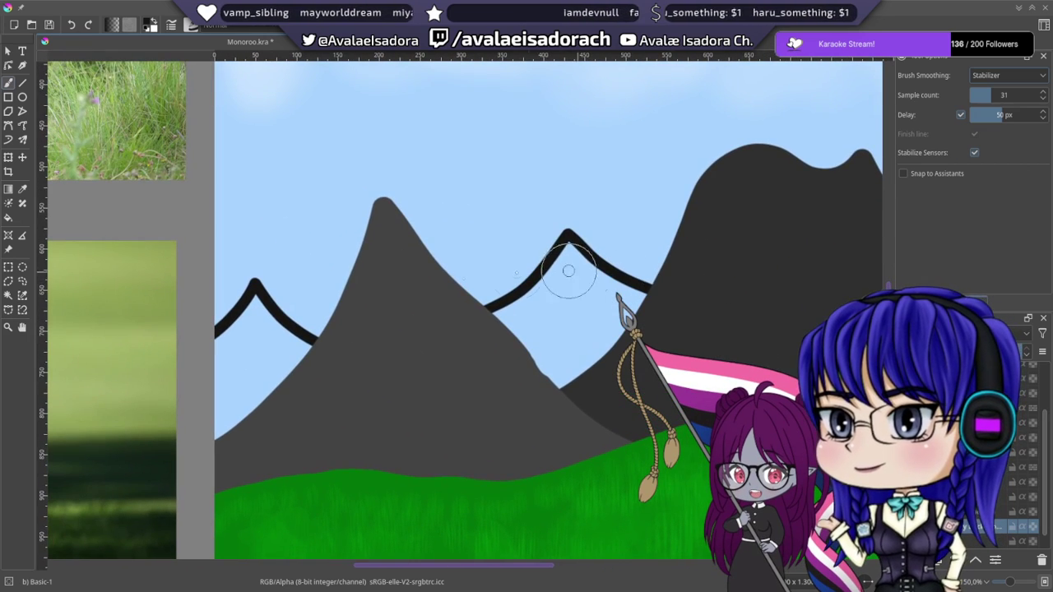
{"action": "left_click", "coordinate": [1022, 73]}
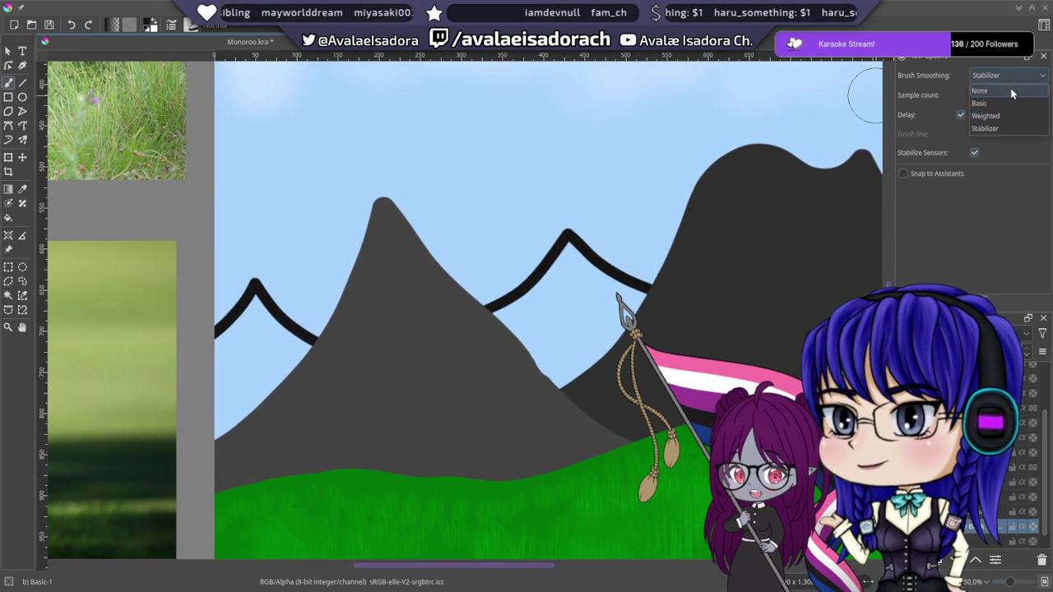
{"action": "left_click", "coordinate": [1010, 91]}
- Fill the outlined distant peaks with near-black grey behind the lighter mountains
{"action": "left_click_drag", "start_coordinate": [464, 282], "coordinate": [532, 231]}
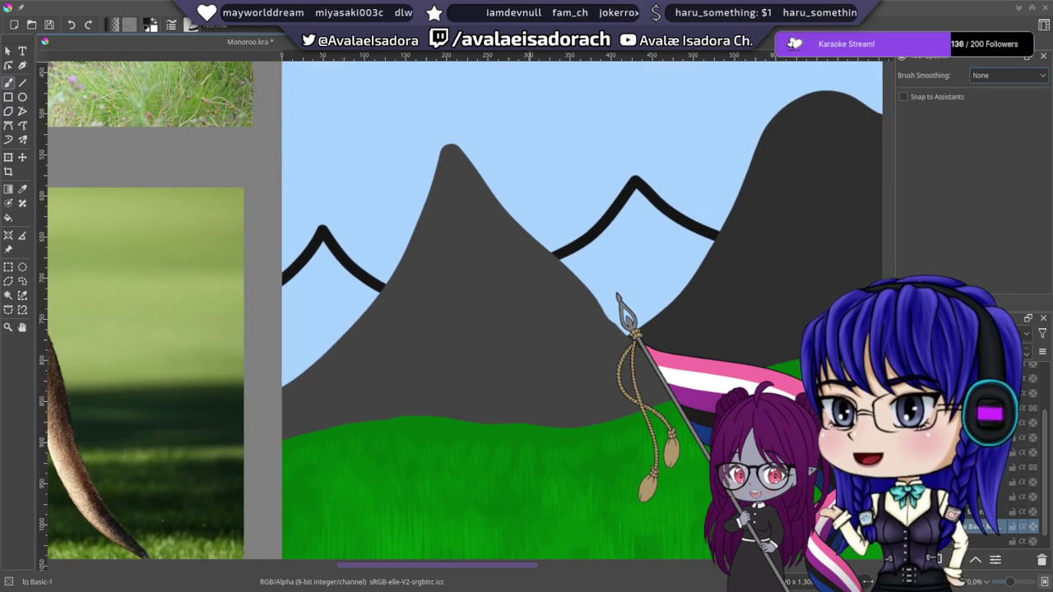
{"action": "mouse_move", "coordinate": [293, 310]}
{"action": "left_mouse_down"}
{"action": "mouse_move", "coordinate": [325, 242]}
{"action": "mouse_move", "coordinate": [354, 280]}
{"action": "mouse_move", "coordinate": [392, 302]}
{"action": "mouse_move", "coordinate": [307, 348]}
{"action": "mouse_move", "coordinate": [290, 304]}
{"action": "mouse_move", "coordinate": [286, 317]}
{"action": "mouse_move", "coordinate": [302, 298]}
{"action": "mouse_move", "coordinate": [317, 307]}
{"action": "mouse_move", "coordinate": [322, 271]}
{"action": "mouse_move", "coordinate": [359, 314]}
{"action": "left_mouse_up"}
{"action": "left_click_drag", "start_coordinate": [319, 284], "coordinate": [335, 280]}
{"action": "left_click_drag", "start_coordinate": [461, 277], "coordinate": [332, 294]}
{"action": "mouse_move", "coordinate": [434, 284]}
{"action": "left_mouse_down"}
{"action": "mouse_move", "coordinate": [486, 249]}
{"action": "mouse_move", "coordinate": [511, 211]}
{"action": "mouse_move", "coordinate": [587, 262]}
{"action": "mouse_move", "coordinate": [473, 354]}
{"action": "mouse_move", "coordinate": [517, 328]}
{"action": "mouse_move", "coordinate": [497, 348]}
{"action": "mouse_move", "coordinate": [475, 293]}
{"action": "mouse_move", "coordinate": [441, 290]}
{"action": "mouse_move", "coordinate": [489, 333]}
{"action": "mouse_move", "coordinate": [457, 285]}
{"action": "mouse_move", "coordinate": [465, 272]}
{"action": "mouse_move", "coordinate": [480, 297]}
{"action": "mouse_move", "coordinate": [501, 259]}
{"action": "mouse_move", "coordinate": [542, 287]}
{"action": "mouse_move", "coordinate": [568, 271]}
{"action": "mouse_move", "coordinate": [509, 226]}
{"action": "mouse_move", "coordinate": [548, 276]}
{"action": "left_mouse_up"}
{"action": "mouse_move", "coordinate": [567, 223]}
{"action": "left_mouse_down"}
{"action": "mouse_move", "coordinate": [463, 263]}
{"action": "mouse_move", "coordinate": [209, 275]}
{"action": "left_mouse_up"}
{"action": "mouse_move", "coordinate": [512, 263]}
{"action": "left_mouse_down"}
{"action": "mouse_move", "coordinate": [556, 231]}
{"action": "mouse_move", "coordinate": [575, 247]}
{"action": "mouse_move", "coordinate": [560, 253]}
{"action": "left_mouse_up"}
{"action": "left_click_drag", "start_coordinate": [439, 279], "coordinate": [621, 258]}
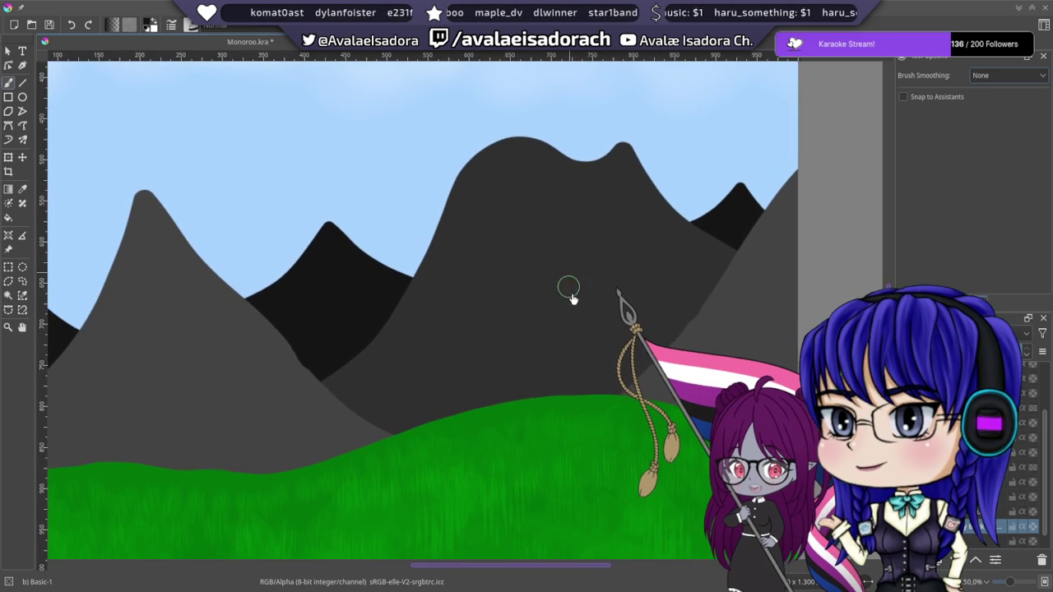
{"action": "left_click_drag", "start_coordinate": [571, 299], "coordinate": [656, 224]}
{"action": "left_click_drag", "start_coordinate": [567, 236], "coordinate": [514, 331]}
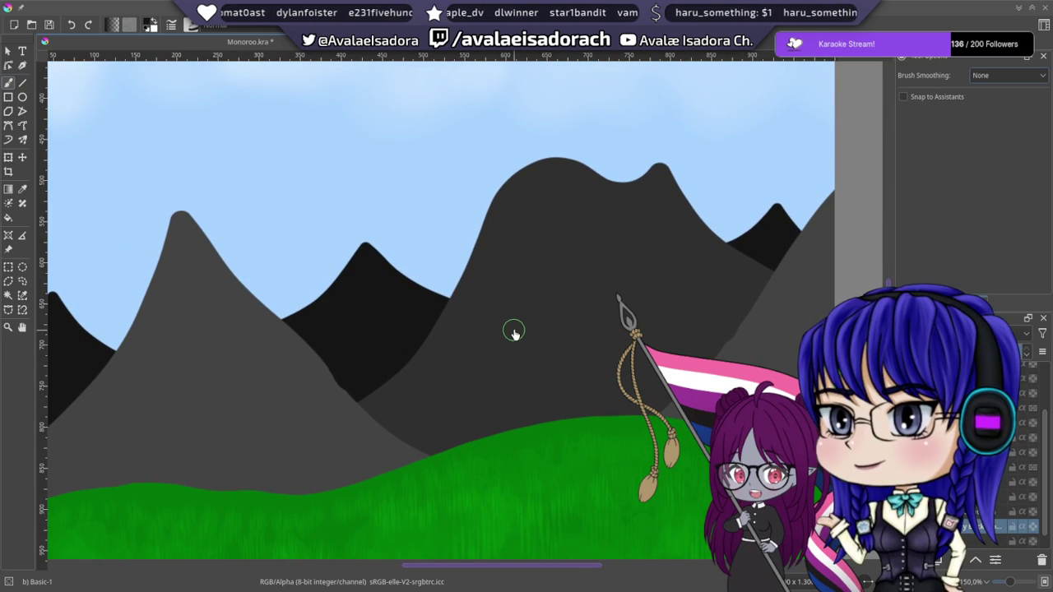
- Sample the light blue of the sky above the mountains and switch to the Gradient tool
{"action": "scroll", "coordinate": [513, 330], "scroll_direction": "down", "scroll_amount": 4}
{"action": "scroll", "coordinate": [519, 302], "scroll_direction": "up", "scroll_amount": 3}
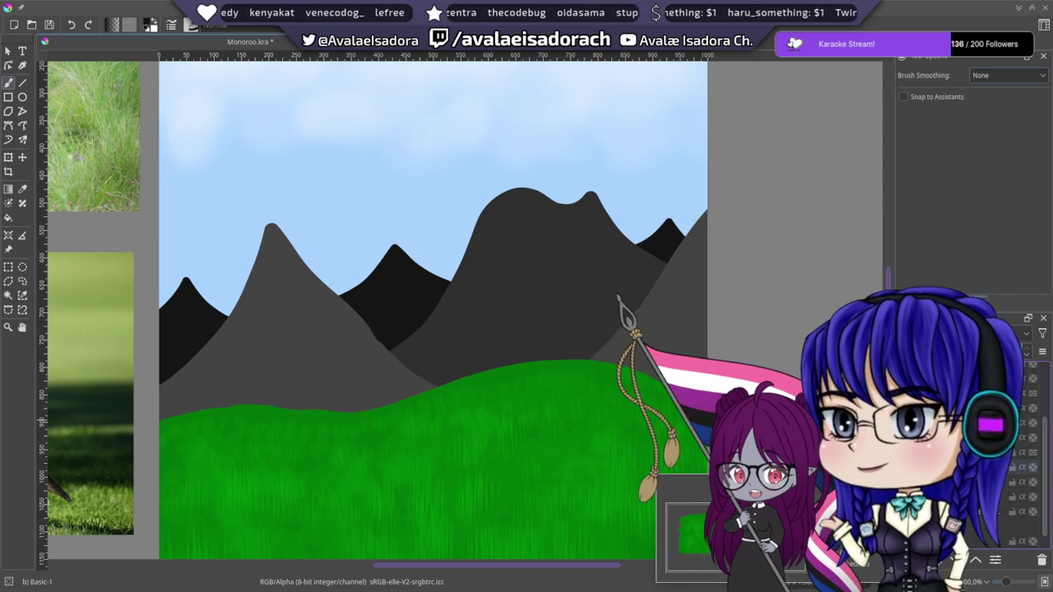
{"action": "left_click_drag", "start_coordinate": [393, 235], "coordinate": [409, 280]}
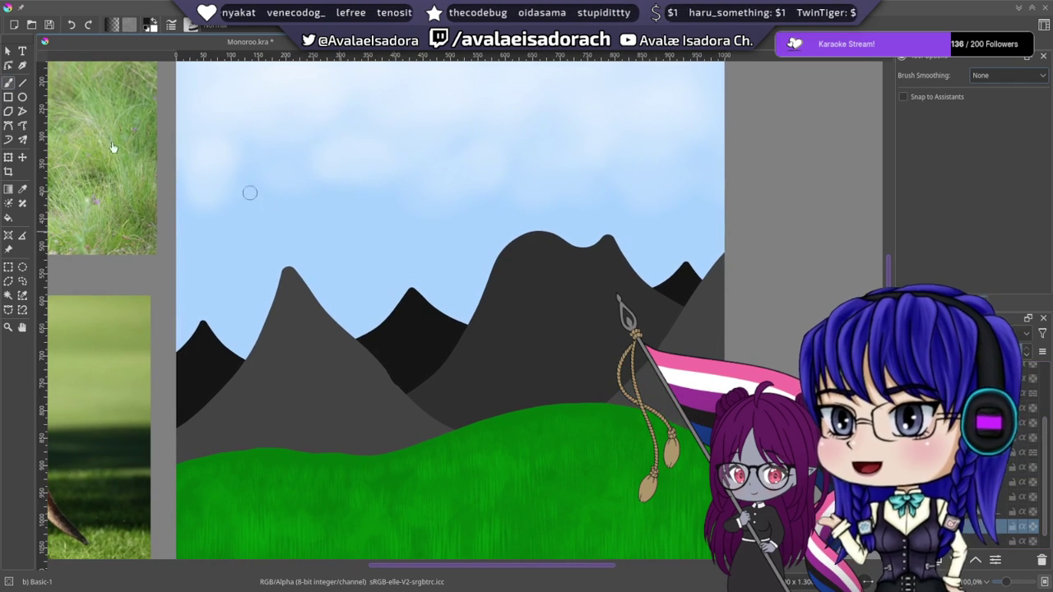
{"action": "left_click_drag", "start_coordinate": [460, 216], "coordinate": [470, 234]}
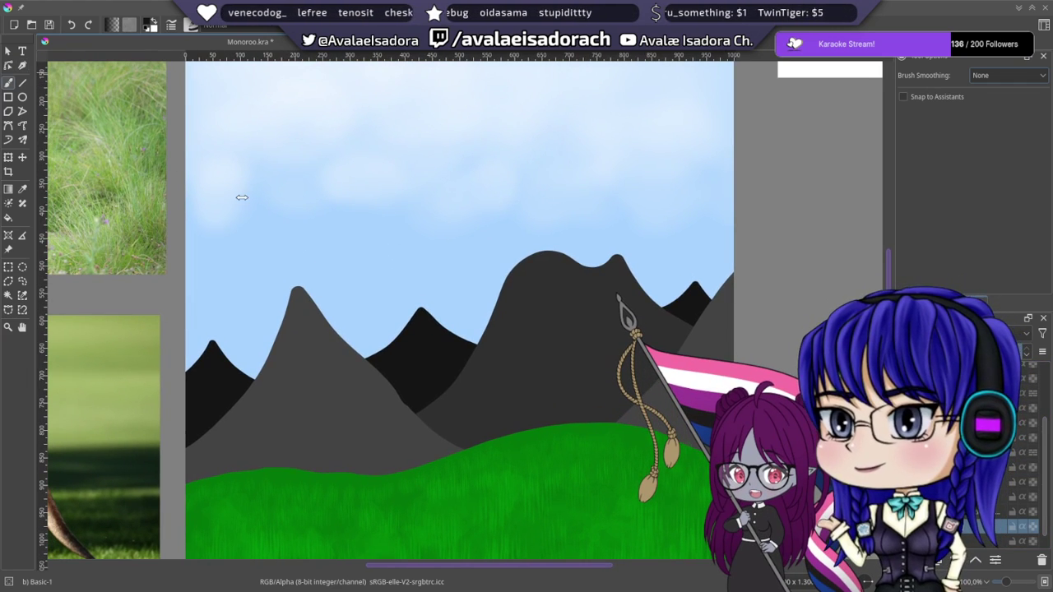
{"action": "left_click", "coordinate": [928, 299]}
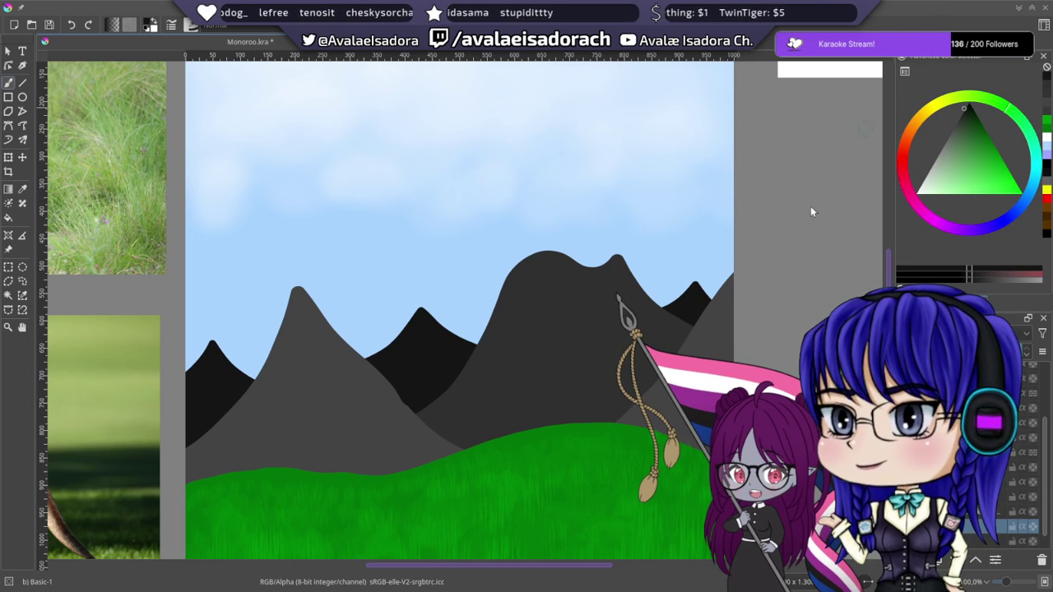
{"action": "key", "text": "ctrl"}
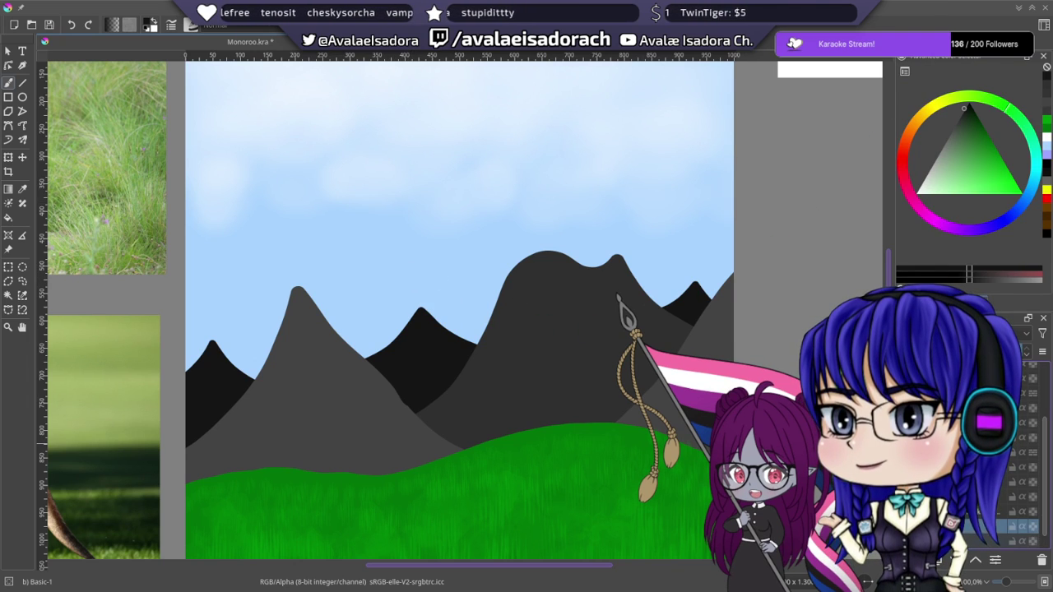
{"action": "key", "text": "Page_Down"}
{"action": "left_click", "coordinate": [399, 277], "text": "ctrl"}
{"action": "left_click_drag", "start_coordinate": [409, 303], "coordinate": [430, 283]}
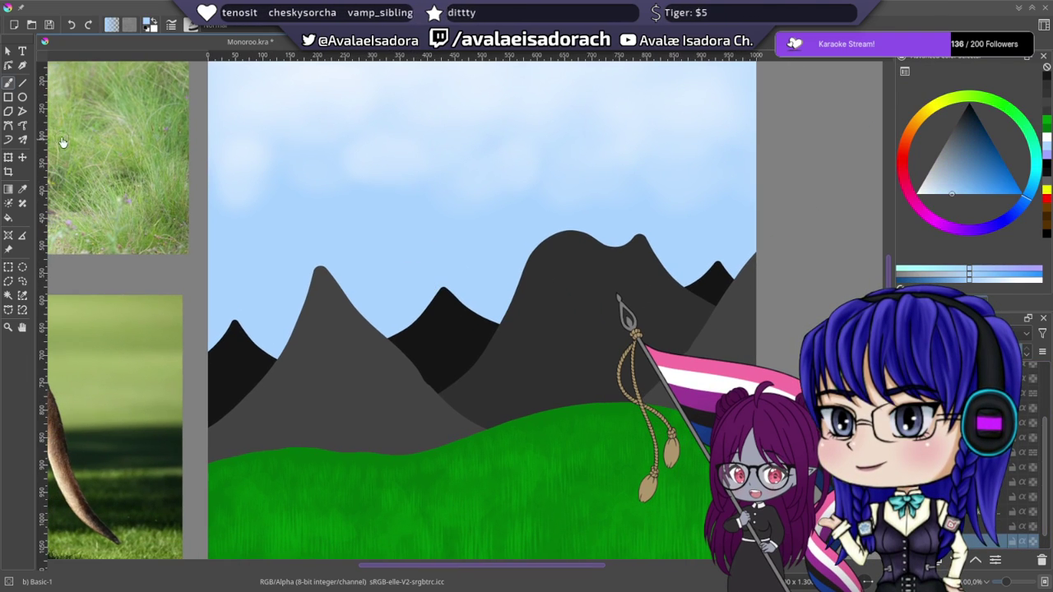
{"action": "left_click", "coordinate": [8, 189]}
{"action": "left_click_drag", "start_coordinate": [368, 270], "coordinate": [629, 499]}
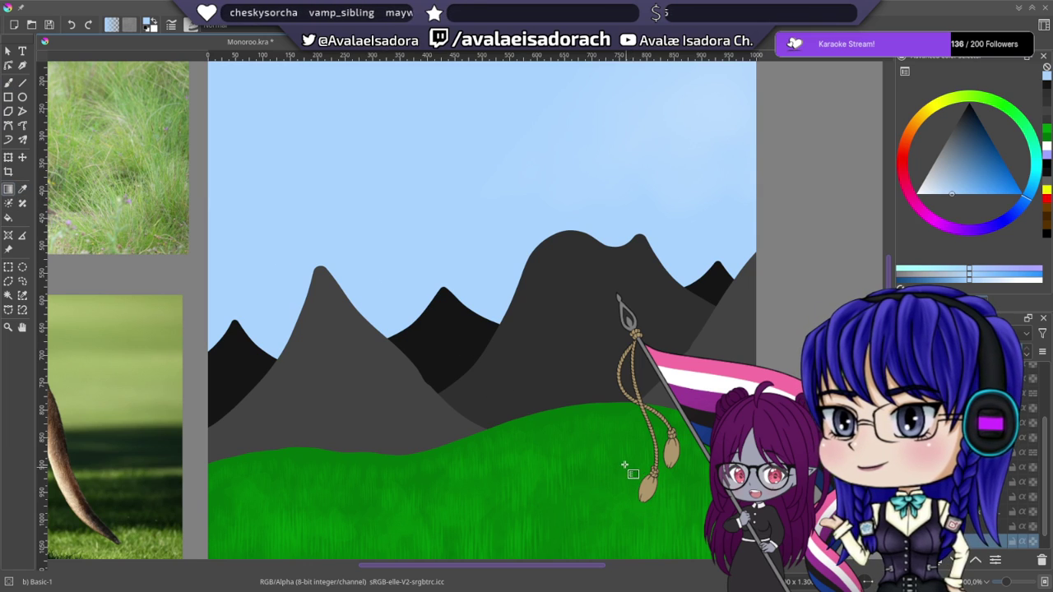
{"action": "key", "text": "ctrl+z"}
{"action": "key", "text": "Page_Up"}
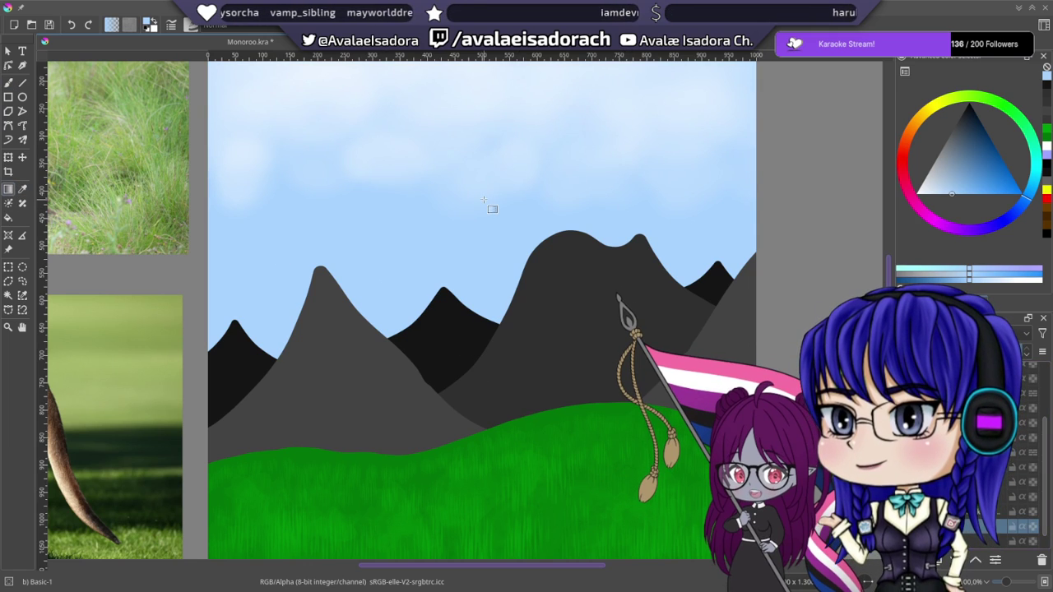
{"action": "left_click_drag", "start_coordinate": [322, 414], "coordinate": [658, 304]}
{"action": "key", "text": "ctrl+z"}
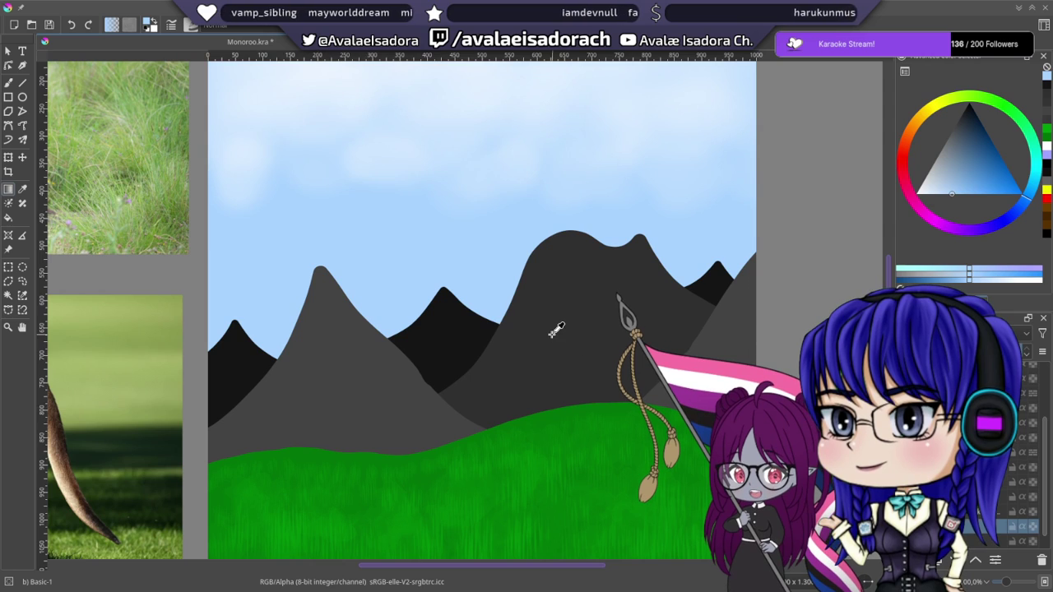
- On the layer above the mountains, try upward-fading sky-blue gradients of different lengths over all the mountains
{"action": "left_click", "coordinate": [955, 560]}
{"action": "left_click_drag", "start_coordinate": [506, 410], "coordinate": [492, 153]}
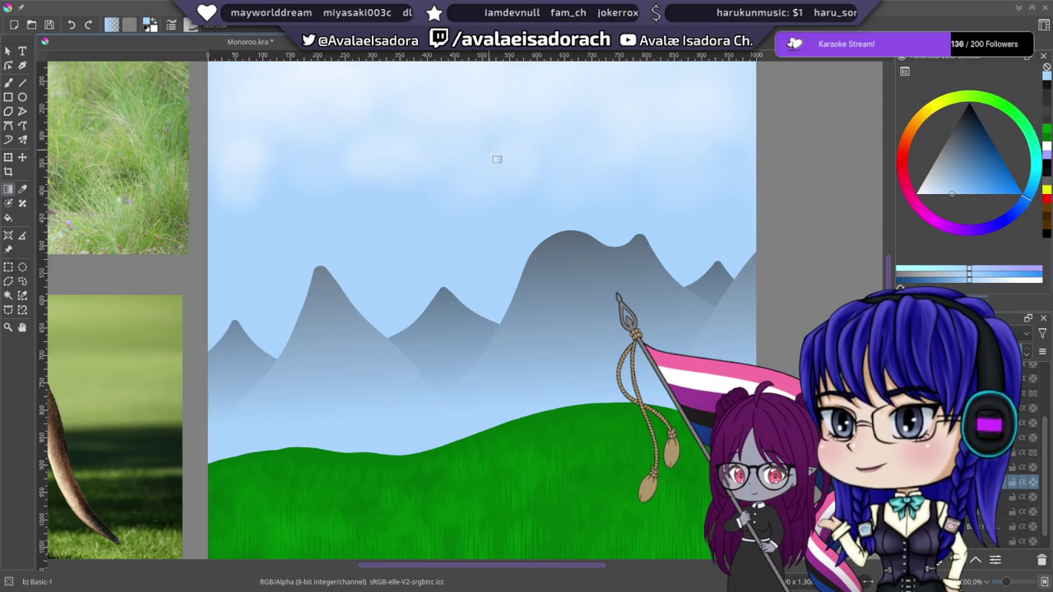
{"action": "key", "text": "ctrl+z"}
{"action": "left_click_drag", "start_coordinate": [443, 412], "coordinate": [442, 125]}
{"action": "key", "text": "ctrl+z"}
{"action": "left_click_drag", "start_coordinate": [462, 235], "coordinate": [461, 151]}
{"action": "scroll", "coordinate": [505, 360], "scroll_direction": "down", "scroll_amount": 2}
{"action": "scroll", "coordinate": [485, 410], "scroll_direction": "up", "scroll_amount": 1}
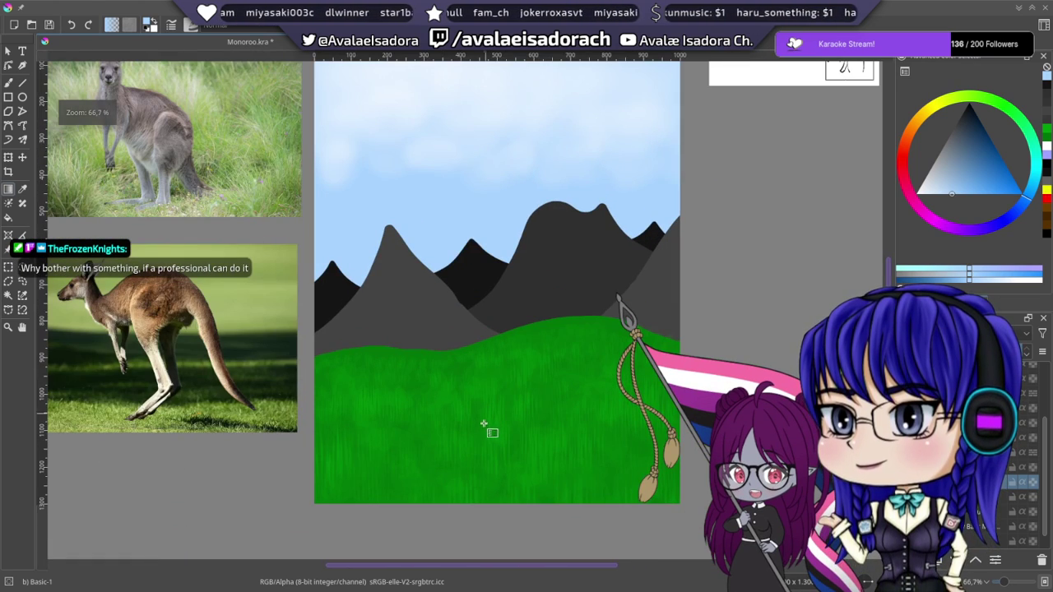
- Apply a vertical sky-blue gradient that fades upward from the grassy hill over the mountains
{"action": "left_click_drag", "start_coordinate": [478, 362], "coordinate": [486, 195]}
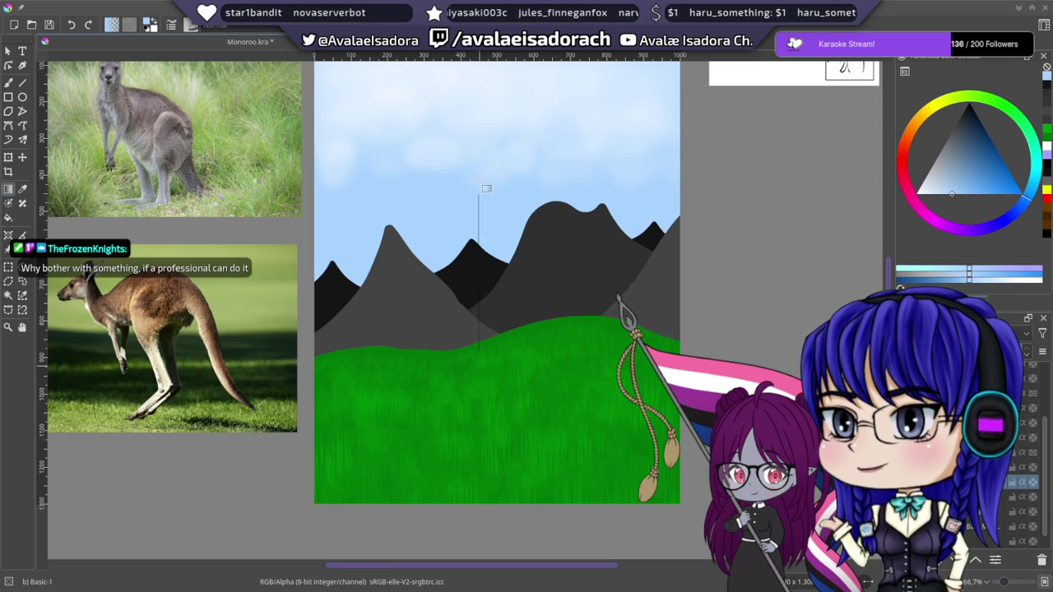
{"action": "scroll", "coordinate": [534, 335], "scroll_direction": "up", "scroll_amount": 2}
{"action": "scroll", "coordinate": [534, 336], "scroll_direction": "down", "scroll_amount": 2}
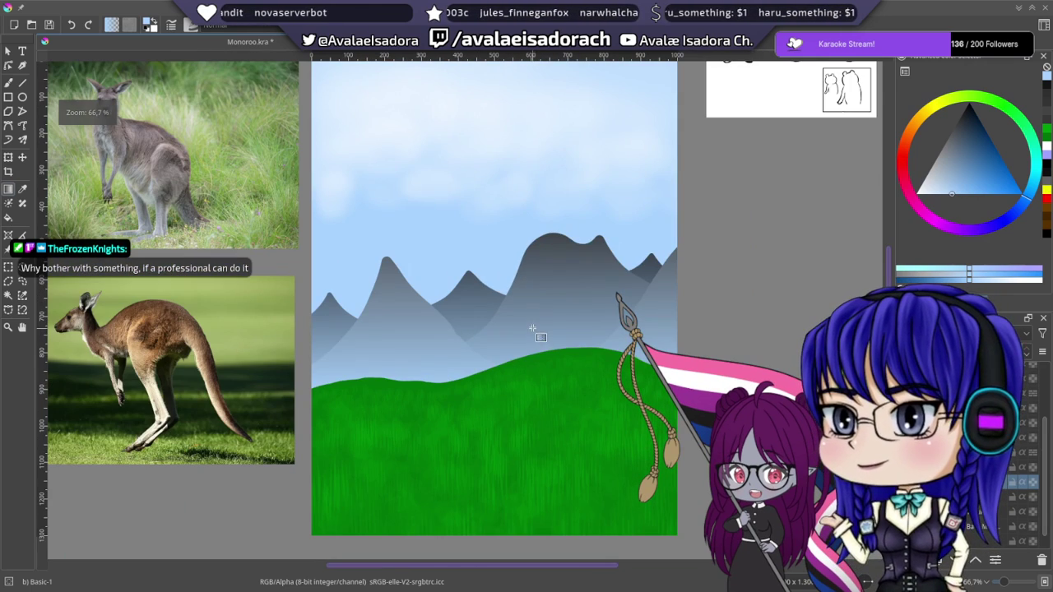
{"action": "key", "text": "ctrl+z"}
{"action": "left_click_drag", "start_coordinate": [466, 416], "coordinate": [466, 232]}
{"action": "scroll", "coordinate": [482, 357], "scroll_direction": "up", "scroll_amount": 1}
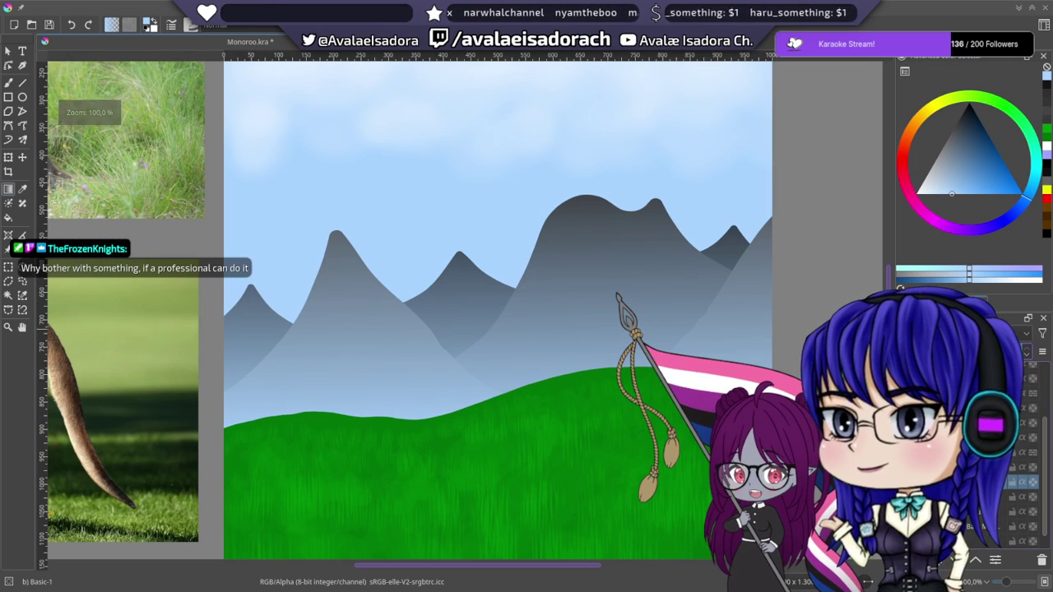
- Lower the opacity of the mountains' blue gradient layer to leave only a faint haze over the greys
{"action": "key", "text": "ctrl+z"}
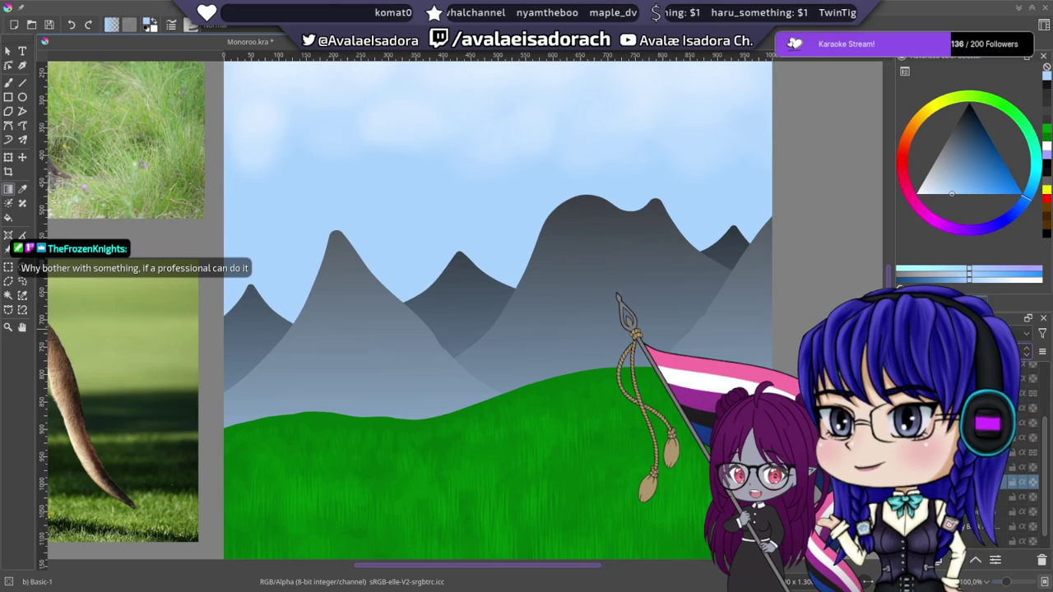
{"action": "key", "text": "ctrl+z"}
{"action": "key", "text": "ctrl+z"}
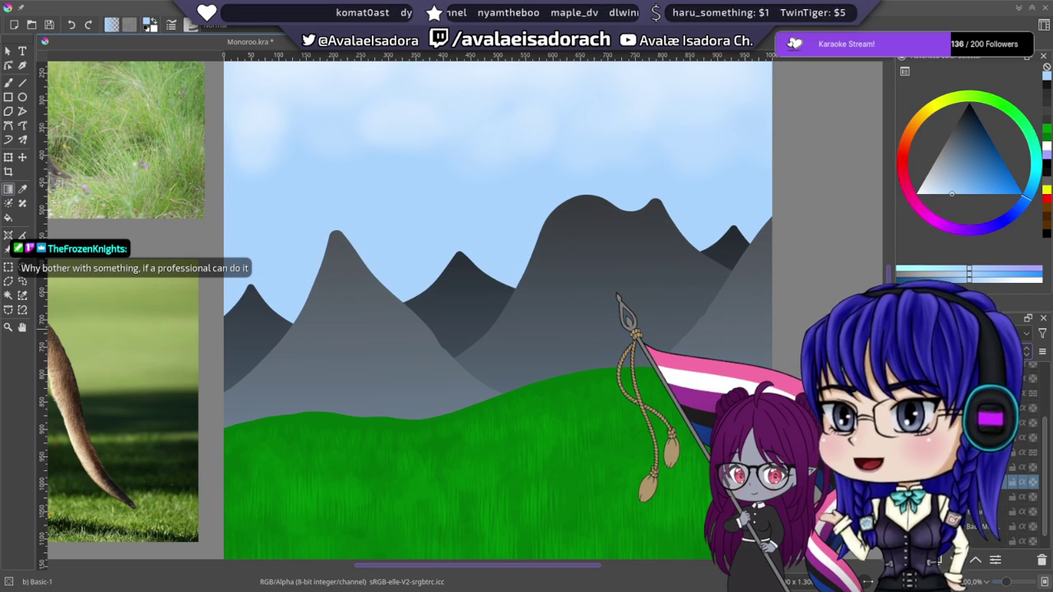
{"action": "key", "text": "ctrl+z"}
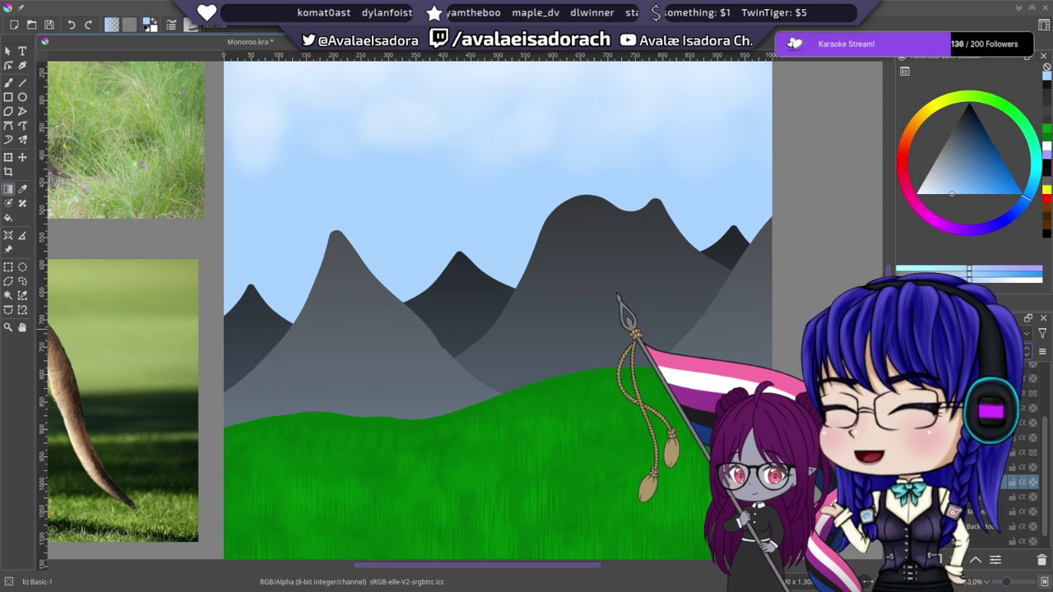
{"action": "key", "text": "ctrl+z"}
{"action": "key", "text": "ctrl+shift+z"}
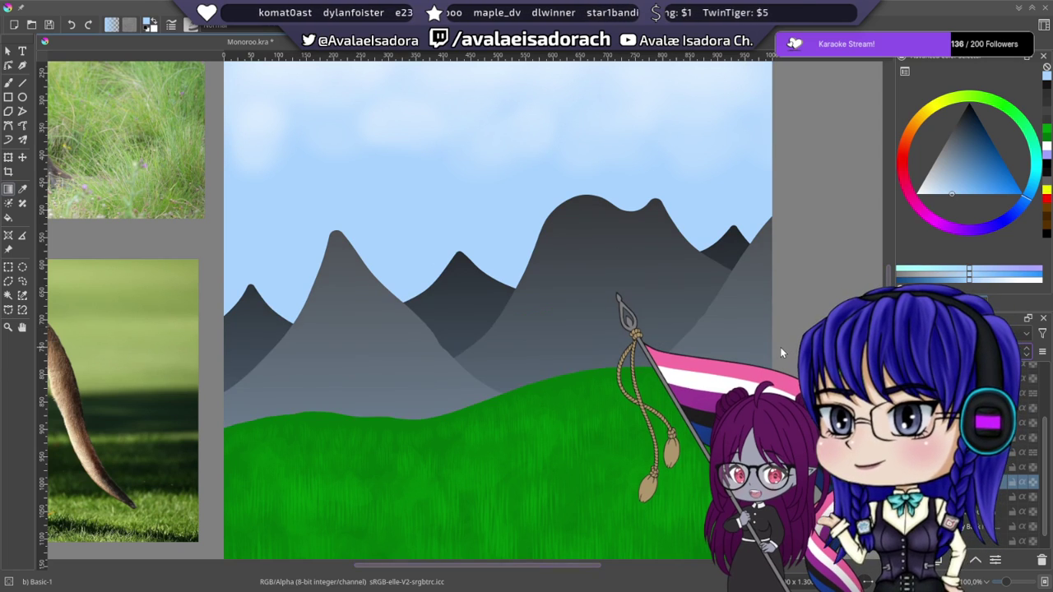
{"action": "left_click_drag", "start_coordinate": [189, 135], "coordinate": [153, 150]}
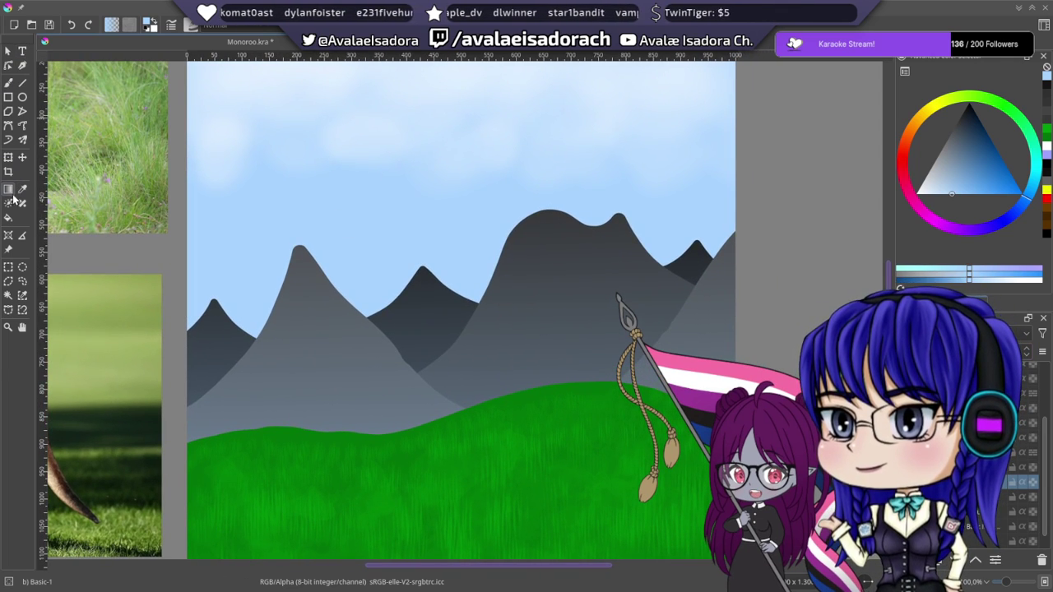
- Show the kangaroo, bear, flag and caption again over the finished mountain landscape
{"action": "left_click", "coordinate": [691, 353]}
{"action": "scroll", "coordinate": [691, 354], "scroll_direction": "down", "scroll_amount": 2}
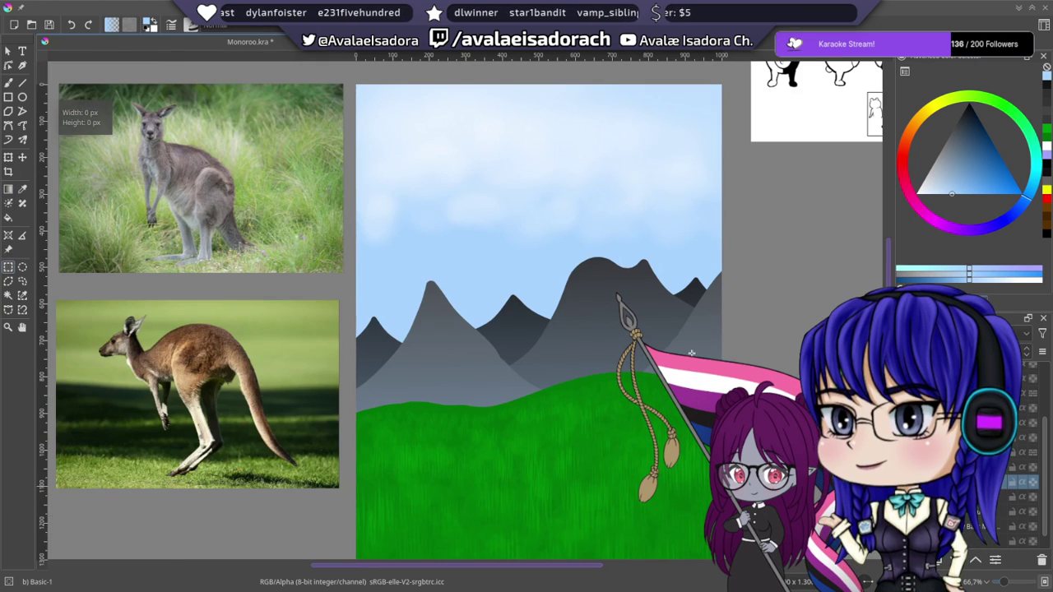
{"action": "left_click_drag", "start_coordinate": [680, 362], "coordinate": [617, 351]}
{"action": "scroll", "coordinate": [567, 346], "scroll_direction": "up", "scroll_amount": 2}
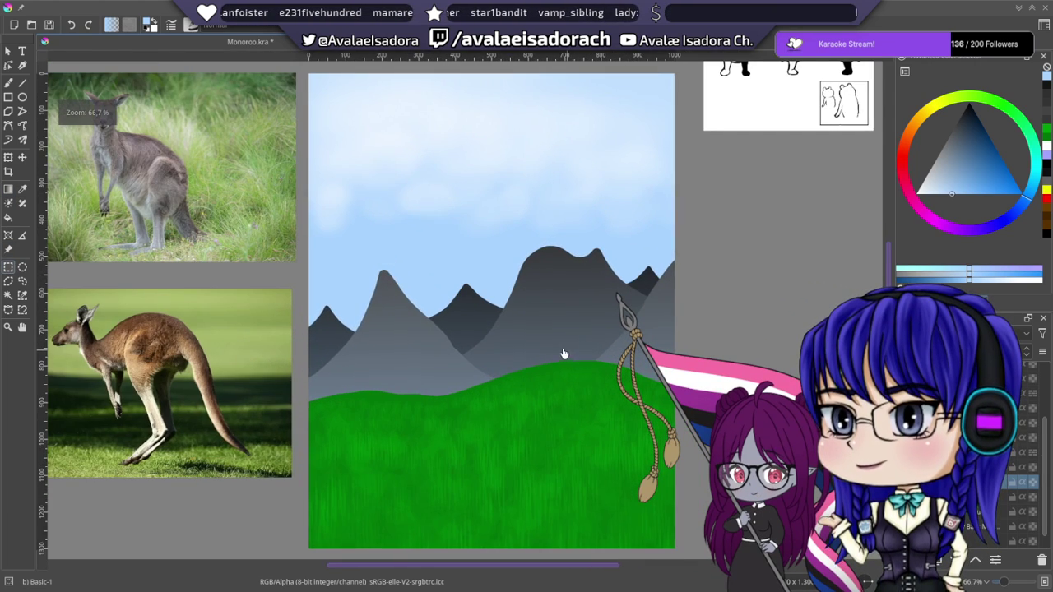
{"action": "left_click_drag", "start_coordinate": [539, 283], "coordinate": [507, 282]}
{"action": "scroll", "coordinate": [516, 249], "scroll_direction": "down", "scroll_amount": 1}
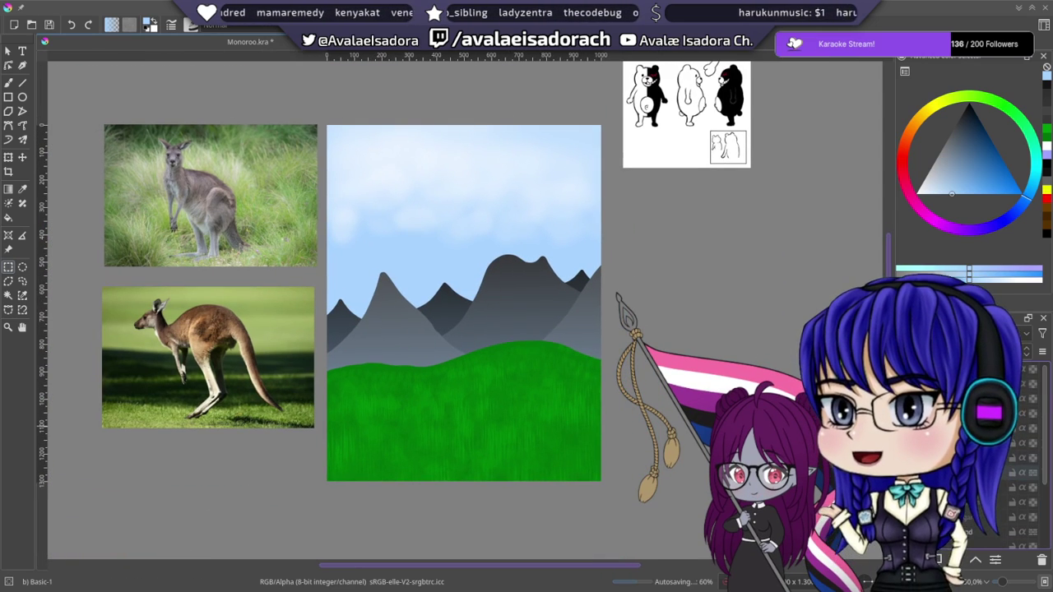
{"action": "key", "text": "ctrl+z"}
{"action": "left_click_drag", "start_coordinate": [707, 339], "coordinate": [714, 352]}
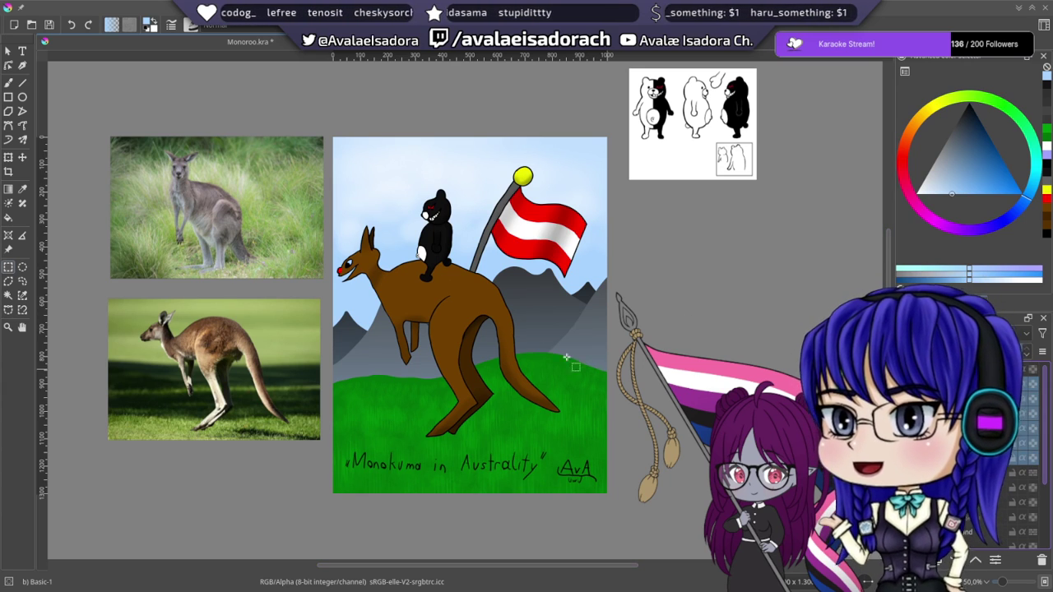
- Move the kangaroo, bear and flag together slightly to the right within the picture and save the document
{"action": "left_click", "coordinate": [23, 156]}
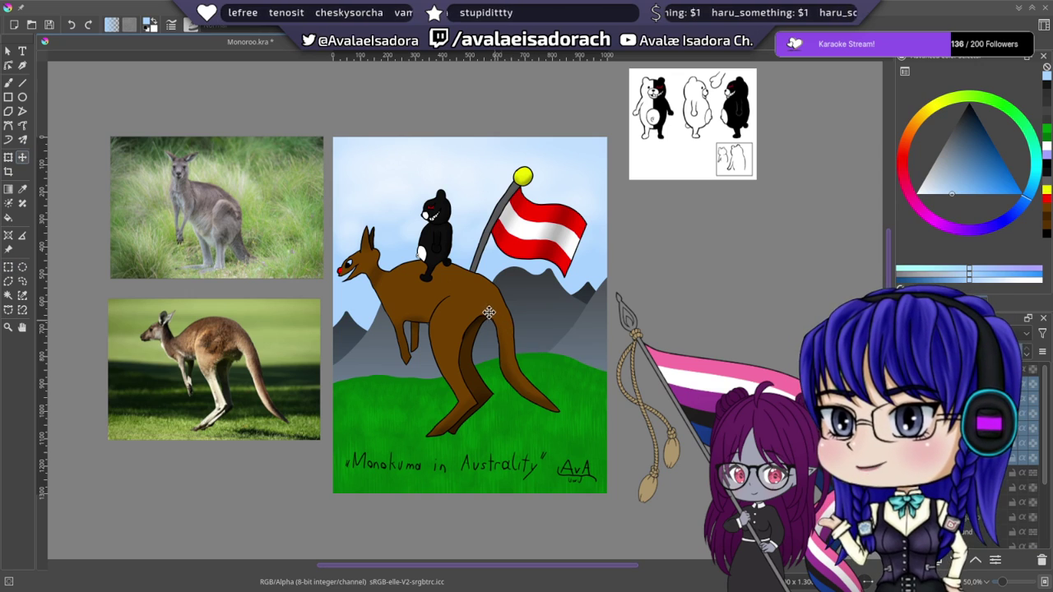
{"action": "left_click_drag", "start_coordinate": [490, 314], "coordinate": [504, 310]}
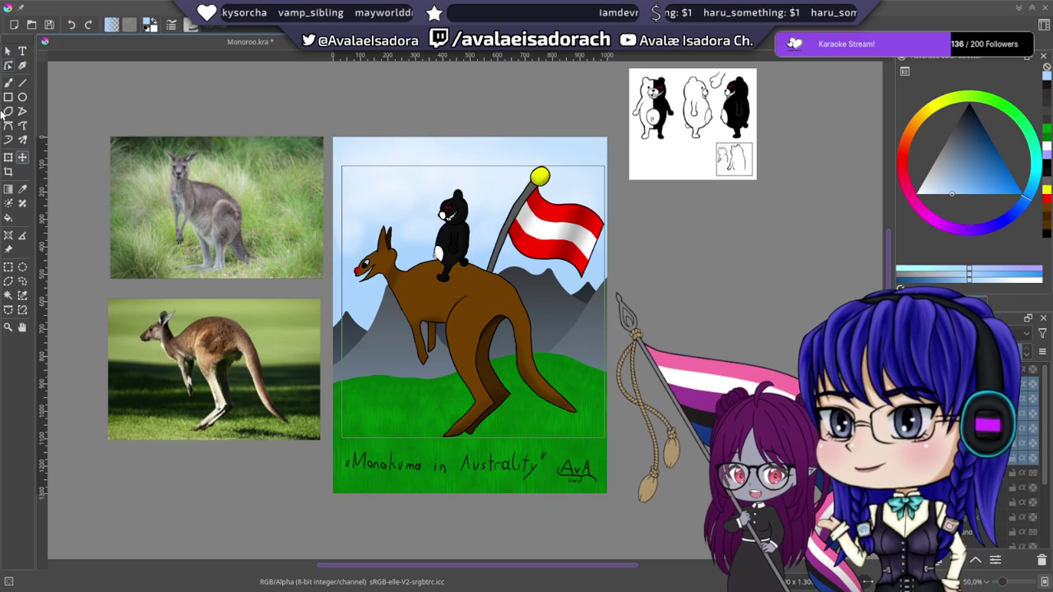
{"action": "left_click", "coordinate": [8, 266]}
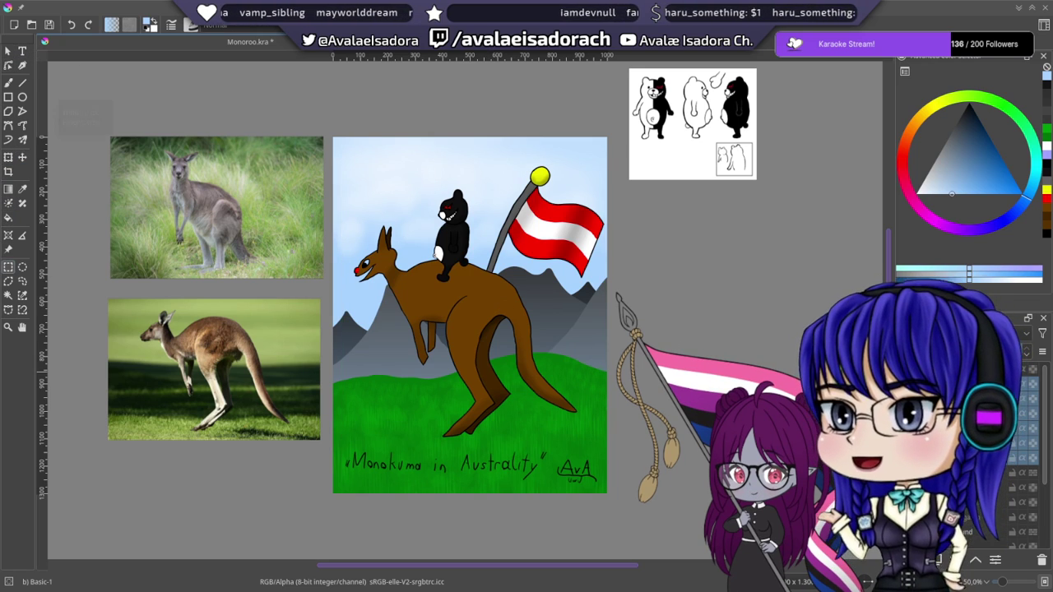
{"action": "key", "text": "ctrl+s"}
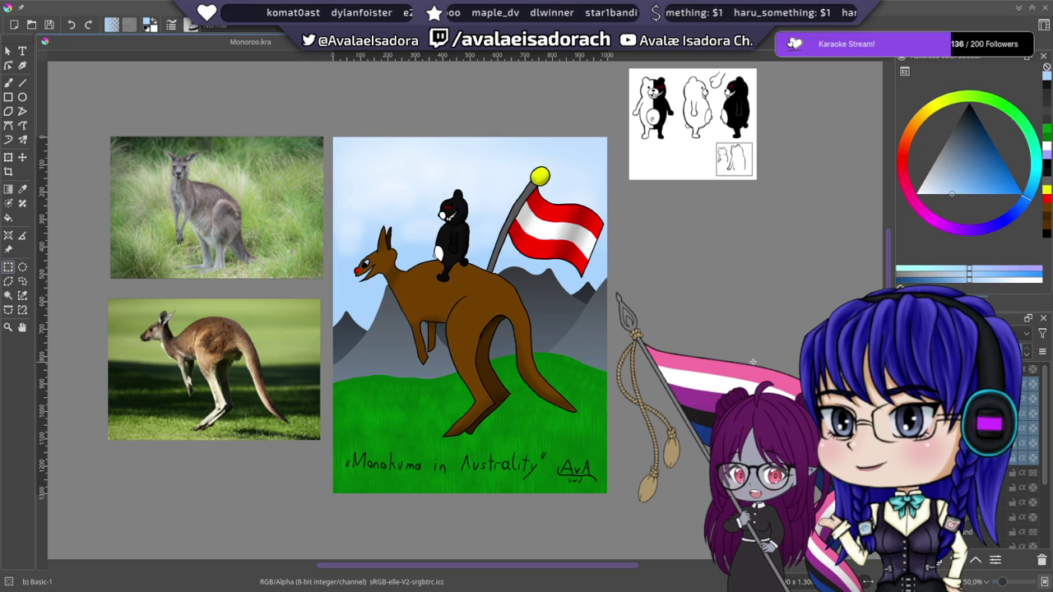
{"action": "left_click_drag", "start_coordinate": [626, 430], "coordinate": [689, 388]}
{"action": "scroll", "coordinate": [642, 363], "scroll_direction": "up", "scroll_amount": 1}
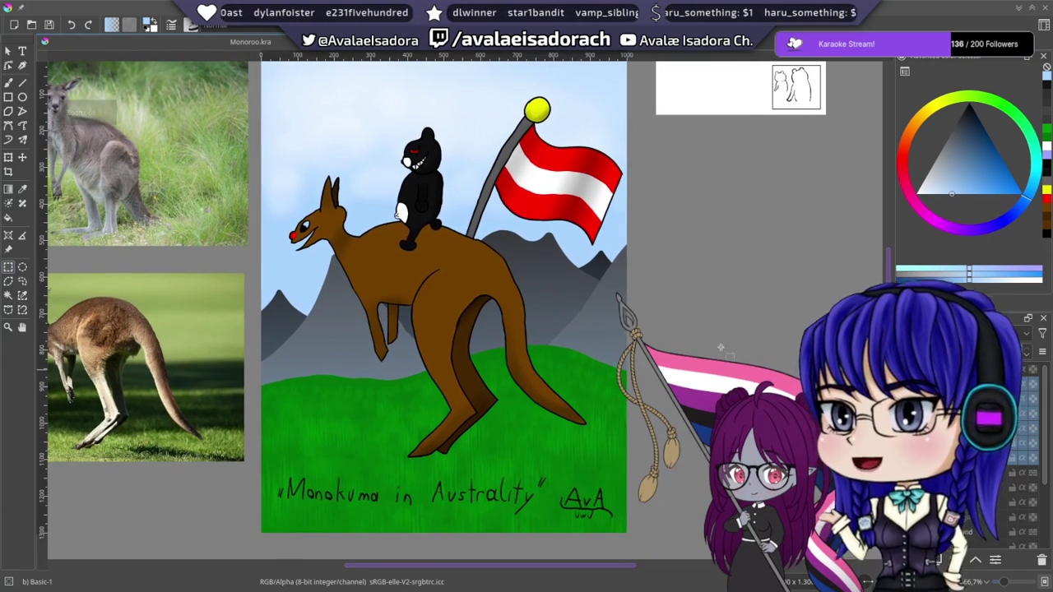
{"action": "key", "text": "ctrl+s"}
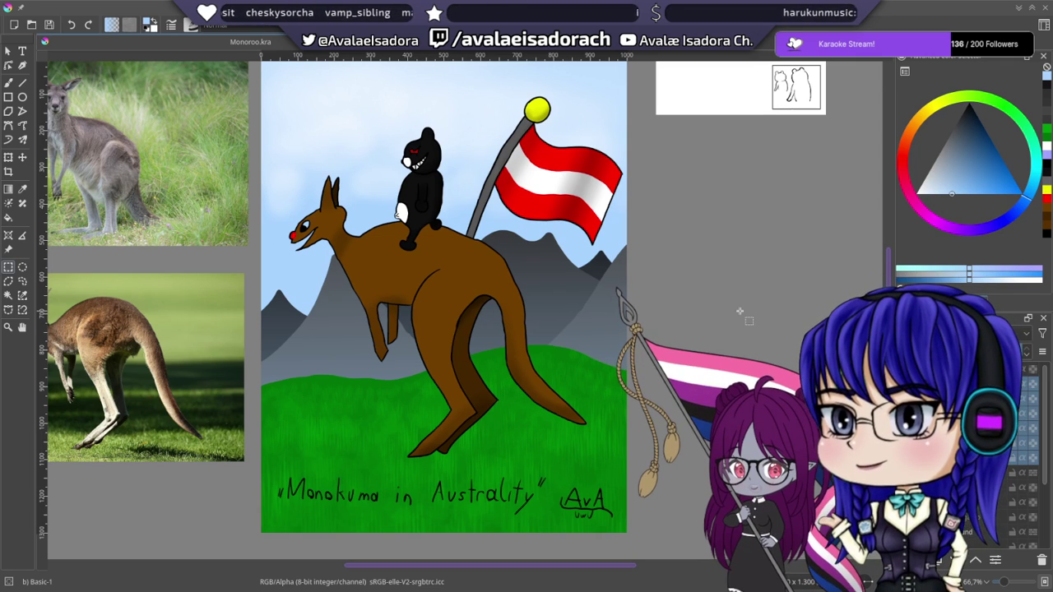
{"action": "scroll", "coordinate": [493, 265], "scroll_direction": "down", "scroll_amount": 1}
{"action": "left_click_drag", "start_coordinate": [493, 265], "coordinate": [487, 291]}
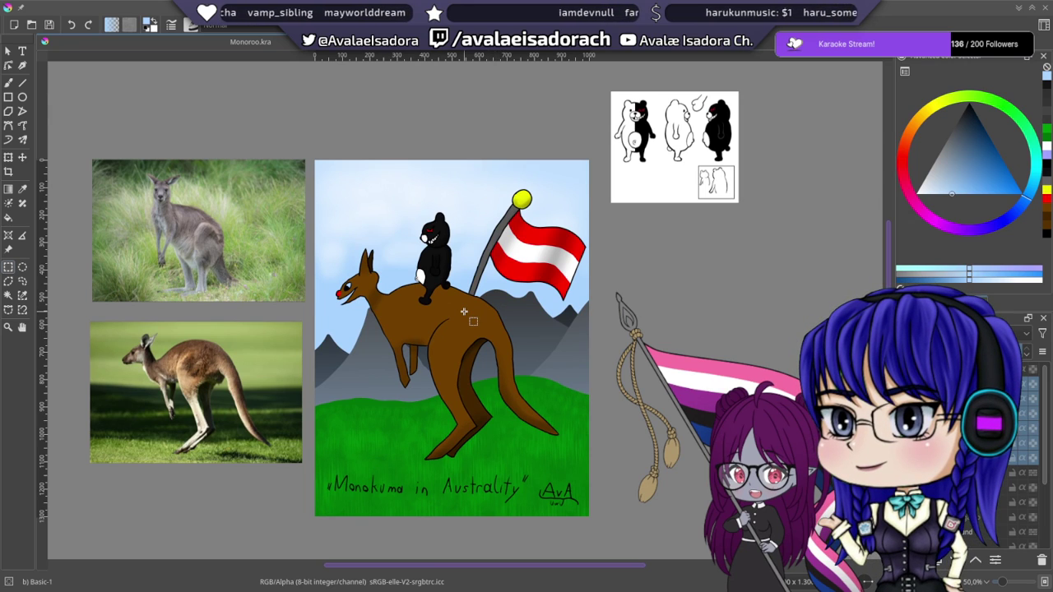
{"action": "mouse_move", "coordinate": [510, 305]}
{"action": "left_mouse_down"}
{"action": "mouse_move", "coordinate": [484, 291]}
{"action": "mouse_move", "coordinate": [527, 295]}
{"action": "left_mouse_up"}
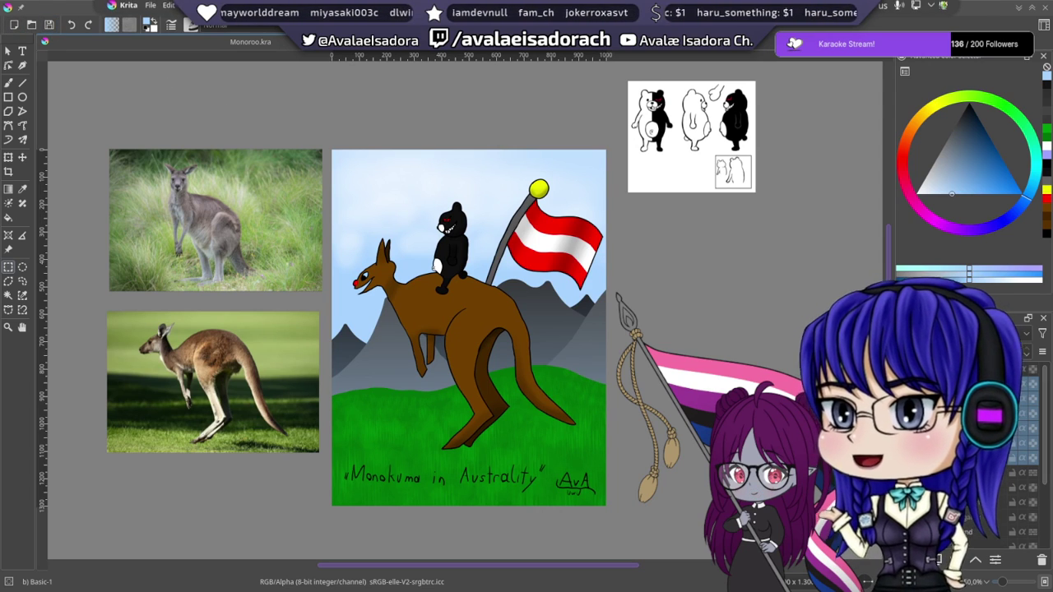
- Export the picture to the Pictures folder as Monoroo.png, keeping the offered PNG options
{"action": "left_click", "coordinate": [151, 5]}
{"action": "left_click", "coordinate": [179, 136]}
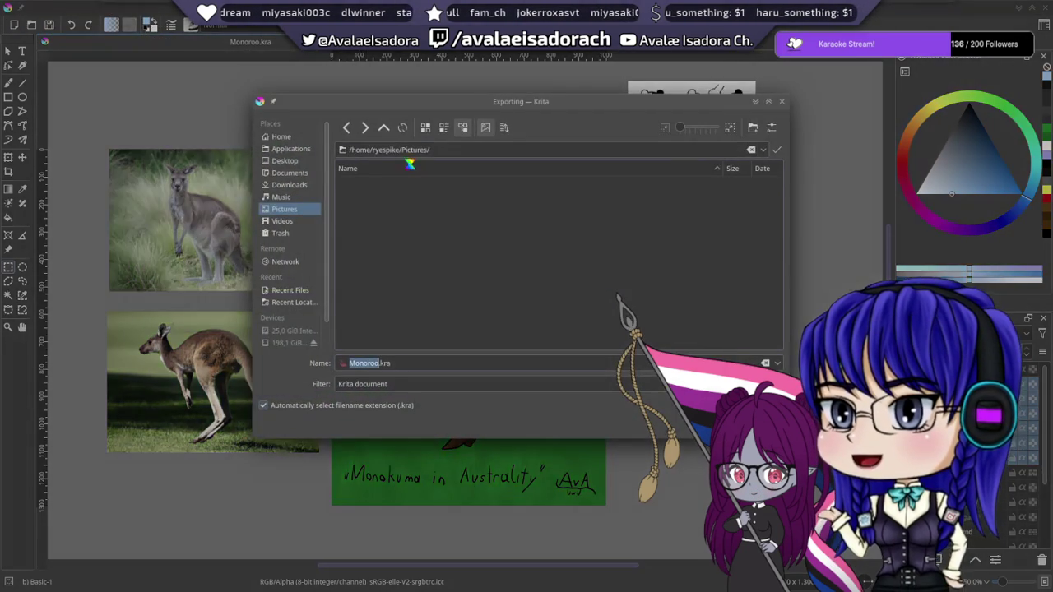
{"action": "left_click", "coordinate": [378, 363]}
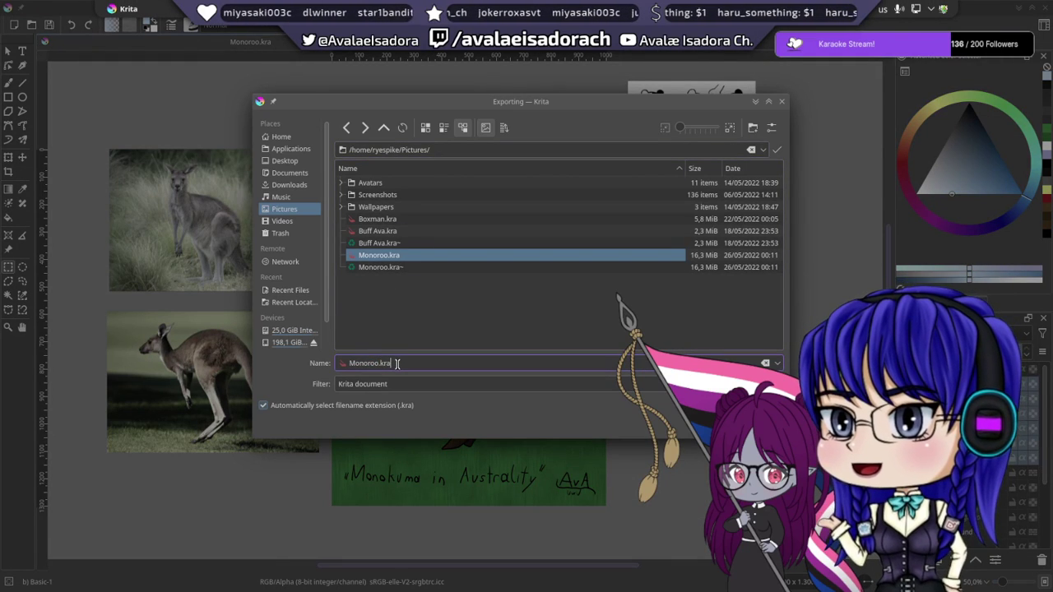
{"action": "key", "text": "BackSpace"}
{"action": "key", "text": "BackSpace"}
{"action": "key", "text": "BackSpace"}
{"action": "type", "text": "png"}
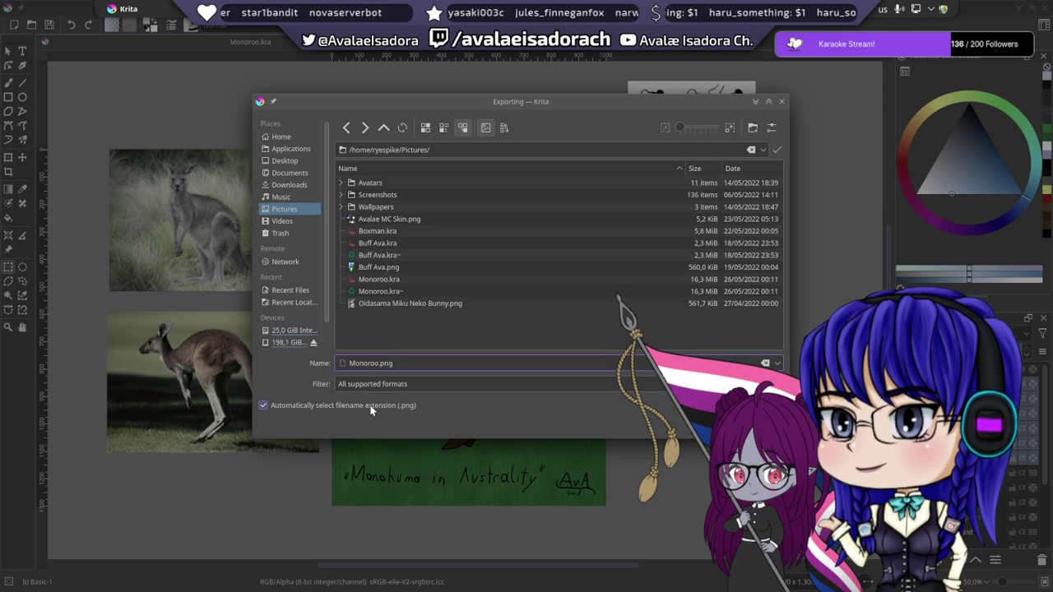
{"action": "key", "text": "Return"}
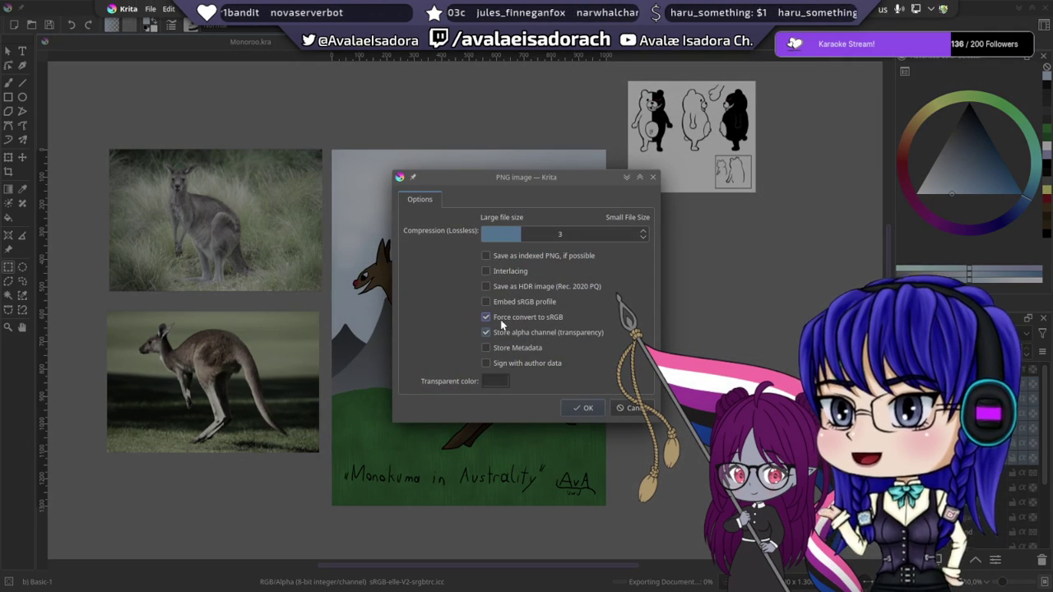
{"action": "left_click", "coordinate": [583, 408]}
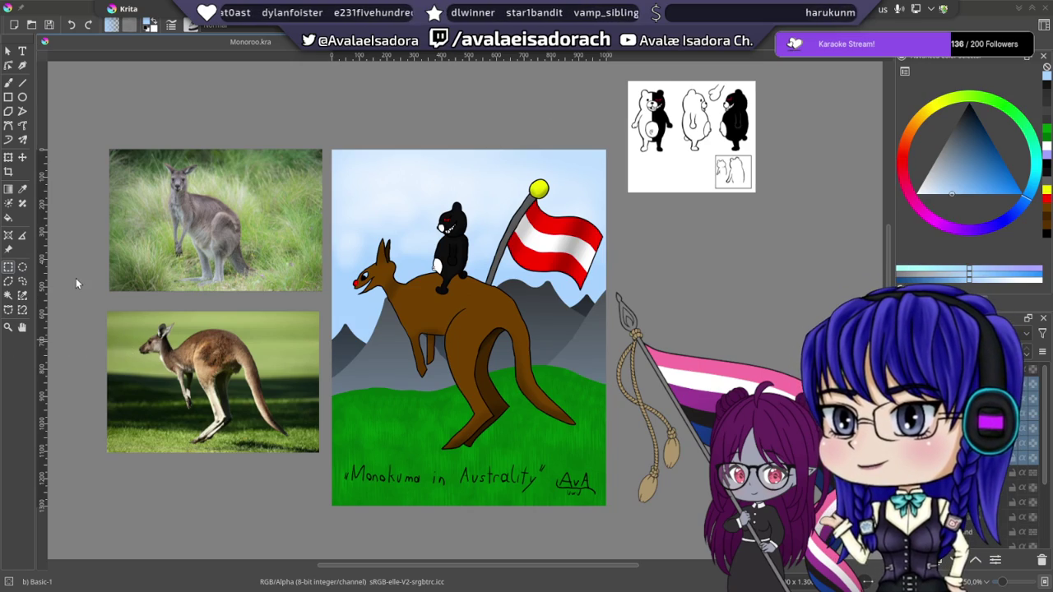
- Switch to the Twitch Stream Manager in Firefox, check the stream chat and return to Krita
{"action": "key", "text": "alt+Tab"}
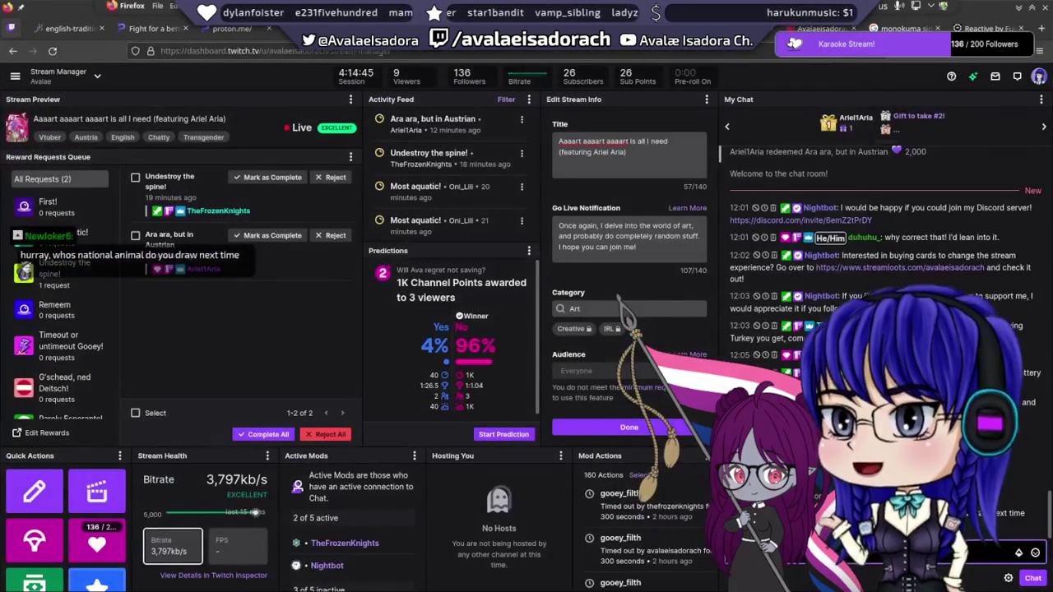
{"action": "key", "text": "alt+Tab"}
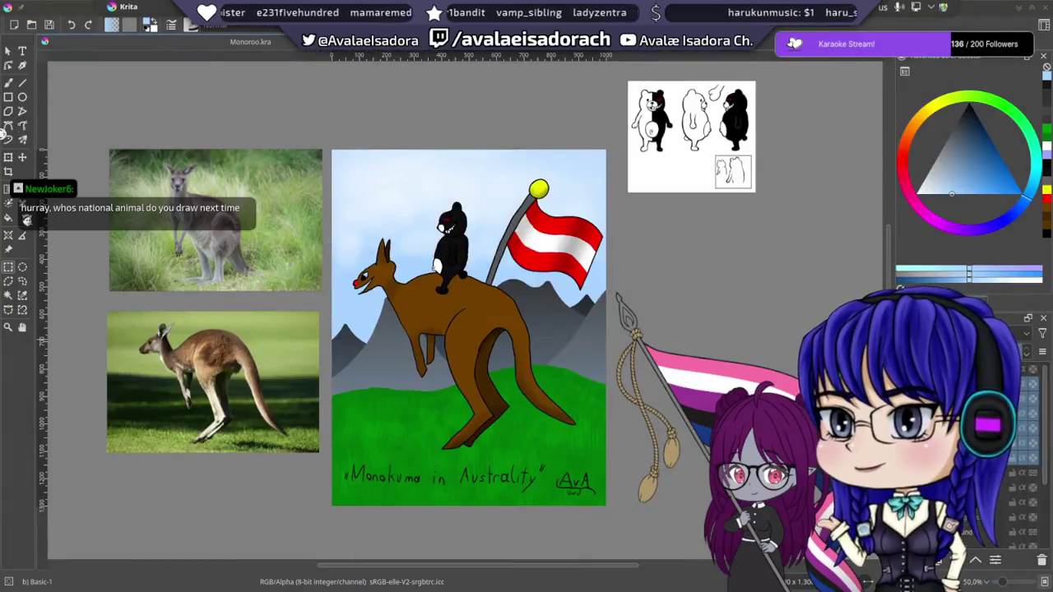
{"action": "key", "text": "alt+Tab"}
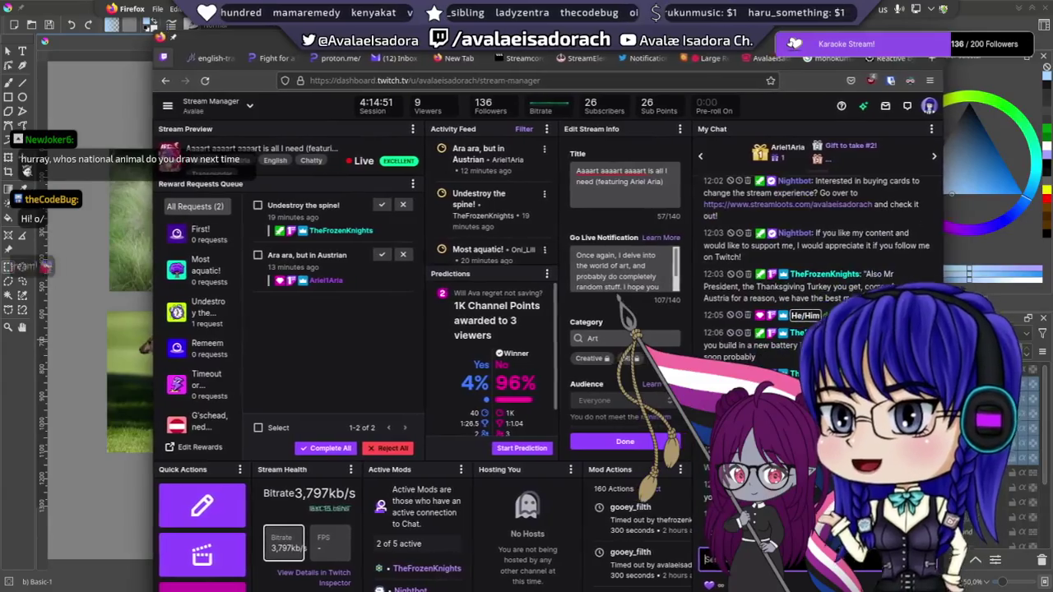
{"action": "left_click_drag", "start_coordinate": [502, 38], "coordinate": [472, 51]}
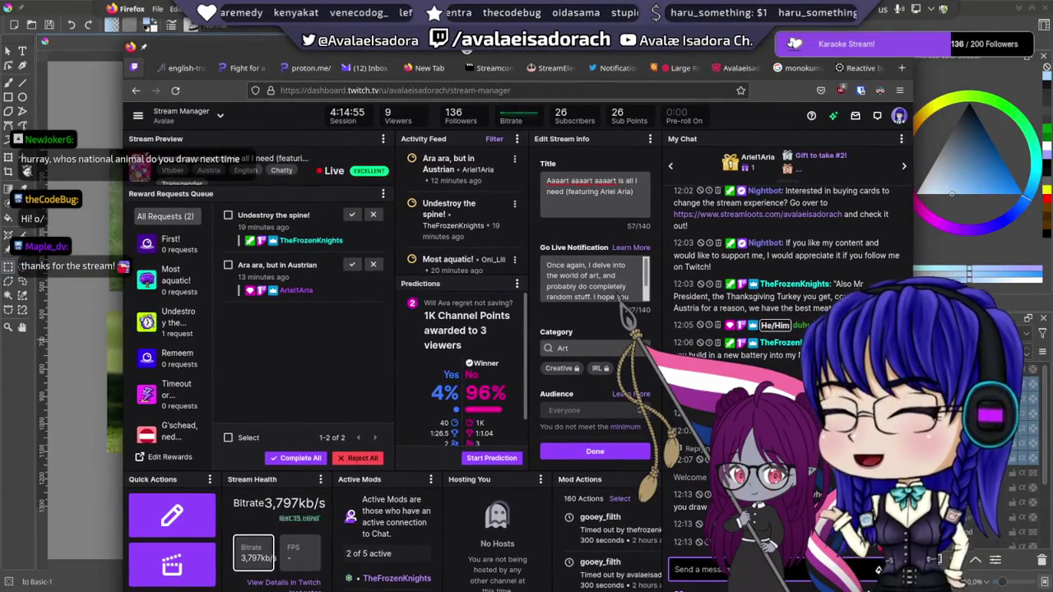
{"action": "left_click_drag", "start_coordinate": [466, 50], "coordinate": [369, 51]}
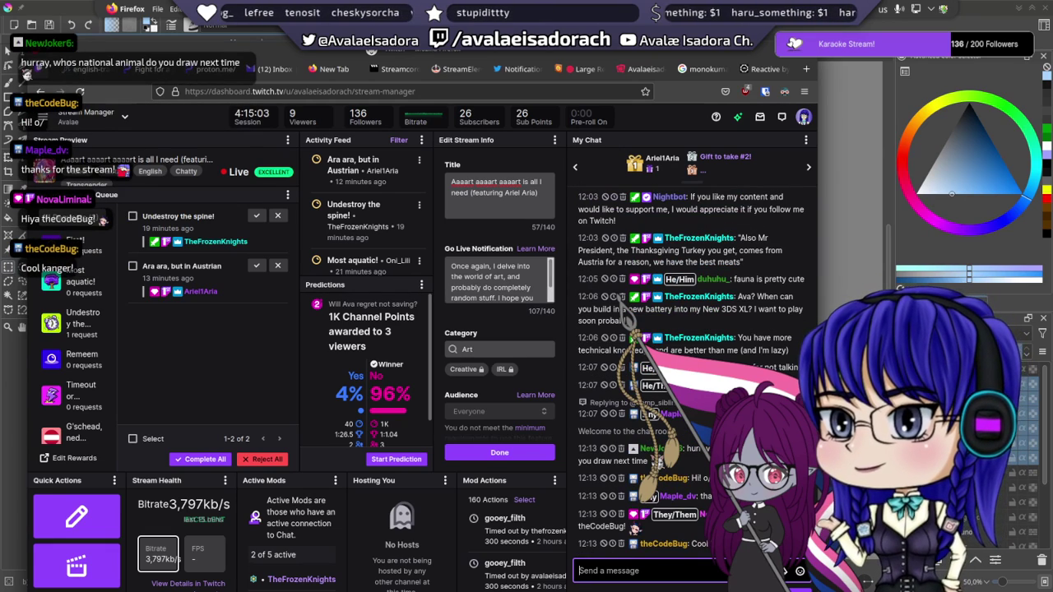
{"action": "key", "text": "alt+Tab"}
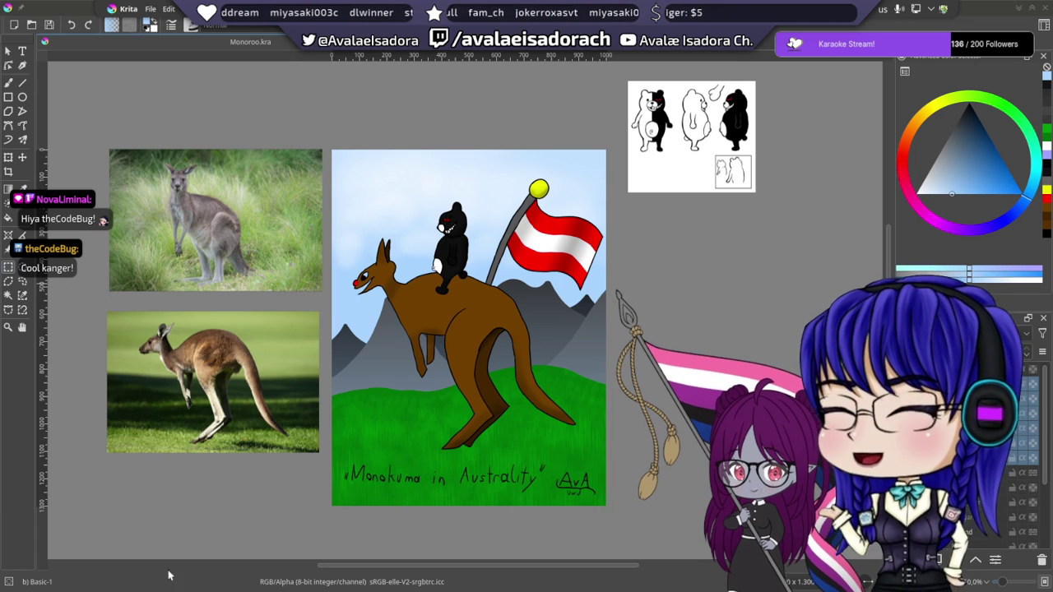
- Bring the Twitch home page window into view, open the followed channel streaming Tokyo Dark, and move the window away again
{"action": "left_click_drag", "start_coordinate": [409, 497], "coordinate": [396, 470]}
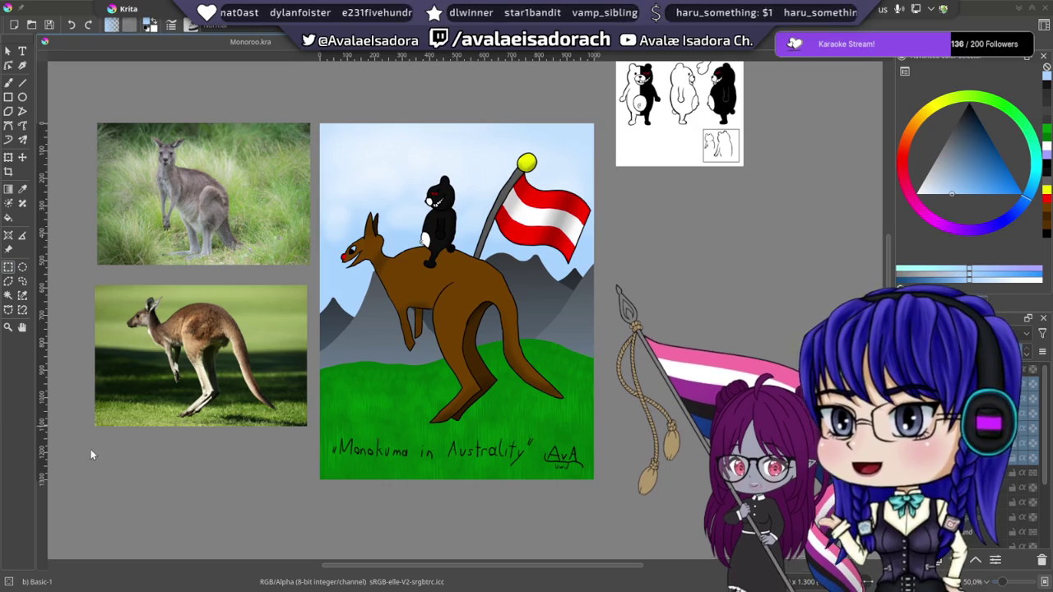
{"action": "left_click_drag", "start_coordinate": [0, 104], "coordinate": [390, 67]}
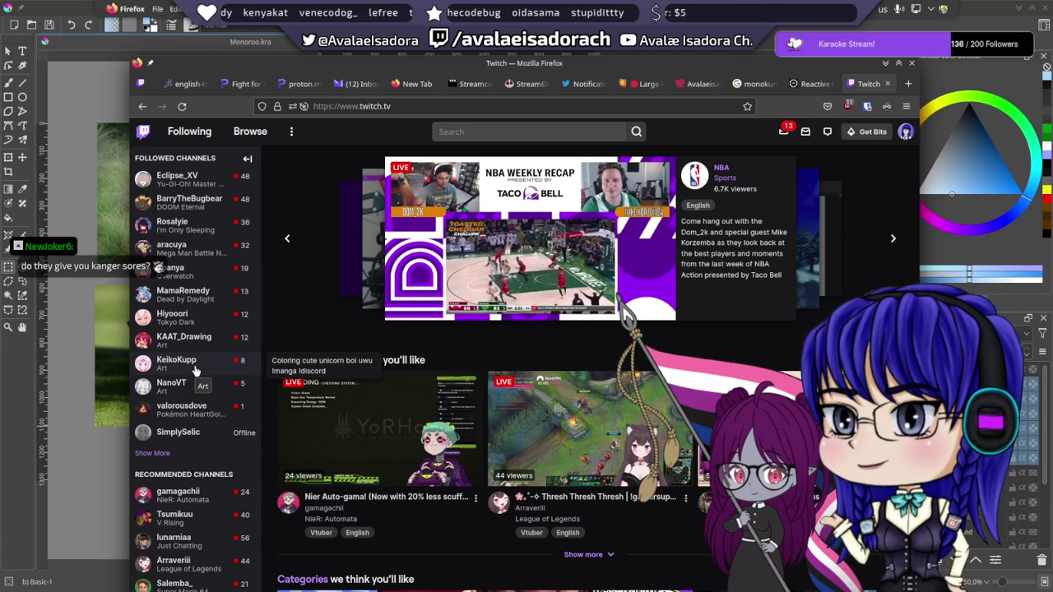
{"action": "left_click_drag", "start_coordinate": [189, 73], "coordinate": [0, 89]}
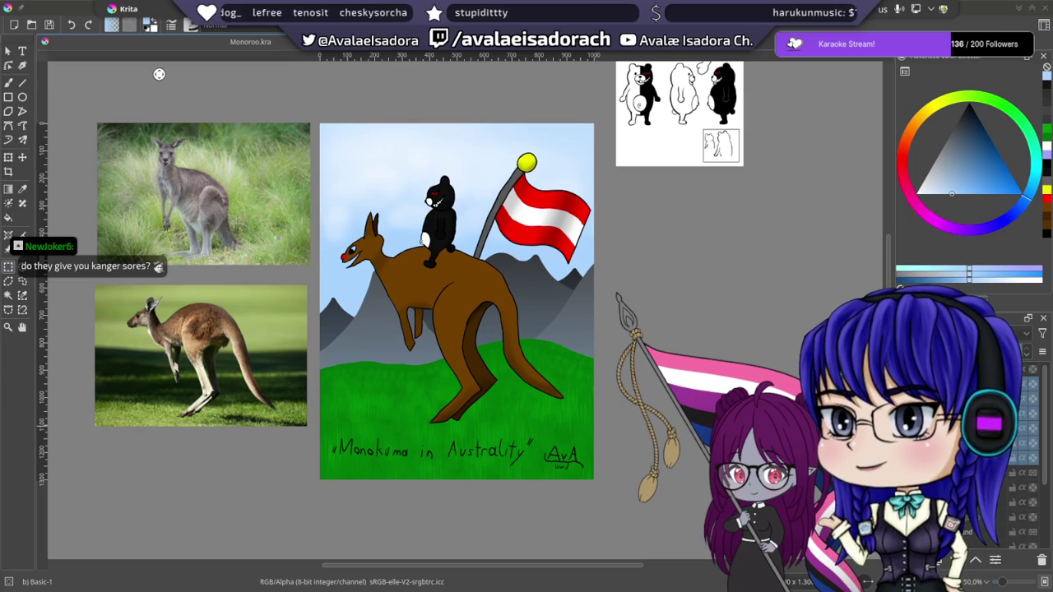
{"action": "left_click_drag", "start_coordinate": [0, 86], "coordinate": [689, 54]}
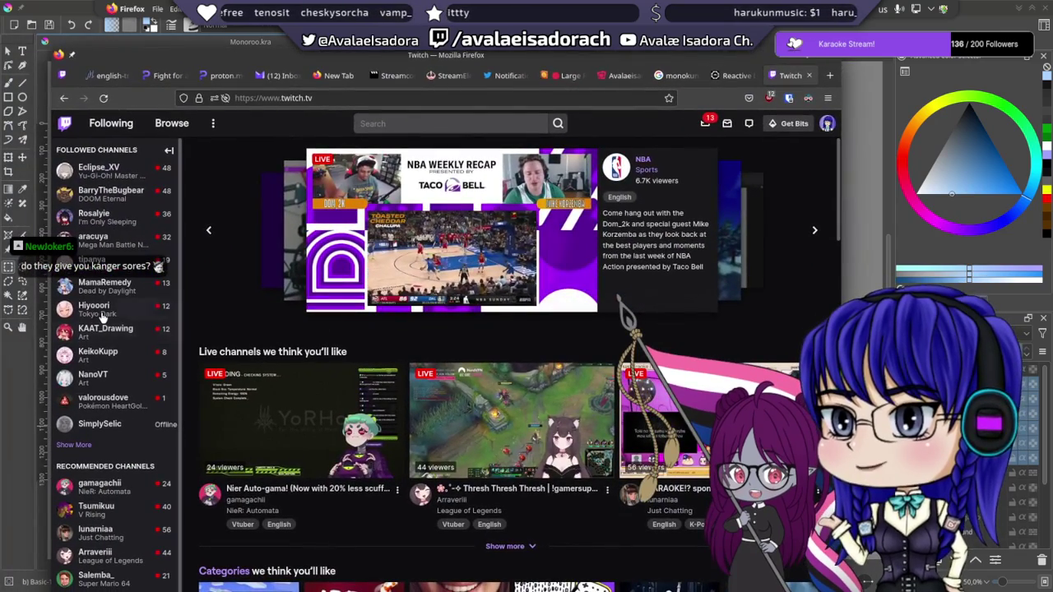
{"action": "left_click", "coordinate": [101, 311]}
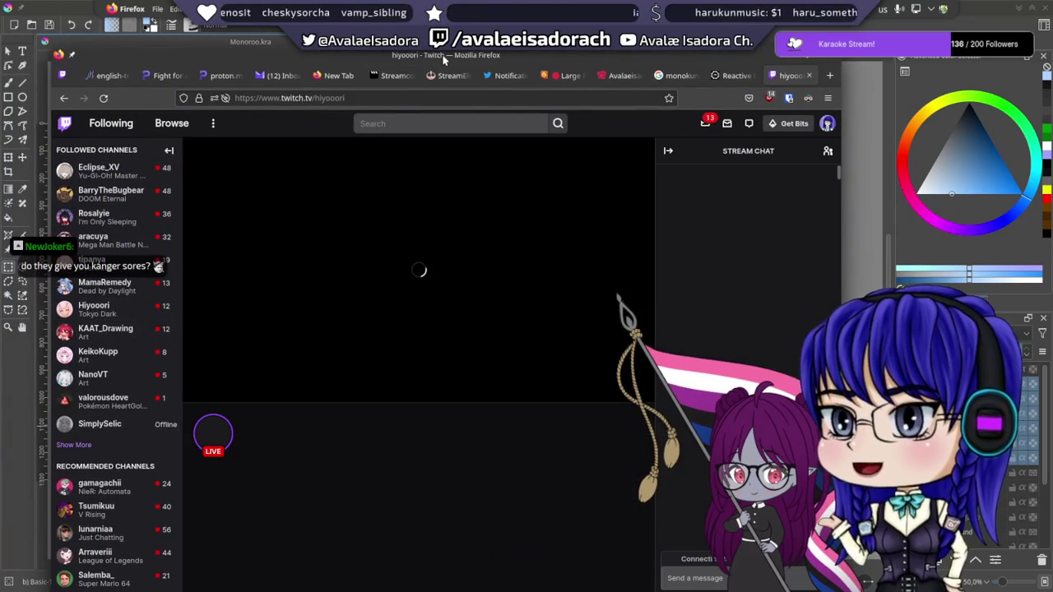
{"action": "left_click_drag", "start_coordinate": [441, 59], "coordinate": [0, 80]}
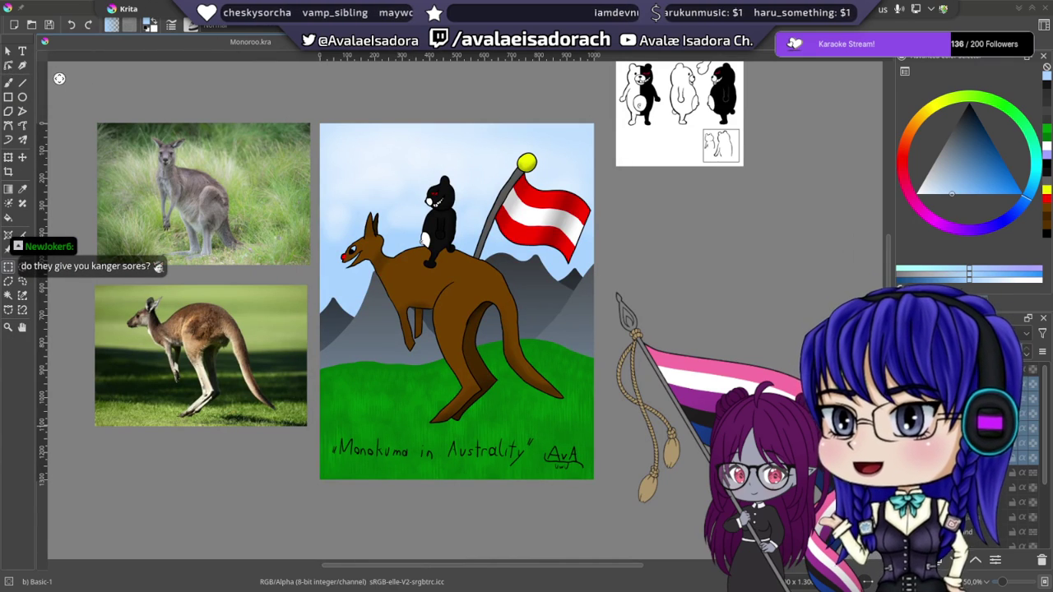